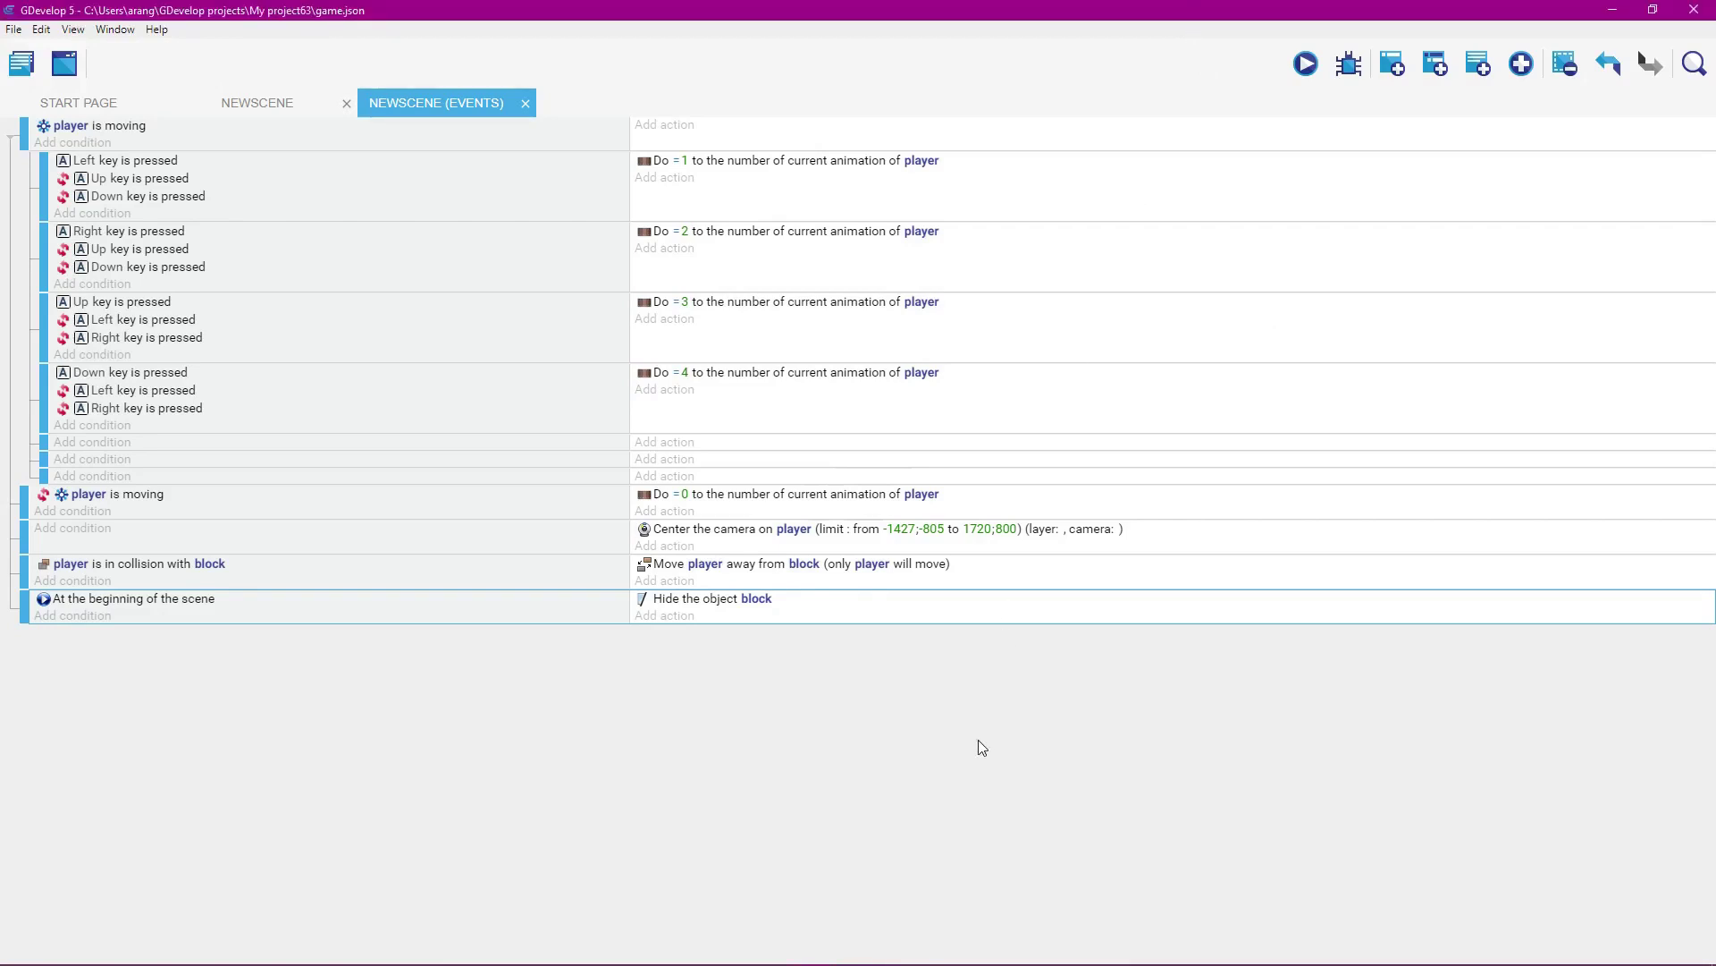
Step: Switch to Krita to view the aerial image 1.PNG and open the holder folder in File Explorer to view the split image tiles
mouse_move(1028, 957)
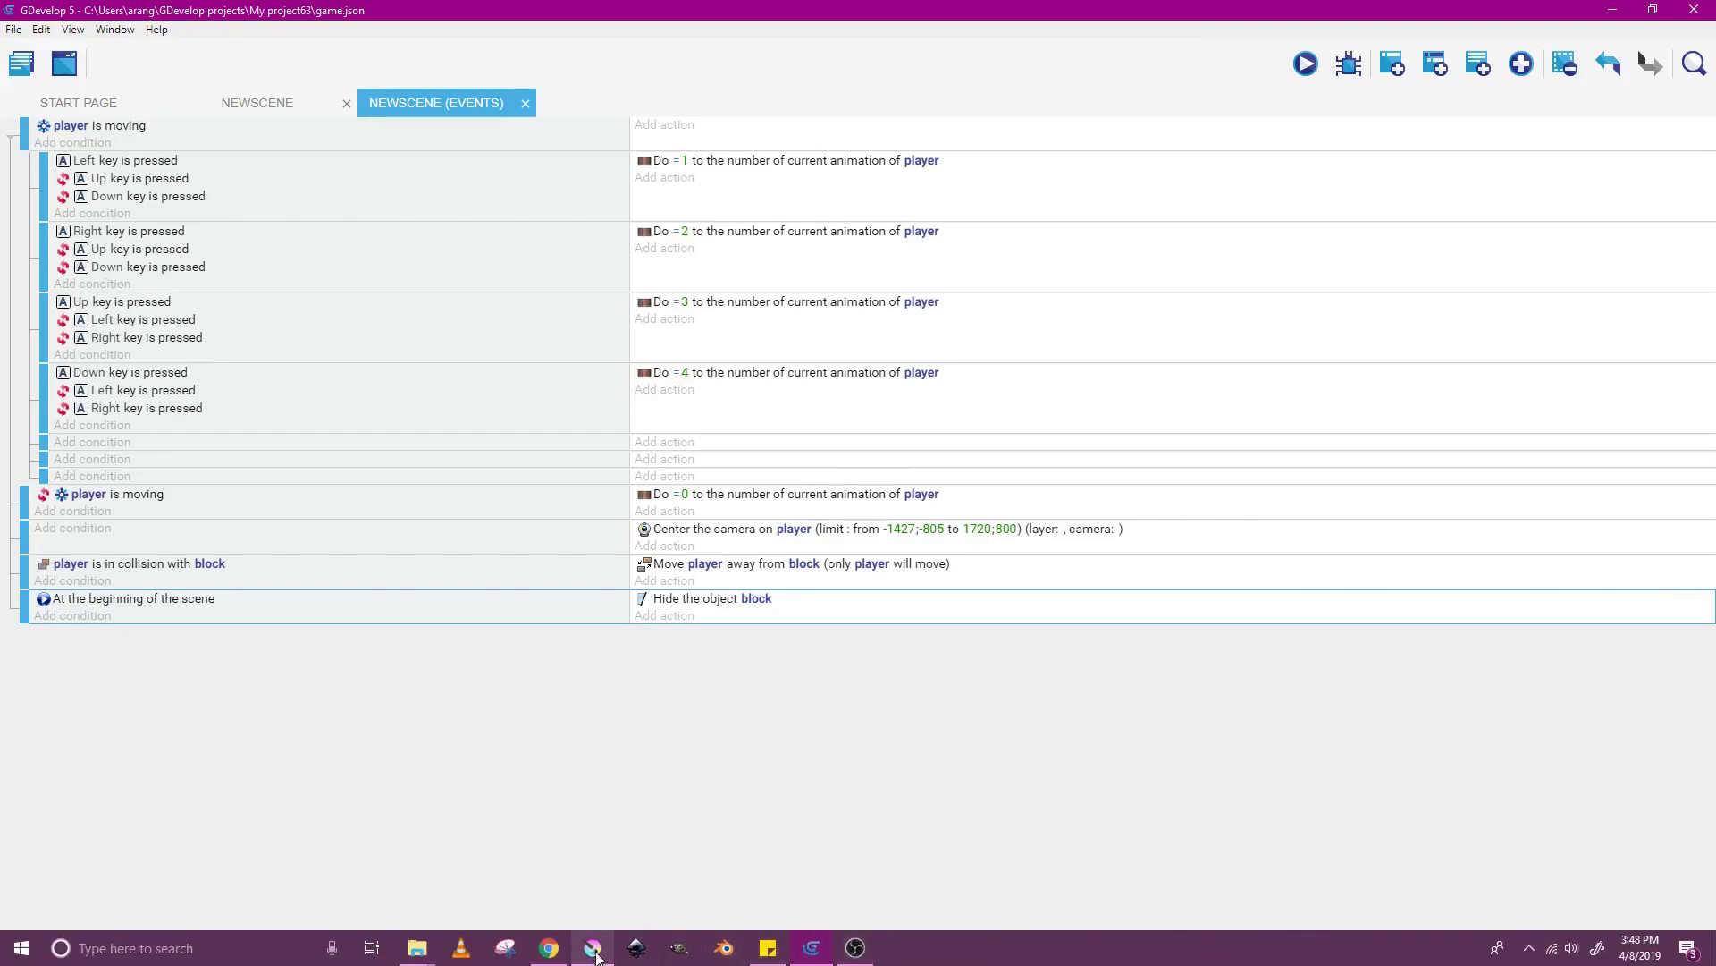
left_click(592, 951)
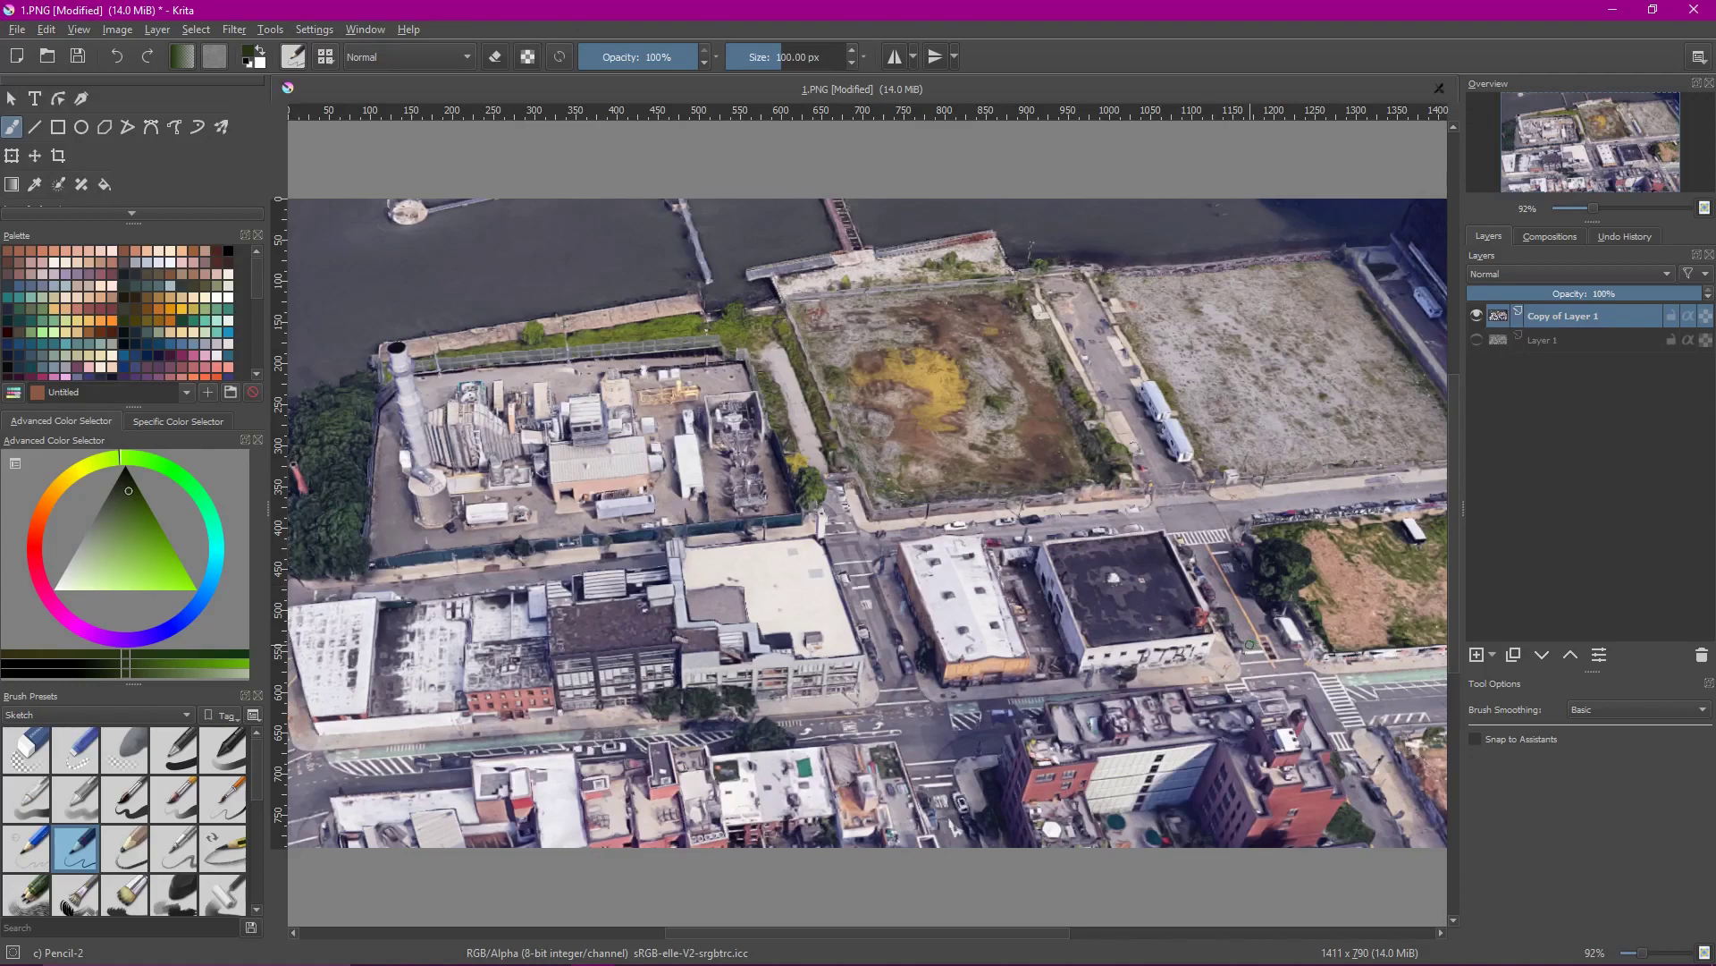
mouse_move(670, 961)
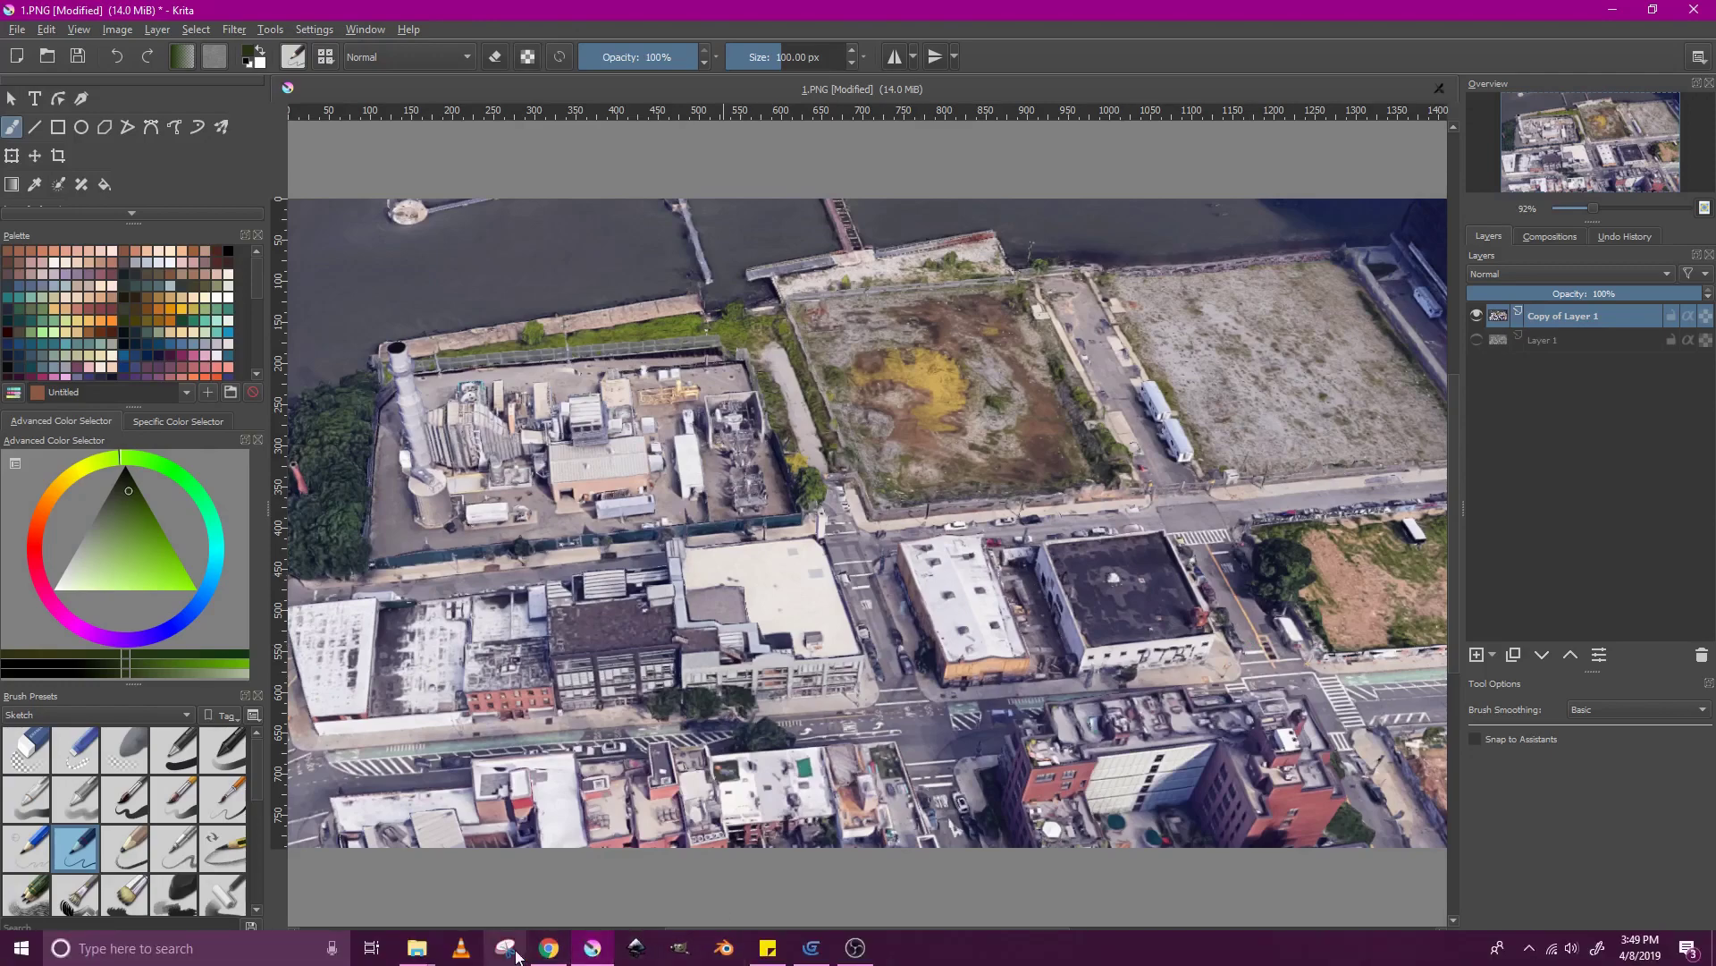
mouse_move(417, 954)
left_click(416, 859)
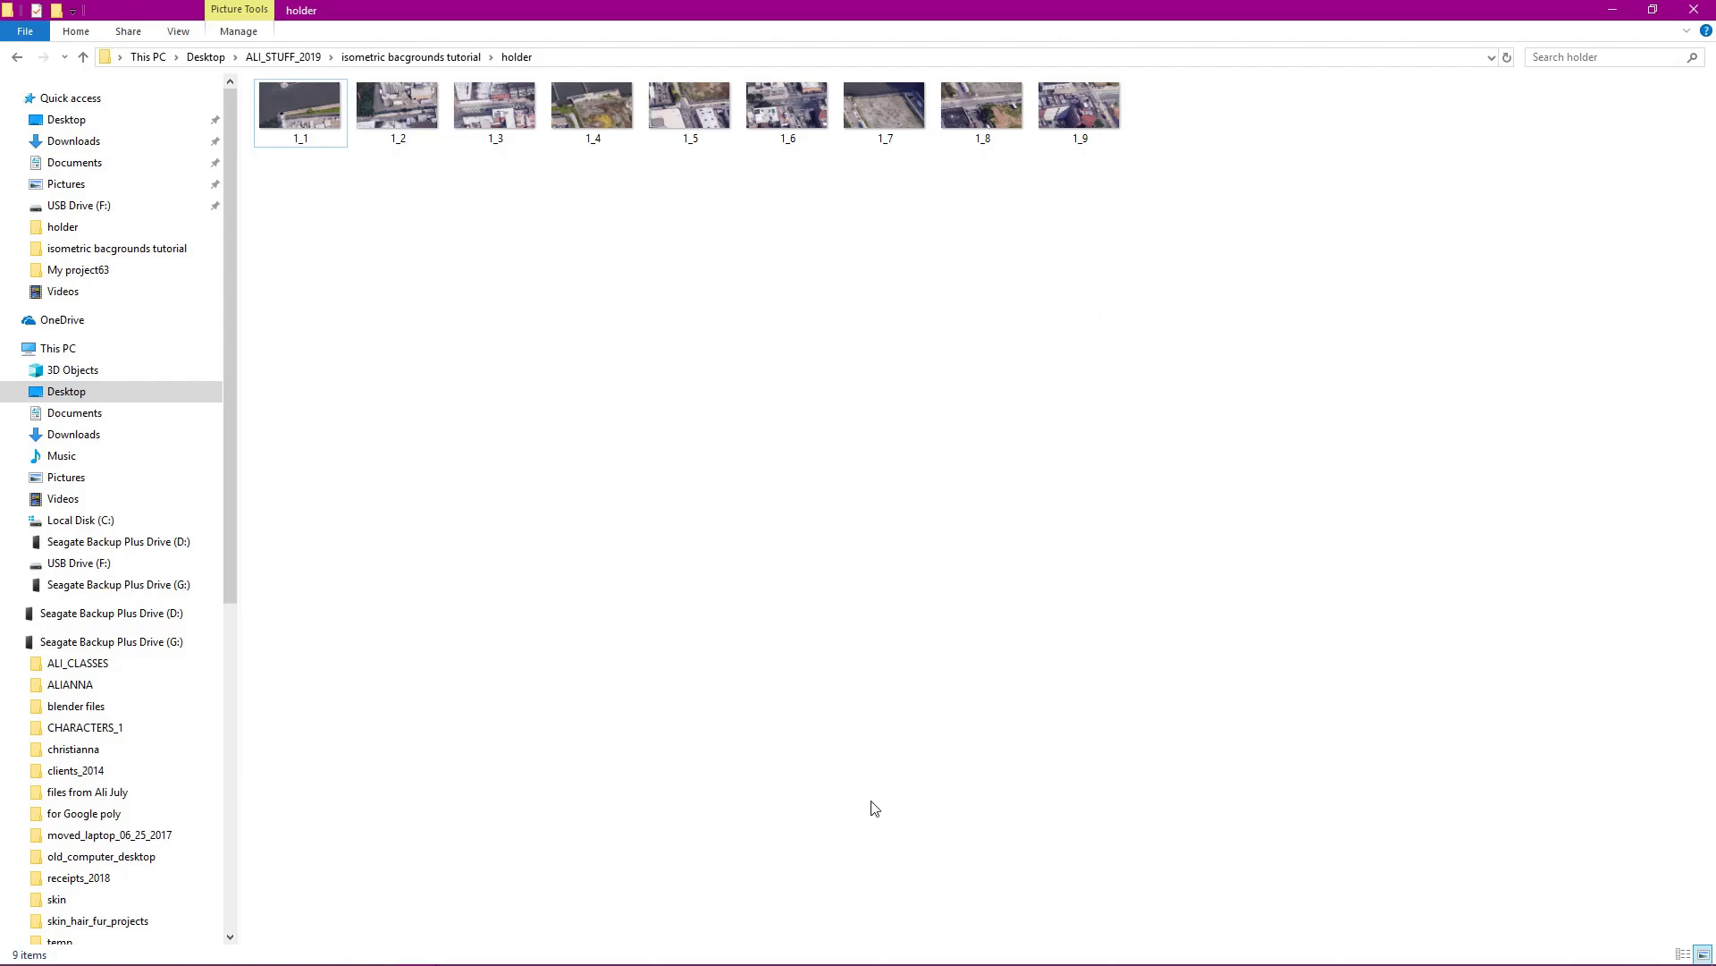
Step: Switch back to GDevelop, show the NewScene layout and launch its preview in a maximized window
mouse_move(876, 964)
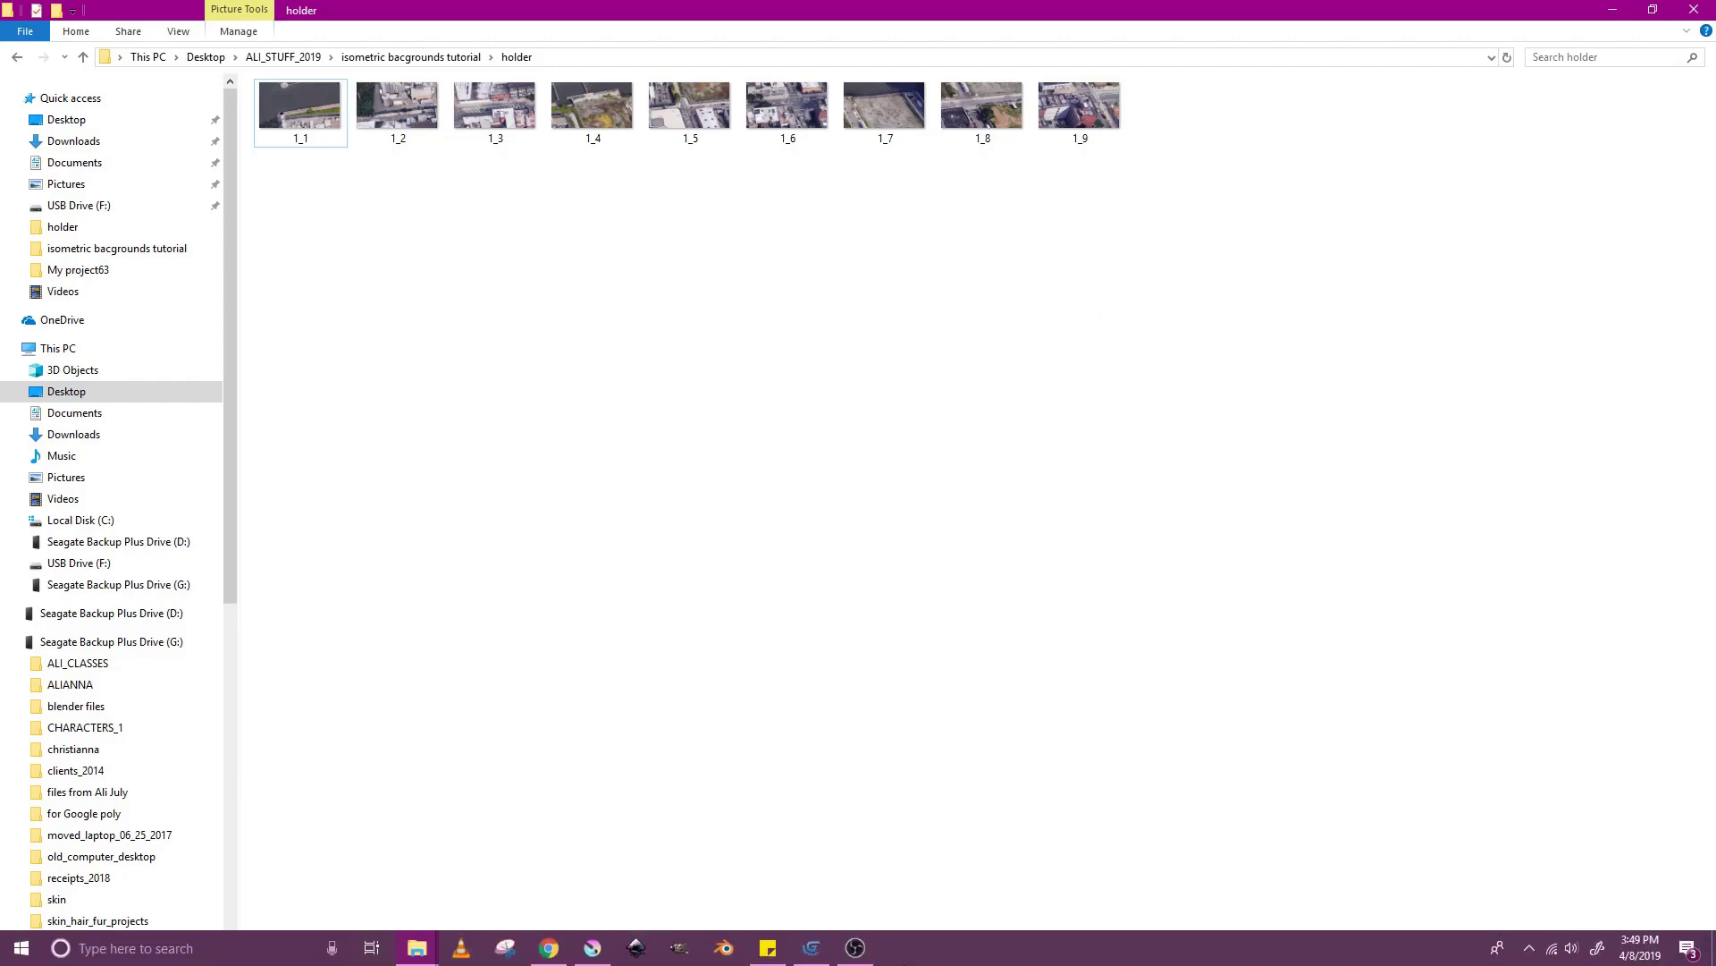
left_click(814, 953)
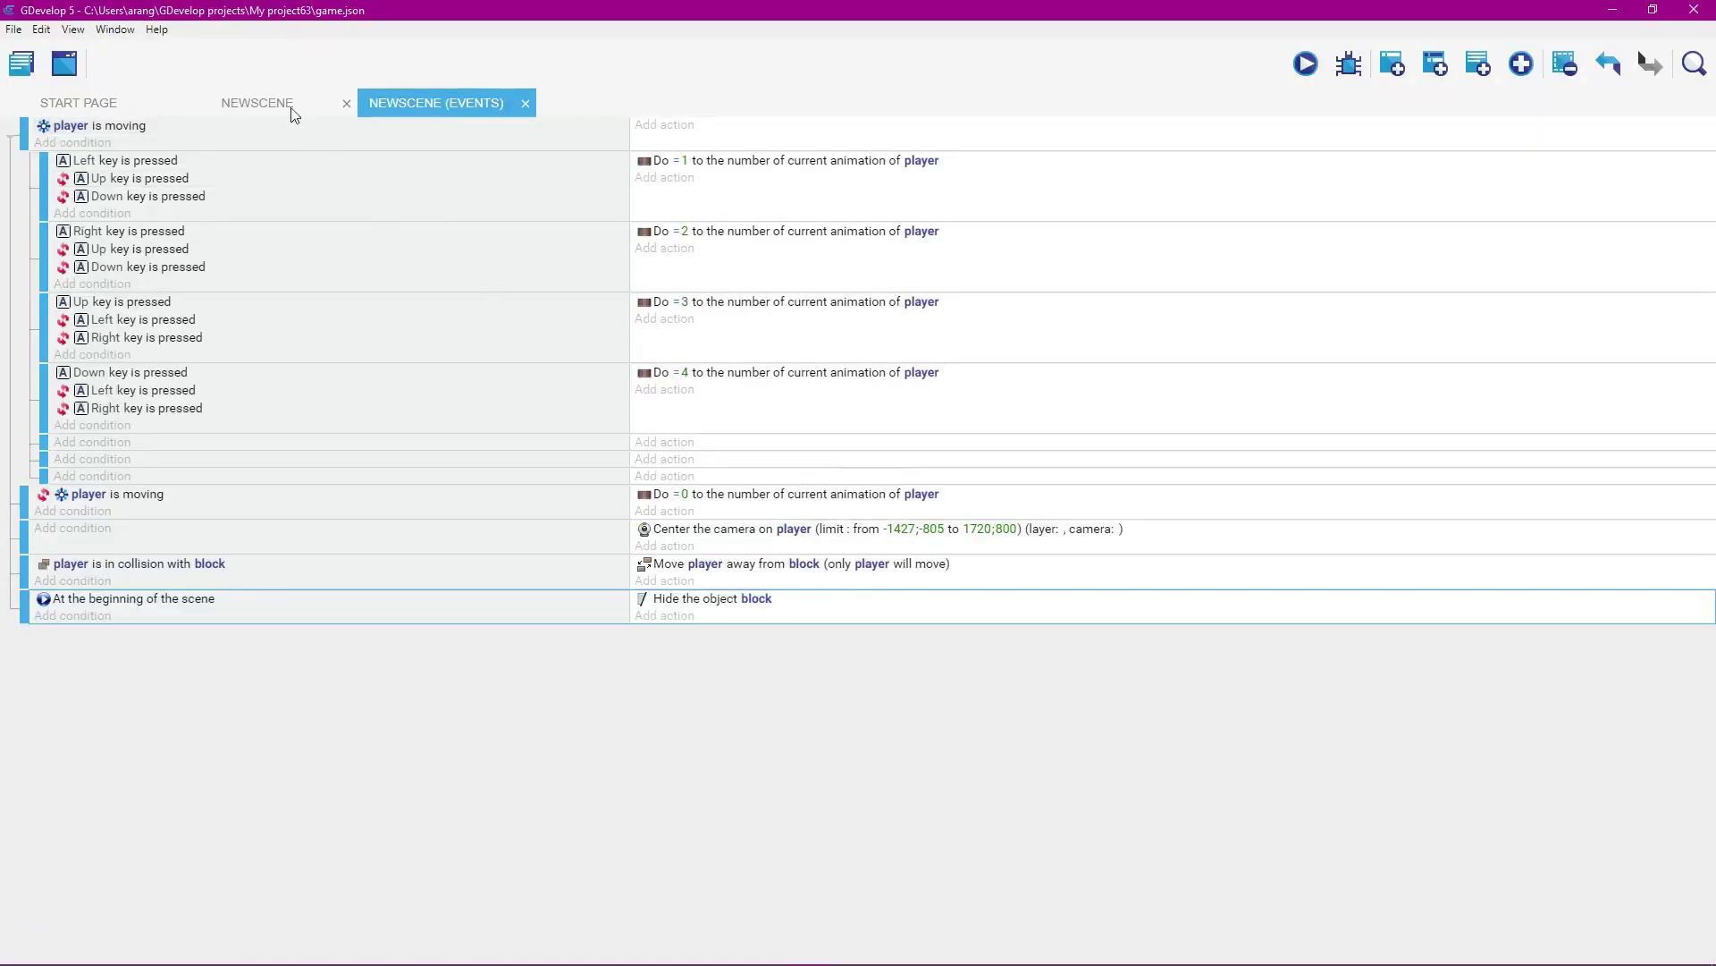
left_click(283, 102)
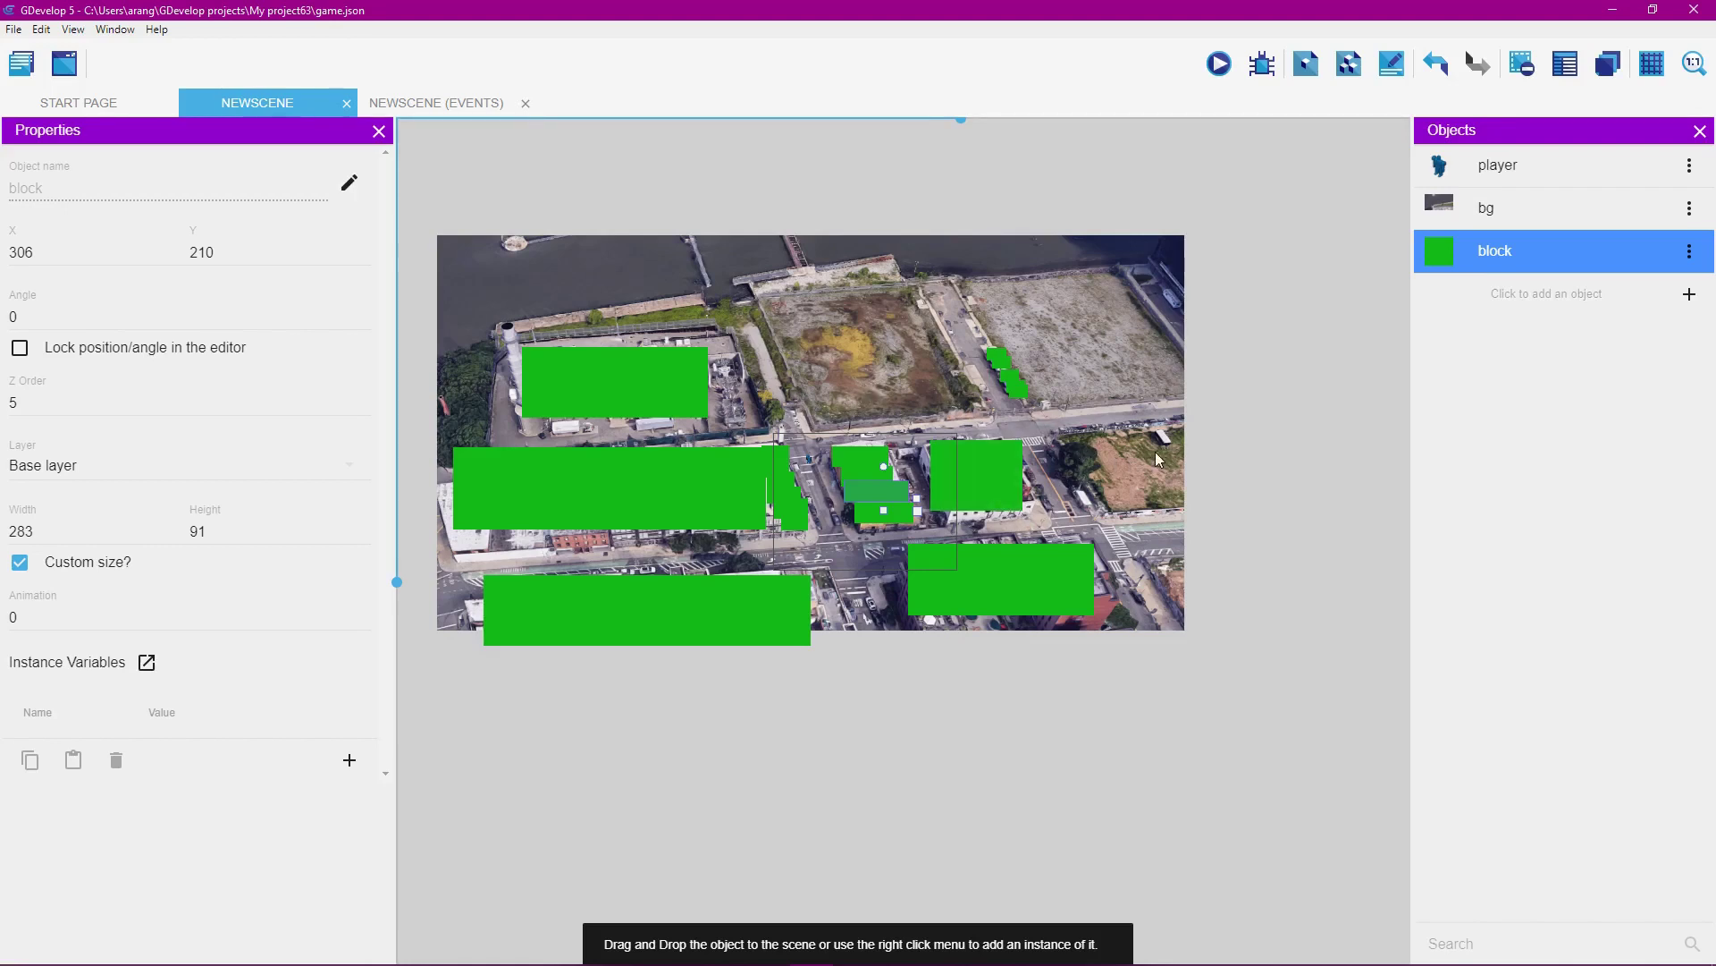
left_click(1220, 70)
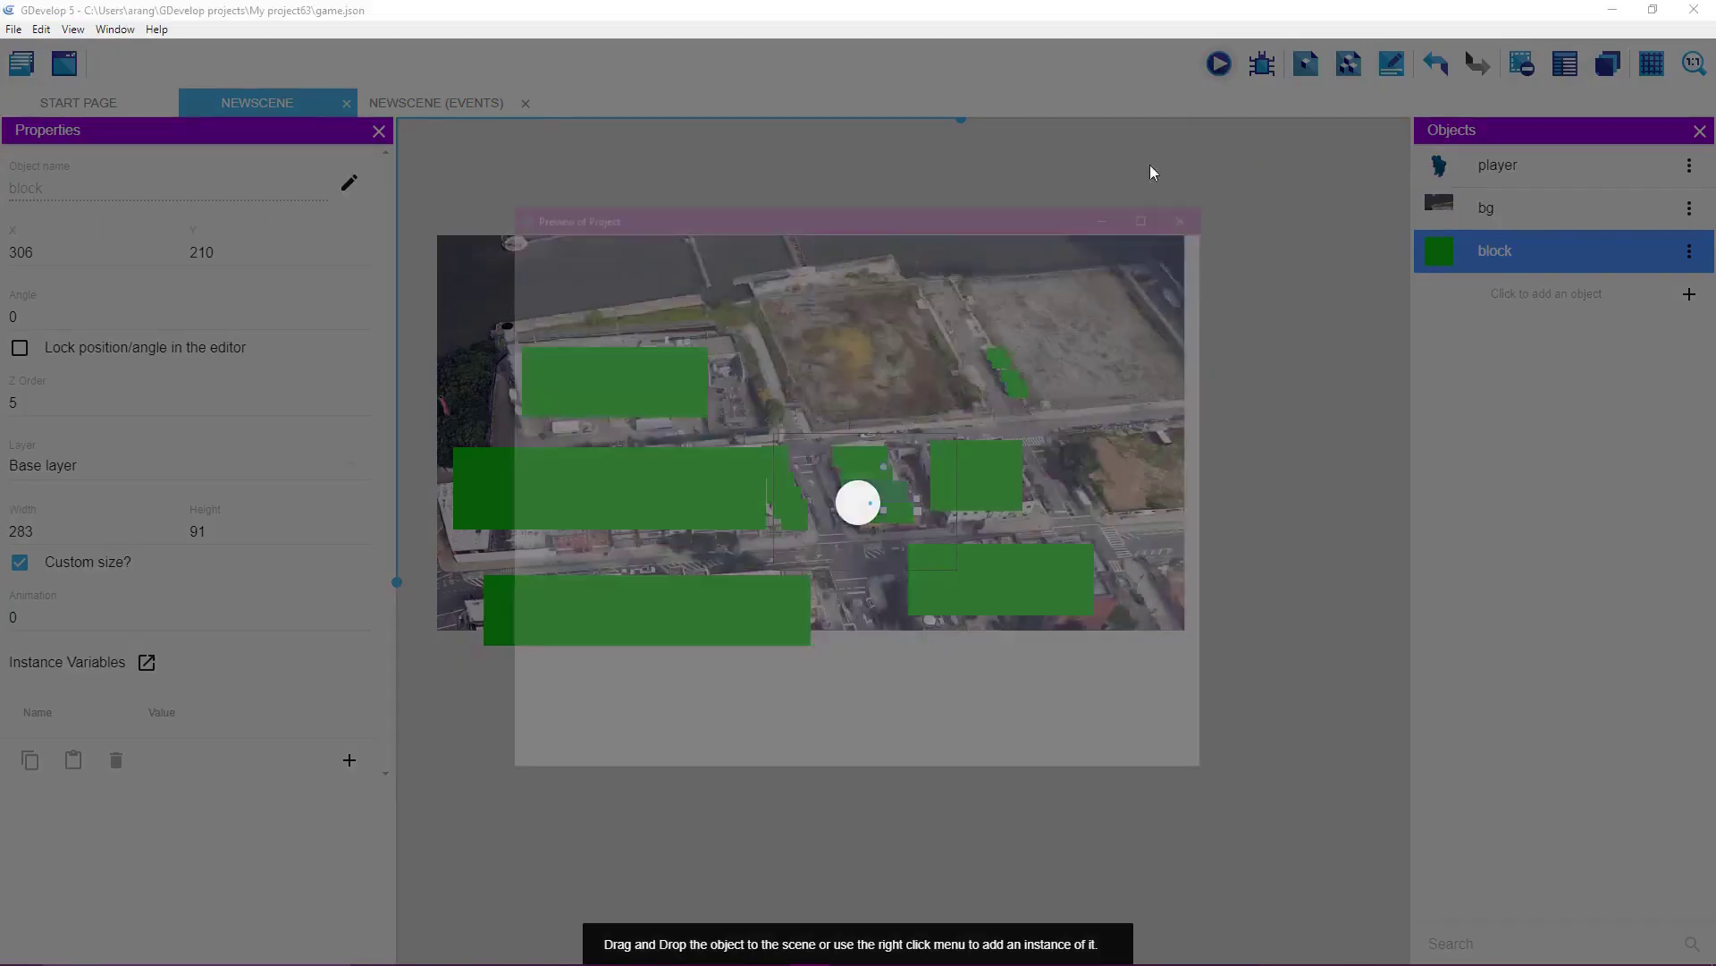
left_click(1146, 219)
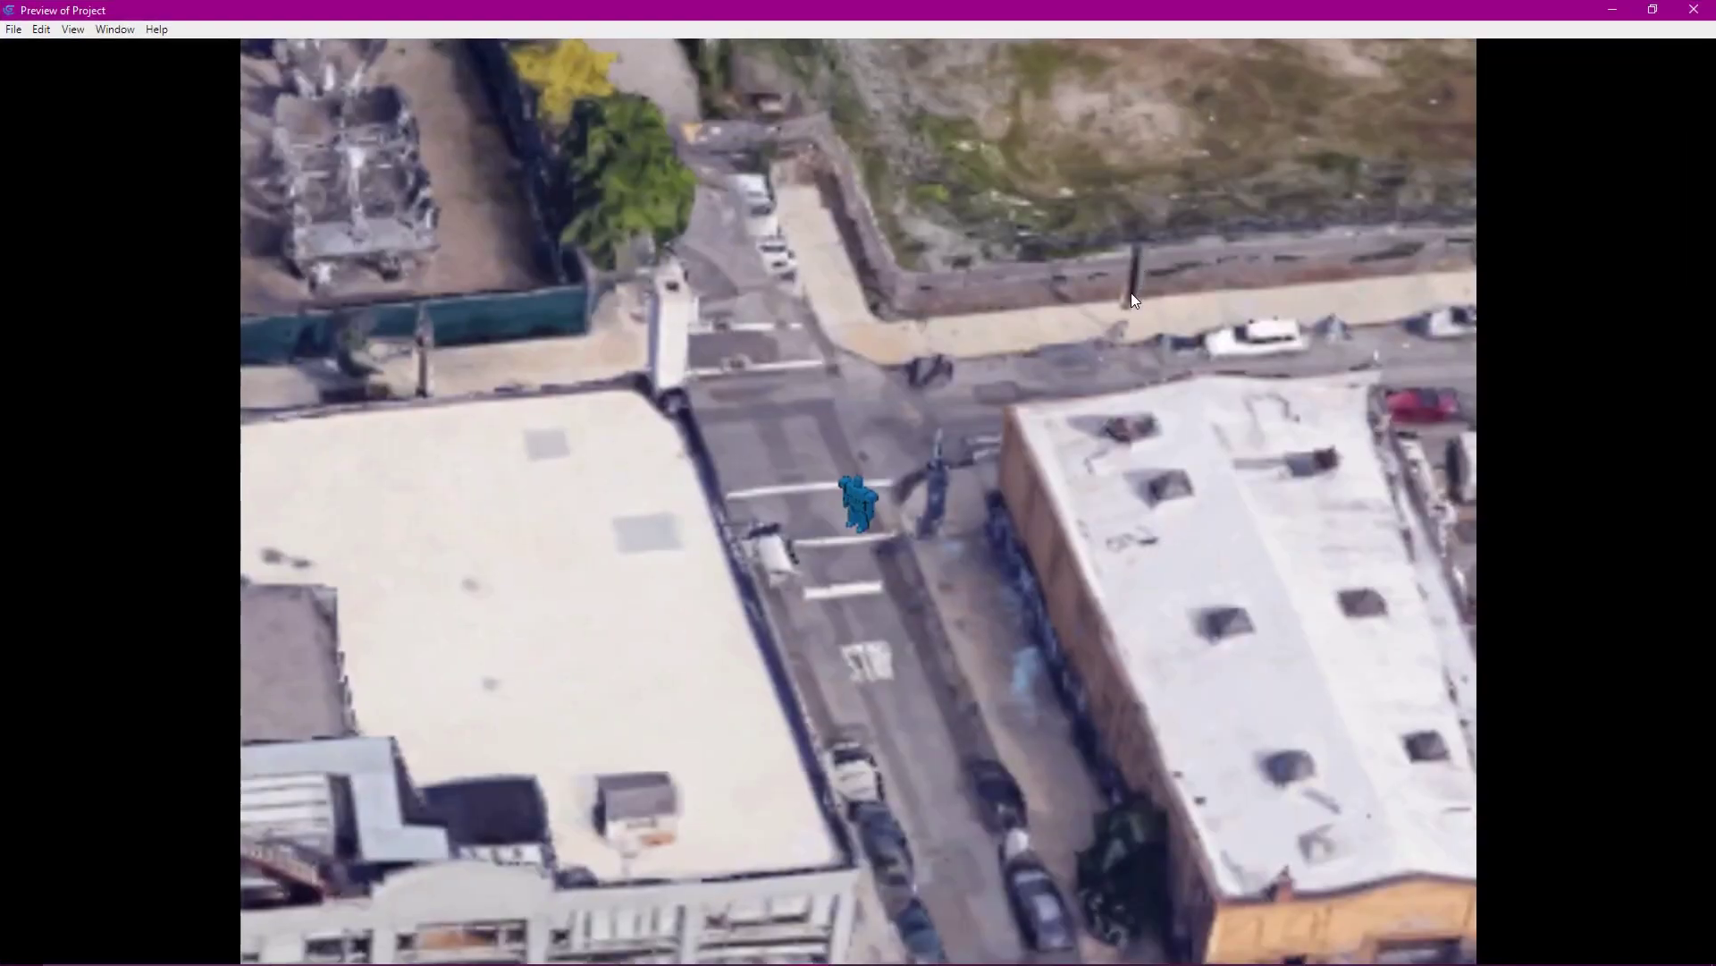
Step: Walk the player up from the street along the paved path to its waterfront end
key("Up")
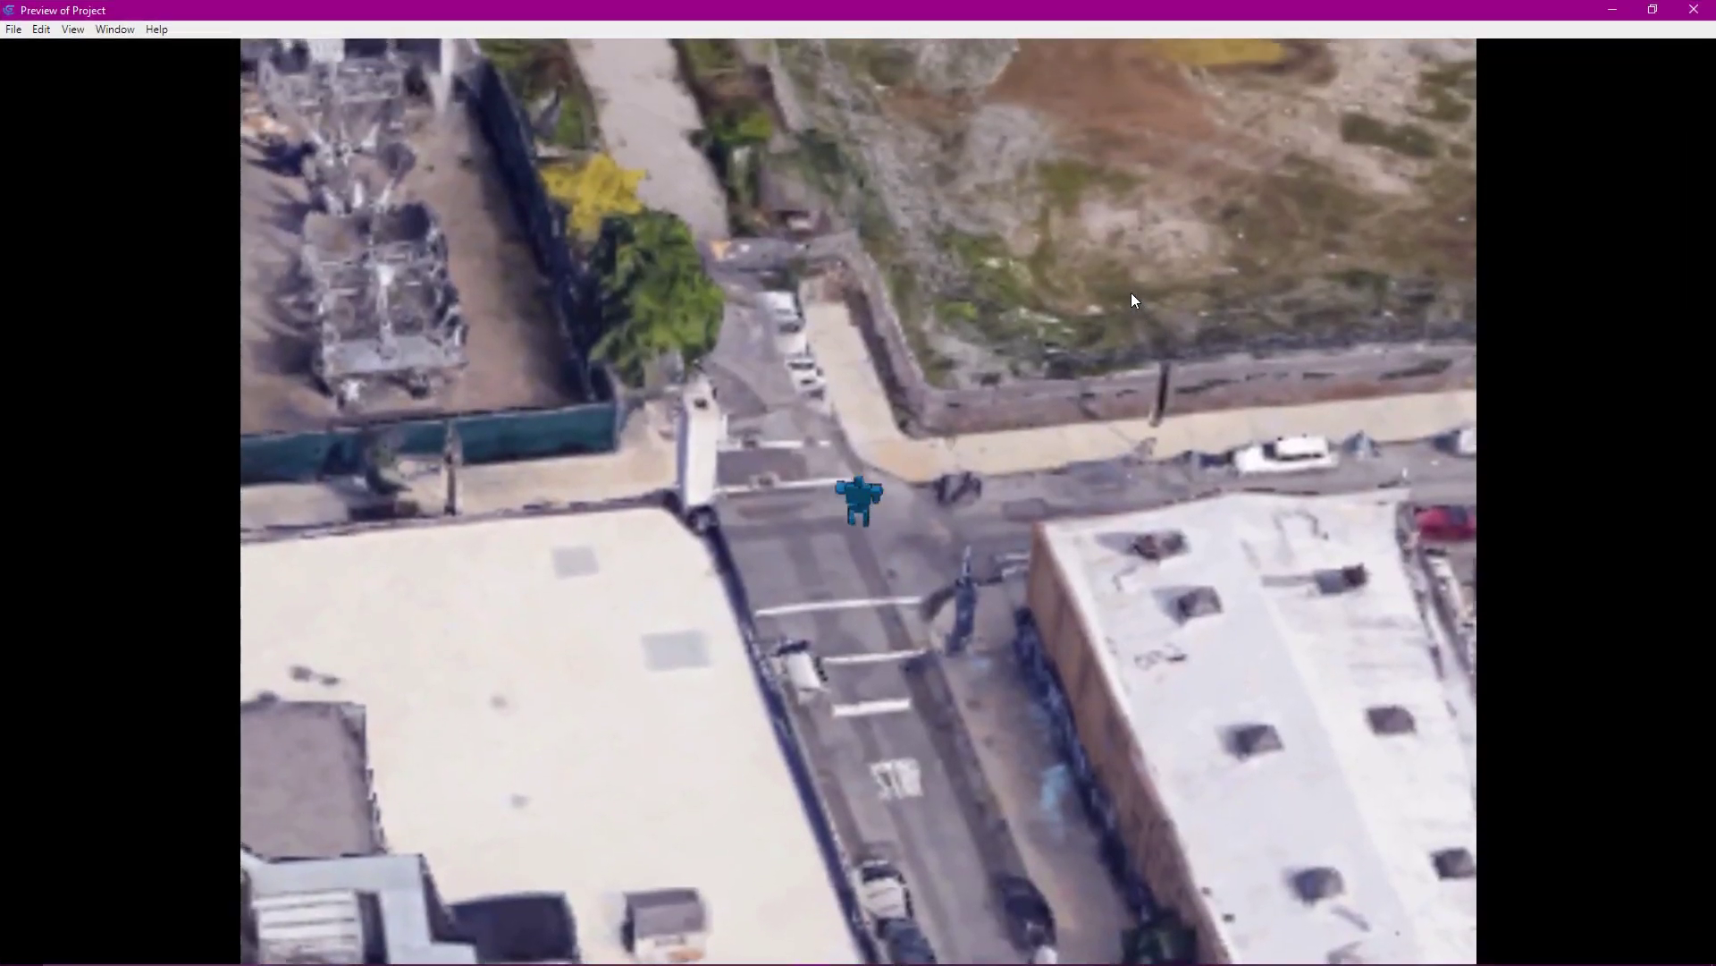
key("Up")
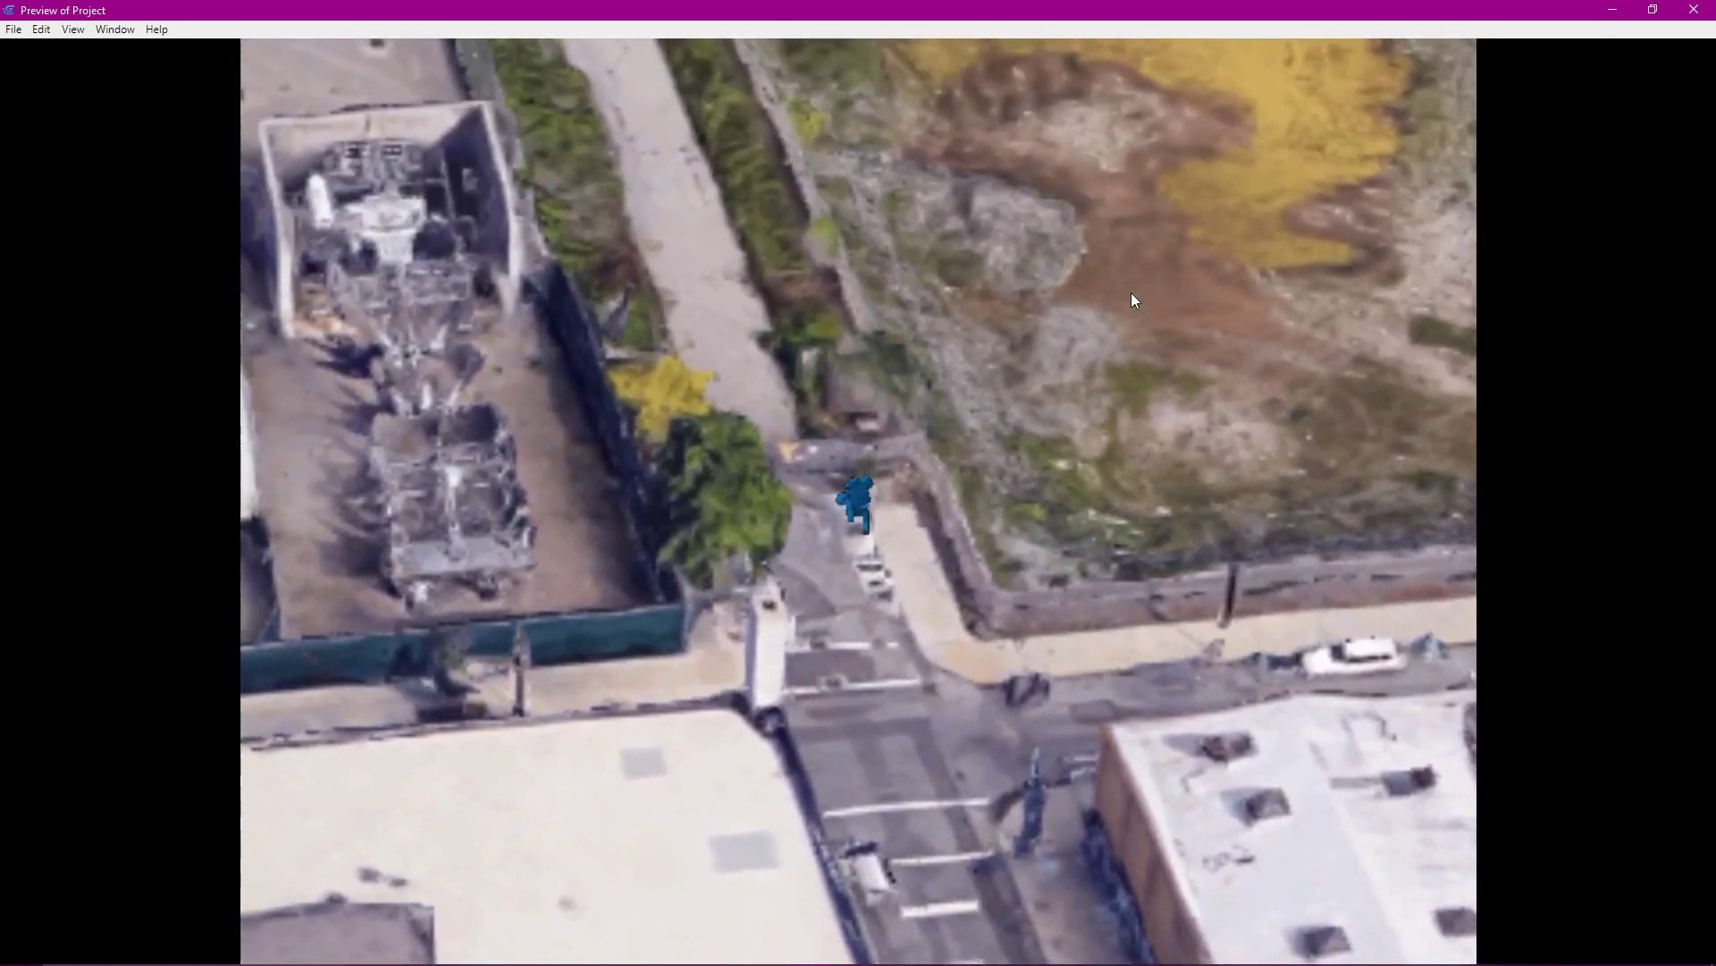
key("Up")
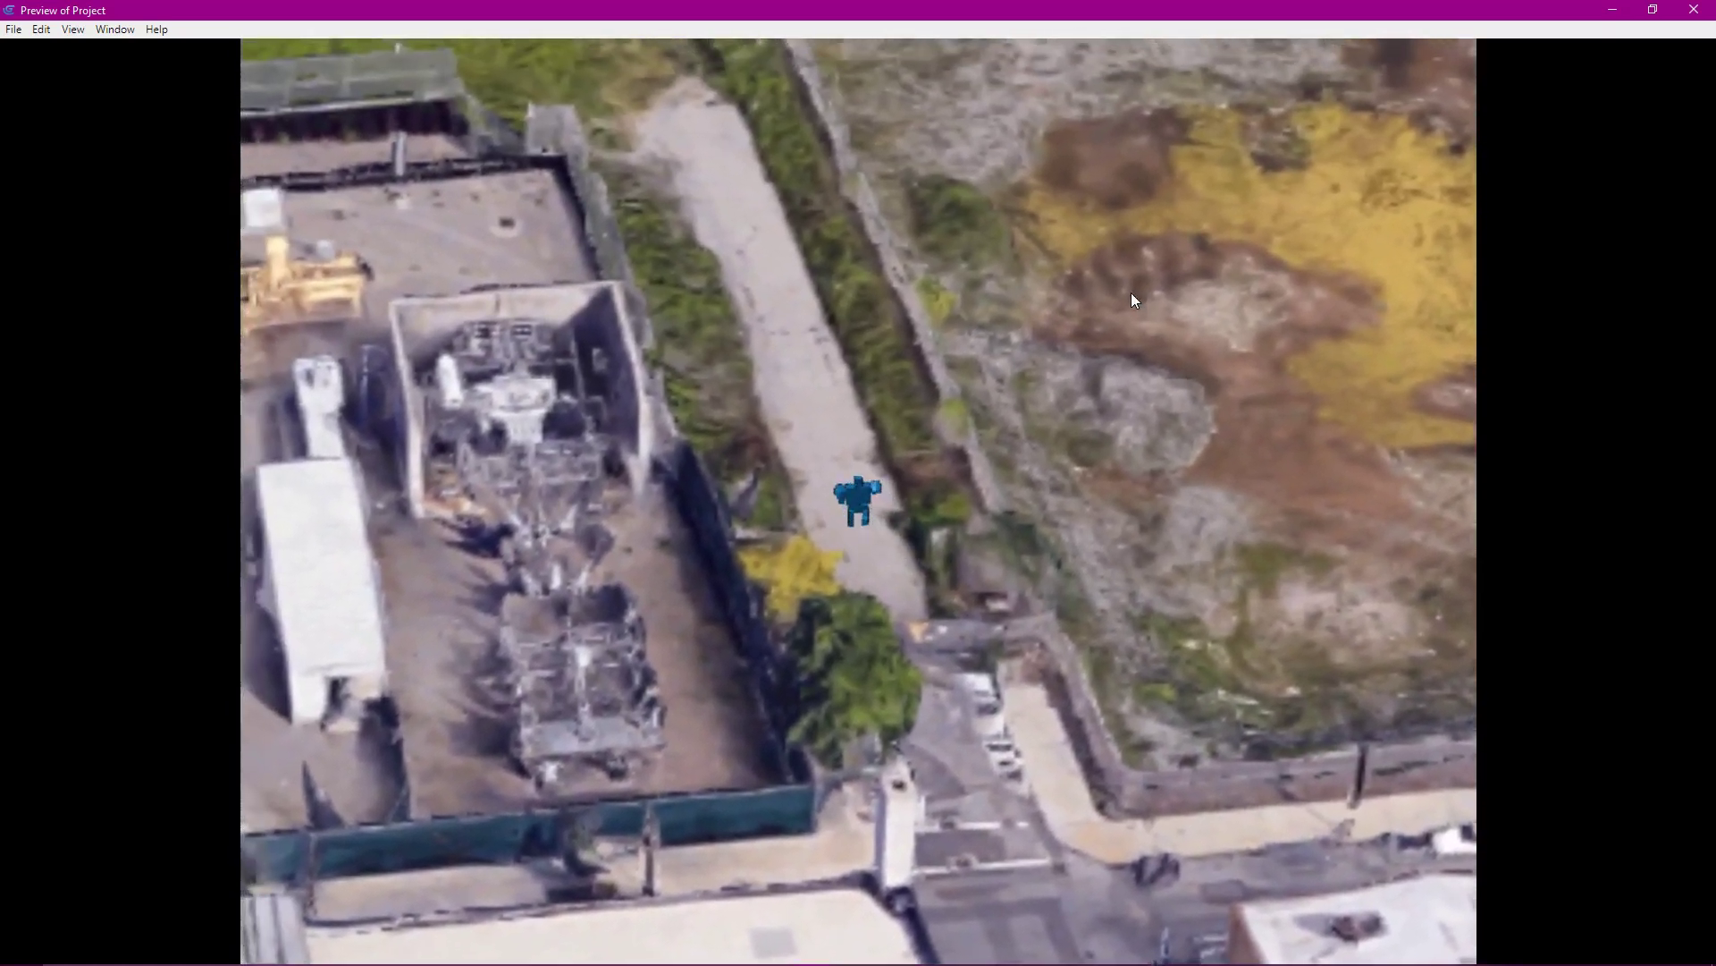
key("Up")
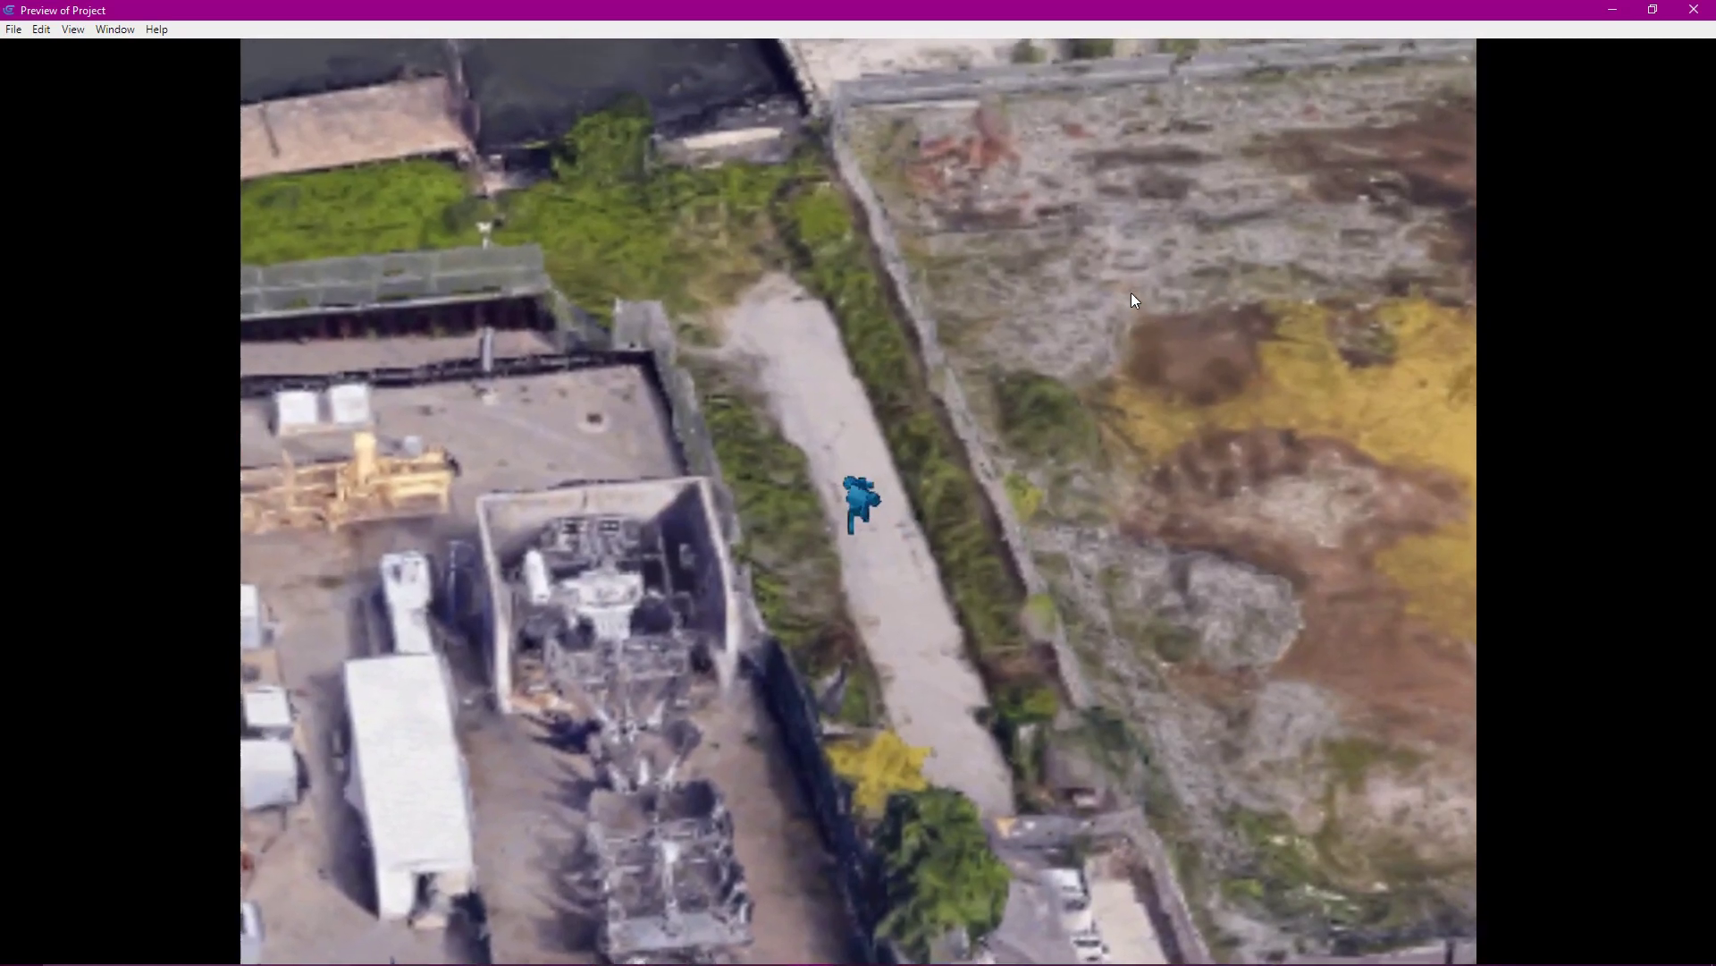
key("Up")
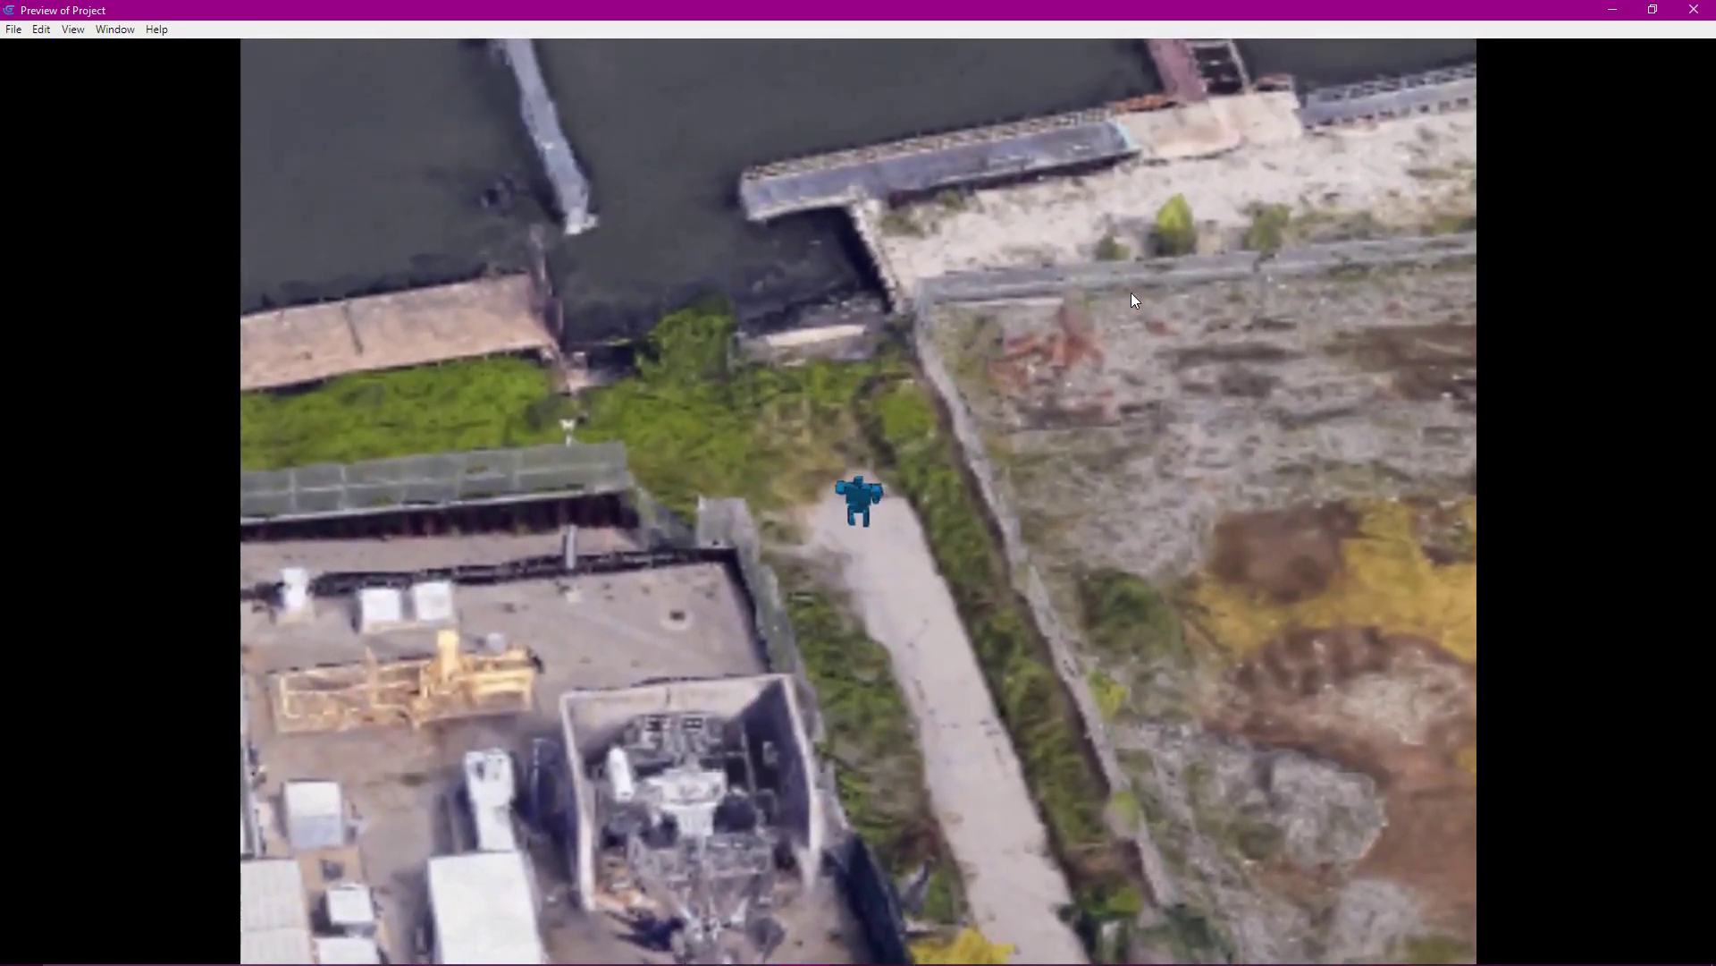
Step: Walk the player left along the grass strip above the fenced yard and back right toward the path
key("Left")
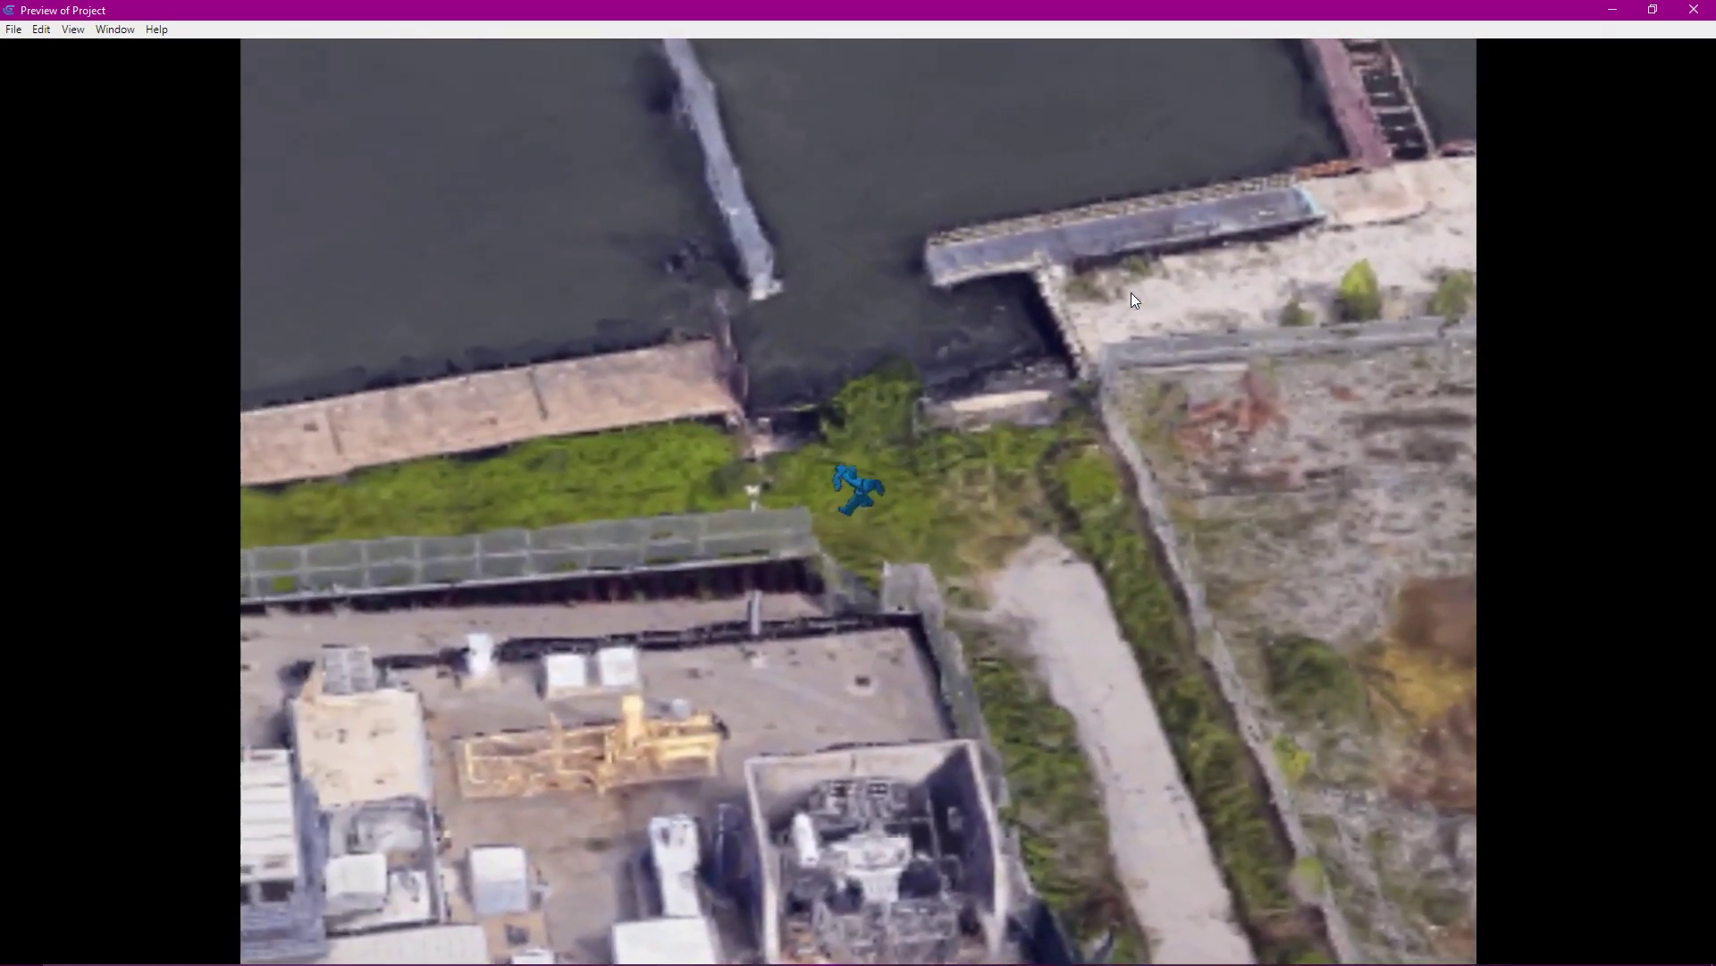
key("Left")
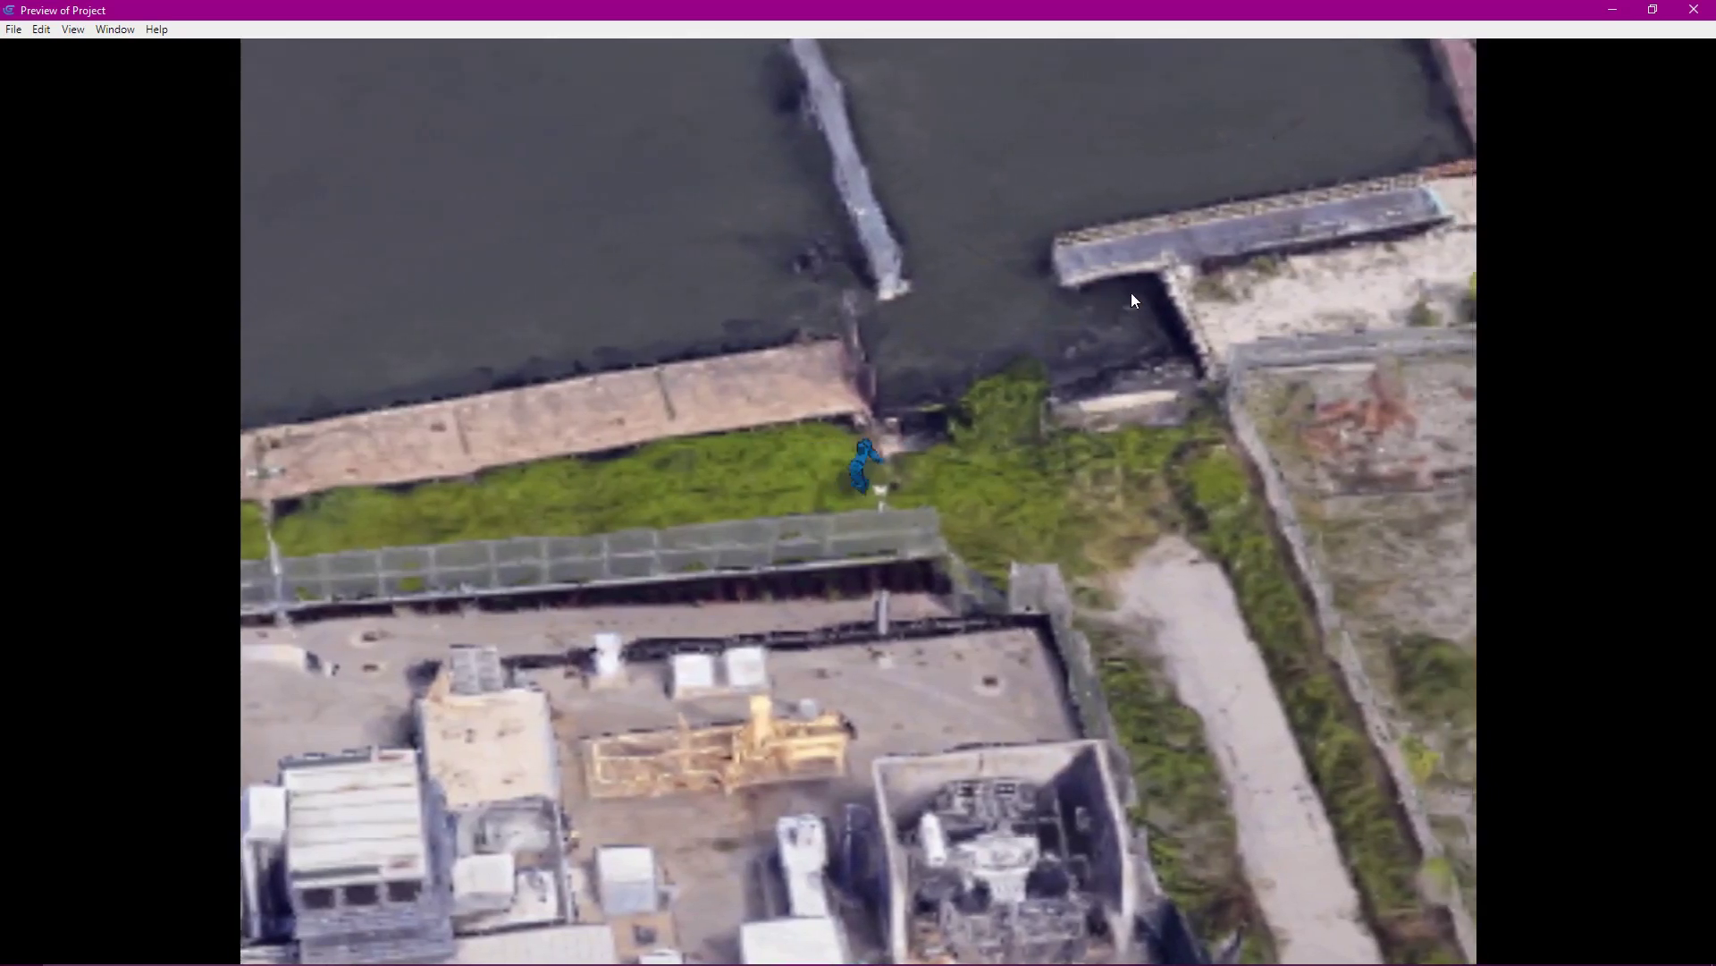
key("Right")
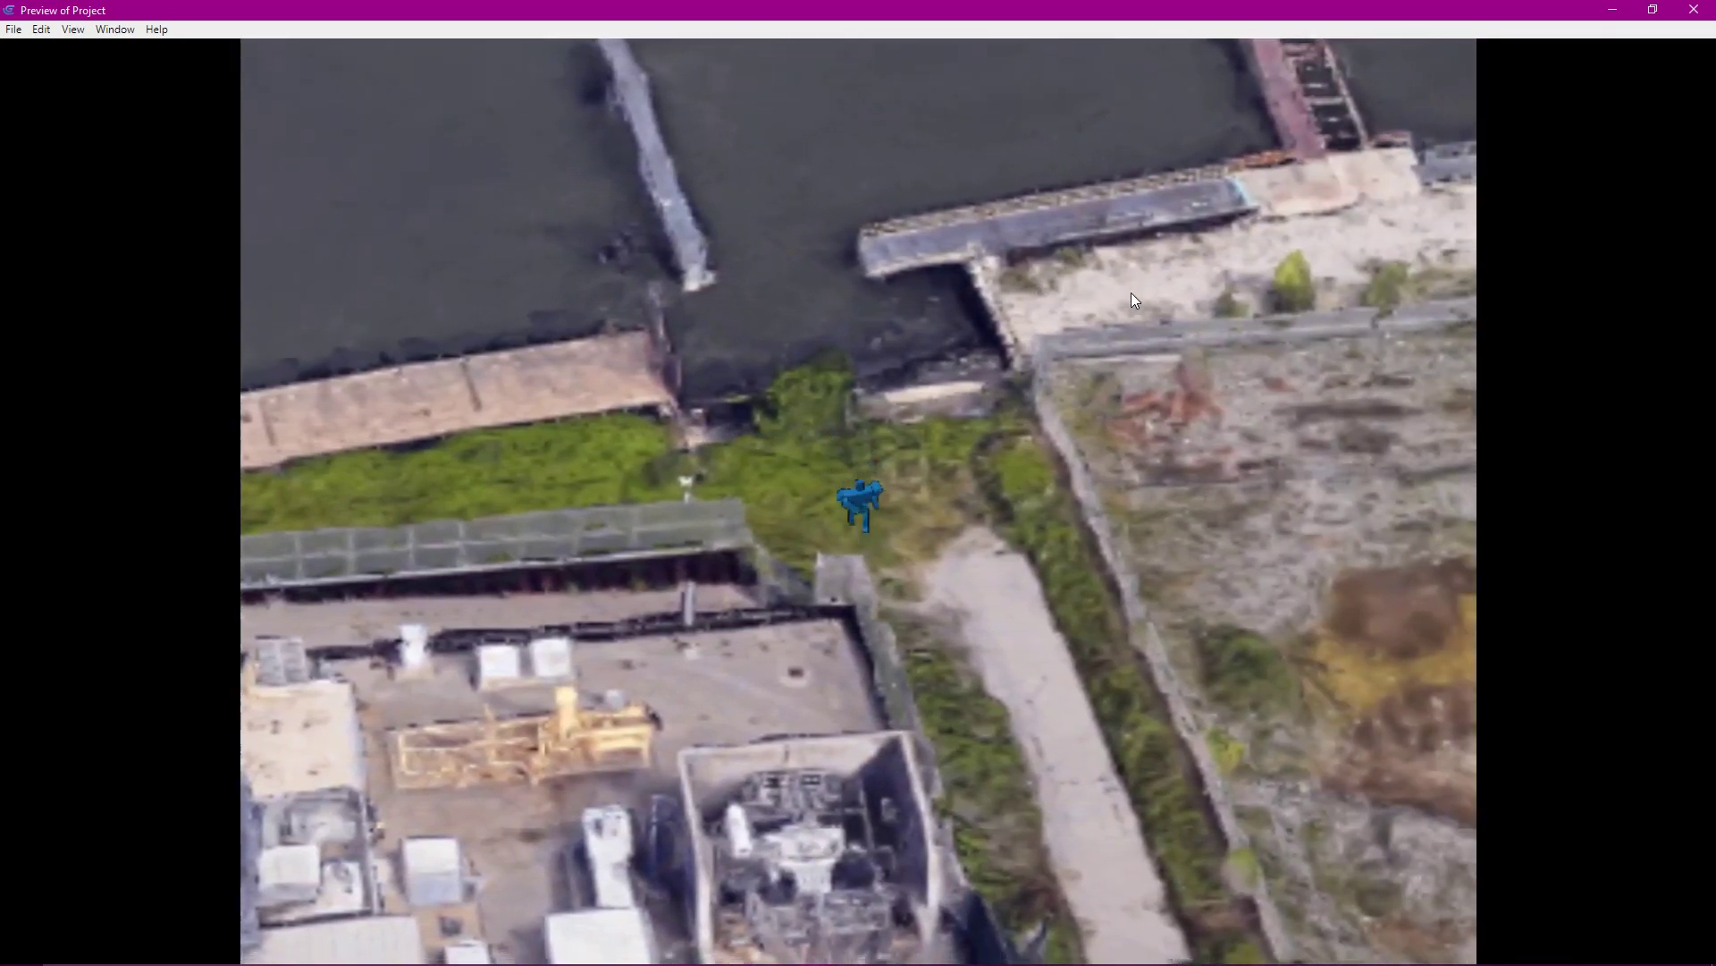
Step: Walk the player back down the paved path and into the street between the two white-roofed buildings
key("Down")
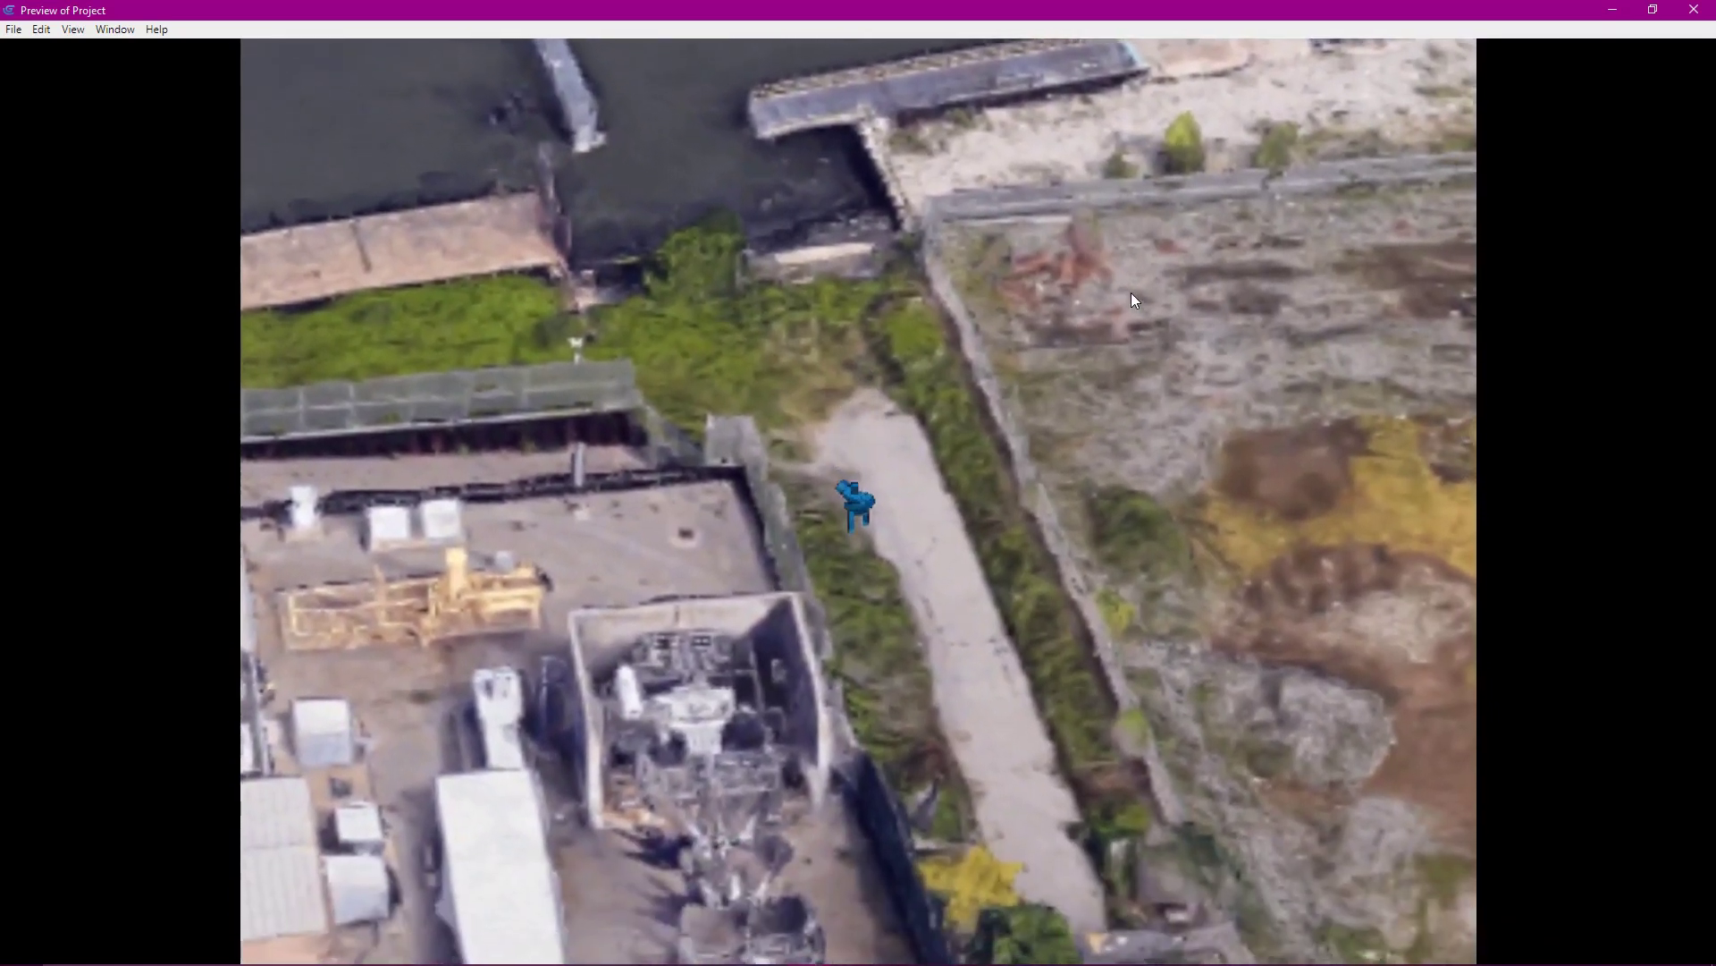
key("Down")
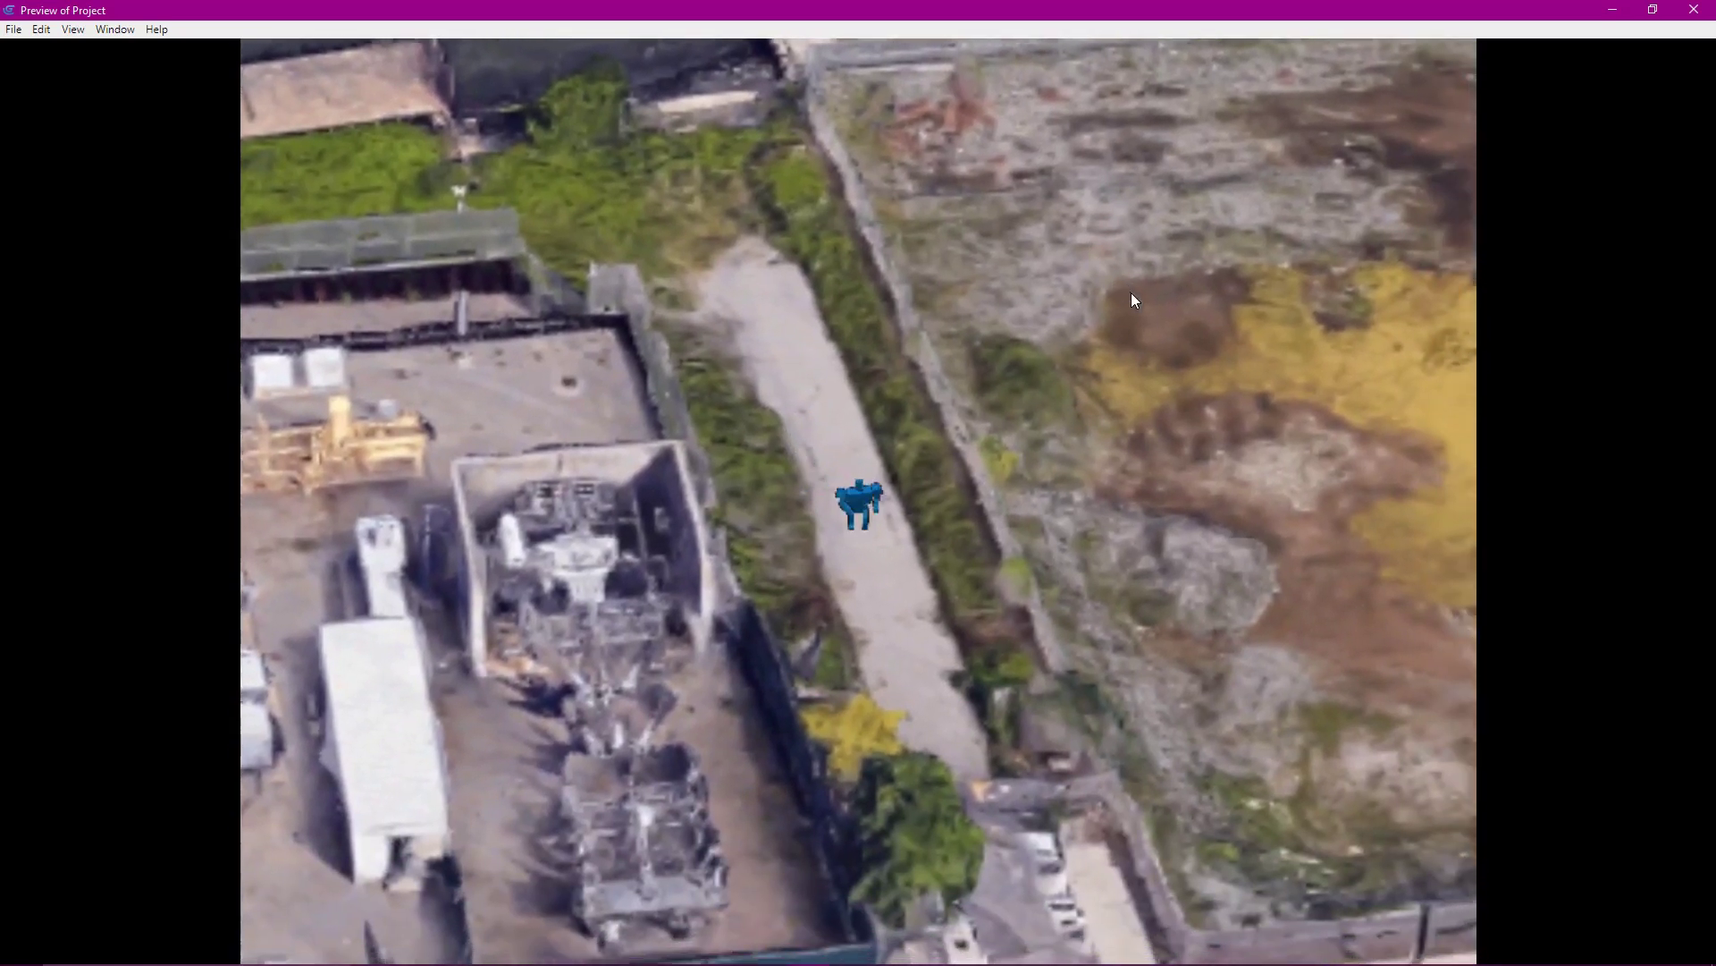
key("Down")
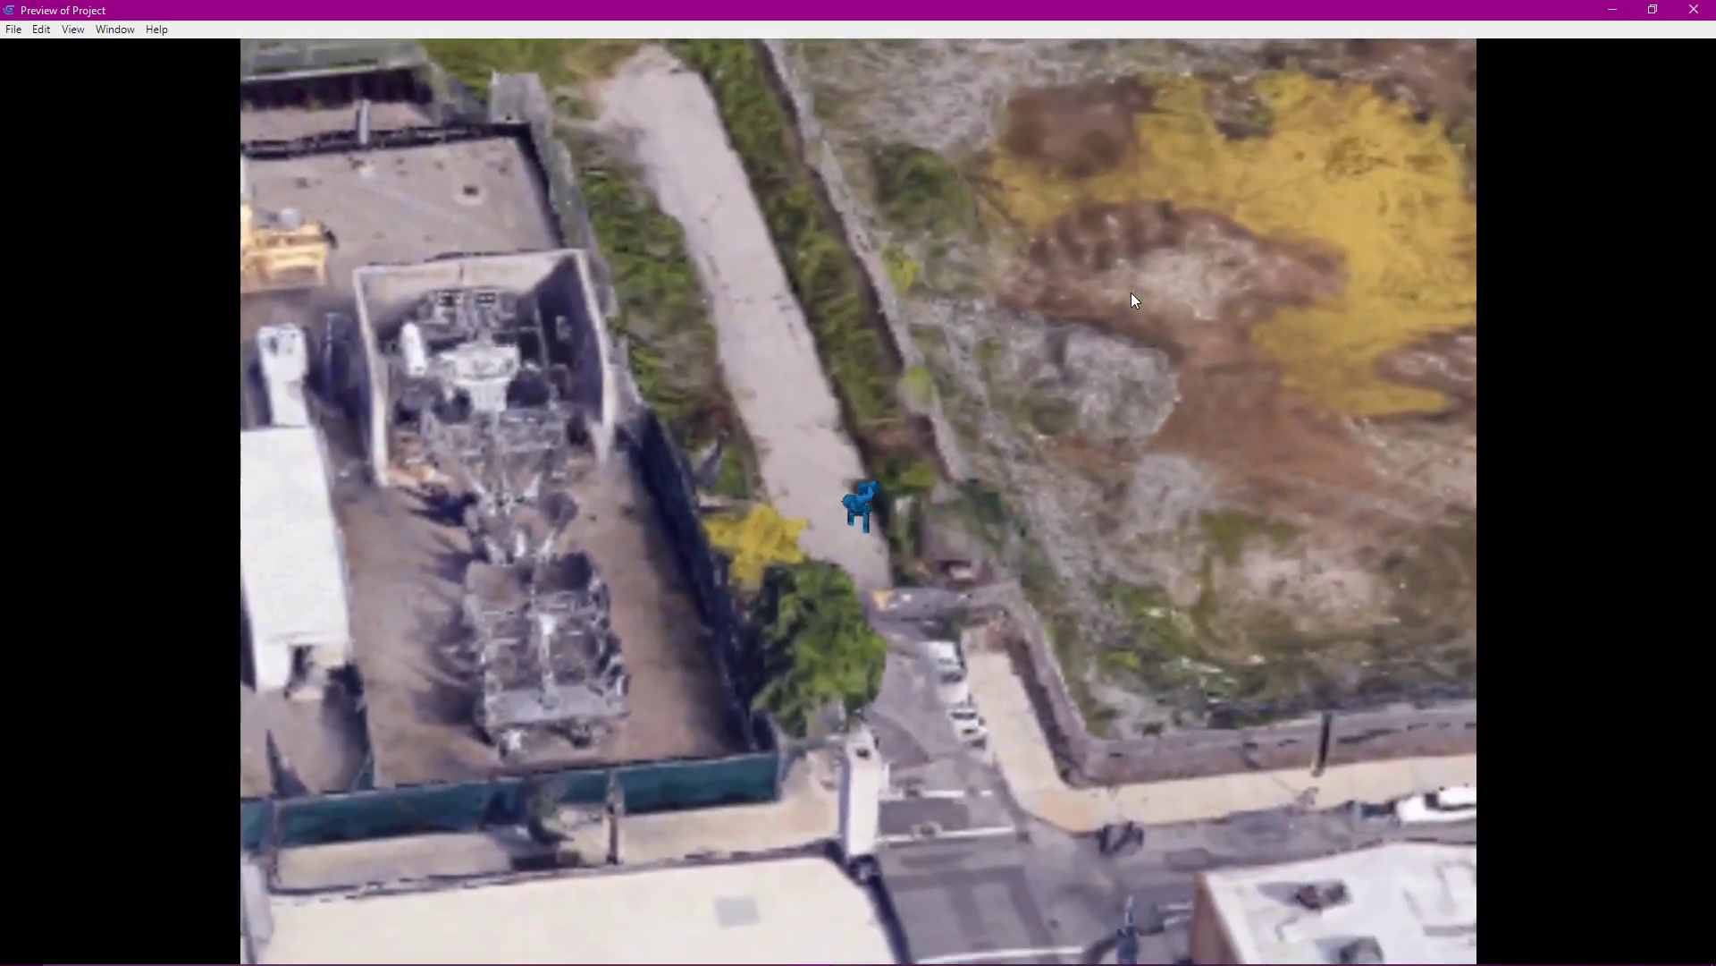
key("Down")
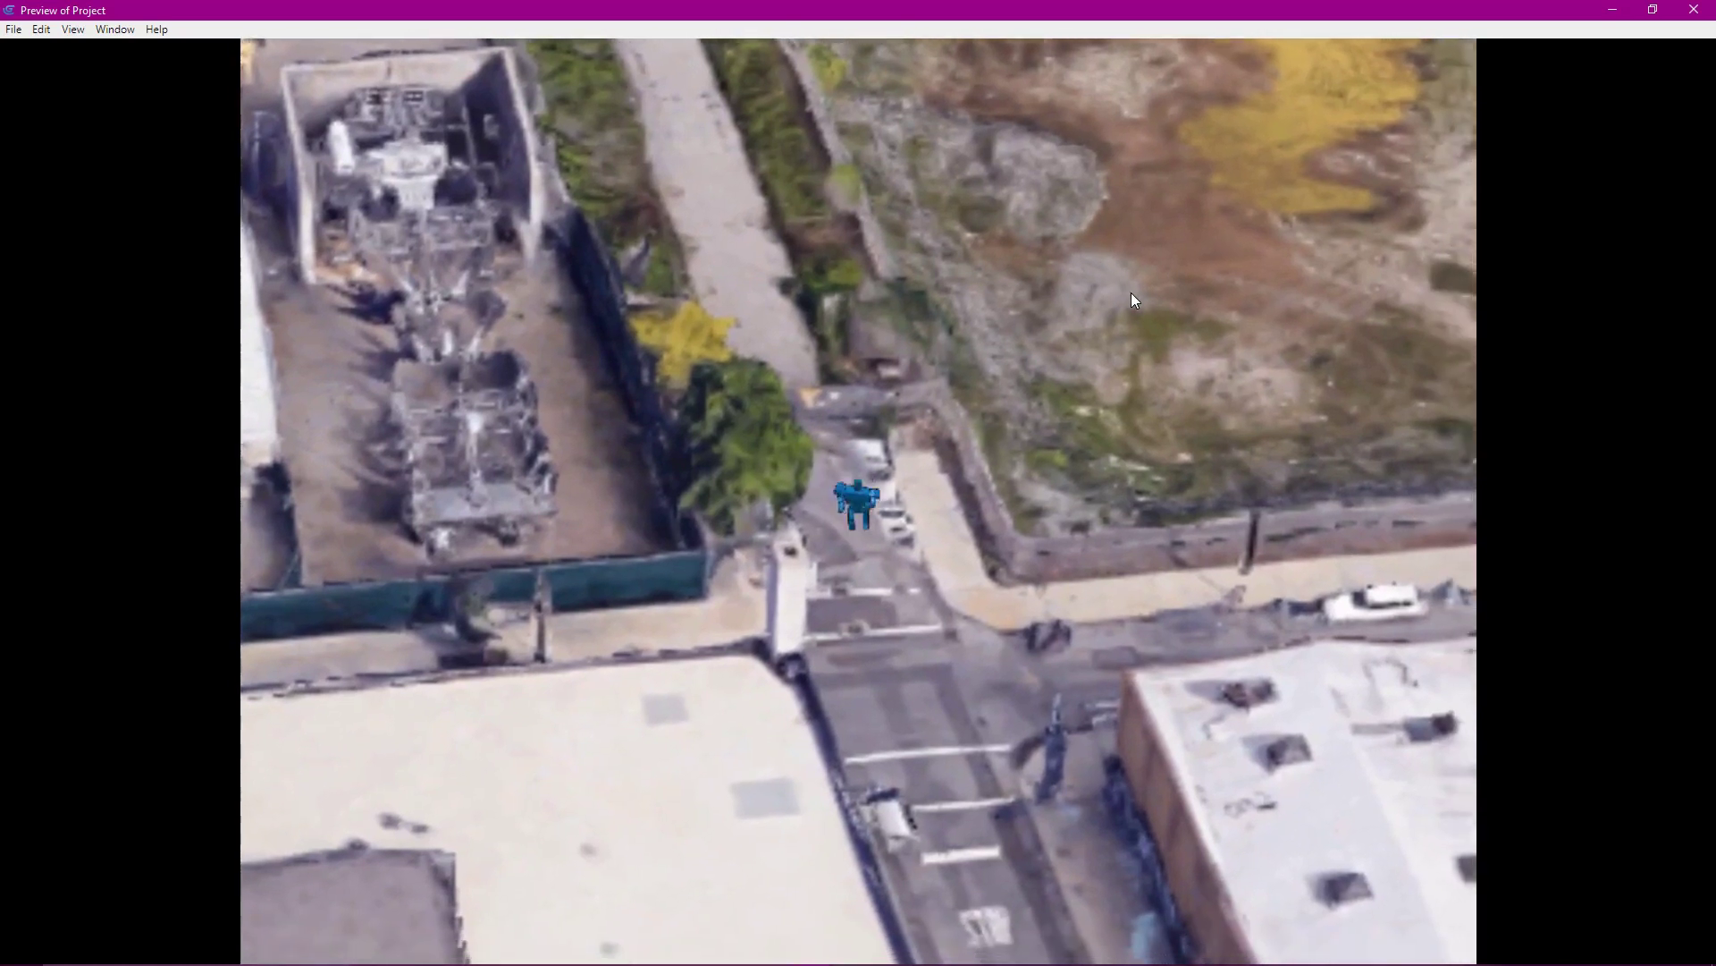
key("Down")
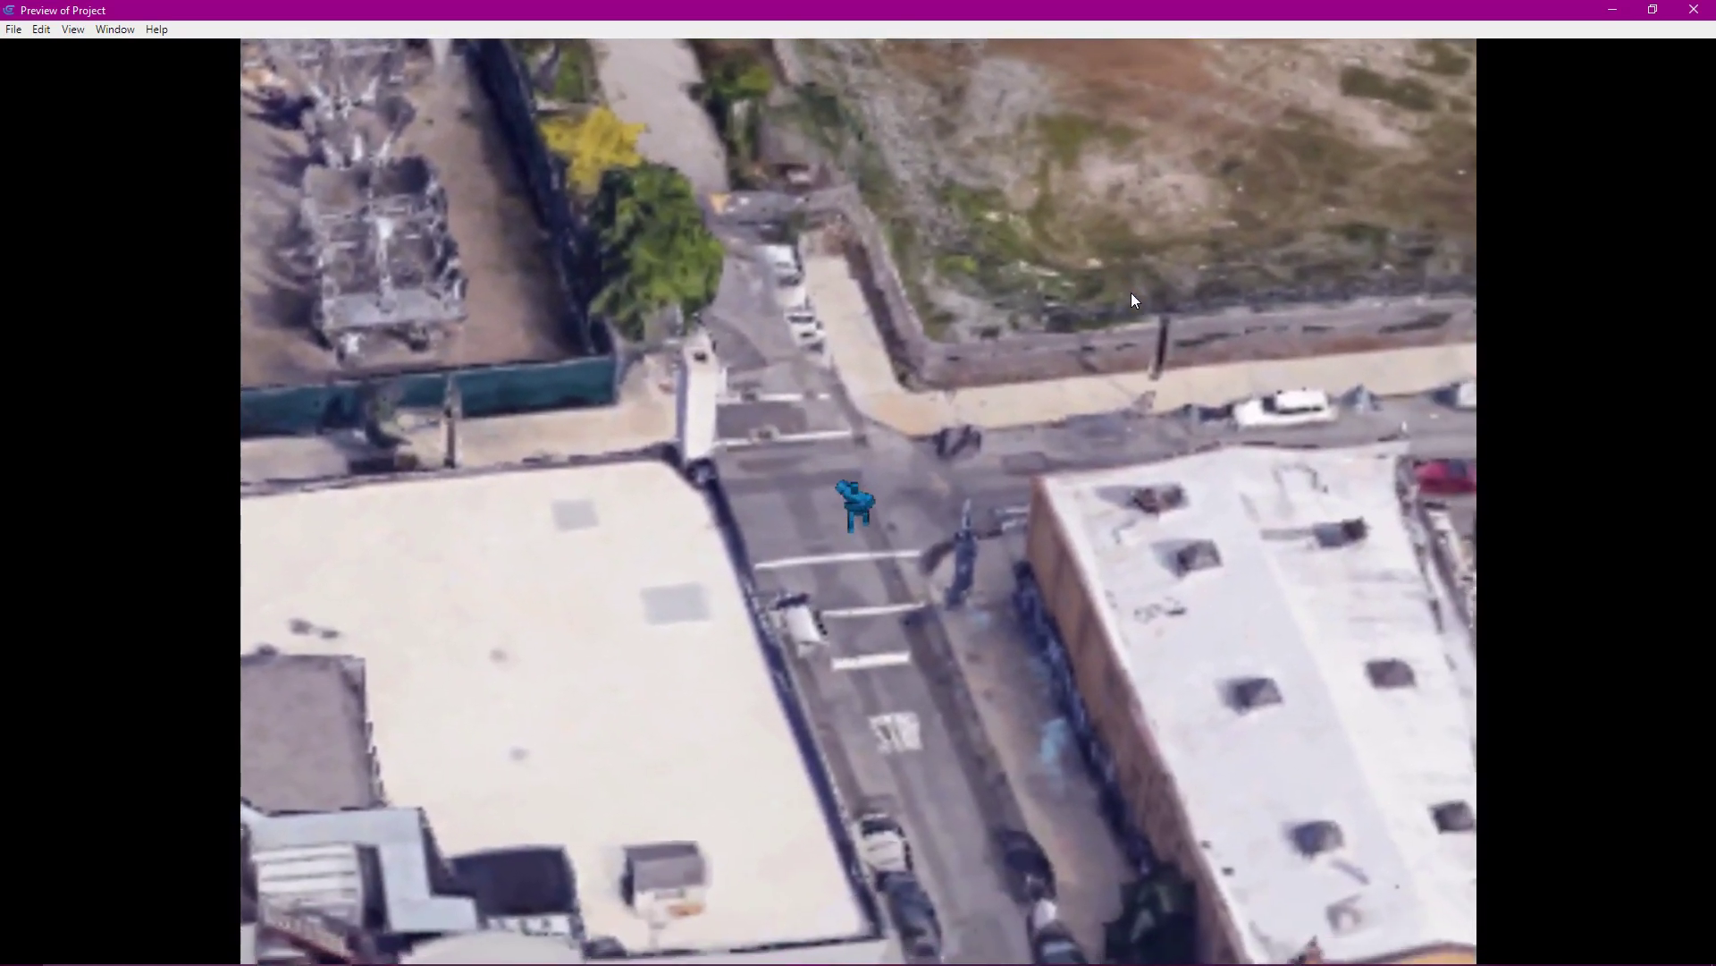
key("Down")
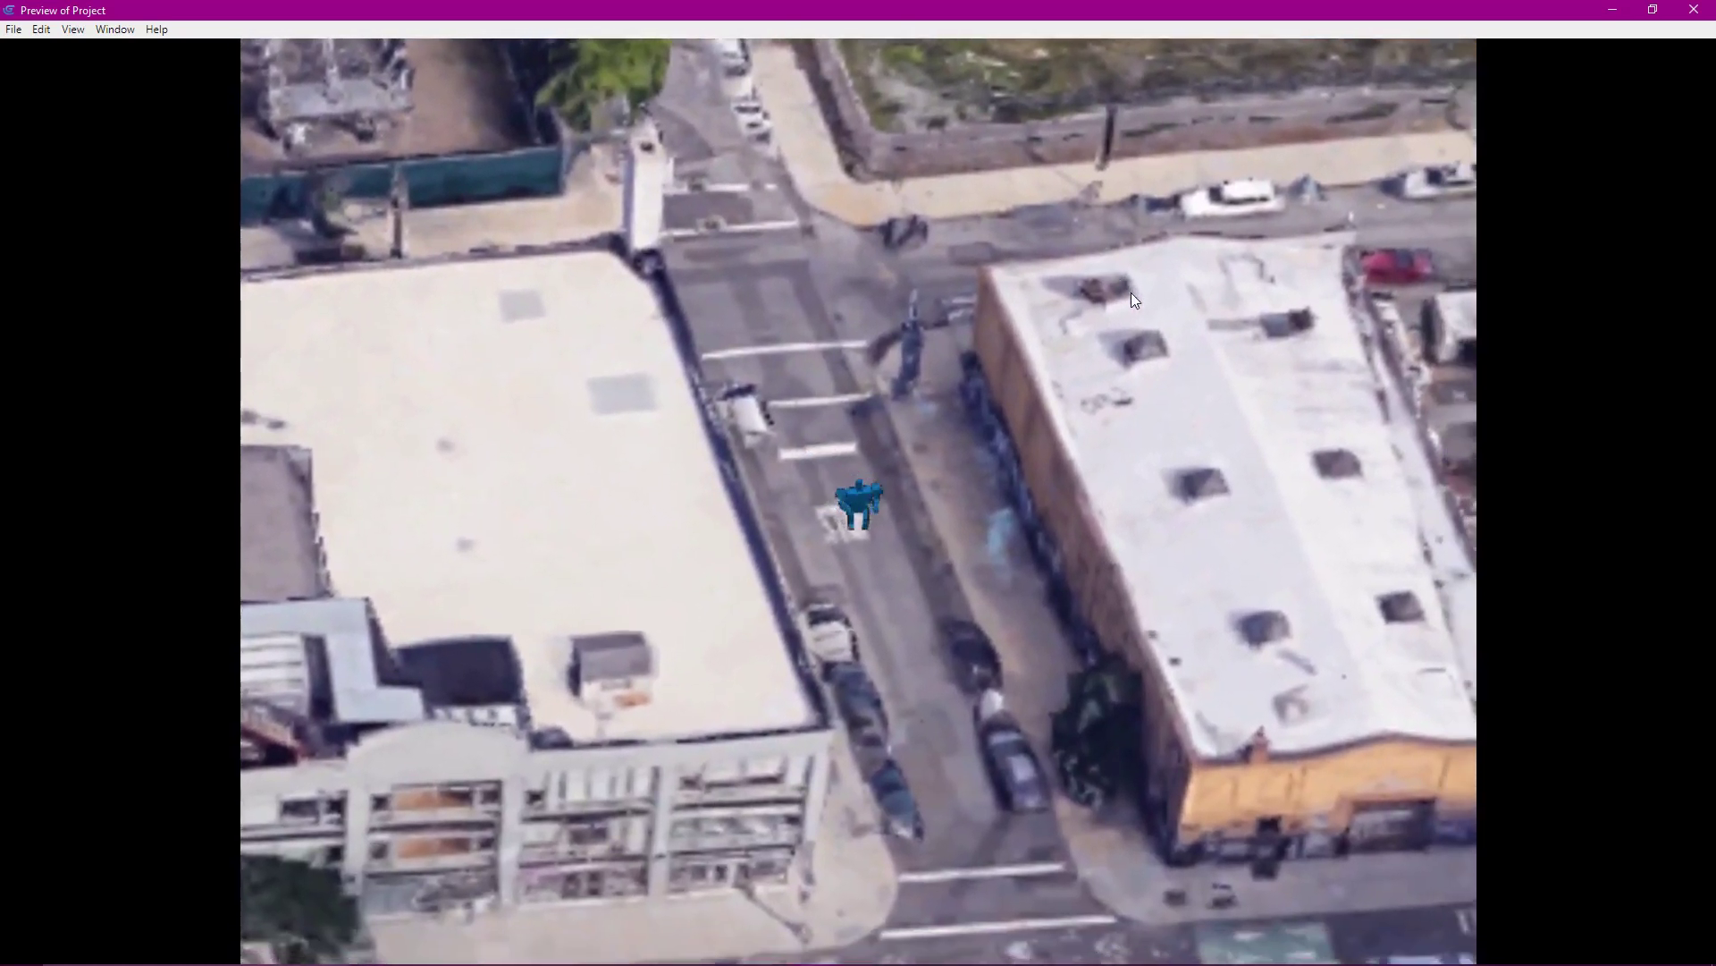
Step: Walk the player right to the orange building's side wall and down across the intersection to the lower crosswalk
key("Right")
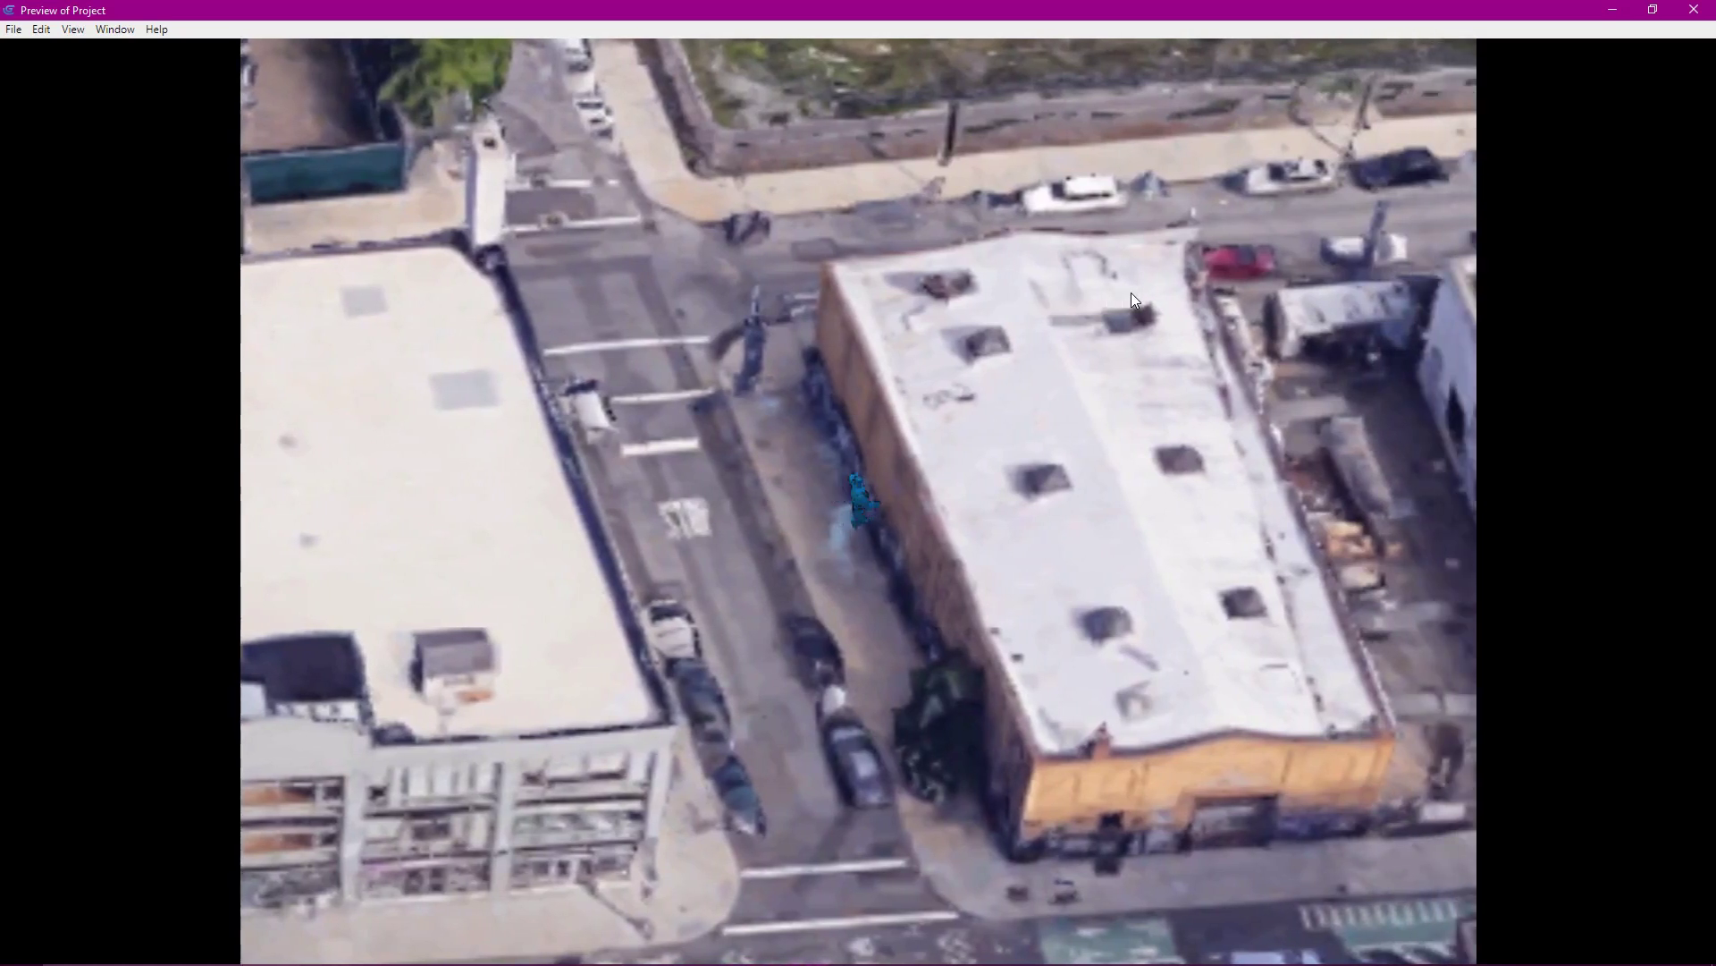
key("Down")
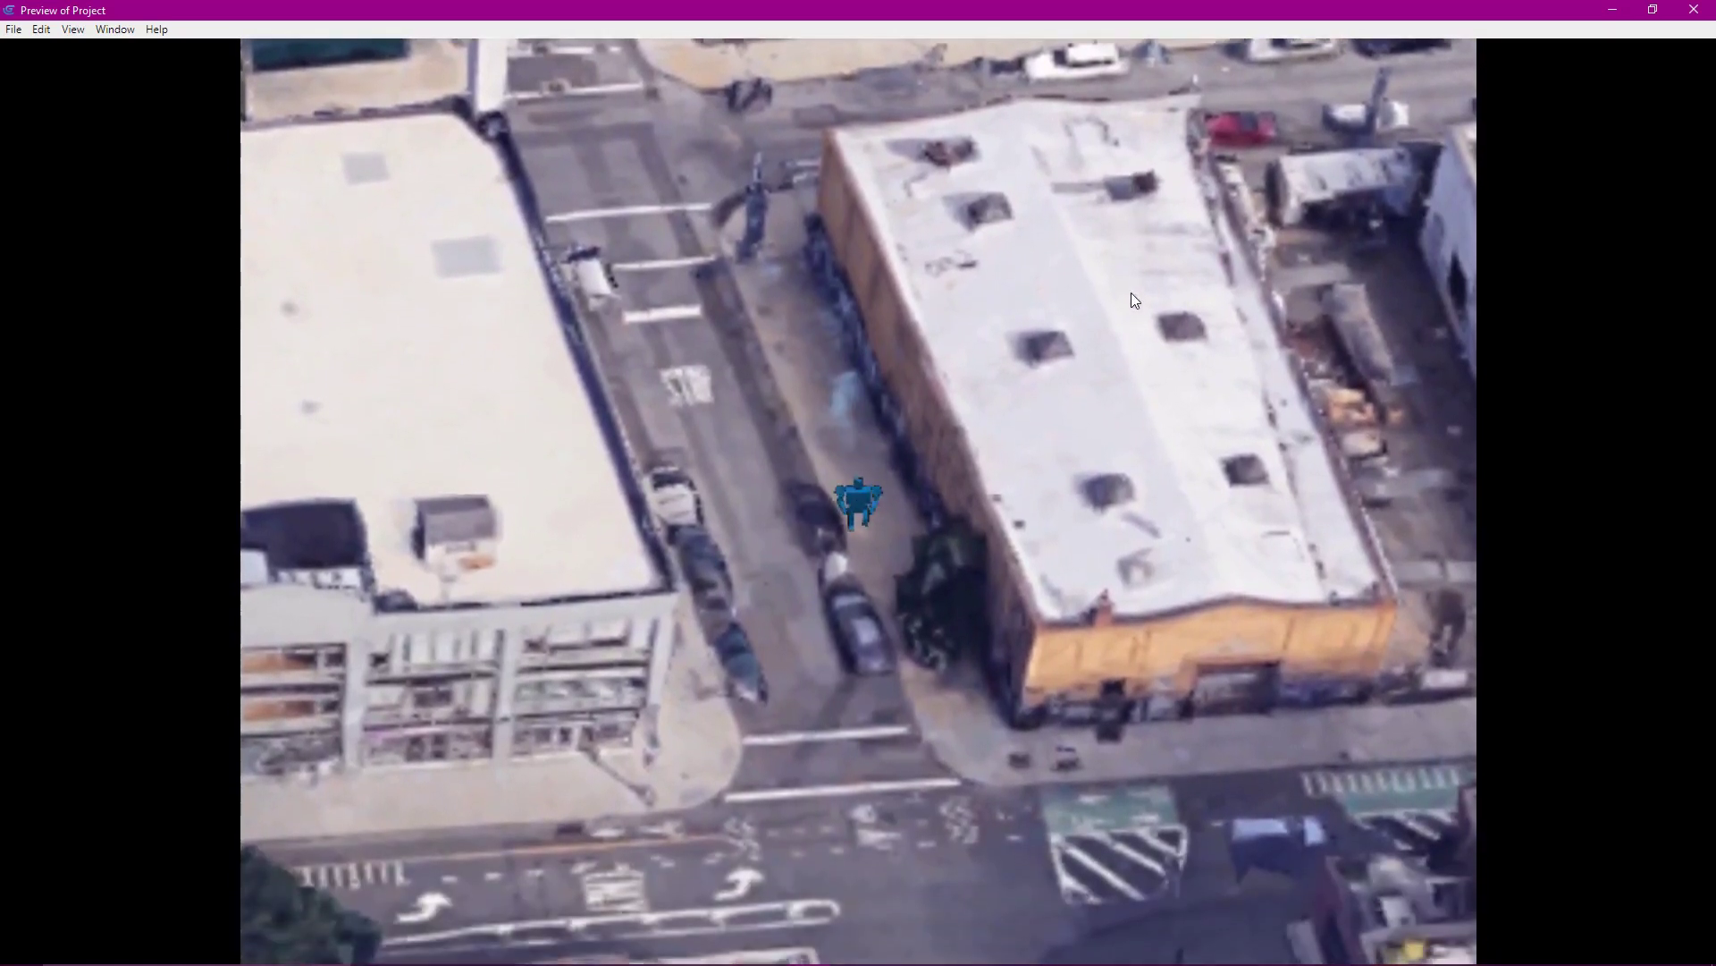
key("Down")
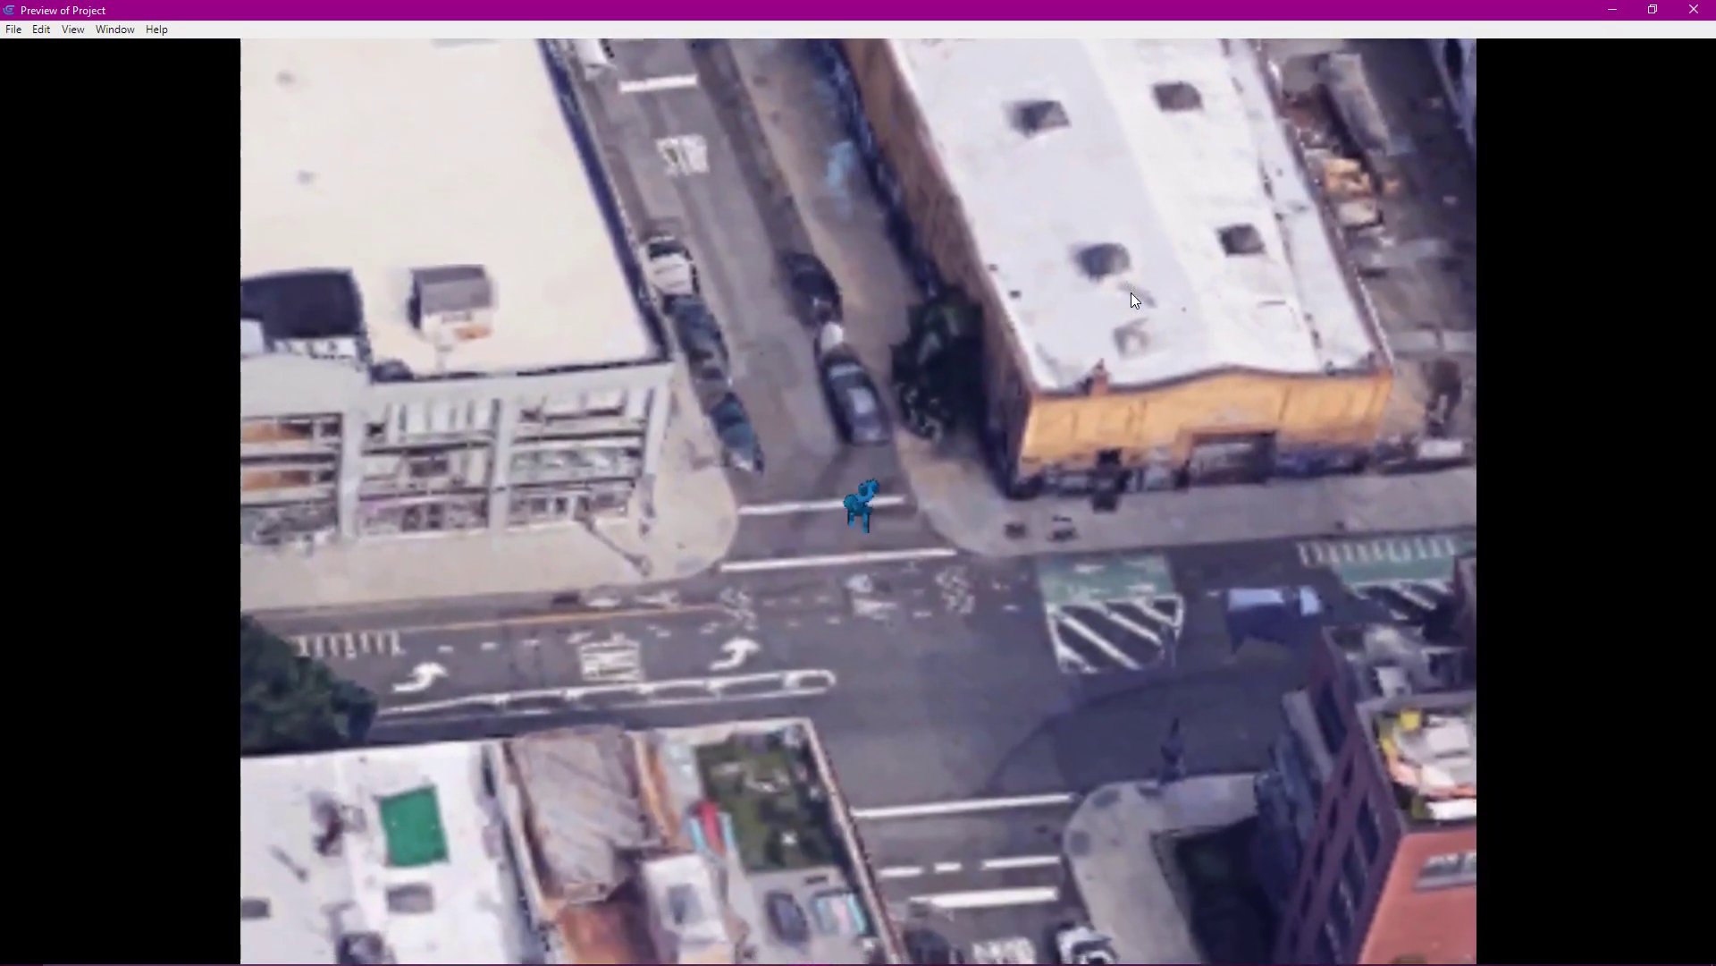
key("Down")
key("Right")
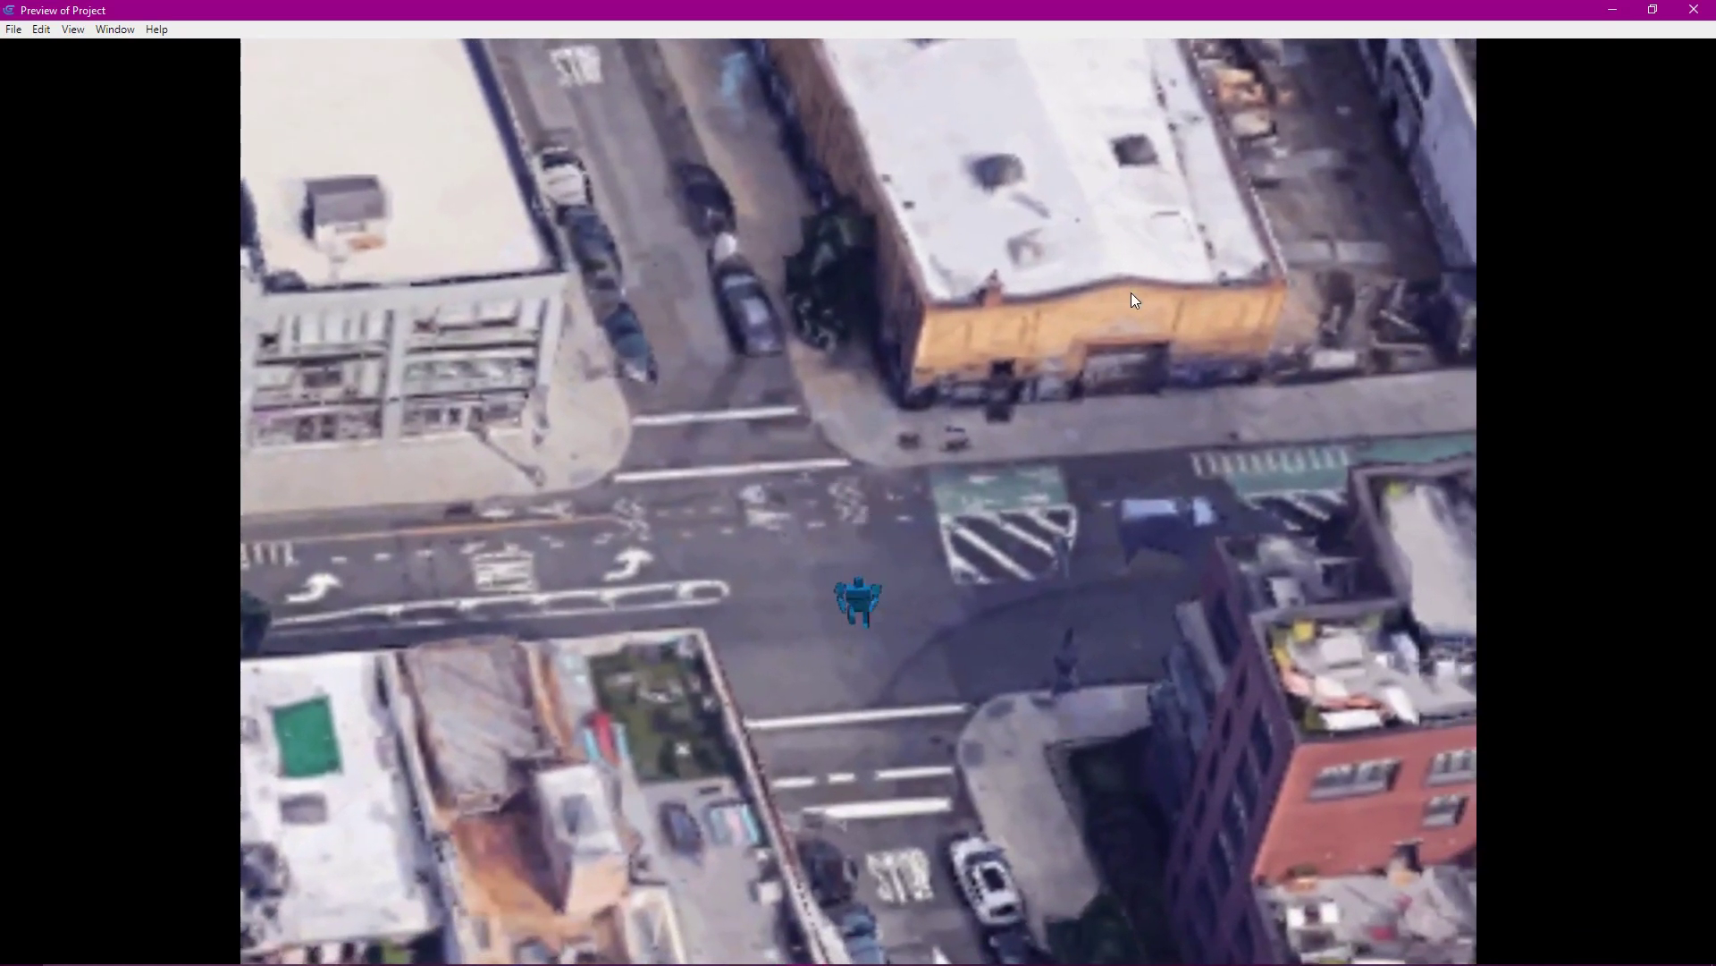
key("Down")
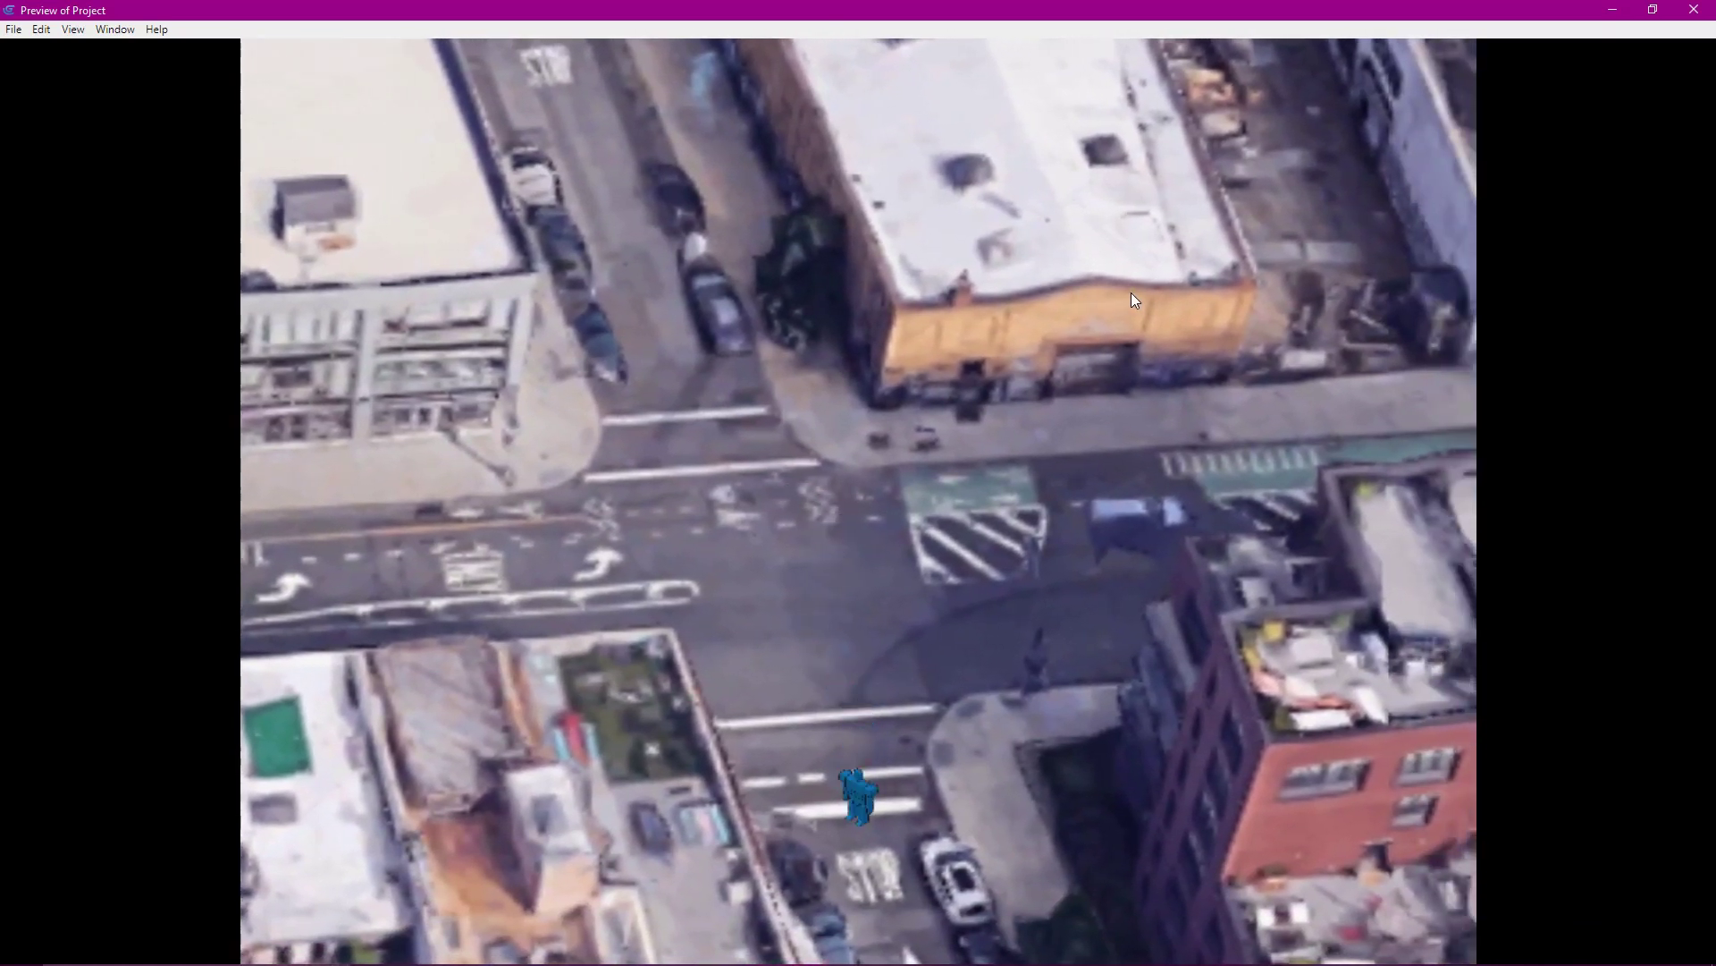
Step: Walk the player left and right between the lower crosswalk and the neighbouring rooftop, and back up across the intersection
key("Left")
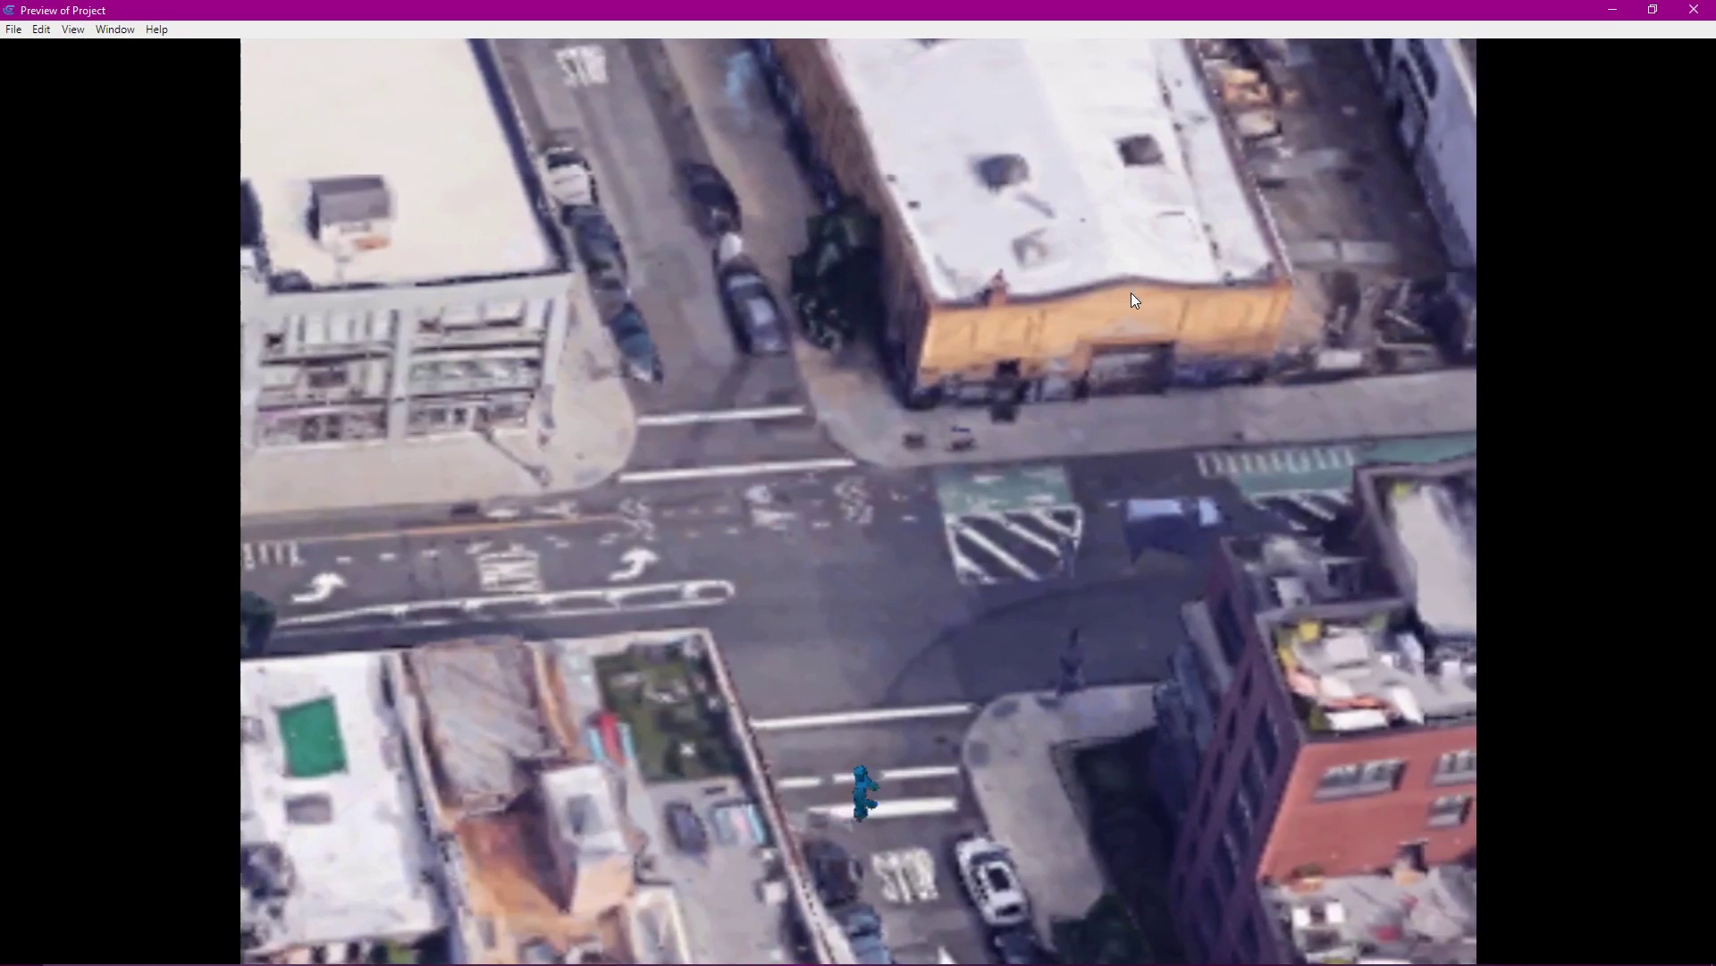
key("Left")
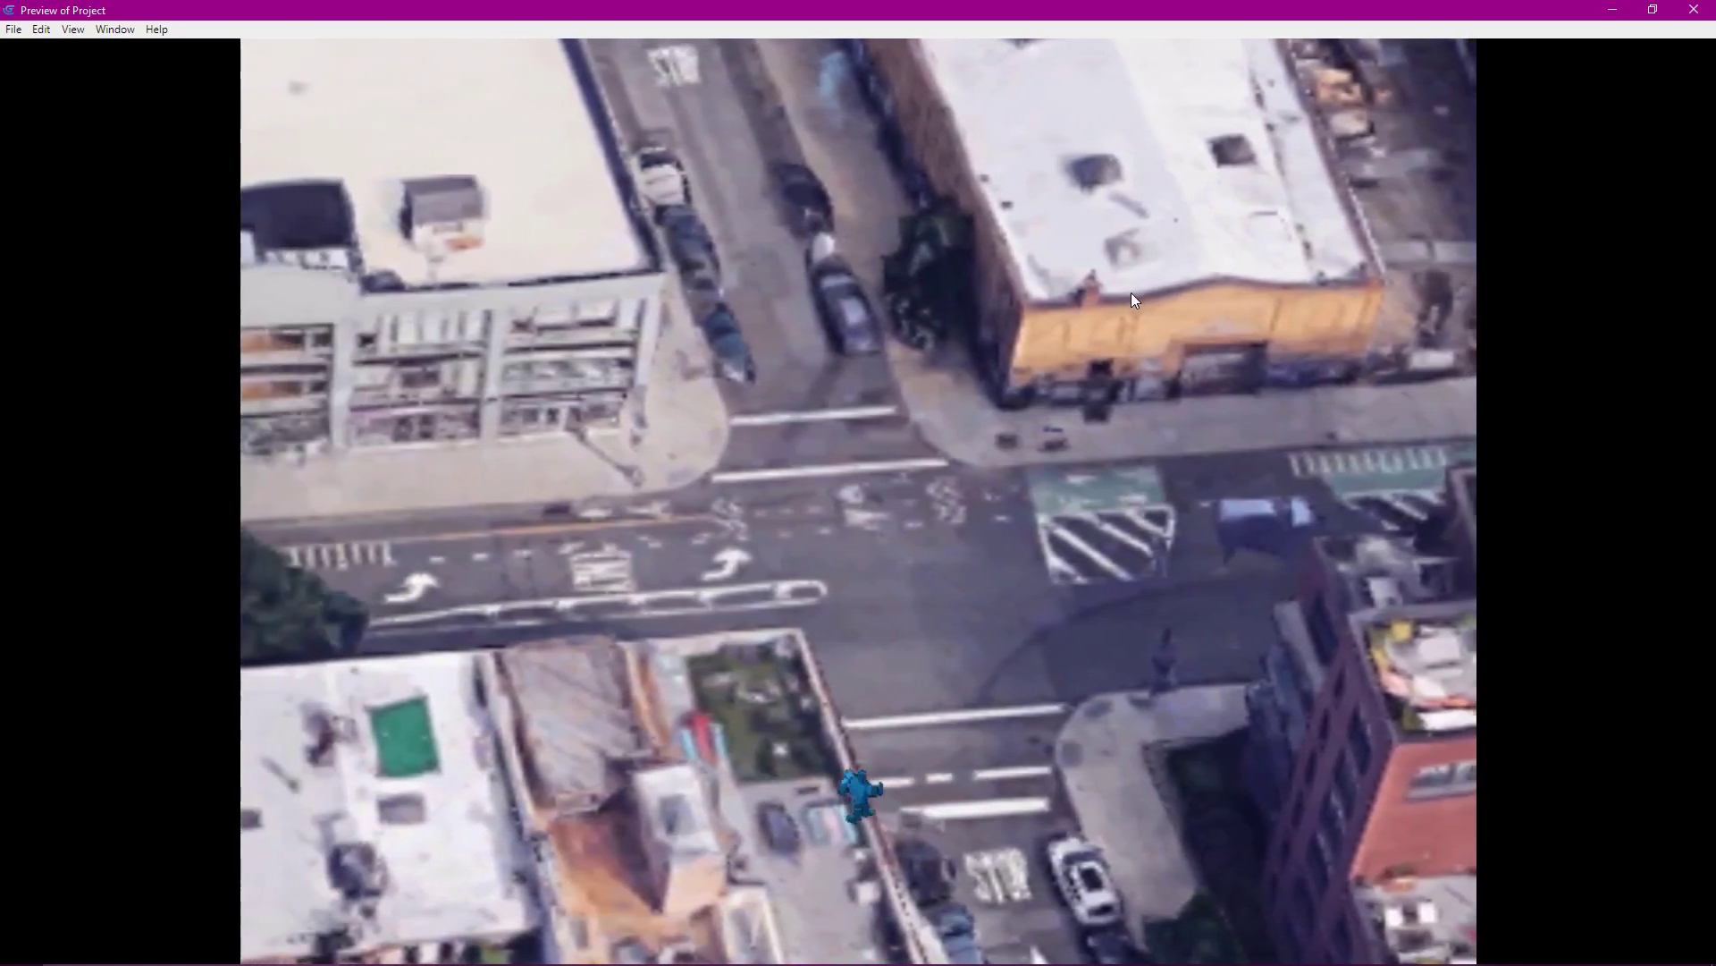
key("Right")
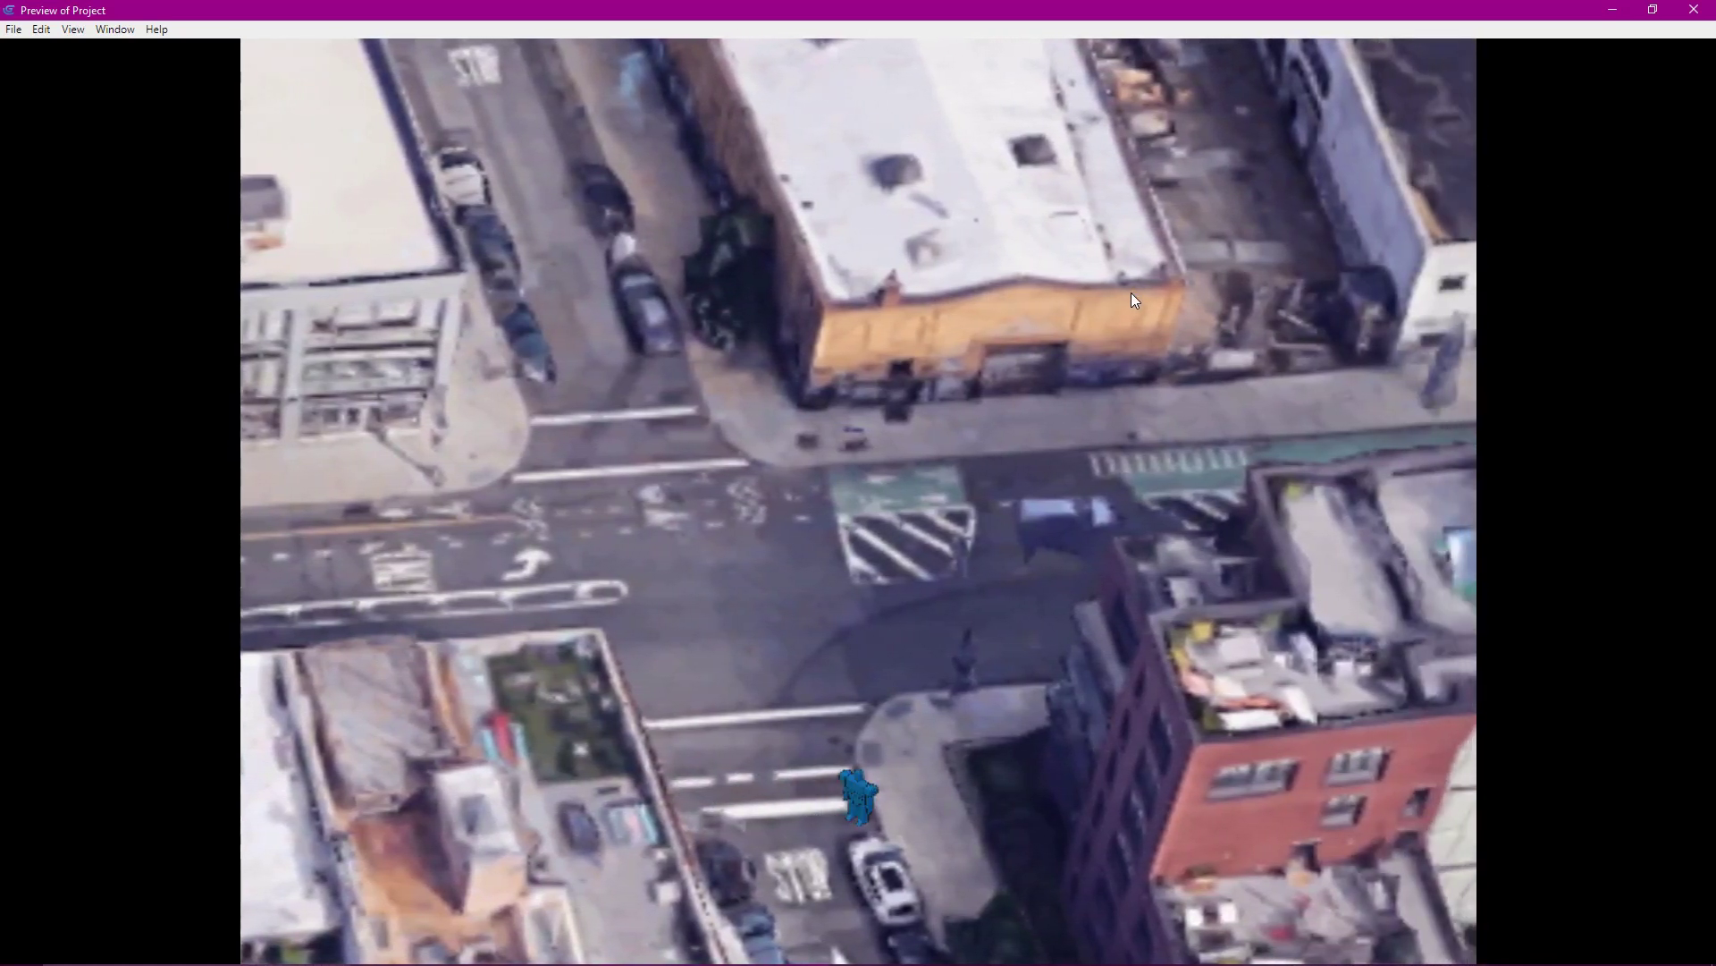
key("Up")
key("Left")
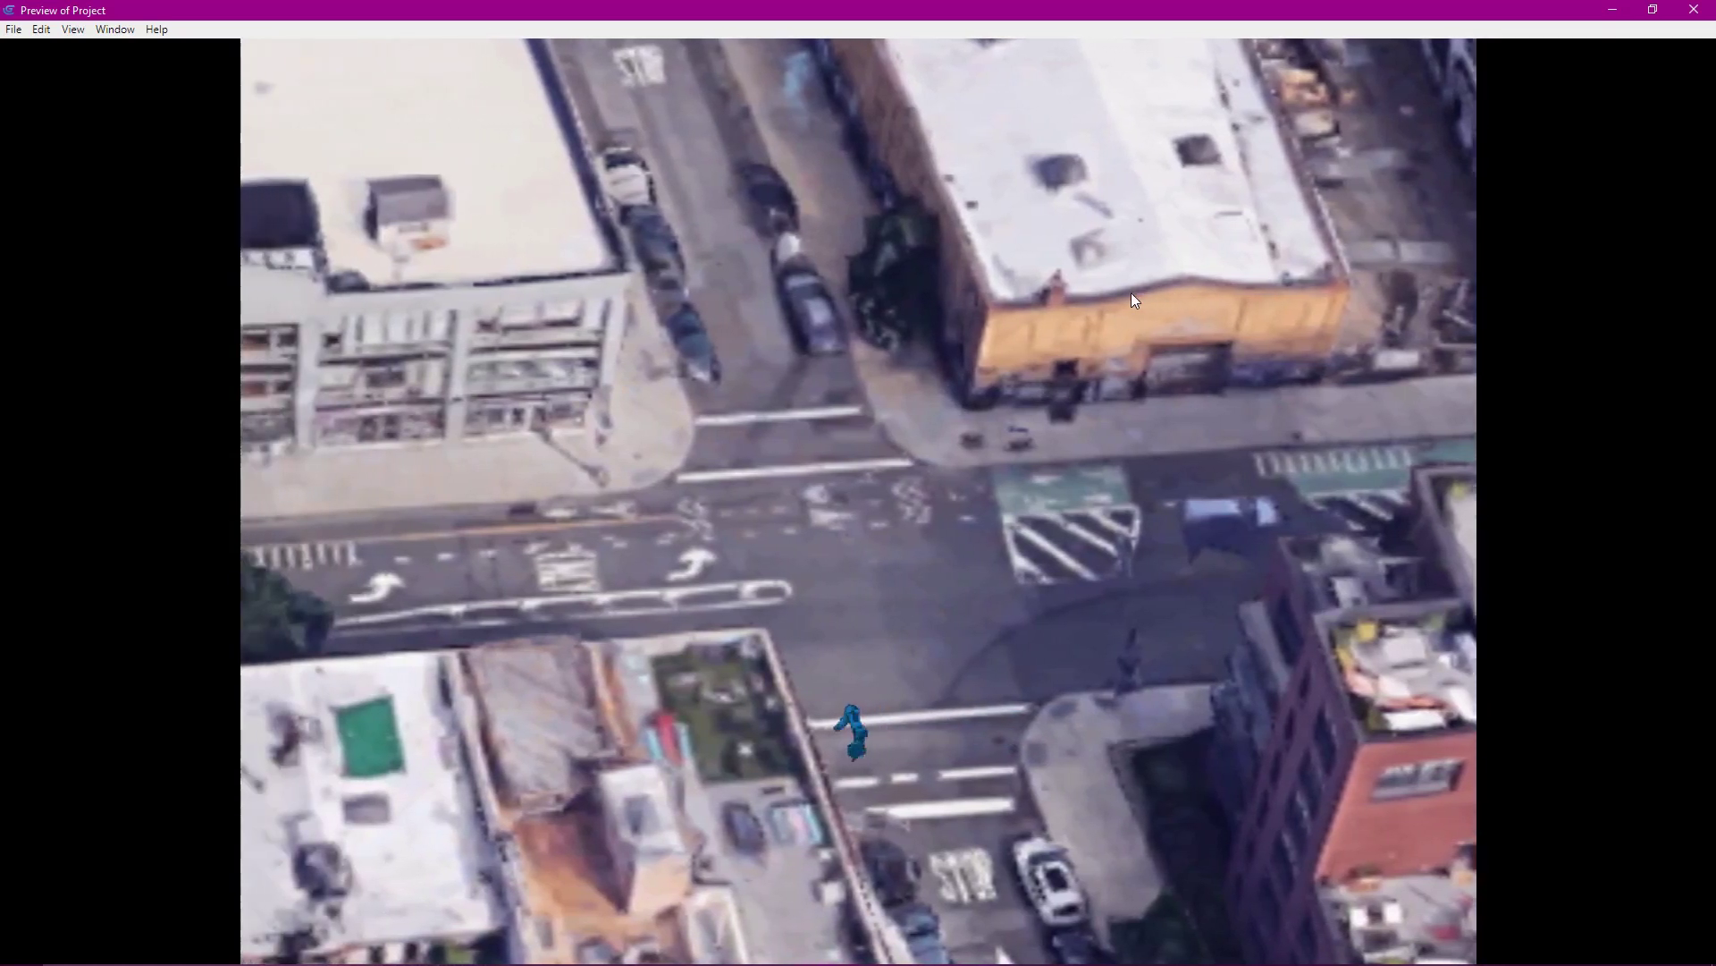
key("Left")
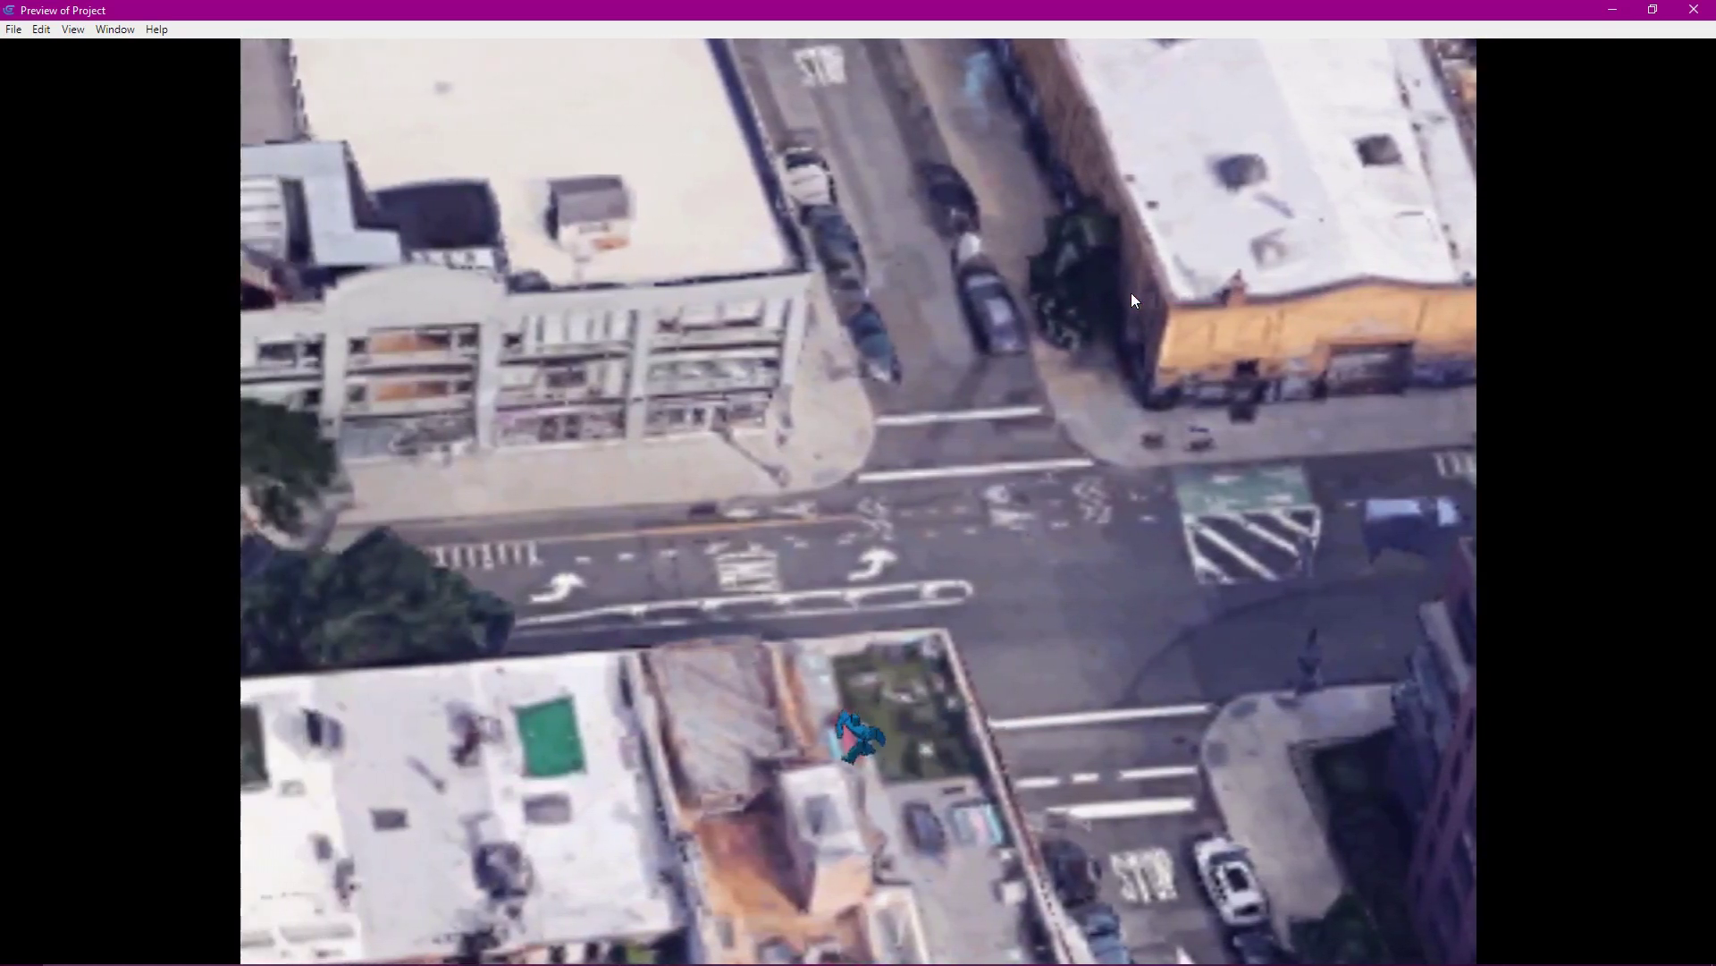
key("Up")
key("Right")
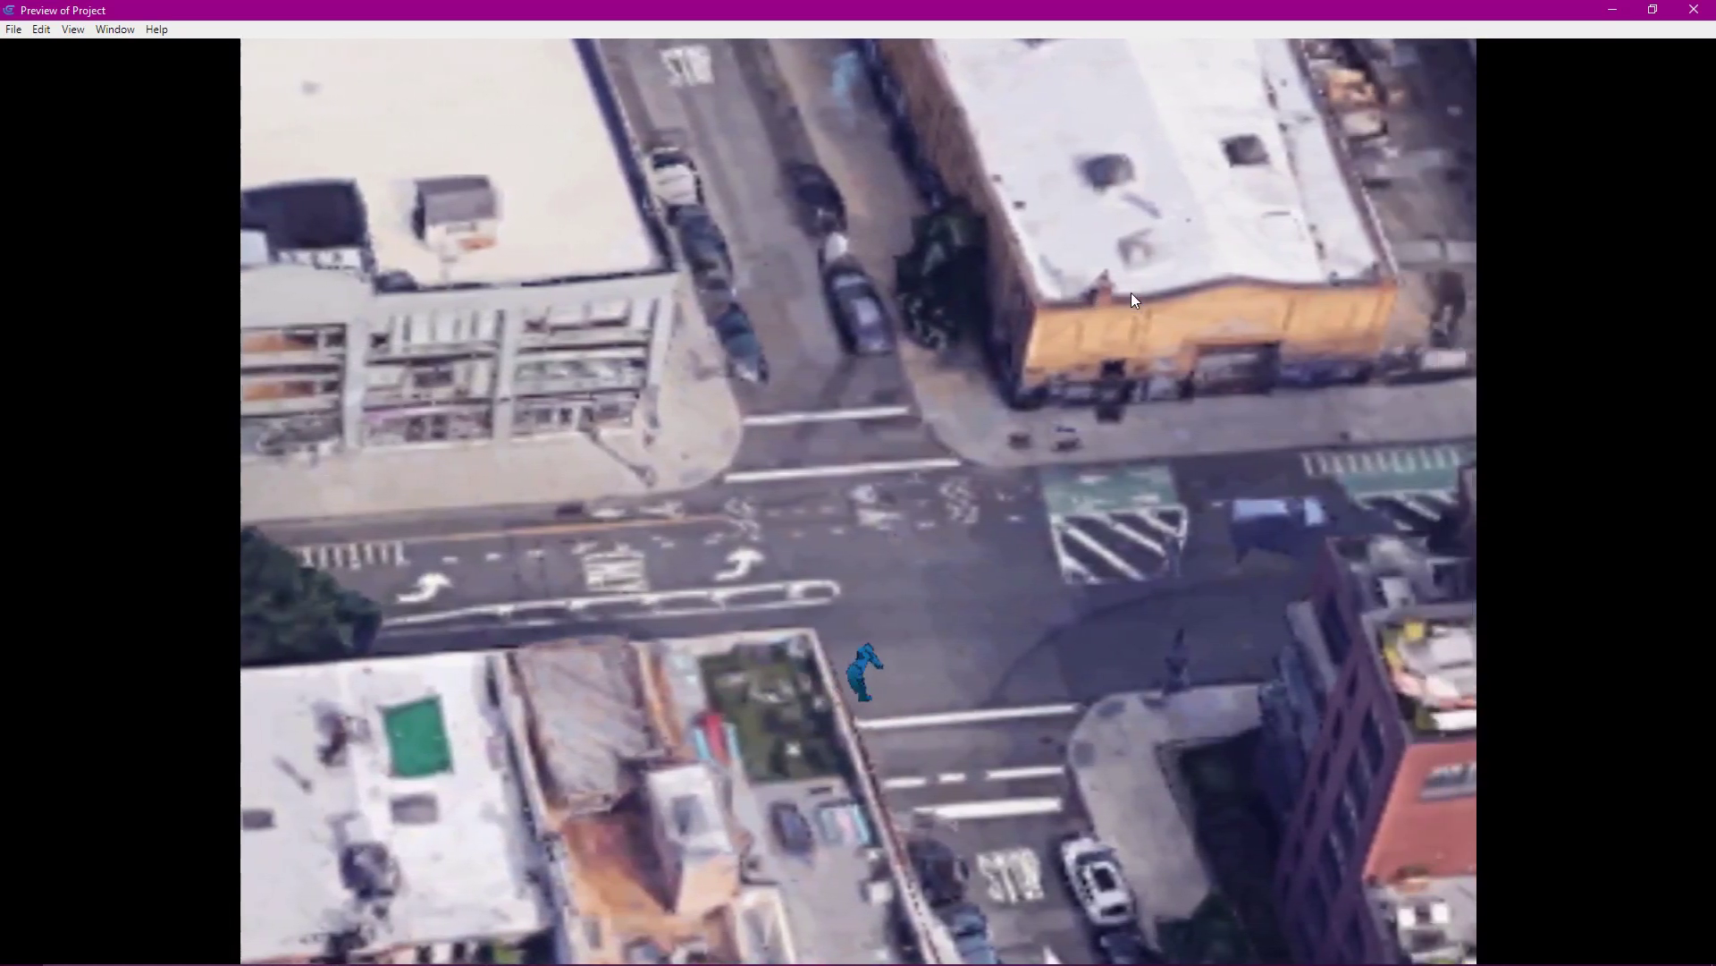
key("Up")
key("Up")
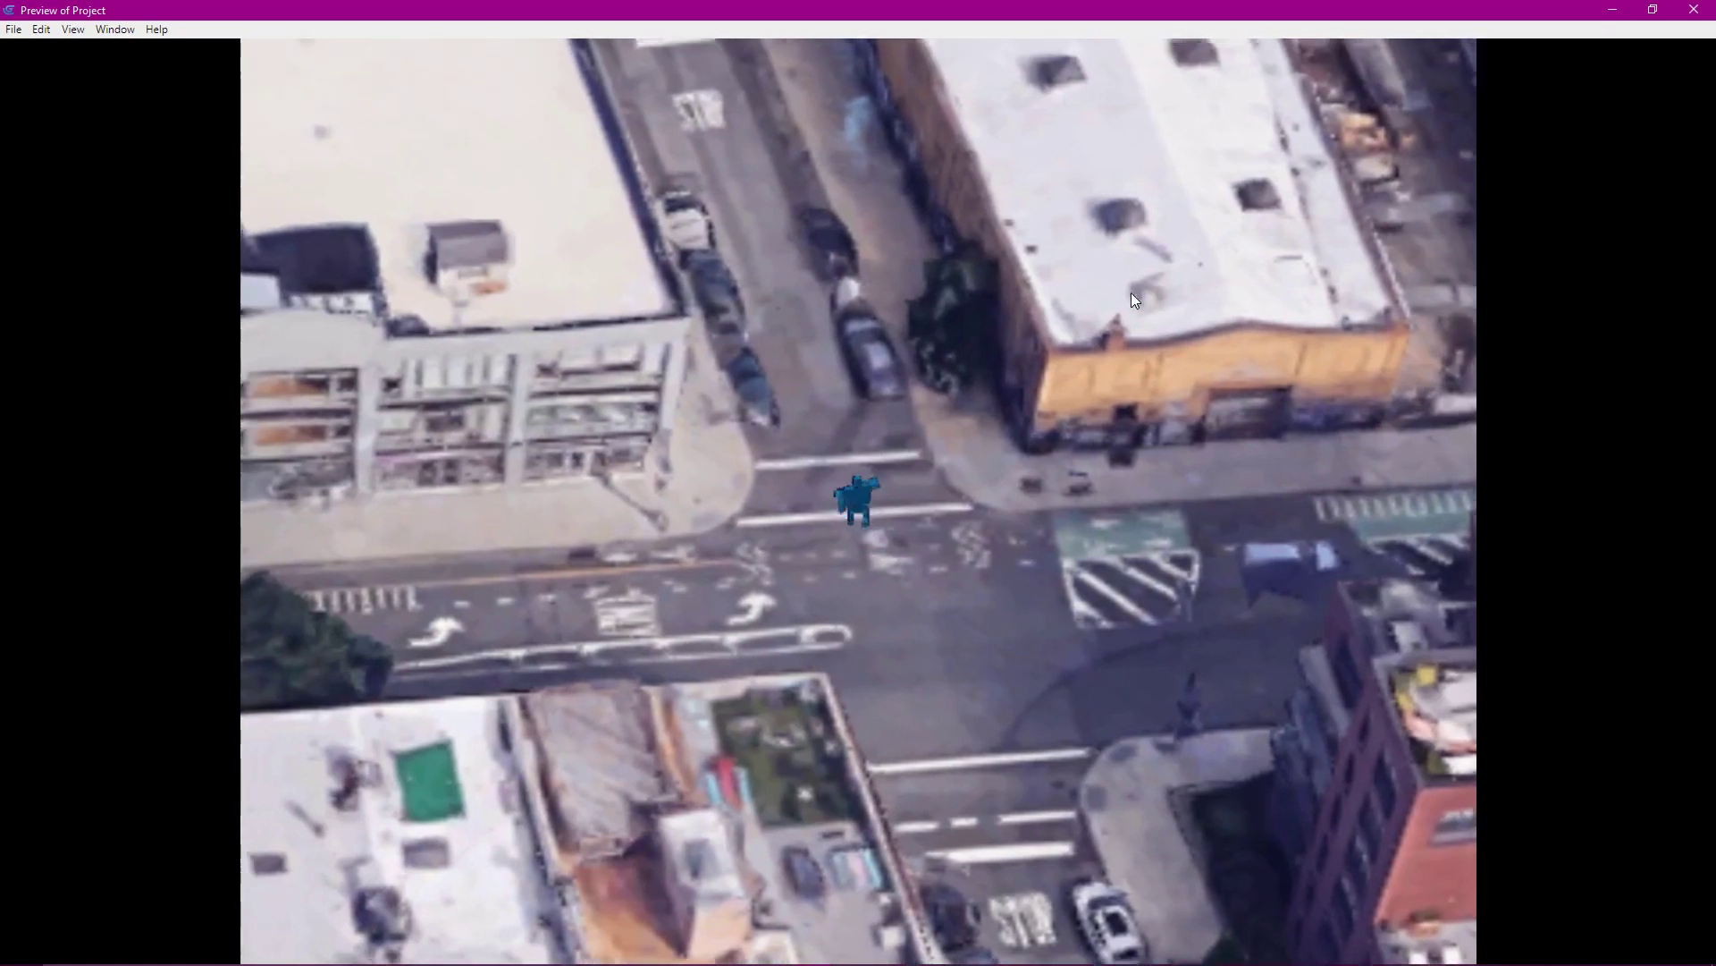
Step: Walk the player up the street to the pavement beside the orange building and close the game preview
key("Up")
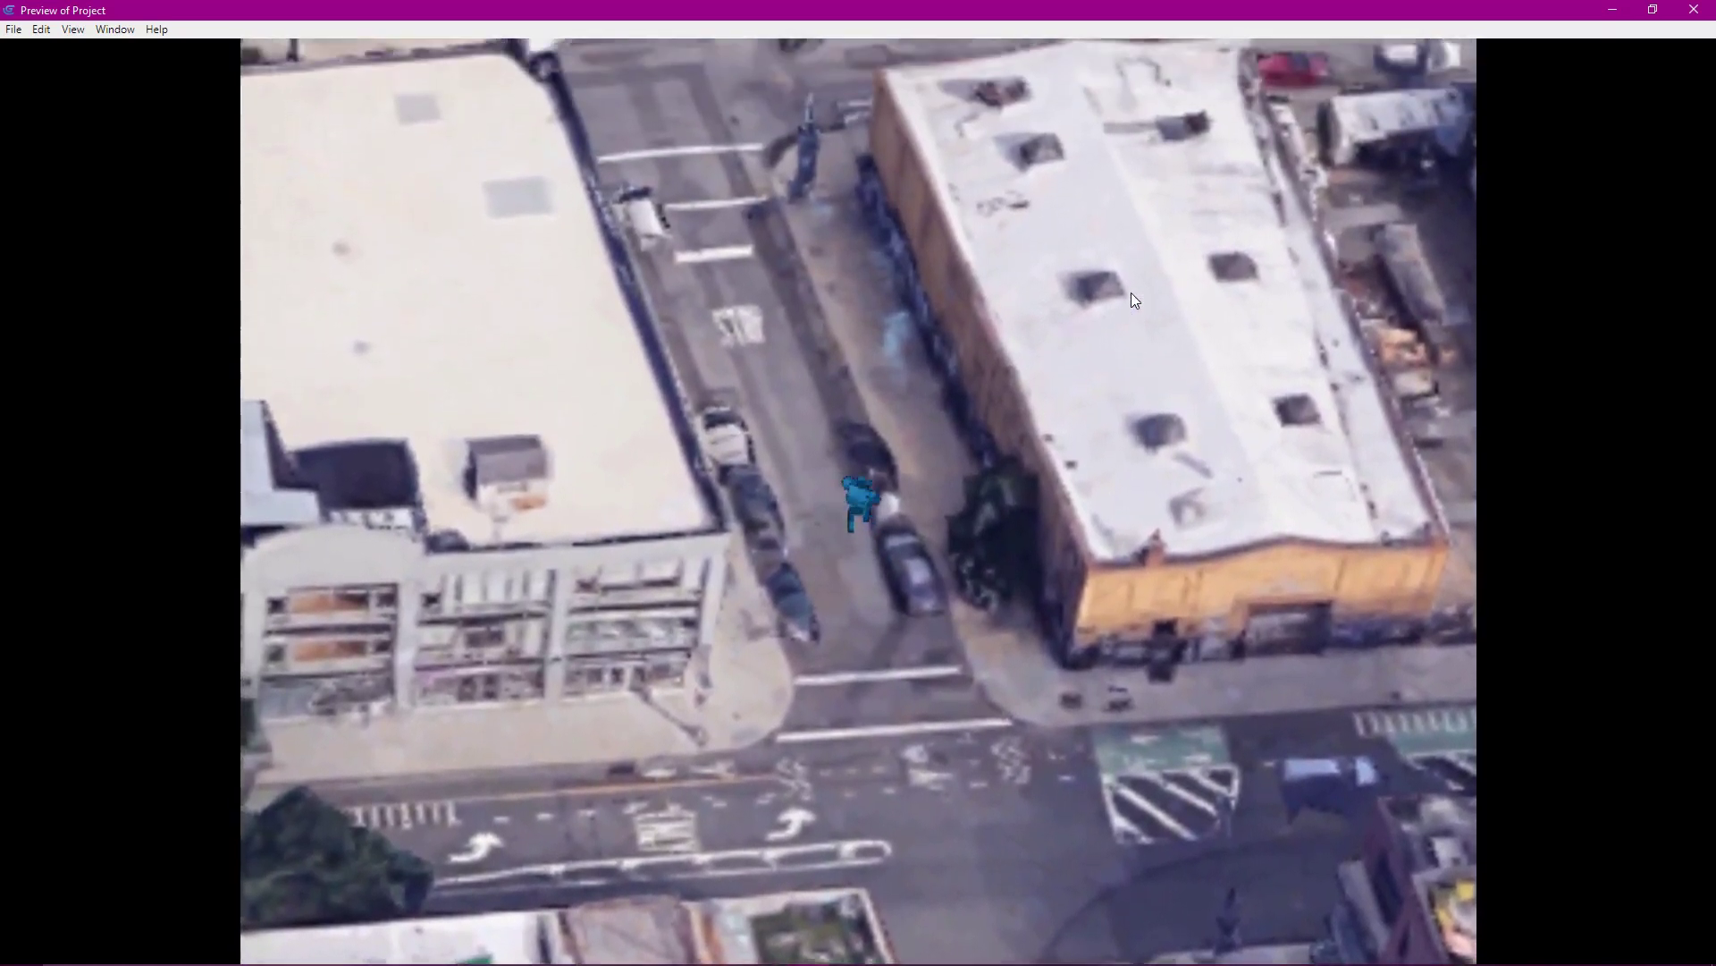
key("Up")
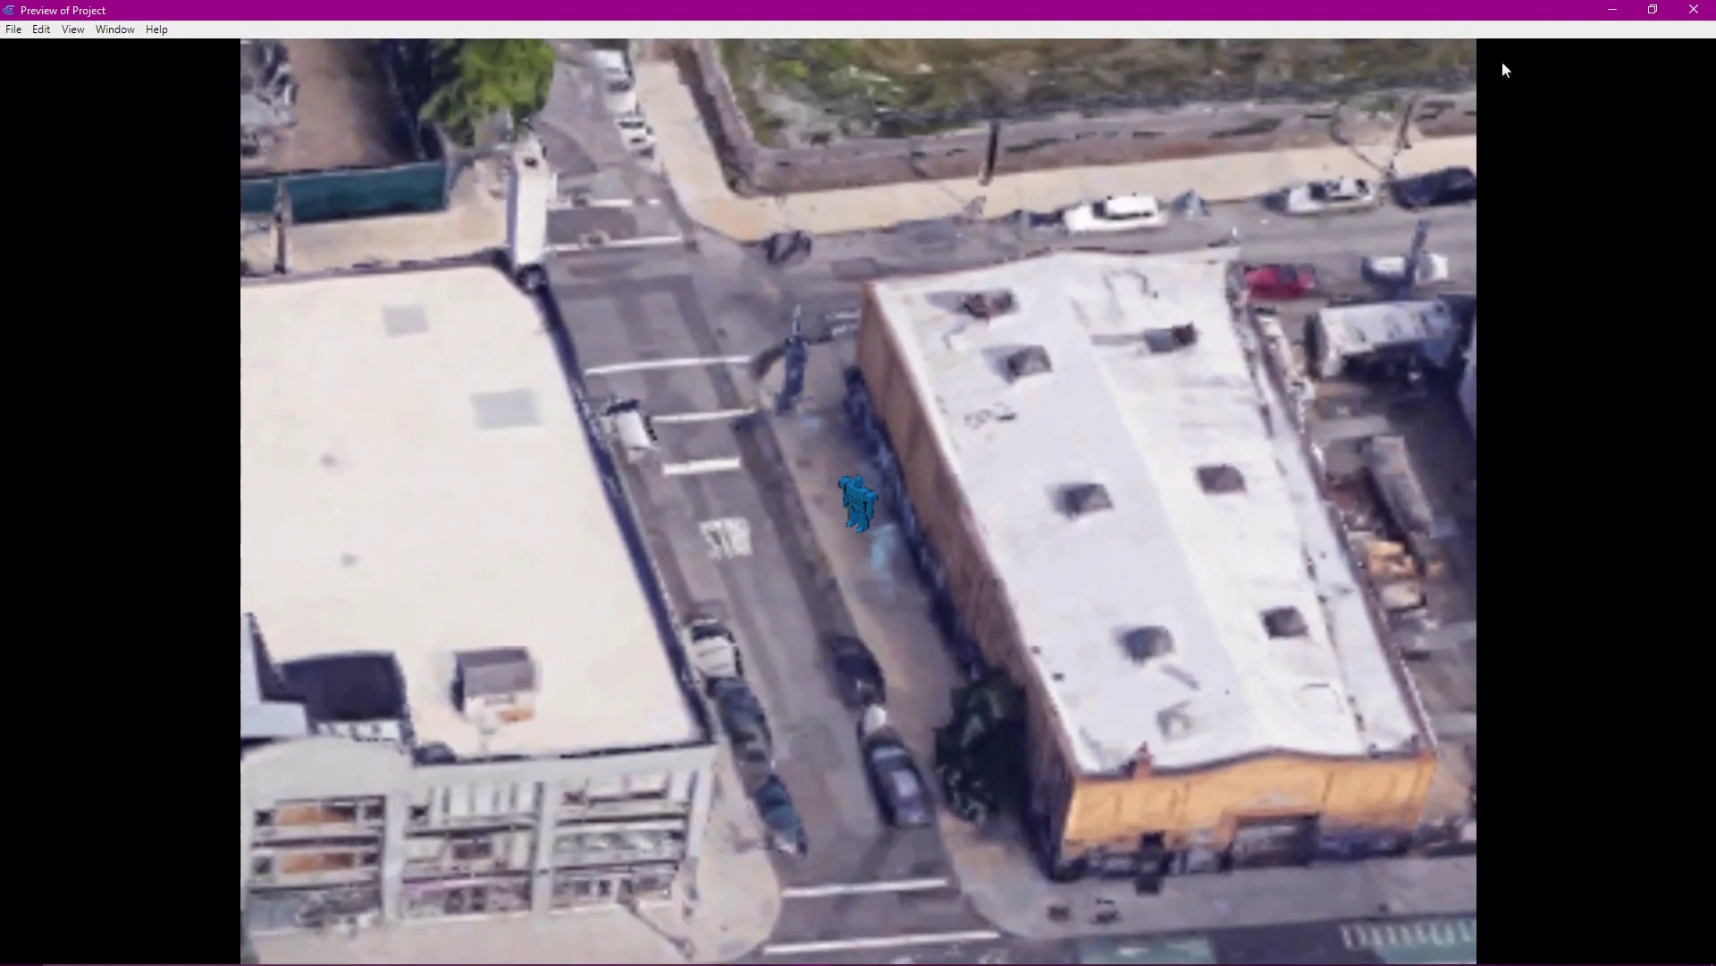
left_click(1696, 10)
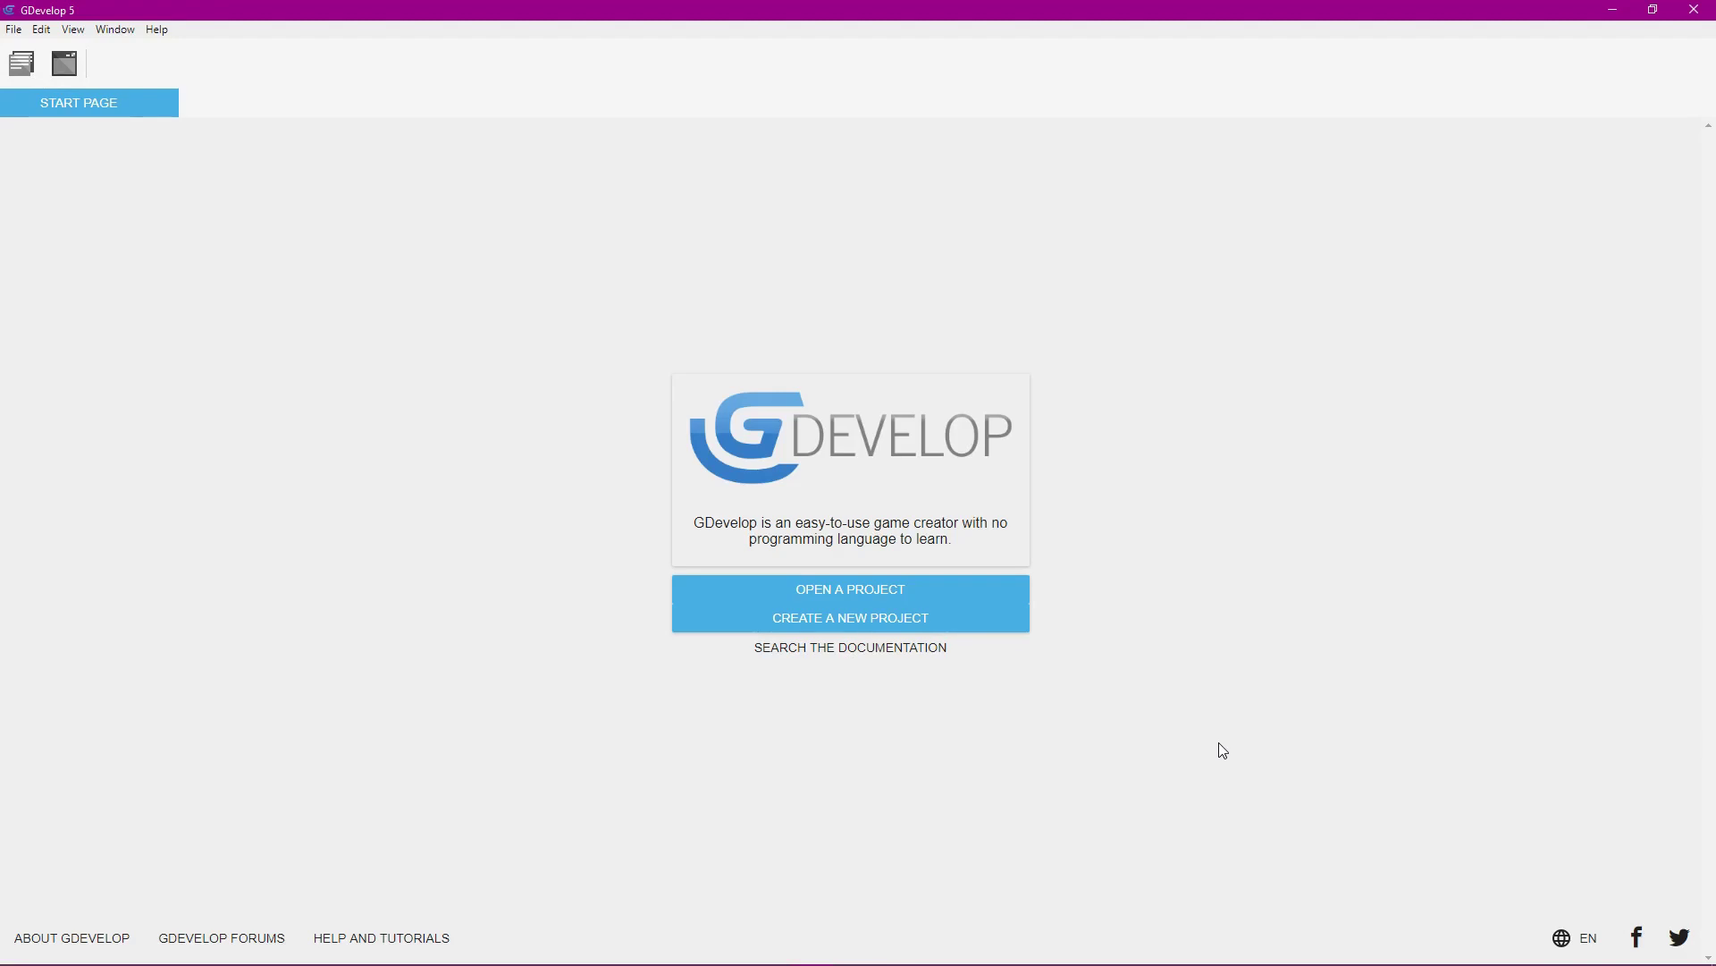
left_click(1279, 14)
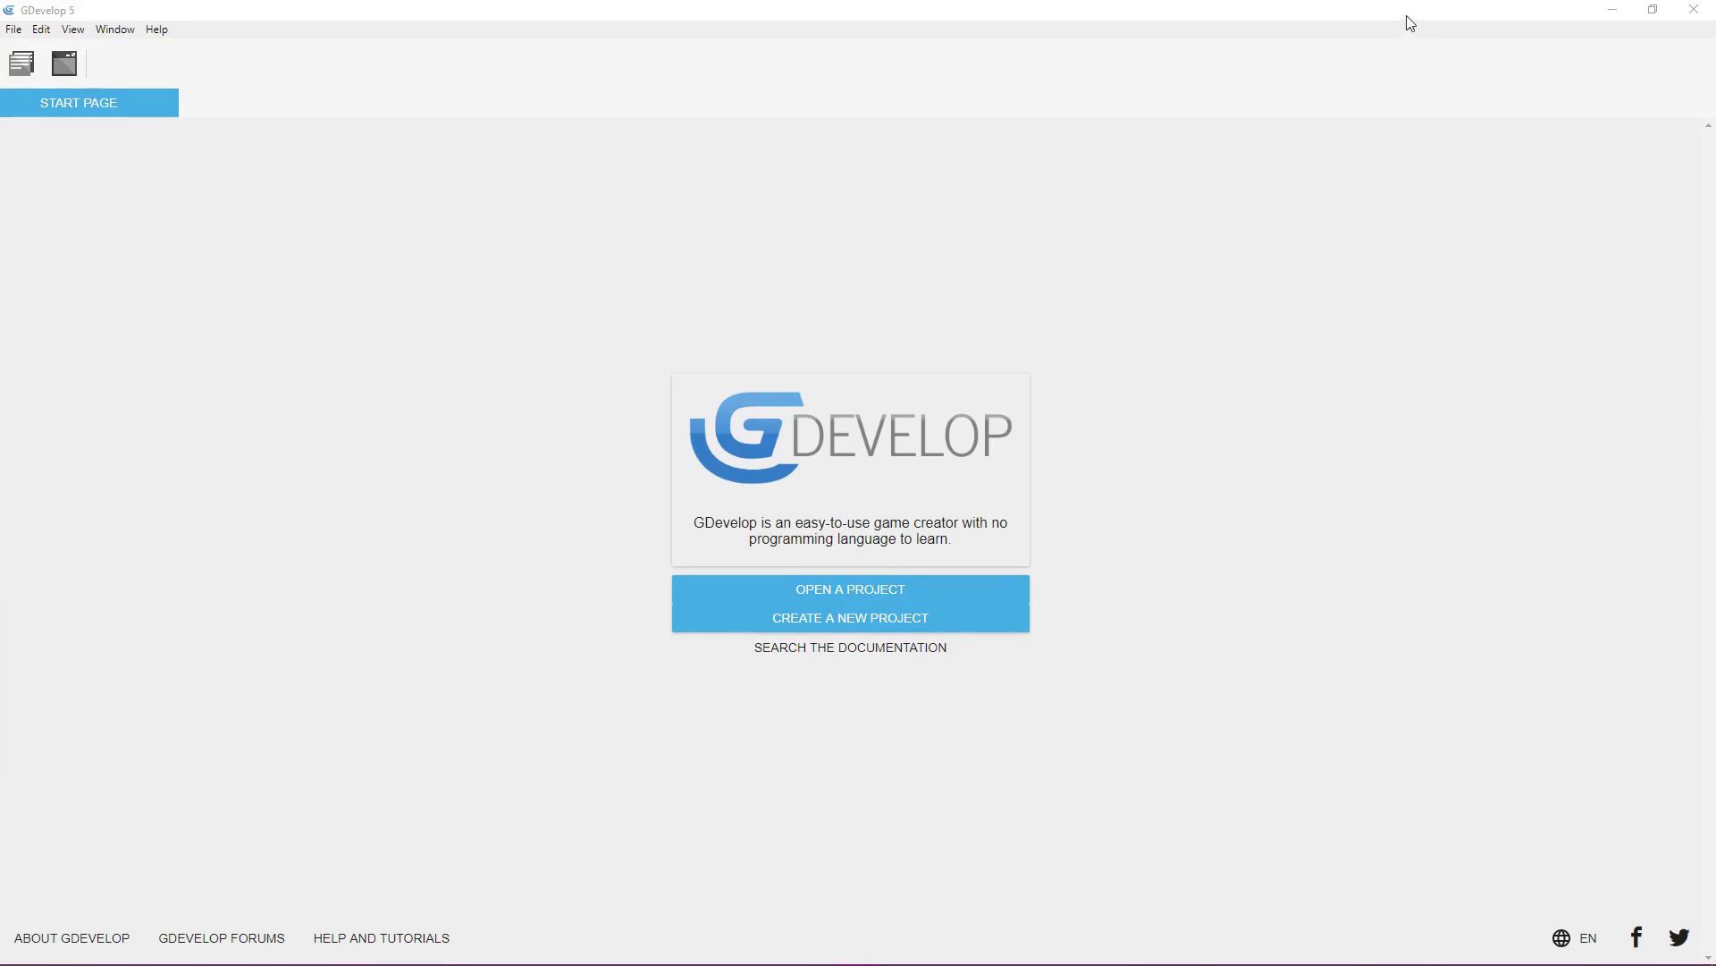
left_click(1411, 22)
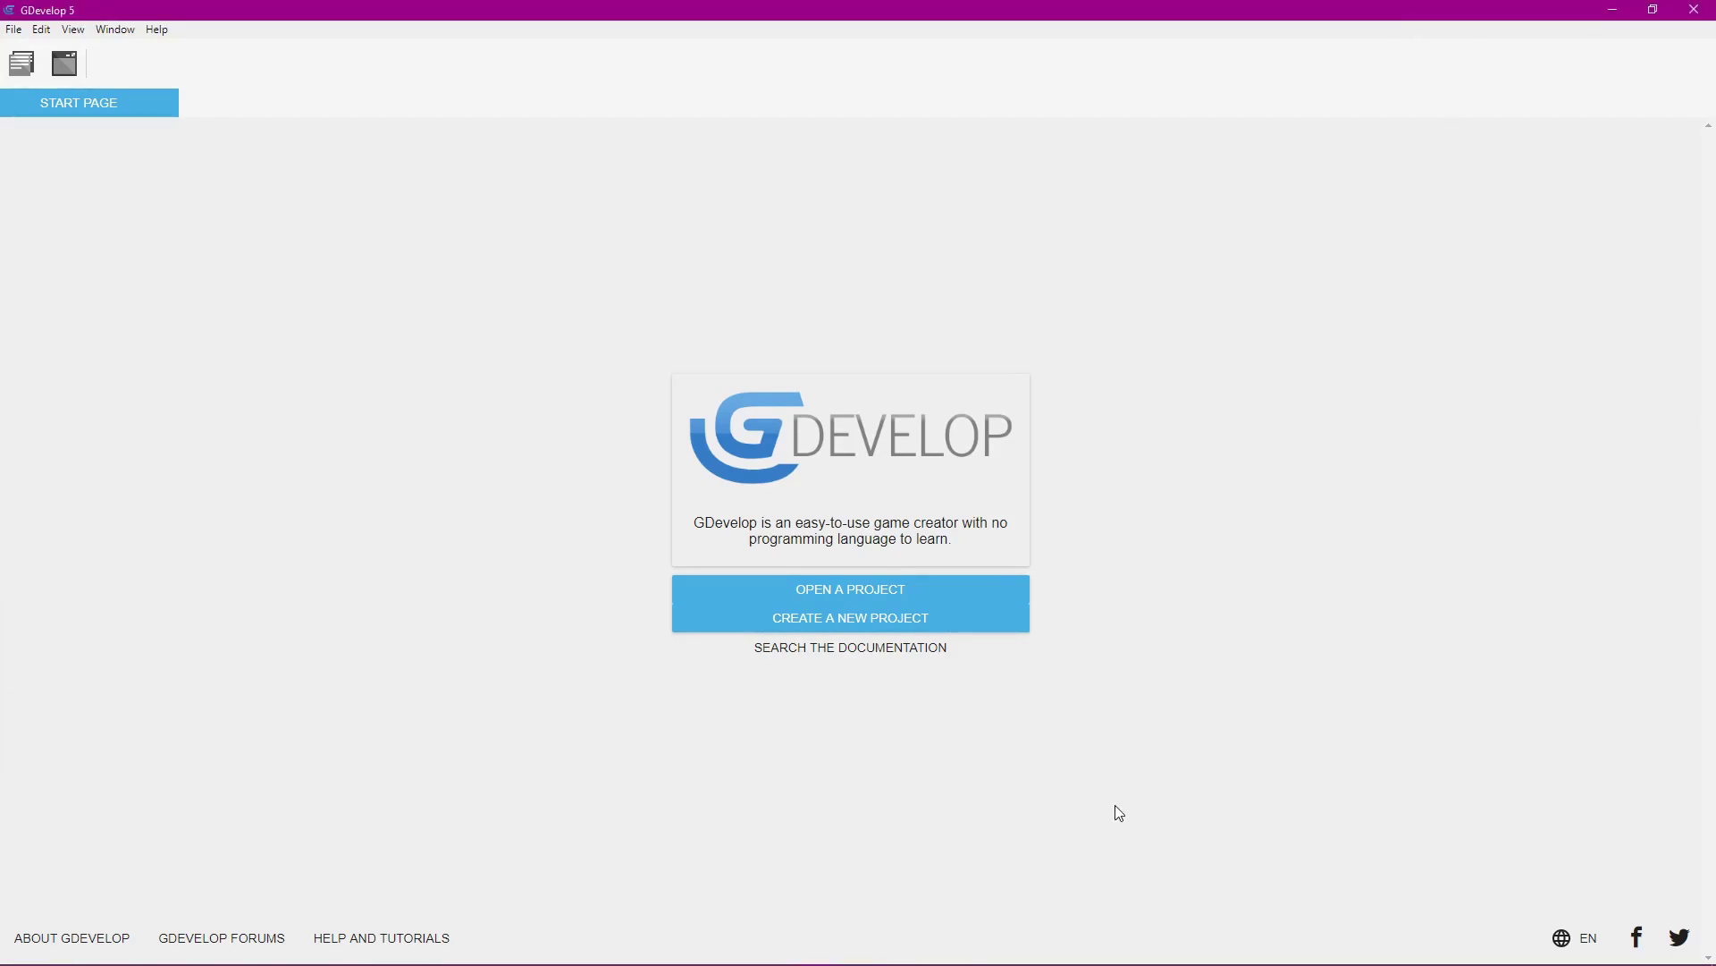
Step: Switch to Chrome and search the web for google maps
mouse_move(561, 961)
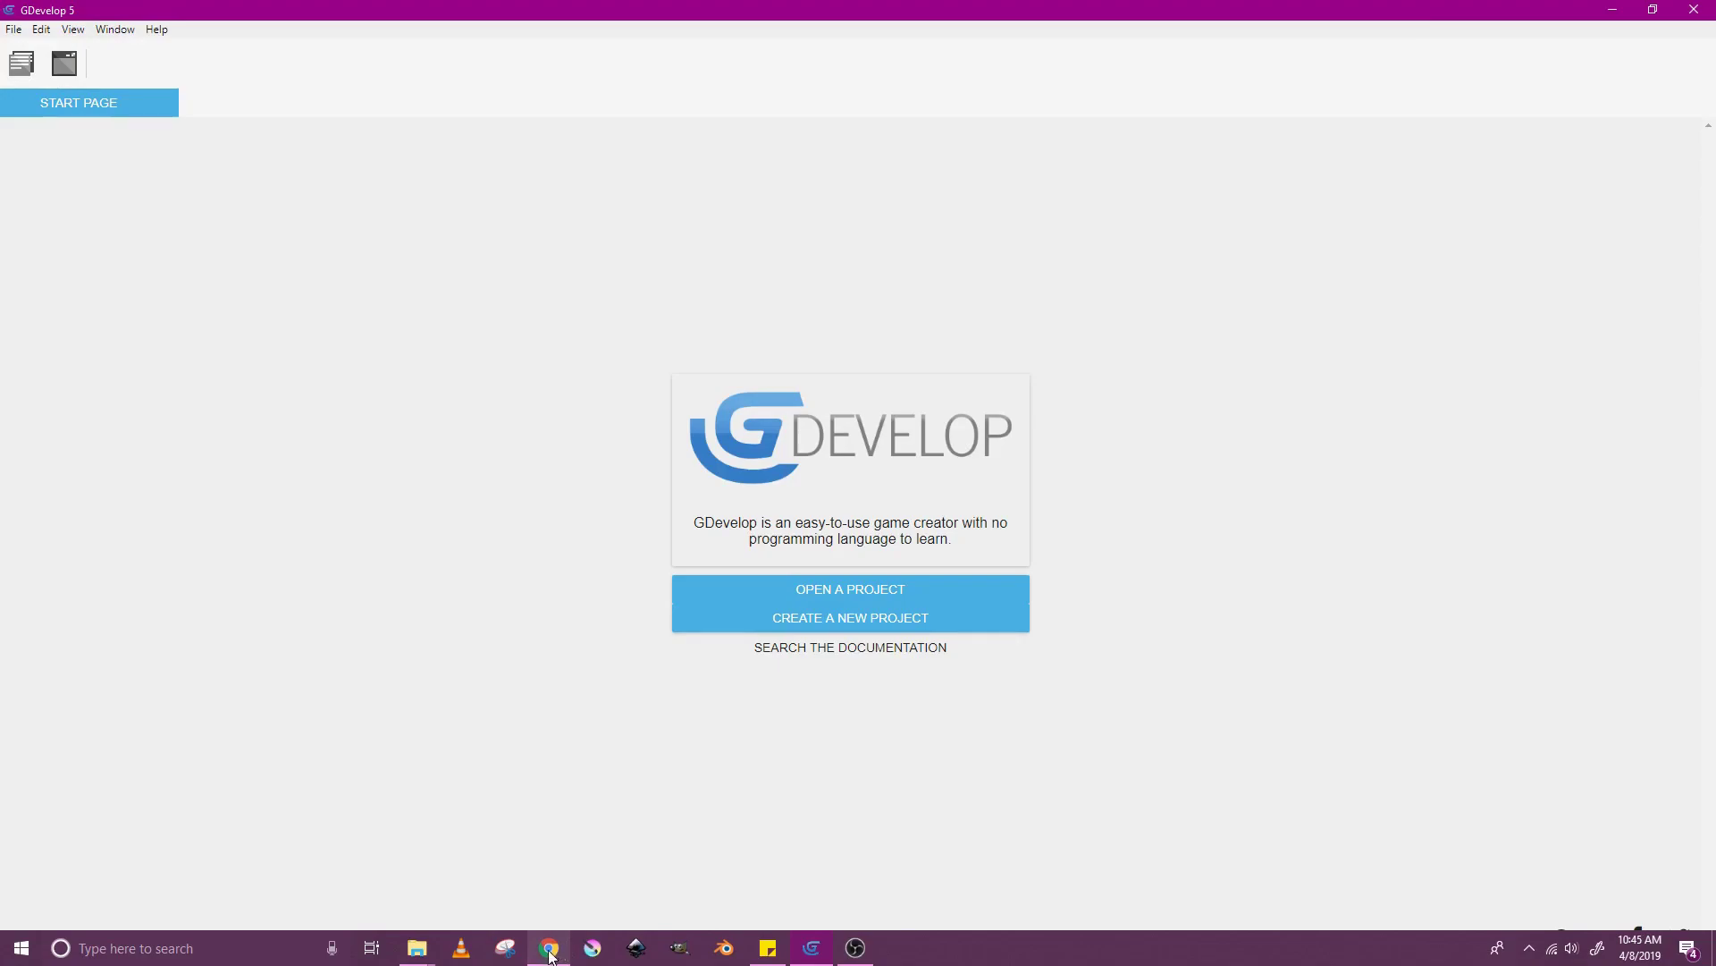
left_click(561, 952)
left_click(691, 374)
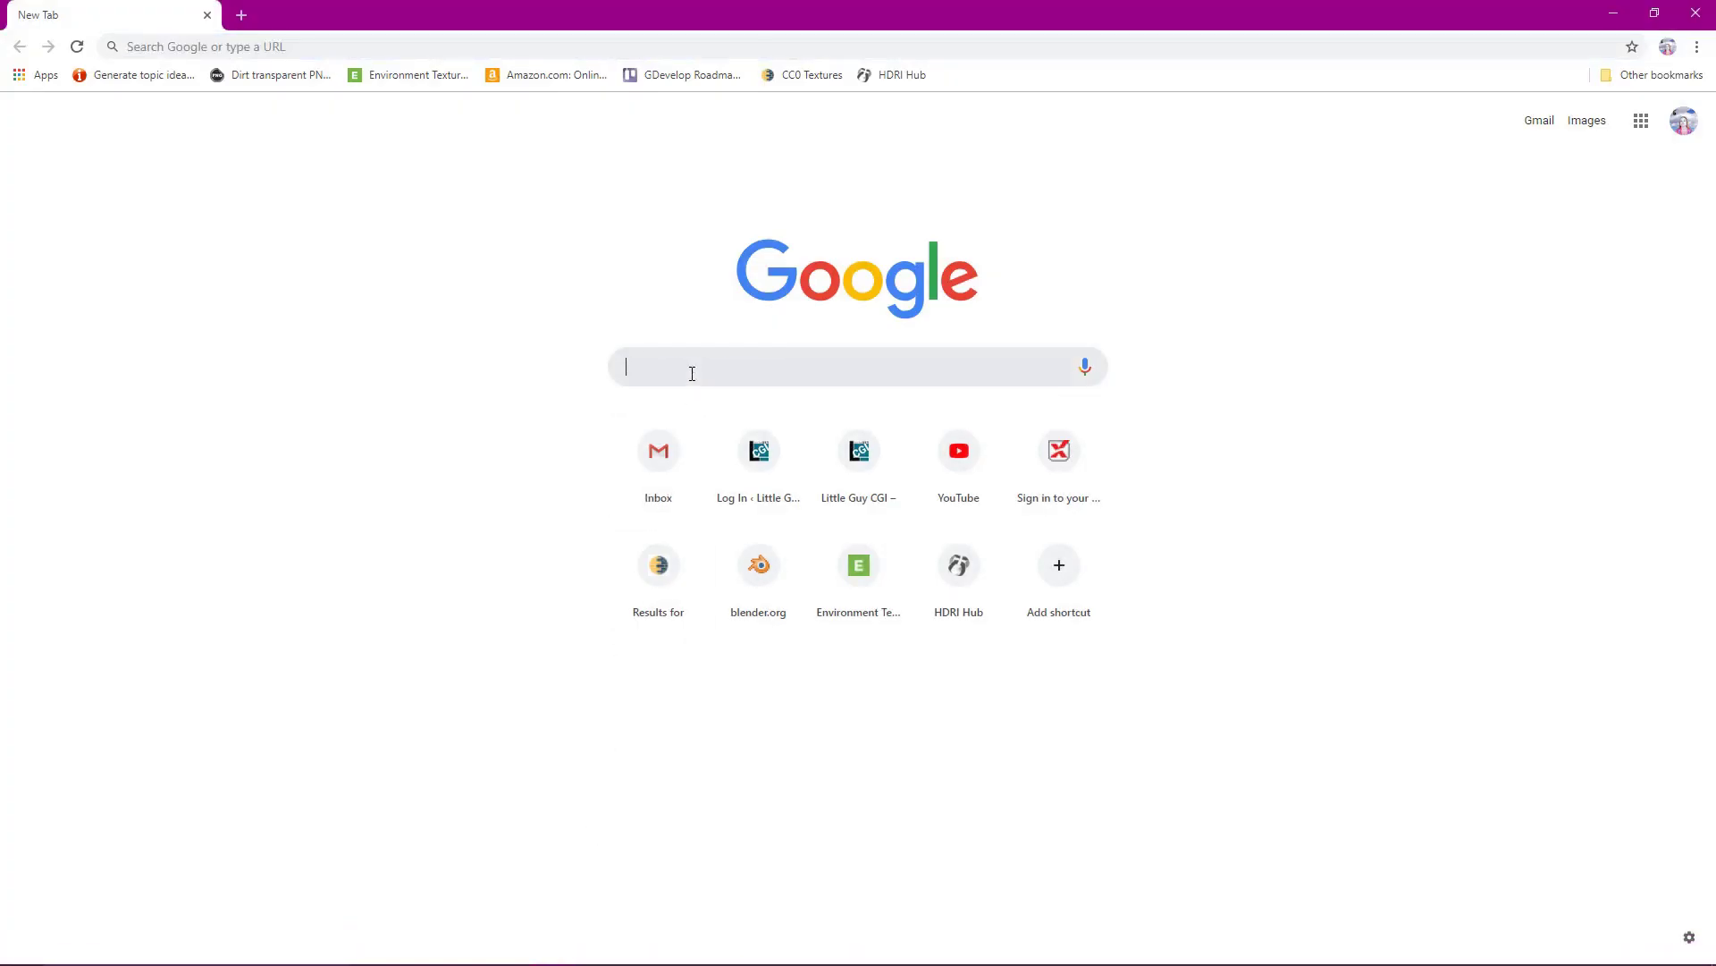
type("goo")
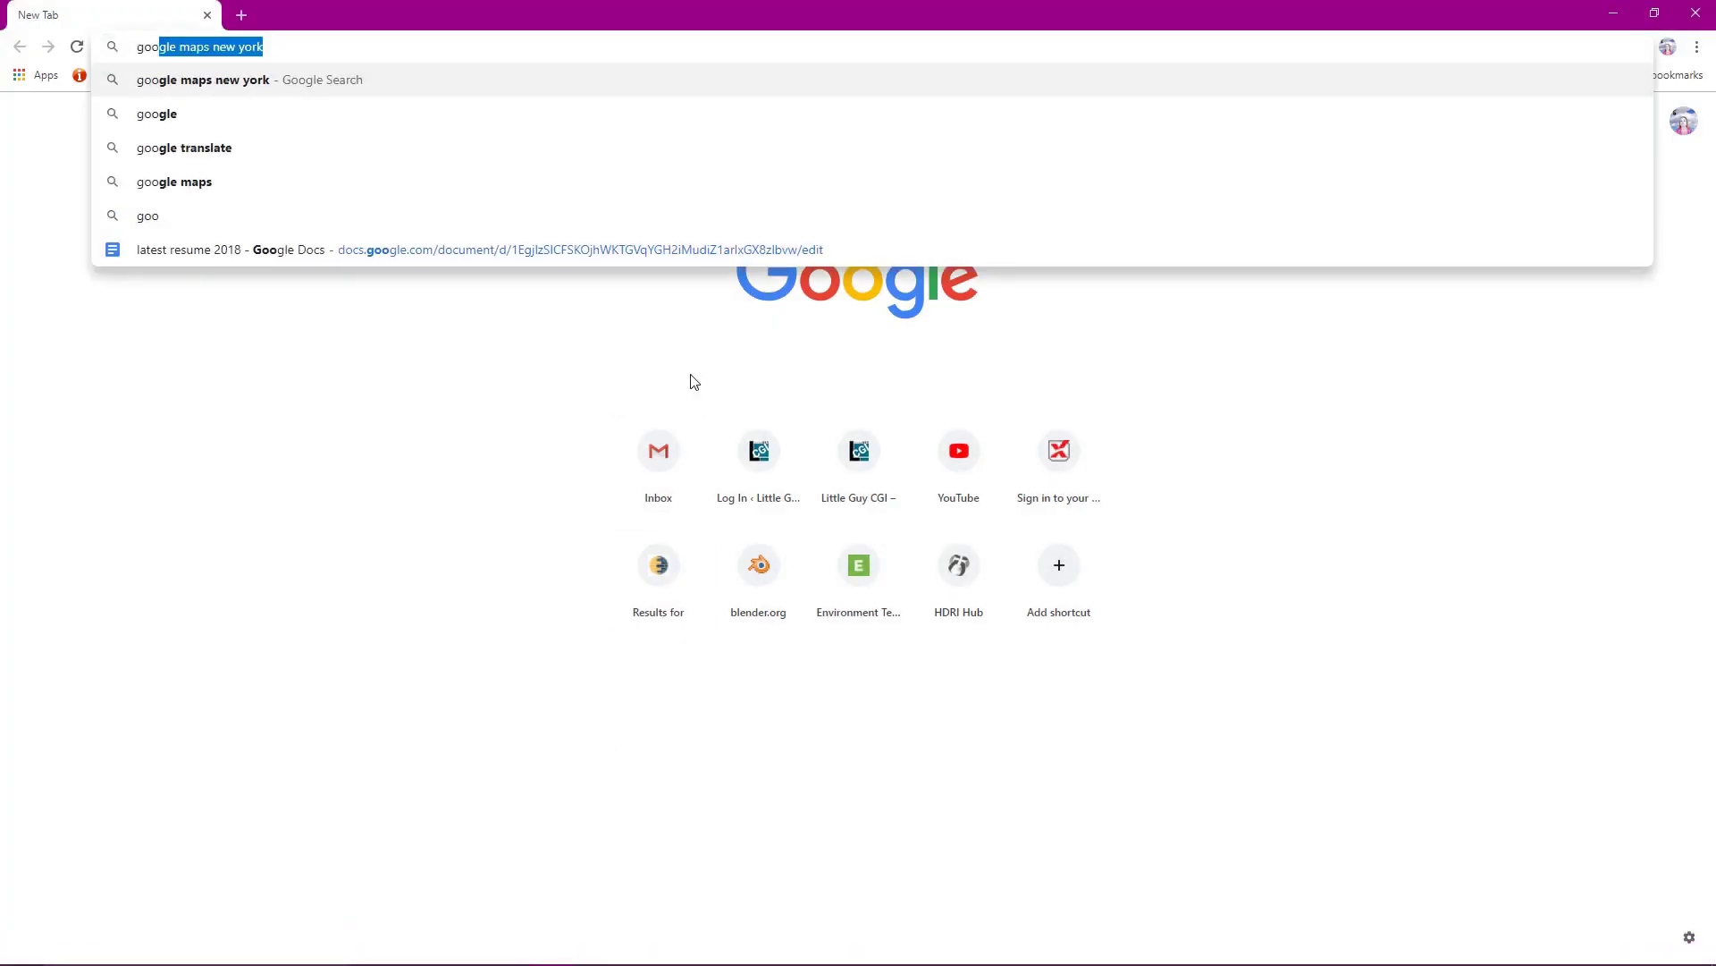
type("gle ma")
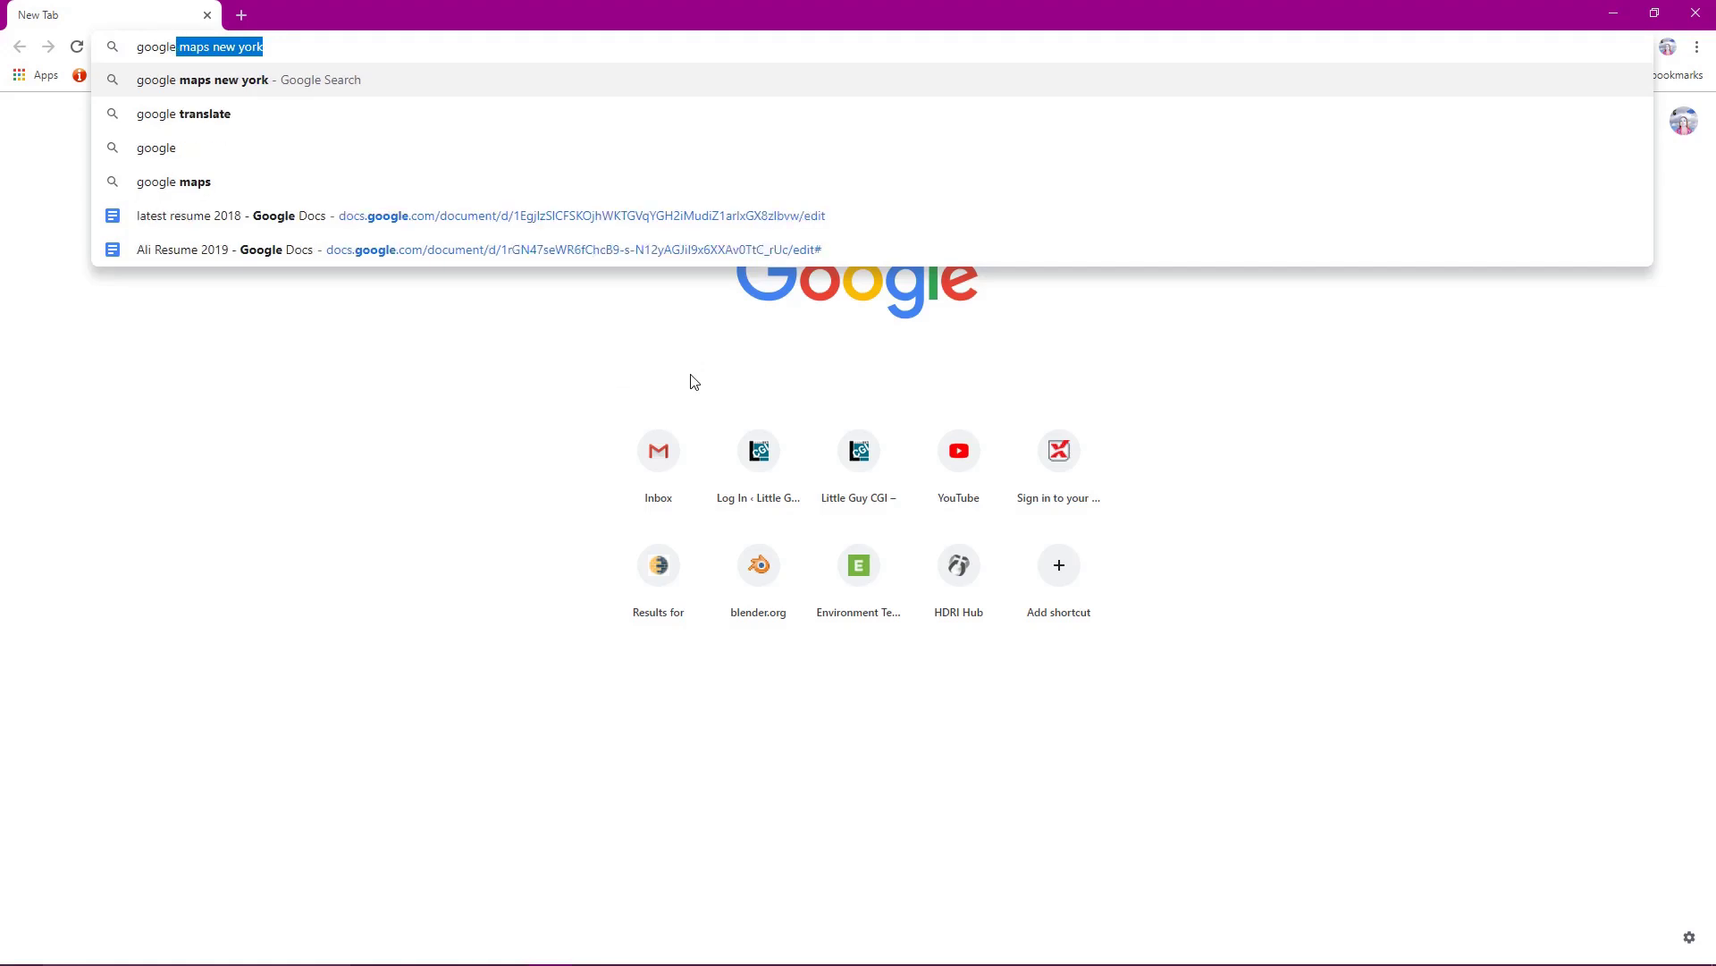
type("ps")
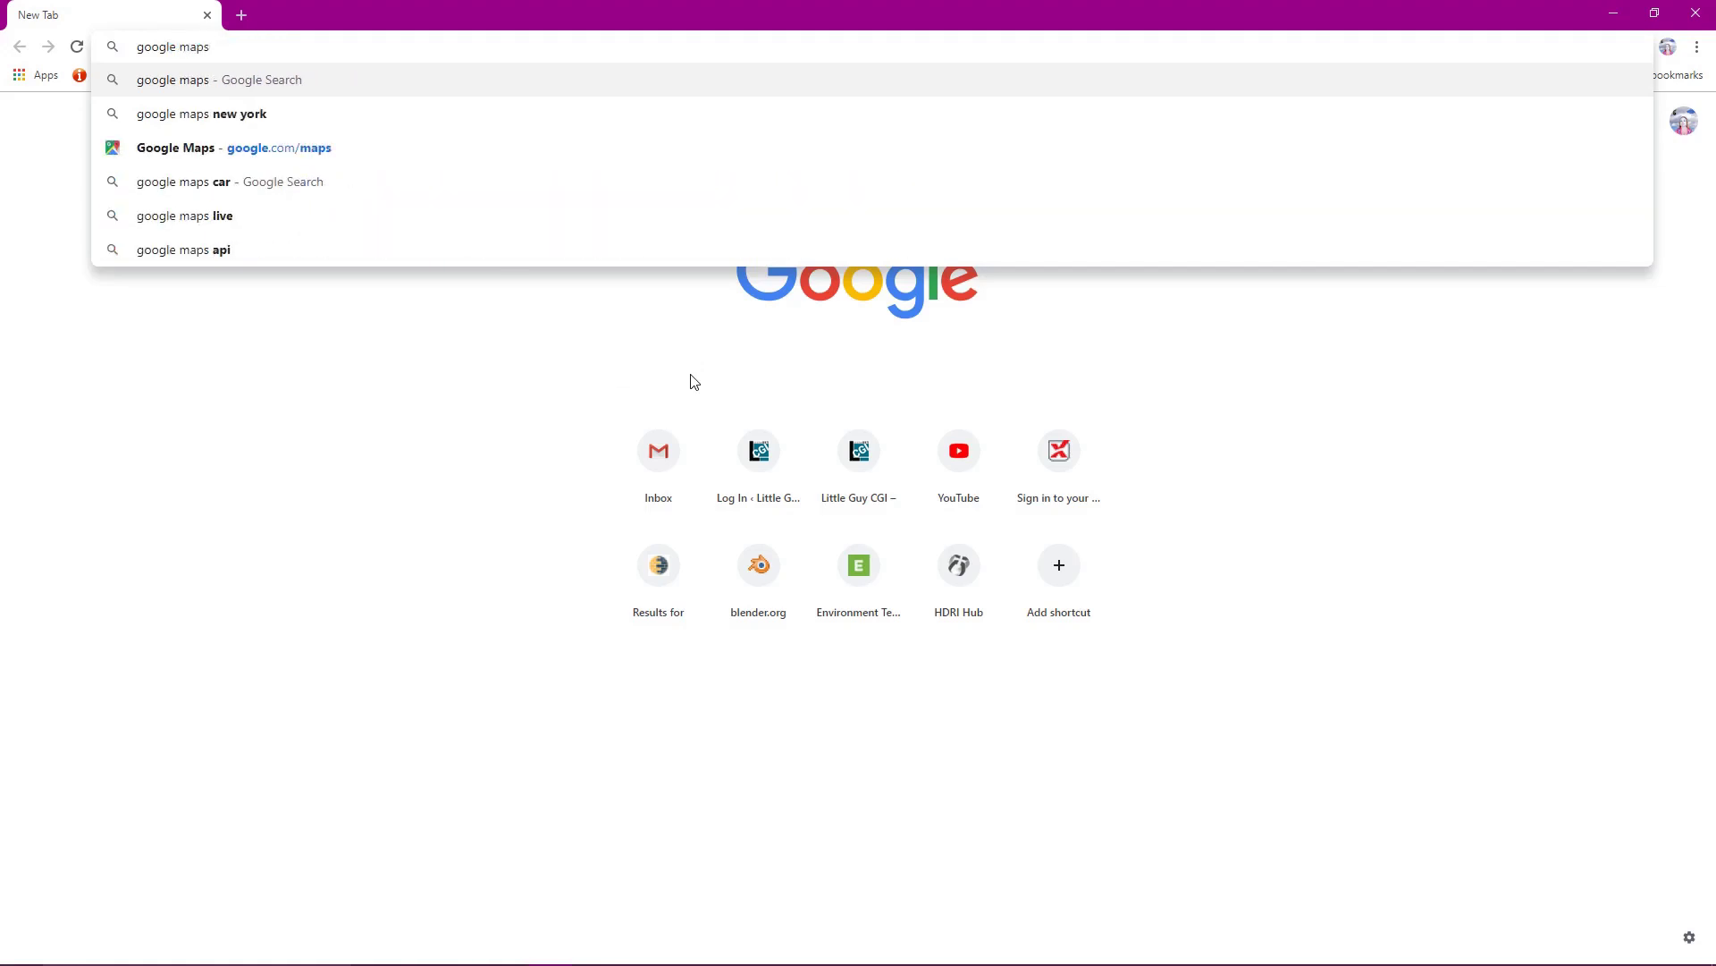
key("Return")
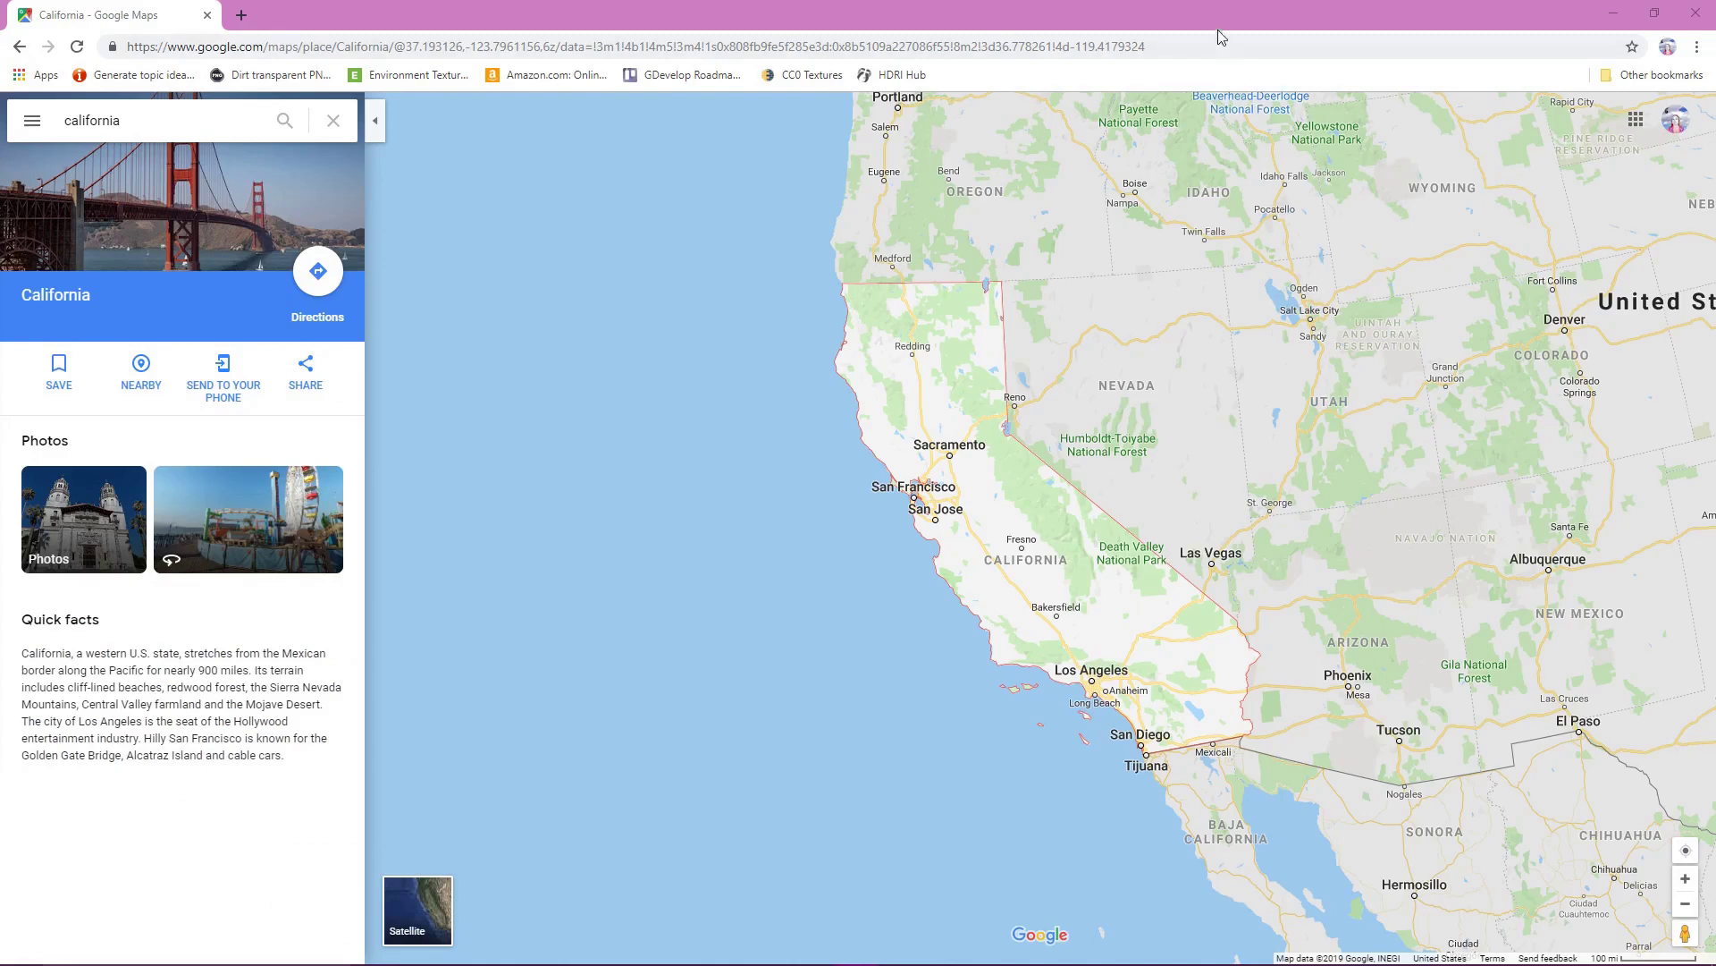
Step: Search Google Maps for new york in place of california
left_click(1214, 14)
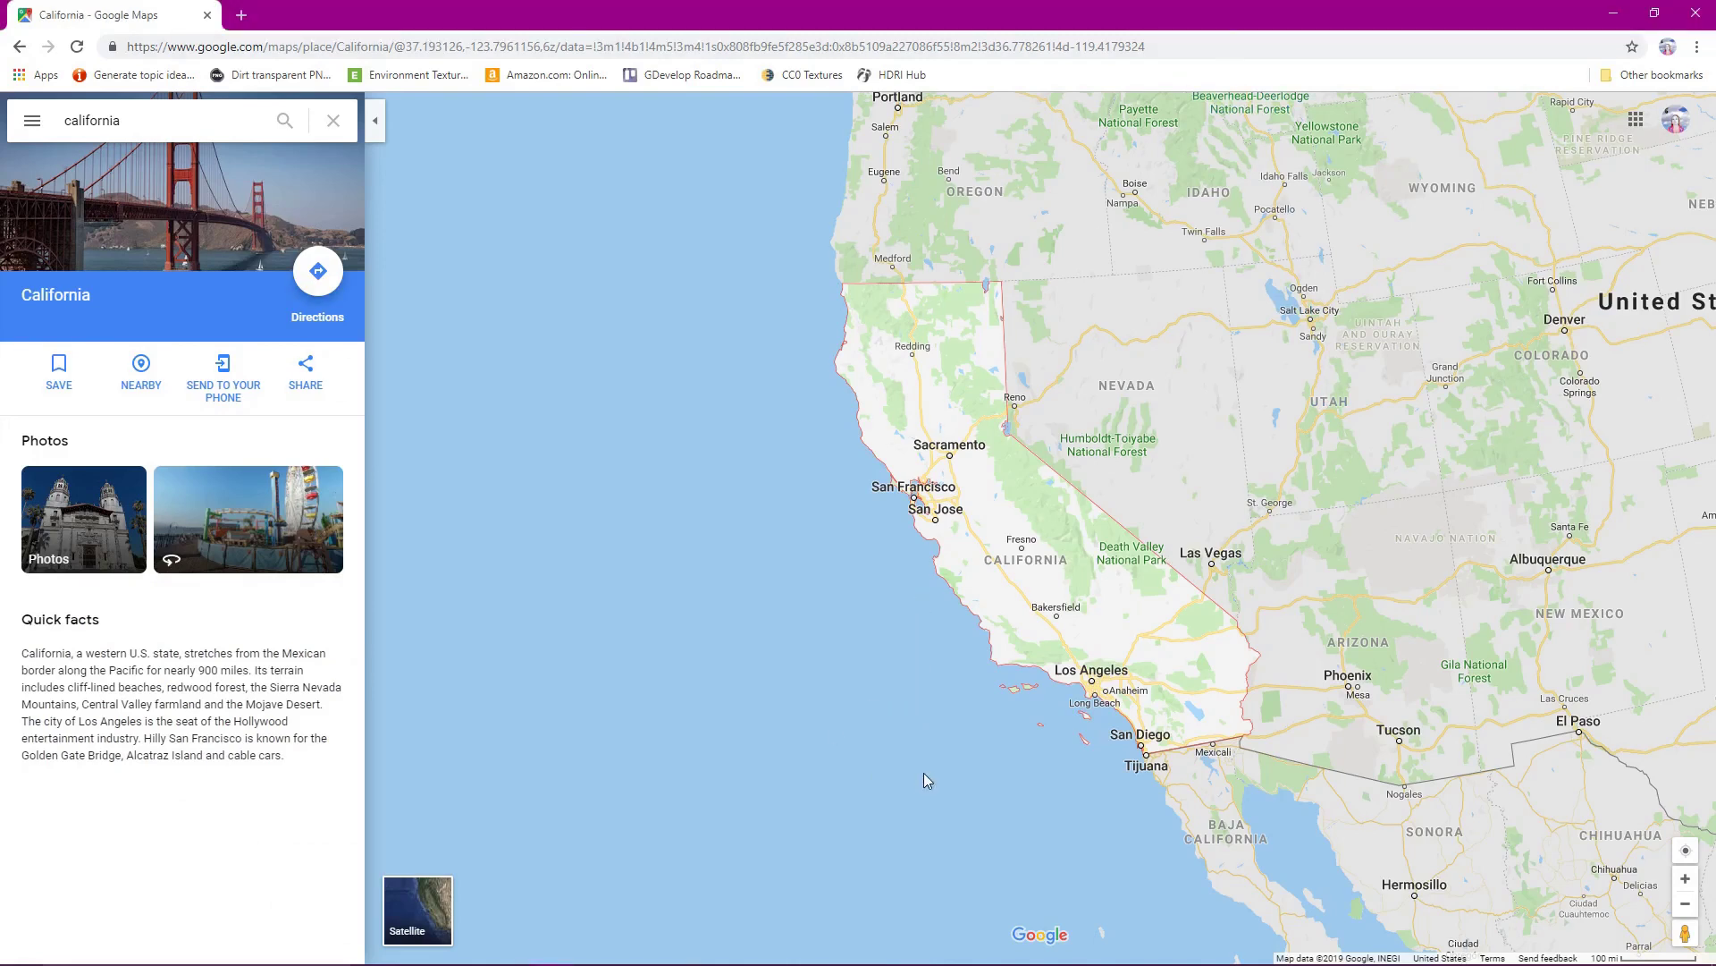
left_click(127, 123)
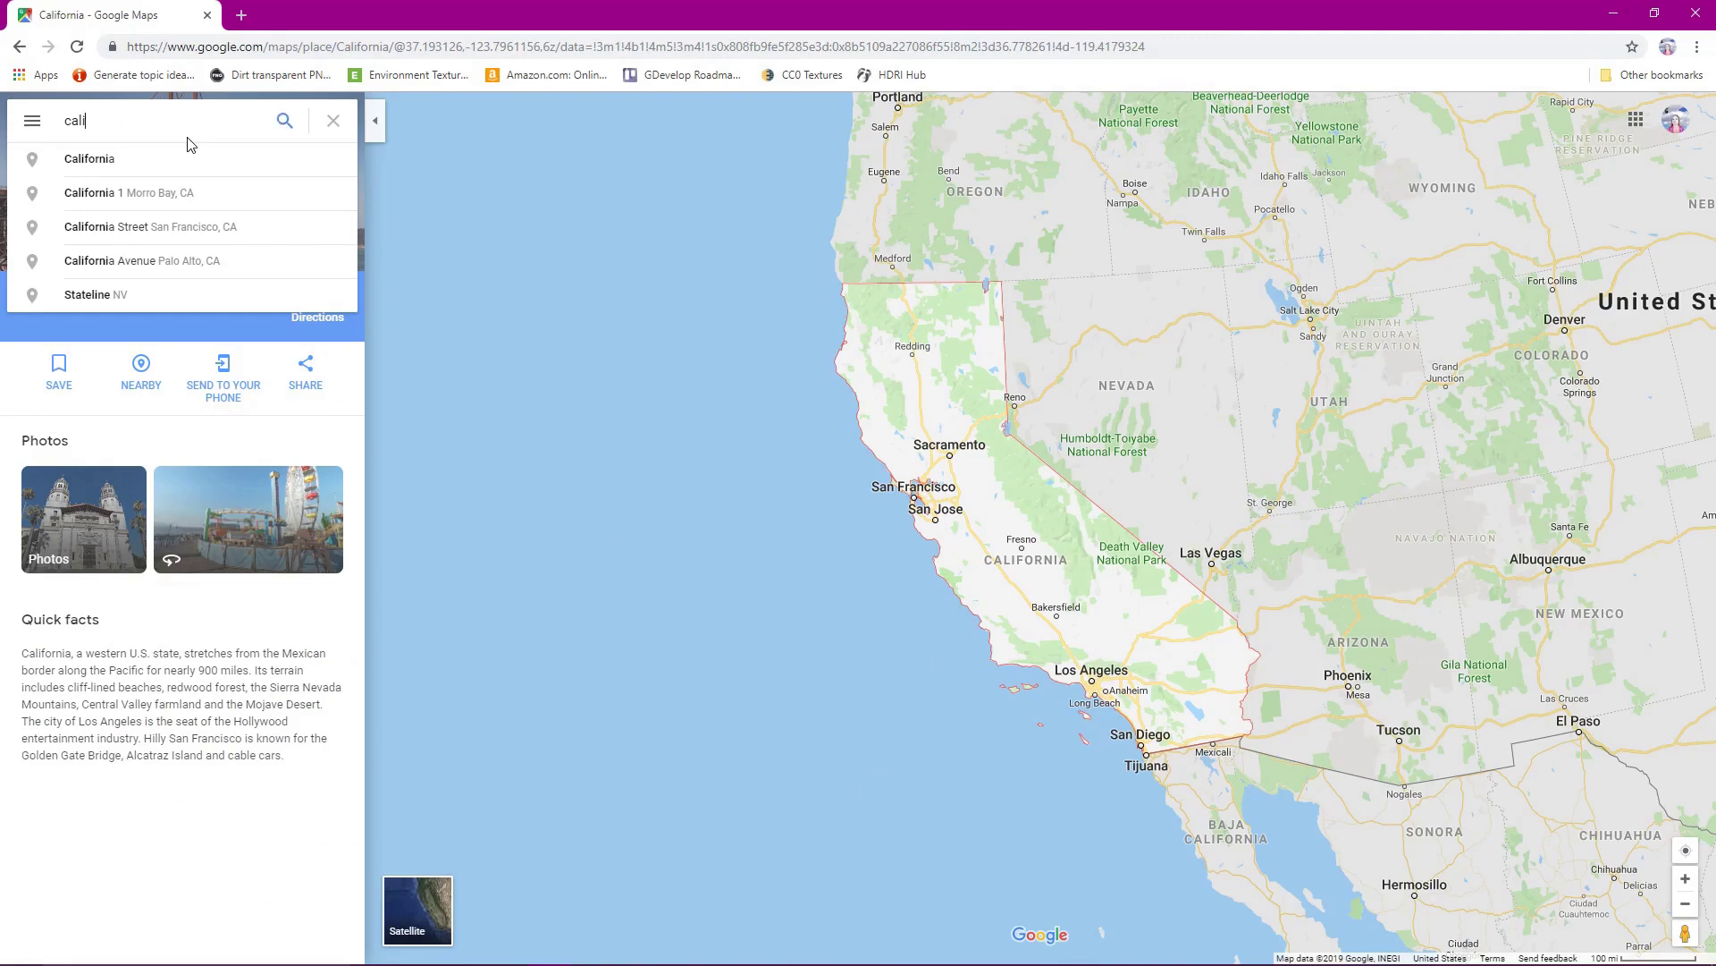
key("BackSpace")
key("BackSpace")
key("BackSpace")
key("BackSpace")
type("ne")
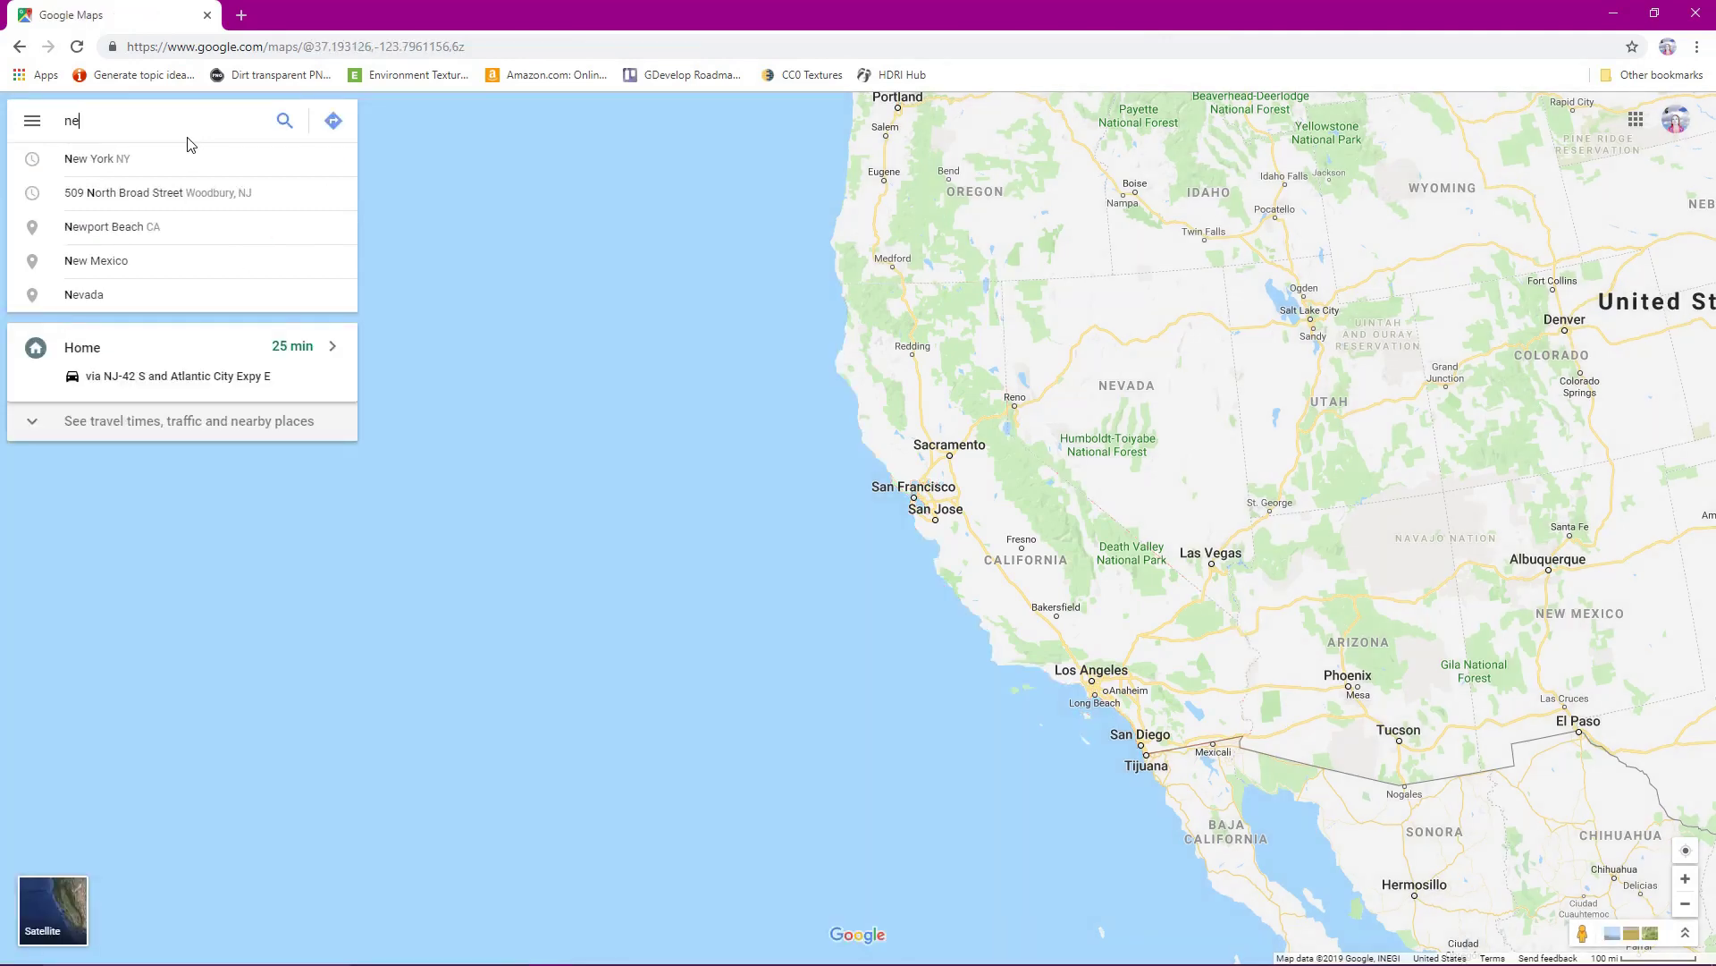
type("w yo")
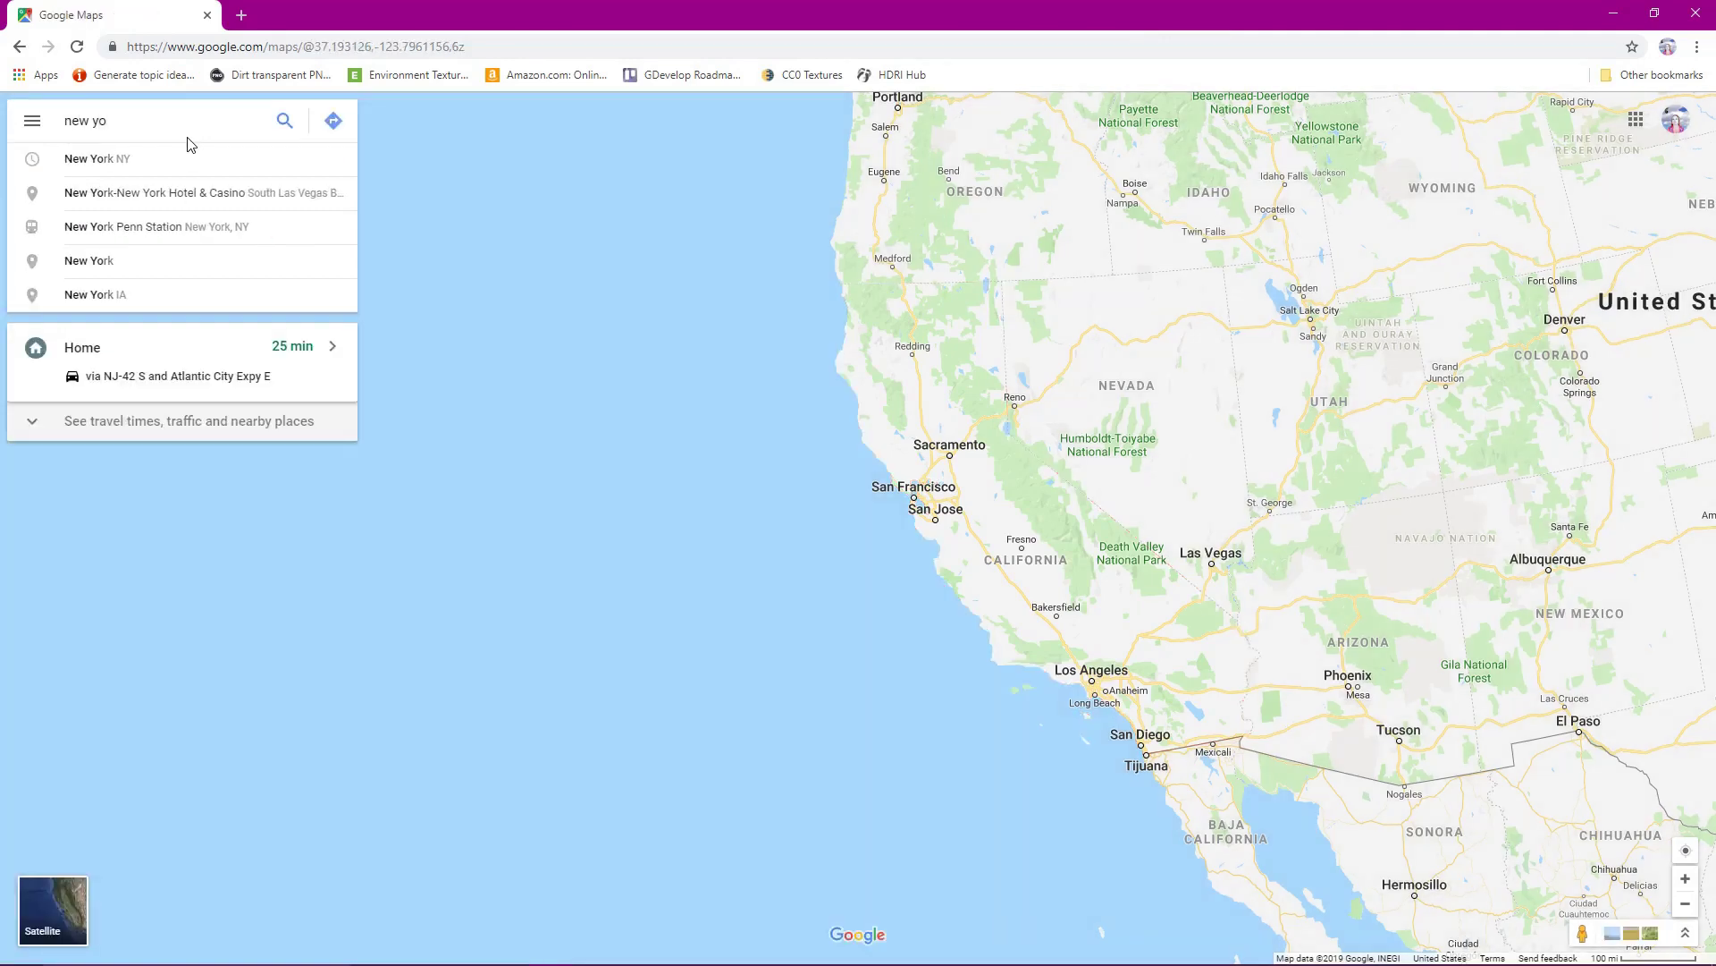
type("rk")
key("Return")
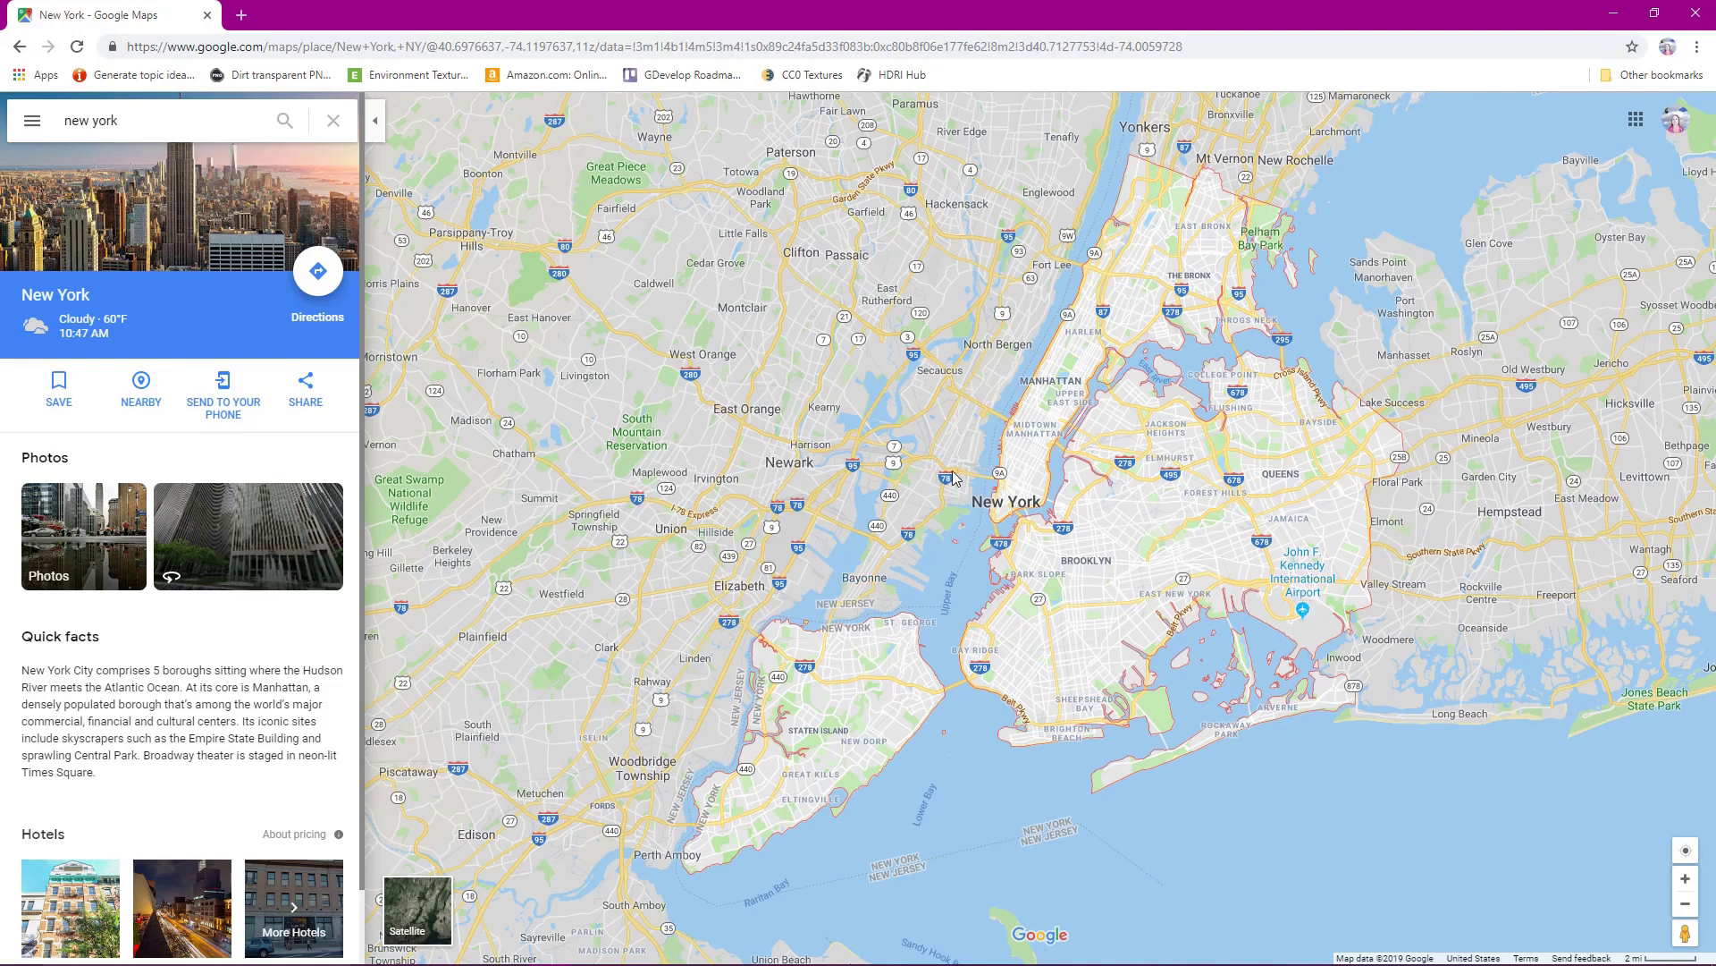
Step: Switch the New York map to satellite imagery
left_click(33, 125)
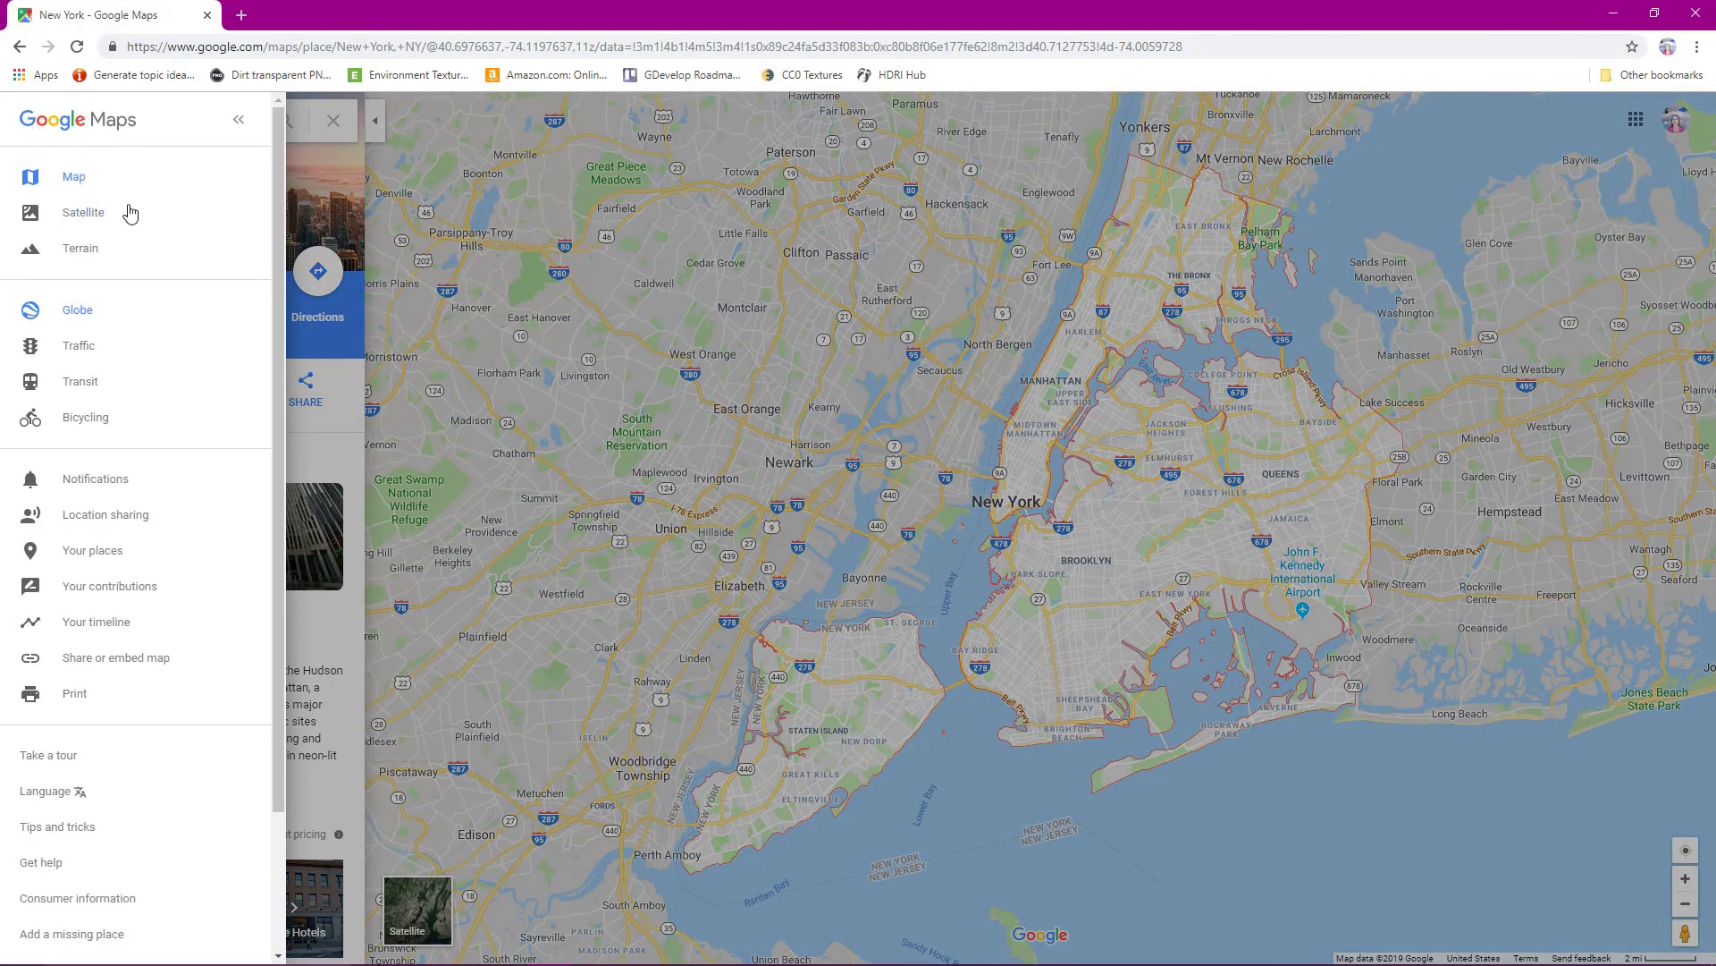
left_click(83, 213)
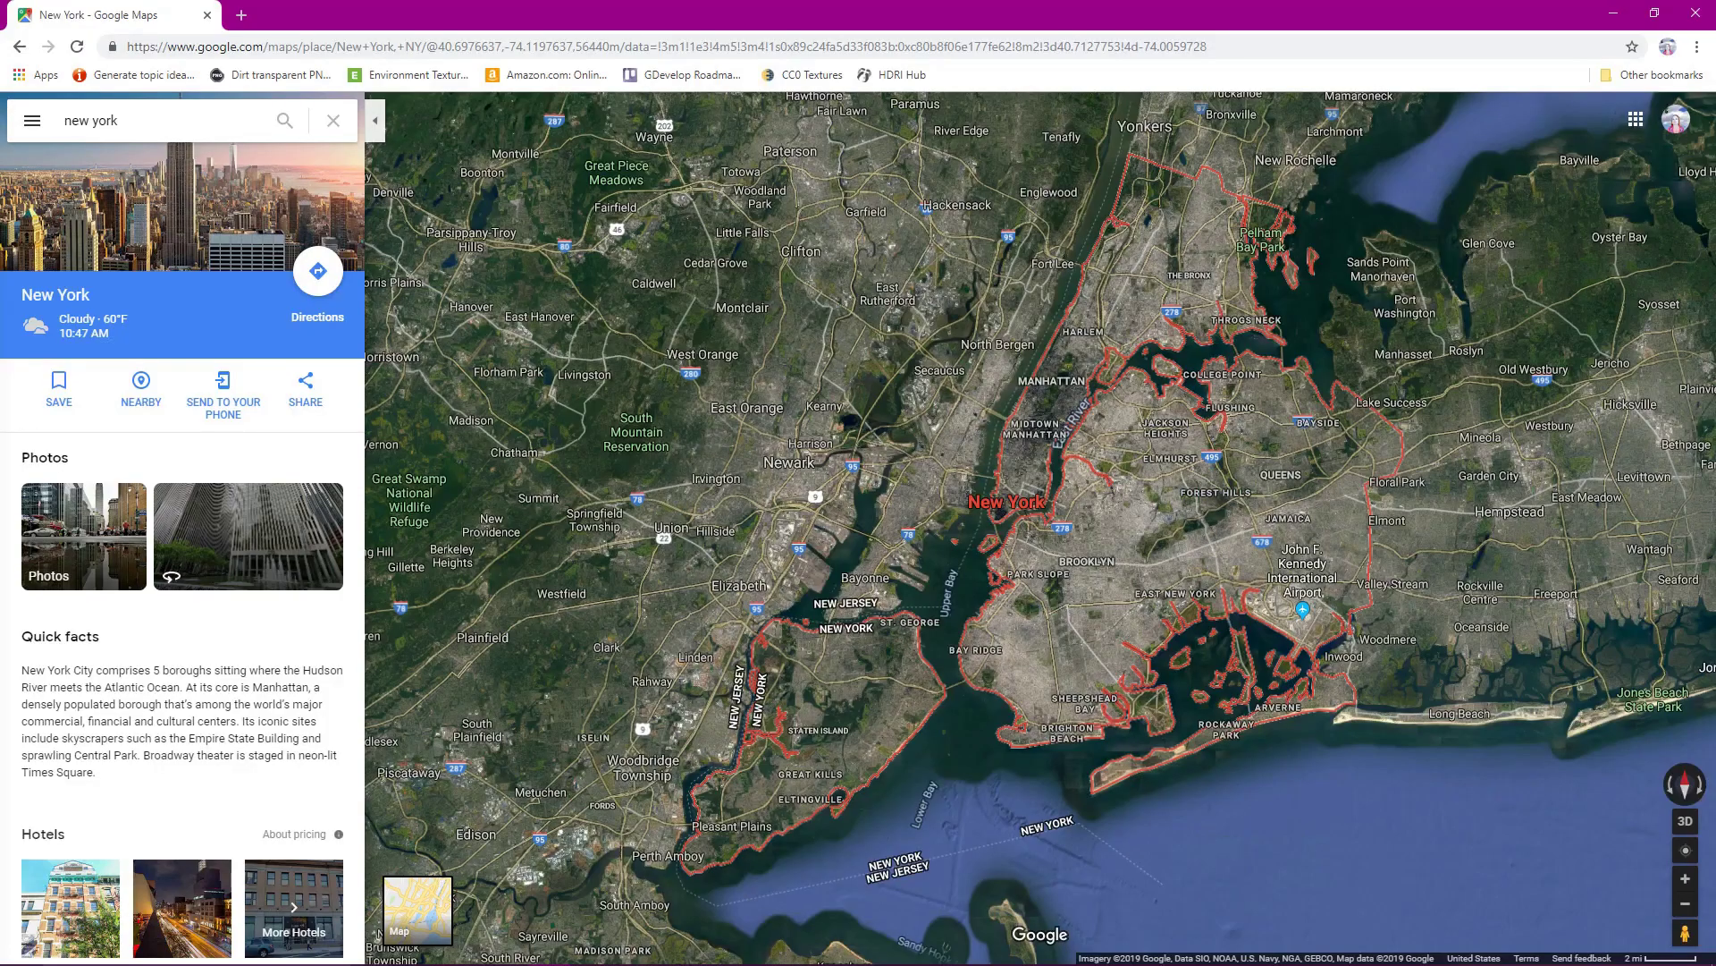
left_click(1323, 34)
Step: Centre the satellite map on Lower Manhattan at a scale that shows the bridges over the East River
left_click_drag(1343, 503, 817, 470)
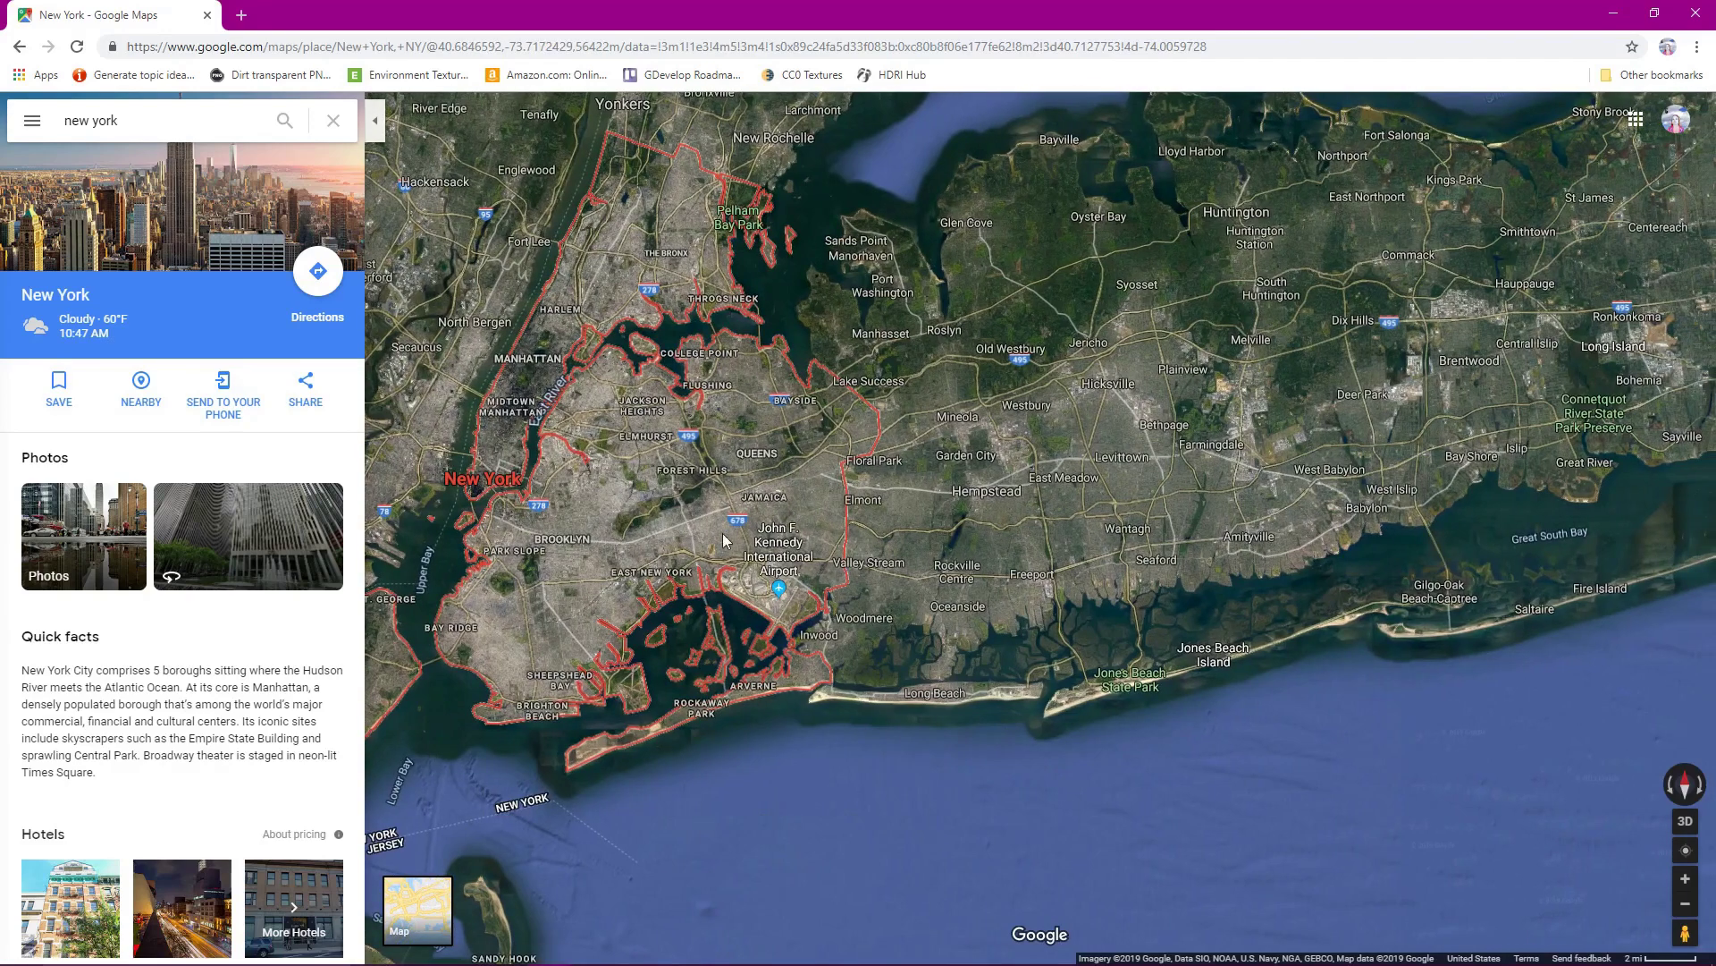
left_click_drag(505, 488, 714, 591)
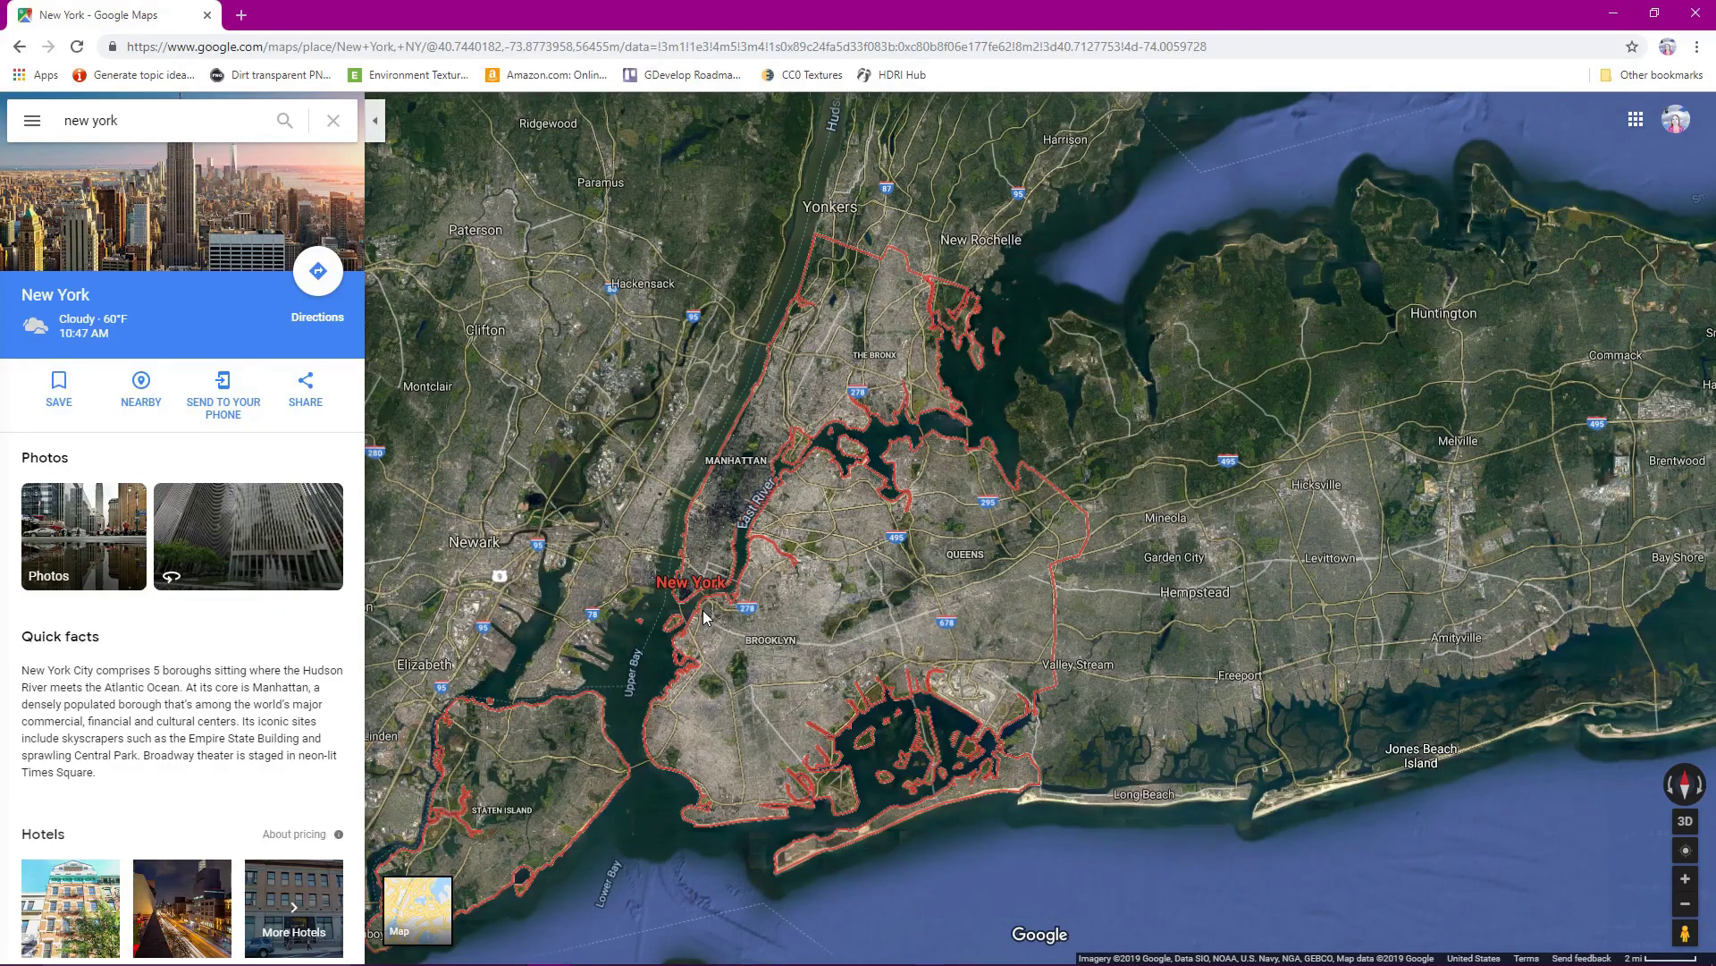
scroll(704, 615, "up", 4)
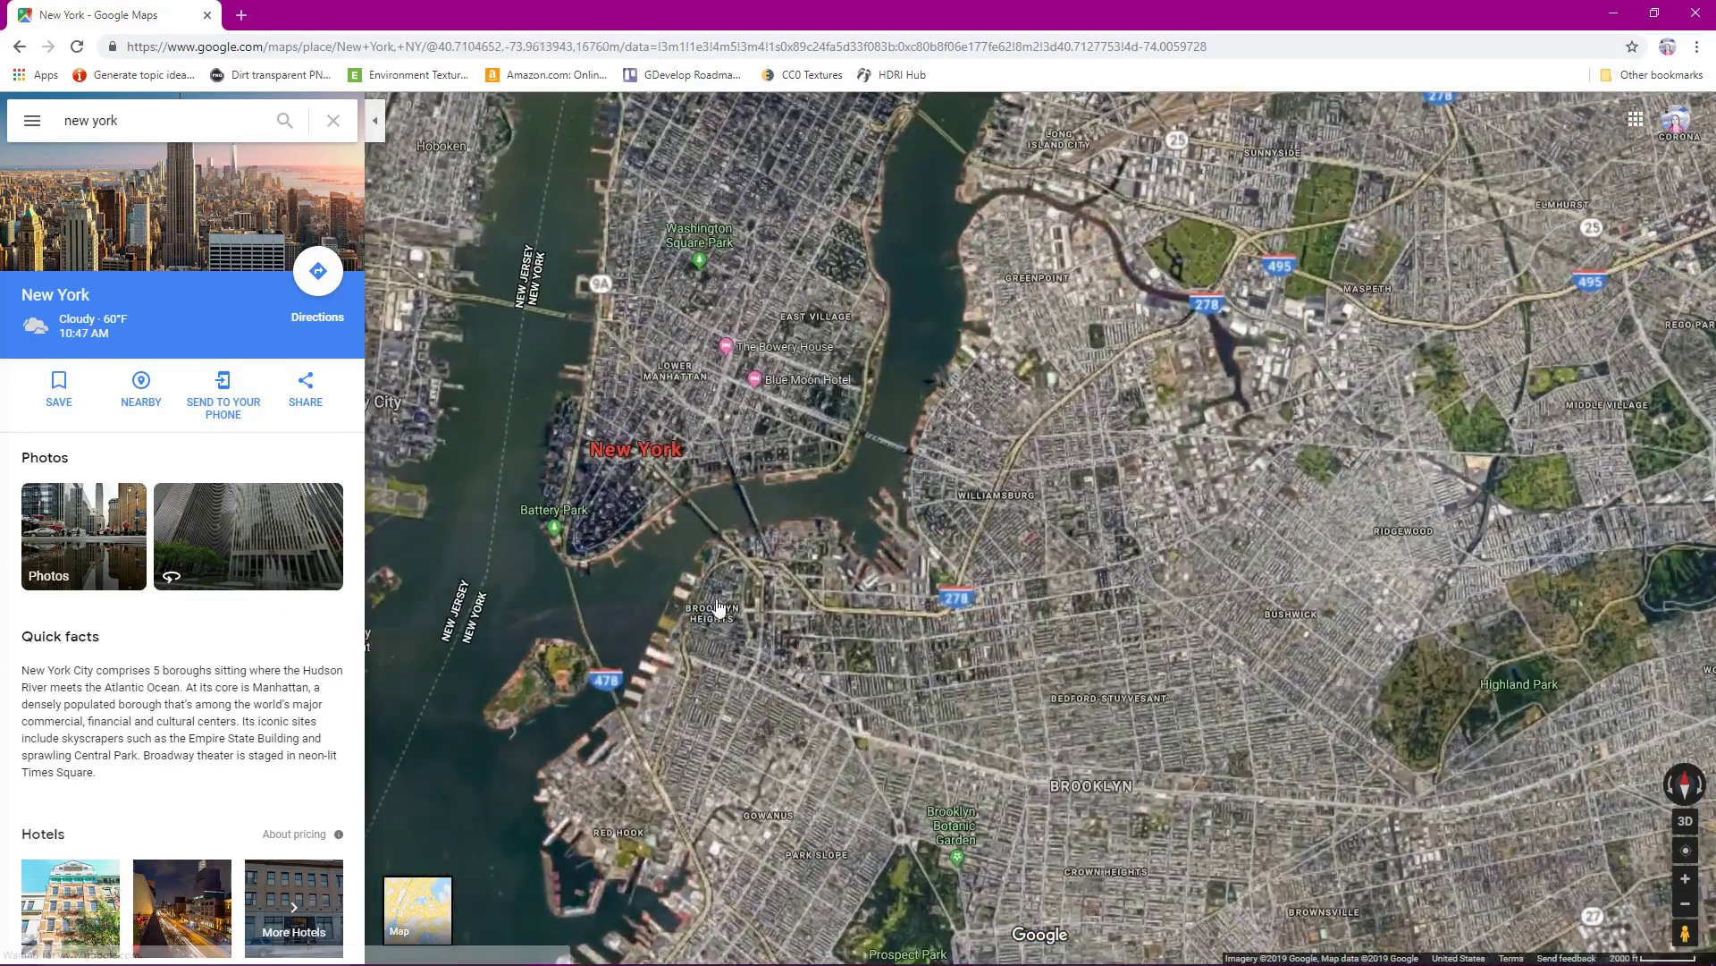
left_click_drag(717, 606, 752, 665)
scroll(752, 666, "up", 3)
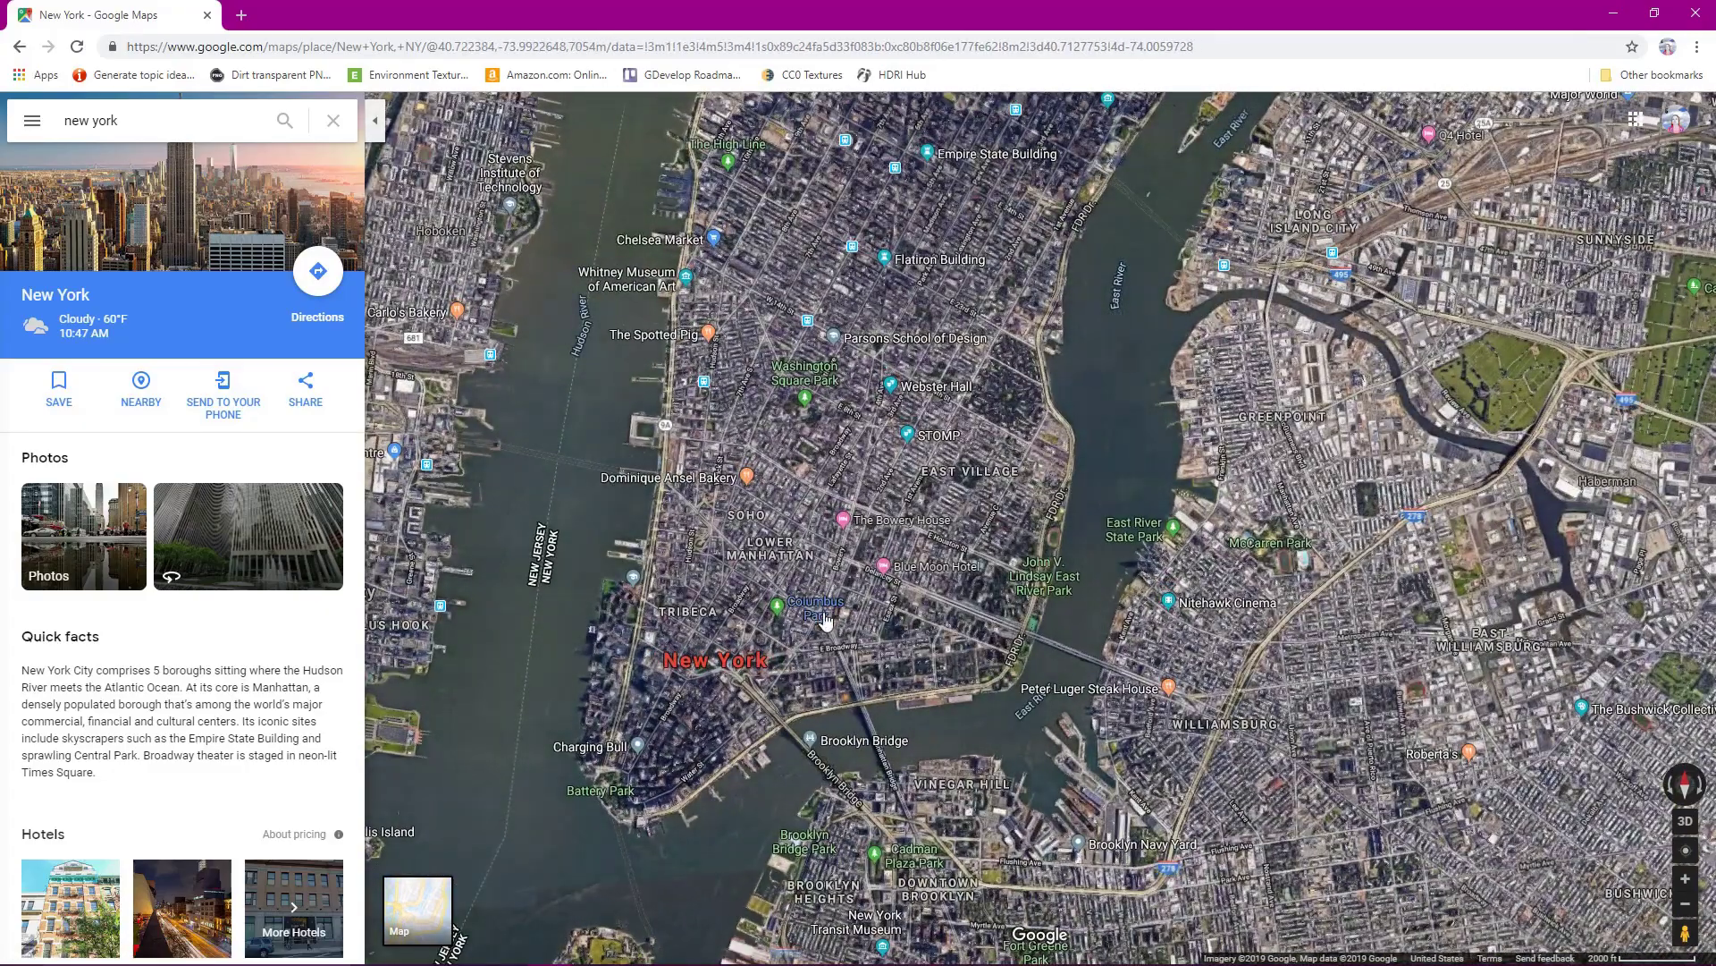
left_click_drag(830, 669, 891, 561)
scroll(773, 617, "up", 1)
scroll(772, 617, "up", 2)
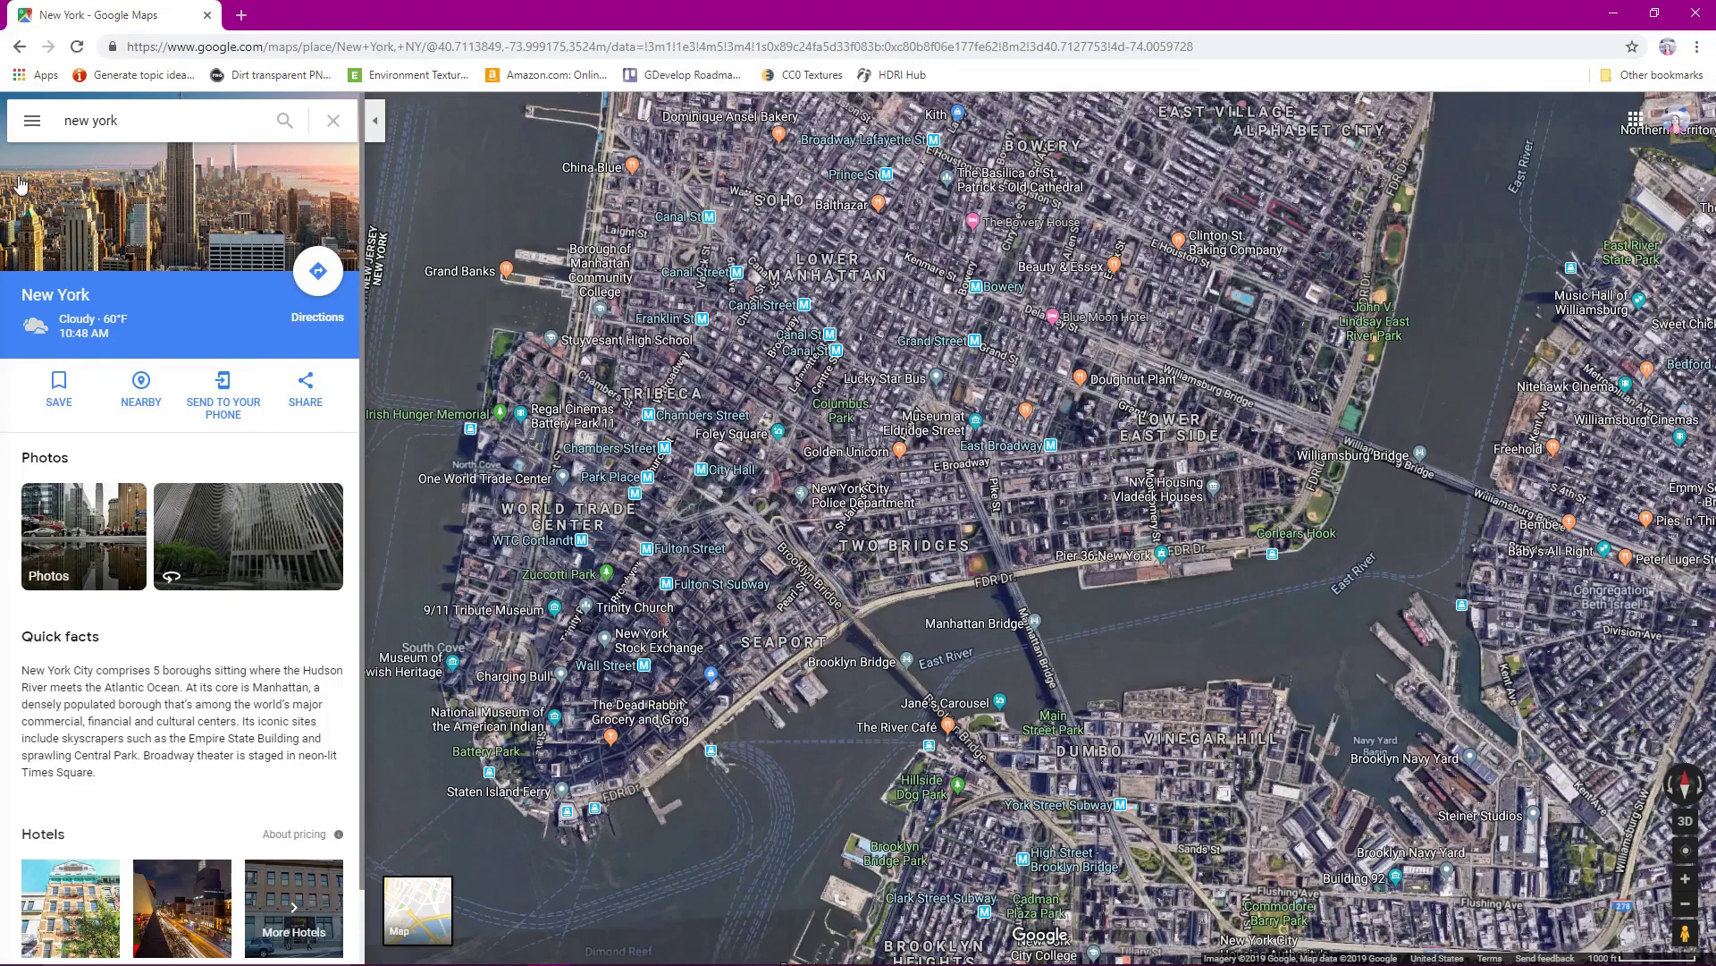
Step: Turn off the place labels on the satellite map
left_click(33, 128)
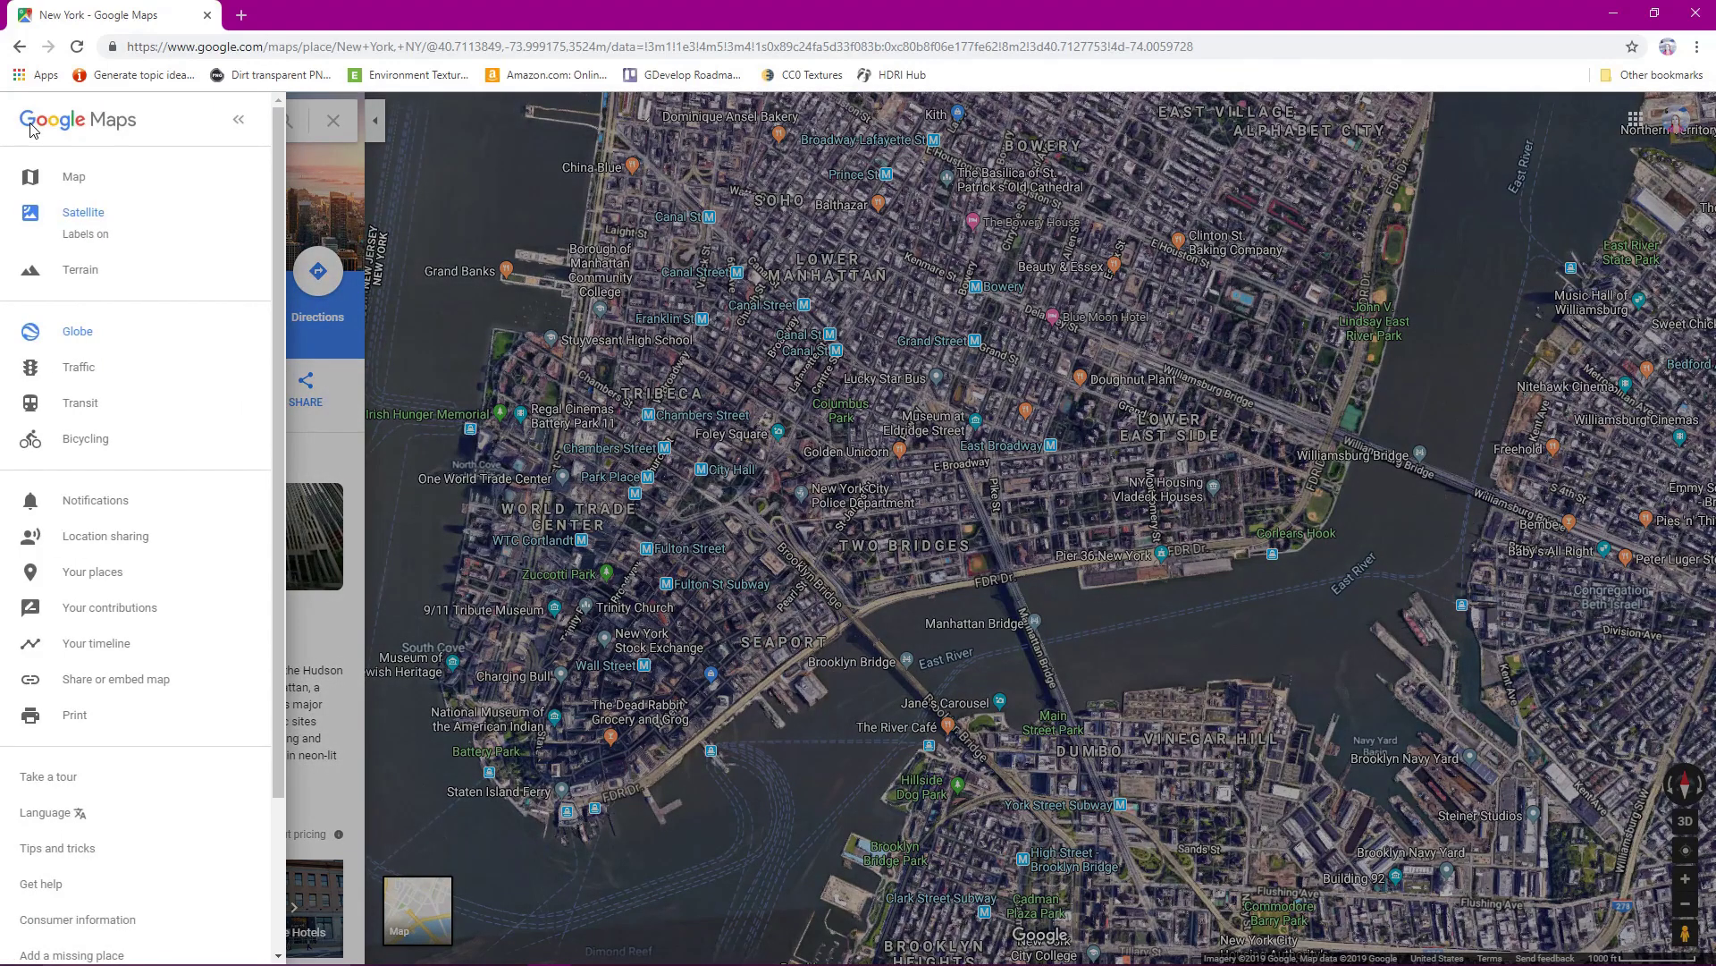
left_click(79, 237)
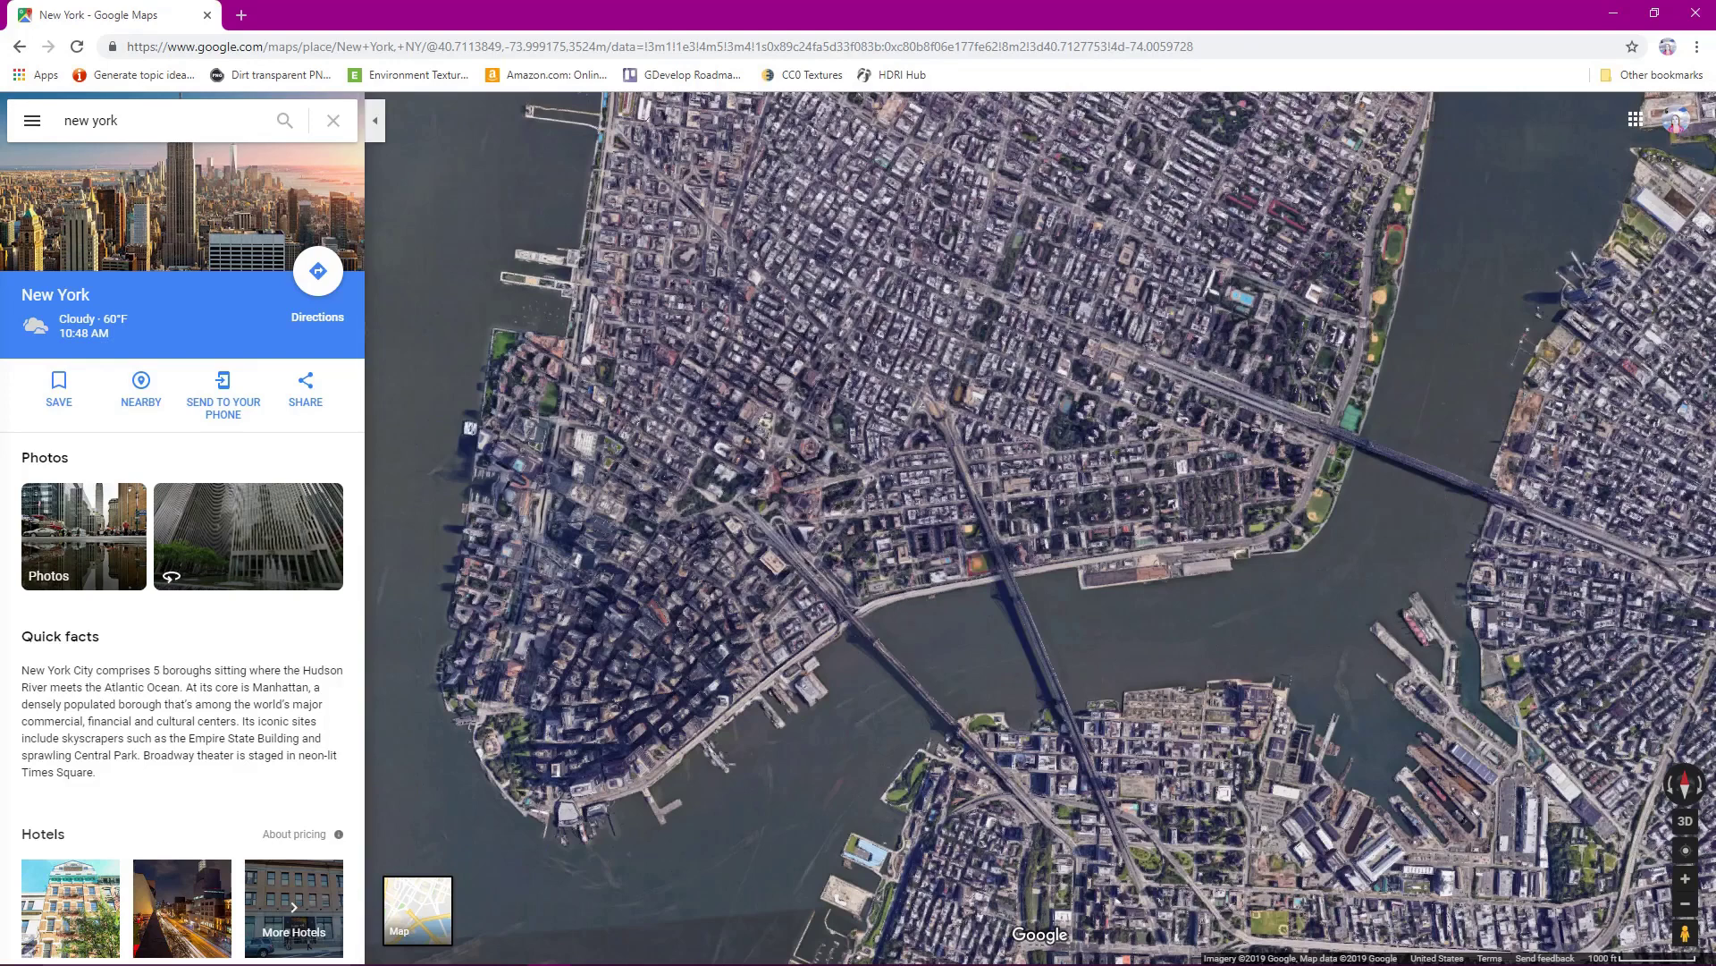
left_click(1111, 21)
Step: Show the satellite labels again and hide them once more to compare the two views
left_click(32, 120)
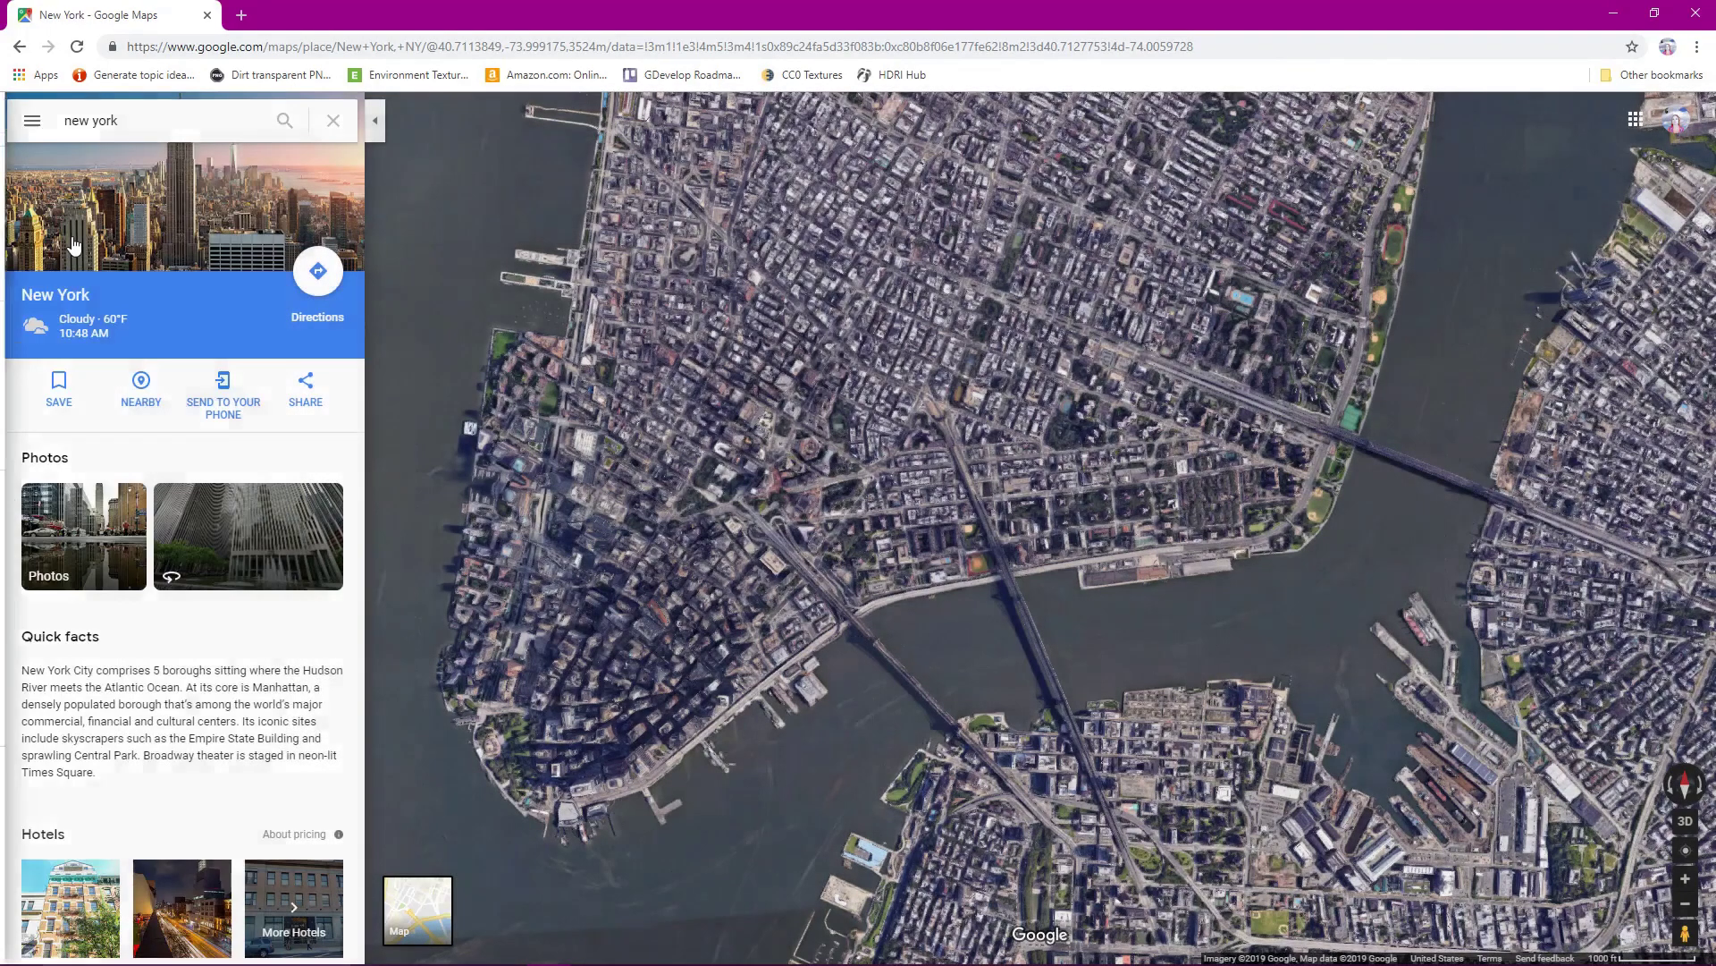
left_click(80, 234)
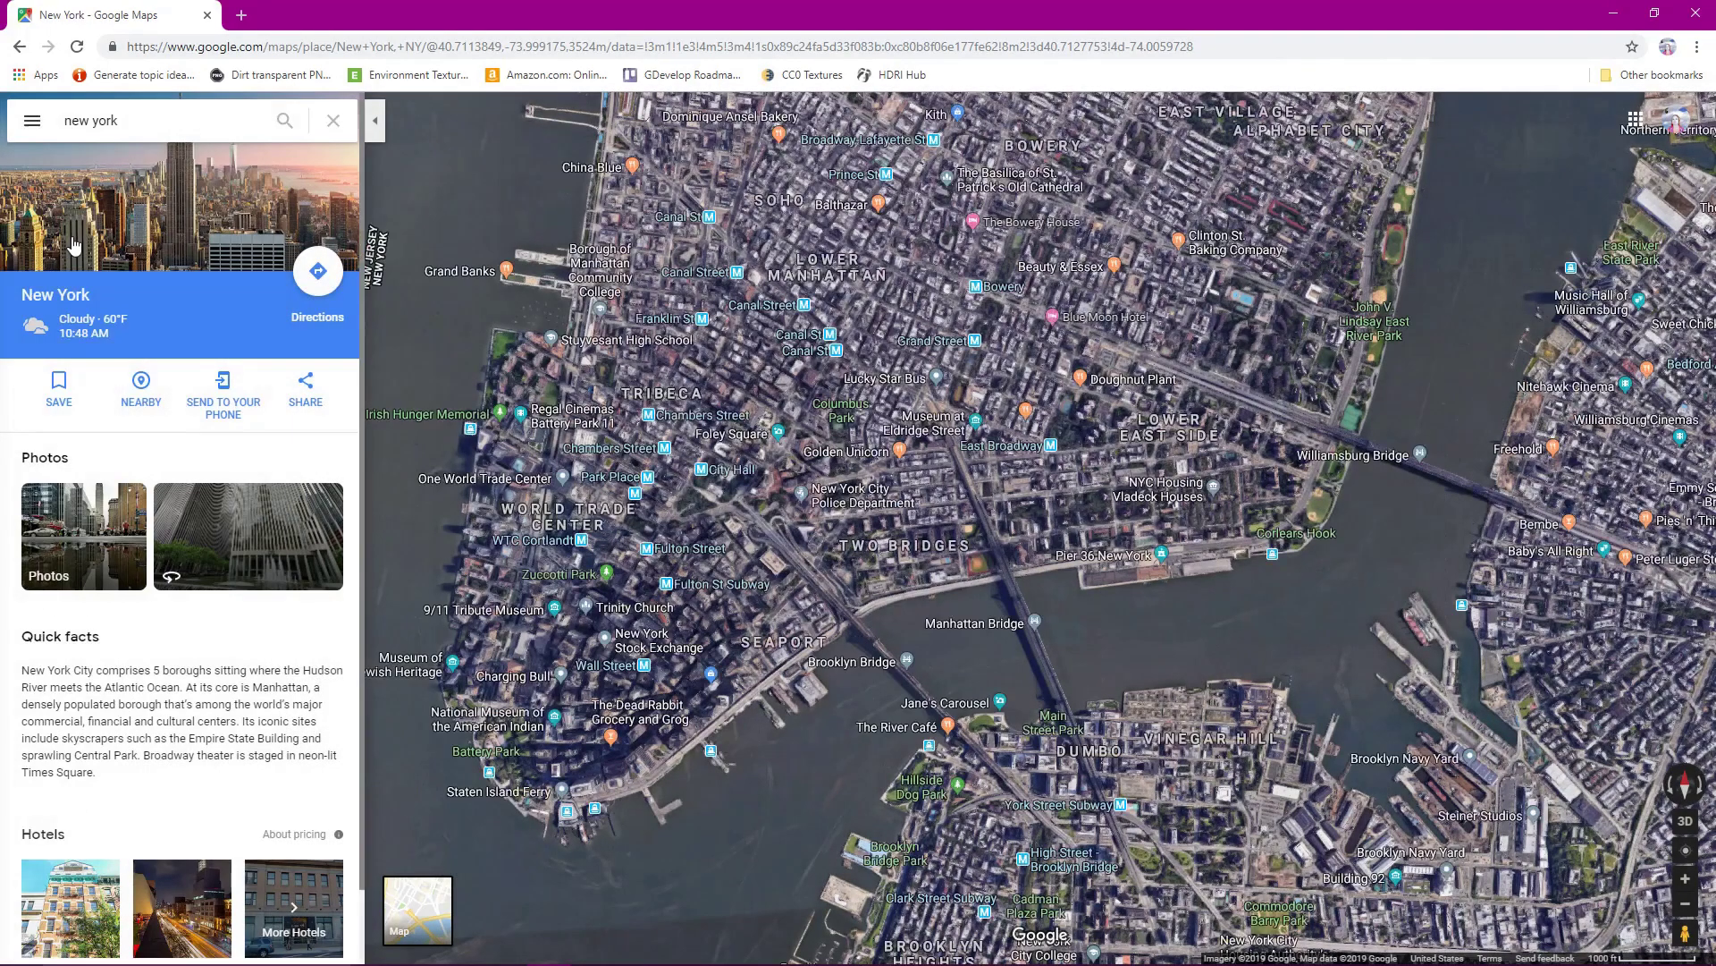
left_click(33, 123)
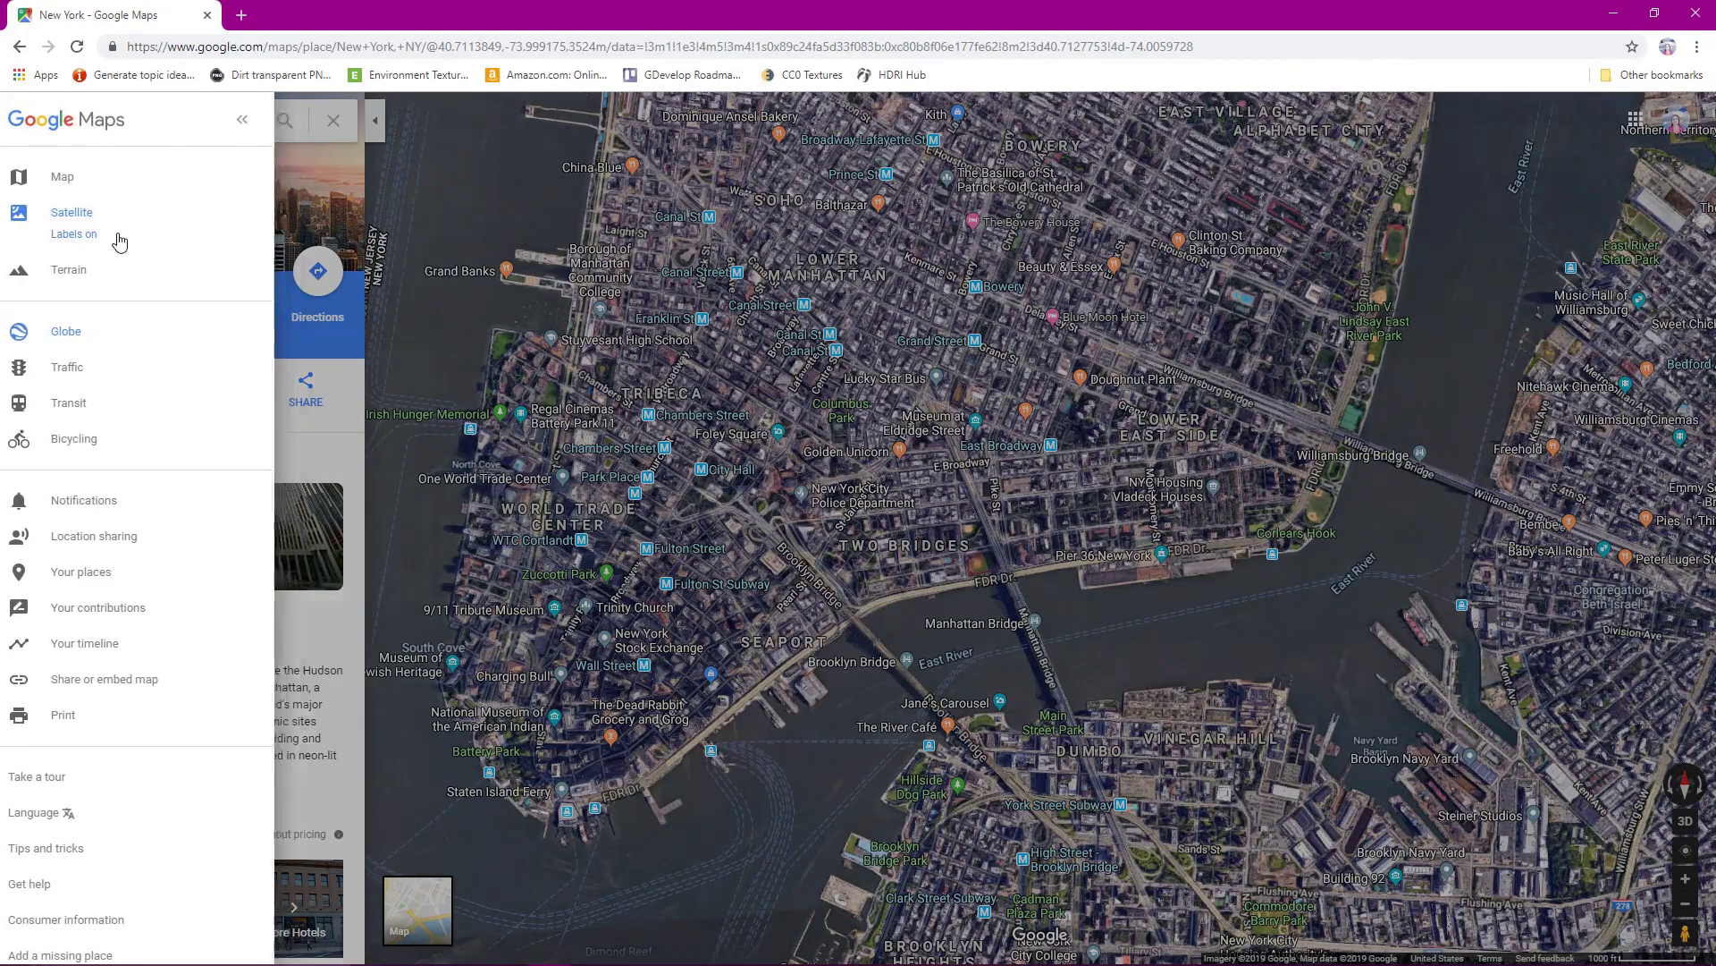
left_click(116, 238)
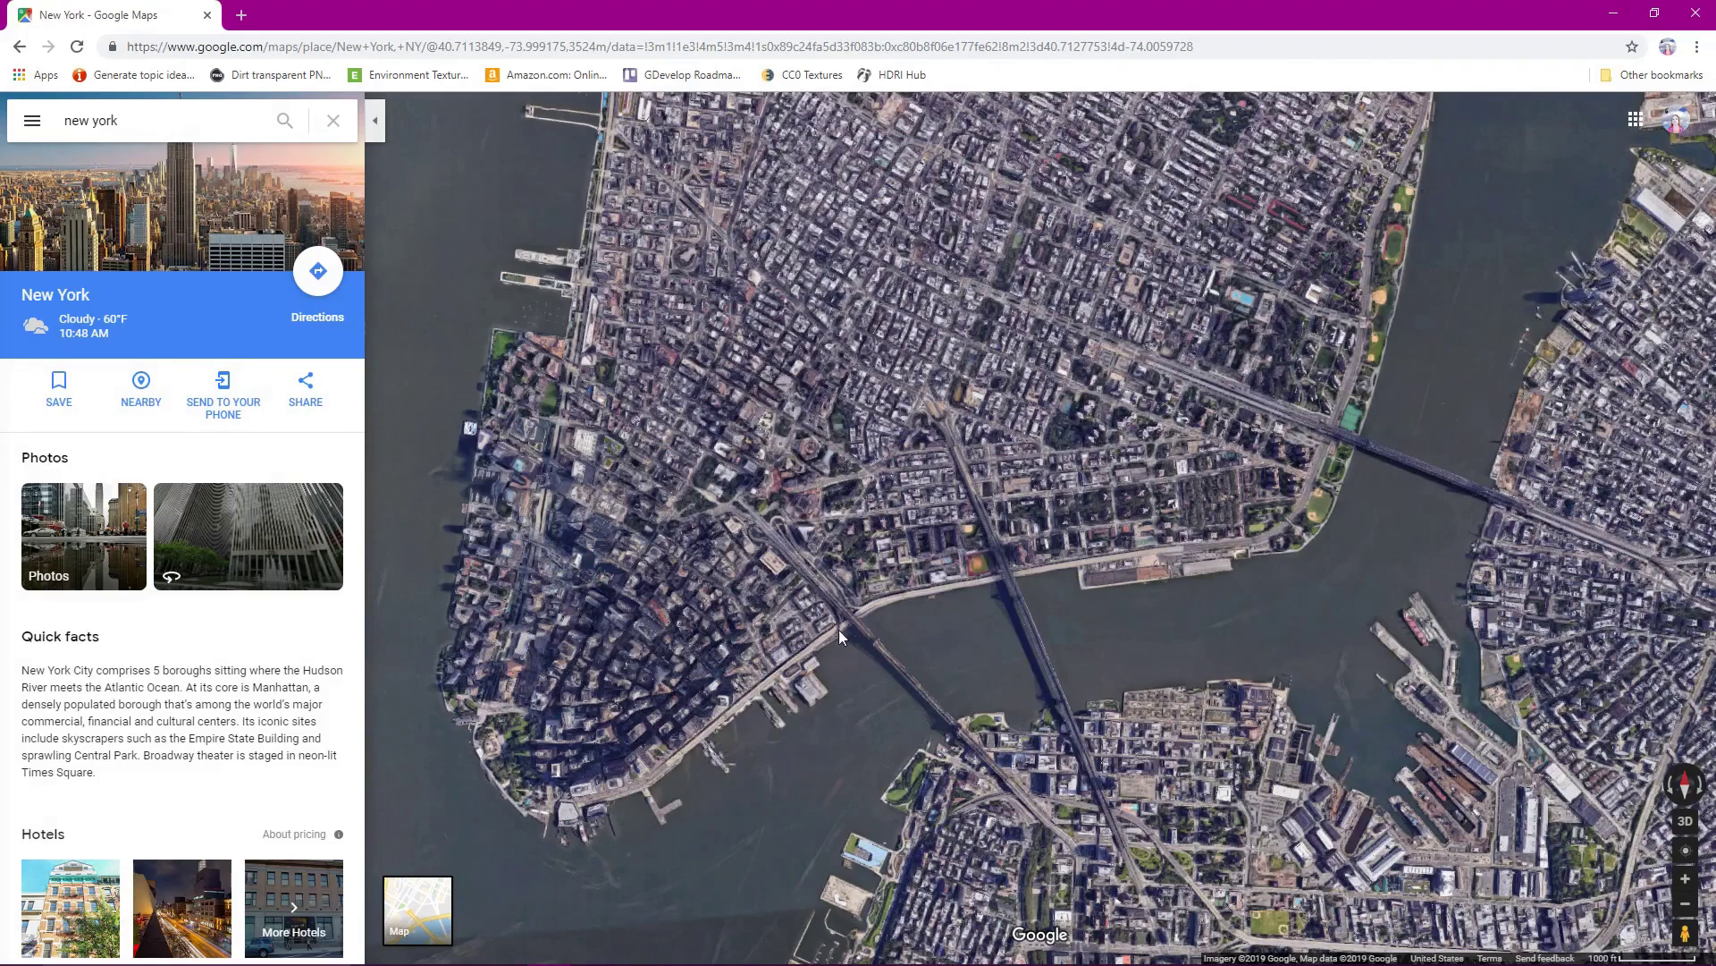
Step: Zoom in on the Manhattan end of the Brooklyn Bridge and switch the satellite map to 3D
scroll(848, 635, "up", 4)
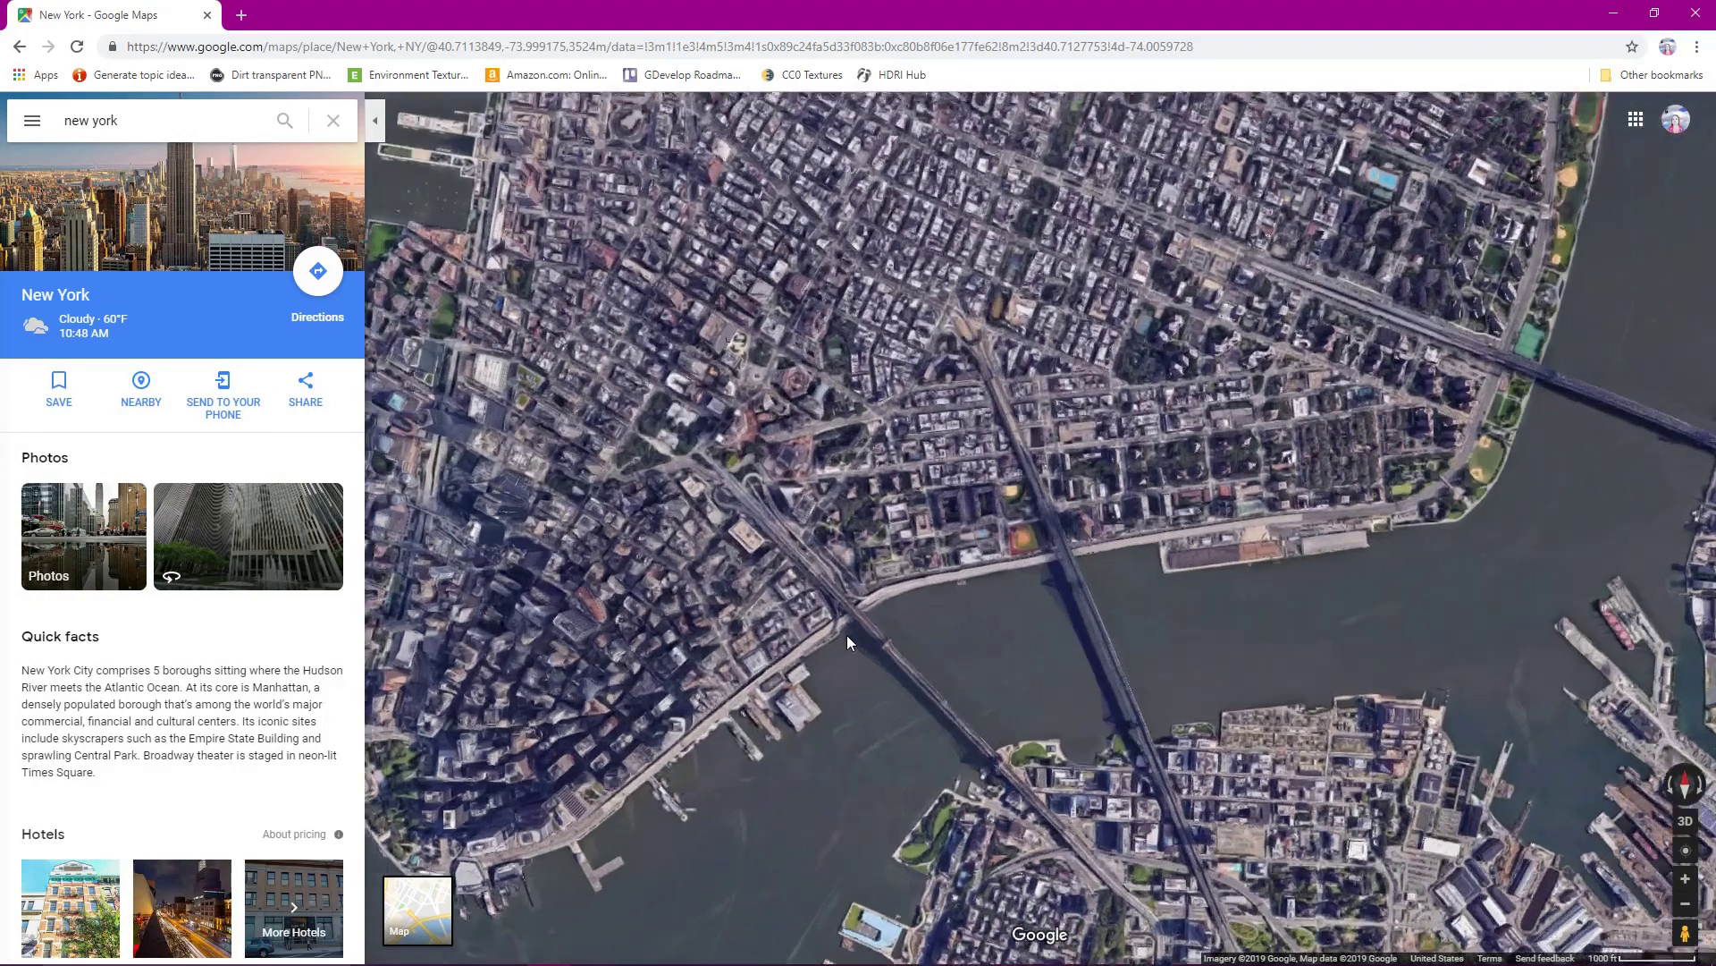
scroll(846, 636, "up", 3)
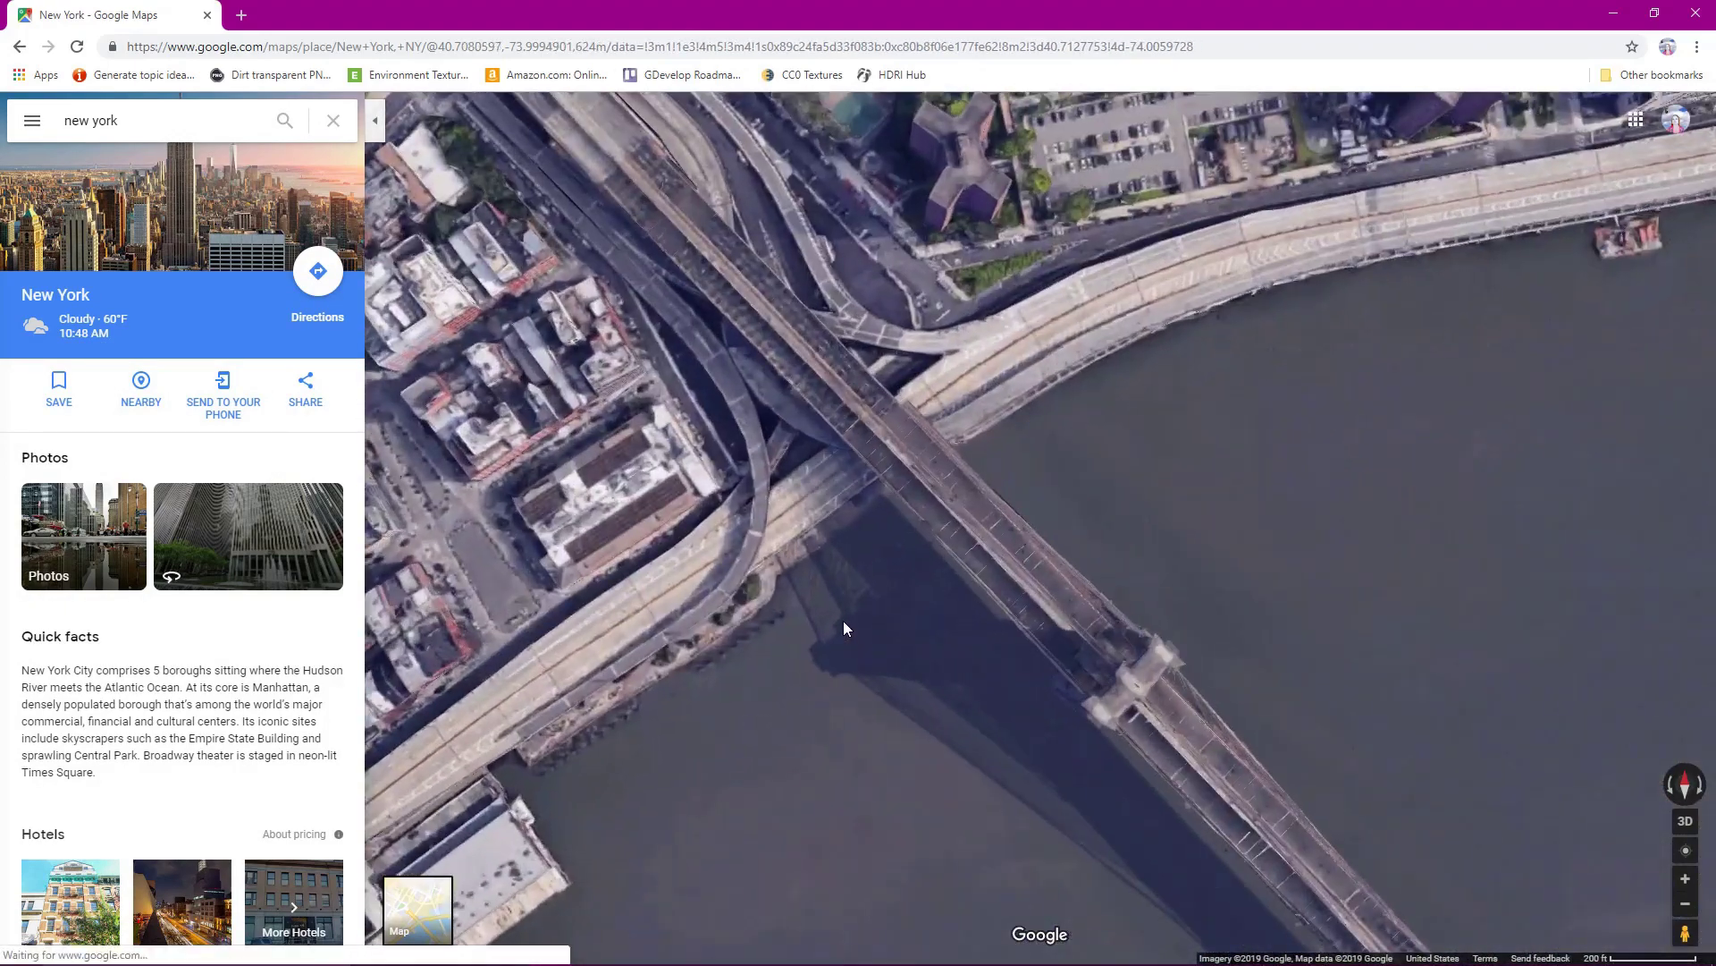
scroll(919, 565, "up", 1)
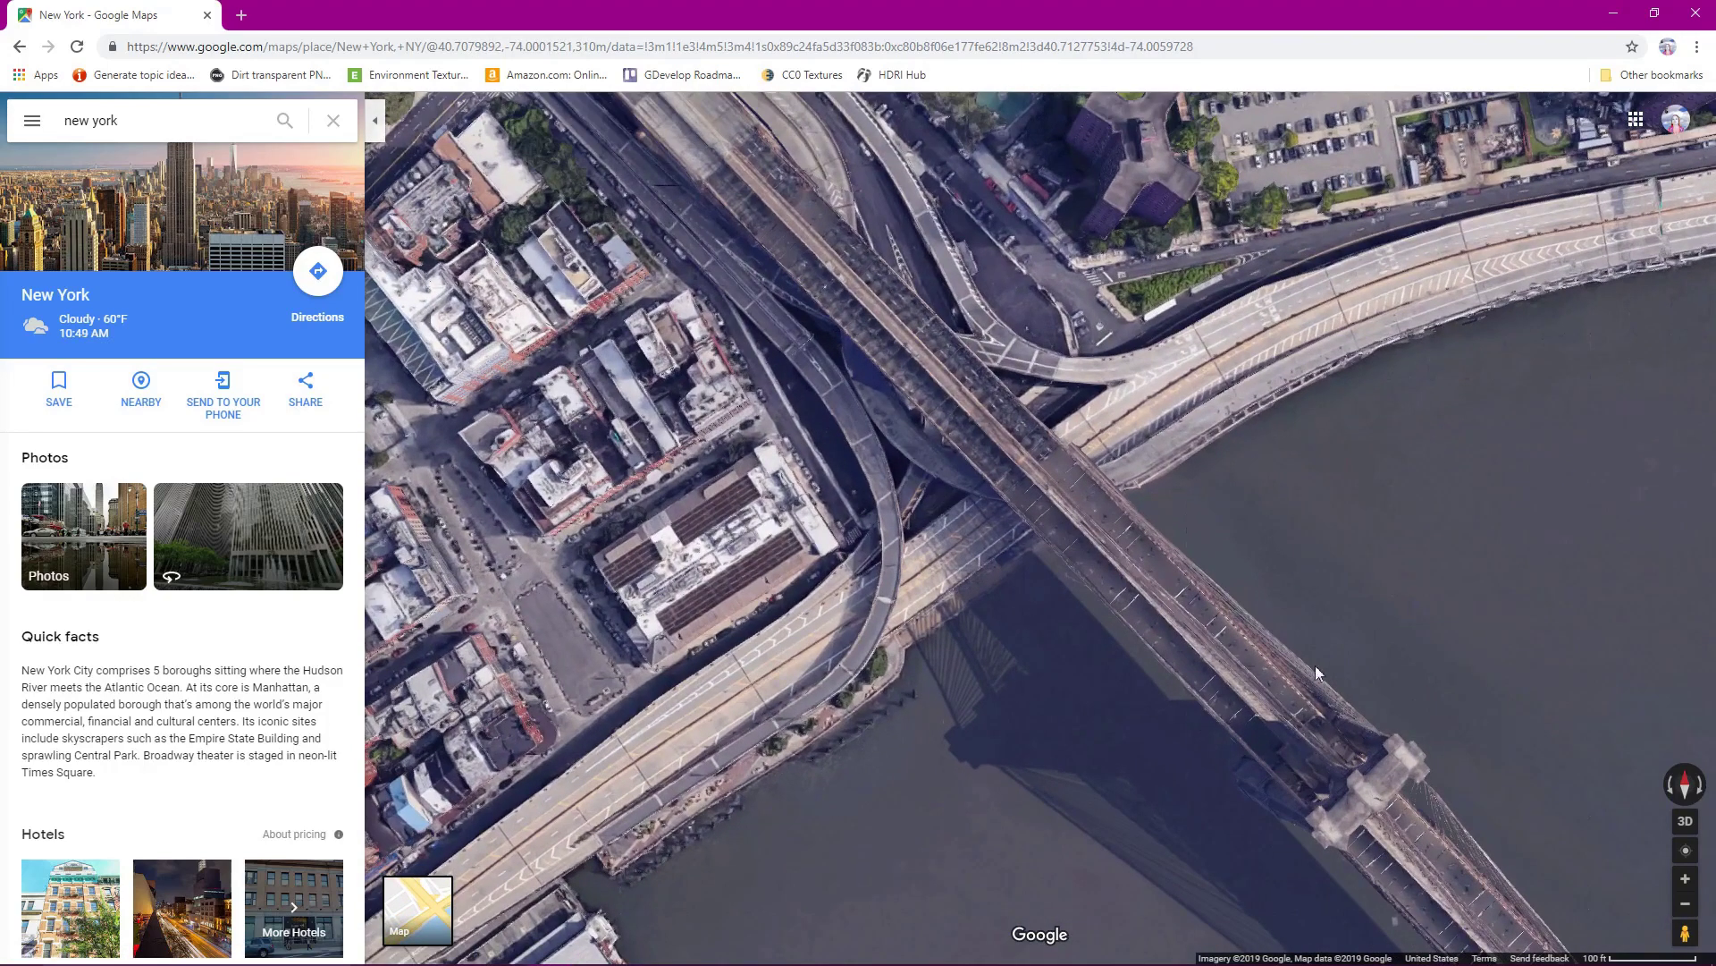
left_click(1685, 823)
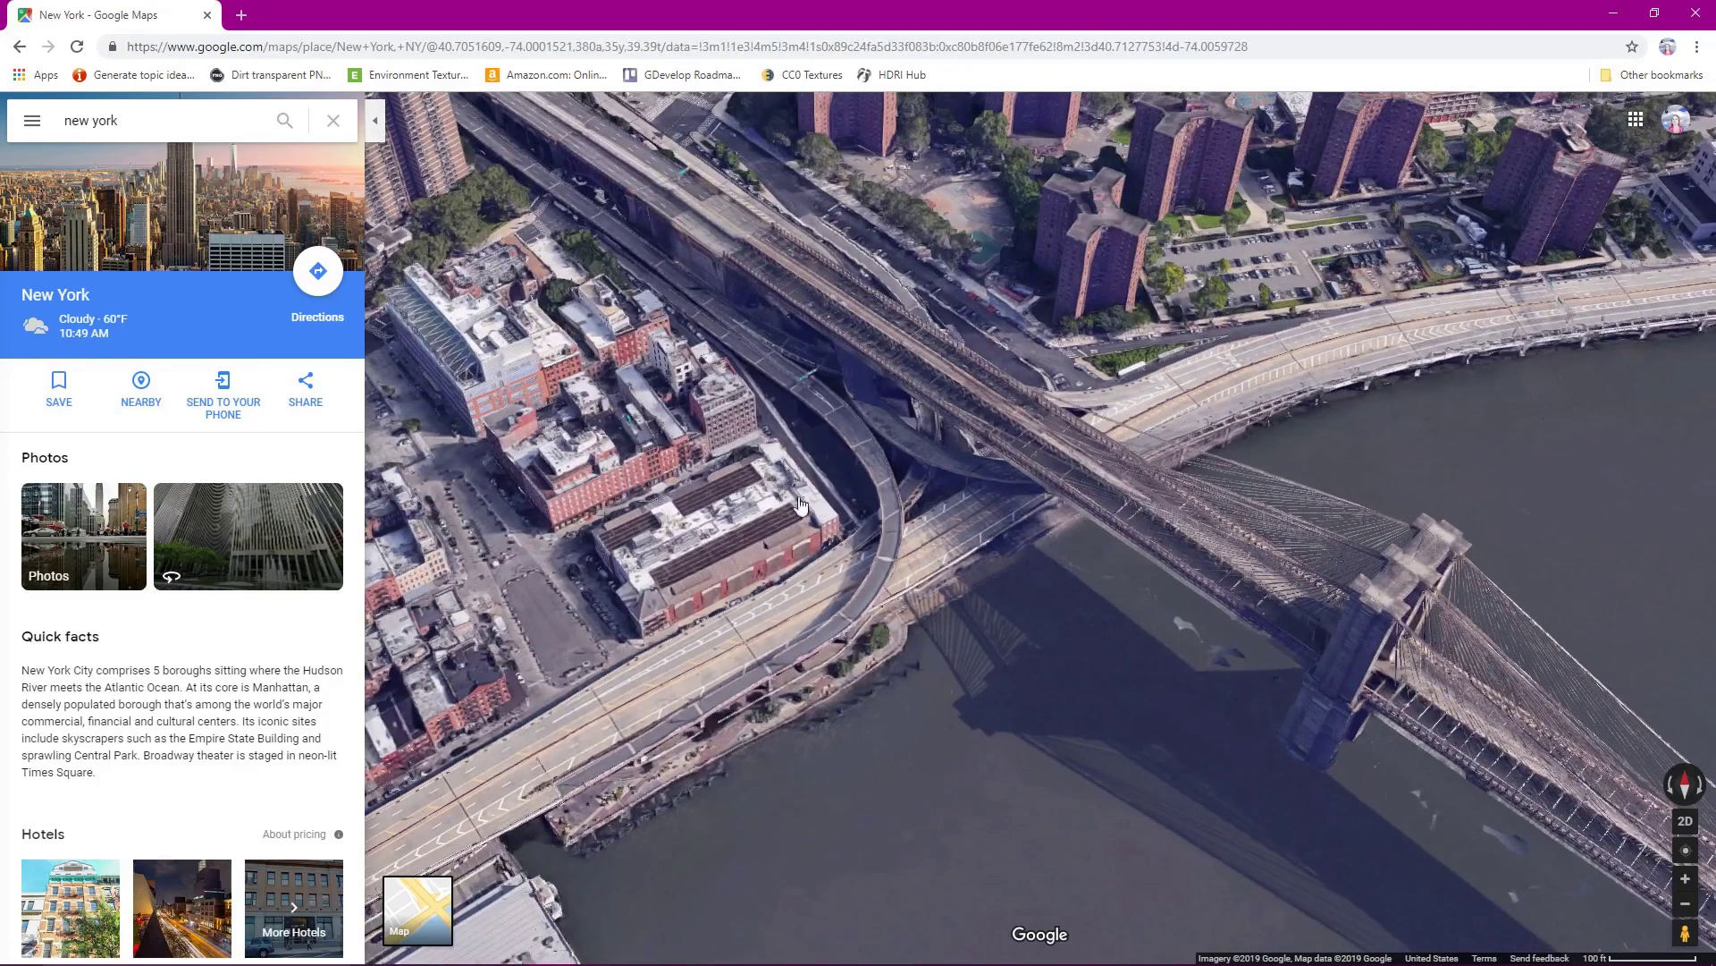
Step: Frame the brick building blocks and parking lot beside the riverside highway in a closer 3D view
left_click_drag(667, 560, 940, 593)
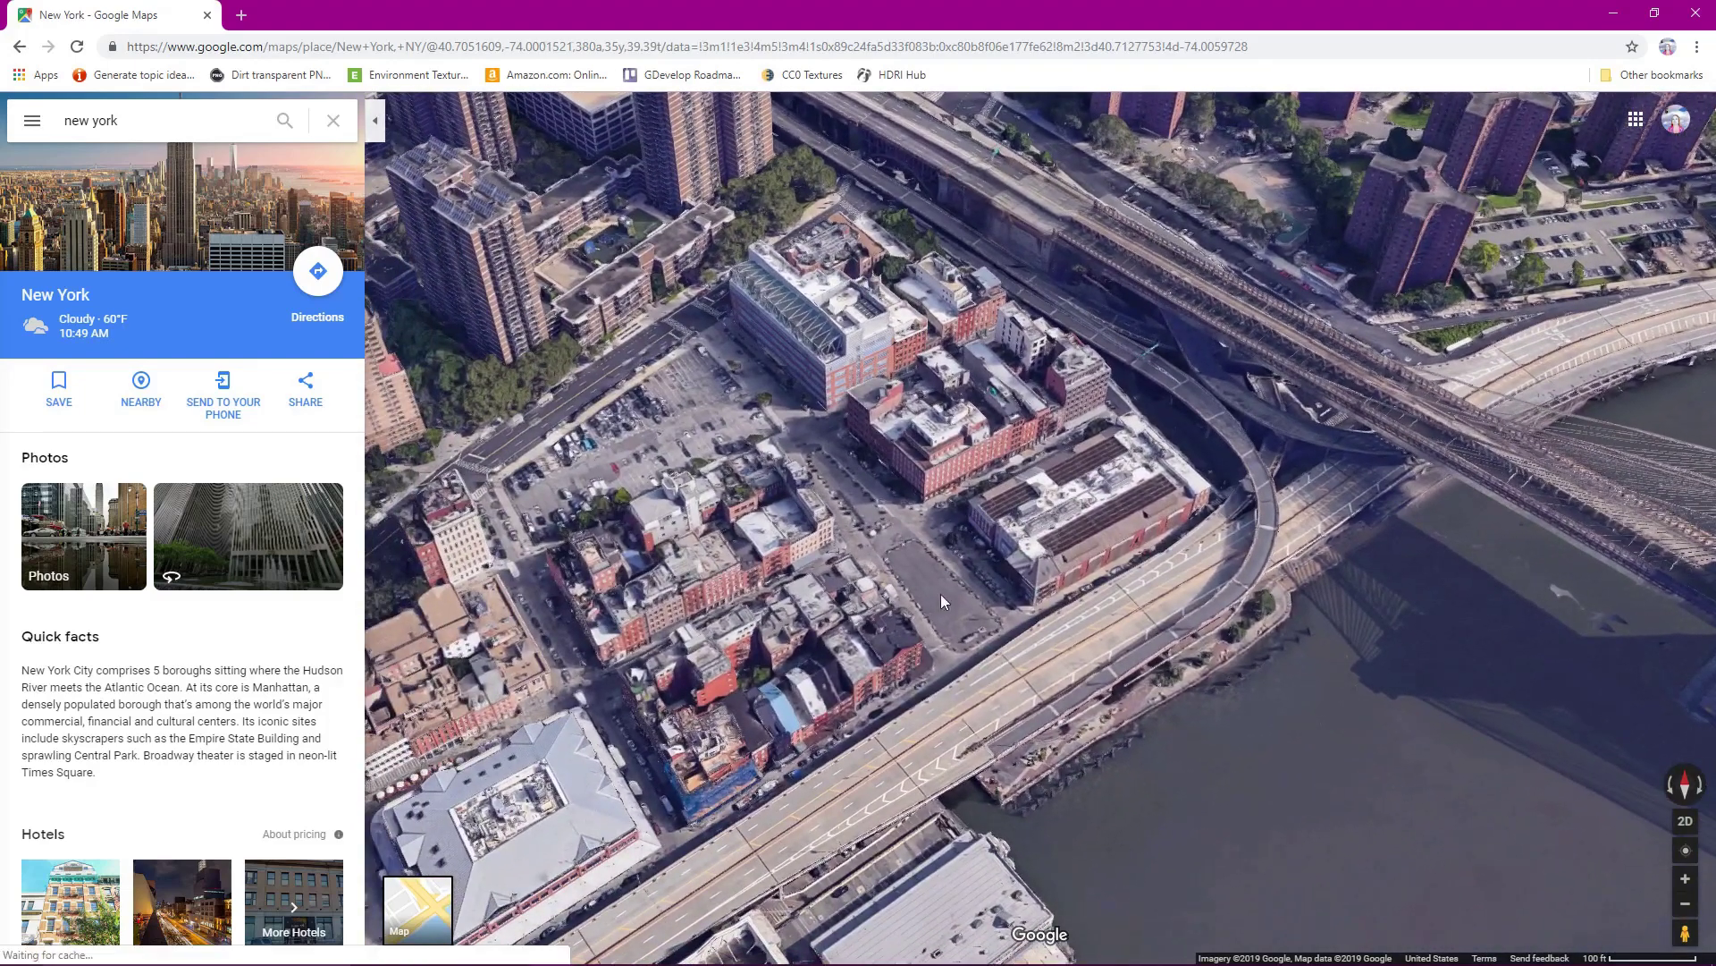
scroll(930, 599, "up", 2)
scroll(840, 483, "up", 3)
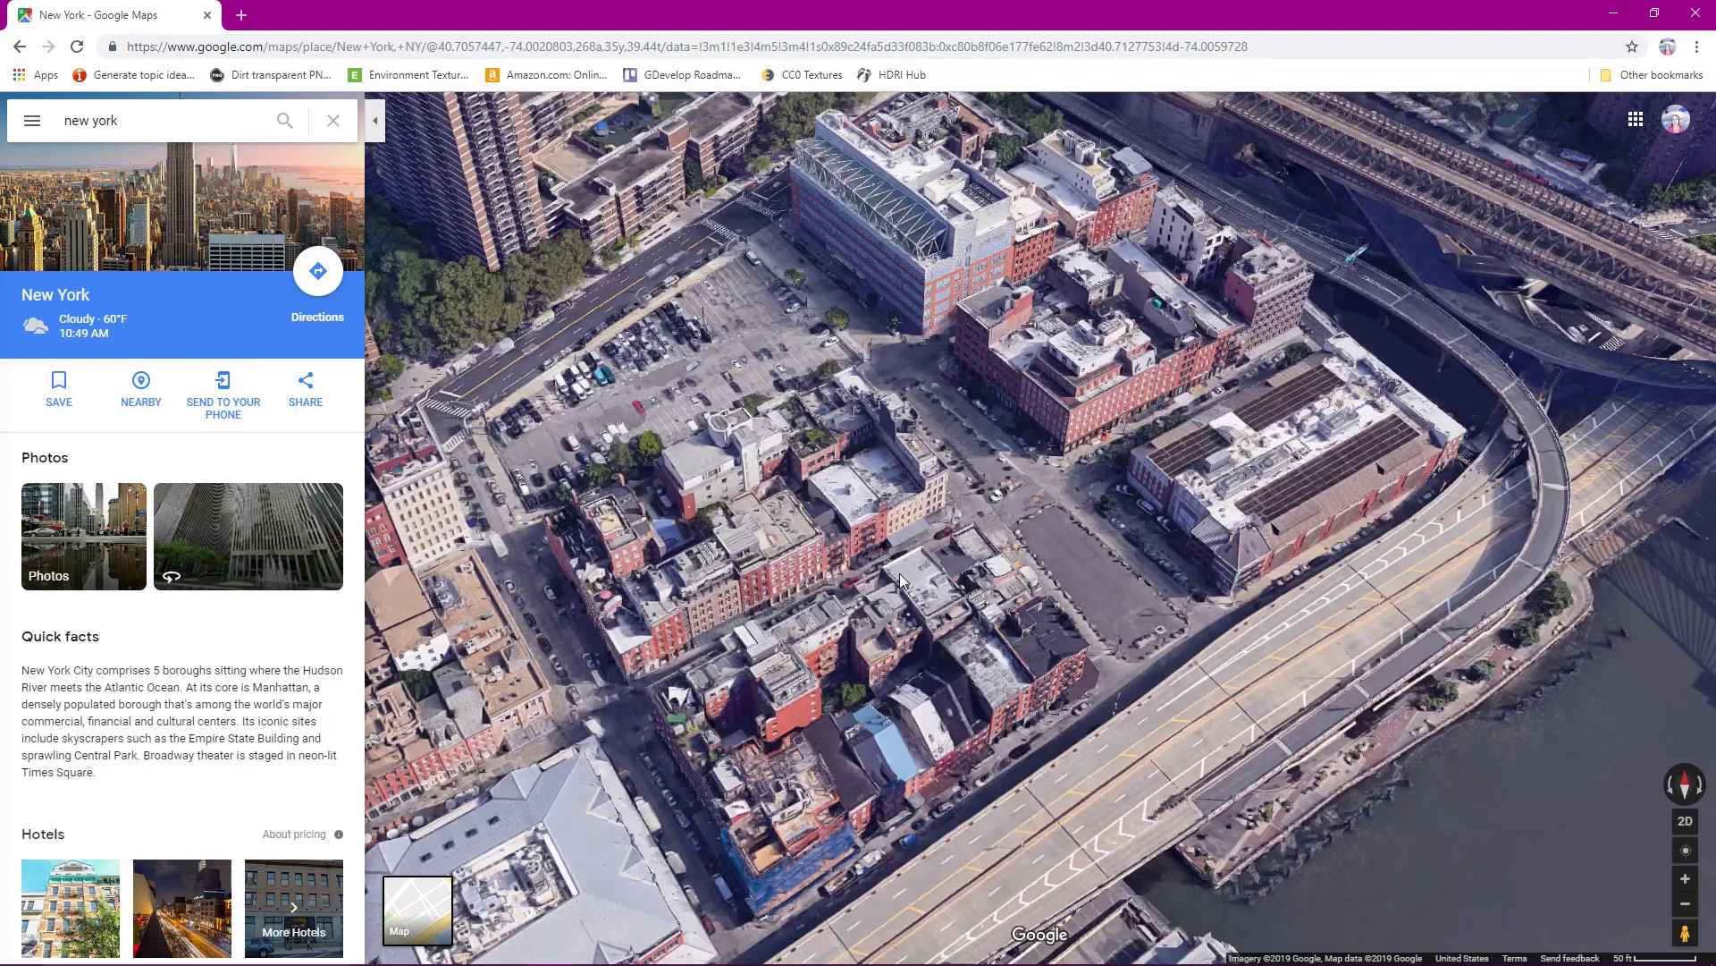
Step: Shift and rotate the 3D view to bring the brick blocks, parking lot and large grey-roofed building into frame
scroll(840, 636, "up", 2)
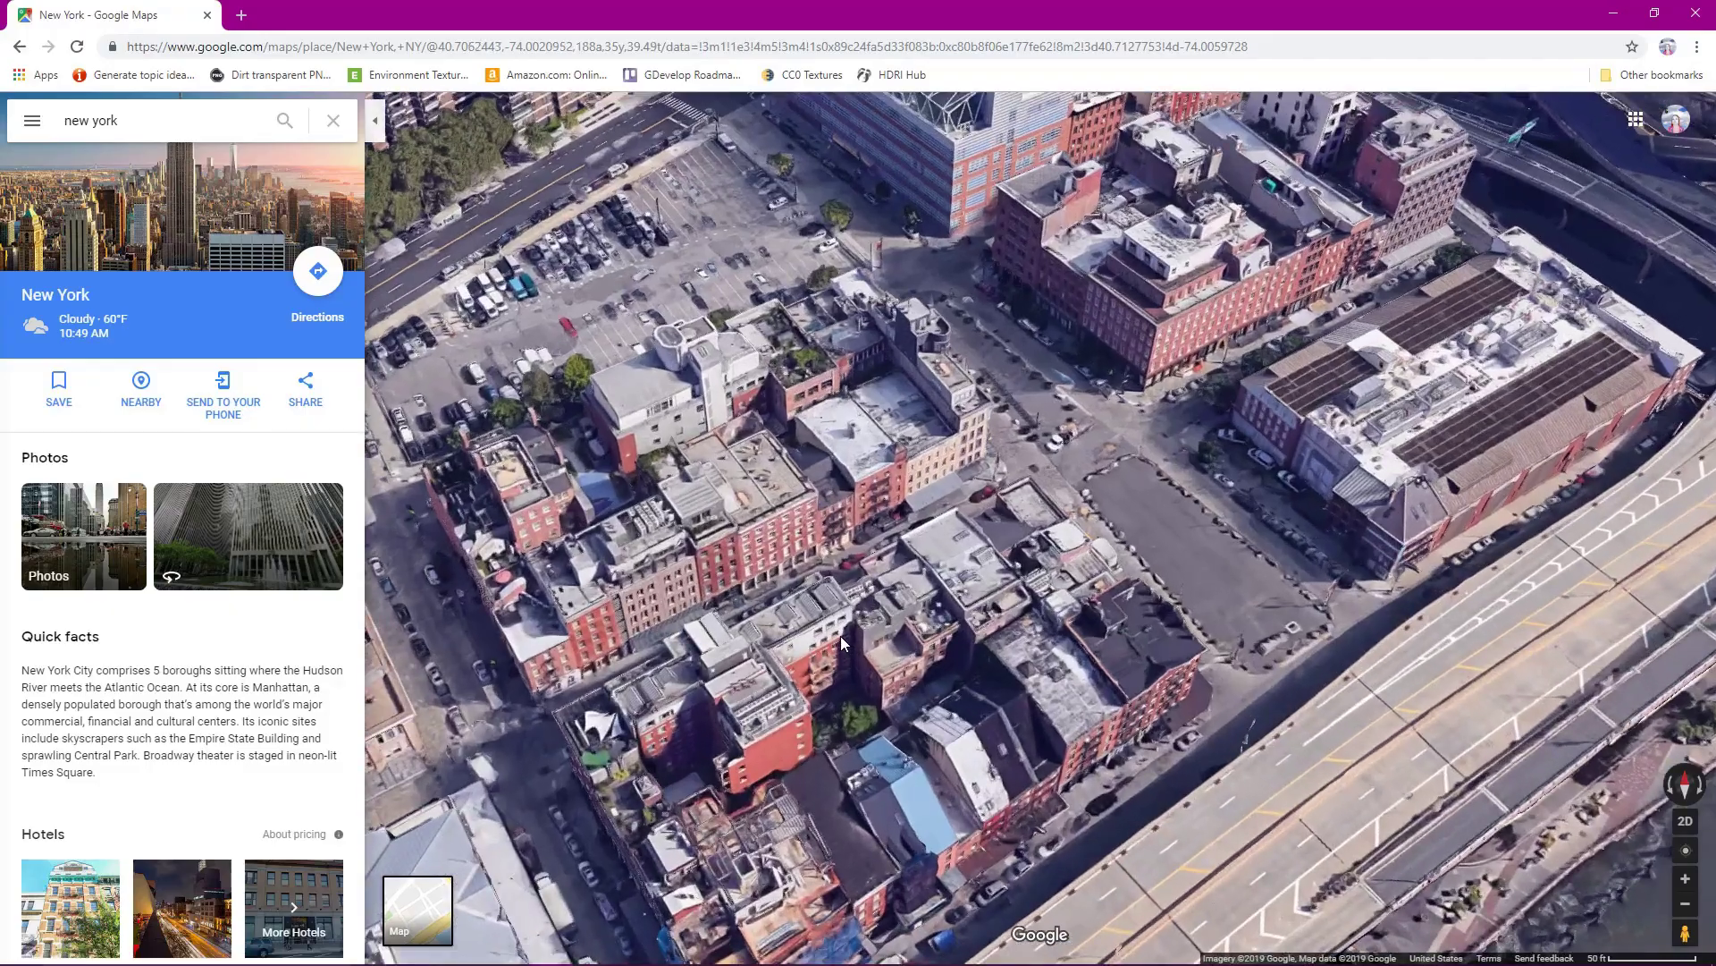
scroll(856, 583, "down", 2)
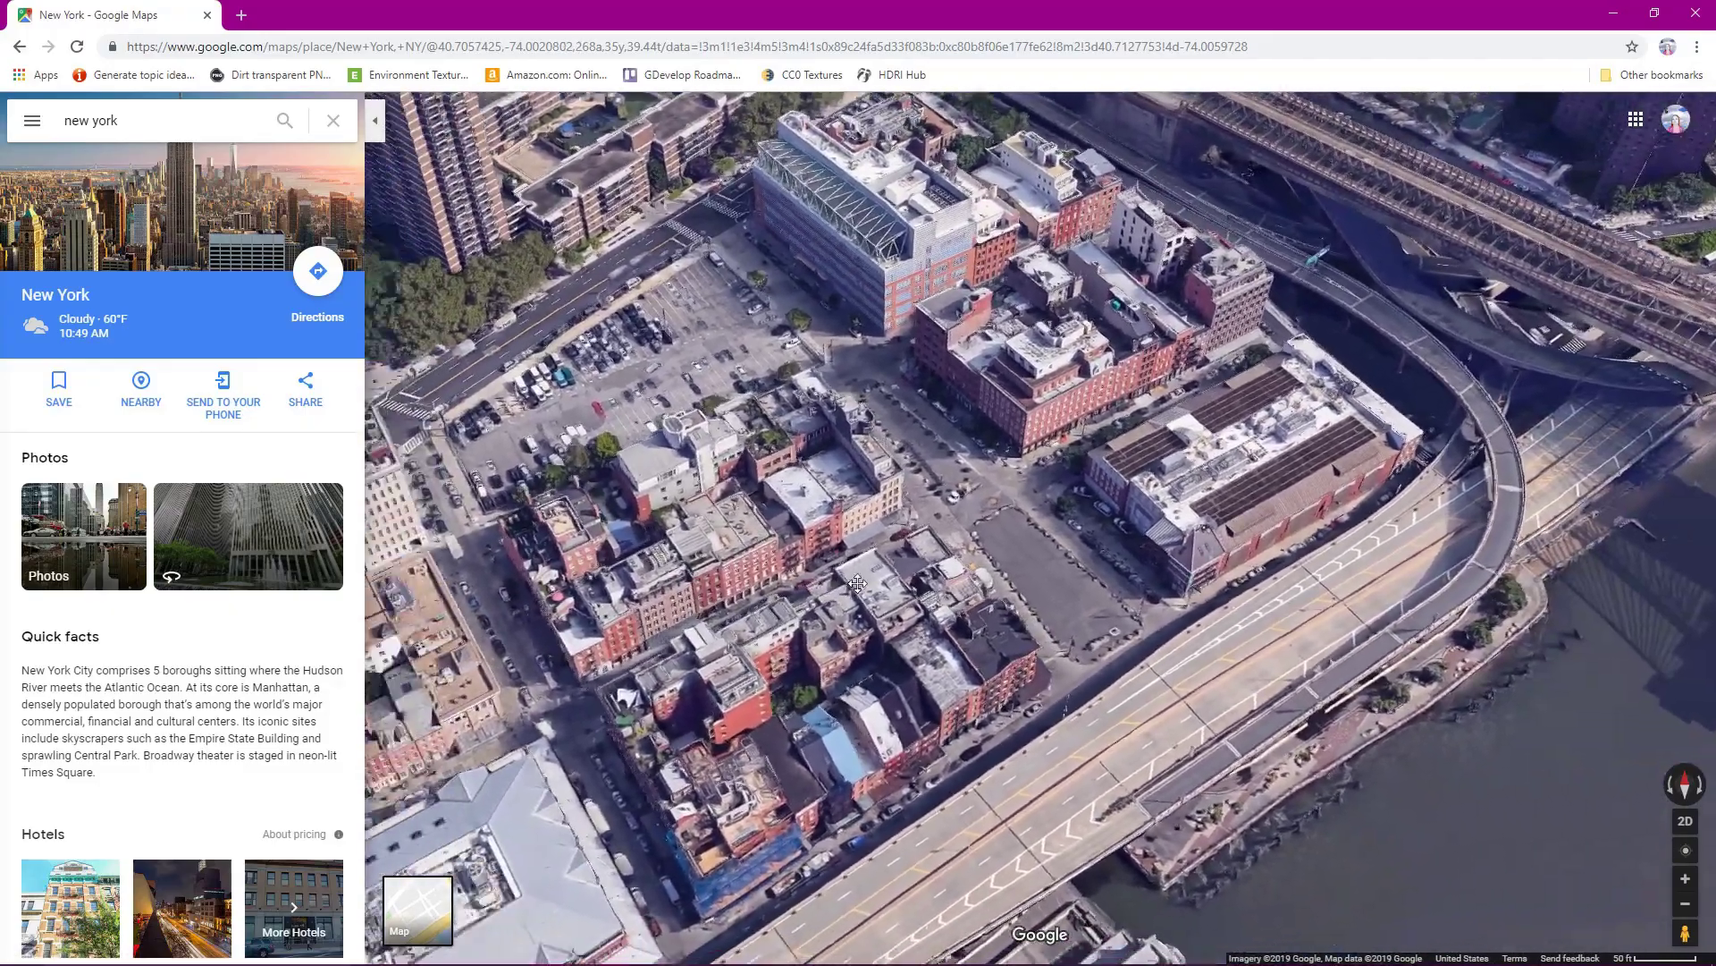
left_click_drag(857, 583, 1019, 572)
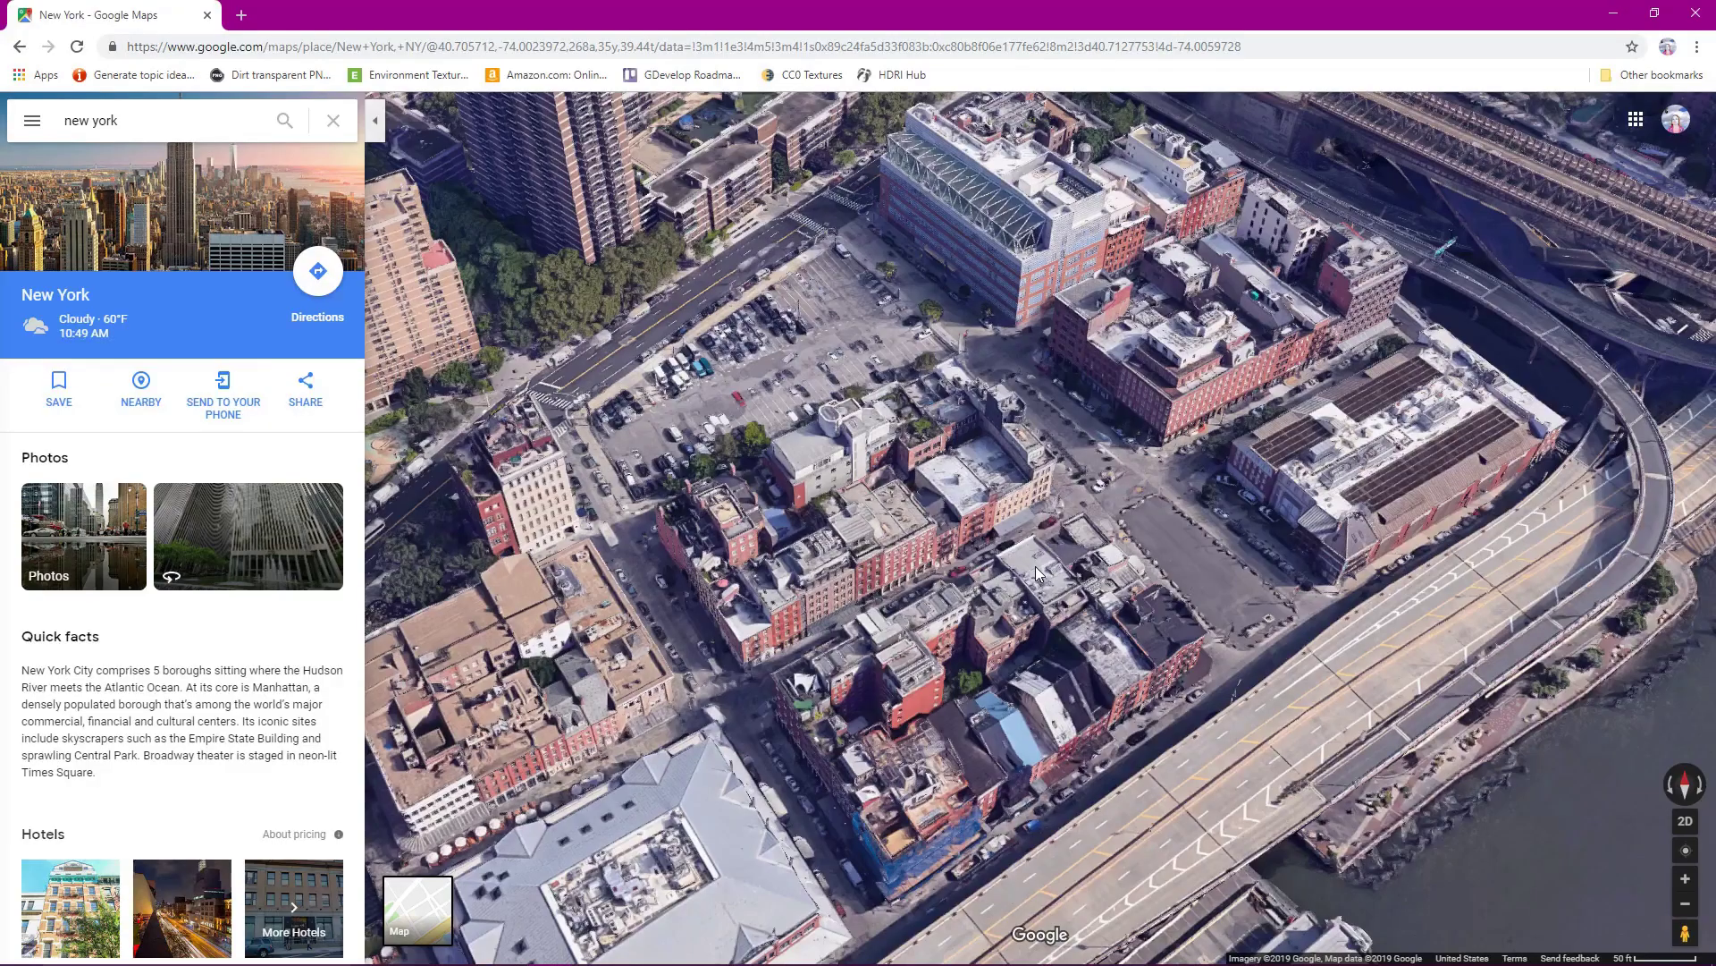
left_click_drag(1036, 566, 1003, 583, "ctrl")
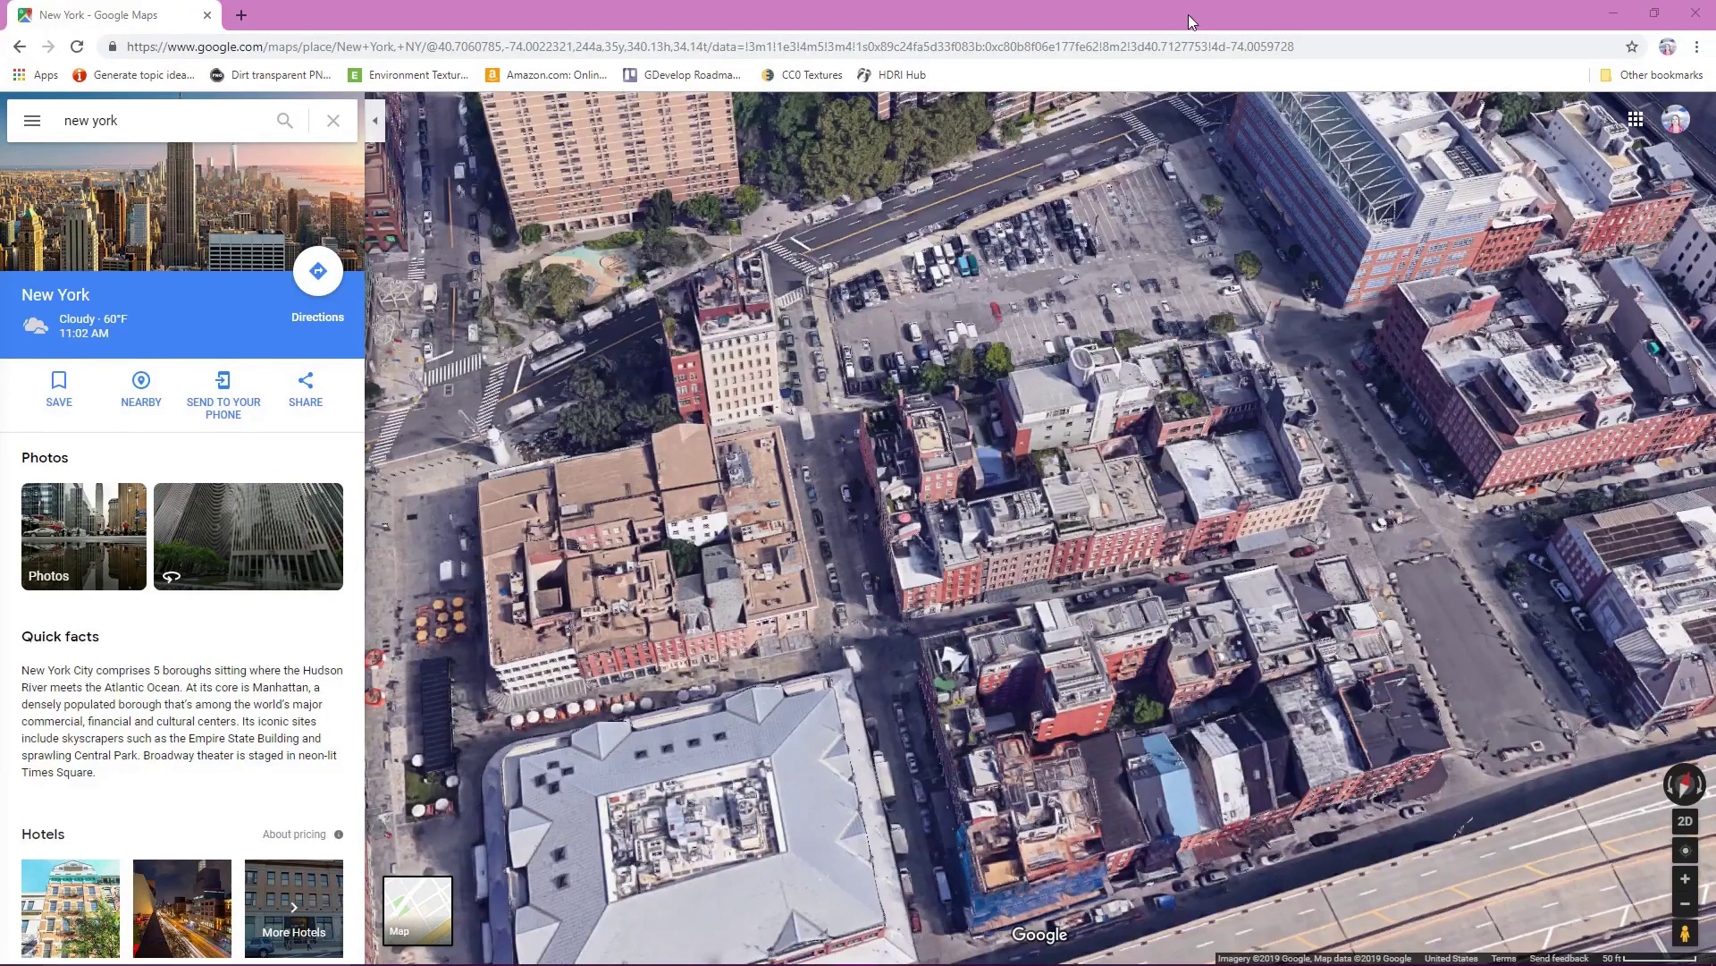
left_click(1192, 21)
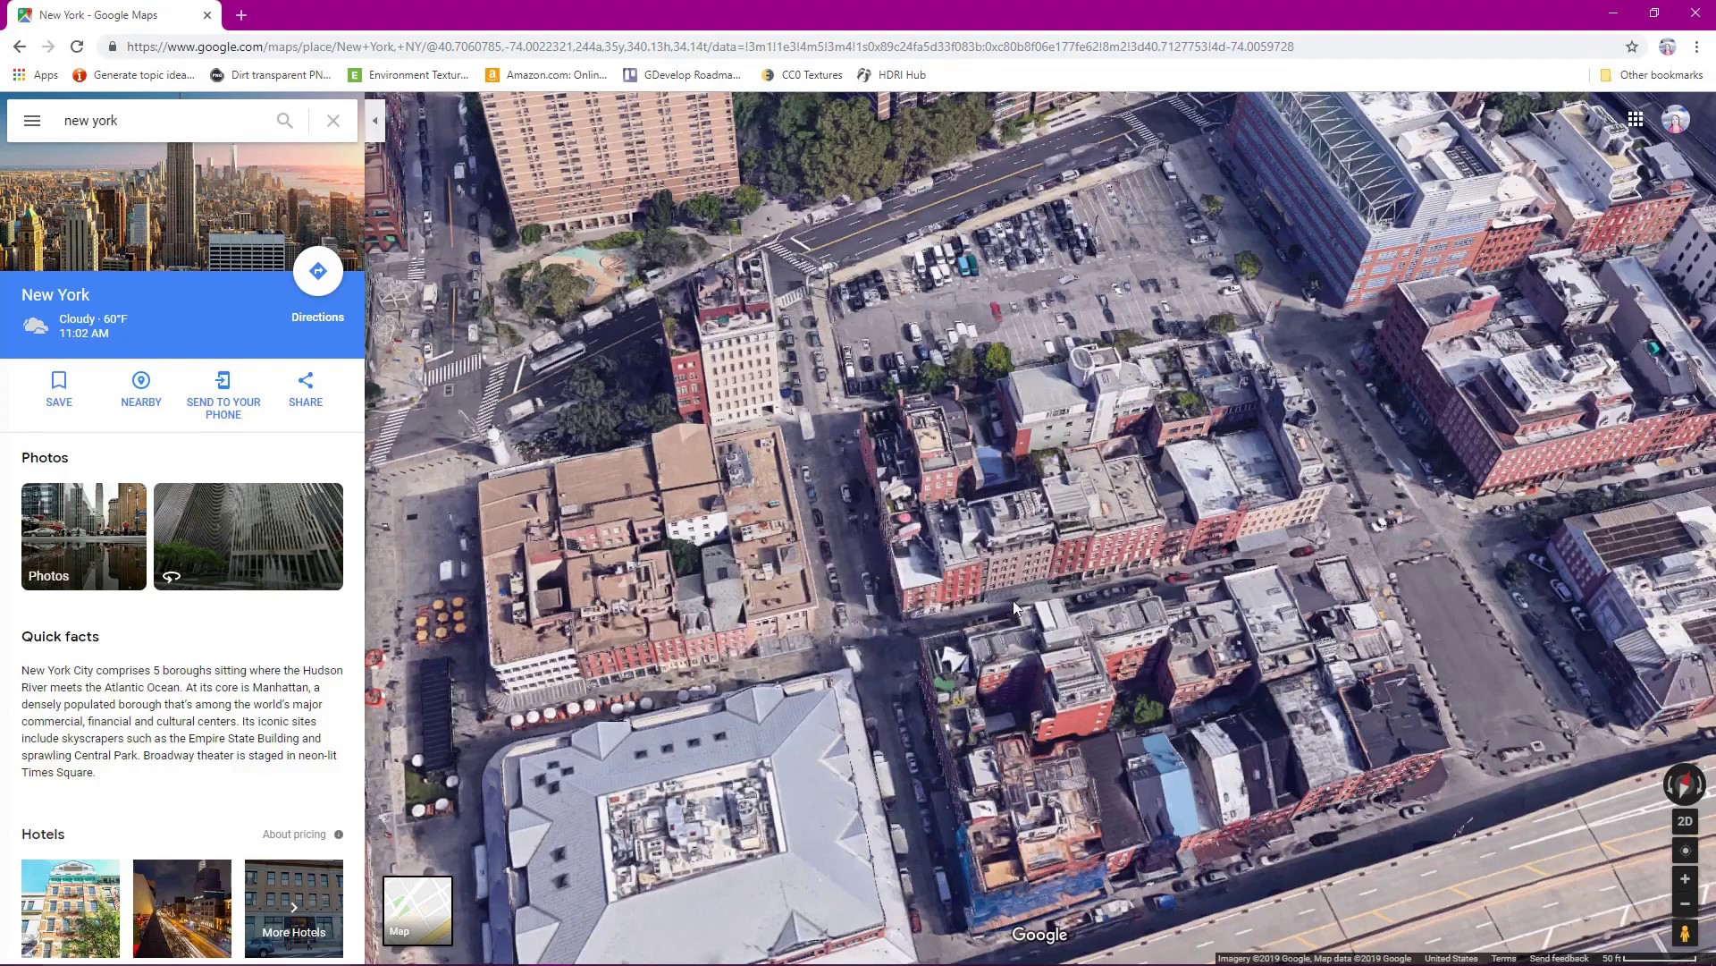
Step: Zoom out and move the 3D map across the East River to the neighbourhood beyond the Williamsburg Bridge
scroll(1292, 764, "down", 3)
left_click_drag(1301, 769, 957, 565)
scroll(1018, 595, "down", 5)
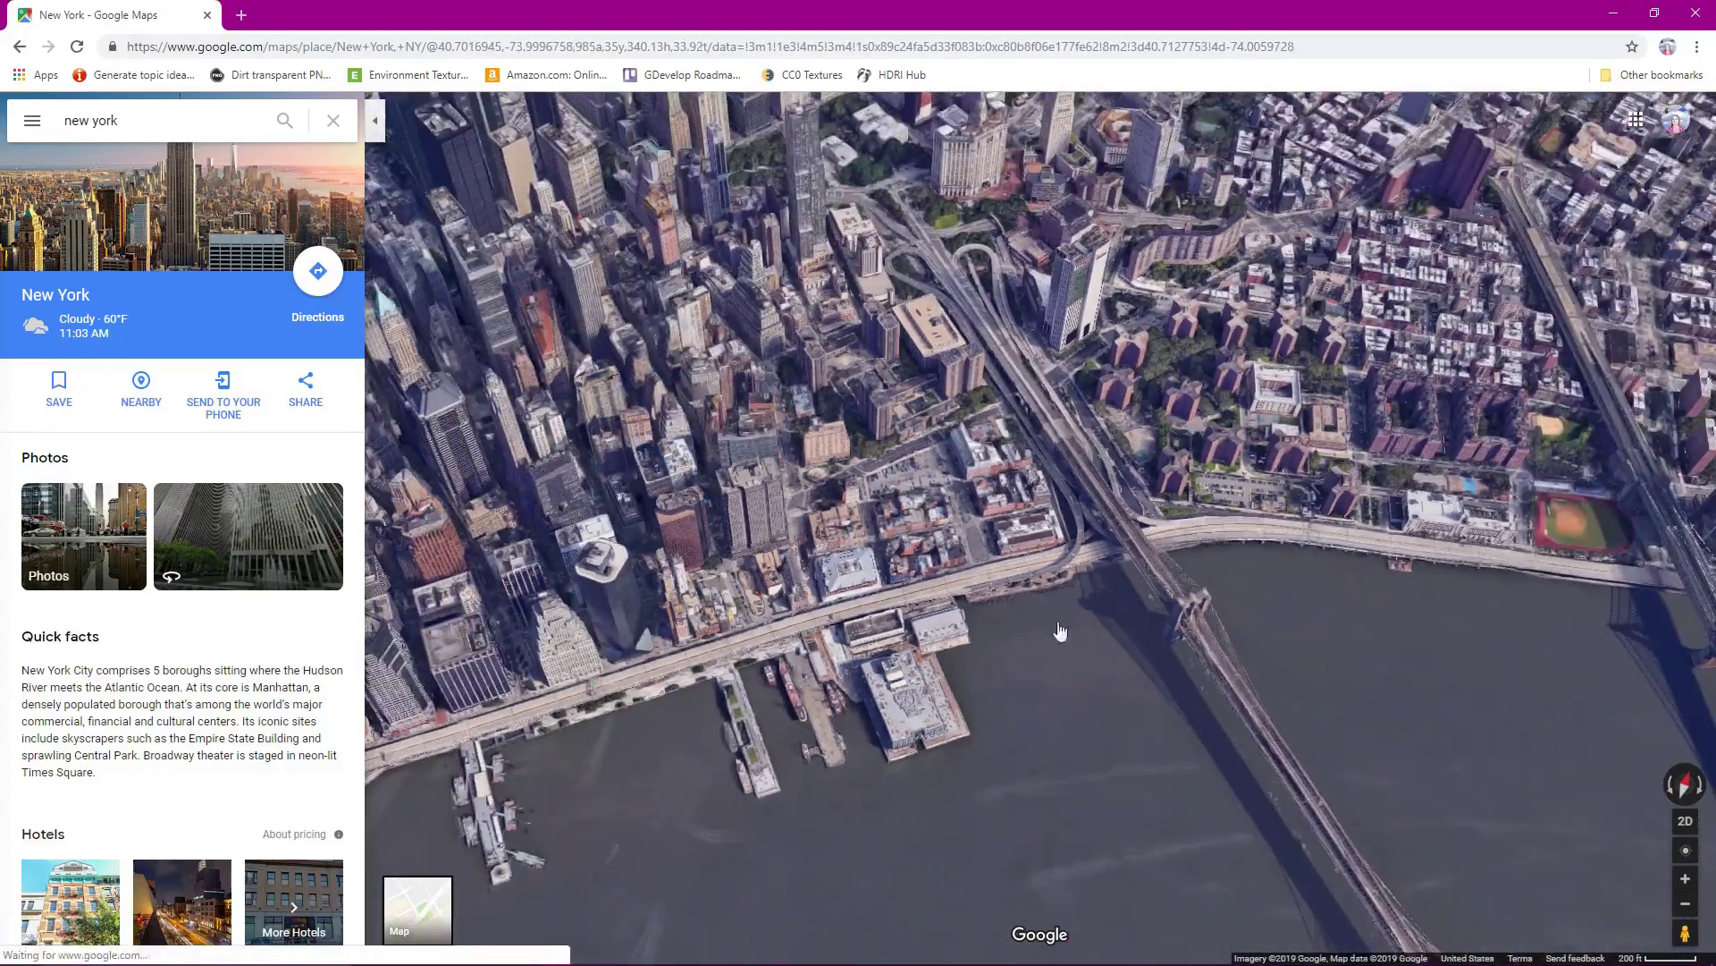
scroll(1208, 677, "down", 3)
left_click_drag(1206, 679, 679, 726)
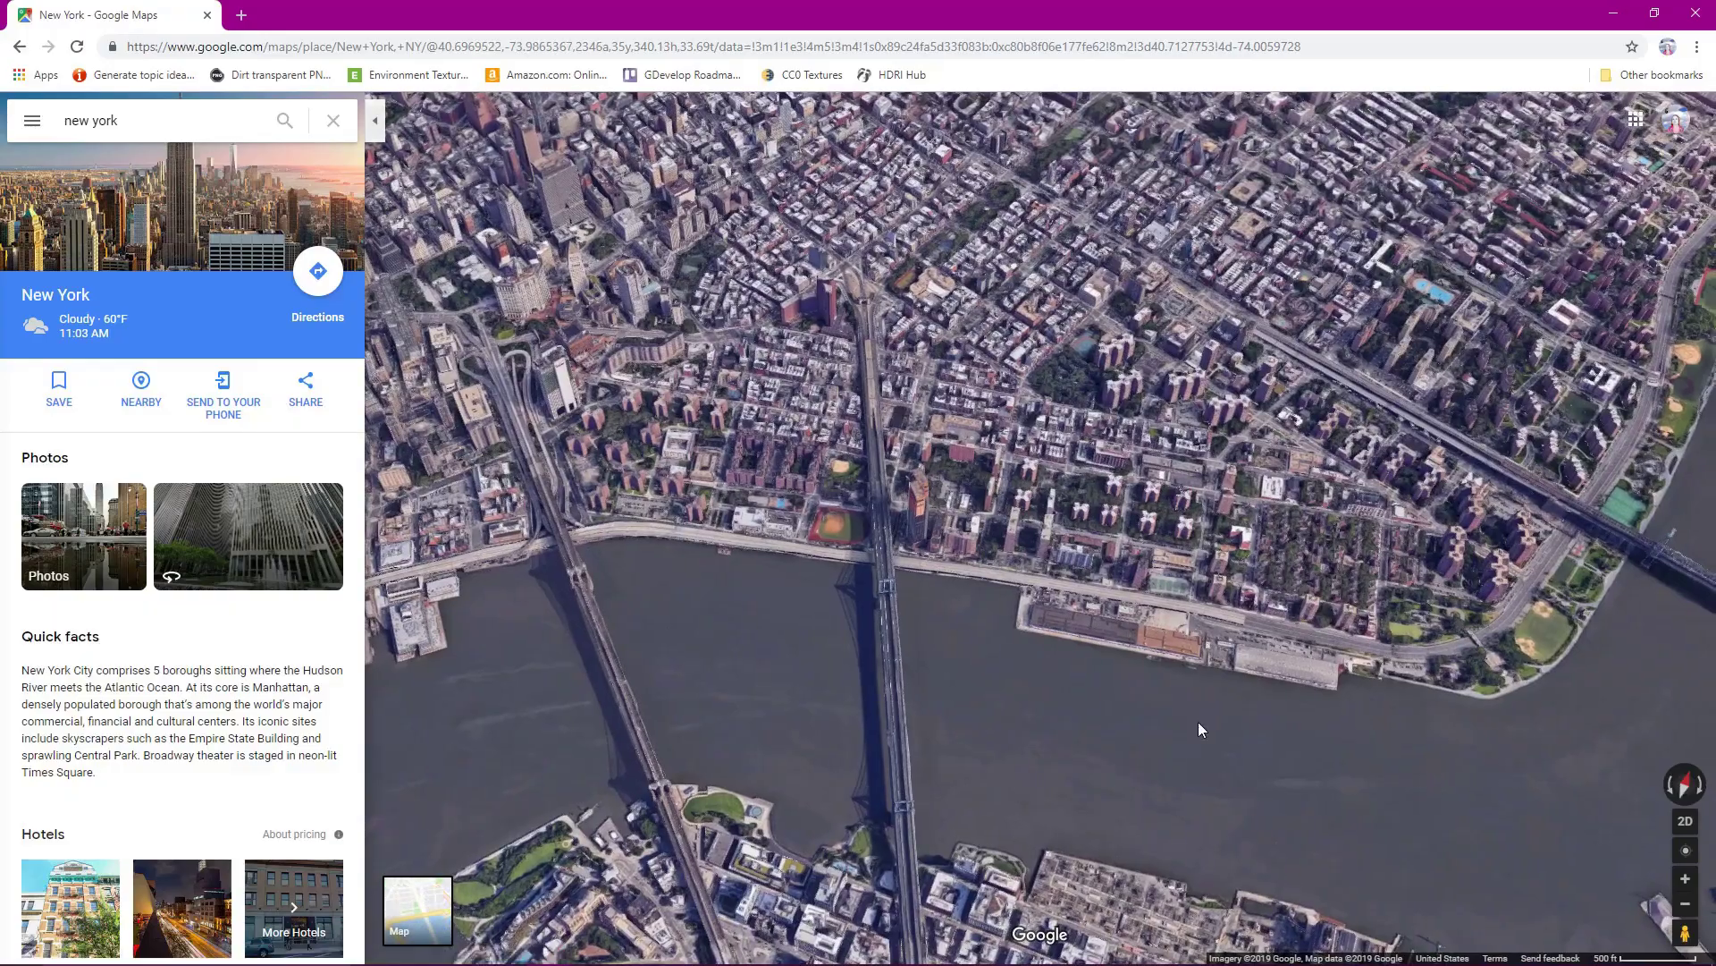
left_click_drag(1198, 722, 397, 494)
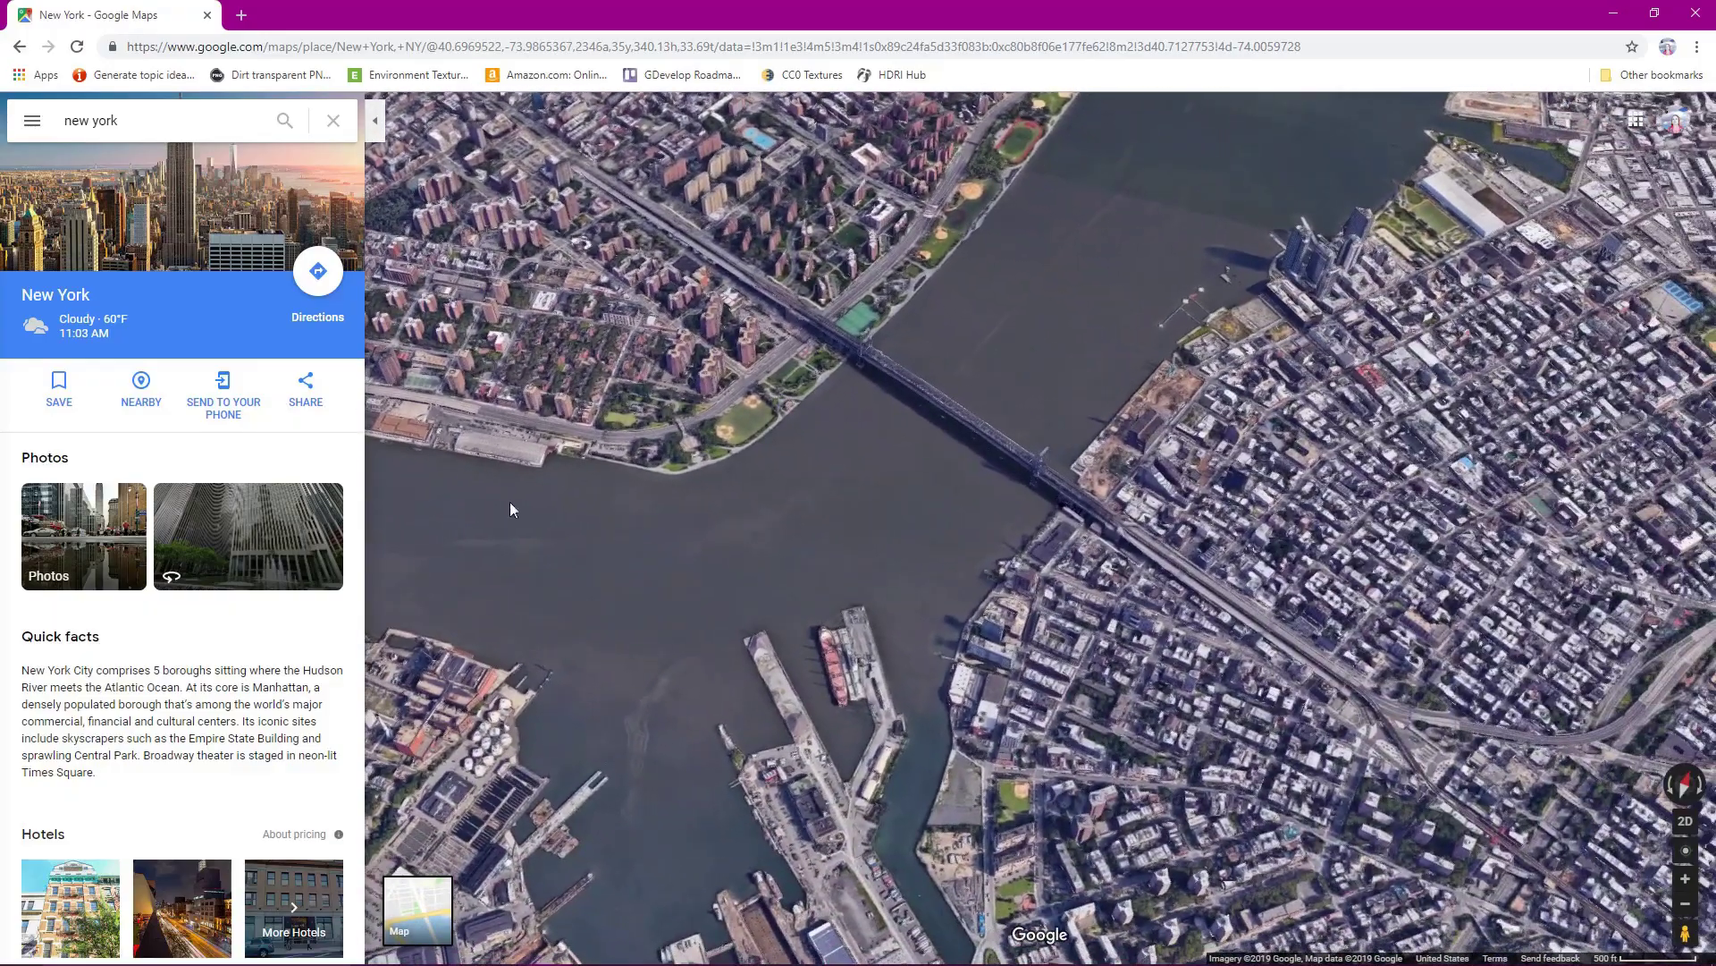
left_click_drag(1113, 626, 791, 733)
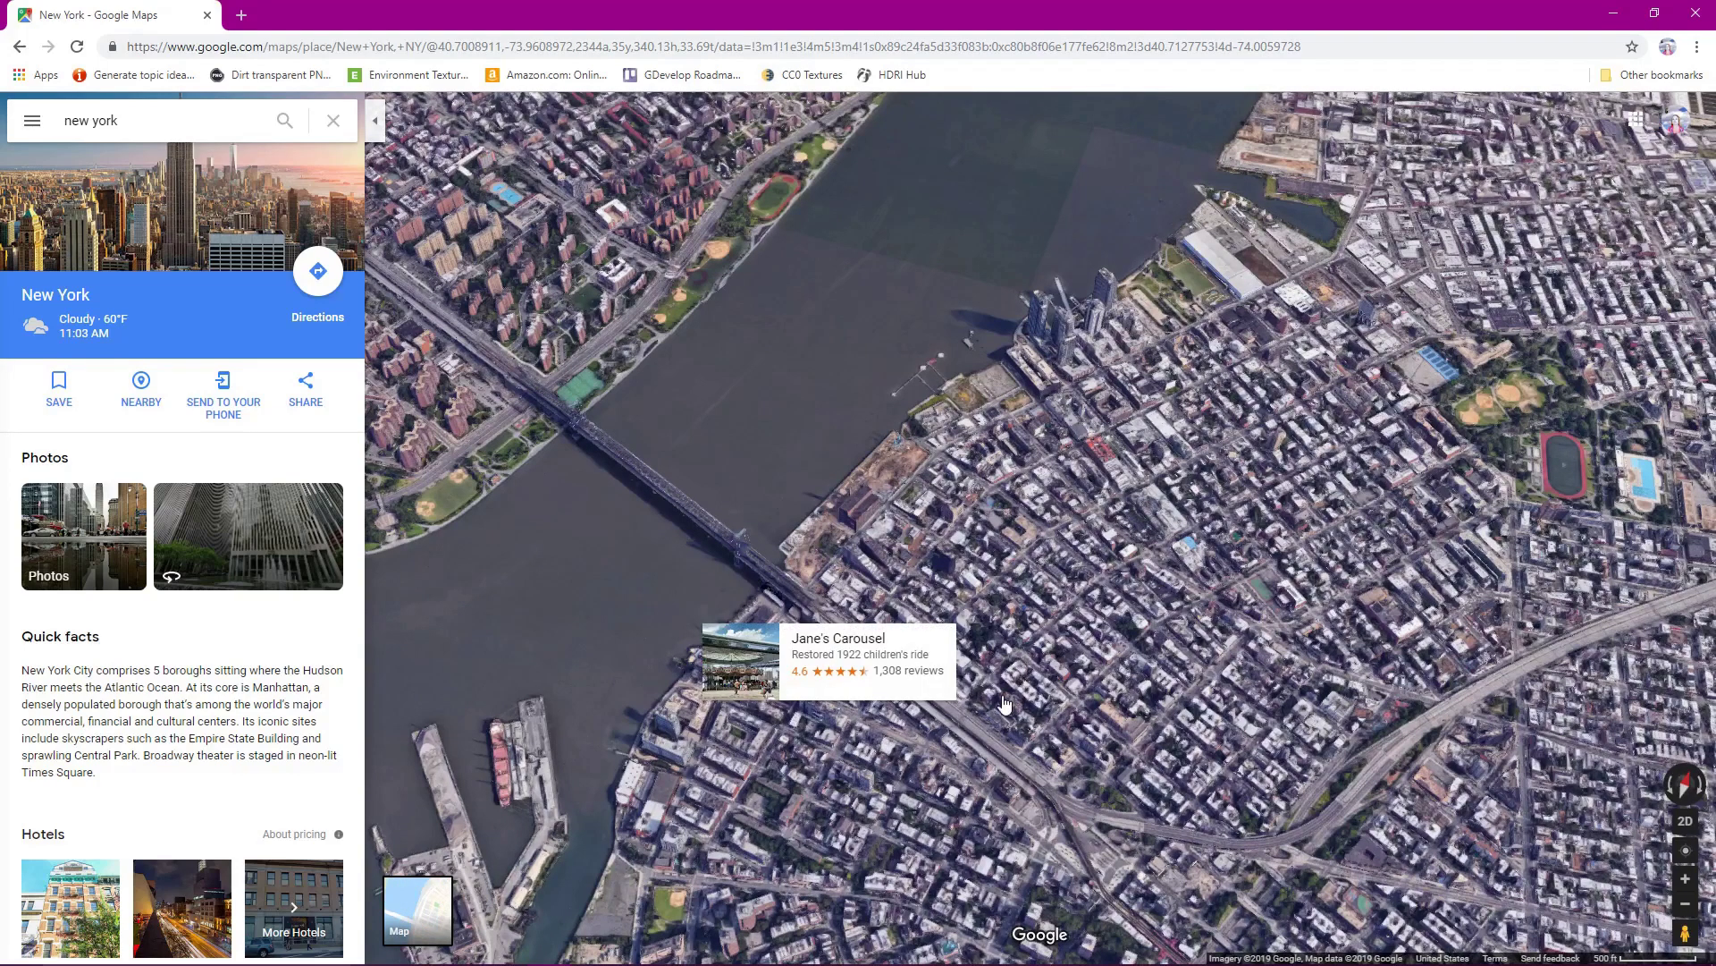
scroll(1010, 711, "down", 1)
left_click_drag(1064, 733, 905, 741)
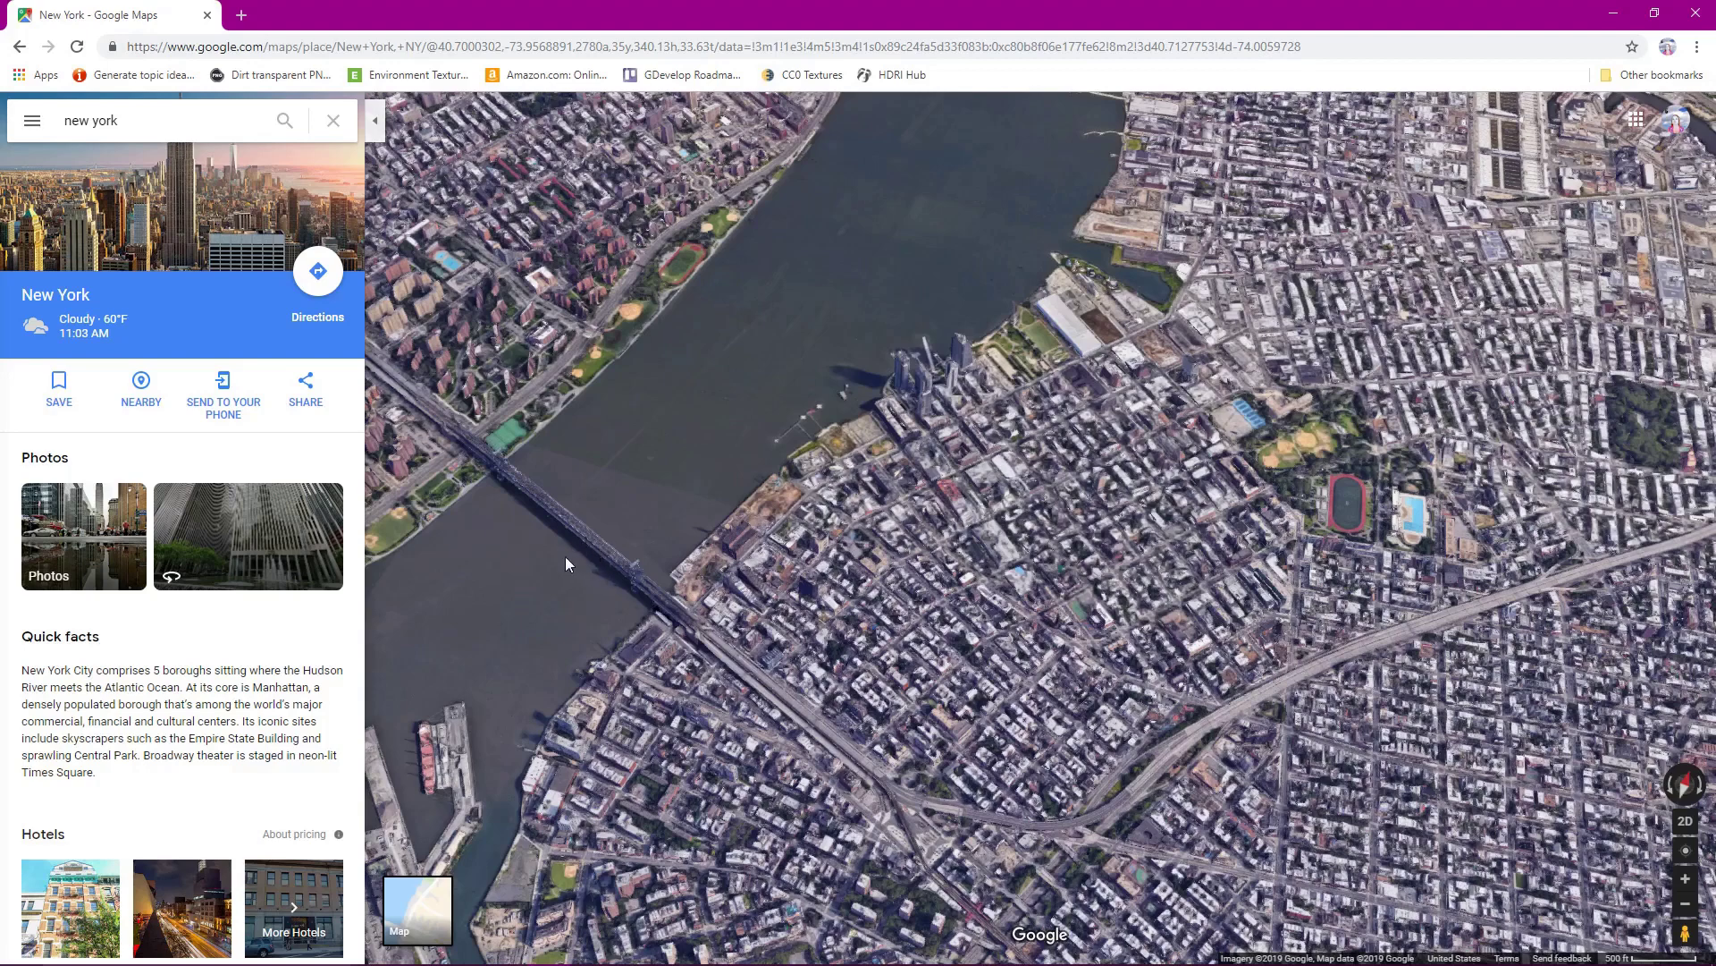
Step: Turn the map labels on to identify the area around the Williamsburg Bridge and turn them off again
left_click(33, 121)
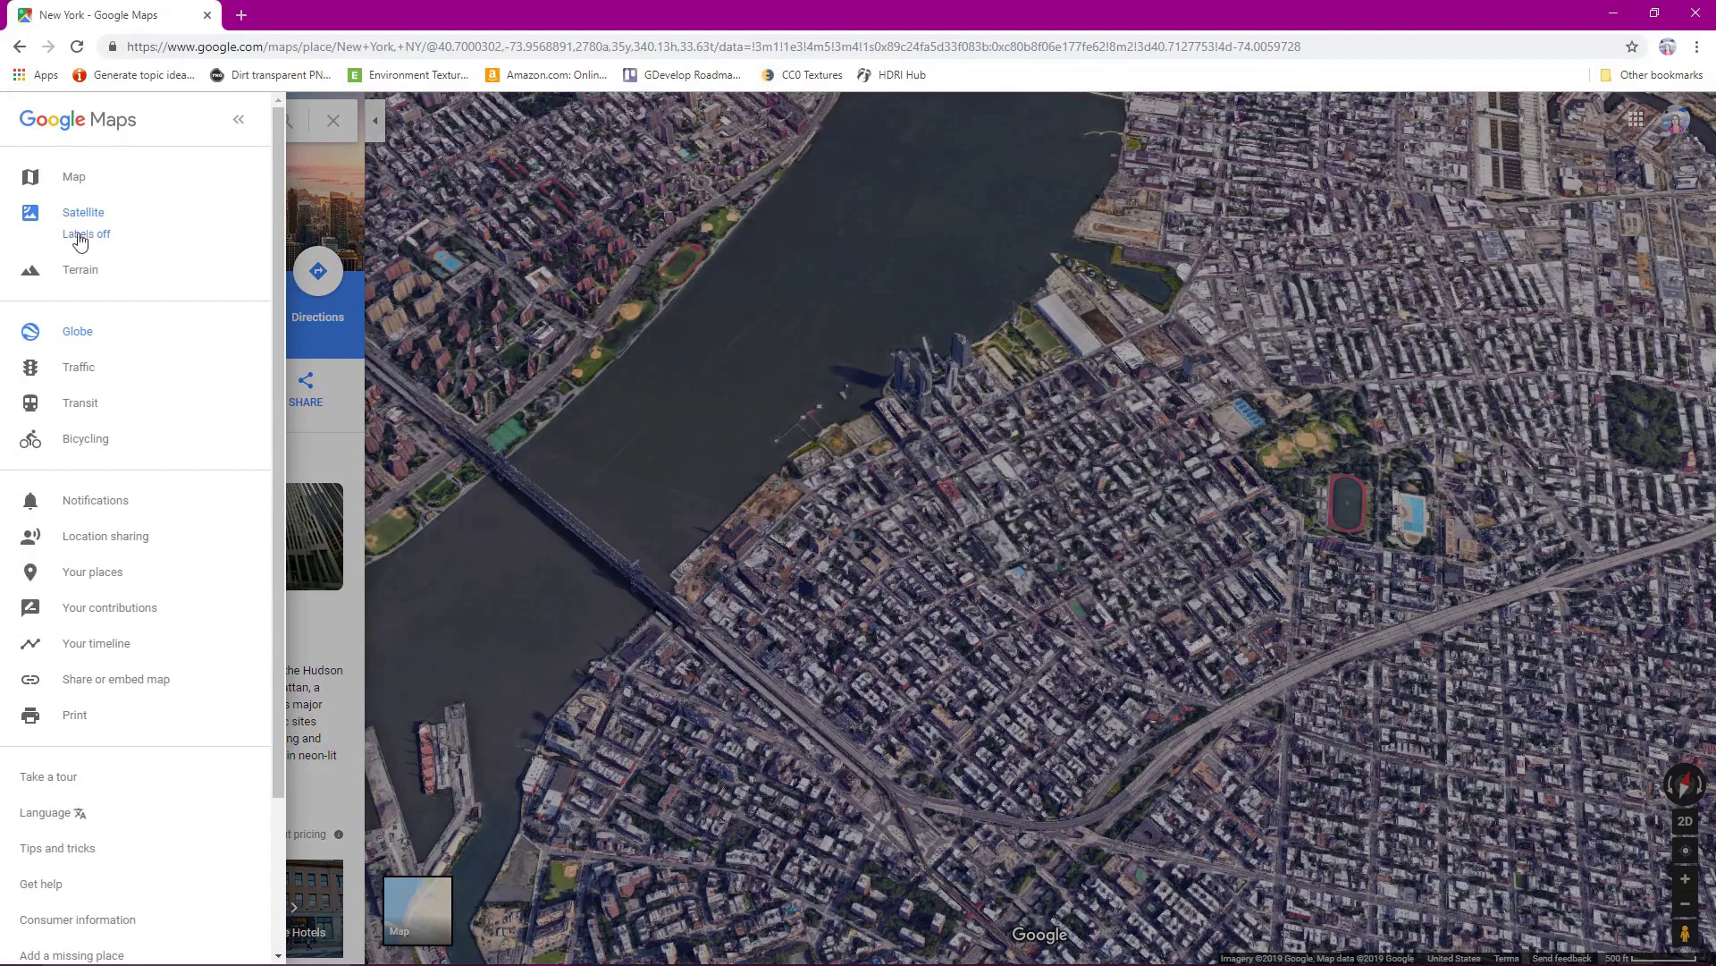
left_click(97, 235)
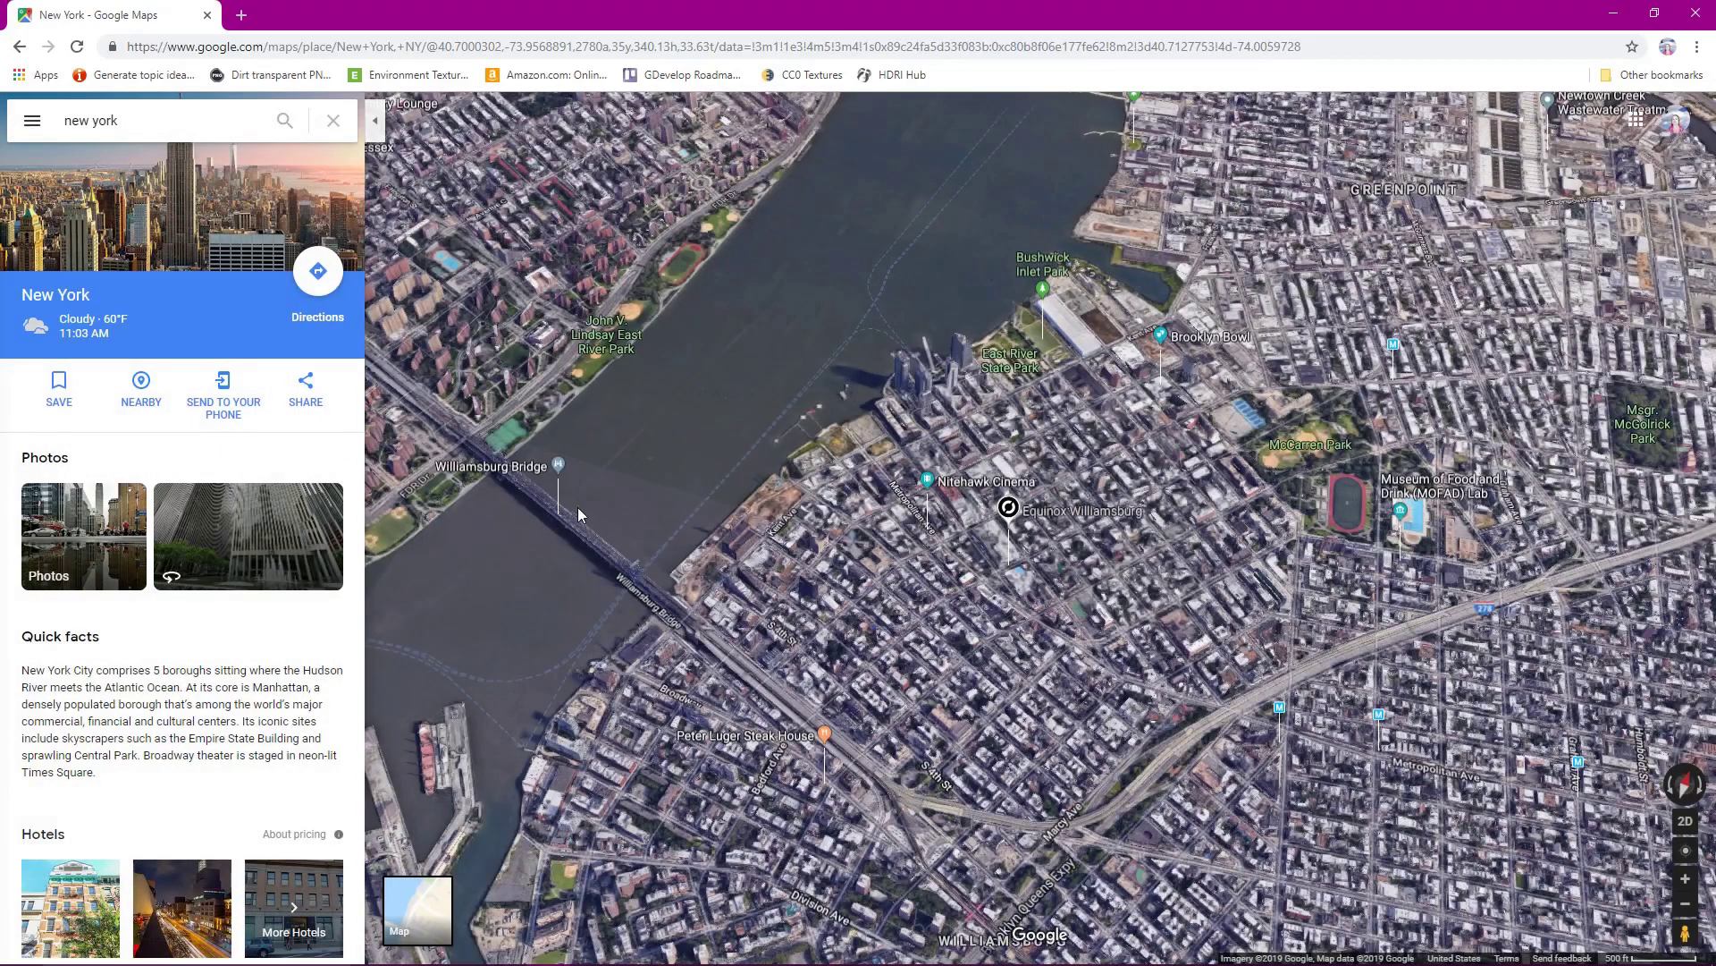
left_click(33, 120)
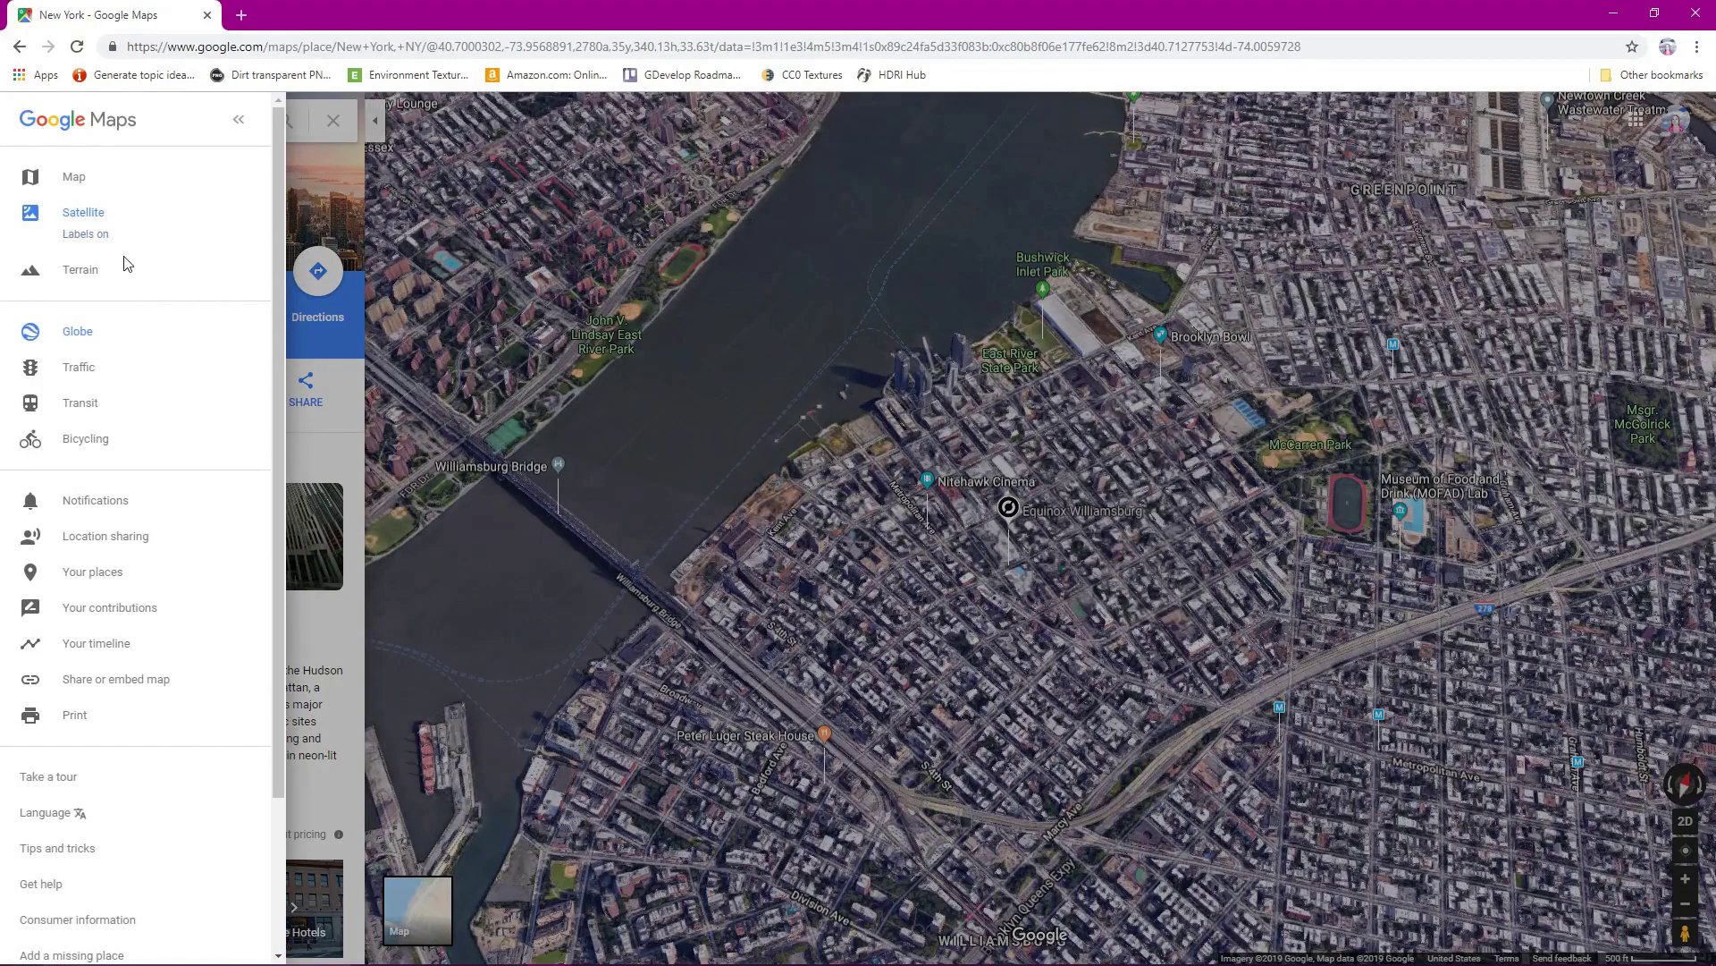
left_click(96, 235)
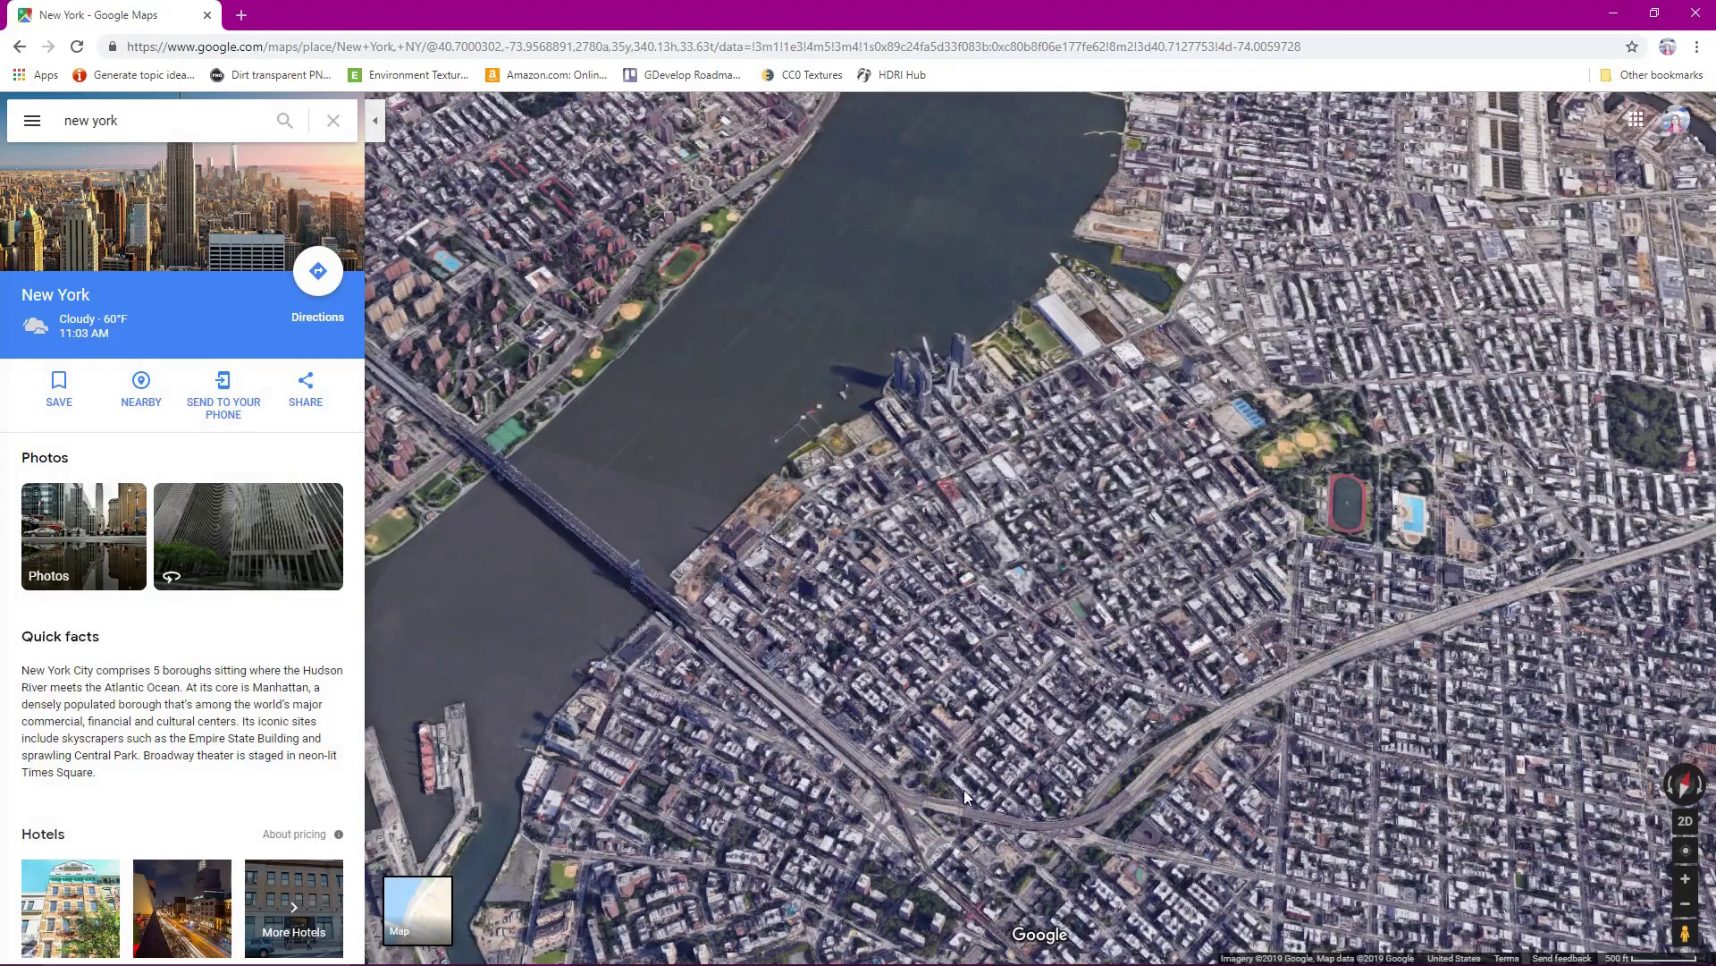
Step: Zoom in on the Williamsburg waterfront around the excavated construction site with the blue cranes
scroll(963, 790, "up", 2)
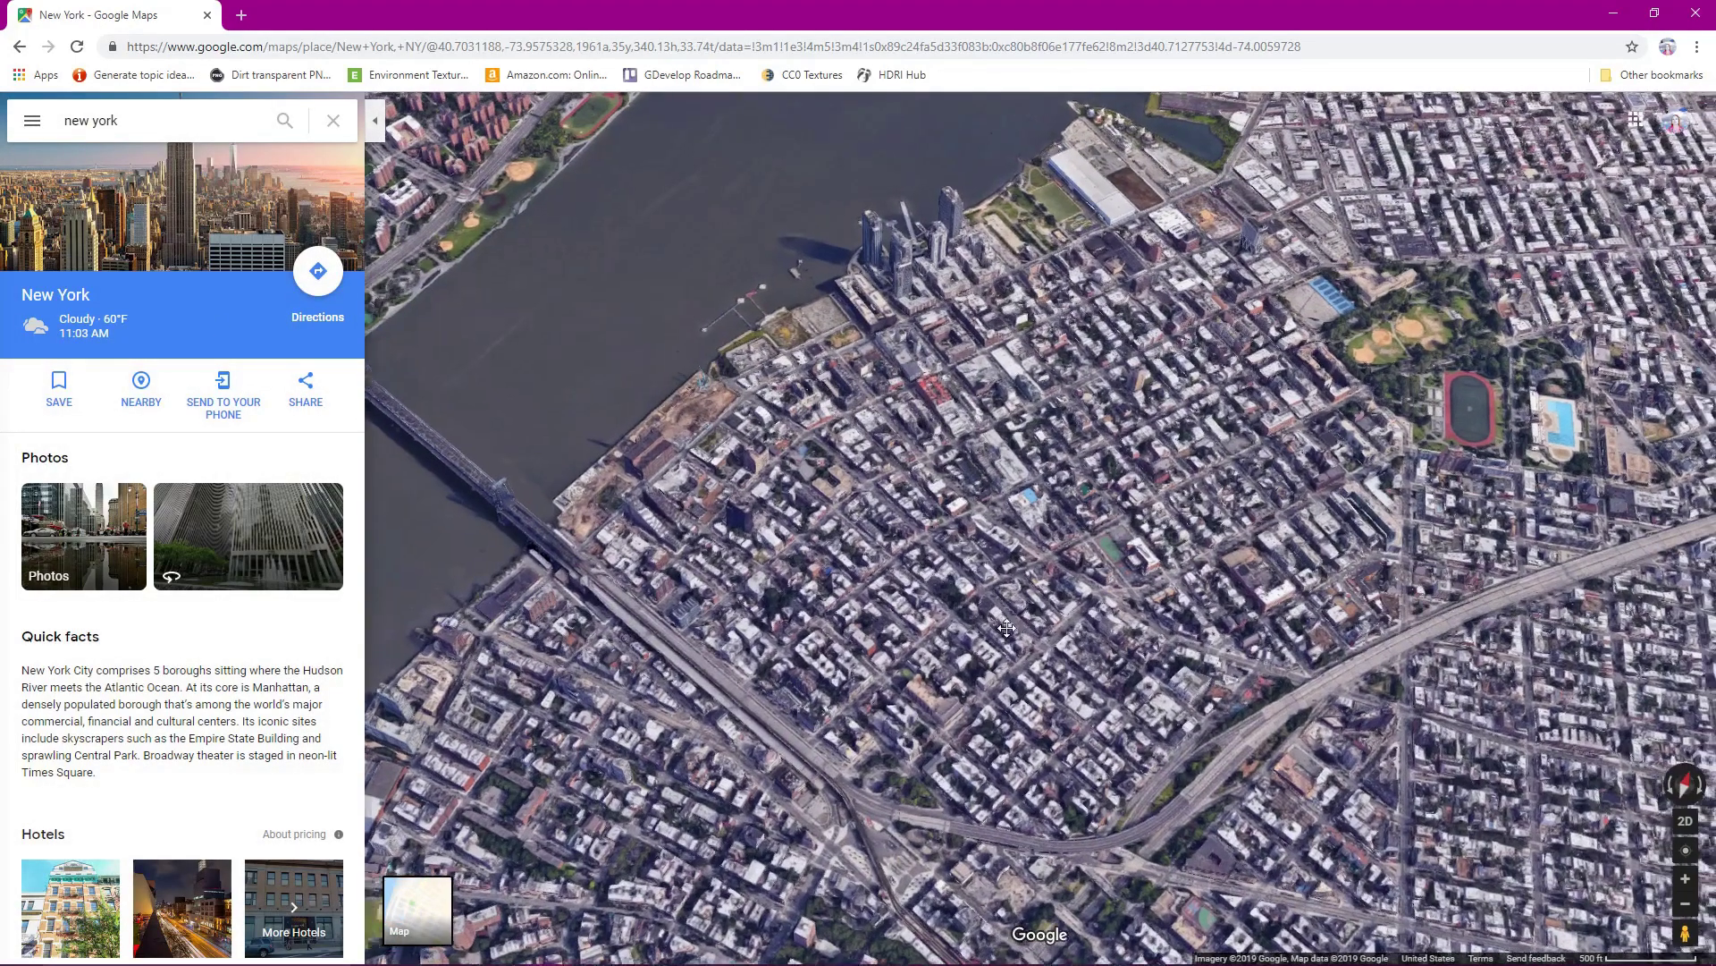
left_click_drag(1006, 628, 883, 634)
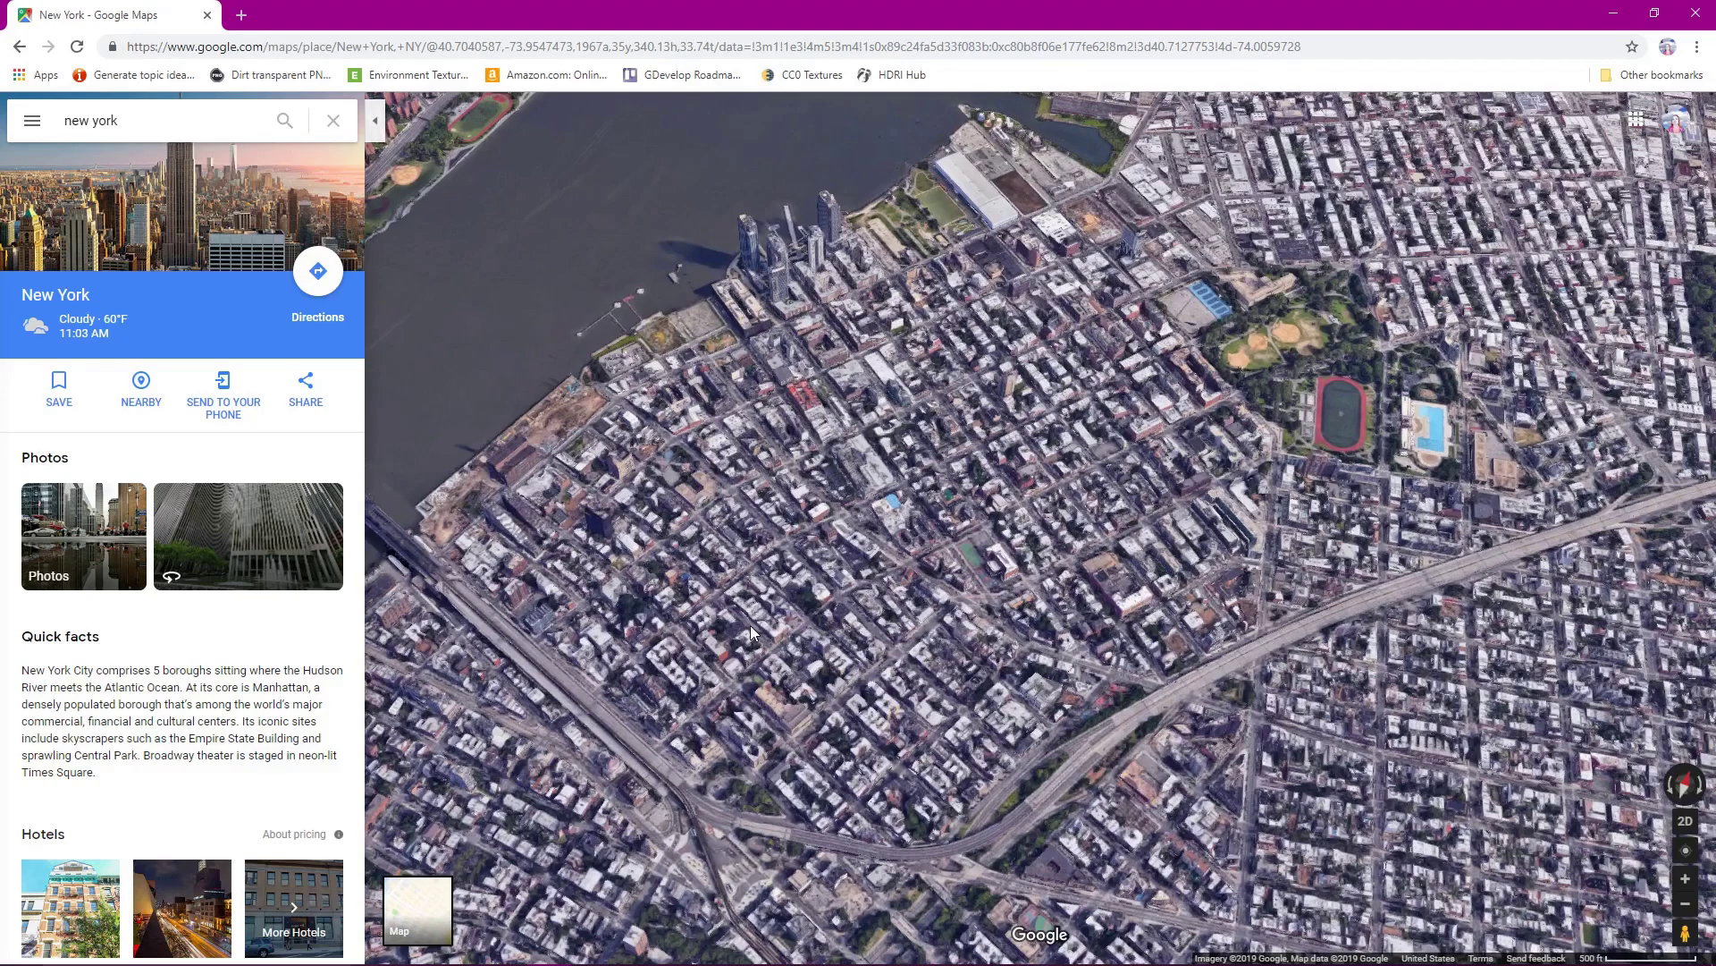
scroll(749, 625, "up", 2)
scroll(749, 626, "up", 1)
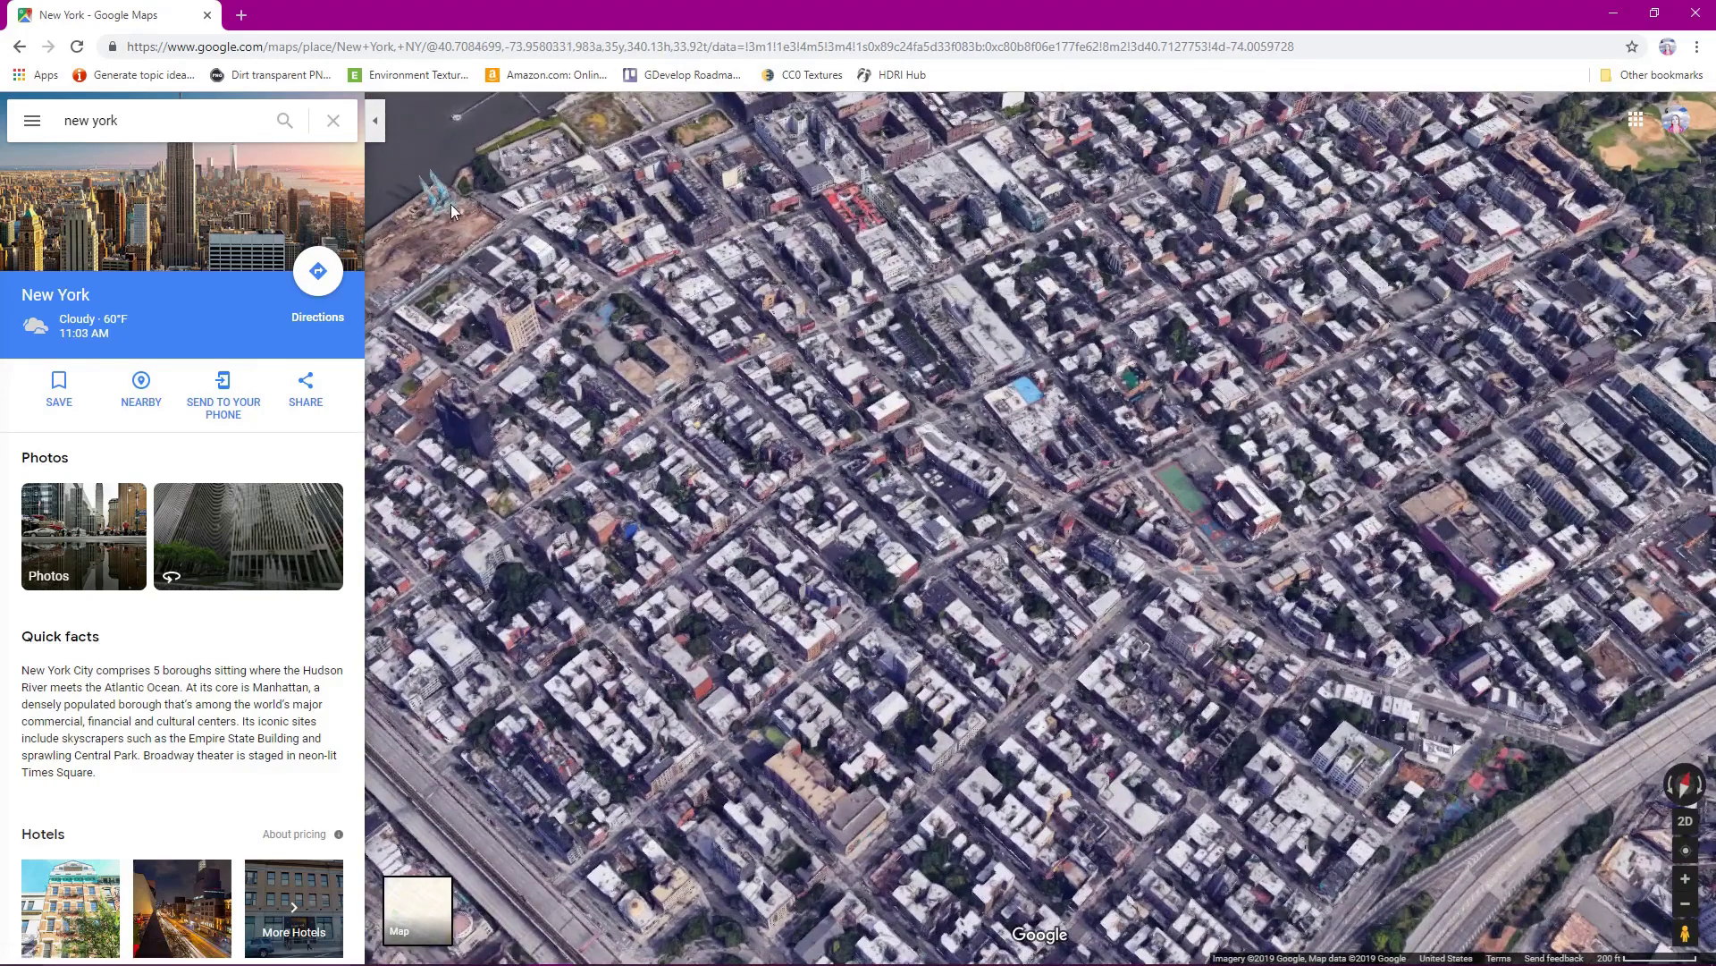
left_click_drag(471, 224, 680, 287)
scroll(679, 287, "up", 3)
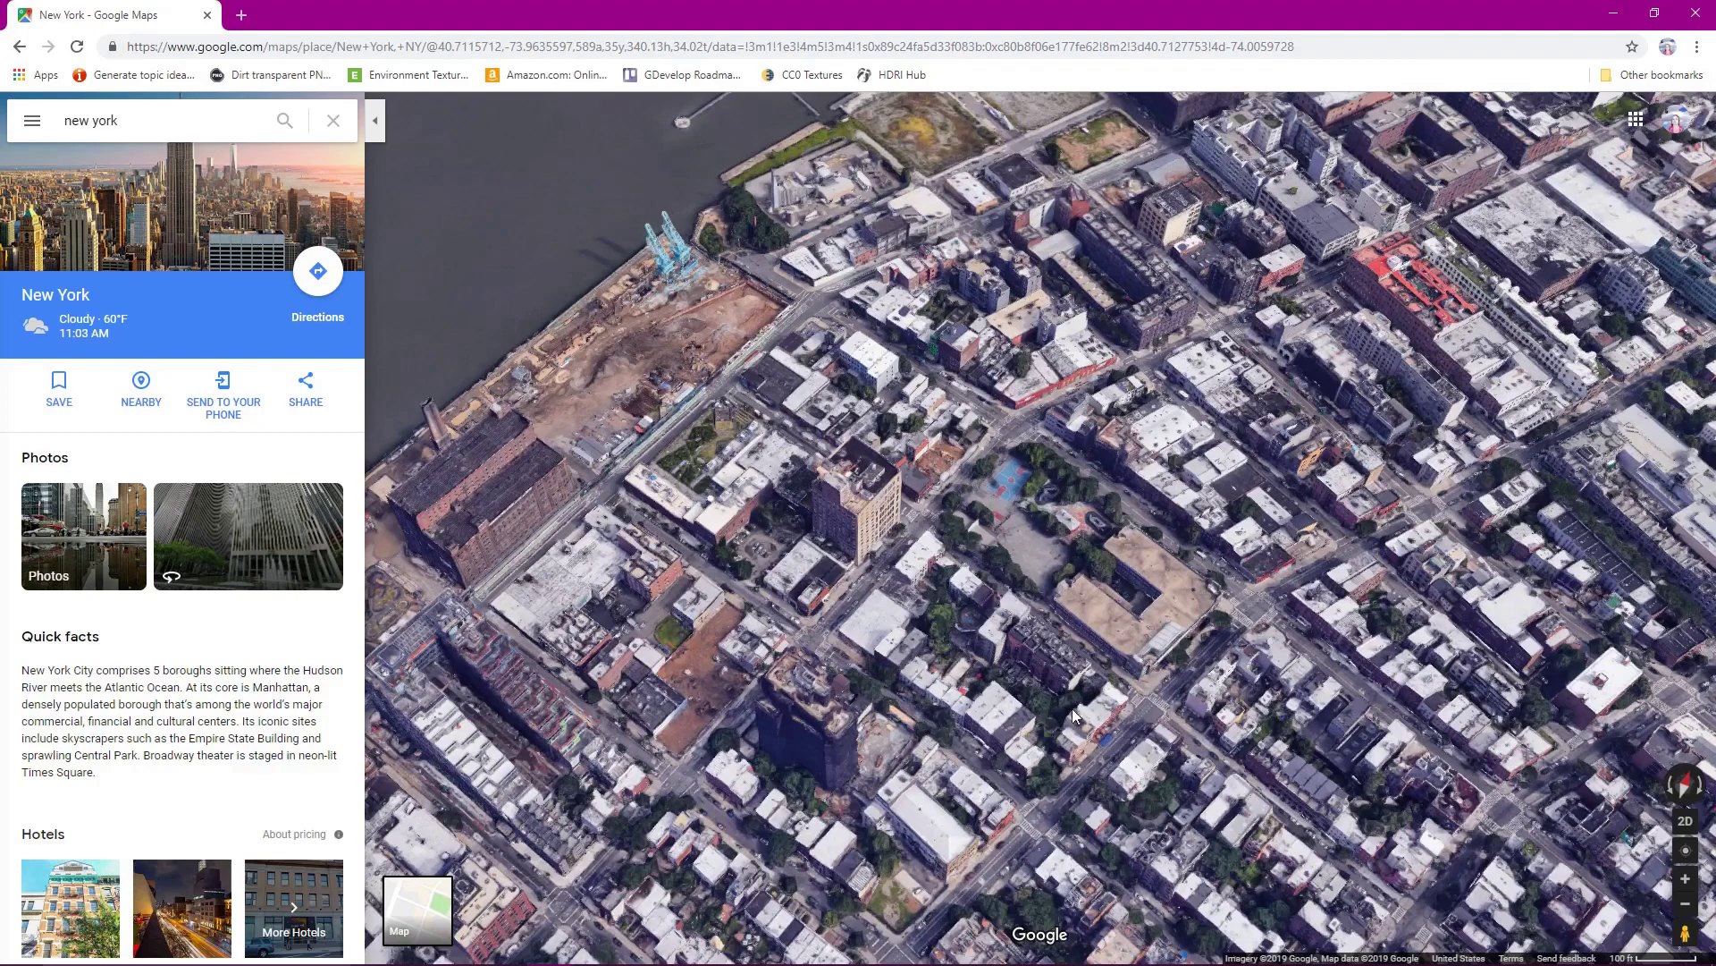
Step: Rotate the 3D view and close in on the tan high-rise and the low blocks near the basketball court
left_click_drag(1087, 701, 814, 608, "ctrl")
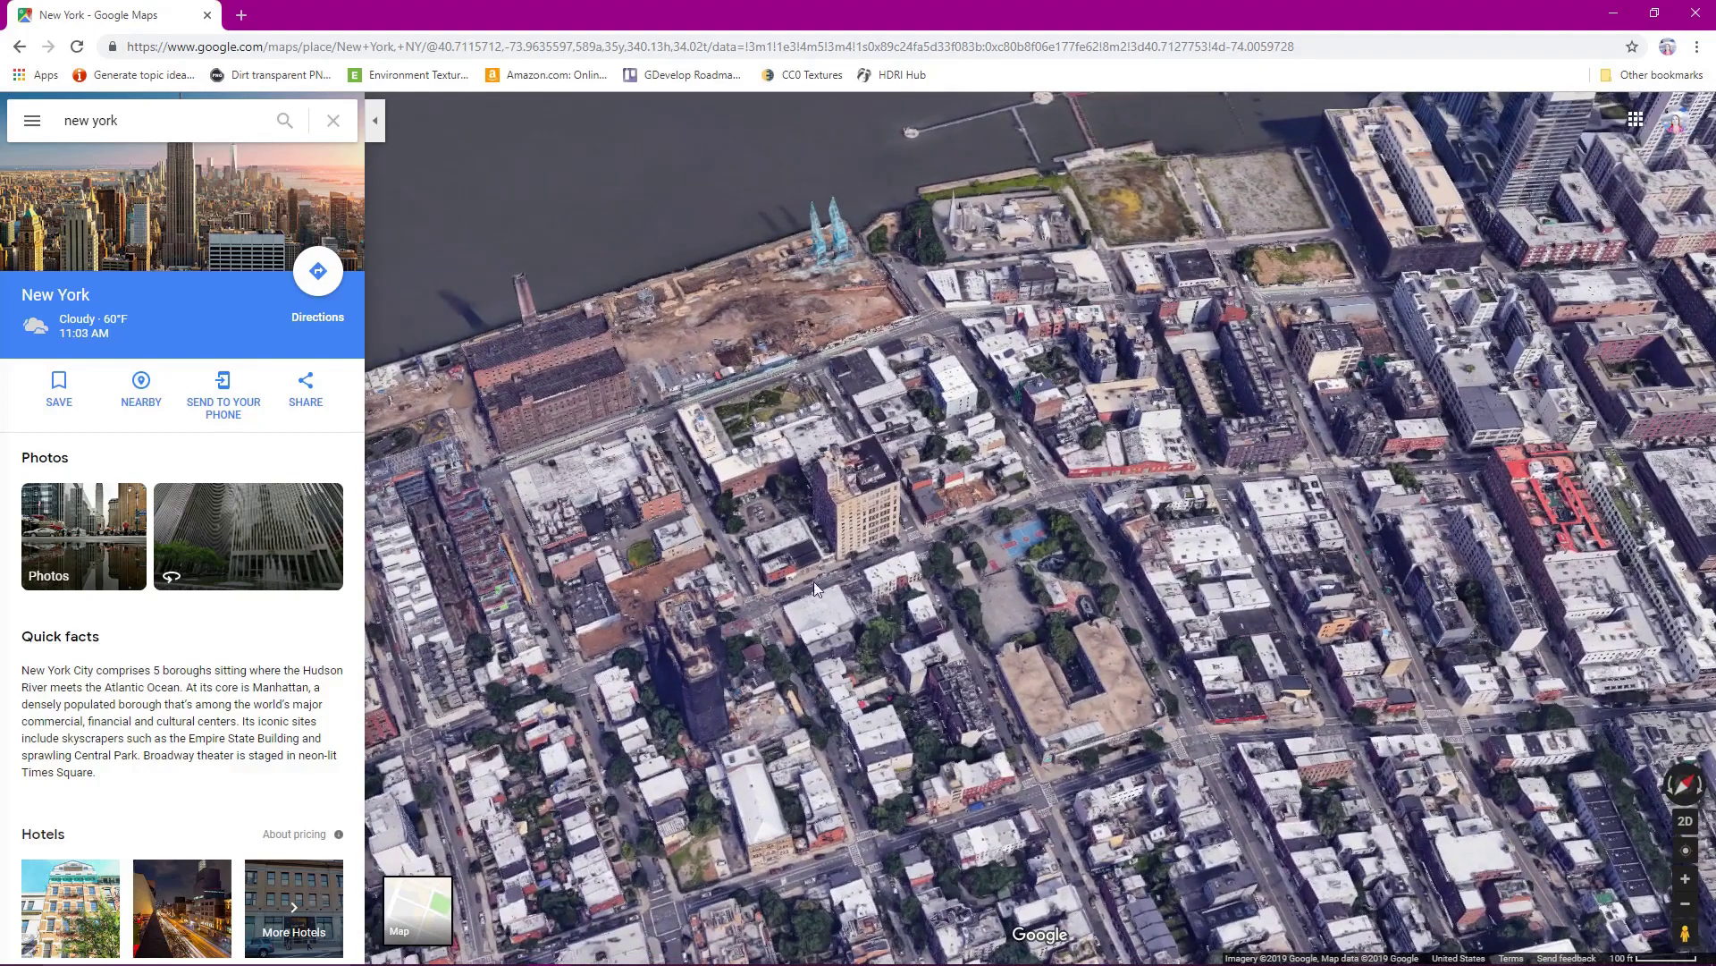
scroll(833, 438, "up", 2)
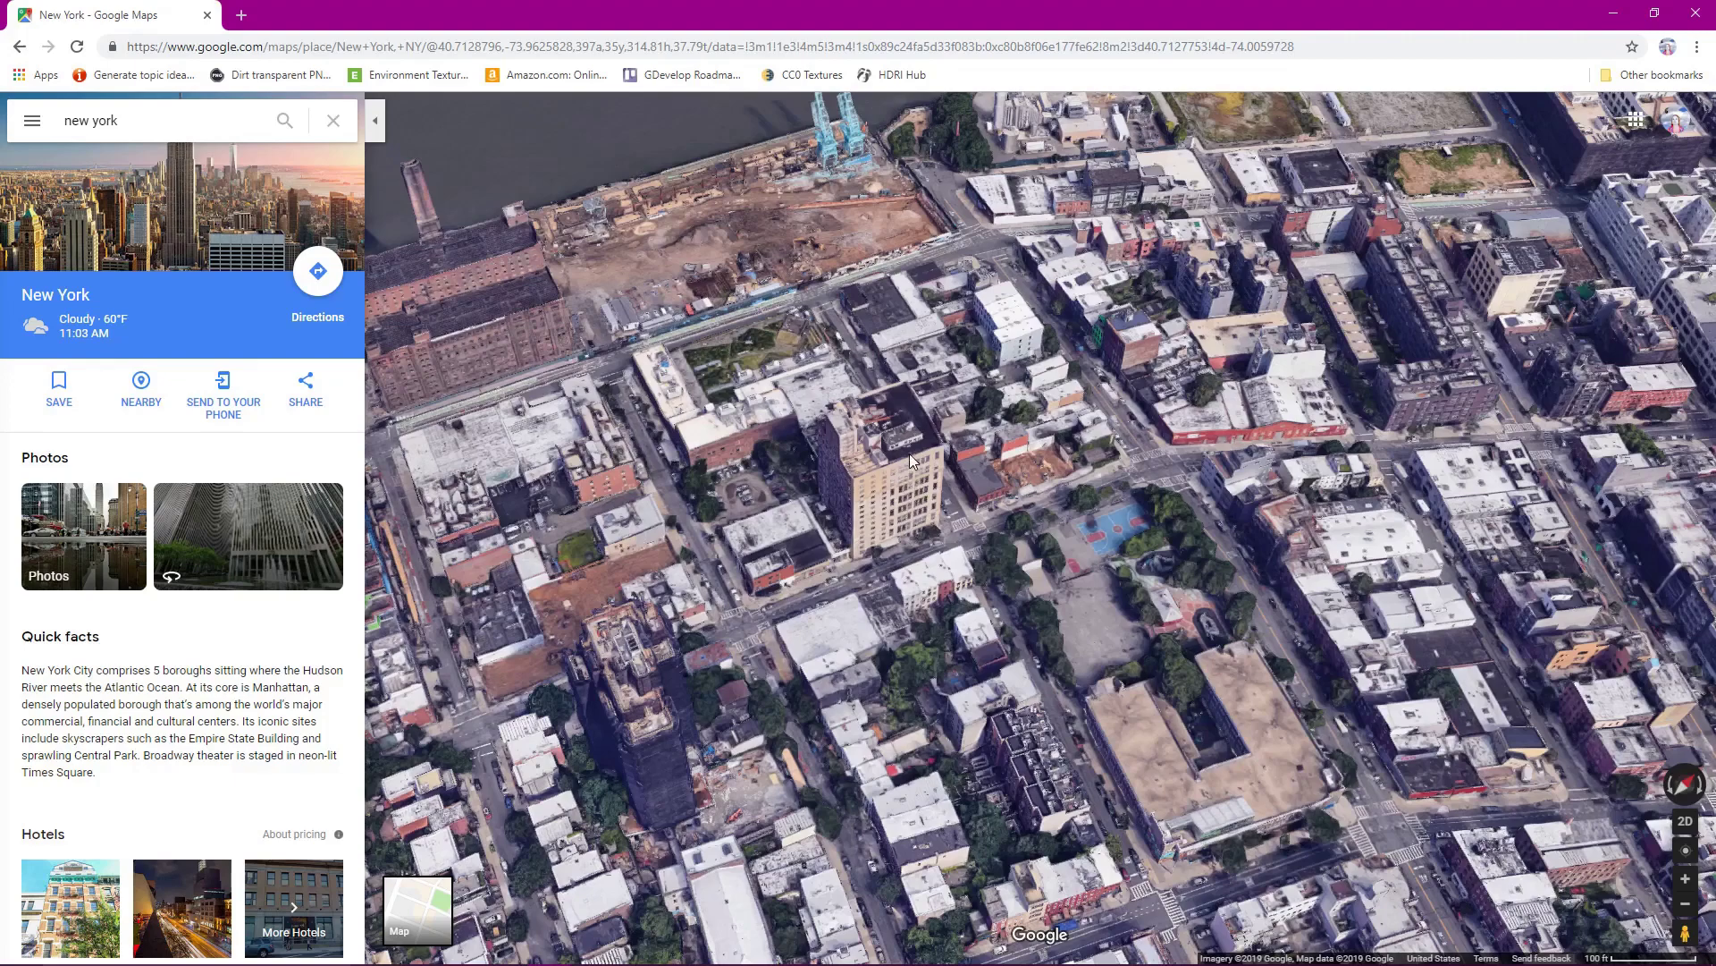
scroll(898, 444, "up", 3)
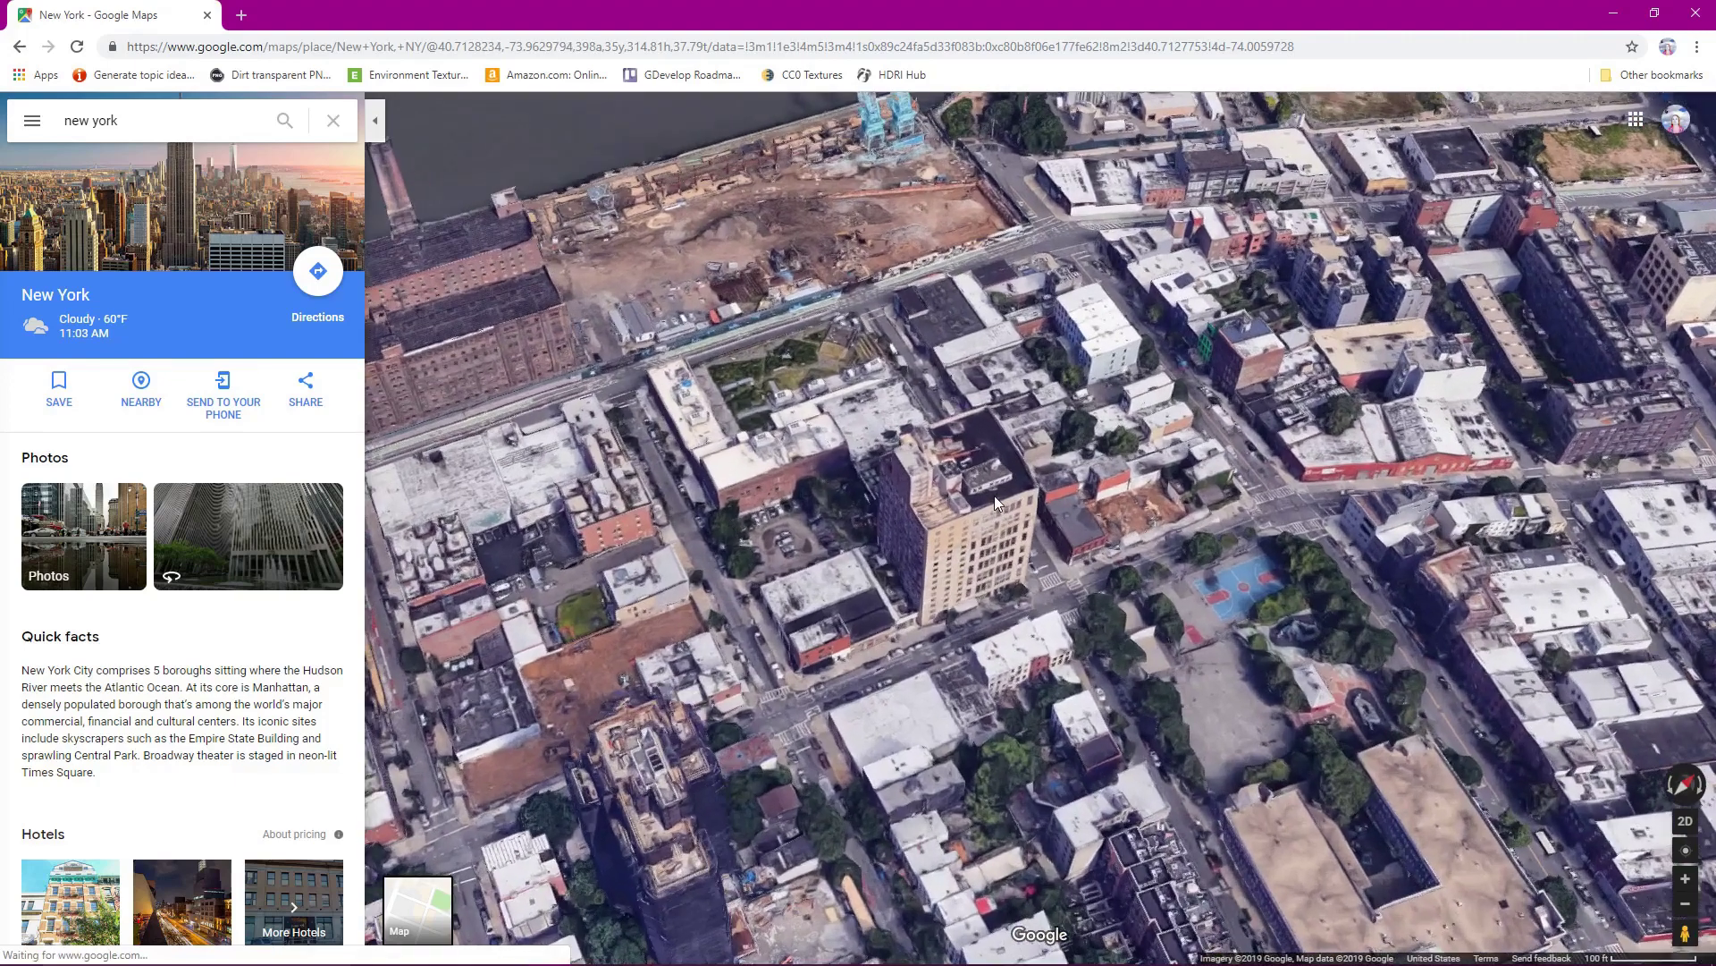
scroll(1016, 543, "up", 3)
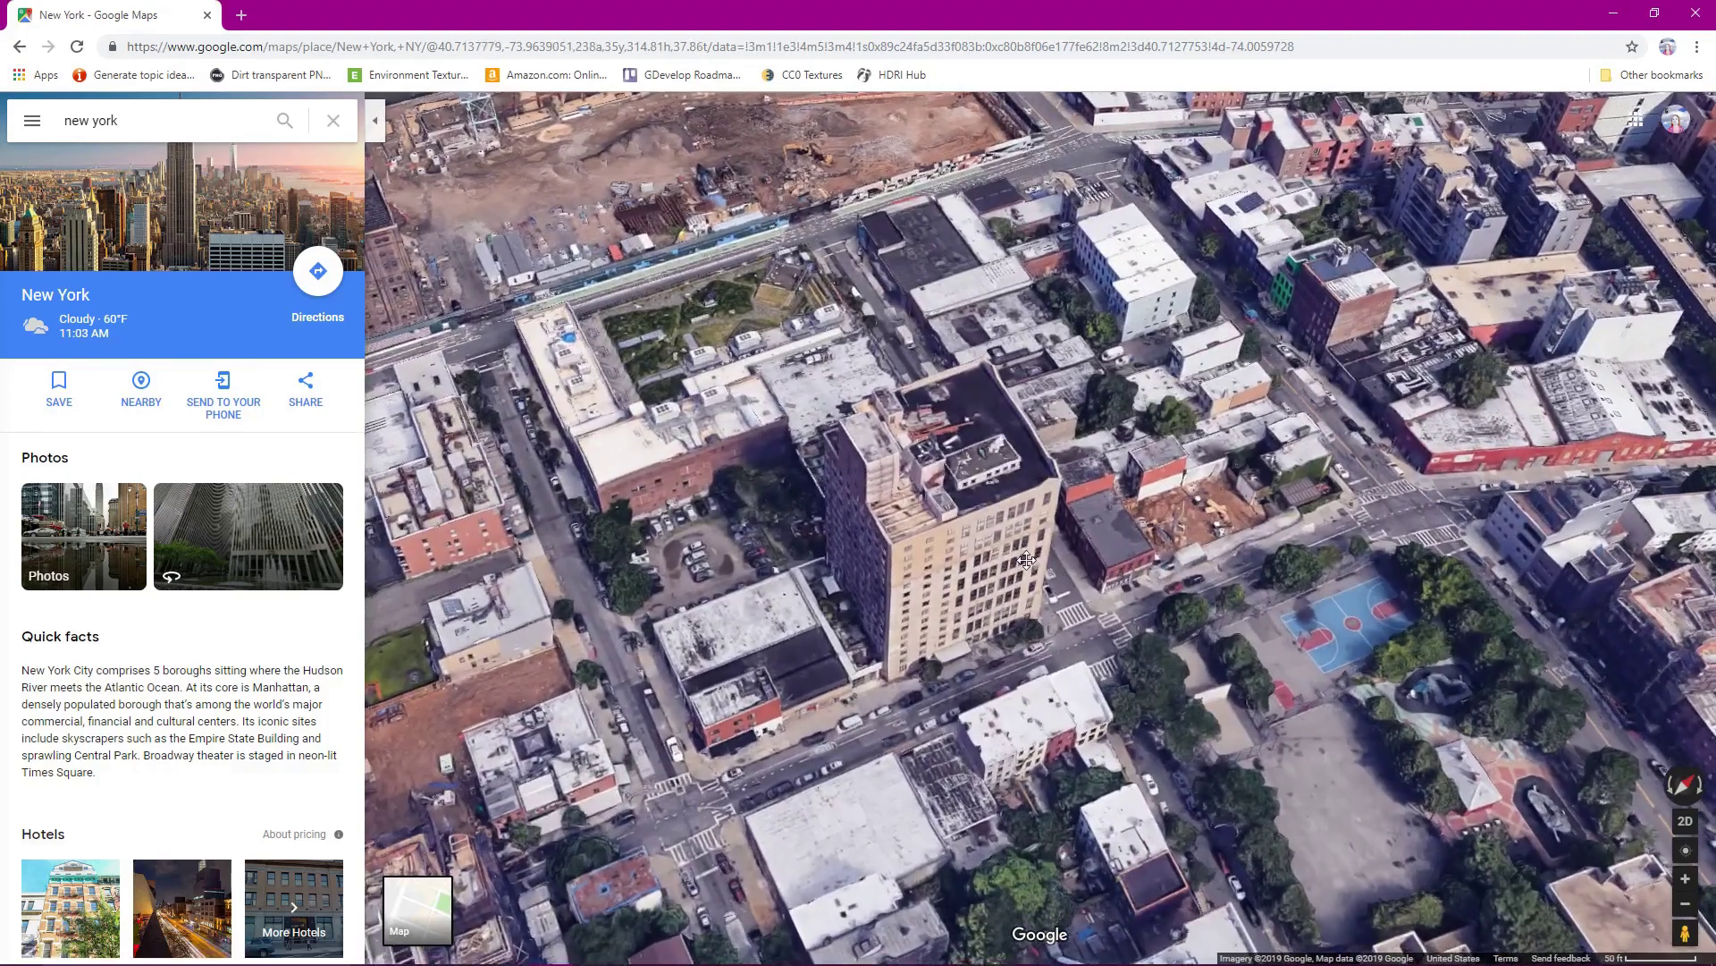
left_click_drag(1017, 543, 676, 696)
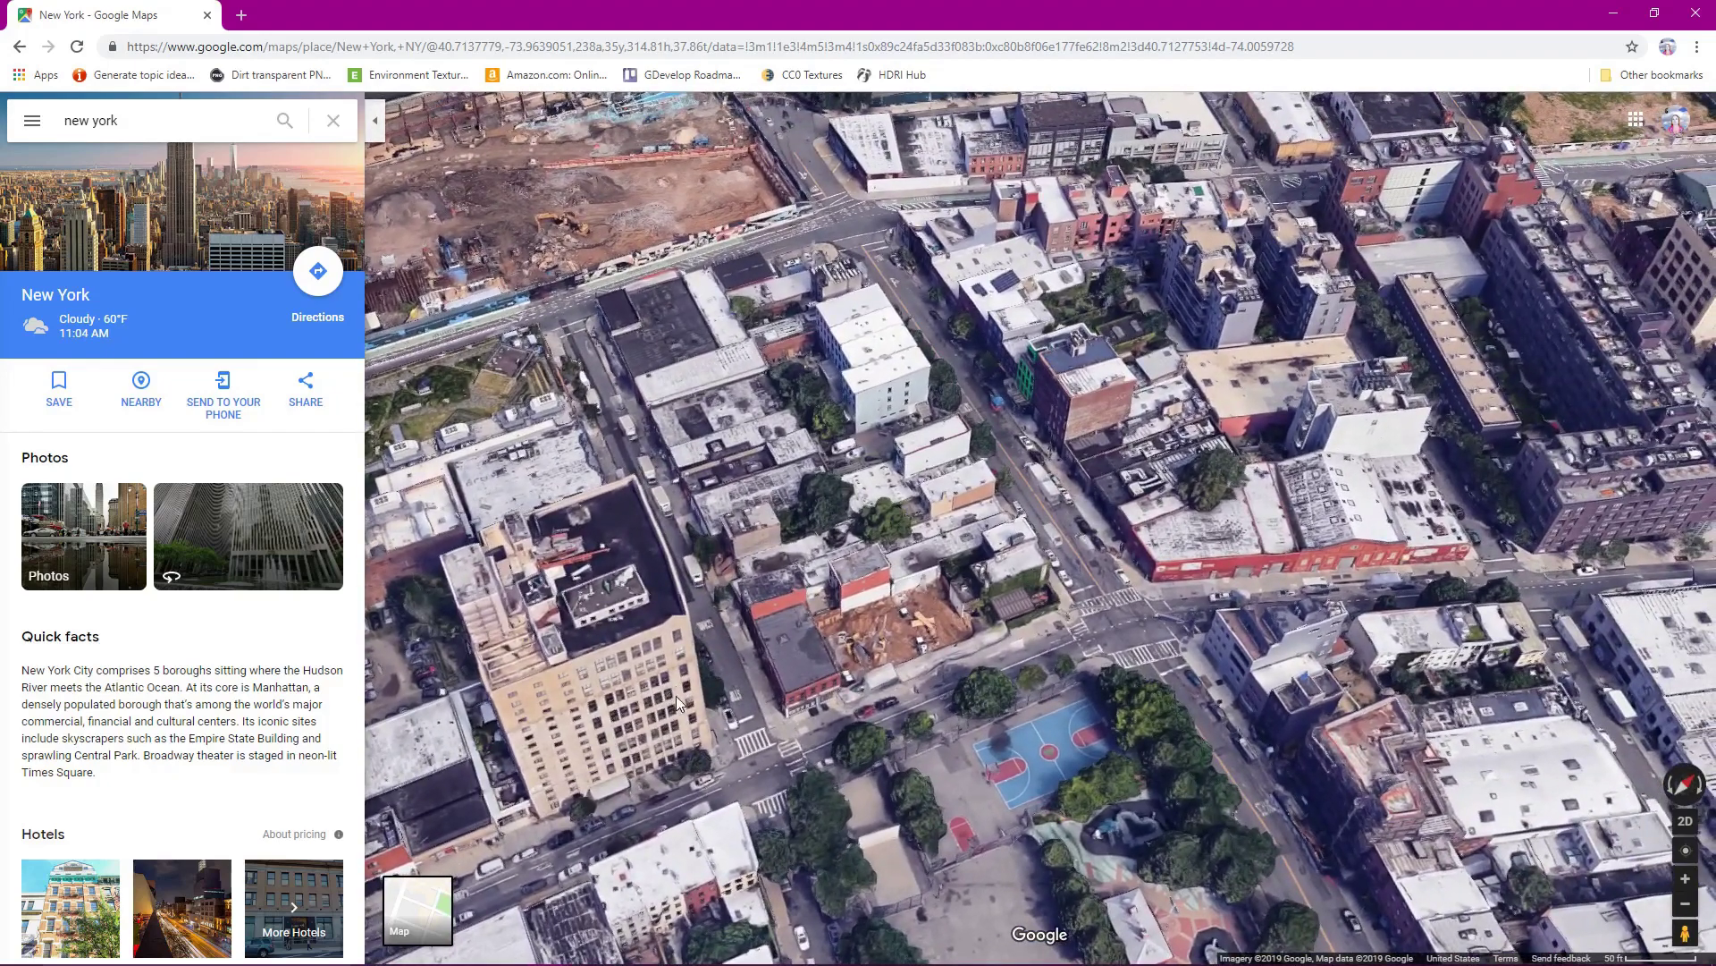
left_click_drag(750, 448, 809, 410, "ctrl")
scroll(811, 410, "up", 3)
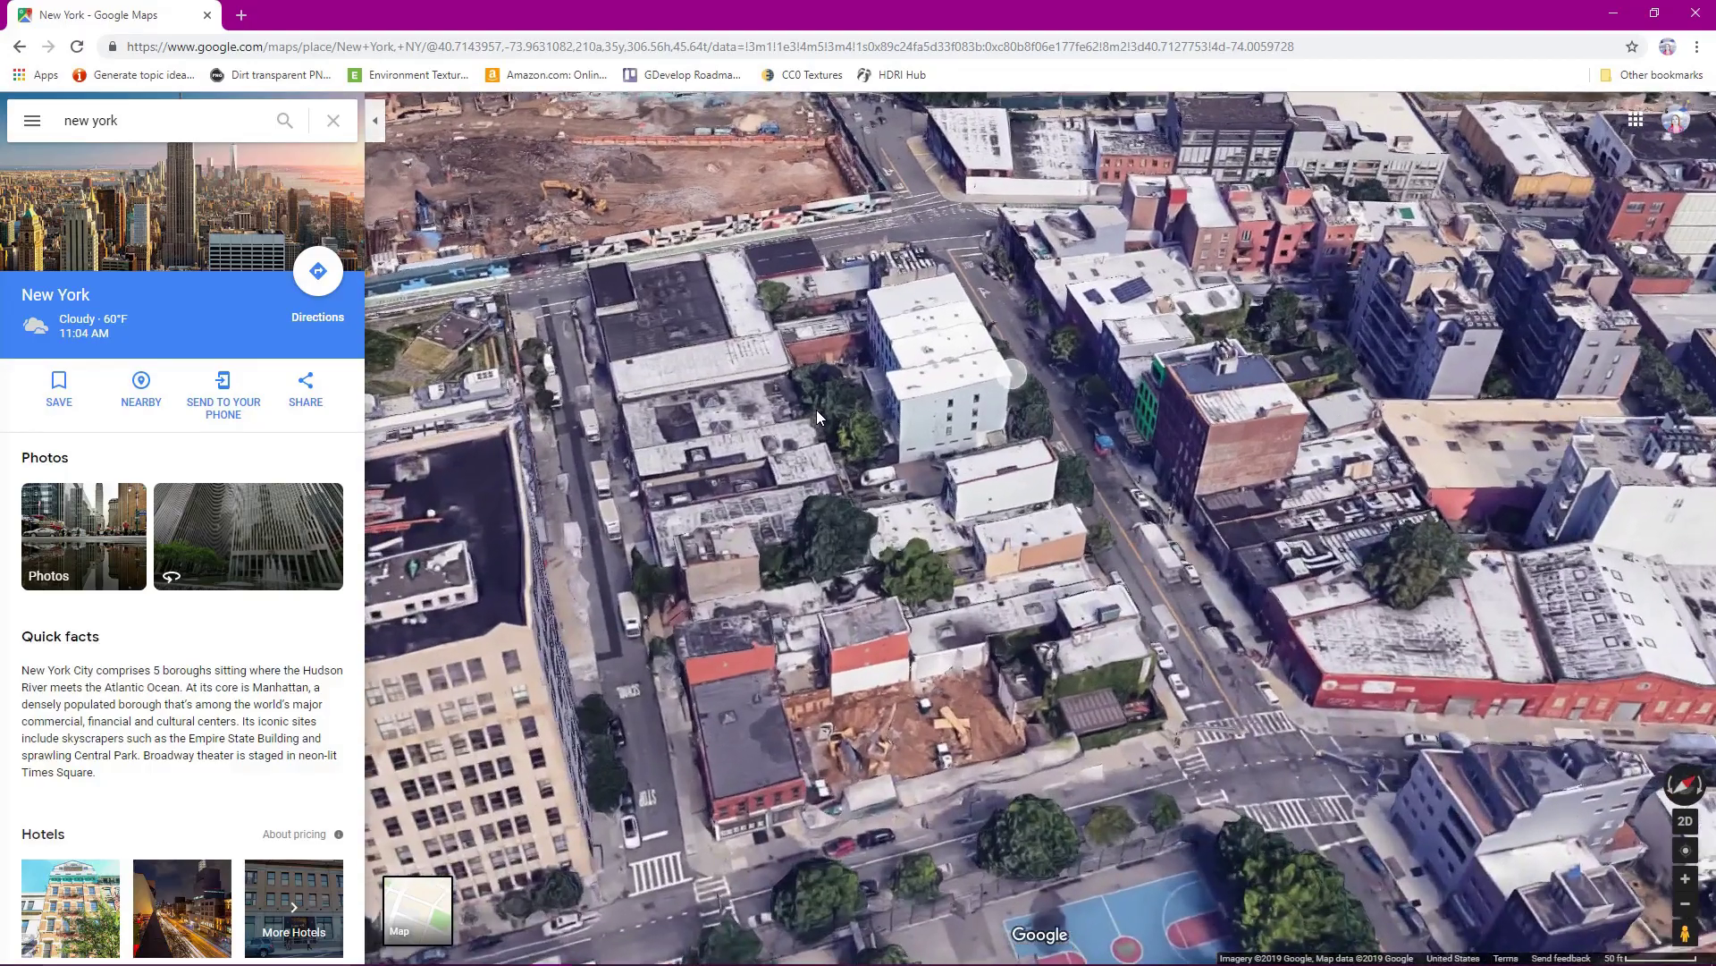
Step: Frame the street junction between the construction site and the white-roofed buildings in the 3D view
left_click_drag(933, 415, 1076, 628)
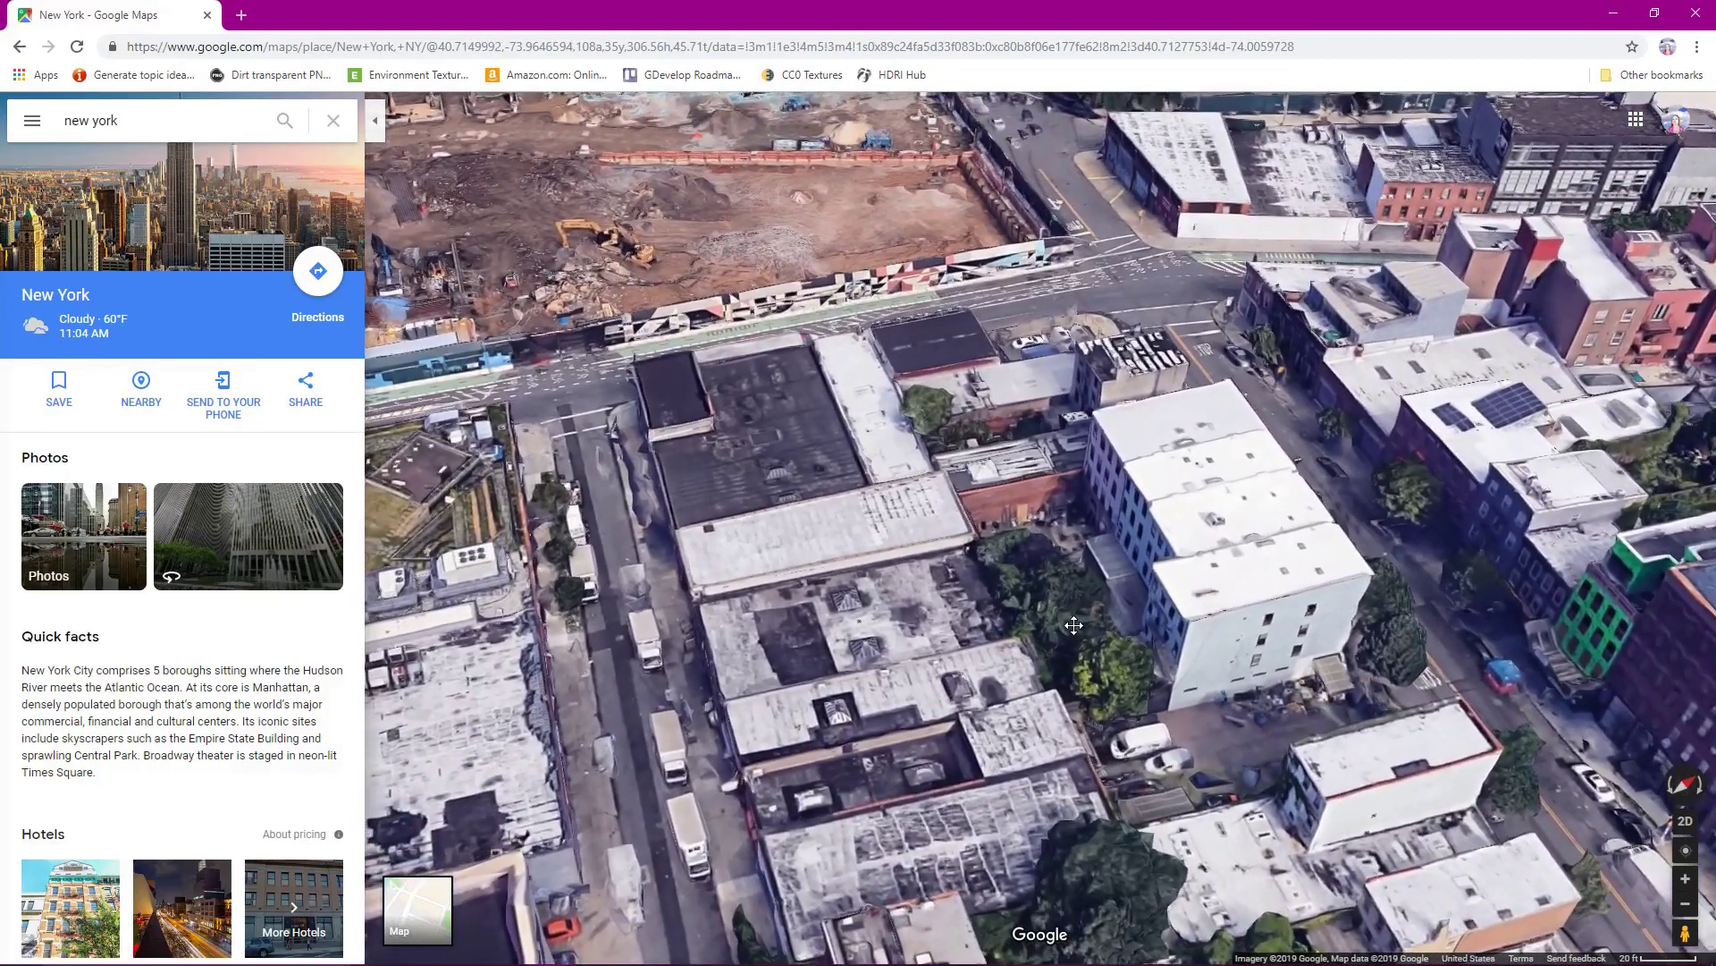
left_click_drag(1012, 520, 1068, 549)
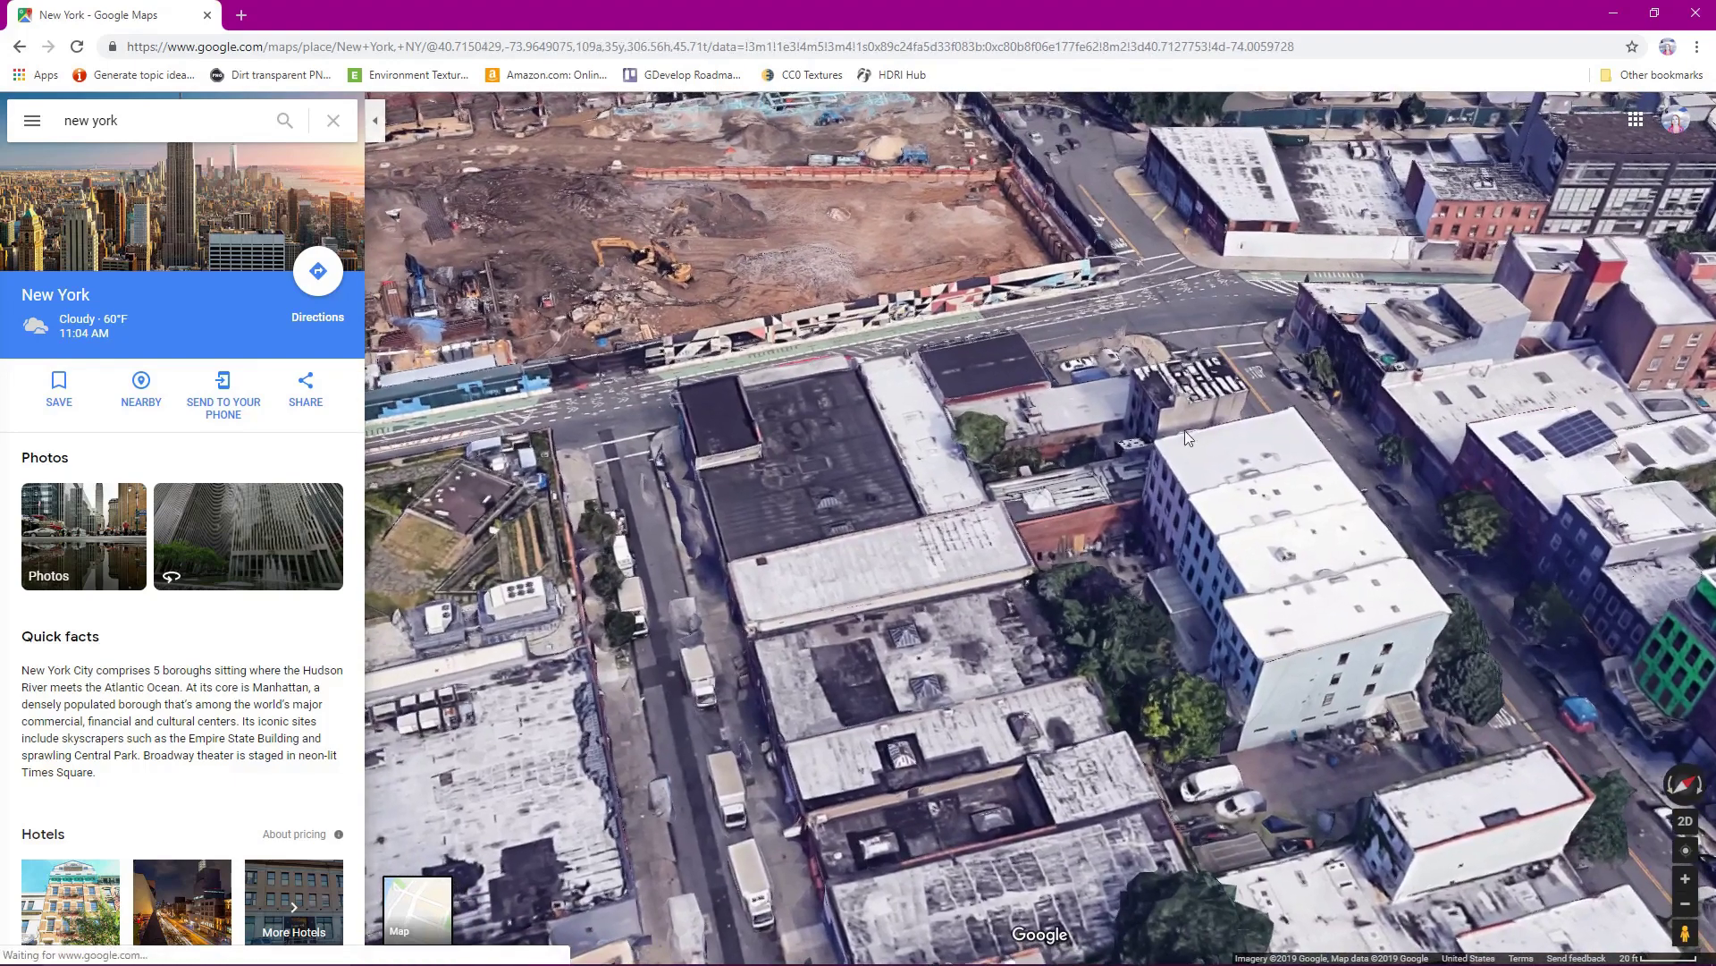
left_click_drag(863, 535, 935, 553)
left_click_drag(962, 631, 1076, 591)
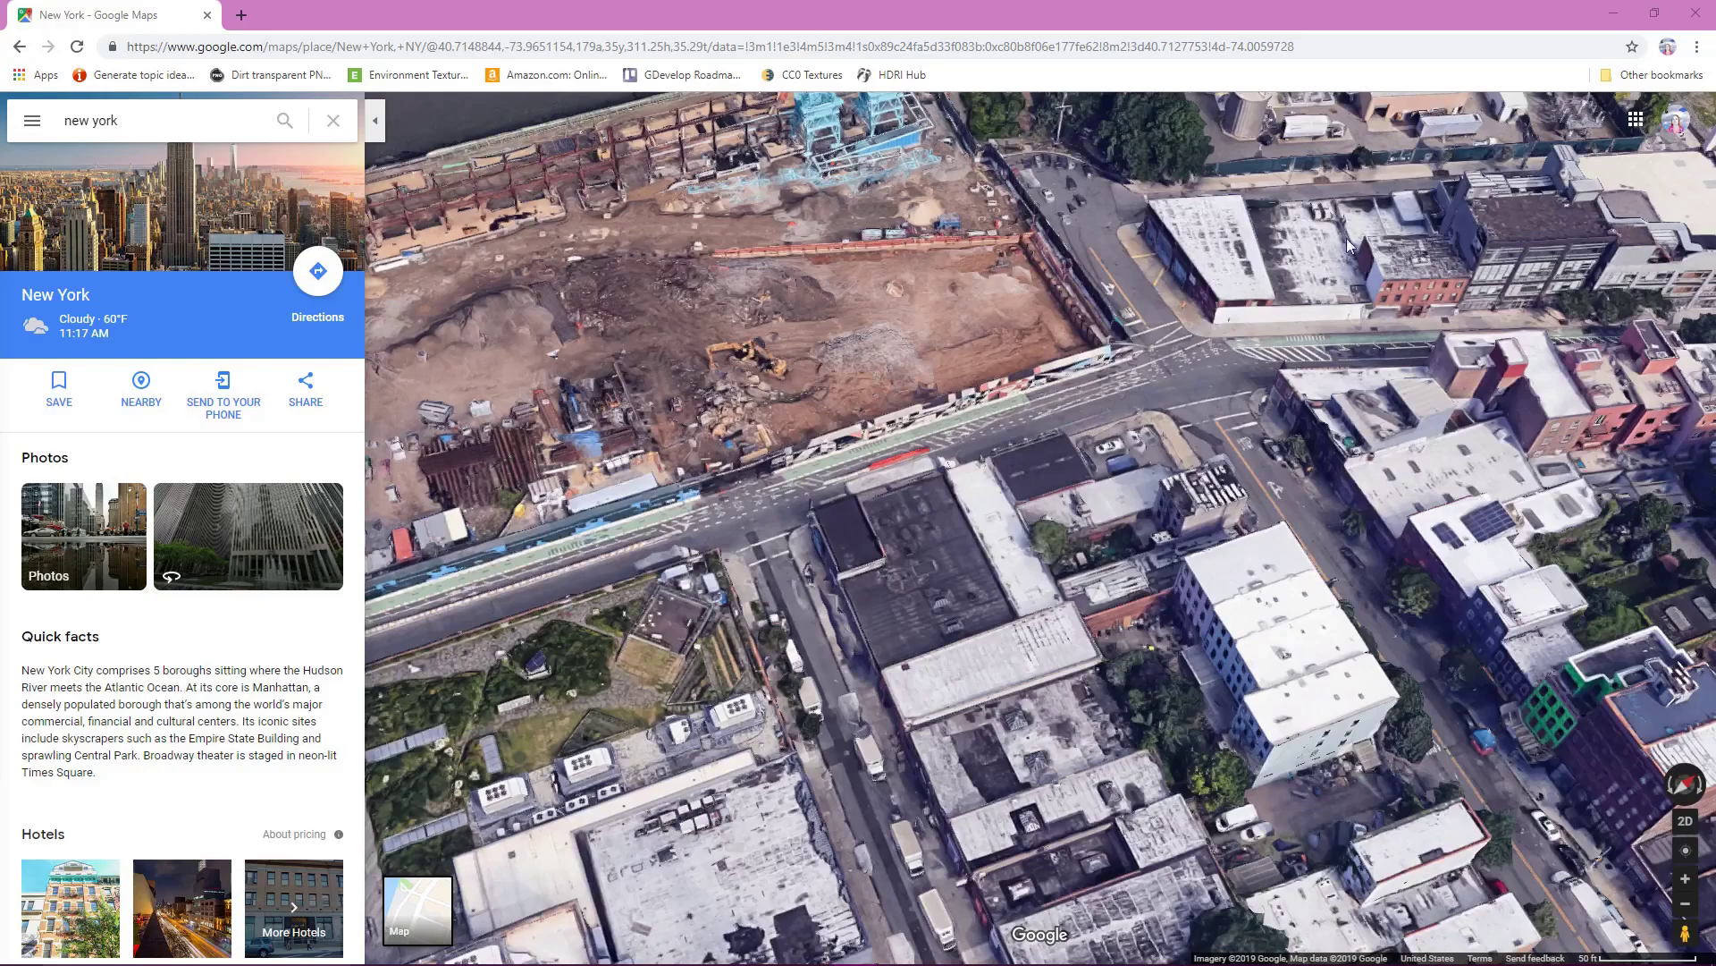
left_click(1360, 18)
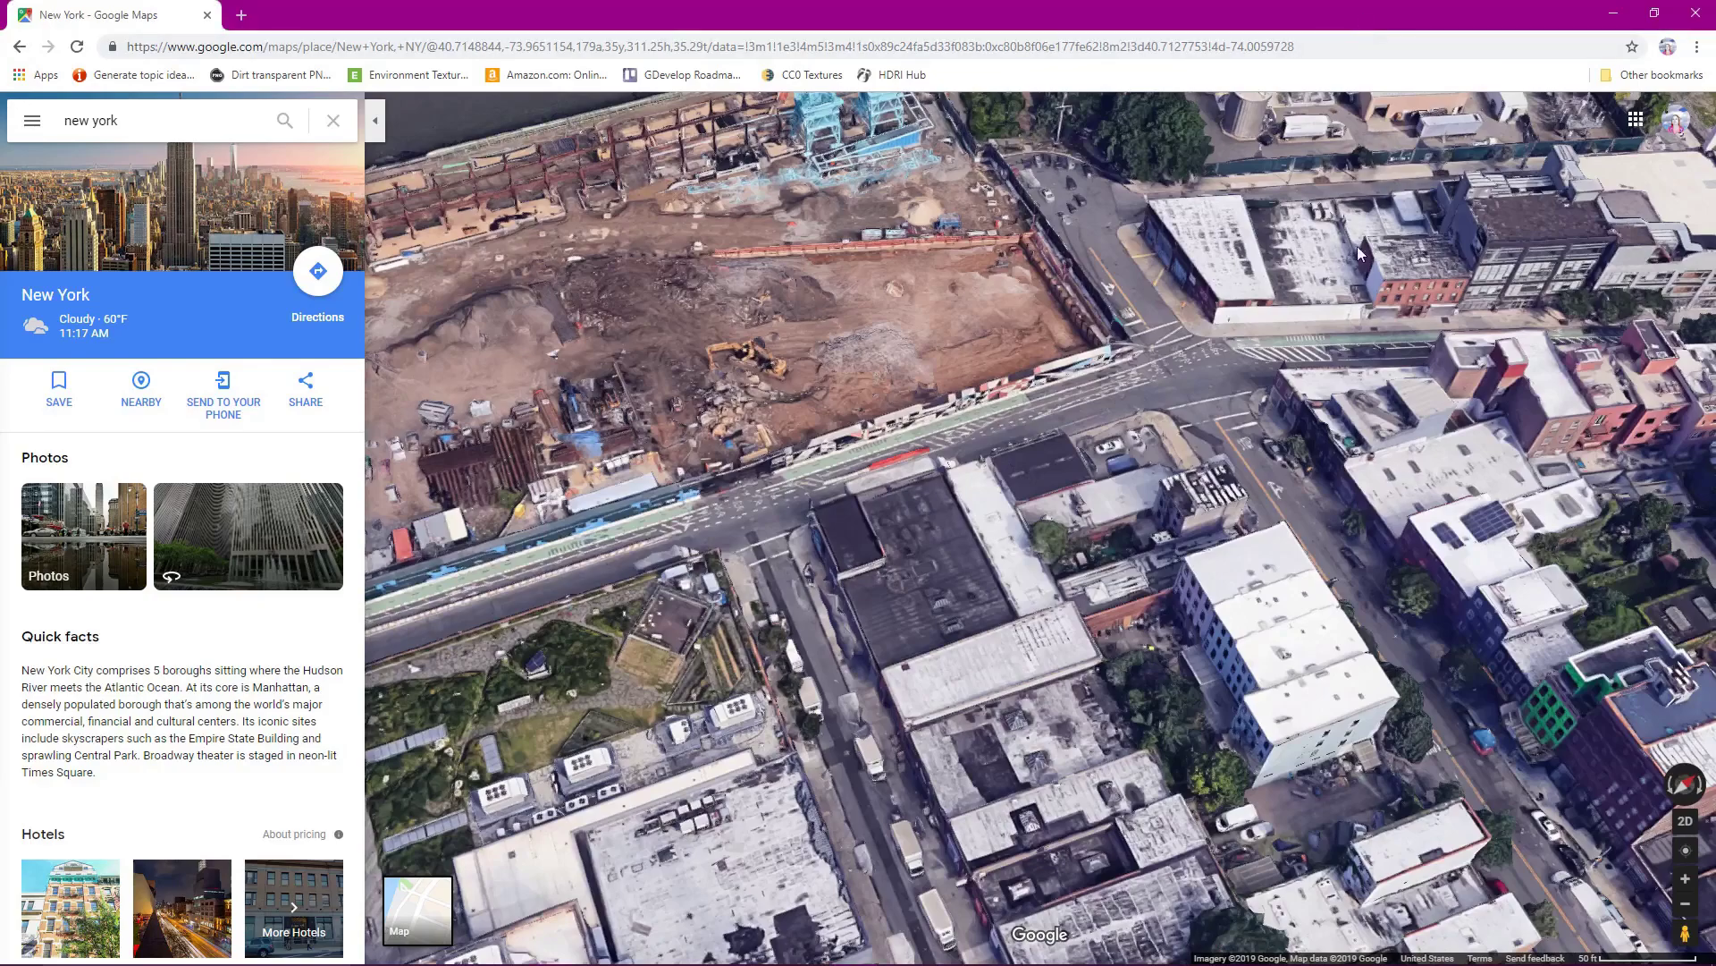
Step: Frame the waterfront industrial plant, vacant lots and warehouse row along the street from a tilted, isometric-like angle
left_click_drag(1357, 245, 661, 679)
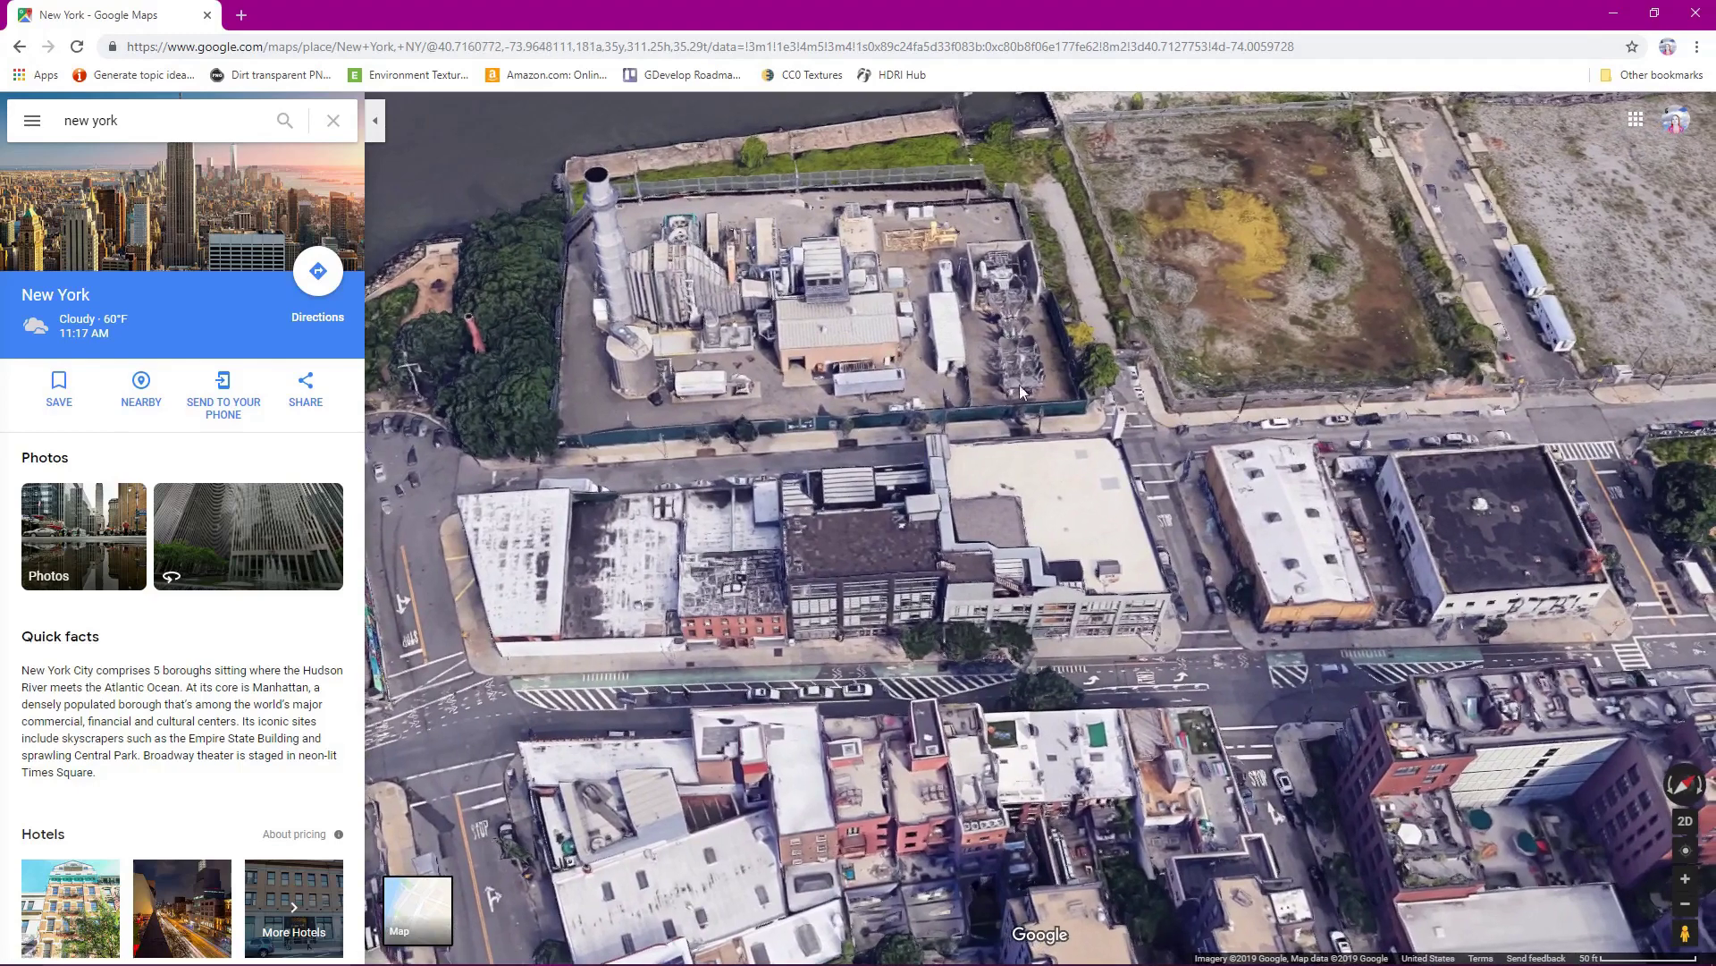
left_click_drag(1203, 699, 1060, 687)
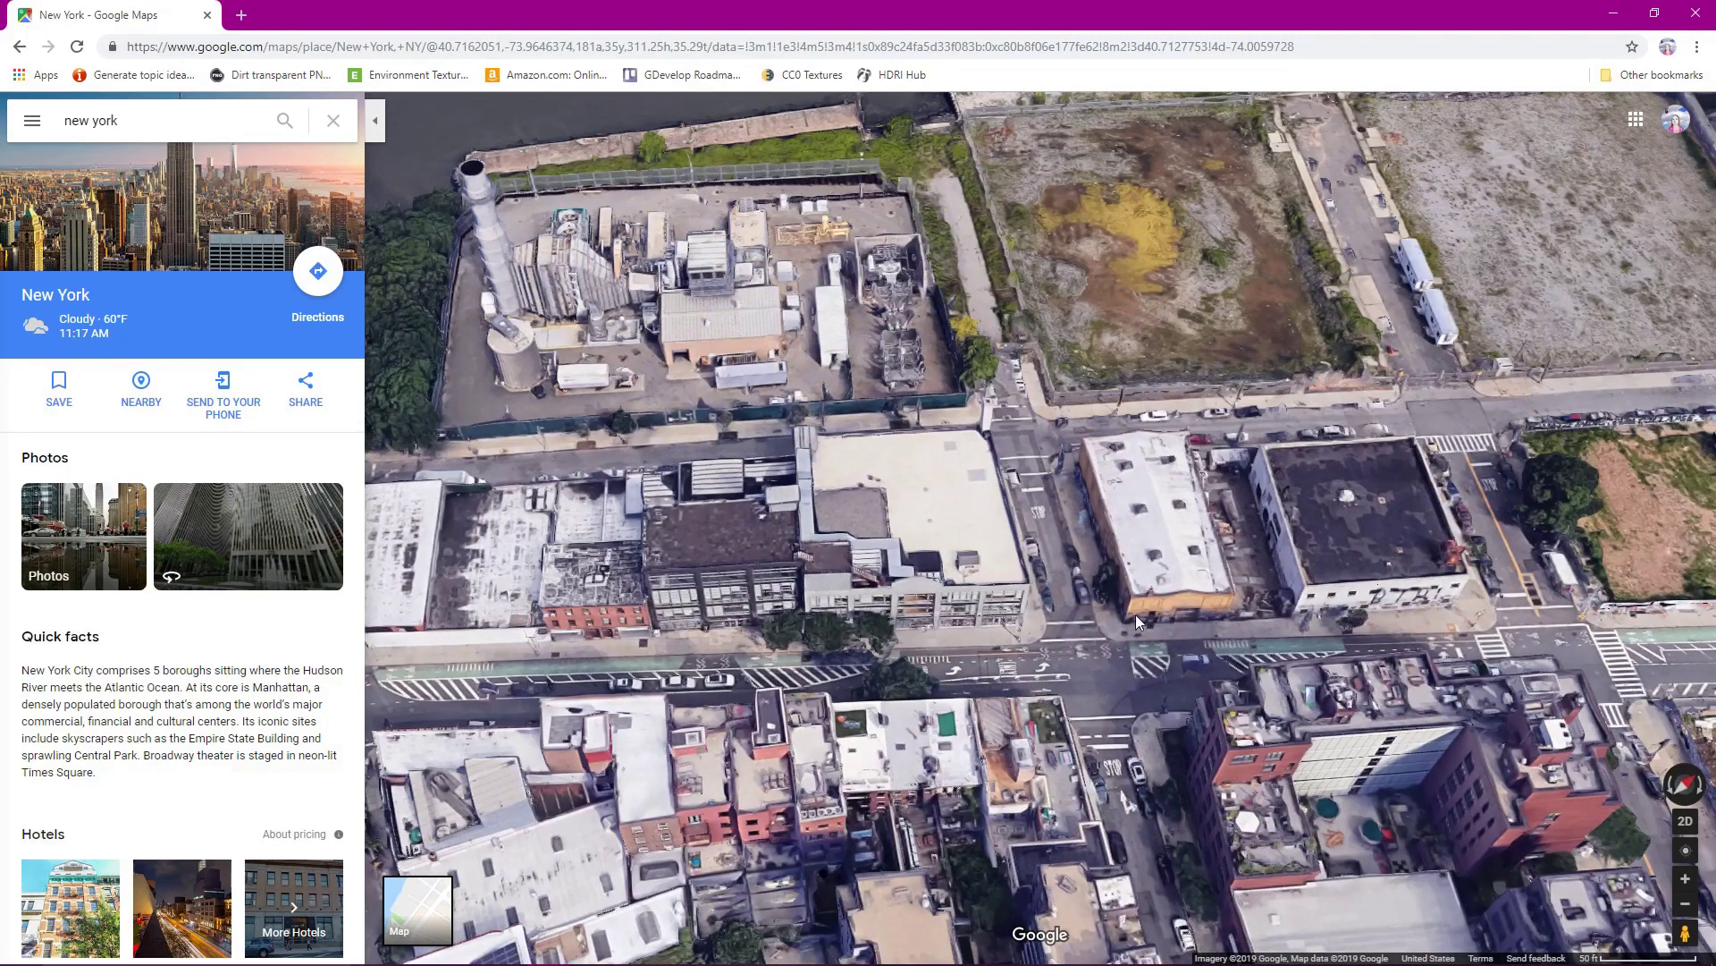
left_click_drag(1136, 617, 1050, 609)
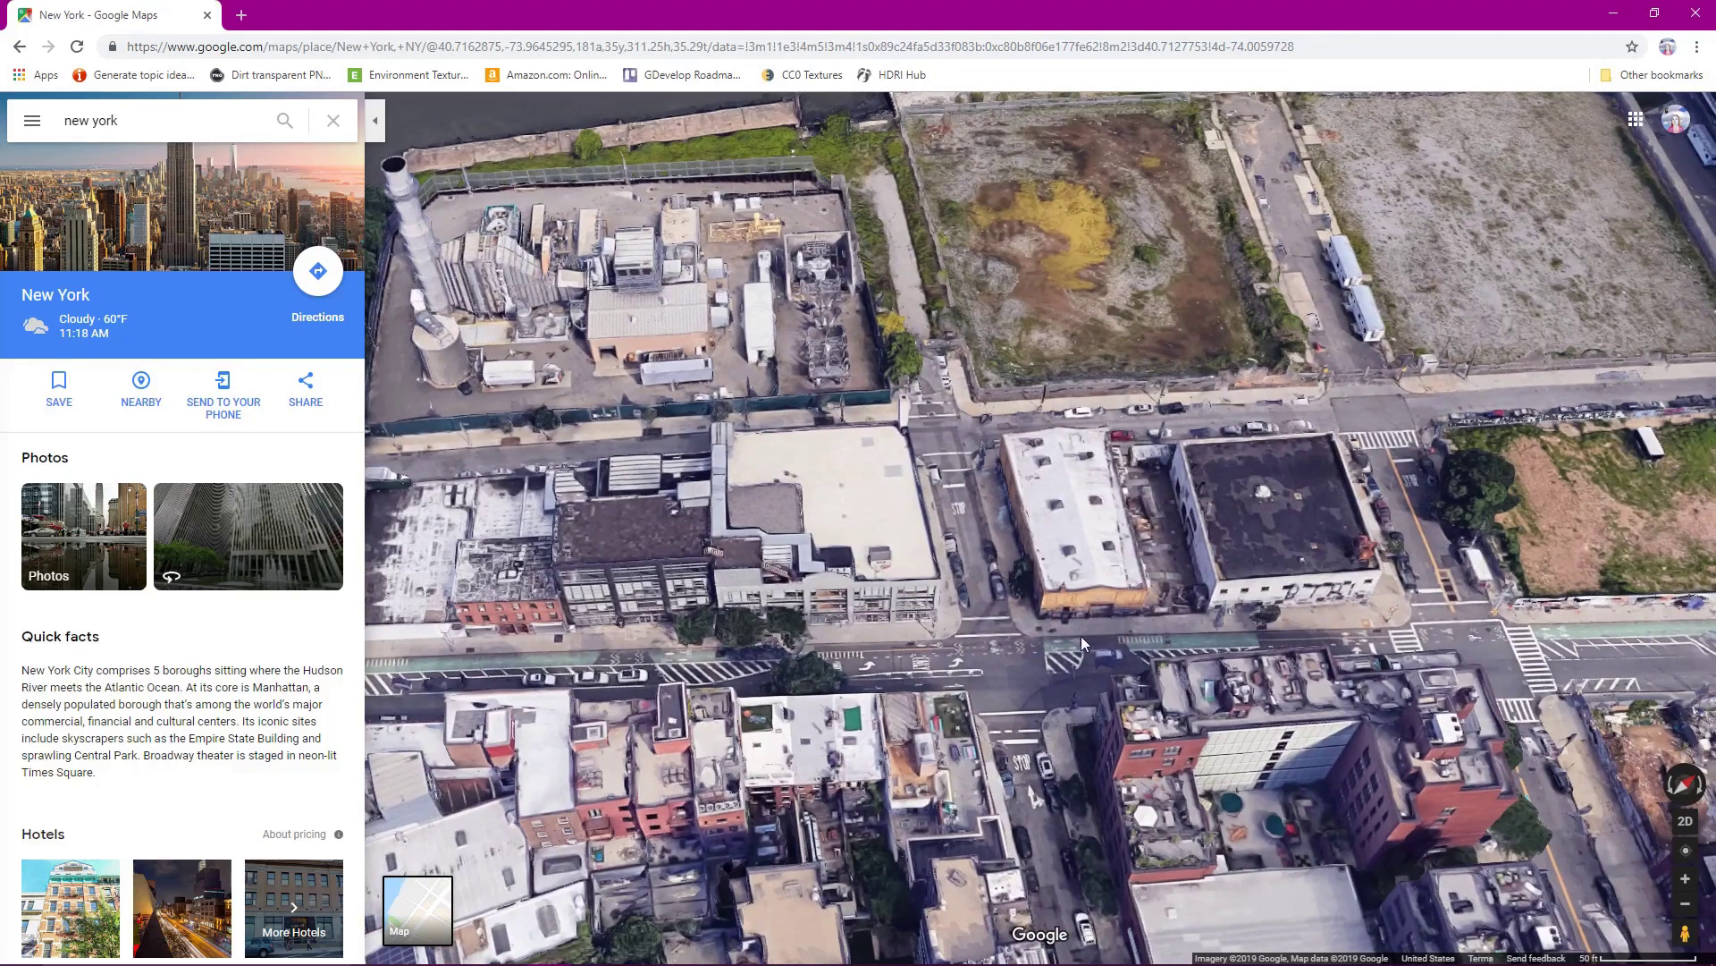
left_click_drag(1268, 615, 1136, 679)
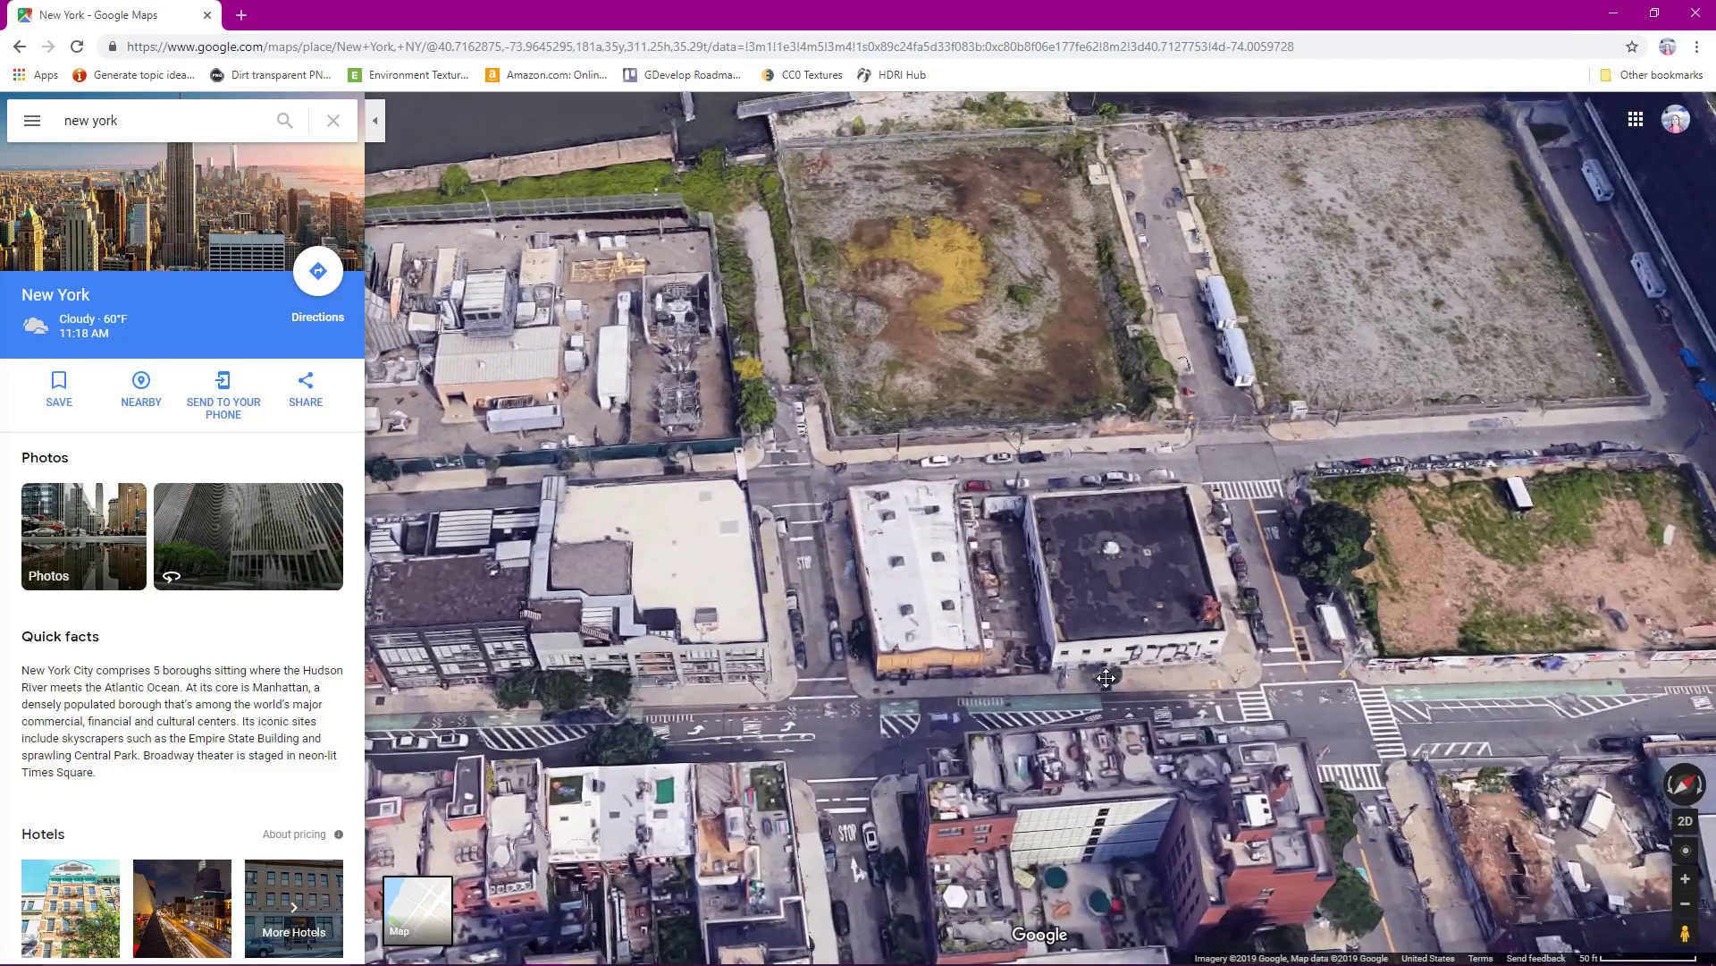
left_click_drag(816, 617, 941, 597)
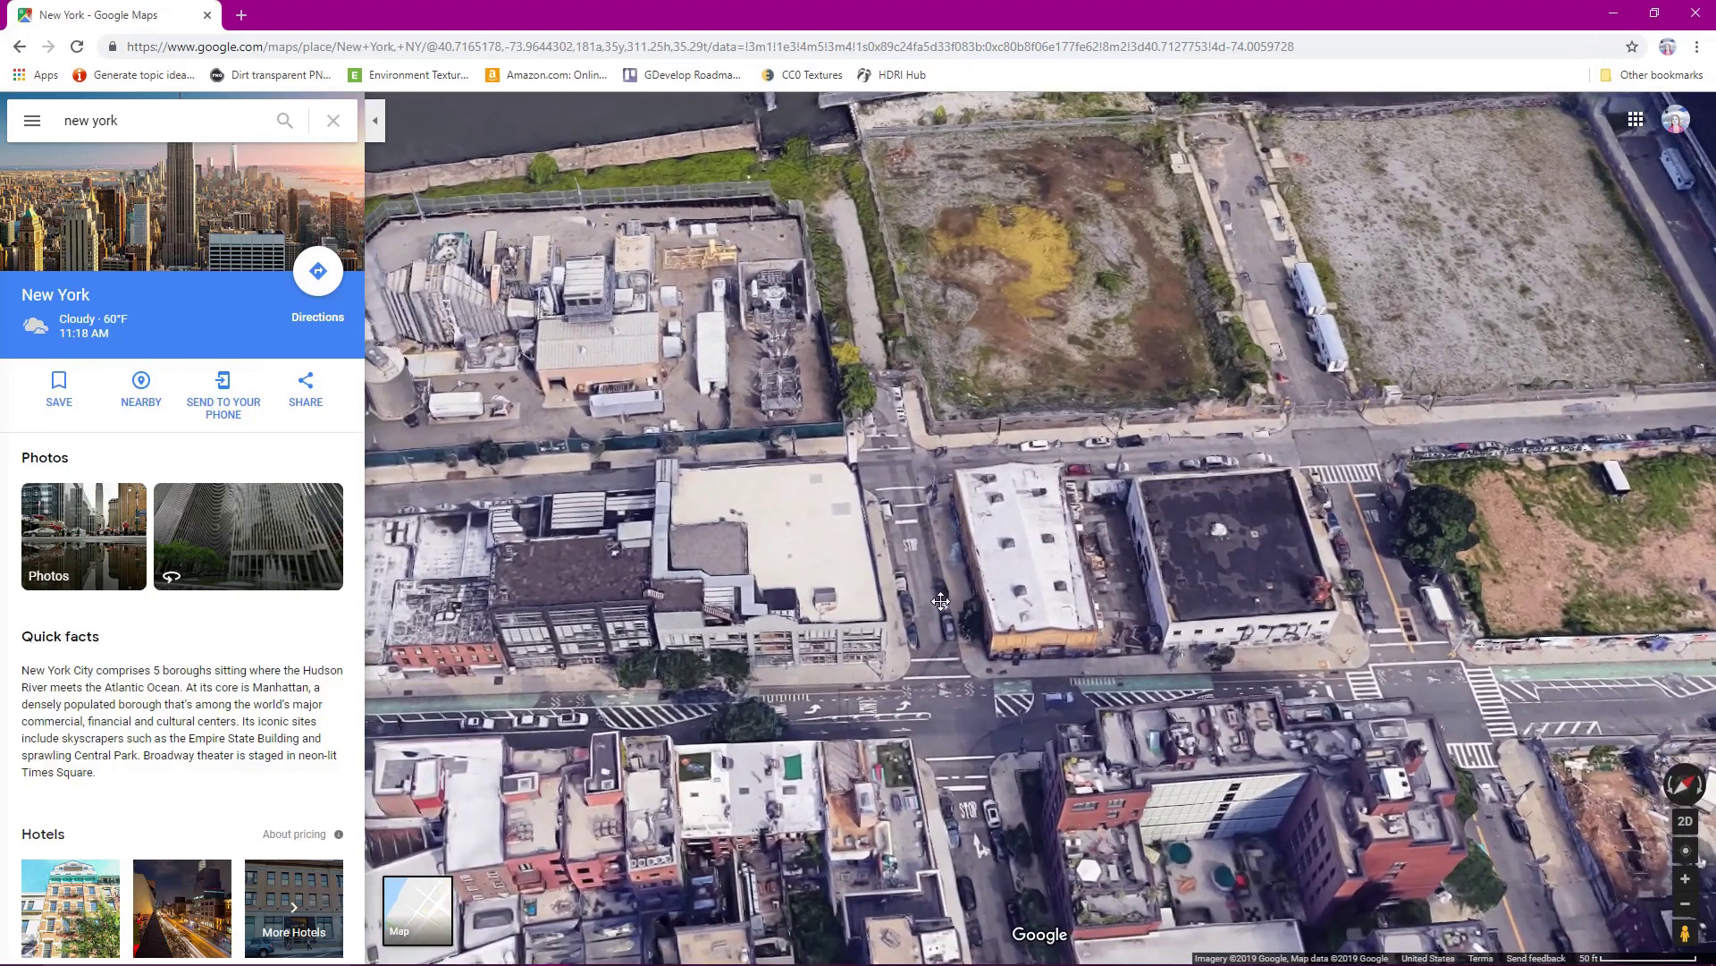
left_click_drag(1086, 728, 1168, 676, "ctrl")
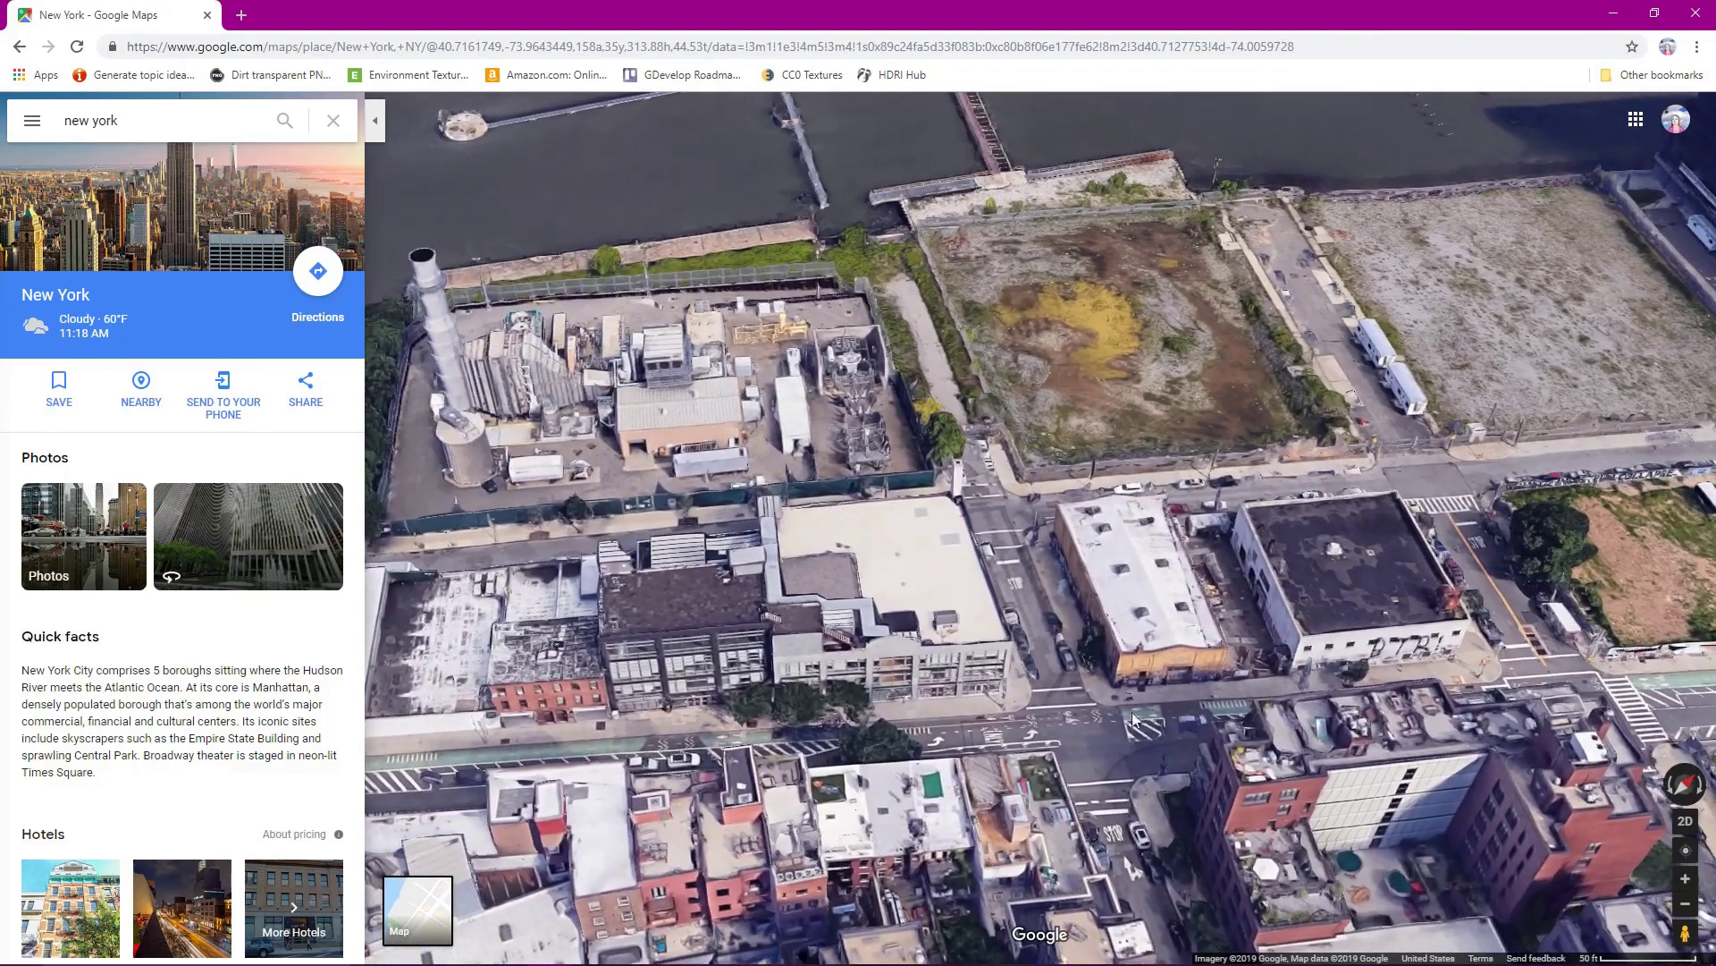
left_click_drag(1027, 676, 1125, 675)
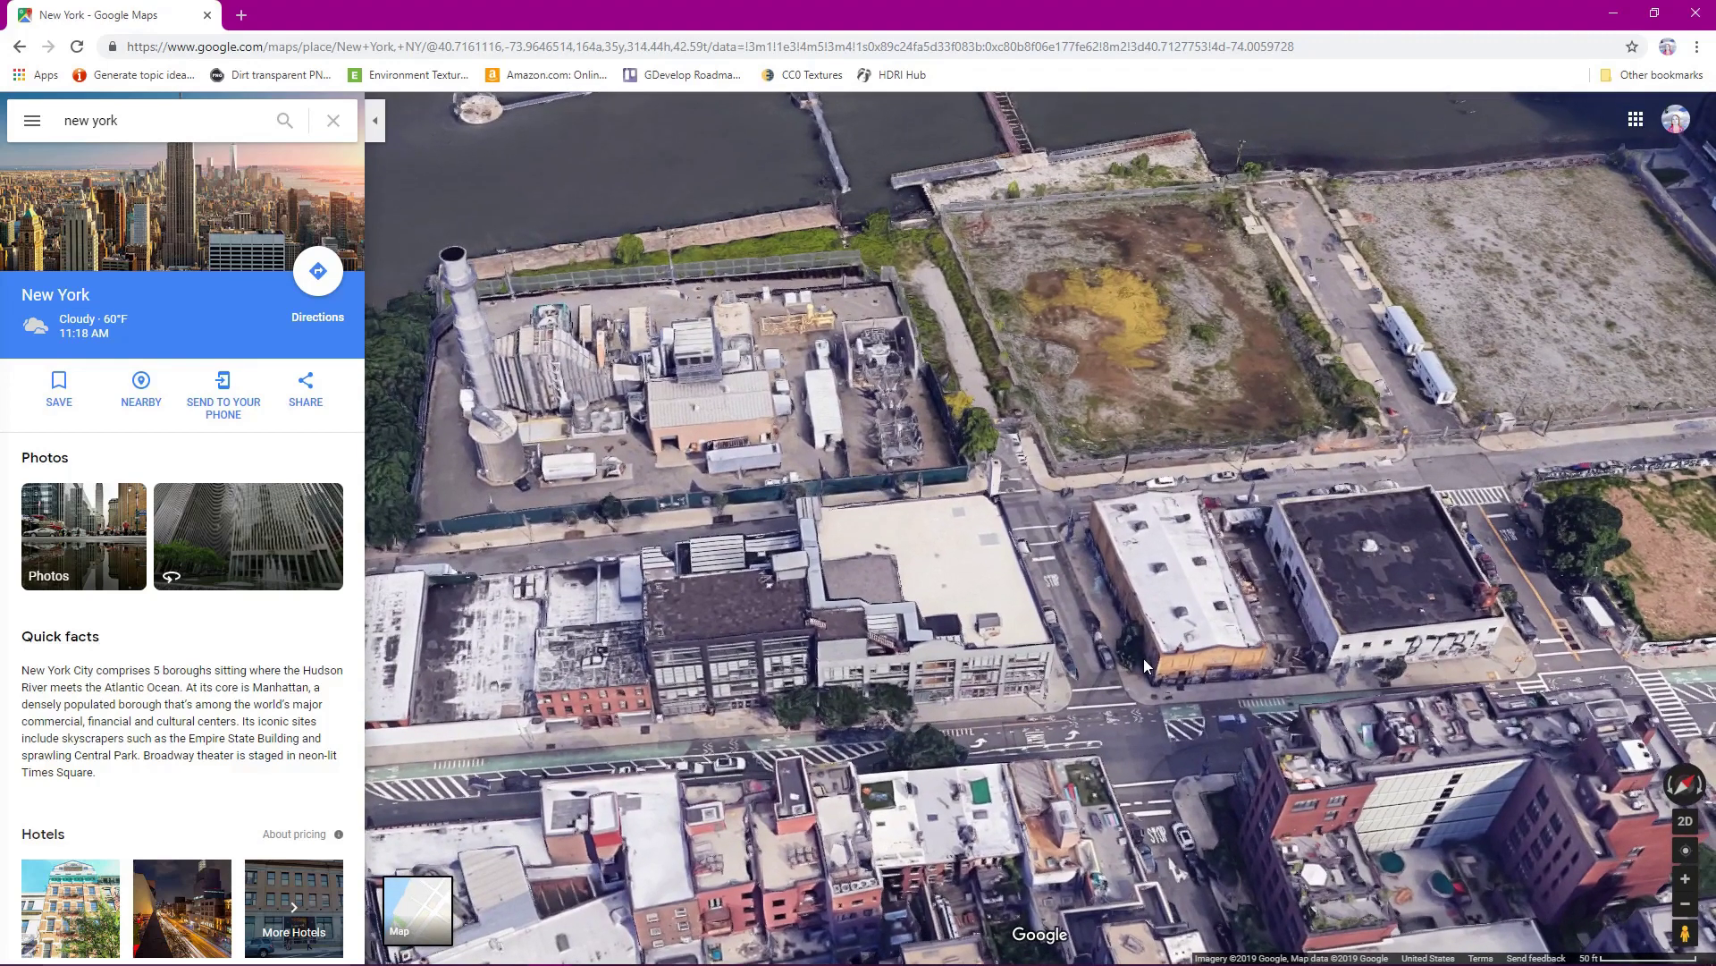
Step: Open Snipping Tool and capture the 3D map area showing the industrial plant, vacant lots and warehouse row
scroll(1144, 658, "down", 1)
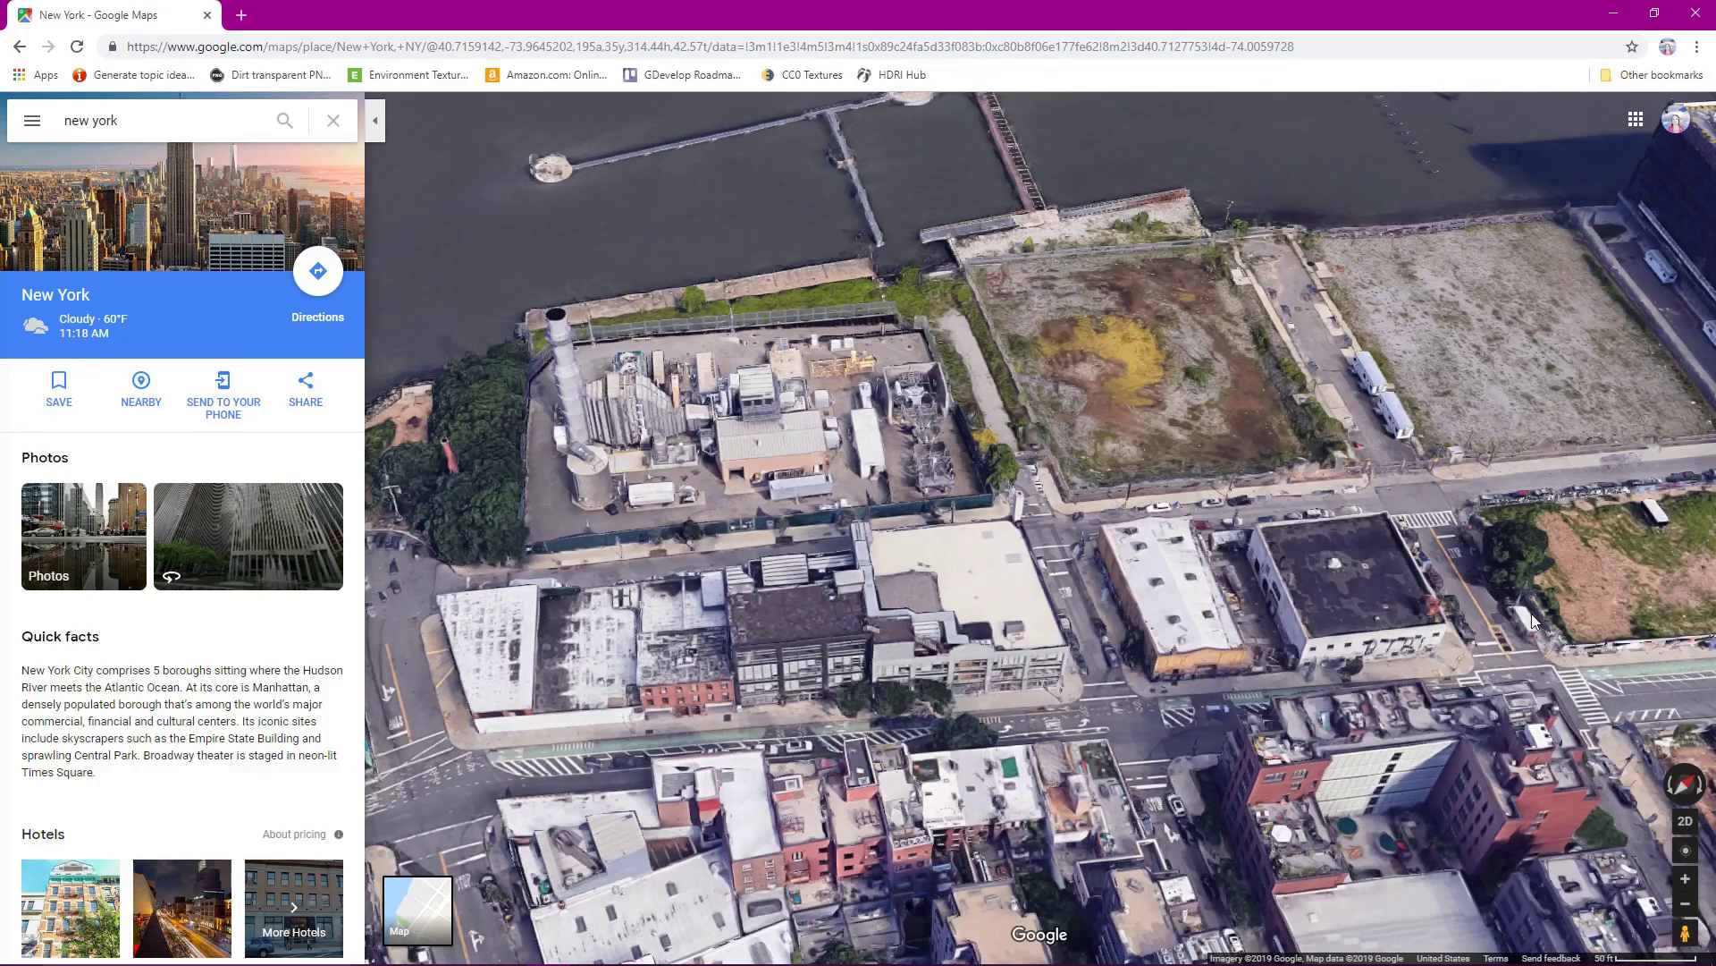
left_click_drag(1532, 621, 1470, 628)
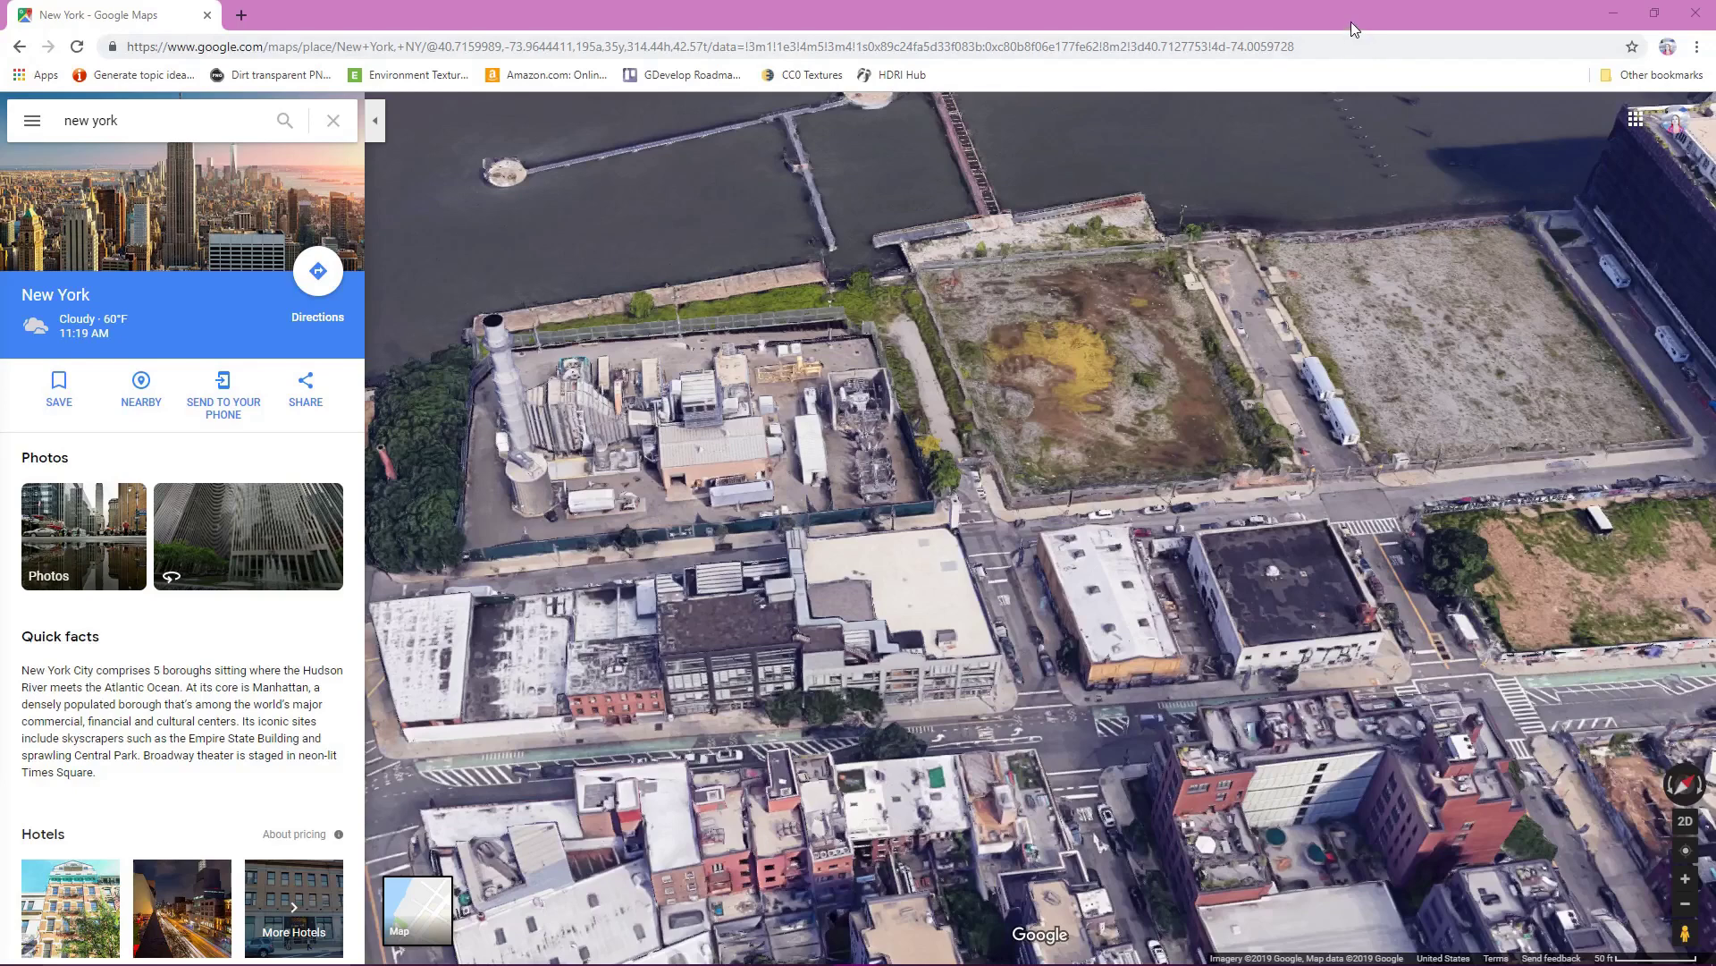
left_click(1350, 22)
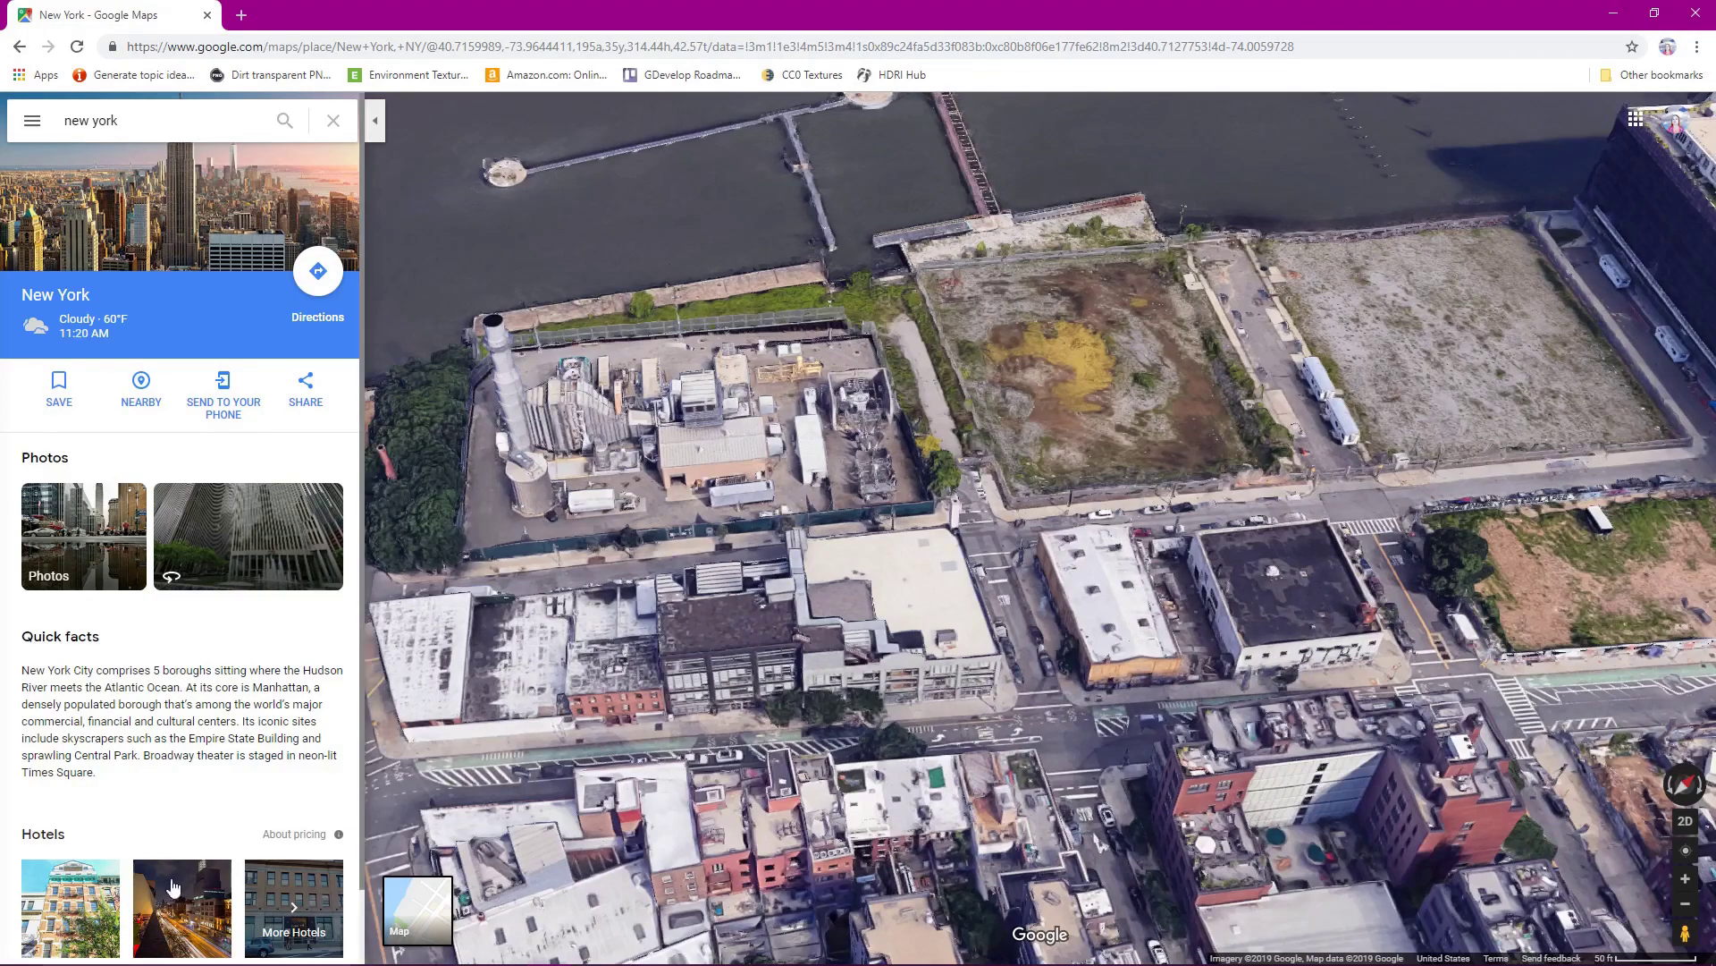
left_click(128, 949)
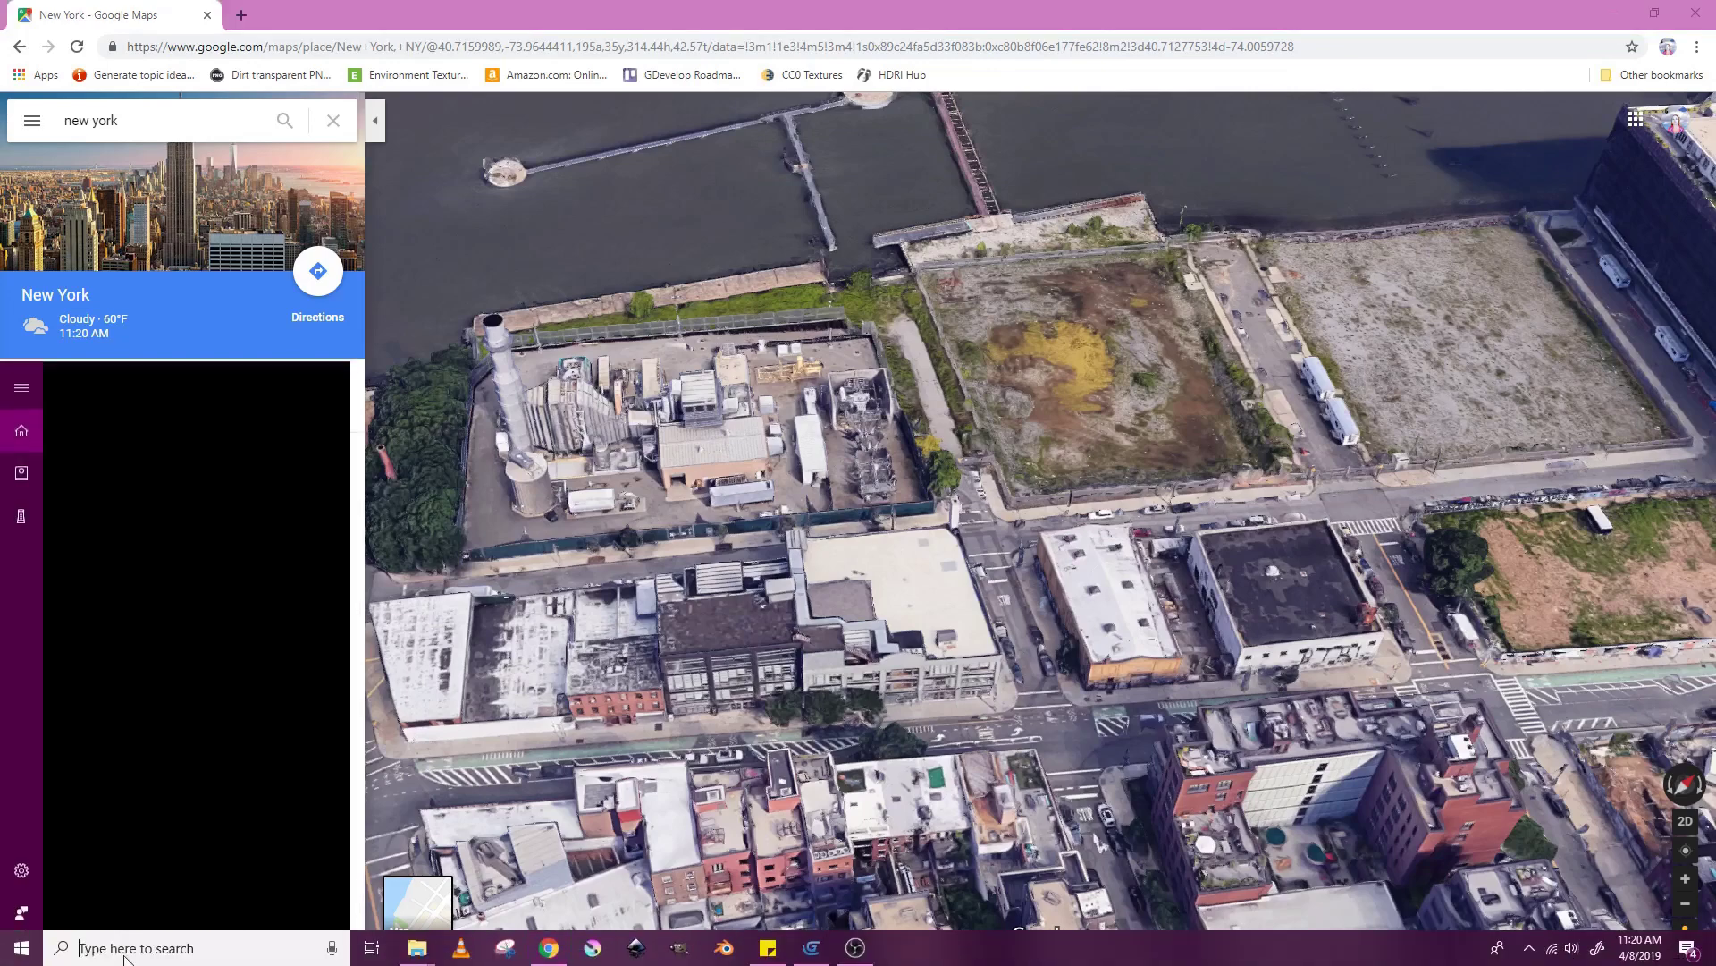
type("snip")
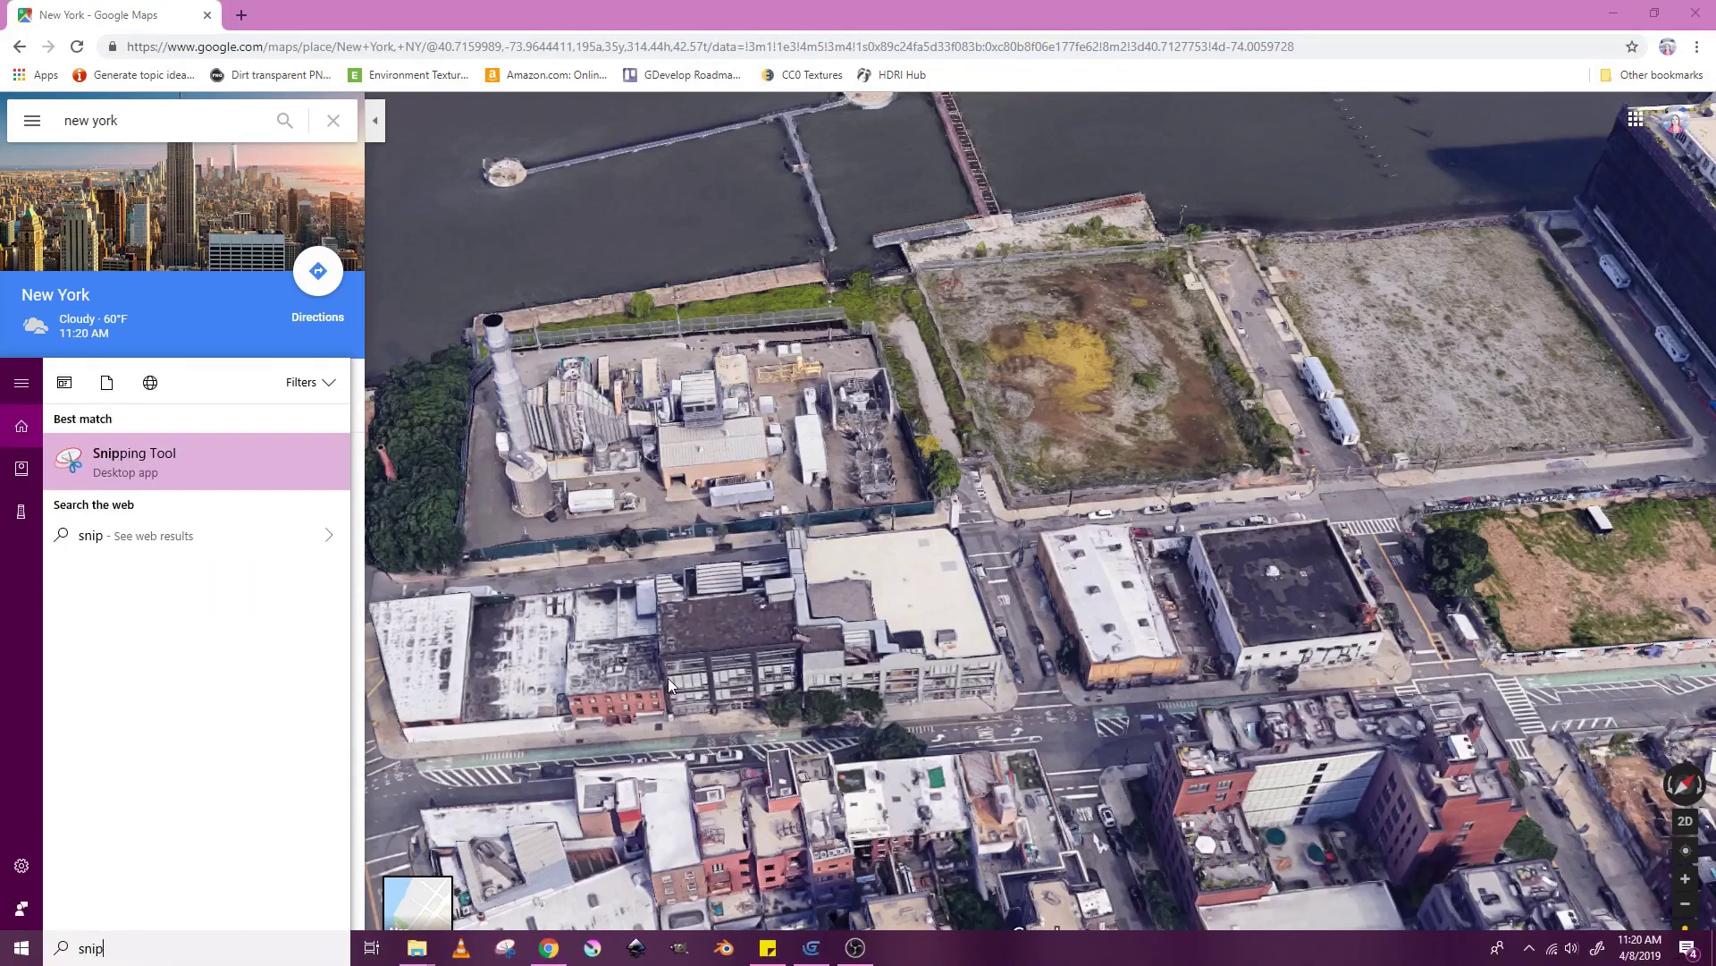
left_click(211, 463)
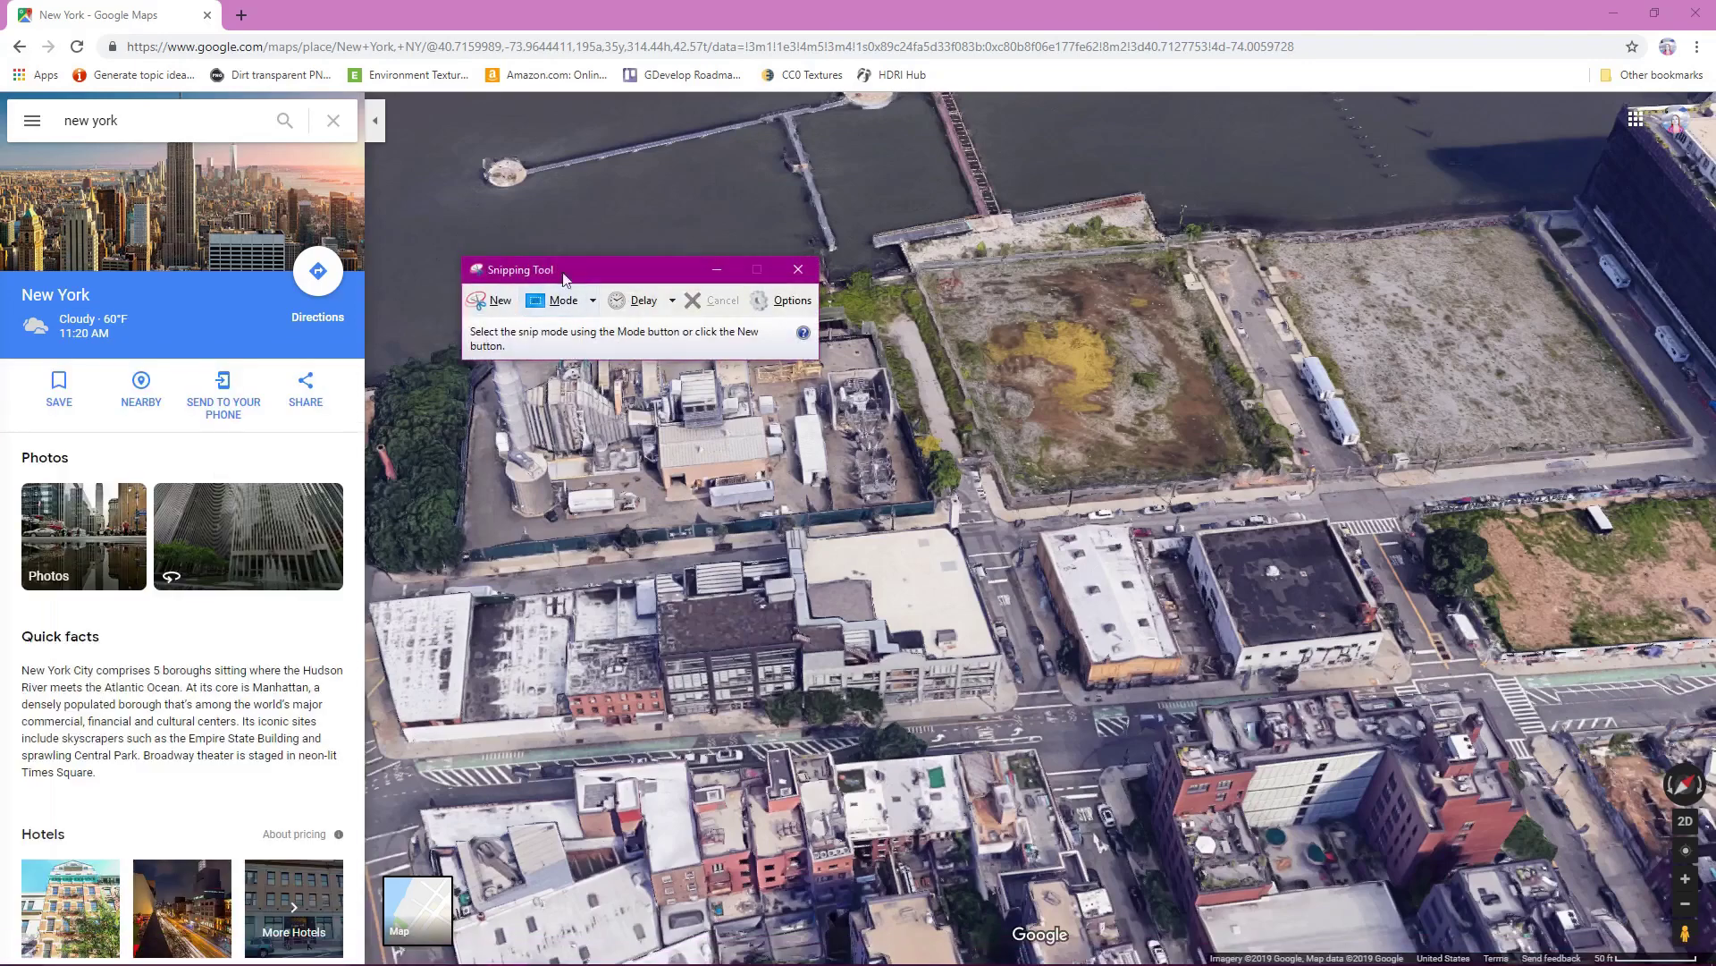
left_click(493, 297)
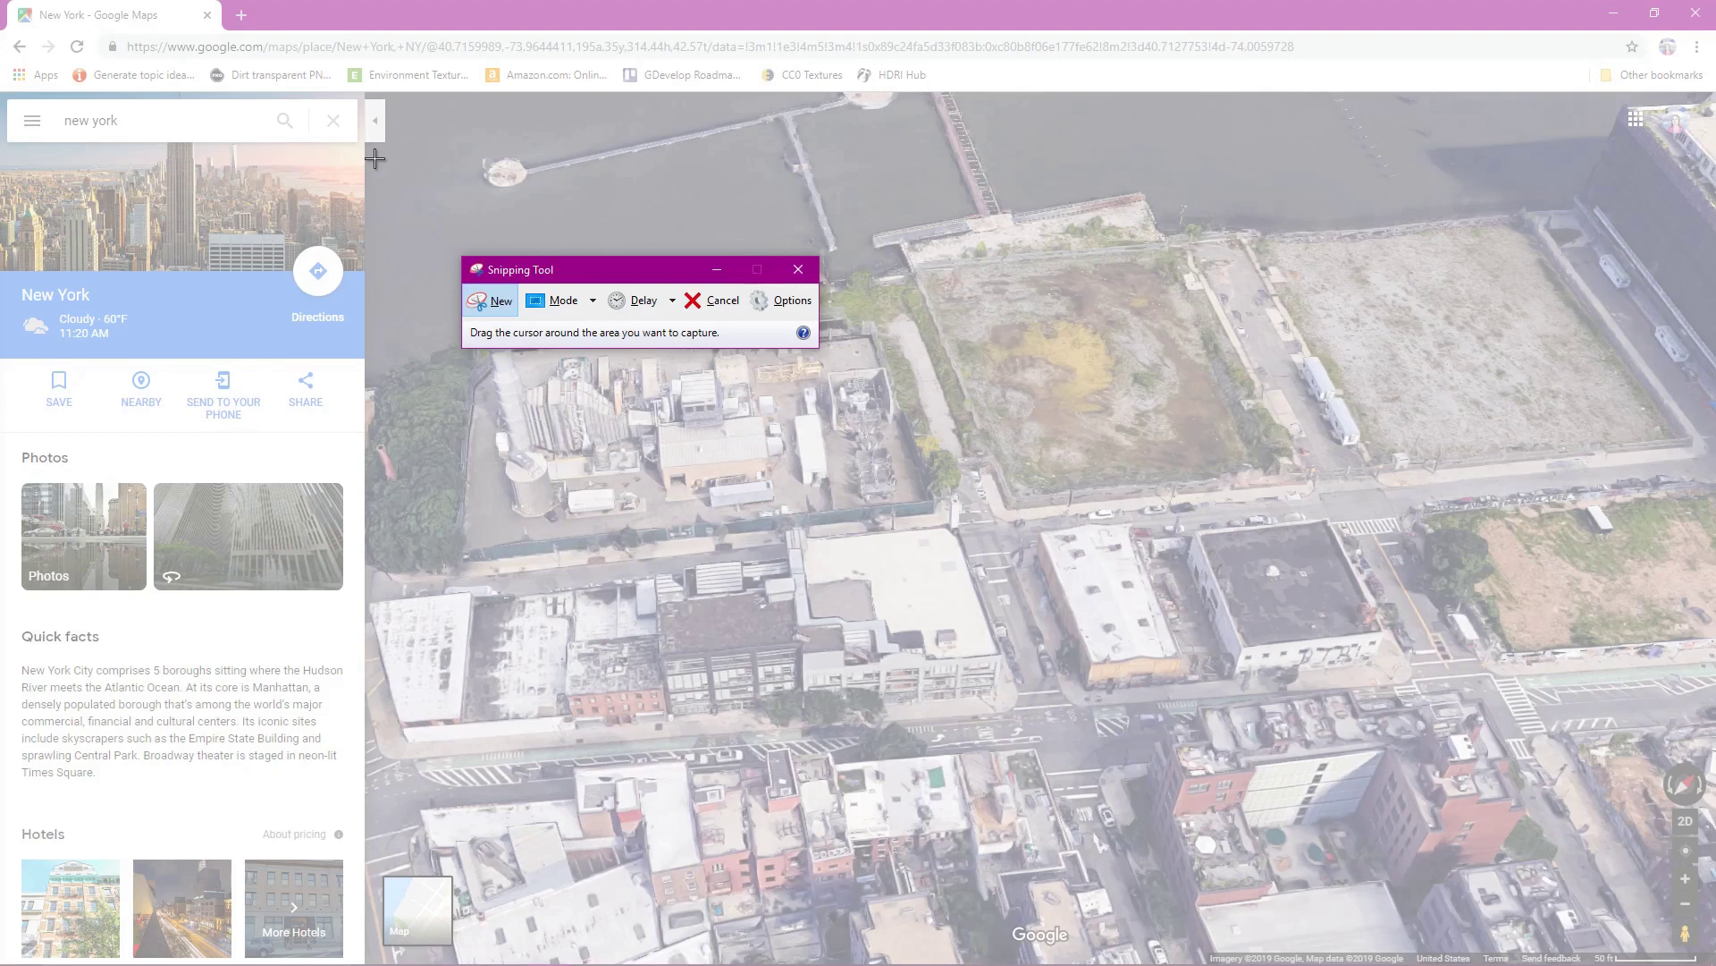
left_click_drag(375, 158, 1636, 864)
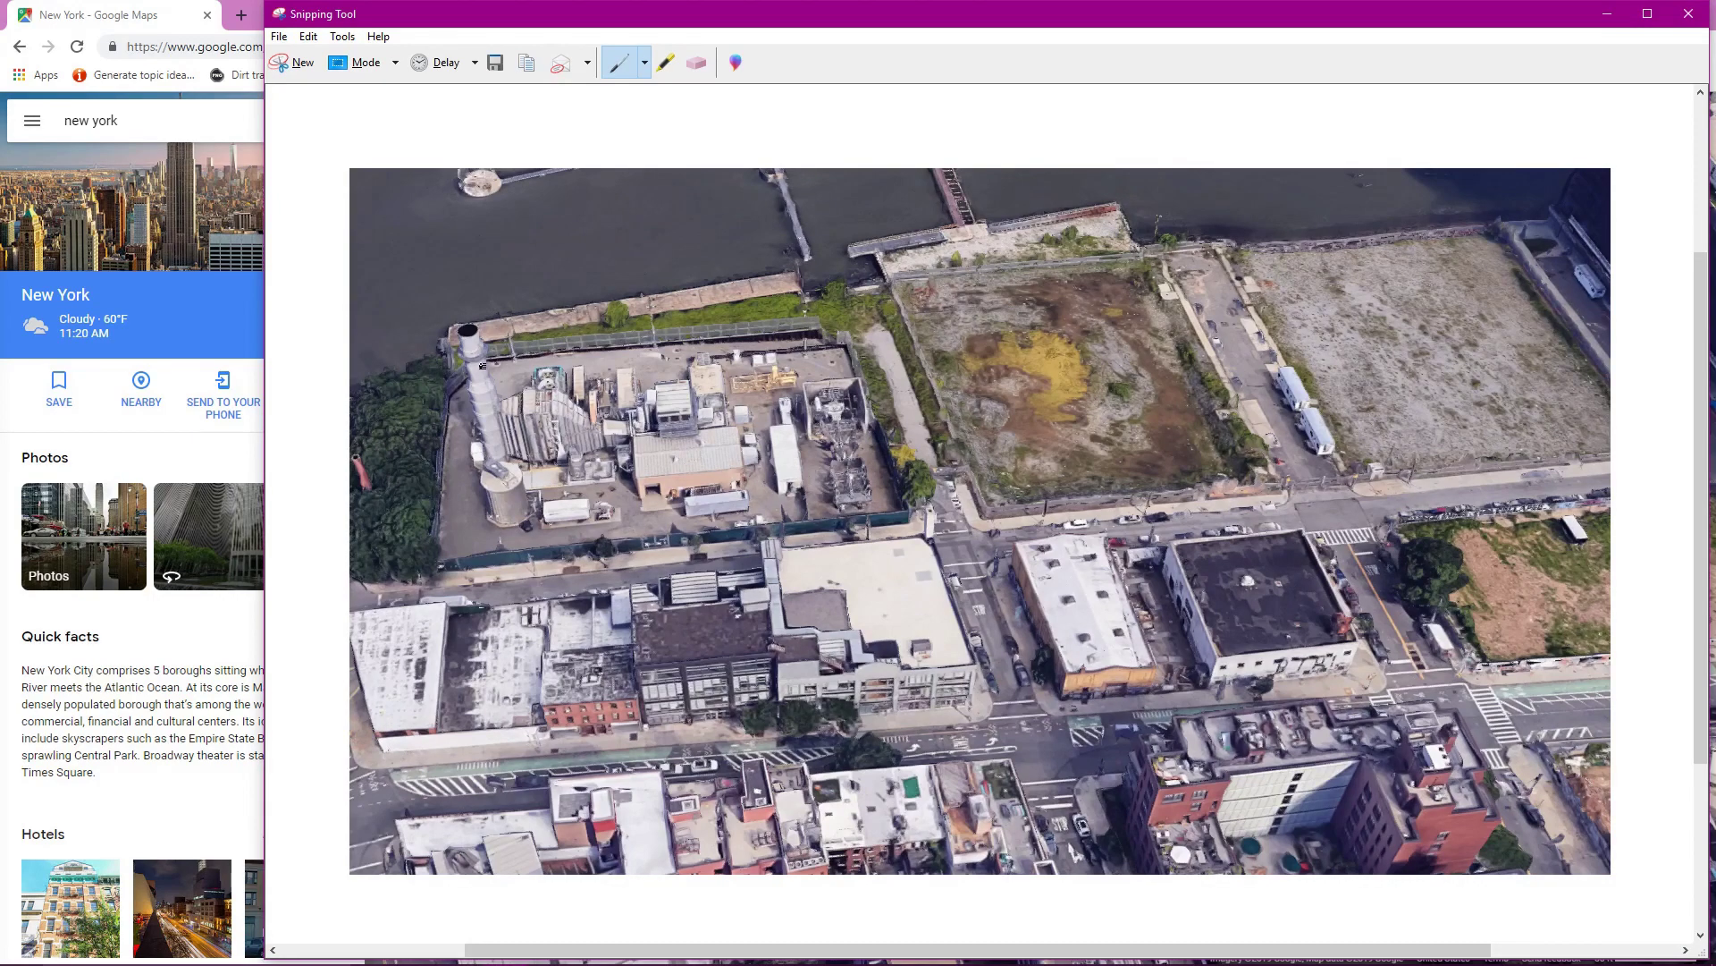
Step: Save the capture as a PNG named 1 in the isometric bacgrounds tutorial folder and minimize Snipping Tool
left_click(280, 40)
left_click(345, 83)
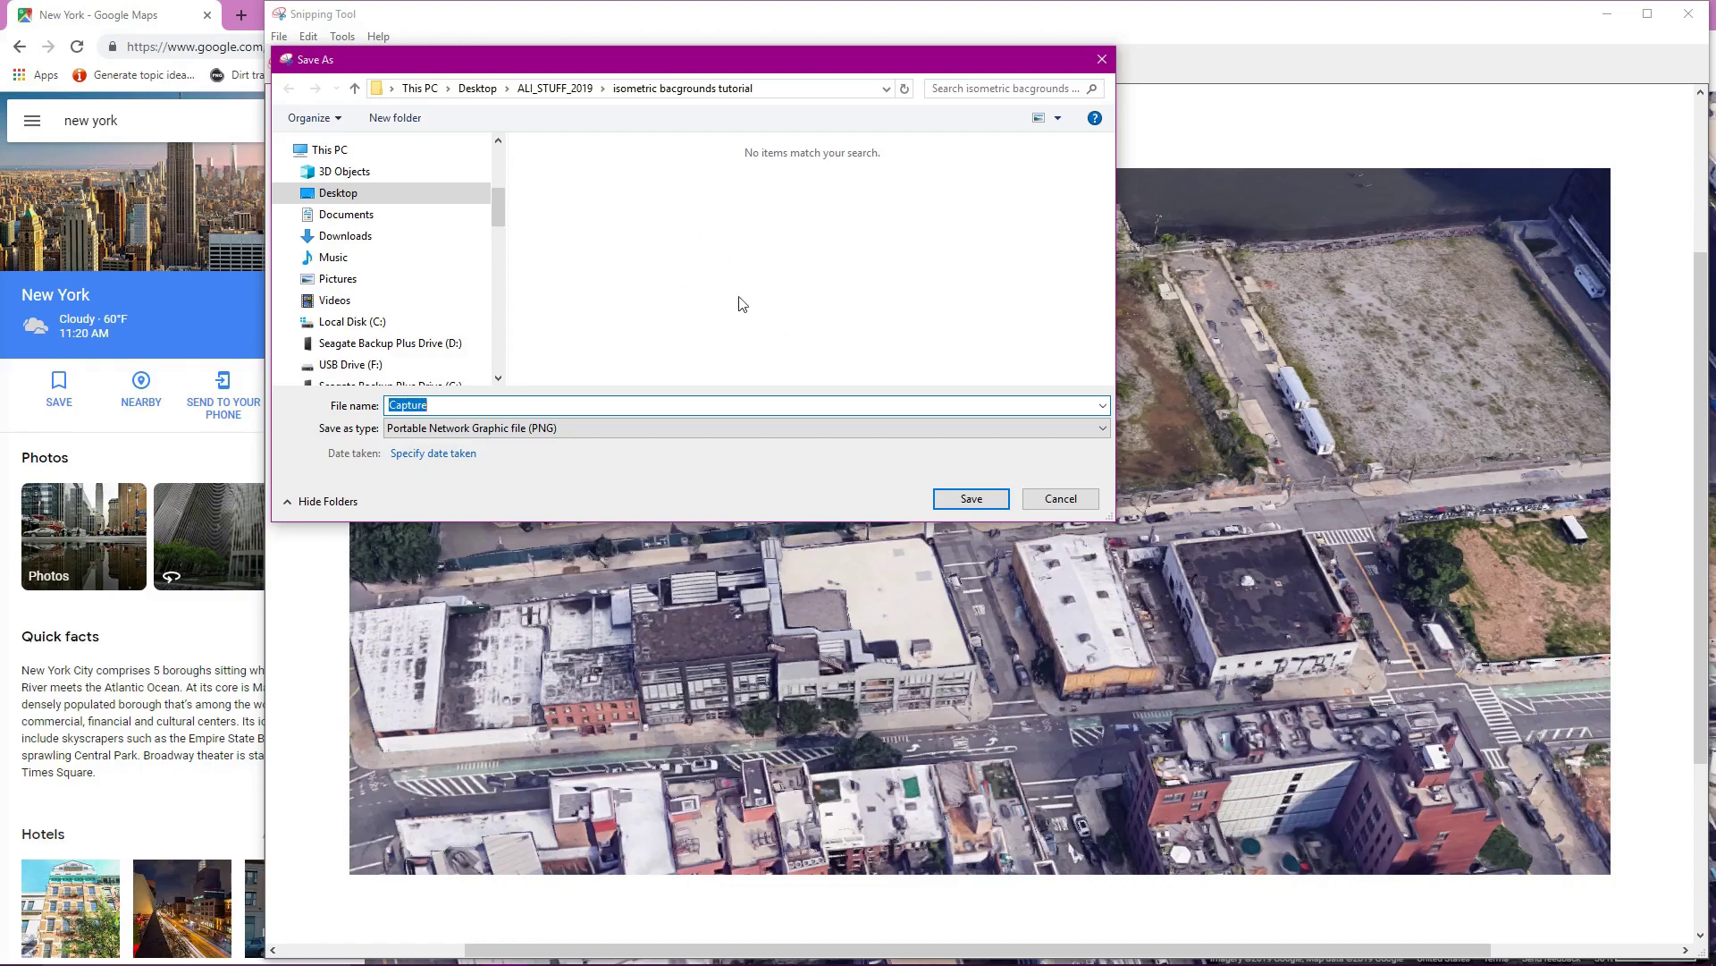
type("1")
left_click(971, 498)
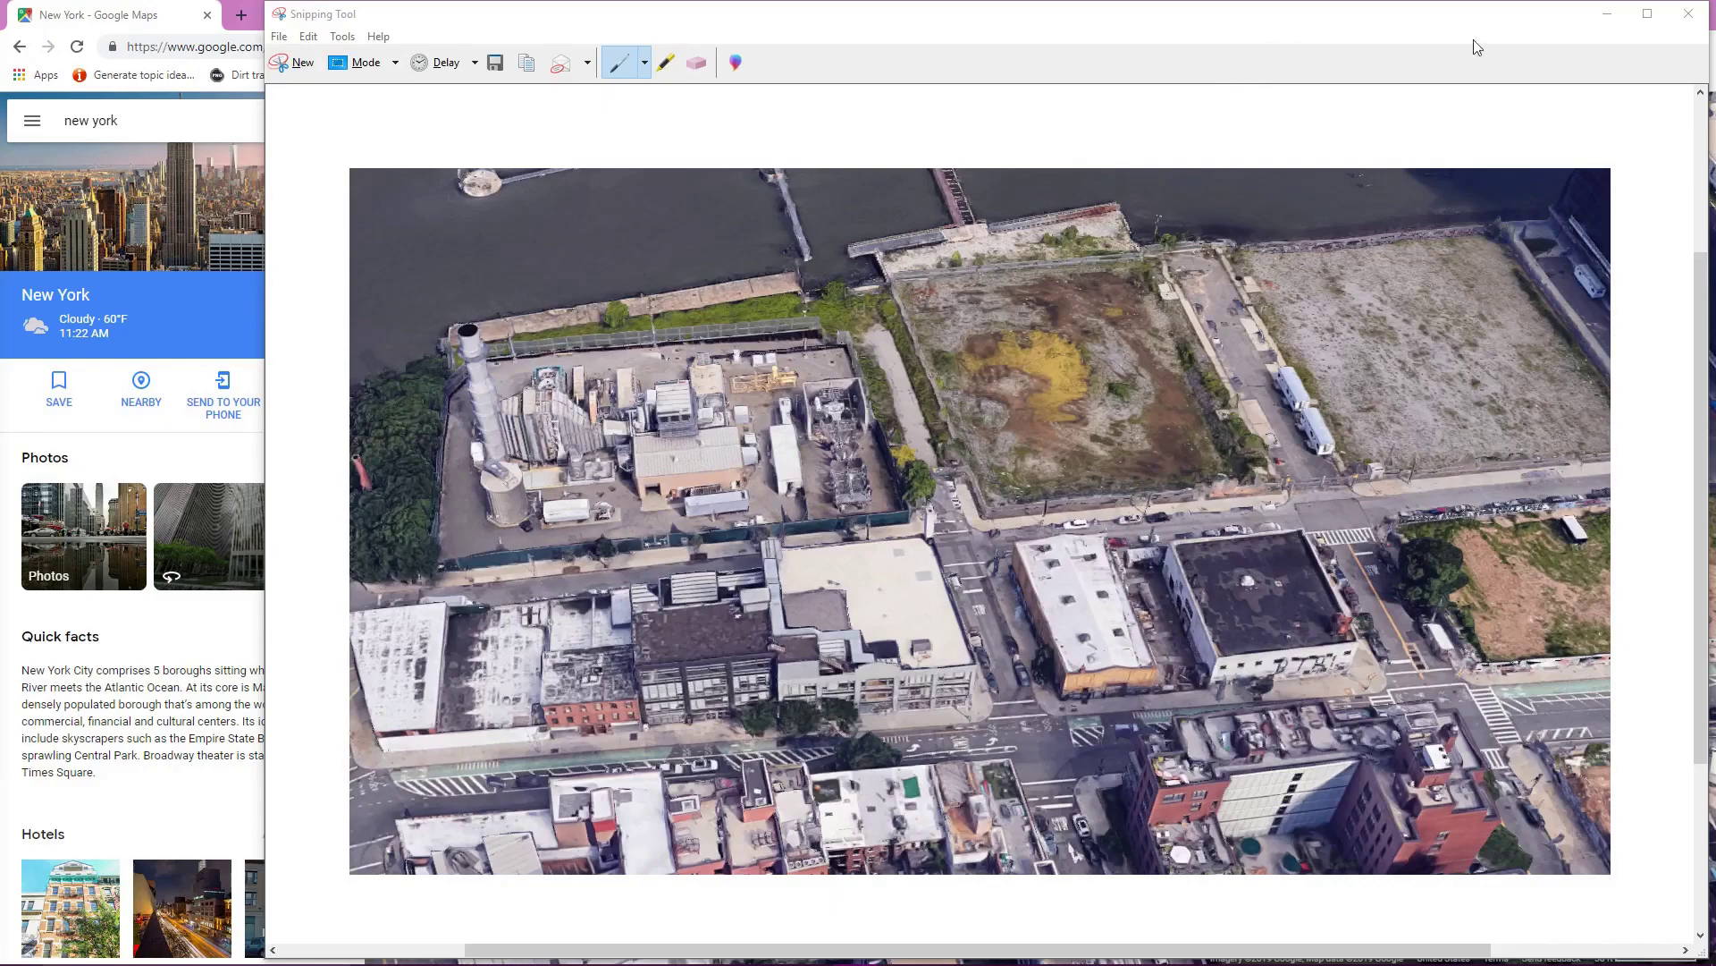
left_click(1608, 14)
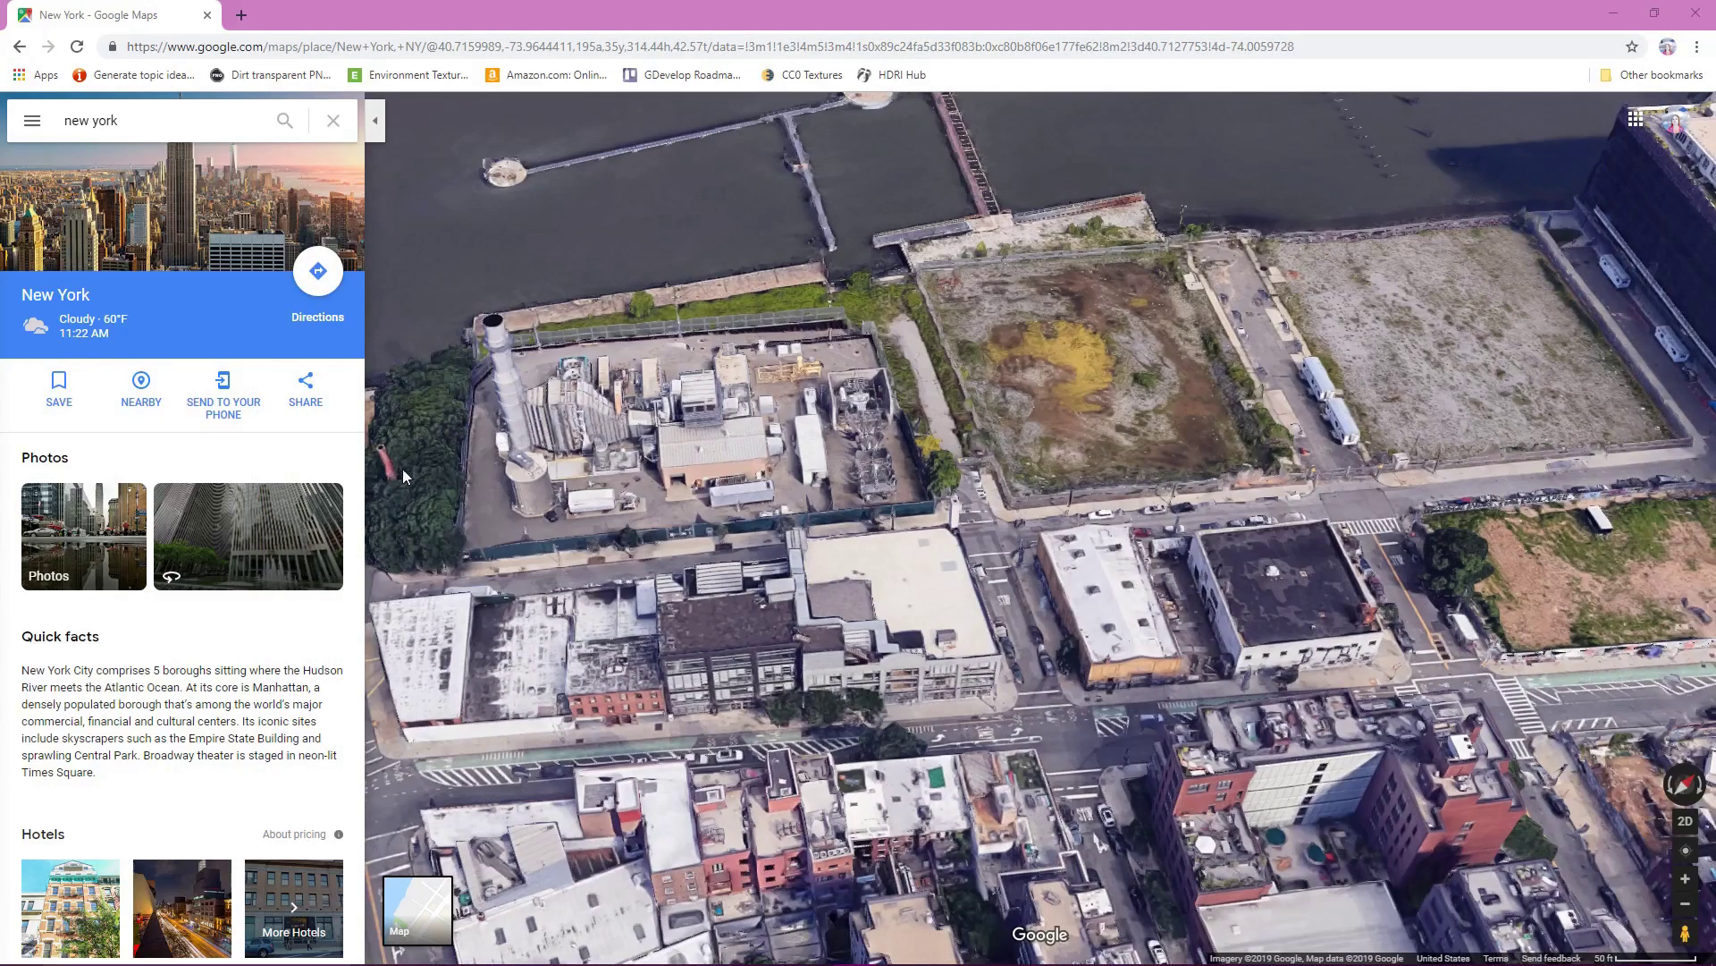
Step: Capture a second snip of the 3D map that includes the blue cranes, excavated construction site and industrial plant
left_click_drag(427, 458, 1011, 448)
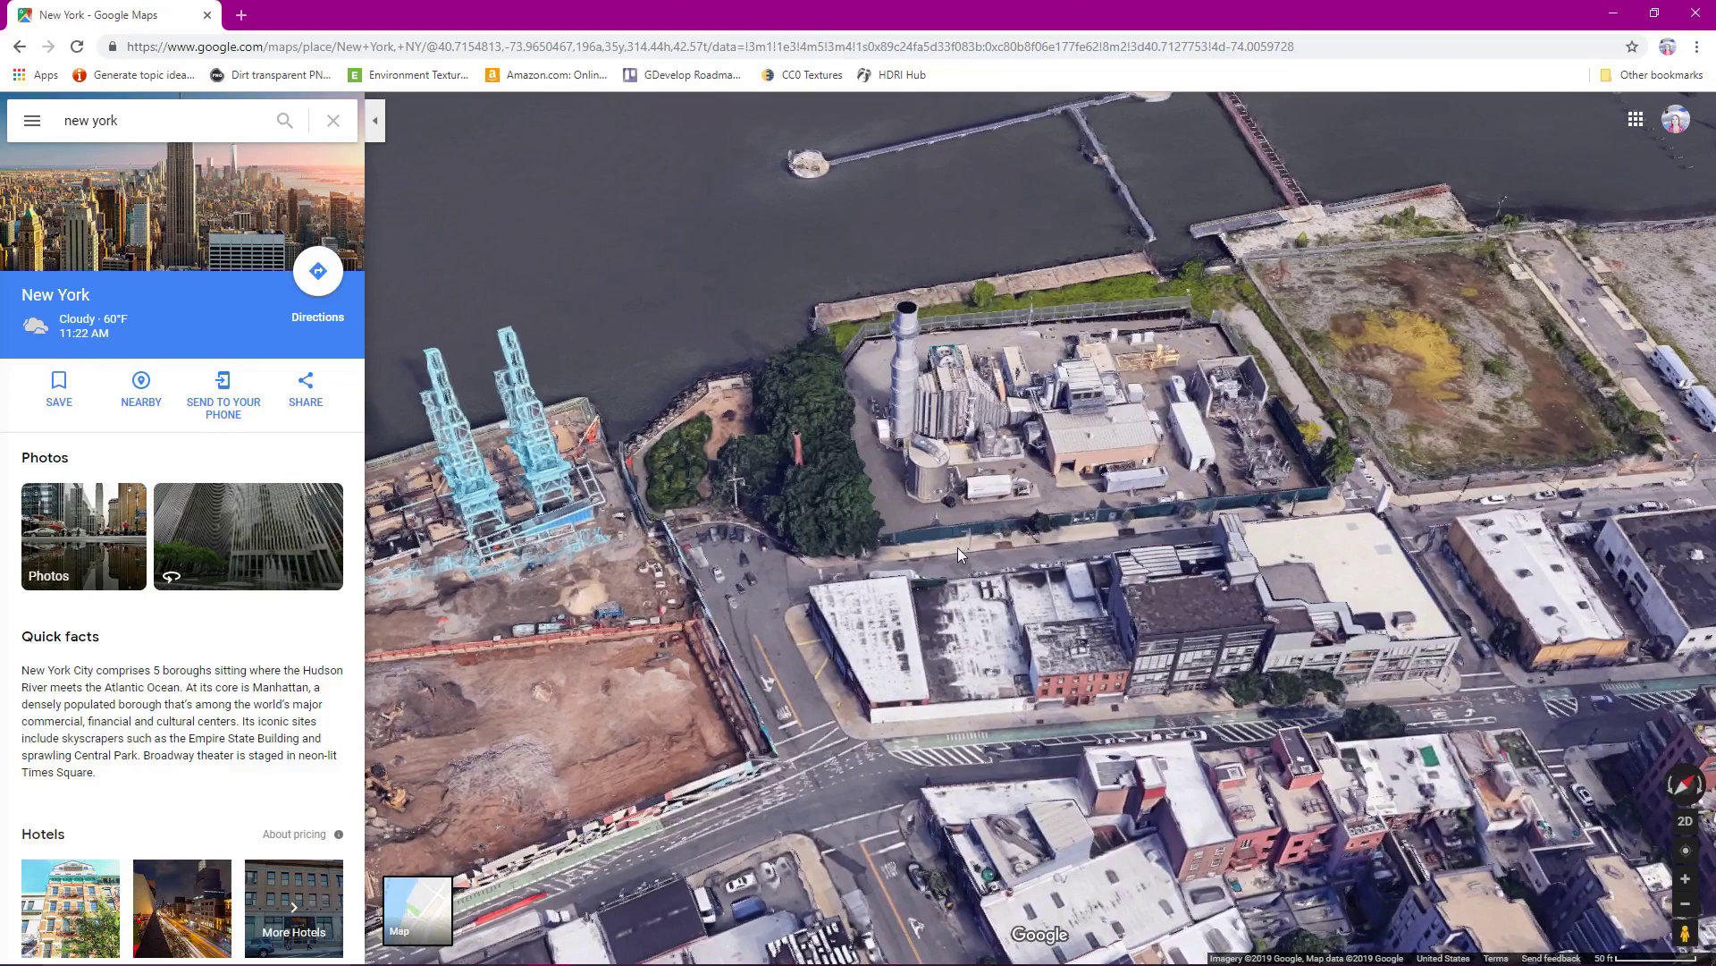
mouse_move(588, 962)
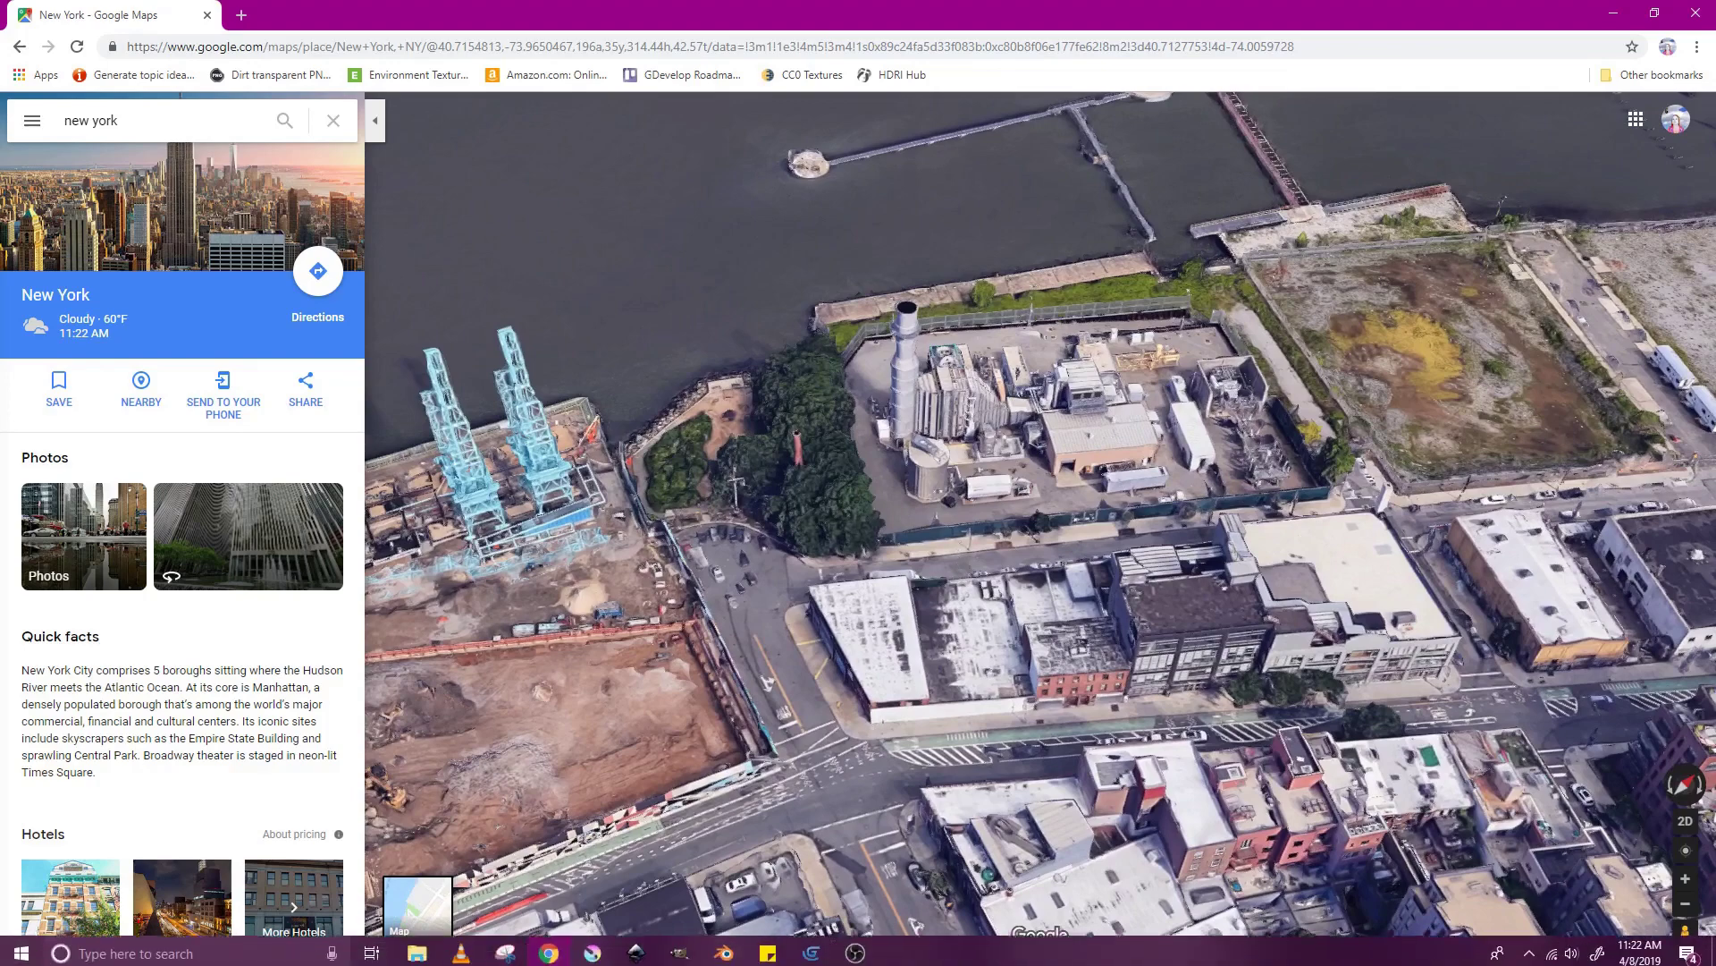
left_click(505, 947)
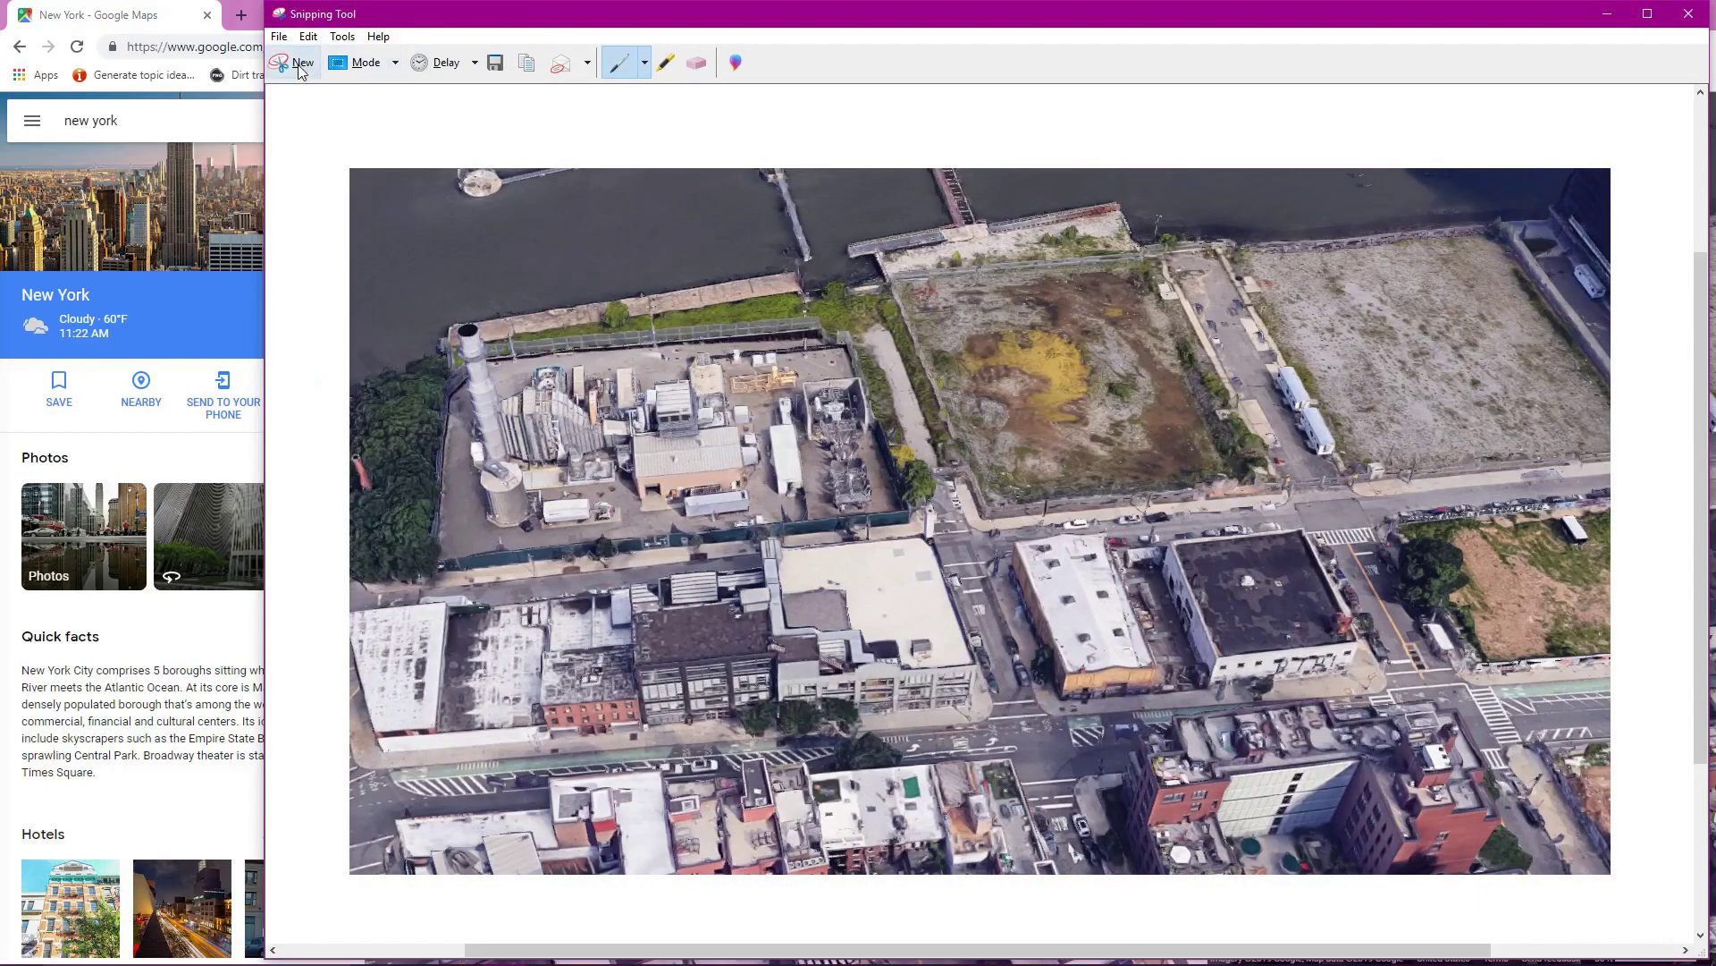
left_click(297, 64)
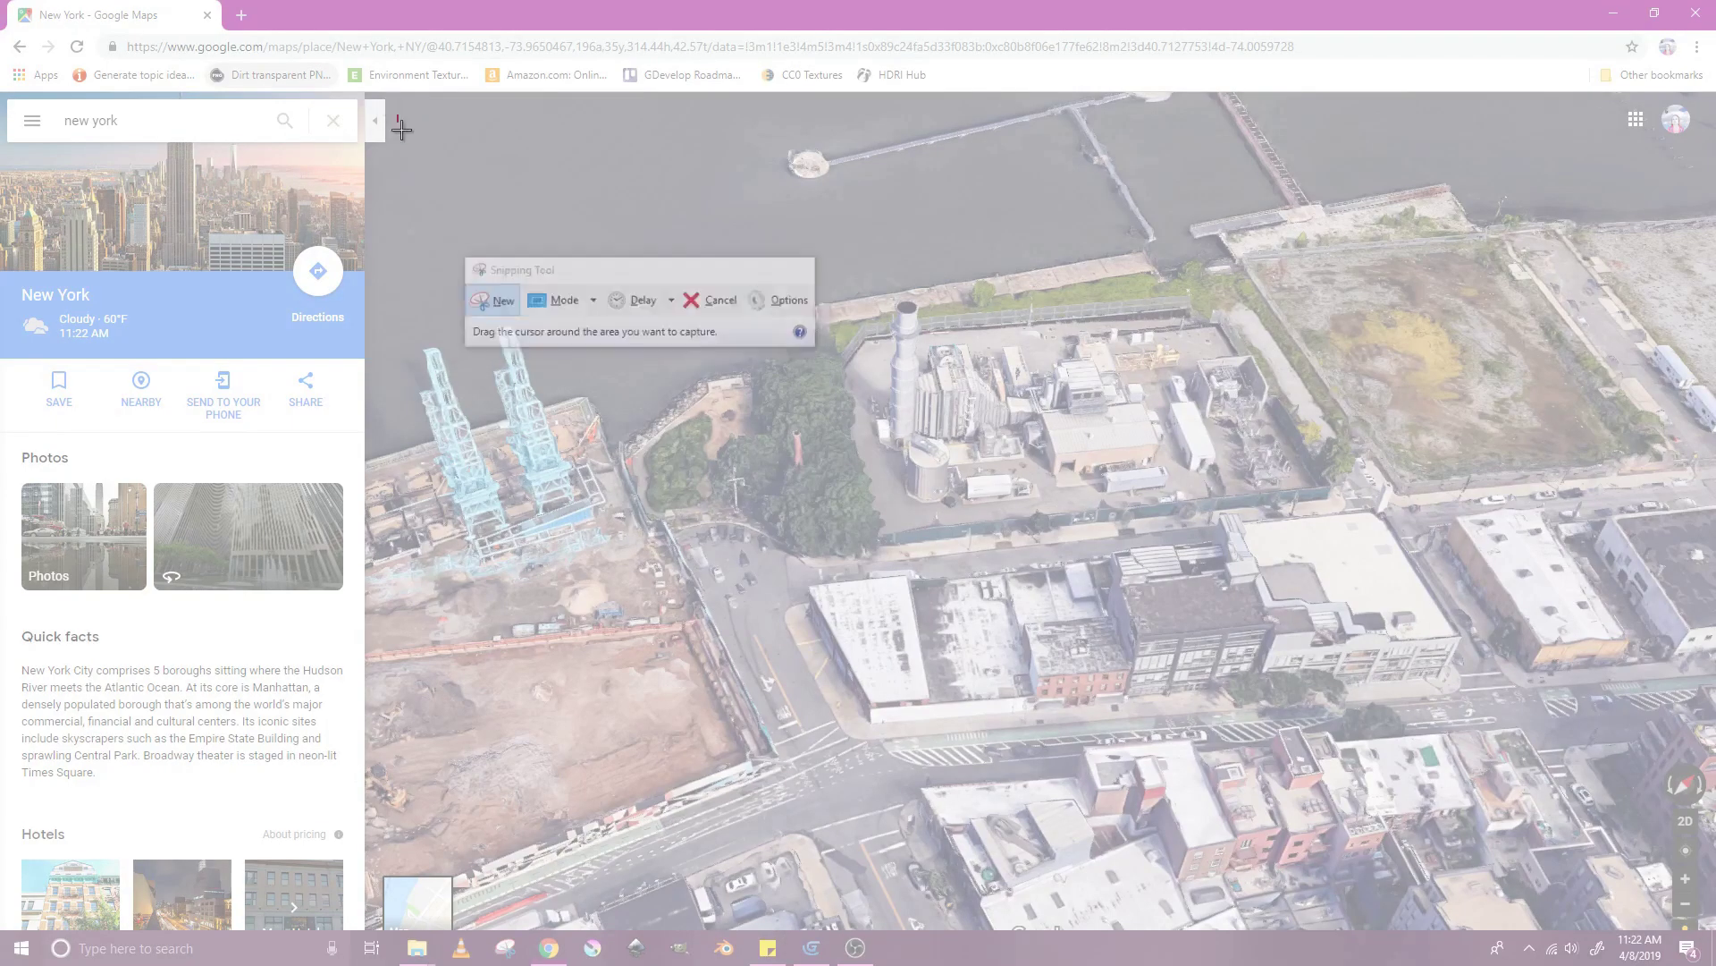
left_click_drag(396, 112, 1600, 859)
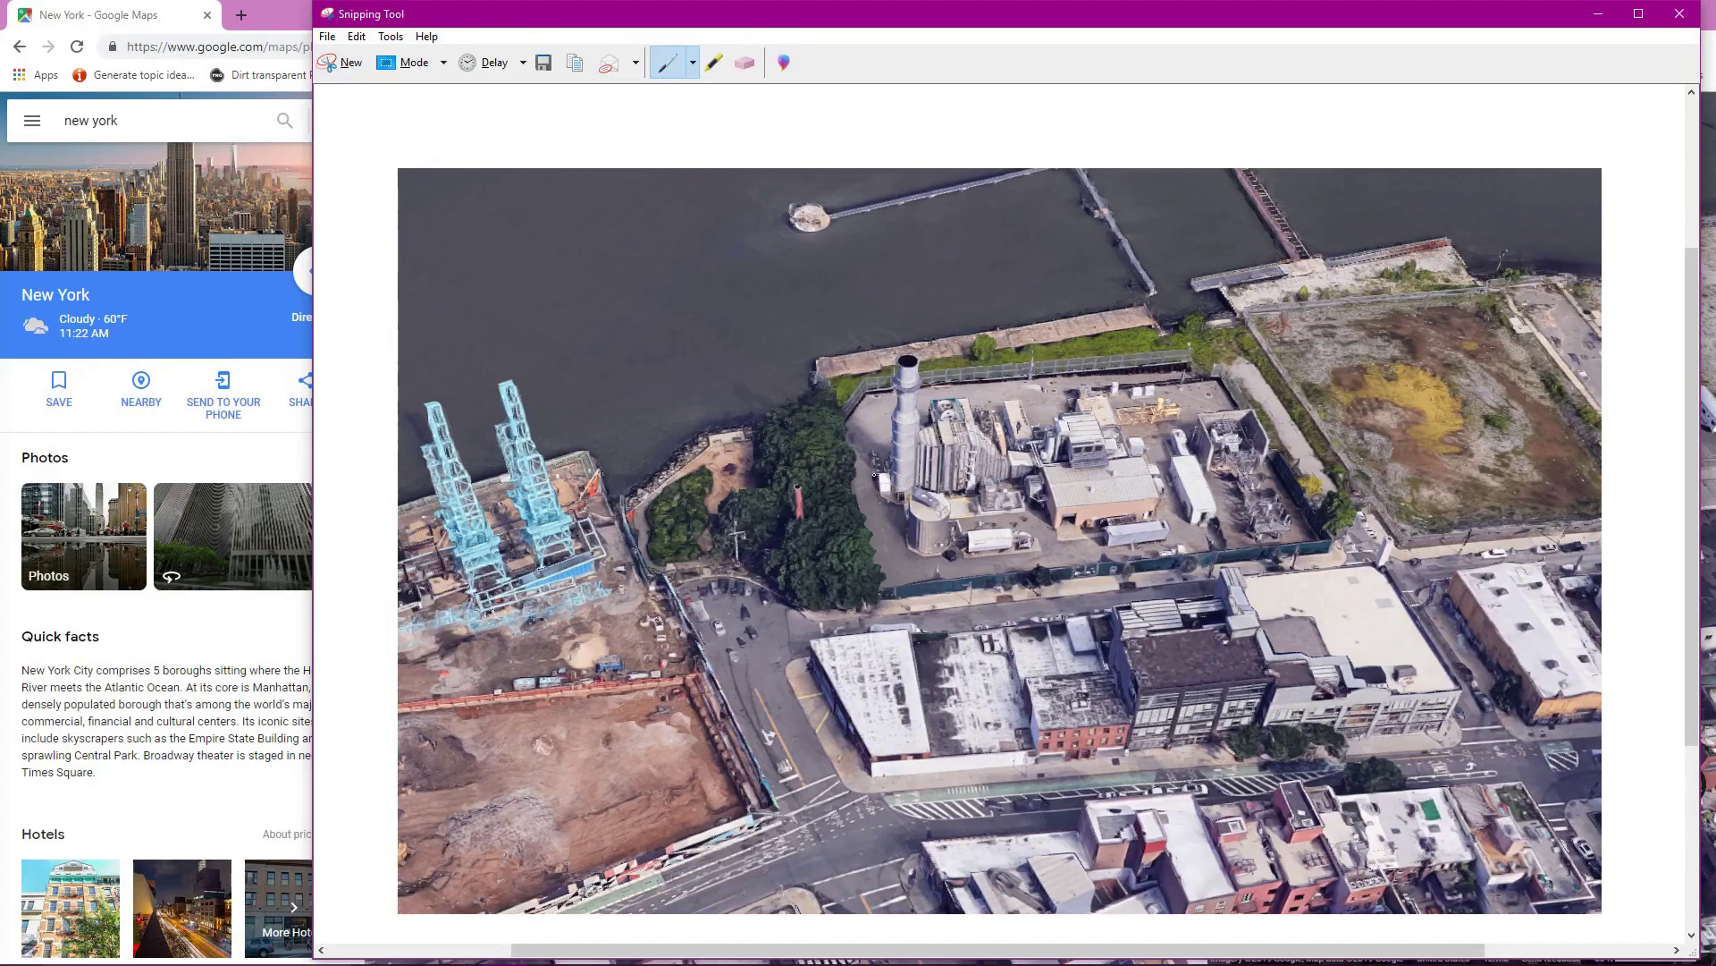
Step: Save the second capture as a PNG named 2 in the same folder, and close Snipping Tool and the map window
left_click(327, 36)
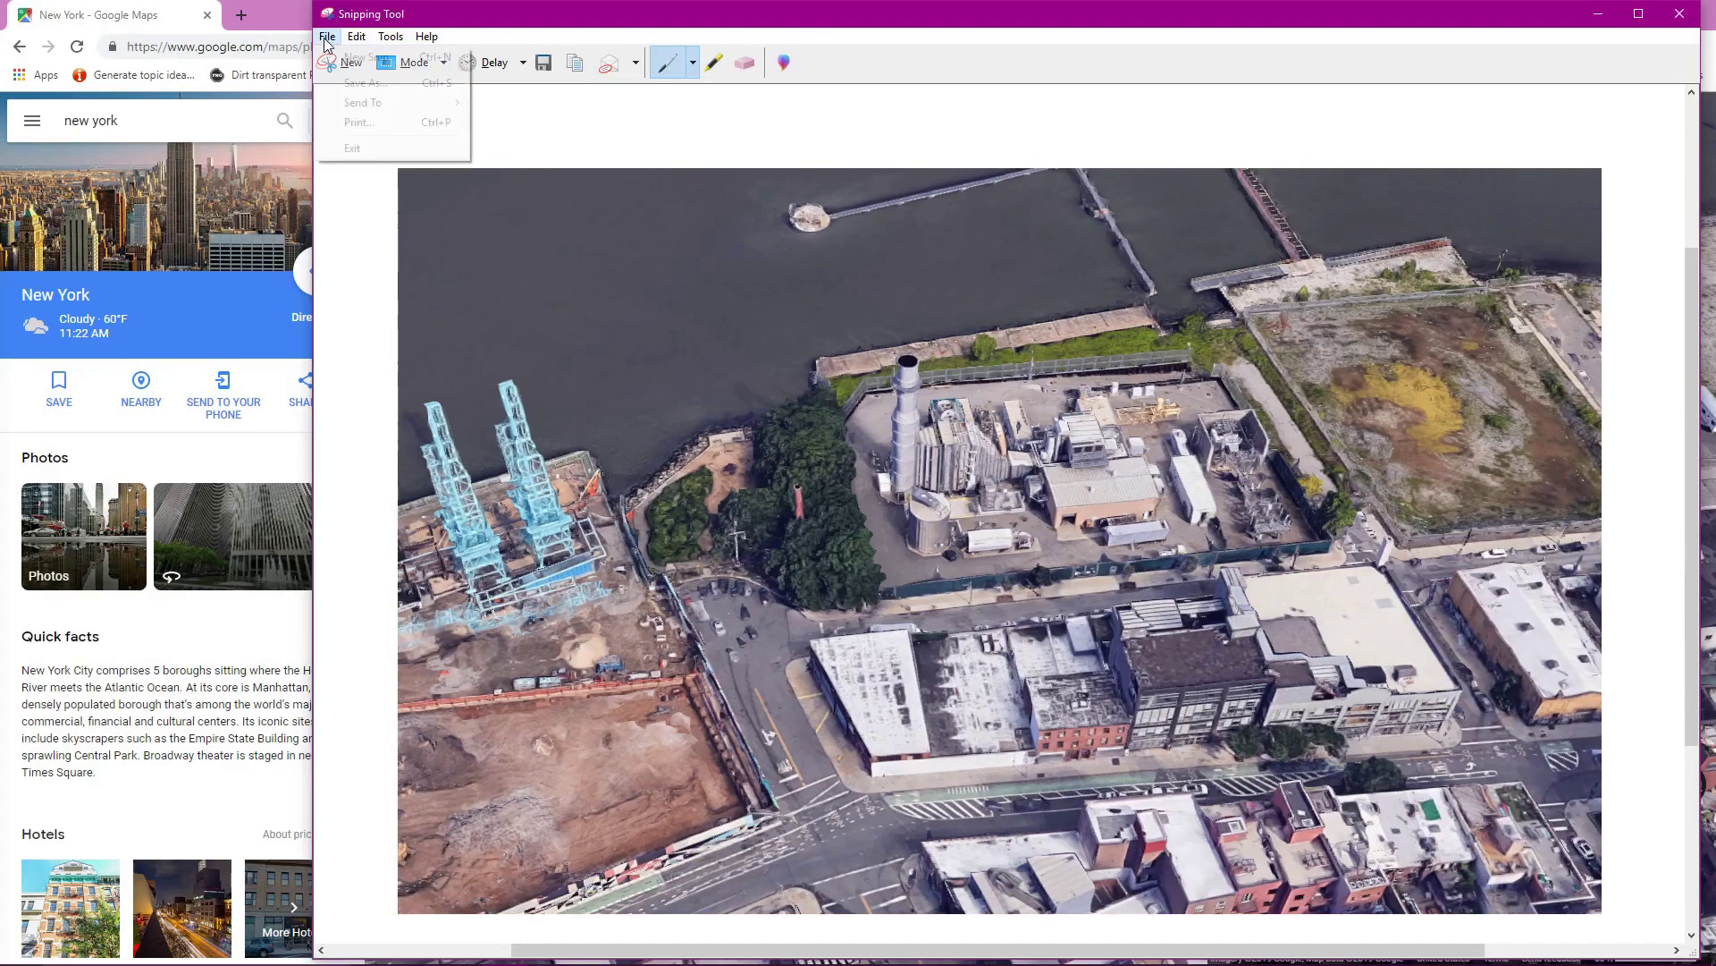
left_click(400, 86)
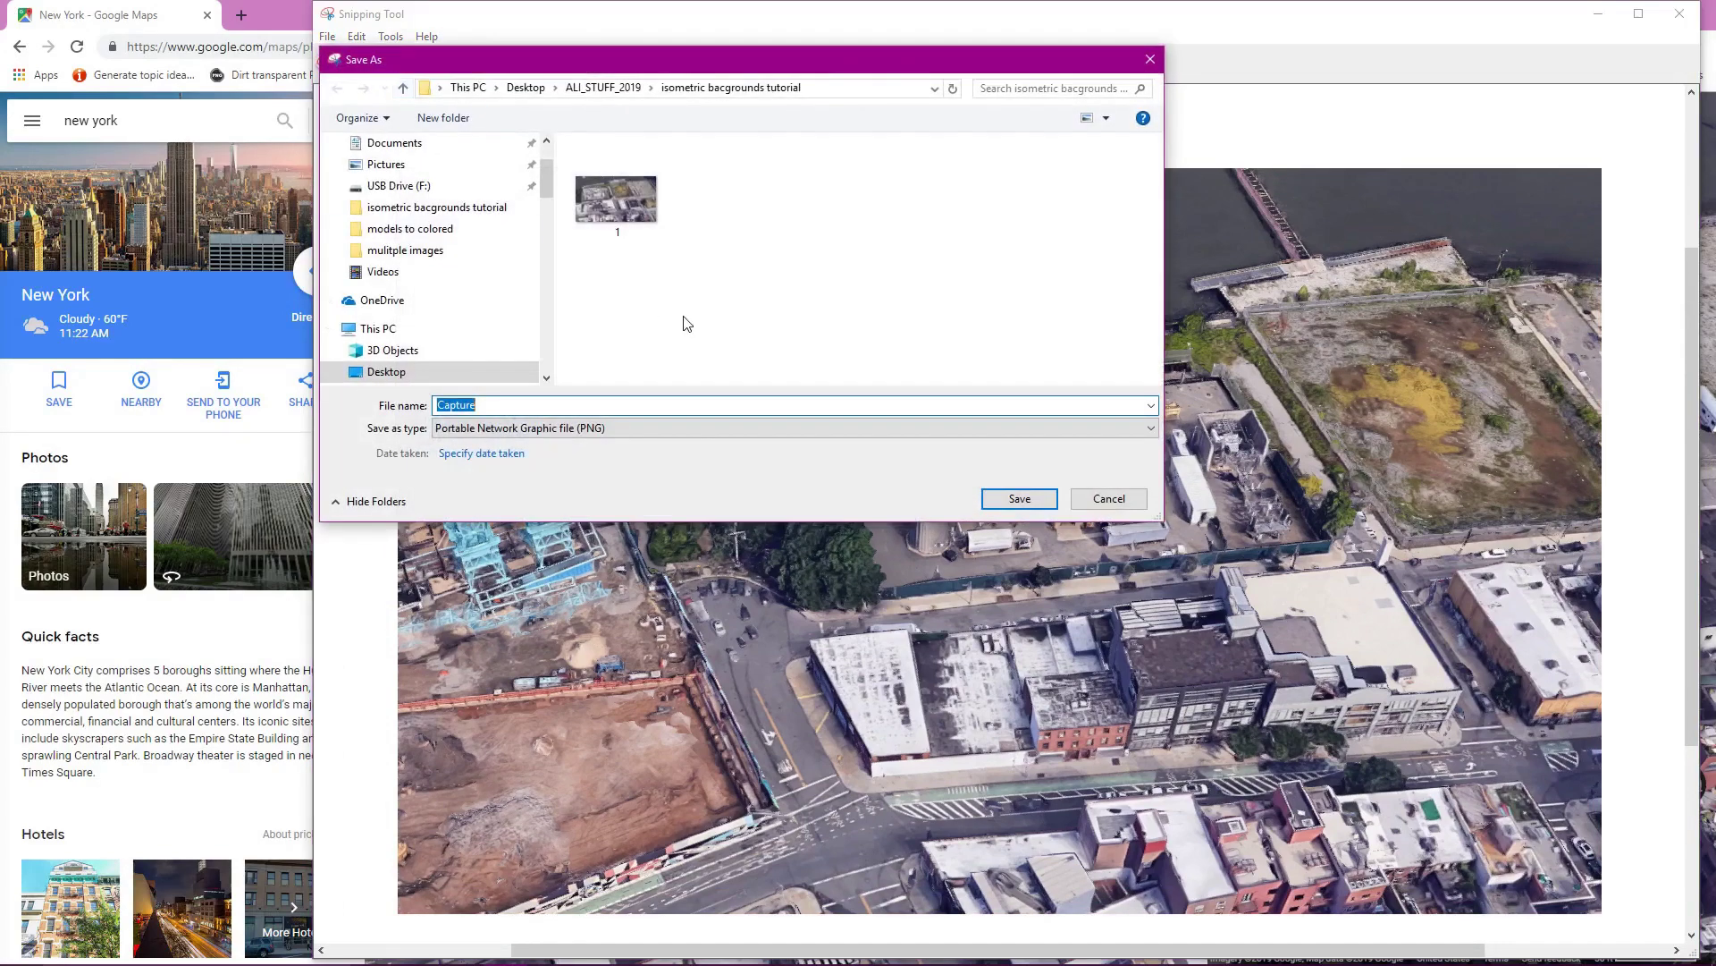
type("2")
left_click(1016, 501)
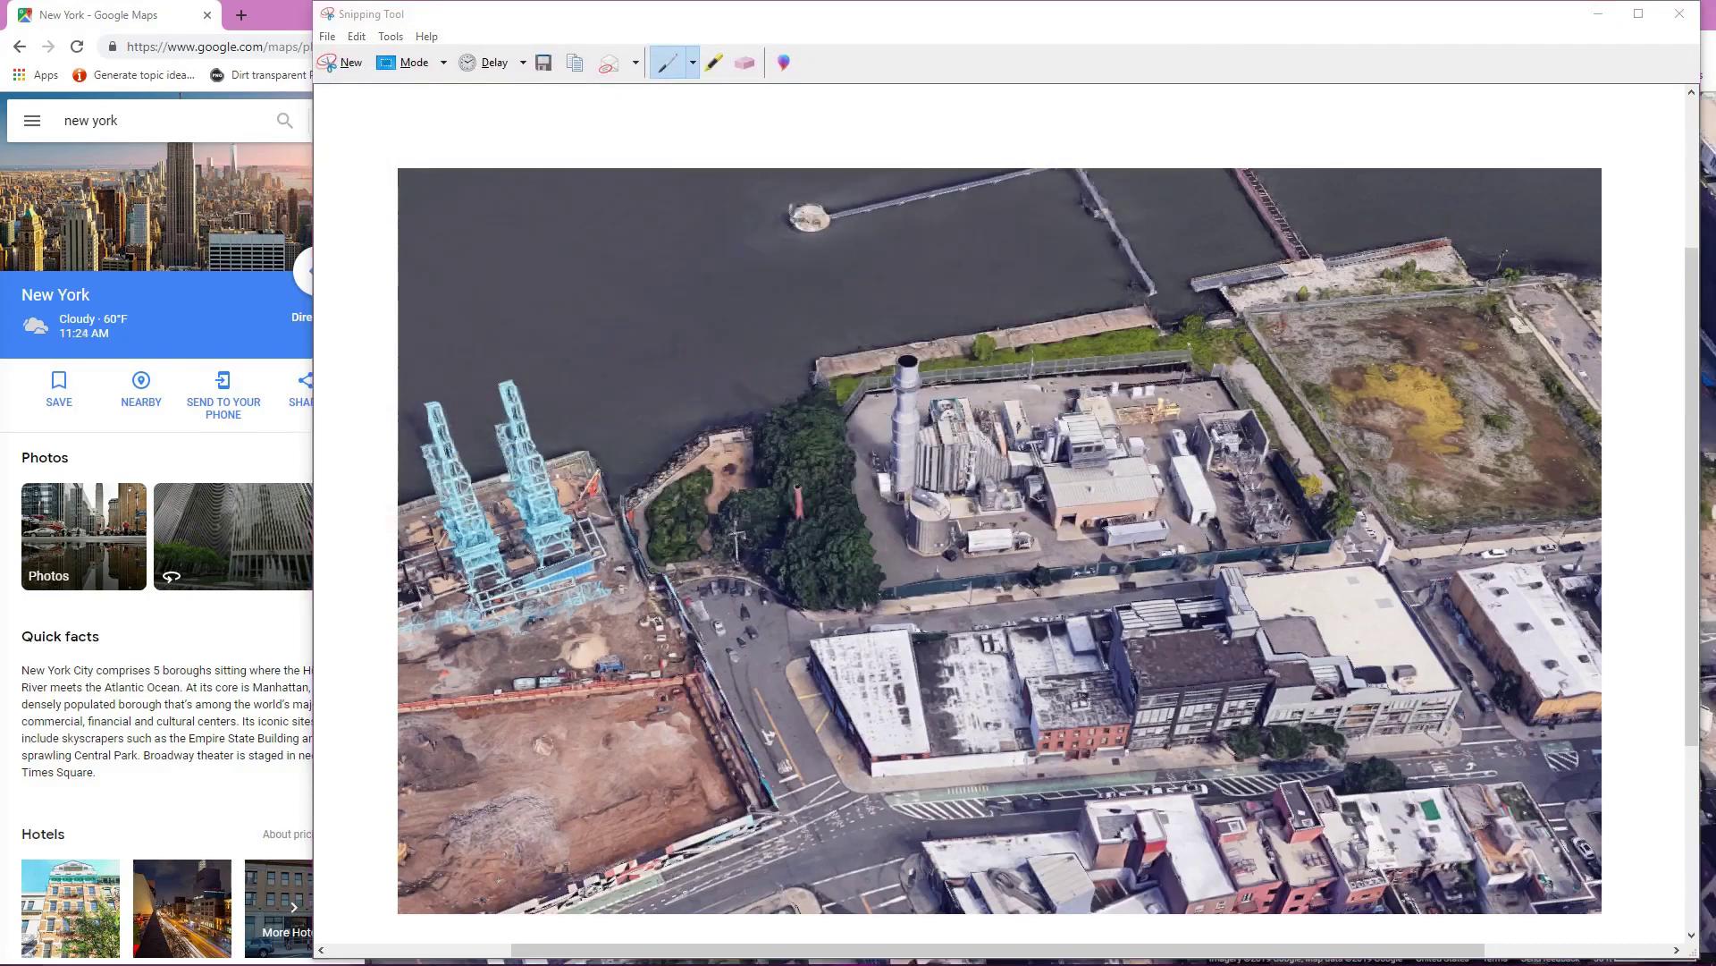
left_click(1180, 39)
left_click(1203, 38)
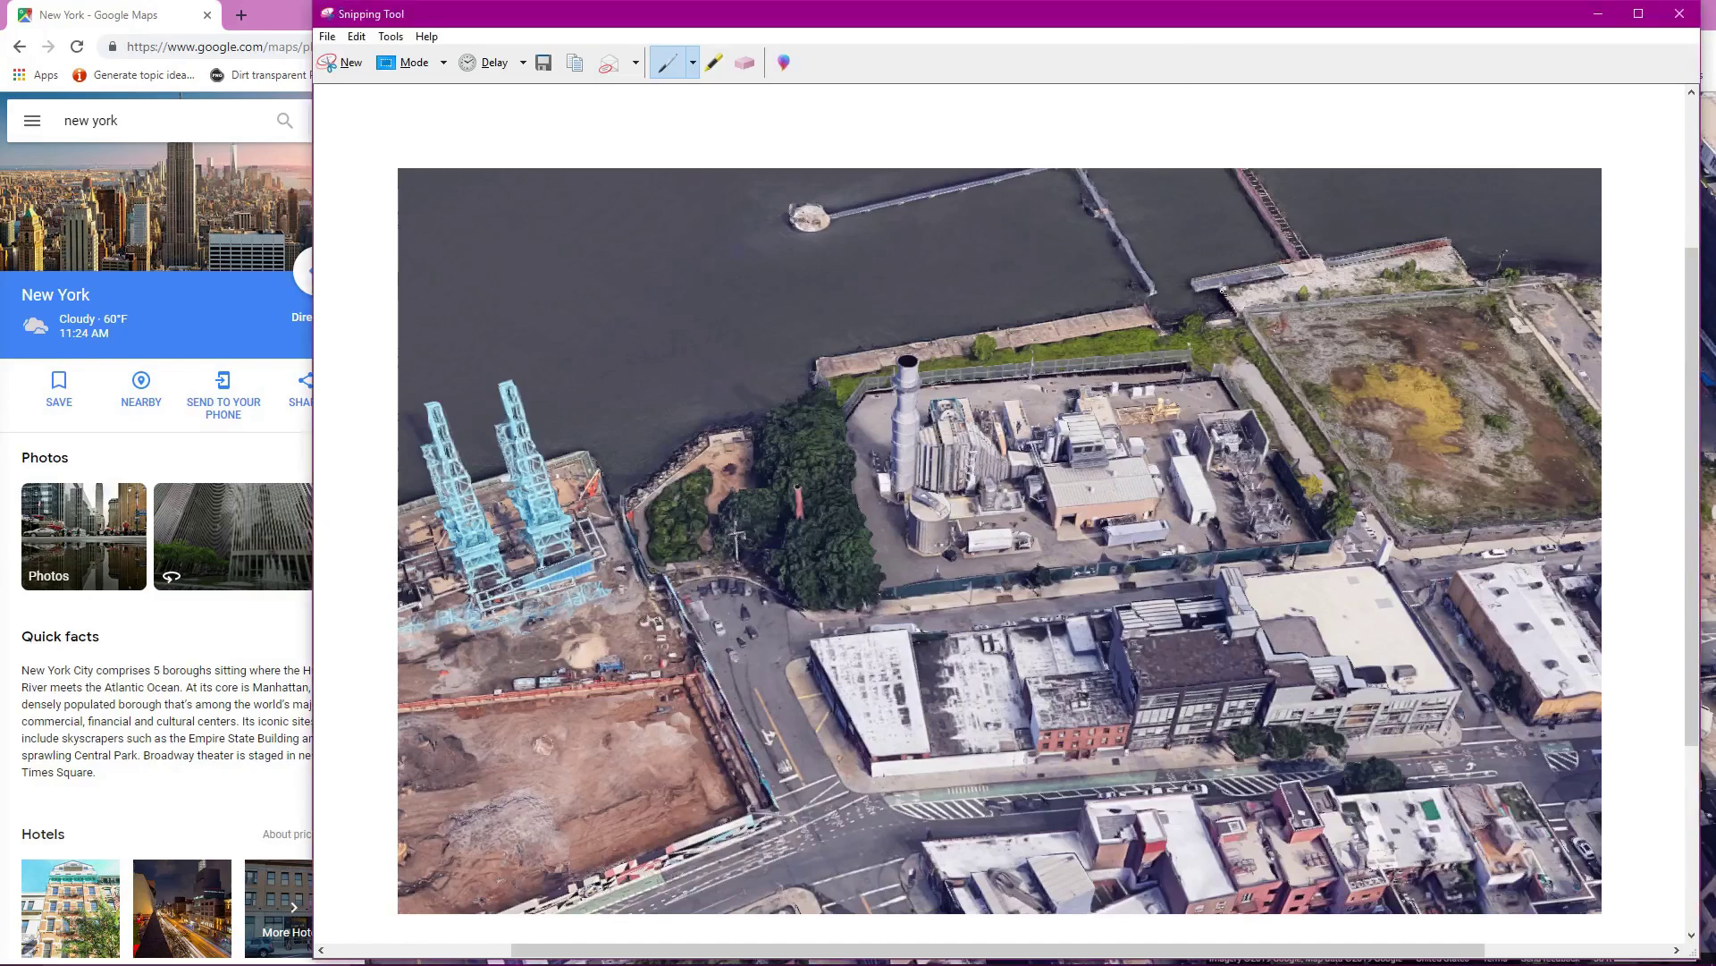
left_click(1679, 15)
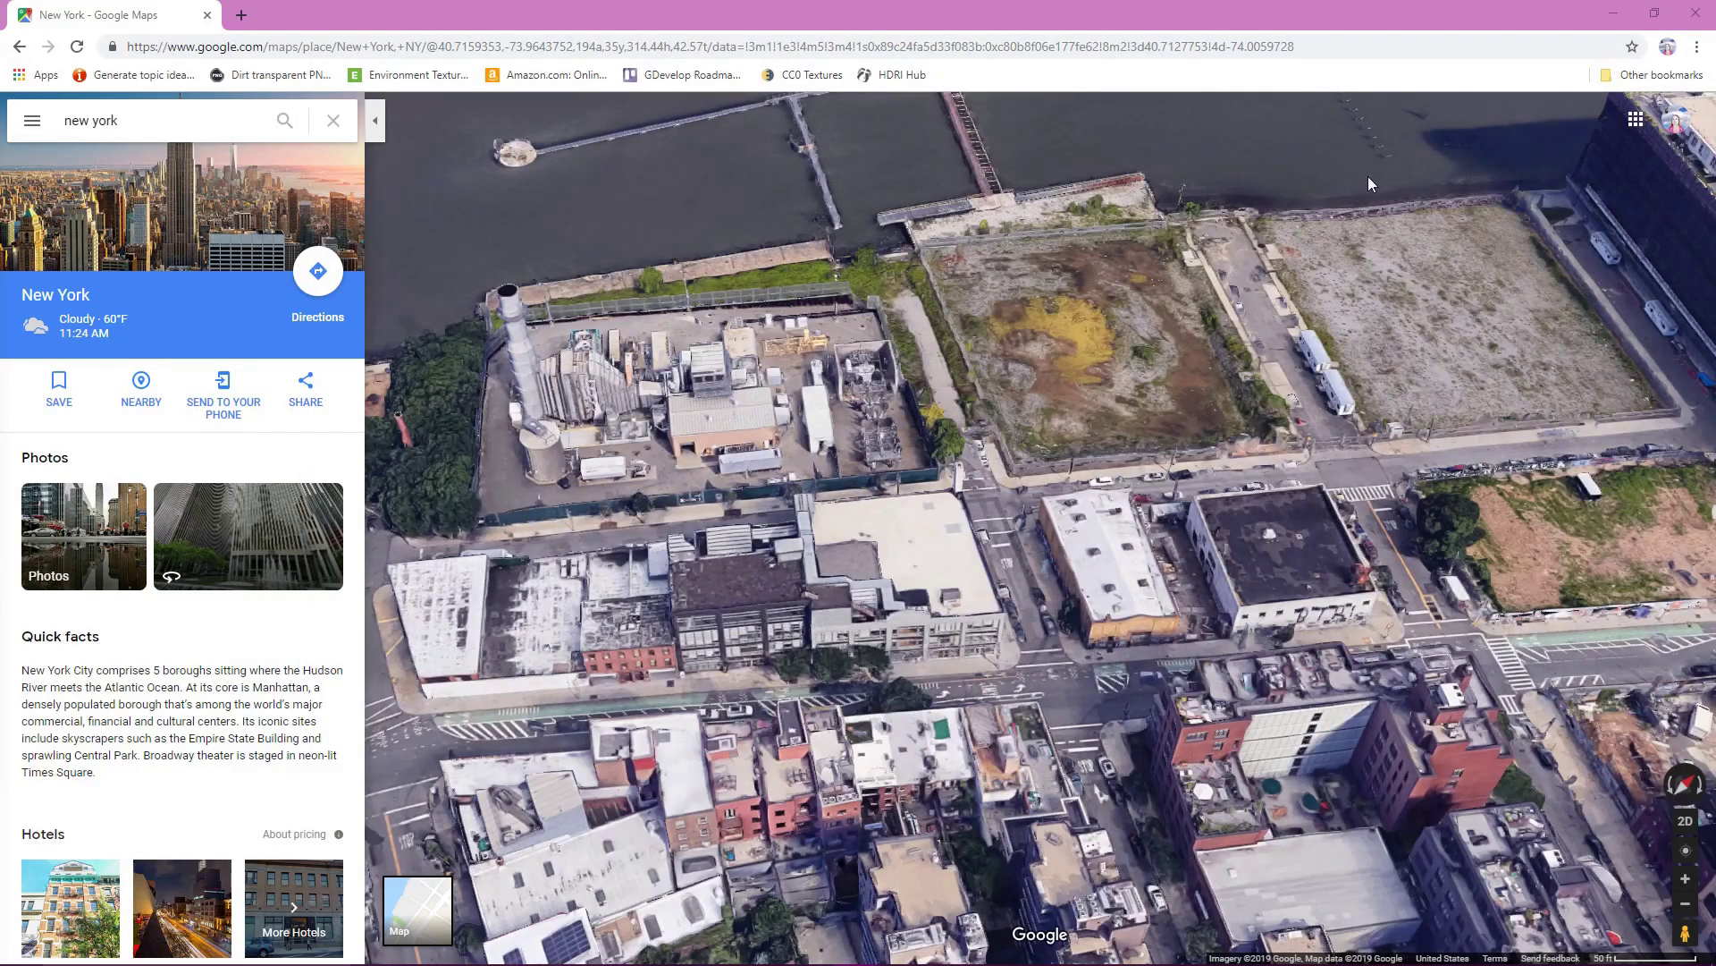
left_click(1696, 16)
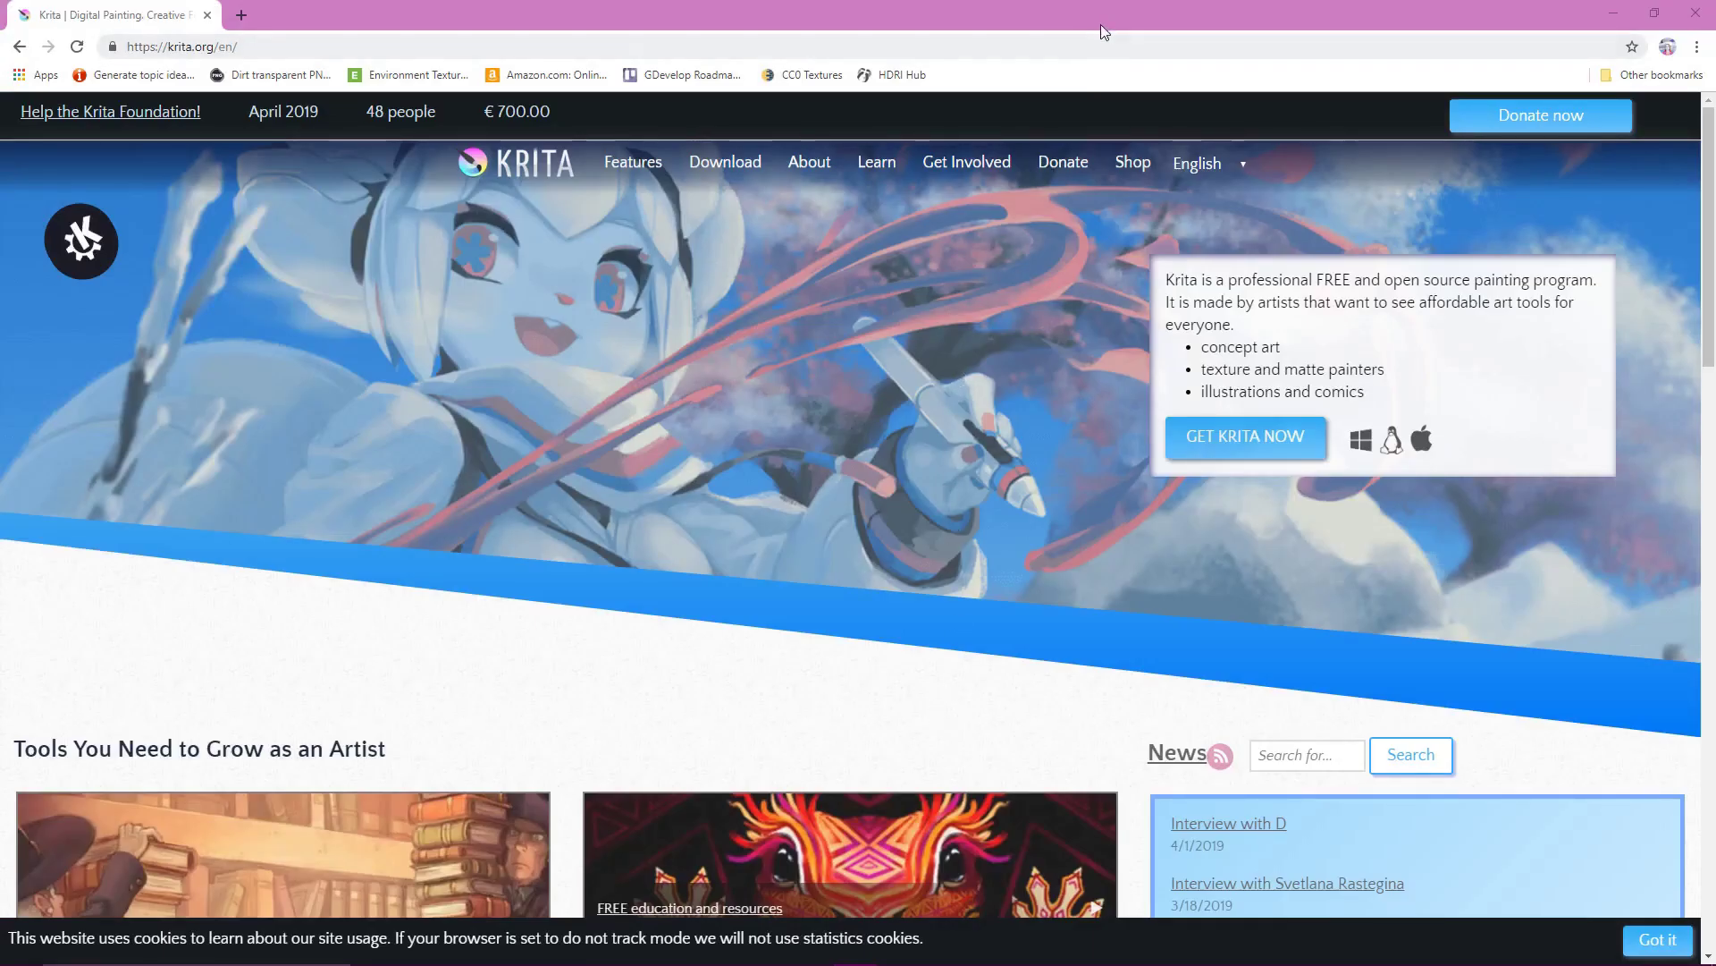
left_click(1104, 19)
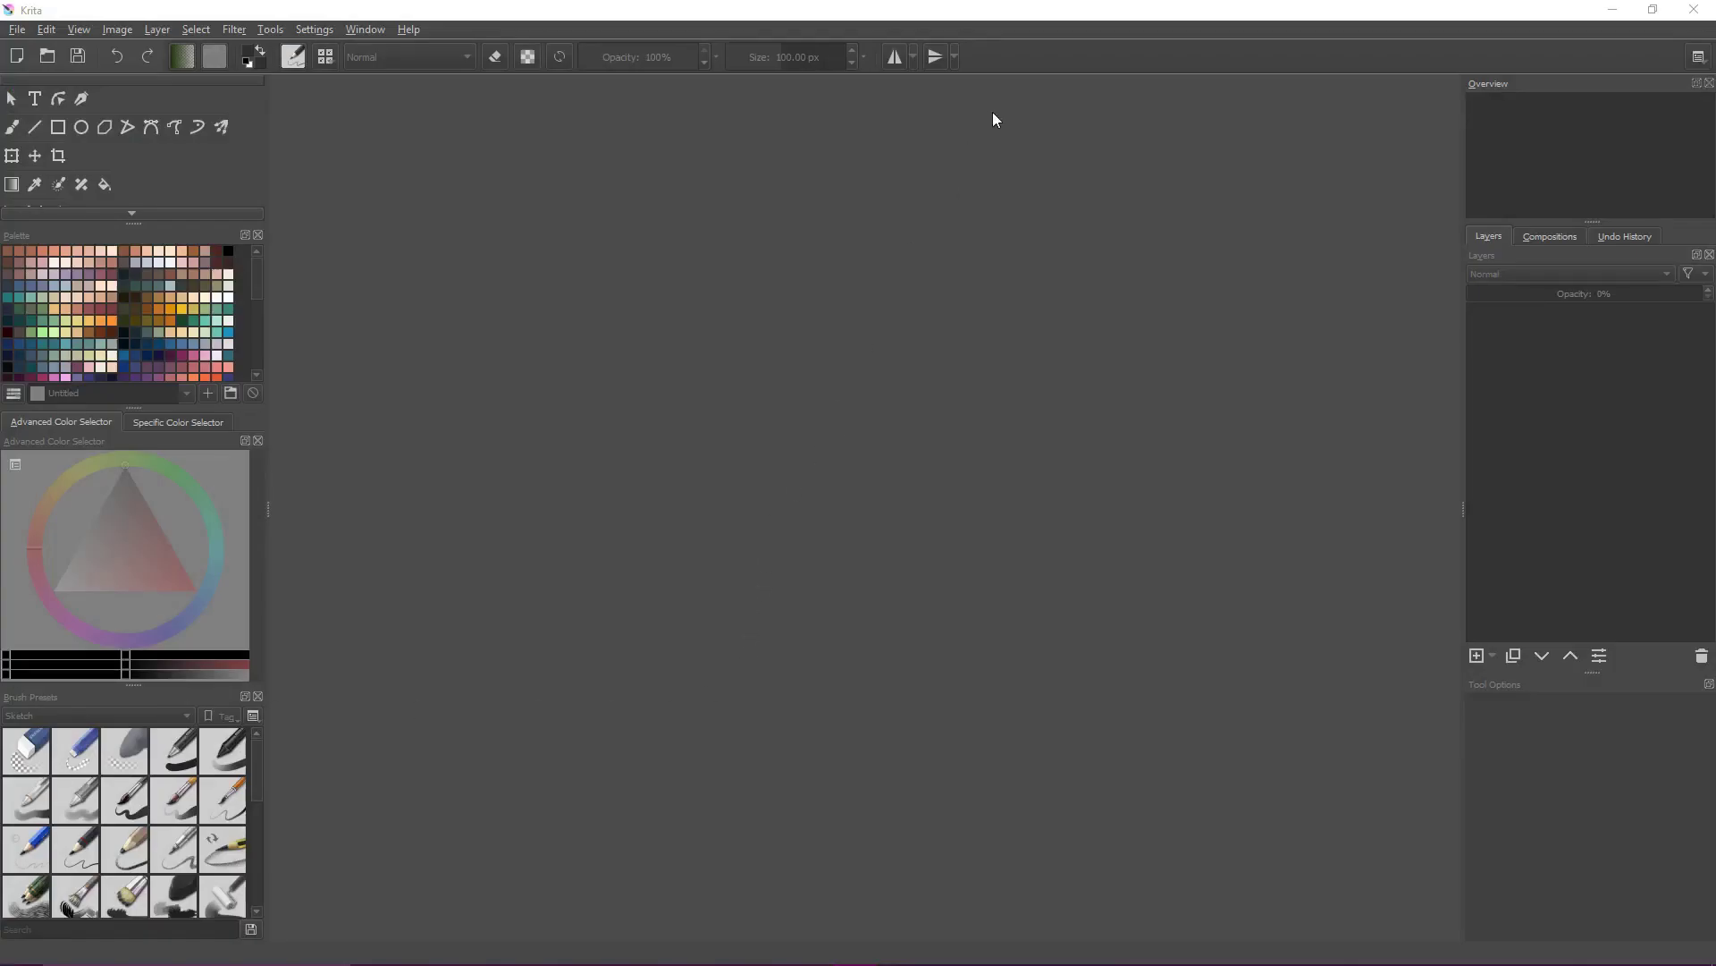
left_click(1058, 12)
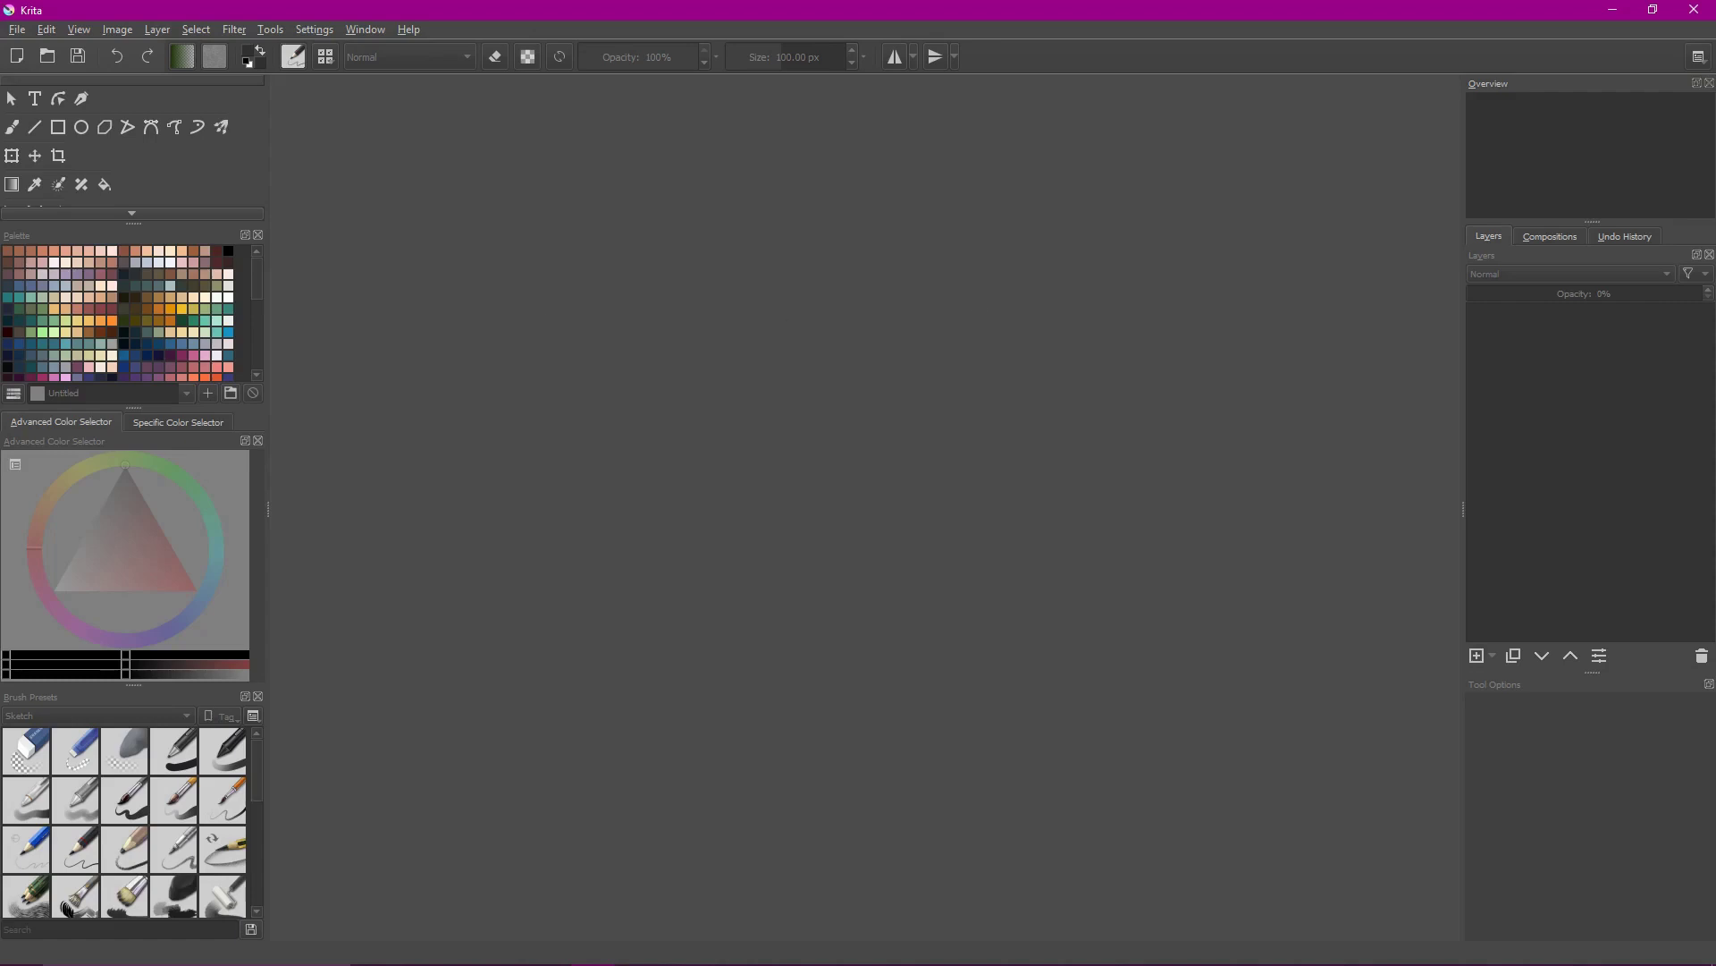
left_click(1176, 11)
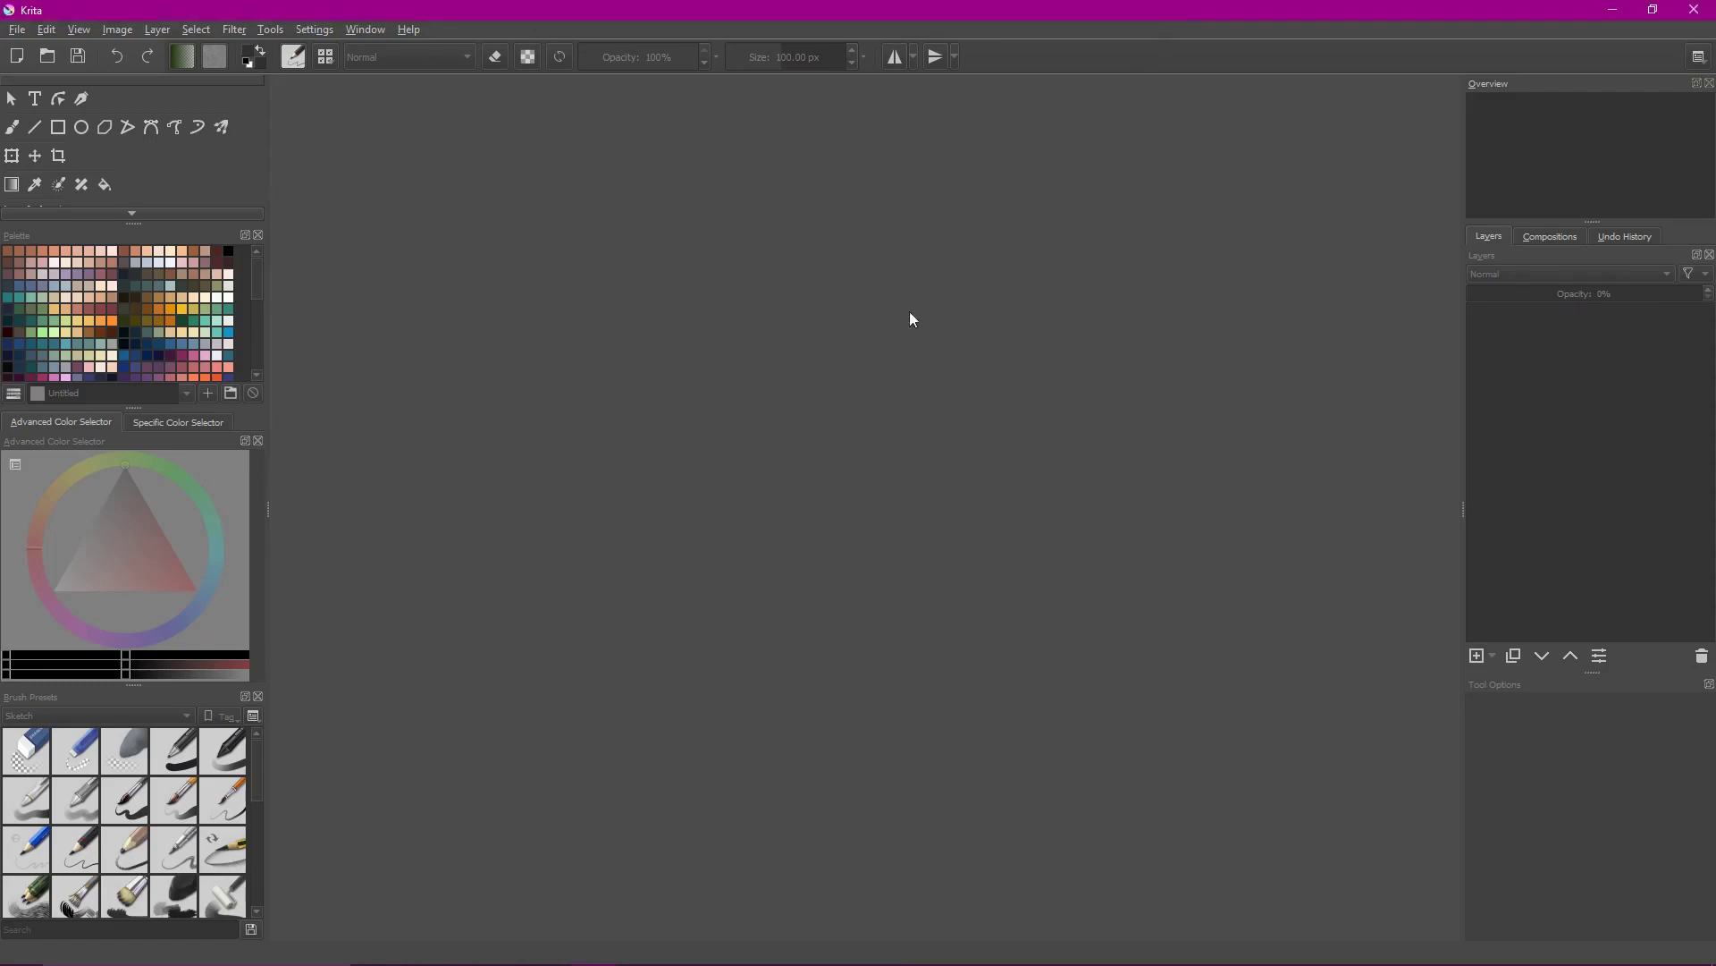
Step: Open image 1 in Krita from the isometric bacgrounds tutorial folder inside ALI_STUFF_2019 on the Desktop
left_click(16, 31)
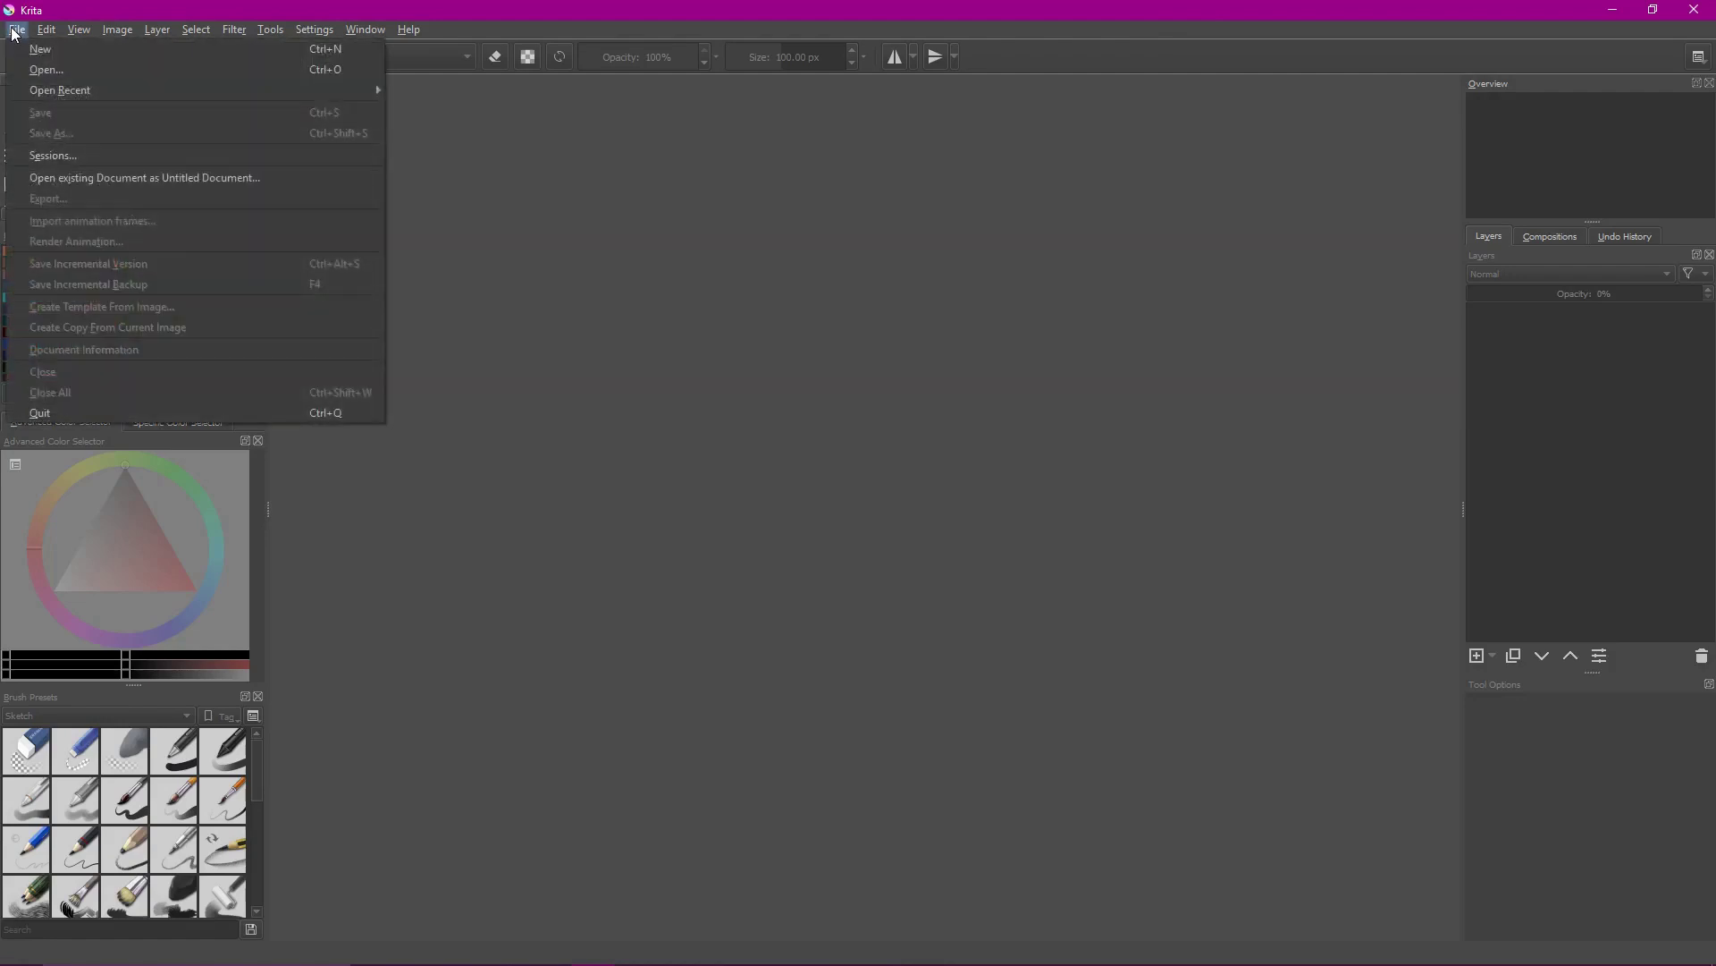
left_click(41, 70)
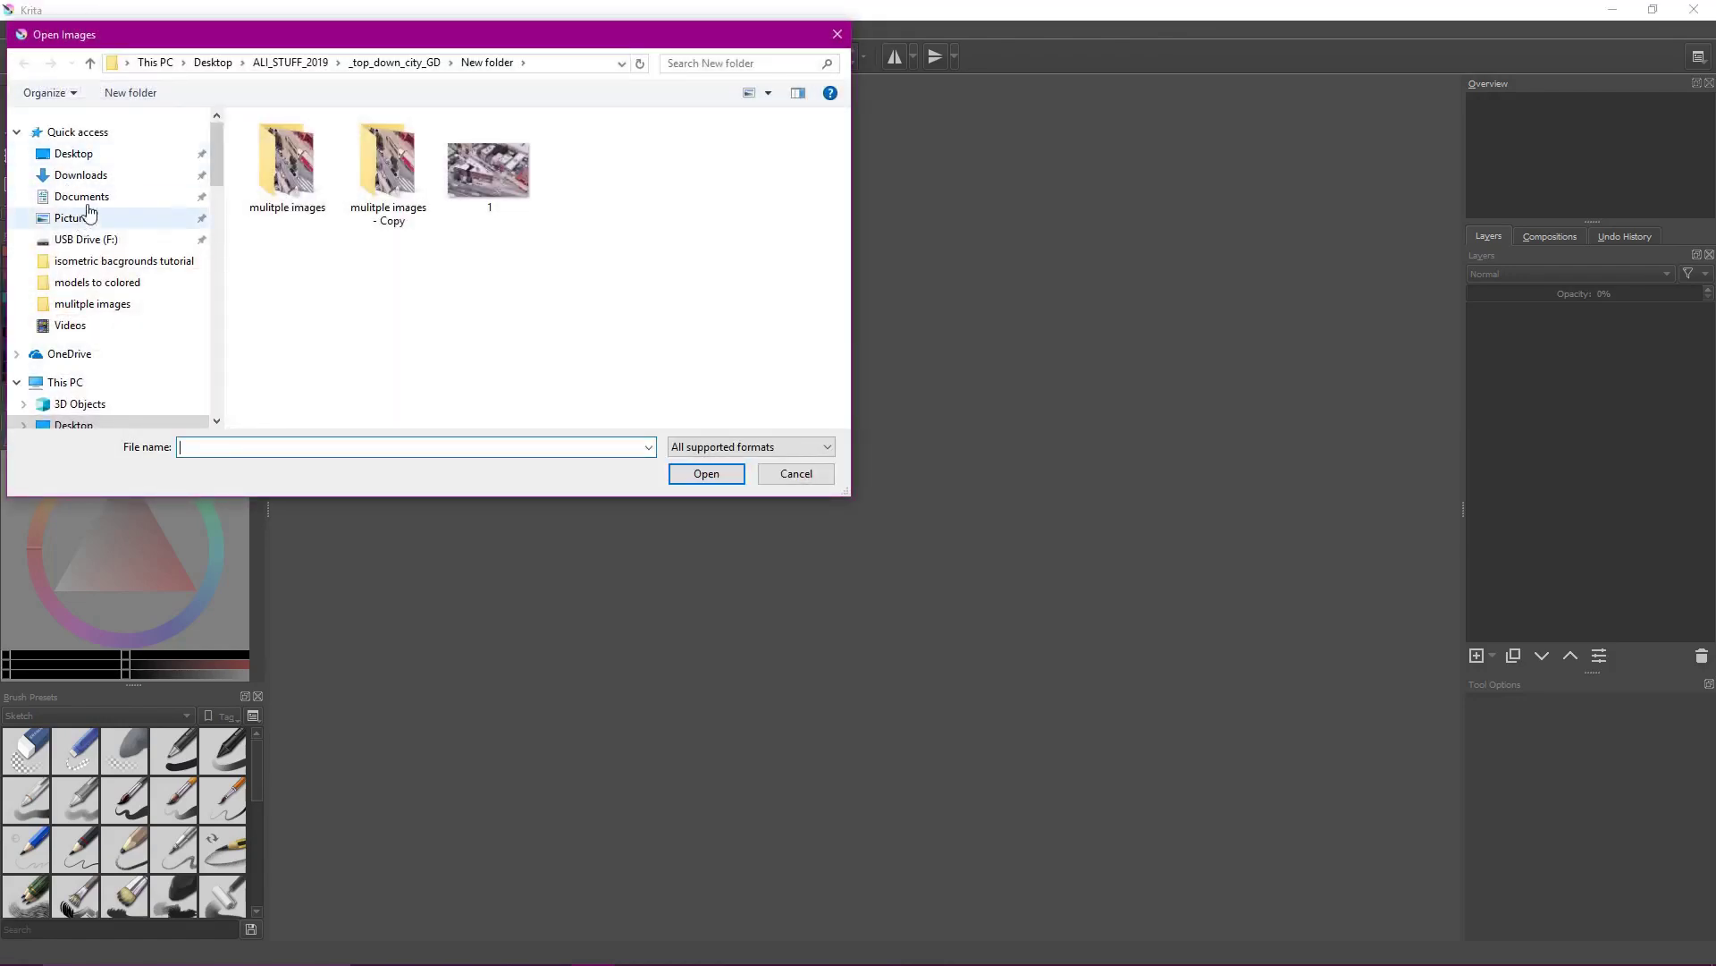
left_click(86, 161)
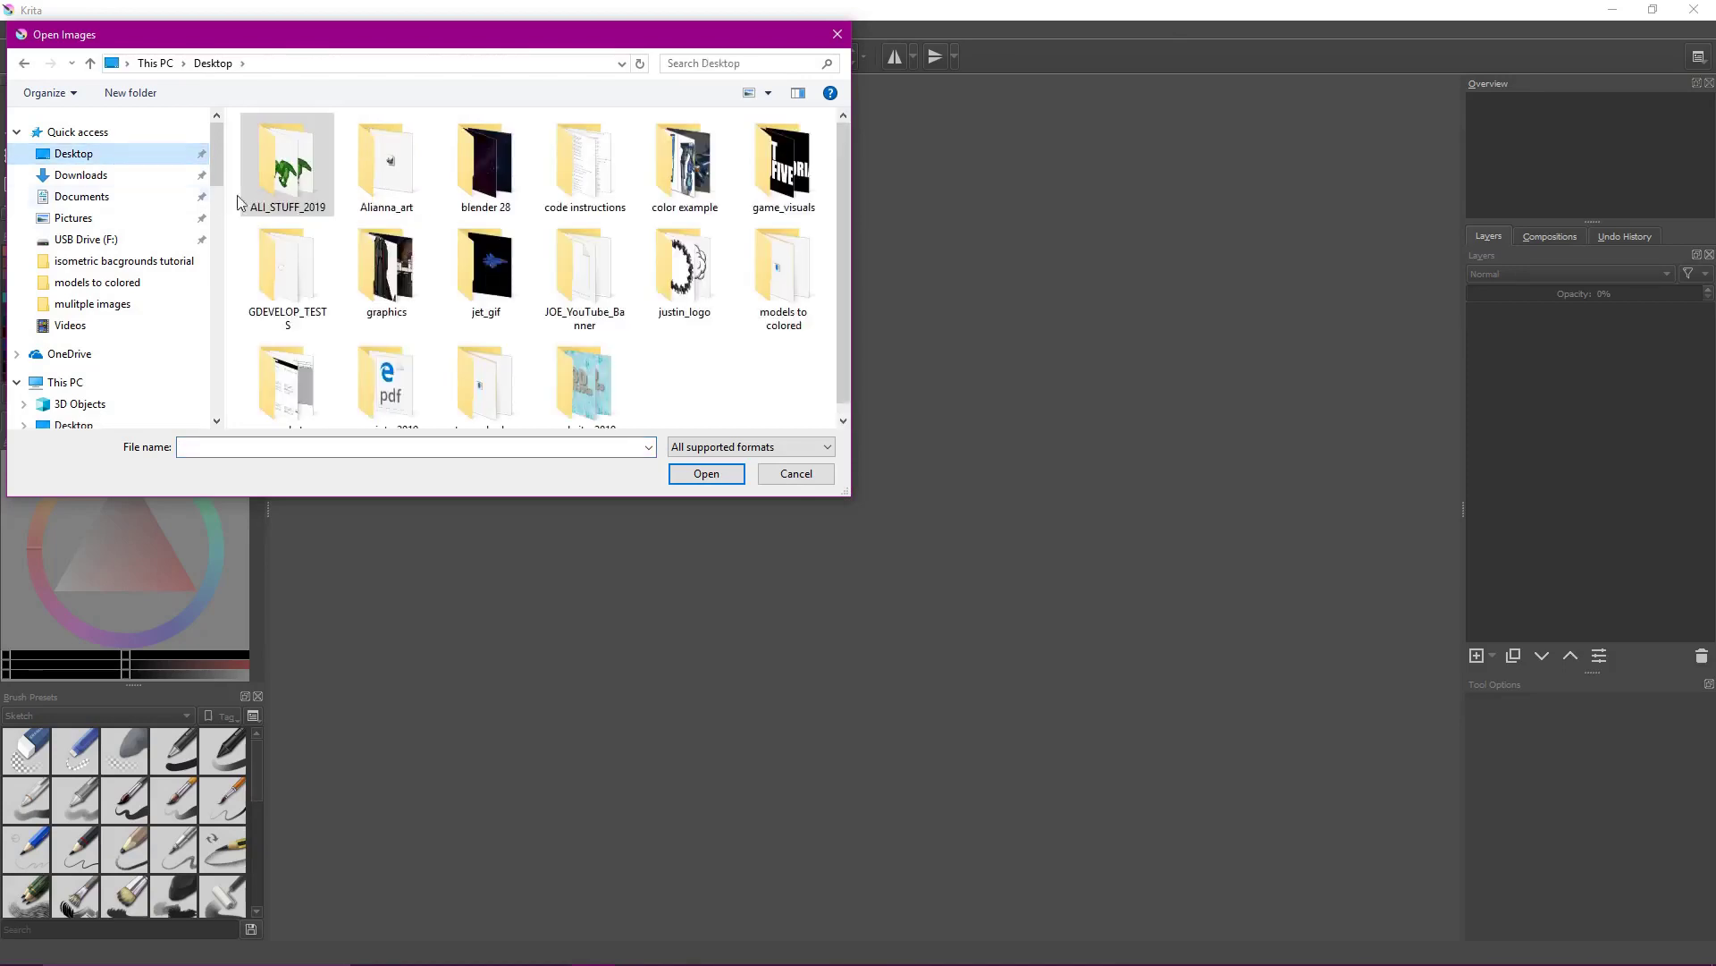
double_click(276, 185)
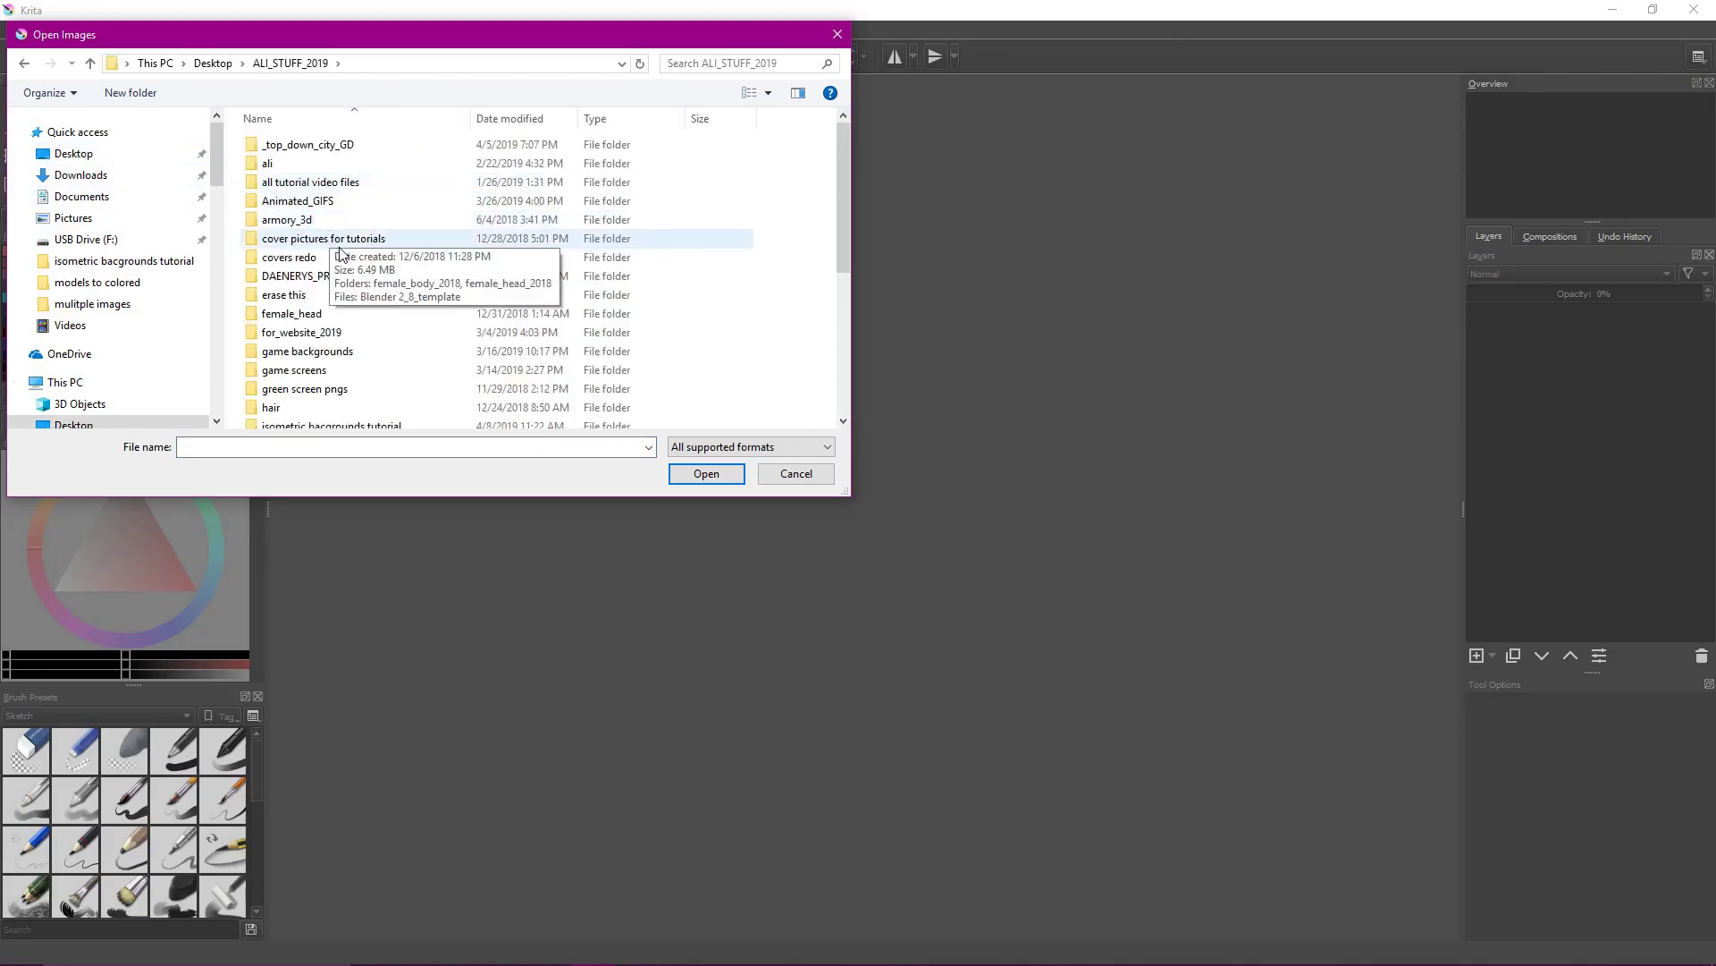
scroll(364, 337, "down", 1)
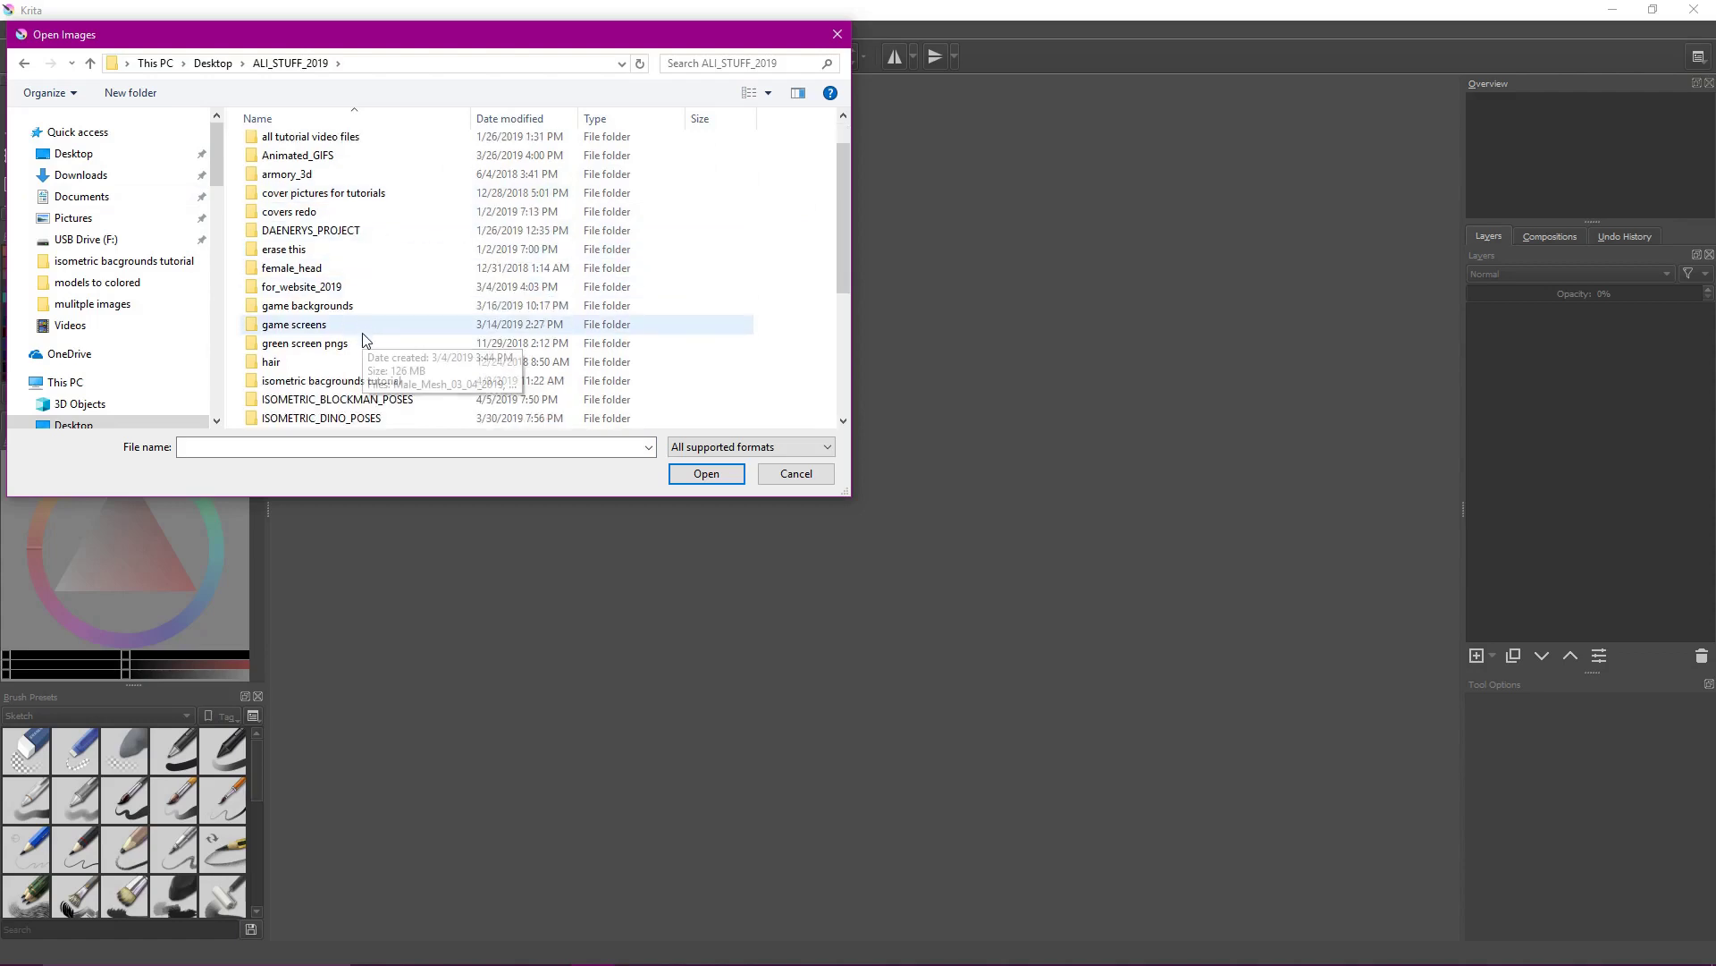
double_click(420, 382)
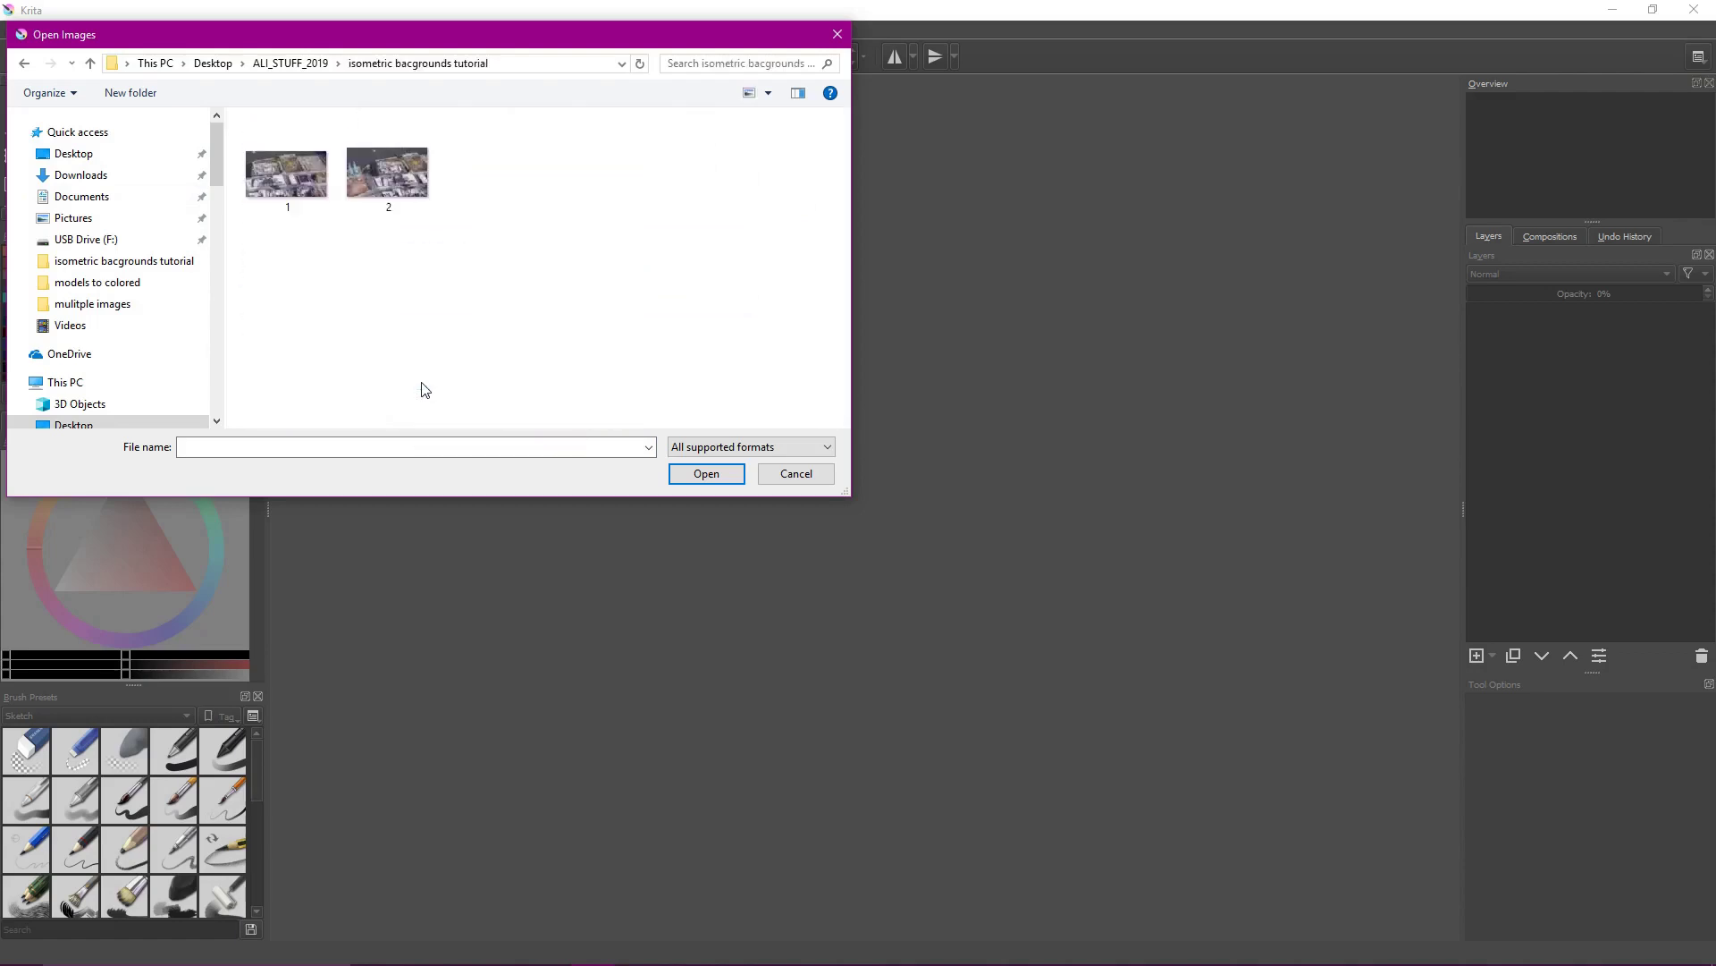
left_click(266, 182)
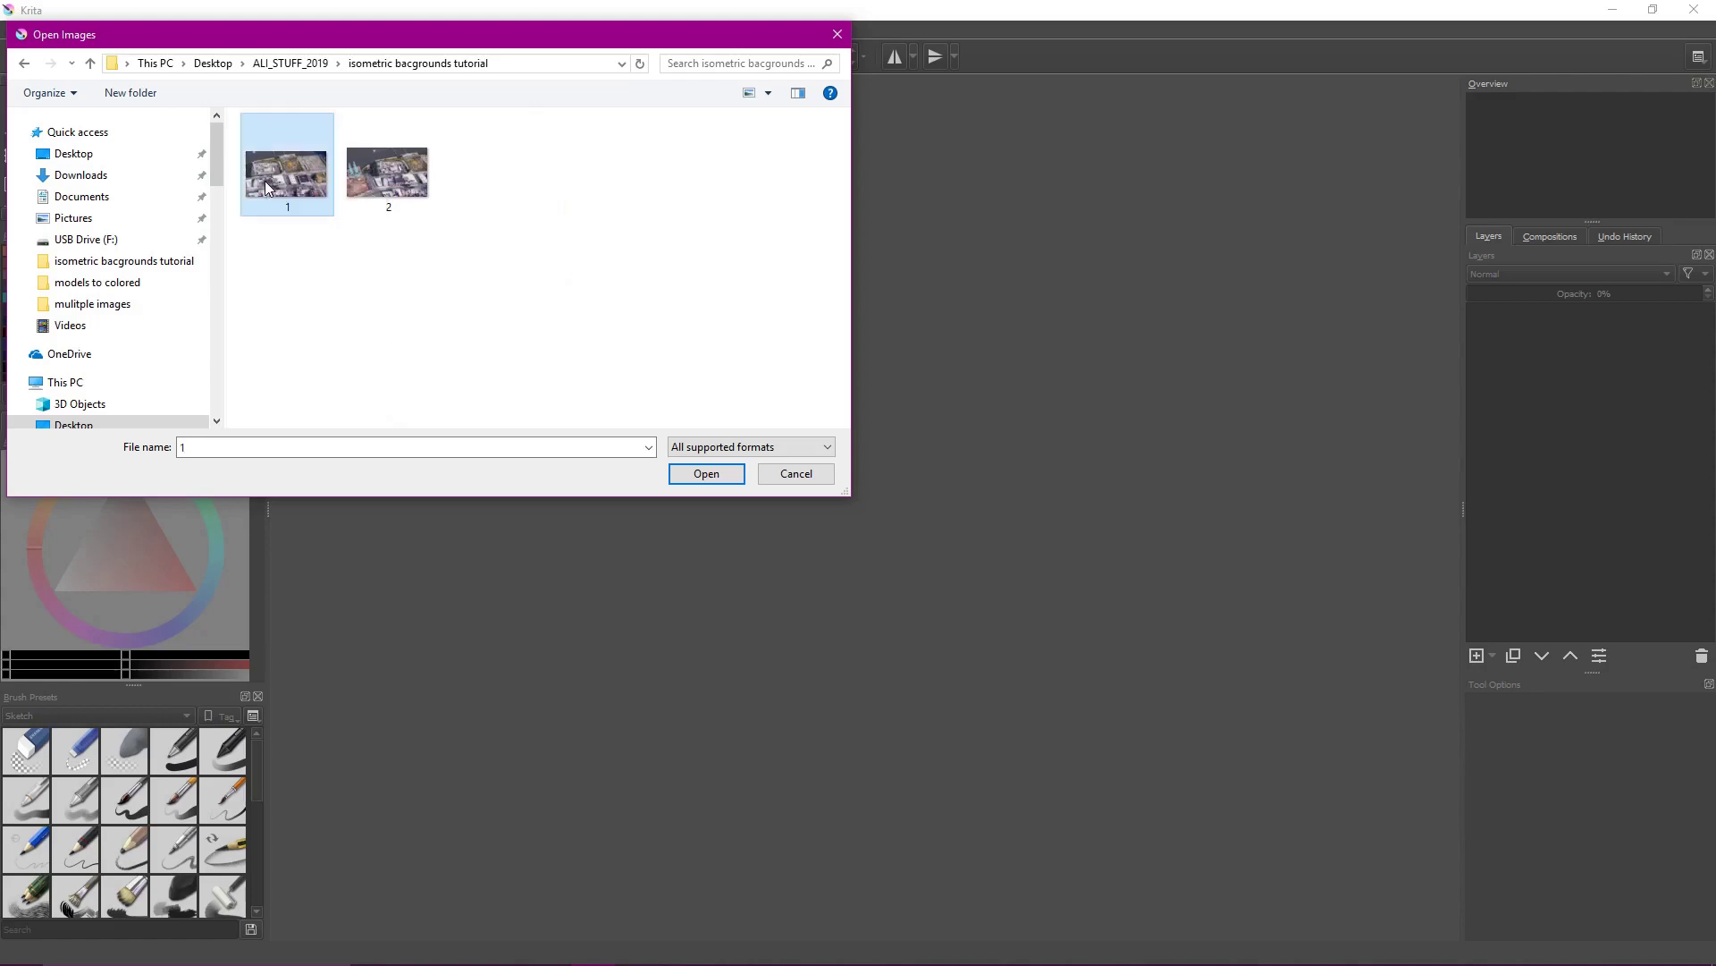
left_click(693, 475)
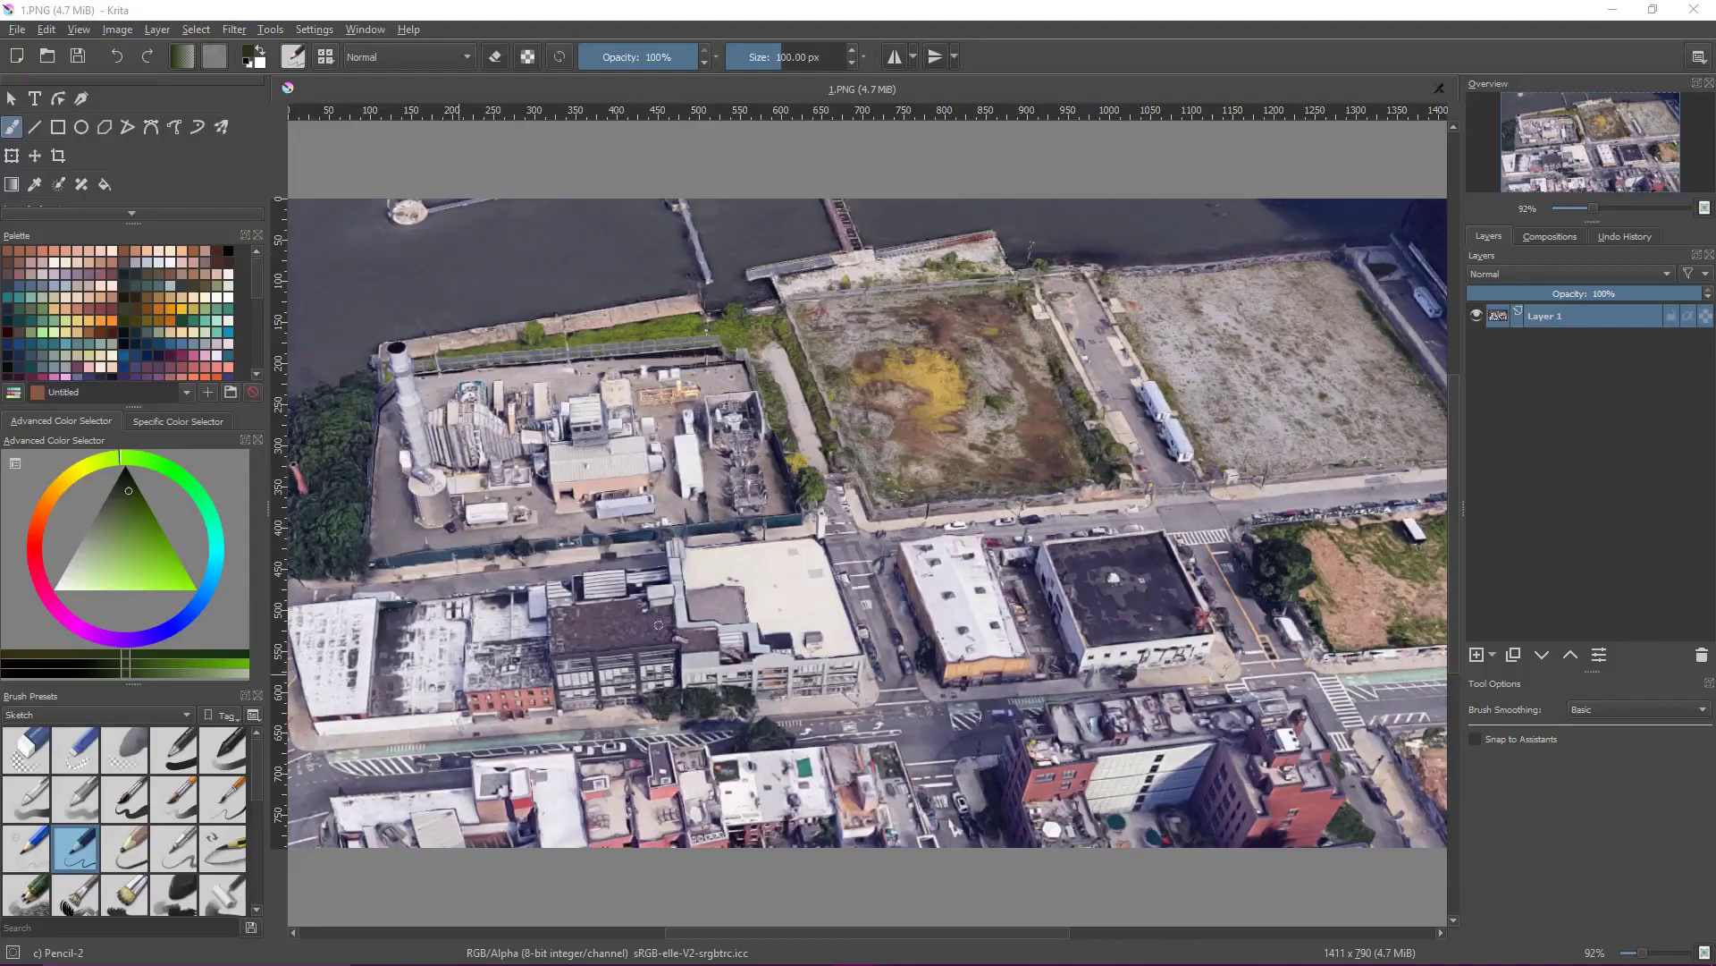
left_click(1135, 20)
left_click(1214, 20)
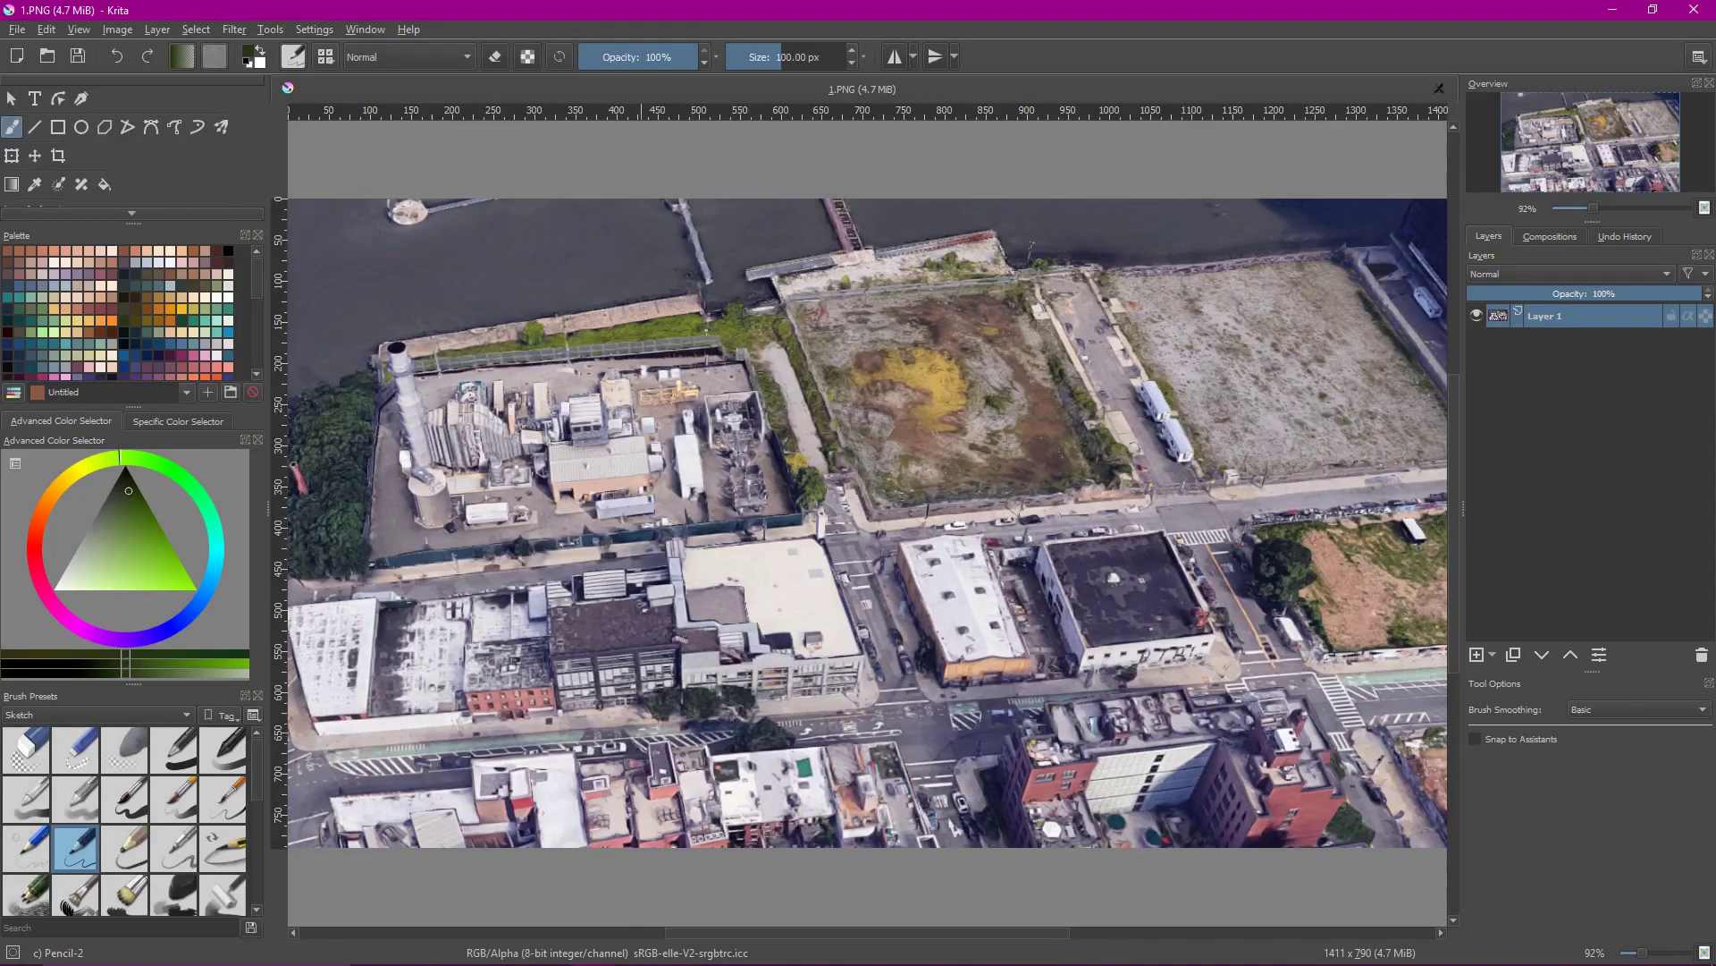
left_click(420, 949)
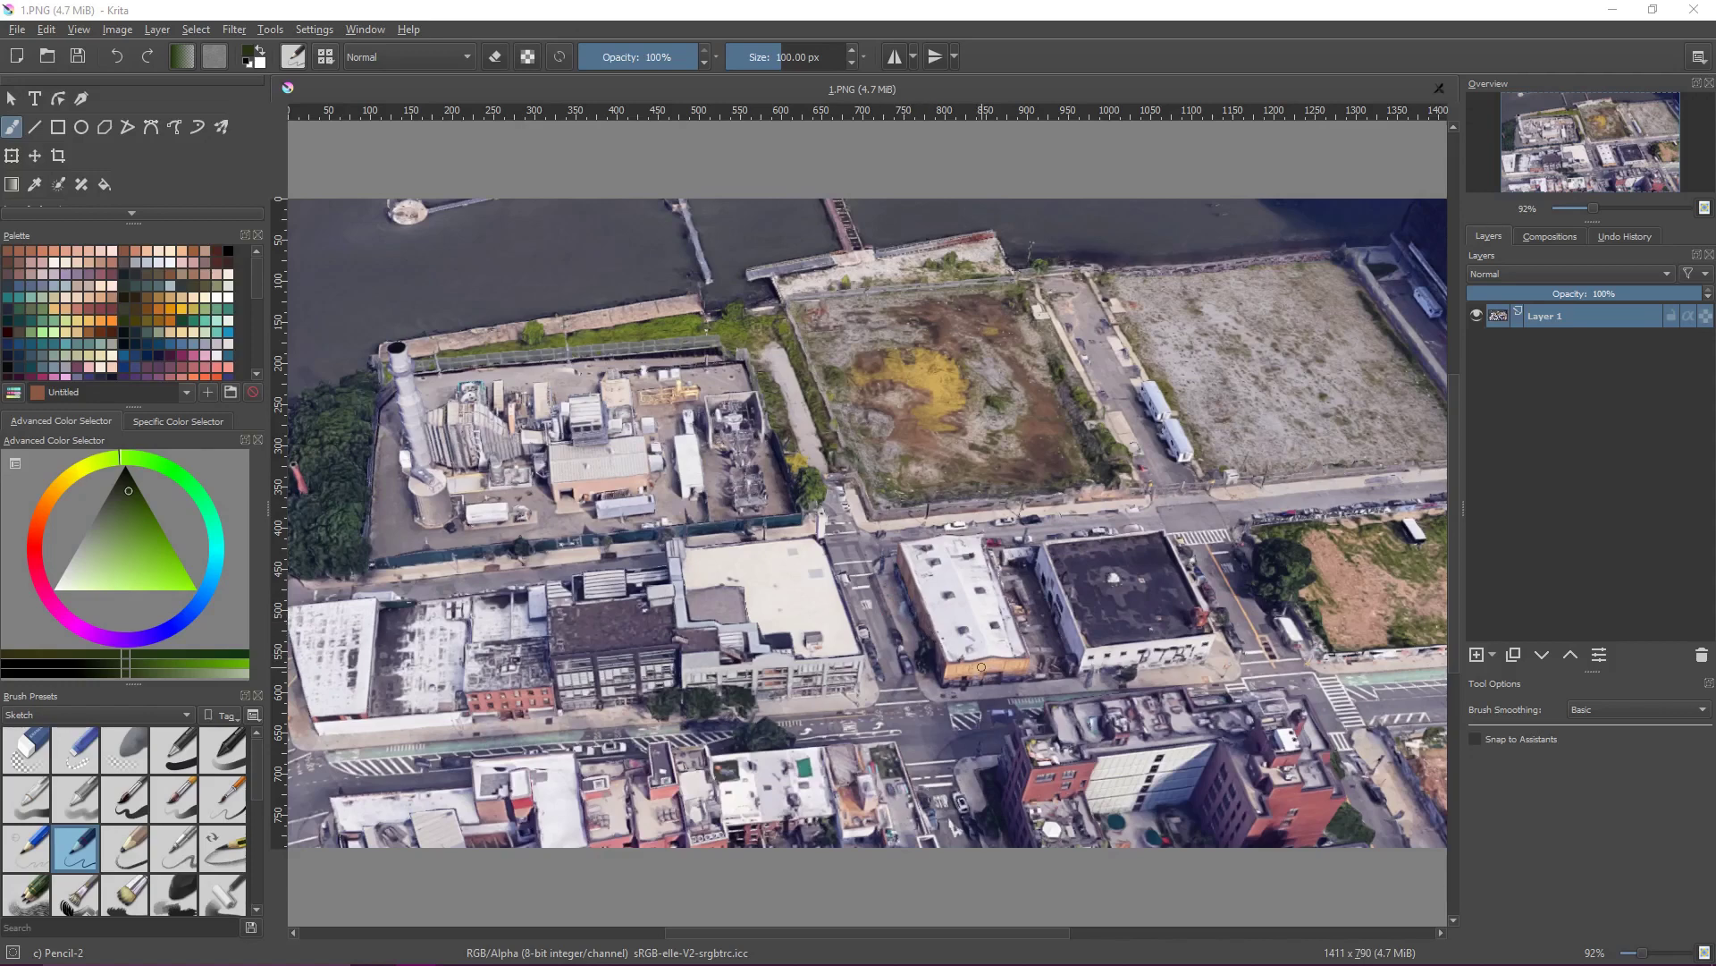
Step: In File Explorer, create a folder named holder inside Desktop > ALI_STUFF_2019 > isometric bacgrounds tutorial
key("super+e")
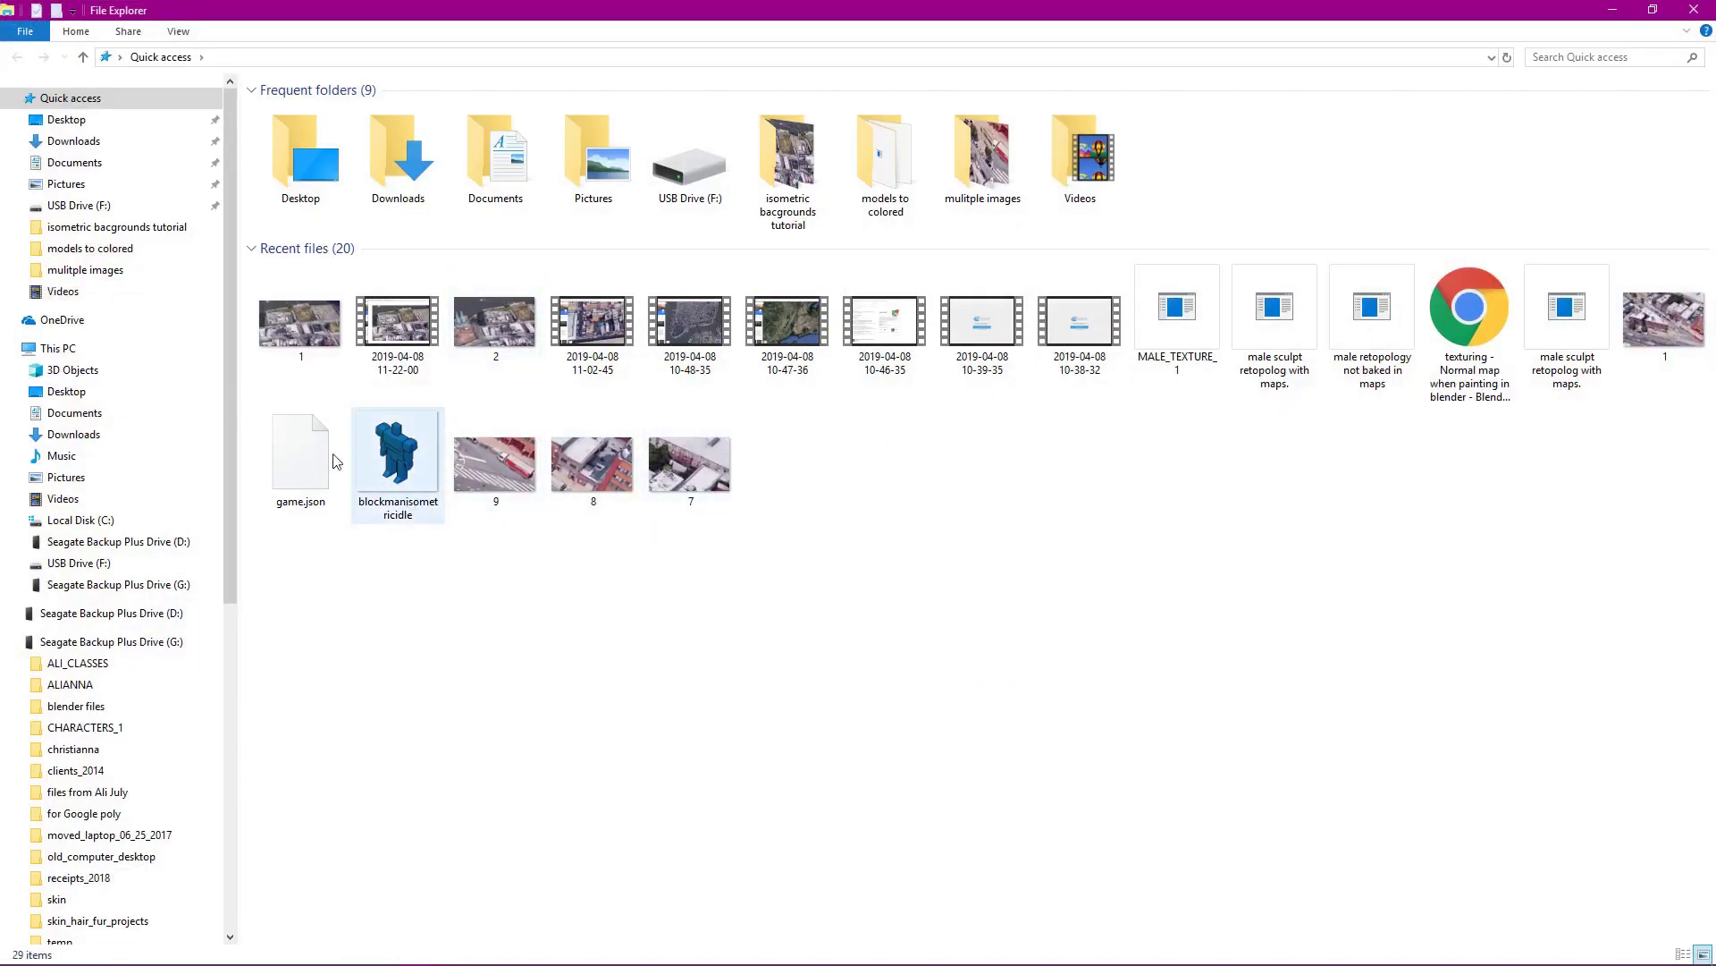
left_click(139, 404)
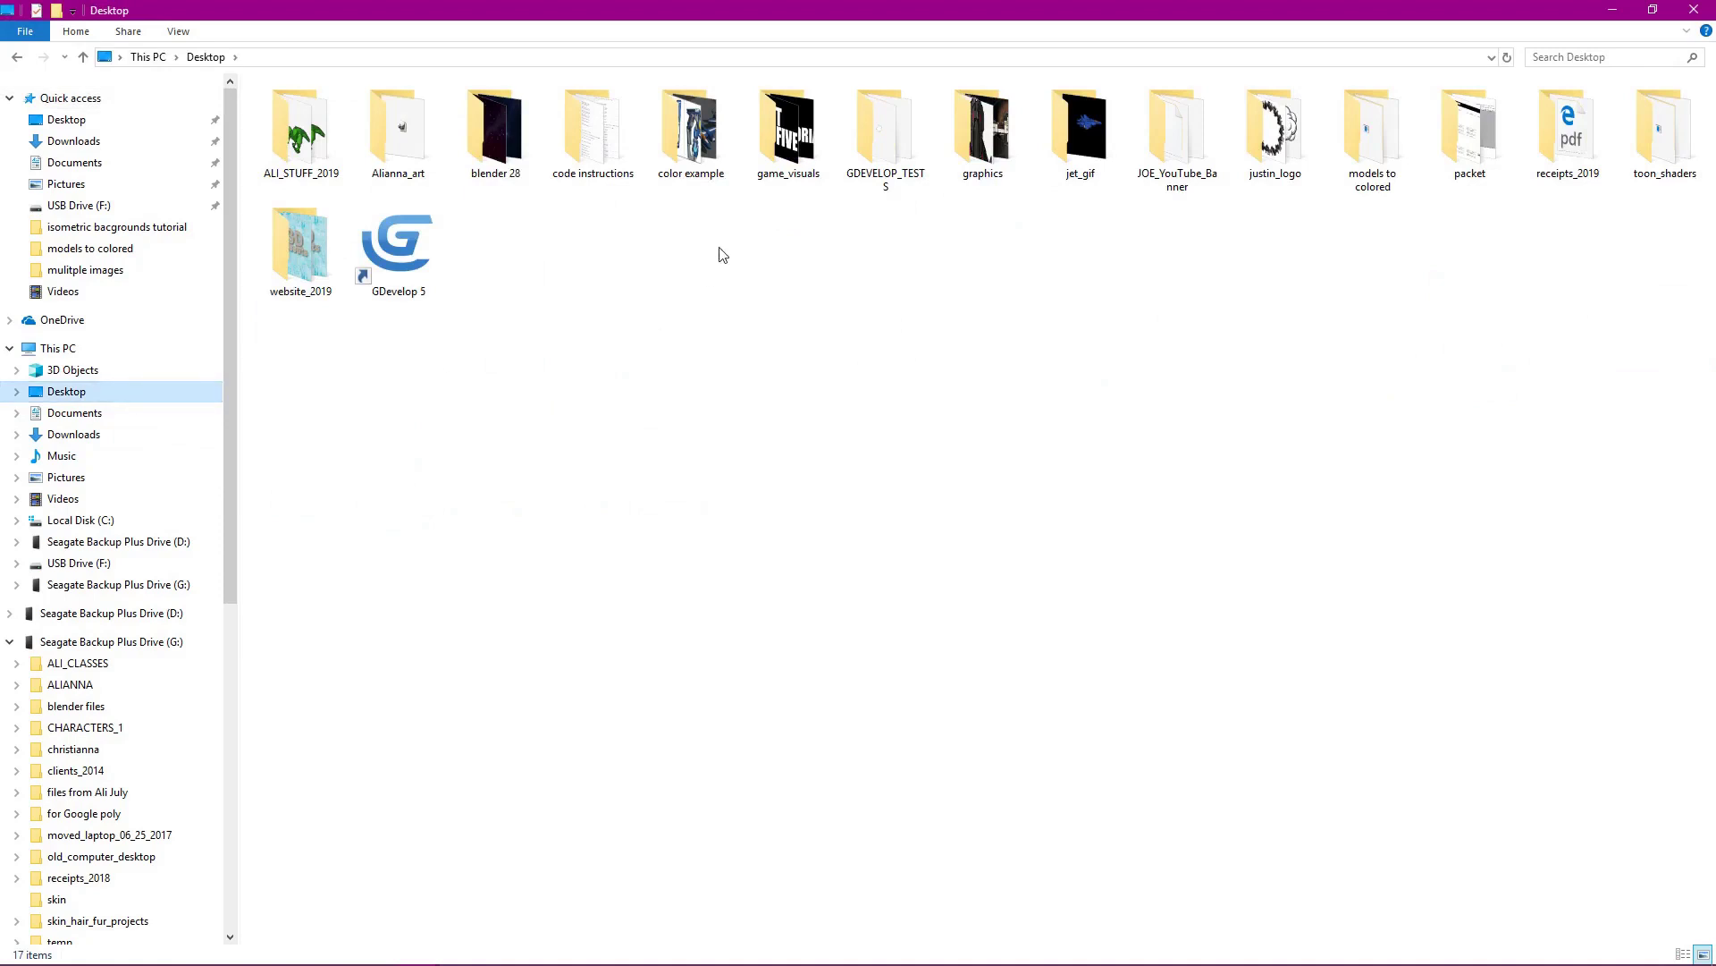
double_click(322, 152)
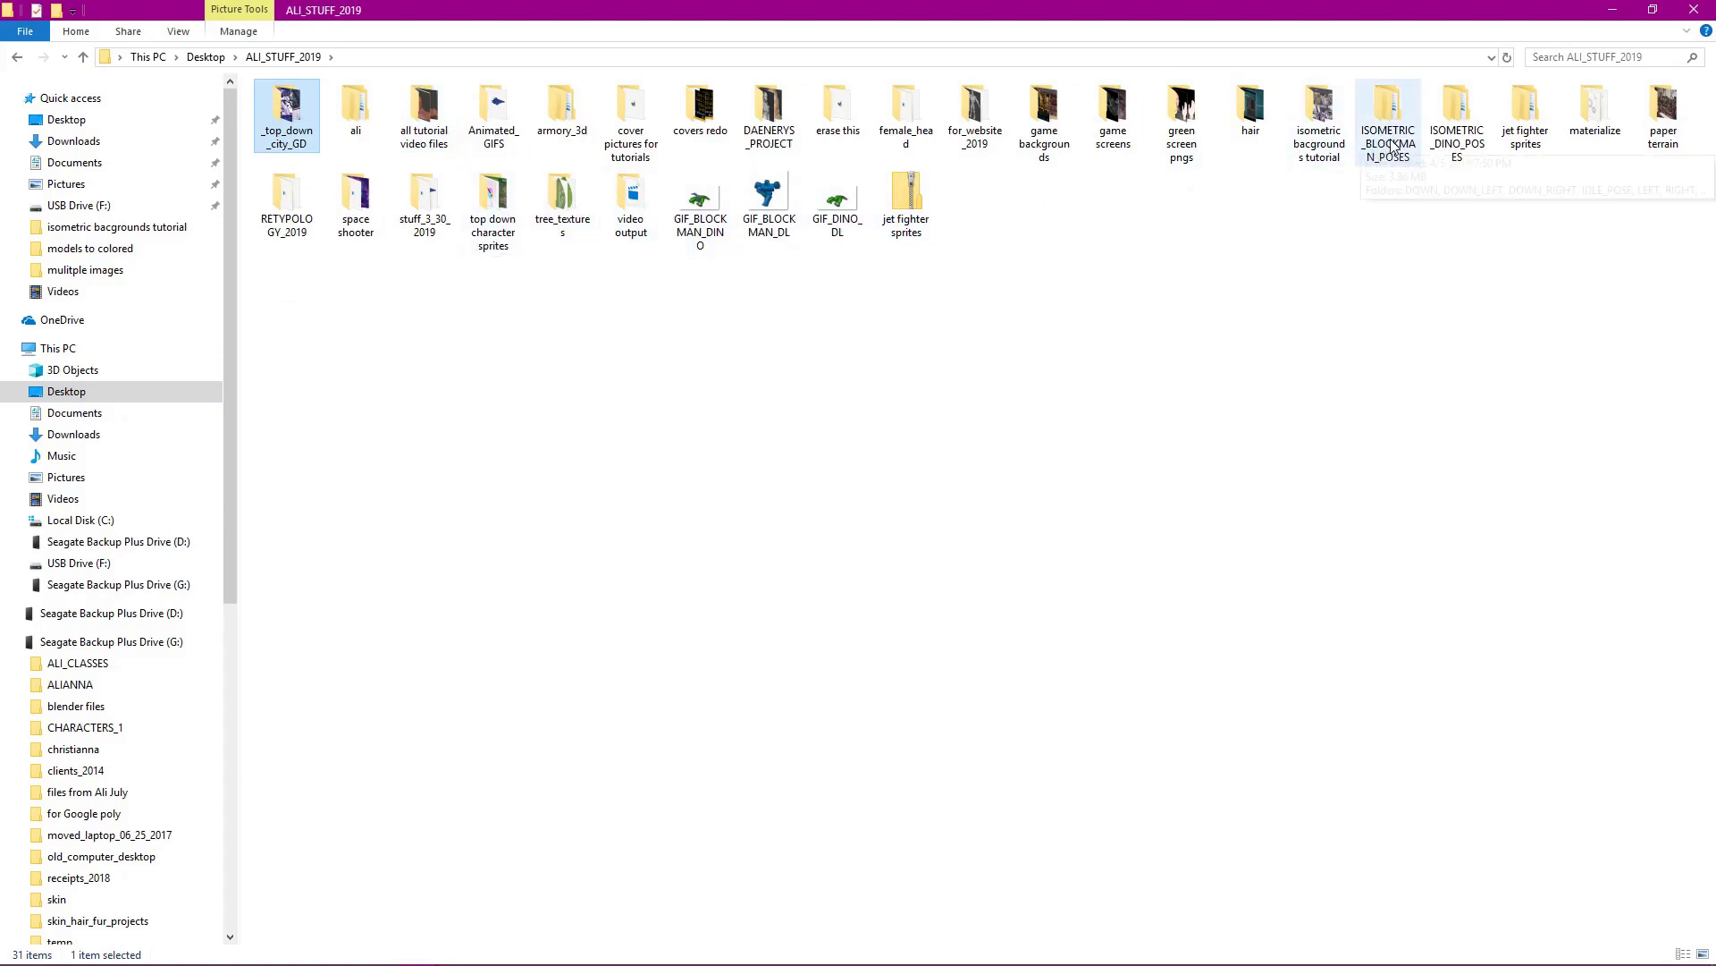
double_click(1320, 119)
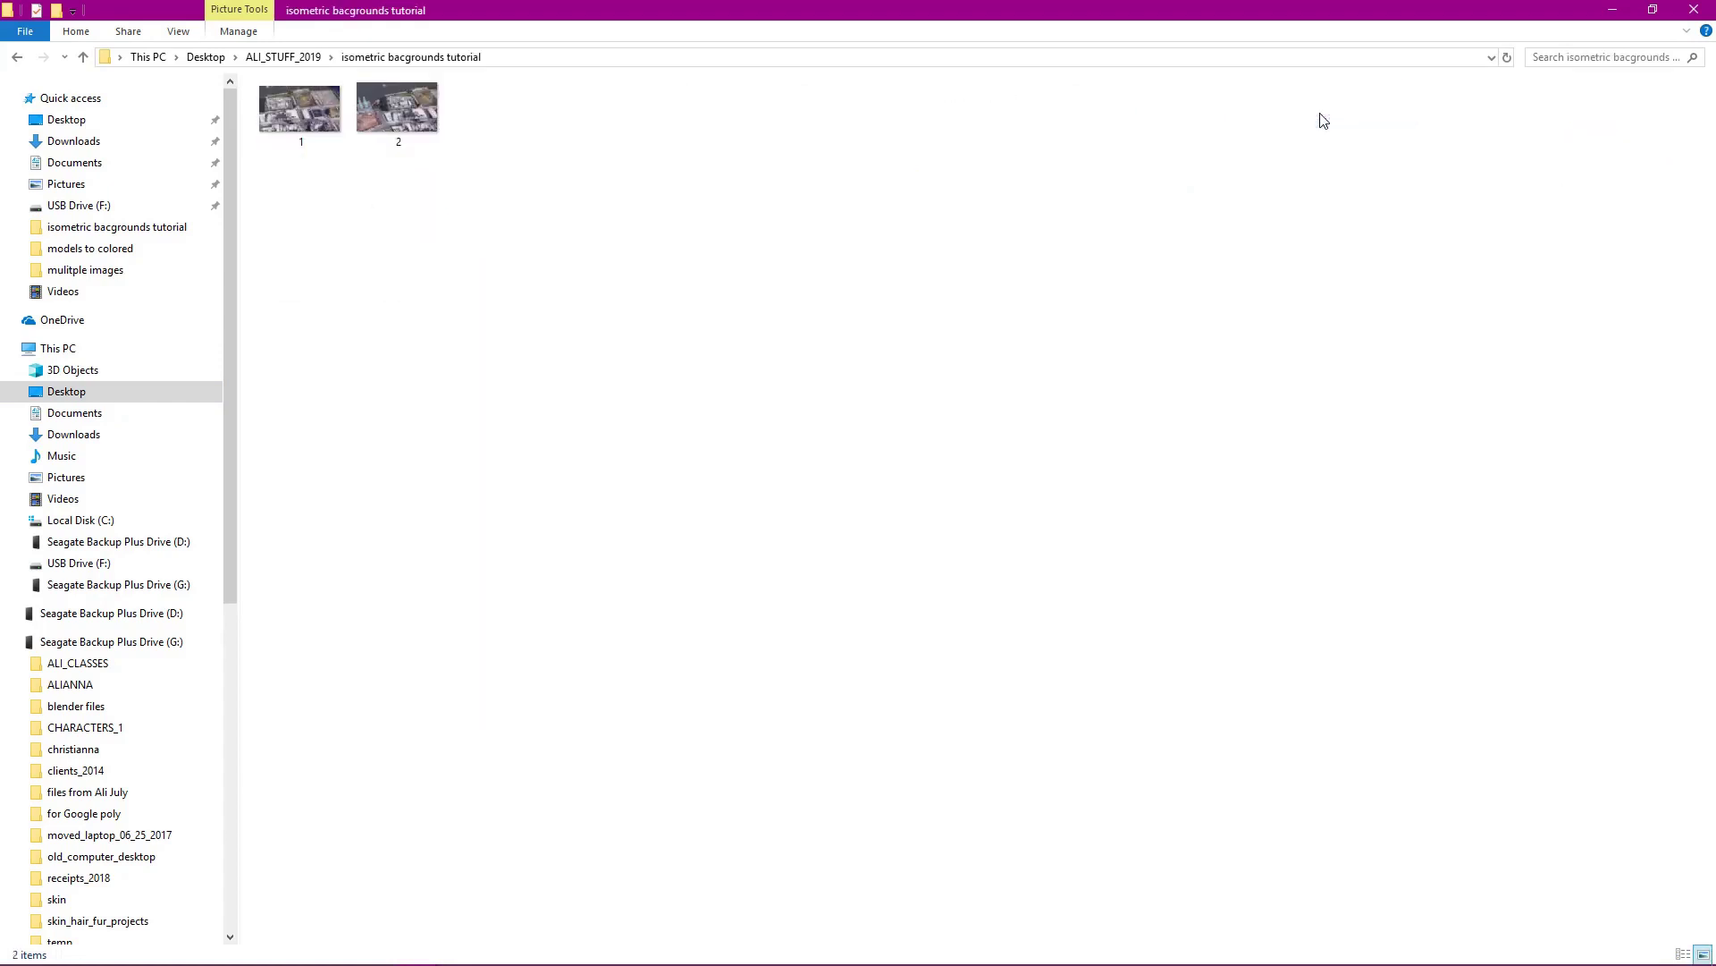
left_click(56, 10)
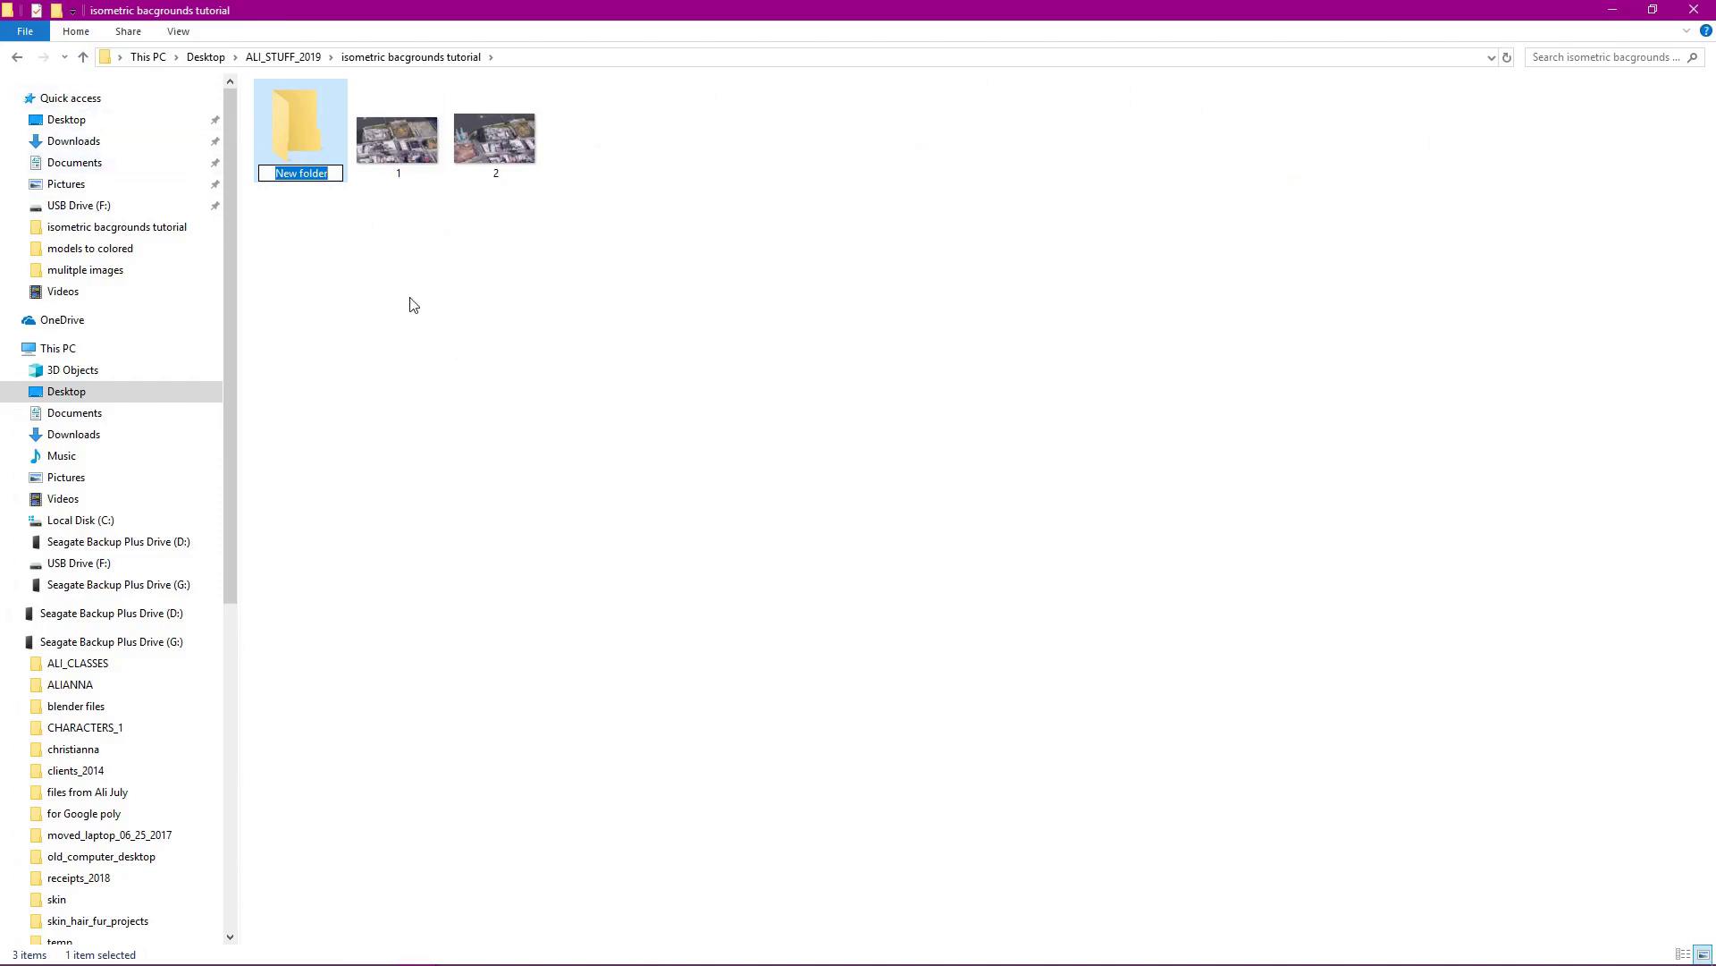
type("holder")
key("Return")
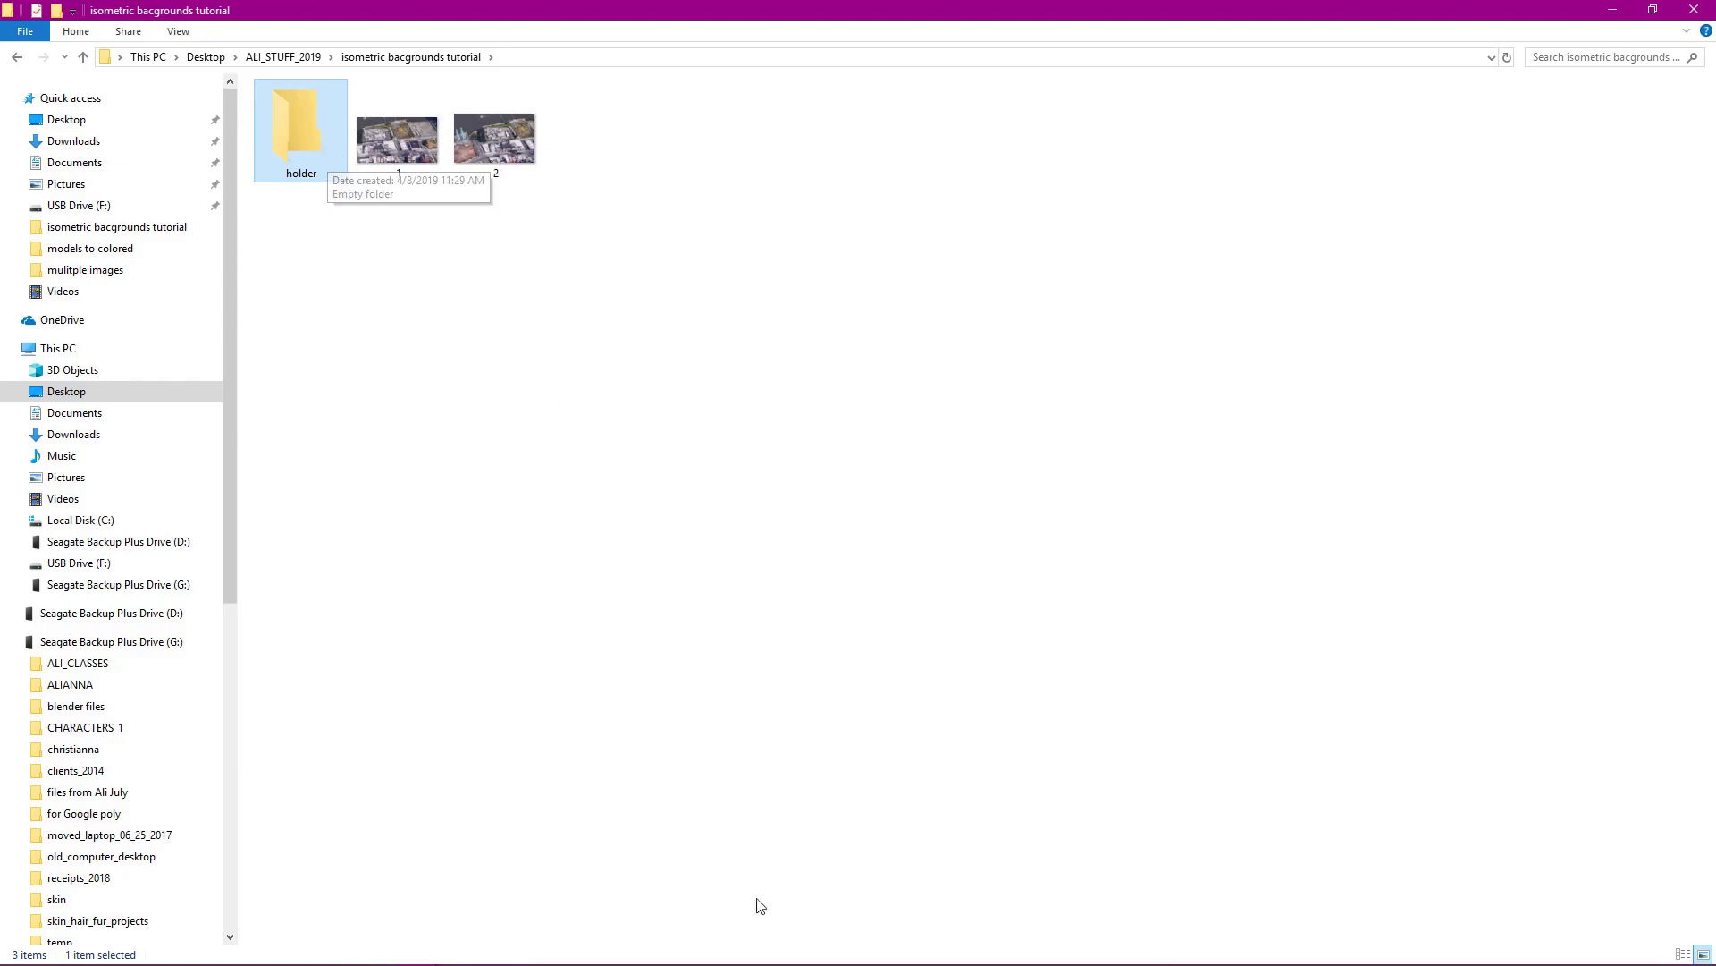
Step: Switch back to Krita, duplicate Layer 1 and hide the original layer beneath the copy
mouse_move(762, 956)
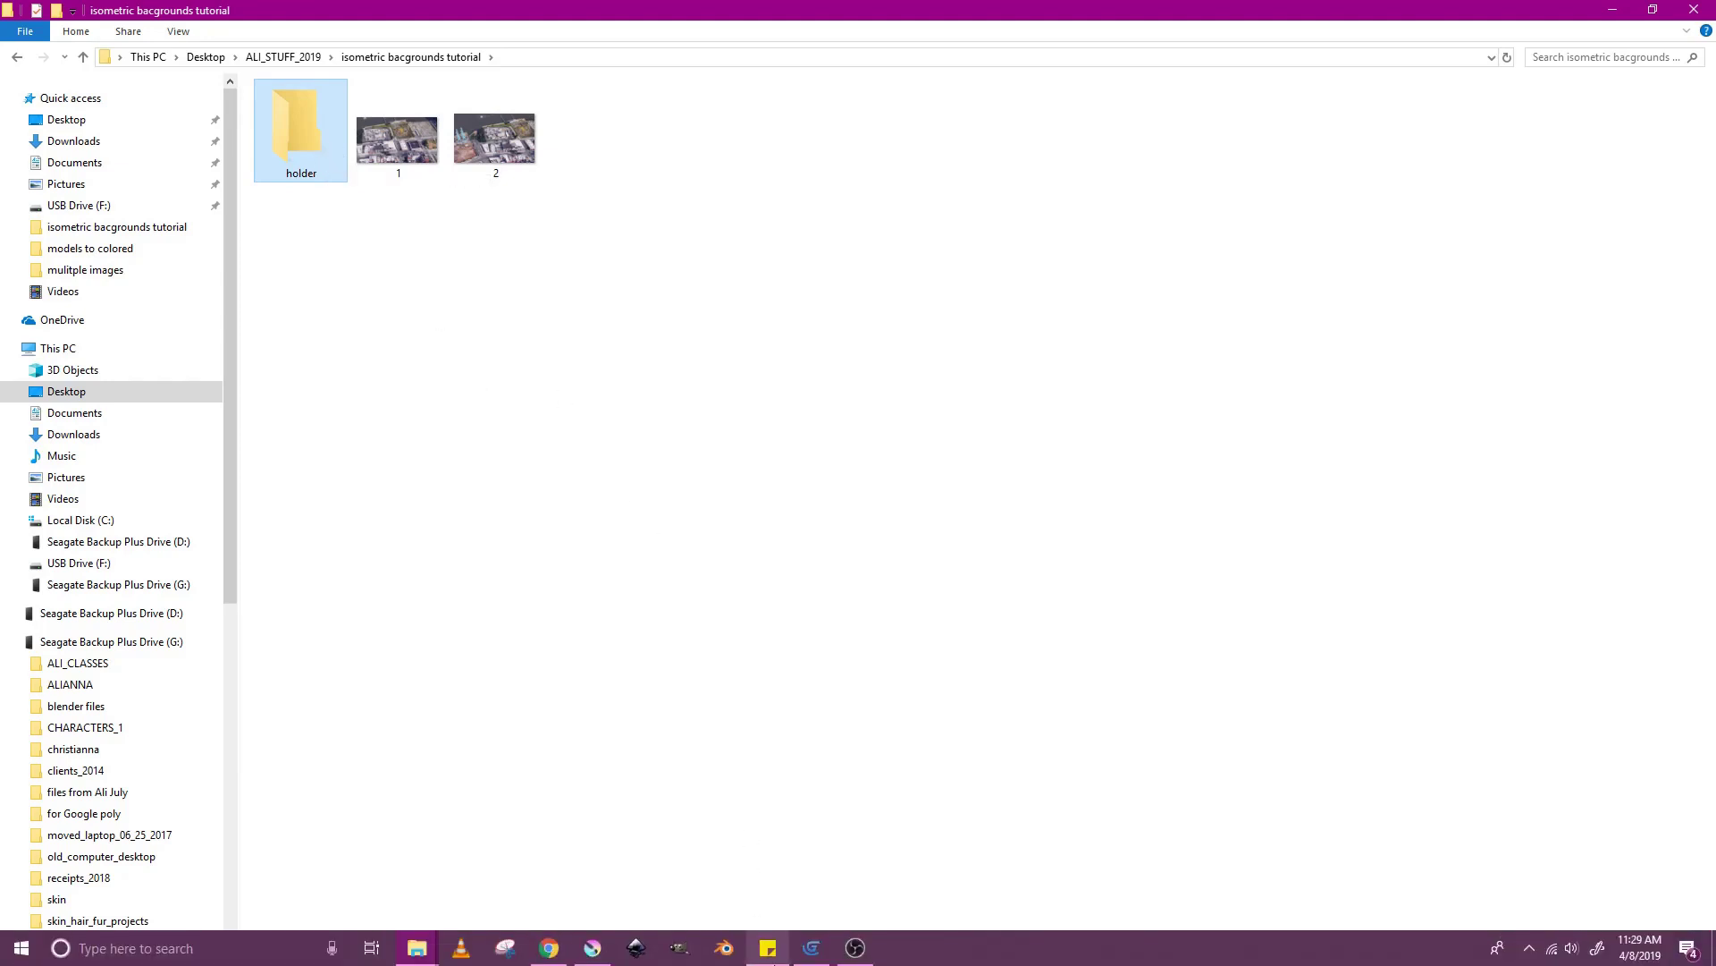
left_click(593, 947)
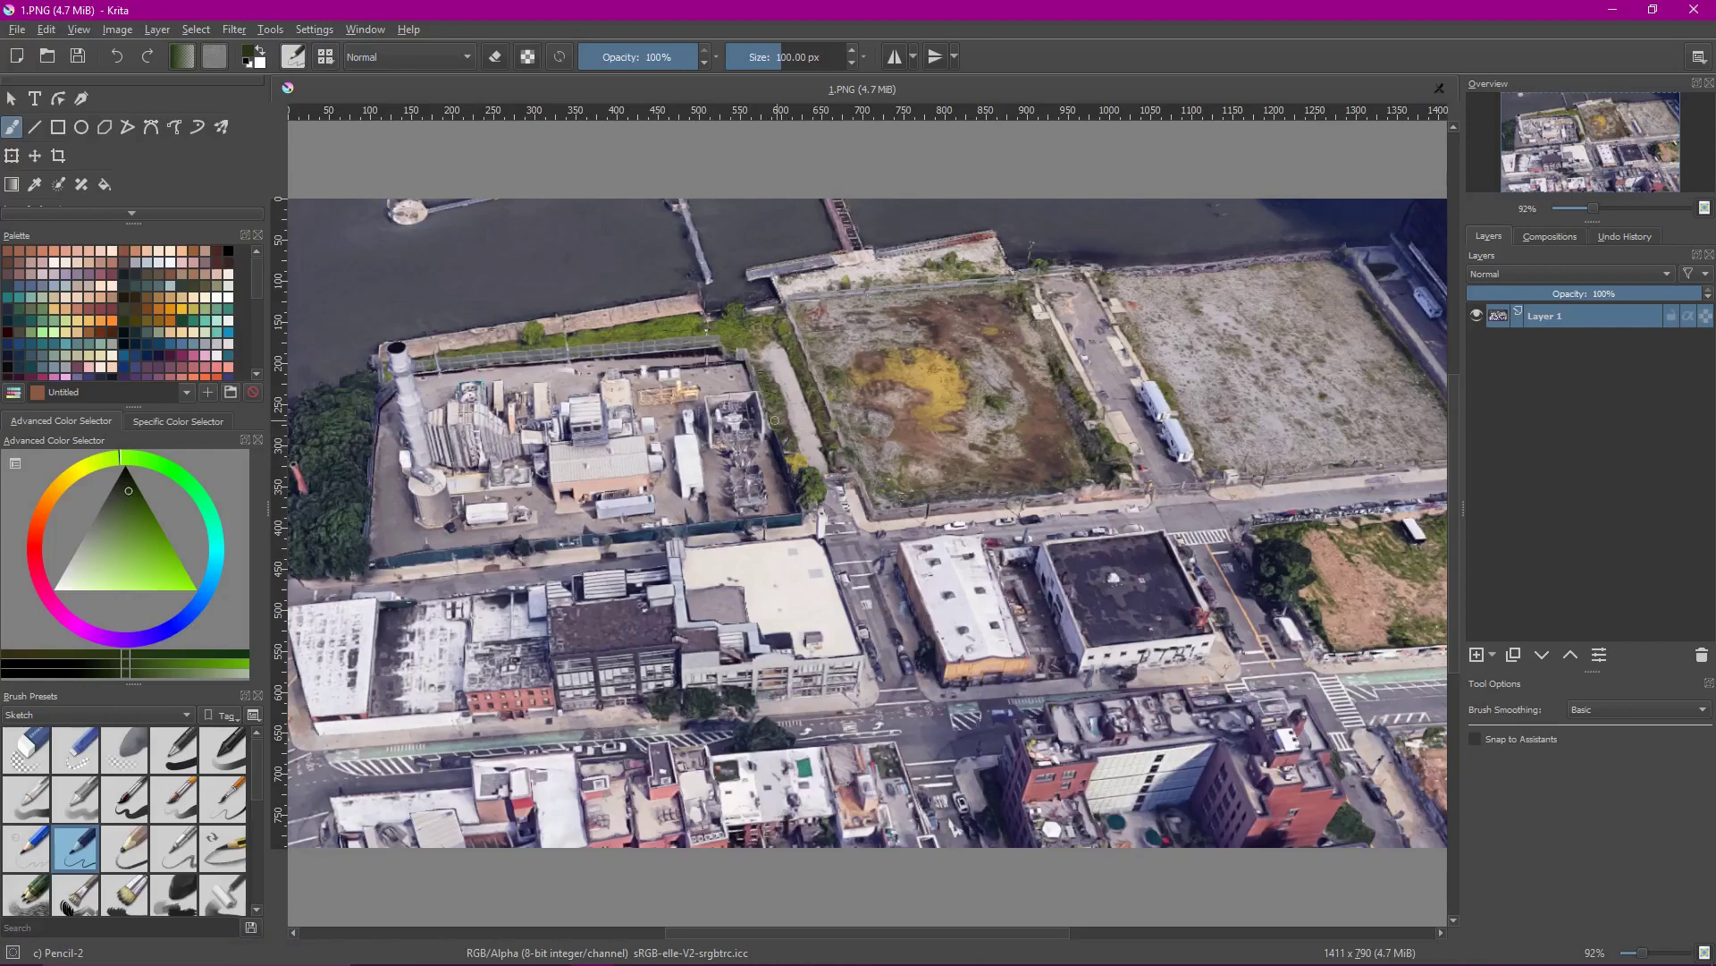
right_click(1584, 320)
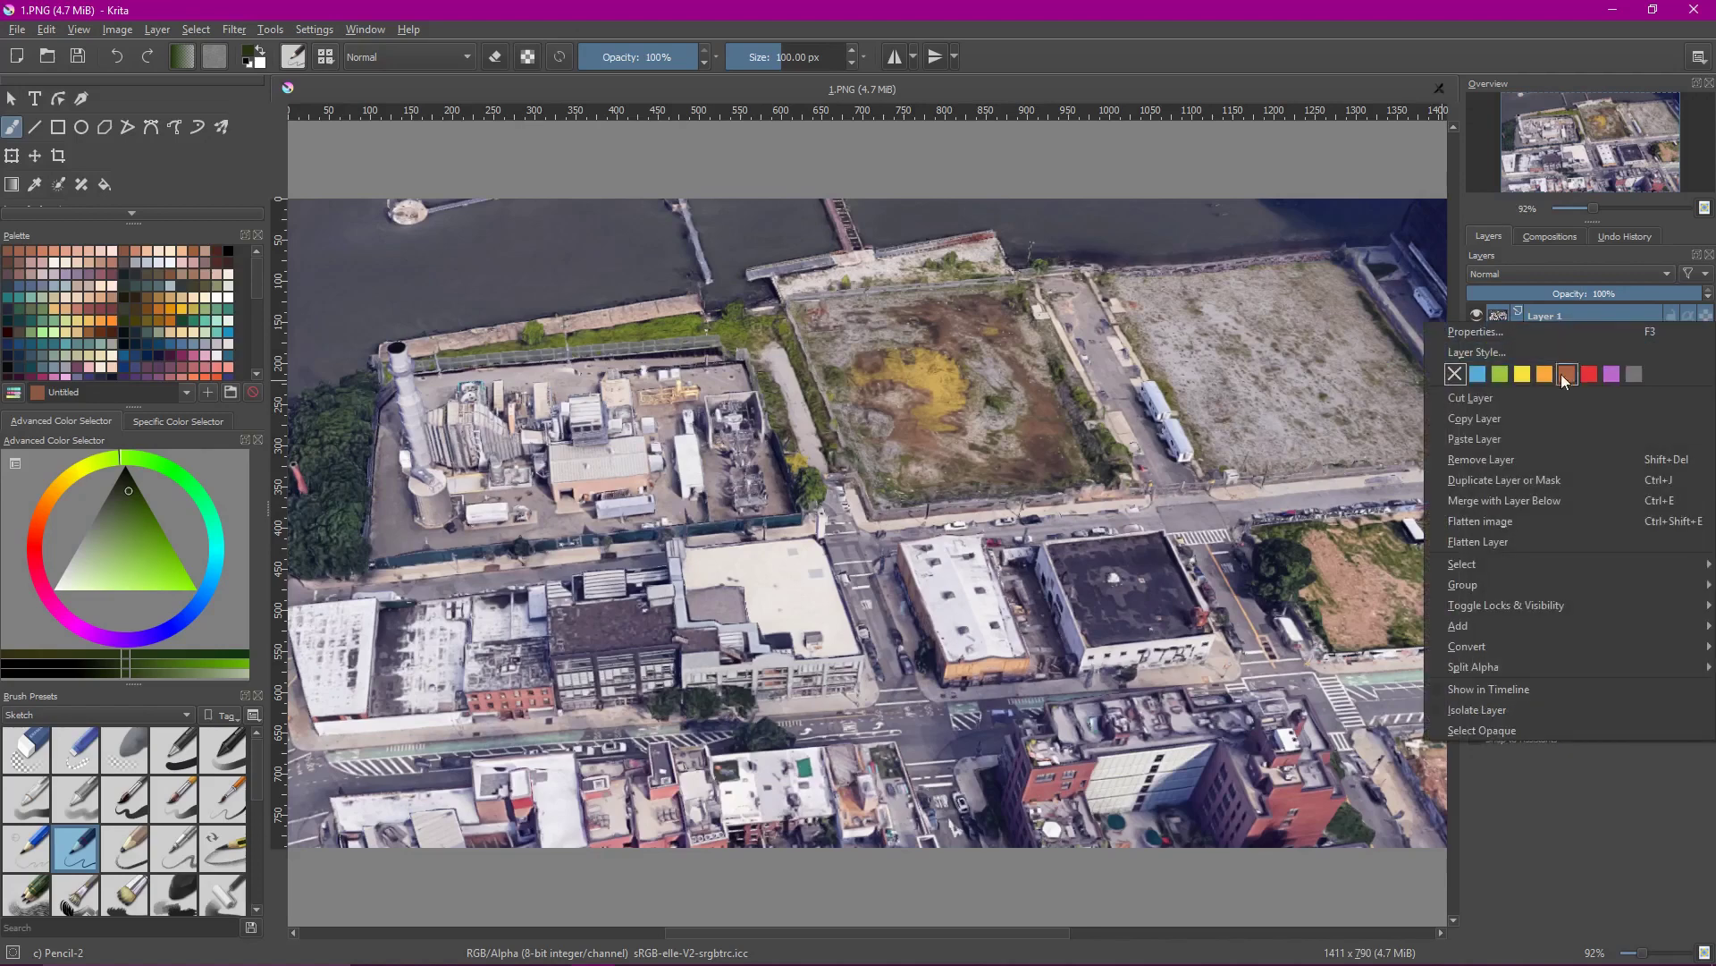
left_click(1579, 481)
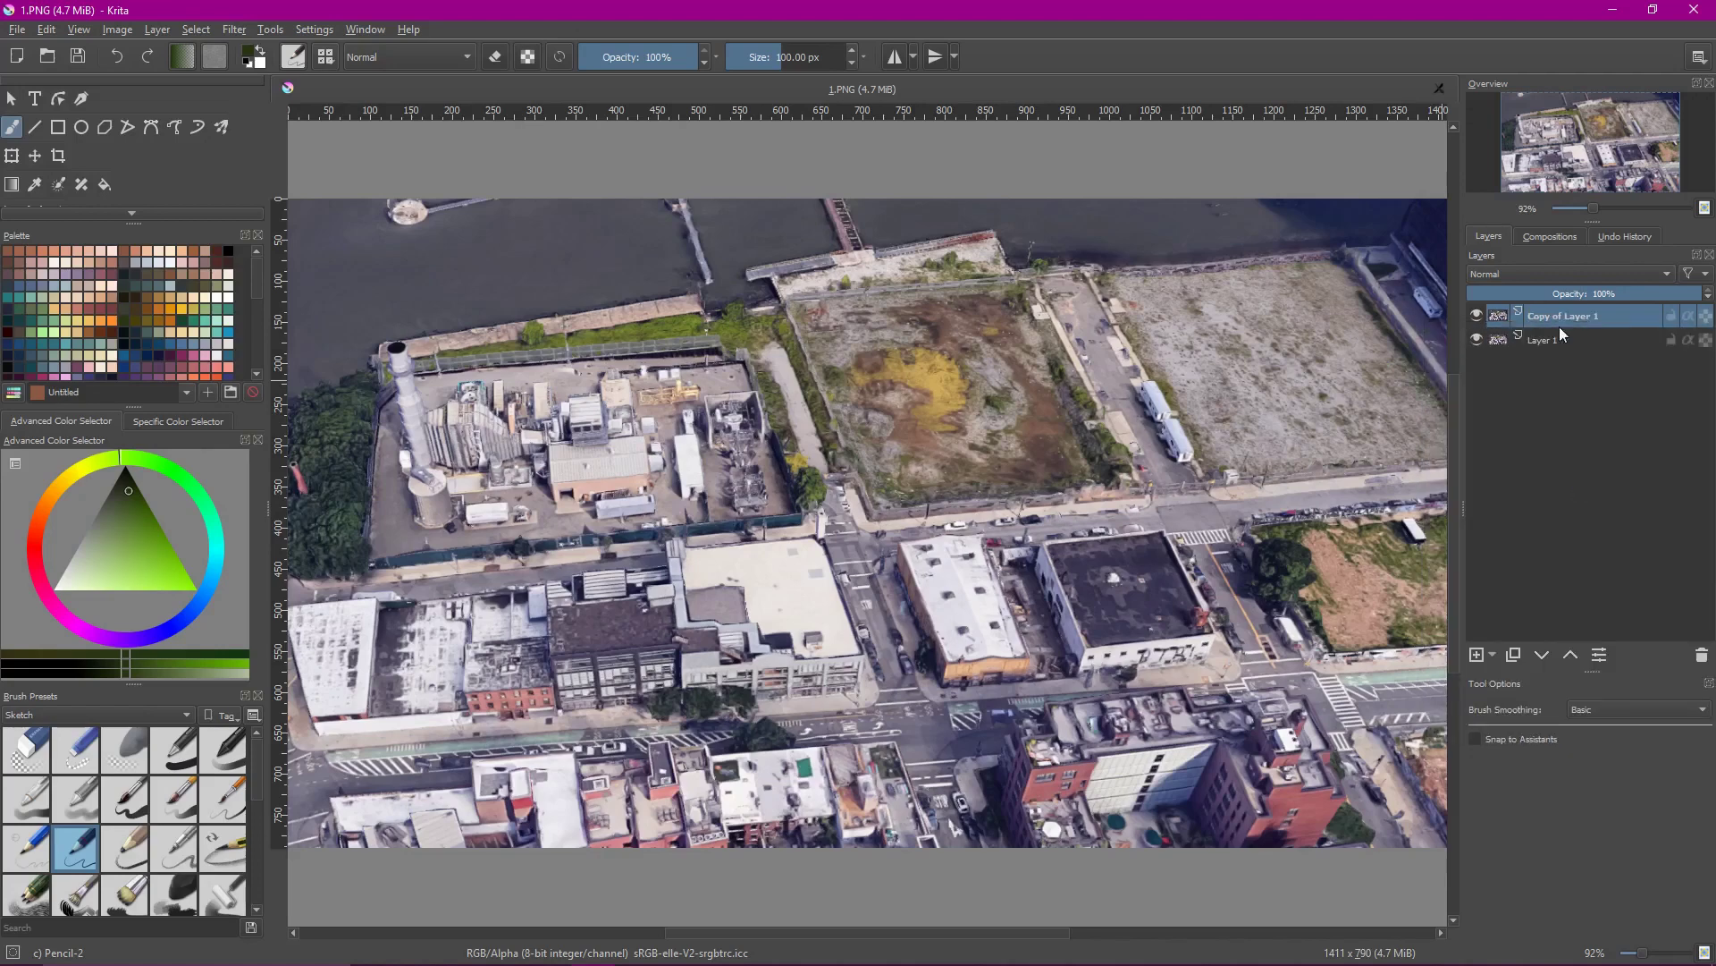
left_click(1477, 339)
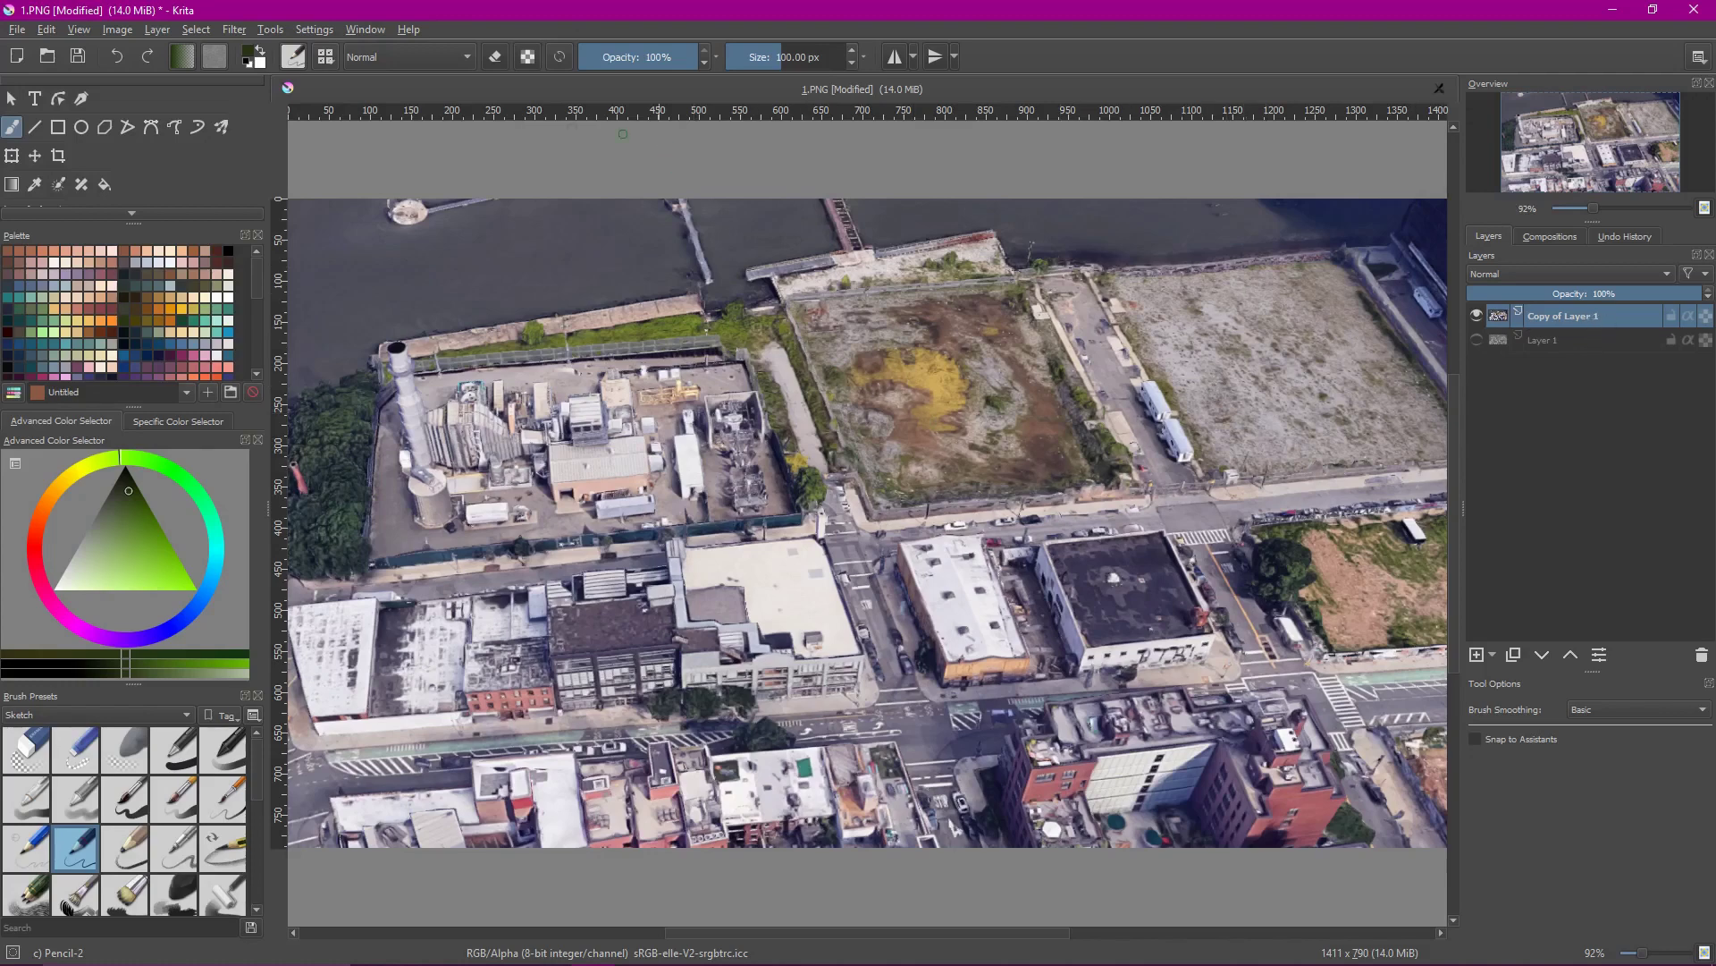
Step: Split the image with 2 horizontal and 2 vertical lines, autosaving the pieces as PNG images with prefix 1 into the holder folder
left_click(116, 29)
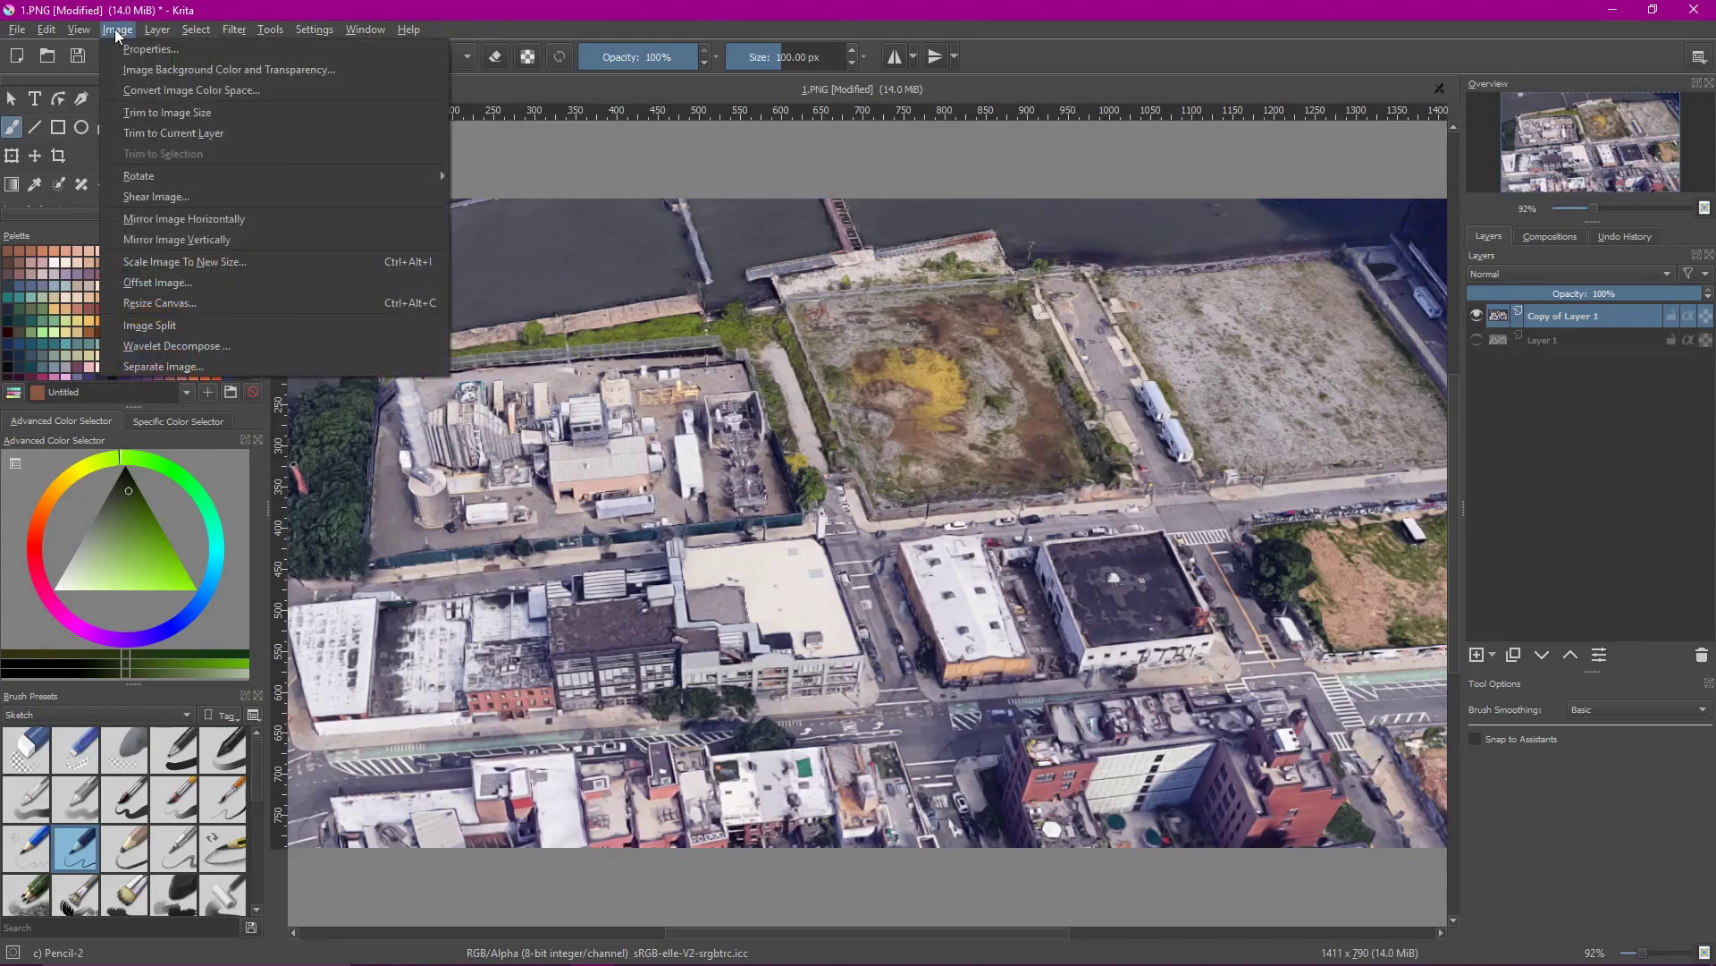
left_click(209, 322)
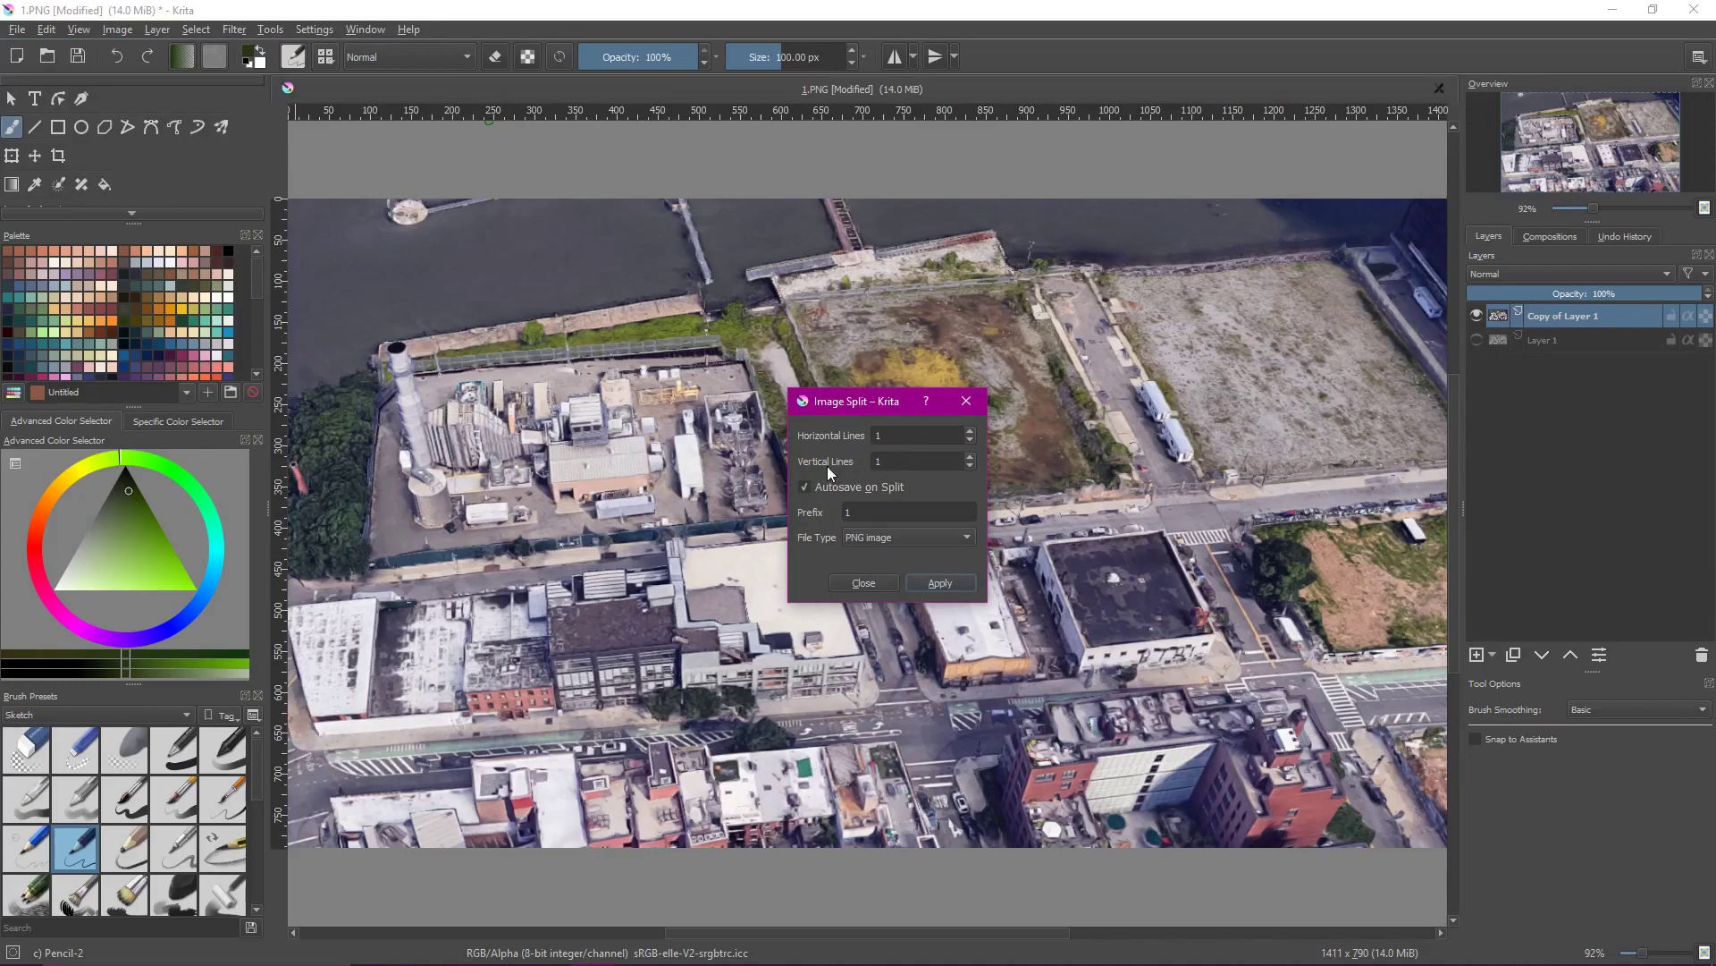
left_click(969, 431)
left_click(971, 456)
left_click(924, 584)
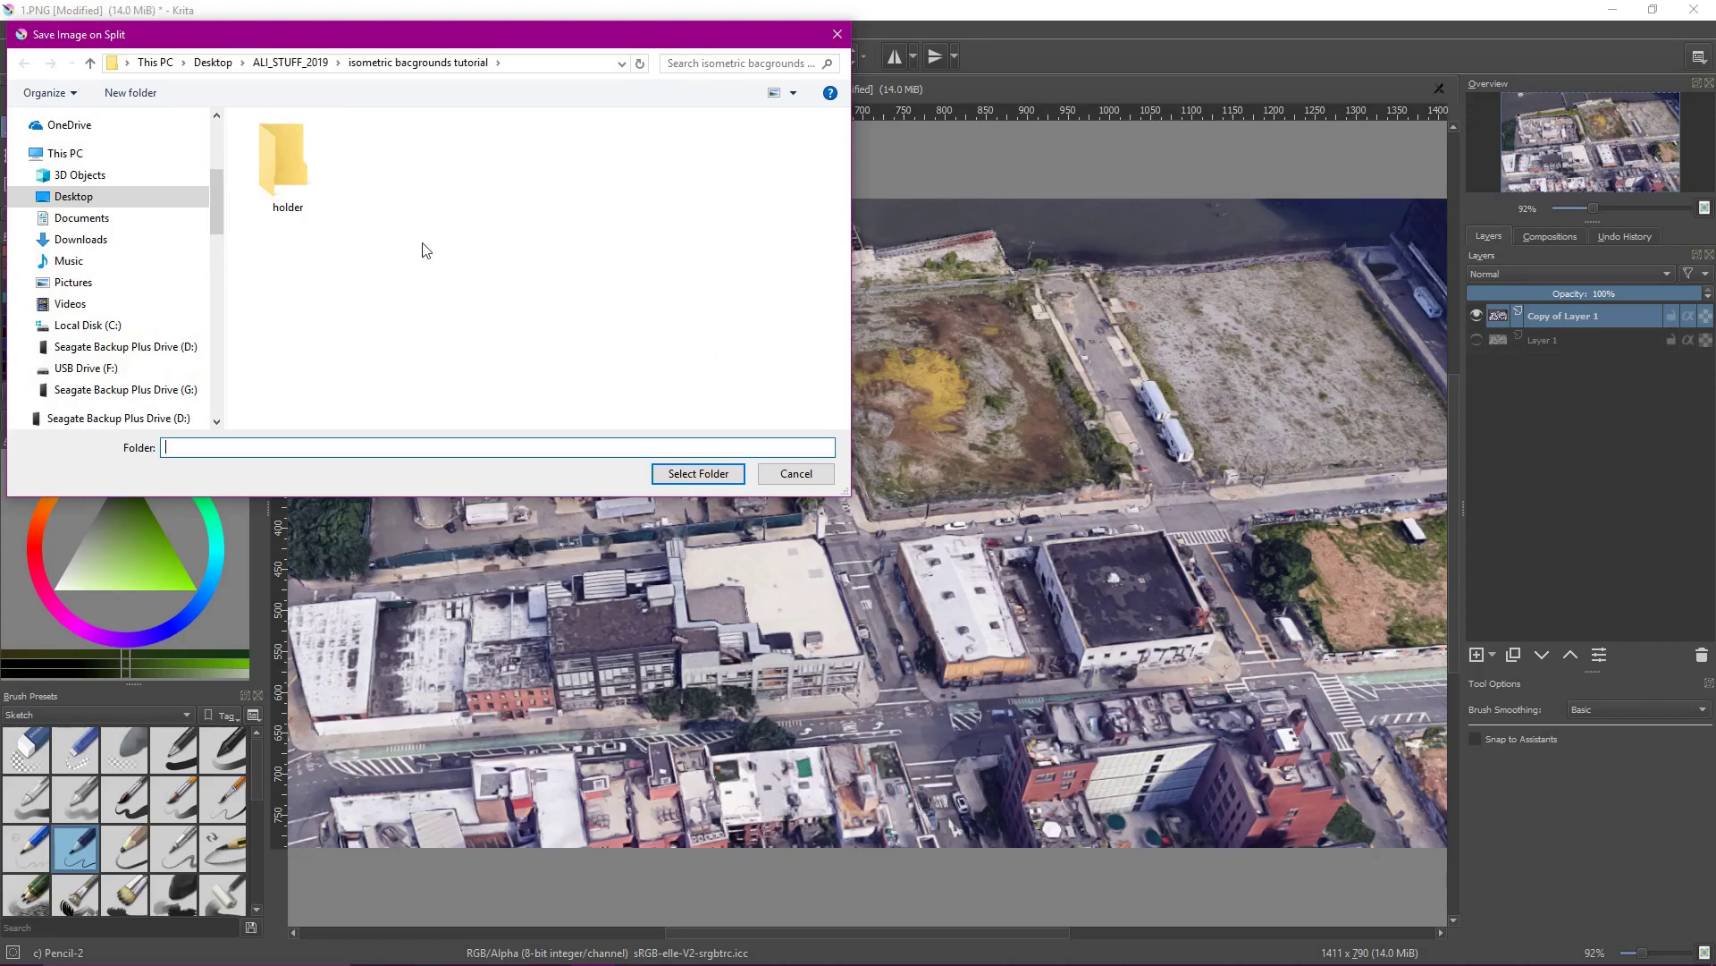
double_click(288, 168)
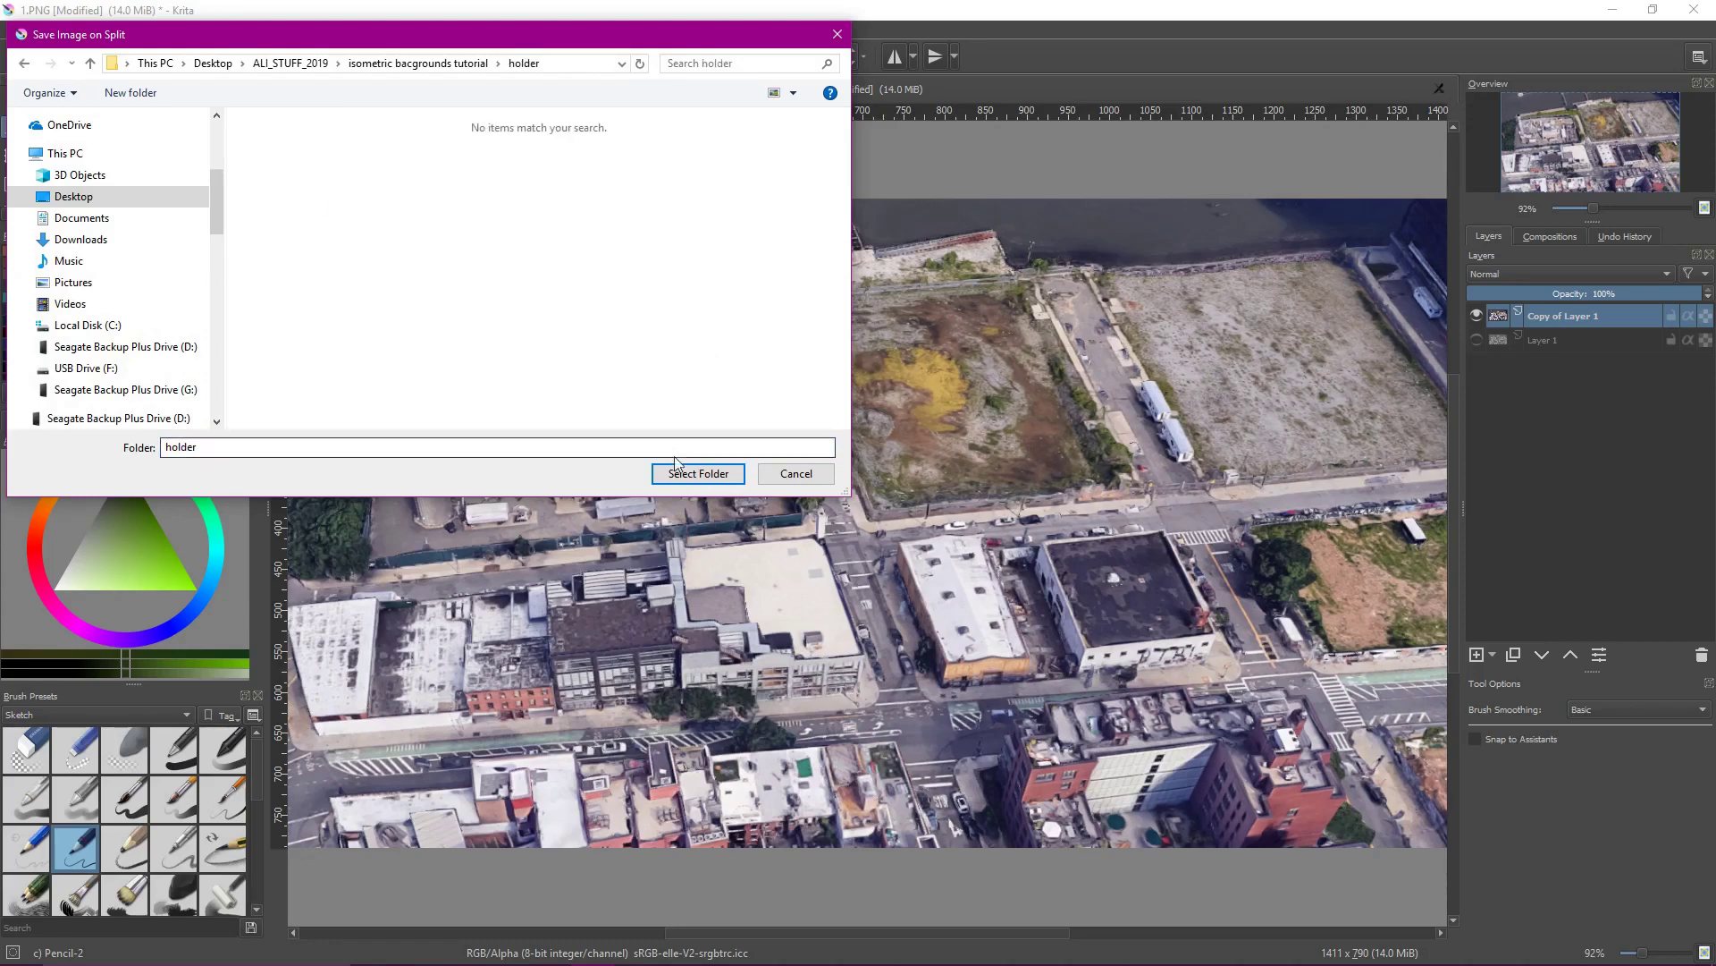
left_click(698, 474)
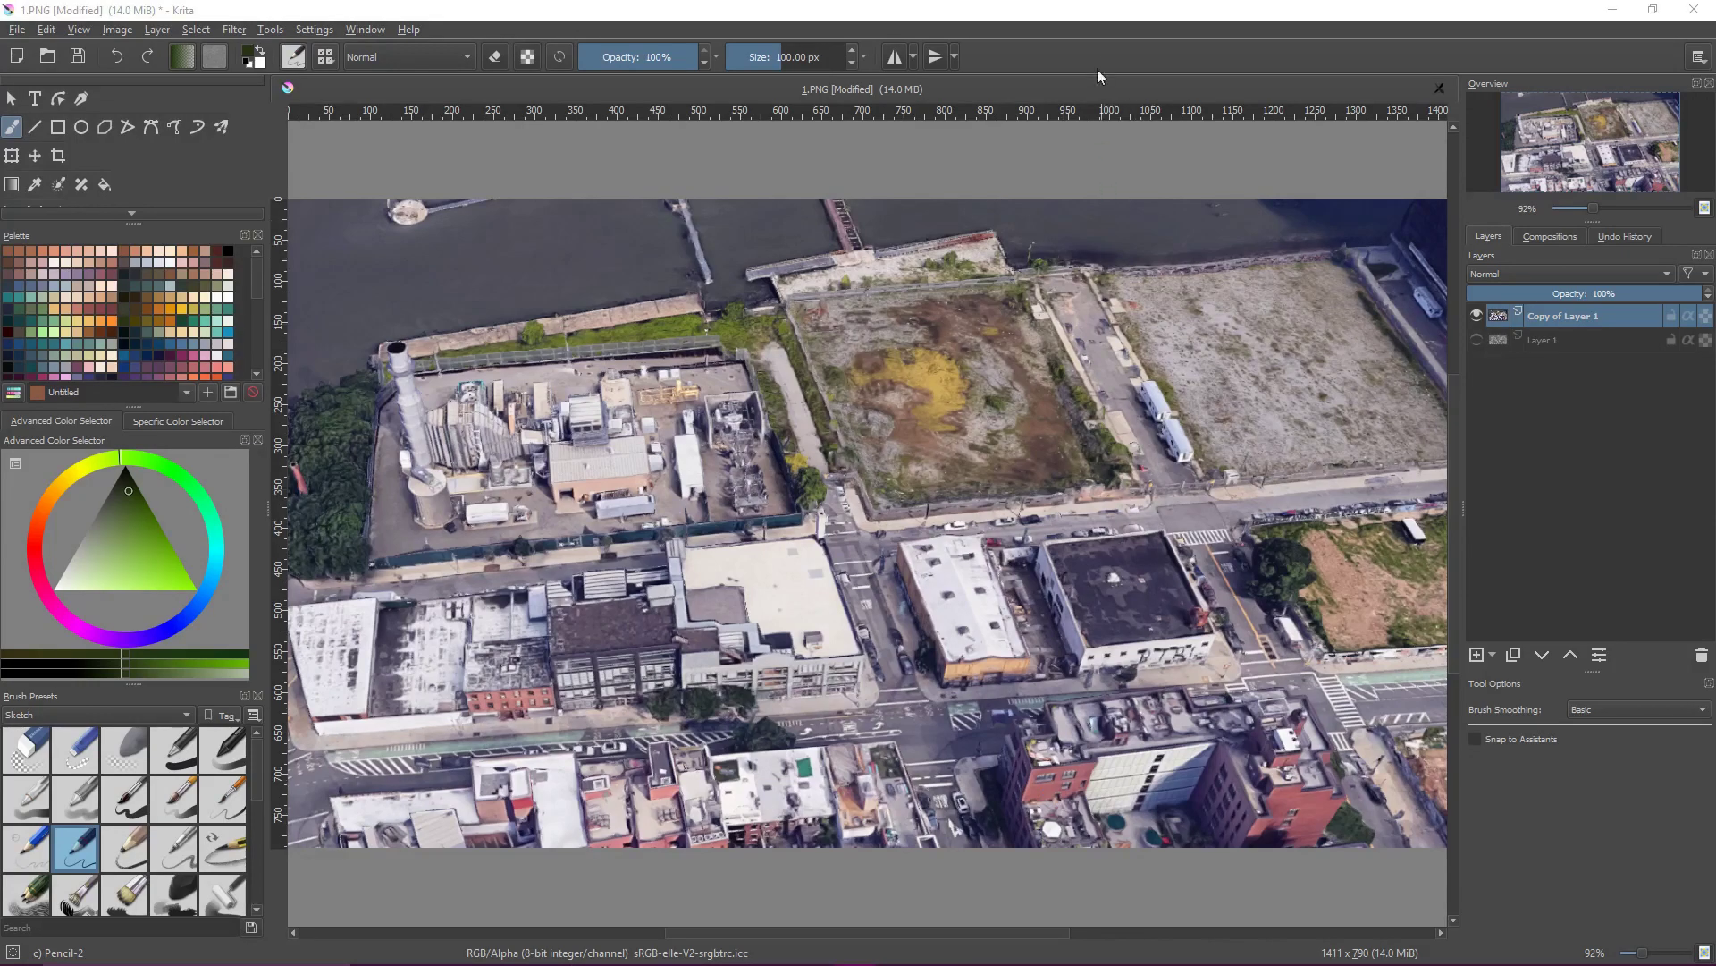
Step: Return to File Explorer and open the holder folder to check the split image tiles
left_click(1080, 39)
mouse_move(601, 962)
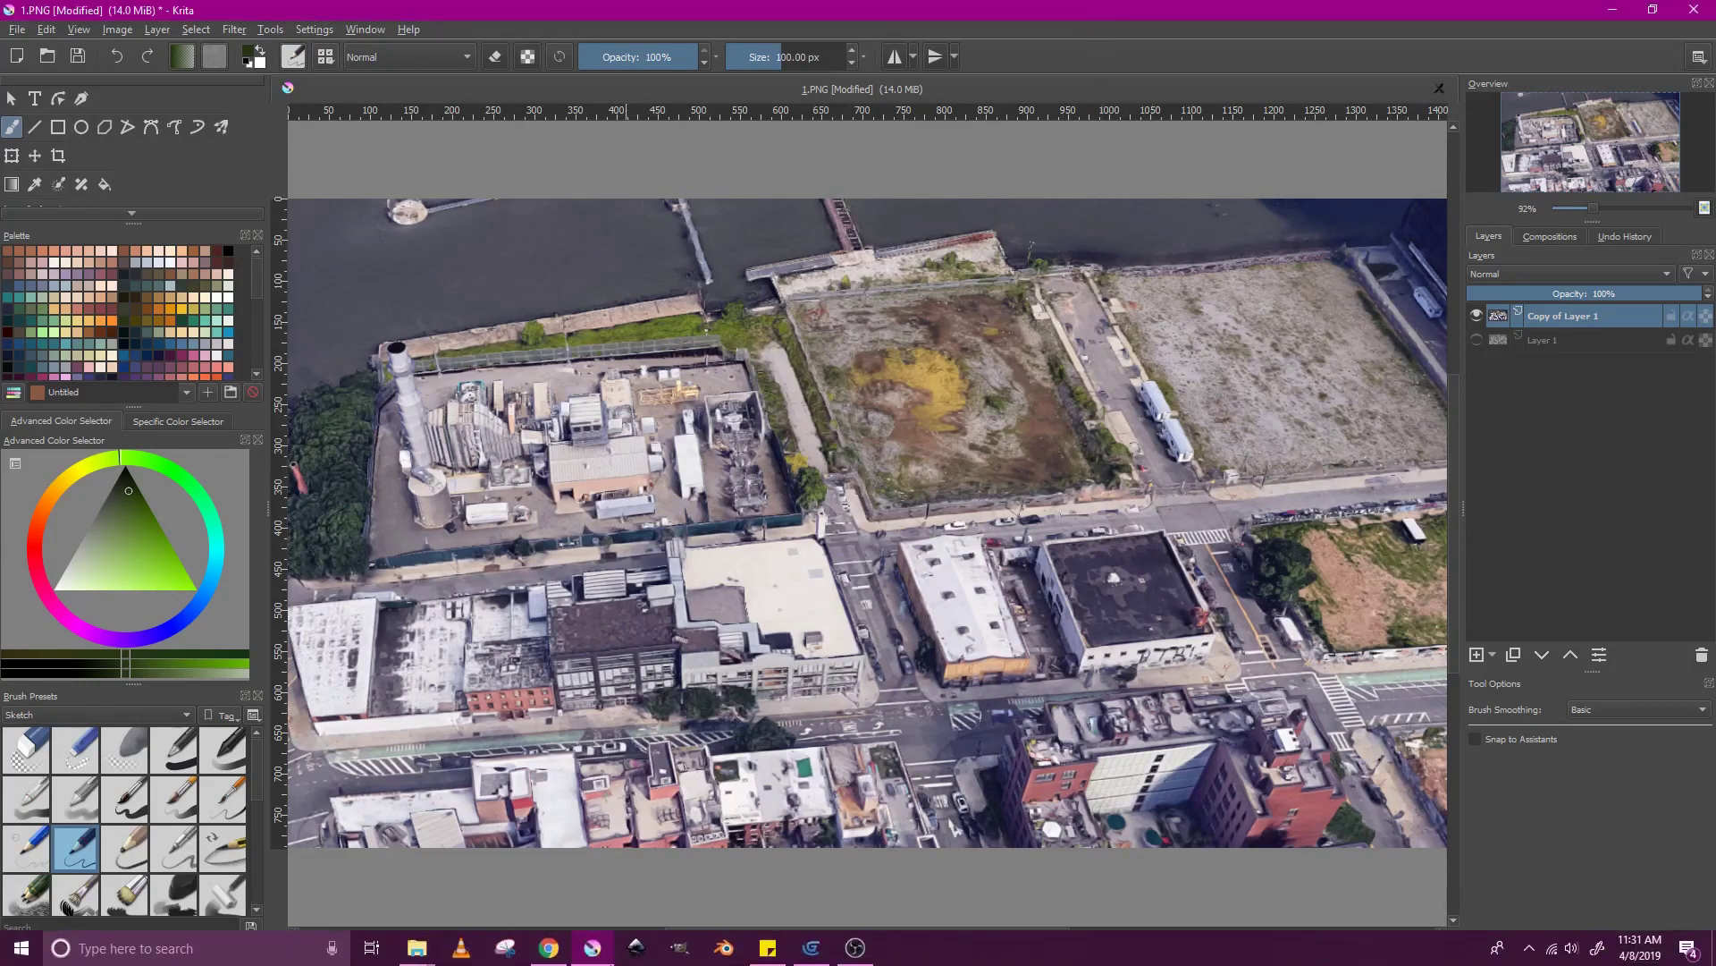
mouse_move(418, 948)
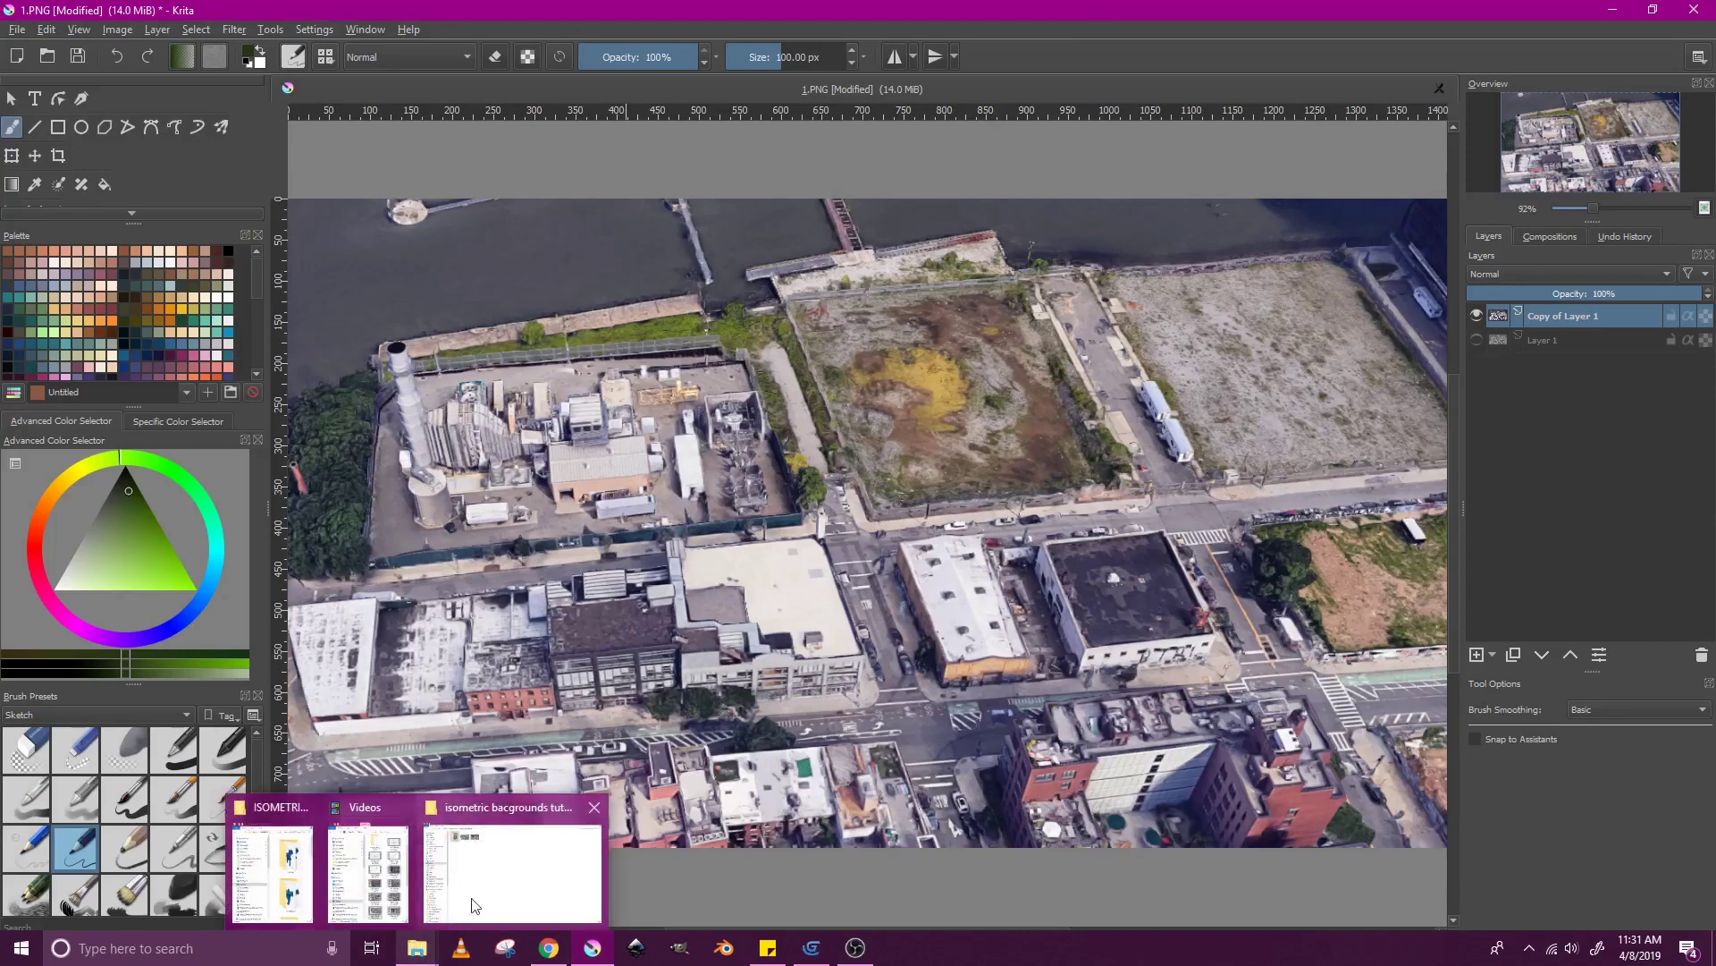
left_click(514, 894)
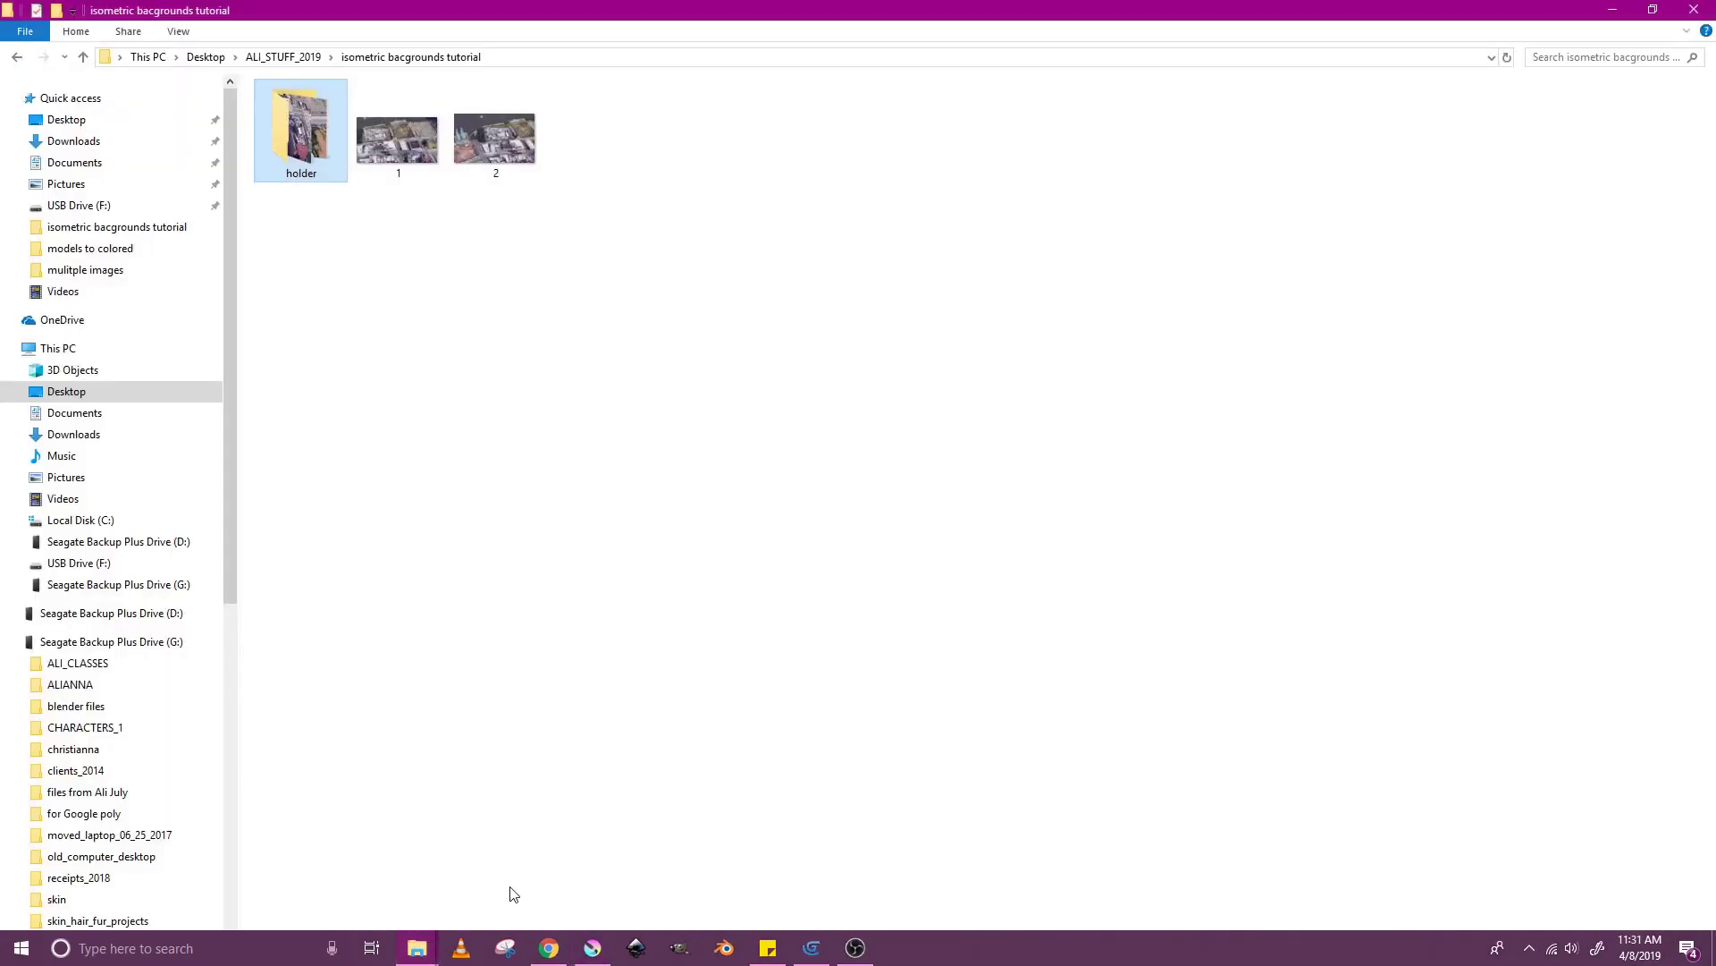
double_click(323, 149)
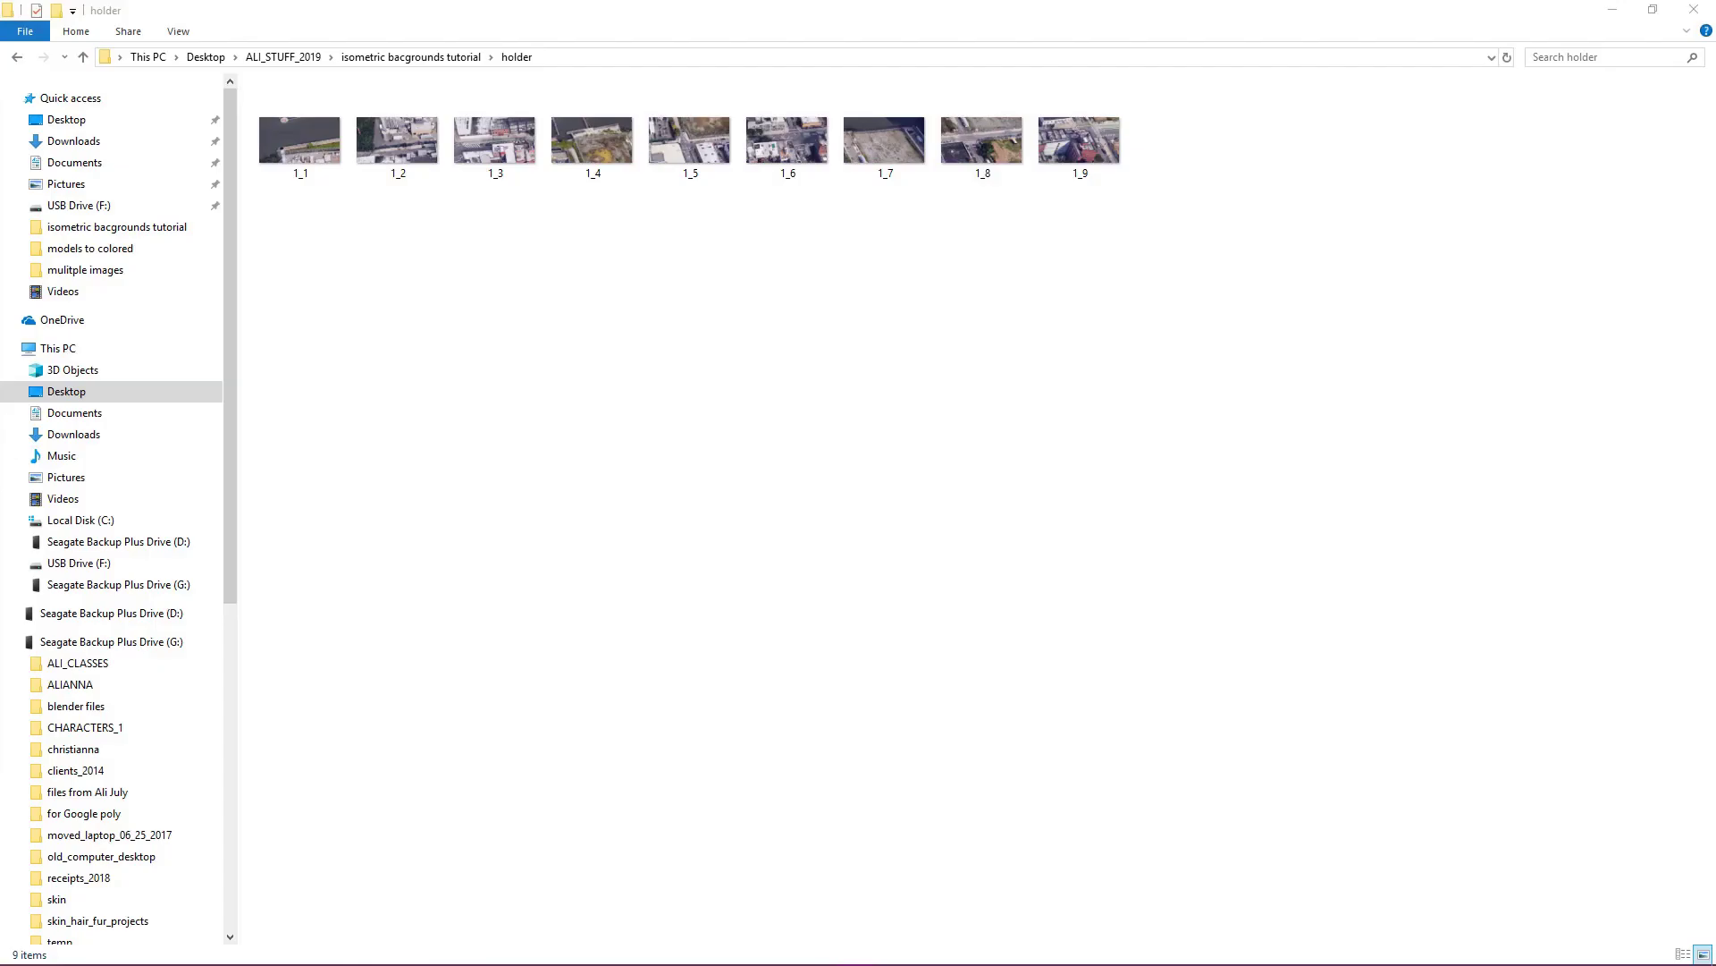
left_click(1176, 39)
left_click(1075, 34)
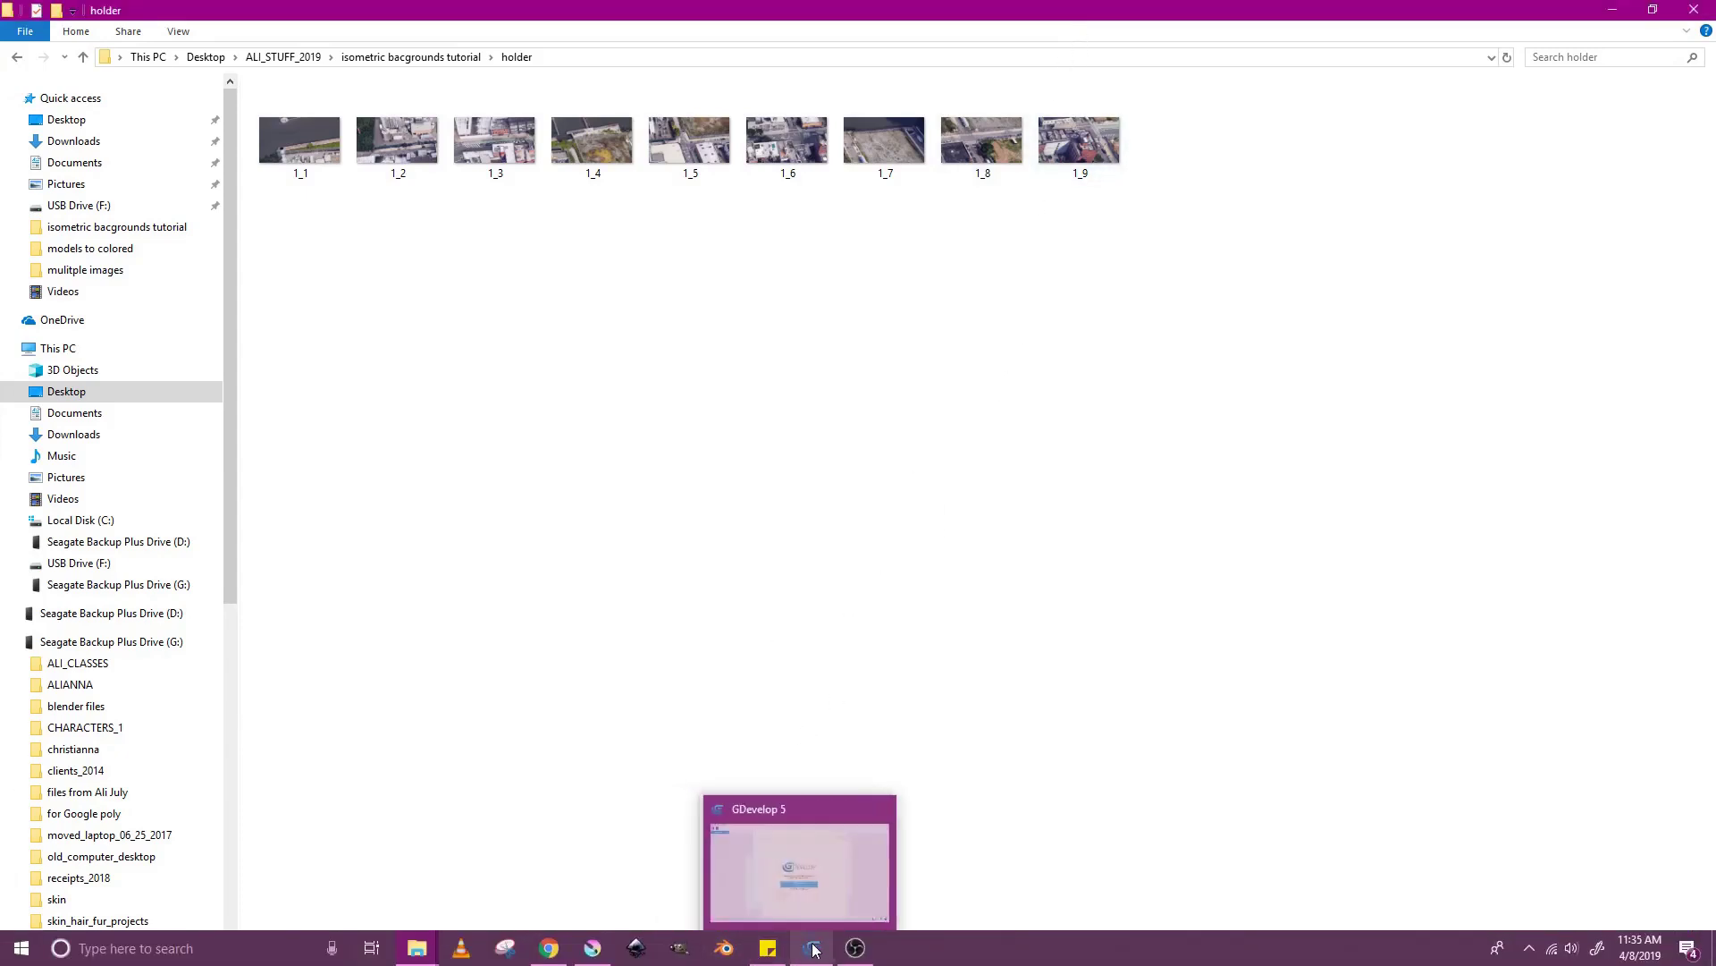
Step: Switch to GDevelop and create a new project from the Empty game starter in the default project folder
left_click(812, 948)
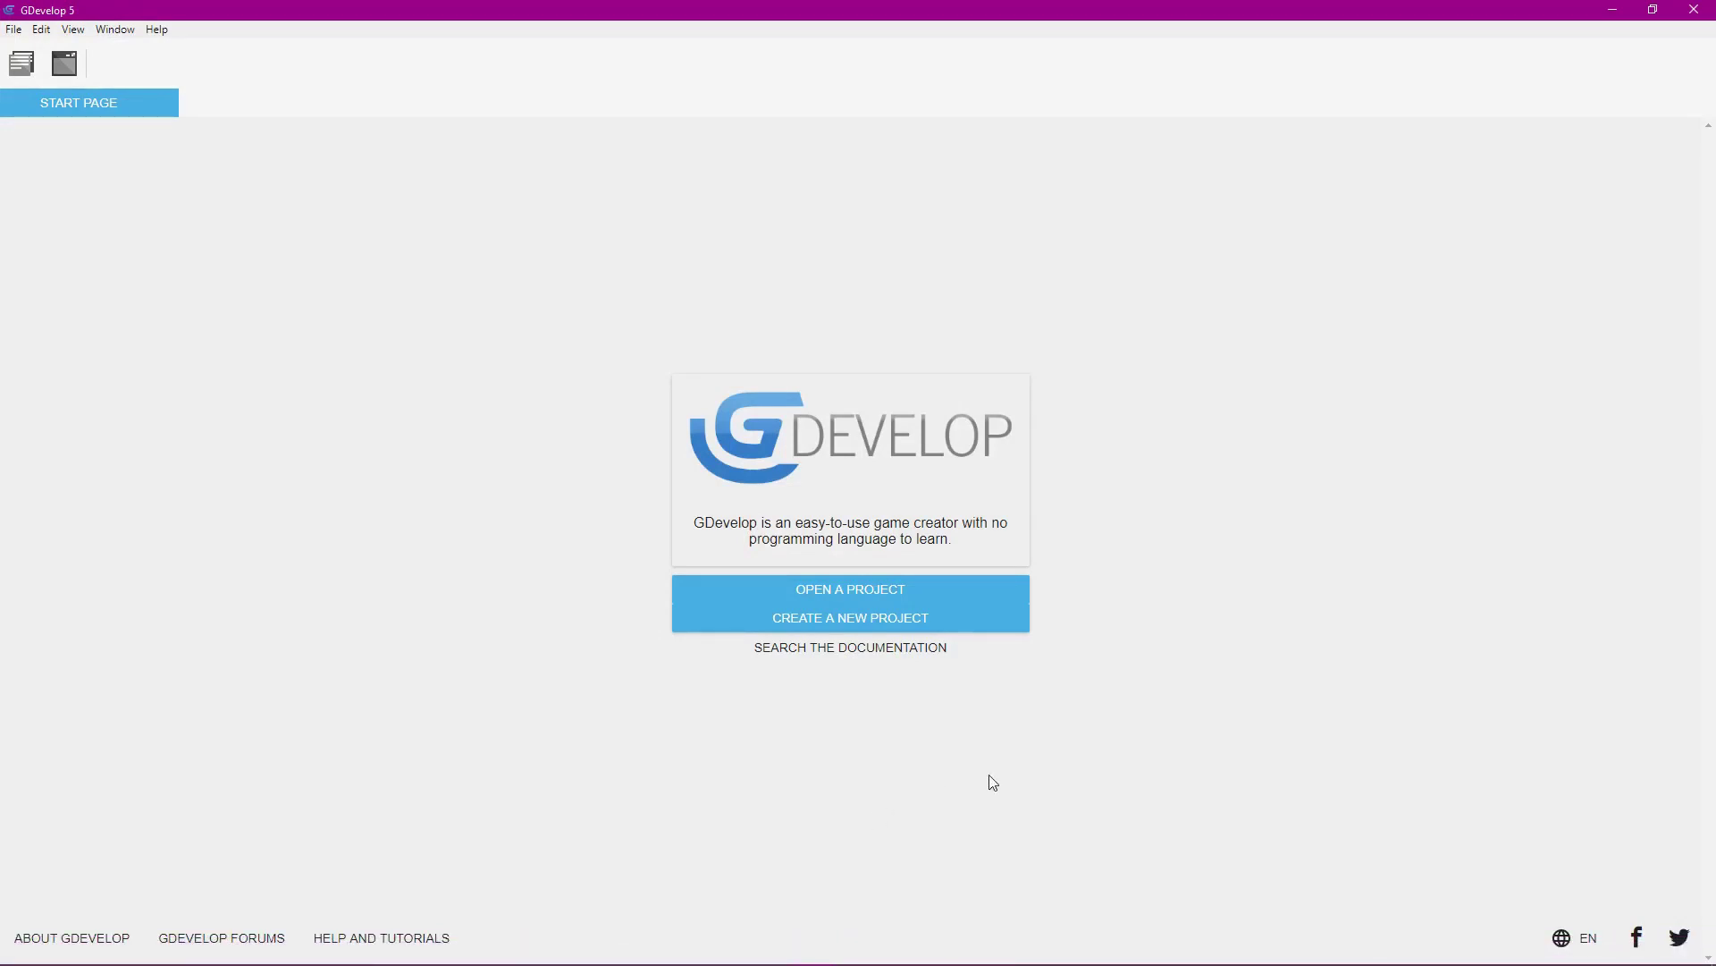
left_click(1228, 24)
left_click(786, 615)
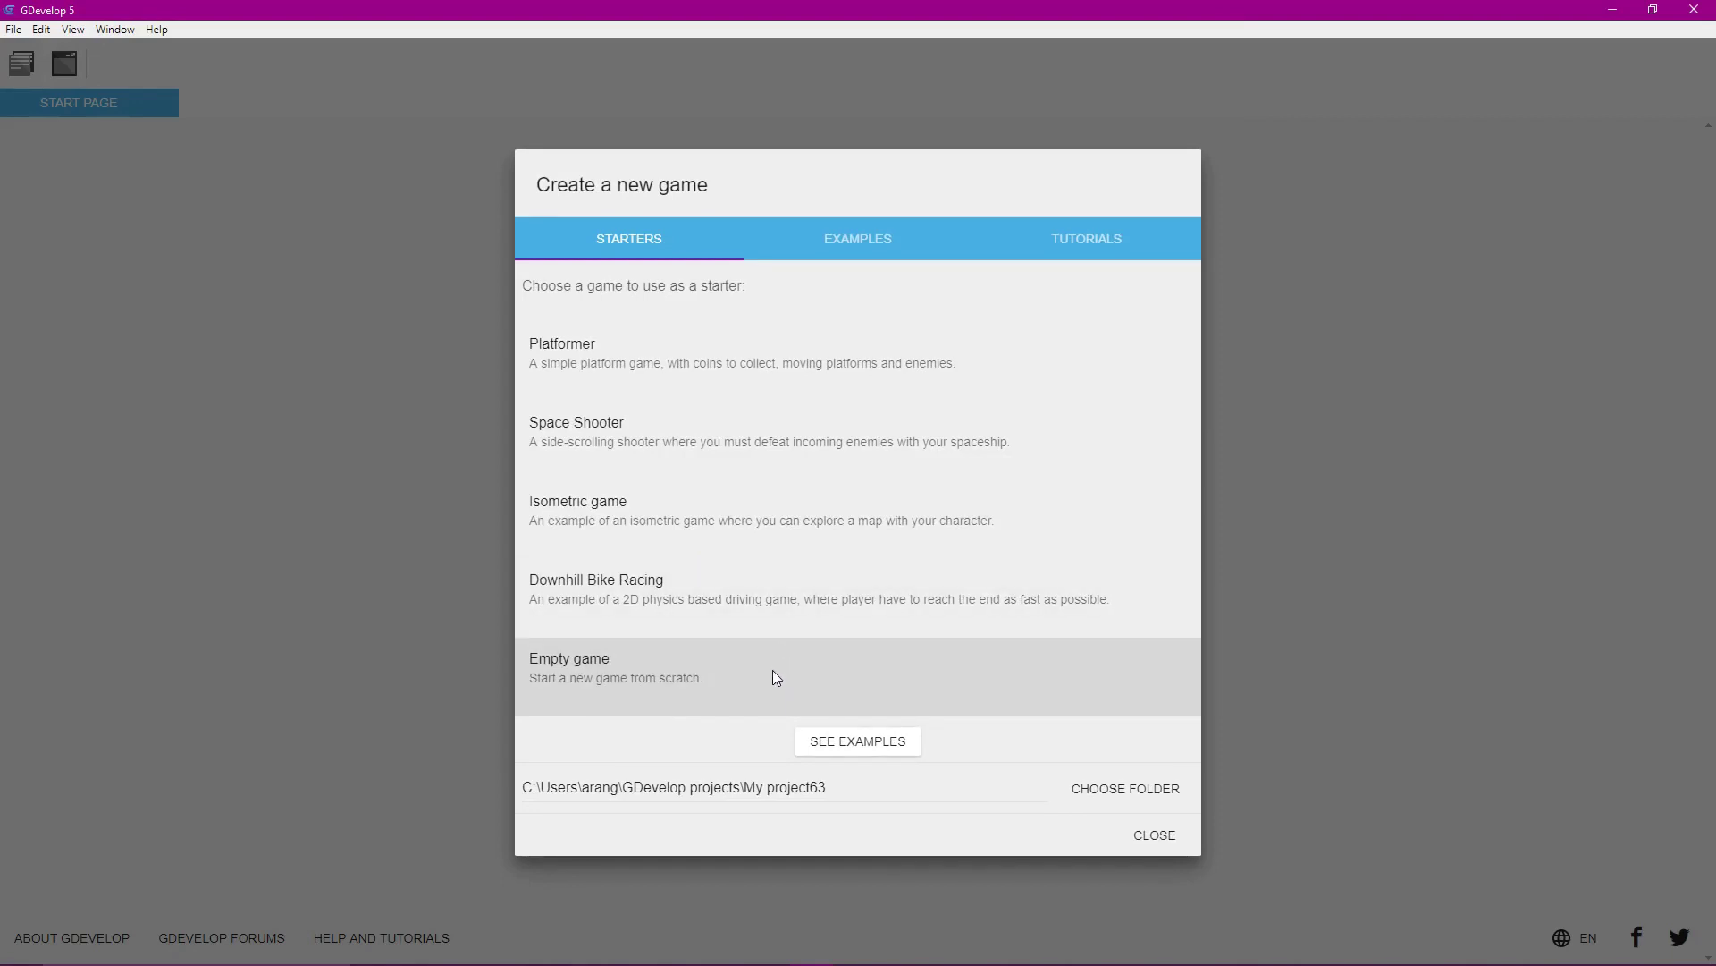
left_click(773, 669)
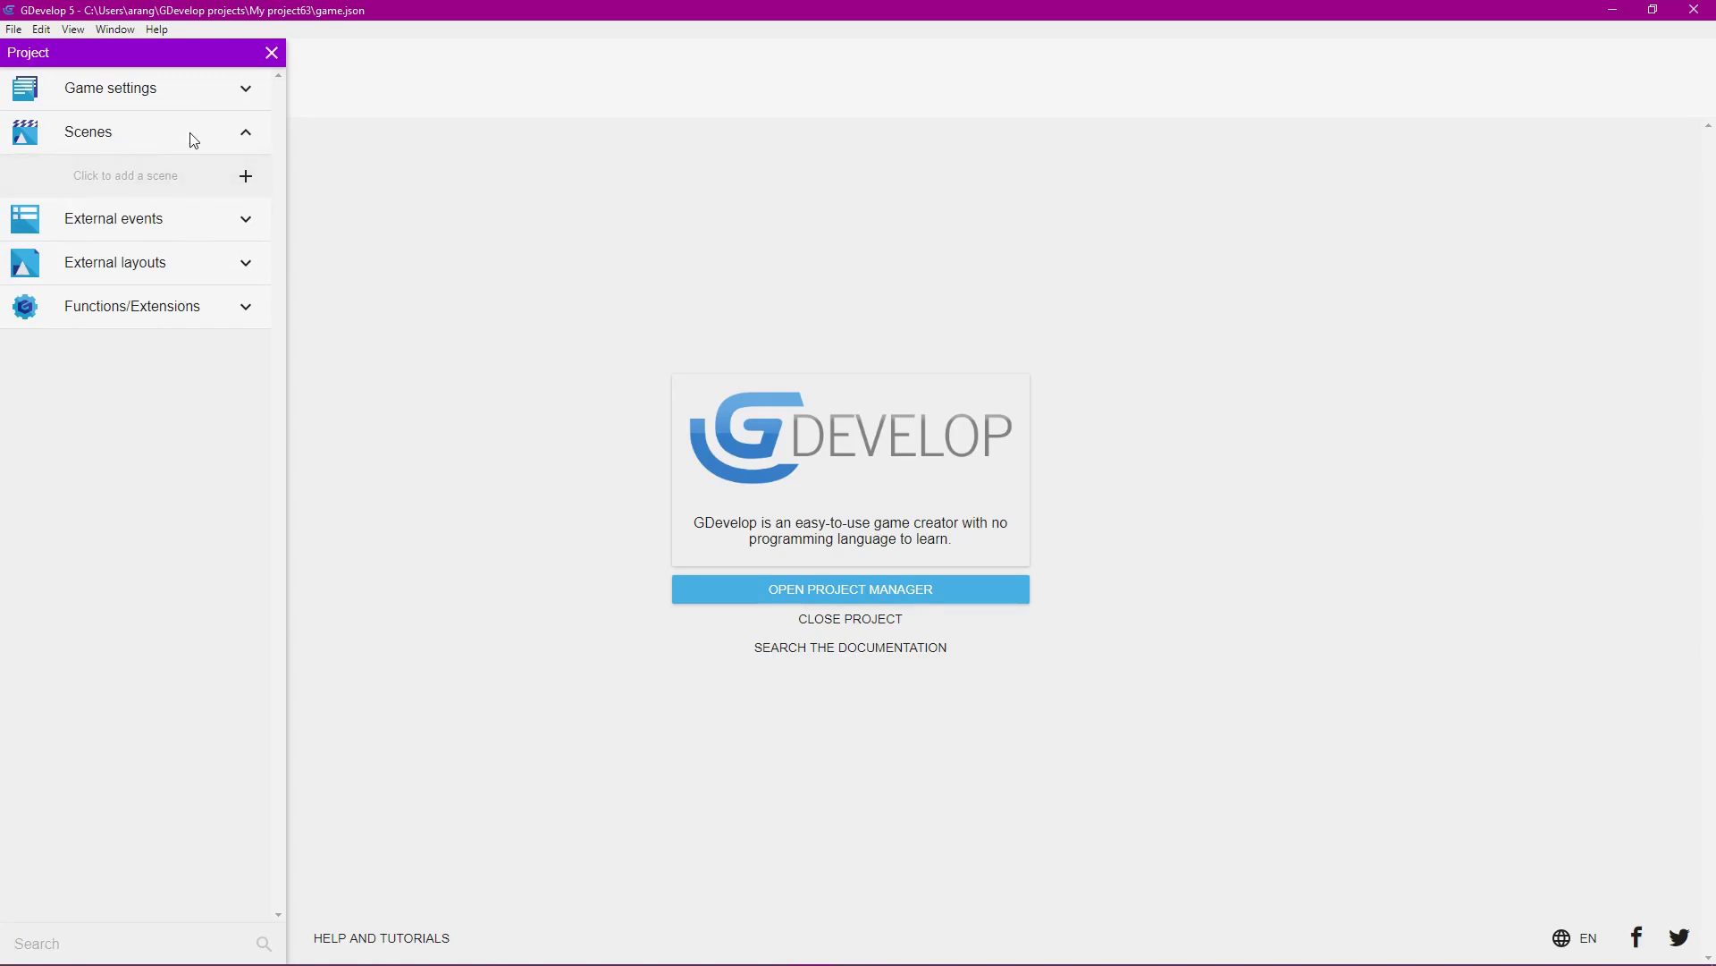
Step: Add a new scene to the project and open it in the scene editor
left_click(247, 178)
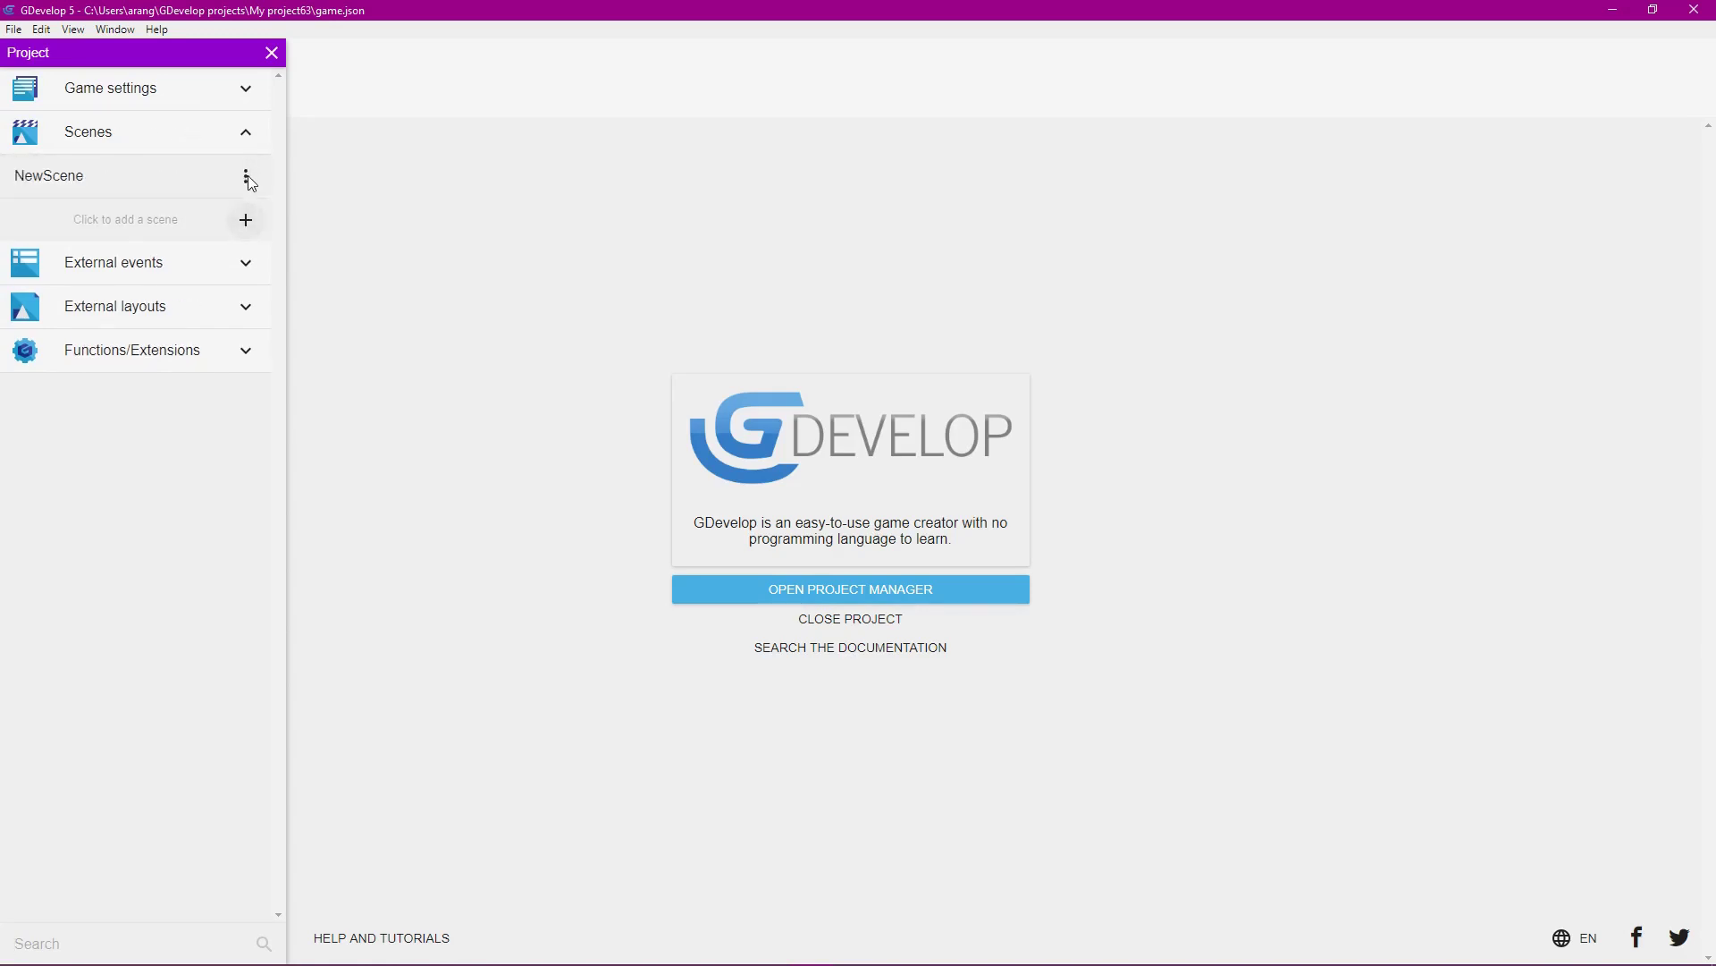
left_click(162, 177)
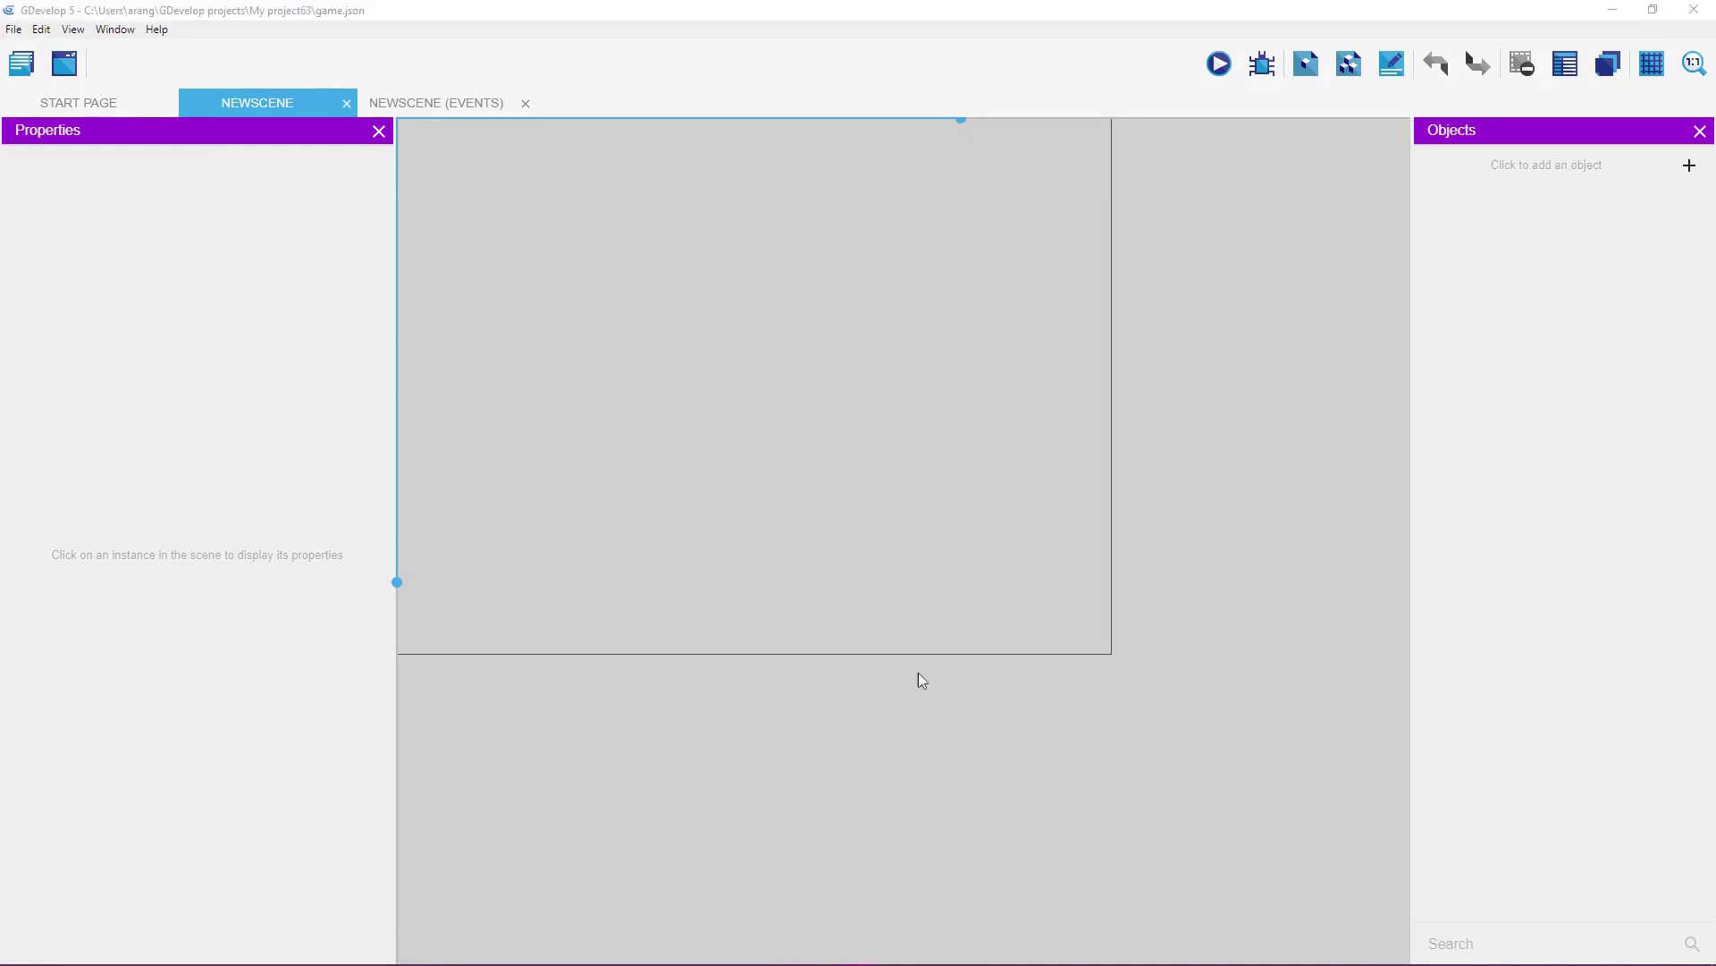
left_click(1135, 18)
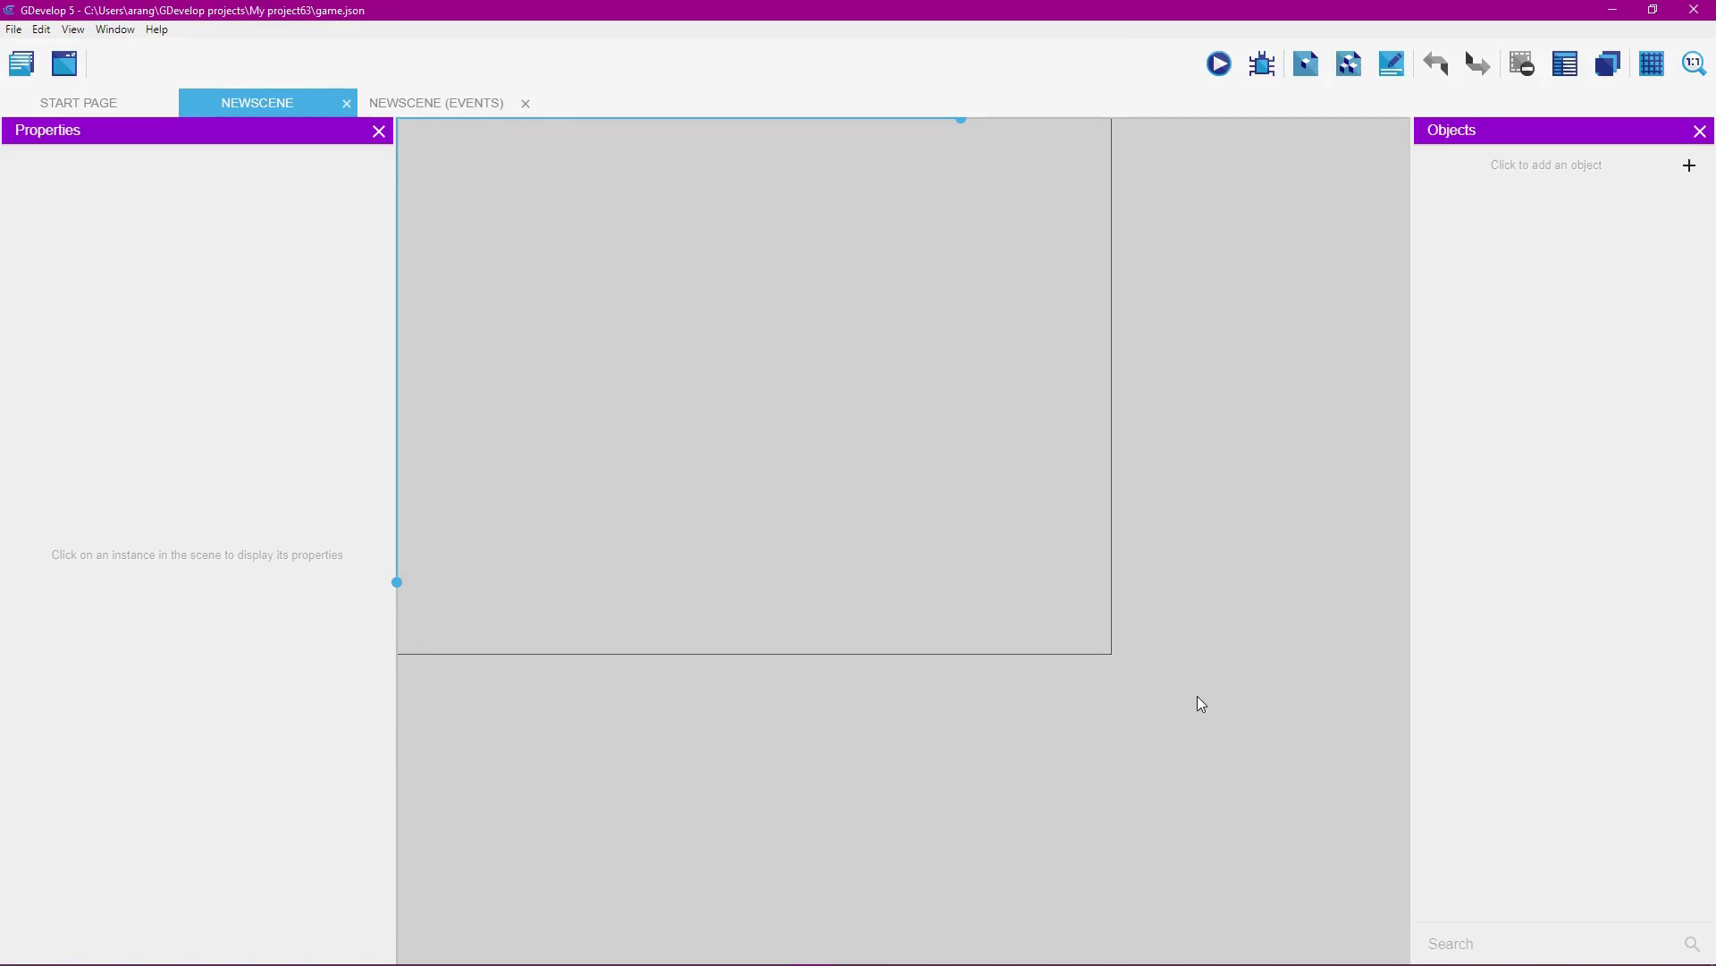
Step: Switch to Chrome, open the player sprites page through Game Visualz and Game Assets on littleguycgi.com, and locate the isometric Dino and Blockman animation frames
left_click(558, 944)
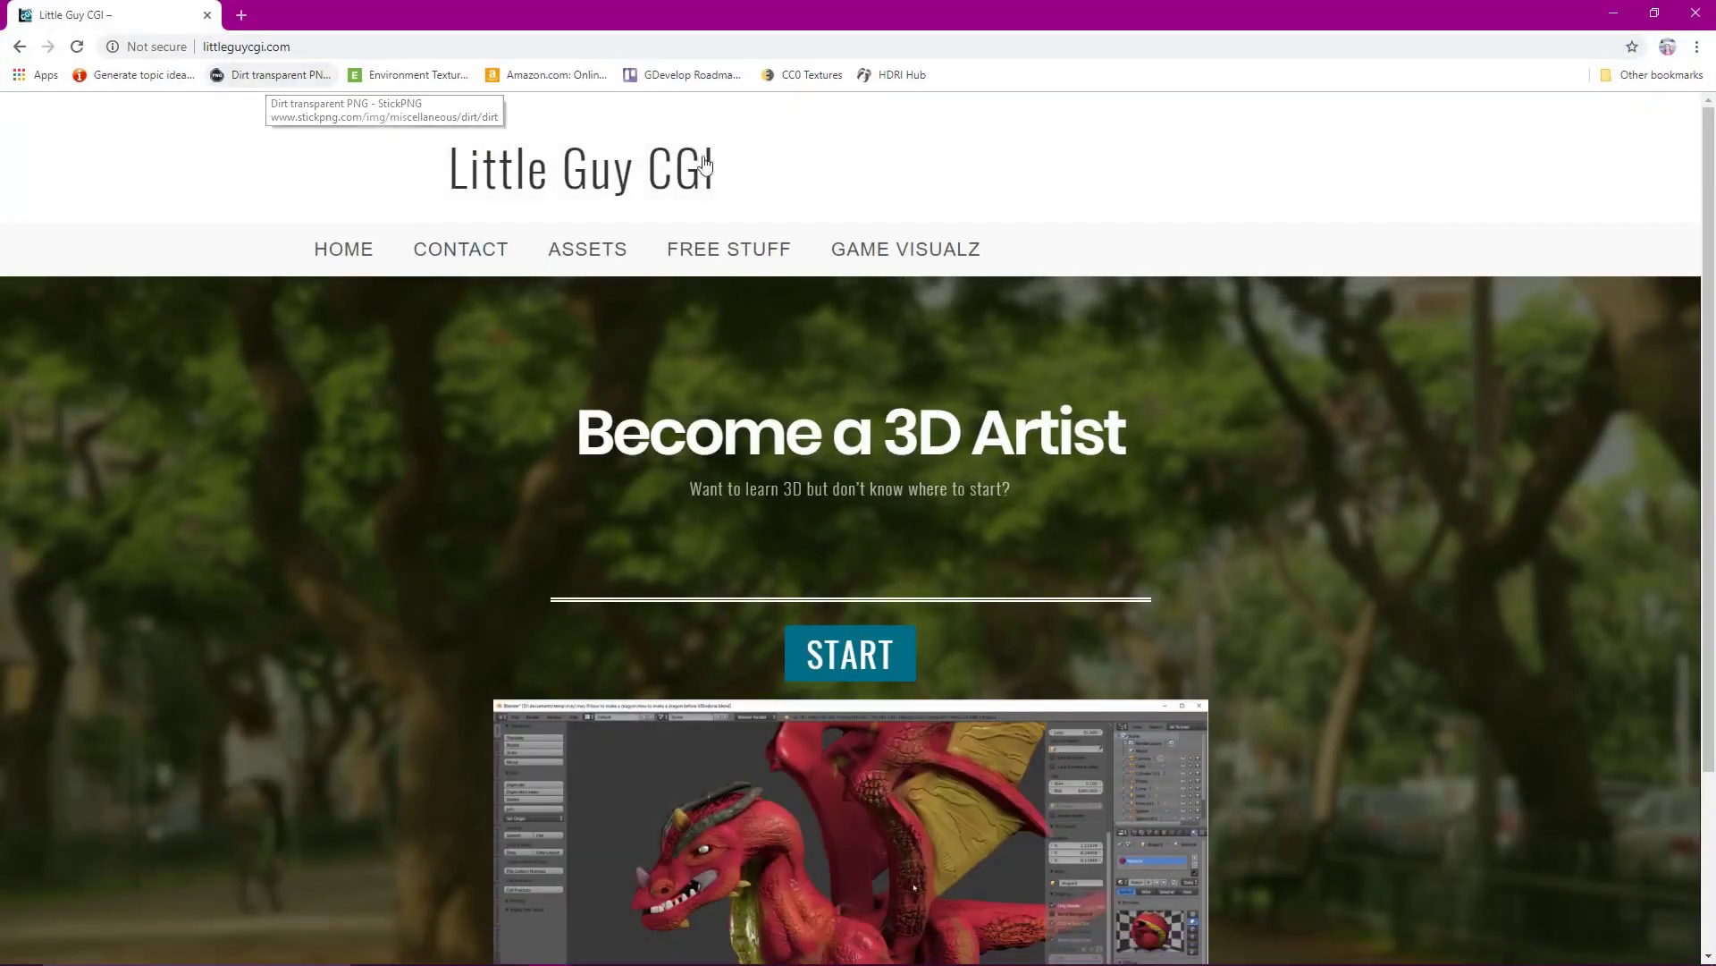
left_click(860, 250)
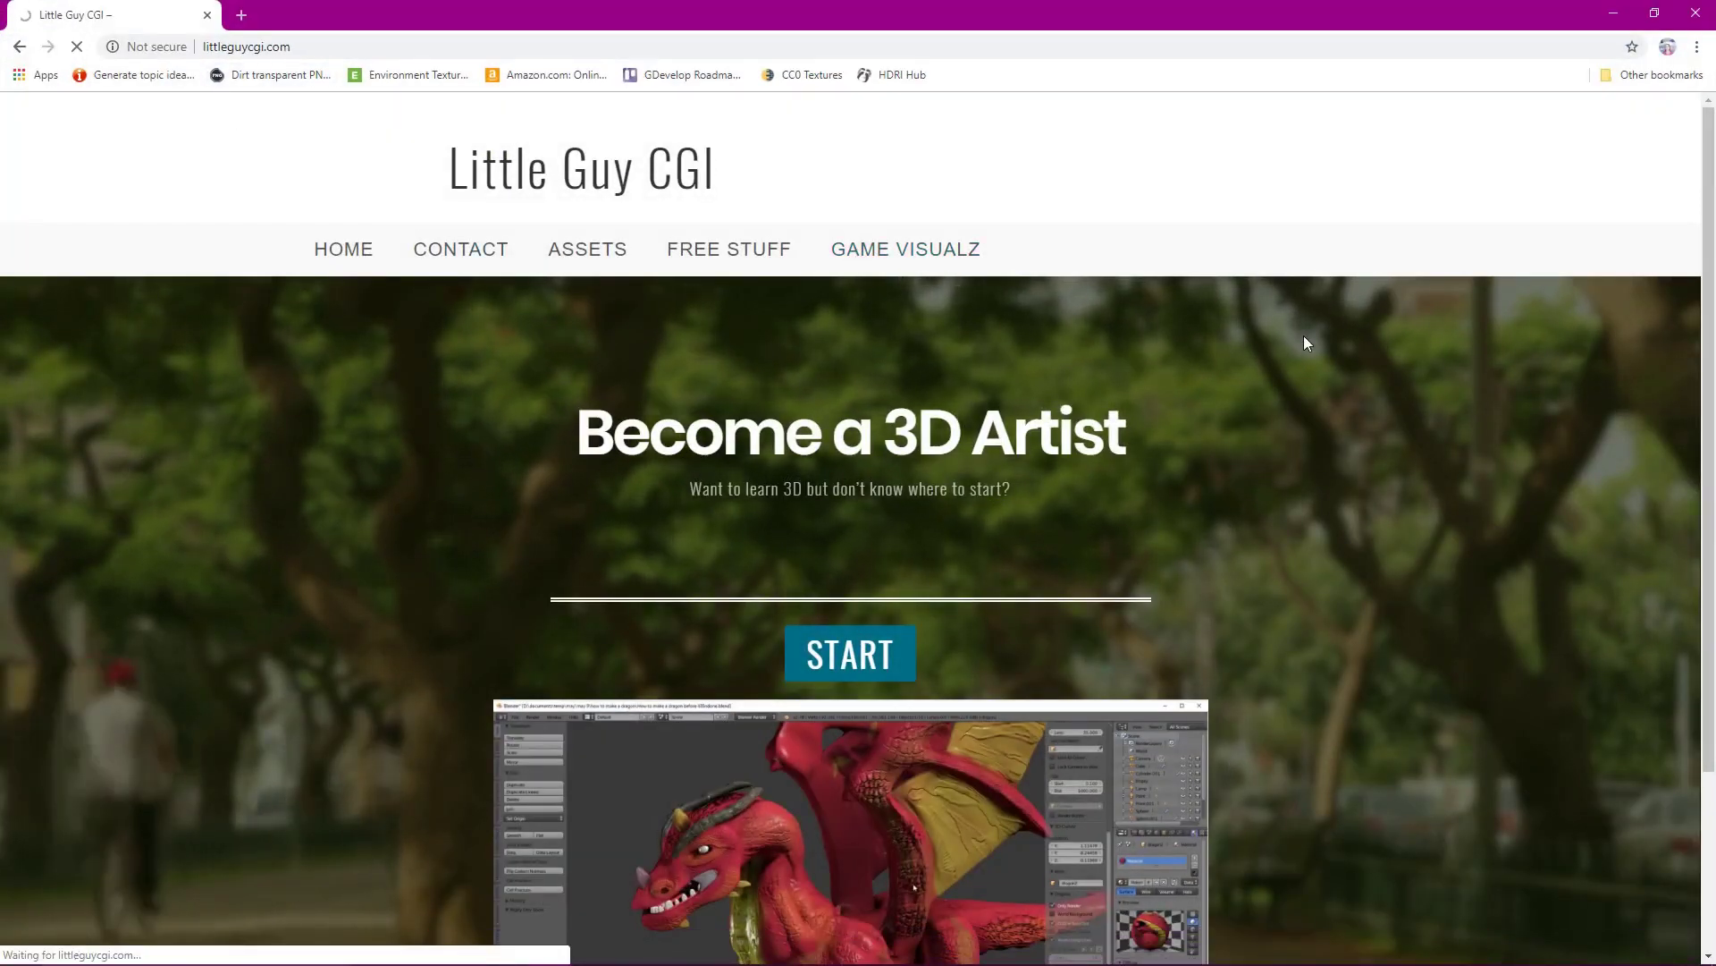
scroll(1294, 387, "down", 3)
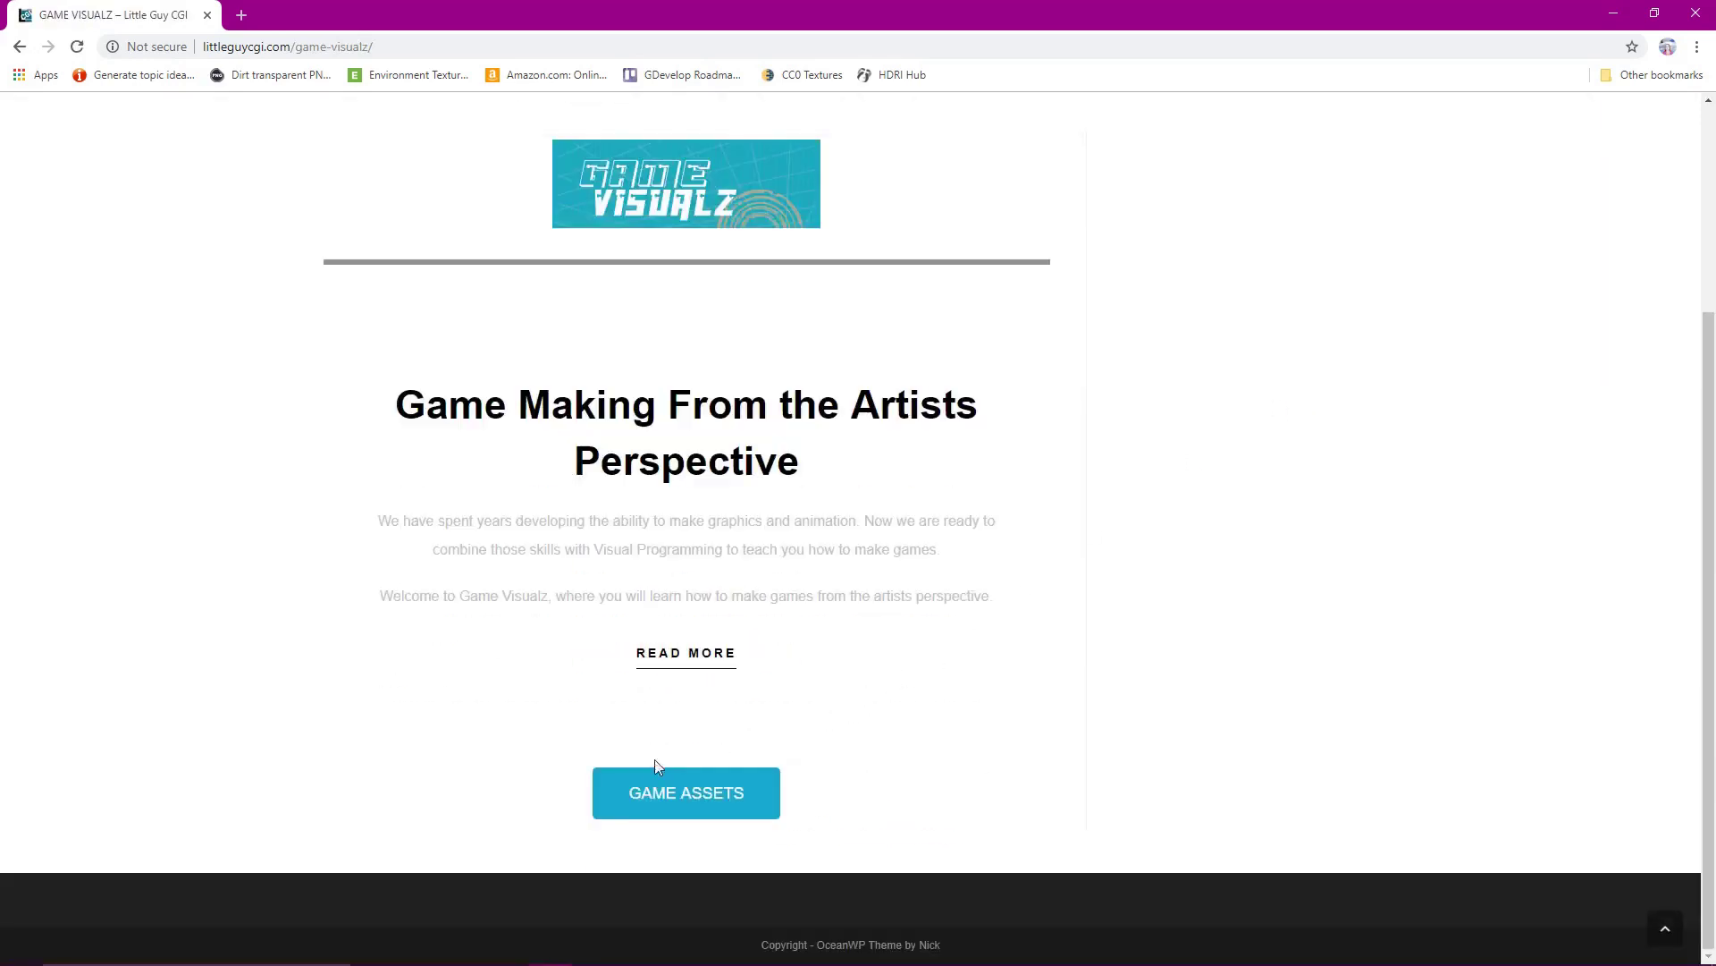
left_click(640, 788)
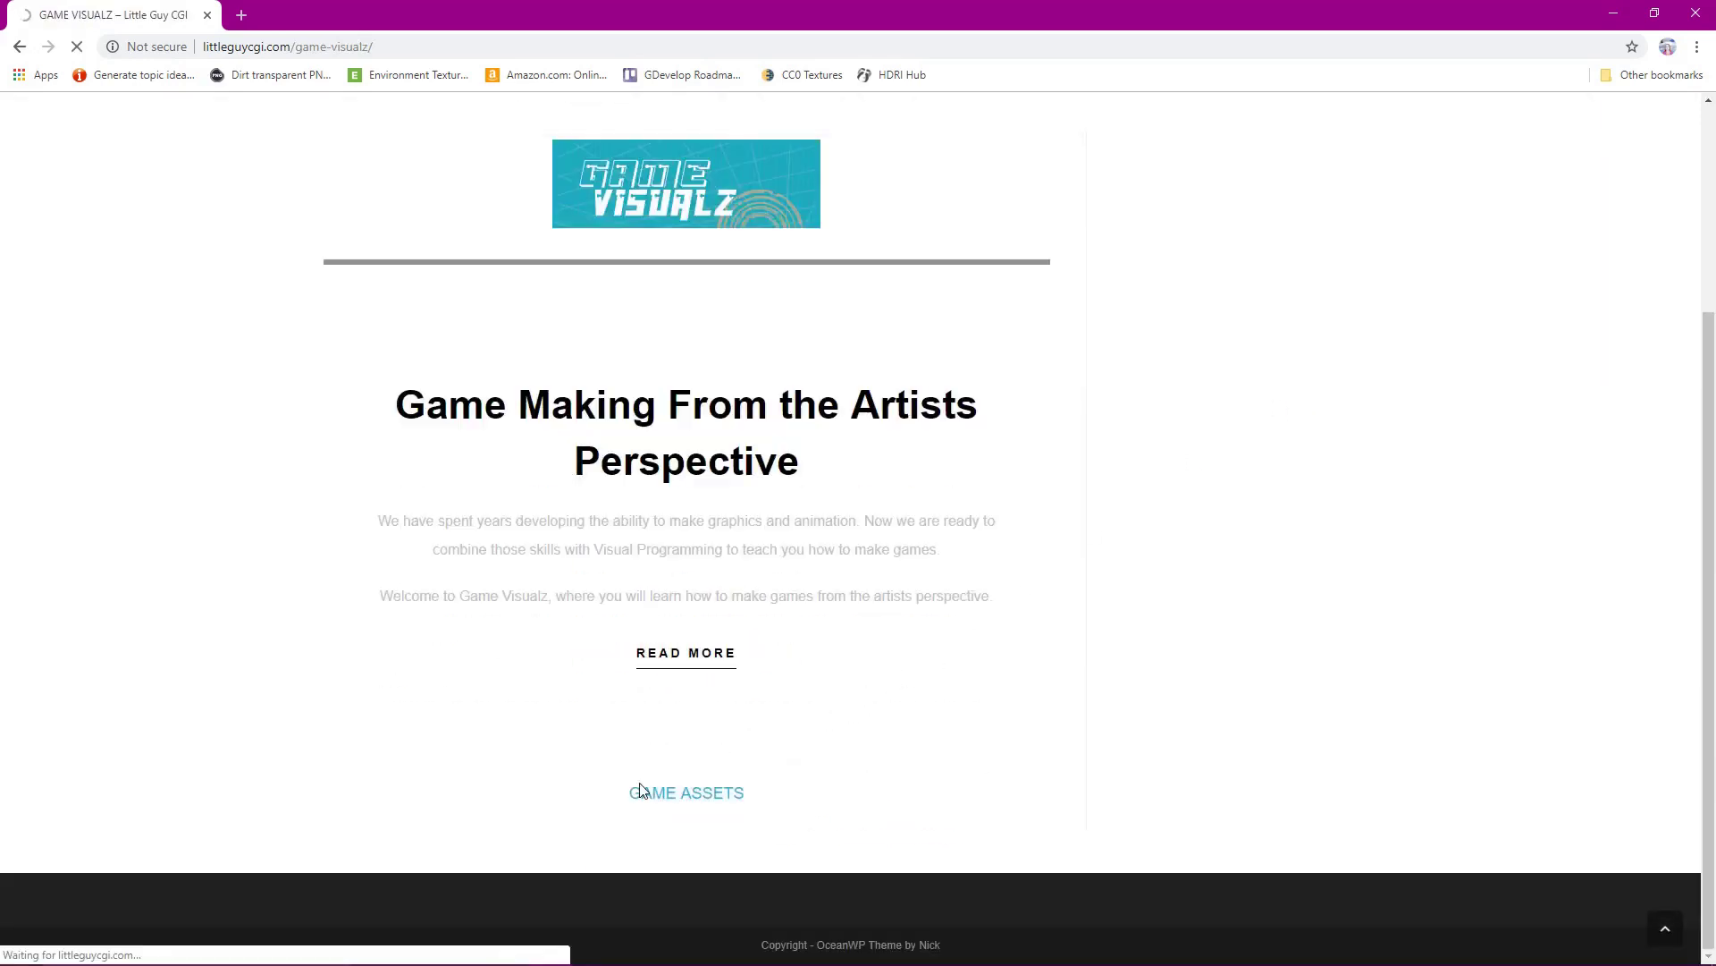
scroll(1128, 626, "down", 9)
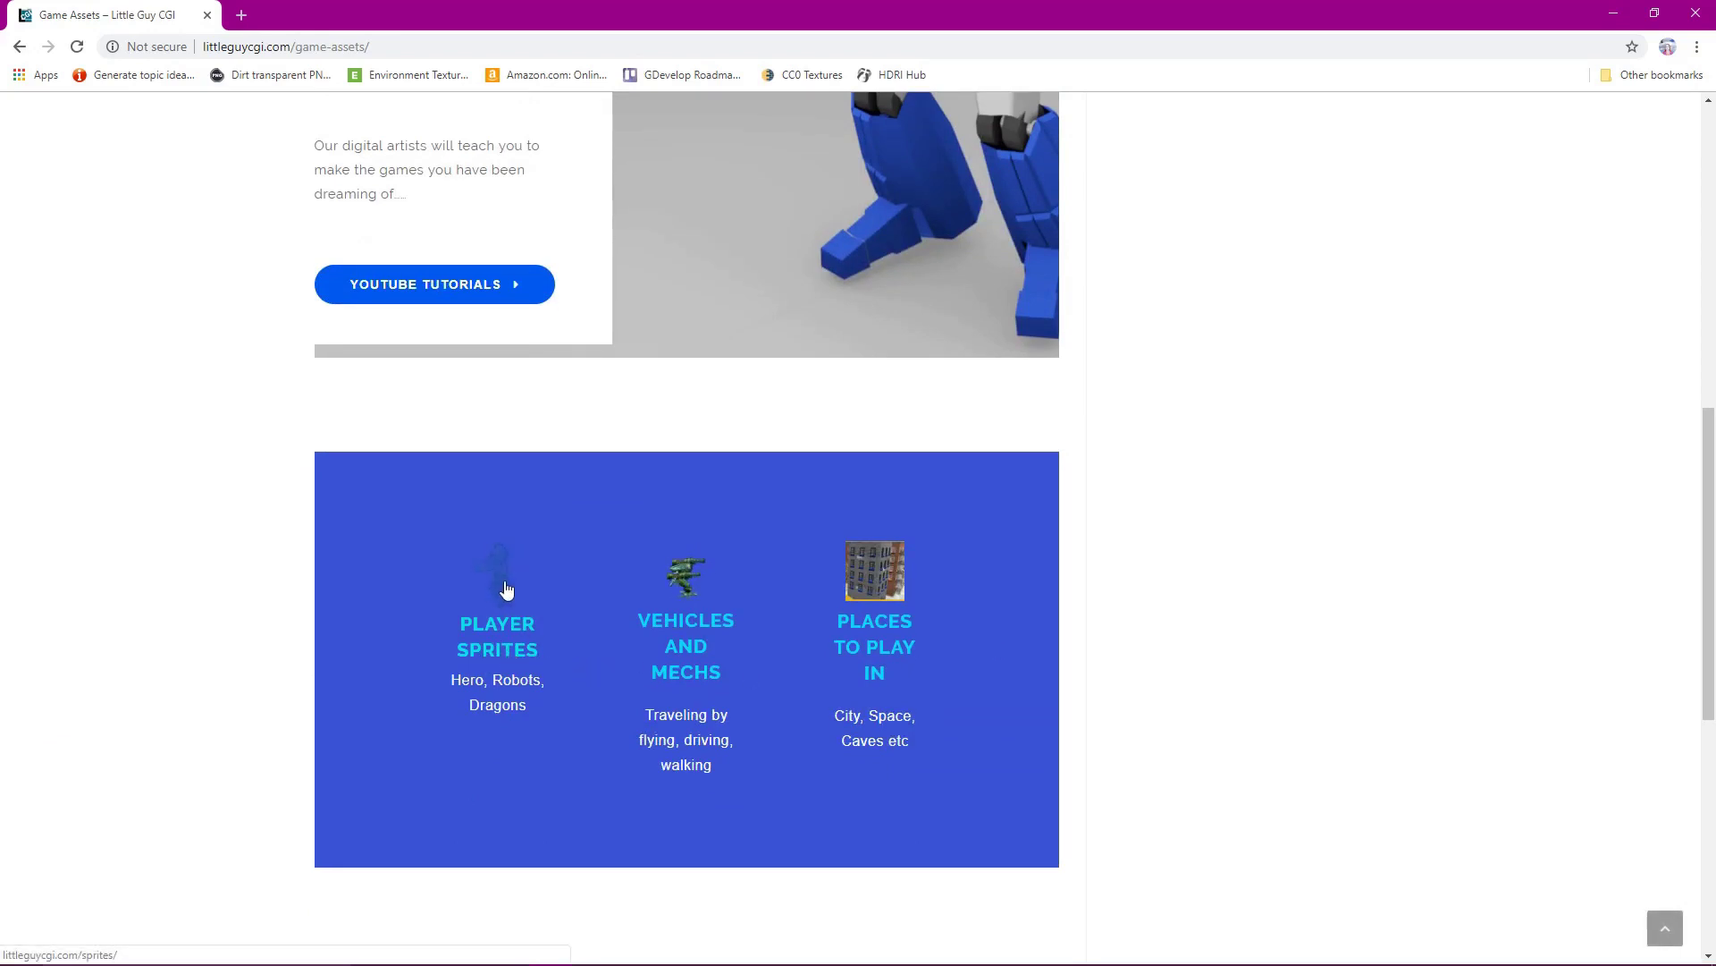
left_click(507, 590)
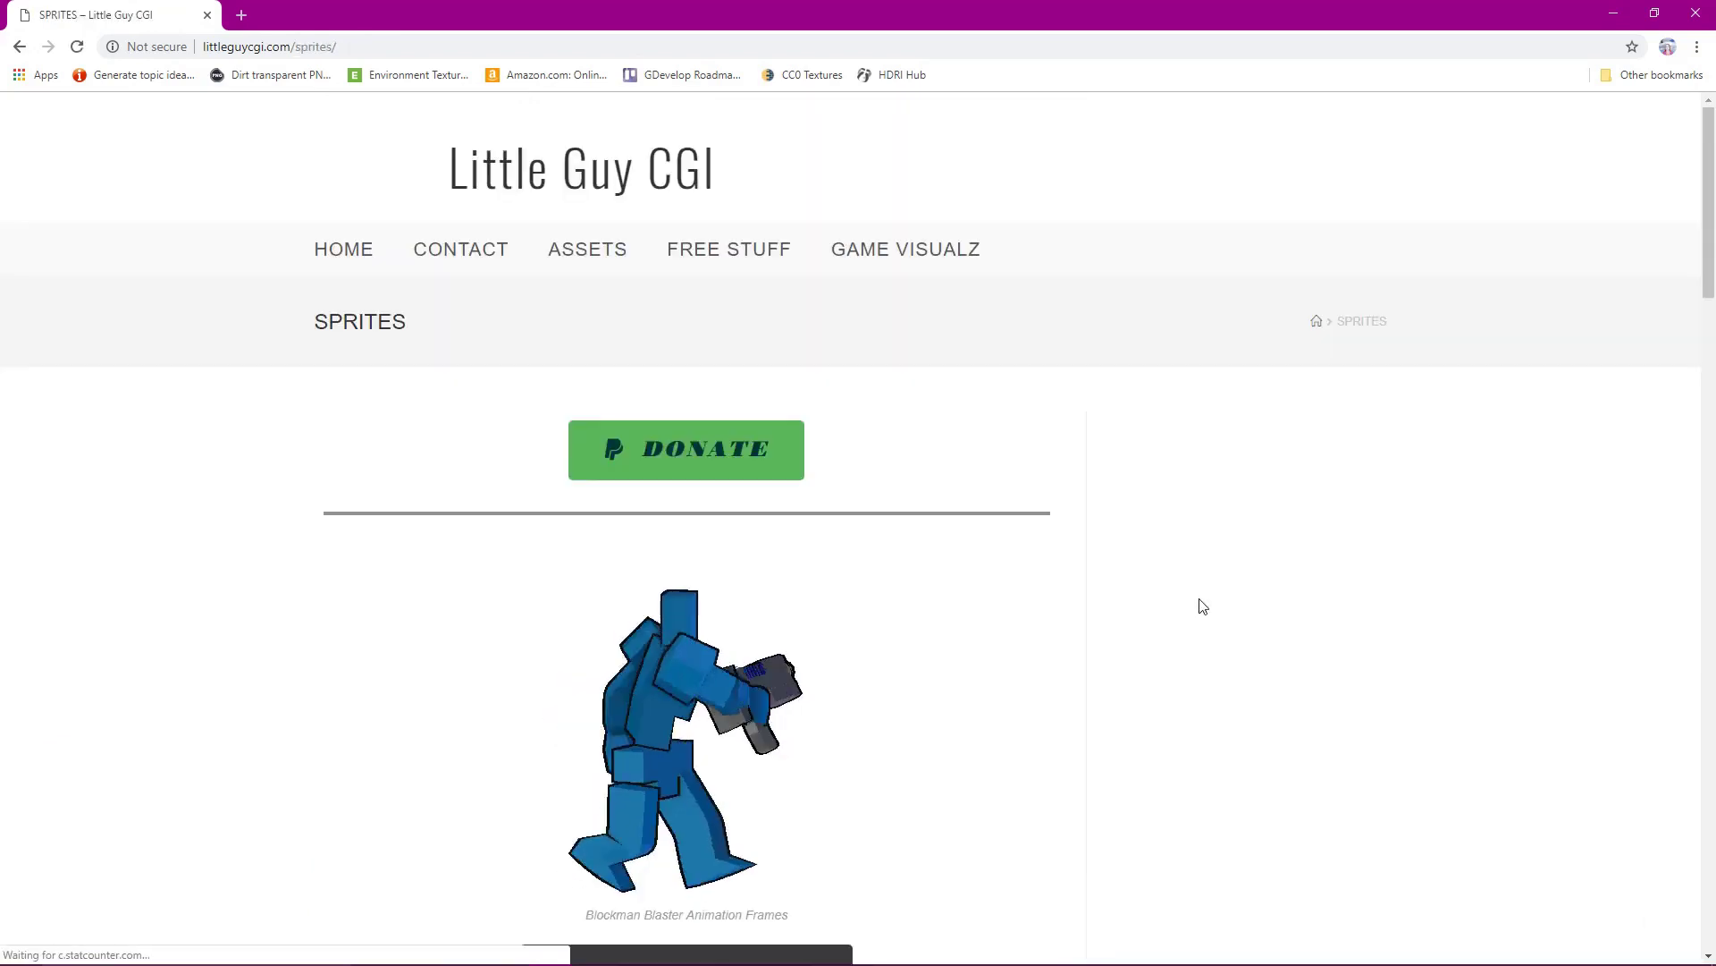
scroll(1233, 617, "down", 15)
scroll(1242, 623, "down", 8)
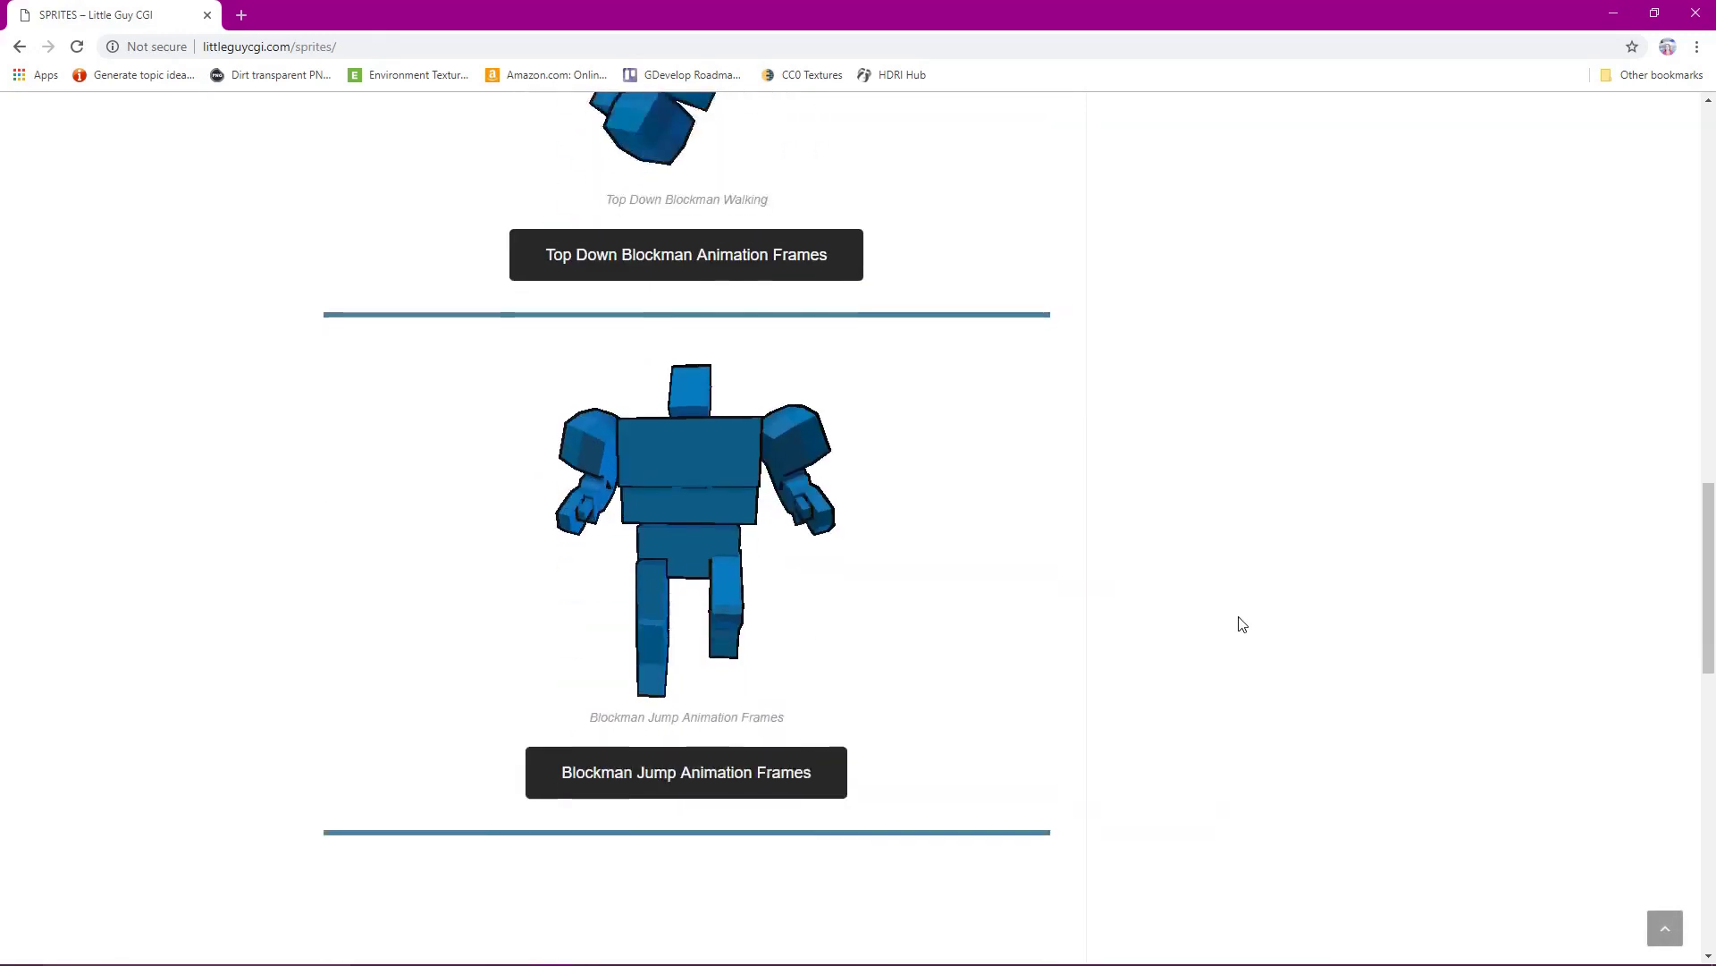
scroll(1242, 624, "down", 2)
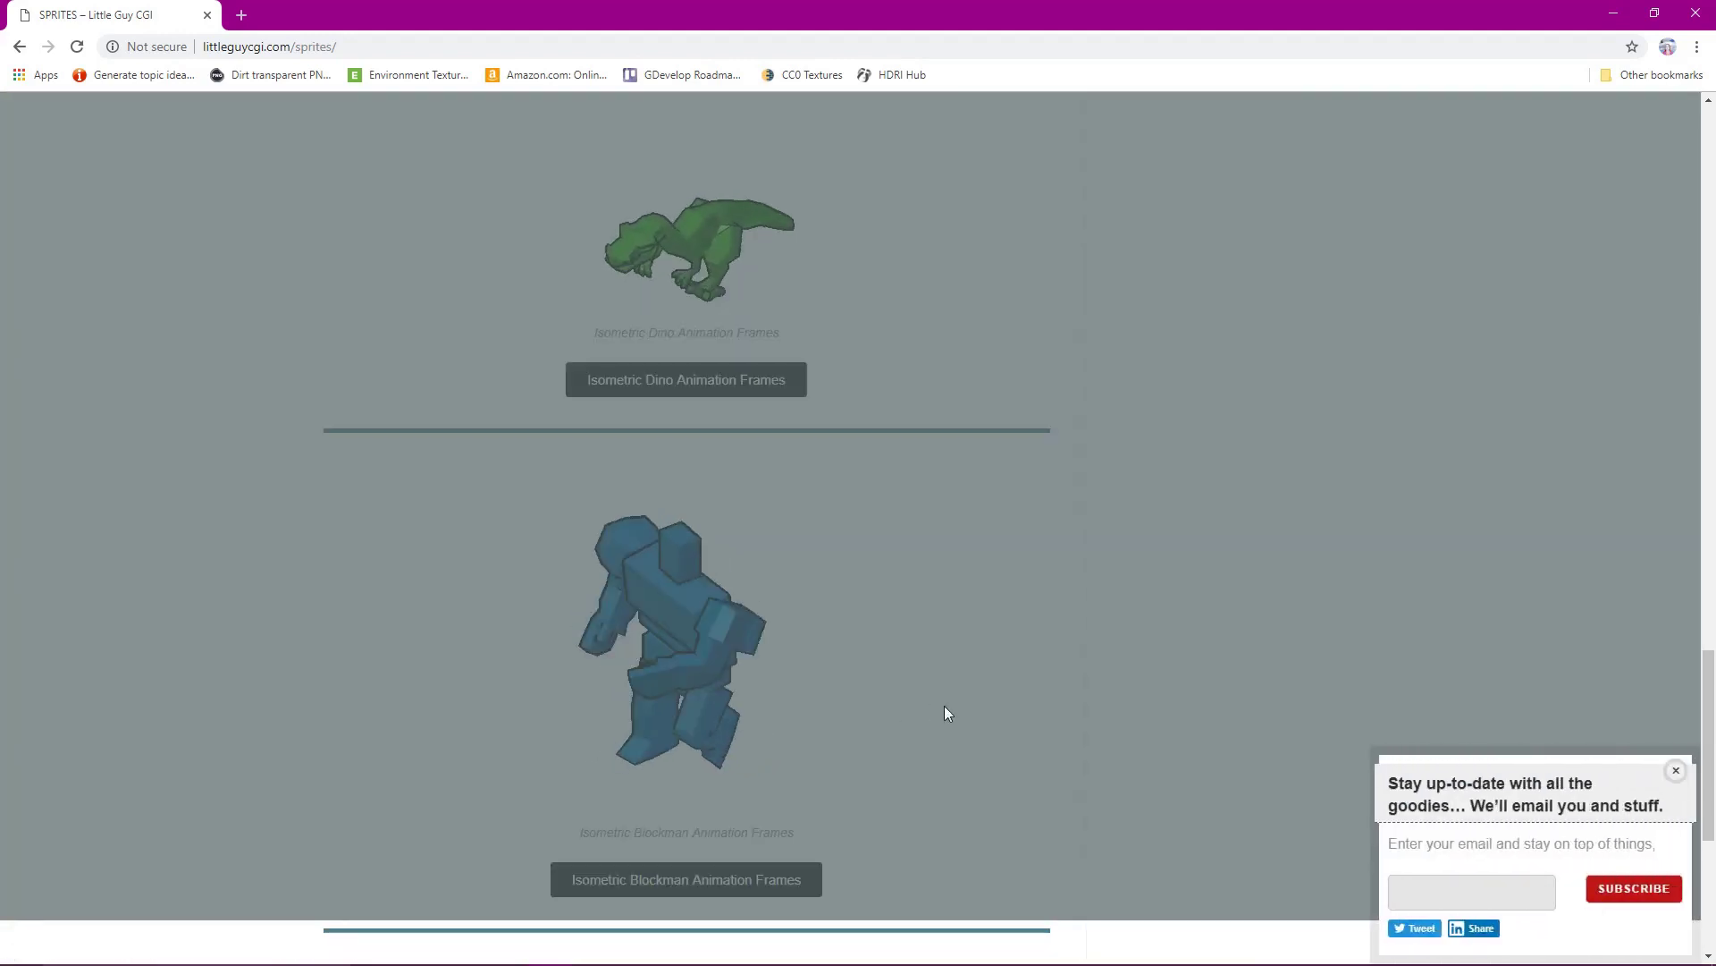
Step: Dismiss the subscription pop-up, switch to GDevelop and add a Sprite object named player to the new scene
left_click(1673, 776)
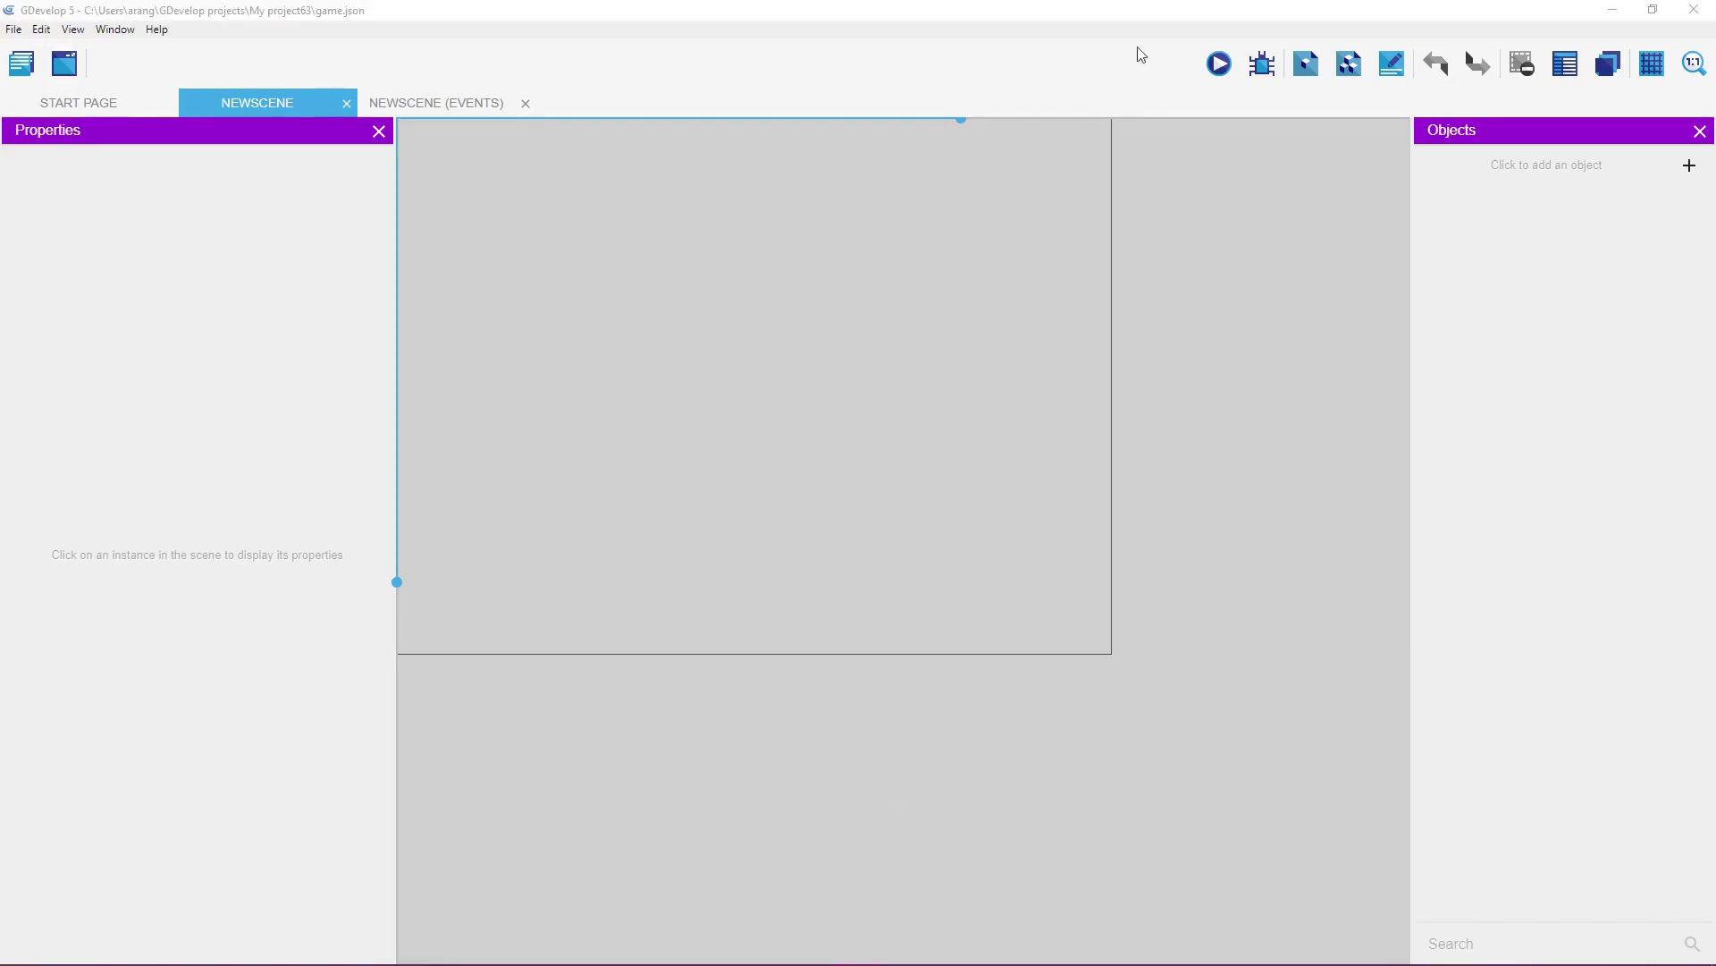
left_click(1143, 14)
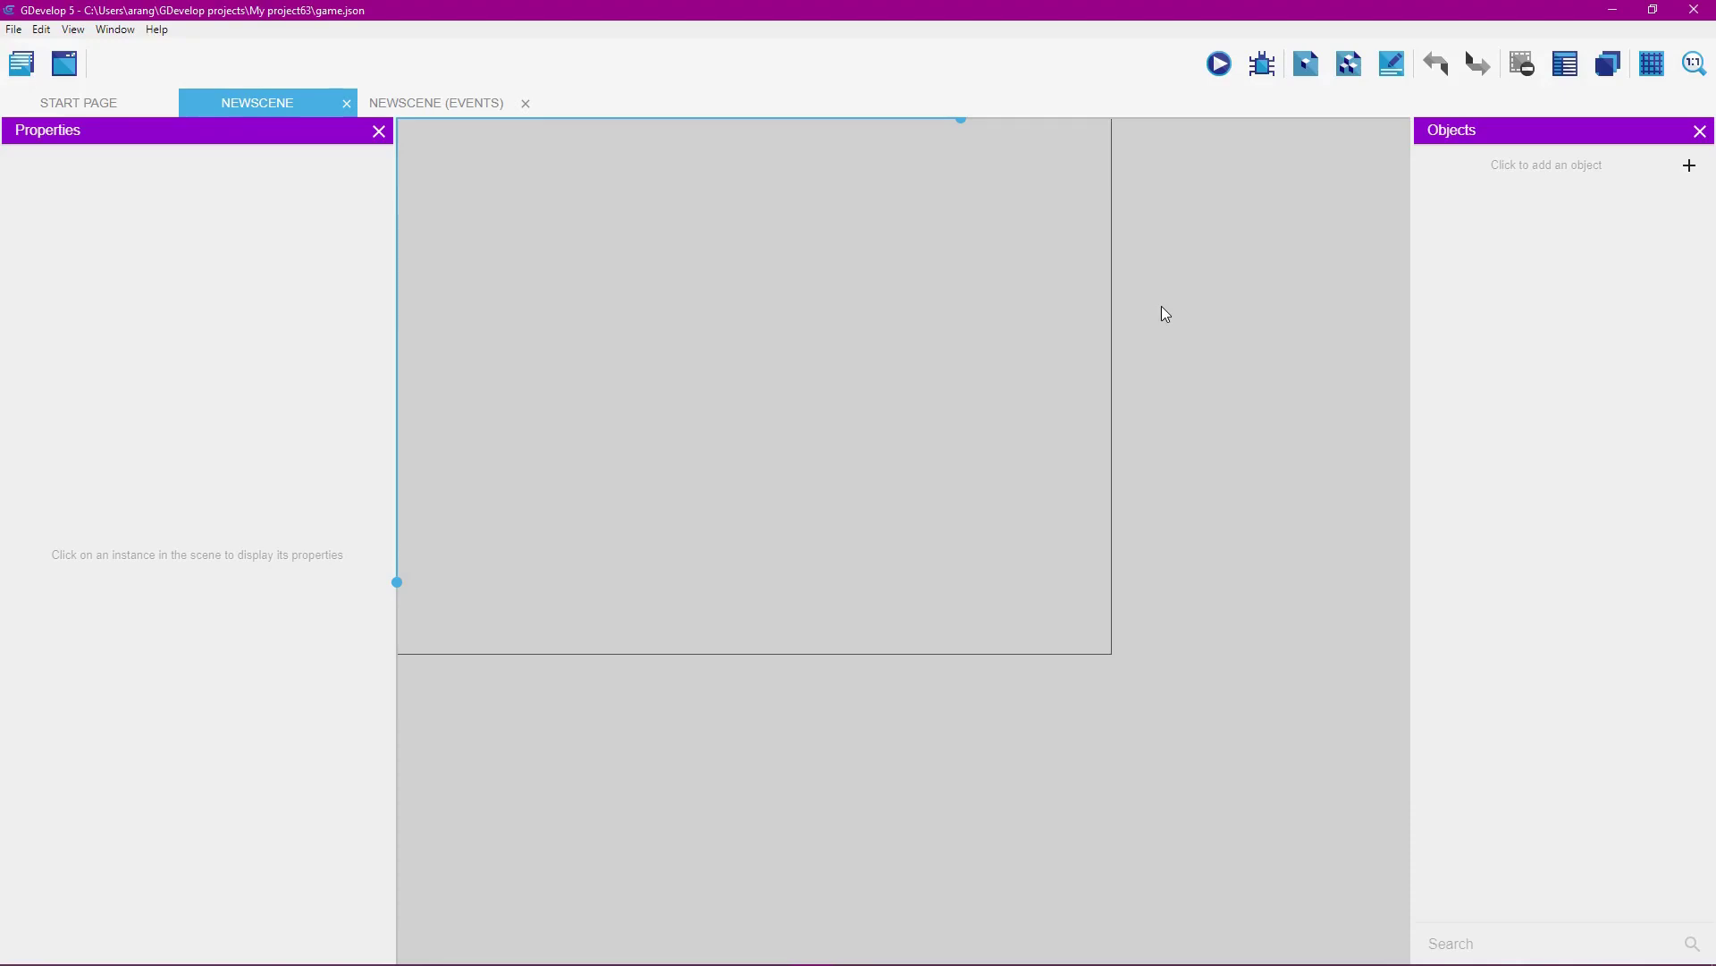
left_click(1690, 166)
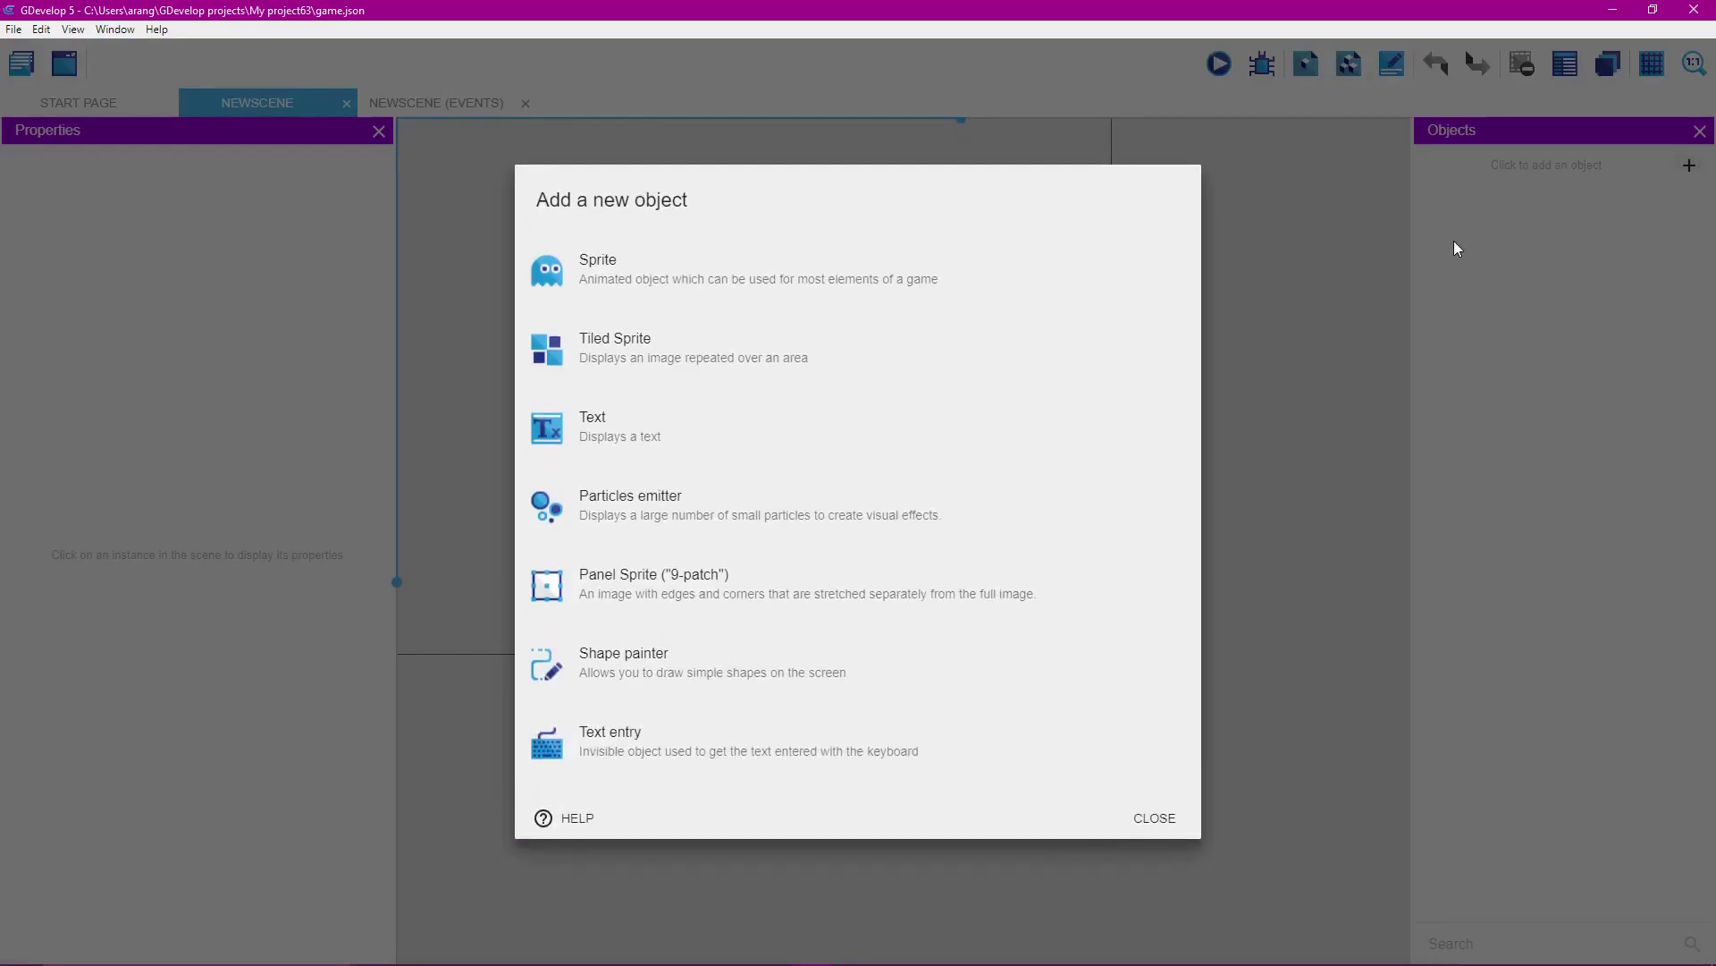
left_click(1057, 274)
left_click_drag(701, 491, 554, 483)
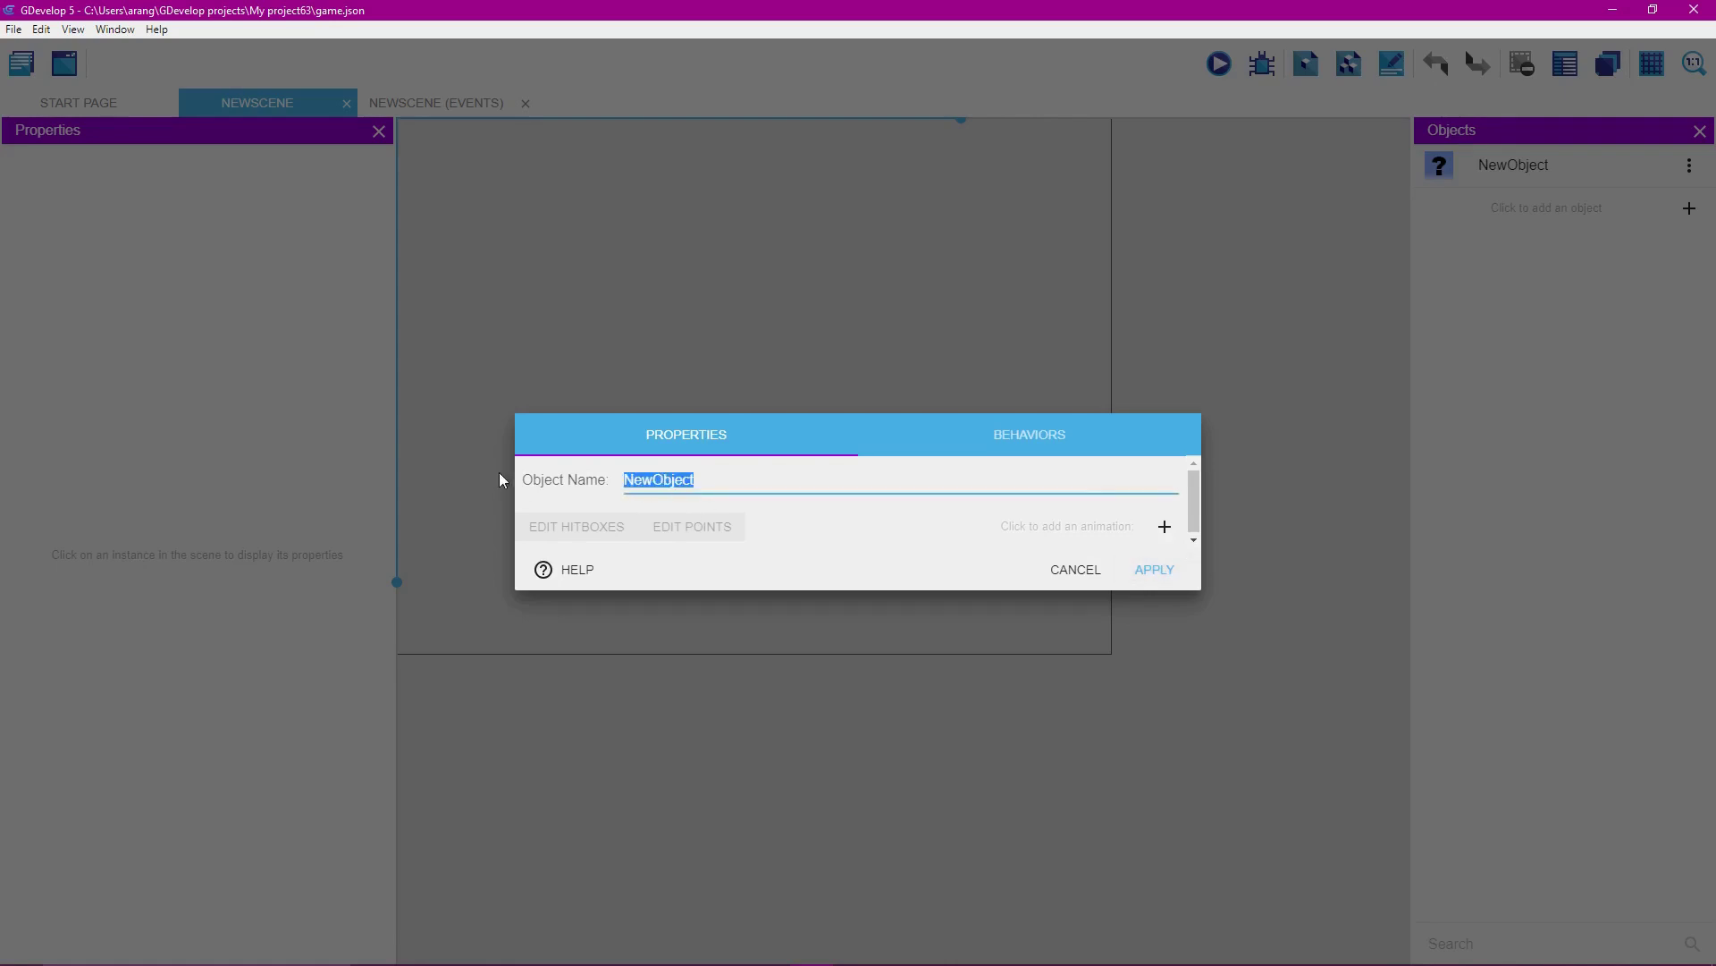
key("BackSpace")
type("player")
Step: Add three animations to the player object, named idle, left and right
left_click(1166, 528)
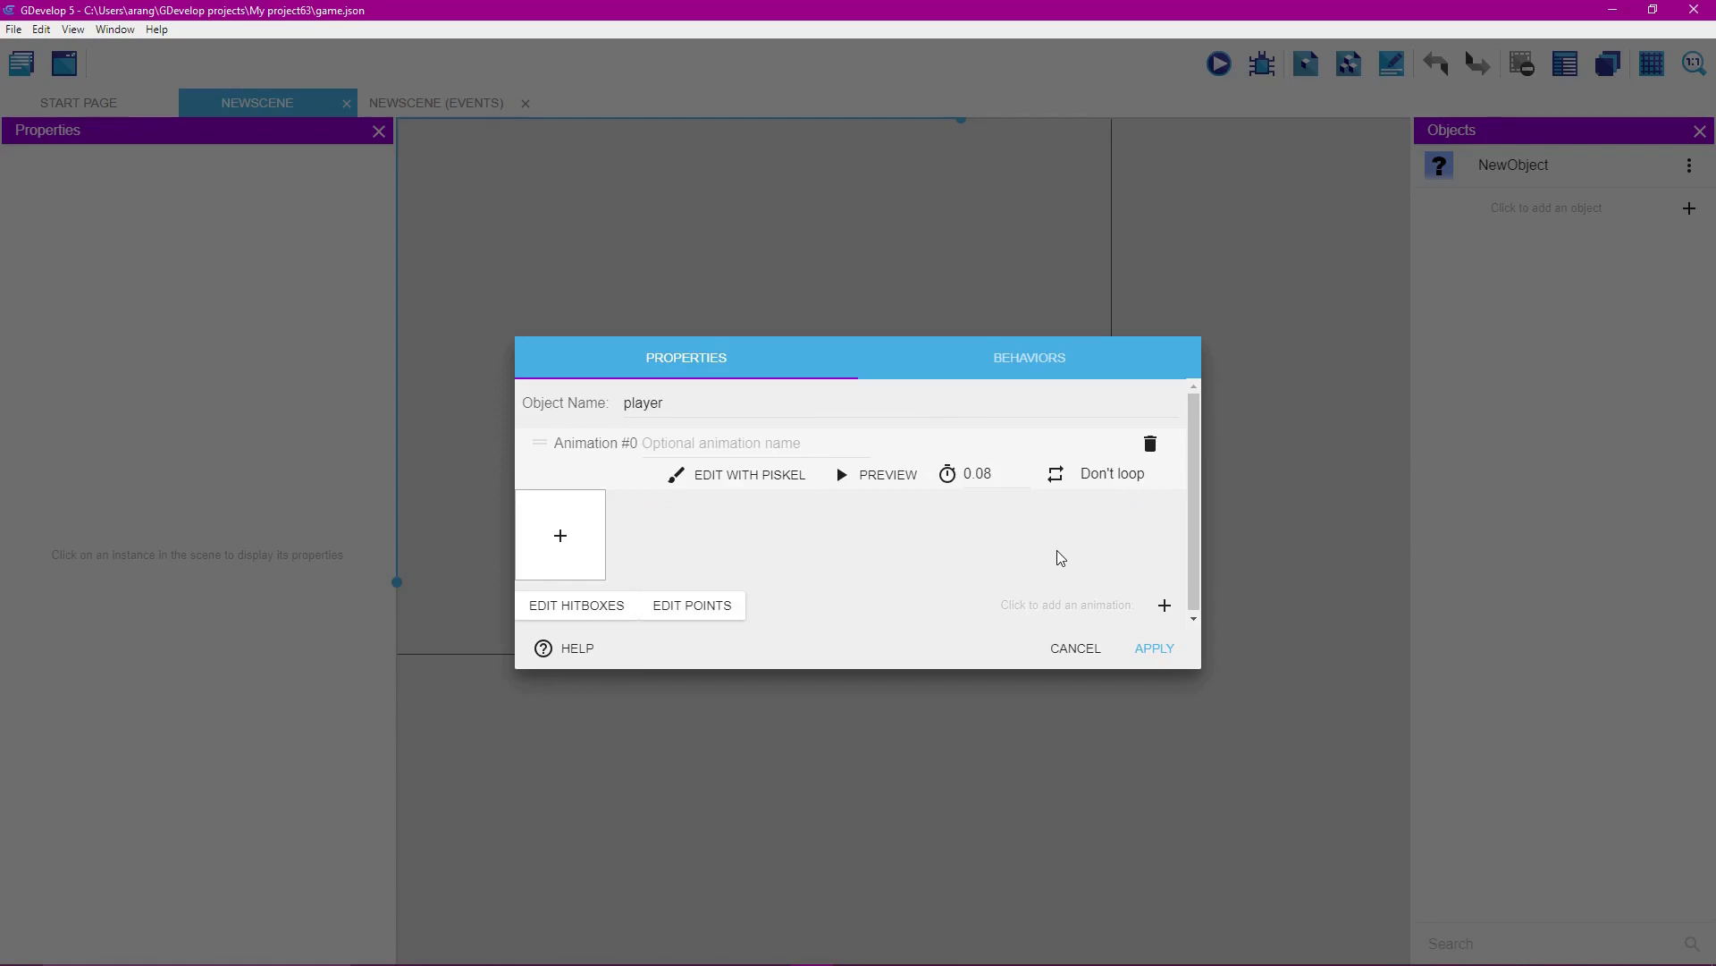
left_click(675, 450)
type("idle")
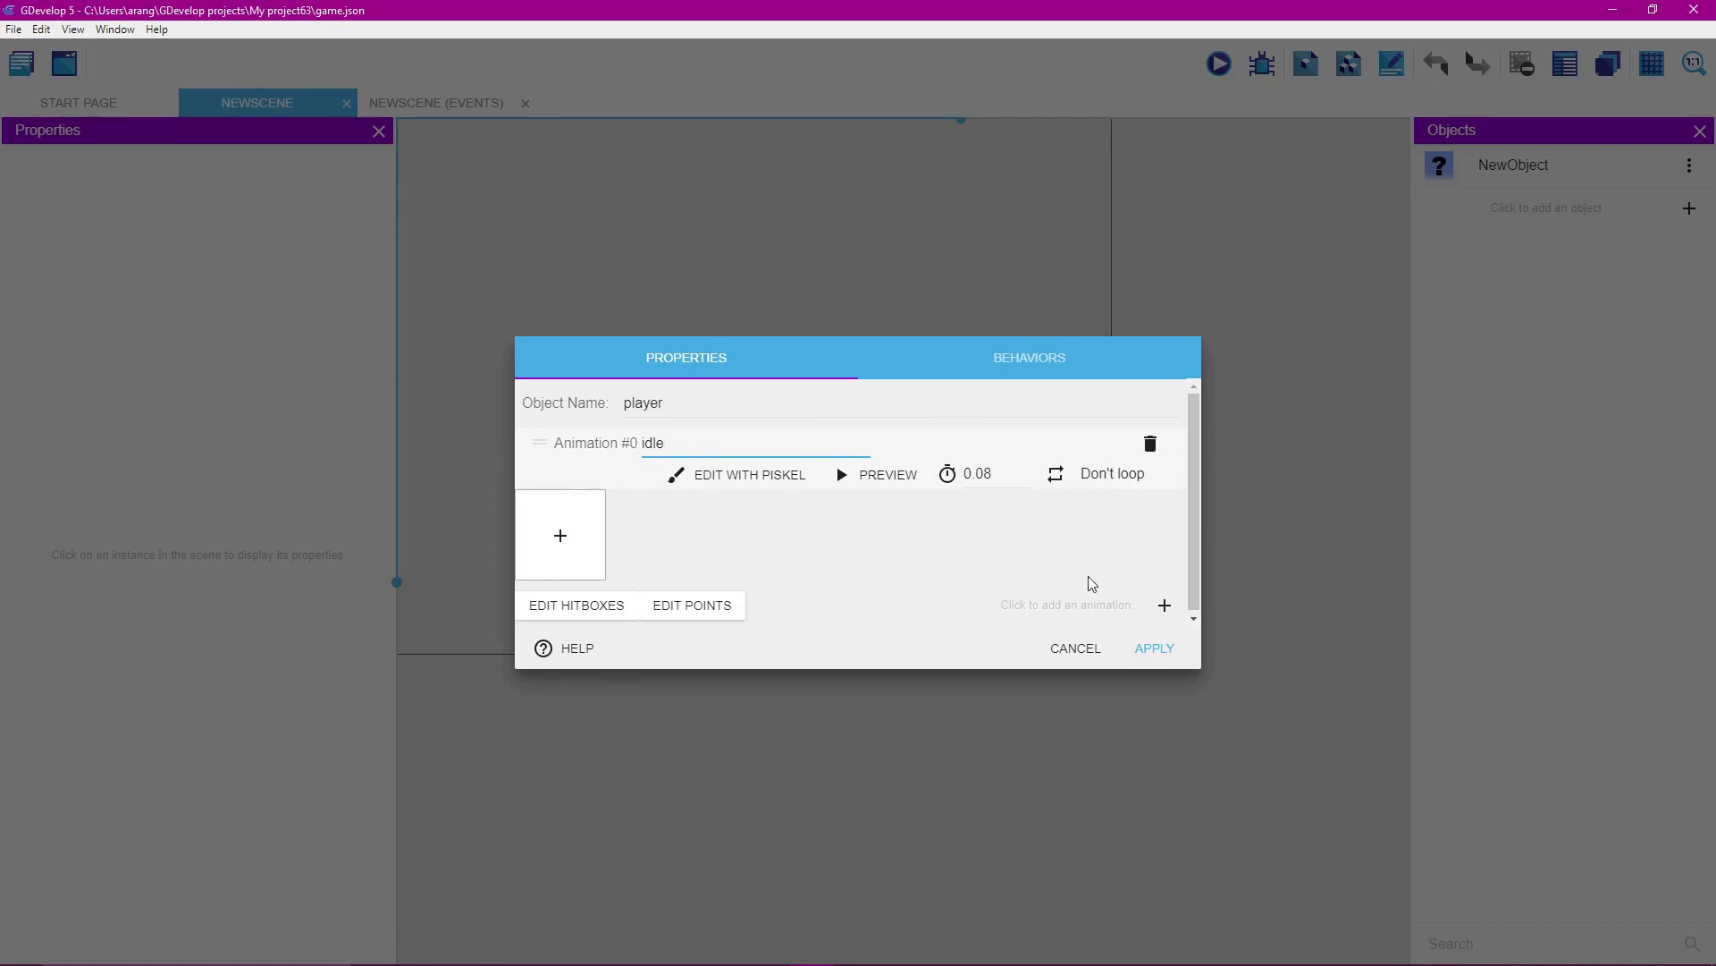
left_click(1165, 607)
left_click(695, 522)
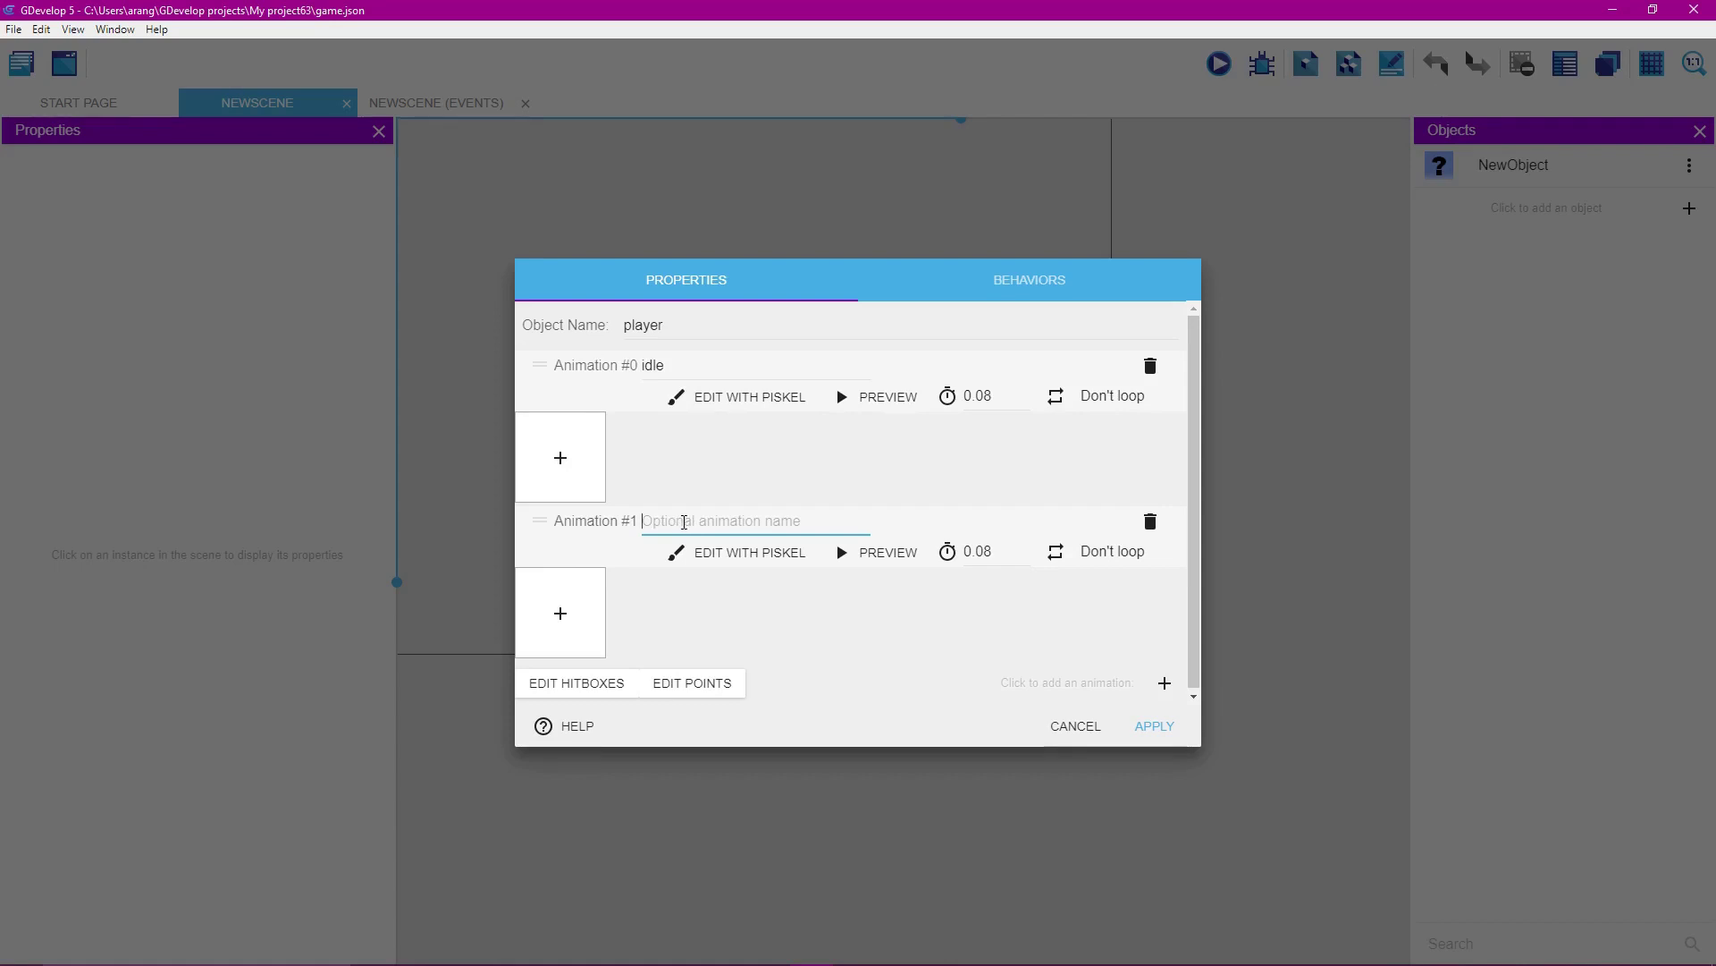
type("left")
left_click(1164, 682)
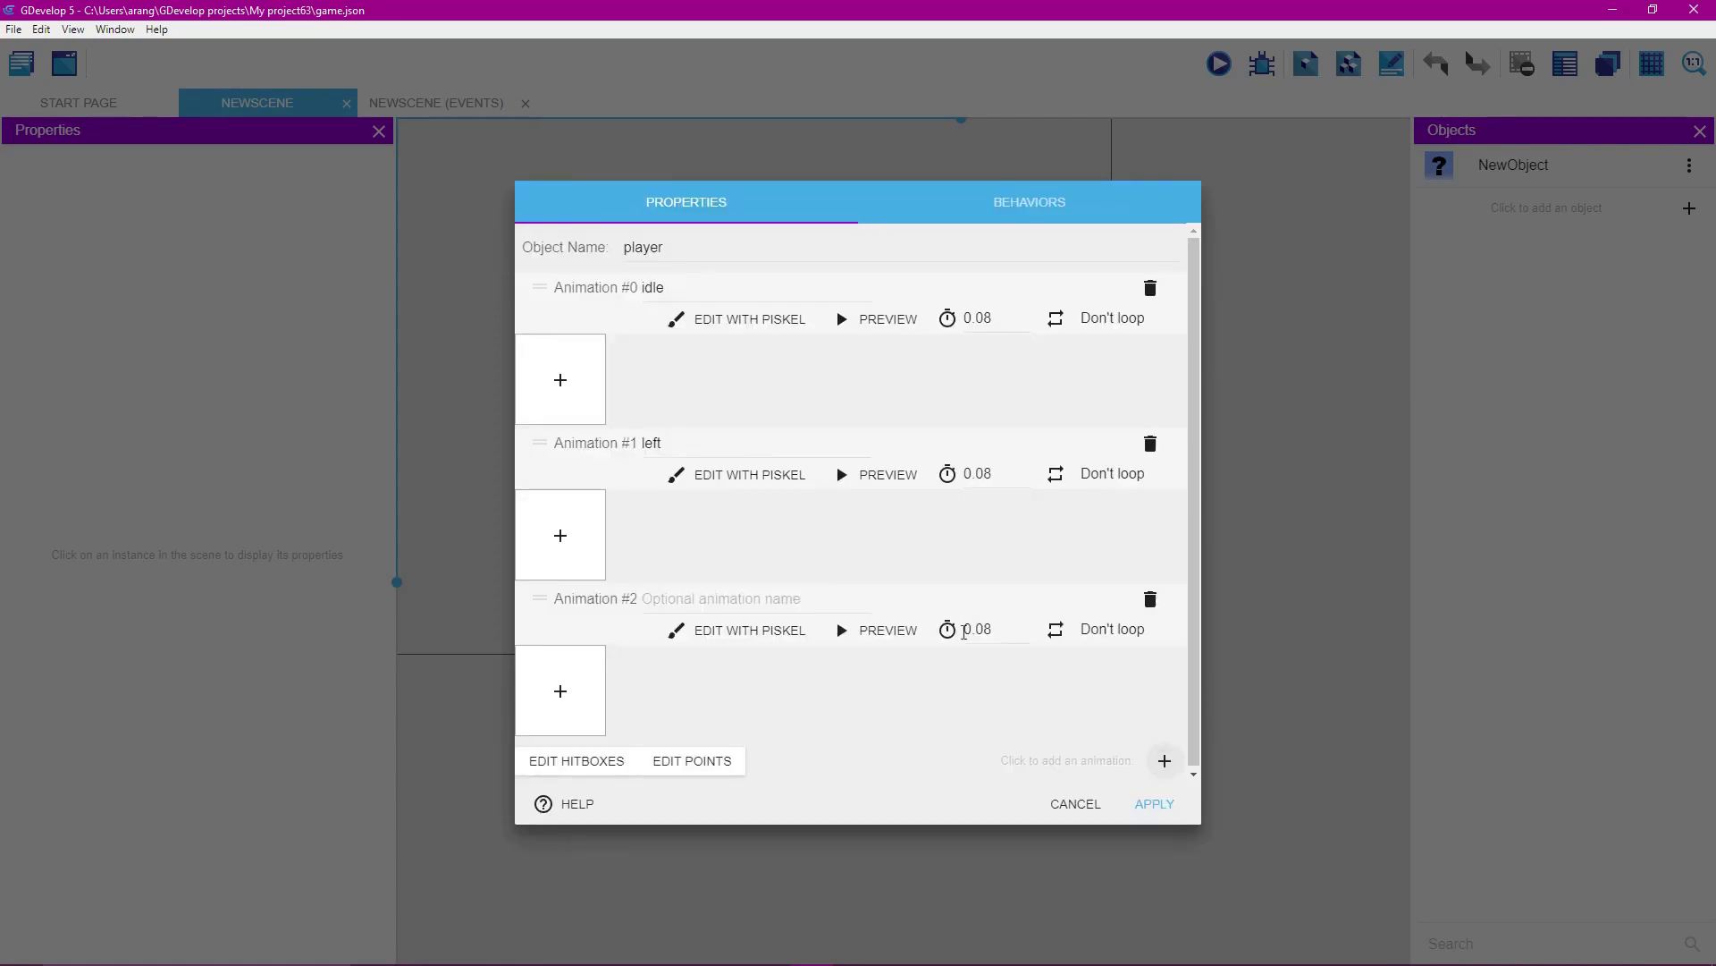
left_click(725, 597)
type("right")
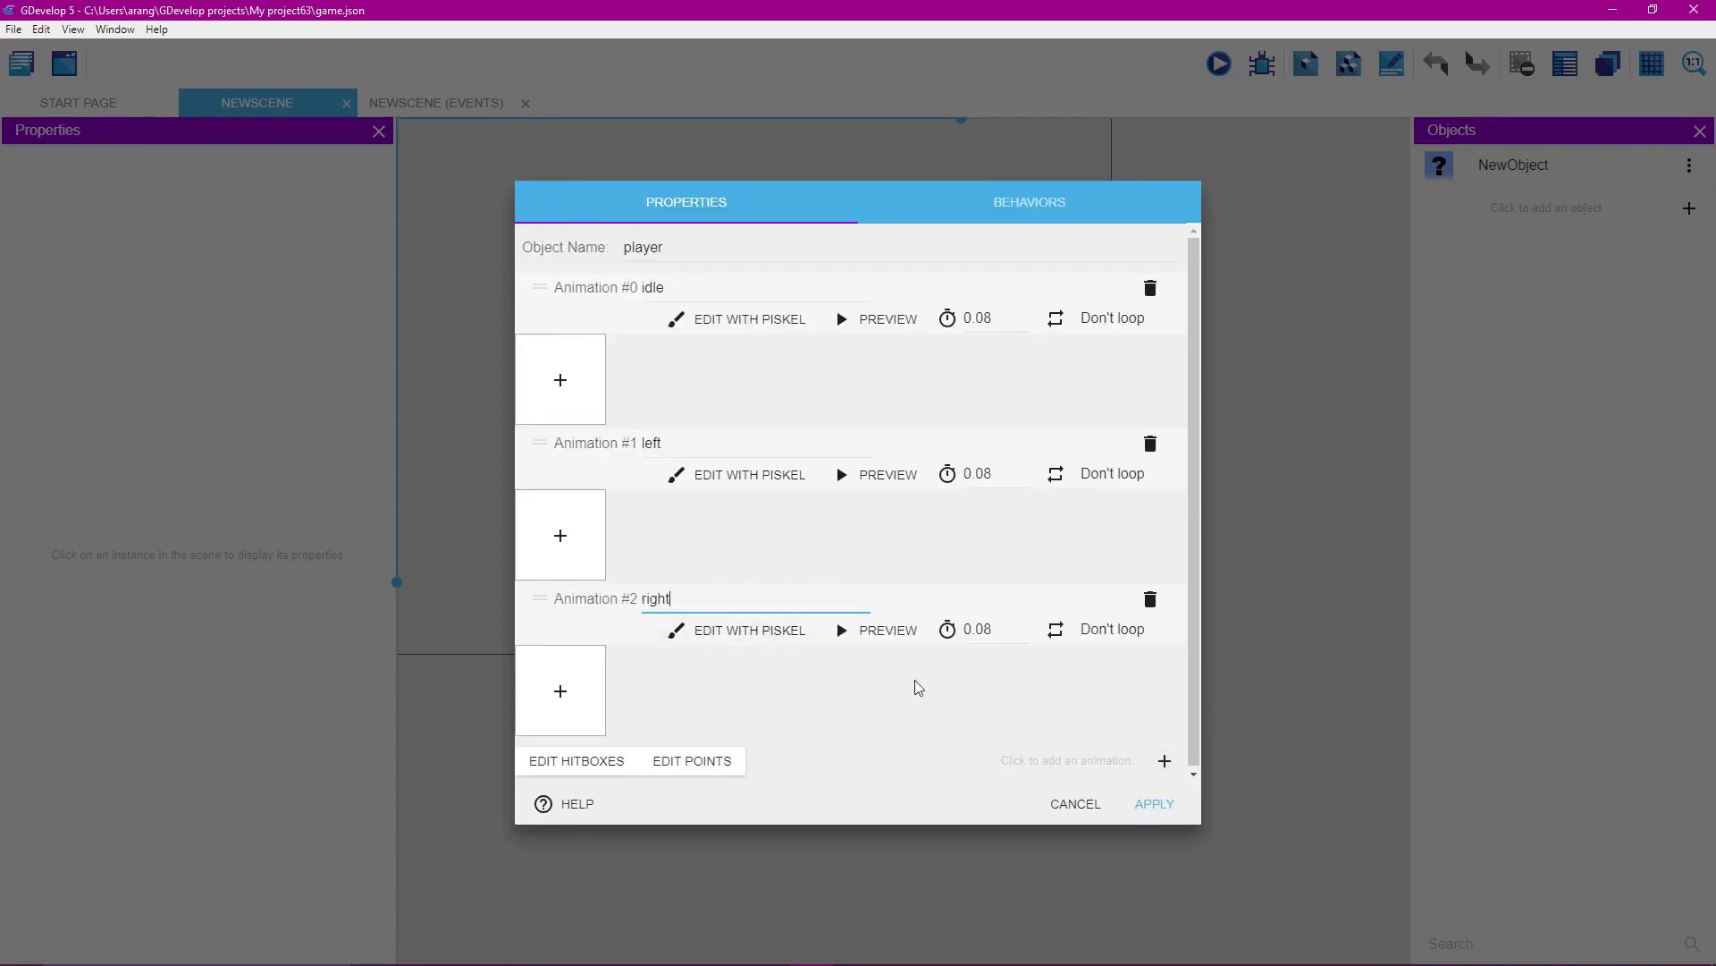
Step: Add two more animations named up and down to the player, and apply the object changes
left_click(1165, 762)
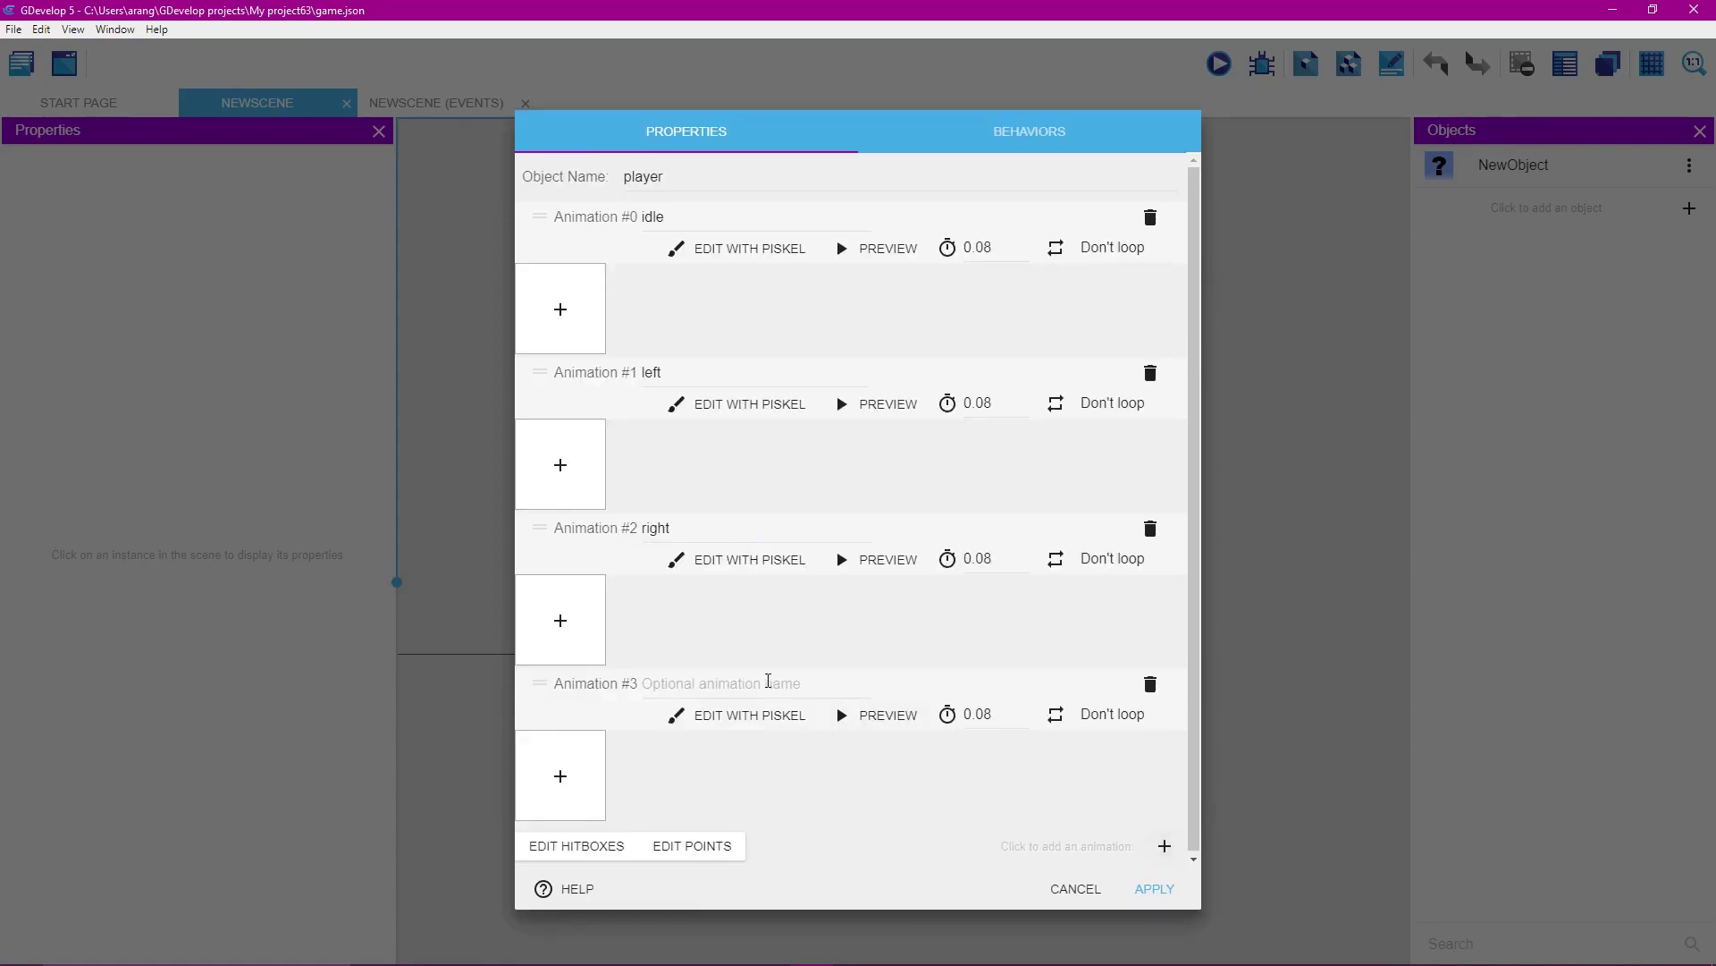
left_click(751, 684)
type("up")
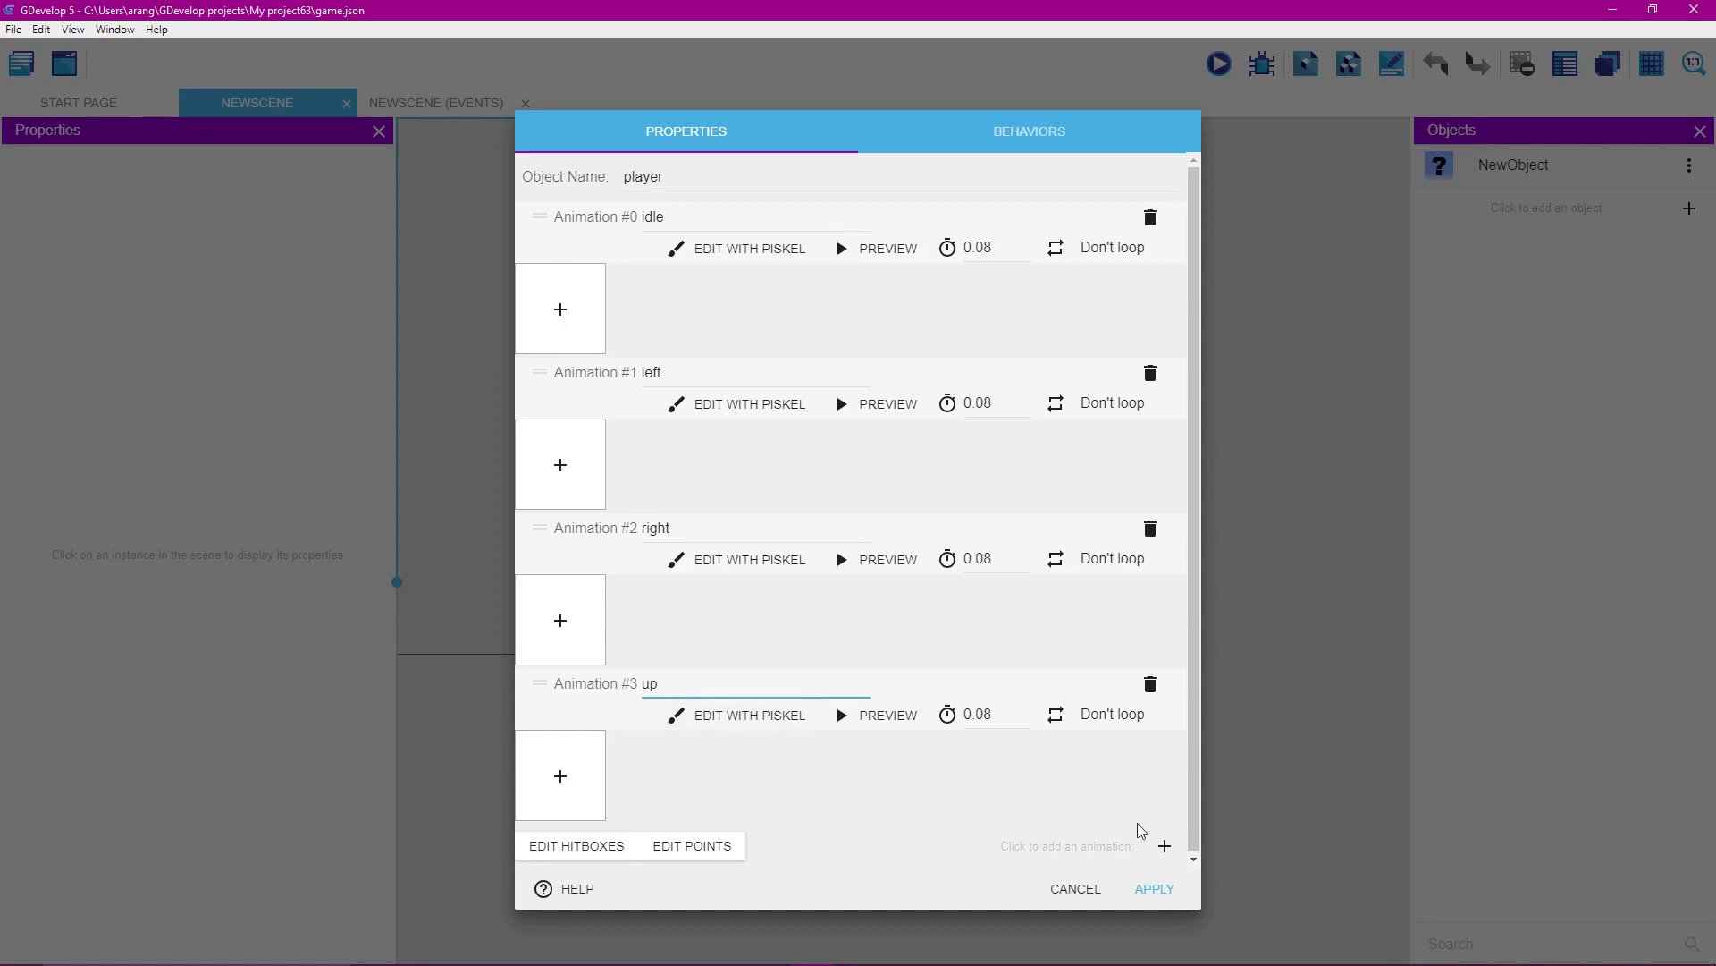
left_click(1165, 846)
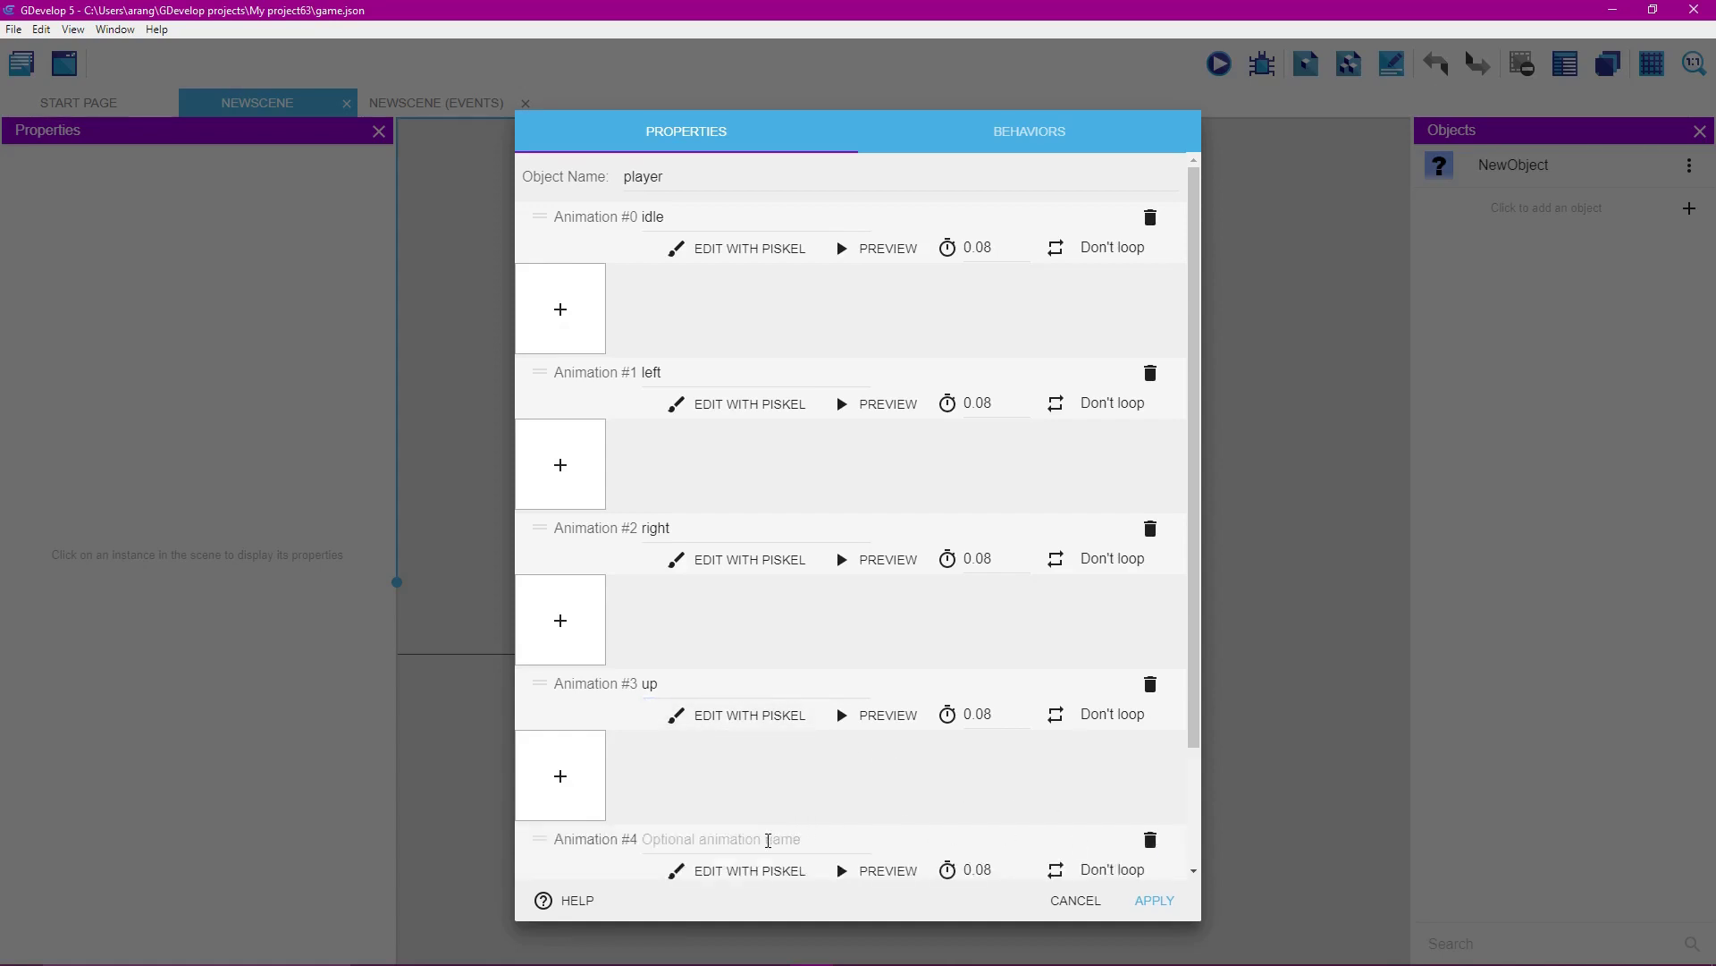
left_click(768, 840)
type("dow")
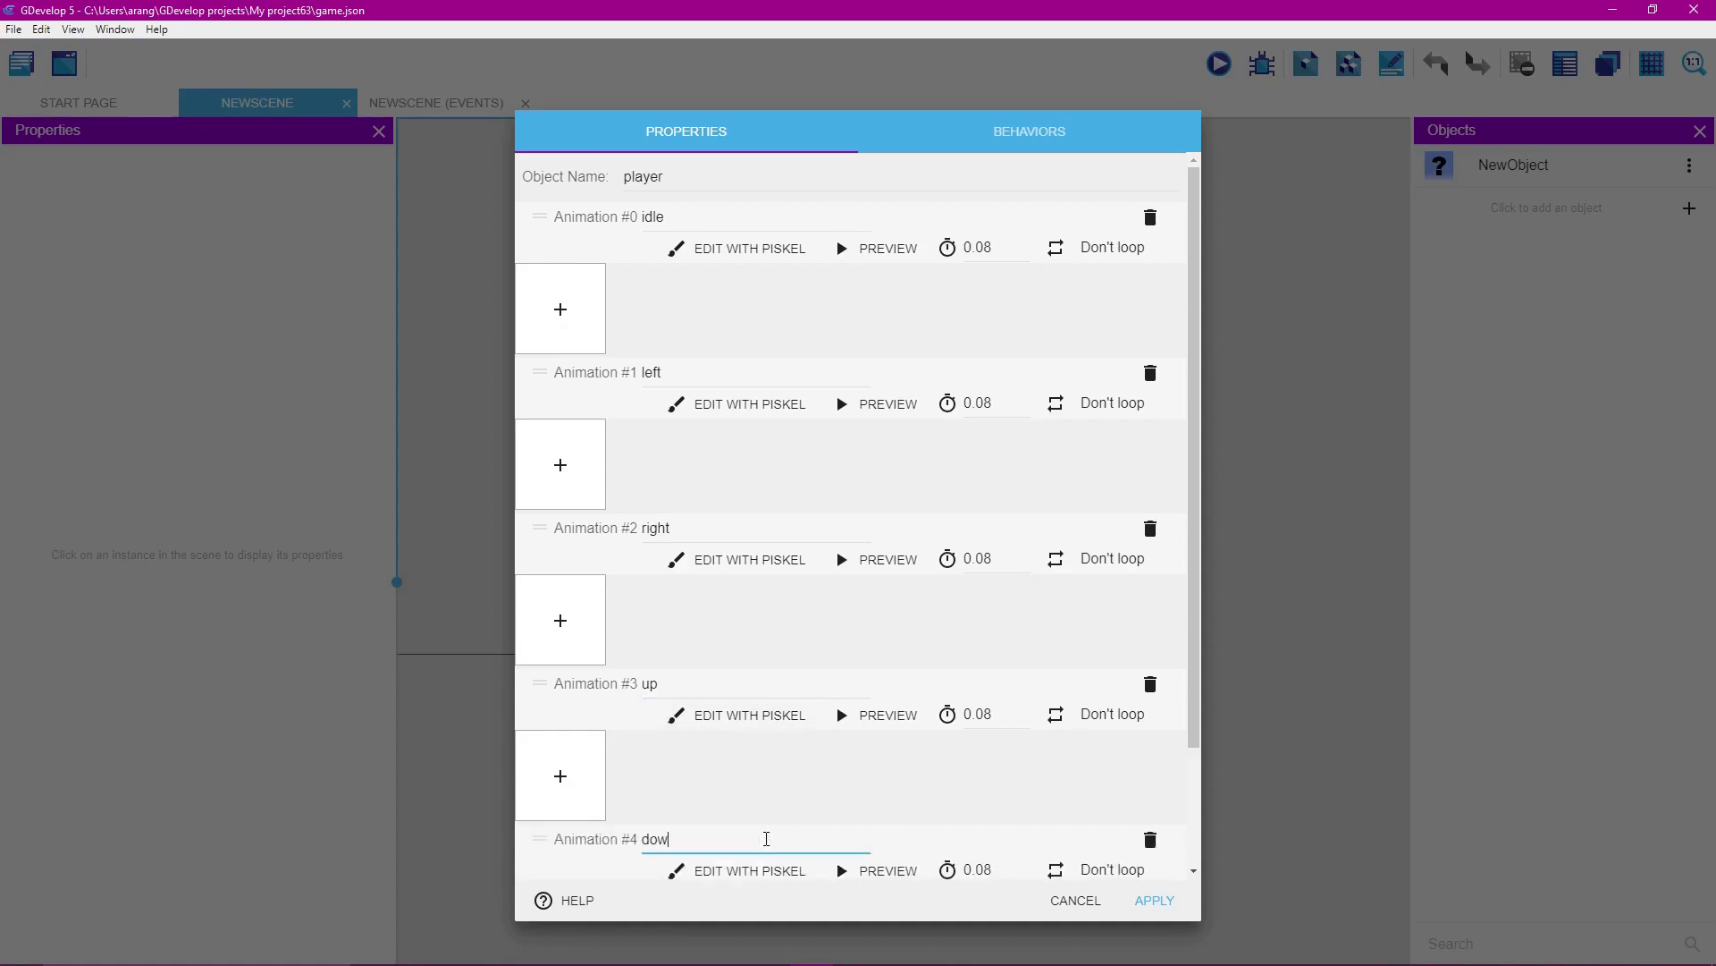
type("n")
left_click(1153, 901)
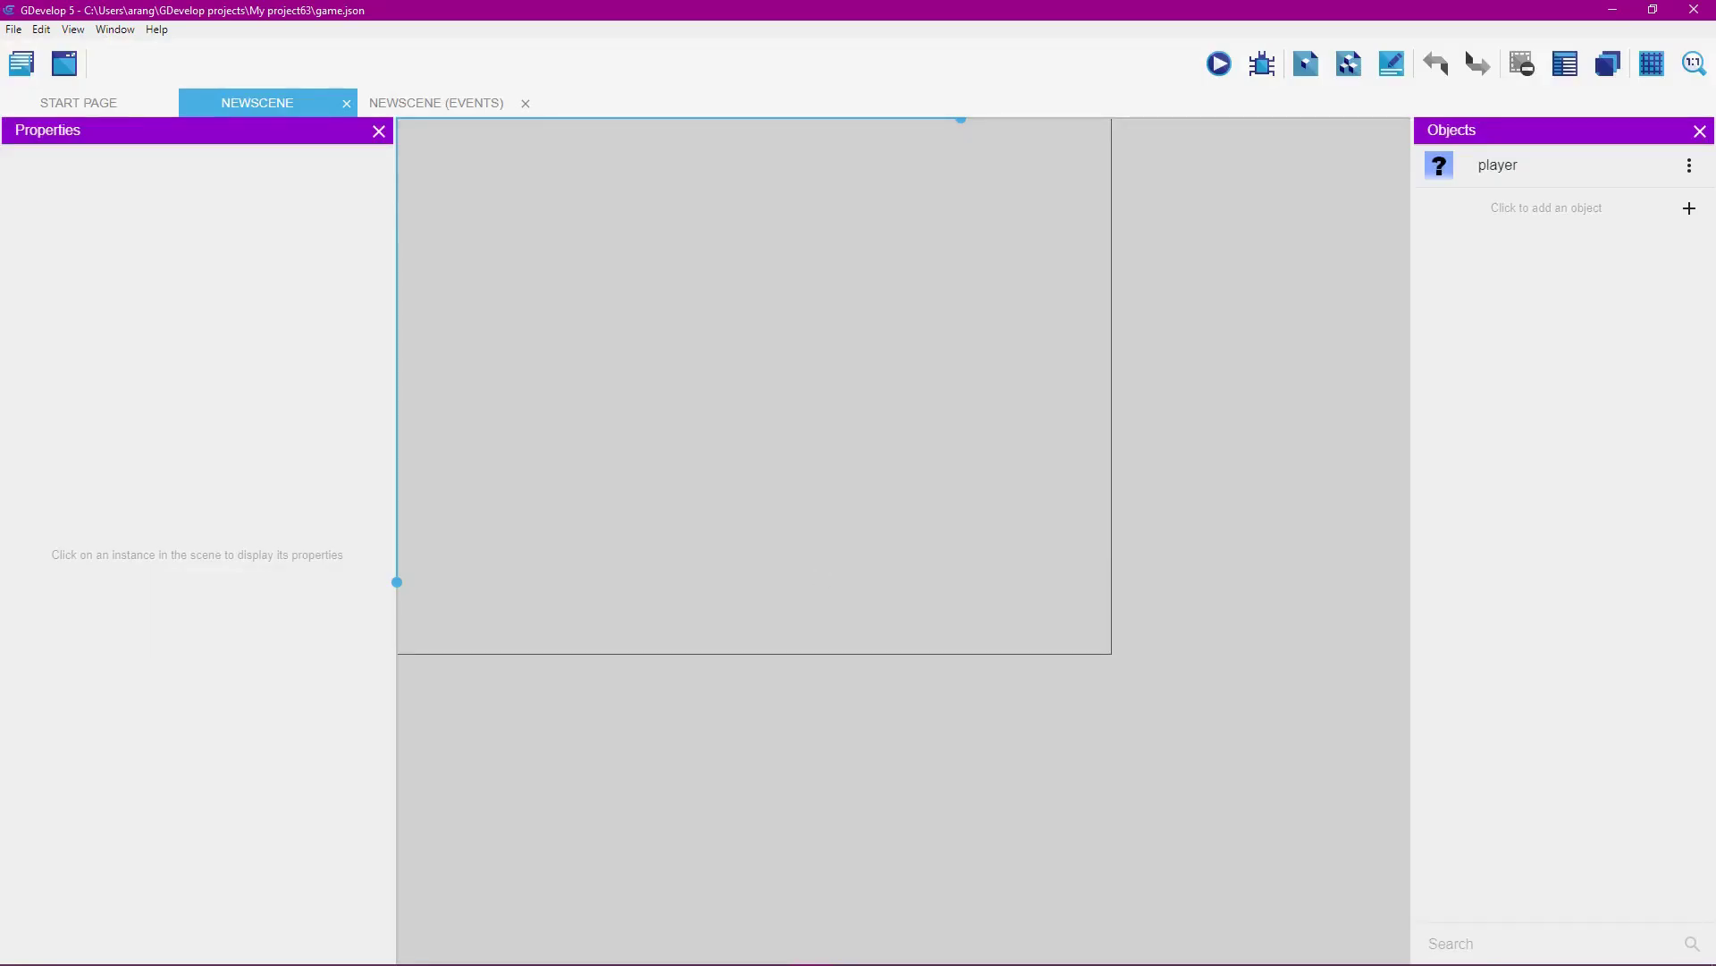
Step: Reopen the player object and add the blockmanisometricidle image from ISOMETRIC_BLOCKMAN_POSES/IDLE_POSE to its idle animation
left_click(1019, 40)
double_click(1565, 172)
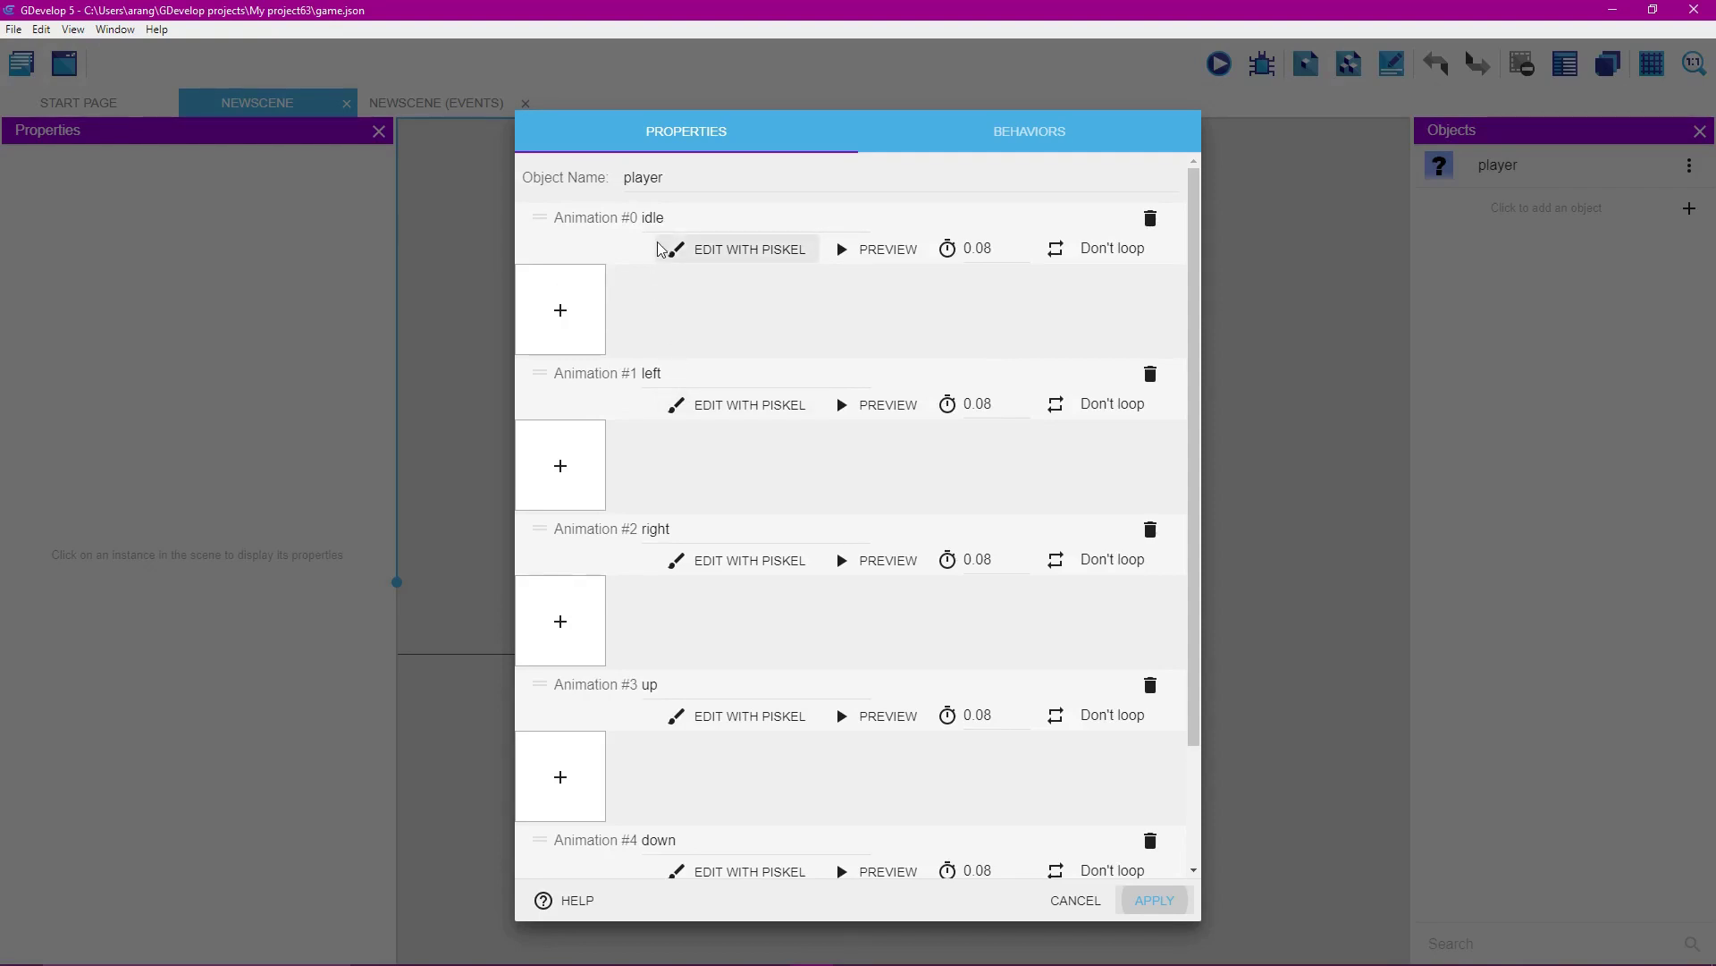
left_click(560, 313)
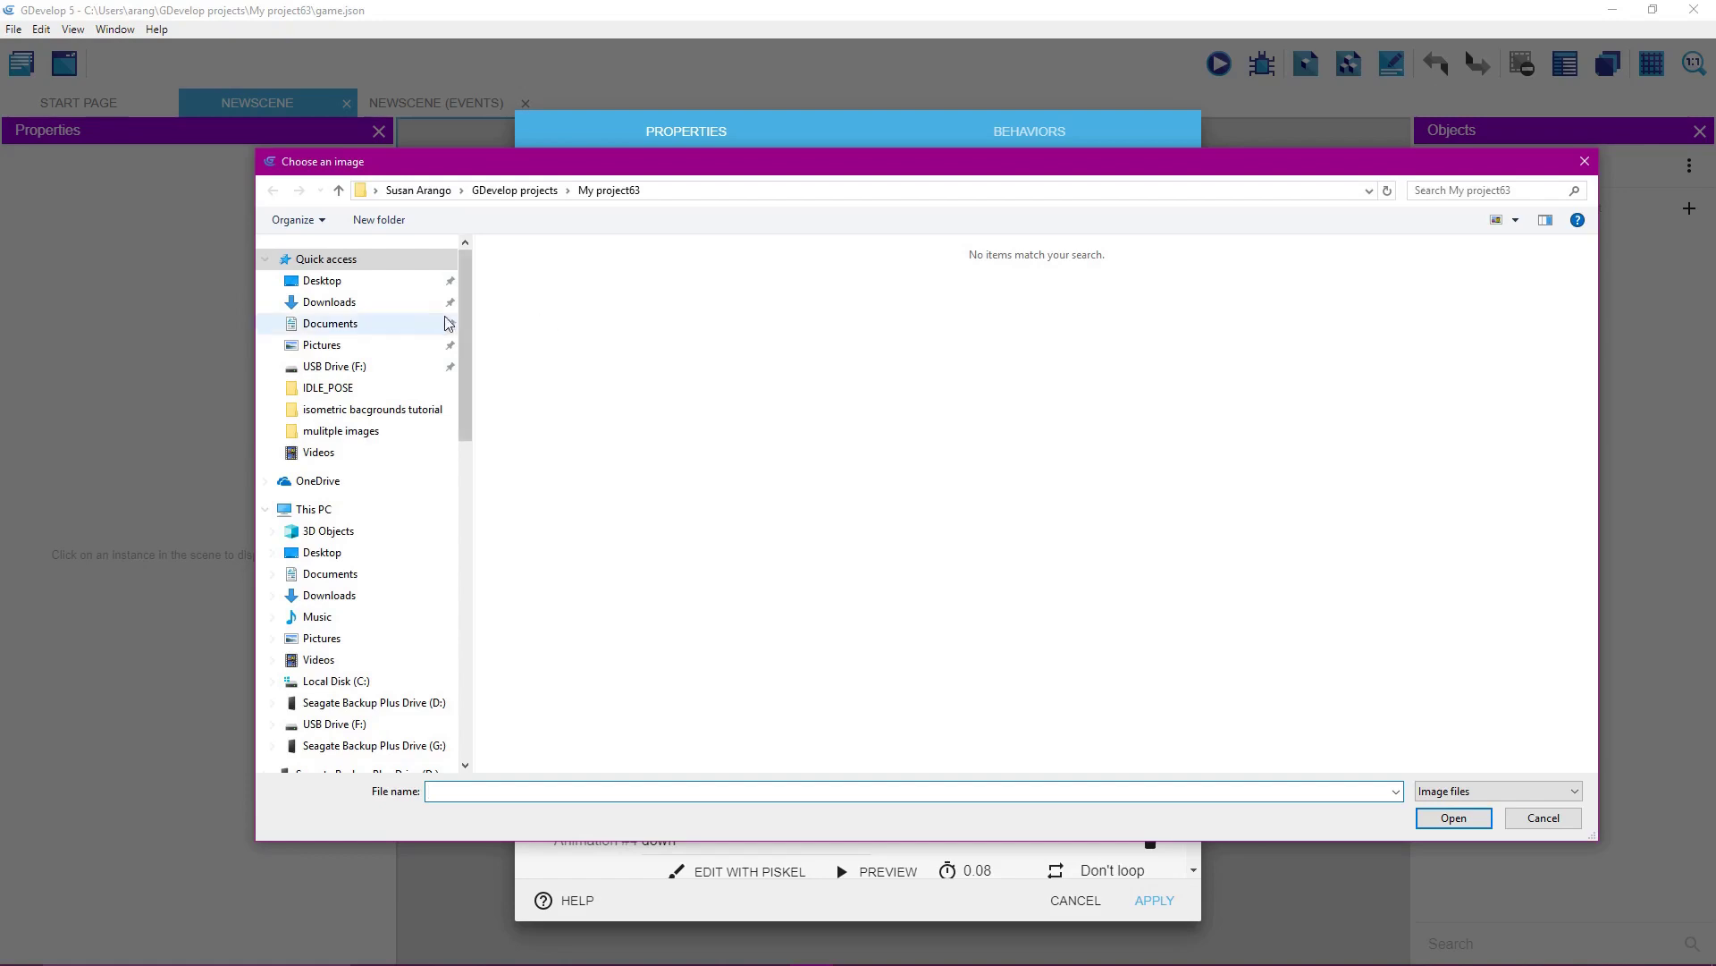
left_click(393, 280)
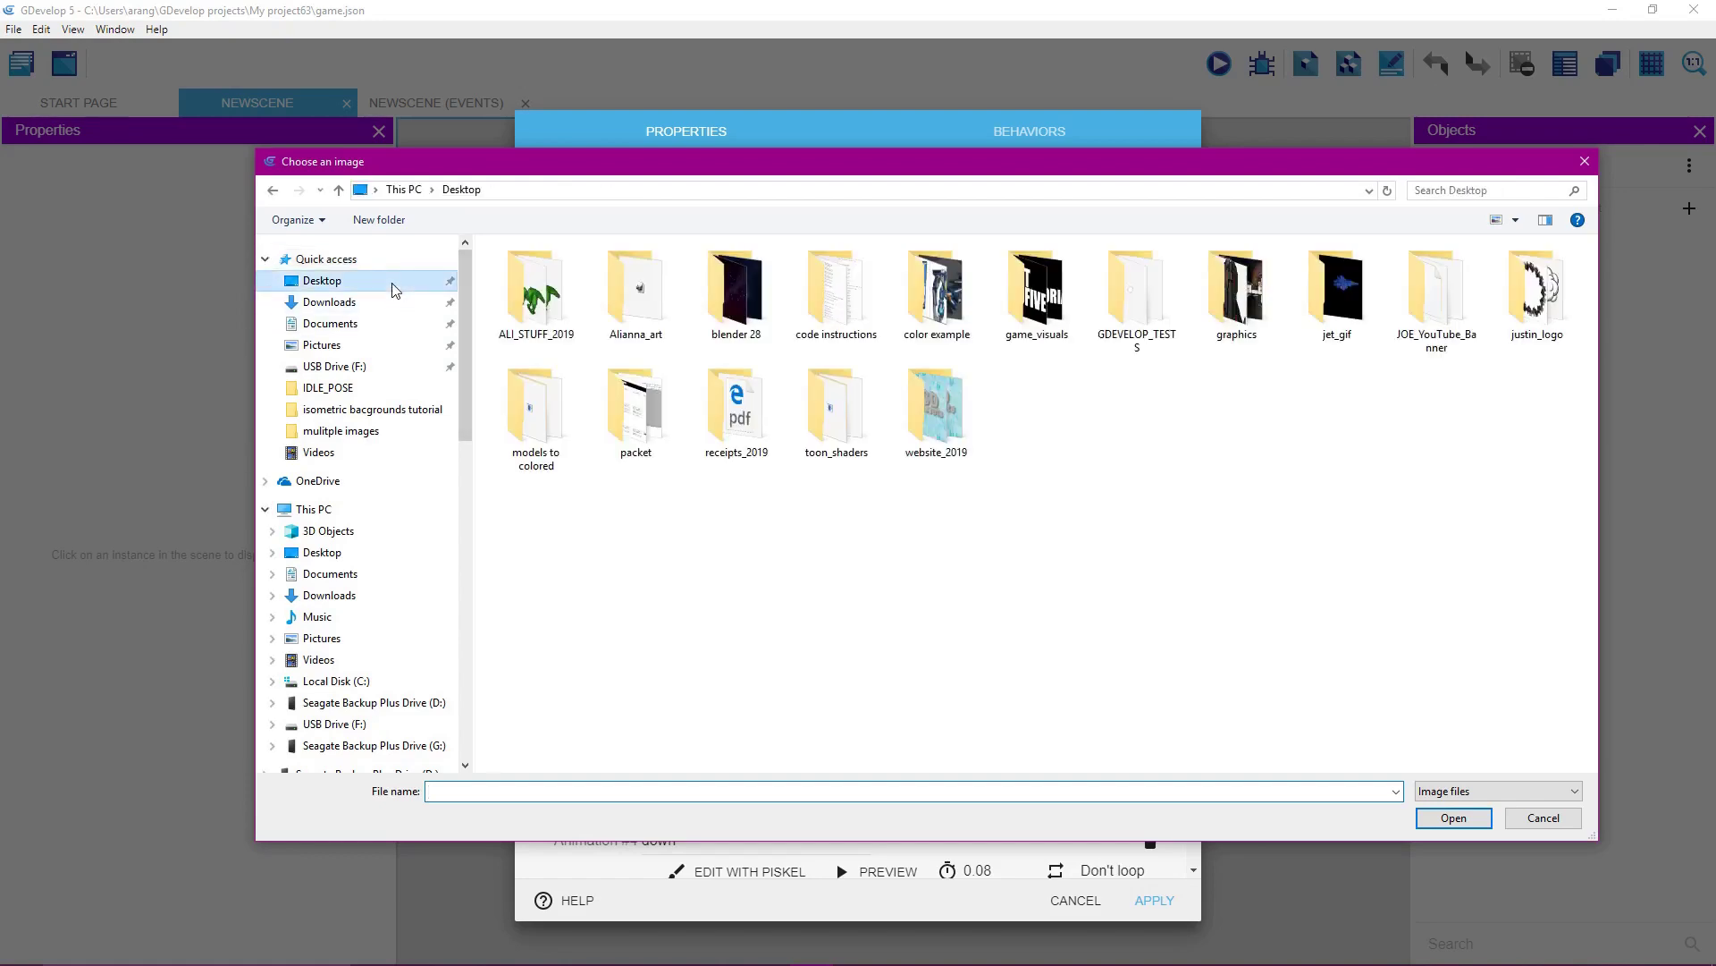
double_click(536, 291)
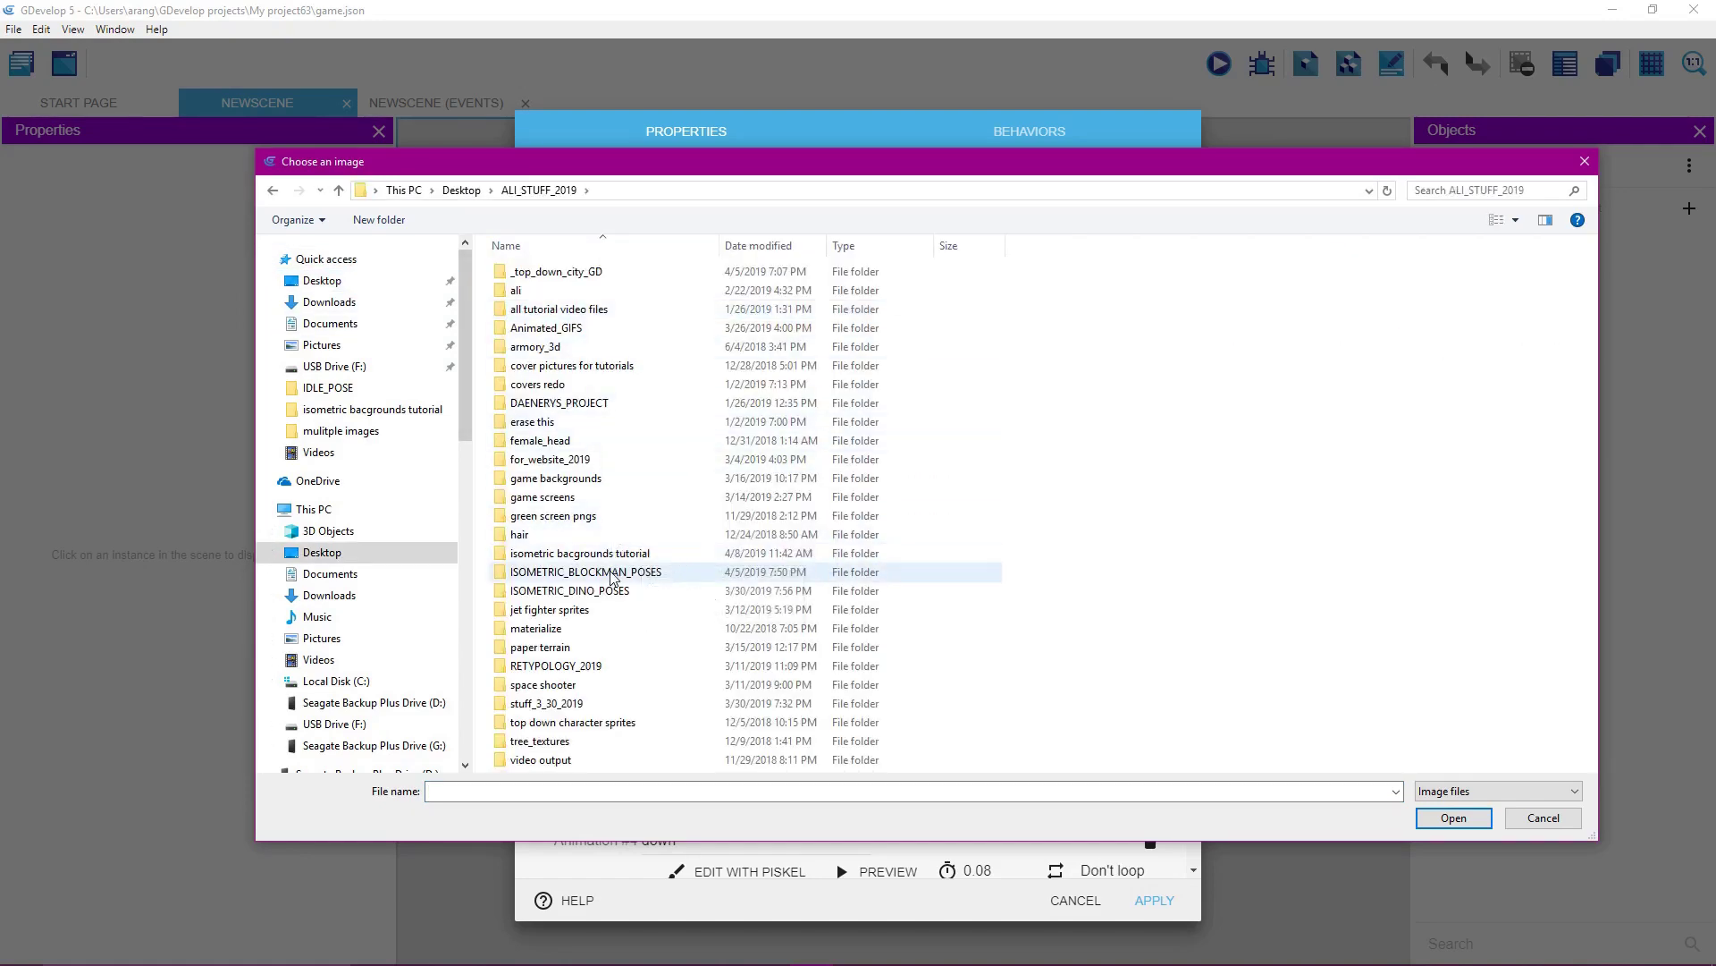
double_click(677, 573)
double_click(1408, 404)
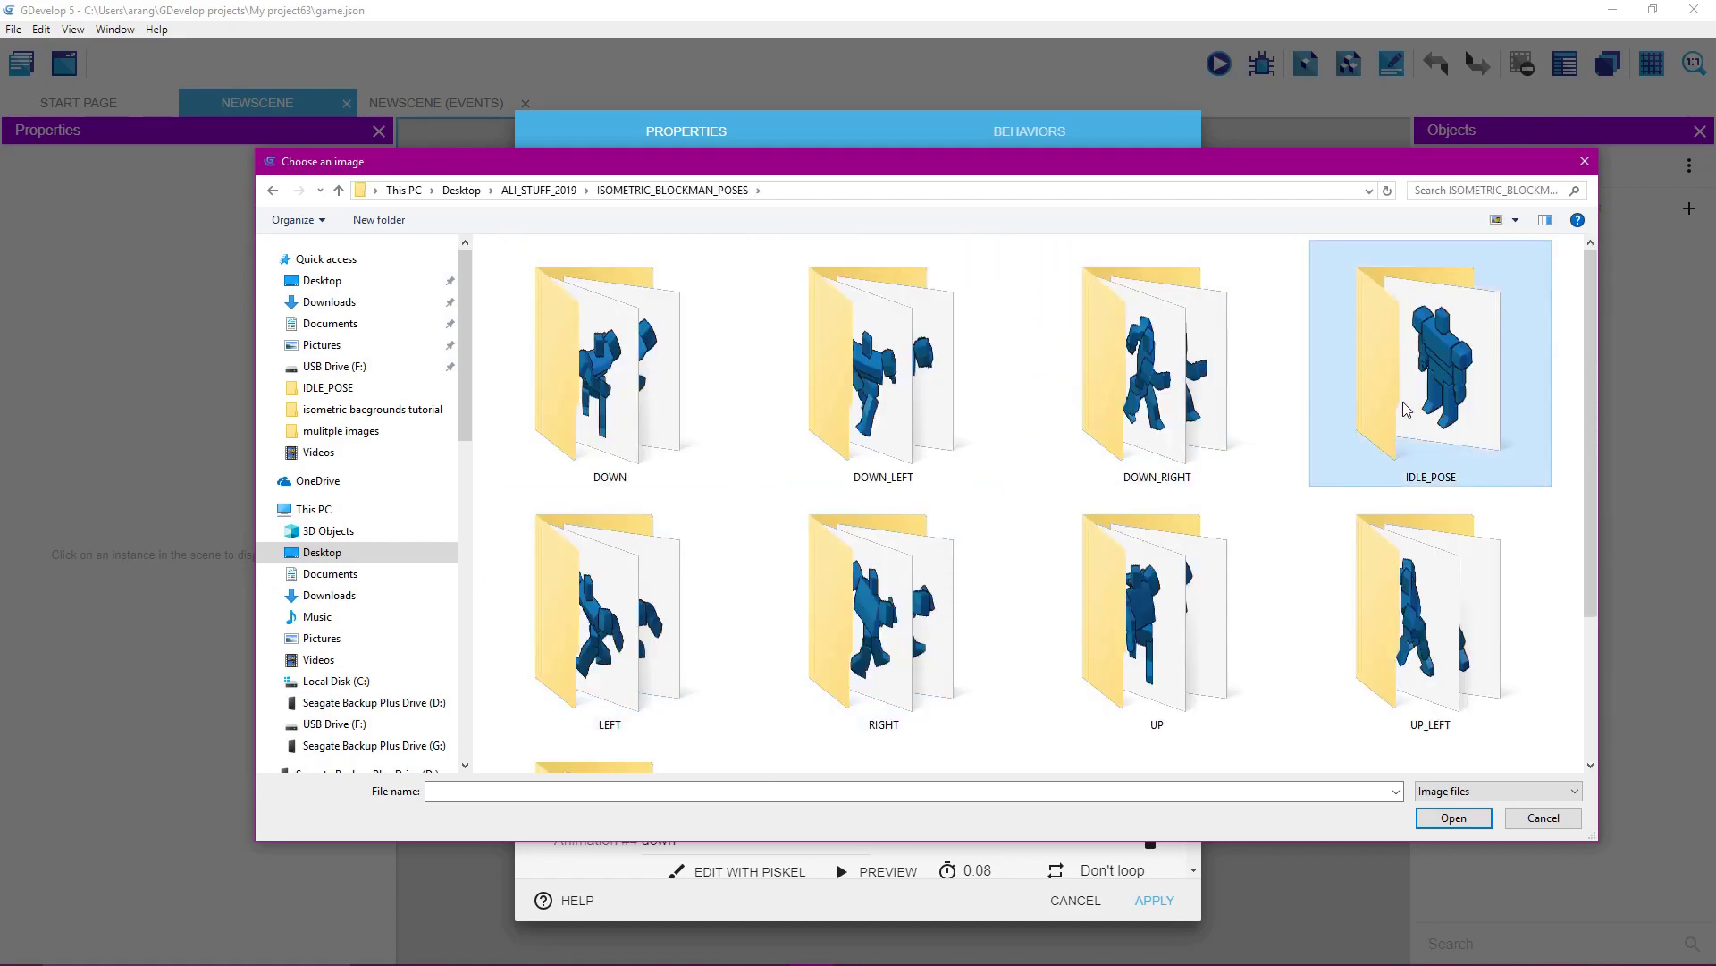
left_click(559, 308)
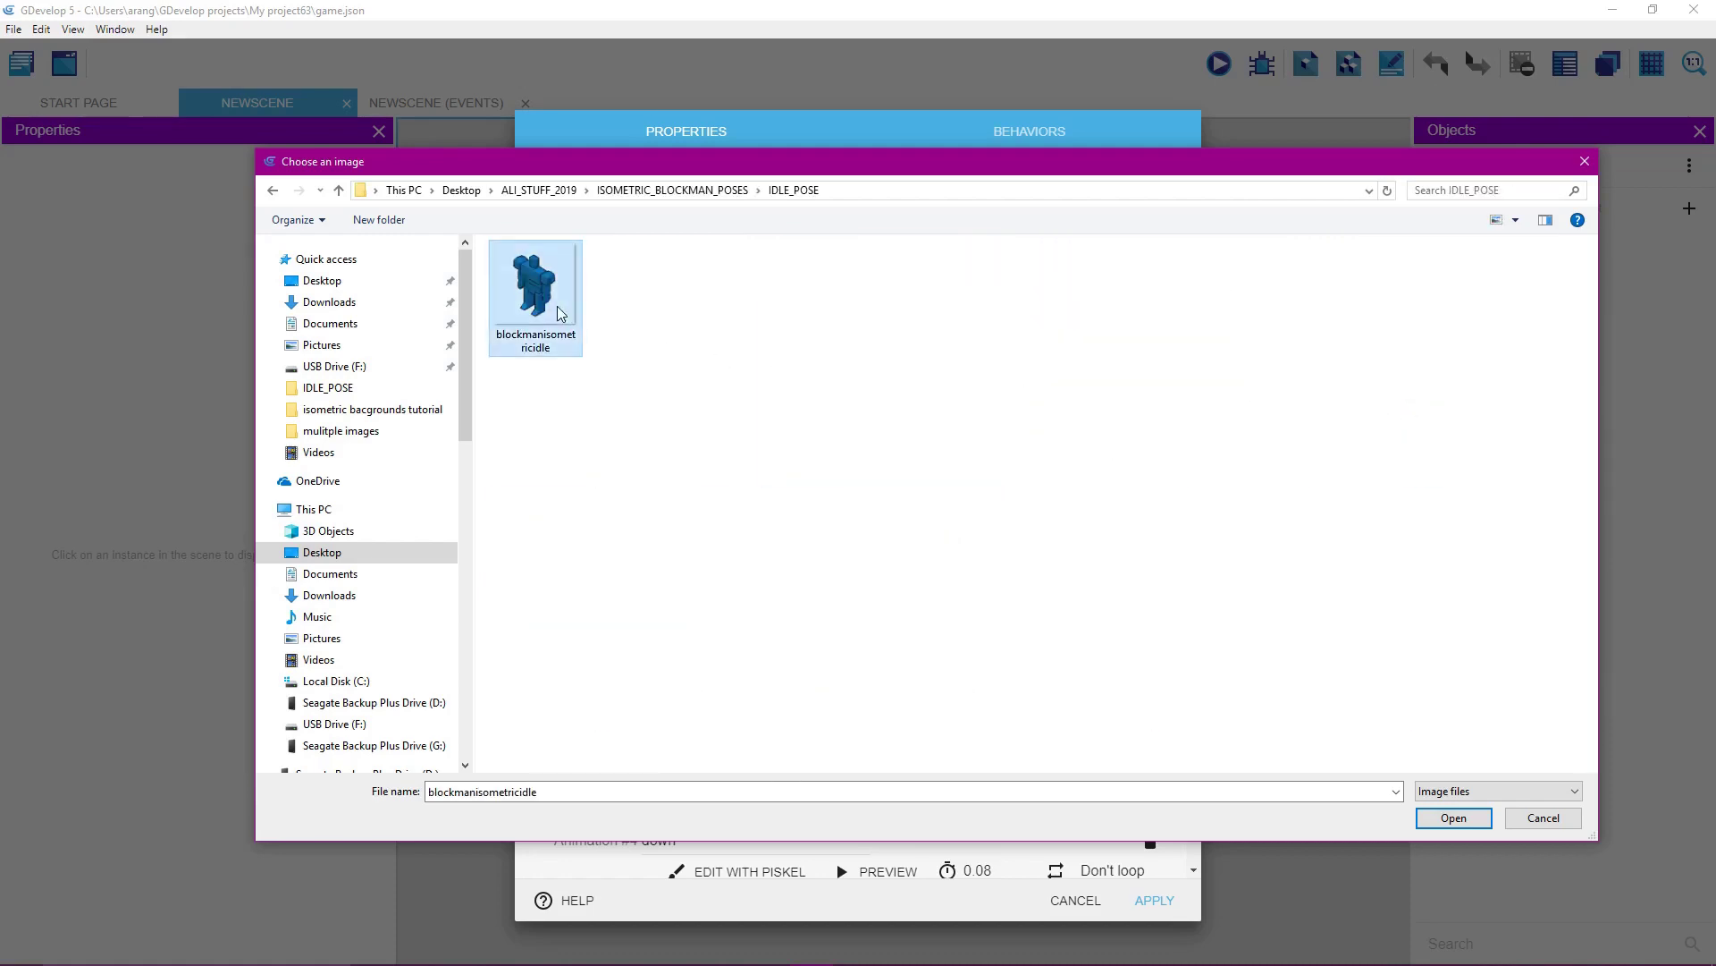
left_click(1457, 818)
Step: Add all frames from the ISOMETRIC_BLOCKMAN_POSES/LEFT folder to the left animation
left_click(565, 469)
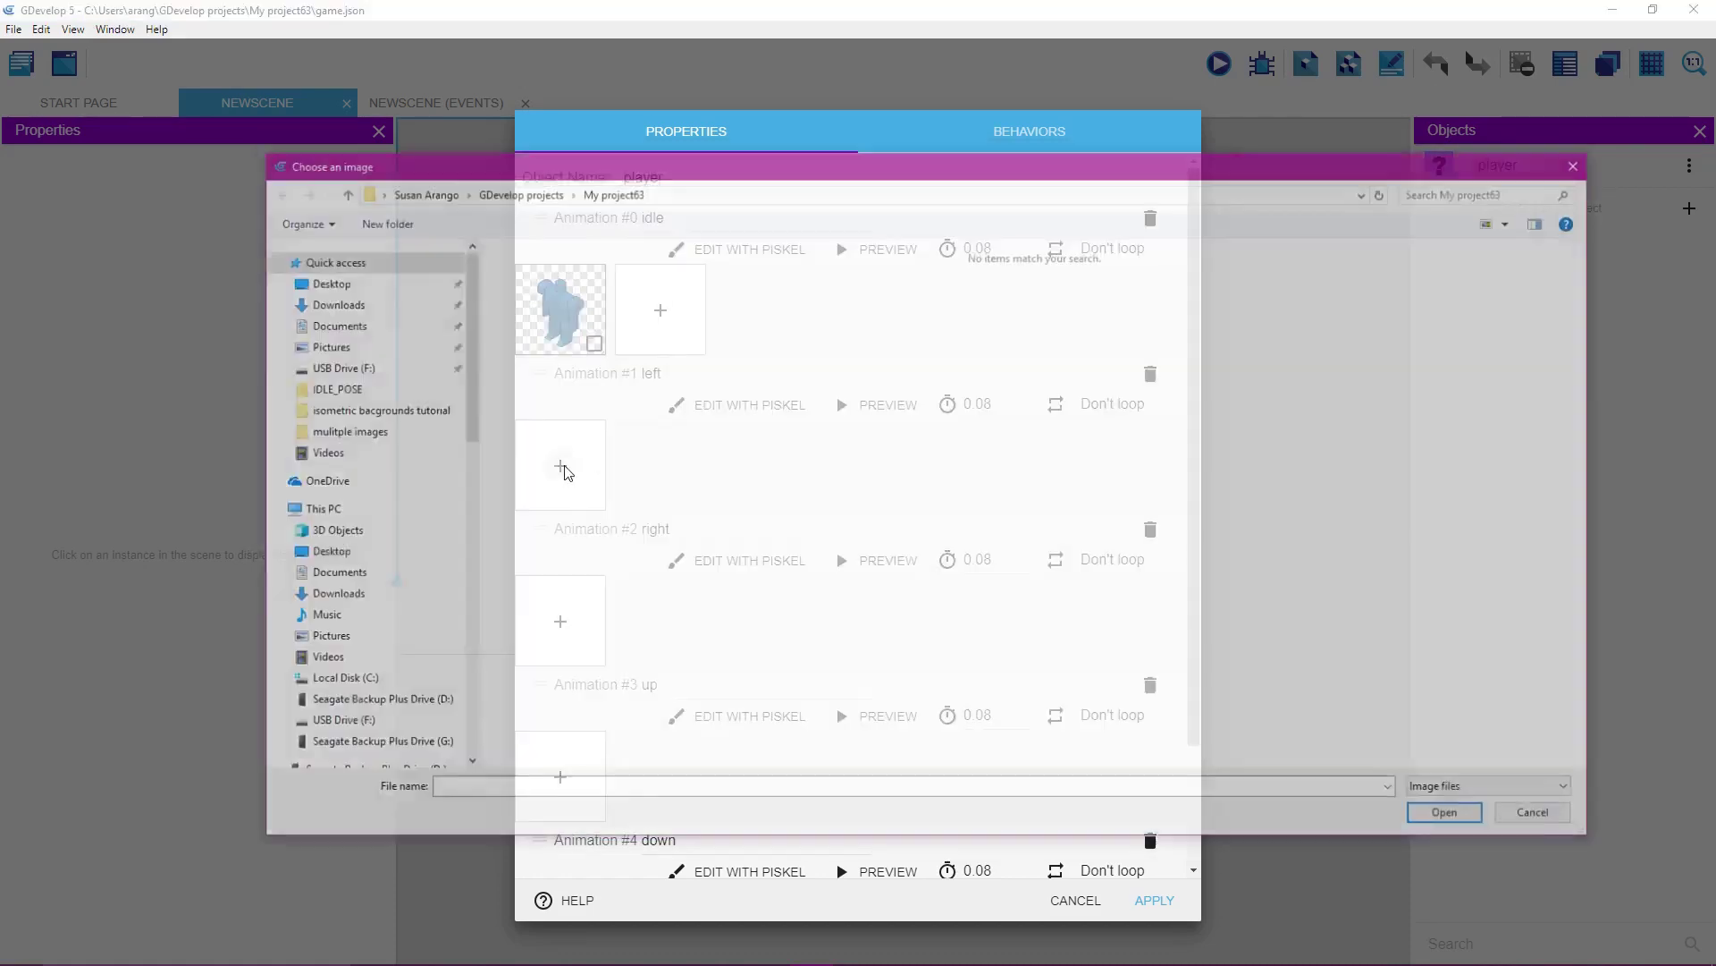
left_click(362, 283)
double_click(535, 291)
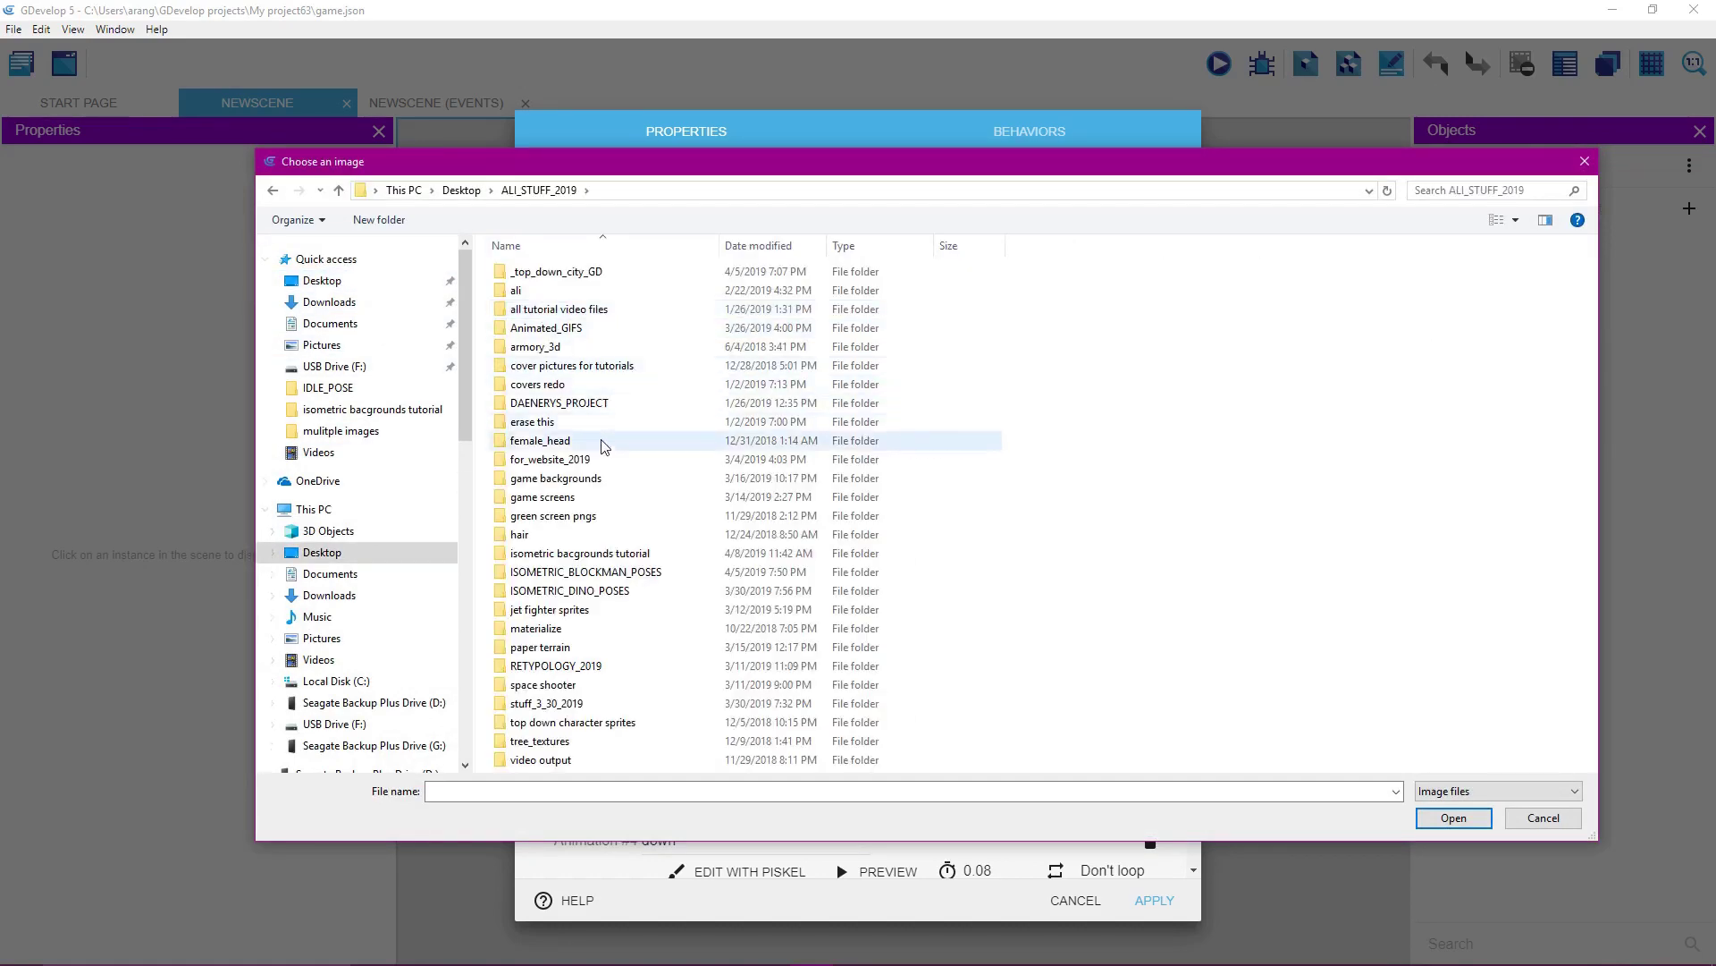
double_click(687, 572)
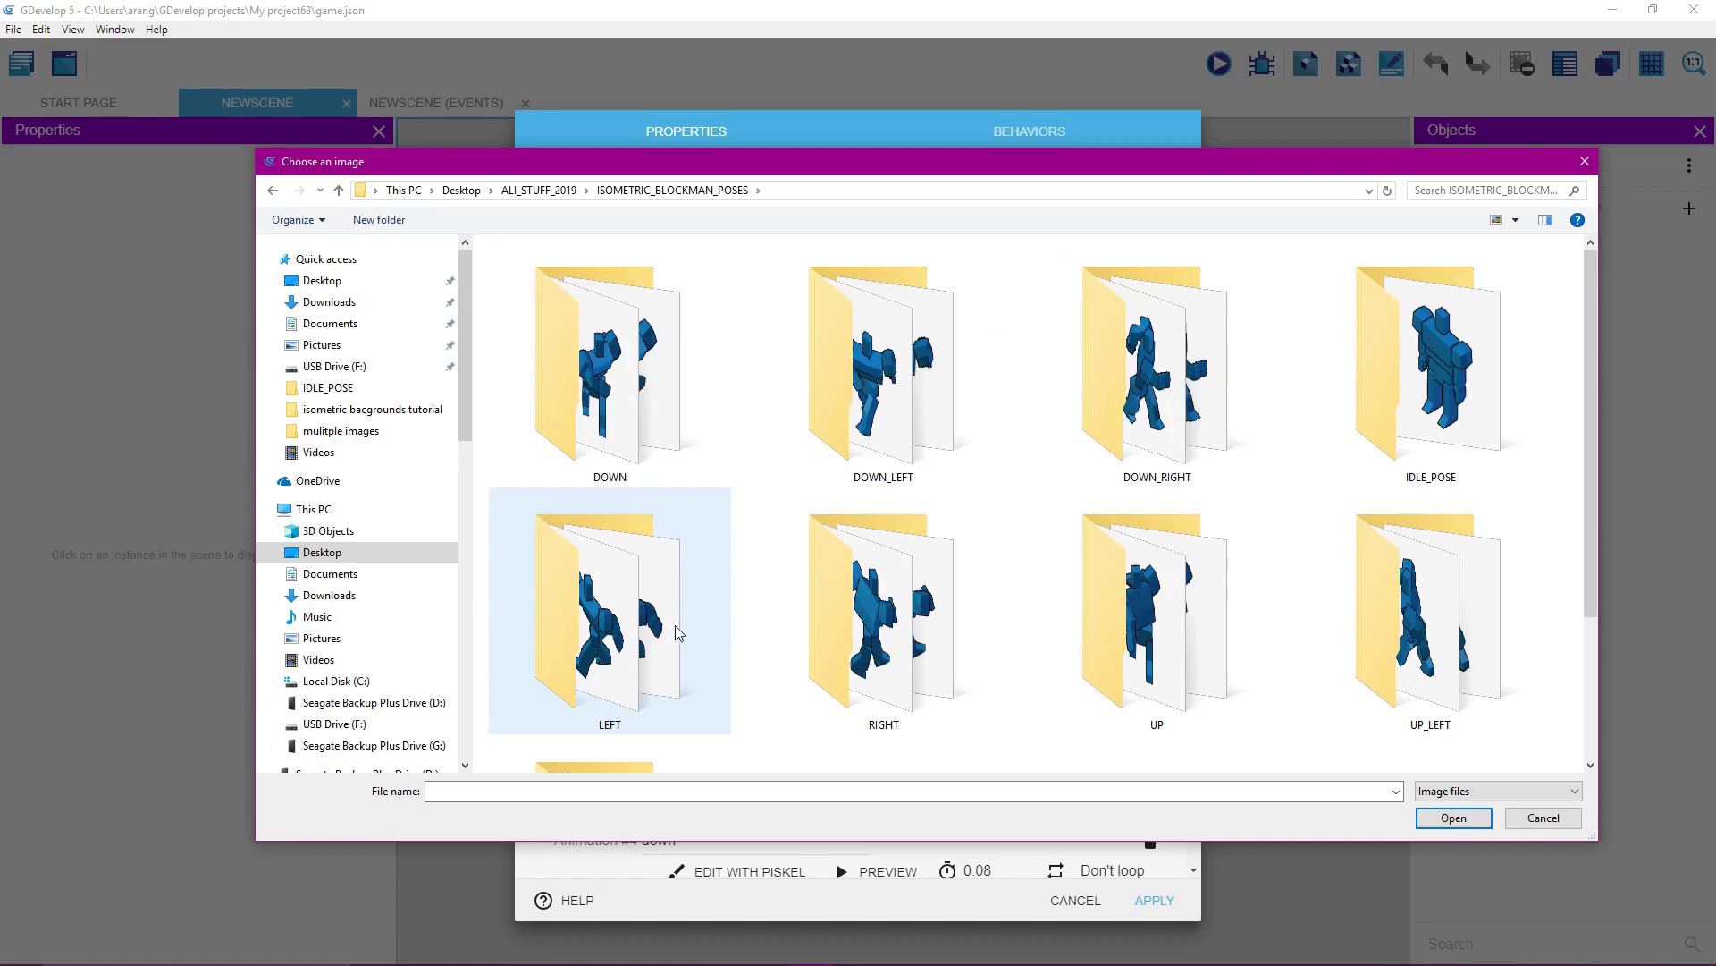
double_click(644, 657)
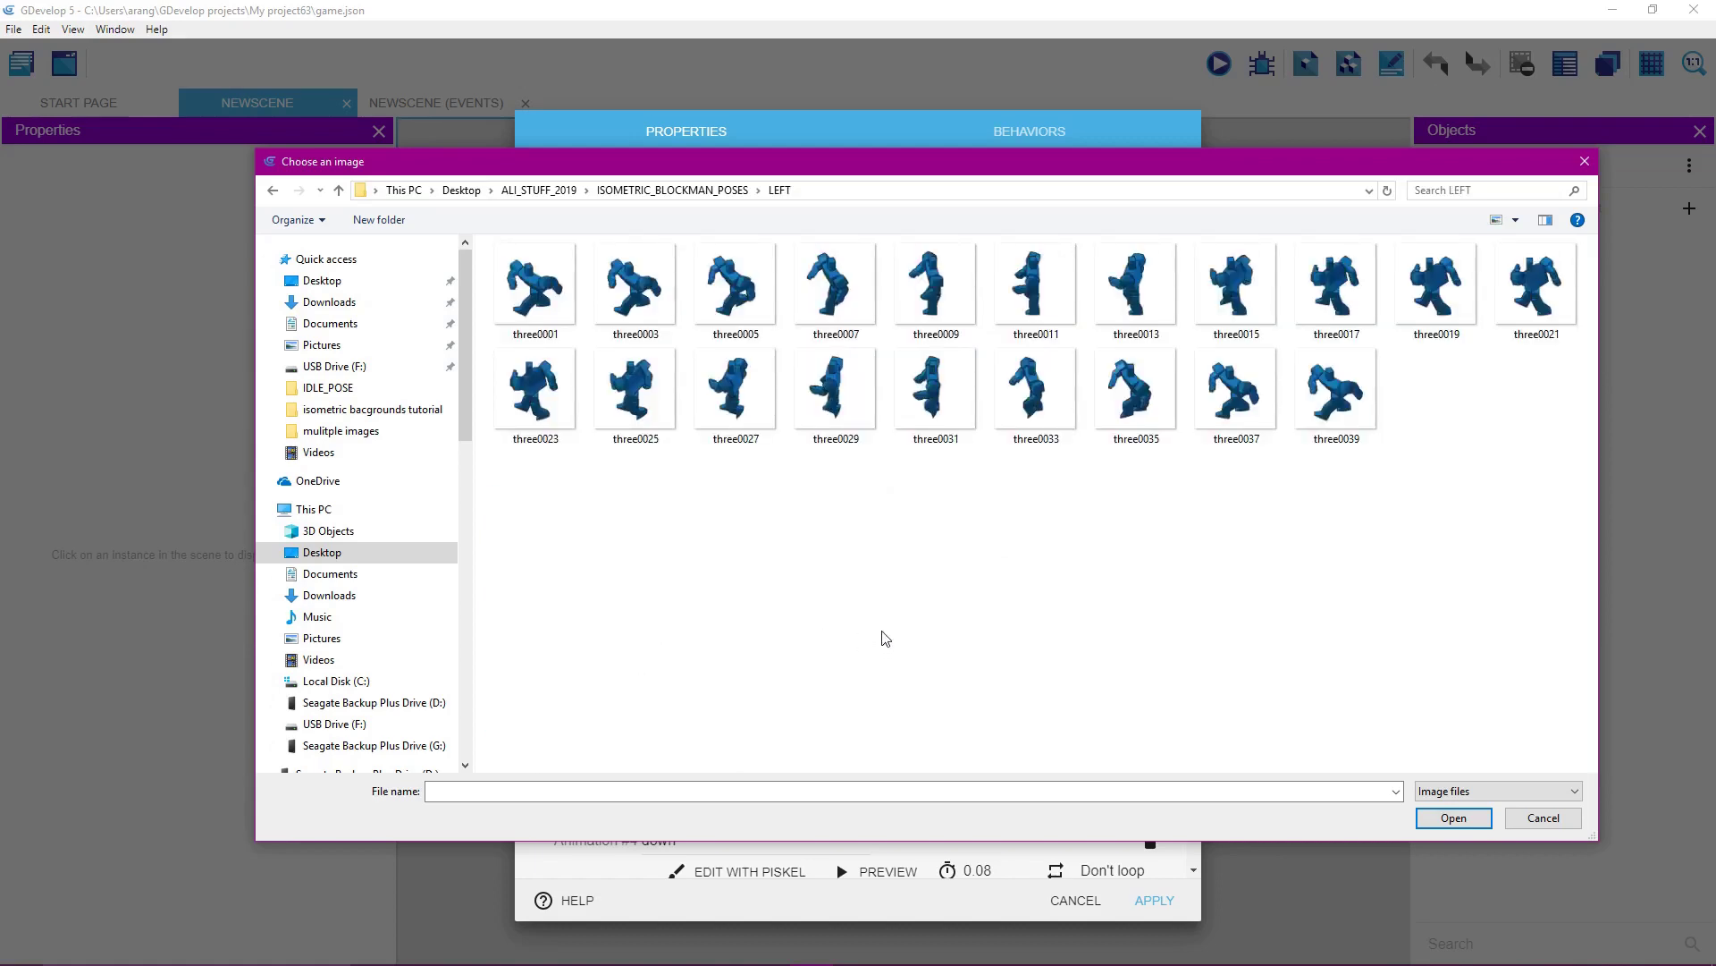
key("ctrl+a")
left_click(1453, 817)
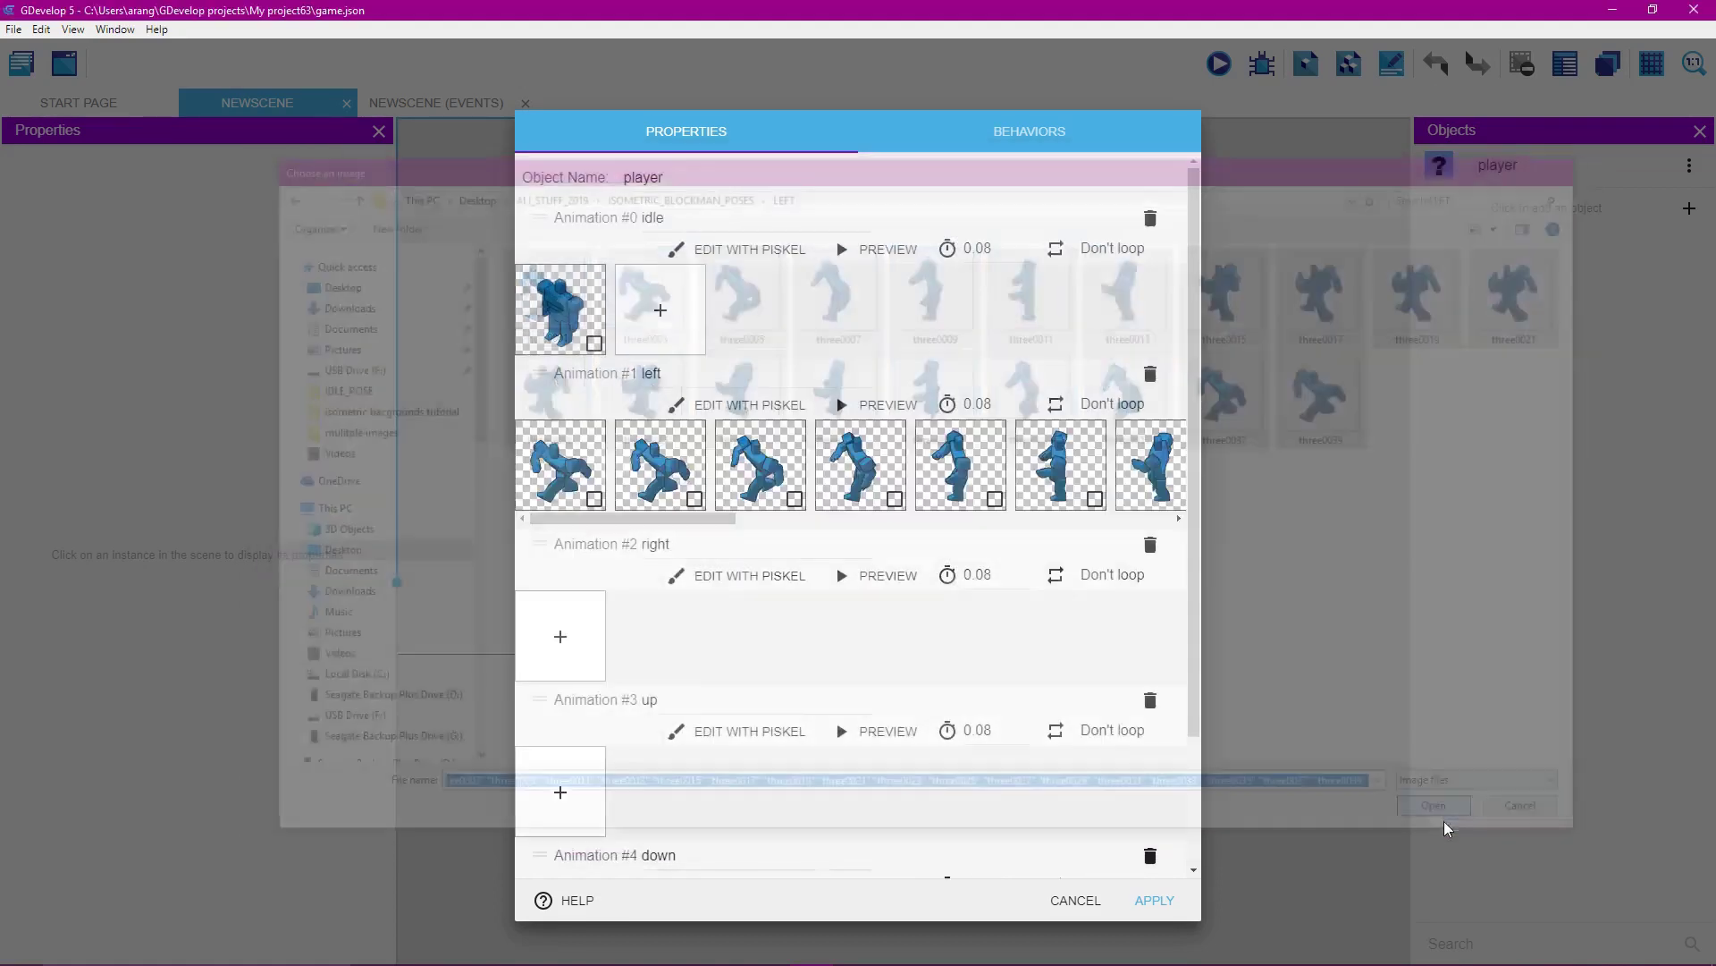
Step: Add all frames from the ISOMETRIC_BLOCKMAN_POSES/RIGHT folder to the right animation
left_click(561, 635)
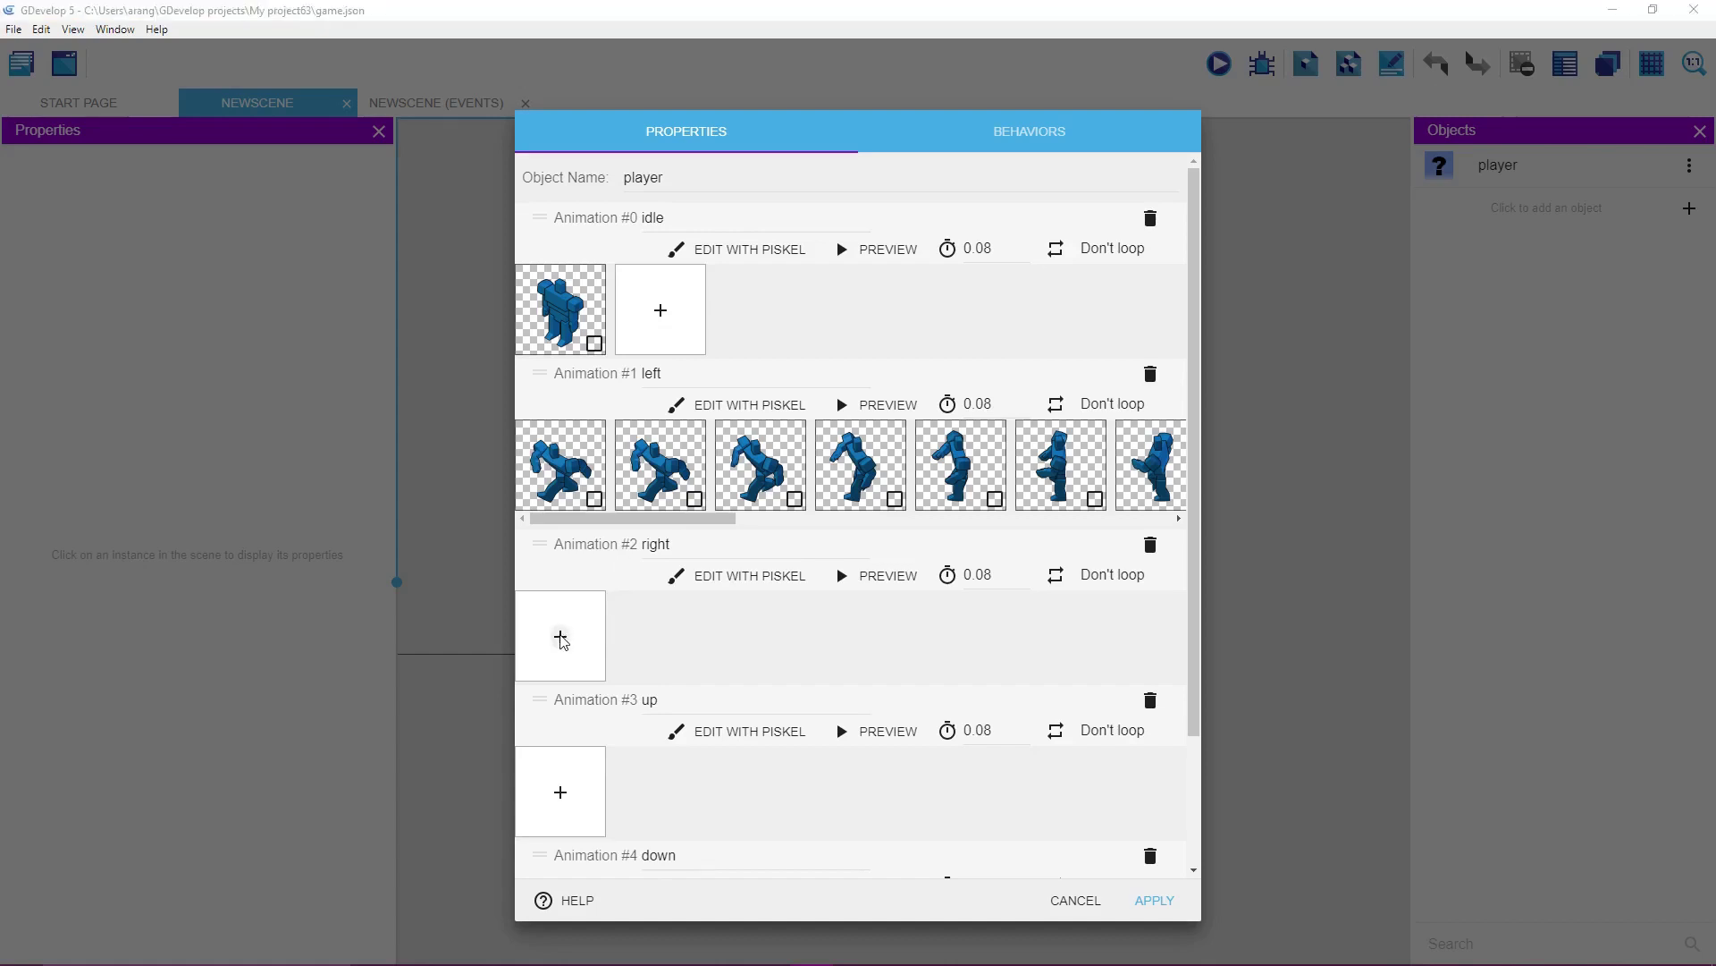
left_click(364, 279)
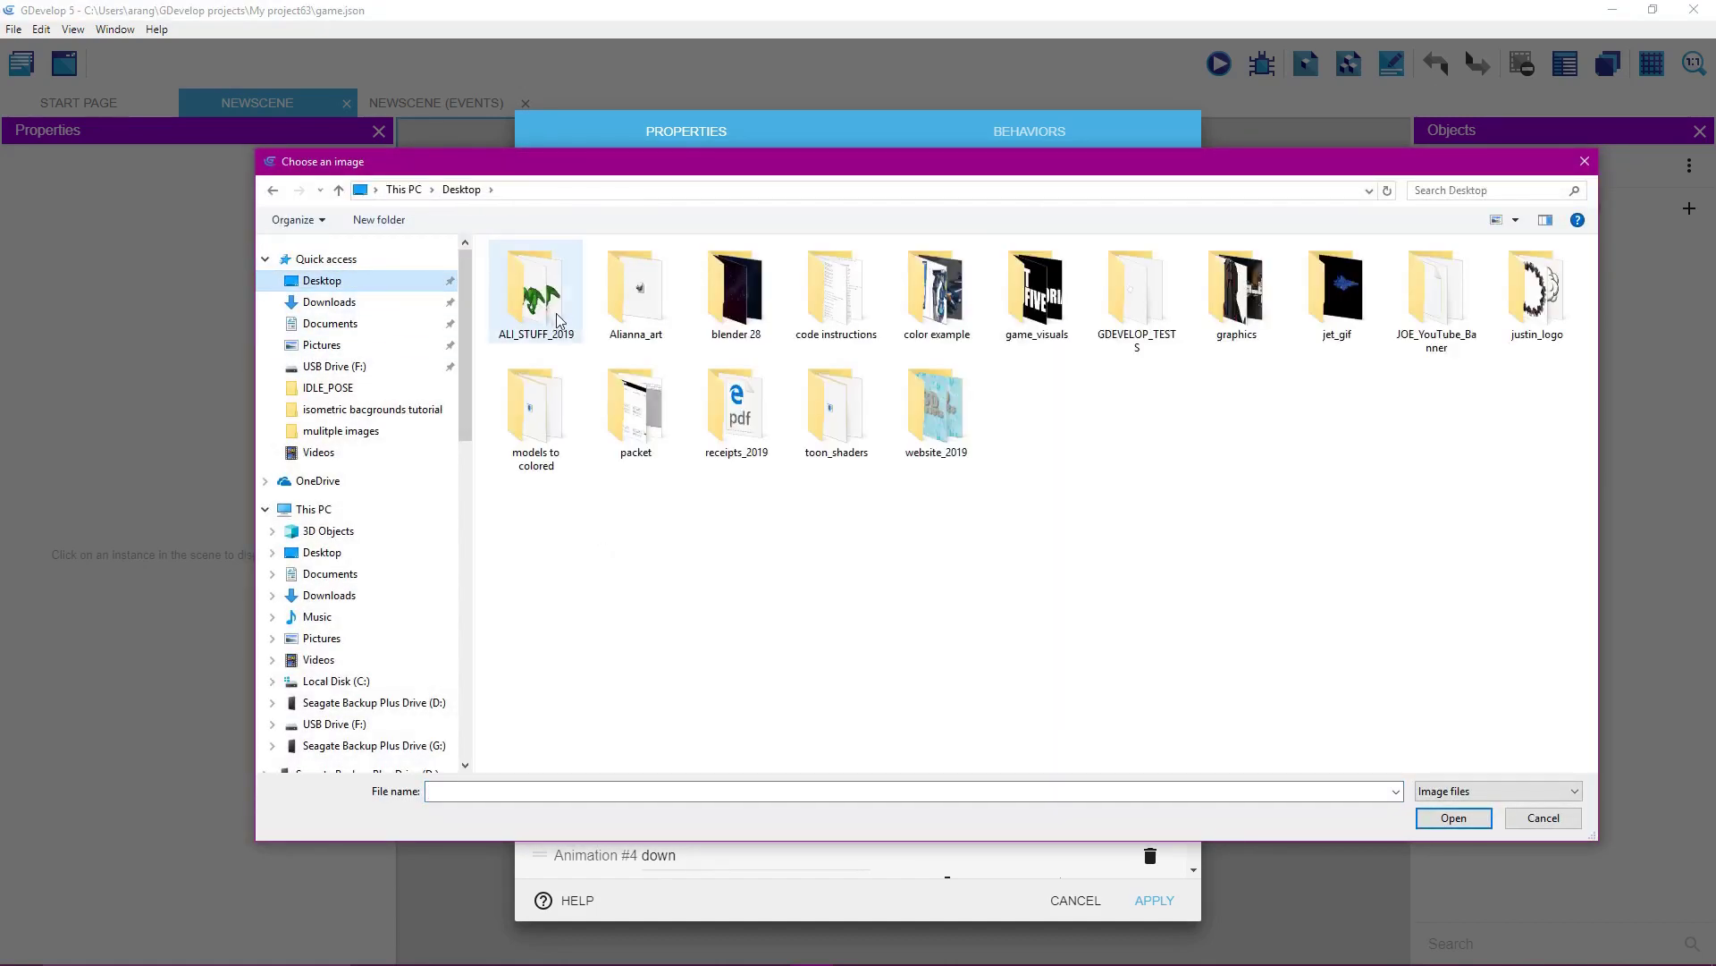
double_click(548, 268)
double_click(666, 554)
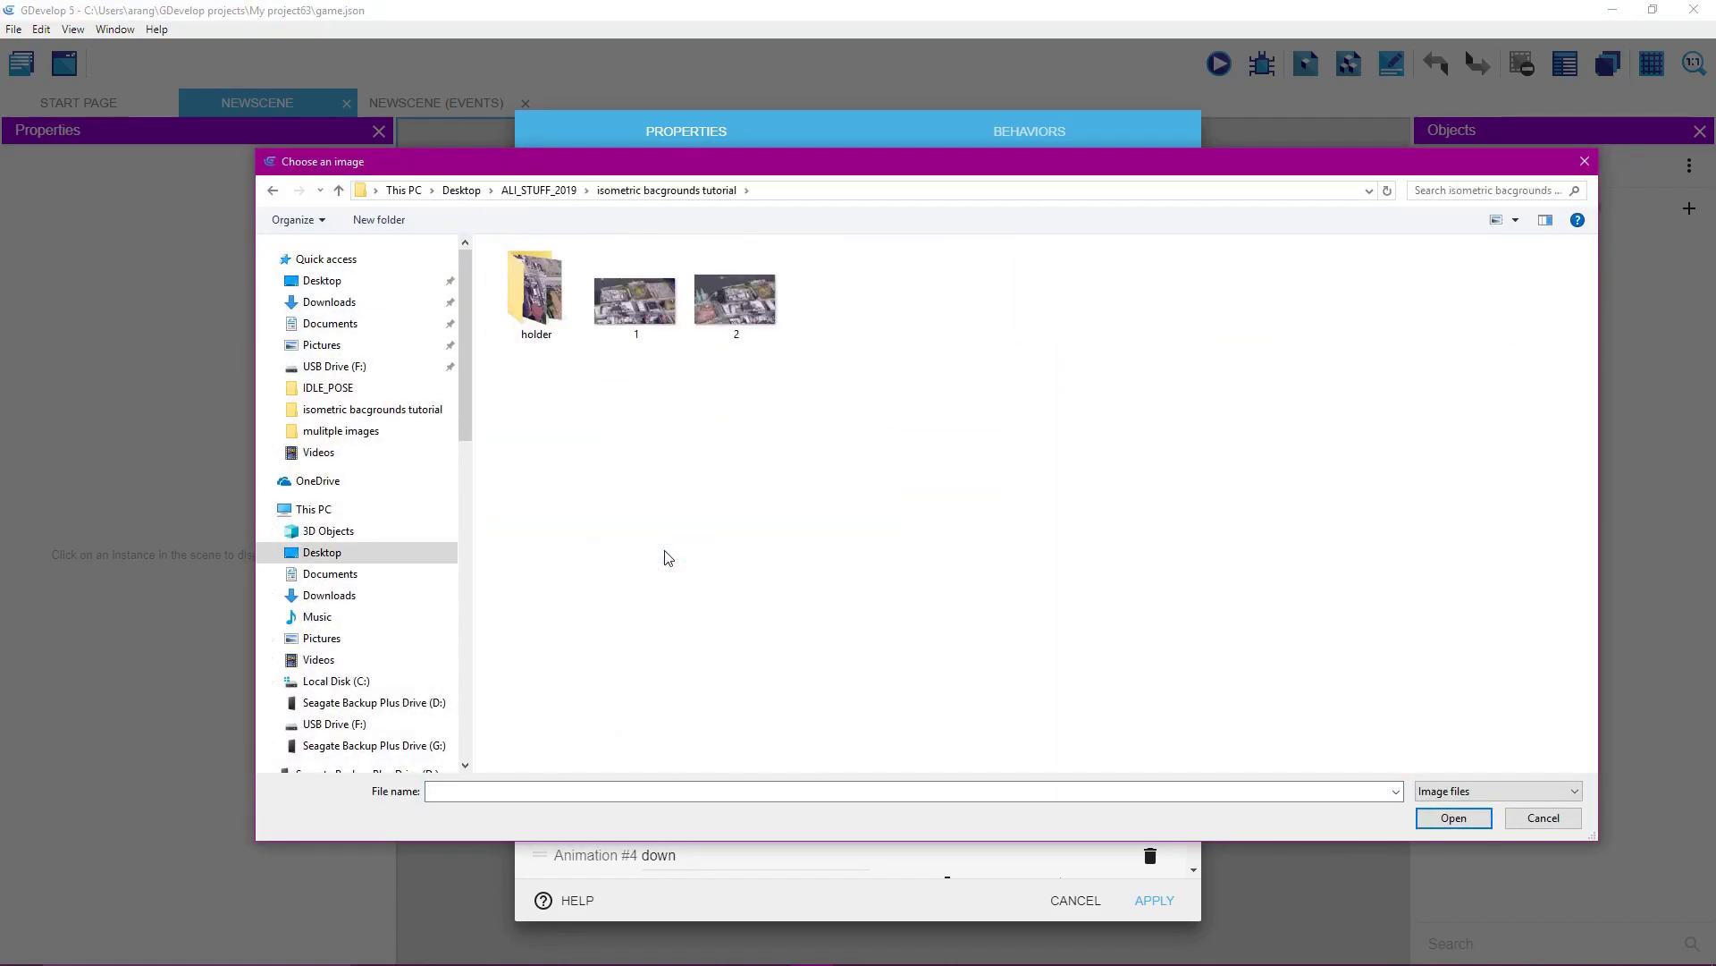
left_click(339, 190)
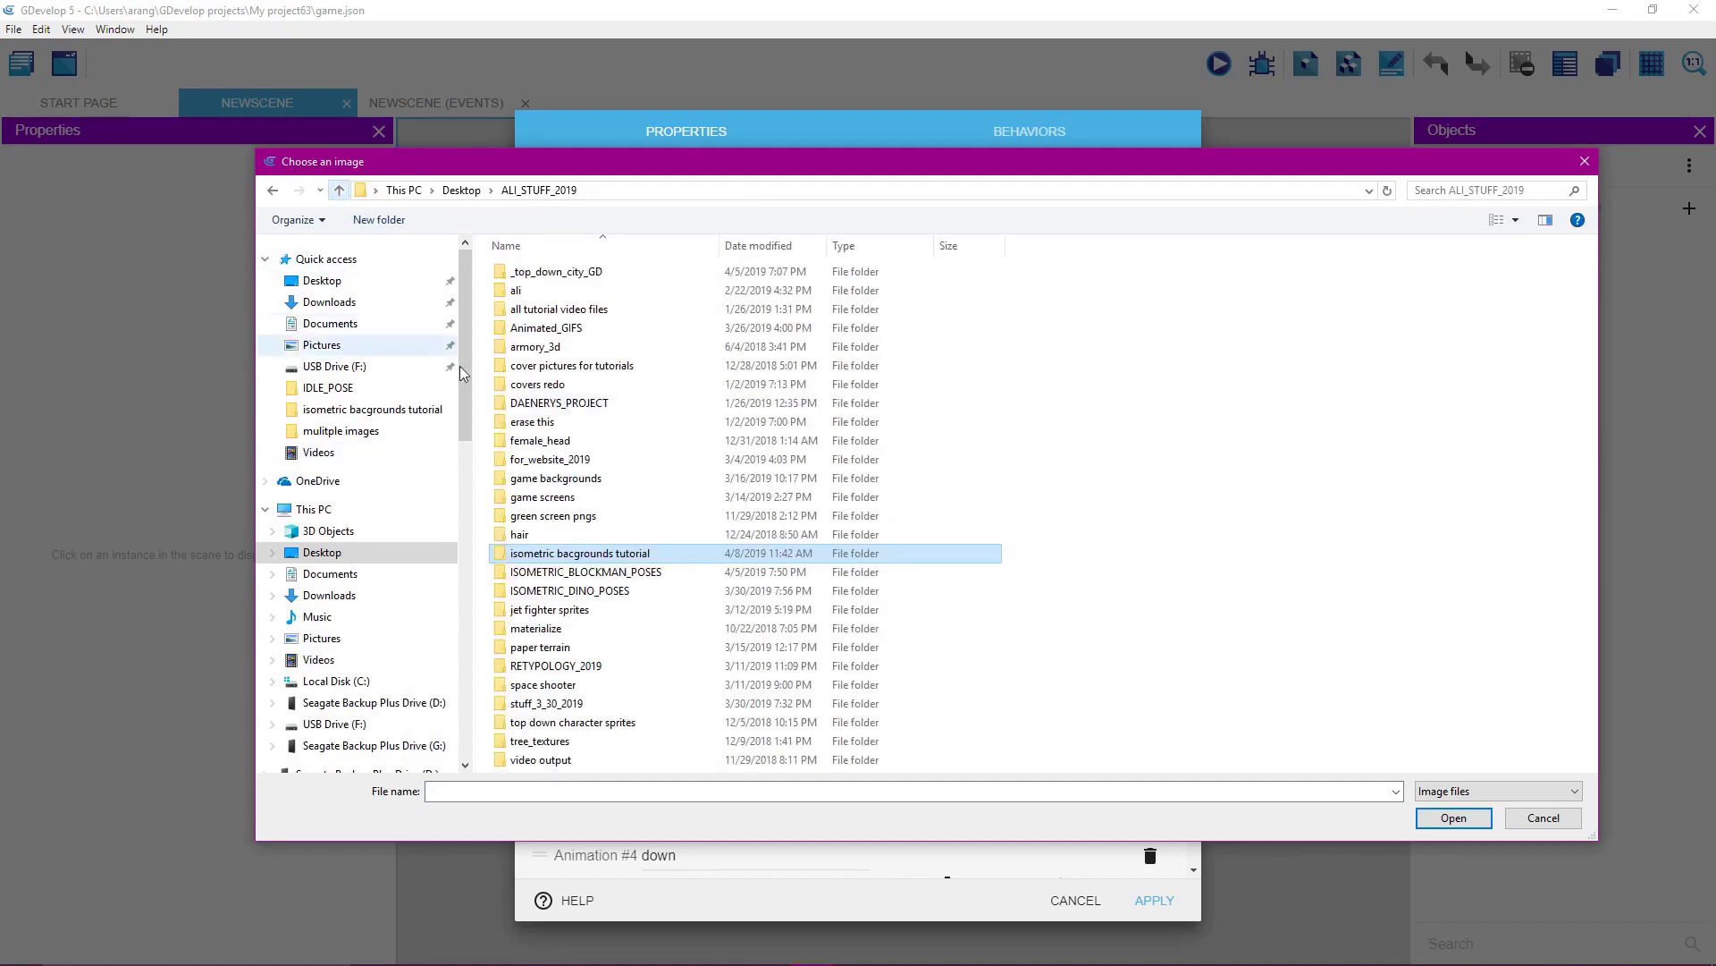
double_click(674, 573)
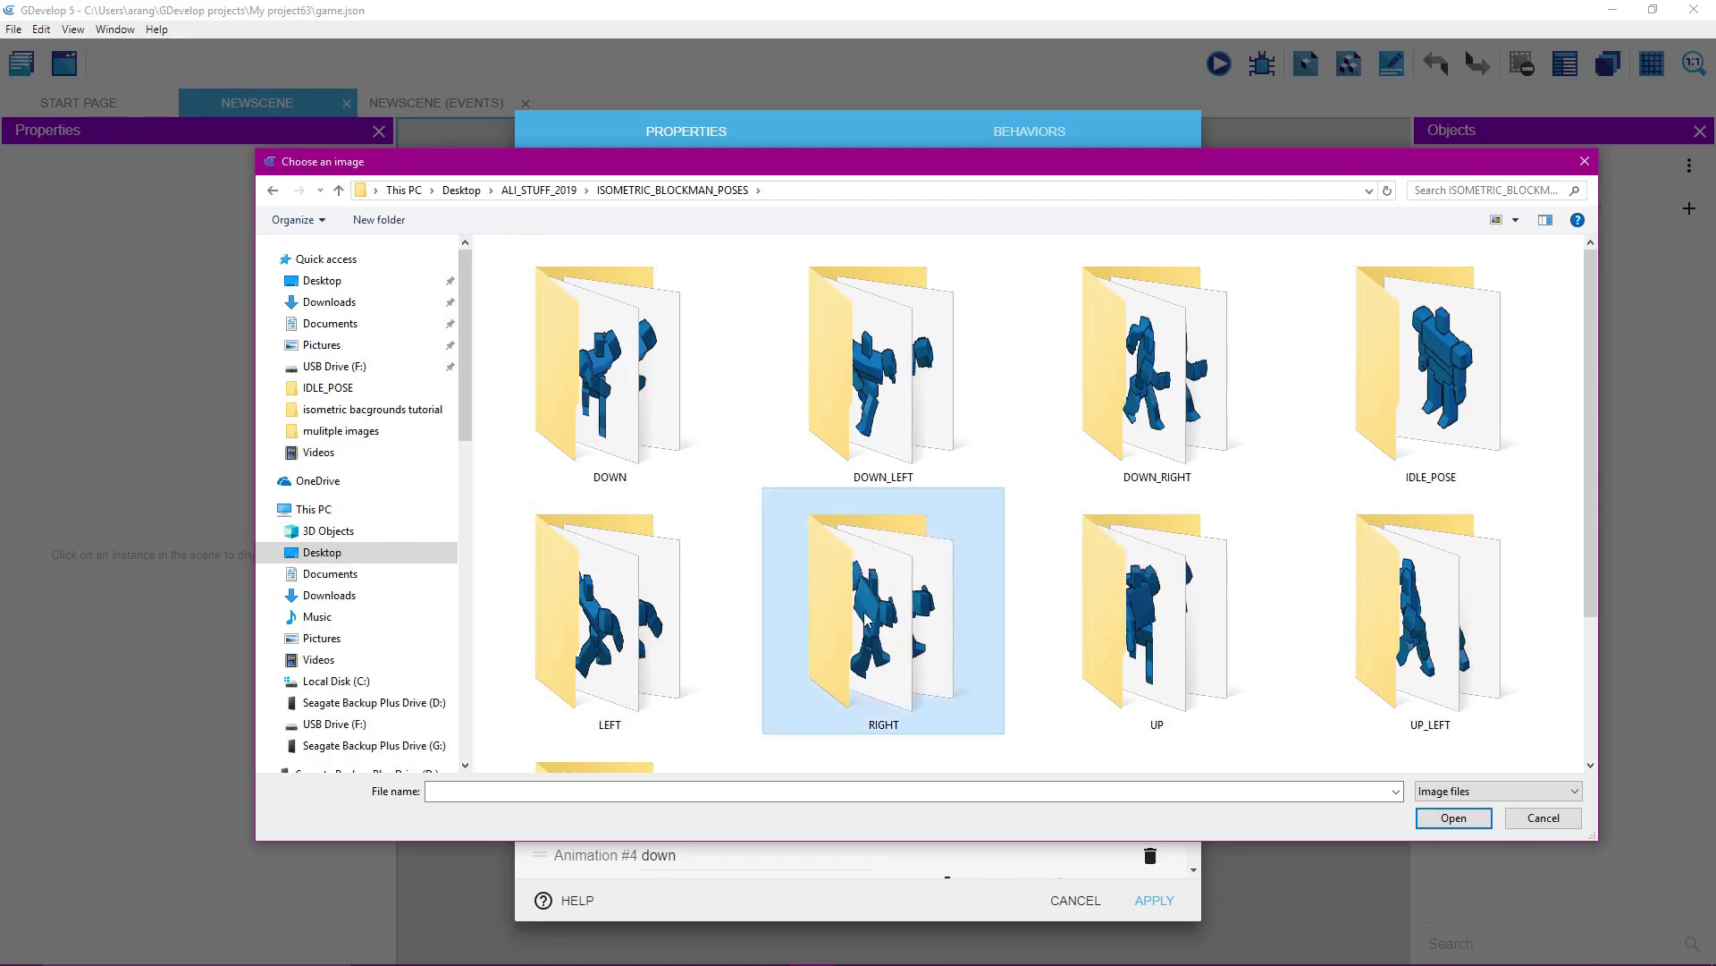
double_click(865, 619)
key("ctrl+a")
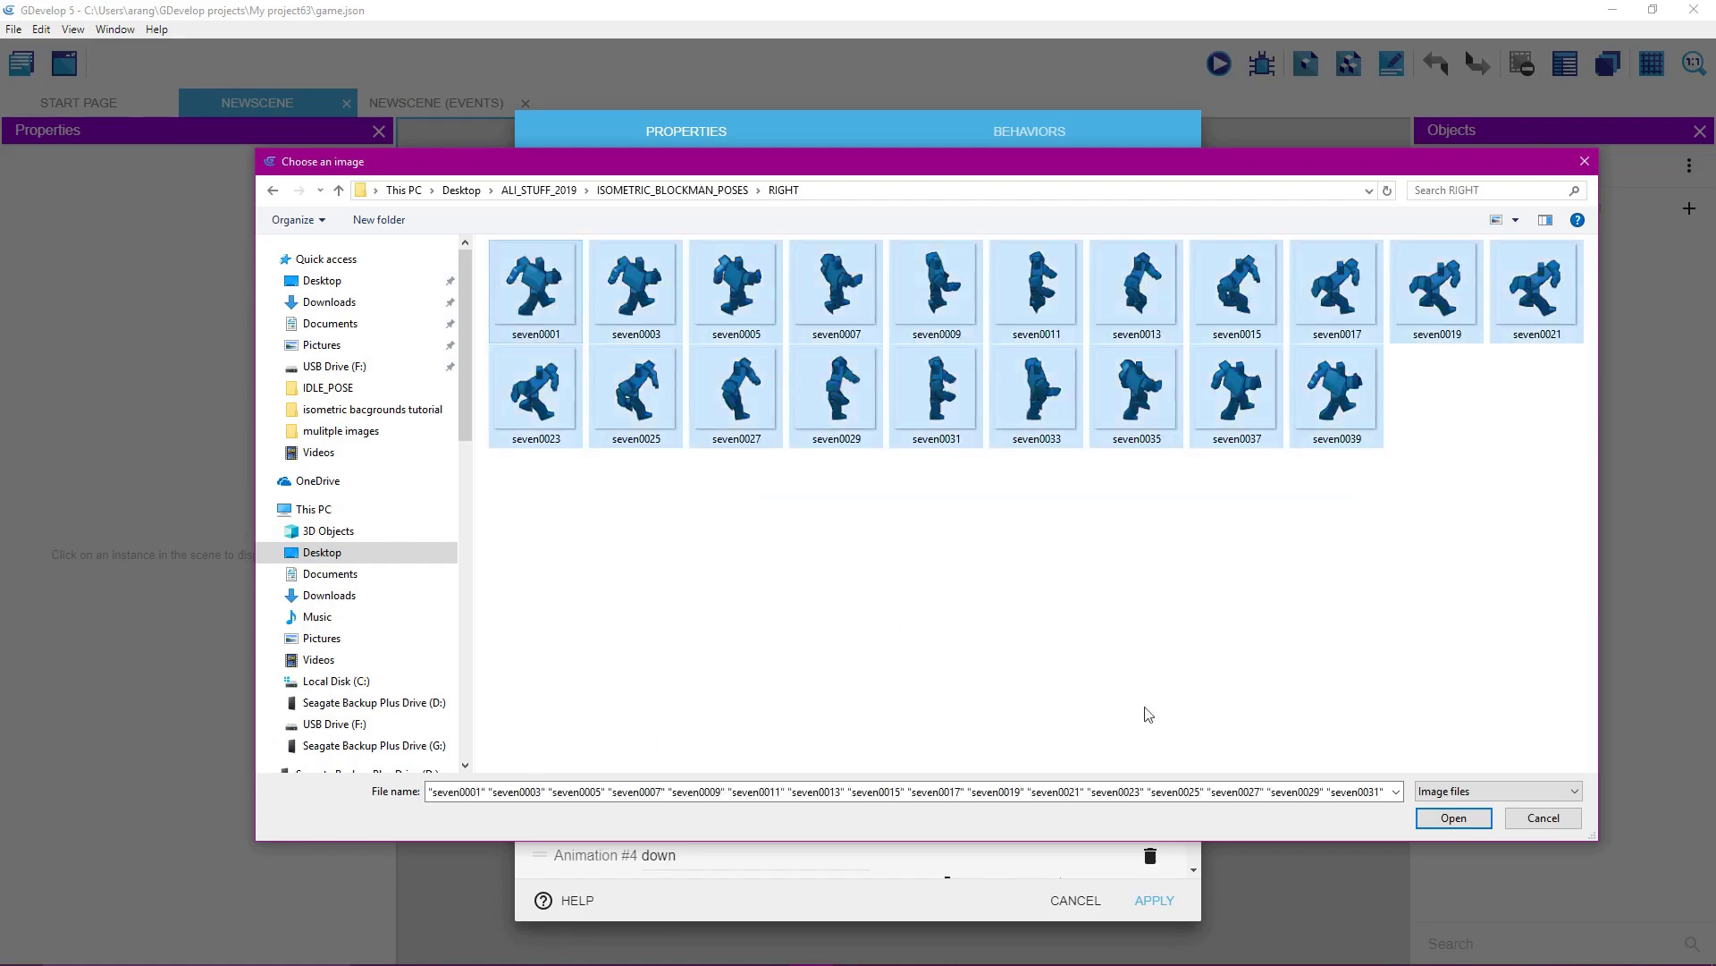
left_click(1441, 819)
Step: Add all frames from the ISOMETRIC_BLOCKMAN_POSES/UP folder to the up animation
scroll(947, 711, "down", 1)
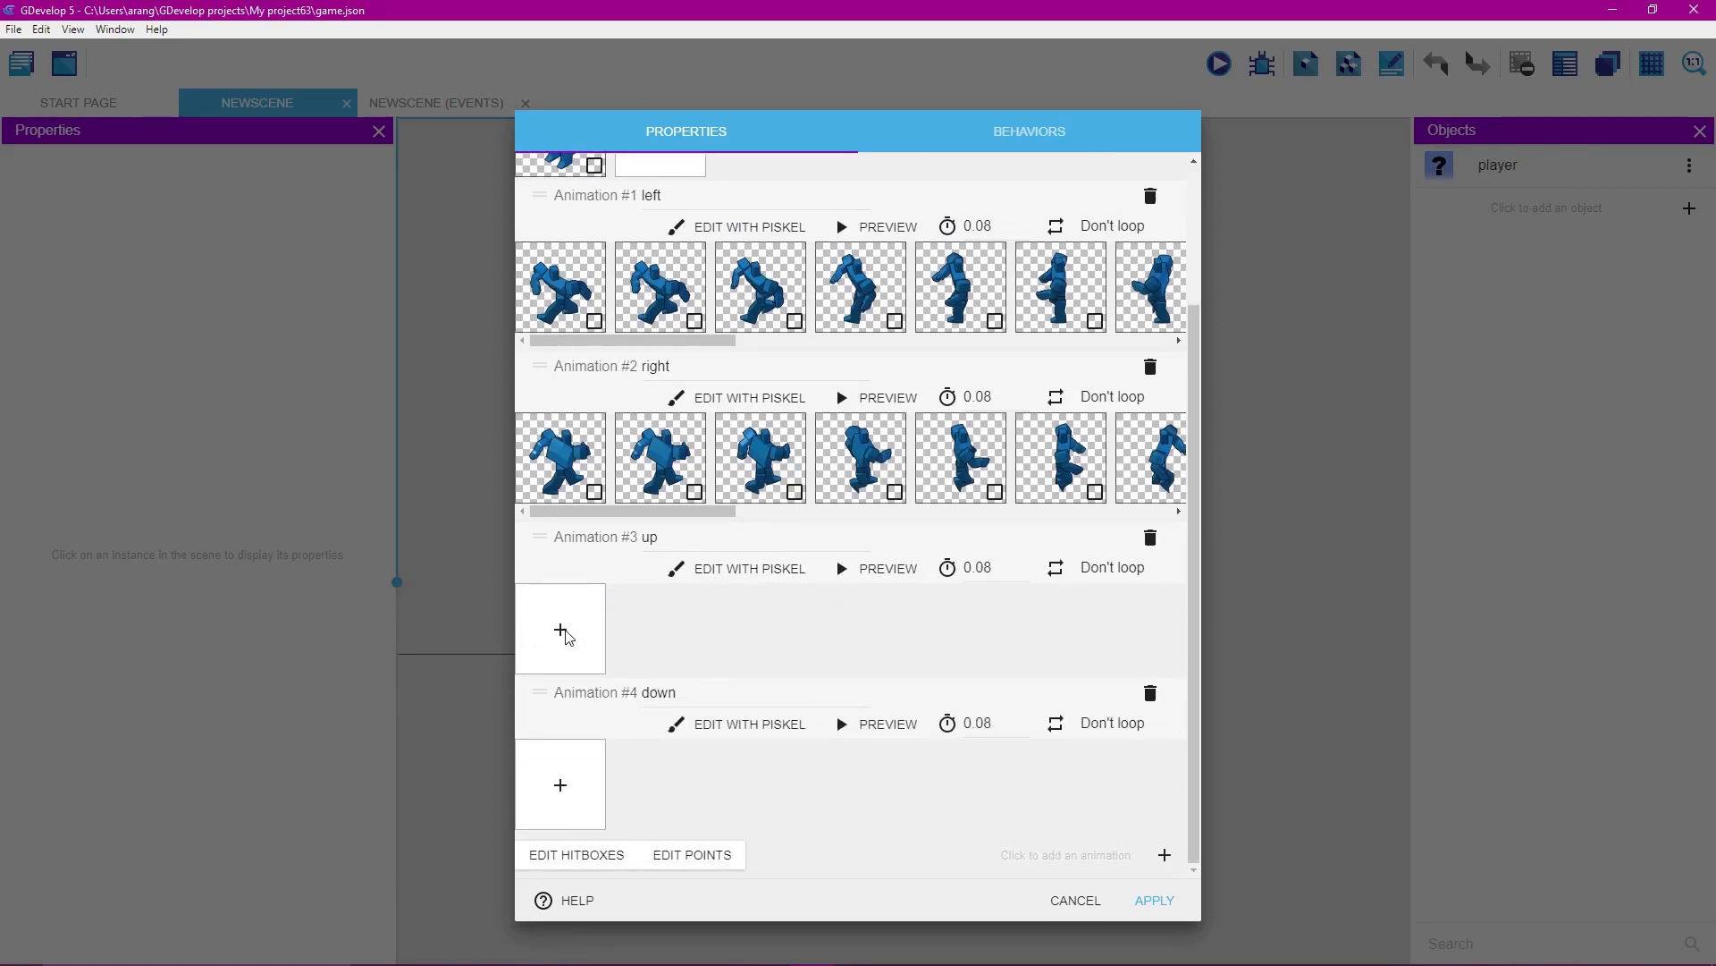
left_click(563, 635)
left_click(336, 283)
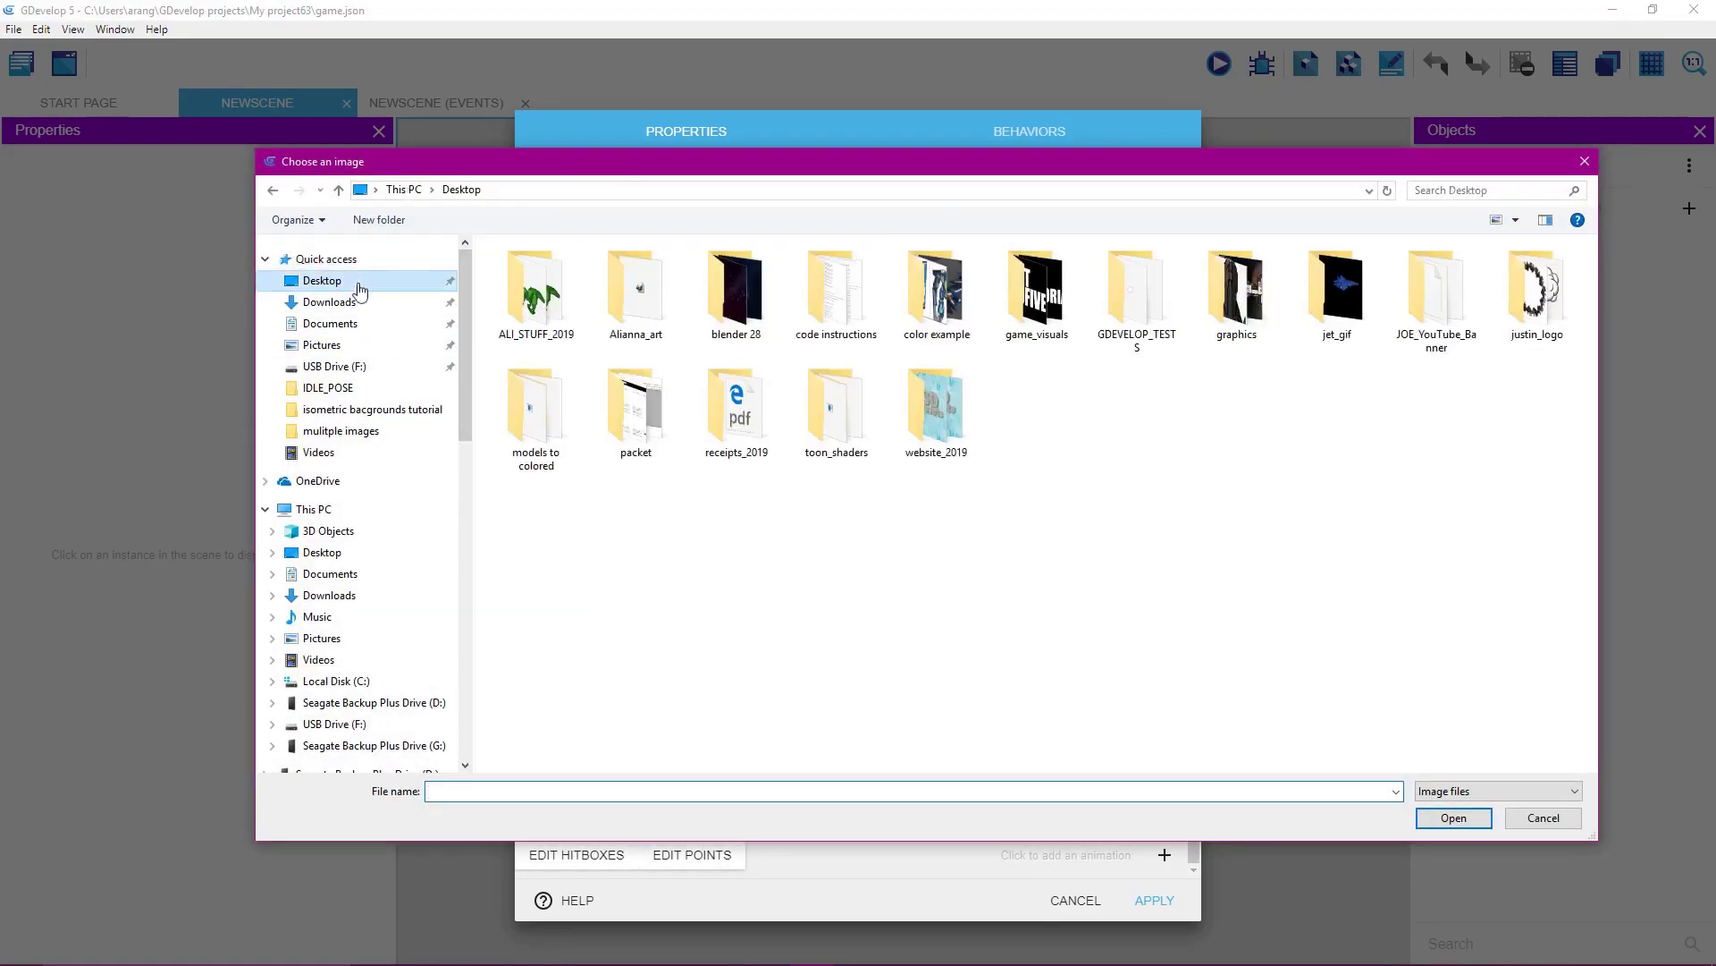
left_click(527, 308)
double_click(527, 308)
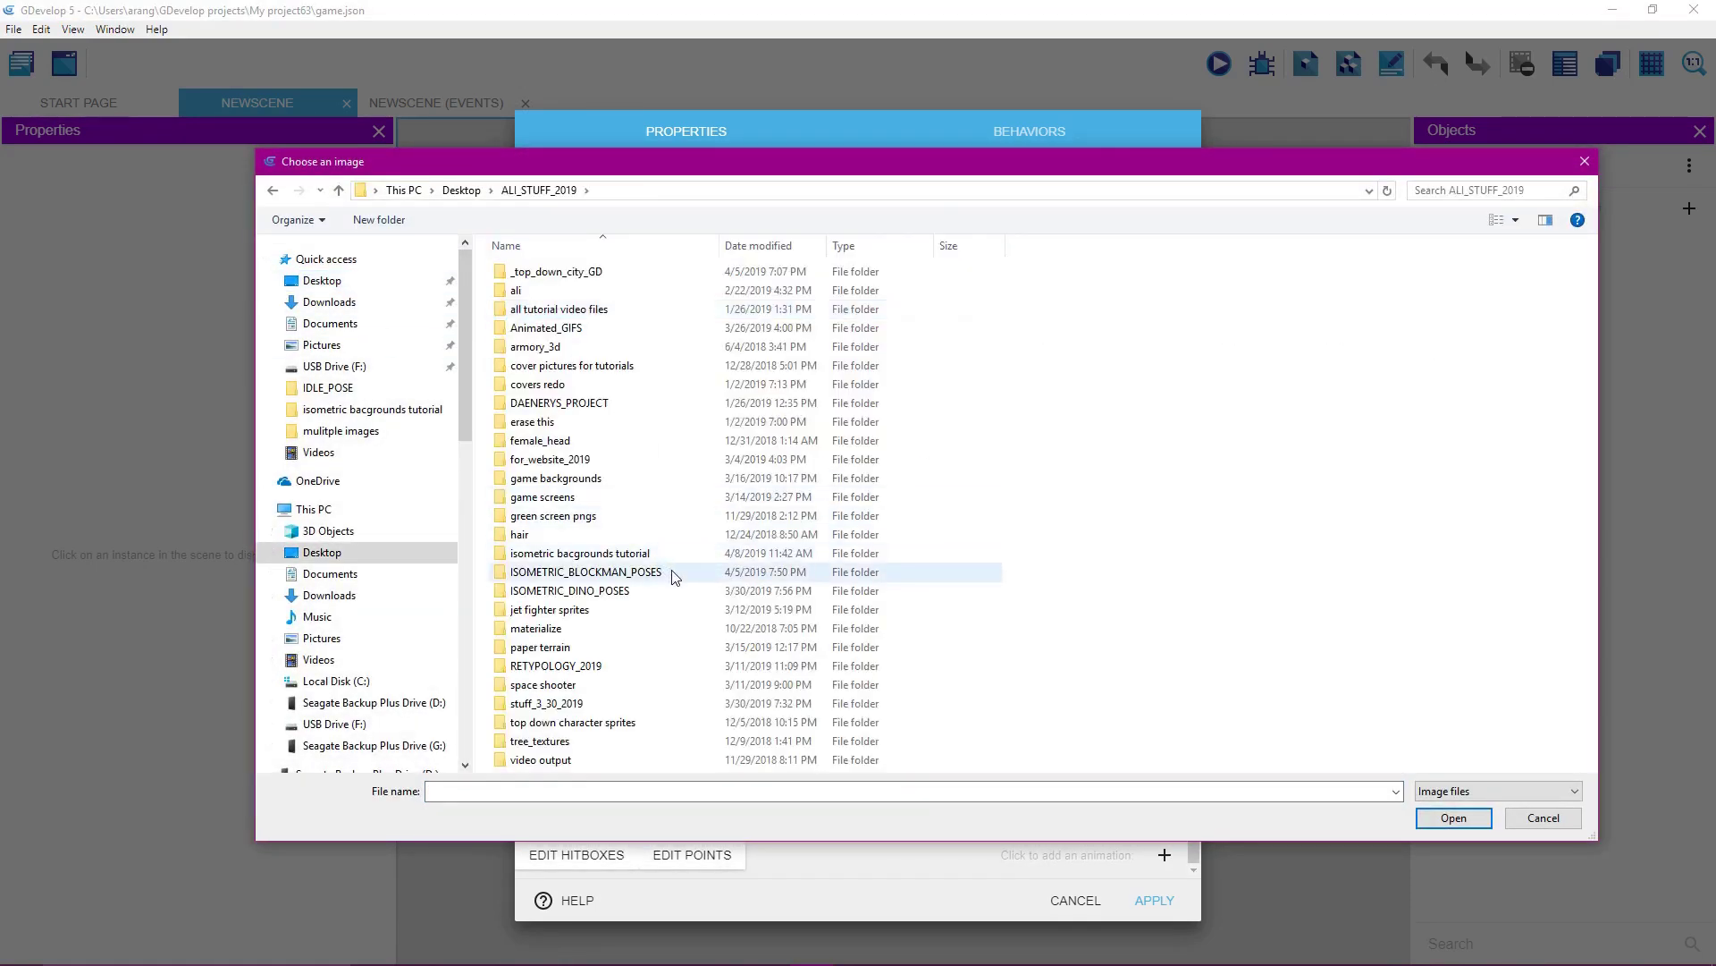
double_click(672, 571)
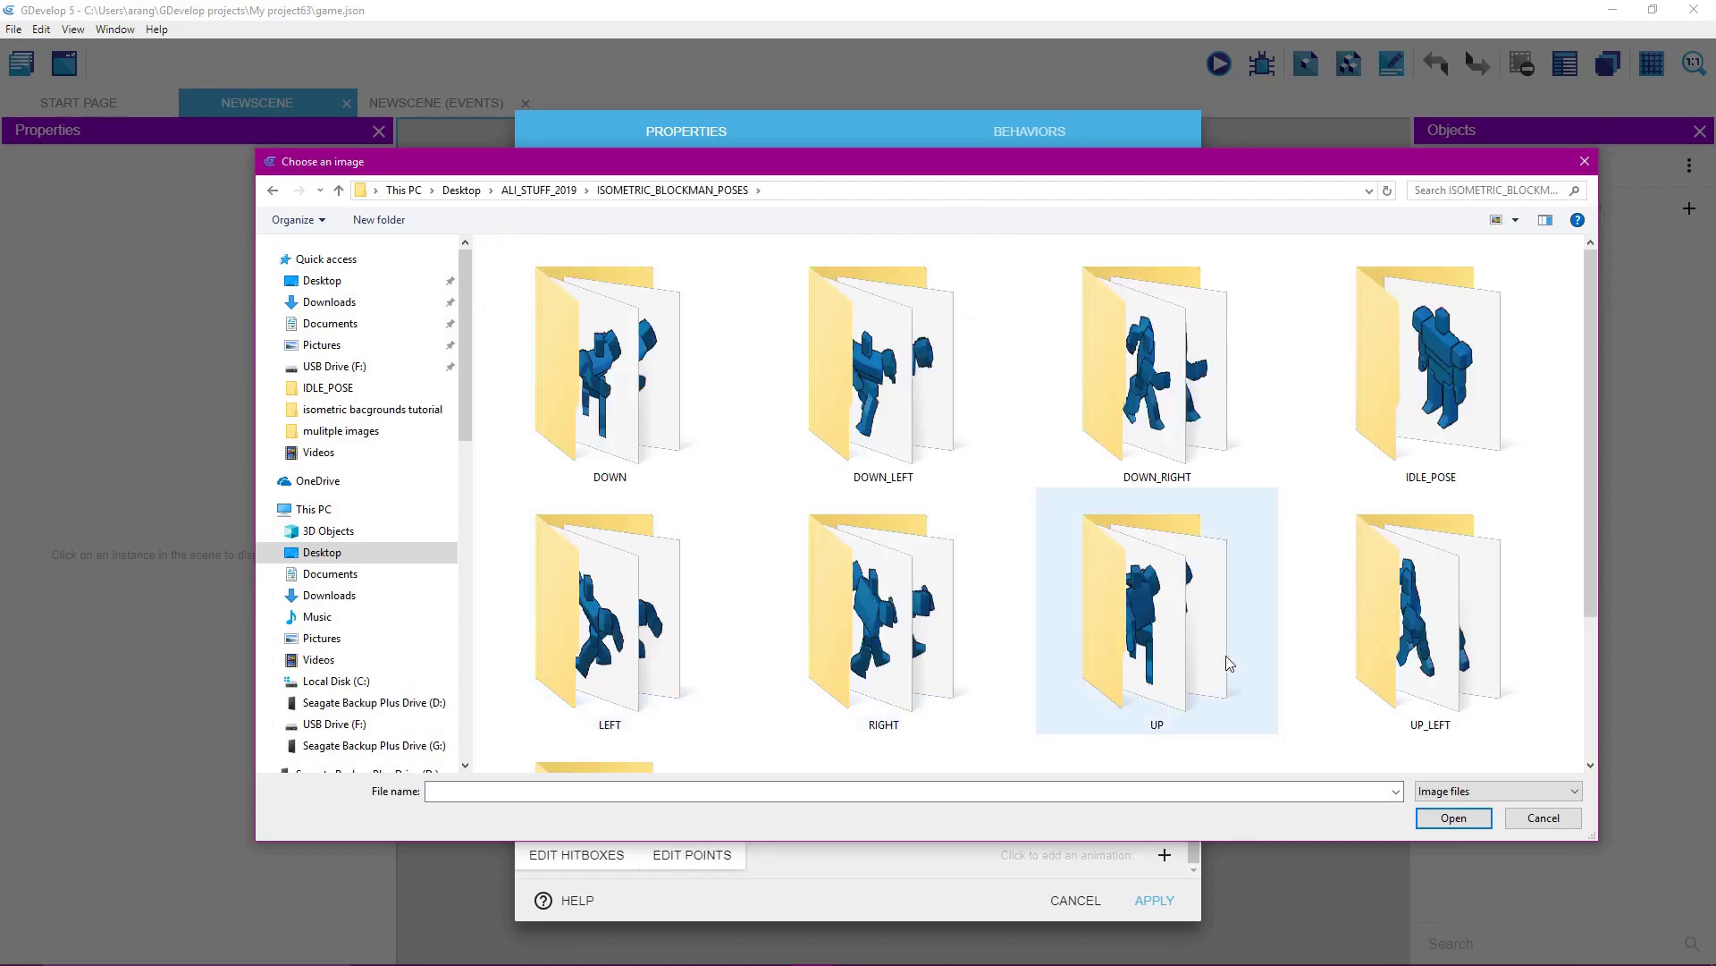
double_click(1195, 665)
key("ctrl+a")
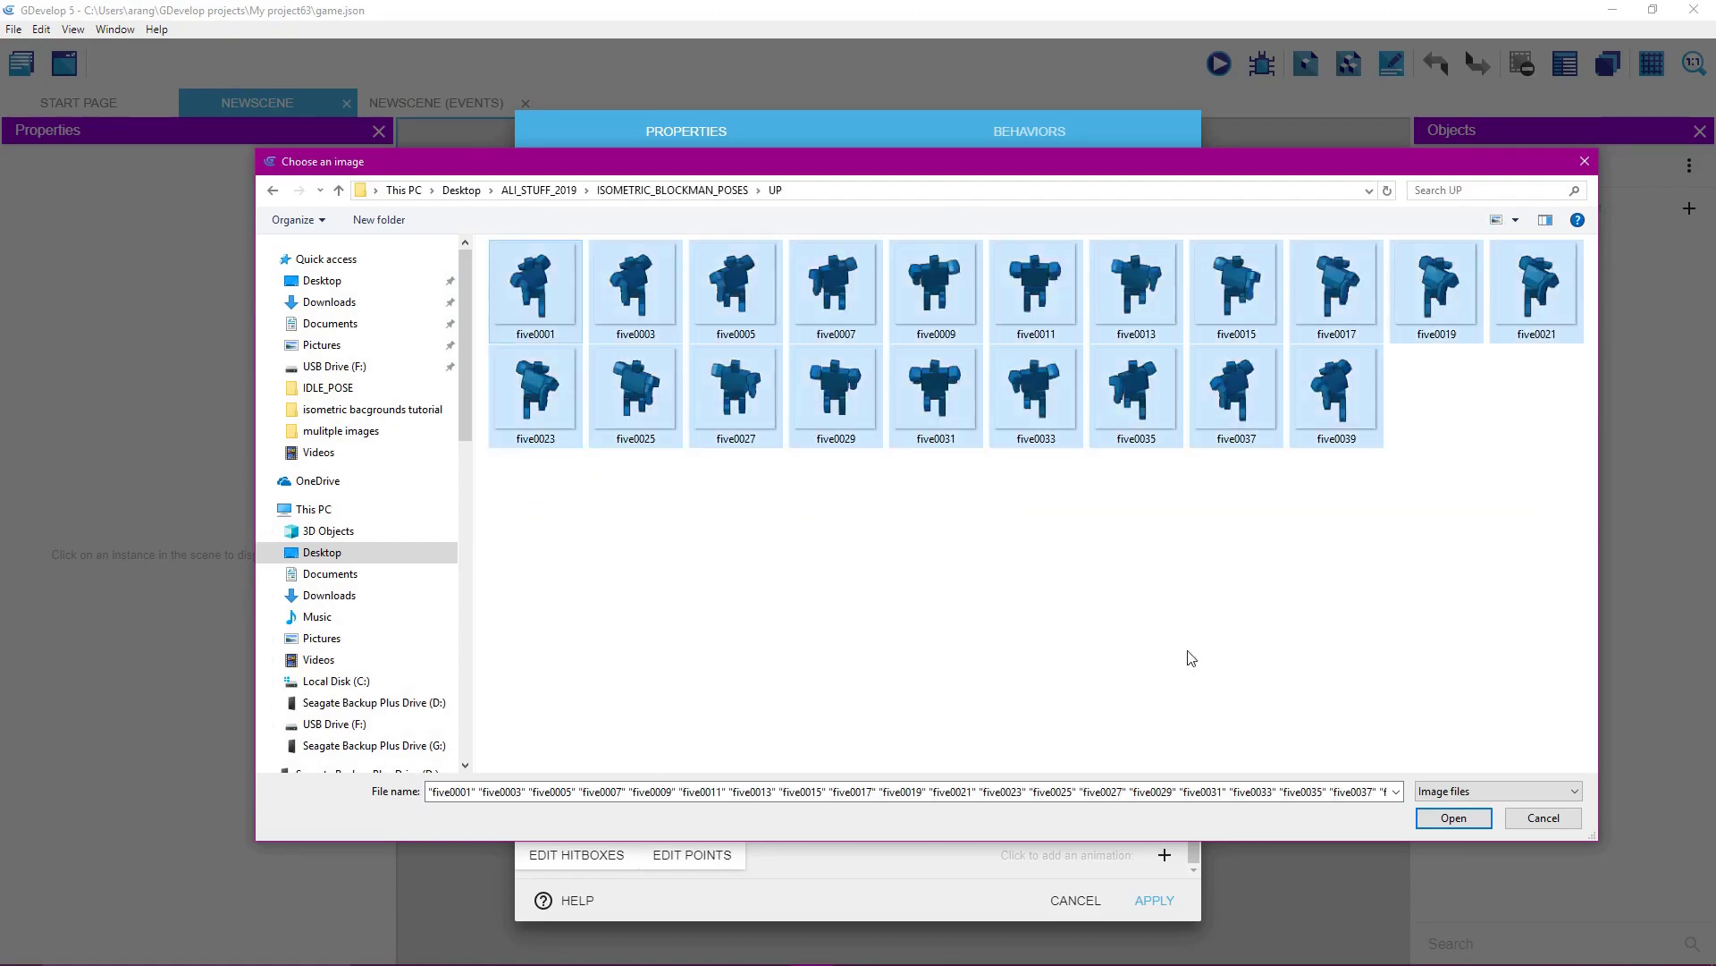
left_click(1453, 819)
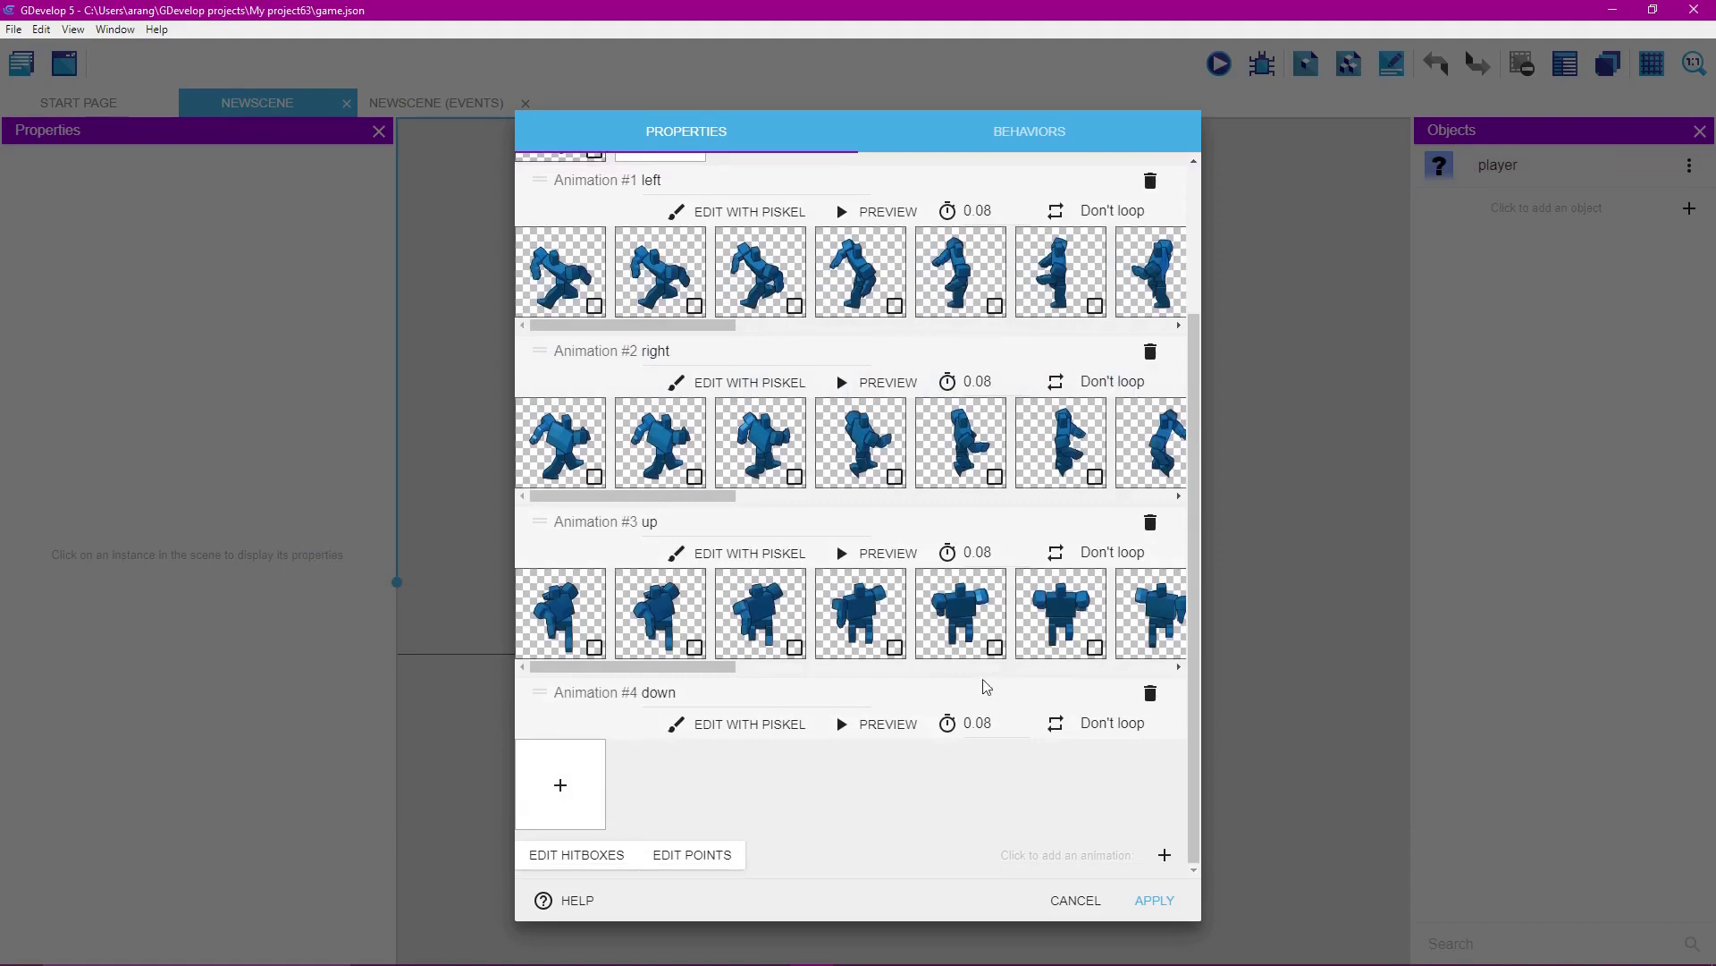
Step: Add all frames from the ISOMETRIC_BLOCKMAN_POSES/DOWN folder to the down animation
left_click(562, 786)
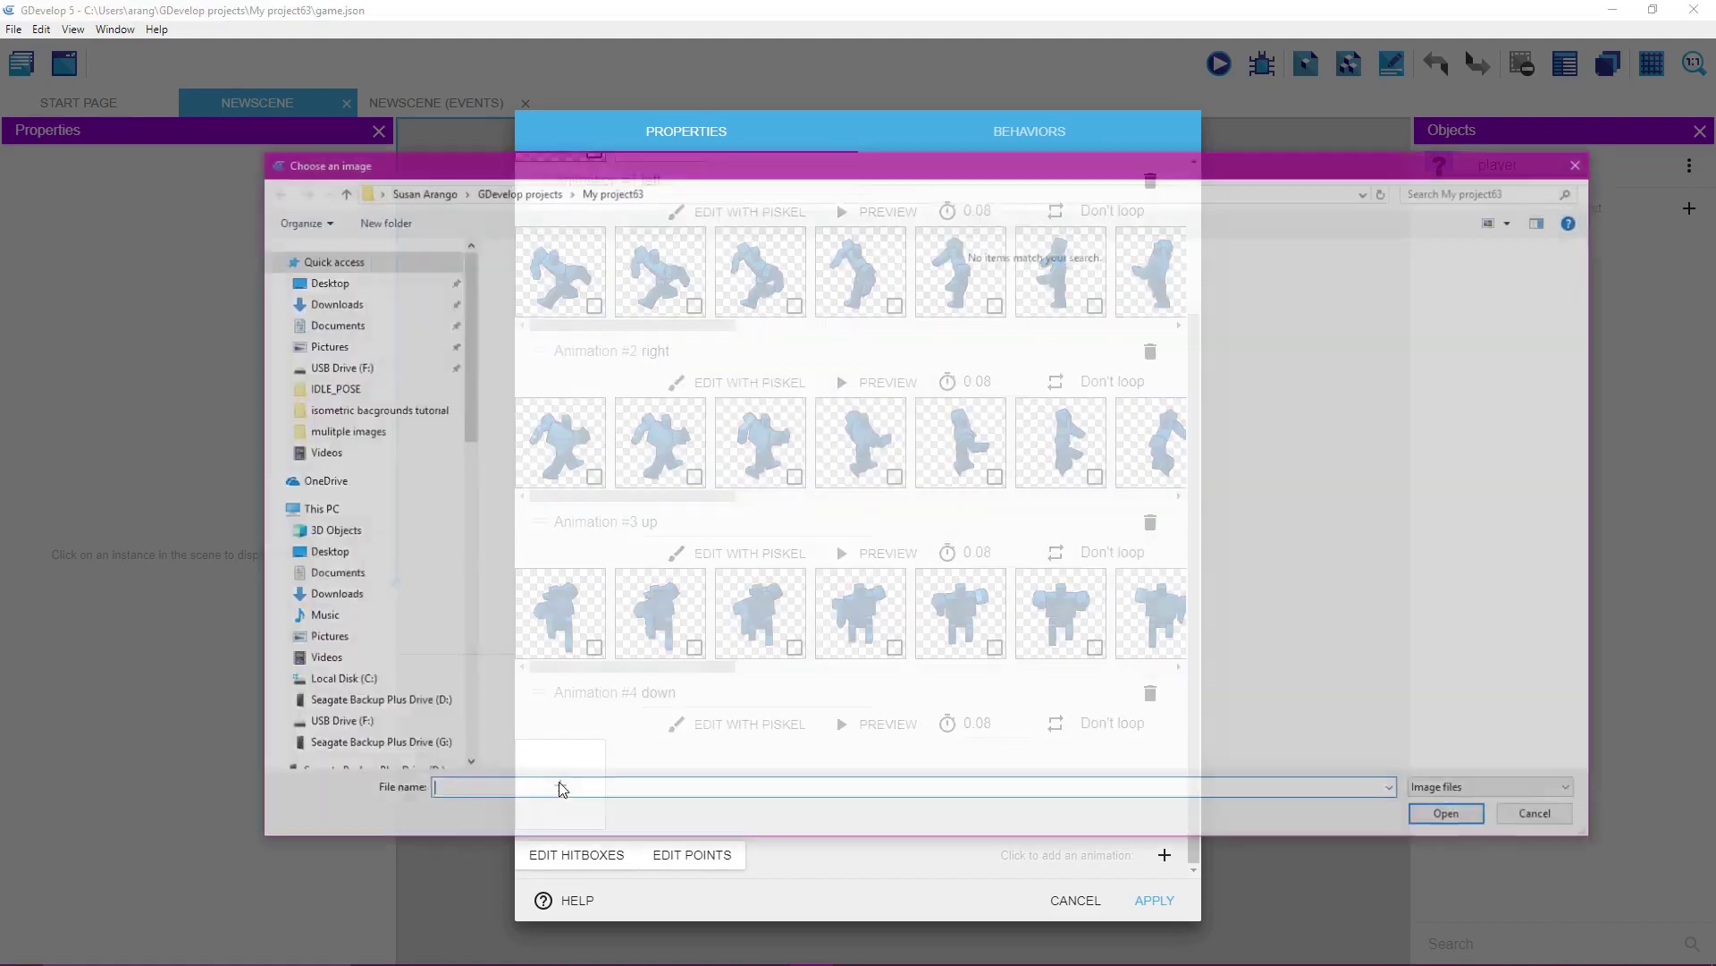
left_click(342, 282)
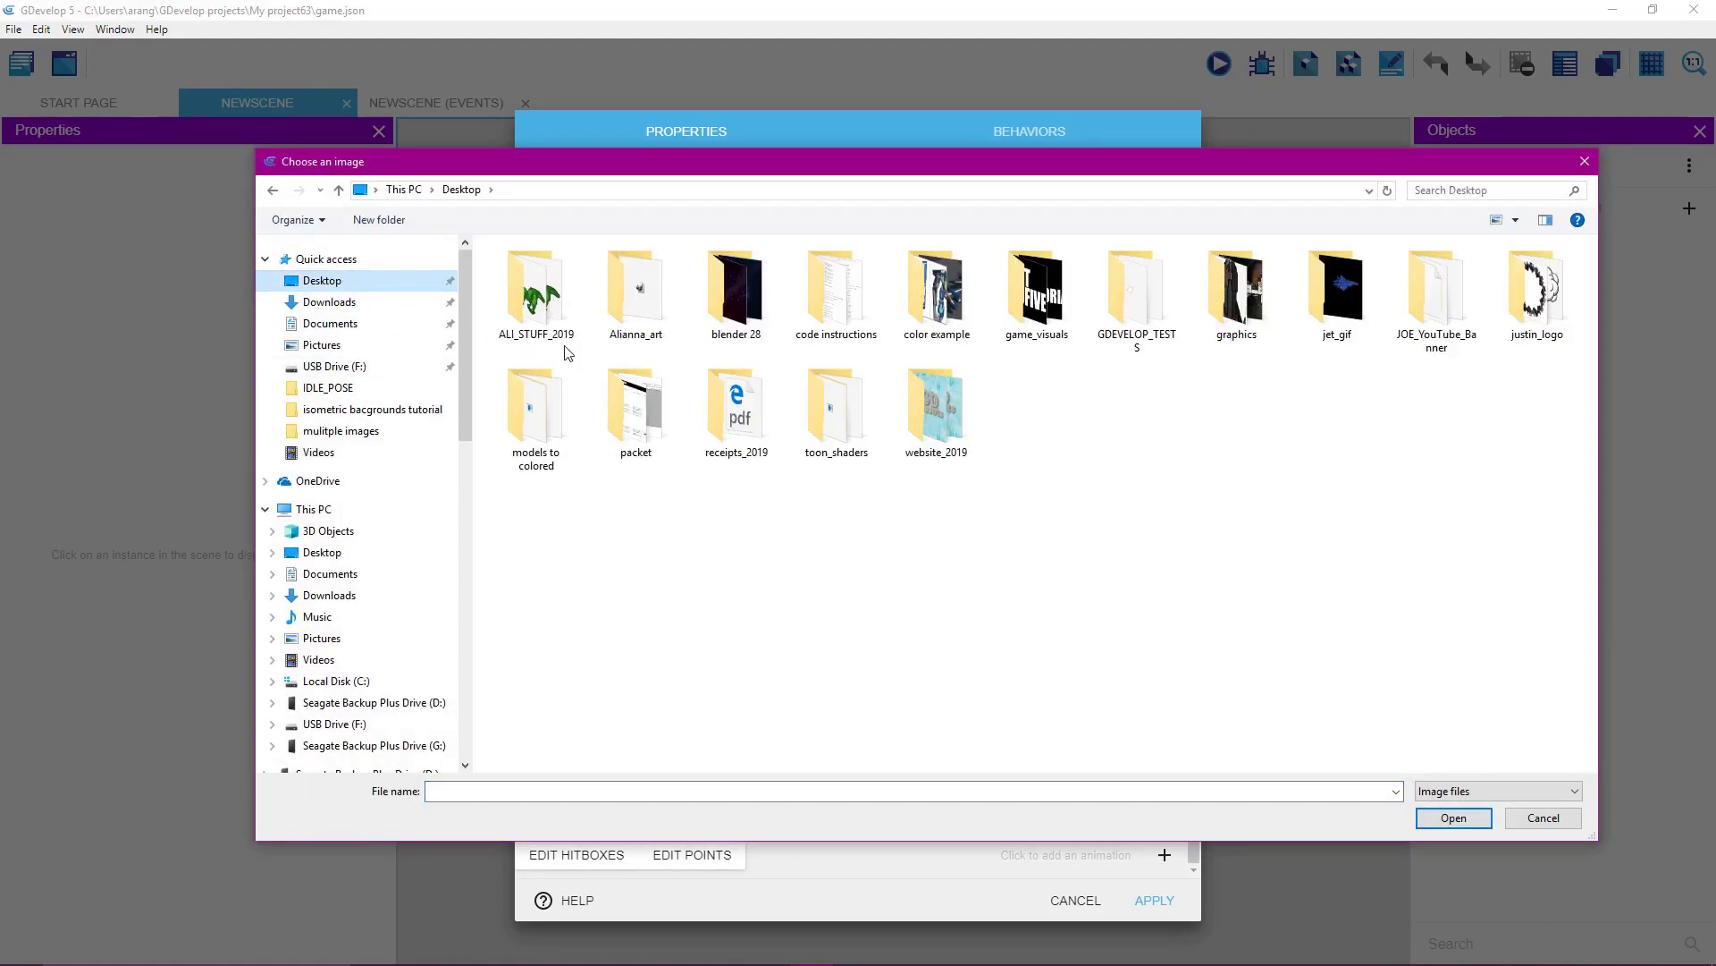
double_click(536, 290)
double_click(664, 573)
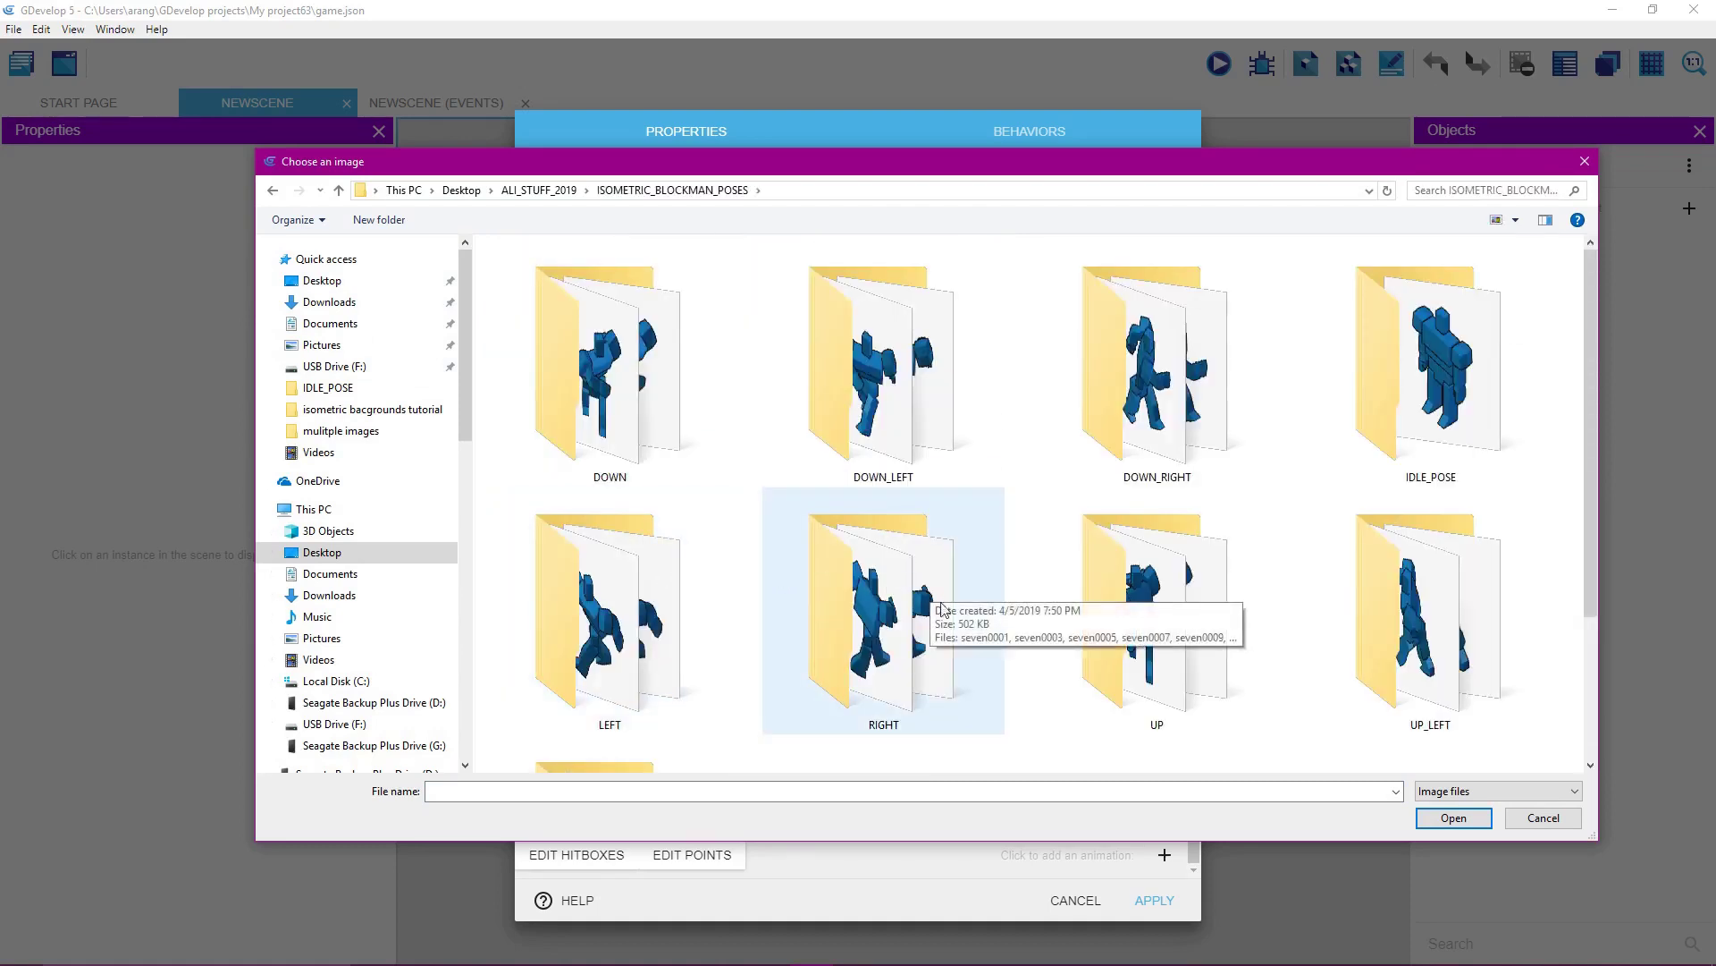
scroll(1001, 635, "down", 2)
scroll(984, 626, "up", 2)
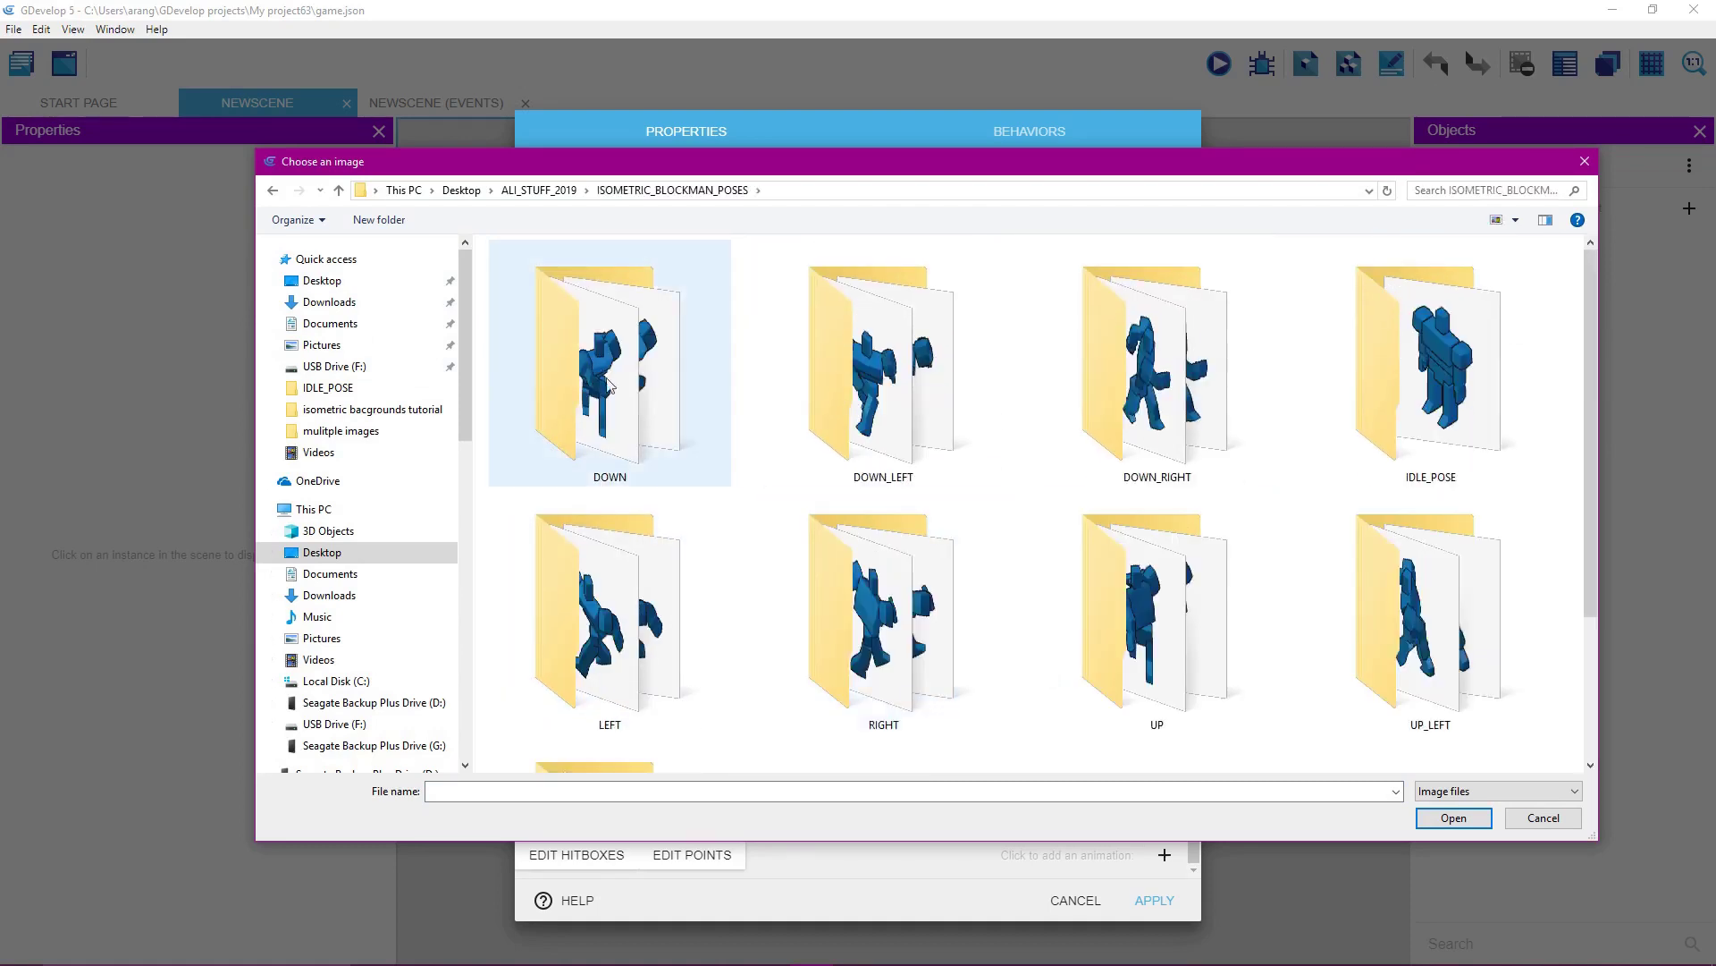
double_click(632, 404)
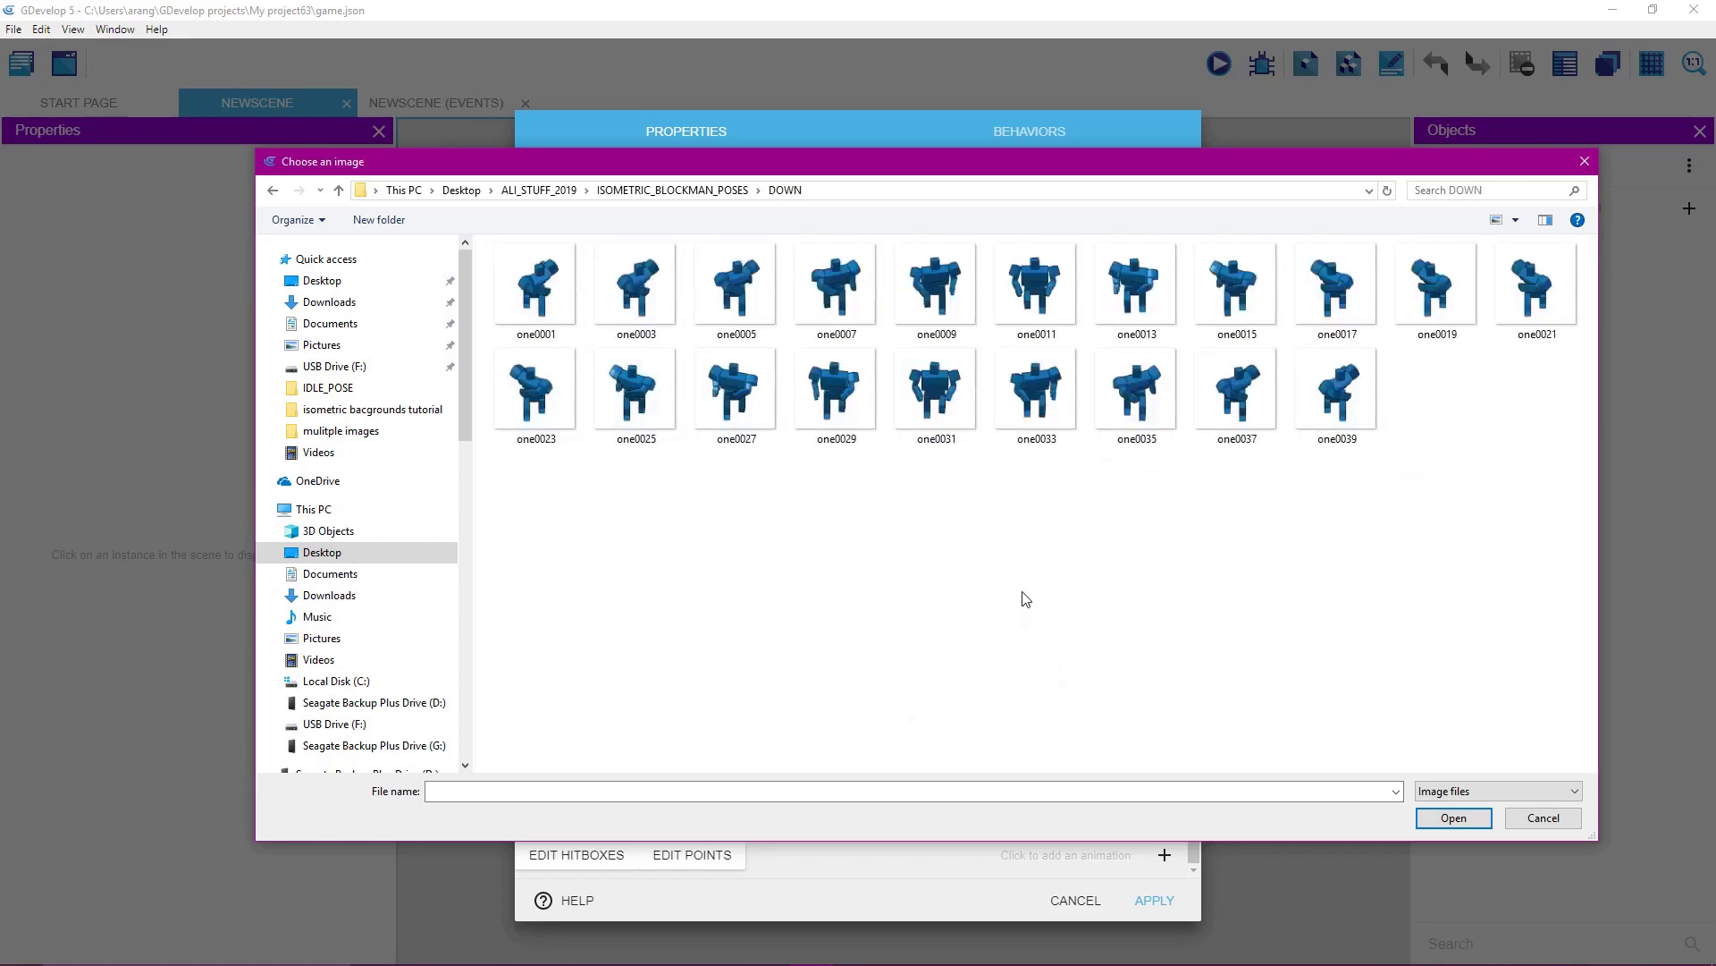
key("ctrl+a")
left_click(1454, 817)
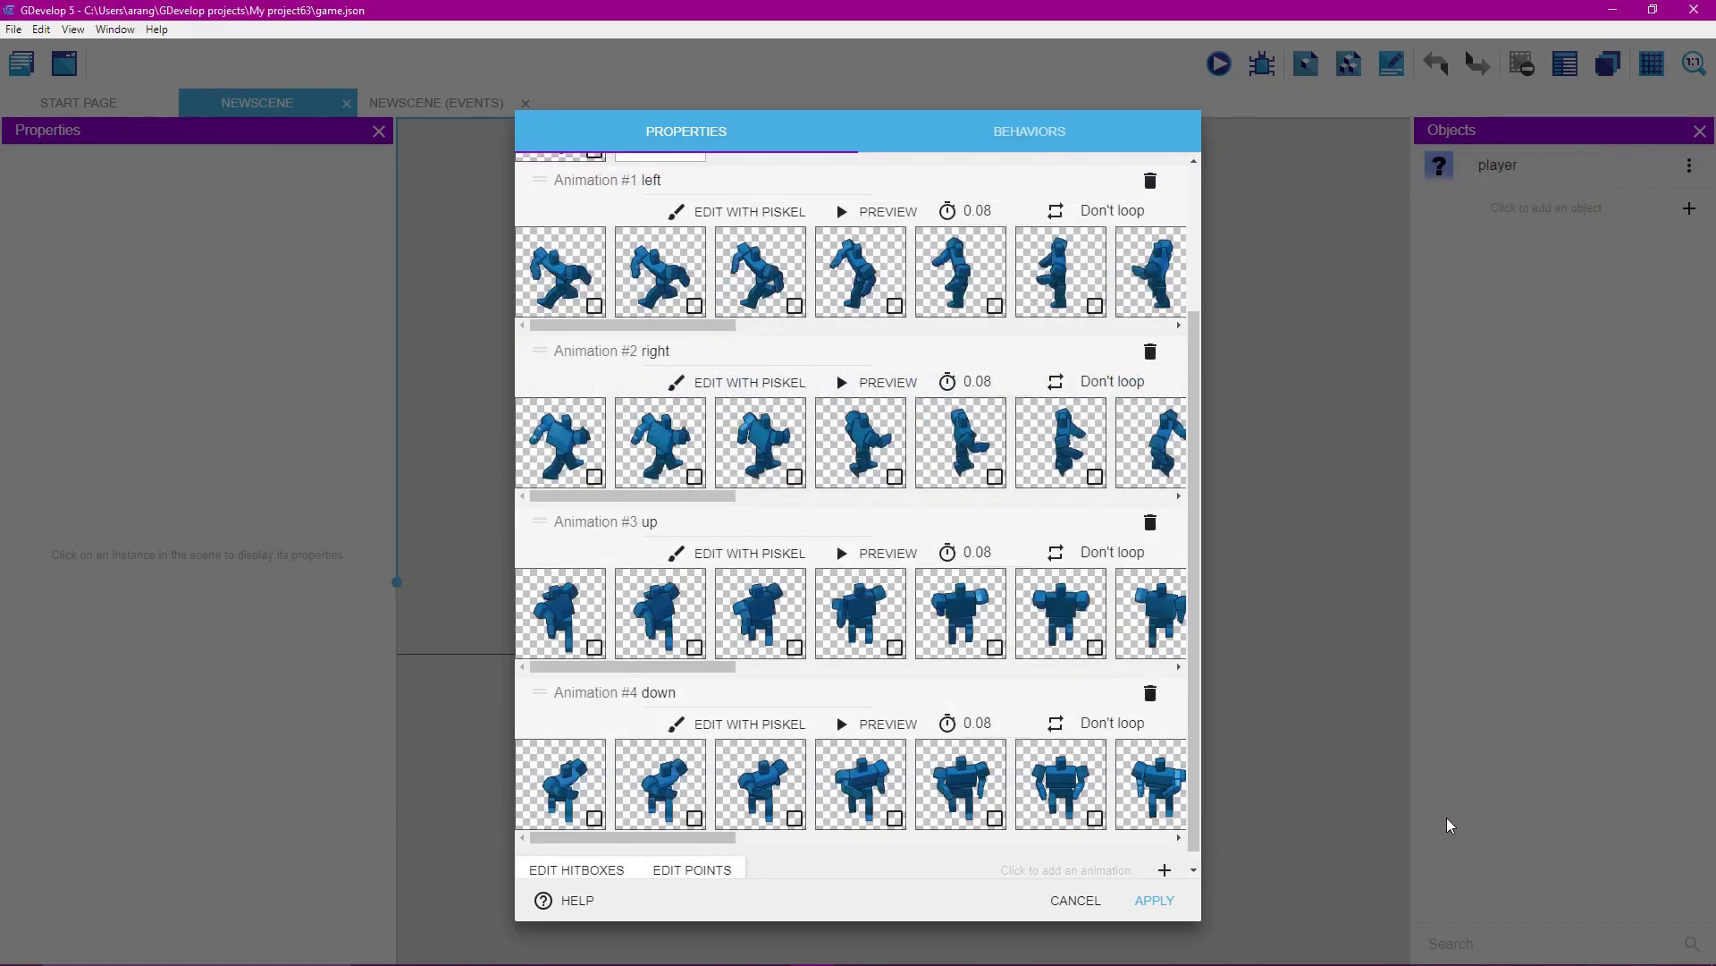
Step: Set the left, right, up and down animations to loop, and apply the player object's changes
scroll(1072, 347, "up", 1)
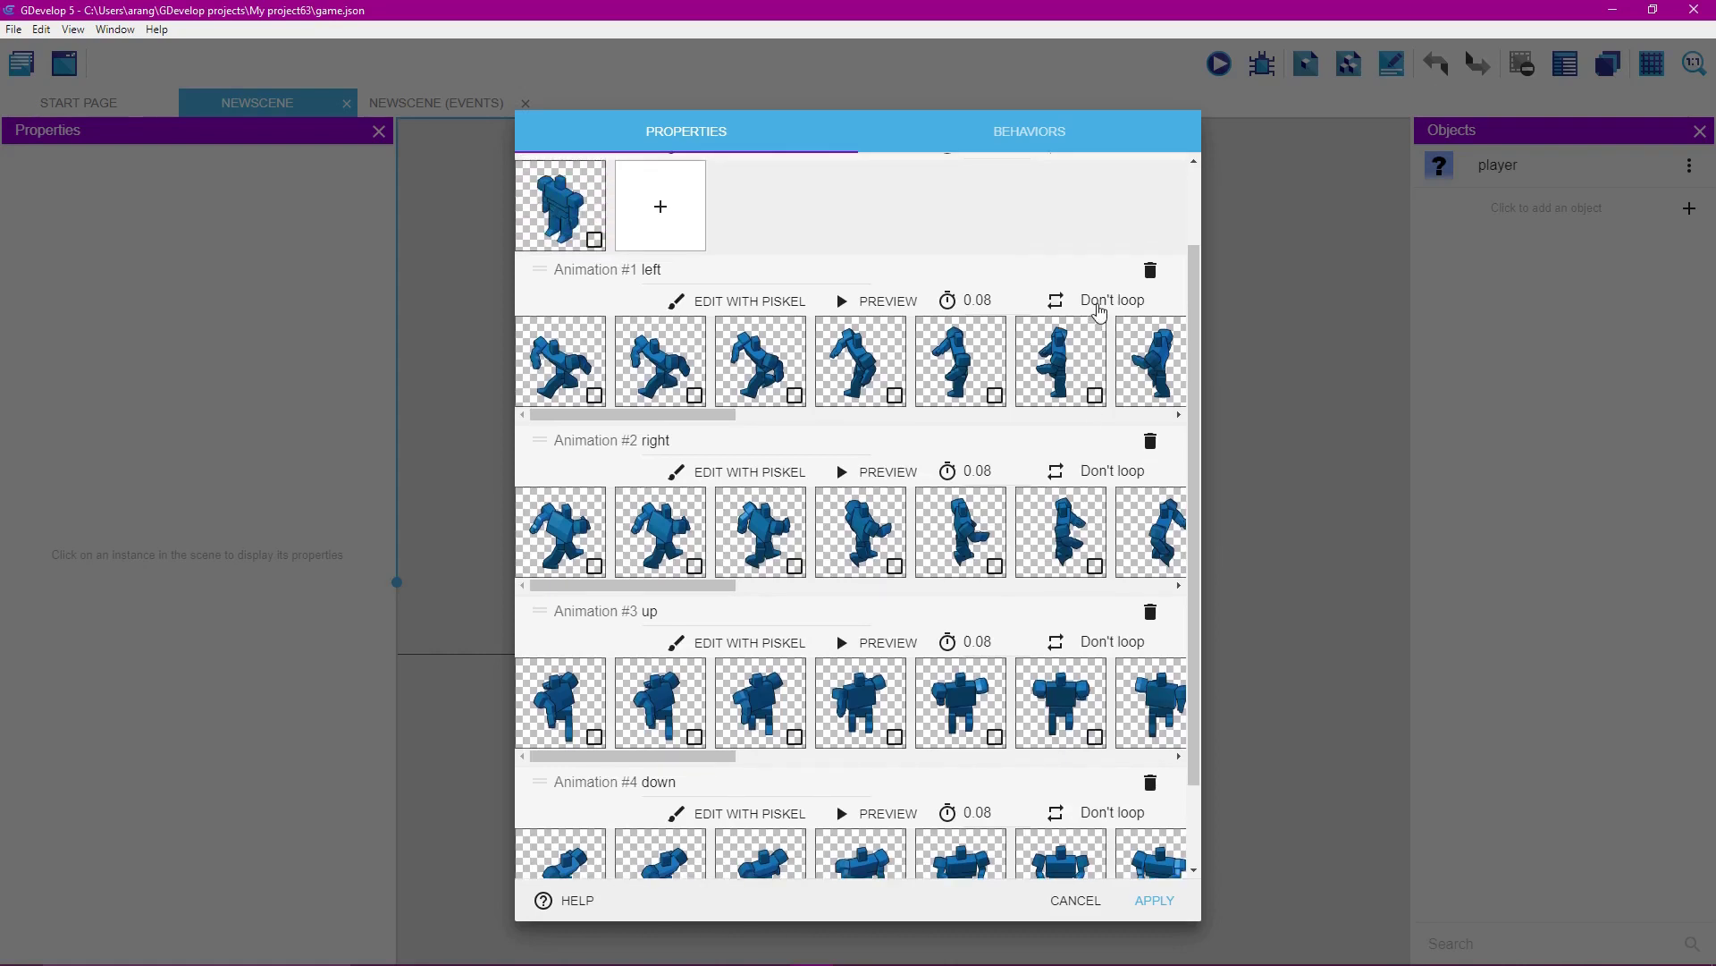
left_click(1100, 304)
left_click(1094, 474)
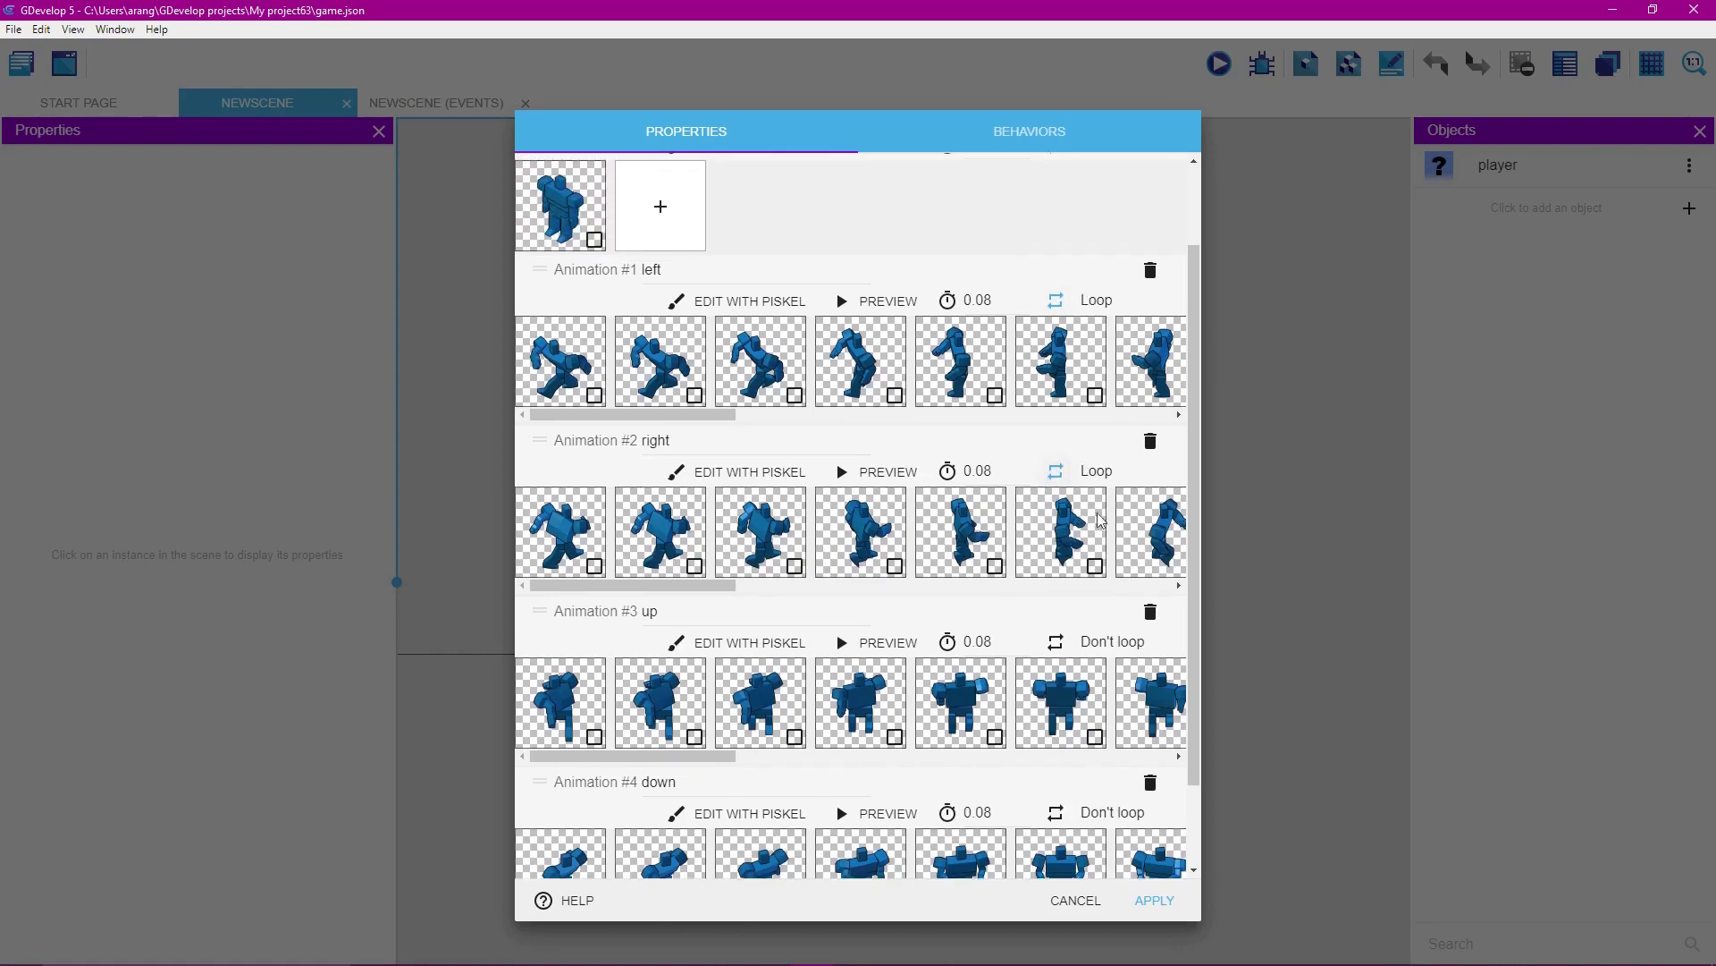
left_click(1109, 642)
left_click(1111, 812)
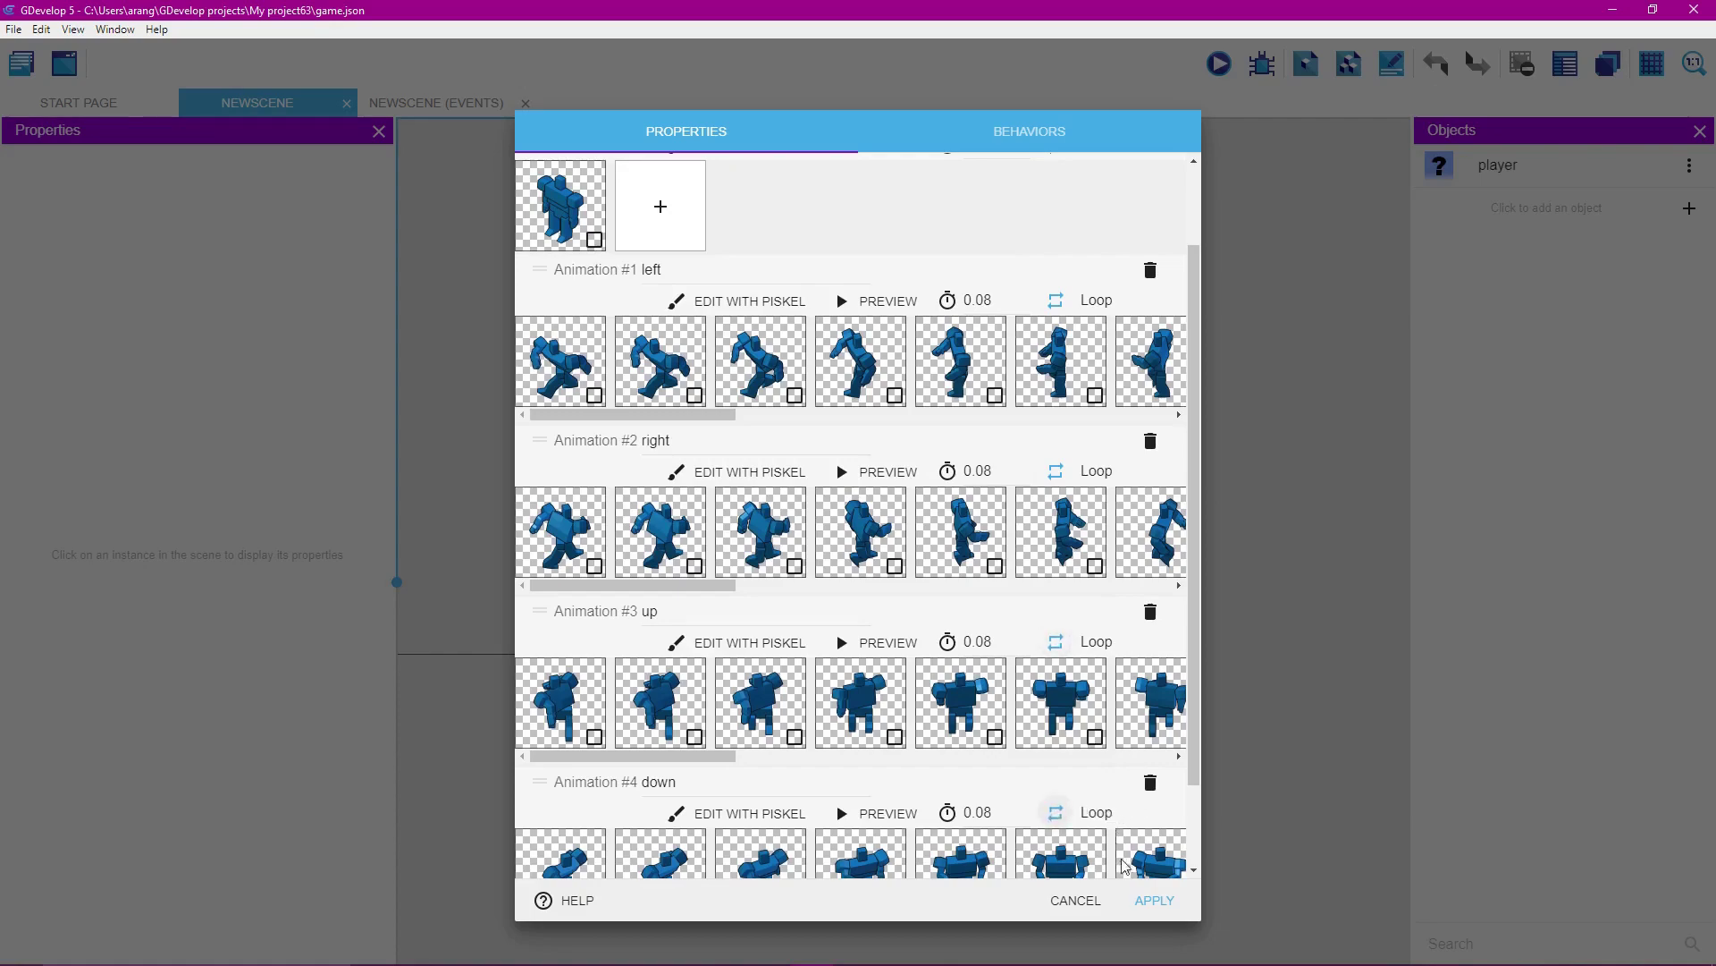
left_click(1153, 902)
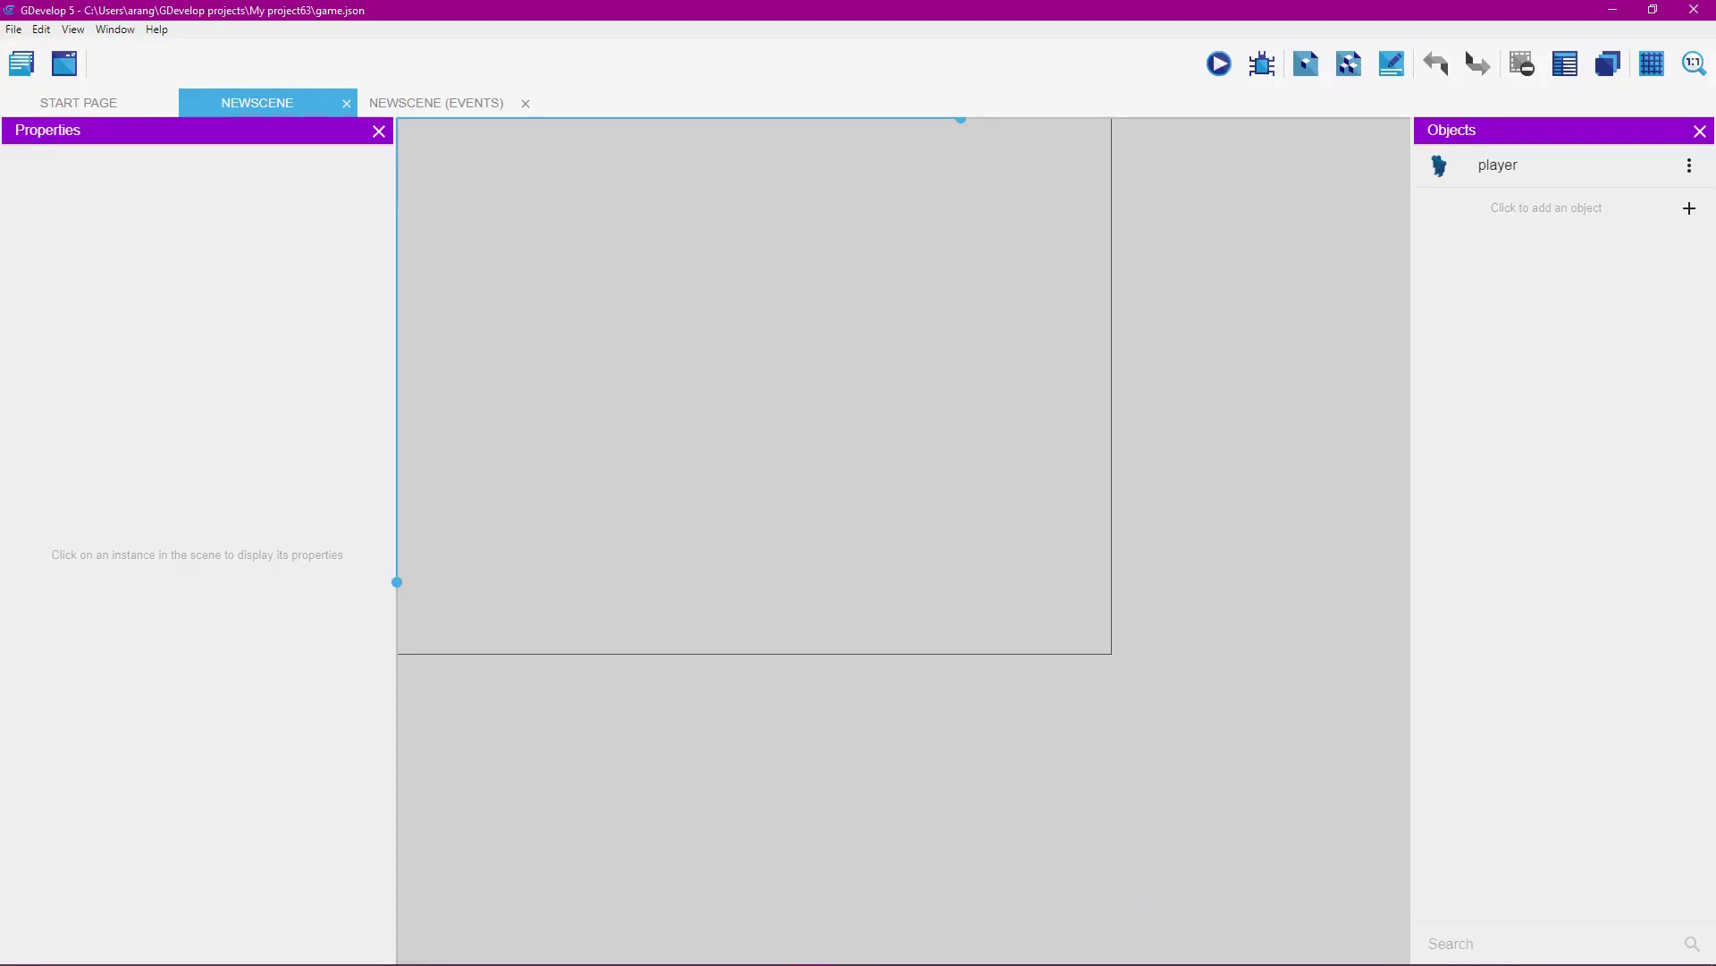
left_click(1147, 18)
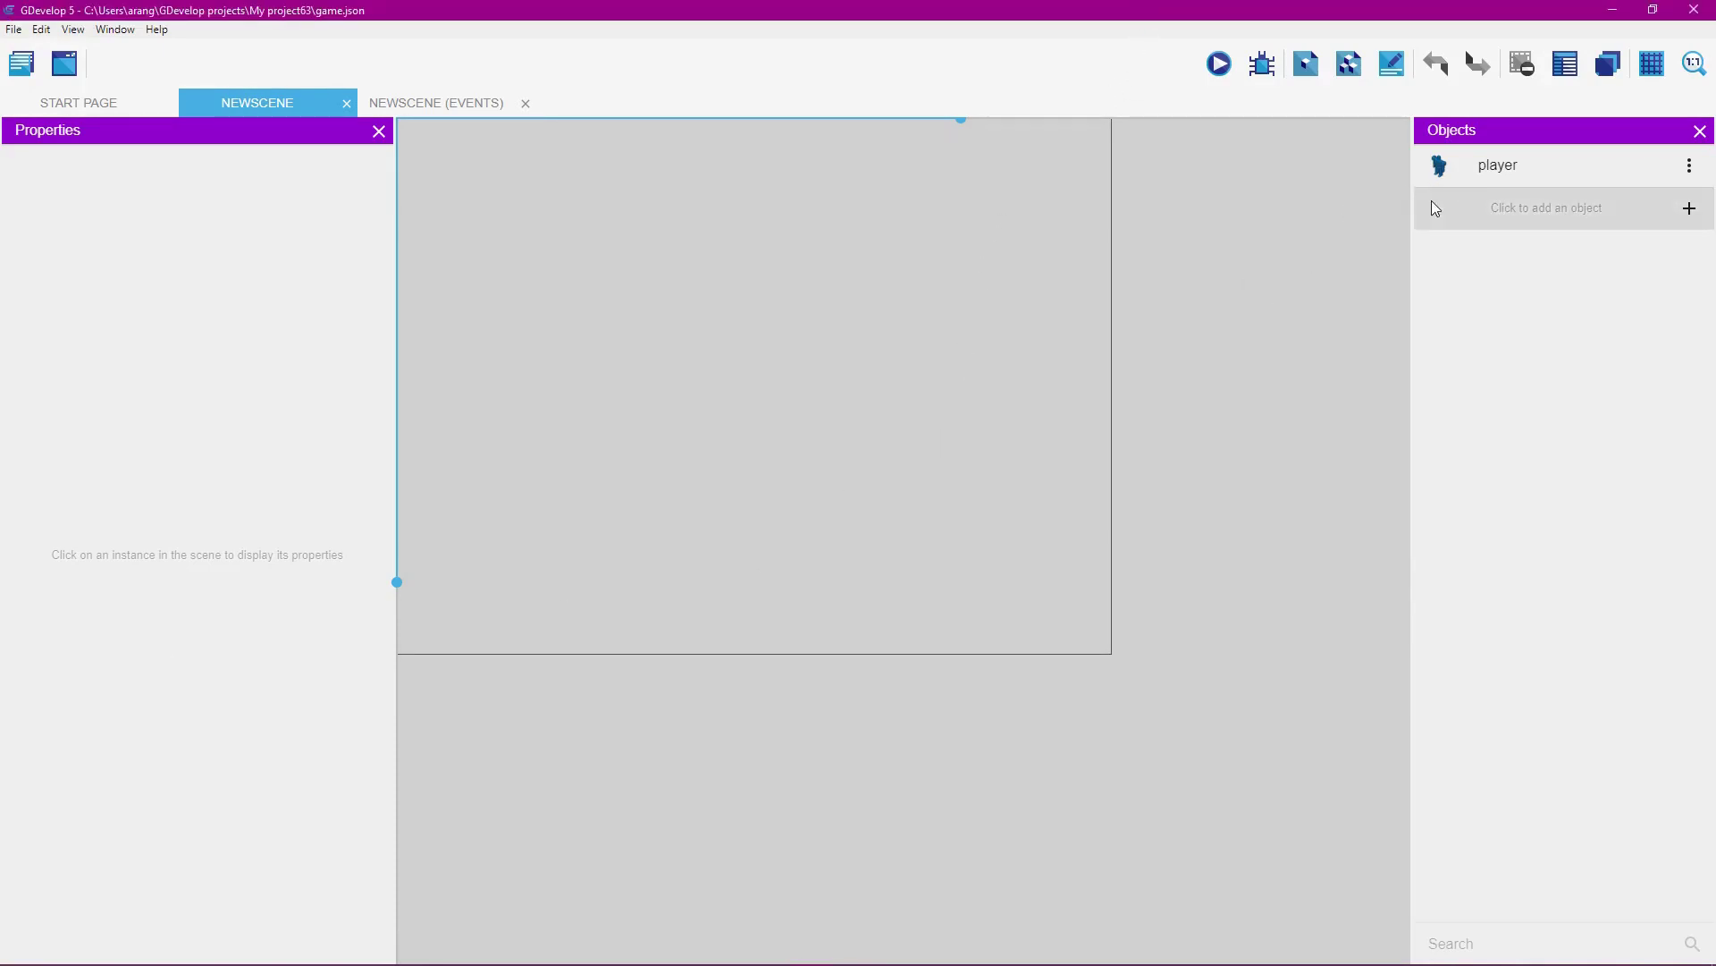
Step: Reopen the player object and add the Top-down movement (4 or 8 directions) behavior to it
double_click(1557, 169)
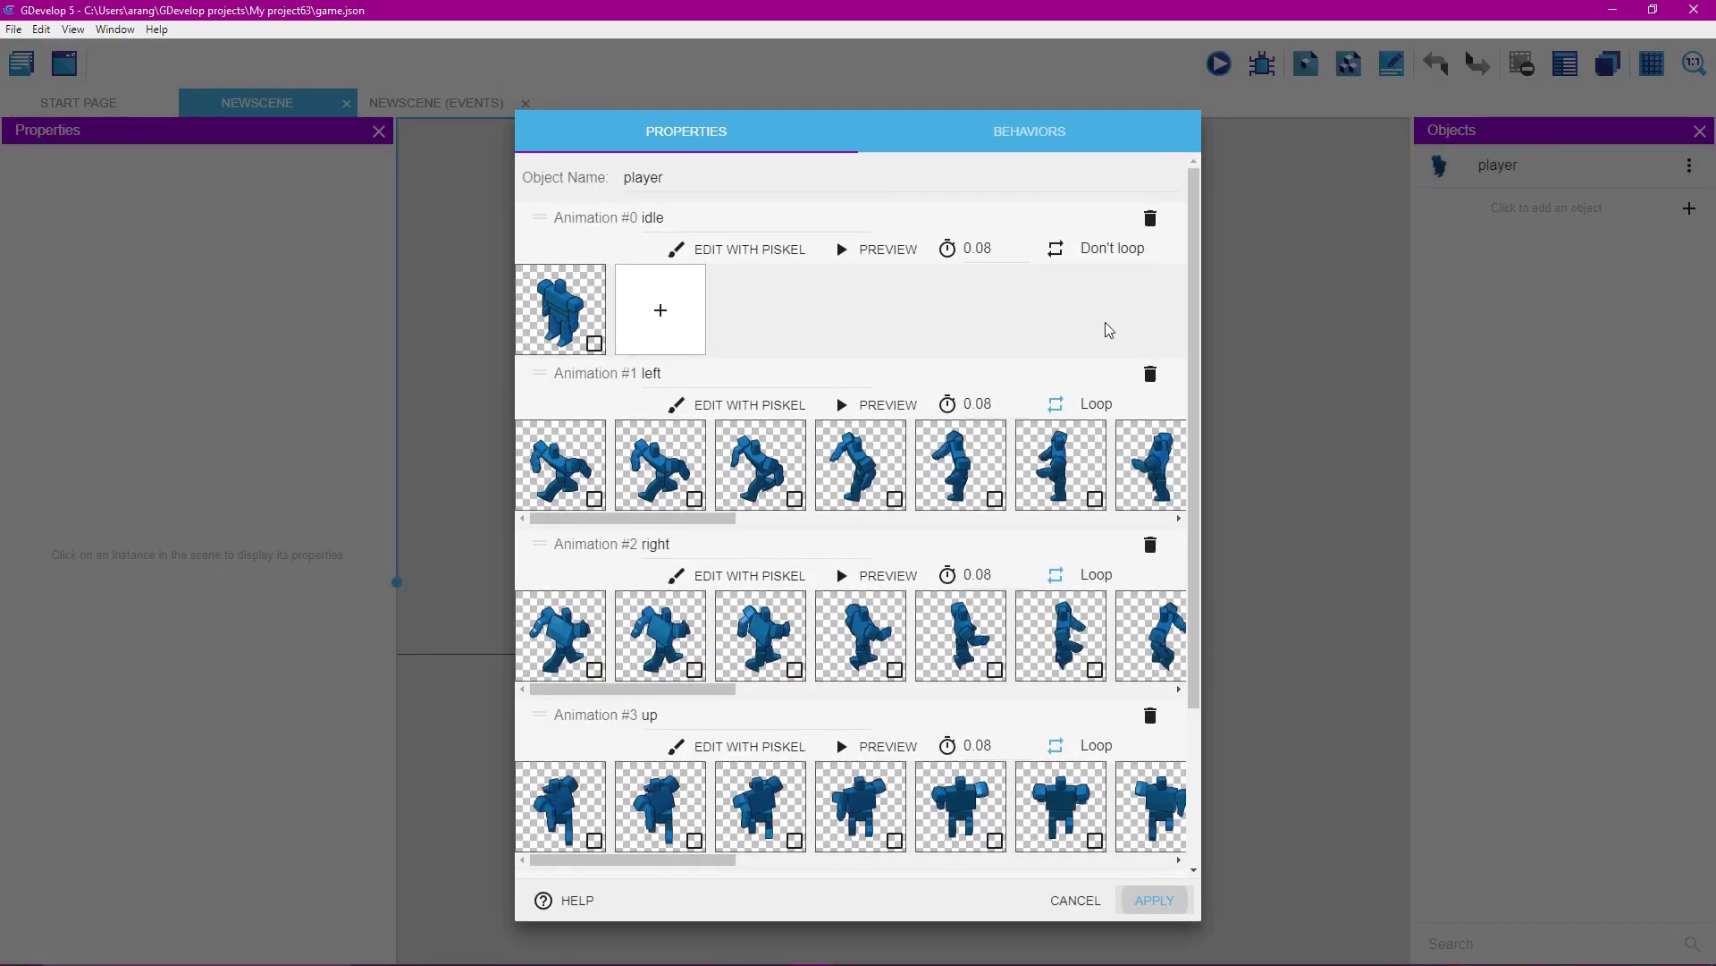
left_click(1038, 135)
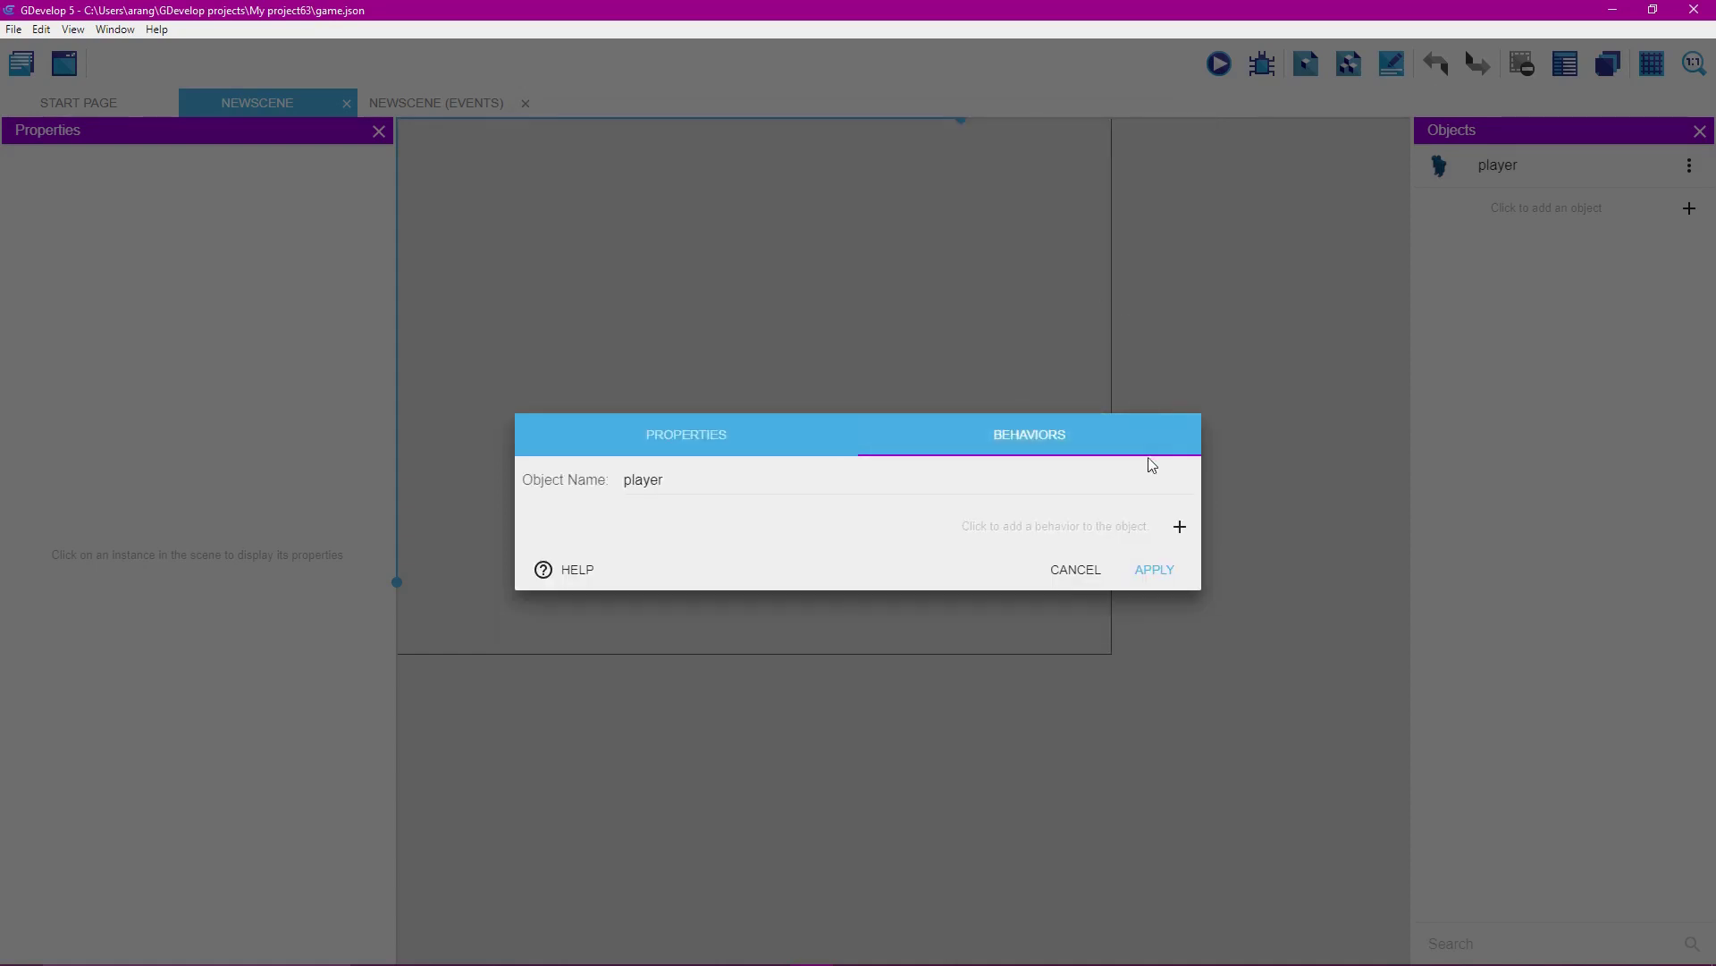
left_click(1179, 529)
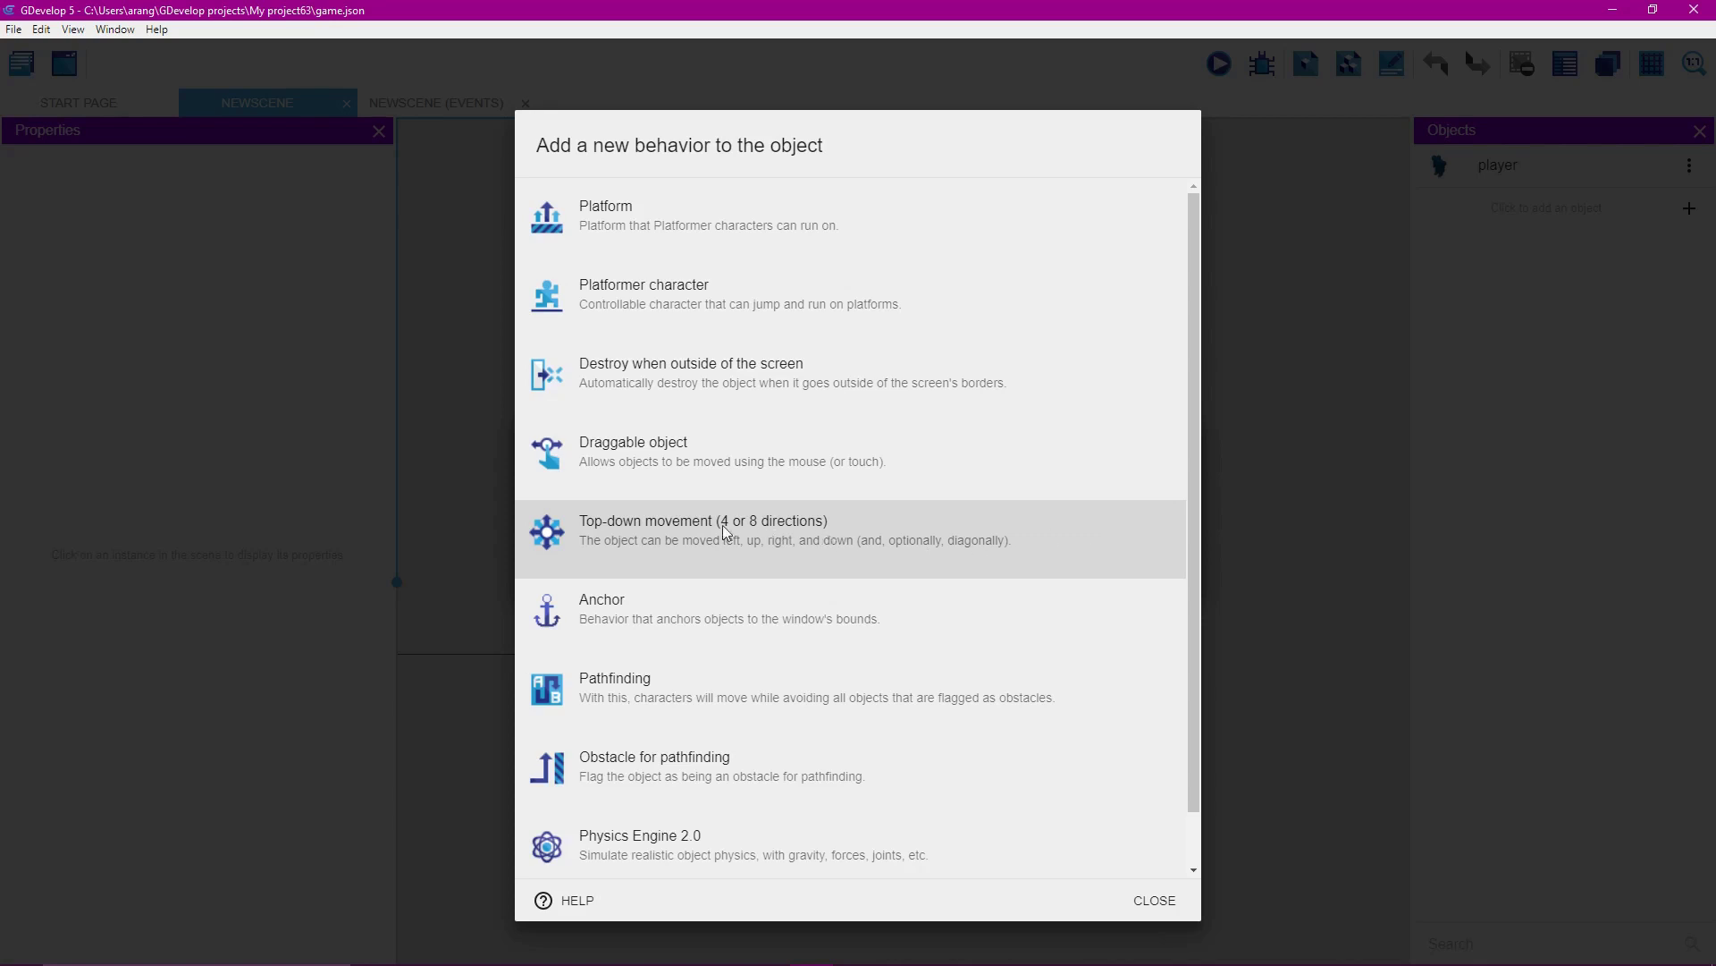
left_click(1078, 553)
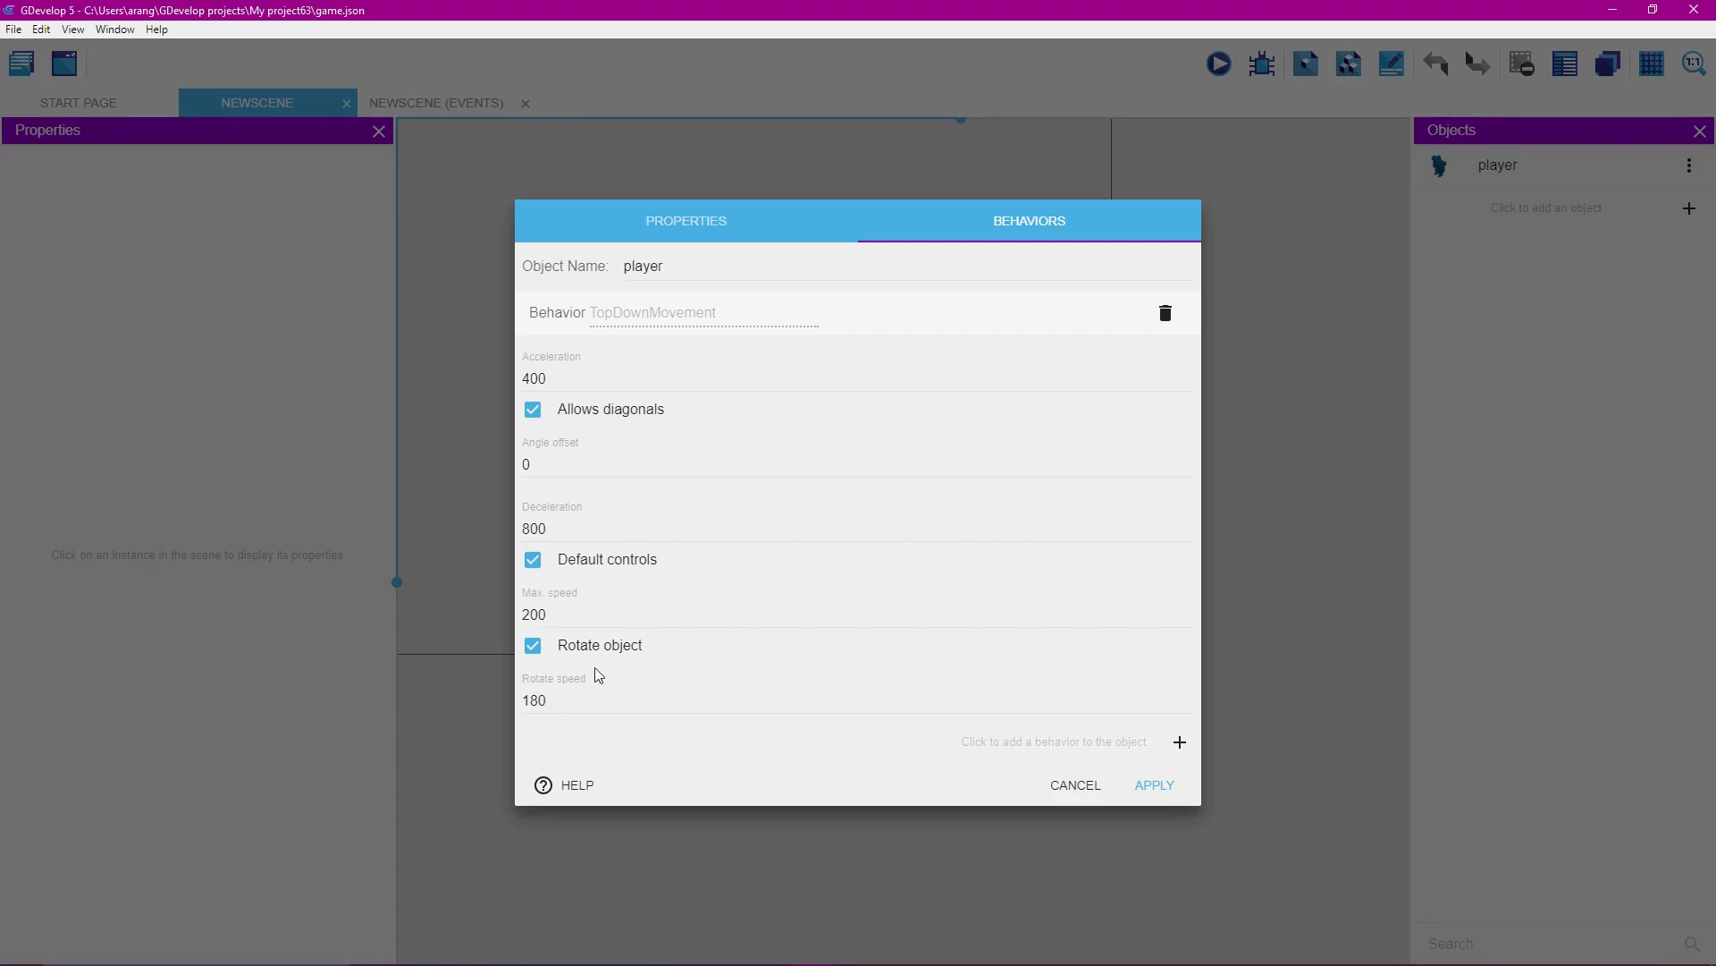
Step: Turn off Rotate object in the top-down movement behavior, replace its max. speed value, and apply the changes
left_click(532, 647)
left_click_drag(565, 613, 523, 614)
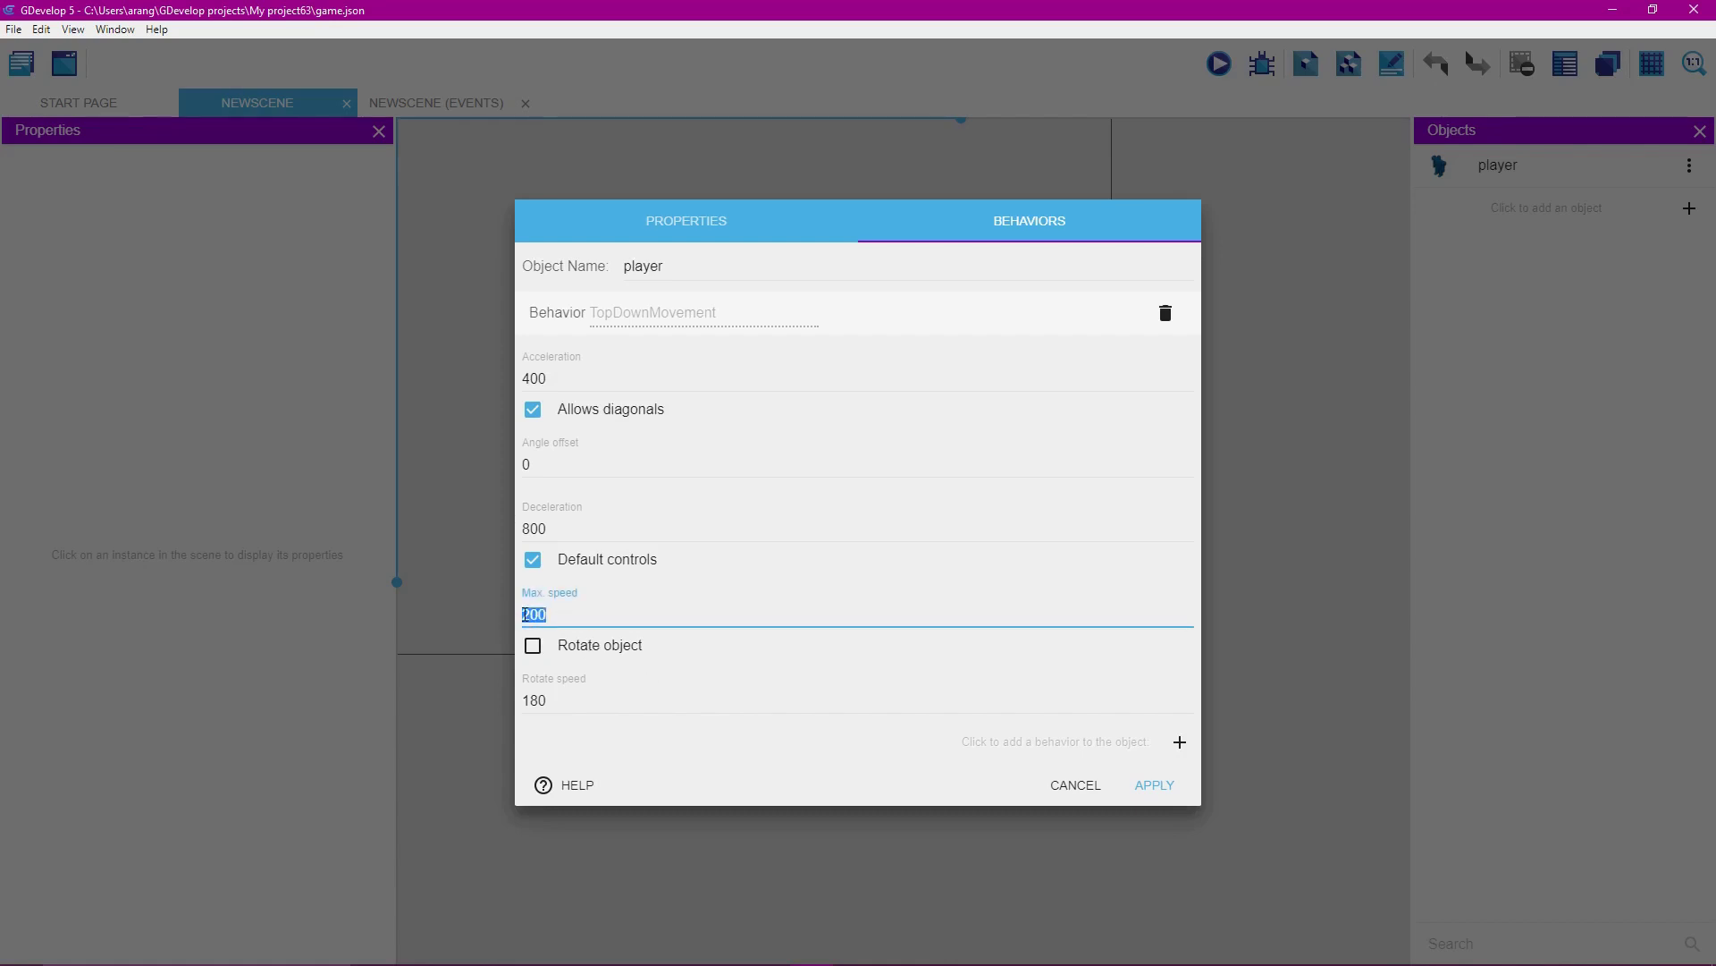
key("BackSpace")
left_click(1149, 785)
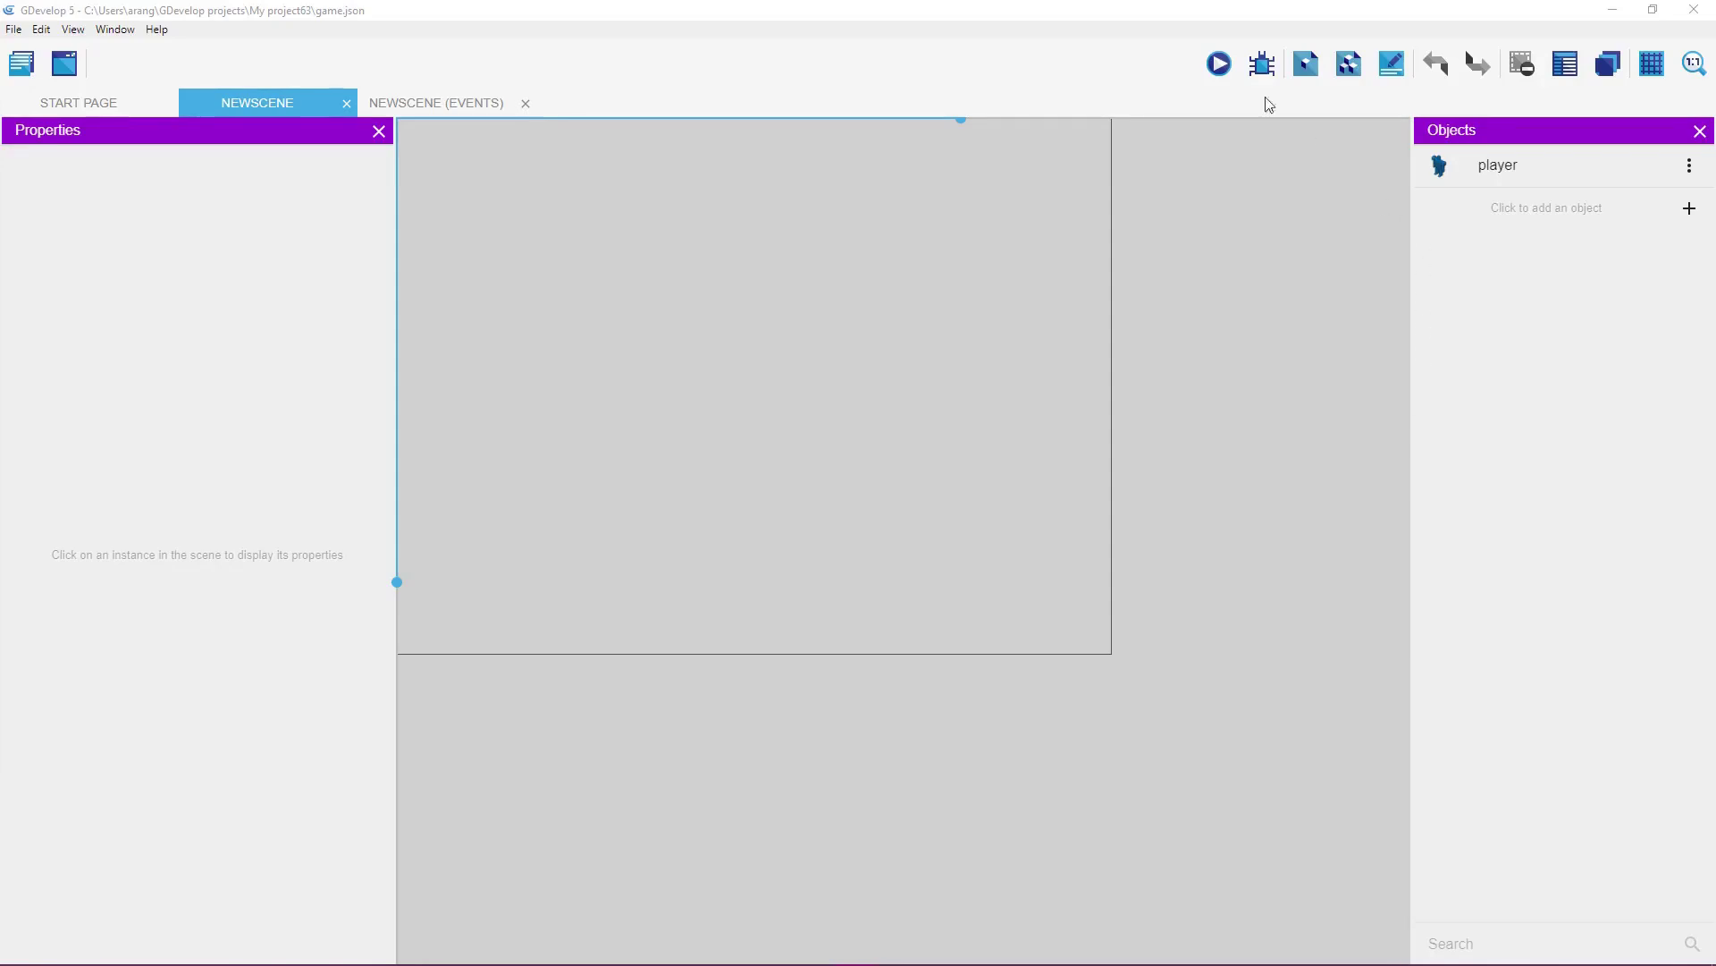
left_click(1207, 15)
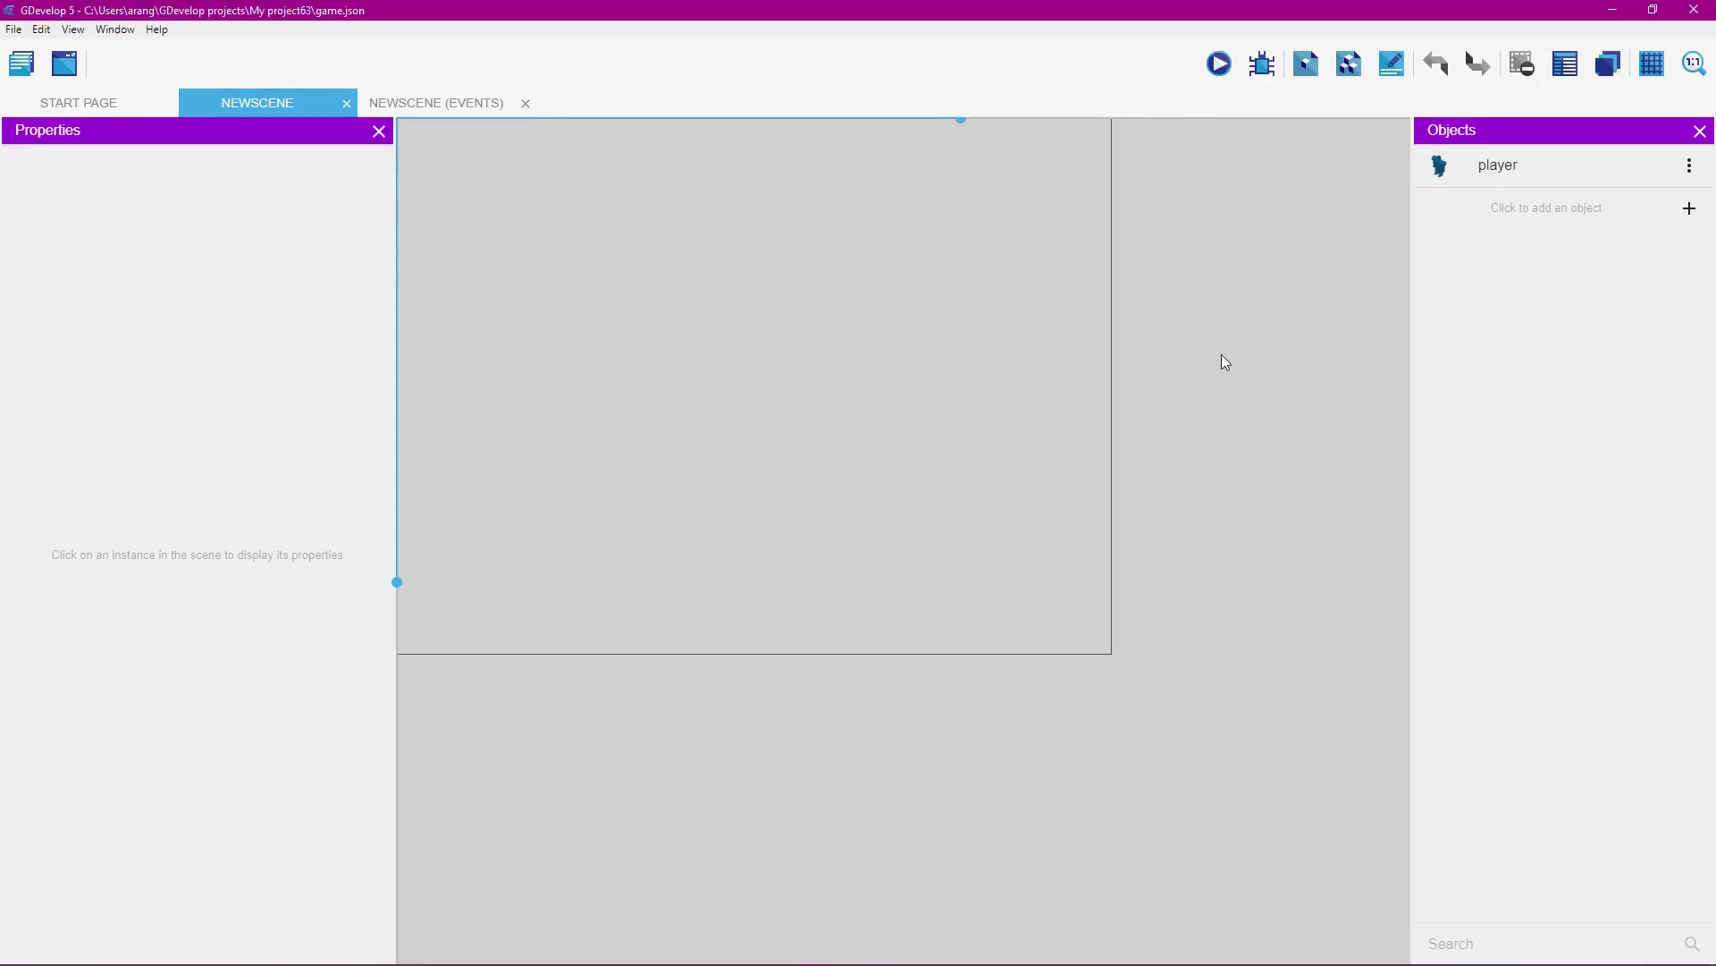
Step: Place a player instance in the scene and shrink it to about 83 by 83, positioned near X 571, Y 403
left_click(1537, 168)
left_click_drag(1528, 170, 834, 421)
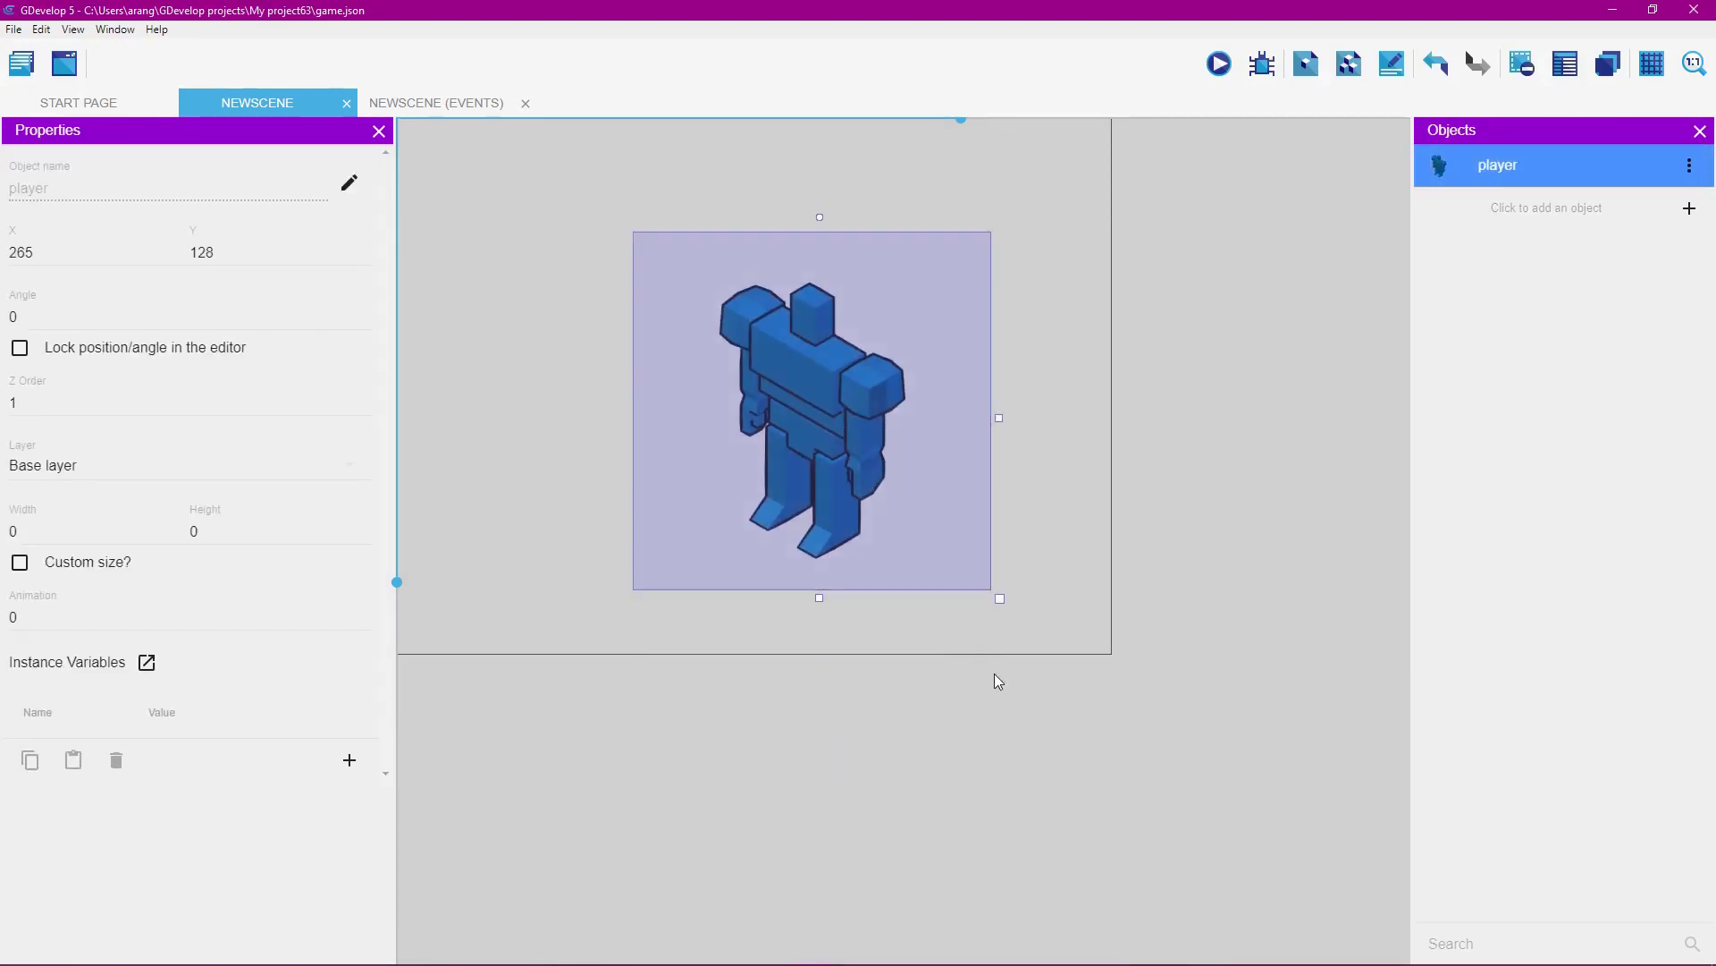
scroll(995, 670, "down", 1)
scroll(999, 677, "down", 1)
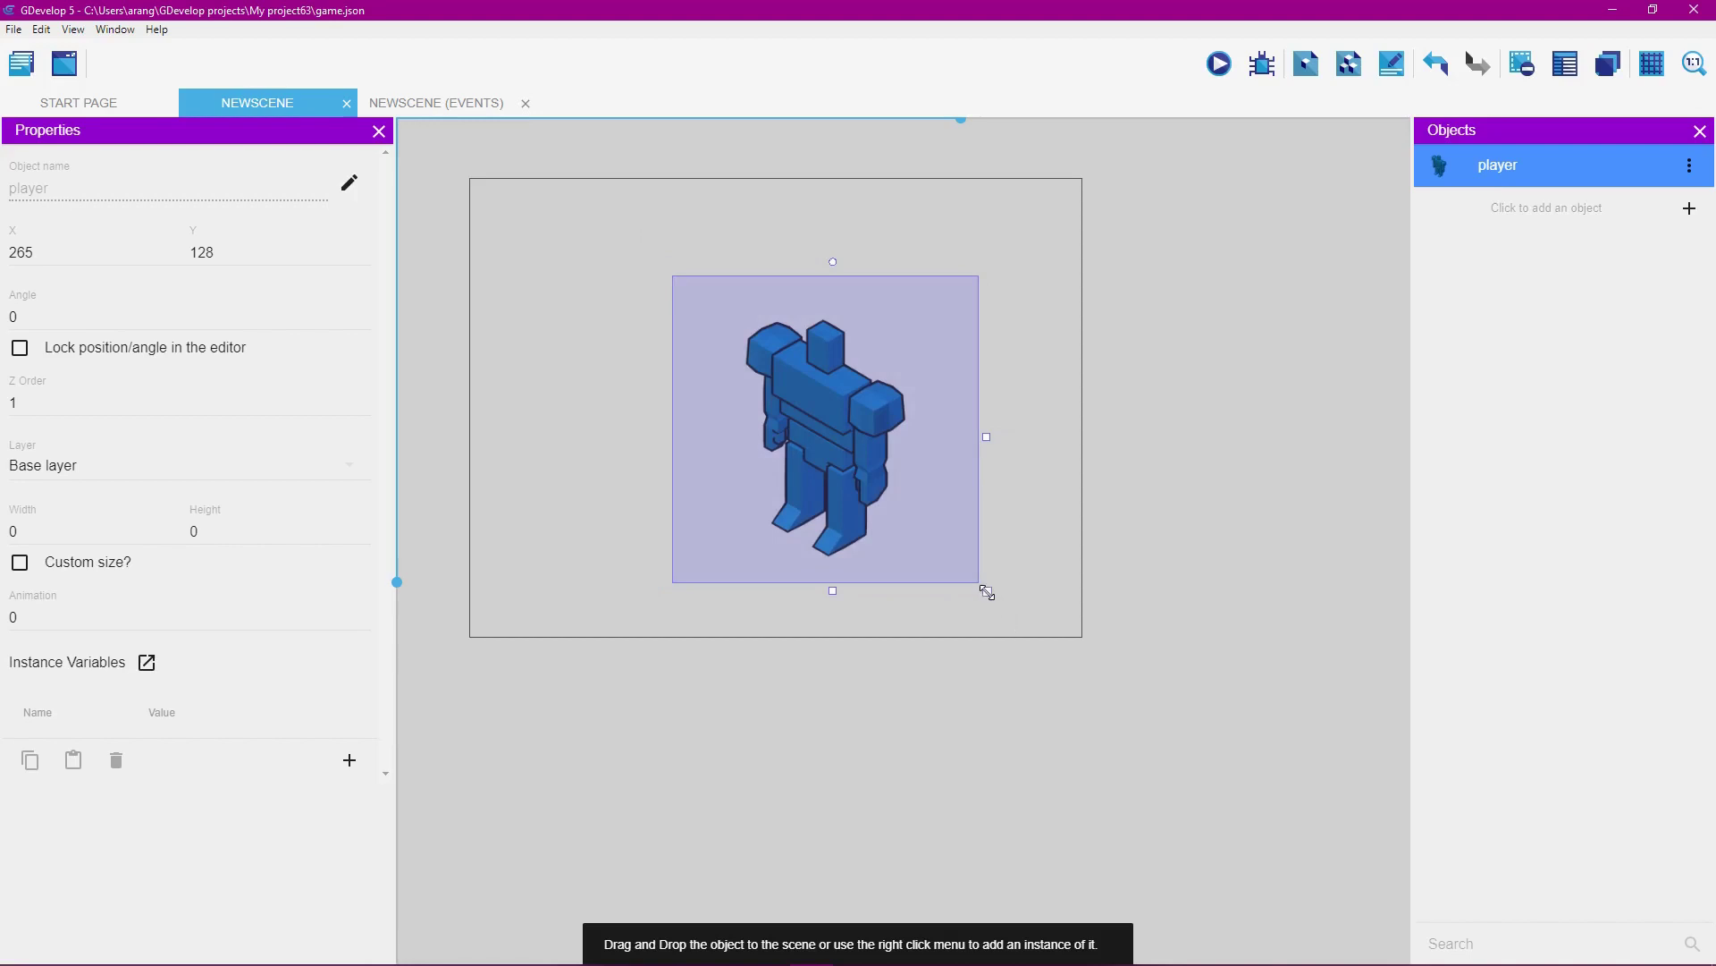
left_click_drag(983, 592, 968, 532)
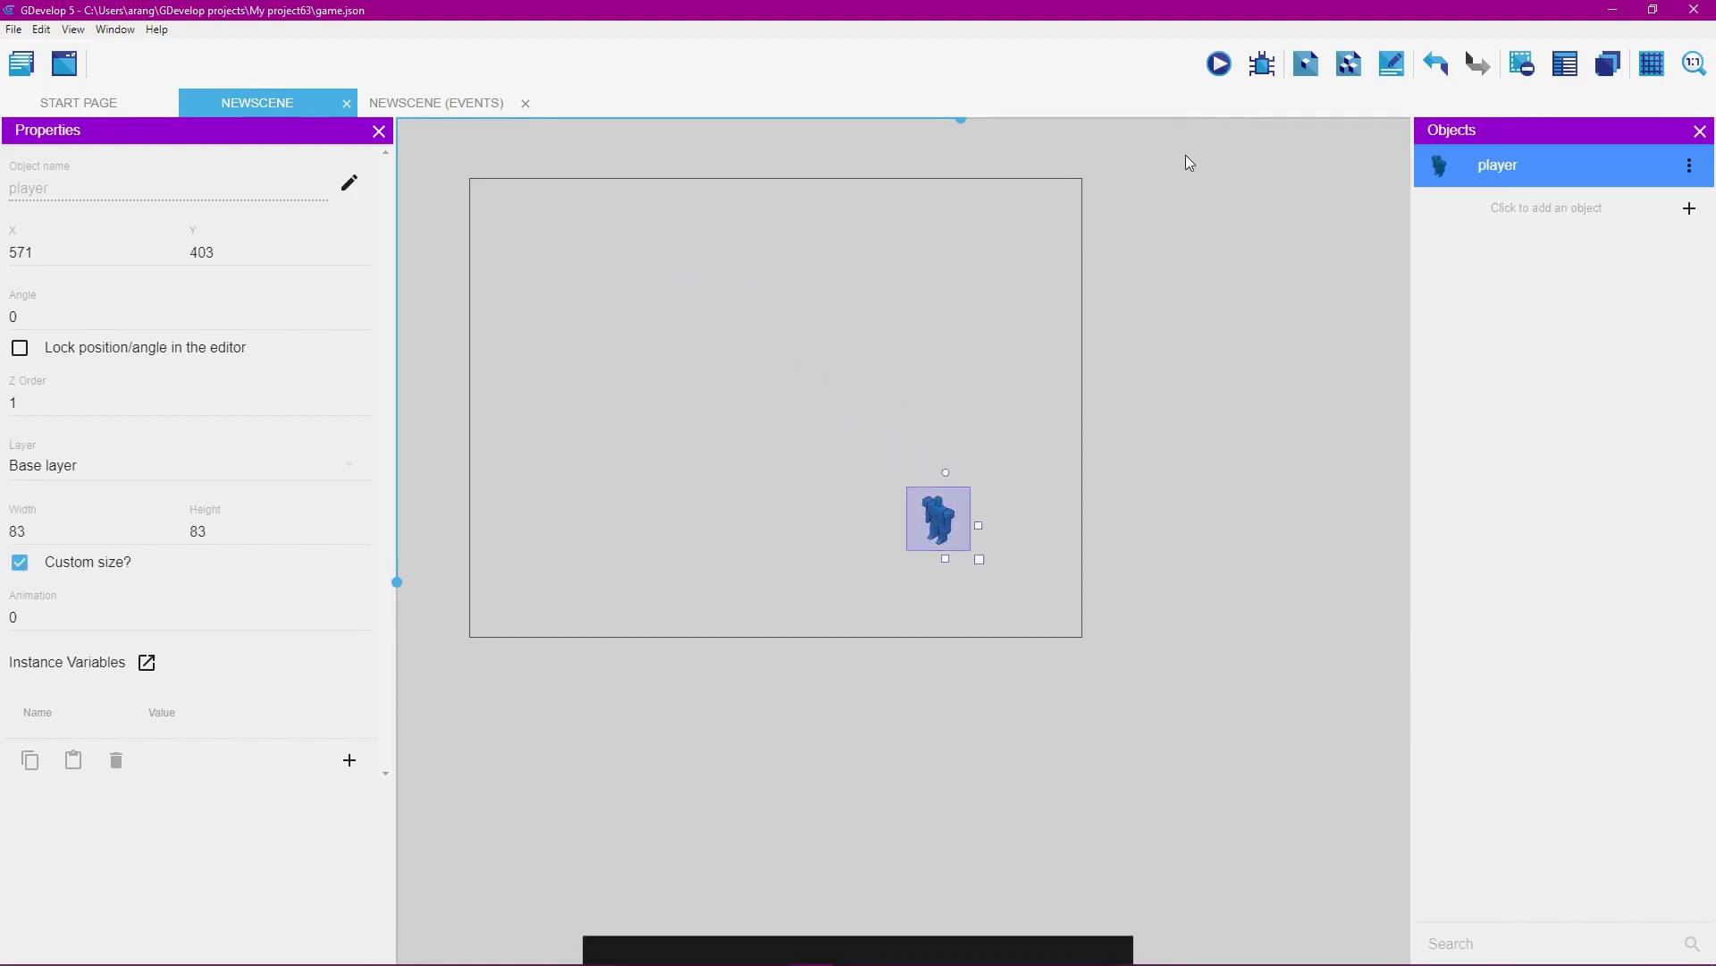
Step: Preview the game, test moving the player in all four directions, and close the preview
left_click(1221, 64)
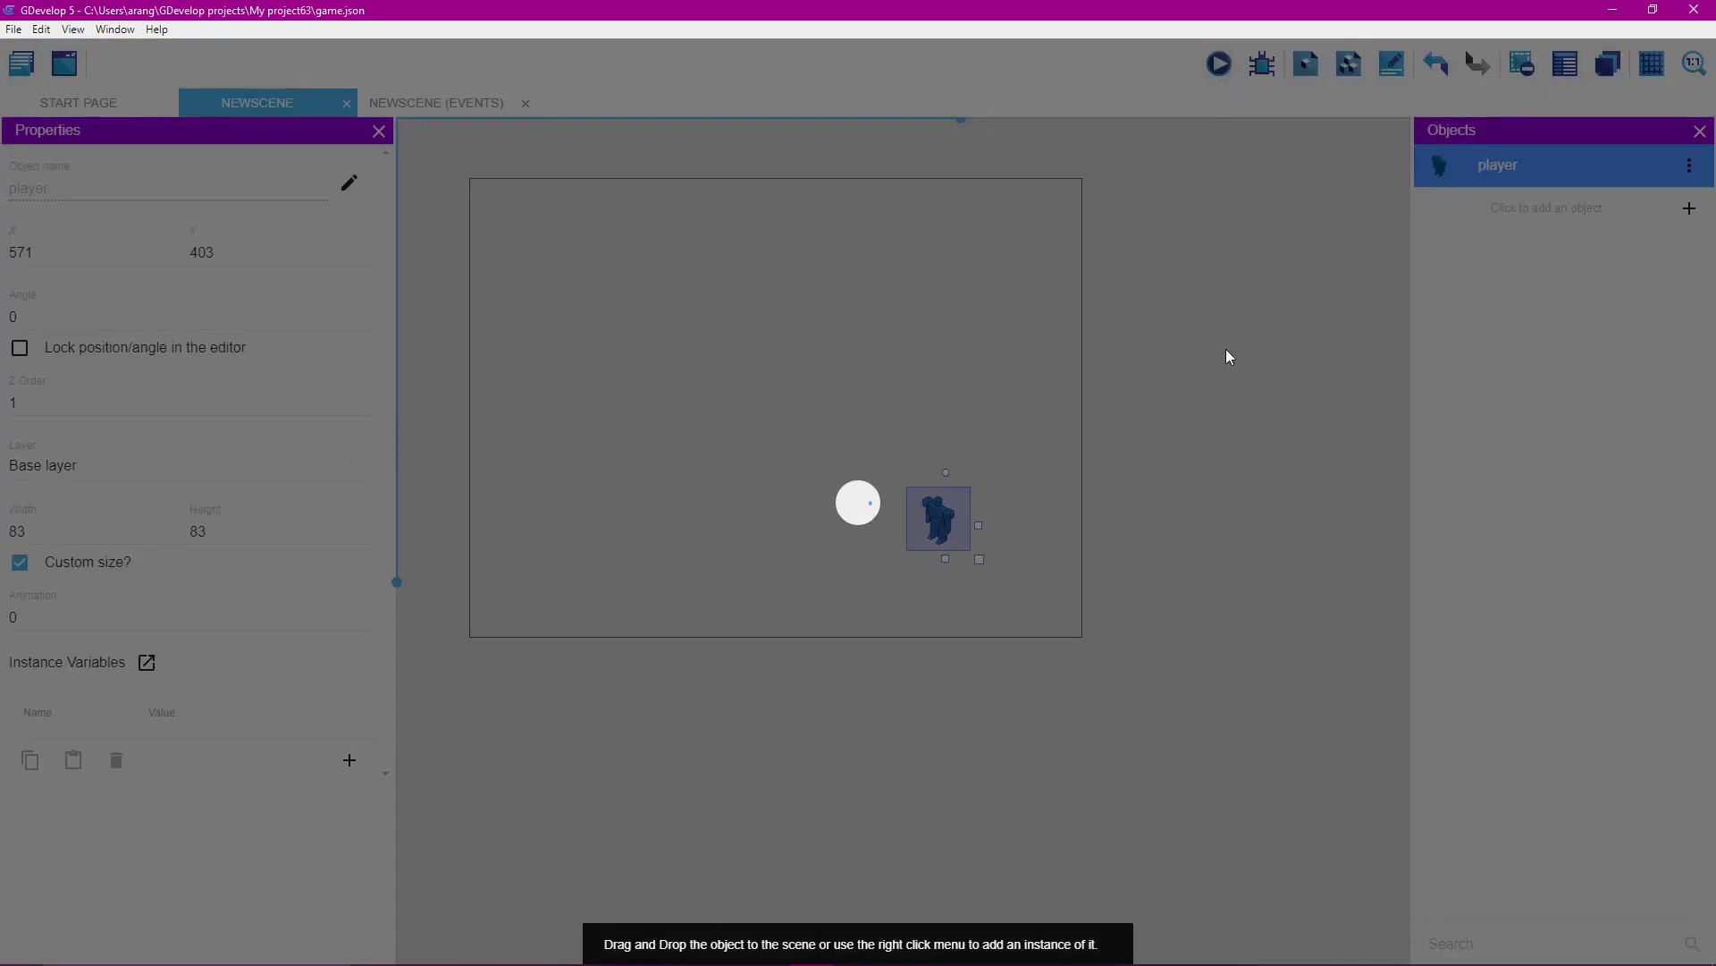
key("Left")
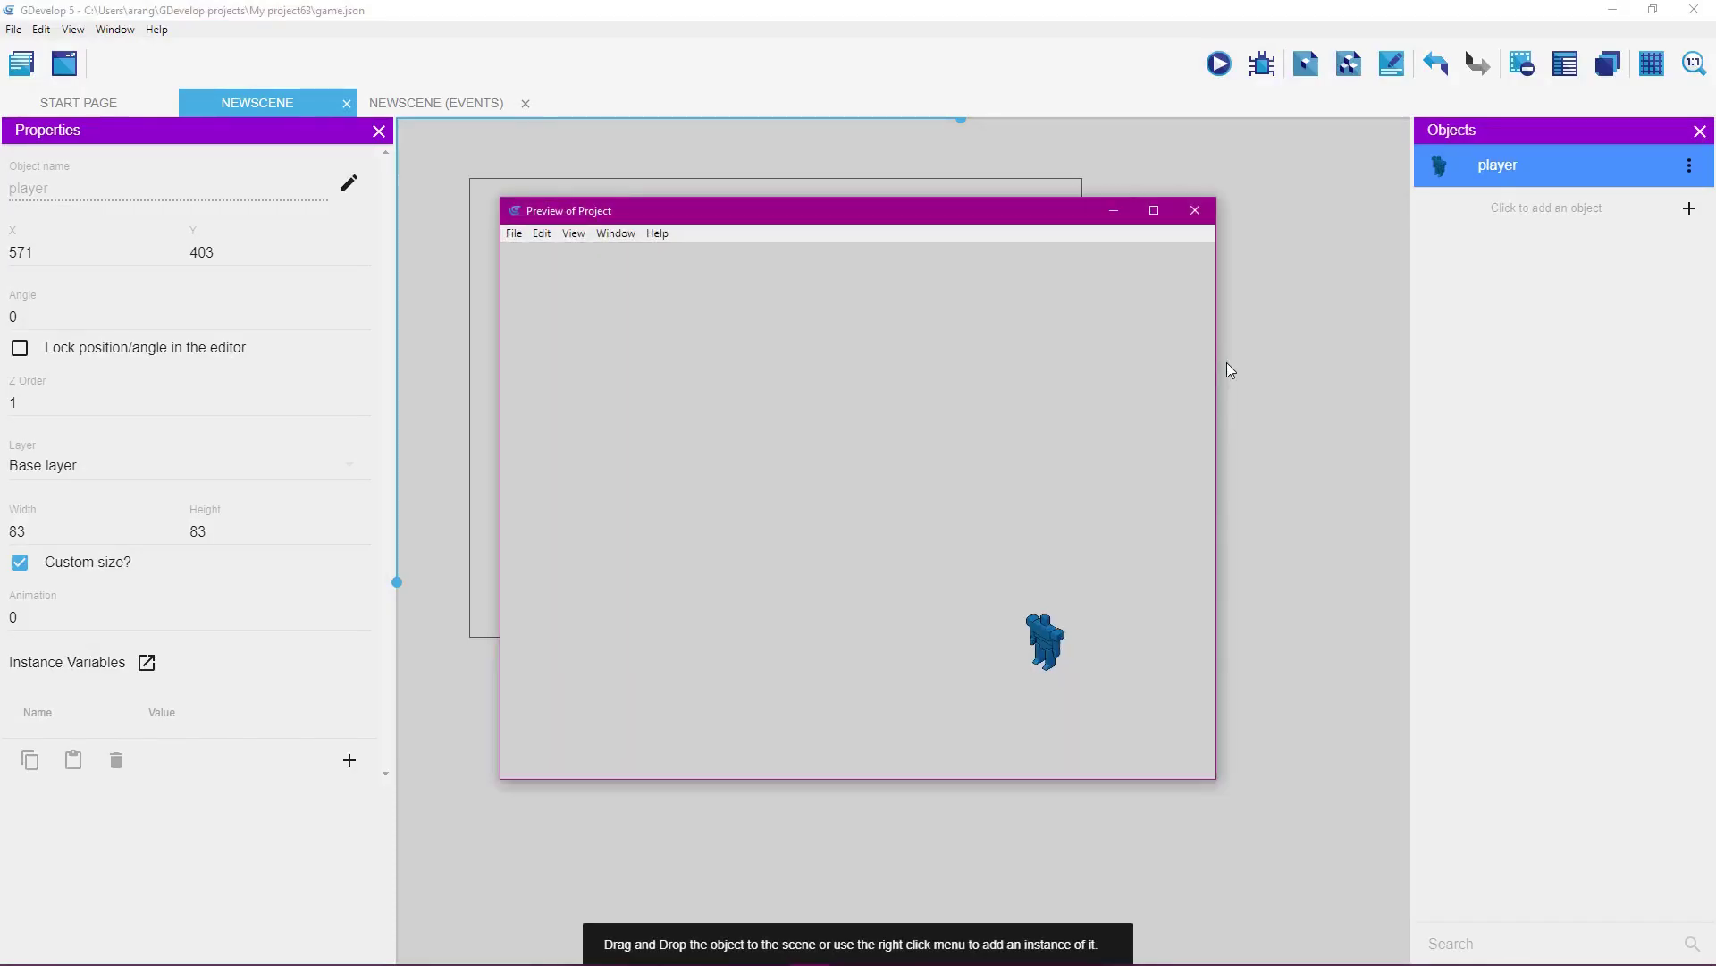
key("Up")
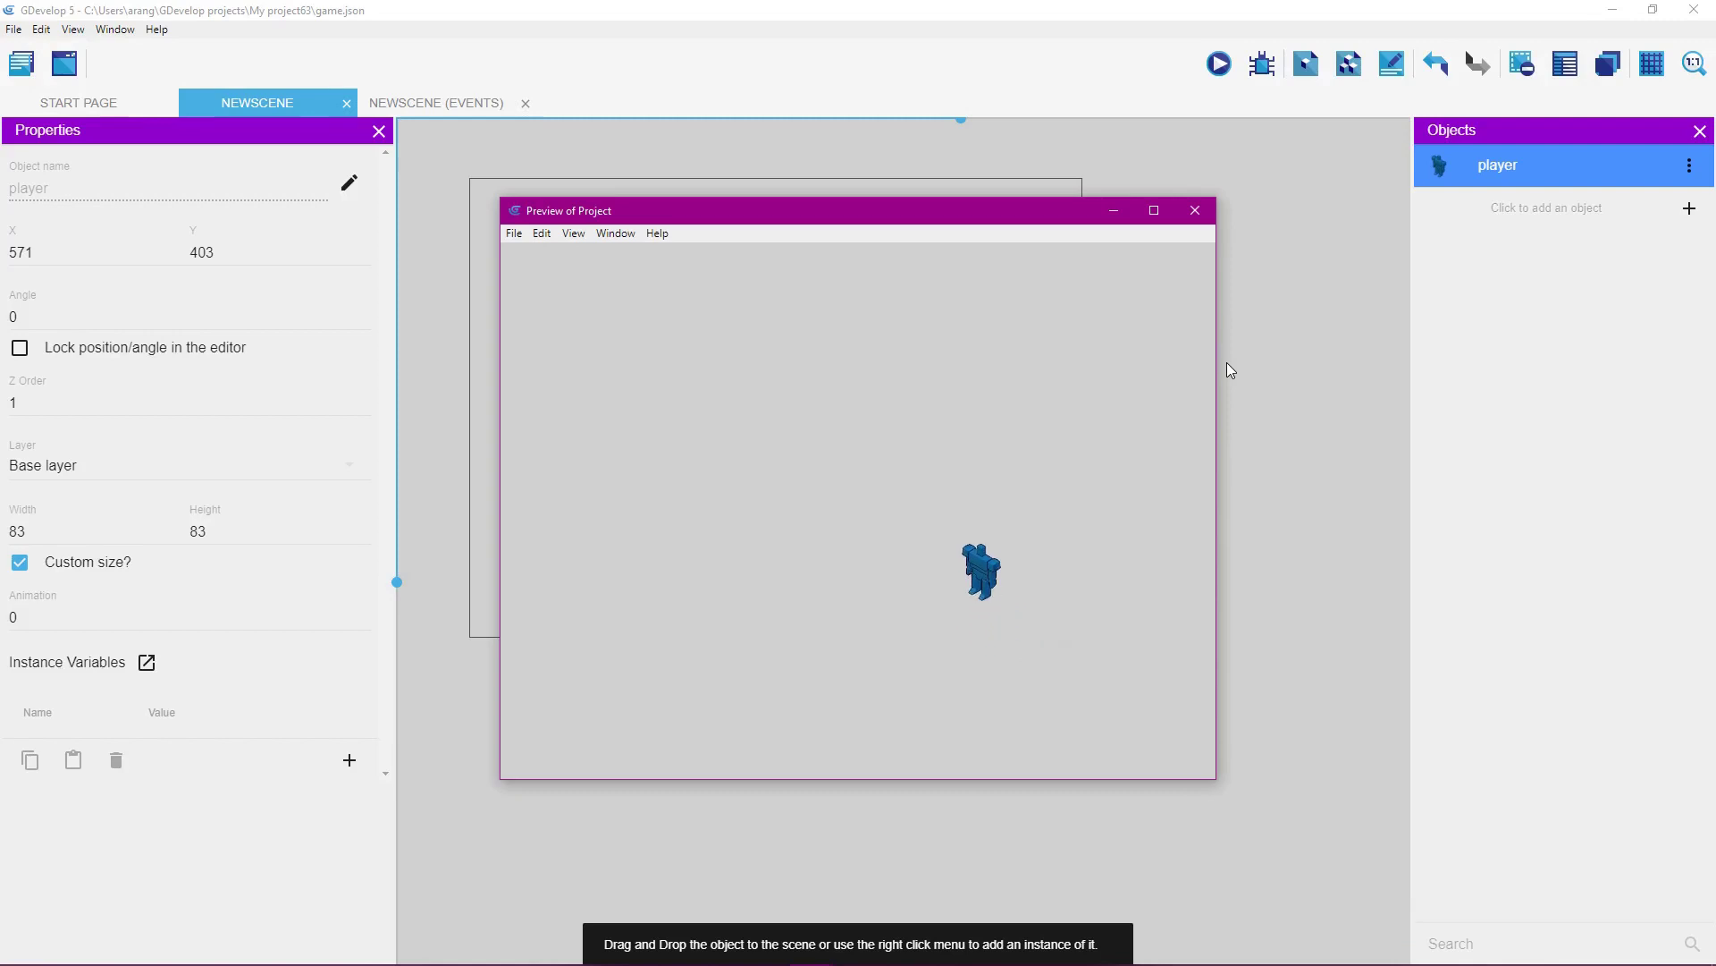
key("Right")
key("Down")
key("Left")
key("Up")
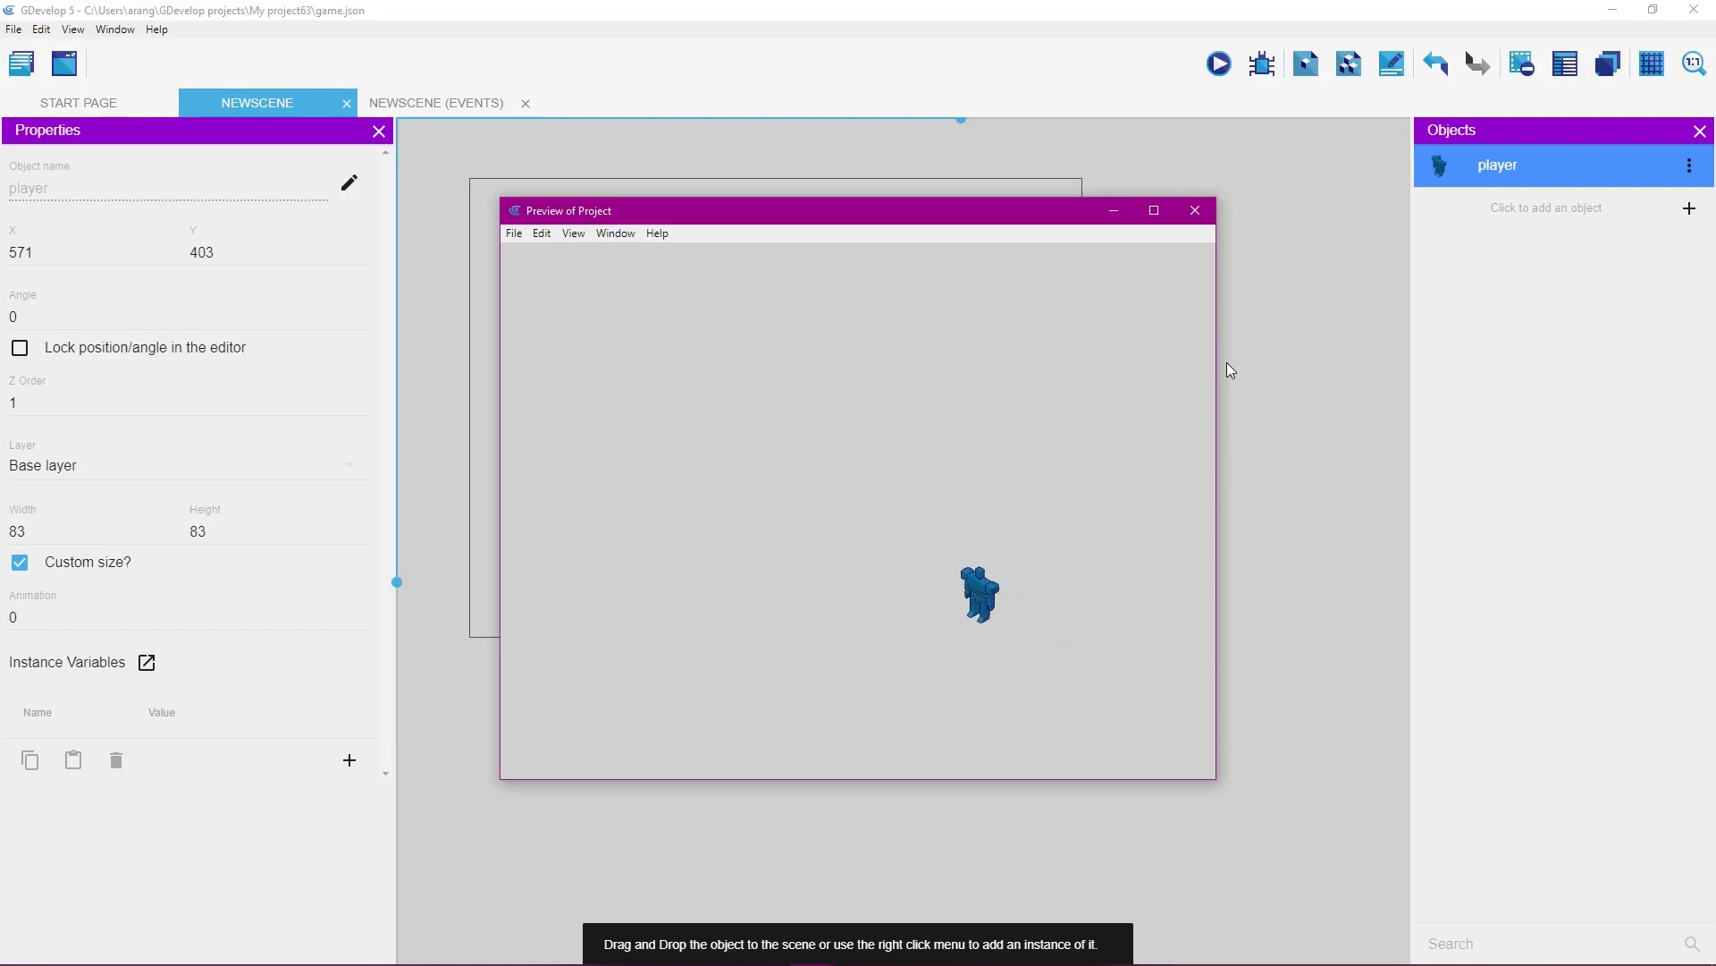
key("Left")
key("Down")
key("Right")
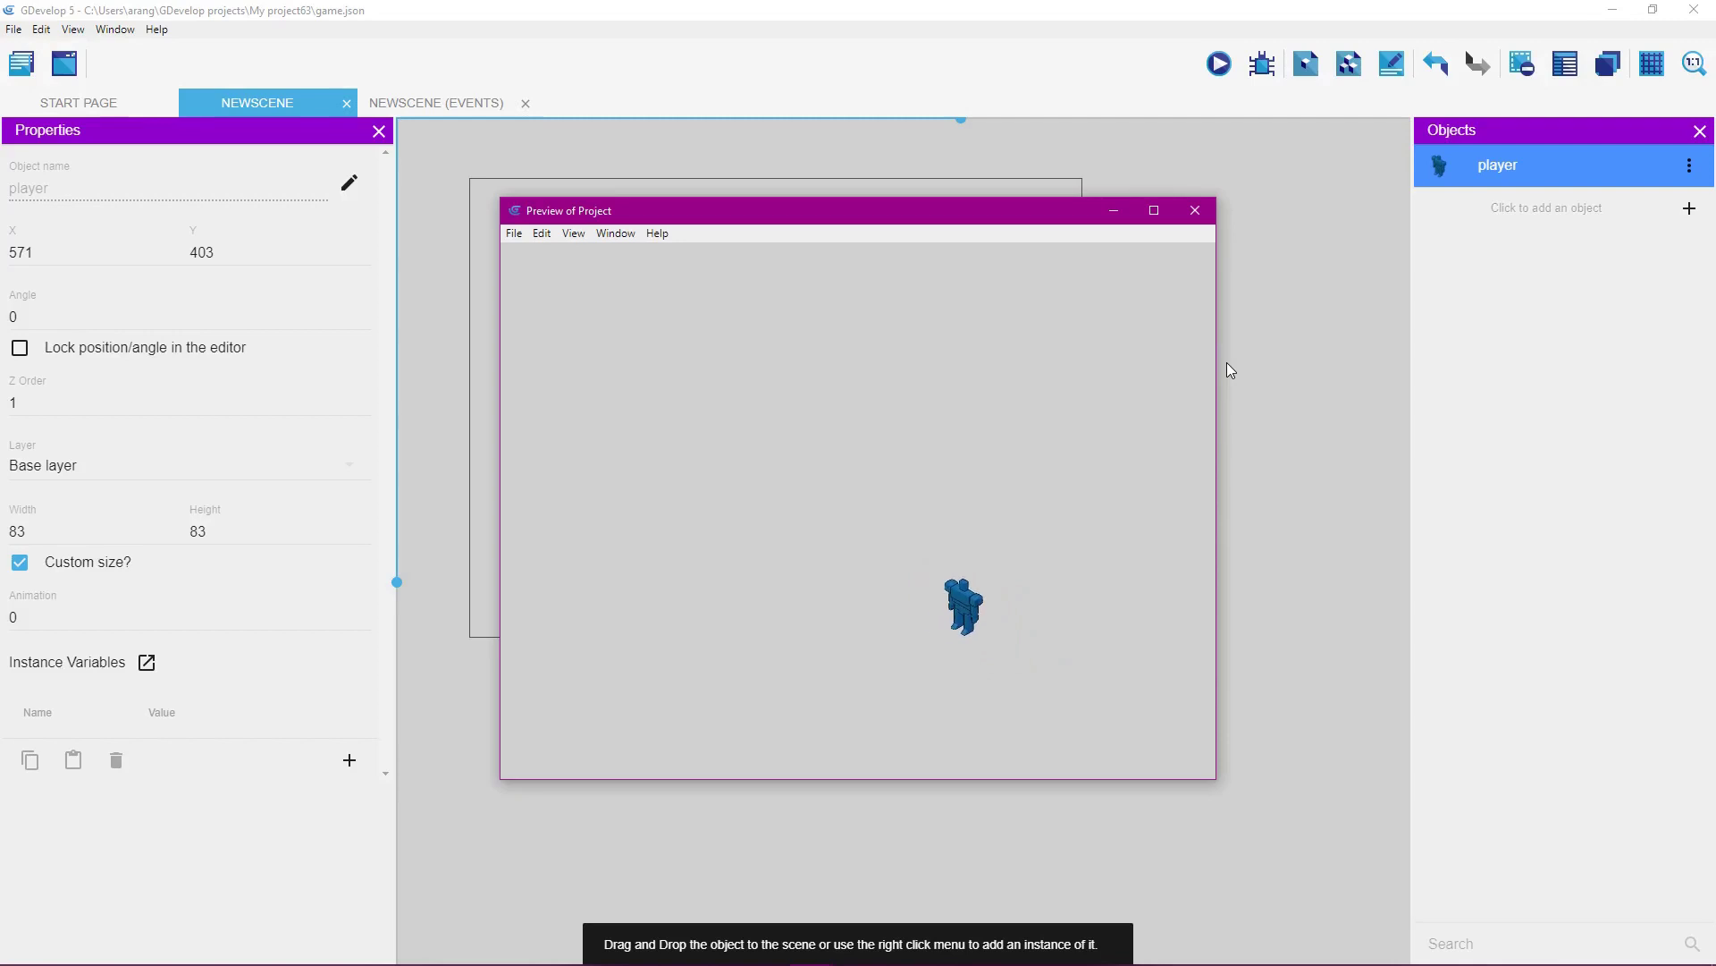
key("Up")
key("Left")
key("Down")
key("Right")
key("Up")
key("Left")
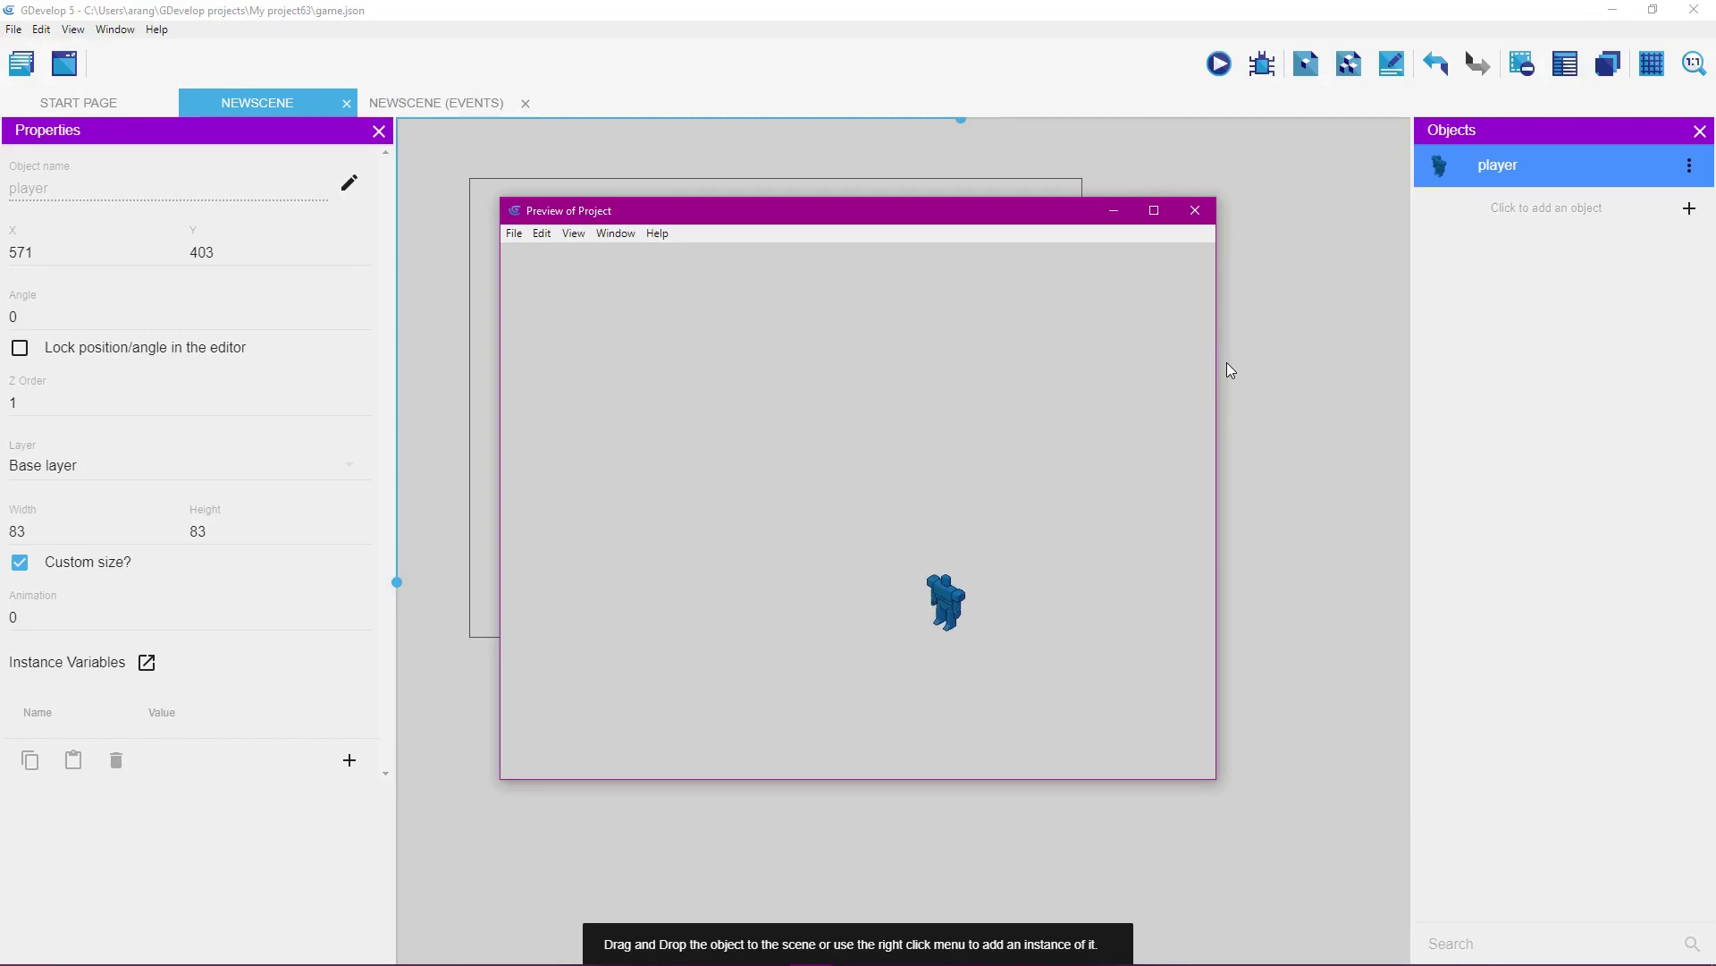
key("Down")
key("Right")
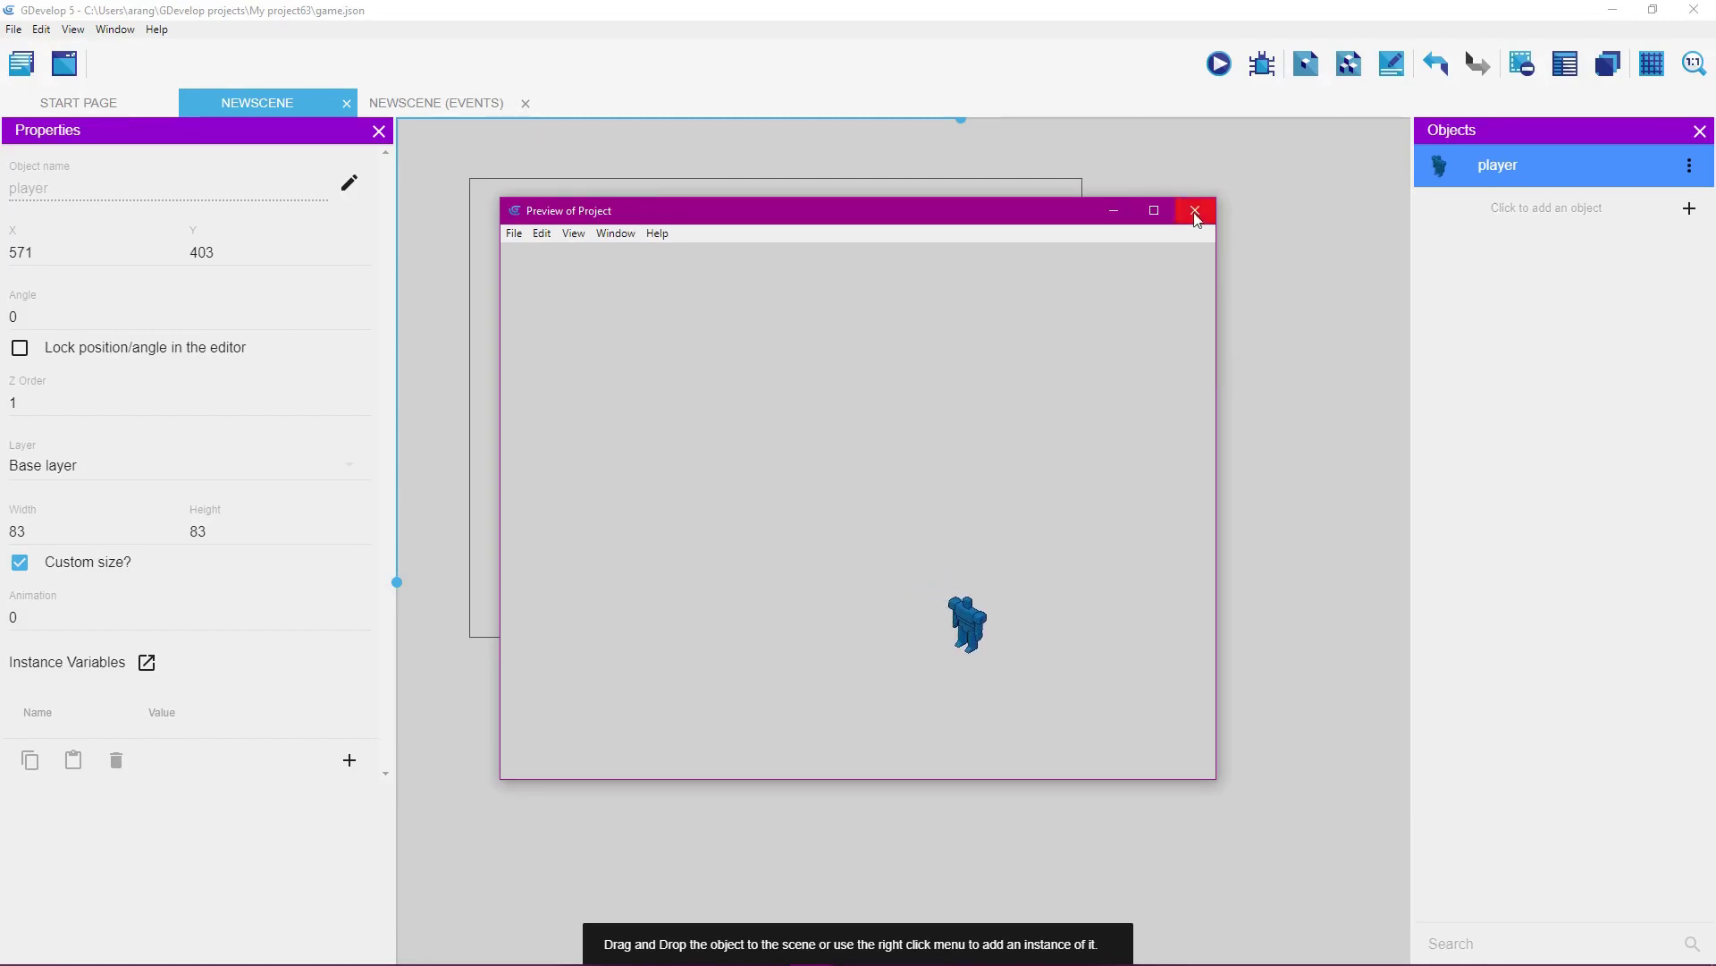
left_click(1196, 213)
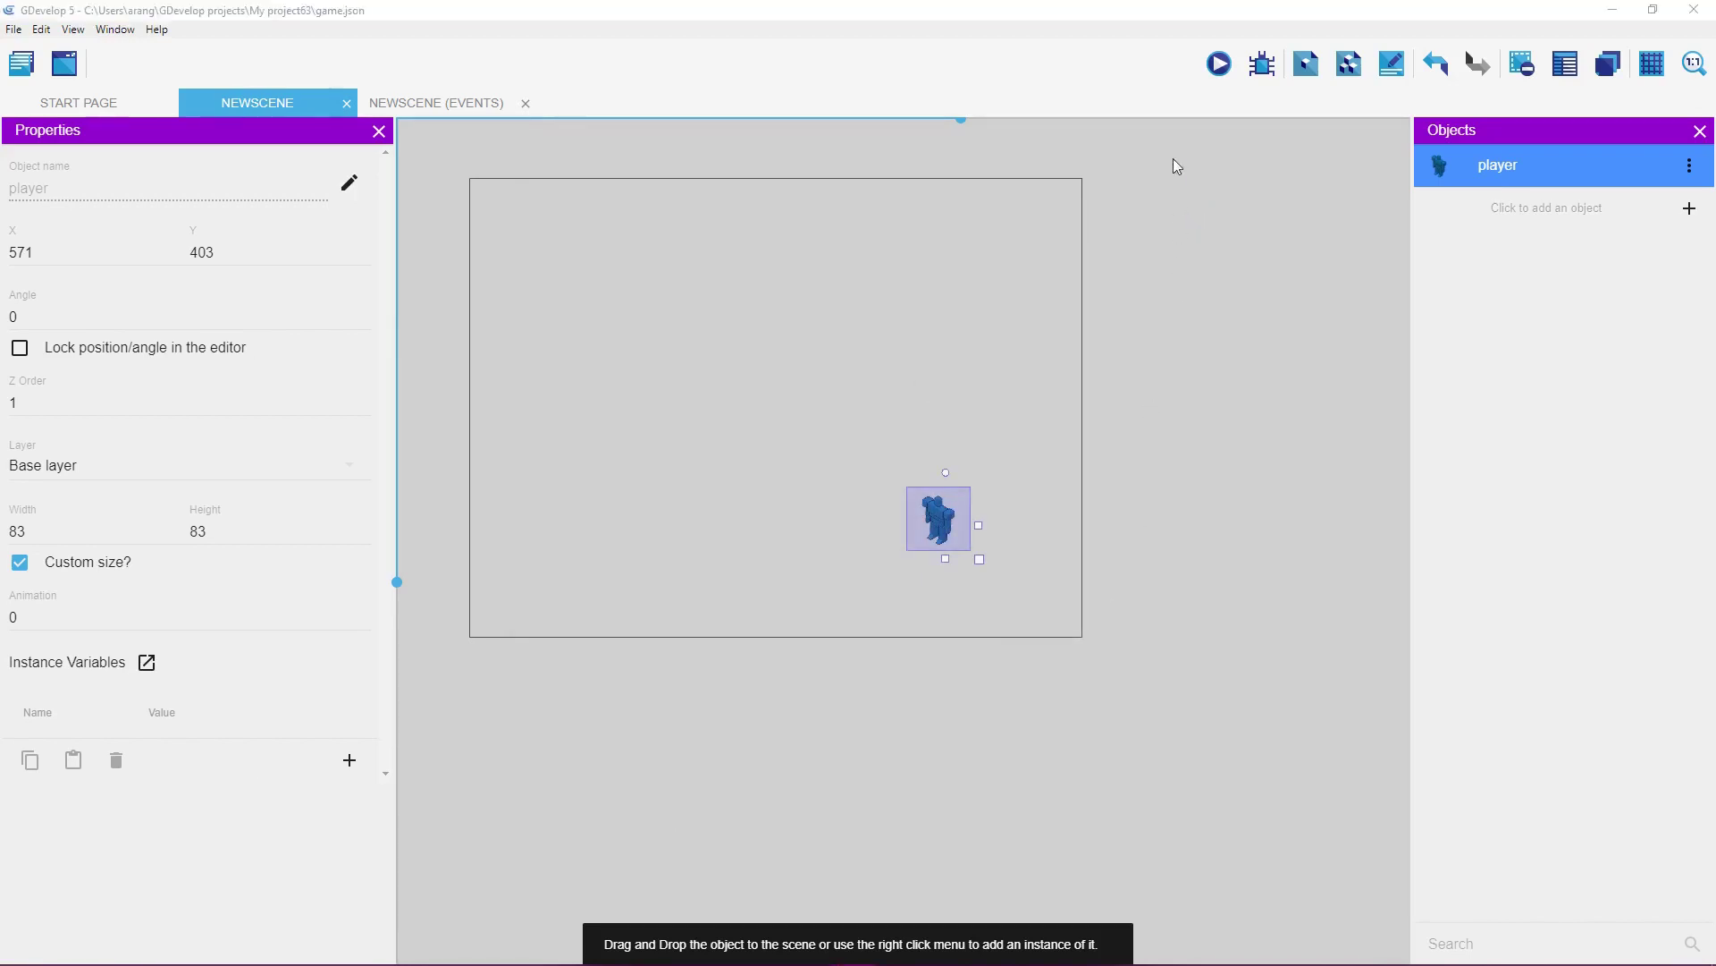
Step: Open the NewScene events sheet and add a new empty event
left_click(1193, 21)
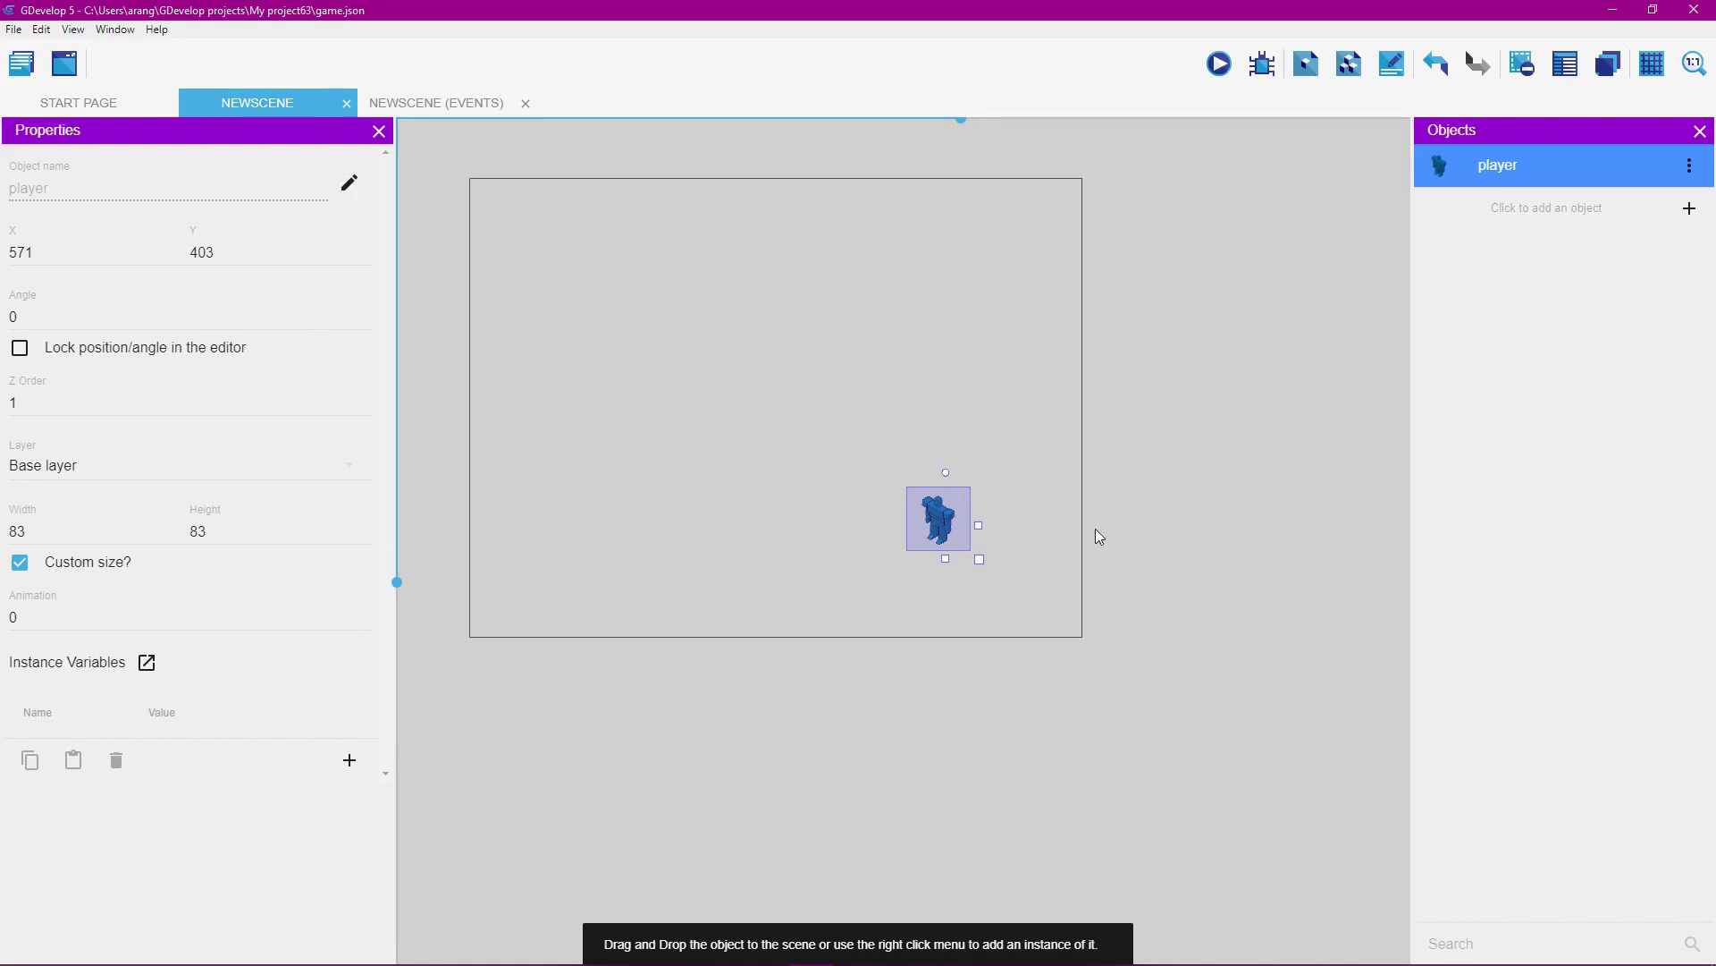
left_click(448, 109)
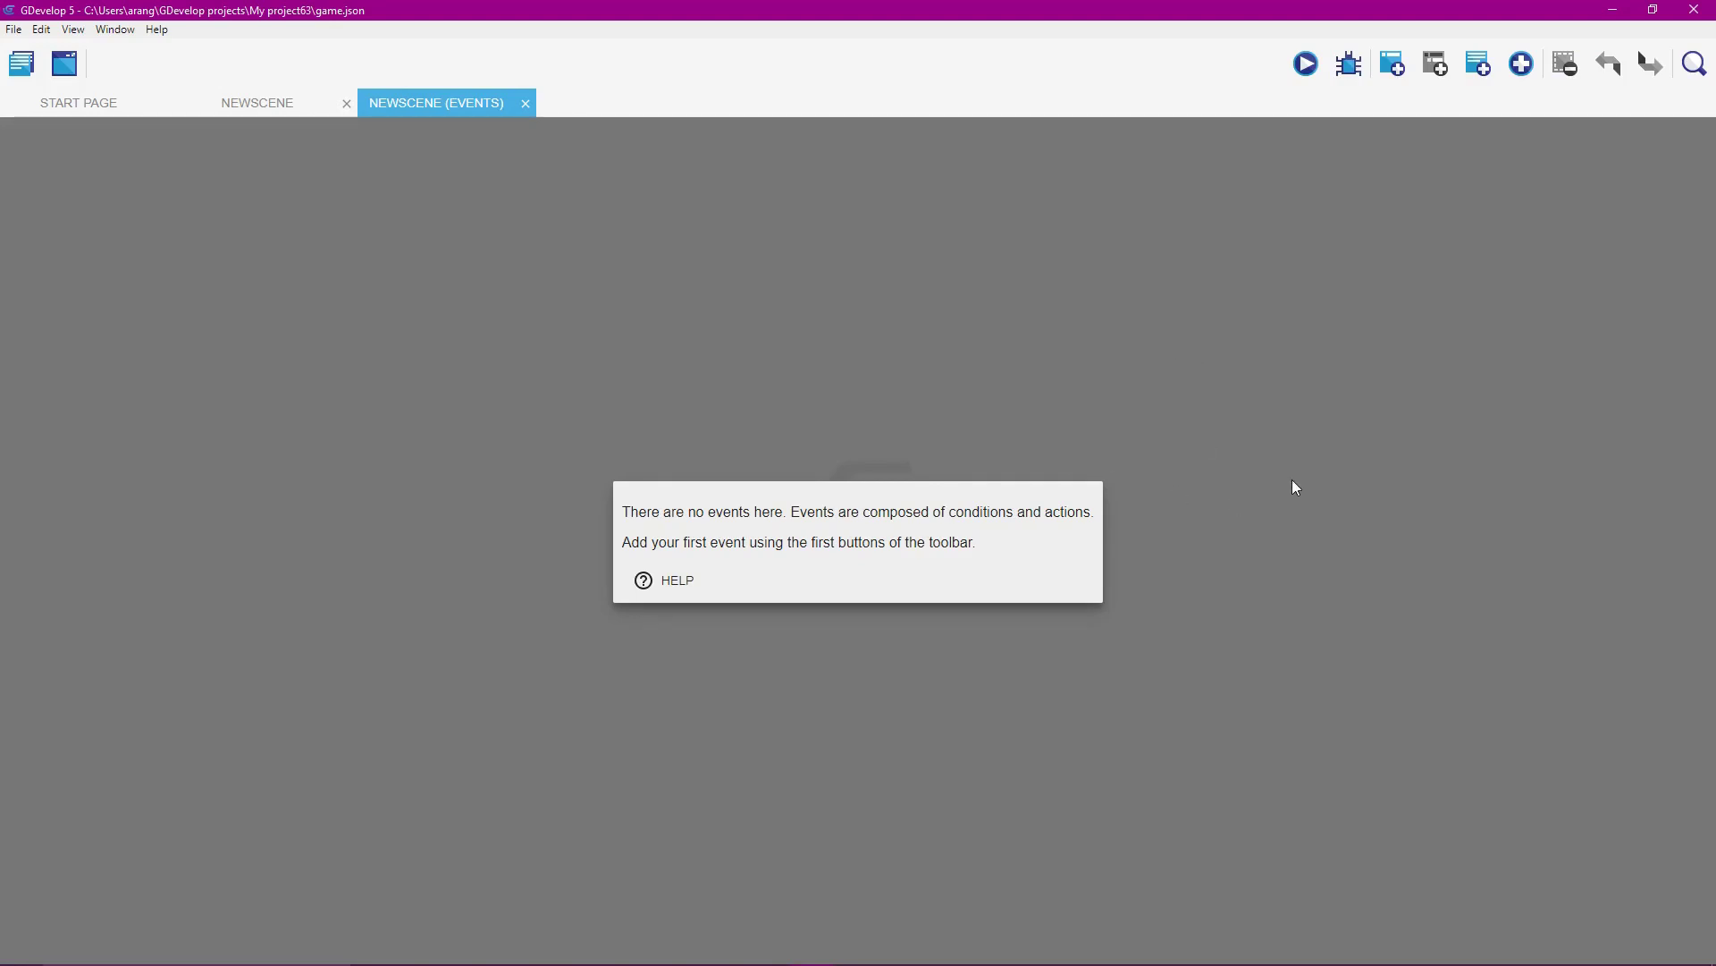
left_click(1395, 67)
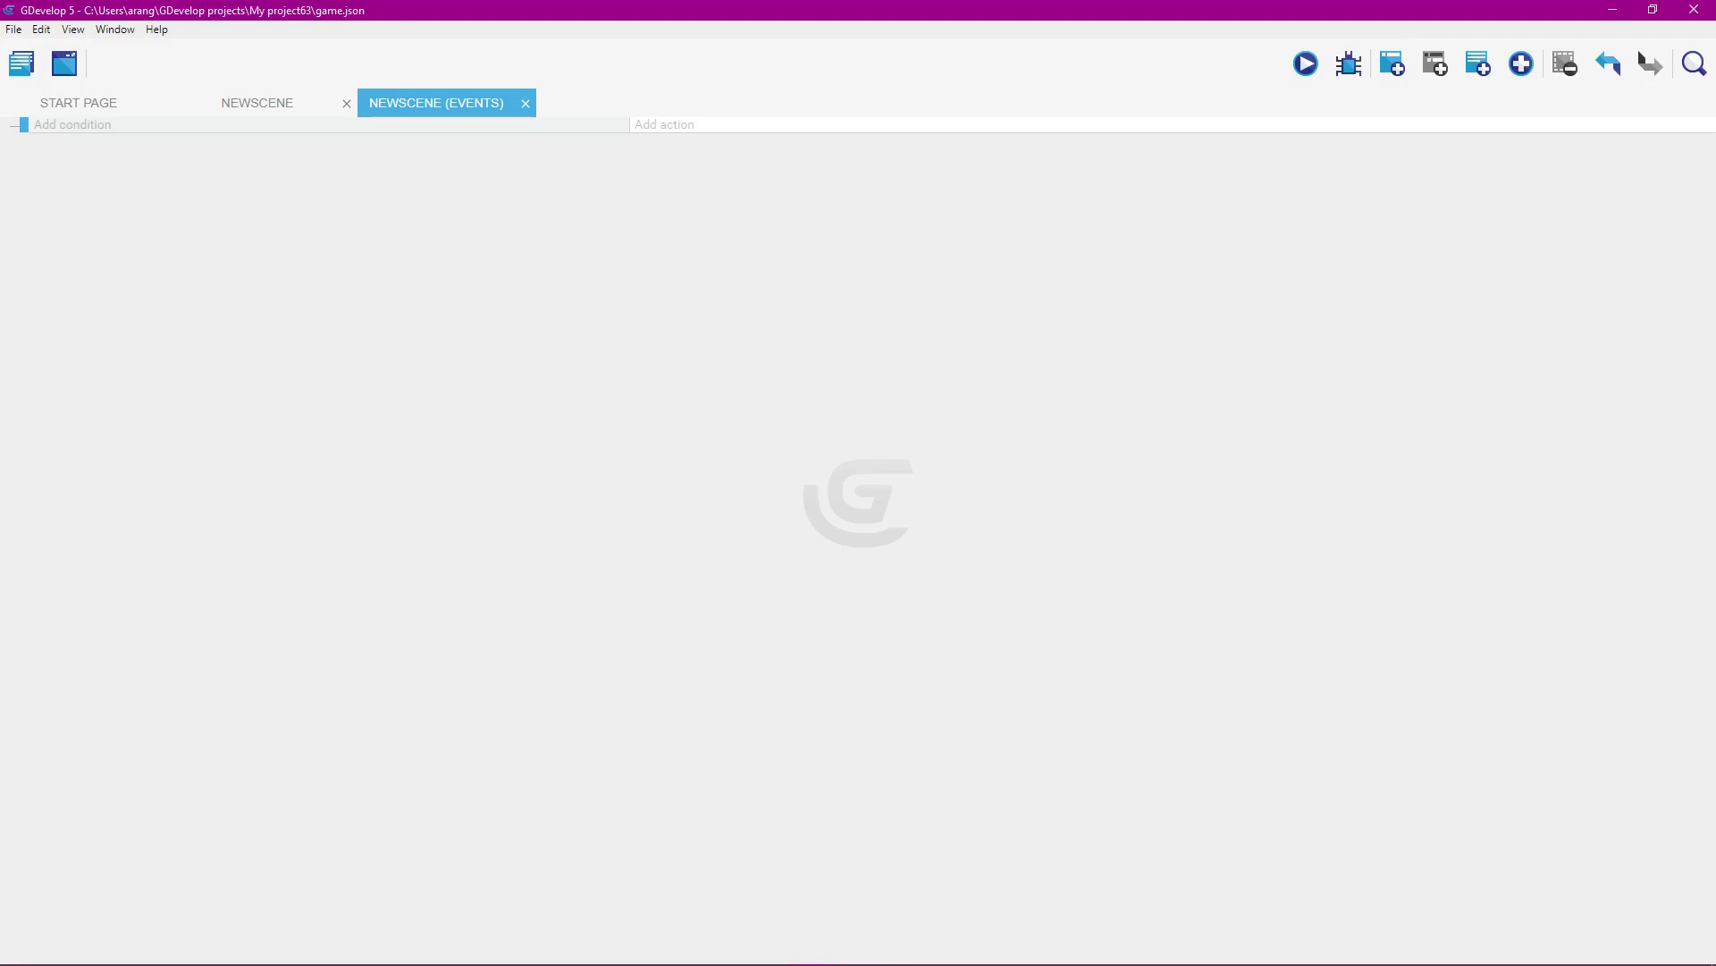
Step: Add the top-down movement condition Is moving to the event, with player as the object
left_click(1195, 26)
left_click(51, 126)
scroll(189, 449, "down", 2)
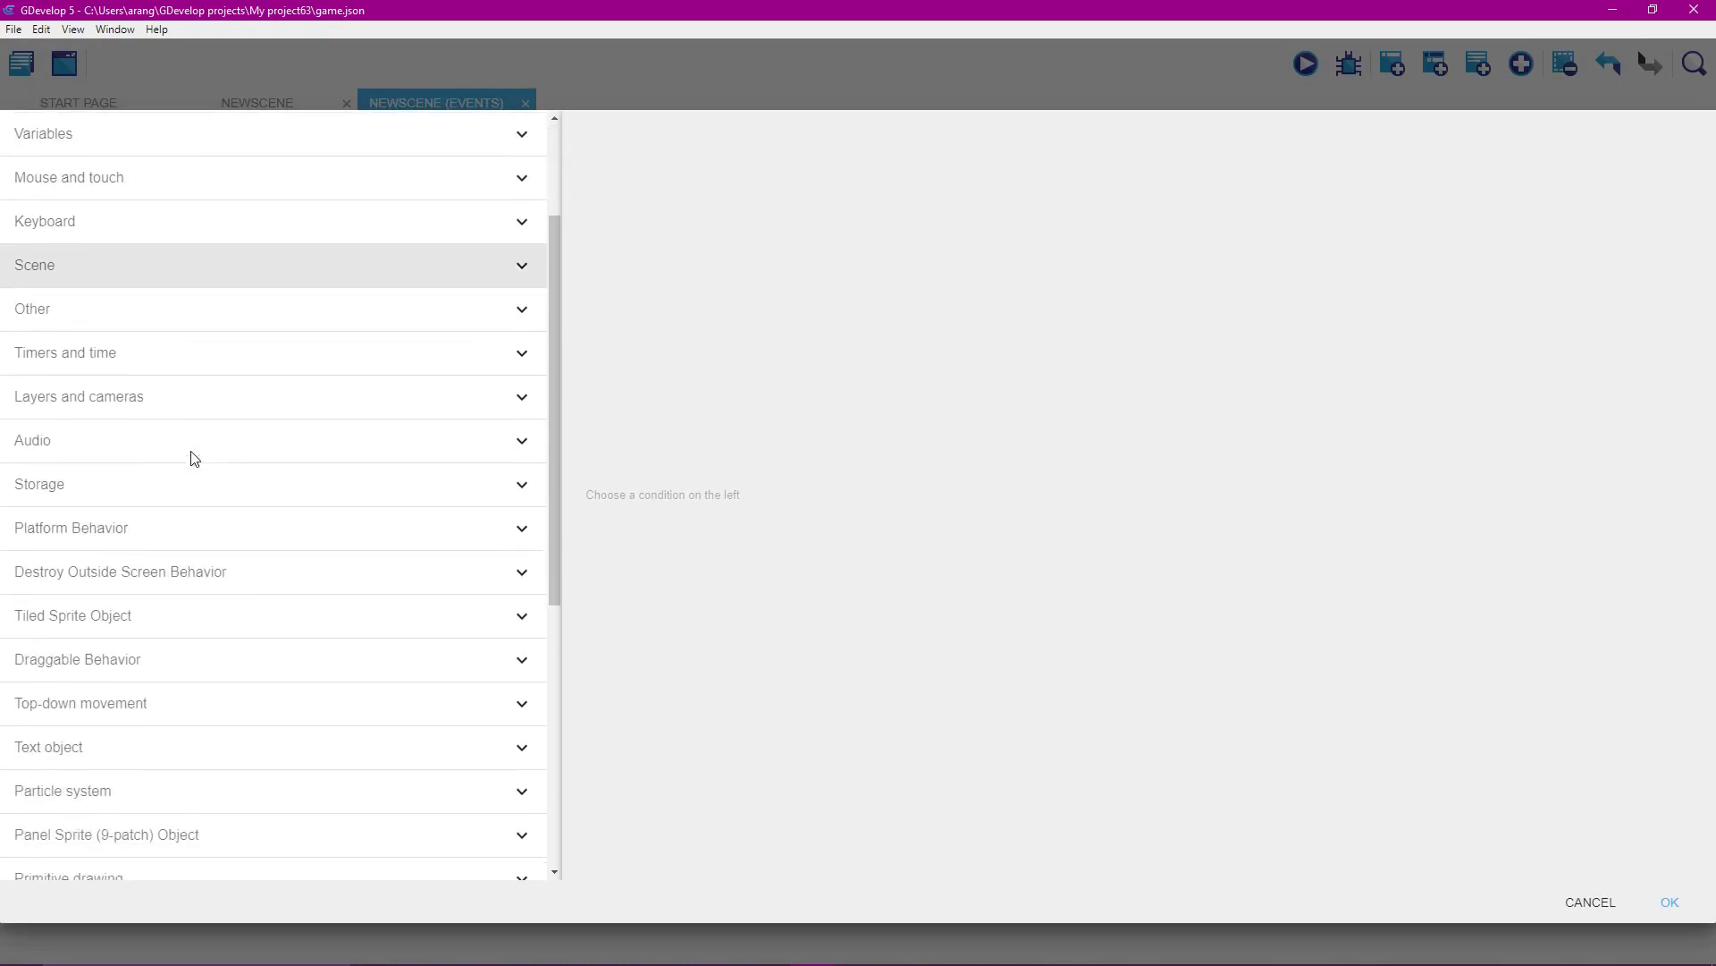
left_click(224, 705)
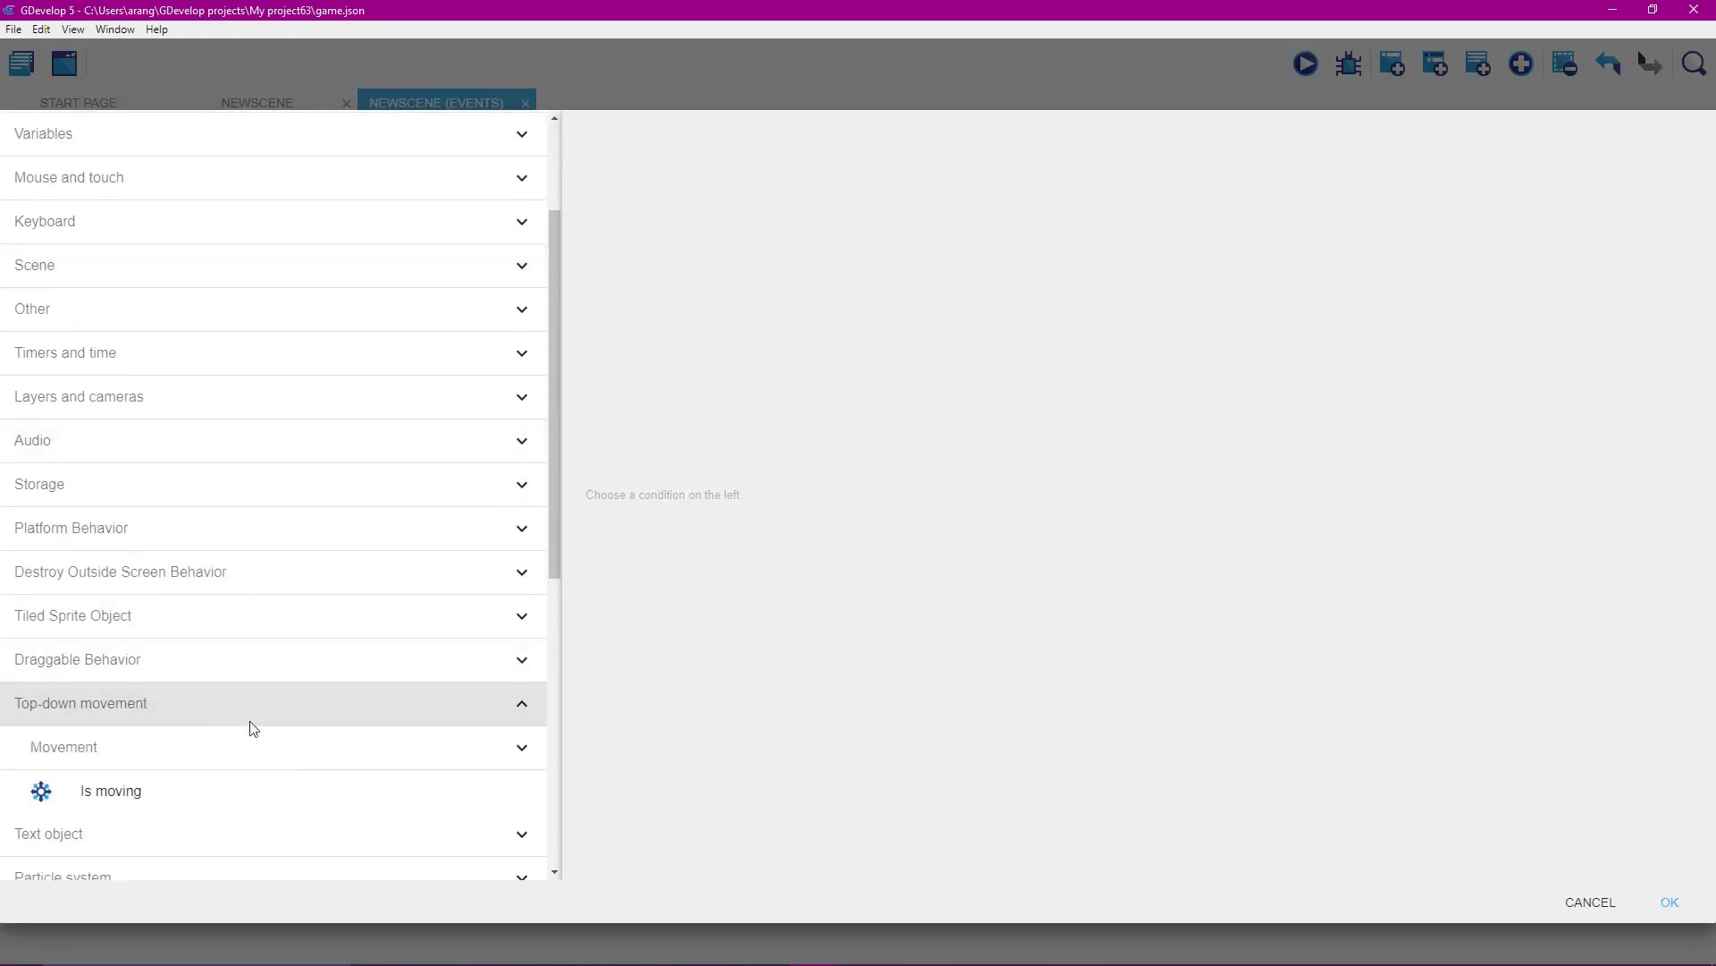
left_click(211, 790)
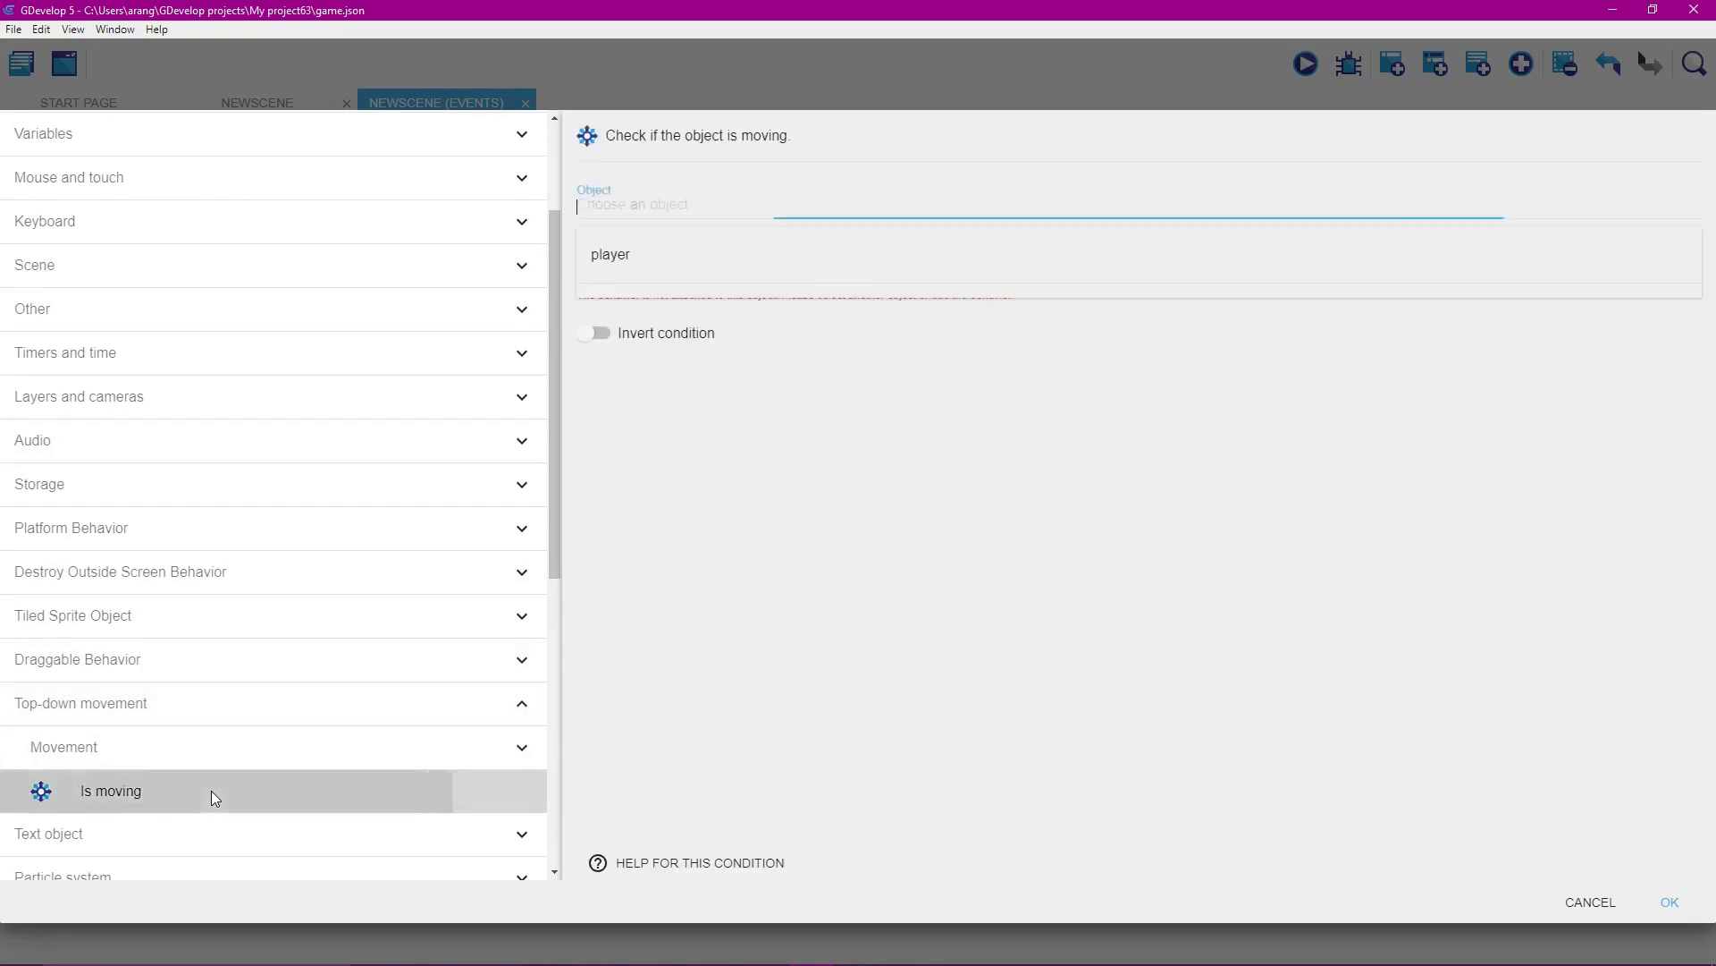
left_click(782, 256)
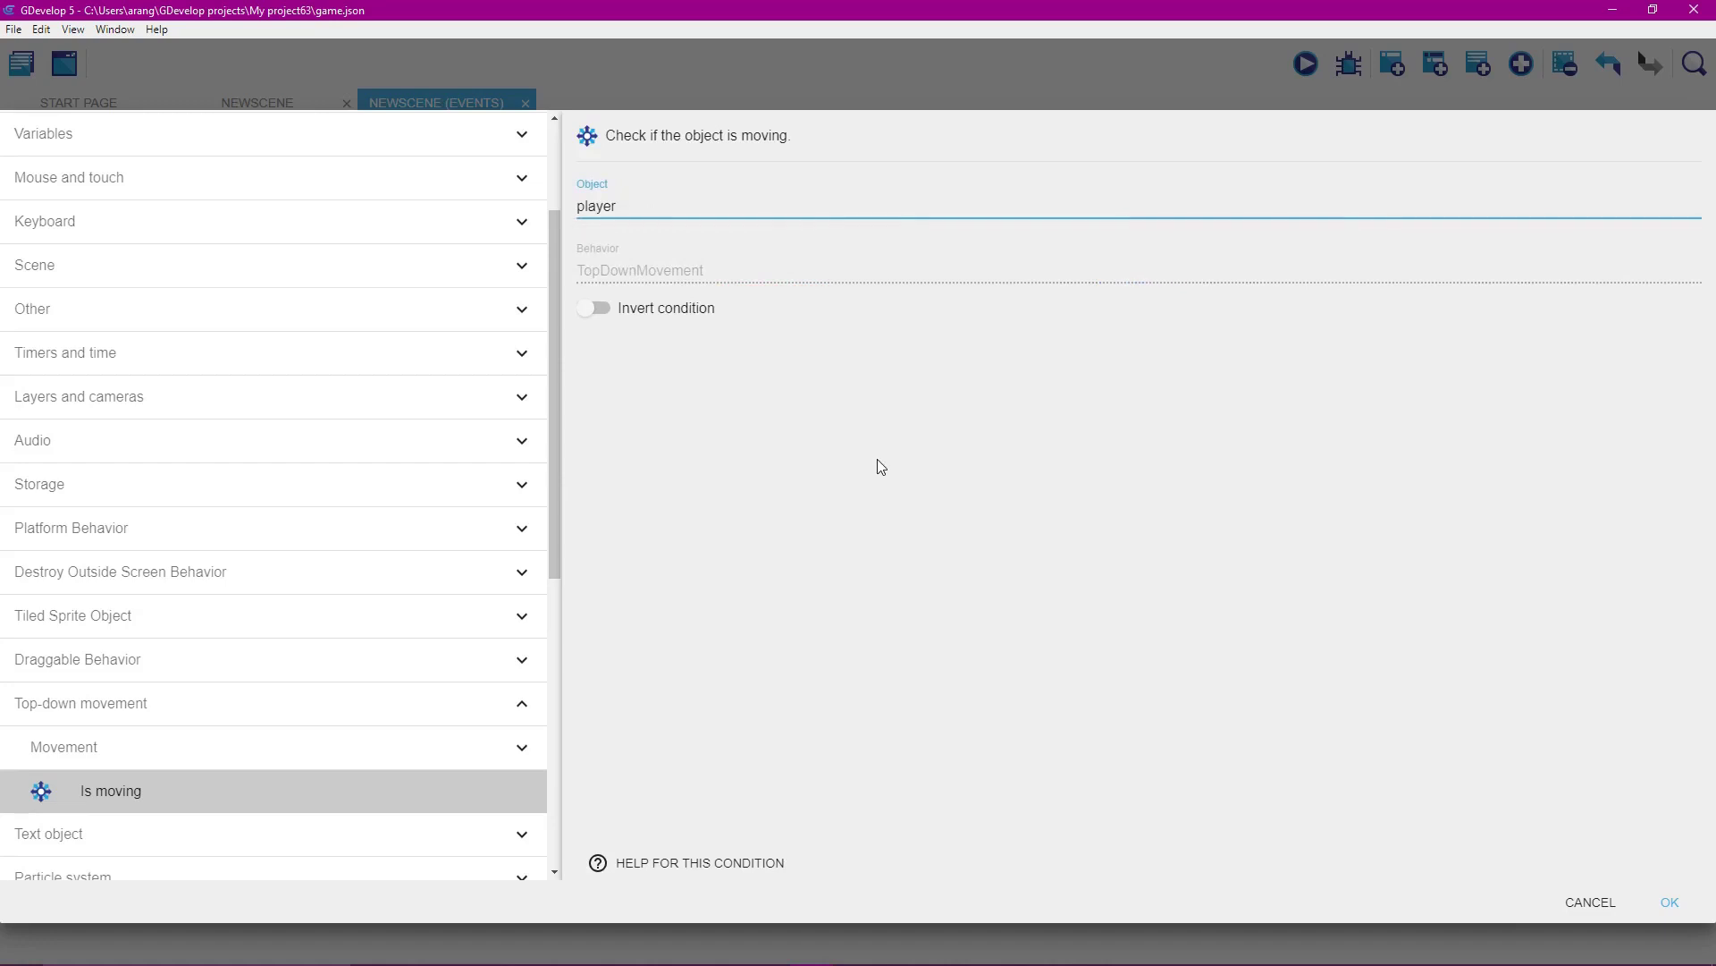
left_click(1669, 902)
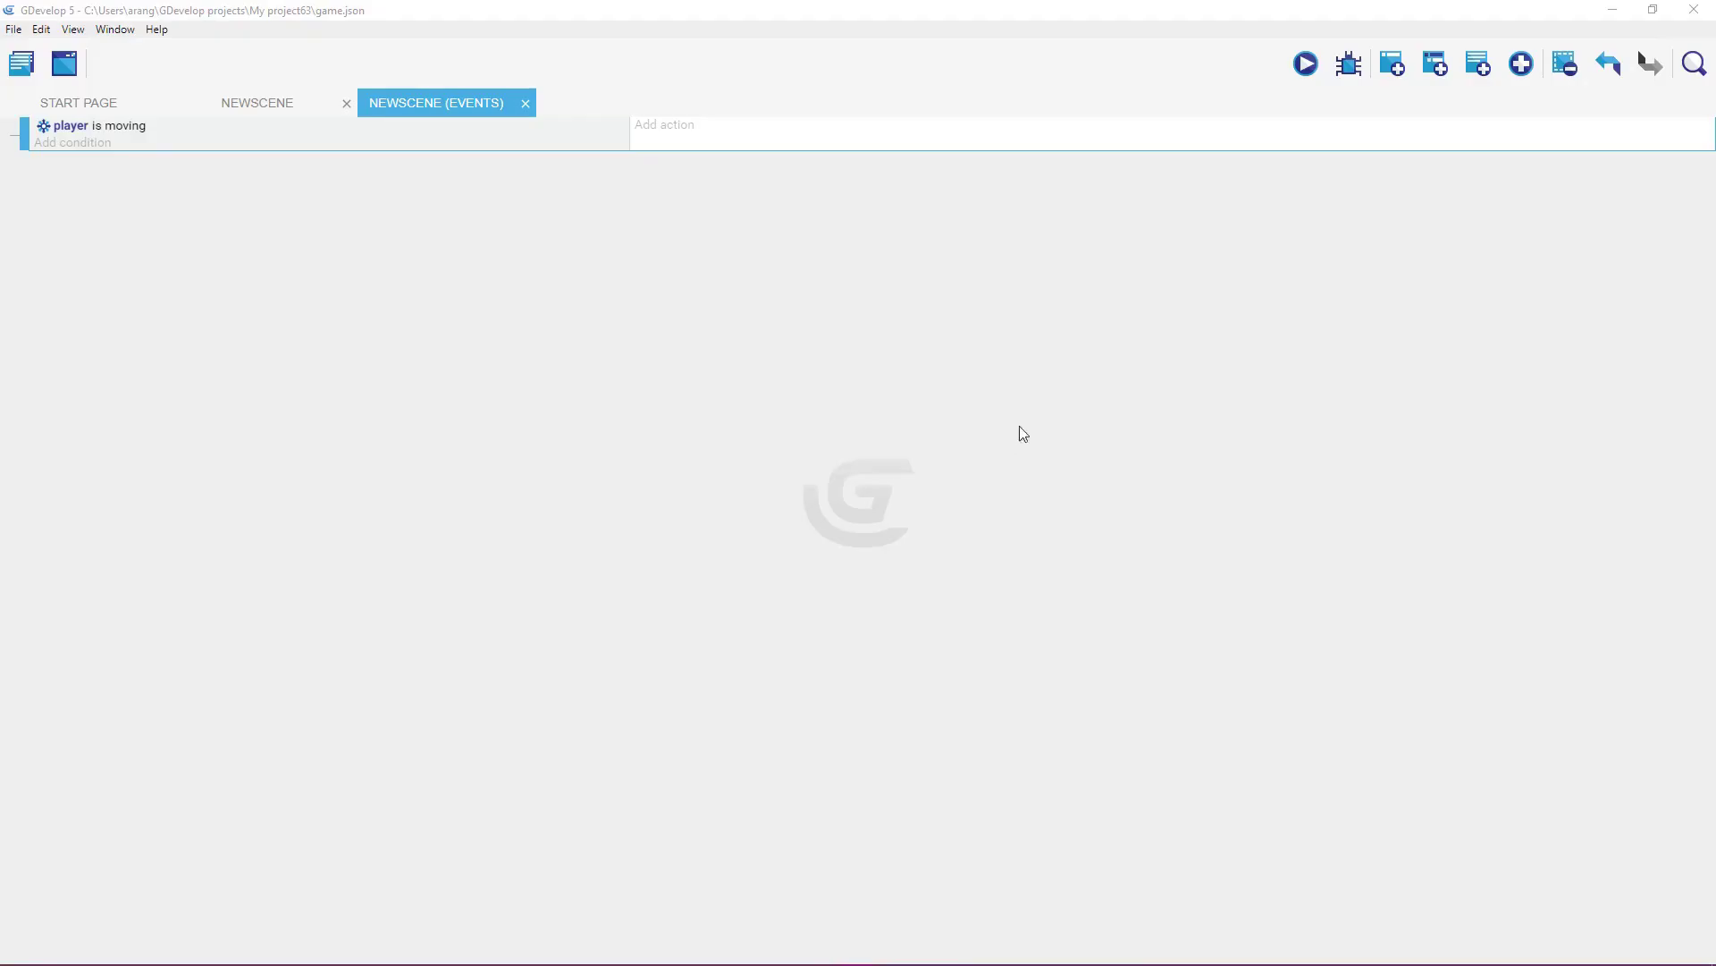
Step: Add a sub-event under the player-is-moving event and give it a Key pressed condition for the Left key
left_click(1085, 27)
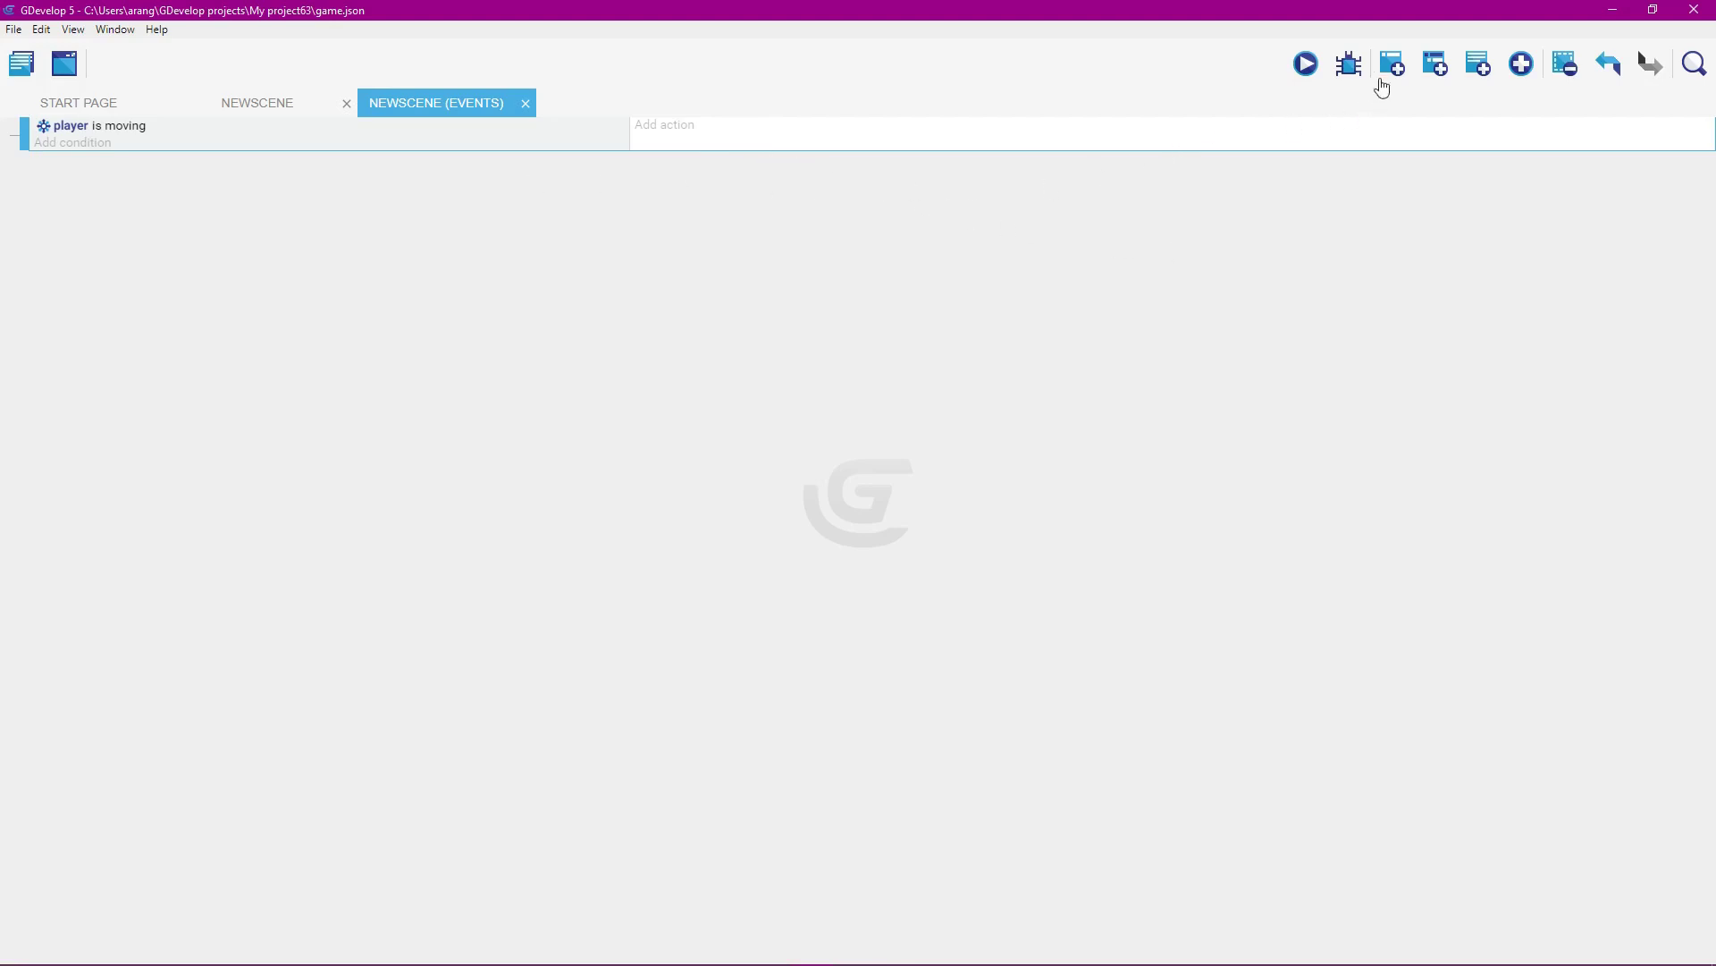
left_click(1436, 67)
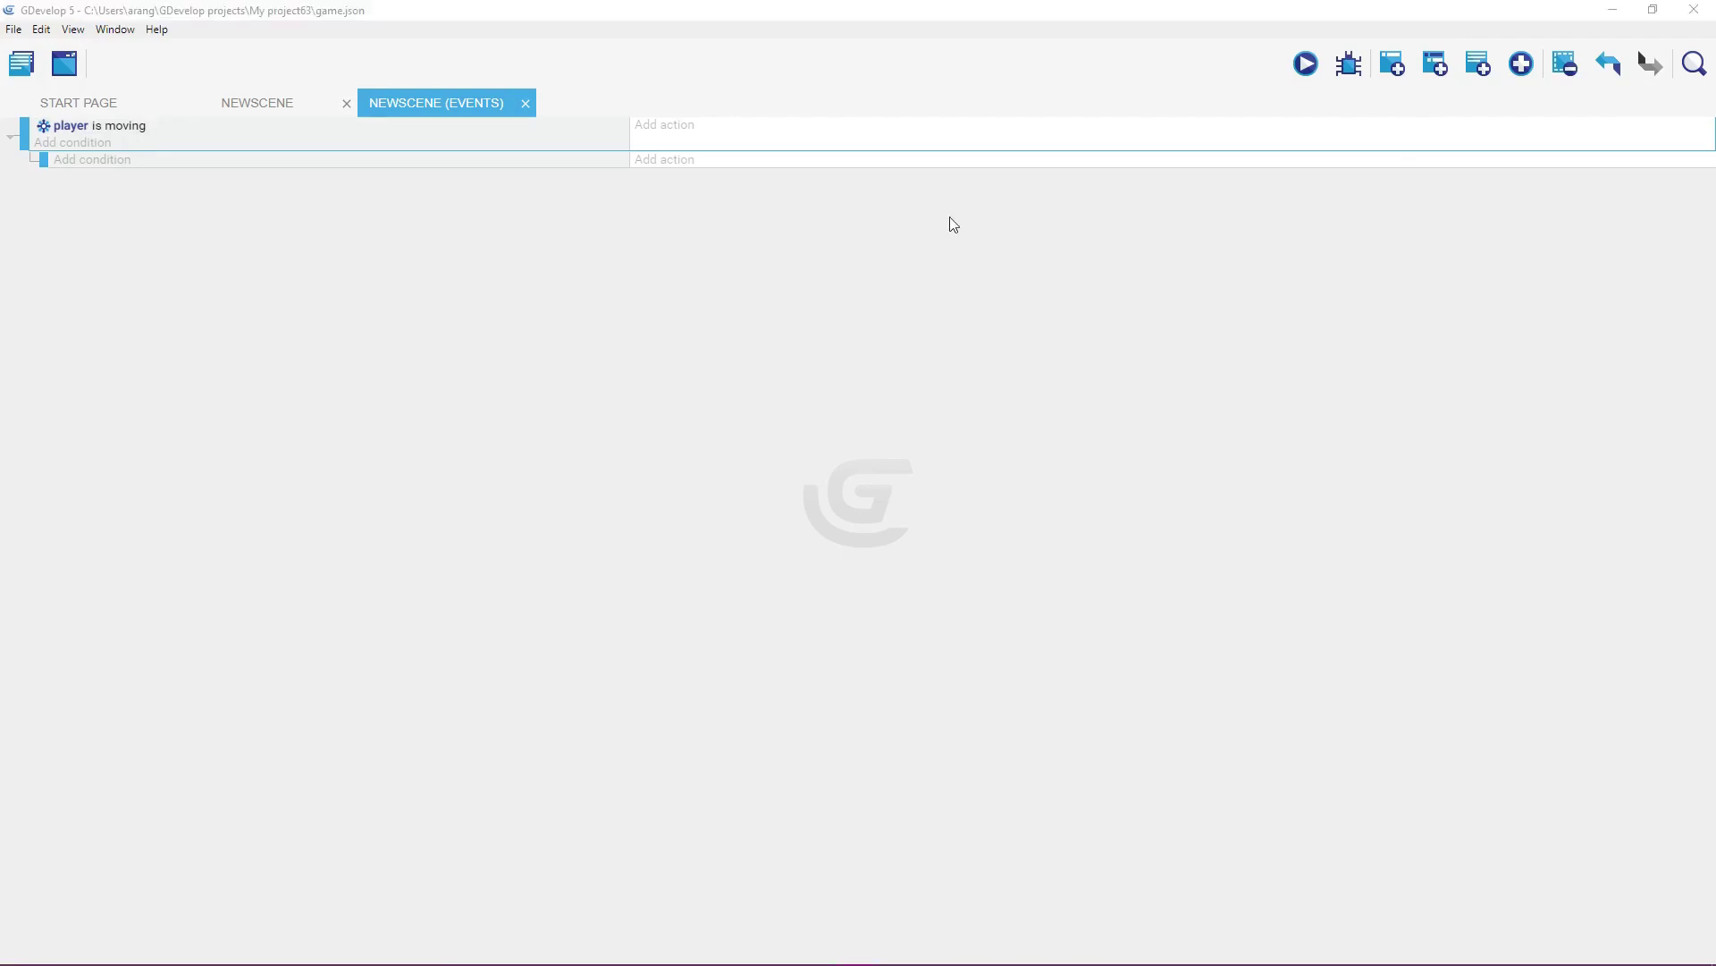
left_click(925, 12)
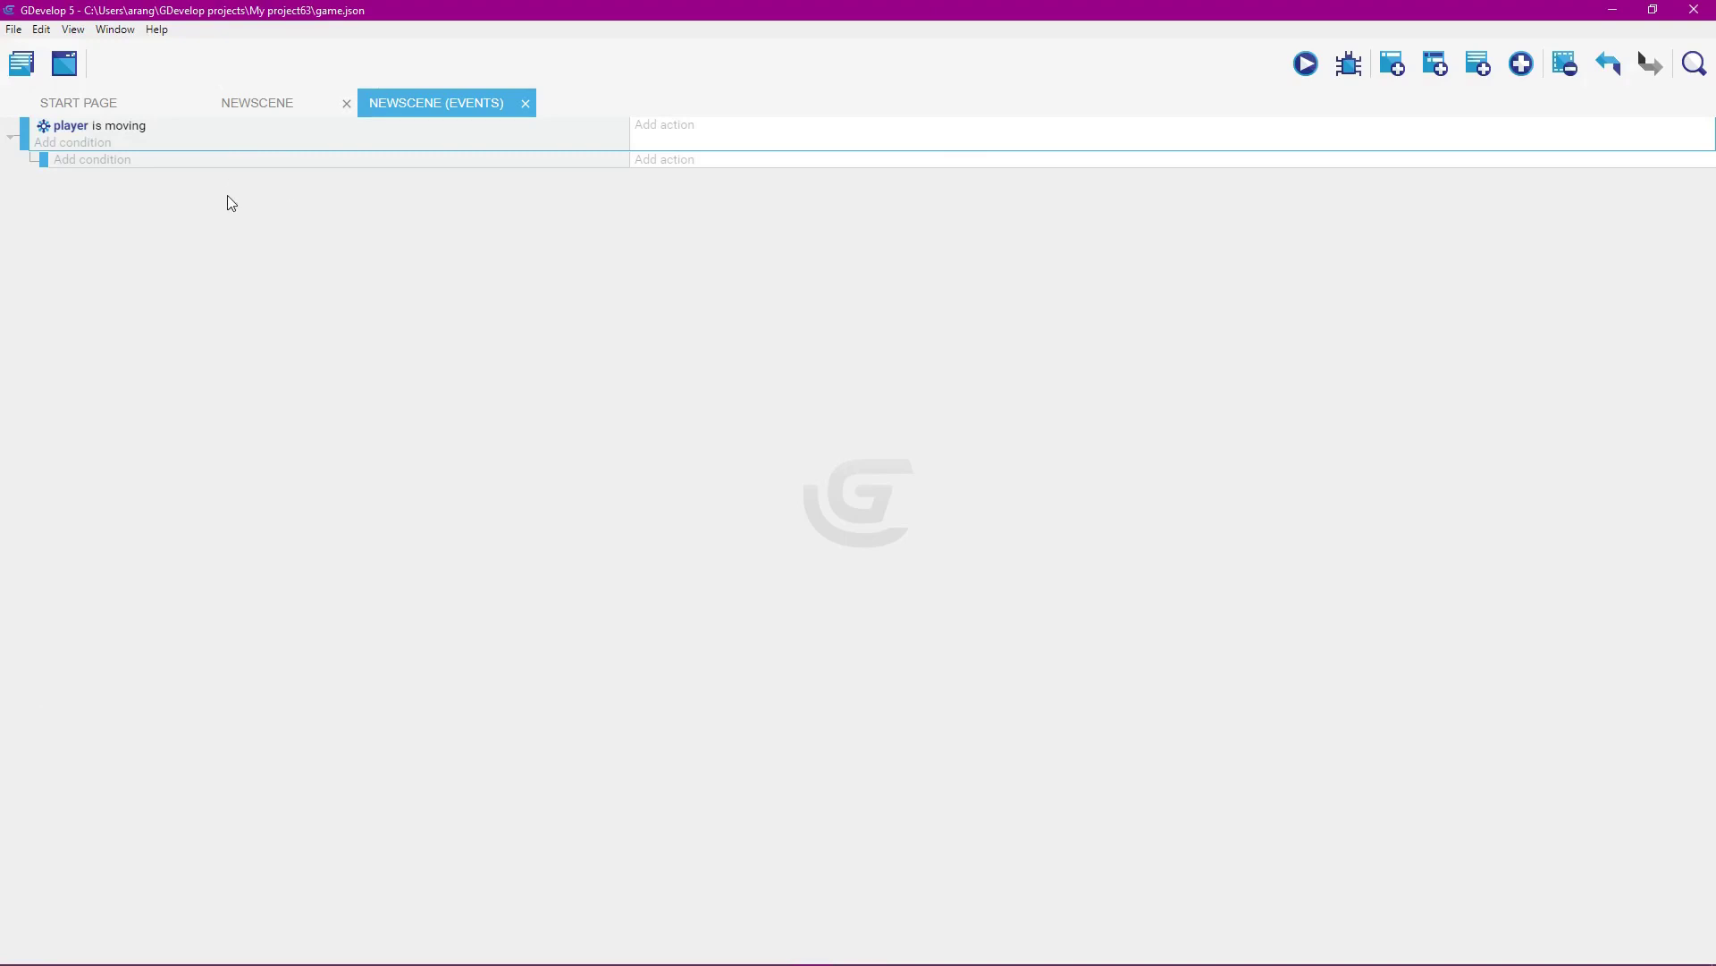
left_click(72, 161)
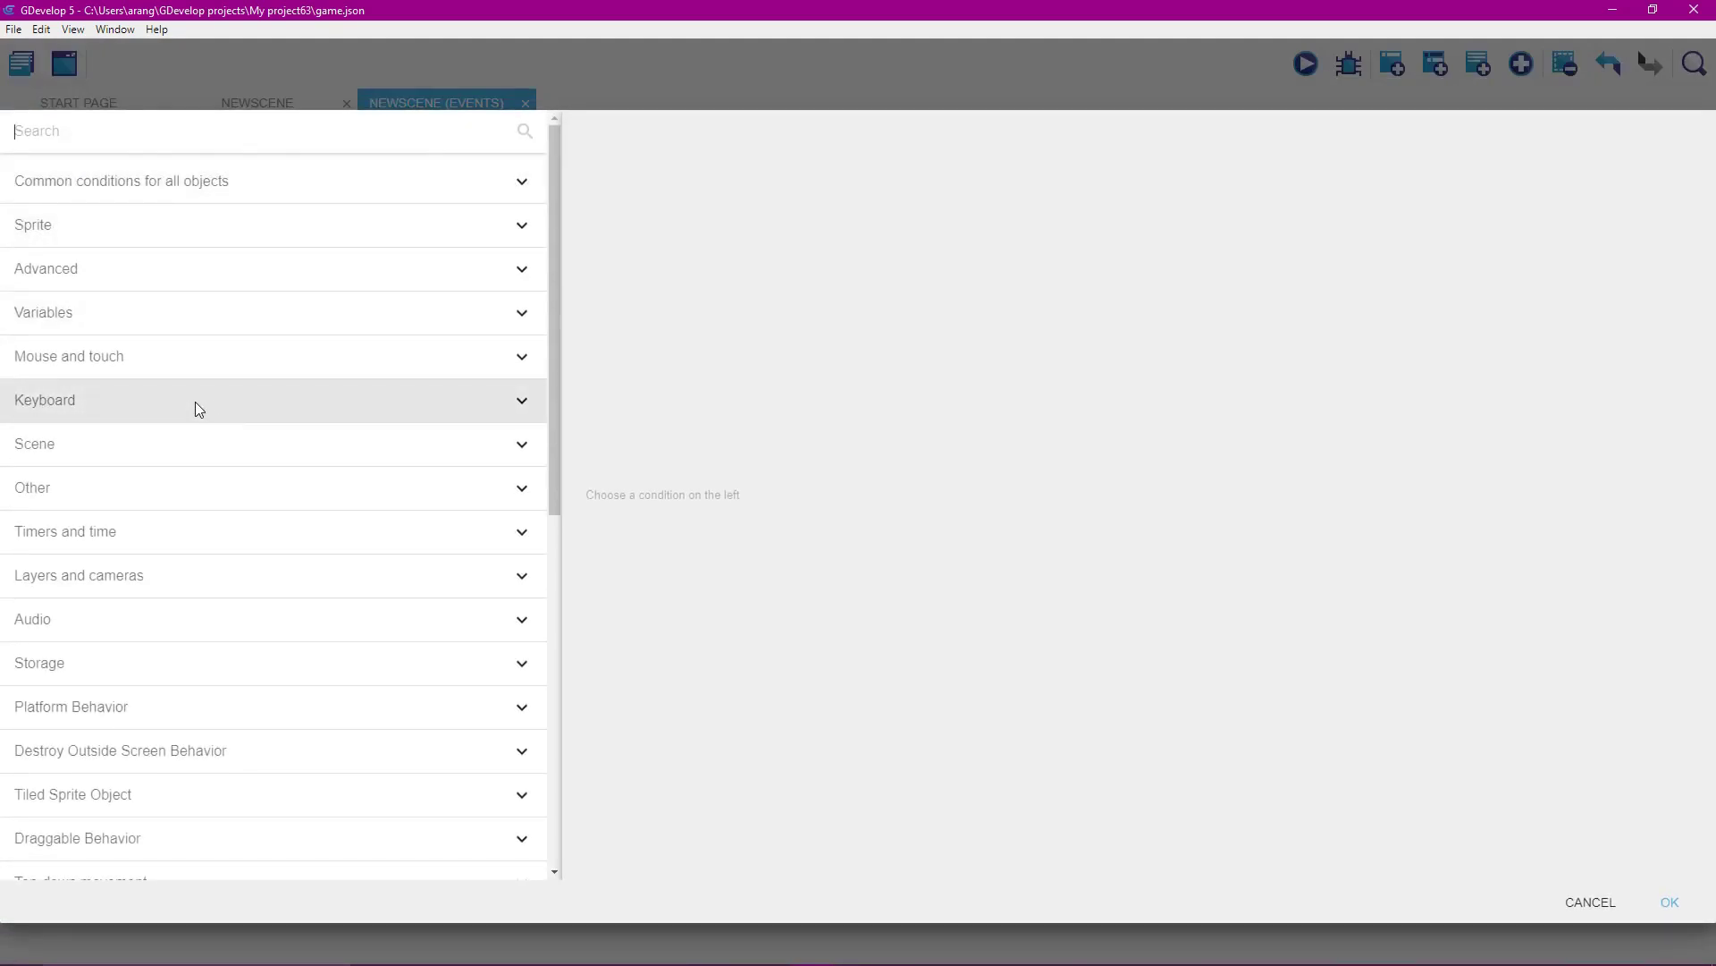
left_click(198, 401)
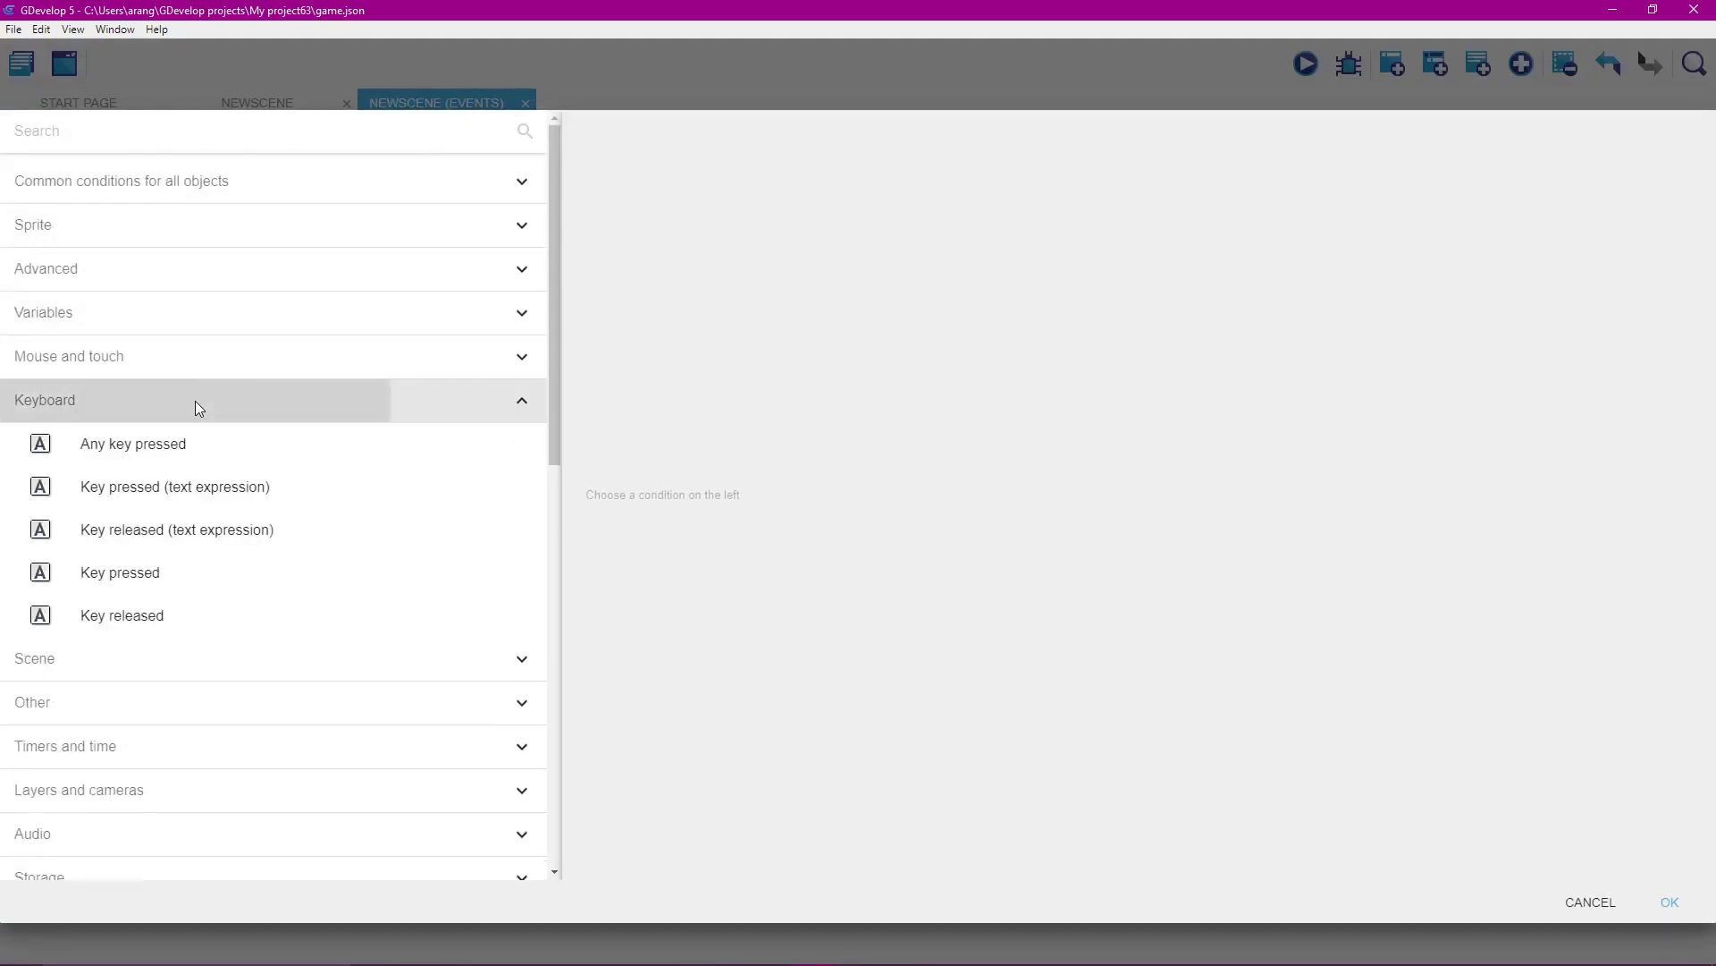
left_click(256, 568)
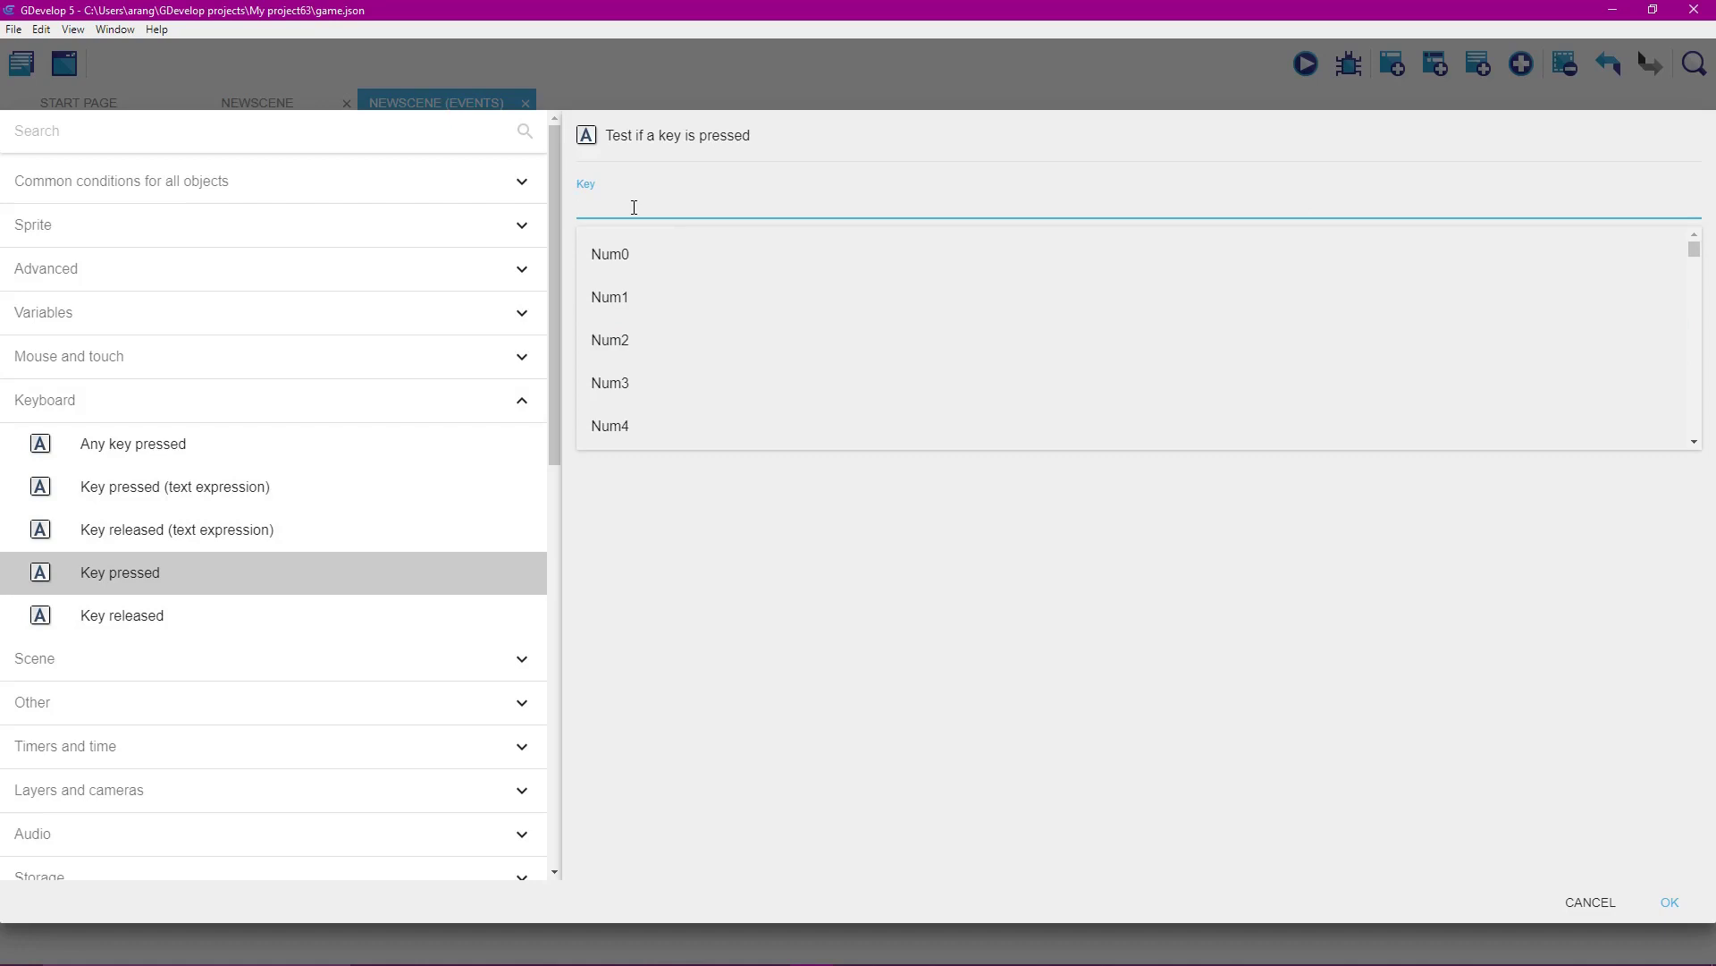
type("L")
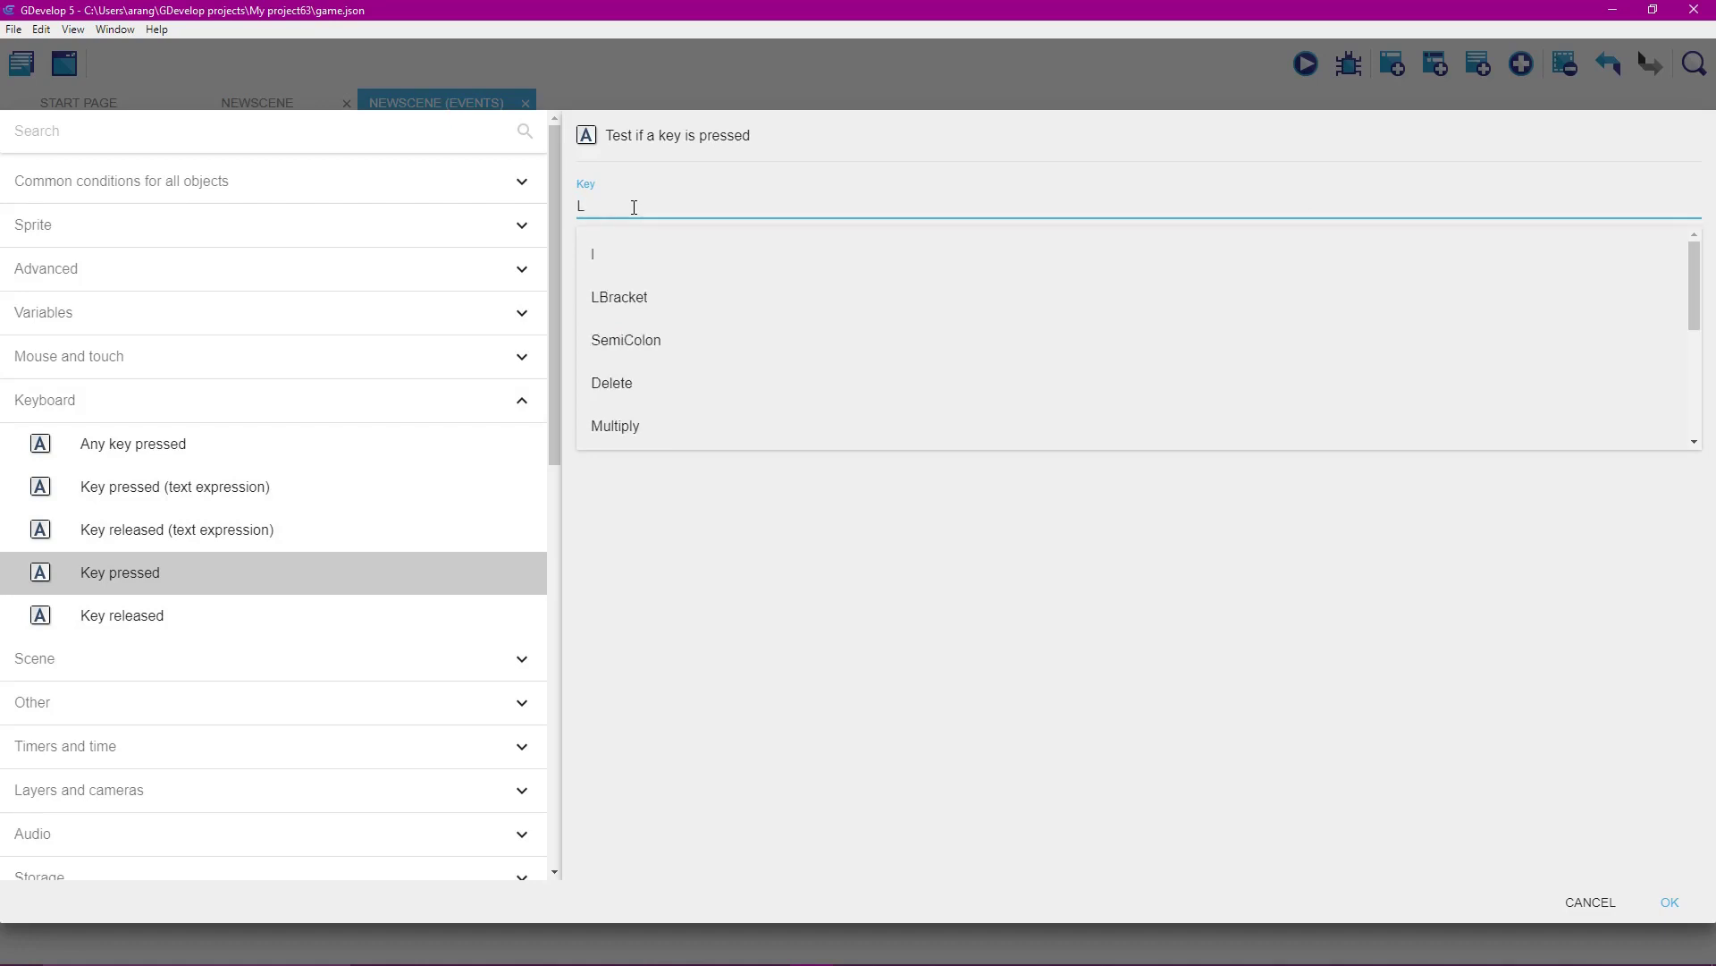
type("eft")
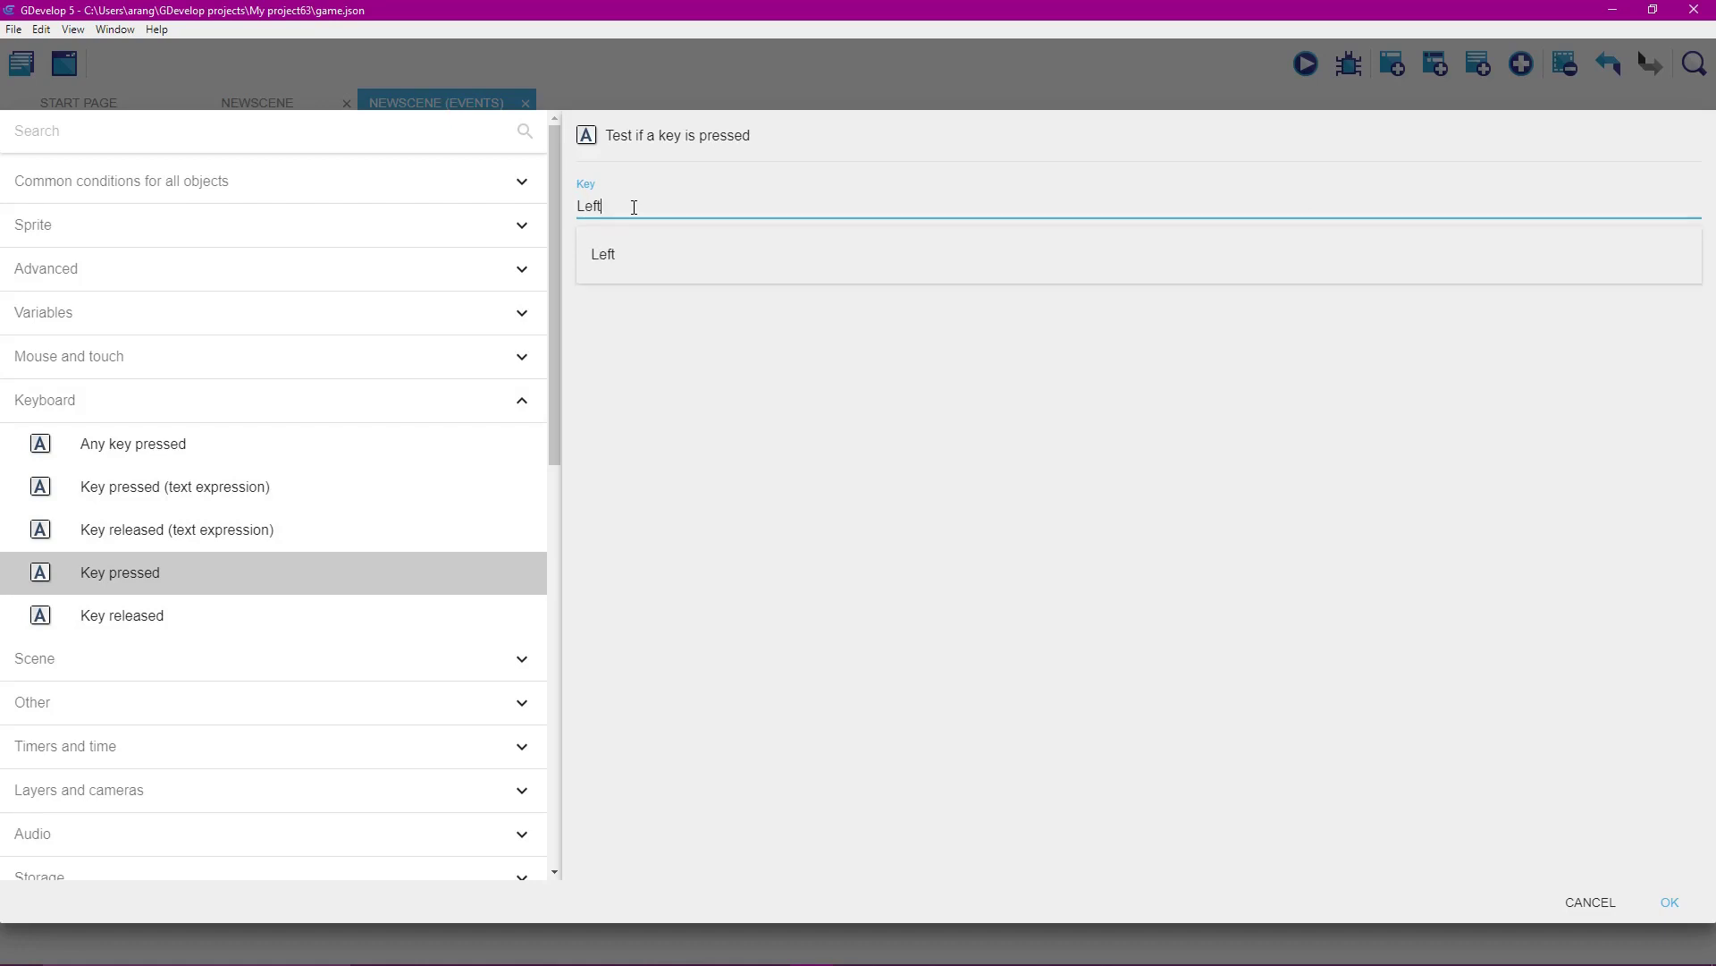
left_click(643, 262)
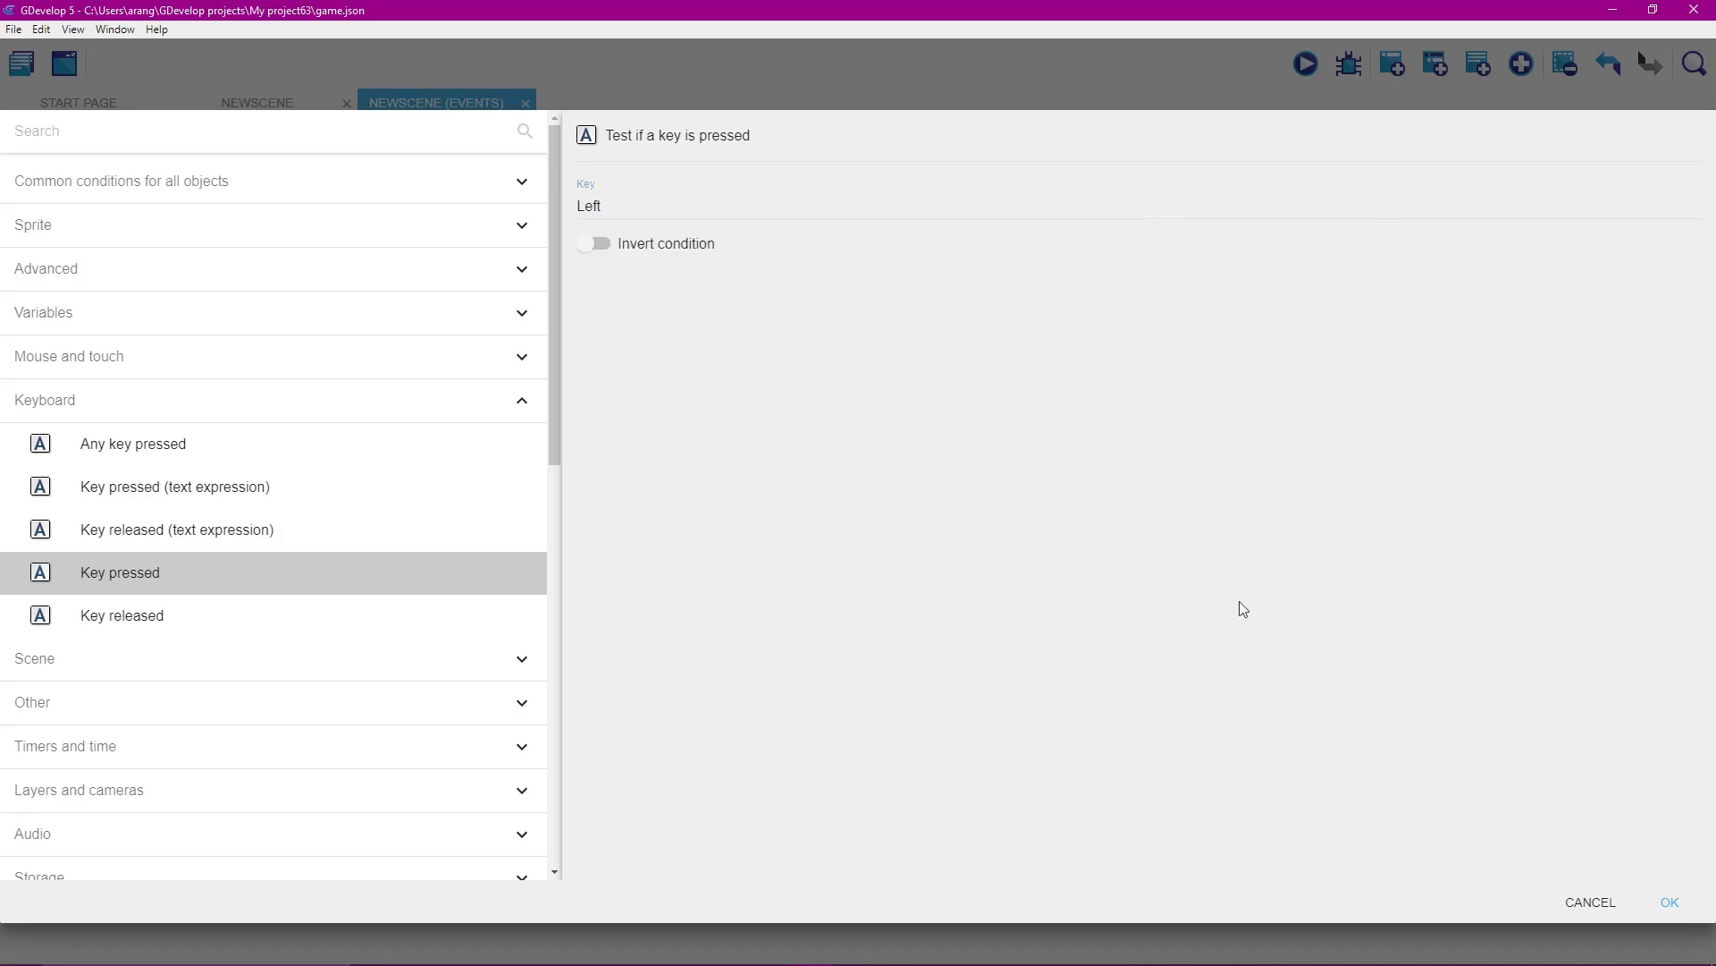
left_click(1665, 900)
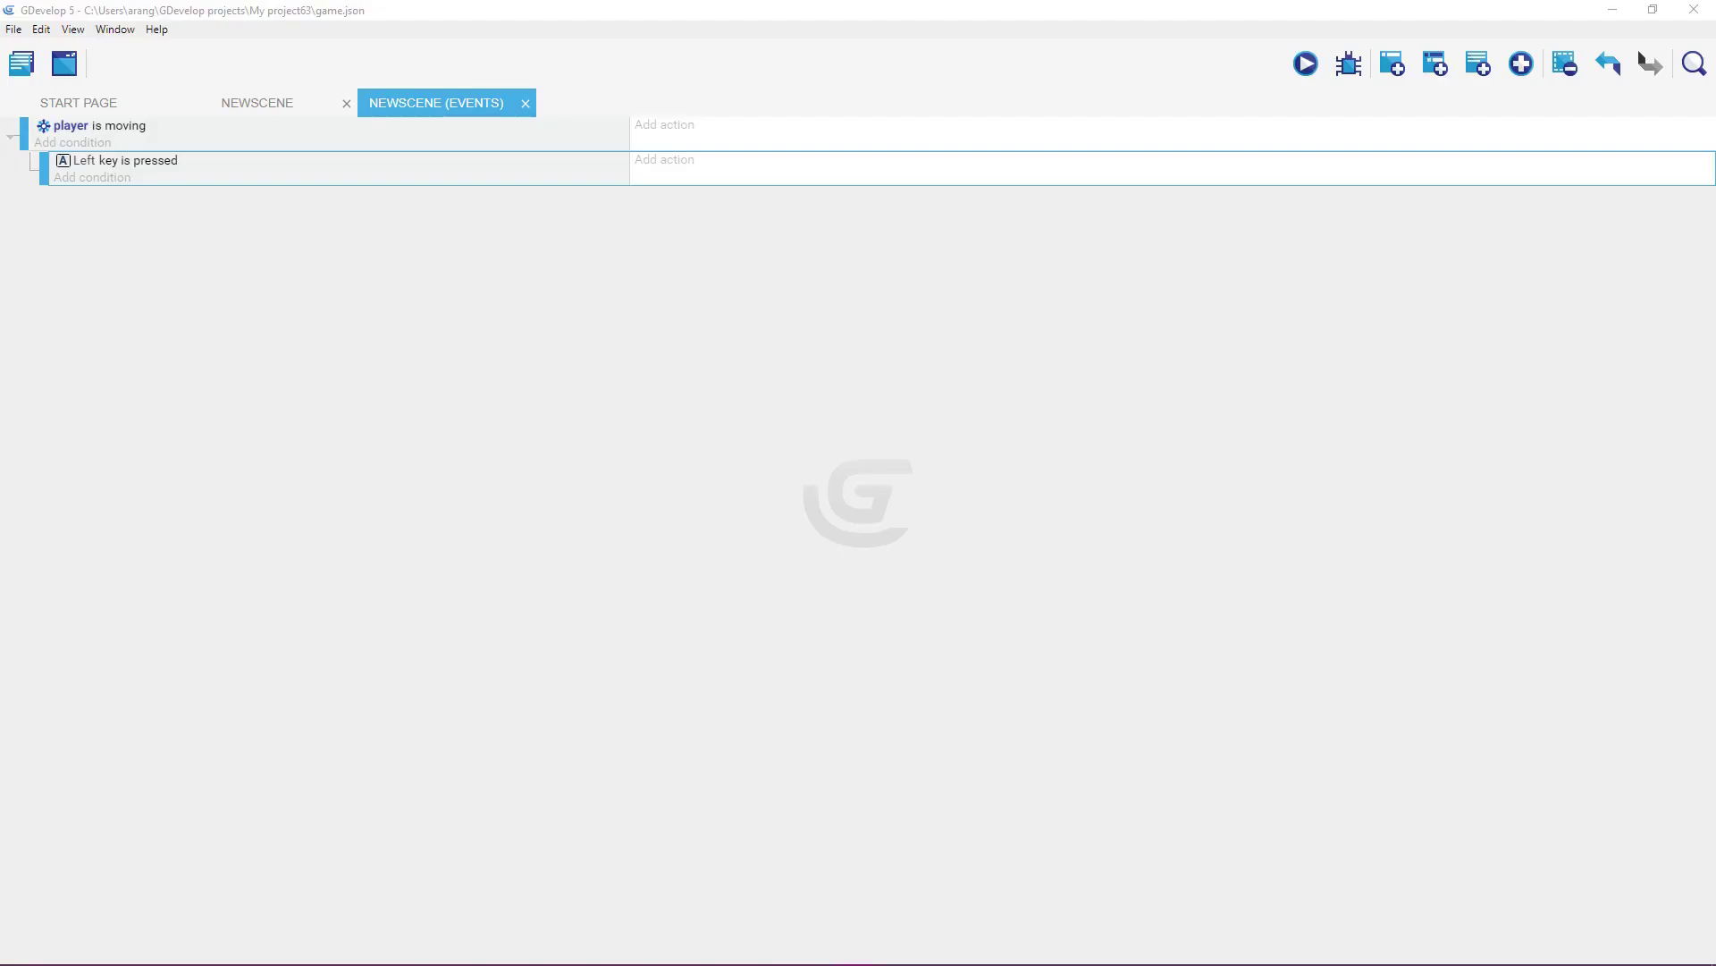
Step: Add a Change the animation action to the Left-key sub-event, setting the player's animation number to 1
left_click(810, 16)
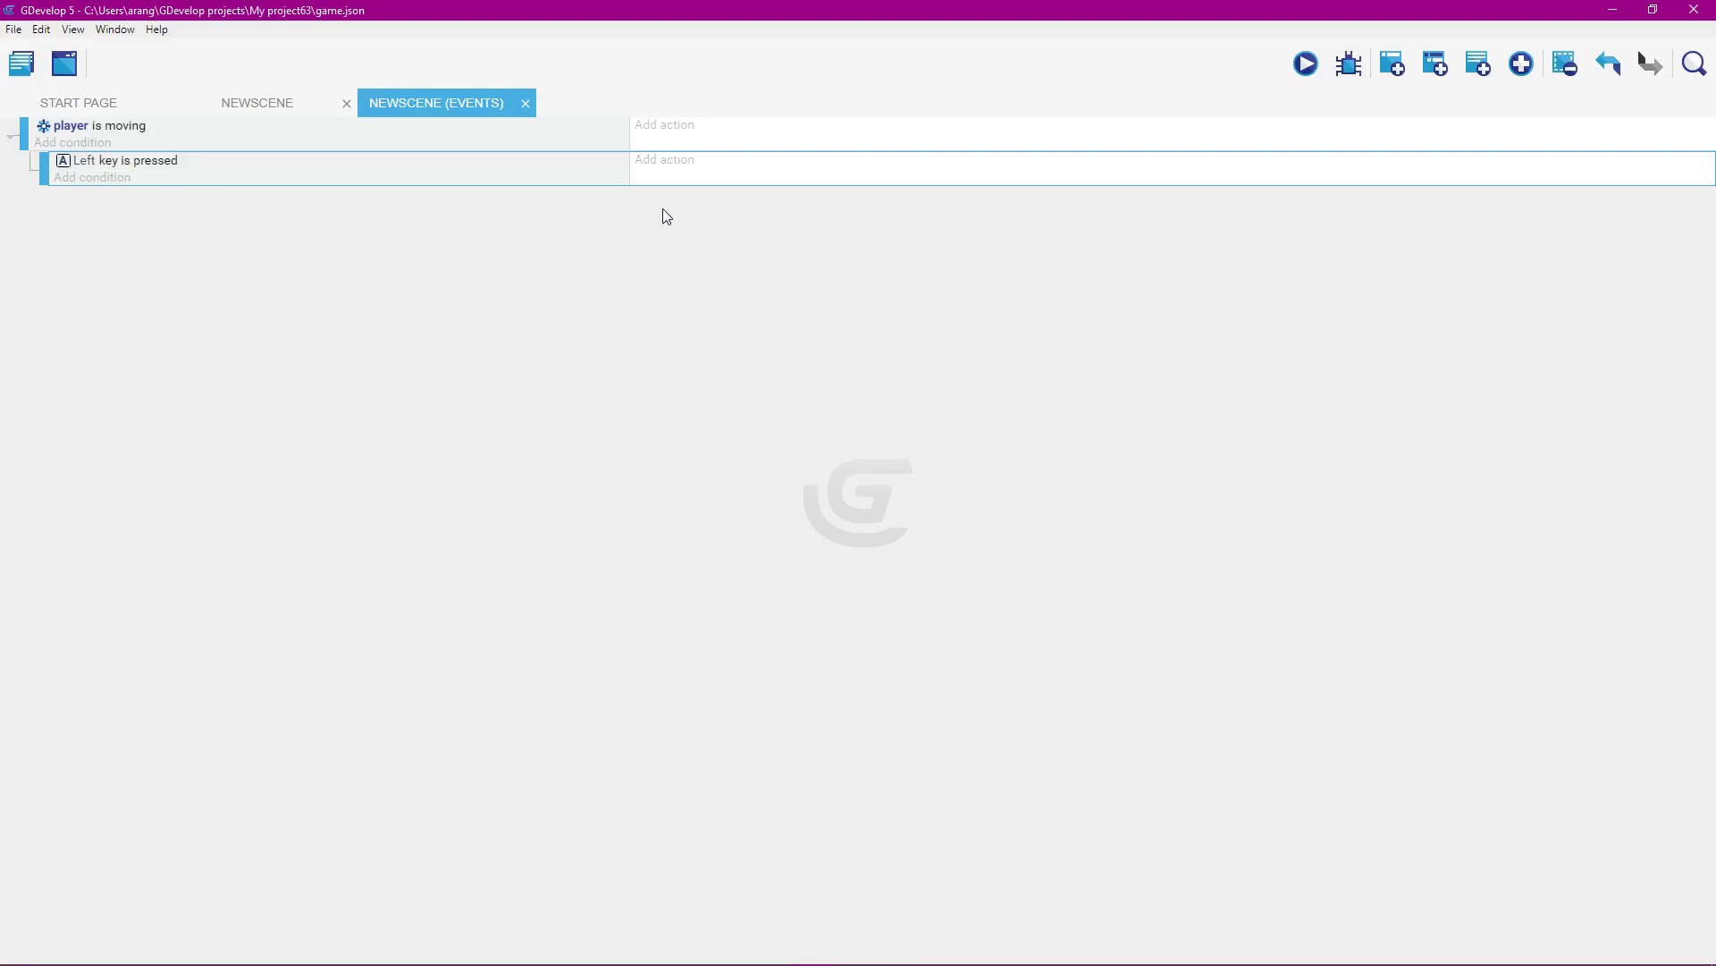
left_click(650, 162)
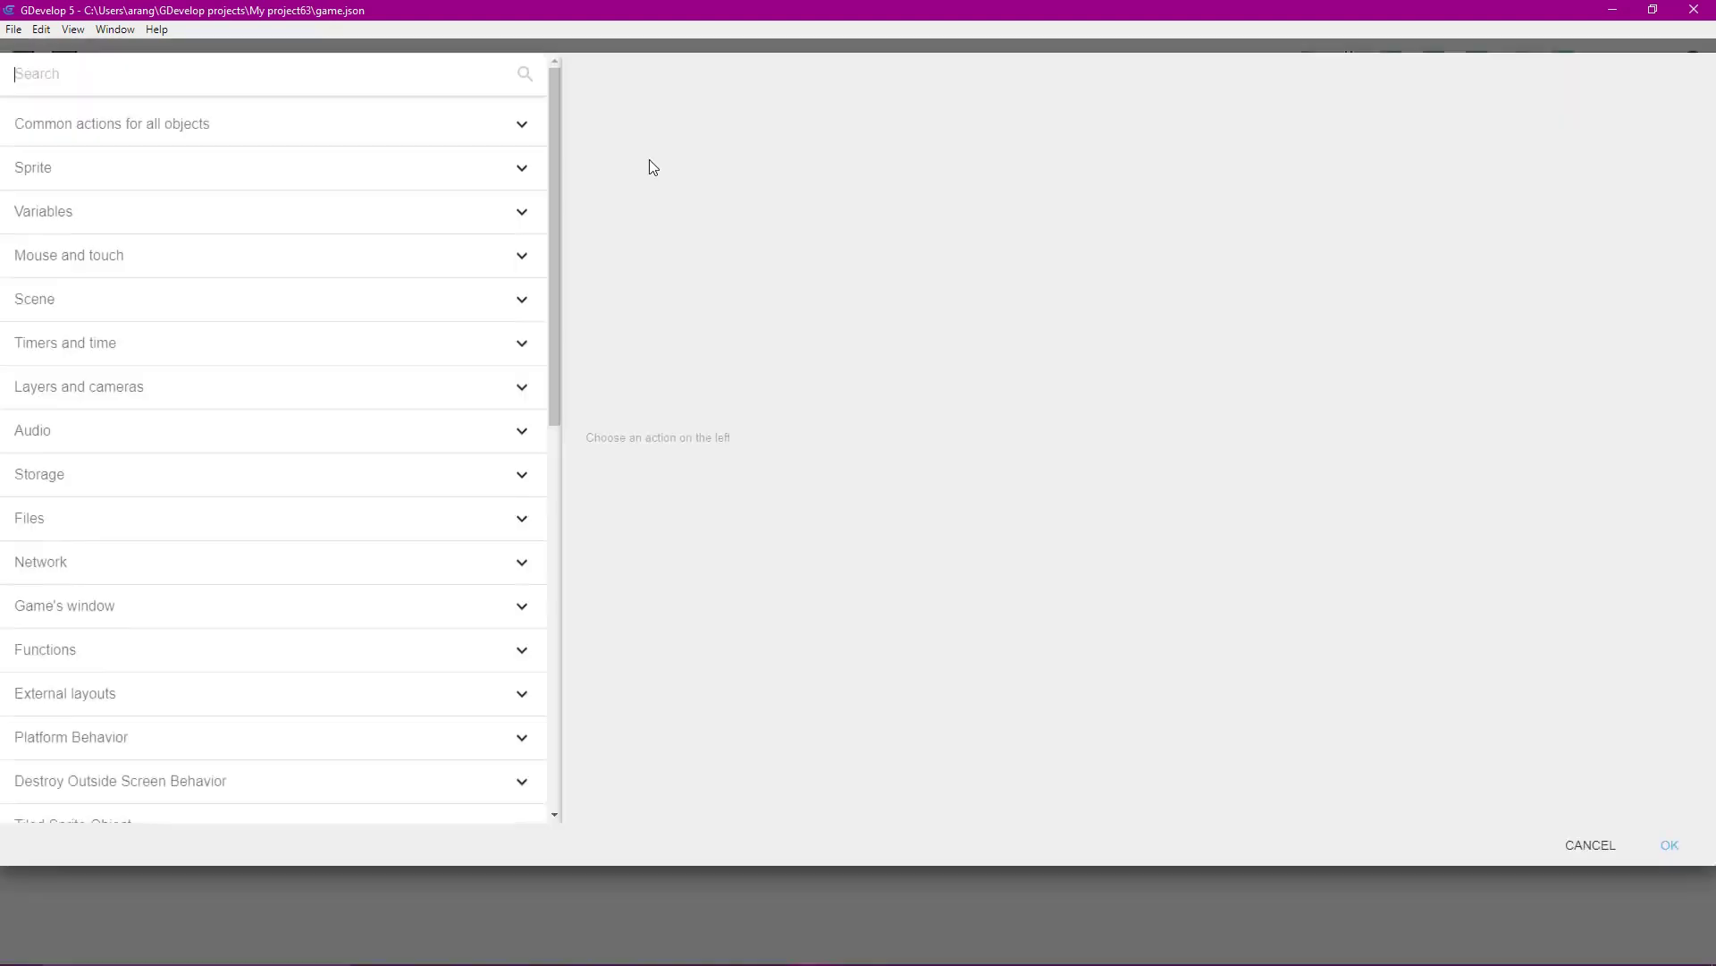
left_click(312, 227)
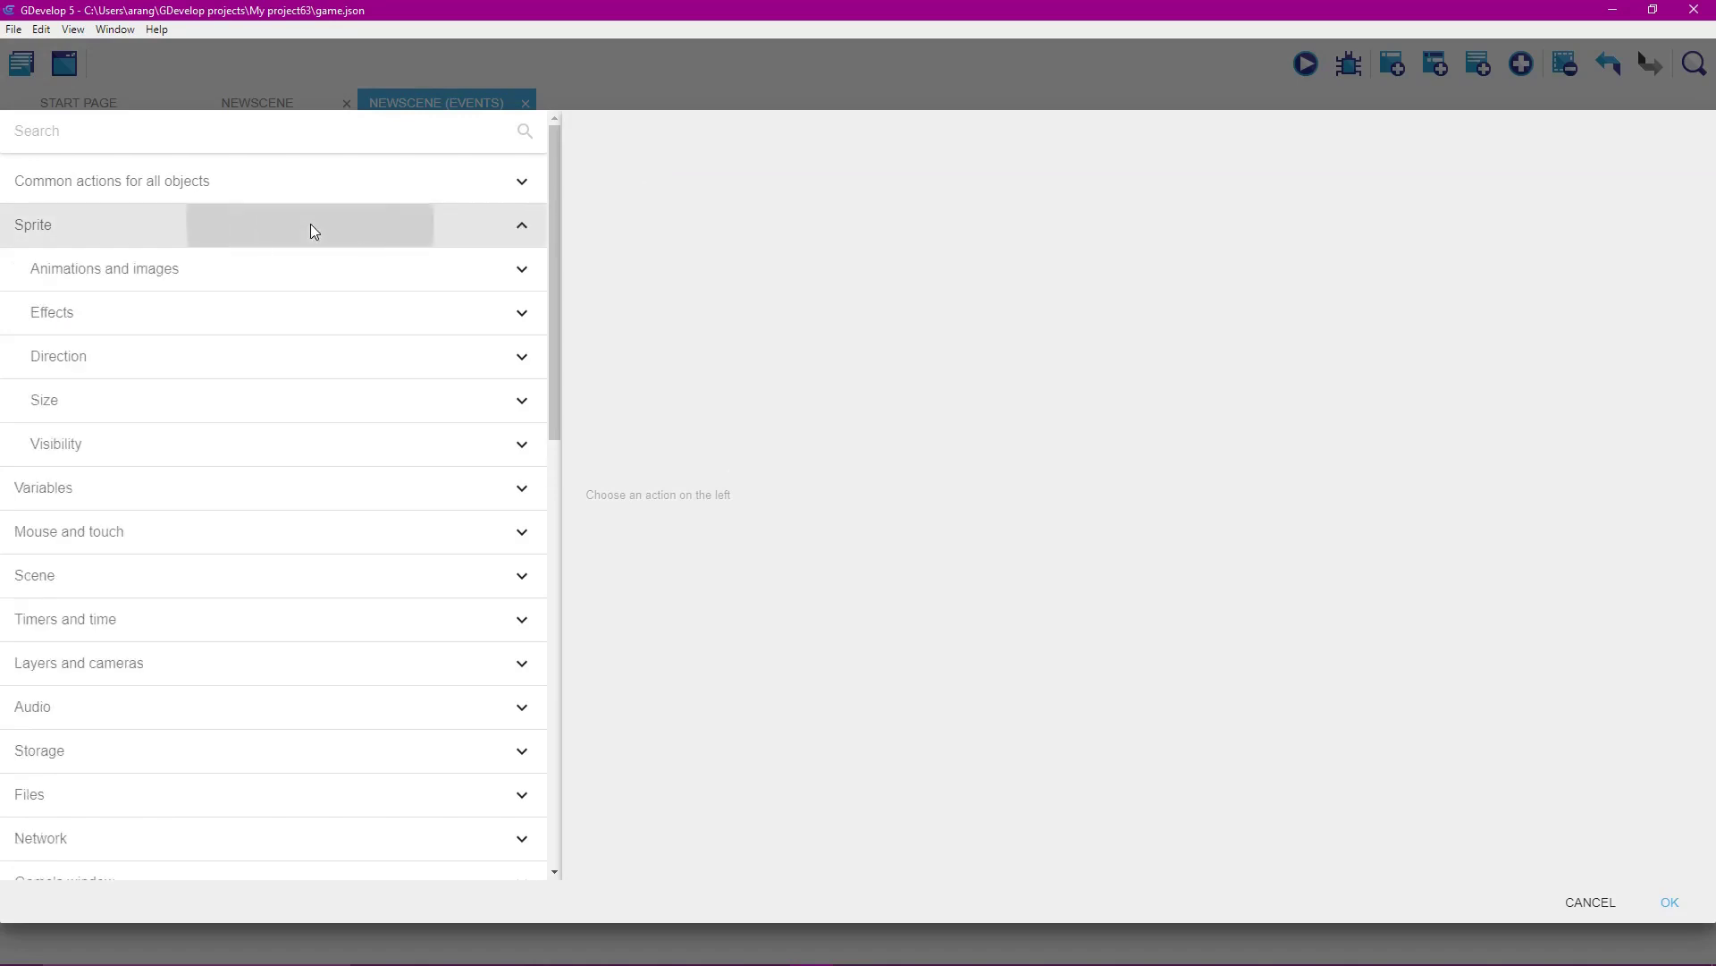
left_click(315, 268)
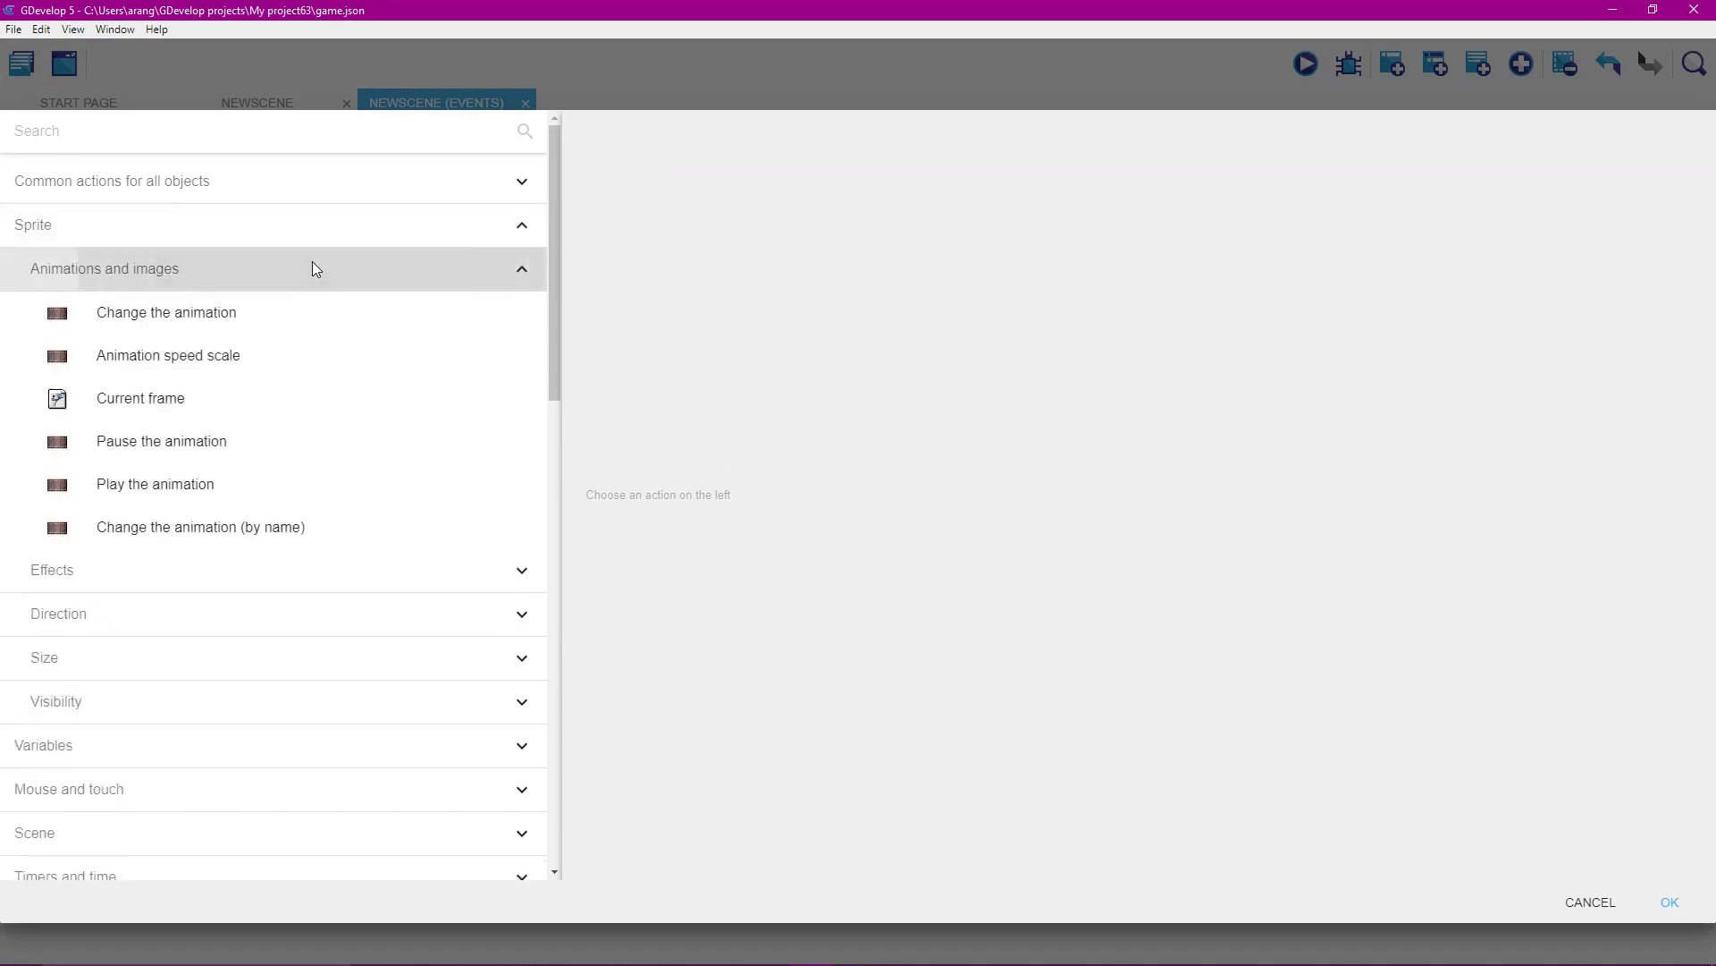
left_click(331, 310)
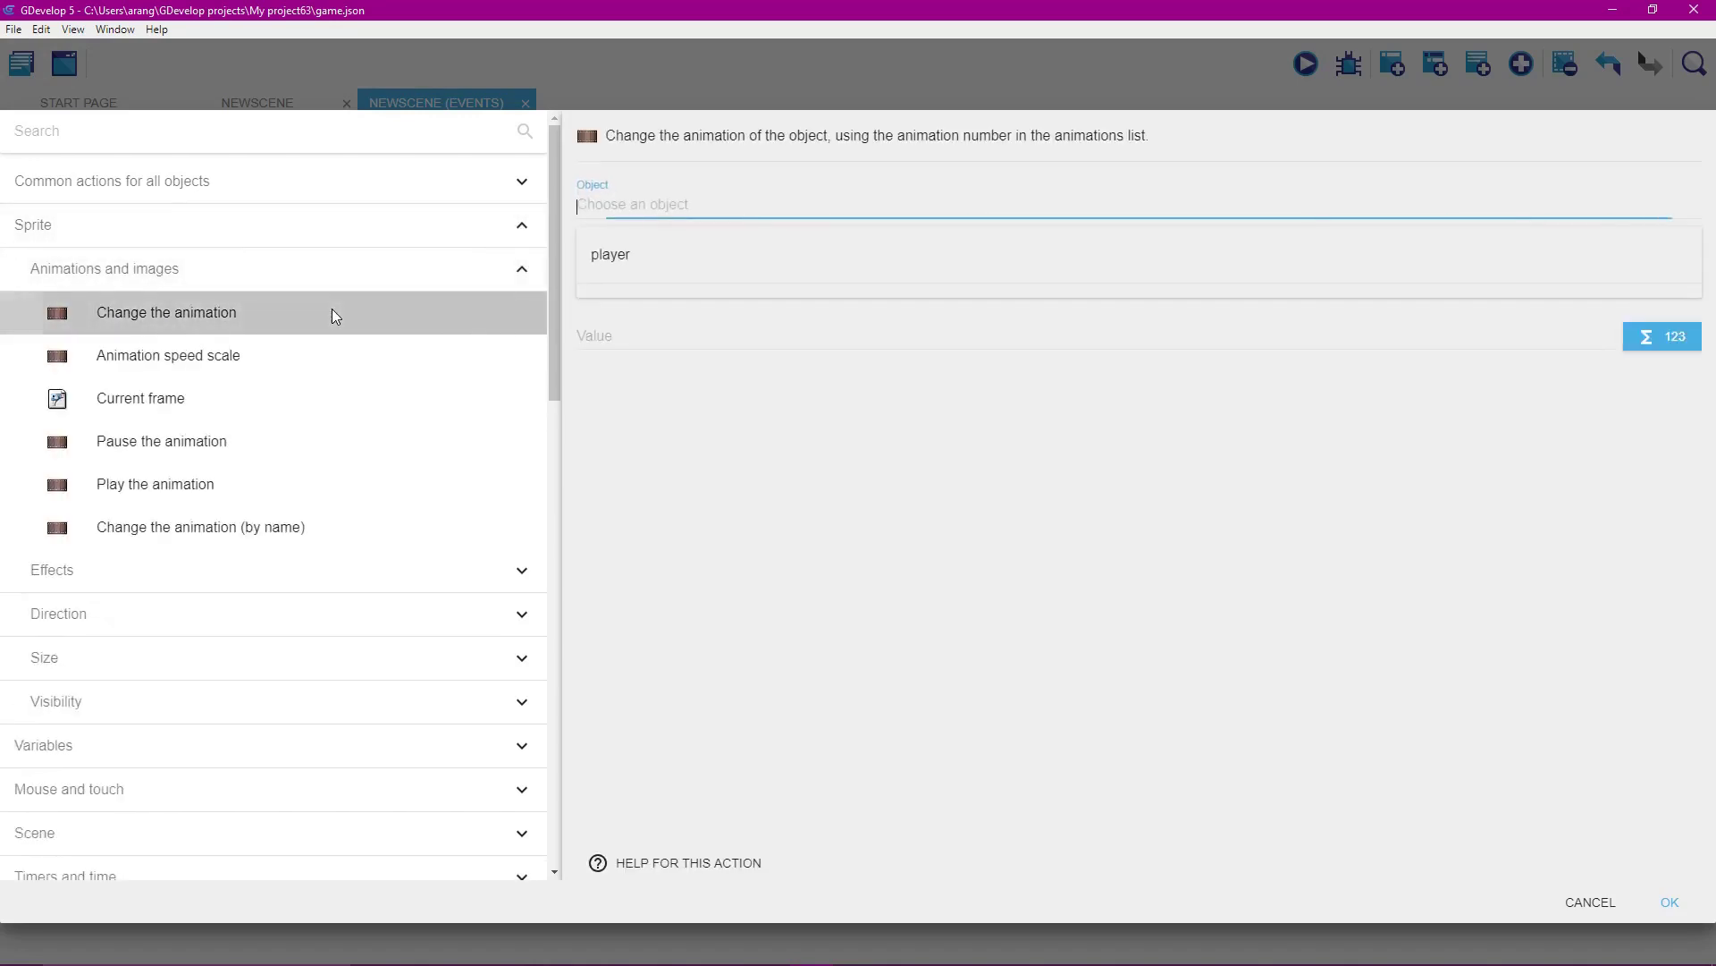
left_click(671, 261)
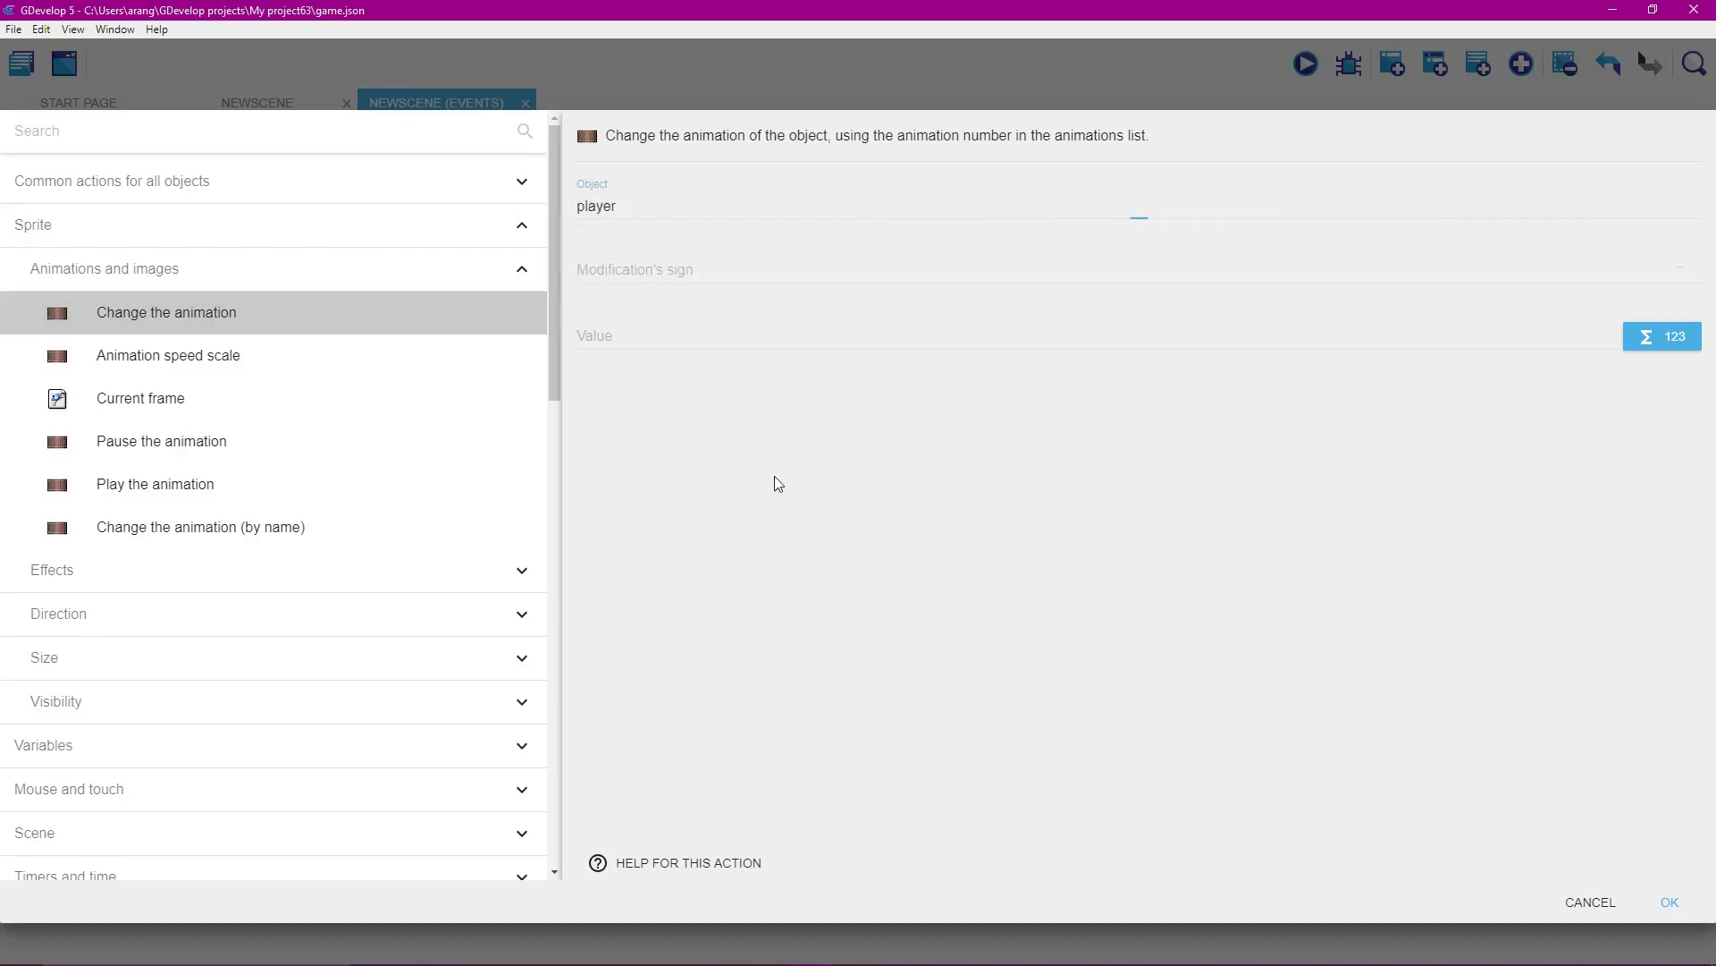
left_click(711, 268)
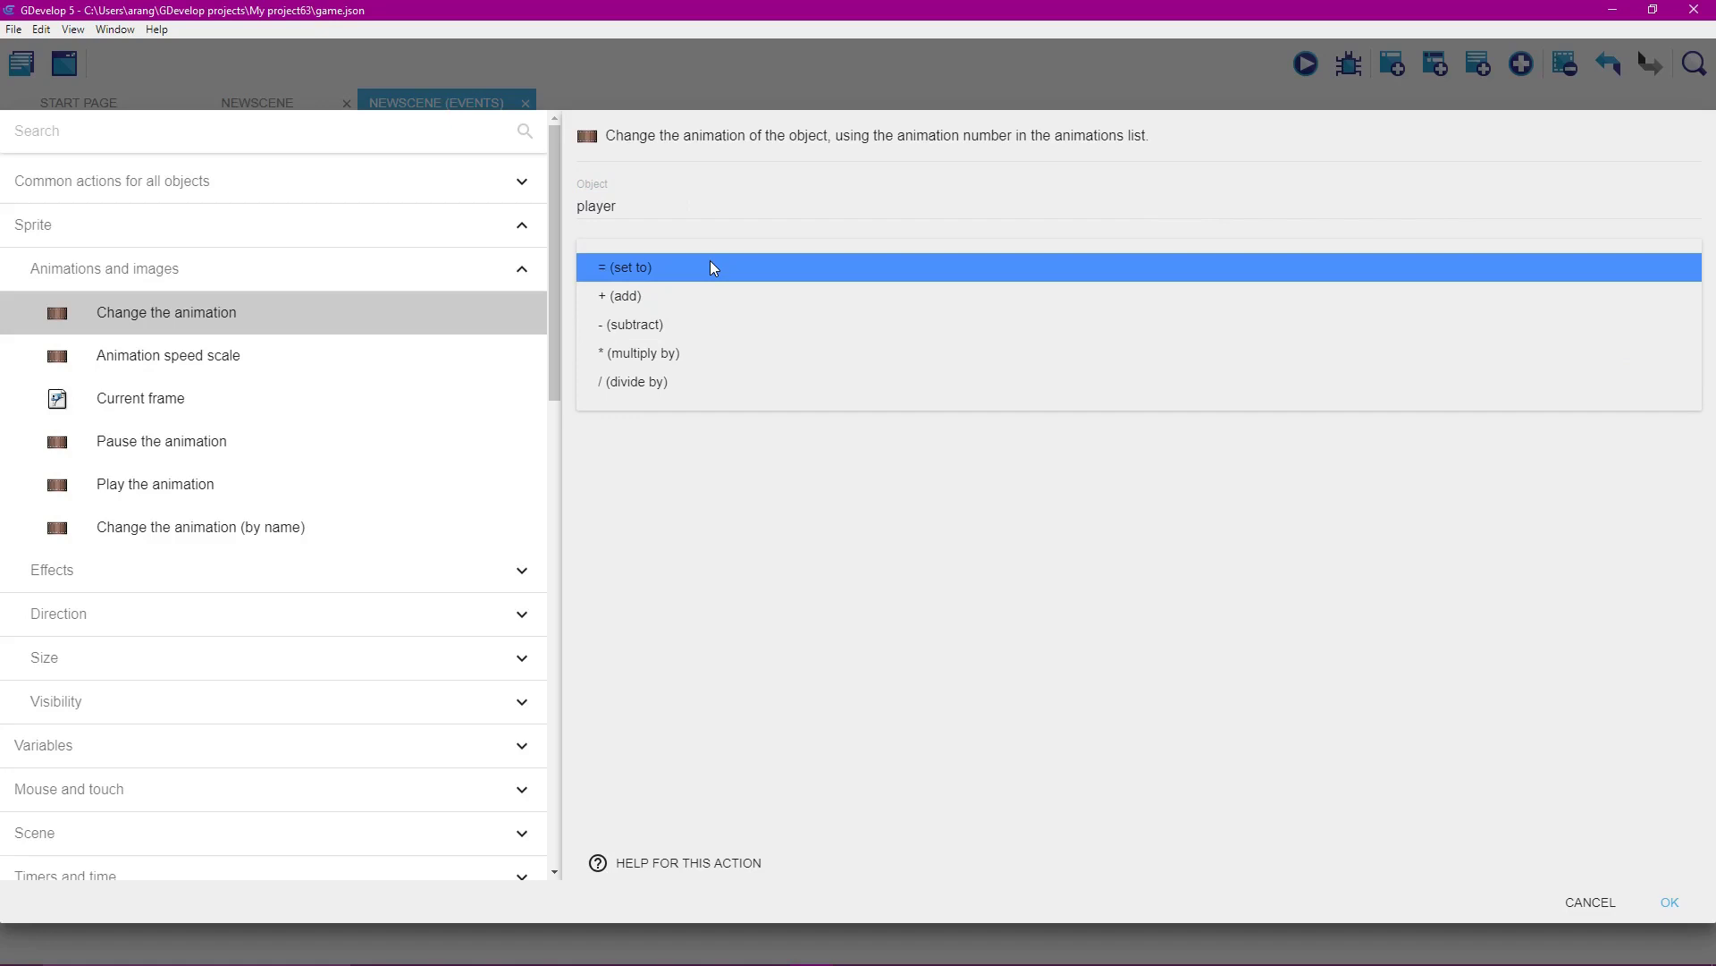
left_click(713, 269)
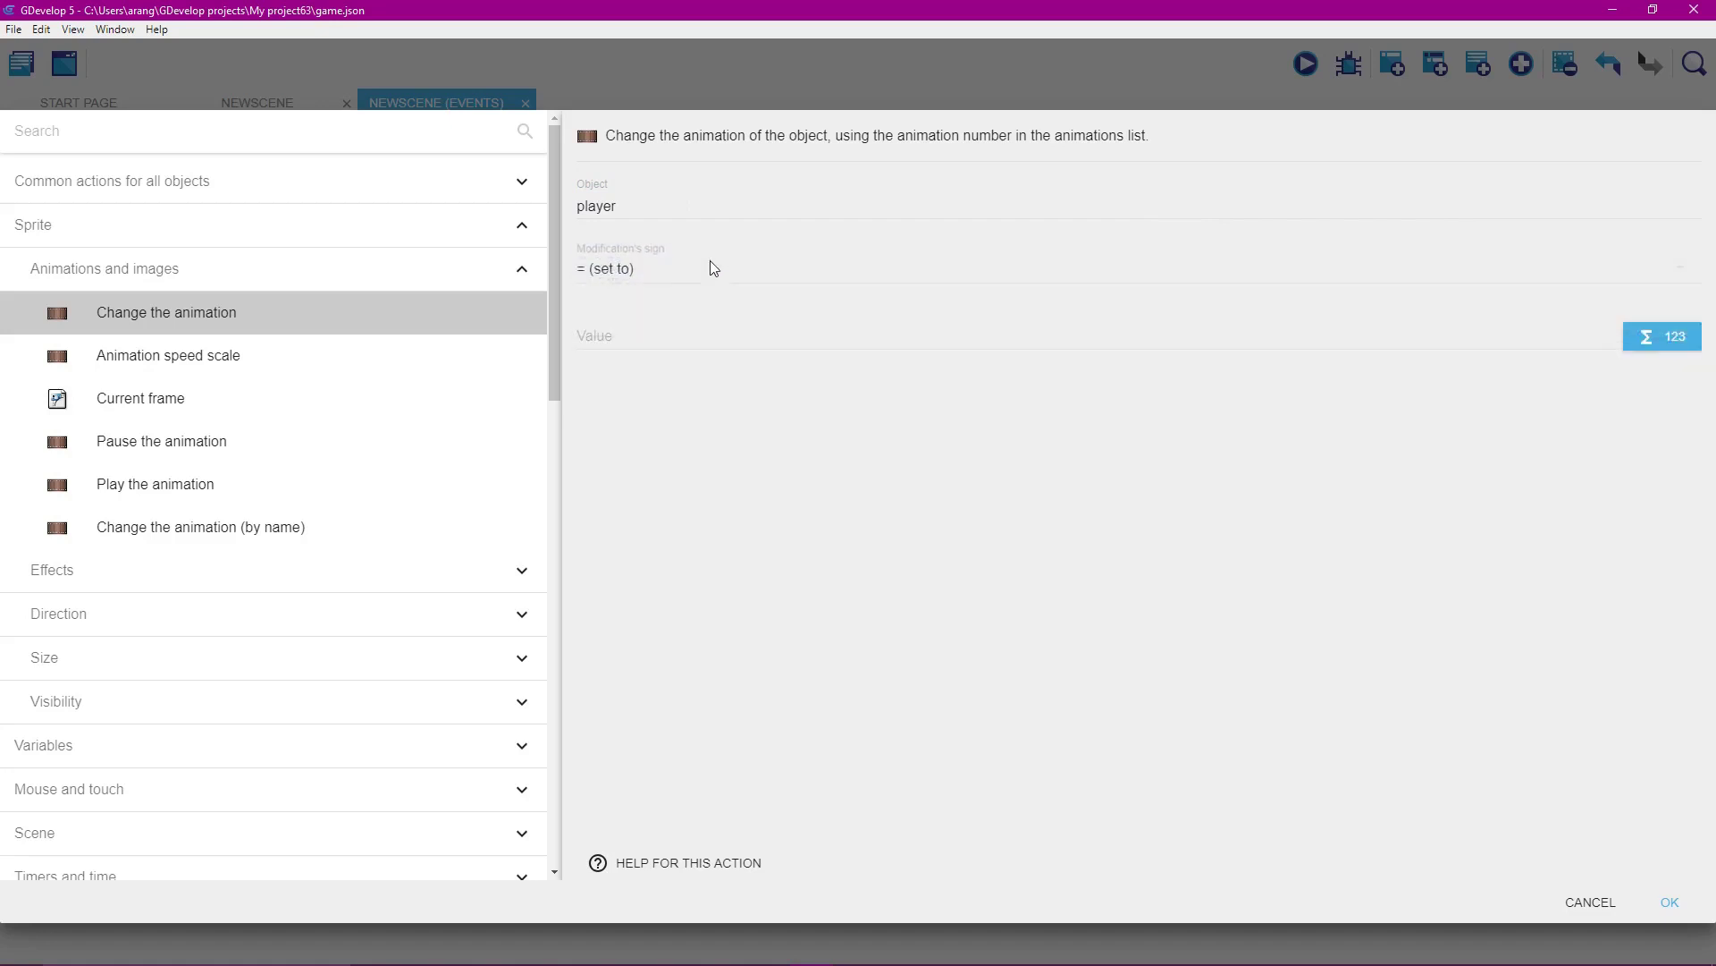
left_click(720, 333)
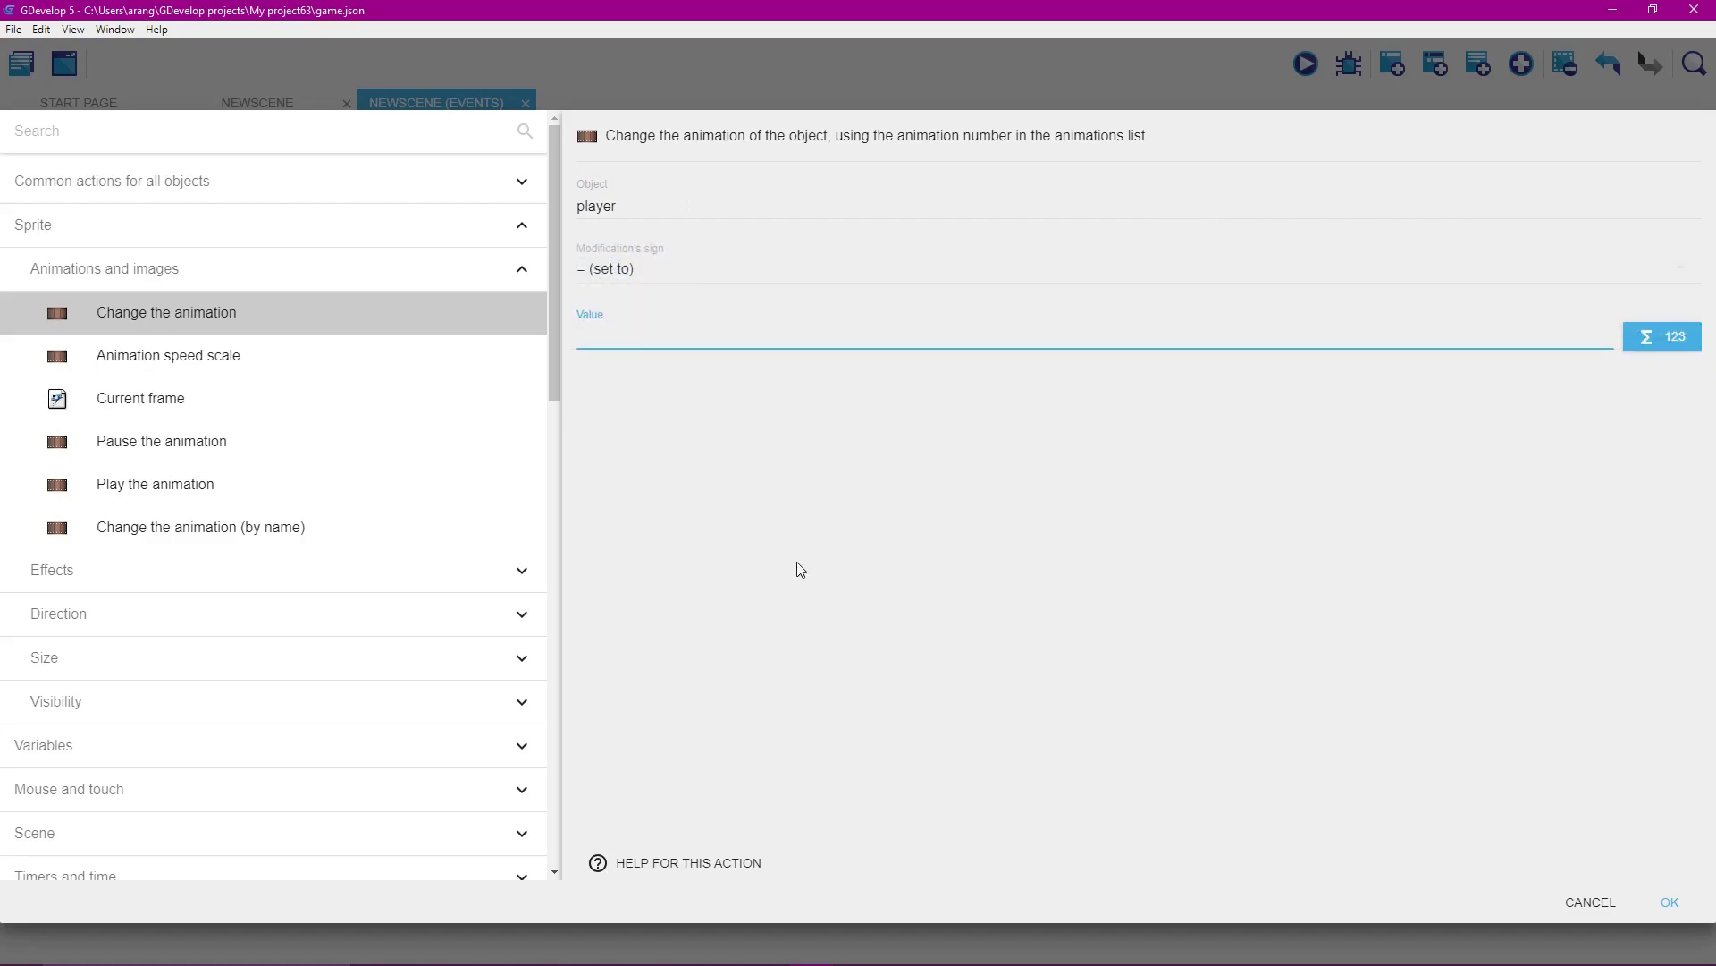
type("1")
left_click(1671, 902)
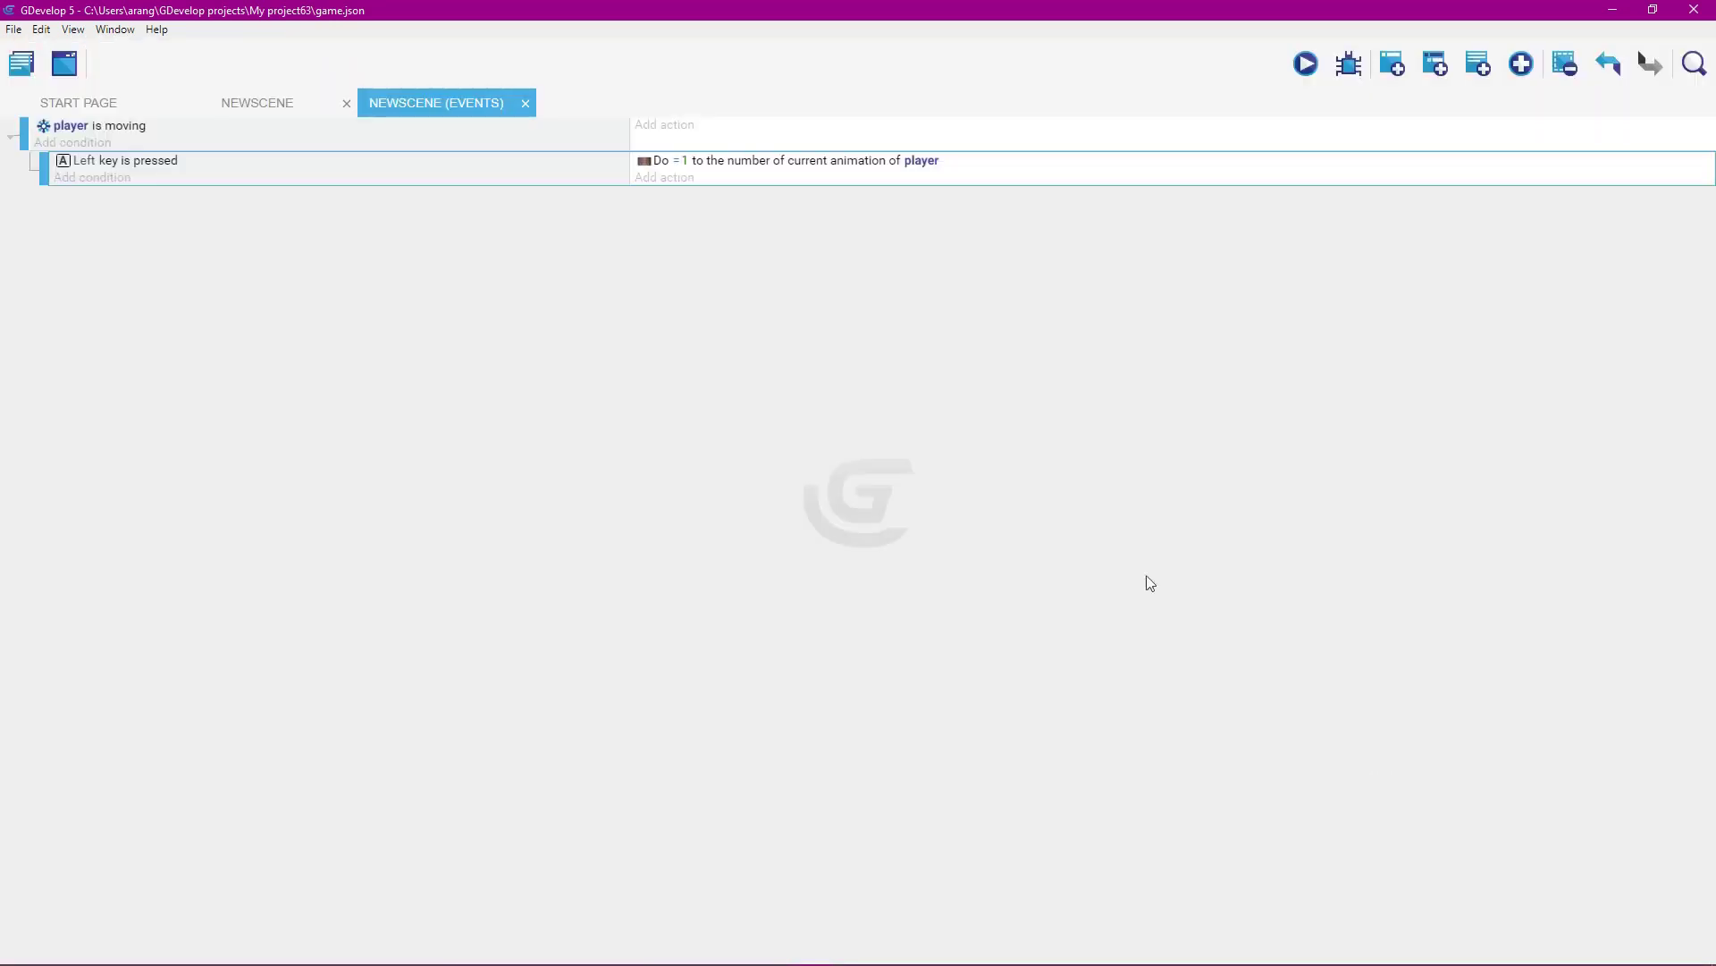
Step: Copy the Left key is pressed condition and paste it twice into the same sub-event
left_click(1017, 24)
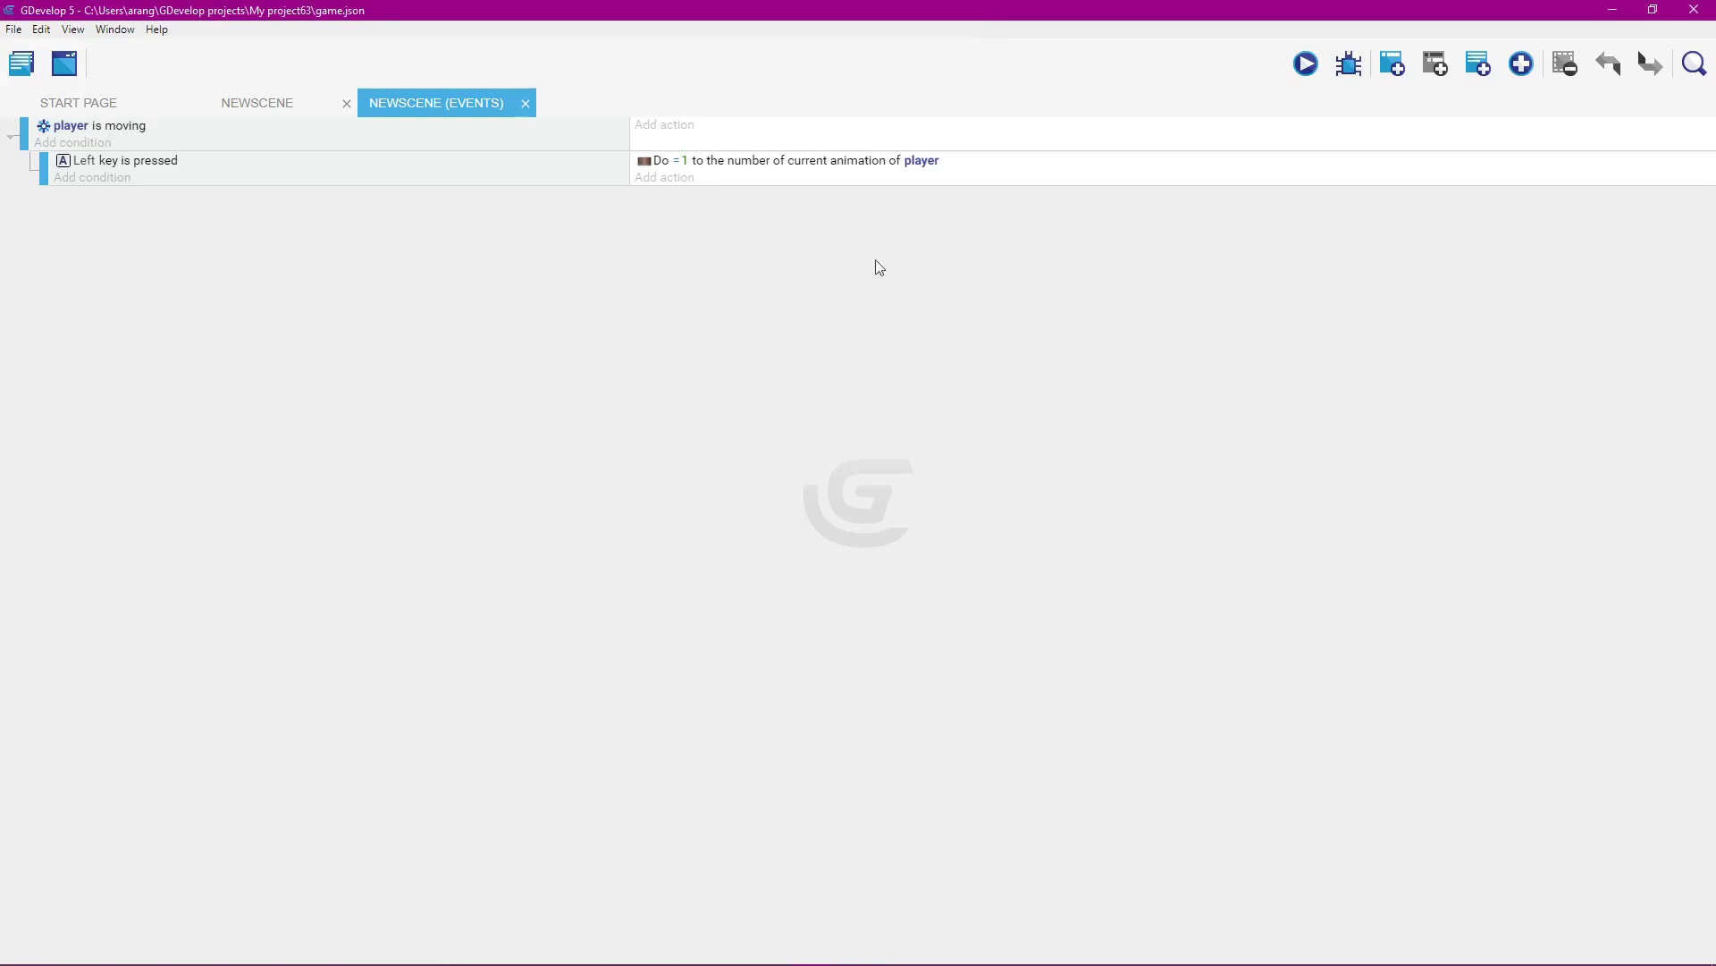
left_click(191, 169)
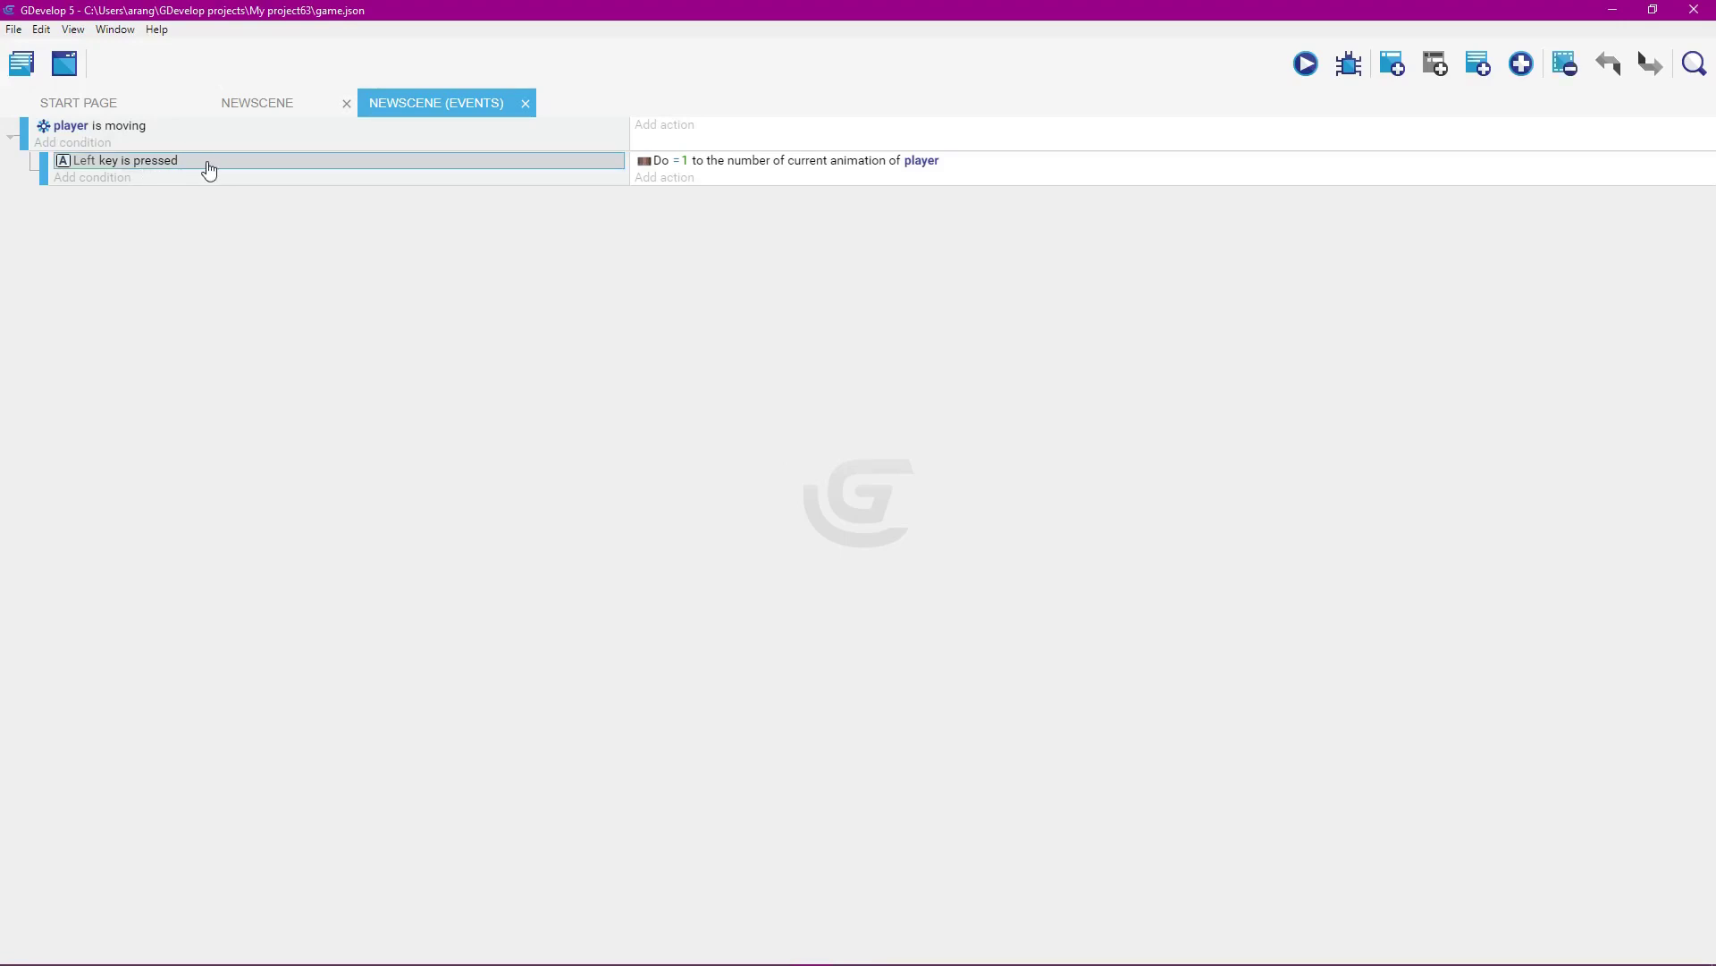
right_click(208, 169)
left_click(266, 175)
right_click(108, 181)
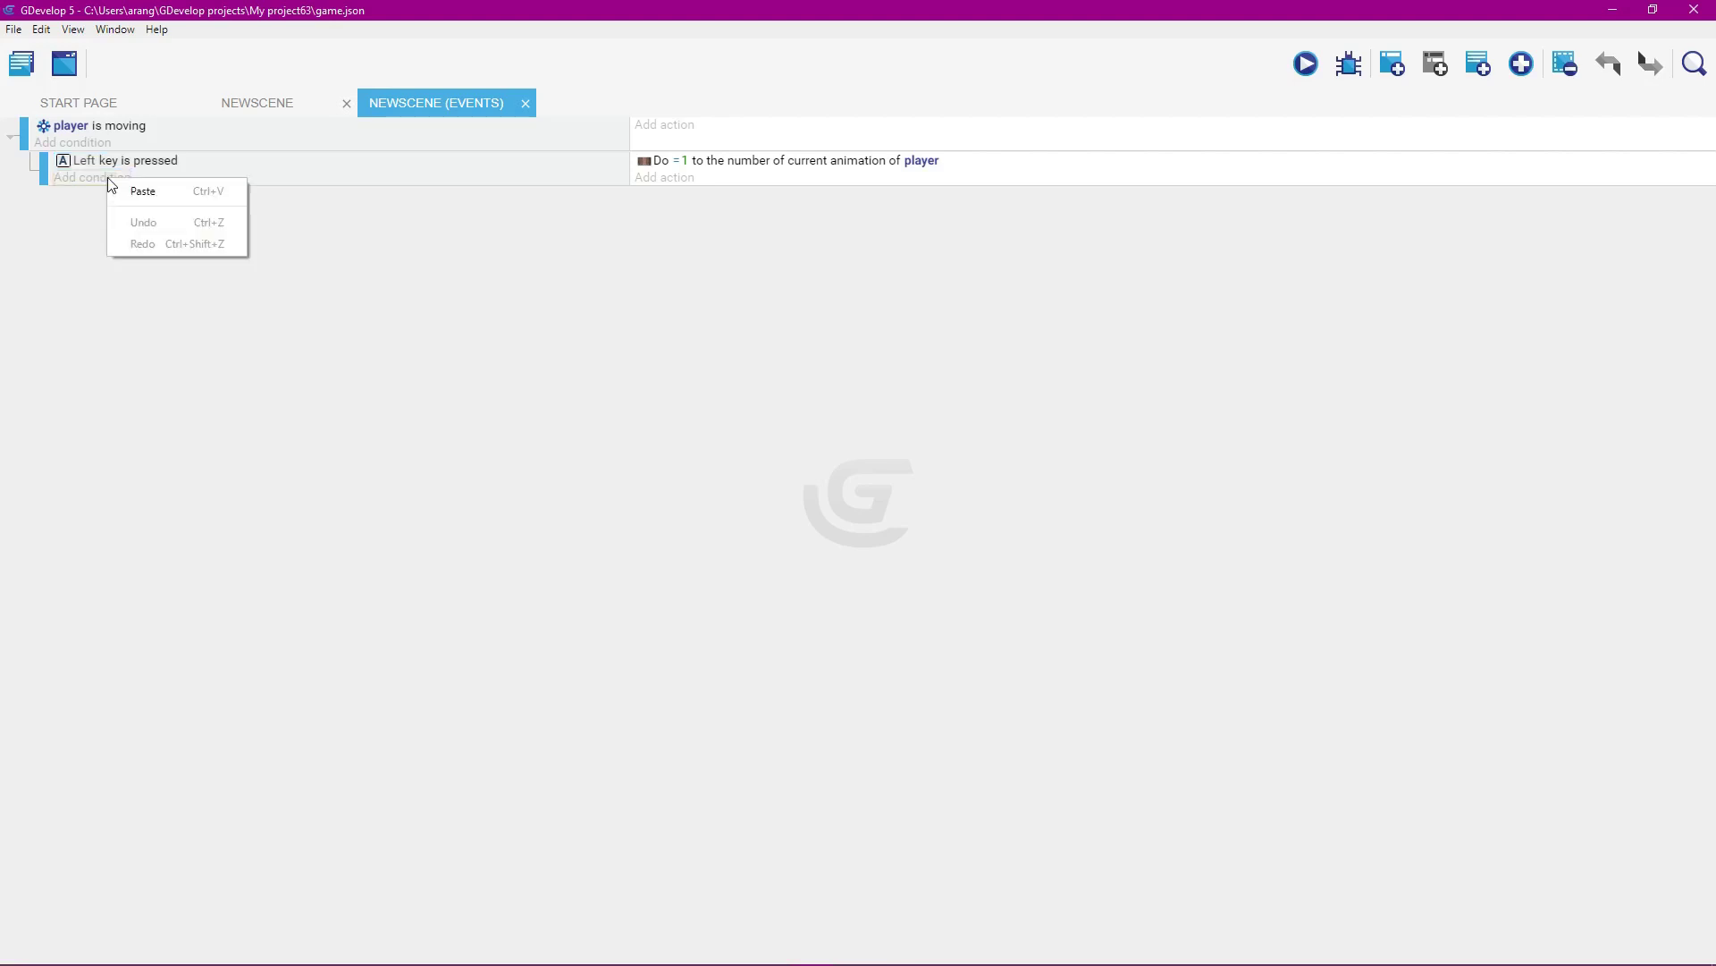
left_click(154, 193)
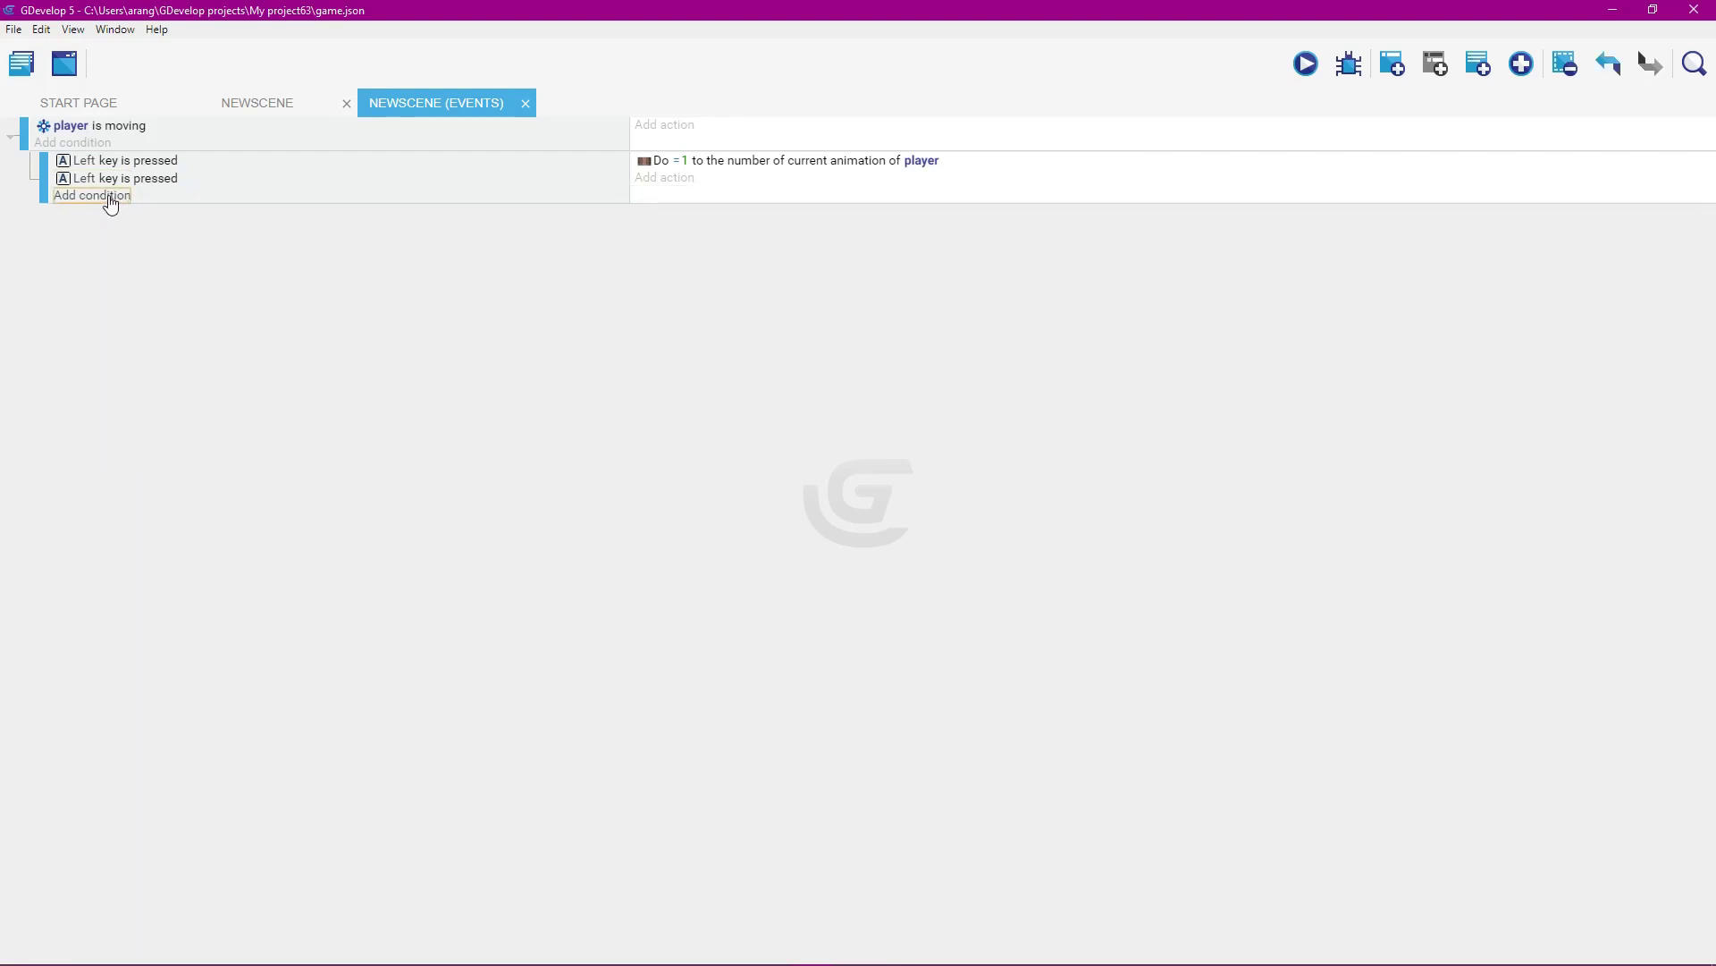
right_click(109, 203)
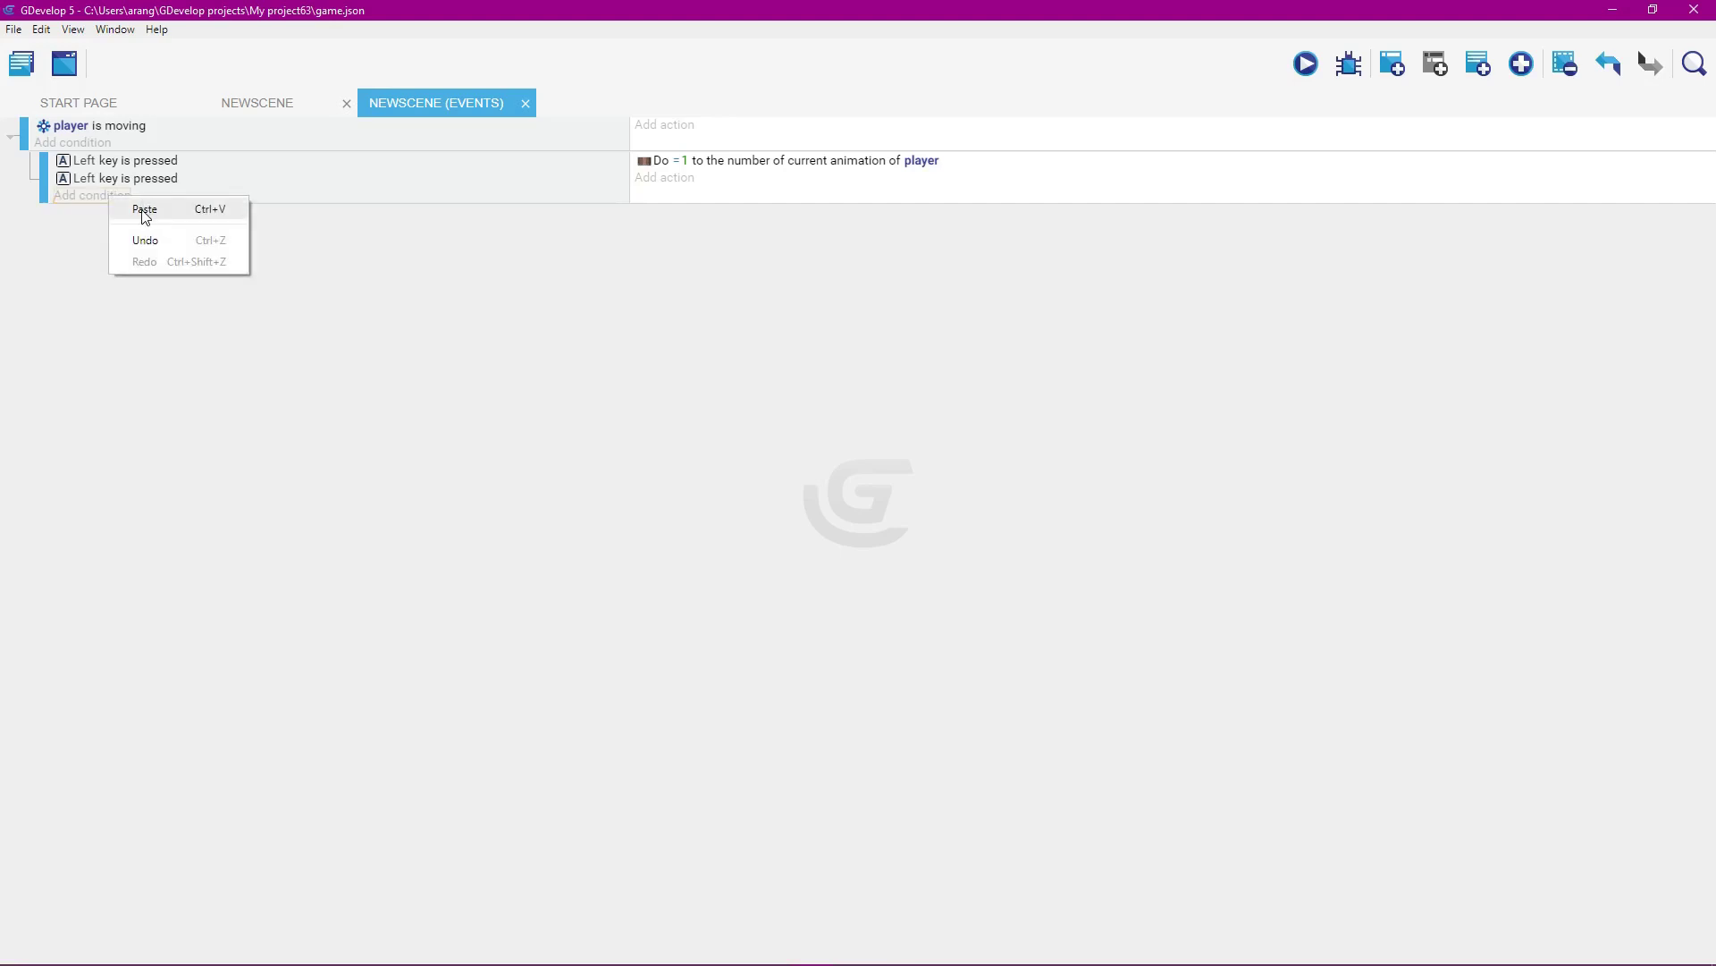
left_click(143, 208)
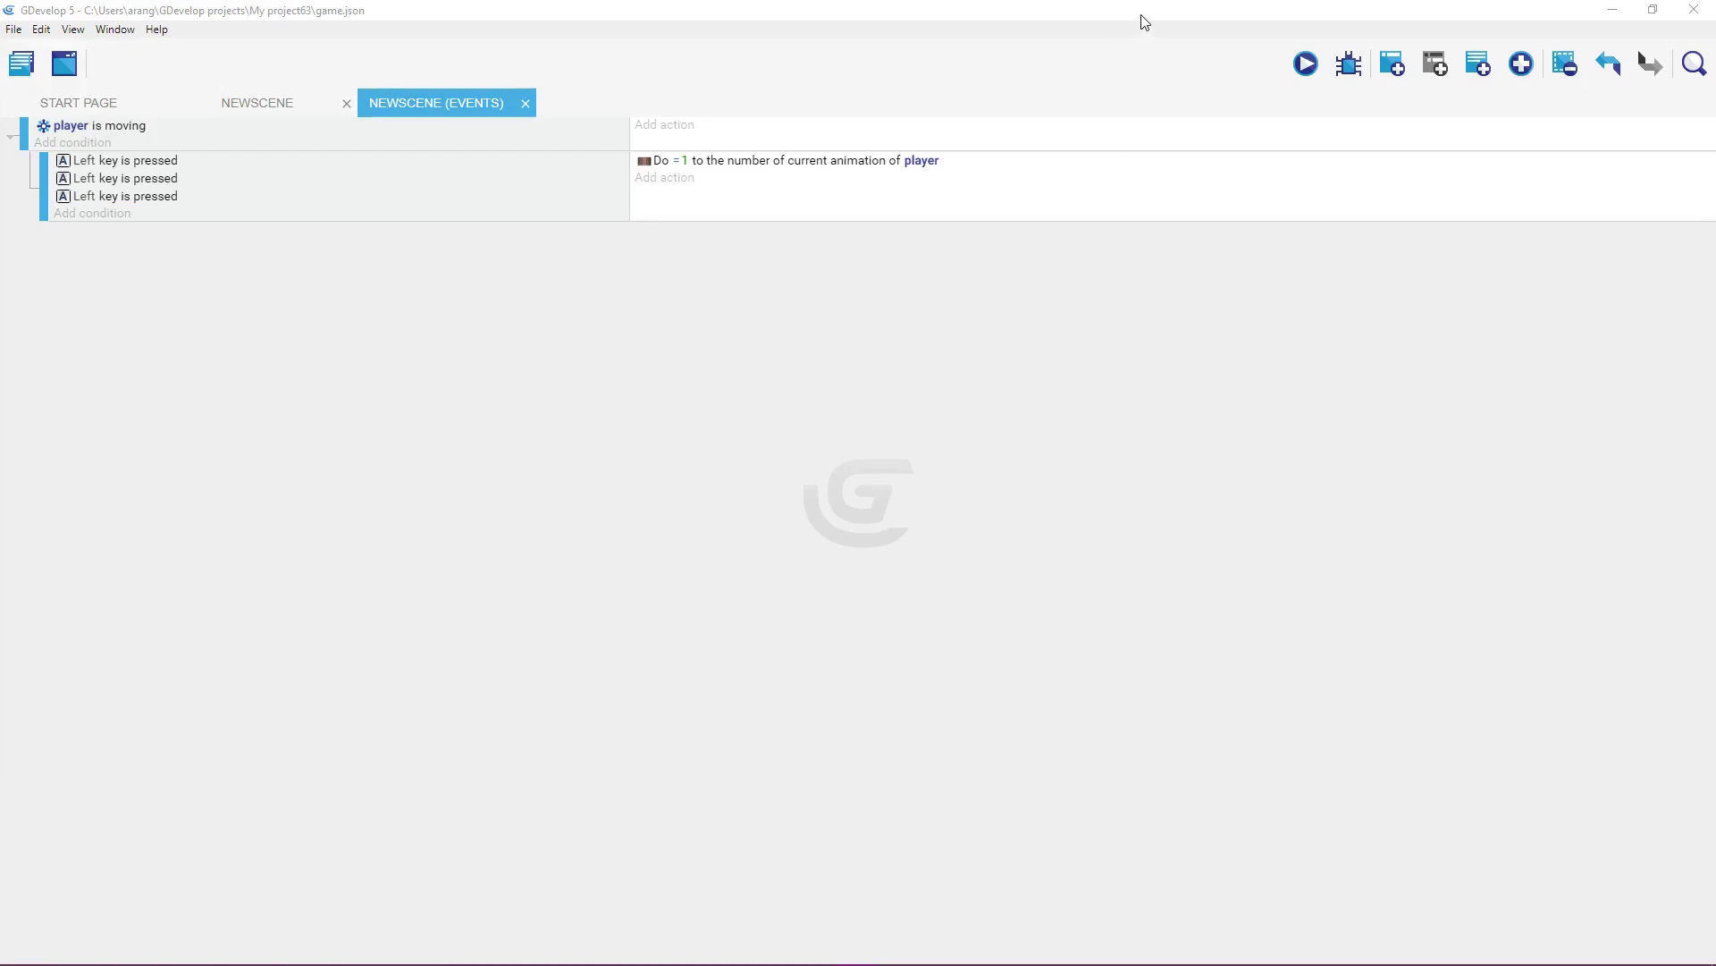
Step: Open the second Left key condition in the sub-event for editing and clear its key value
left_click(1138, 18)
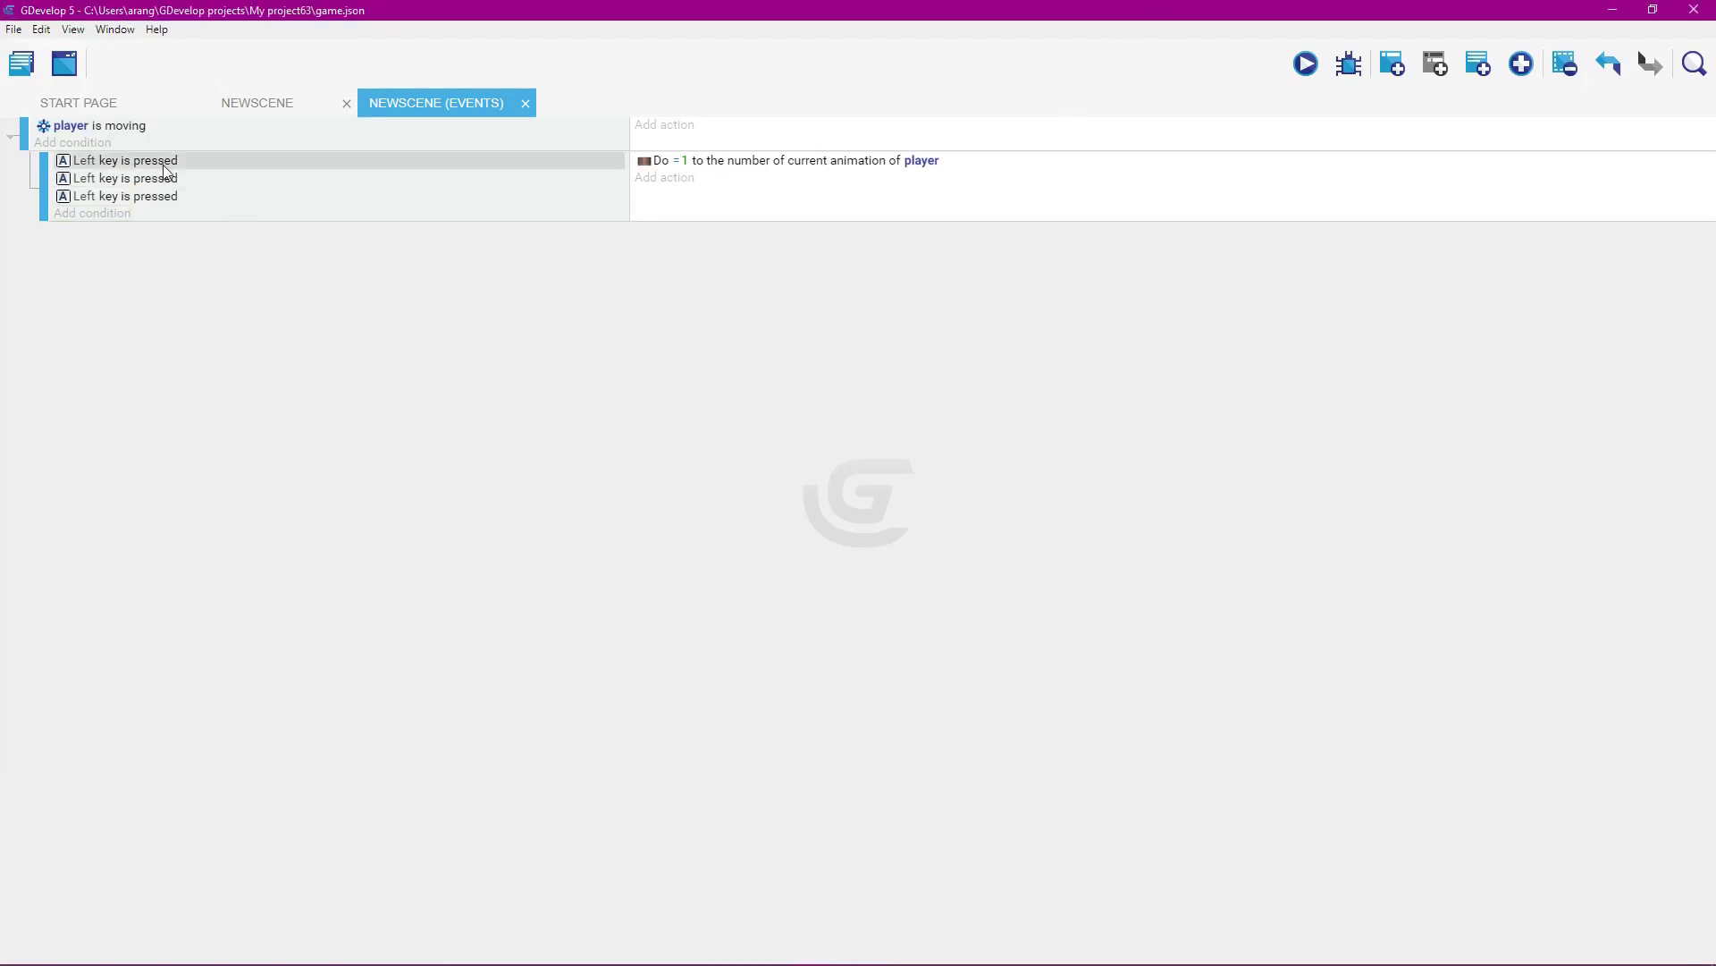
left_click(697, 161)
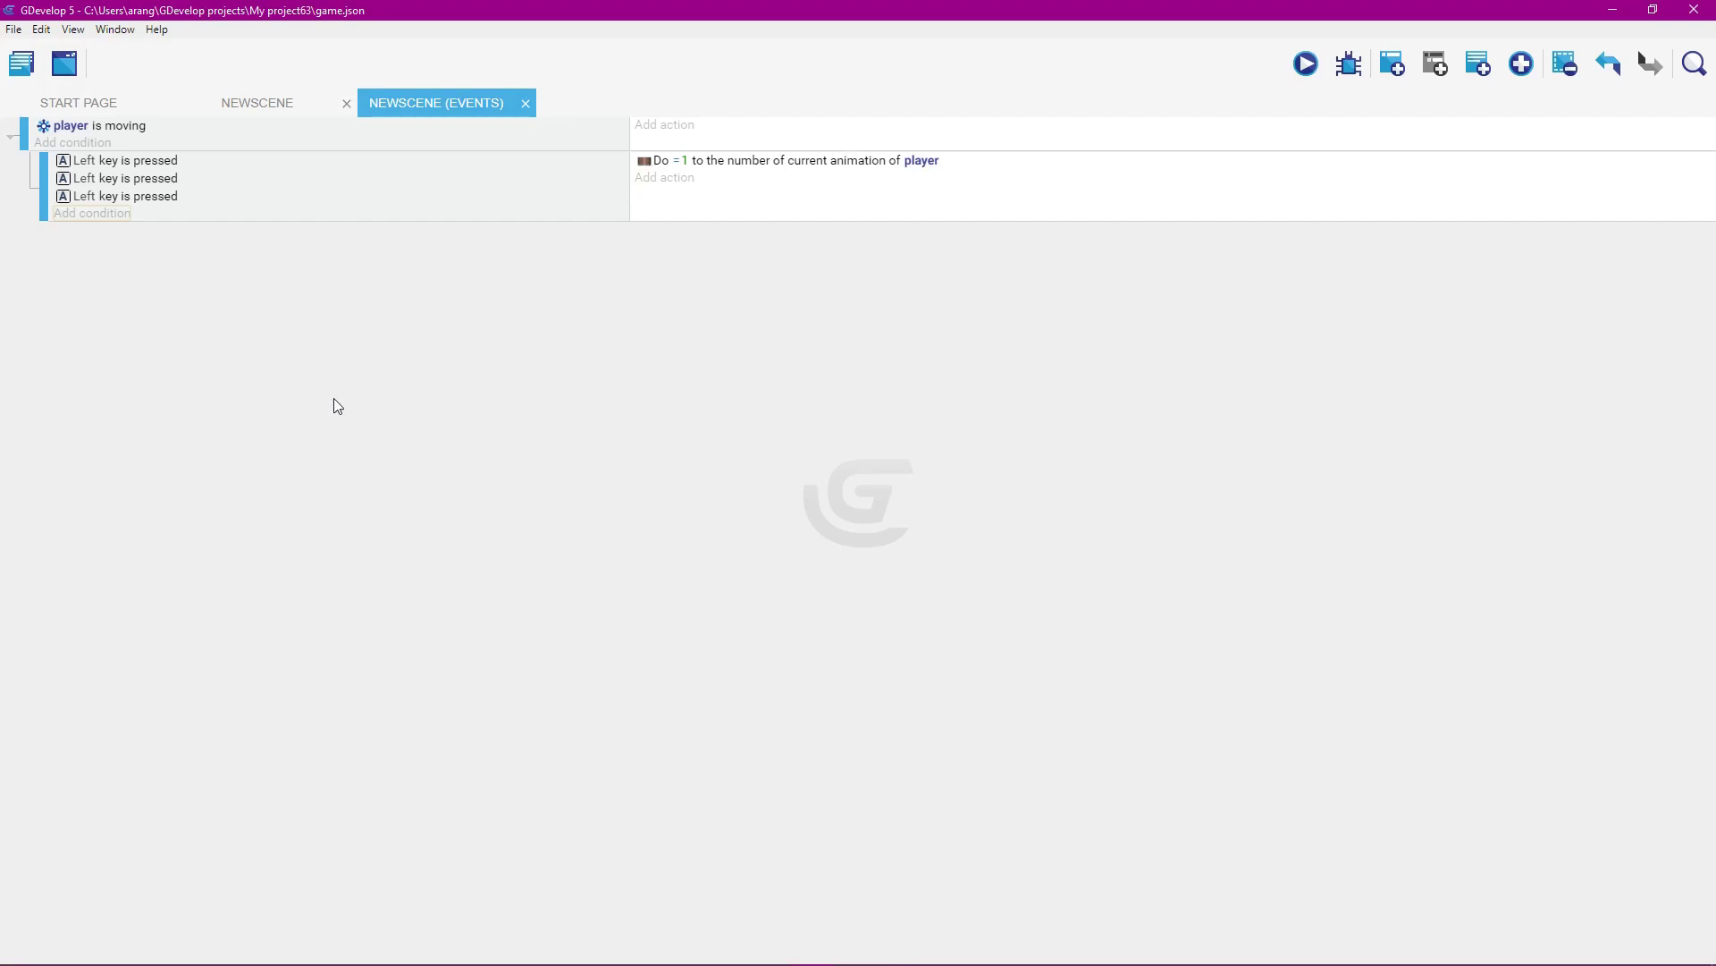
double_click(240, 188)
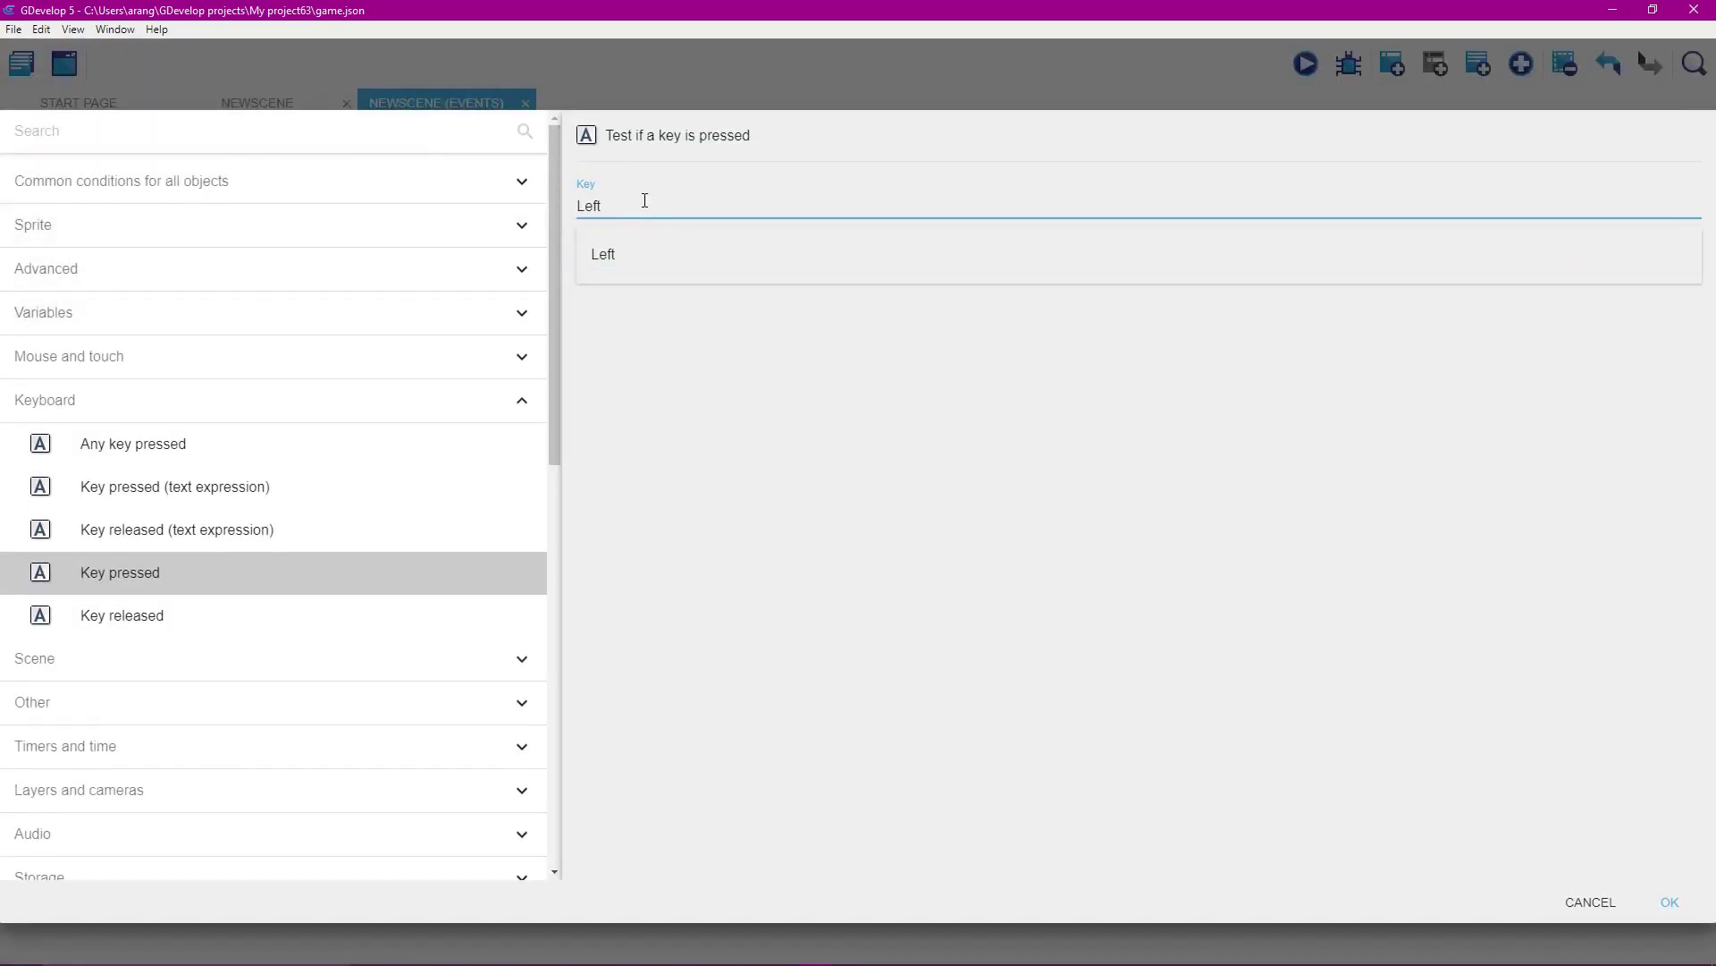
left_click_drag(644, 203, 555, 203)
key("BackSpace")
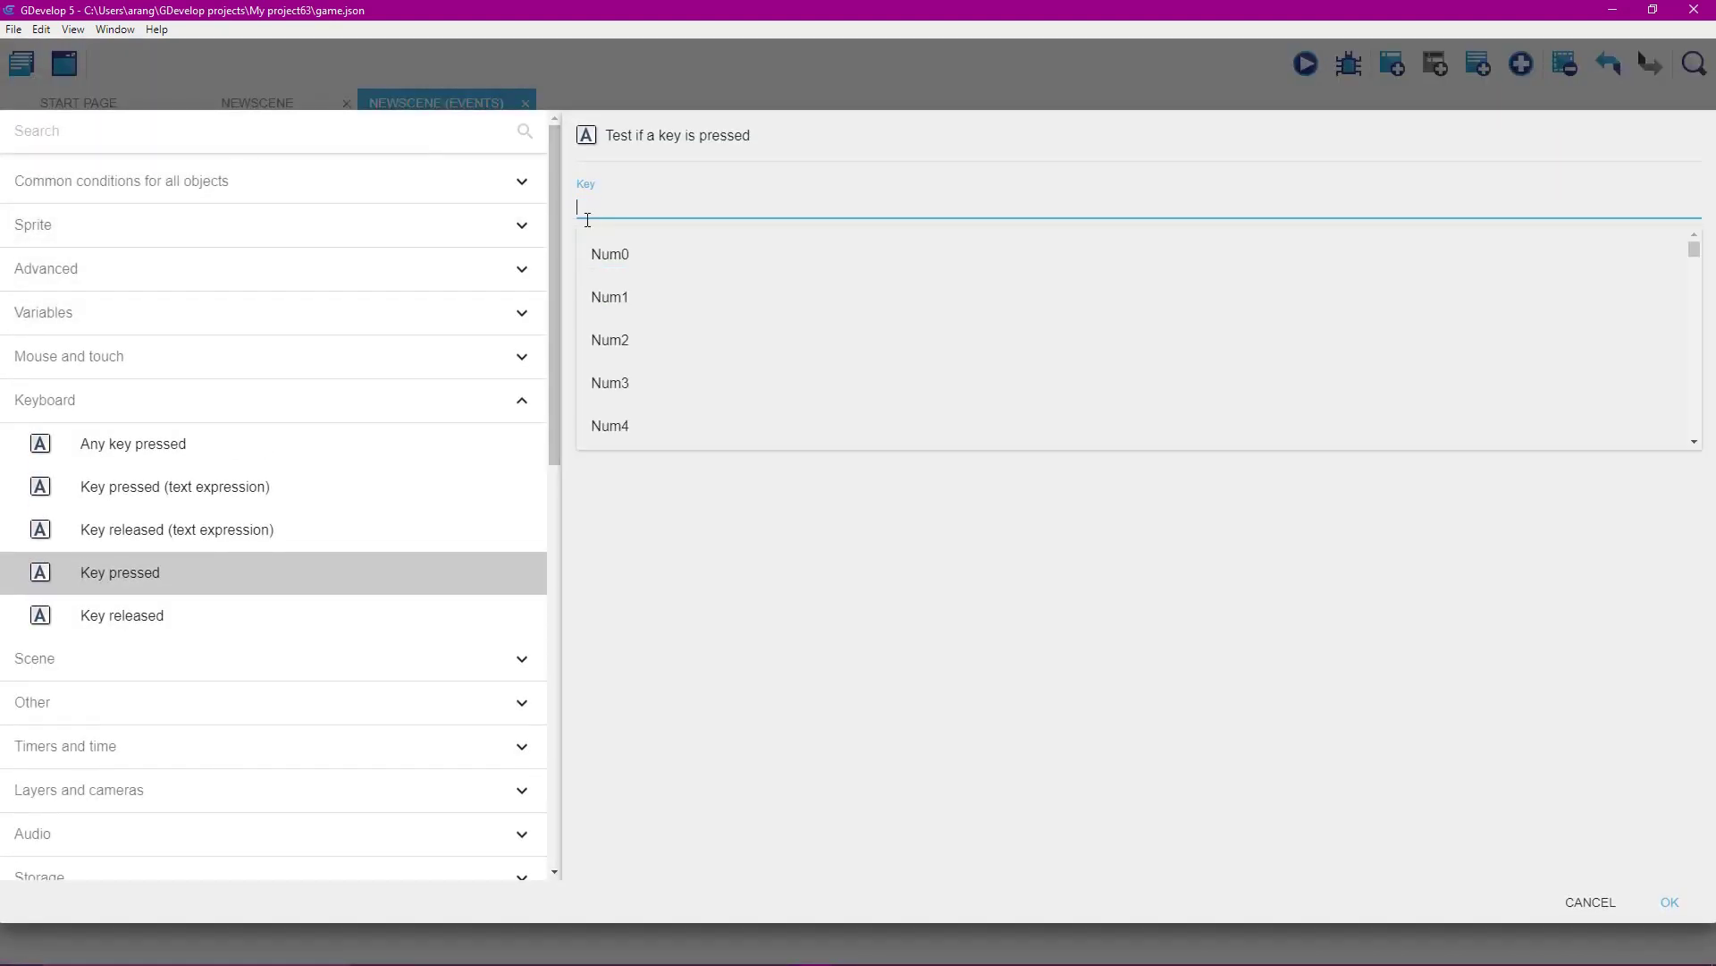
Step: Set the second key condition of the Left-key sub-event to the Up key and invert it
type("Up")
left_click(908, 529)
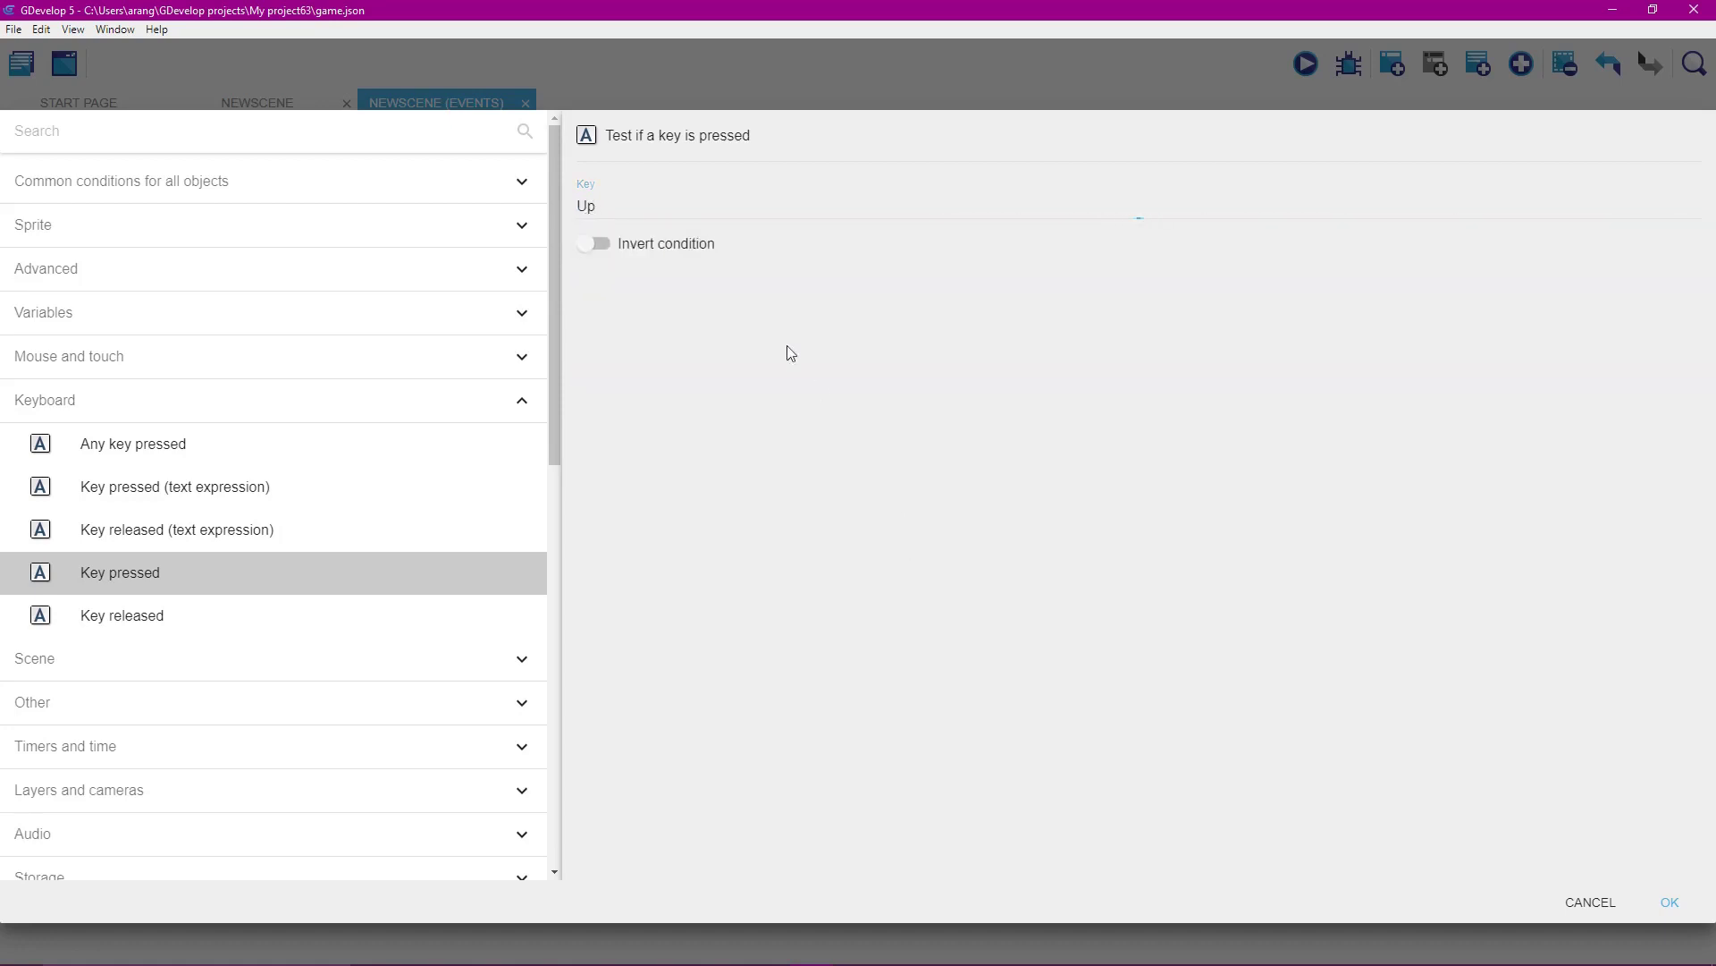
left_click(631, 251)
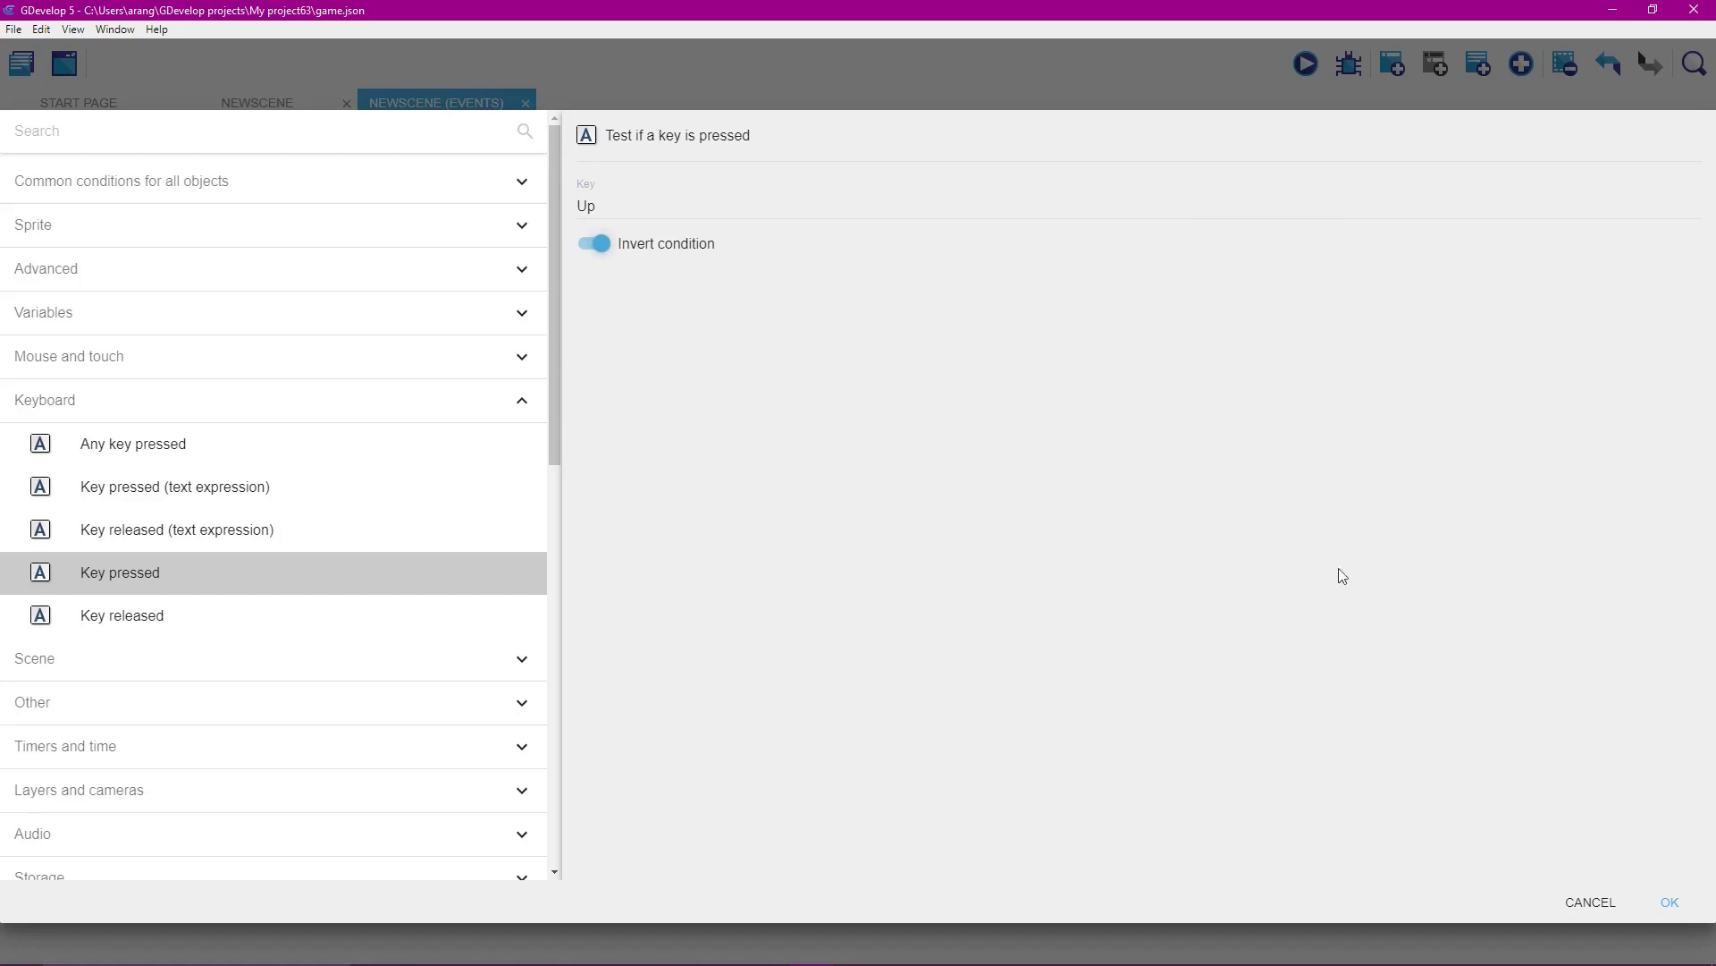
left_click(1668, 901)
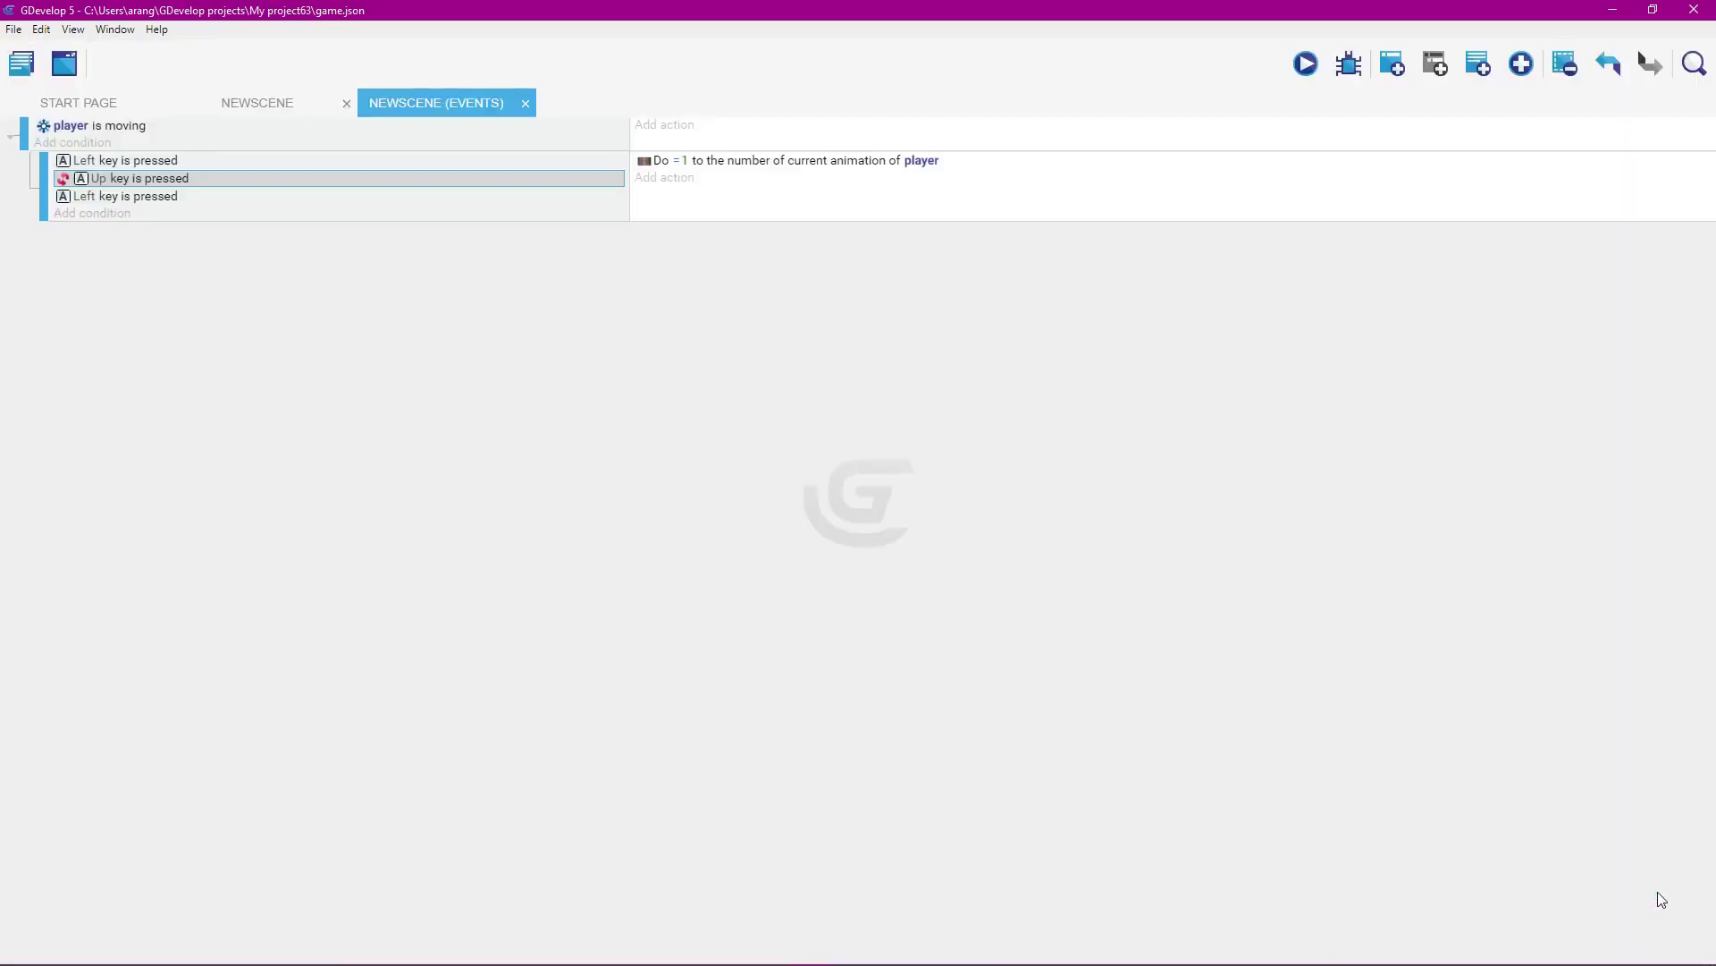
Step: Change the third key condition of the sub-event to the Down key and invert it
double_click(203, 204)
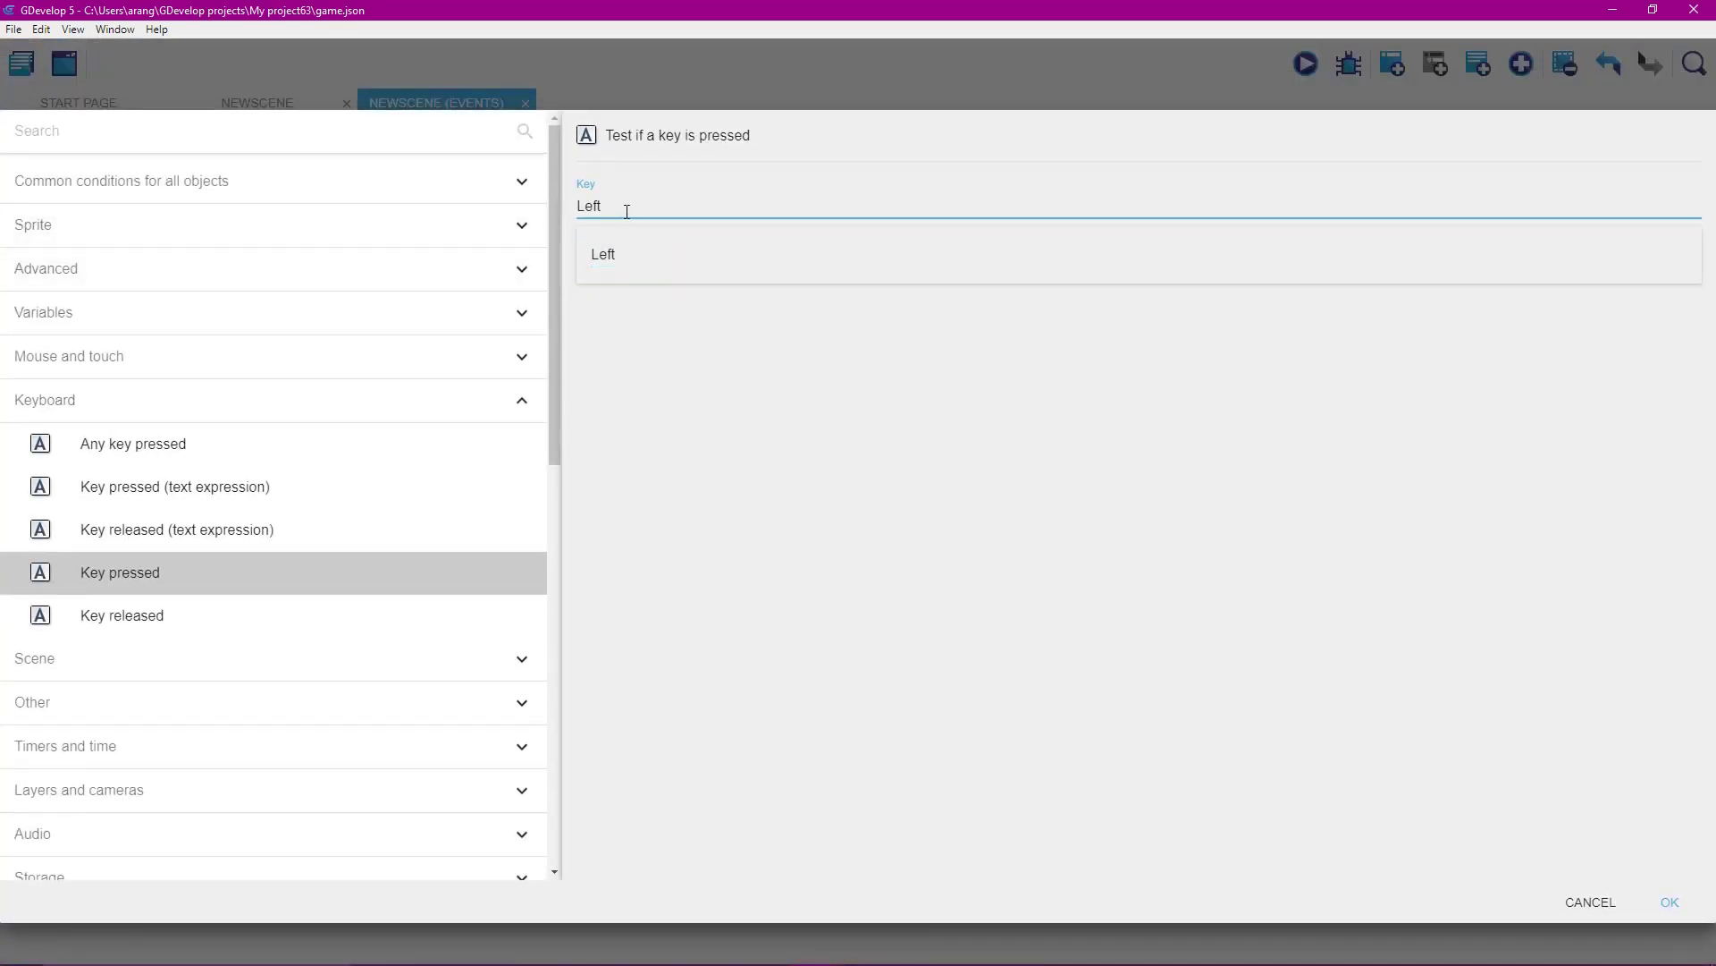
key("BackSpace")
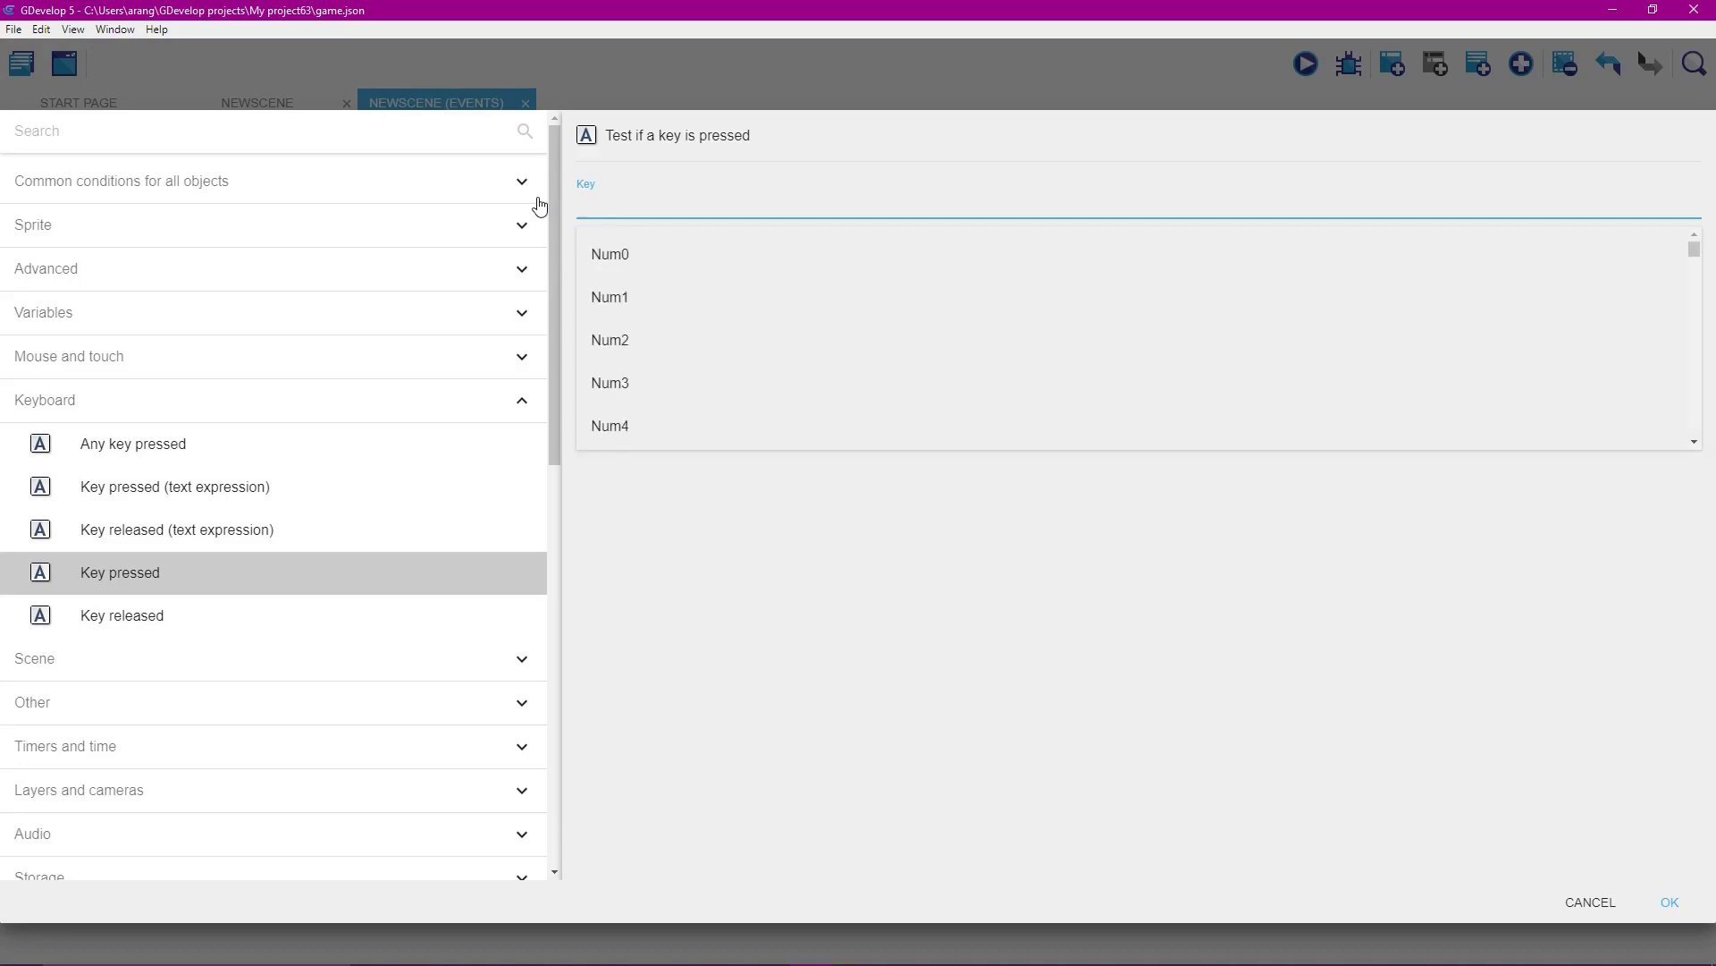
type("Down")
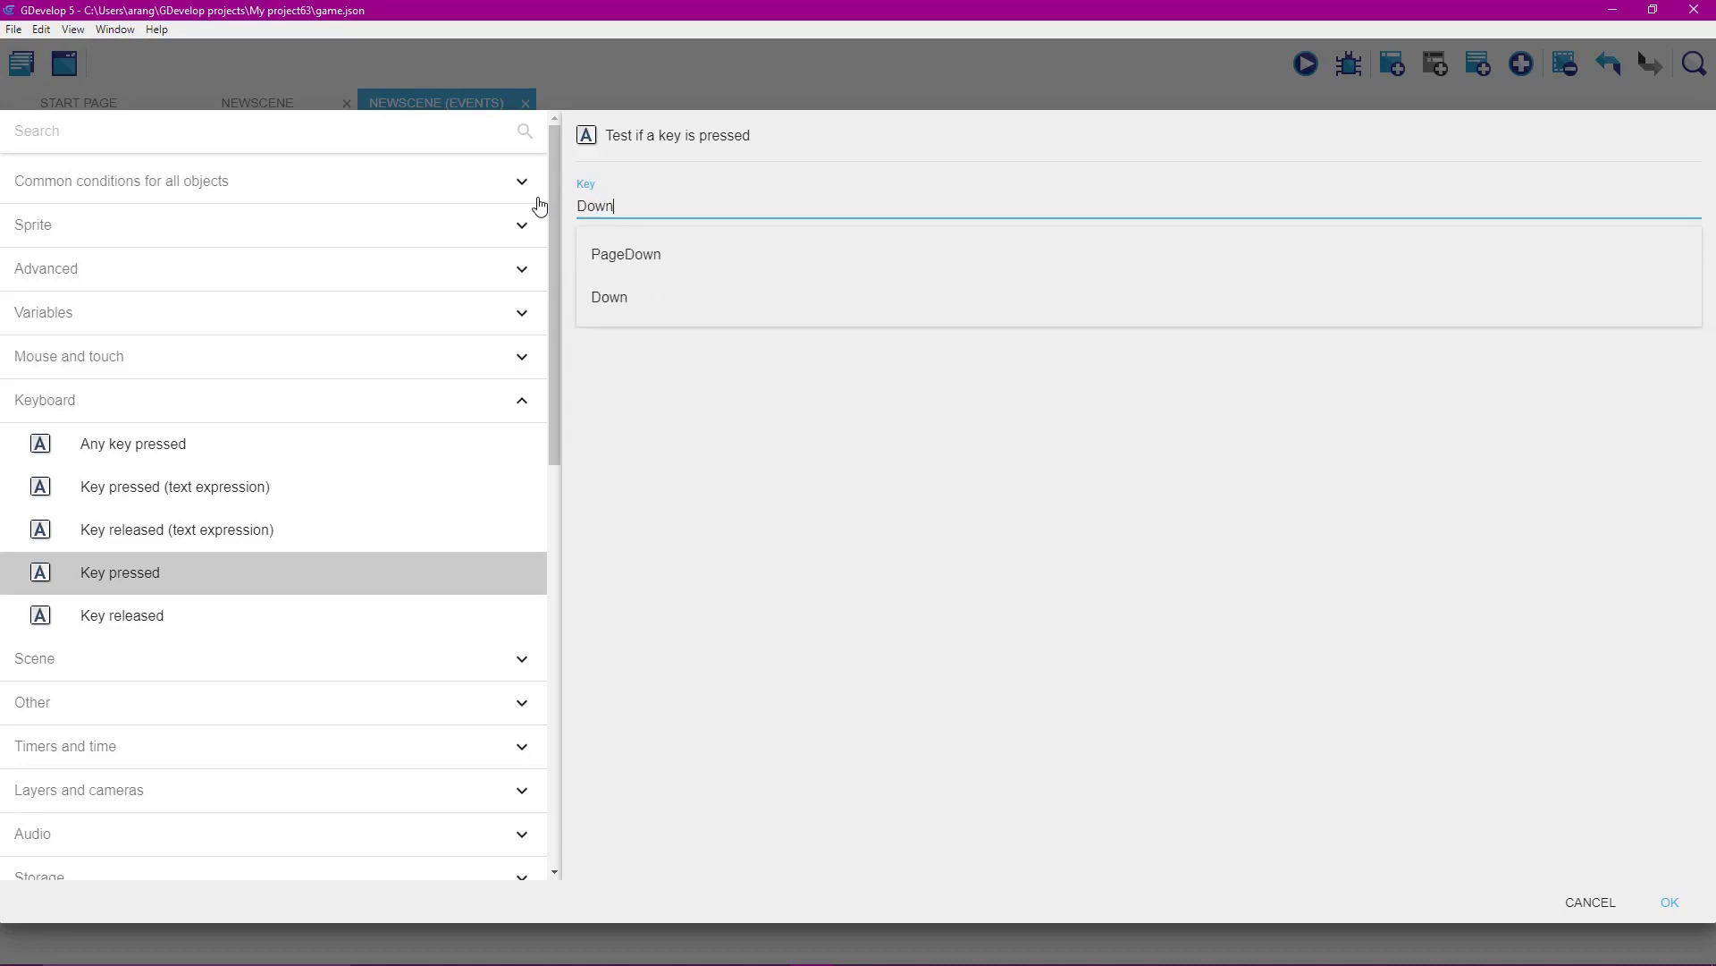
left_click(816, 426)
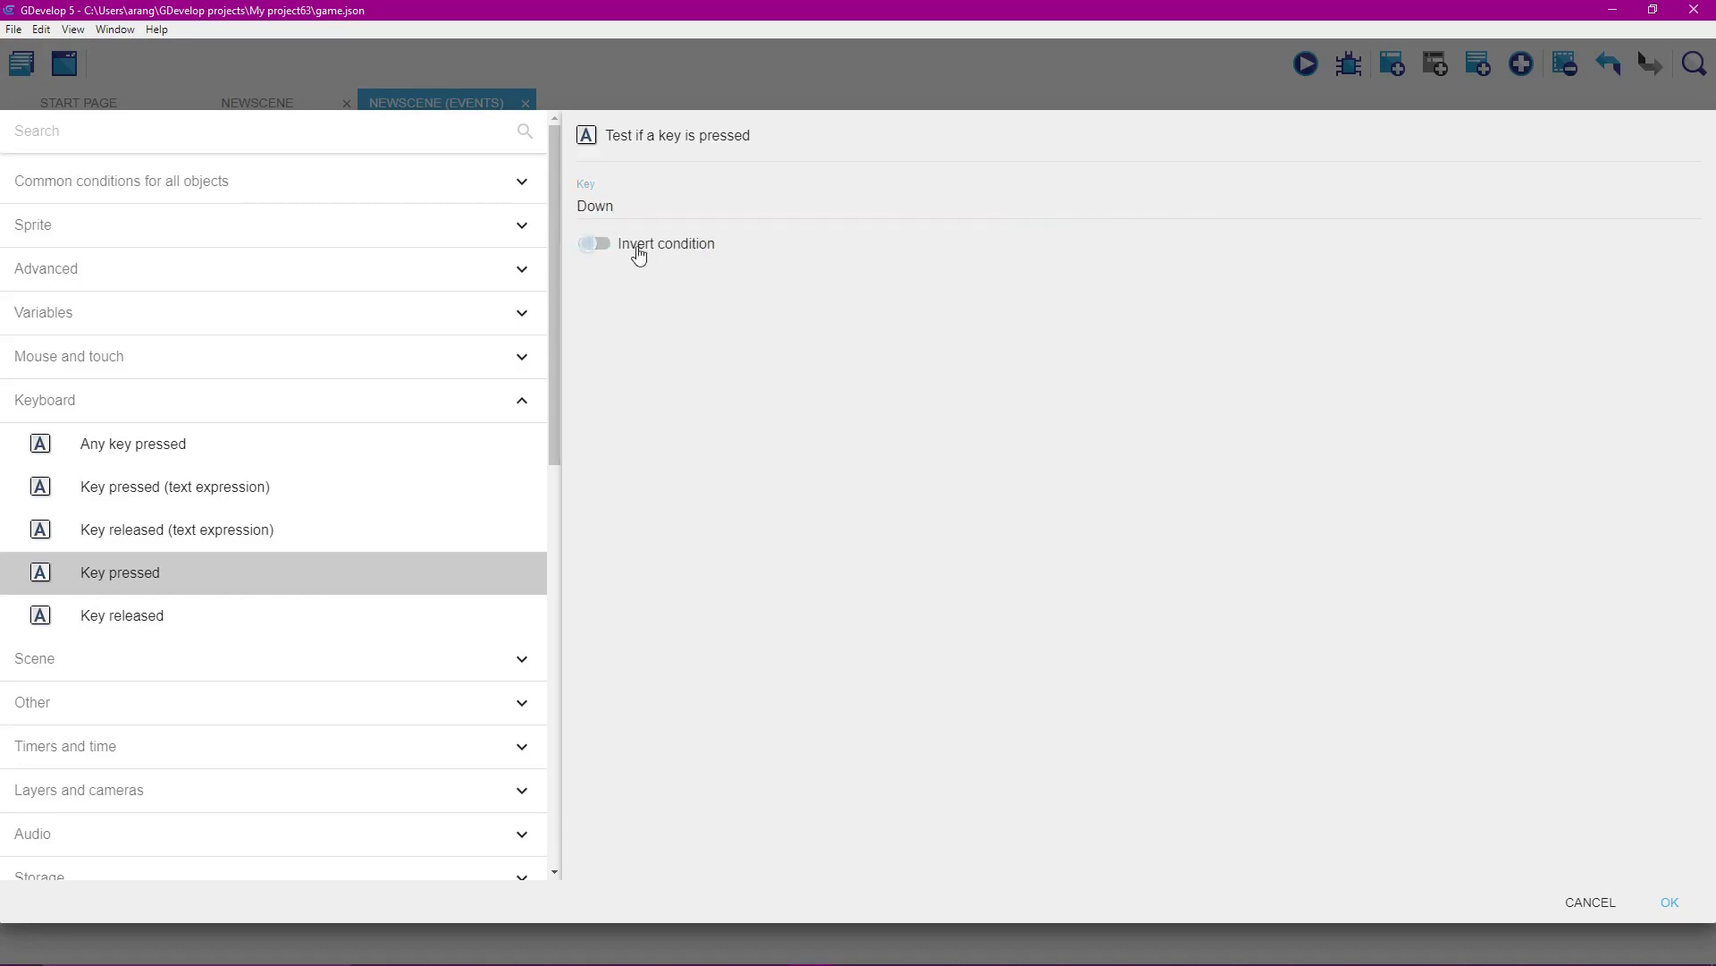
left_click(636, 250)
left_click(1664, 902)
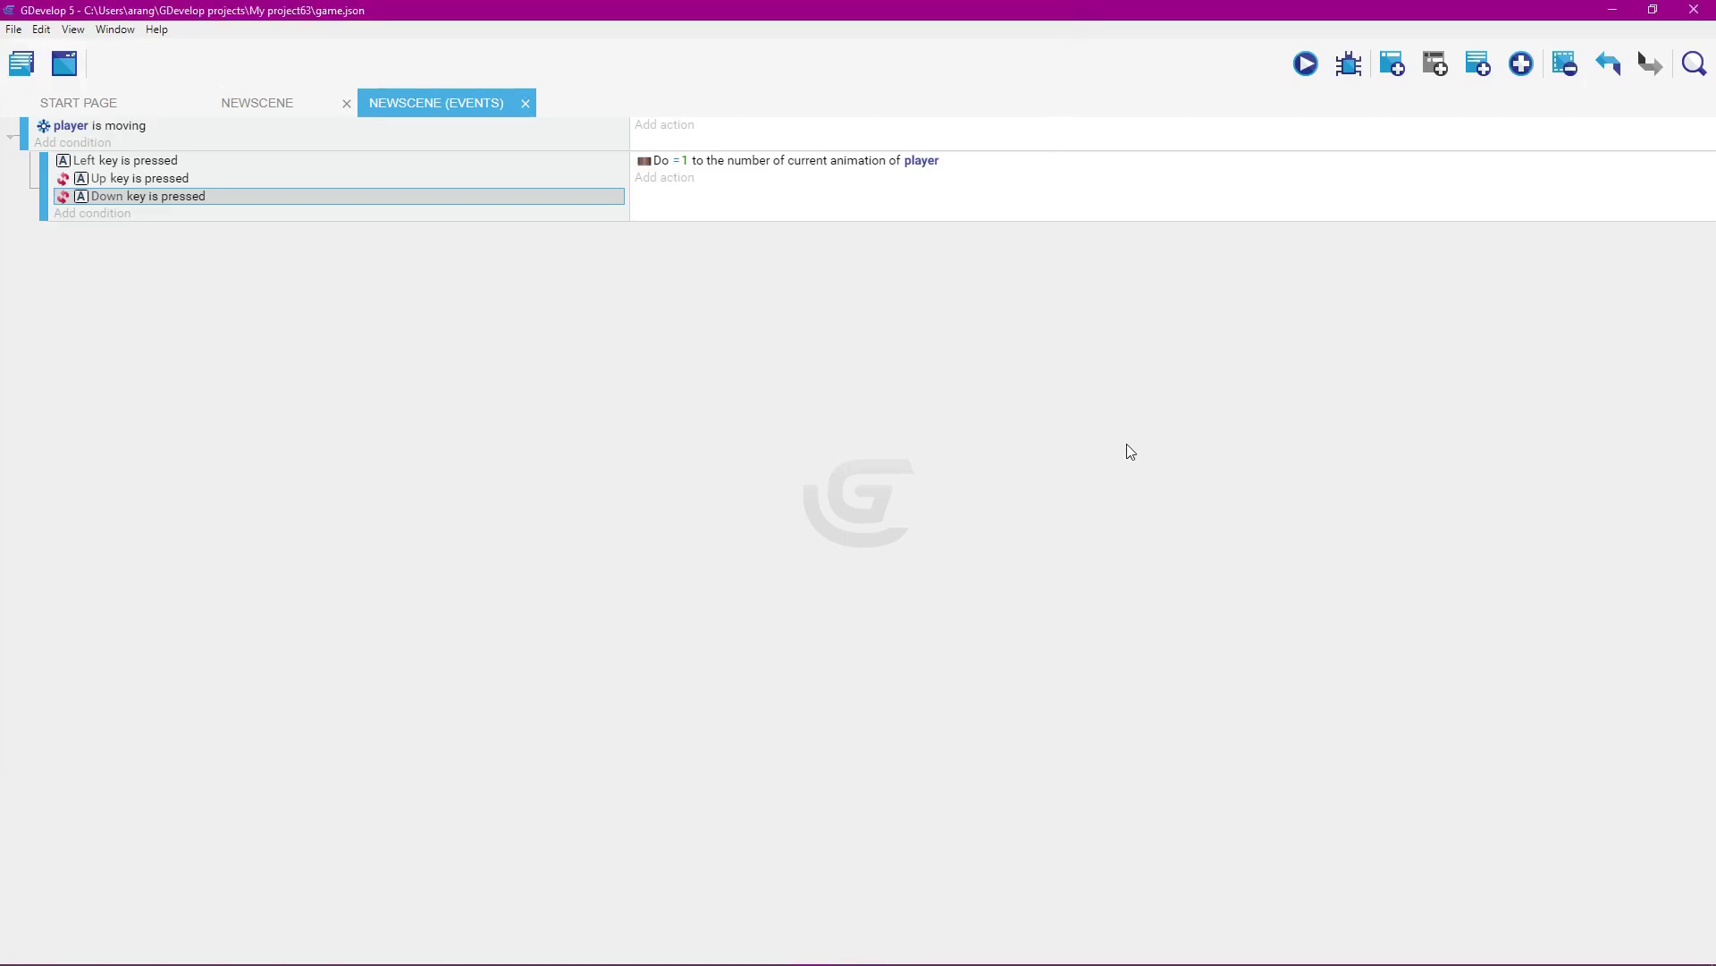
Step: Add three empty sub-events under the "player is moving" event
left_click(1133, 145)
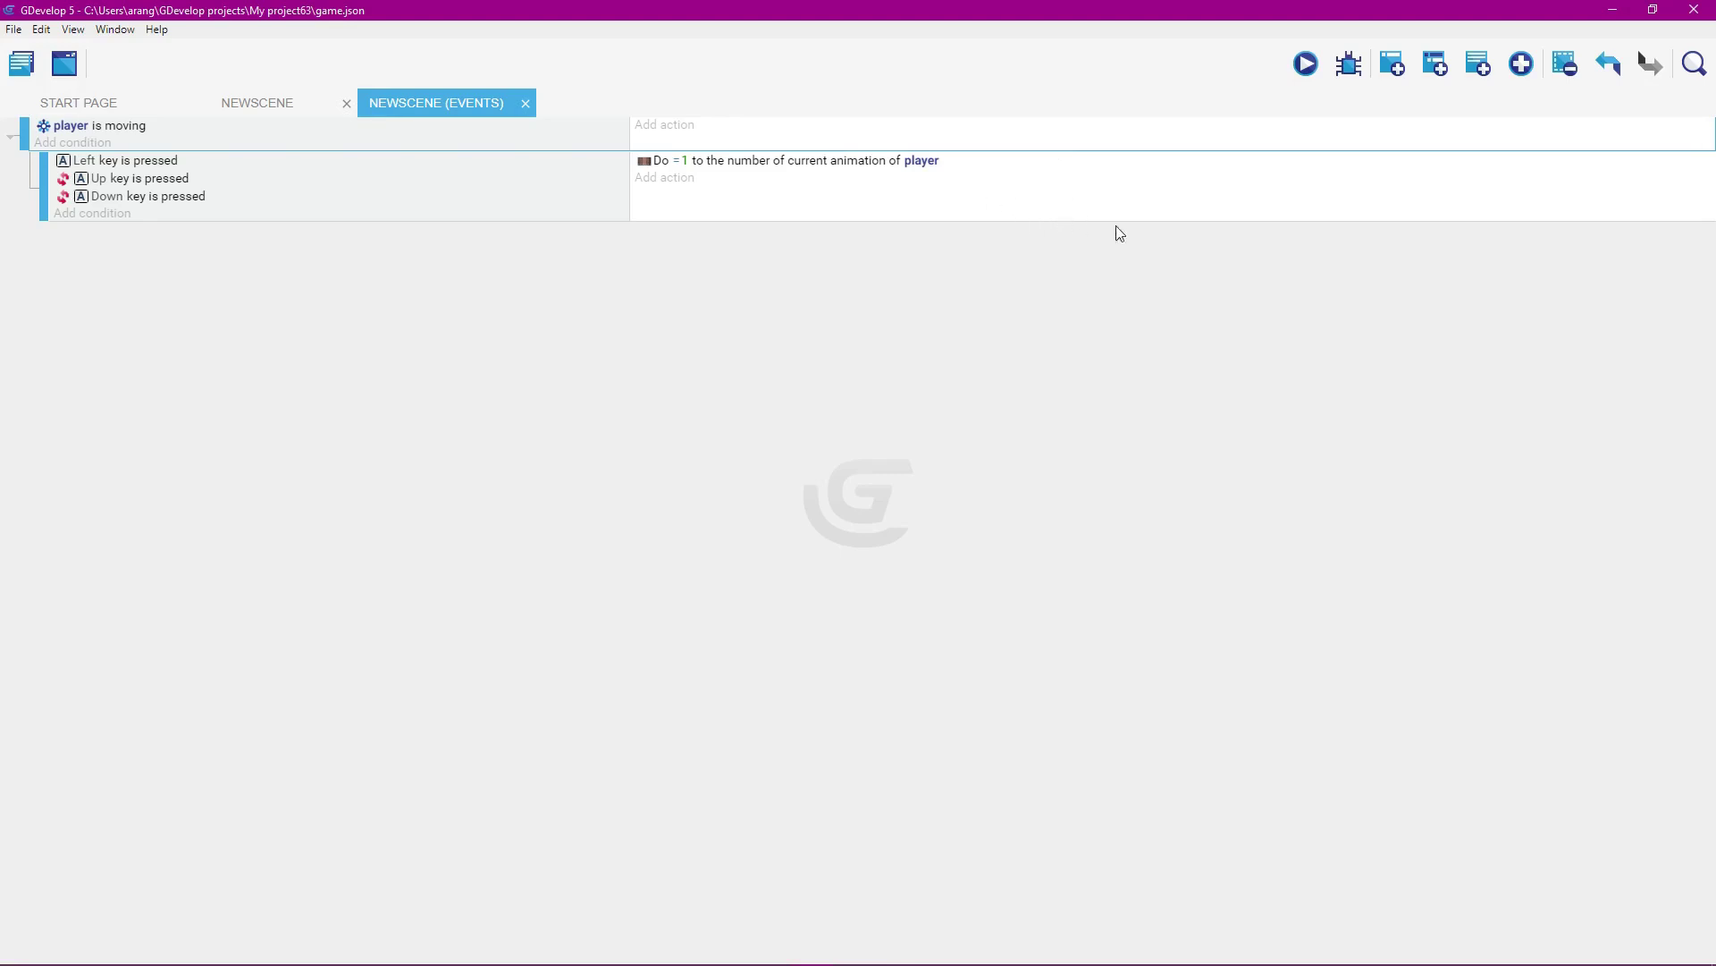
left_click(1441, 68)
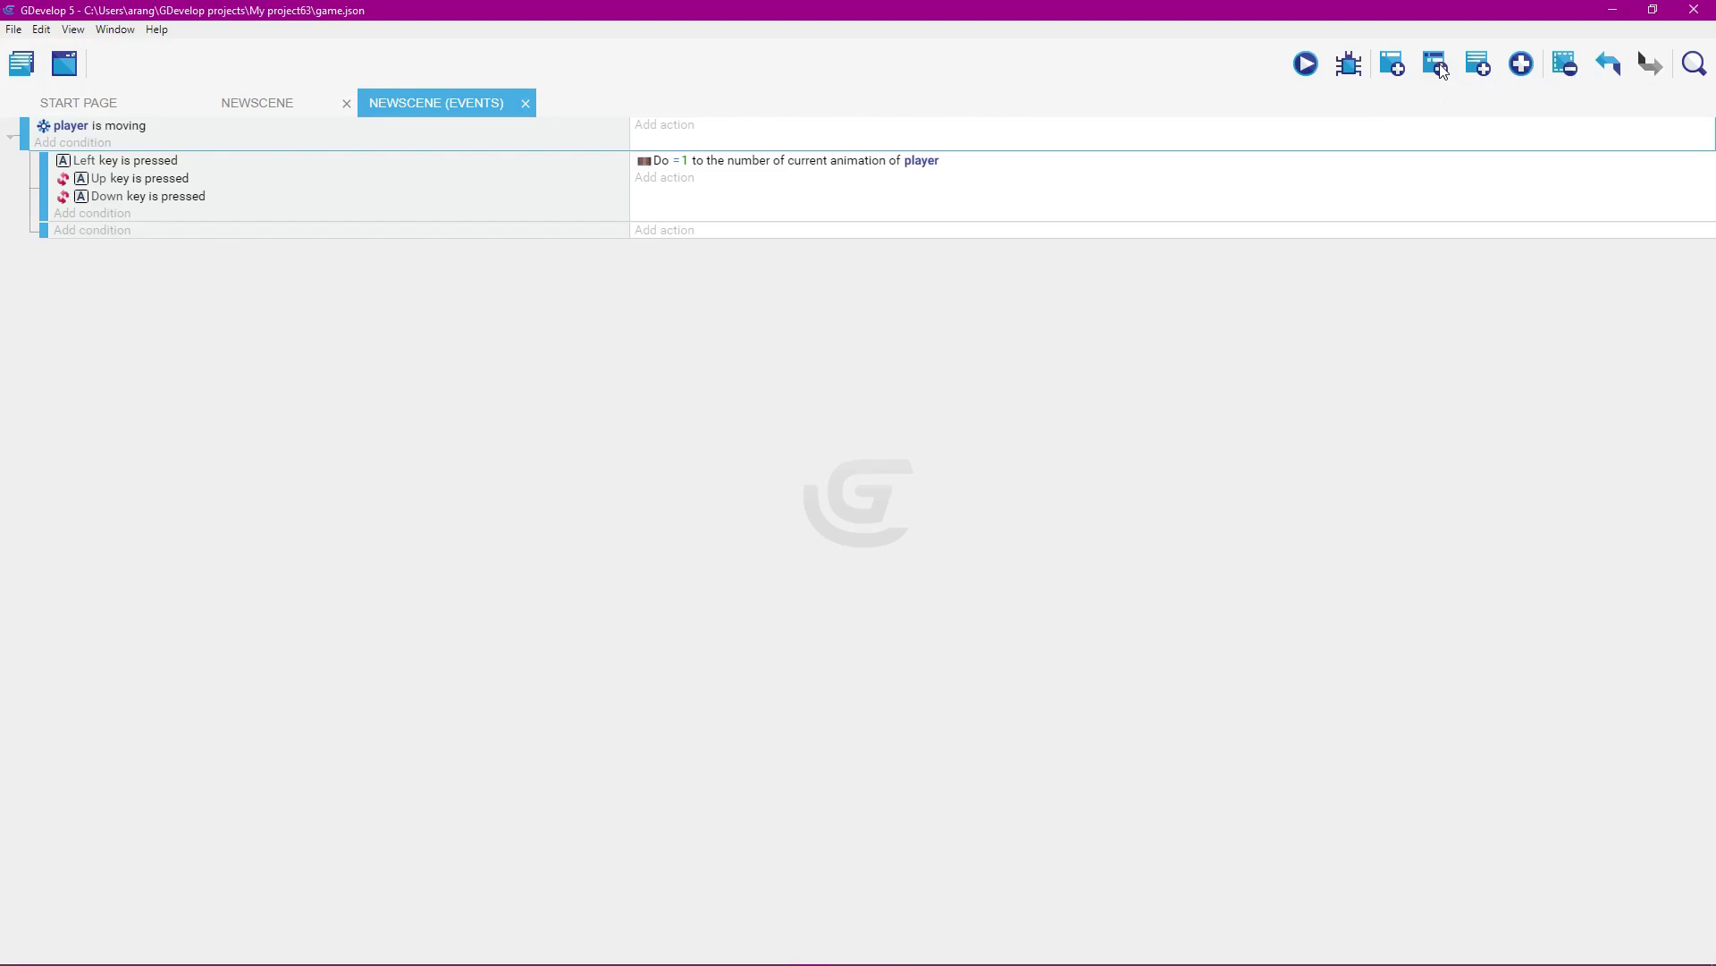
left_click(1441, 68)
left_click(1441, 68)
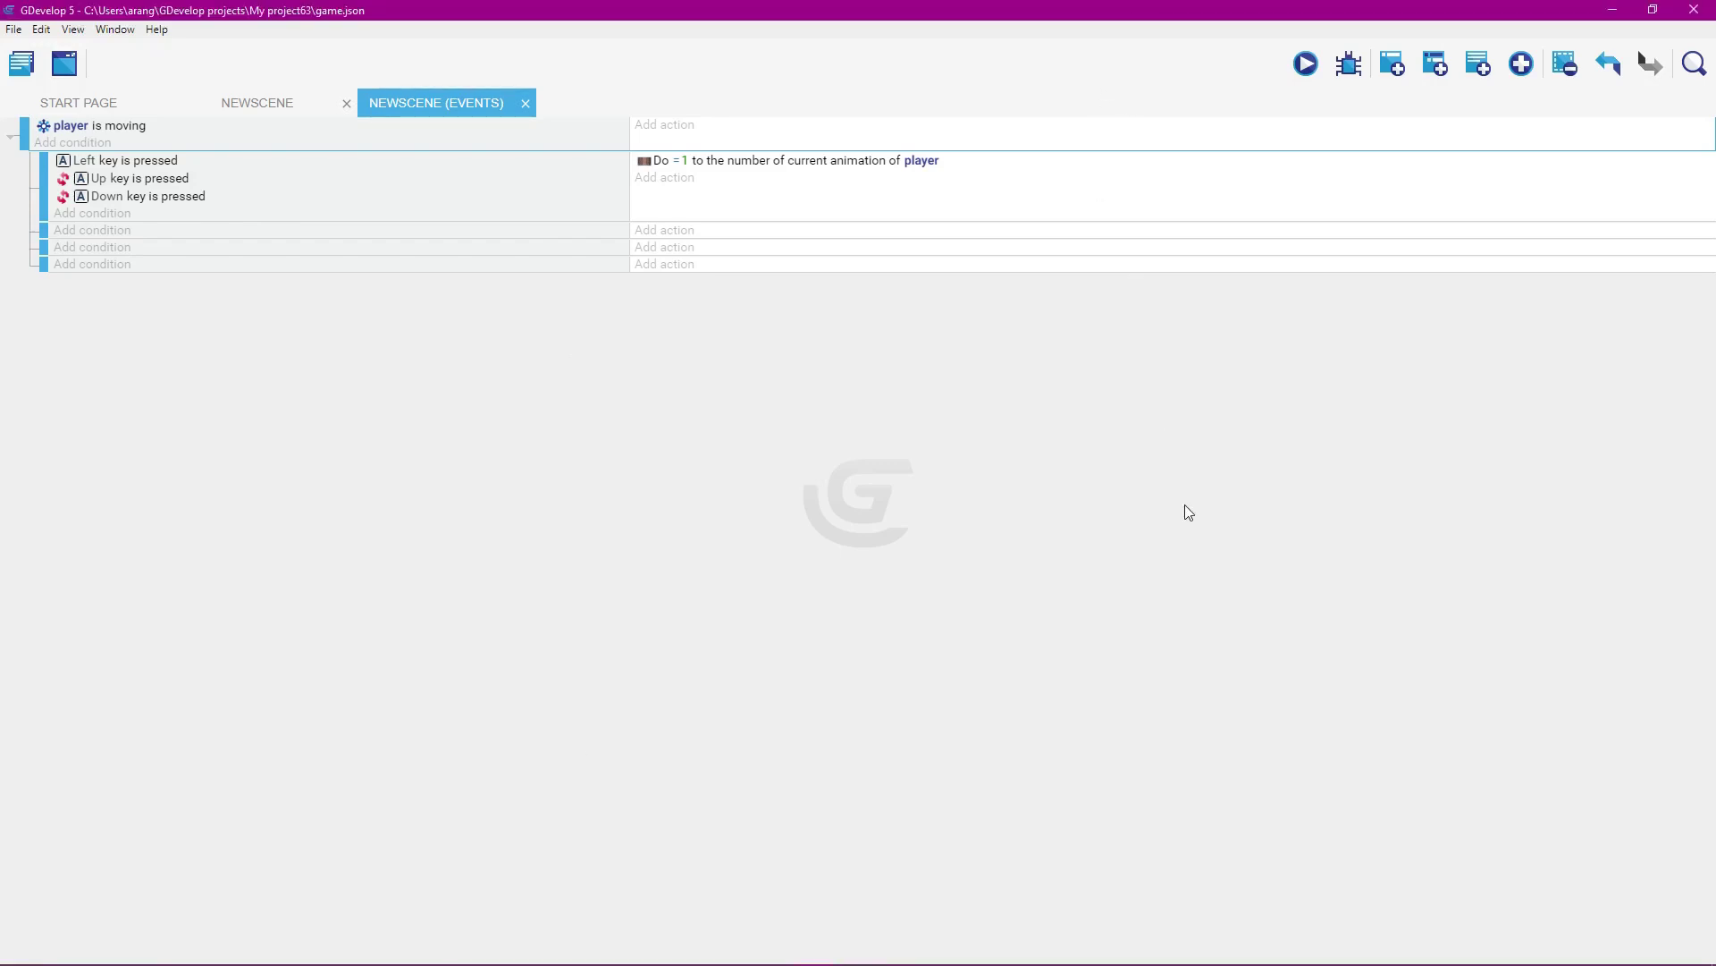
Step: Copy the Left-key sub-event and paste three duplicates of it above the empty sub-events
left_click(912, 213)
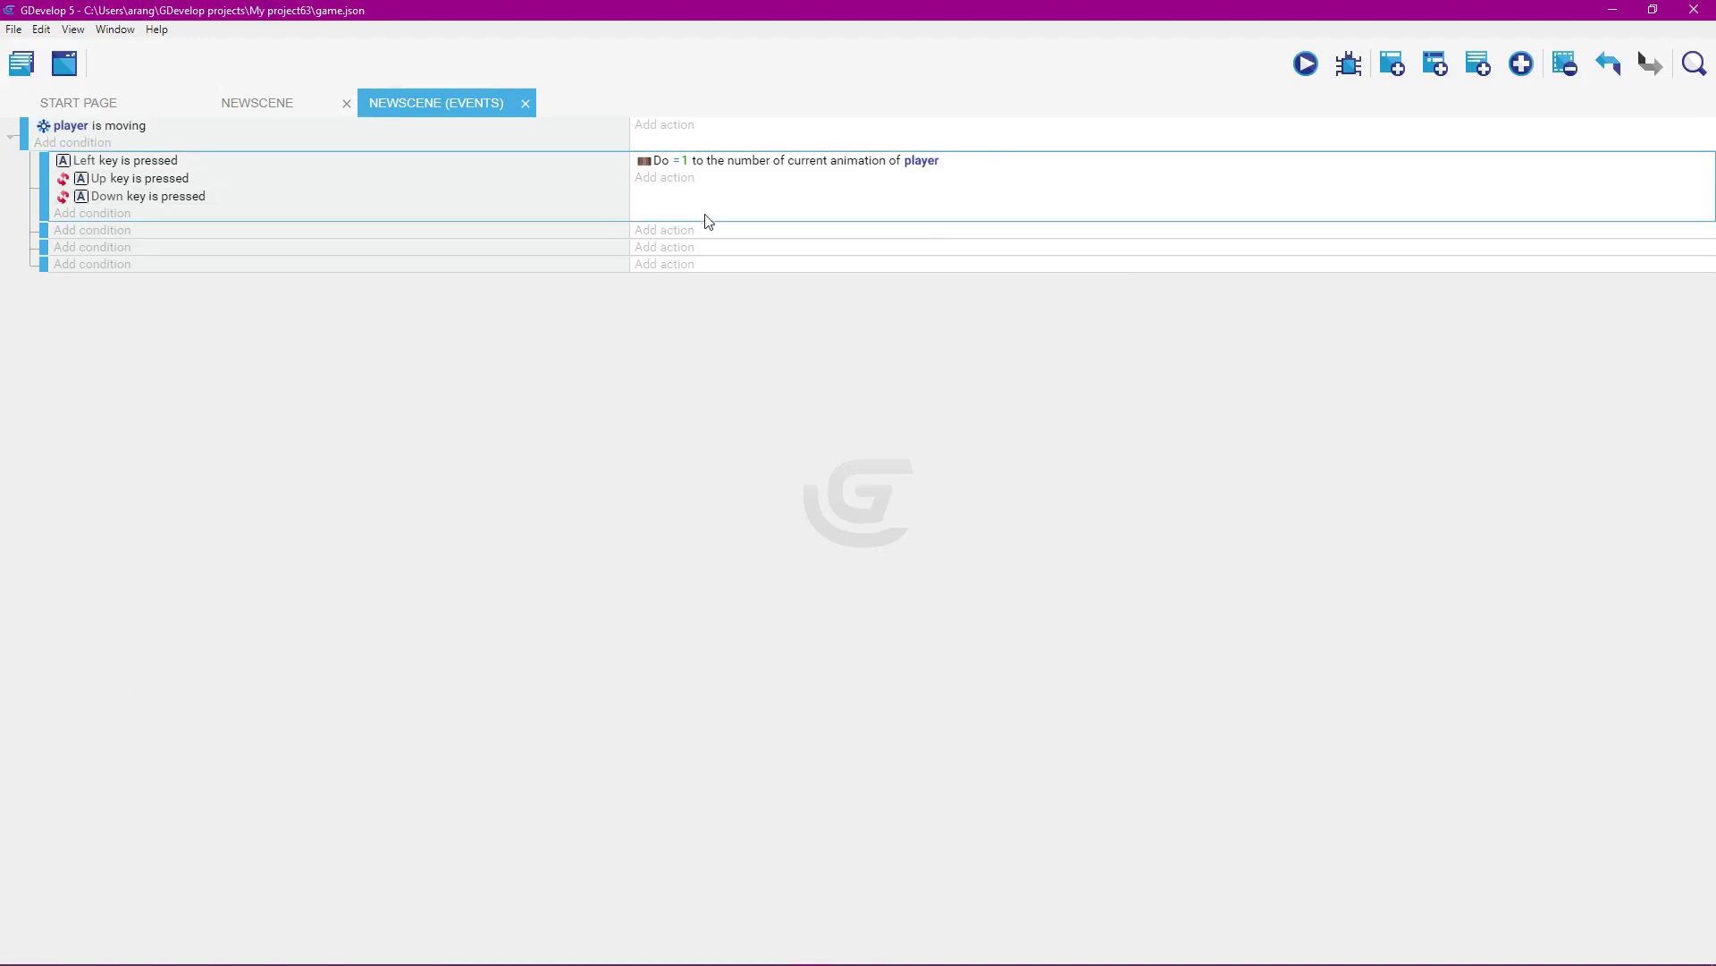
right_click(822, 209)
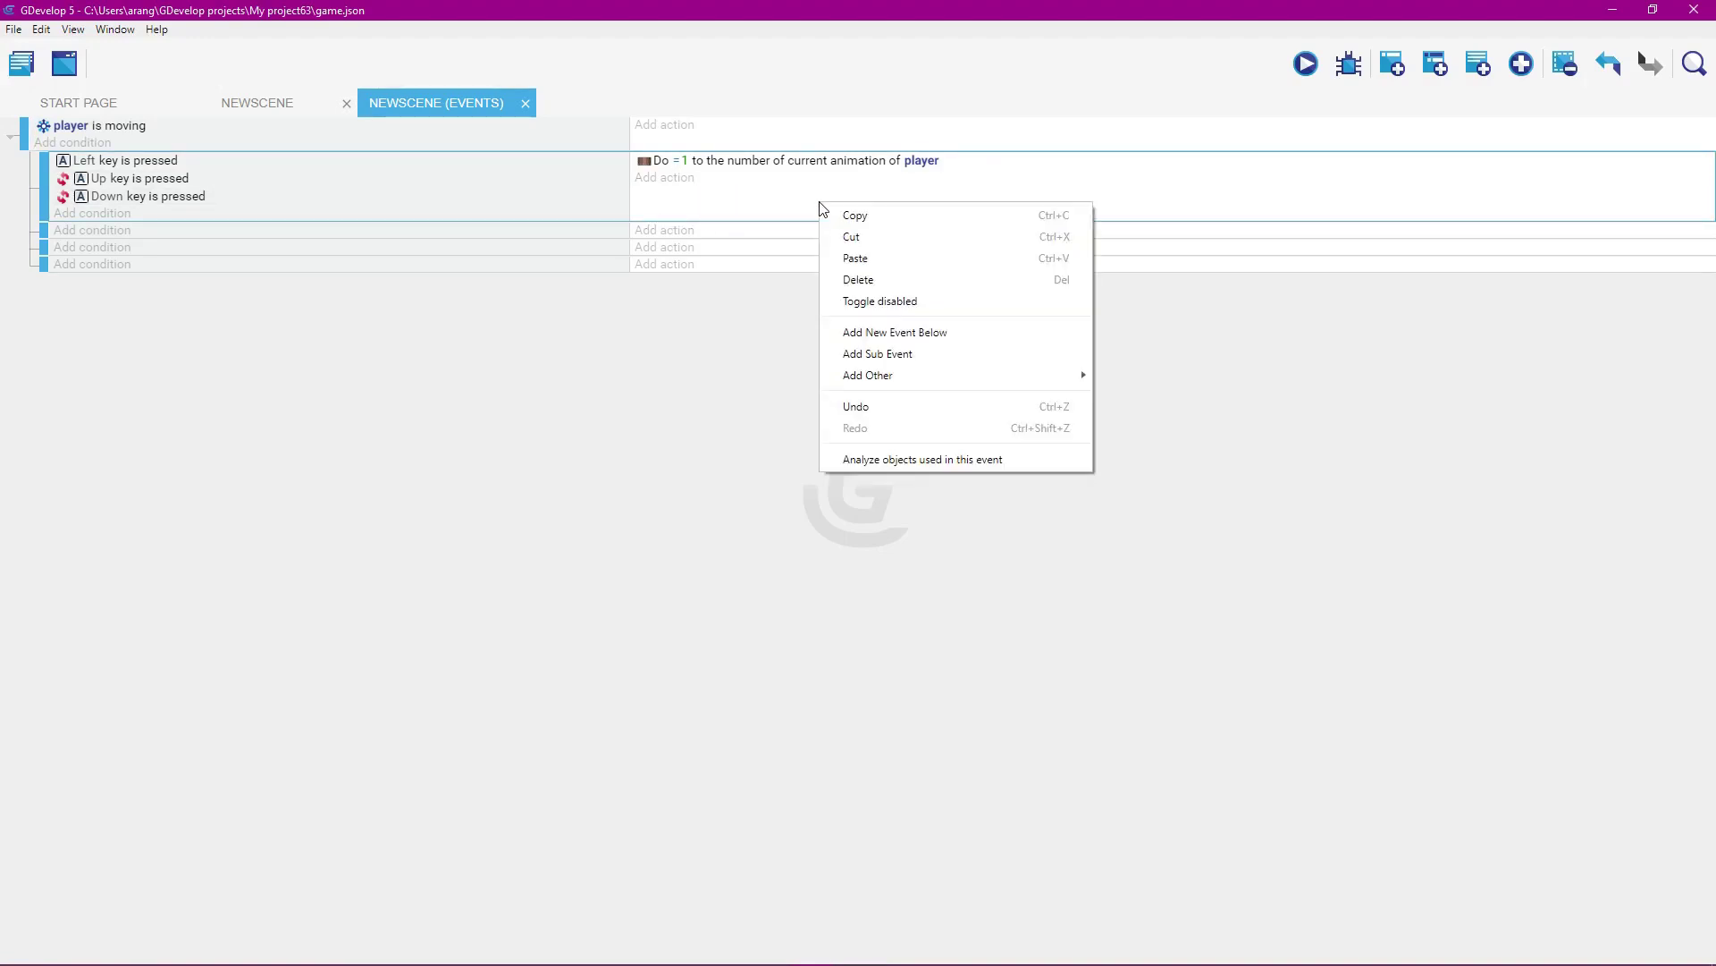
left_click(884, 219)
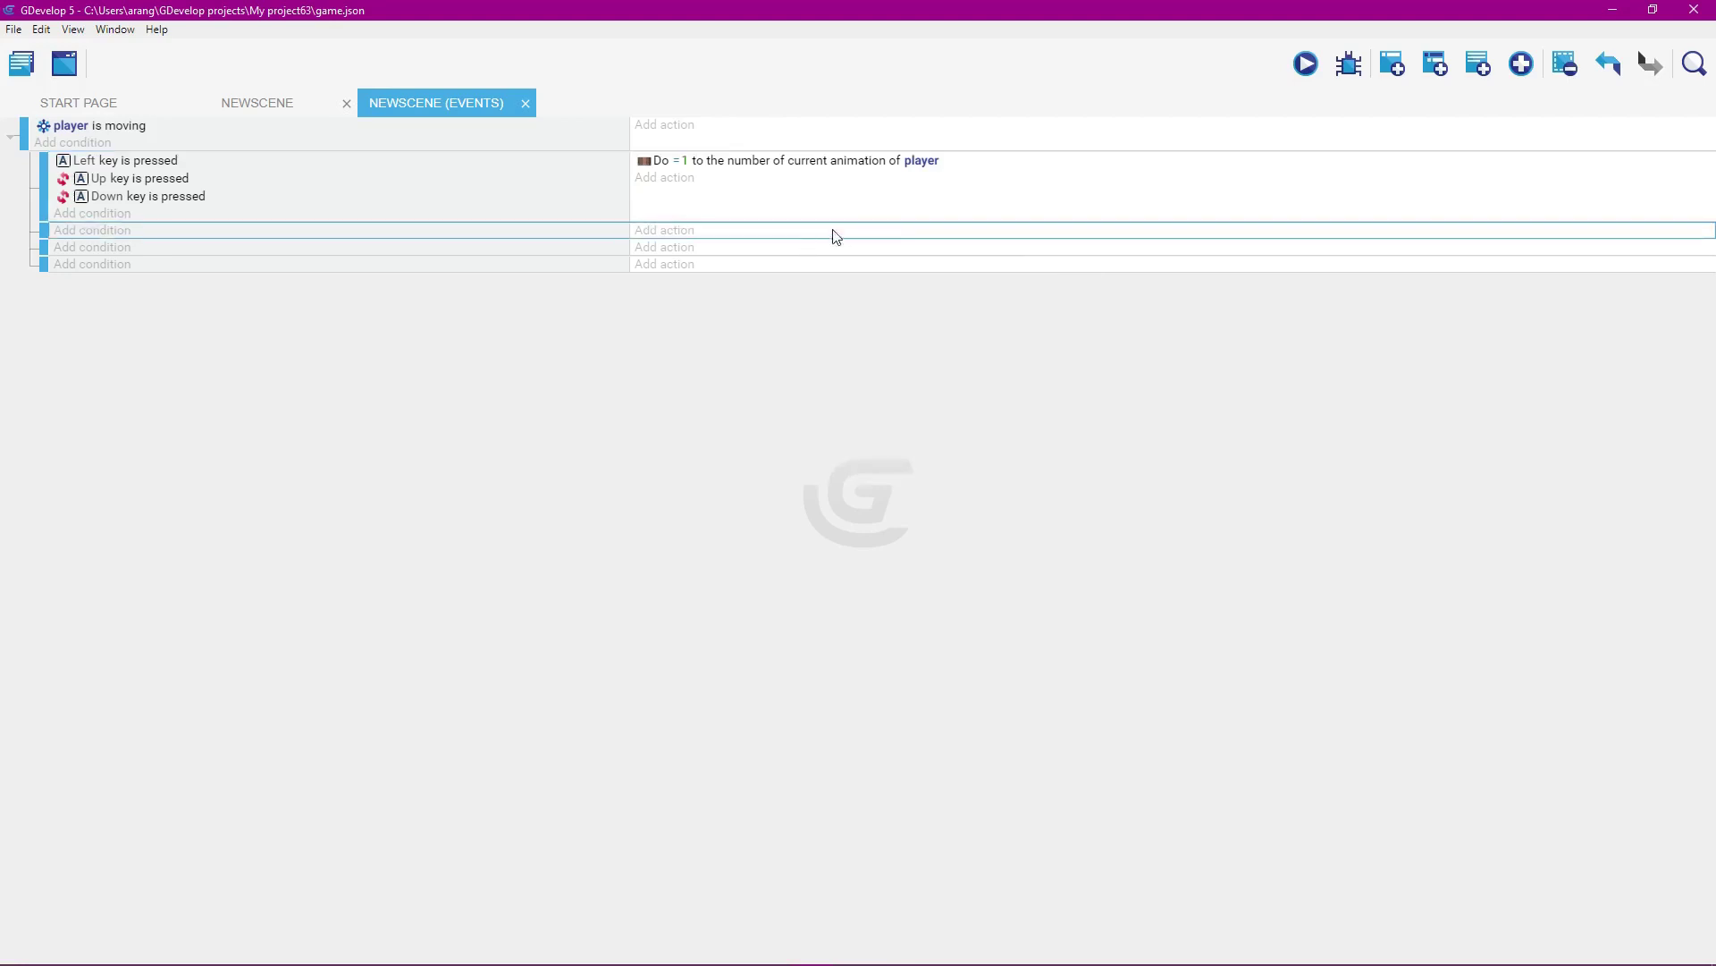
right_click(857, 232)
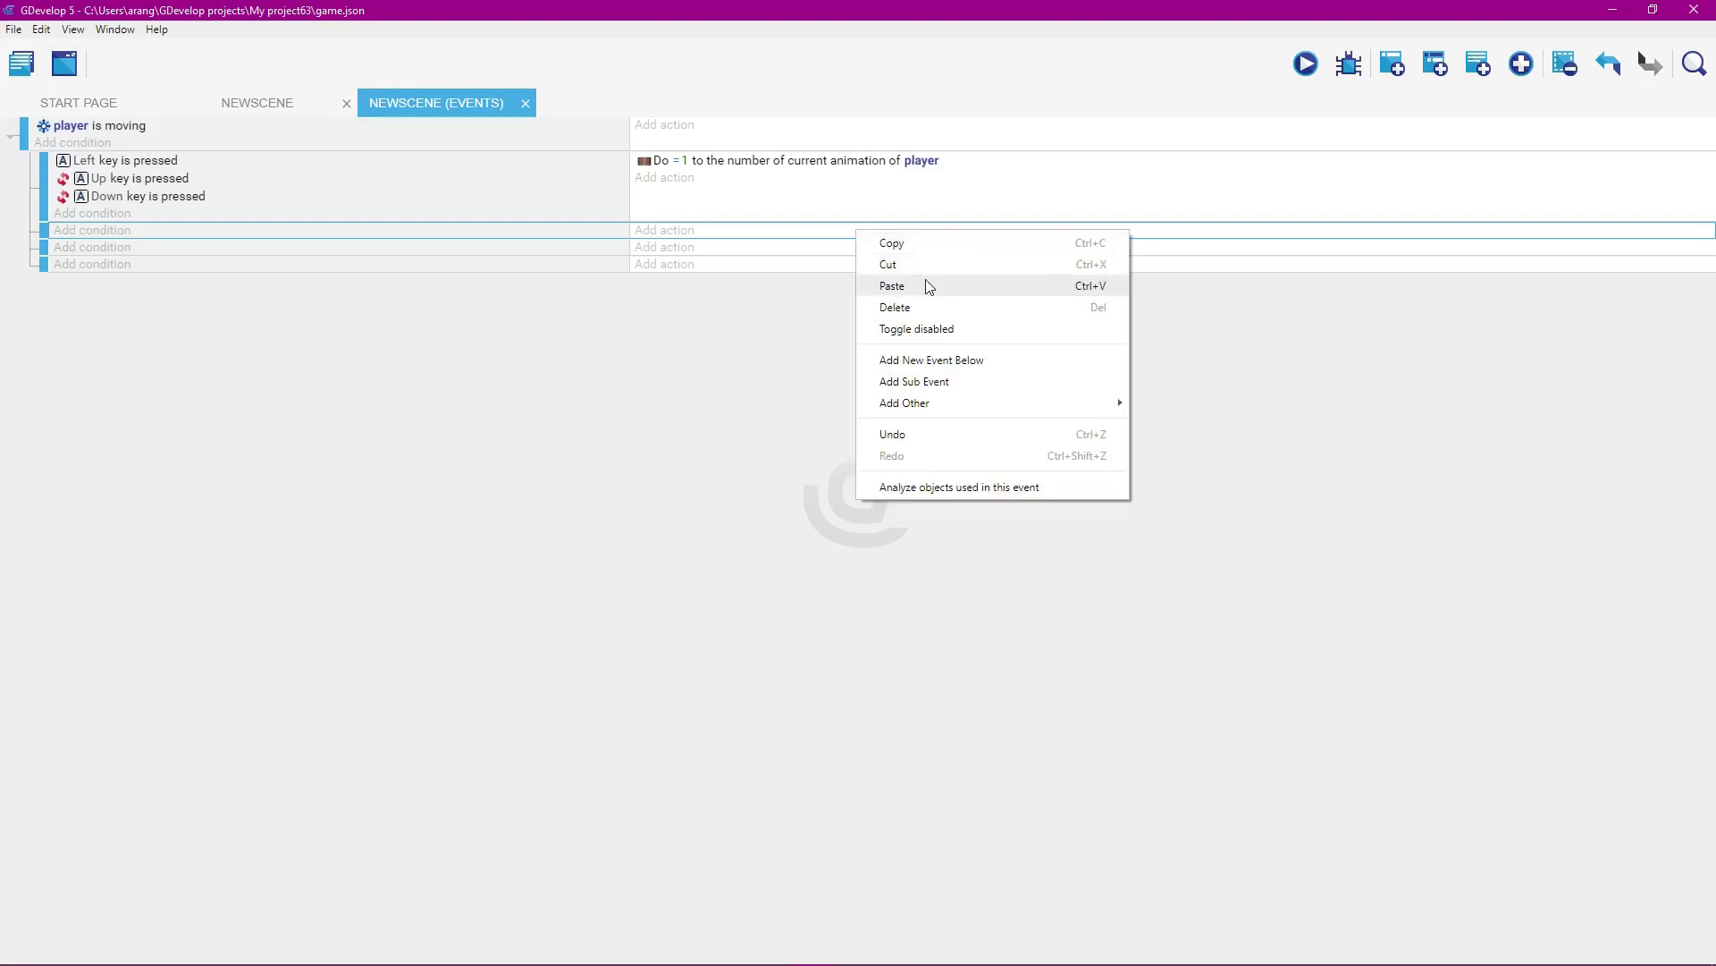
left_click(892, 286)
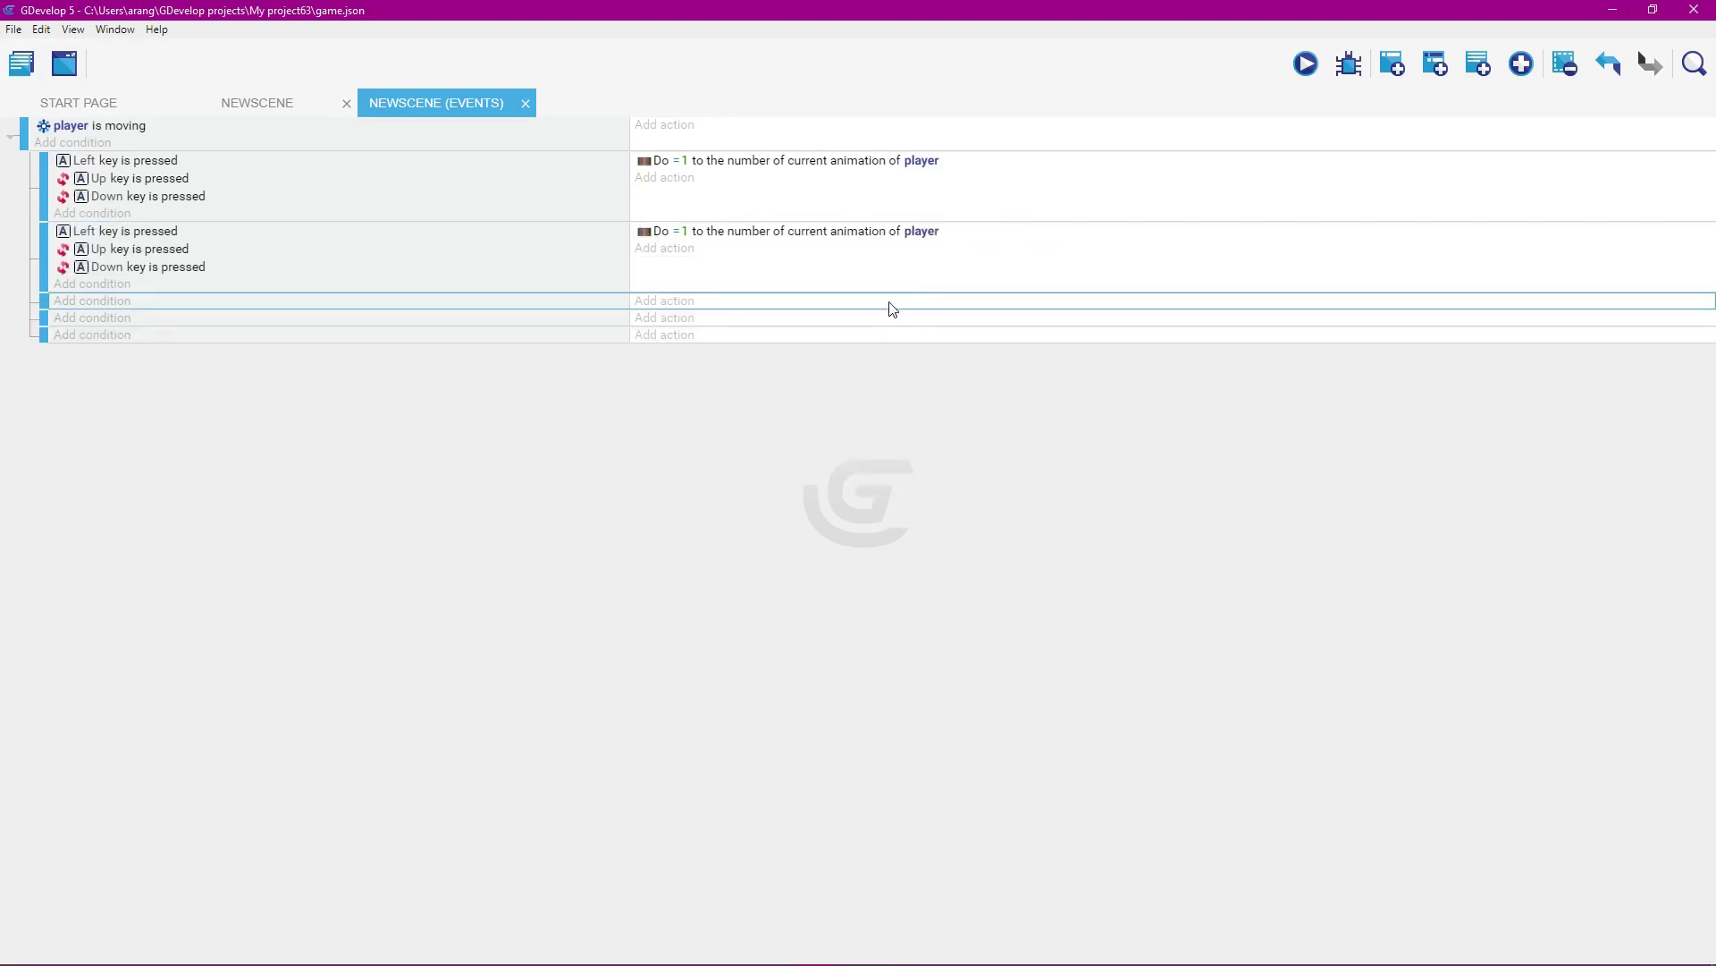
right_click(892, 308)
left_click(954, 361)
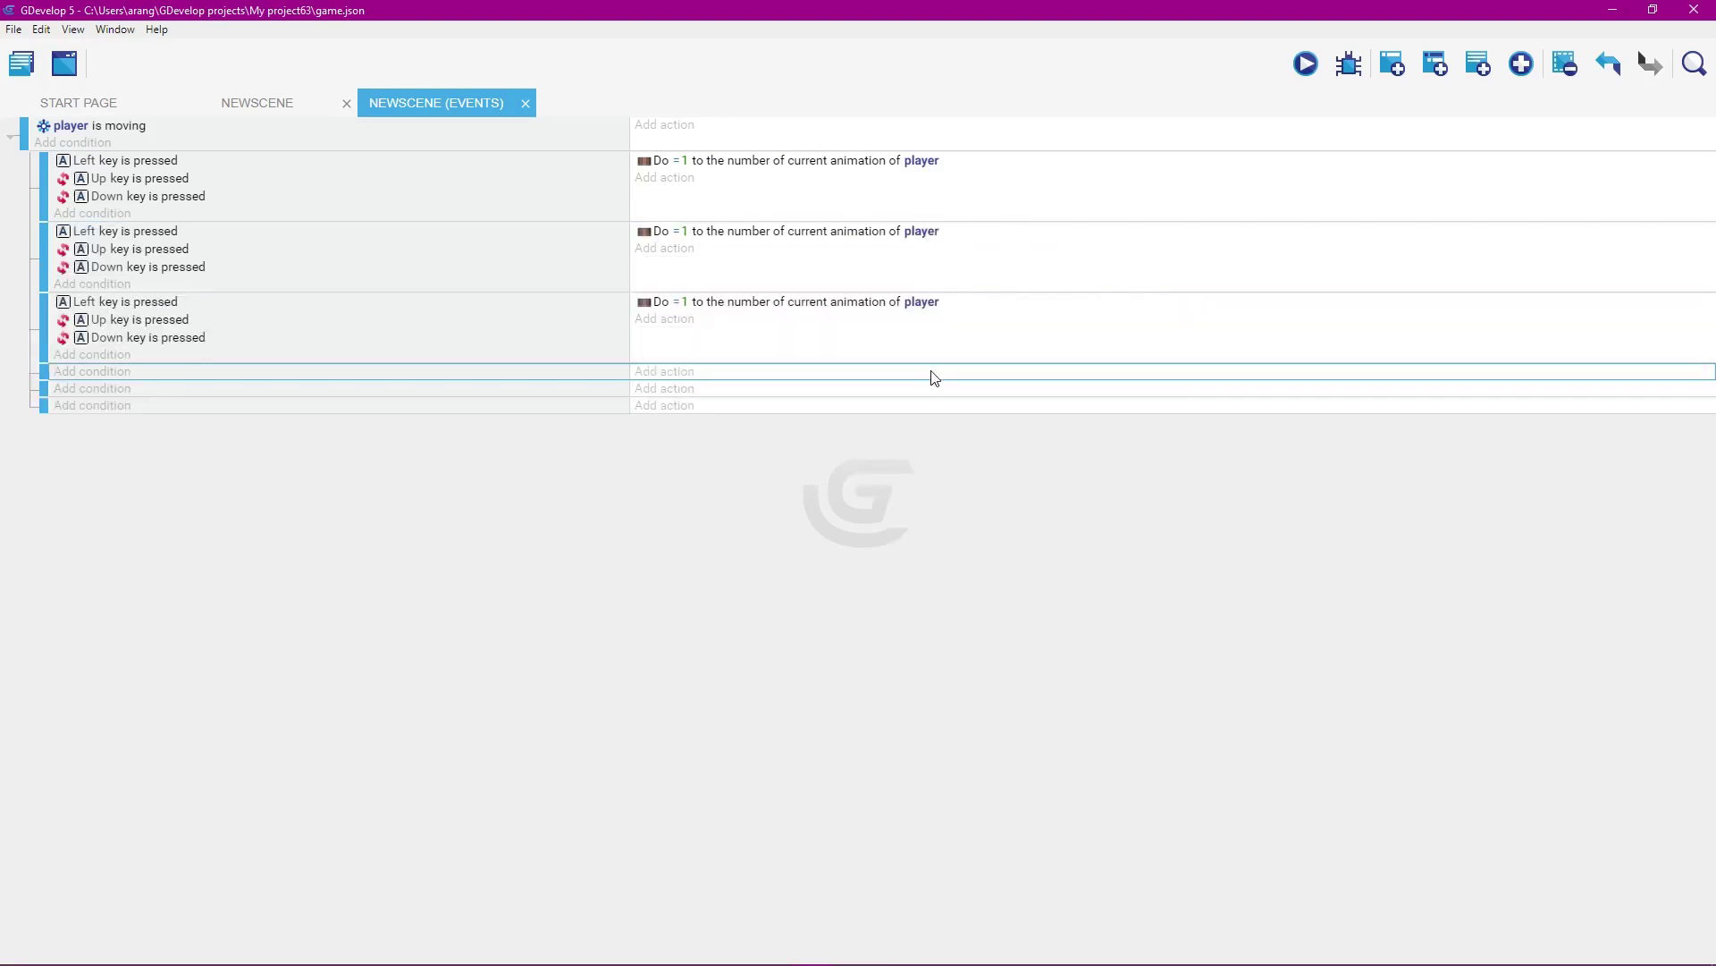
right_click(932, 374)
left_click(986, 426)
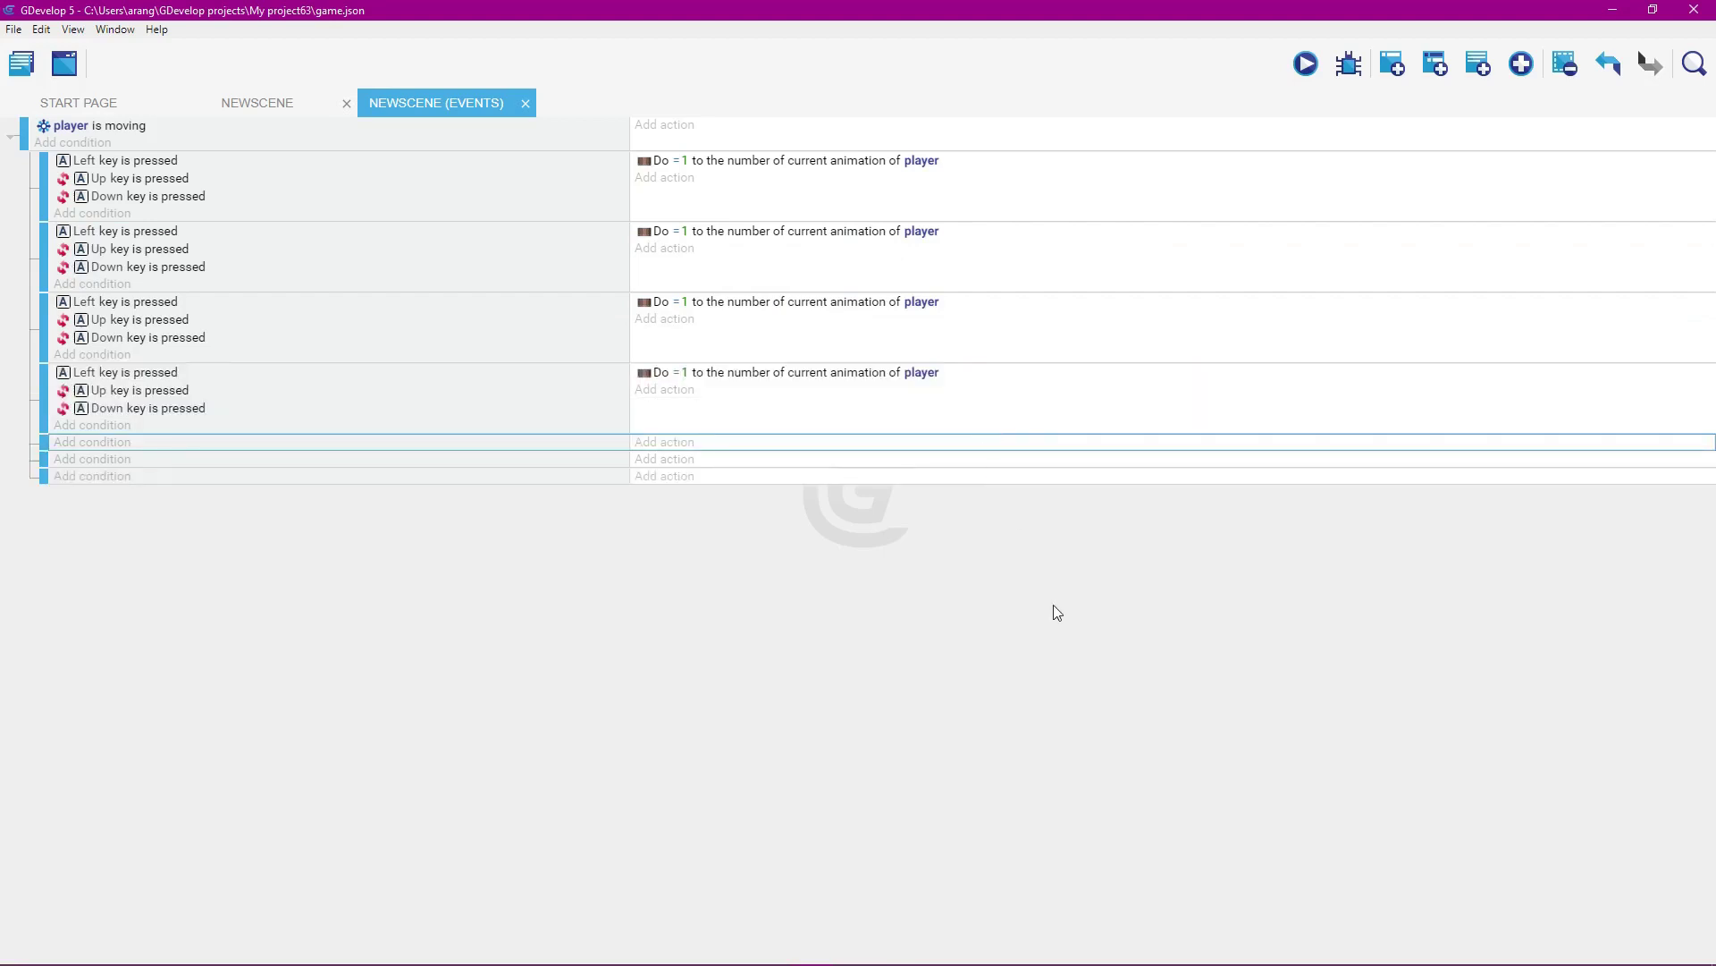
left_click(992, 21)
Step: Set the key in the second sub-event's first condition to Right
left_click(86, 228)
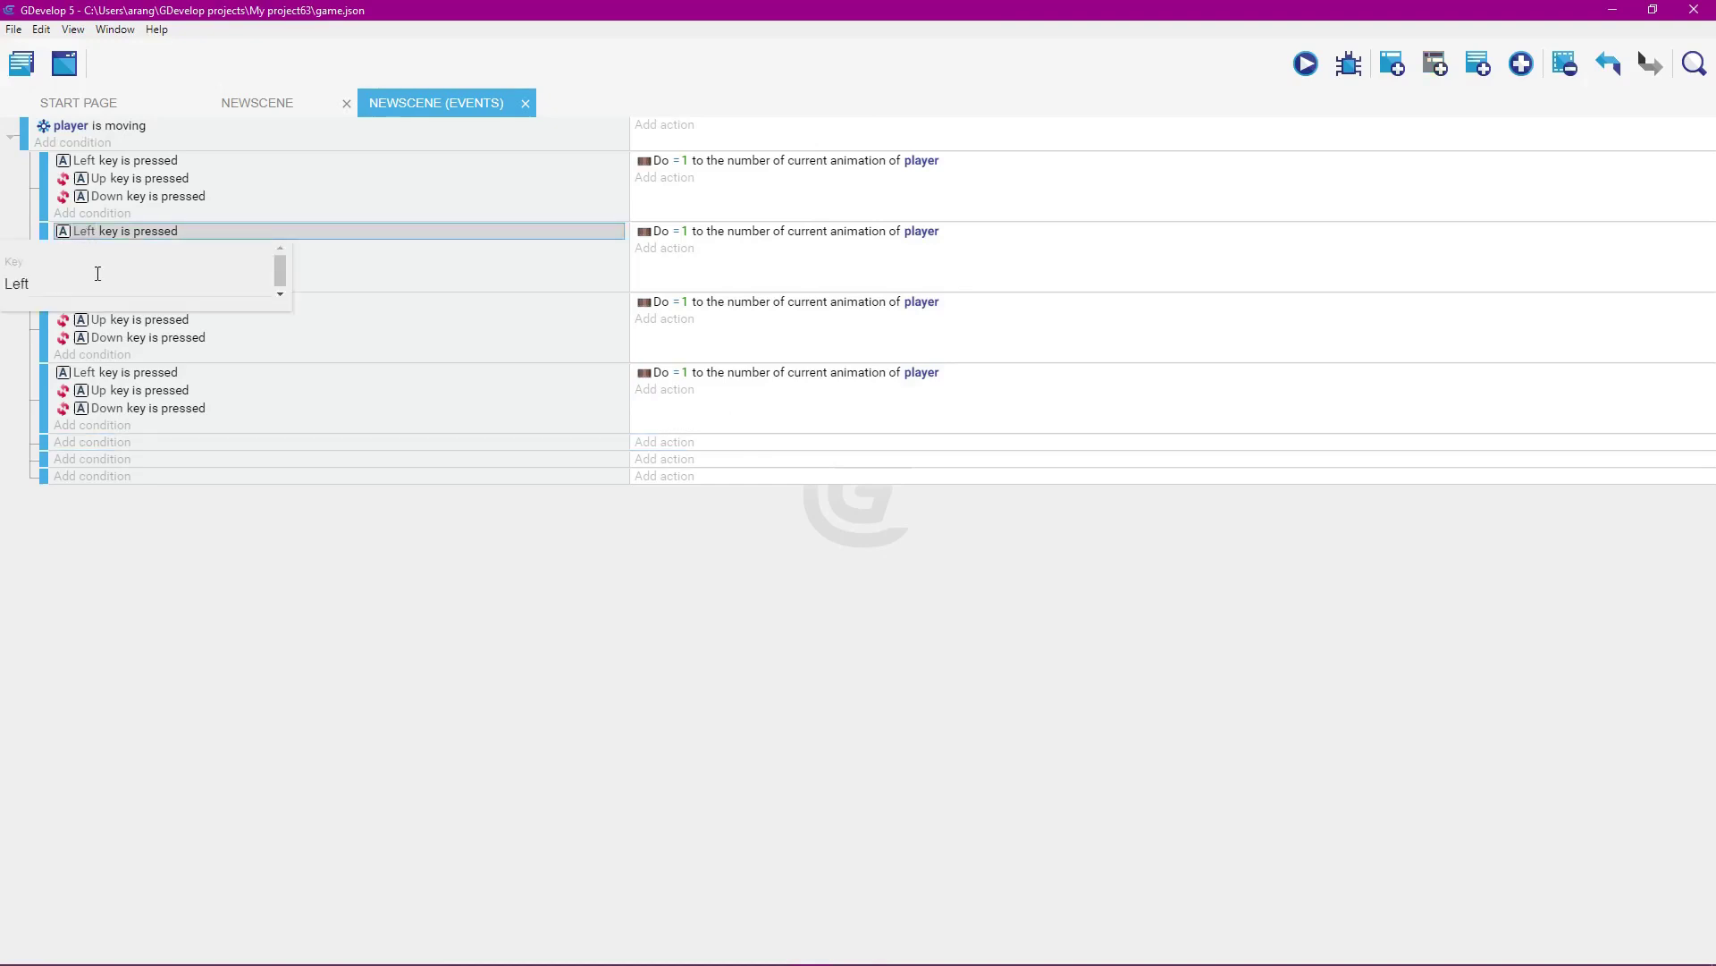
left_click(95, 284)
key("BackSpace")
key("BackSpace")
key("BackSpace")
key("BackSpace")
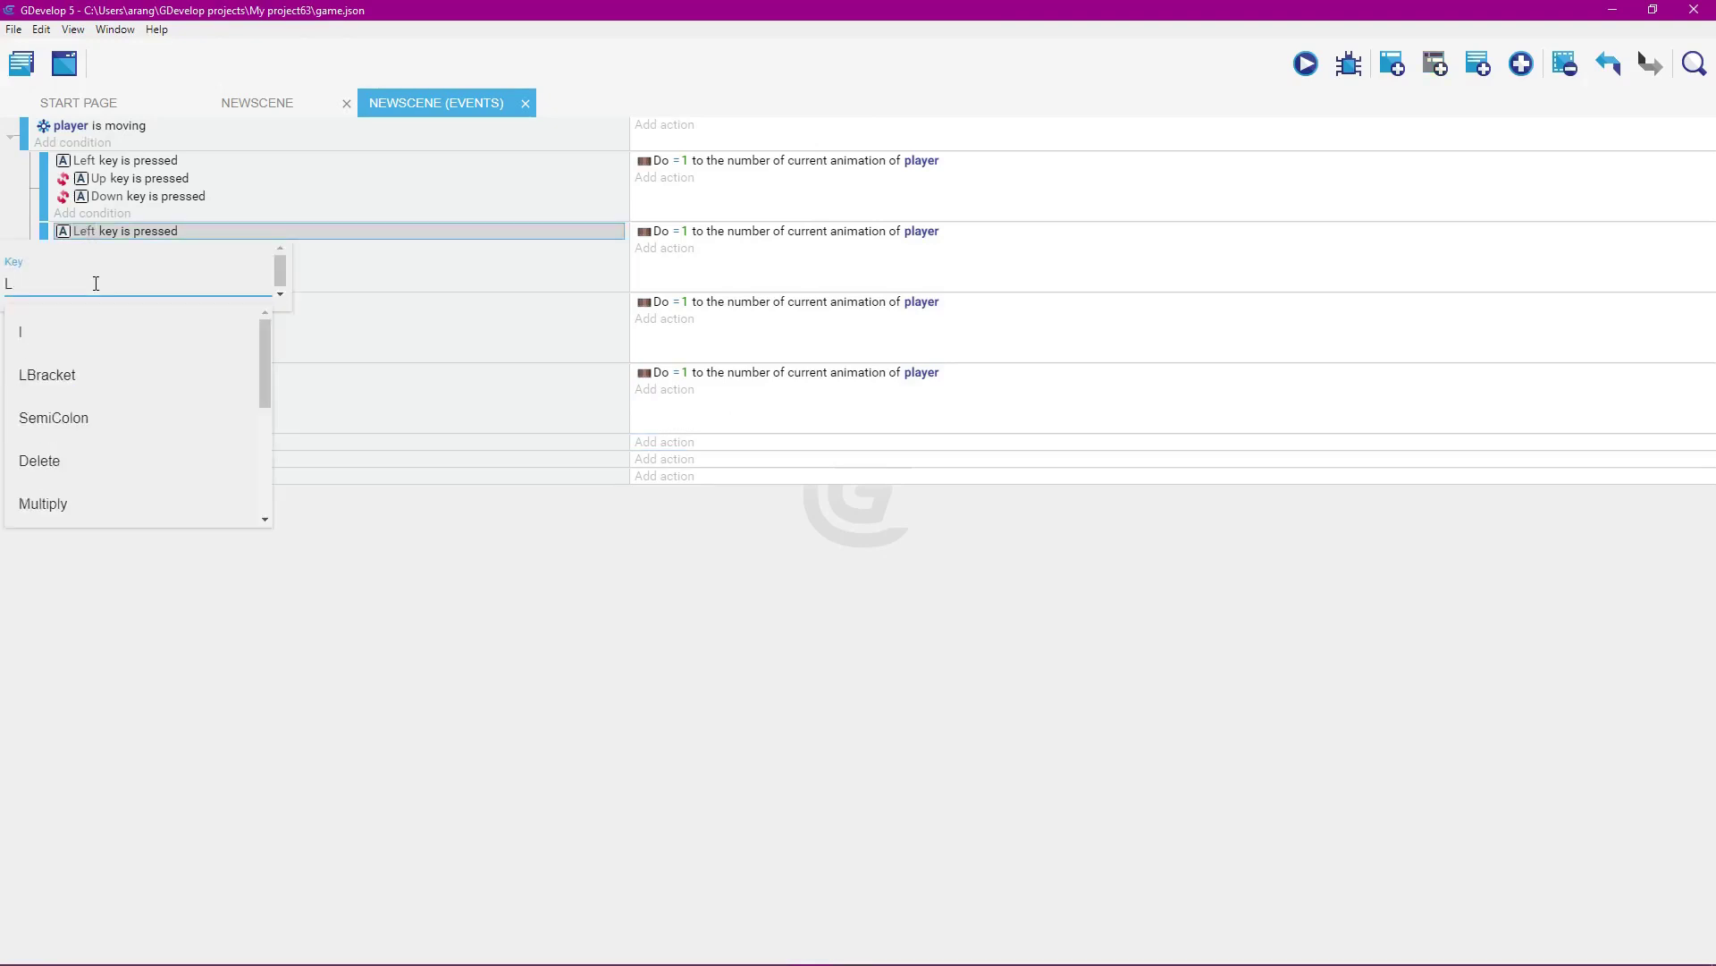
type("Right")
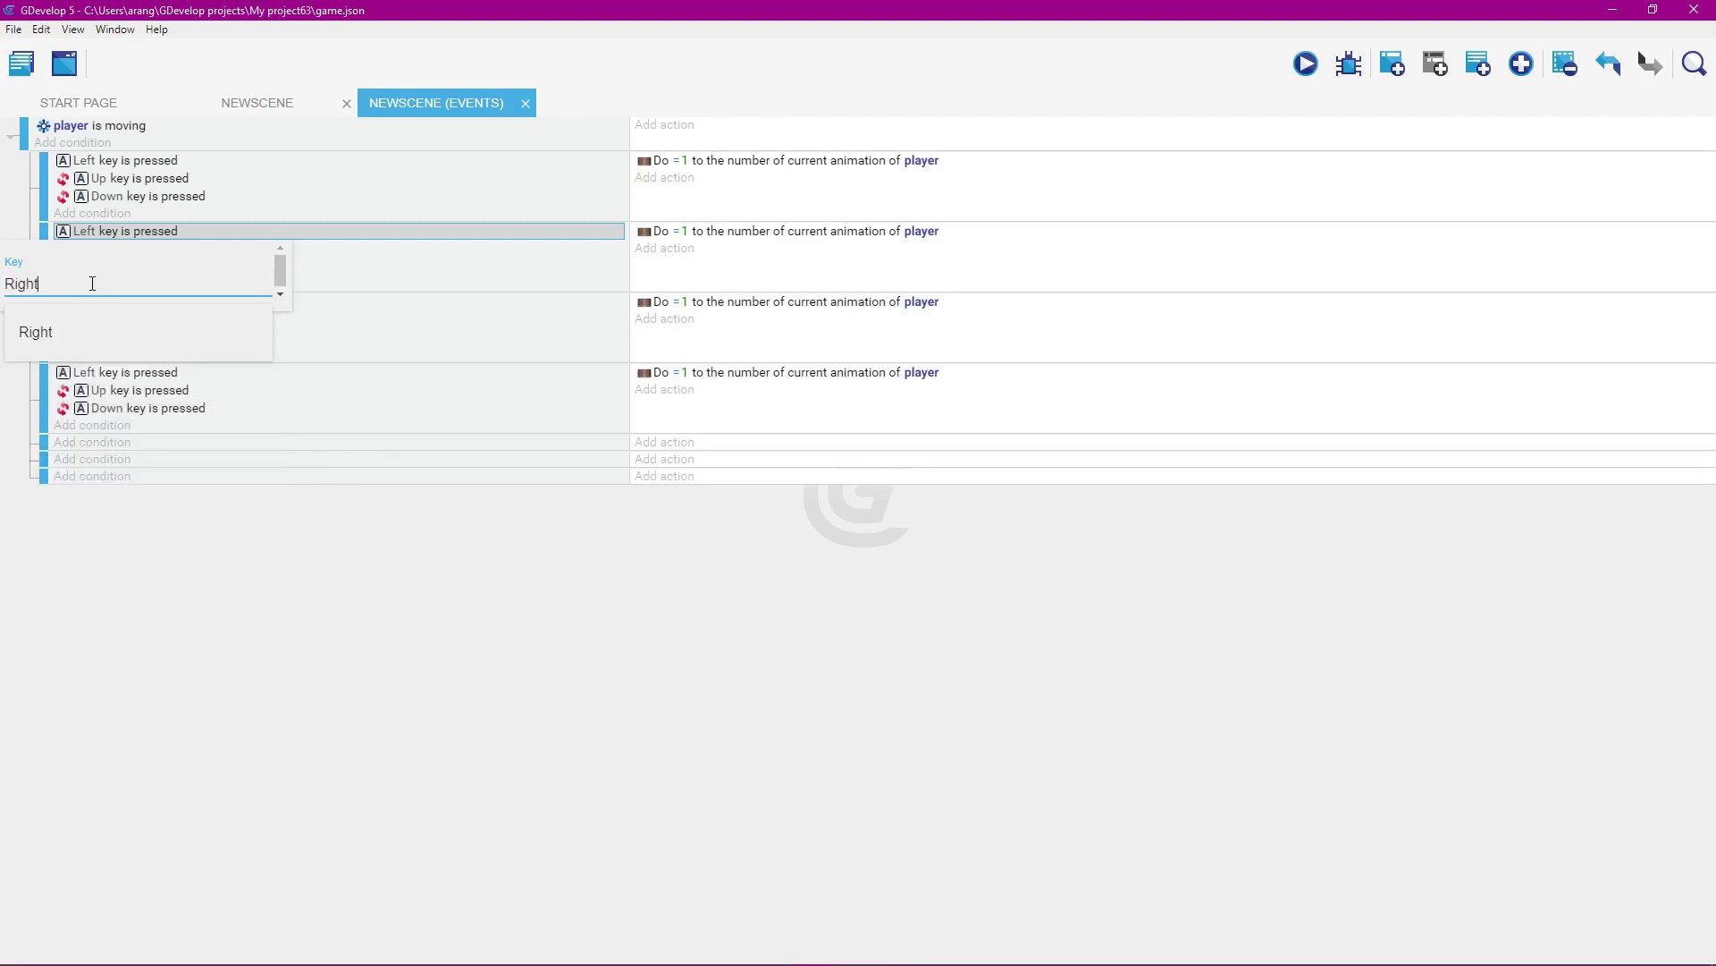
left_click(356, 624)
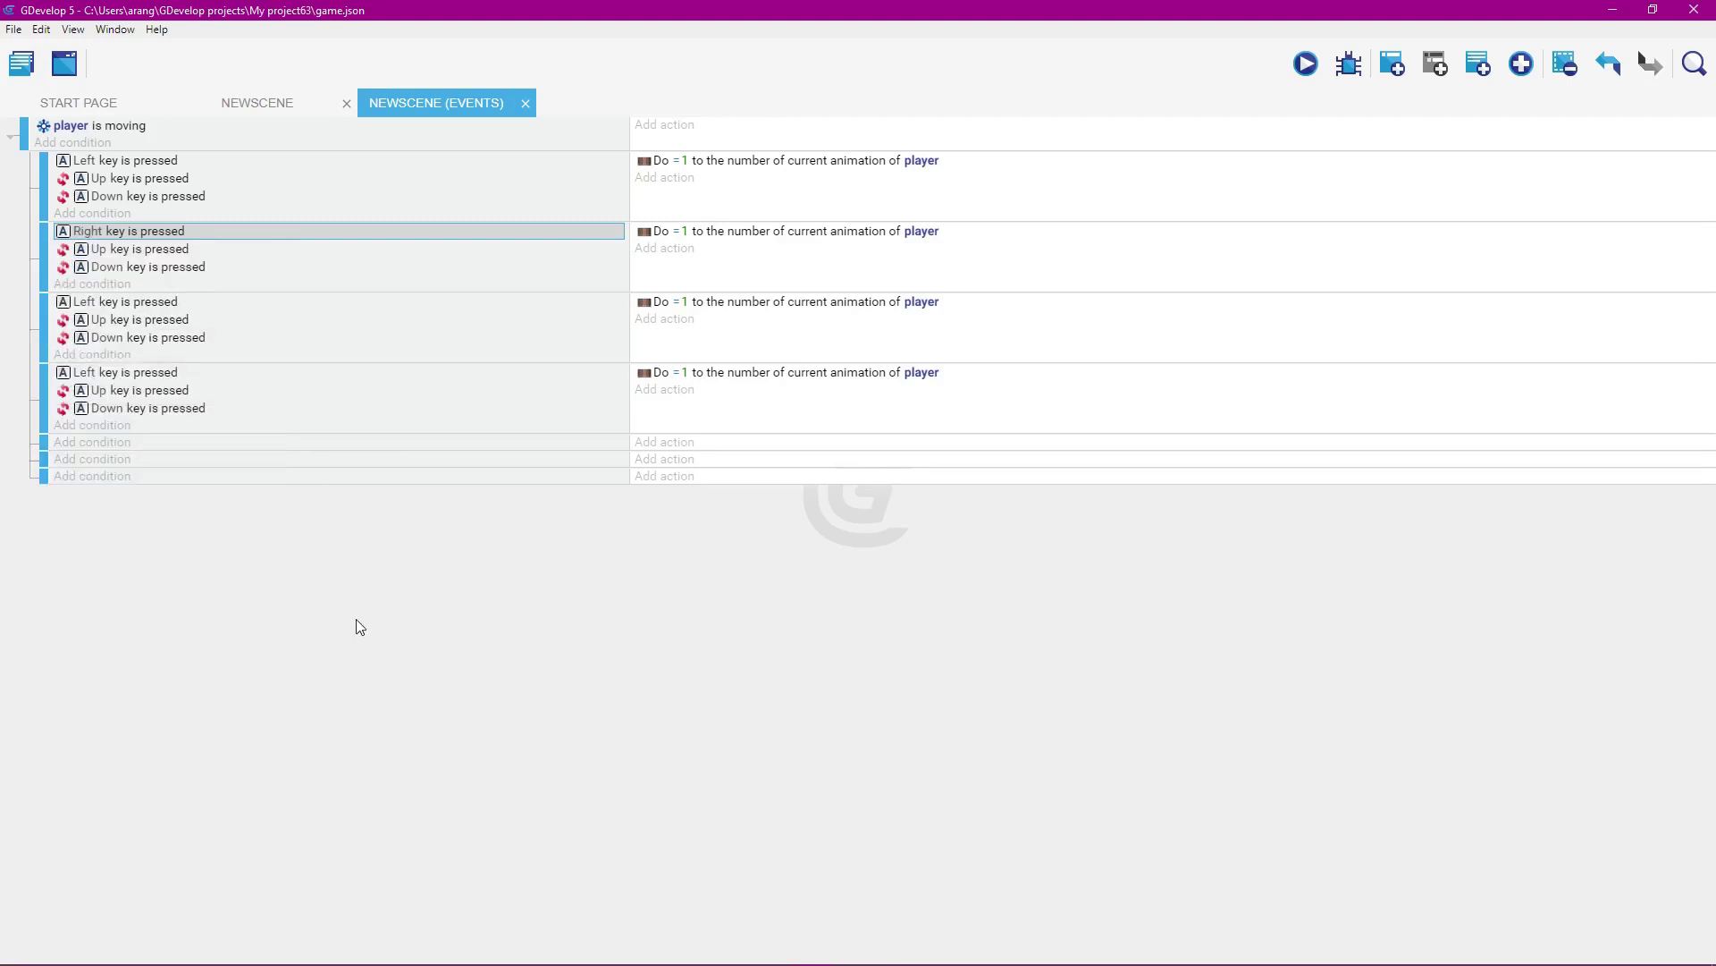
Step: Set the key in the third sub-event's first condition to Up
left_click(92, 307)
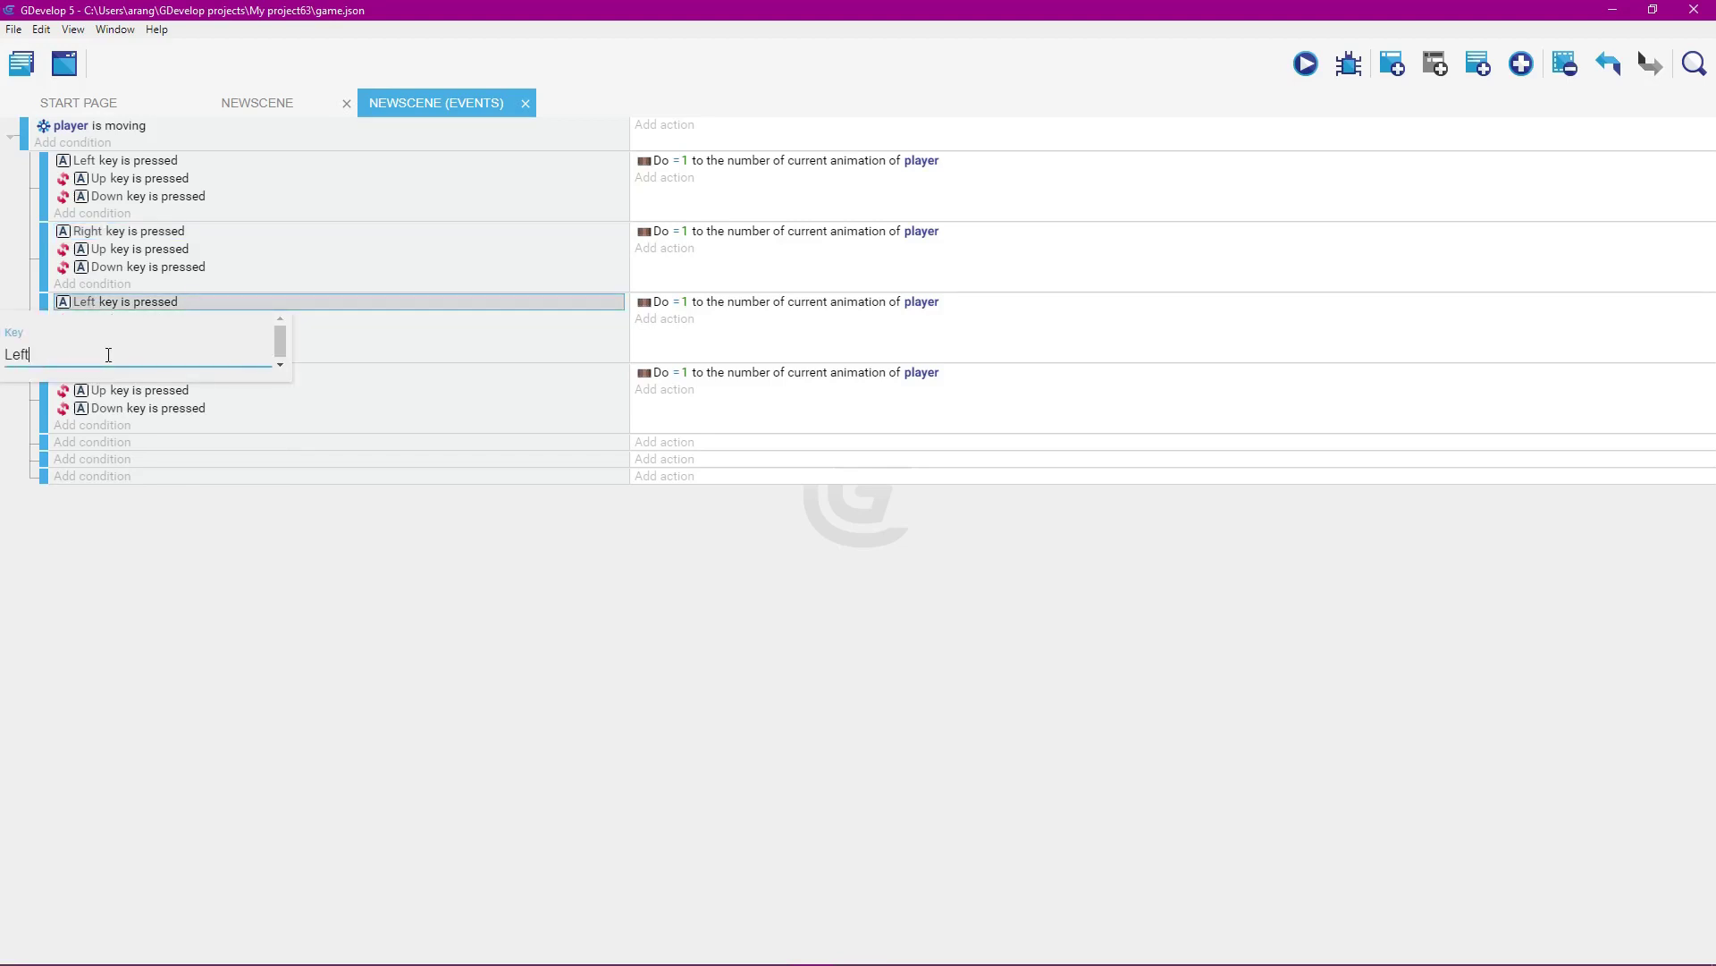
key("BackSpace")
key("BackSpace")
key("BackSpace")
key("BackSpace")
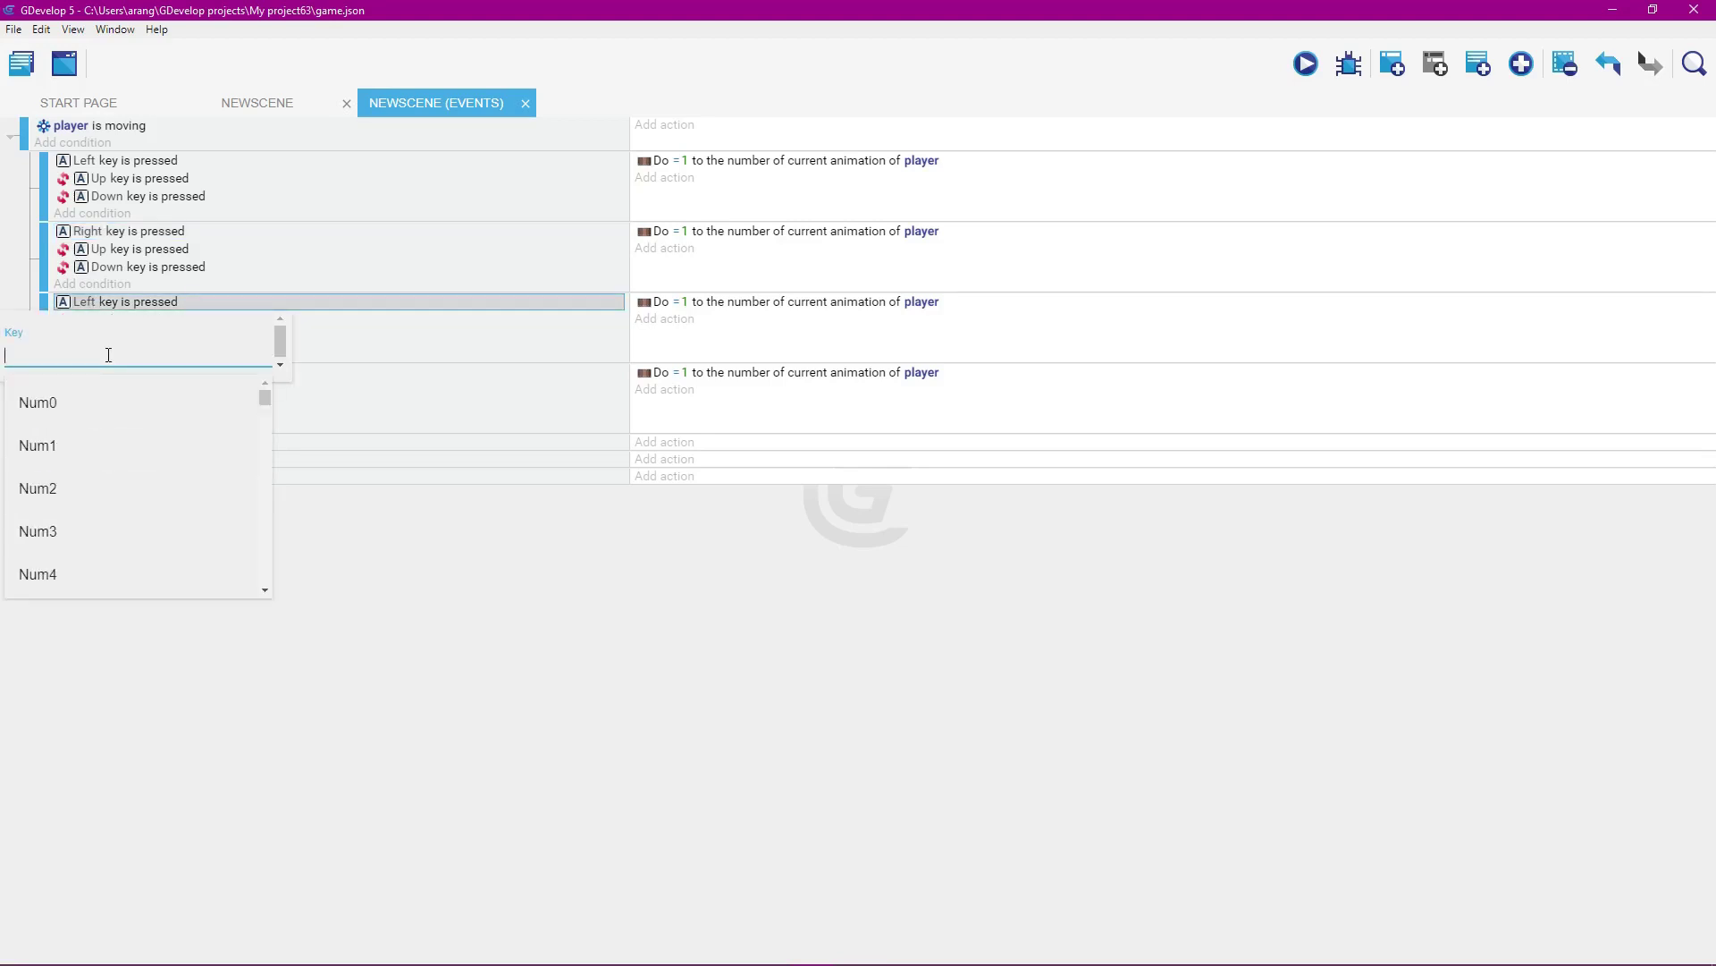
type("Up")
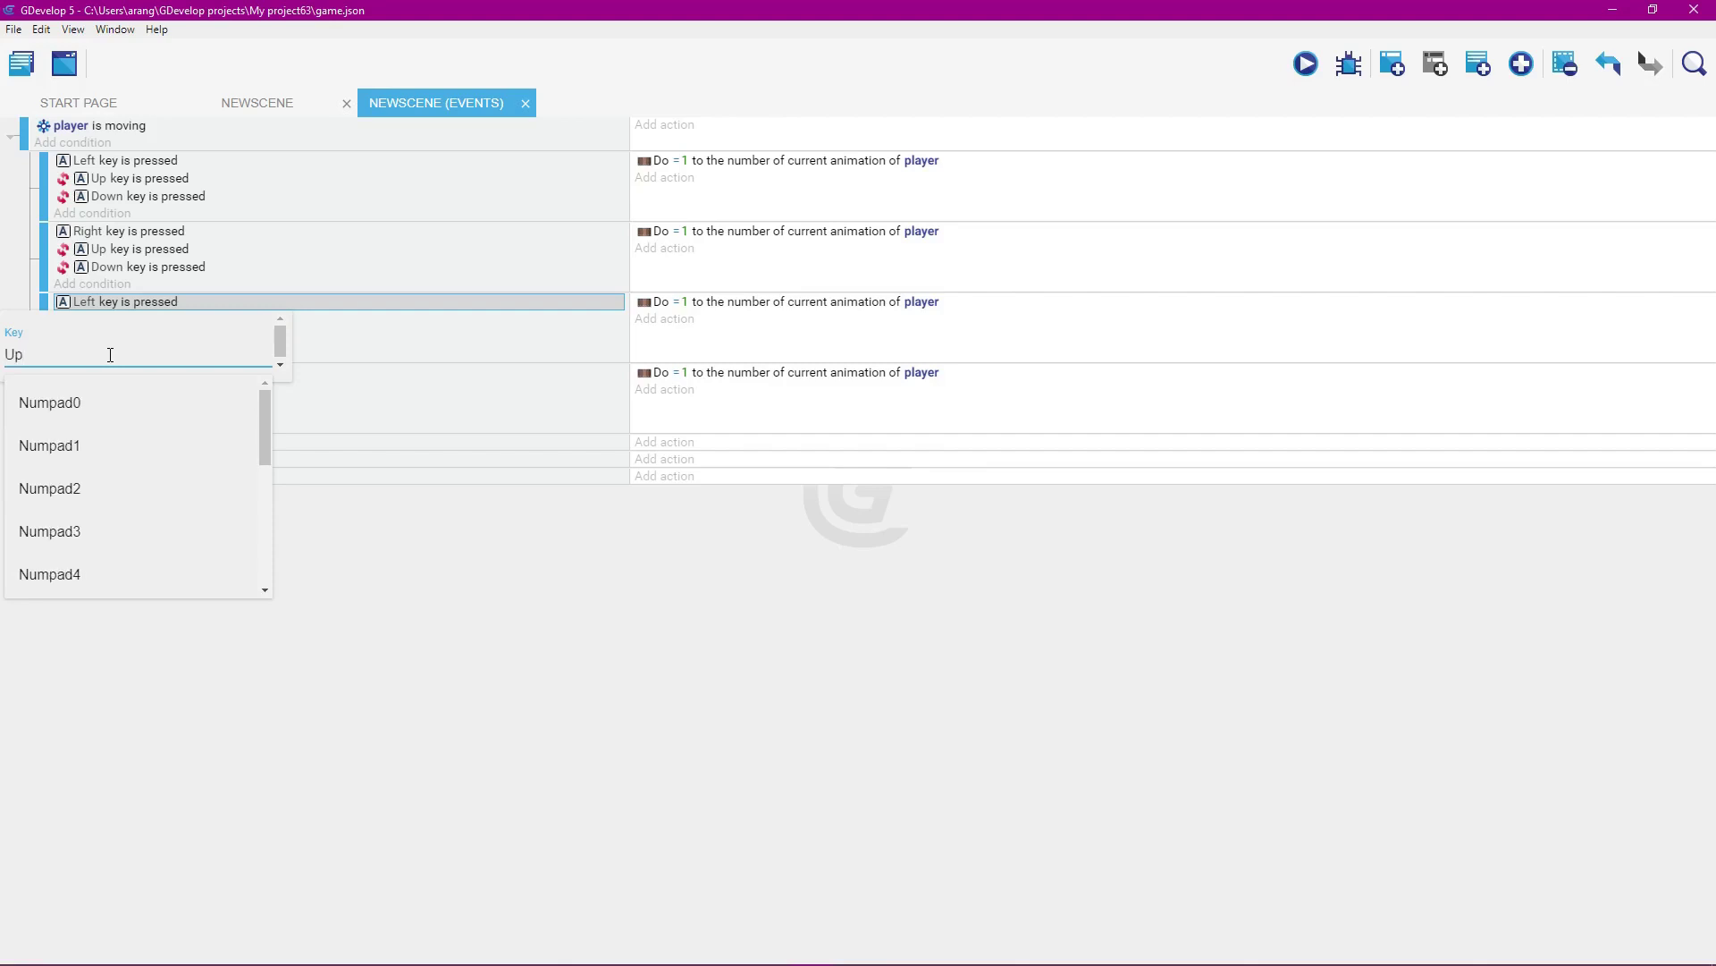
left_click(361, 566)
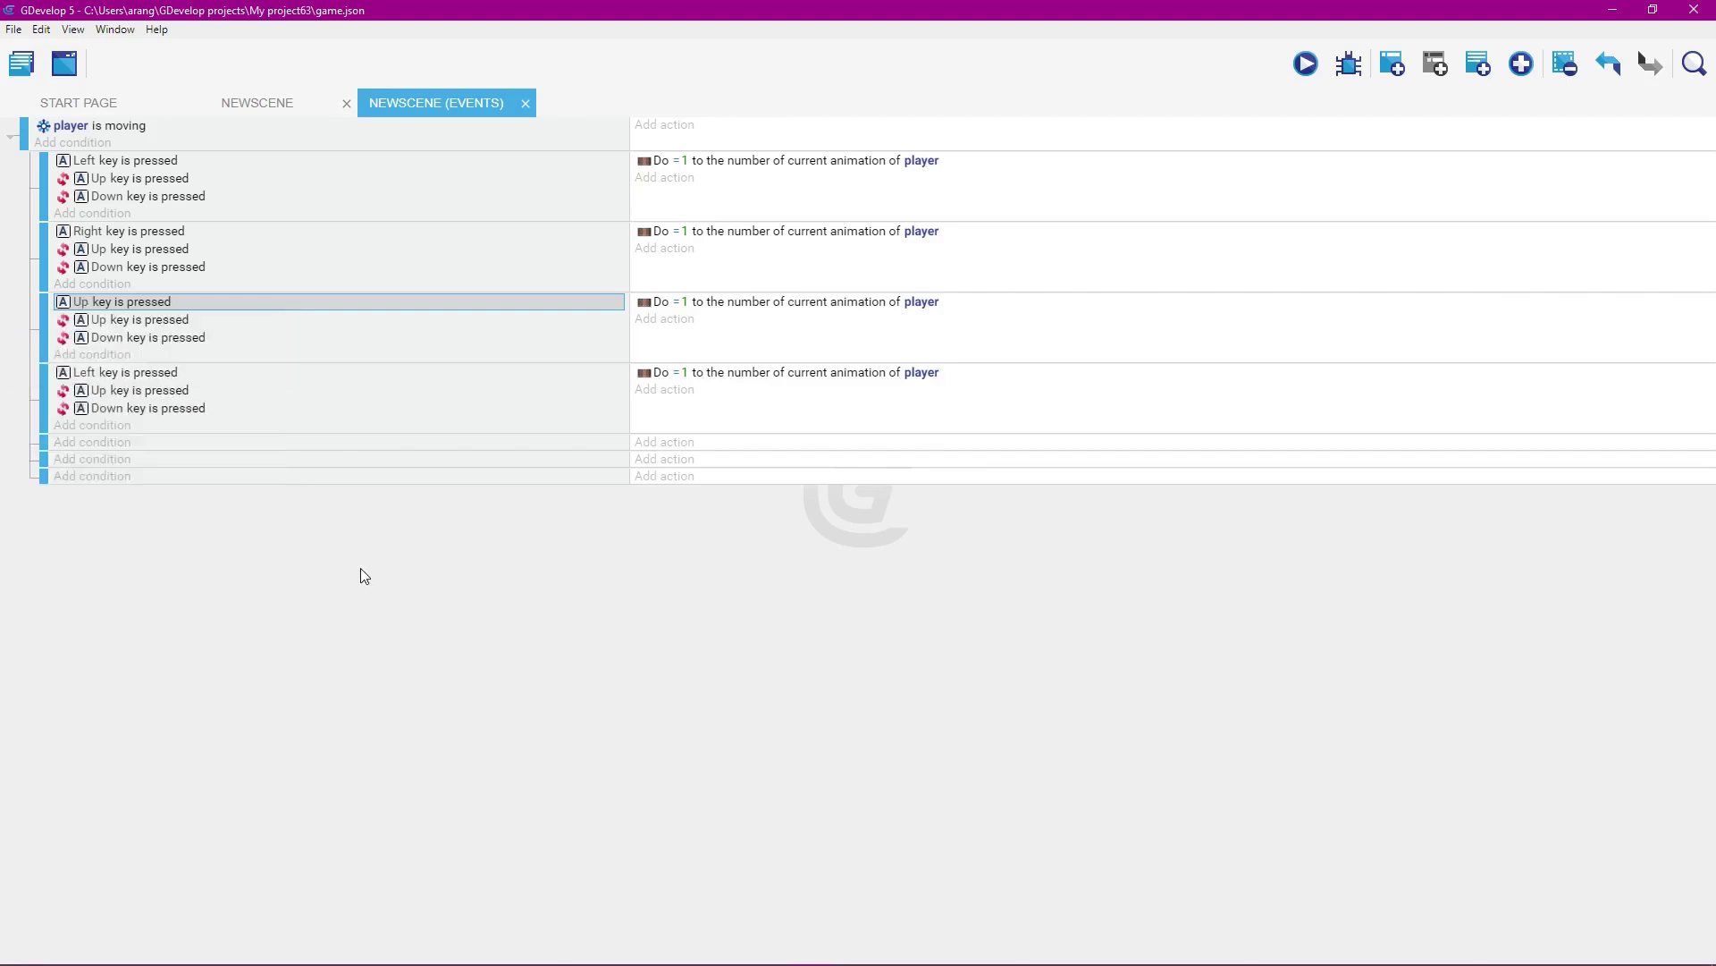
Step: Set the key in the fourth sub-event's first condition to Down
left_click(92, 374)
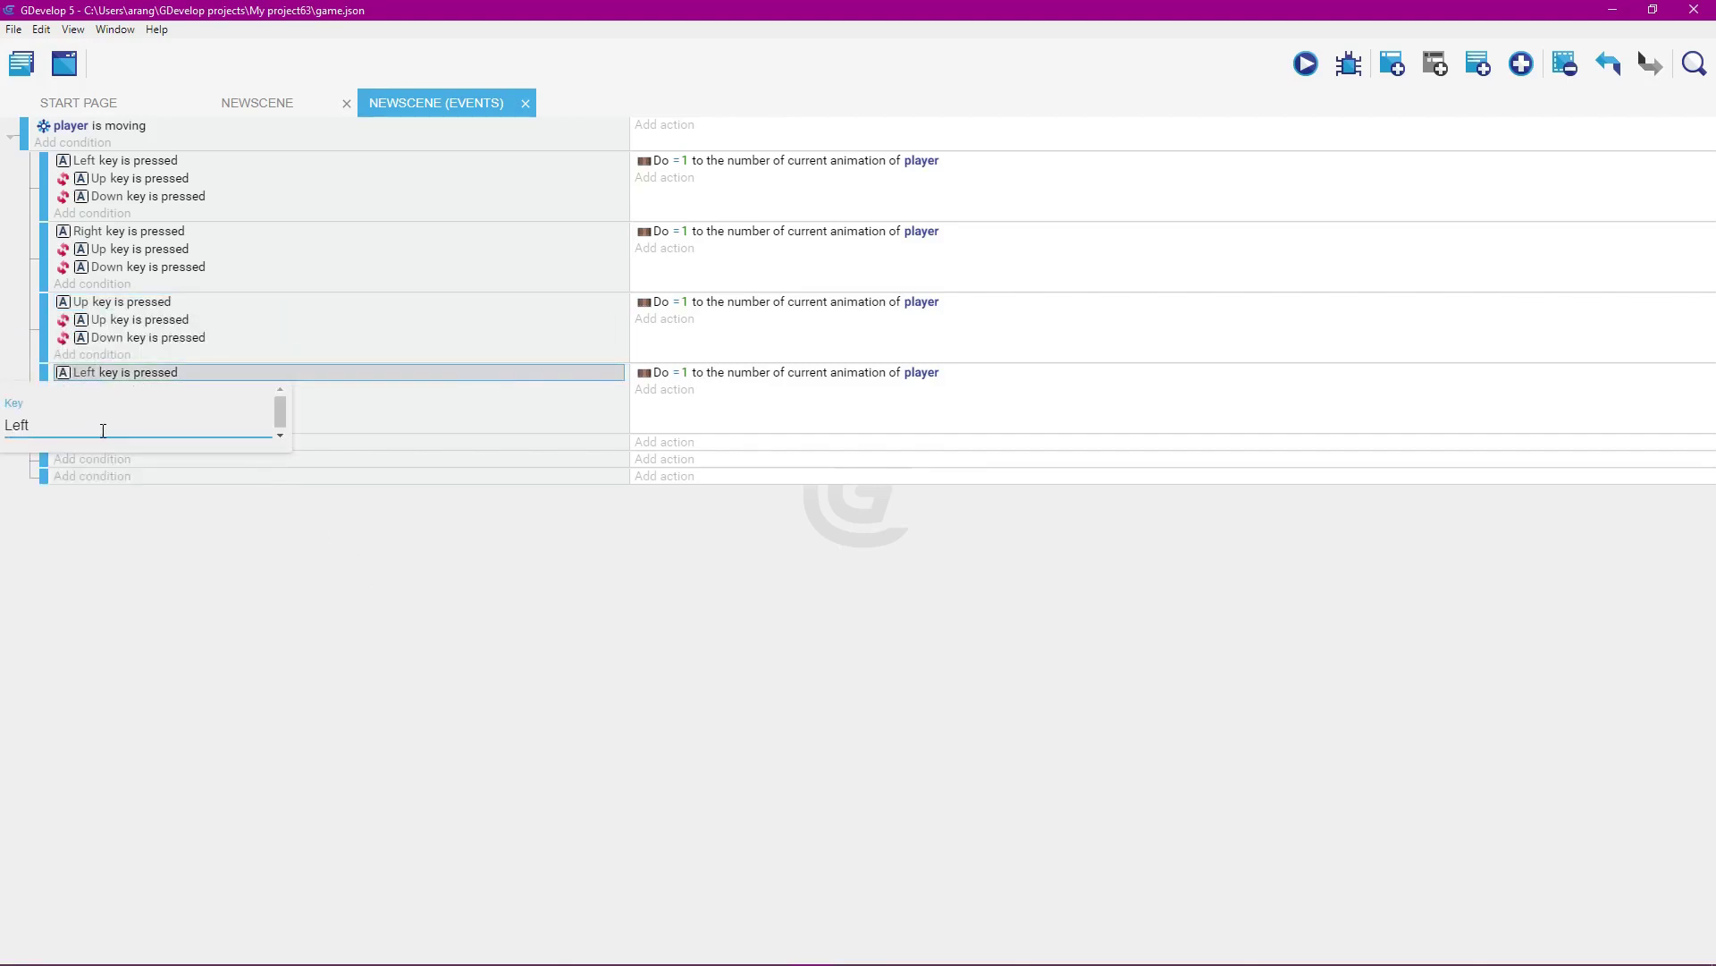
key("BackSpace")
key("BackSpace")
key("BackSpace")
key("BackSpace")
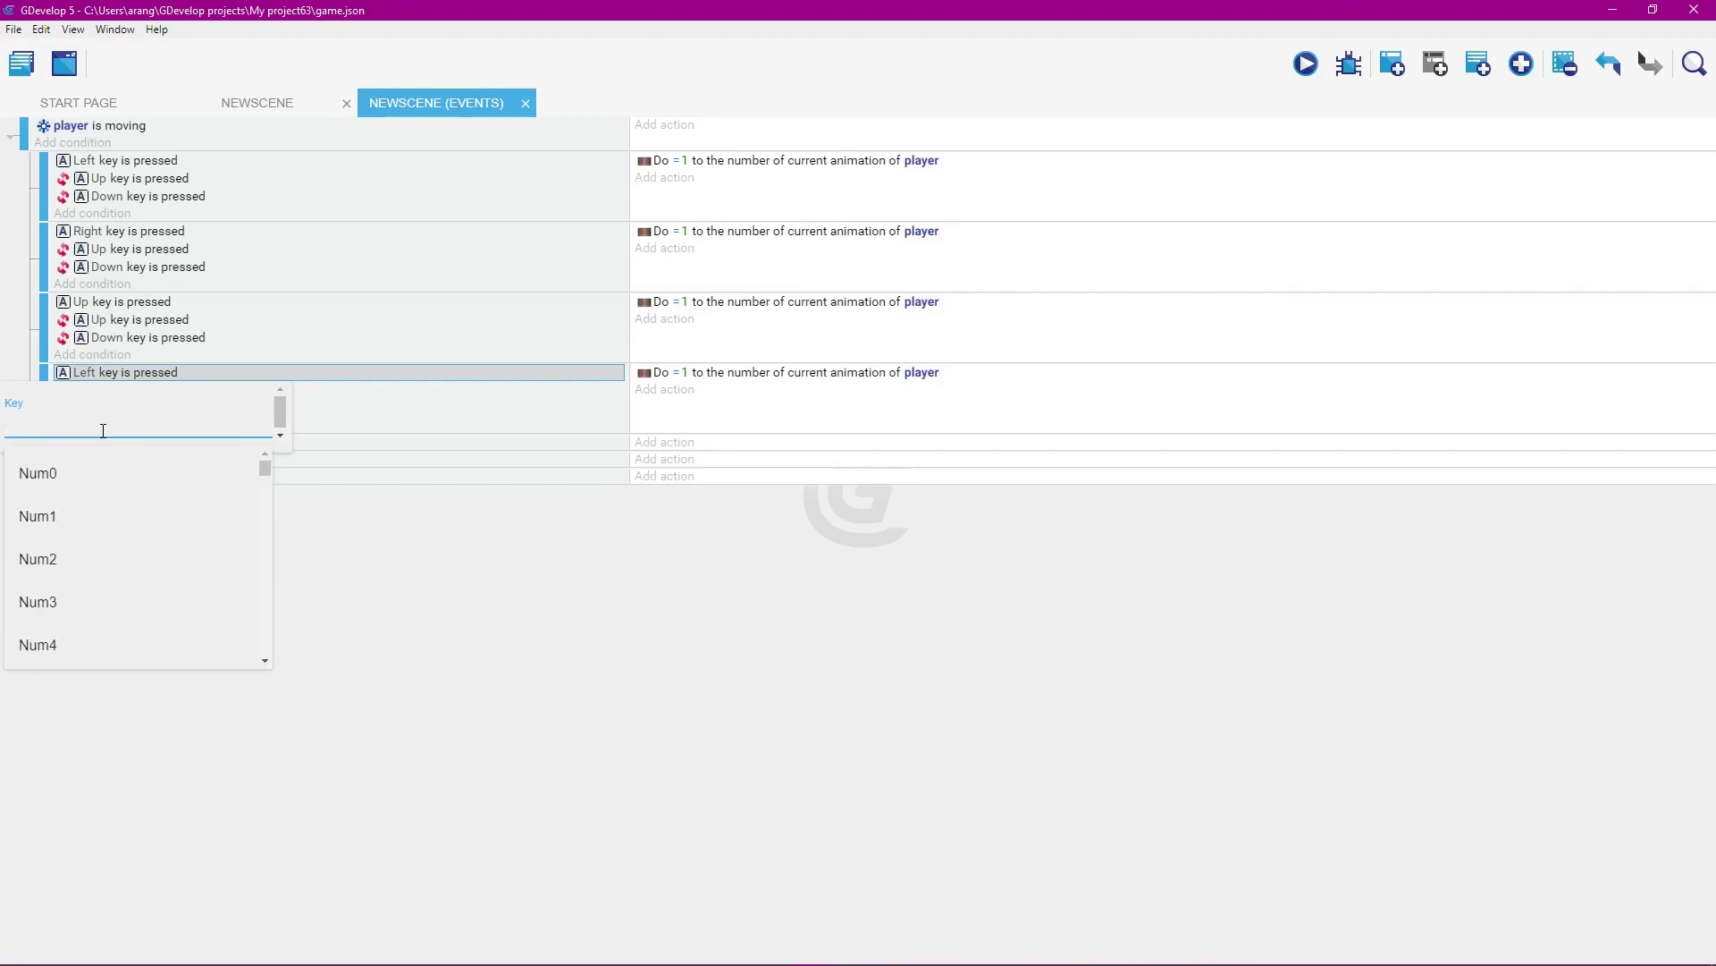
type("Down")
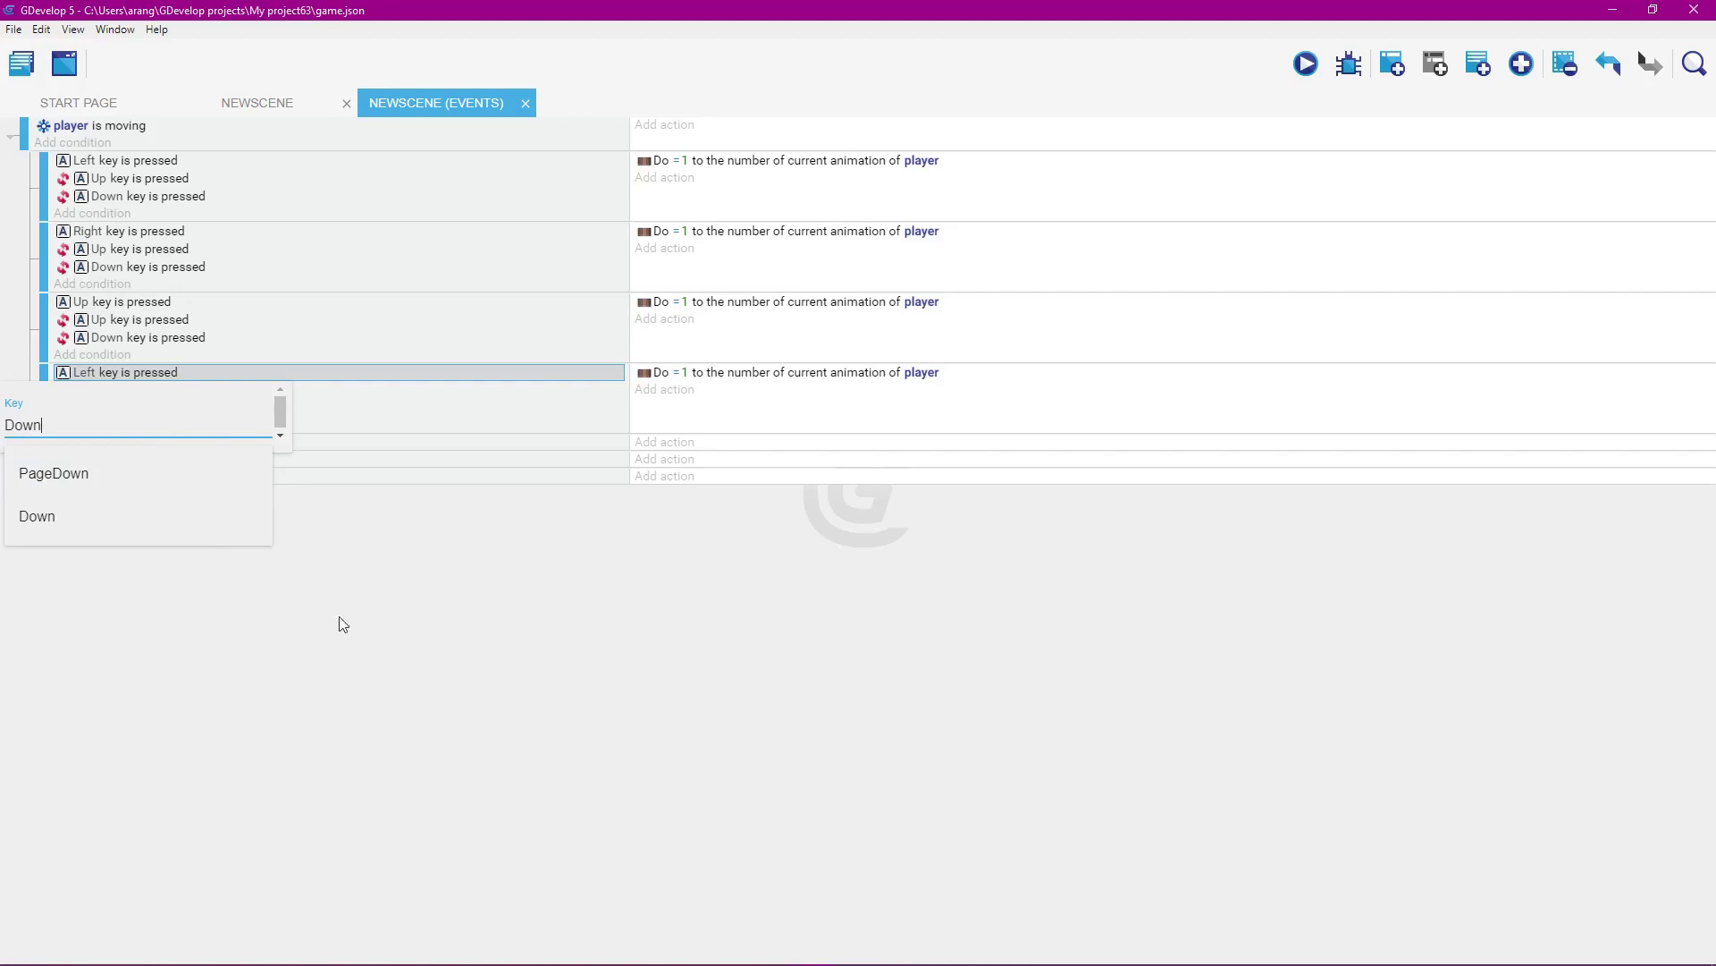
left_click(464, 635)
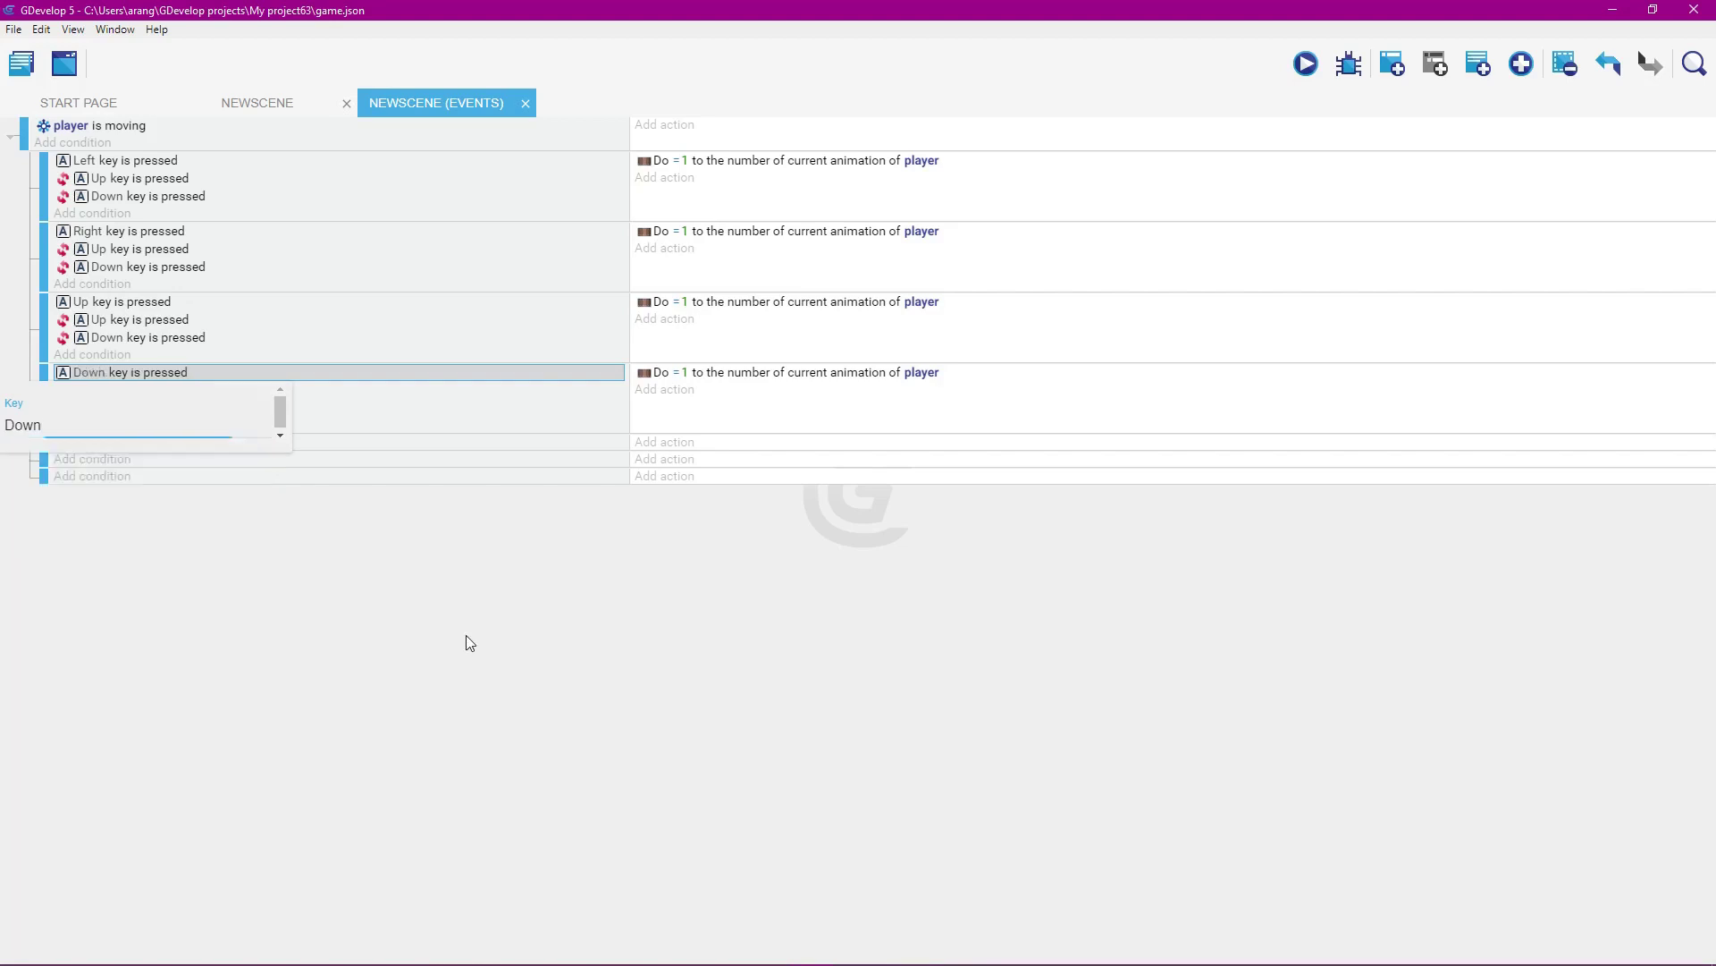
left_click(1225, 20)
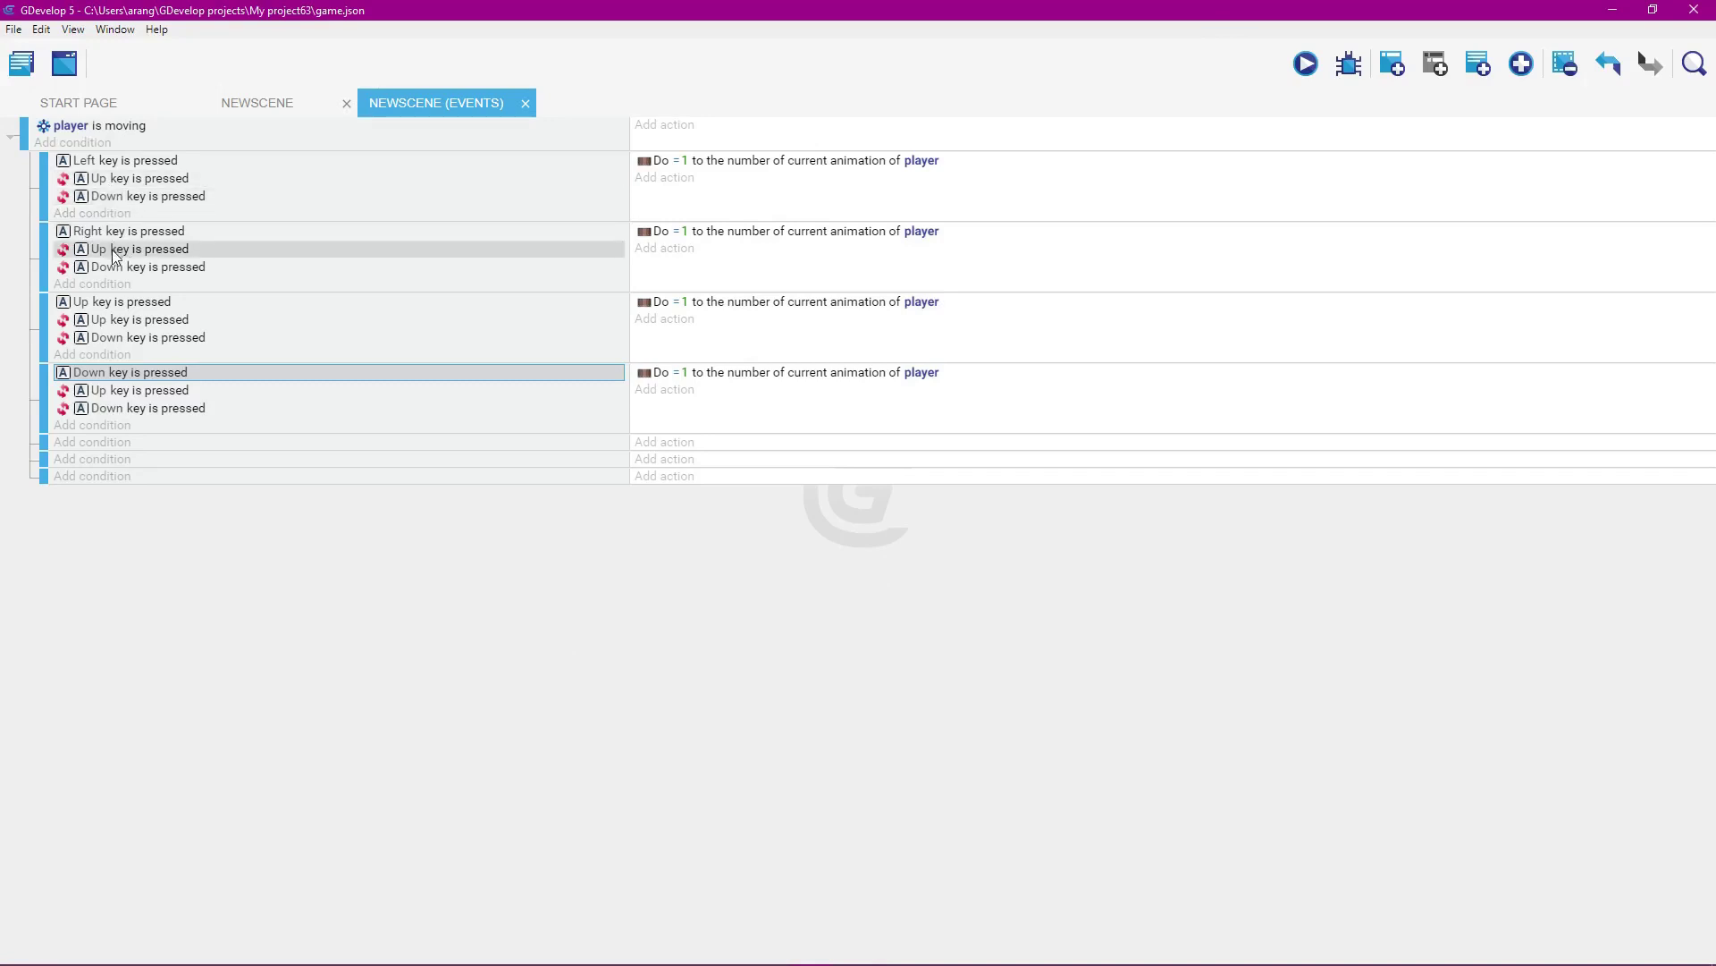
Step: Set the key in the third sub-event's inverted Up condition to Left
left_click(100, 320)
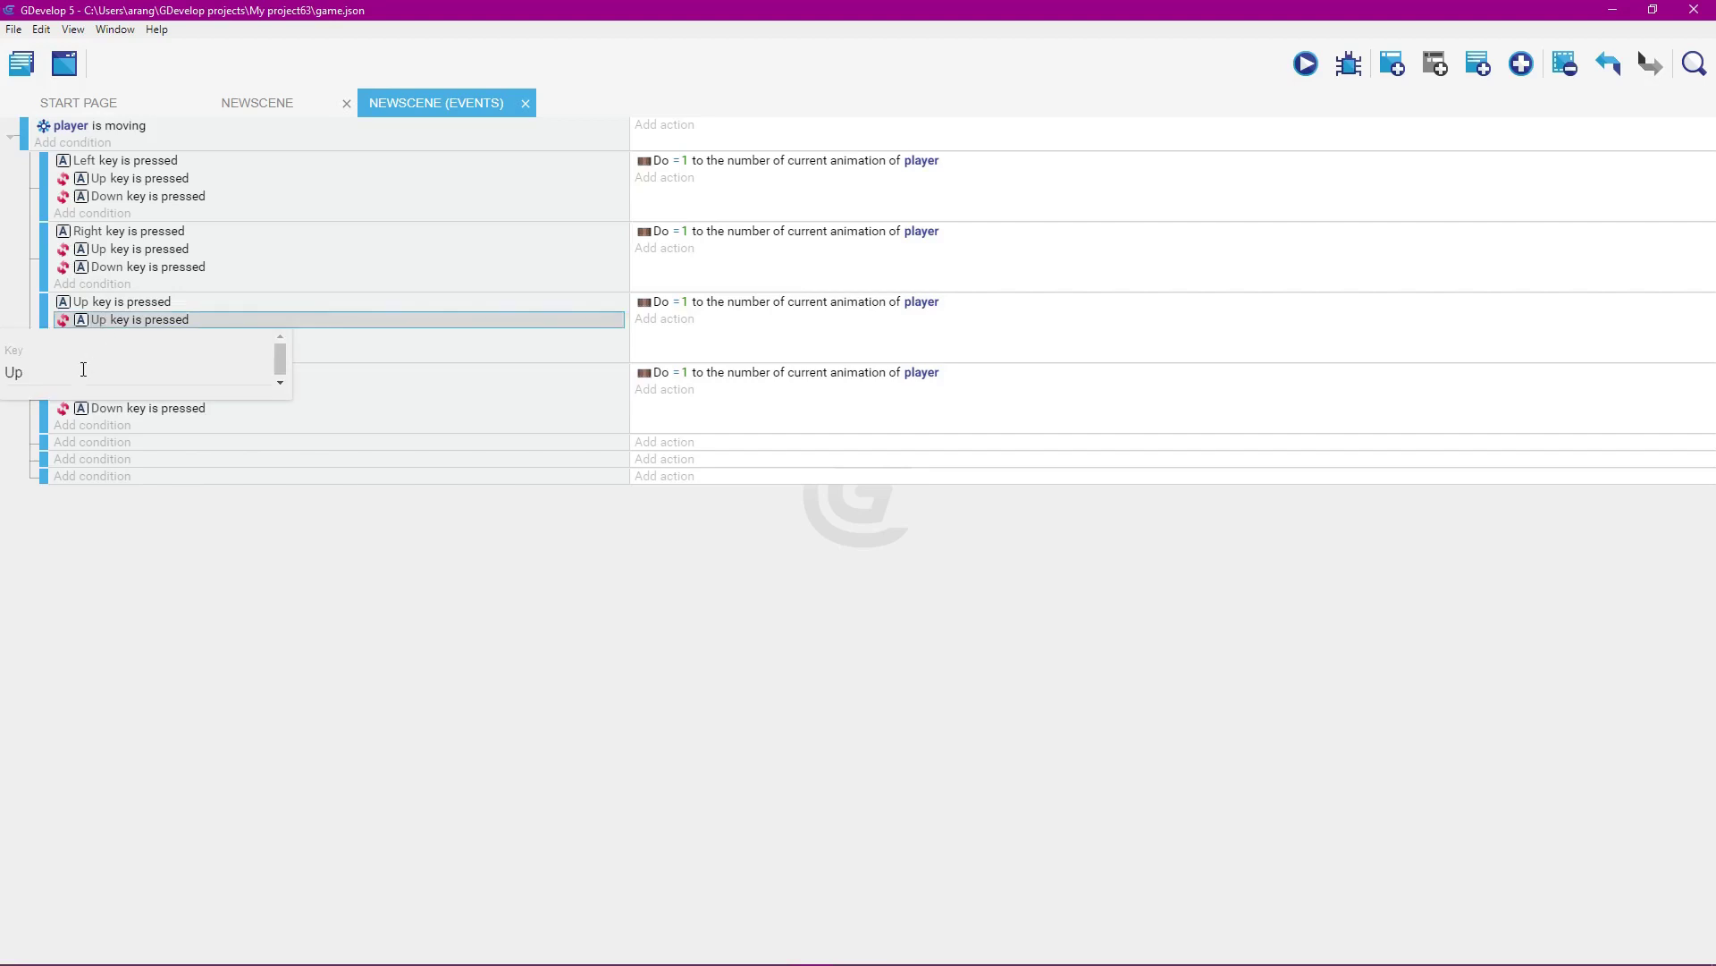
key("BackSpace")
key("BackSpace")
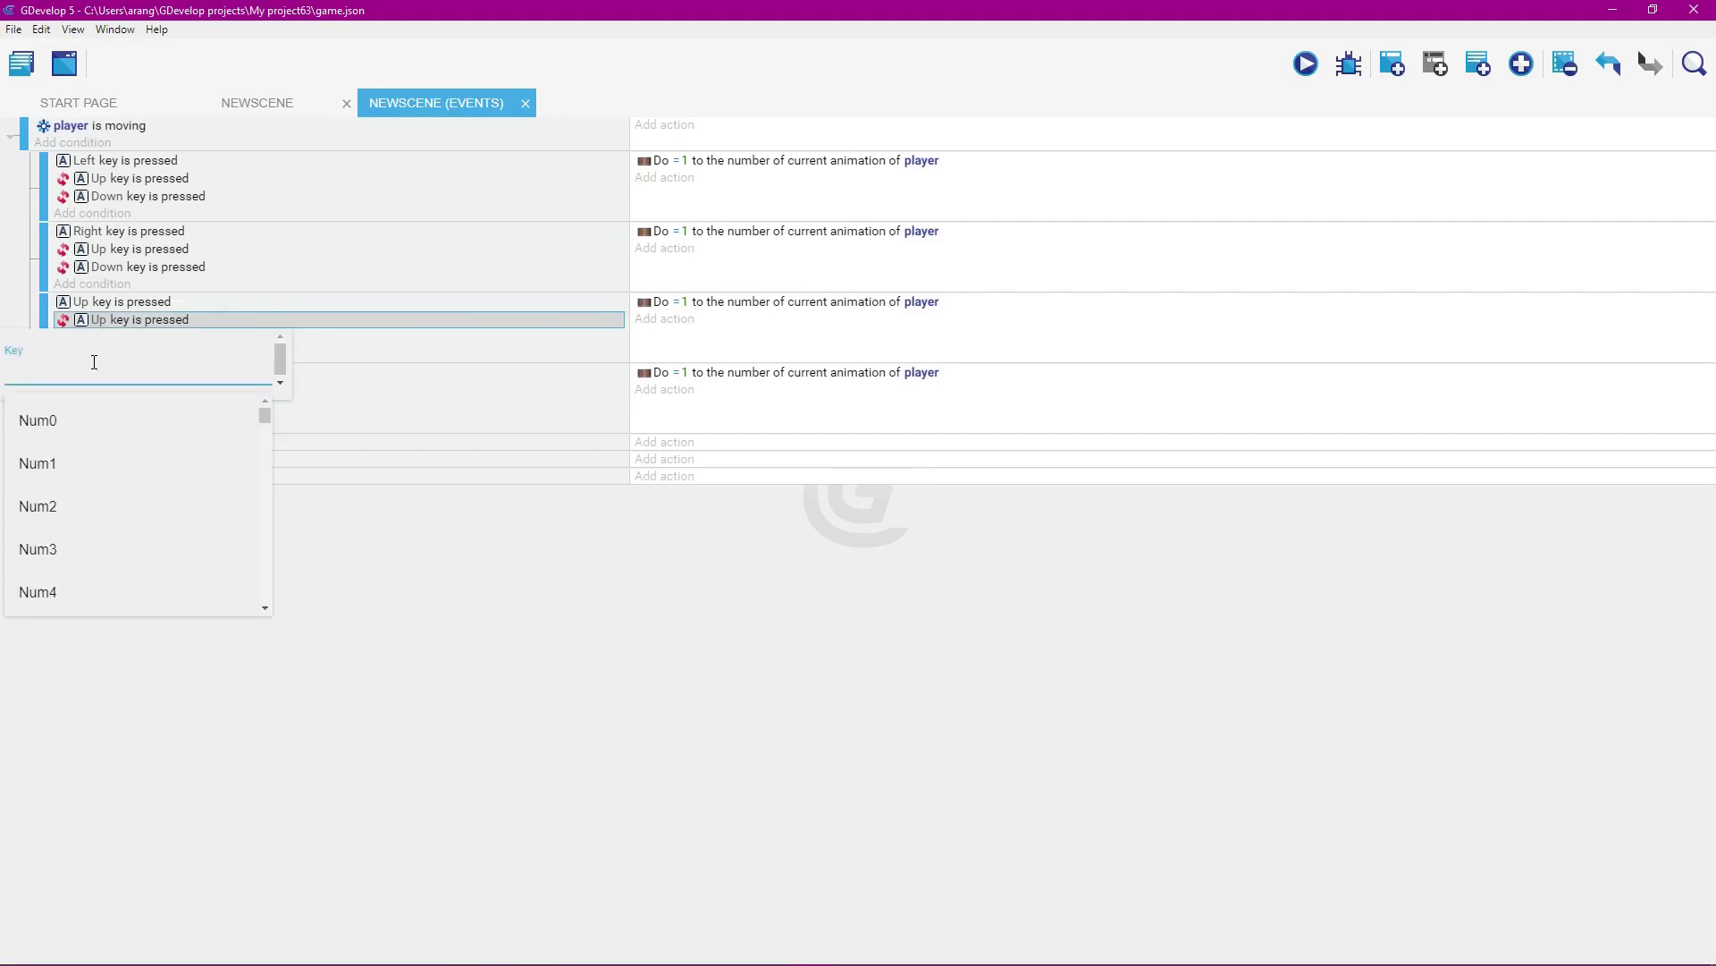
type("Left")
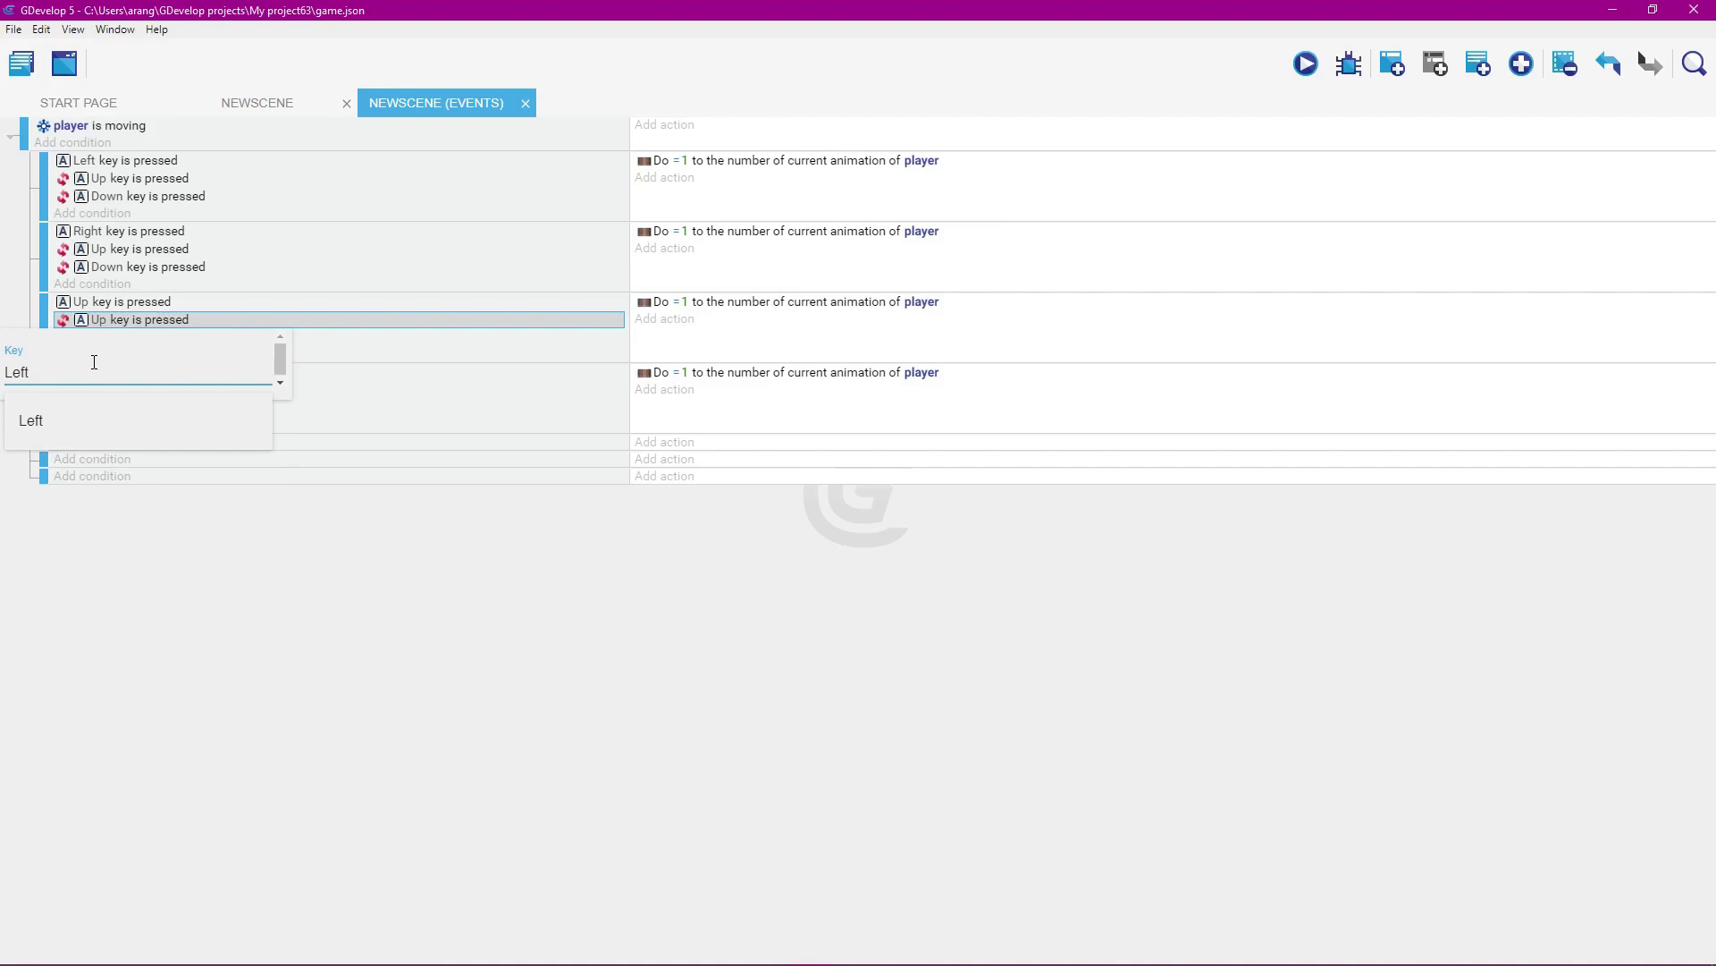
left_click(318, 673)
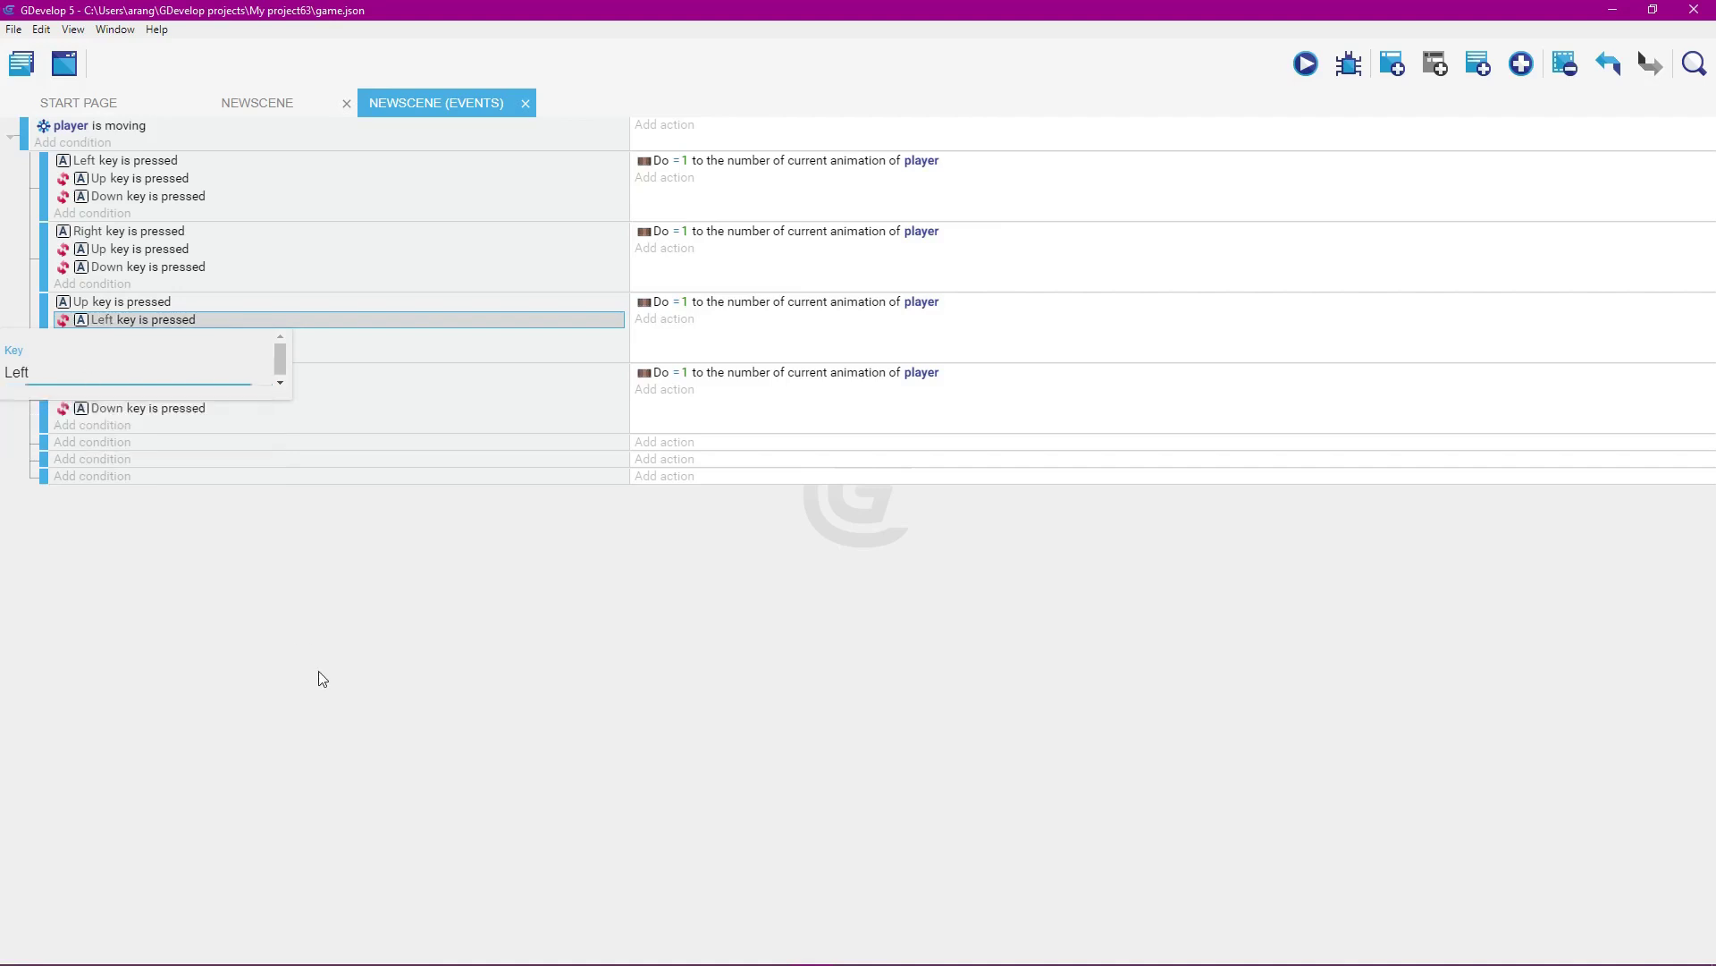
Step: Set the key in the third sub-event's inverted Down condition to Right
left_click(107, 338)
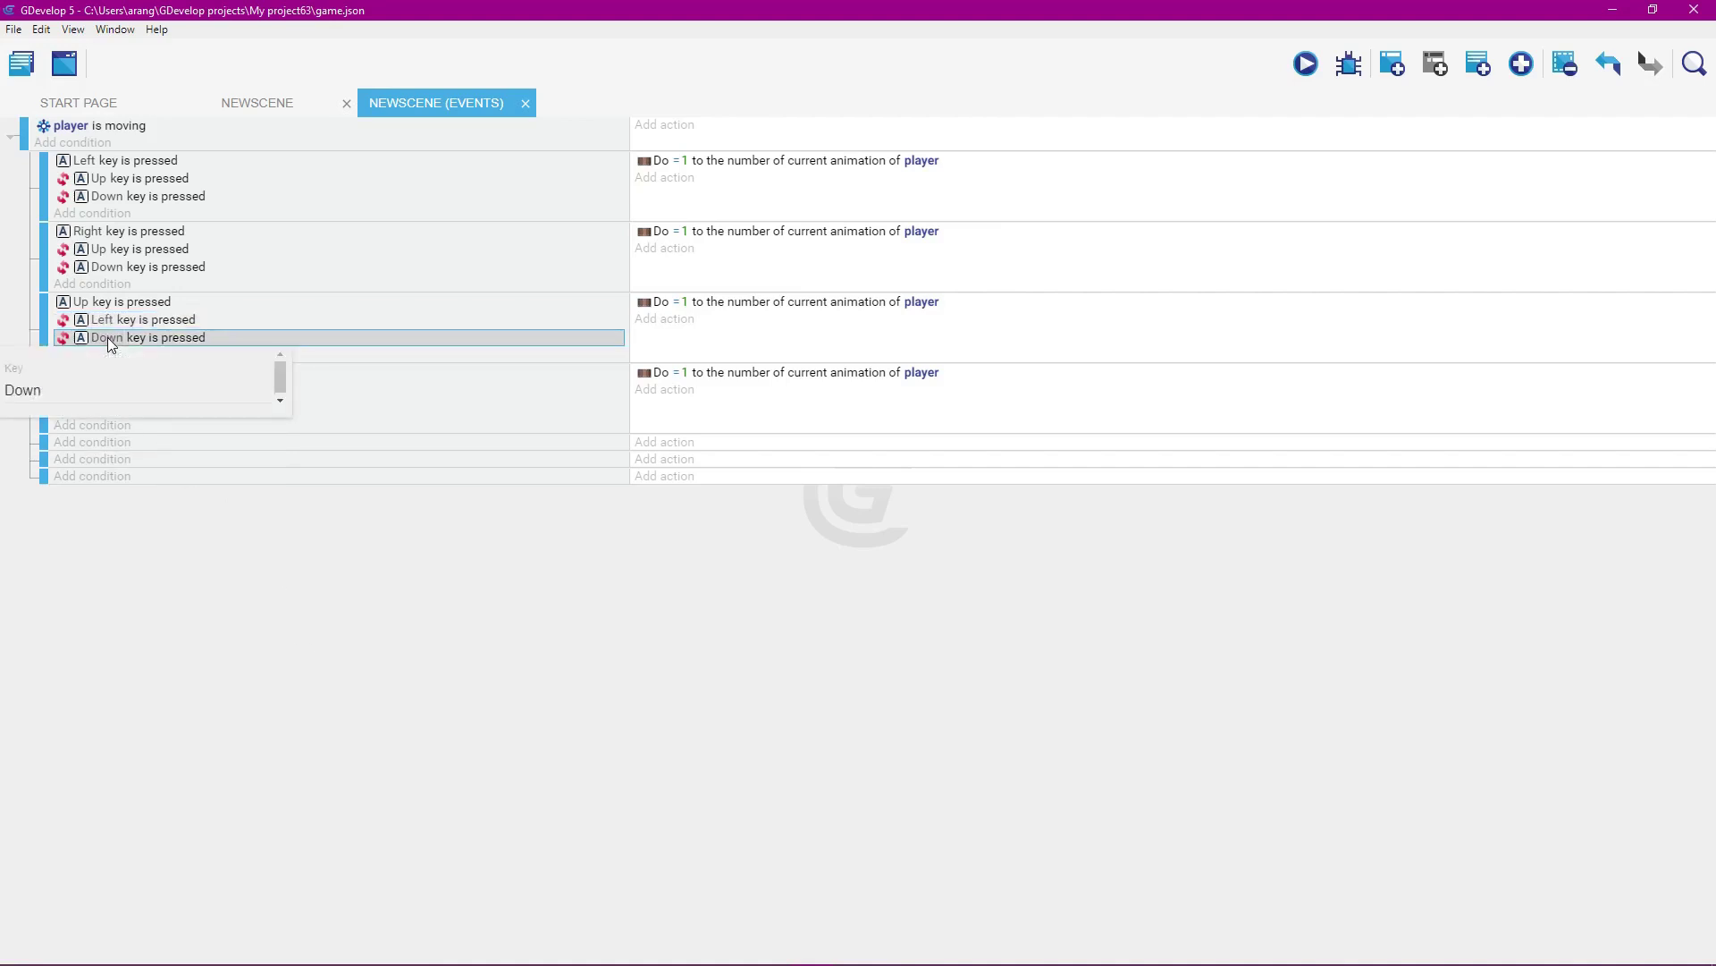
key("BackSpace")
key("BackSpace")
key("BackSpace")
key("BackSpace")
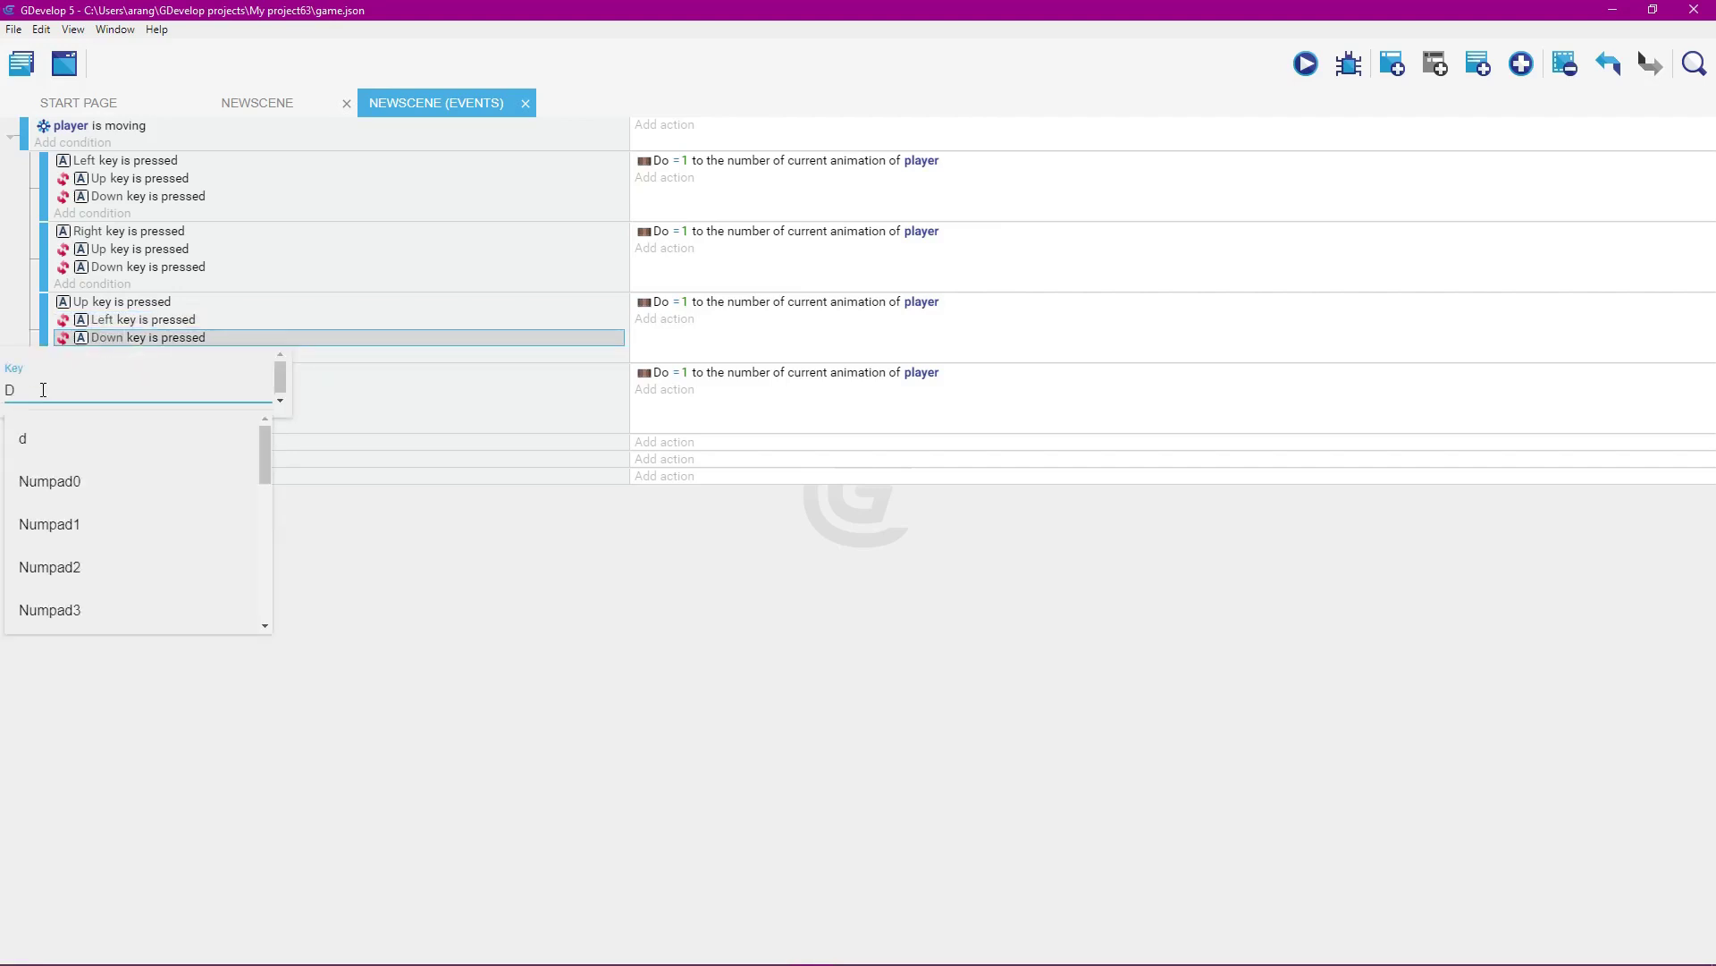
type("Right")
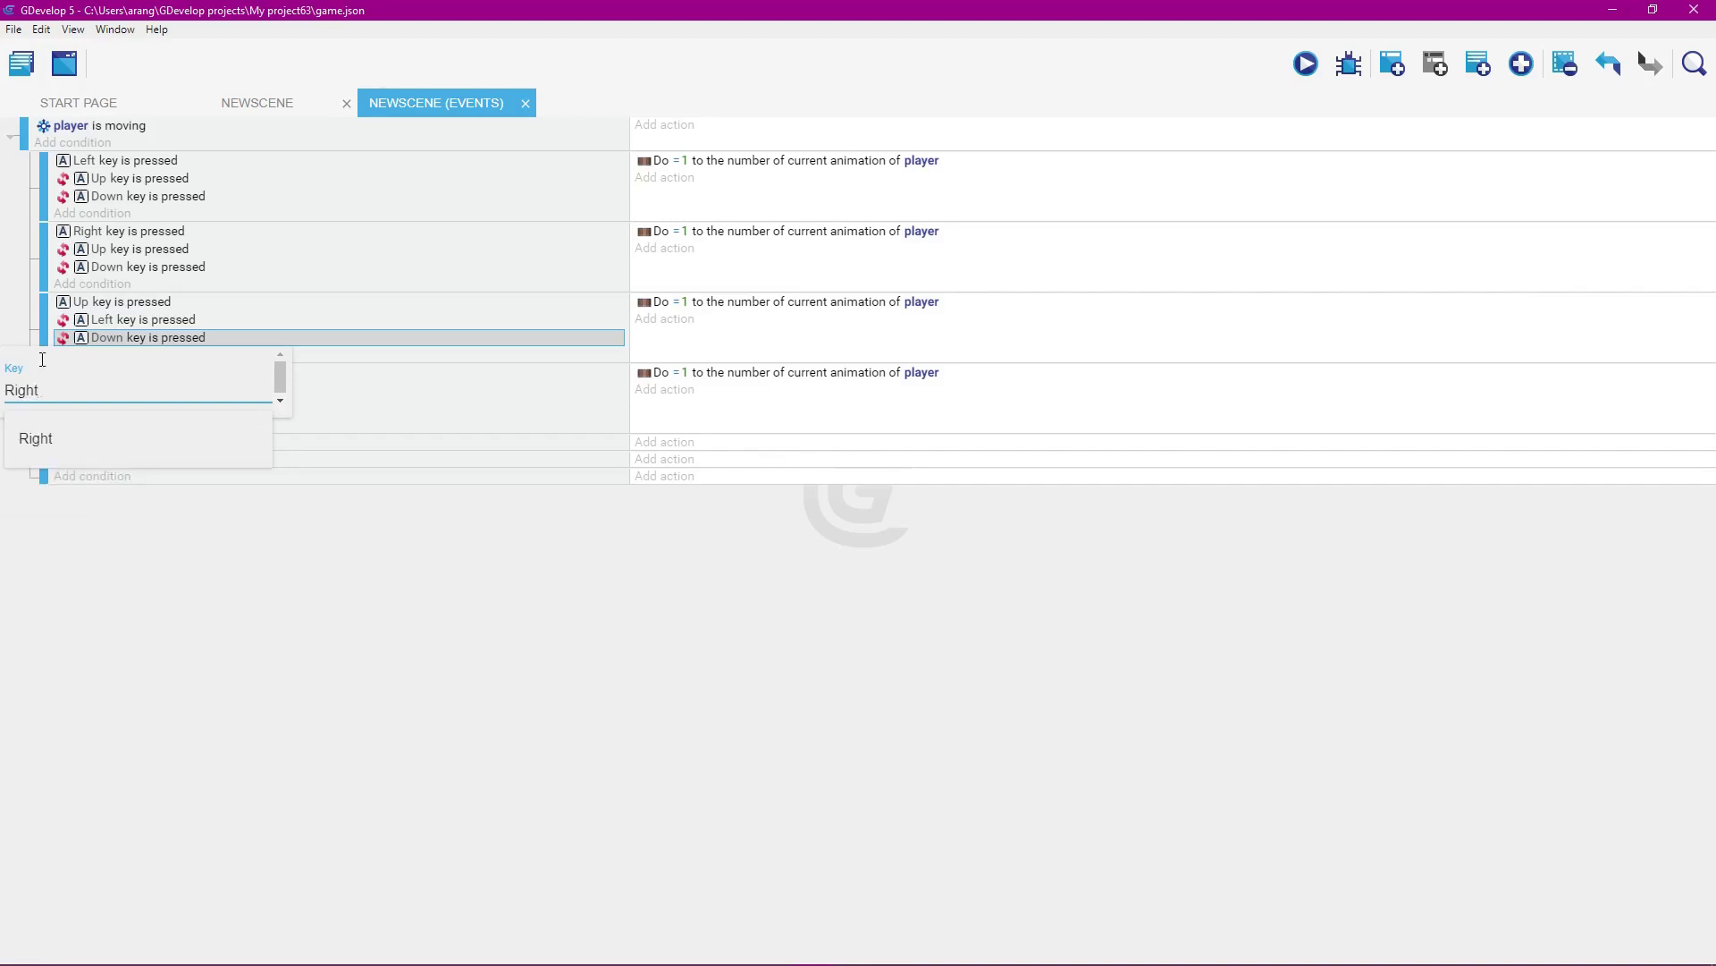
left_click(206, 564)
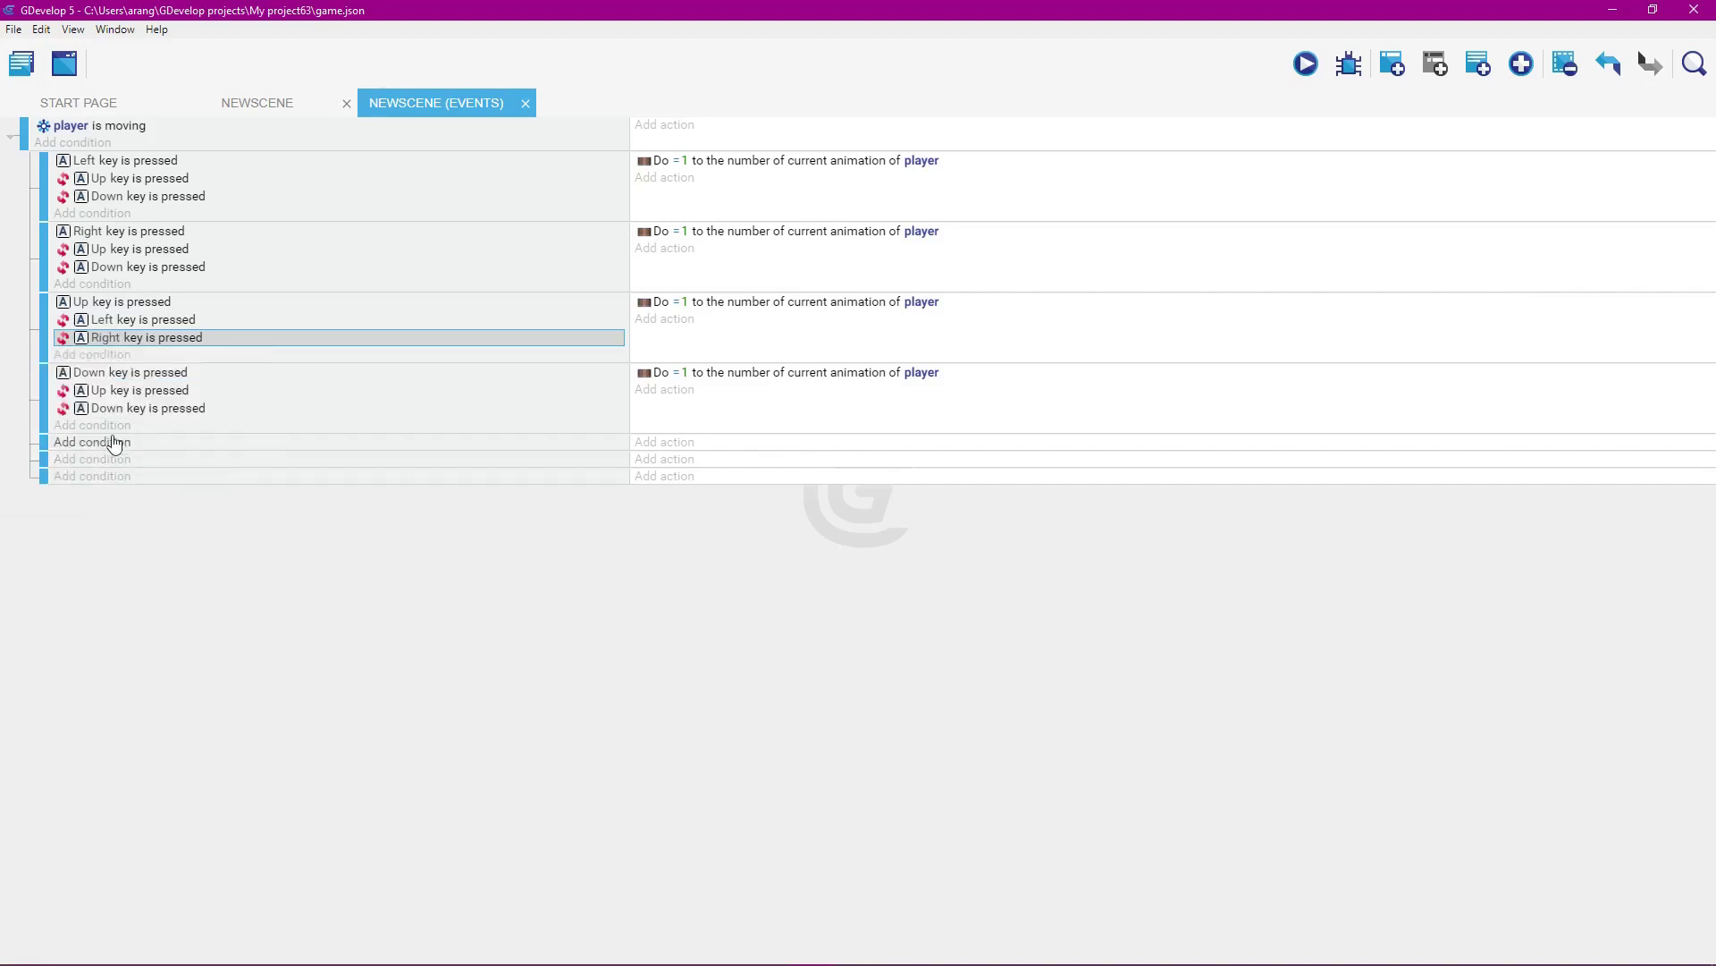
Step: Set the key in the fourth sub-event's inverted Up condition to Left
left_click(98, 393)
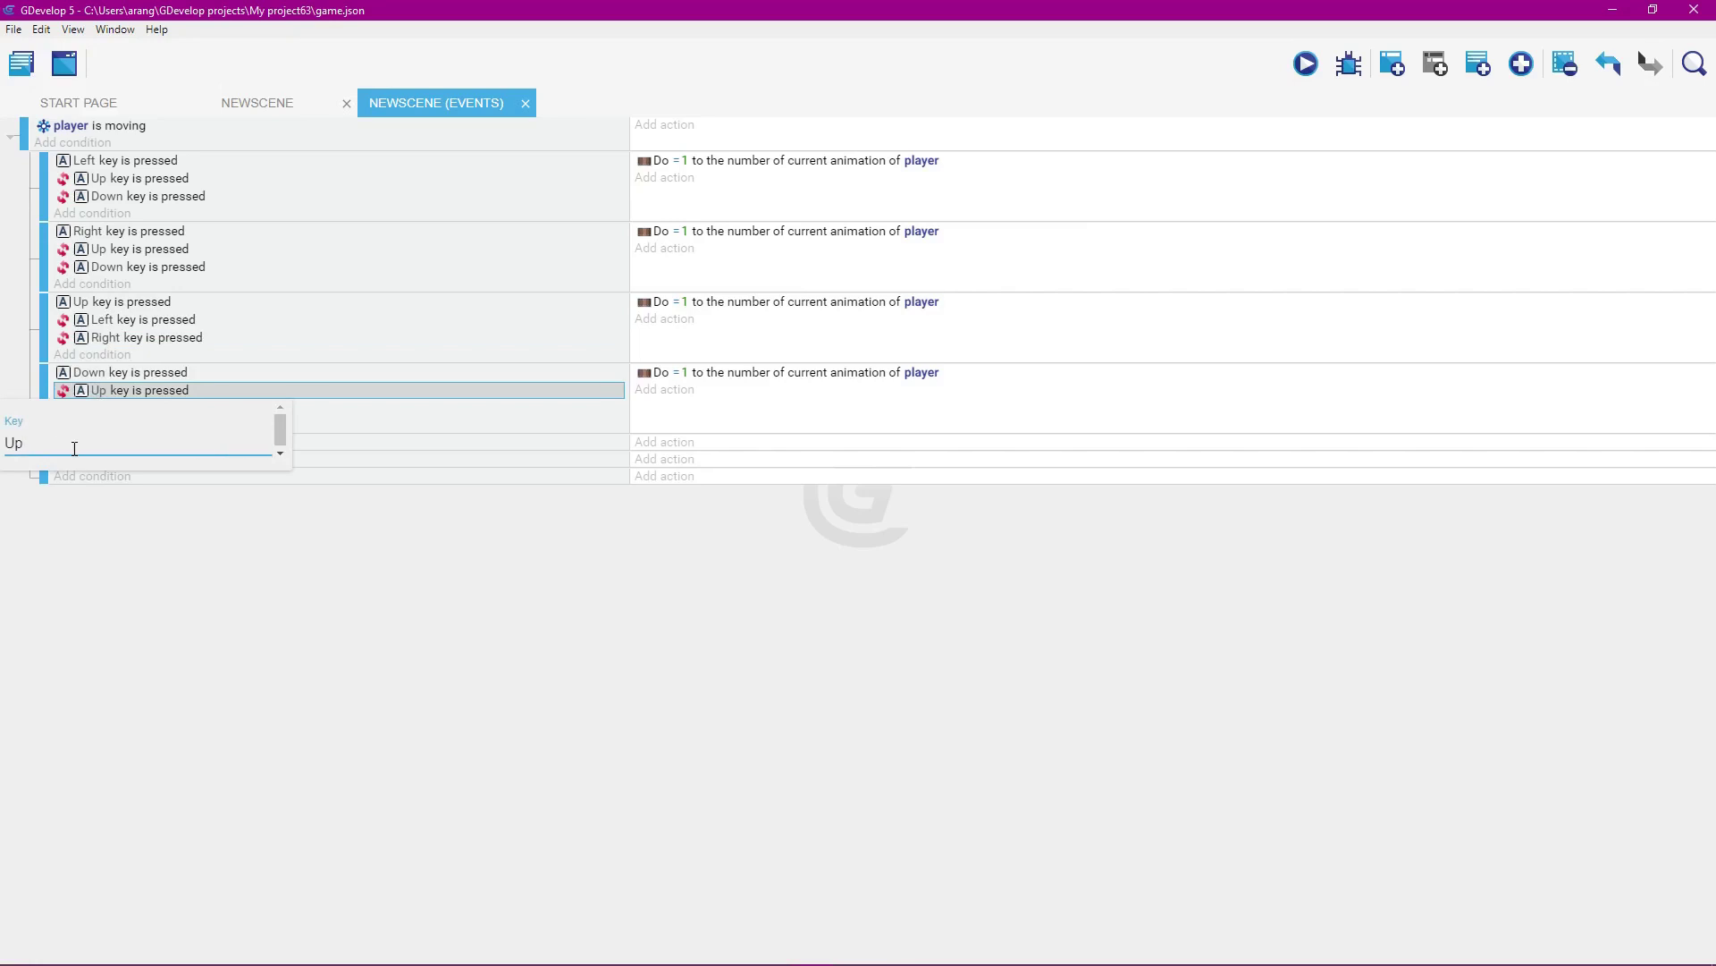
key("BackSpace")
key("BackSpace")
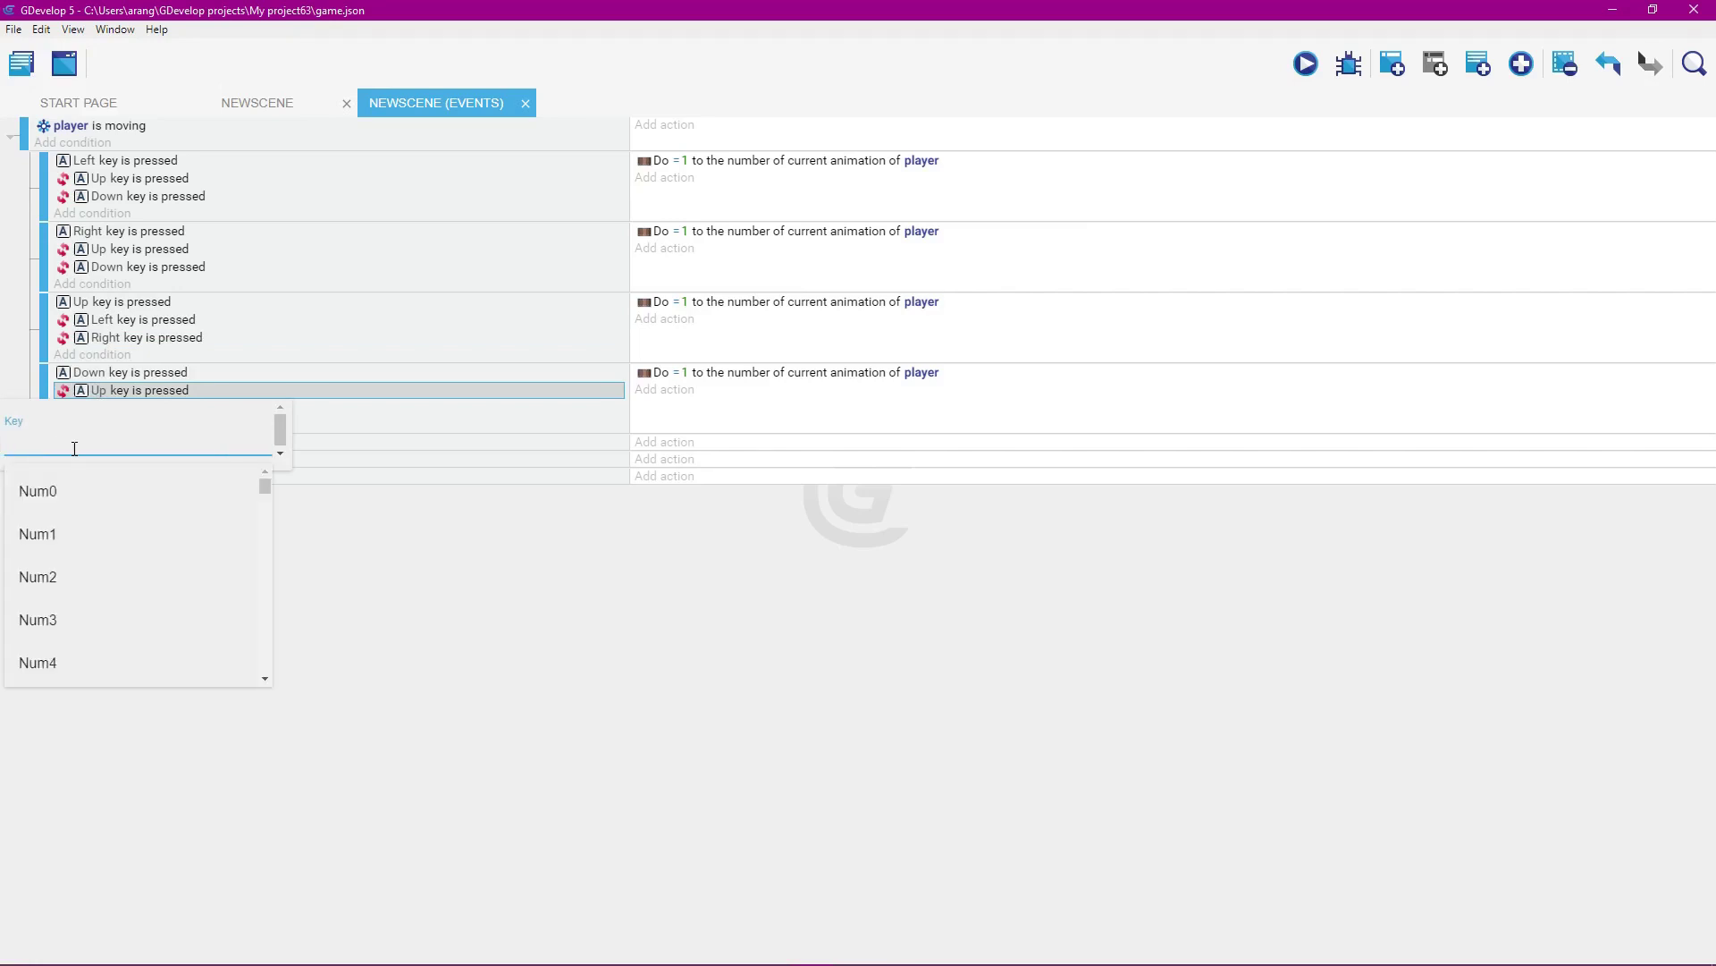
type("Left")
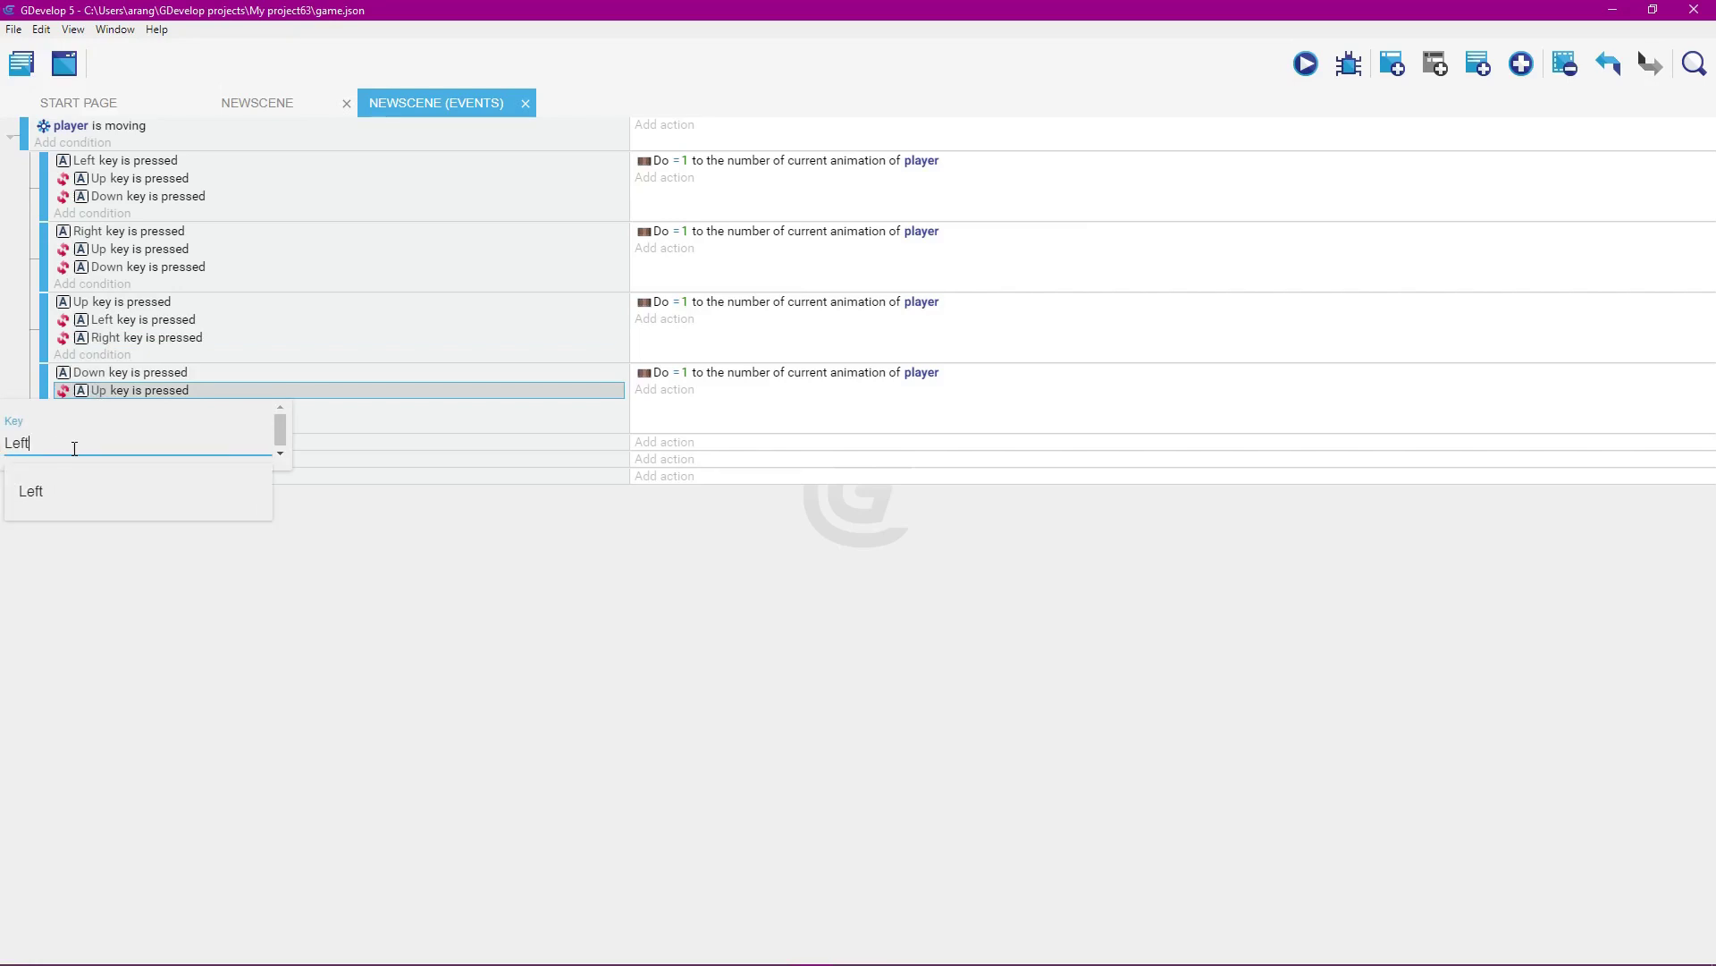
left_click(300, 620)
Step: Set the key in the fourth sub-event's inverted Down condition to Right
left_click(110, 409)
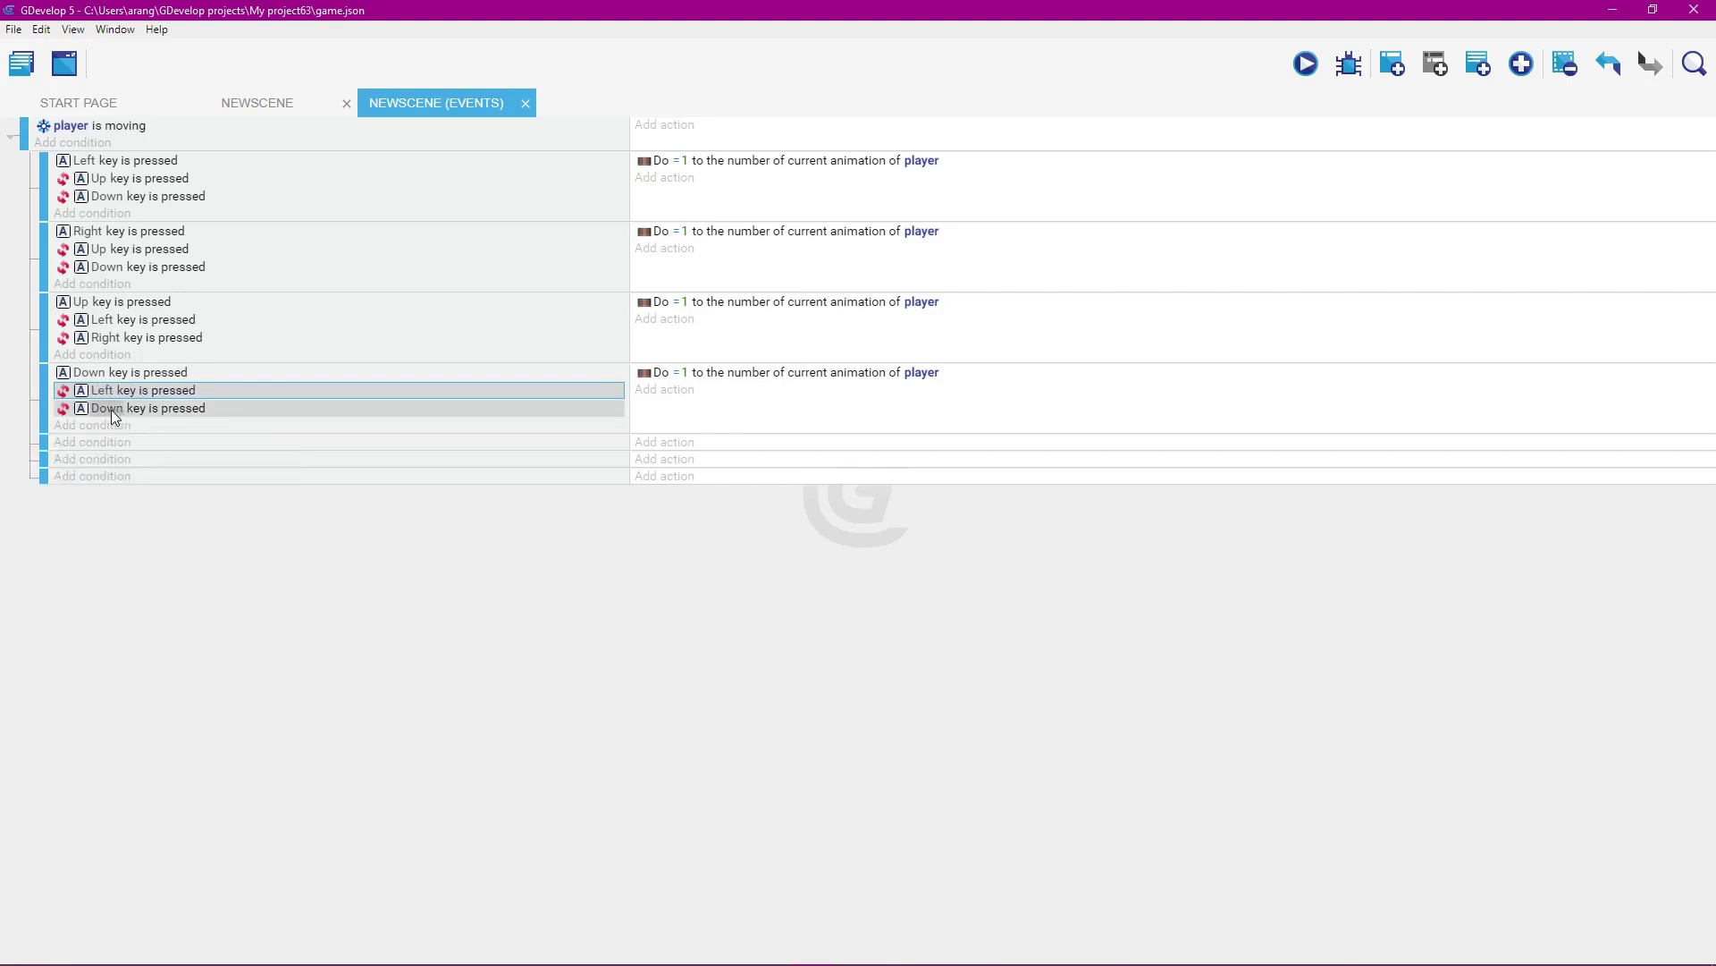
left_click(110, 410)
key("BackSpace")
key("BackSpace")
key("BackSpace")
key("BackSpace")
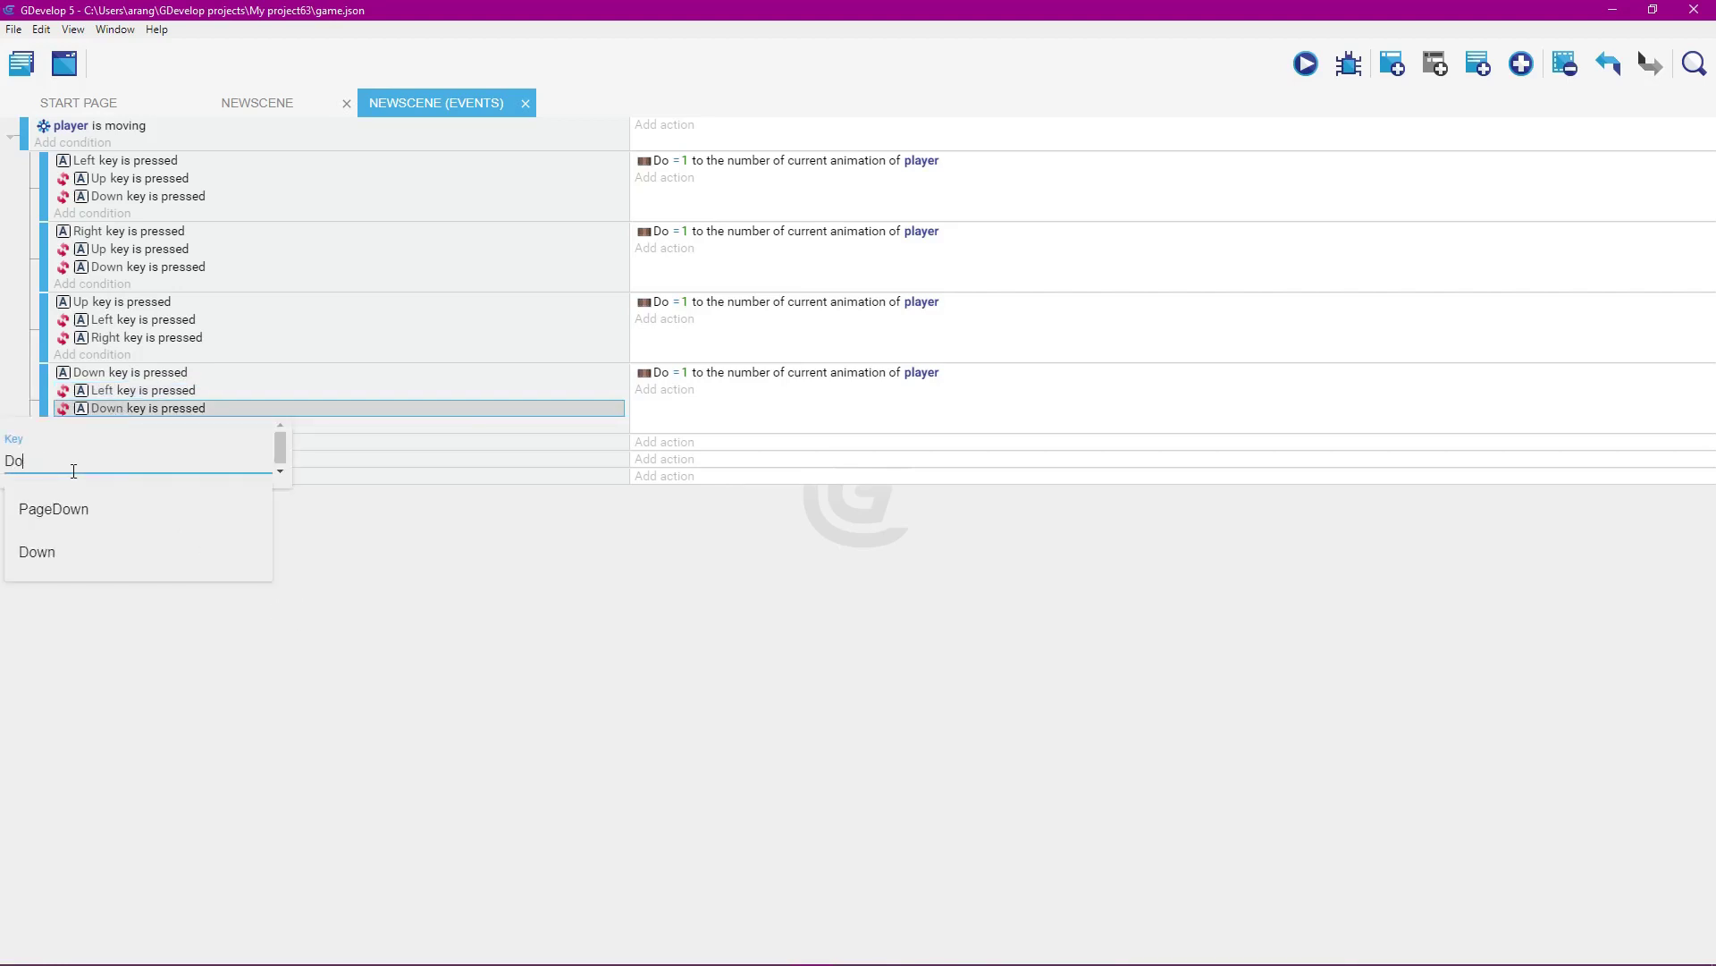
type("R")
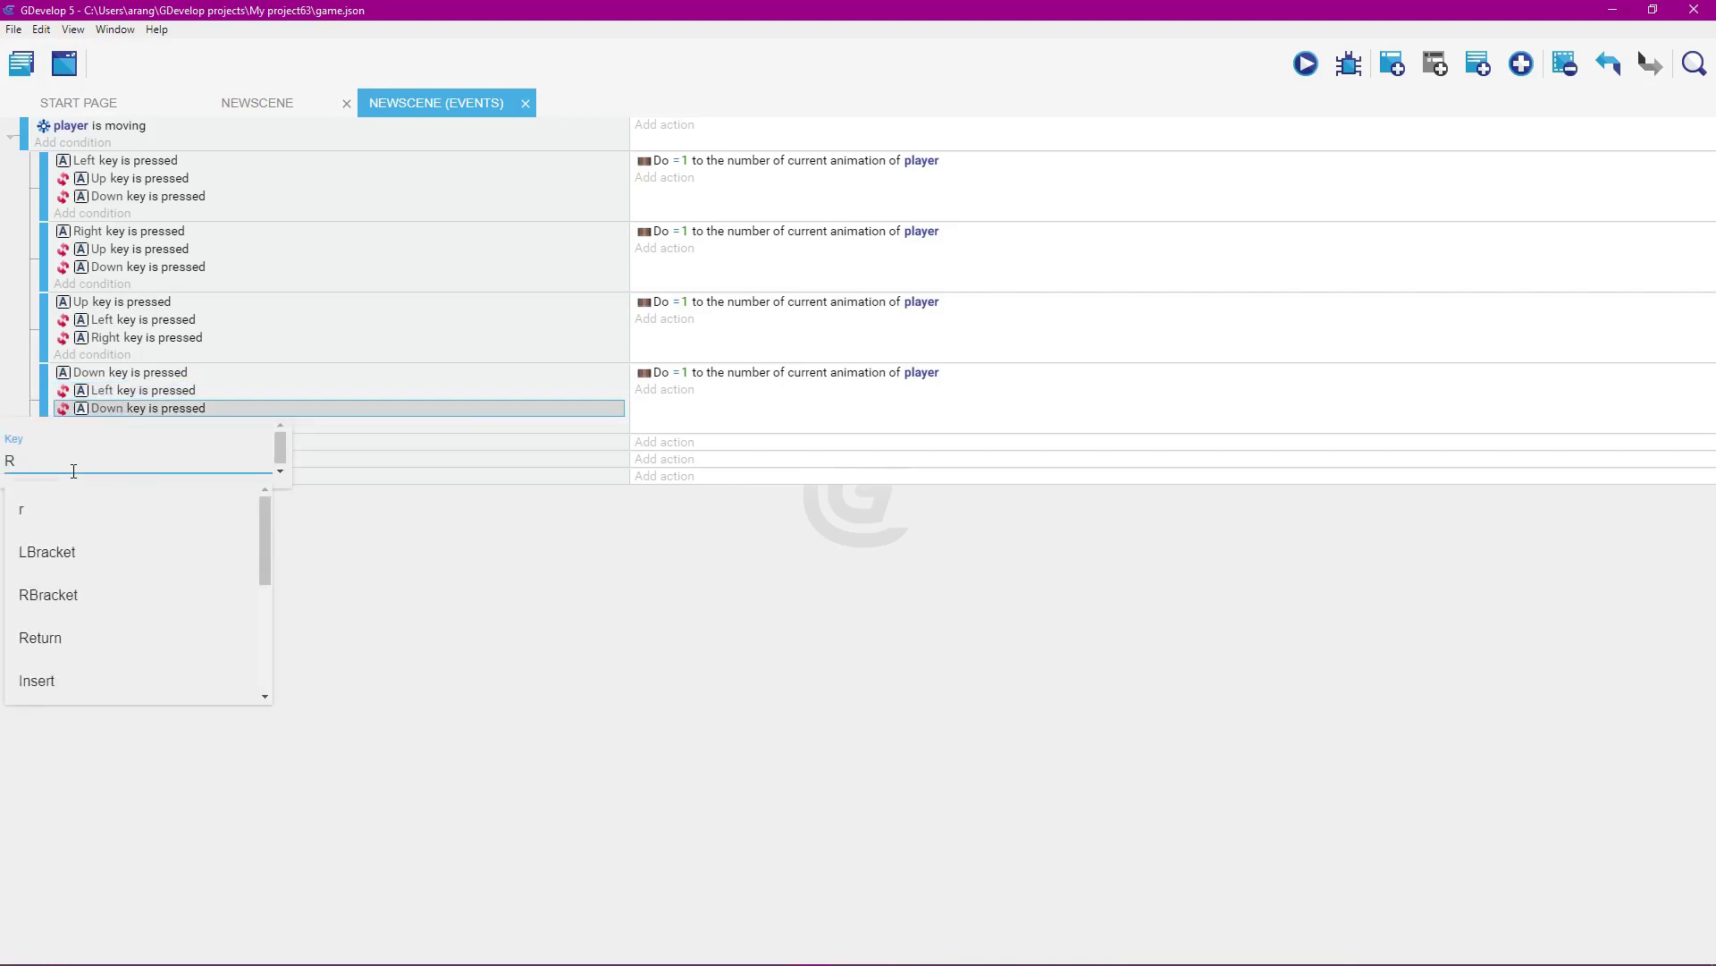
type("ight")
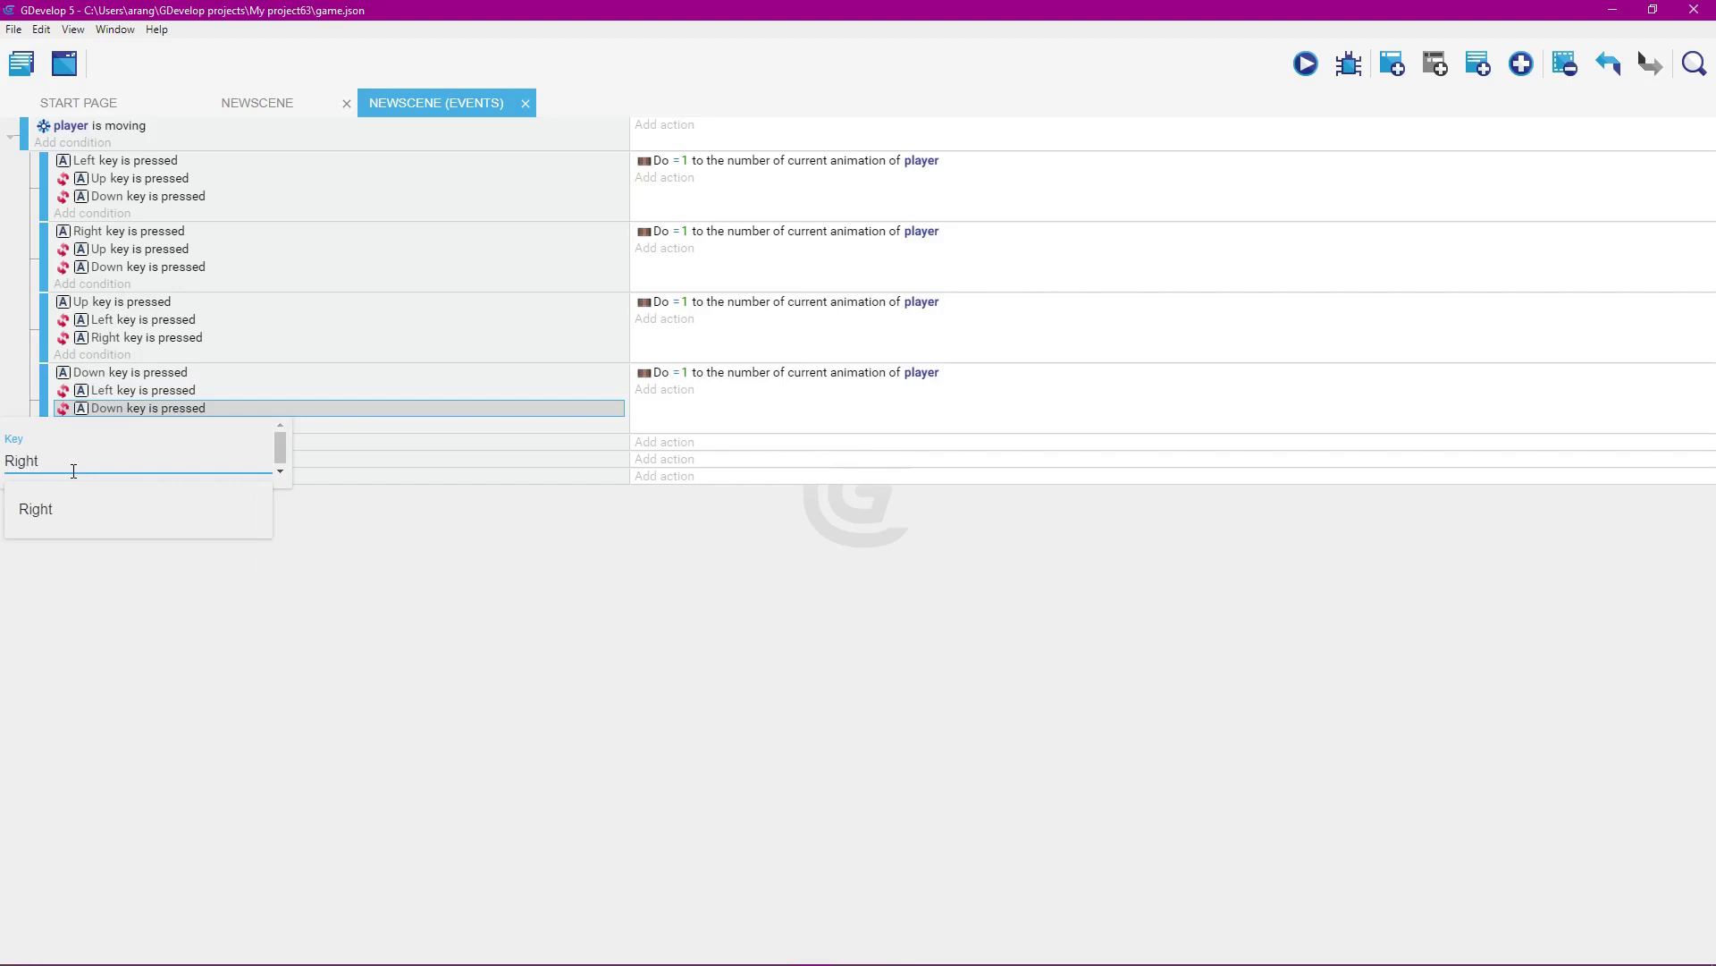
left_click(361, 612)
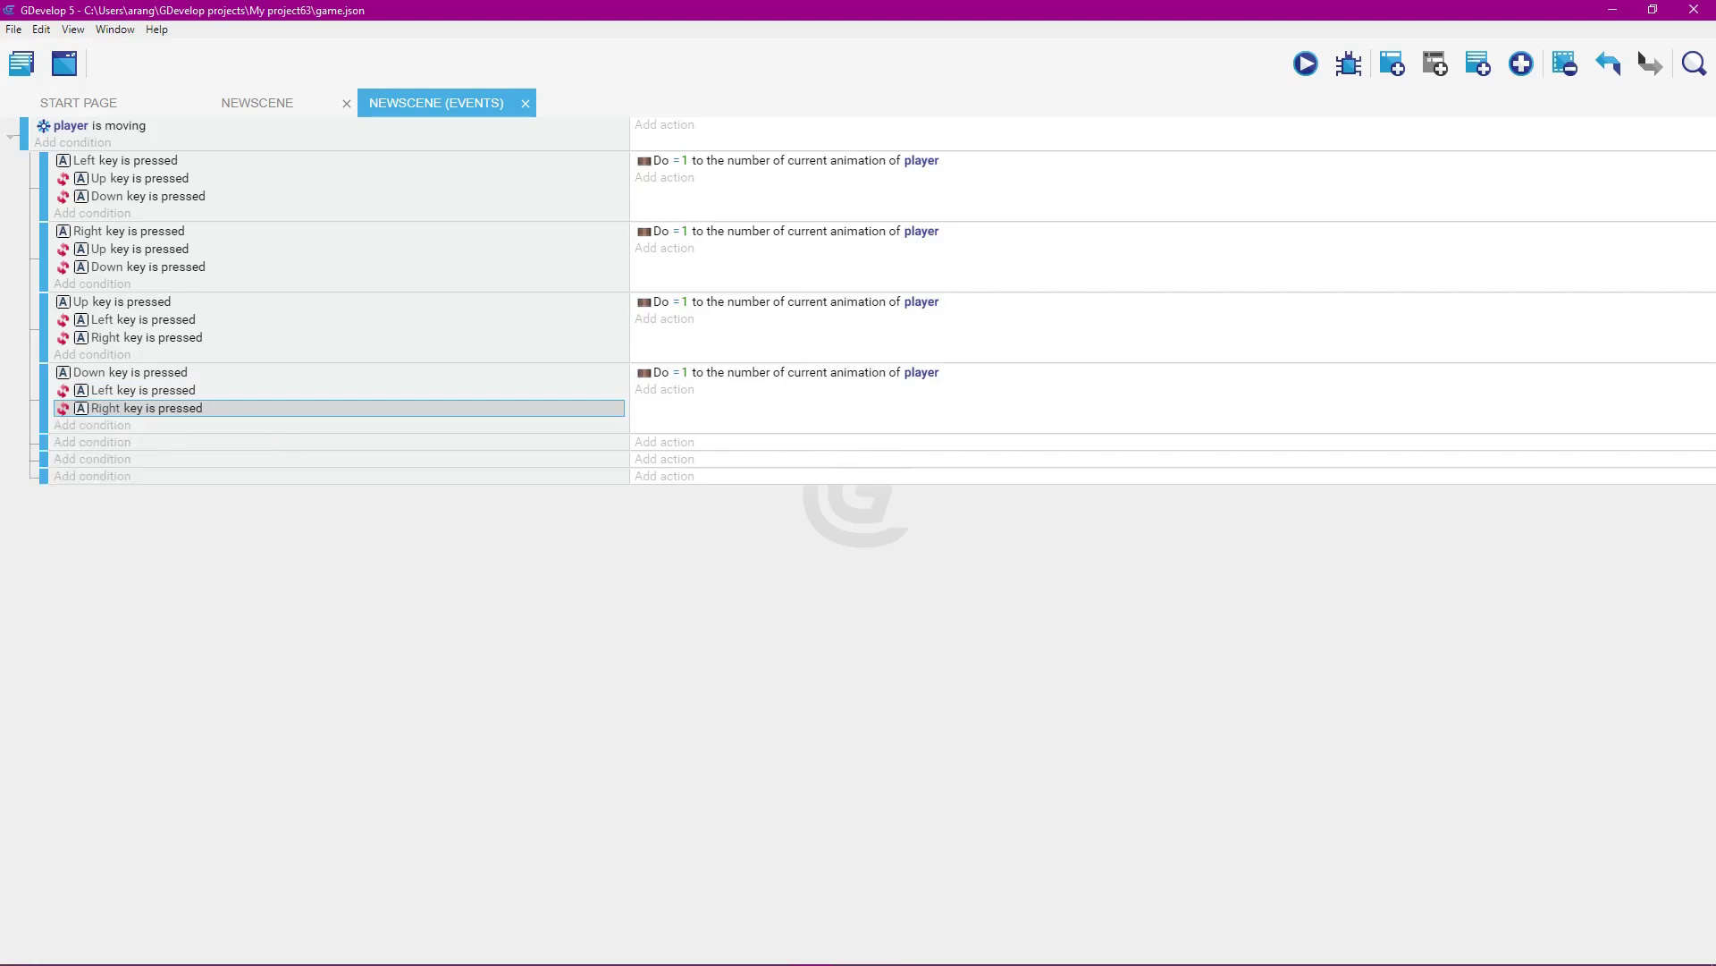
Step: Set the player's animation number to 2 in the action of the Right key sub-event
left_click(847, 19)
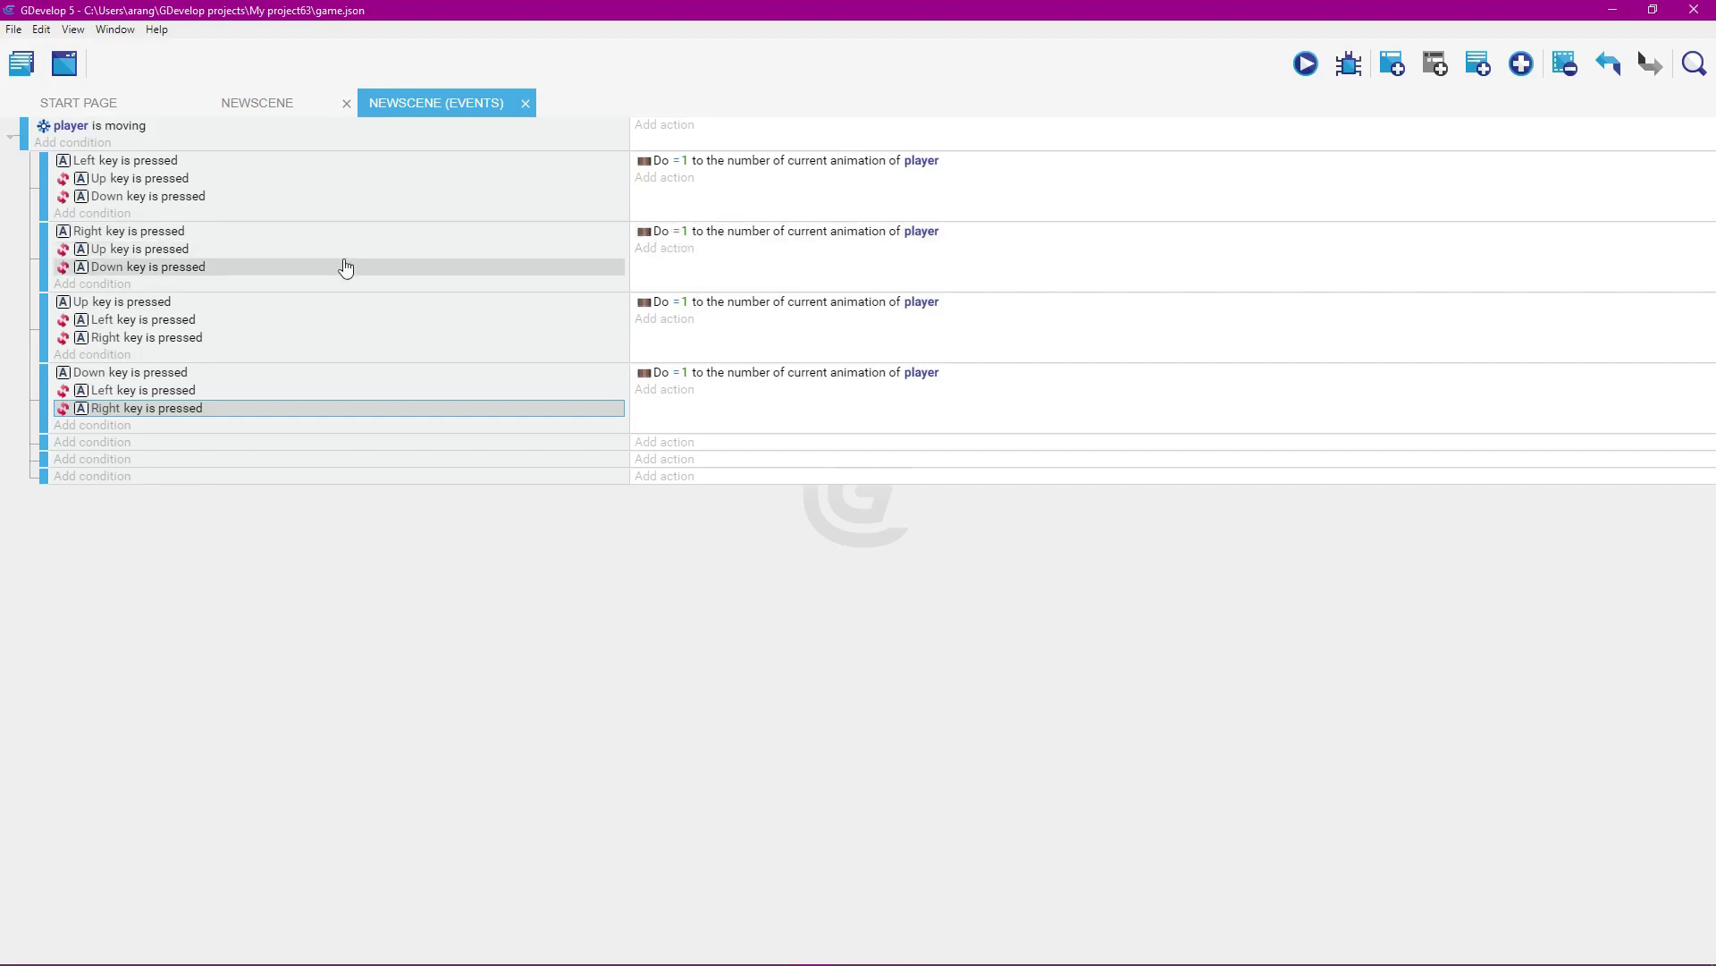
left_click(683, 232)
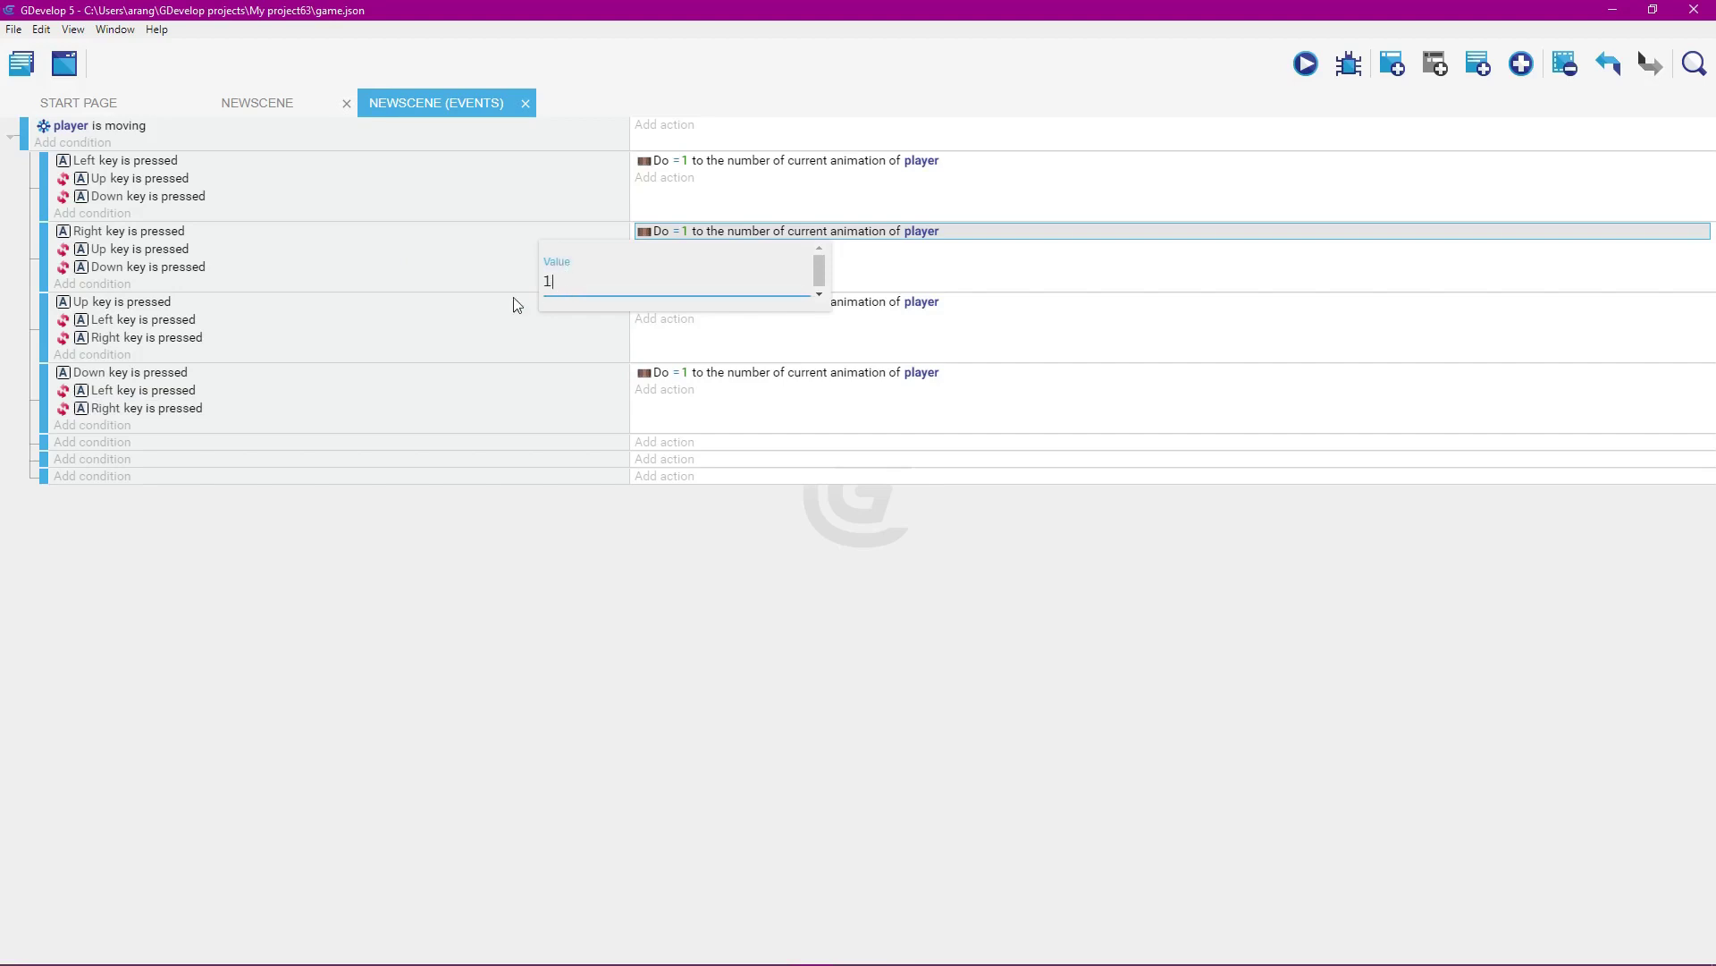
type("2")
left_click(1039, 558)
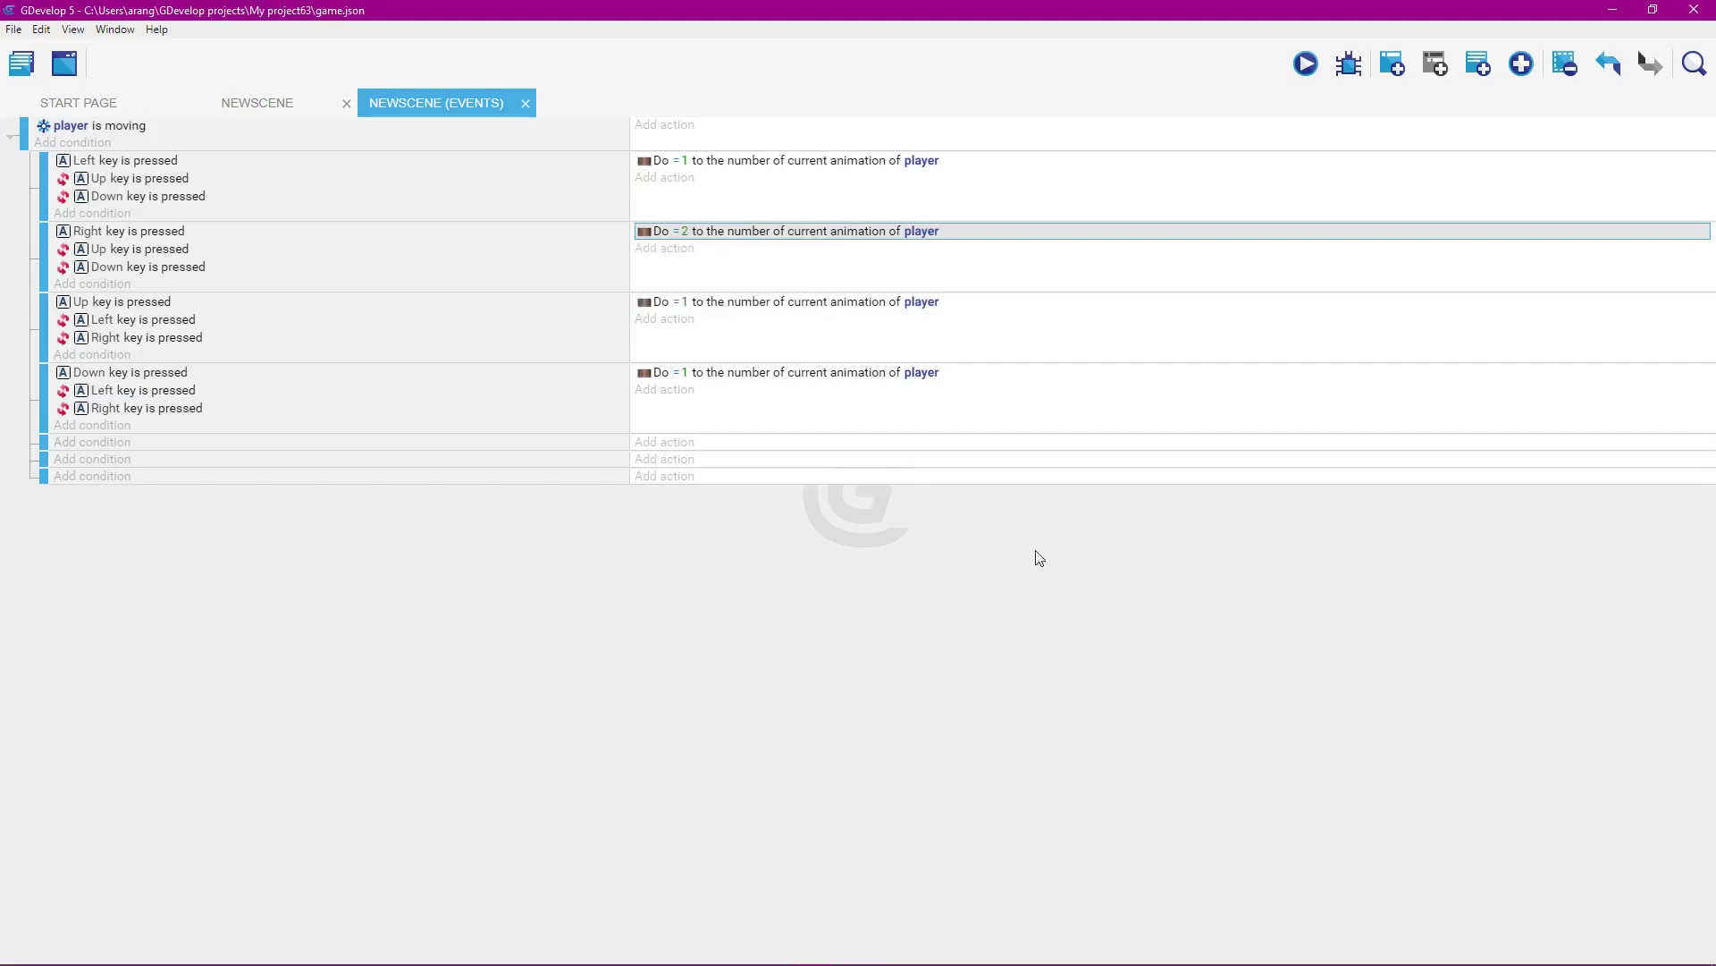
Step: Set the player's animation number to 3 in the action of the Up key sub-event
left_click(685, 302)
left_click(598, 357)
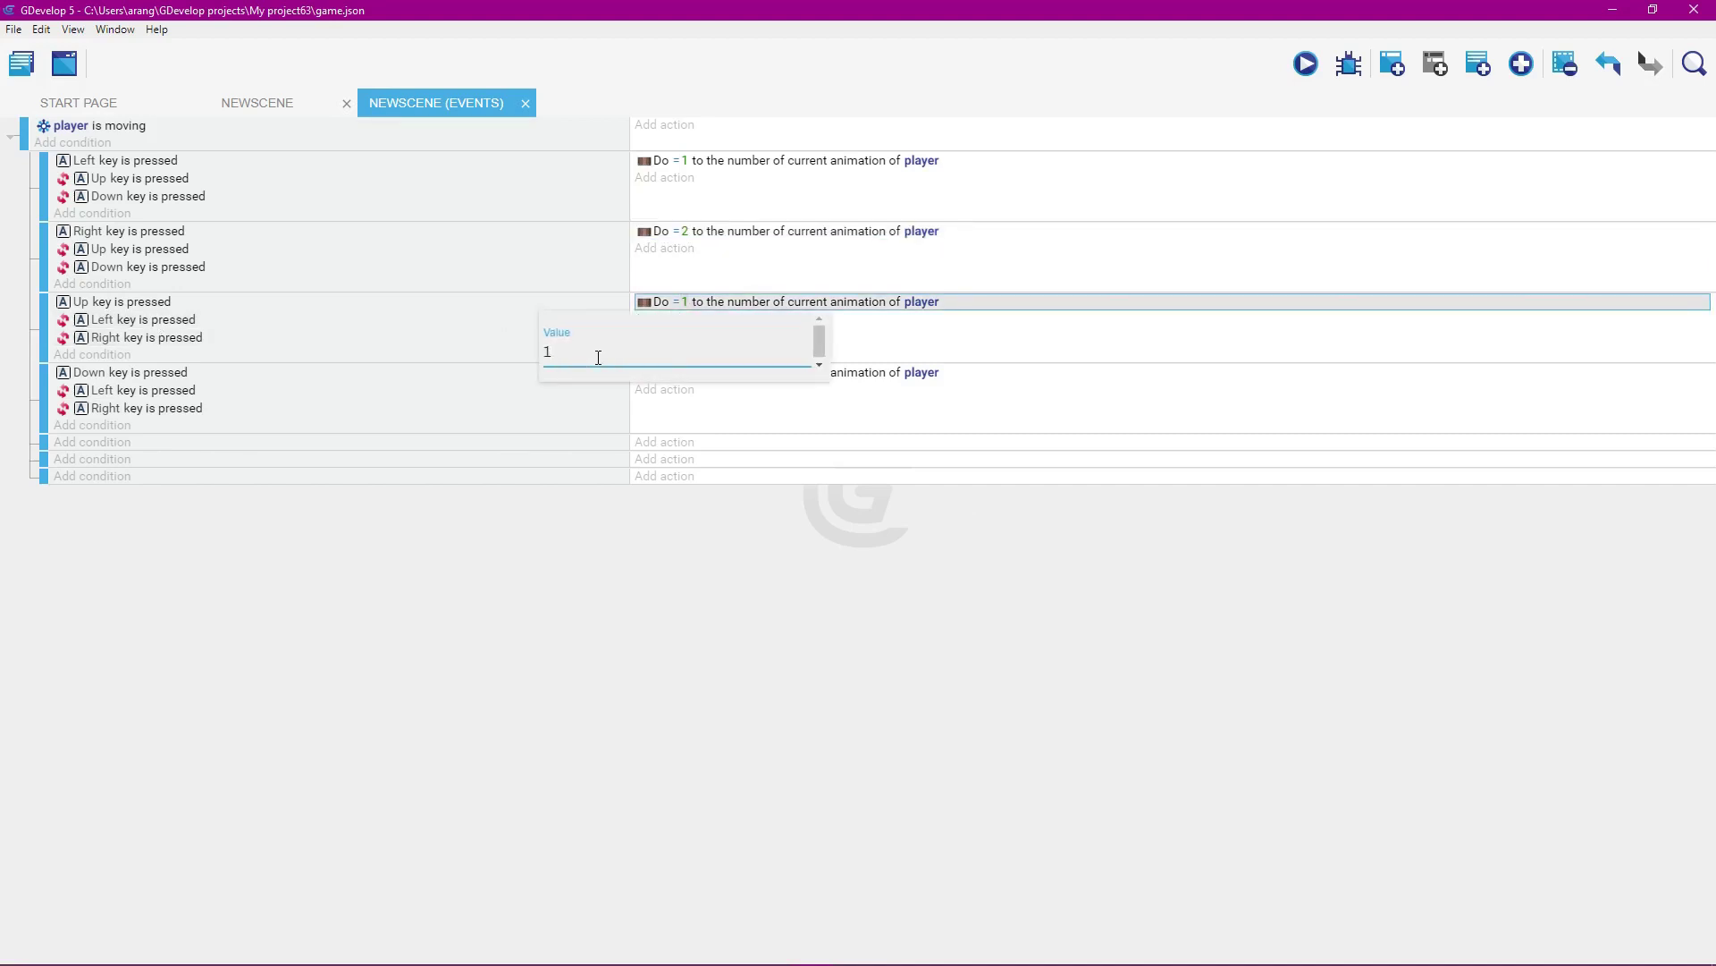
left_click(1026, 636)
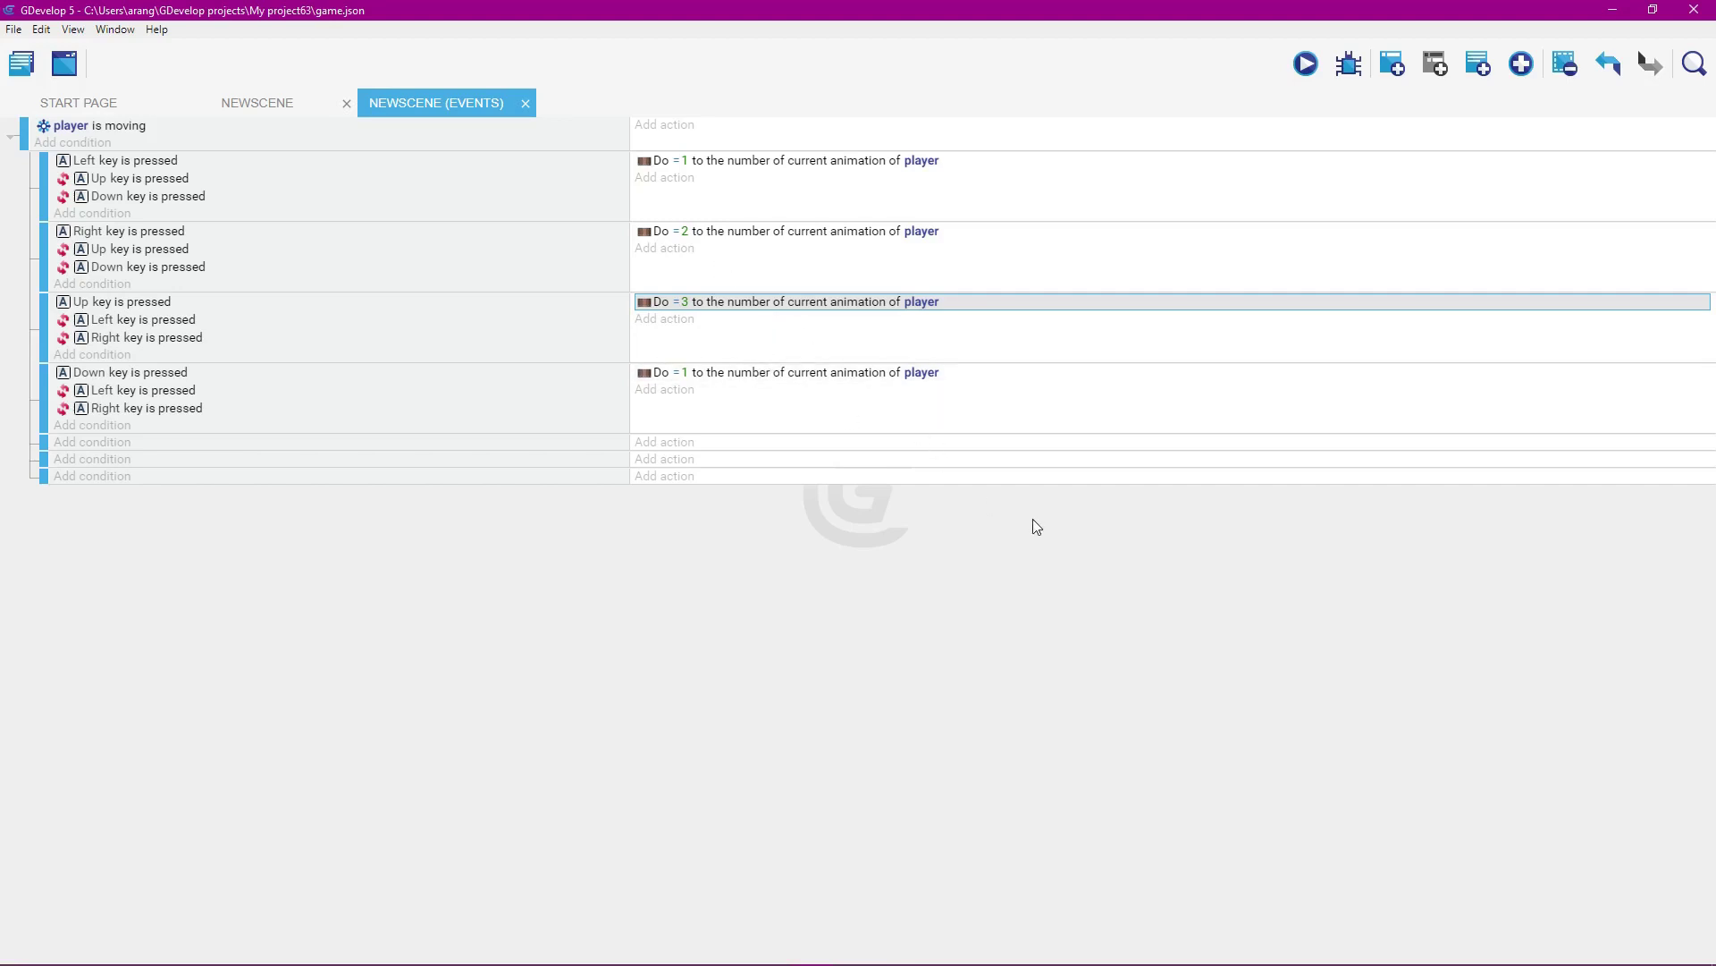
Step: Set the player's animation number to 4 in the action of the Down key sub-event
left_click(684, 372)
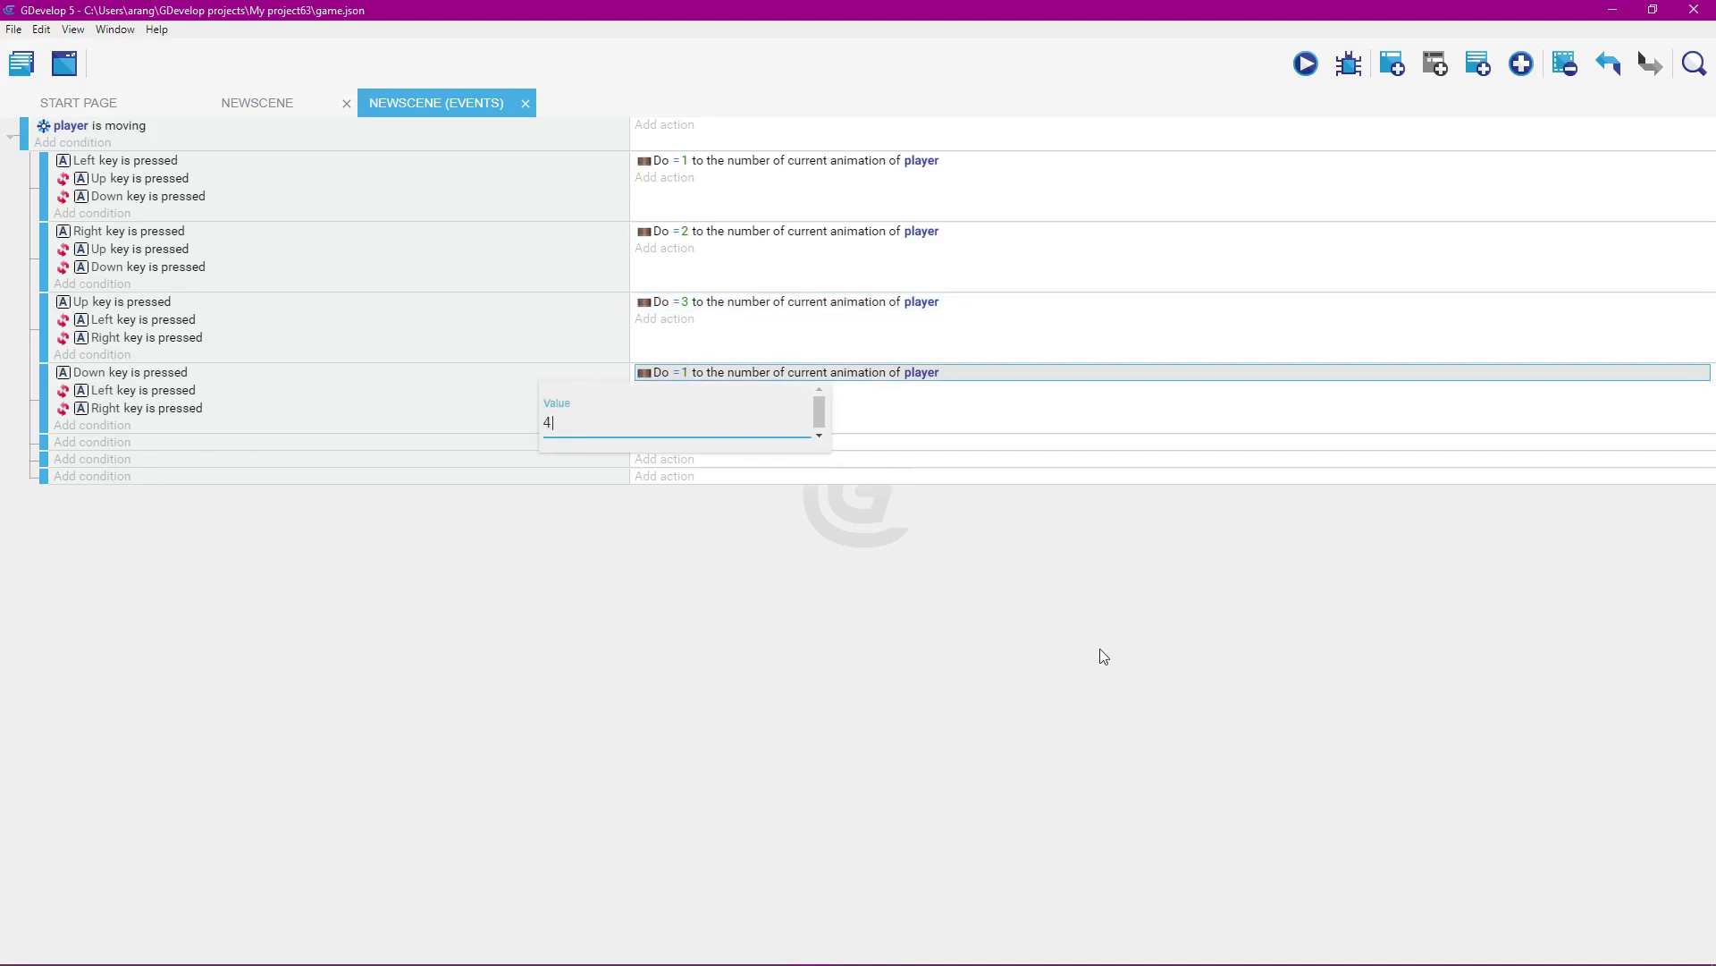
type("4")
key("Return")
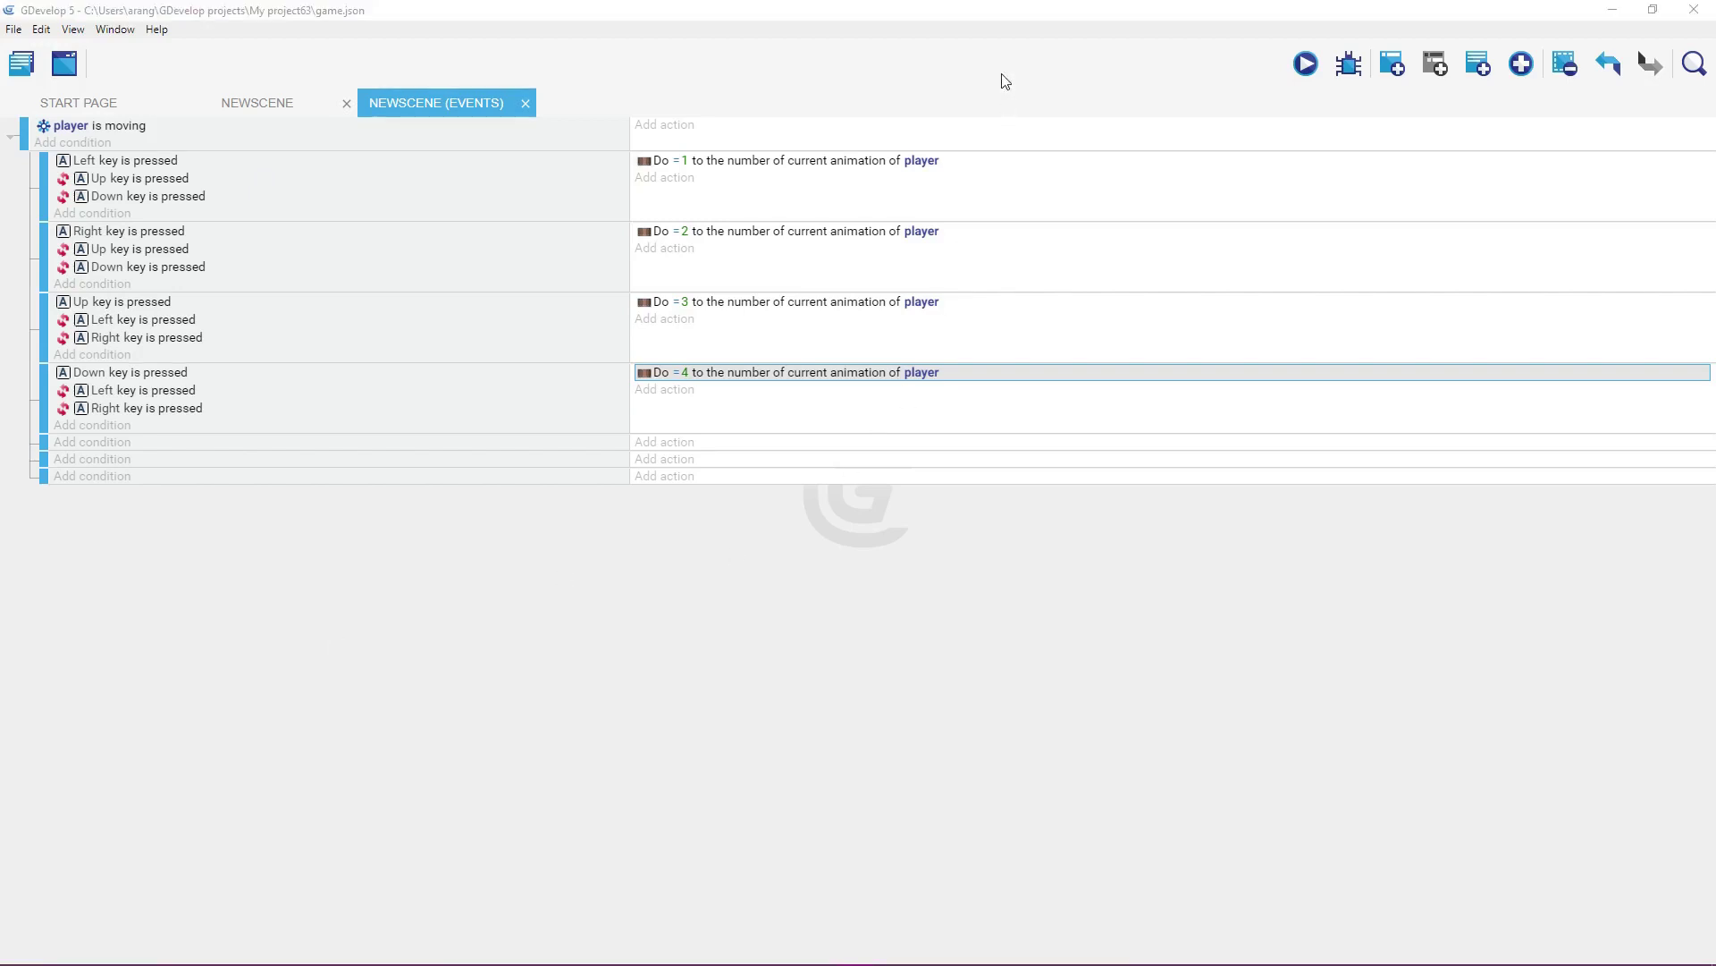
left_click(1037, 15)
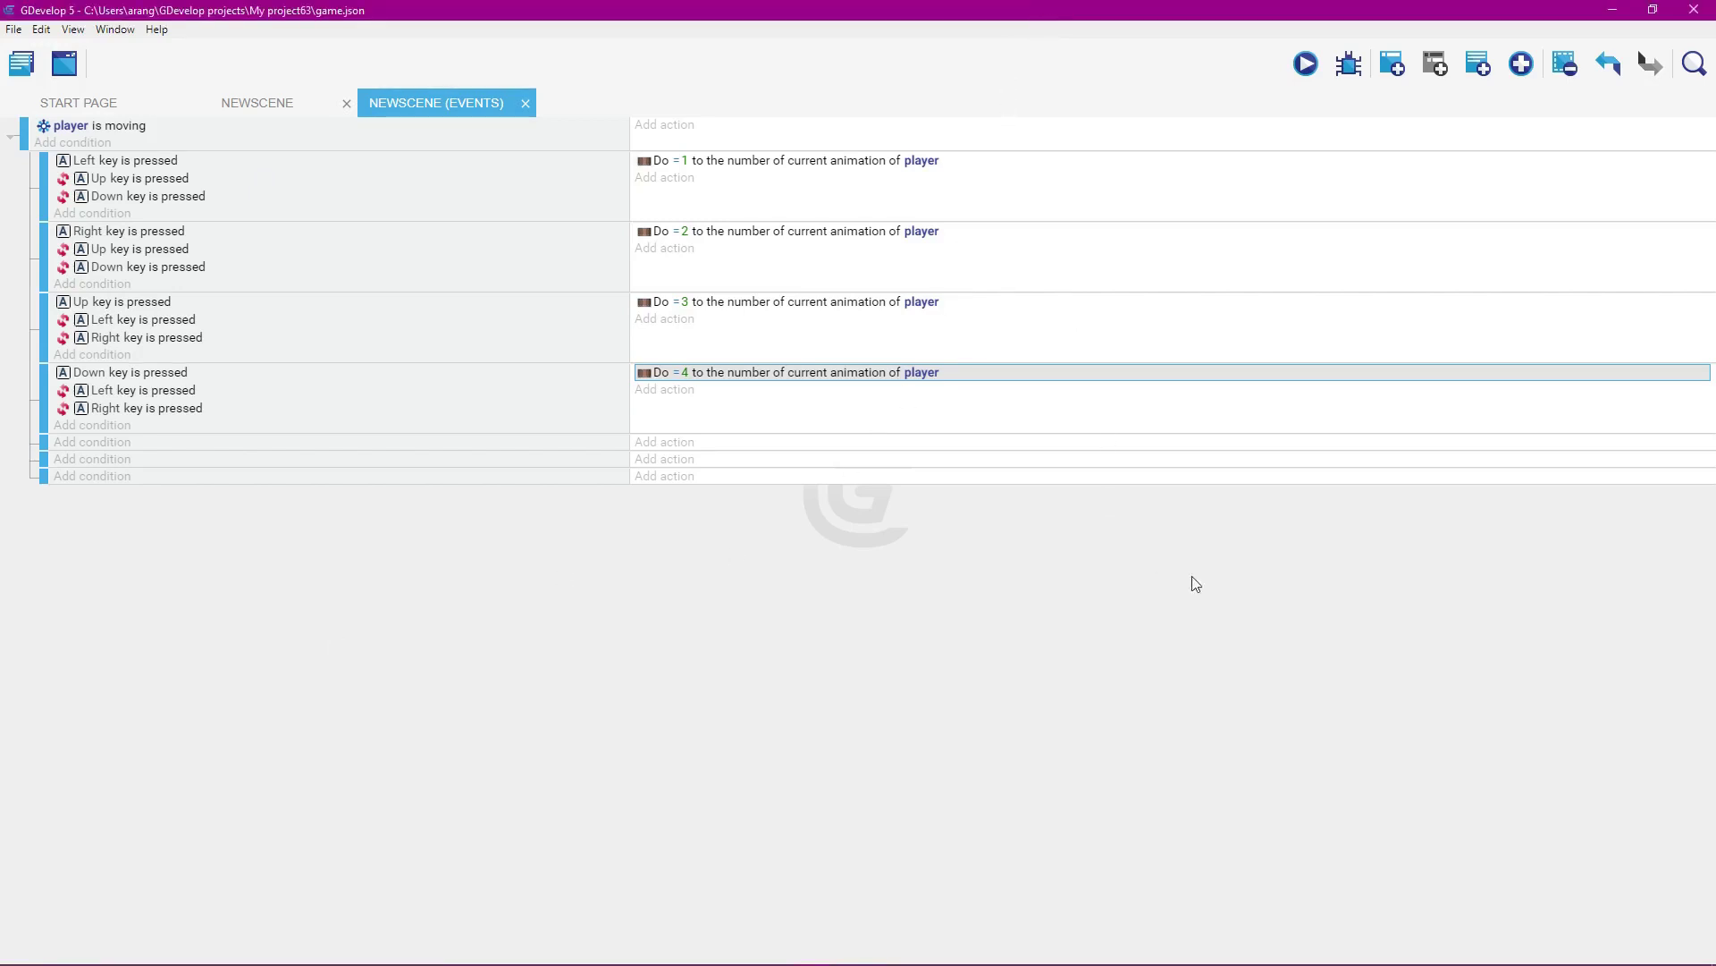
Step: Preview the game maximized, move the player left, right, up and down to test the animations, and close the preview
left_click(1306, 65)
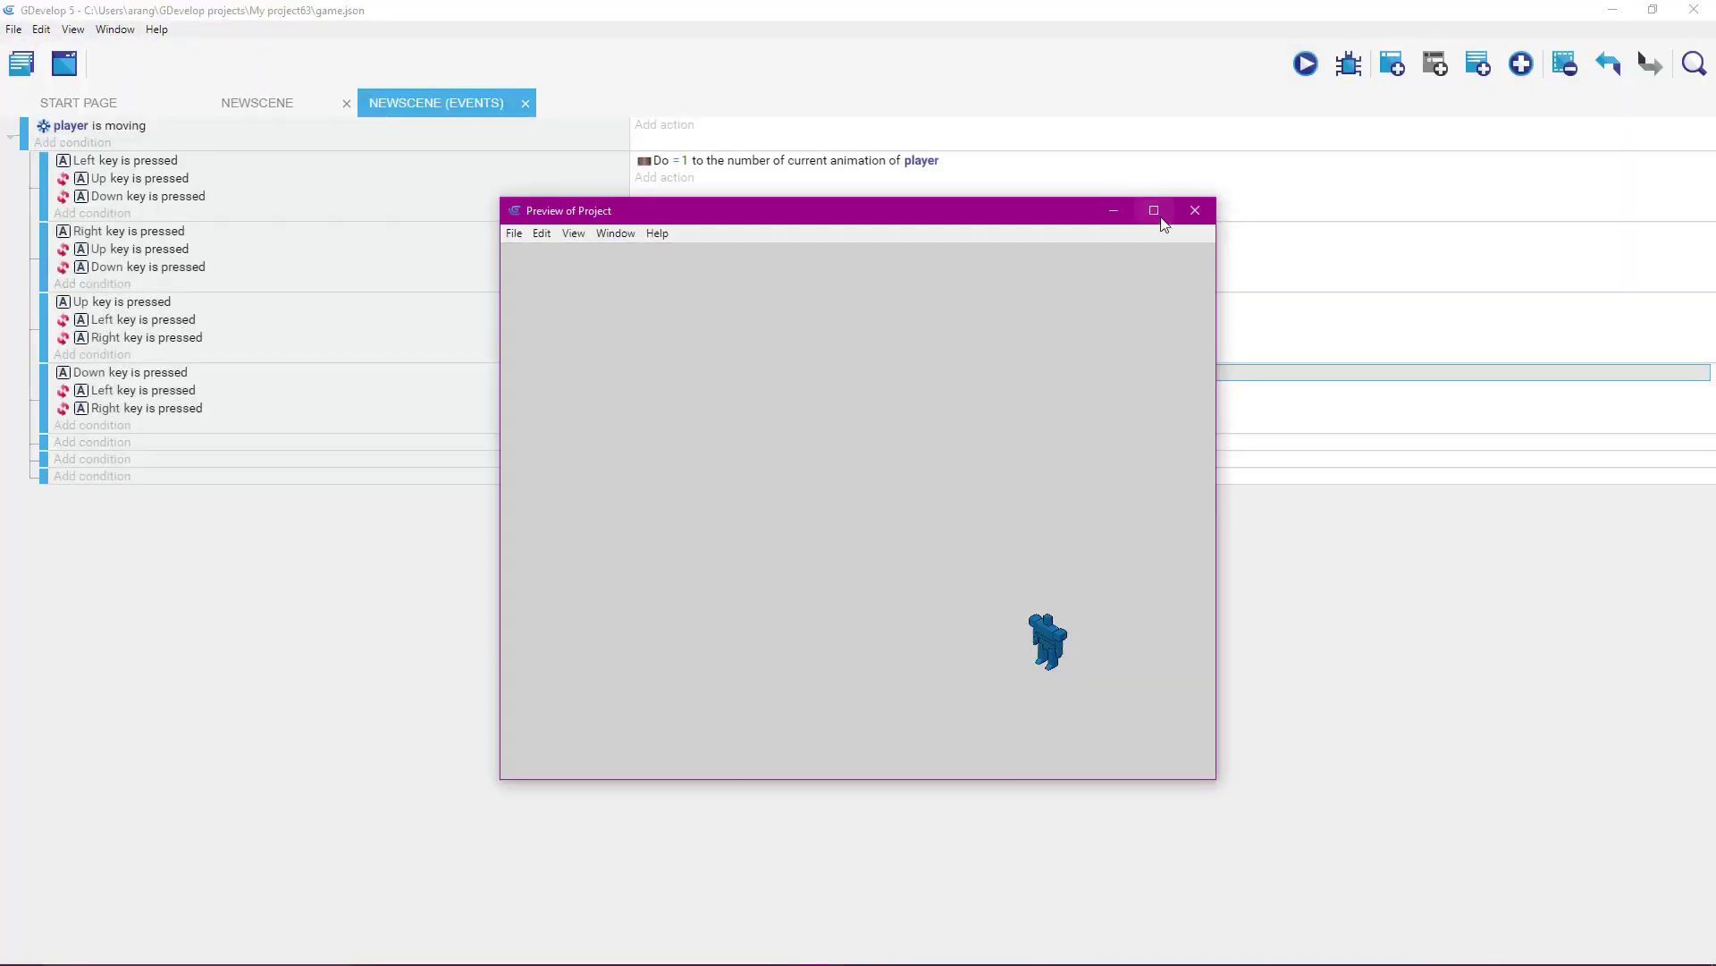
left_click(1155, 214)
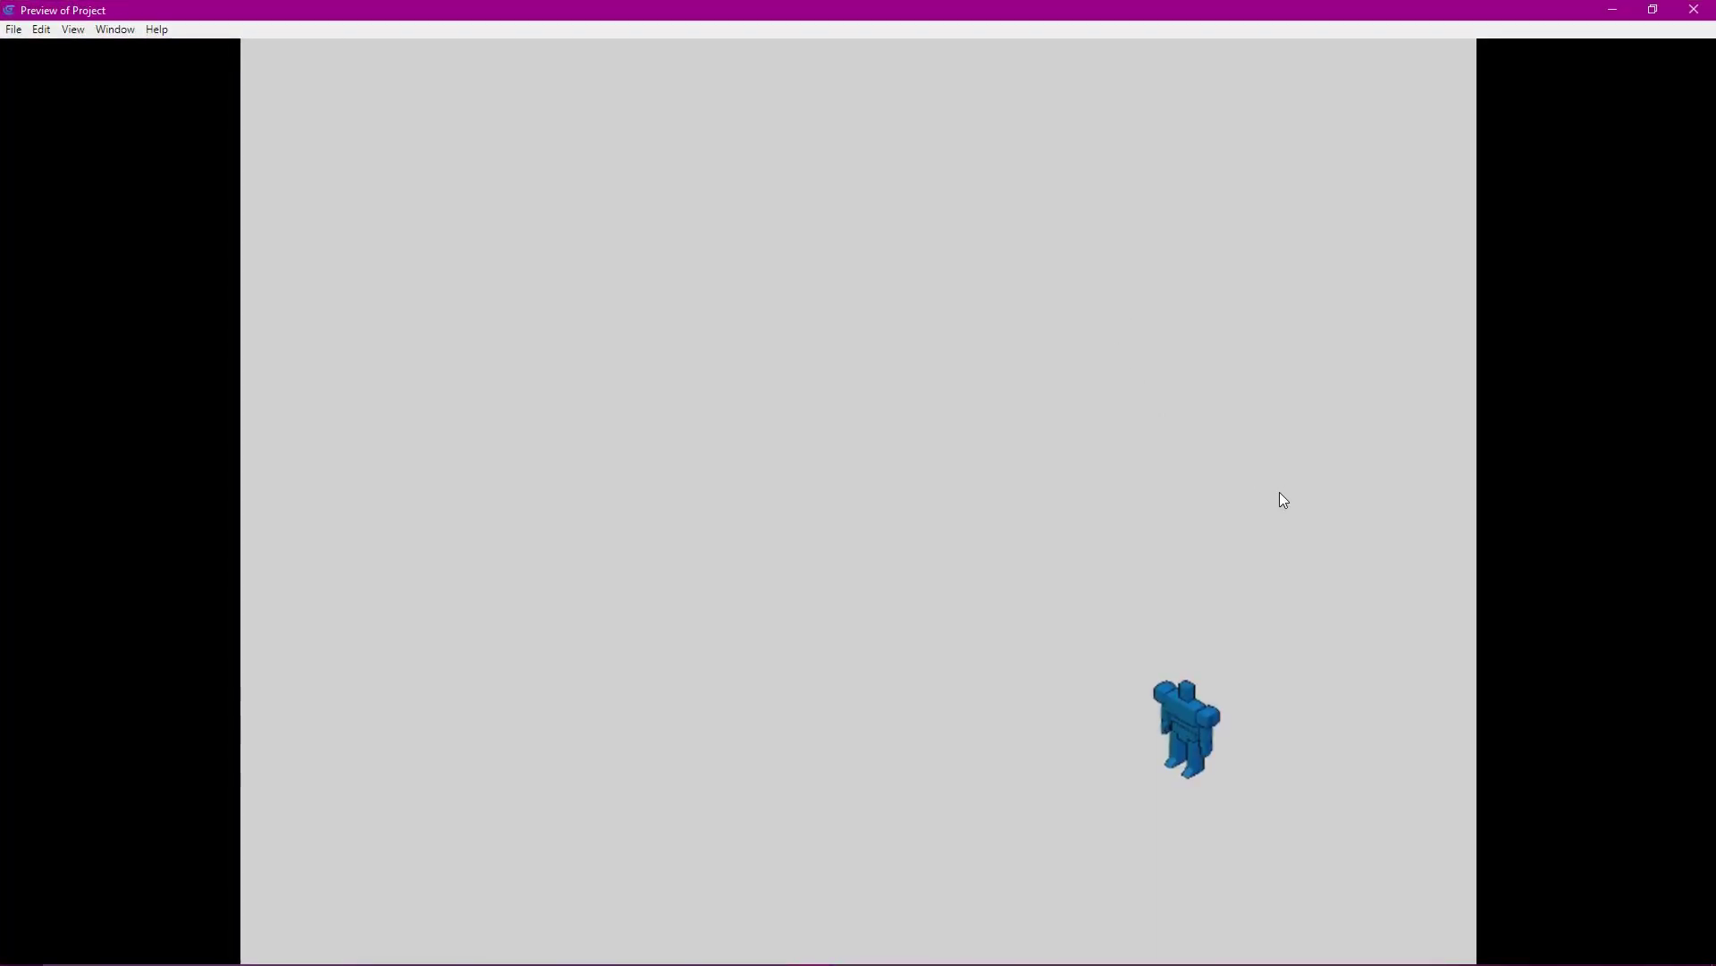
key("Left")
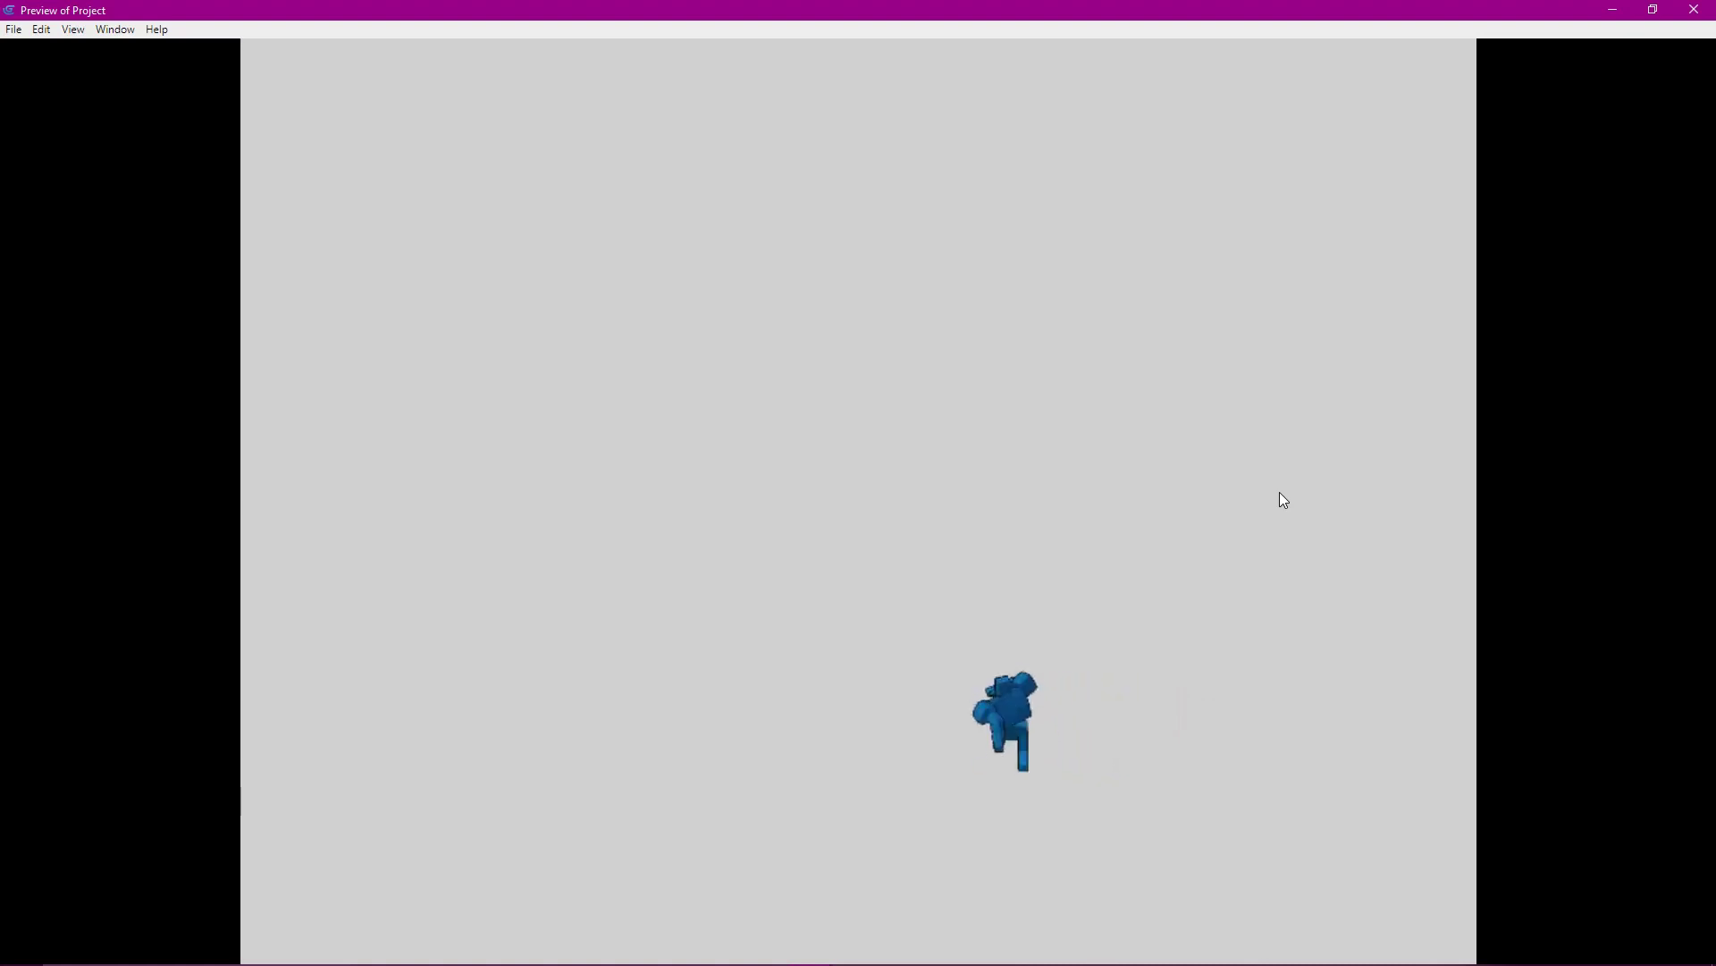
key("Up")
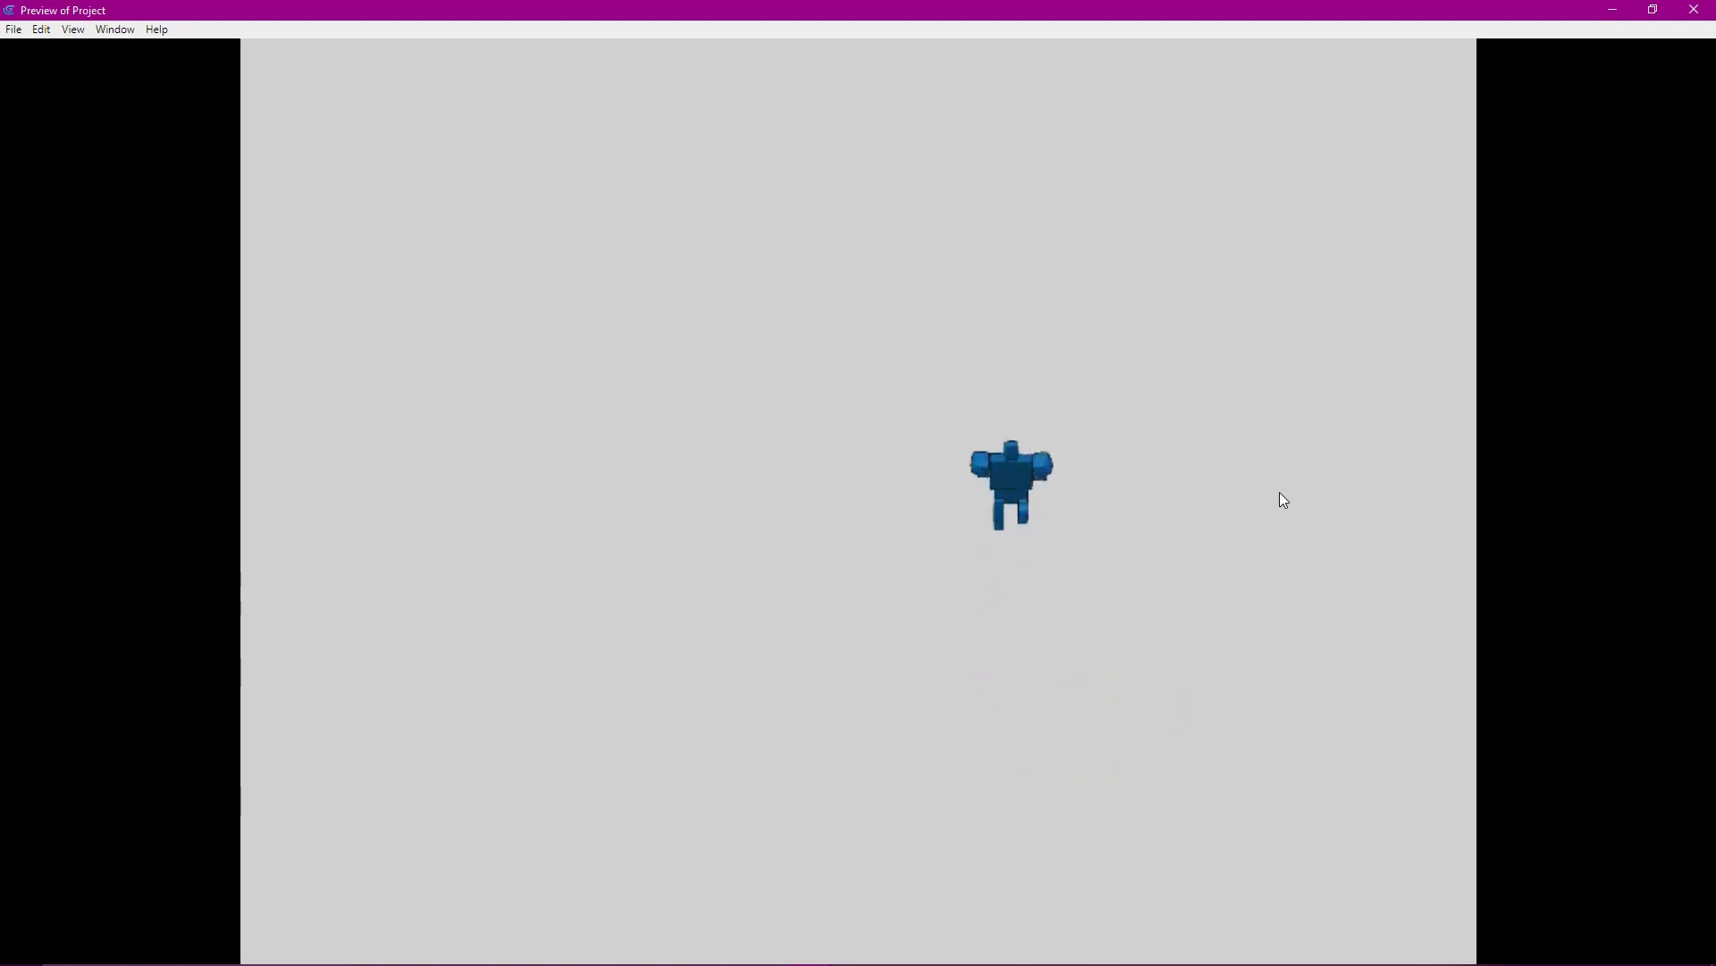
key("Down")
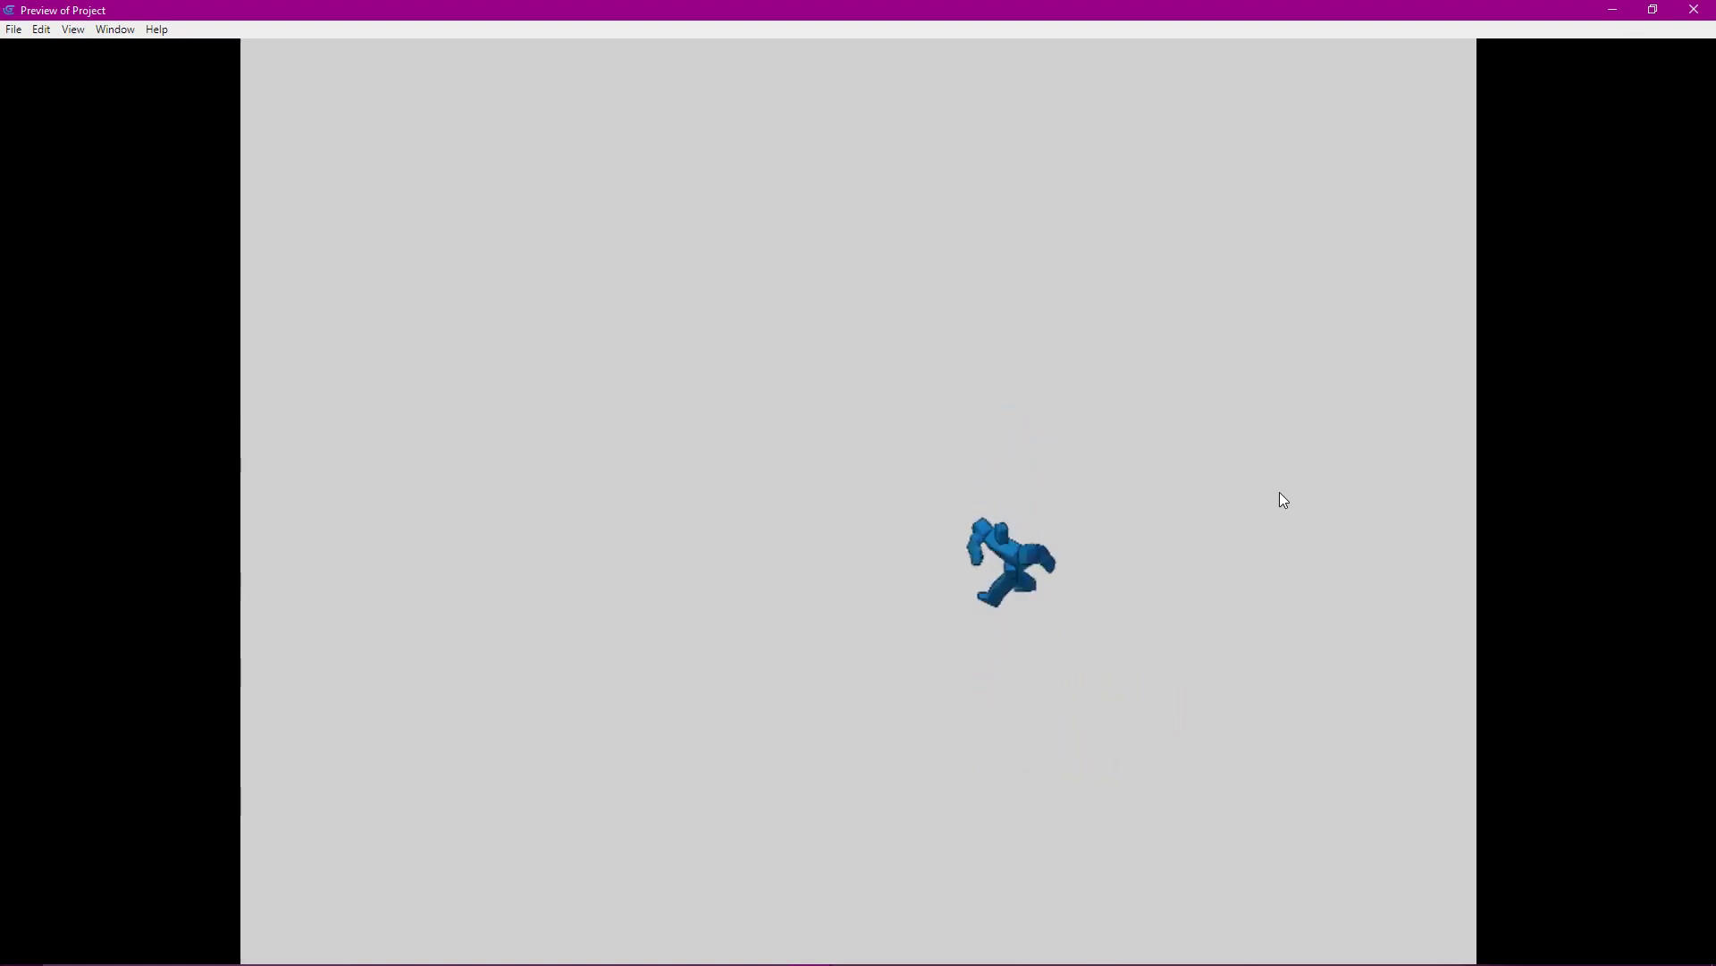
key("Left")
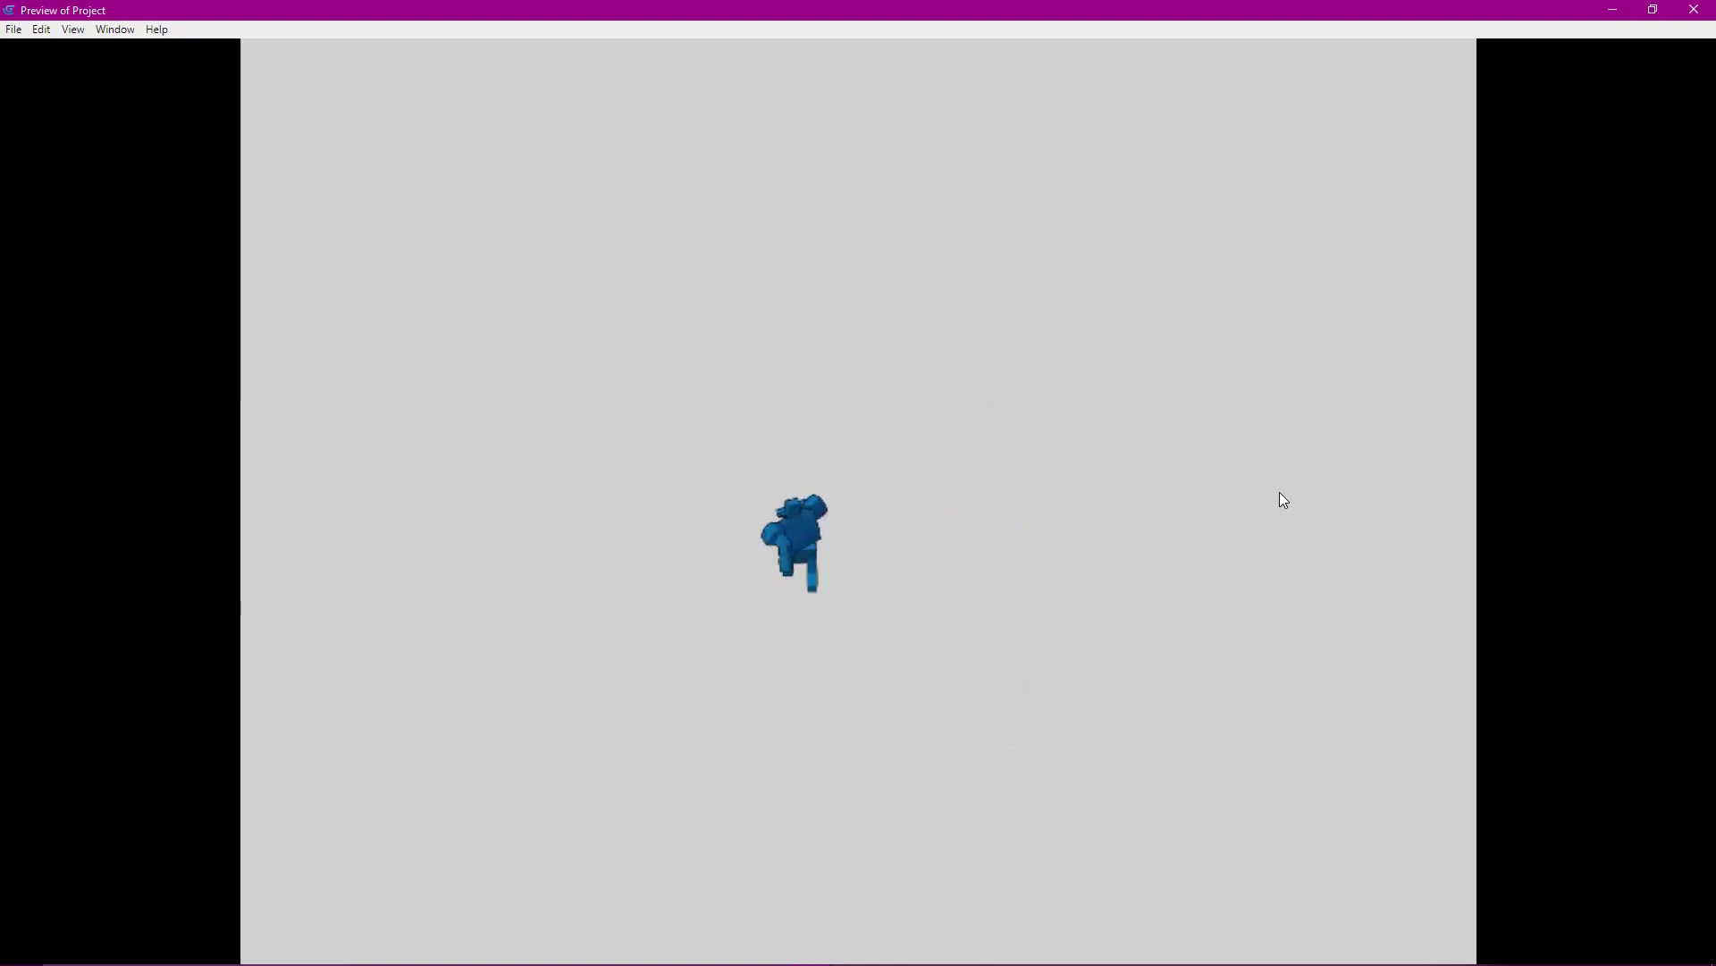
key("Up")
key("Right")
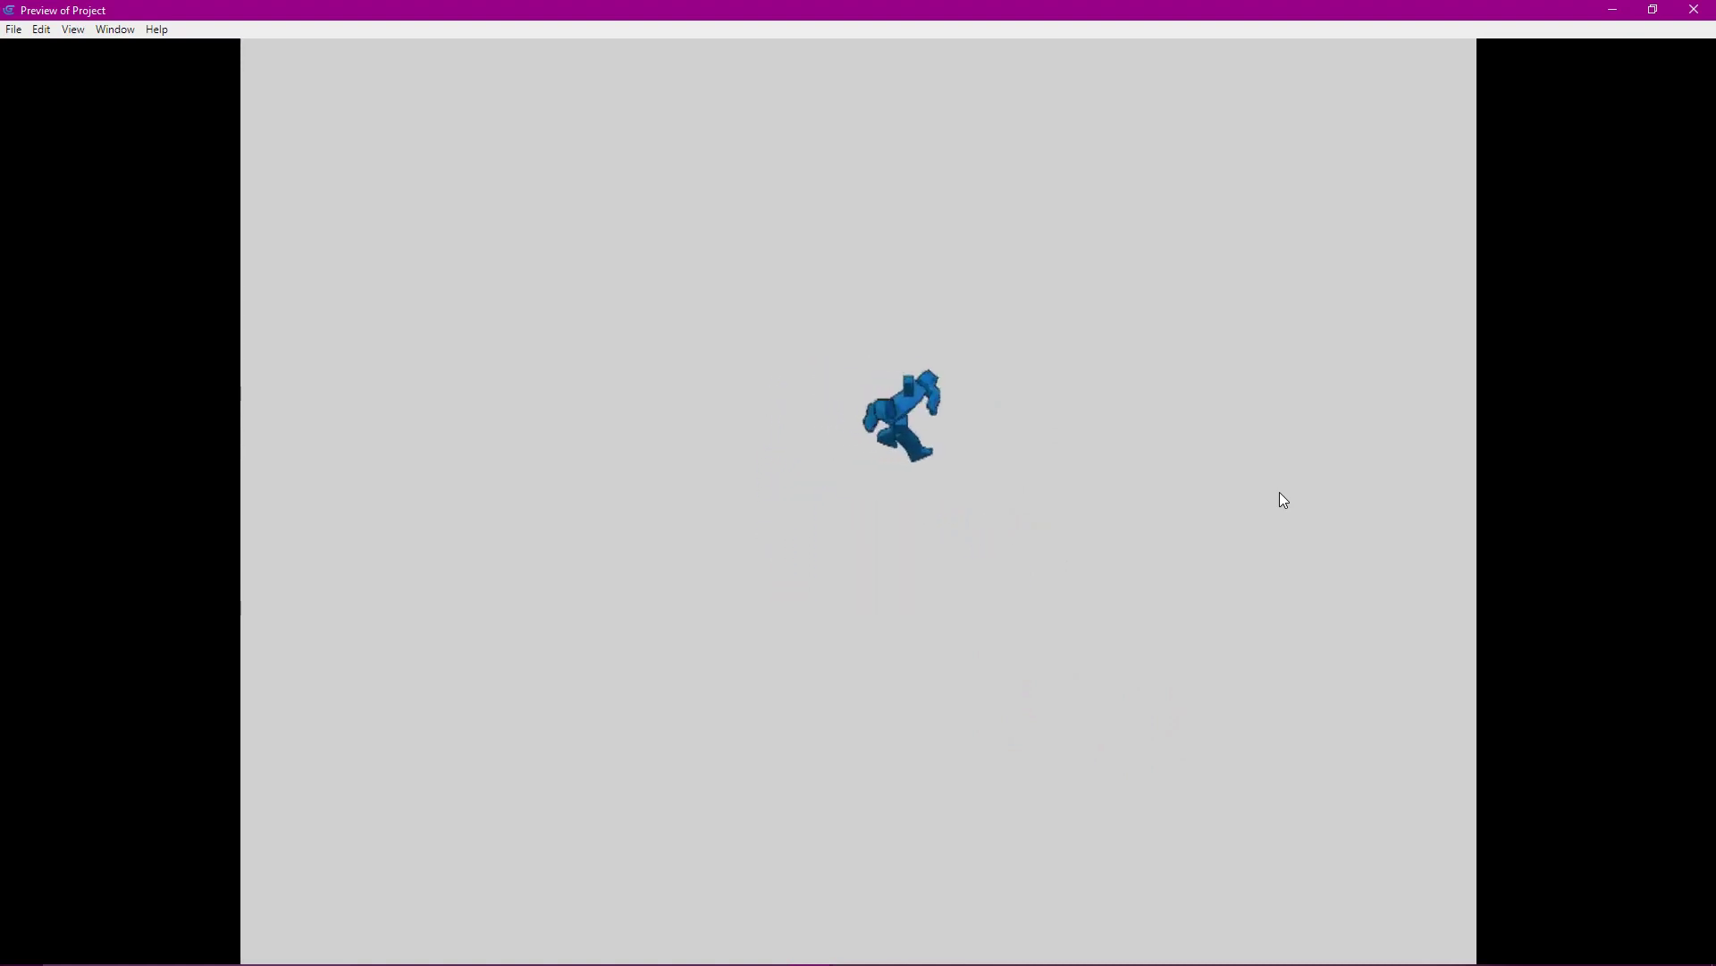
key("Down")
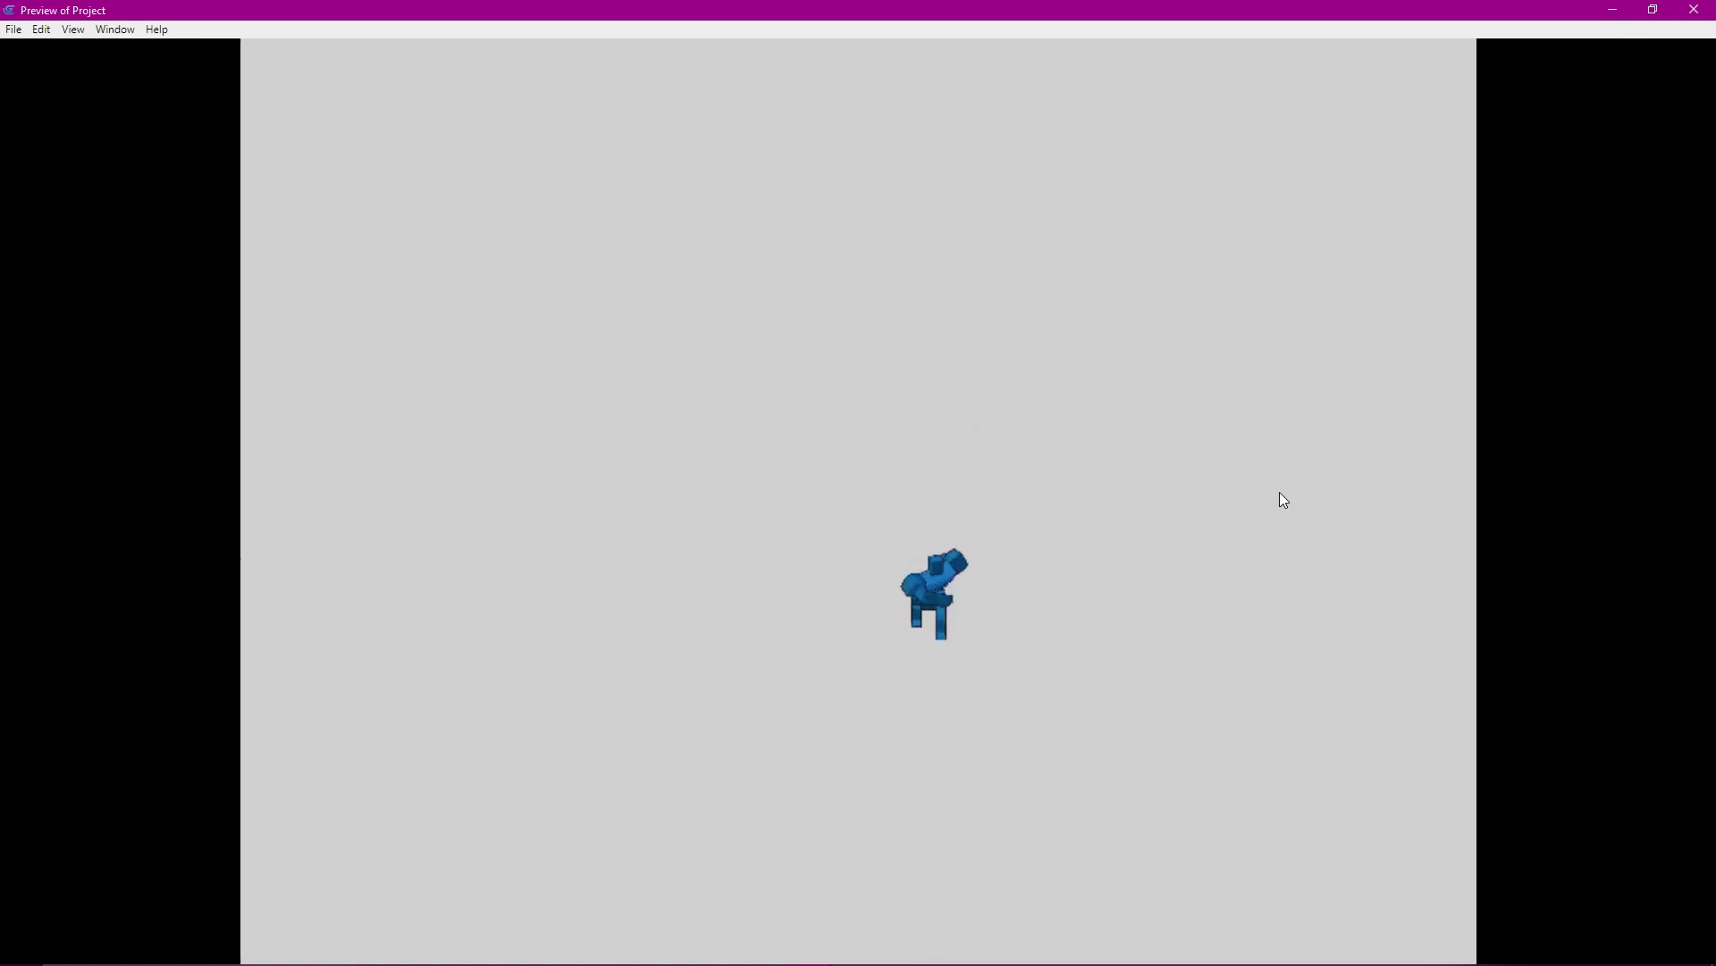
key("Left")
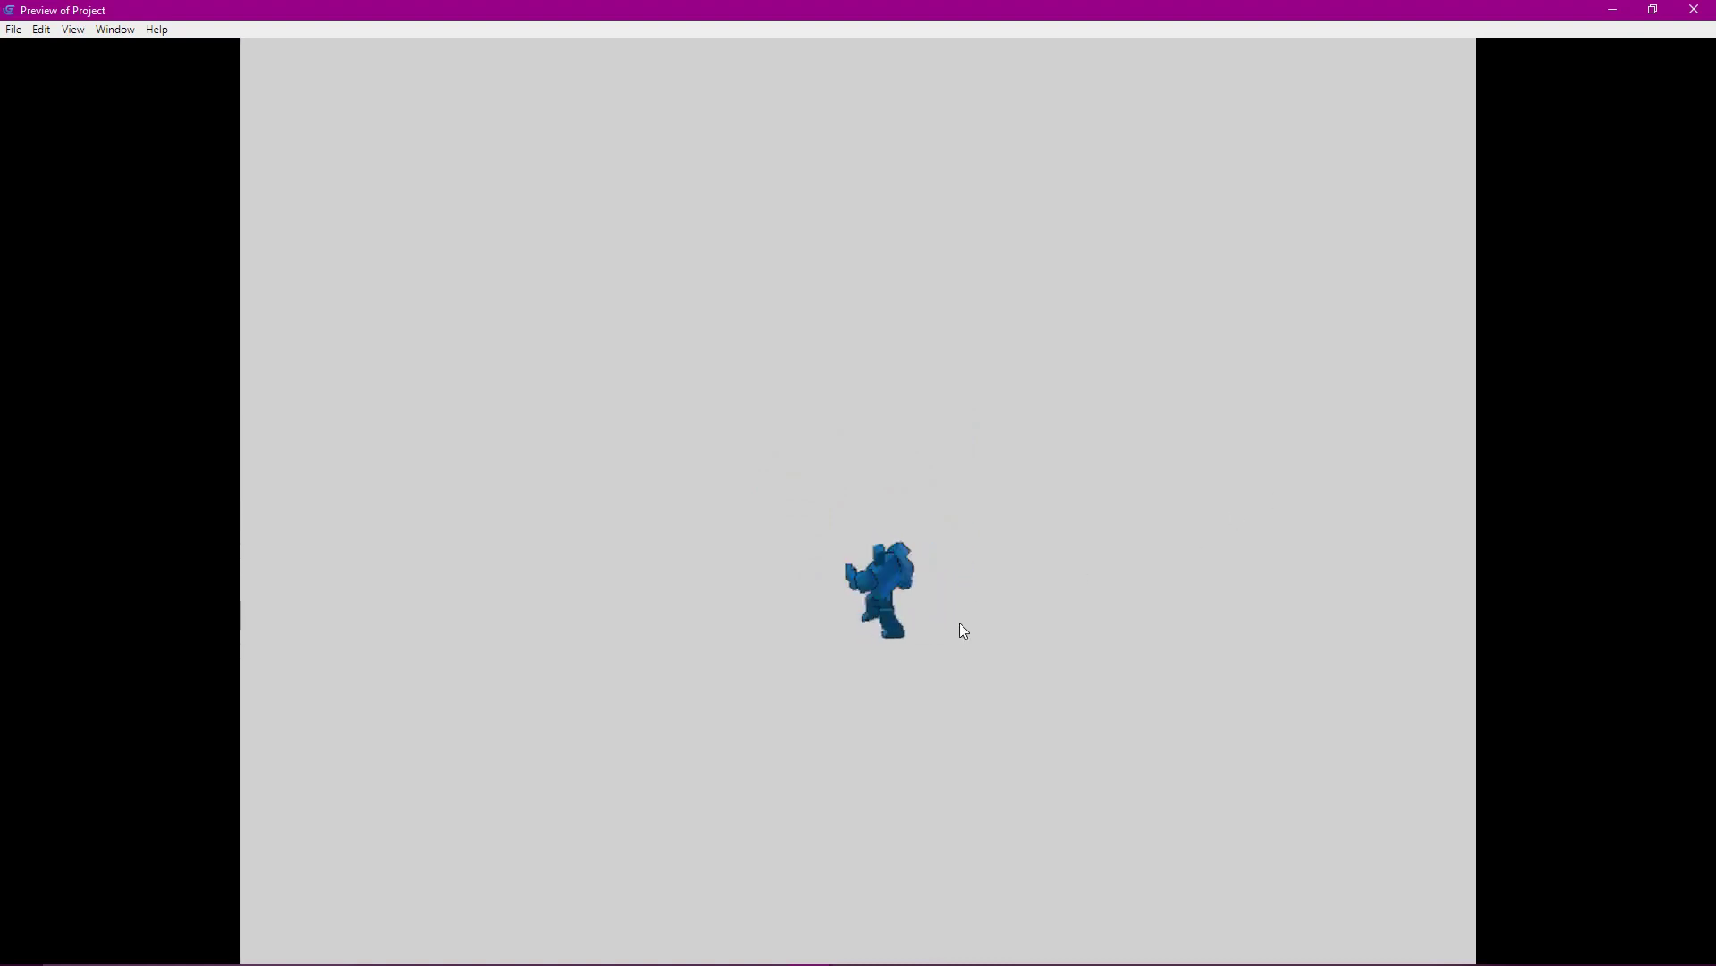
left_click(1692, 11)
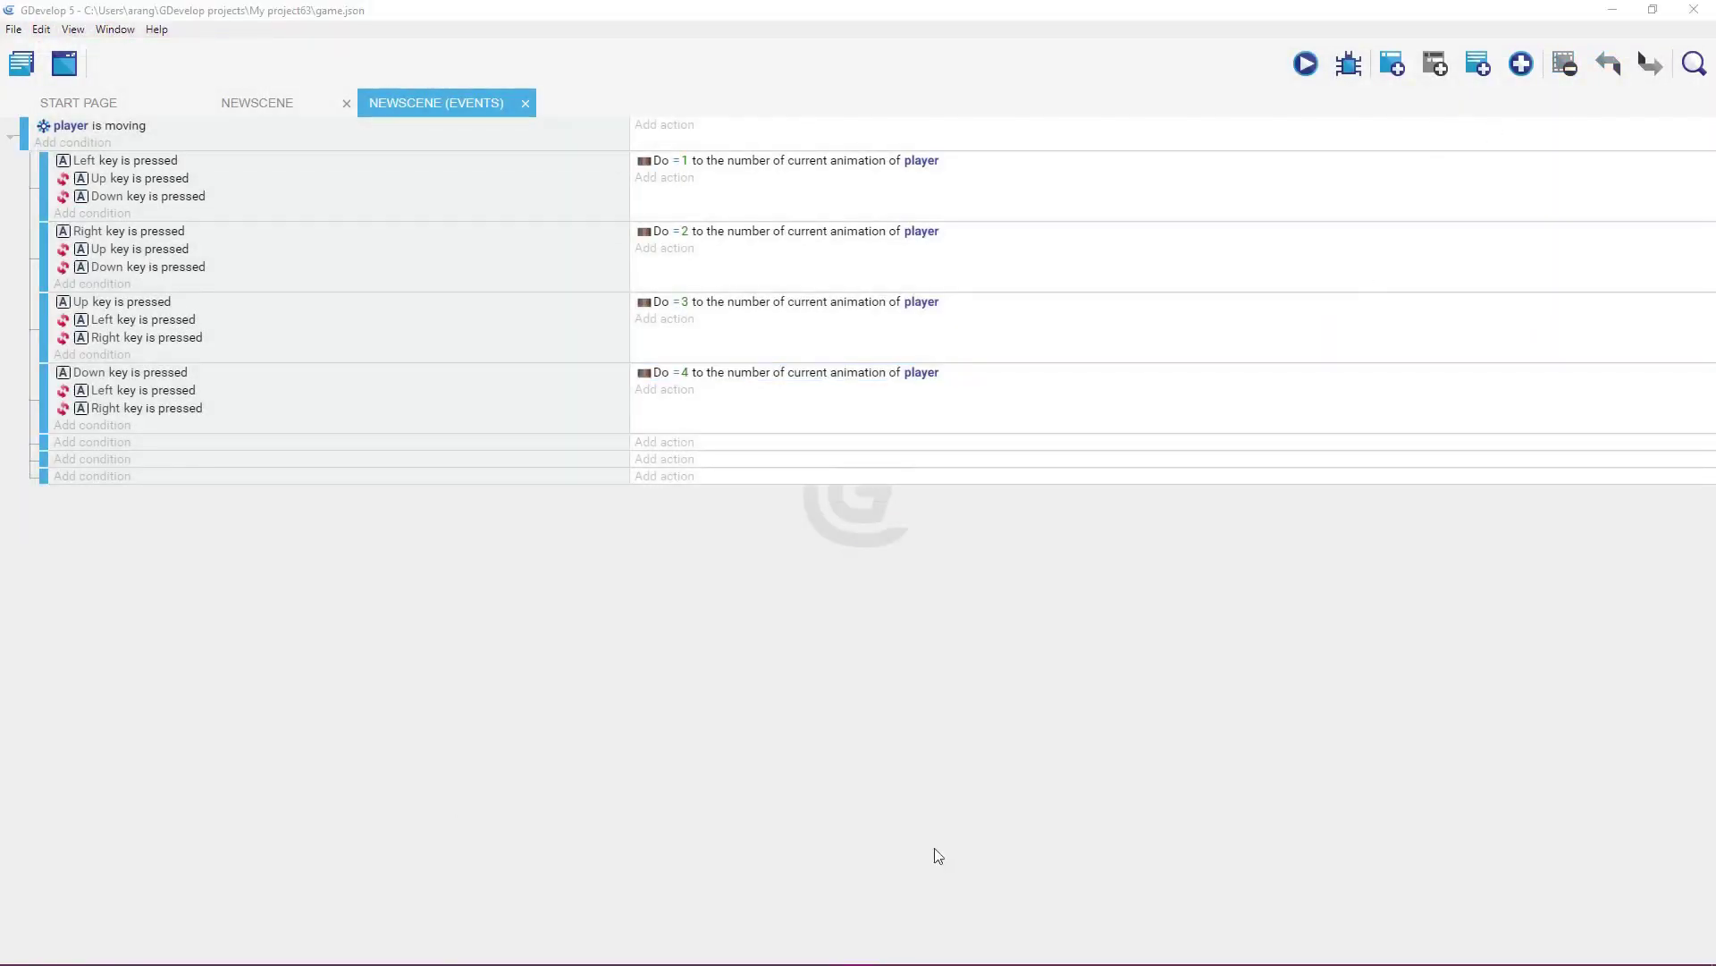
left_click(1193, 25)
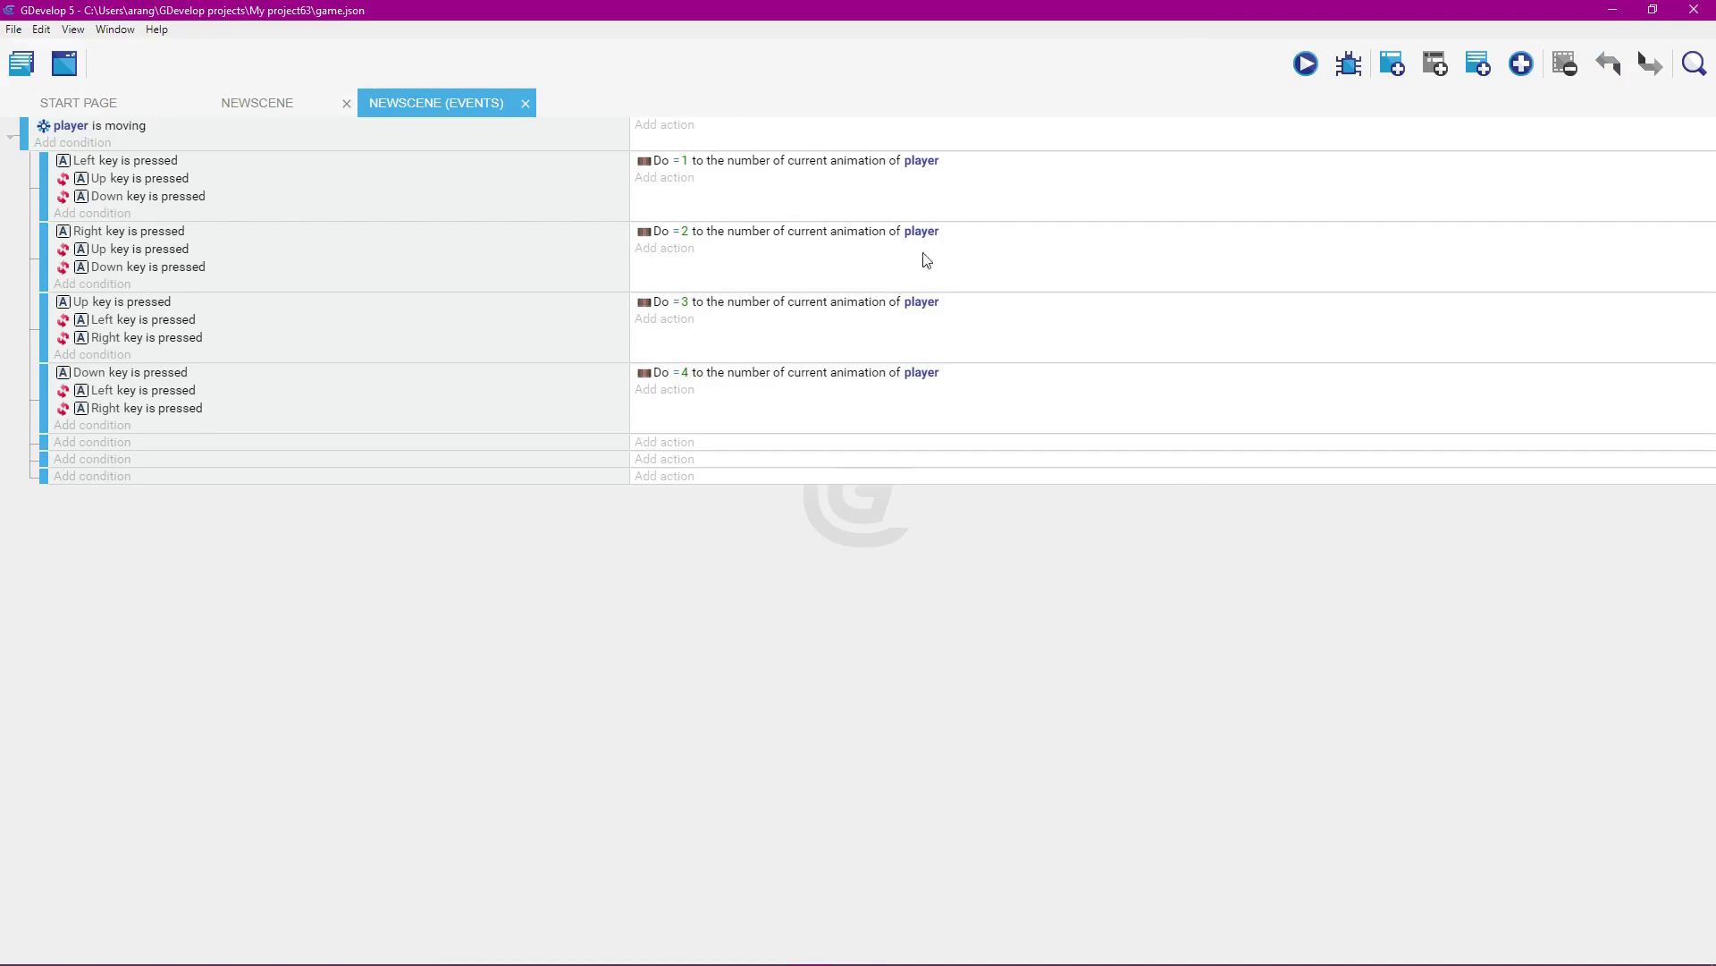
Step: Add a top-level event below the existing ones with the inverted Top-down movement condition "Is moving" for the player object
left_click(916, 141)
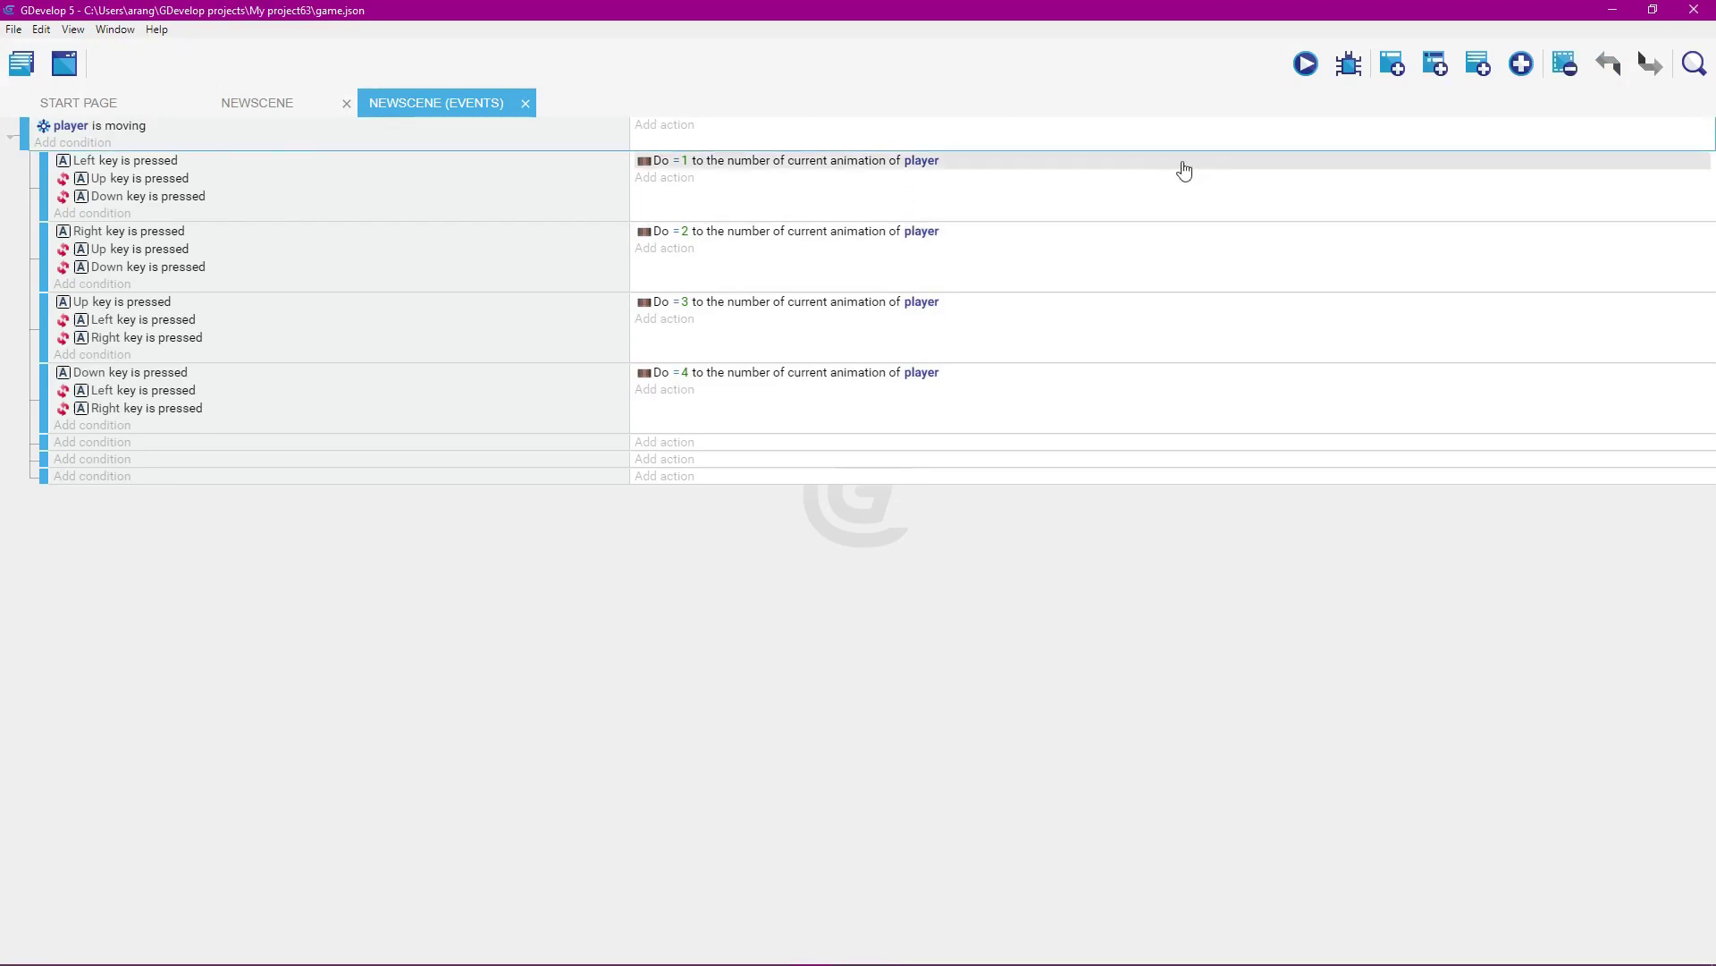
left_click(1393, 64)
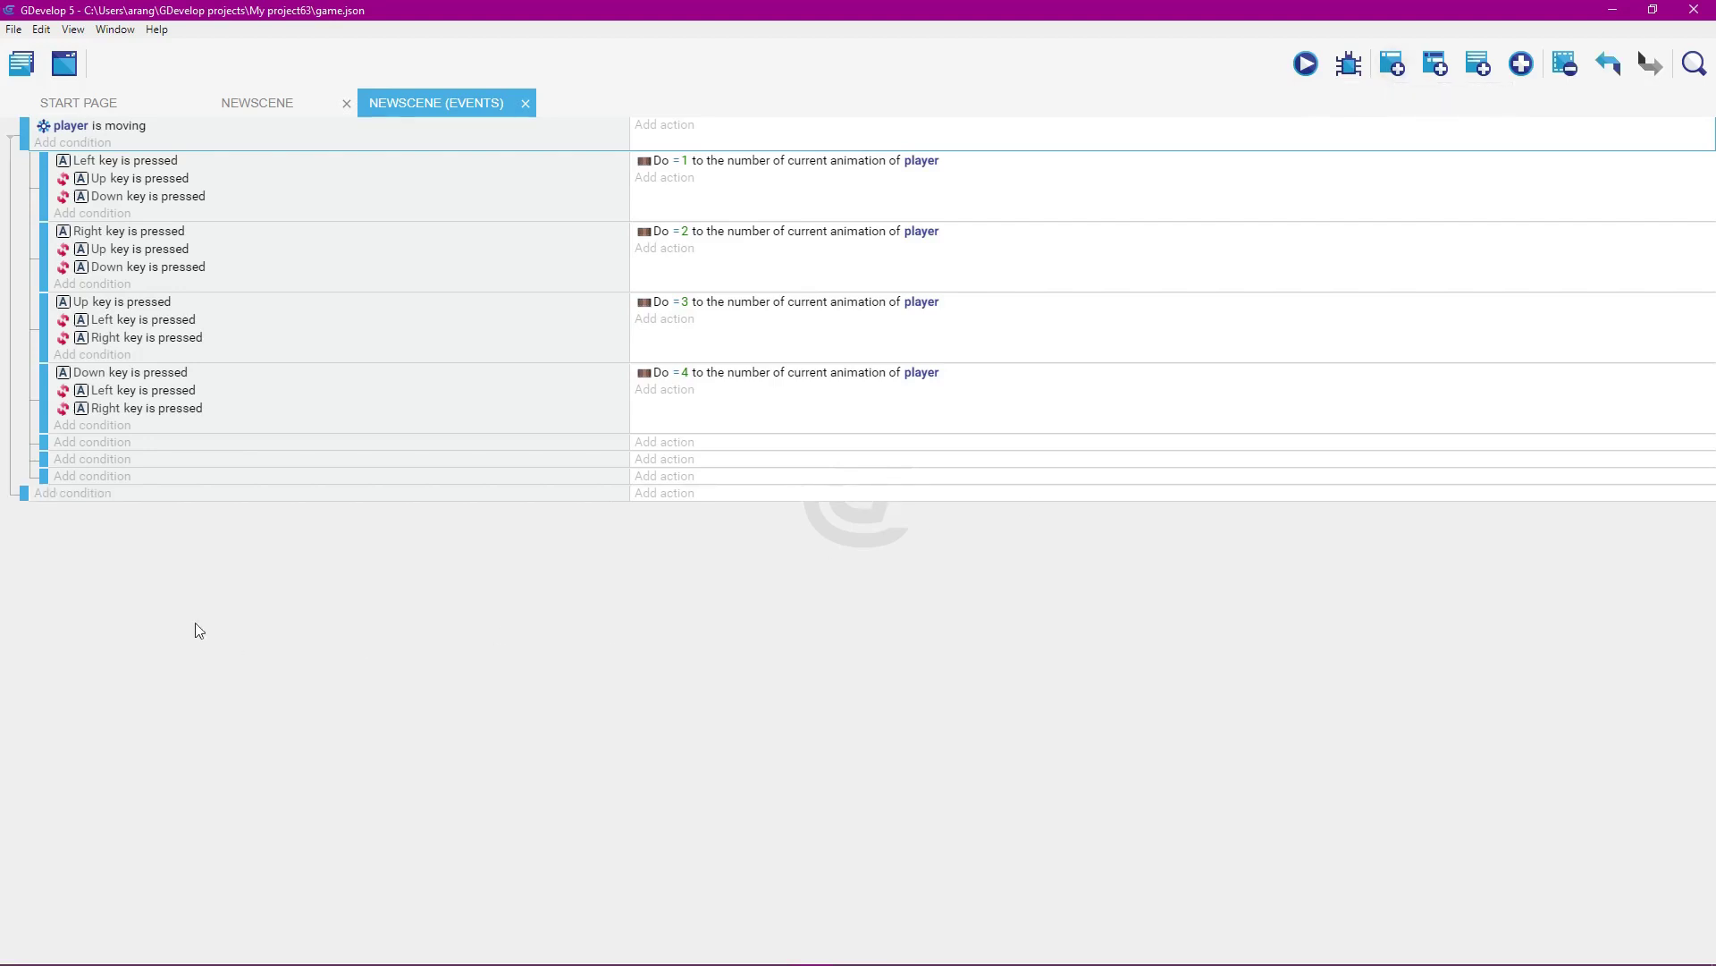
left_click(47, 494)
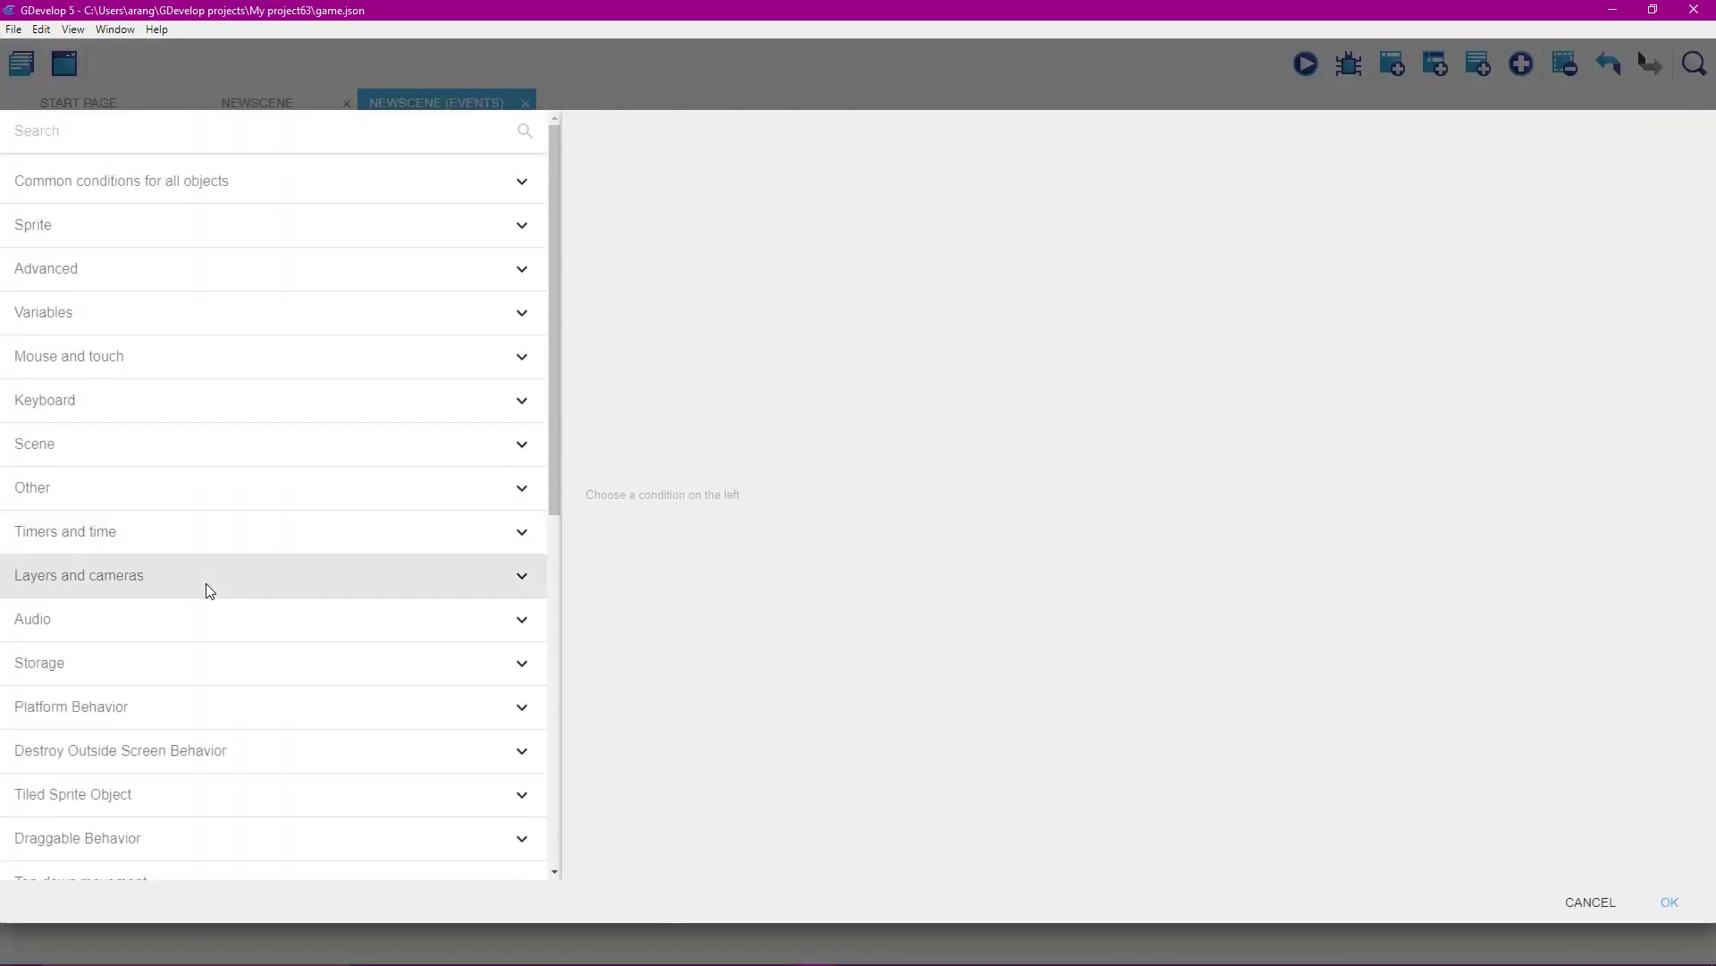
scroll(231, 613, "down", 1)
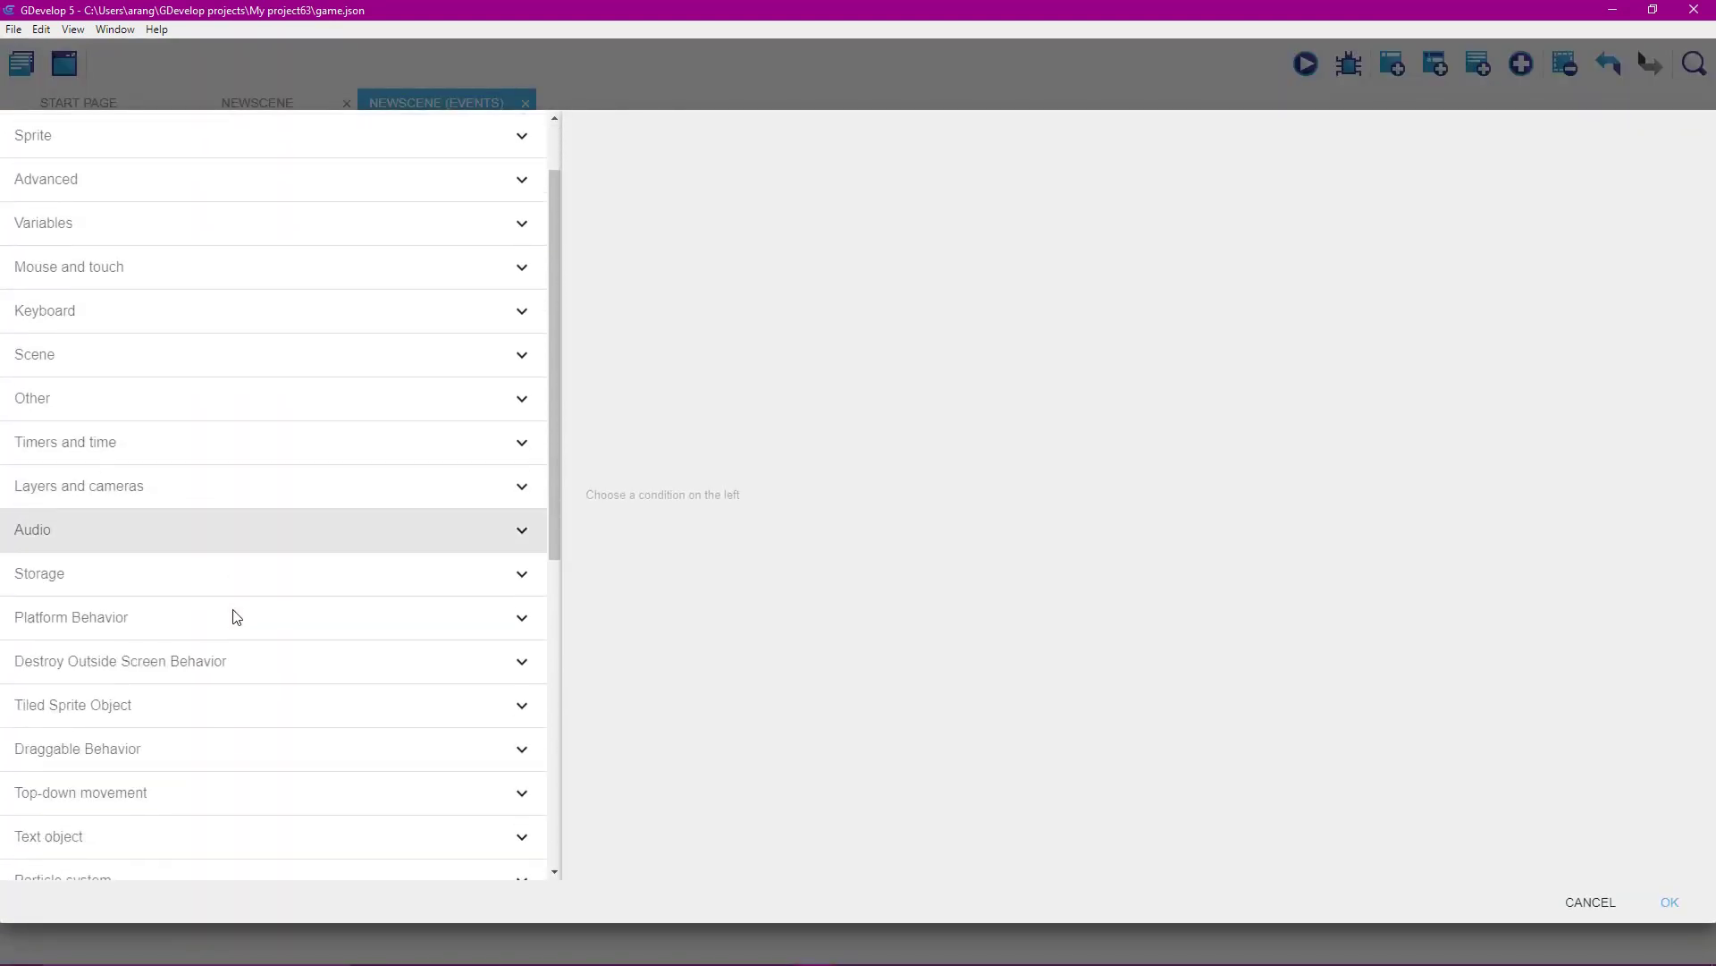
scroll(179, 661, "down", 1)
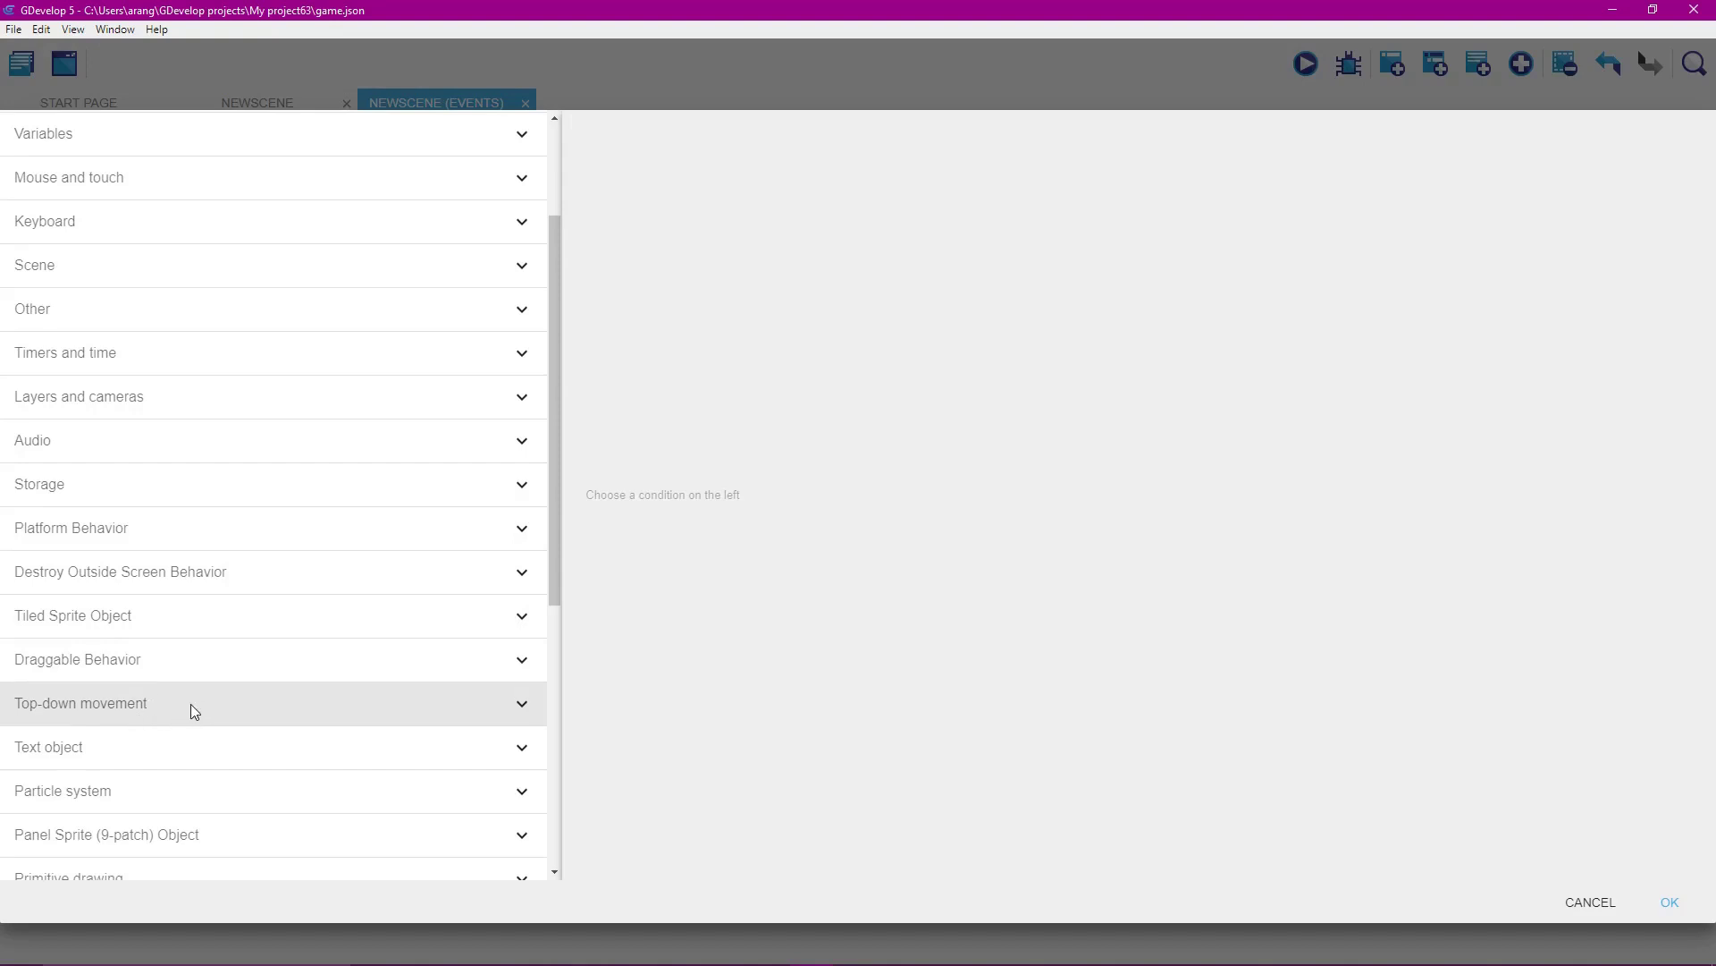
left_click(190, 704)
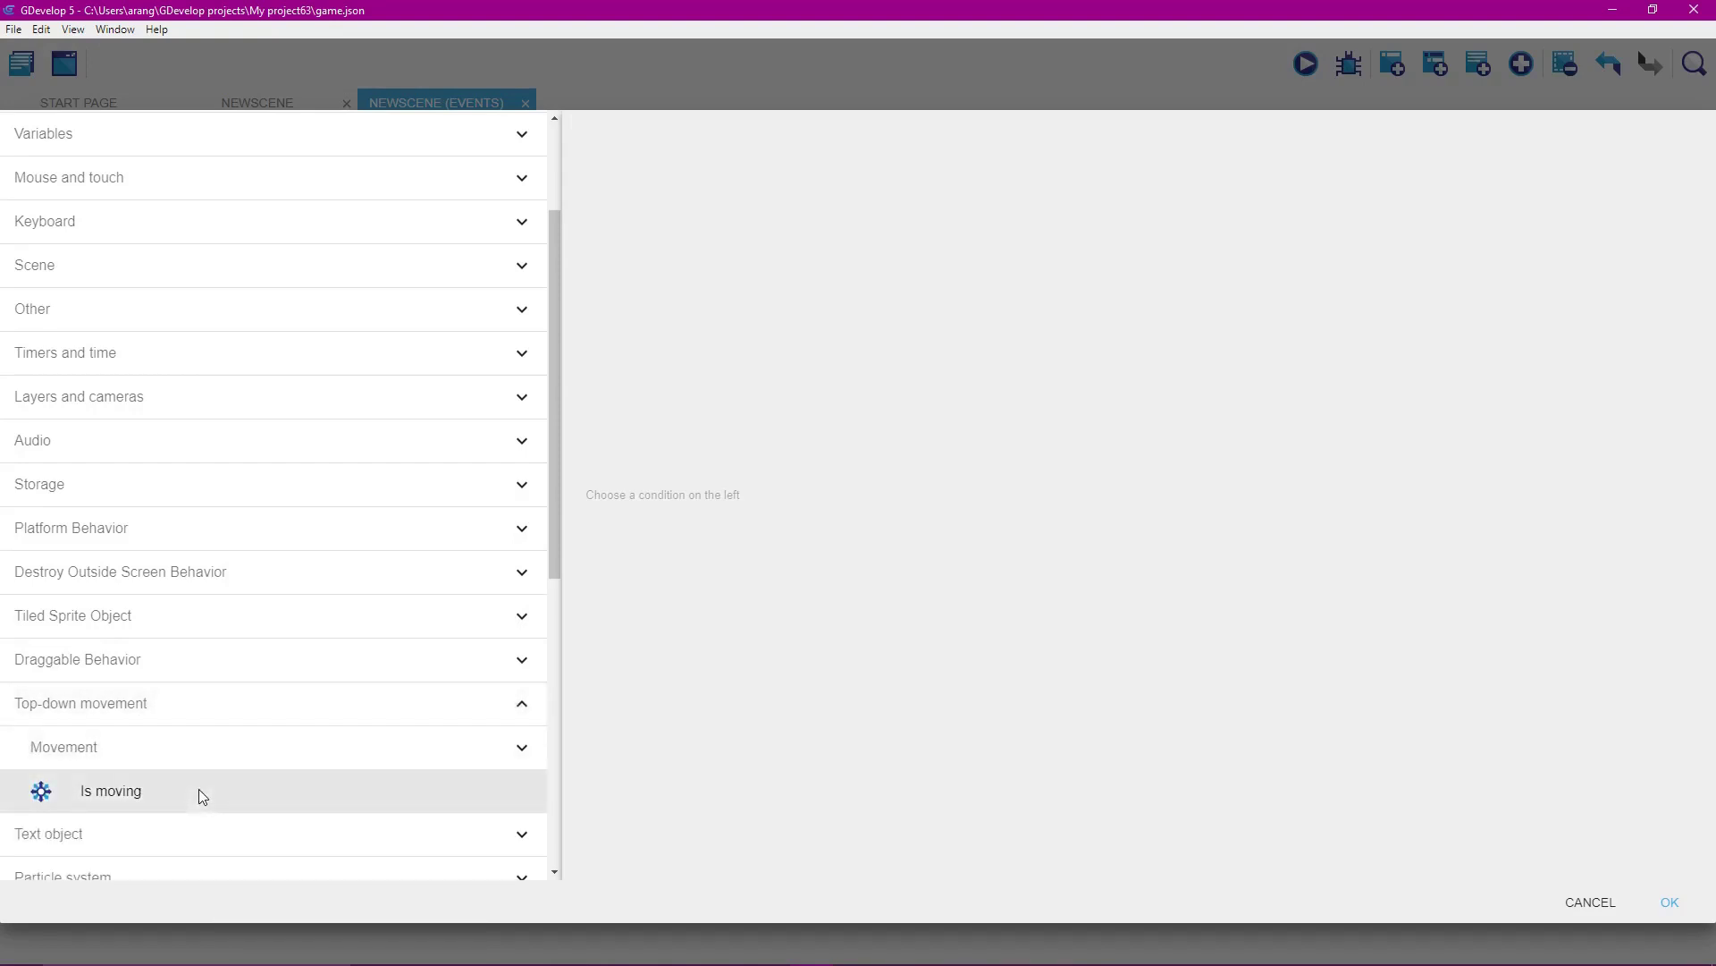
left_click(200, 792)
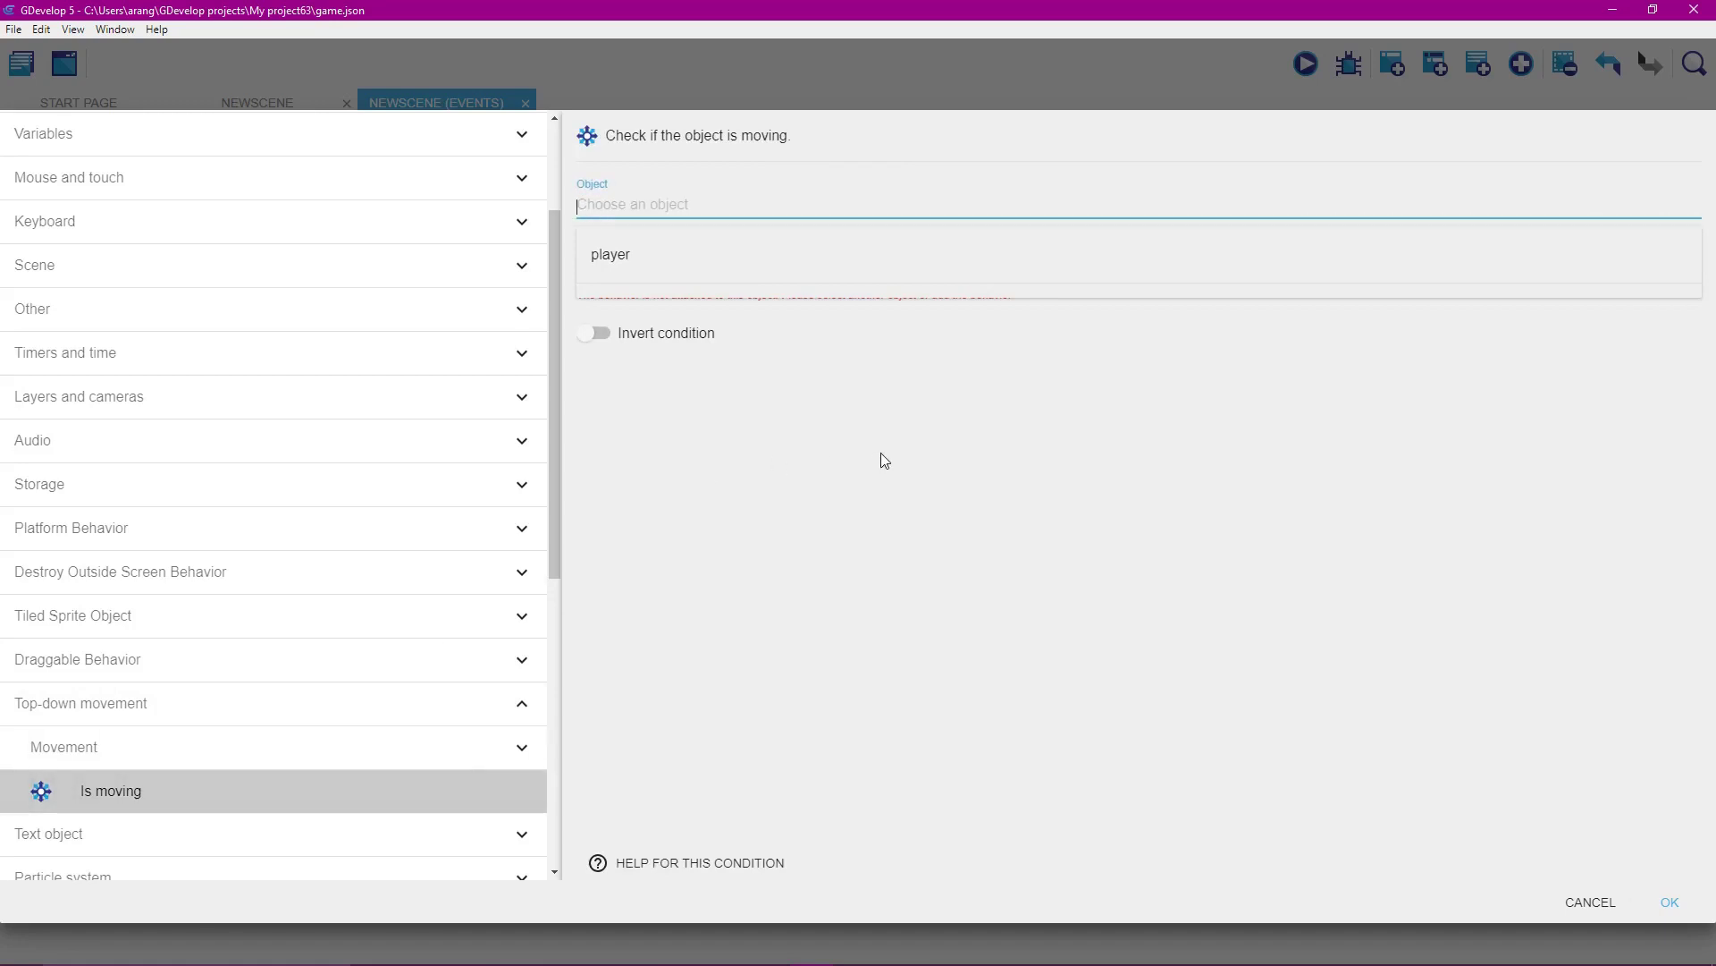
left_click(761, 267)
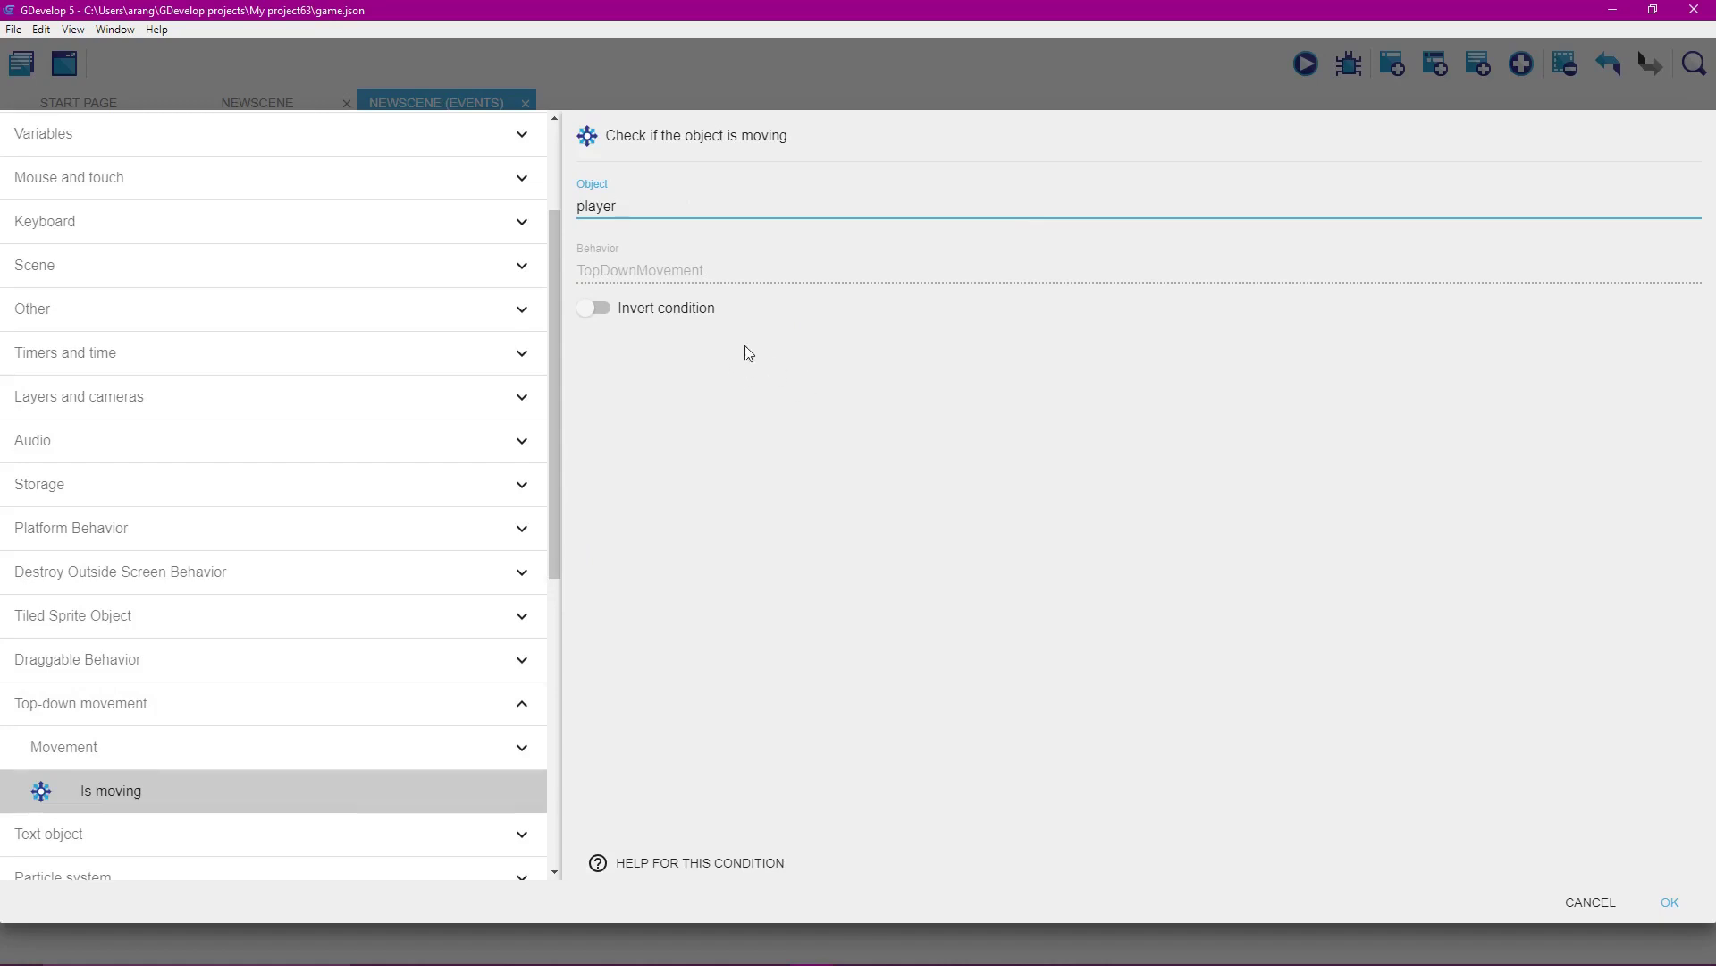
left_click(593, 308)
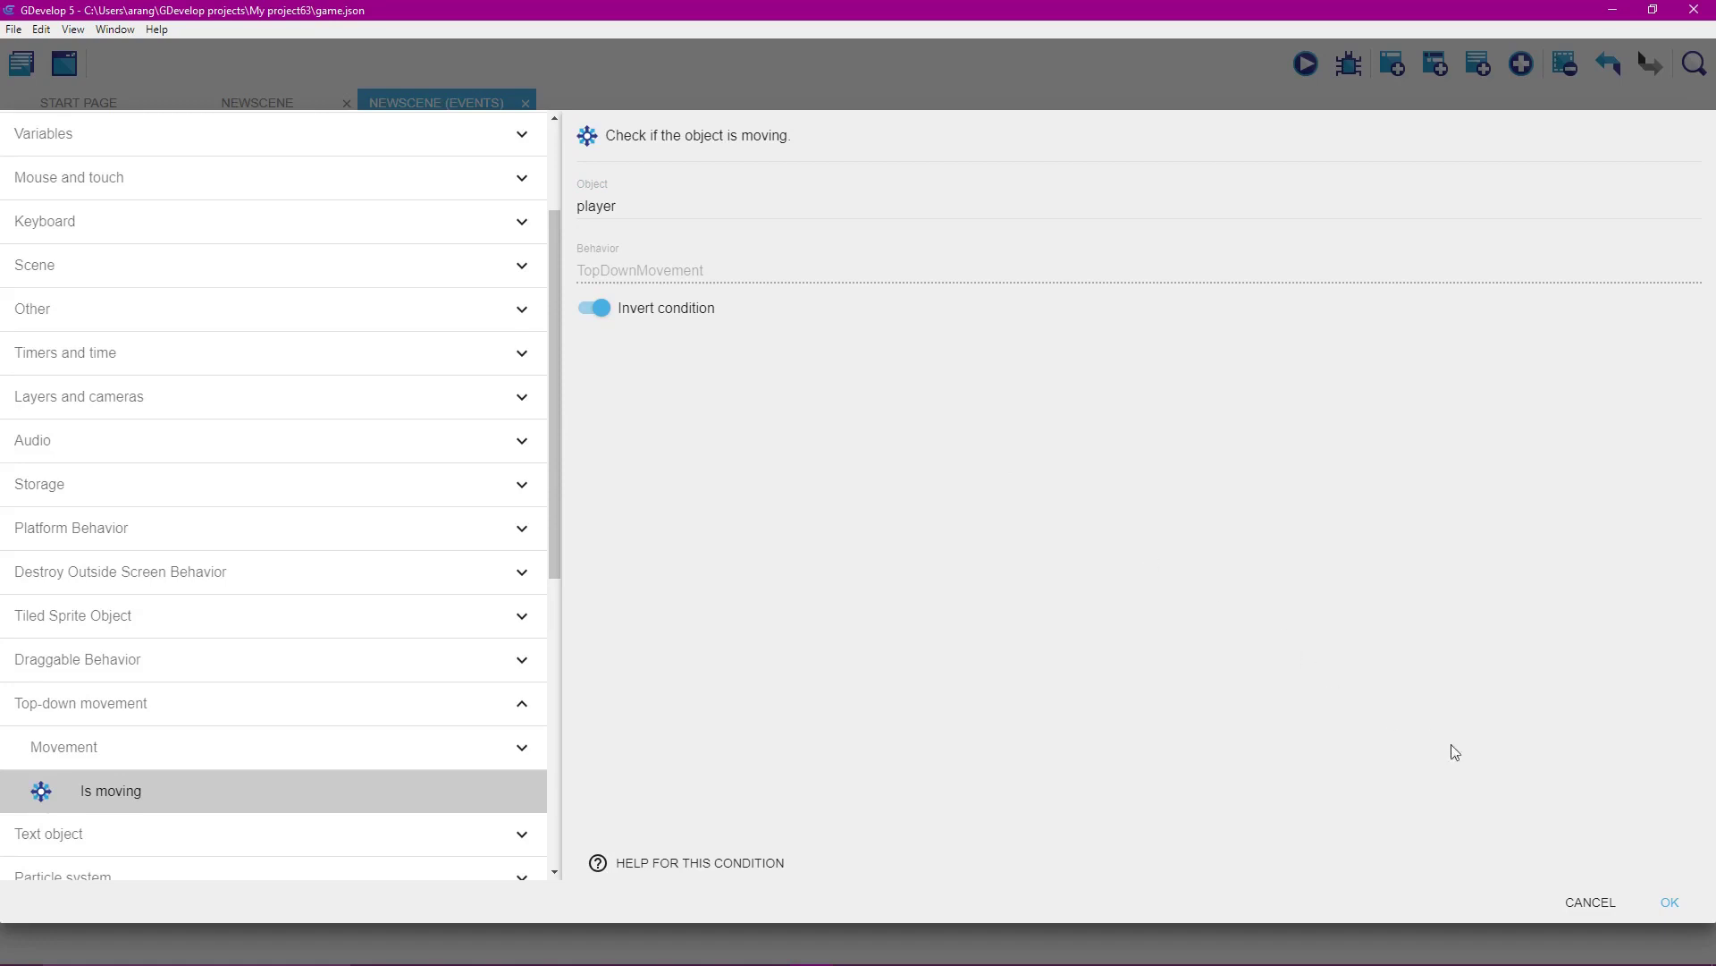
left_click(1666, 904)
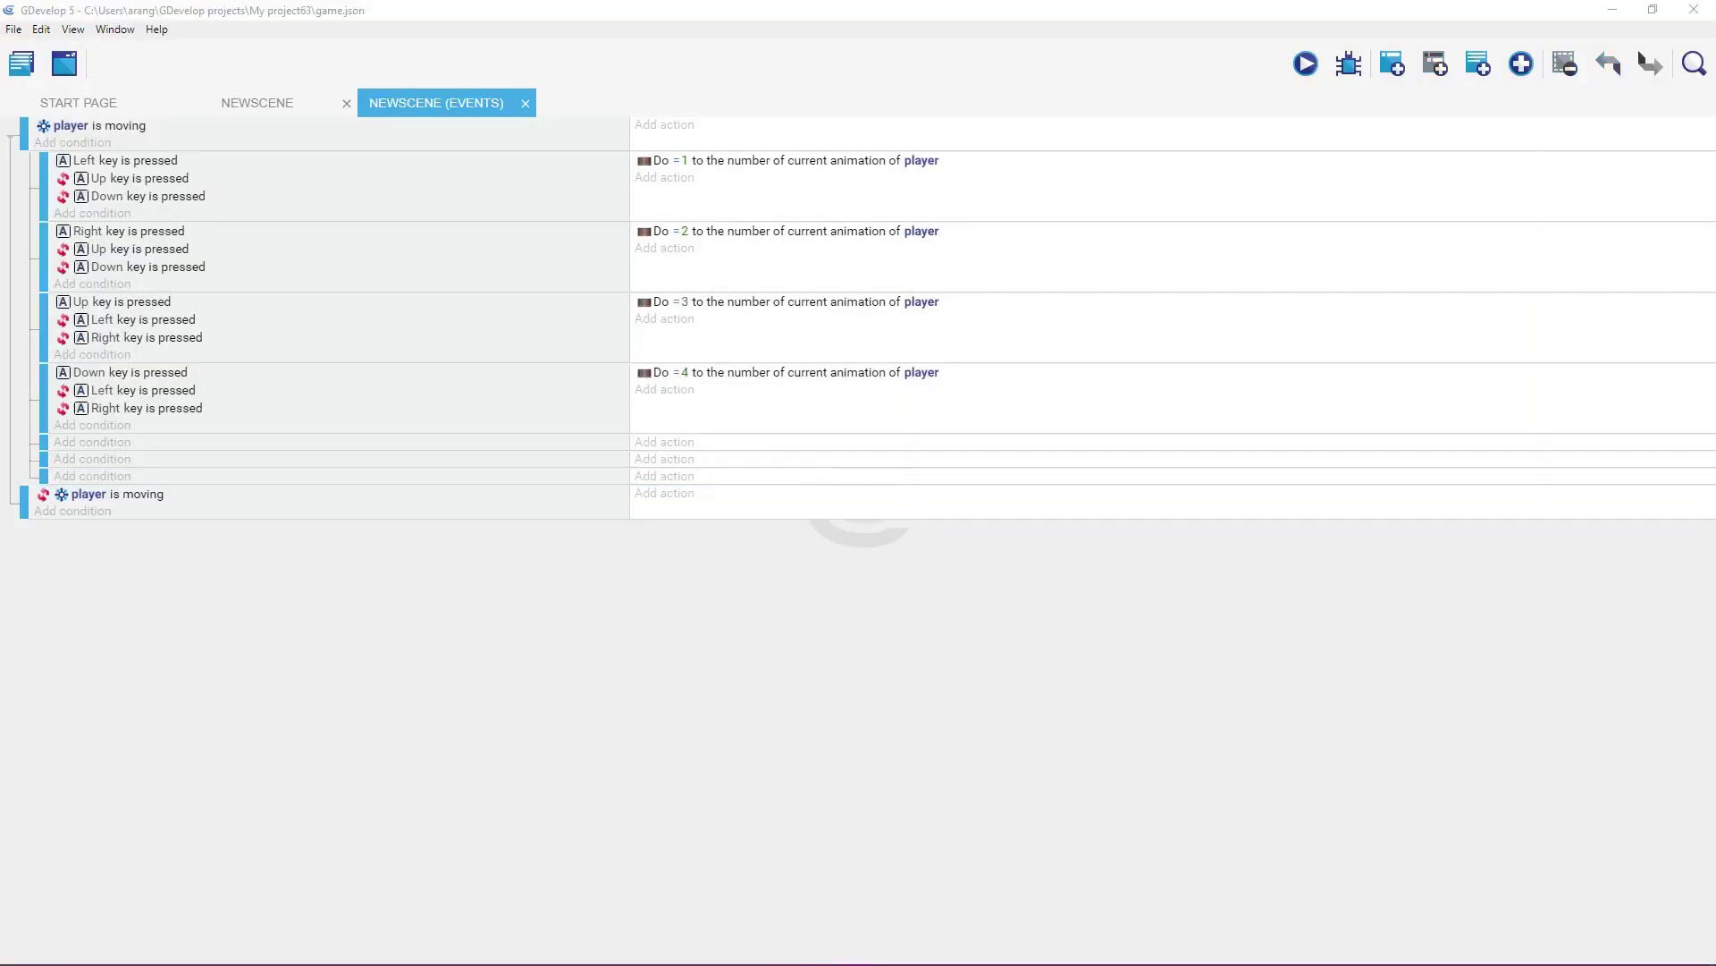
left_click(1260, 20)
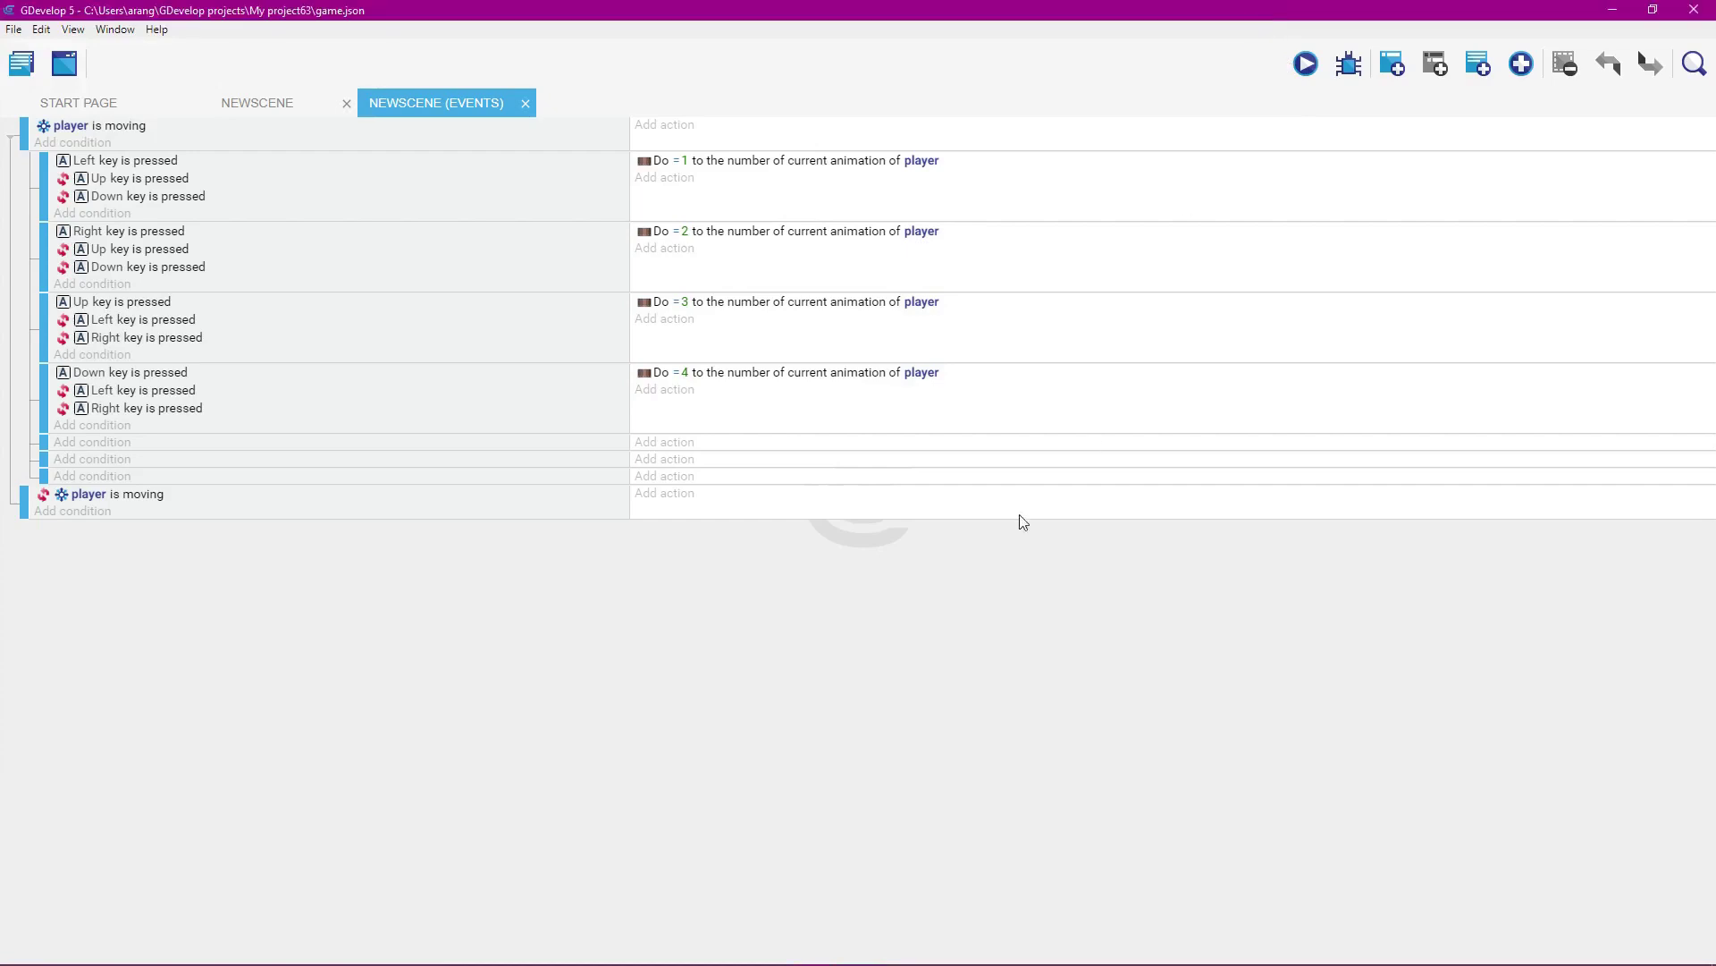
Step: Add a Change the animation action to the not-moving event that sets the player's animation number to 0
left_click(443, 516)
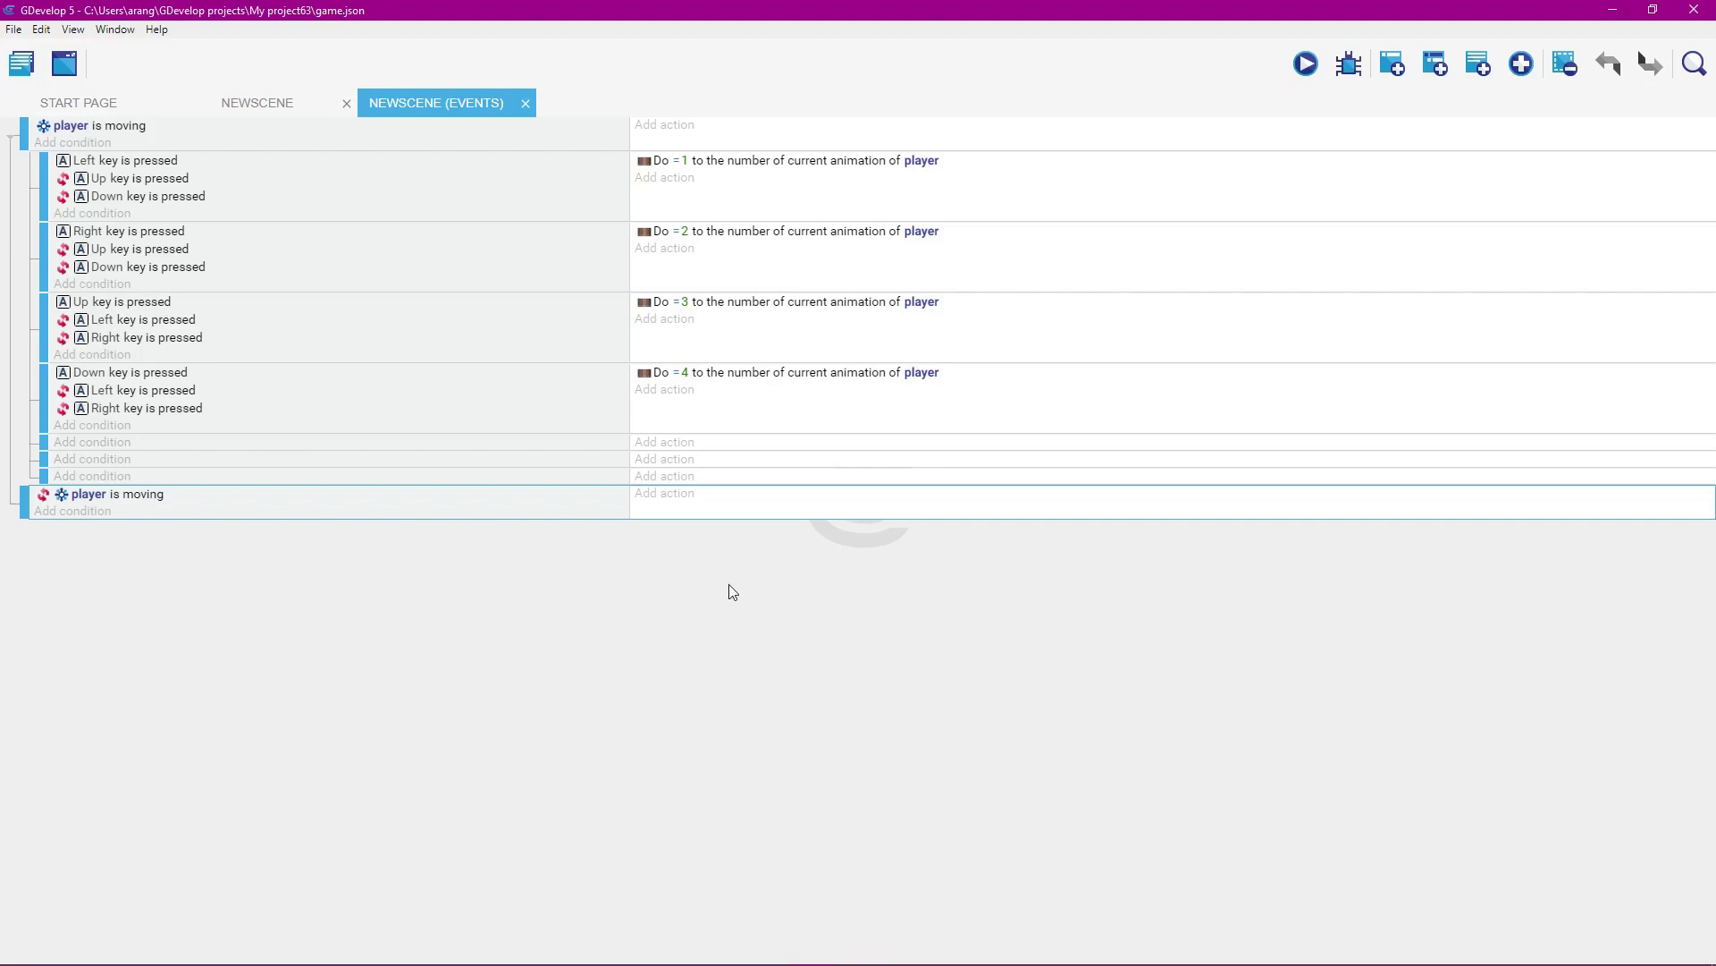
left_click(651, 497)
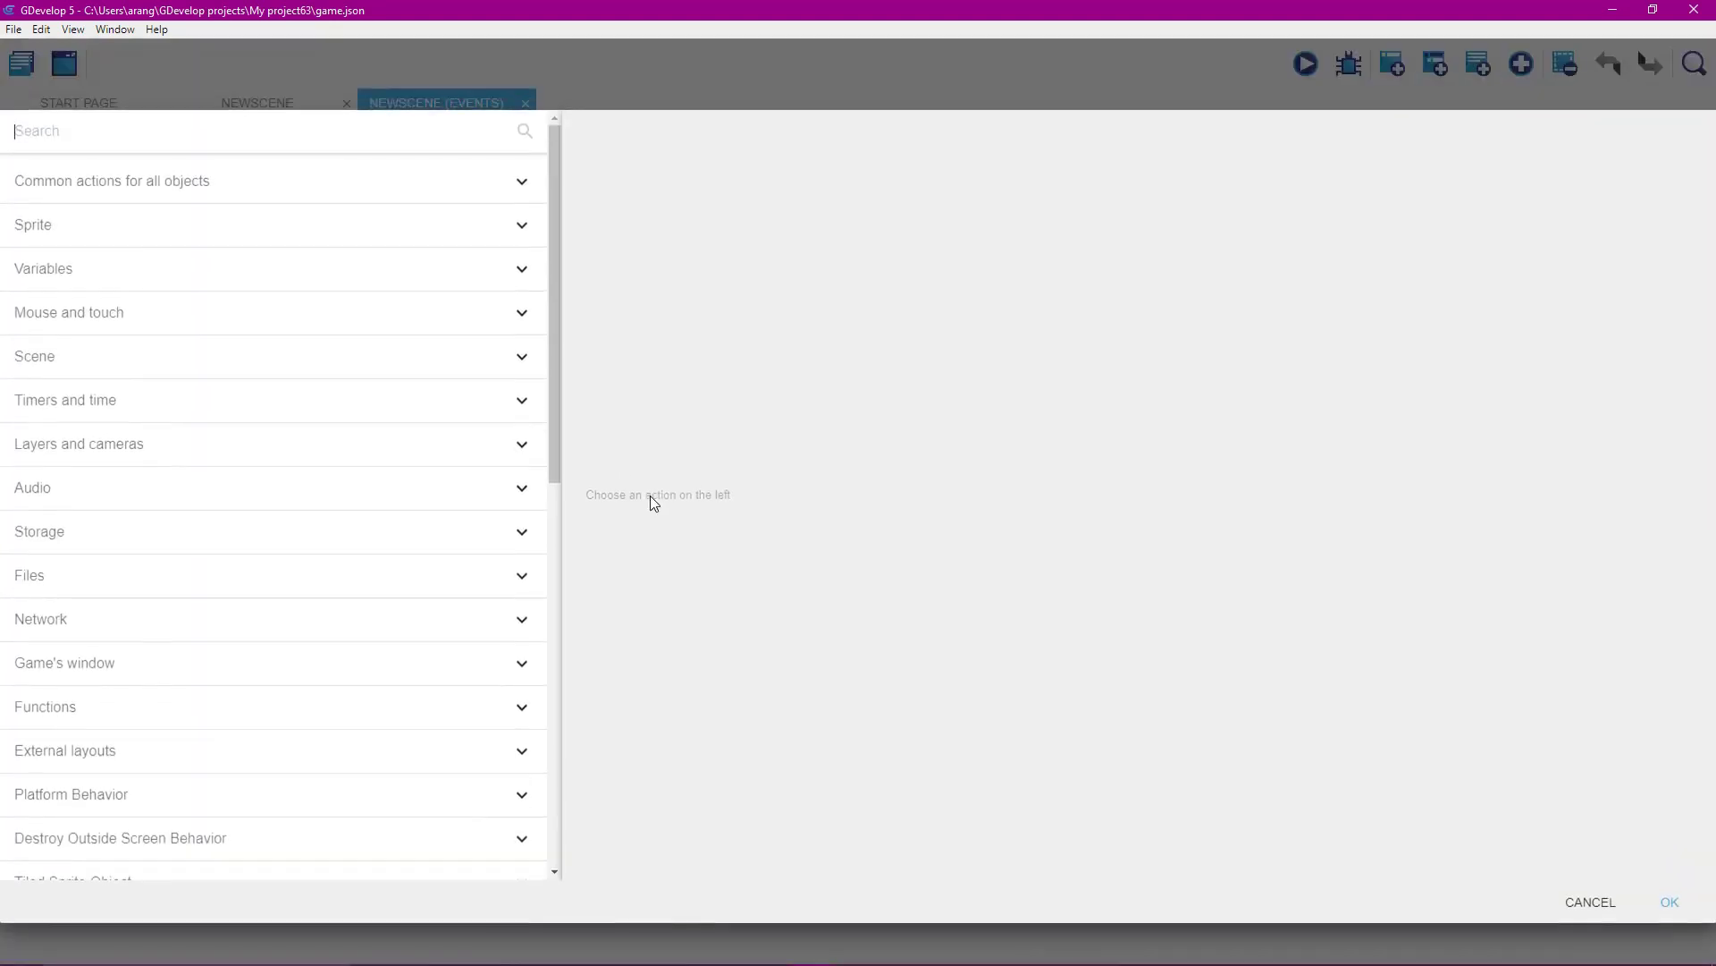
left_click(361, 228)
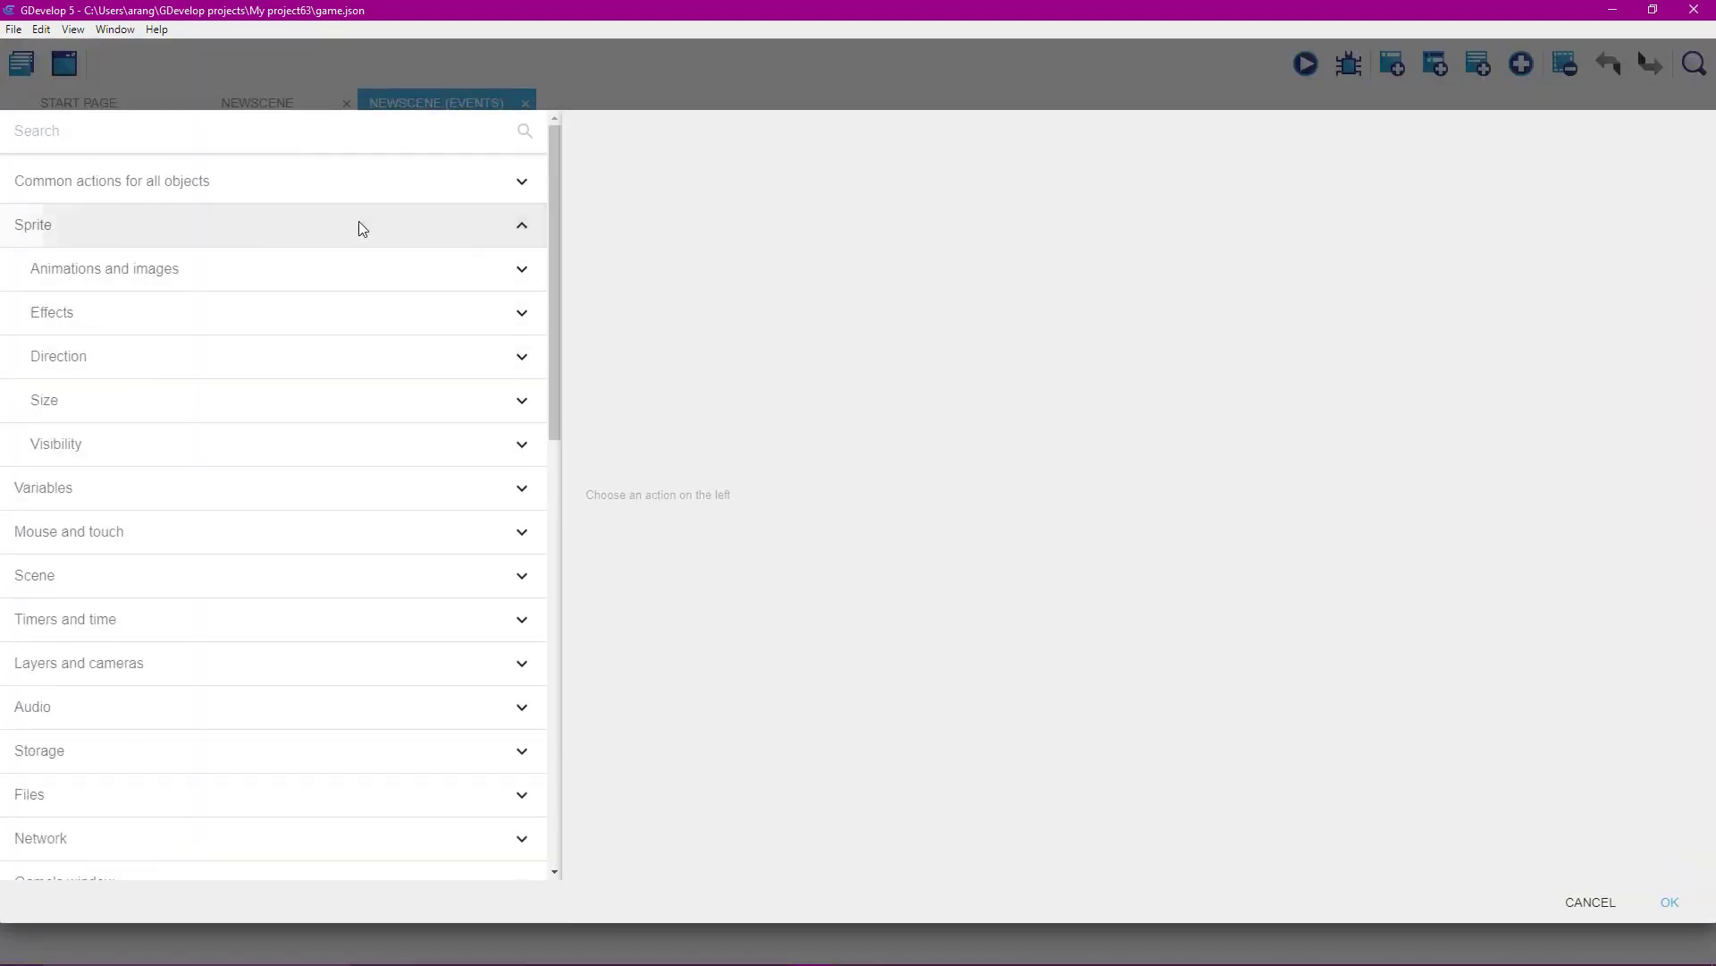
left_click(355, 268)
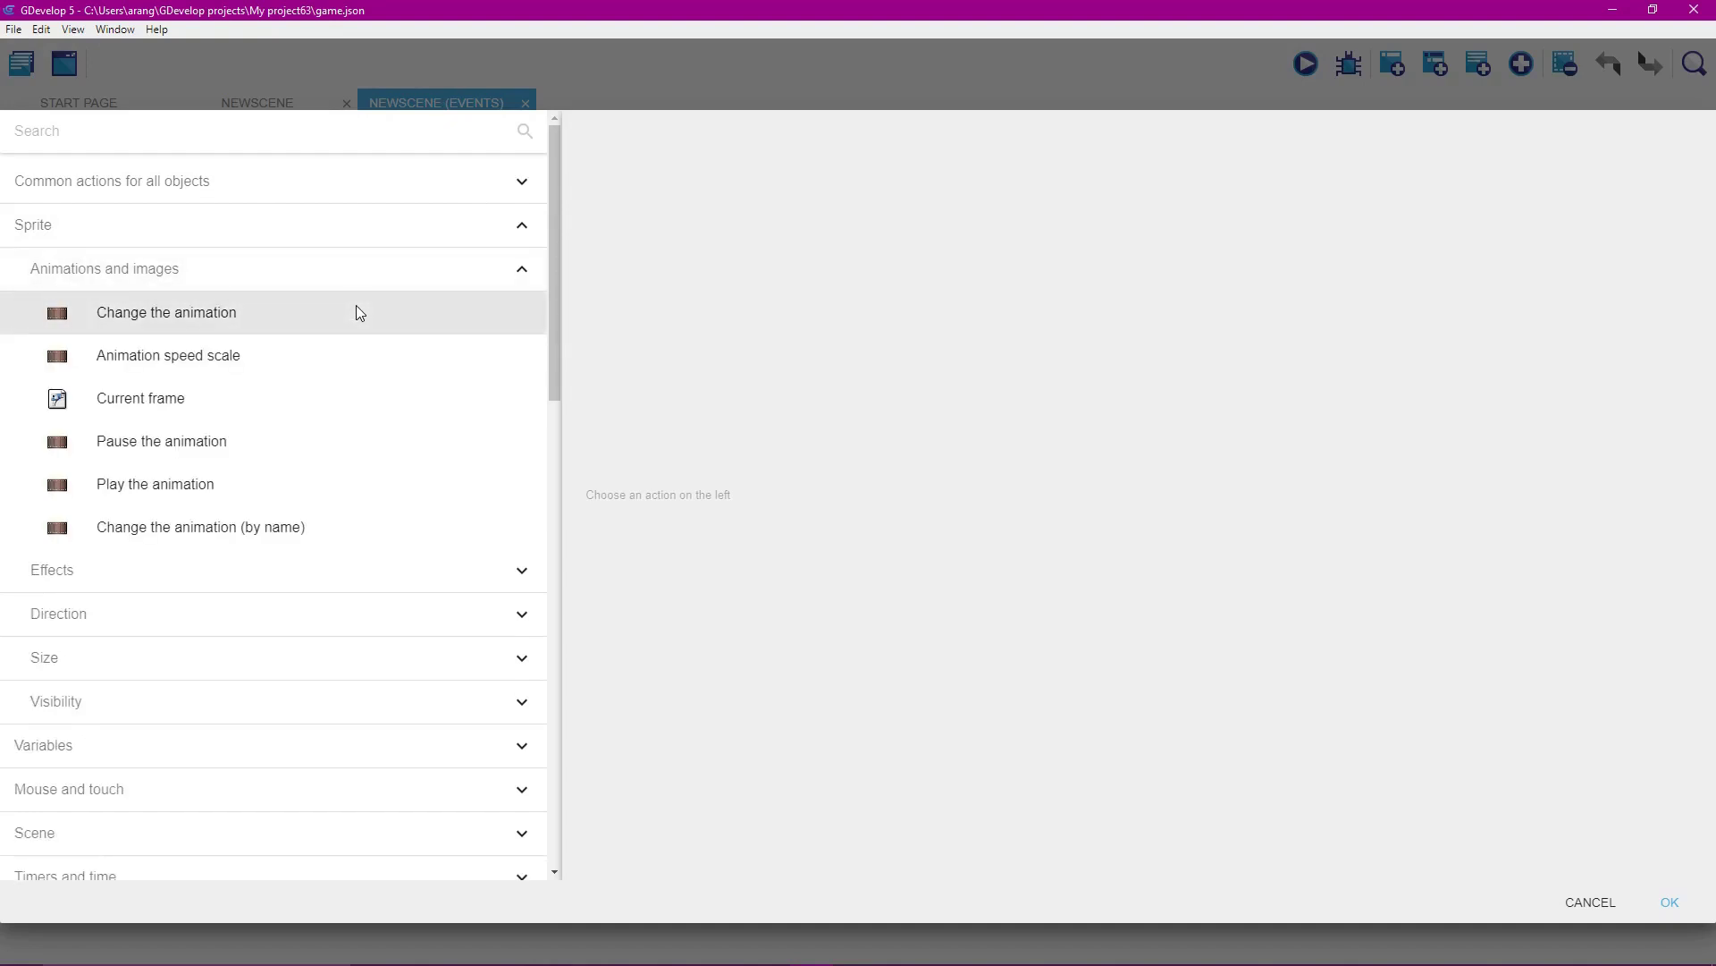
left_click(355, 312)
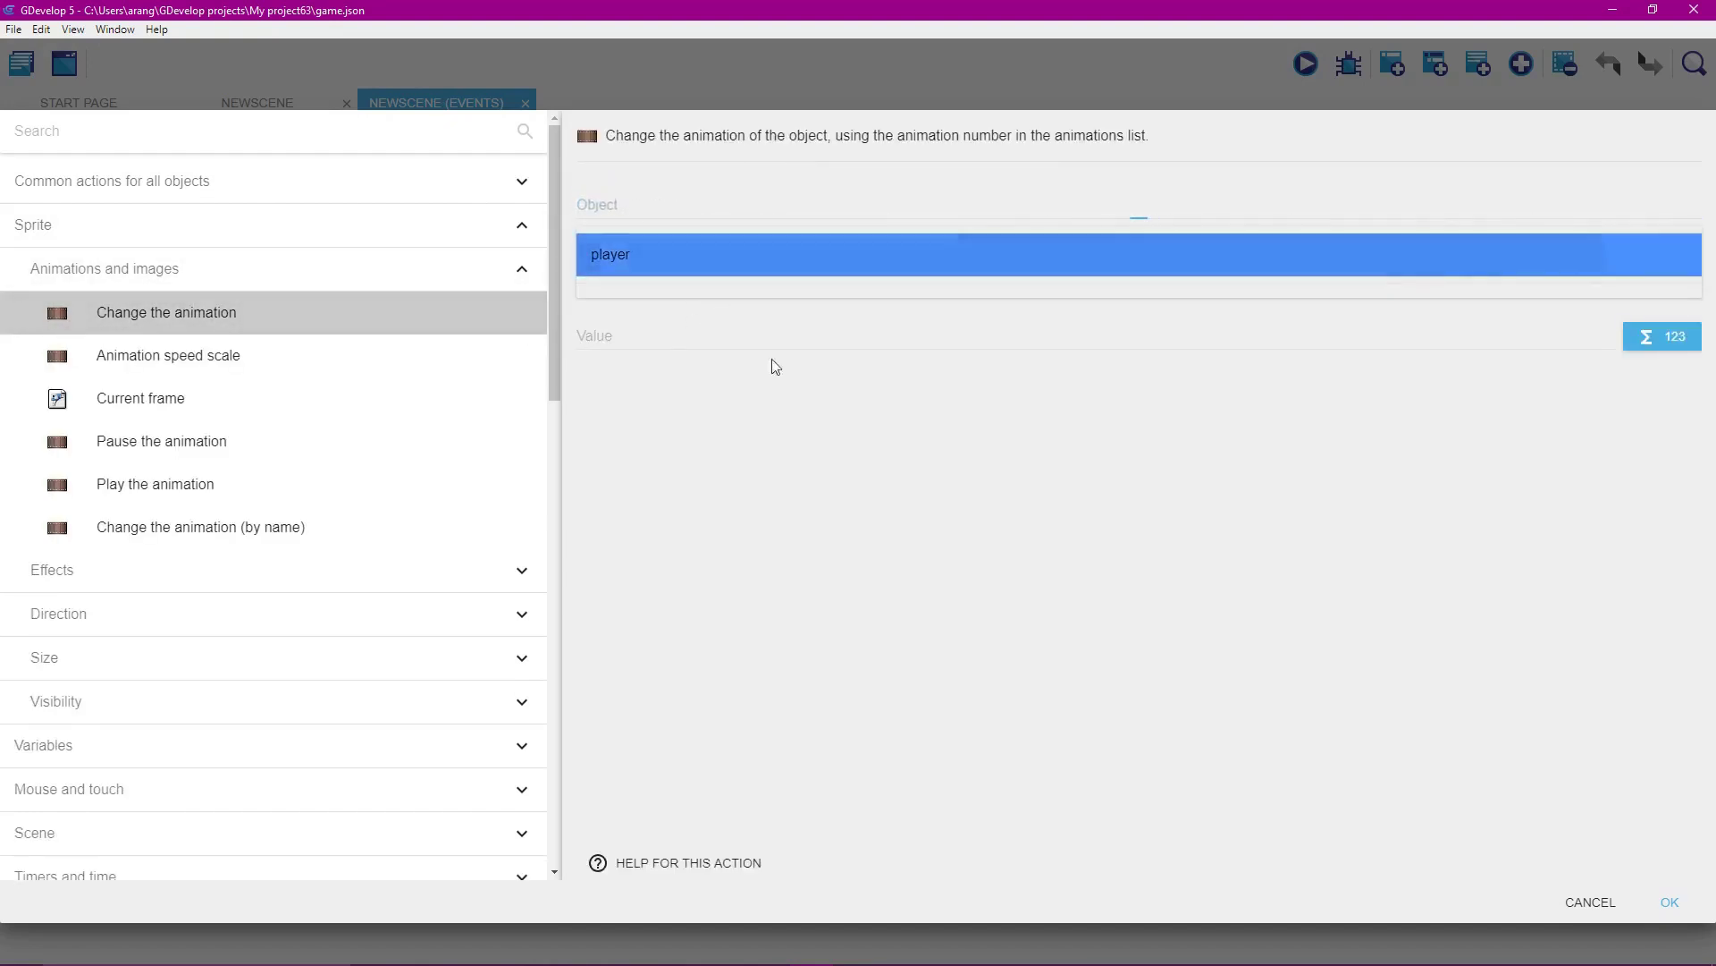
left_click(716, 264)
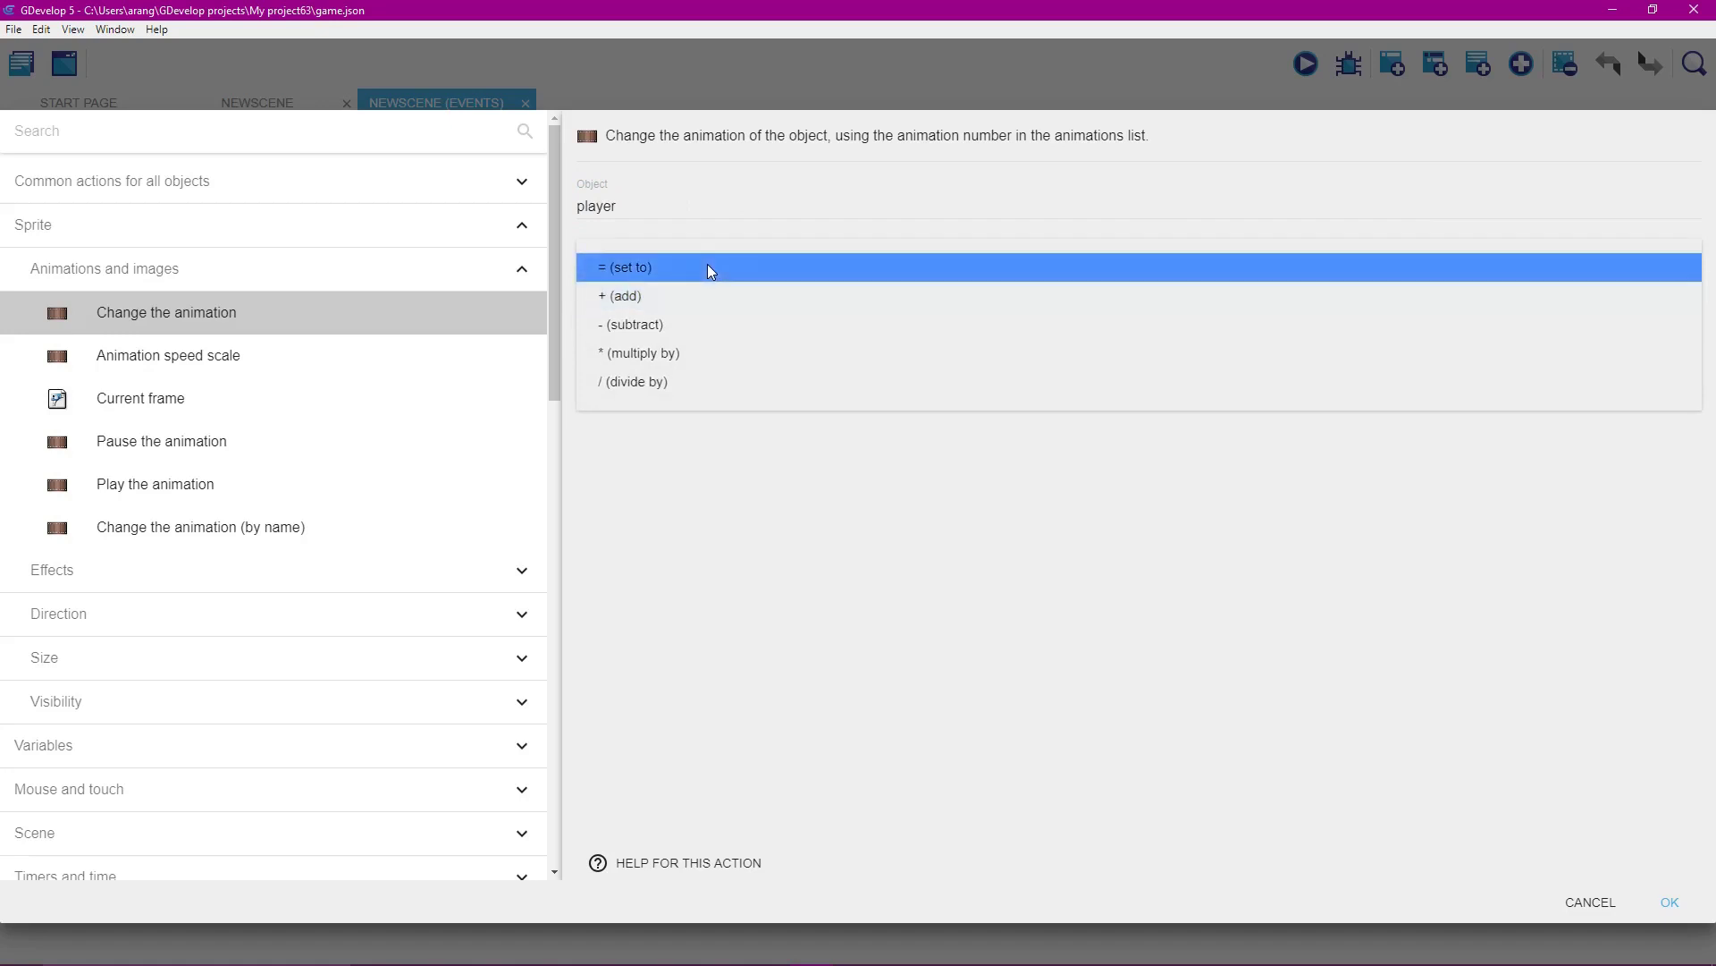
left_click(710, 269)
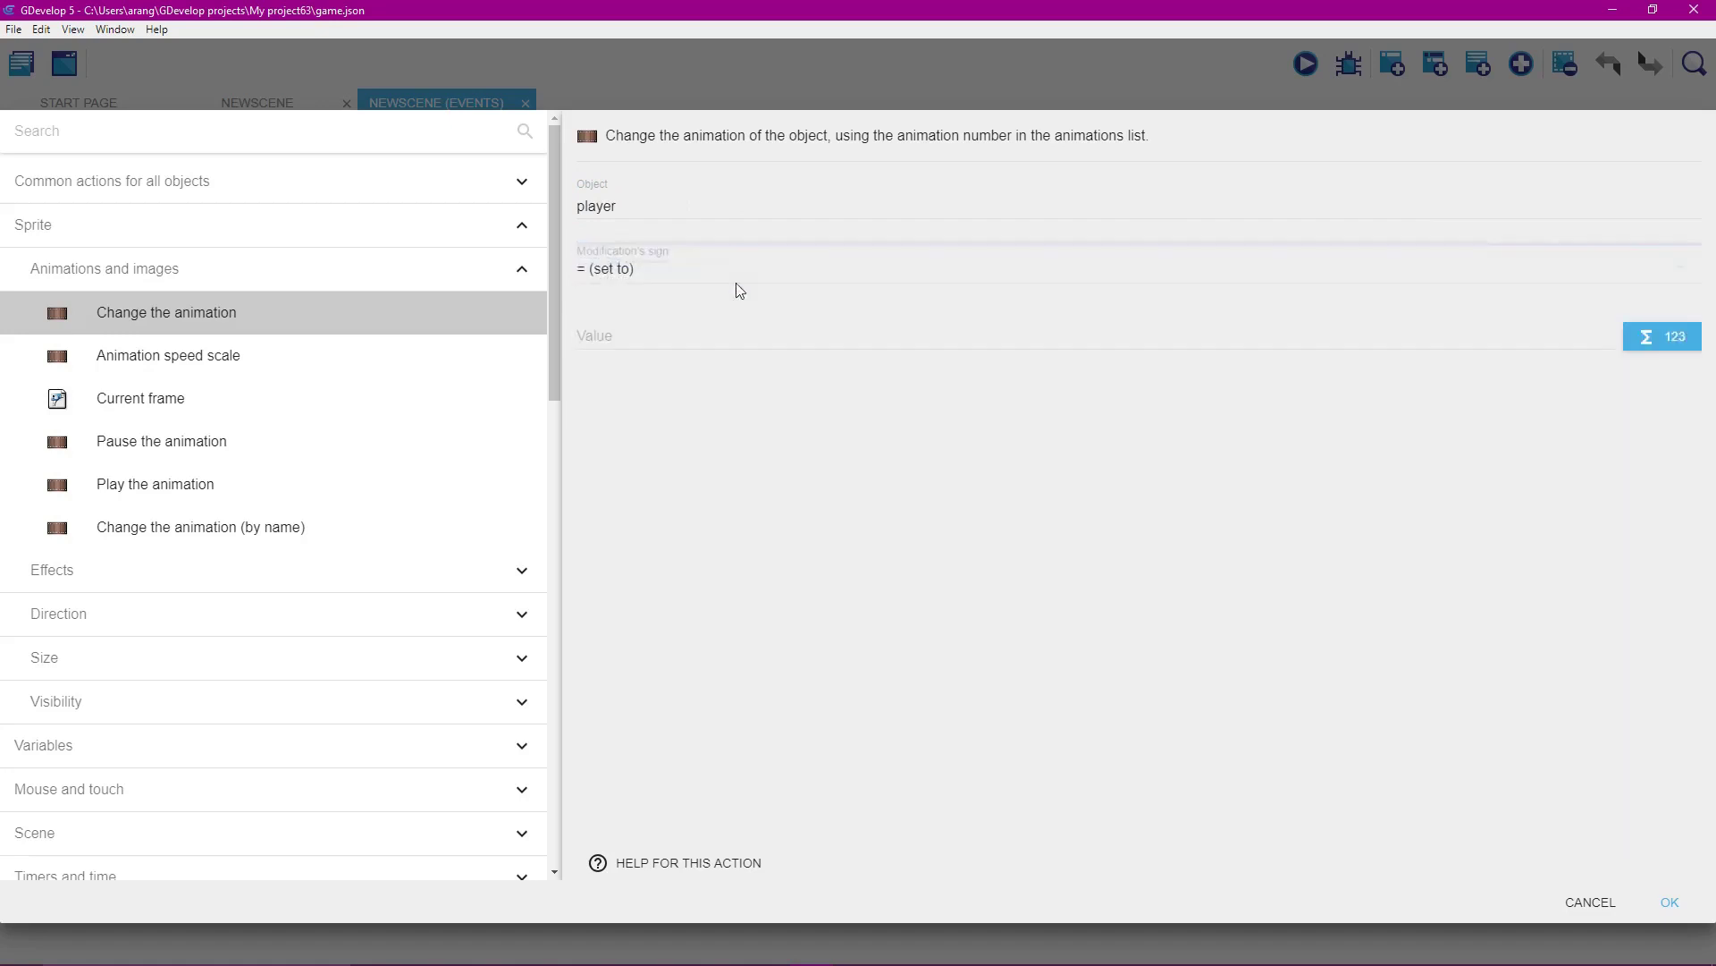
left_click(797, 338)
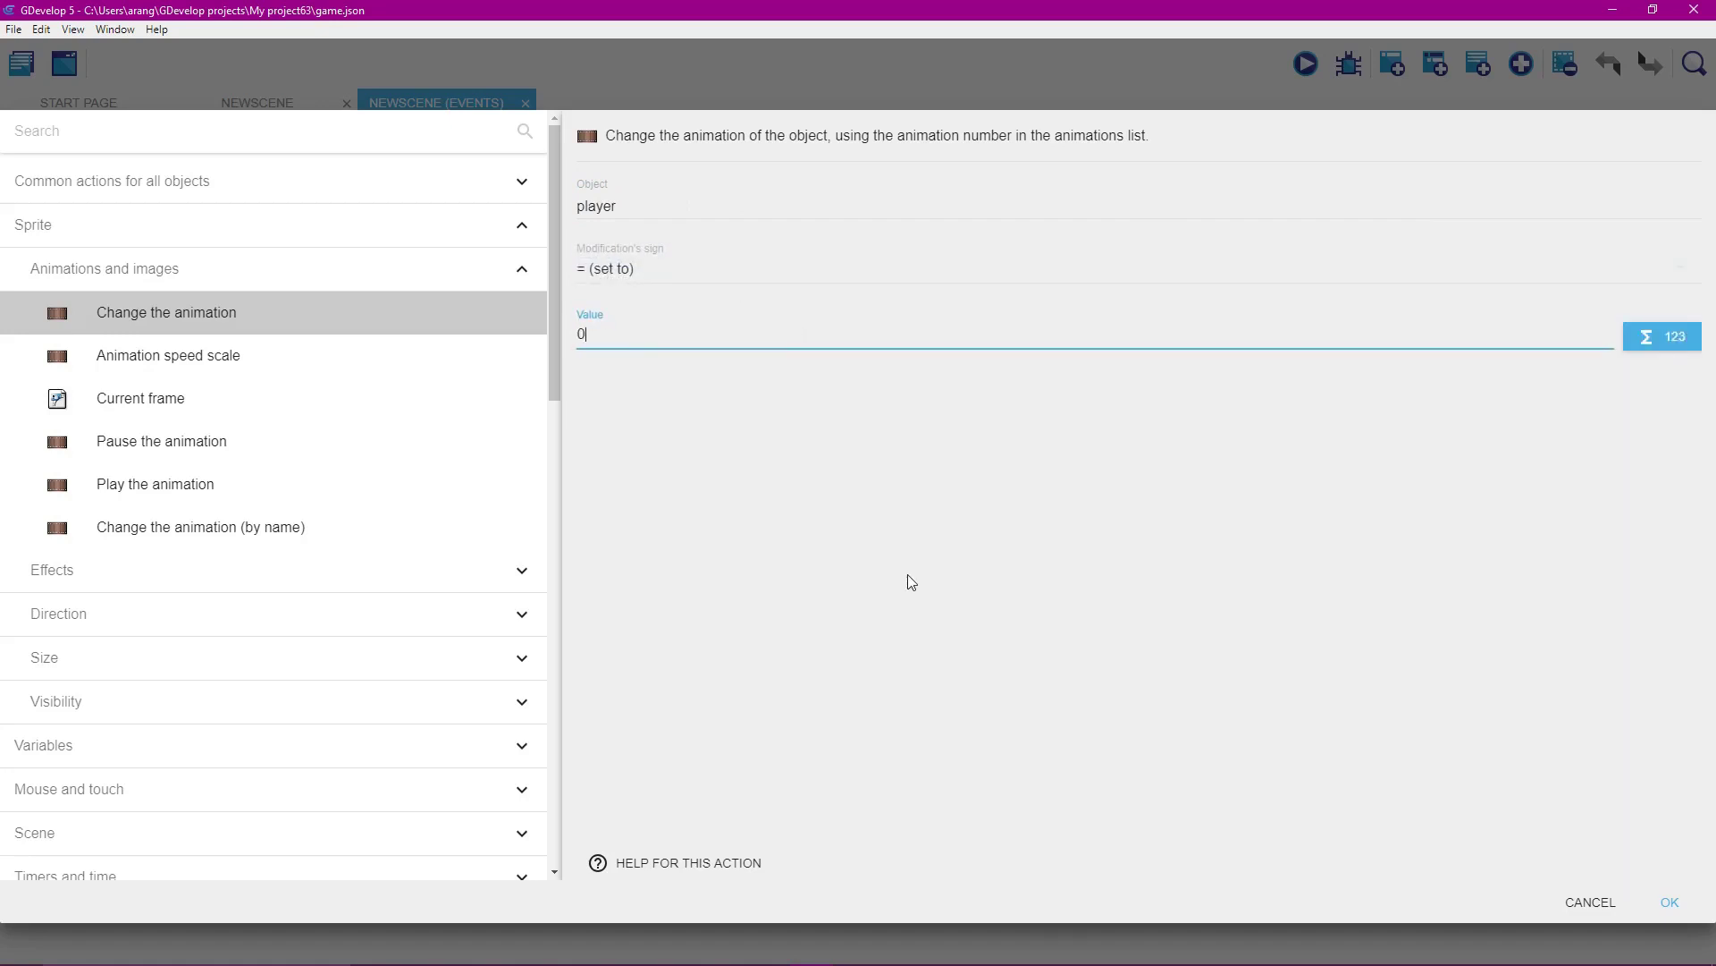
left_click(1662, 897)
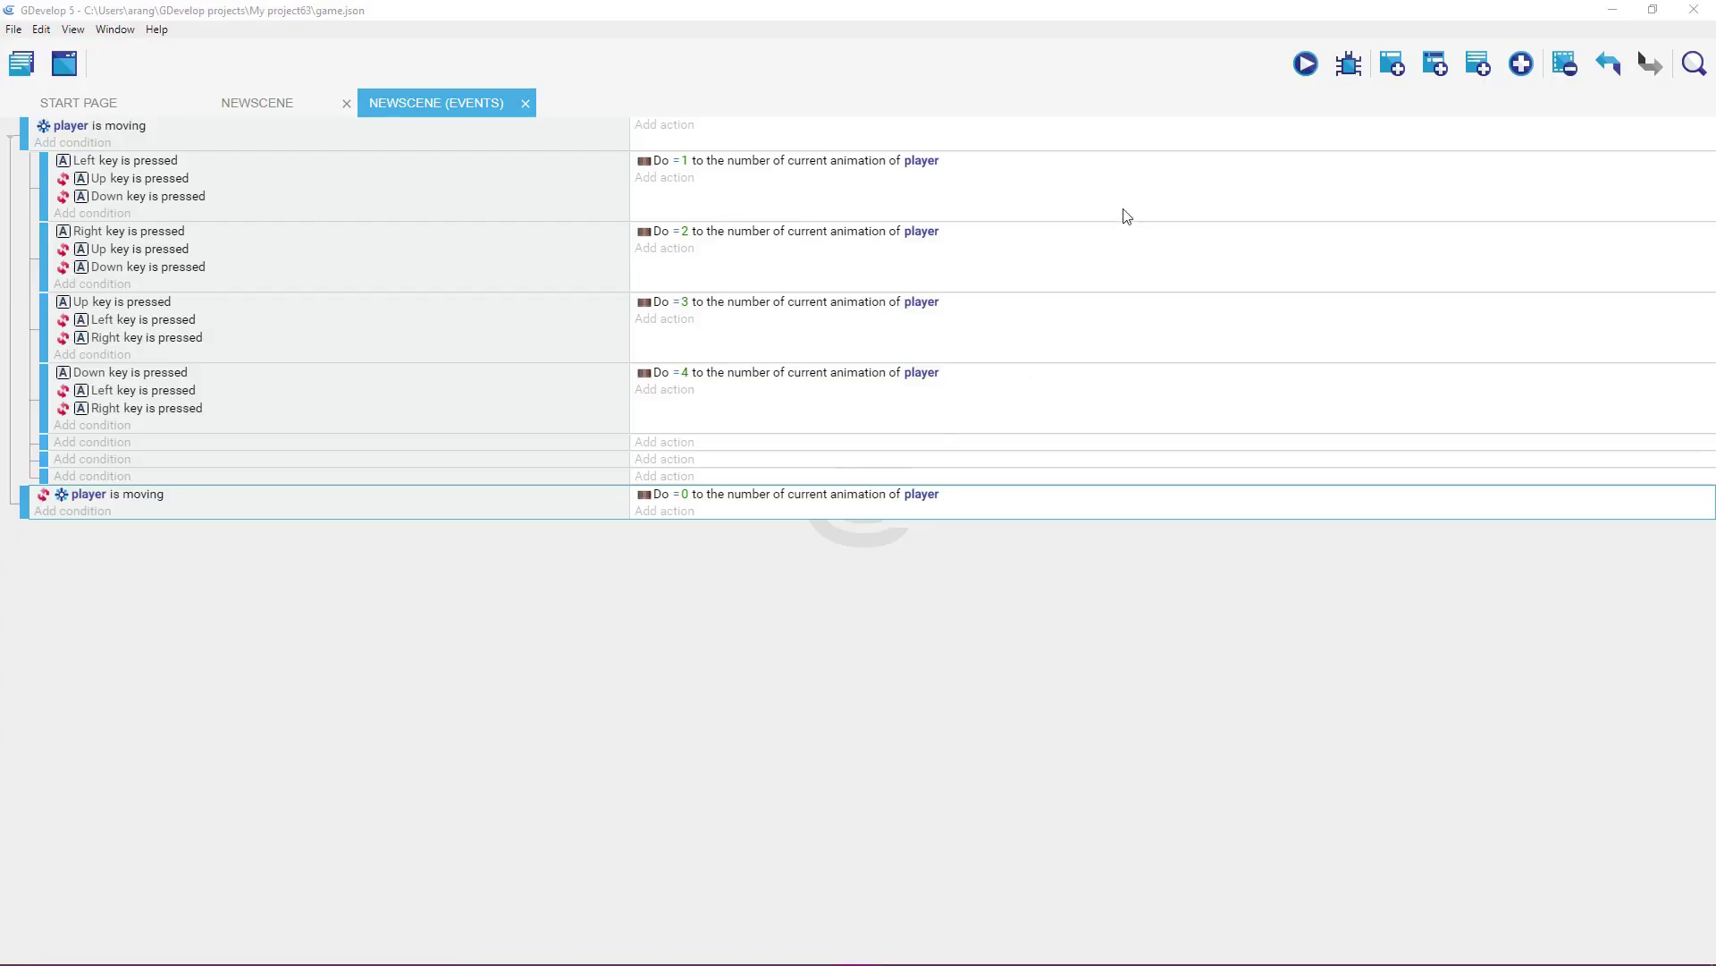
left_click(1111, 20)
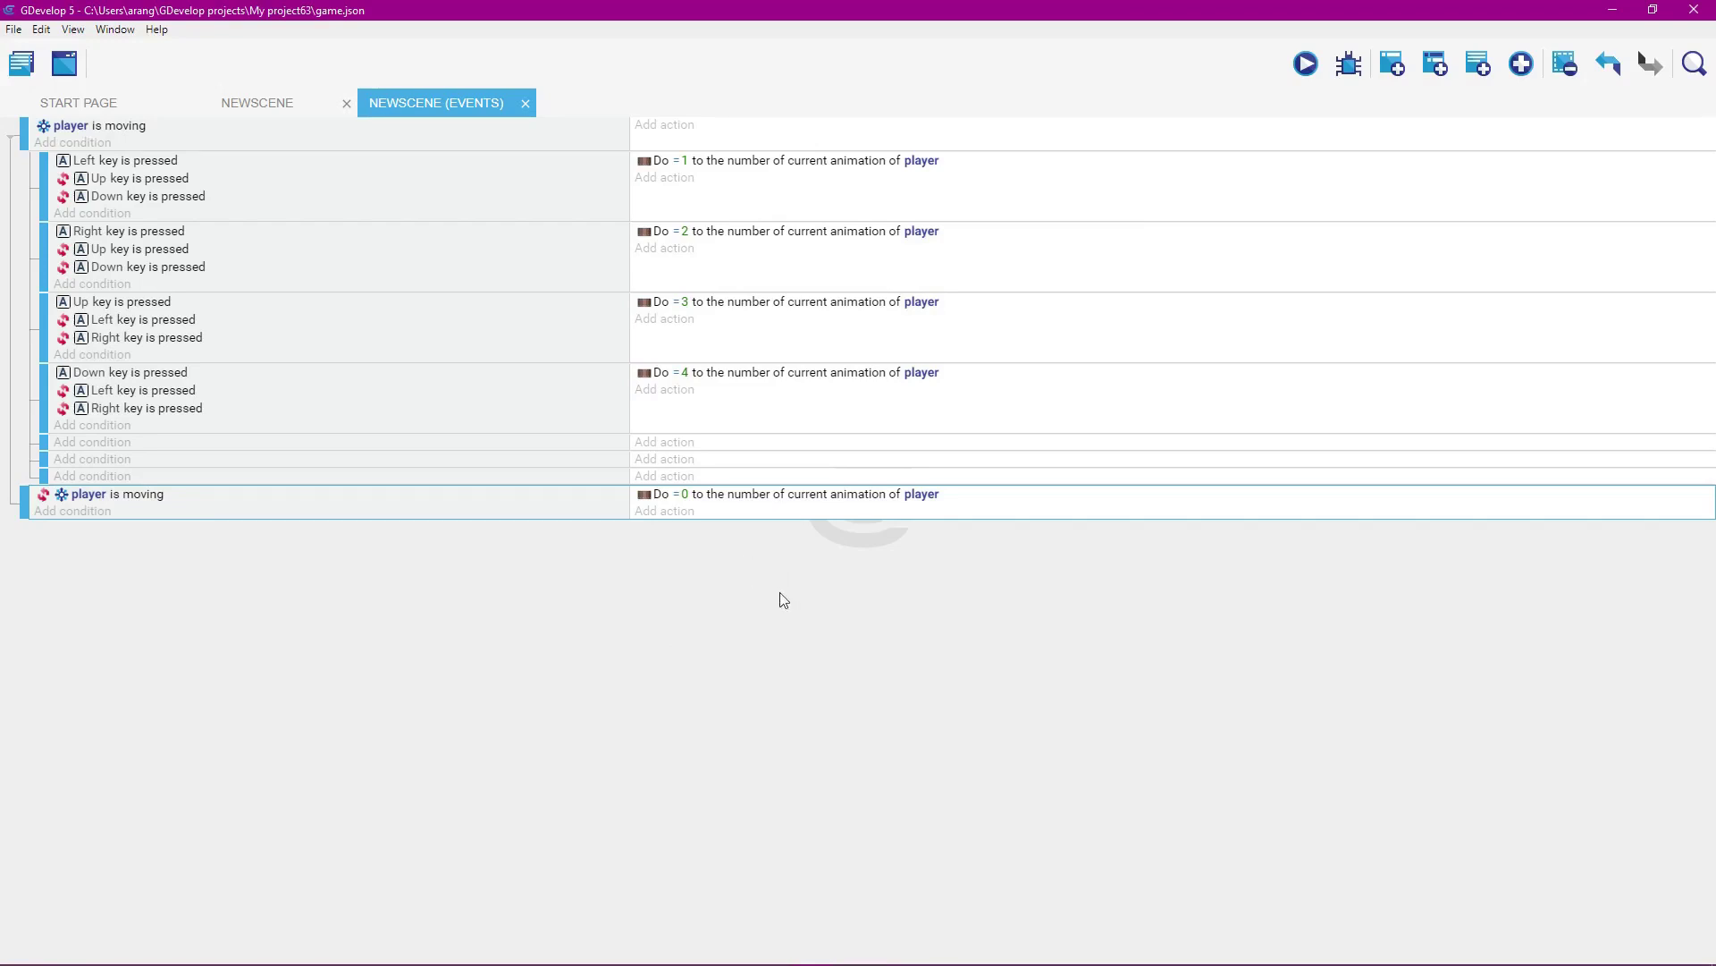
Step: Preview the game maximized, move the player in all four directions with pauses to test the idle animation, and close the preview
left_click(1306, 63)
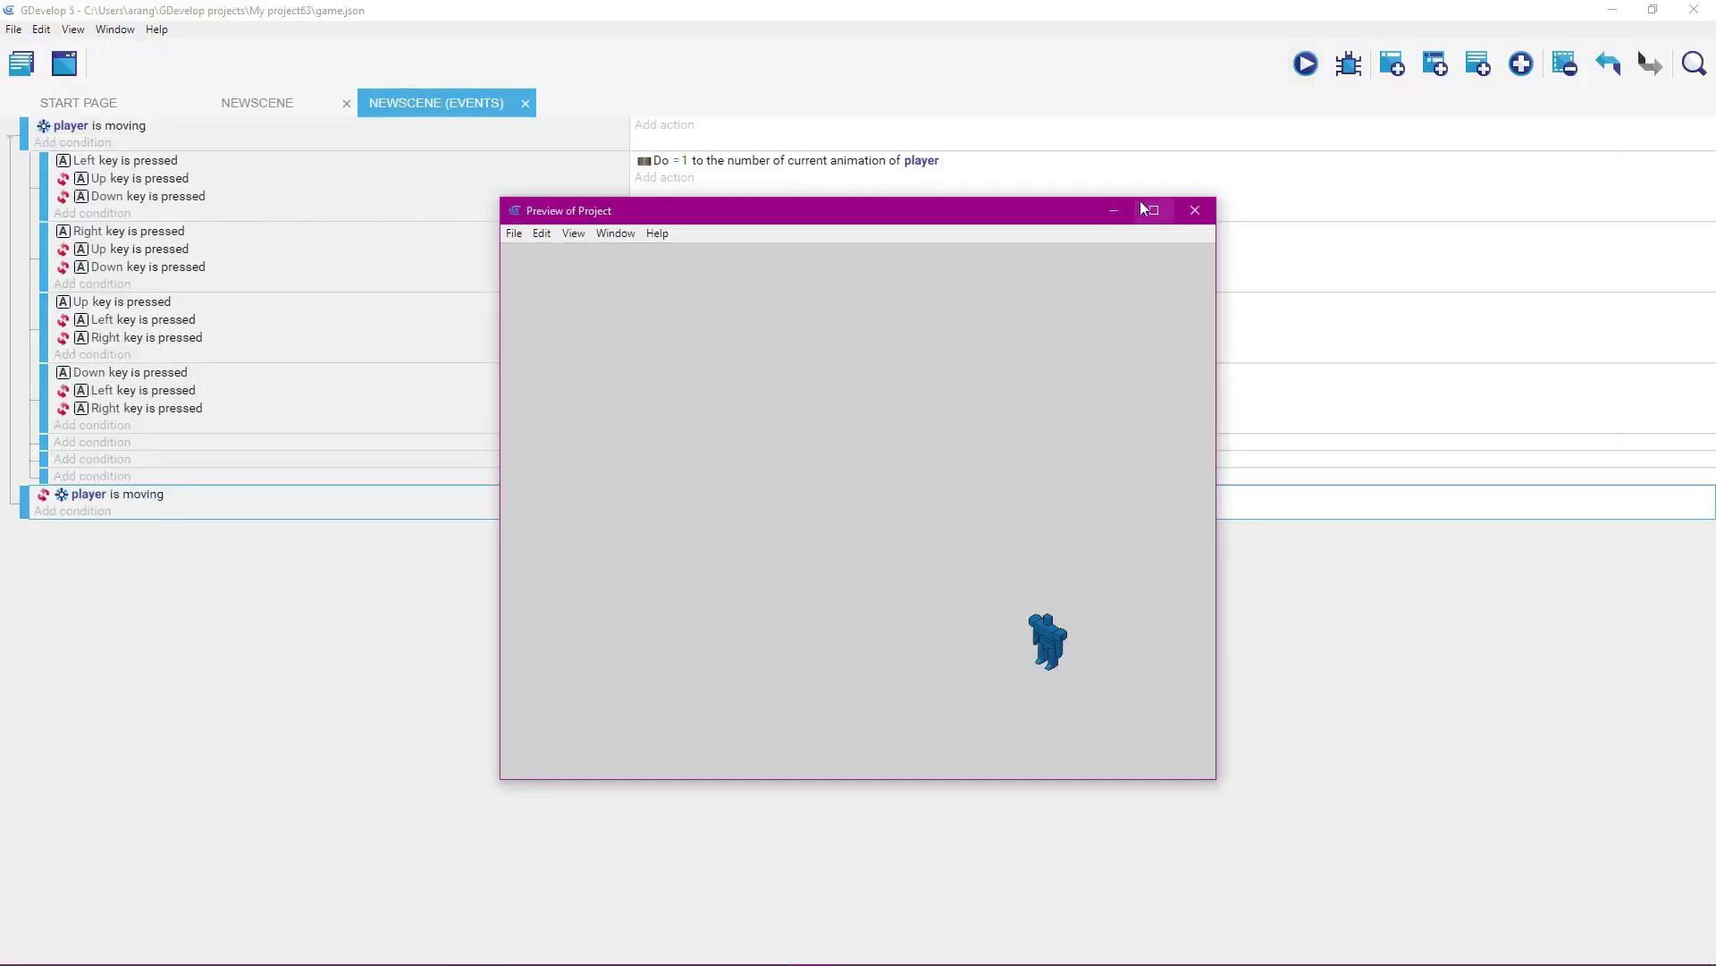
left_click(1141, 206)
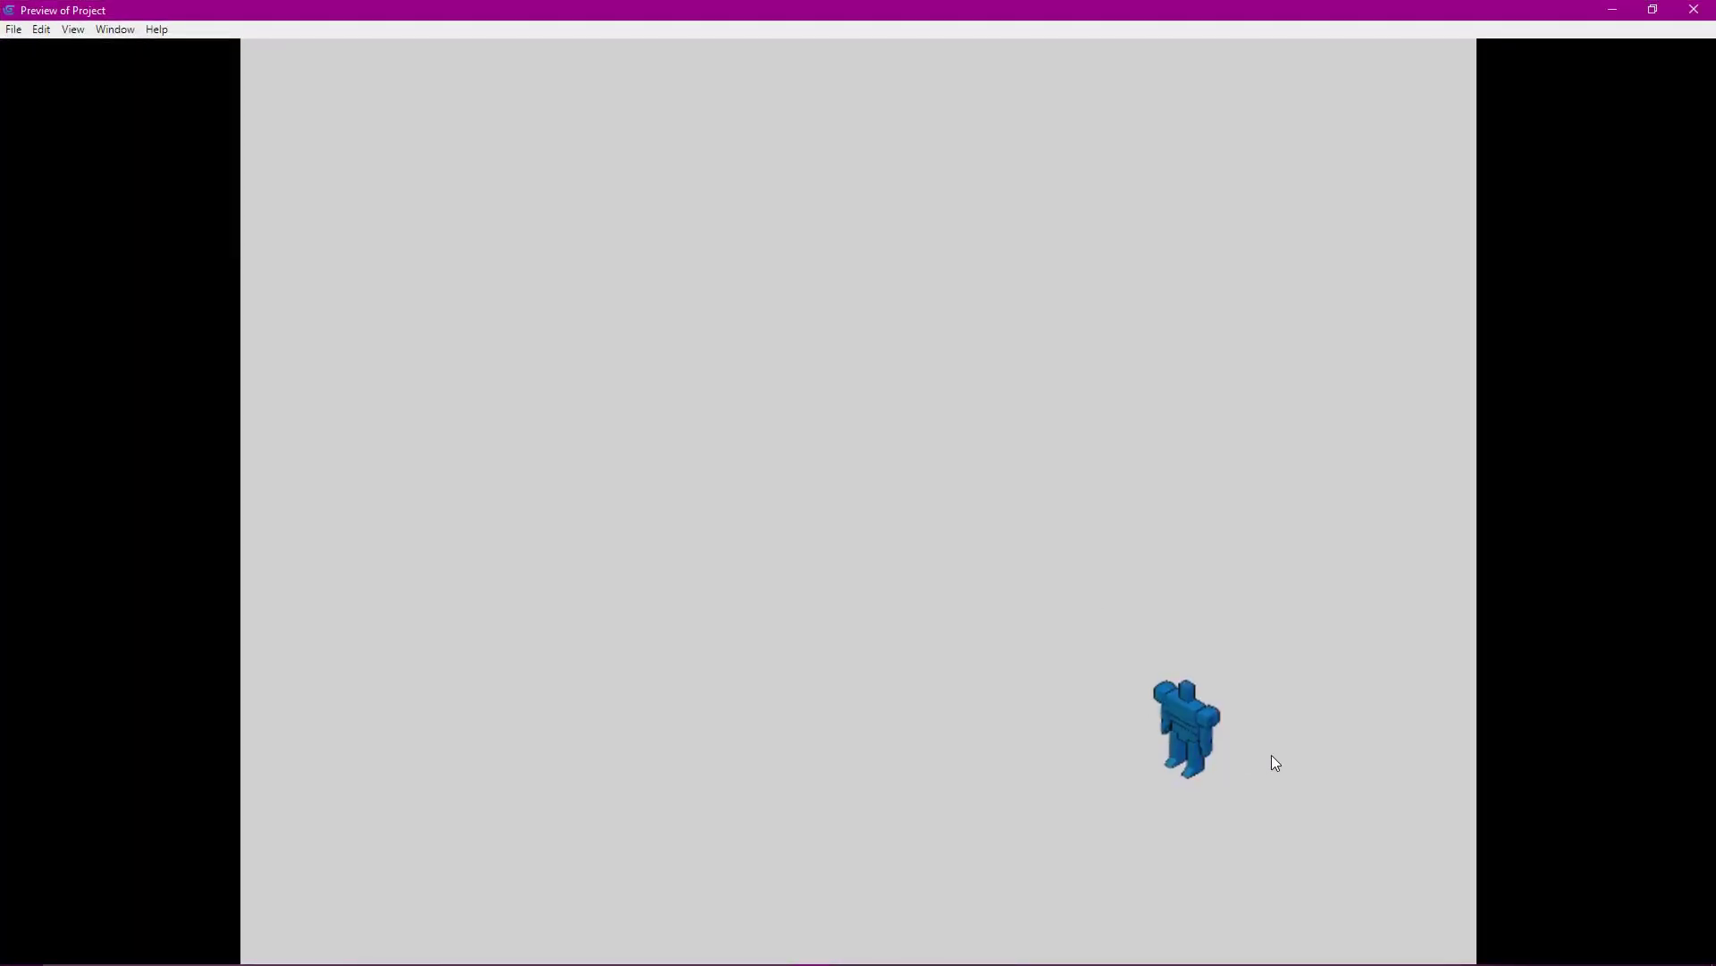
key("Left")
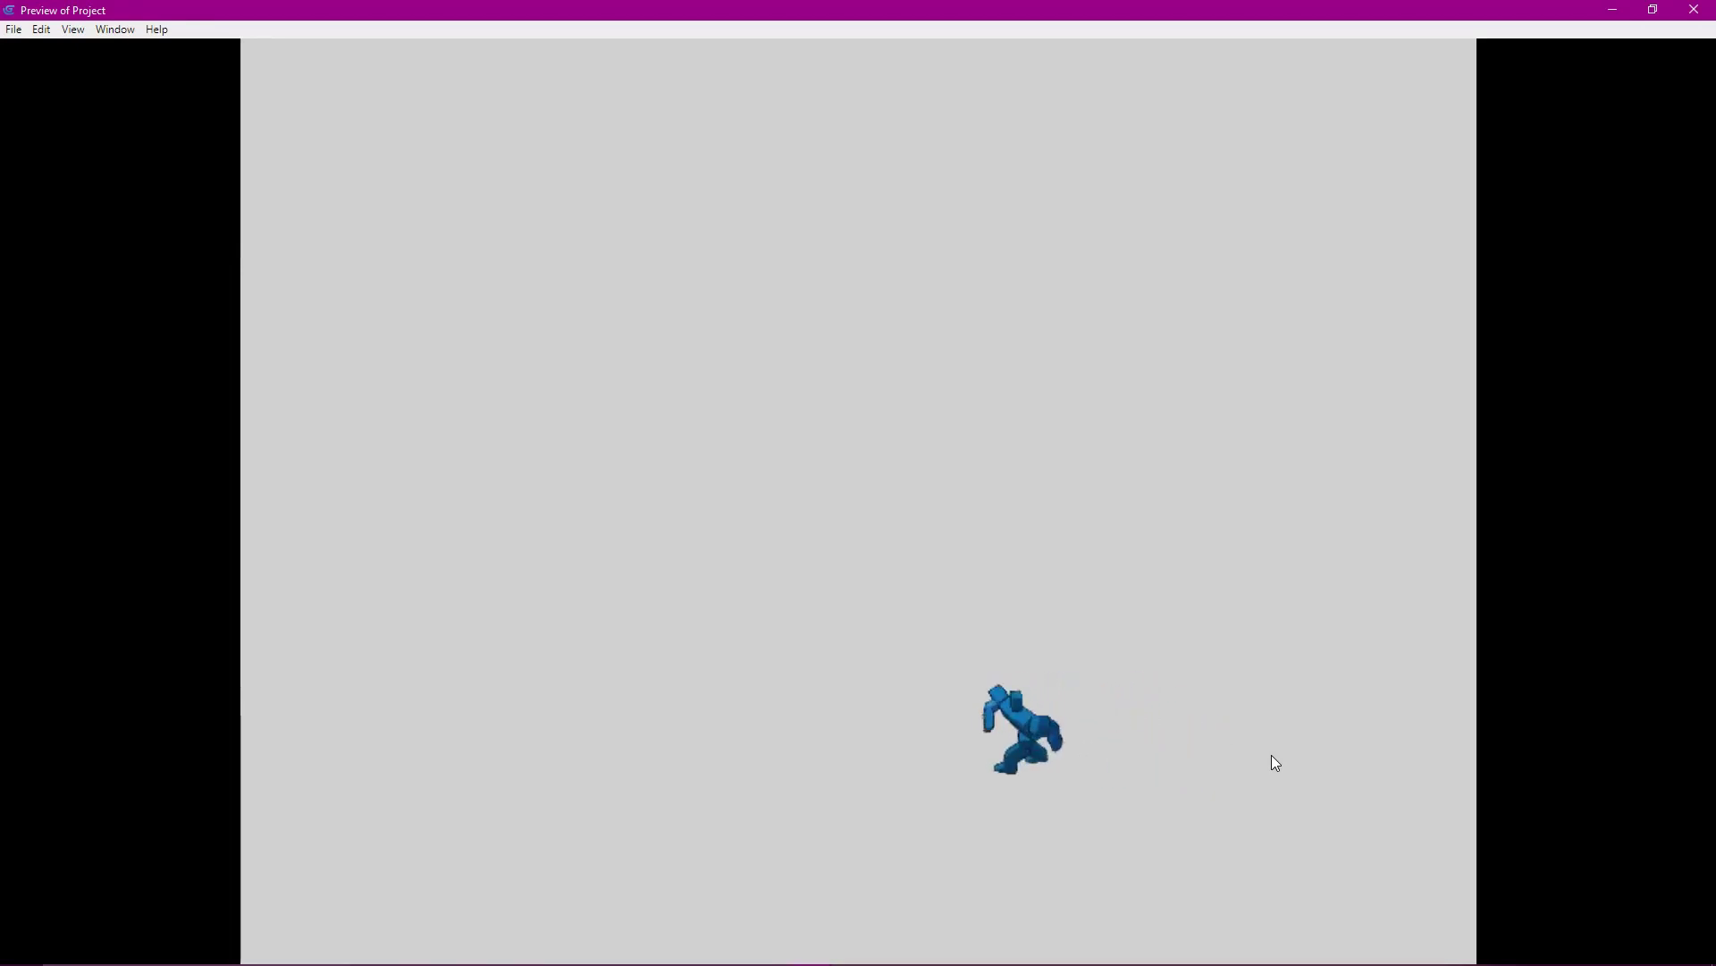
key("Up")
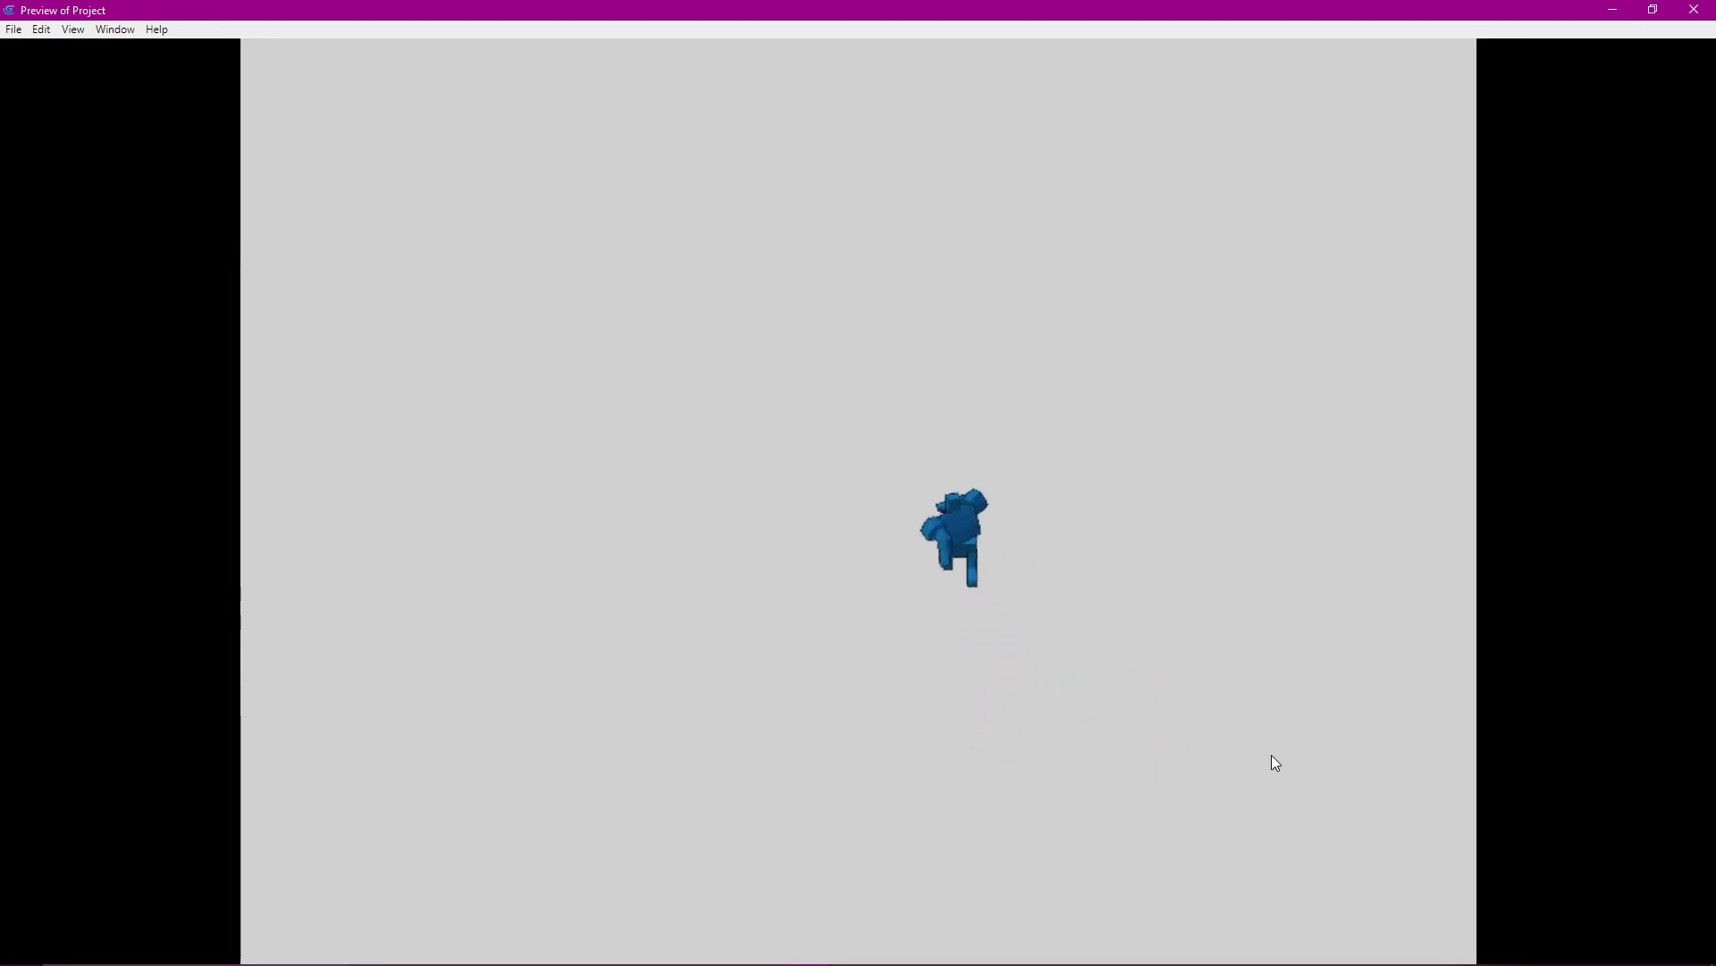
key("Left")
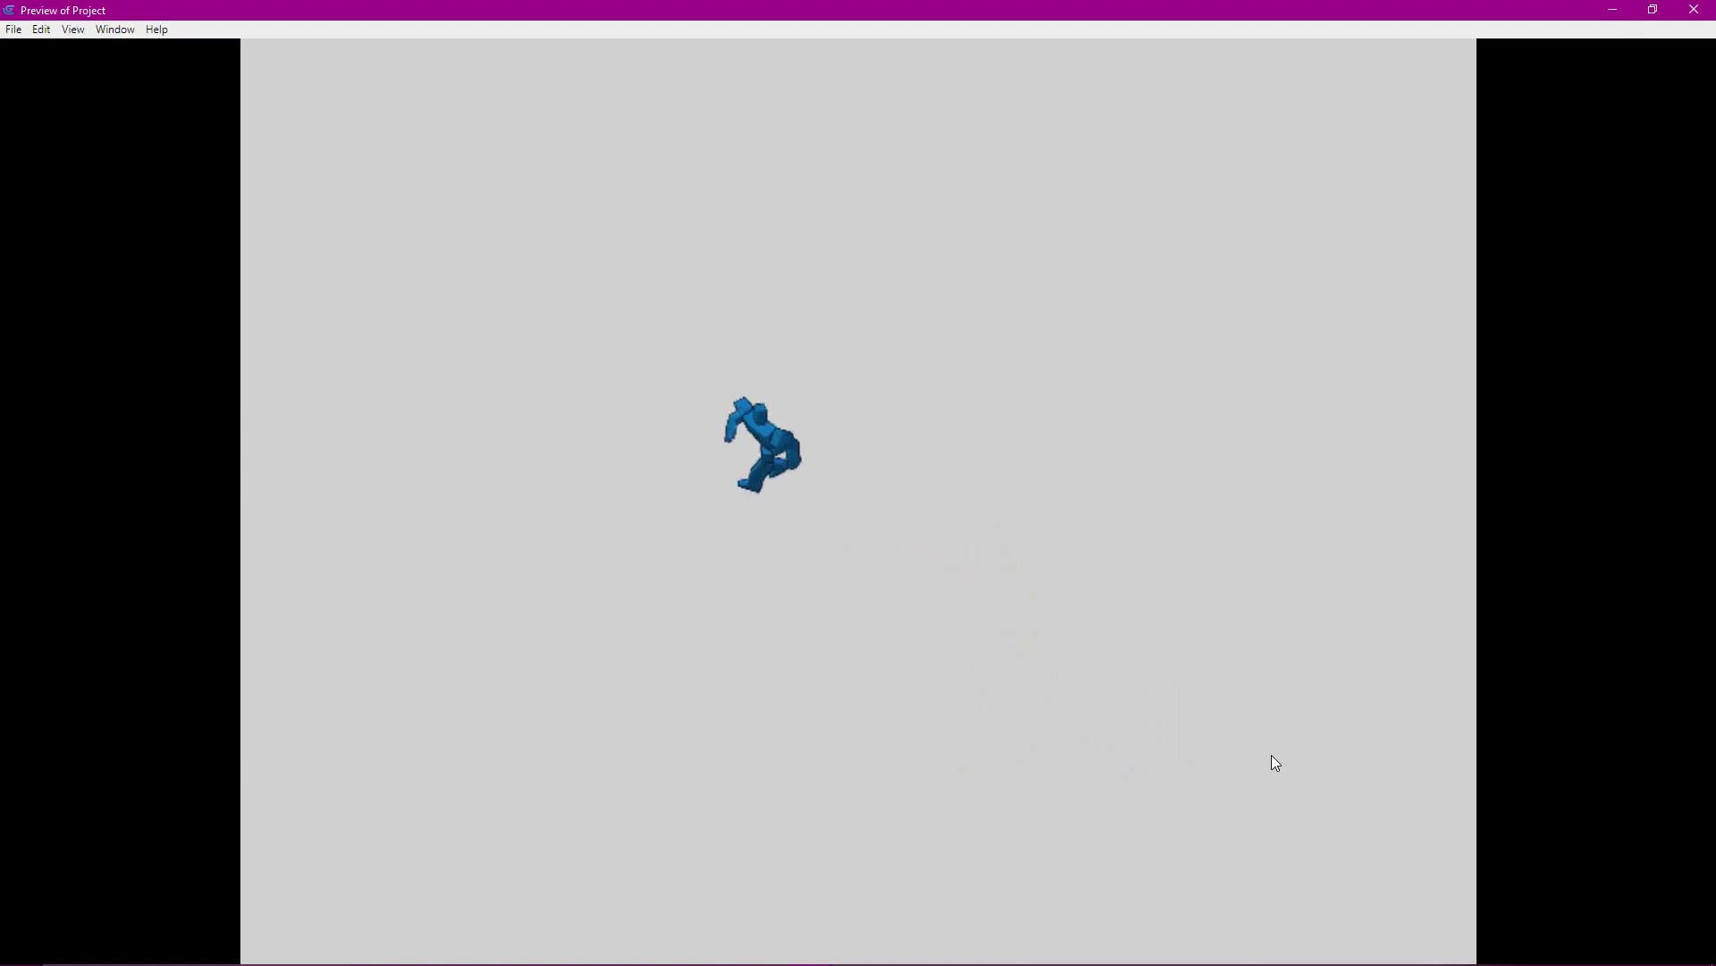
key("Right")
key("Left")
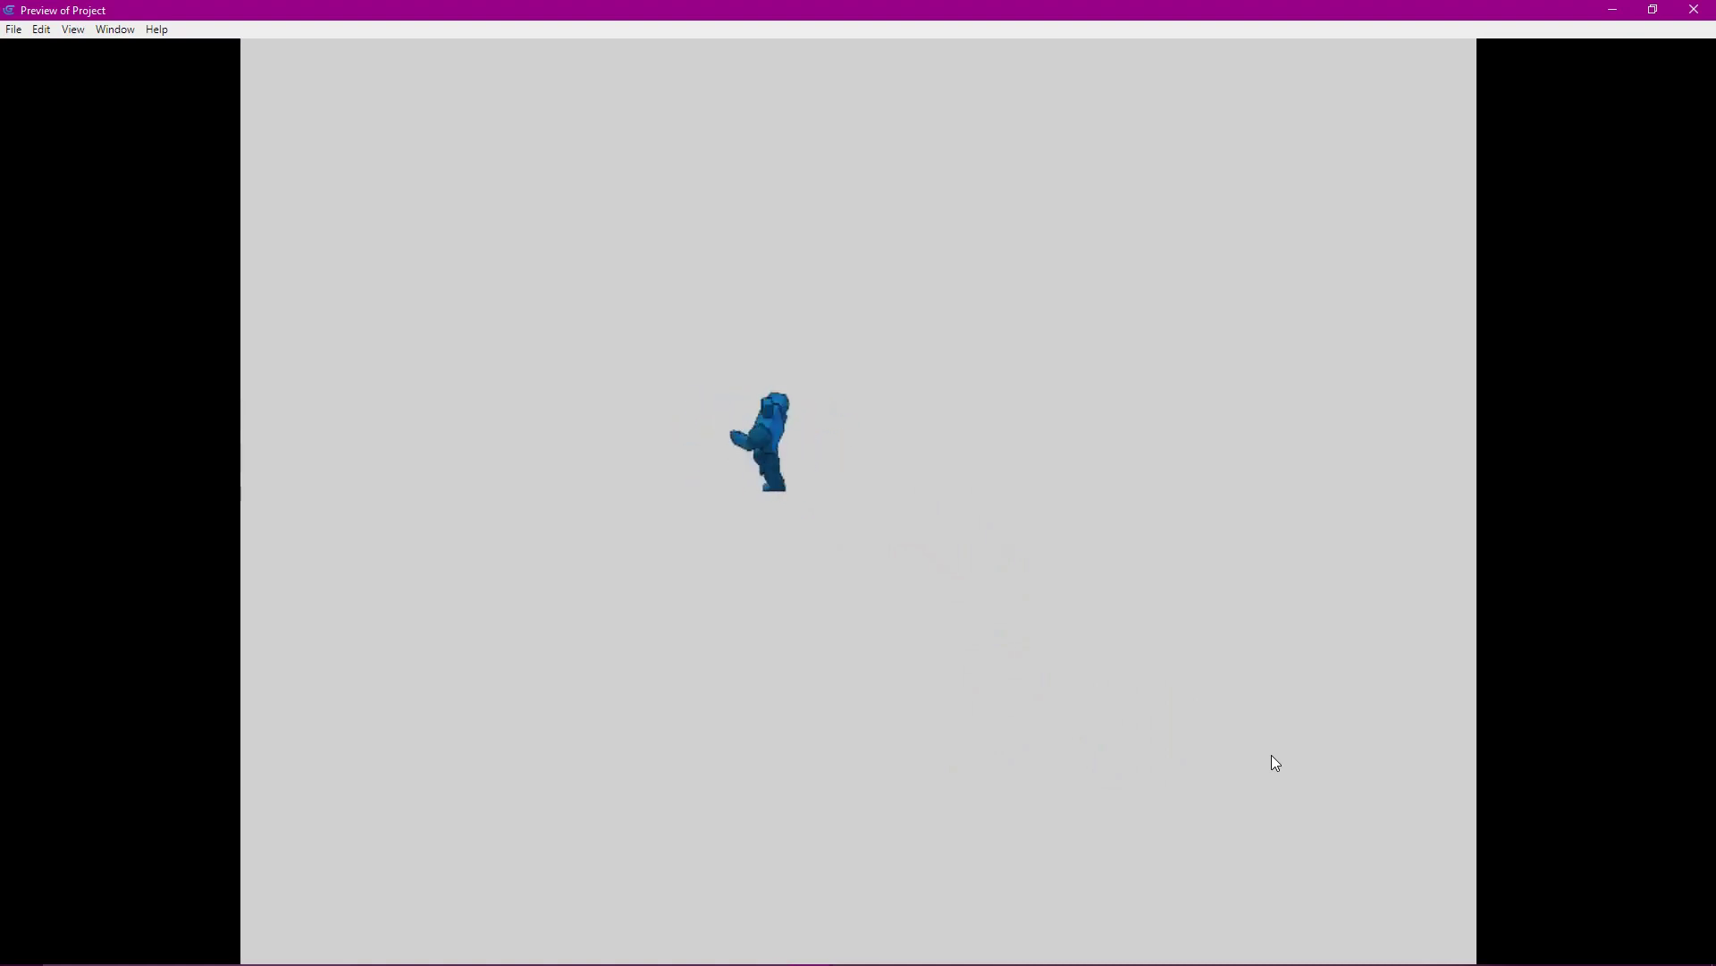
key("Down")
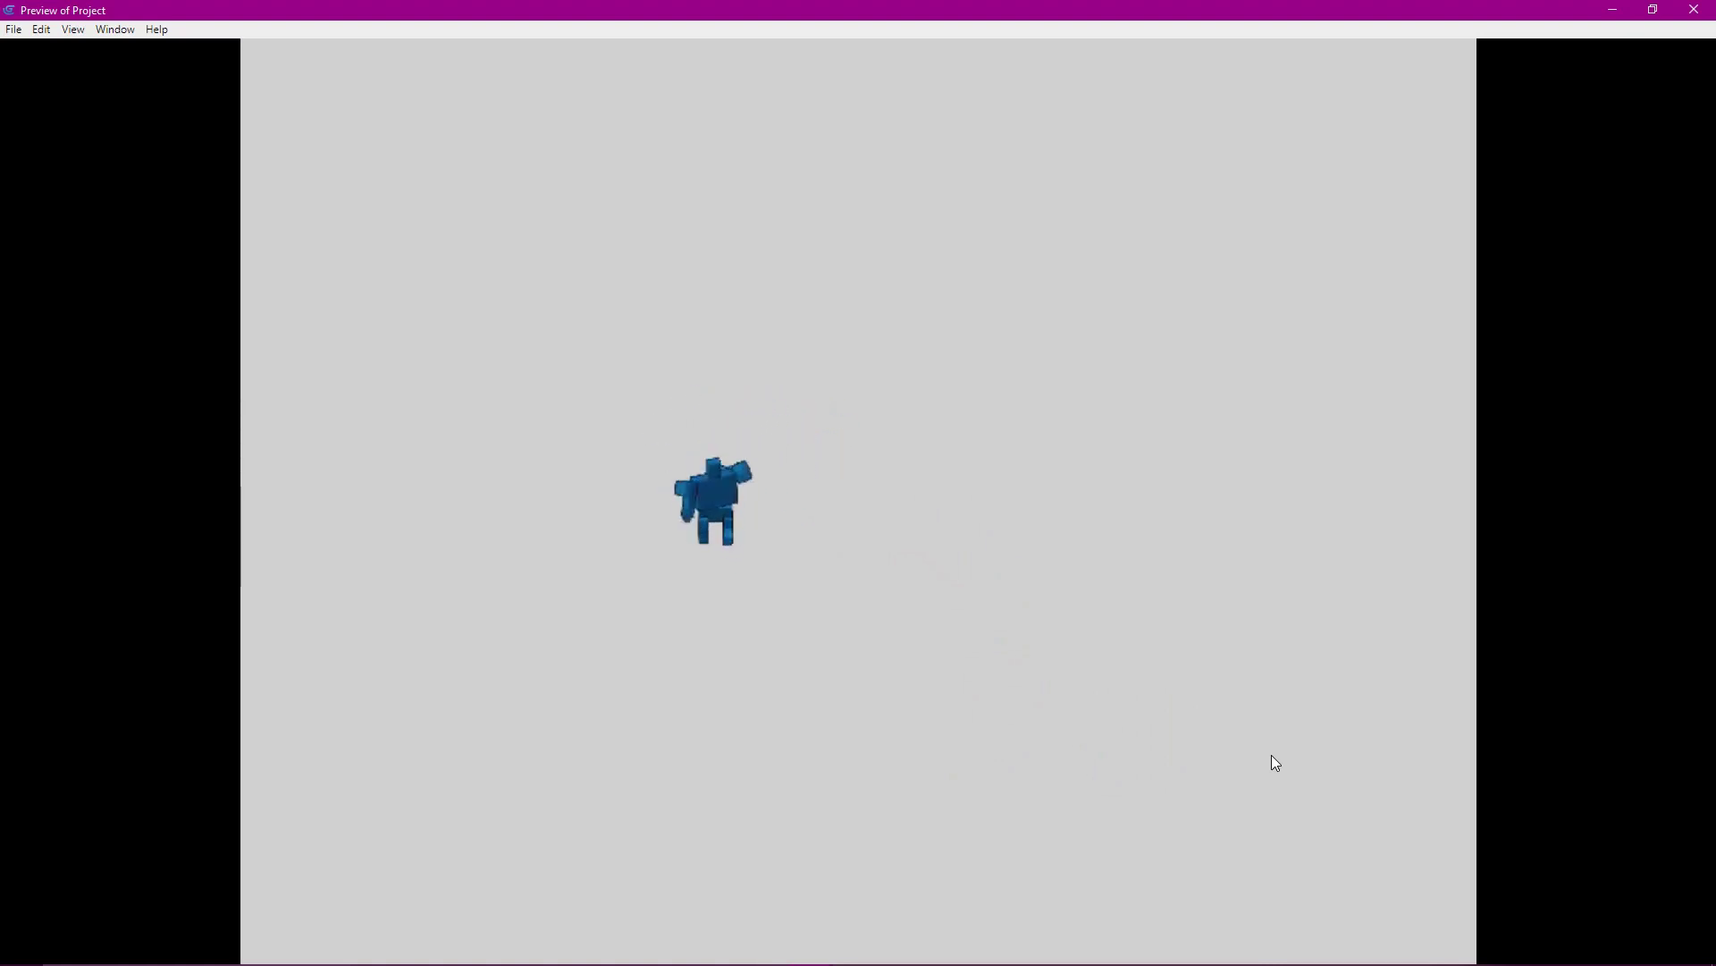
key("Up")
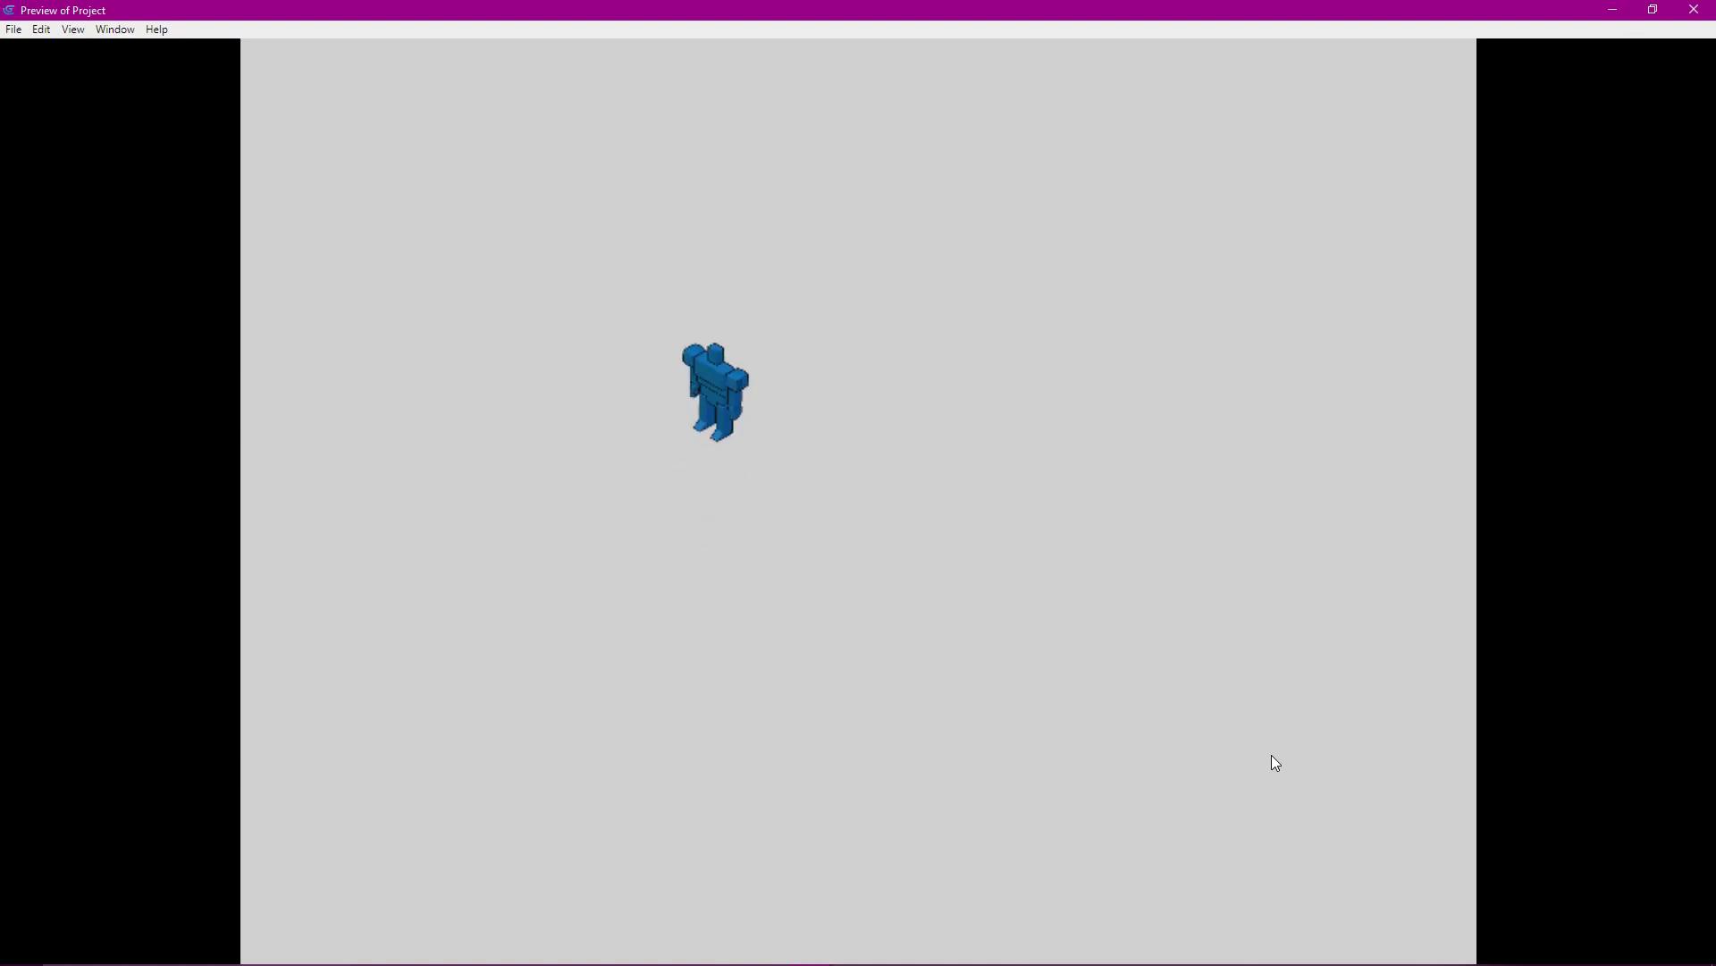
key("Down")
key("Right")
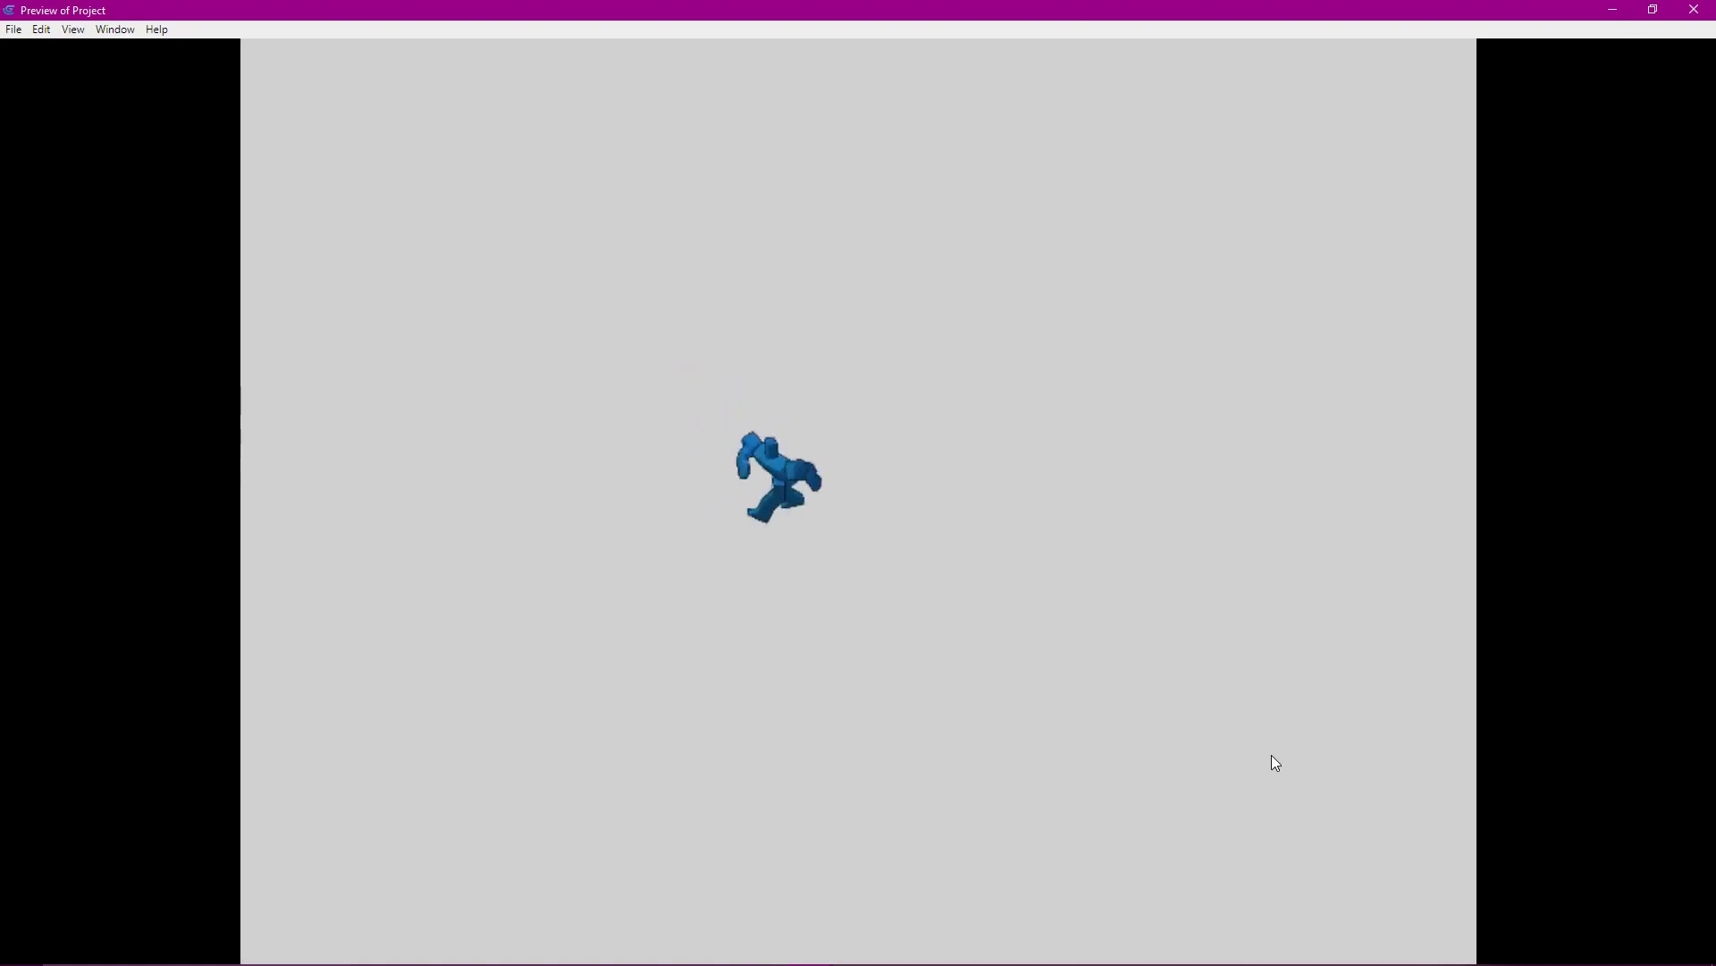
key("Left")
key("Up")
key("Down")
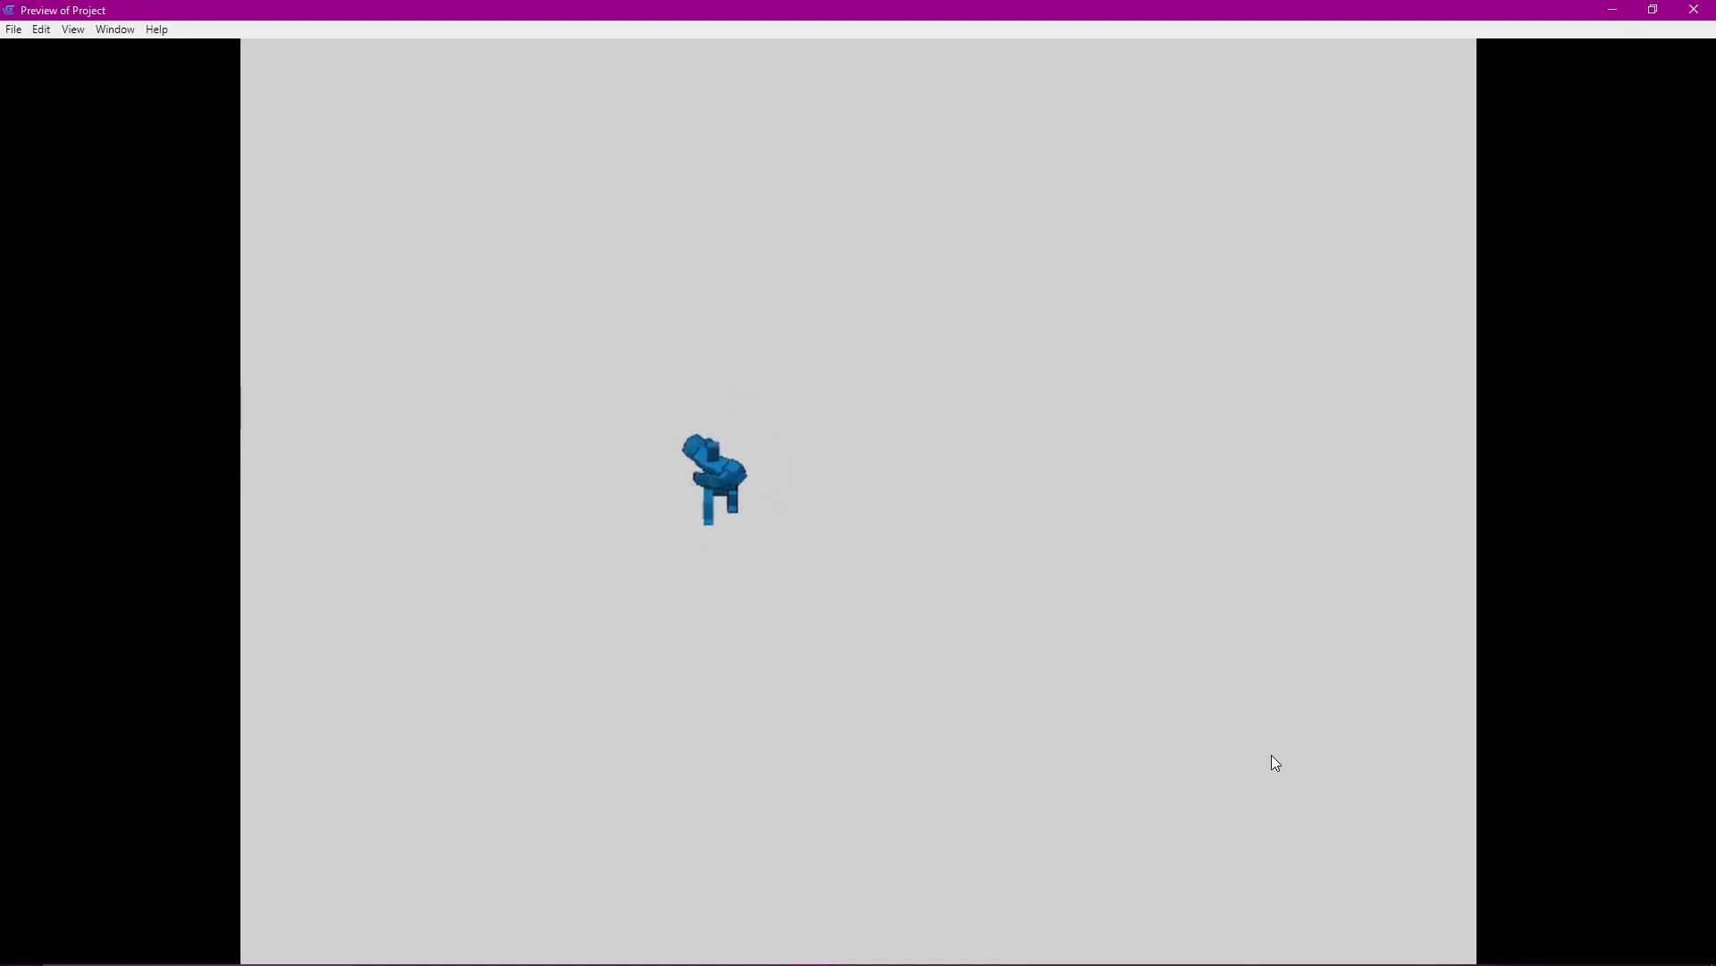
key("Left")
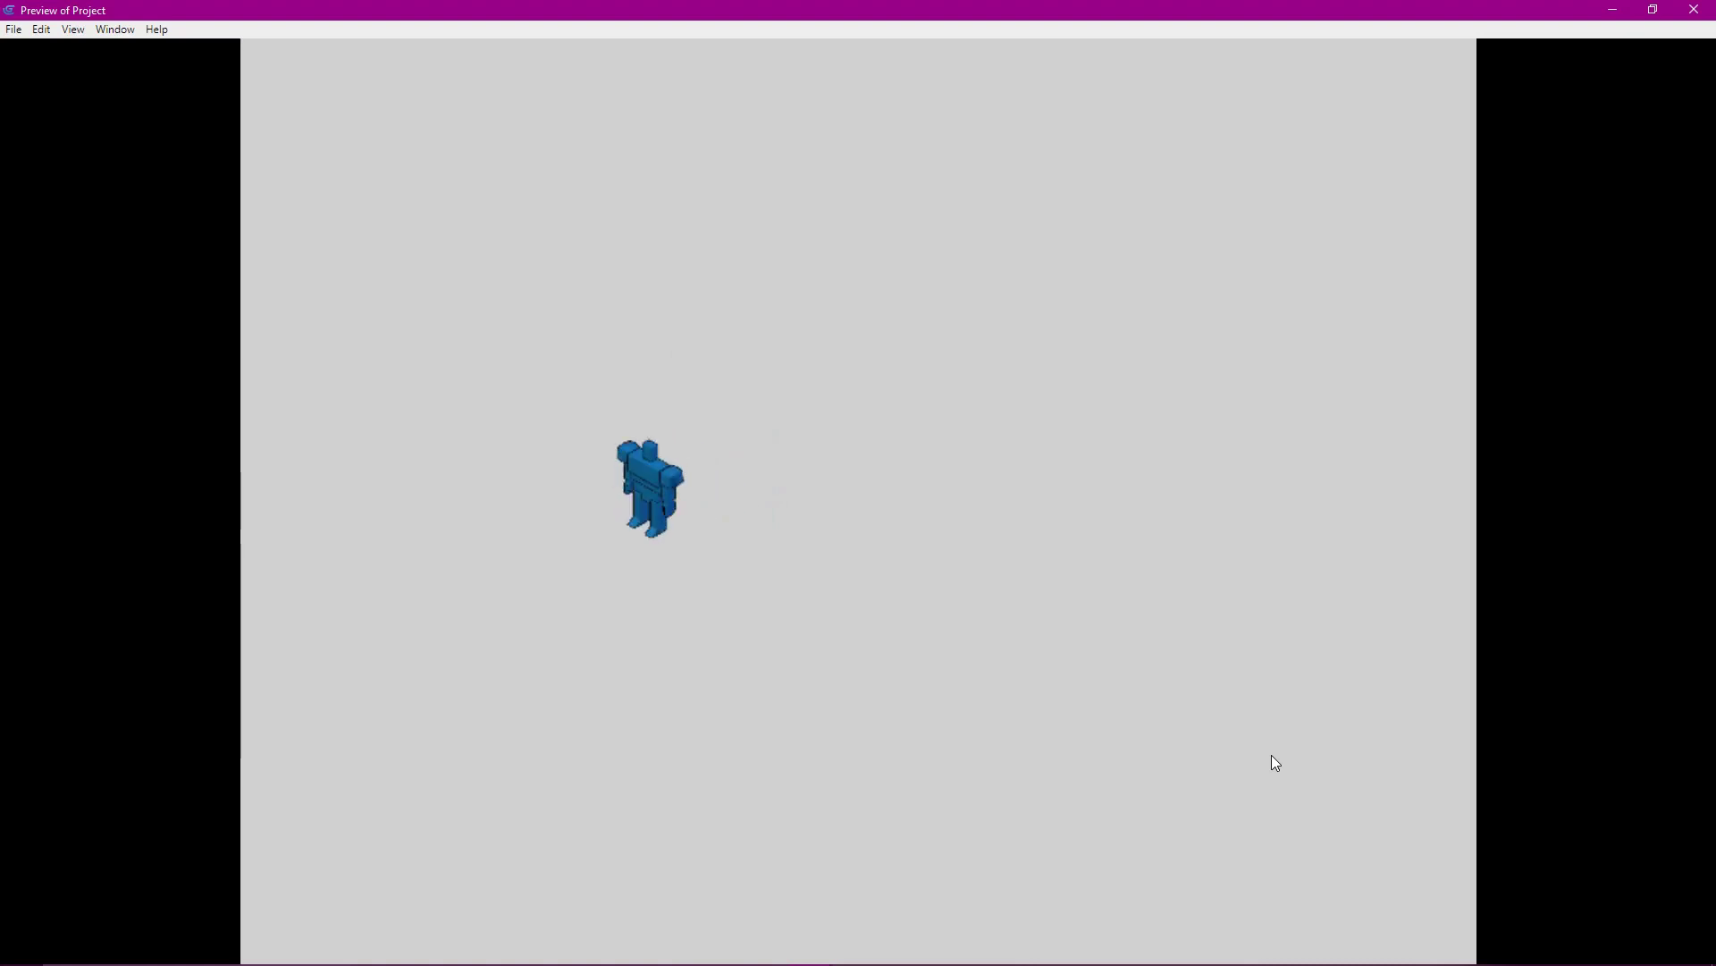
left_click(1694, 10)
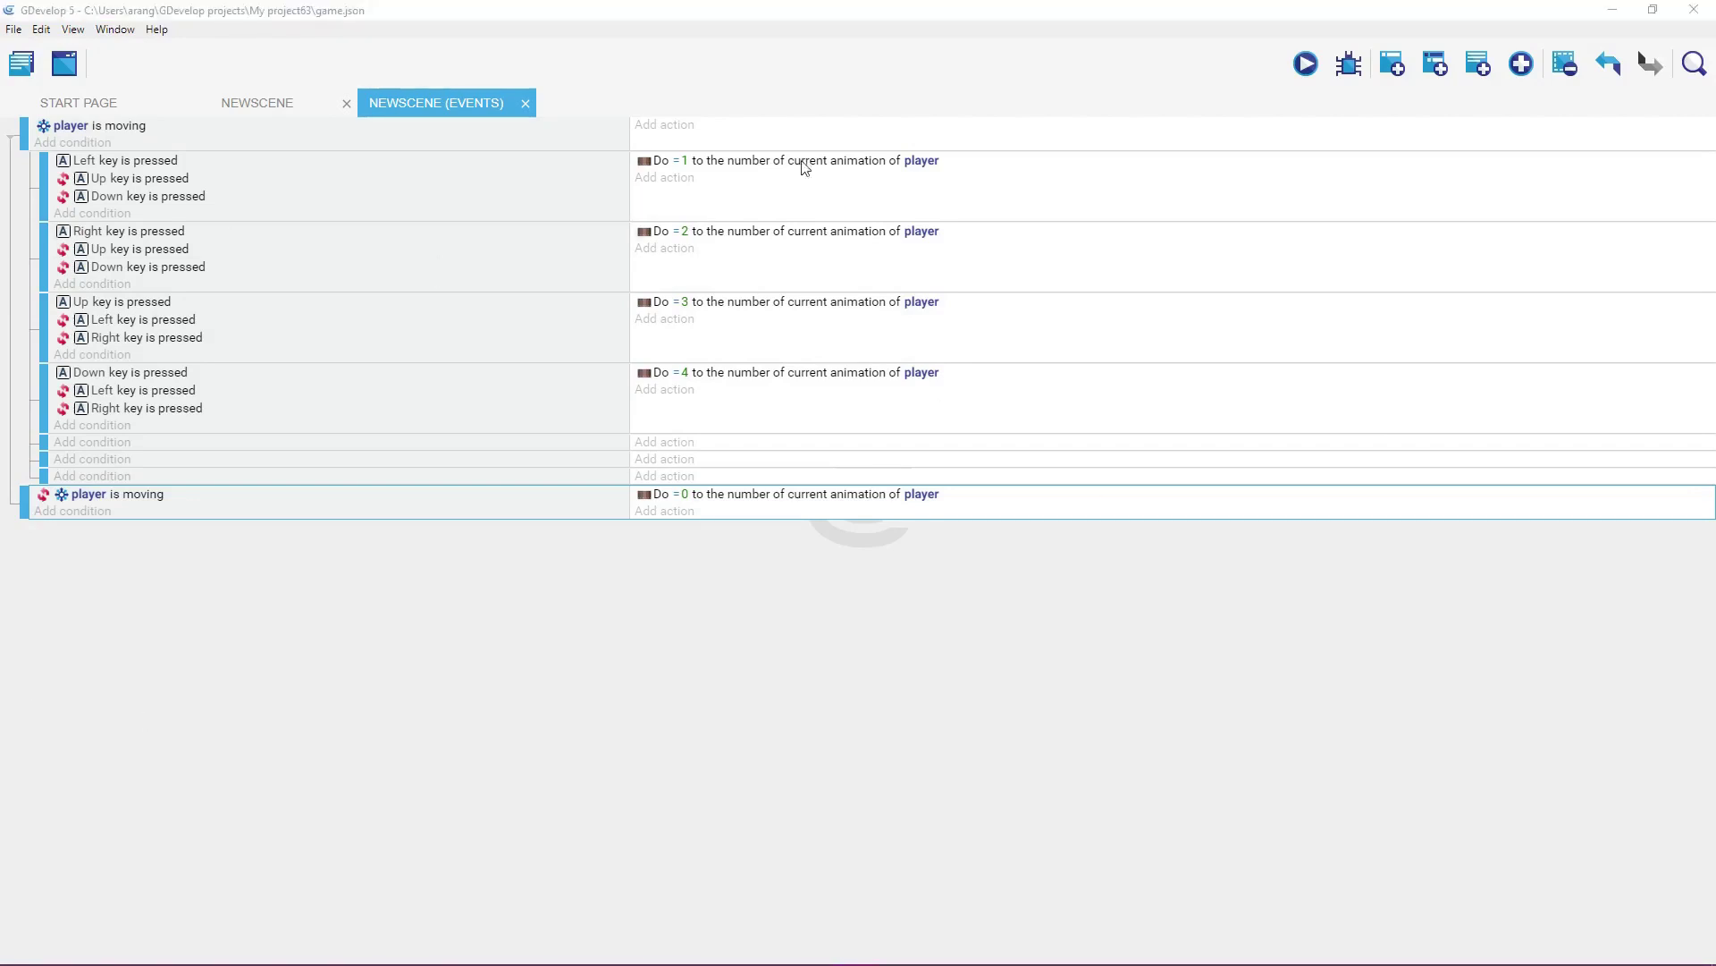
left_click(904, 15)
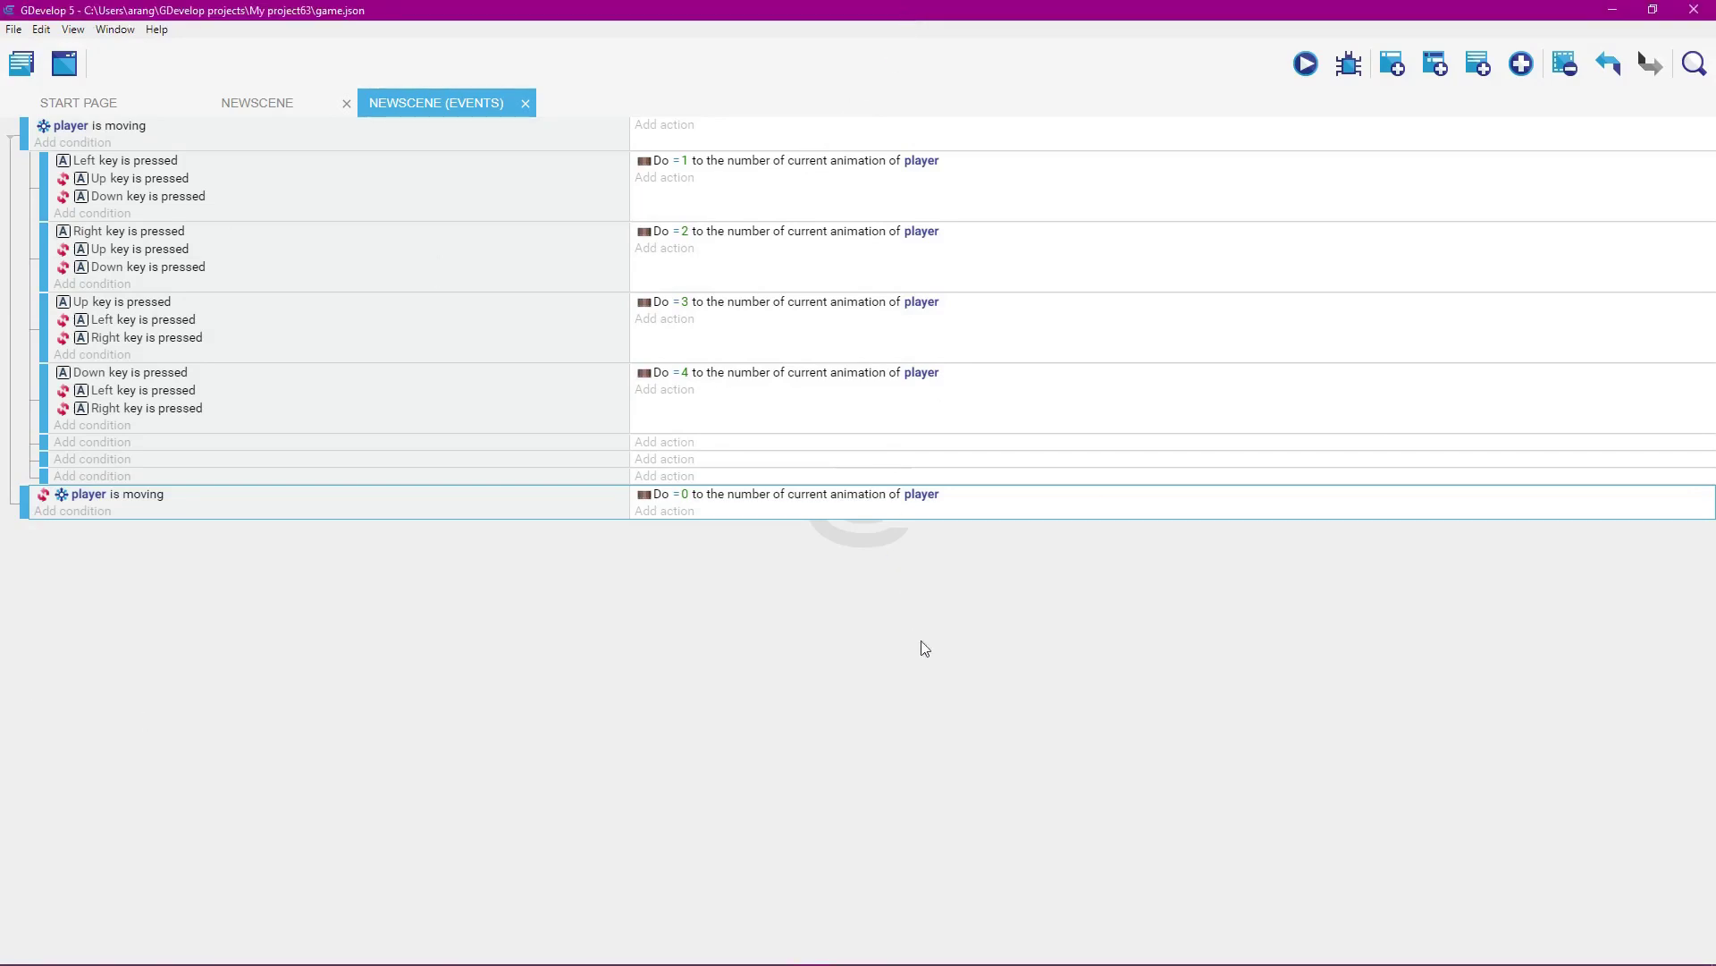
Step: Switch to the NewScene scene editor and create a new Sprite object named bg
left_click(259, 103)
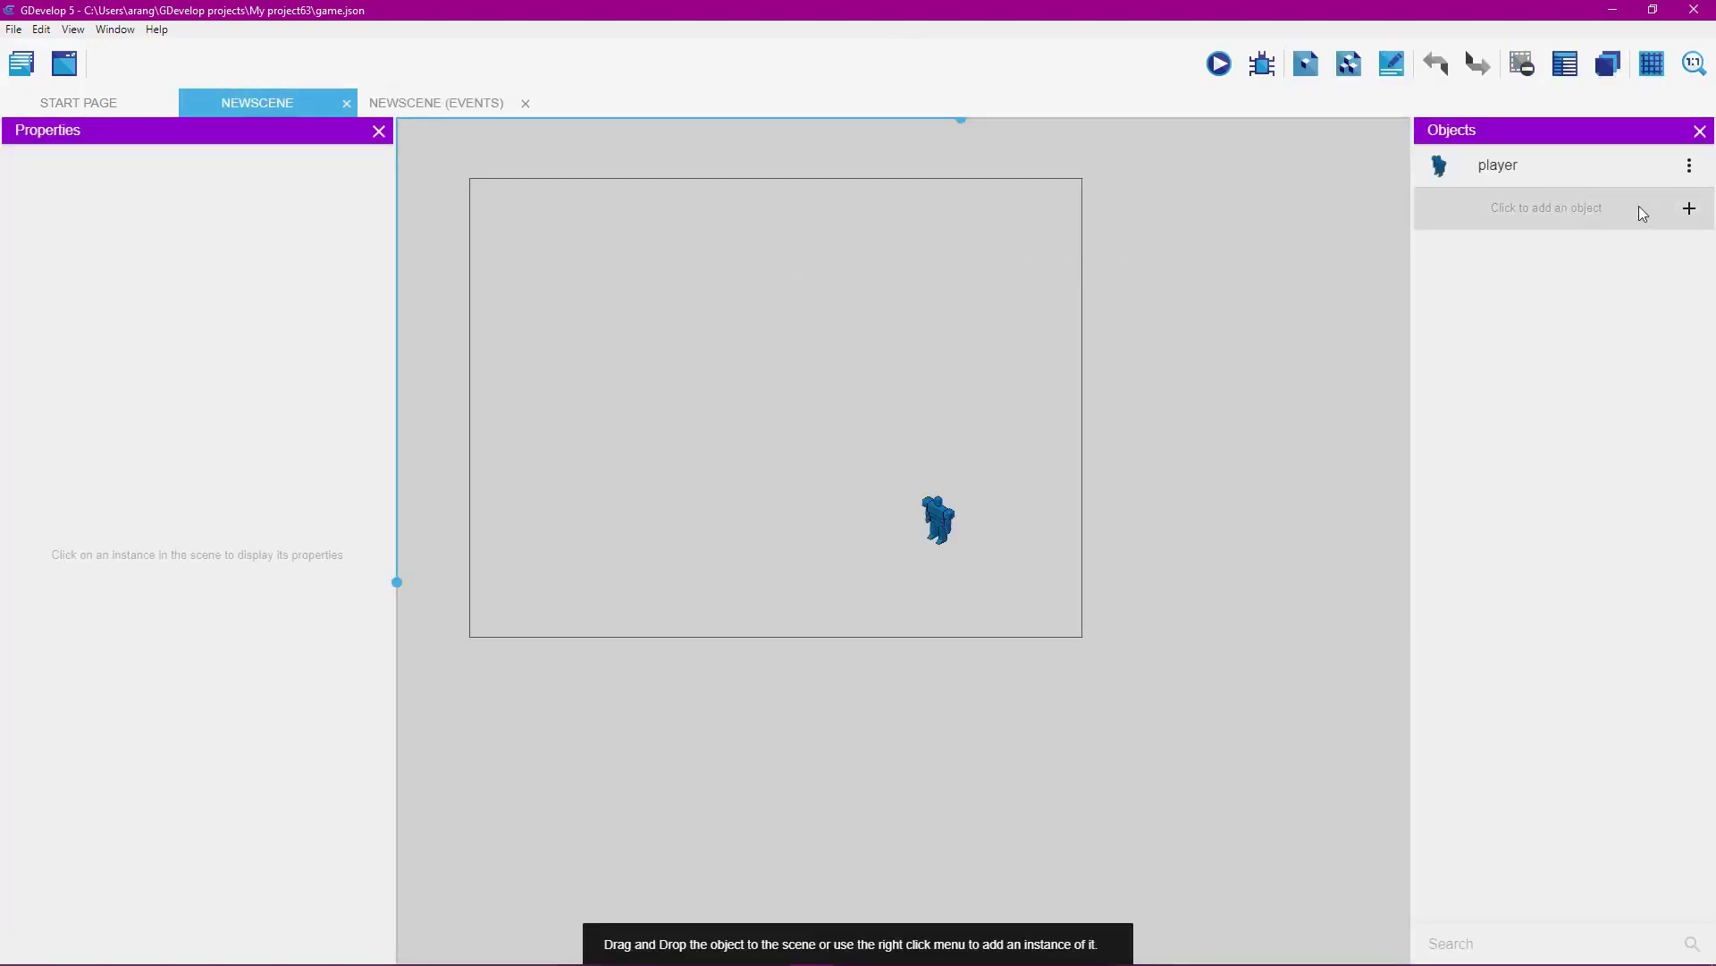
left_click(1689, 211)
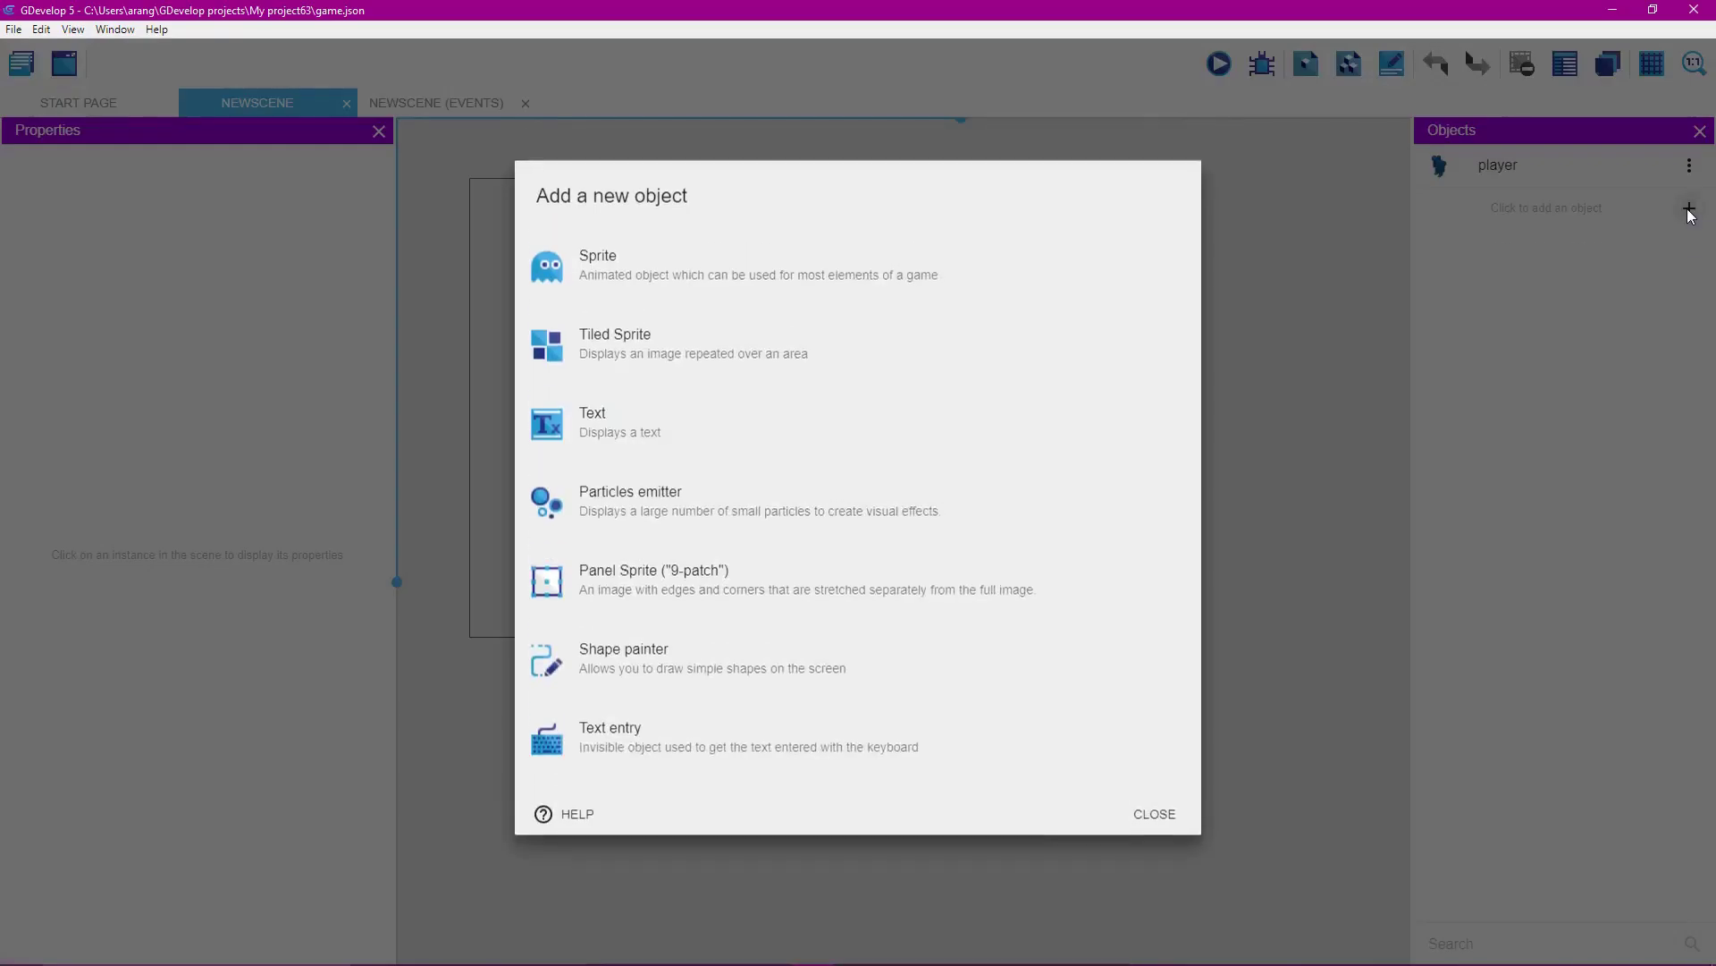
left_click(1073, 265)
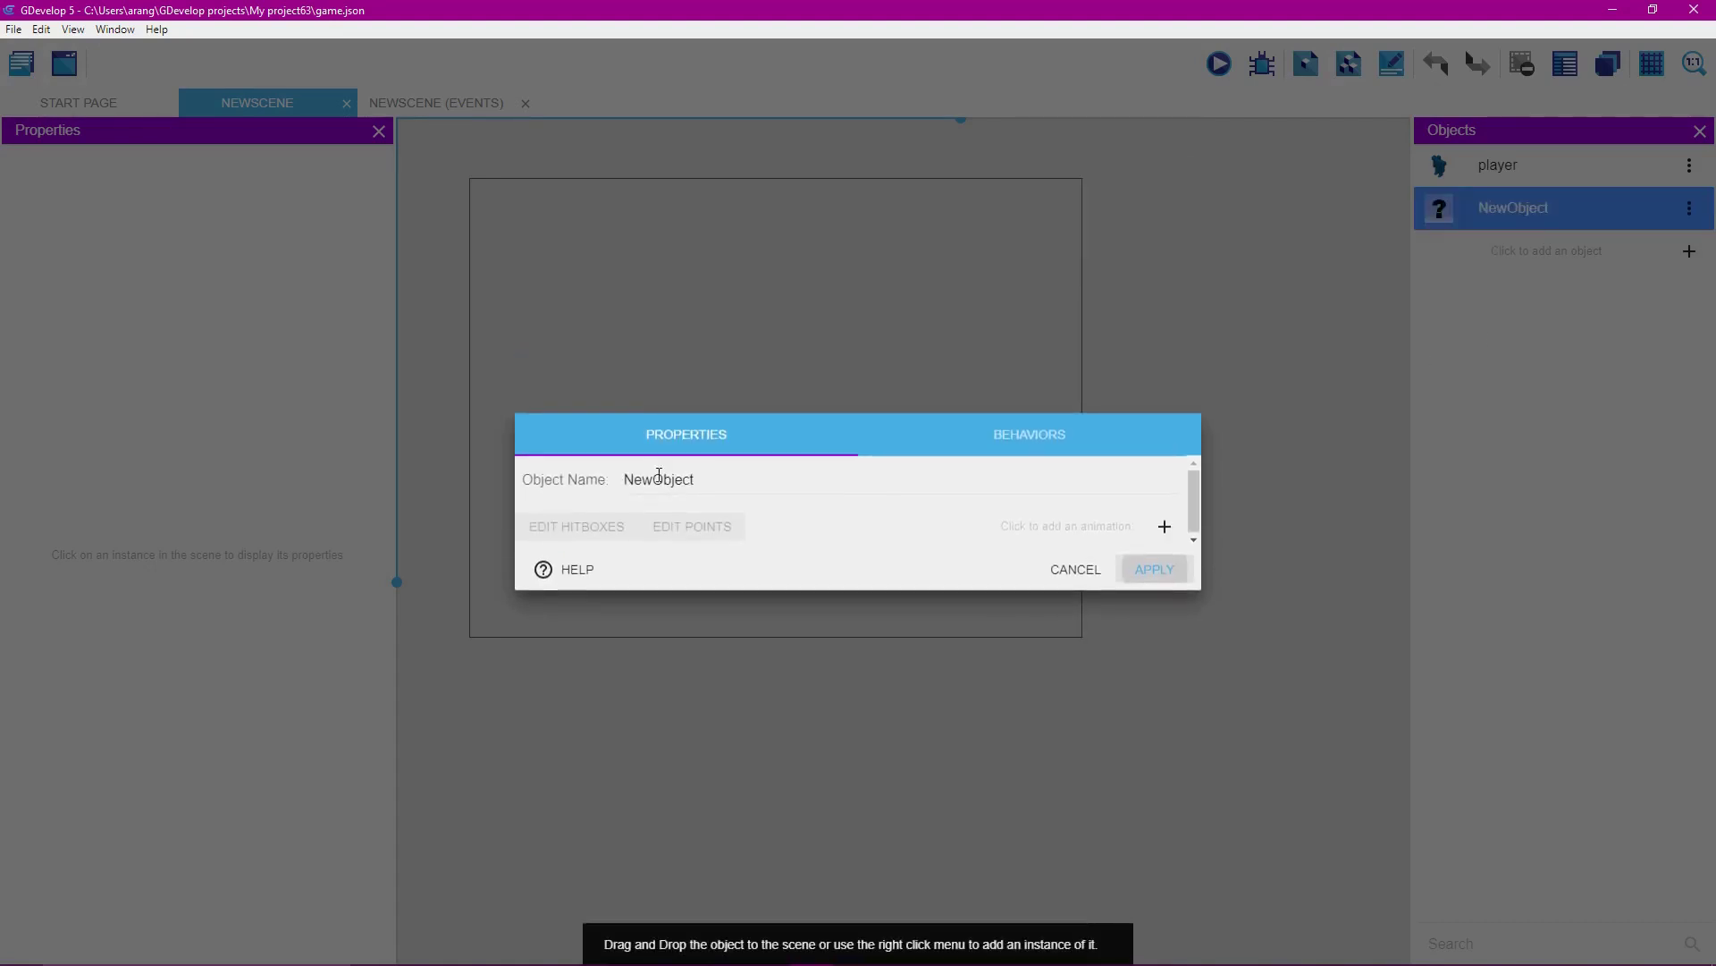
left_click_drag(716, 479, 565, 460)
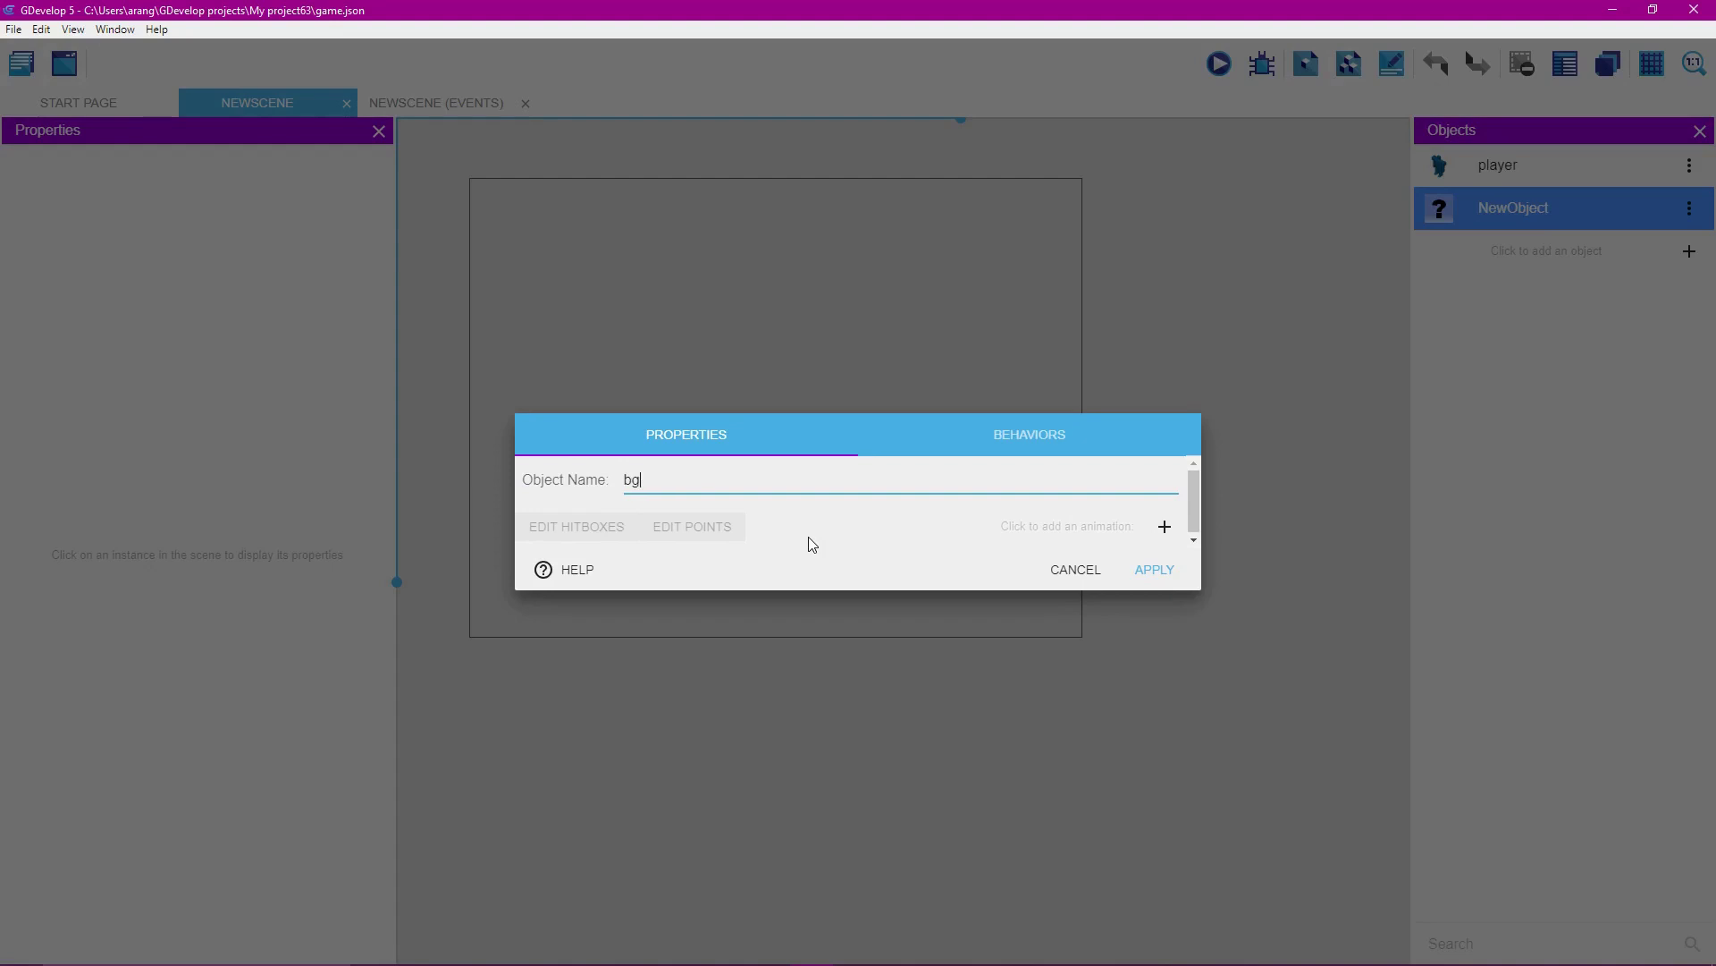
Step: Add nine empty animations, #0 through #8, to the bg object
left_click(1165, 528)
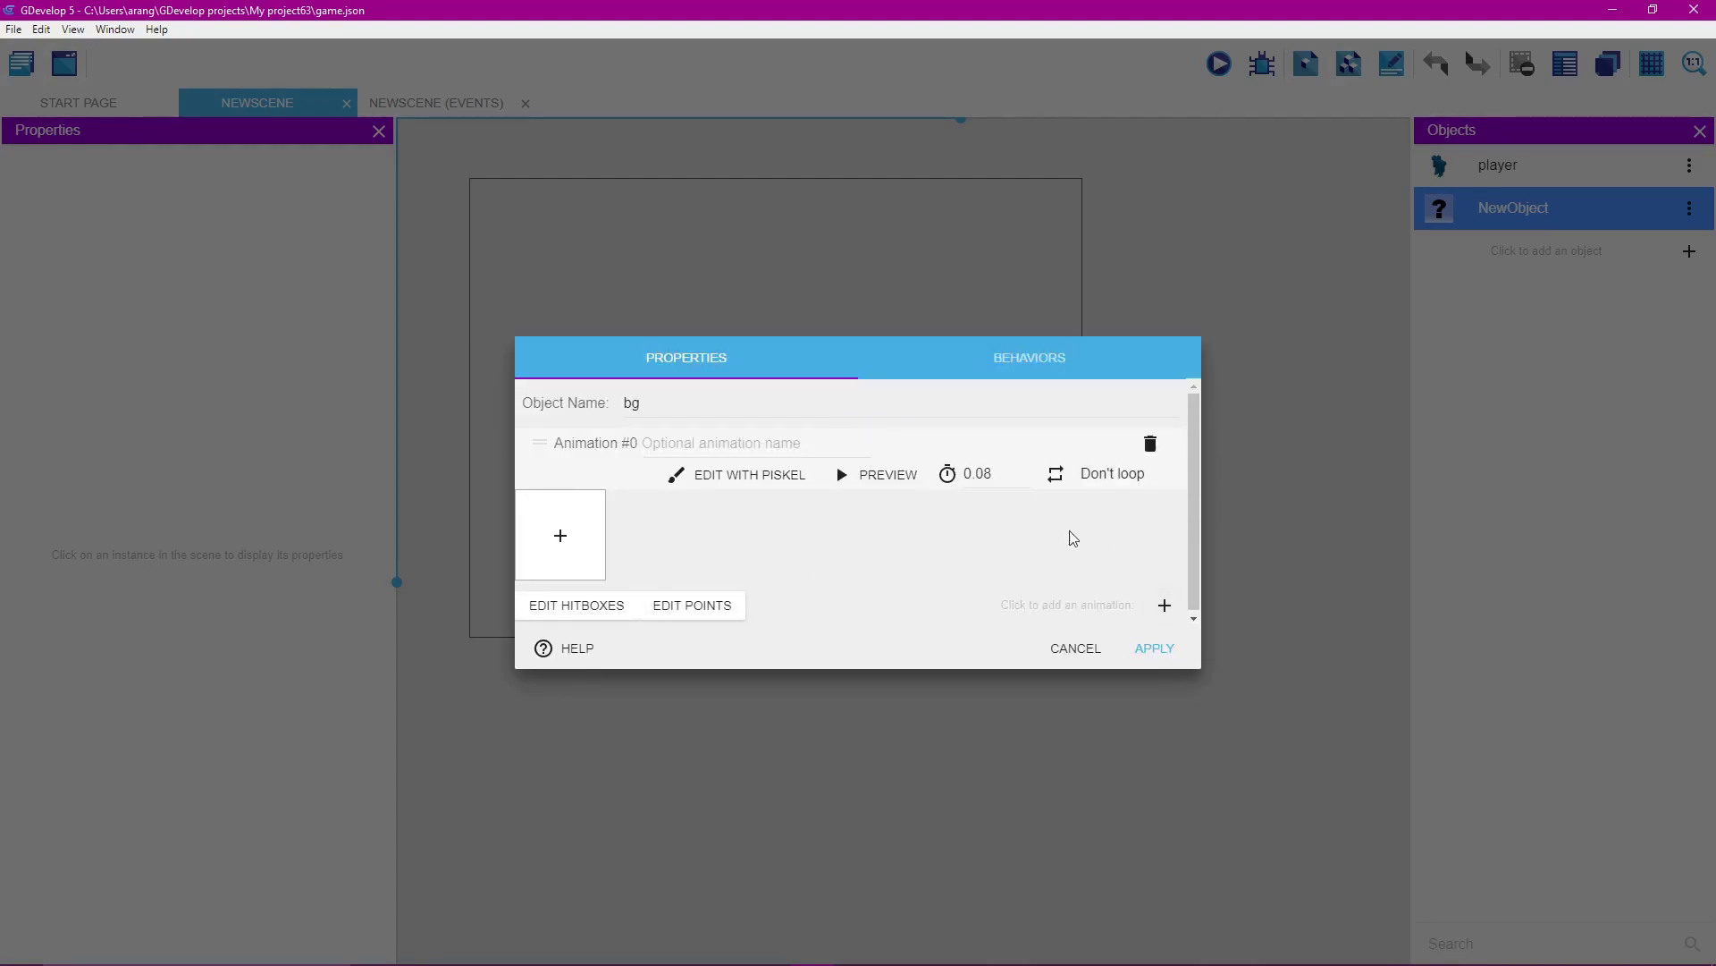
left_click(1165, 608)
left_click(1165, 681)
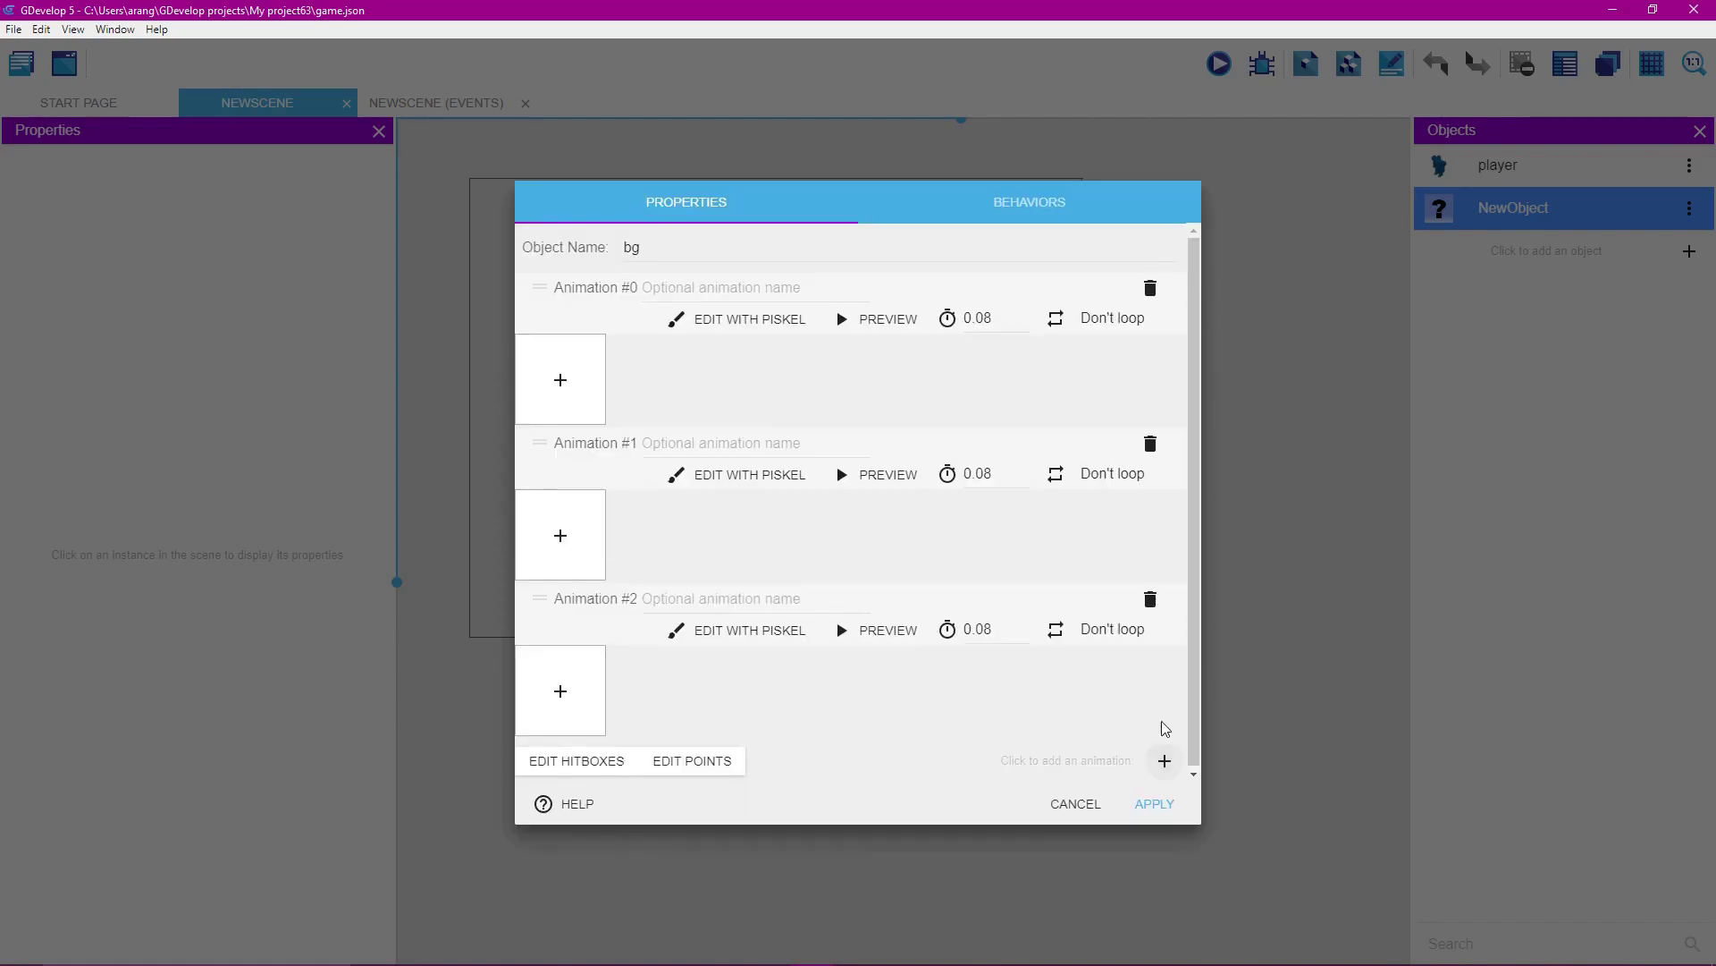
left_click(1165, 760)
left_click(1167, 842)
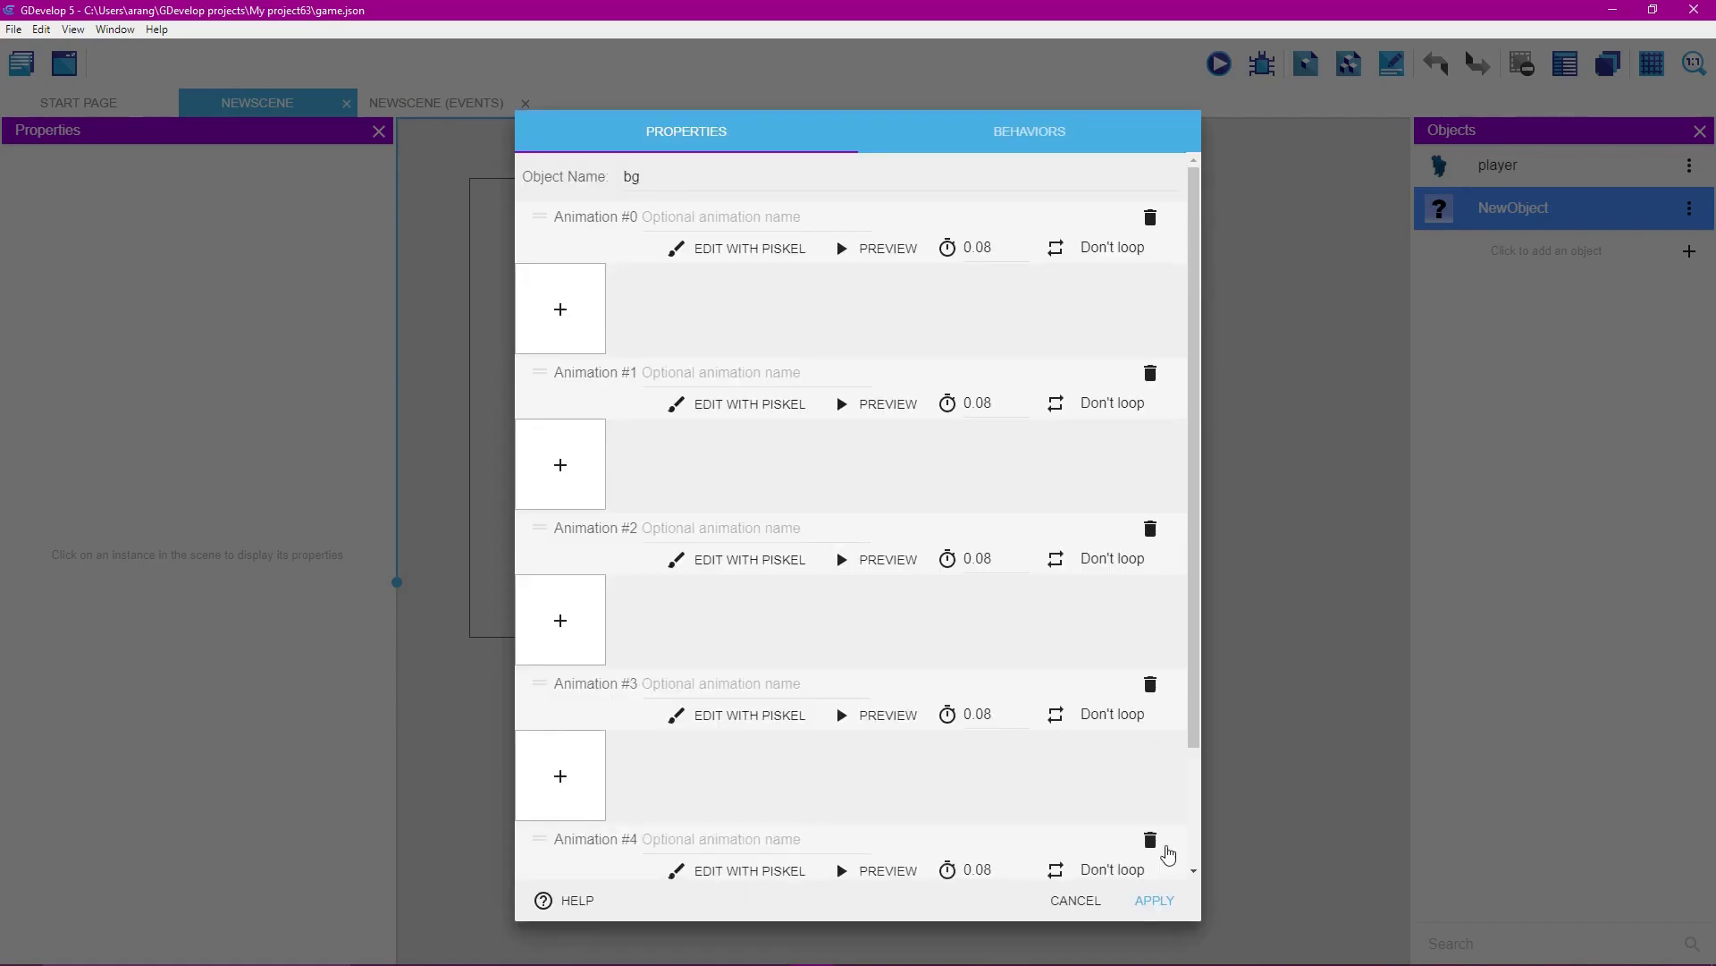
scroll(1153, 823, "down", 2)
left_click(1165, 856)
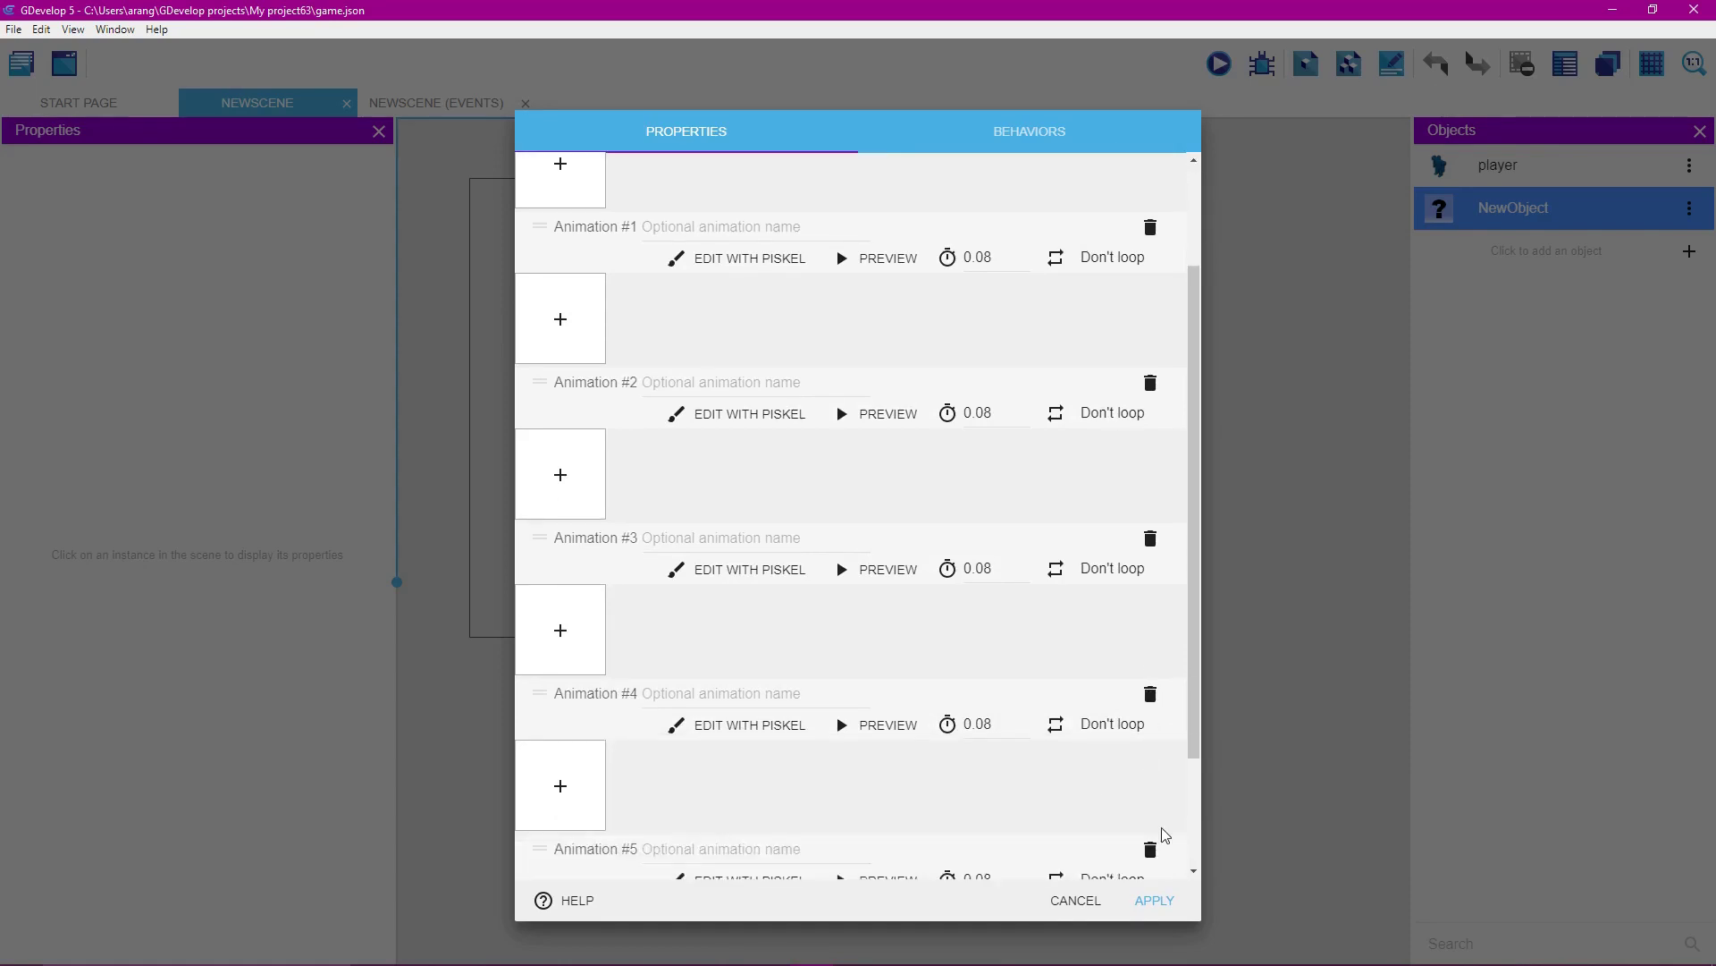
scroll(1166, 836, "down", 2)
left_click(1165, 856)
scroll(1158, 835, "down", 2)
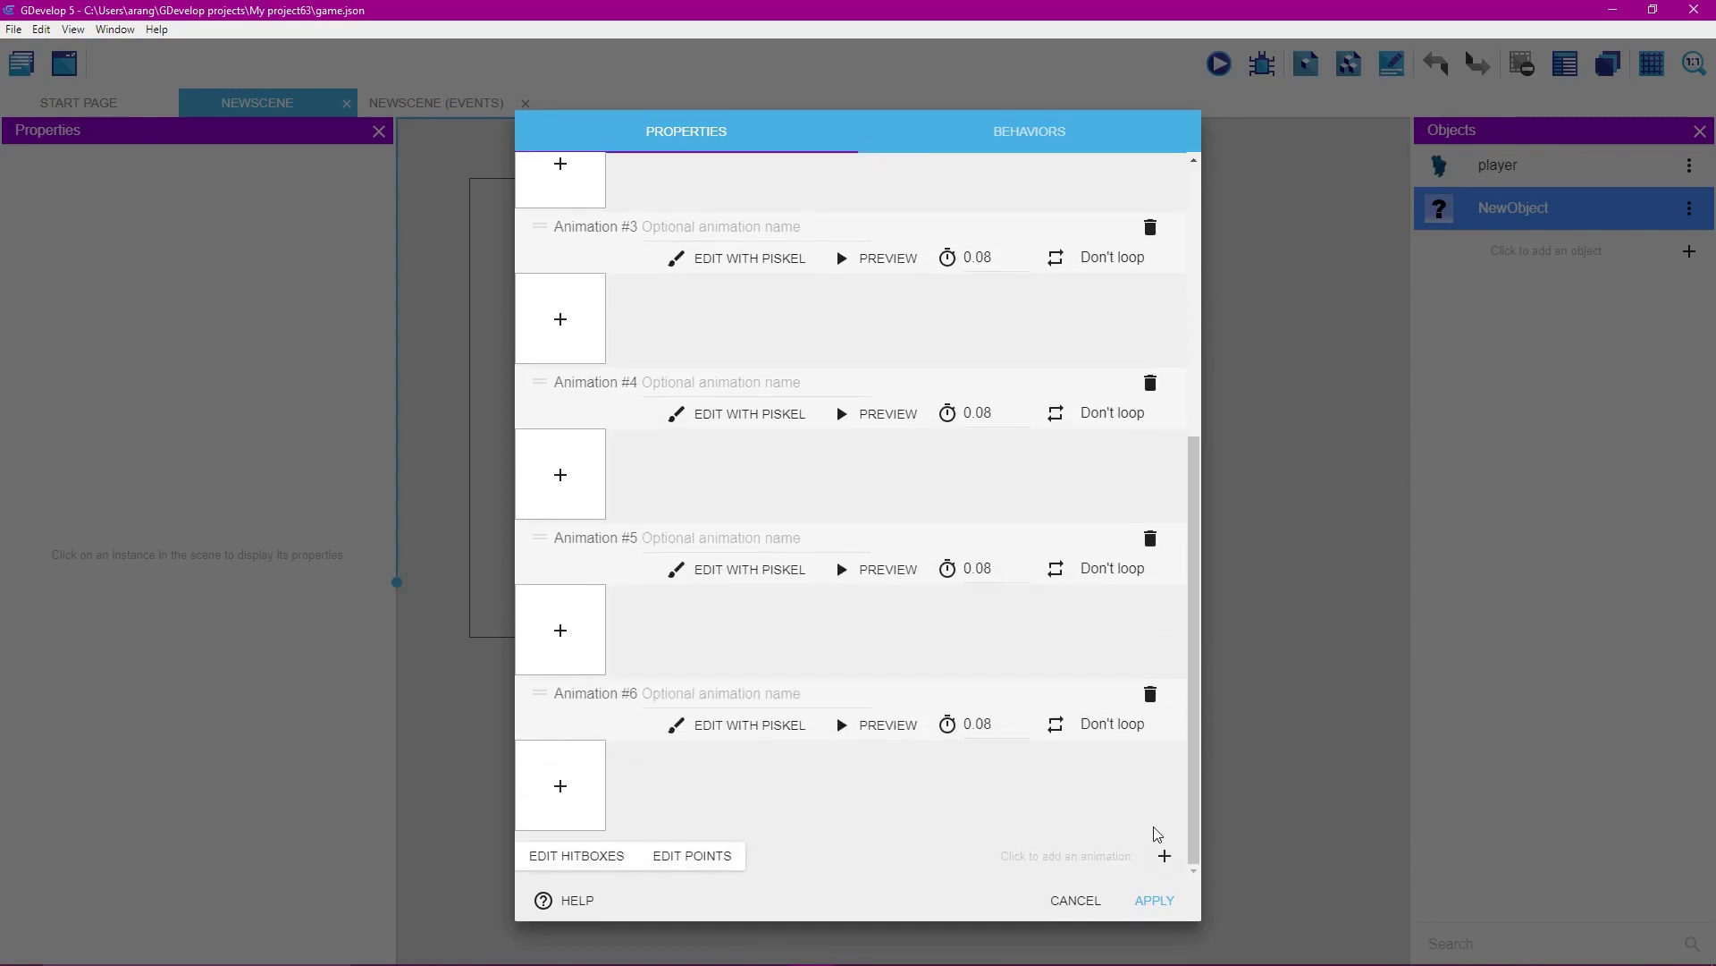
left_click(1165, 855)
scroll(1158, 836, "down", 2)
left_click(1165, 855)
Step: Add the image 1_1 from the holder folder of isometric bacgrounds tutorial to bg's Animation #0
left_click_drag(1199, 567, 1198, 257)
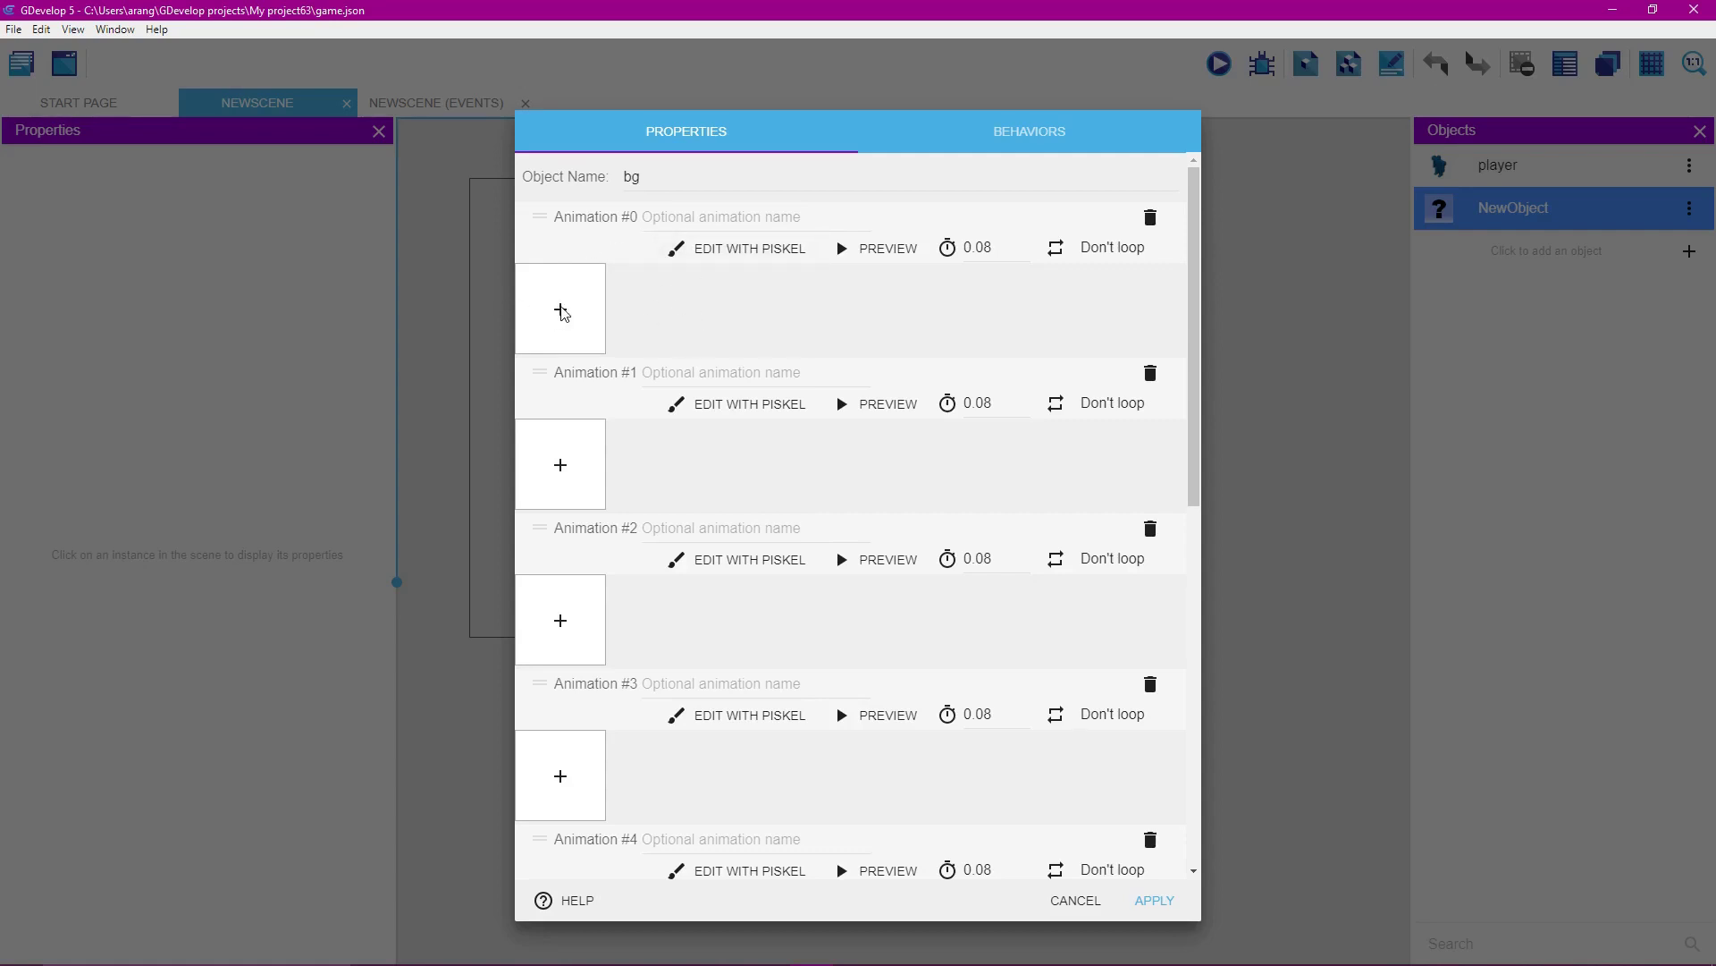
left_click(564, 313)
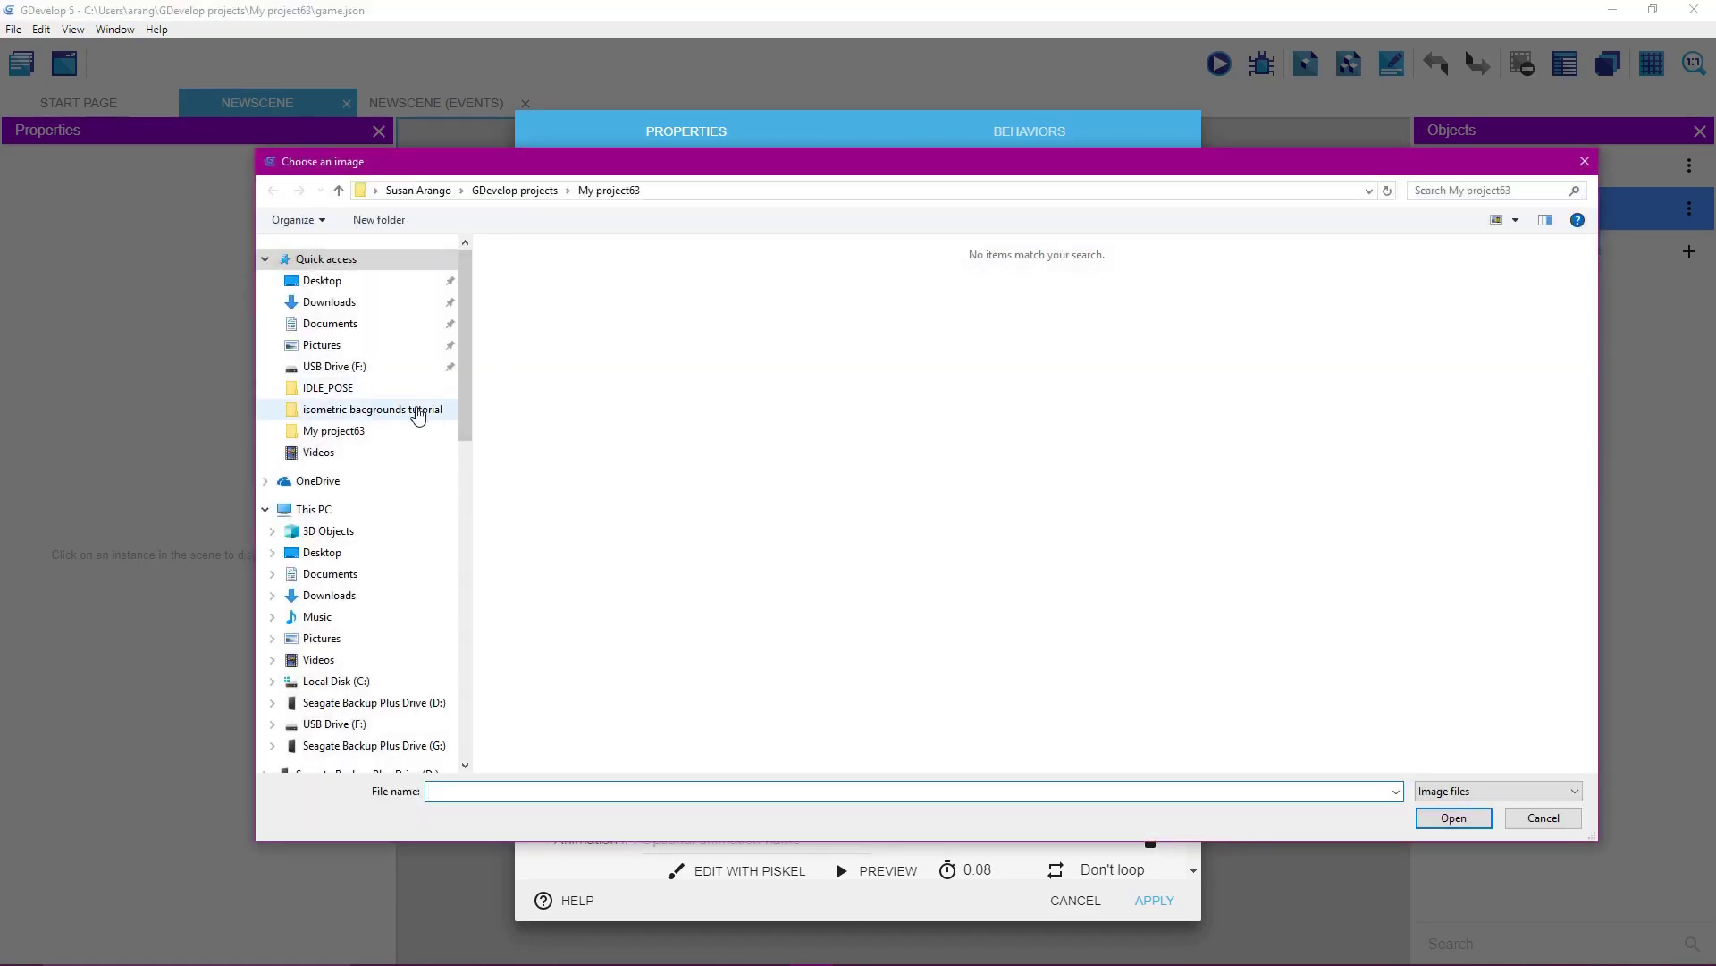
left_click(414, 409)
double_click(521, 333)
left_click(550, 284)
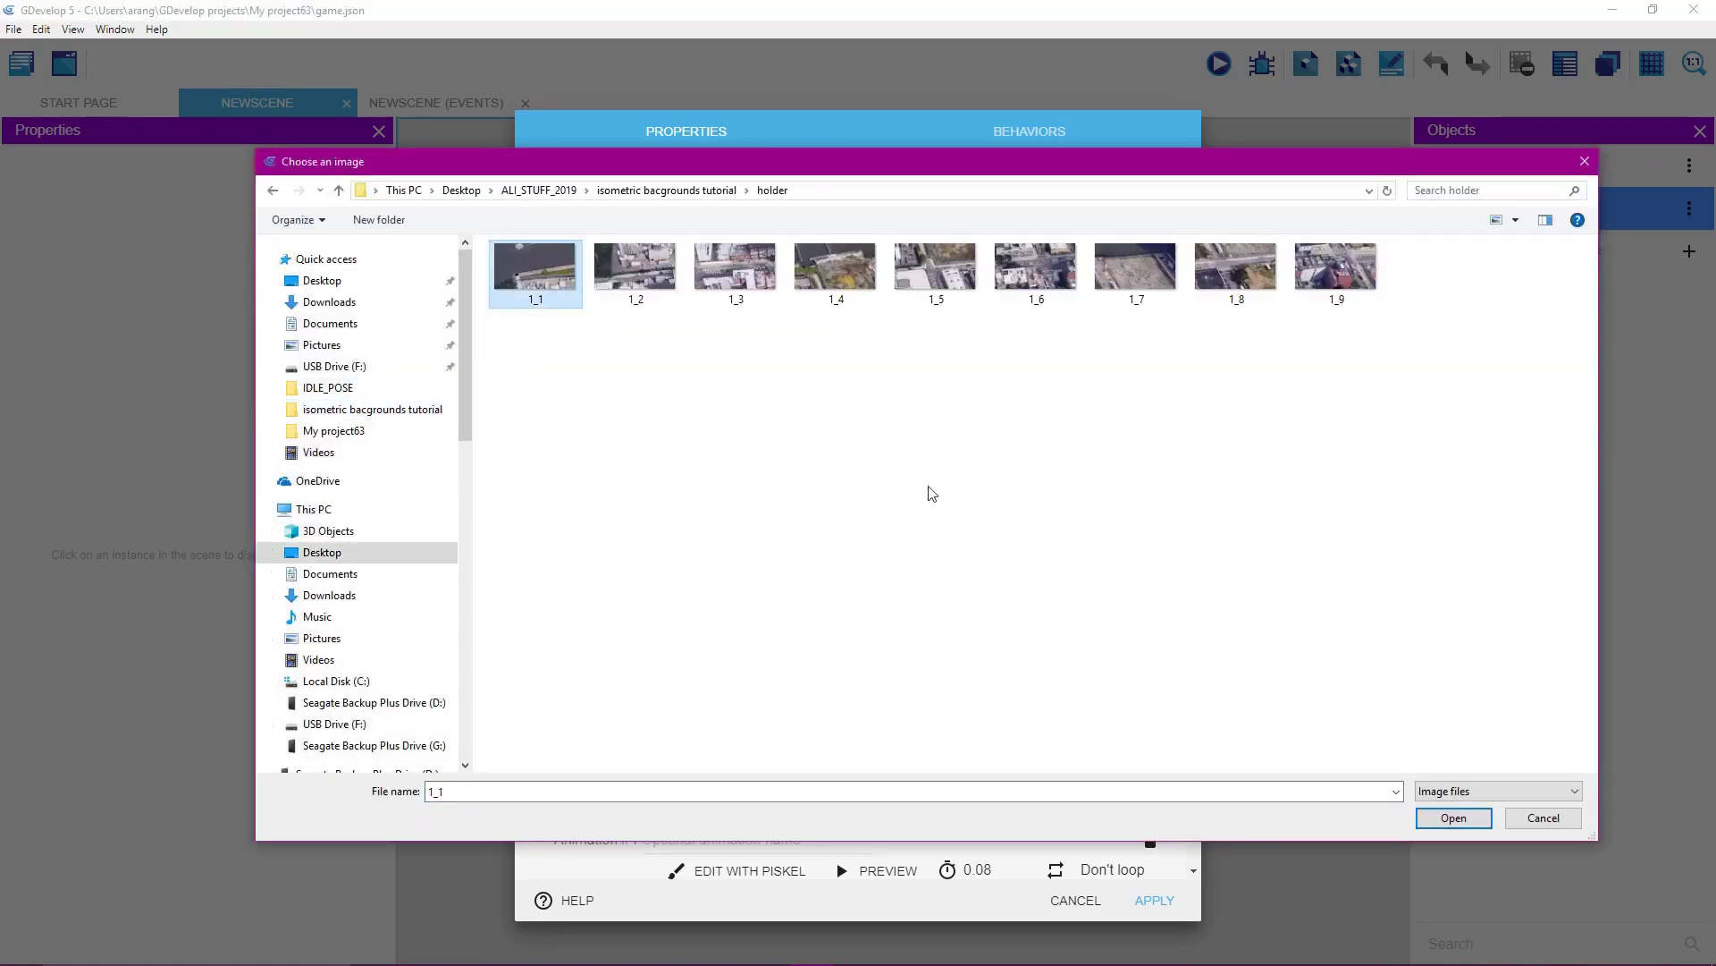
left_click(1454, 818)
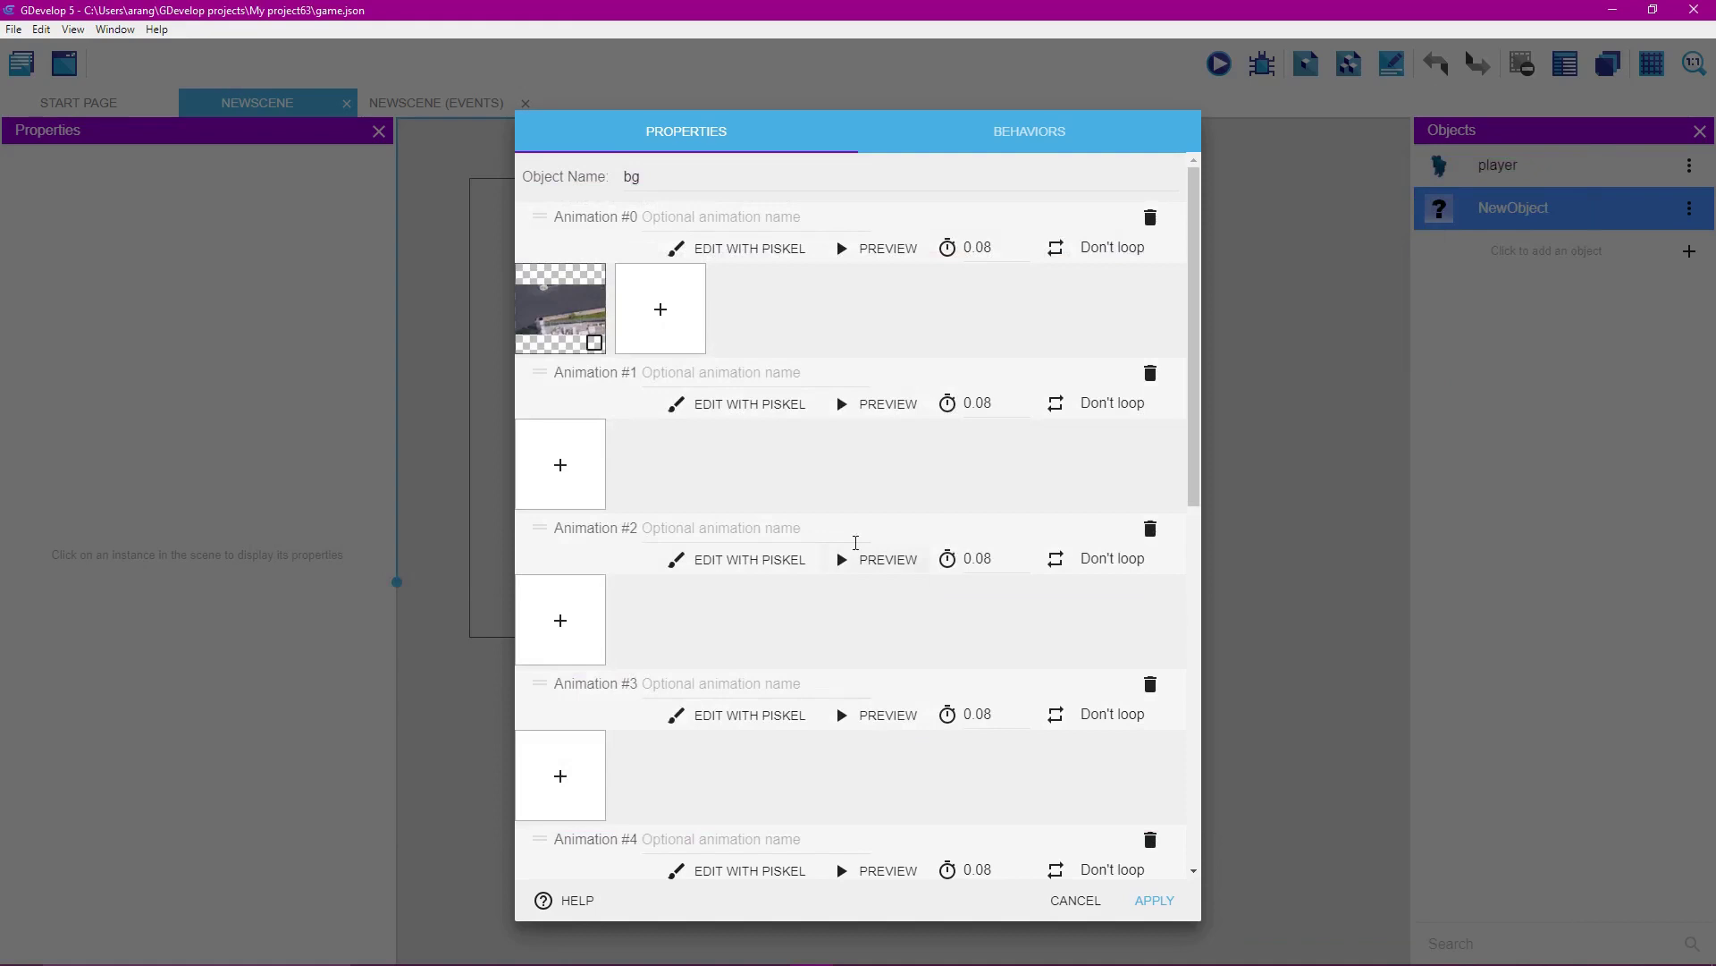
Step: Add the image 1_2 from the holder folder to bg's Animation #1
left_click(560, 466)
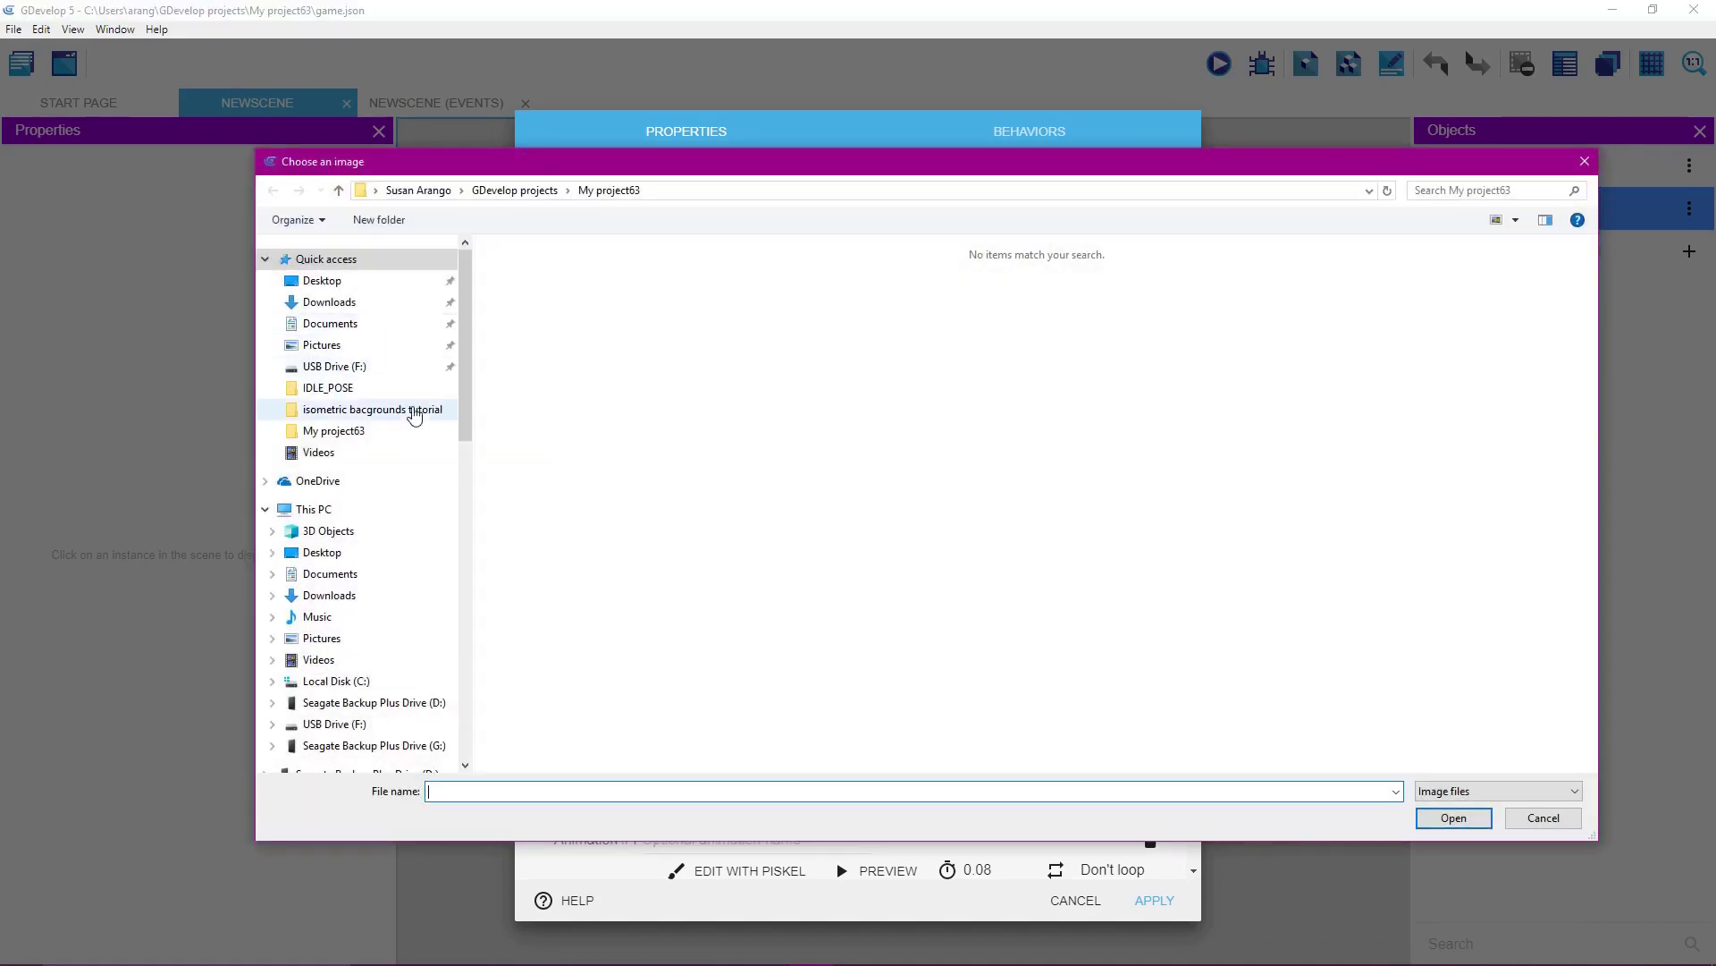
left_click(373, 408)
double_click(537, 277)
left_click(630, 272)
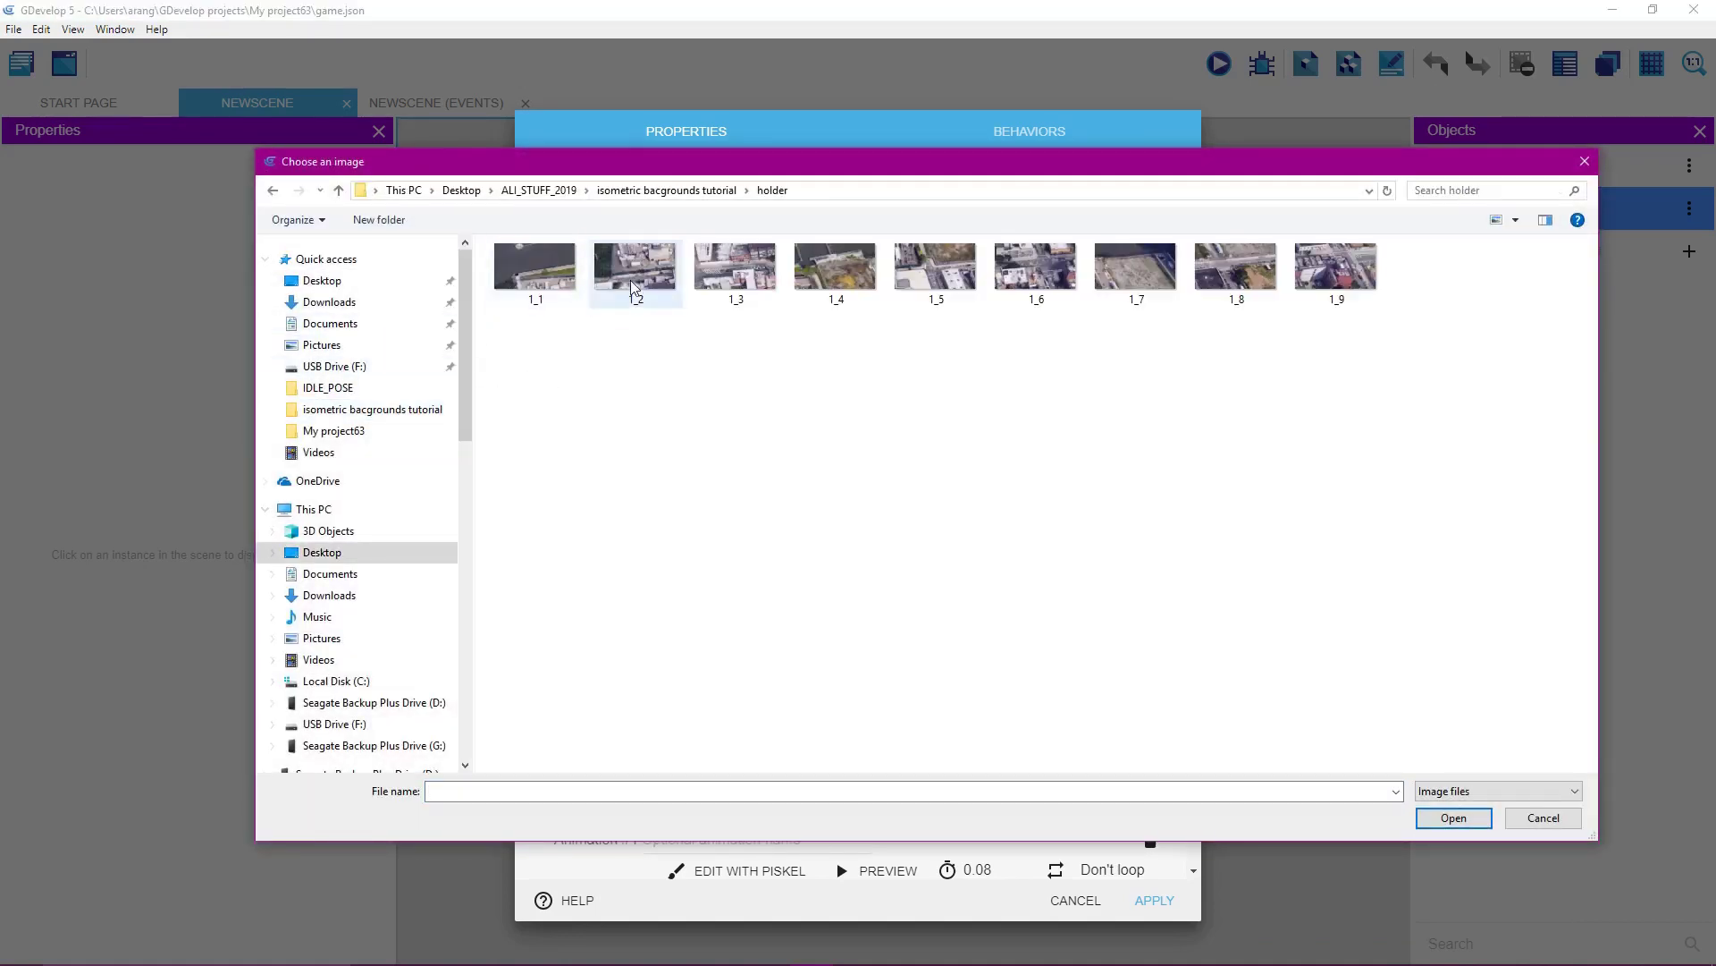
left_click(1454, 818)
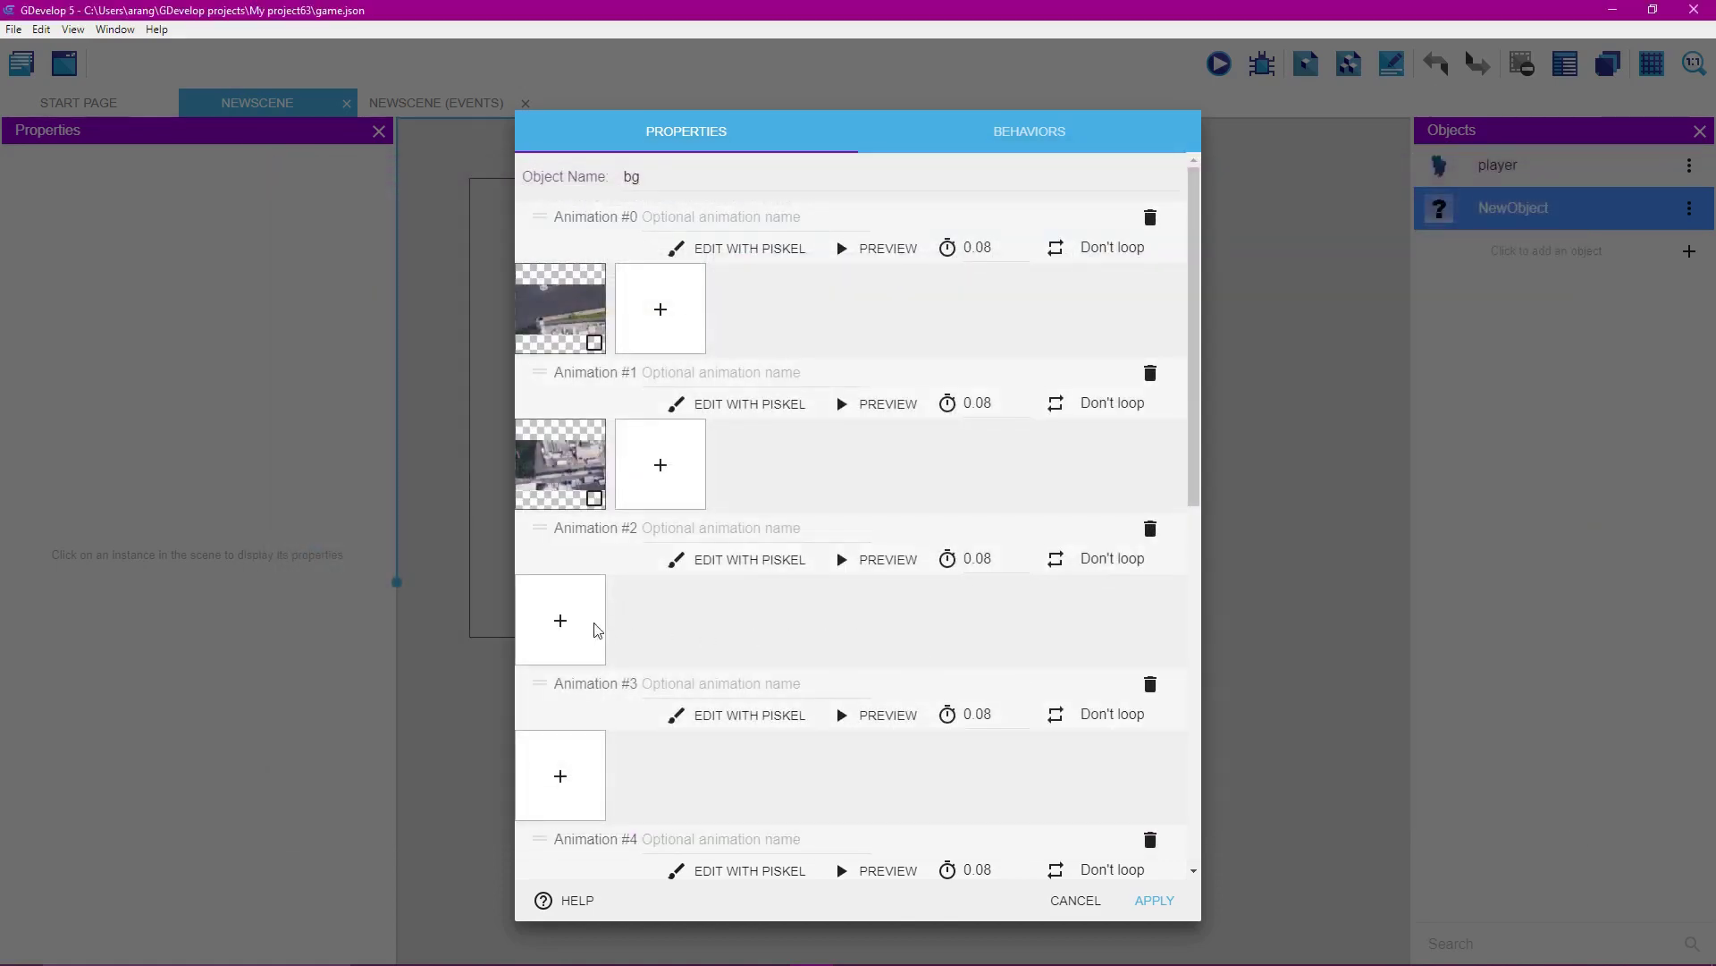
Step: Add the image 1_3 from the holder folder to bg's Animation #2
left_click(560, 621)
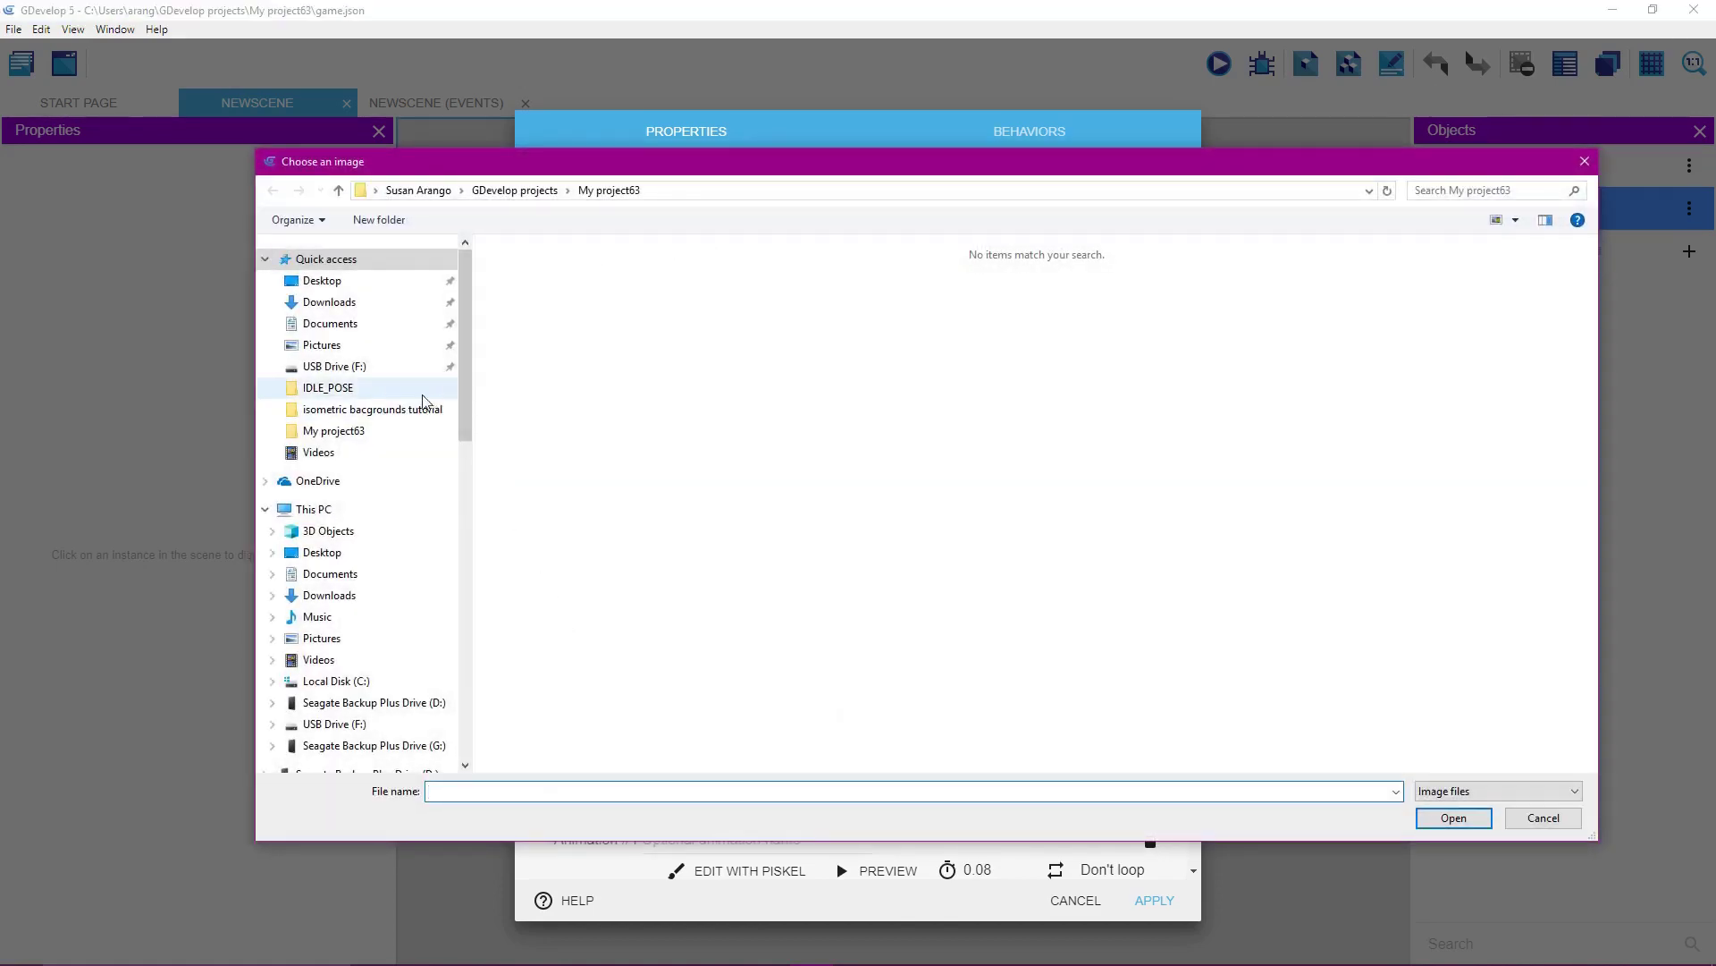
left_click(372, 409)
double_click(537, 273)
left_click(735, 273)
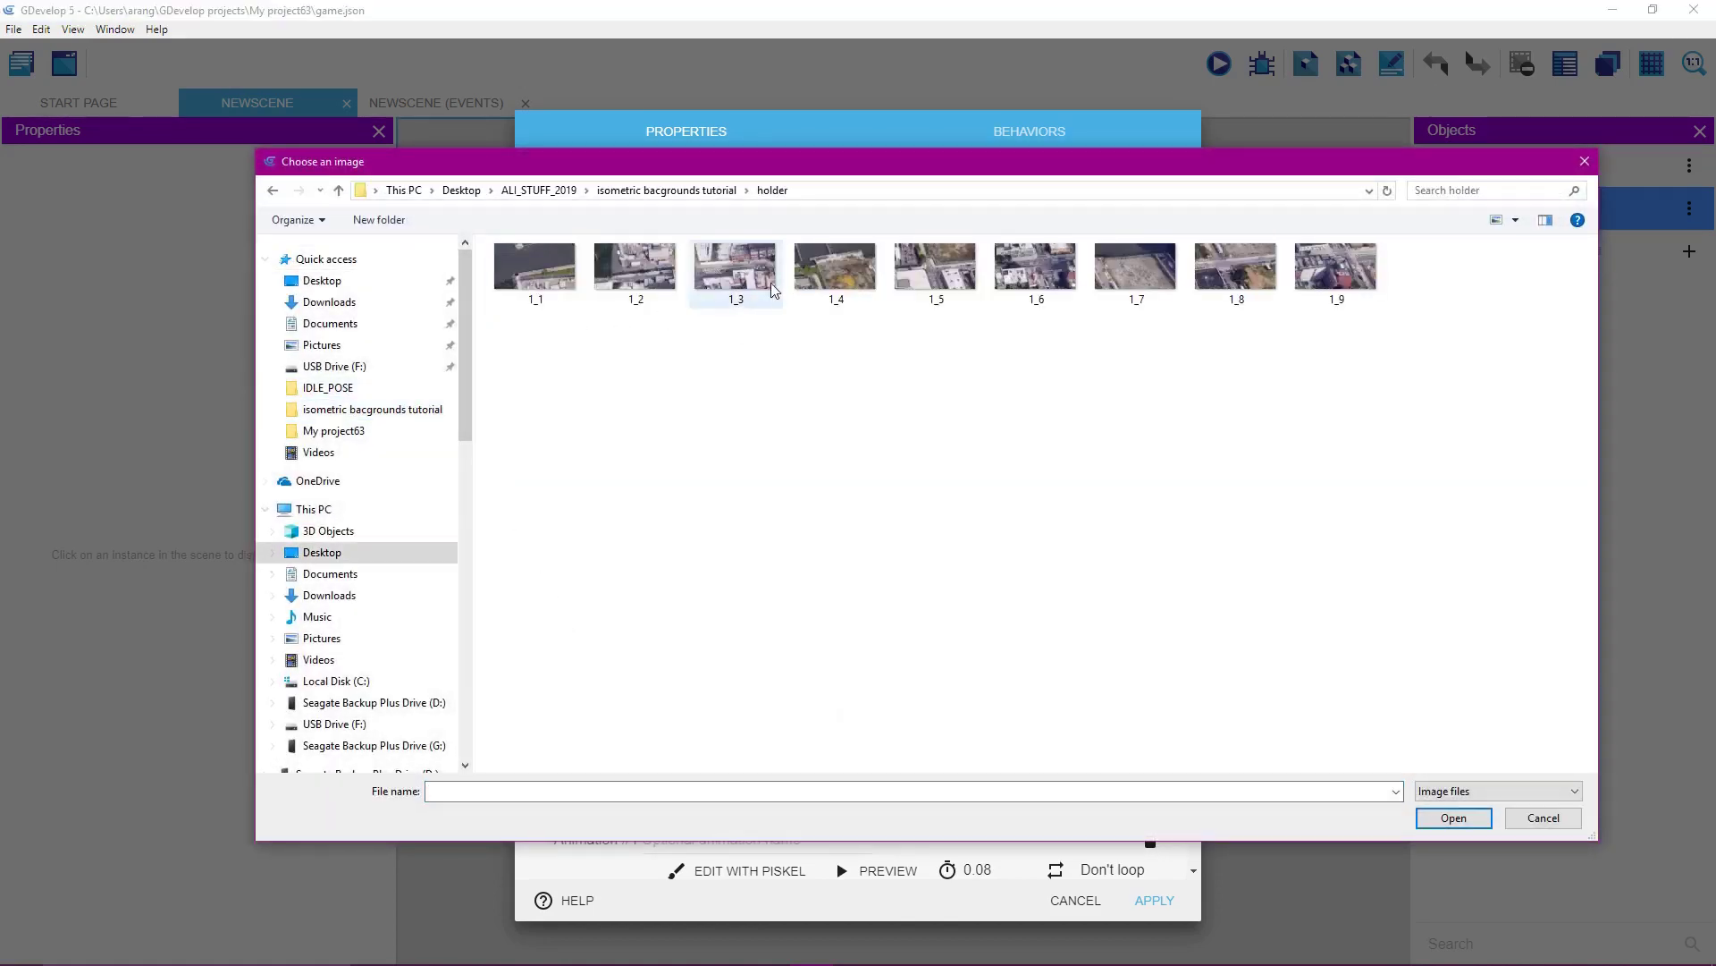
left_click(1454, 817)
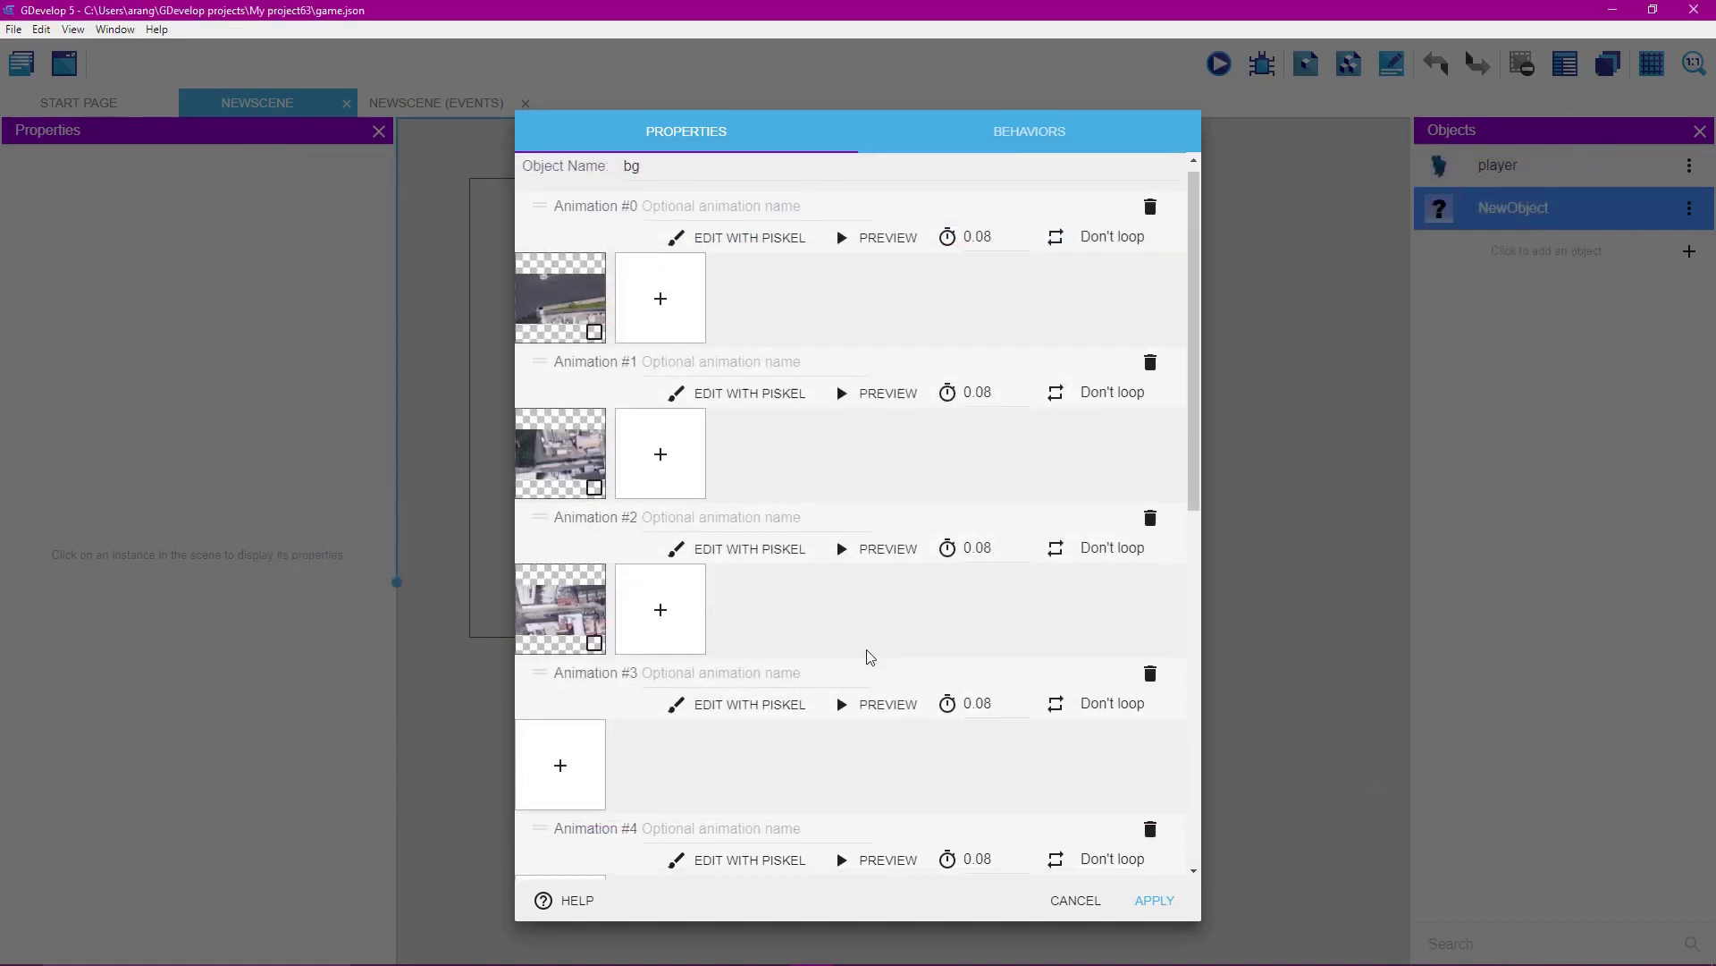
Step: Add the image 1_4 from the holder folder to bg's Animation #3
left_click(561, 597)
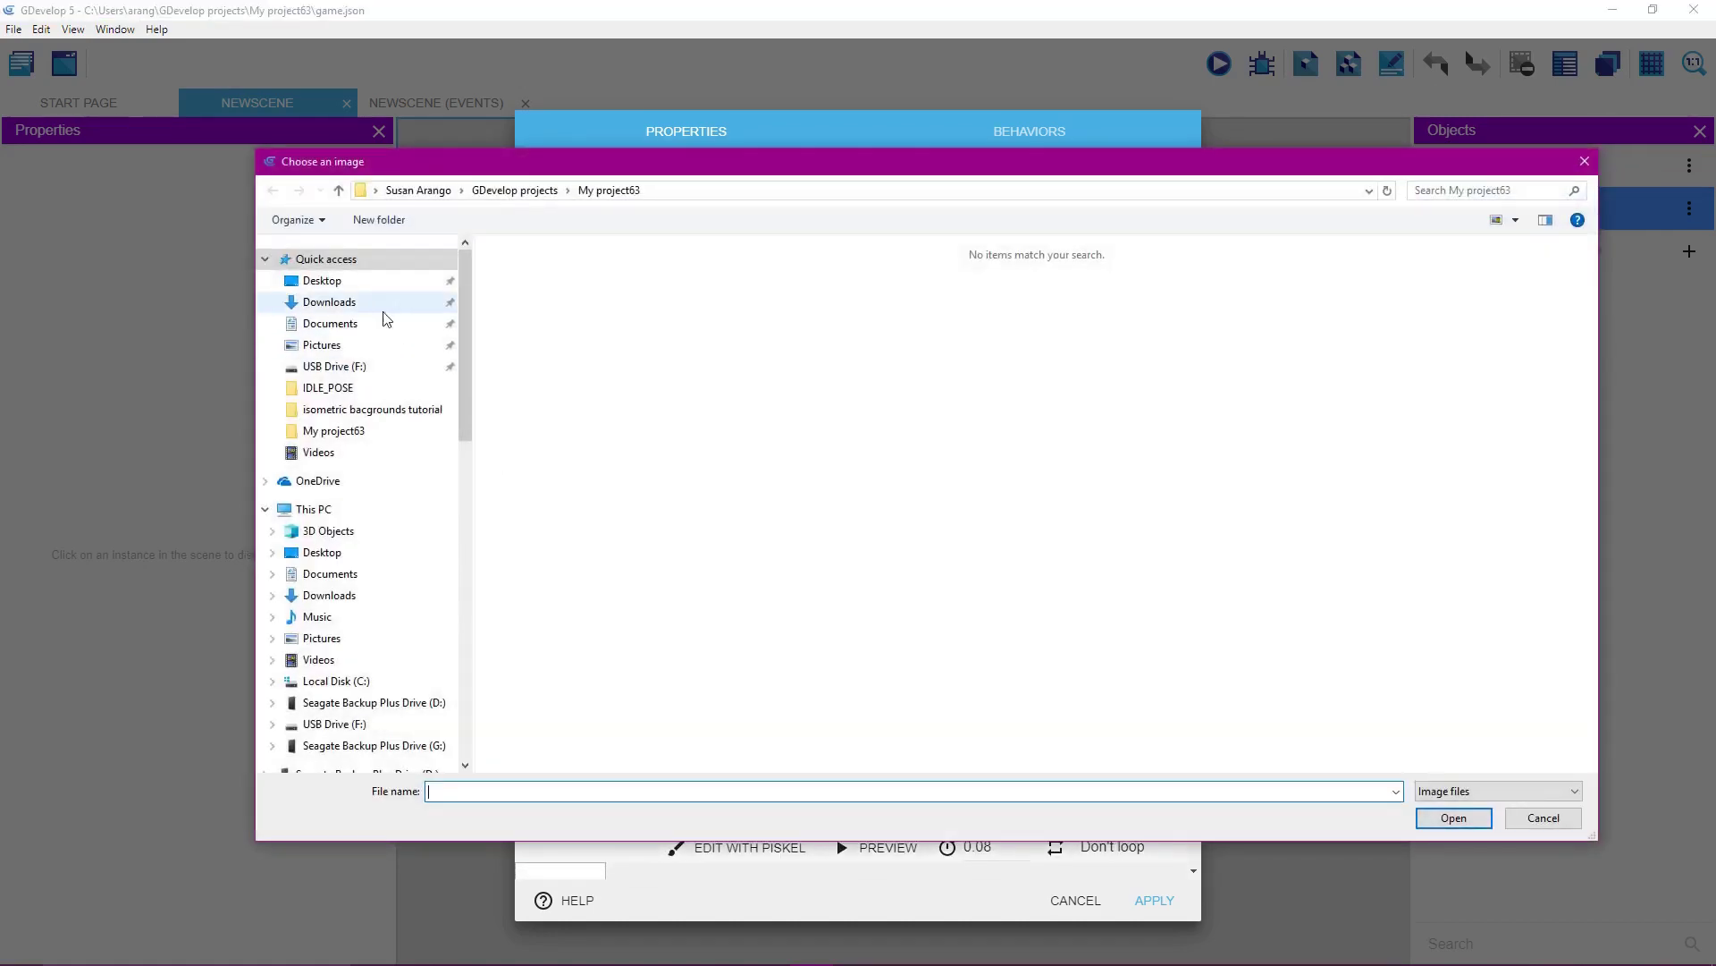
left_click(411, 418)
double_click(535, 278)
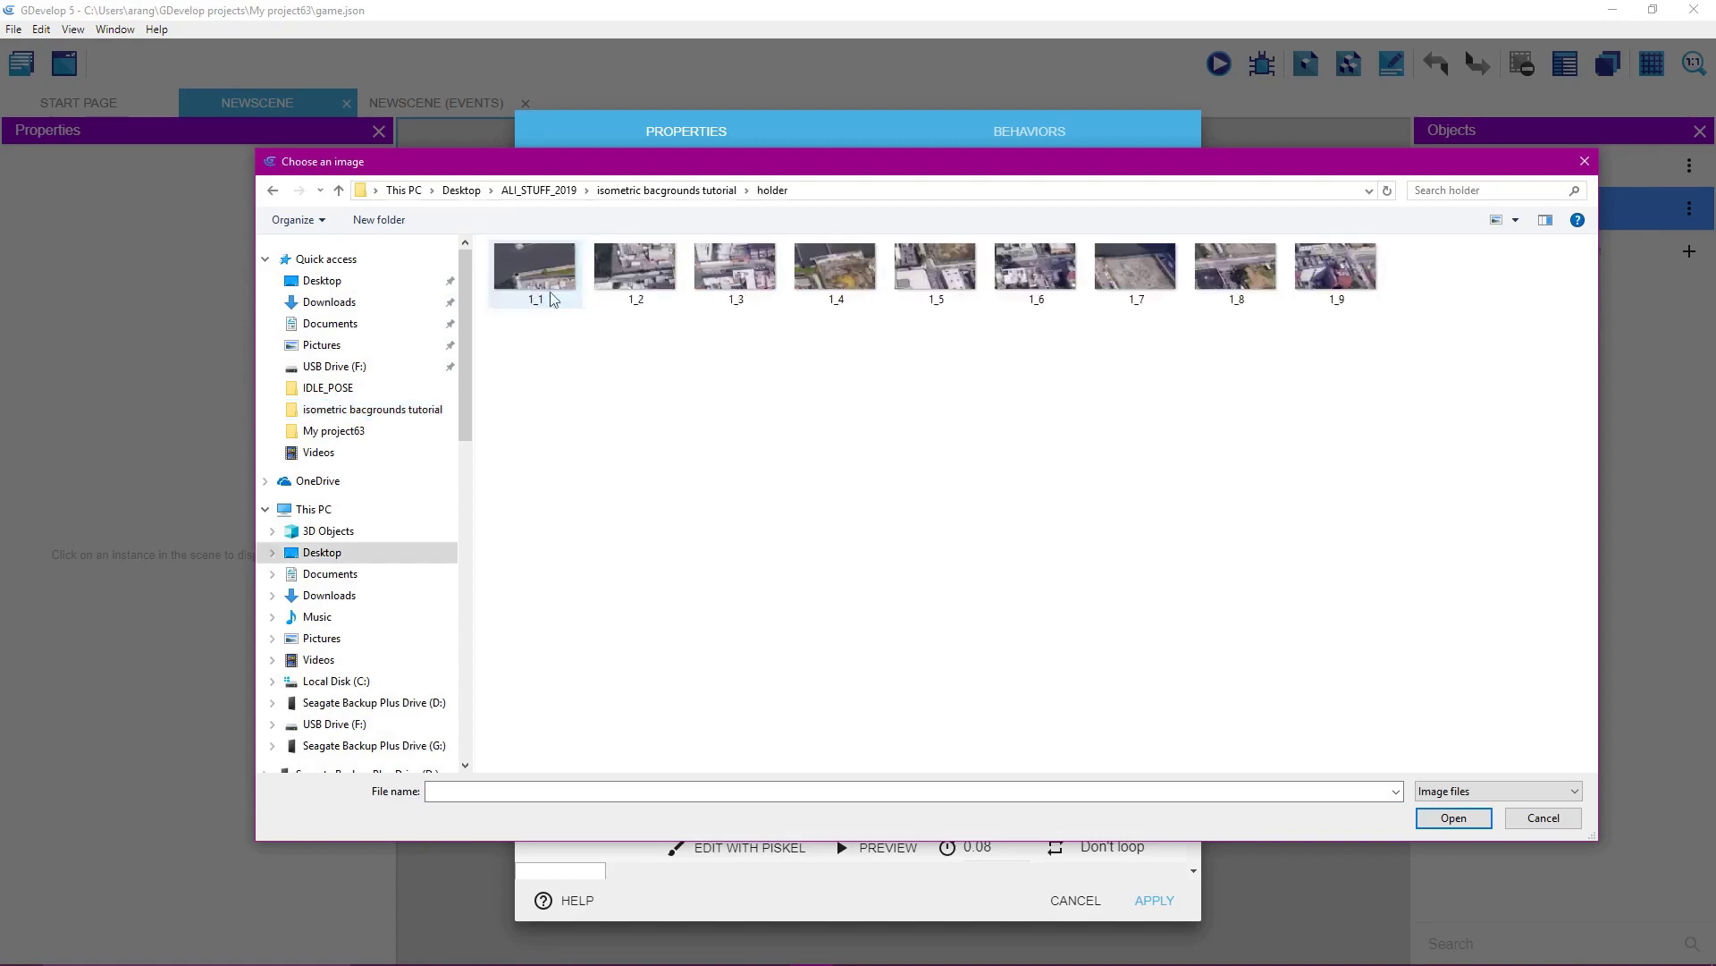
left_click(836, 283)
left_click(1454, 817)
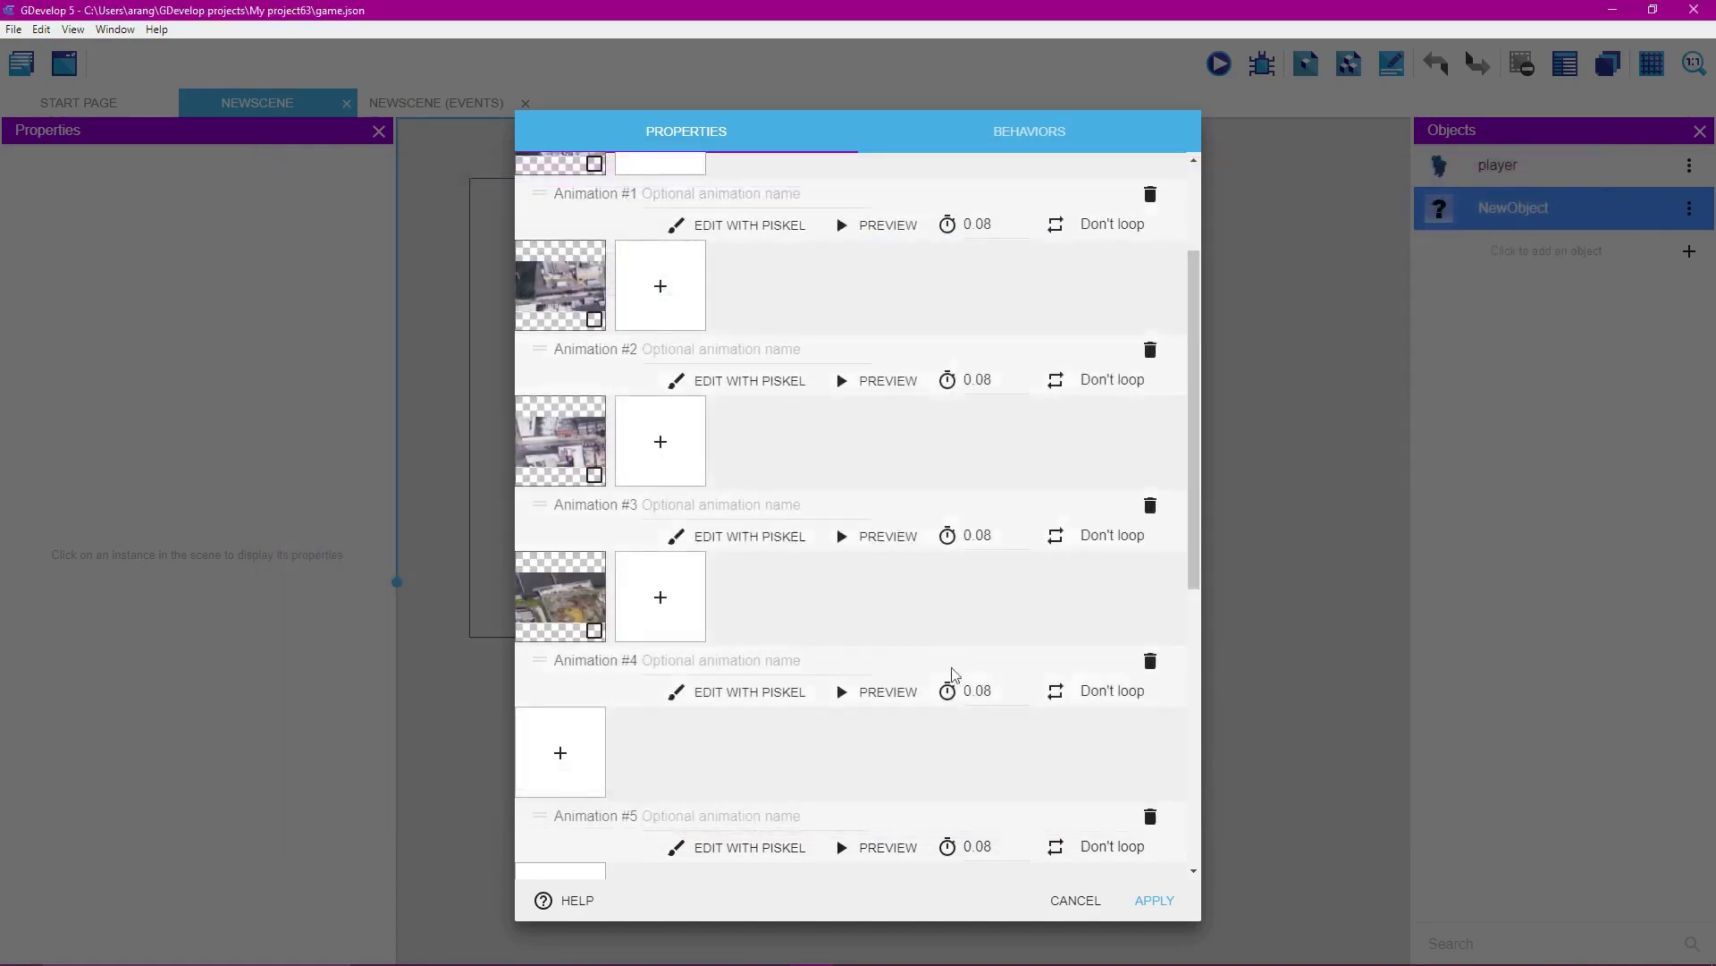
Step: Add the image 1_5 from the holder folder to bg's Animation #4
scroll(819, 648, "down", 1)
left_click(564, 575)
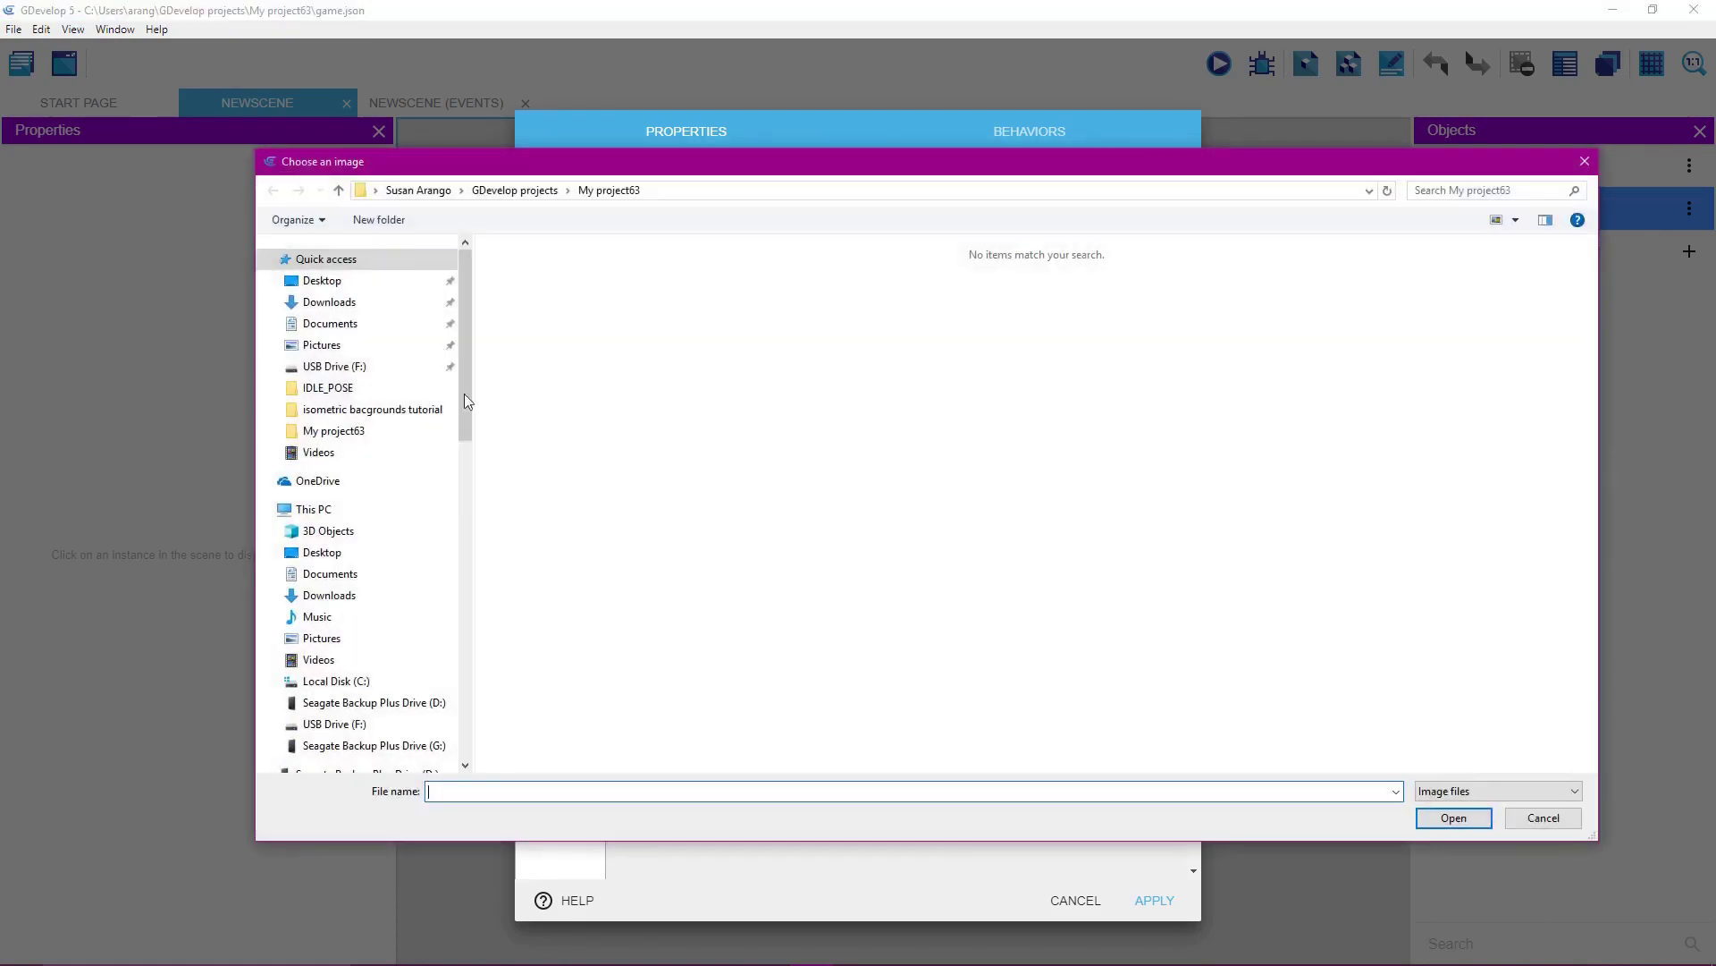
left_click(386, 411)
double_click(572, 304)
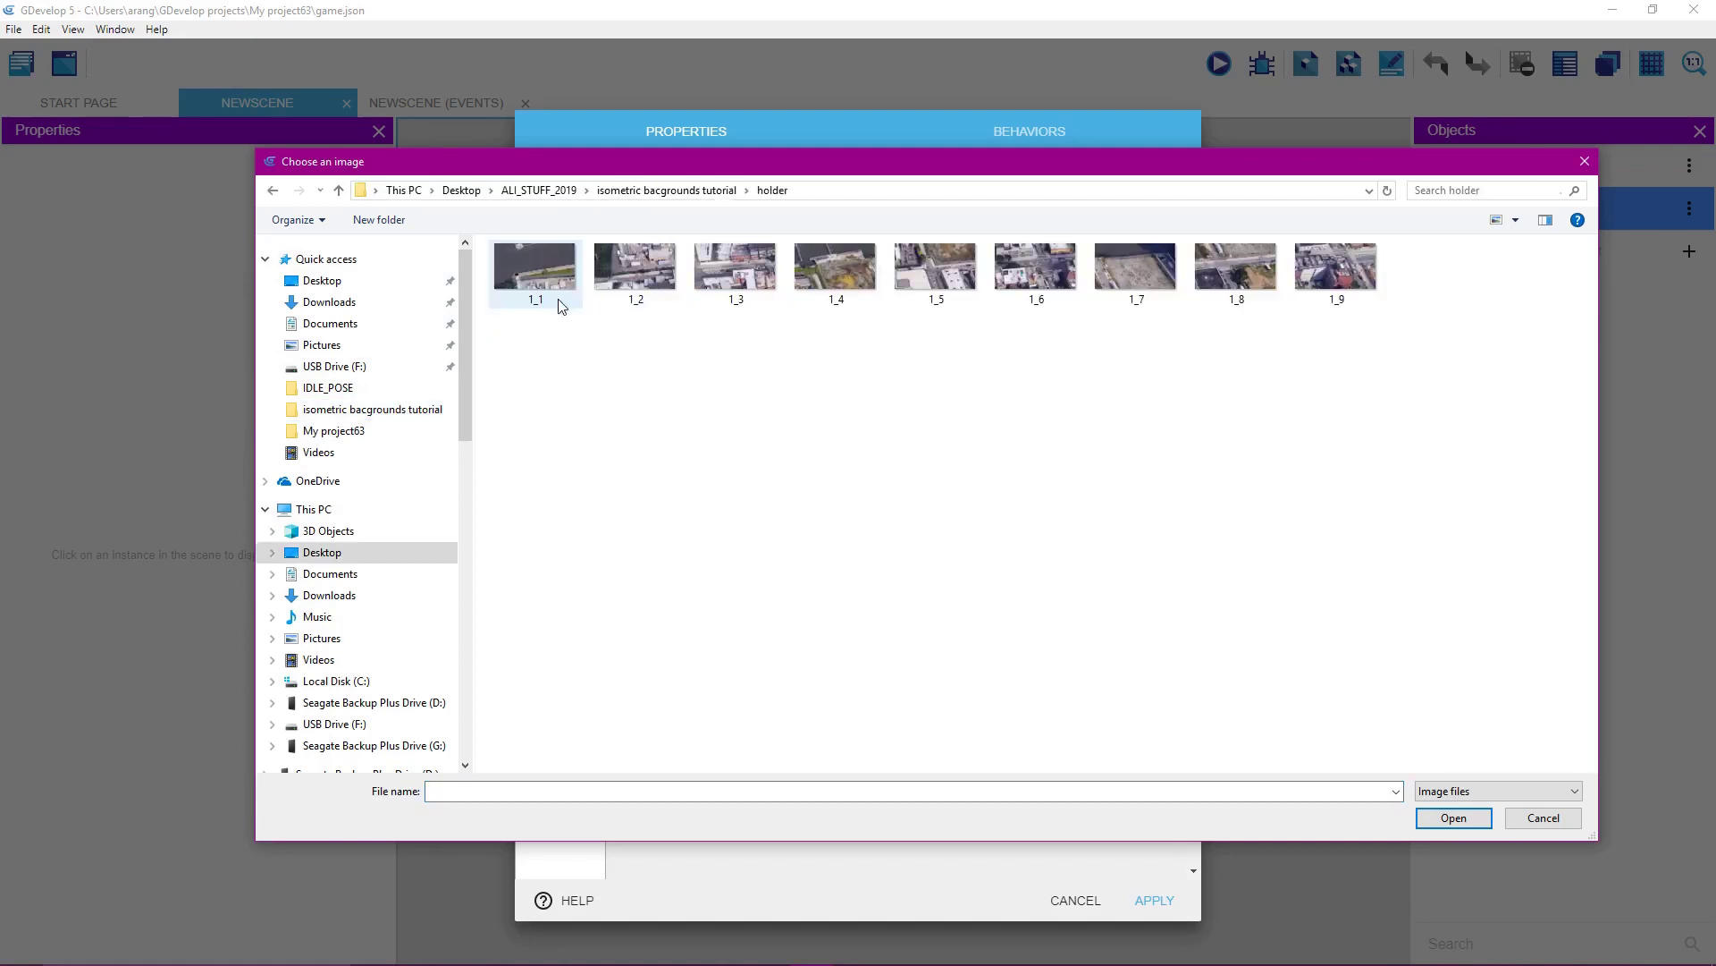
left_click(936, 269)
left_click(1454, 818)
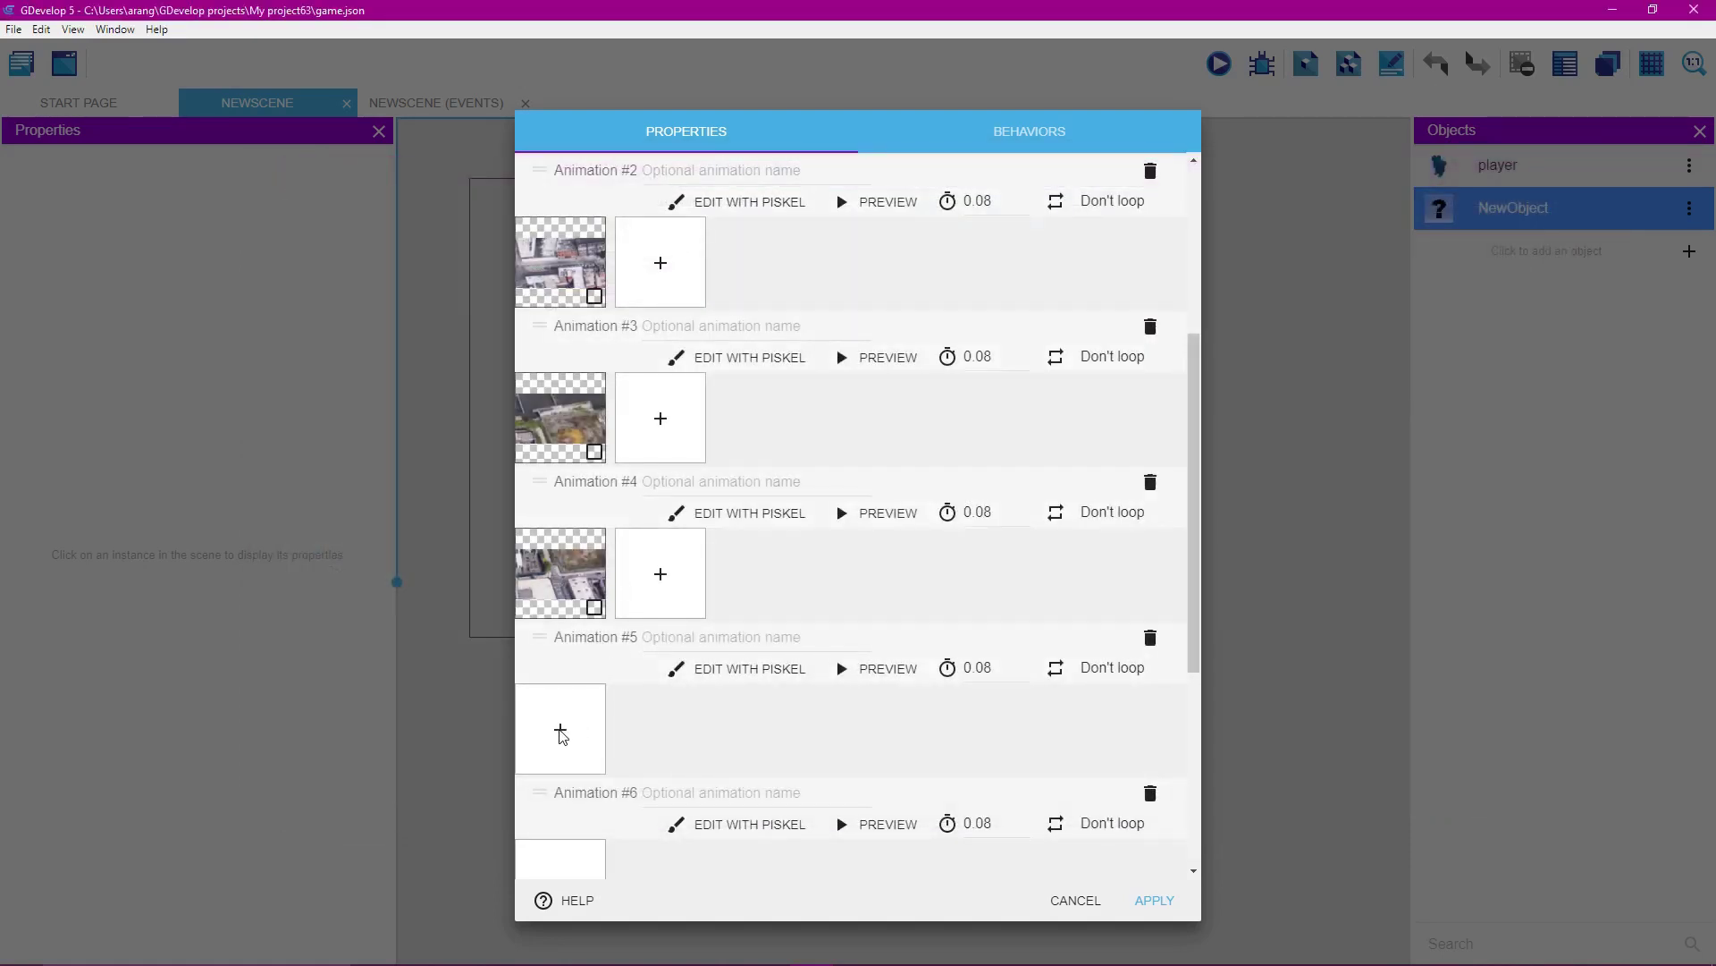
Step: Add the image 1_6 from the holder folder to bg's Animation #5
left_click(560, 732)
left_click(380, 411)
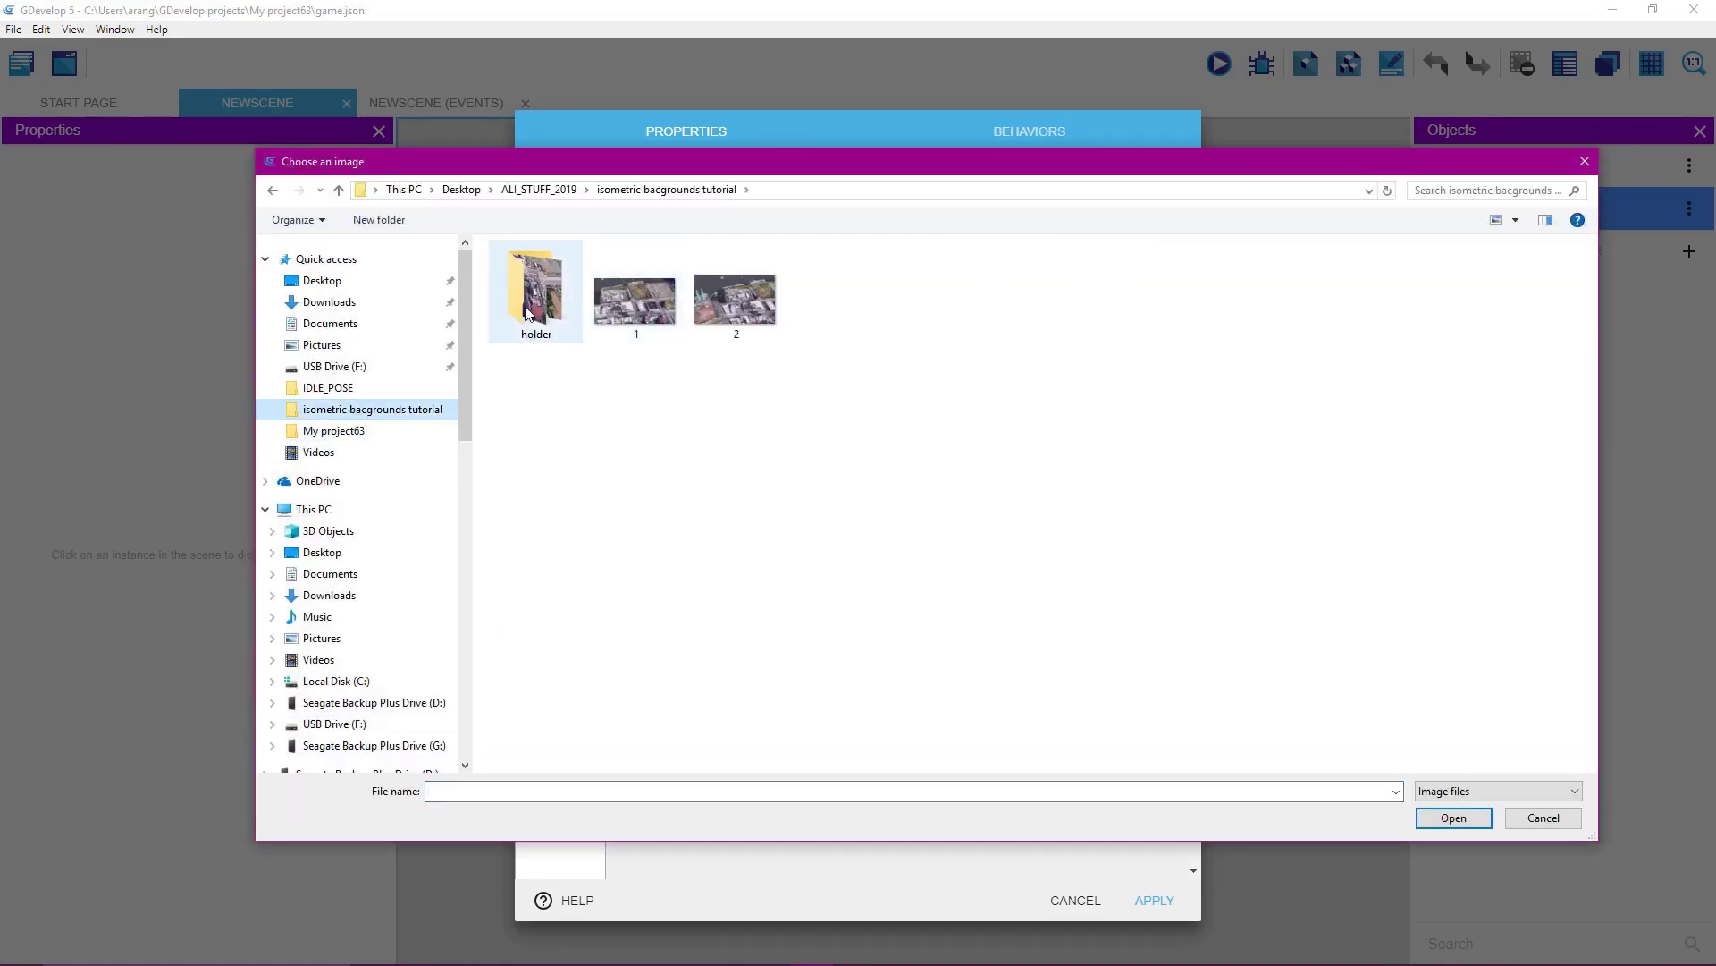
double_click(527, 312)
left_click(1035, 277)
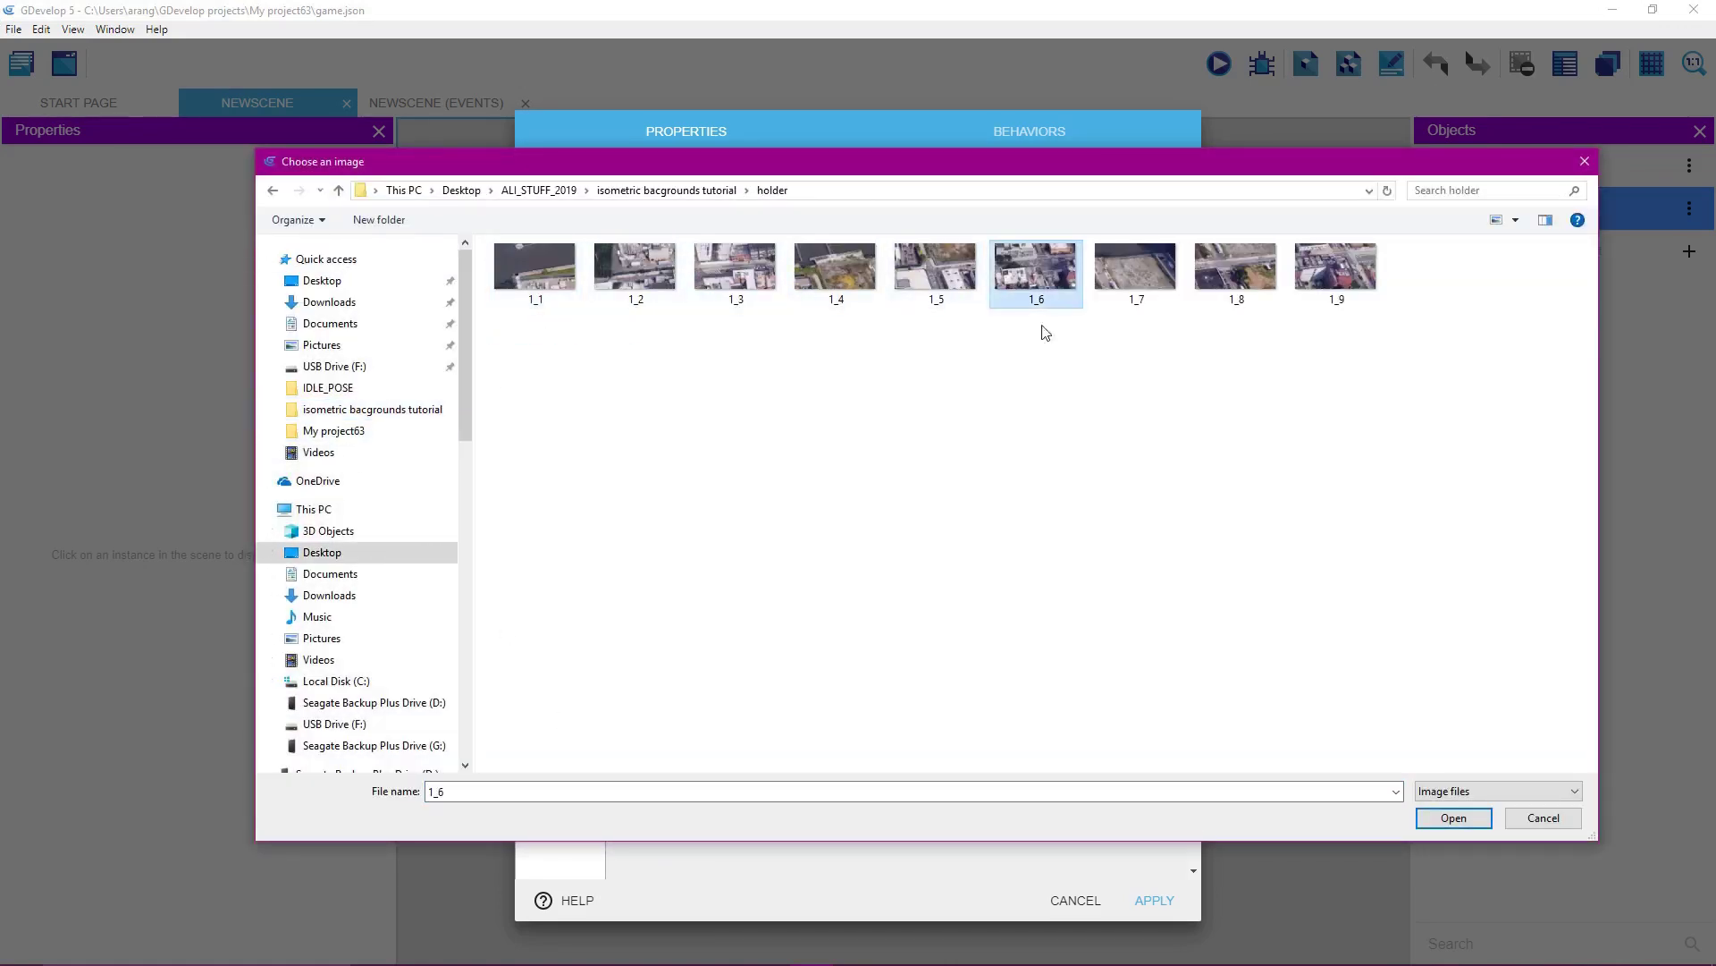
left_click(1439, 814)
Step: Add the image 1_7 from the Desktop path ALI_STUFF_2019 > isometric bacgrounds tutorial > holder to bg's Animation #6
scroll(962, 643, "down", 3)
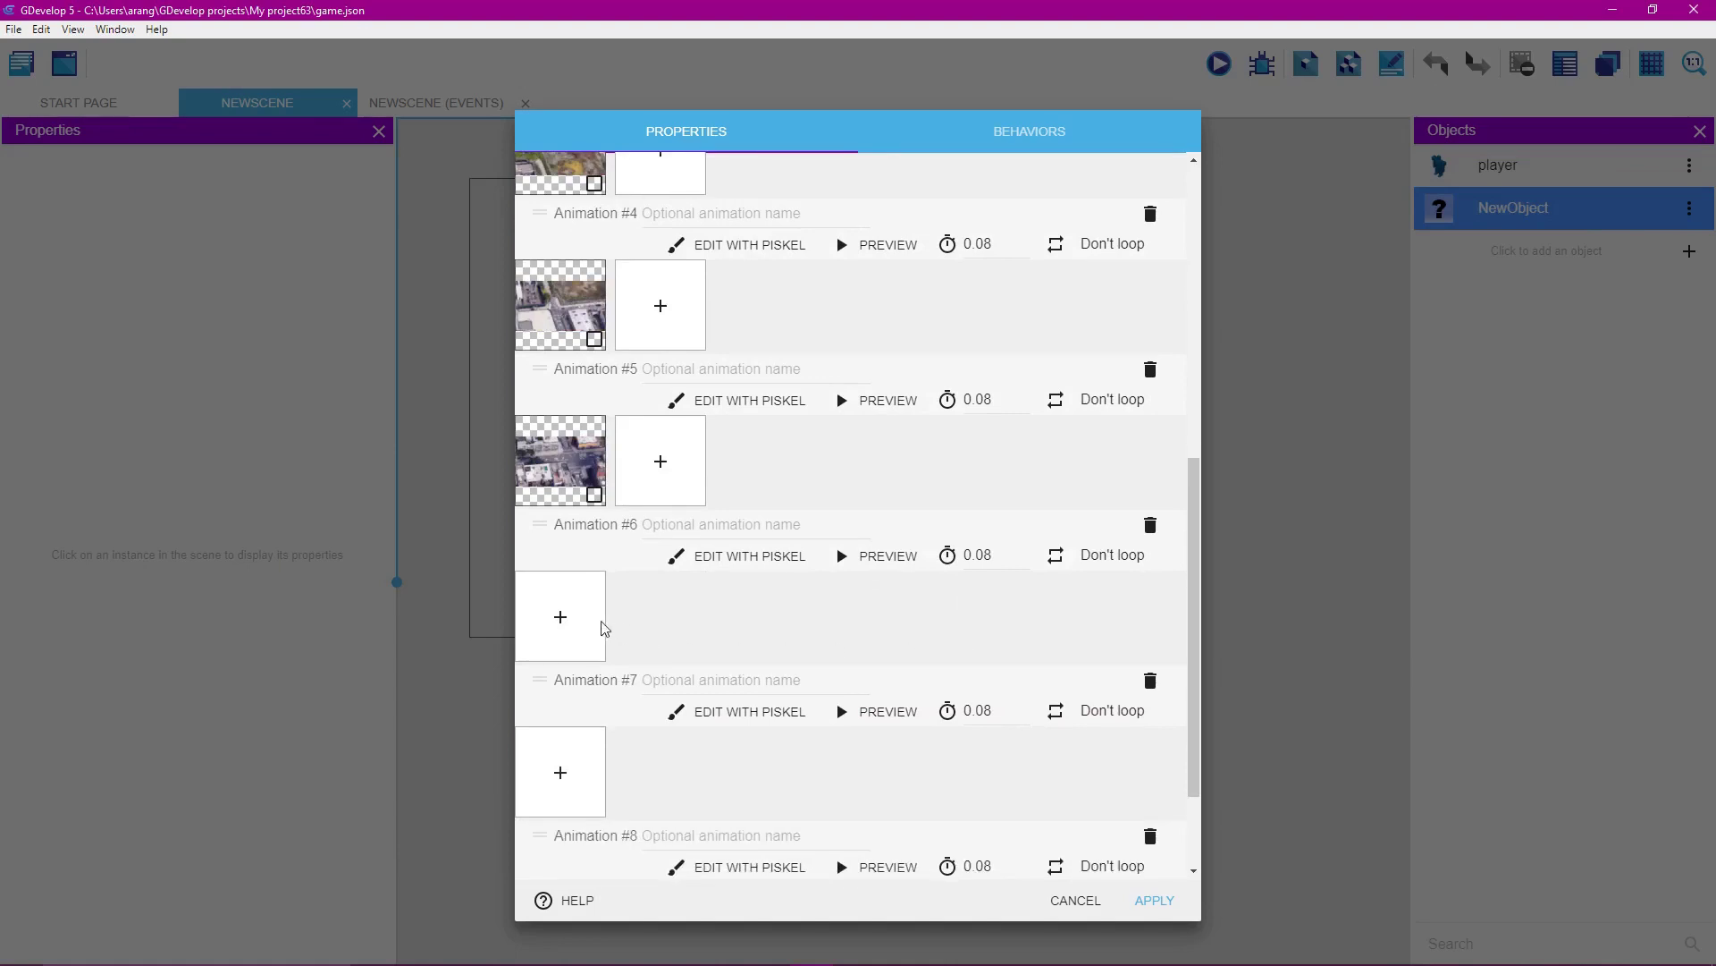
left_click(562, 616)
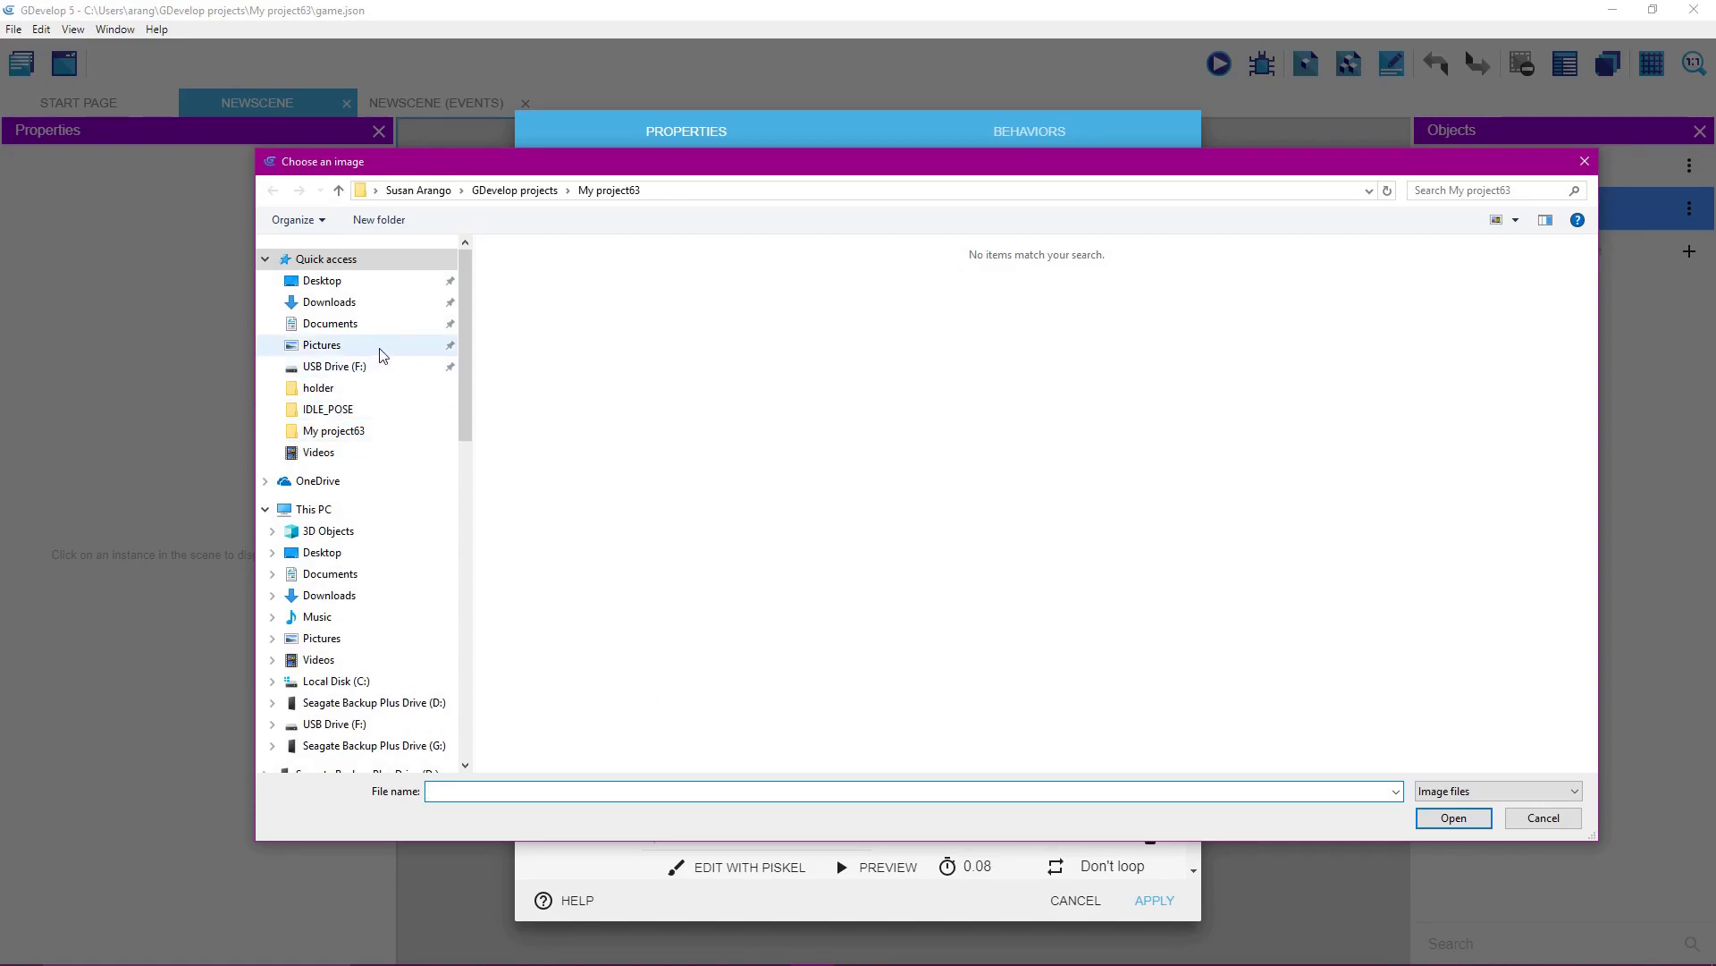
left_click(361, 284)
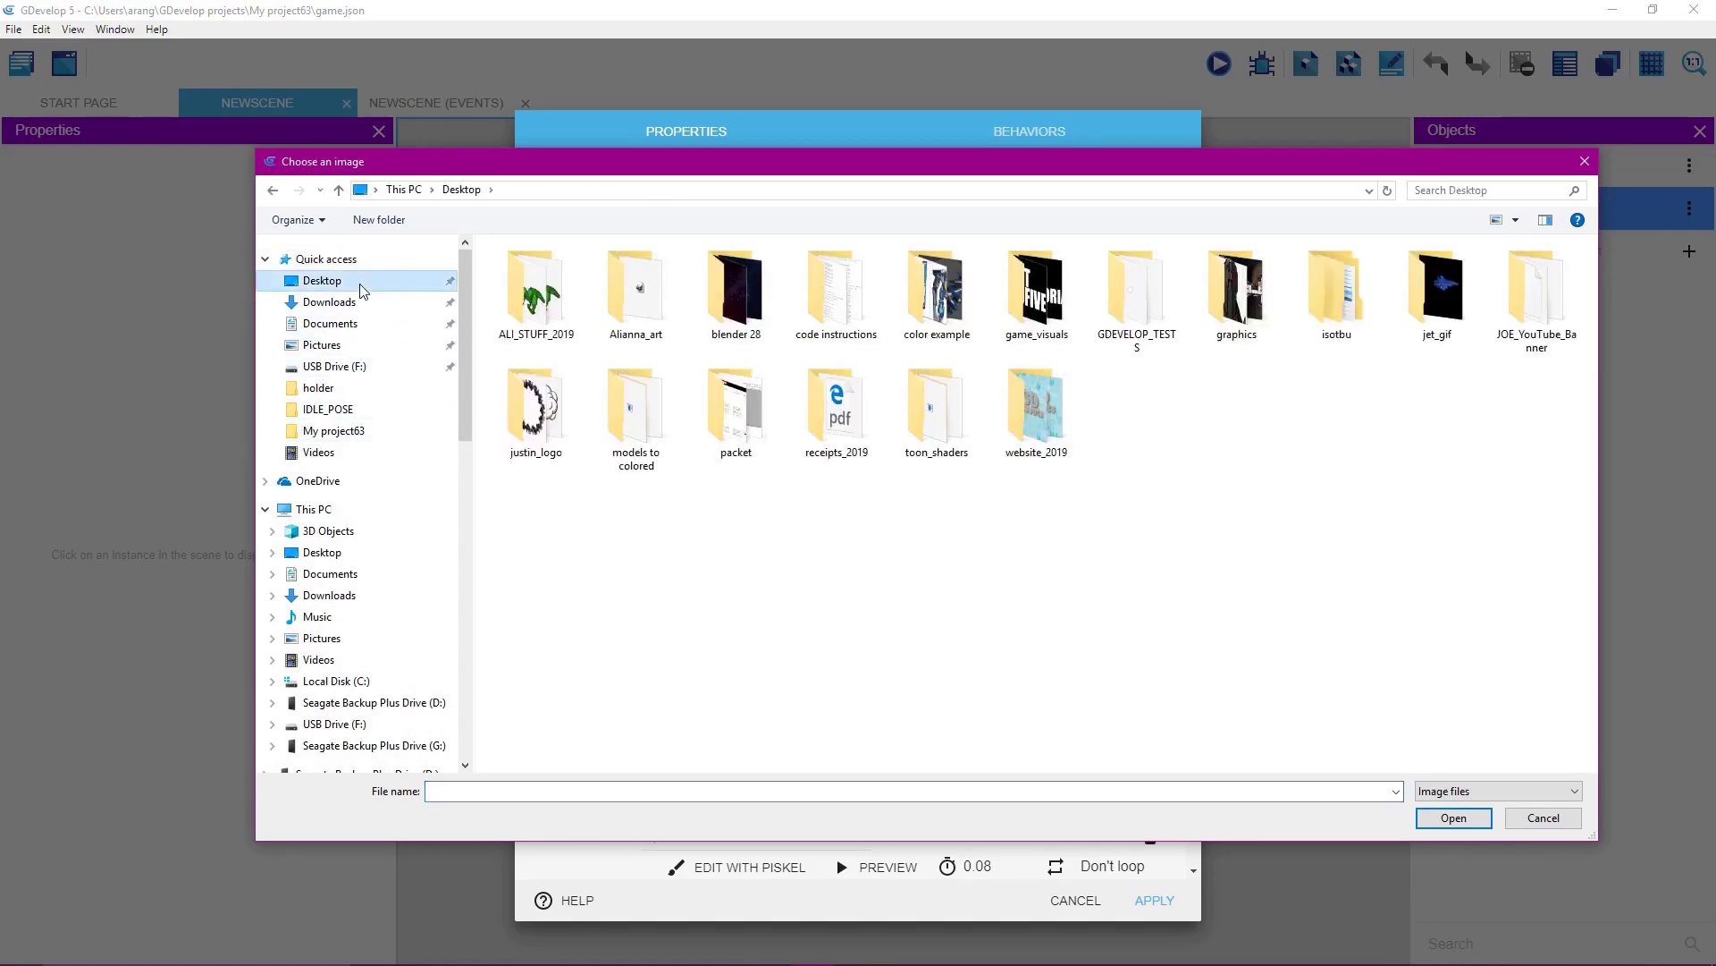
double_click(537, 290)
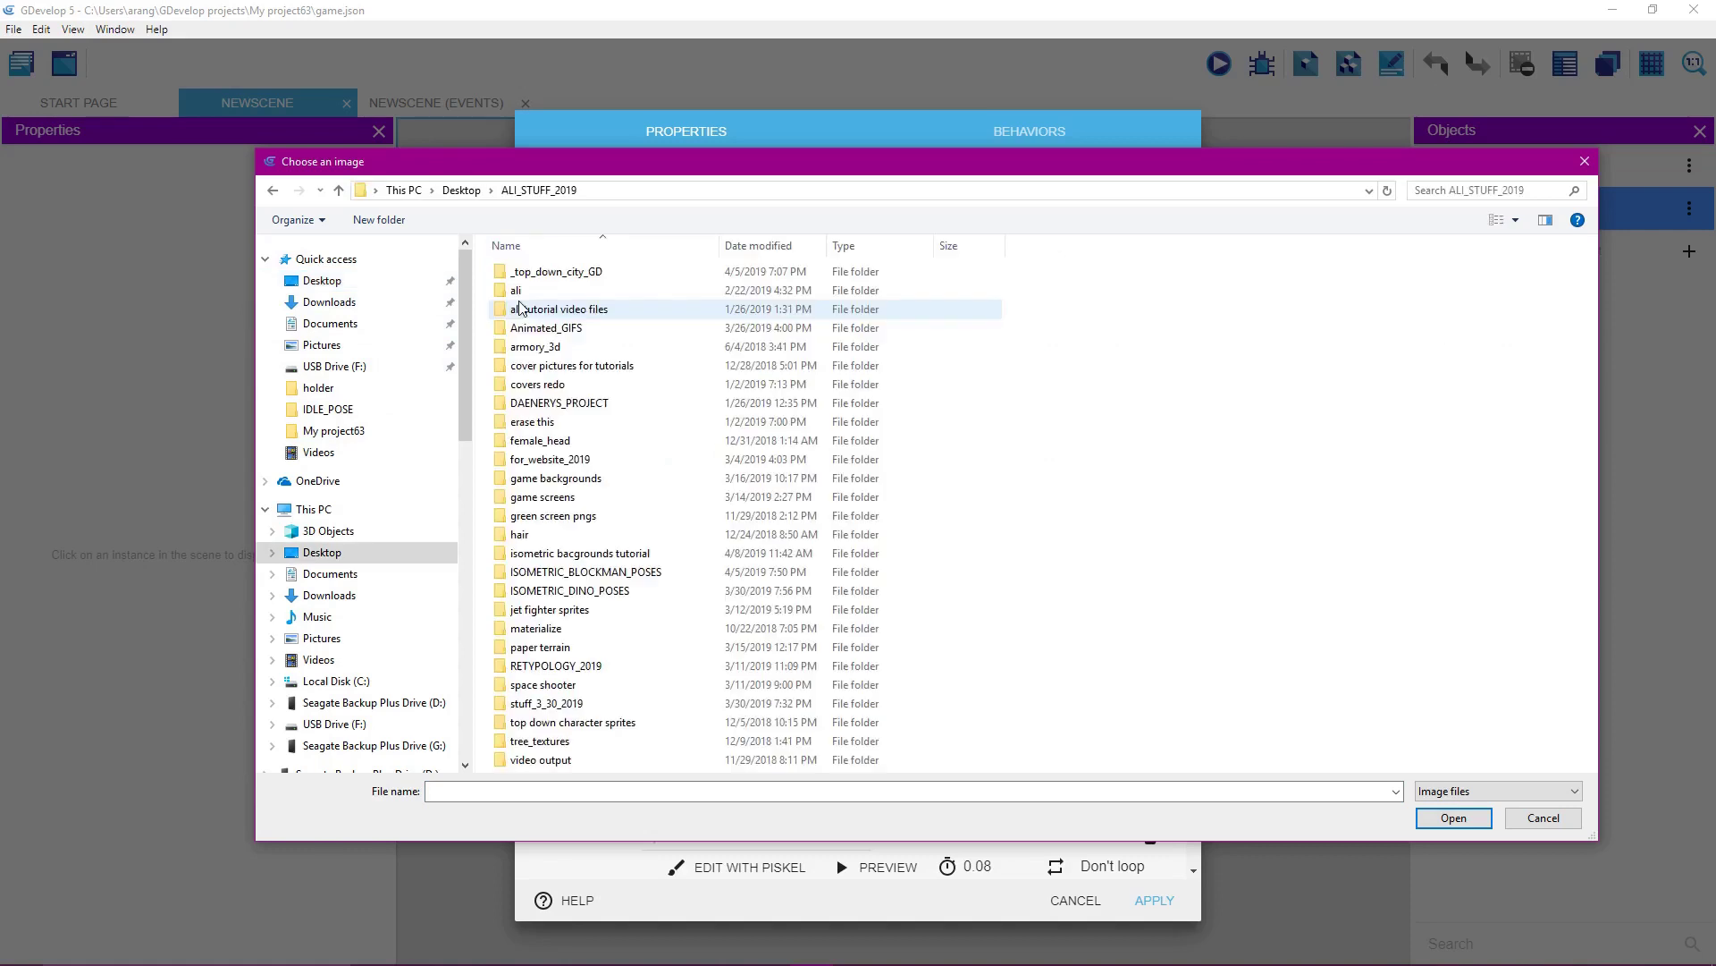
double_click(666, 554)
double_click(536, 291)
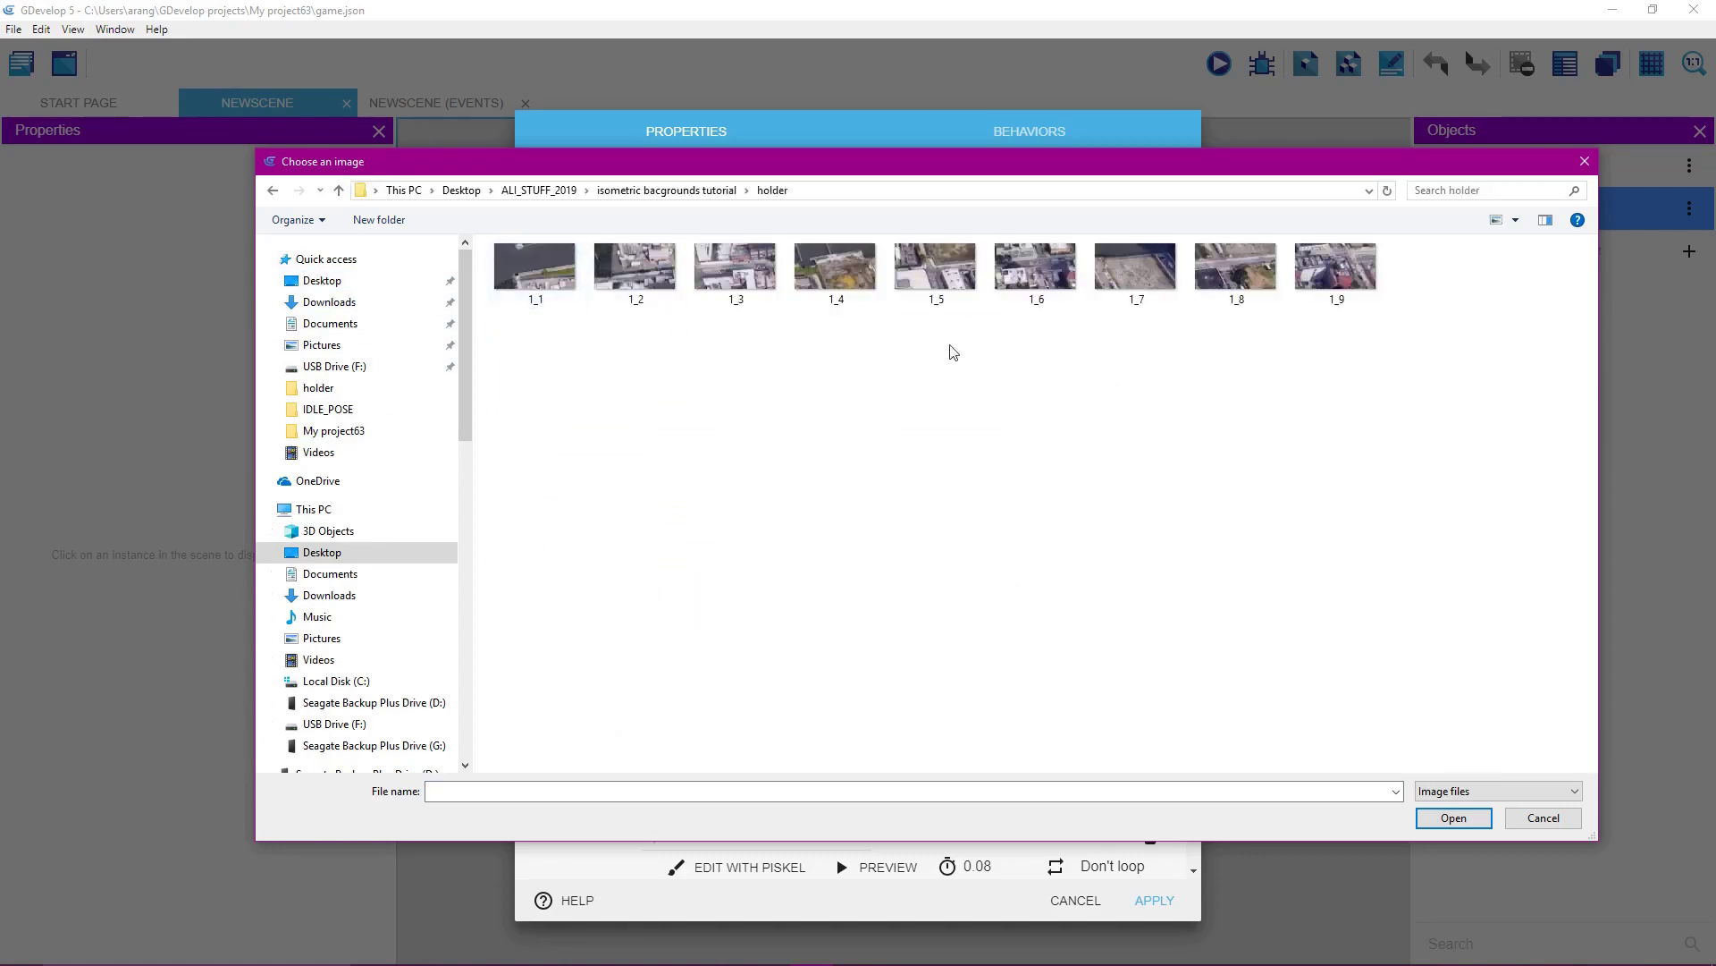
left_click(1130, 267)
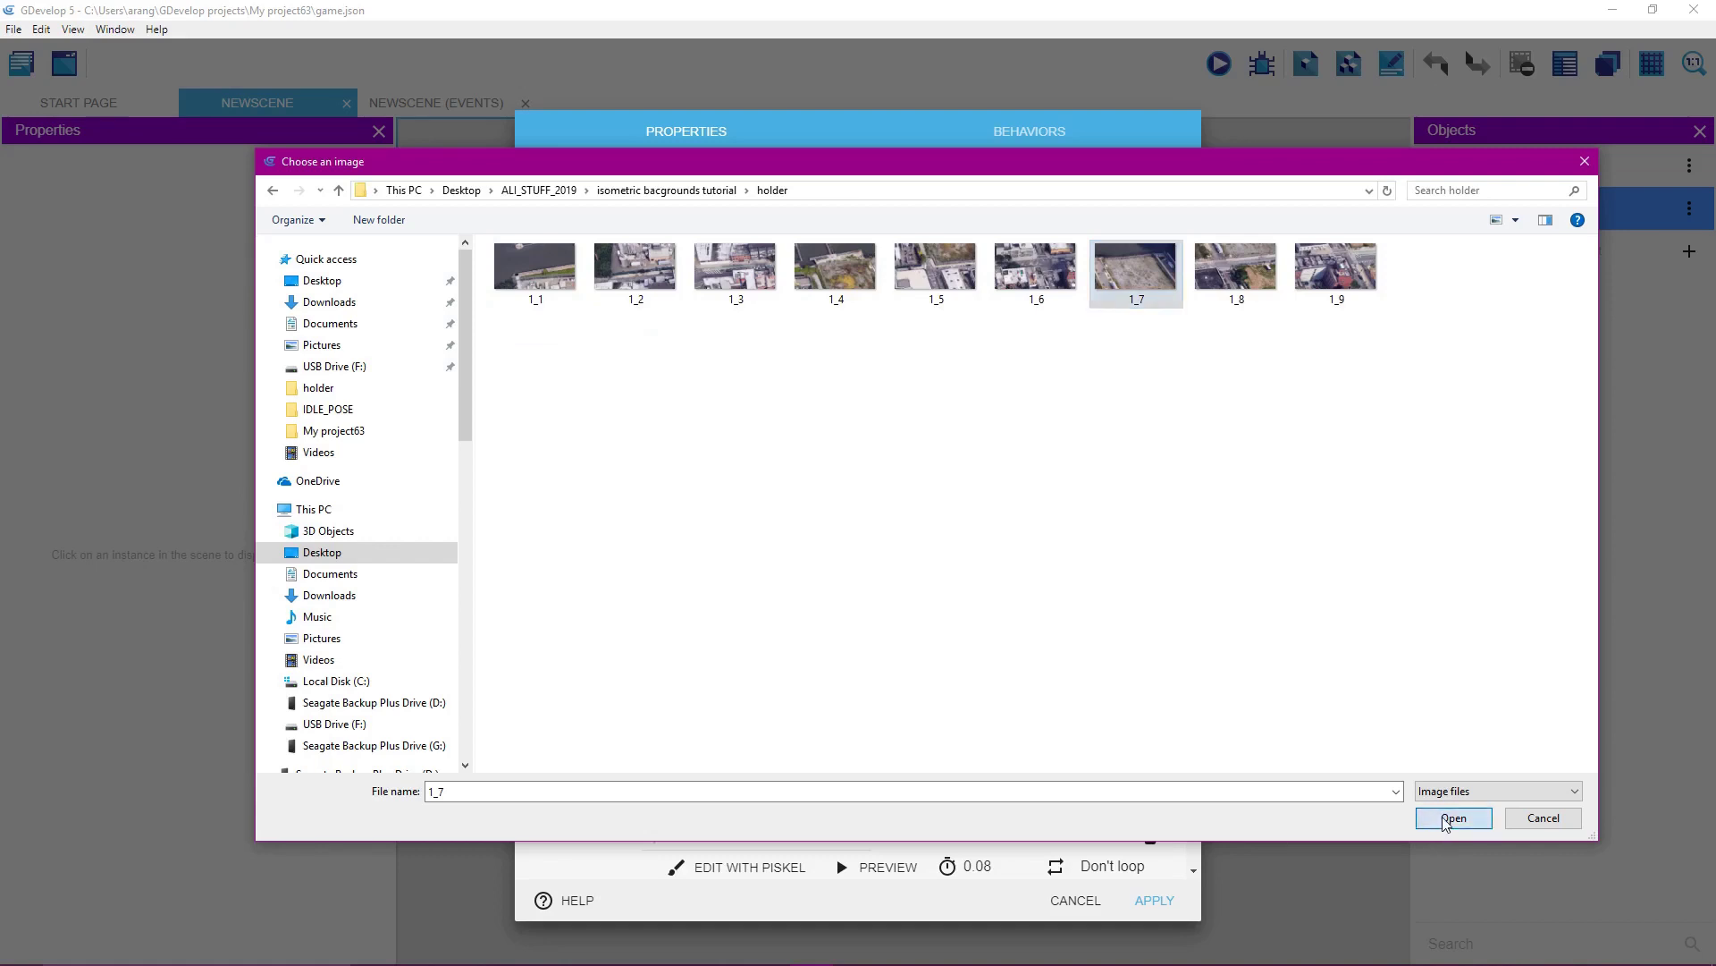
left_click(1454, 818)
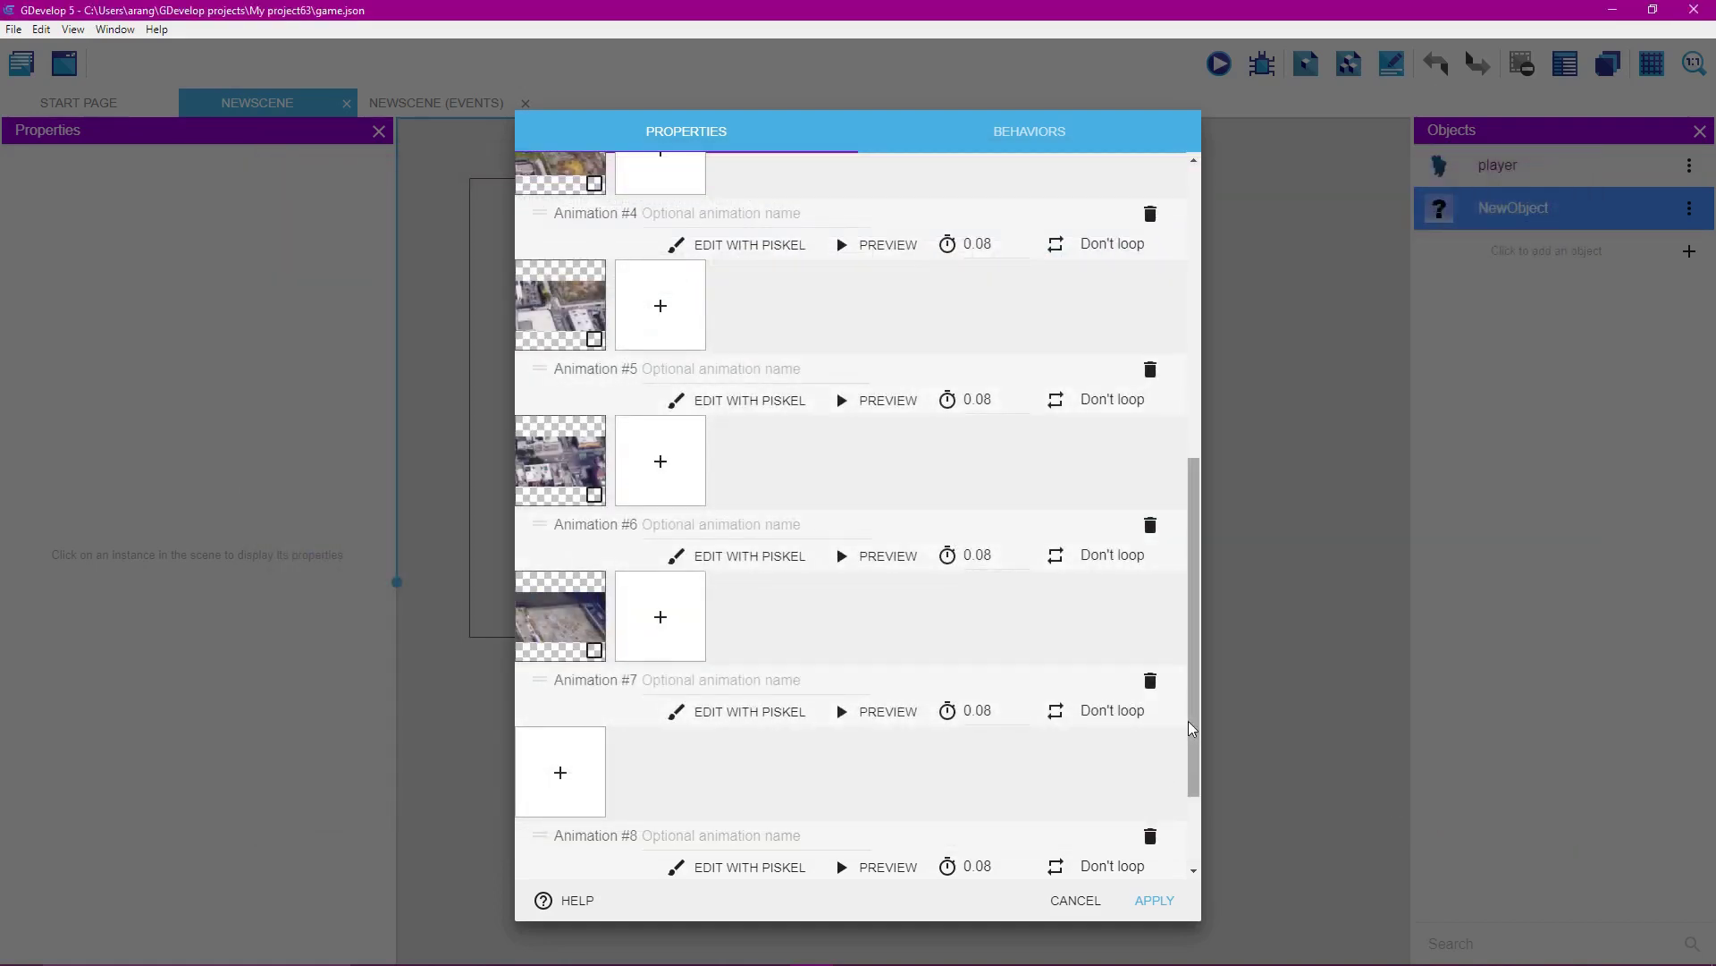
left_click_drag(1189, 729, 1198, 785)
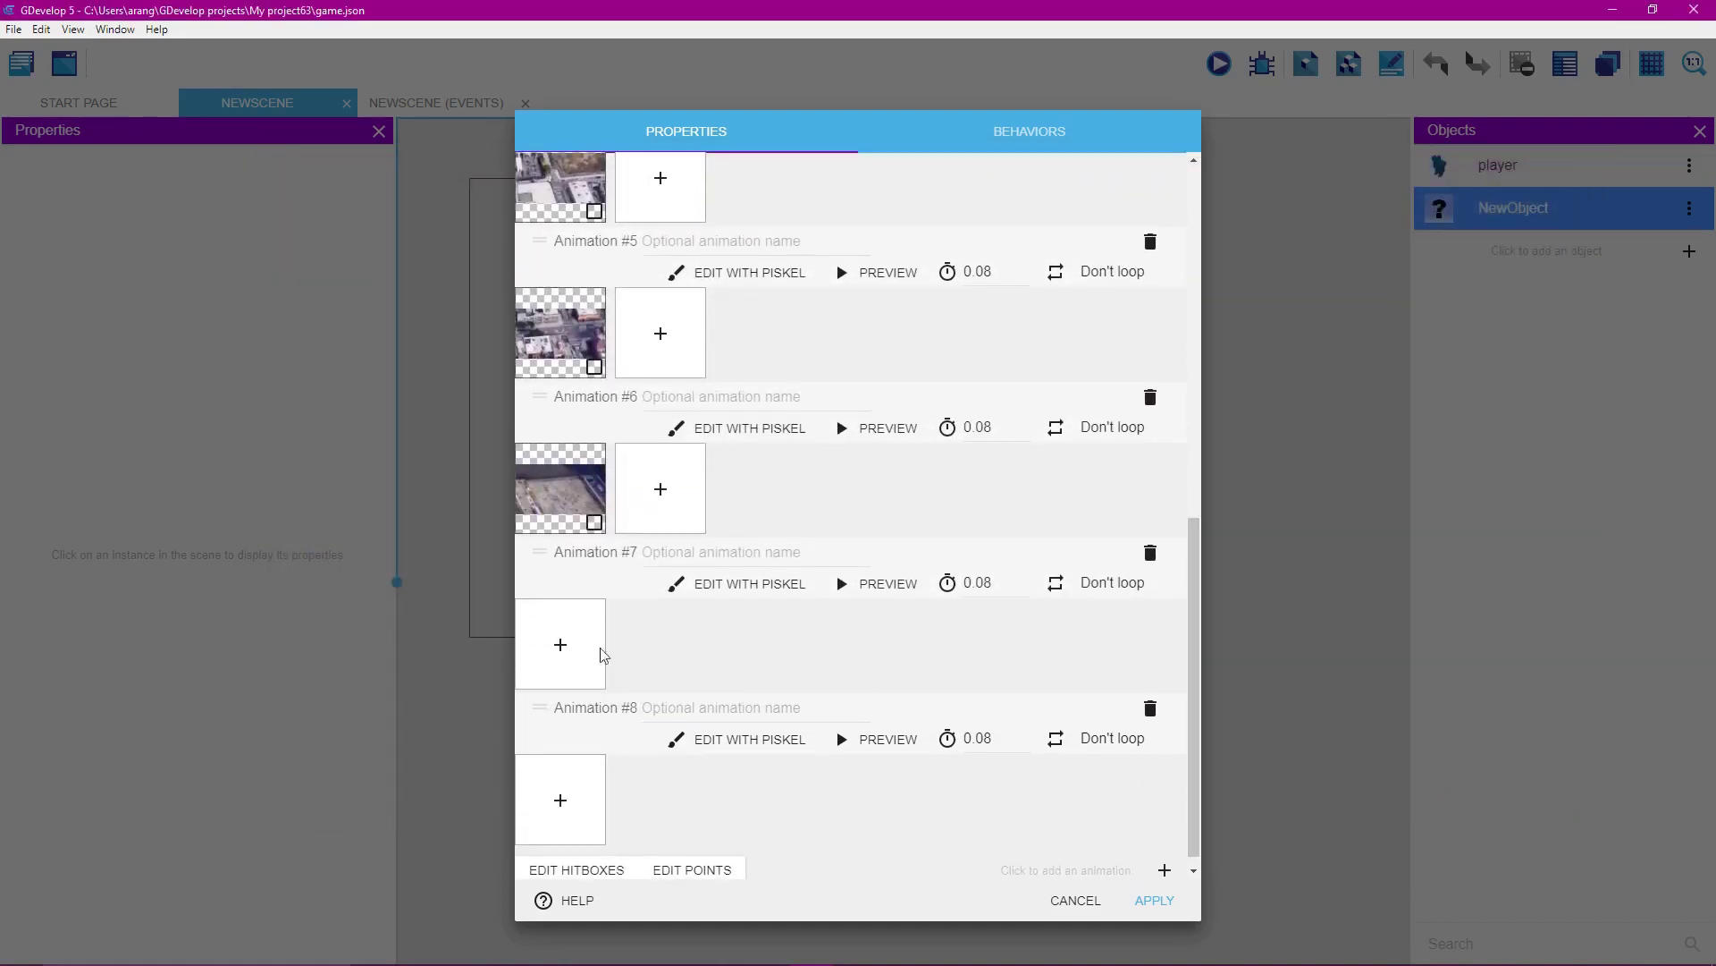
Step: Add the image 1_8 from the Desktop path ALI_STUFF_2019 > isometric bacgrounds tutorial > holder to bg's Animation #7
scroll(1196, 773, "down", 1)
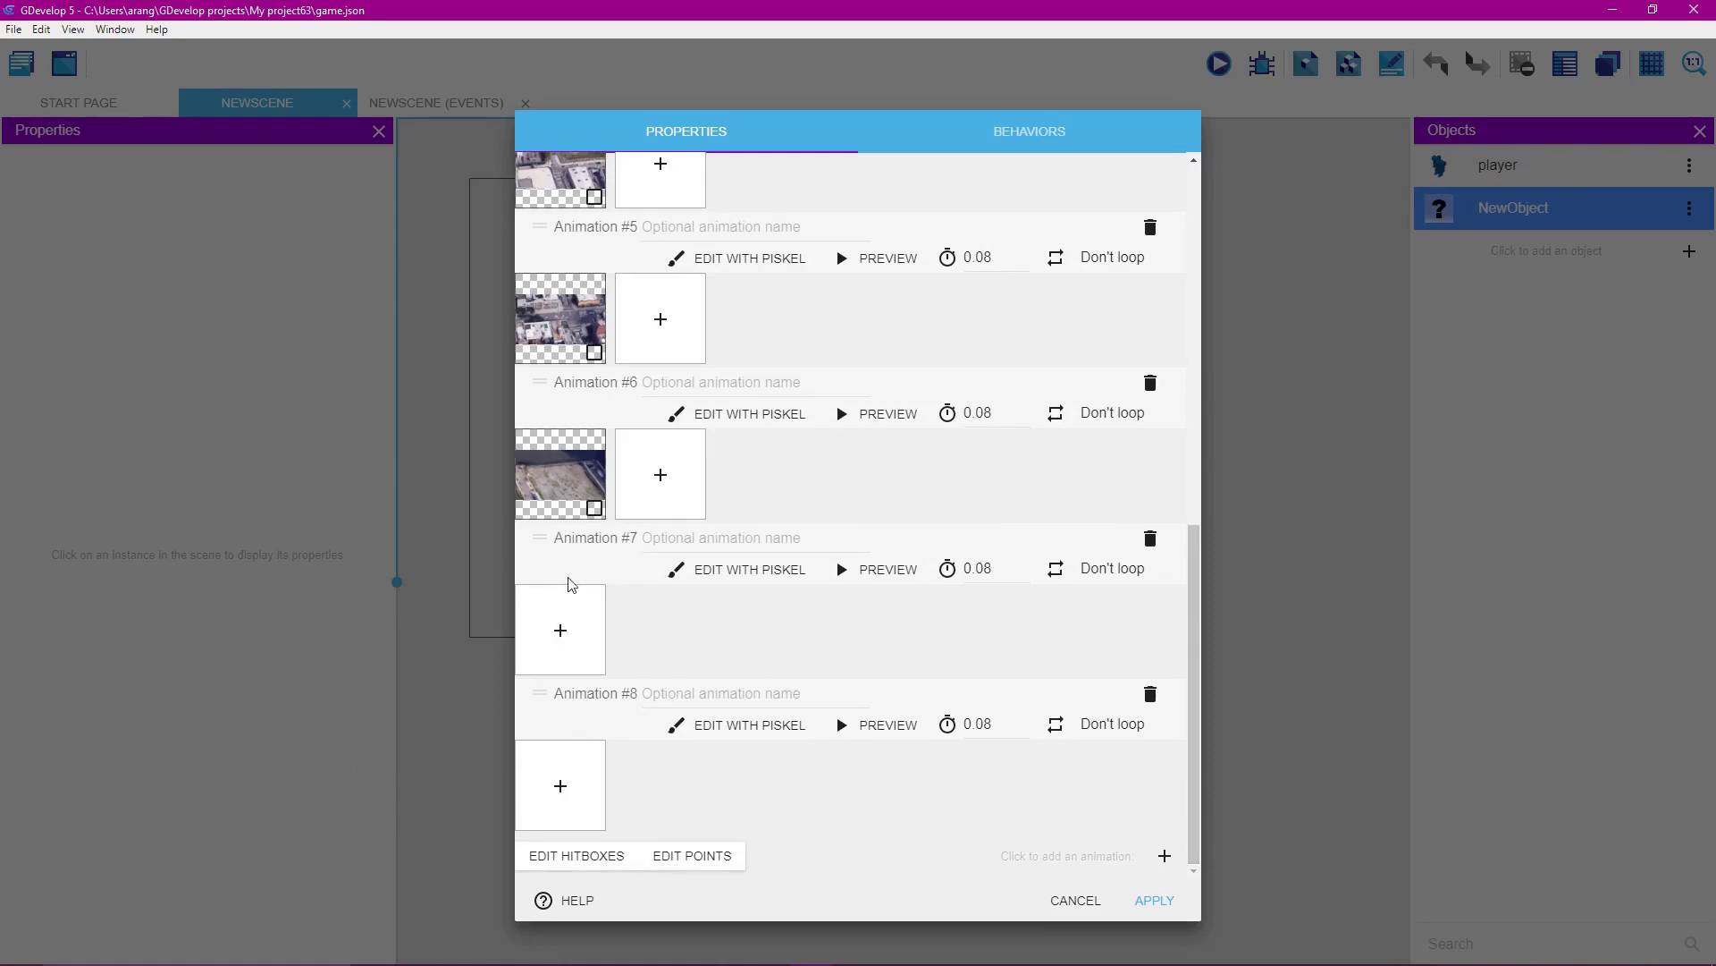
left_click(564, 631)
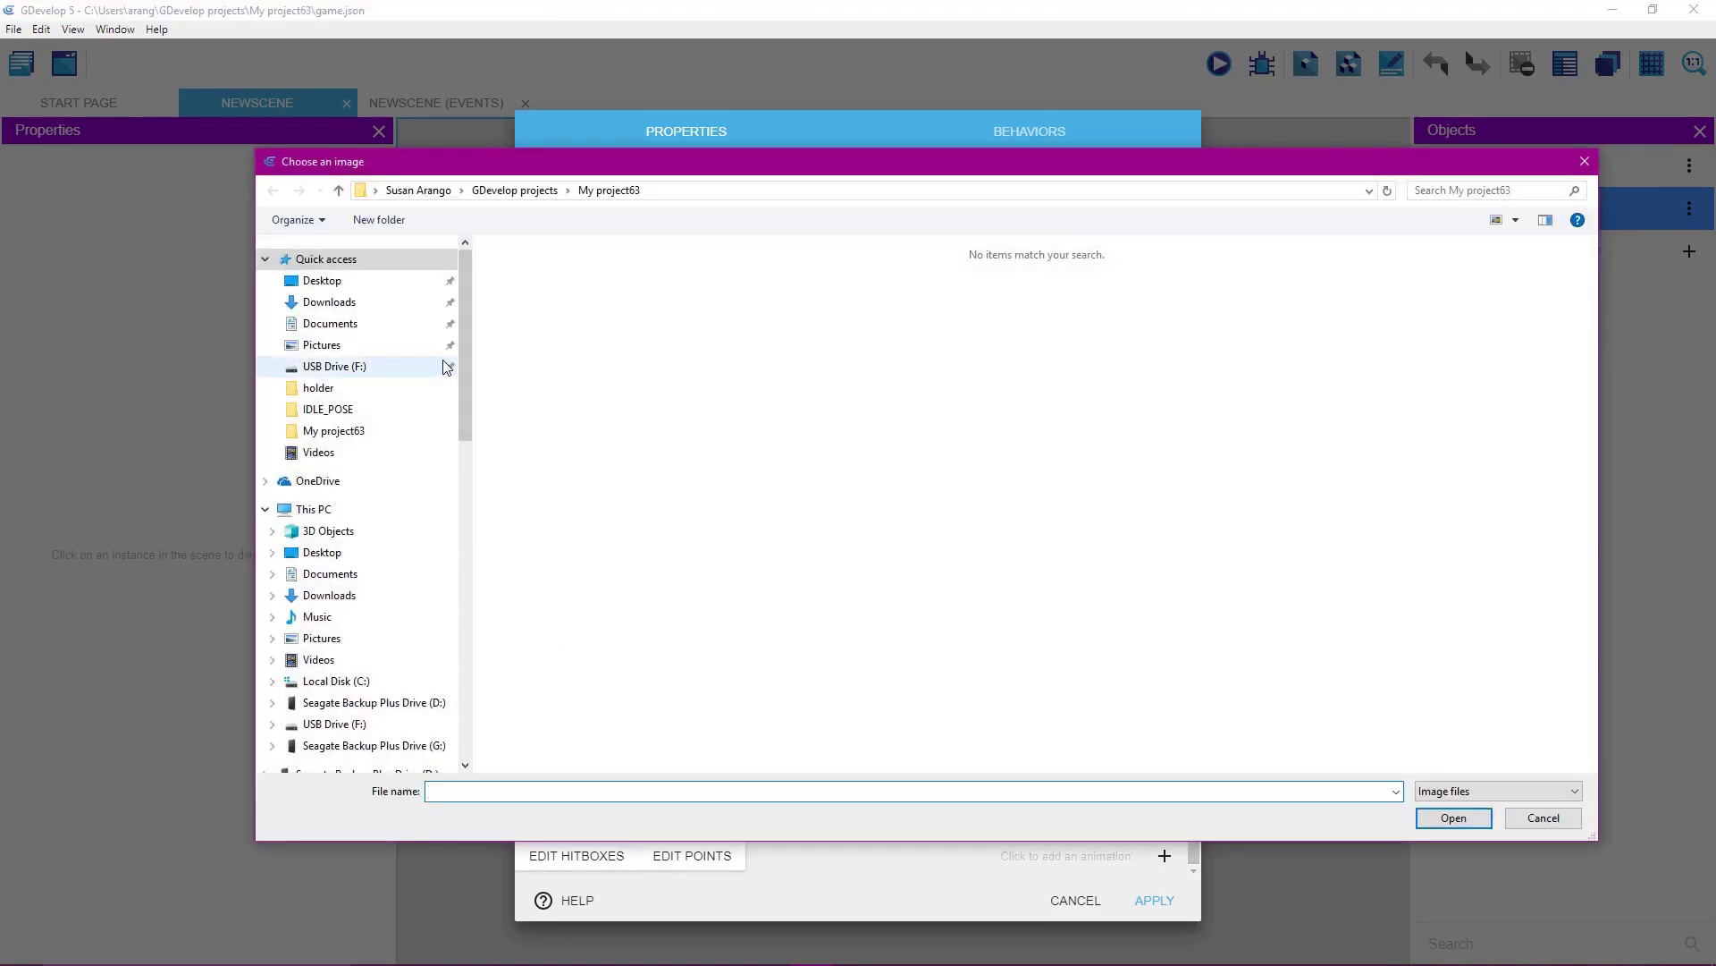
left_click(339, 286)
double_click(532, 286)
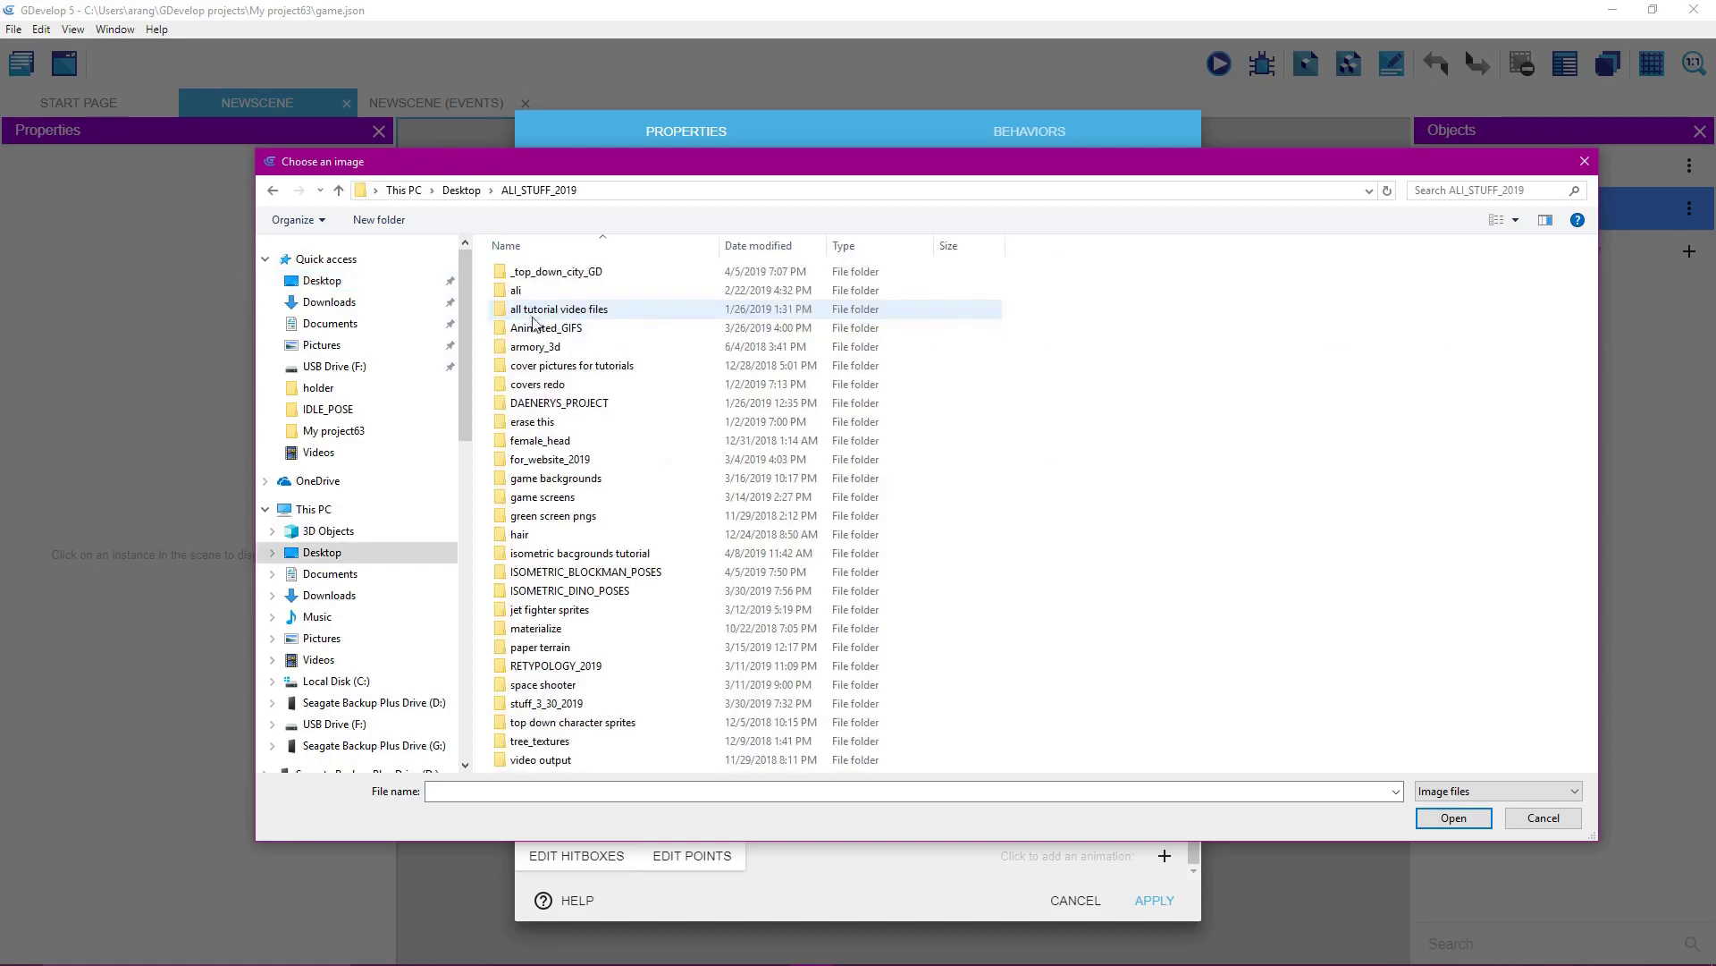
double_click(693, 554)
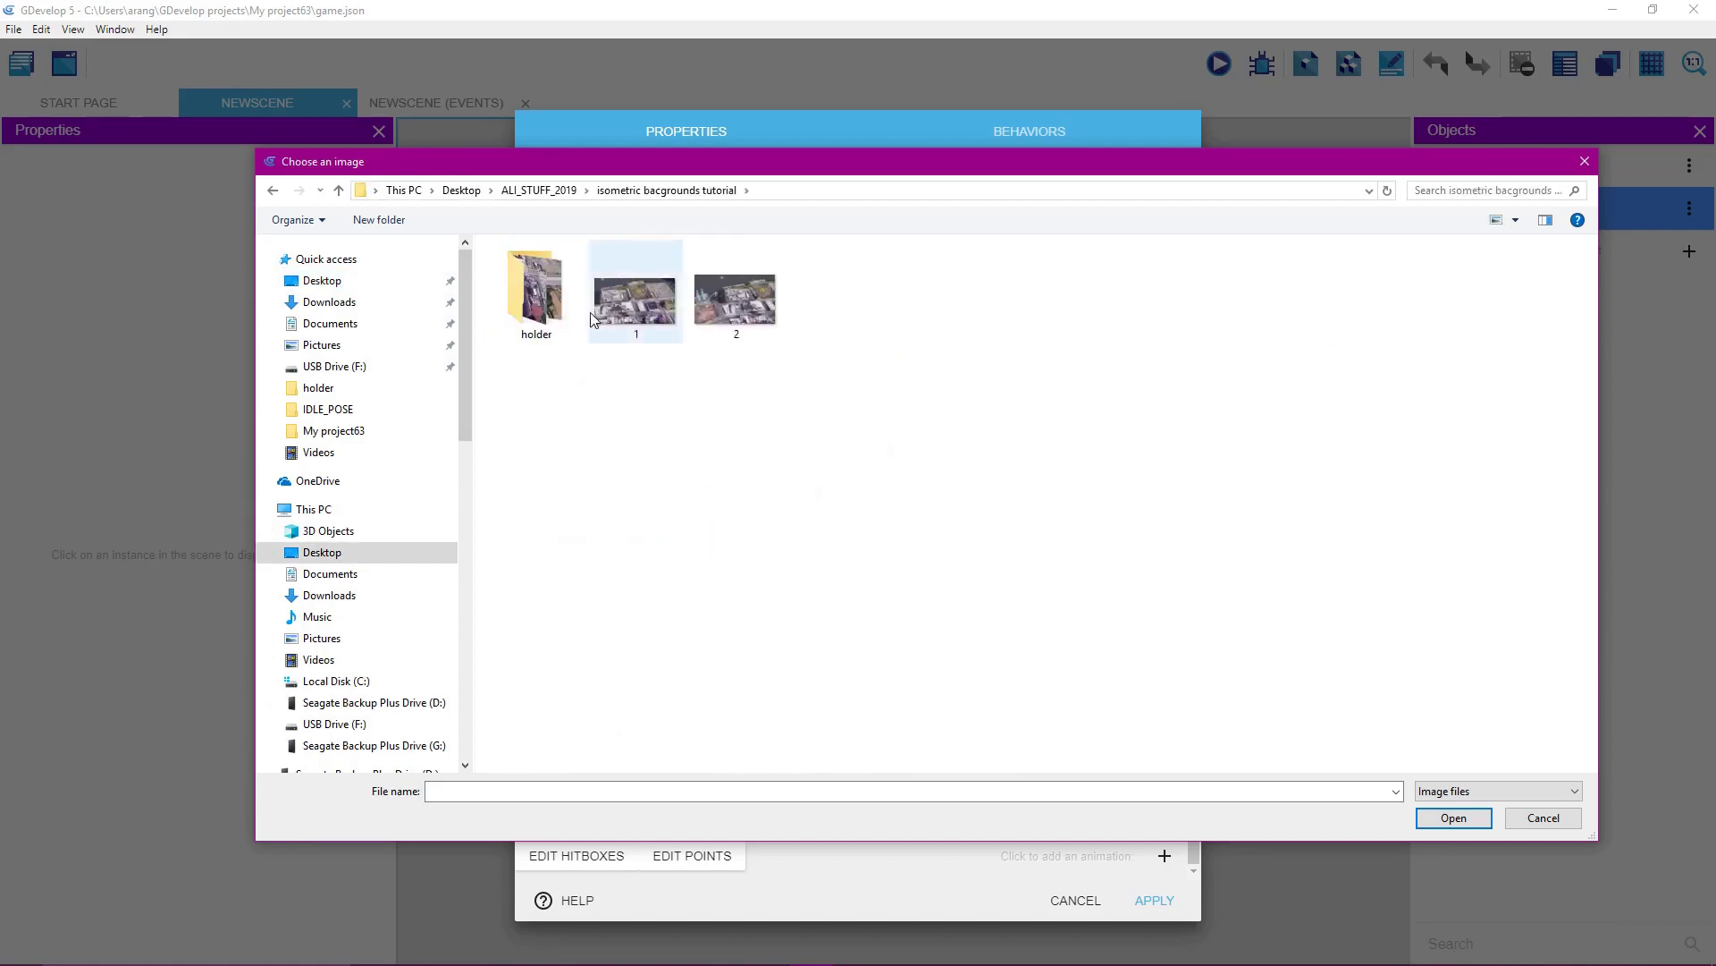
double_click(541, 298)
left_click(1235, 273)
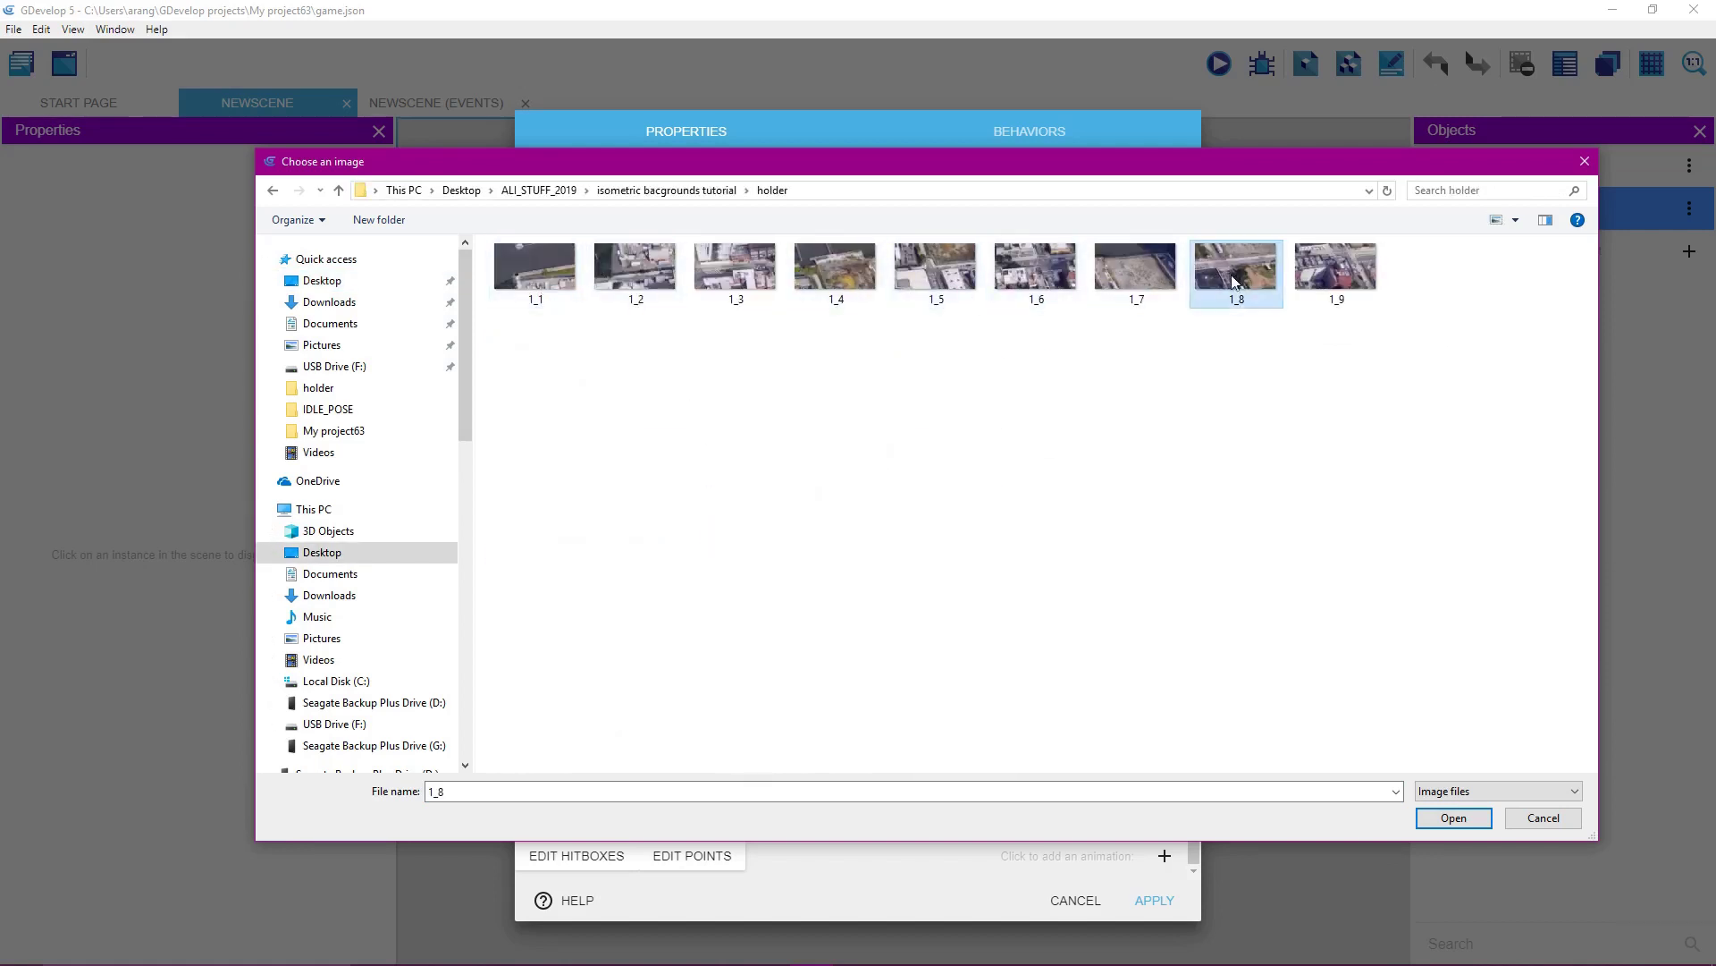
left_click(1452, 816)
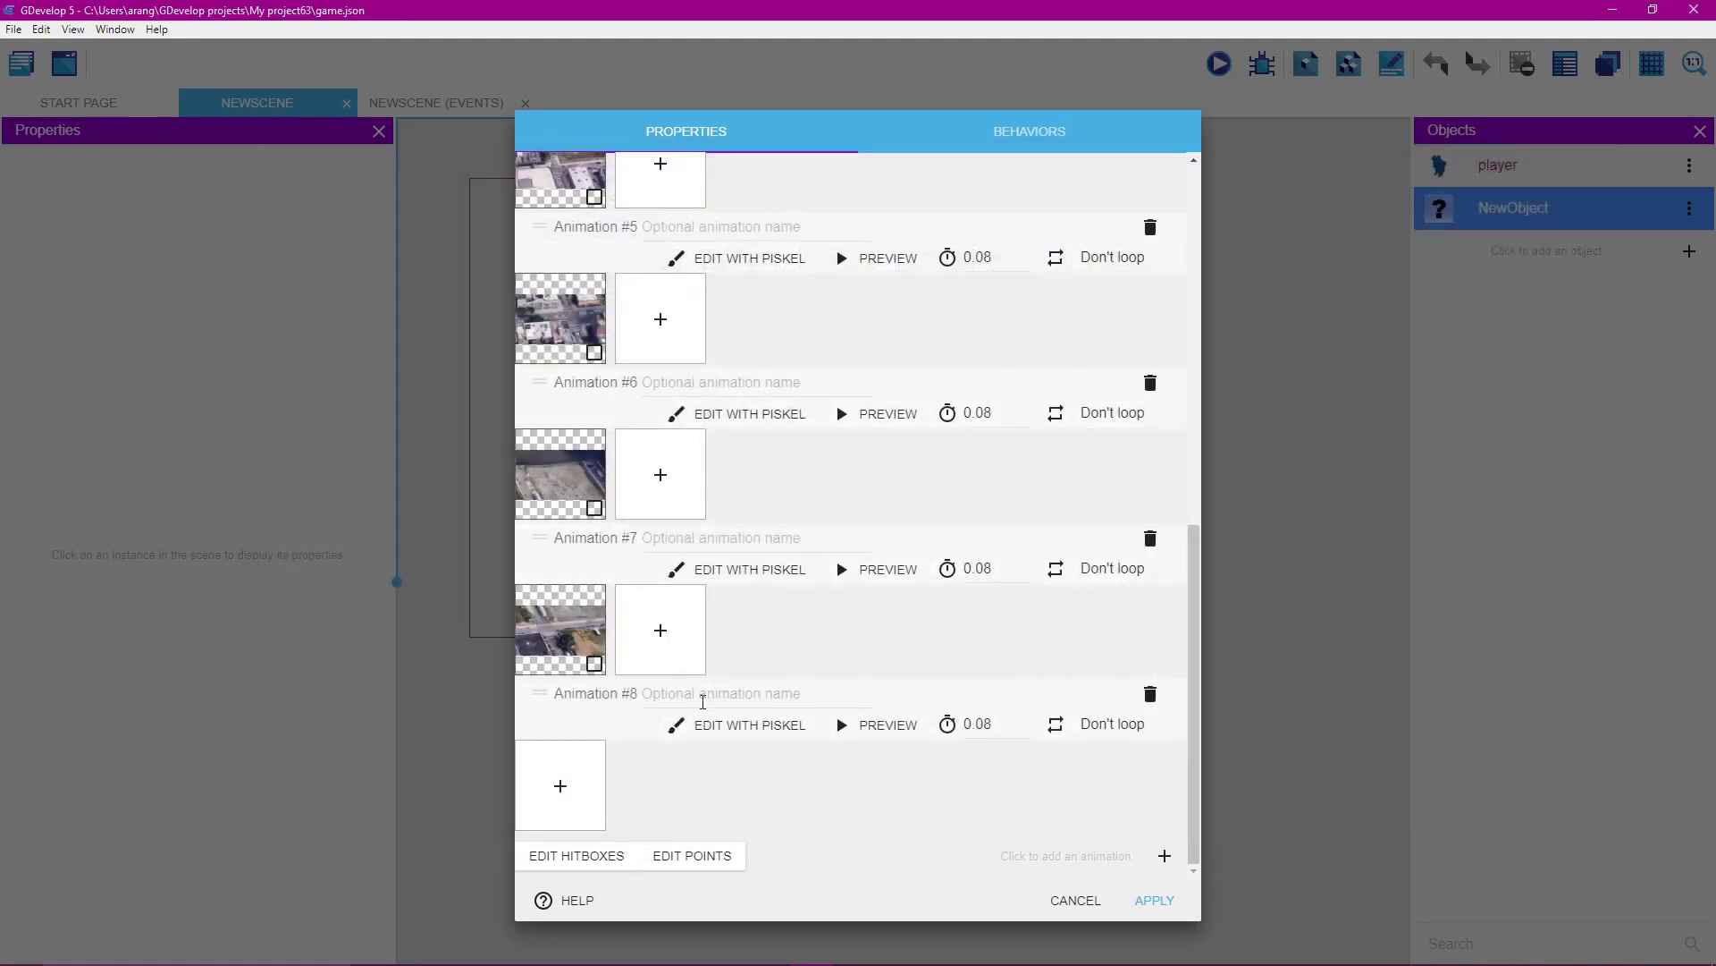
Step: Add the image 1_9 from the Desktop path ALI_STUFF_2019 > isometric bacgrounds tutorial > holder to bg's Animation #8 and apply the object's changes
left_click(560, 787)
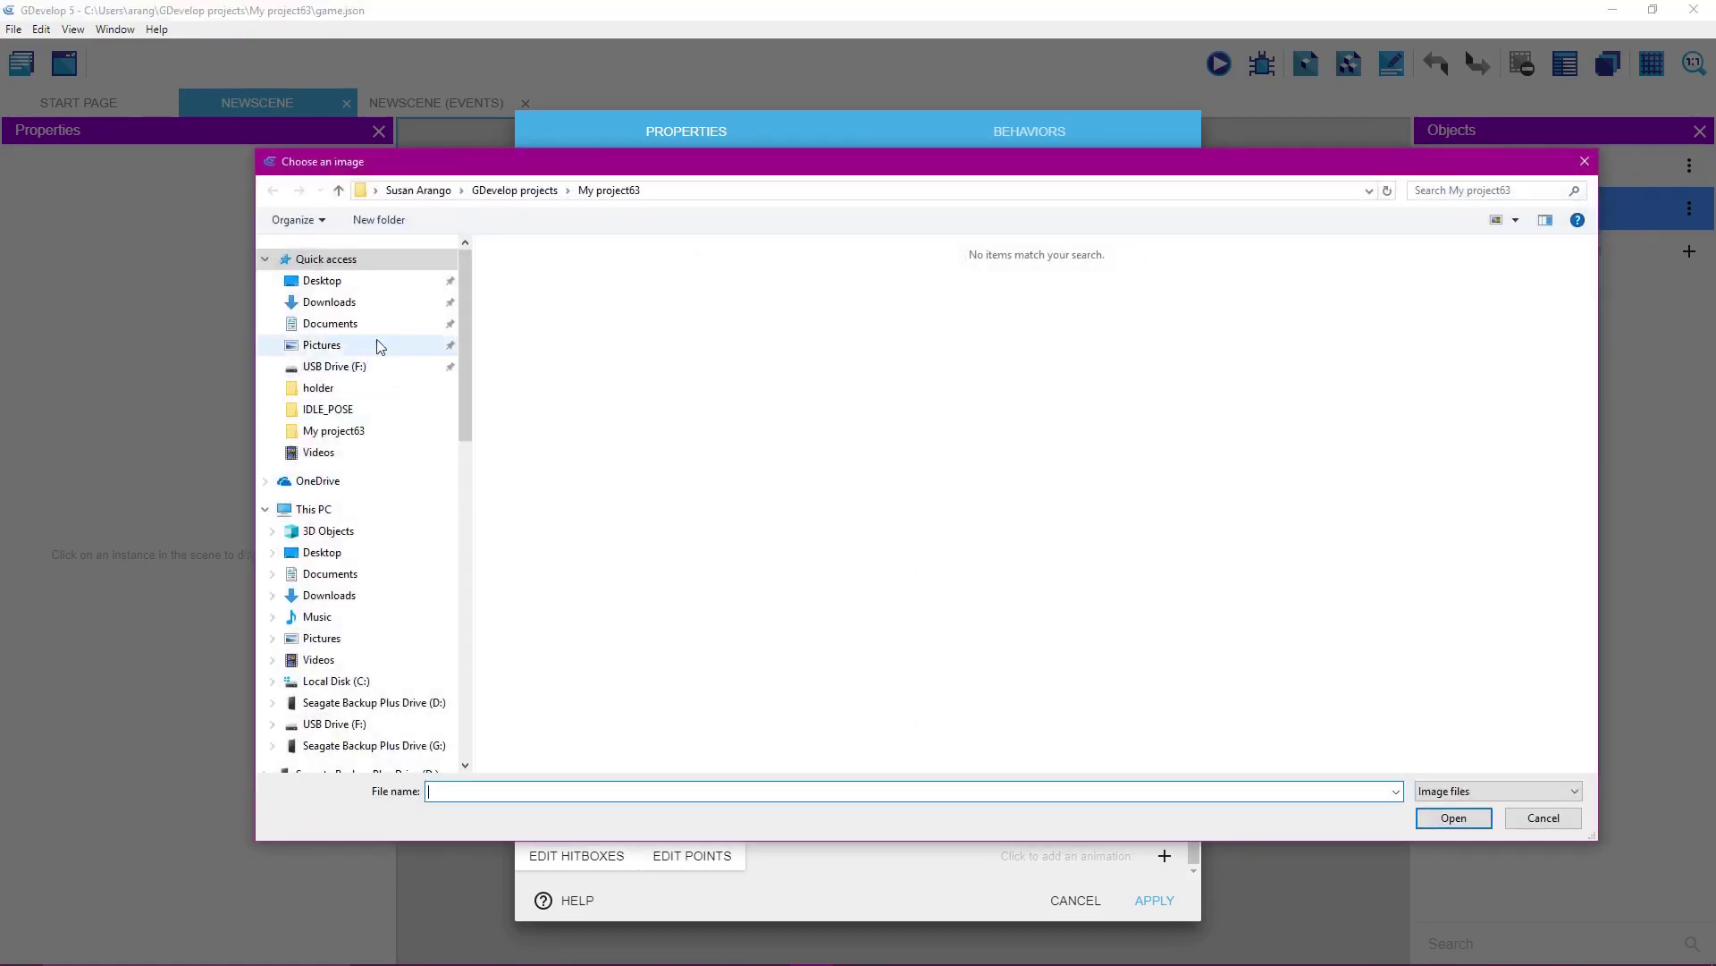
left_click(353, 282)
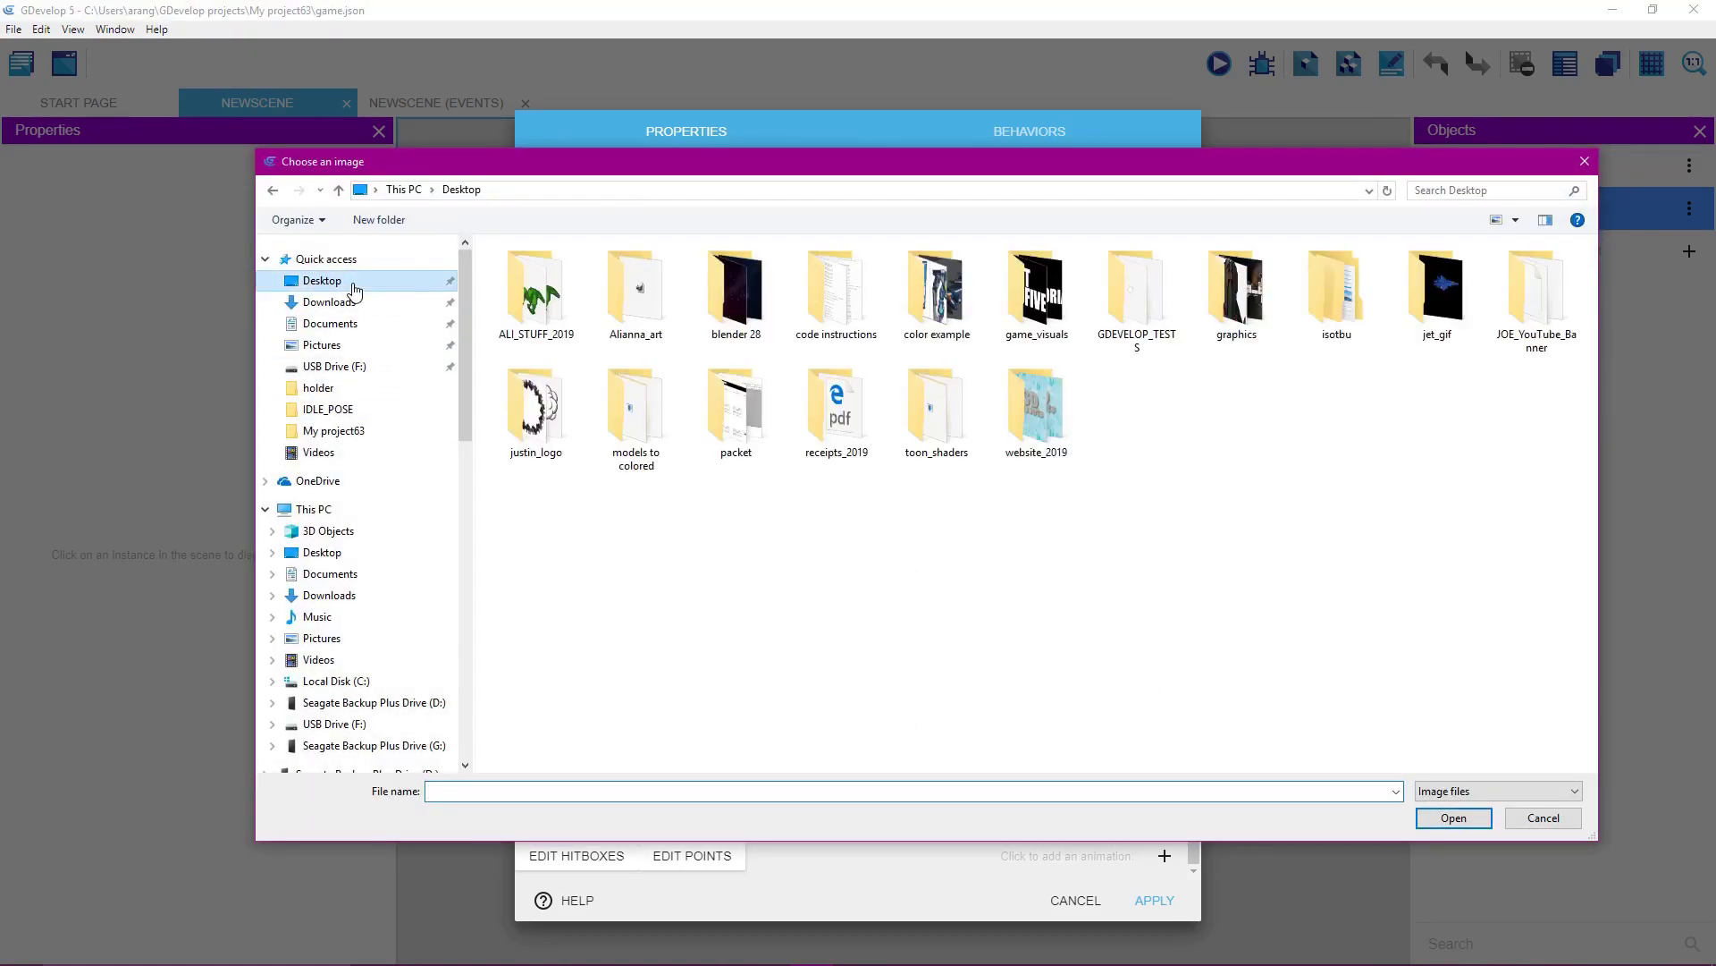
double_click(540, 299)
double_click(666, 553)
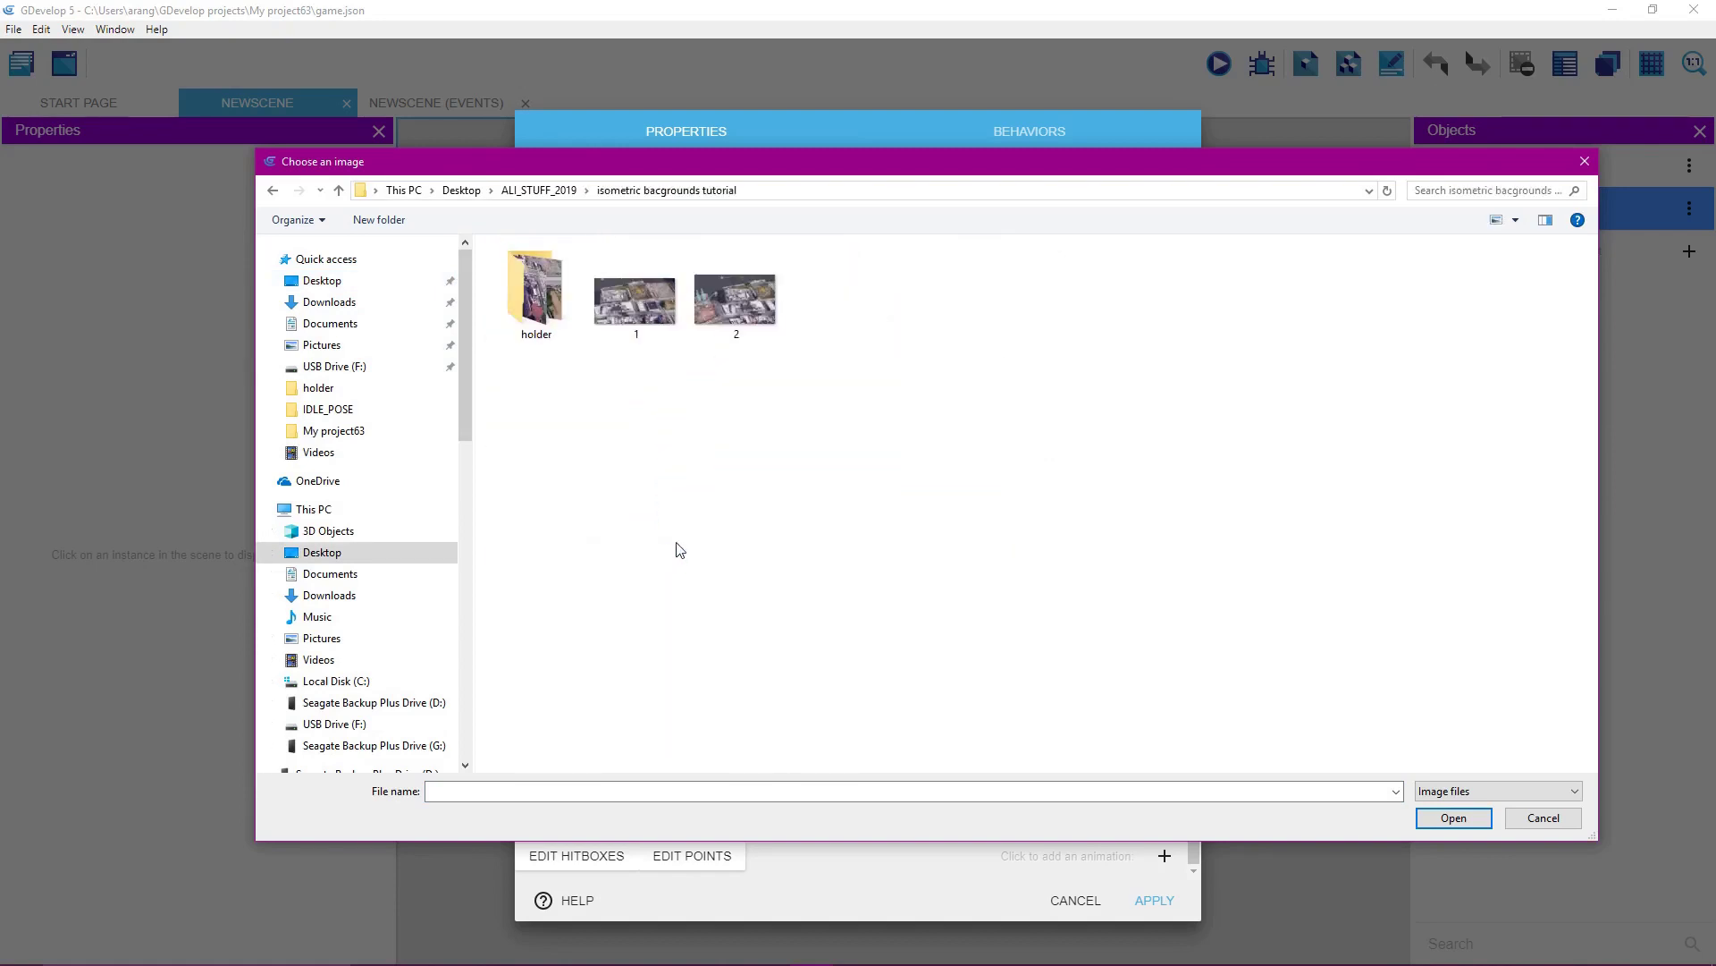
double_click(549, 306)
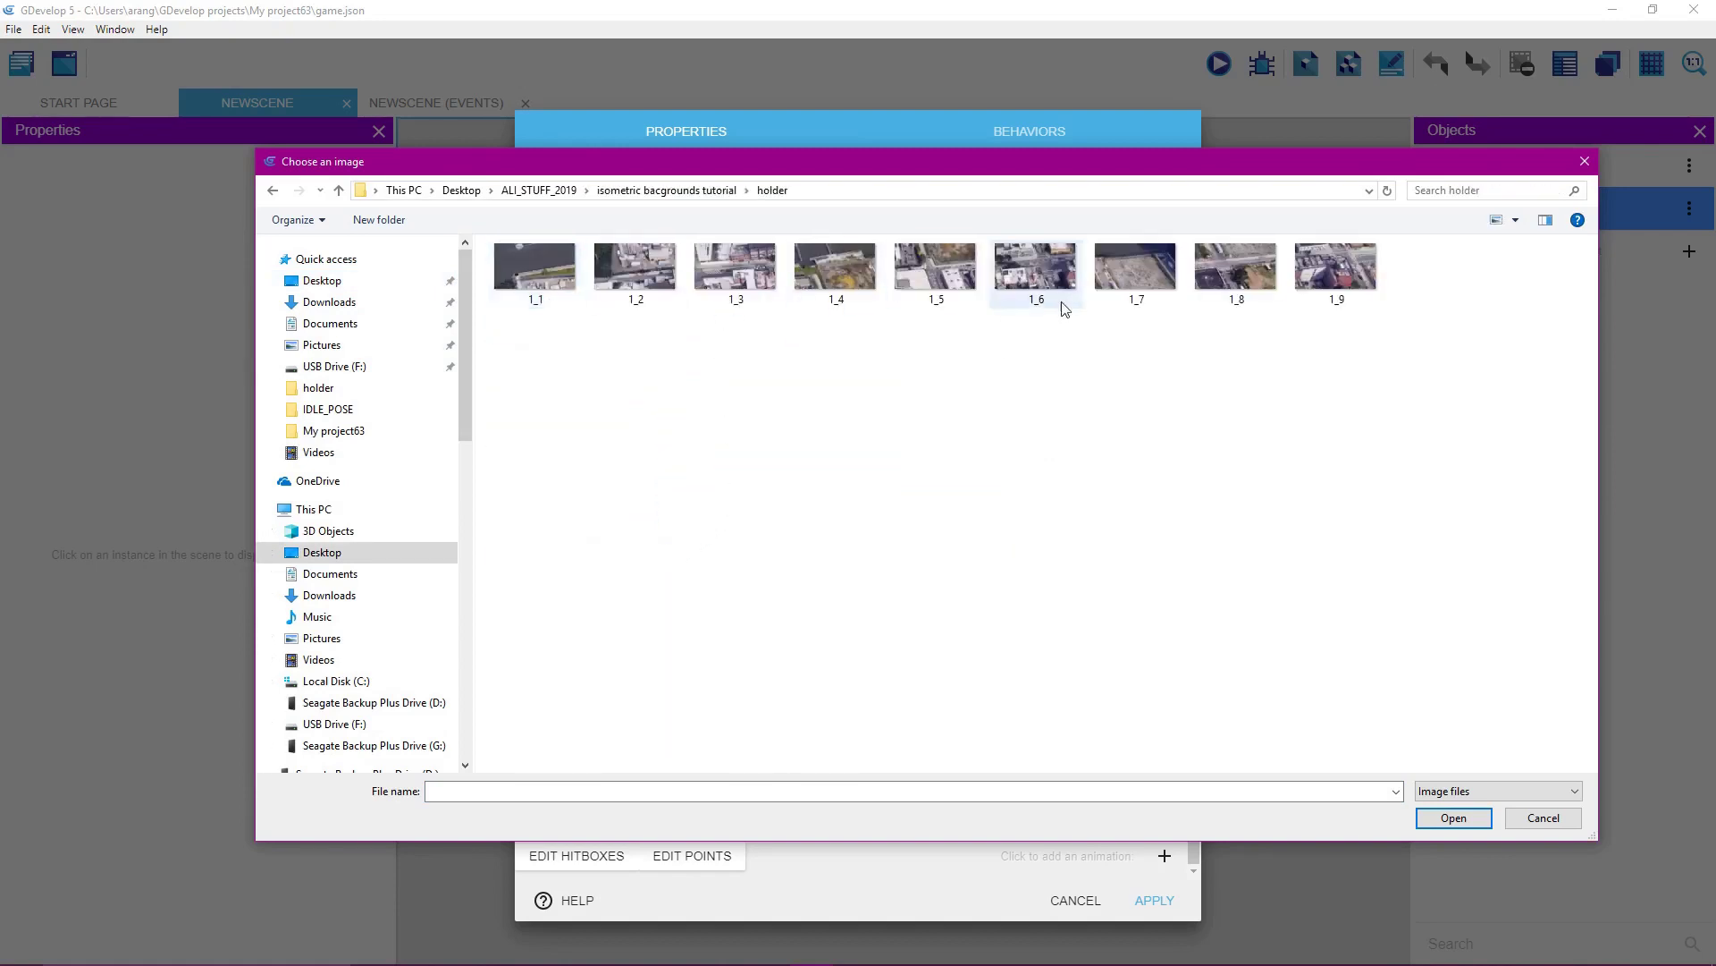
left_click(1323, 279)
left_click(1452, 818)
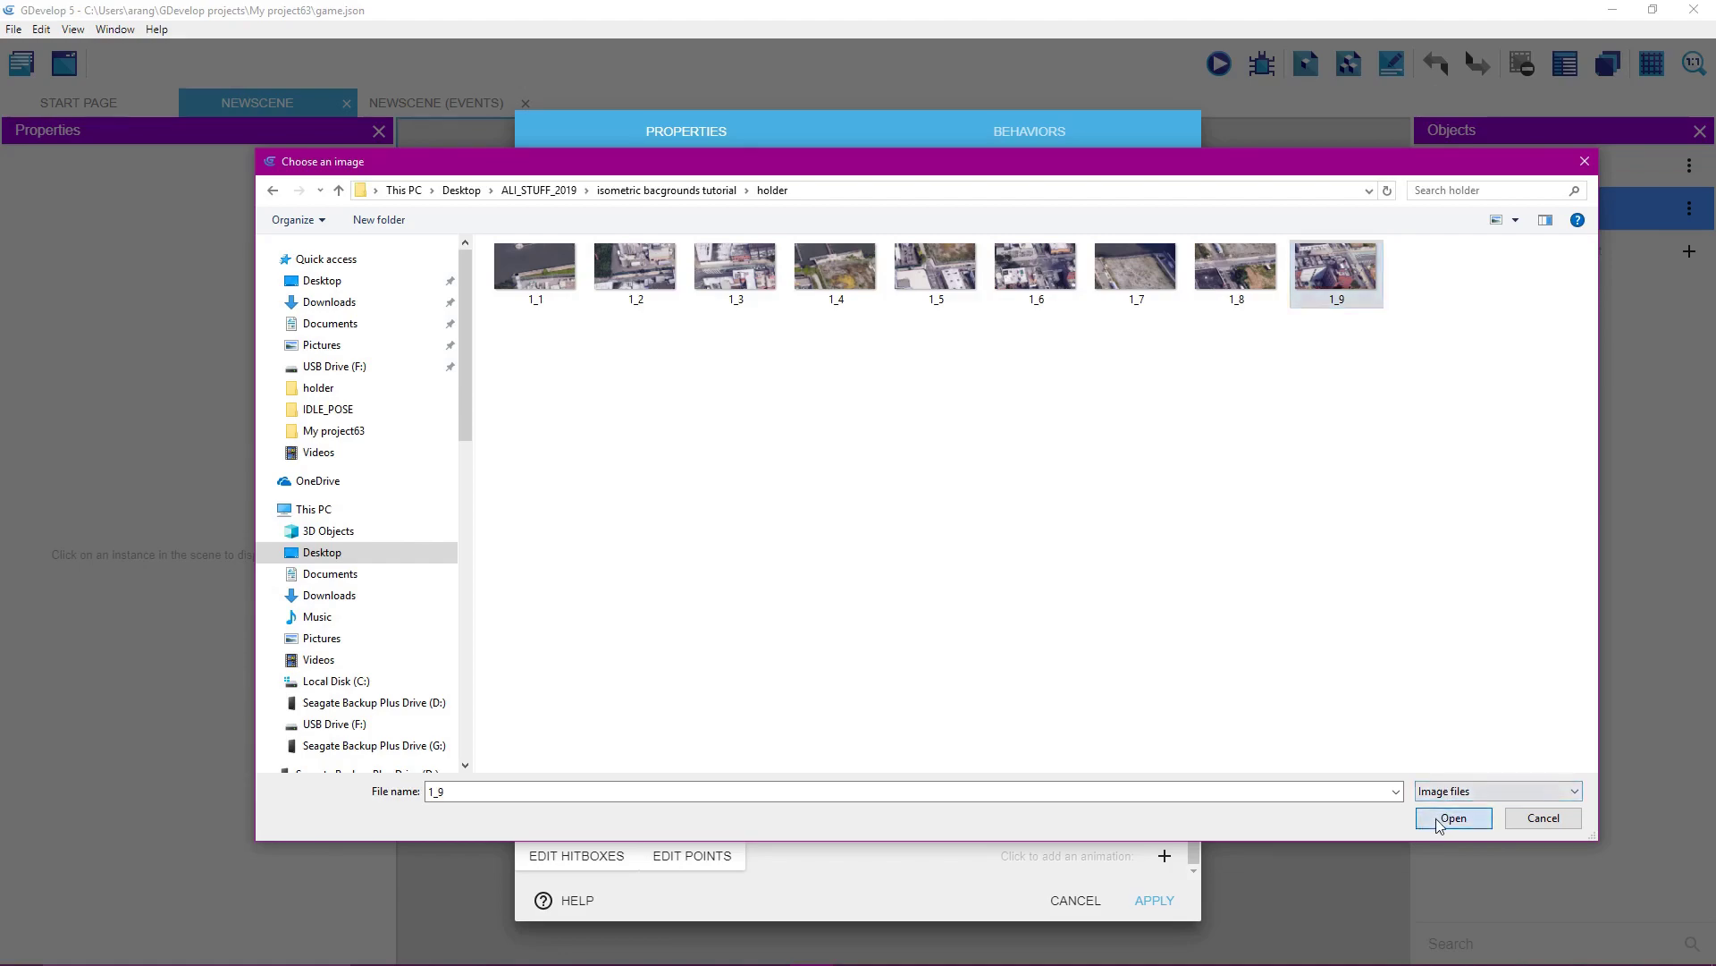
left_click(1151, 896)
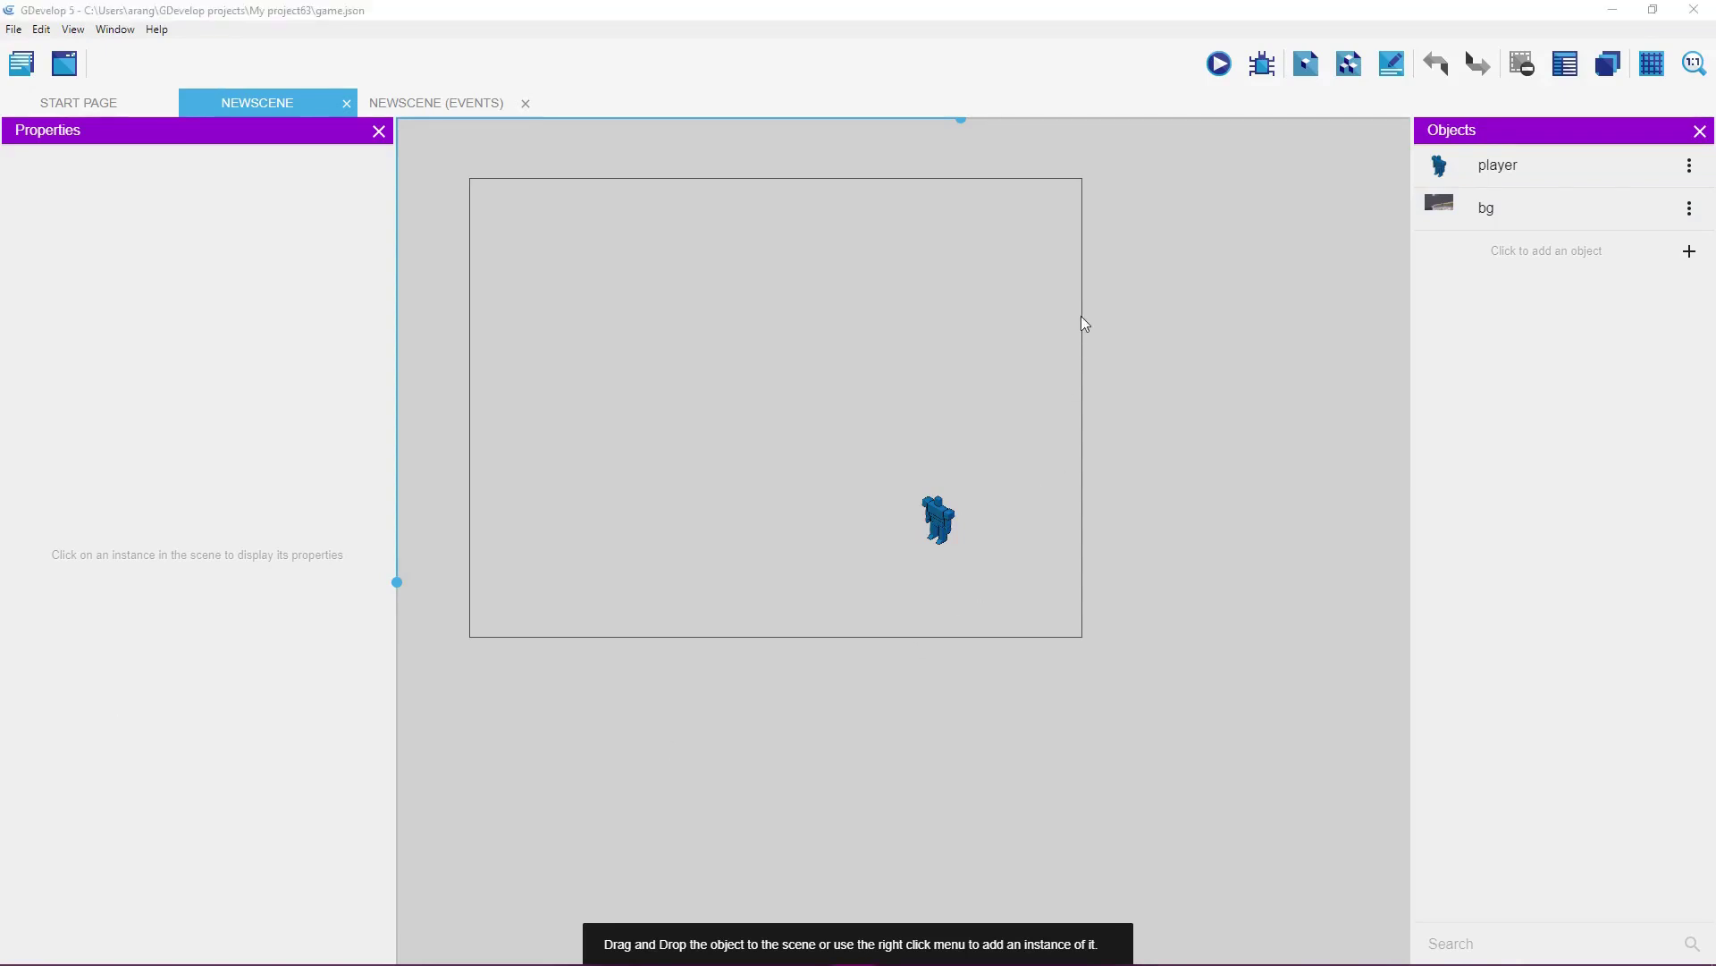
left_click(1129, 16)
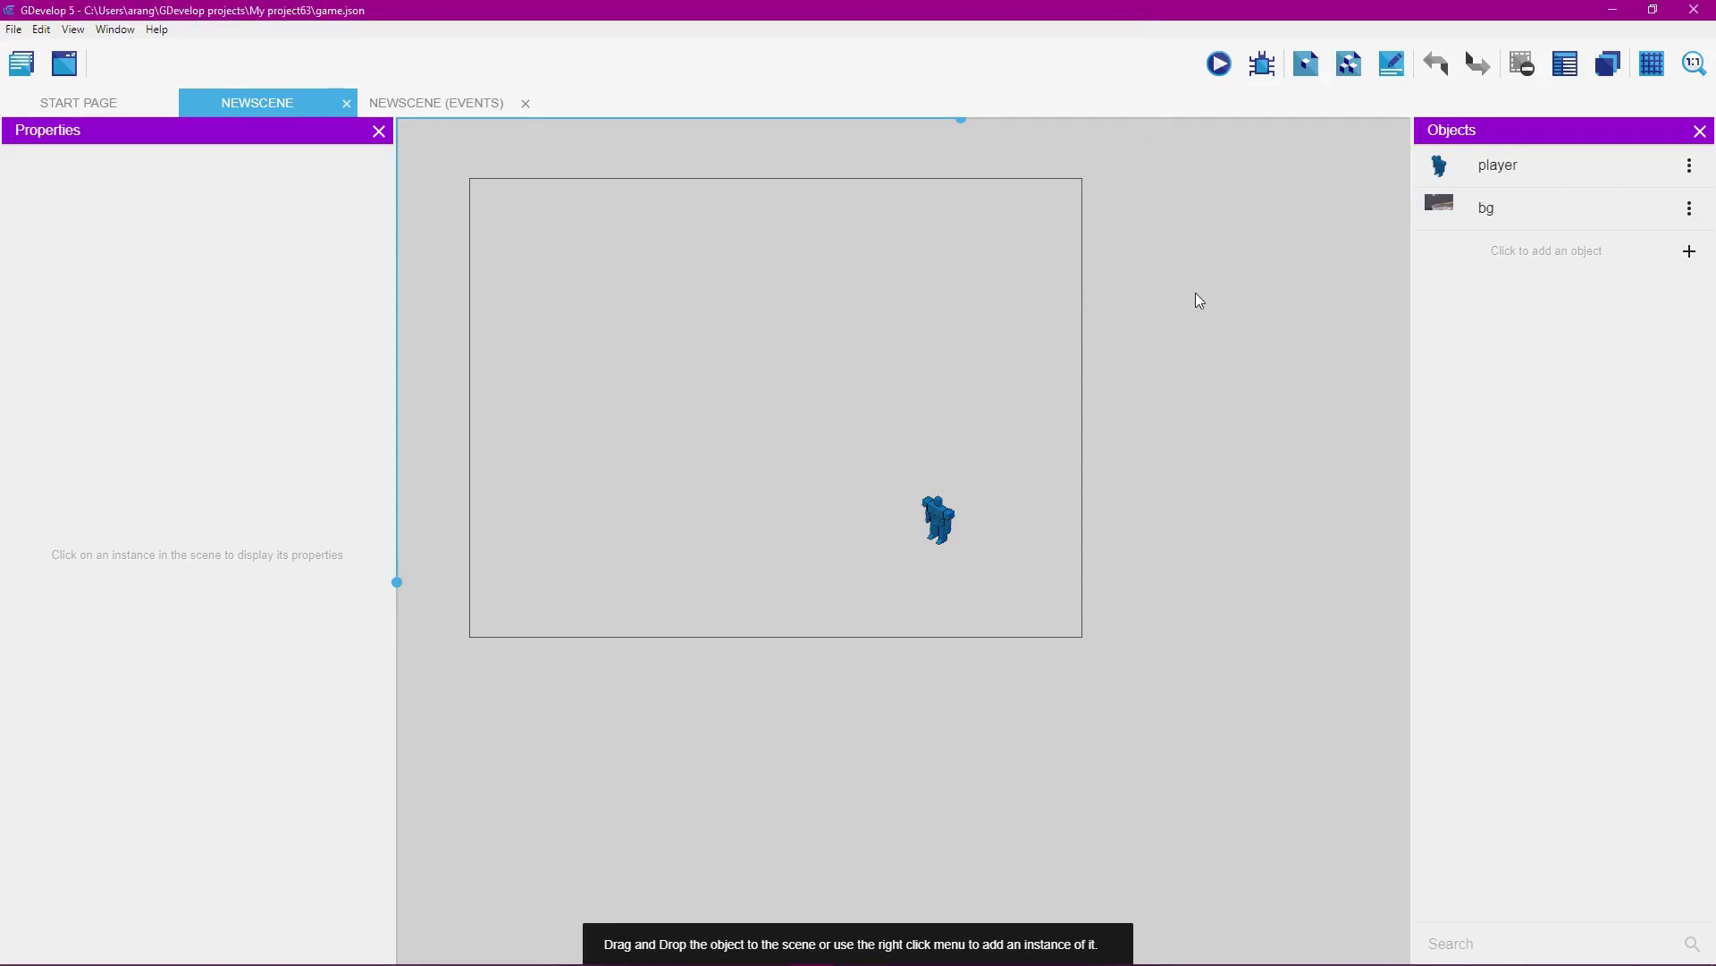
Step: Reopen the bg object's properties and name Animations #0, #1, #2 and #3 as 1, 2, 3 and 4
double_click(1518, 211)
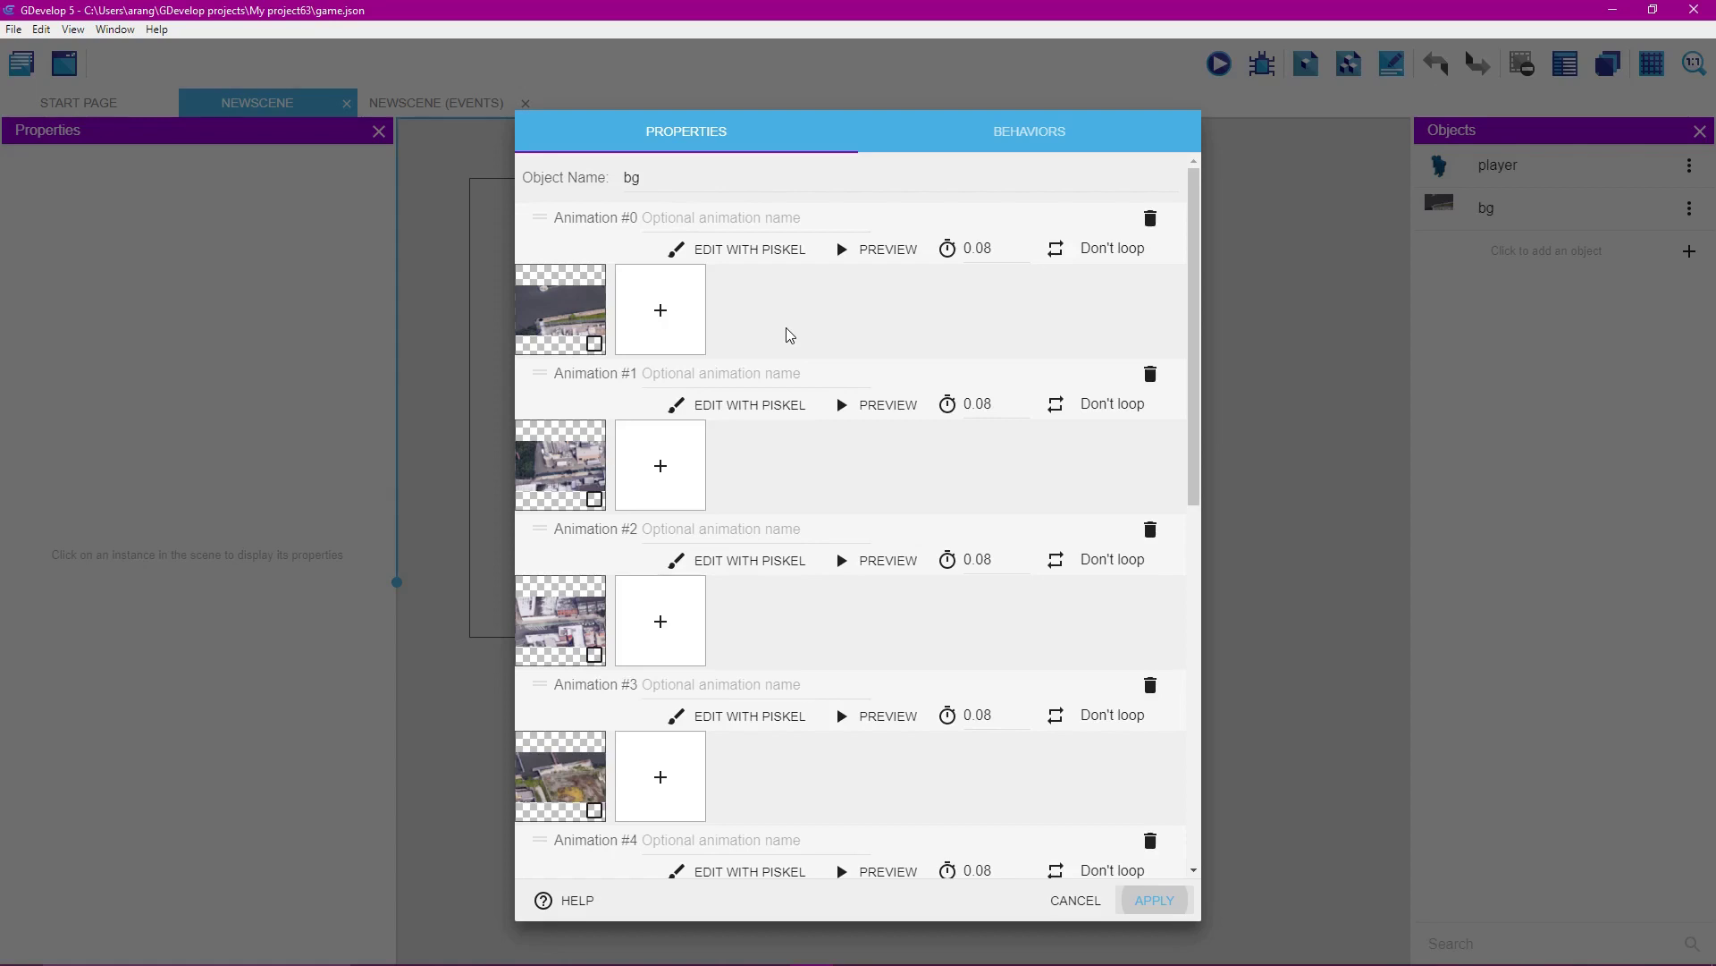
left_click(670, 221)
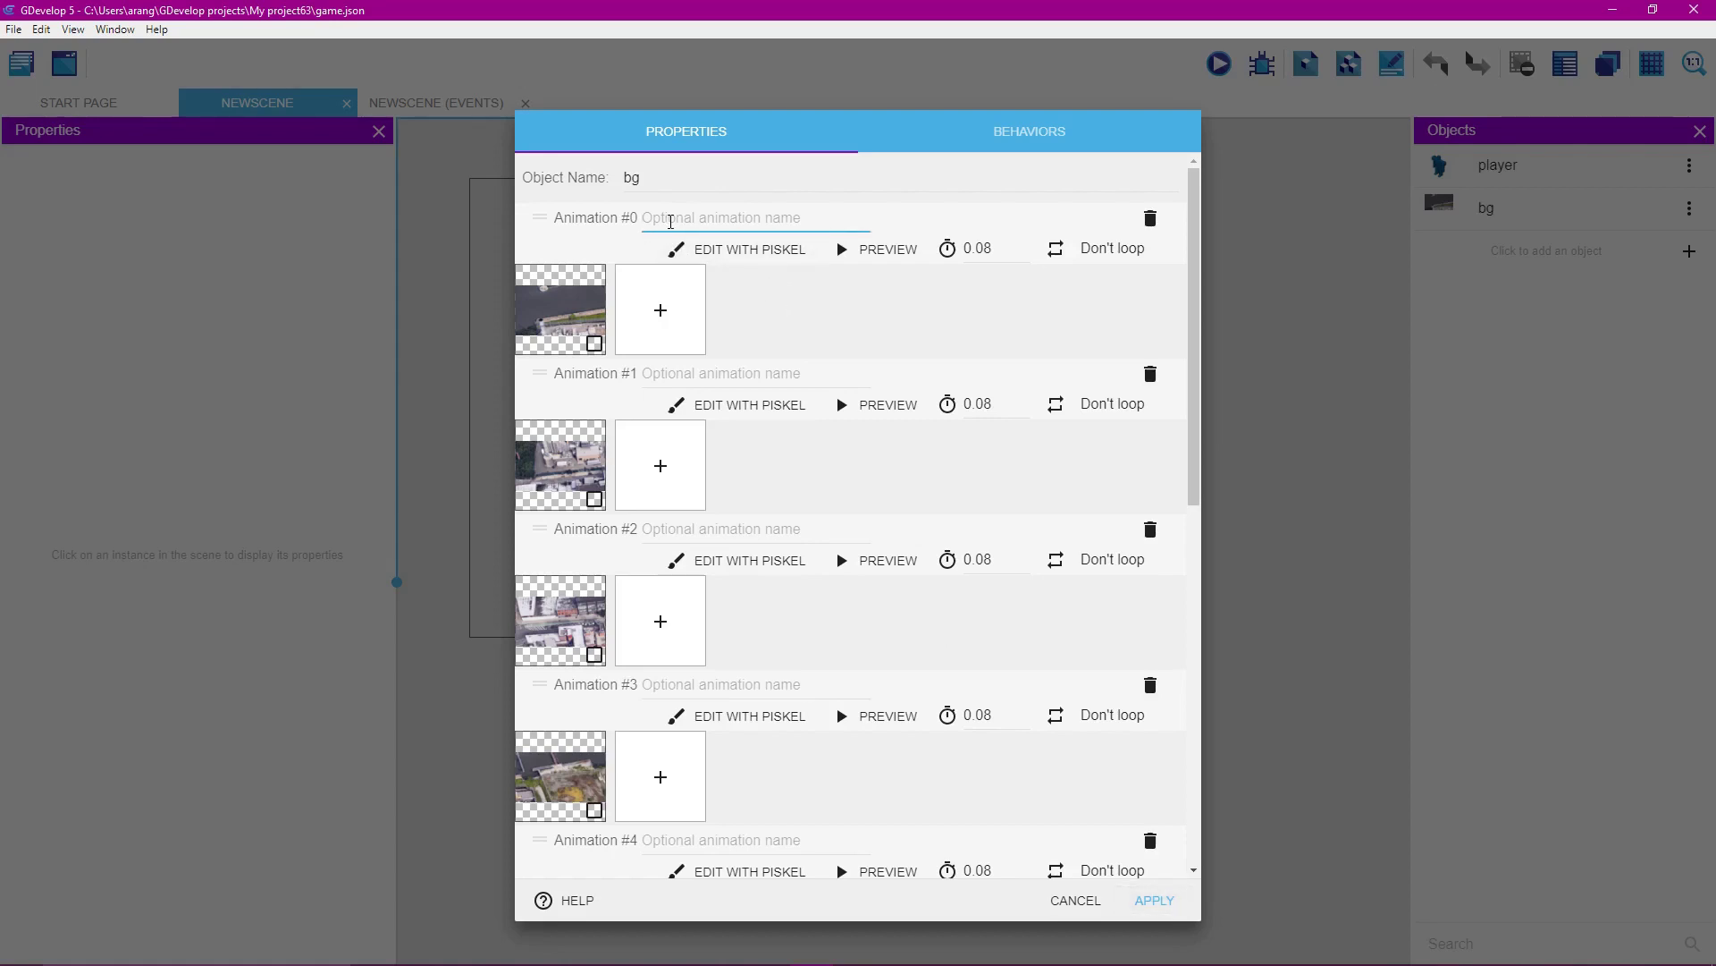
type("1")
left_click(702, 374)
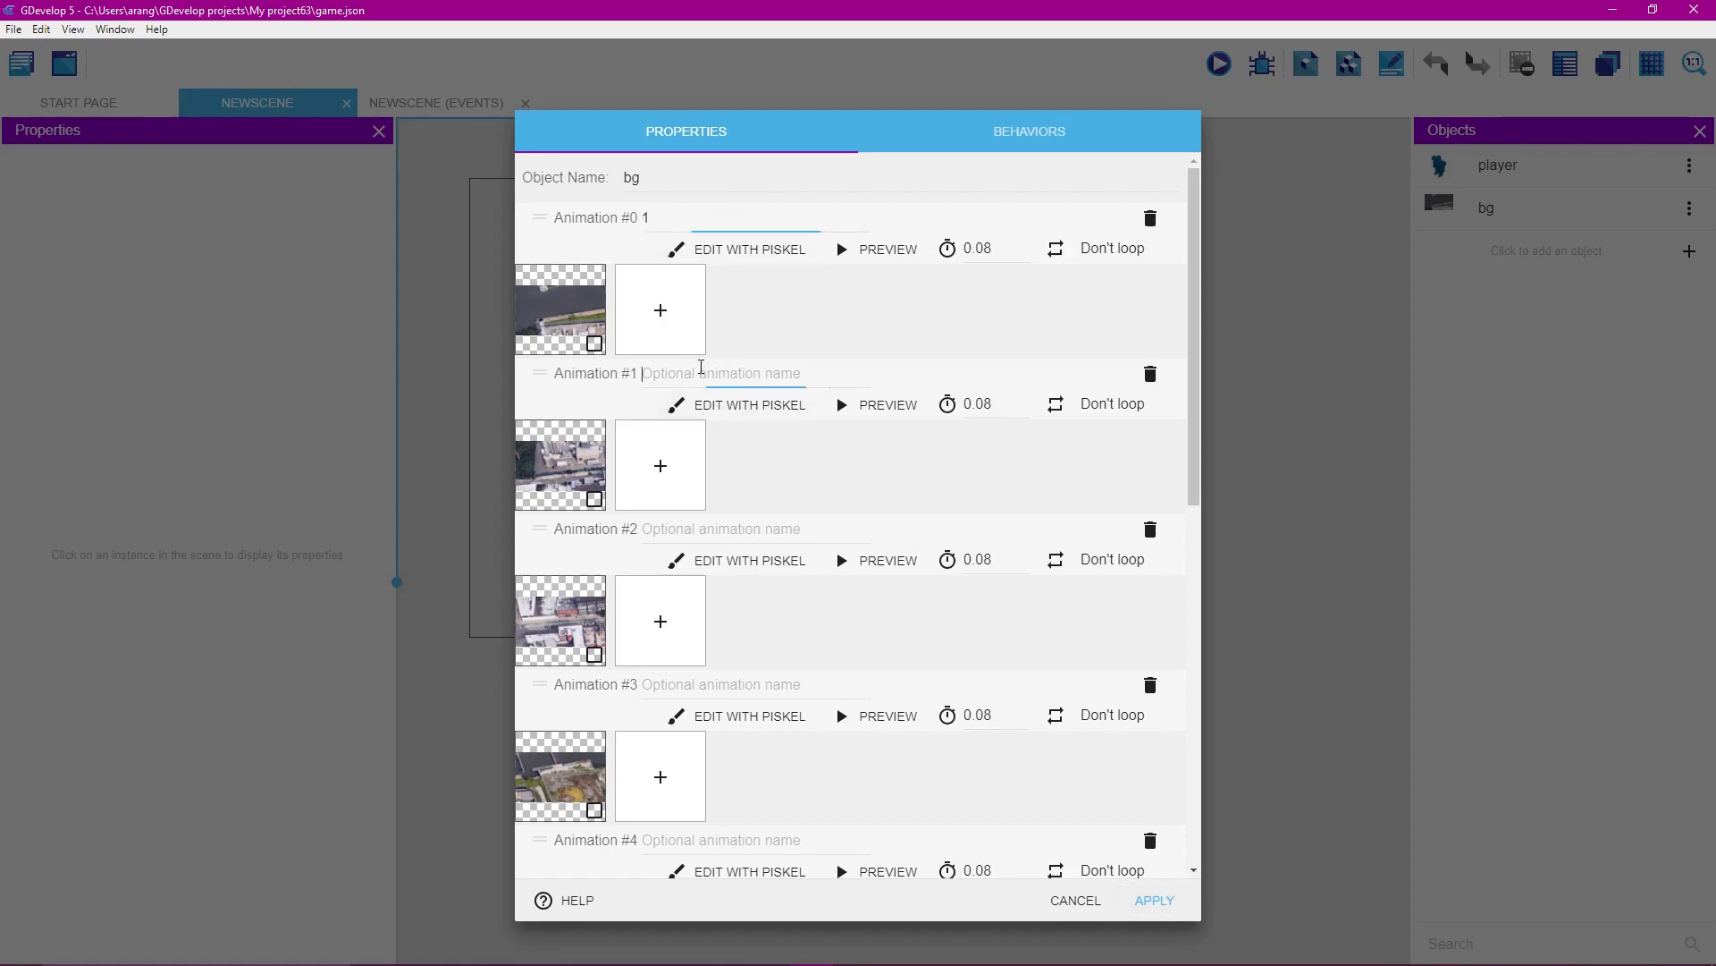
type("2")
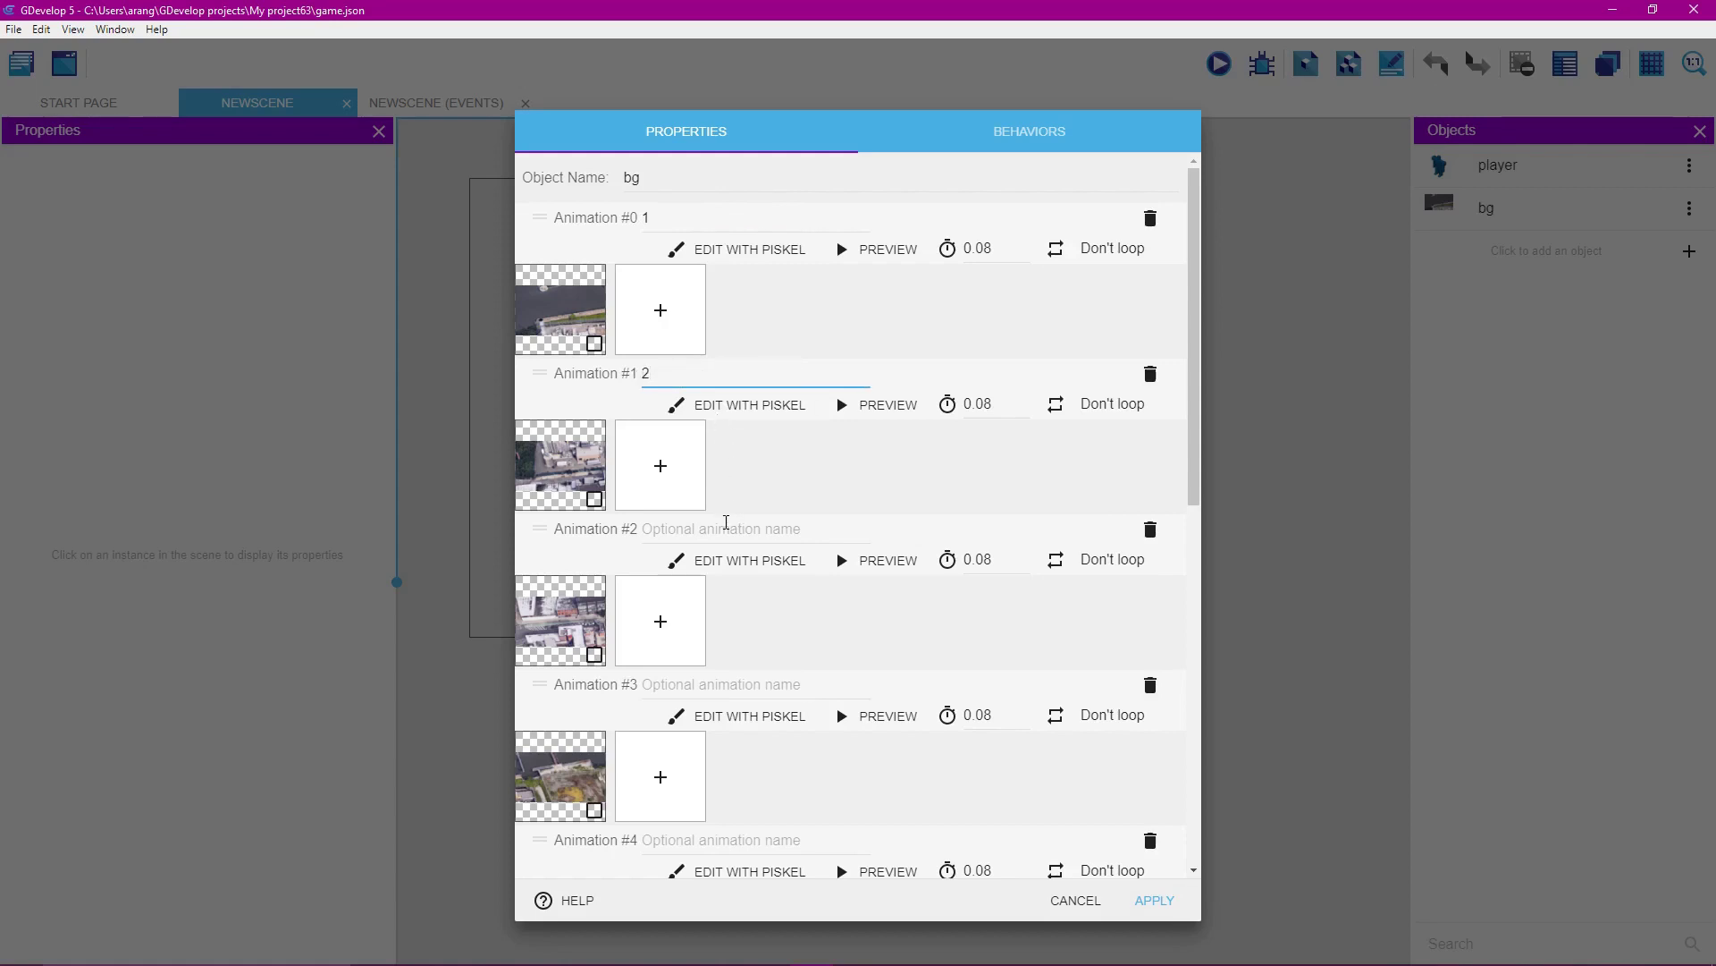
left_click(726, 528)
type("3")
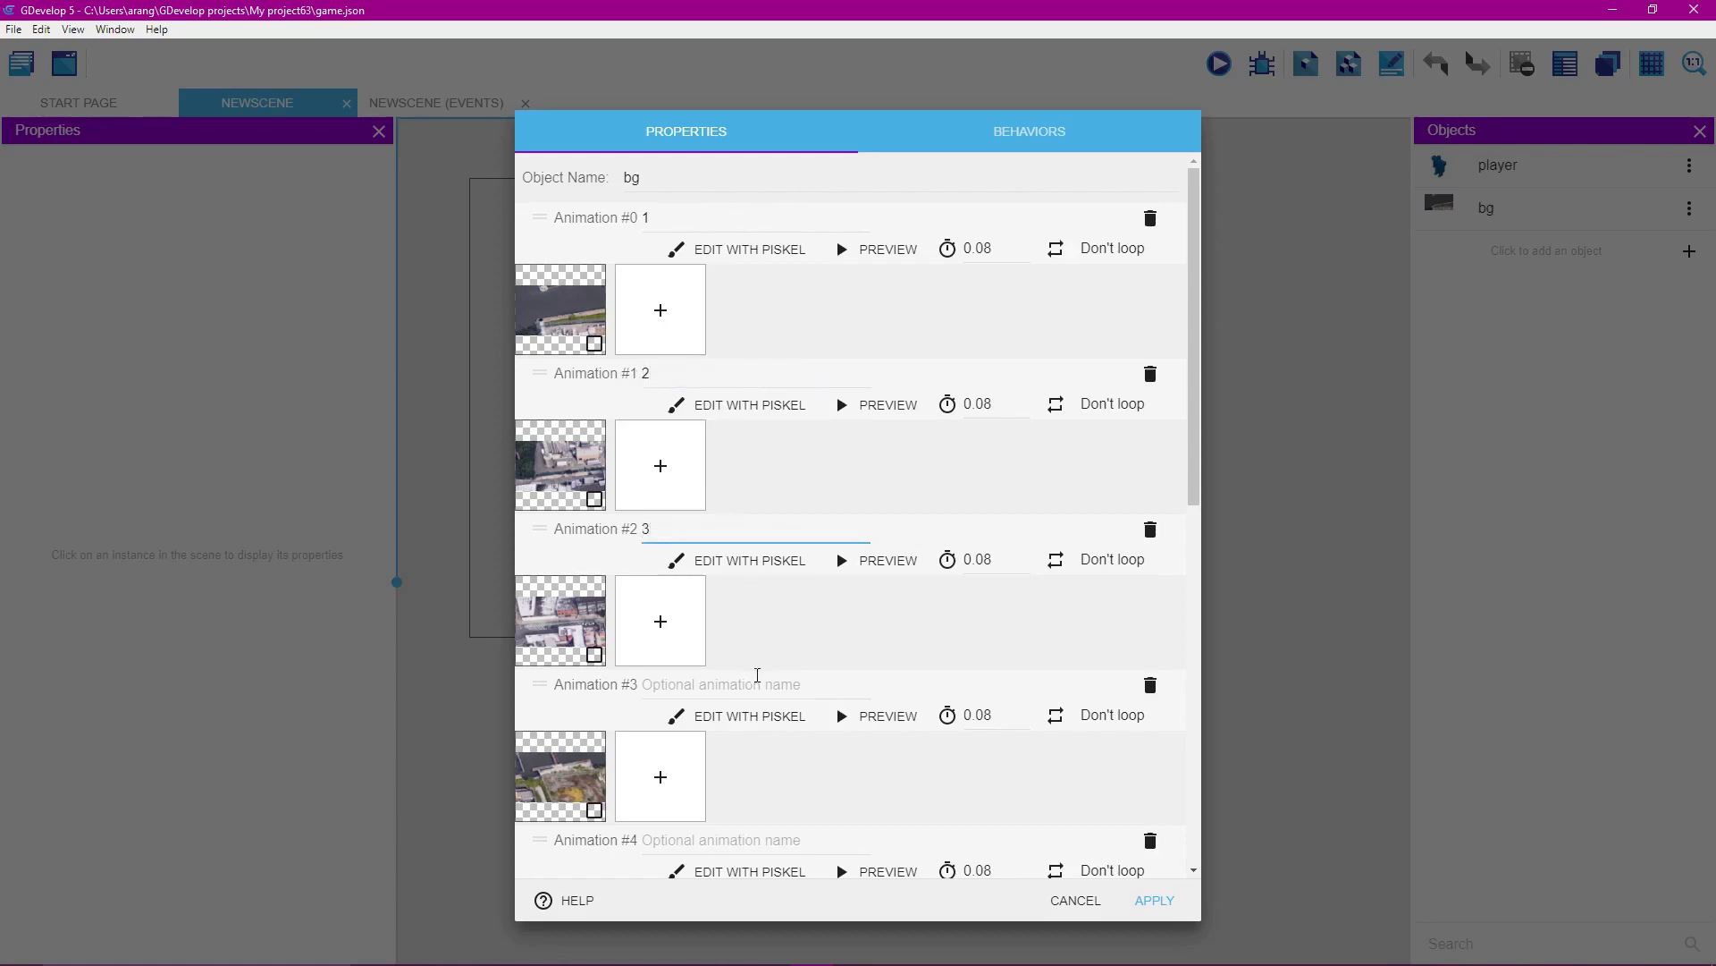
left_click(751, 687)
type("4")
Step: Name bg's Animations #4, #5 and #6 as 5, 6 and 7
scroll(746, 683, "down", 2)
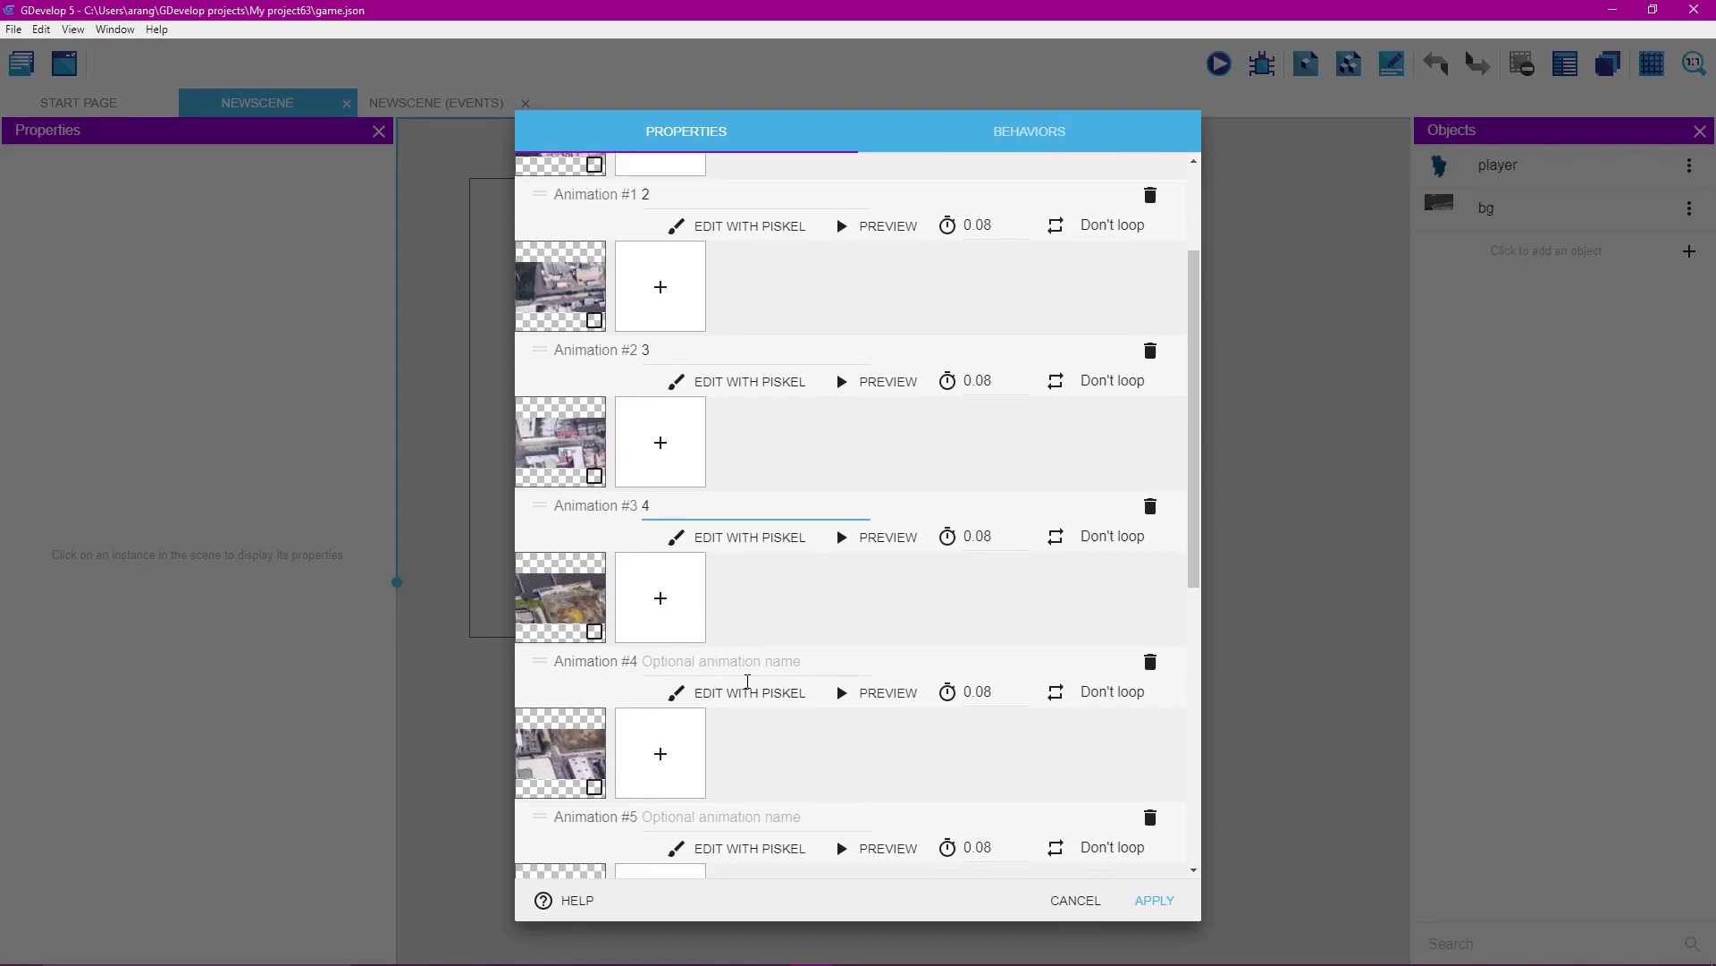
left_click(719, 663)
type("5")
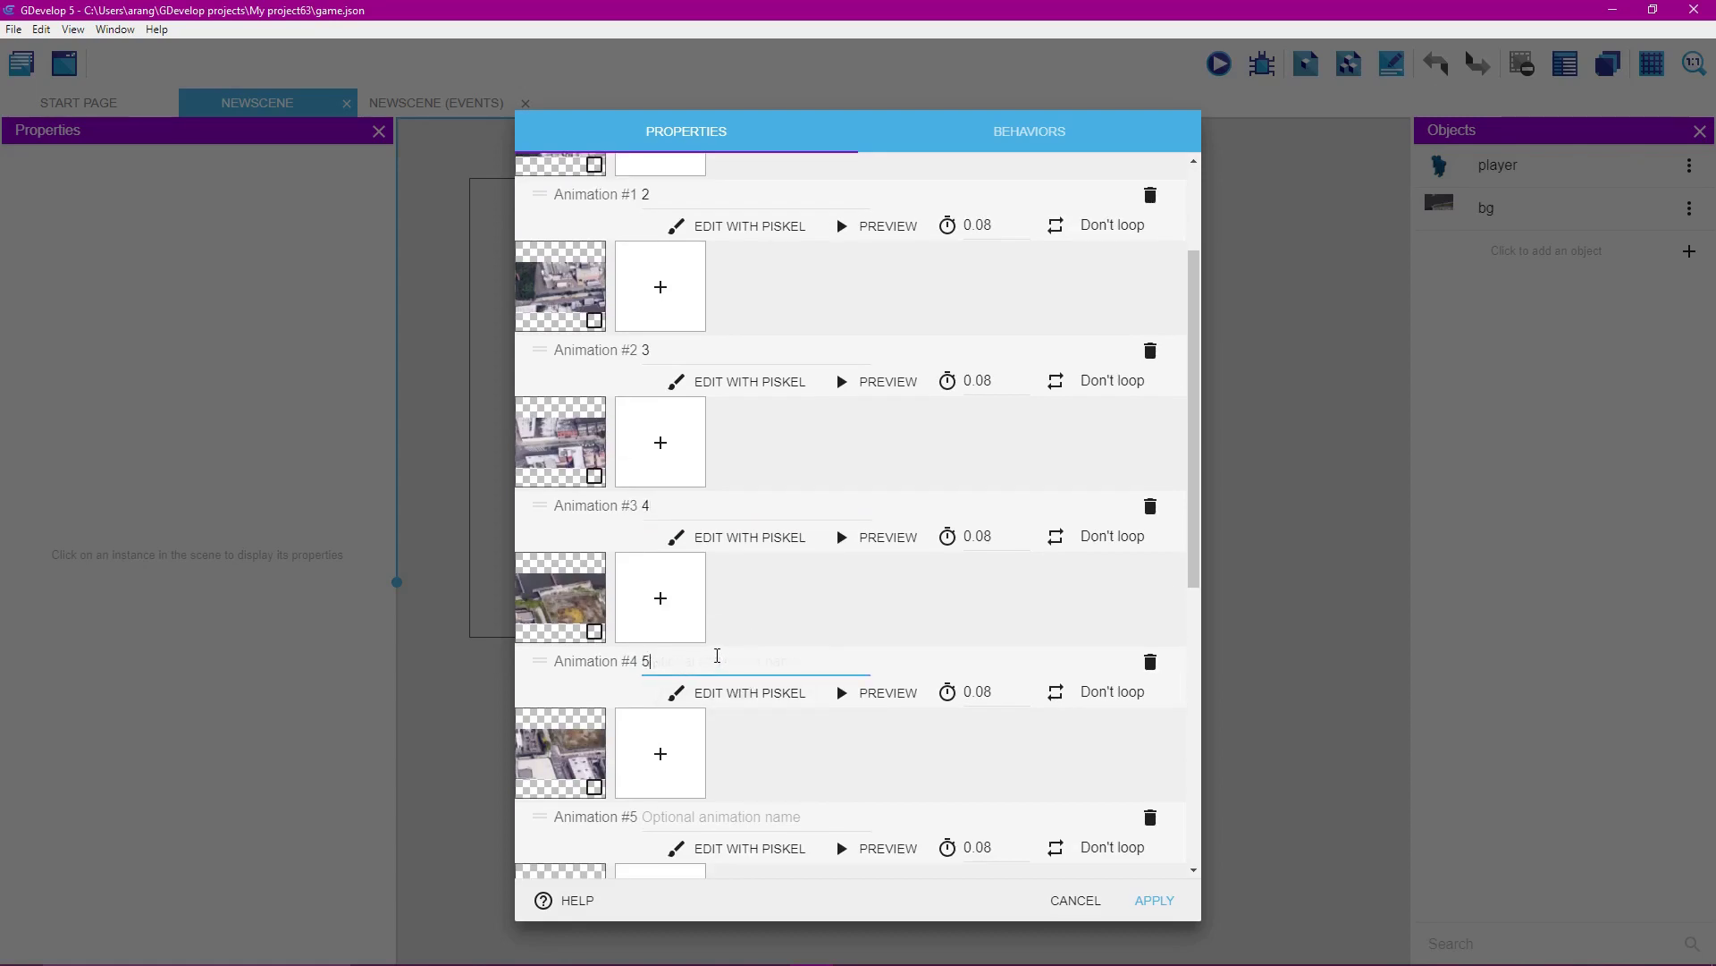
scroll(717, 662, "down", 3)
left_click(704, 556)
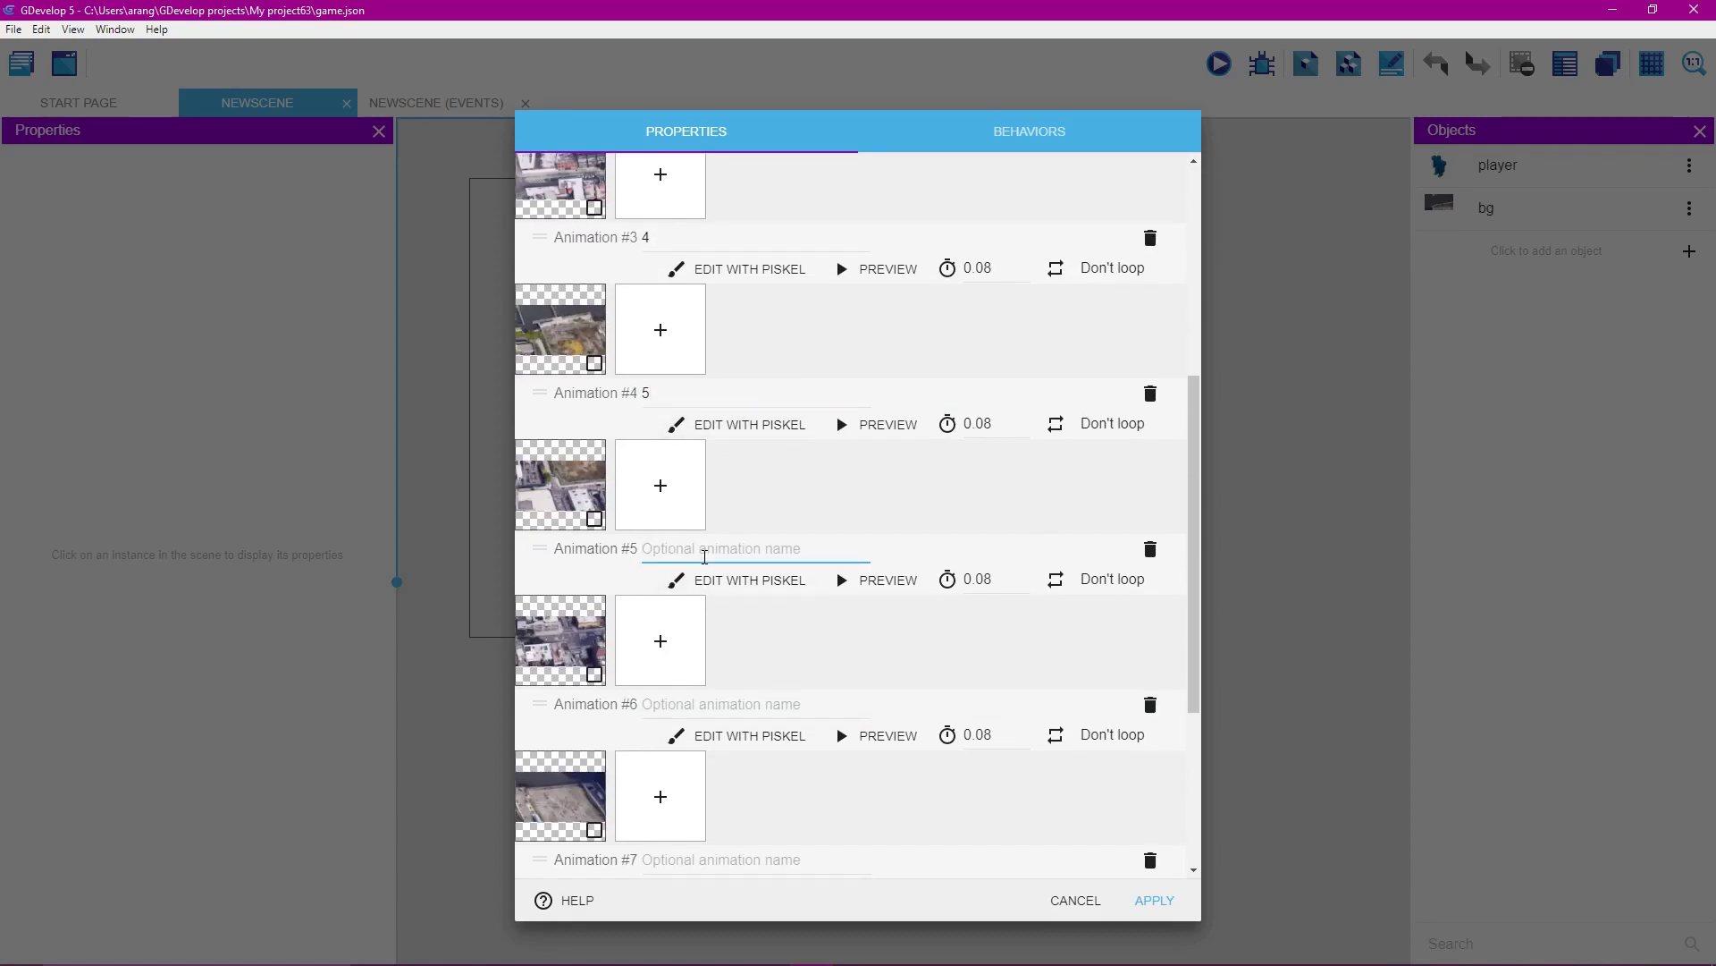
type("6")
left_click(729, 705)
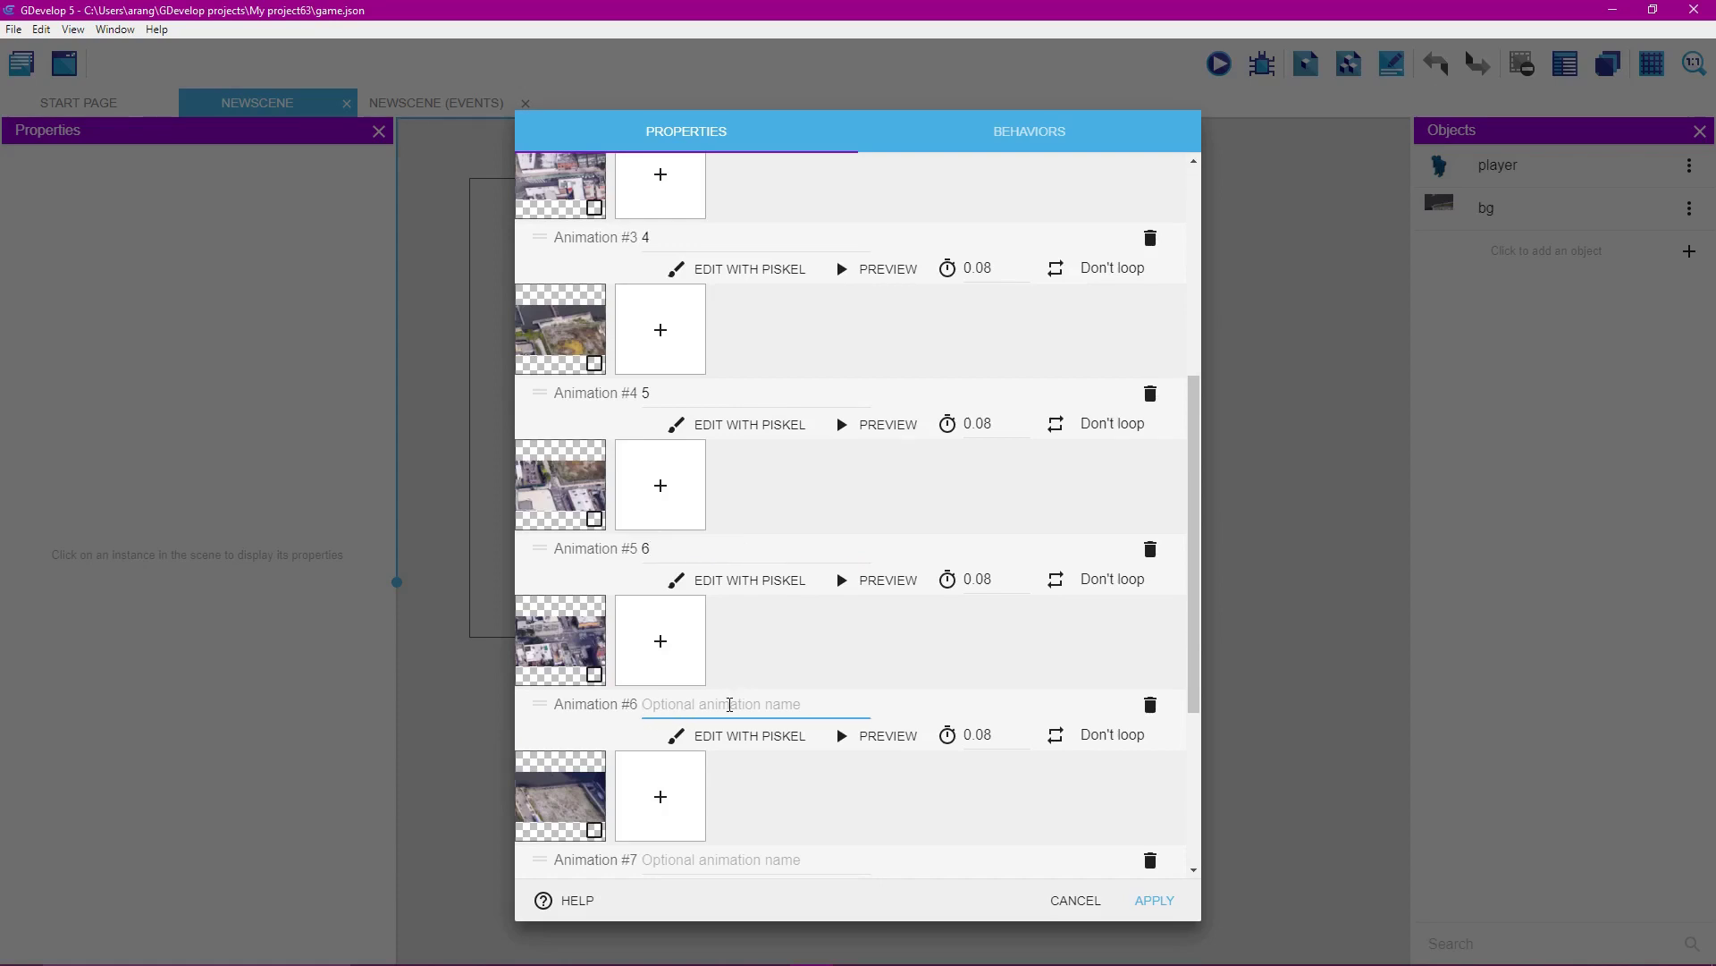
type("67")
key("BackSpace")
key("BackSpace")
type("7")
Step: Name bg's Animations #7 and #8 as 8 and 9, and apply the object's changes
scroll(721, 695, "down", 2)
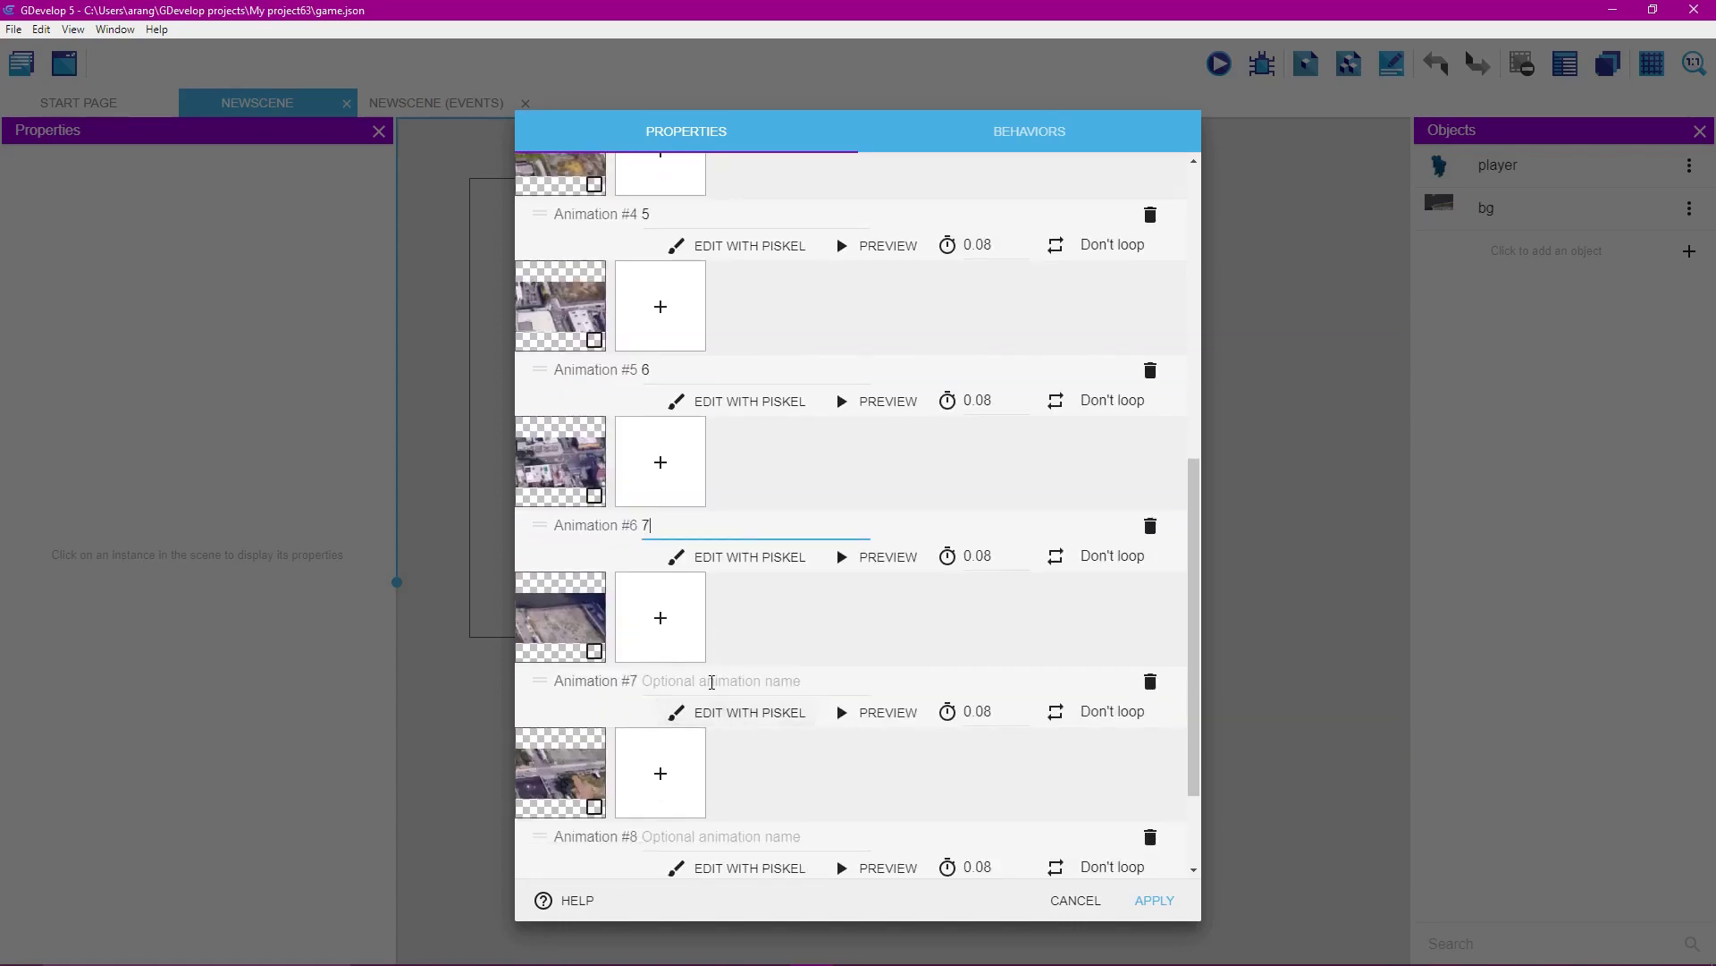
left_click(712, 683)
type("8")
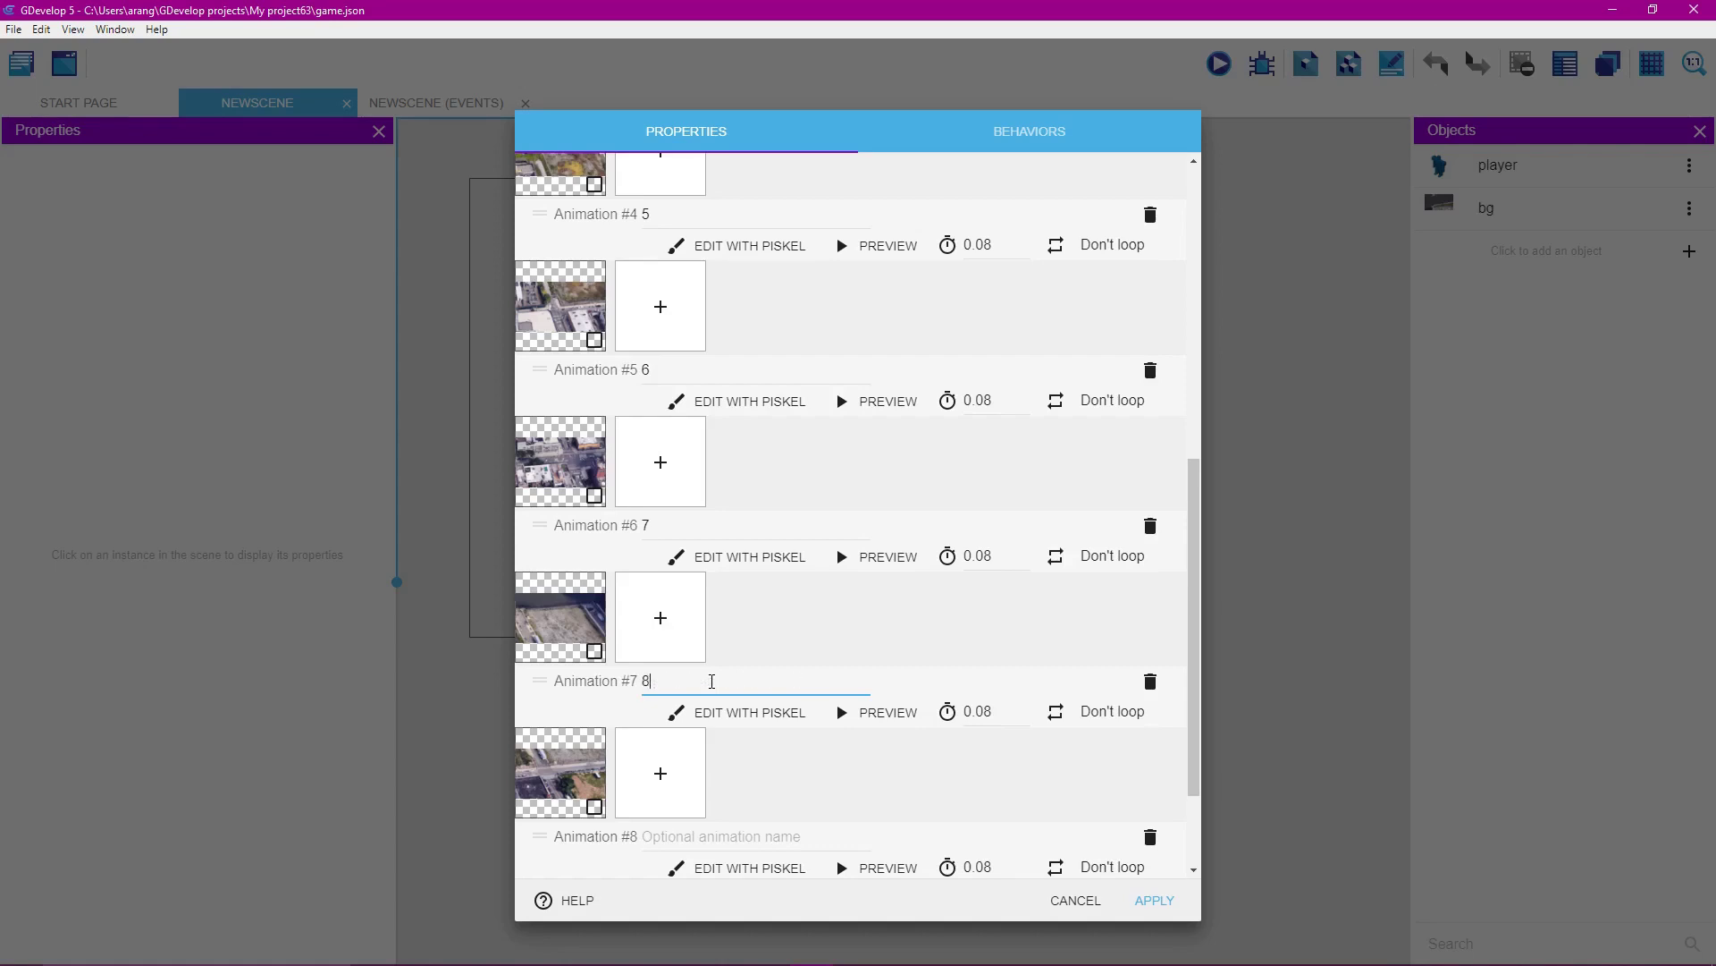
scroll(712, 683, "down", 1)
left_click(723, 749)
type("9")
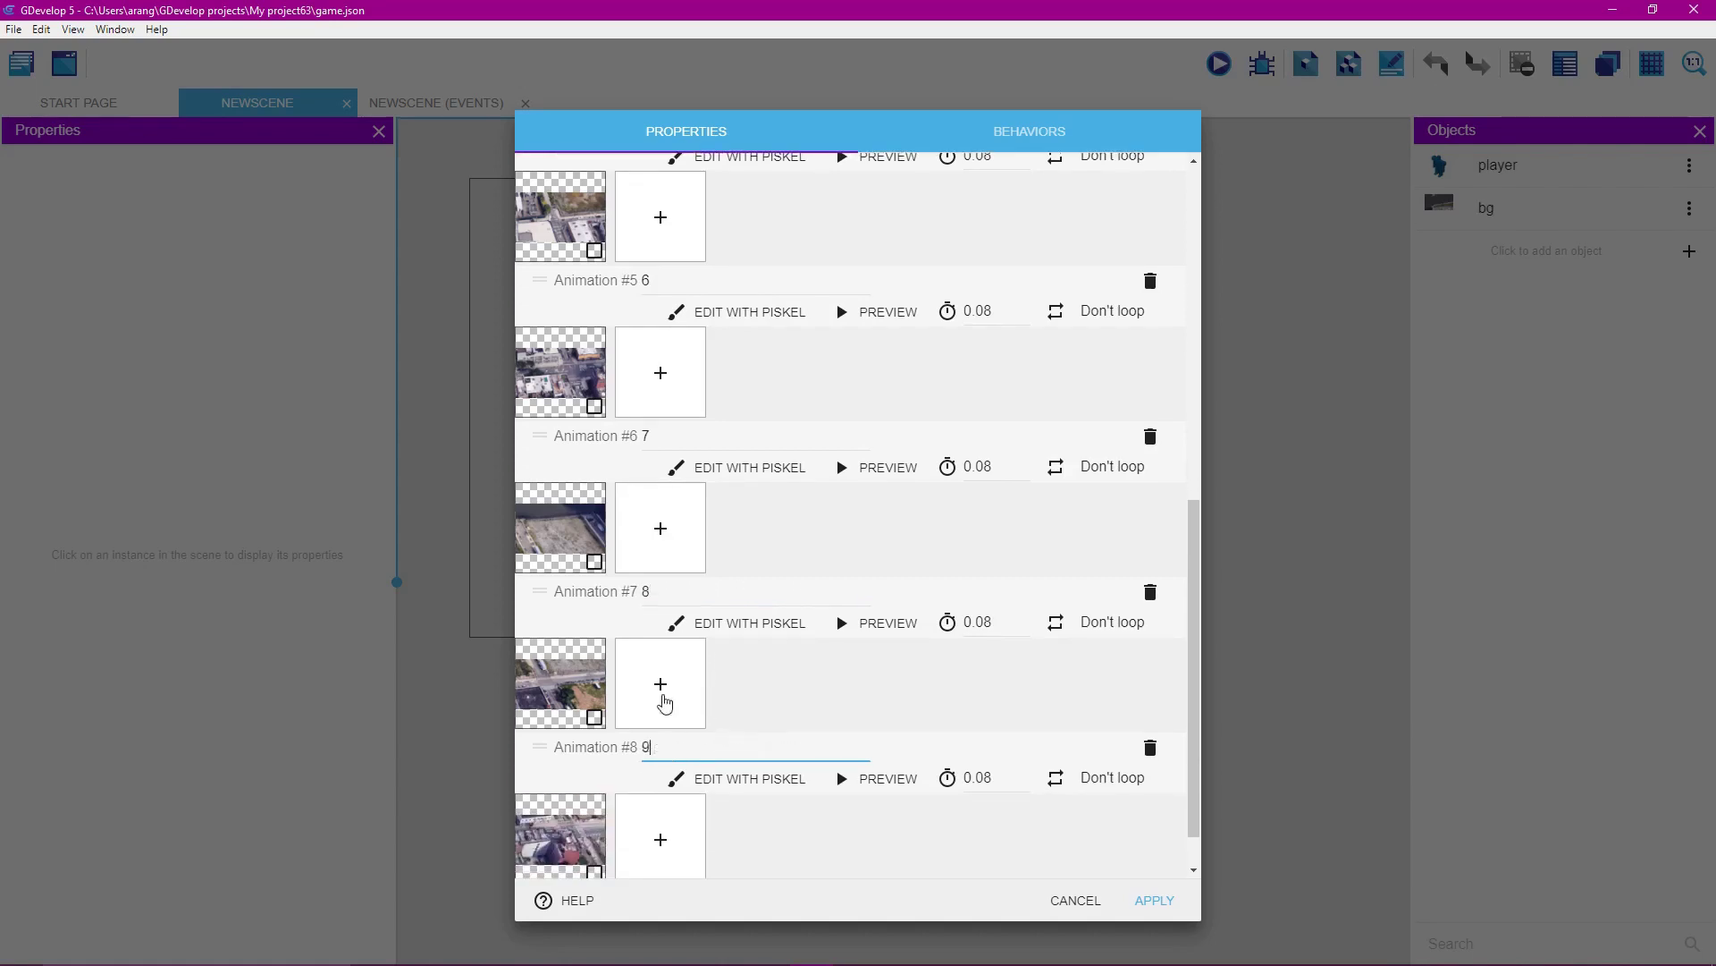
scroll(751, 623, "up", 3)
scroll(751, 623, "up", 5)
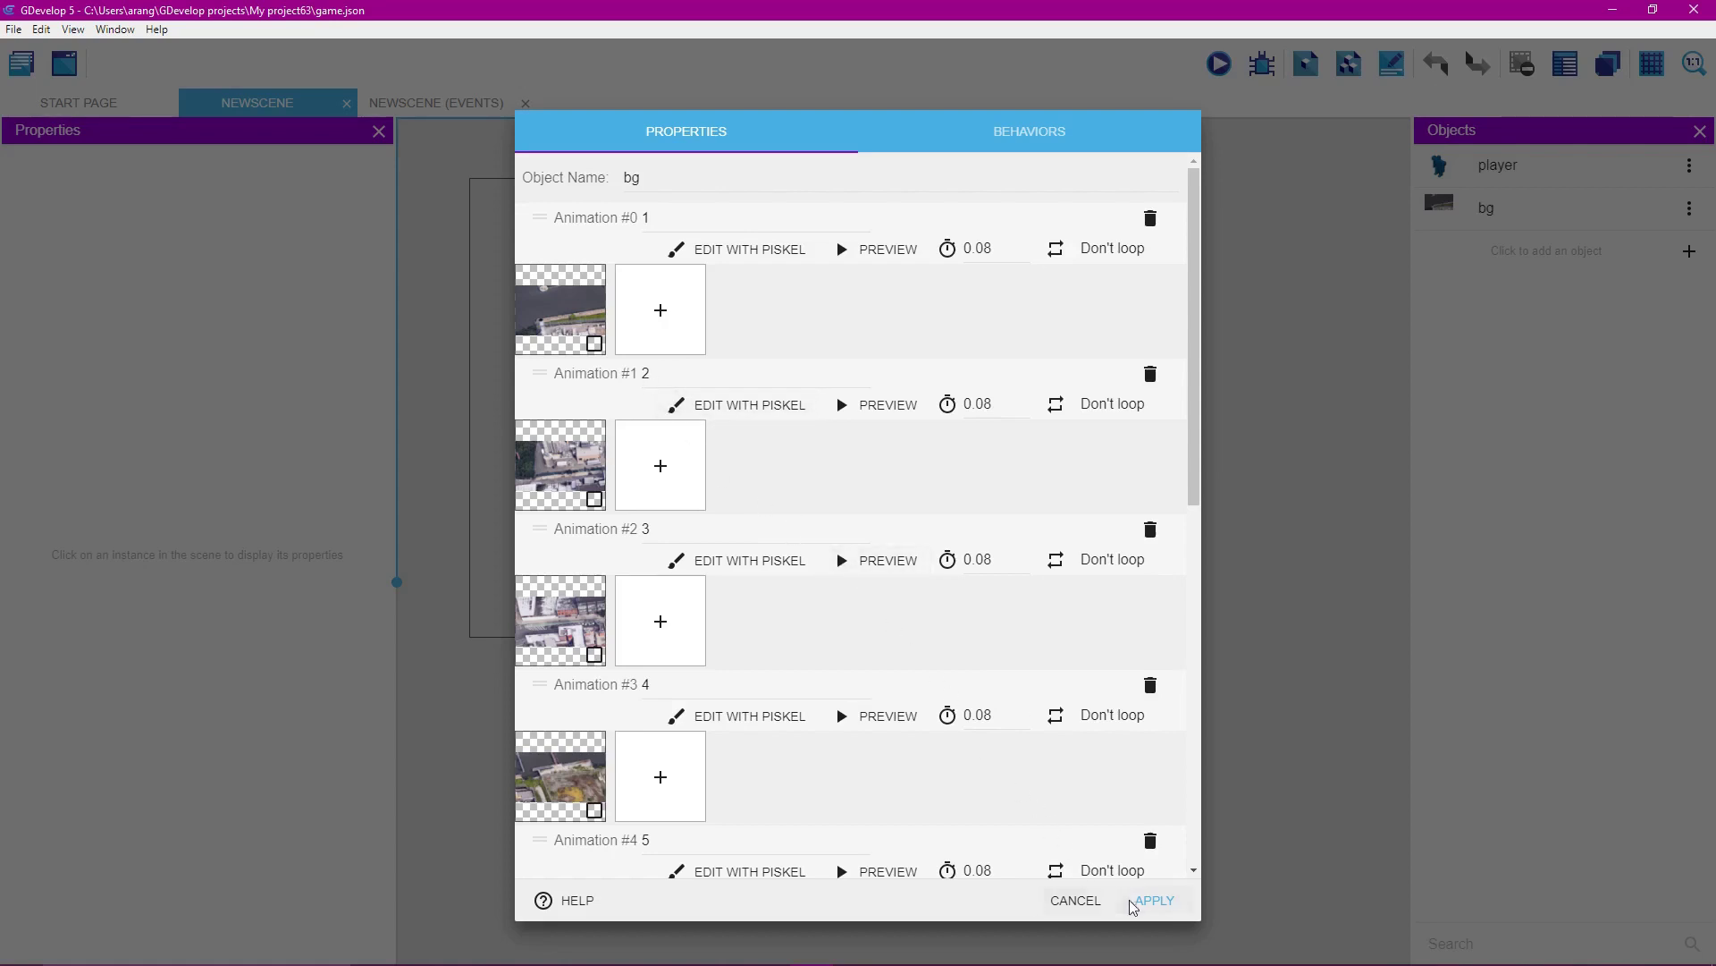
left_click(1153, 900)
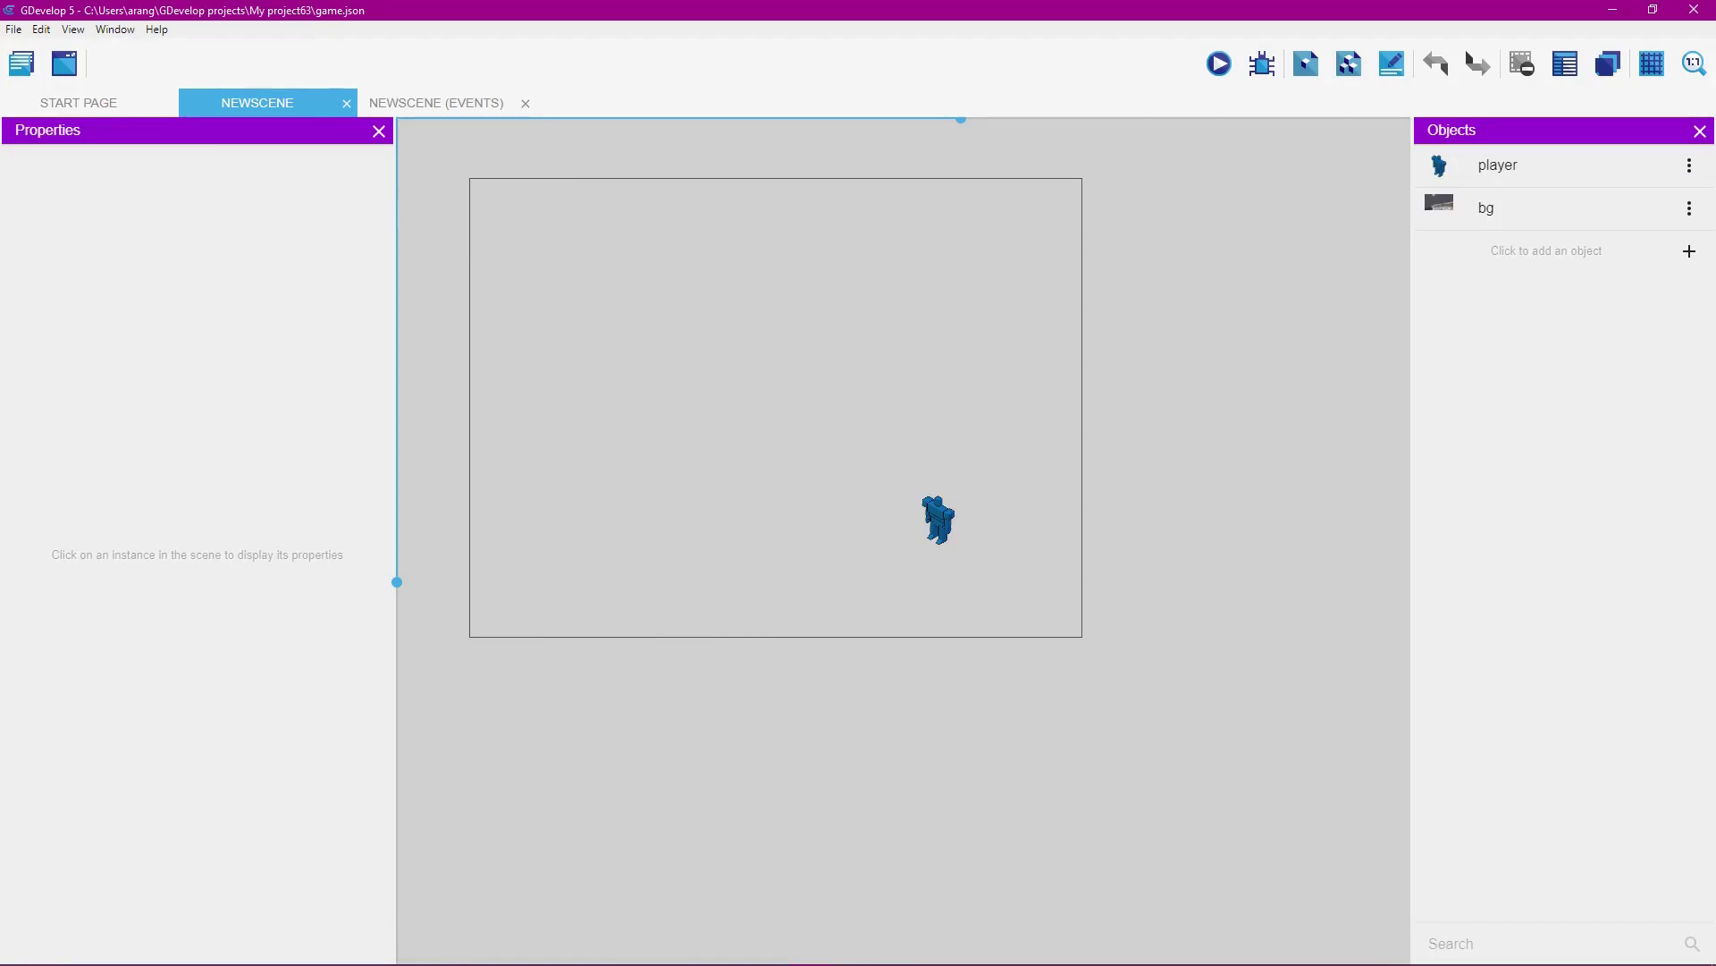
Step: Move the player instance outside the scene frame, beyond its lower-right corner, to about X 976, Y 749
left_click(1205, 15)
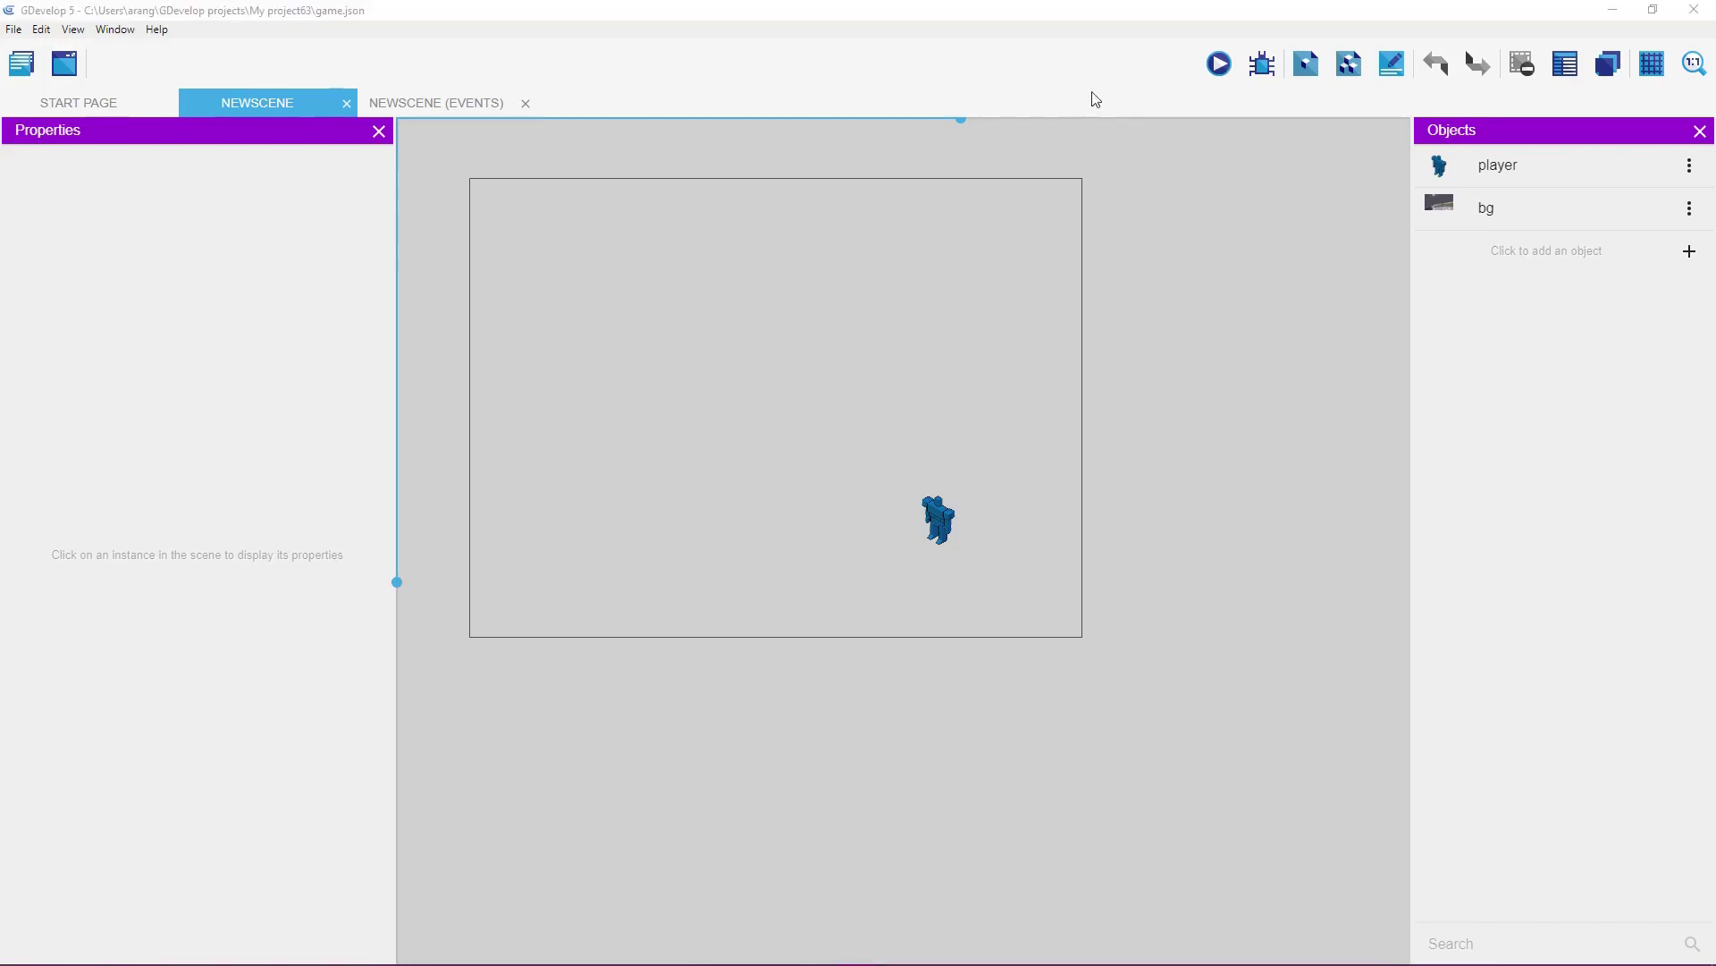
left_click(1234, 15)
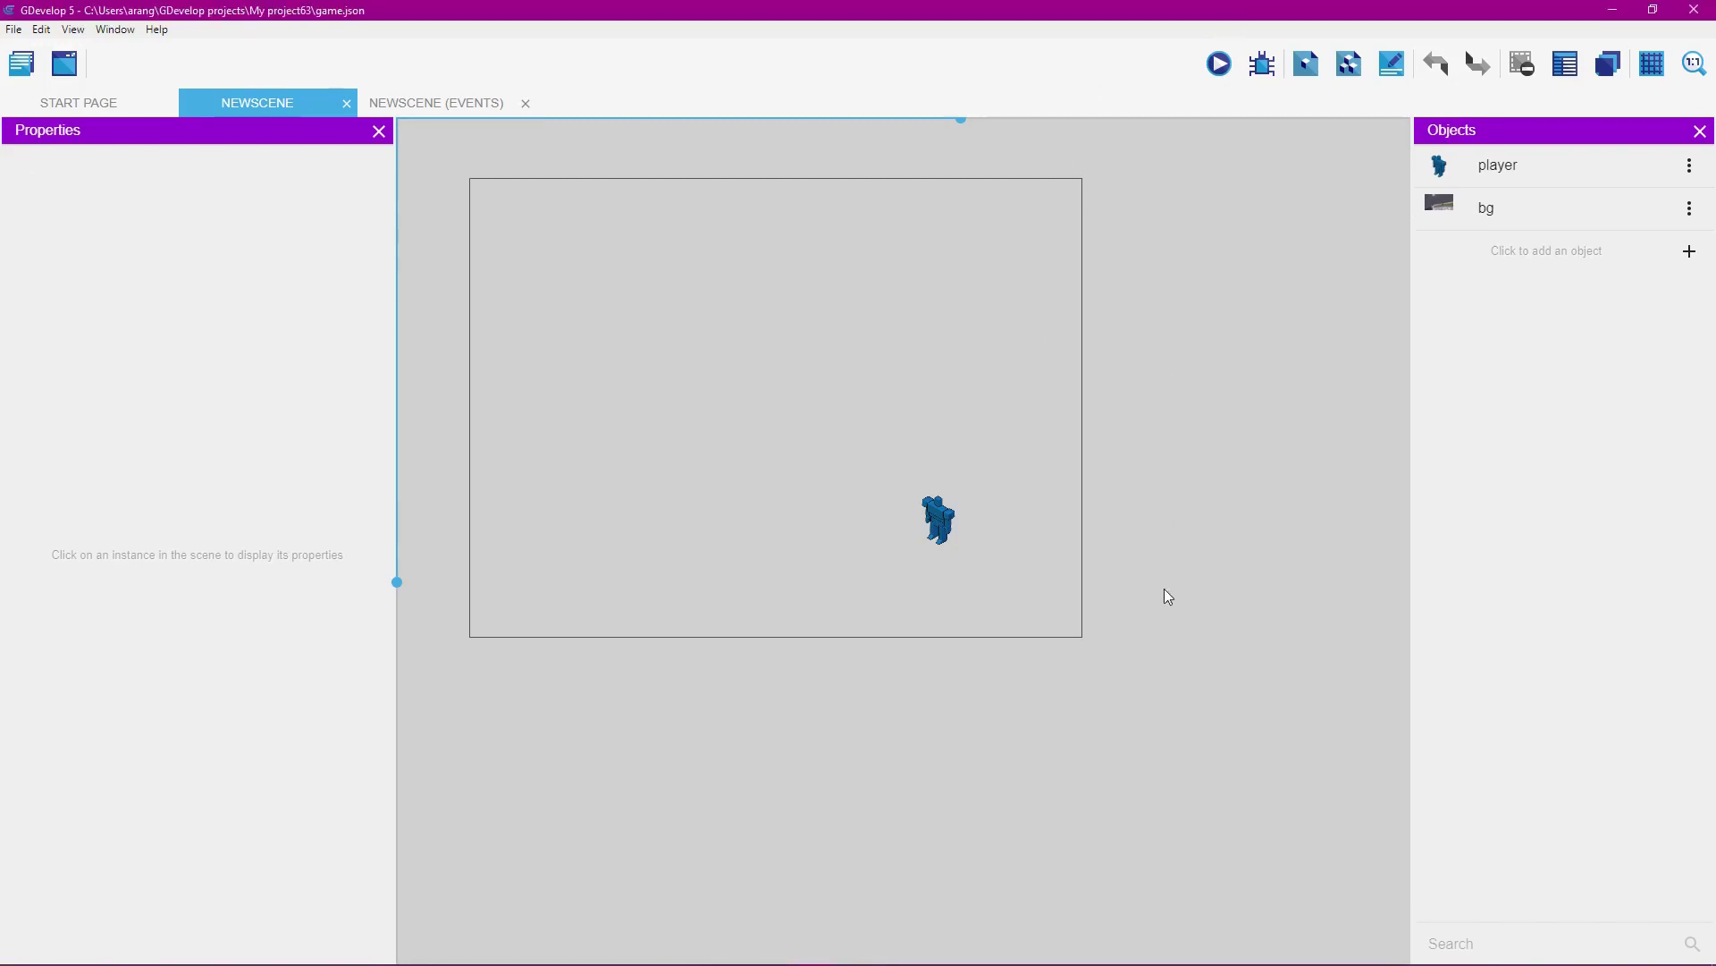
left_click_drag(946, 526, 1257, 790)
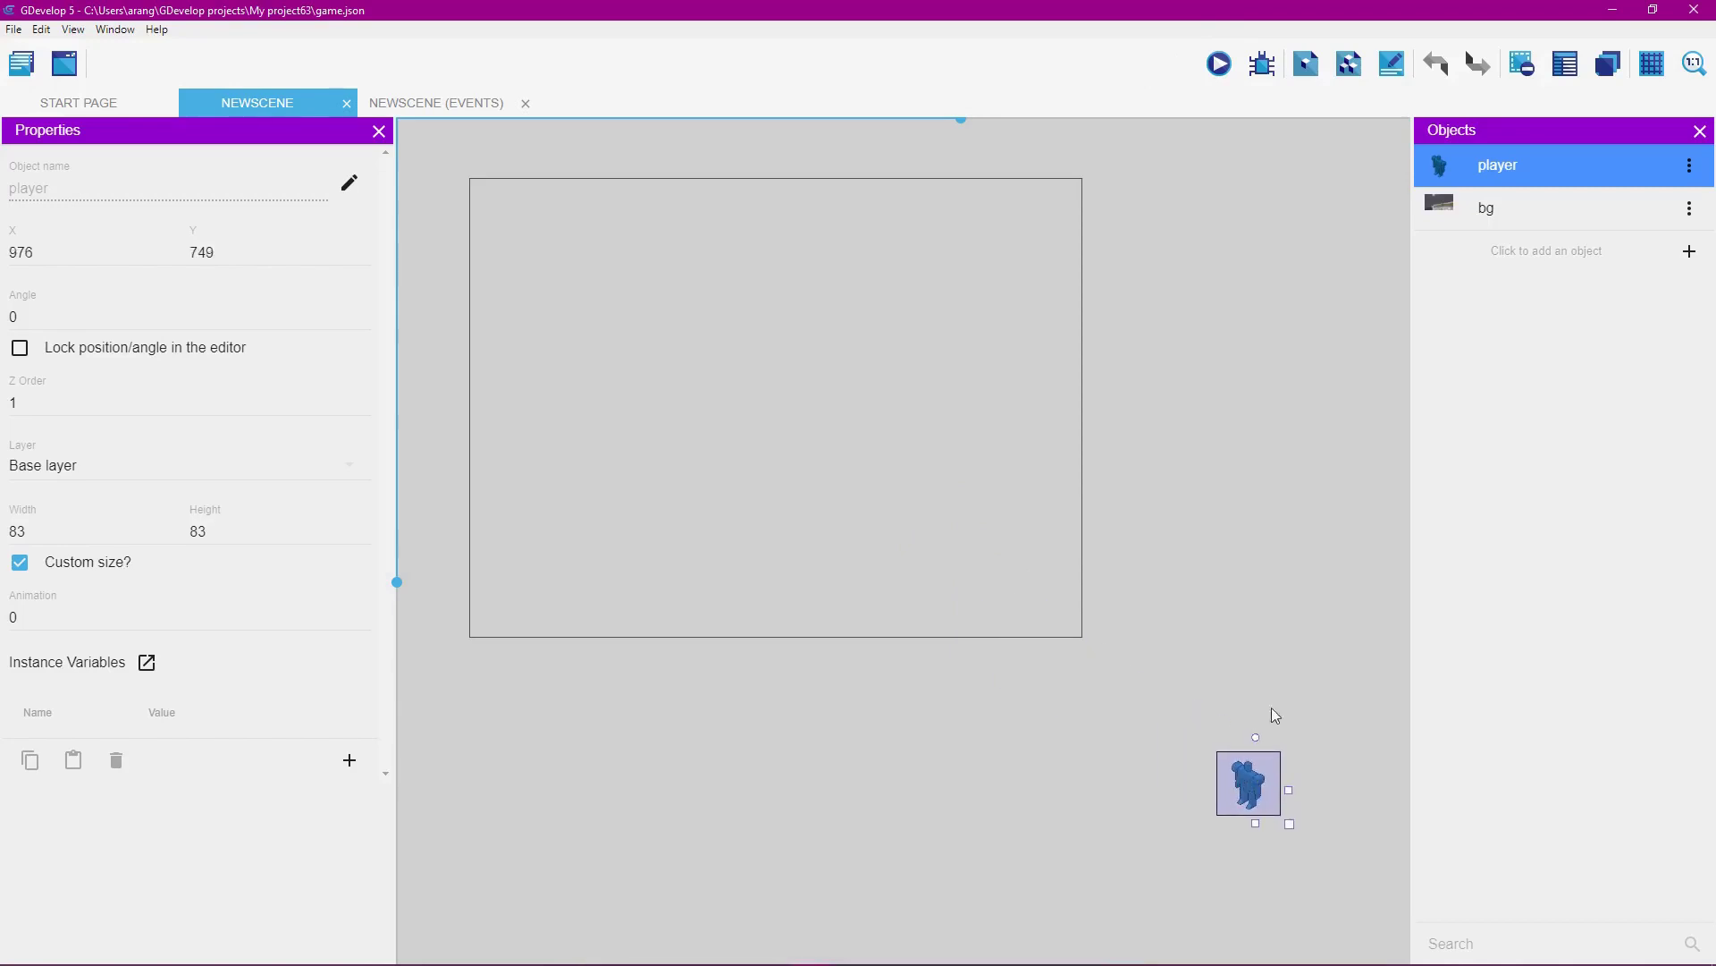
Step: Place a bg instance in the scene just above the frame's upper-left corner, at about X -271, Y -286
left_click(1505, 212)
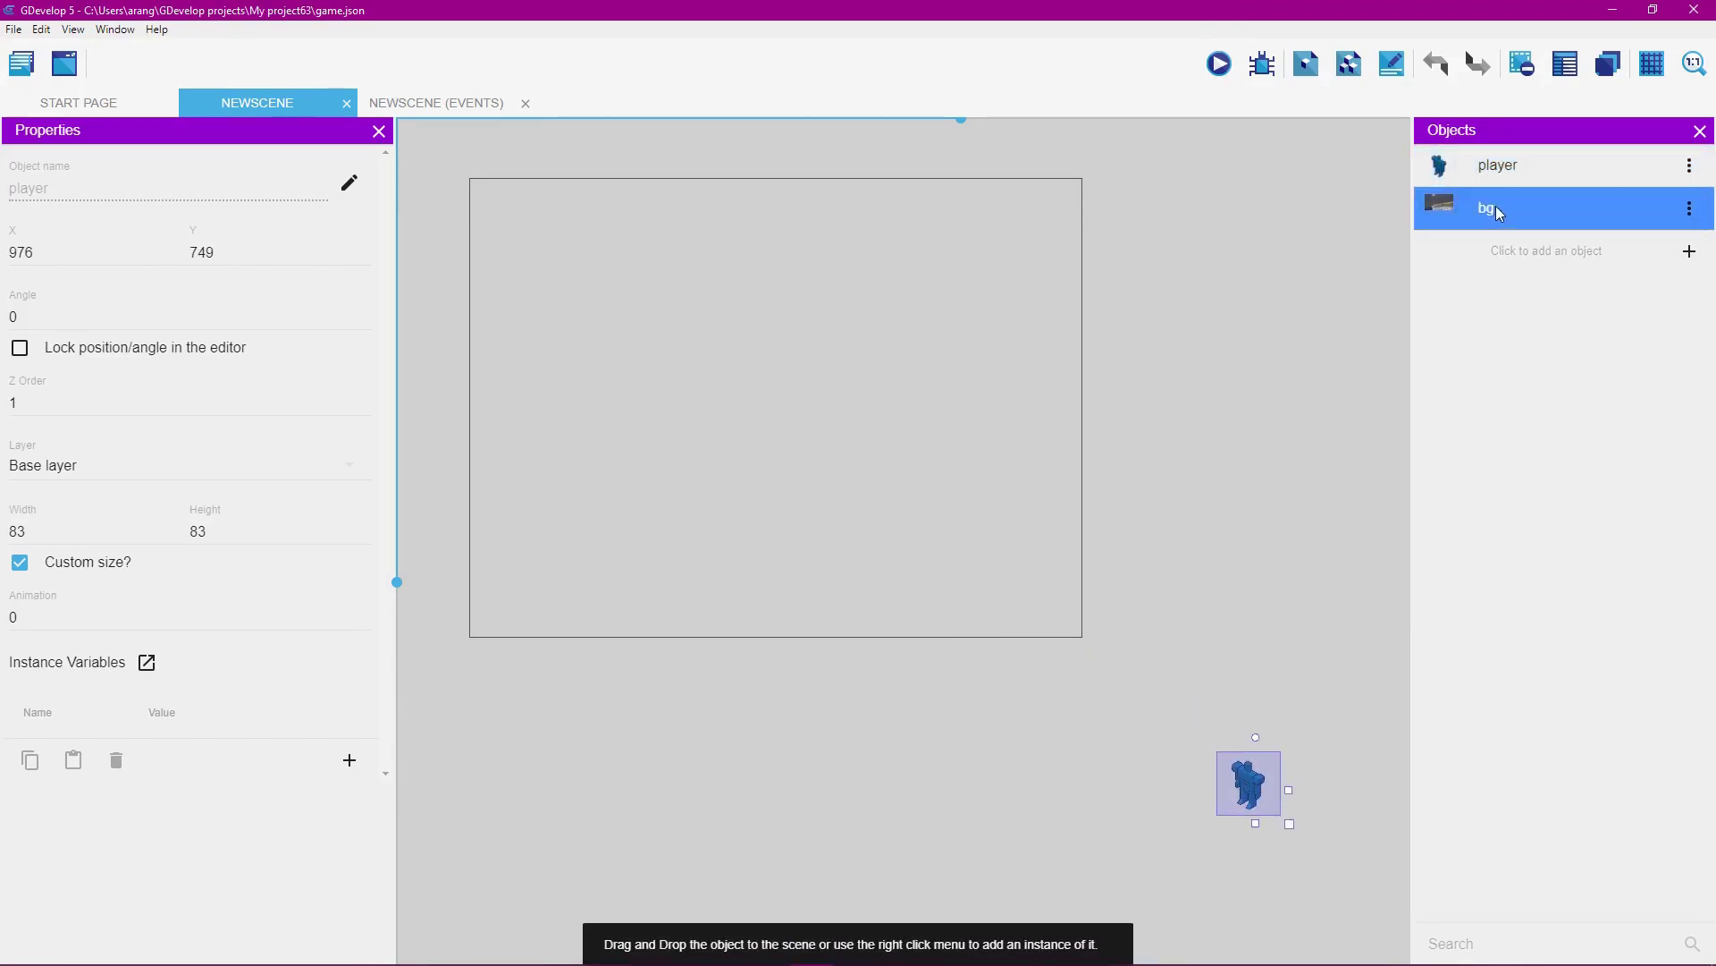
left_click_drag(1507, 210, 597, 371)
left_click_drag(801, 479, 672, 263)
scroll(894, 465, "down", 5)
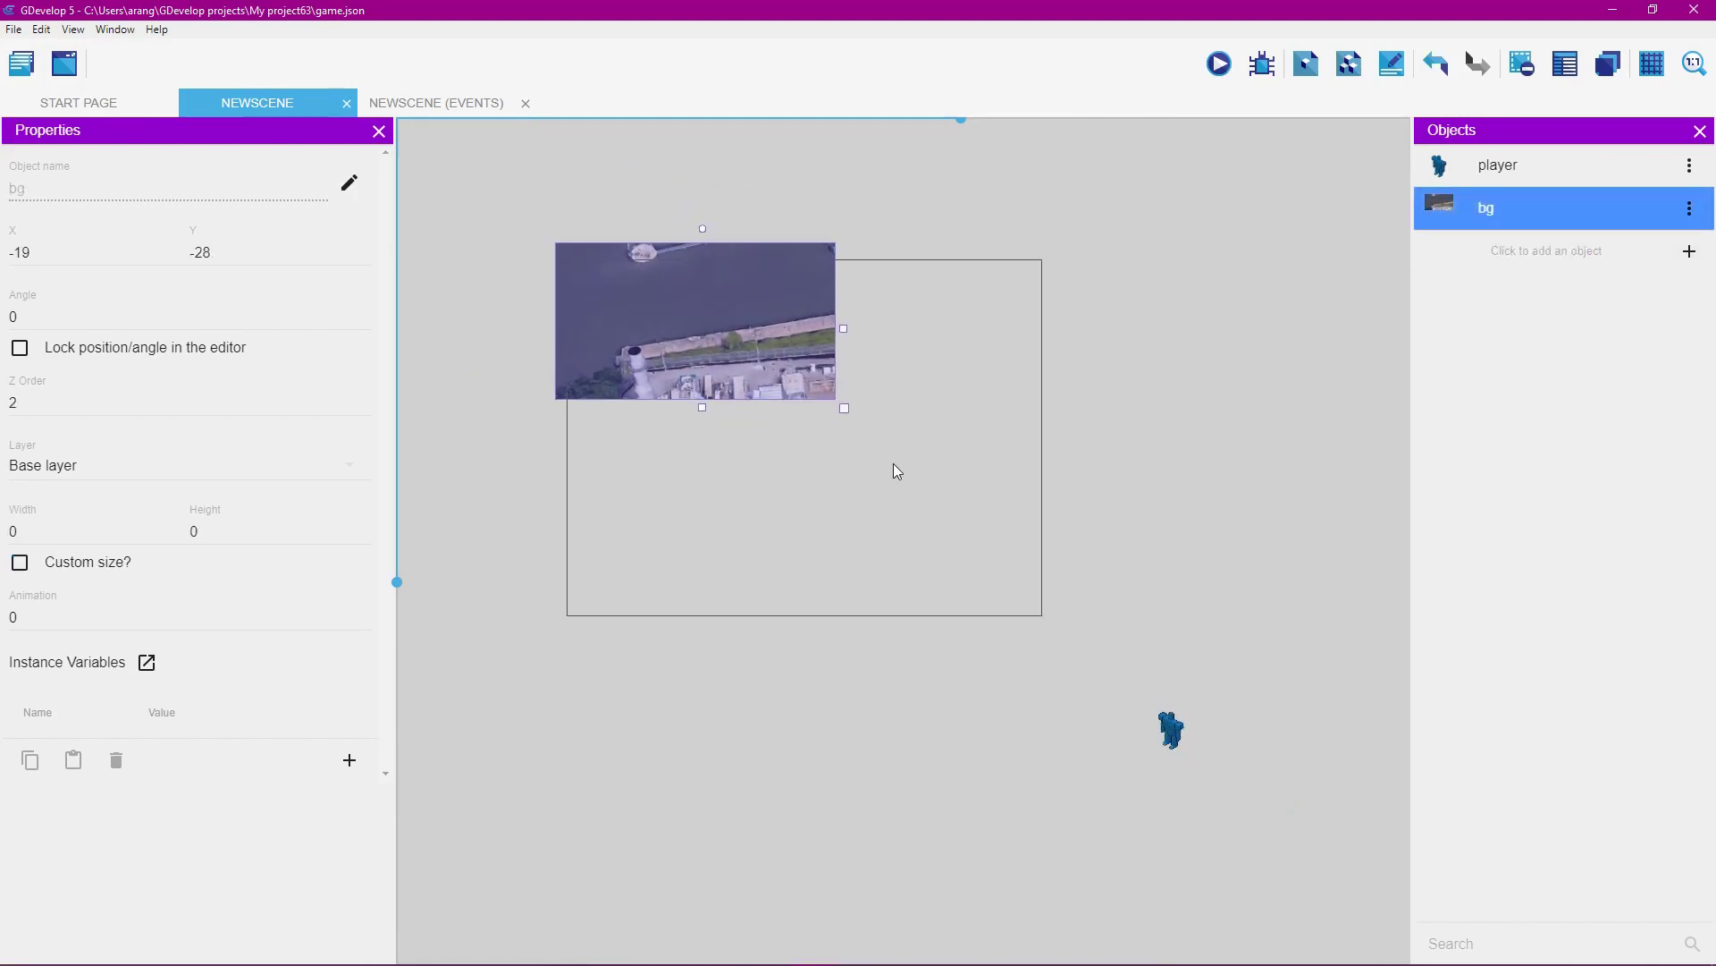
left_click_drag(720, 352, 687, 326)
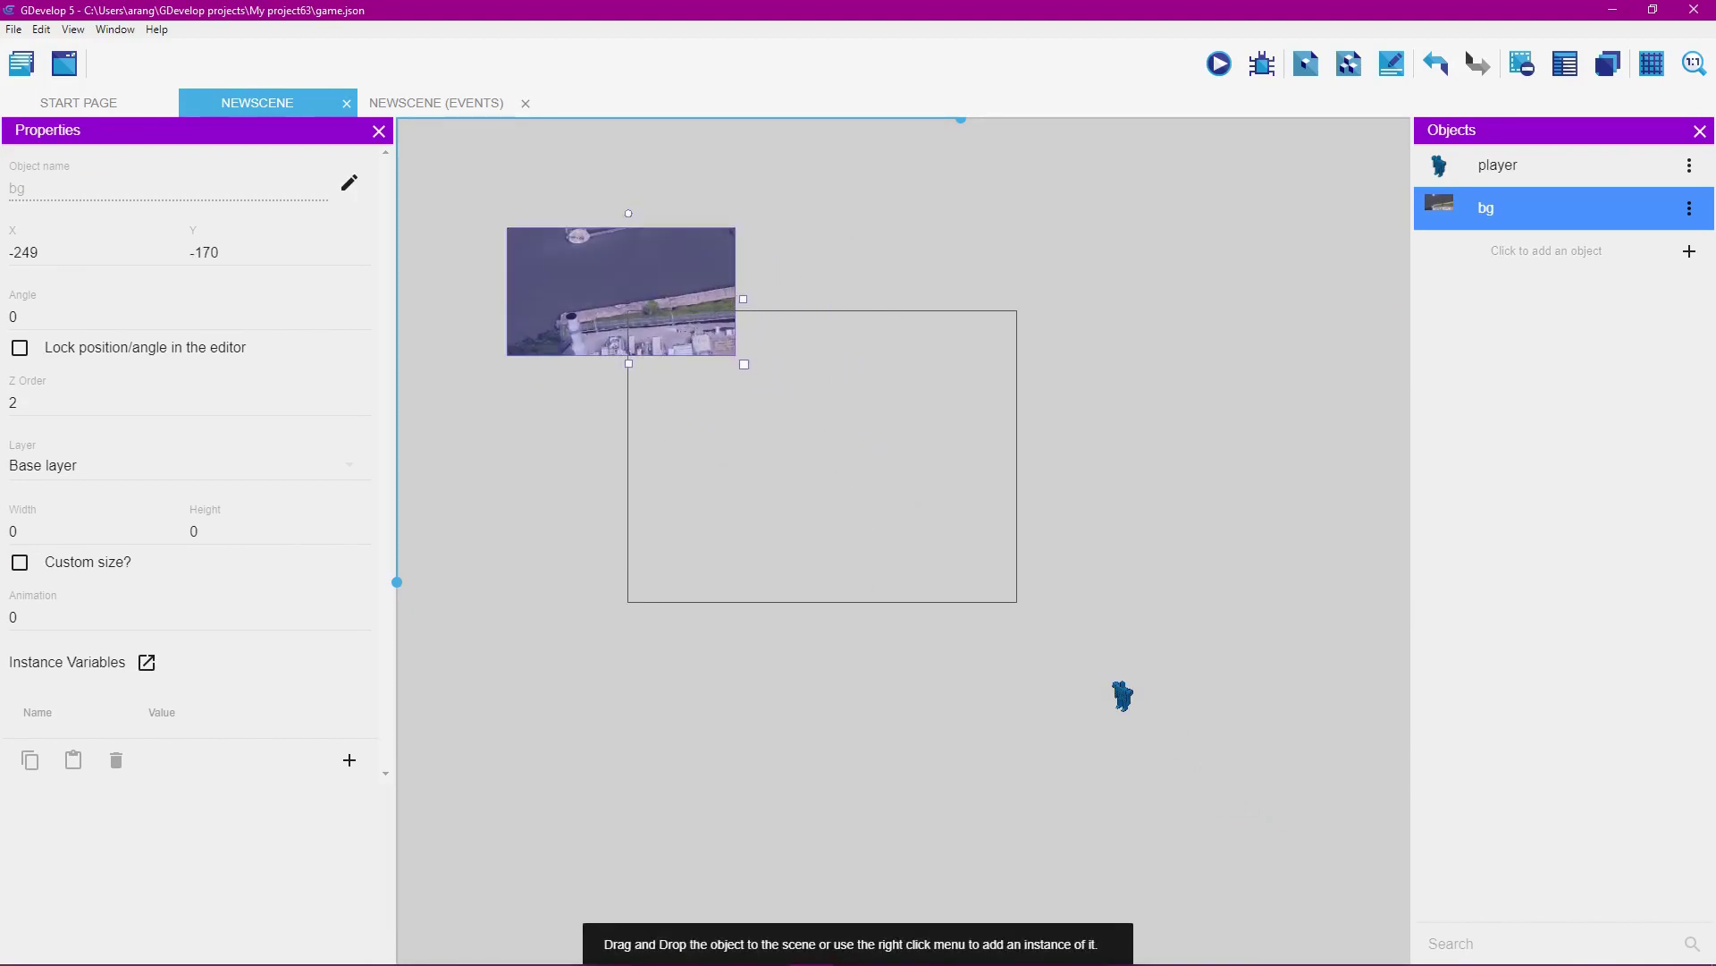
left_click(1111, 19)
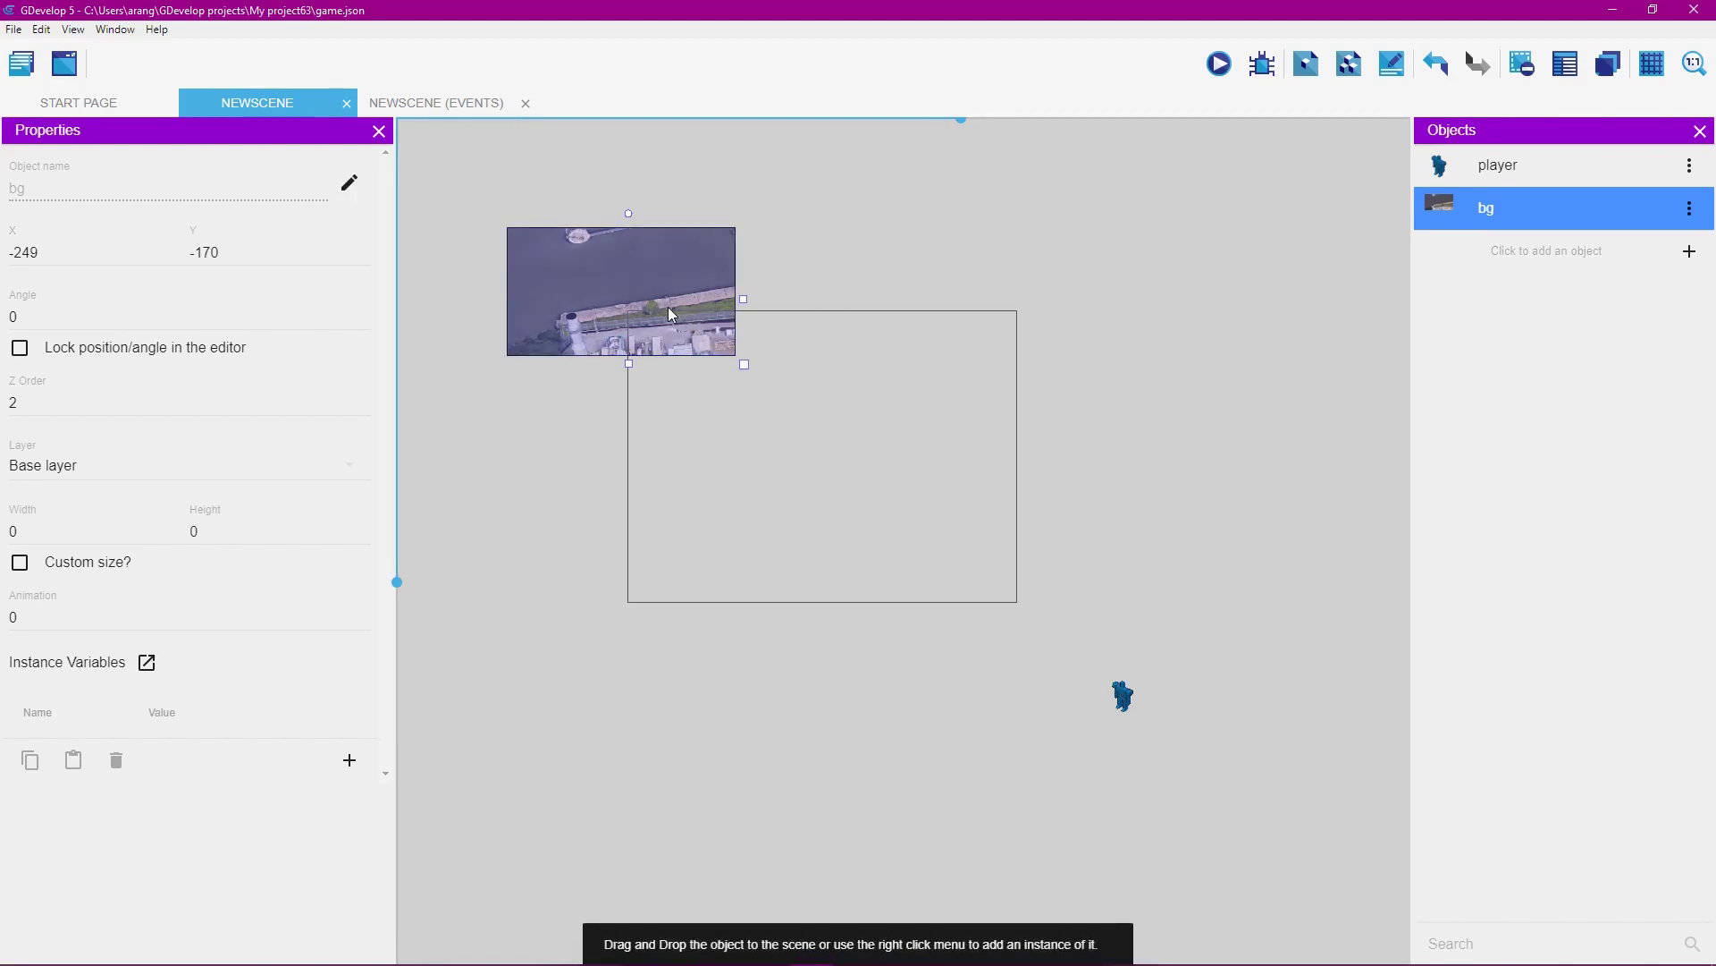
left_click_drag(667, 310, 655, 238)
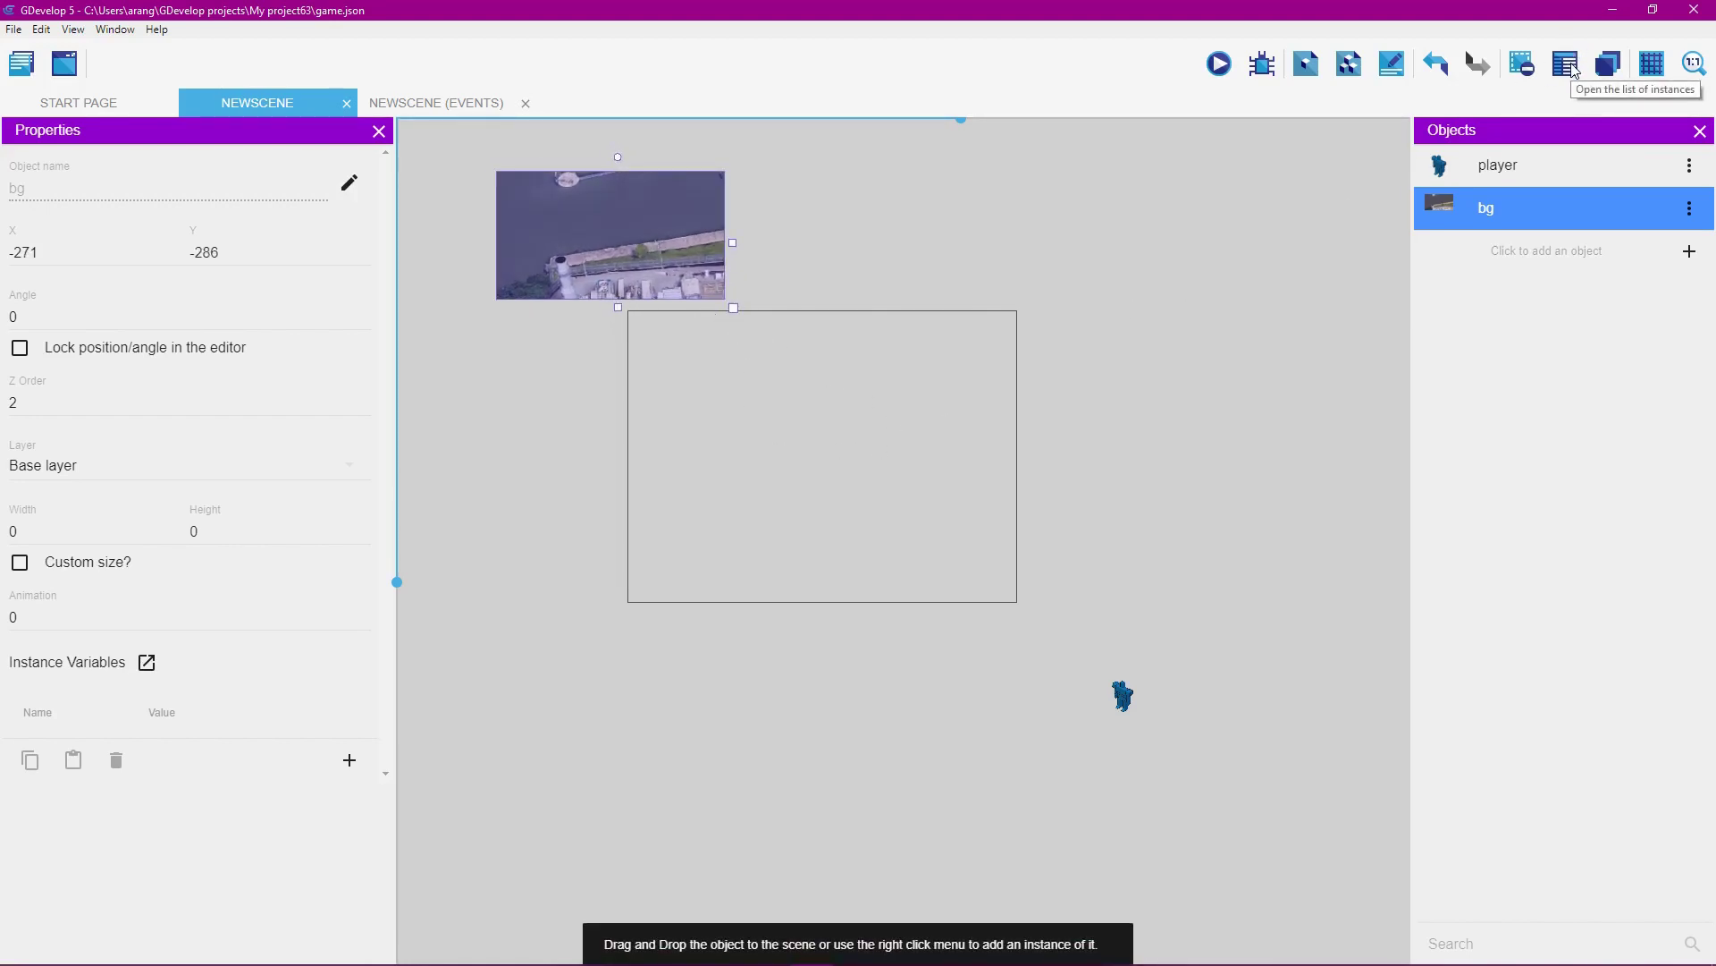
Step: Show the grid in the scene editor
left_click(1653, 64)
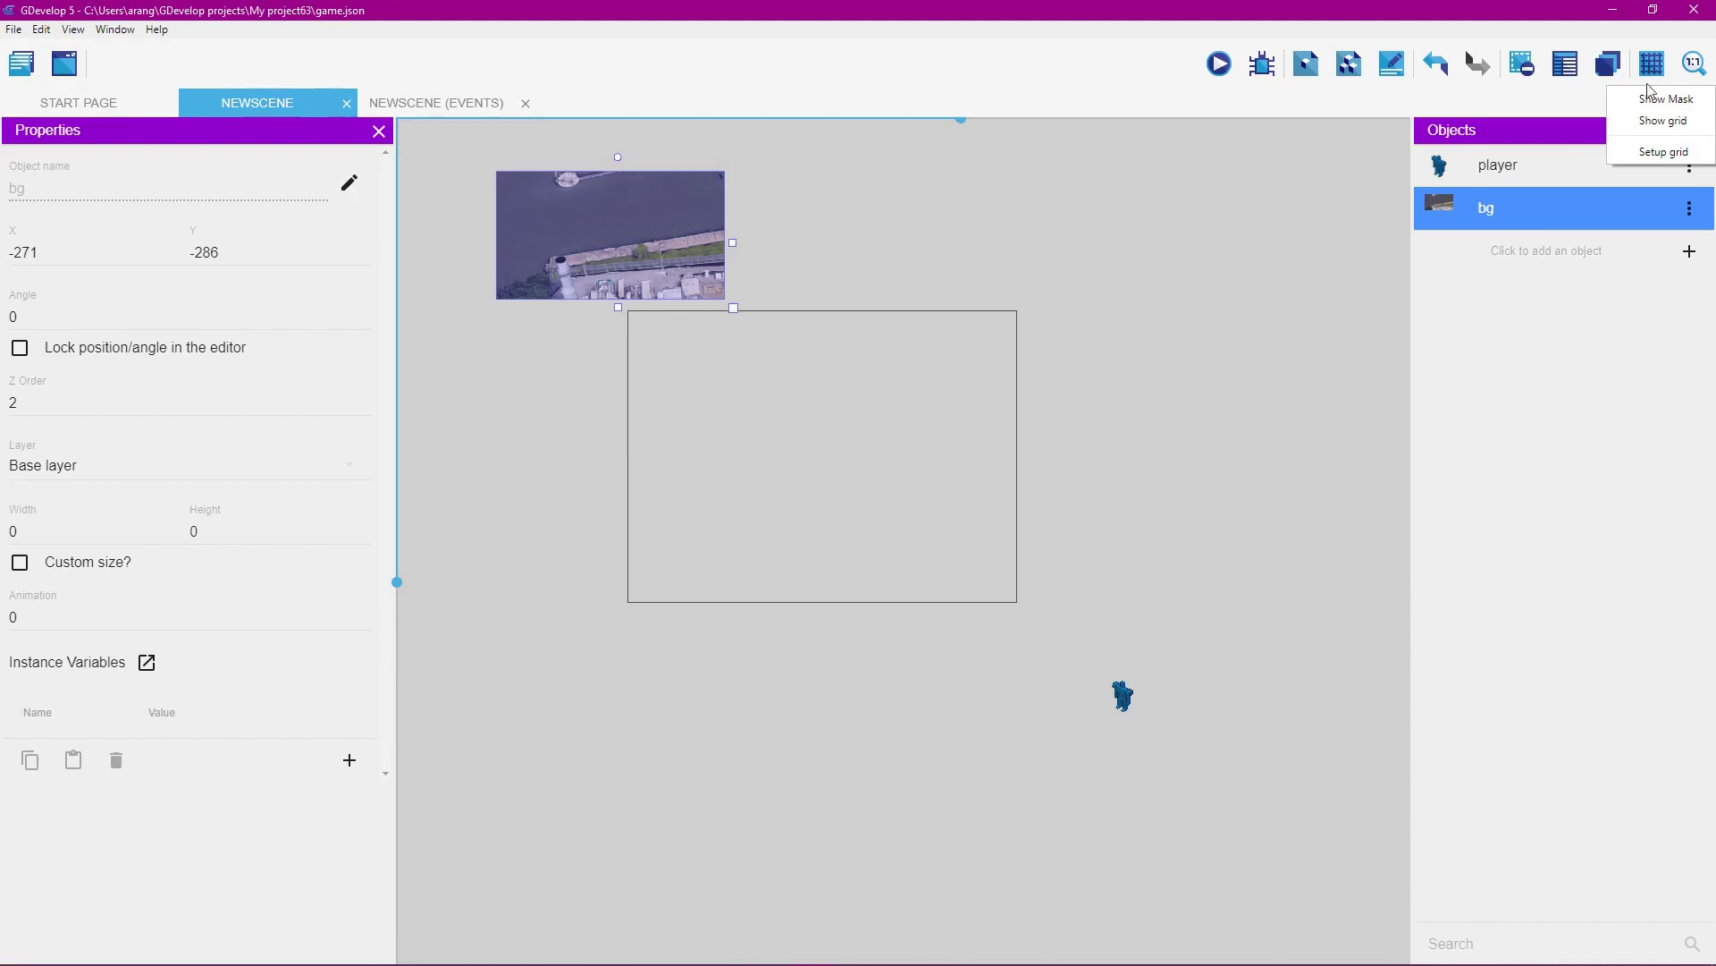
left_click(1643, 120)
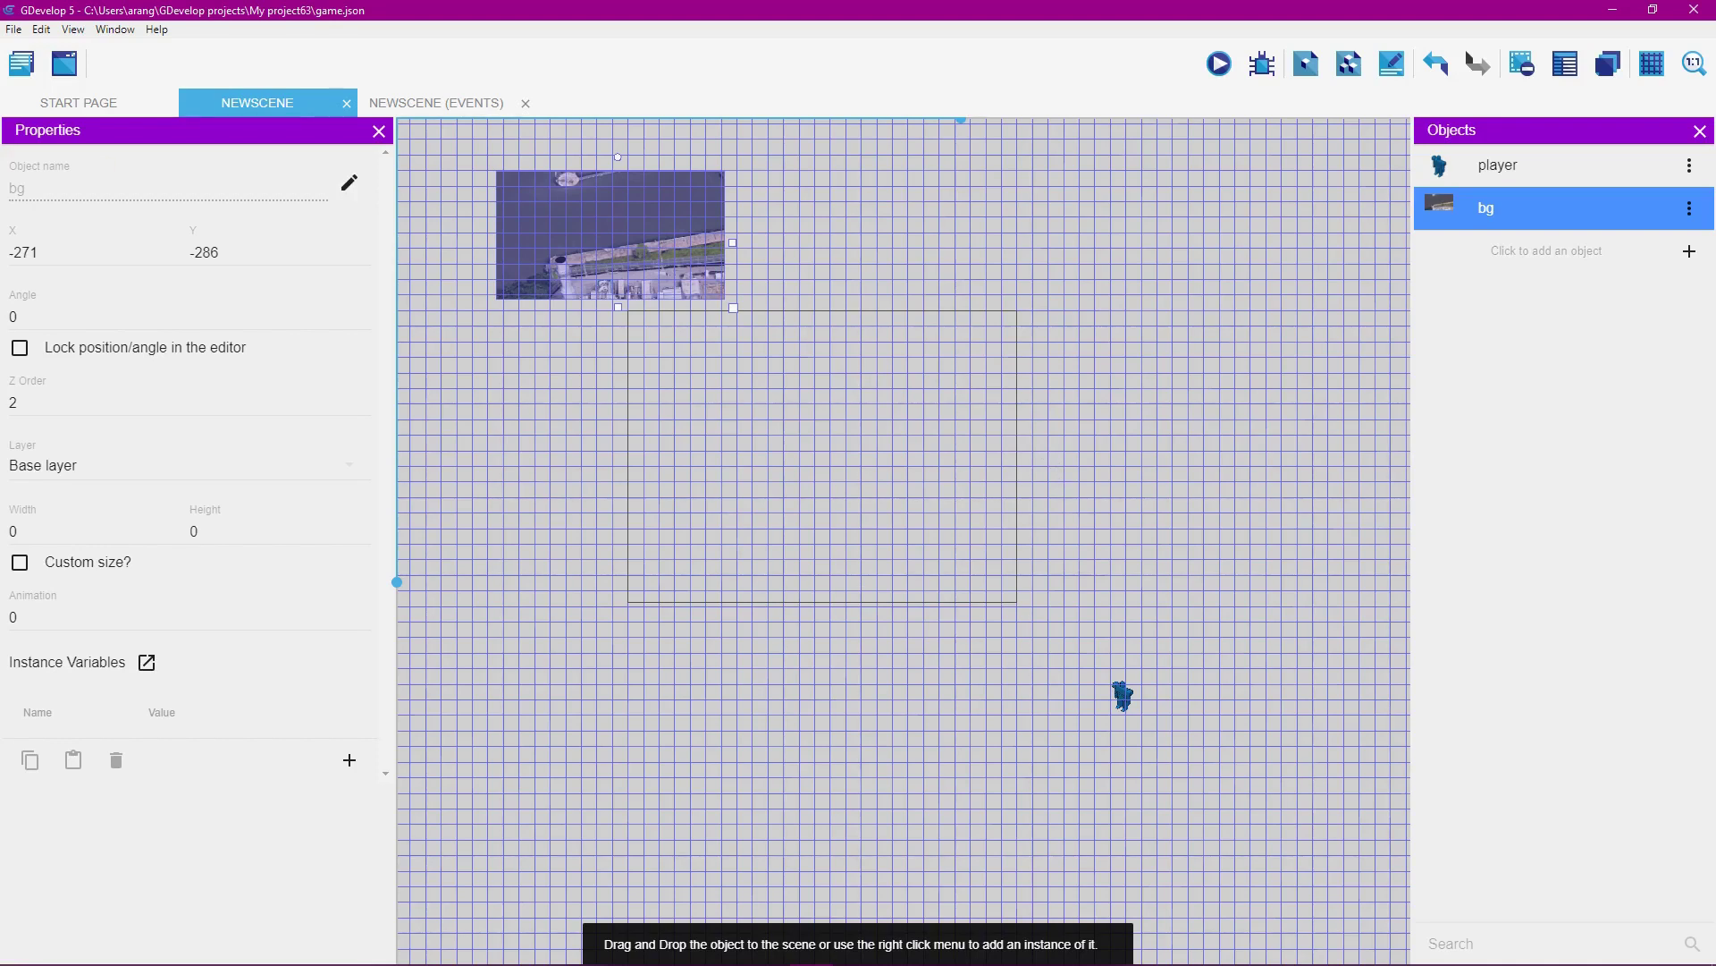
left_click(1116, 23)
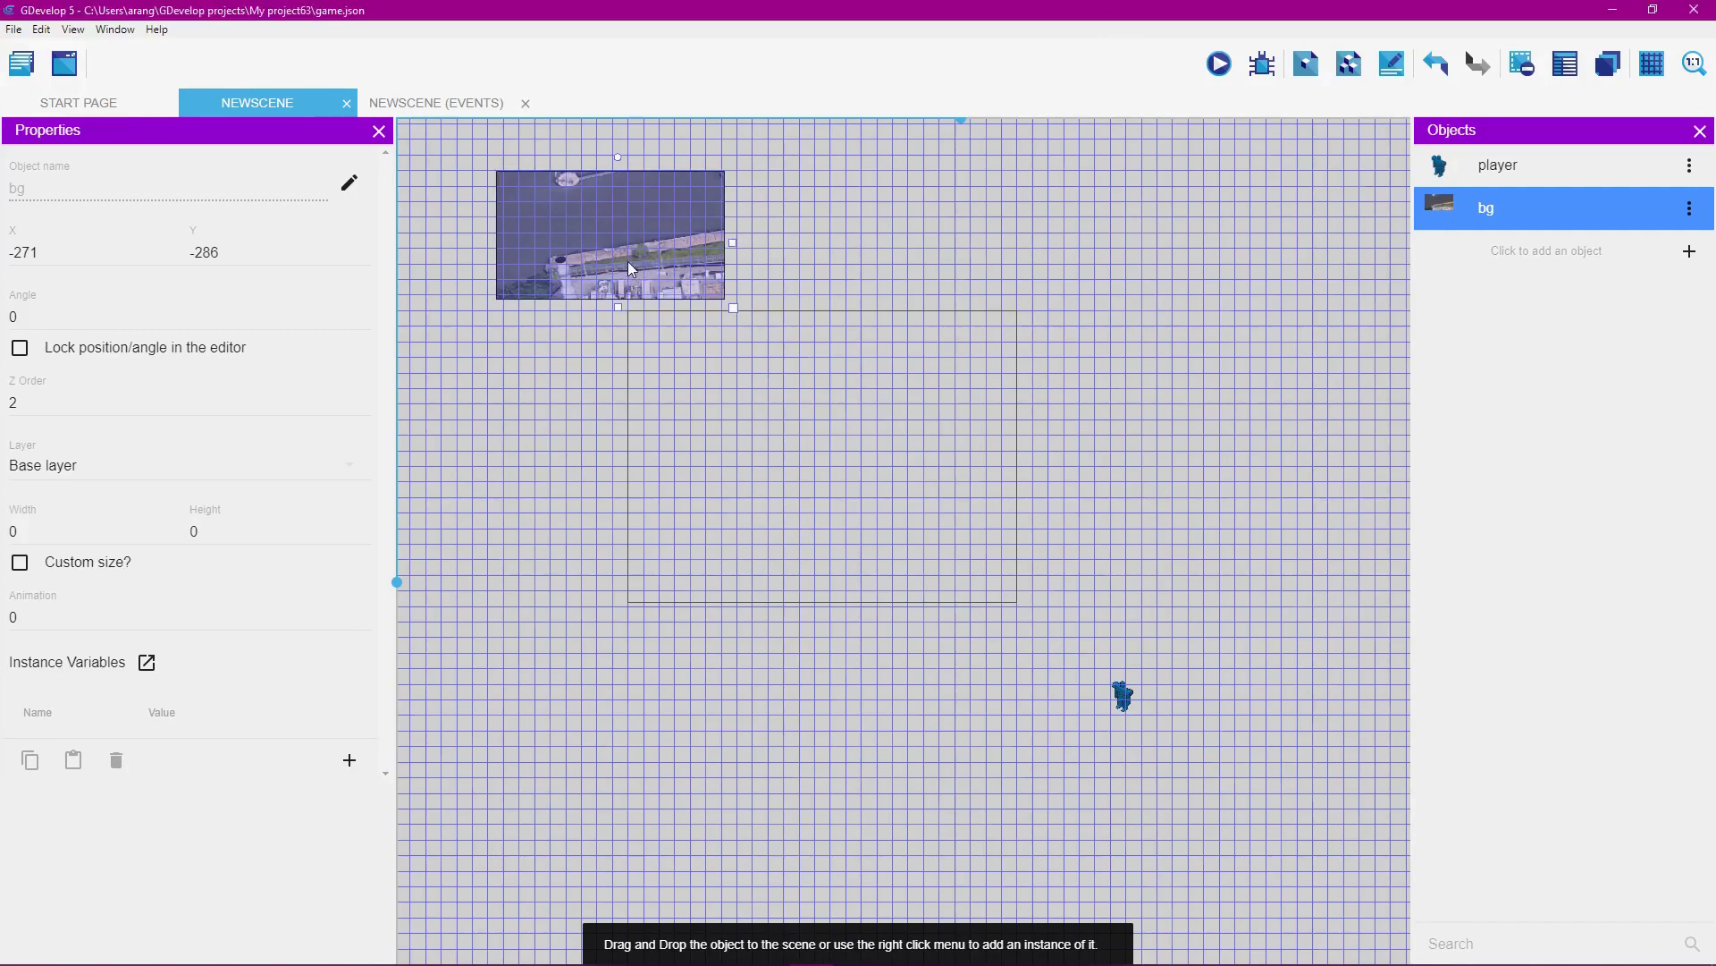
Step: Move the bg instance to X -256, Y -256 on the grid and resize it to 480 by 256
left_click_drag(632, 266, 640, 291)
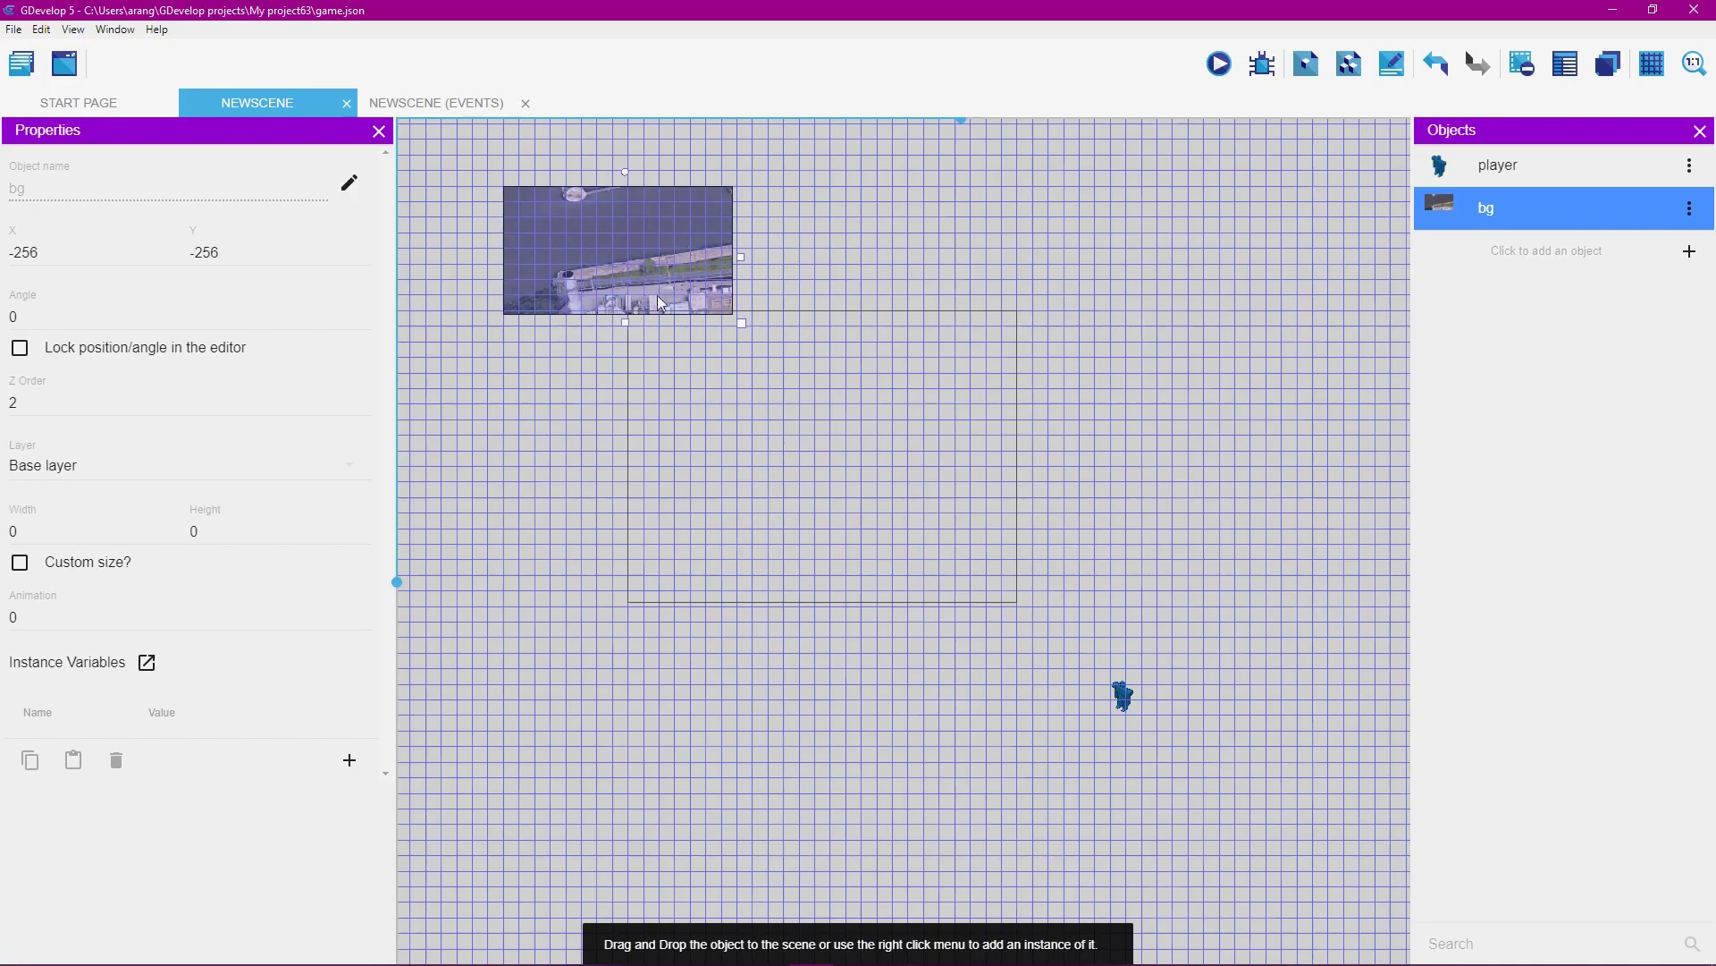
left_click_drag(628, 324, 626, 319)
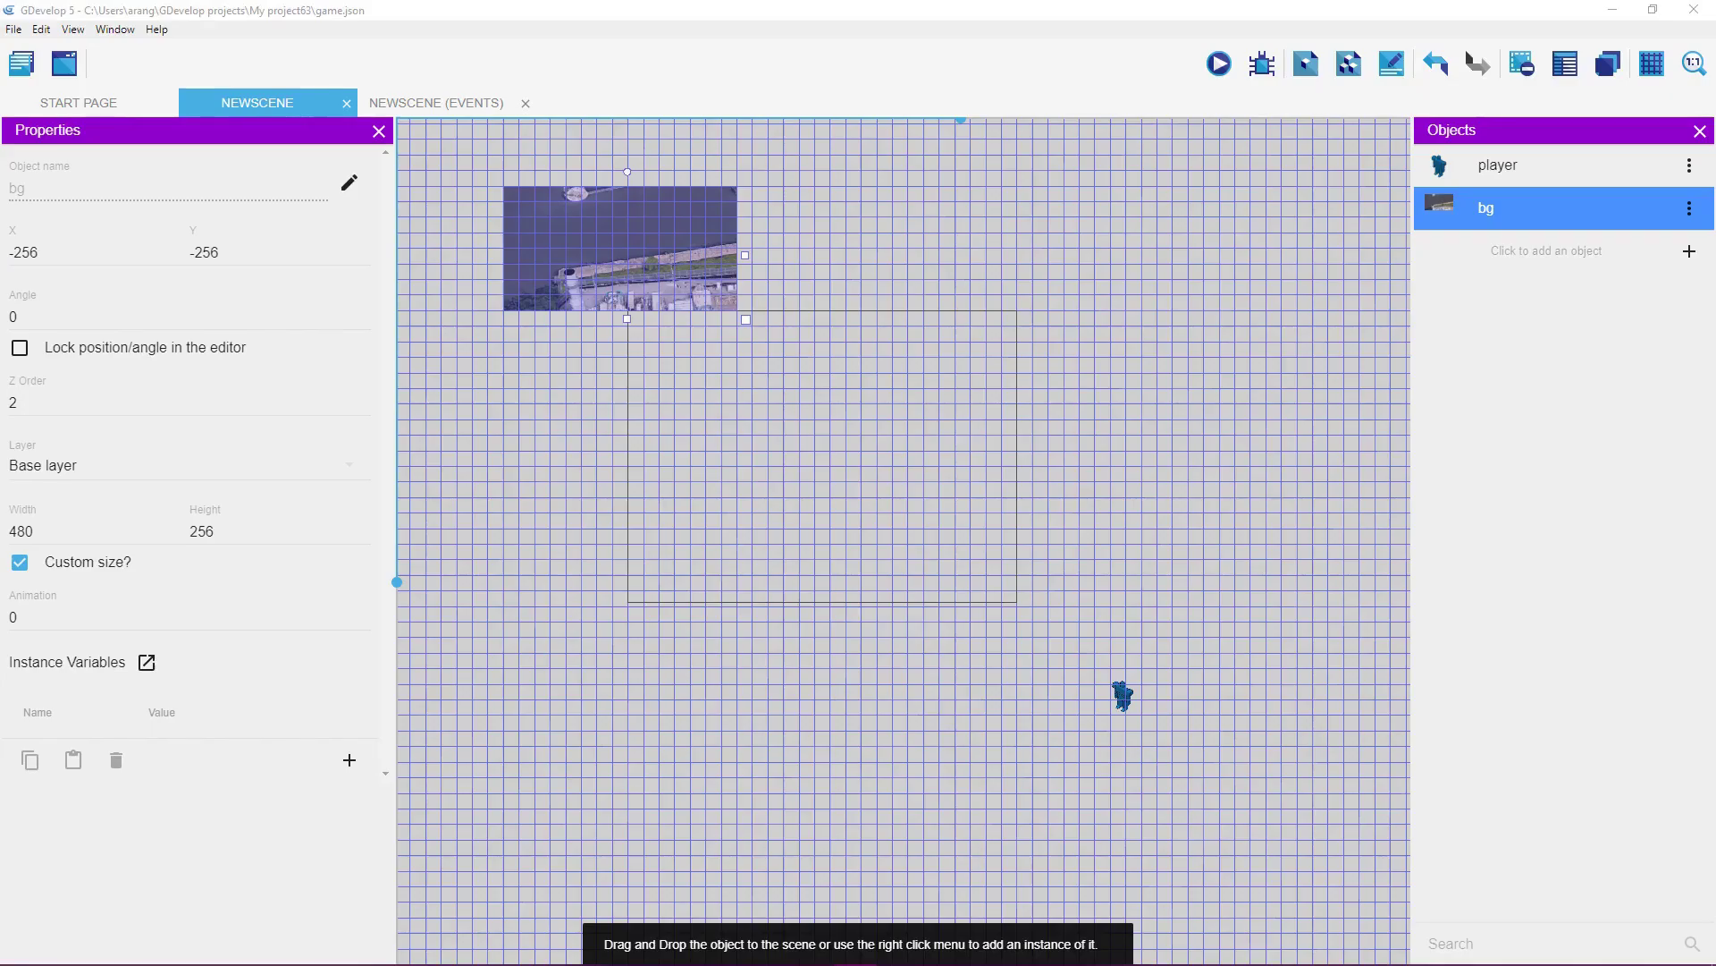
left_click(1092, 25)
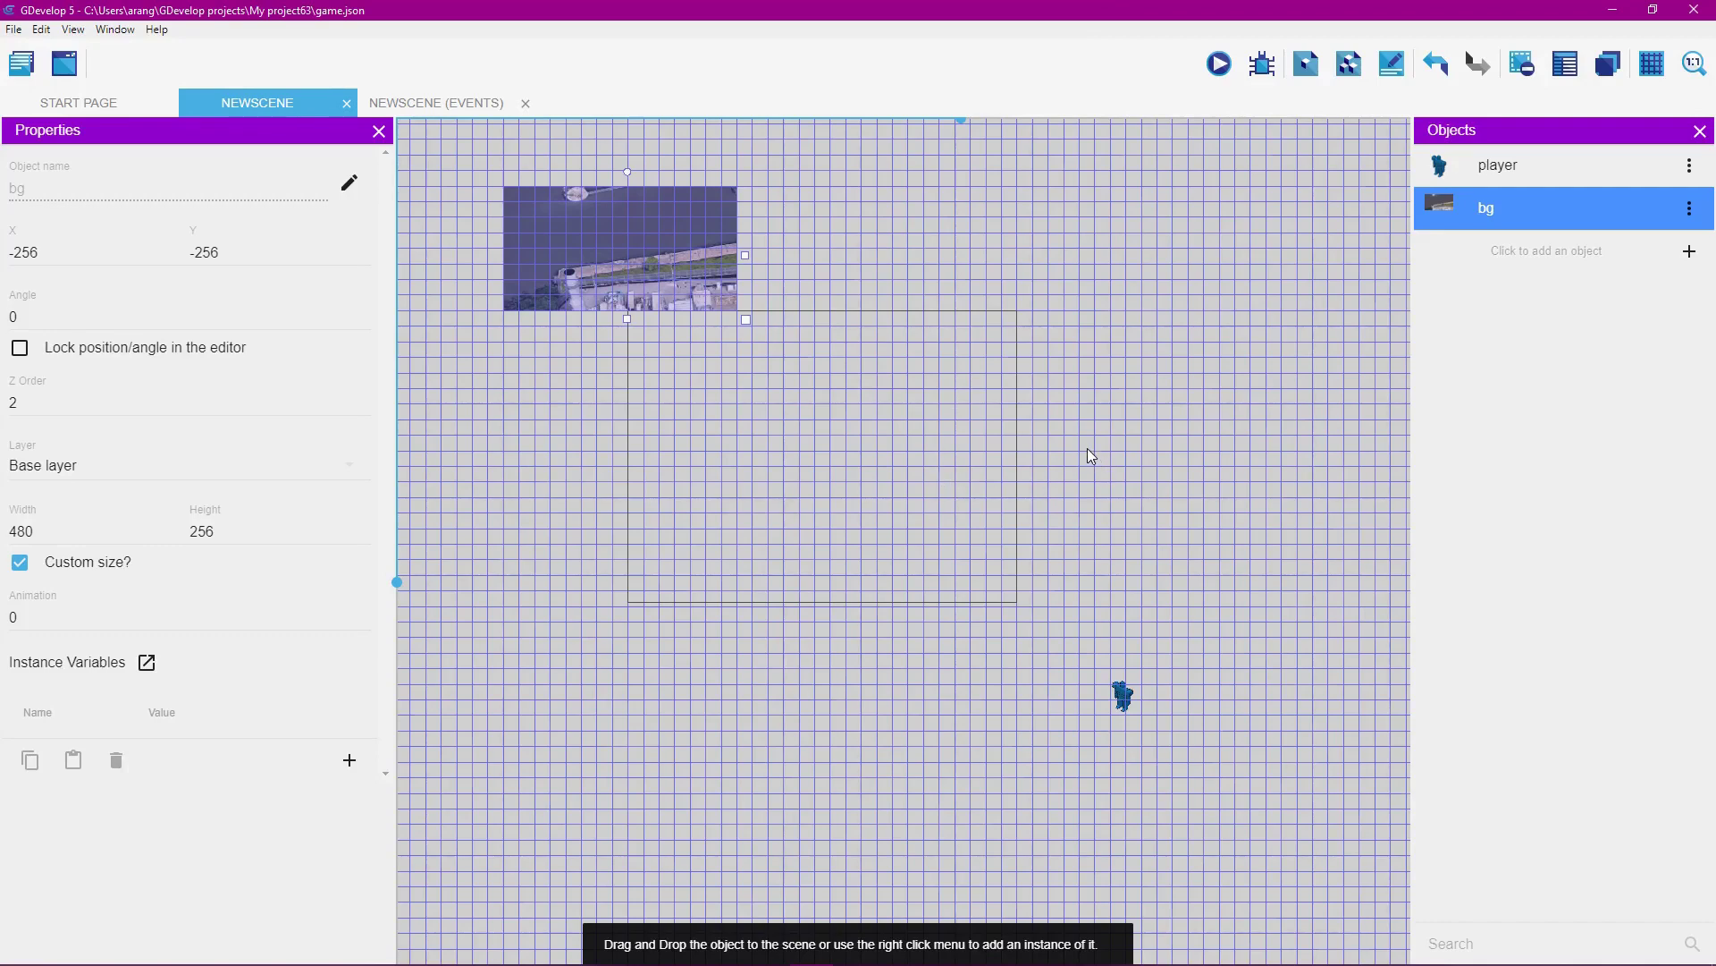
Step: Switch to File Explorer and view image 1 in the desktop's ALI_STUFF_2019 subfolder "isometric bacgrounds tutorial" as the tile layout reference
key("super+e")
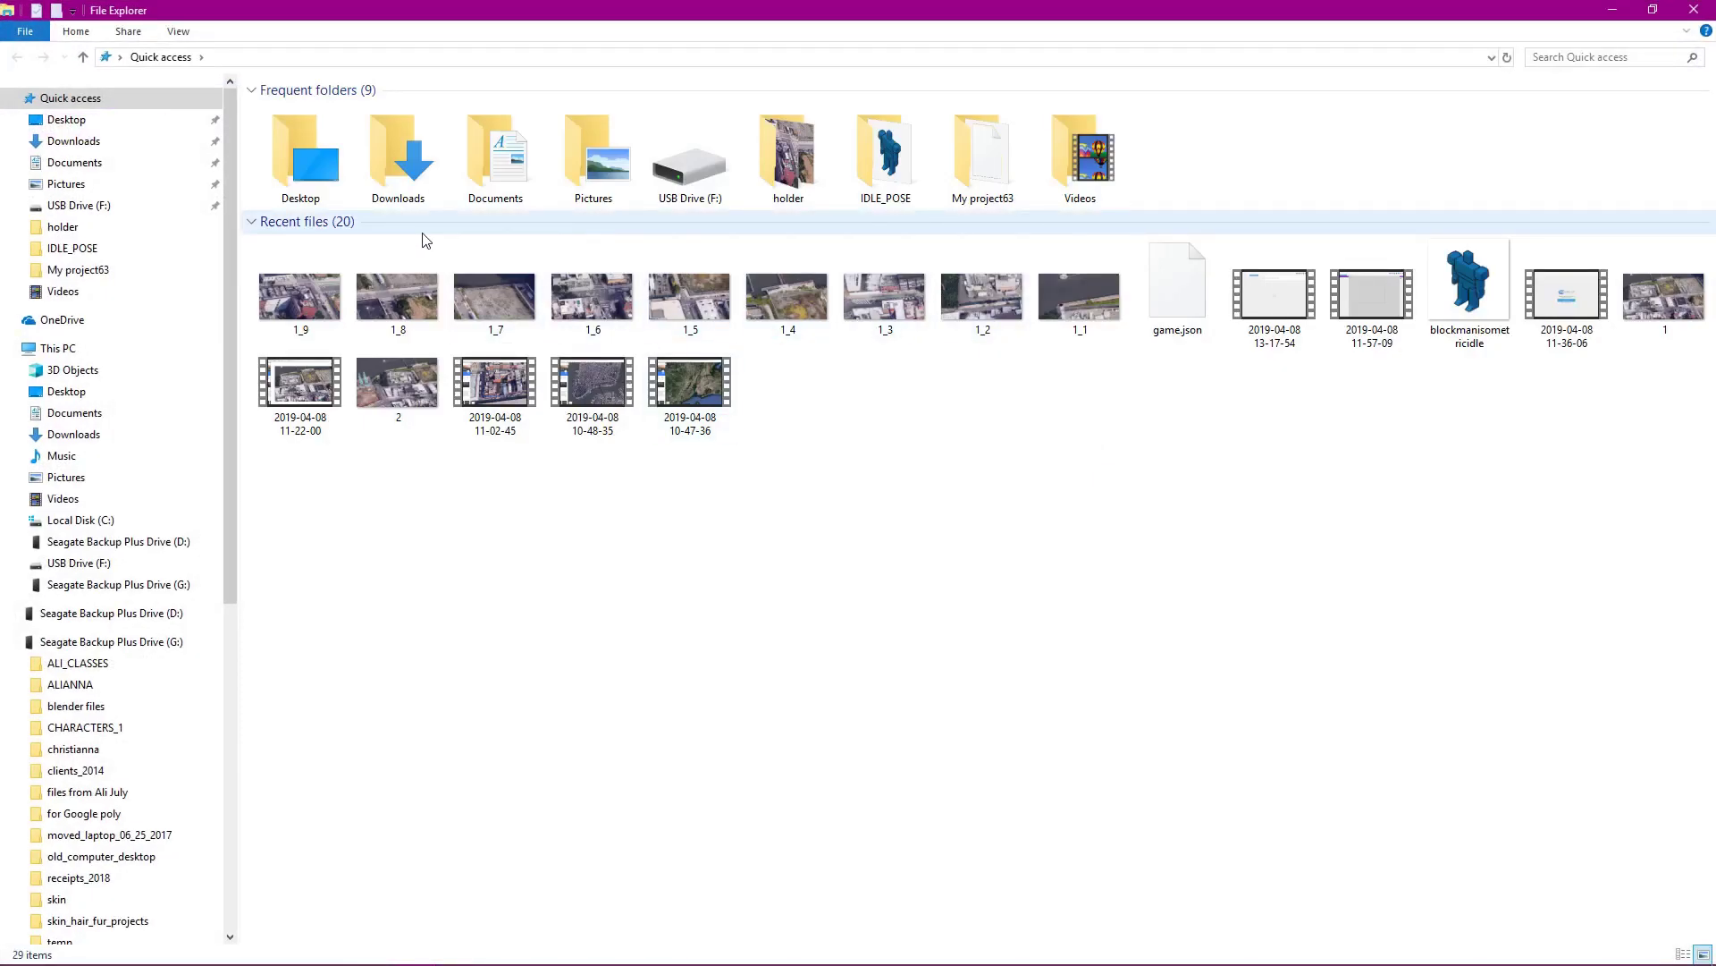
left_click(103, 126)
double_click(317, 146)
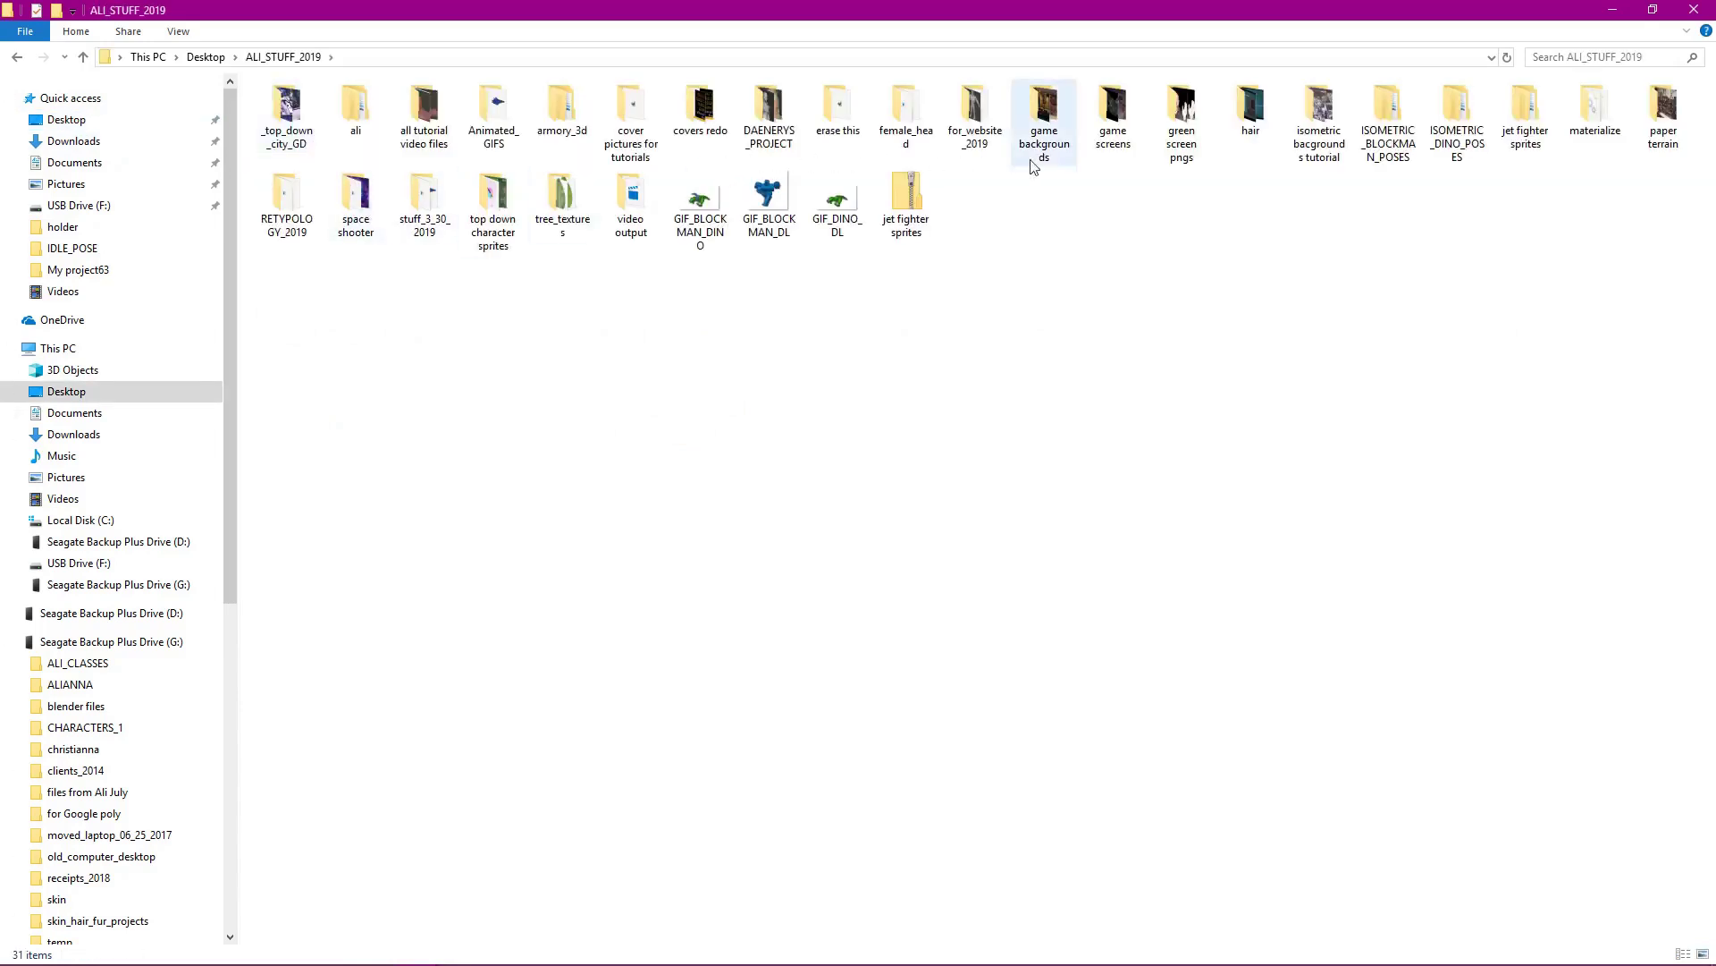
double_click(1319, 121)
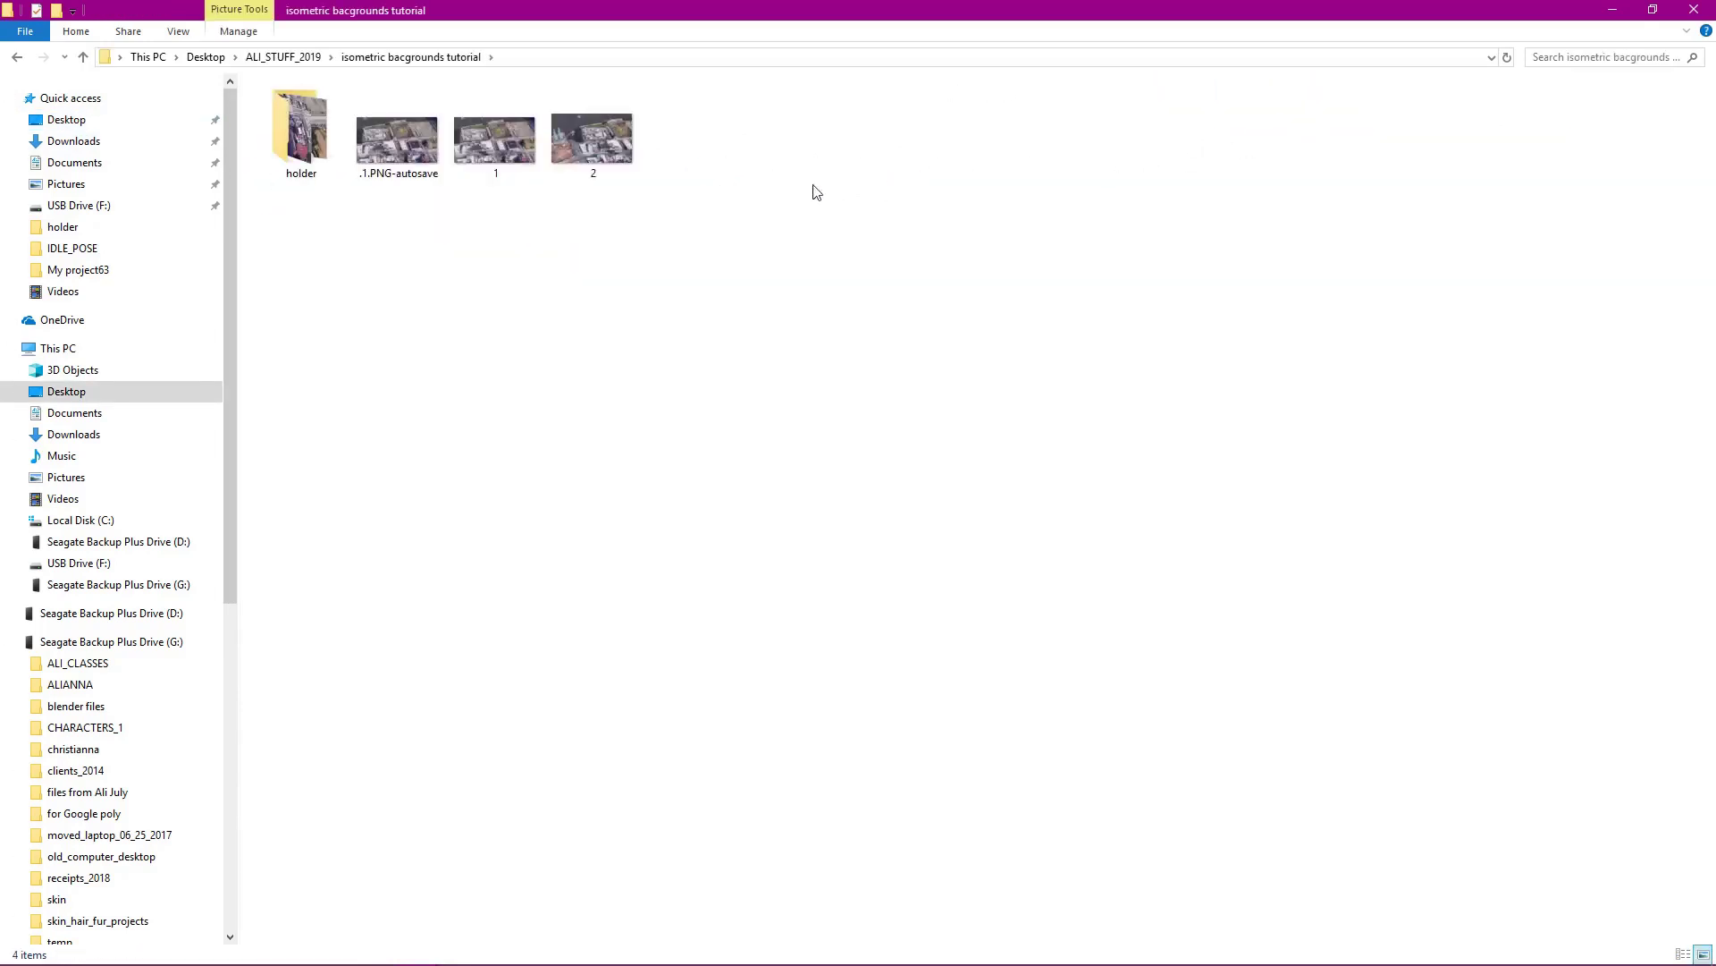
double_click(519, 145)
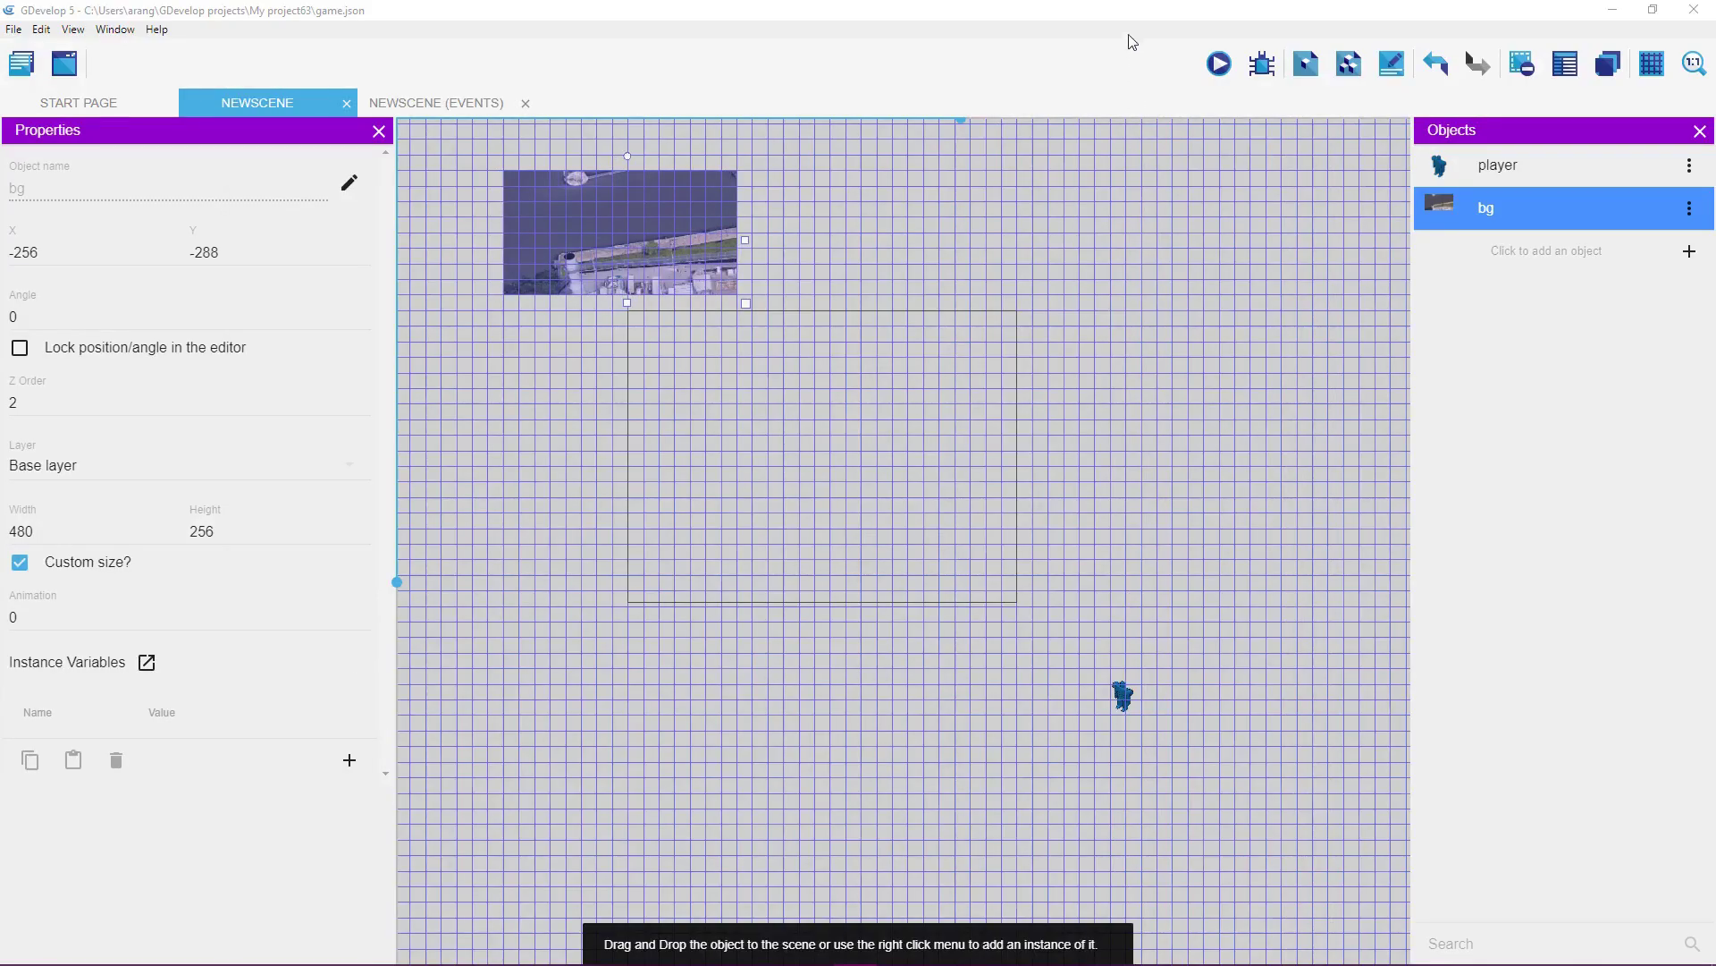
Step: Switch back to GDevelop and enlarge the bg instance to 1088 by 576
left_click(1139, 15)
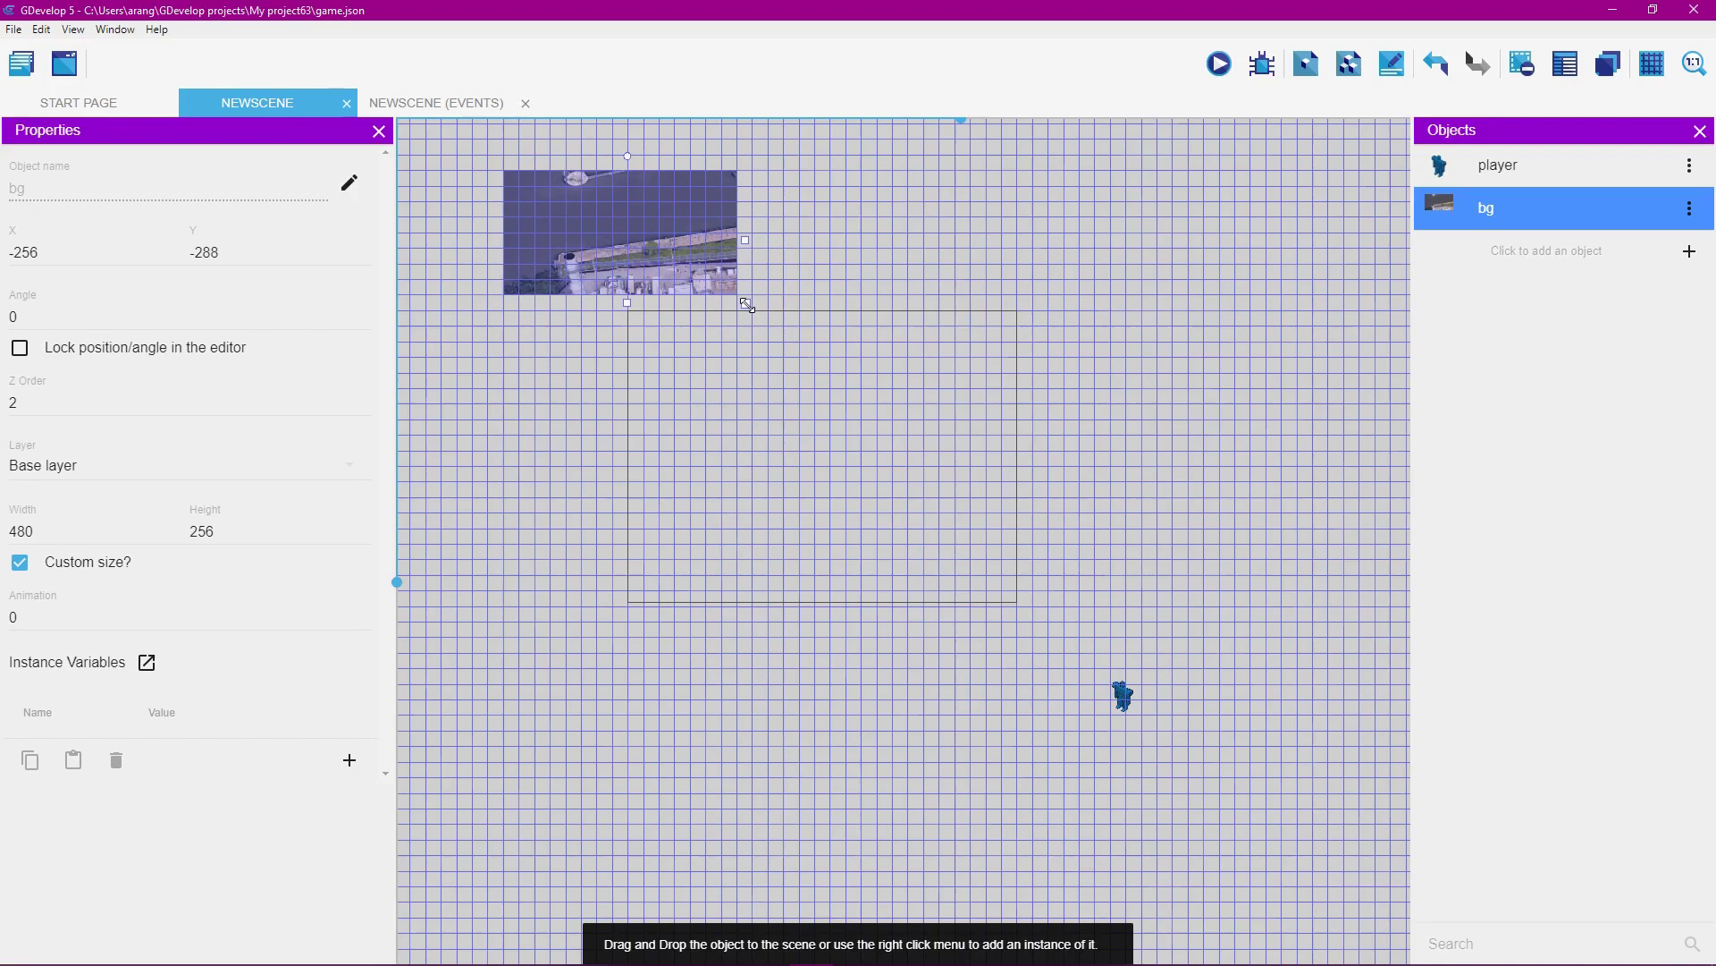
left_click_drag(747, 304, 845, 460)
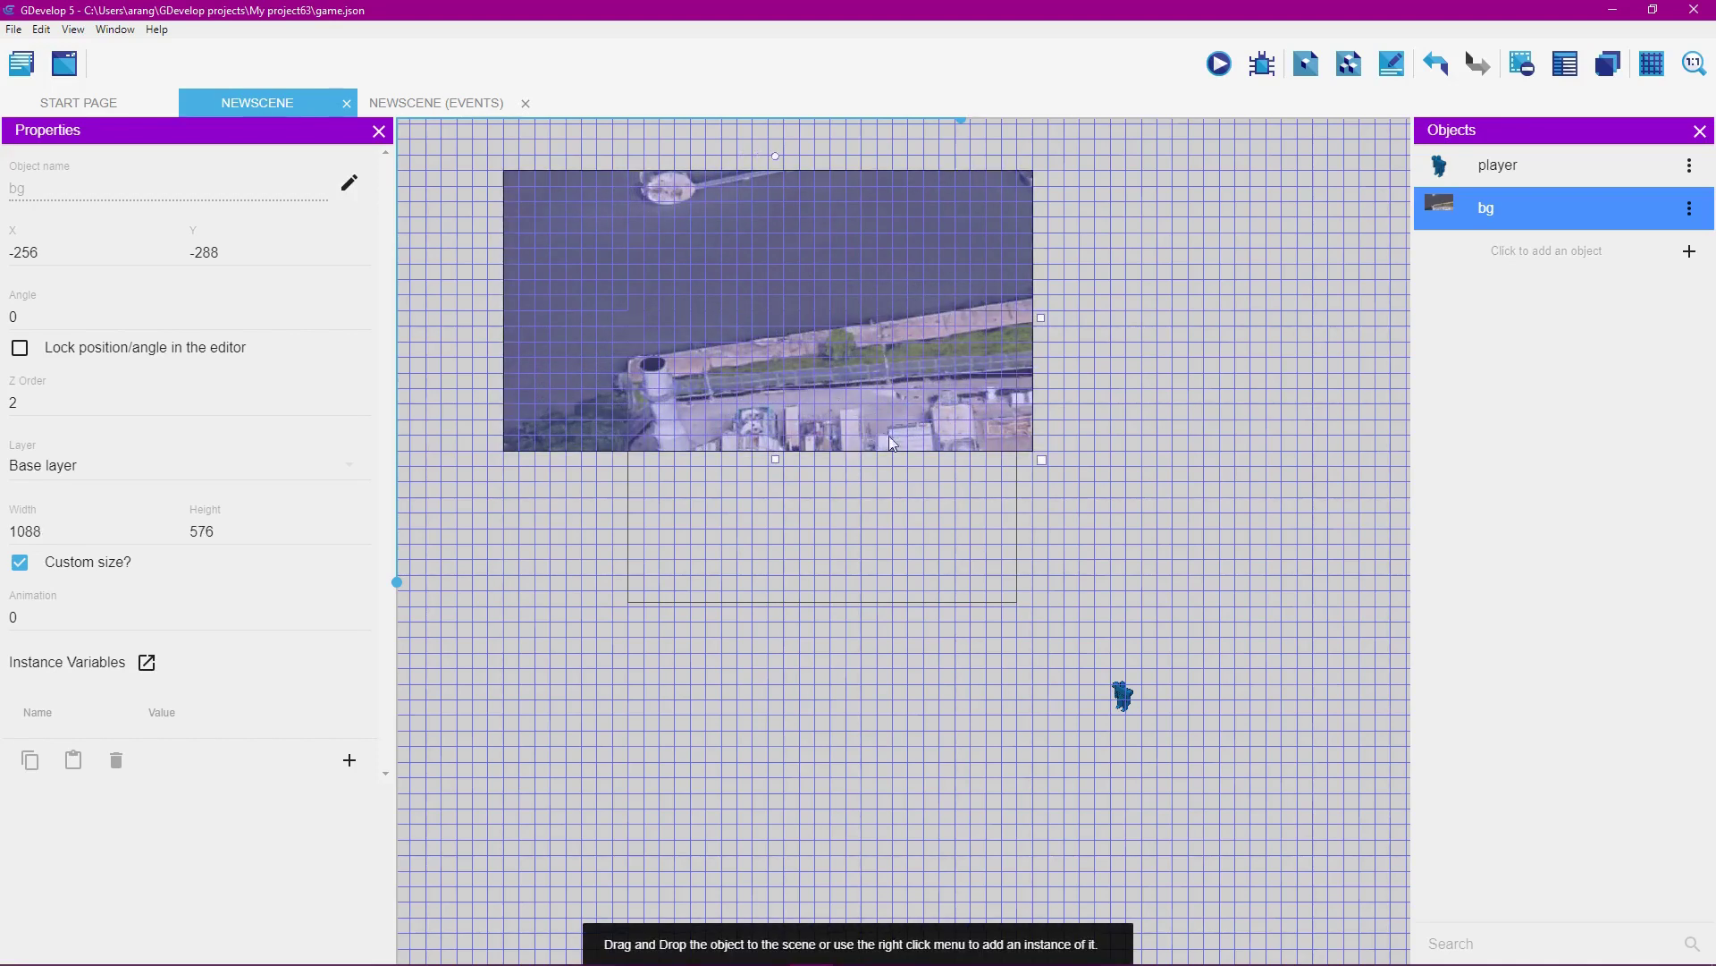
Step: Move the player instance to X 1664, Y 1280 and the bg instance to X -928, Y -768
scroll(963, 581, "down", 5)
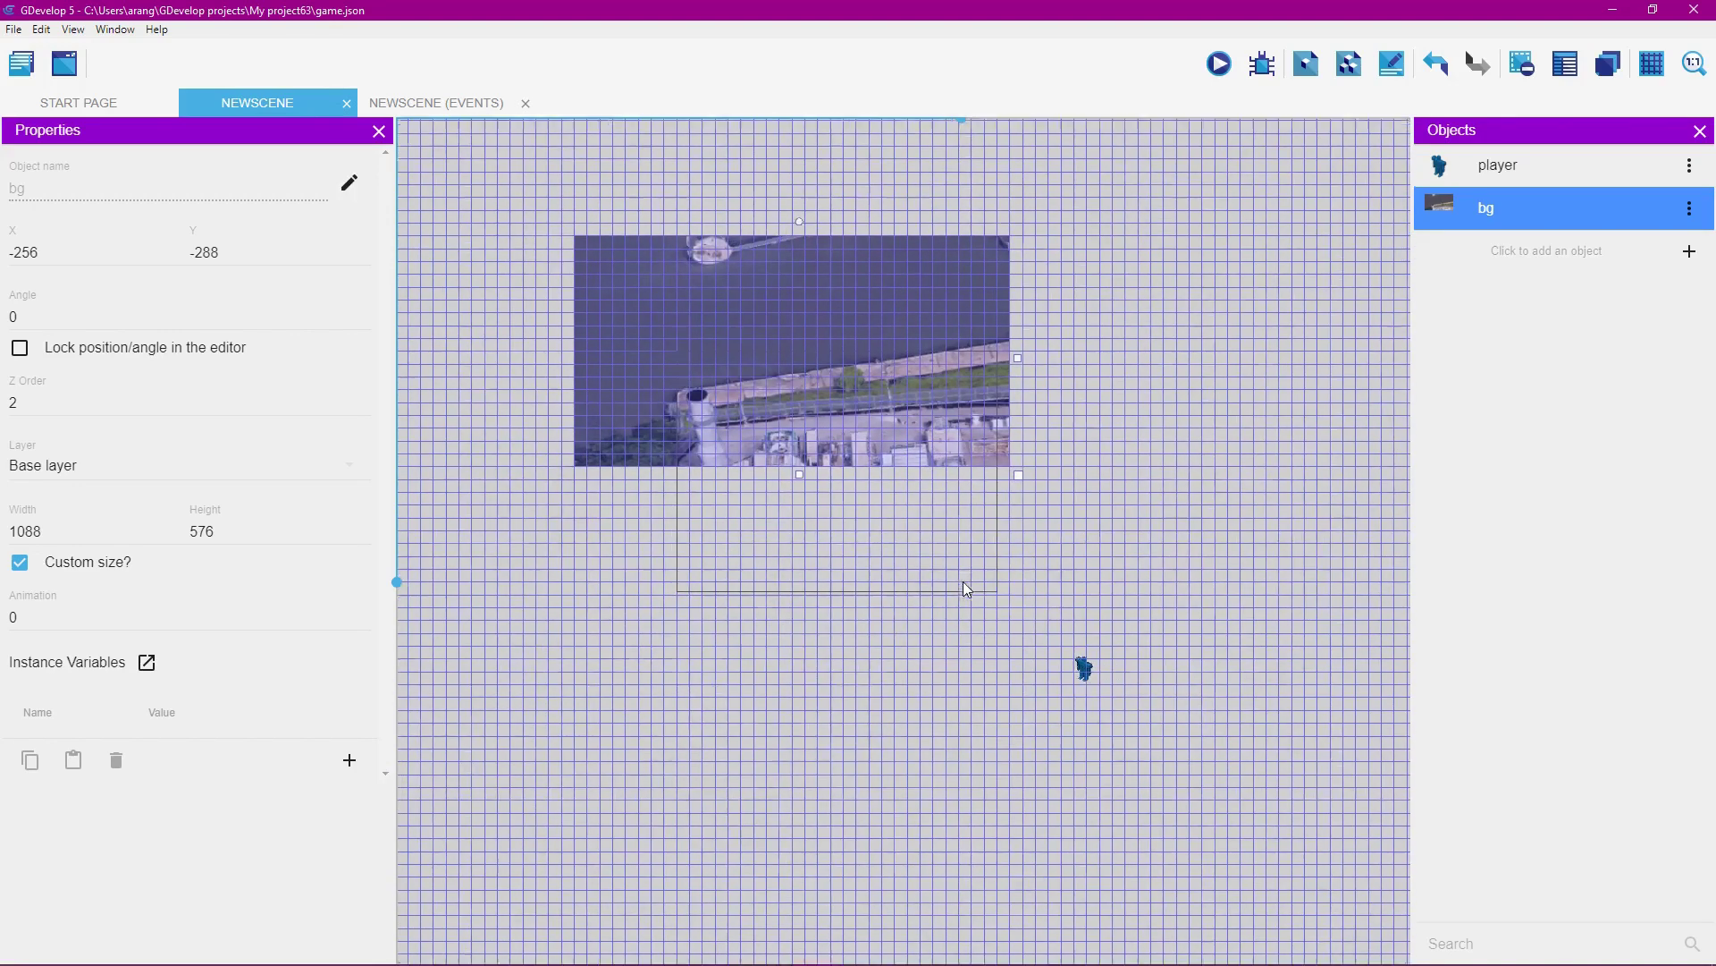
scroll(963, 583, "down", 1)
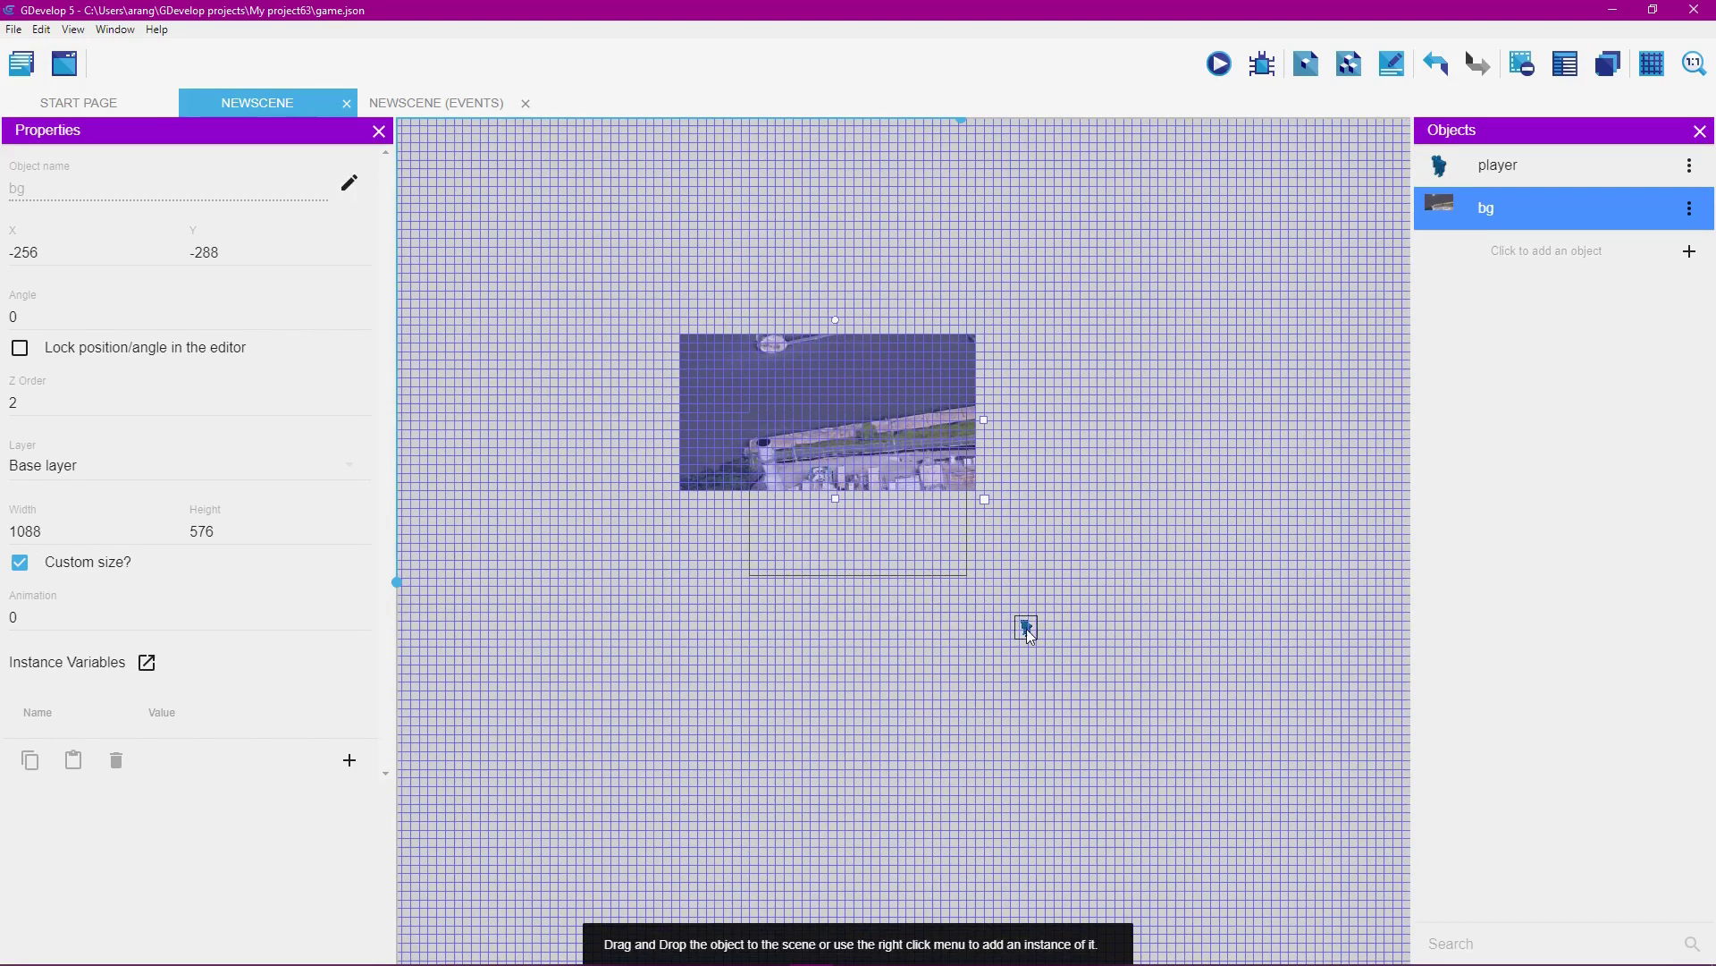
left_click_drag(1026, 630, 1210, 768)
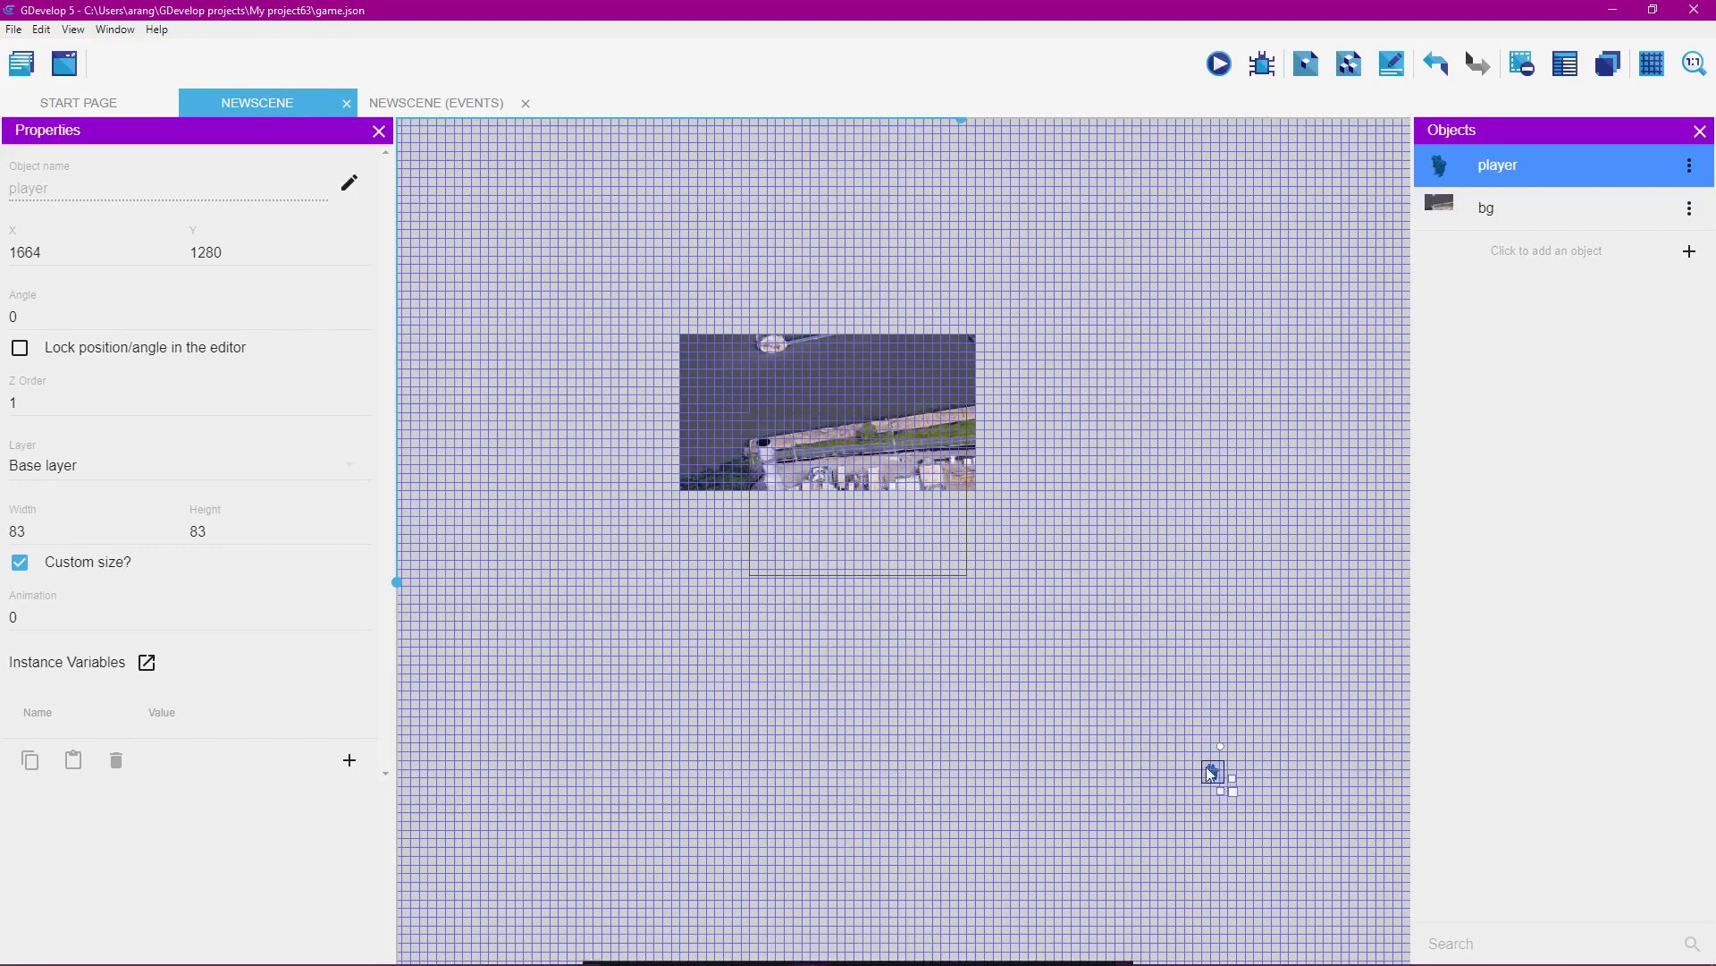
left_click_drag(855, 411, 679, 287)
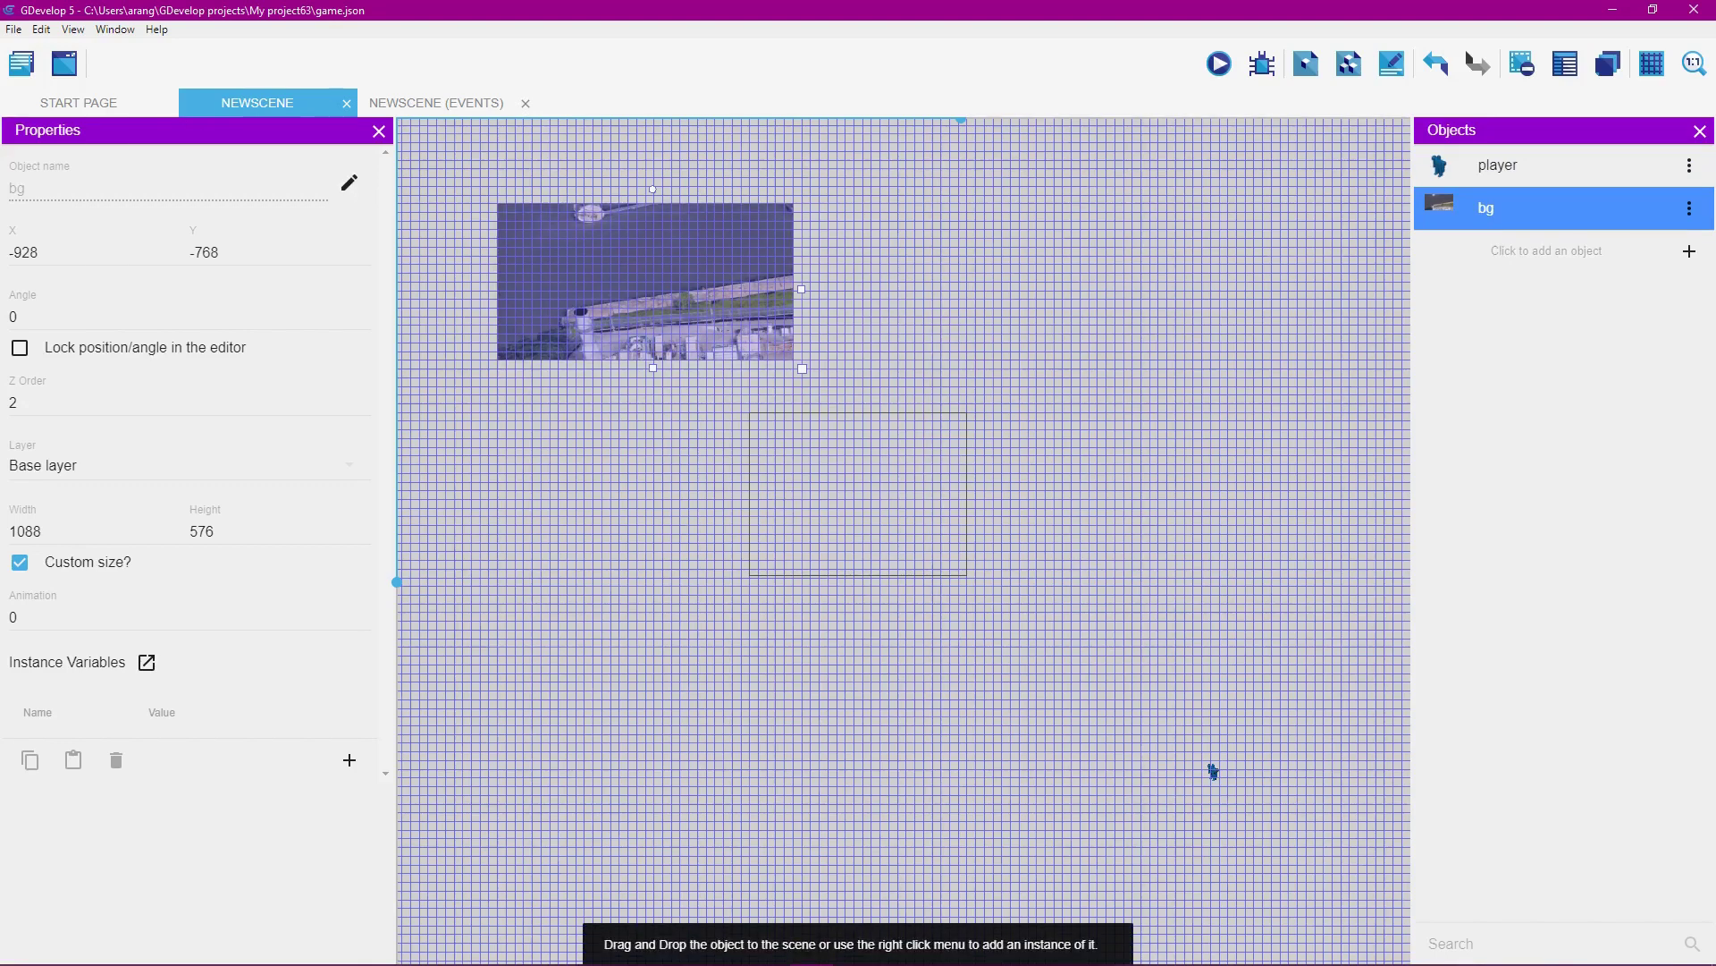
Step: Duplicate the bg tile edge to edge into a row of four, with the copies at X 160, 1248 and 2336, Y -768
left_click(1028, 20)
left_click_drag(769, 327, 1011, 302, "ctrl")
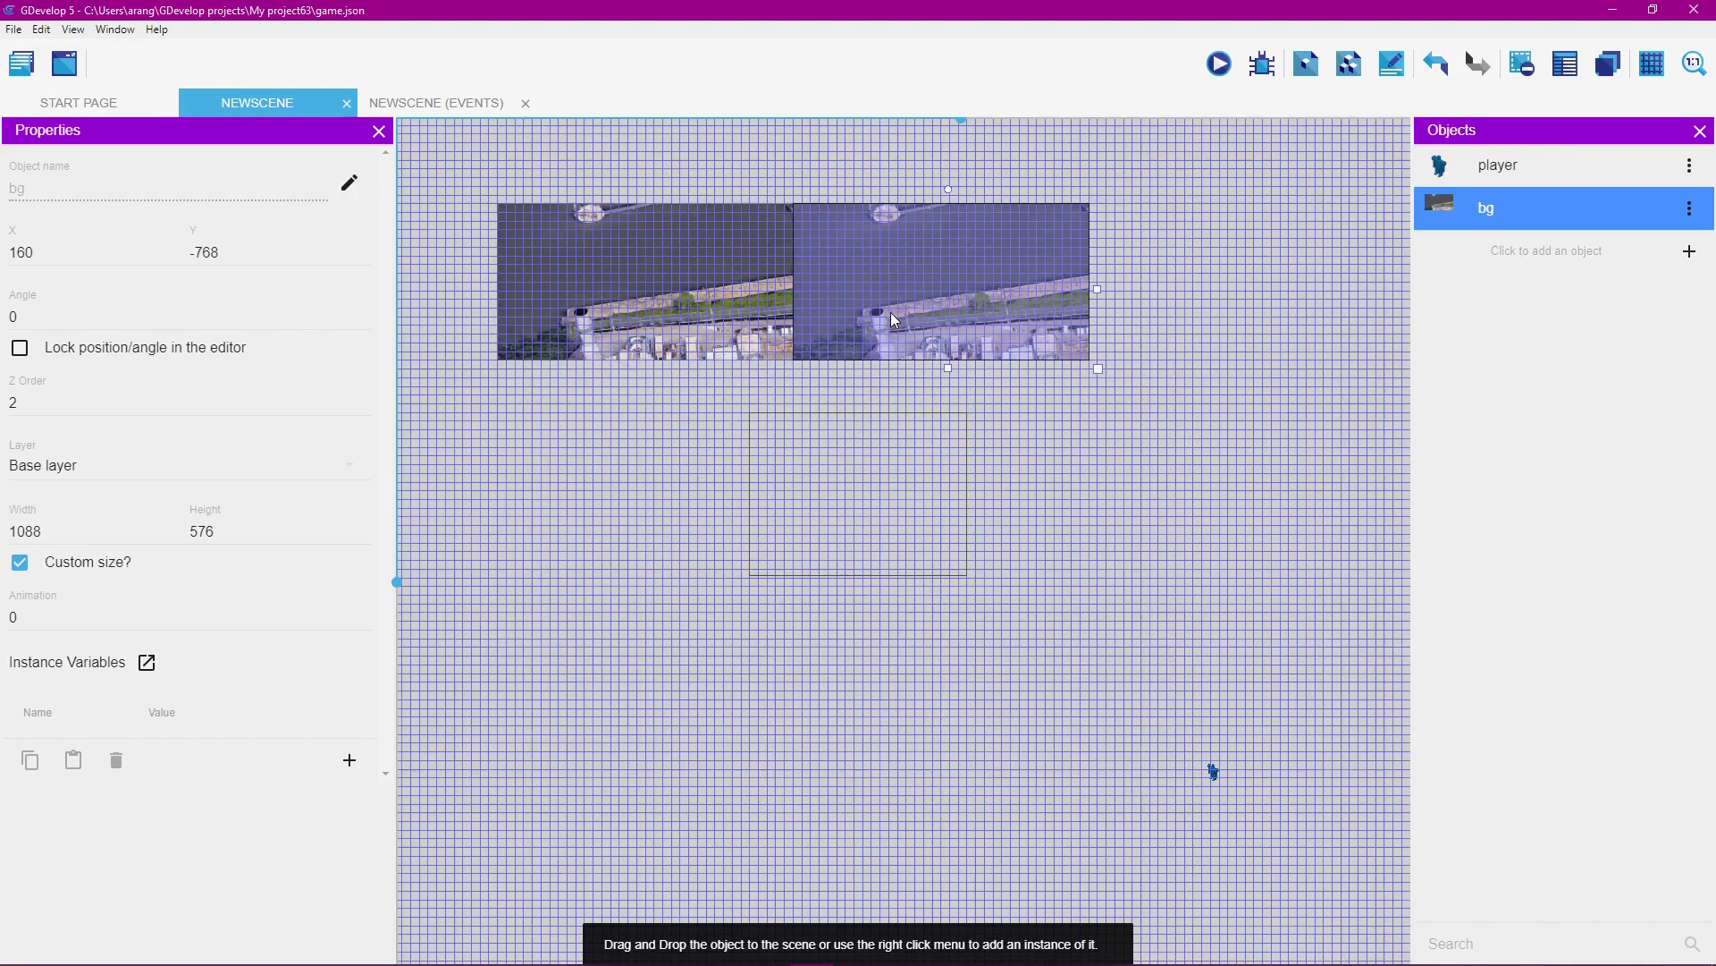
scroll(925, 453, "down", 3)
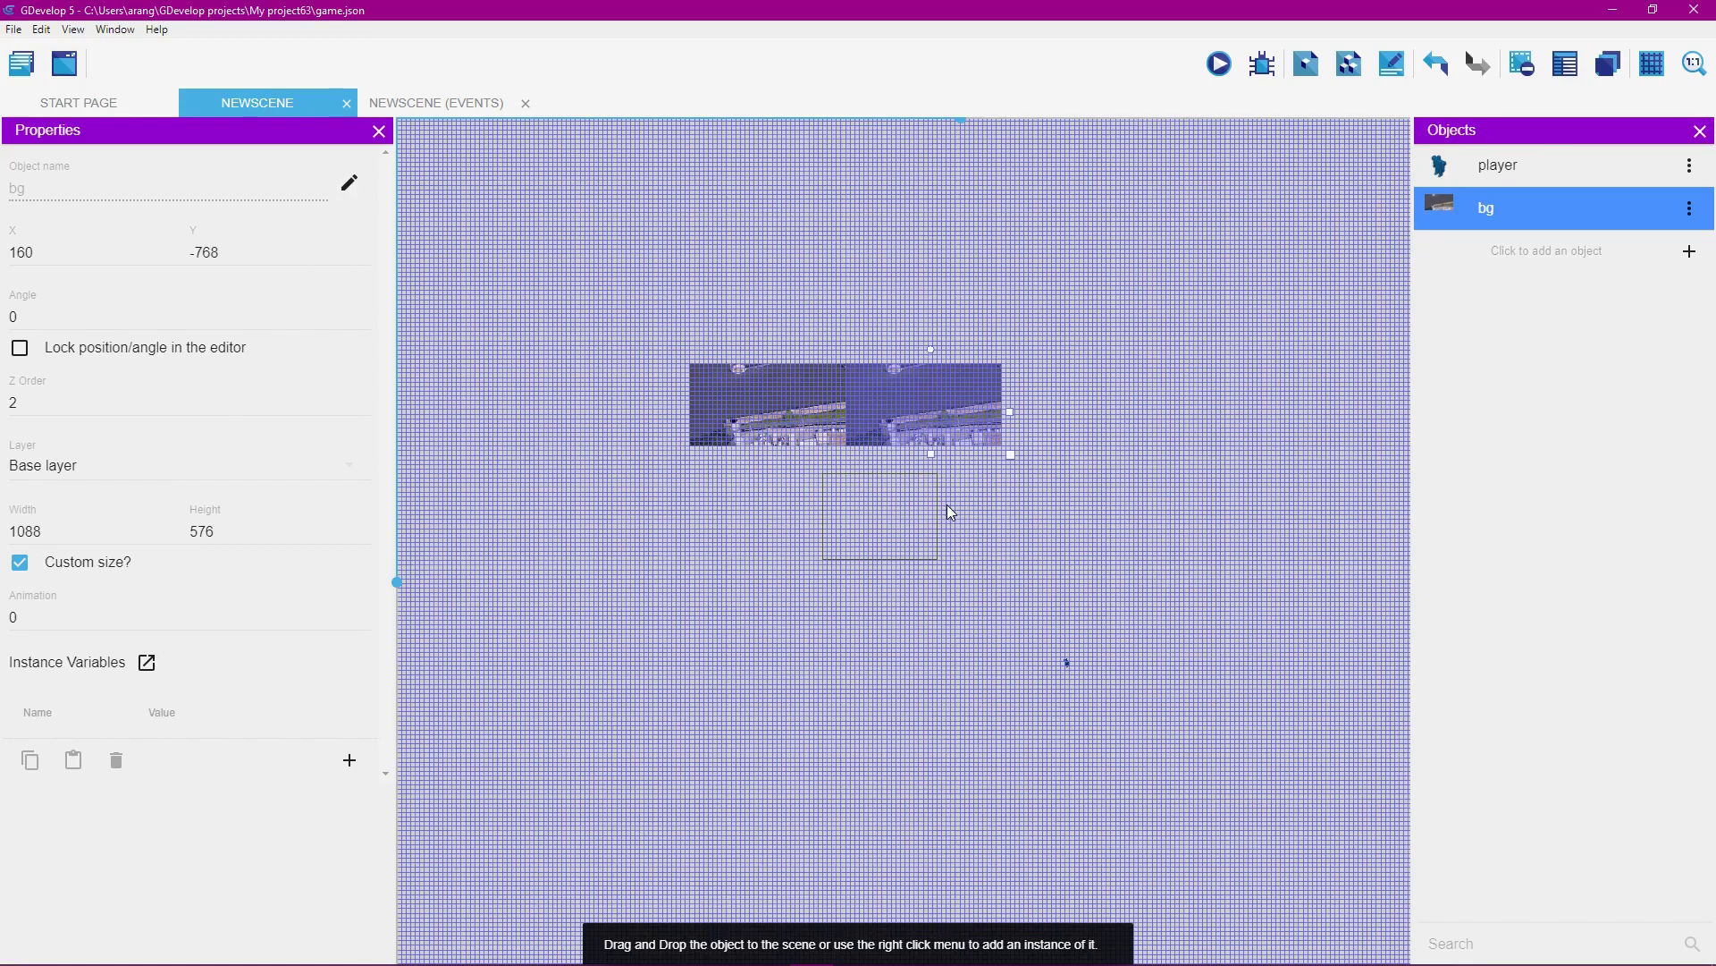
left_click(943, 504)
middle_click_drag(960, 518, 813, 448)
left_click(797, 359)
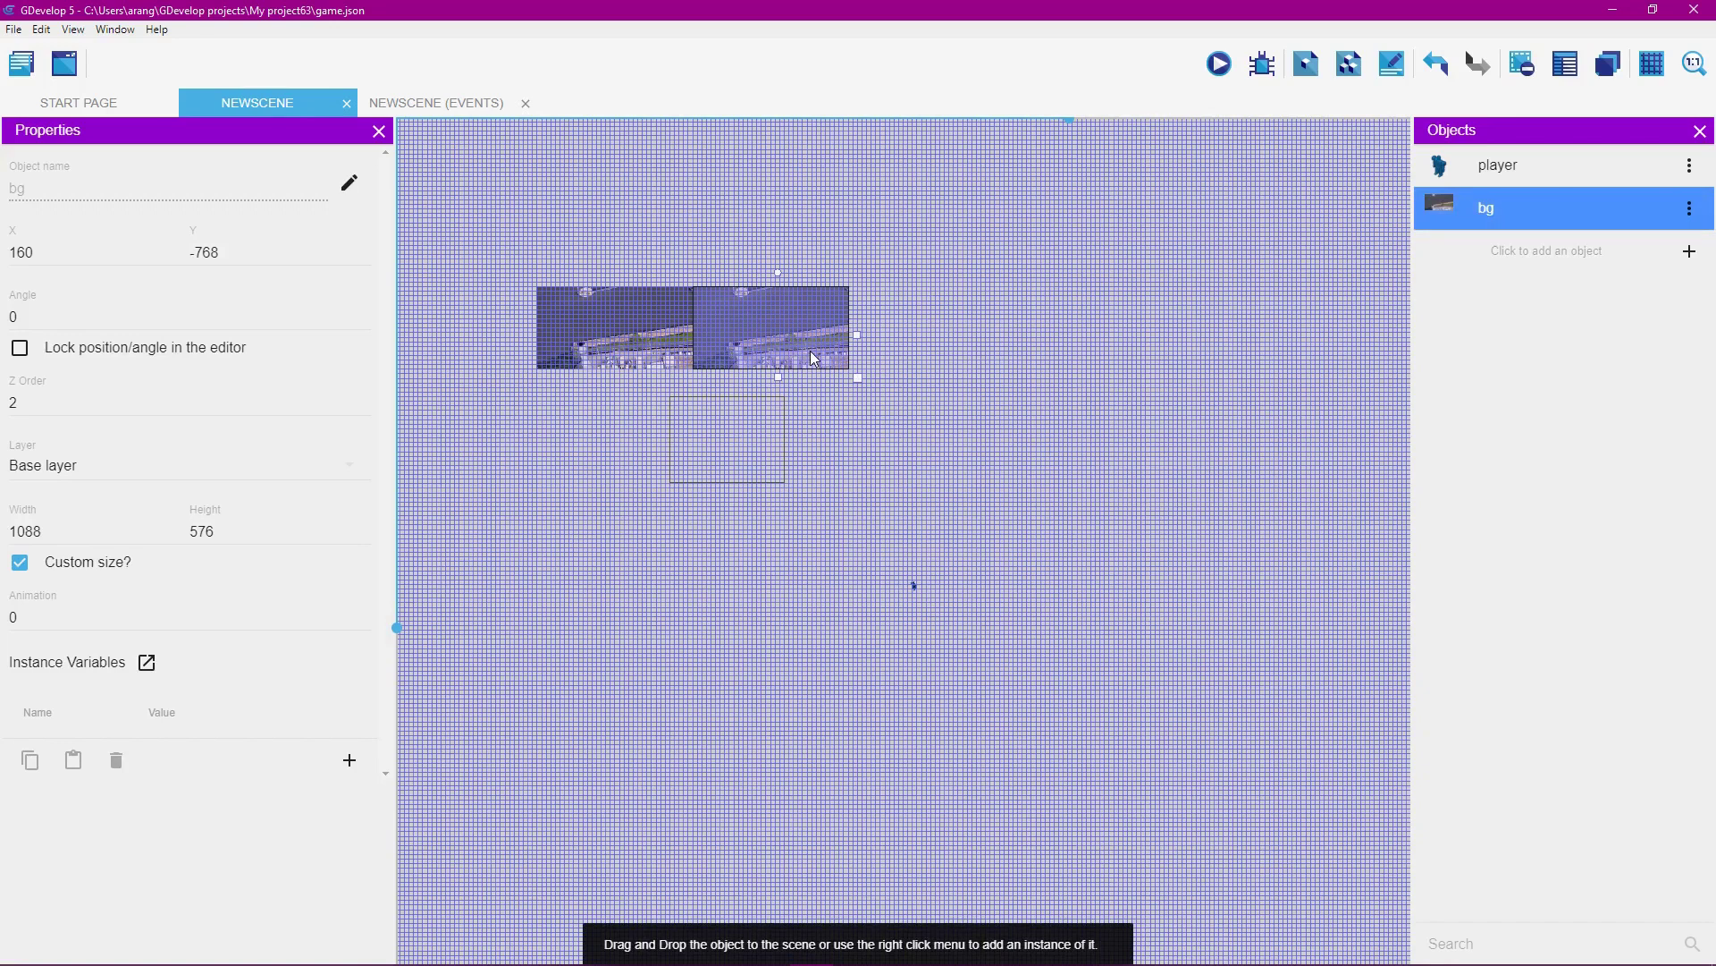
left_click_drag(815, 359, 1103, 341, "ctrl")
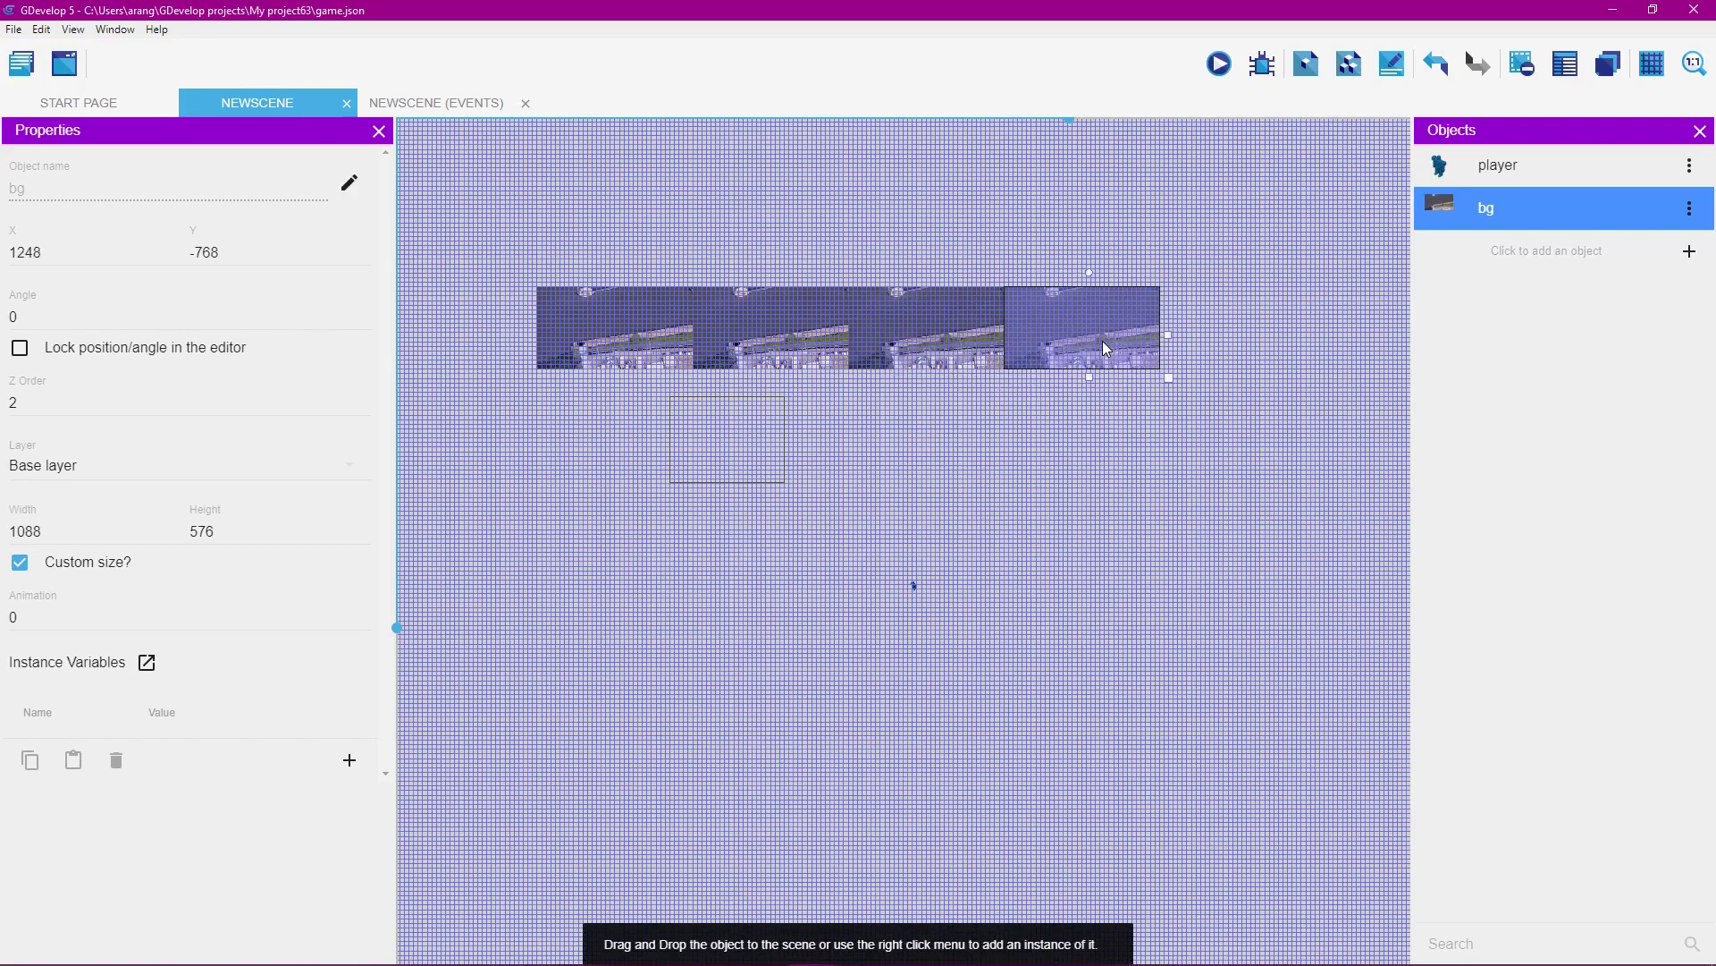
left_click(615, 340)
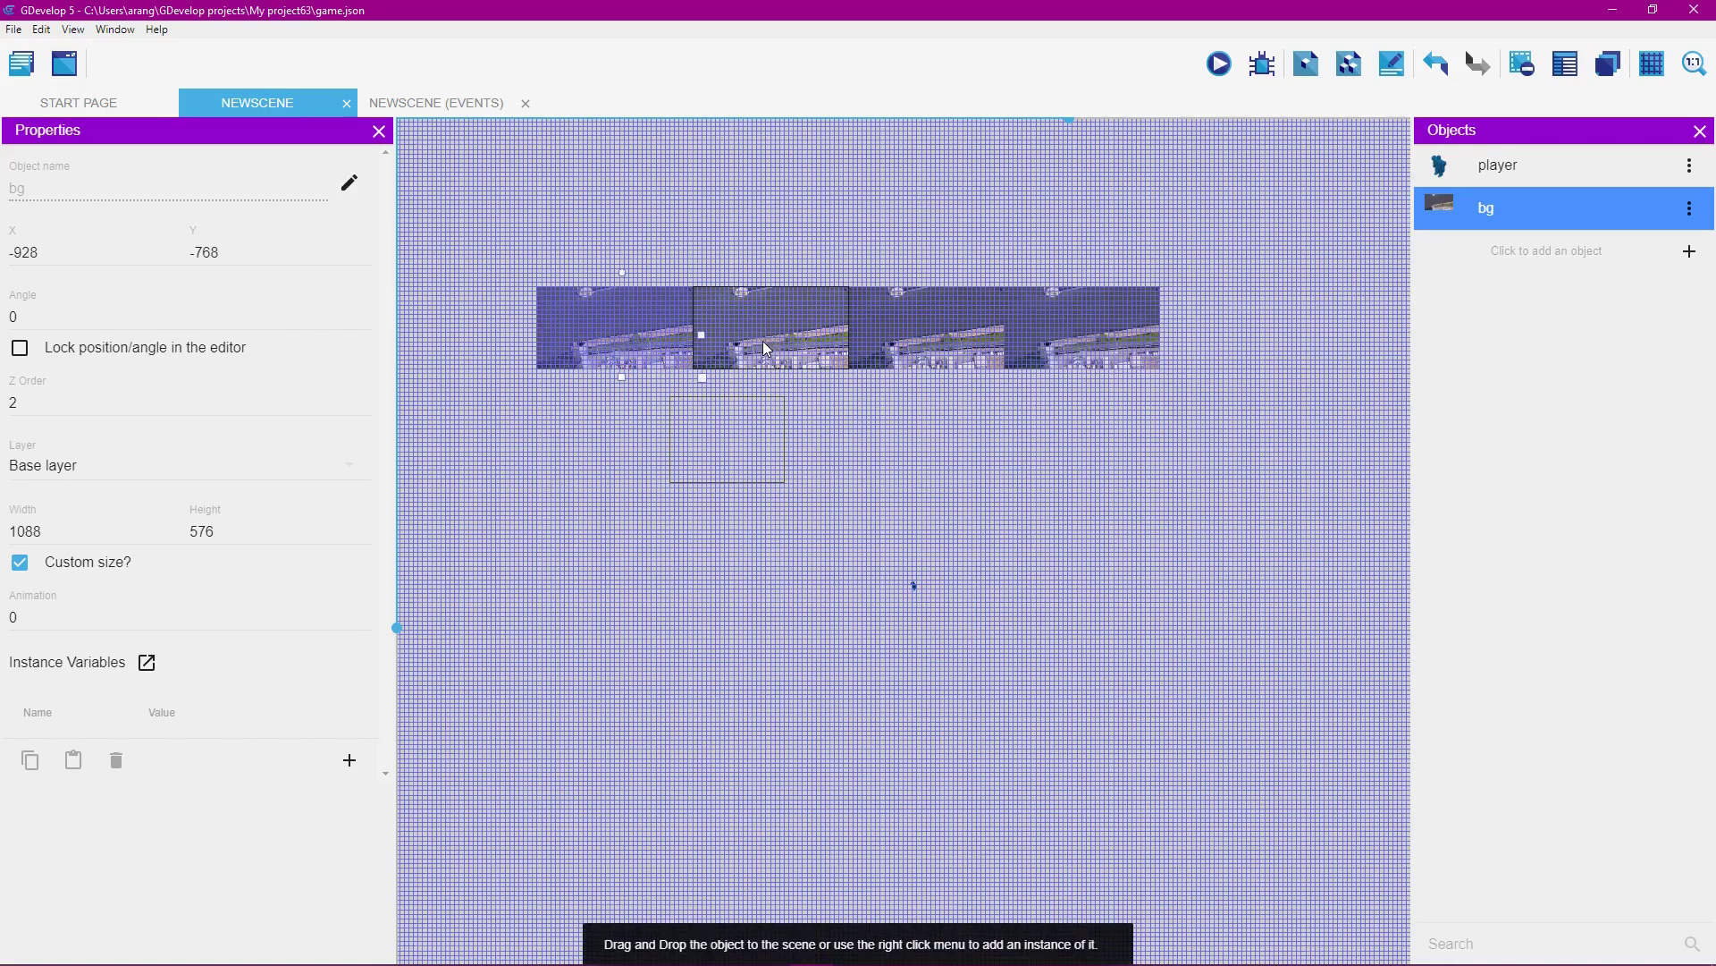
left_click(767, 349, "shift")
left_click(894, 348, "shift")
left_click(1042, 349, "shift")
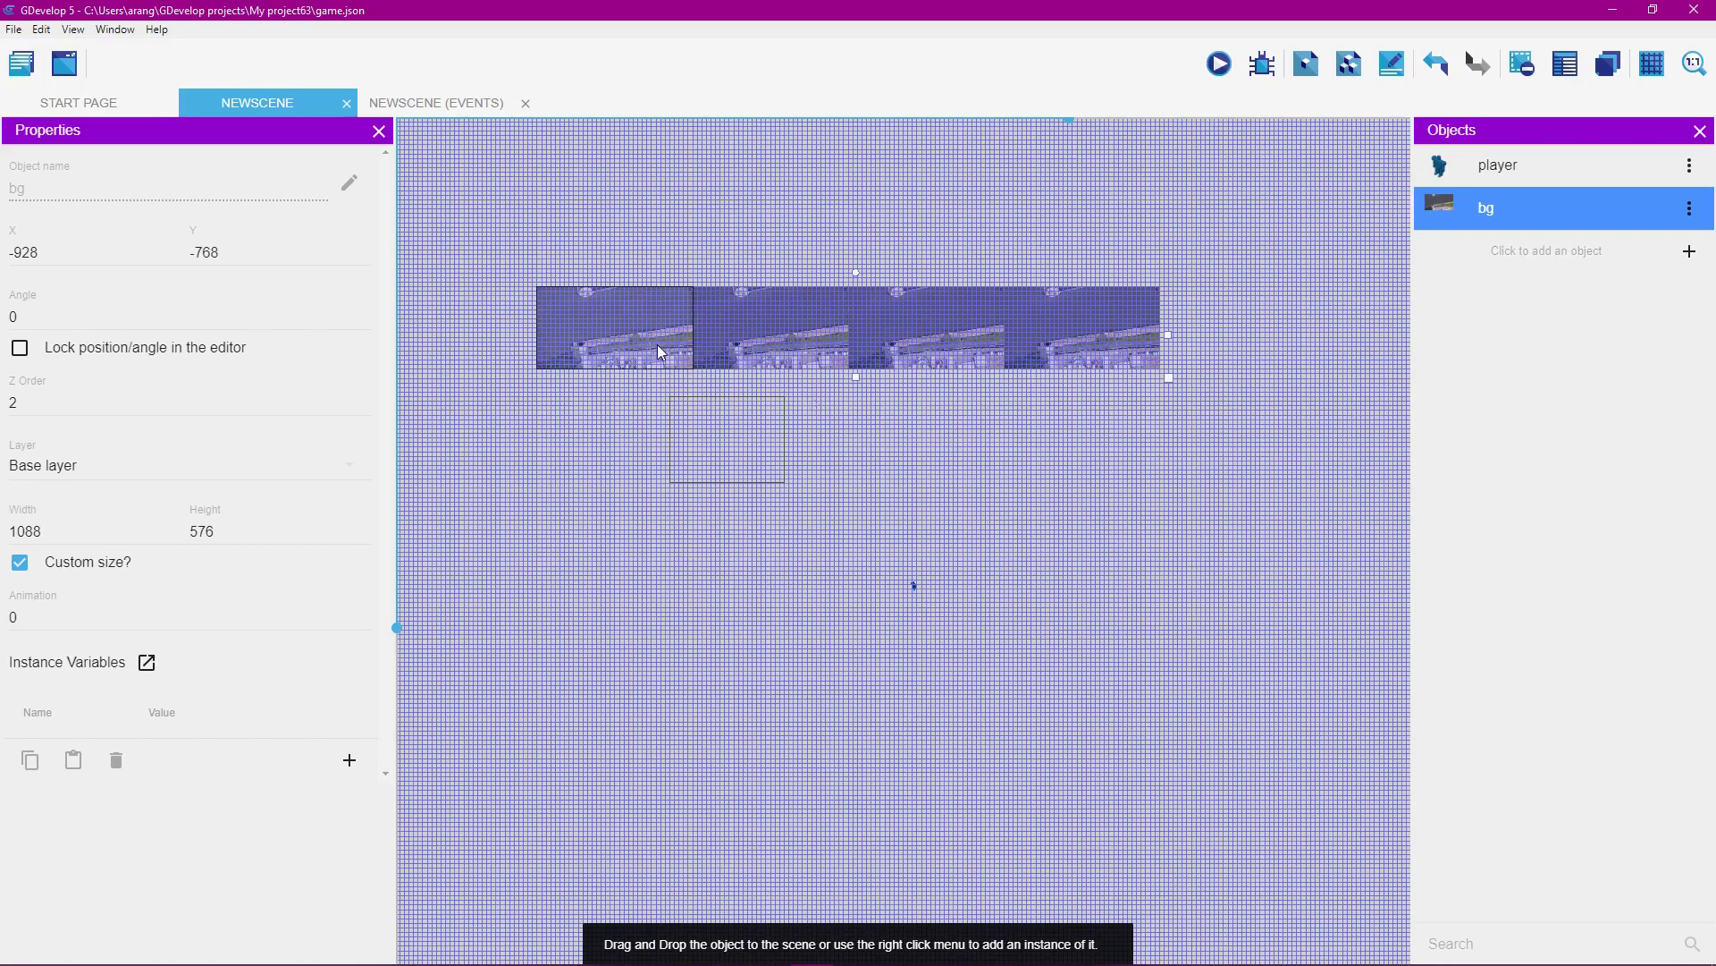
left_click(690, 222)
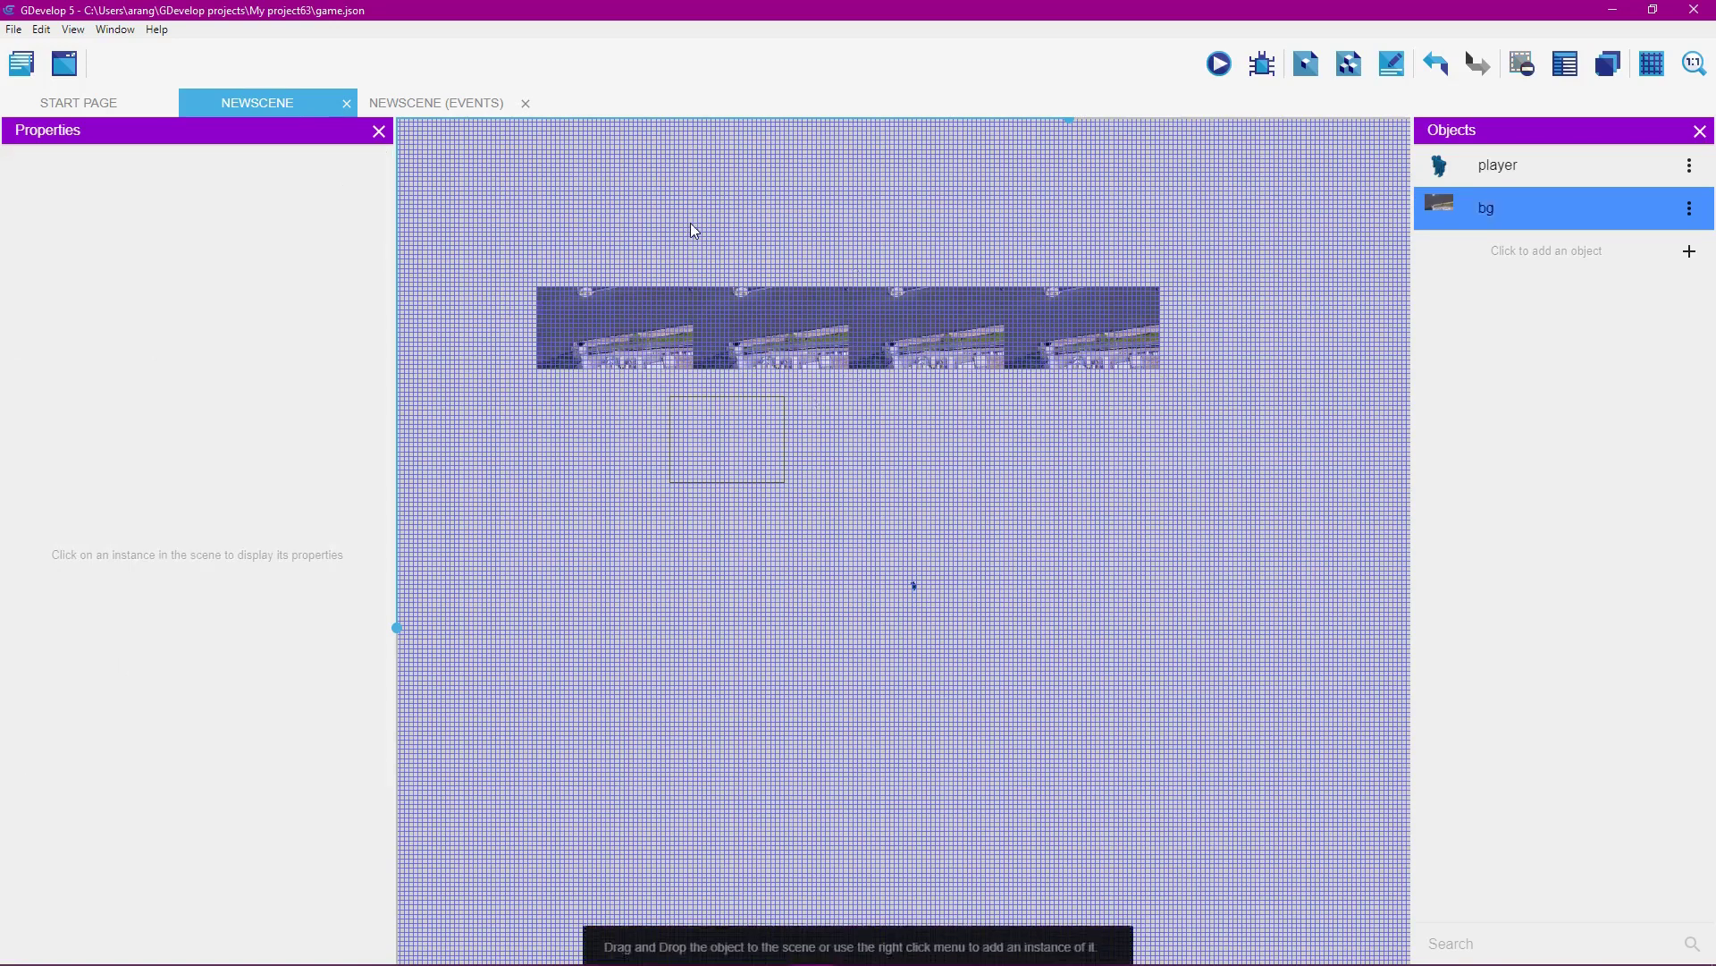
Step: Duplicate the bg tiles into a second row of four directly beneath, plus a ninth tile under the last column at X 2336, Y 384
left_click(610, 333)
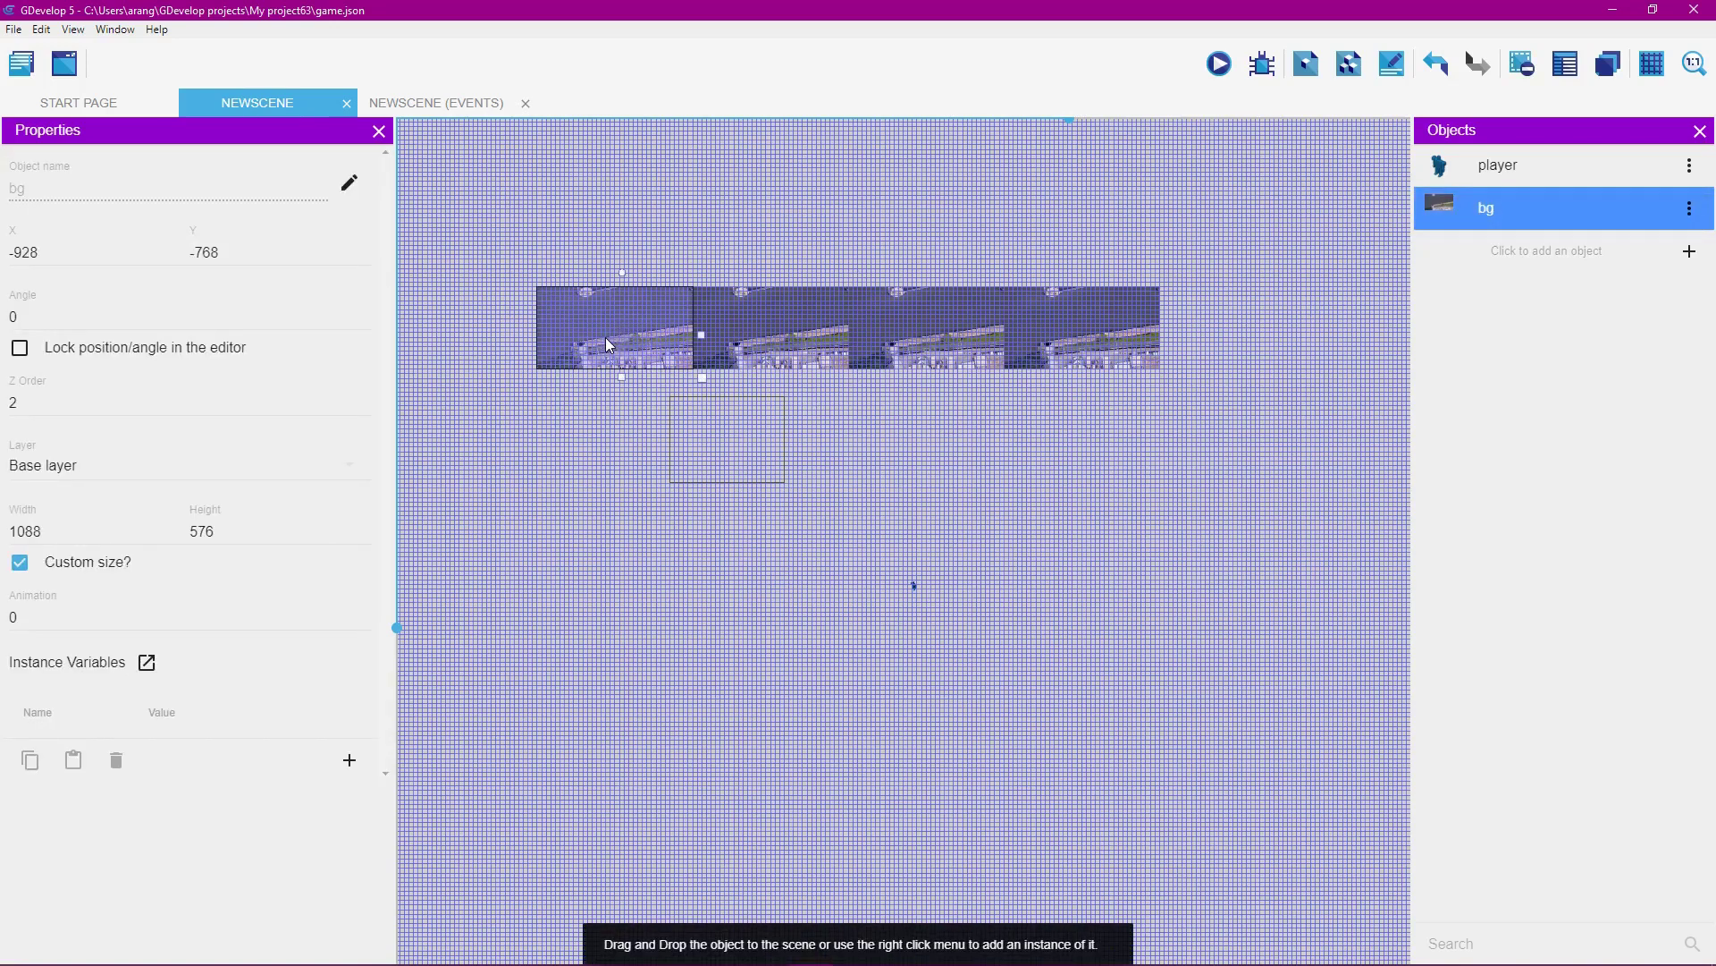
left_click_drag(612, 334, 609, 420)
left_click(735, 356)
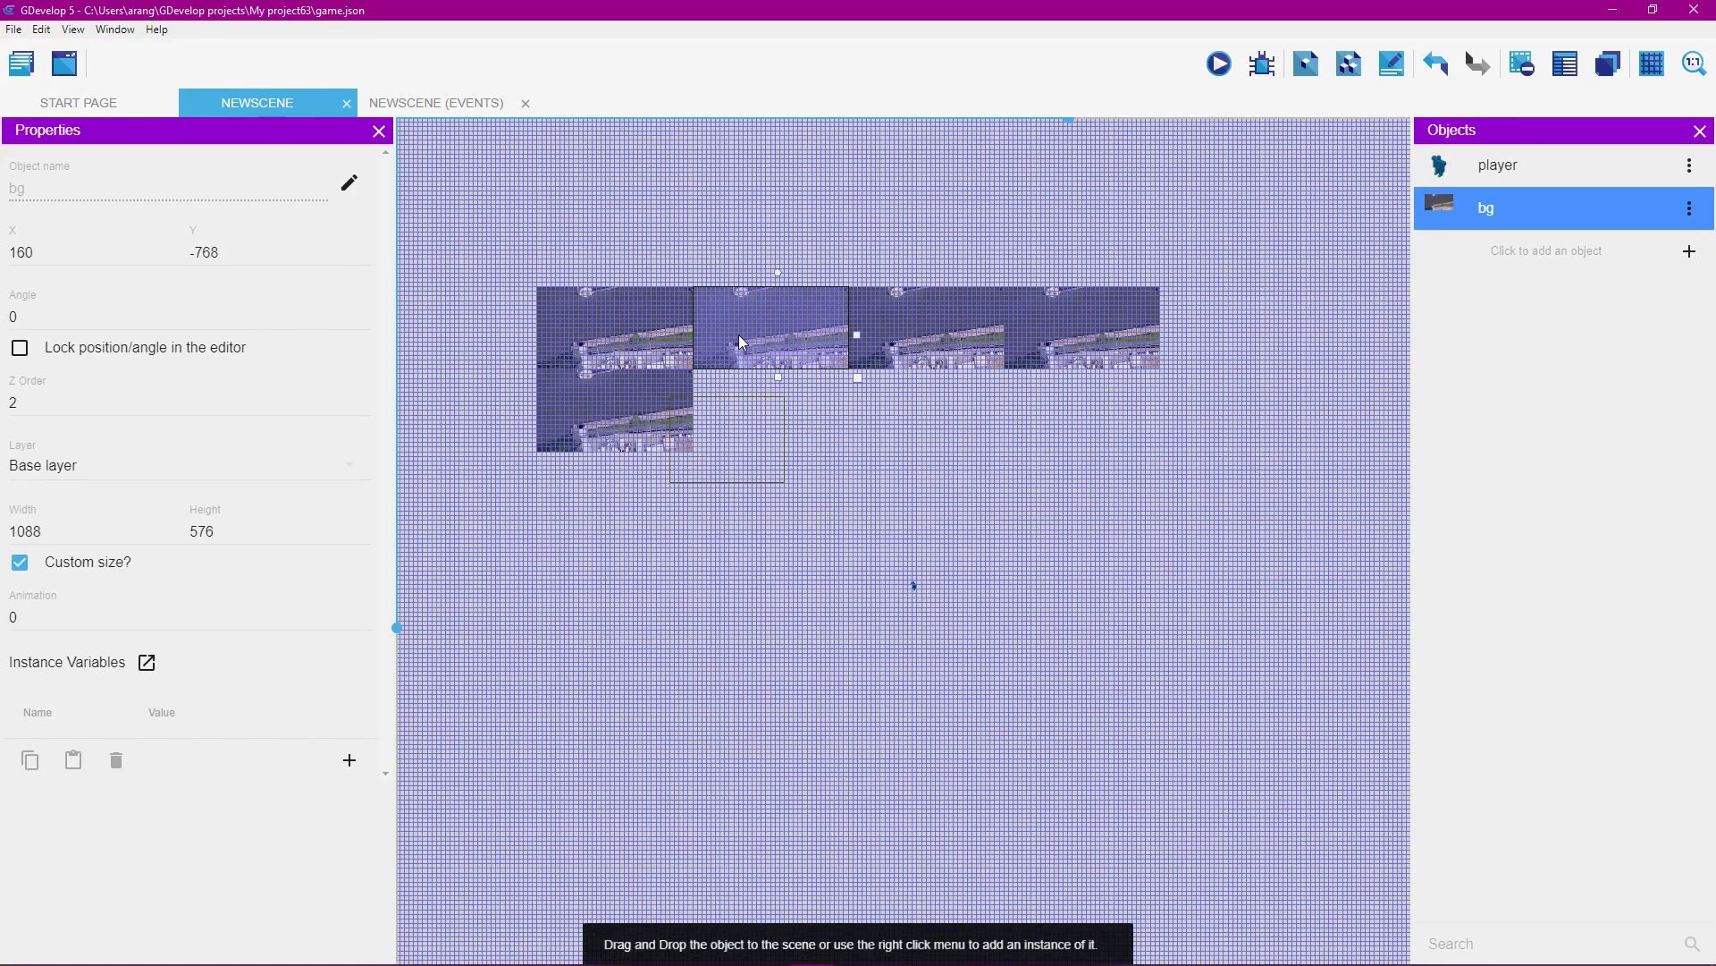
left_click_drag(738, 335, 1065, 501)
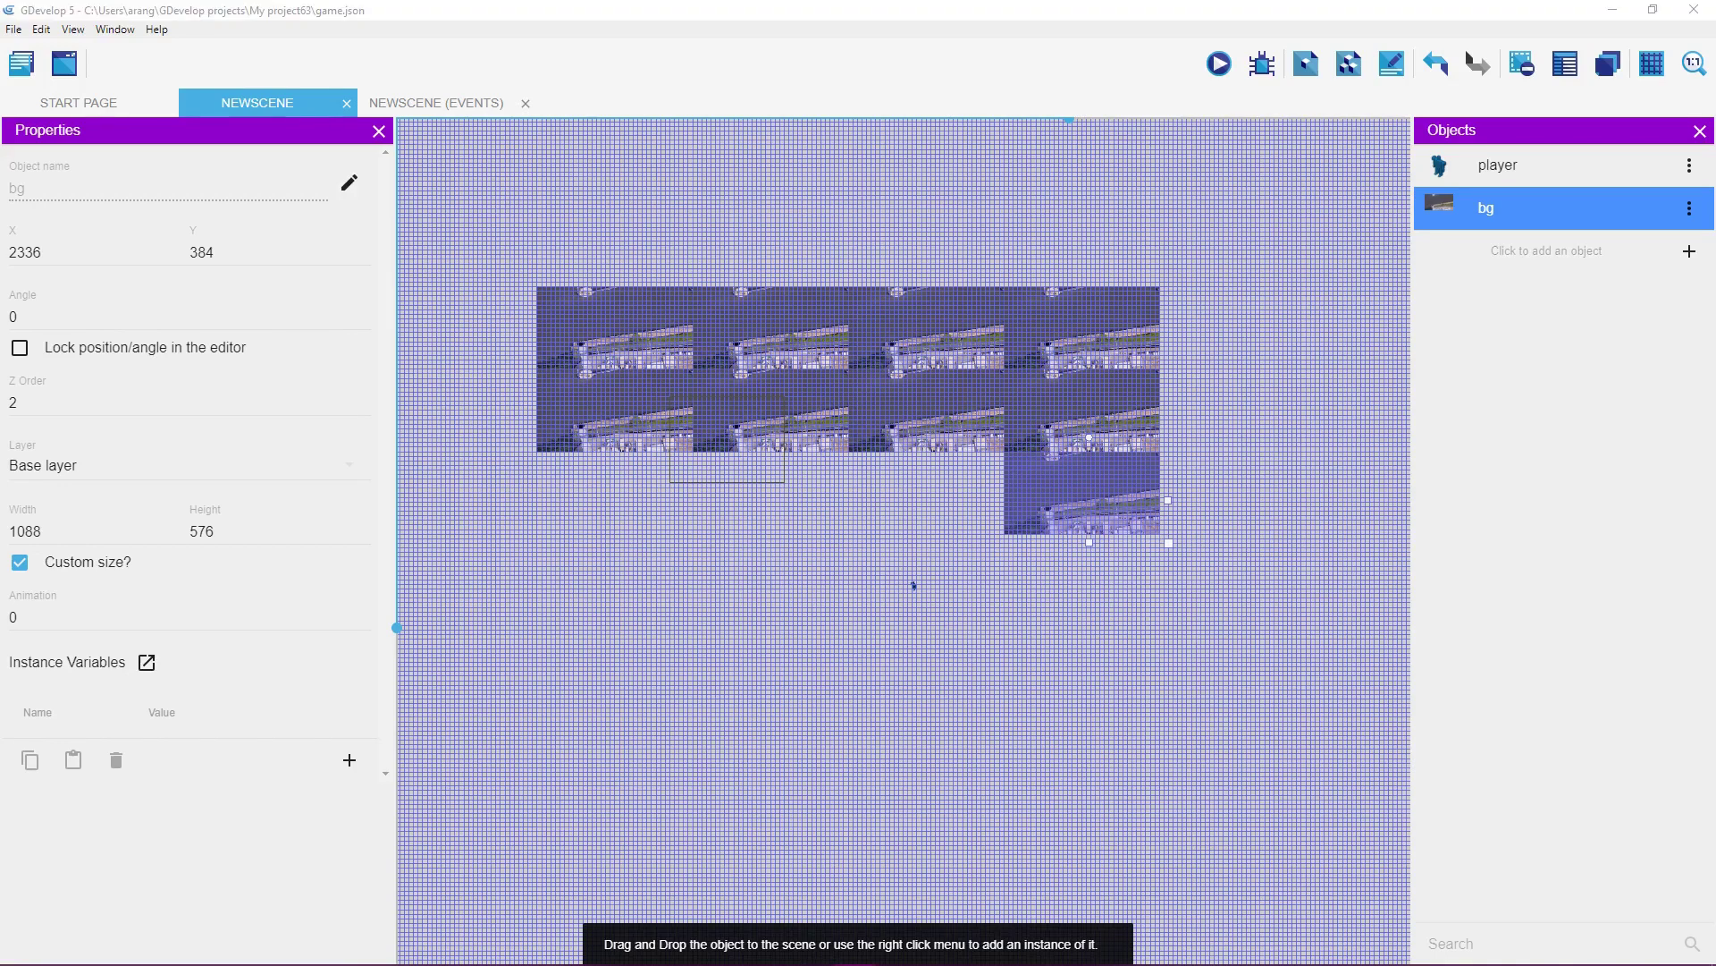
left_click(1126, 16)
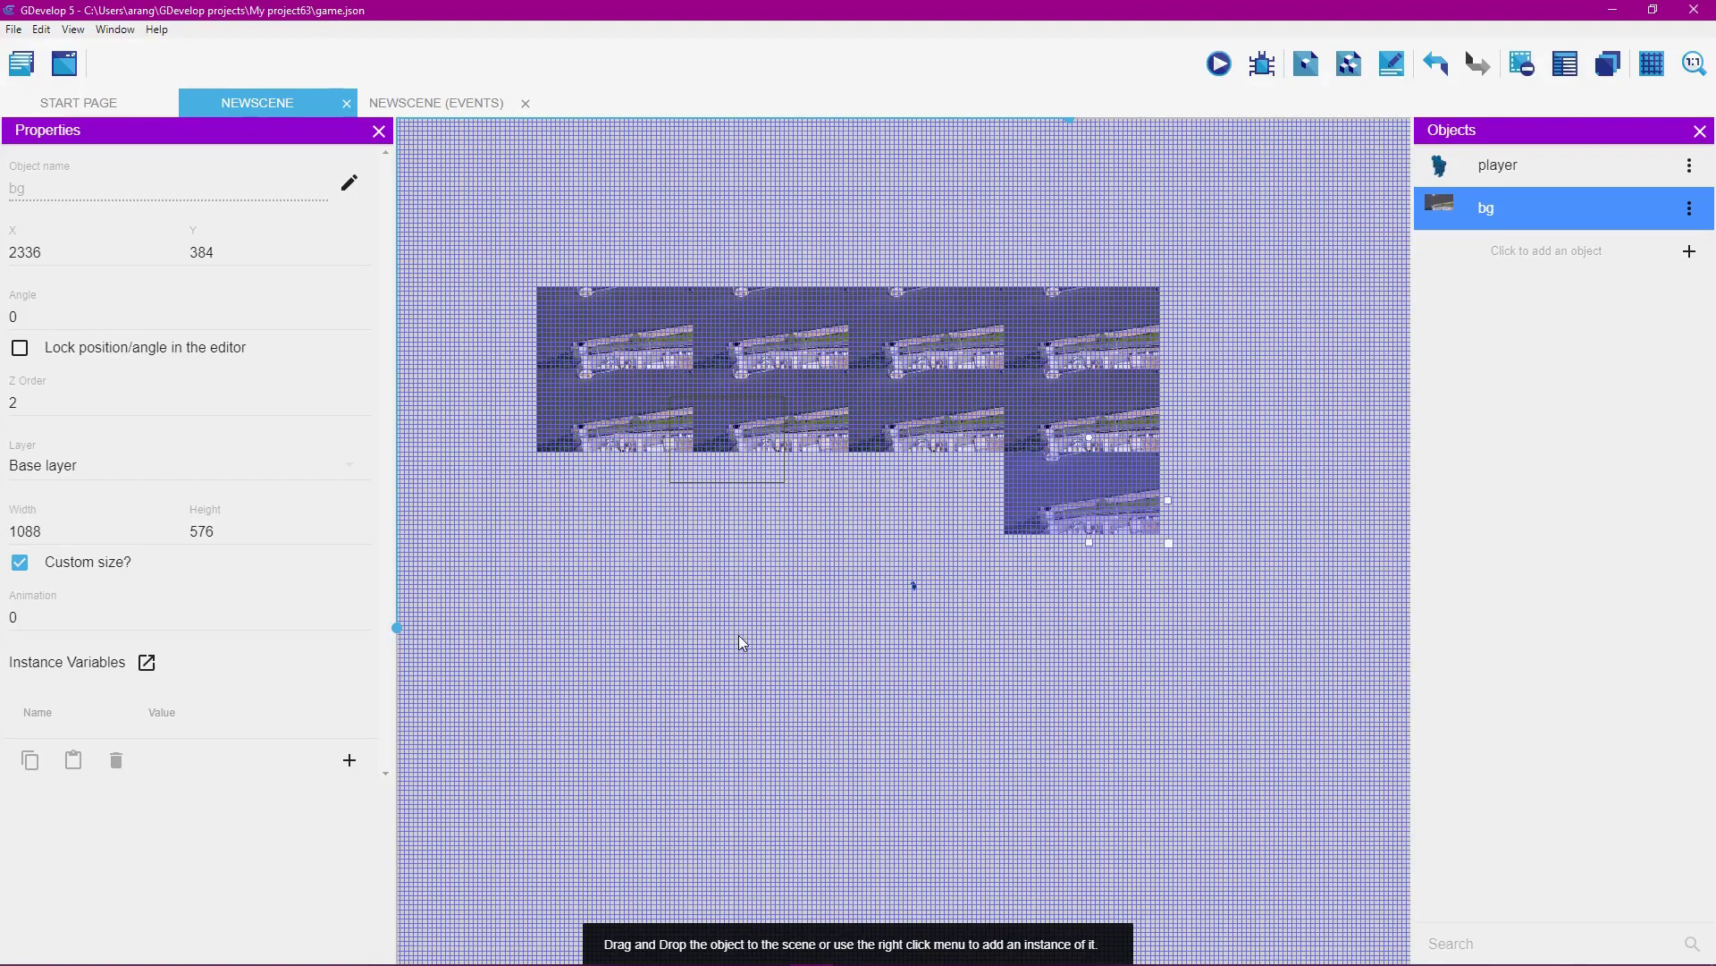
Step: Set the animation of the second bg tile in the first row, at X 160, Y -768, to 1
left_click(667, 340)
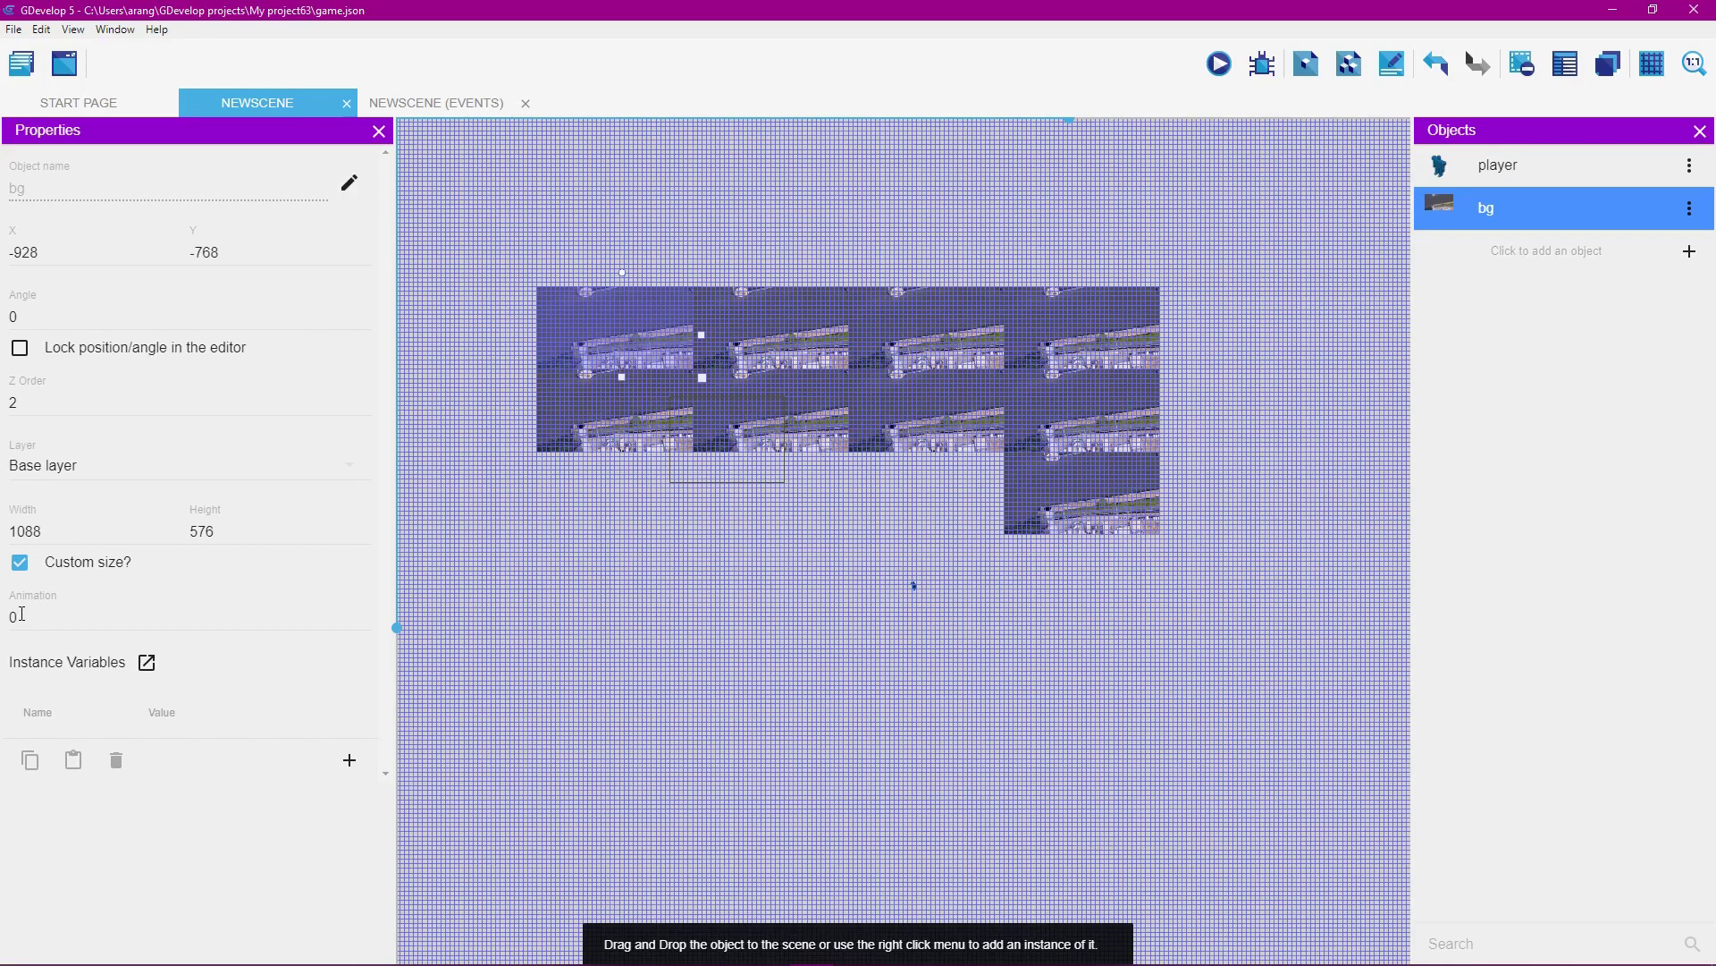
left_click(788, 345)
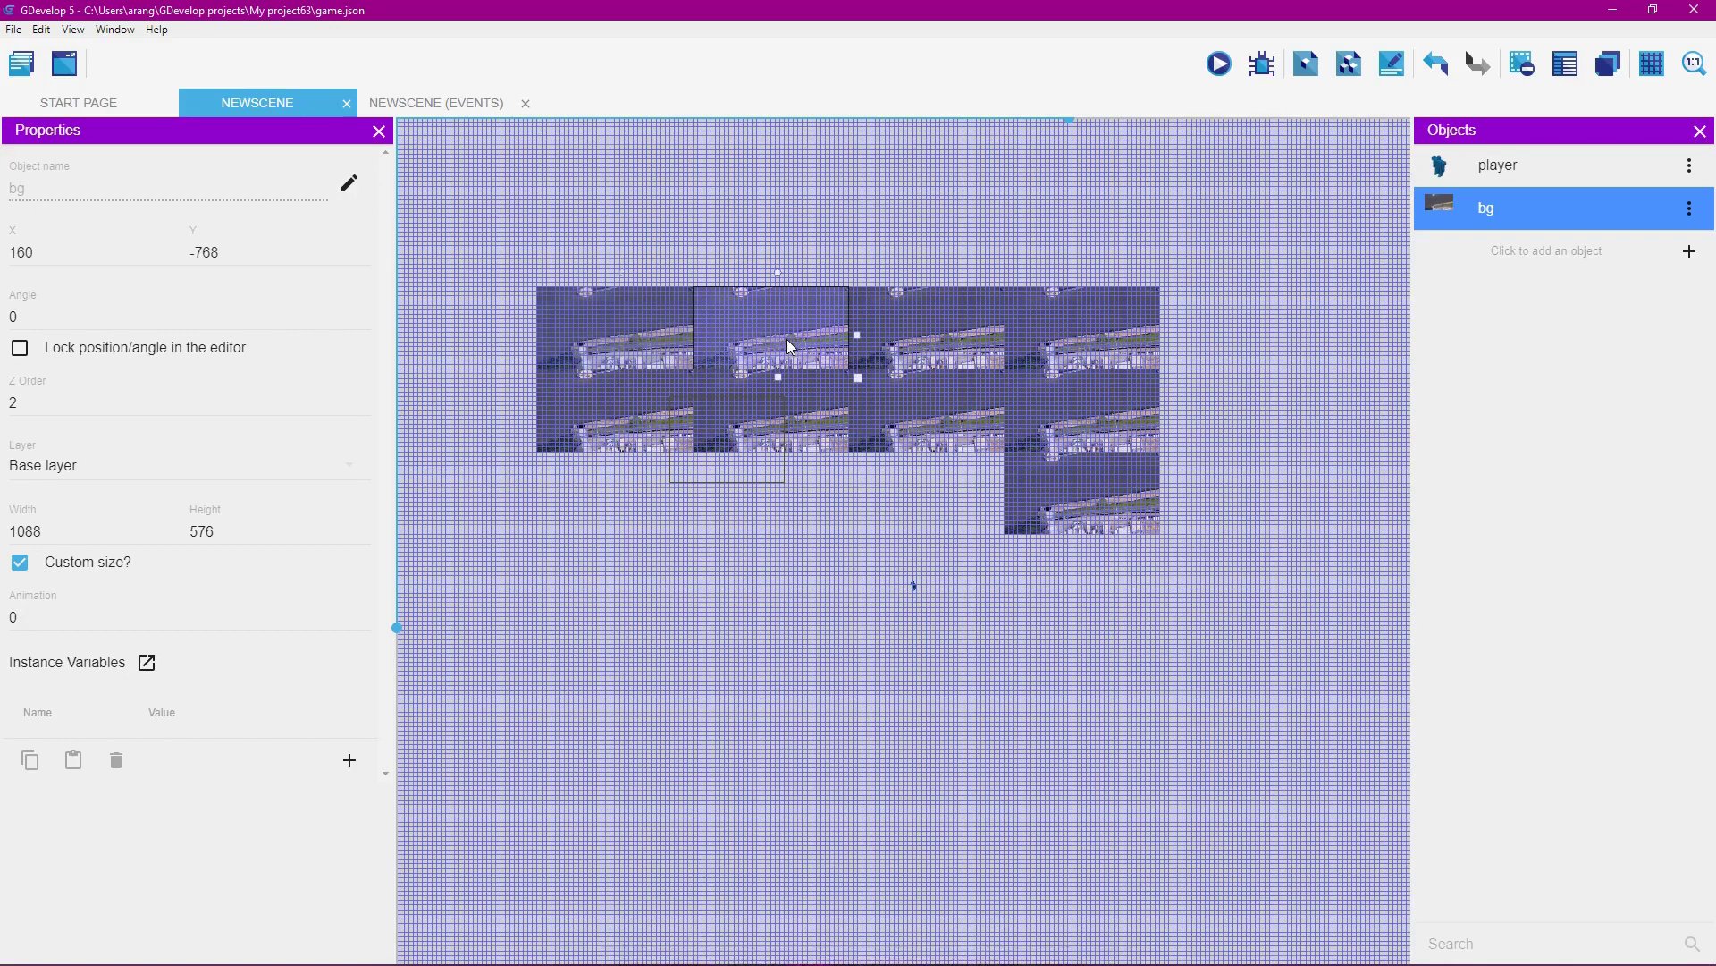
left_click(30, 617)
key("BackSpace")
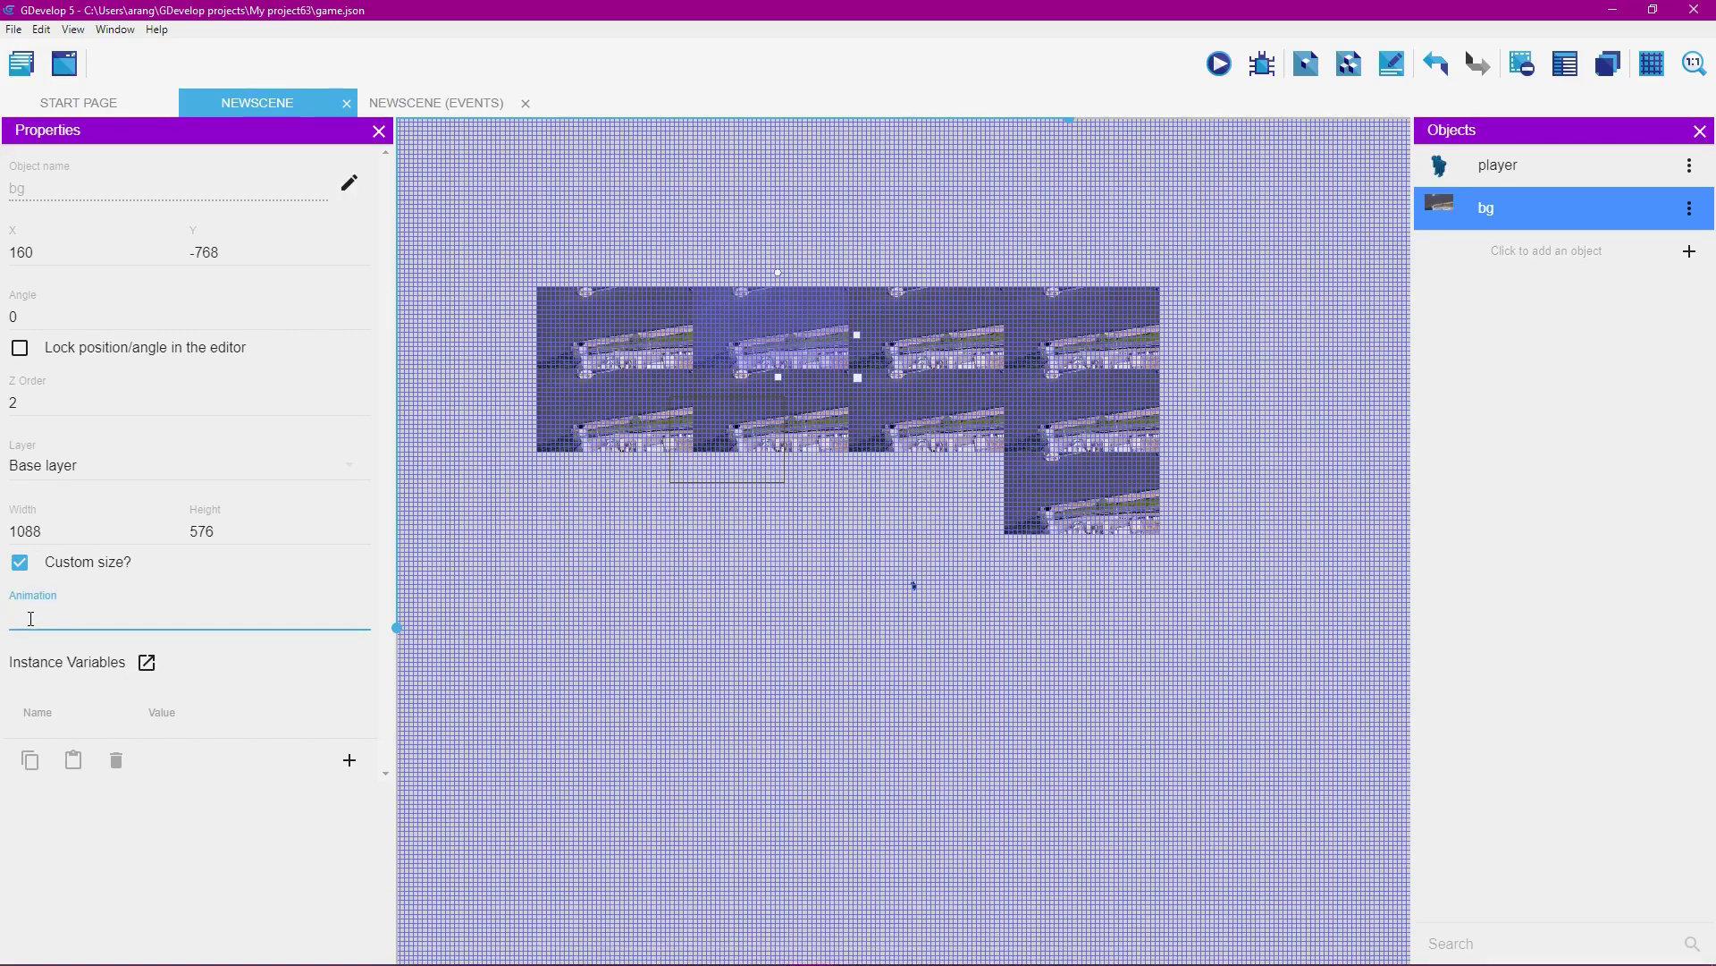
type("1")
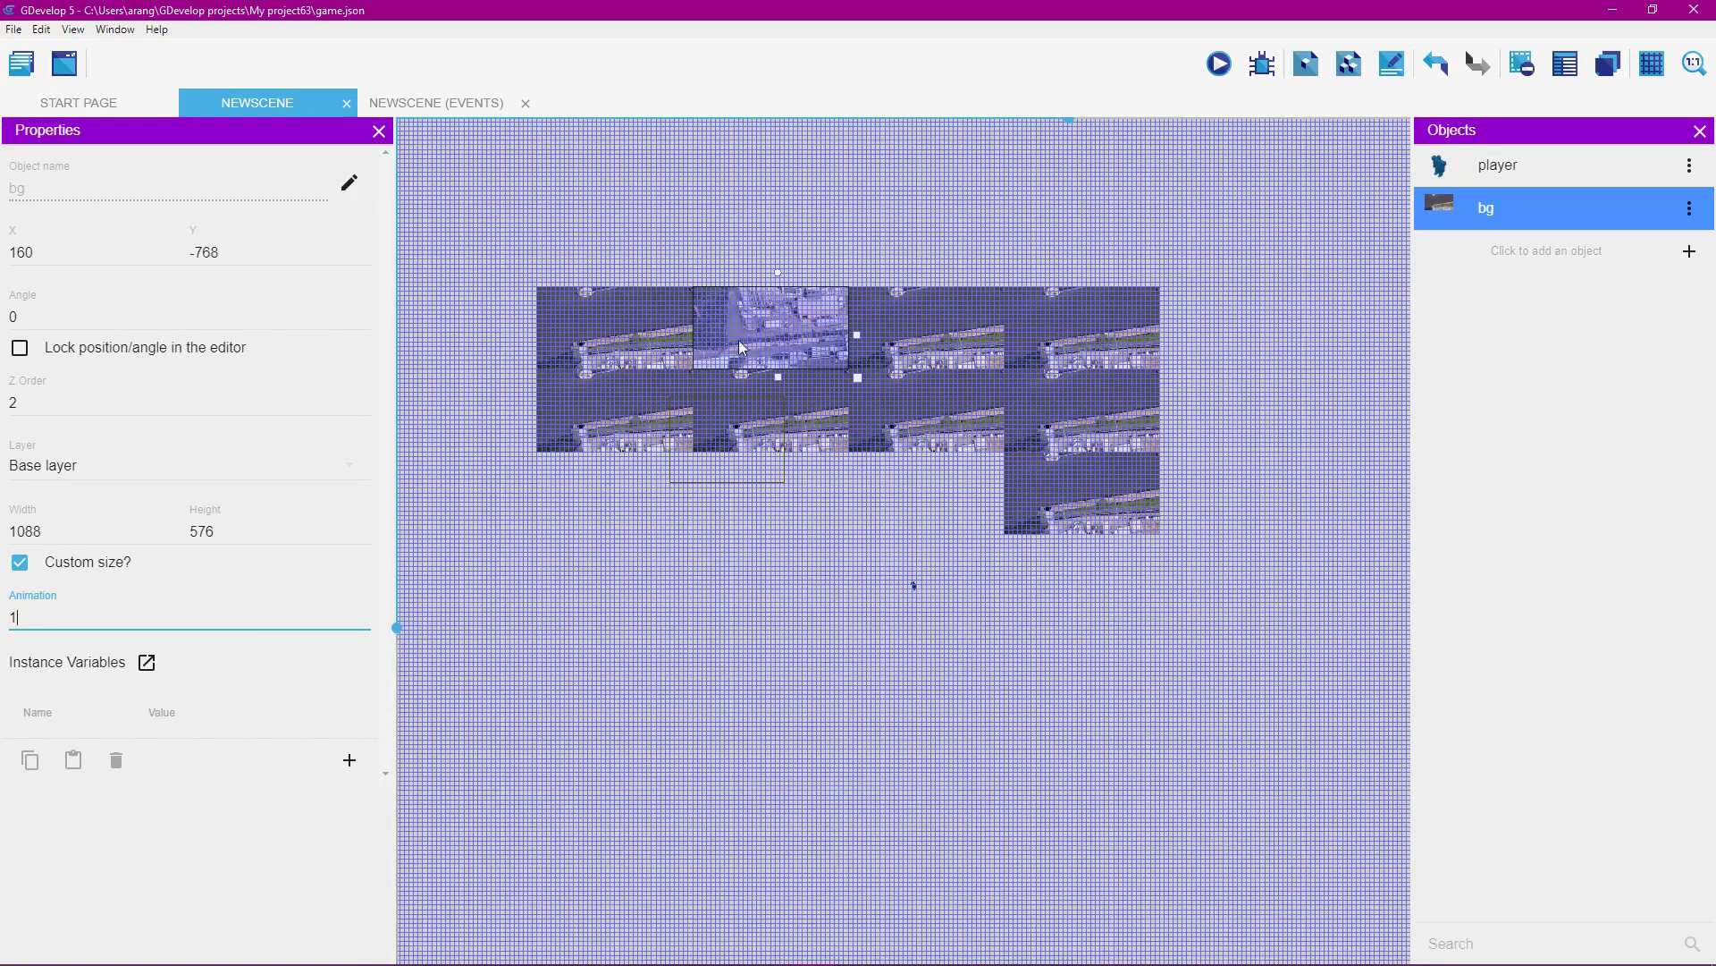
Step: Set the third bg tile in the first row, at X 1248, Y -768, to the next animation in the sequence
left_click(933, 358)
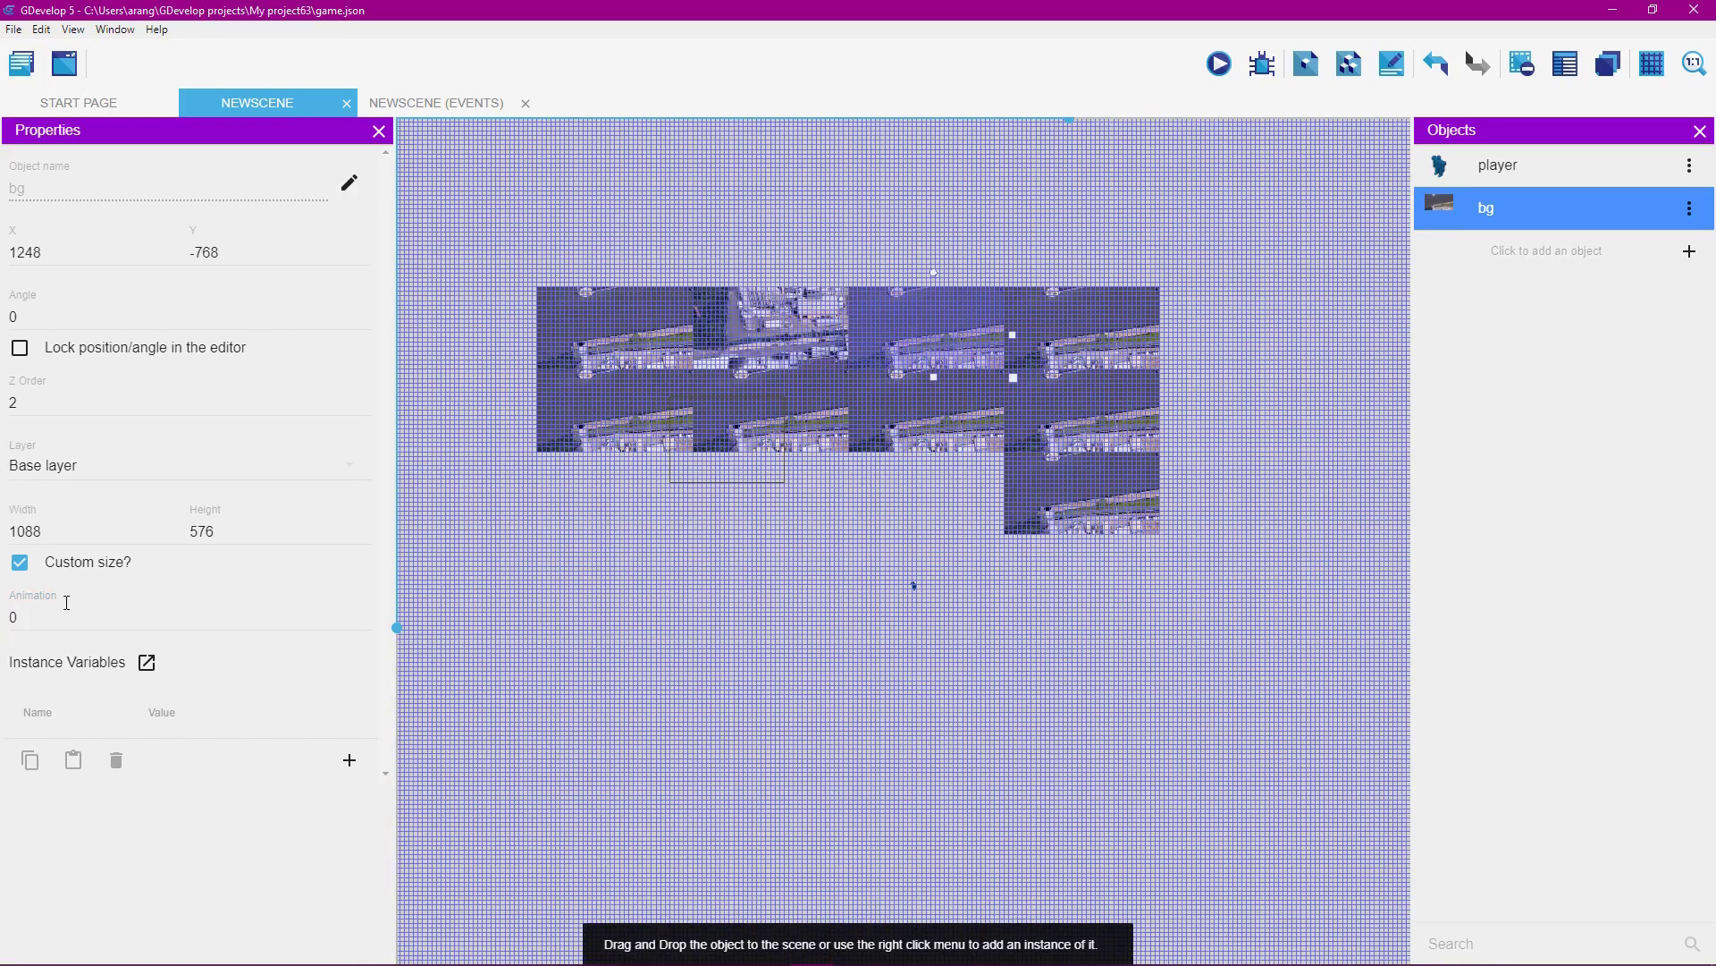
left_click(19, 616)
key("BackSpace")
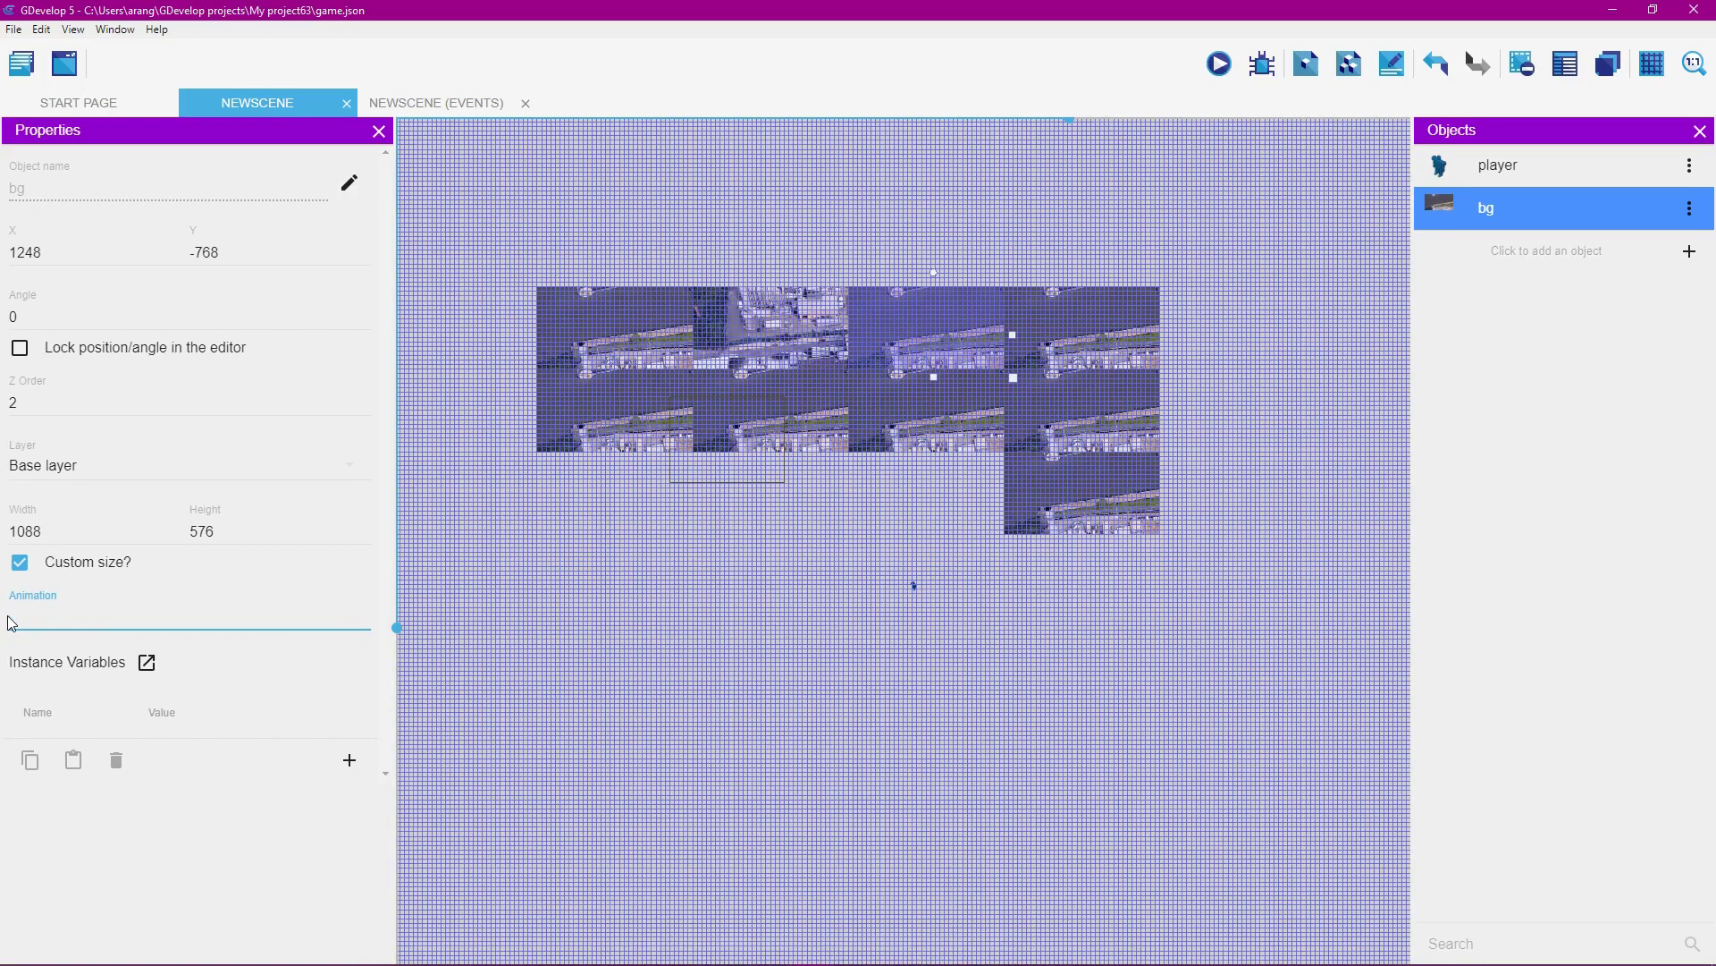
type("1")
Step: Set the fourth bg tile in the first row to animation 3 and the first tile in the second row to animation 4
left_click(1089, 351)
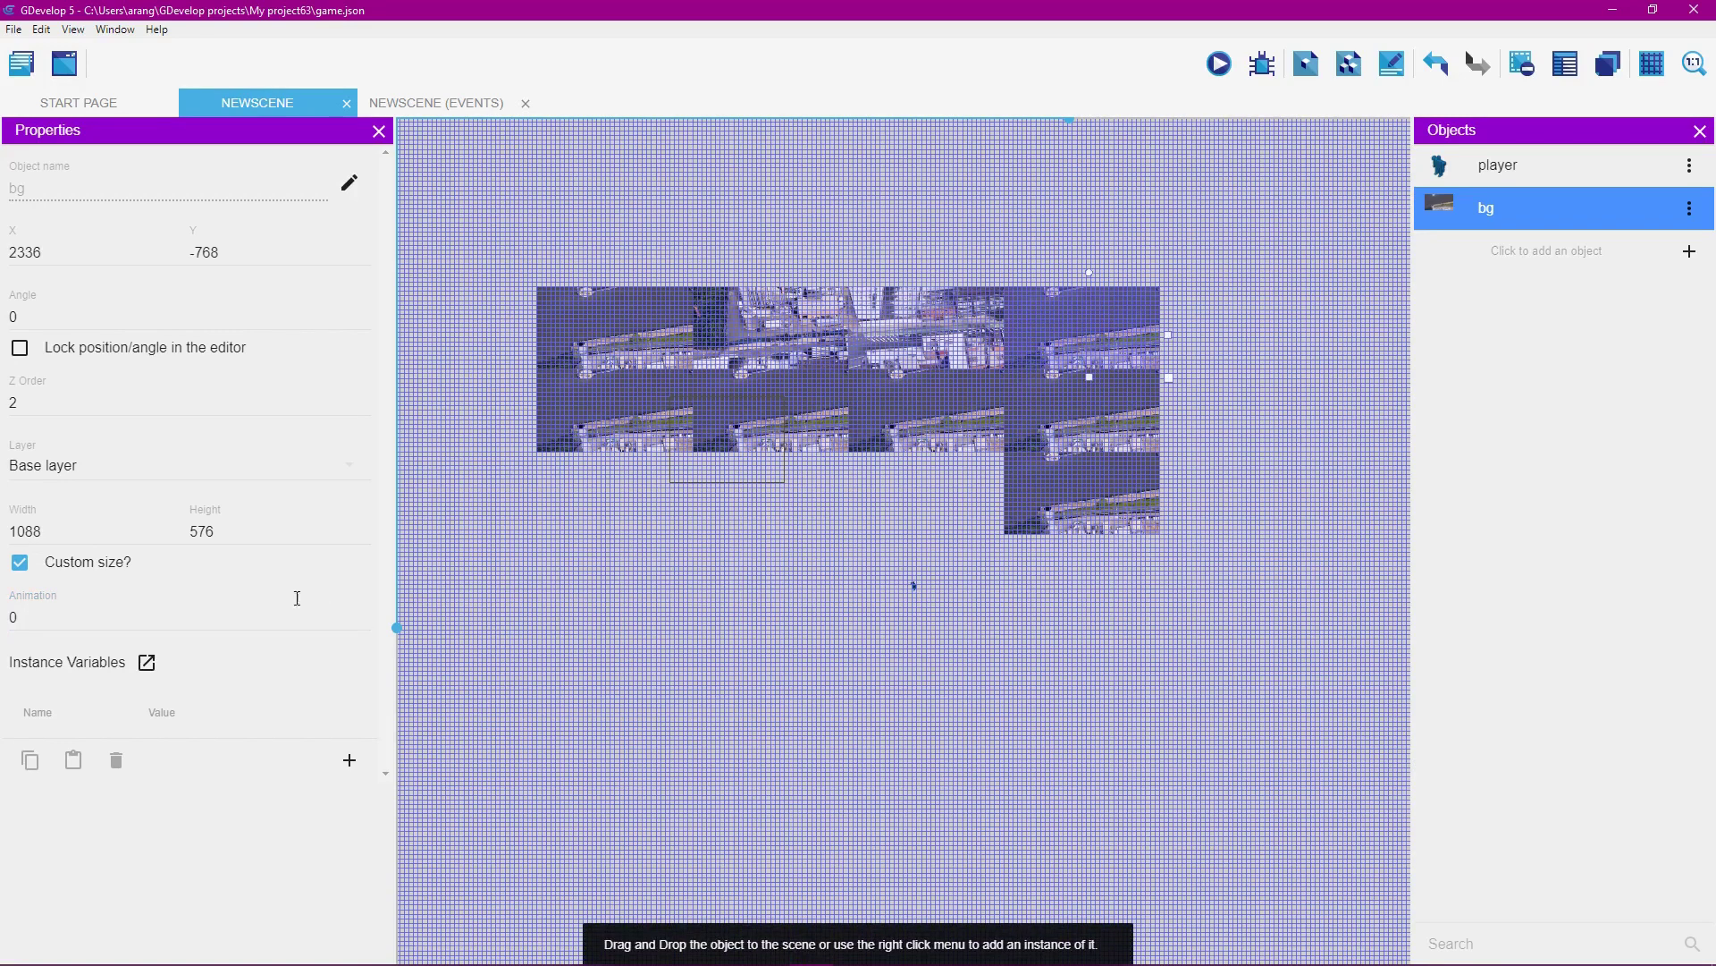
left_click(75, 629)
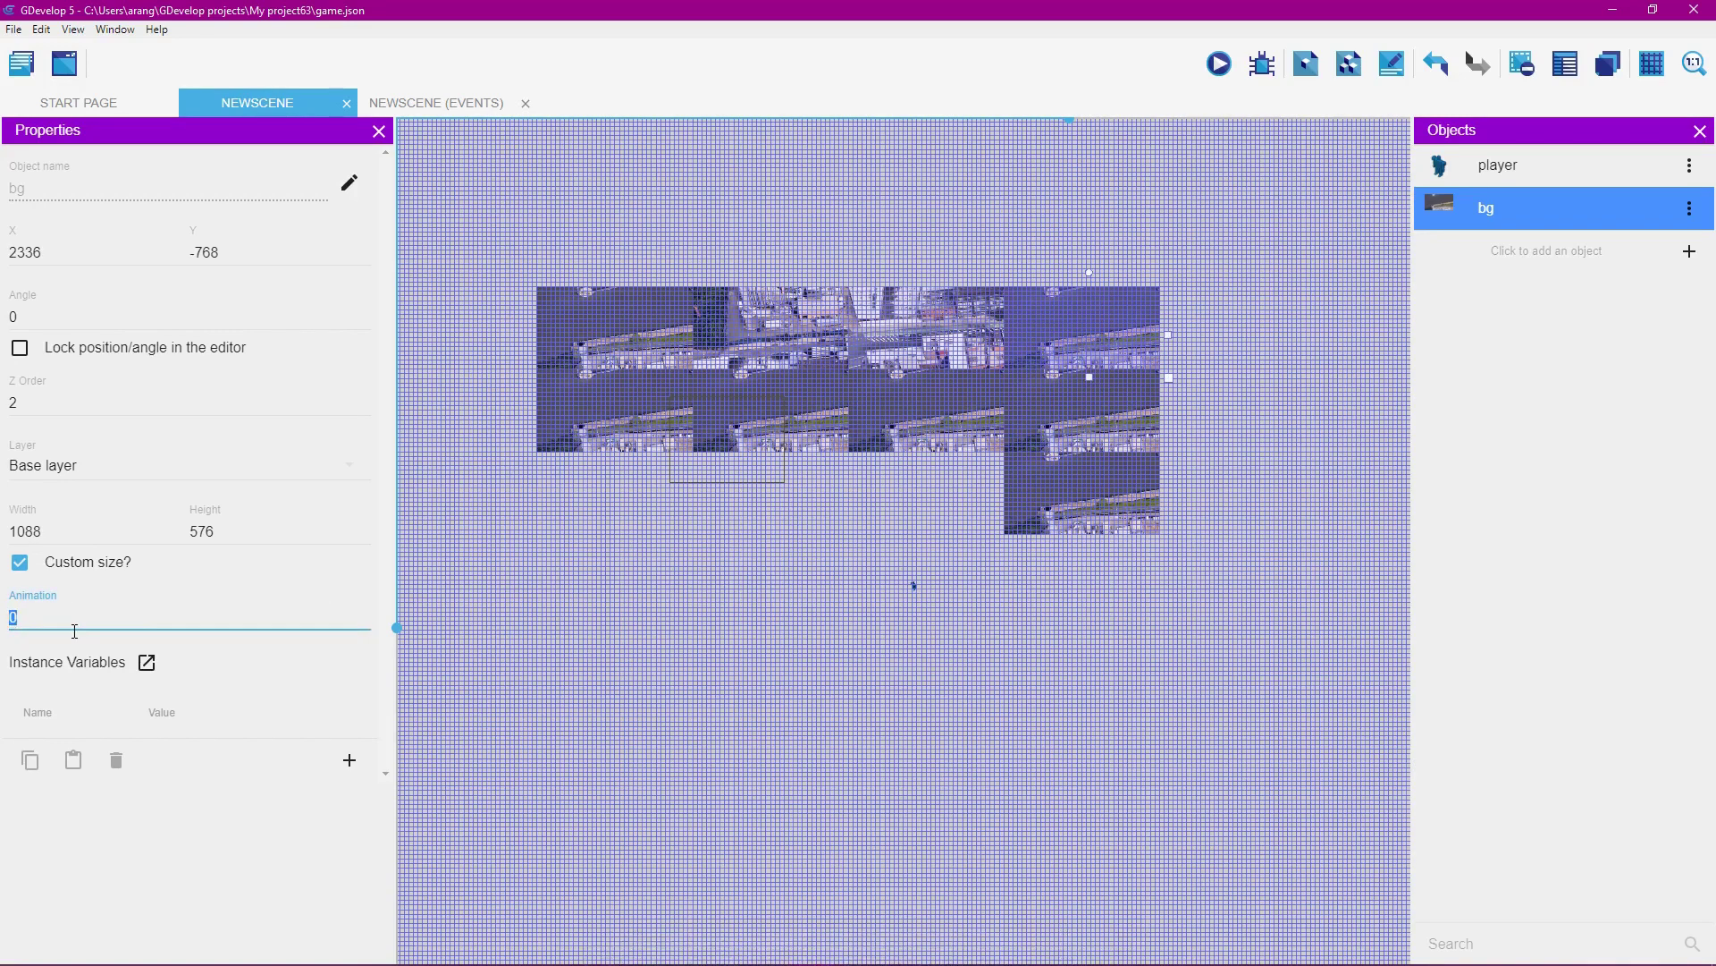
type("3")
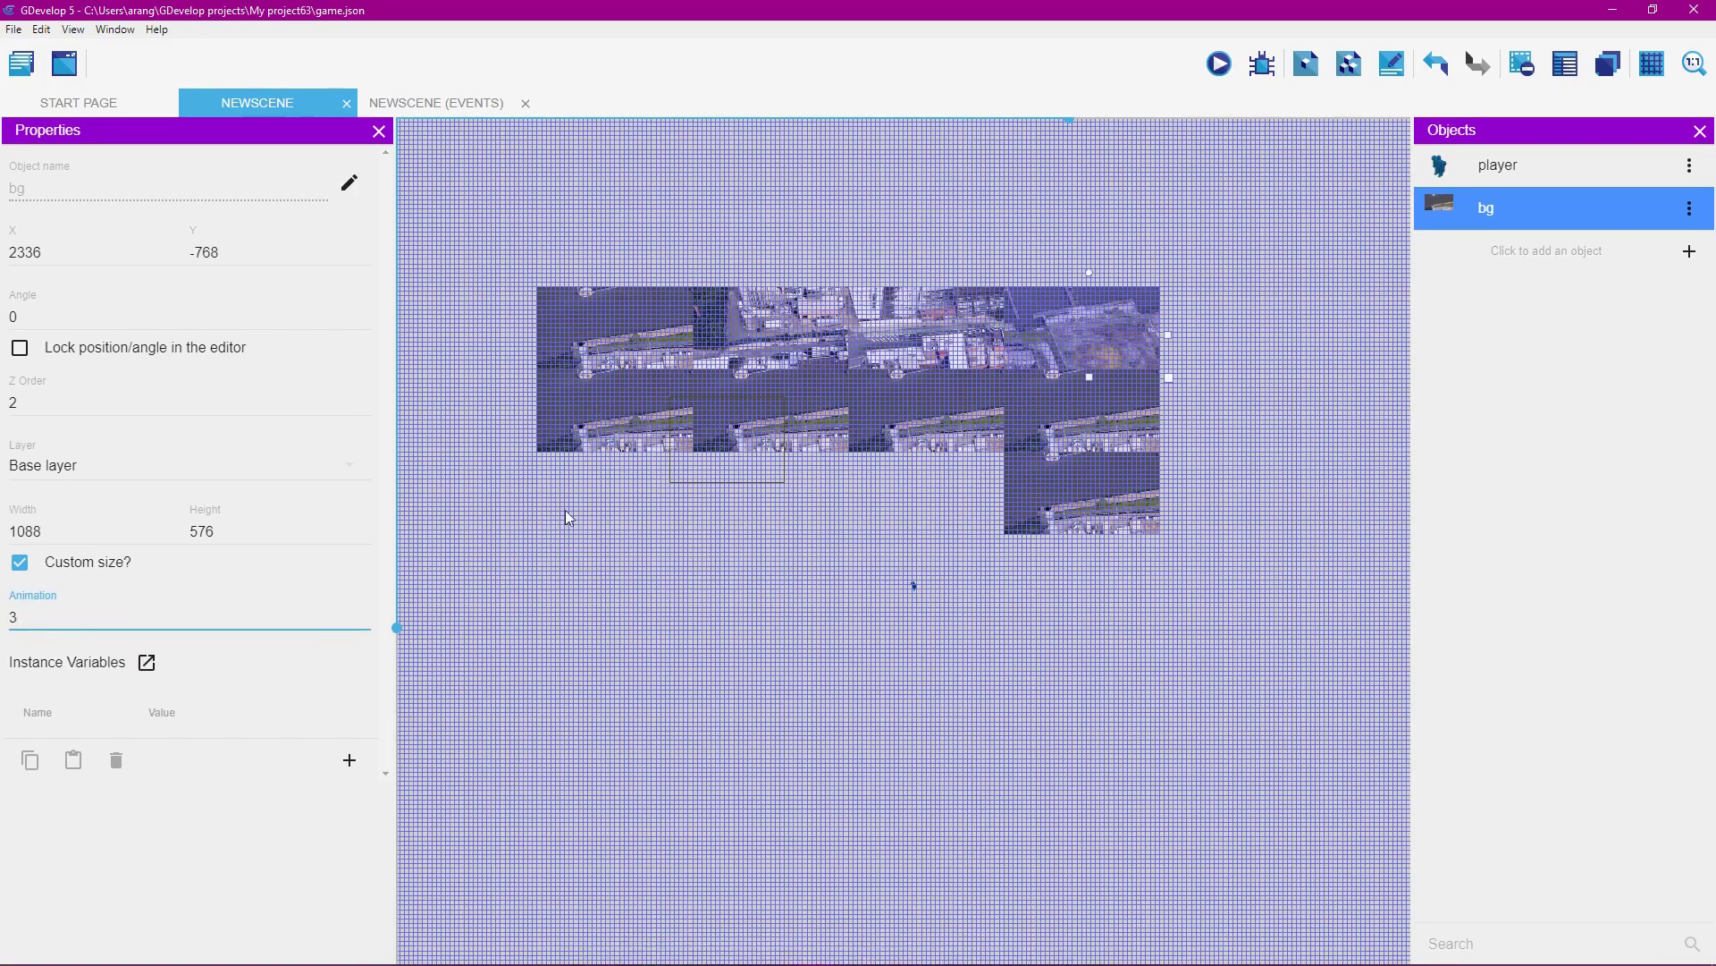
left_click(626, 425)
left_click(12, 617)
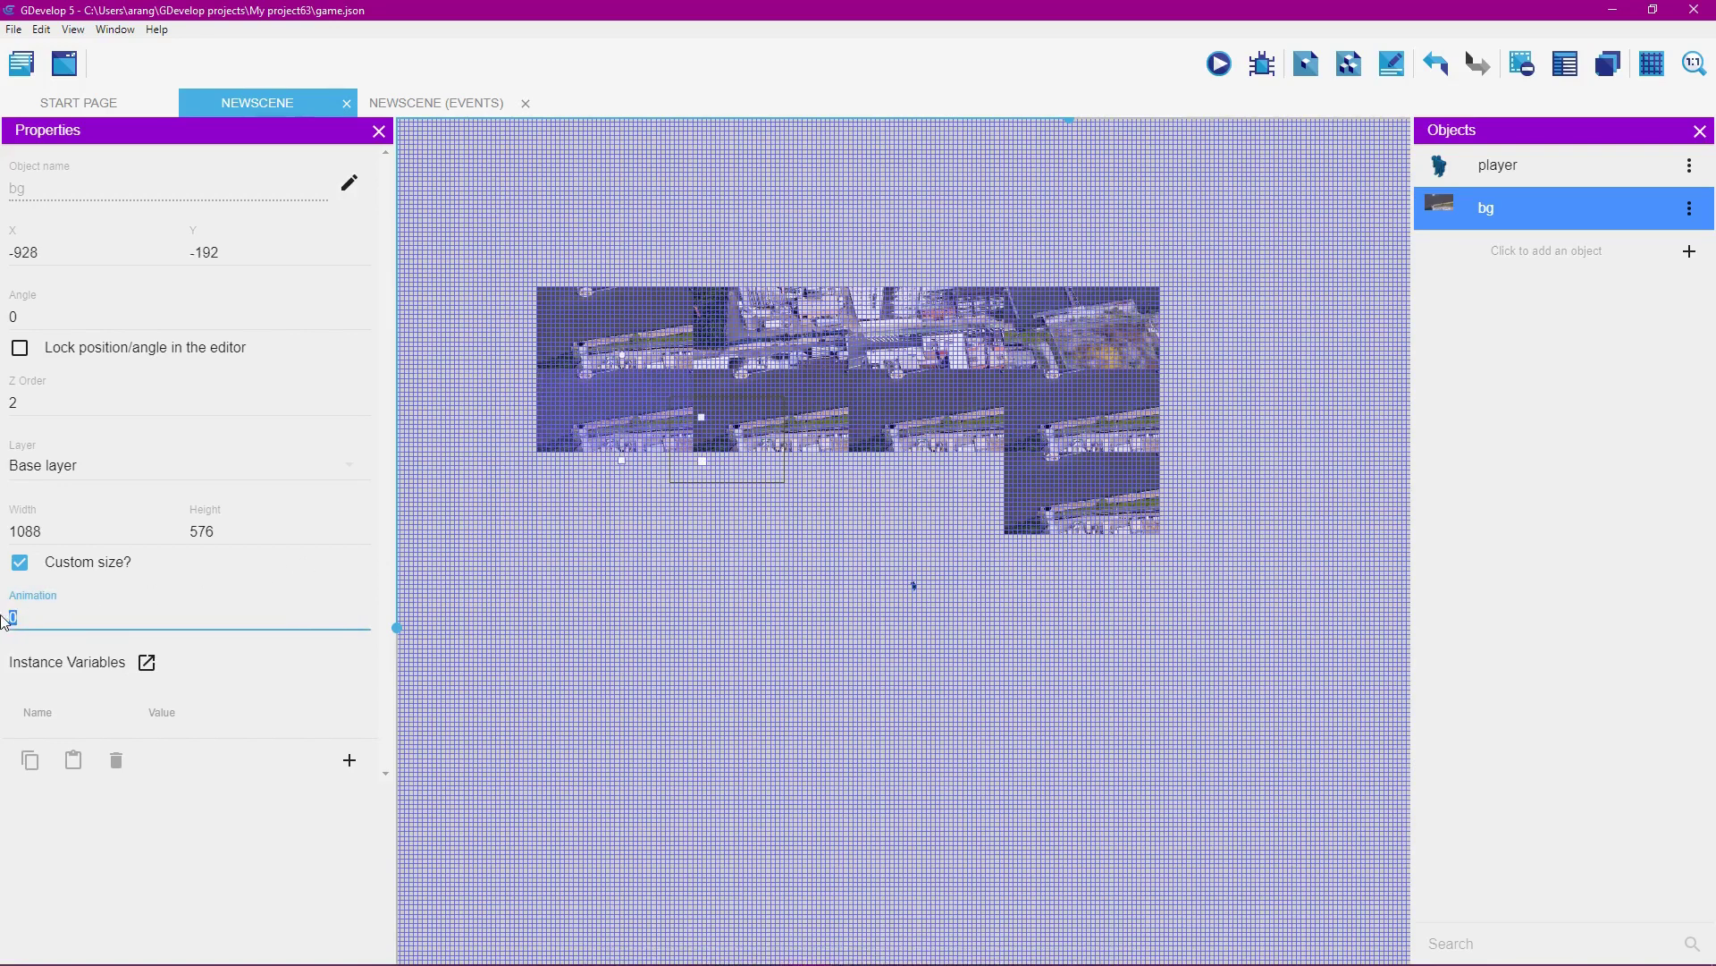
type("3")
Step: Set the second bg tile in the second row to animation 5 and the third tile in that row to animation 6
left_click(795, 421)
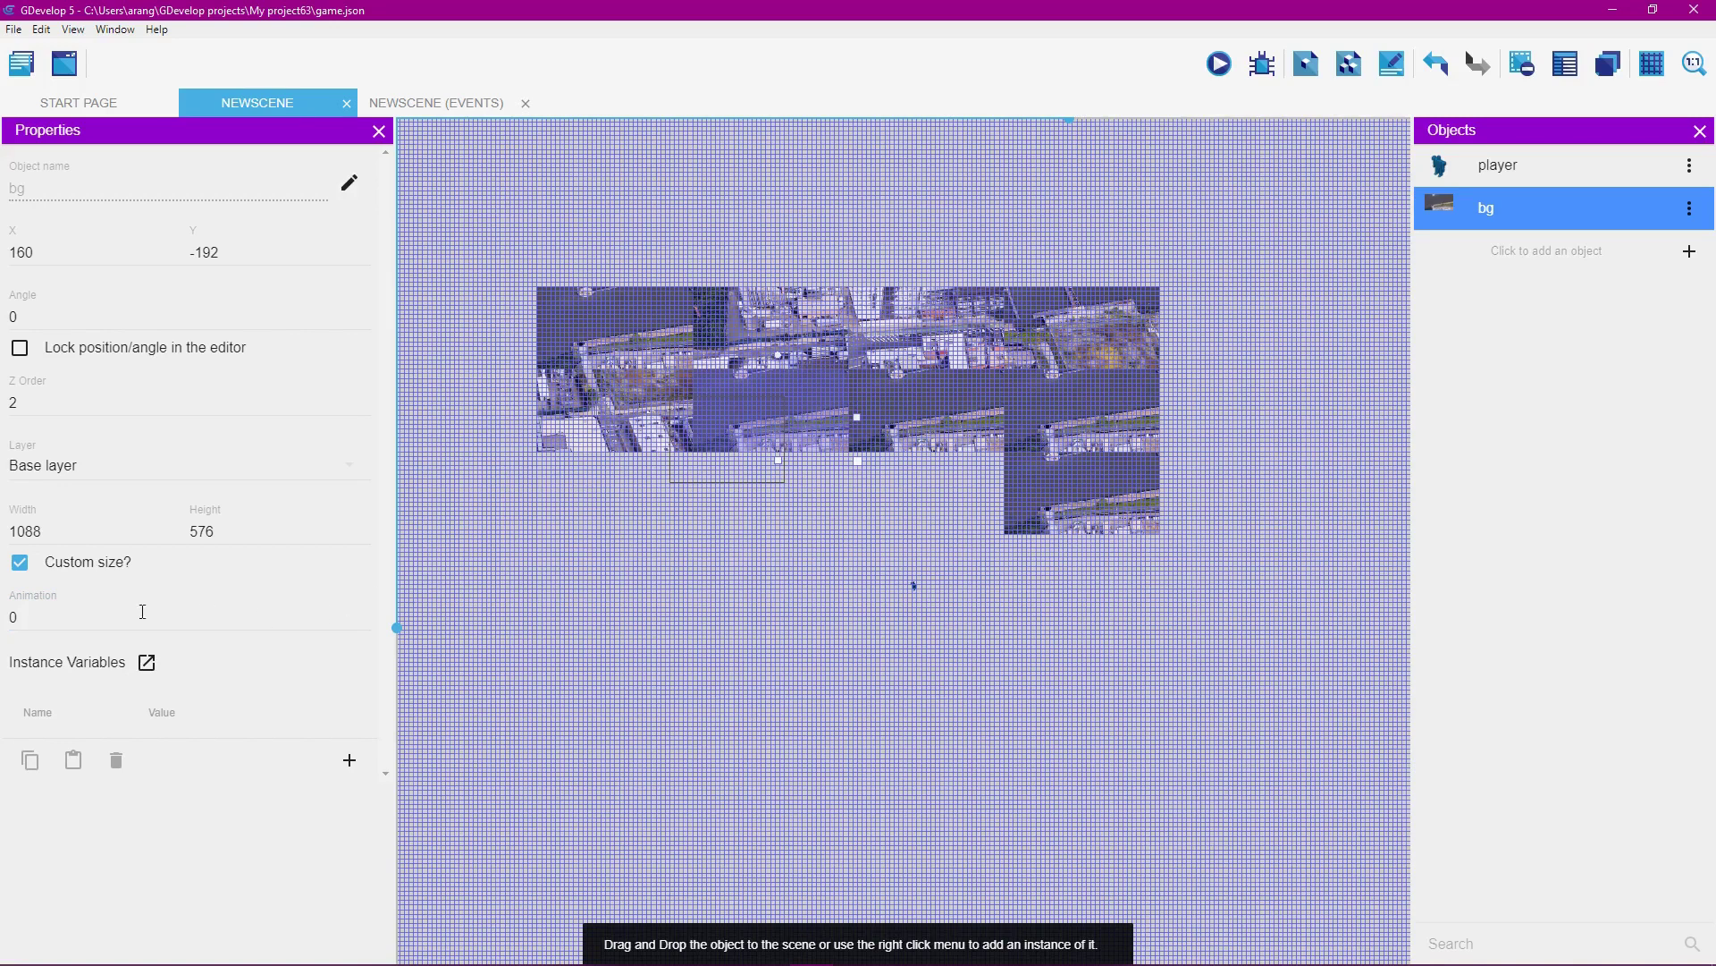
left_click(30, 623)
type("5")
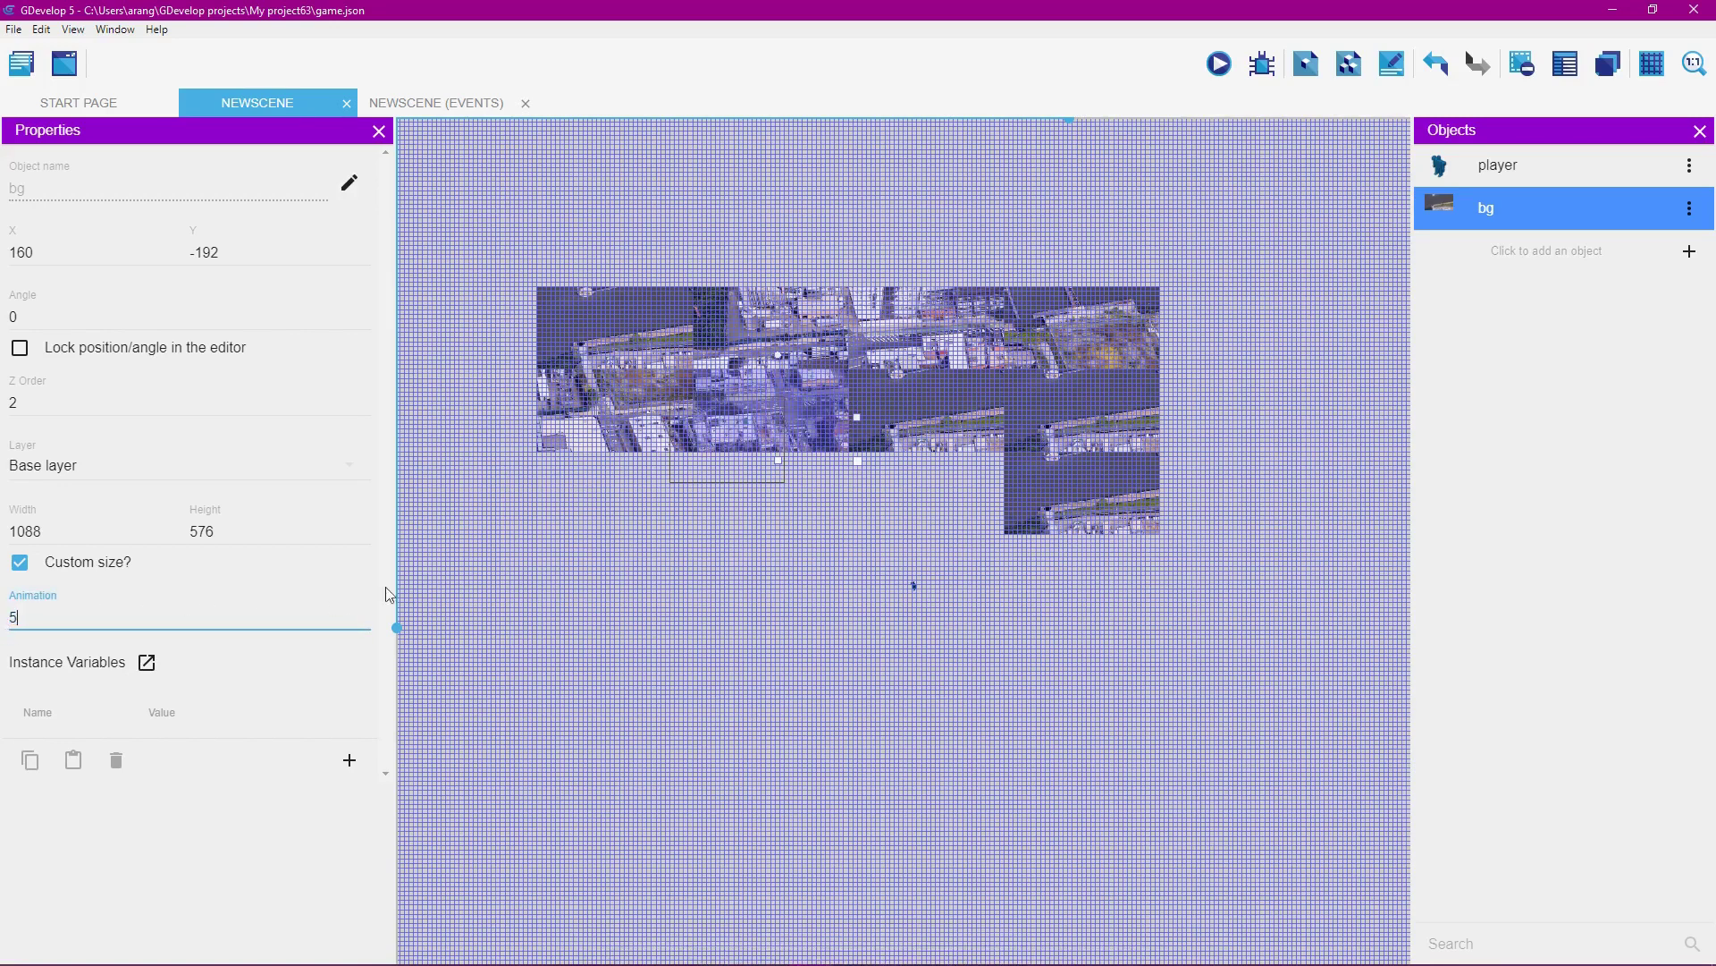
left_click(937, 417)
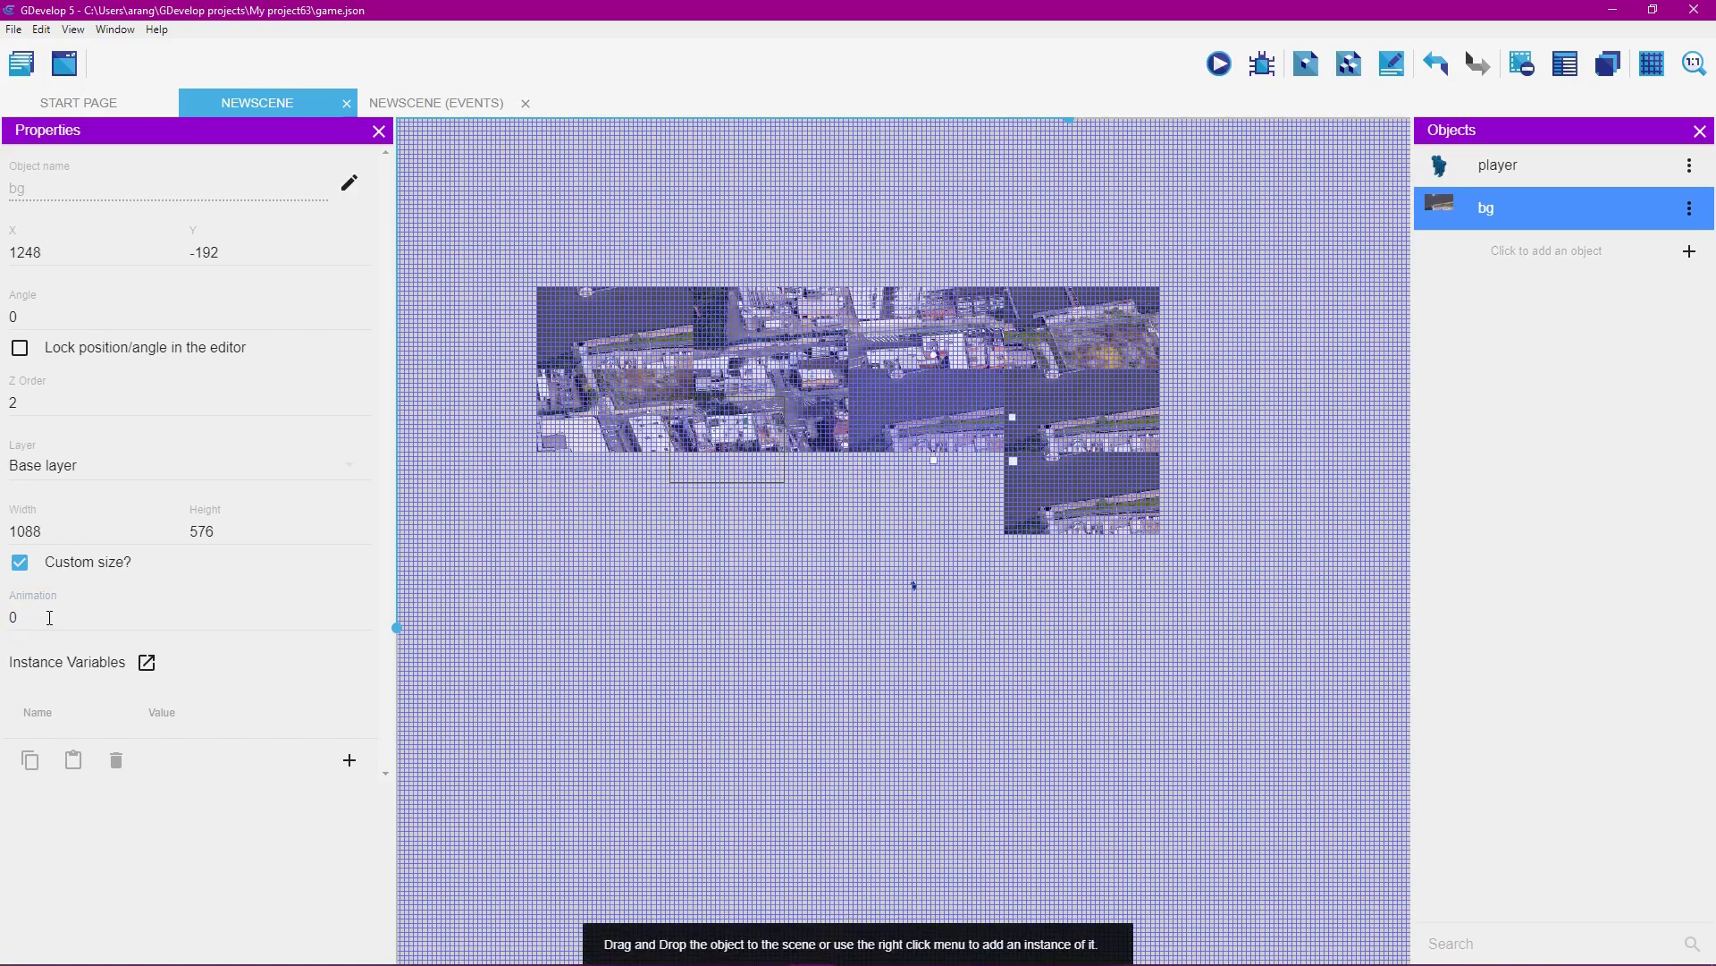
left_click(49, 618)
type("6")
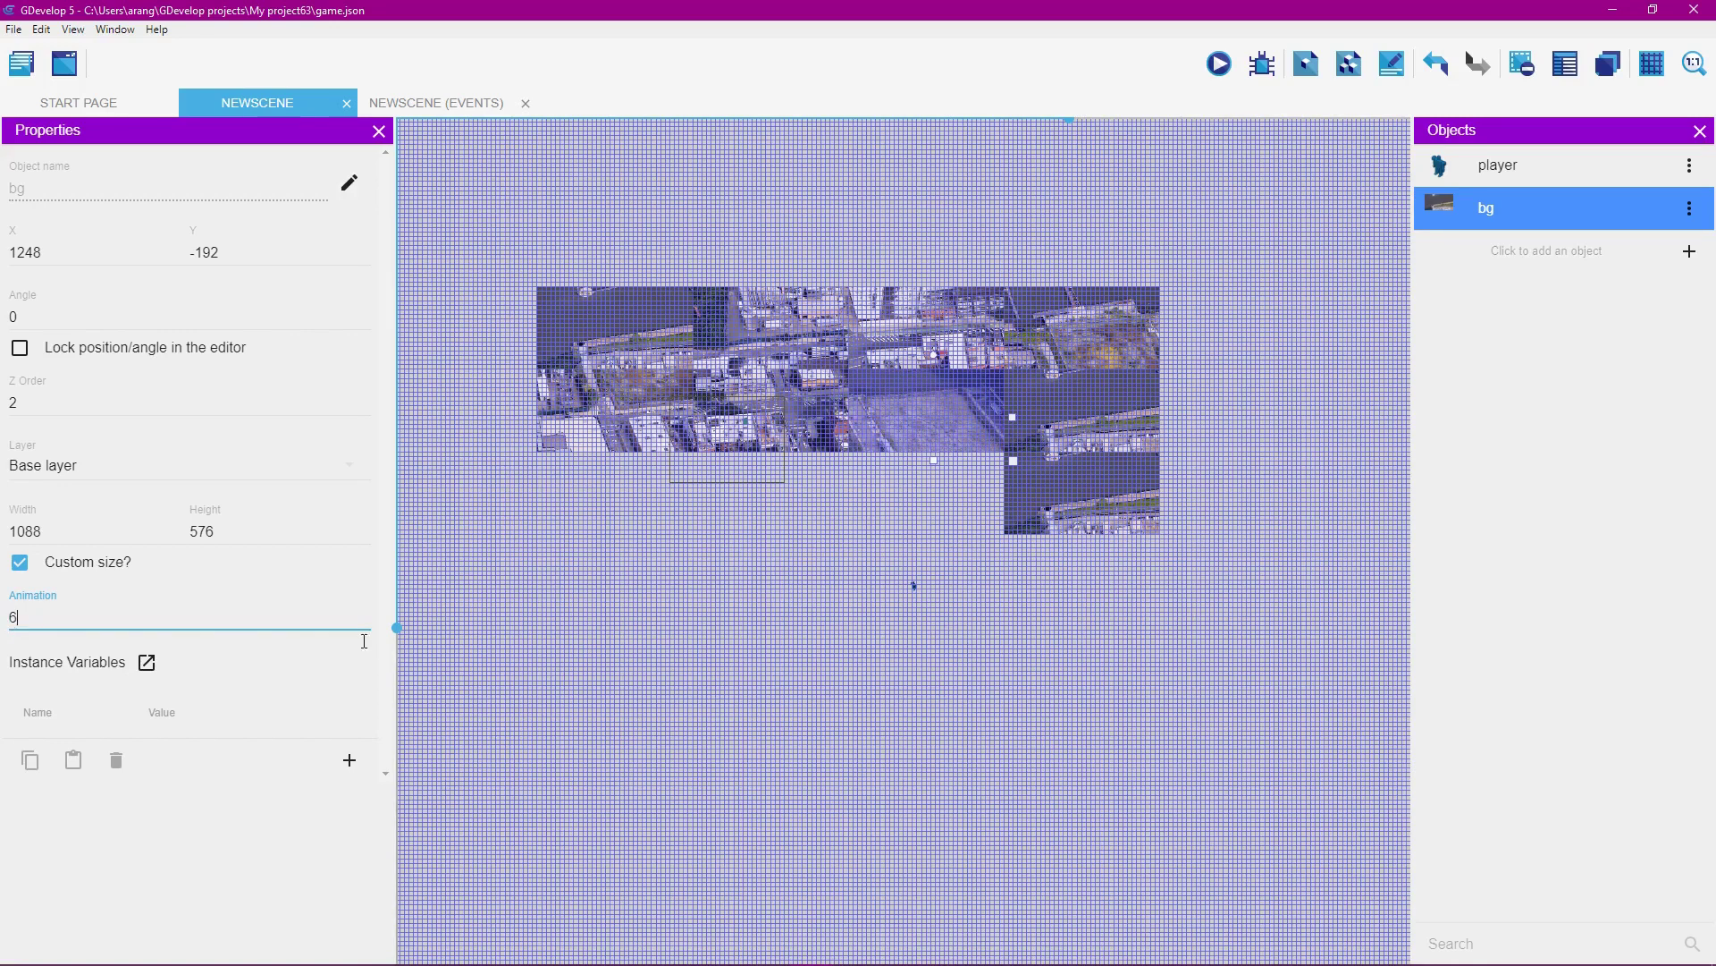
Step: Set the fourth bg tile in the second row to animation 7 and the tile directly beneath it to animation 8
left_click(1093, 426)
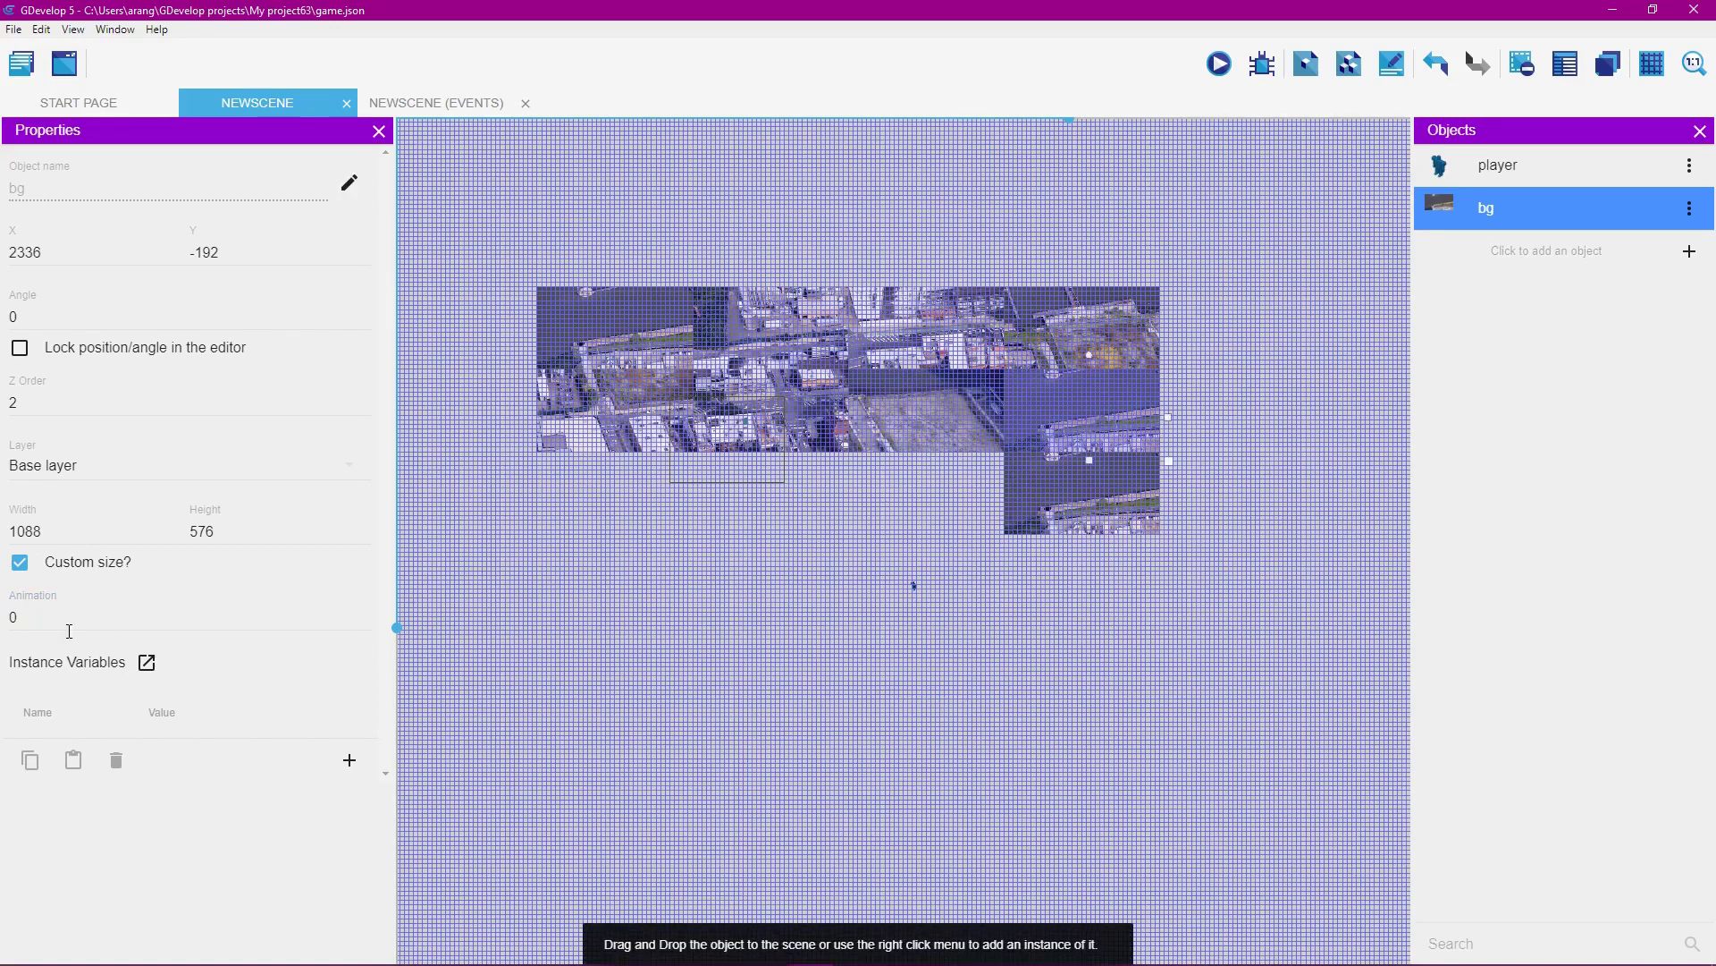
left_click_drag(70, 631, 11, 629)
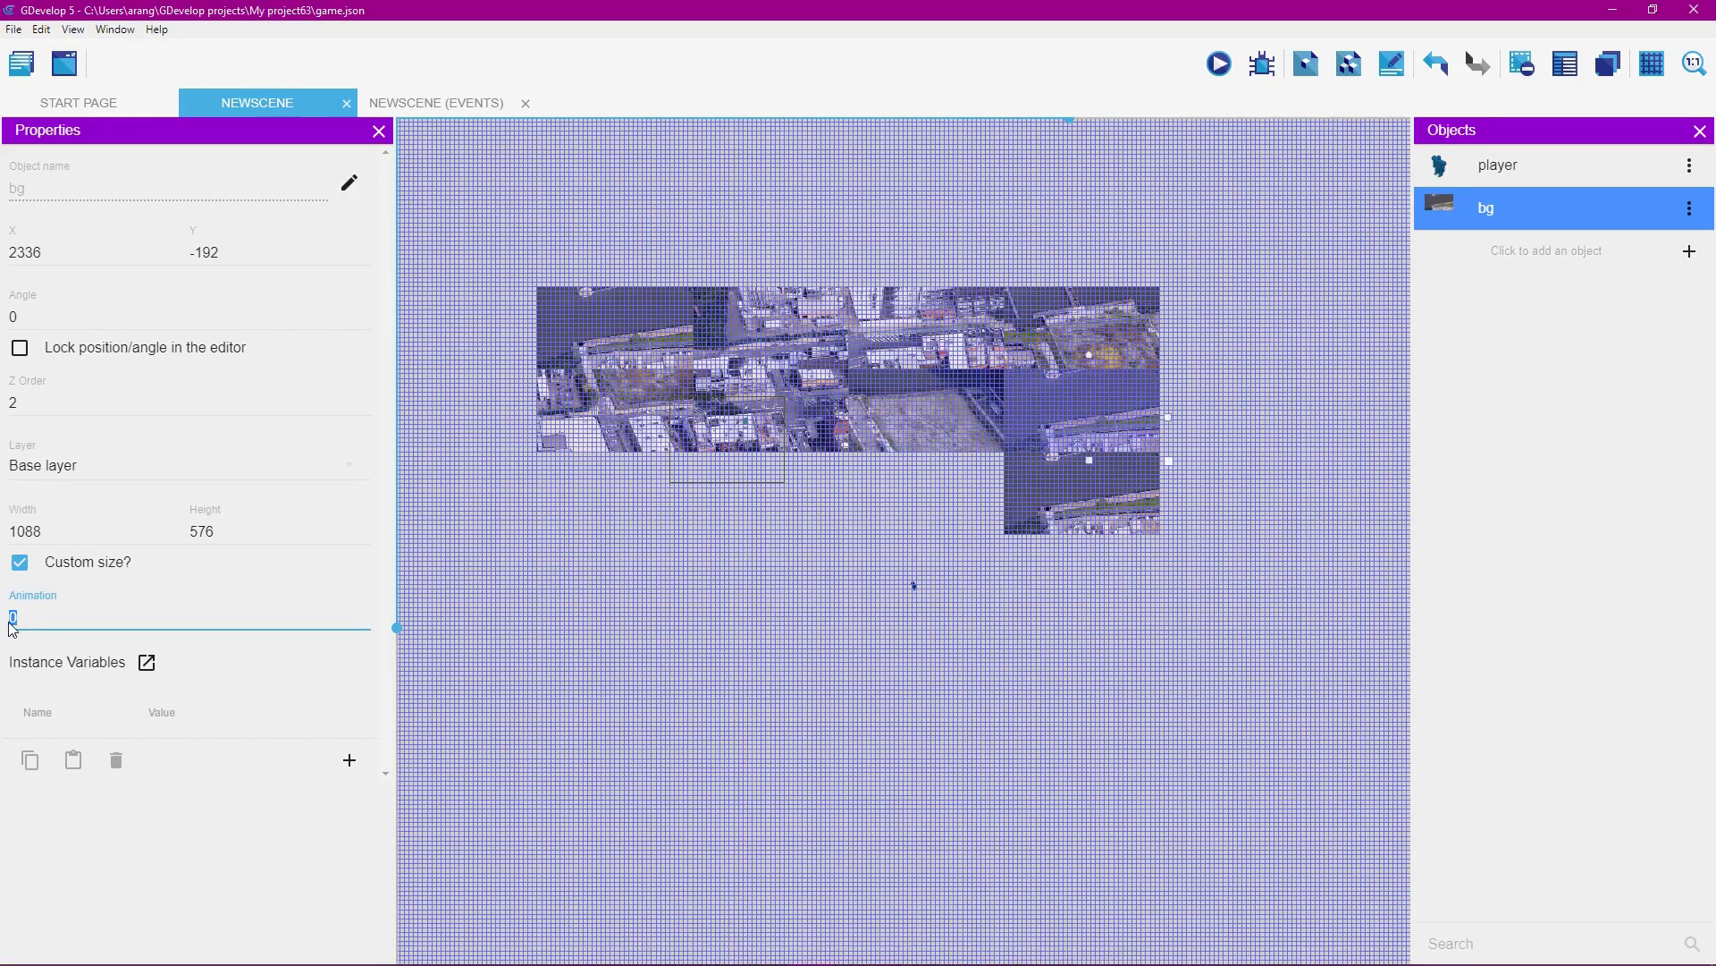
type("7")
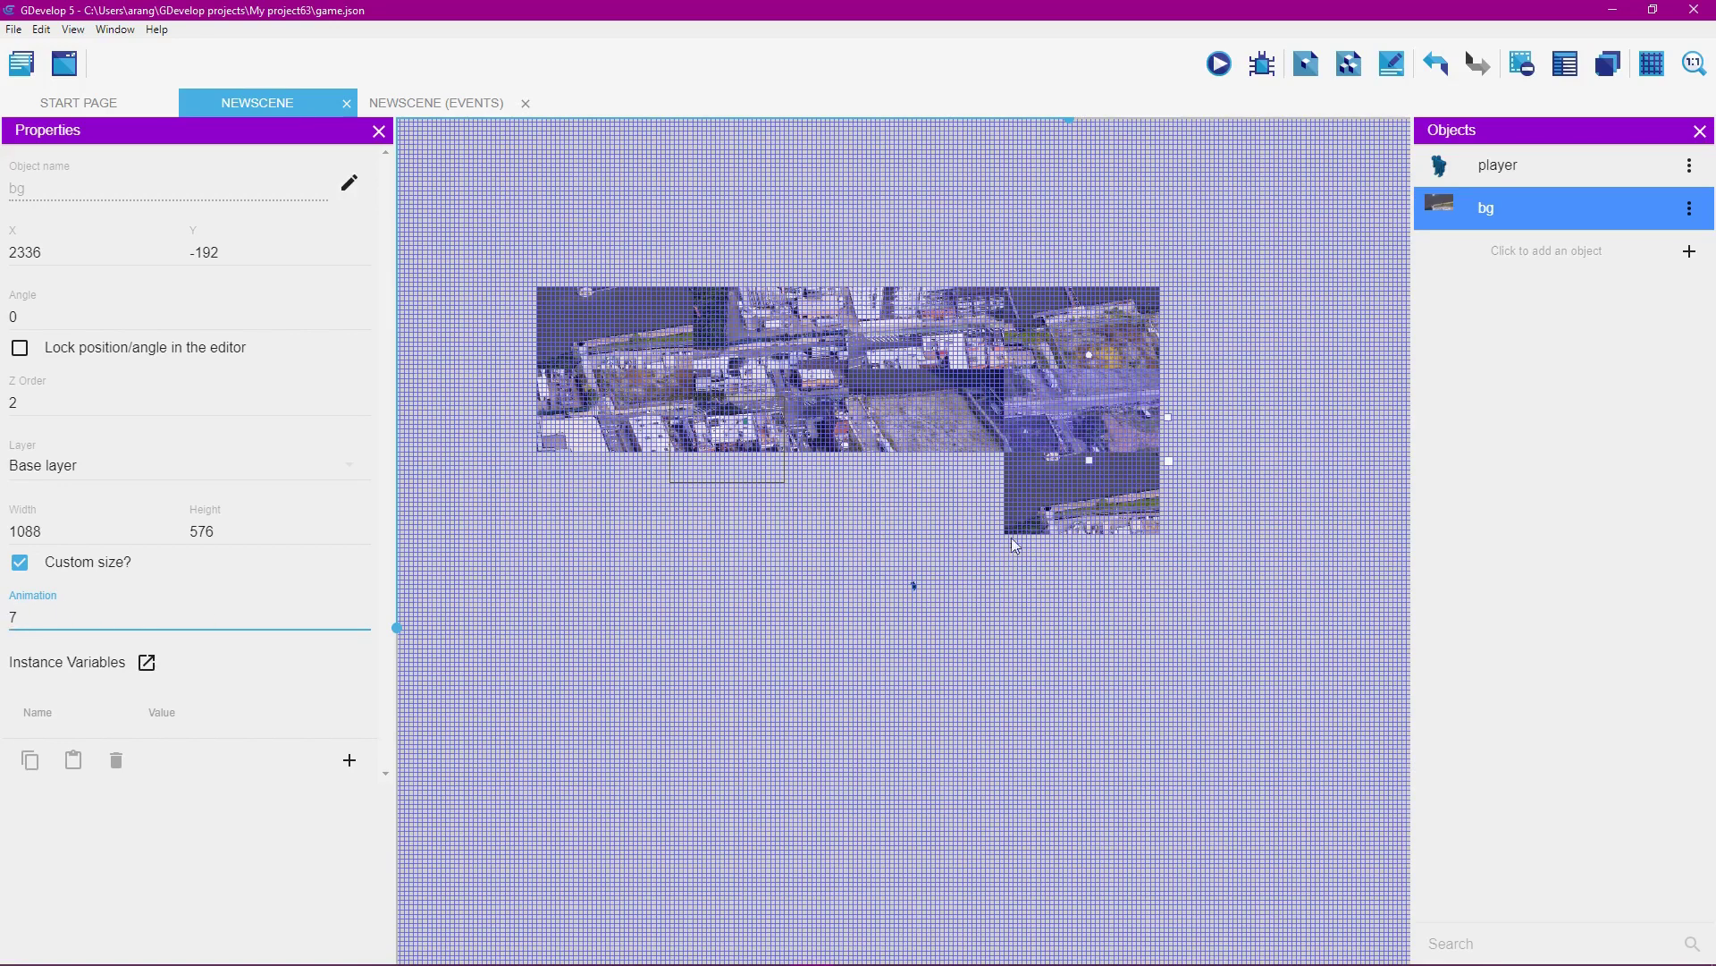
left_click(1087, 511)
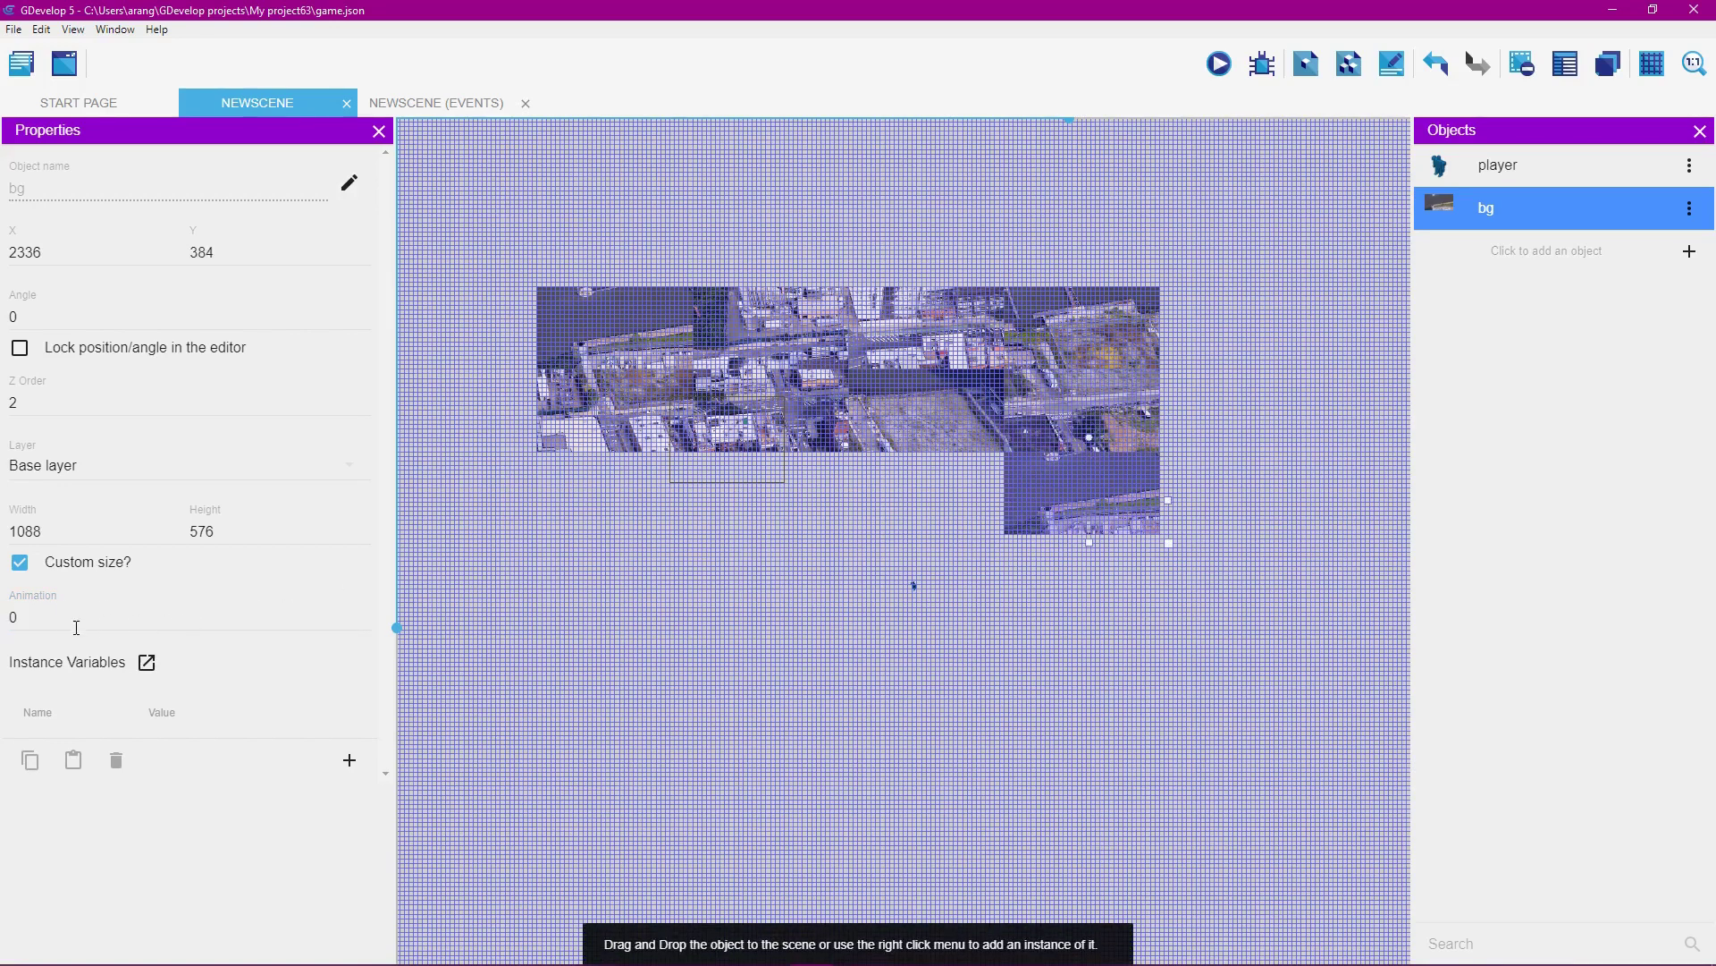
left_click_drag(77, 627, 11, 629)
type("8")
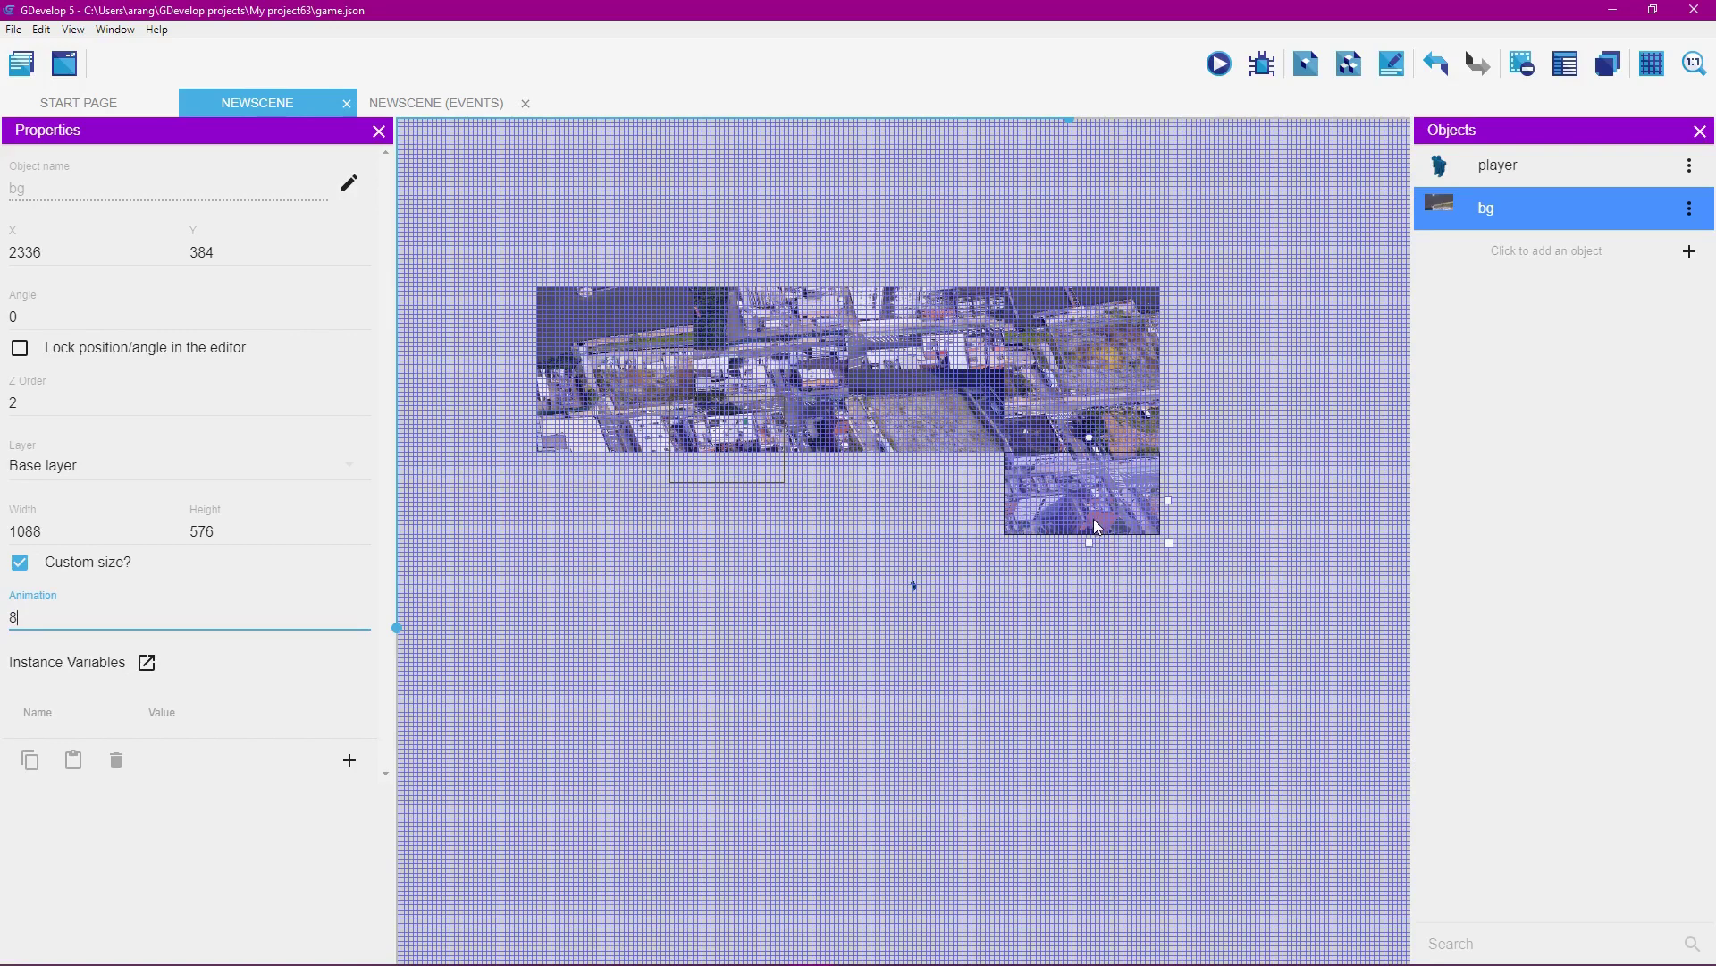
Step: Try adding a tenth bg tile by duplicating the lowest tile to X 1248, Y 384 and setting its animation to 9
left_click_drag(1088, 522, 935, 526)
left_click(46, 623)
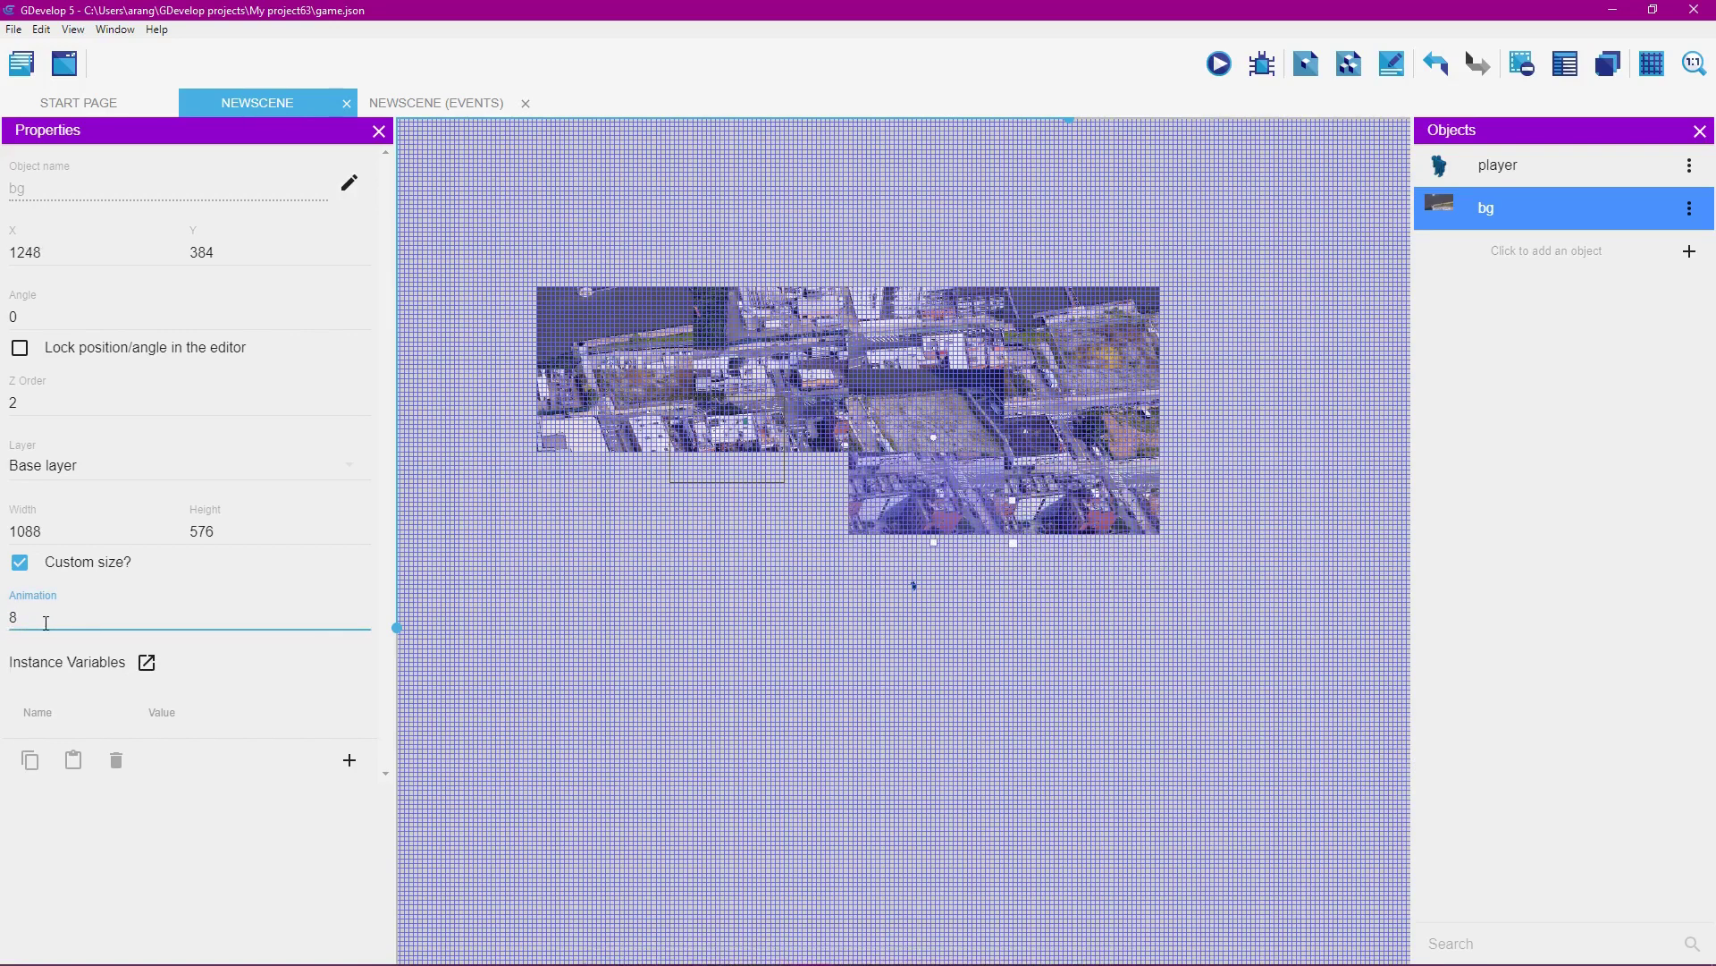
key("BackSpace")
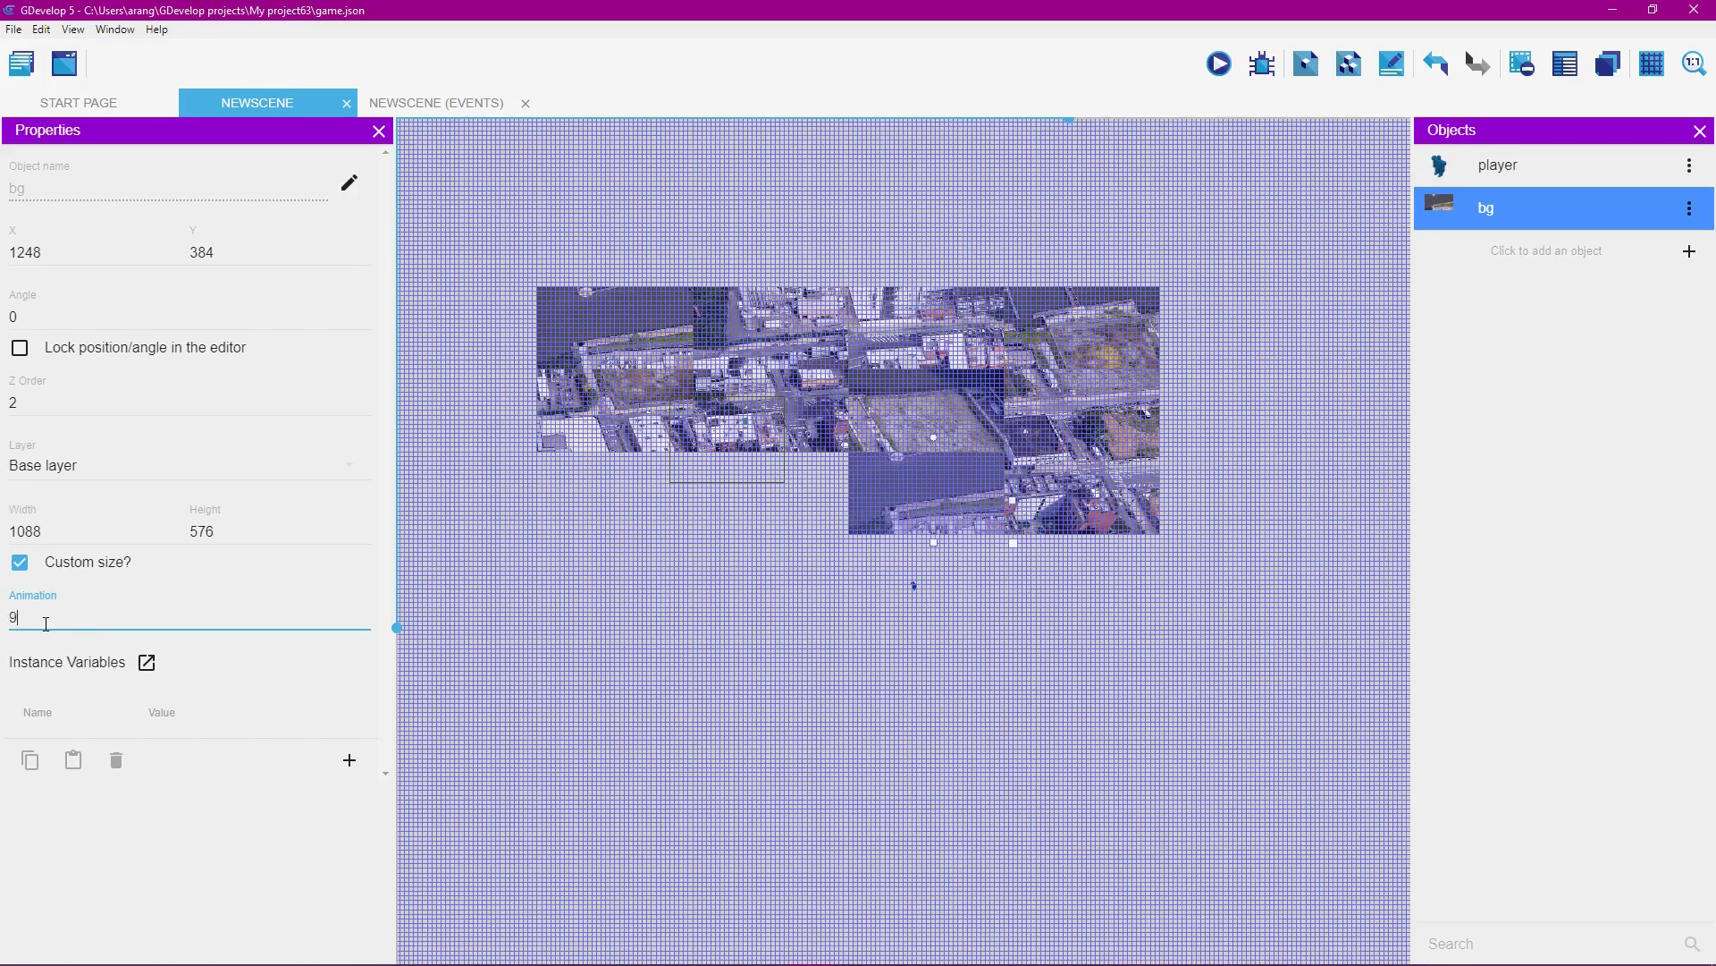
left_click(635, 701)
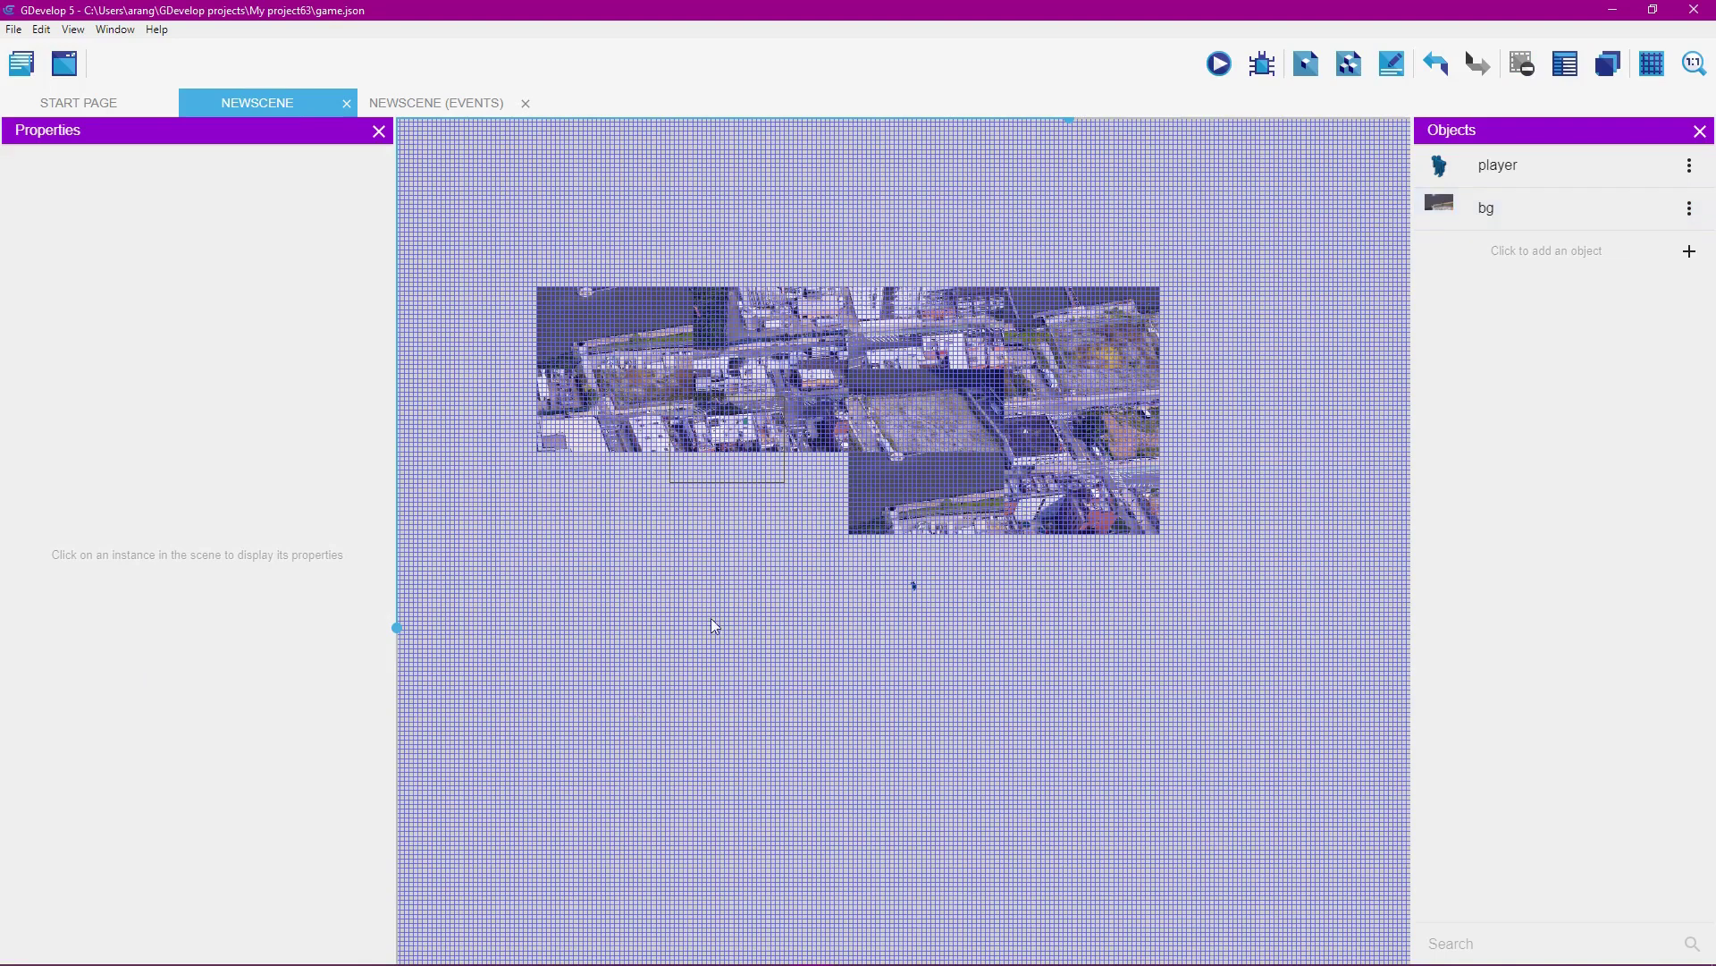
Step: Pull the extra bg tile with animation 9 out of the grid and delete it
left_click(935, 494)
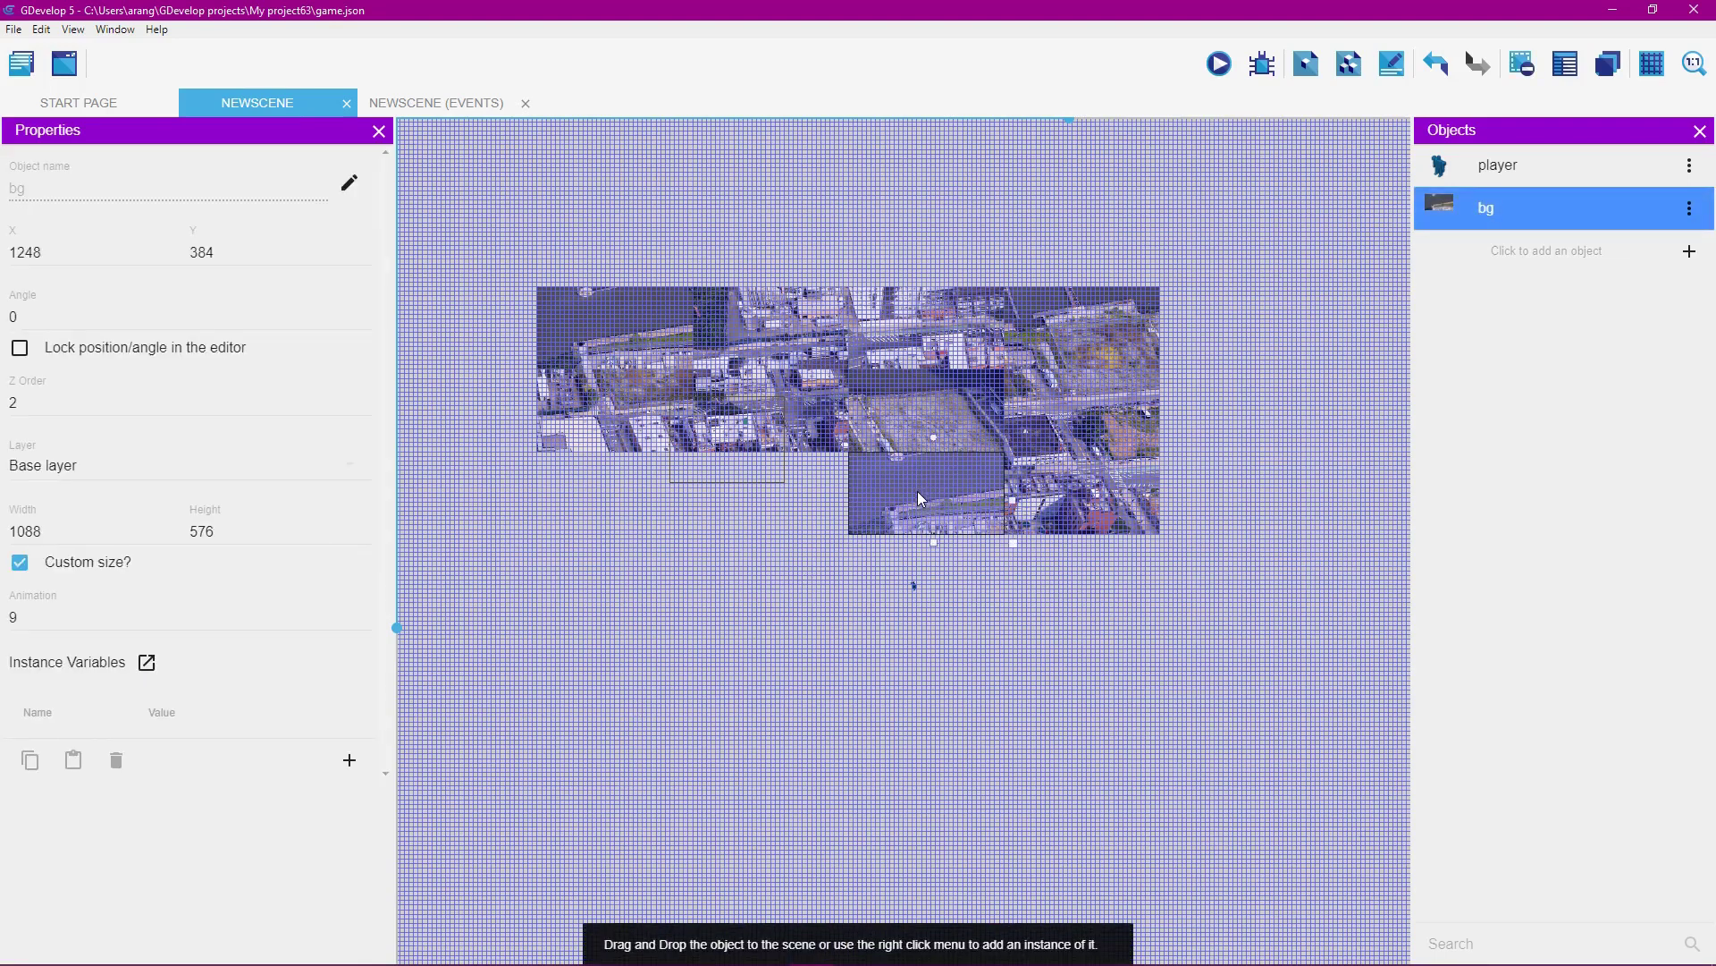
left_click_drag(917, 491, 844, 560)
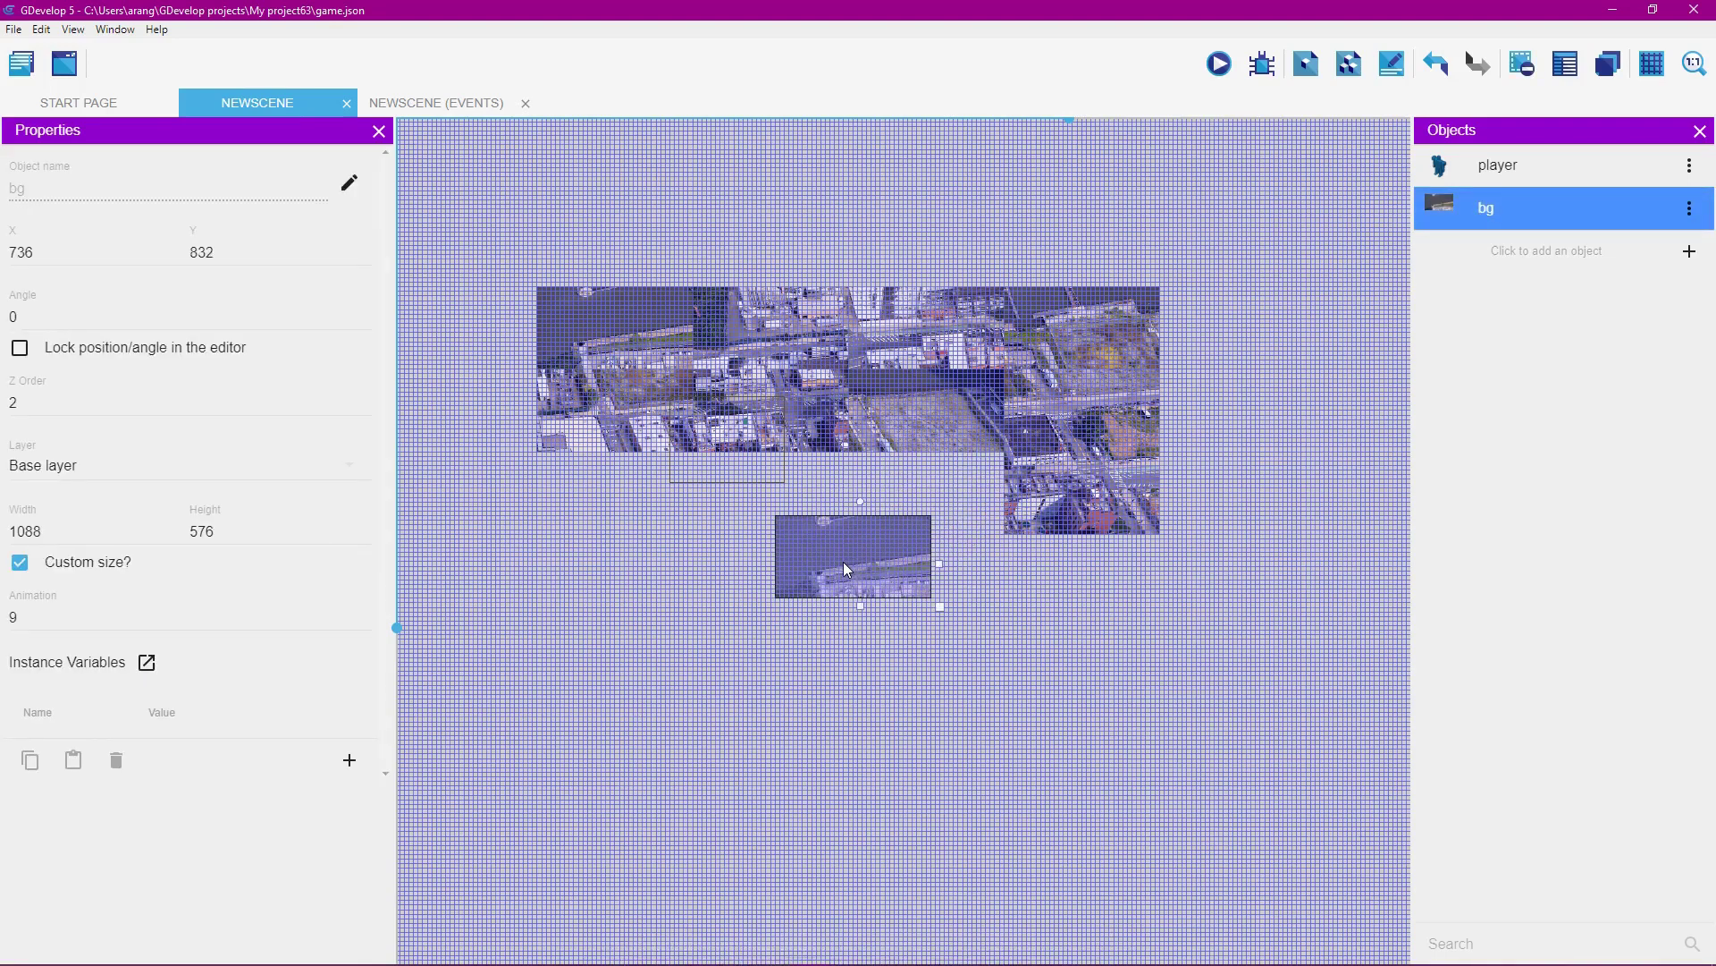
right_click(844, 562)
left_click(921, 766)
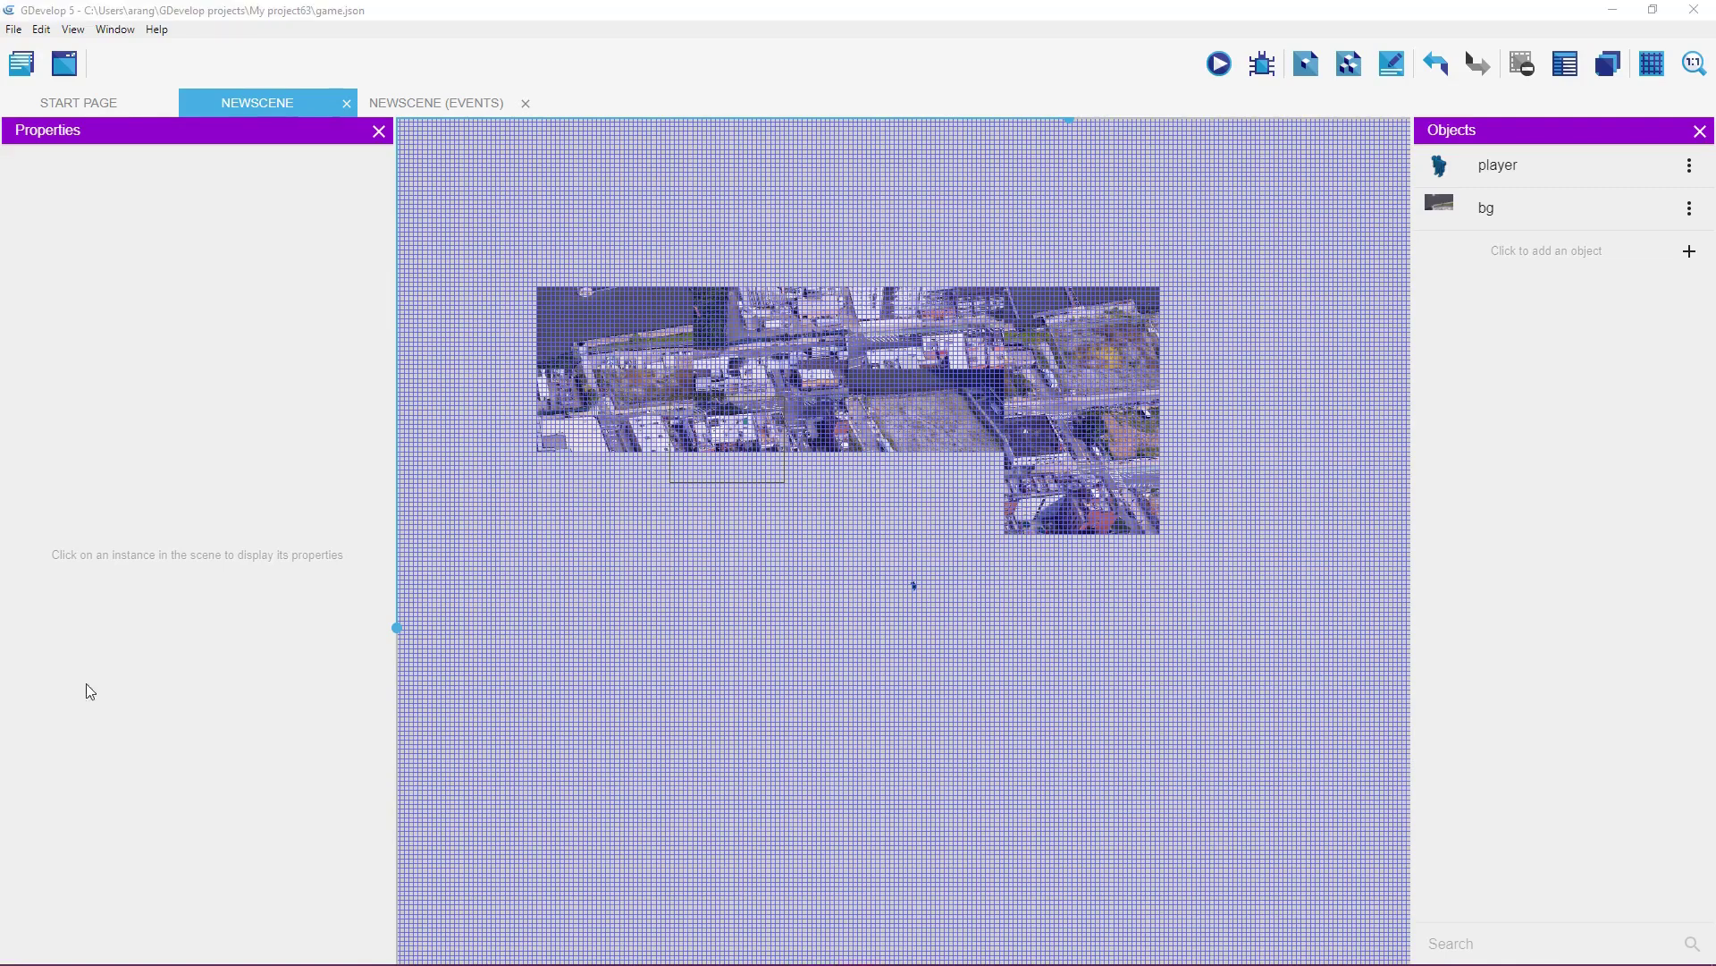
Step: Move the animation 6 bg tile to X 1280, Y -1472, the animation 4 tile to X 416, Y 480, and the animation 2 tile to X -928, Y 512
left_click(1230, 20)
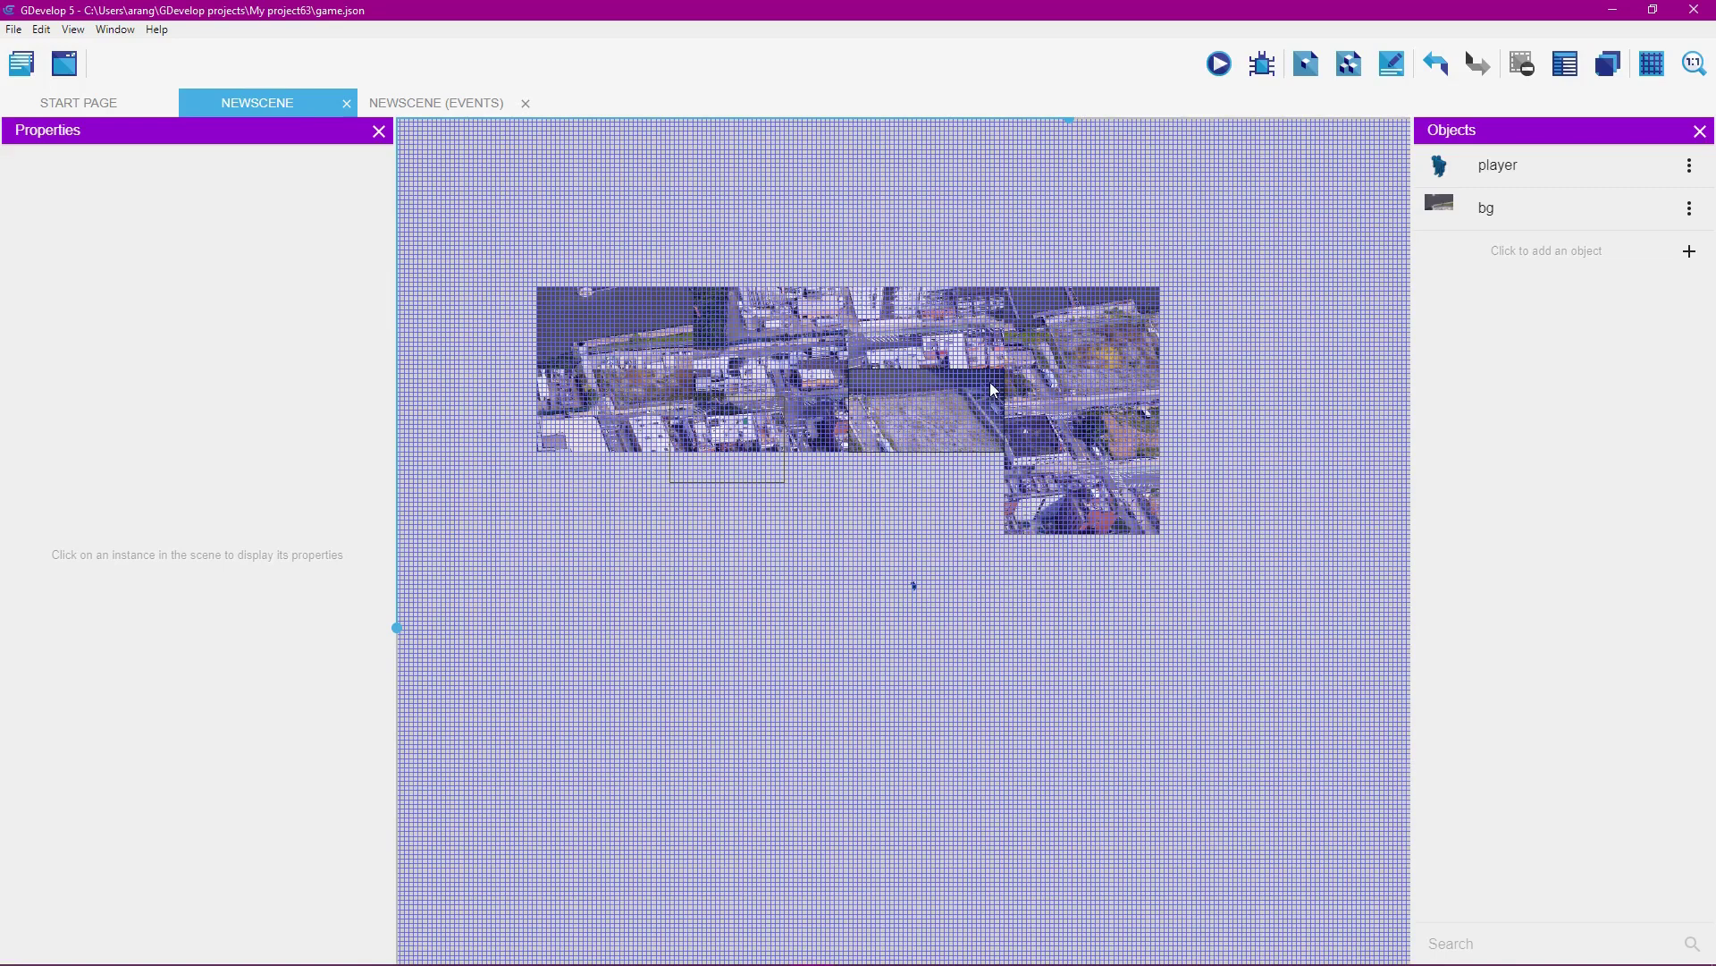
left_click_drag(921, 420, 924, 234)
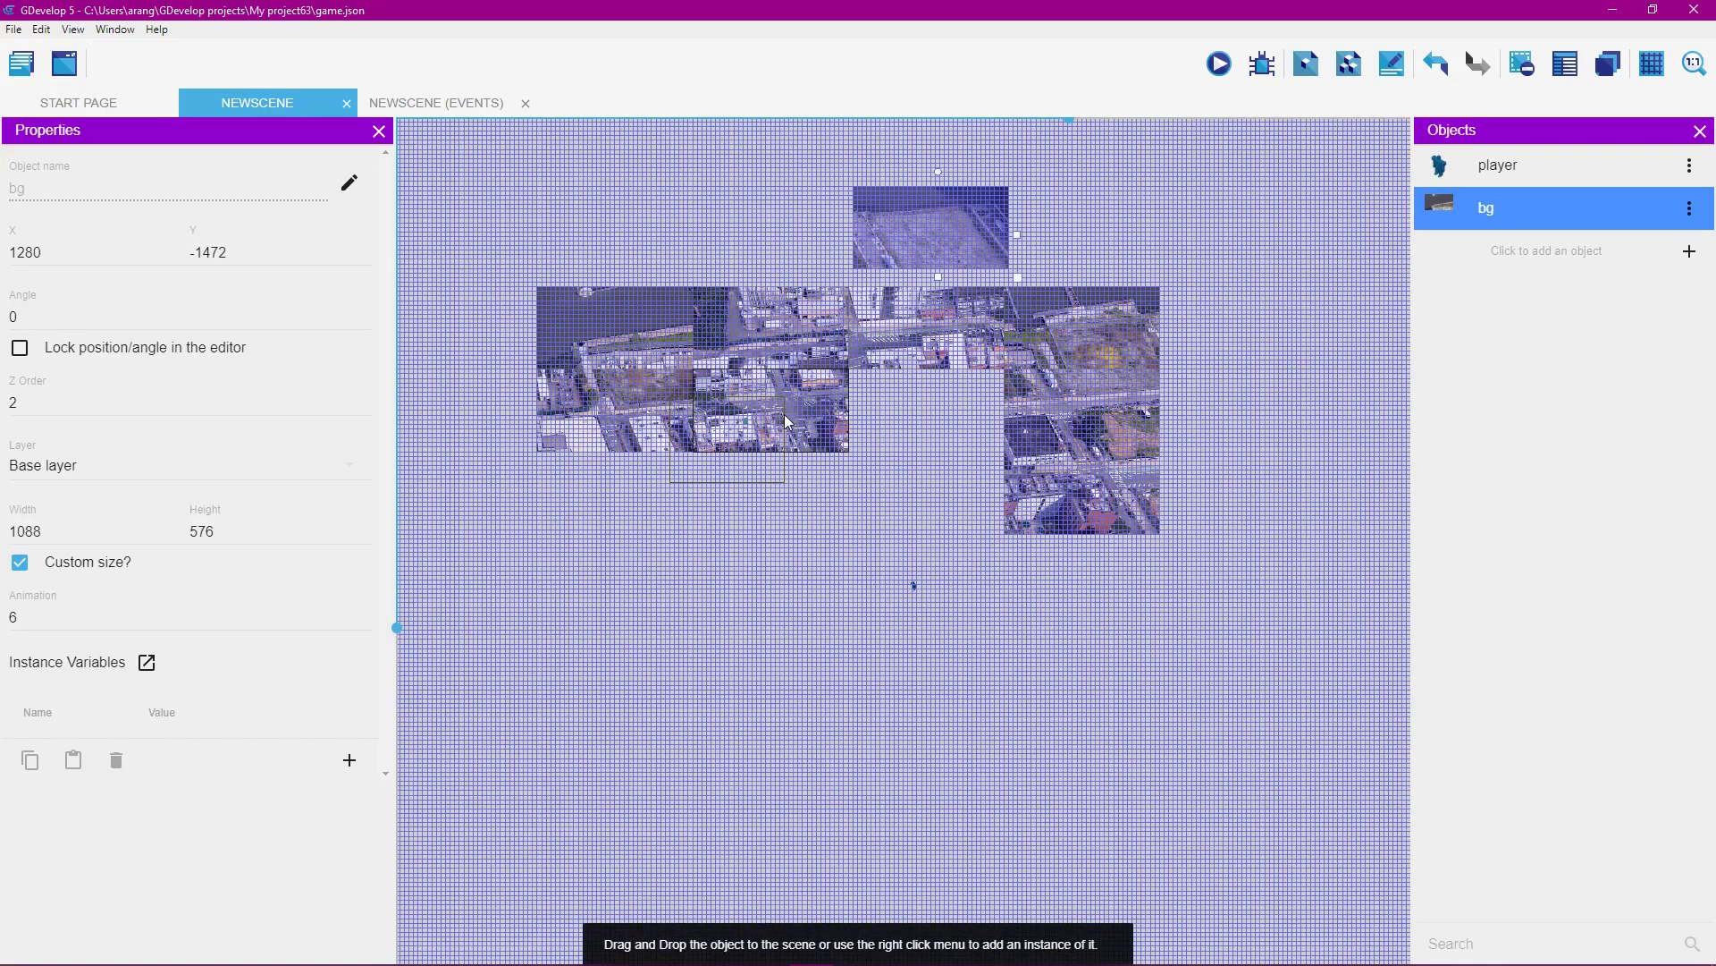
left_click_drag(681, 436, 858, 547)
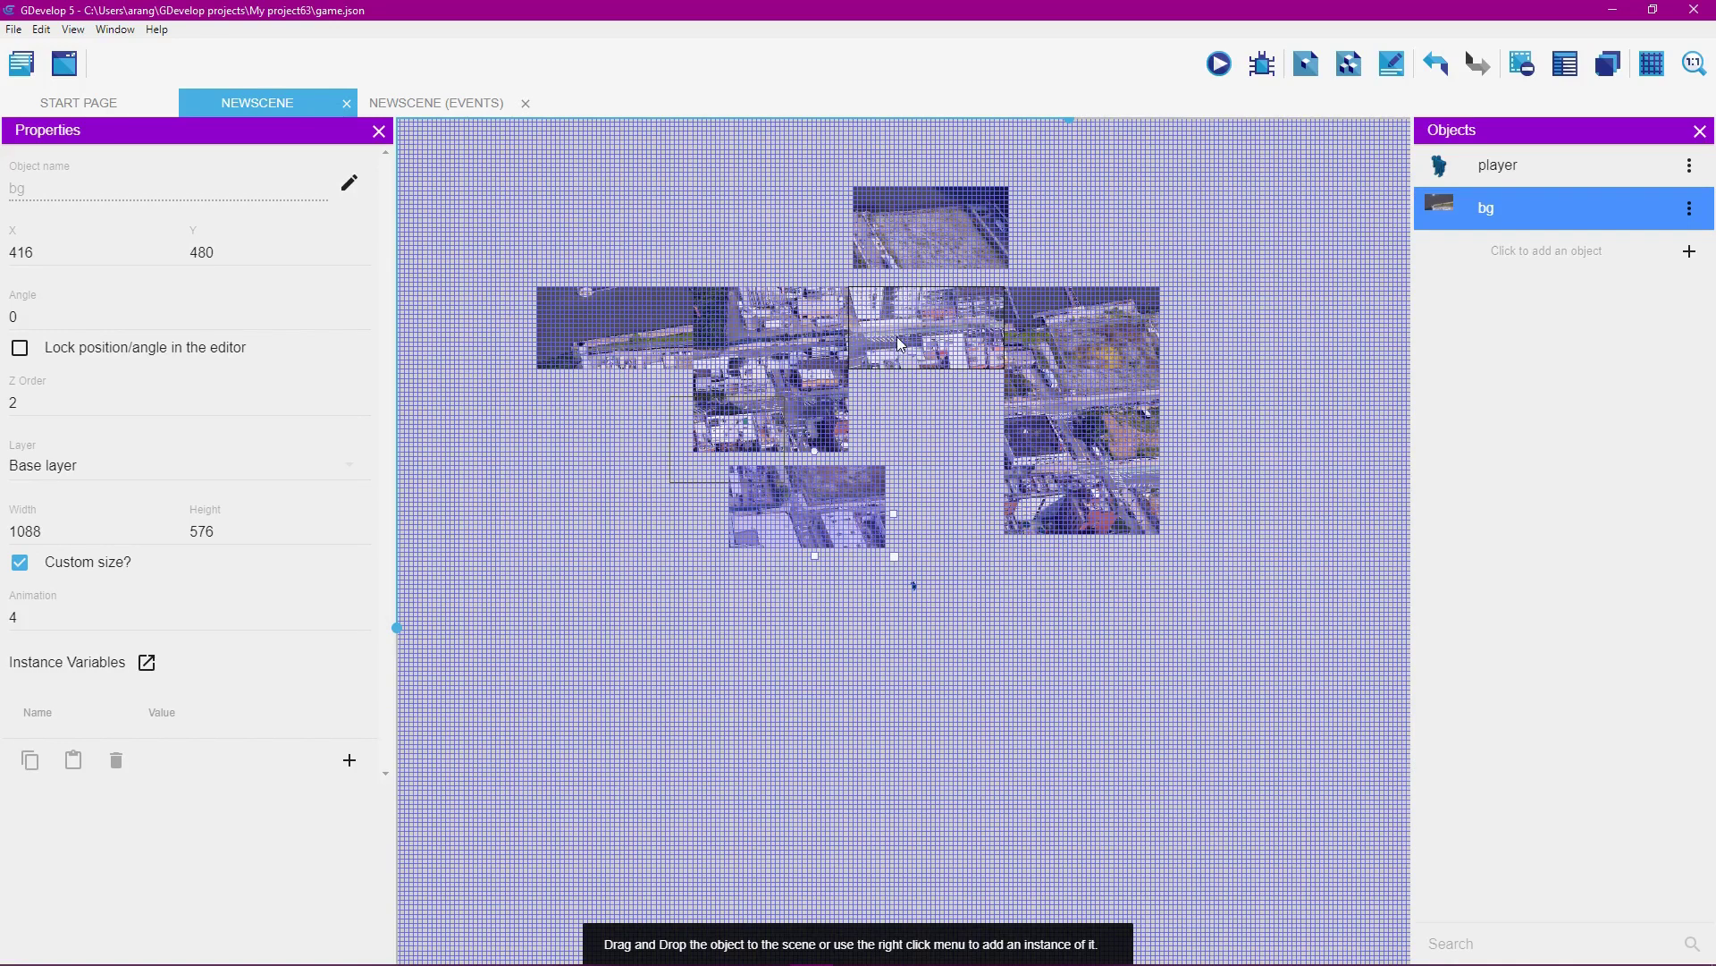
left_click_drag(894, 349, 592, 533)
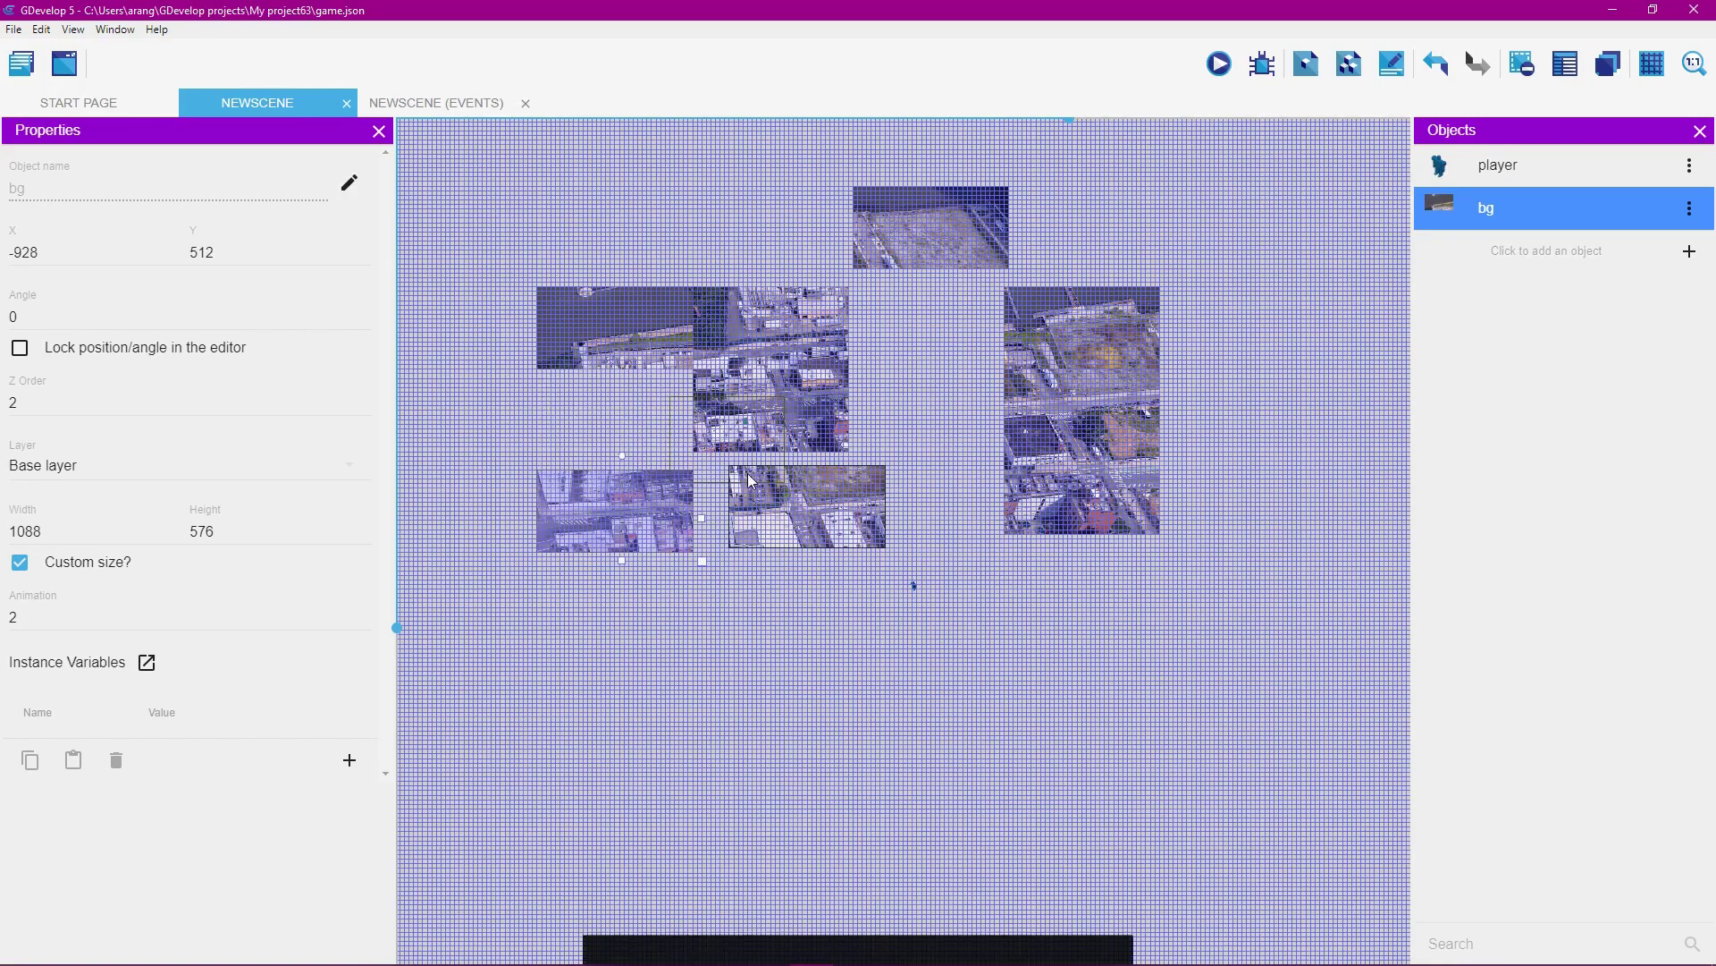
Step: Spread out the bg tiles with animations 8, 7, 5 and 4, placing the animation 4 tile at X 0, Y 1376
left_click_drag(774, 501, 766, 597)
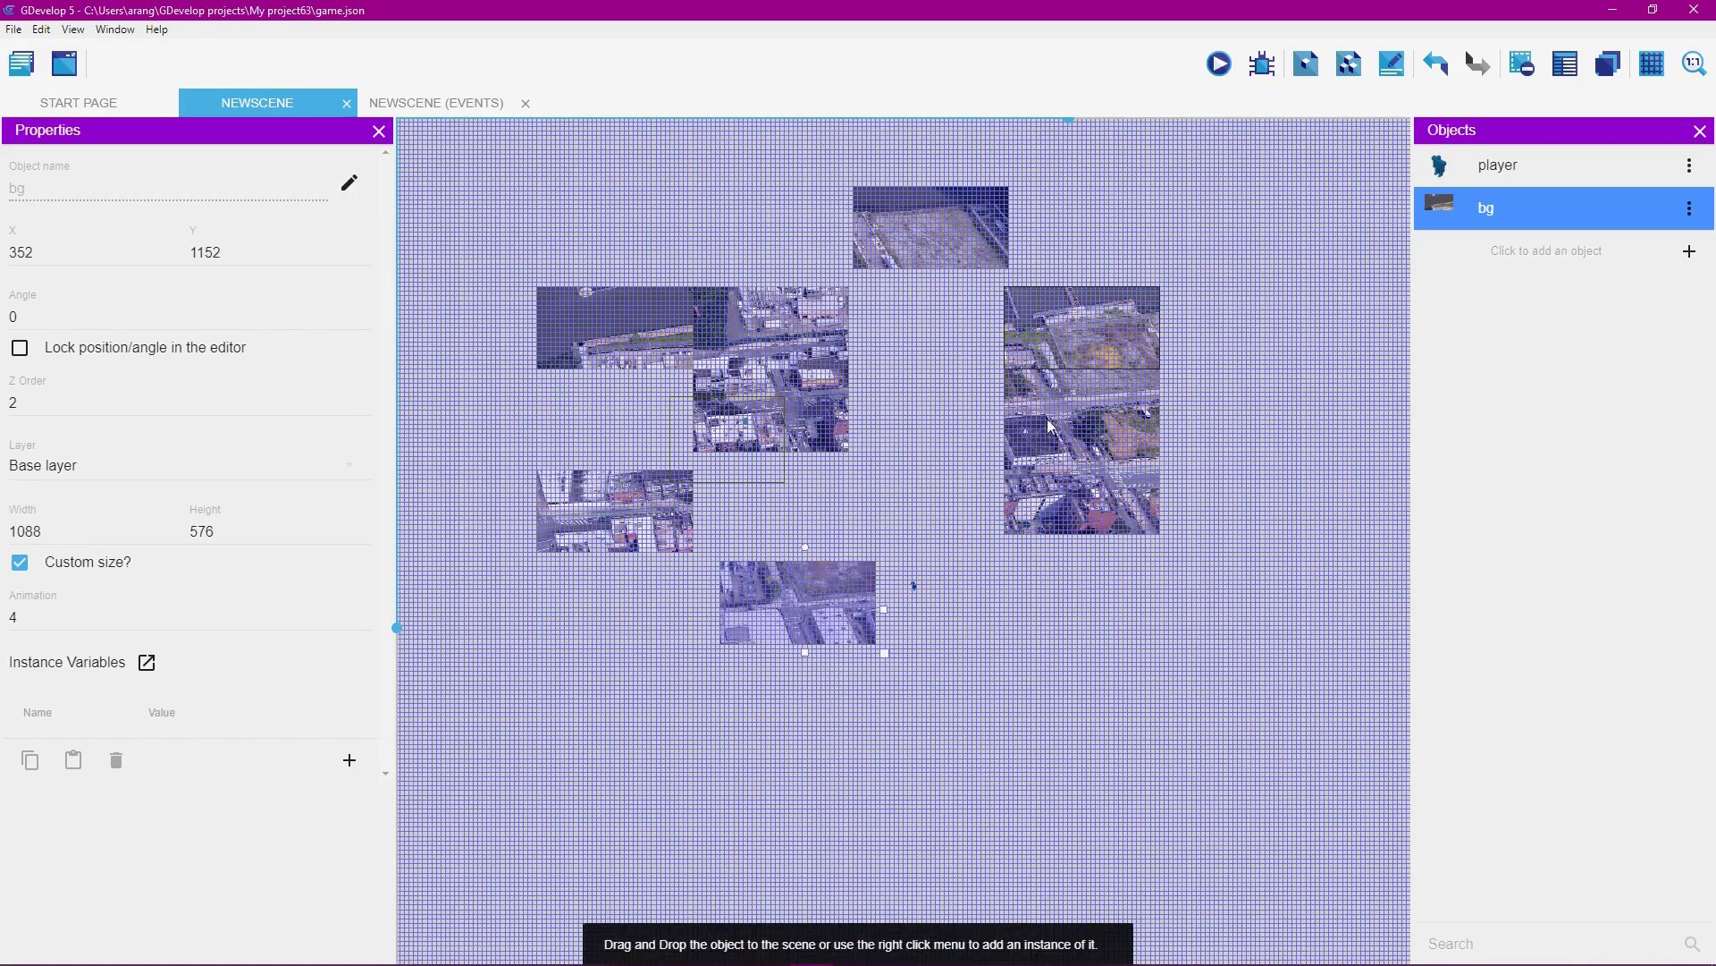
left_click_drag(1074, 518, 1085, 603)
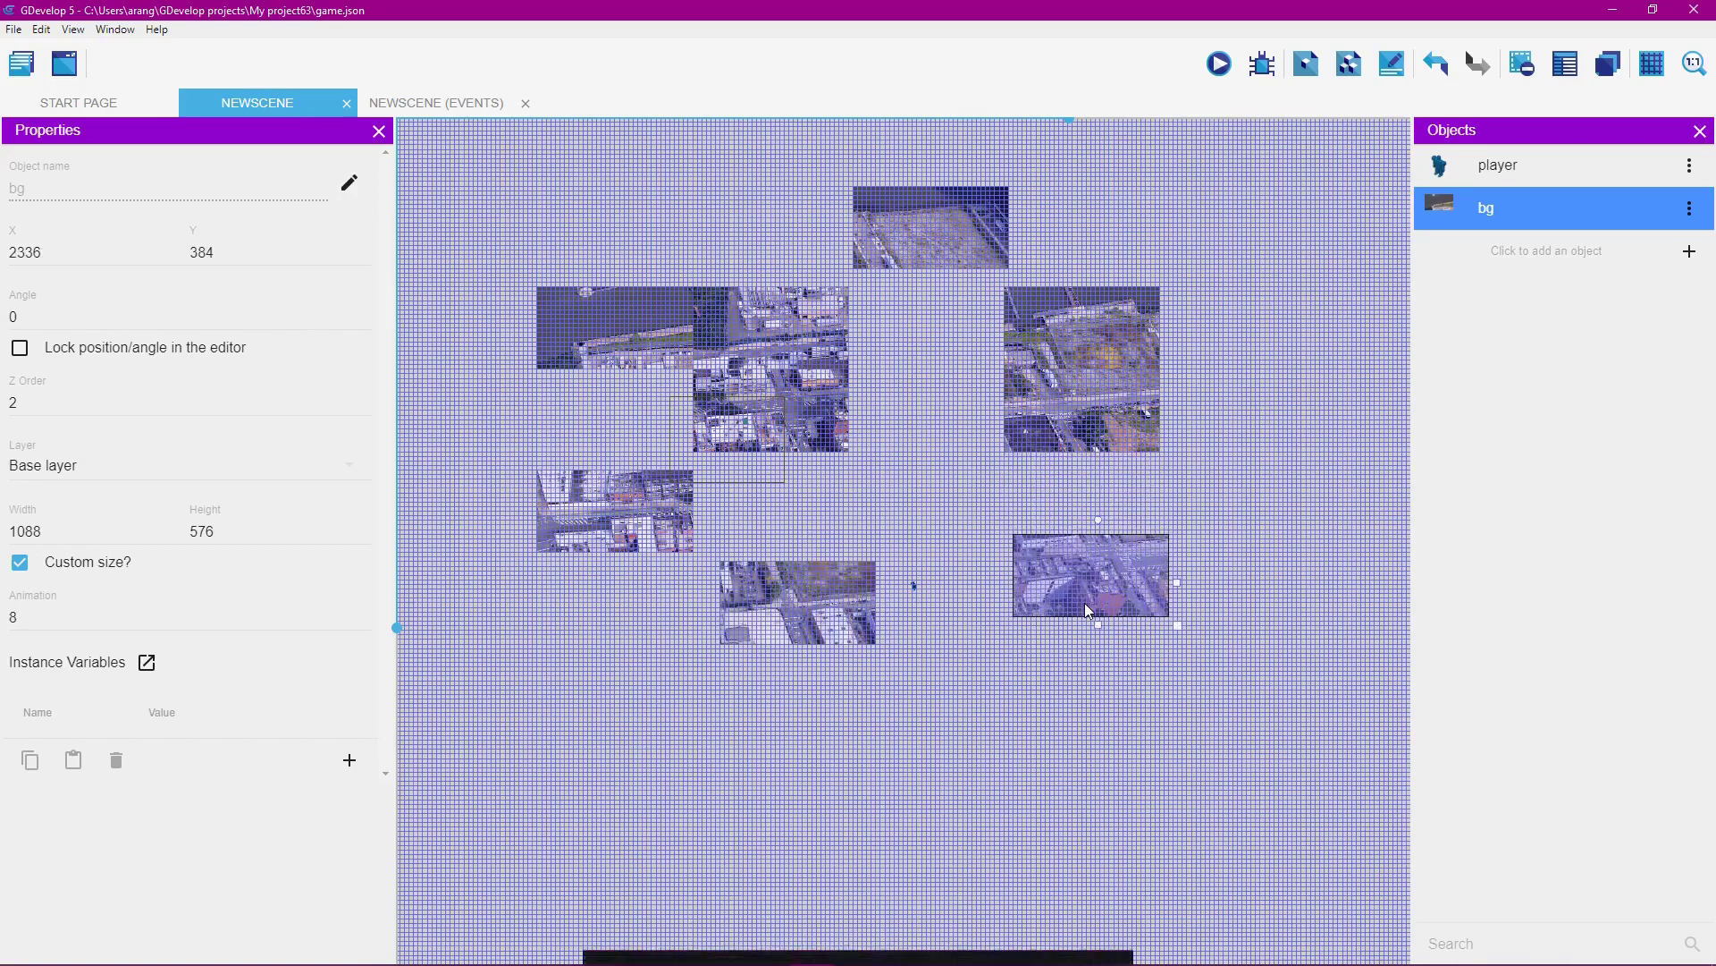
left_click(1087, 493)
left_click_drag(1063, 424, 973, 470)
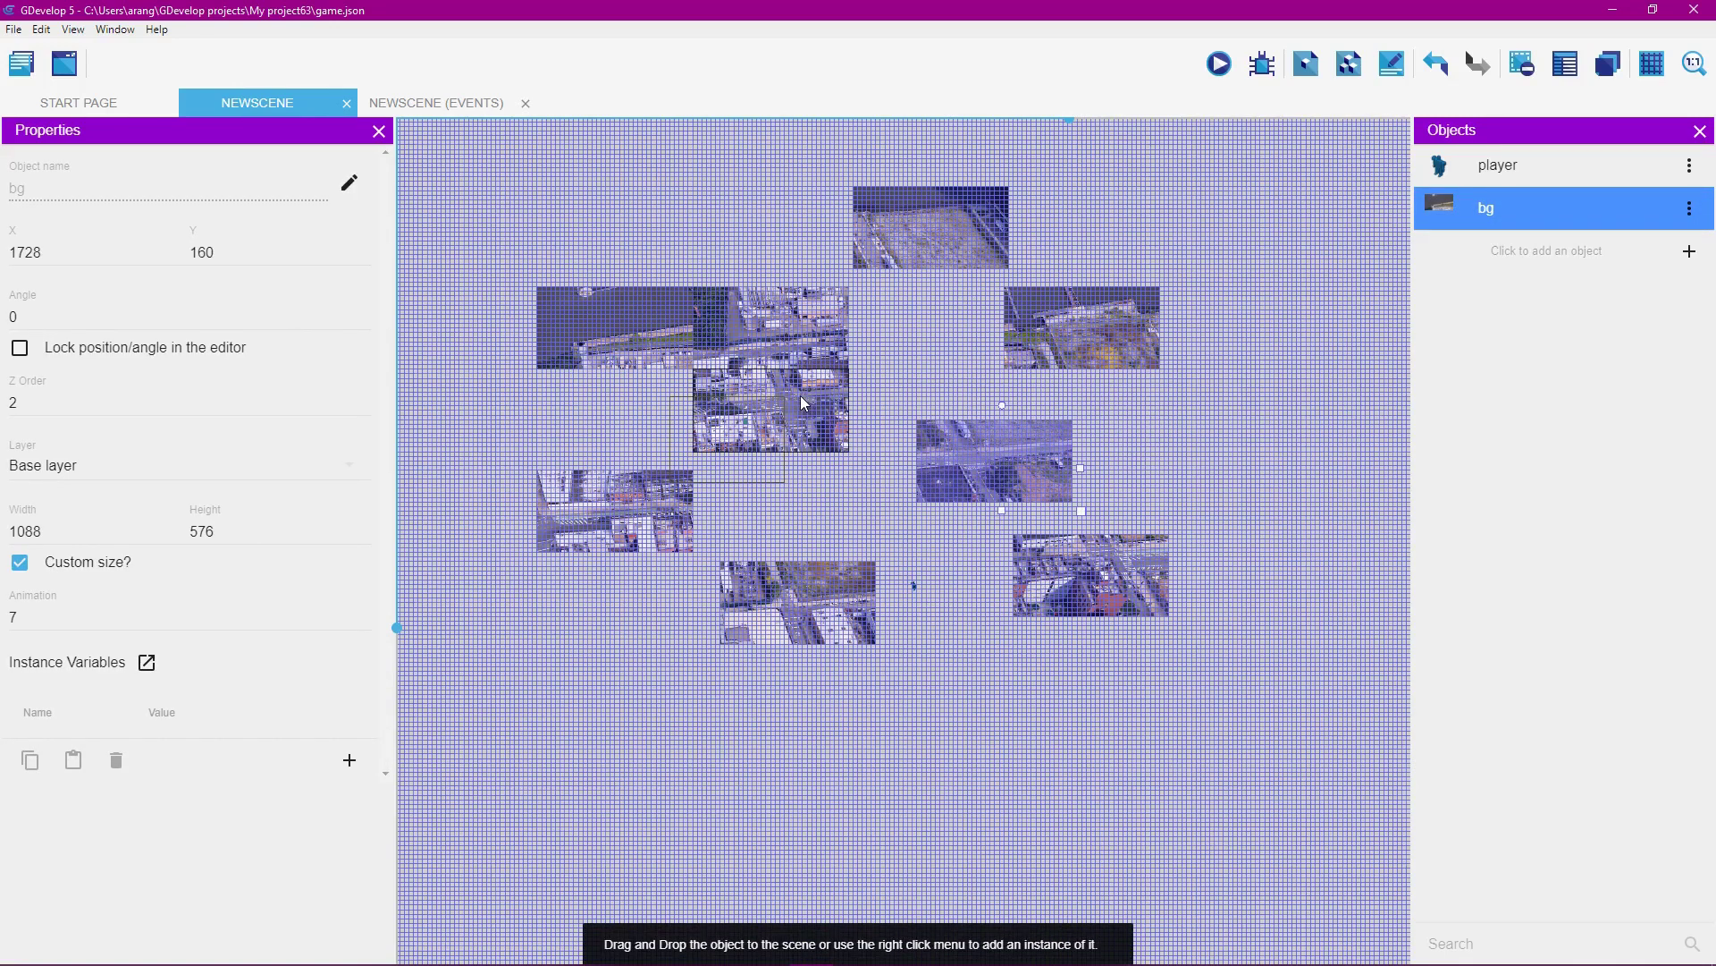
left_click_drag(803, 402, 974, 575)
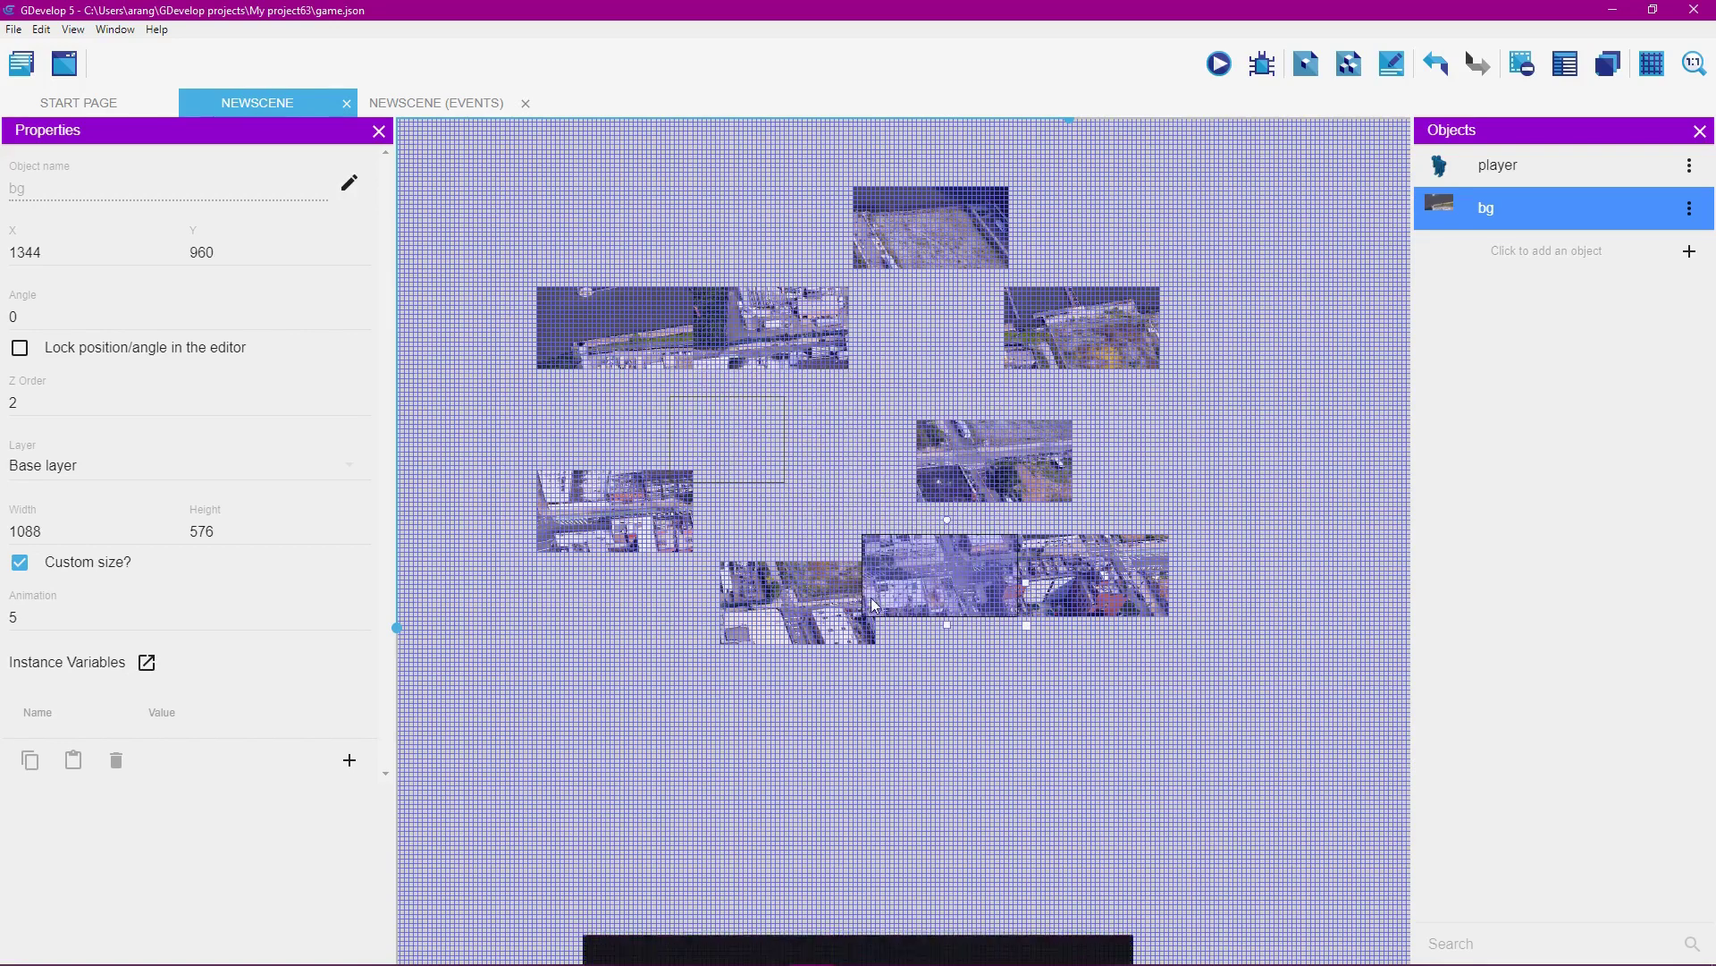
left_click_drag(831, 595, 780, 632)
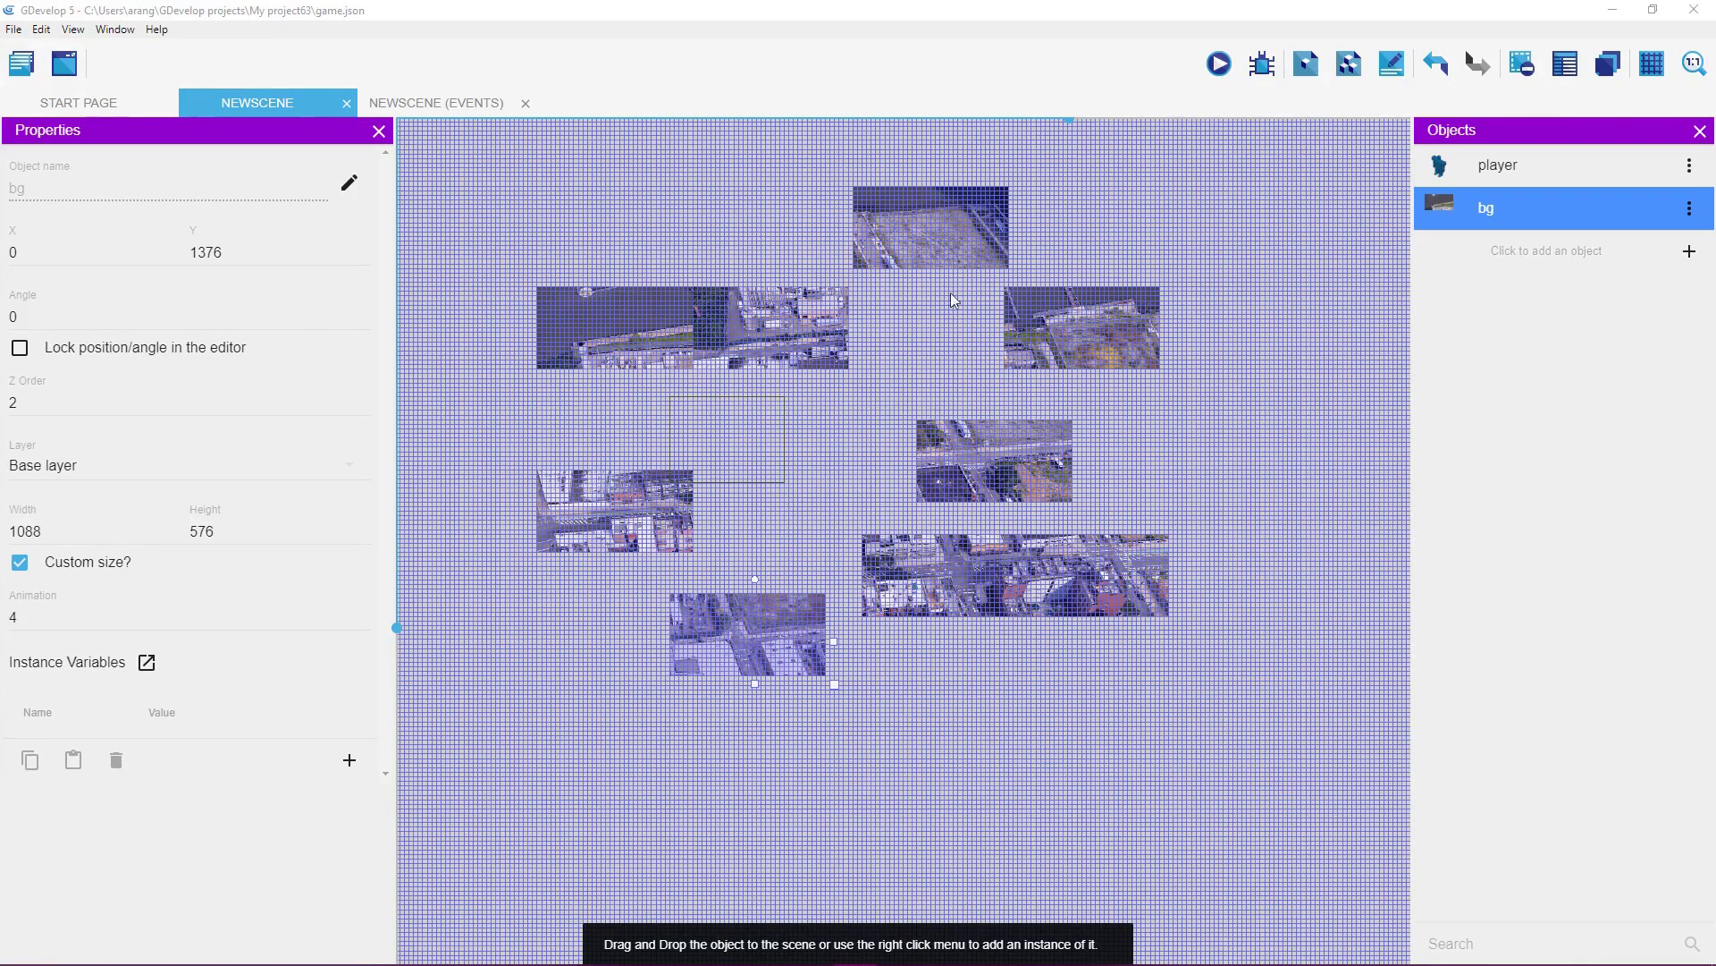
left_click(1069, 19)
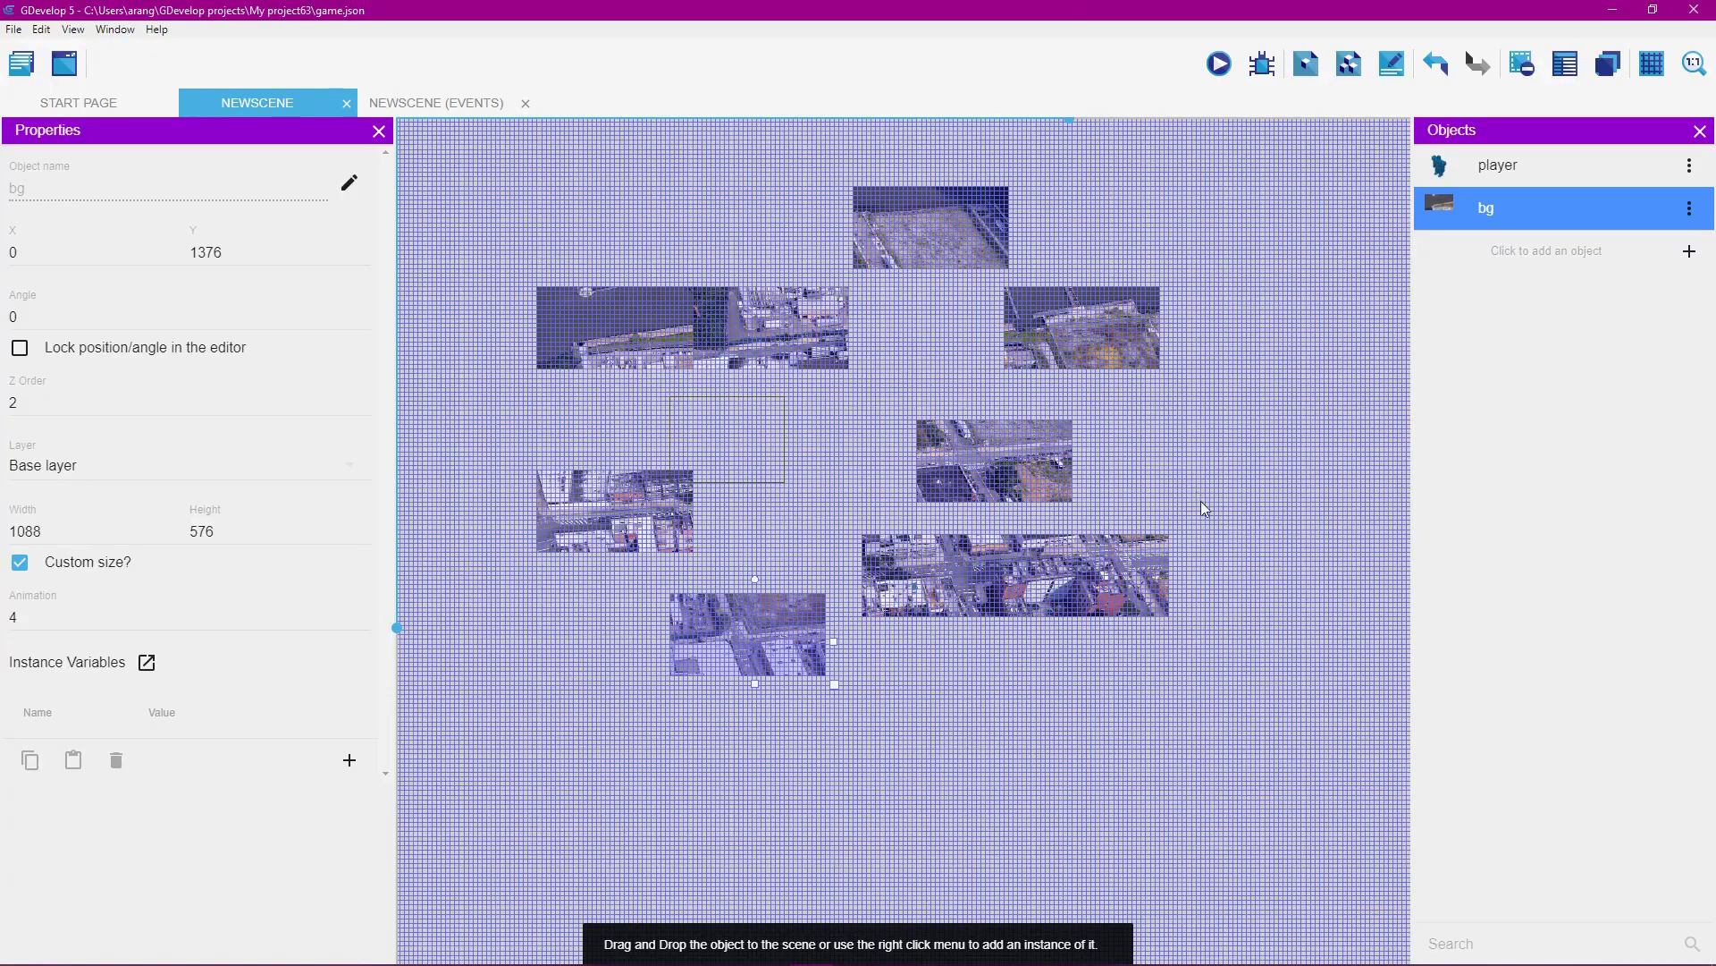
scroll(1204, 502, "down", 4)
scroll(1198, 514, "up", 4)
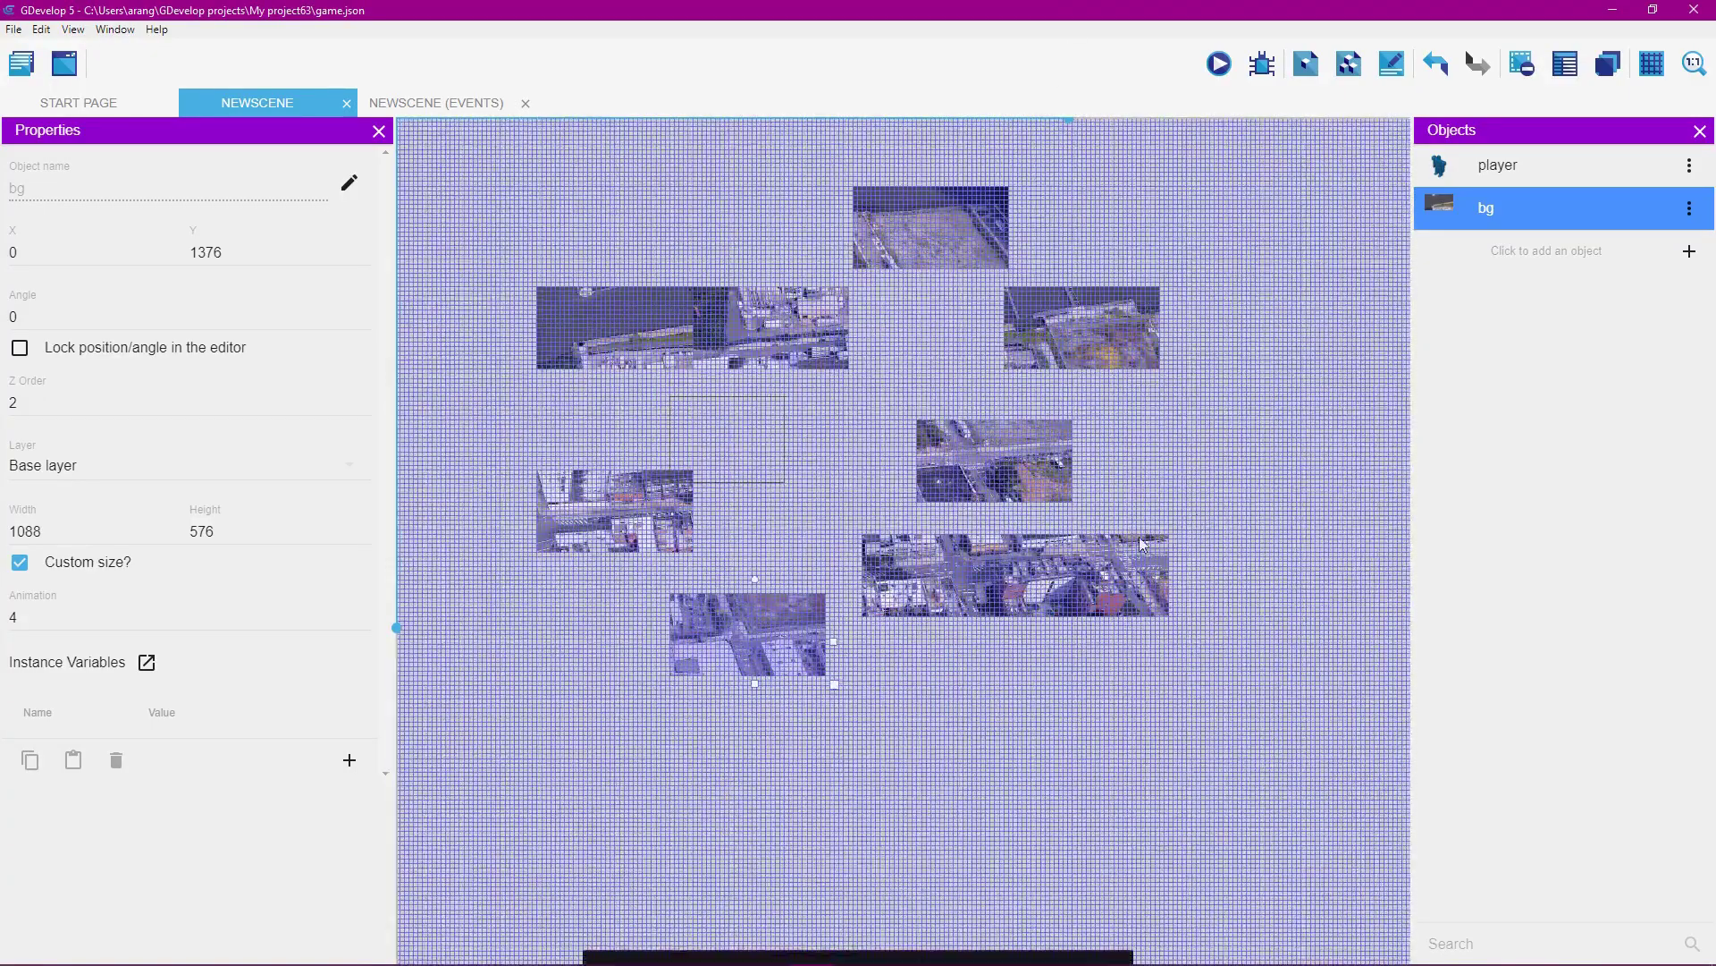
scroll(989, 608, "up", 4)
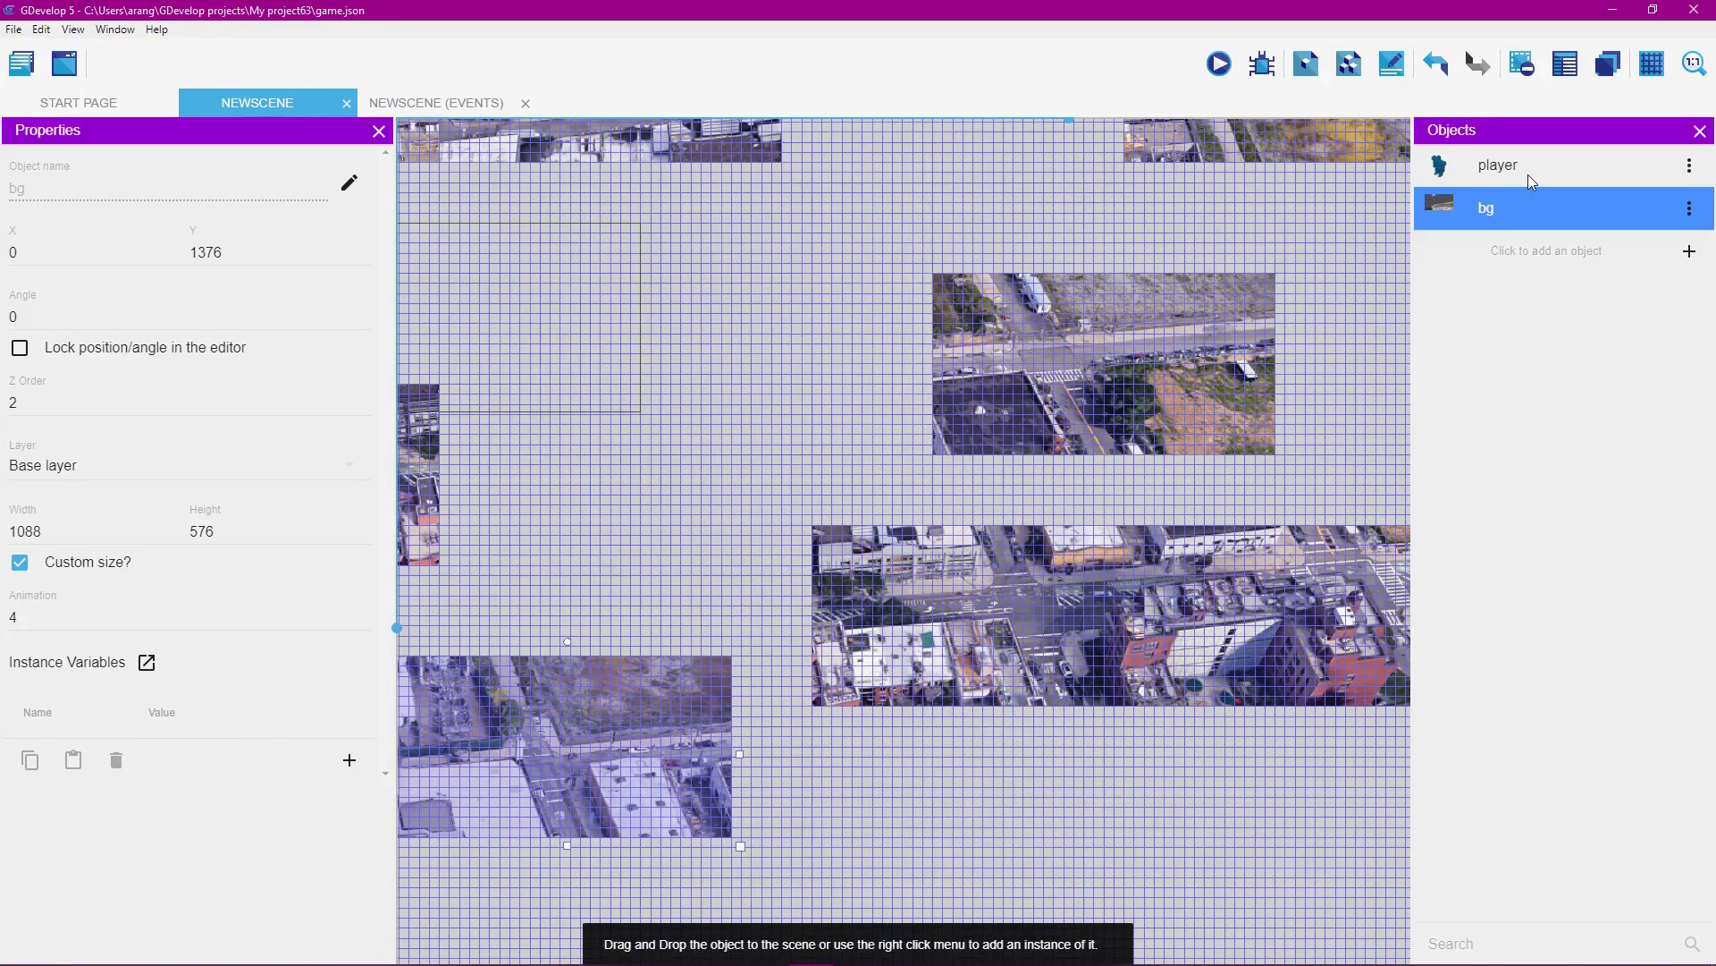
left_click(1527, 174)
scroll(1318, 422, "down", 5)
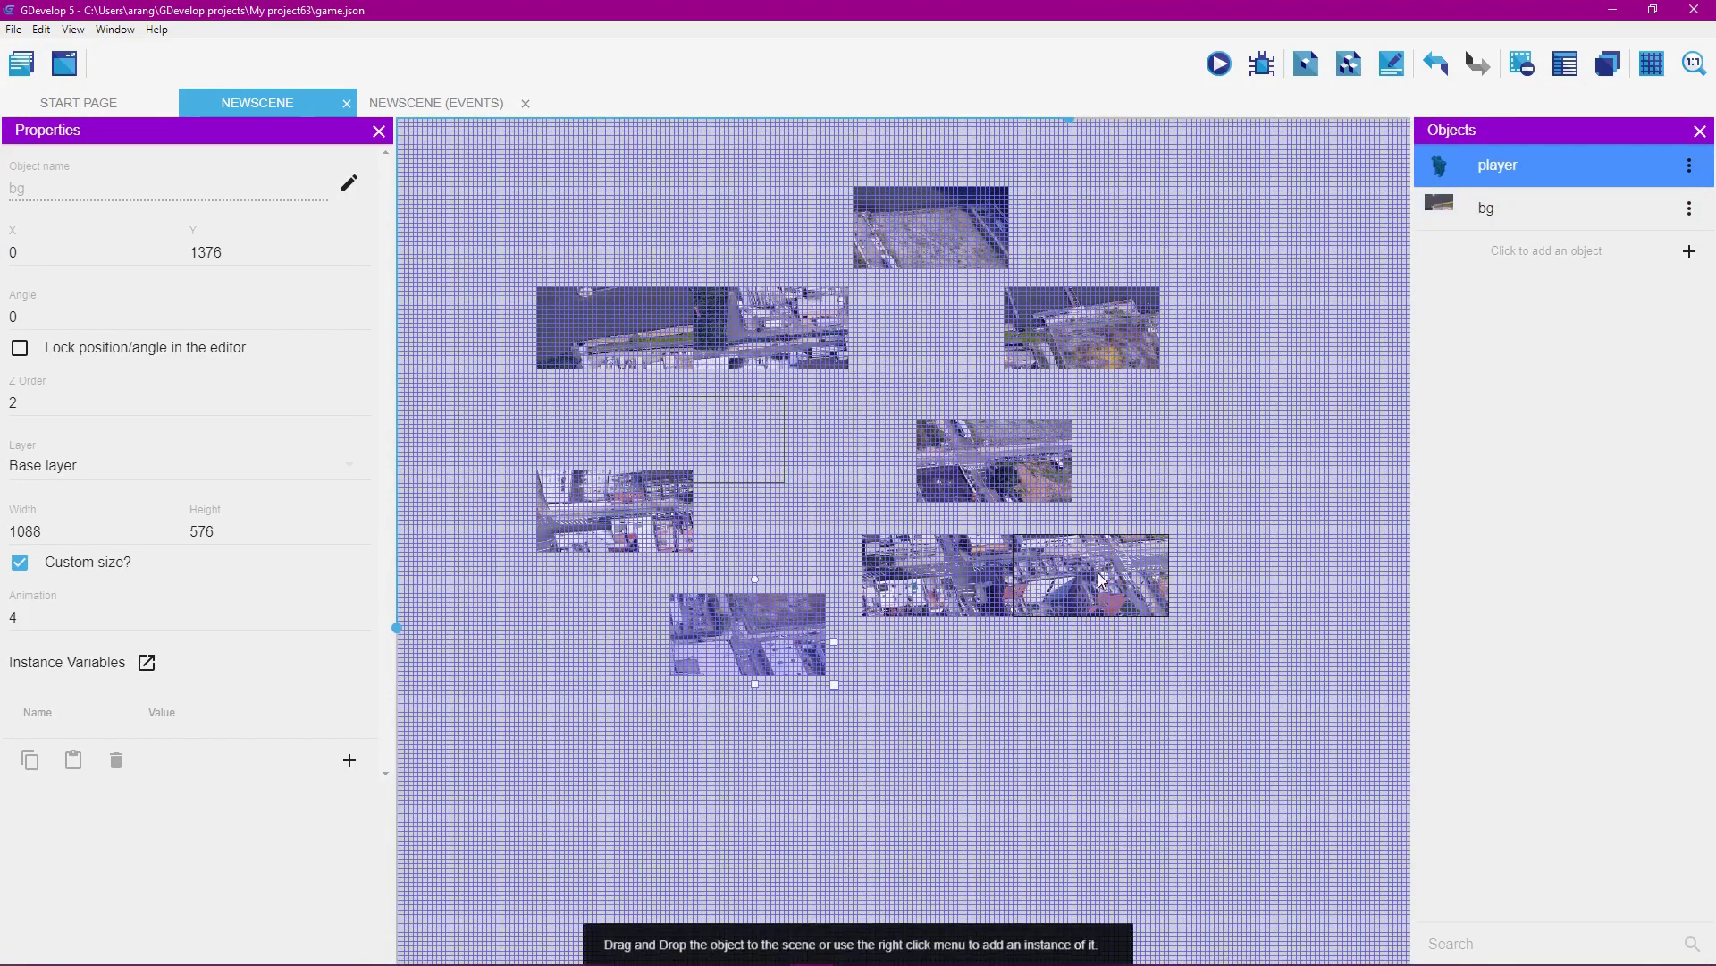
Step: Move the animation 7 bg tile aside and place the animation 5 and 8 tiles edge to edge at X 448 and X 1536, Y 320
left_click_drag(1102, 580, 1224, 450)
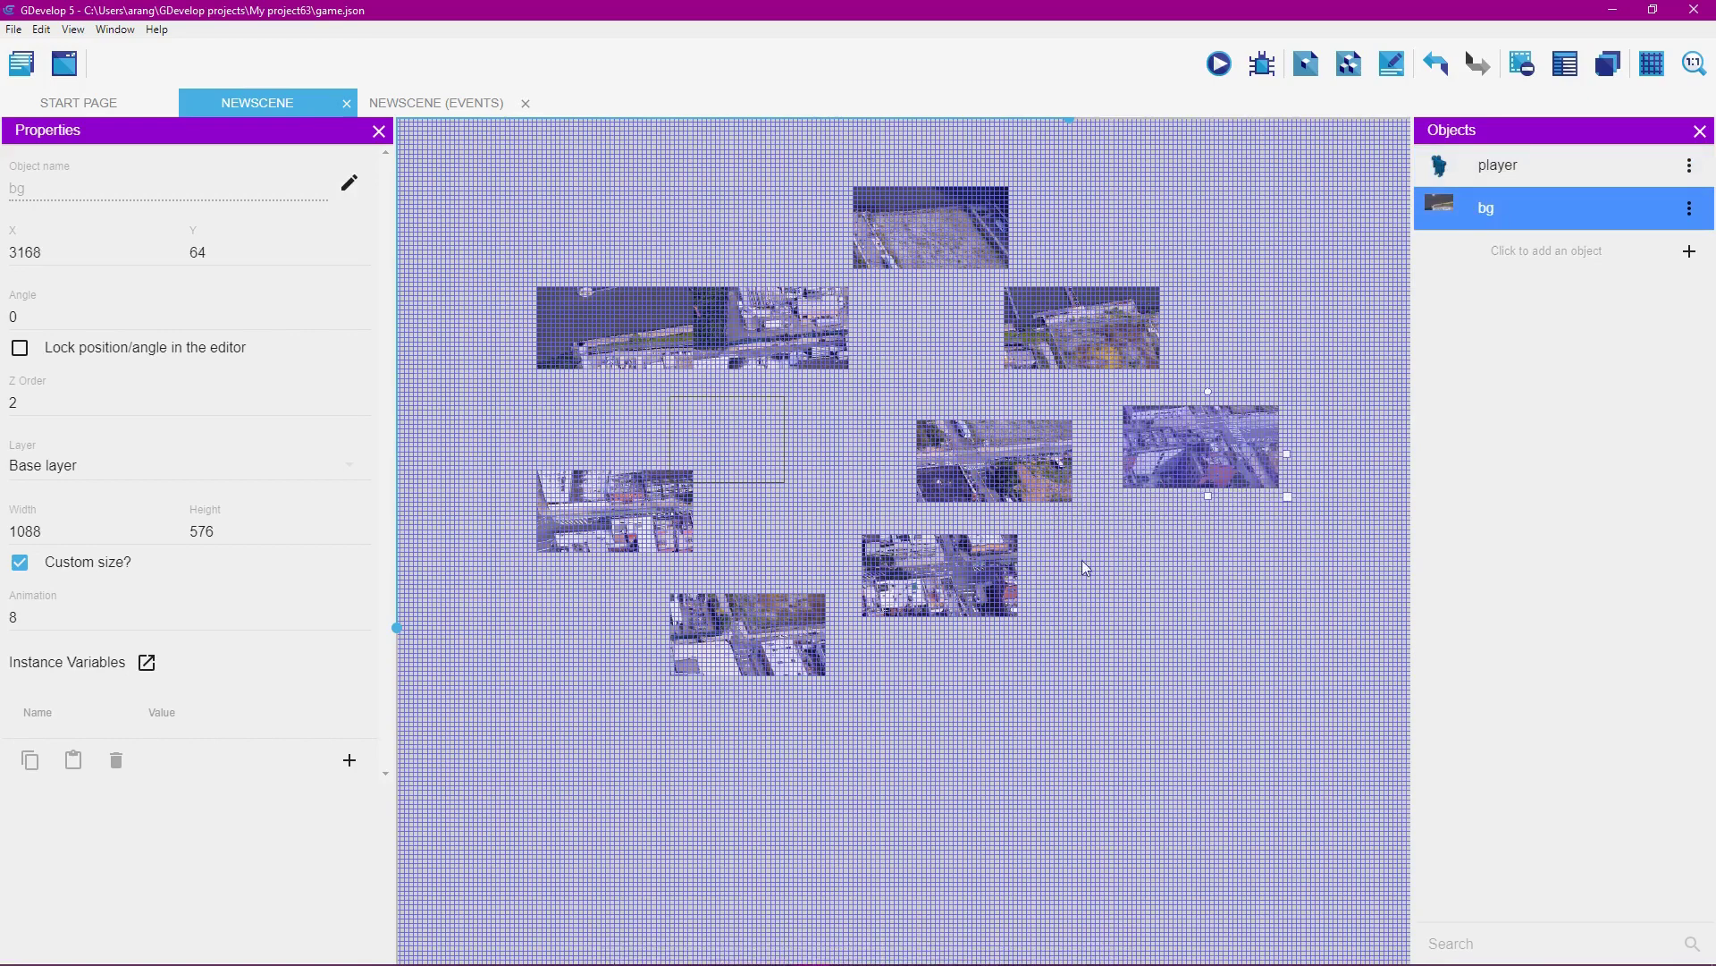
left_click_drag(986, 585, 860, 492)
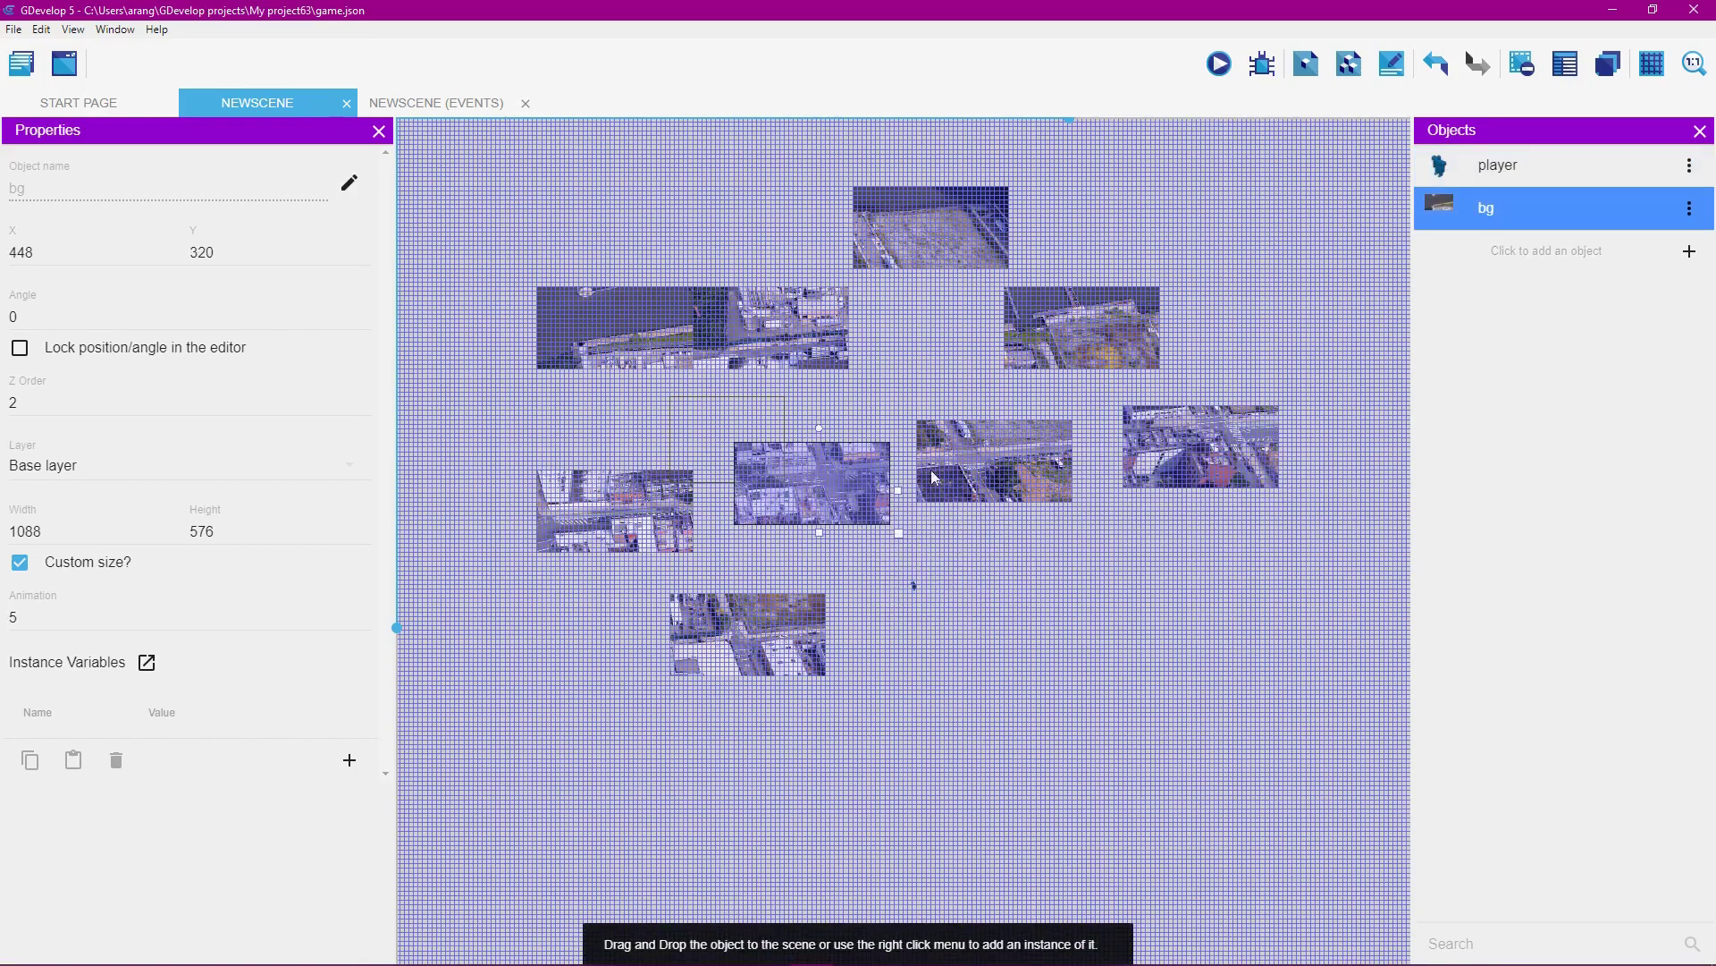
left_click_drag(971, 470, 1176, 626)
left_click_drag(1150, 477, 913, 485)
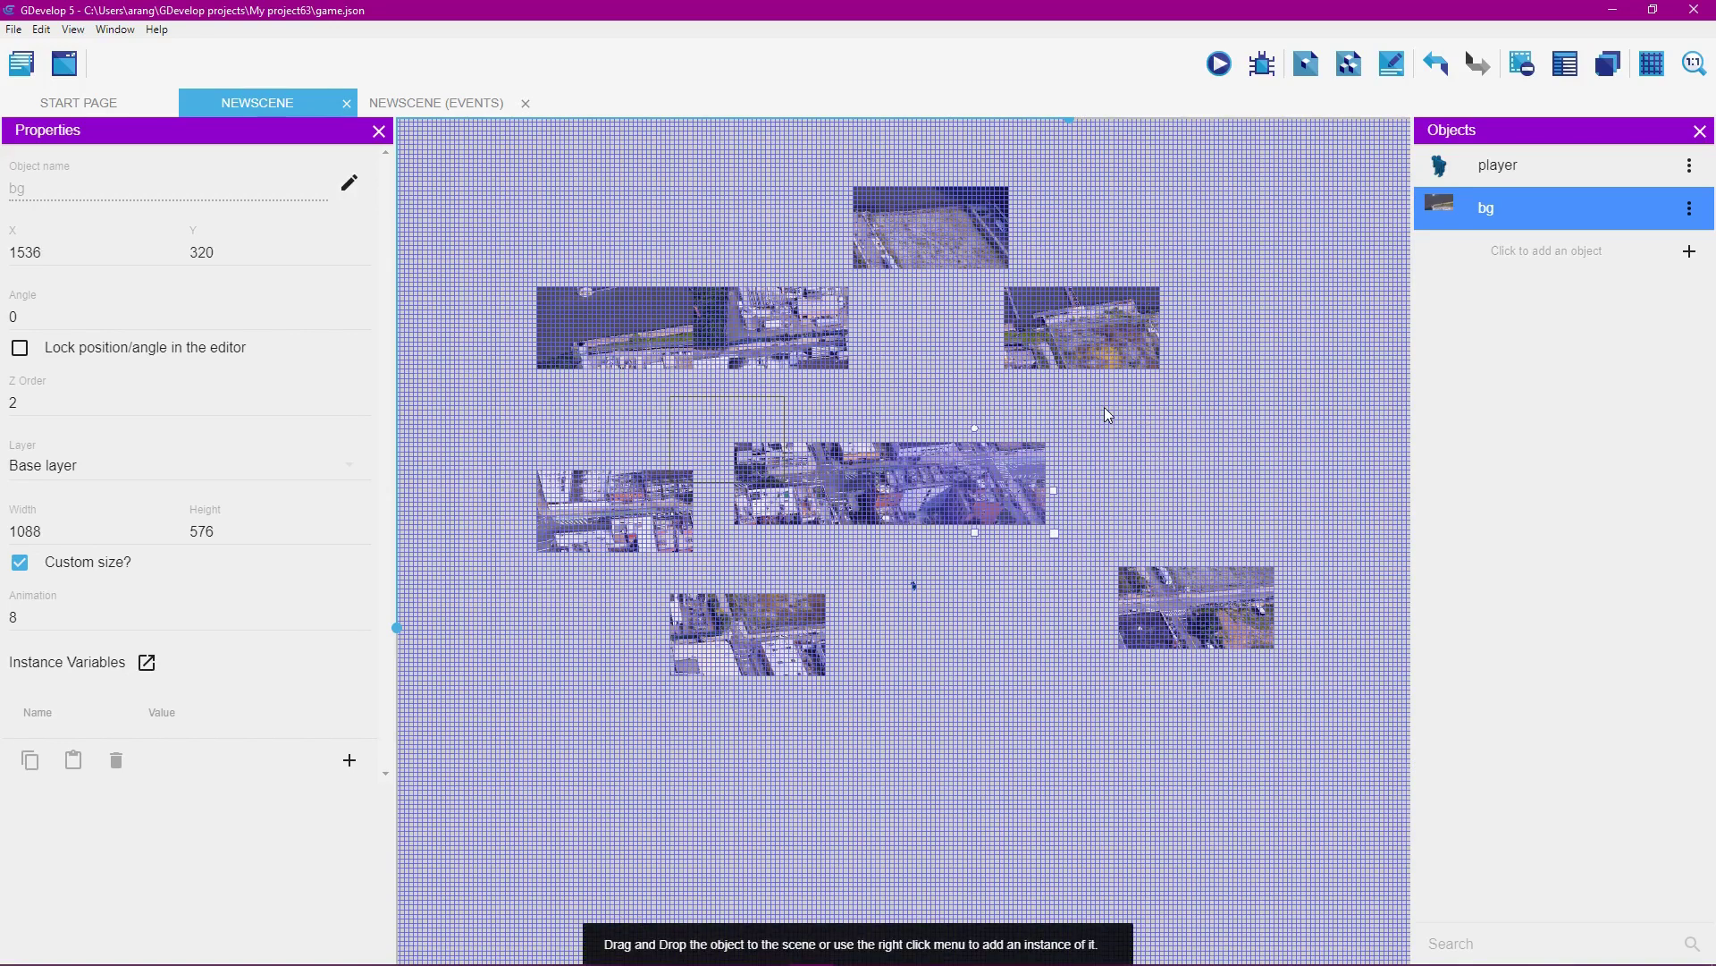
Step: Move the animation 0 bg tile up and away from the others, the animation 1 tile beside it, and the animation 2 tile to X -1248, Y -256
left_click_drag(665, 337, 587, 250)
left_click_drag(765, 325, 696, 227)
left_click_drag(660, 491, 596, 386)
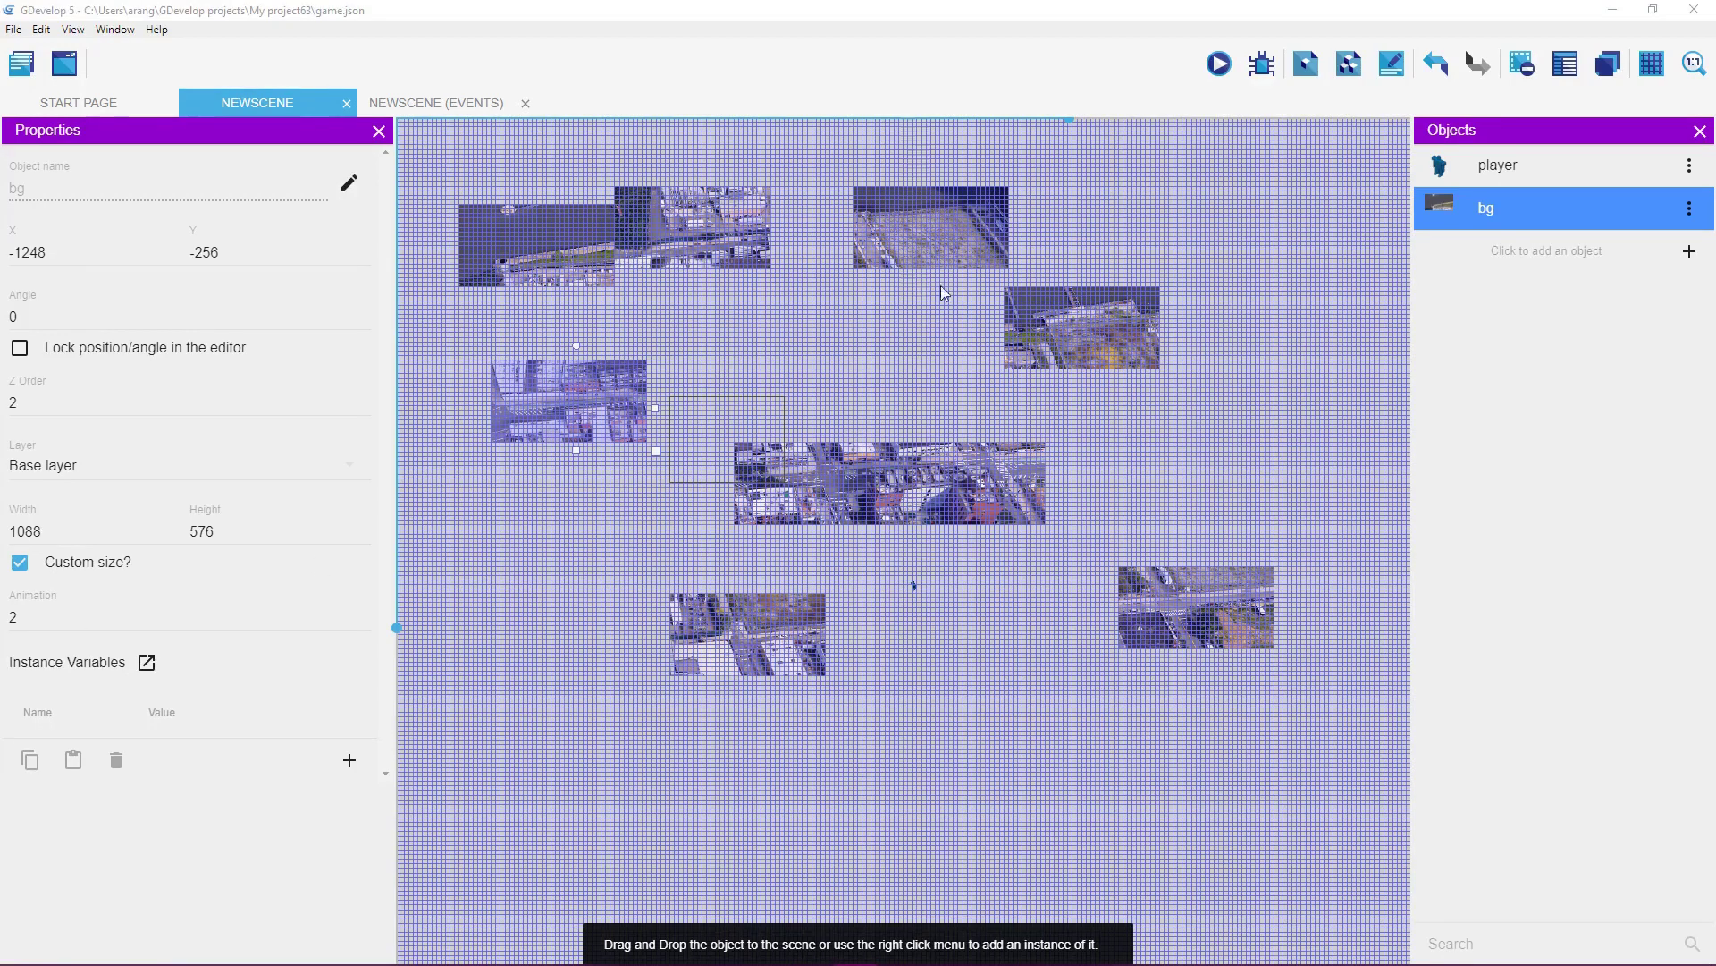
left_click(1053, 16)
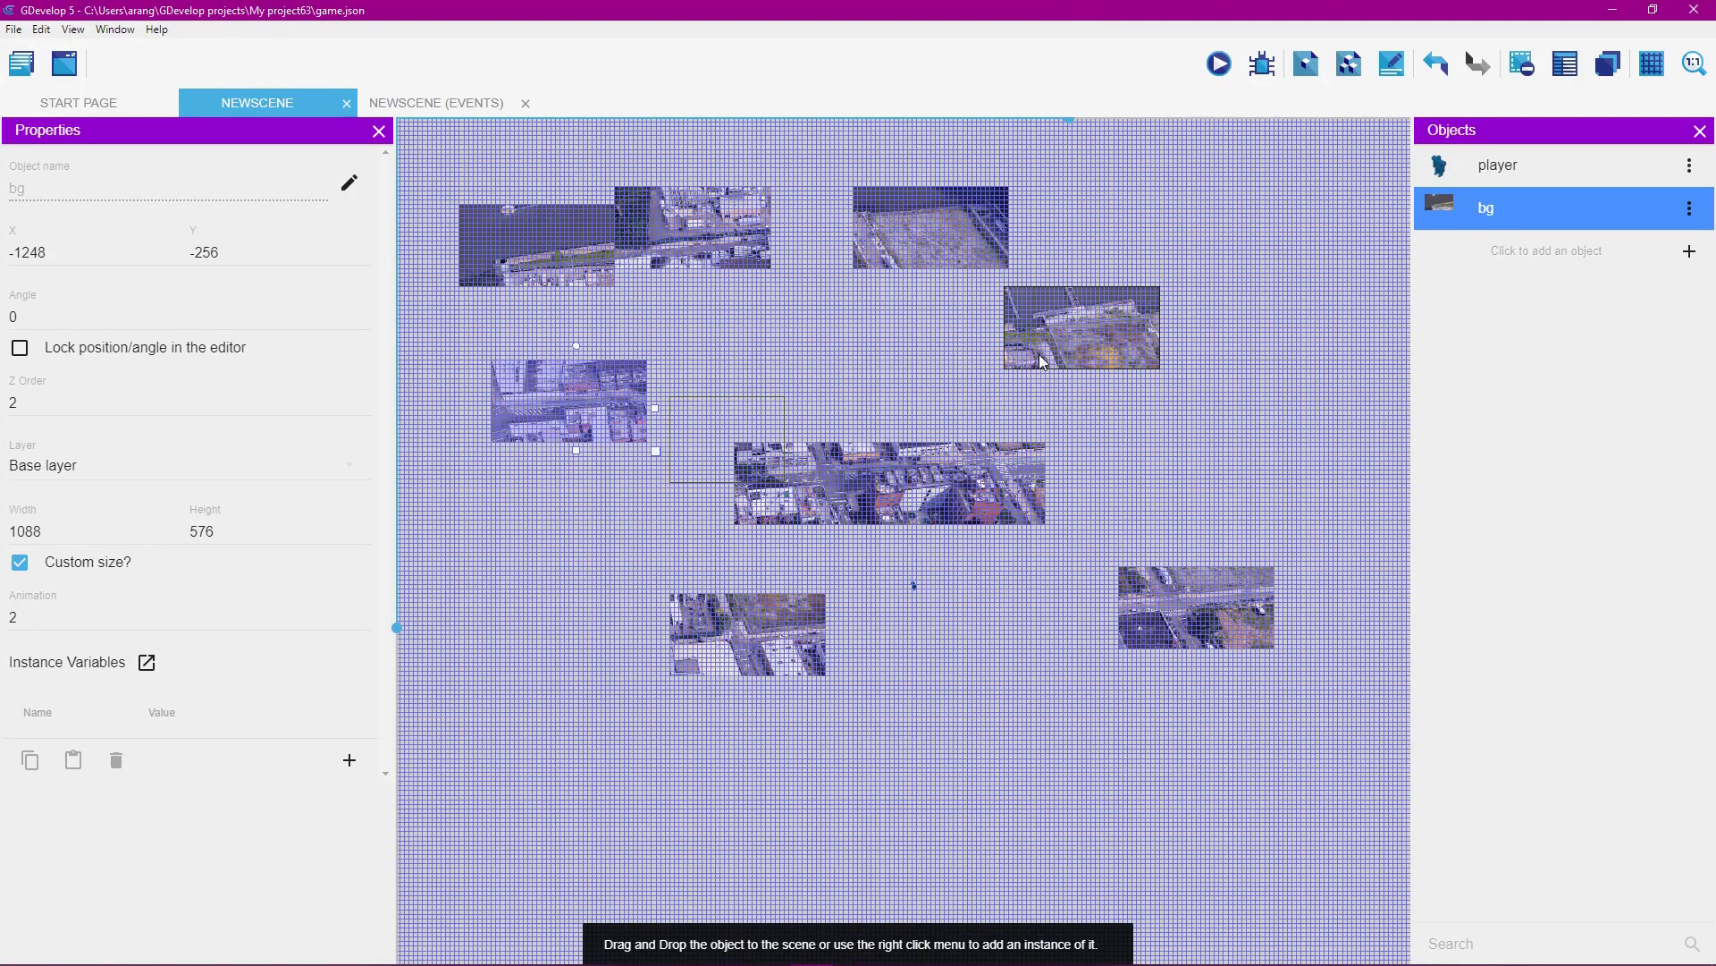
Step: Move the animation 6 and 1 bg tiles aside and place the animation 3 tile against the animation 0 tile at X -384, Y -1344
left_click_drag(946, 243, 1141, 433)
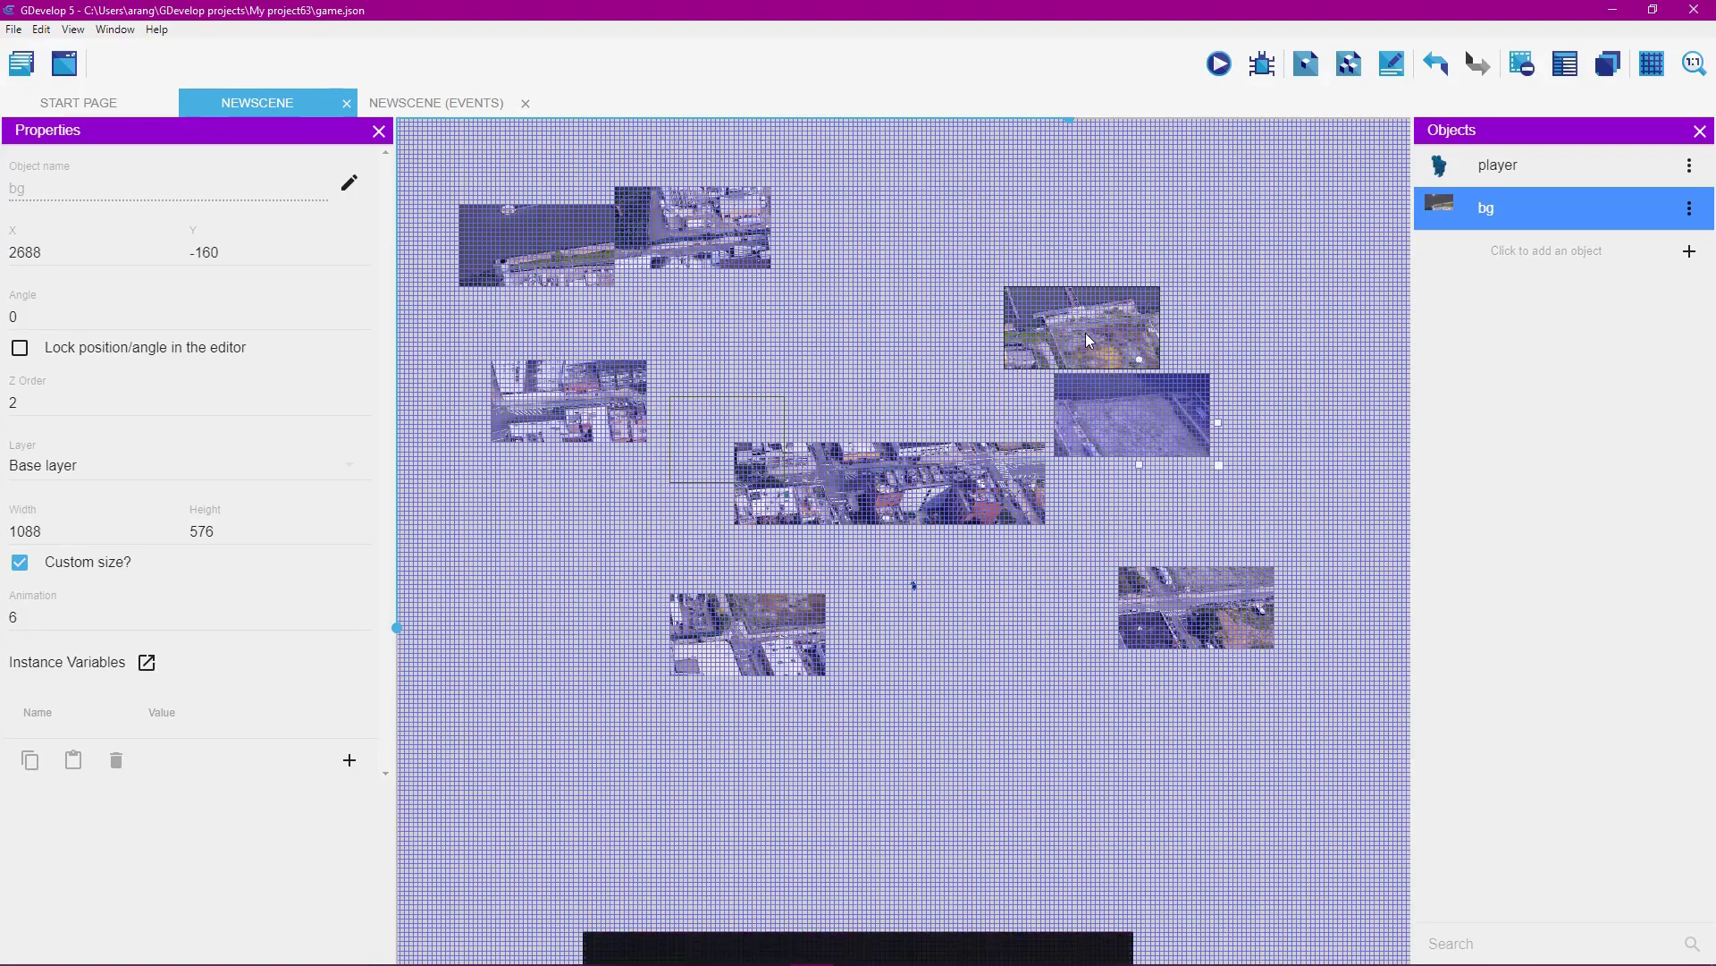
left_click_drag(1085, 333, 1017, 263)
left_click_drag(1090, 401, 1122, 379)
left_click_drag(719, 264, 829, 401)
left_click(979, 282)
left_click_drag(979, 281, 678, 263)
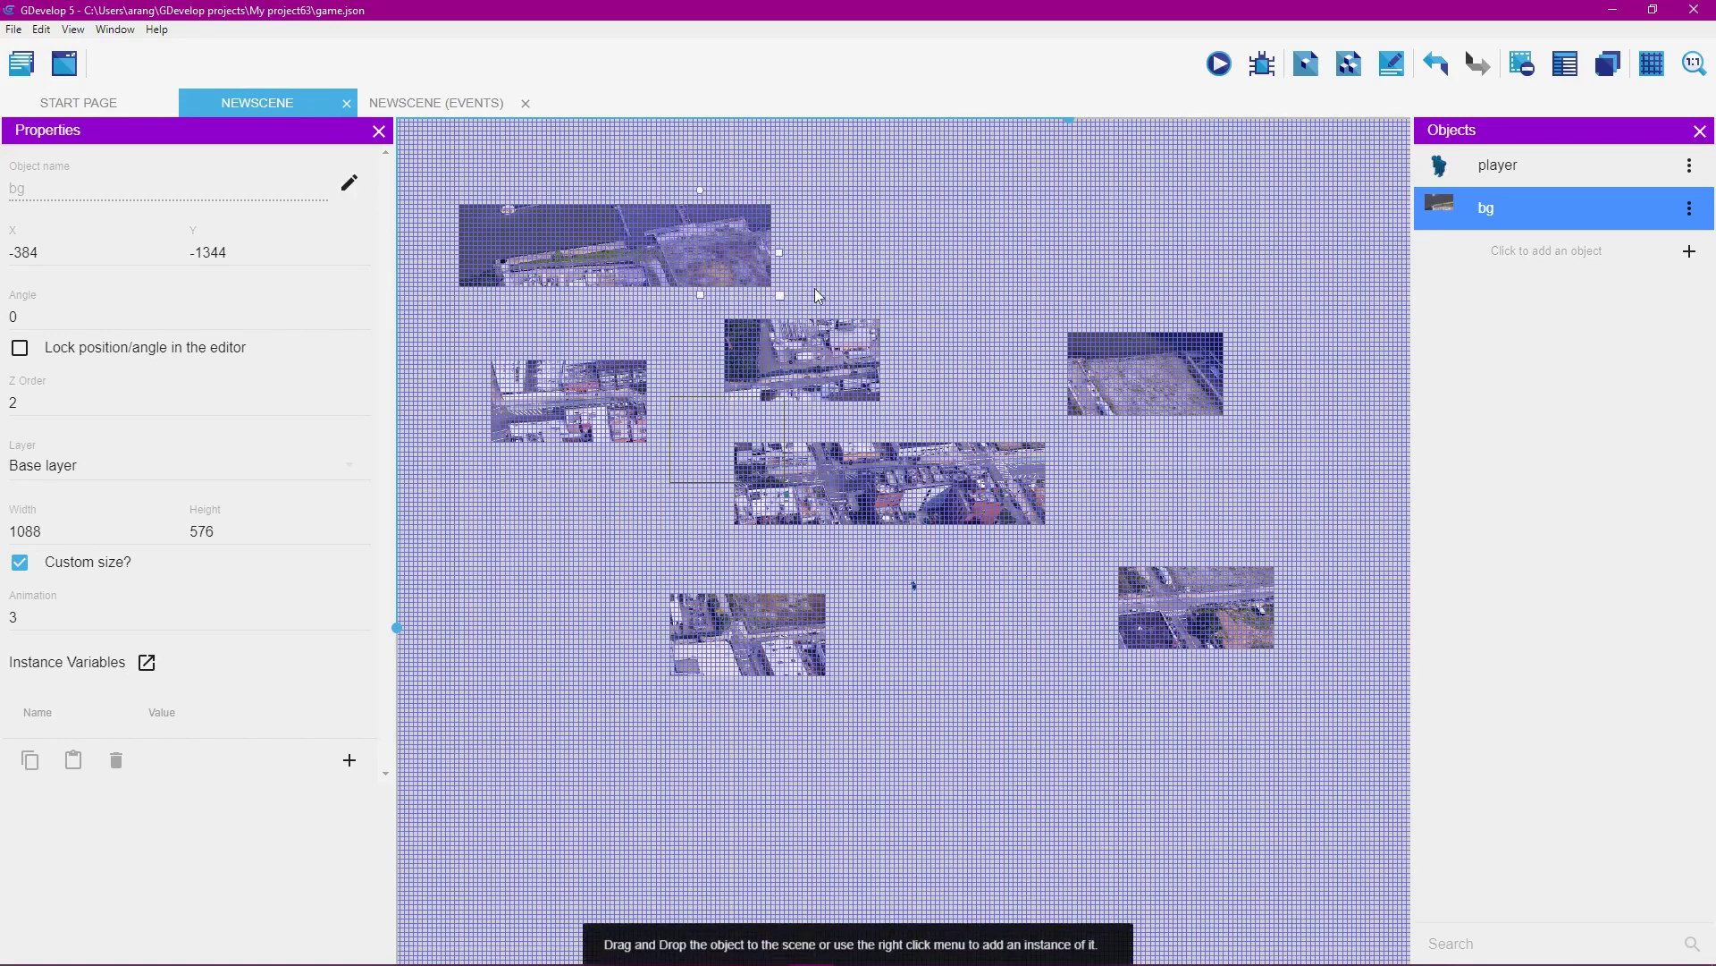
Step: Place the animation 6 bg tile at X 704, Y -1344 to complete the top row
left_click(1141, 368)
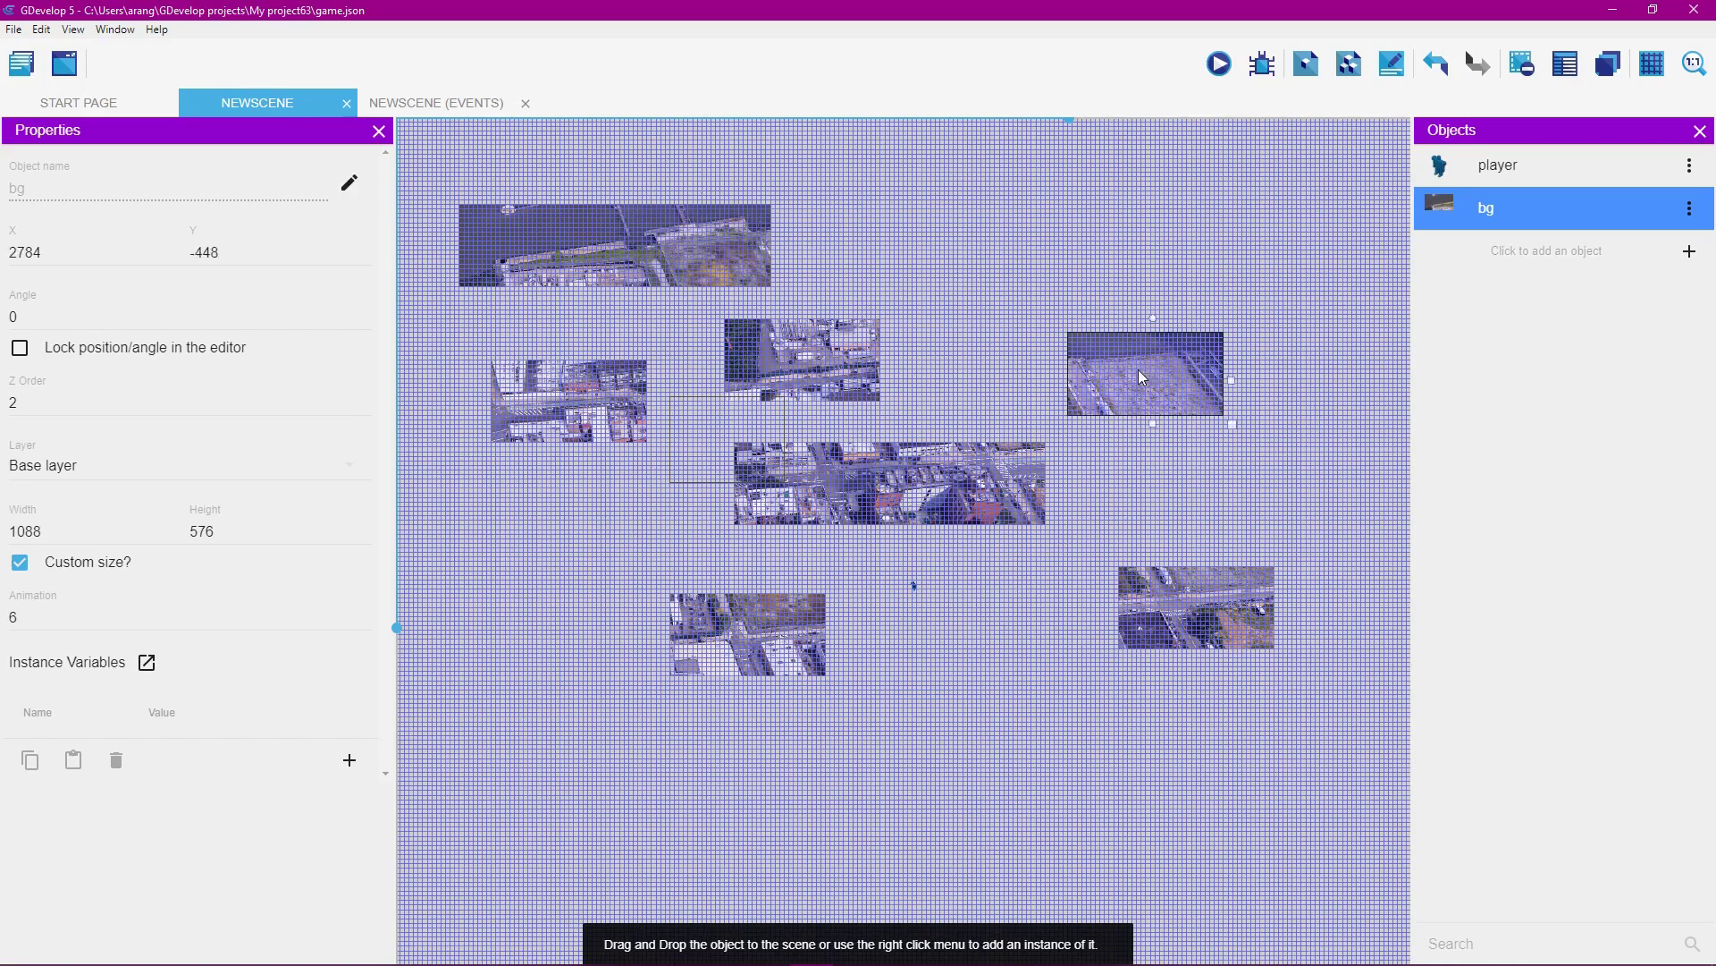
left_click_drag(1139, 369, 847, 243)
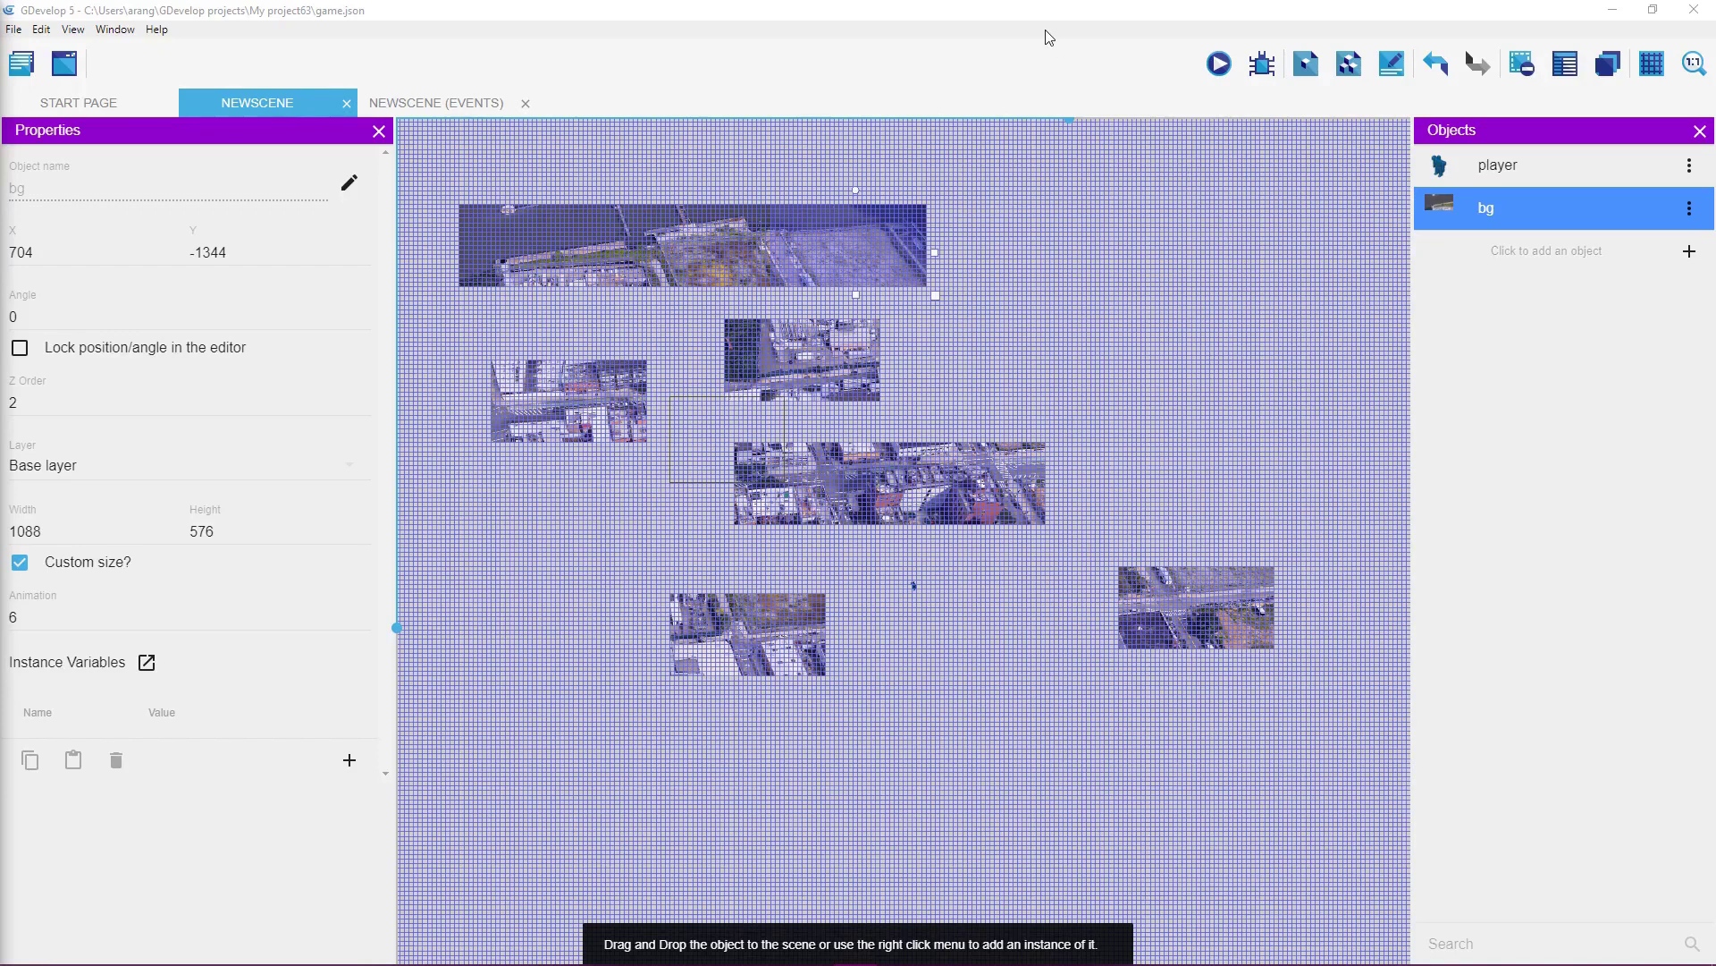
left_click(1052, 17)
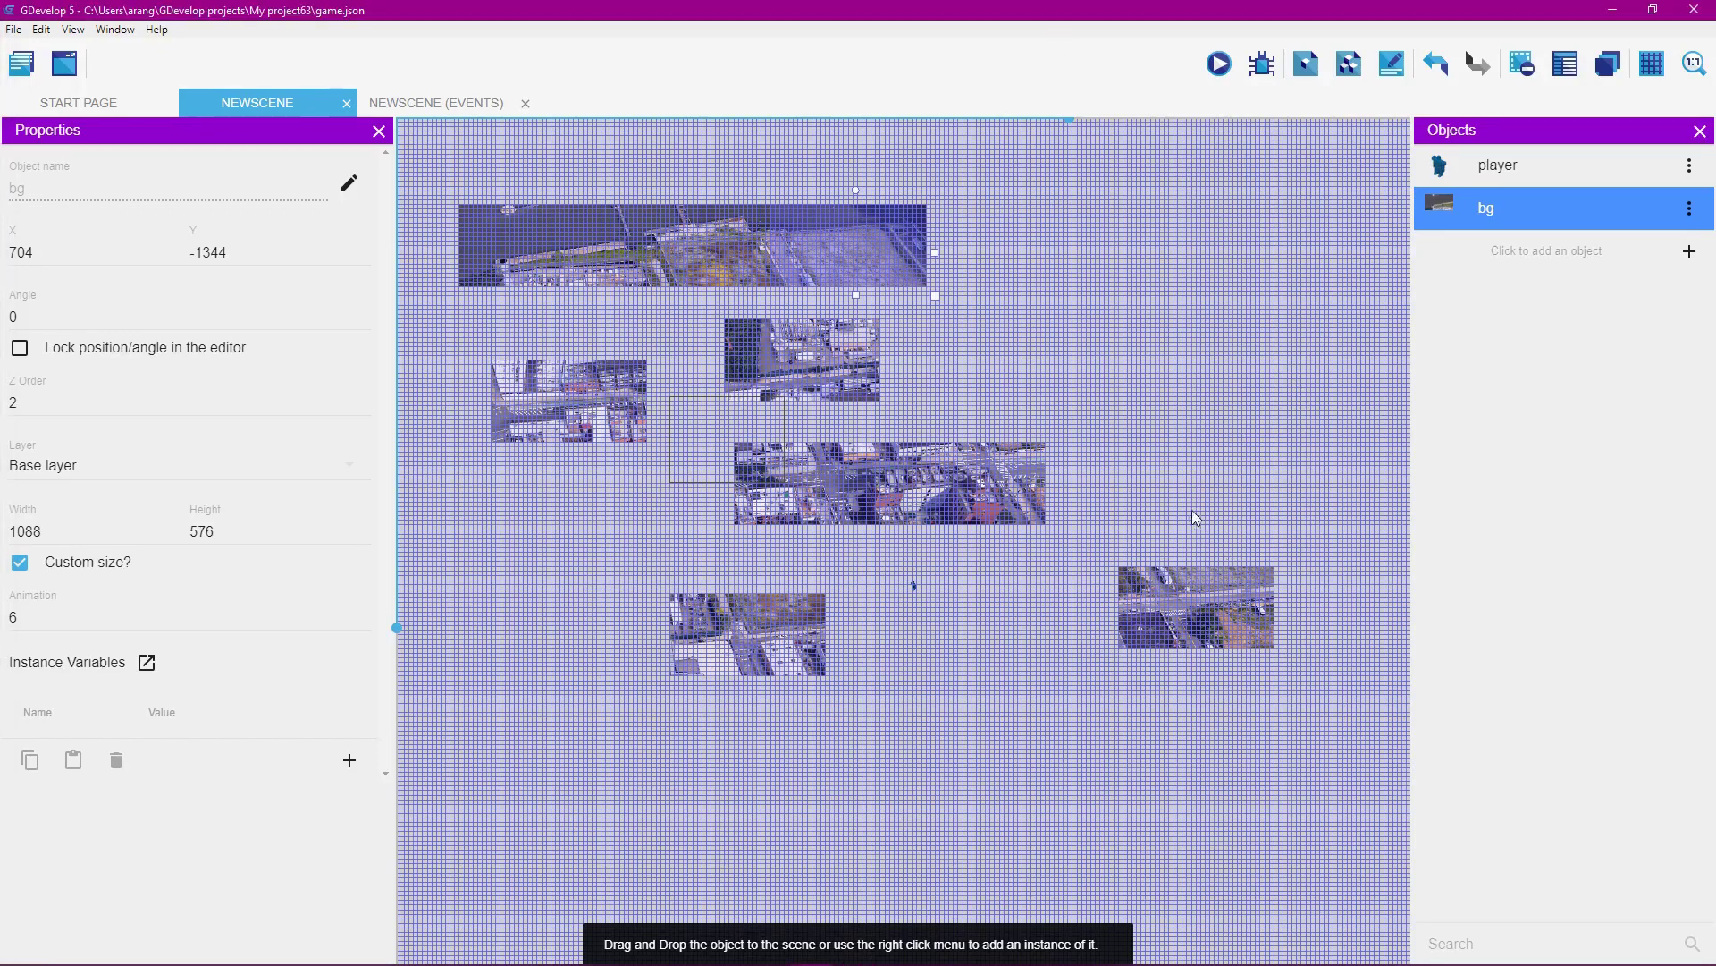
Step: Move the animation 1 bg tile aside and place the animation 7 tile at X 704 and the animation 4 tile at X -384, Y -768
left_click_drag(854, 363, 657, 527)
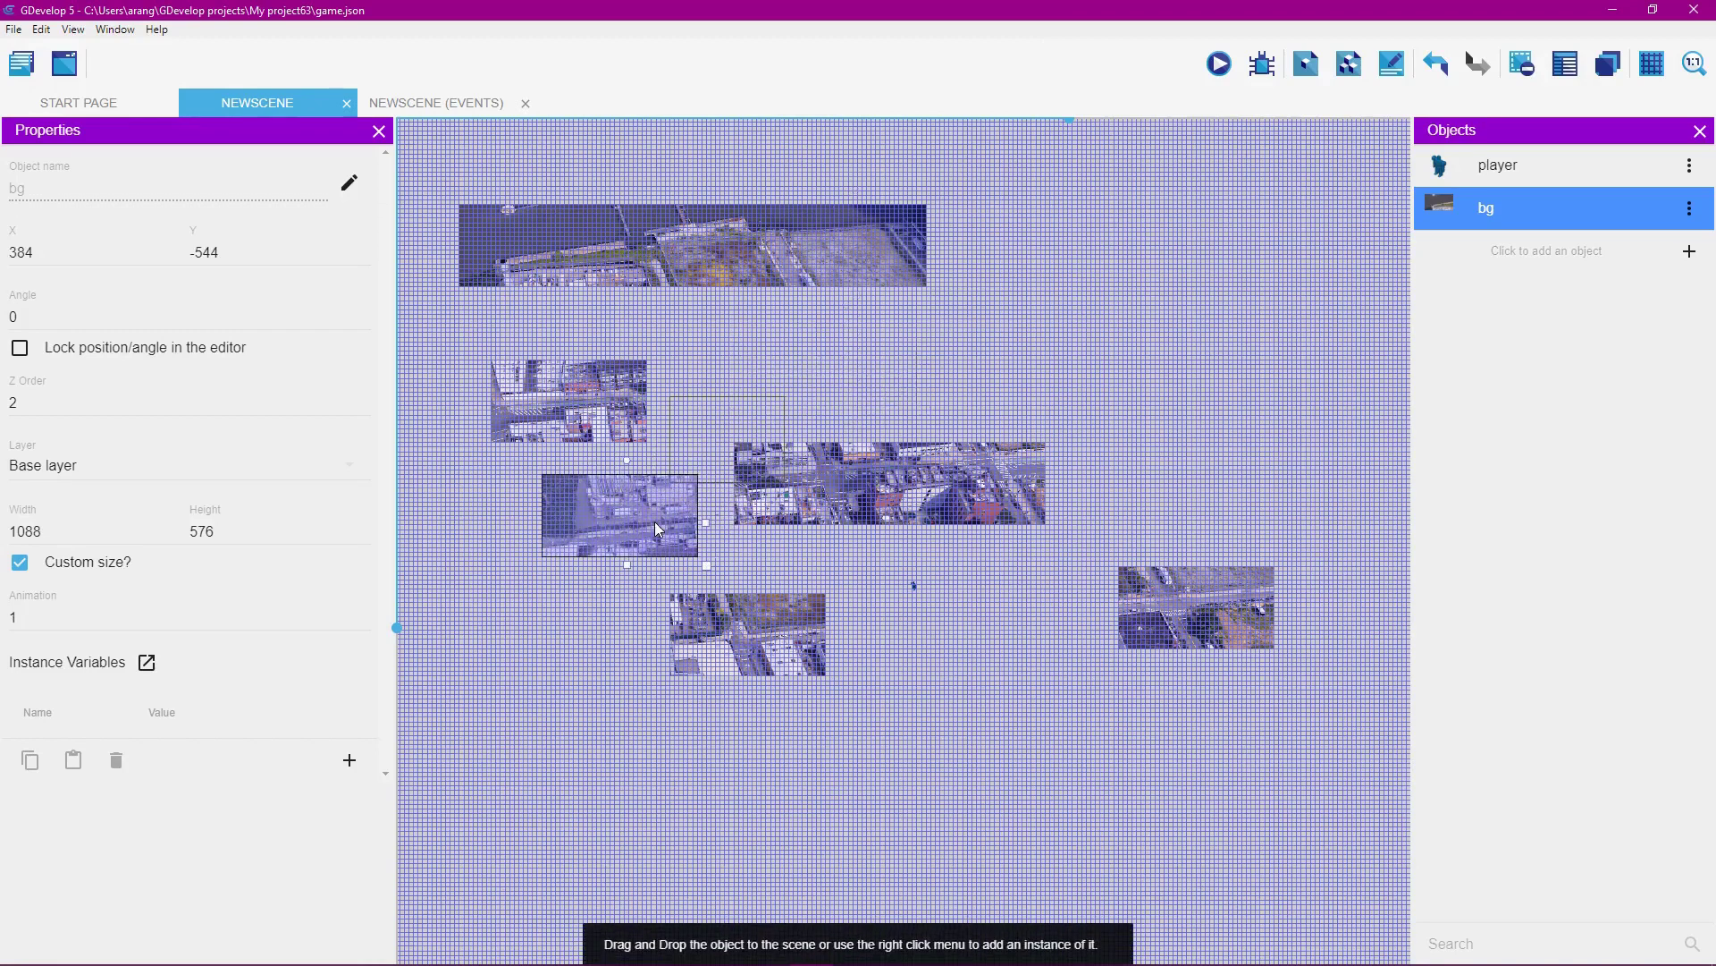
left_click_drag(1231, 574, 881, 309)
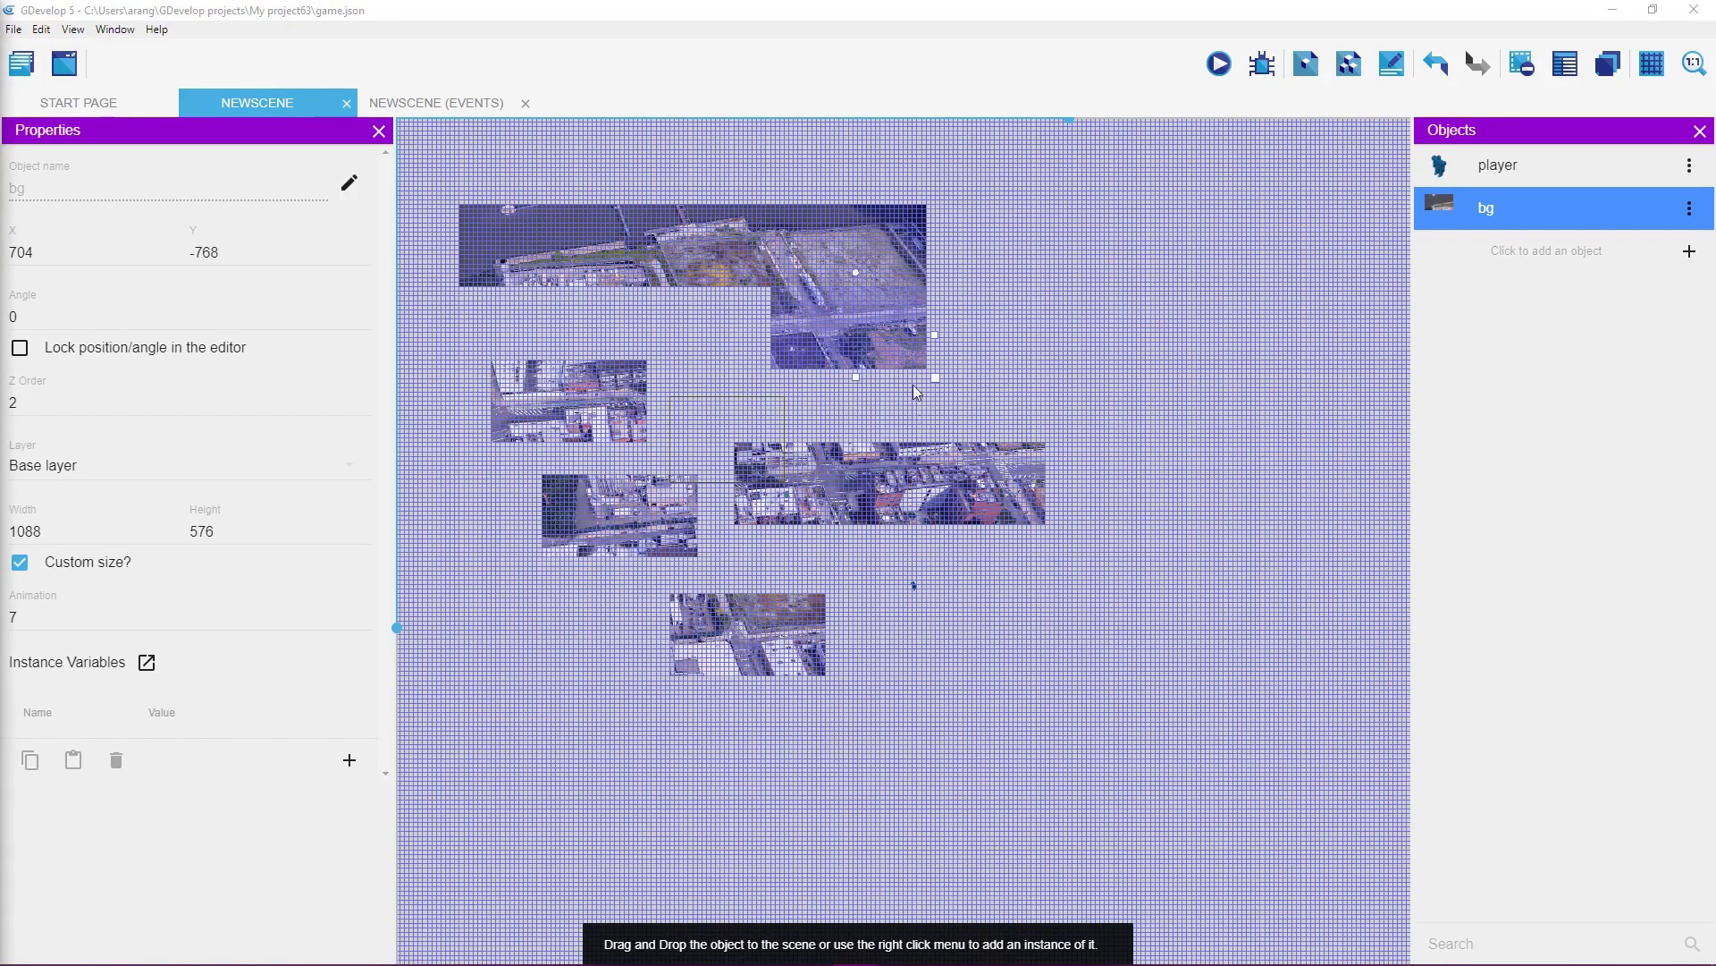
left_click(930, 20)
left_click_drag(792, 586, 739, 329)
Step: Move the animation 2 and 1 bg tiles aside and place the animation 5 tile at X -384, Y -192 and the animation 8 tile at X 704, Y -224
left_click_drag(612, 428, 577, 416)
left_click_drag(575, 421, 772, 691)
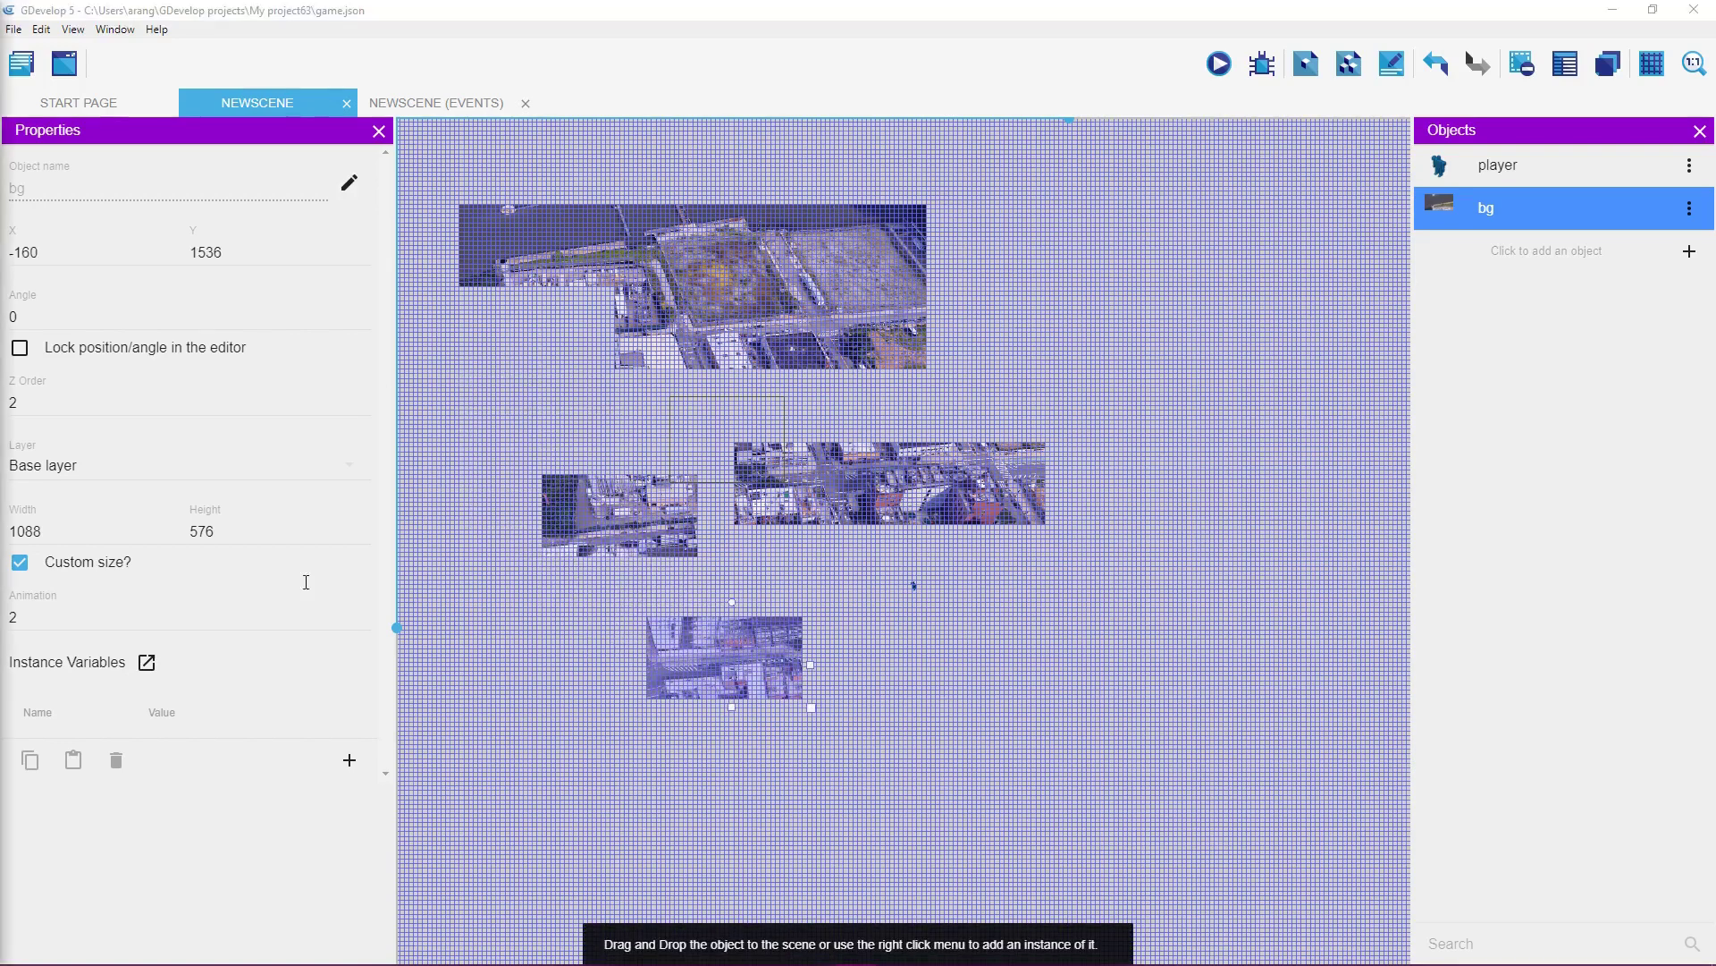
left_click(1082, 21)
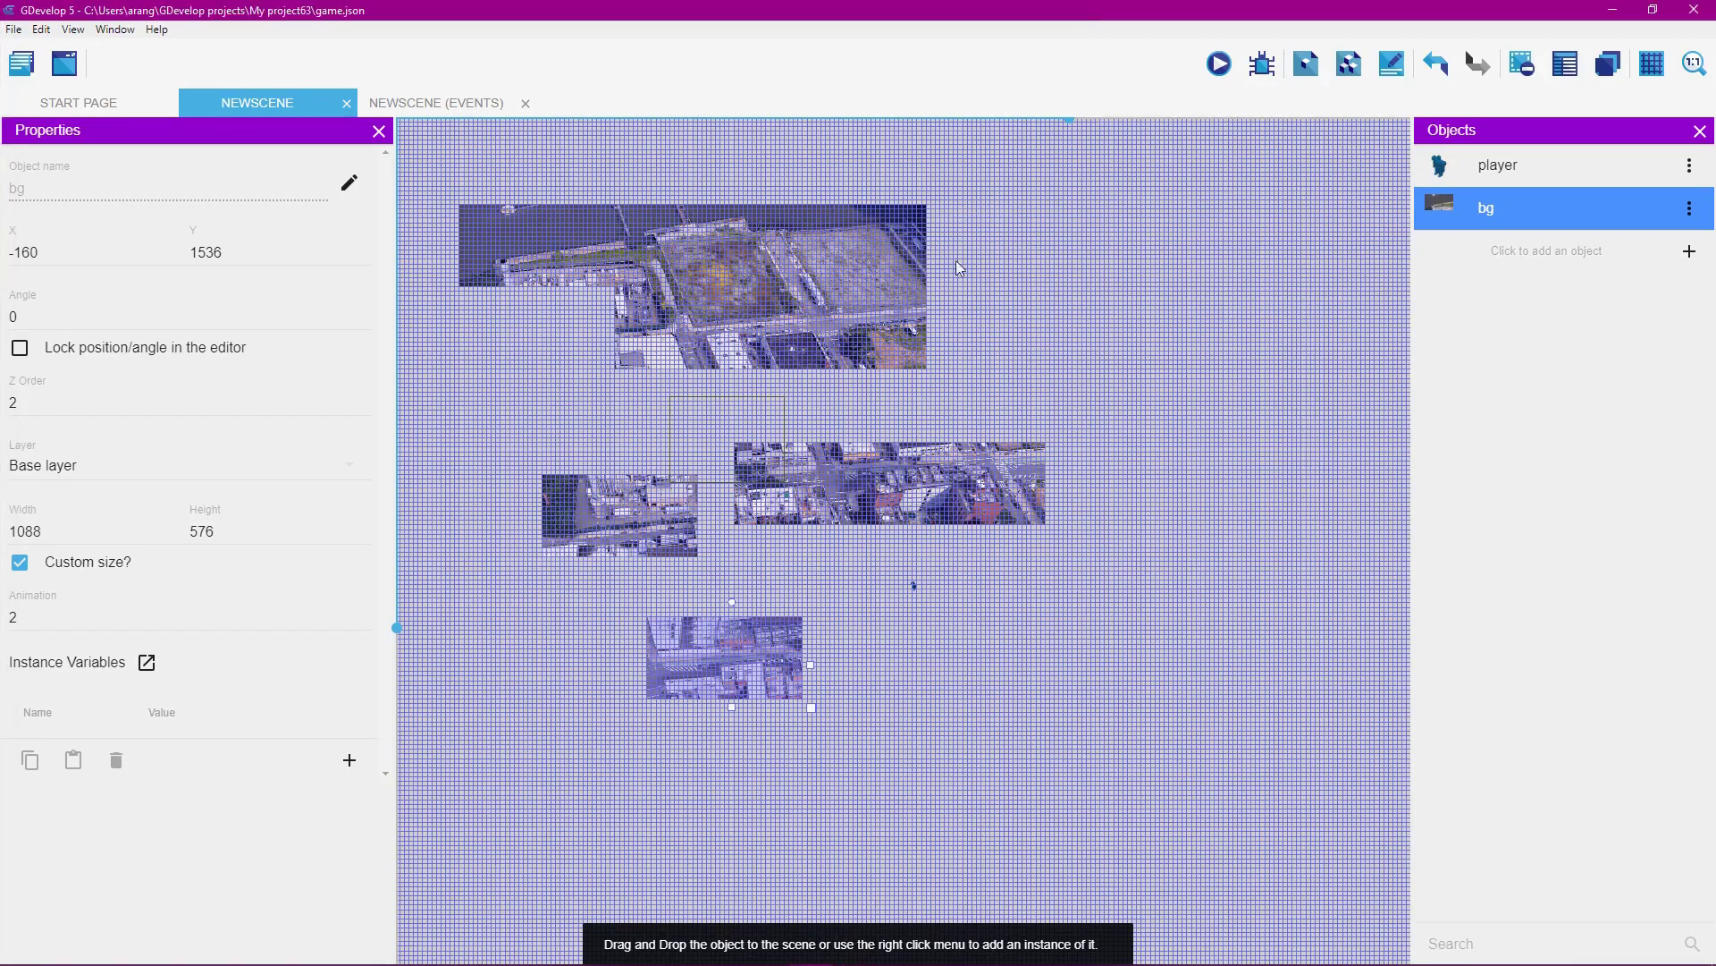
left_click_drag(661, 504, 579, 528)
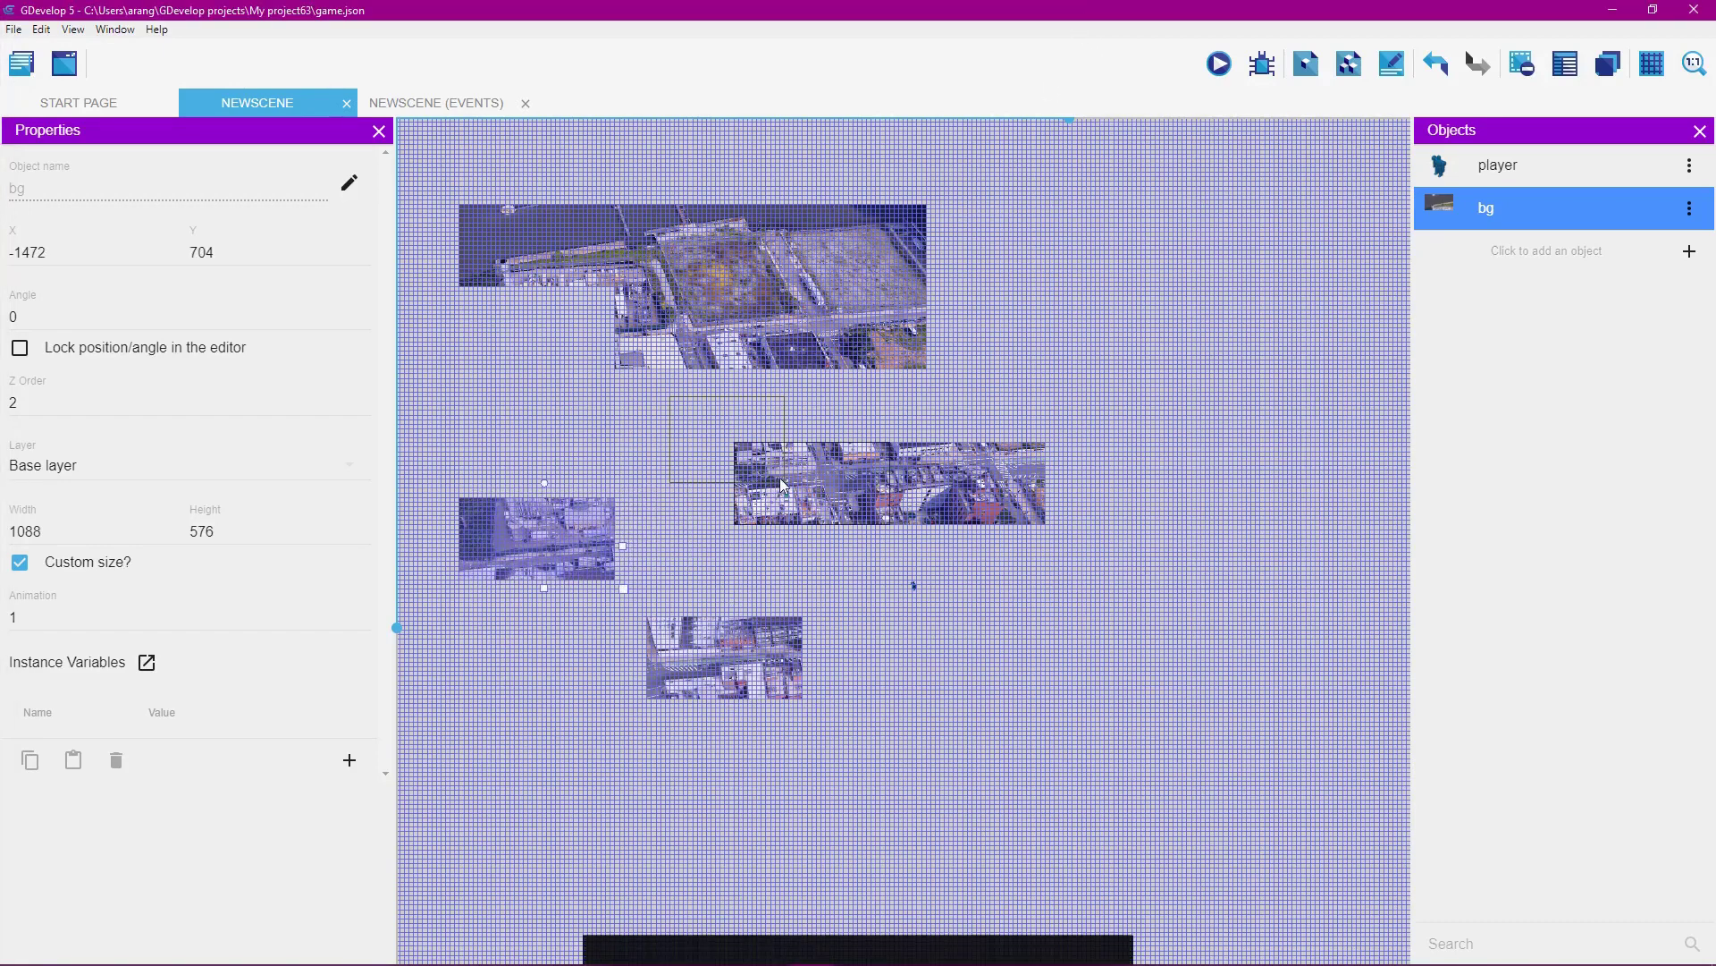
left_click_drag(781, 478, 663, 404)
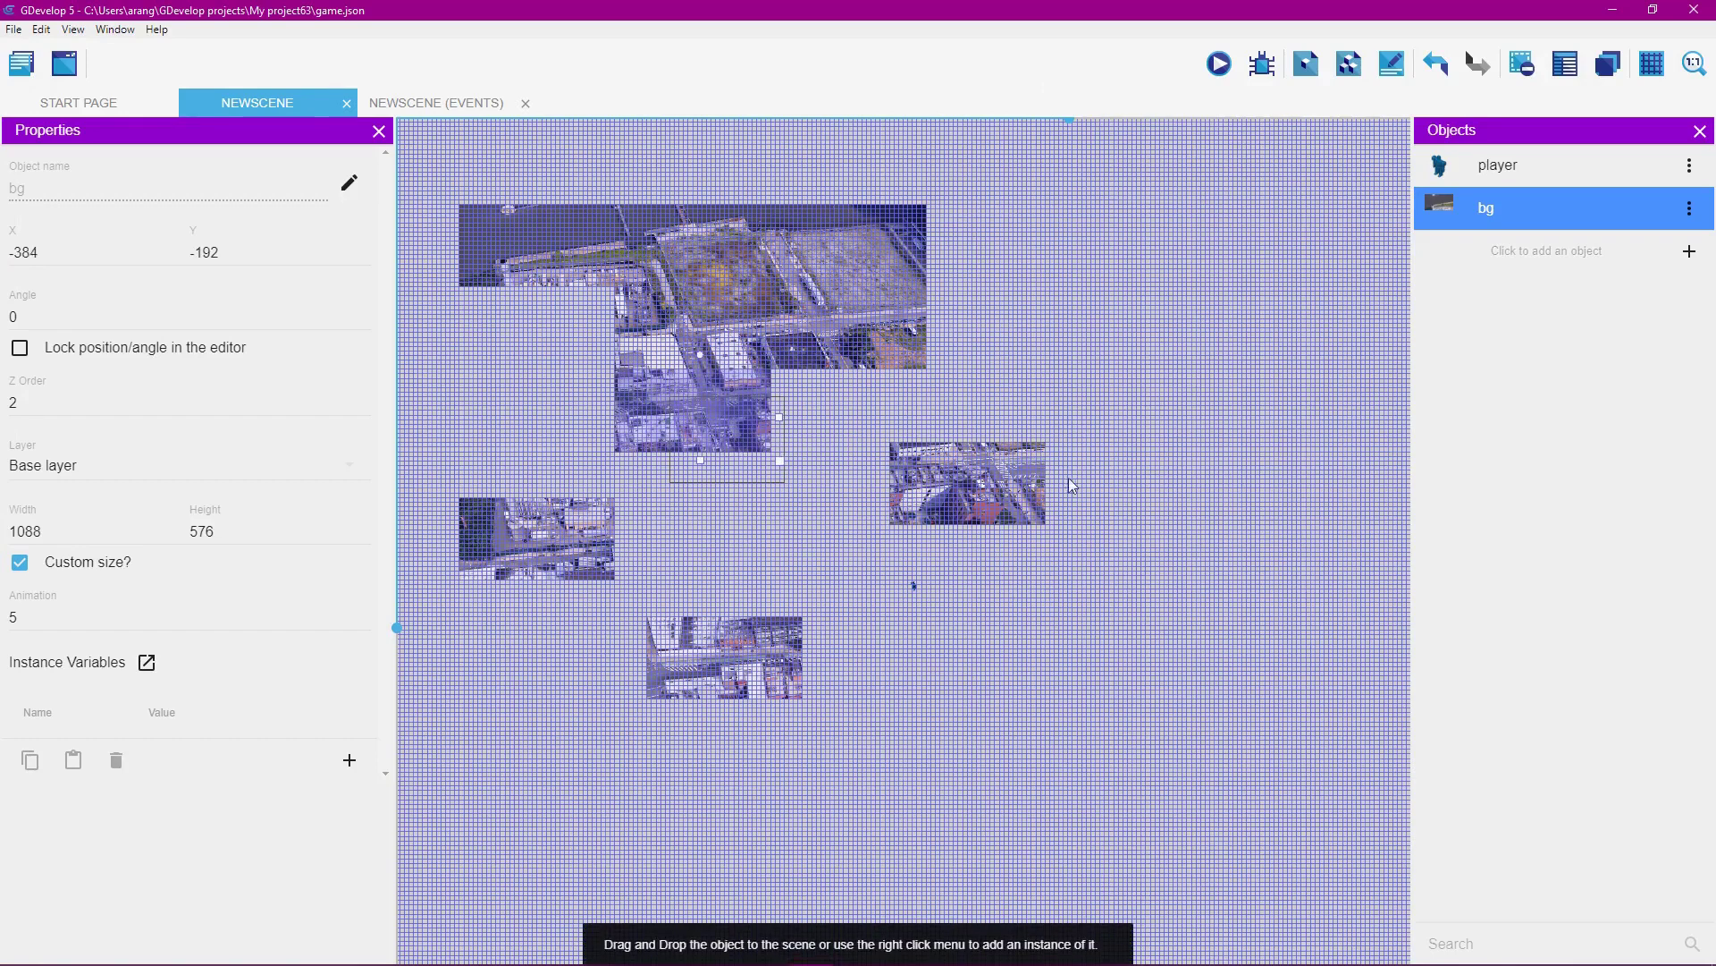
left_click_drag(996, 509, 876, 435)
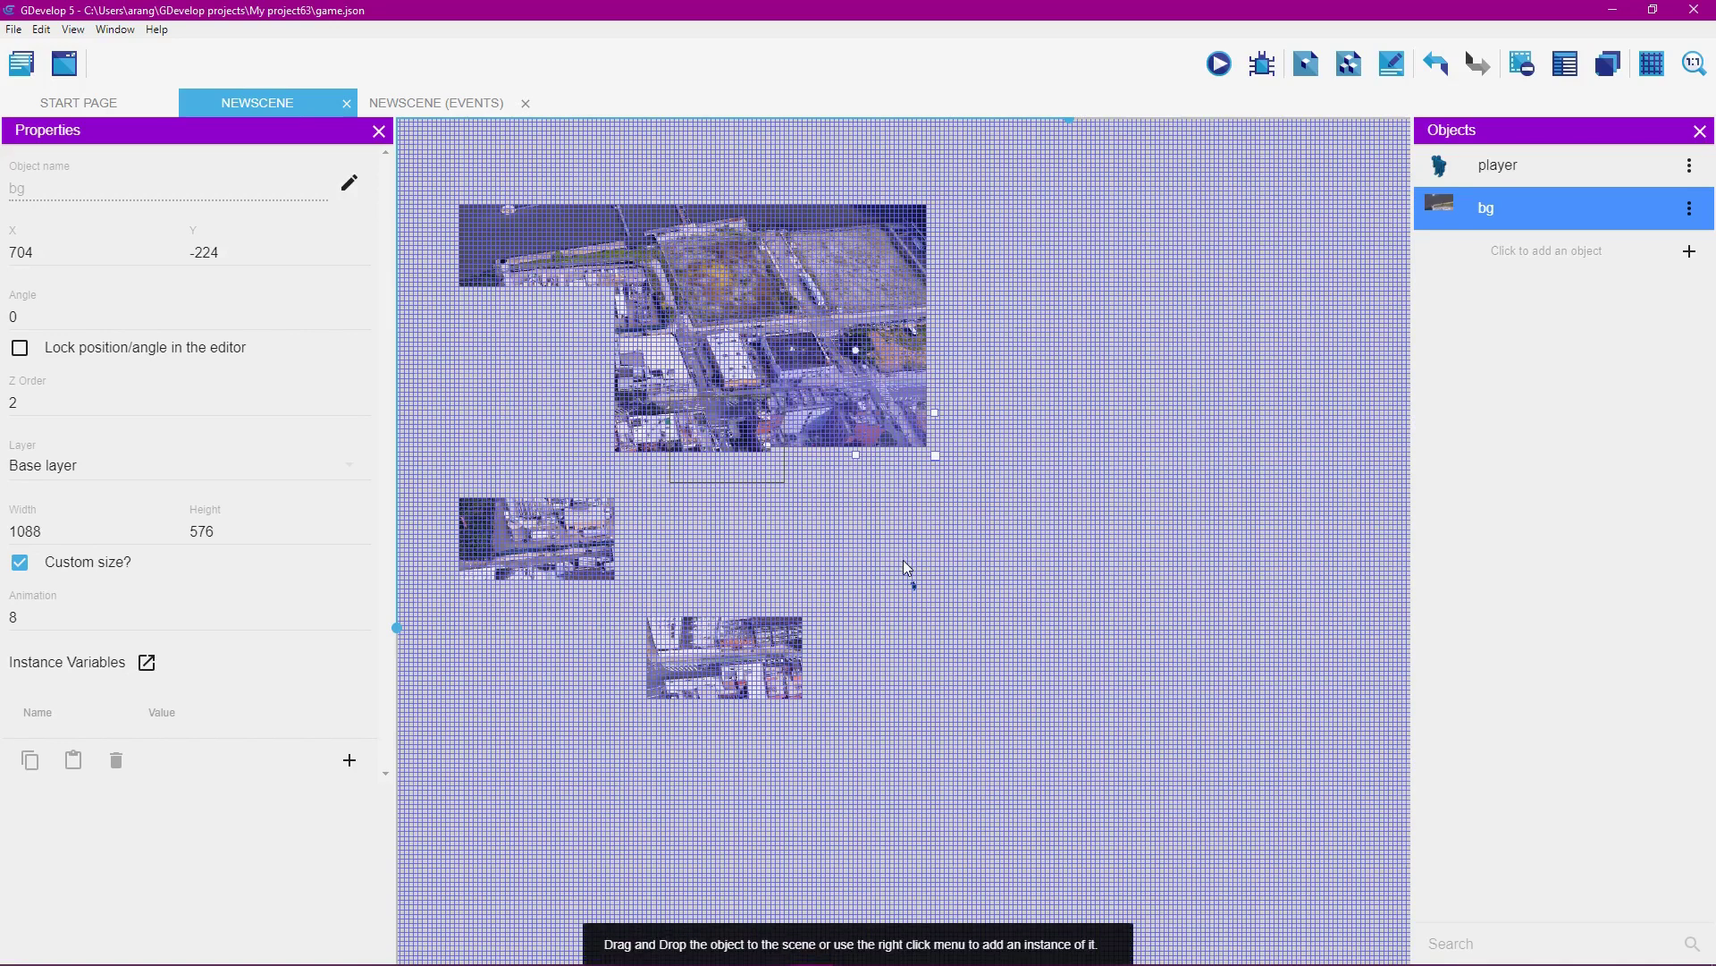
Step: Fill the first column with the animation 1 bg tile at X -1472, Y -768 and the animation 2 tile at X -1472, Y -224
left_click(592, 508)
left_click_drag(592, 508, 593, 327)
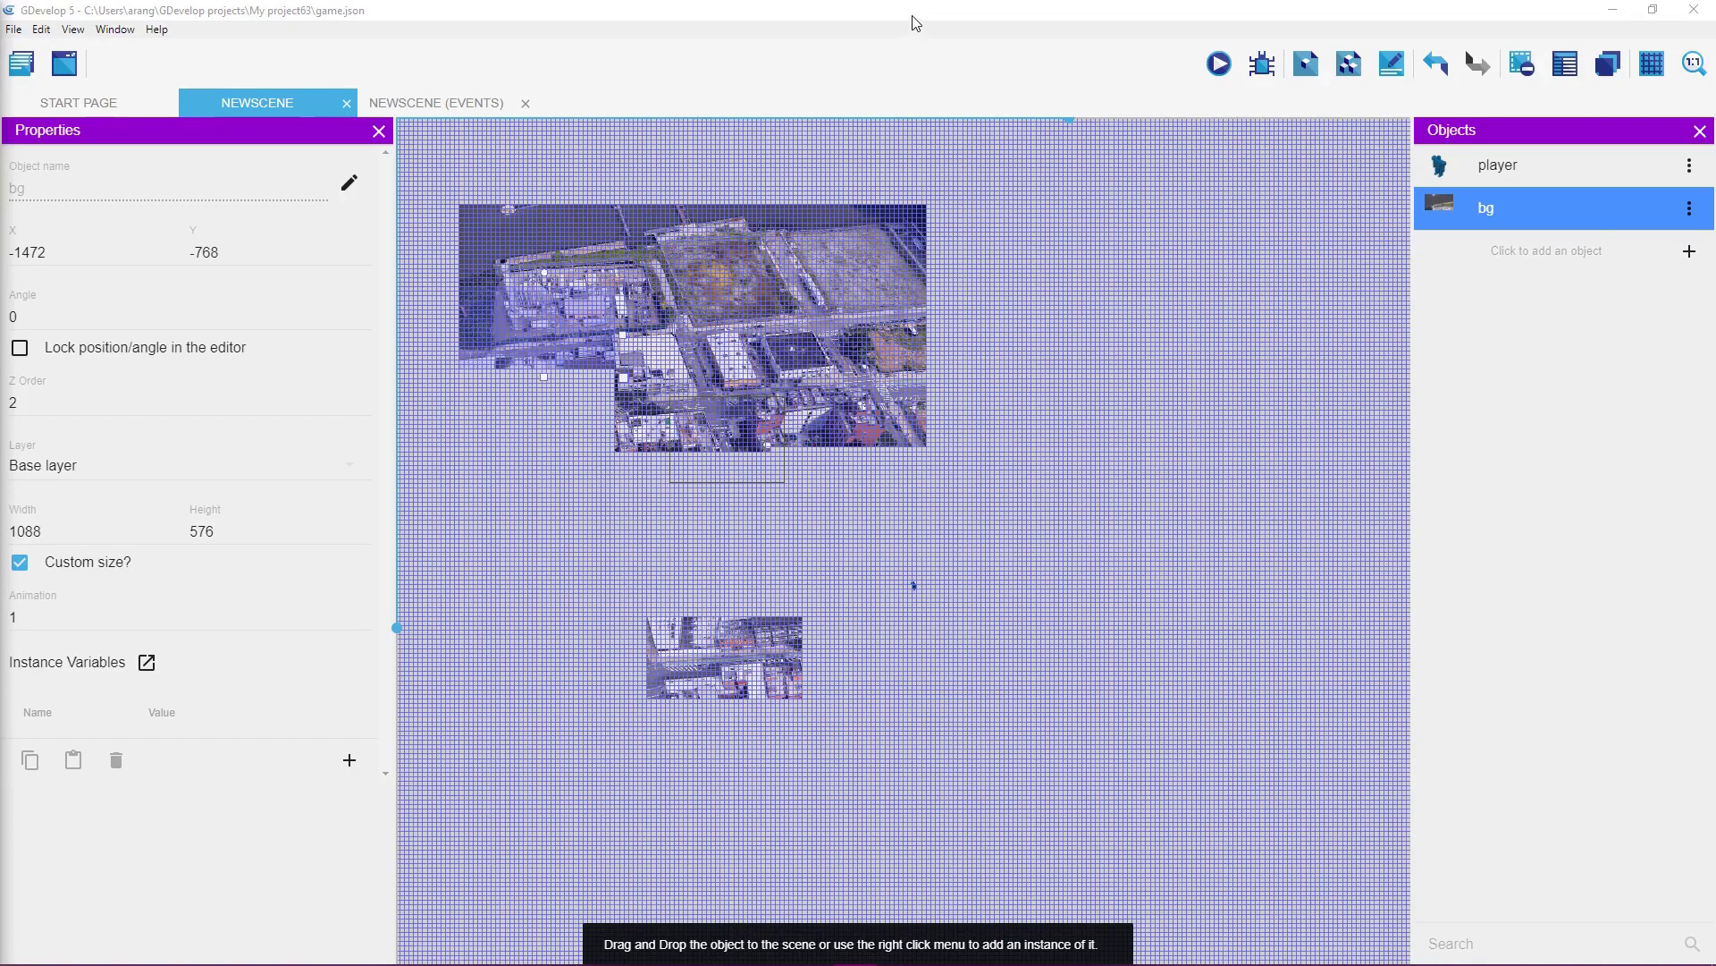
left_click_drag(712, 647, 522, 394)
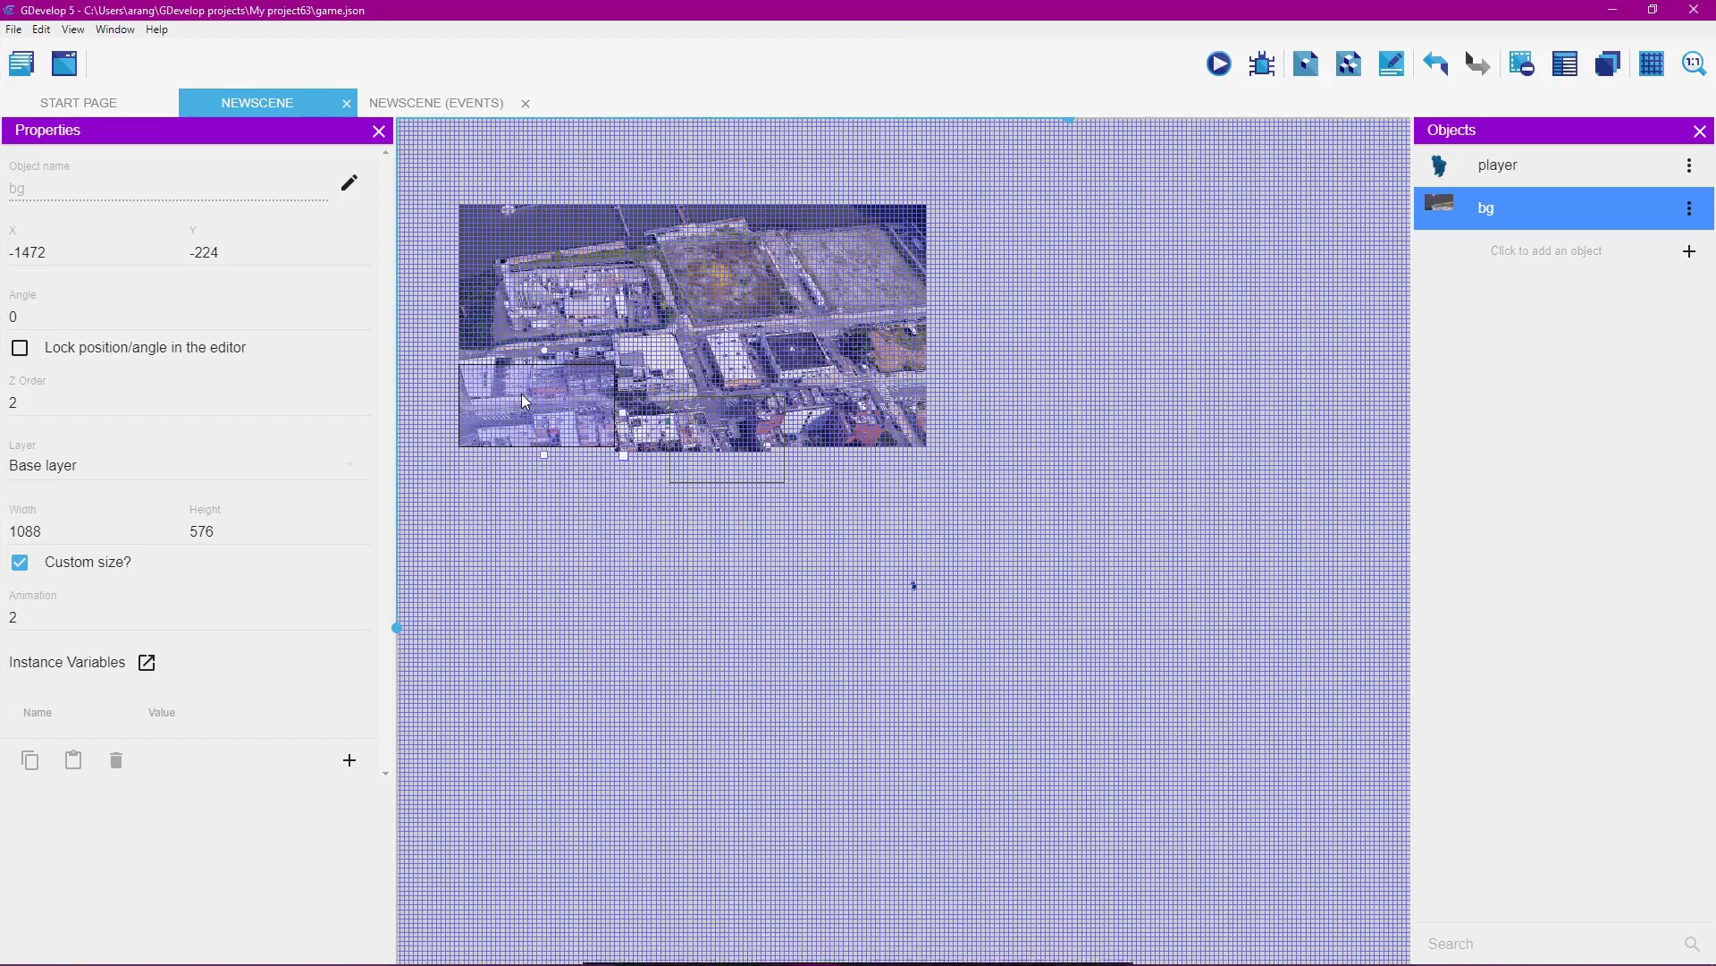
left_click(1012, 509)
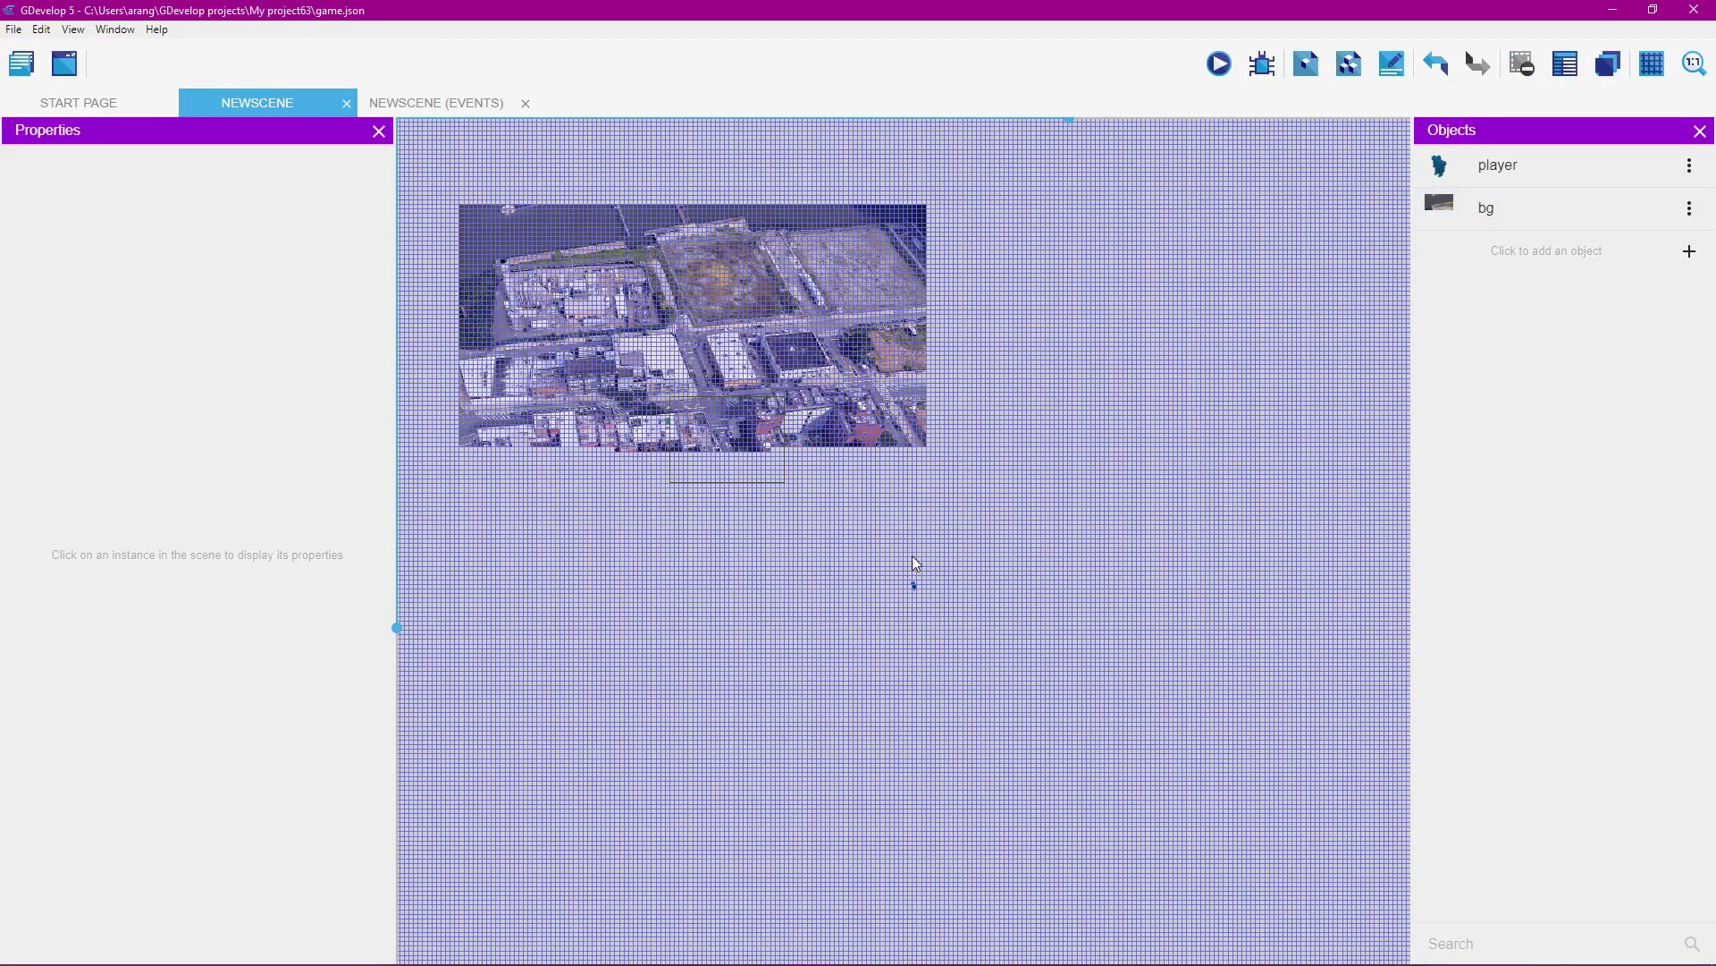
Step: Align the animation 2 and 8 bg tiles with the animation 5 tile at Y -192 so the bottom row is level
middle_click_drag(908, 547, 1078, 624)
scroll(1011, 638, "up", 3, "ctrl")
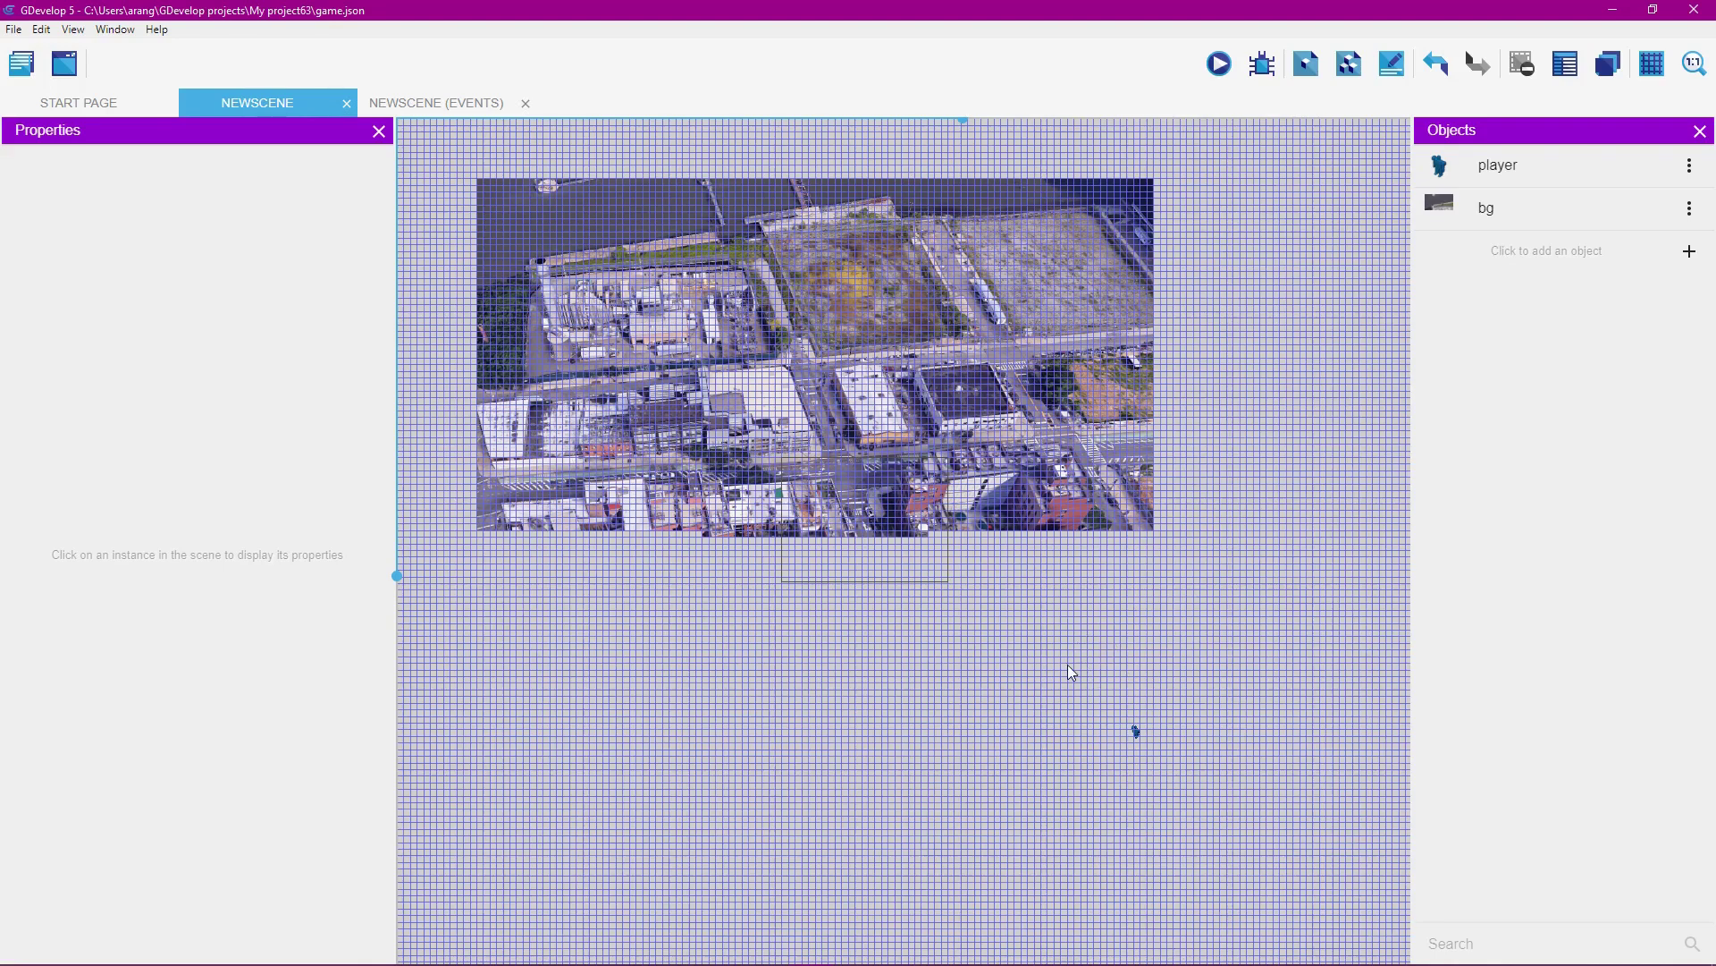
left_click(625, 523)
left_click_drag(624, 524, 973, 527)
left_click(1145, 608)
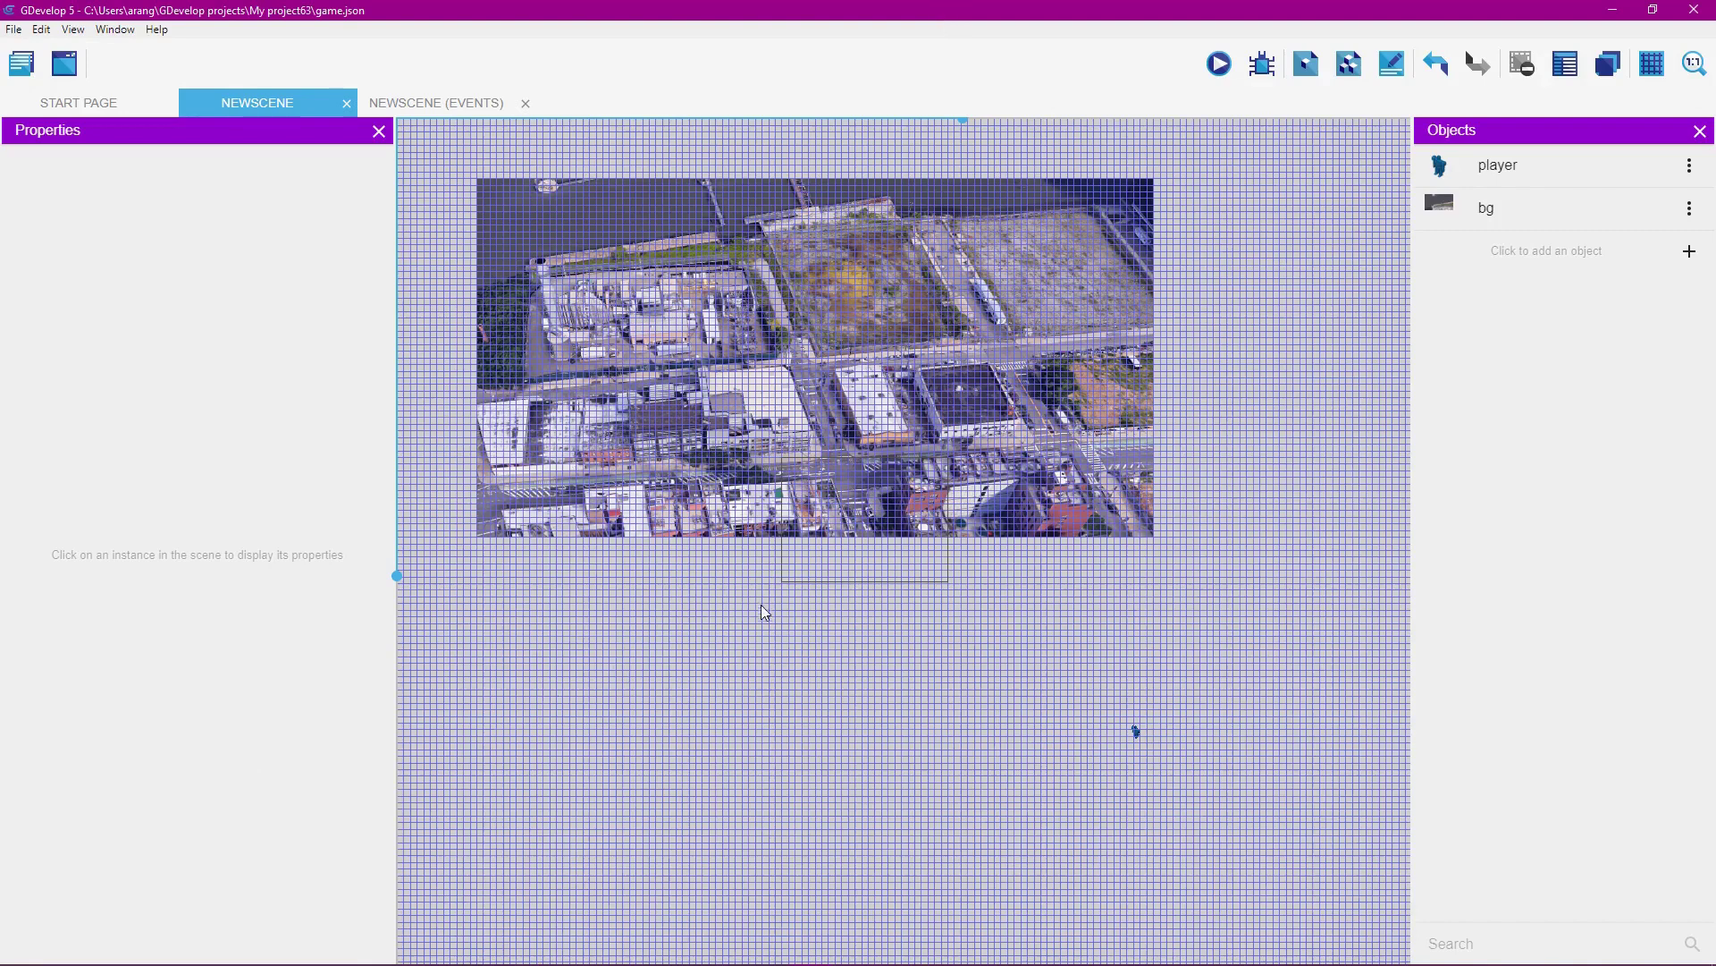
Step: Shift the bottom row of bg tiles (animations 2, 5, 8) down to Y 288 and the middle row (1, 4, 7) to Y -288
left_click_drag(572, 534, 572, 624)
left_click_drag(807, 517, 806, 618)
left_click_drag(985, 501, 984, 604)
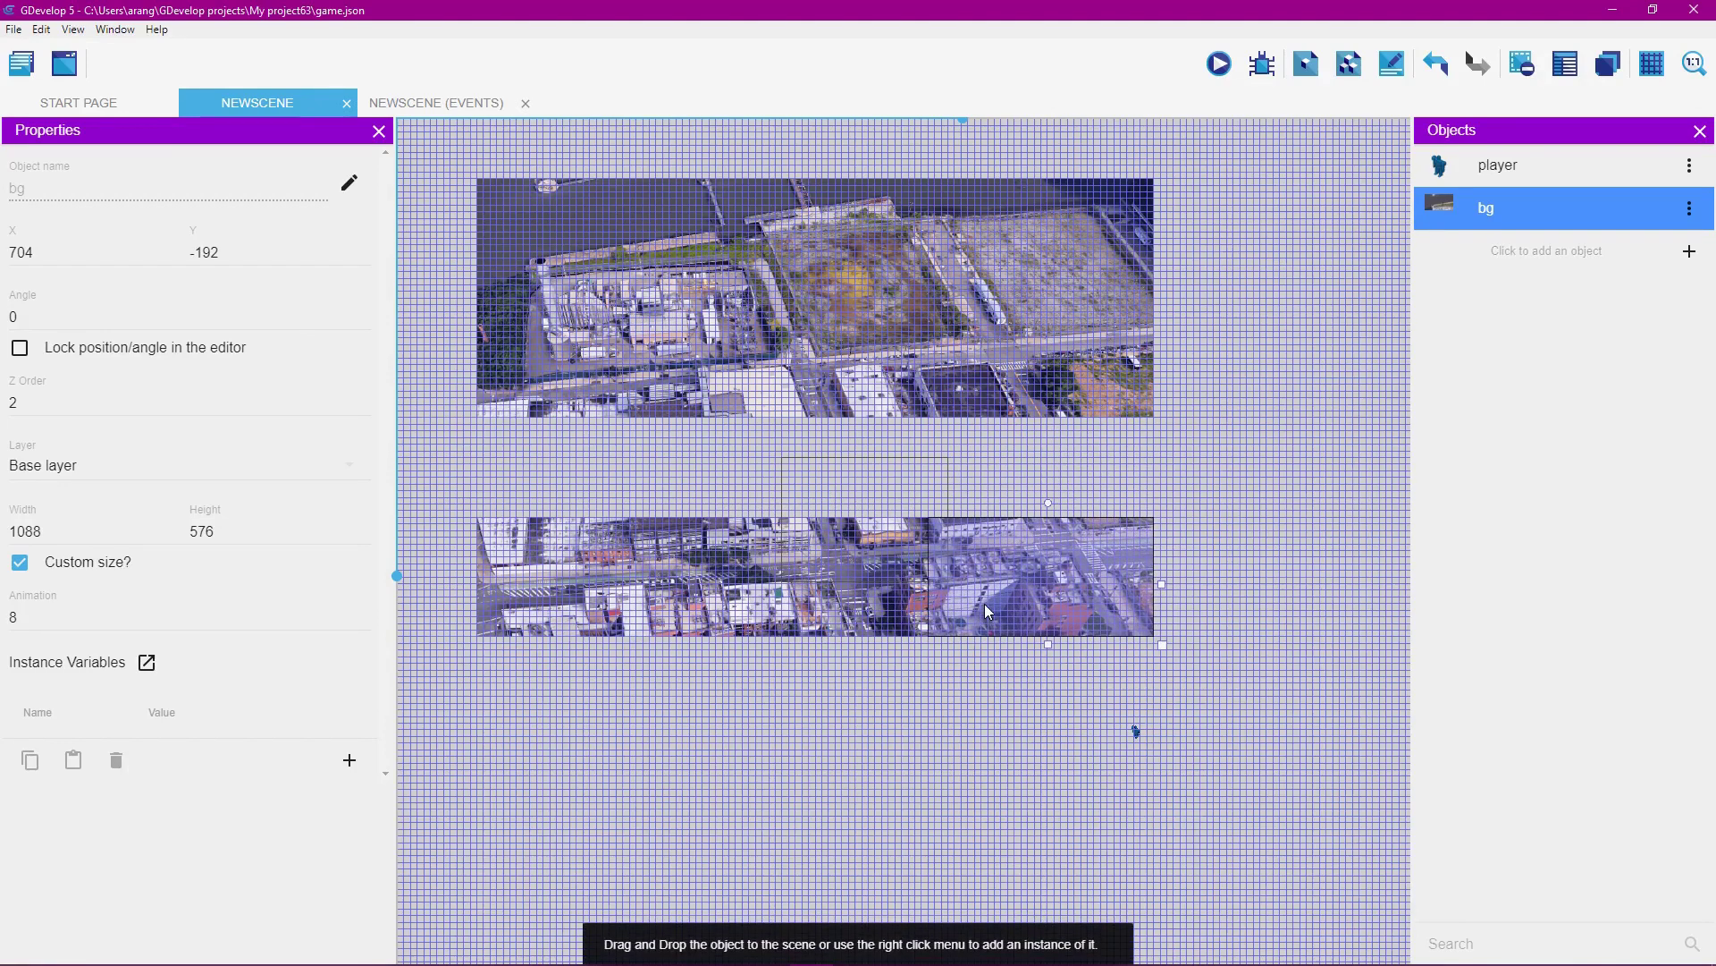
left_click_drag(618, 402, 623, 510)
left_click_drag(760, 404, 763, 504)
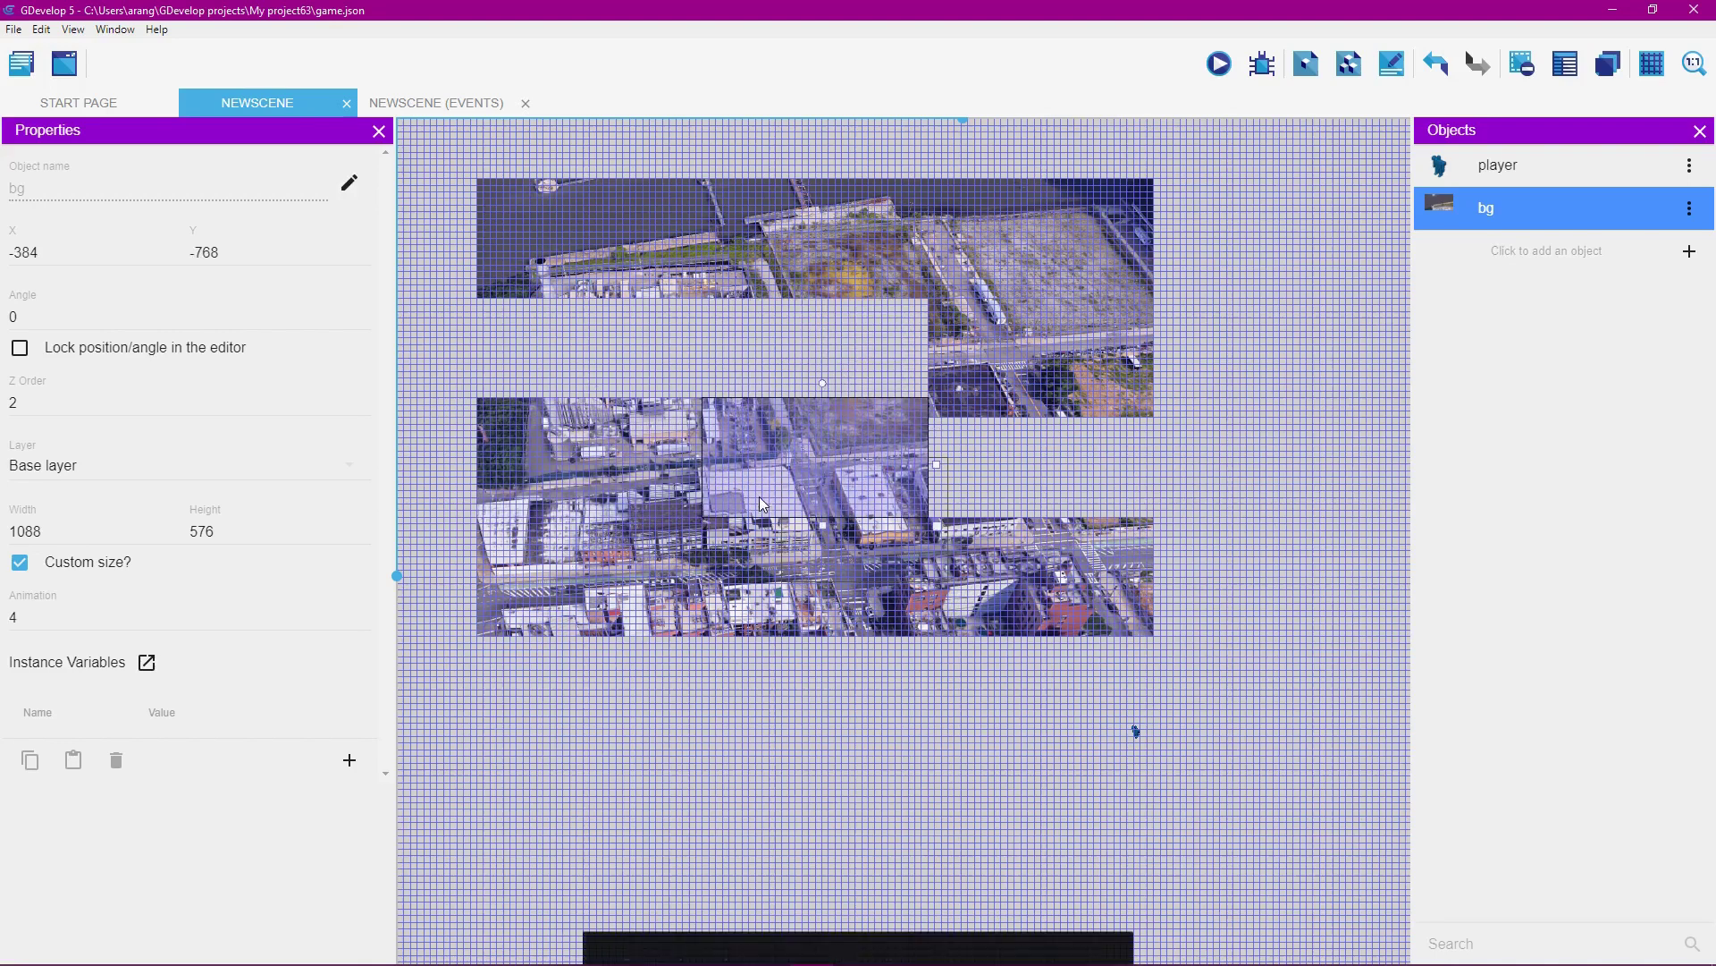
left_click_drag(991, 400, 1000, 501)
Step: Shift the top row of bg tiles (animations 0, 3, 6) down to Y -864 against the middle row
left_click_drag(599, 279, 603, 378)
left_click_drag(764, 277, 760, 363)
left_click_drag(1006, 286, 1010, 377)
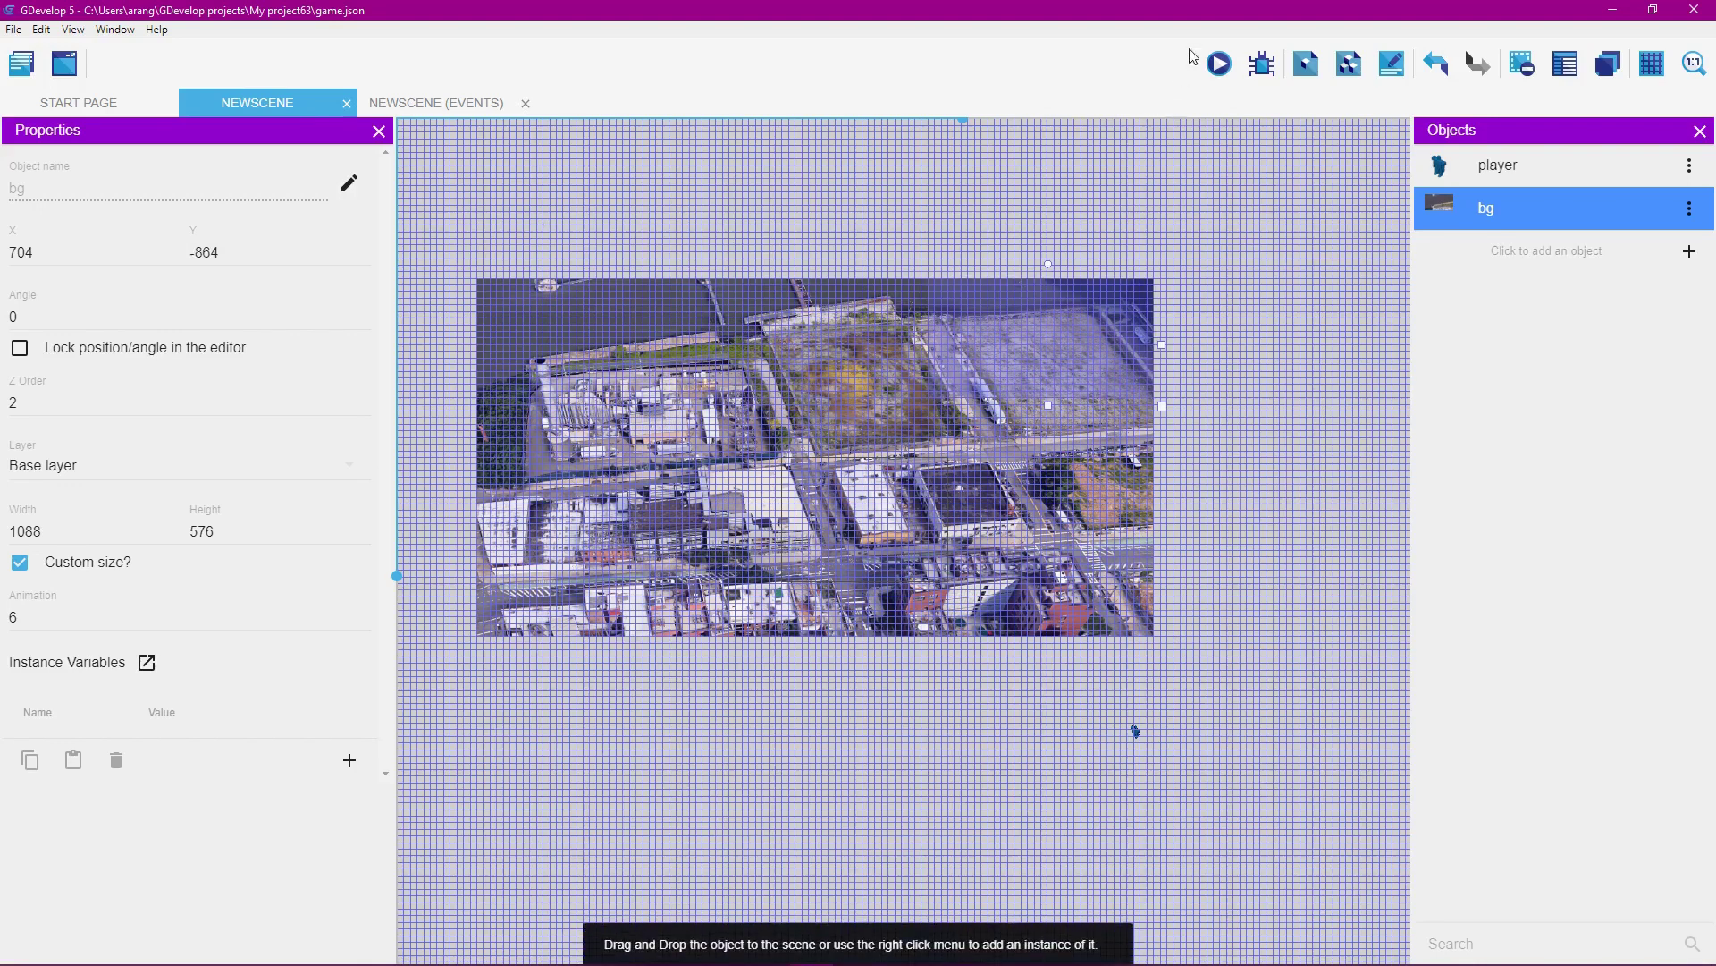
left_click(1266, 211)
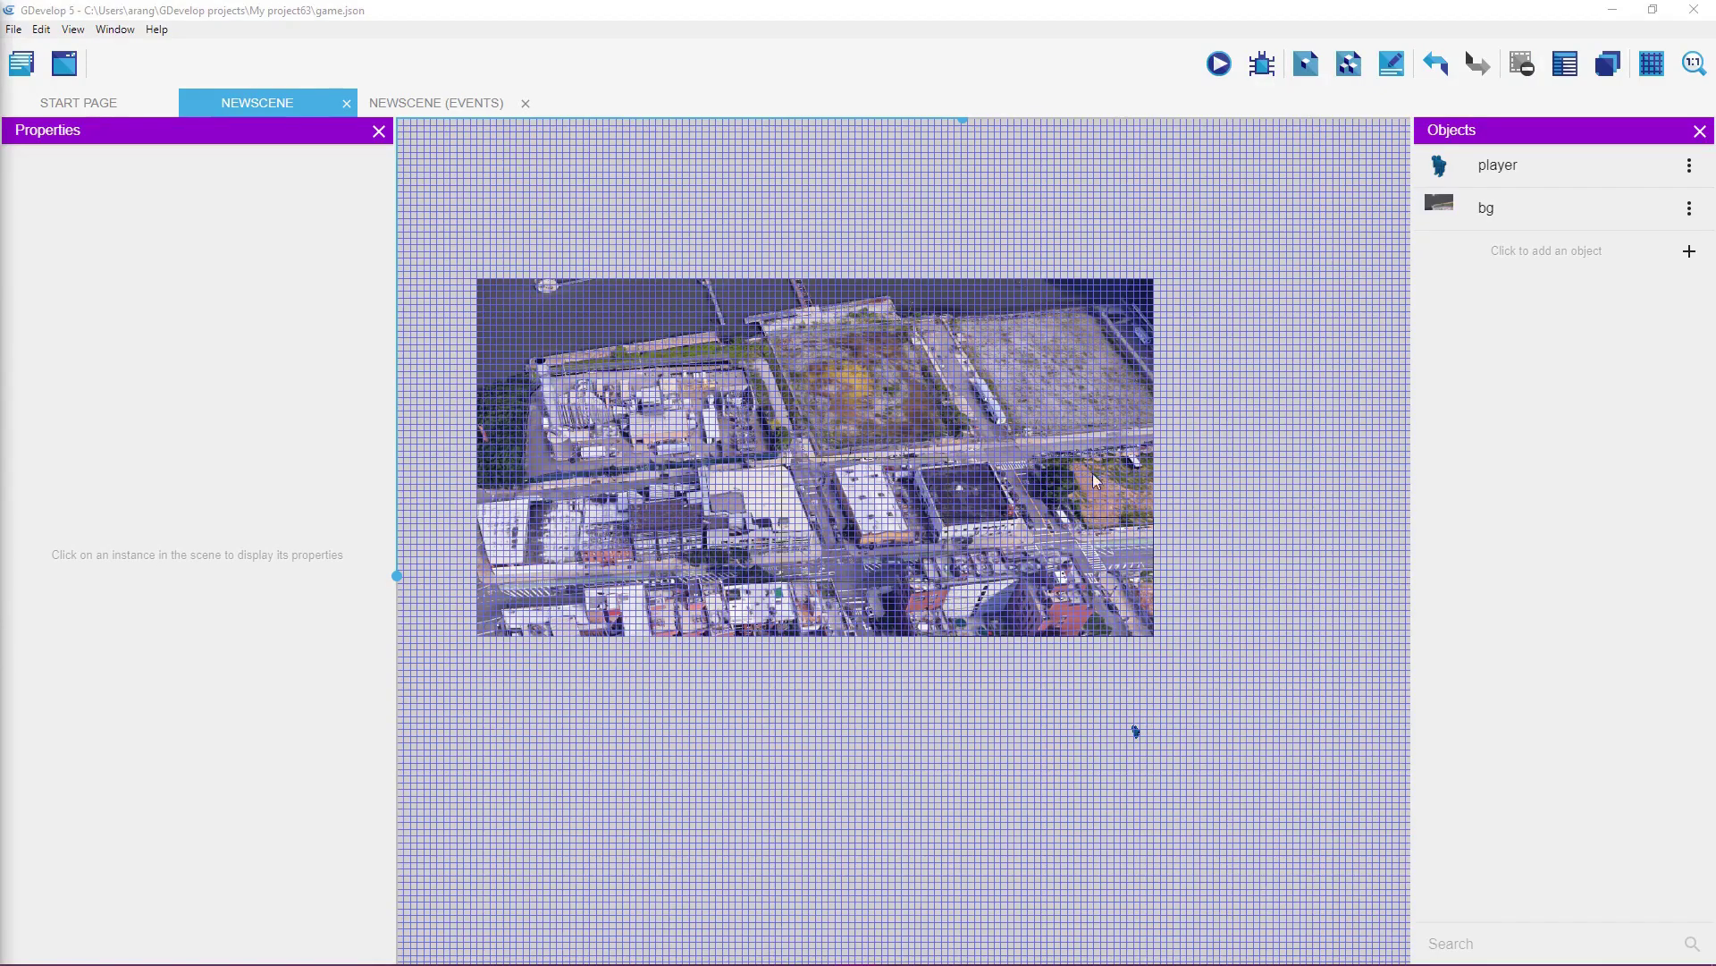
left_click(1128, 18)
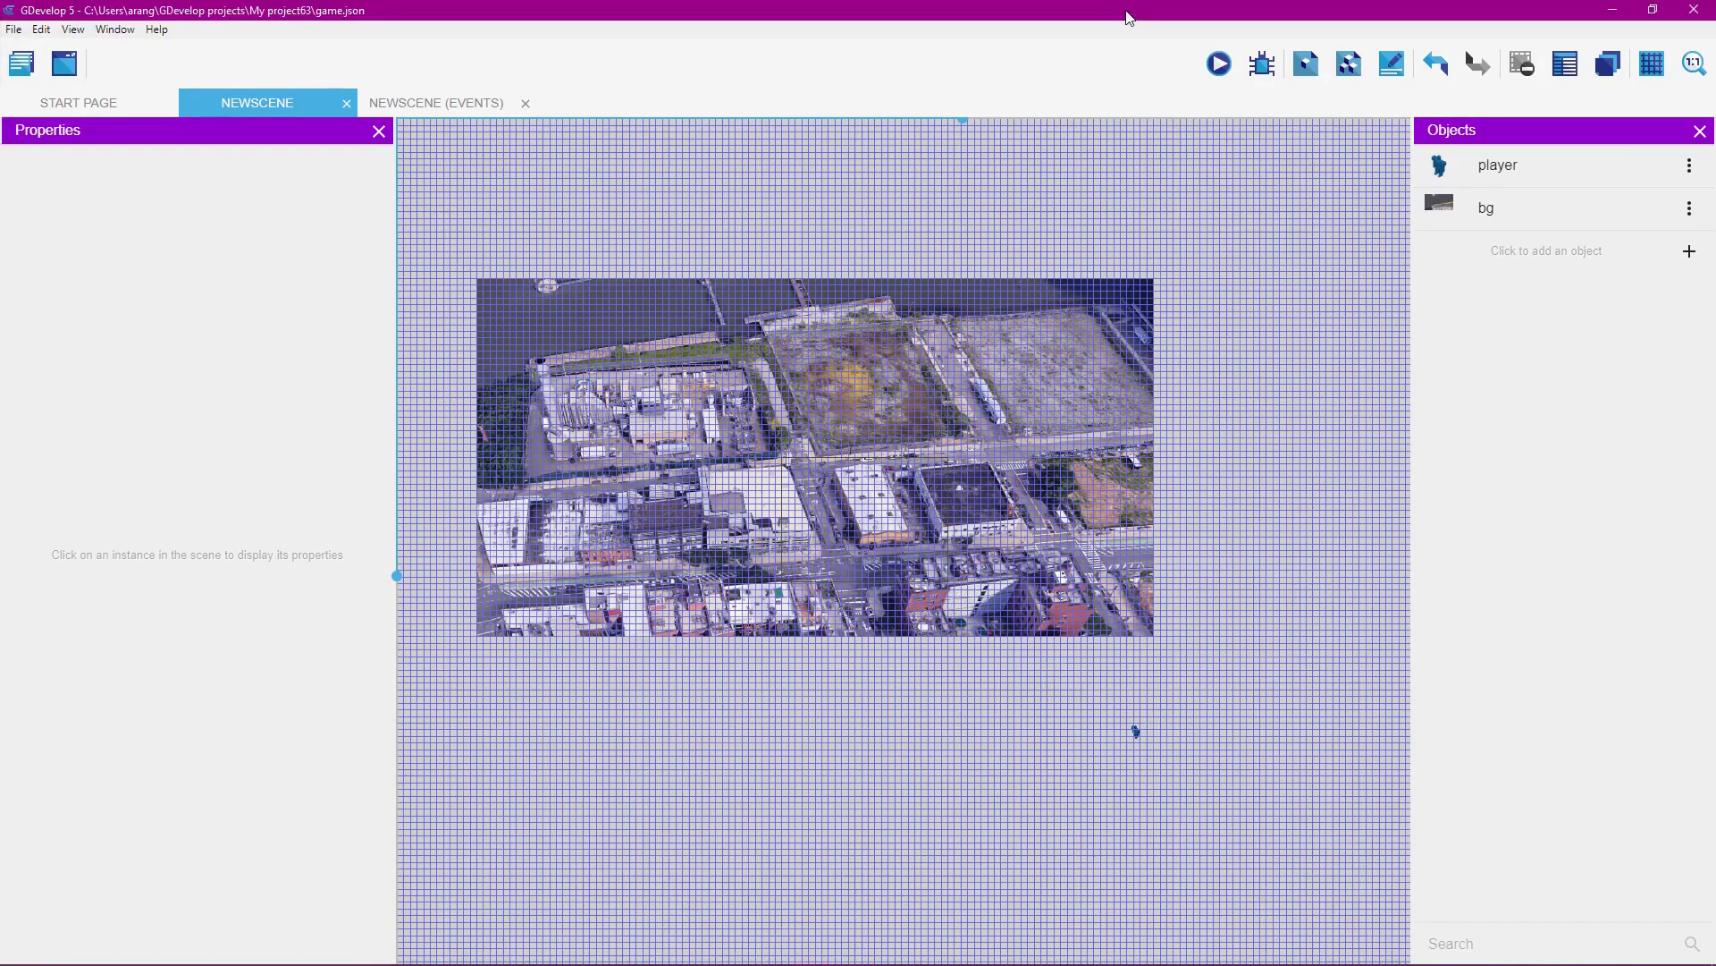
Step: Show the instances list, set the player's Z order to 4, and move the player onto the background at X 96, Y 64
left_click(1520, 214)
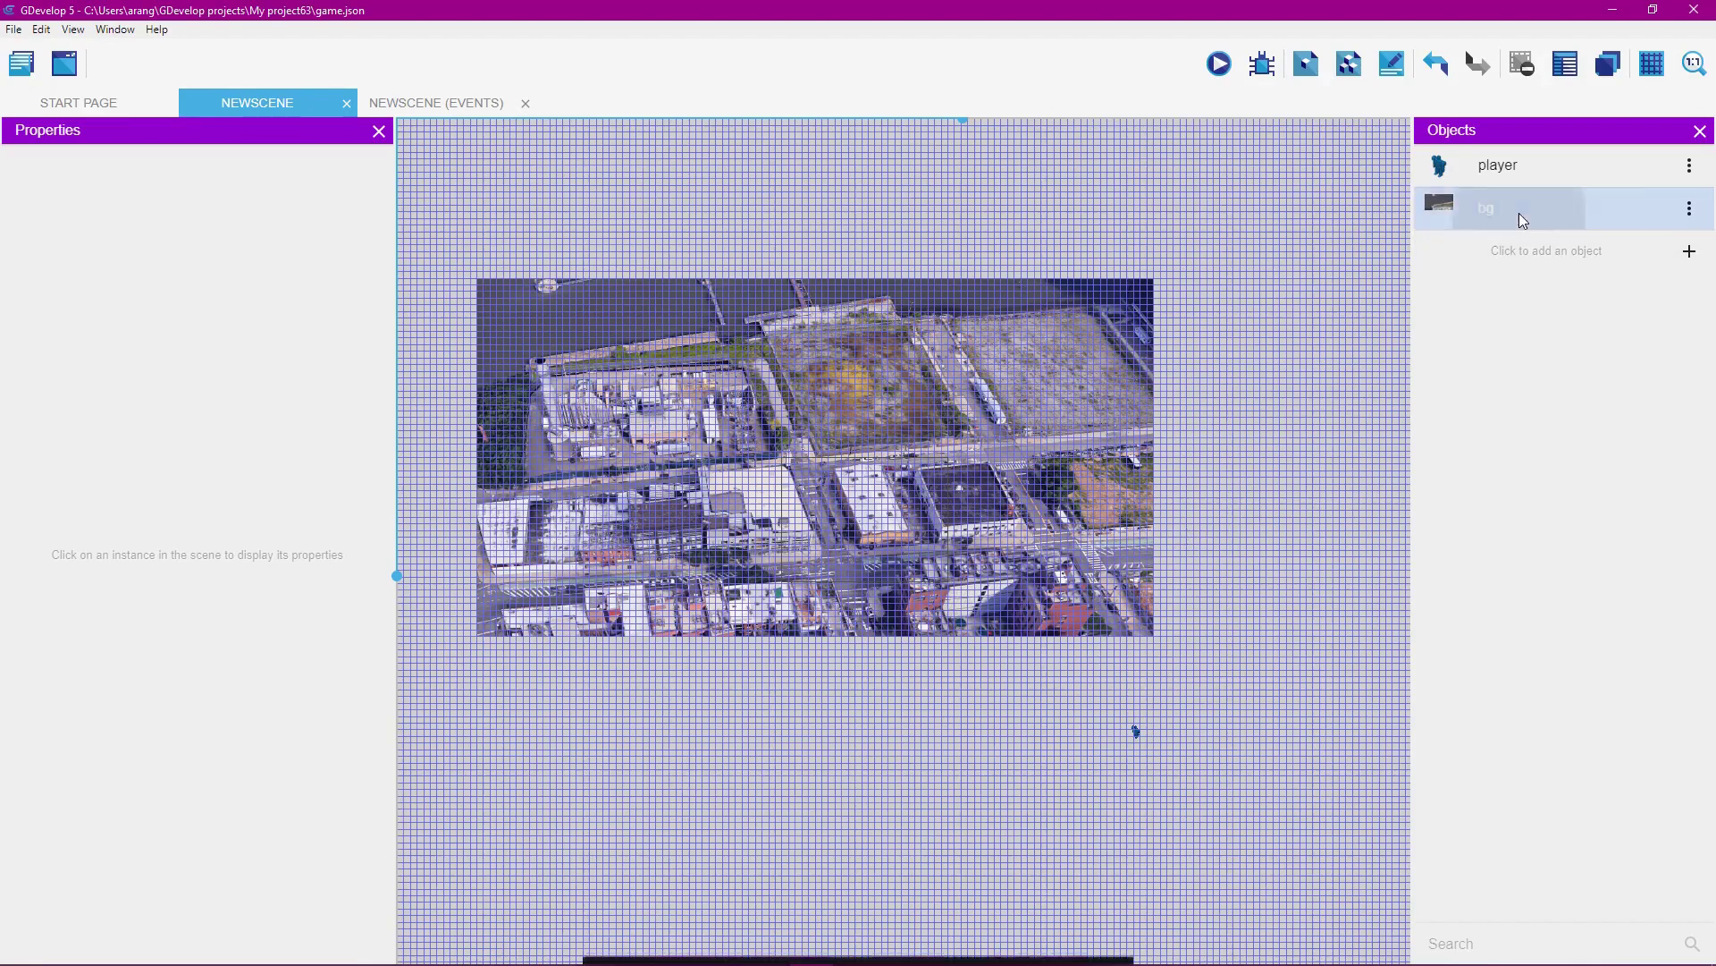
left_click(1565, 67)
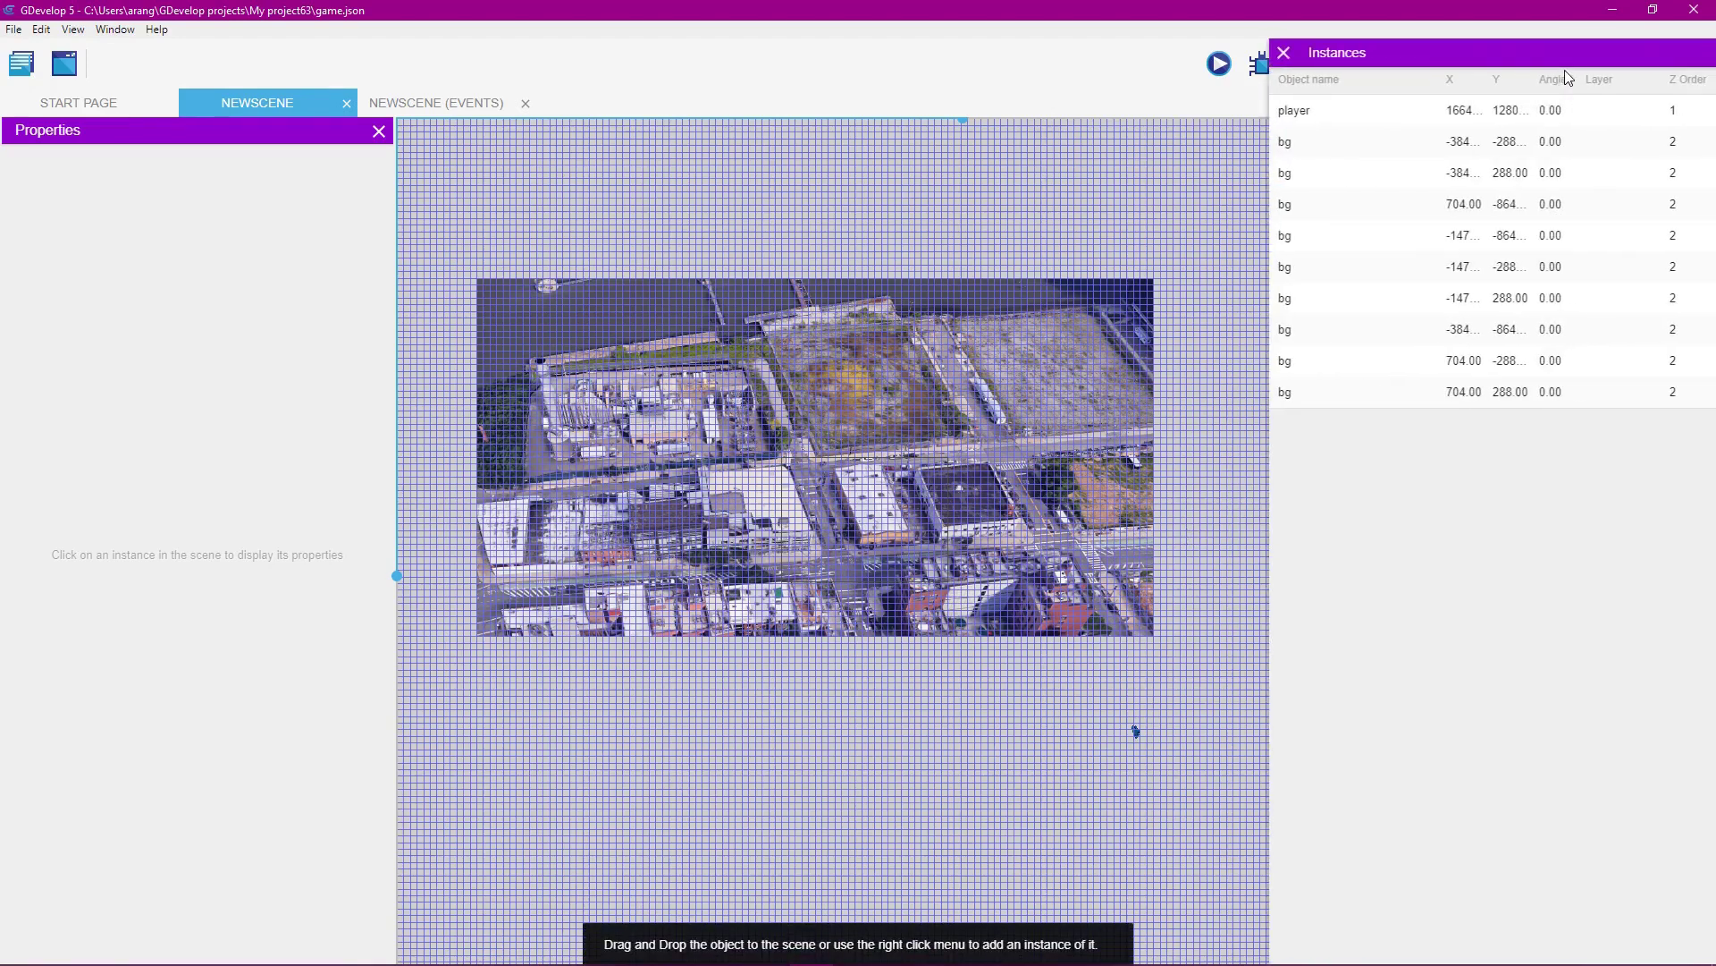
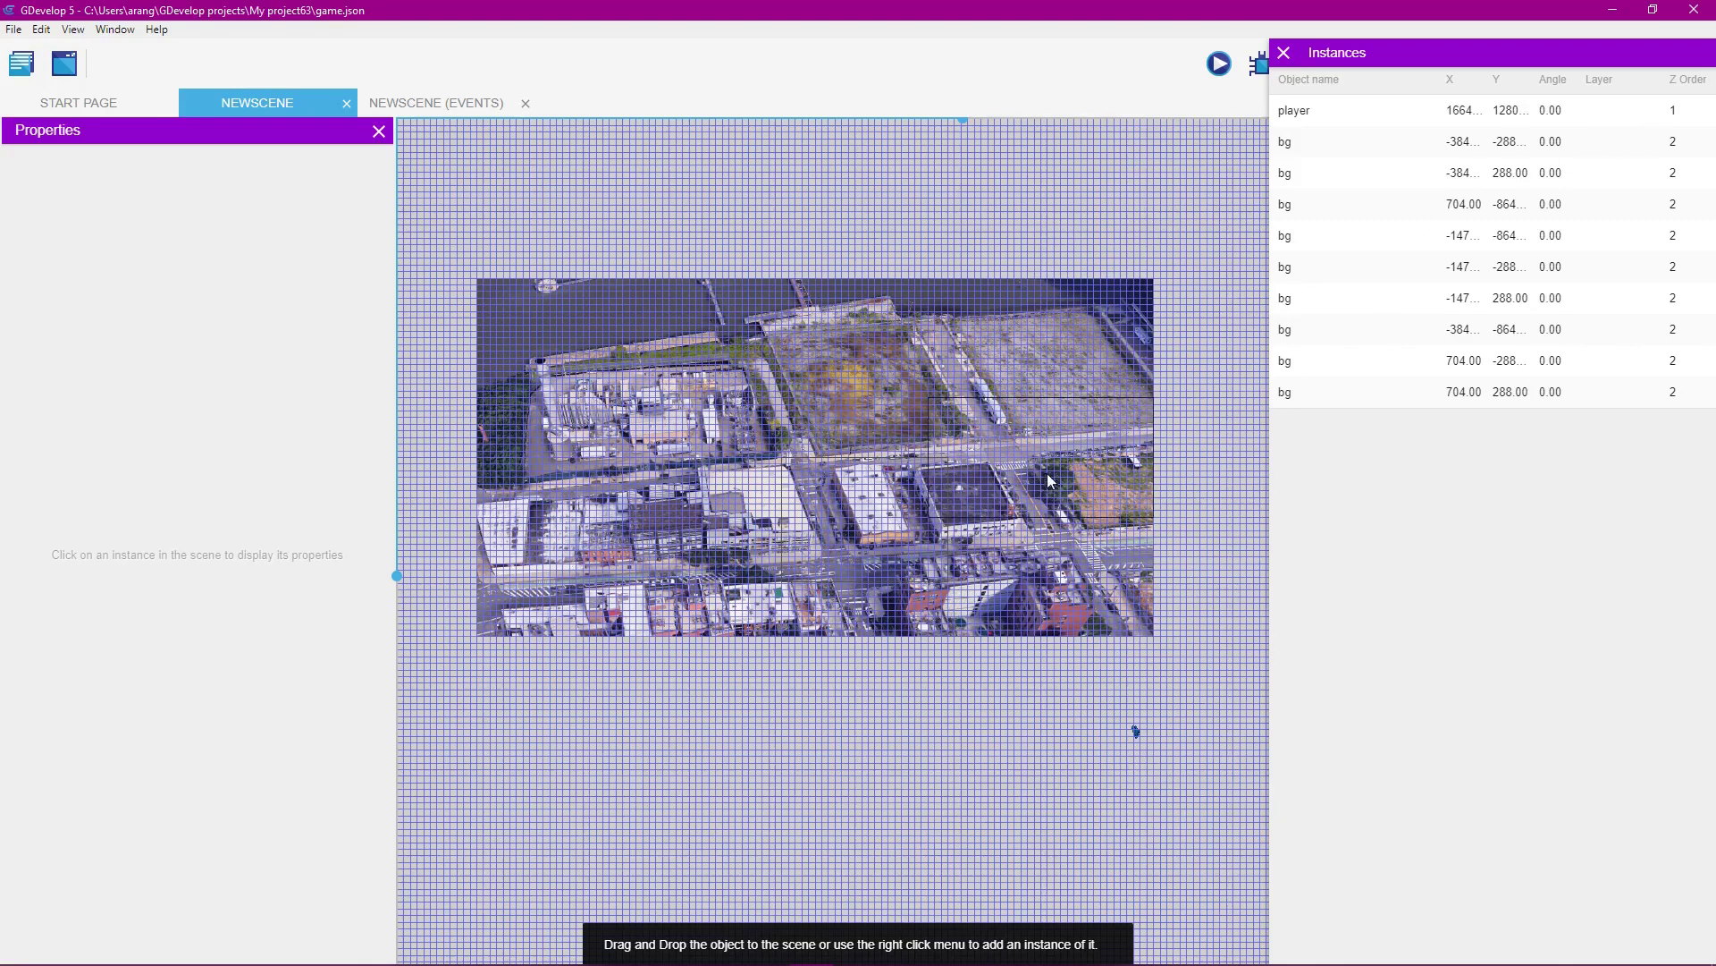
left_click(1137, 733)
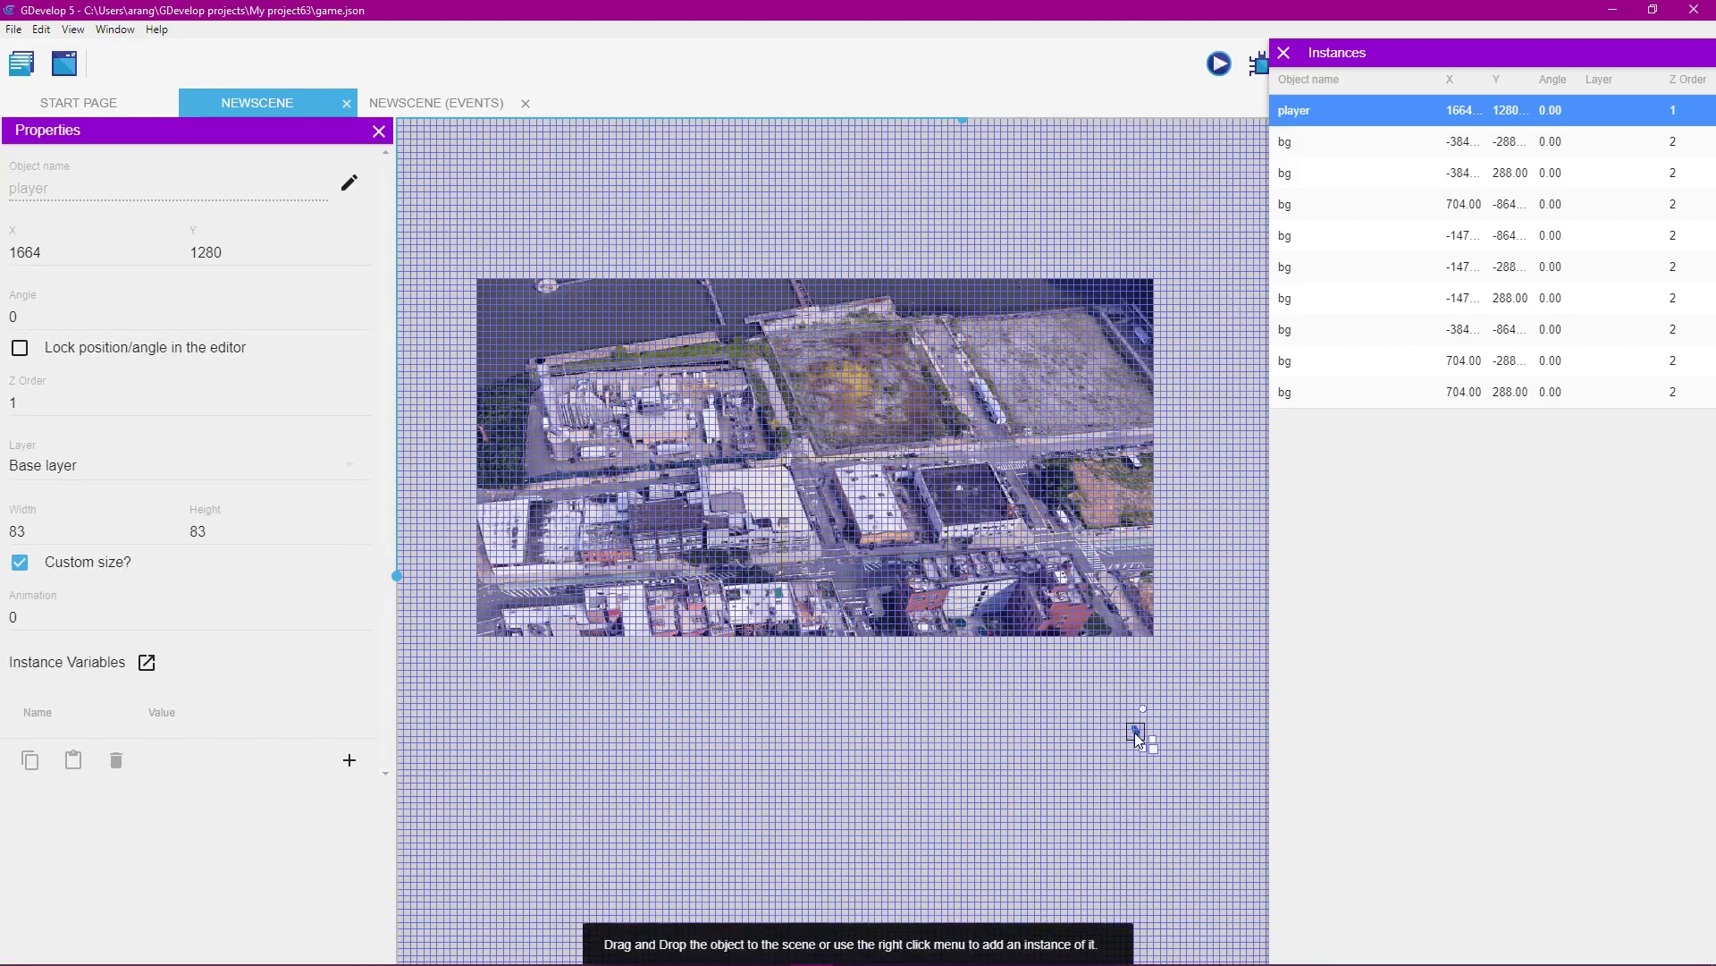
left_click(32, 399)
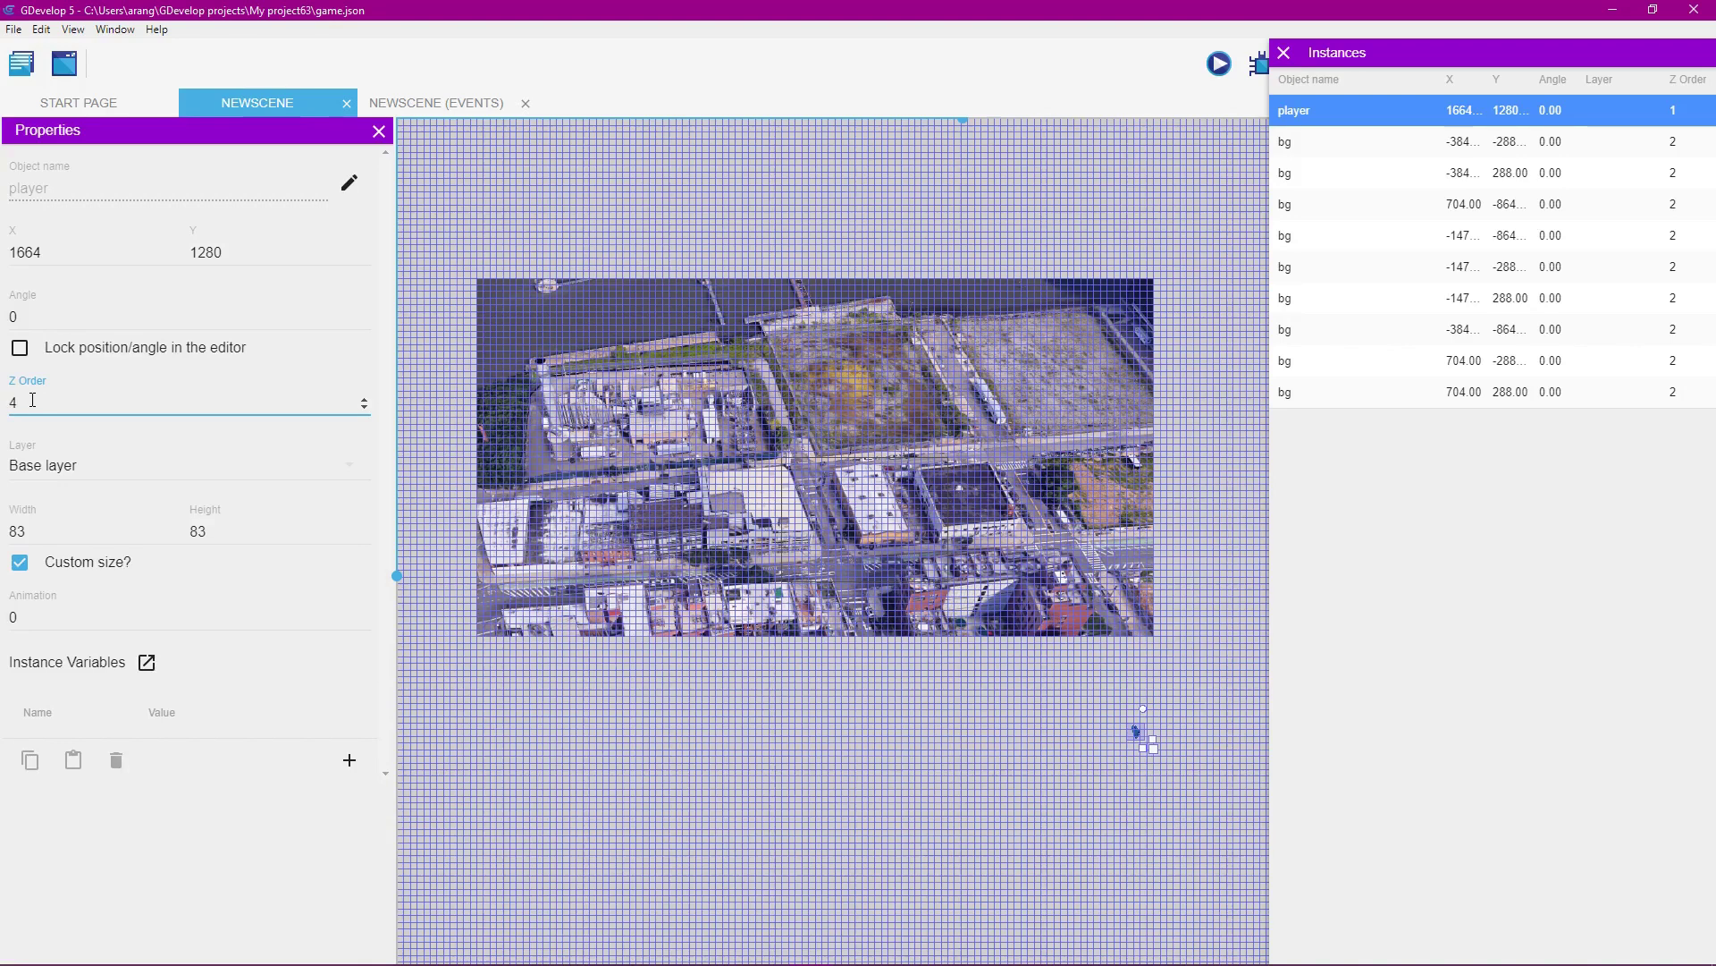
left_click(281, 796)
left_click_drag(1145, 735, 819, 477)
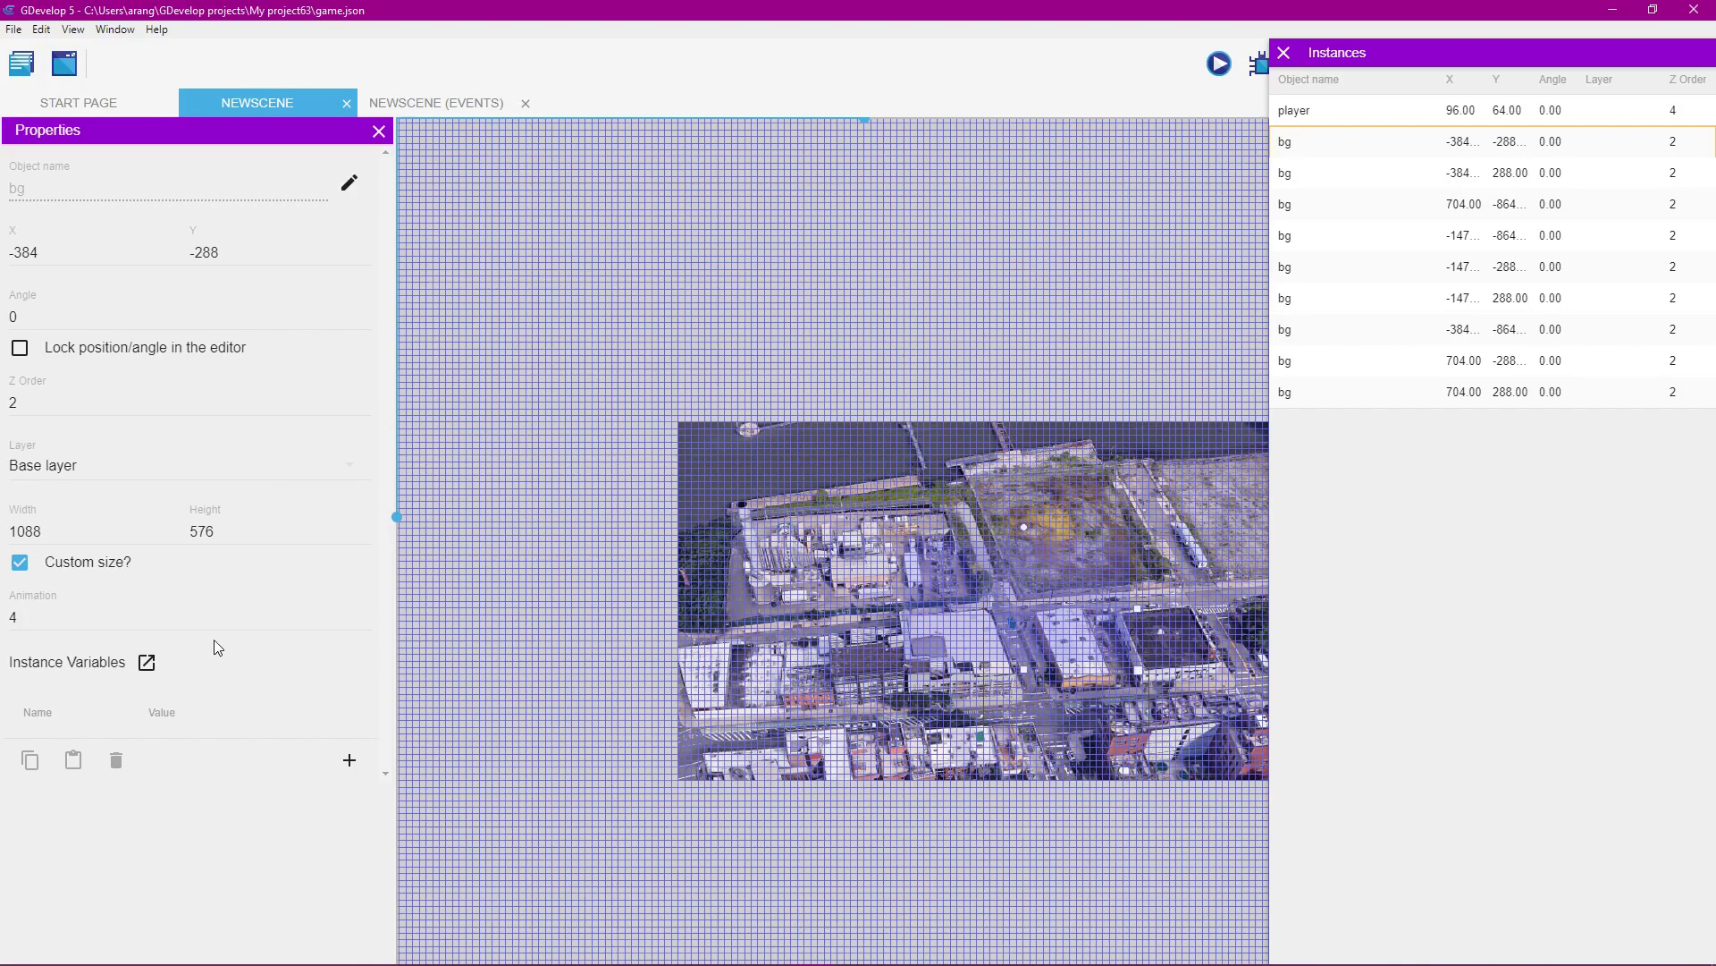
Step: Lock the position and angle of the animation 4 and animation 0 bg tiles
left_click(20, 347)
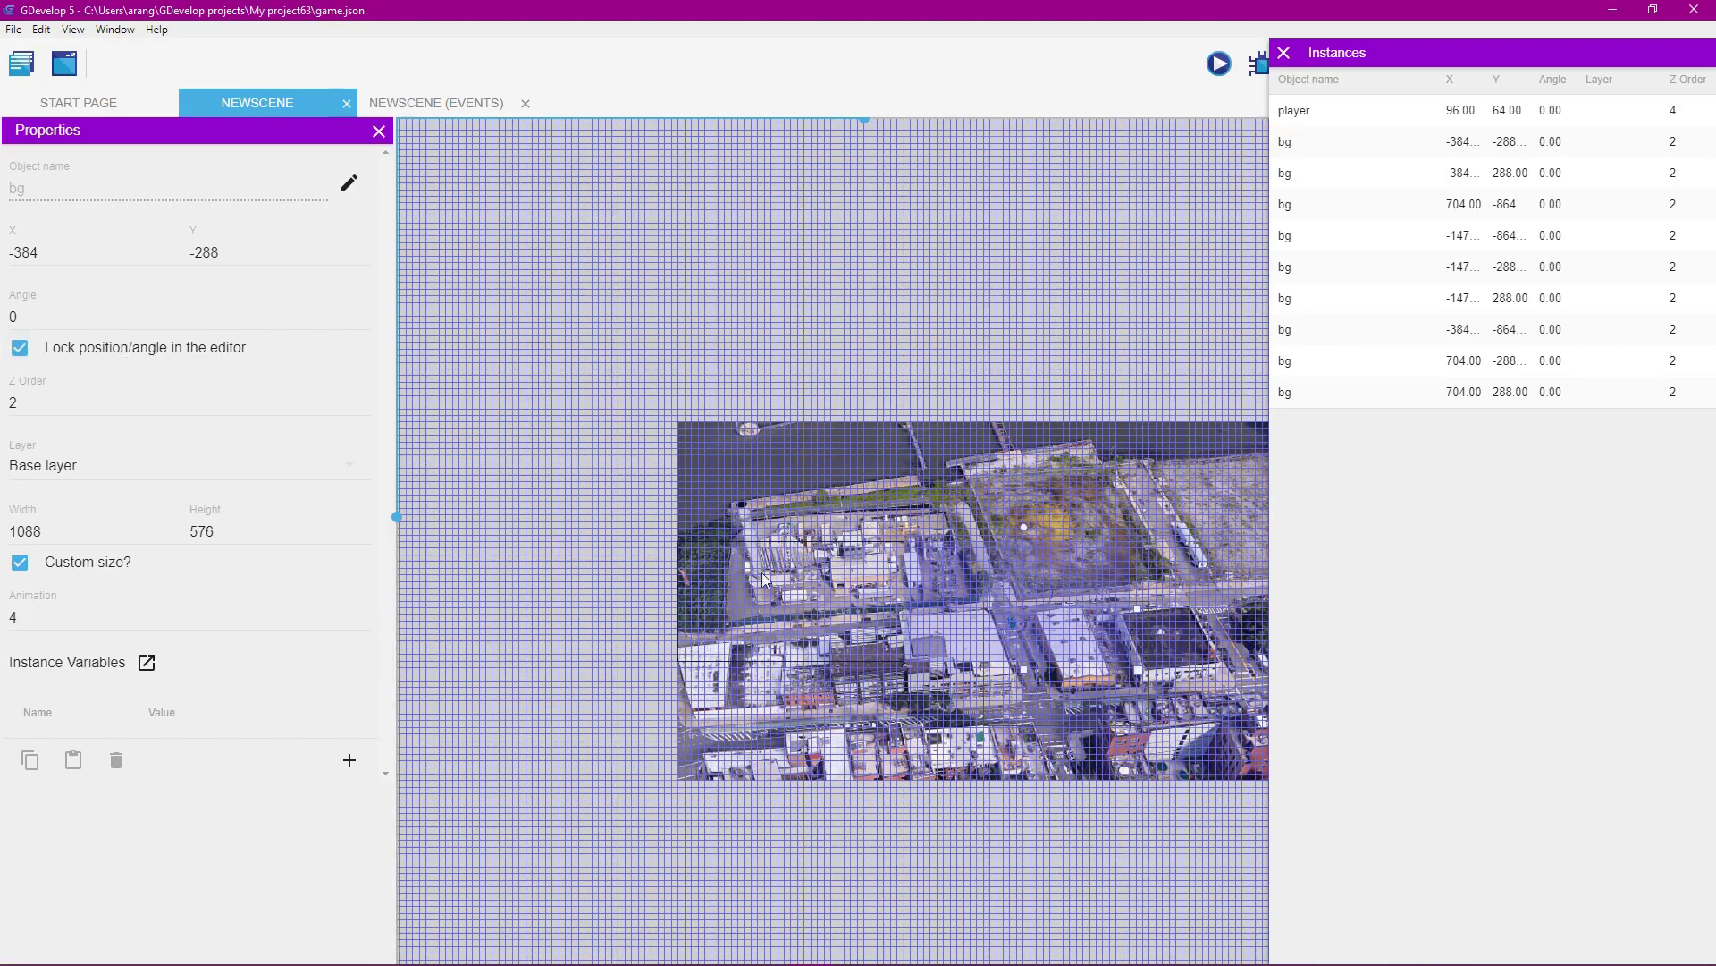
left_click(754, 496)
left_click(755, 512)
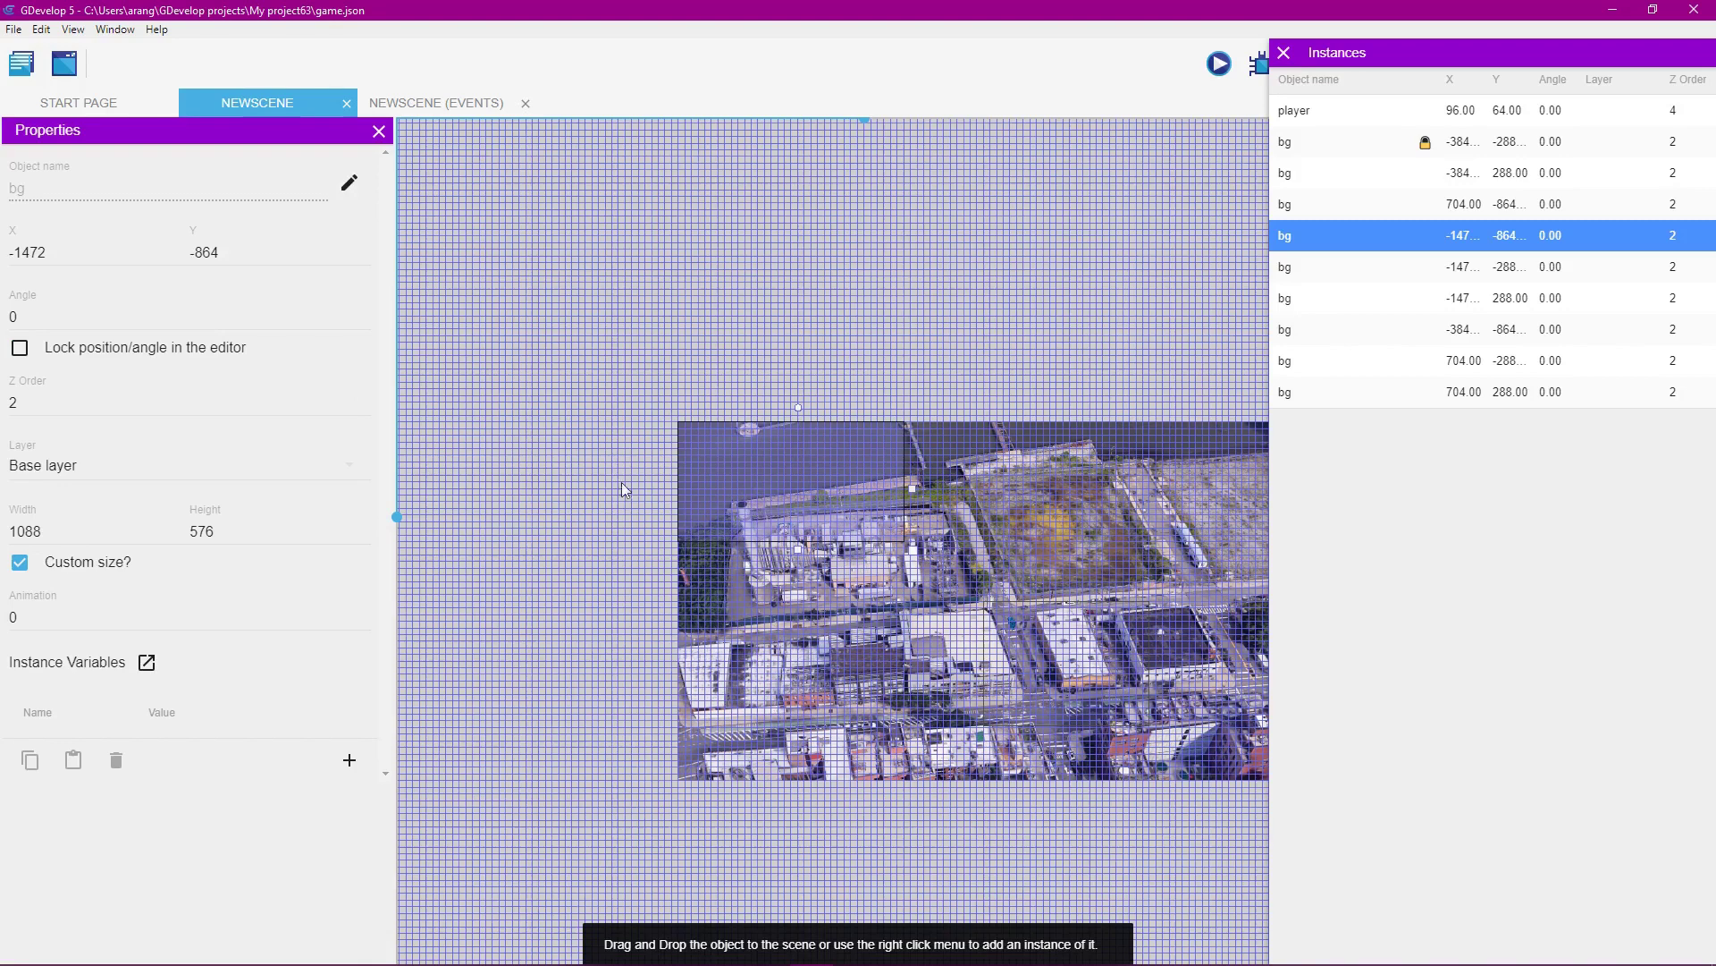
left_click(27, 350)
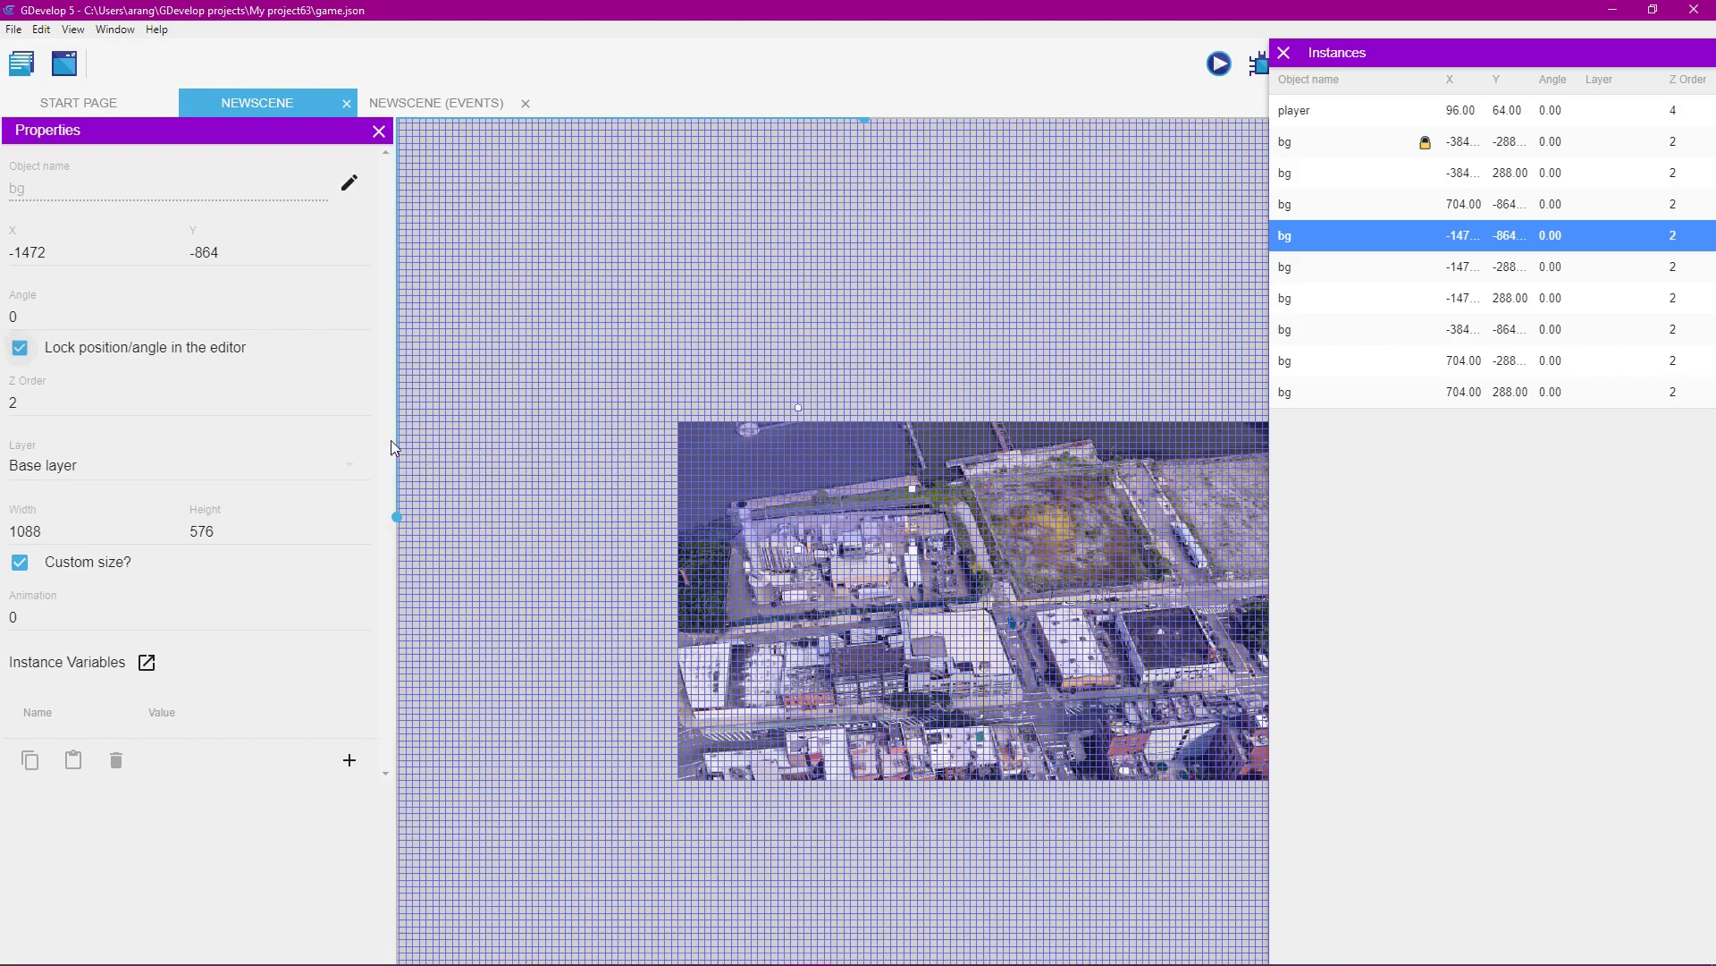
Step: Lock the position and angle of the animation 1 and animation 2 bg tiles
left_click(752, 560)
left_click(19, 350)
left_click(20, 349)
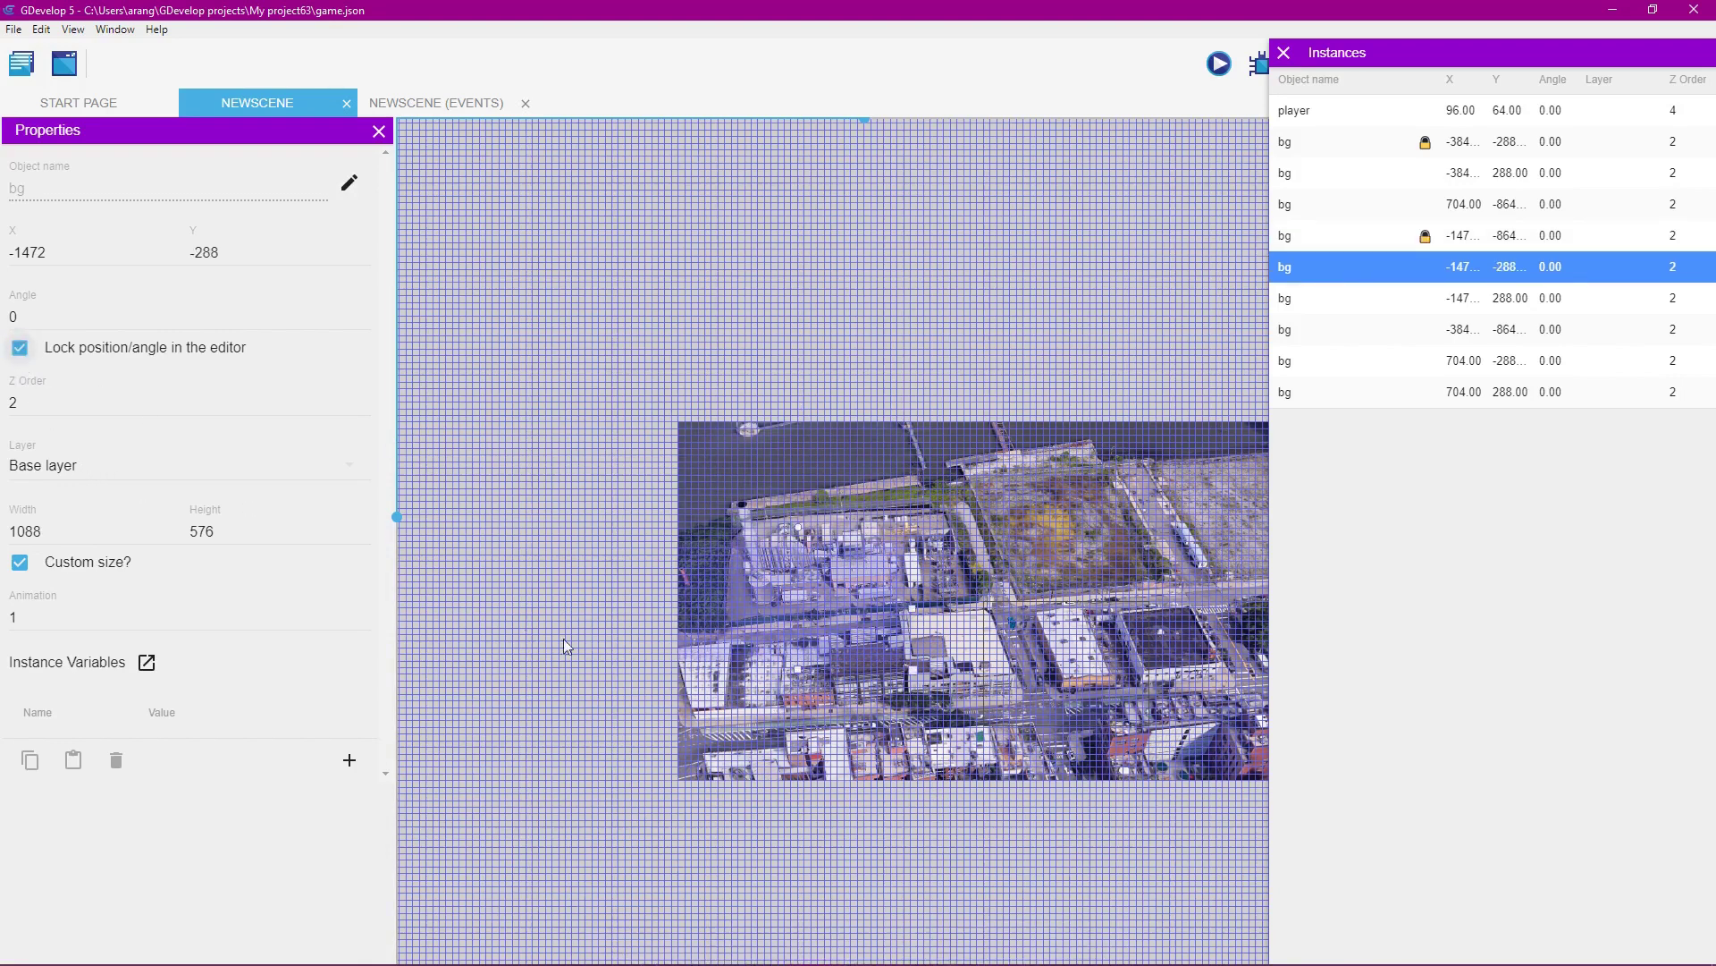
left_click(621, 679)
left_click(20, 347)
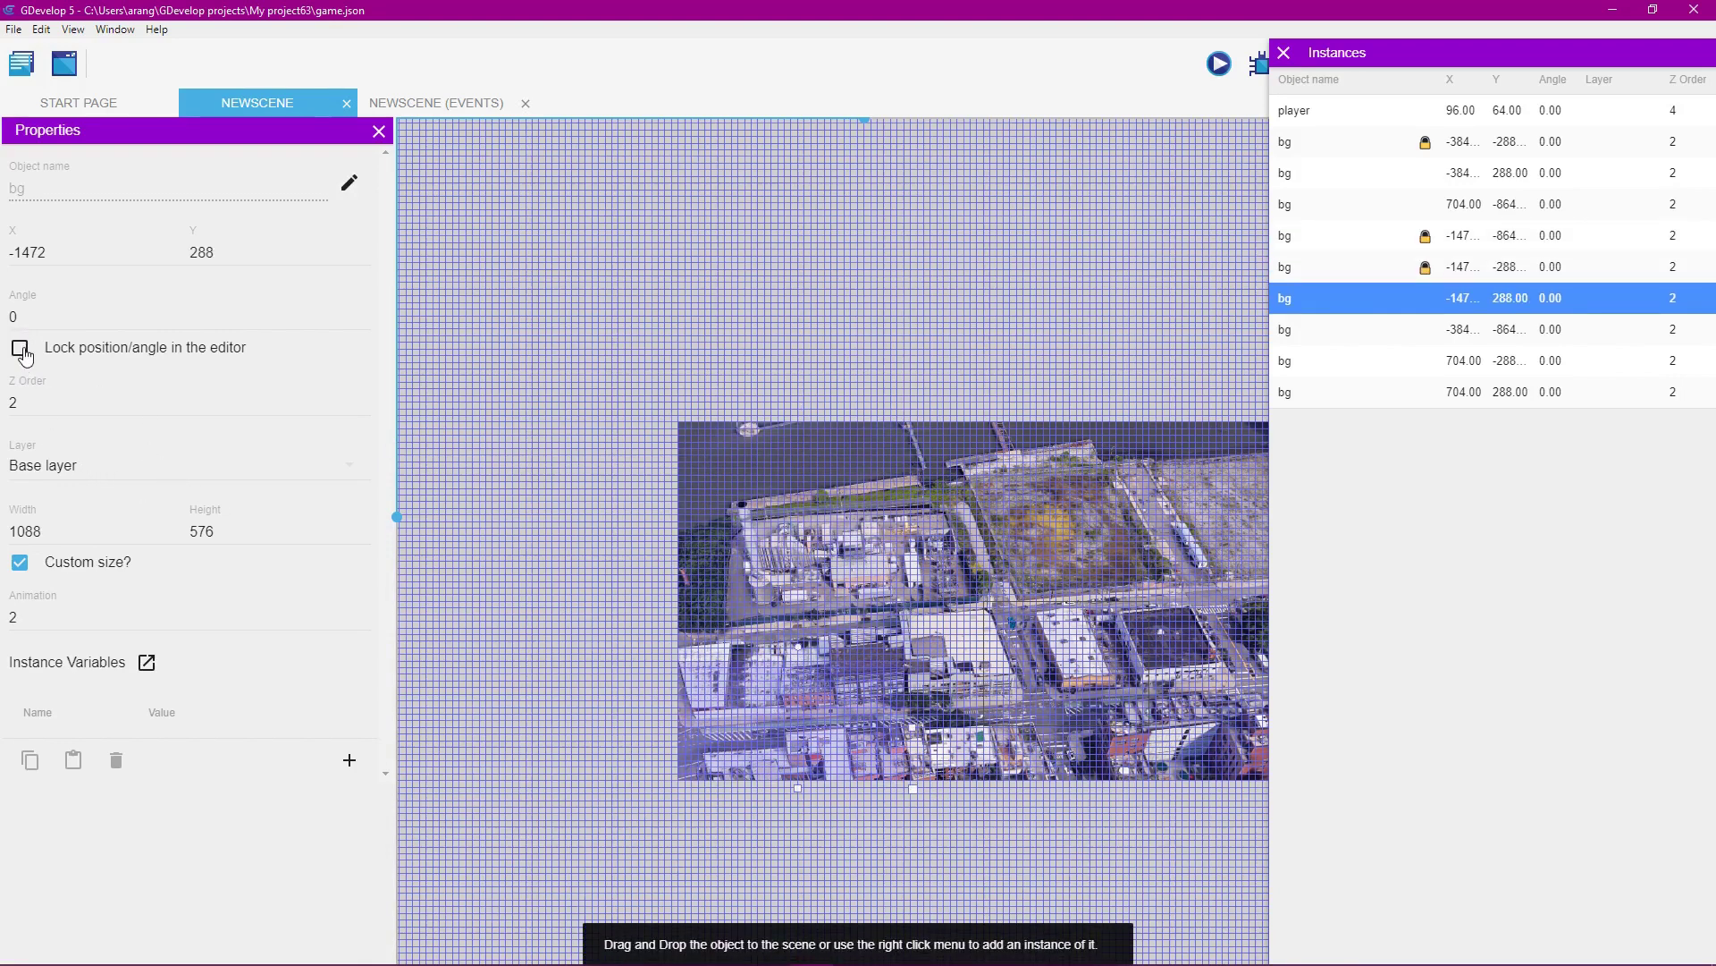
Step: Lock the position and angle of the animation 3 and animation 5 bg tiles
left_click(992, 474)
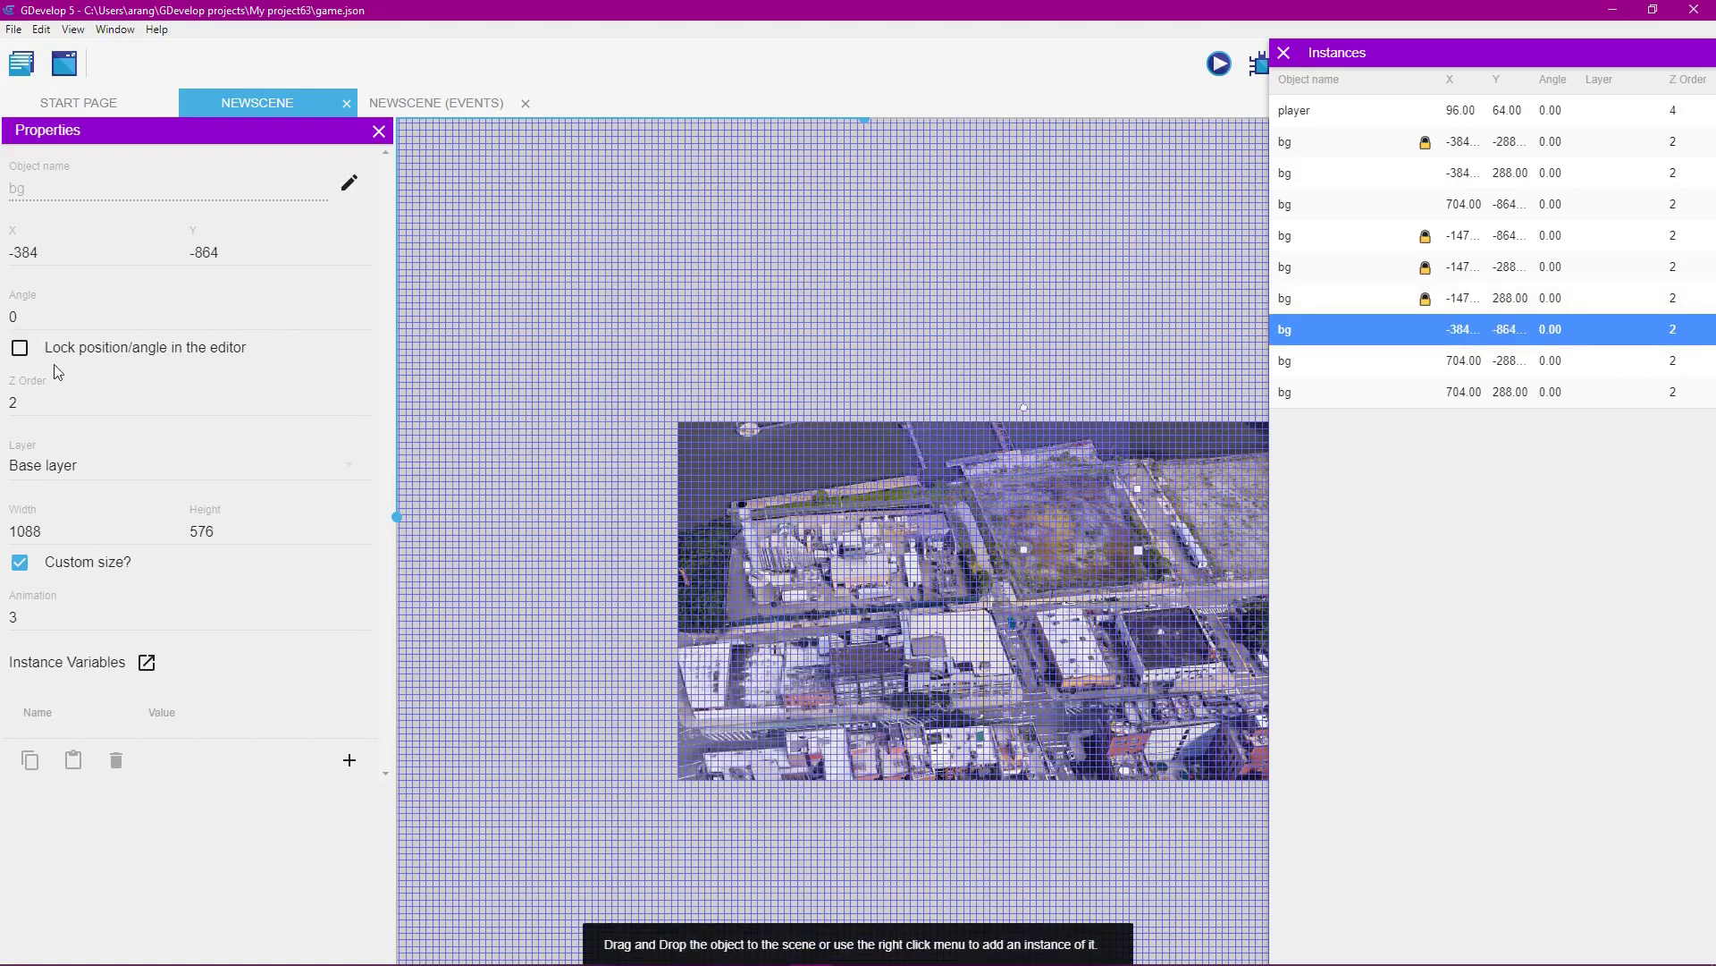
left_click(20, 348)
left_click(1063, 637)
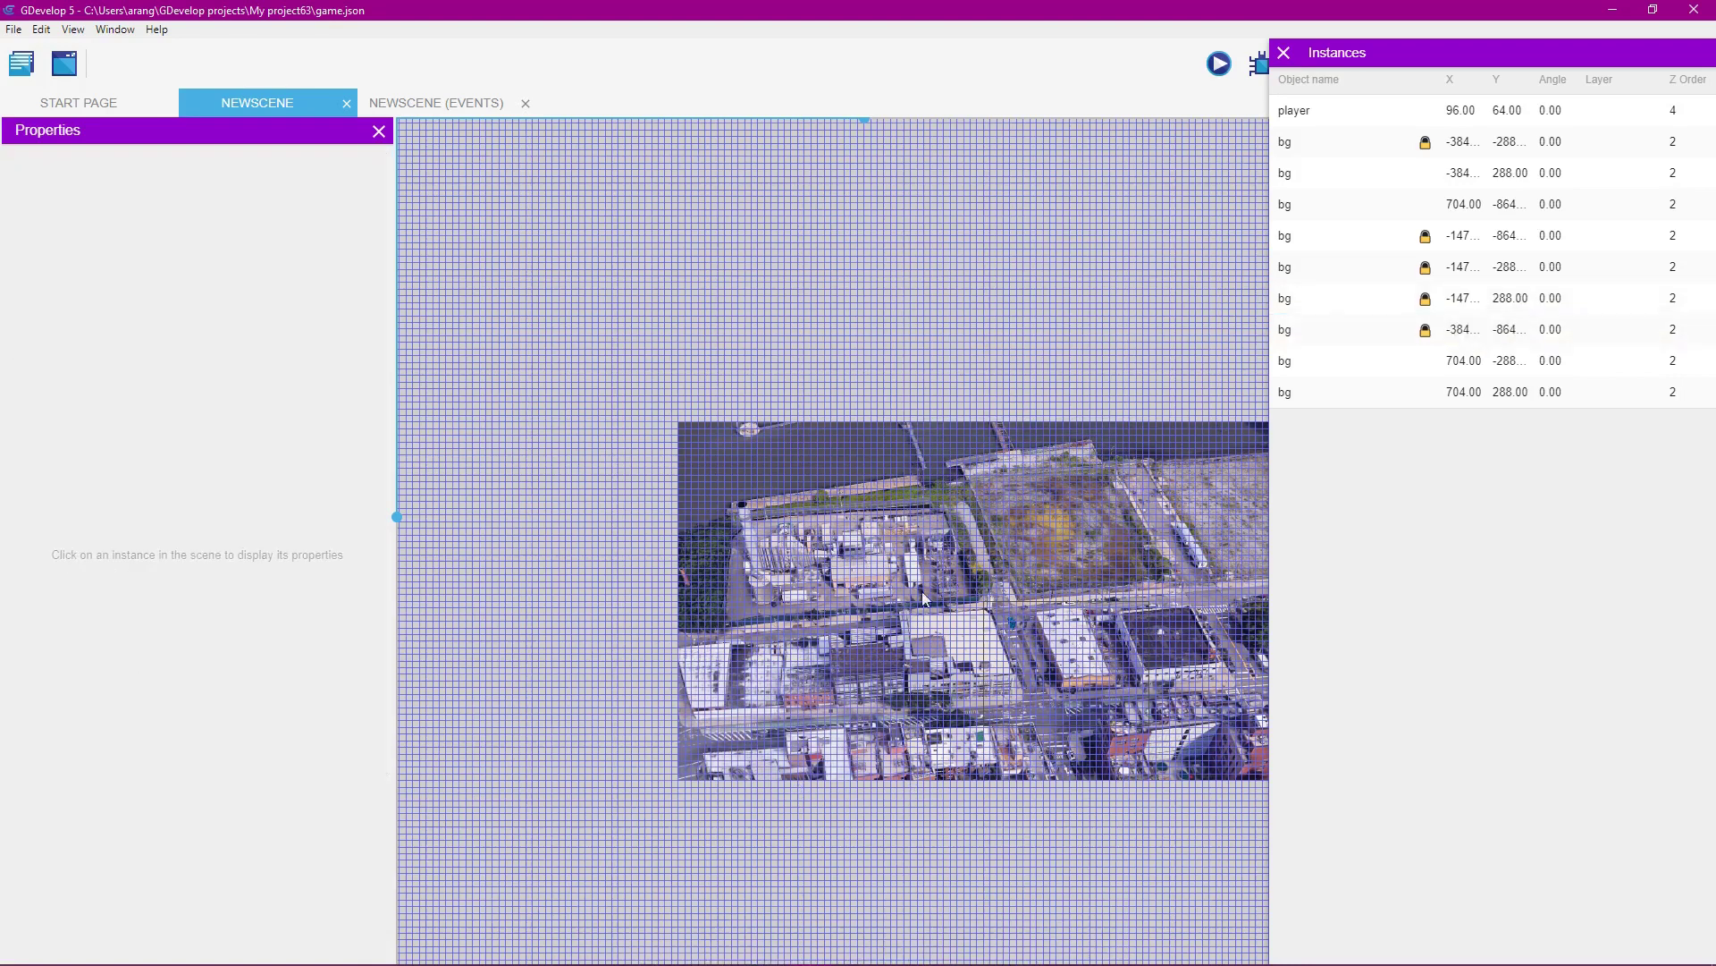
left_click(1085, 685)
left_click(19, 348)
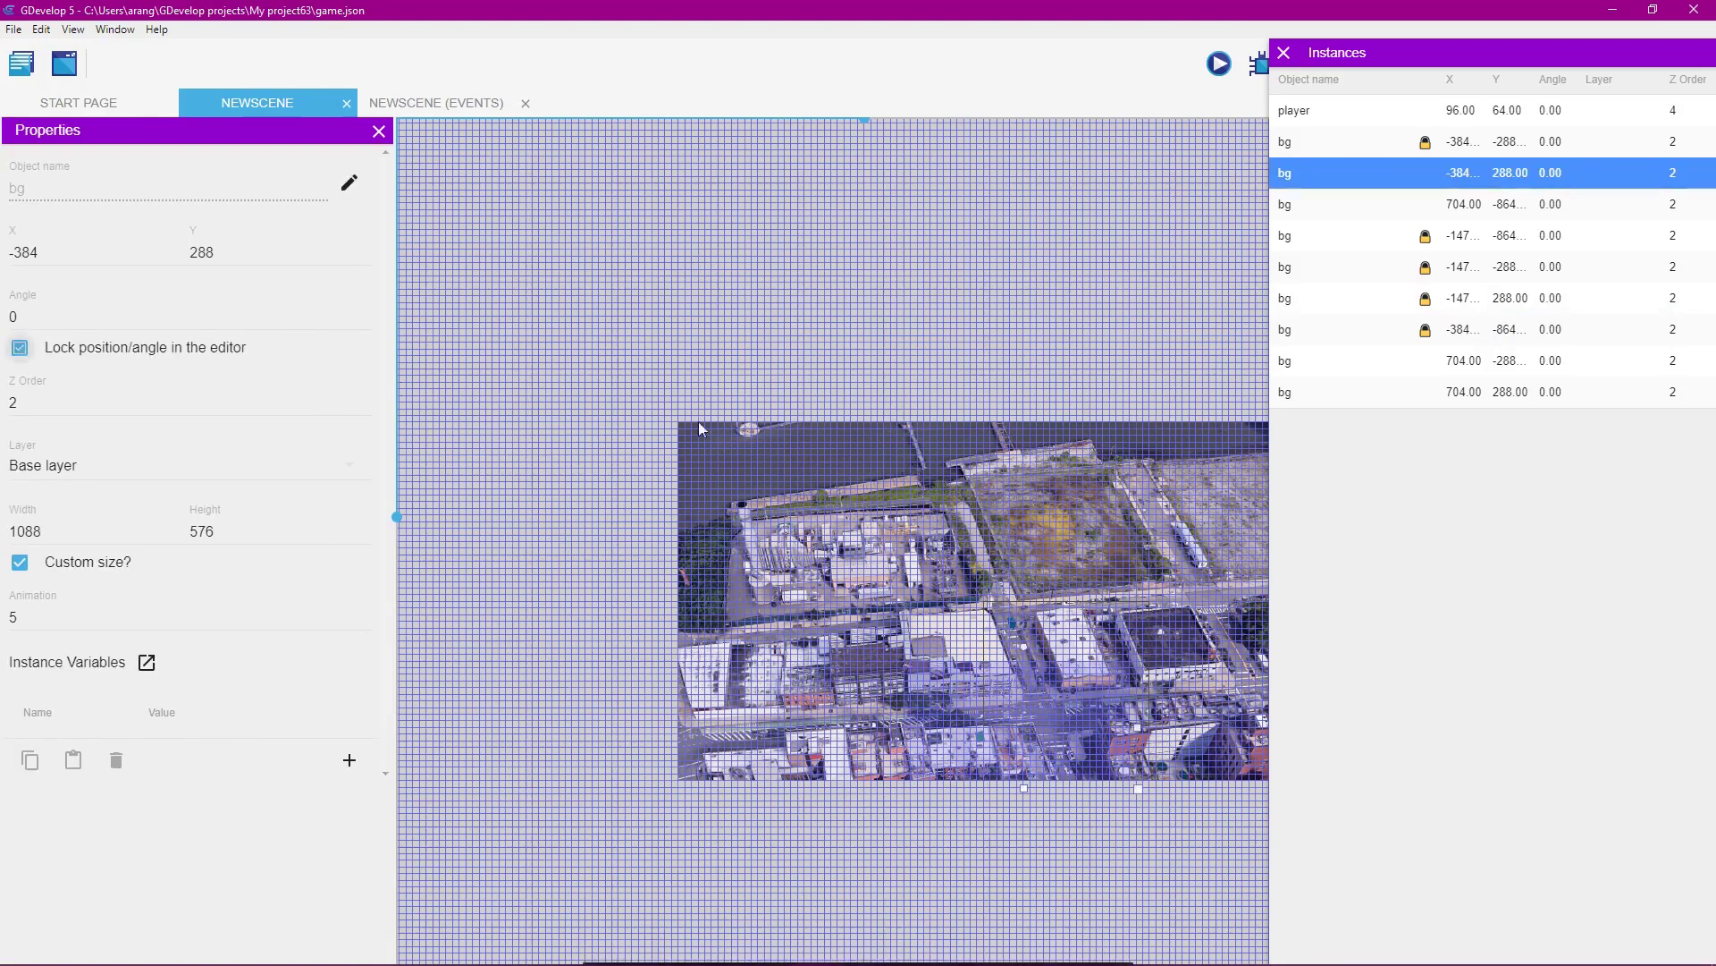
Step: Lock the position and angle of the animation 6 and animation 7 bg tiles
left_click(1212, 486)
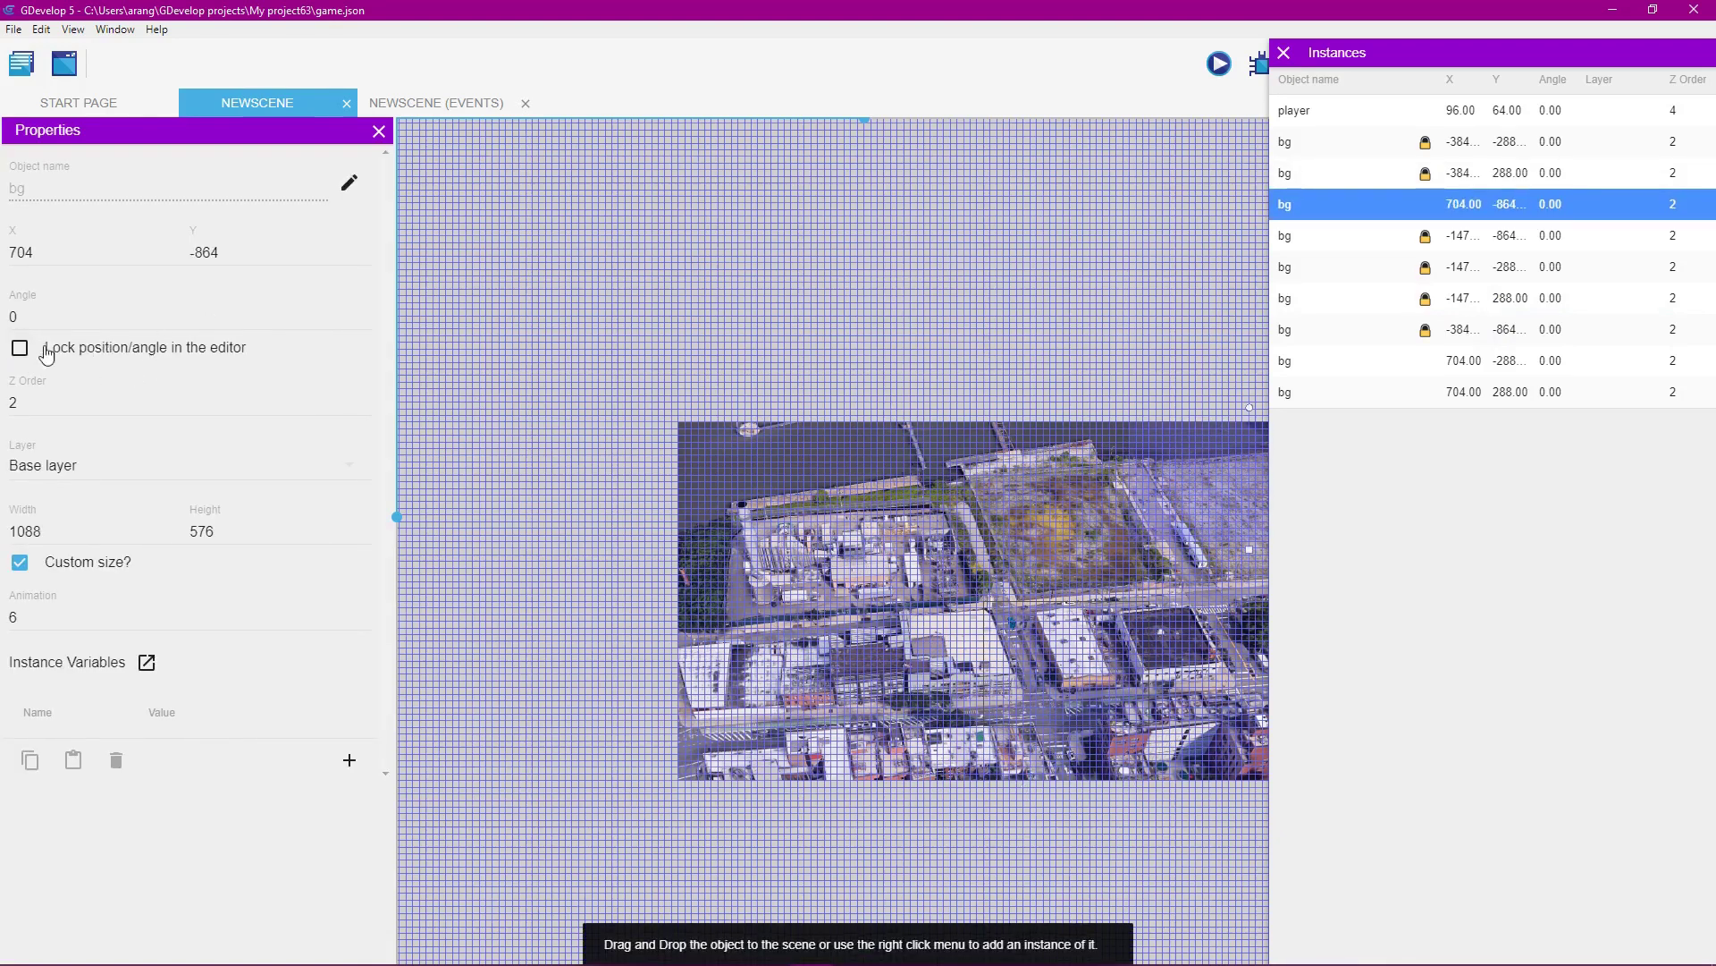
left_click(20, 348)
left_click(1204, 632)
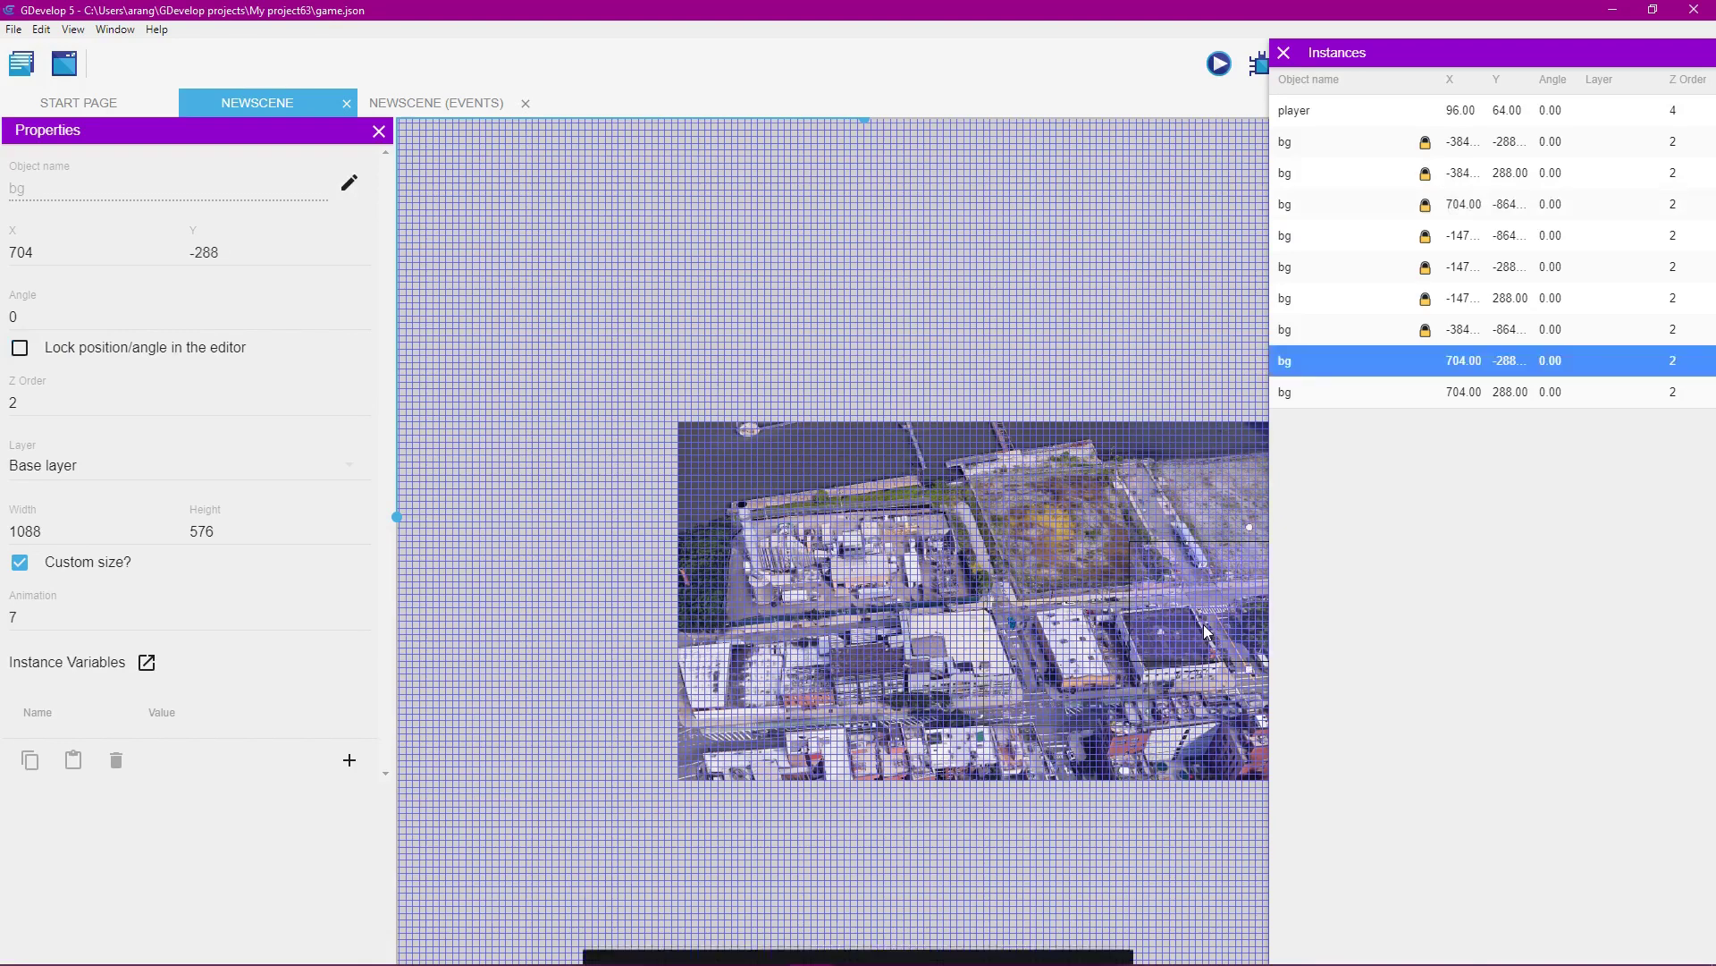
left_click(19, 348)
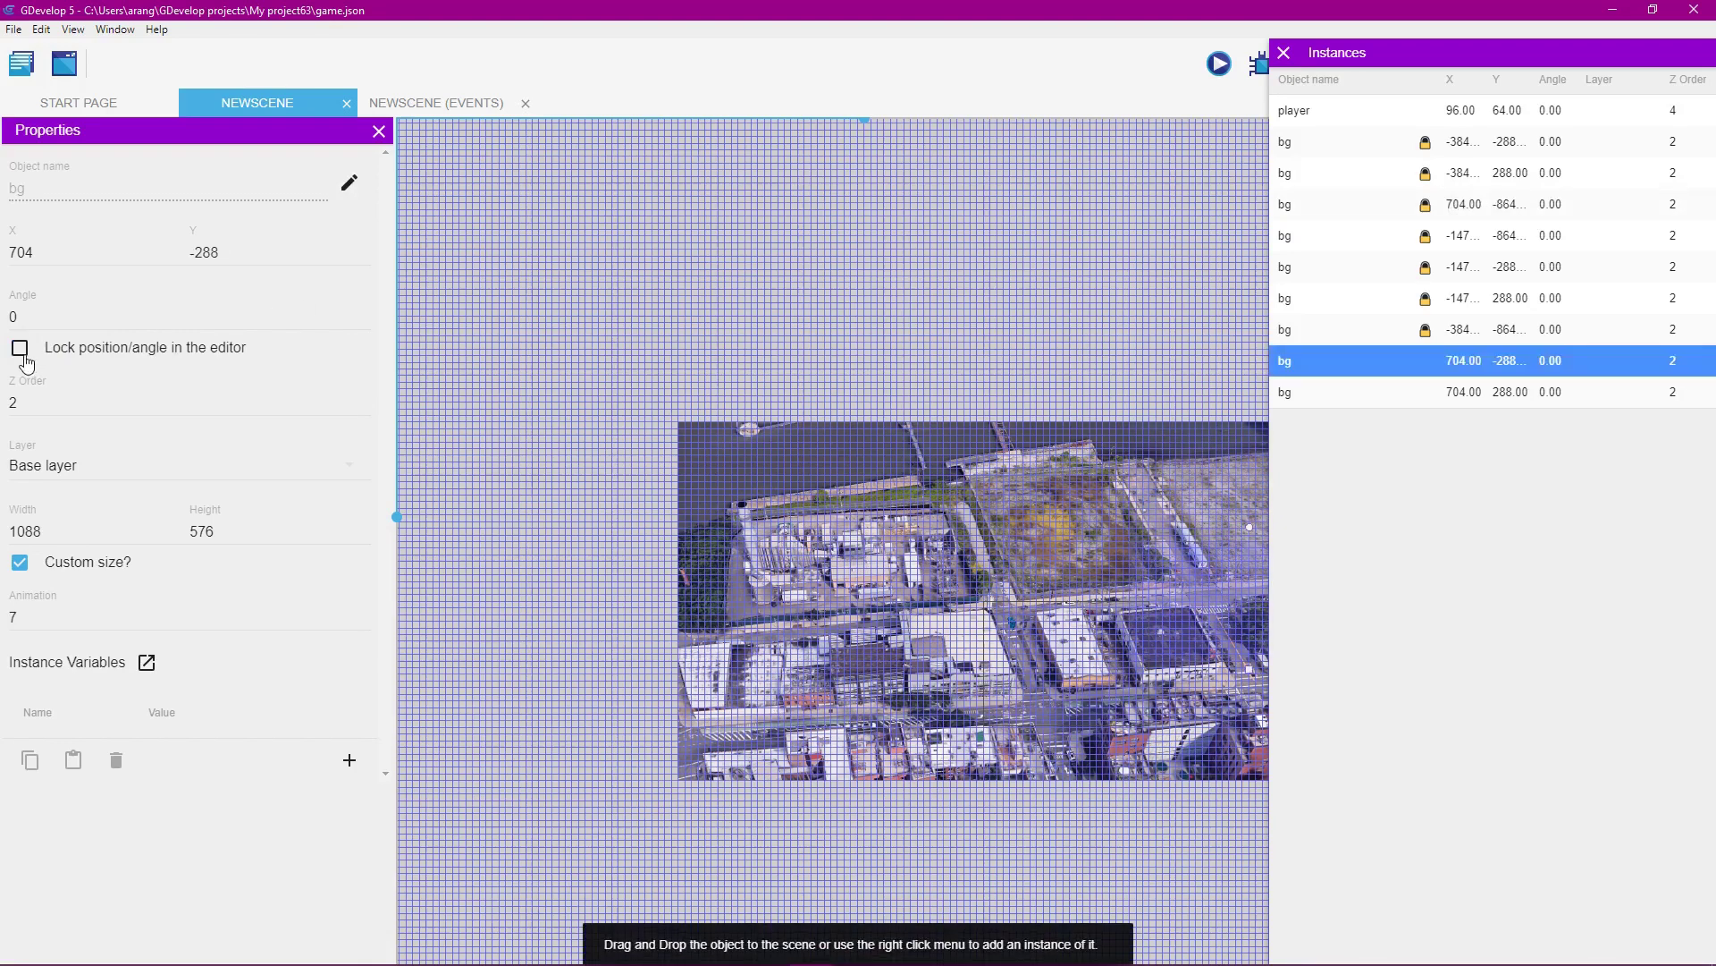
Step: Lock the position and angle of the bg instance at X 704, Y 288
left_click(1227, 728)
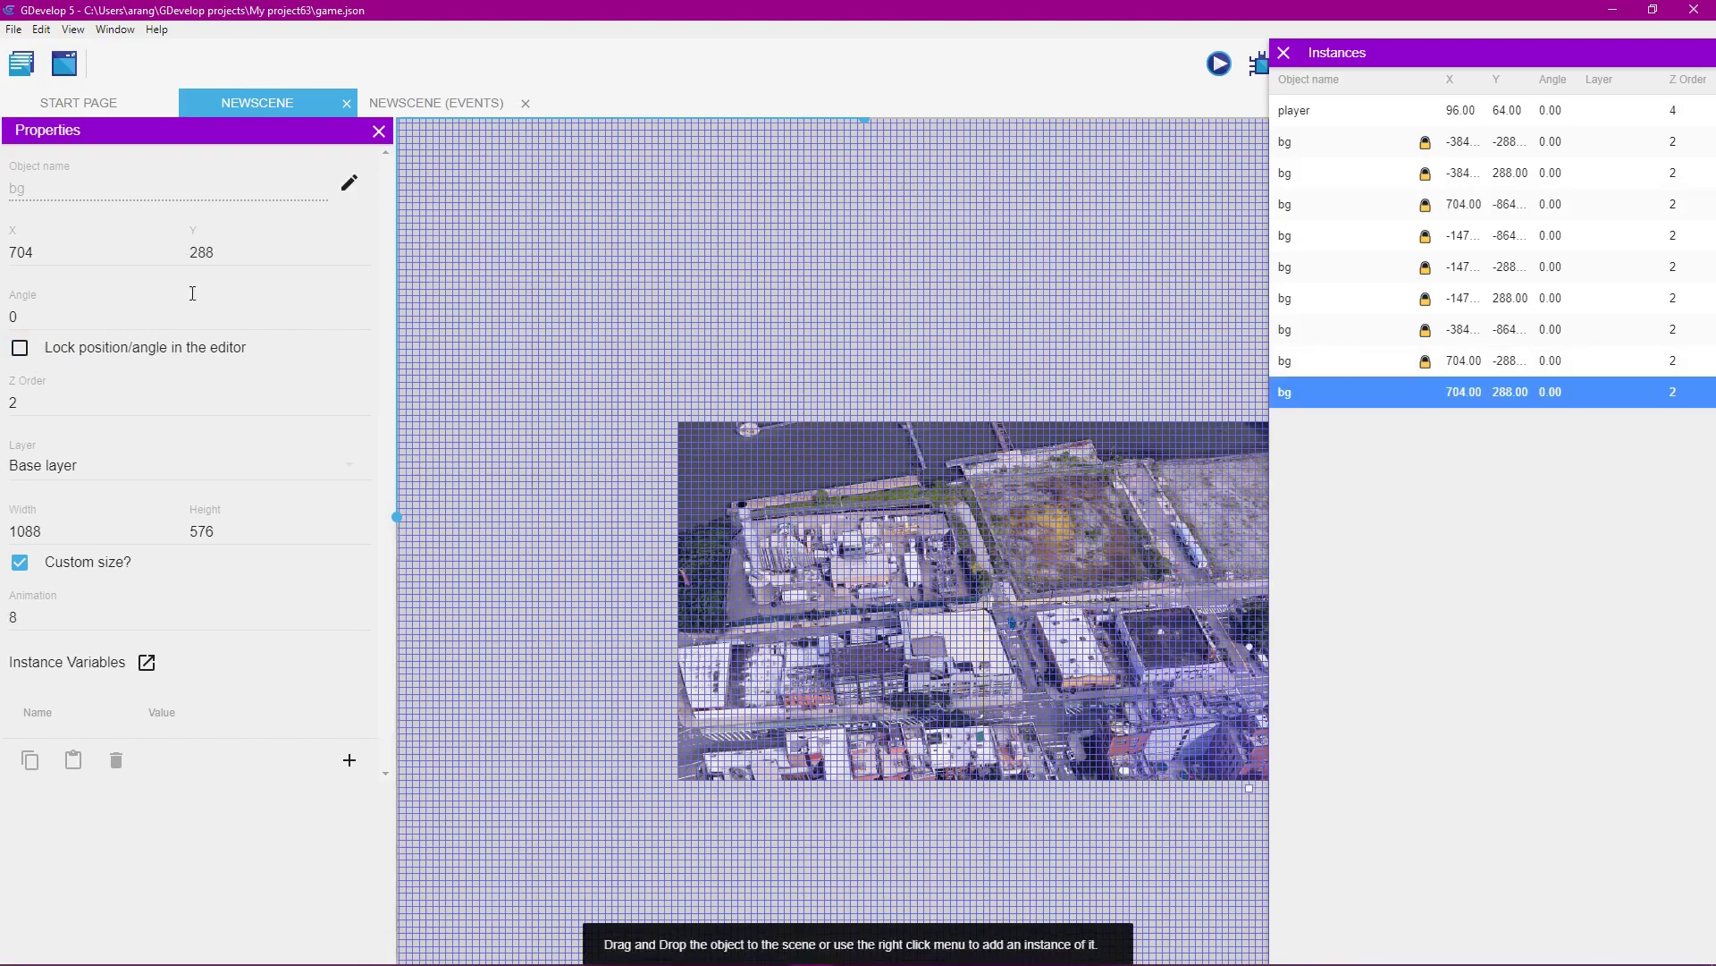
left_click(20, 348)
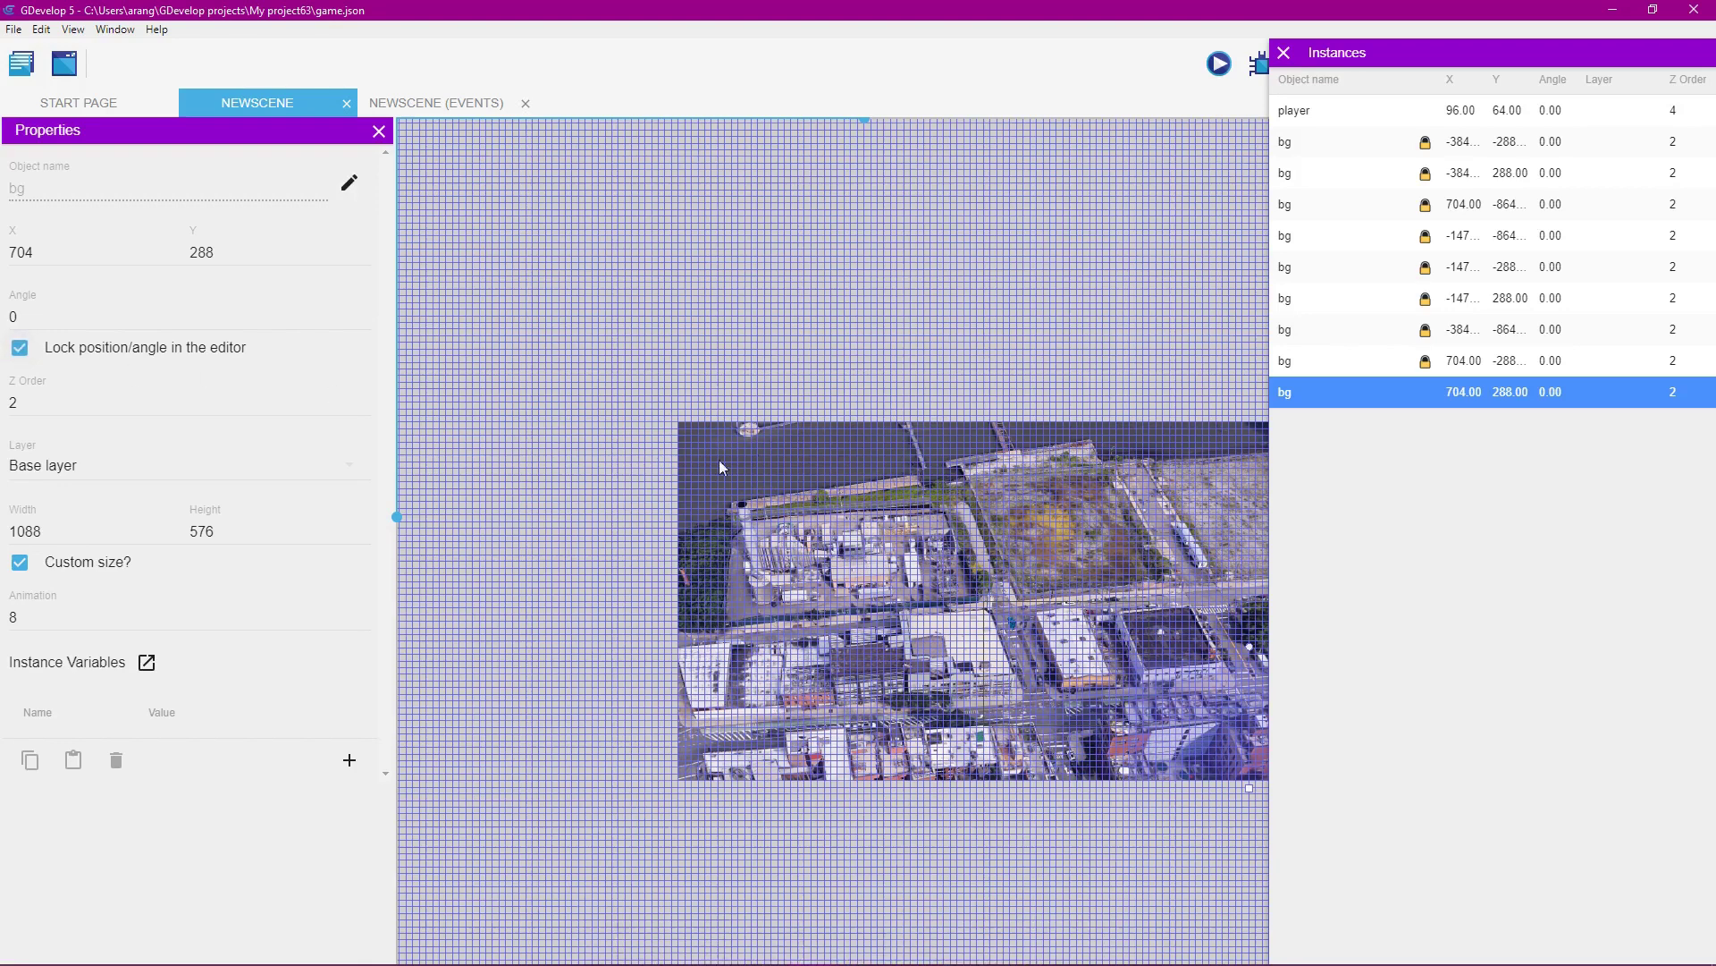
left_click(1070, 384)
middle_click_drag(1069, 384, 876, 332)
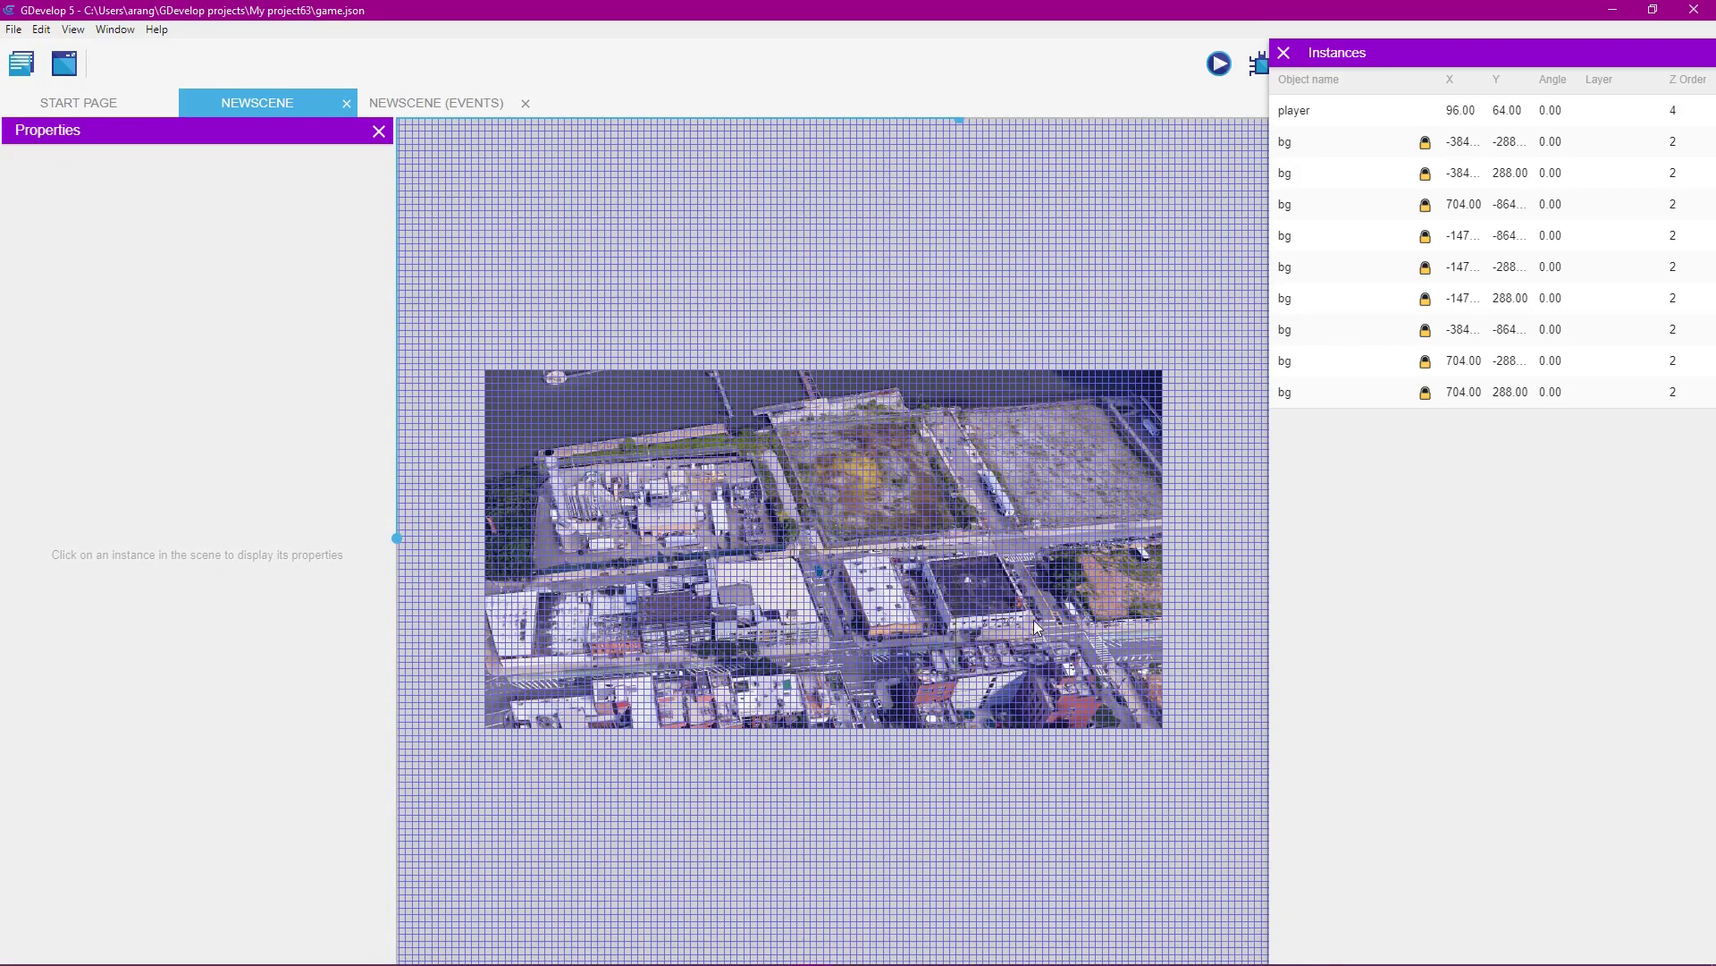
Step: Inspect the properties of the bg instance at X -384, Y -288 from the instances list, and close the list
left_click(1342, 152)
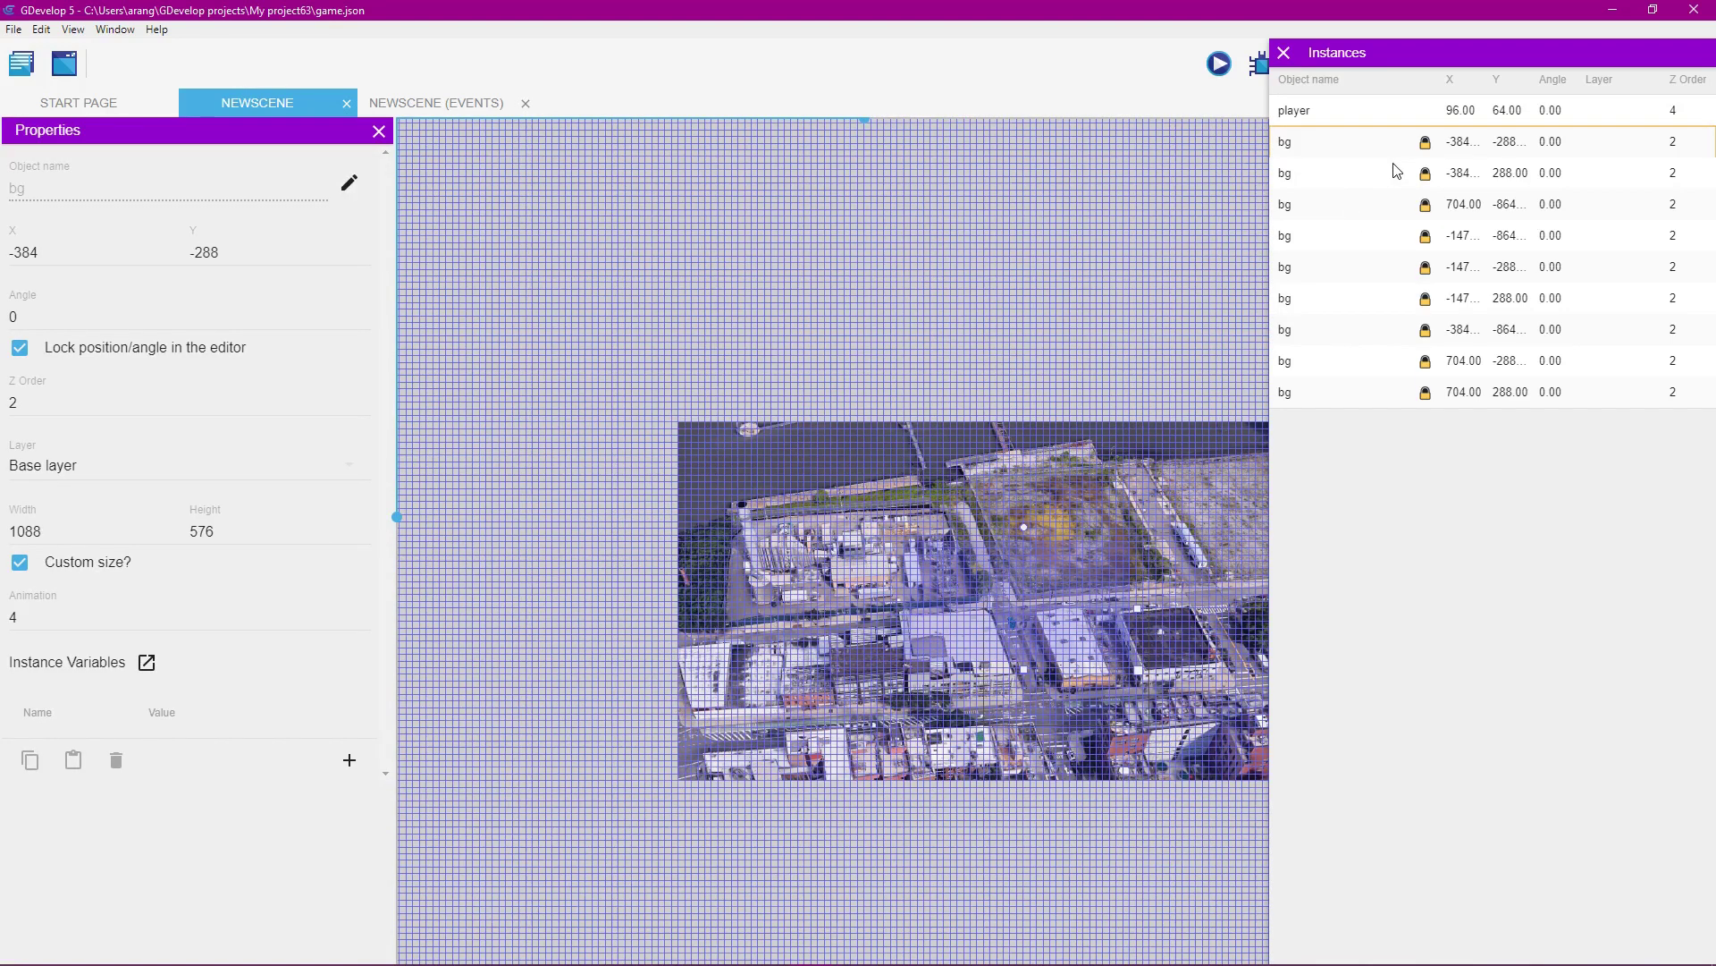
left_click(1168, 514)
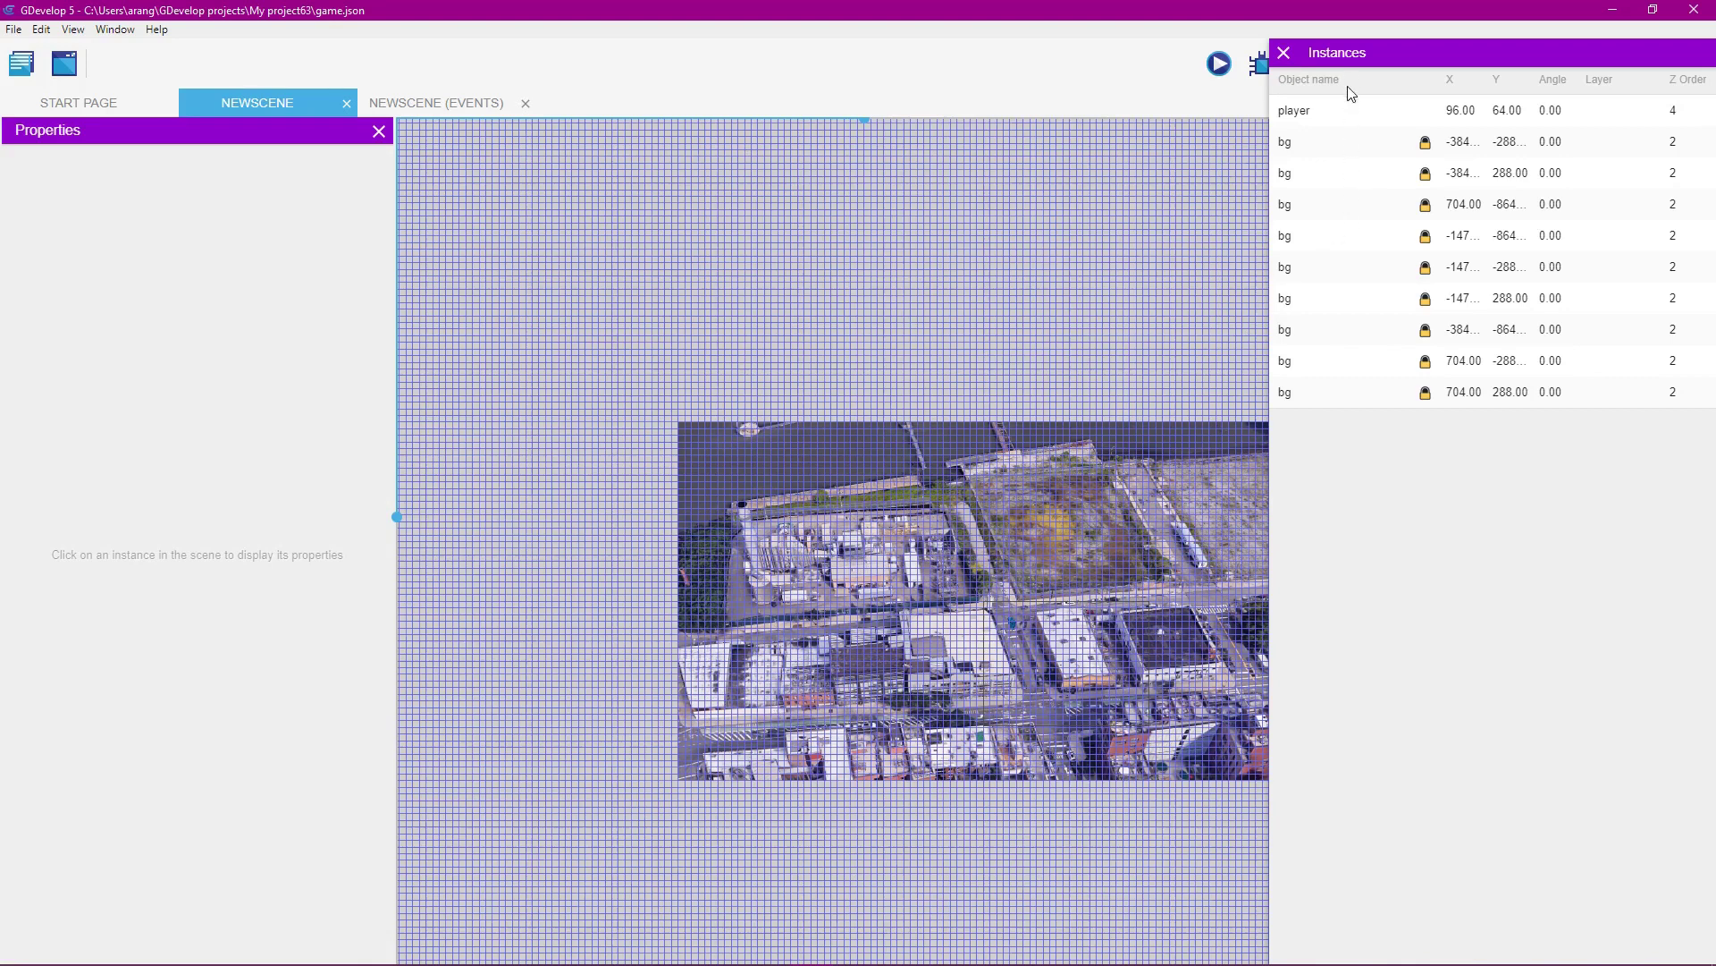
left_click(1334, 152)
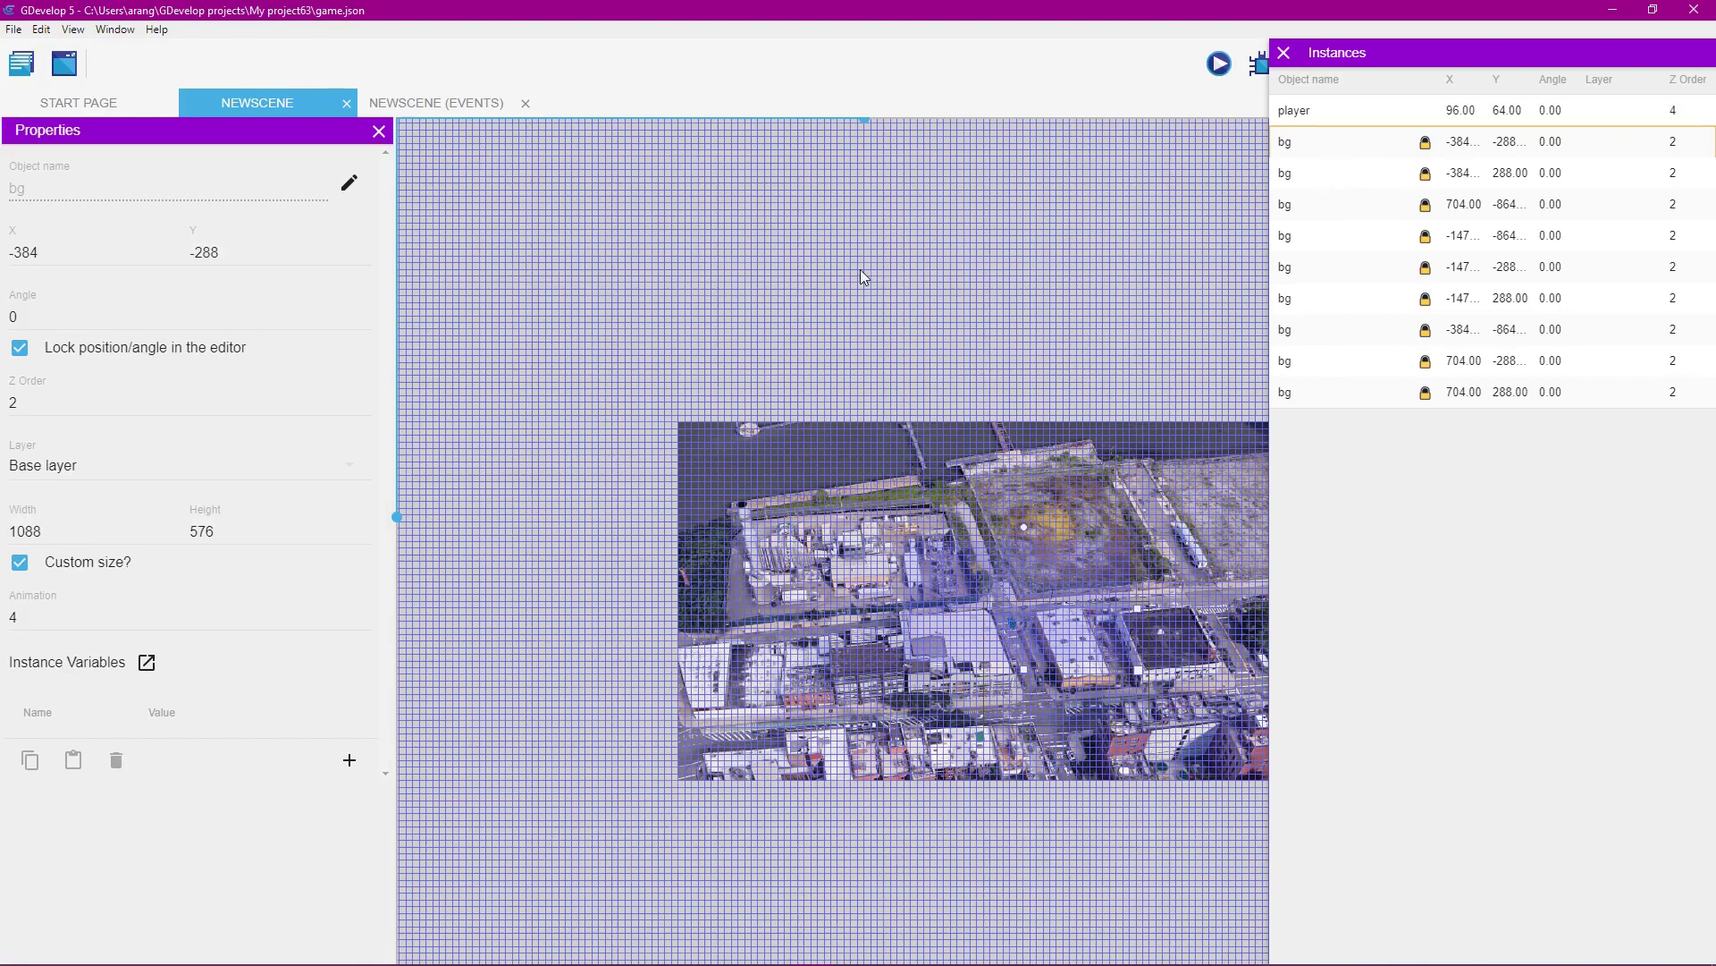
left_click(1284, 53)
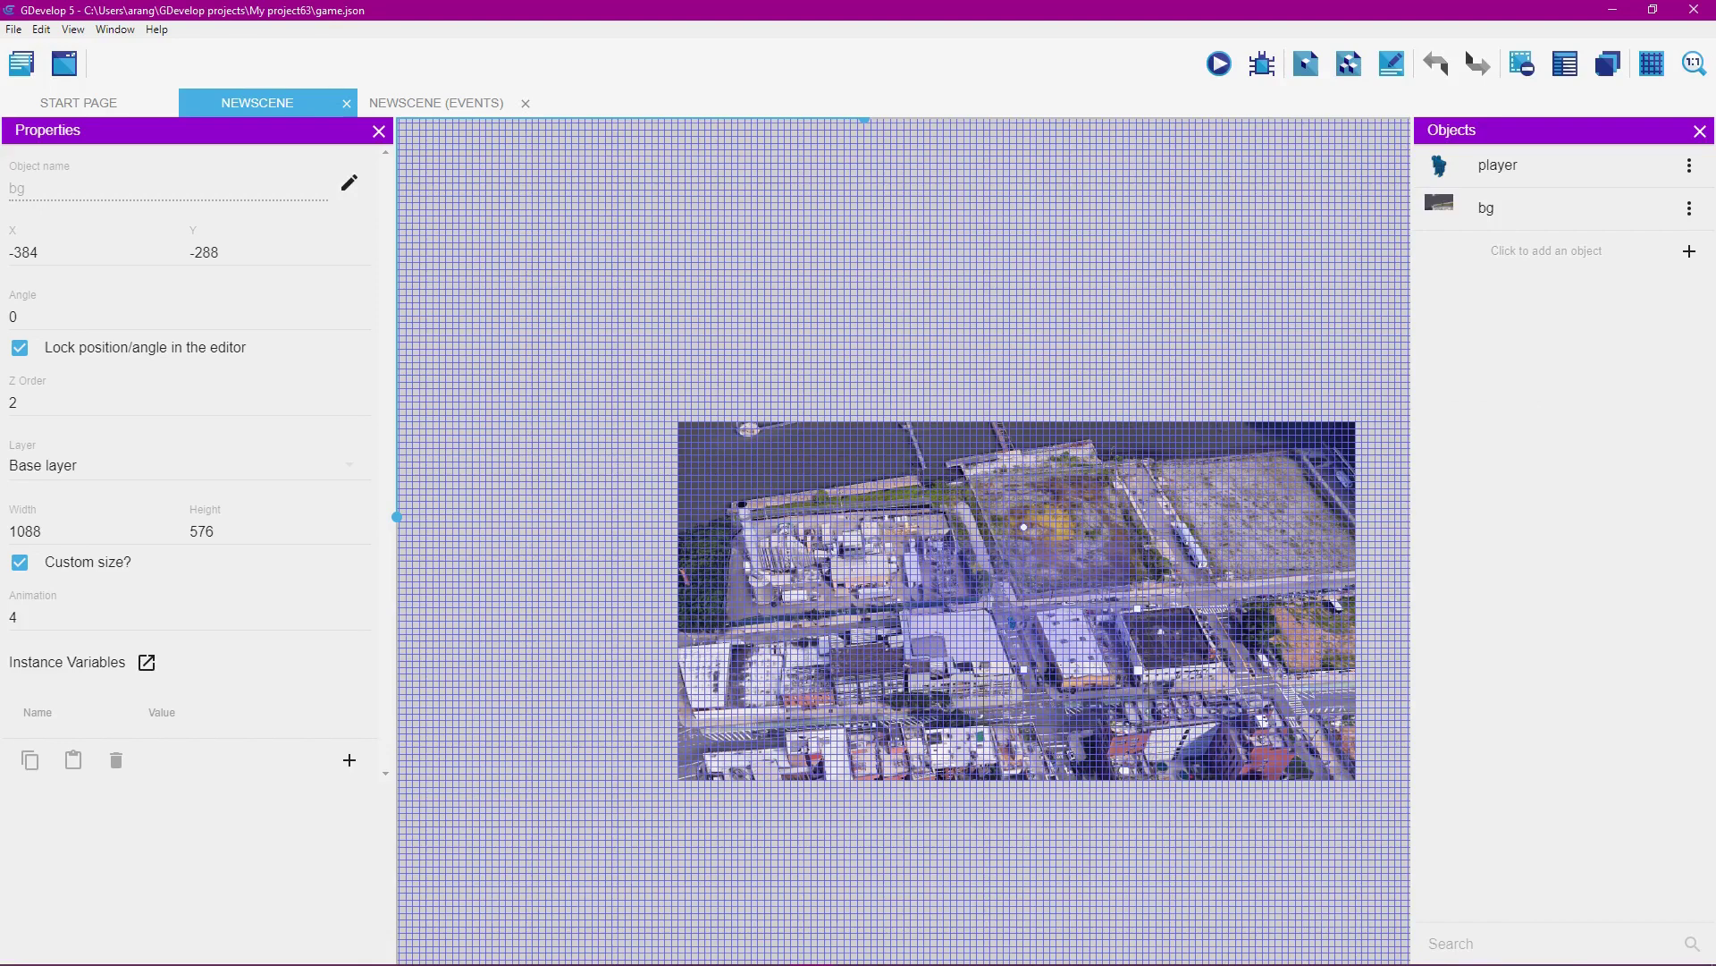
Step: Deselect the background instance and hide the grid in the scene editor
left_click(1164, 17)
middle_click_drag(1141, 576, 1003, 463)
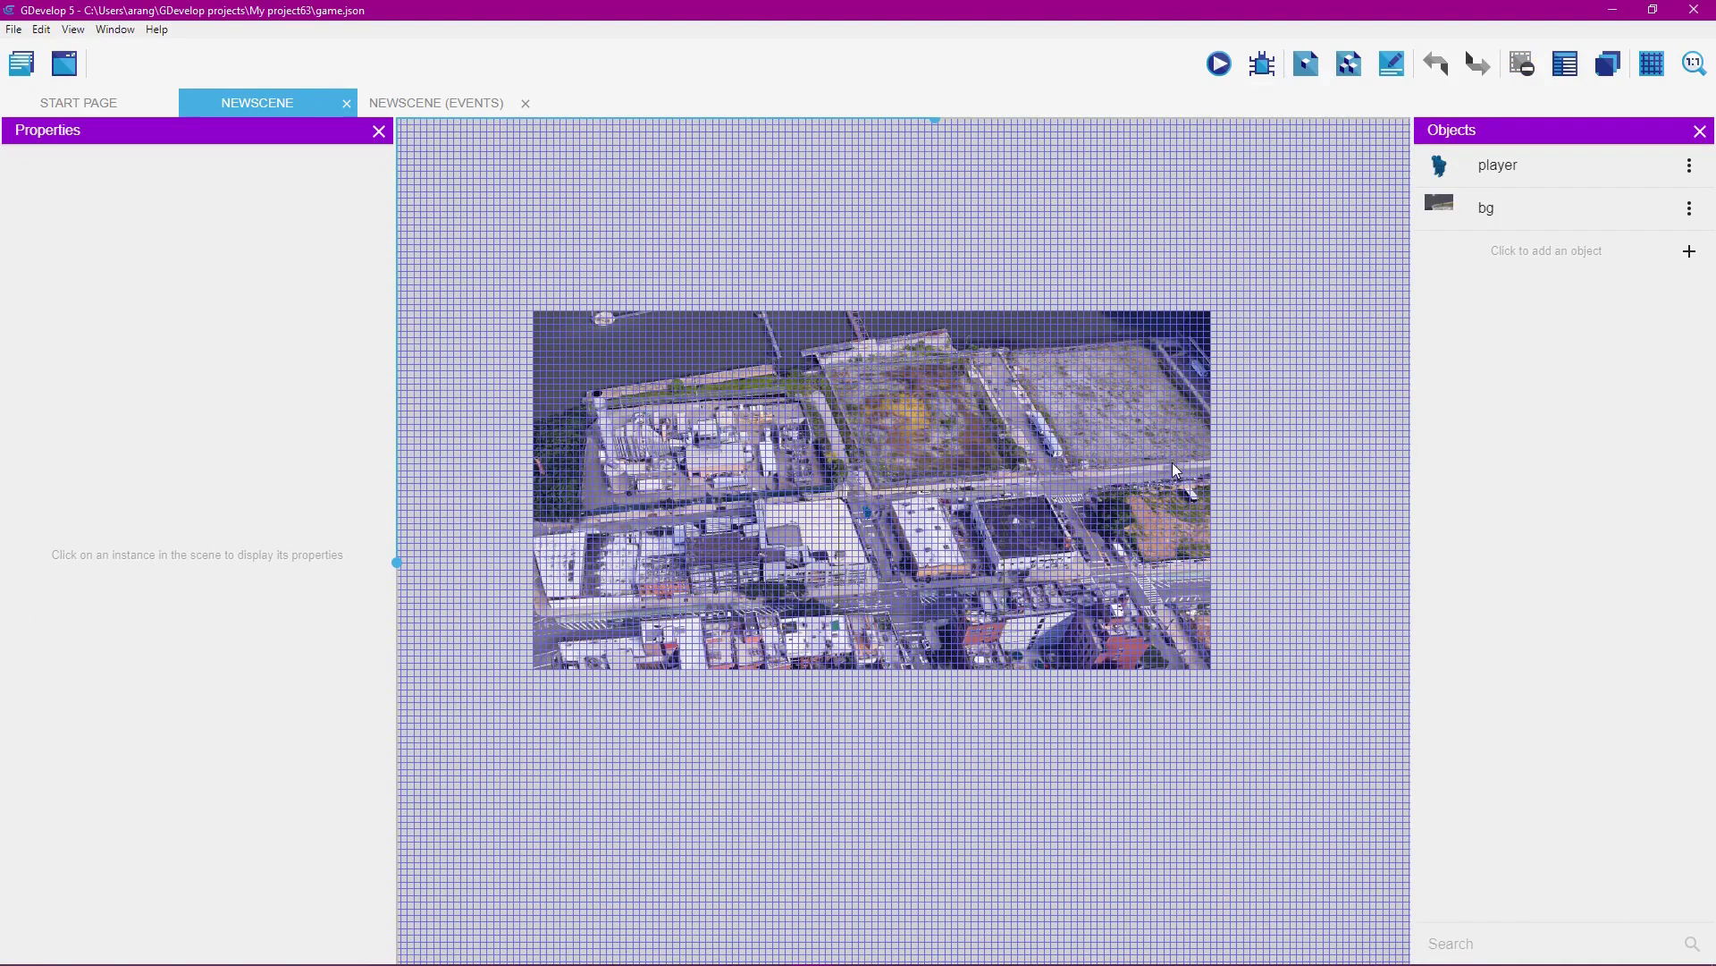
left_click(1653, 66)
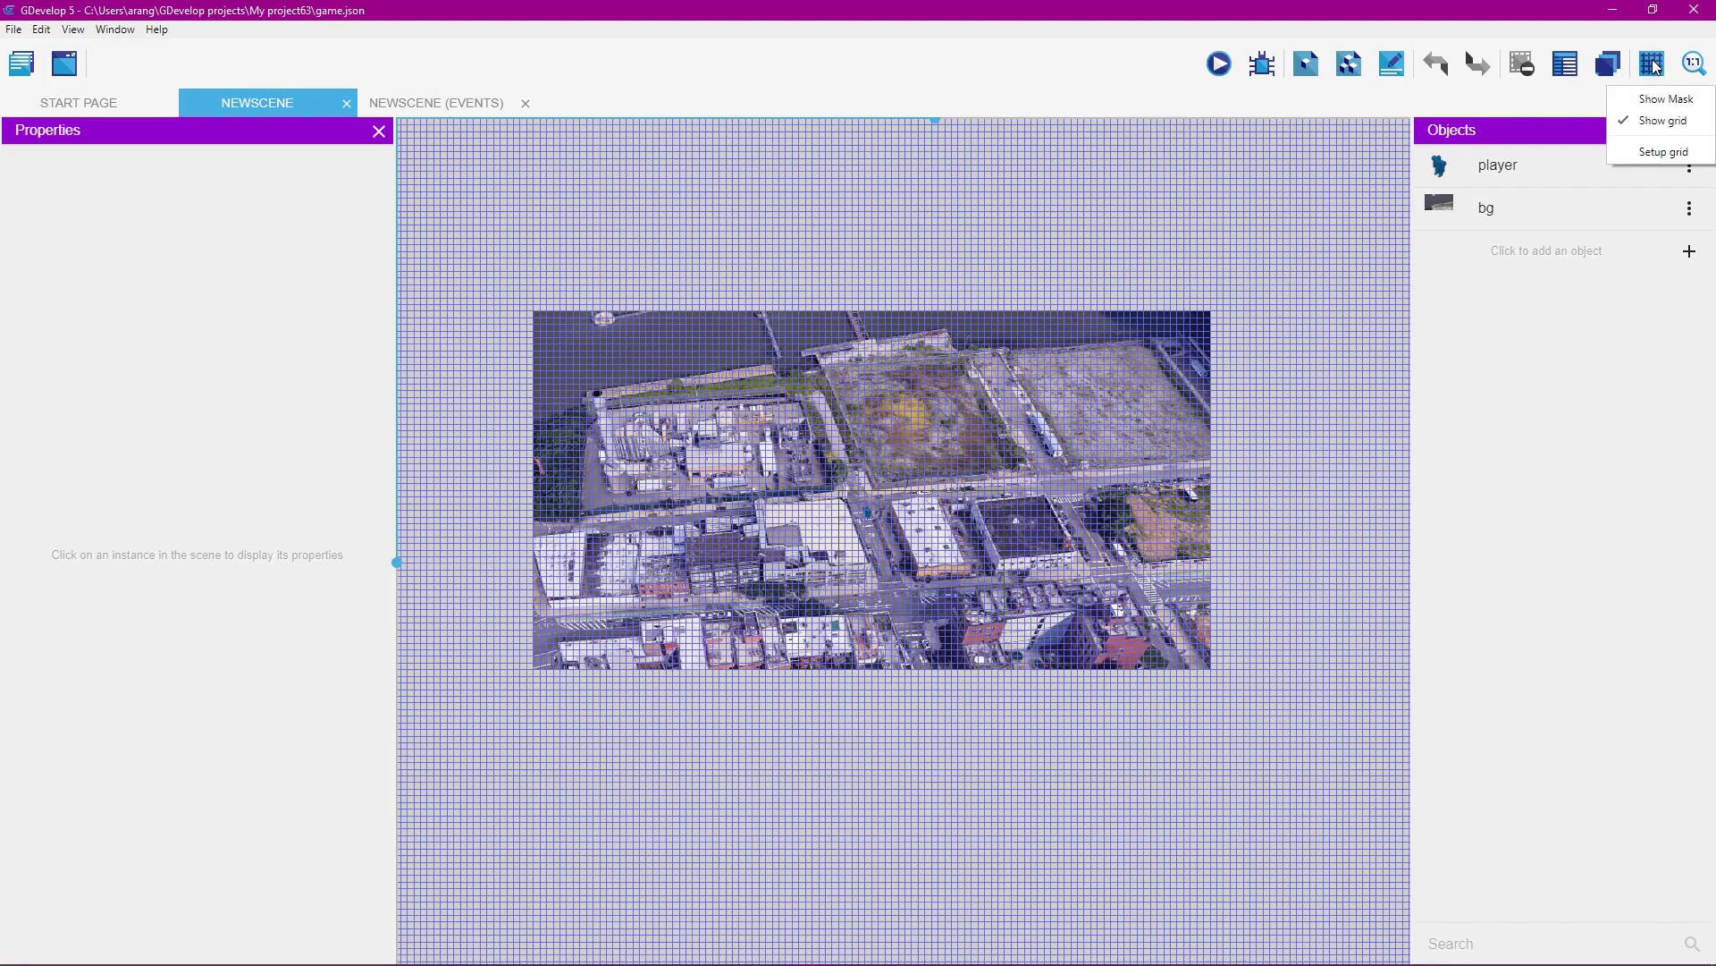
left_click(1627, 124)
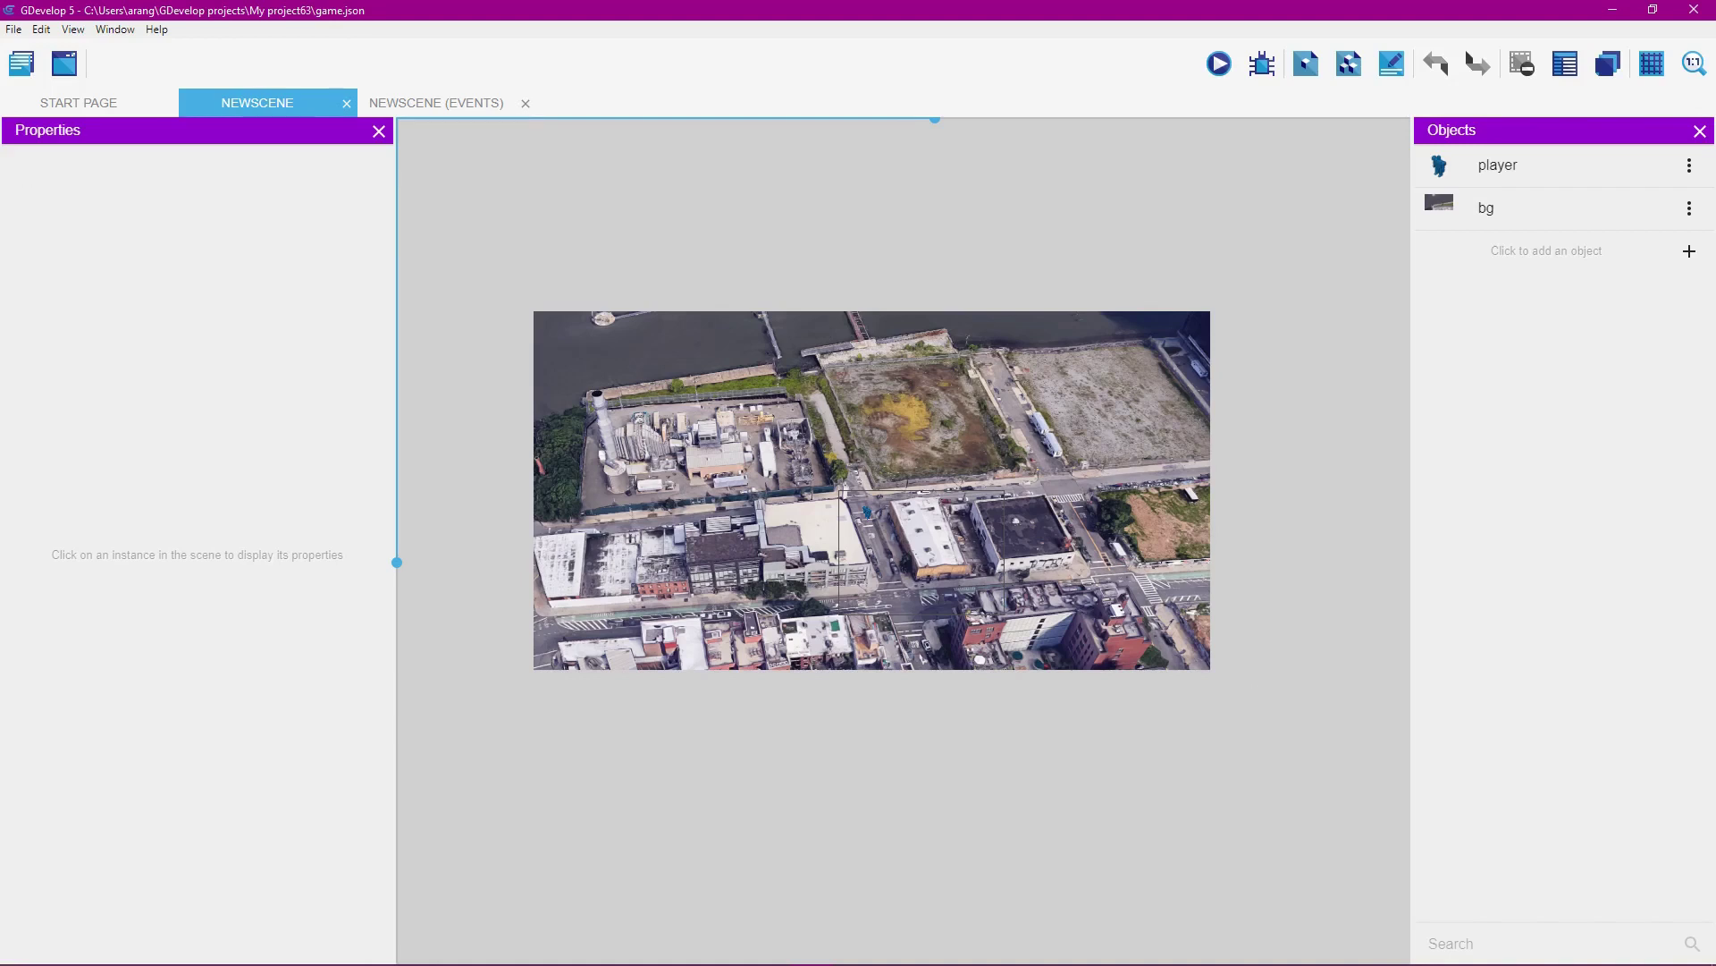
Step: Add a blank event at the end of the NewScene events, below the inverted "player is moving" event
left_click(1042, 15)
left_click(440, 102)
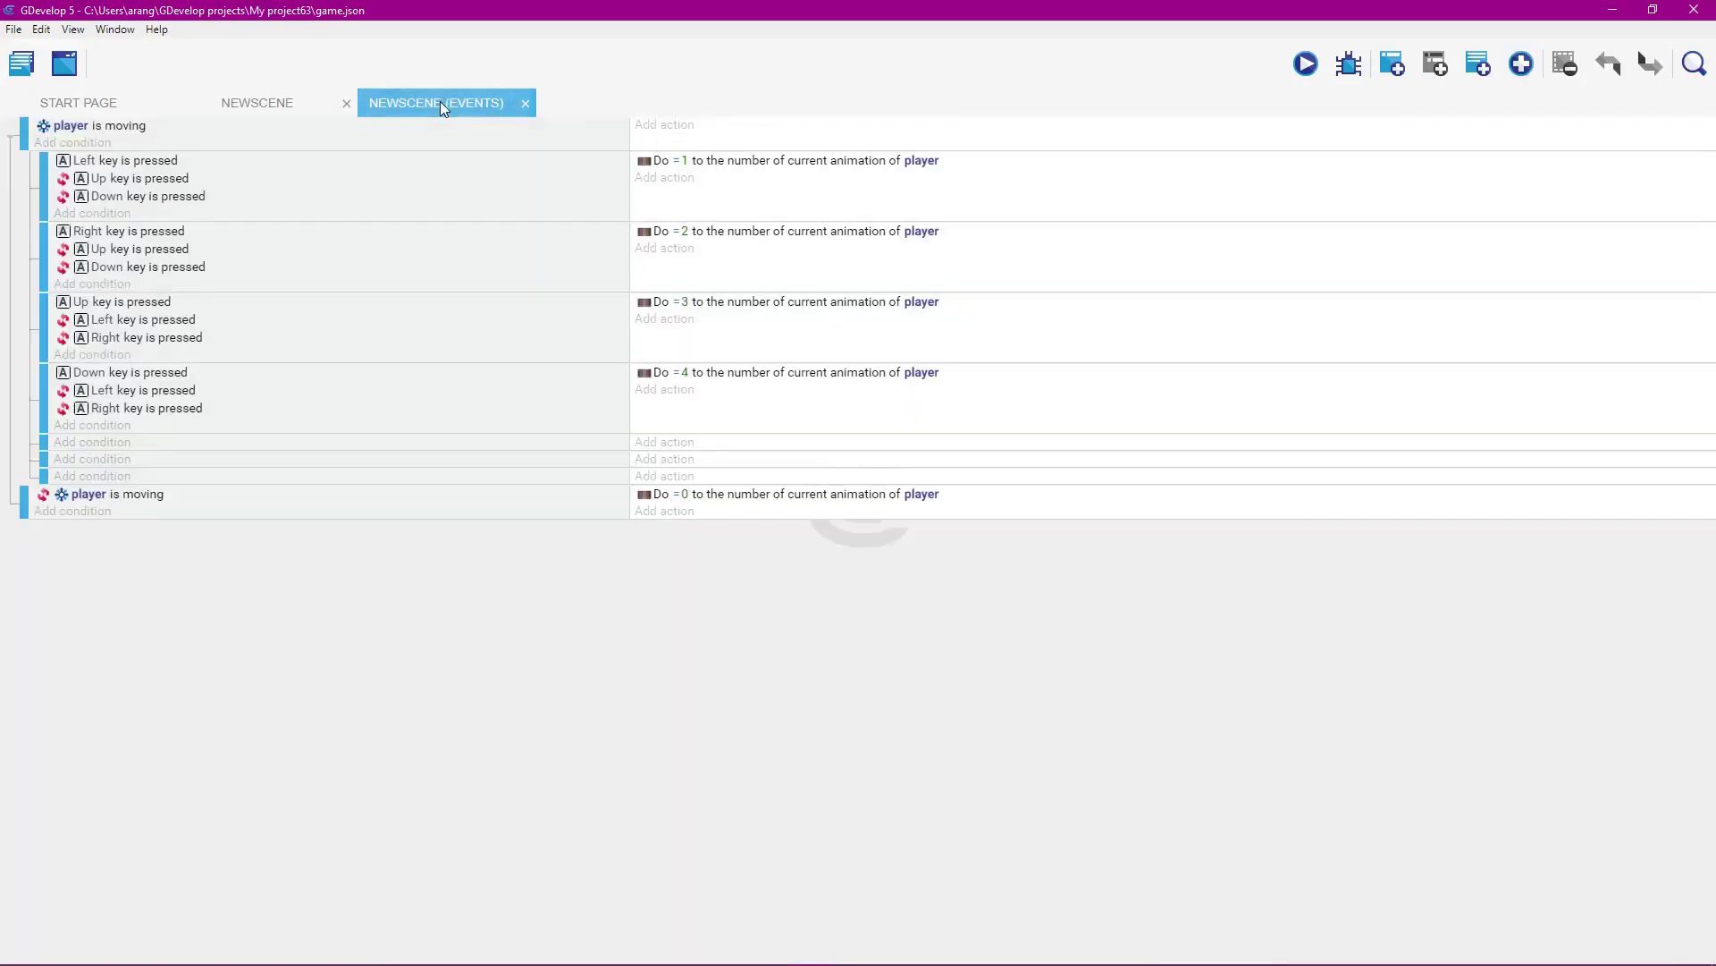
left_click(983, 514)
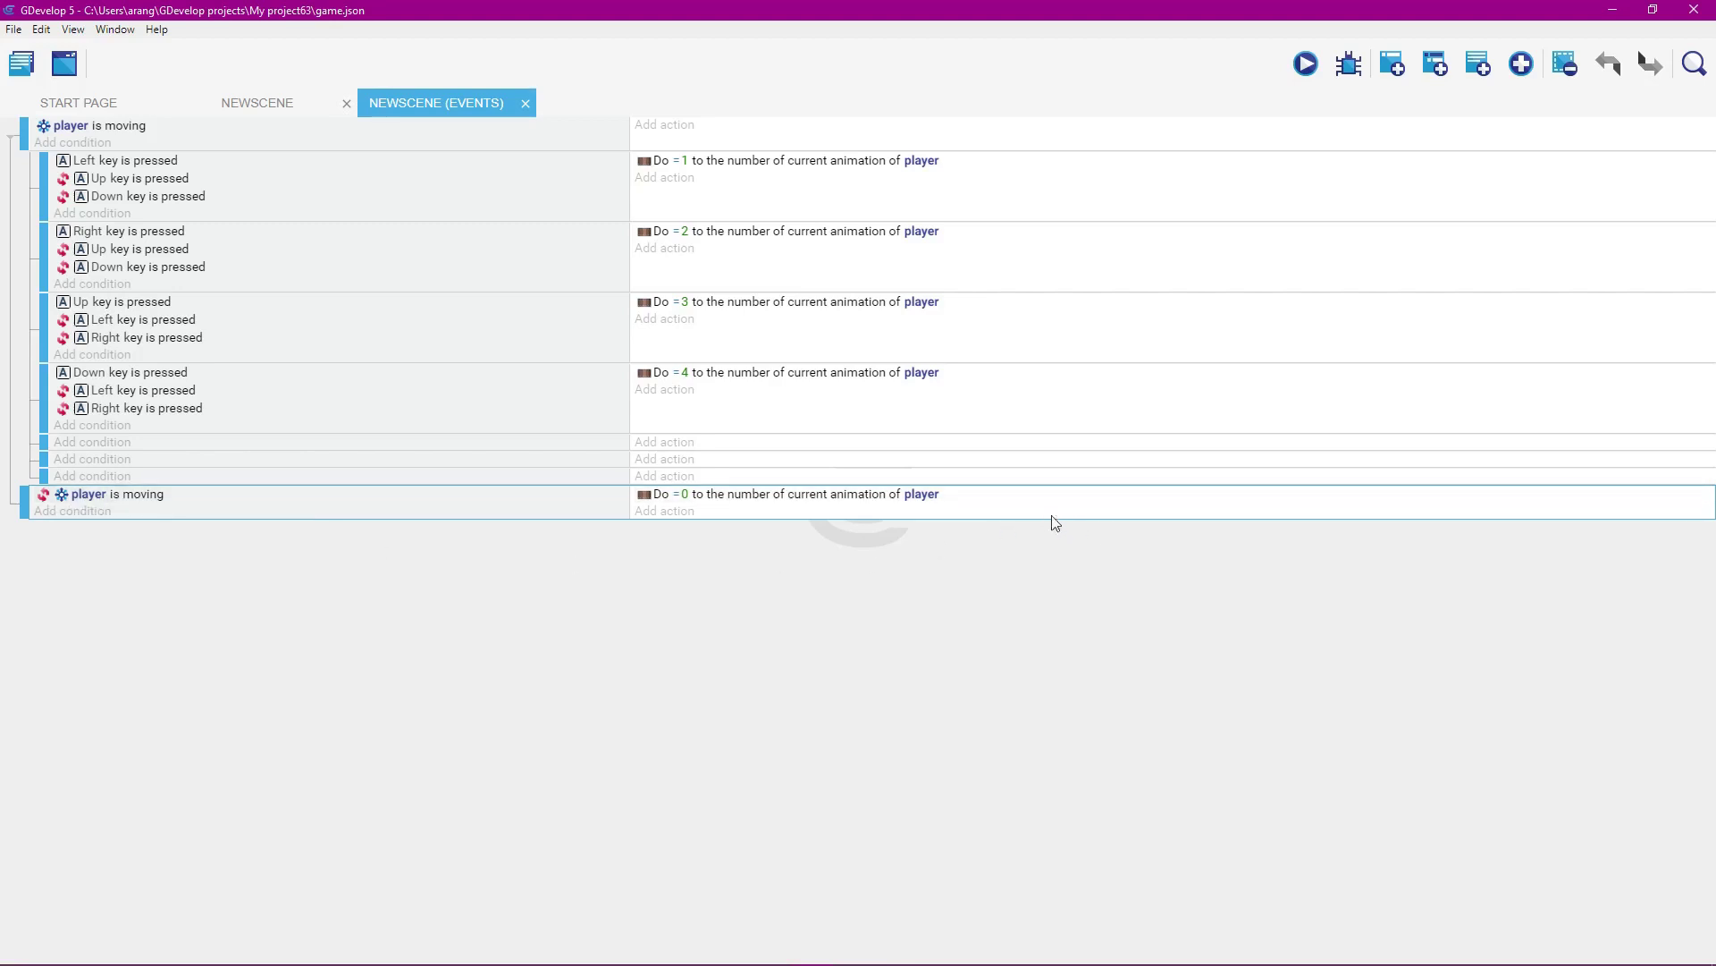
left_click(1398, 66)
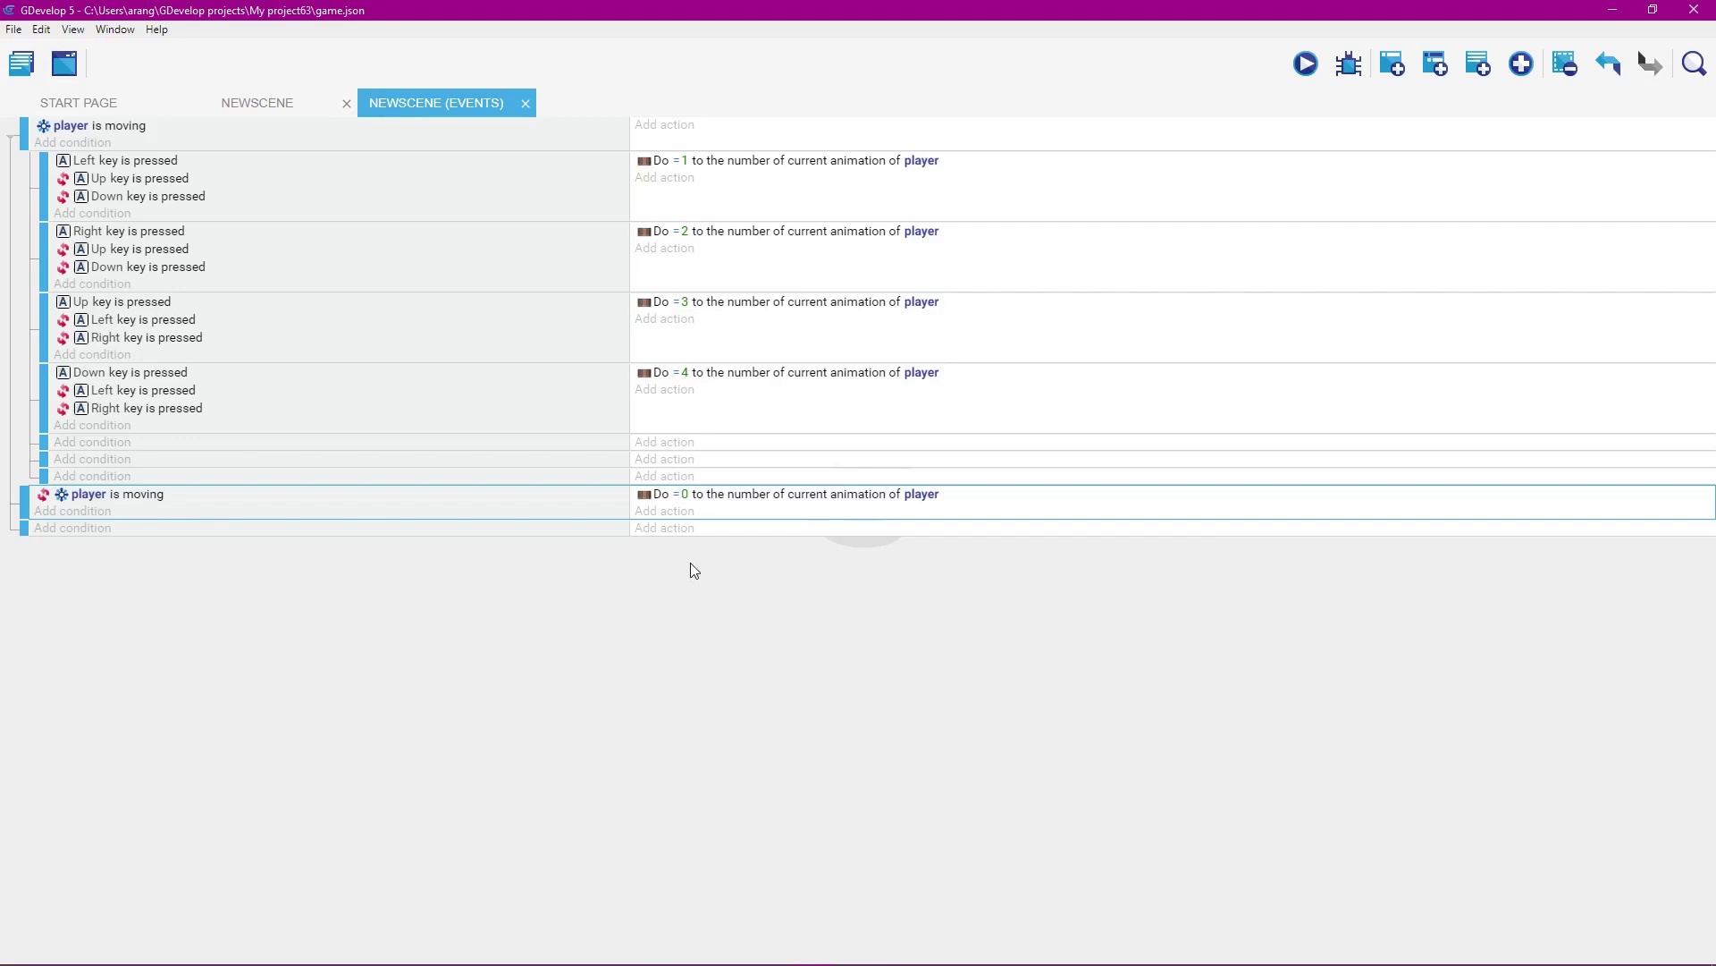
Step: Give the blank last event an action that centers the camera on the player object
left_click(644, 530)
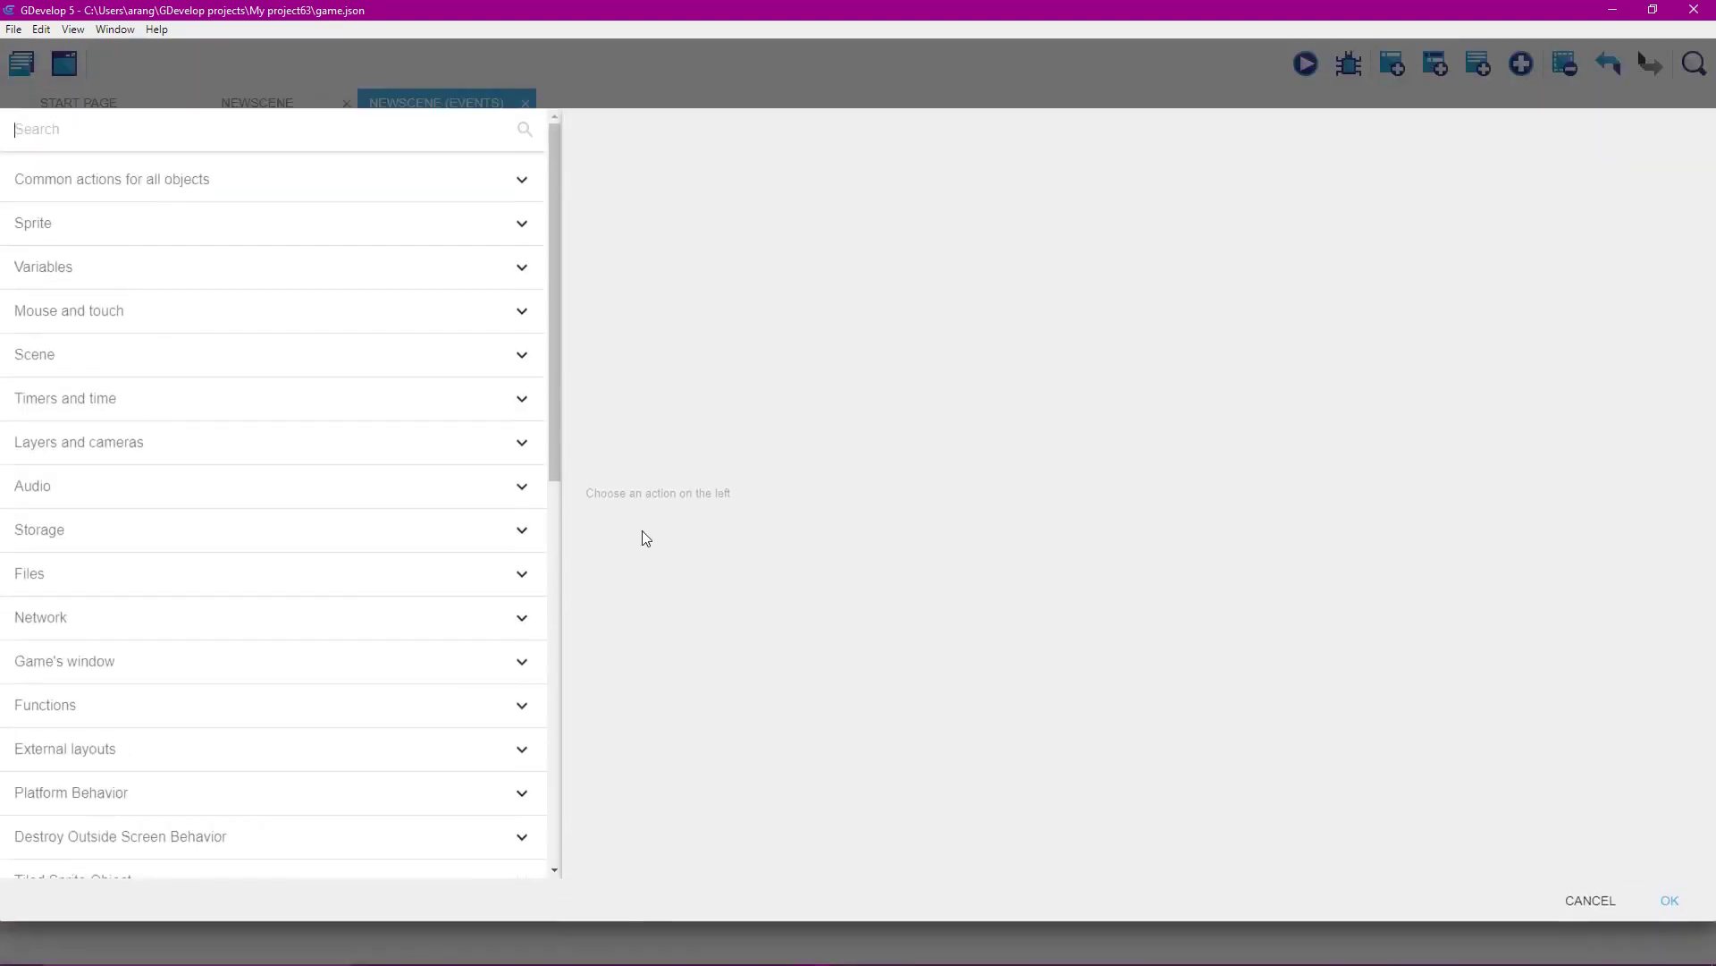
left_click(265, 445)
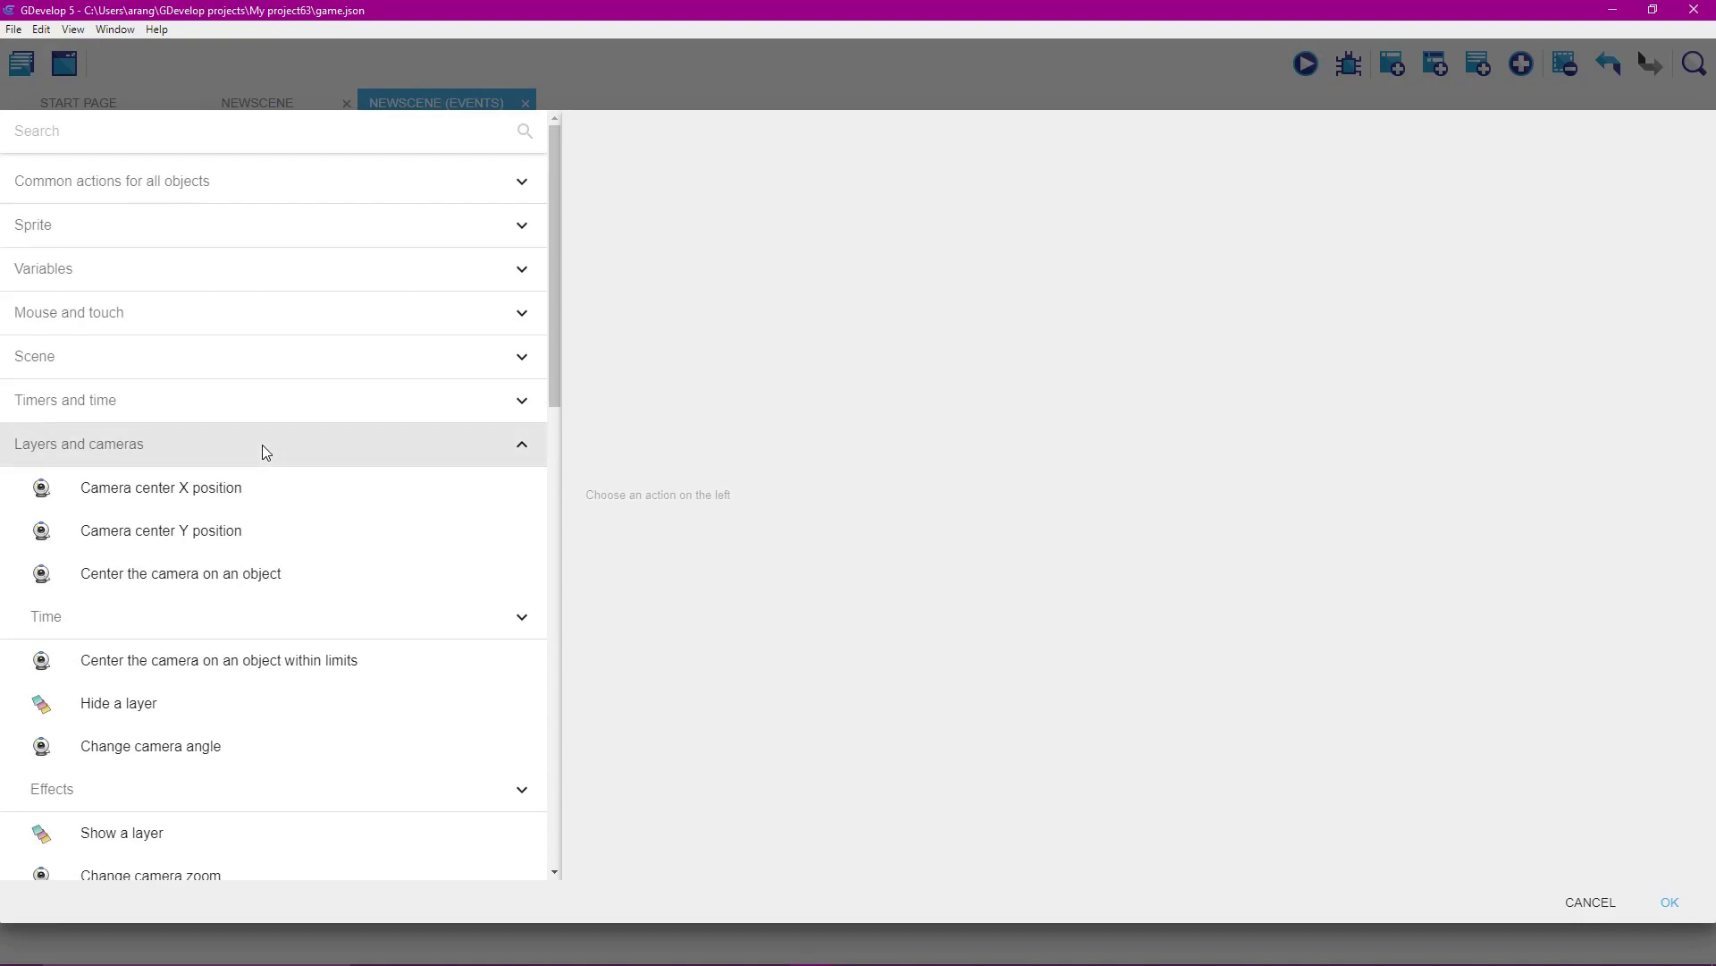
left_click(331, 572)
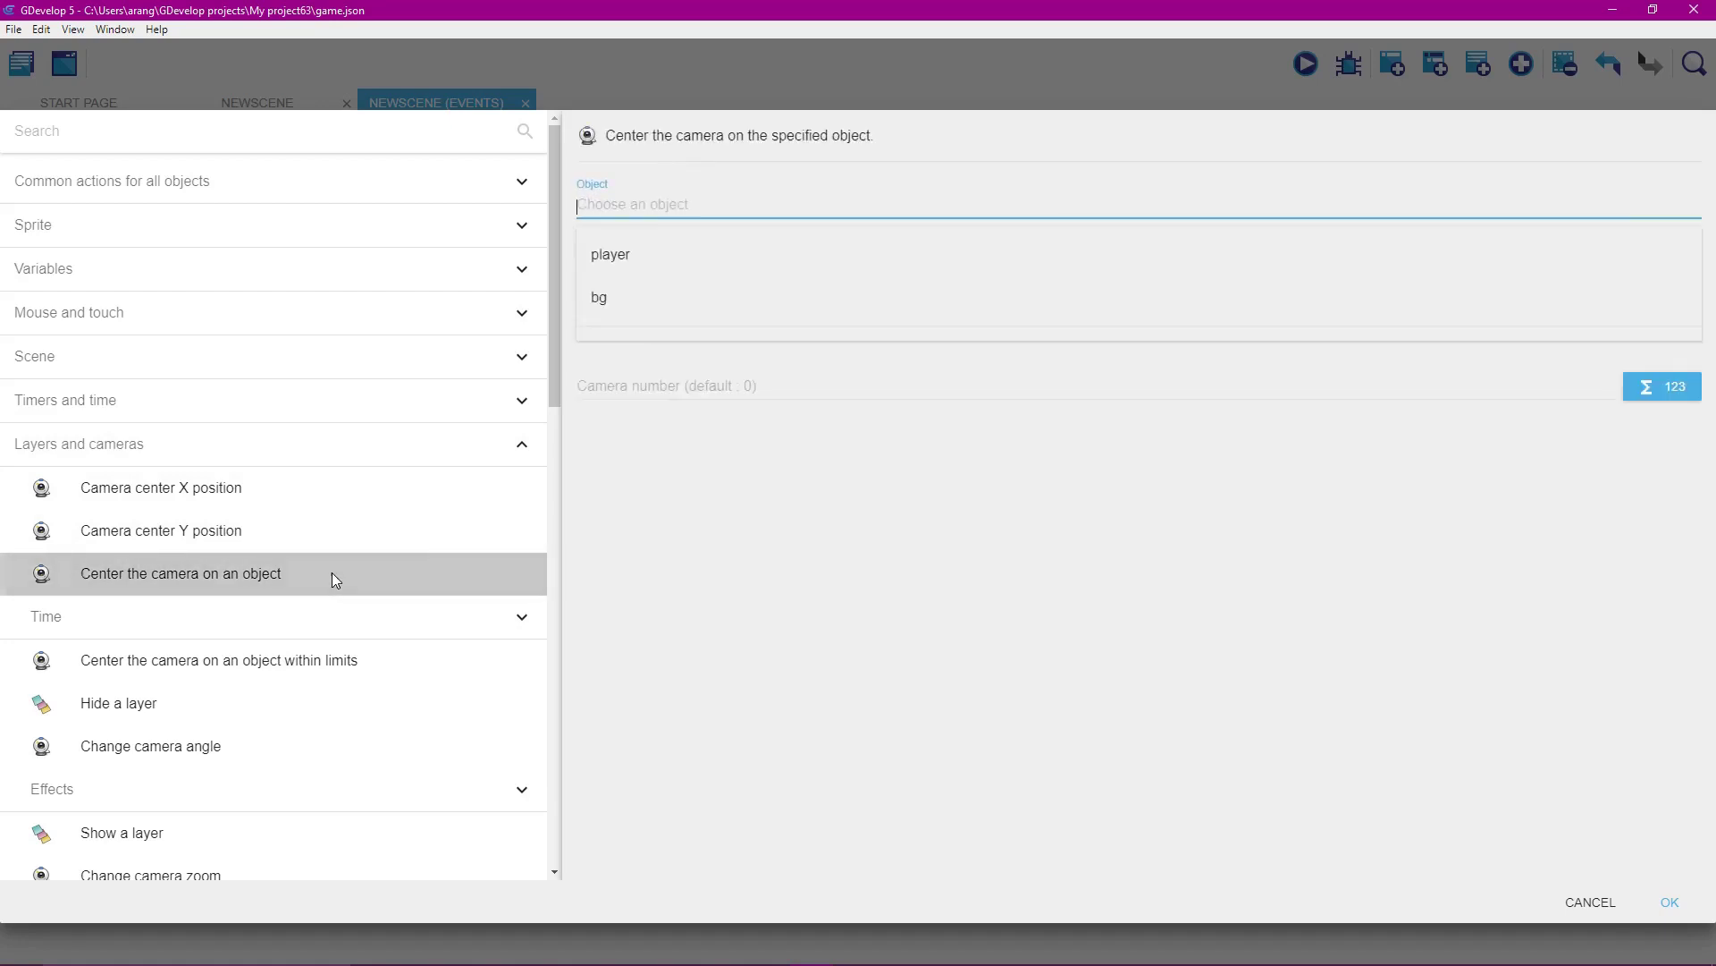
left_click(694, 253)
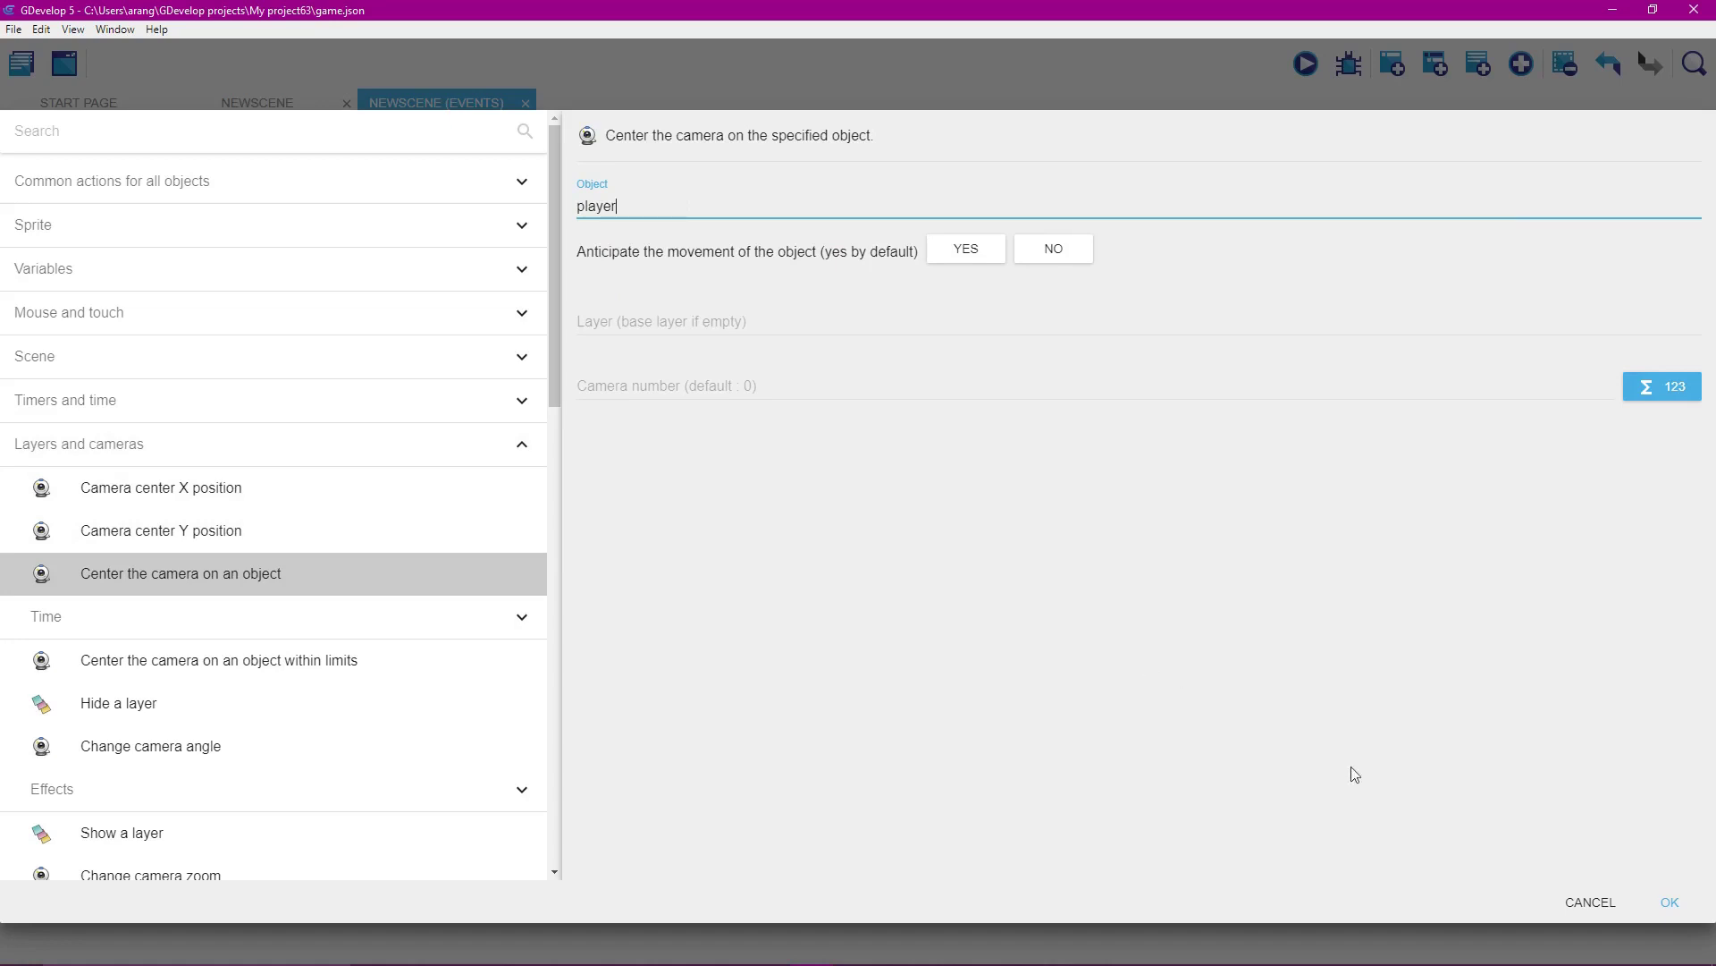
left_click(1669, 900)
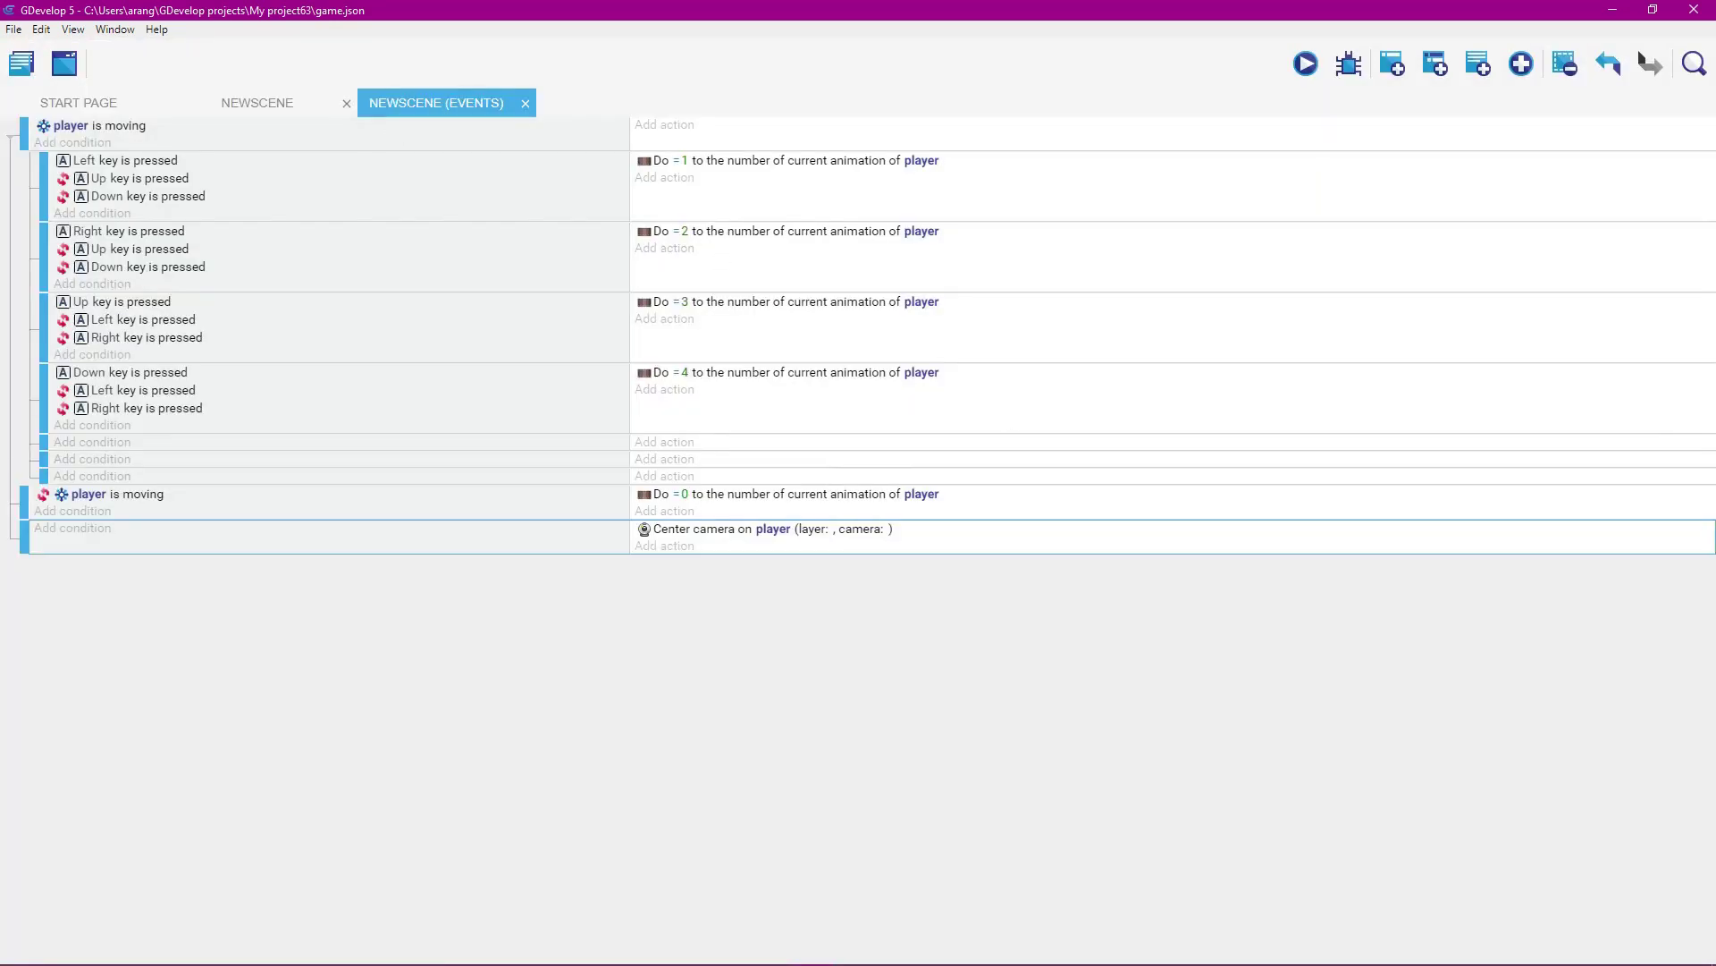
Step: Preview the game, walk the player up and down the street to test the camera following, and close the preview
left_click(1178, 19)
left_click(1305, 64)
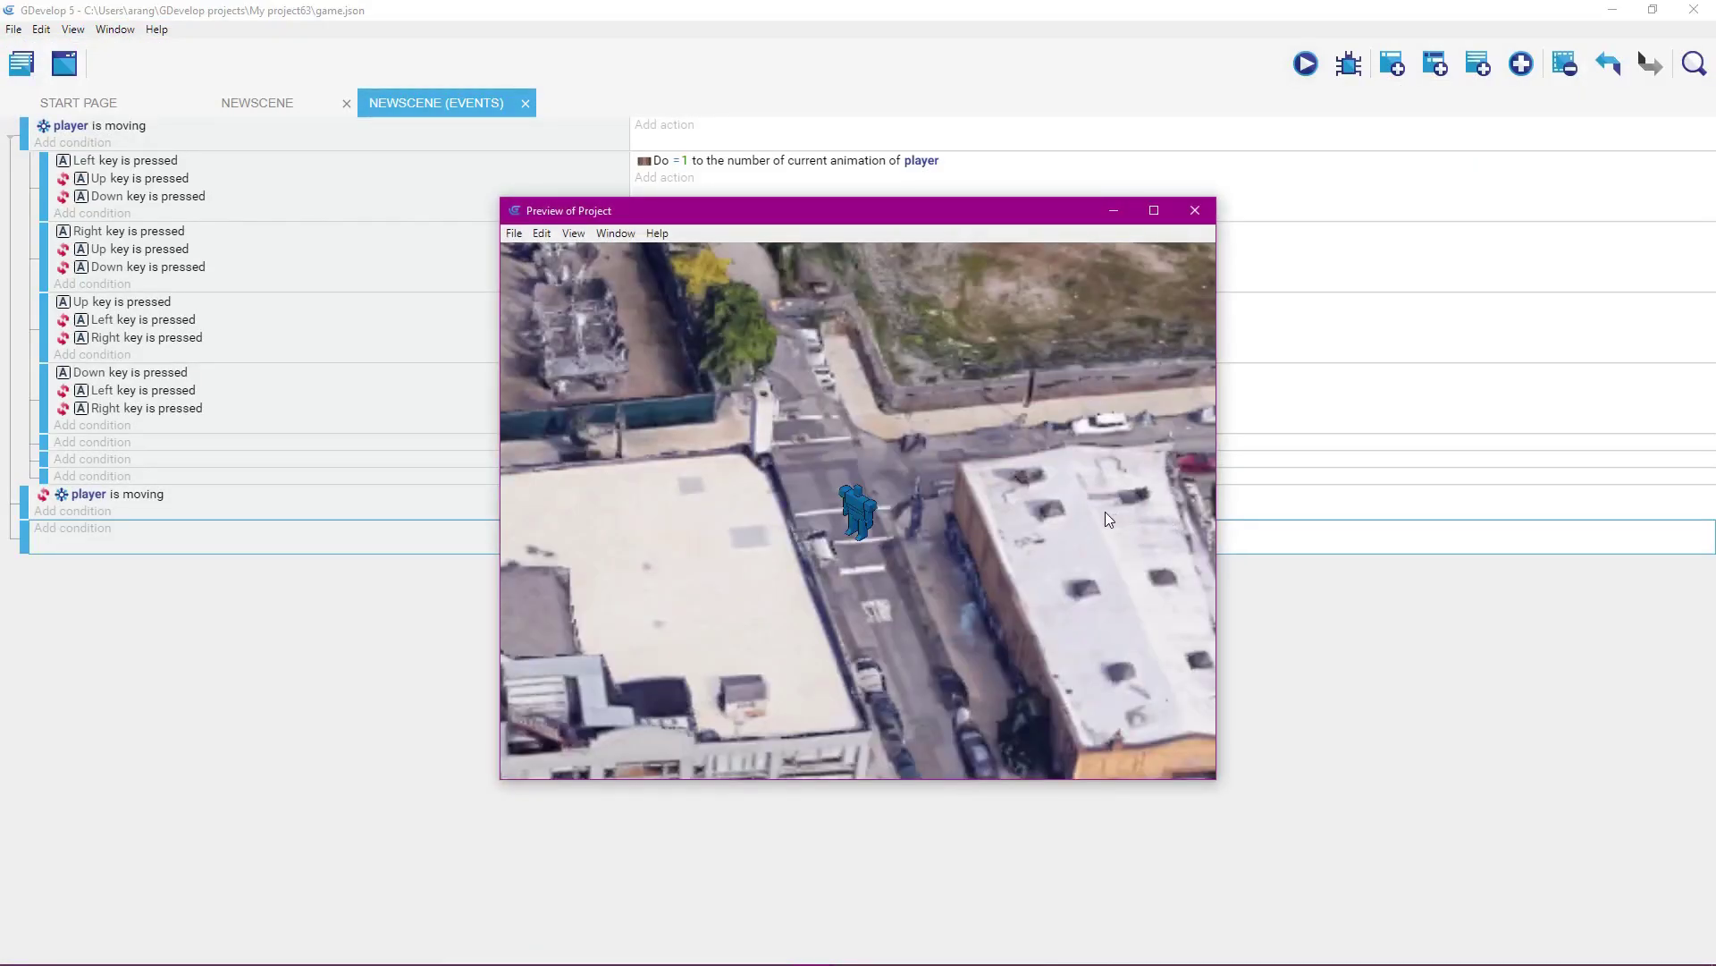
key("Up")
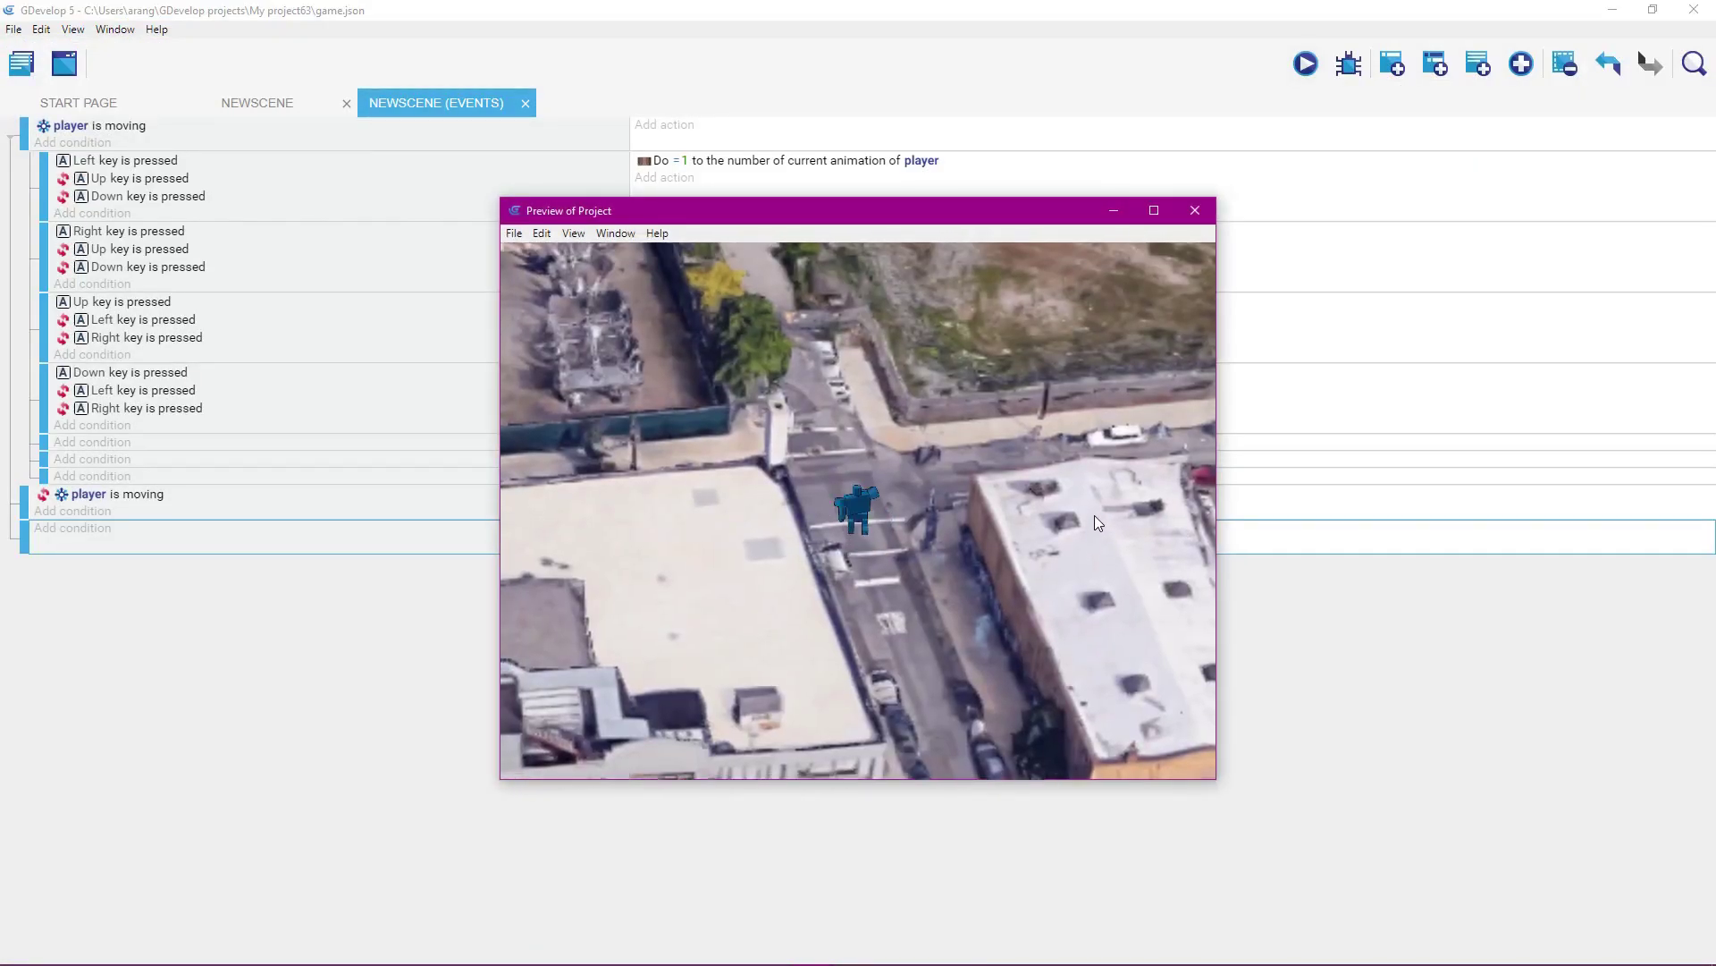
key("Up")
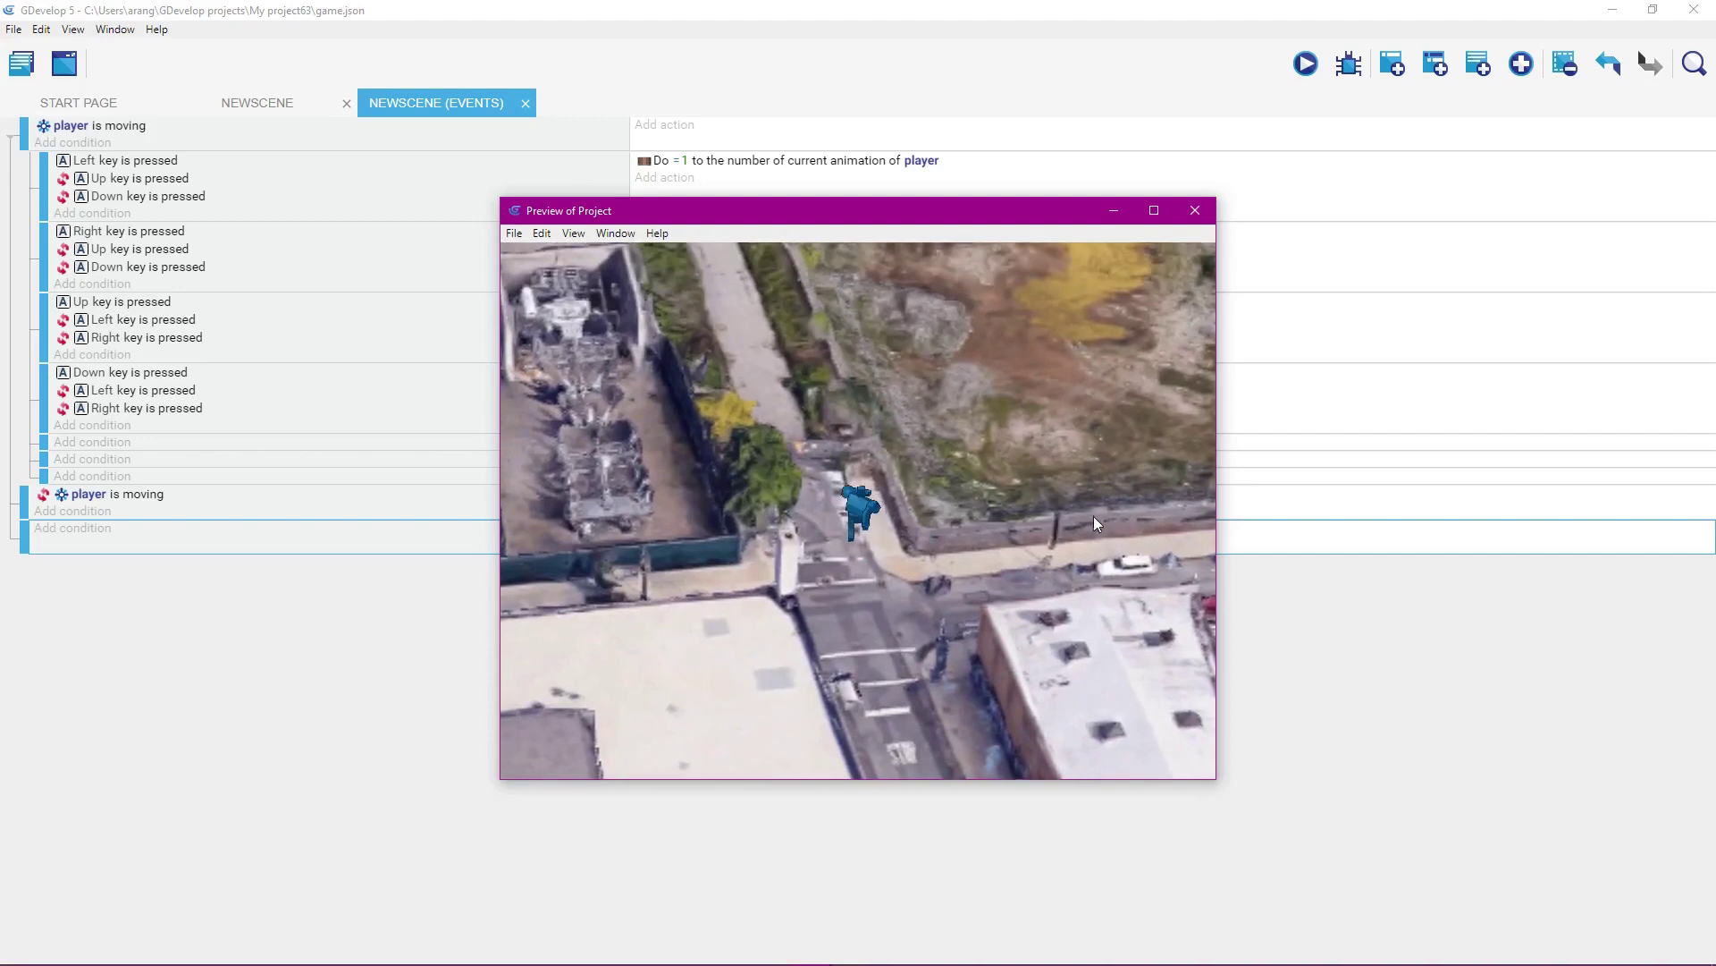
key("Up")
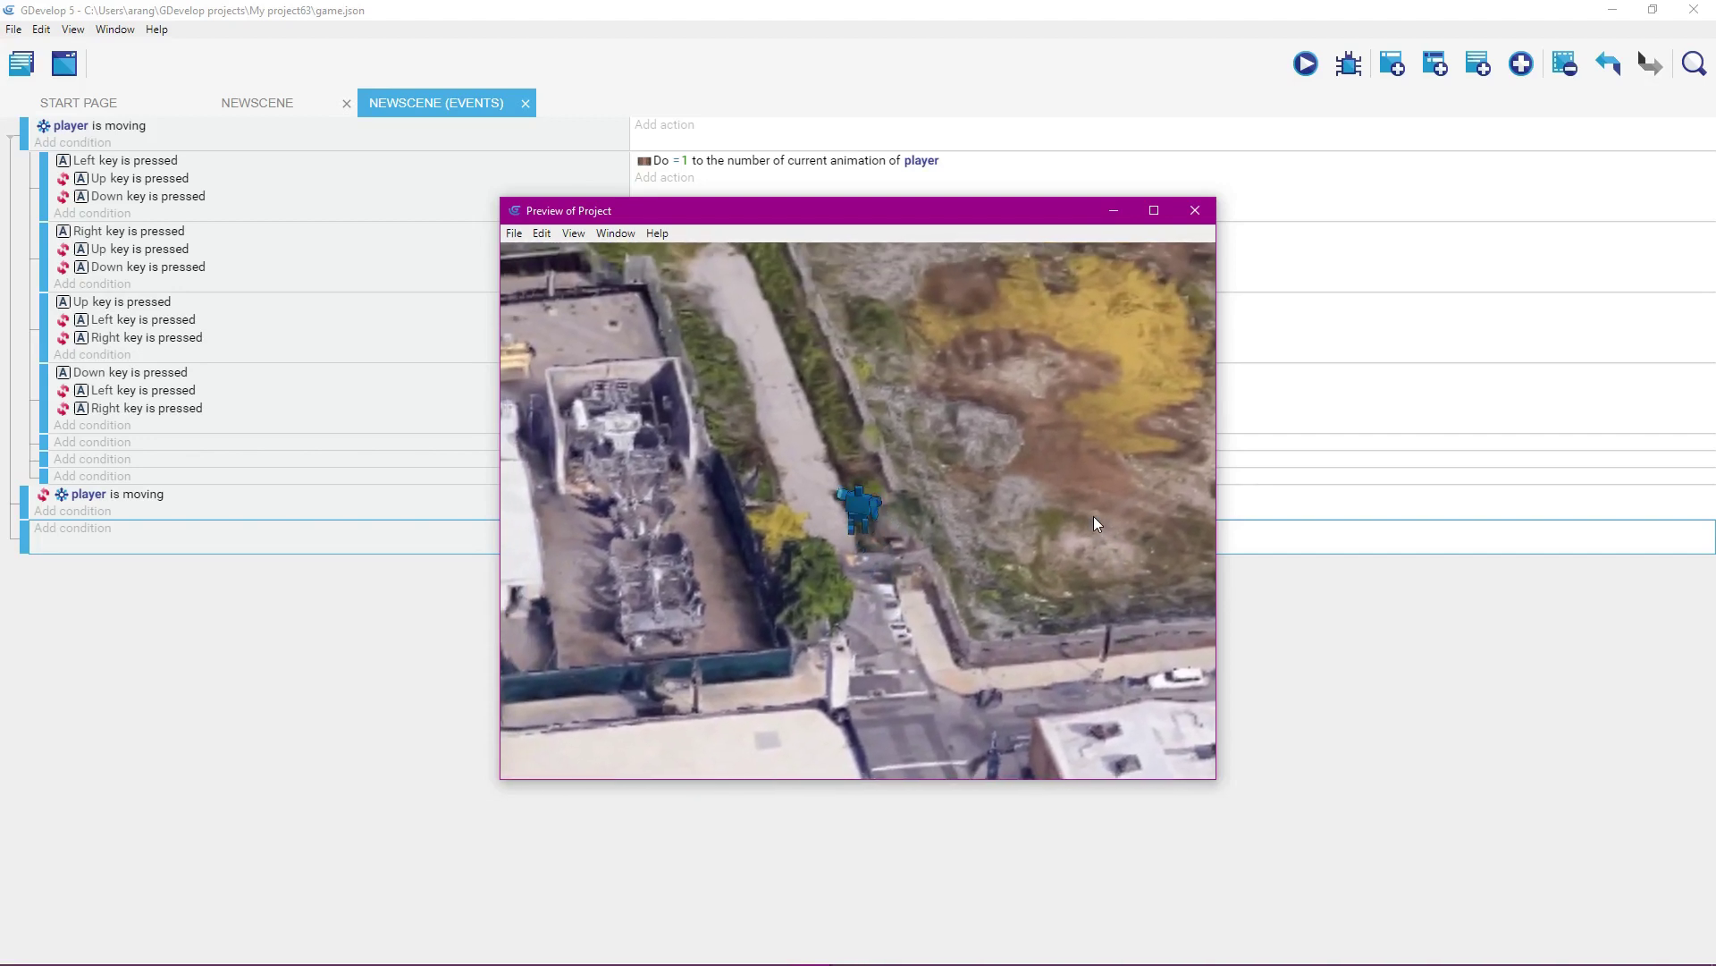
key("Down")
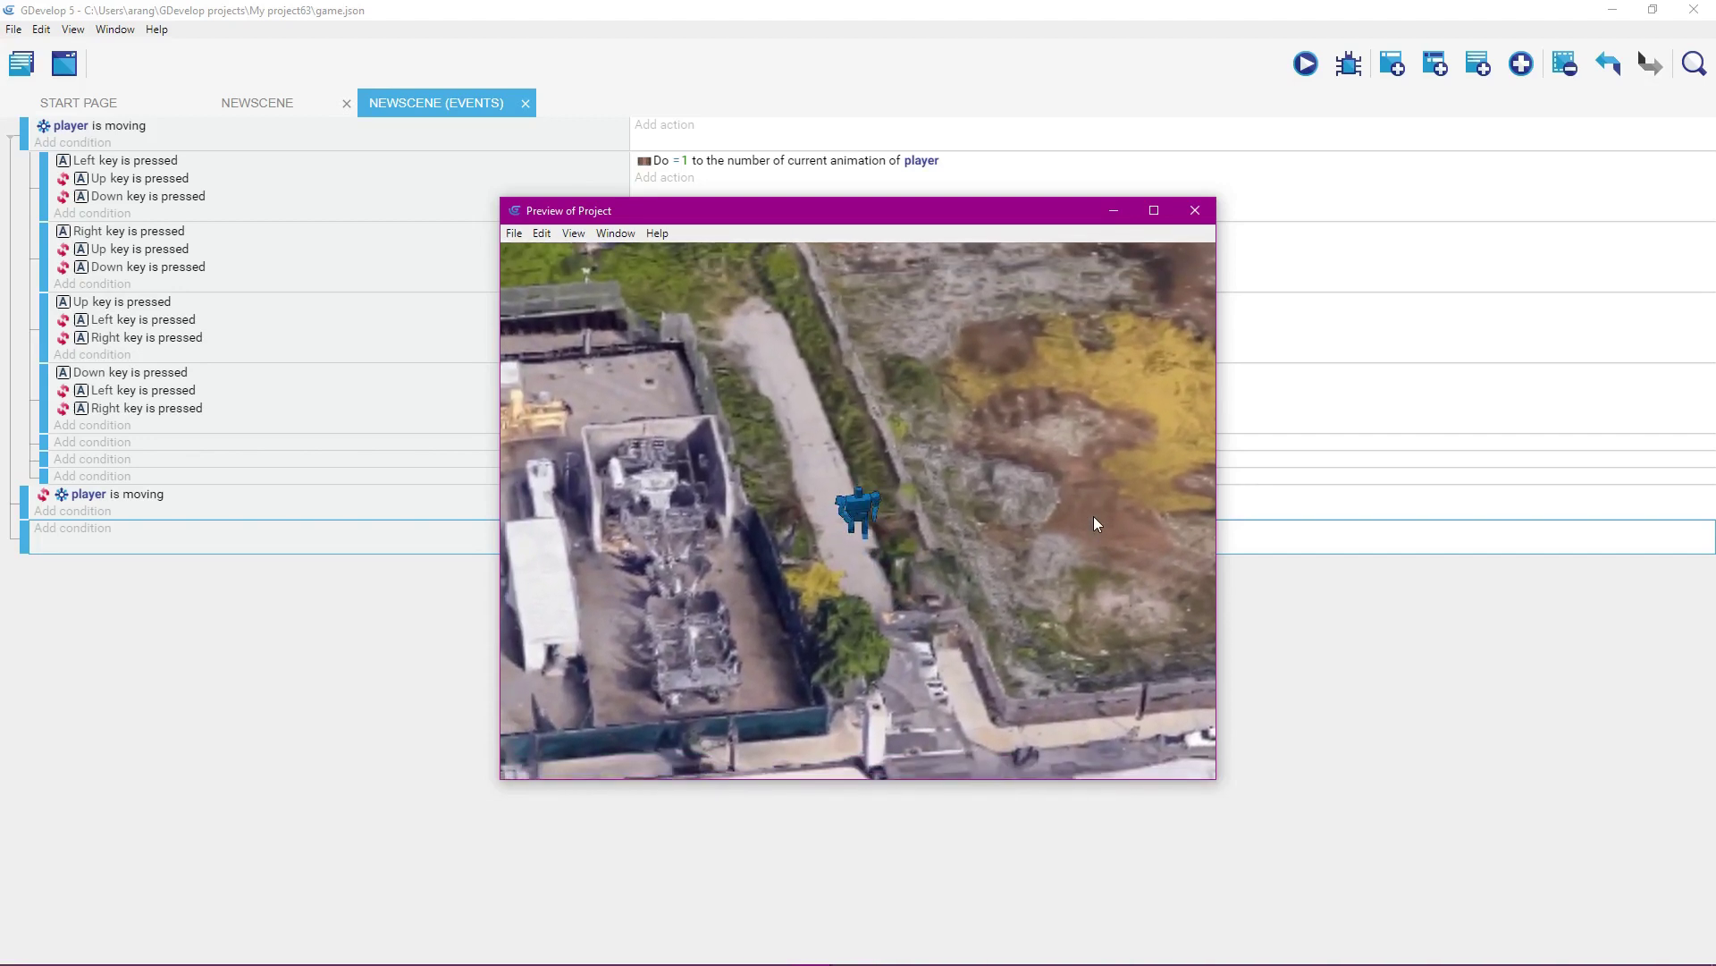
key("Down")
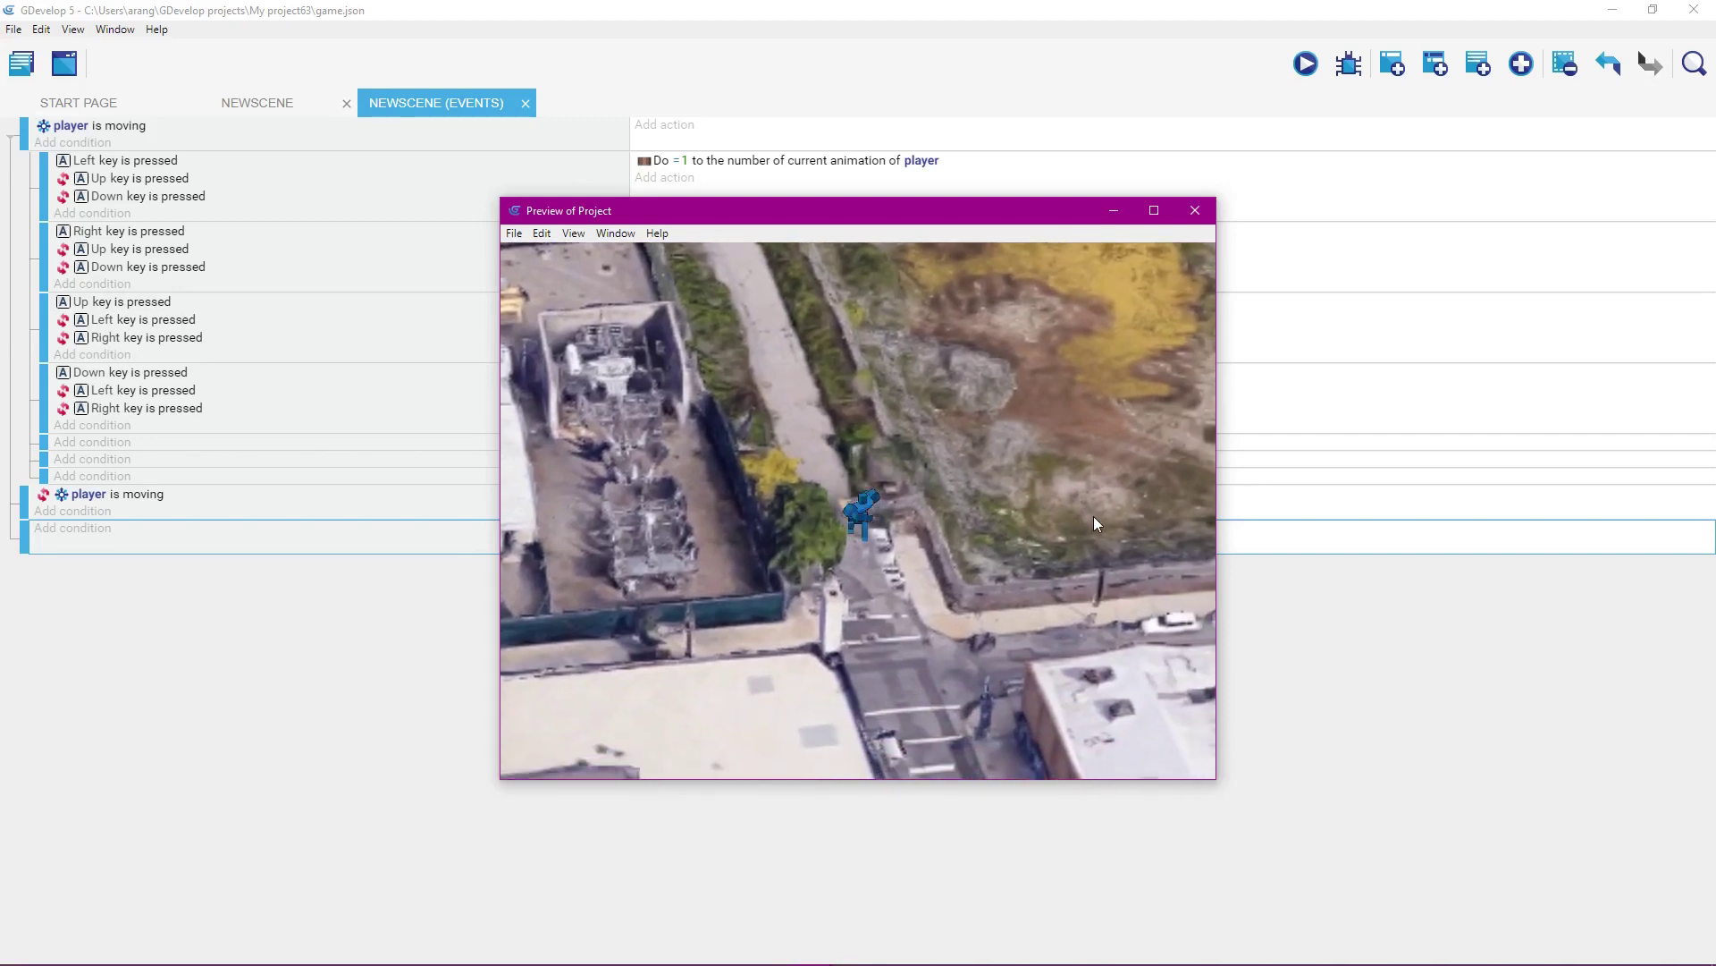
key("Down")
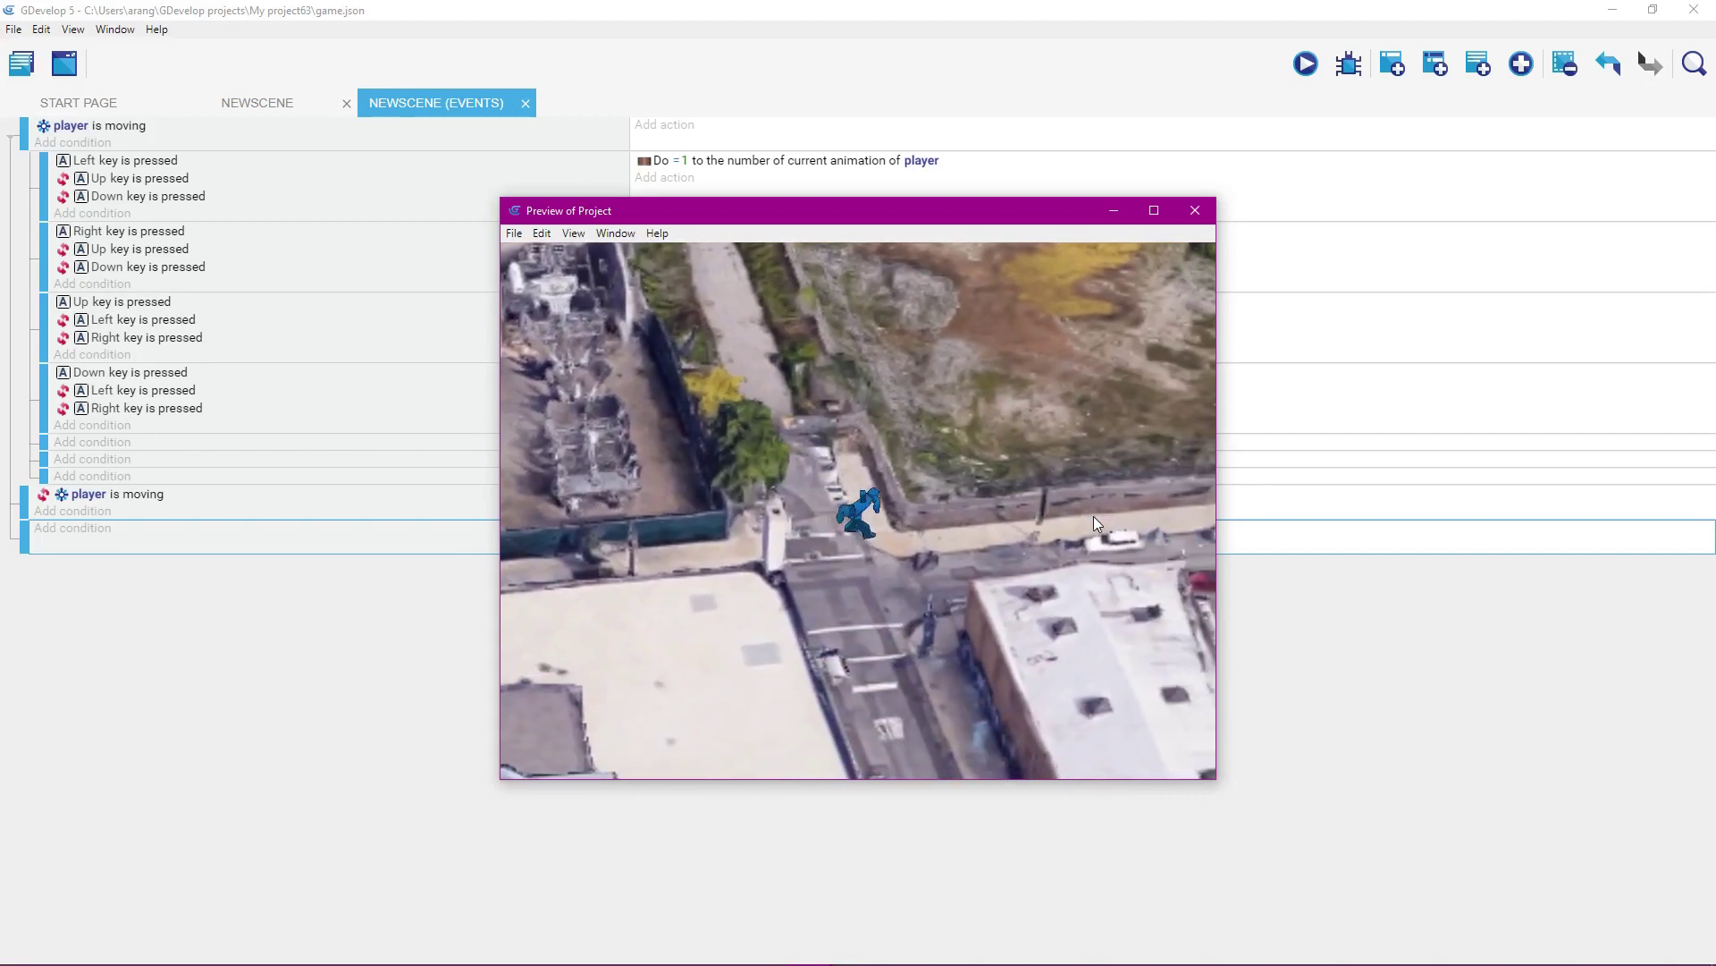
key("Down")
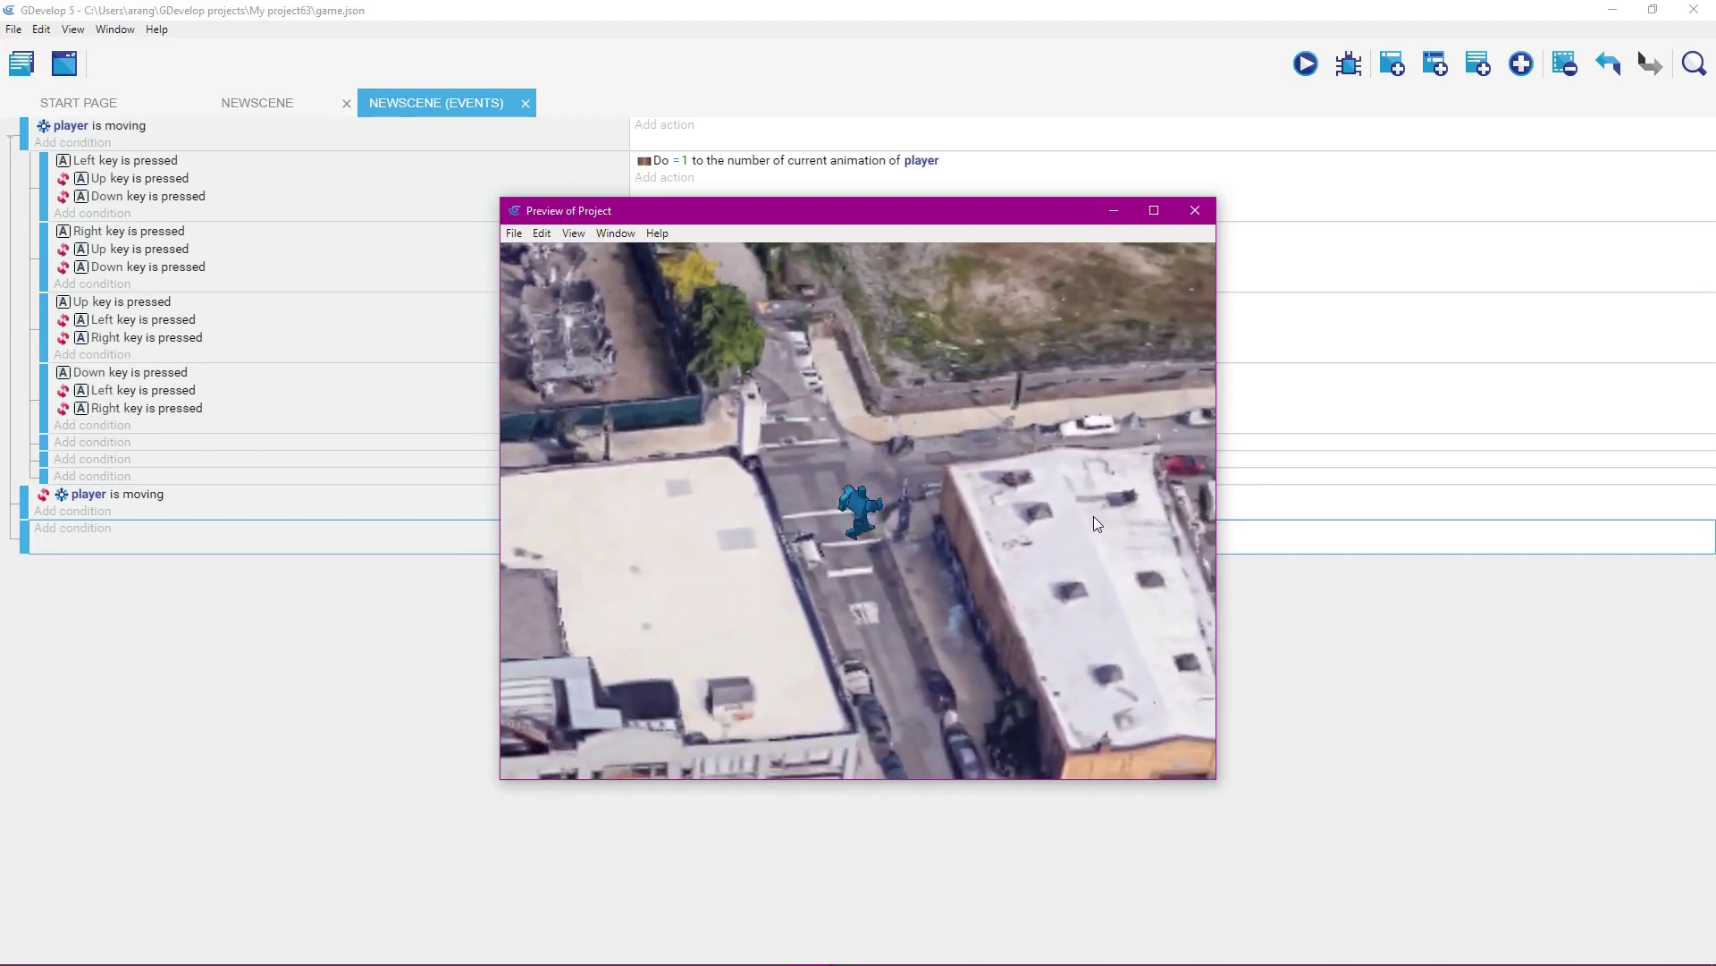
key("Down")
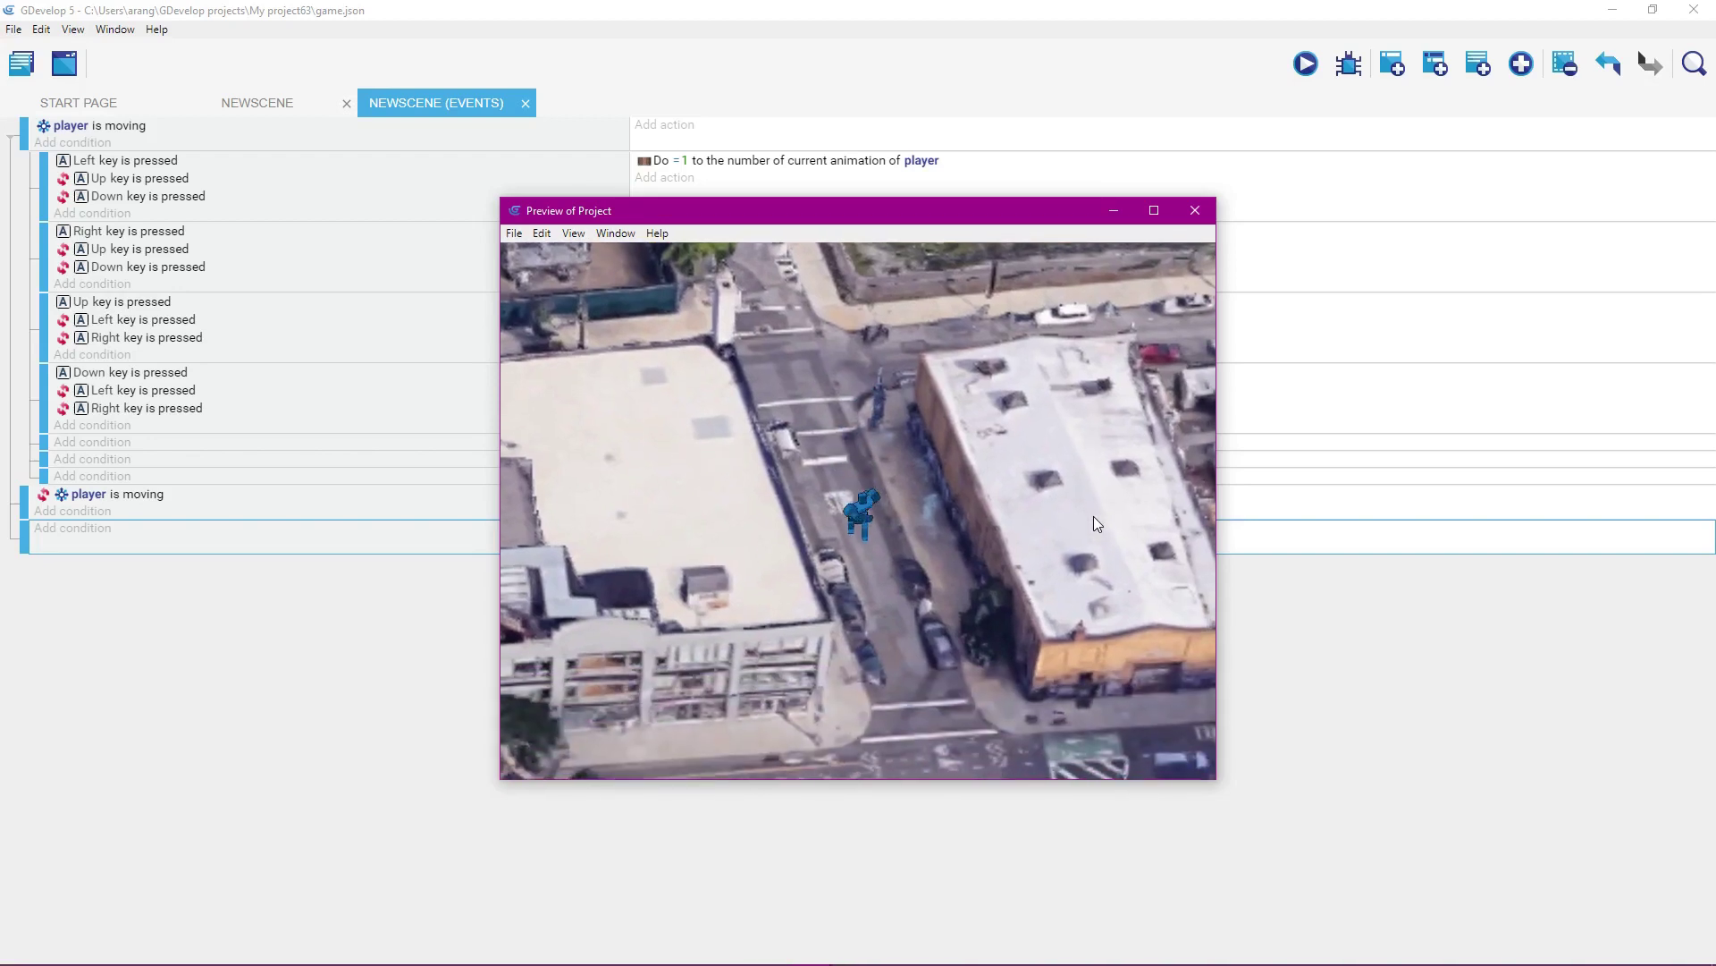
key("Down")
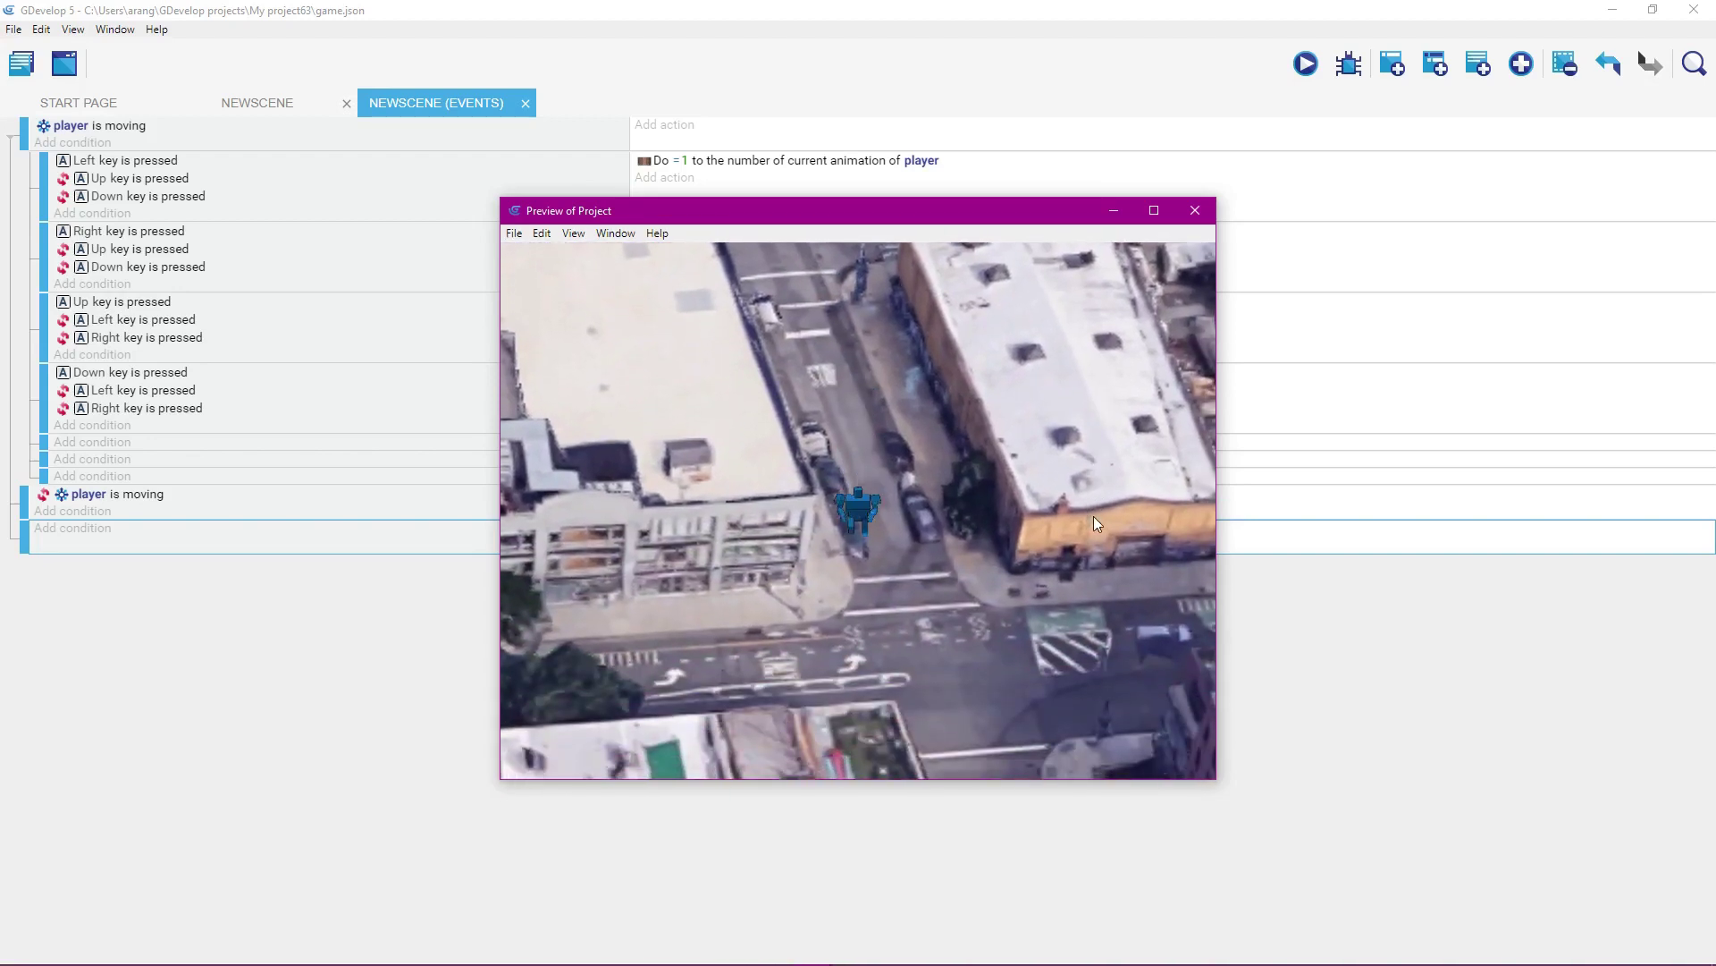
key("Down")
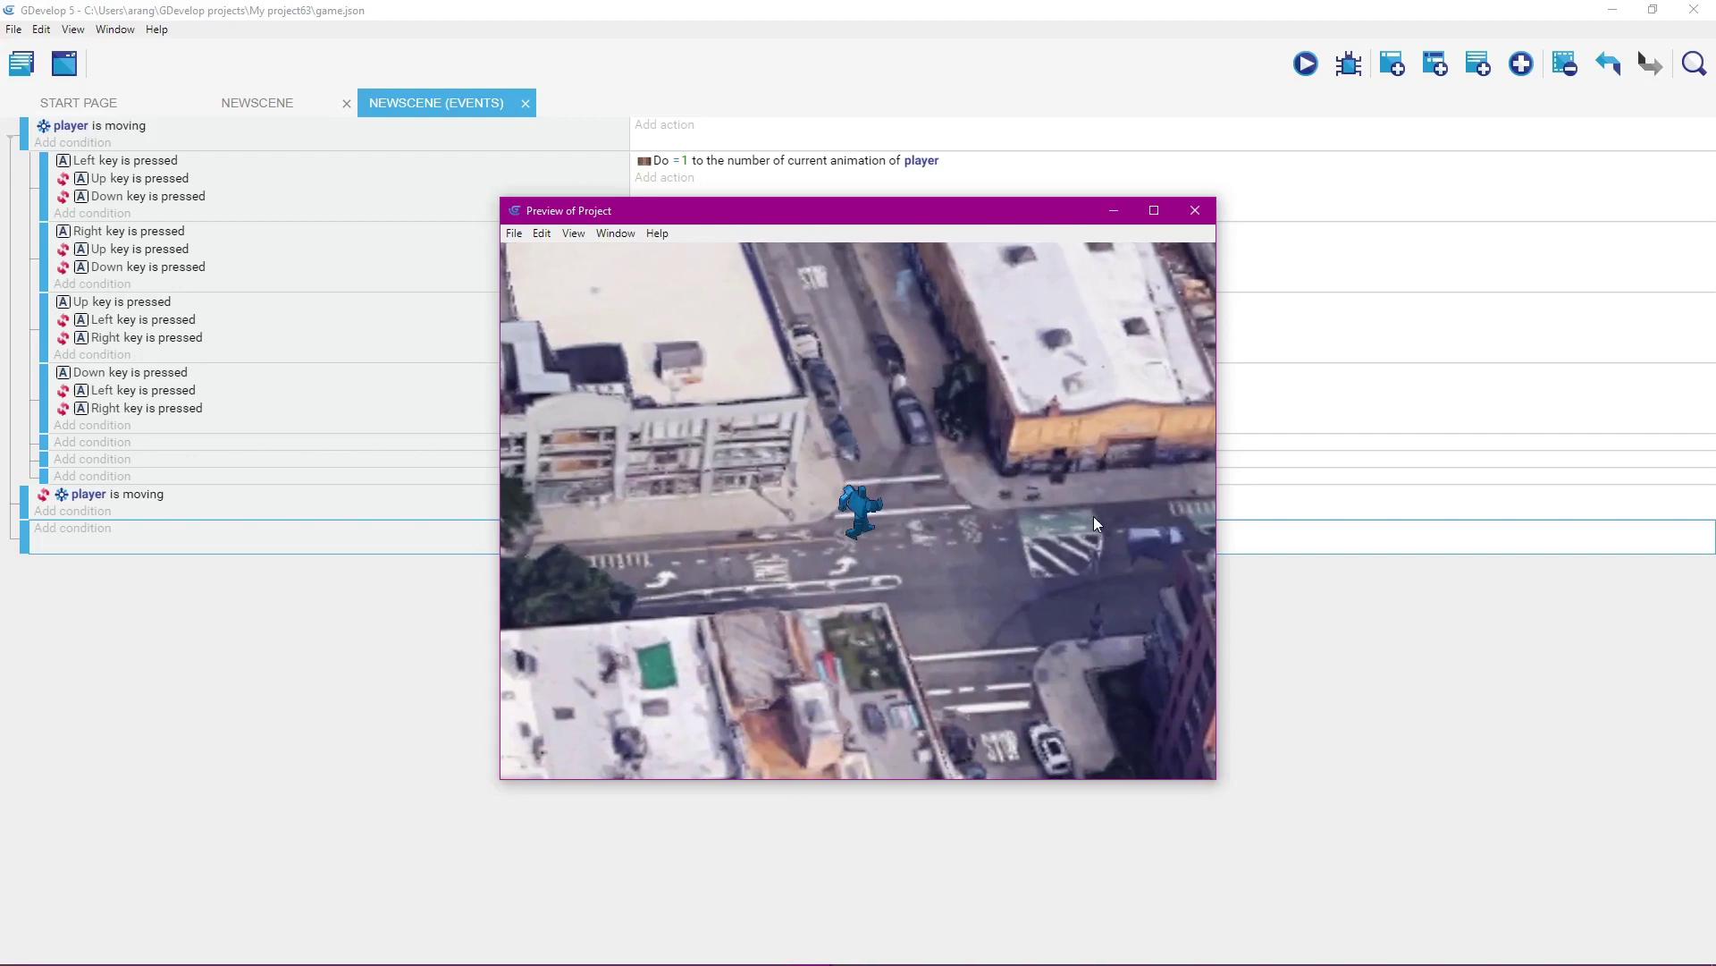
key("Up")
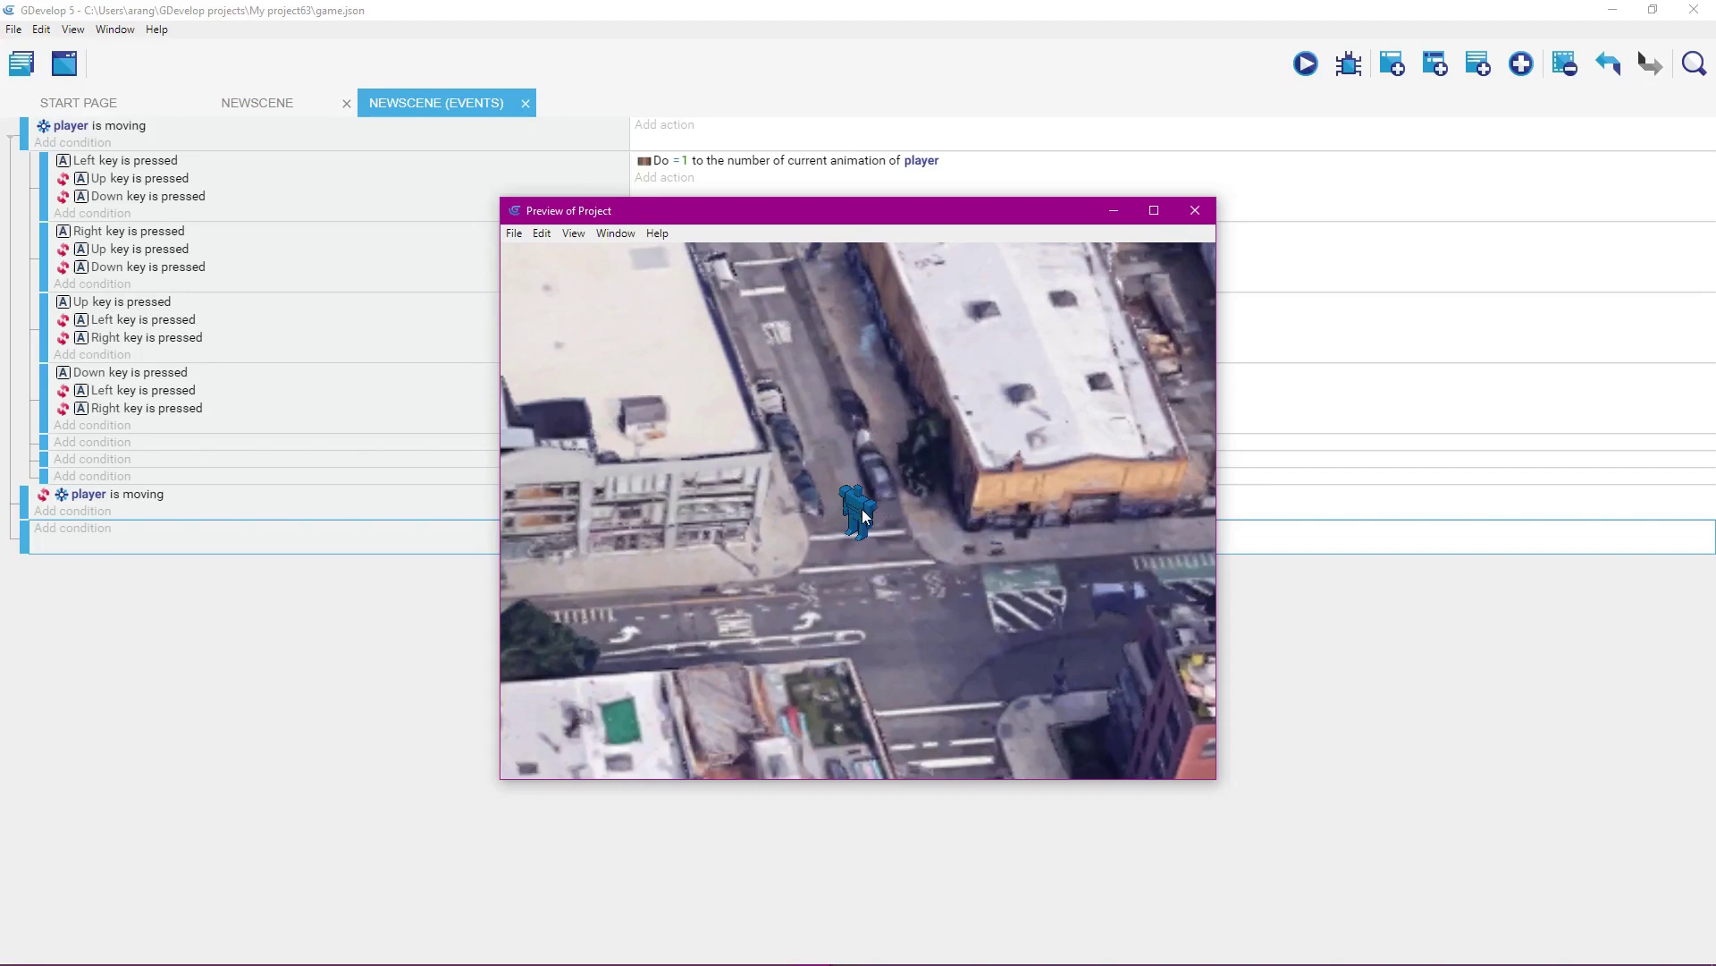
left_click(1195, 212)
Step: Return to the NewScene layout and shrink the player instance on the street to about 33 by 33
left_click(290, 105)
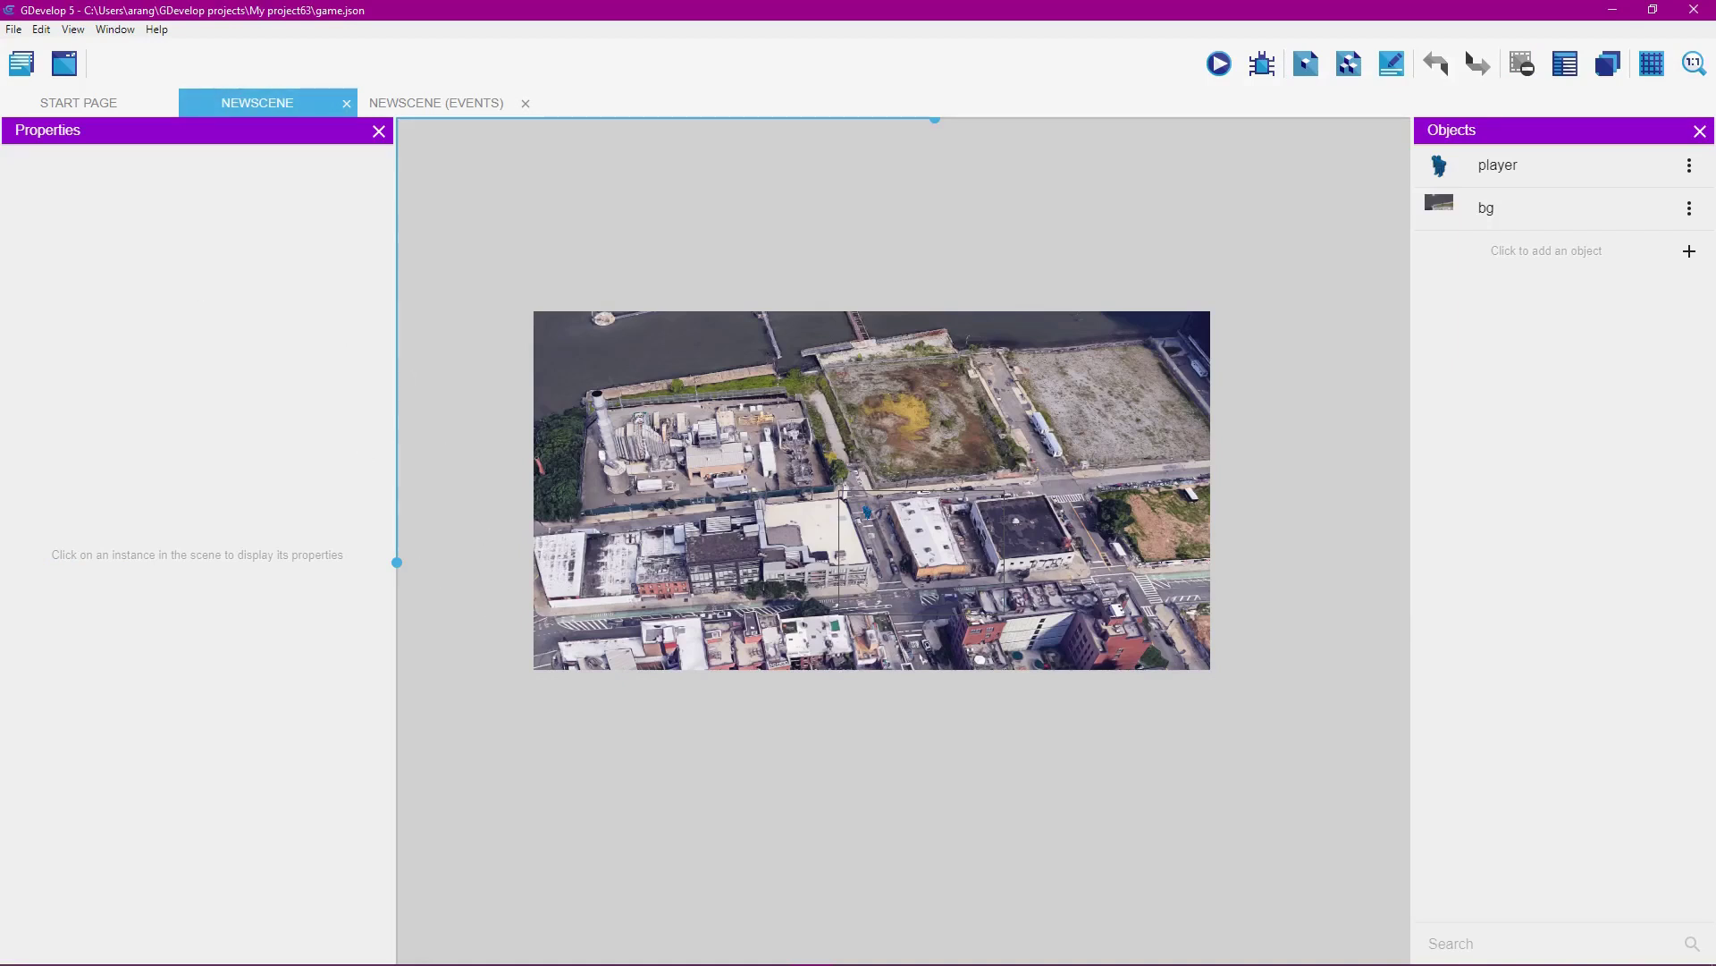
left_click(1158, 17)
scroll(943, 614, "up", 6)
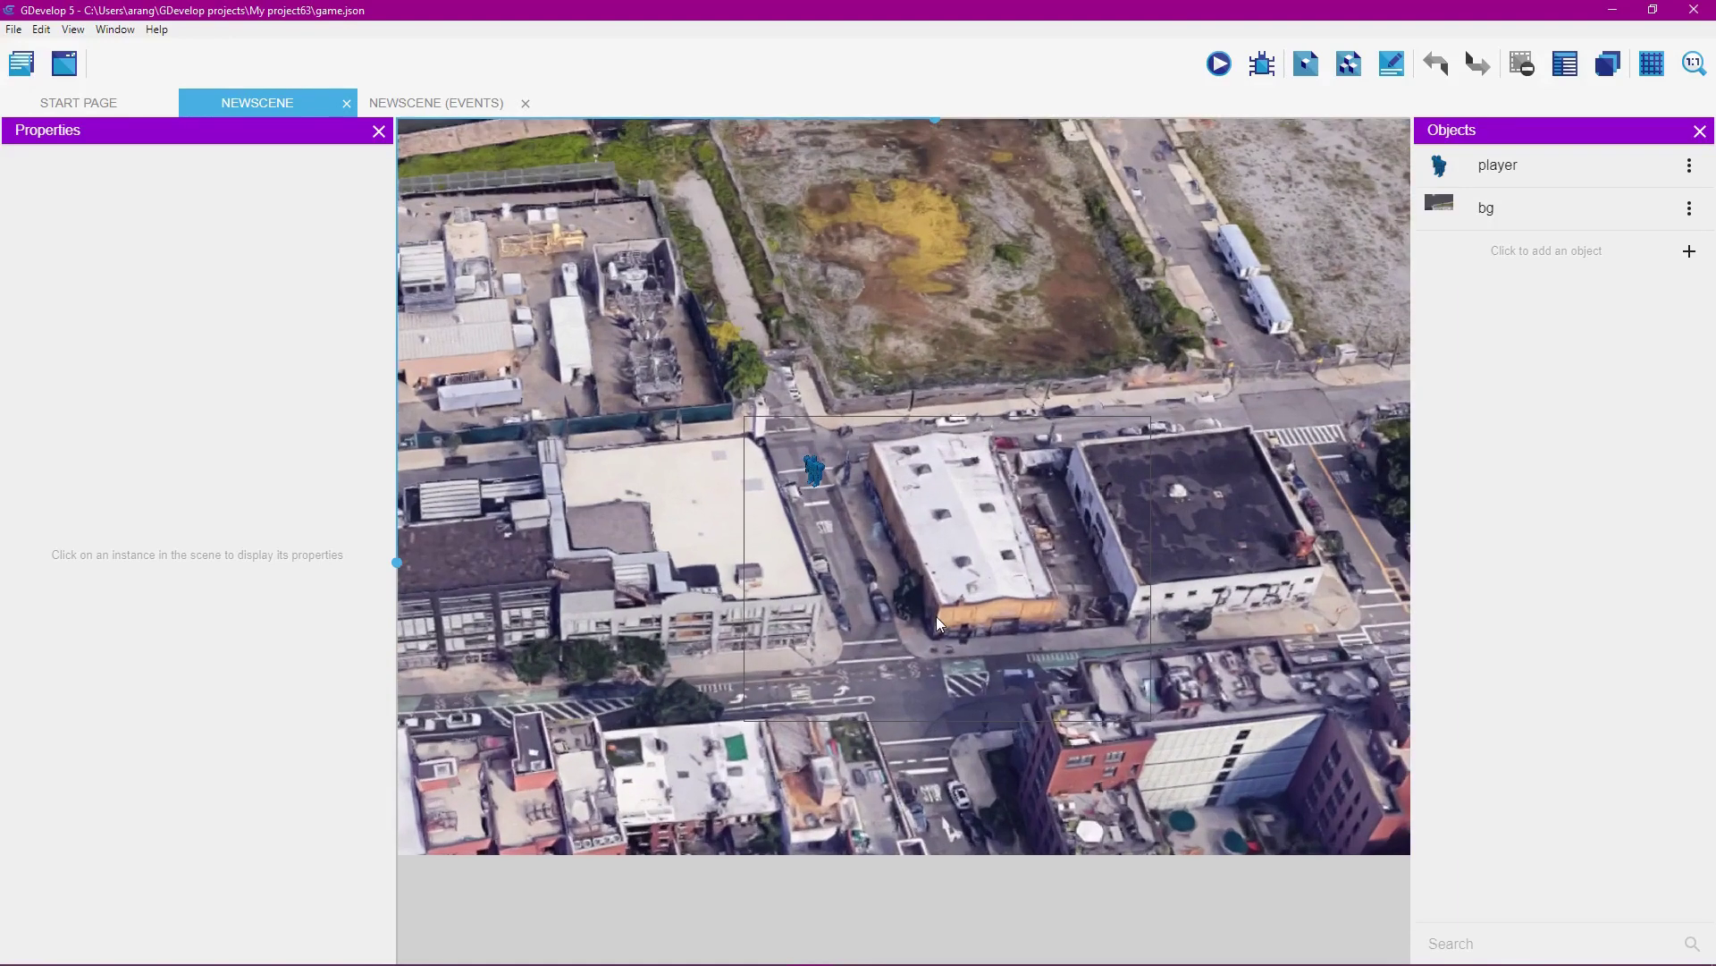
scroll(936, 615, "up", 4)
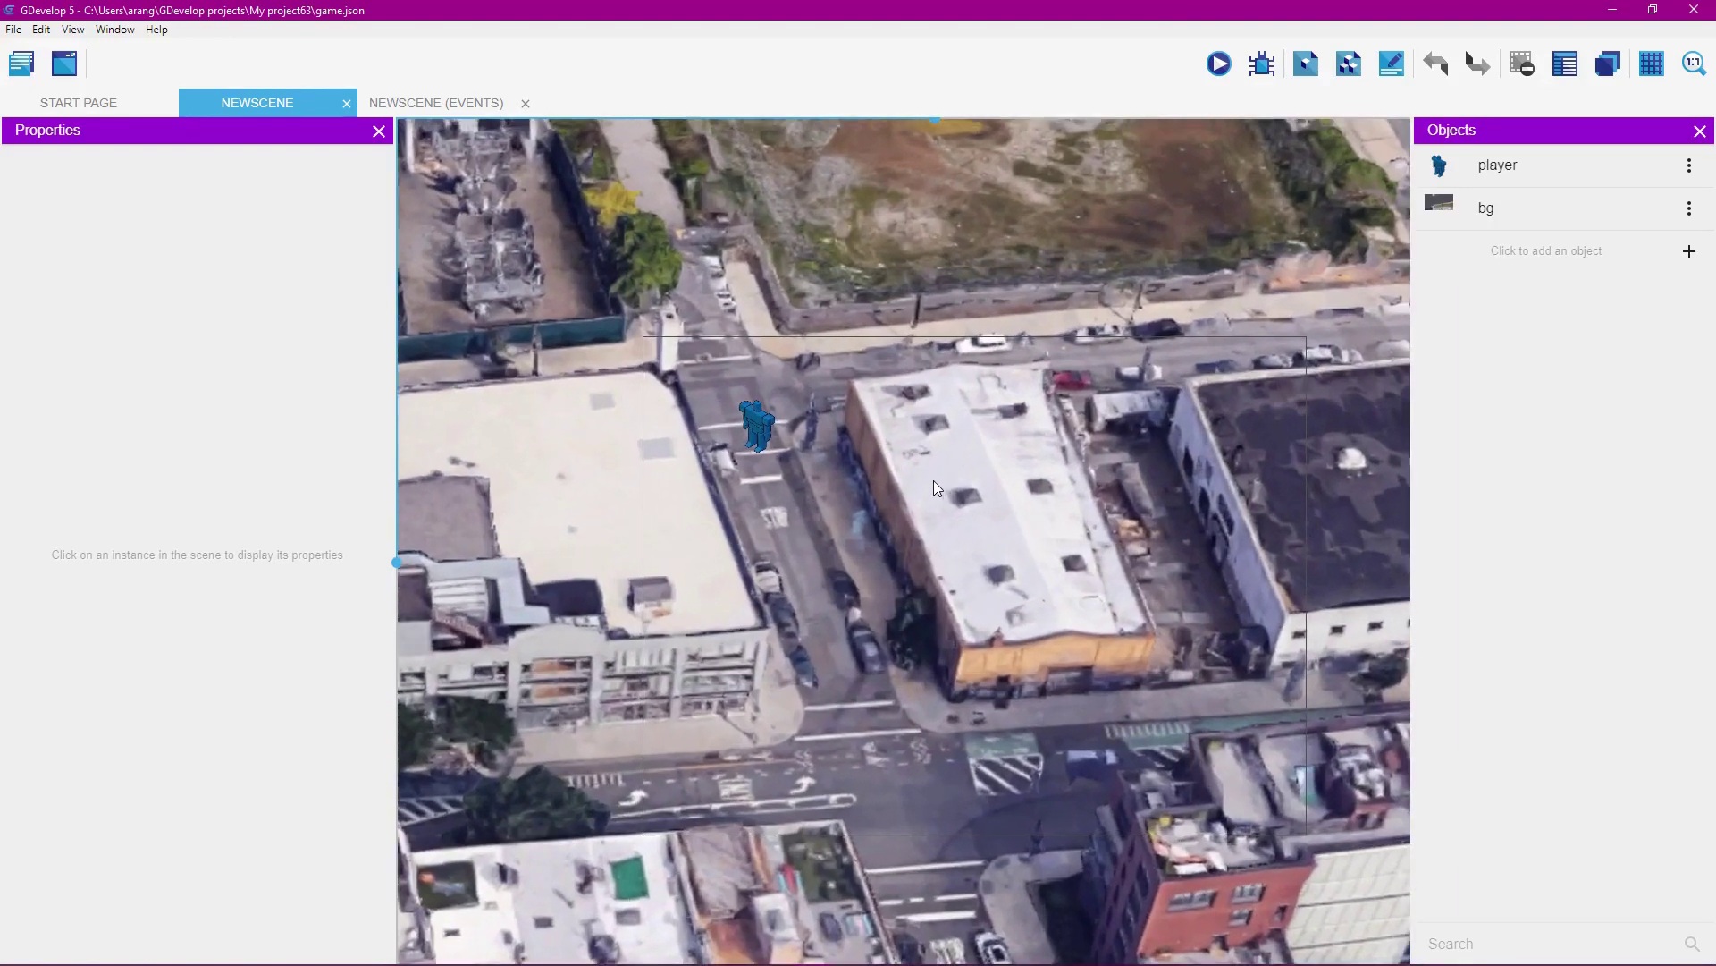
scroll(792, 485, "up", 2)
left_click(765, 436)
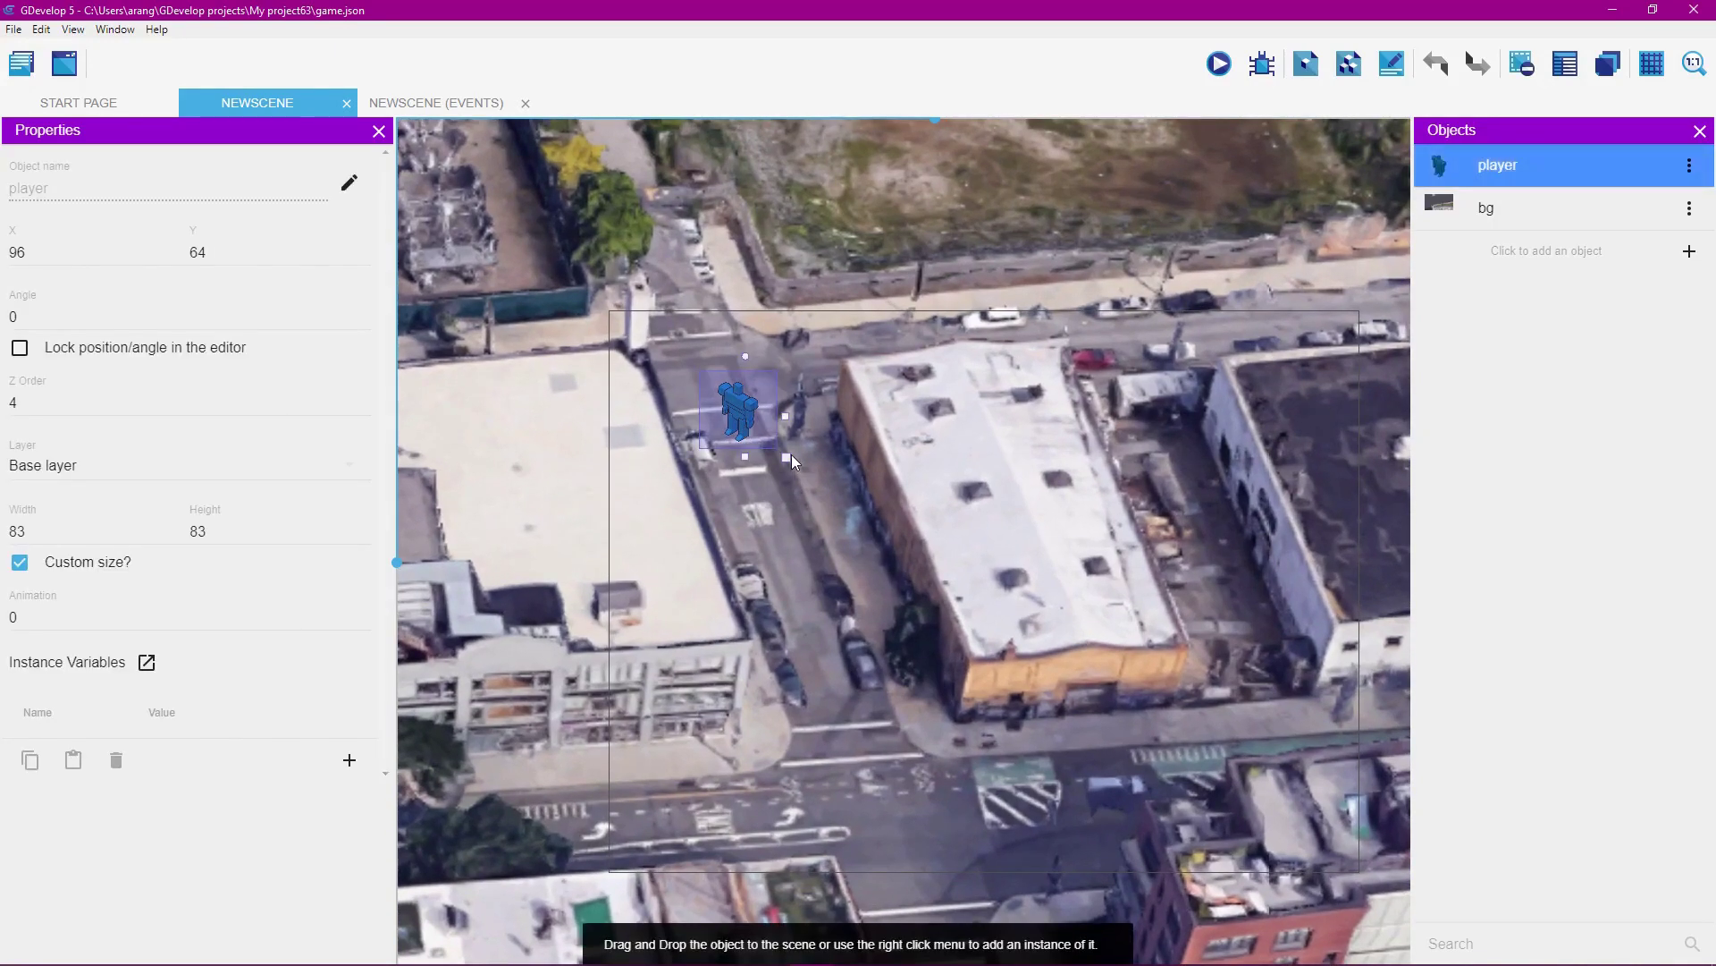
left_click_drag(785, 454, 740, 412)
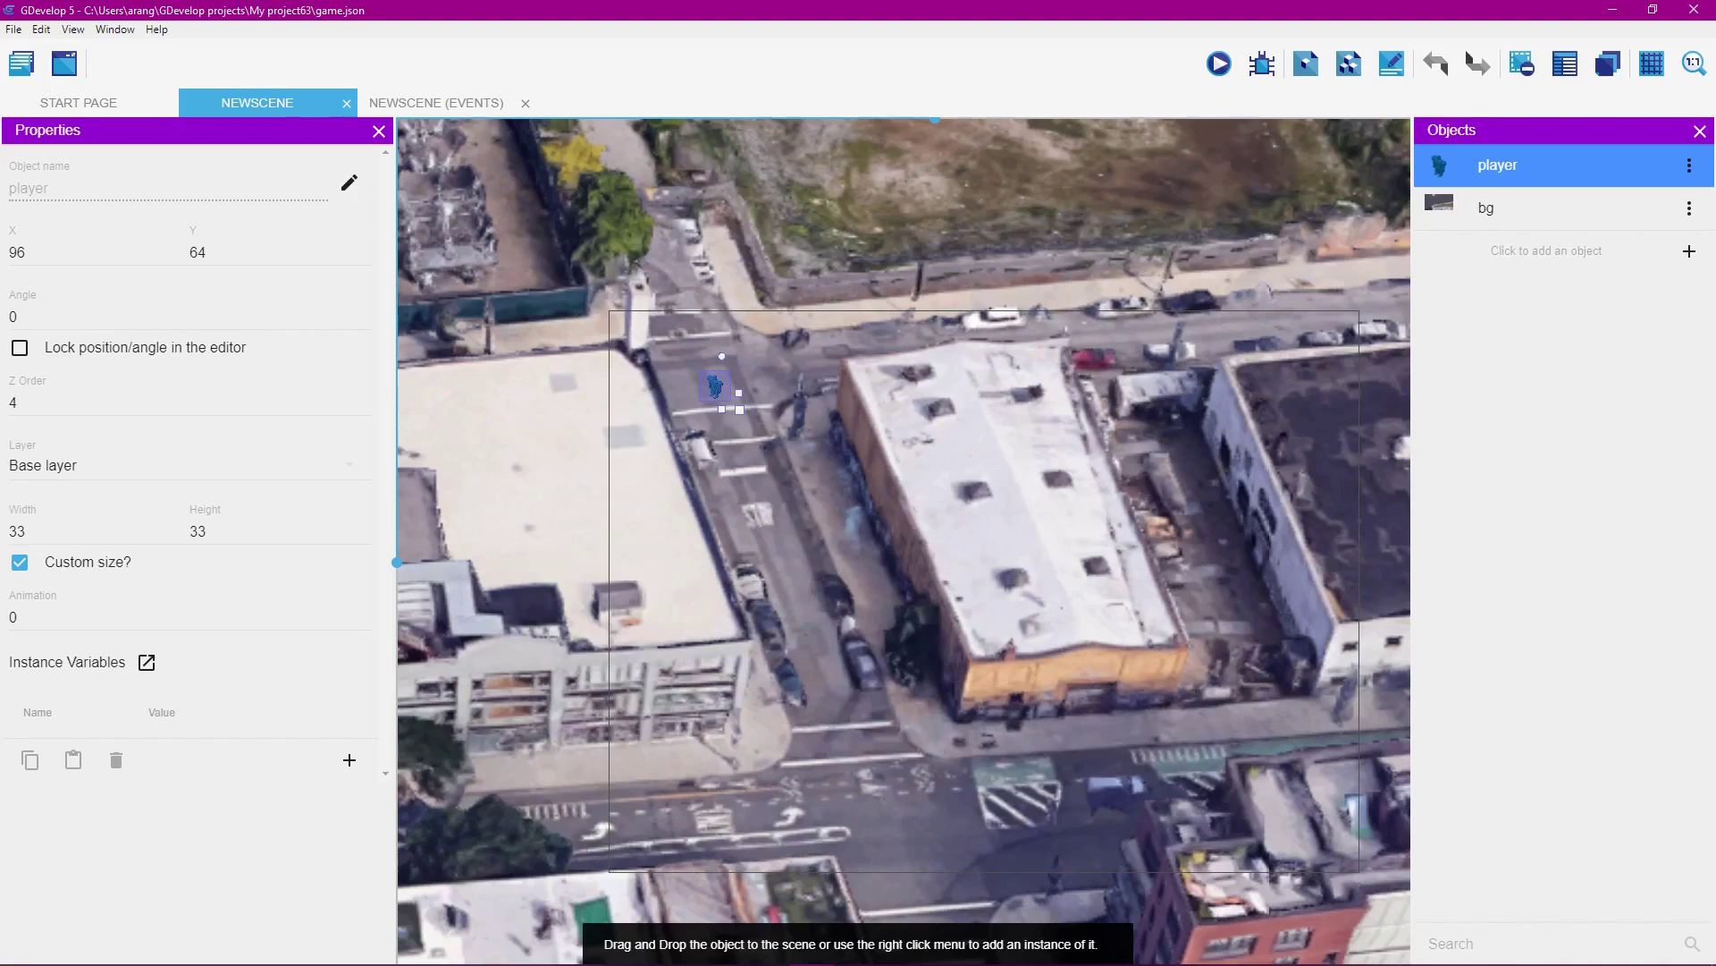
Step: Preview the game full screen, walk the player down the street to check its size, and close the preview
left_click(1298, 22)
left_click(1218, 63)
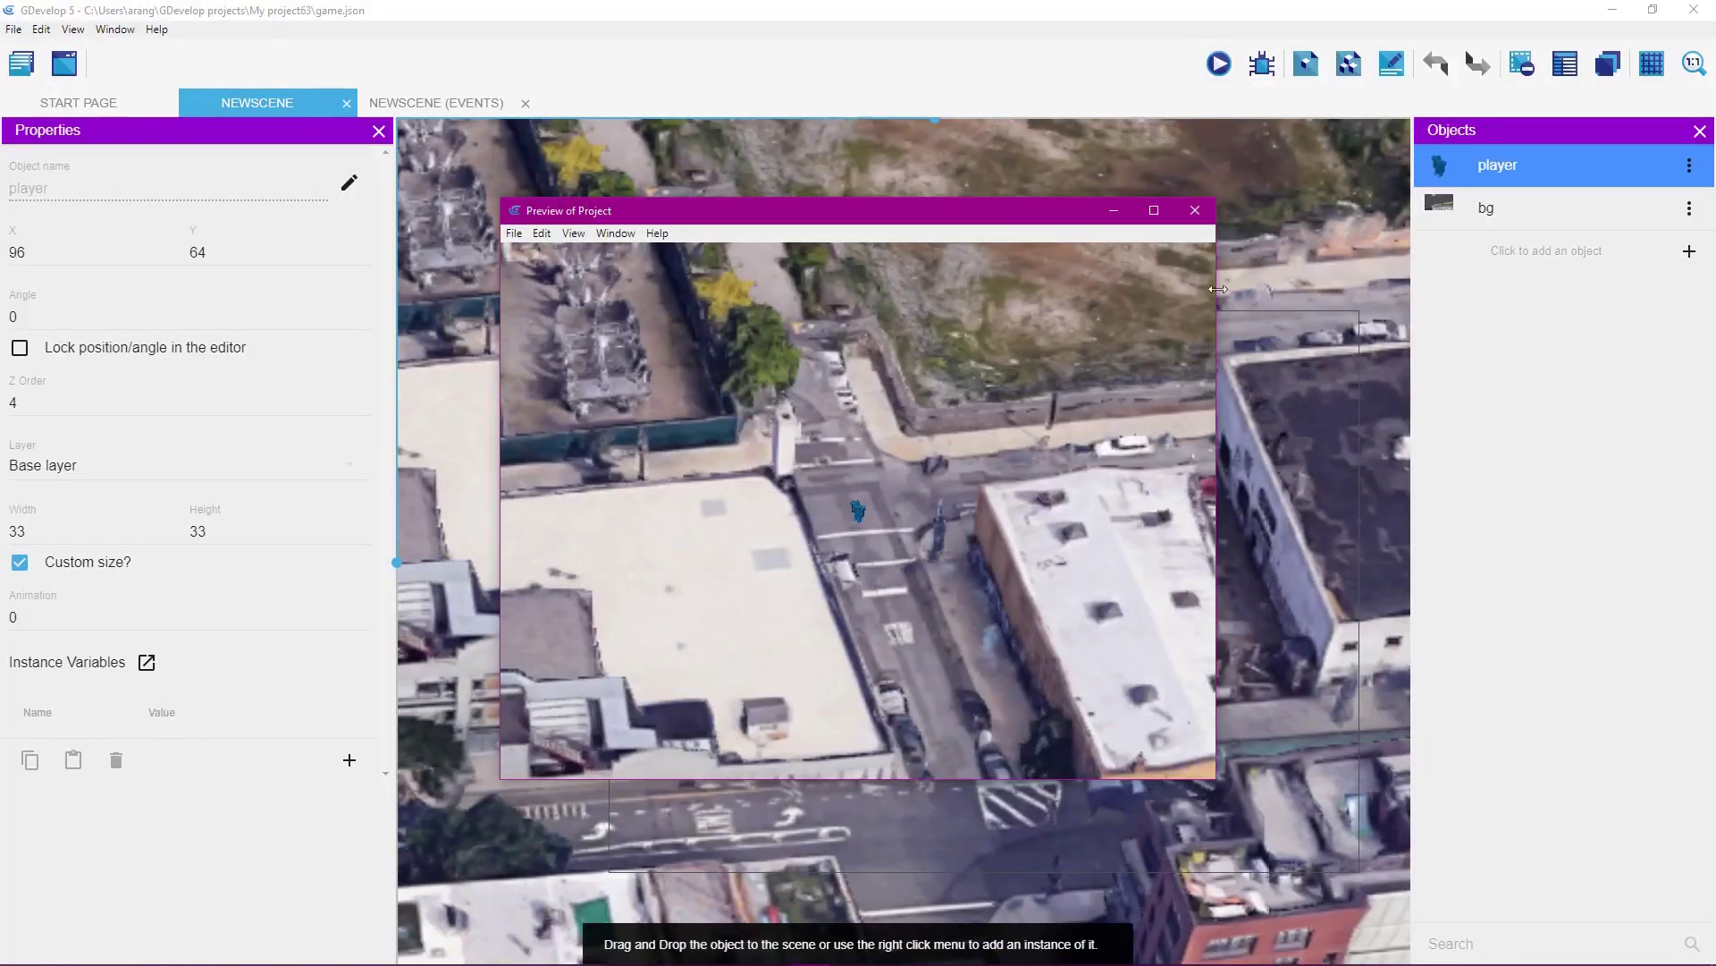
left_click(1153, 210)
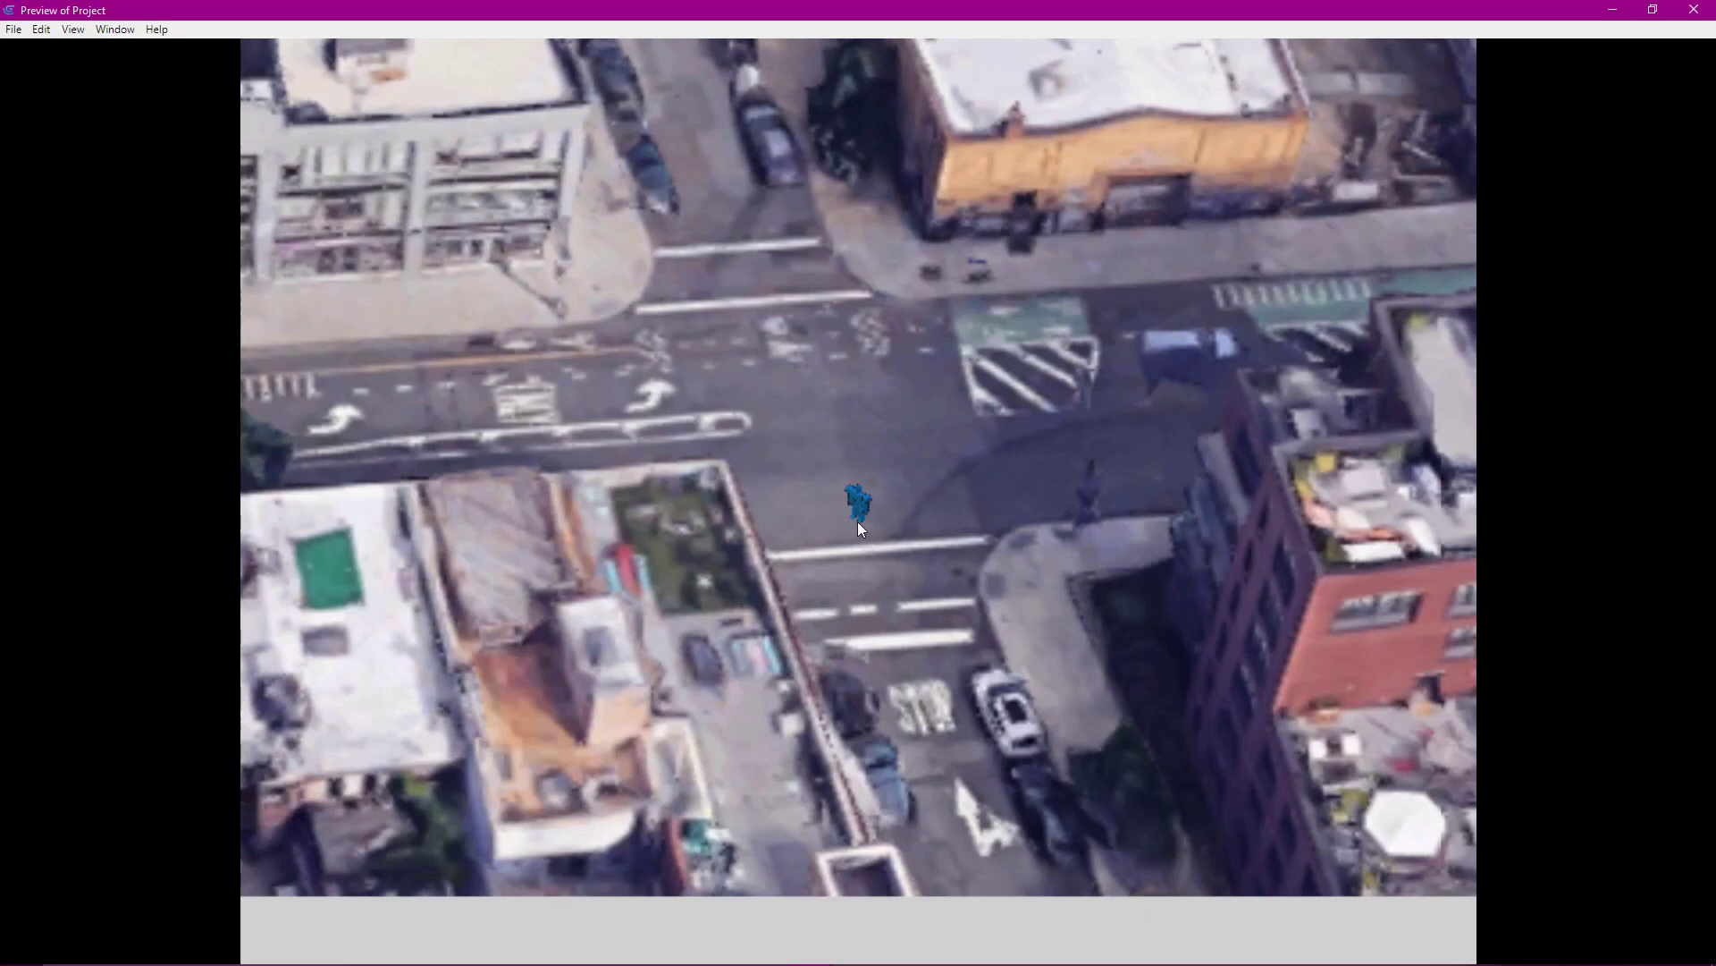
left_click(1694, 9)
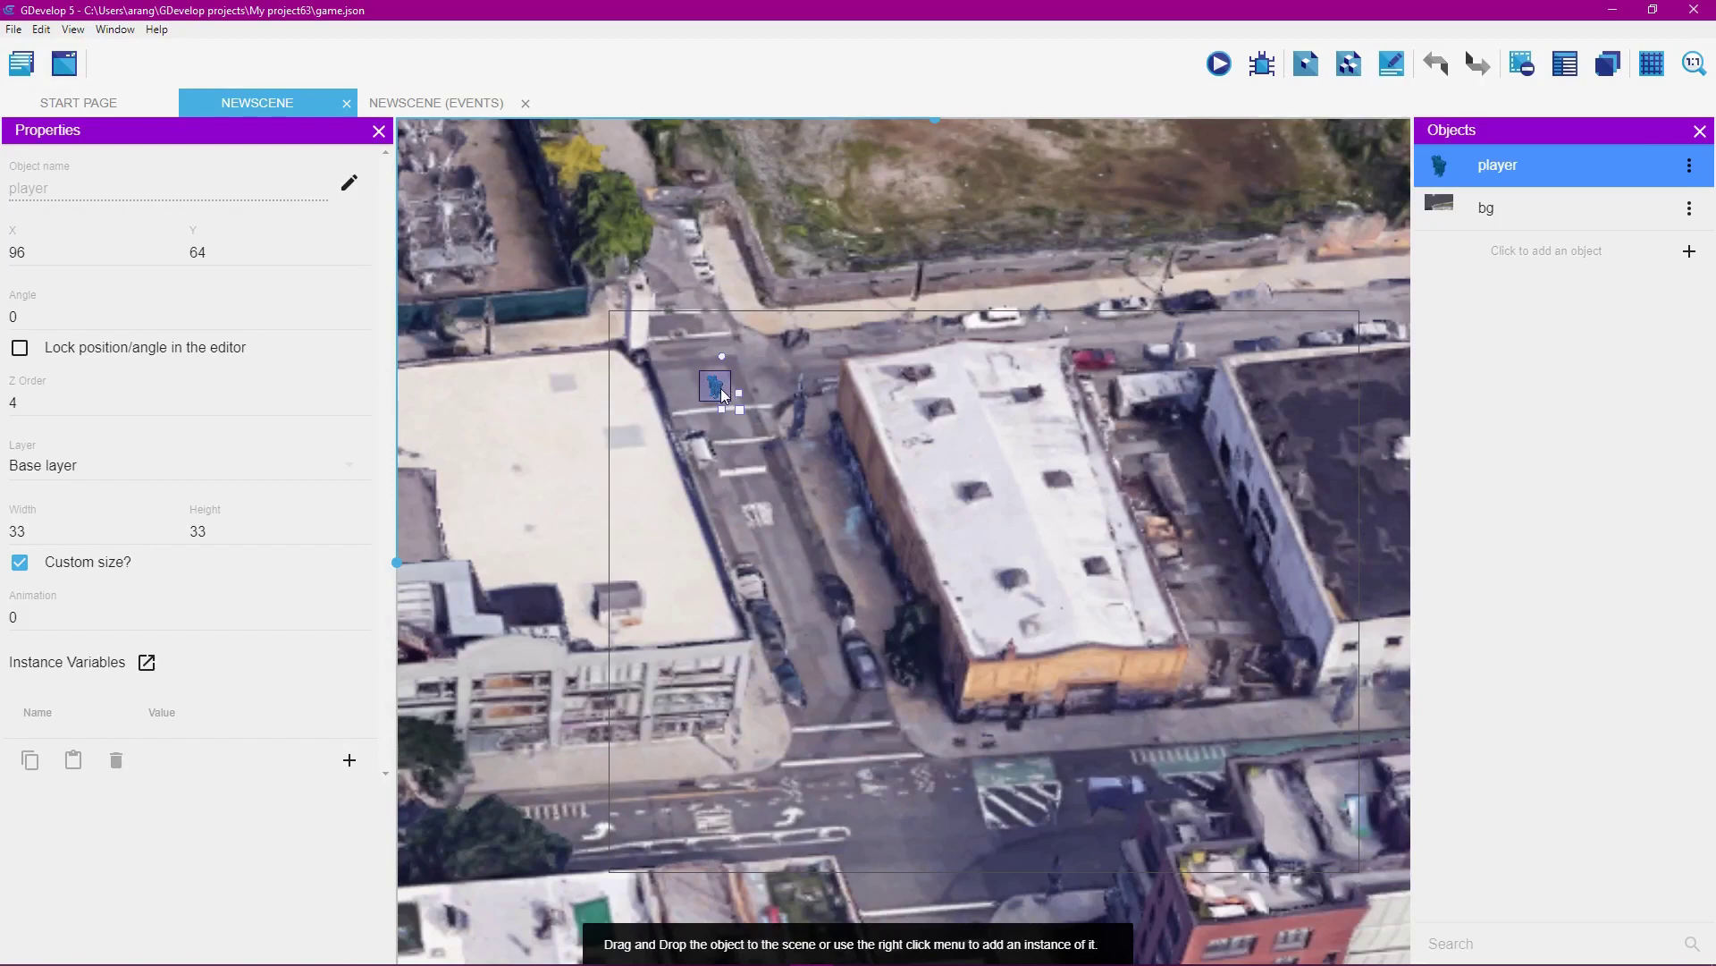
Step: Enlarge the player instance to 49 by 49 and test it in a full-screen preview, walking down past the map's lower edge
left_click_drag(740, 410, 753, 426)
left_click(1218, 66)
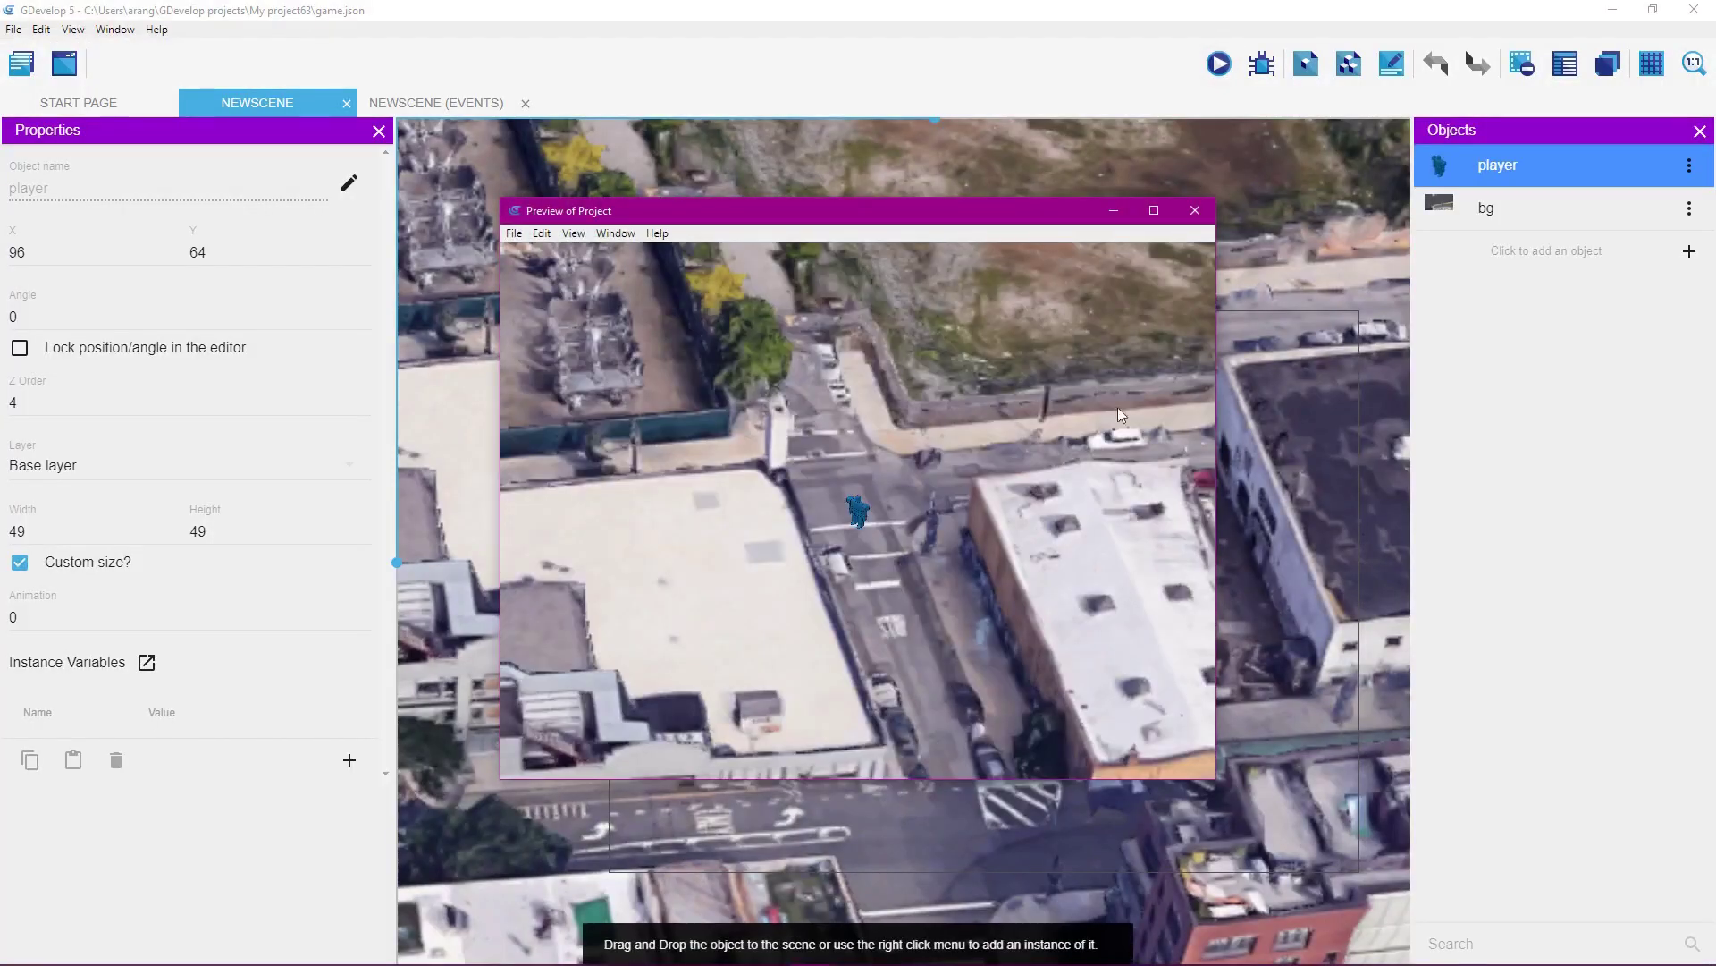
left_click(1151, 215)
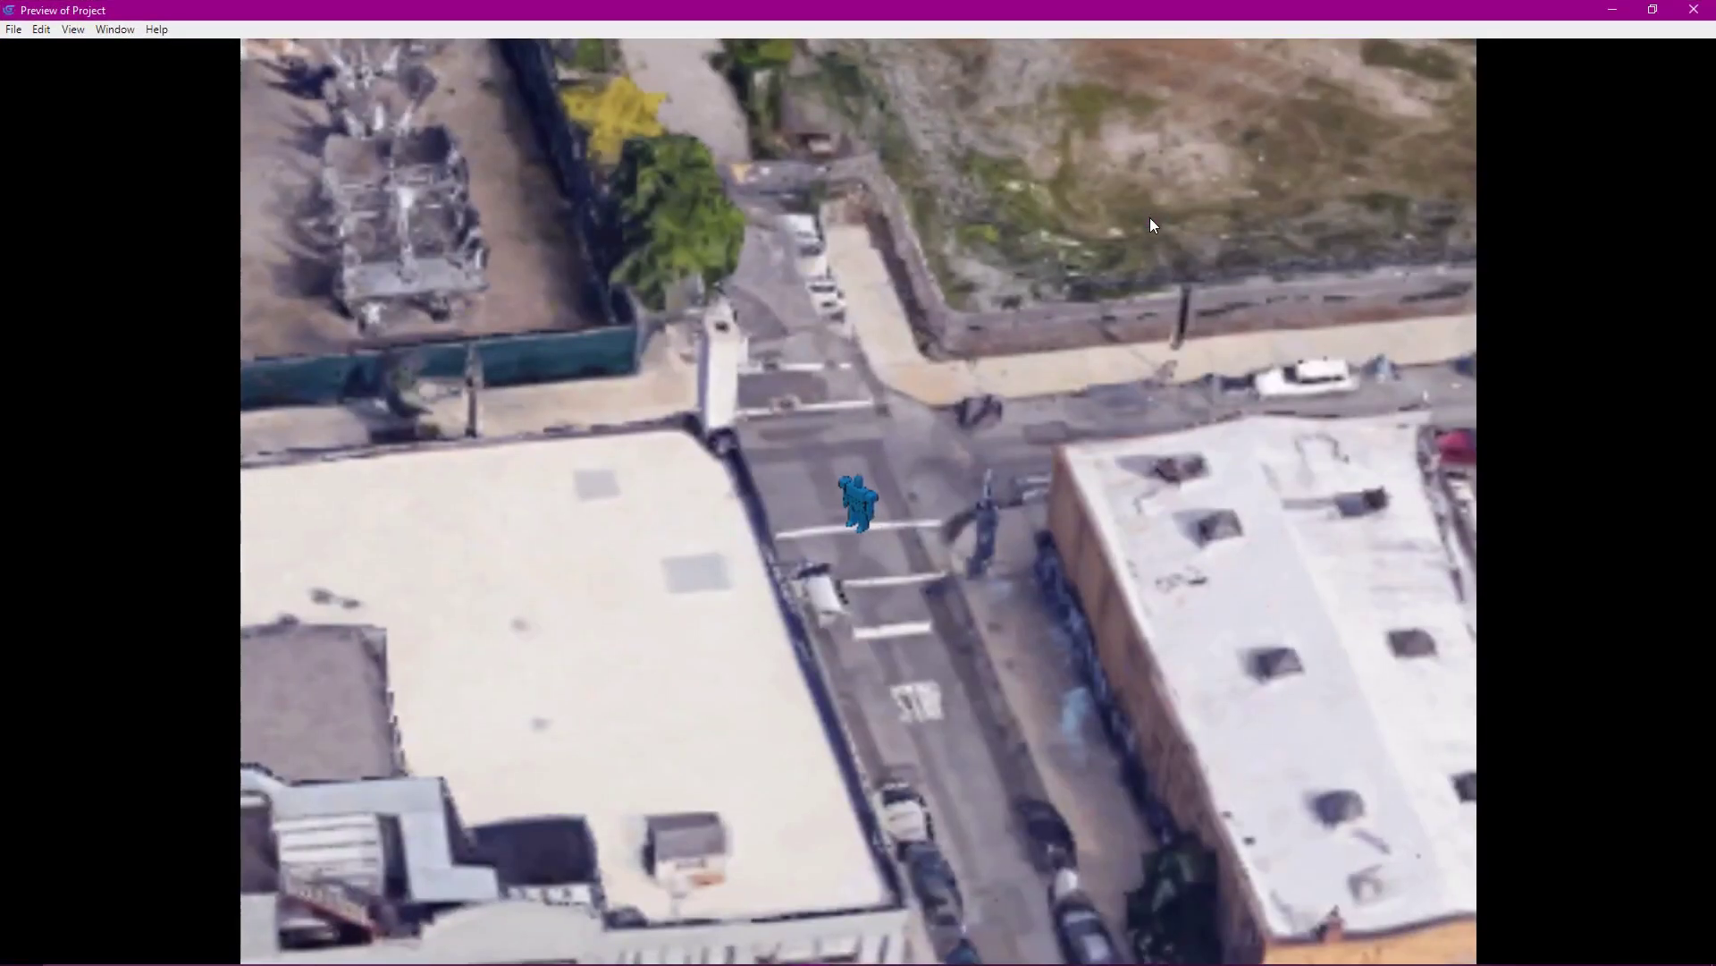
key("Down")
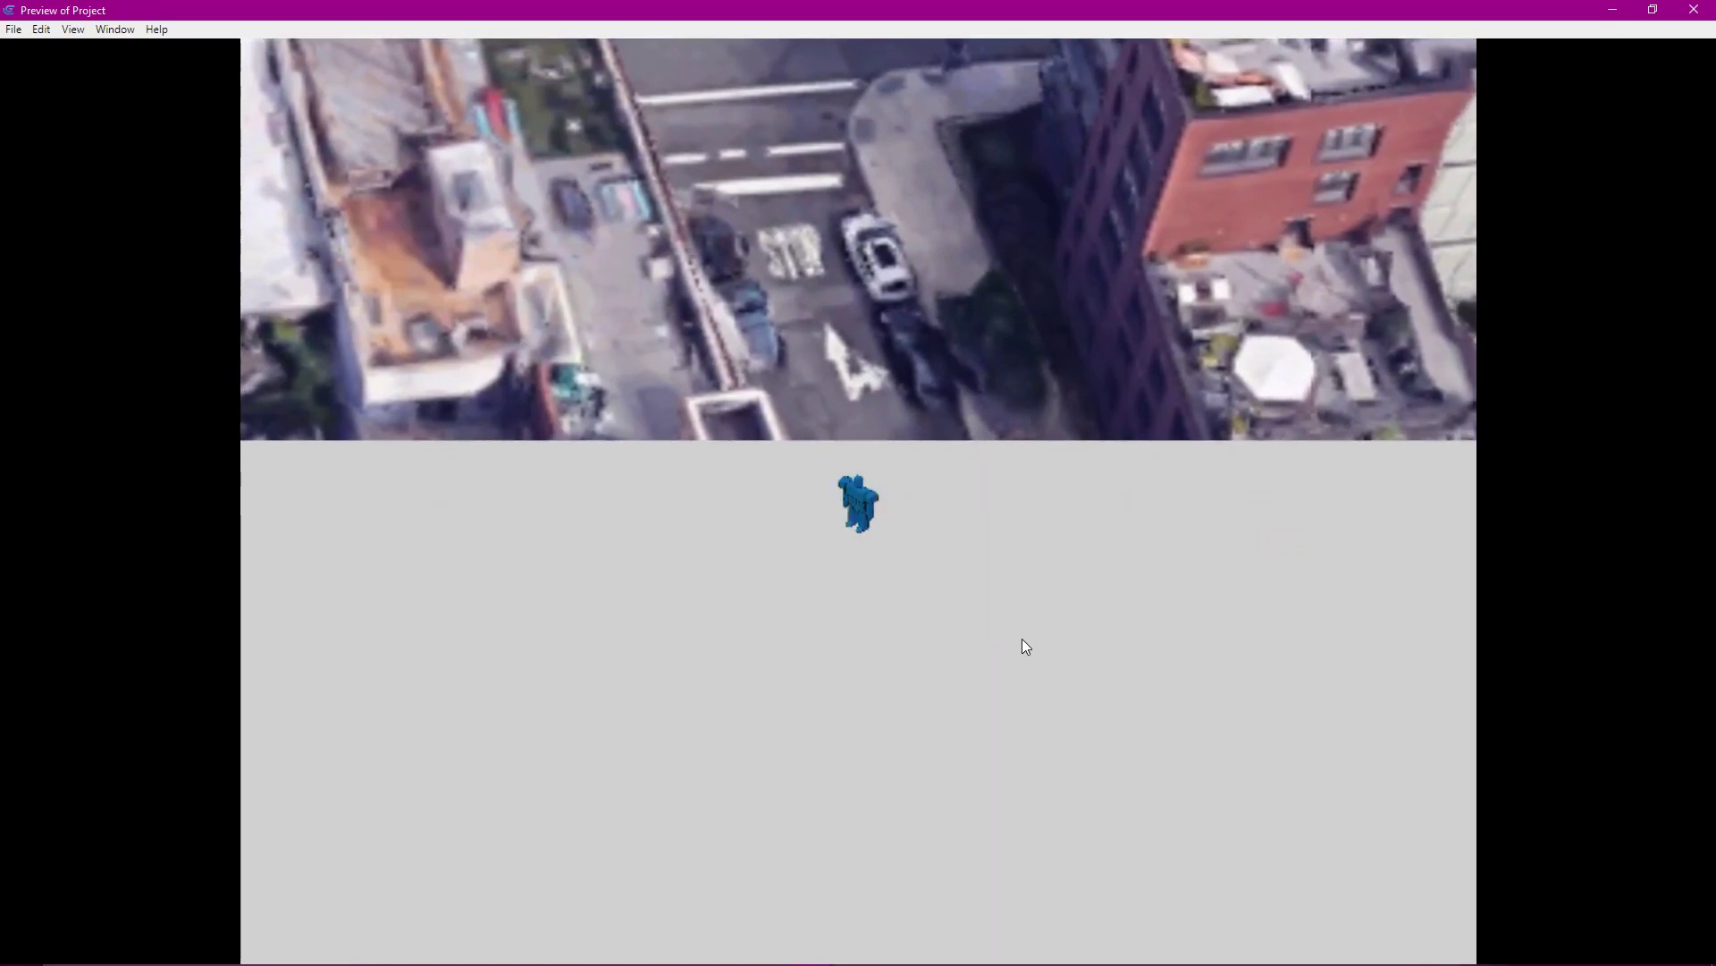
left_click(1696, 11)
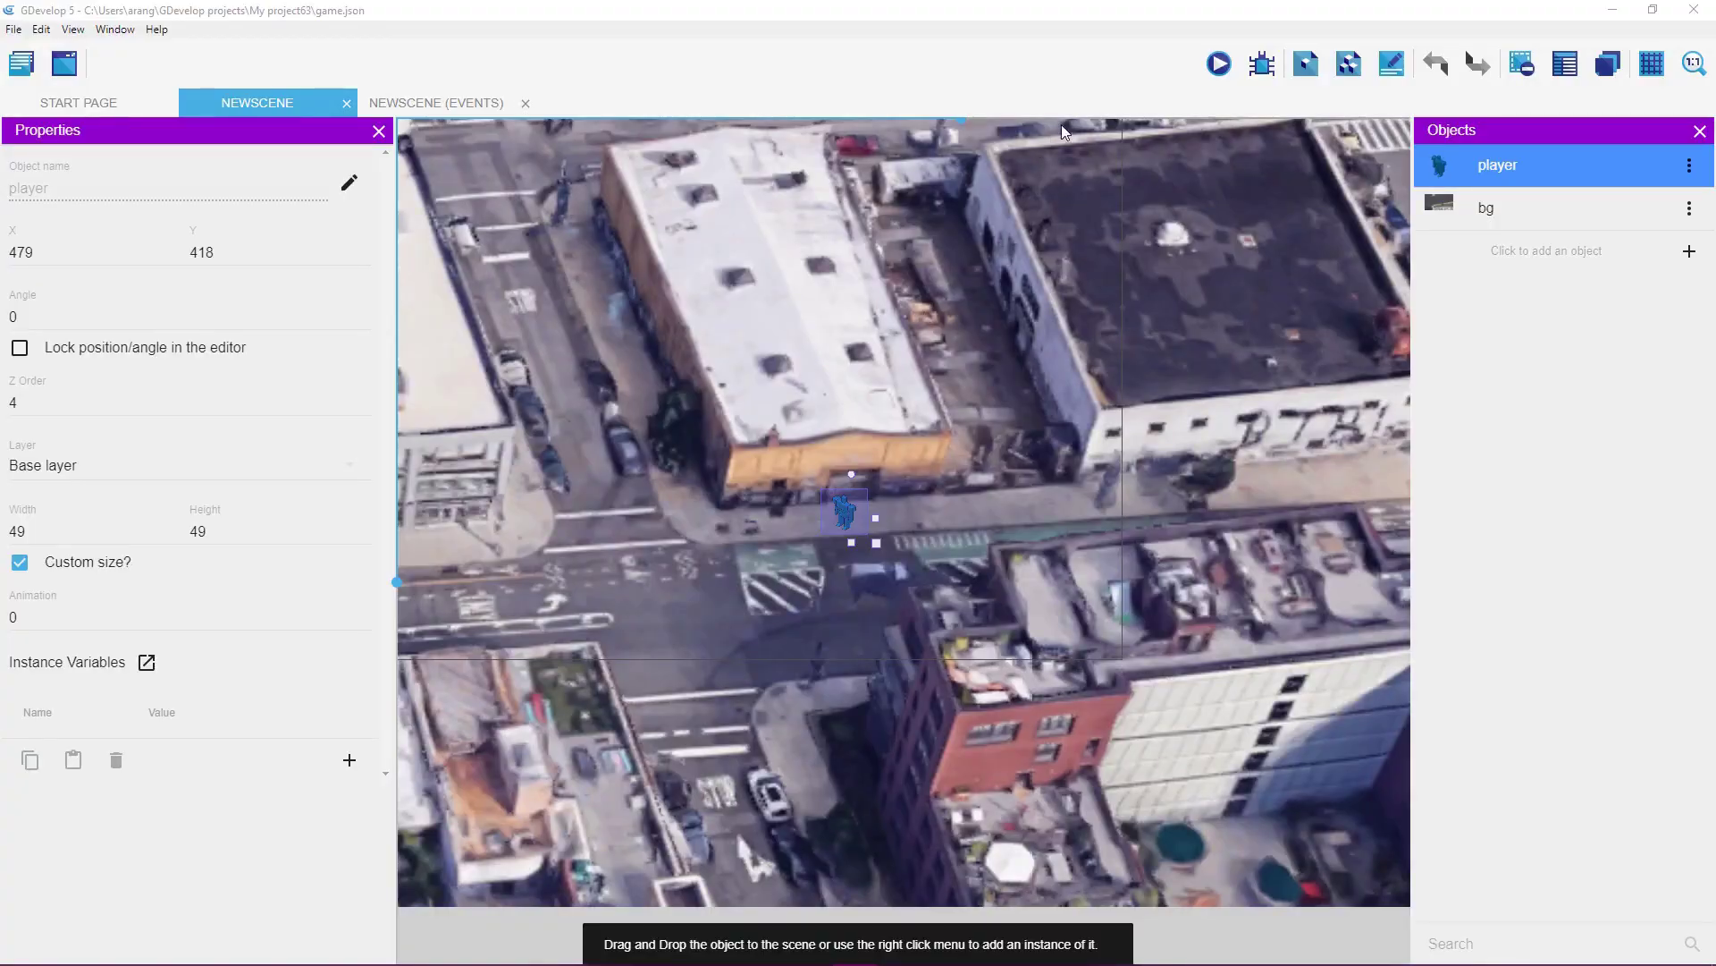
left_click(1169, 16)
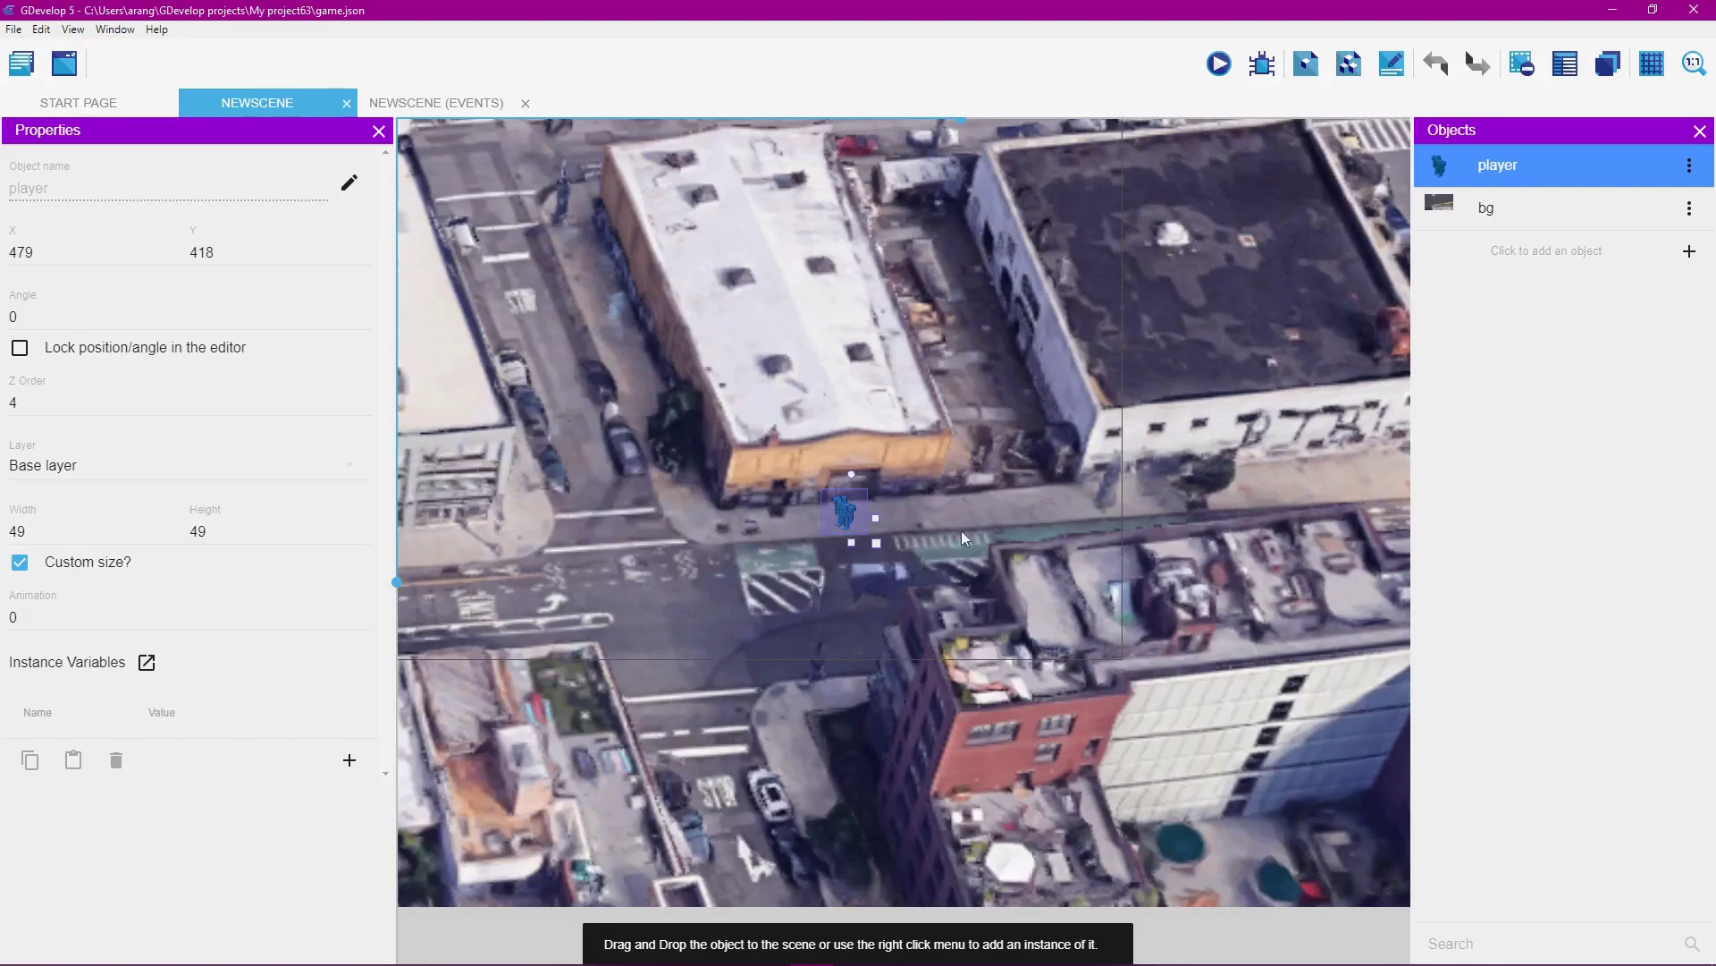
Step: Change the last event's camera action to center on the player within limits, with the boundary's top-left X and Y at 0
left_click(443, 103)
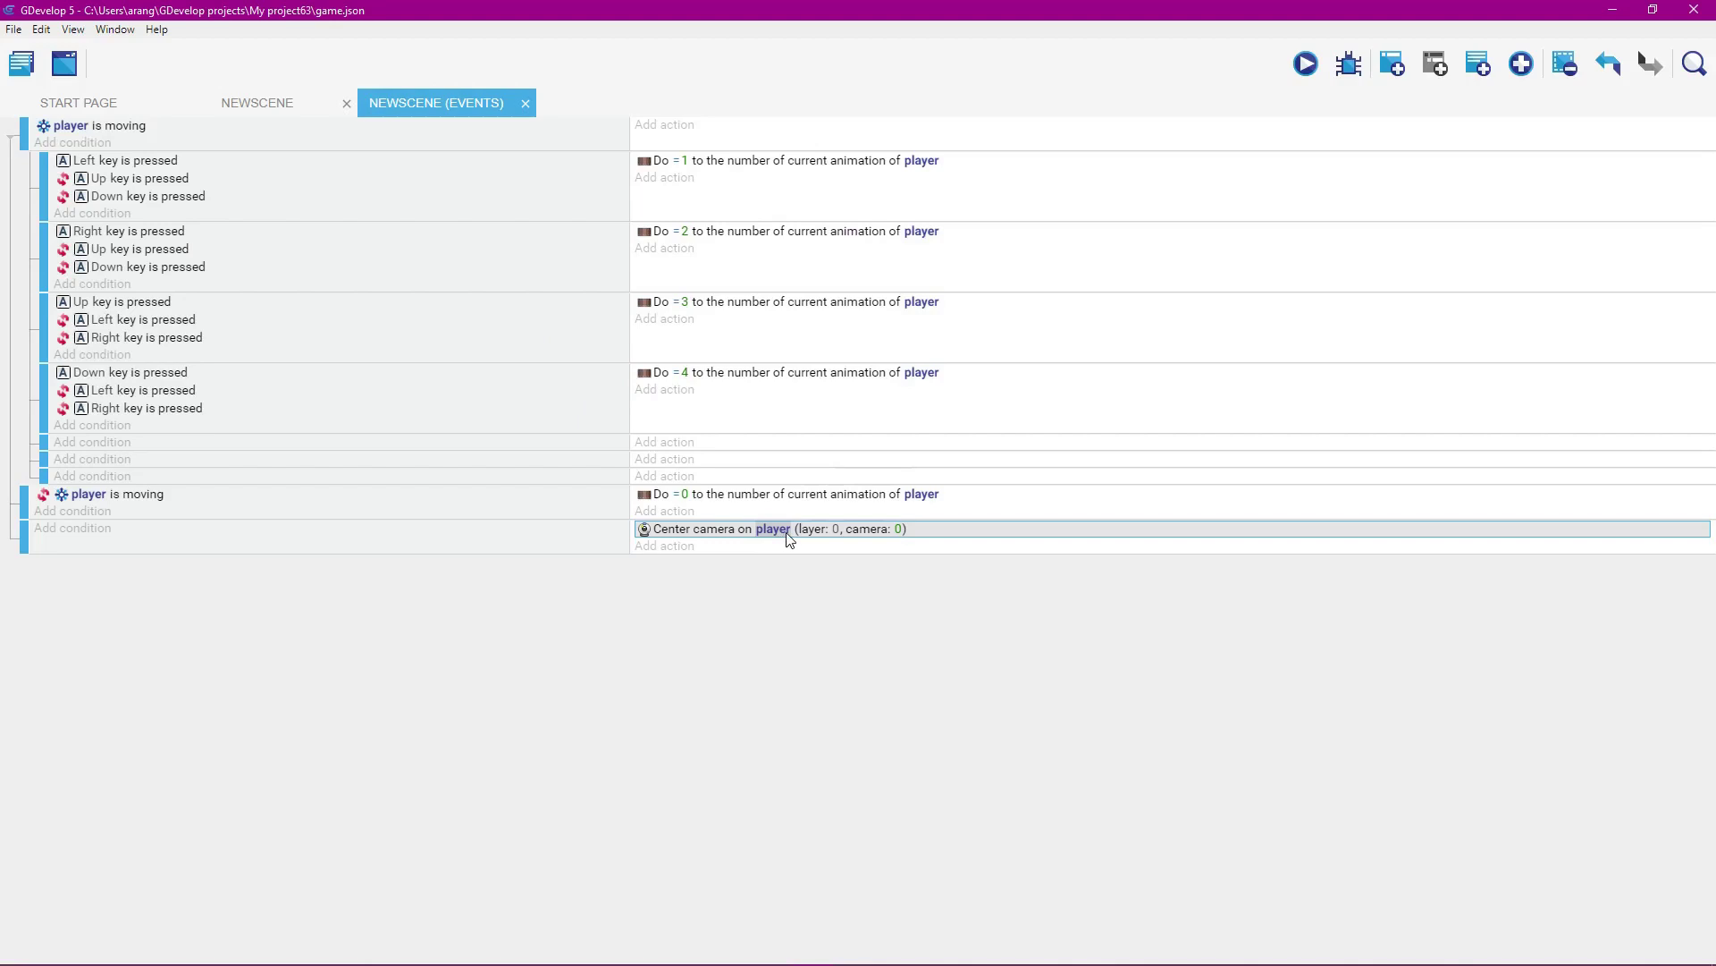
double_click(950, 541)
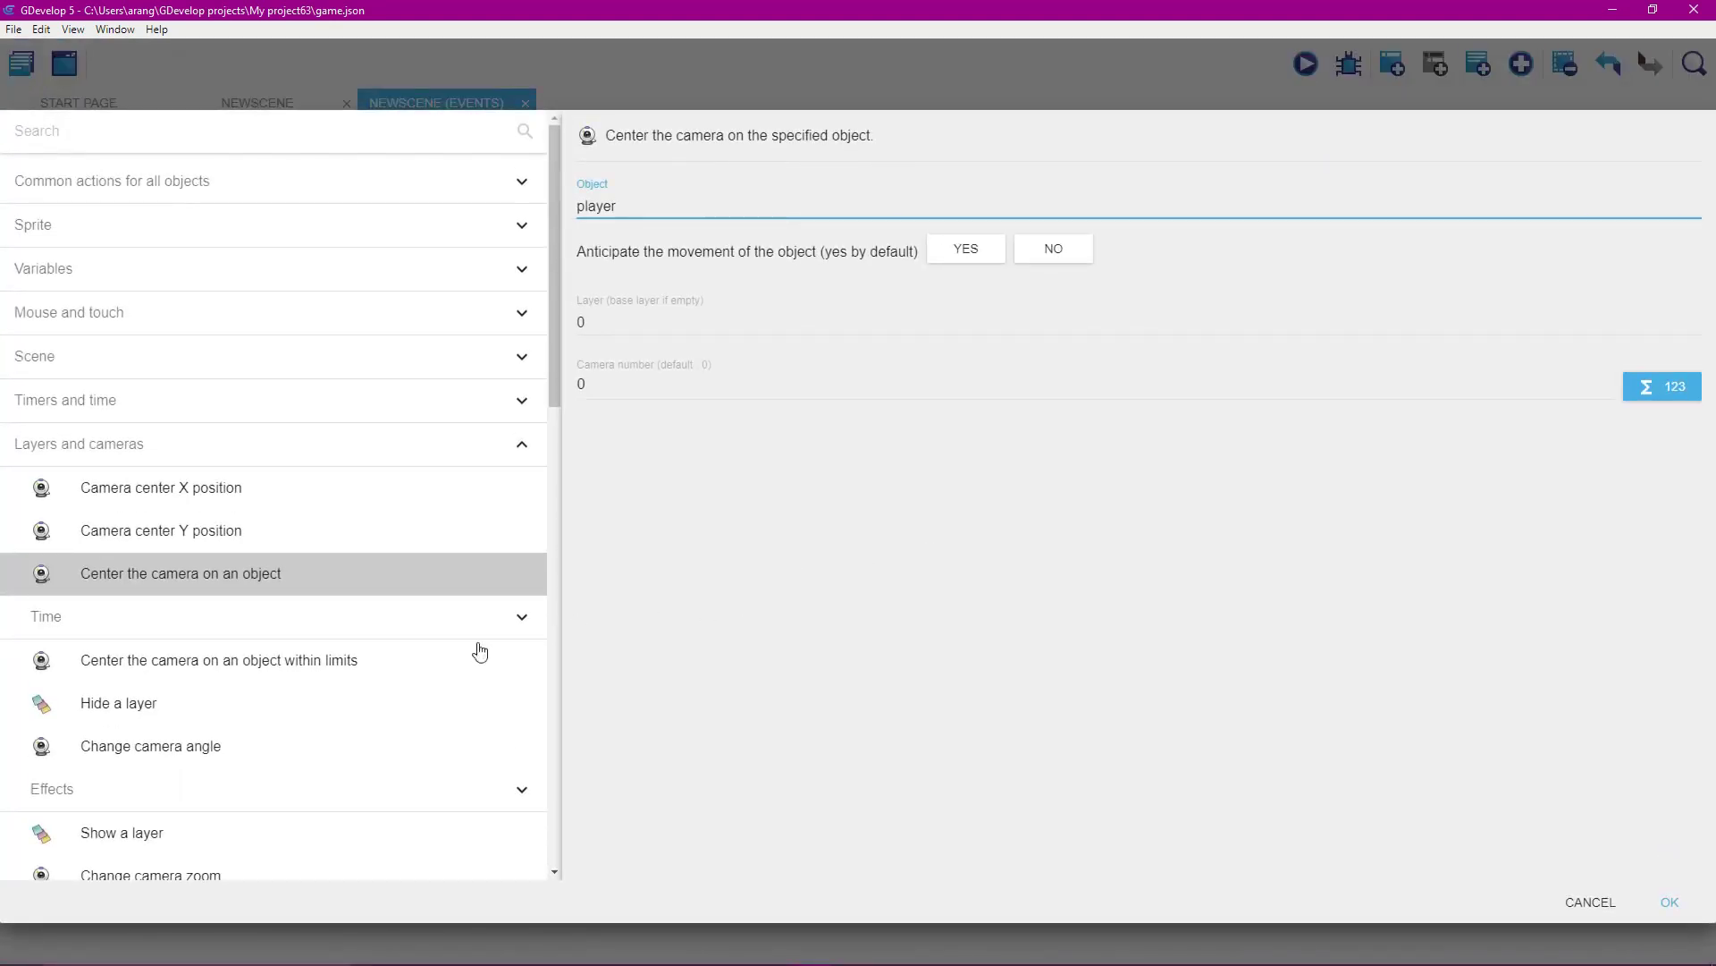
left_click(405, 663)
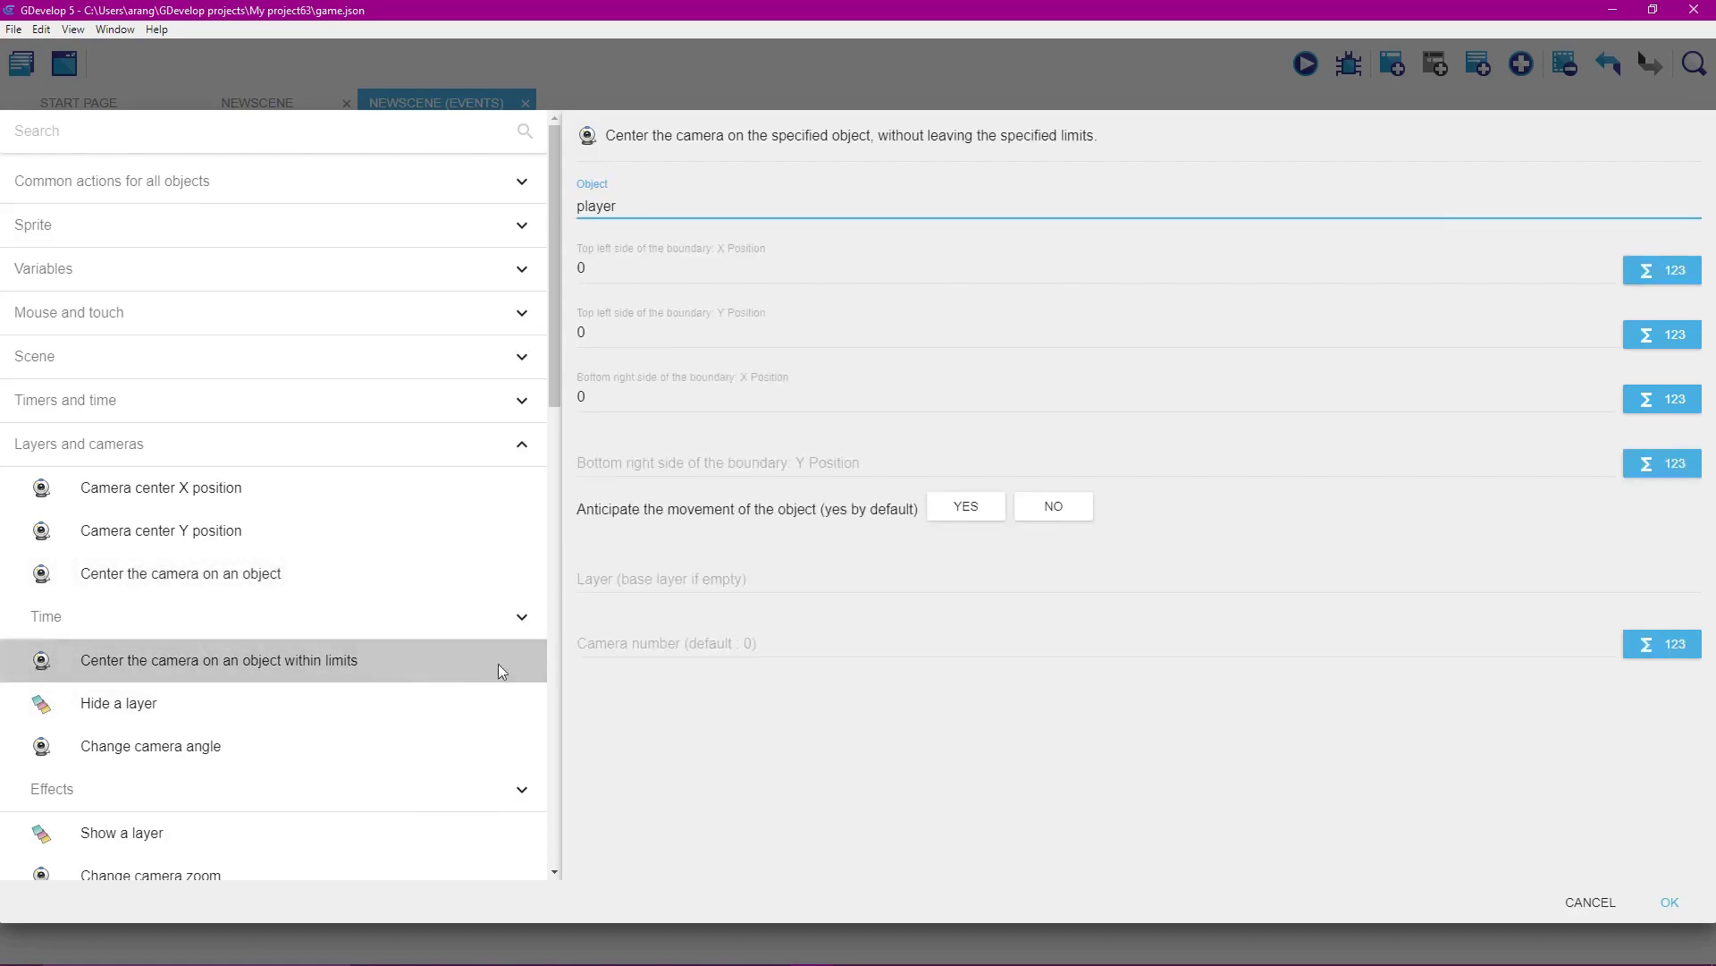
left_click(616, 262)
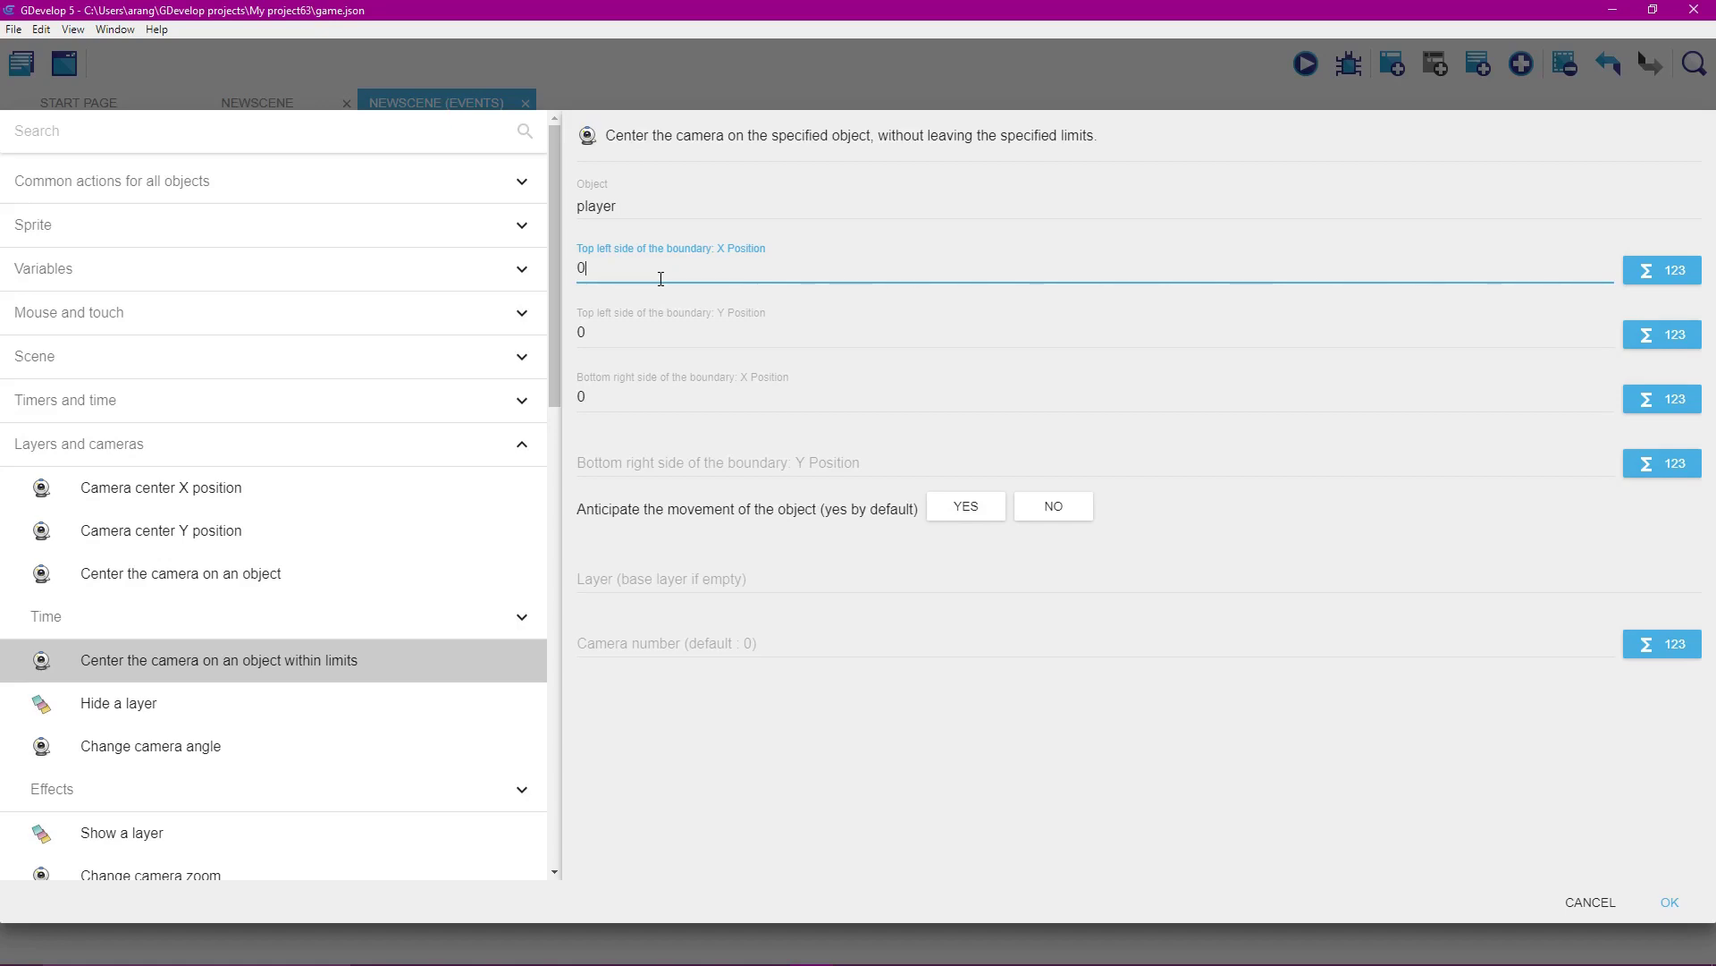
type("0")
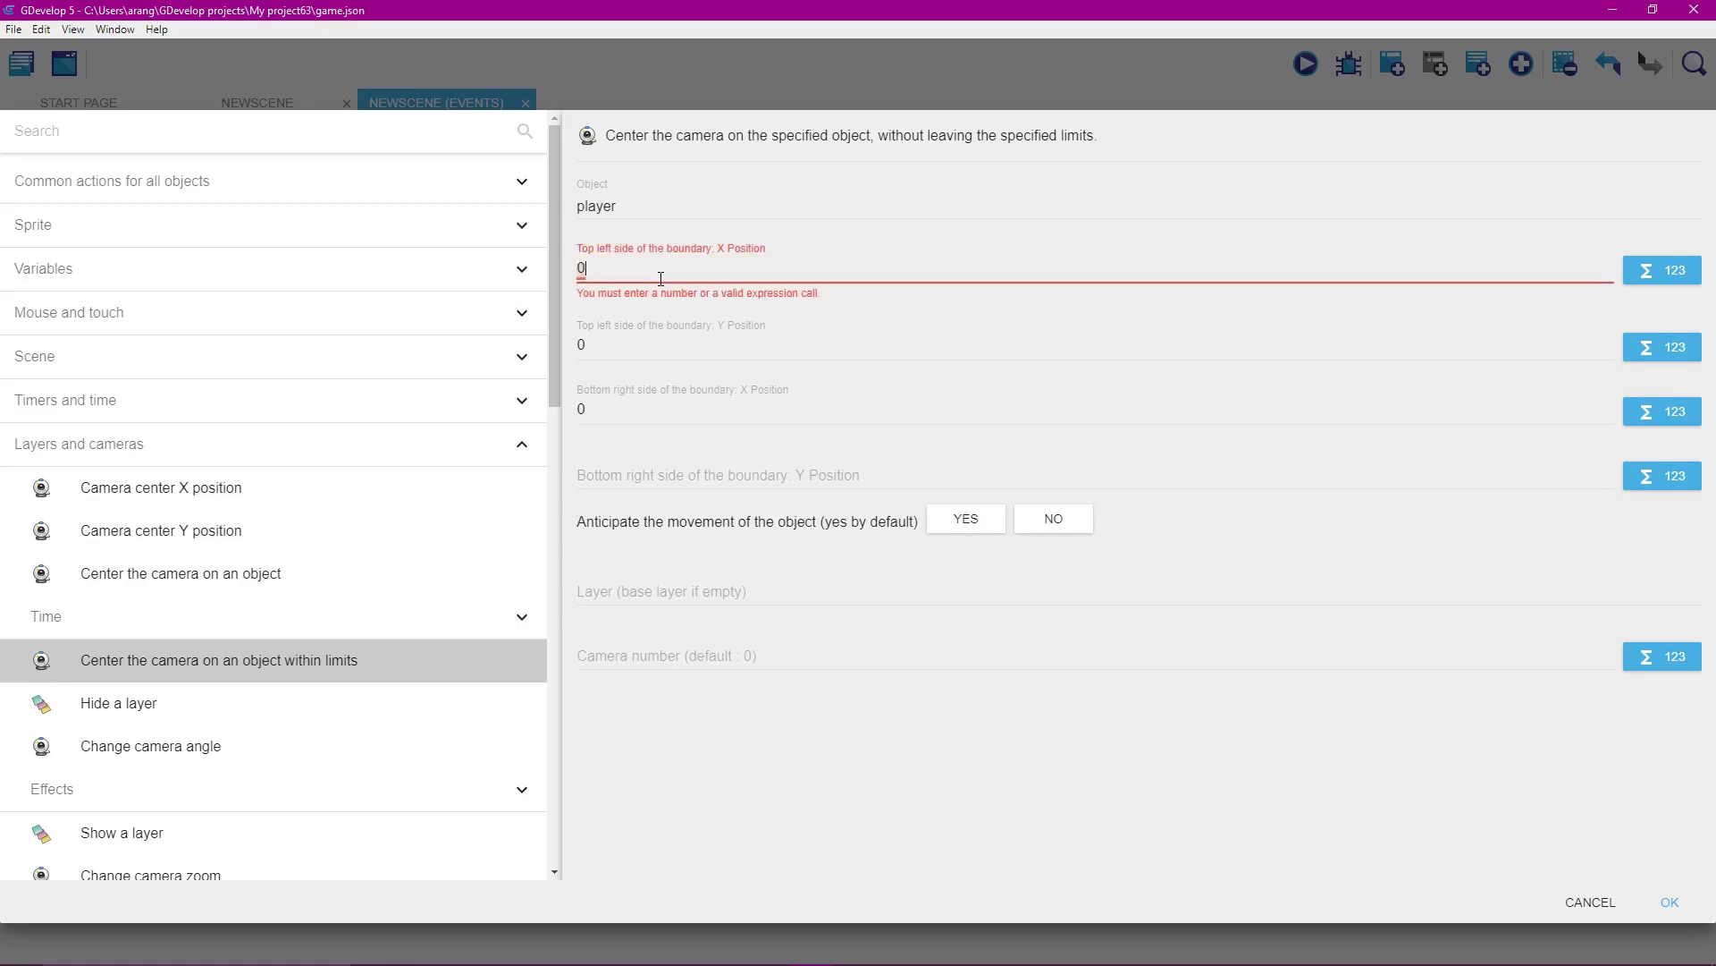
left_click(619, 331)
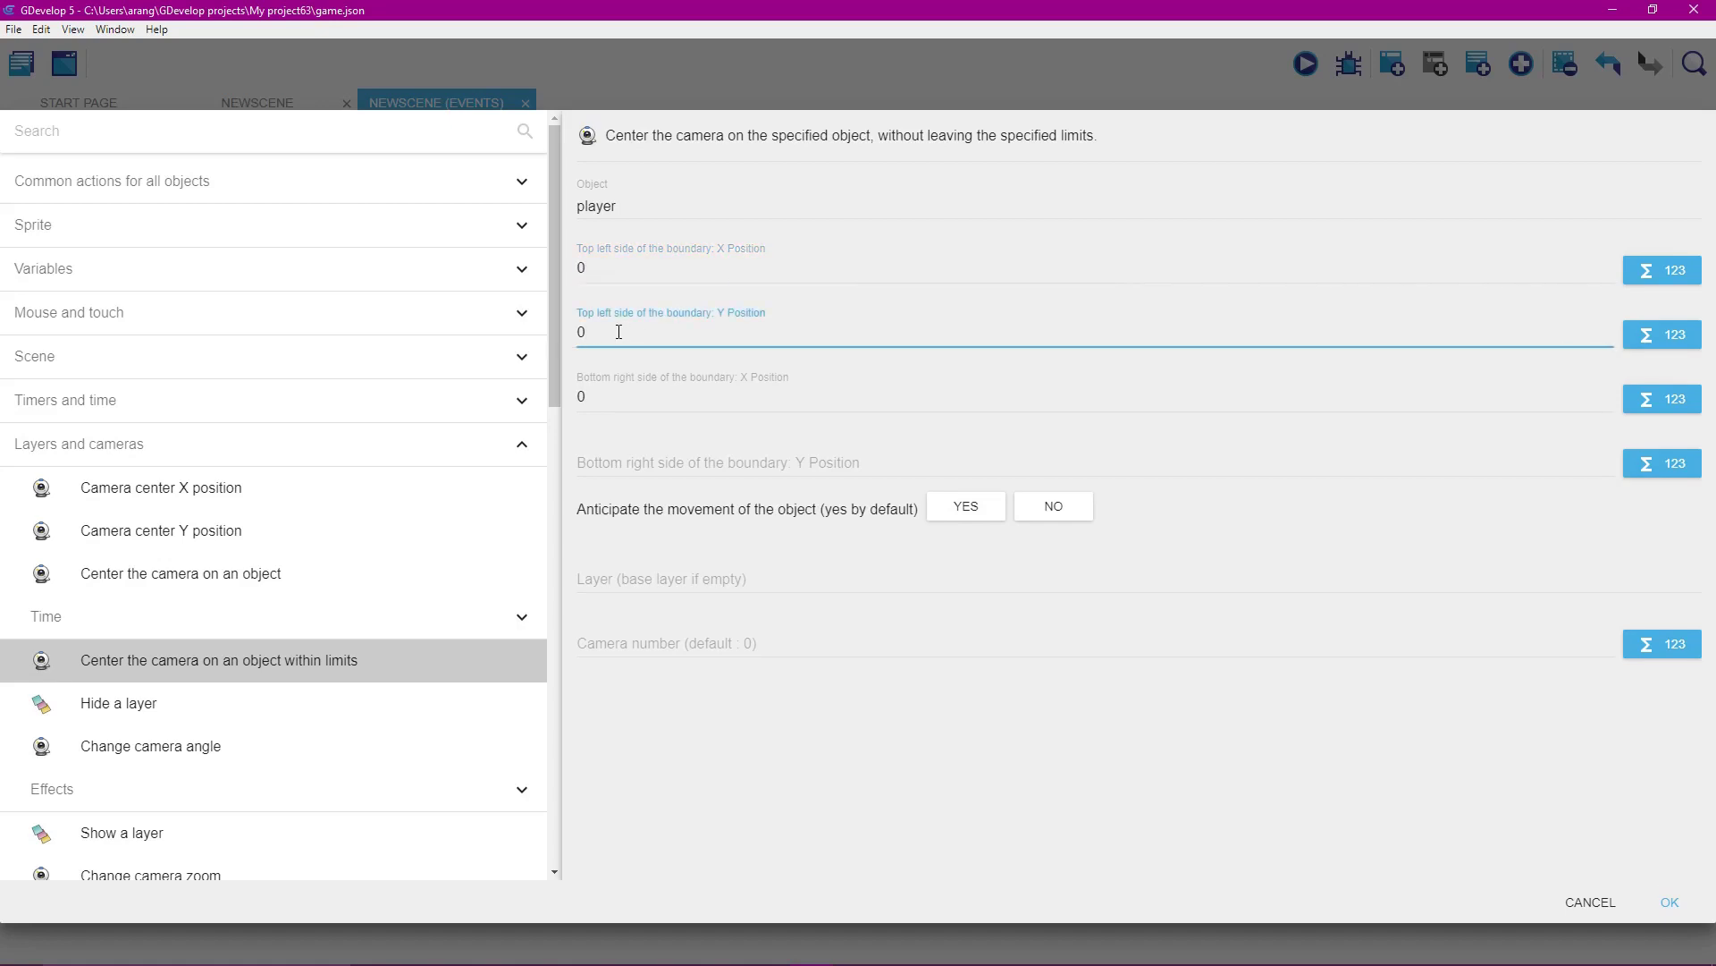
type("0")
Step: Set the camera boundary's bottom-right position to X 1920 and Y 1080, apply the action, and save the project
left_click(851, 394)
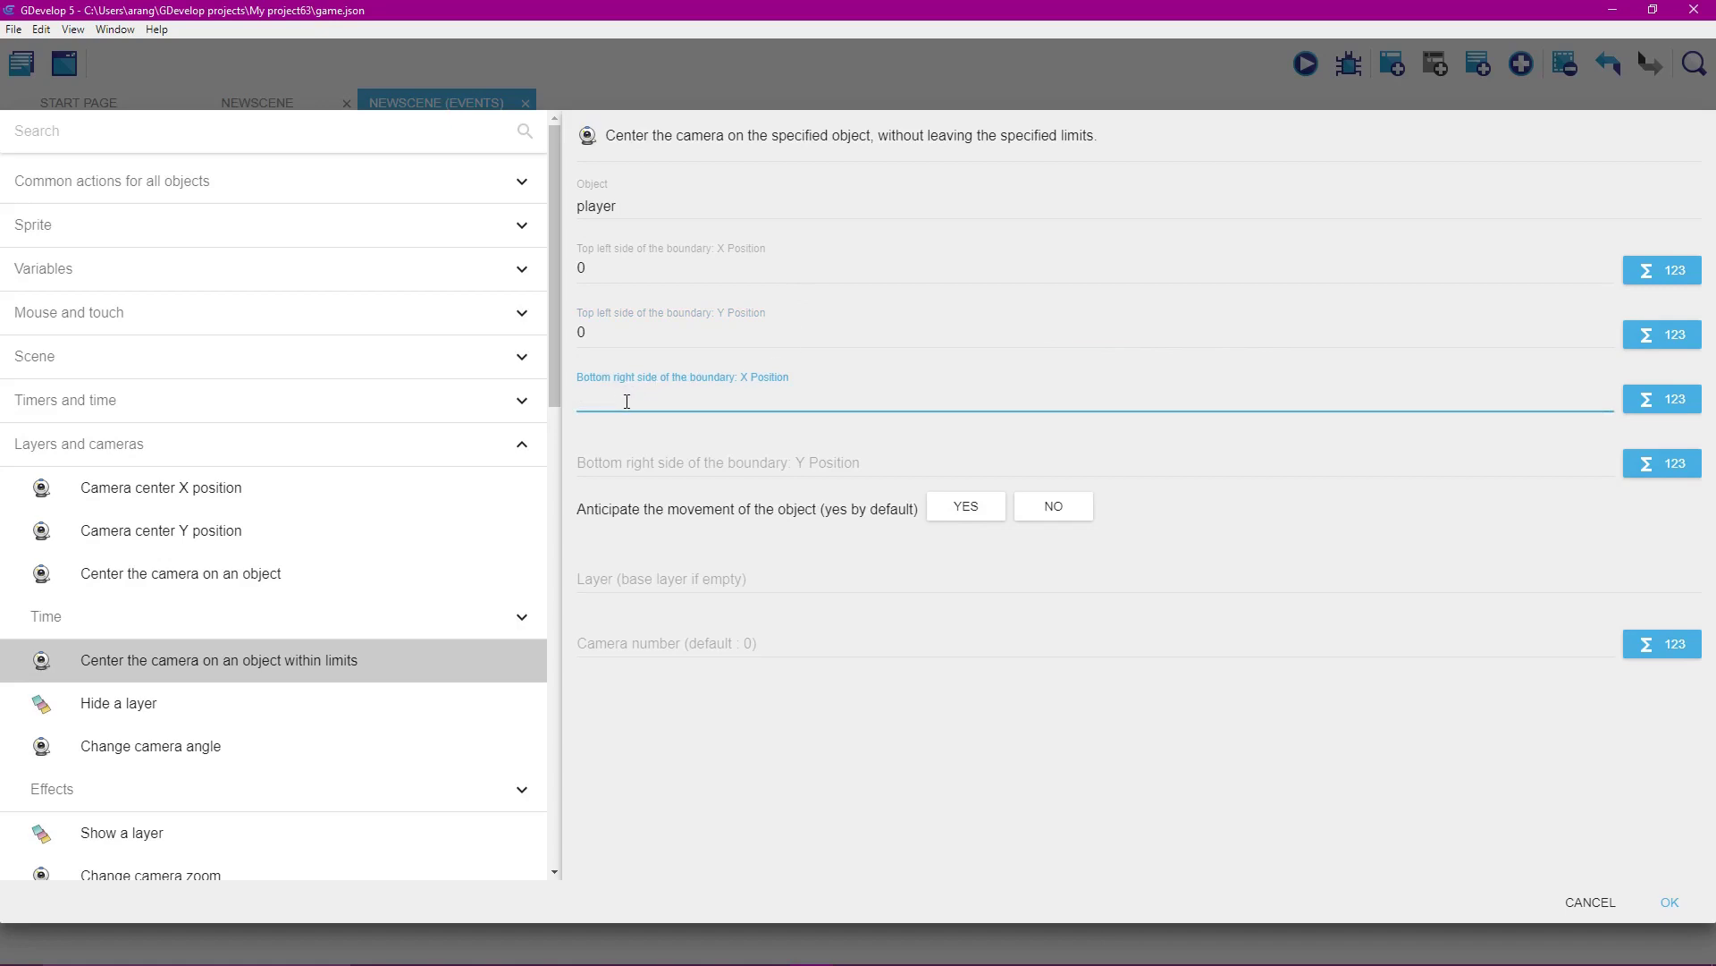
type("1")
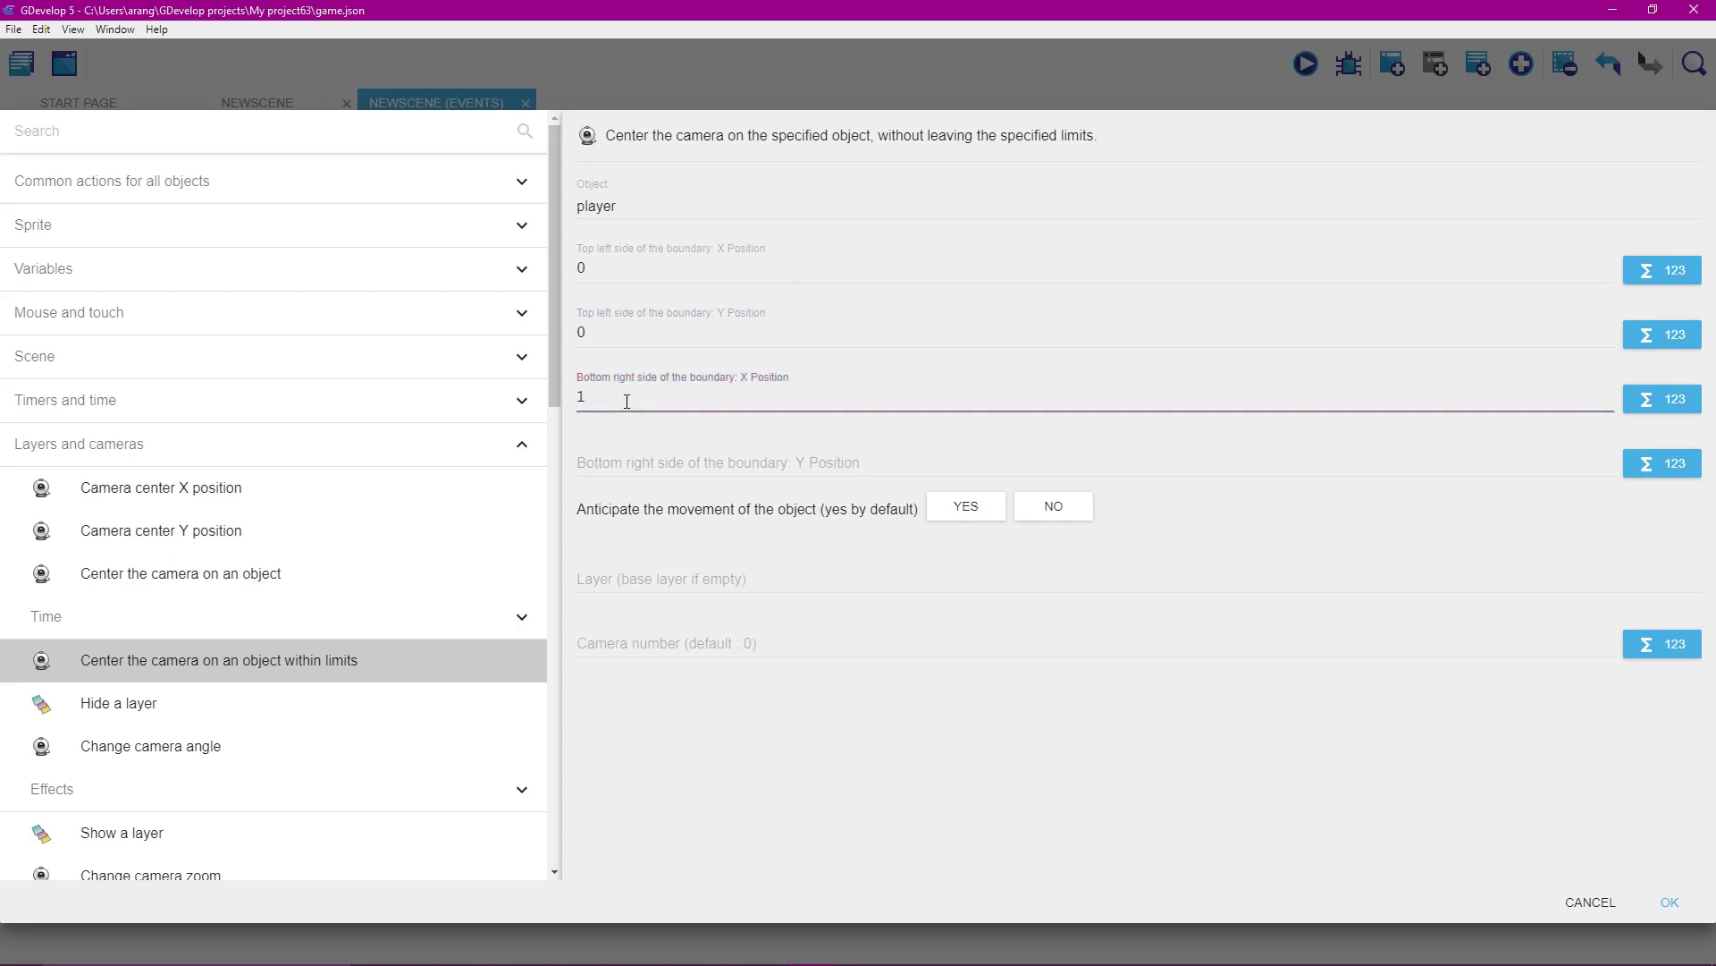
type("9")
key("BackSpace")
key("BackSpace")
key("BackSpace")
key("BackSpace")
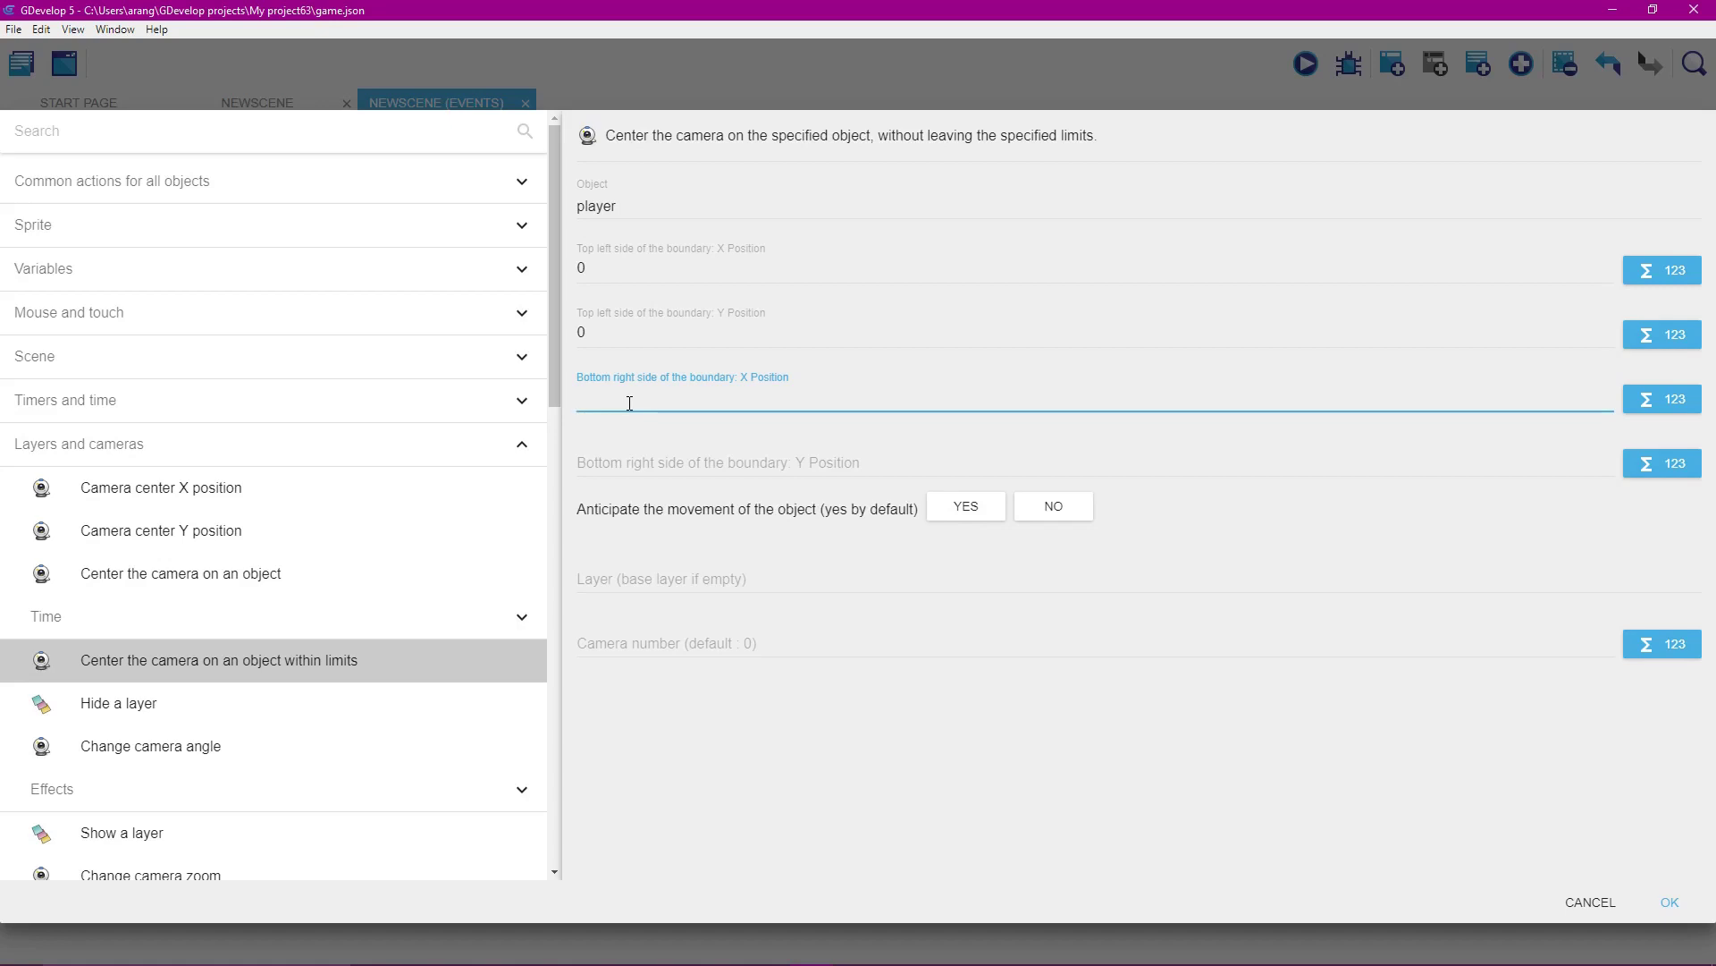
type("192")
left_click(681, 453)
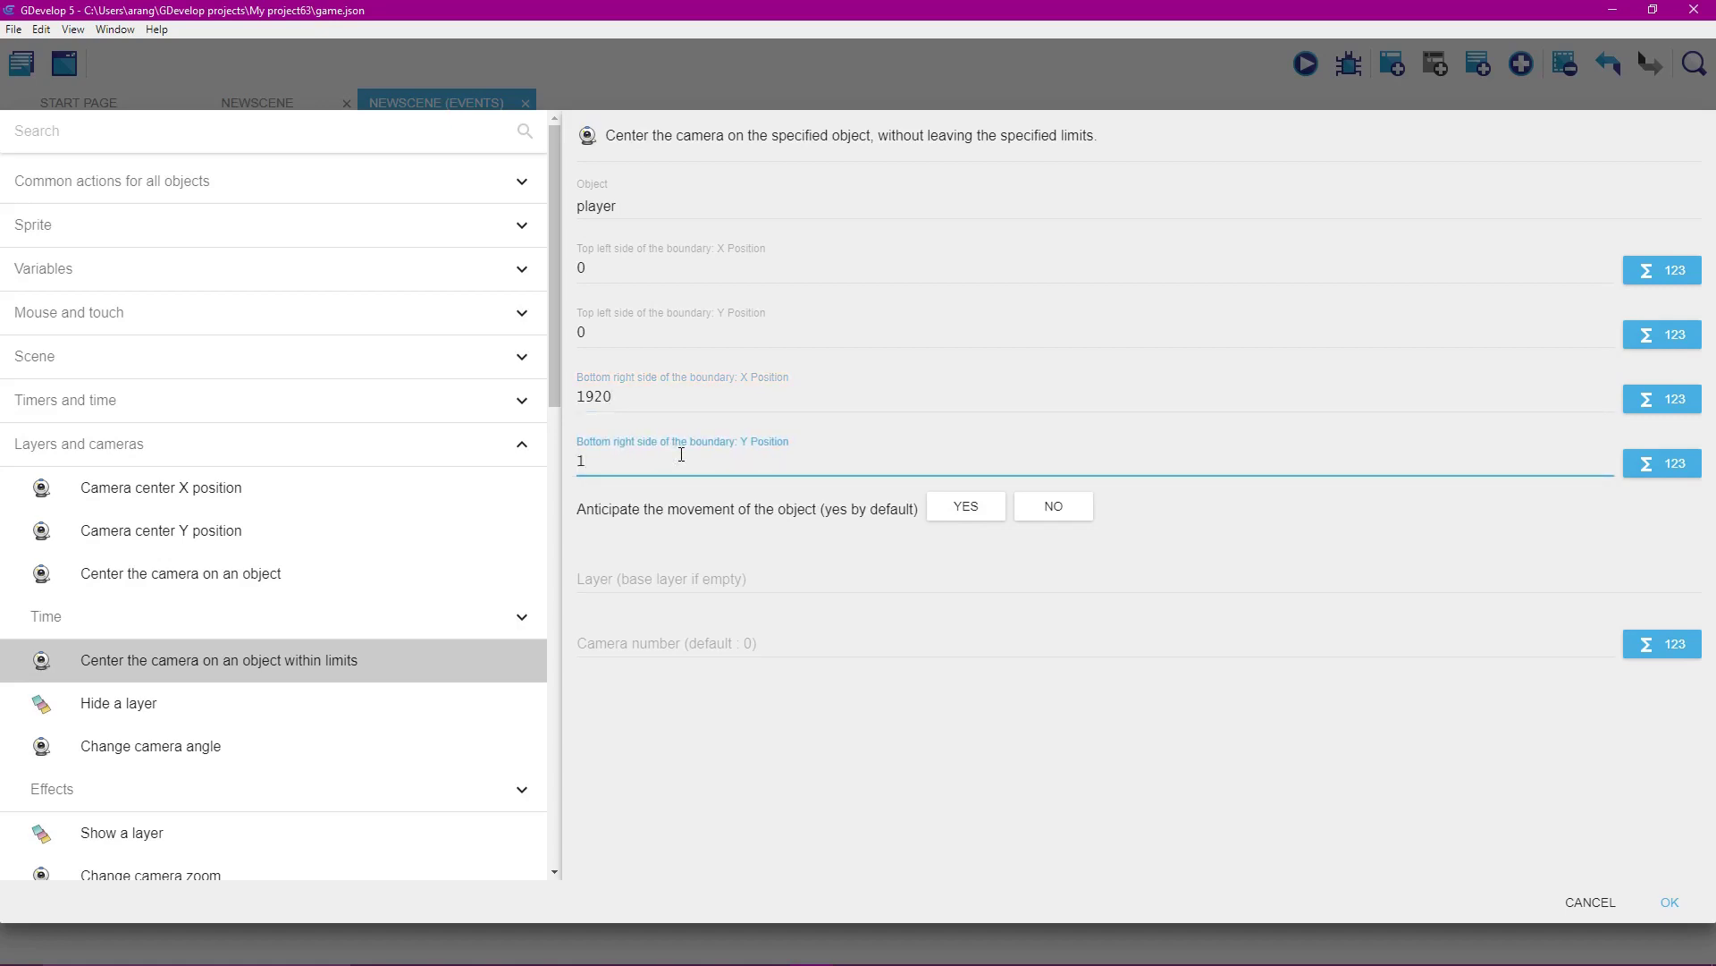
type("1080")
left_click(1360, 765)
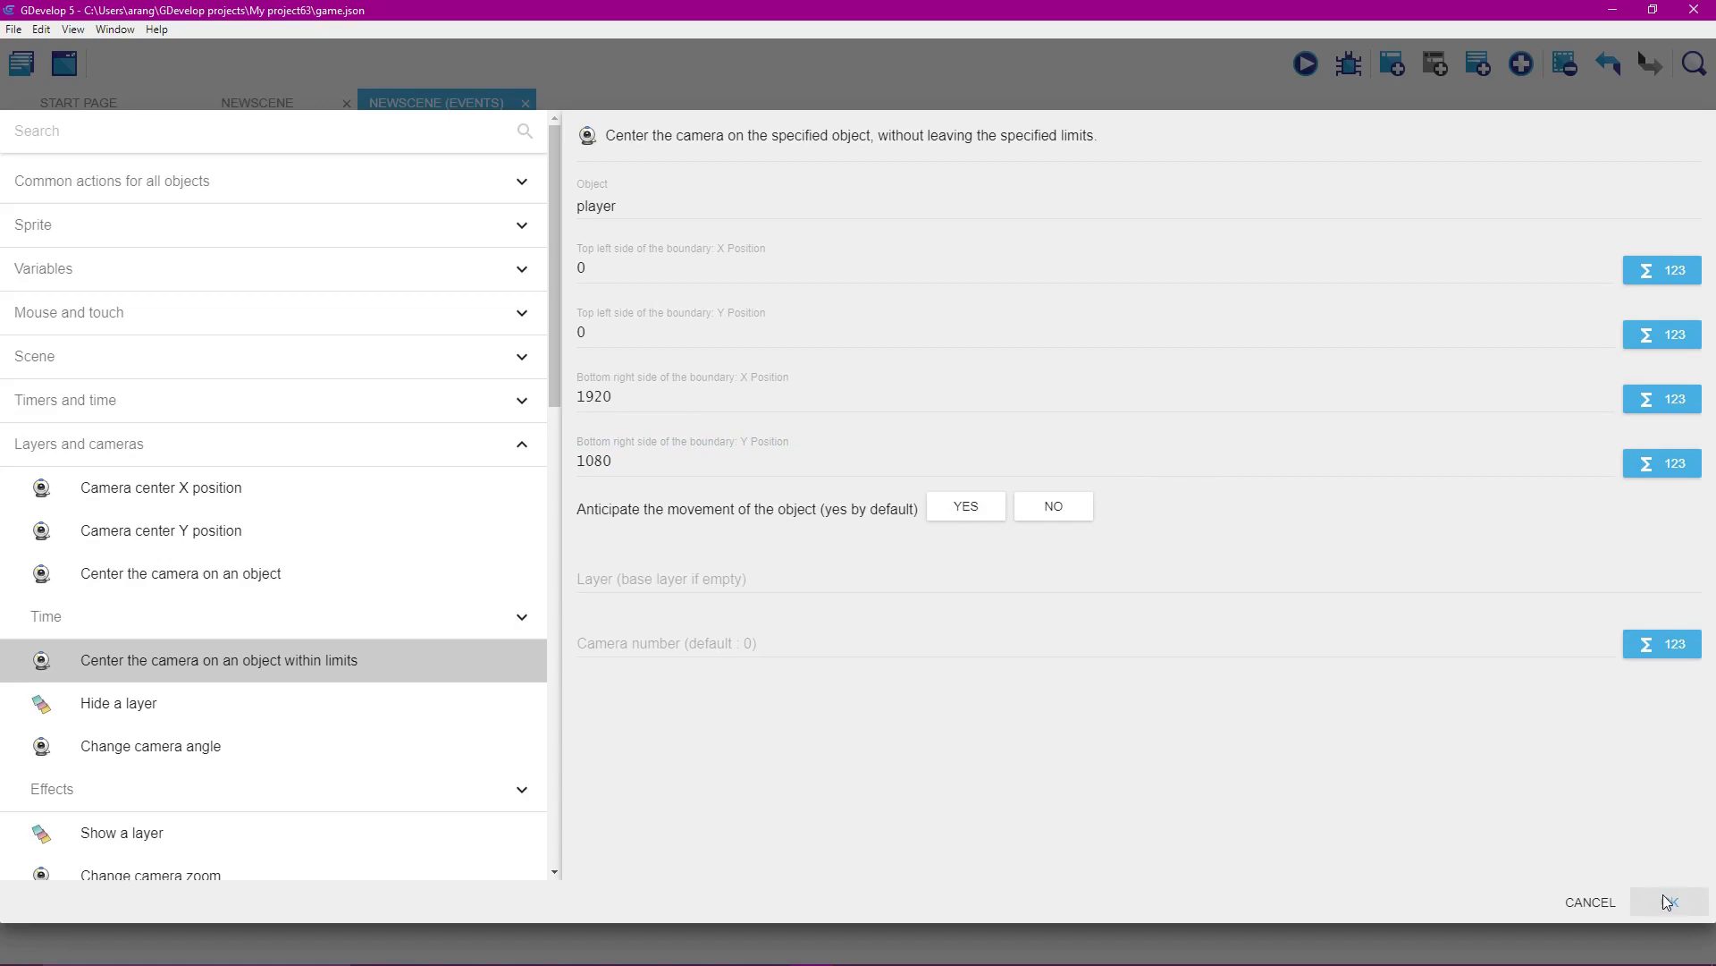
left_click(1668, 900)
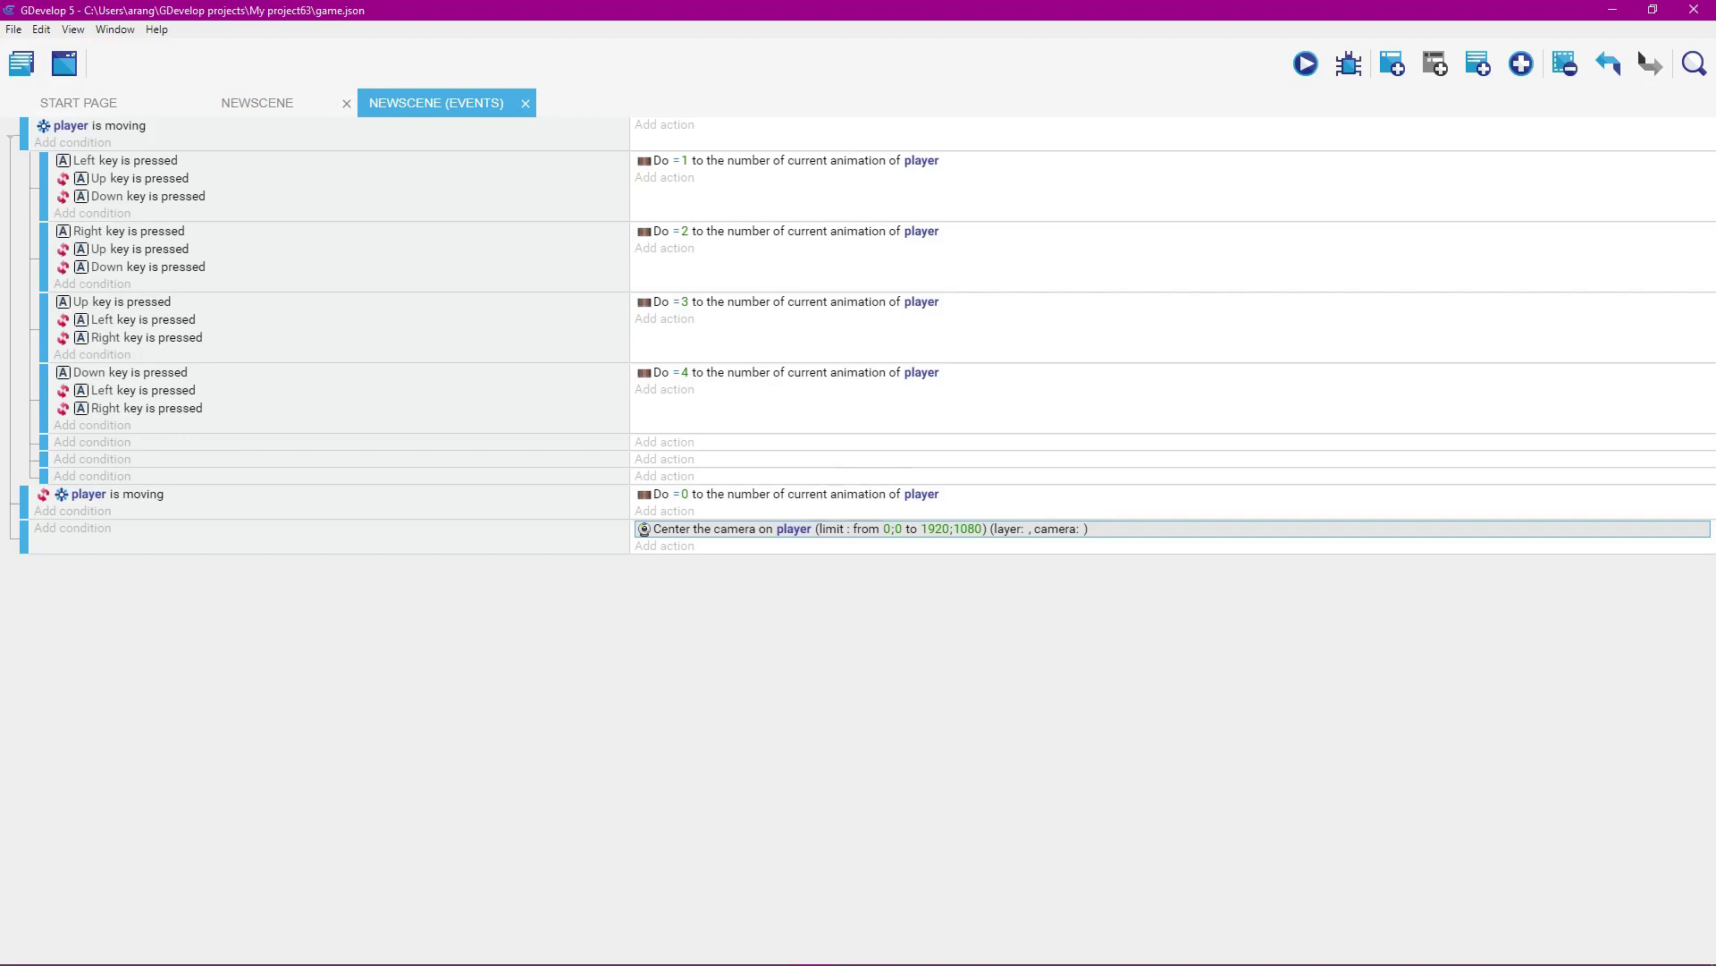
key("ctrl+s")
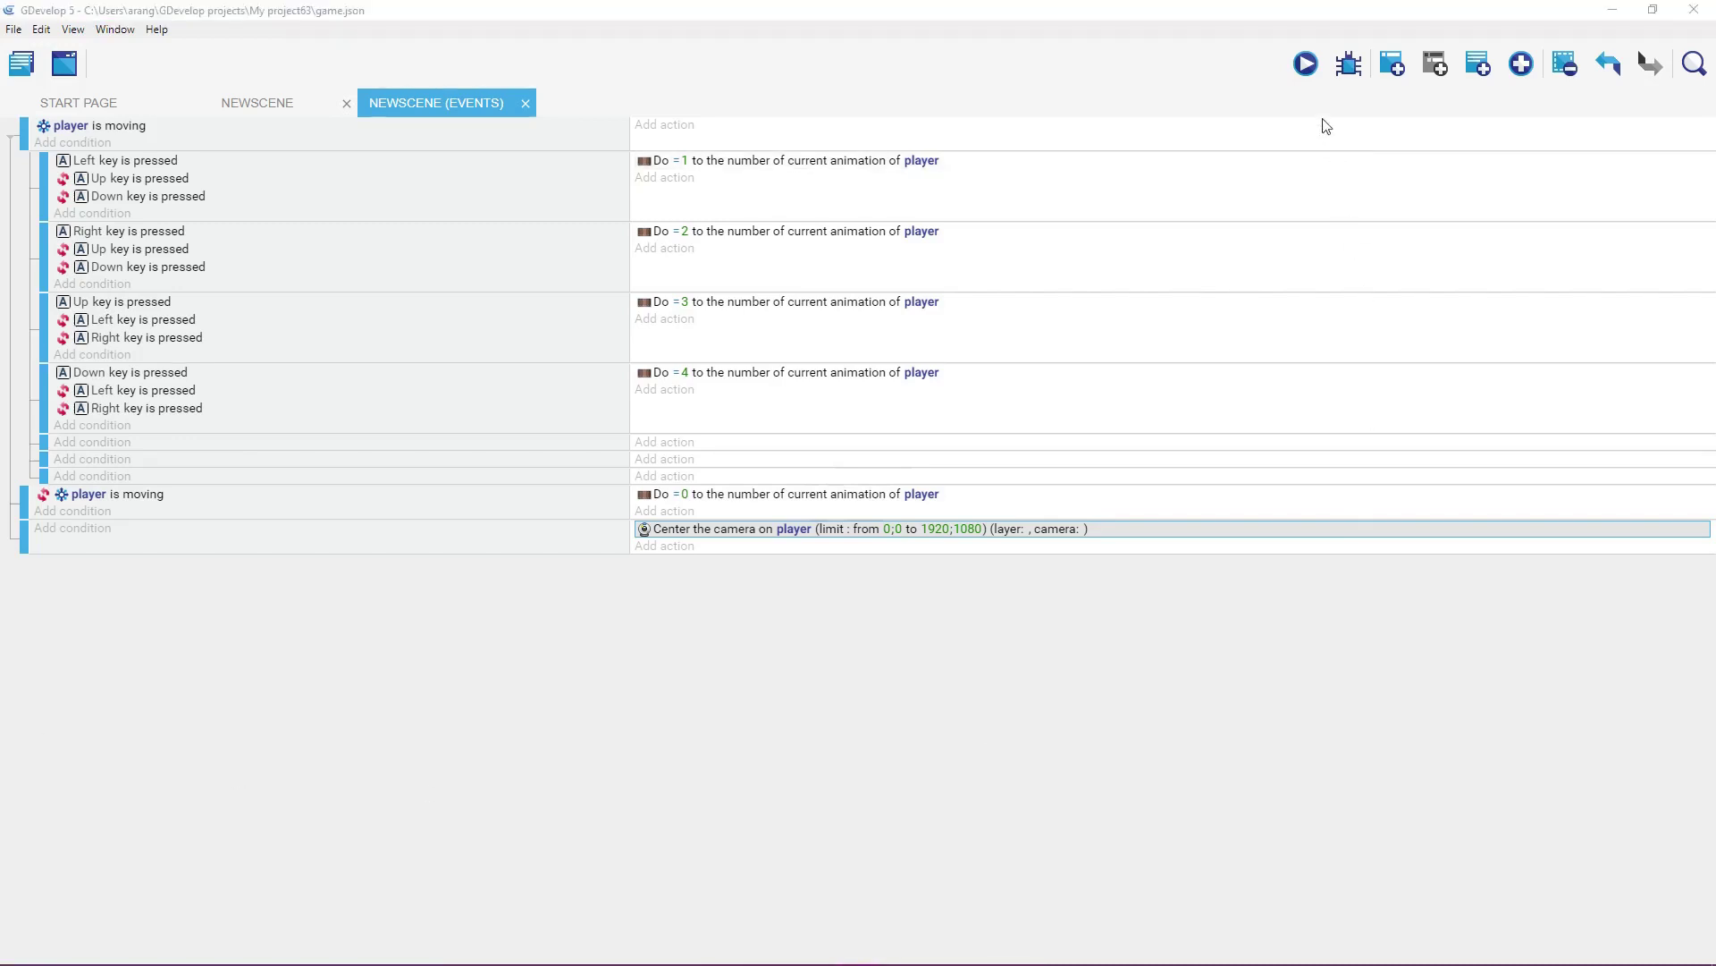
left_click(1306, 16)
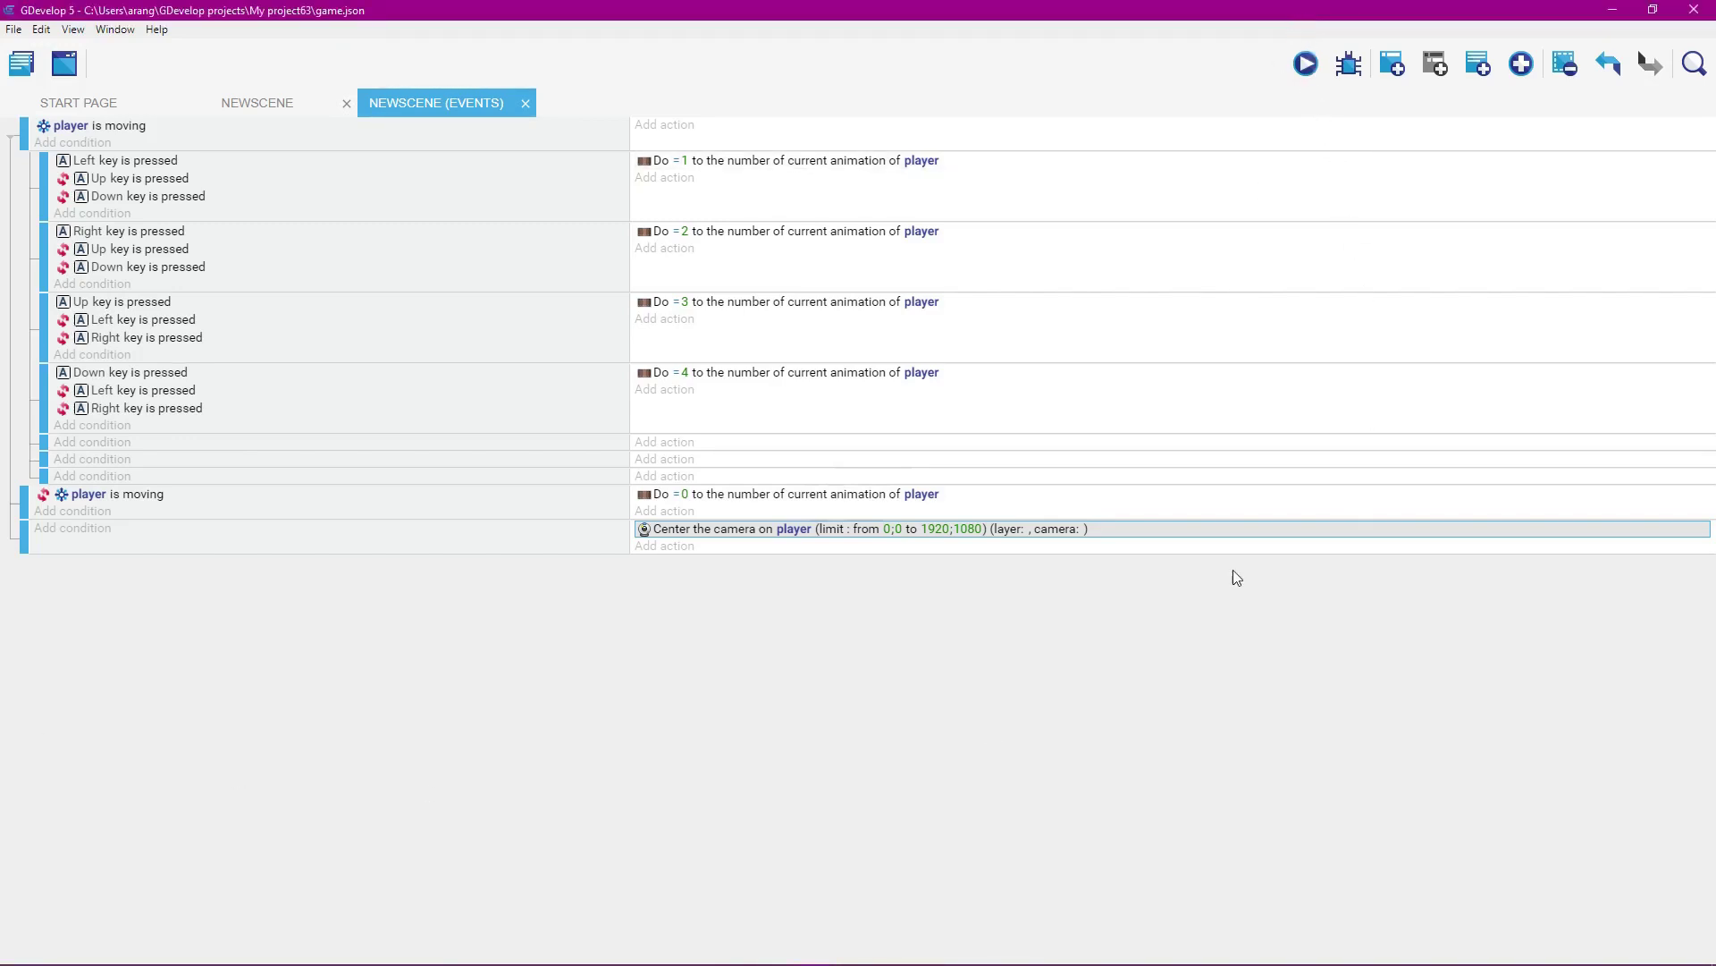
Step: Preview the game from the NewScene layout and walk the player up to test the camera limits, closing the preview
left_click(280, 107)
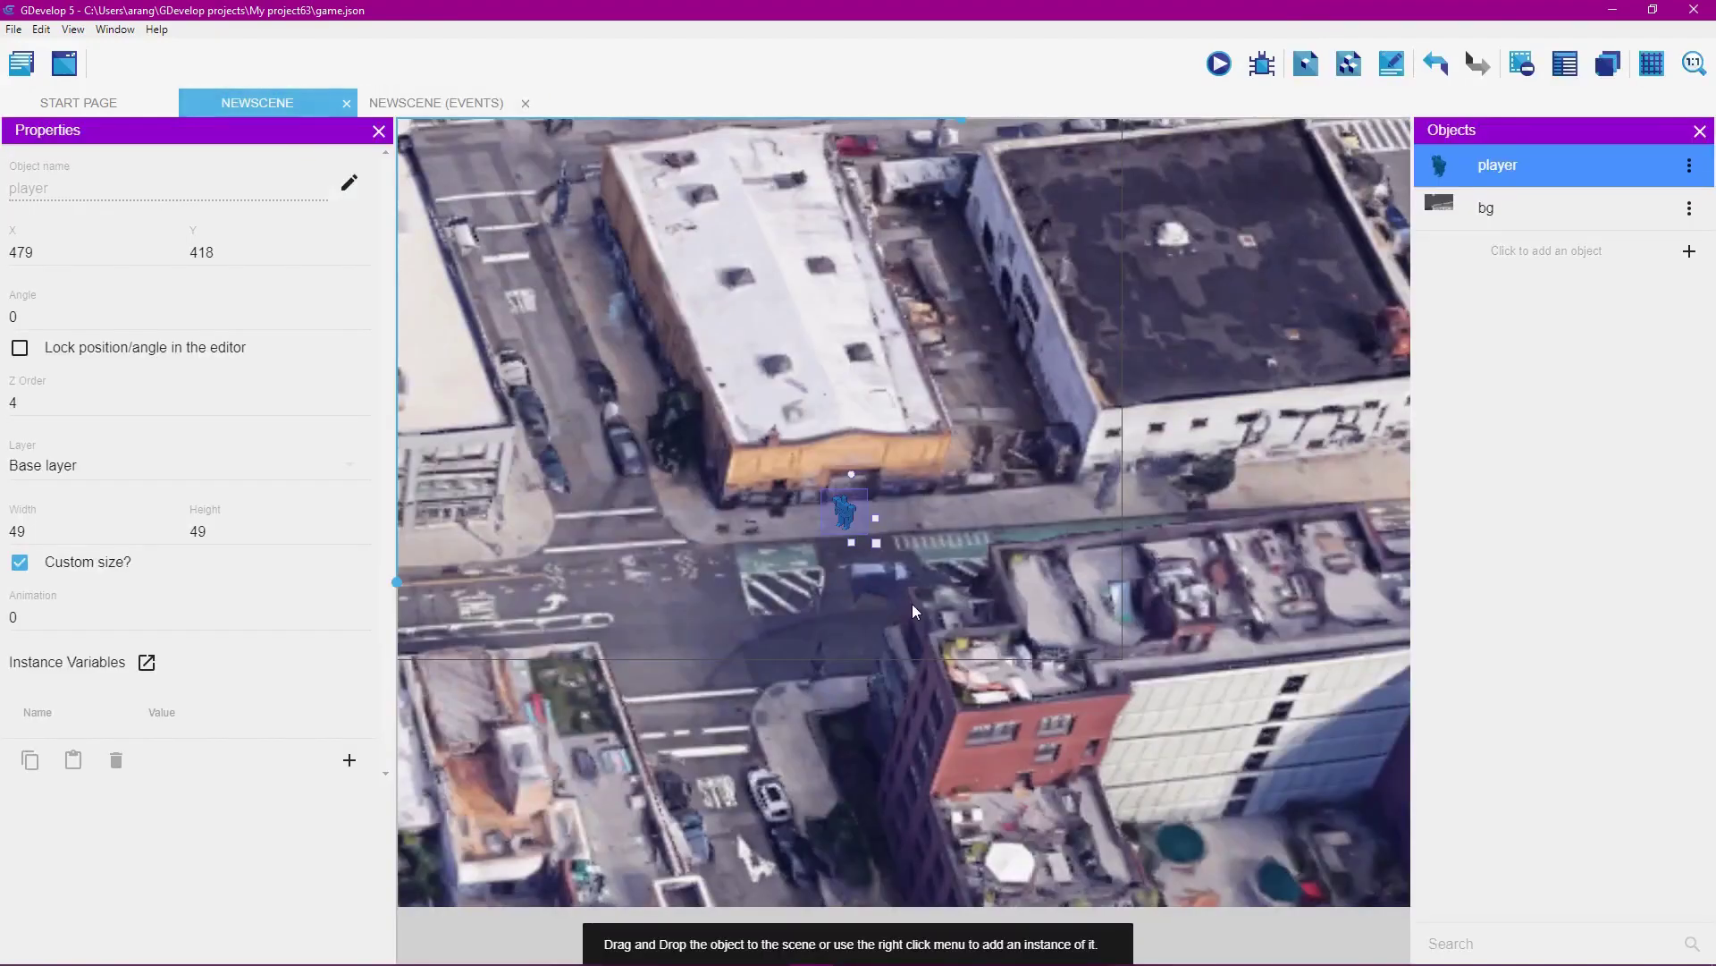
scroll(920, 604, "down", 8)
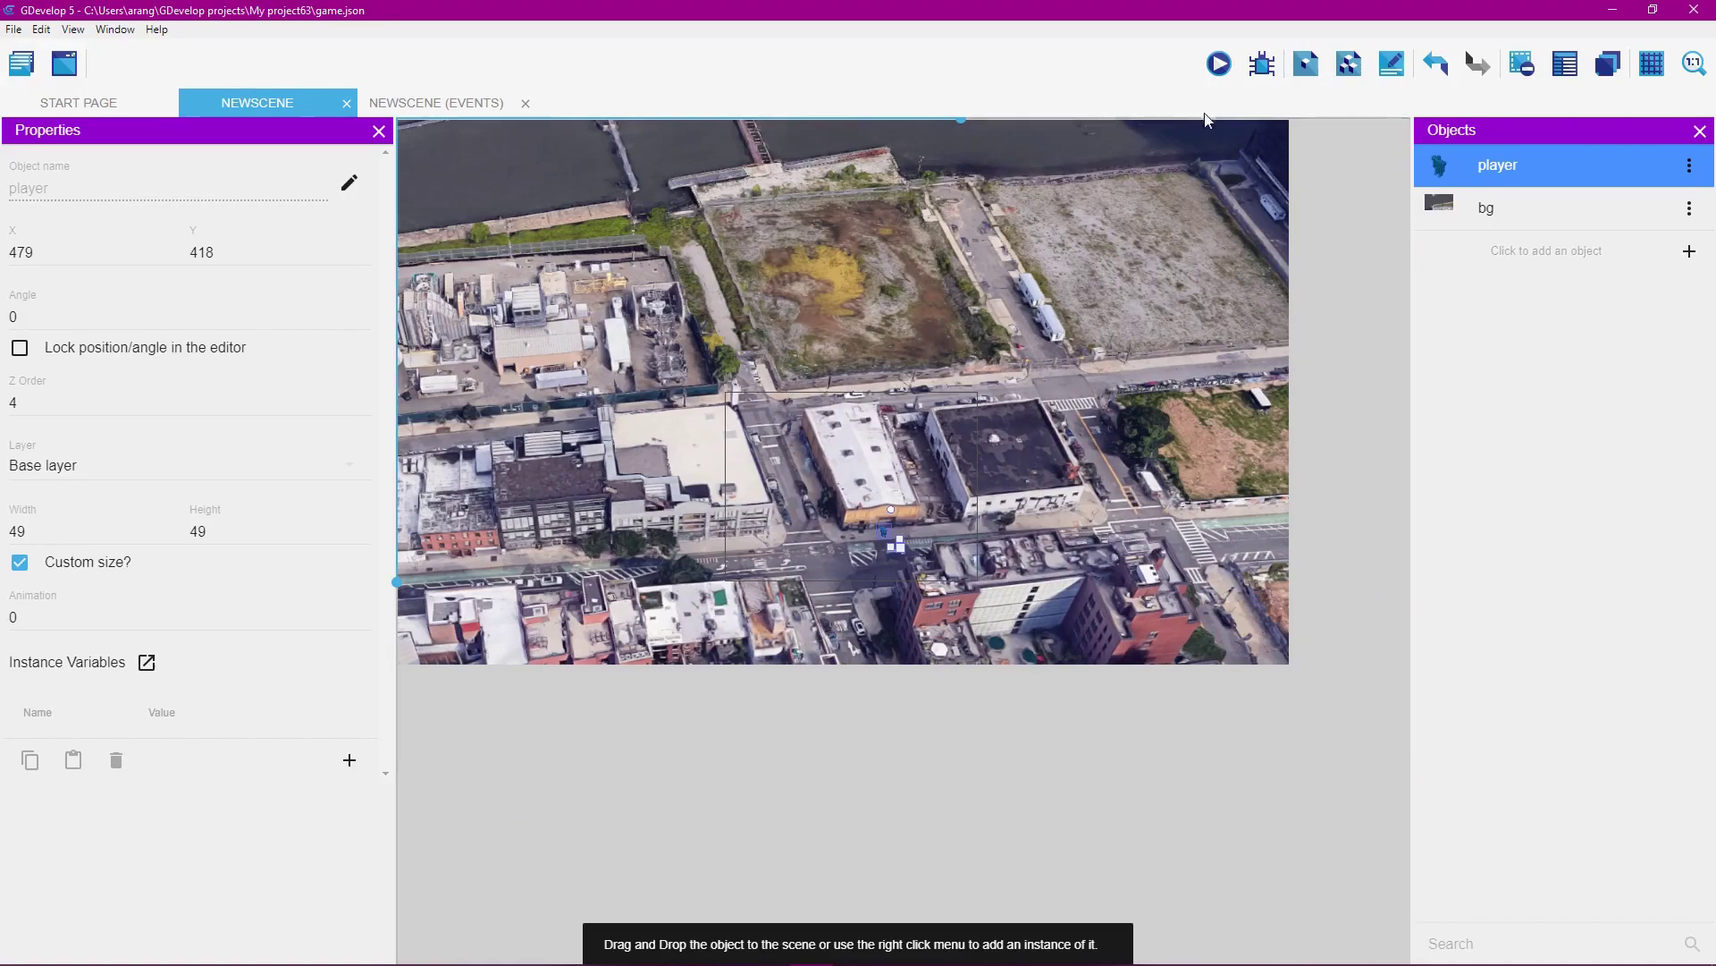
left_click(1219, 63)
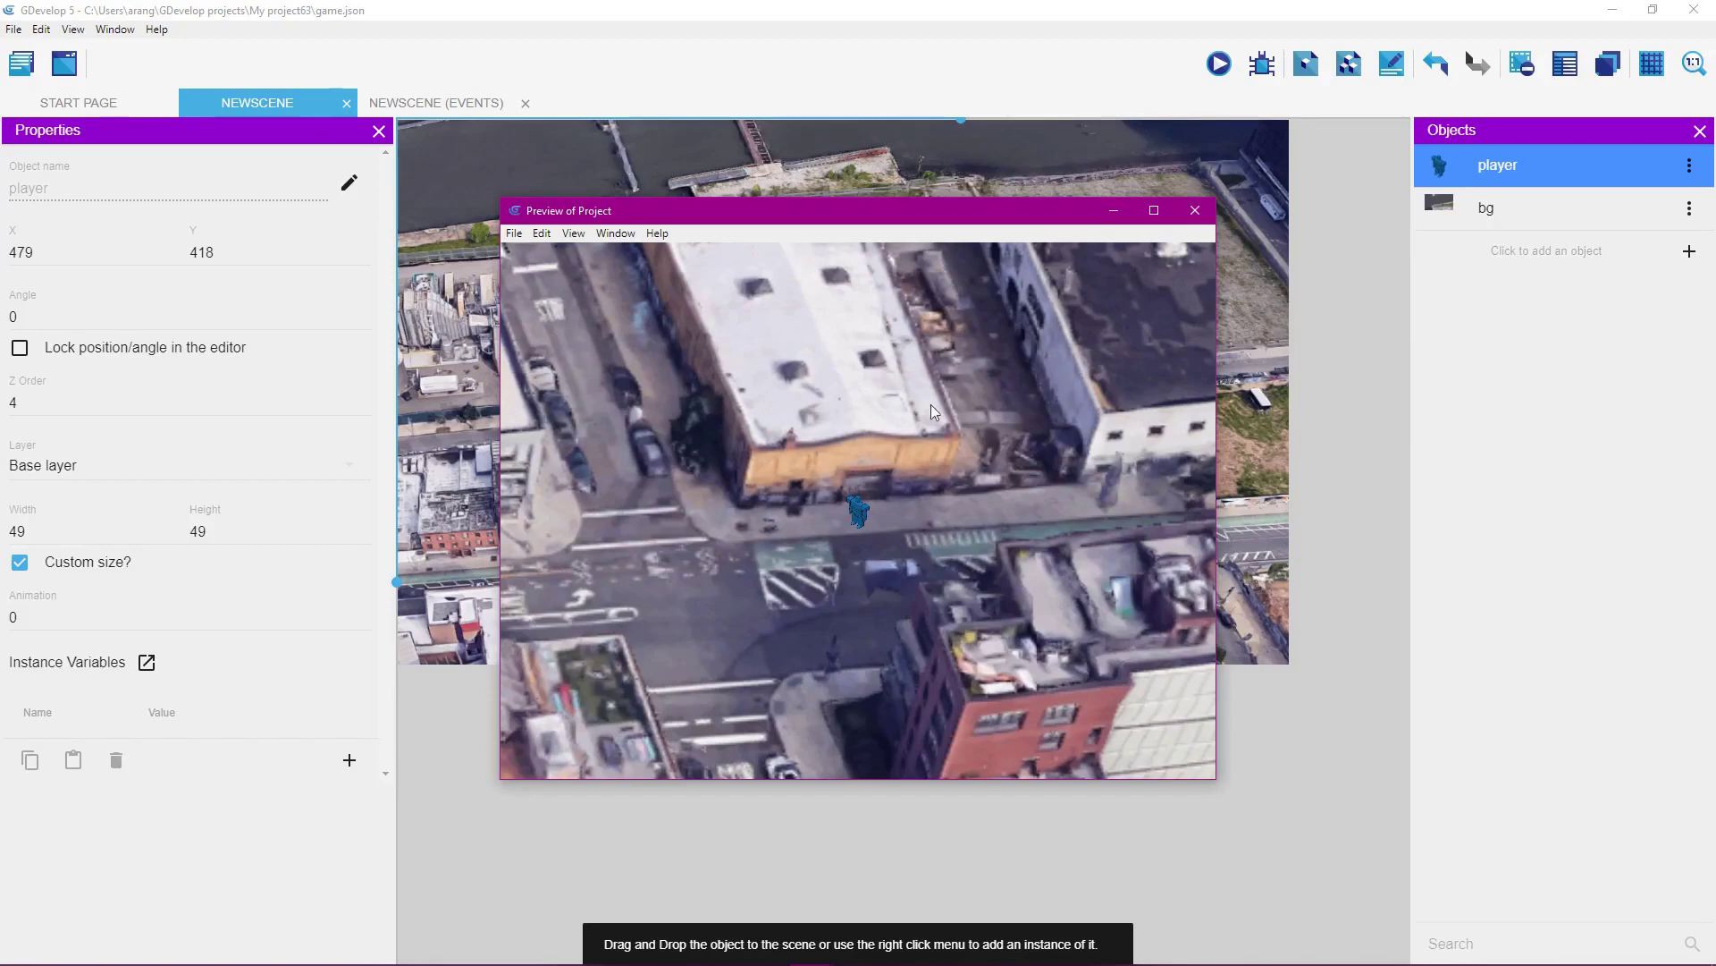
left_click(1196, 212)
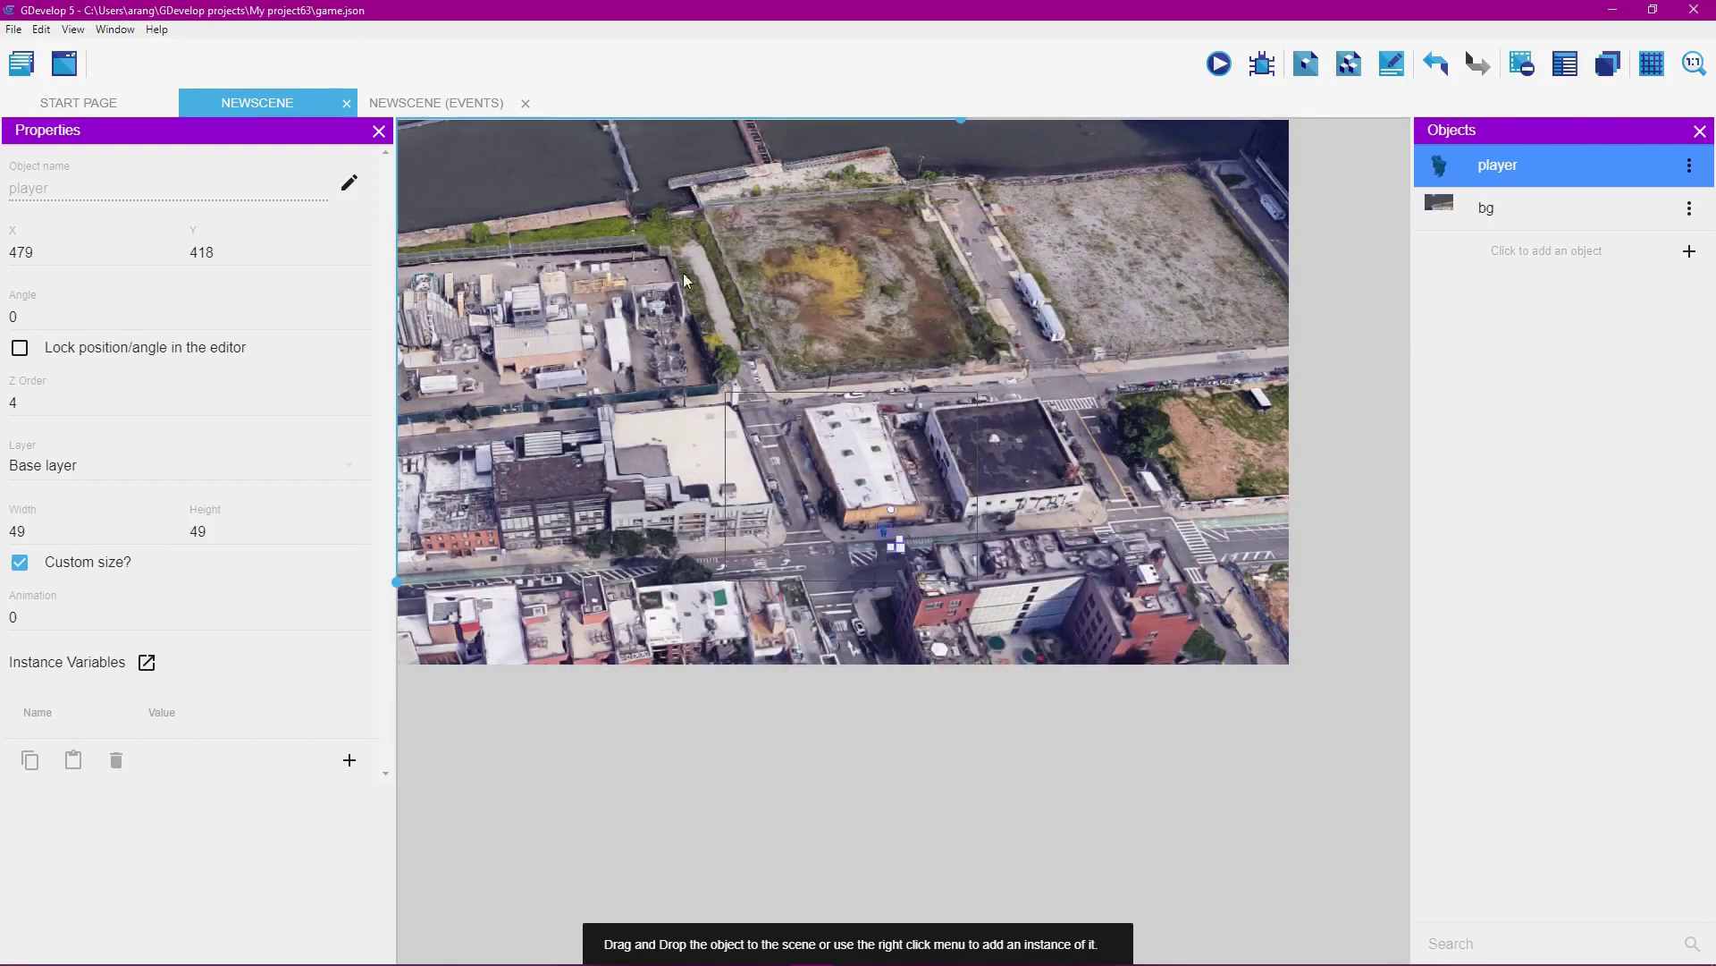
left_click(1218, 63)
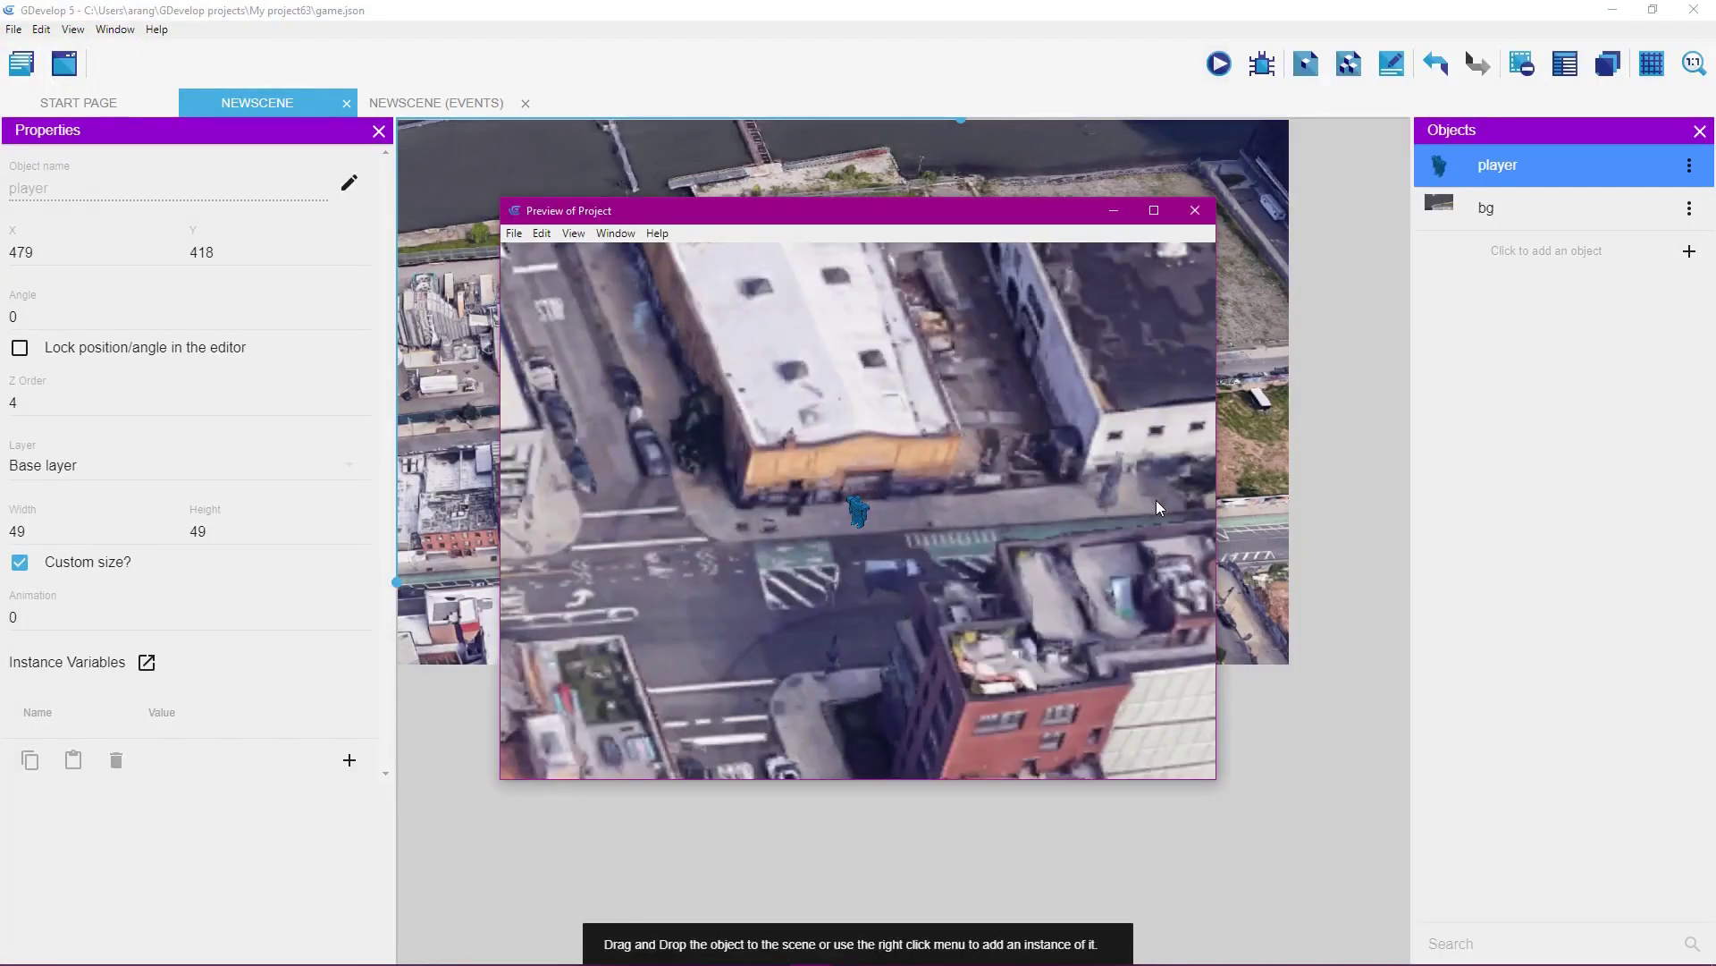
key("Up")
key("Up")
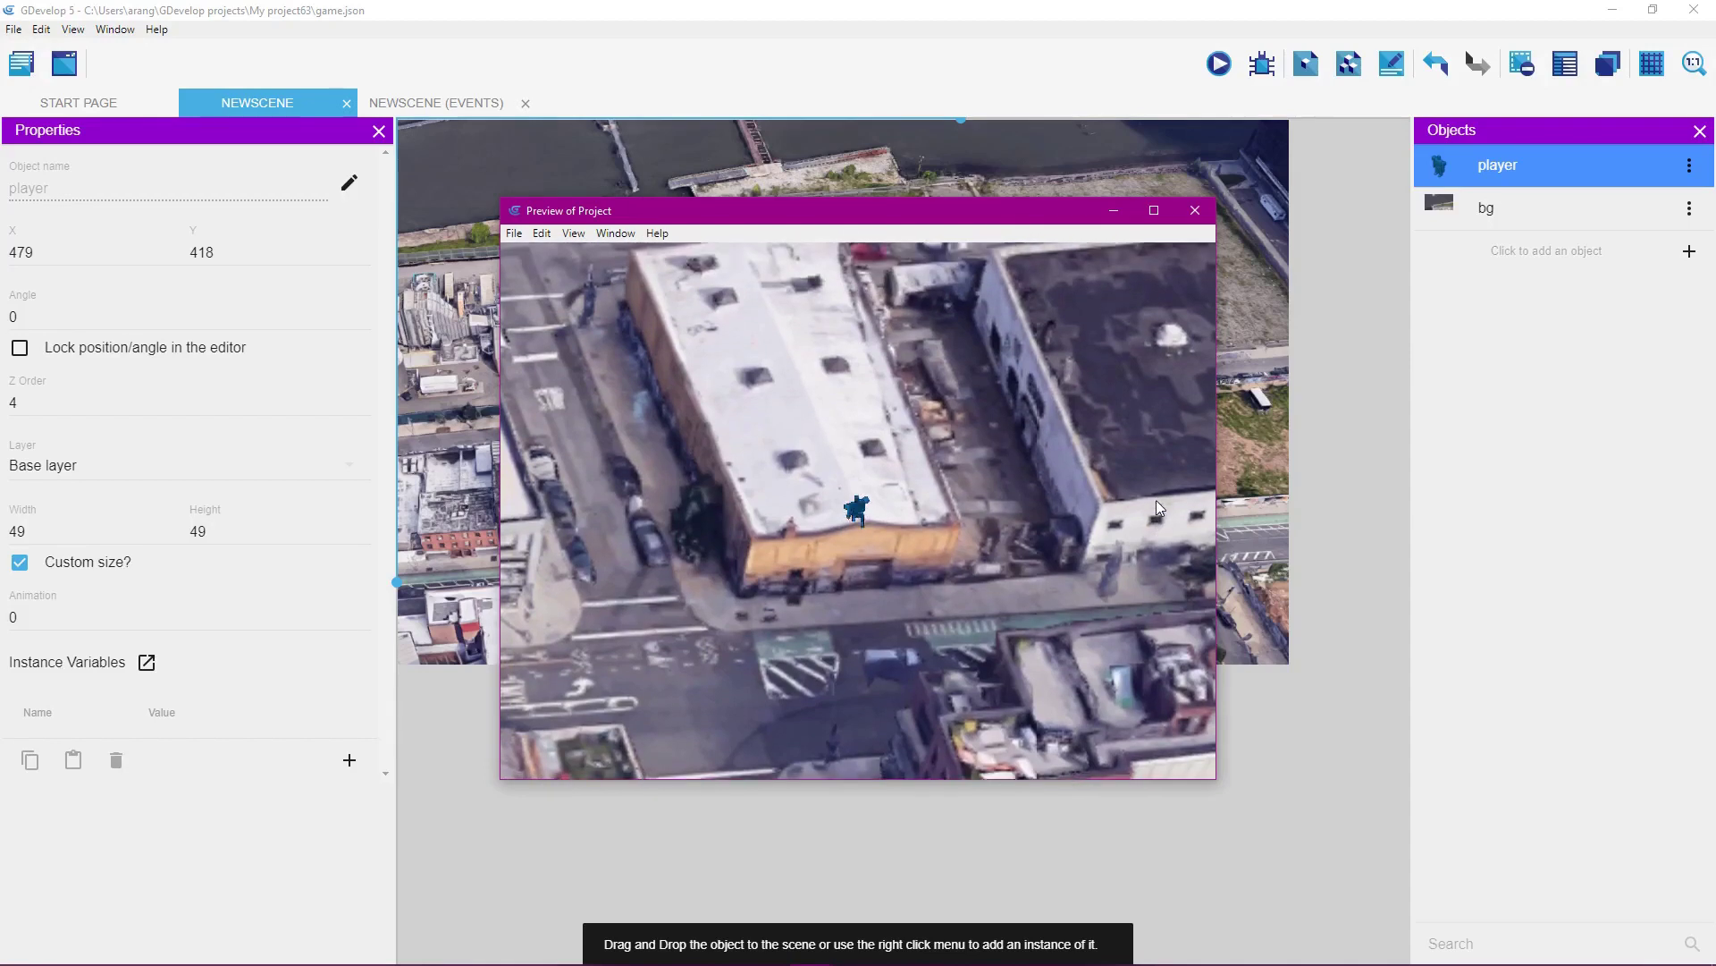
key("Up")
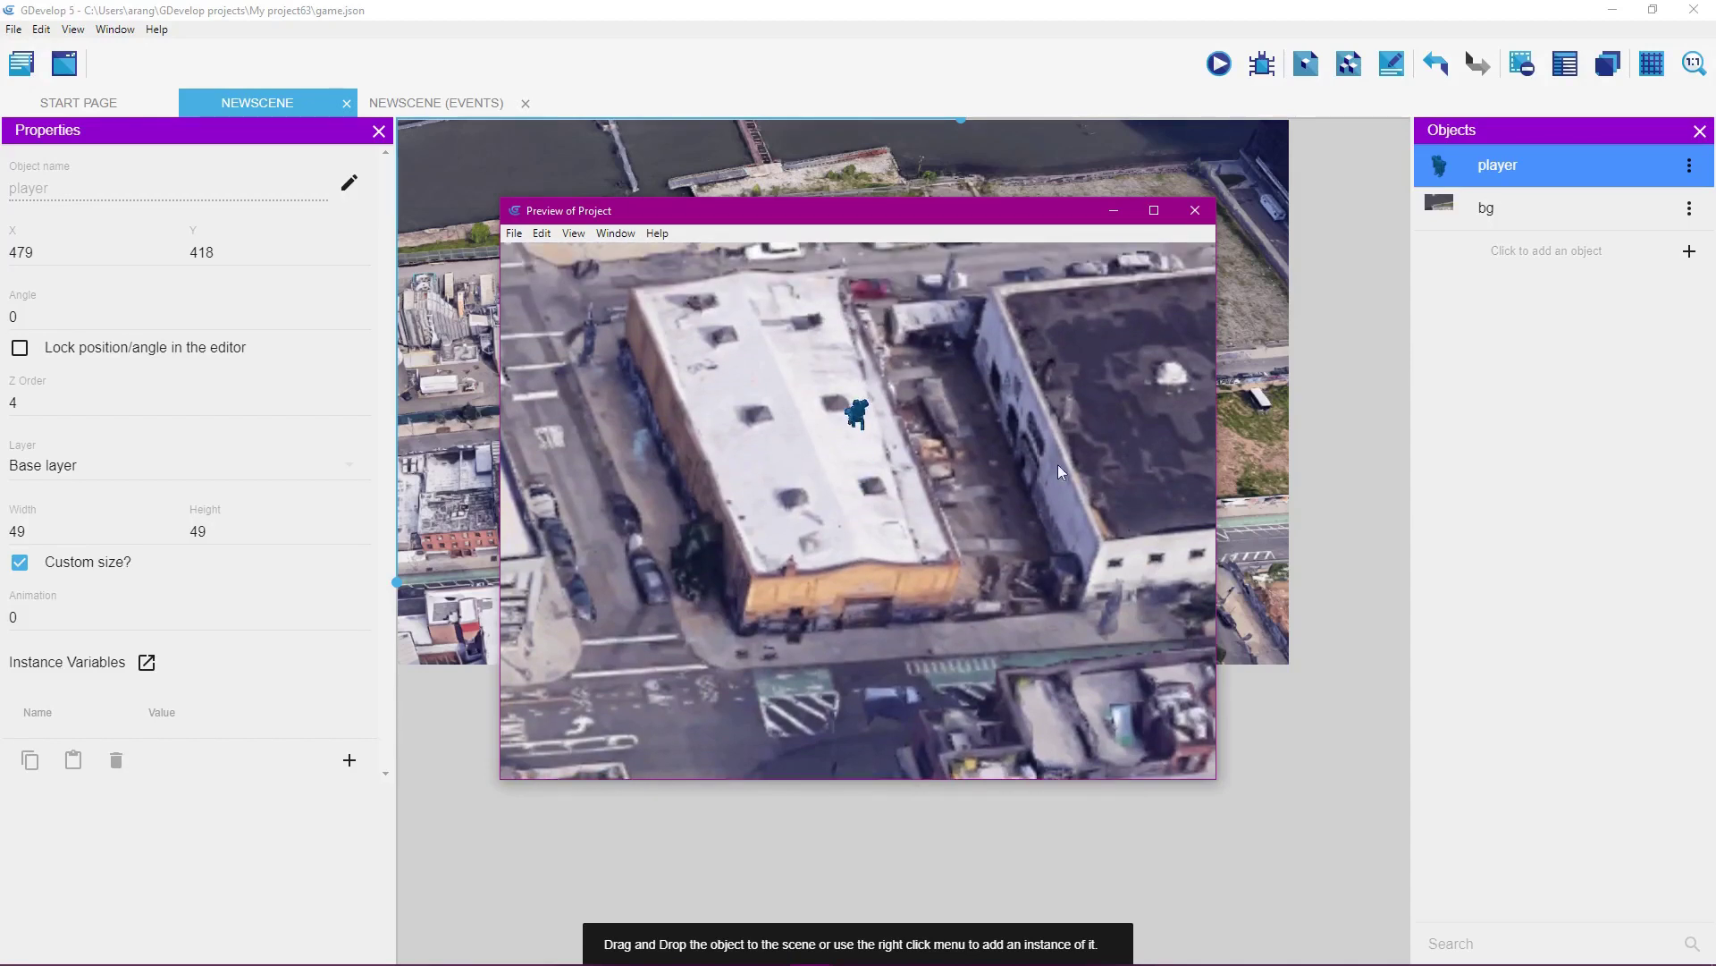
key("Up")
left_click(1197, 212)
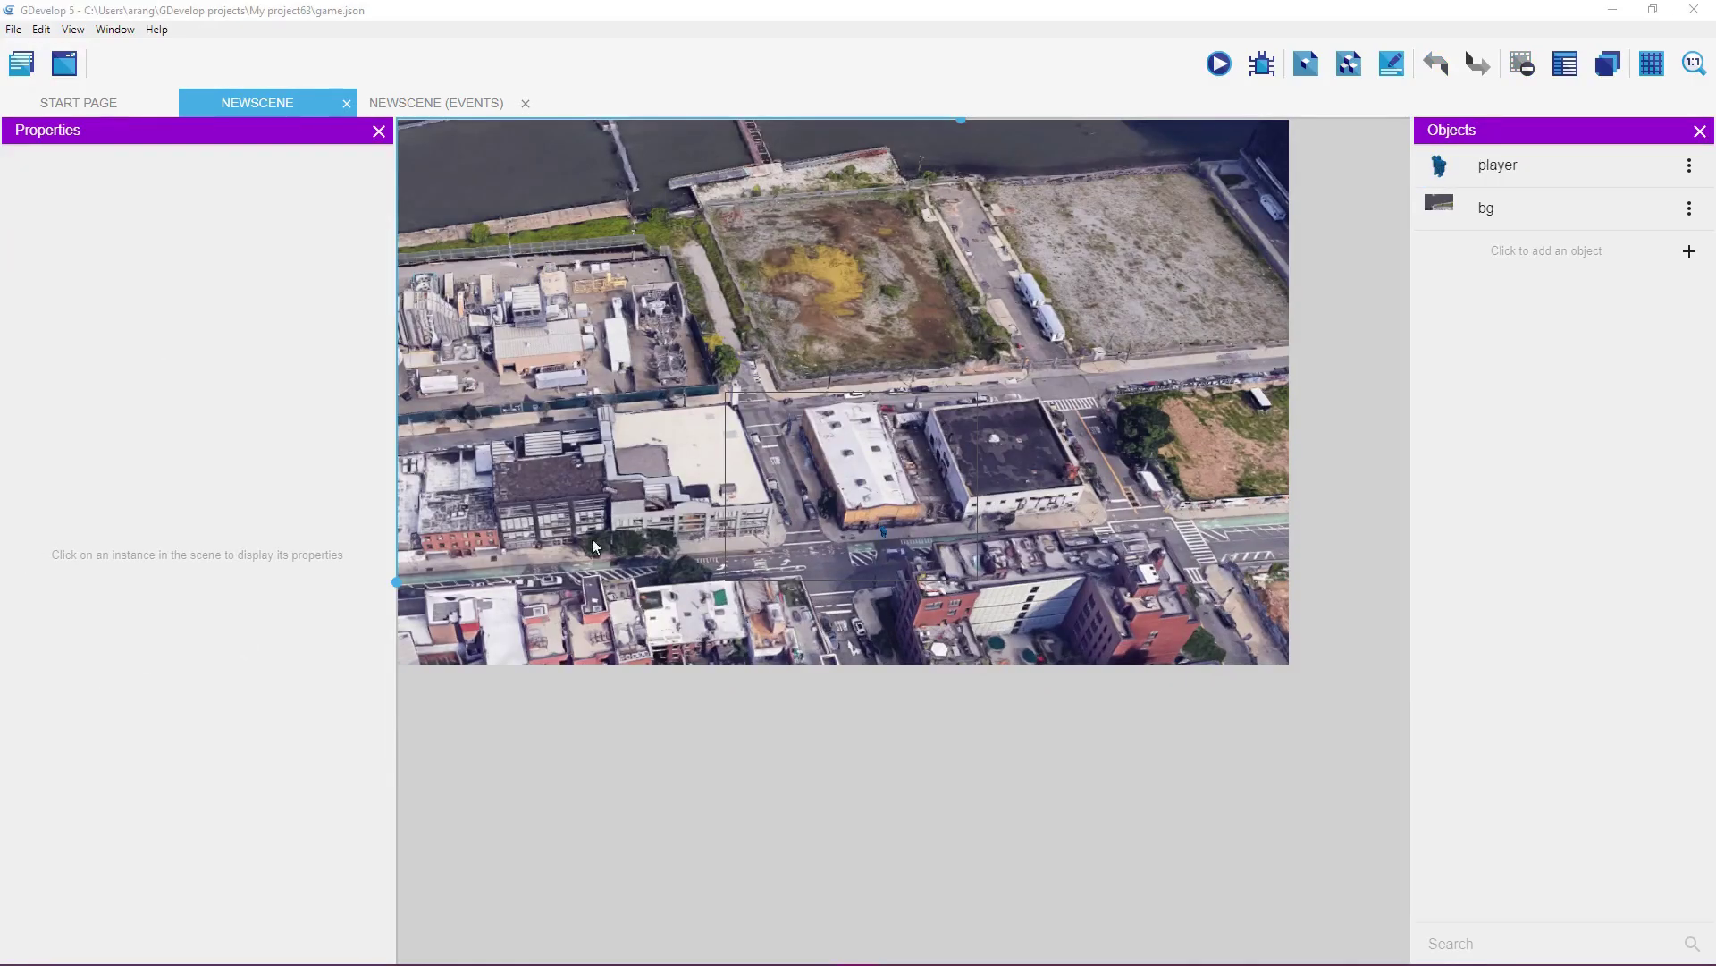
Step: Move the player instance to the map's top-left corner, at about X -1427, Y -805, and read its X and Y coordinates
left_click(1104, 18)
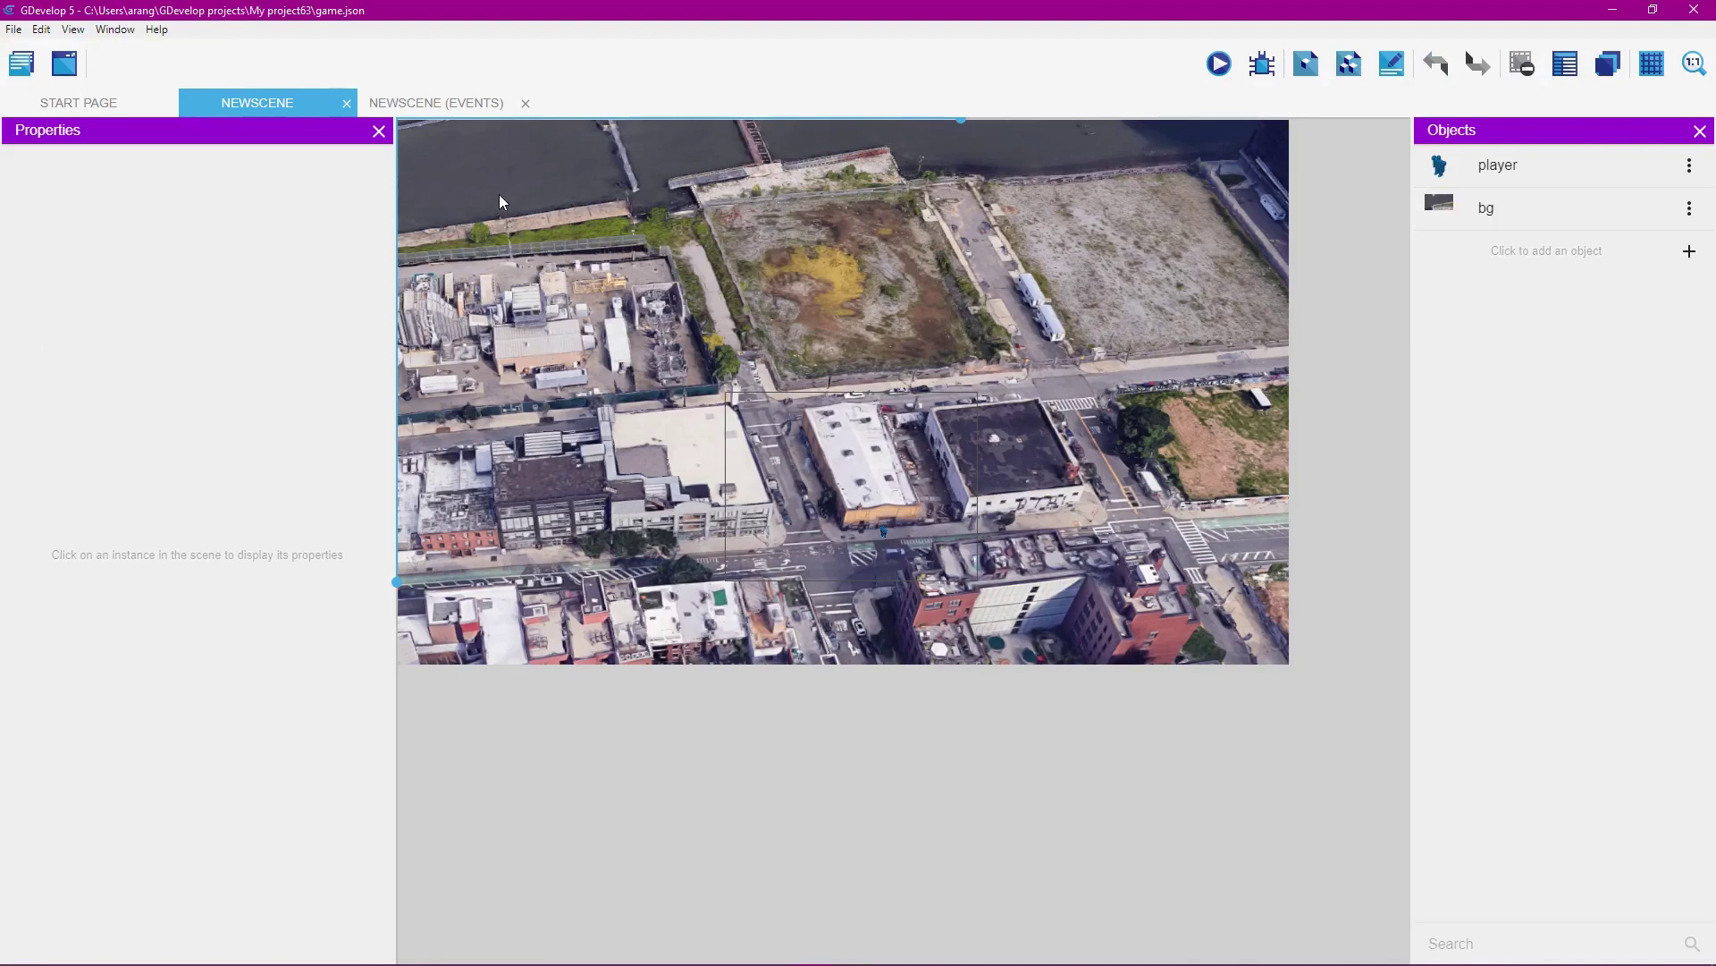
scroll(780, 508, "down", 3)
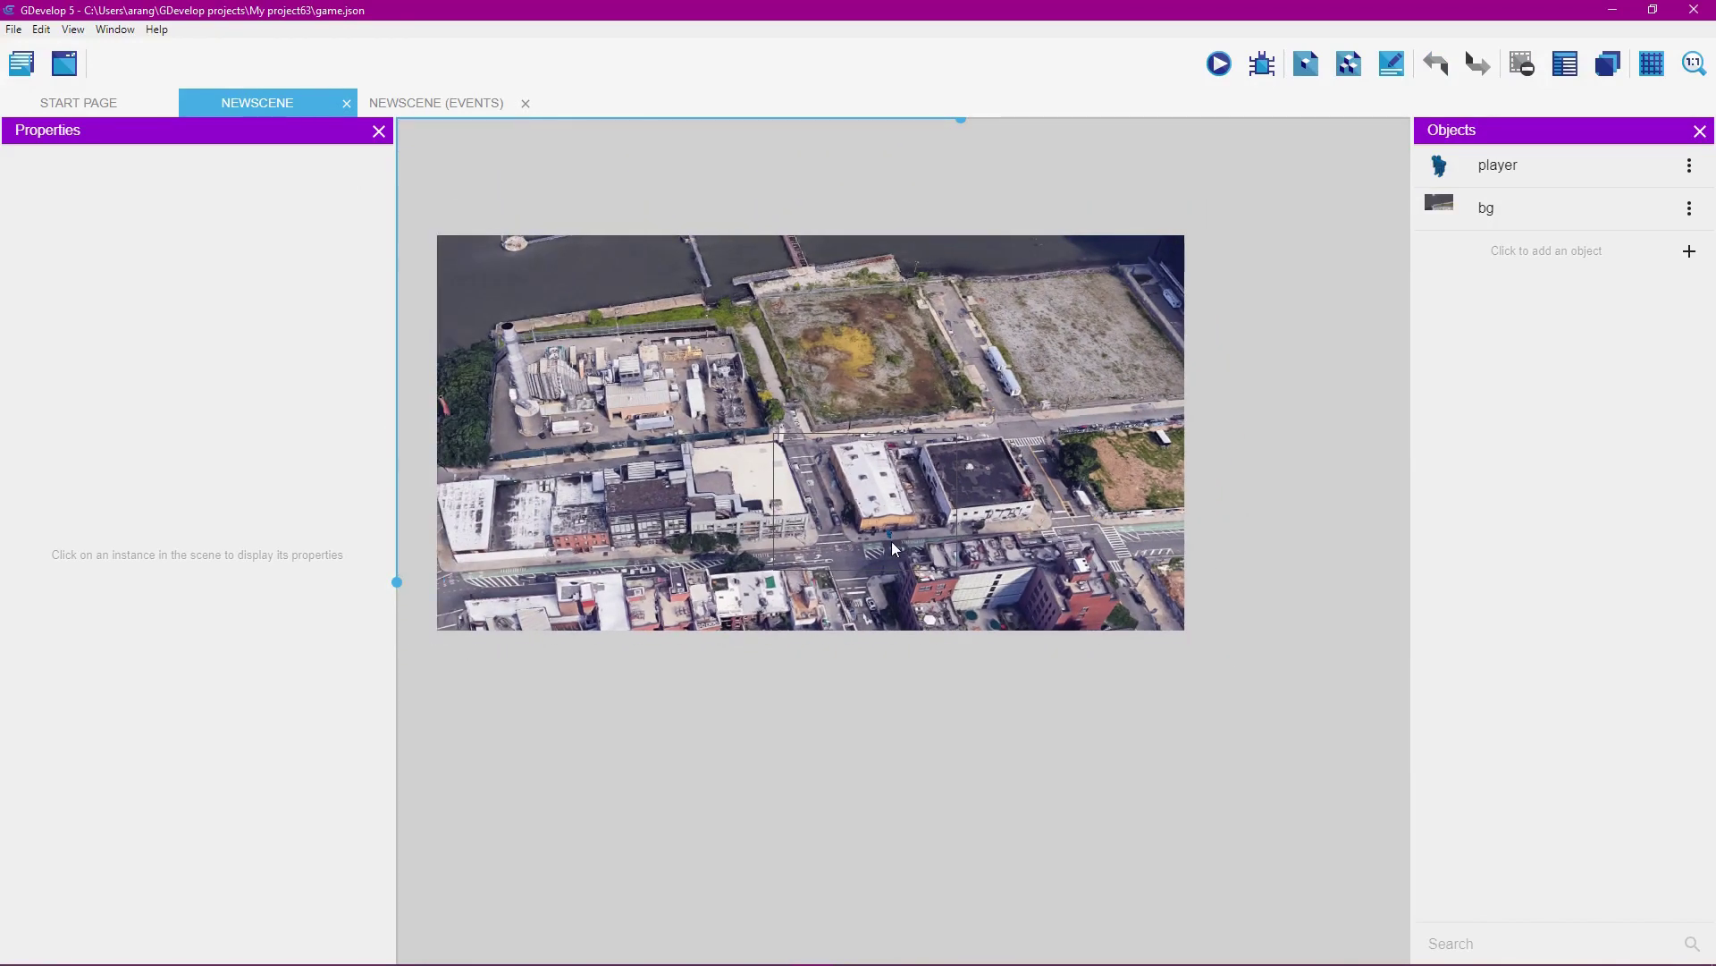
left_click(889, 534)
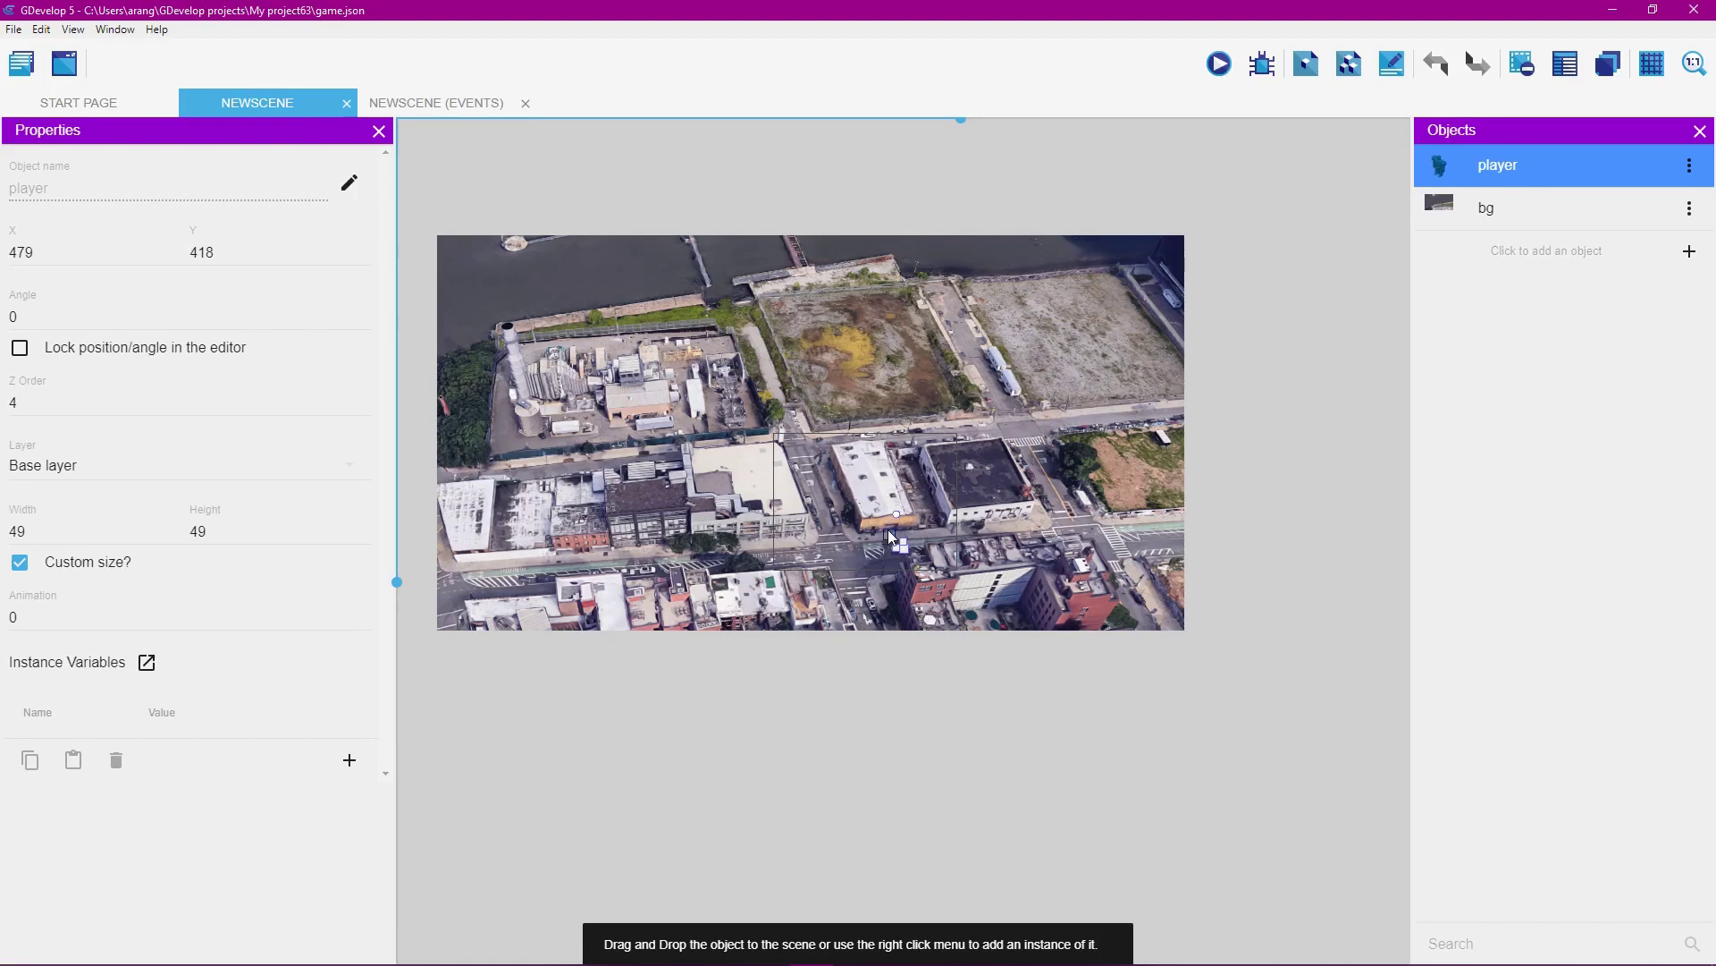
left_click_drag(885, 529, 635, 329)
left_click_drag(452, 256, 453, 255)
left_click(824, 25)
left_click_drag(60, 260, 17, 250)
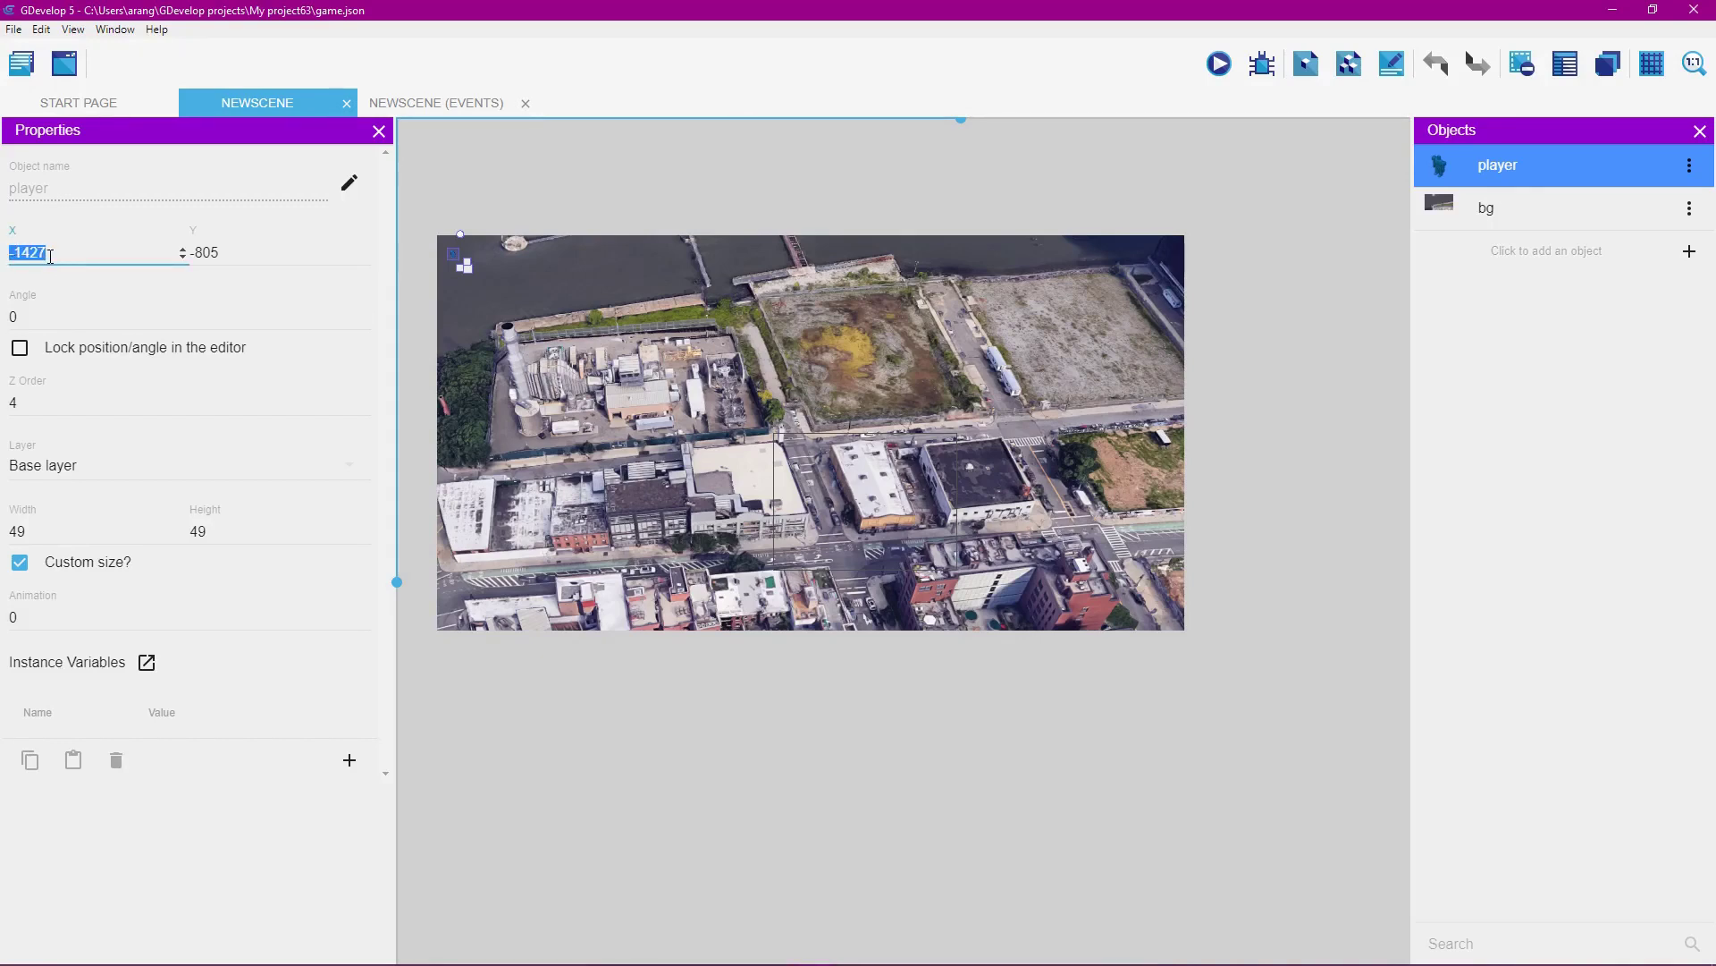
left_click(272, 256)
Step: In the last event's camera action, set the boundary's top-left X position to -1427 and apply it
left_click(435, 103)
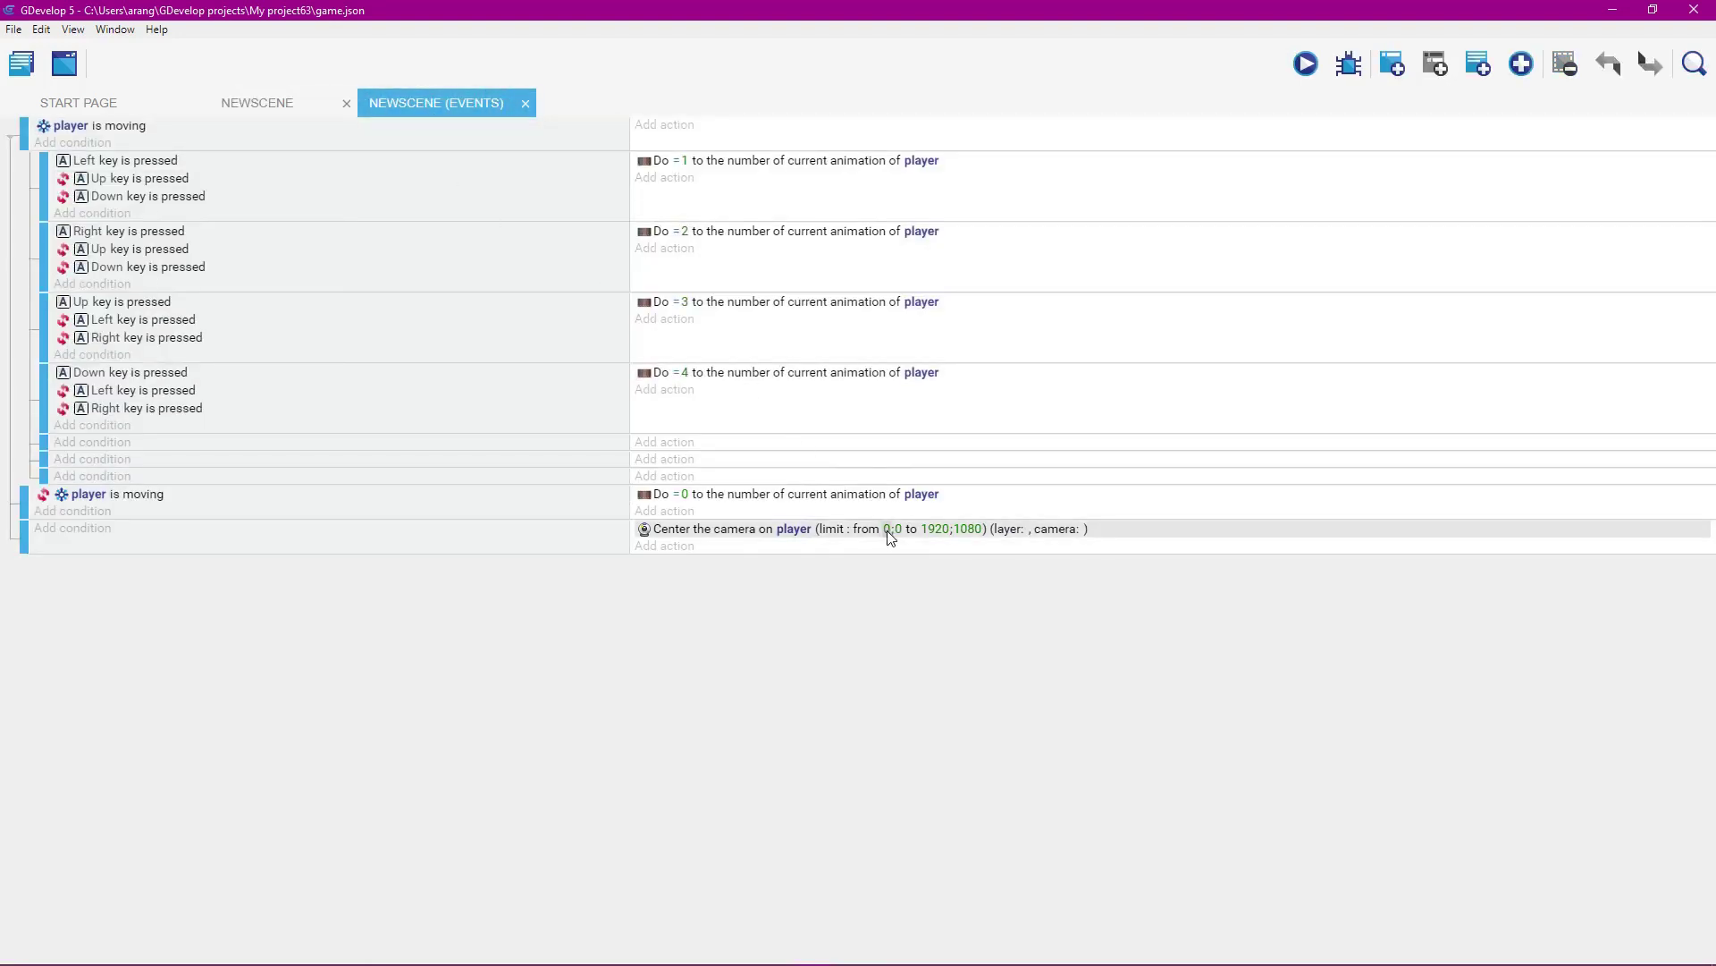
double_click(1134, 533)
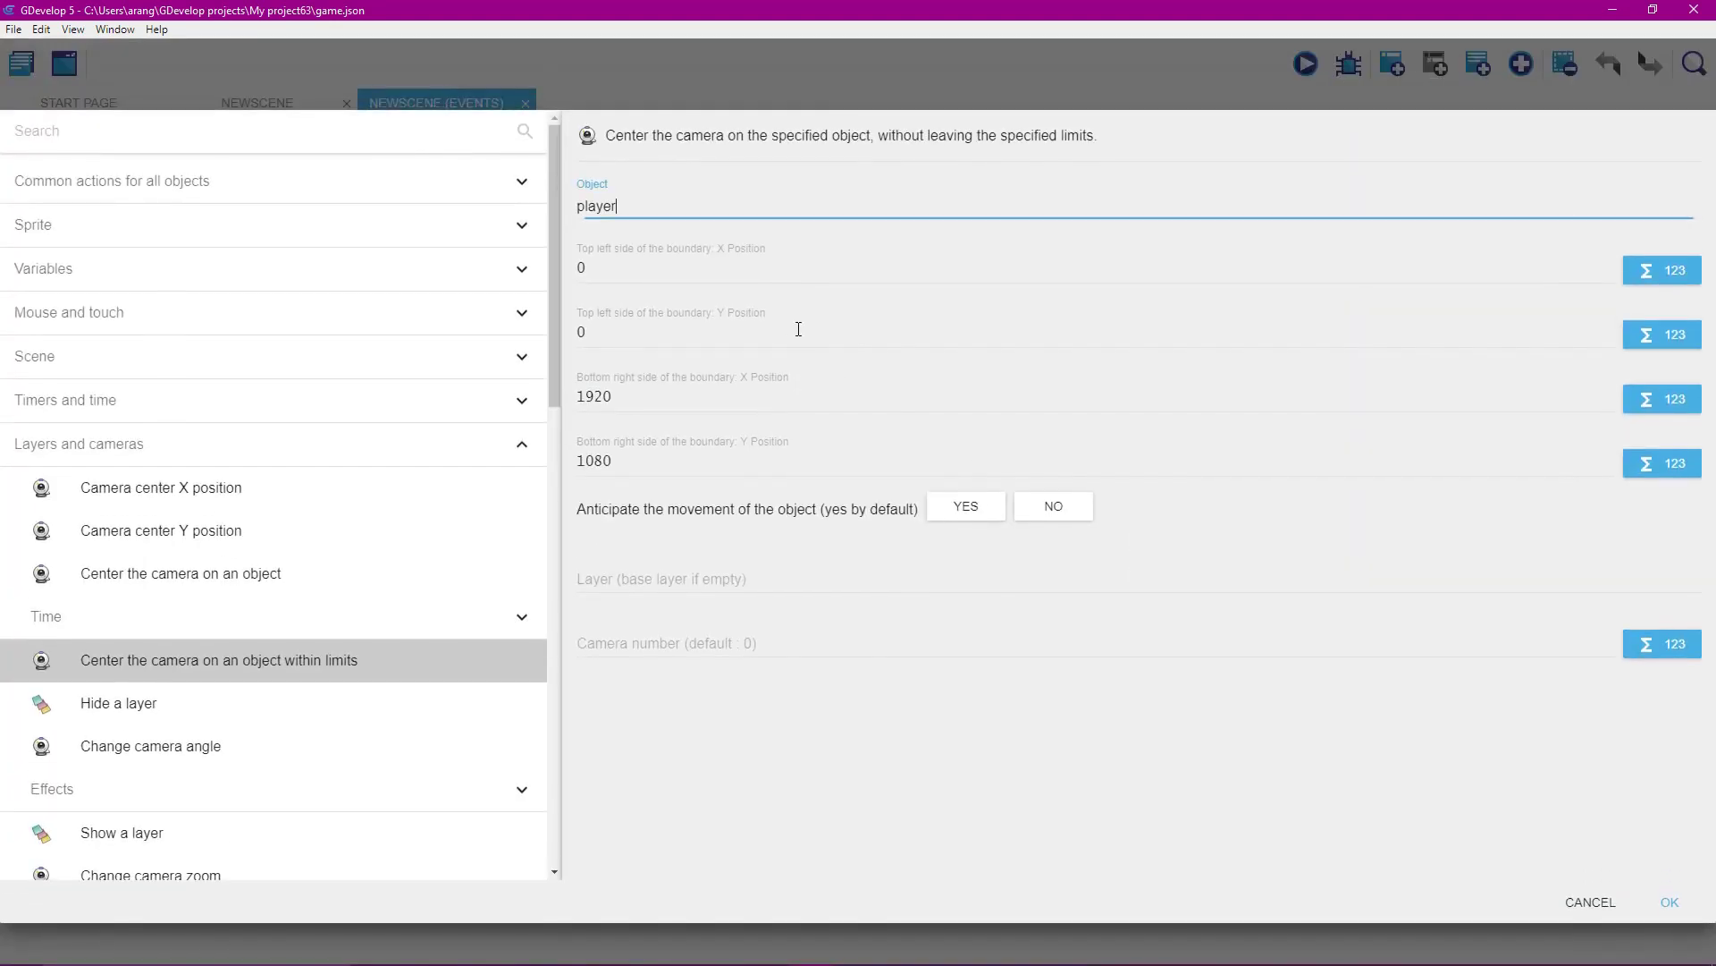
left_click_drag(613, 269, 570, 280)
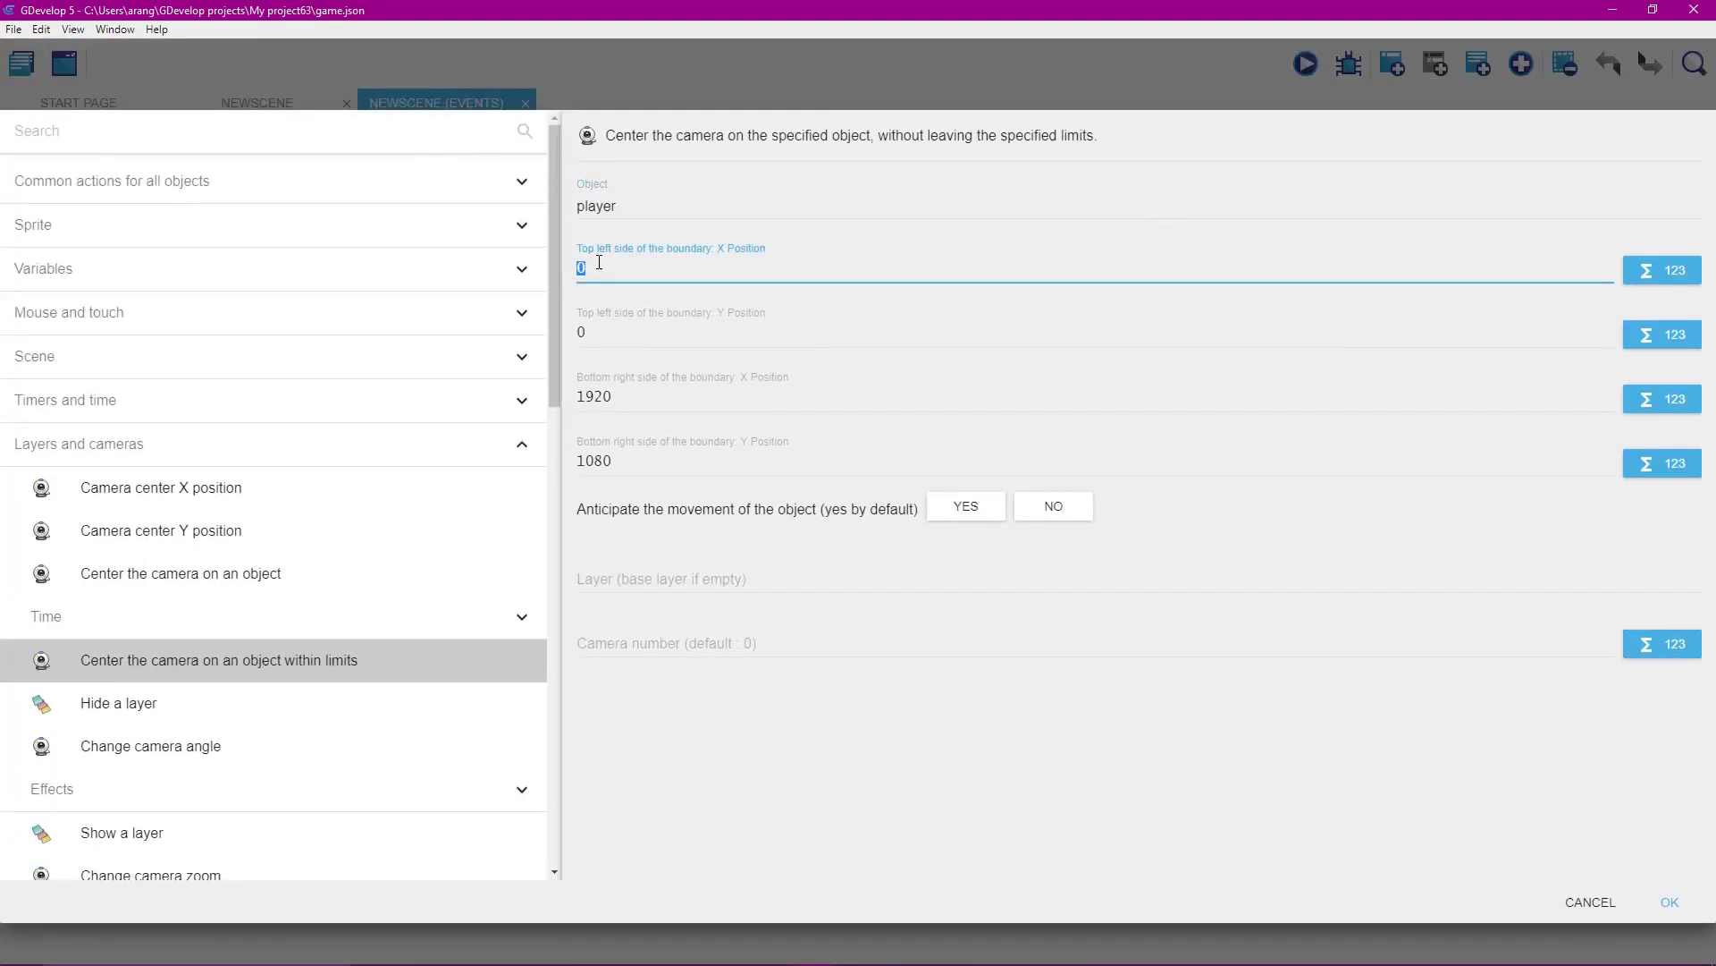
type("-1427")
left_click(1665, 901)
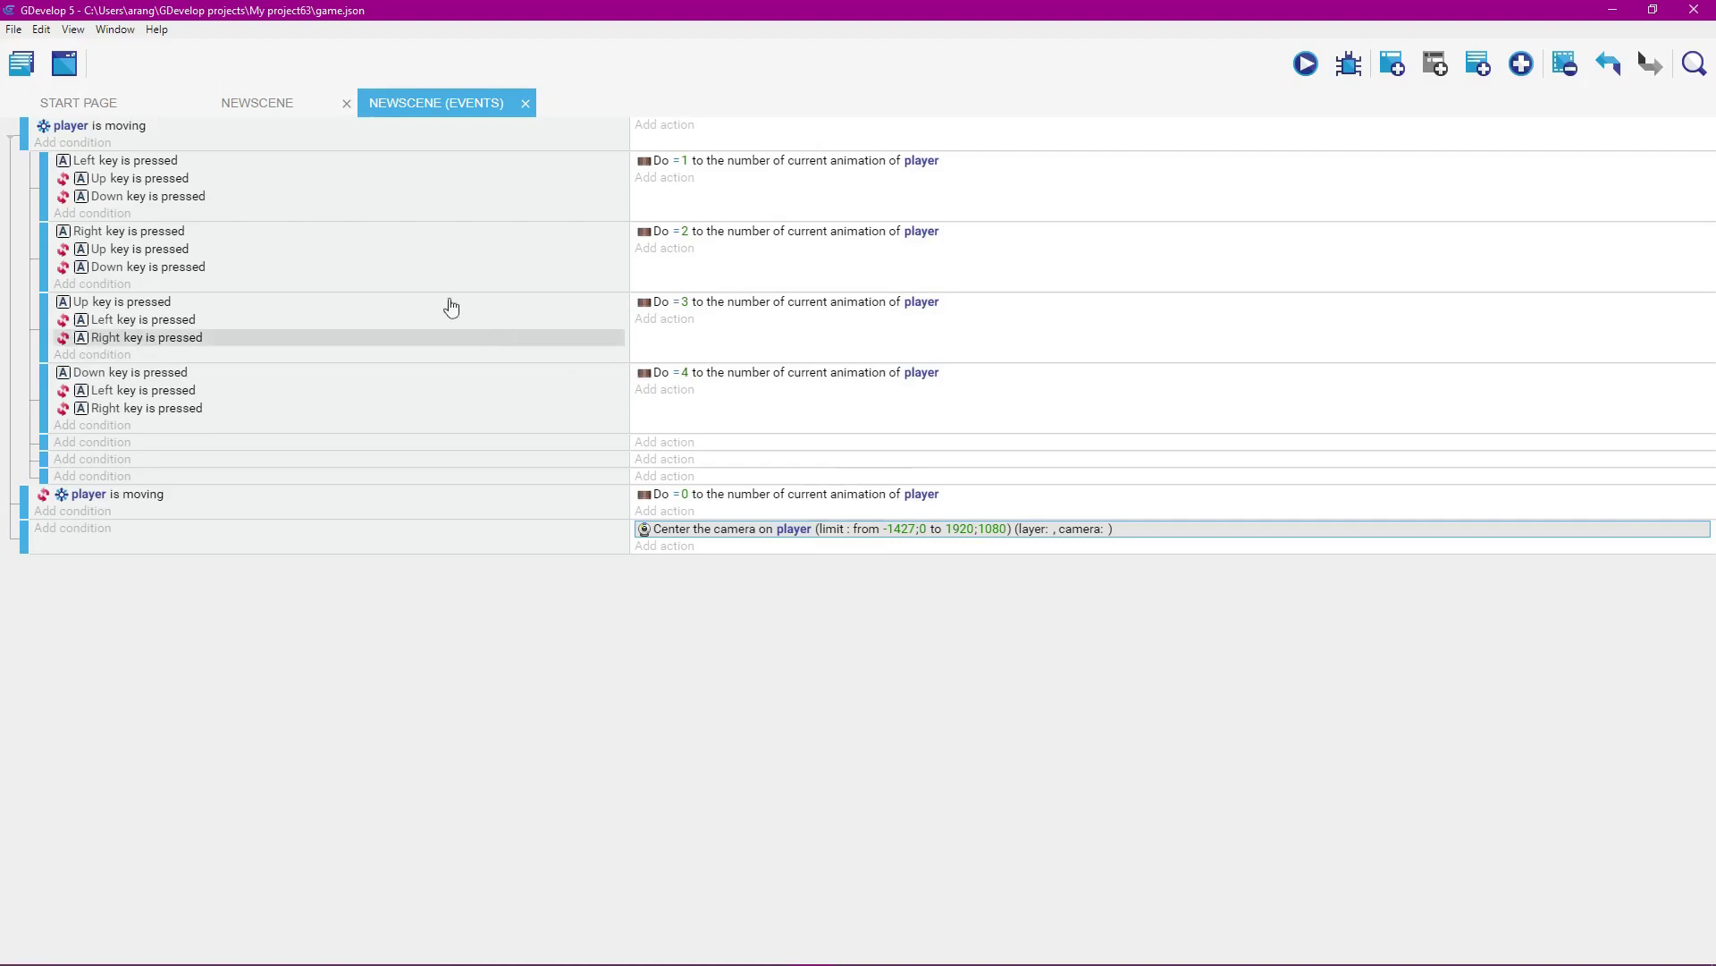
Step: Check the player instance's Y coordinate in the scene, and set the camera boundary's top-left Y position to -805 in the event
left_click(258, 102)
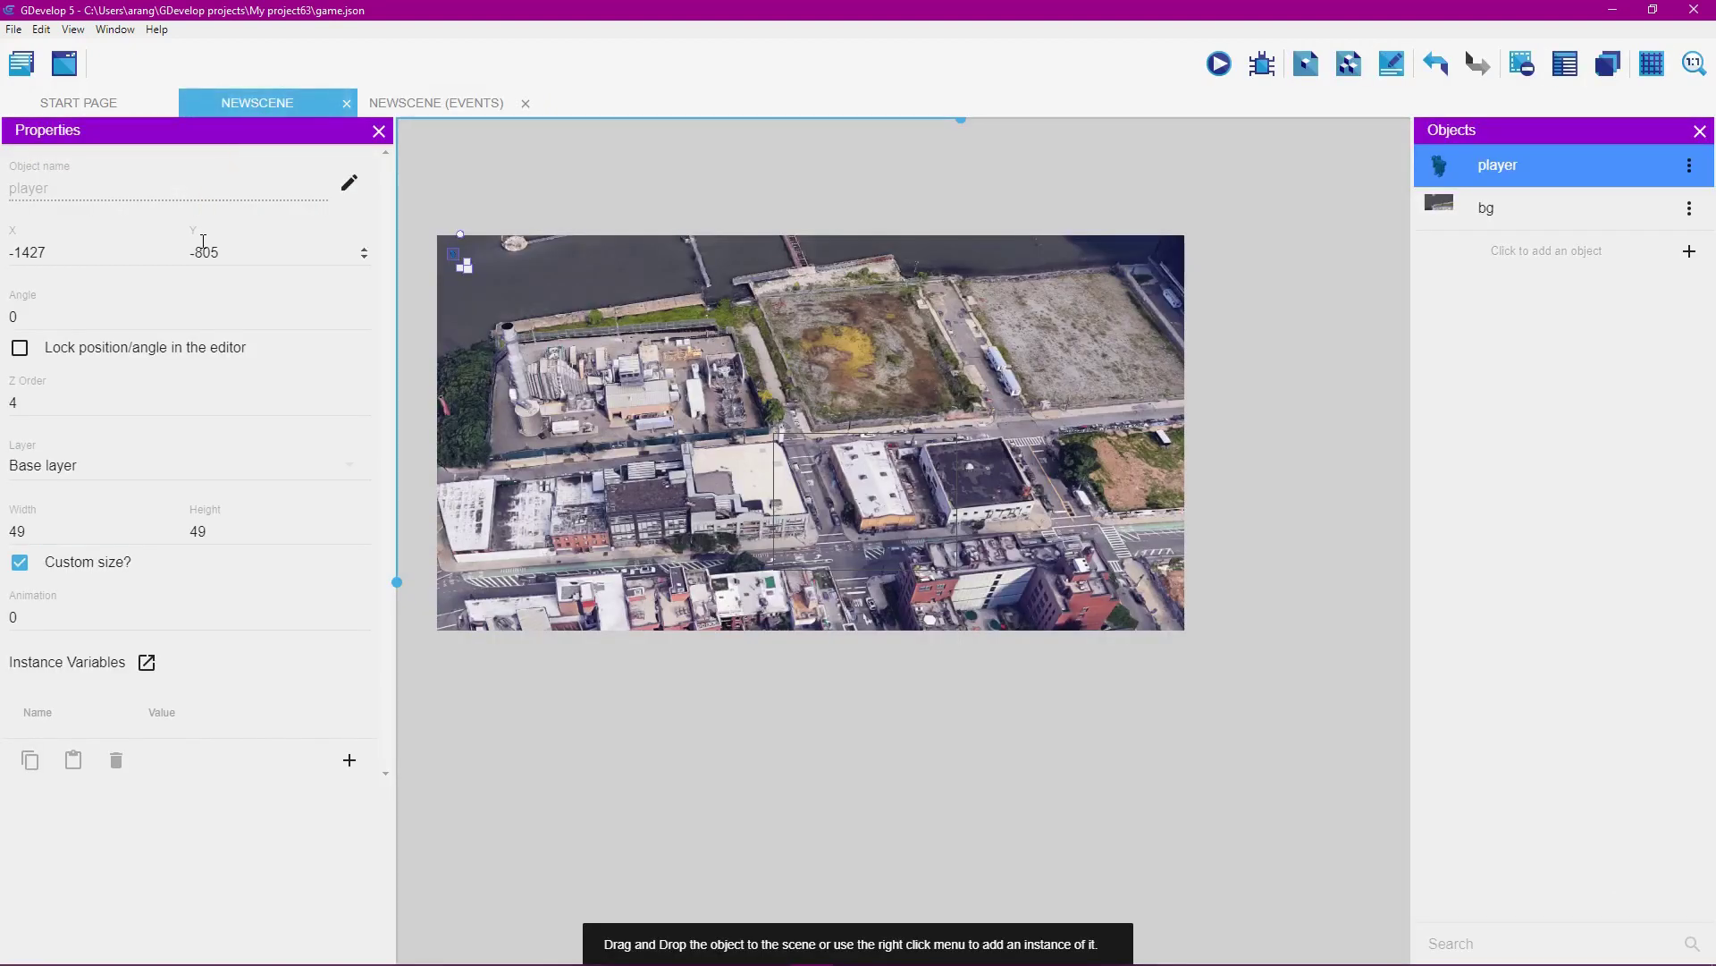
left_click(234, 255)
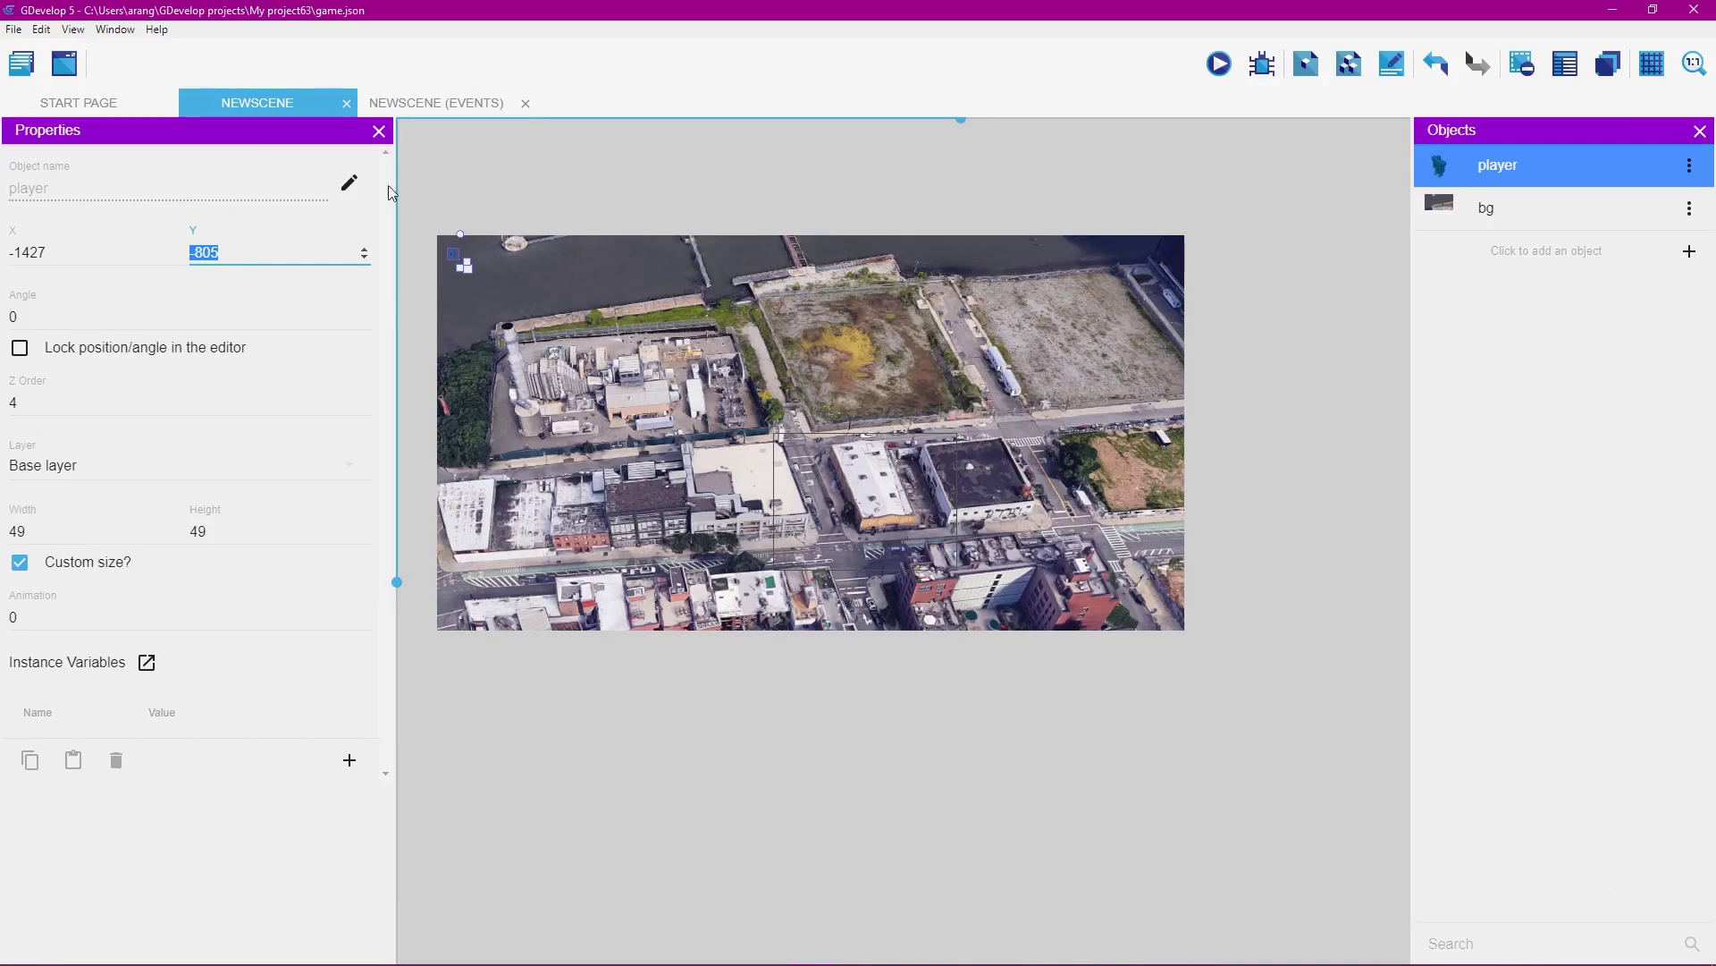
left_click(434, 189)
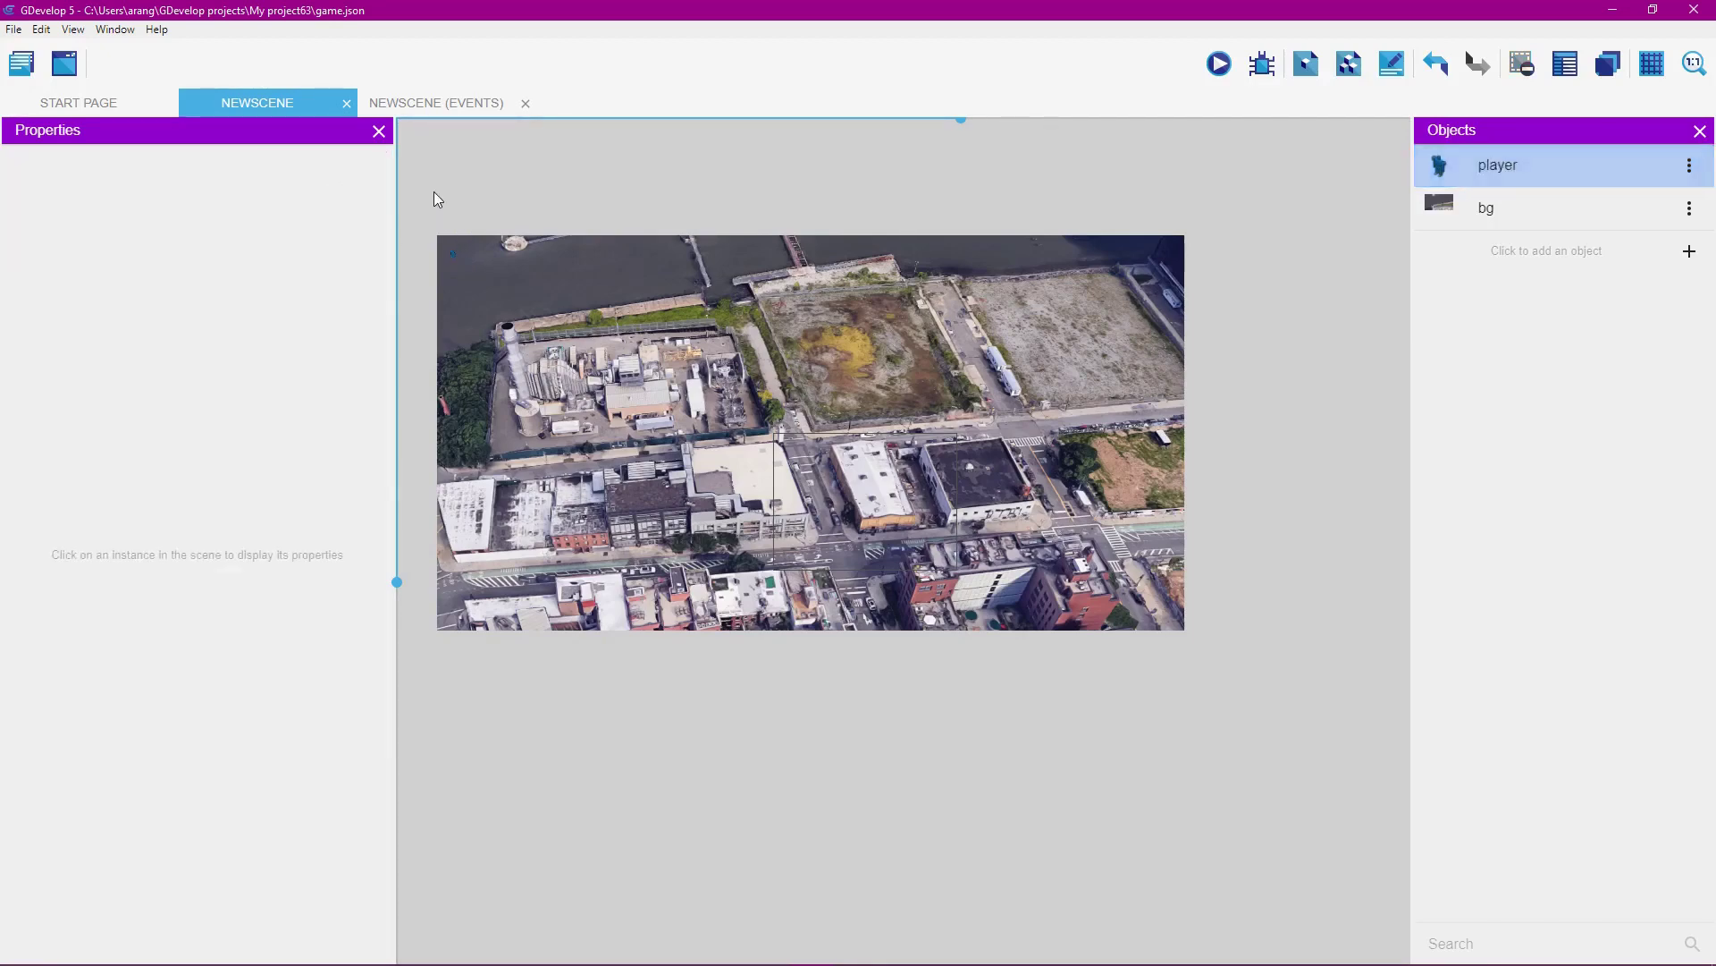
left_click(426, 105)
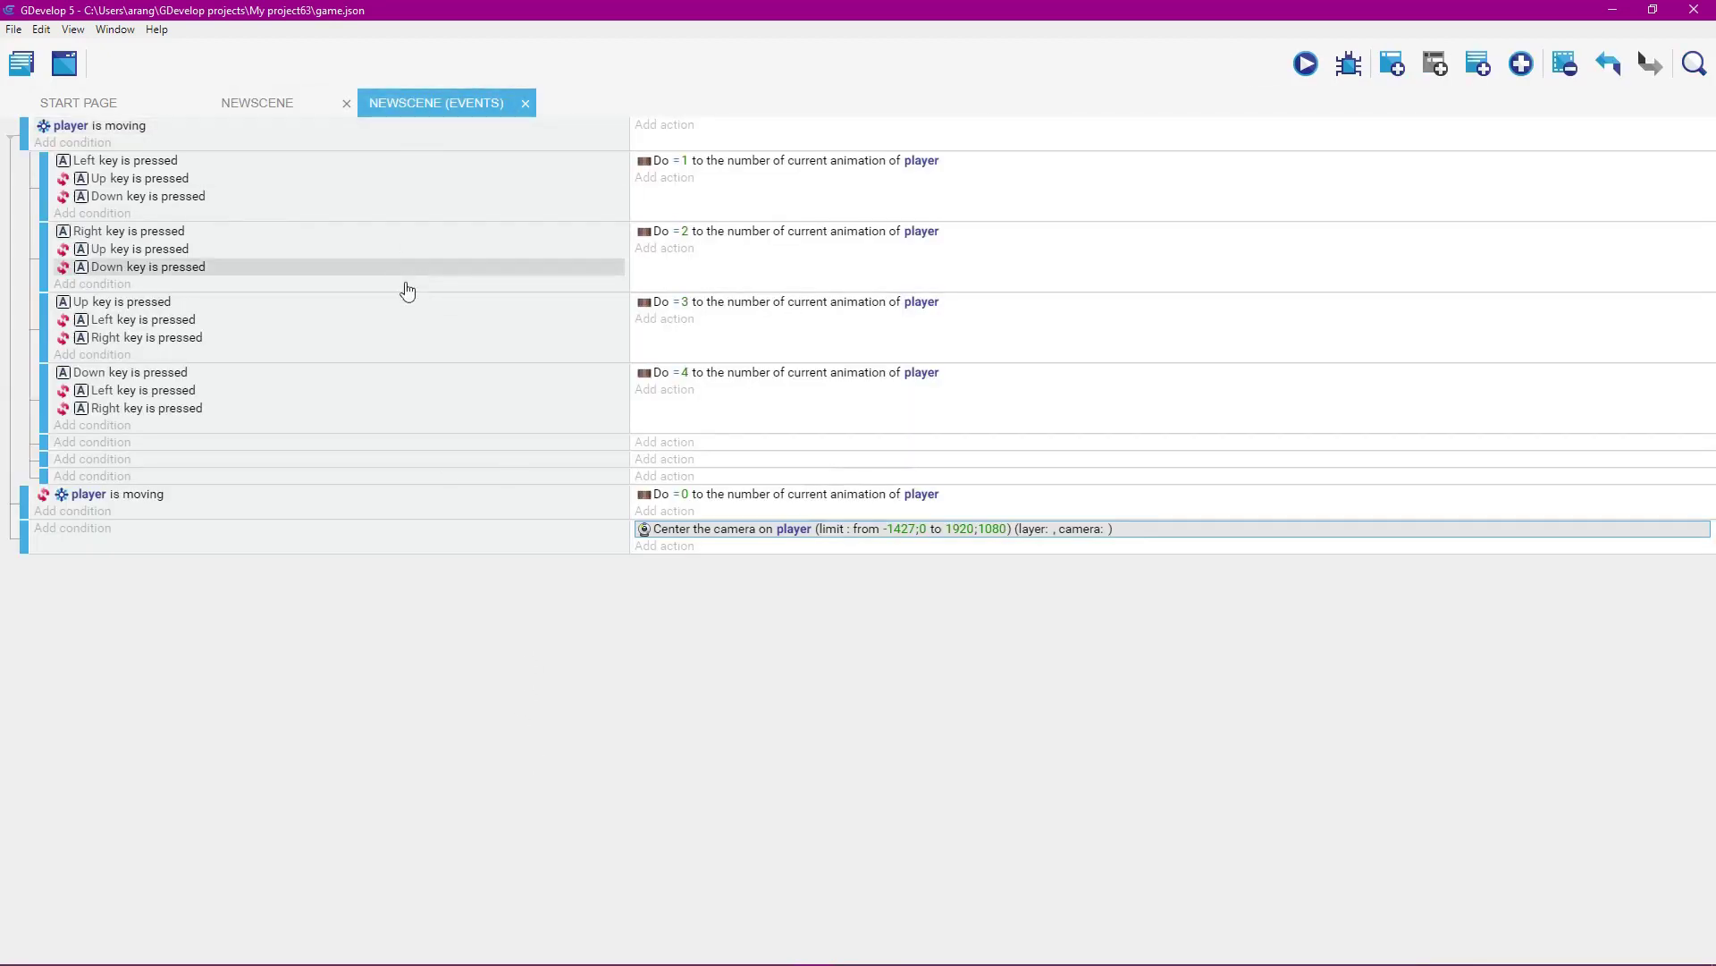
left_click(1166, 535)
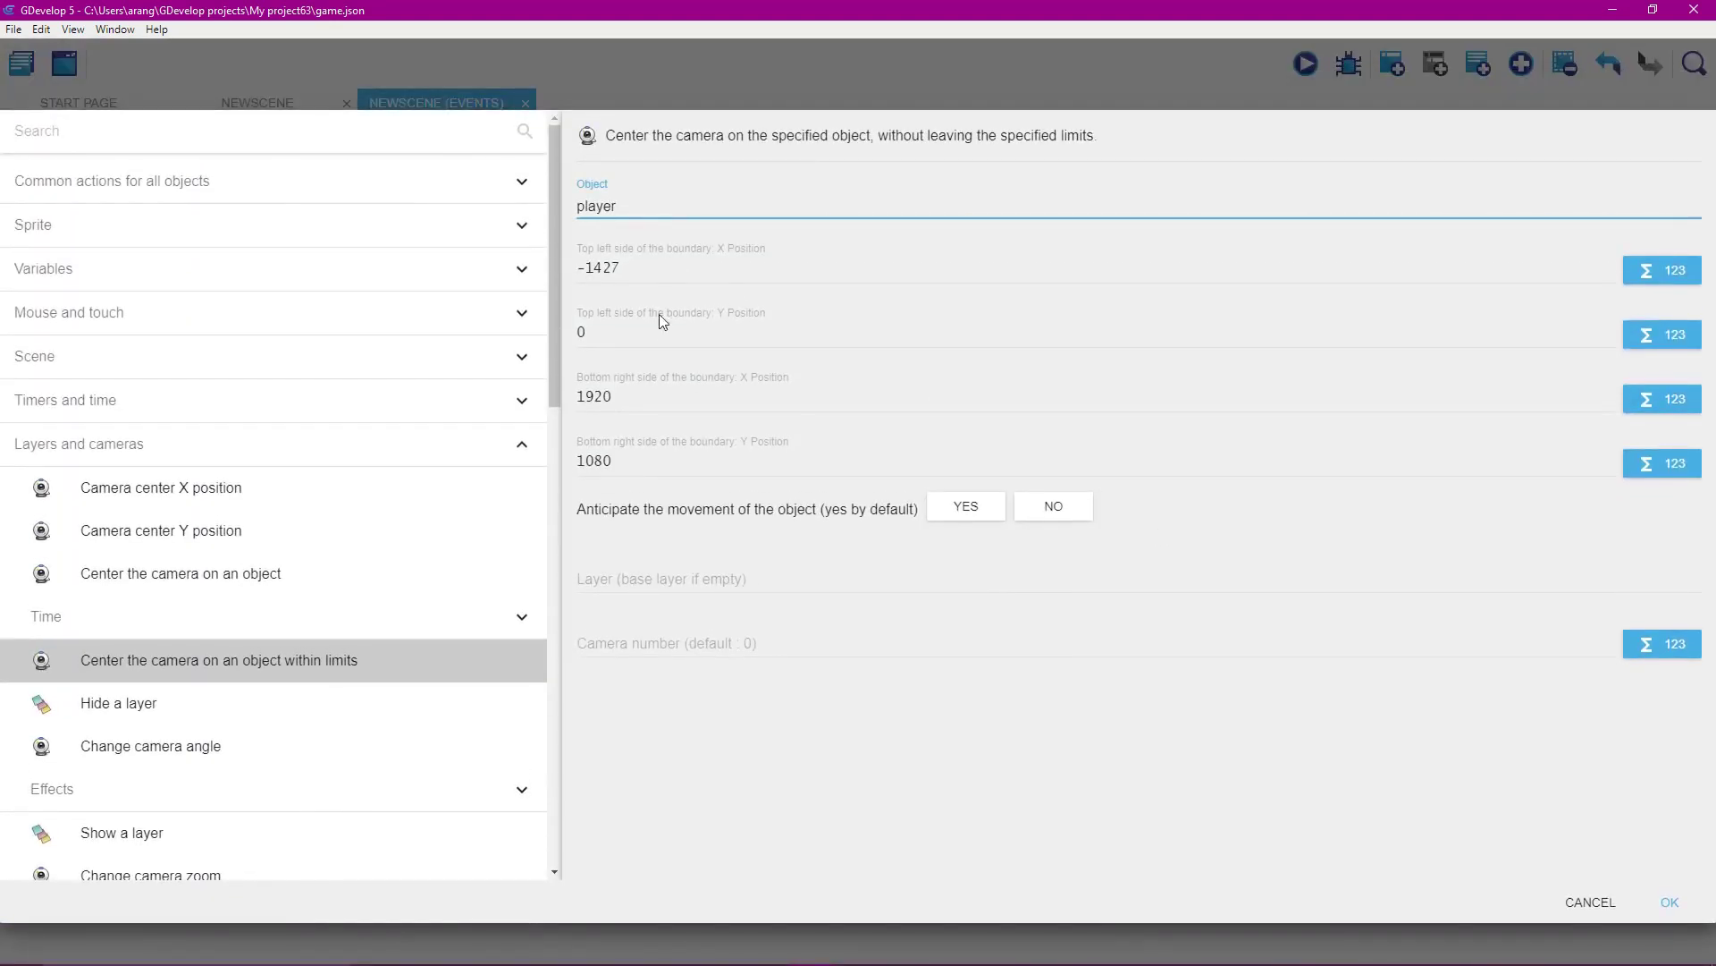
left_click(689, 330)
double_click(582, 331)
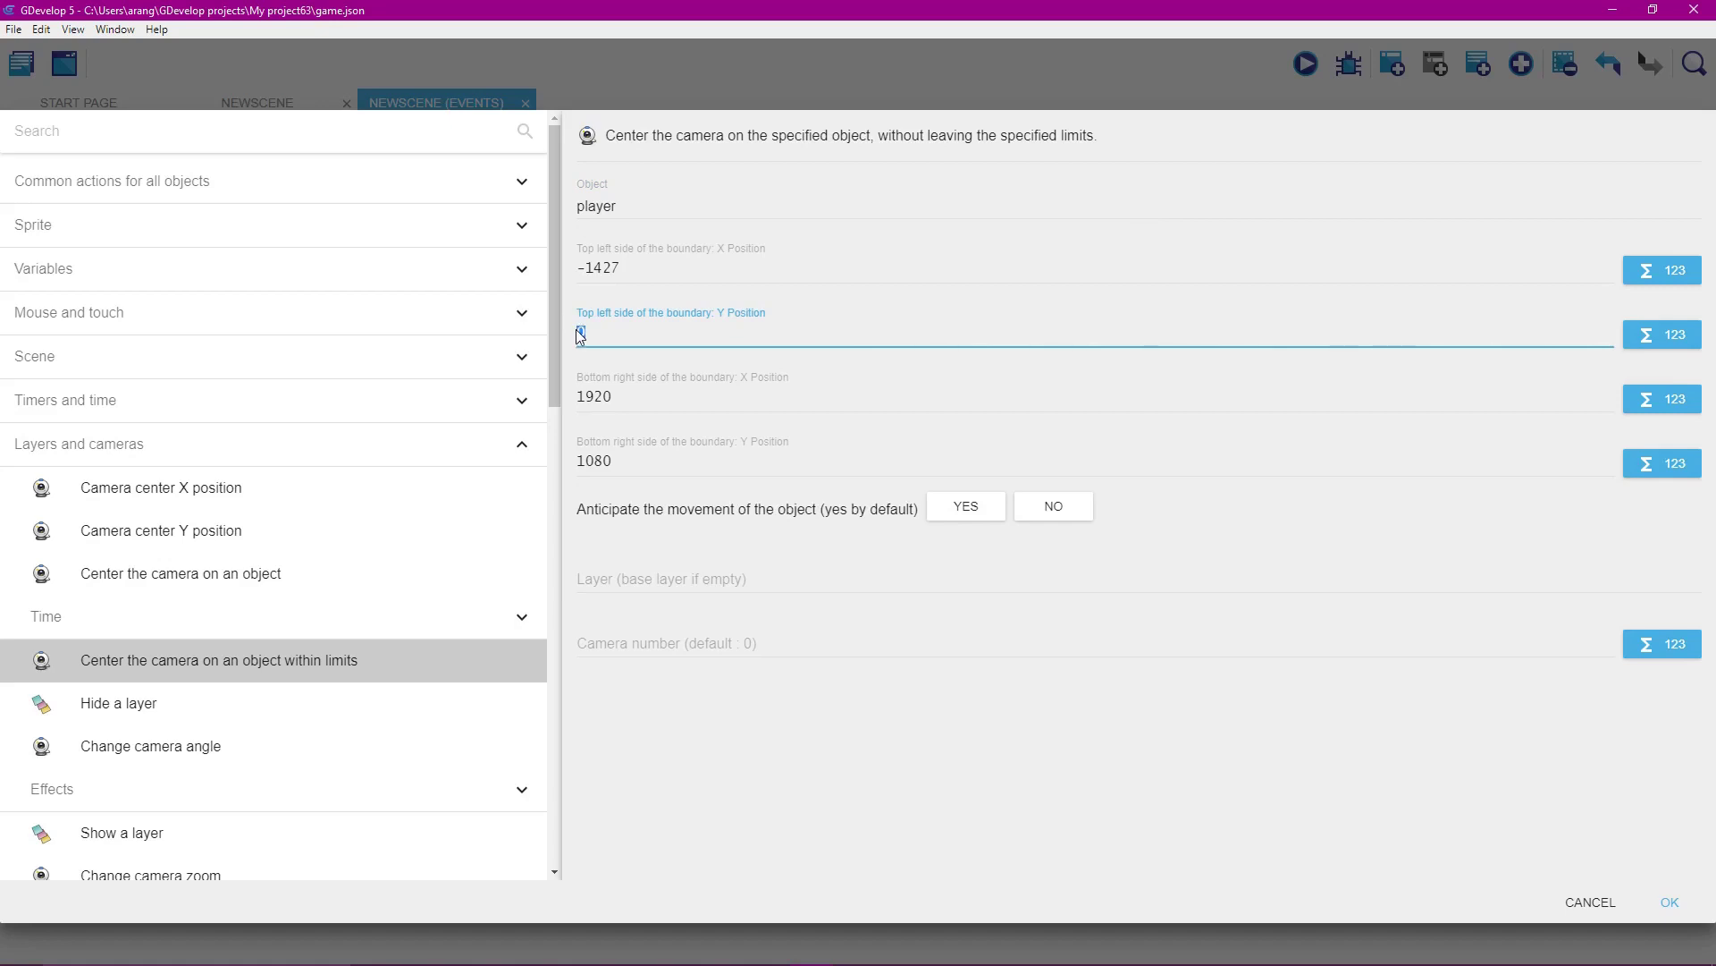
type("-805")
left_click(1668, 899)
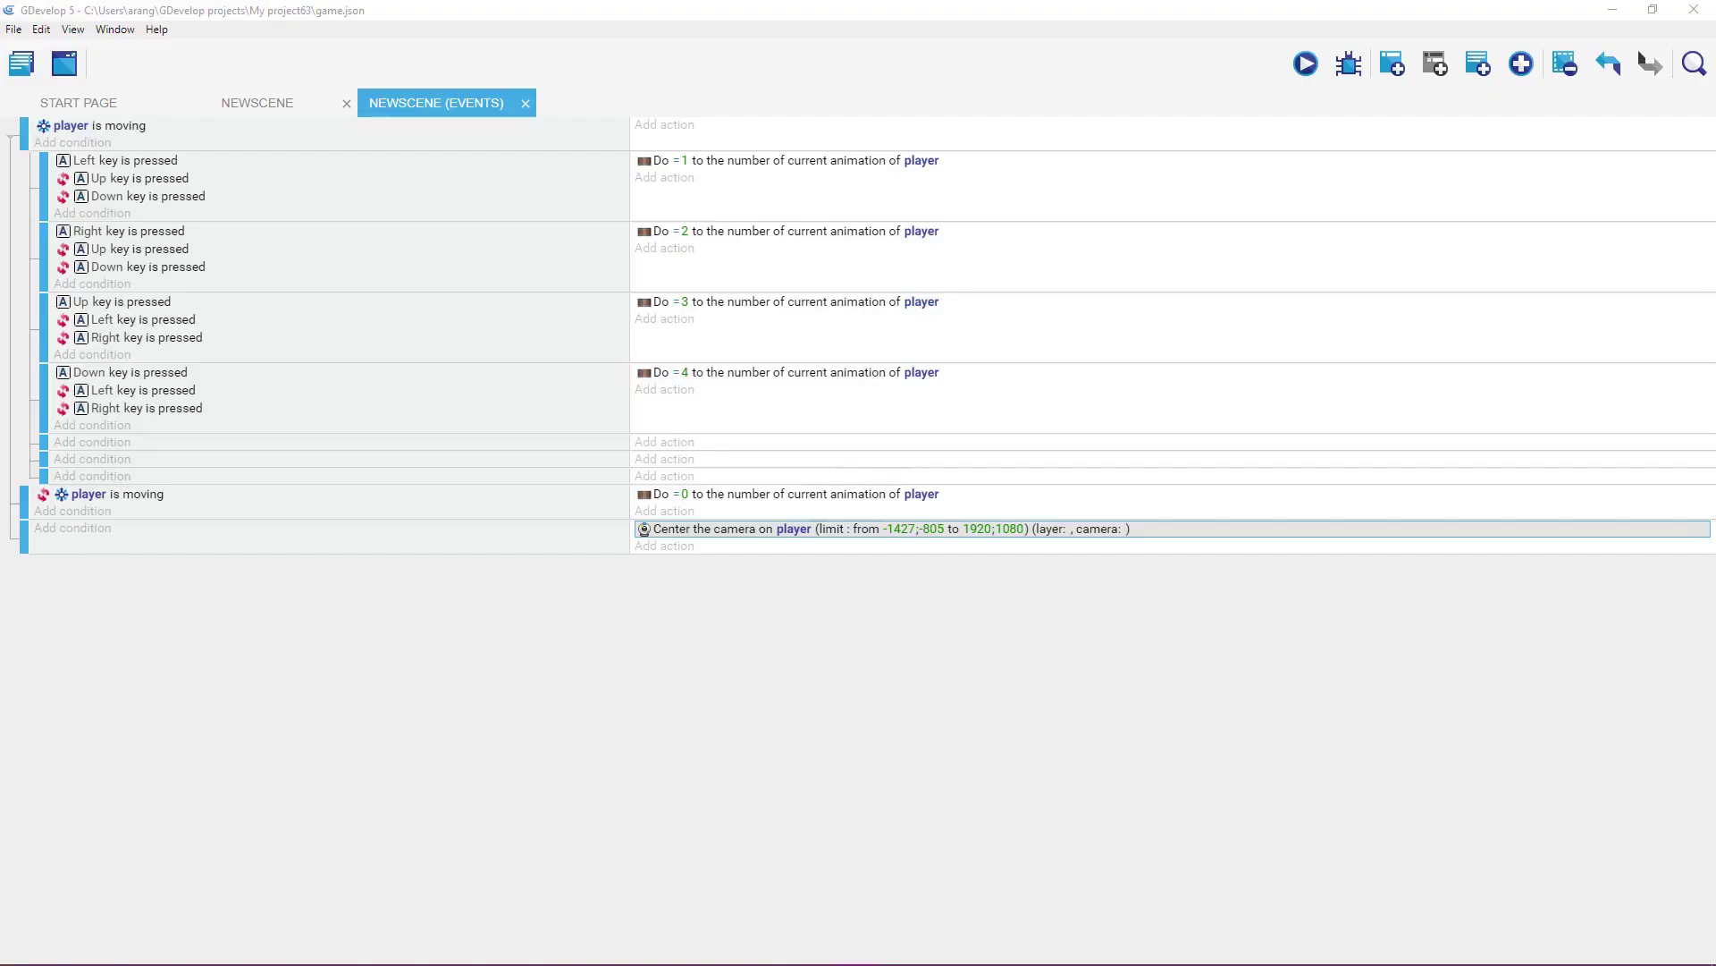
Step: Preview the game with the player starting at the map's top-left corner to check the camera limit, closing the preview
left_click(1140, 15)
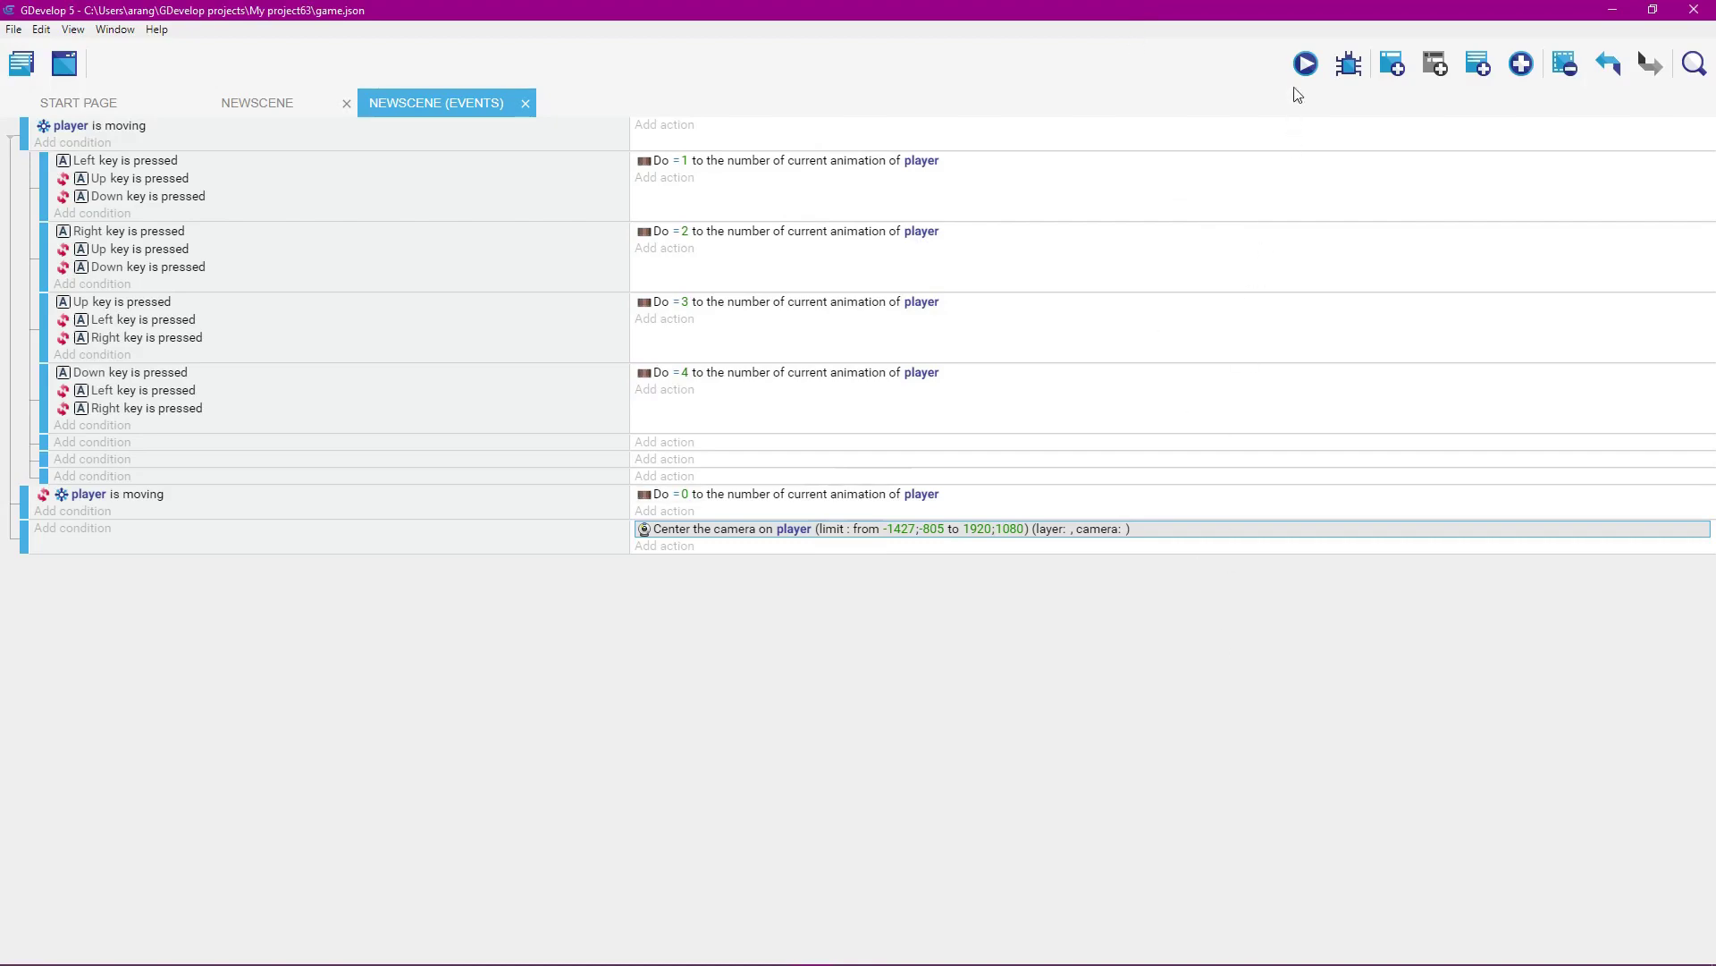
left_click(1305, 64)
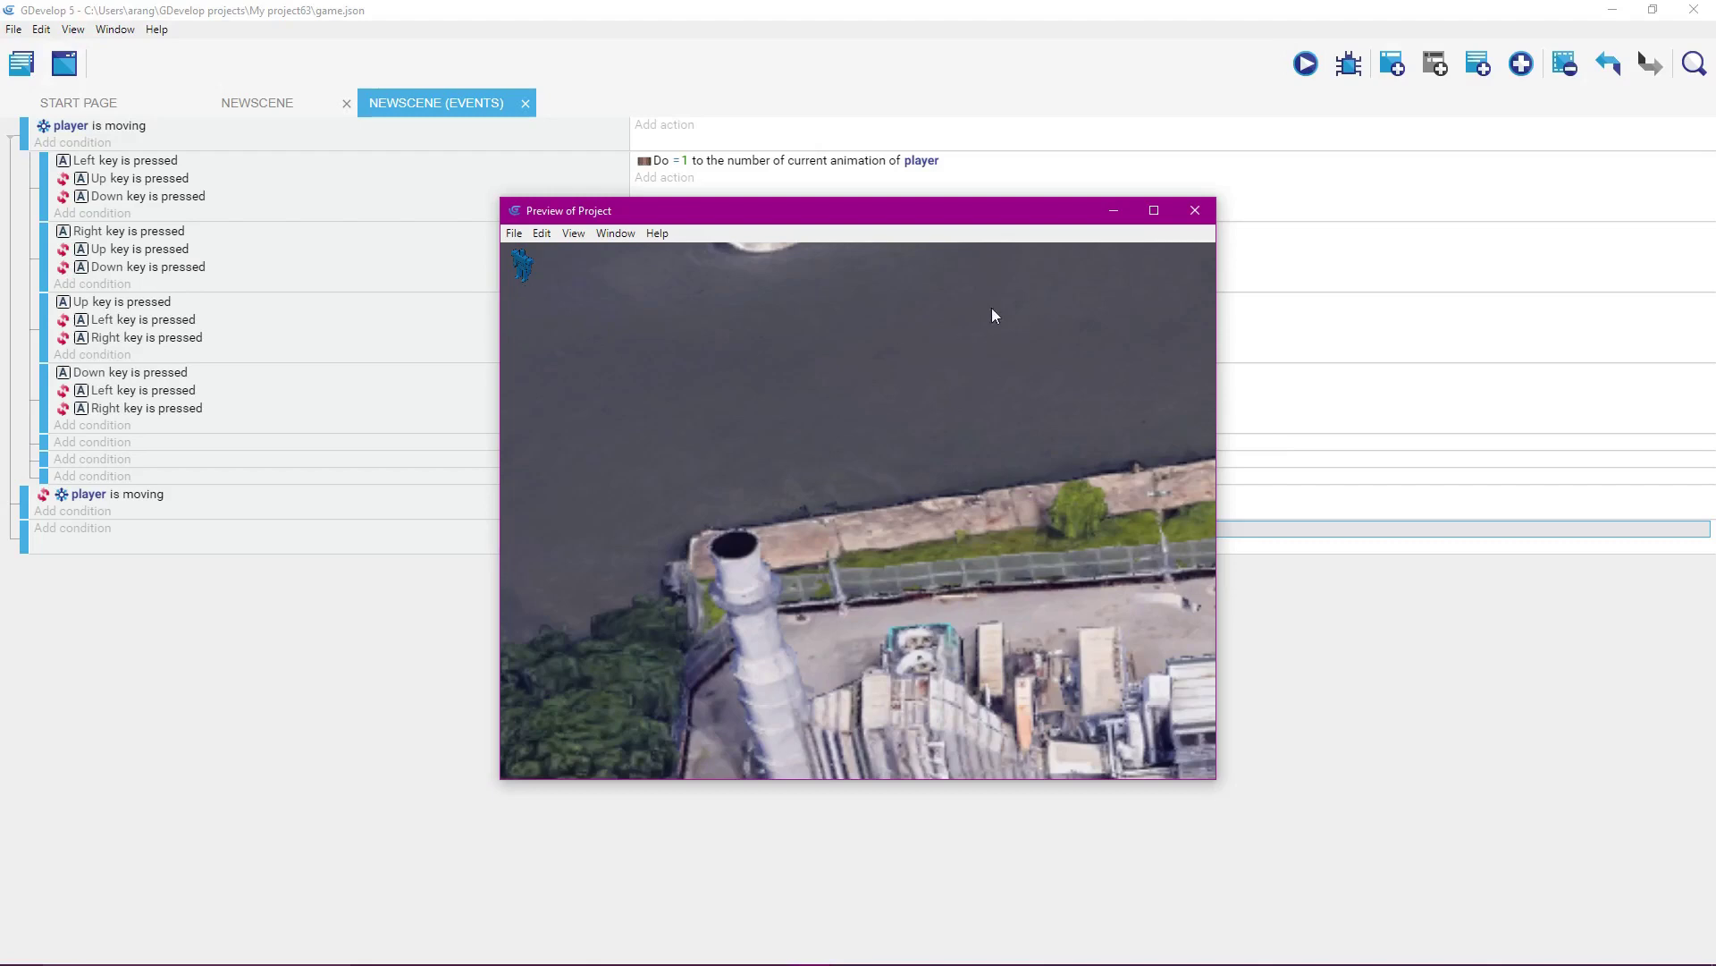
left_click(1195, 211)
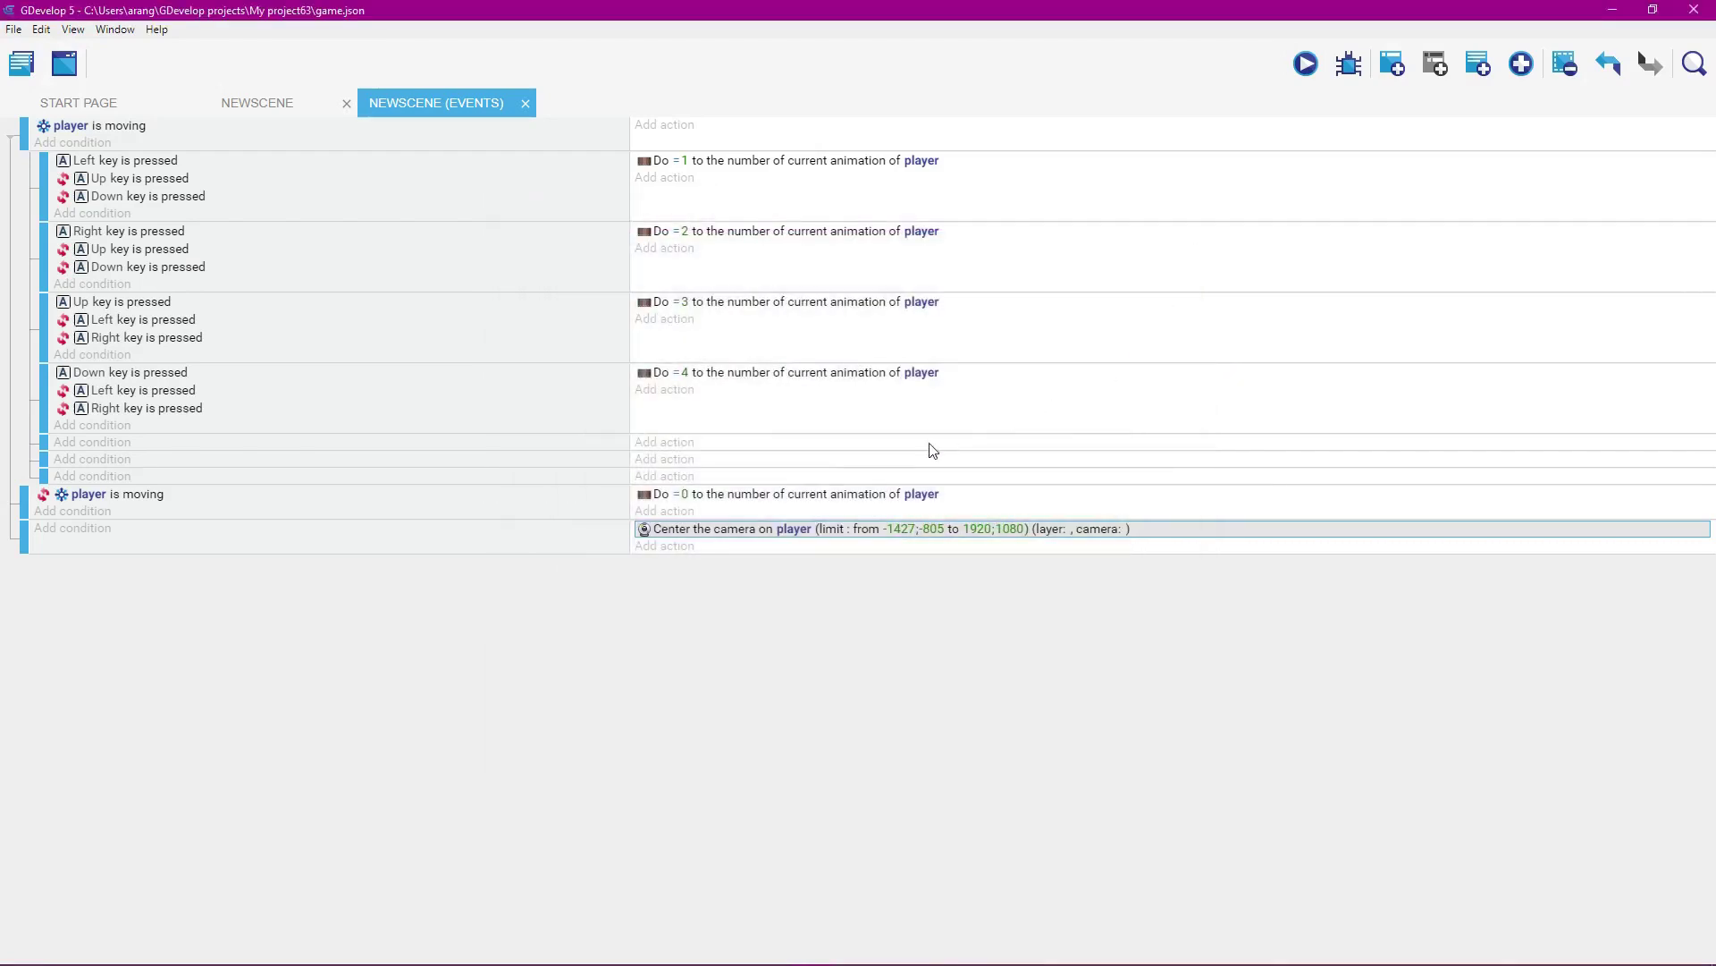
Step: Move the player instance in the NewScene layout to the street crossing near the map's center, at about X 128, Y 90
left_click(268, 104)
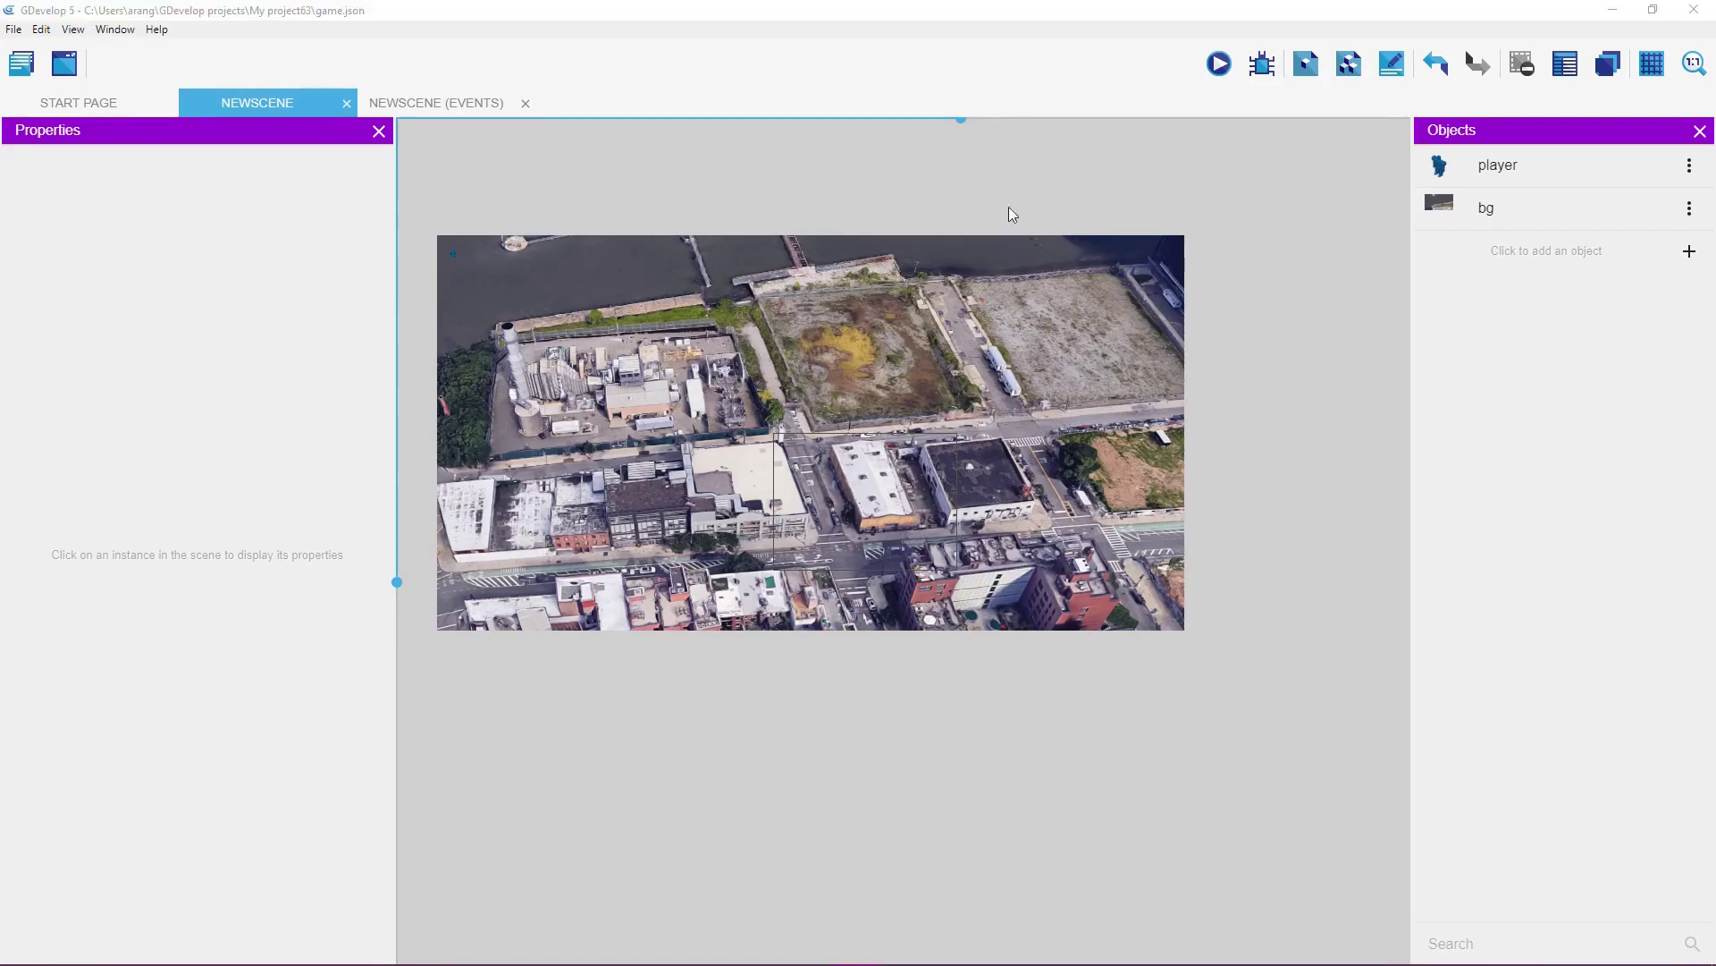
left_click(1002, 19)
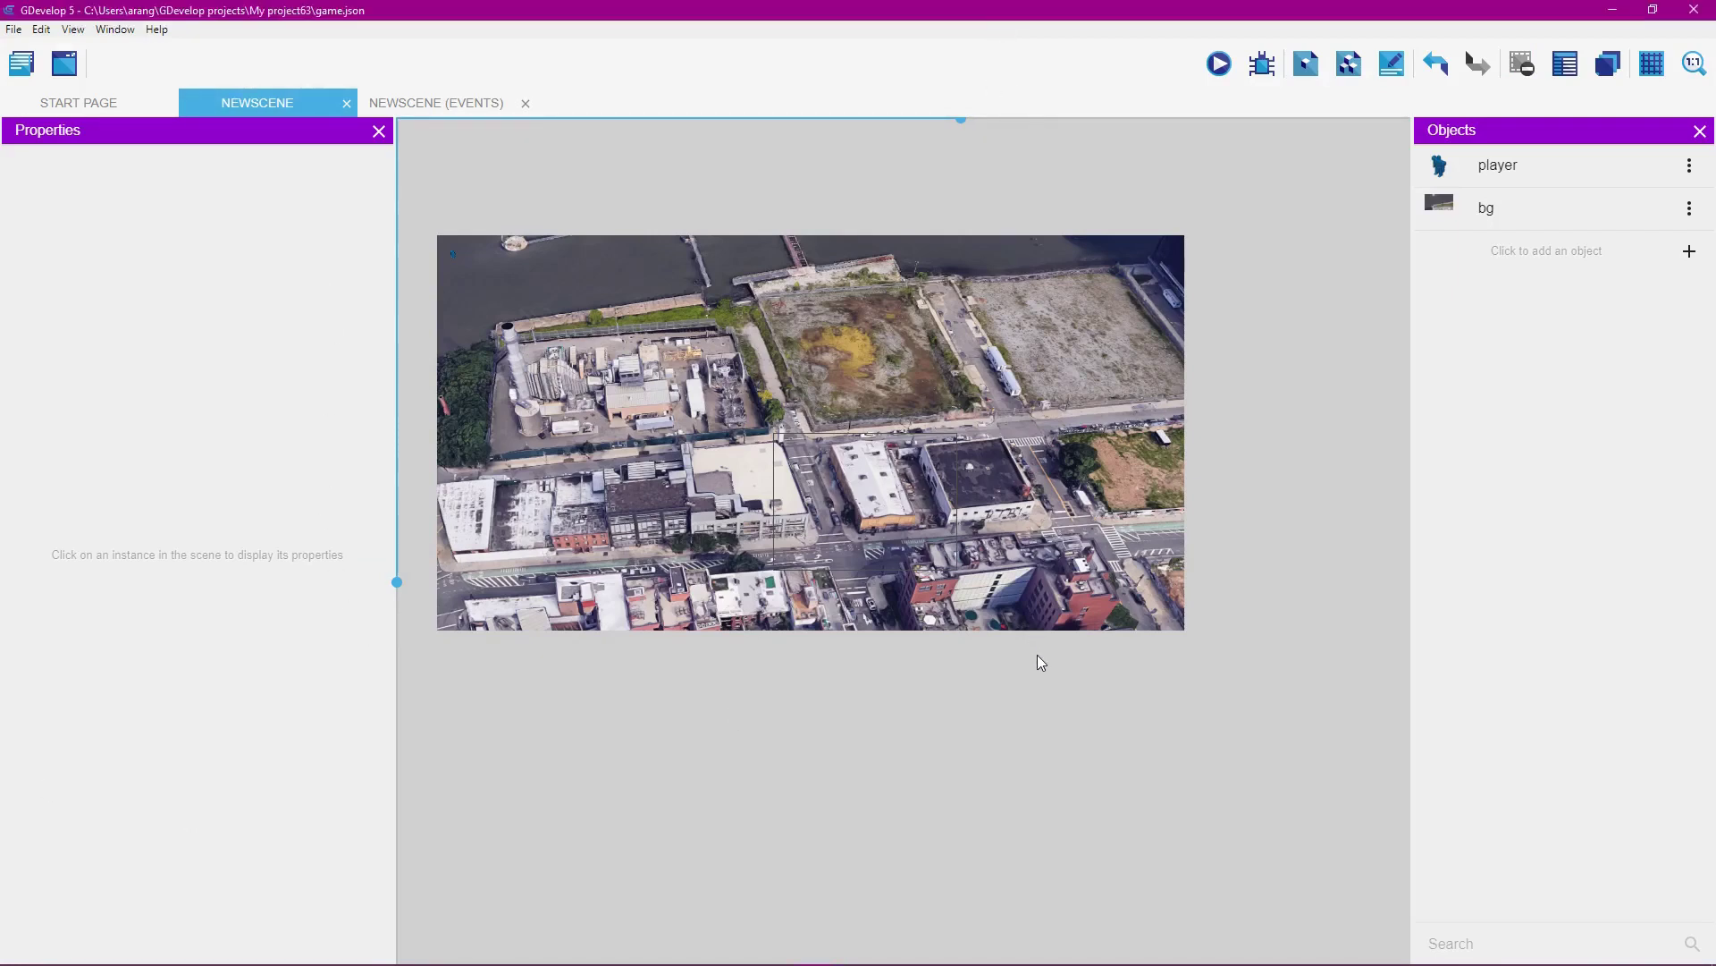
left_click_drag(456, 255, 812, 458)
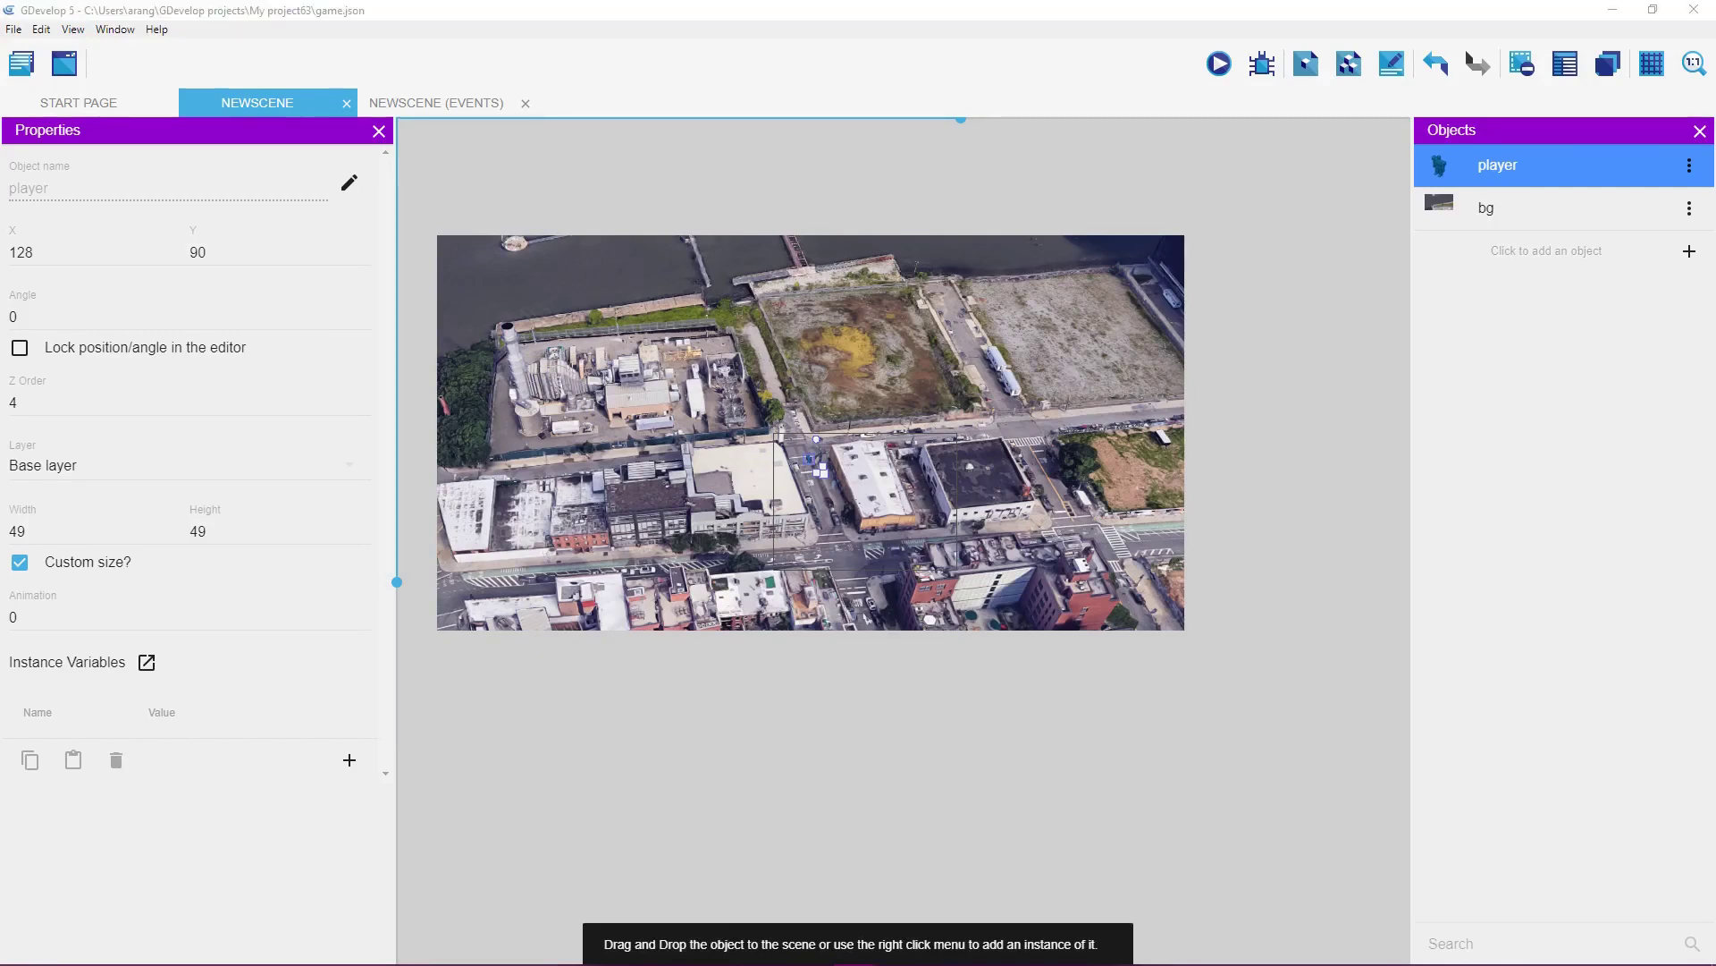
left_click(1091, 18)
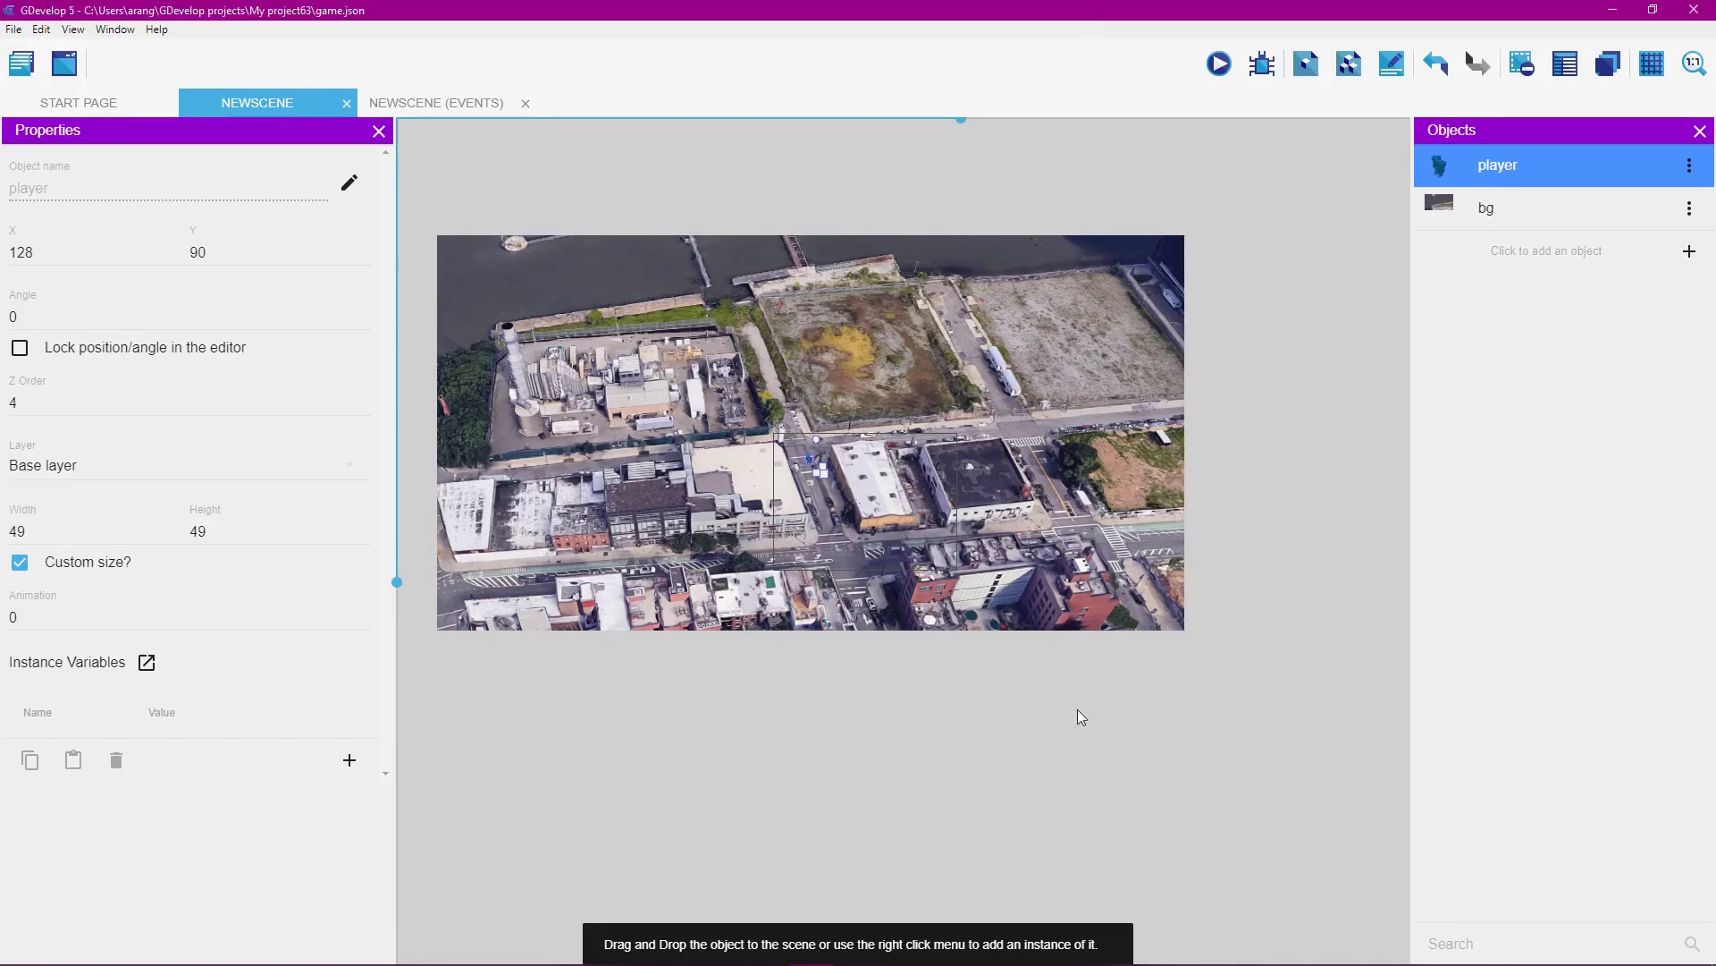
Step: Preview the game in a maximized window and walk the player up the road toward the waterfront
left_click(1218, 63)
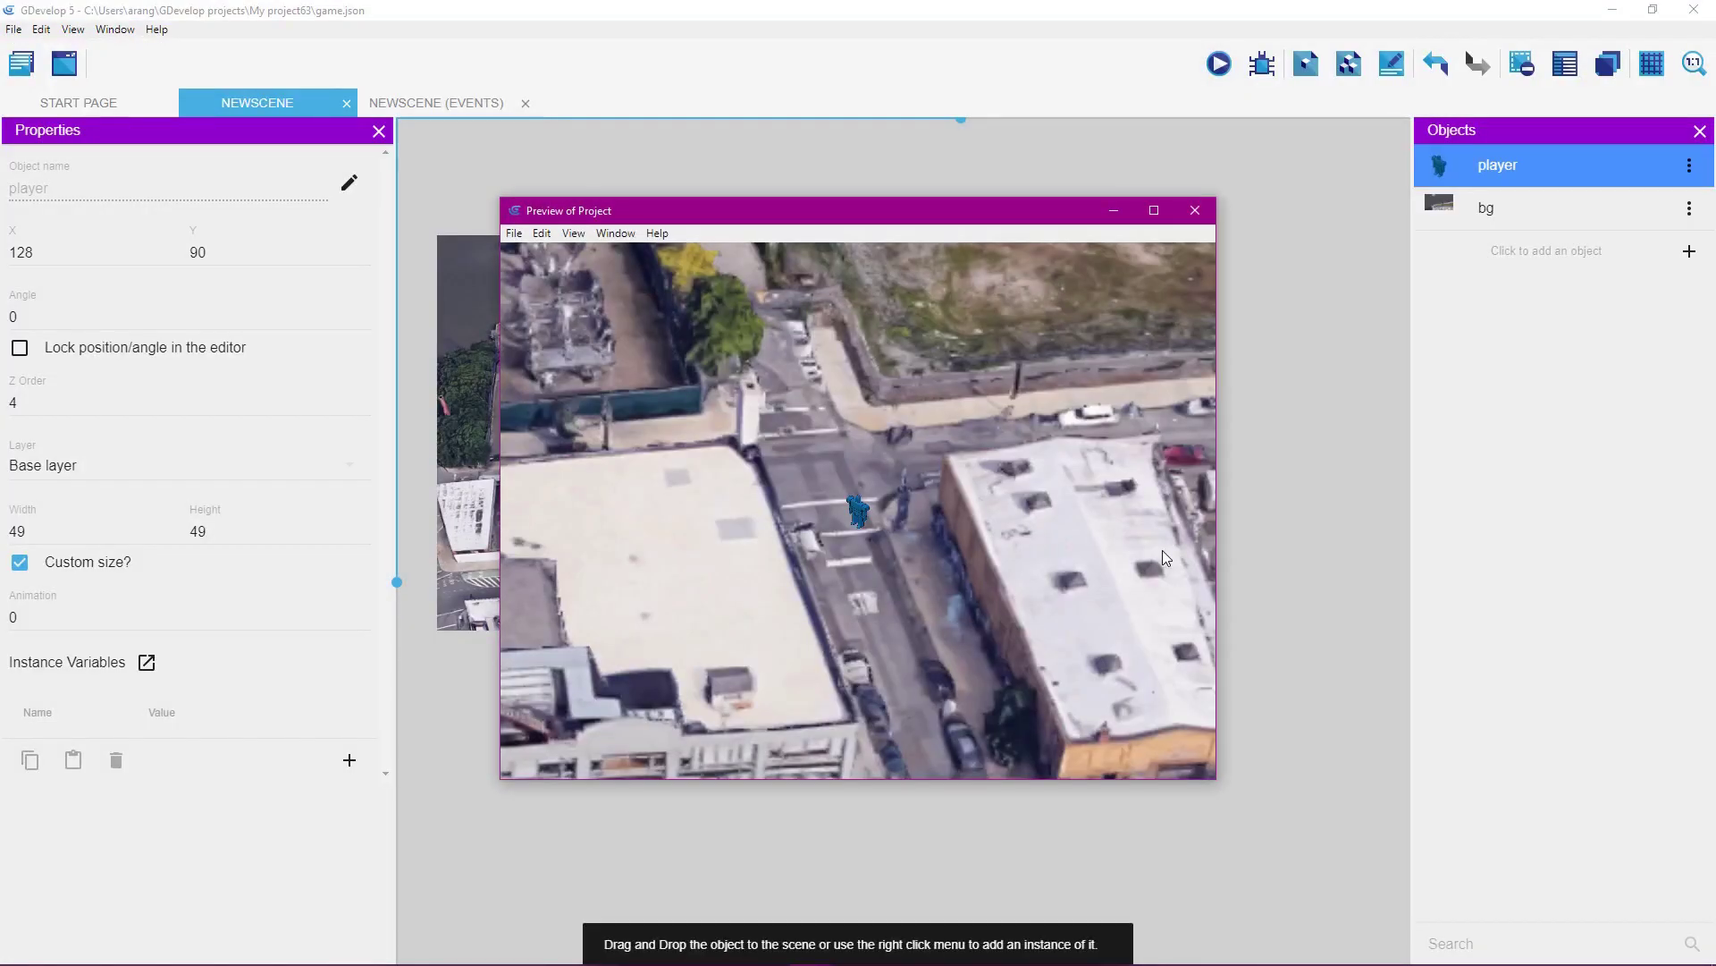
left_click(1153, 212)
key("Up")
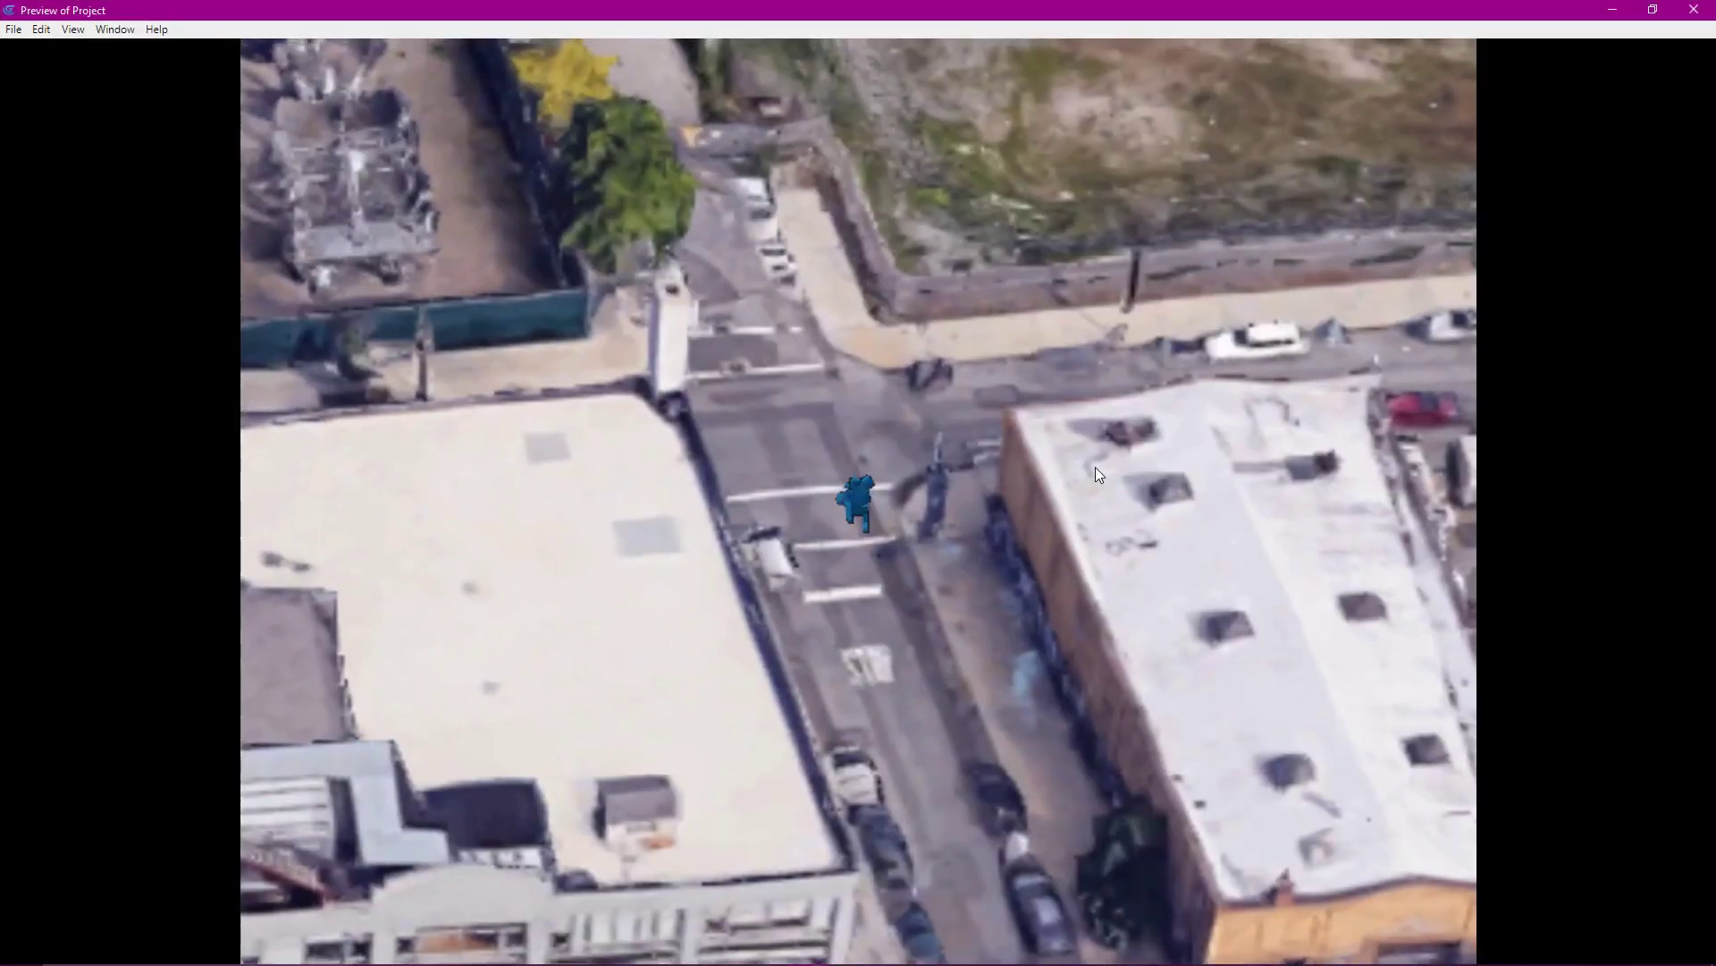
key("Left")
key("Up")
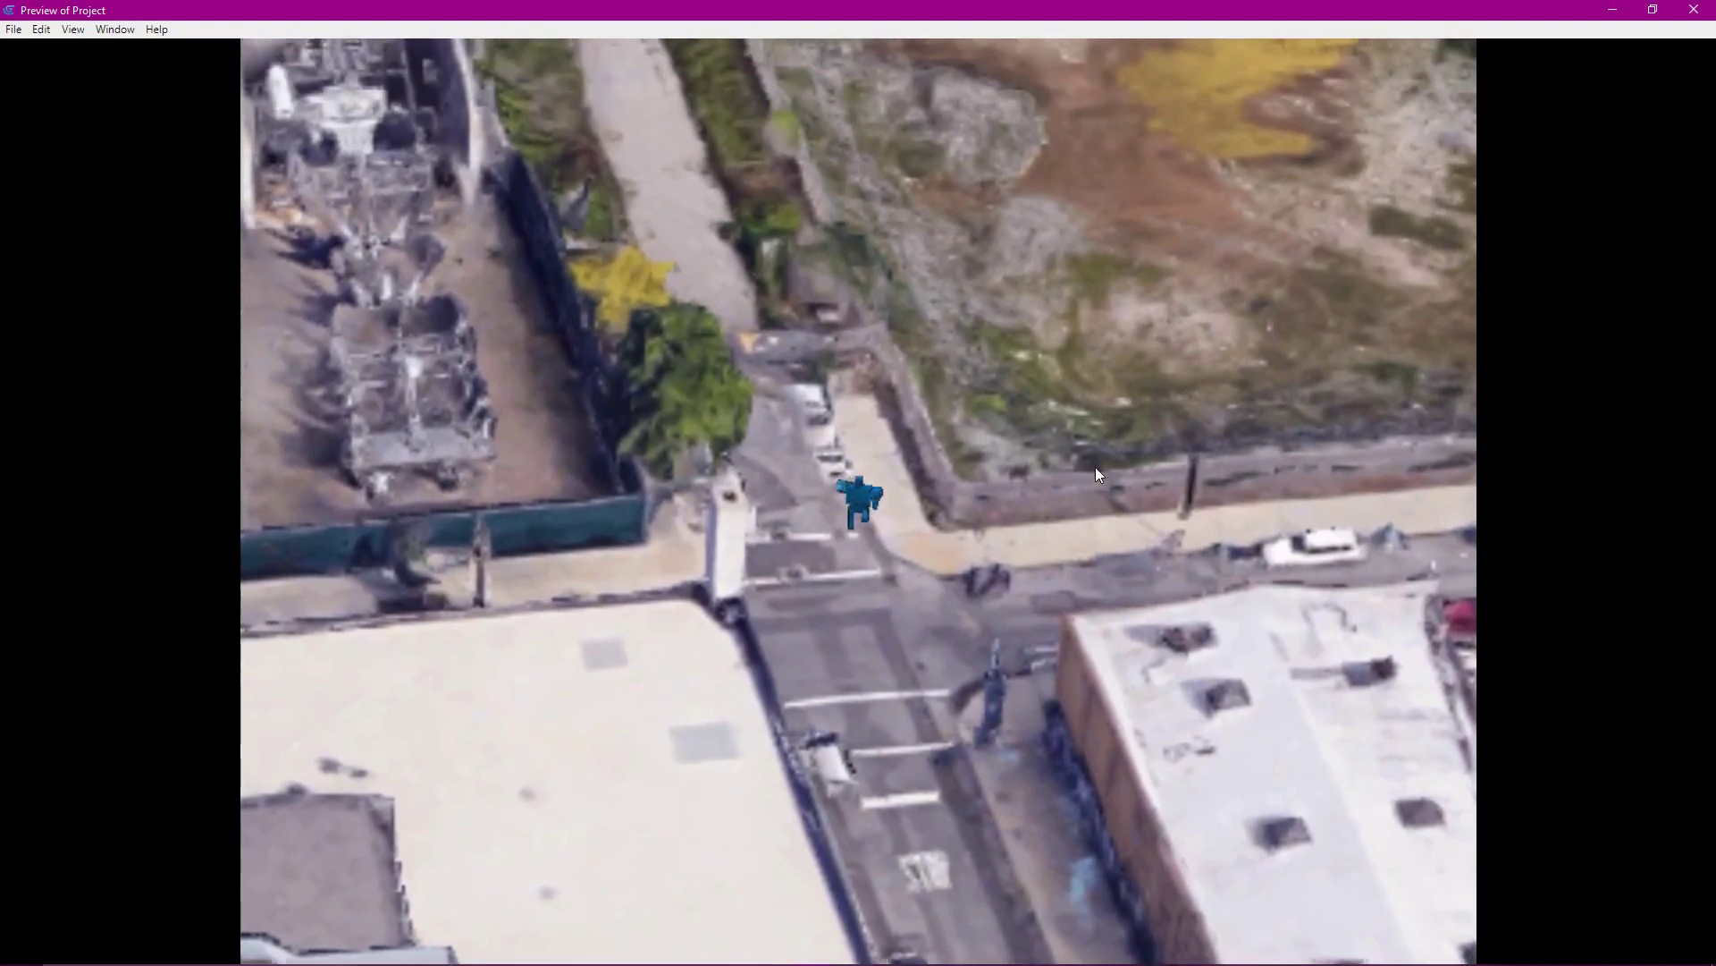
key("Up")
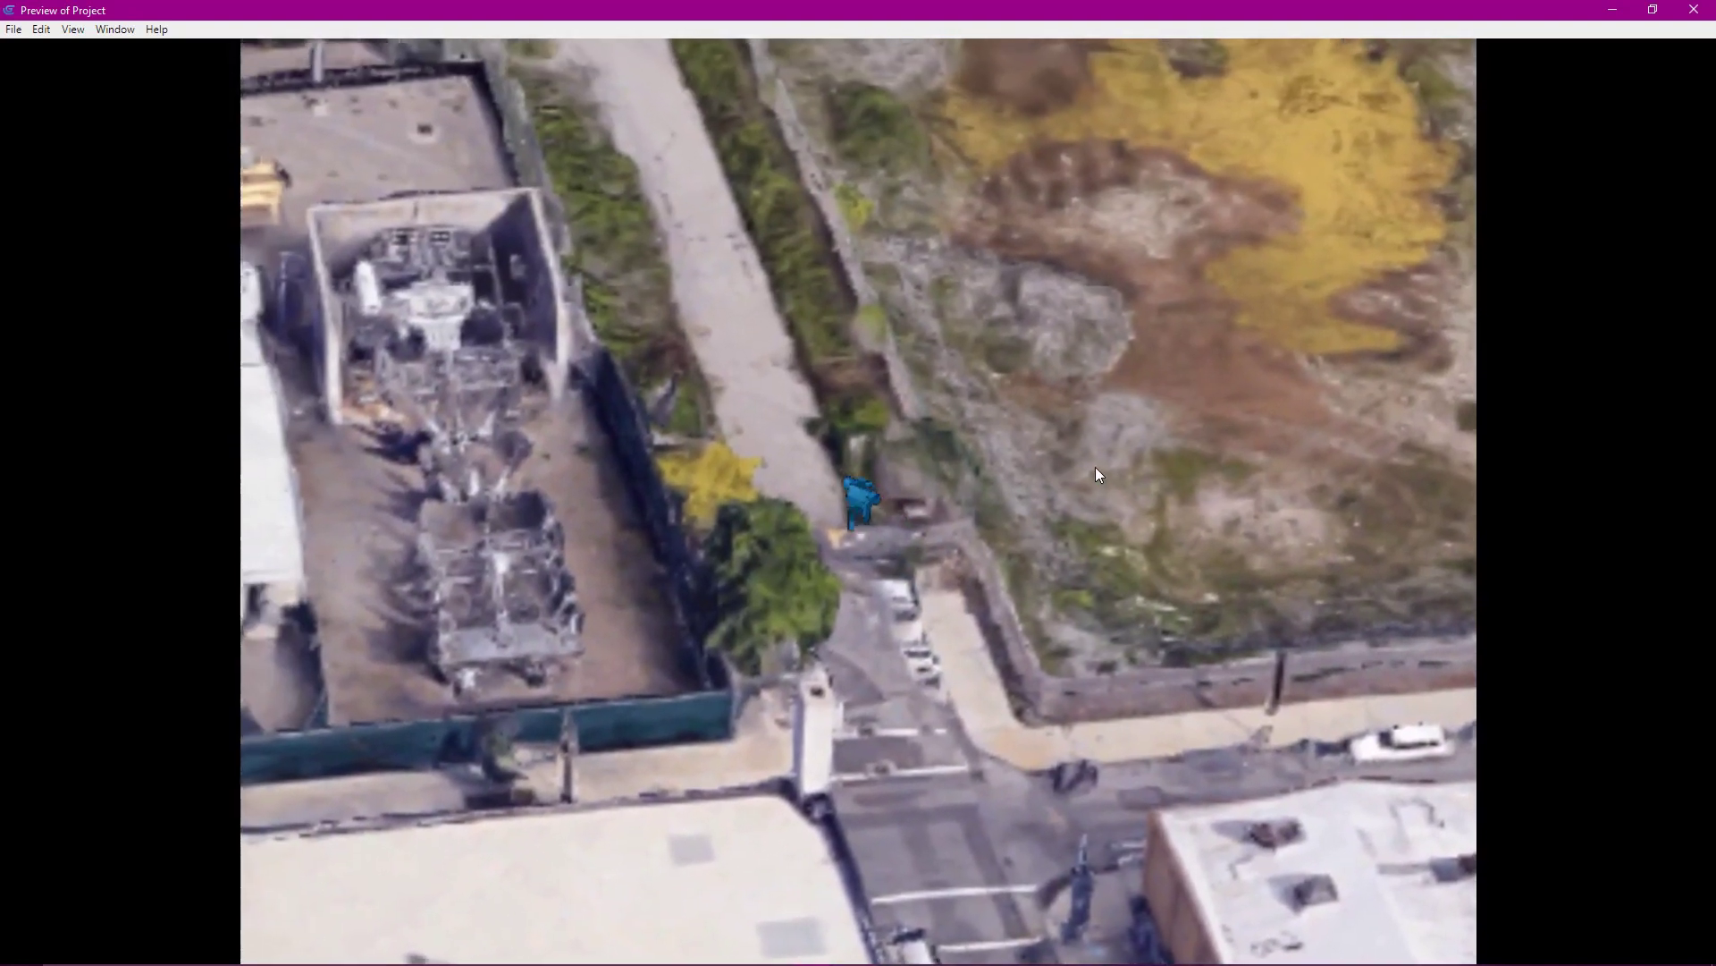
key("Up")
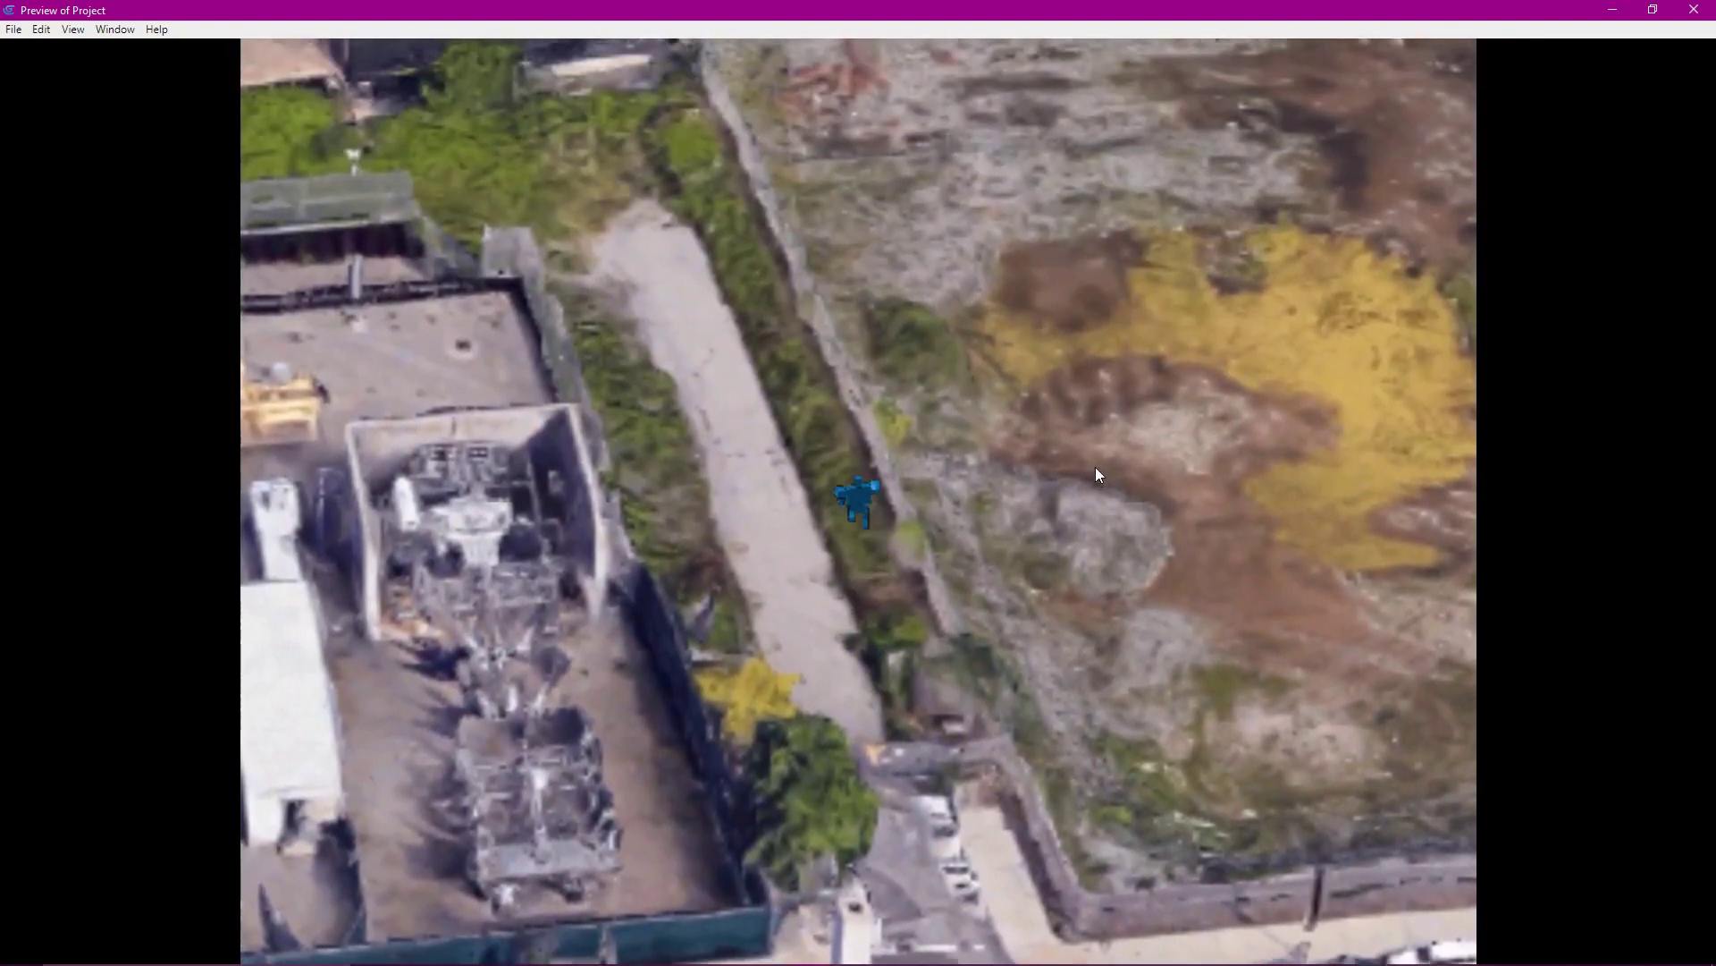
key("Up")
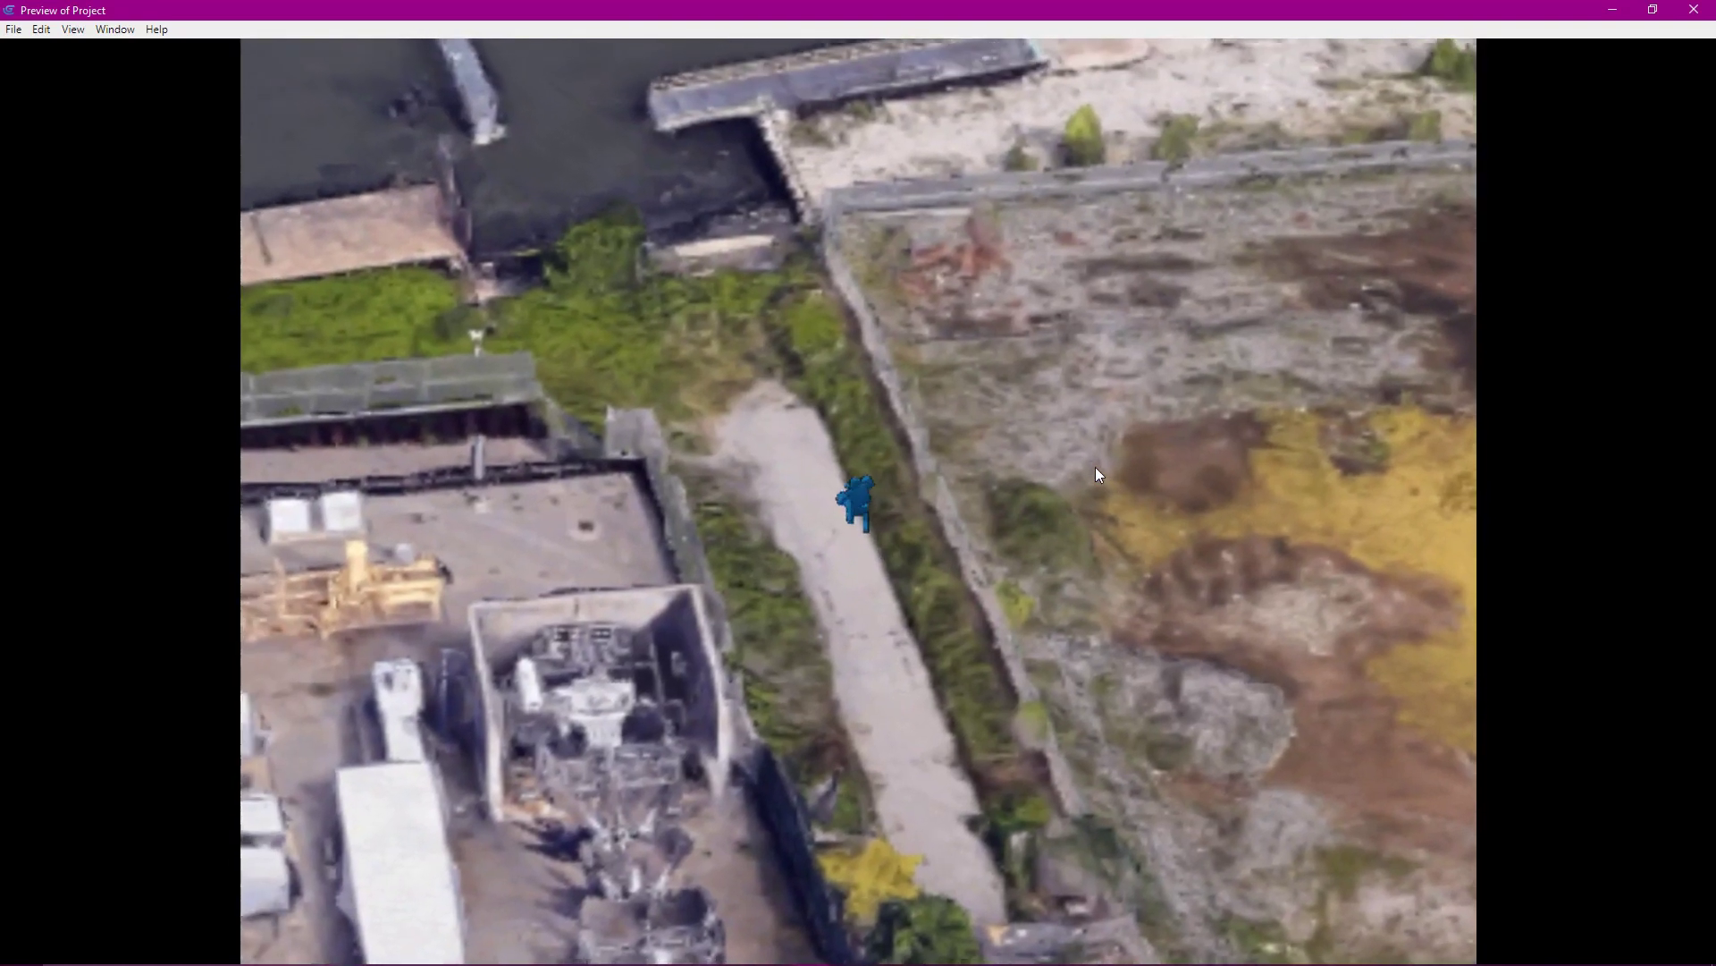
Step: Walk the player left along the riverside grass to the smokestack to test the camera's left boundary
key("Left")
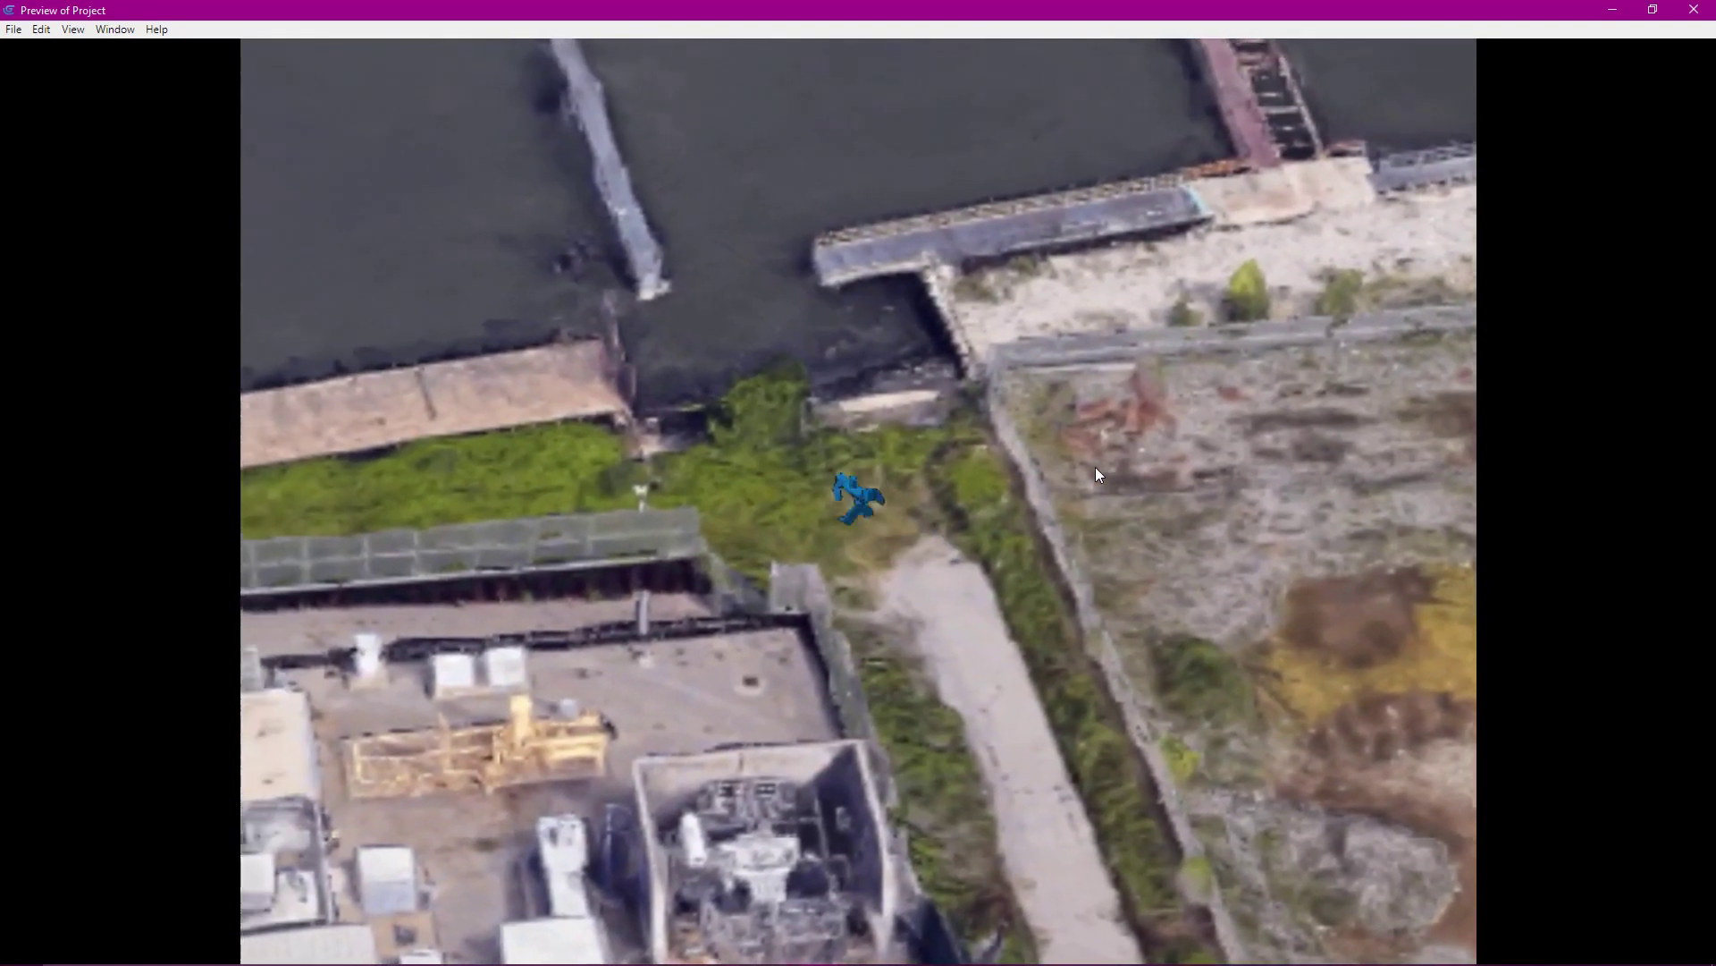
key("Left")
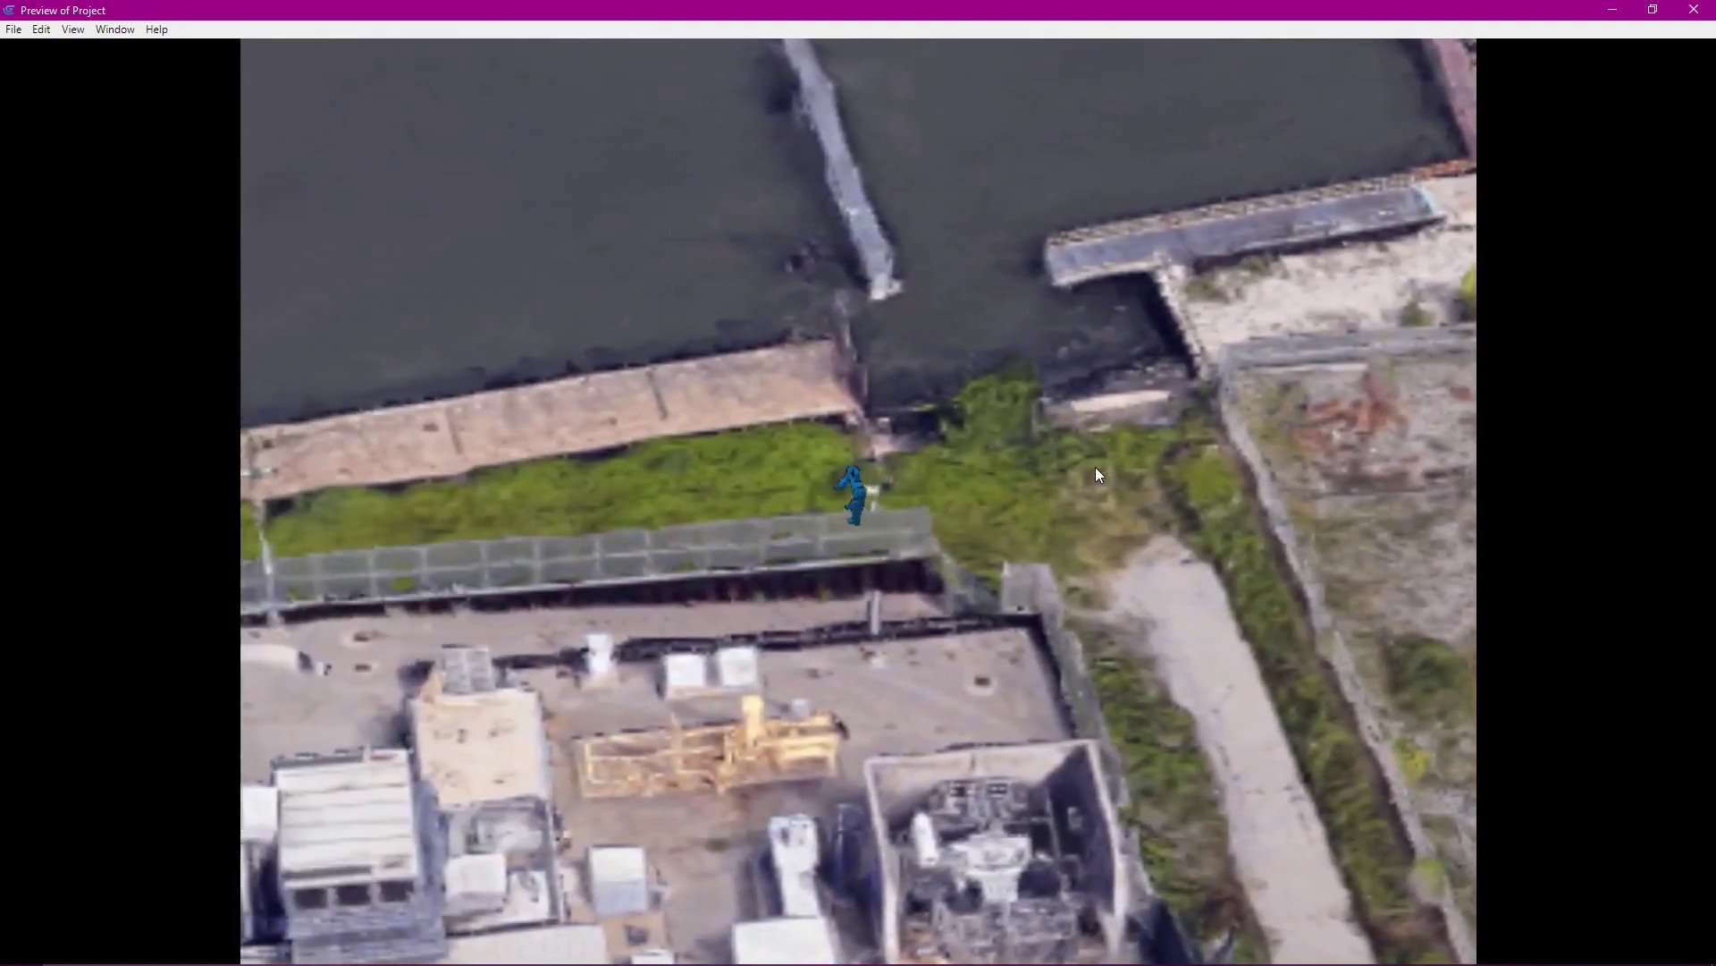
key("Left")
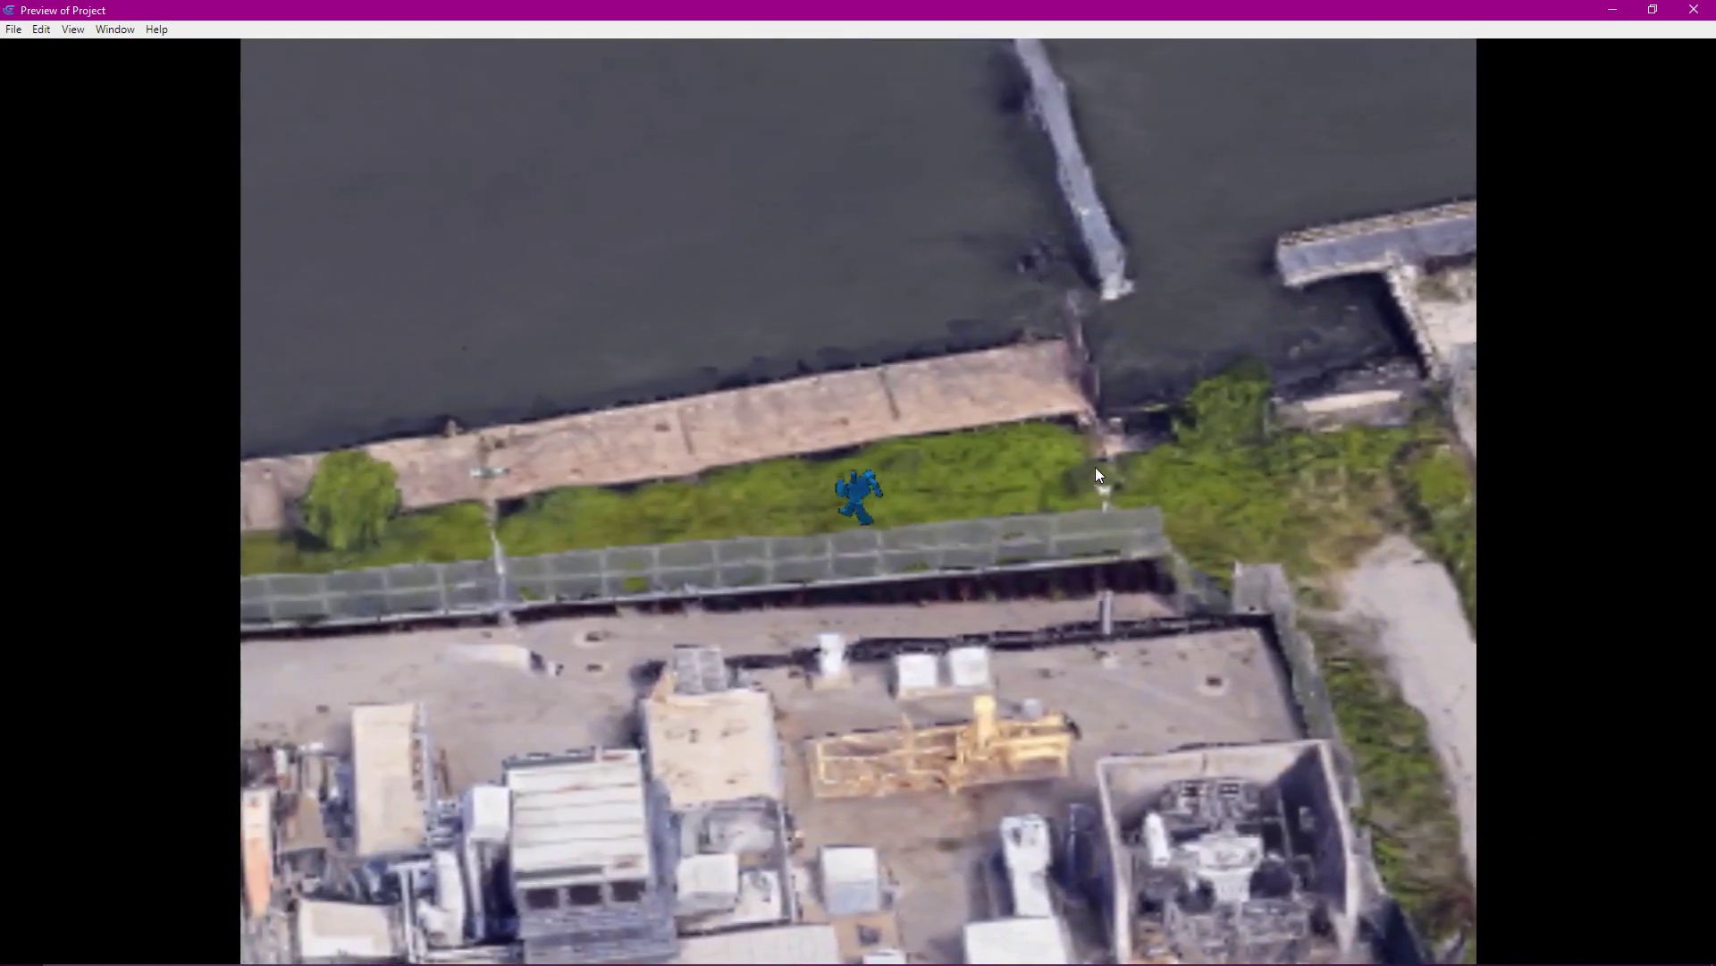
key("Left")
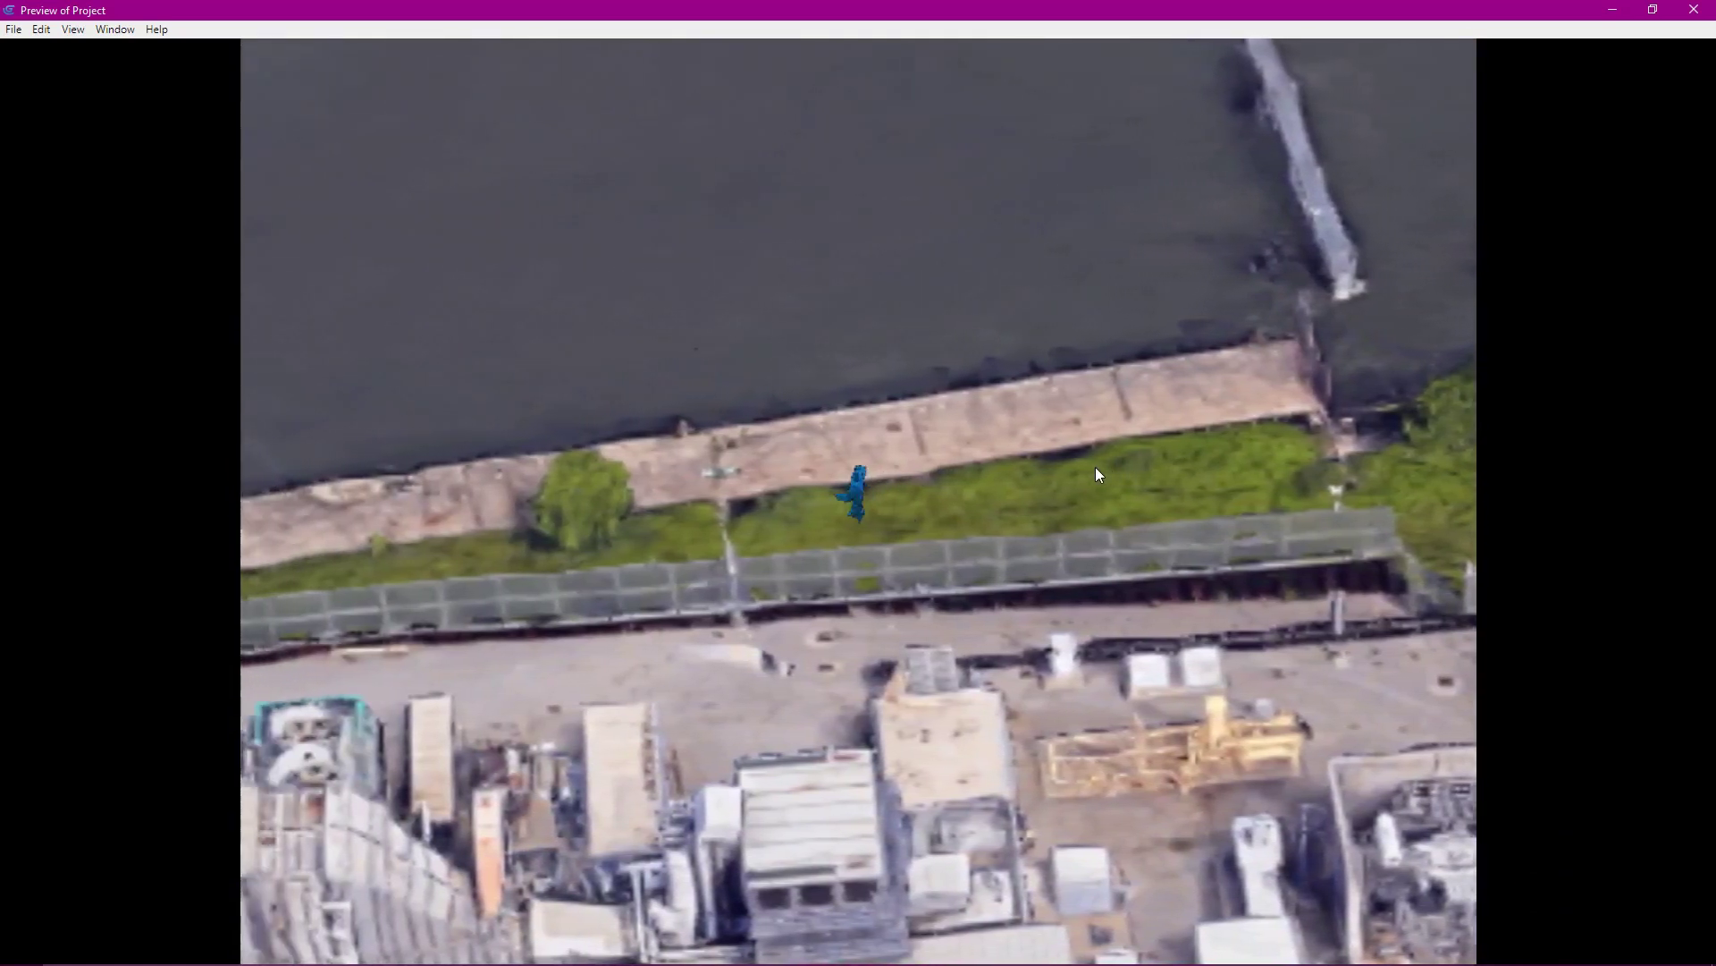
key("Left")
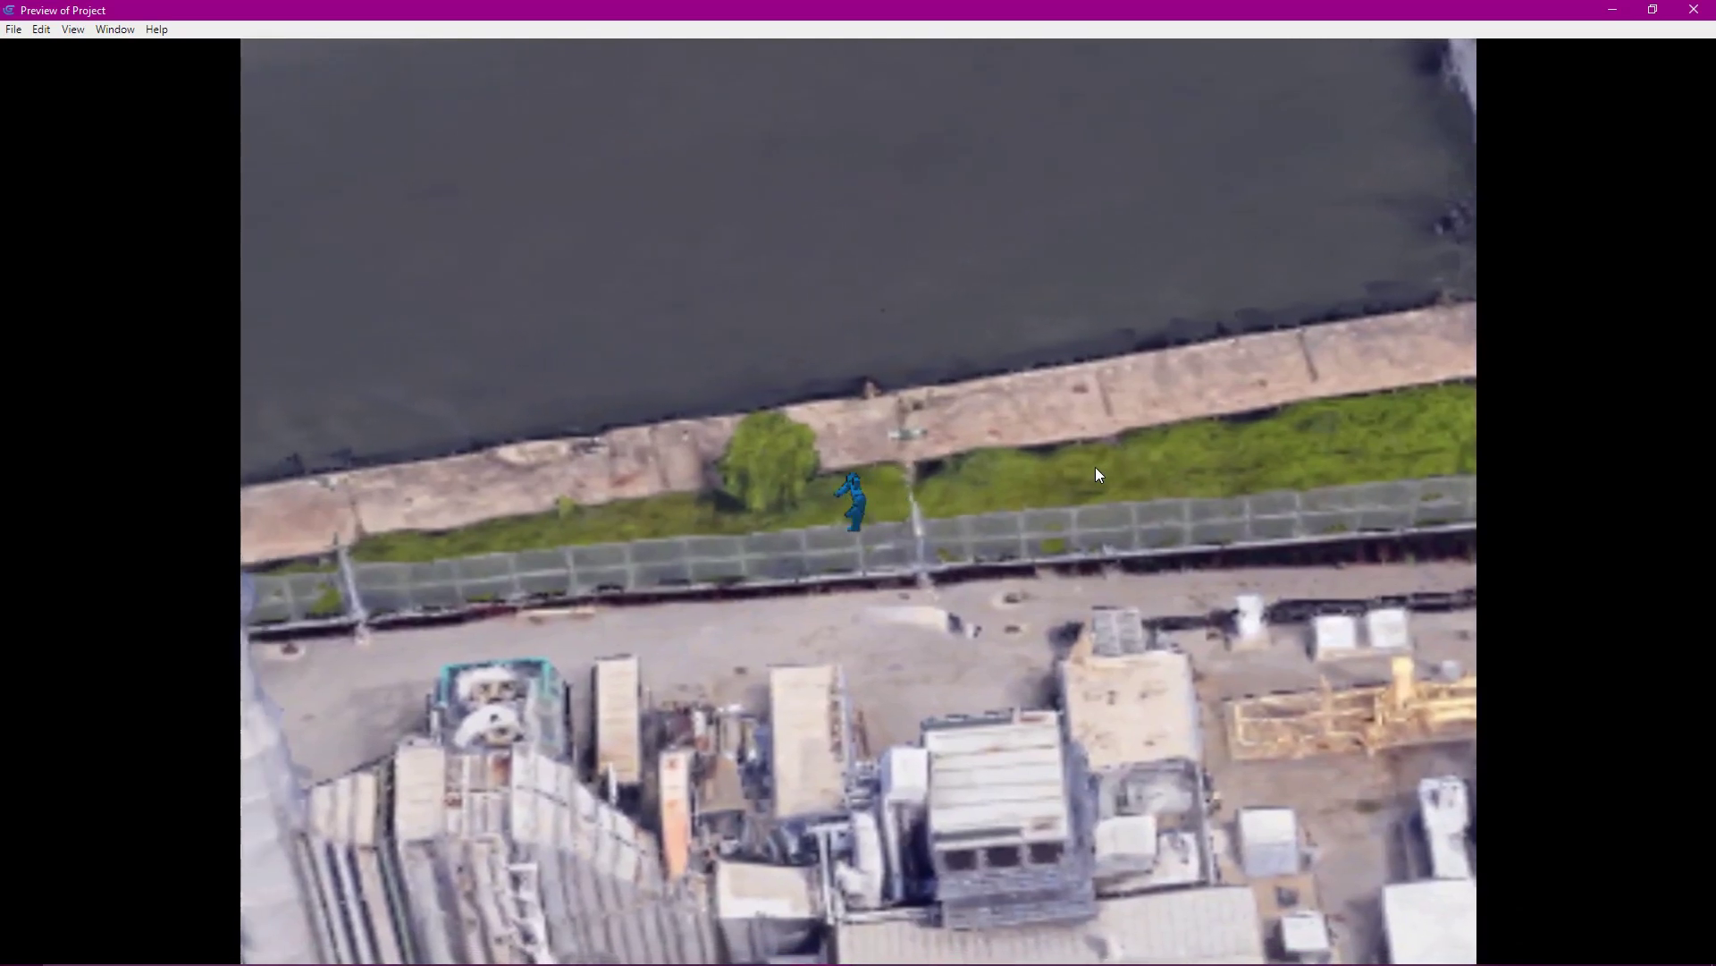
key("Left")
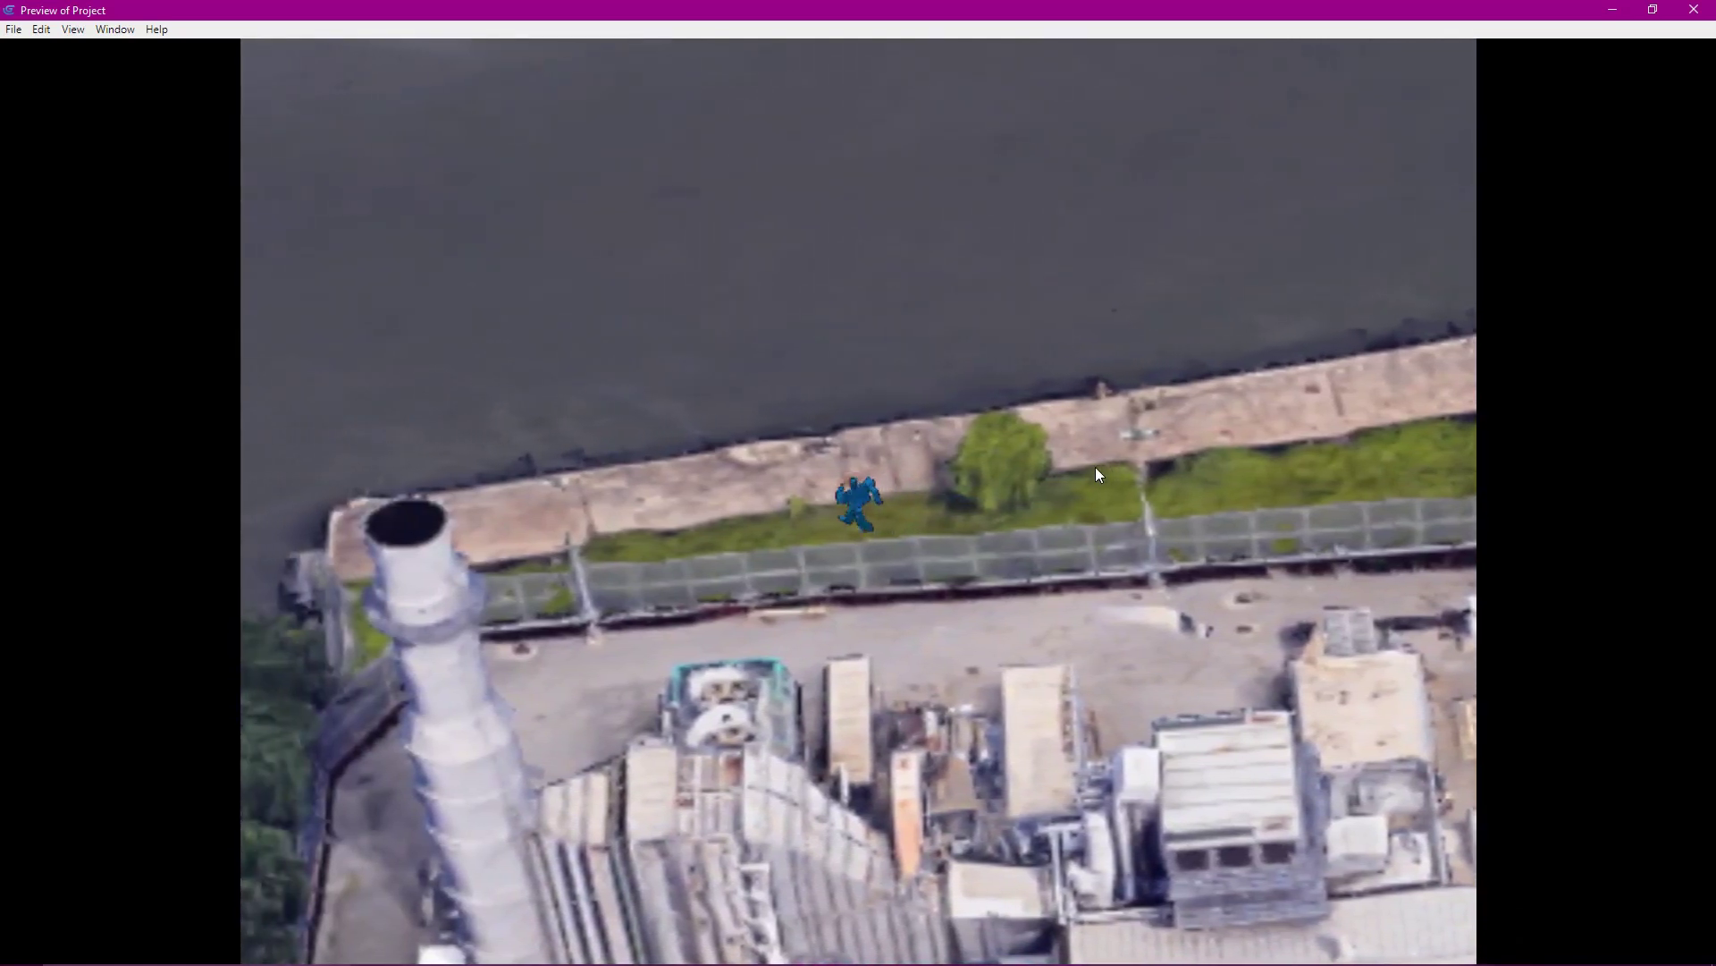
key("Left")
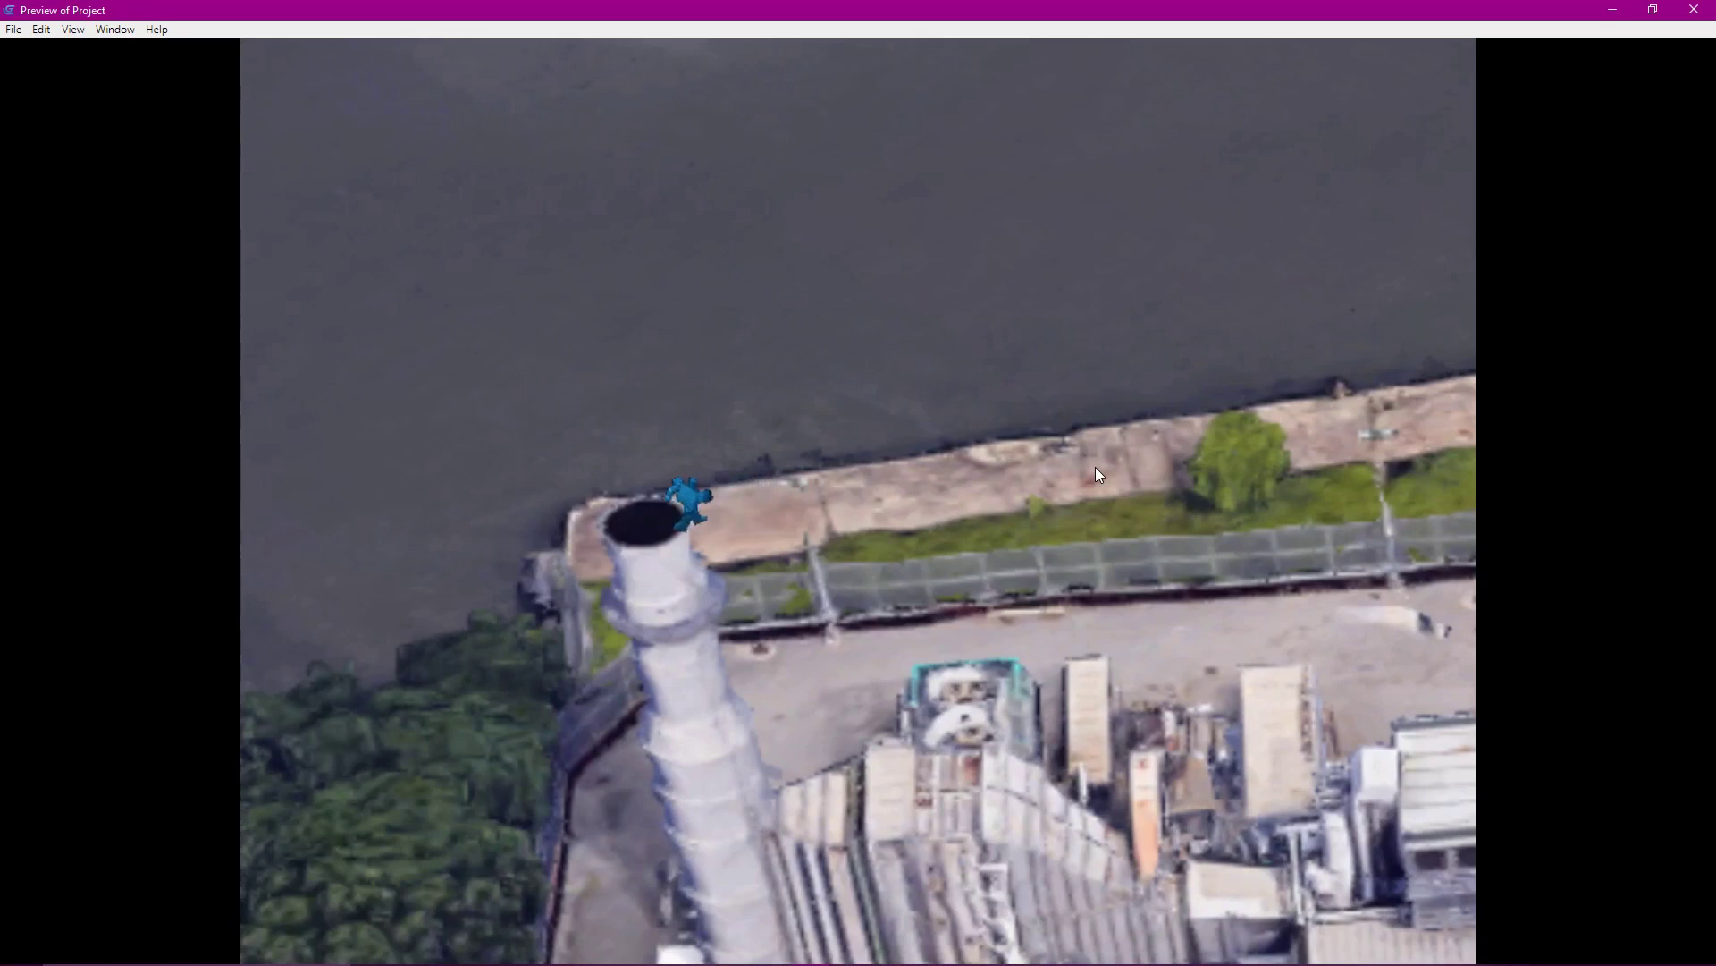
Step: Walk the player right from the smokestack across the vacant lots to the map's right edge to test the camera boundary, closing the preview
key("Right")
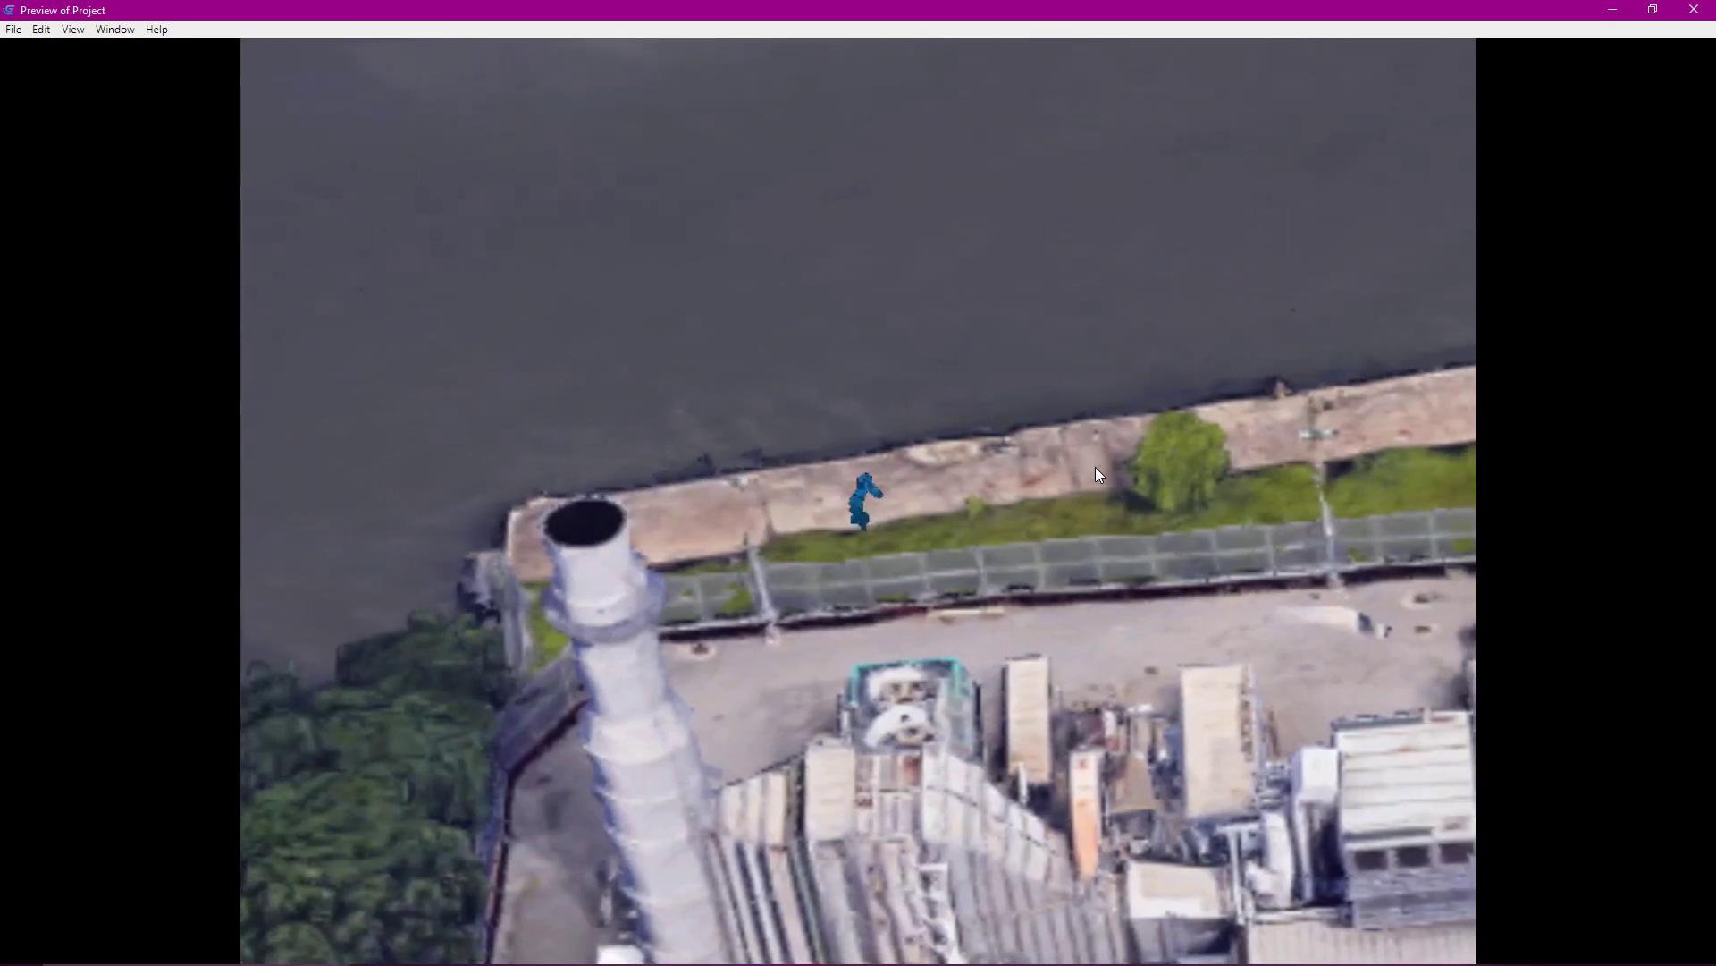
key("Right")
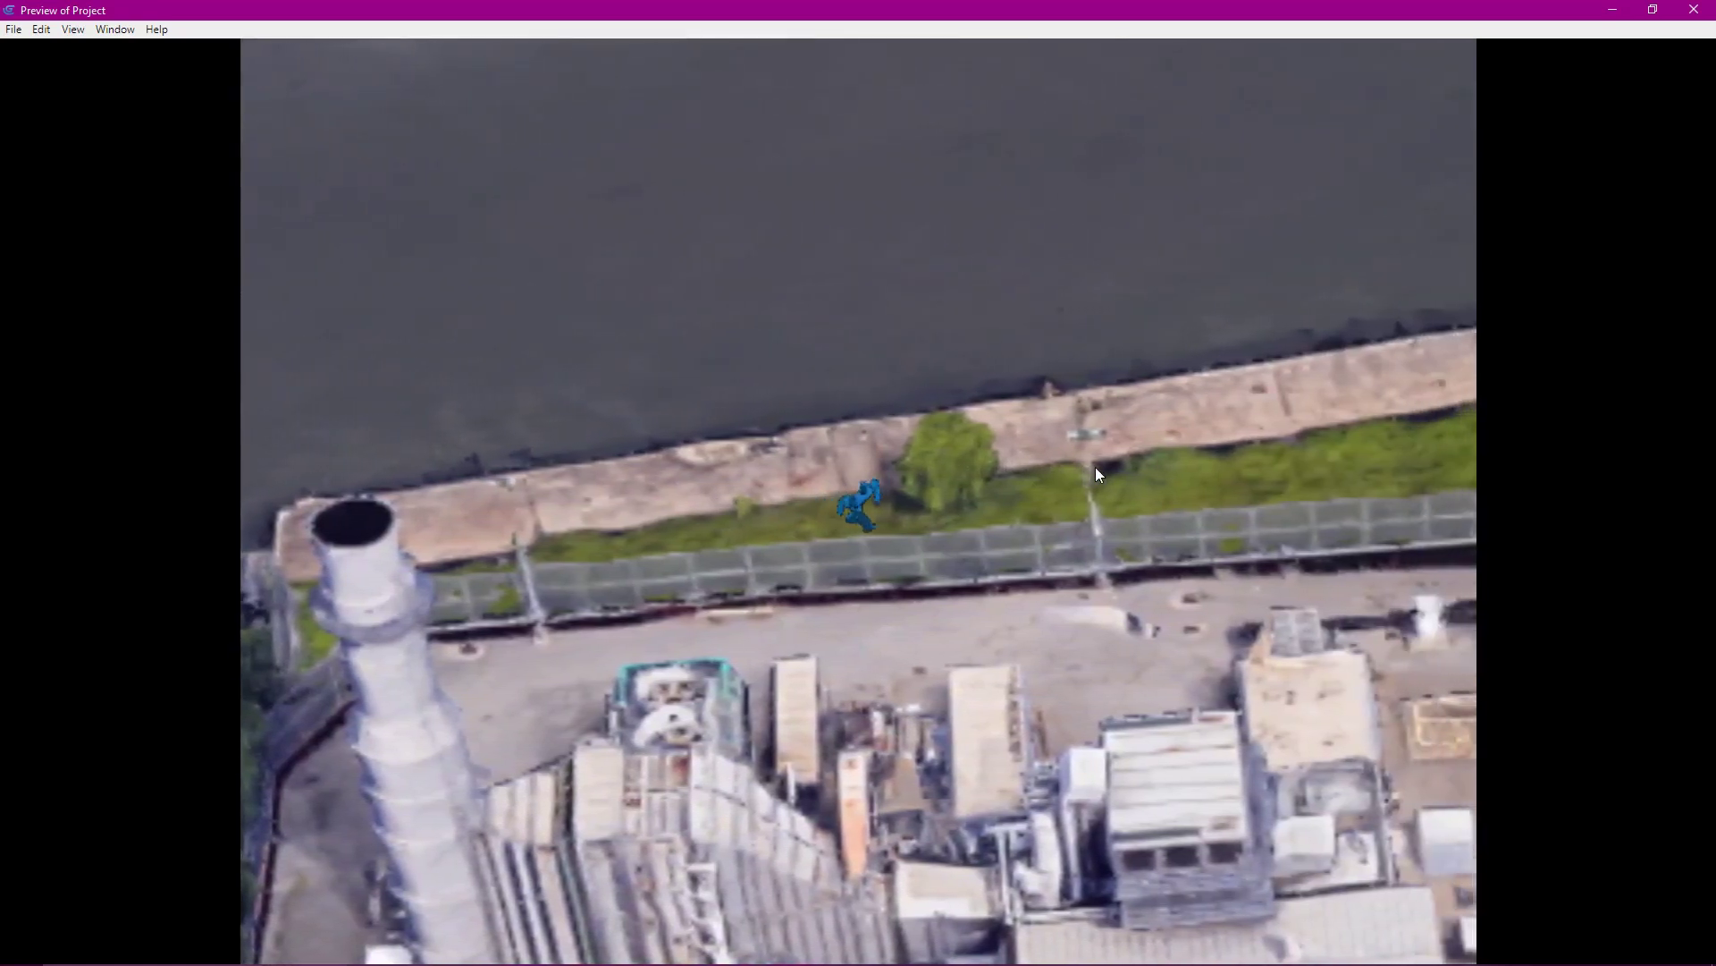
key("Right")
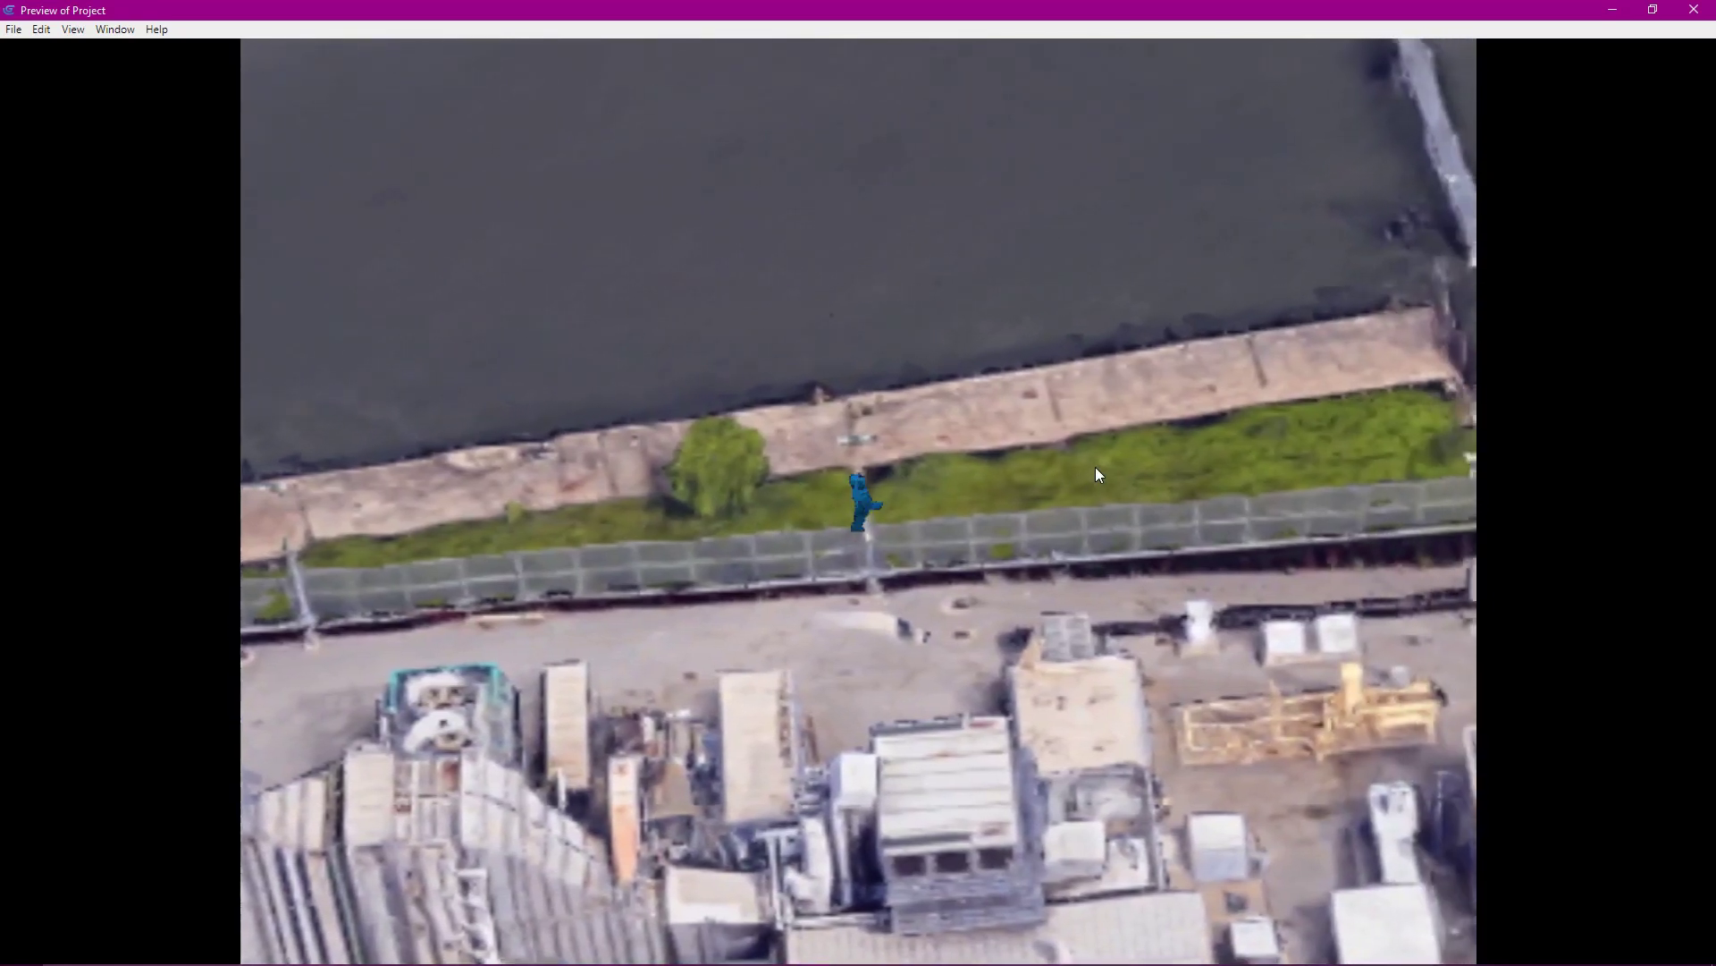
key("Right")
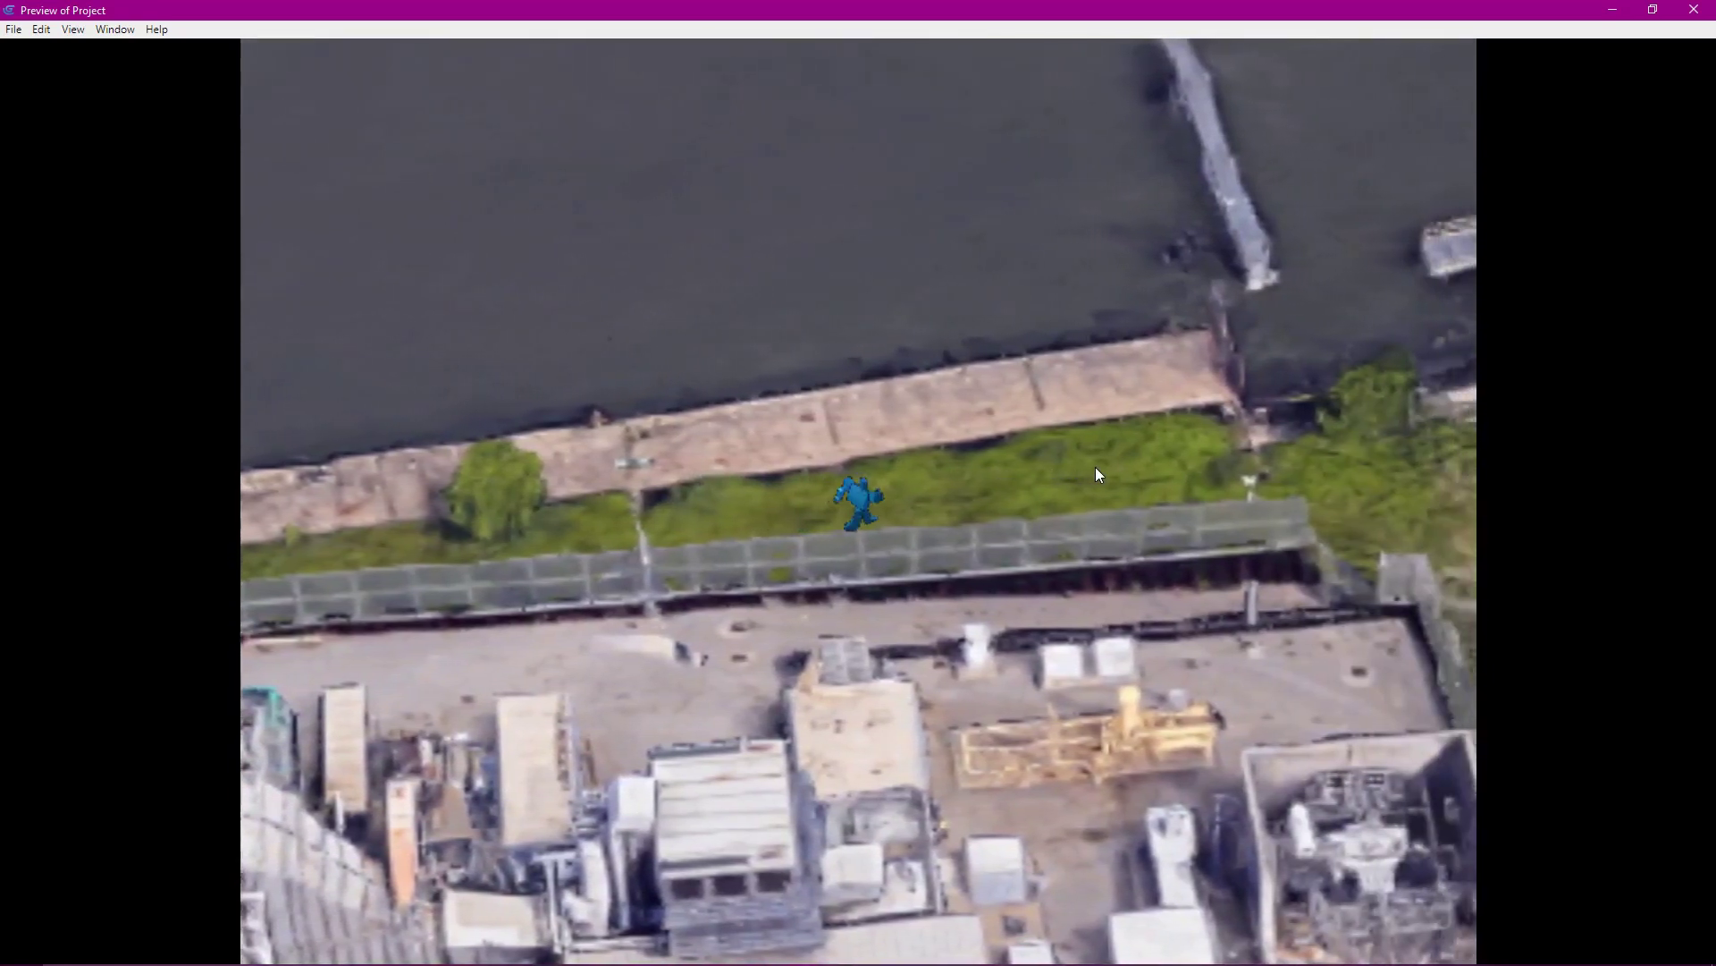
key("Right")
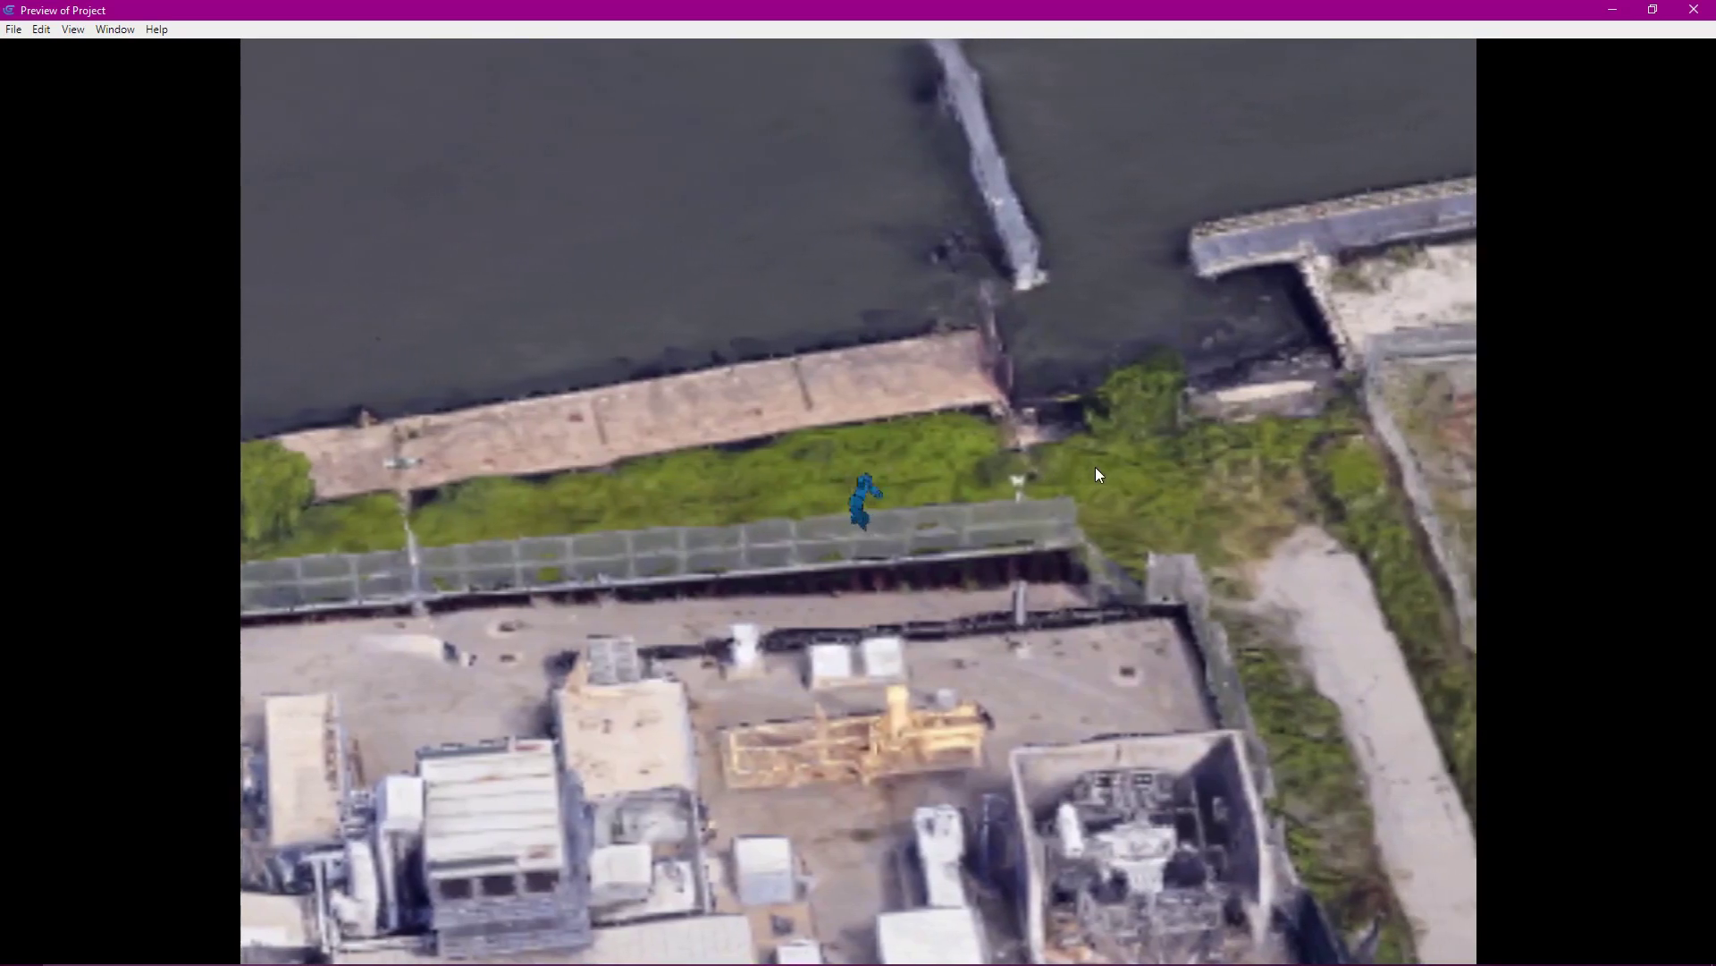
key("Right")
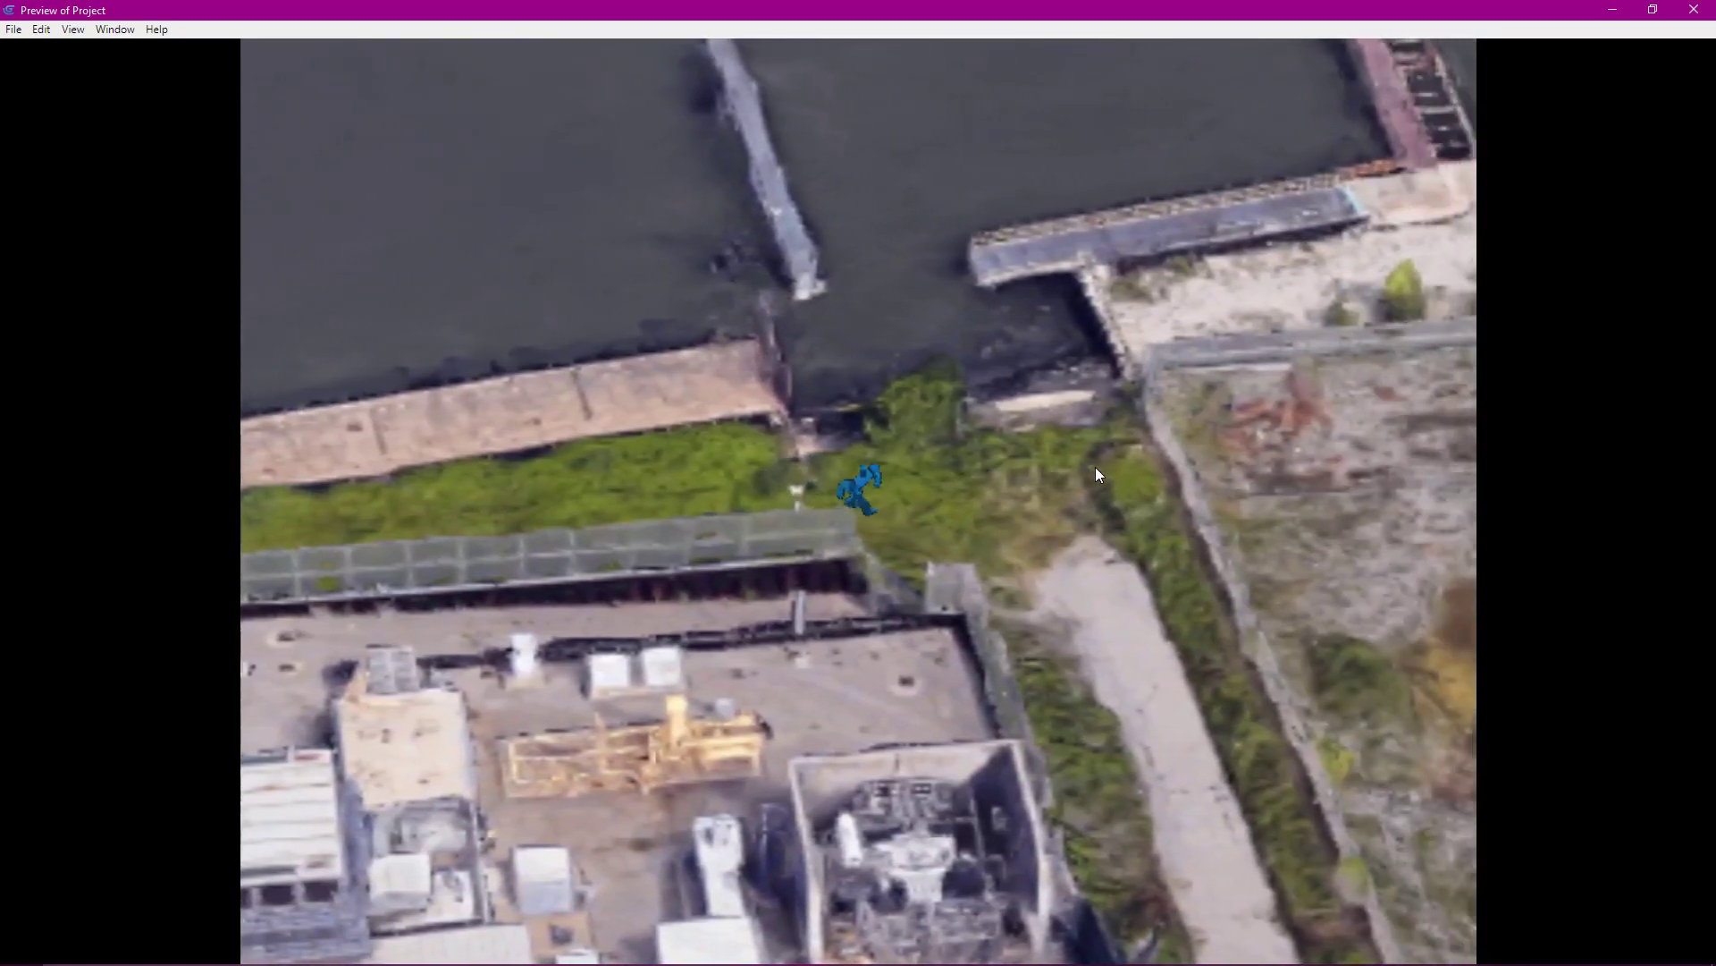
key("Right")
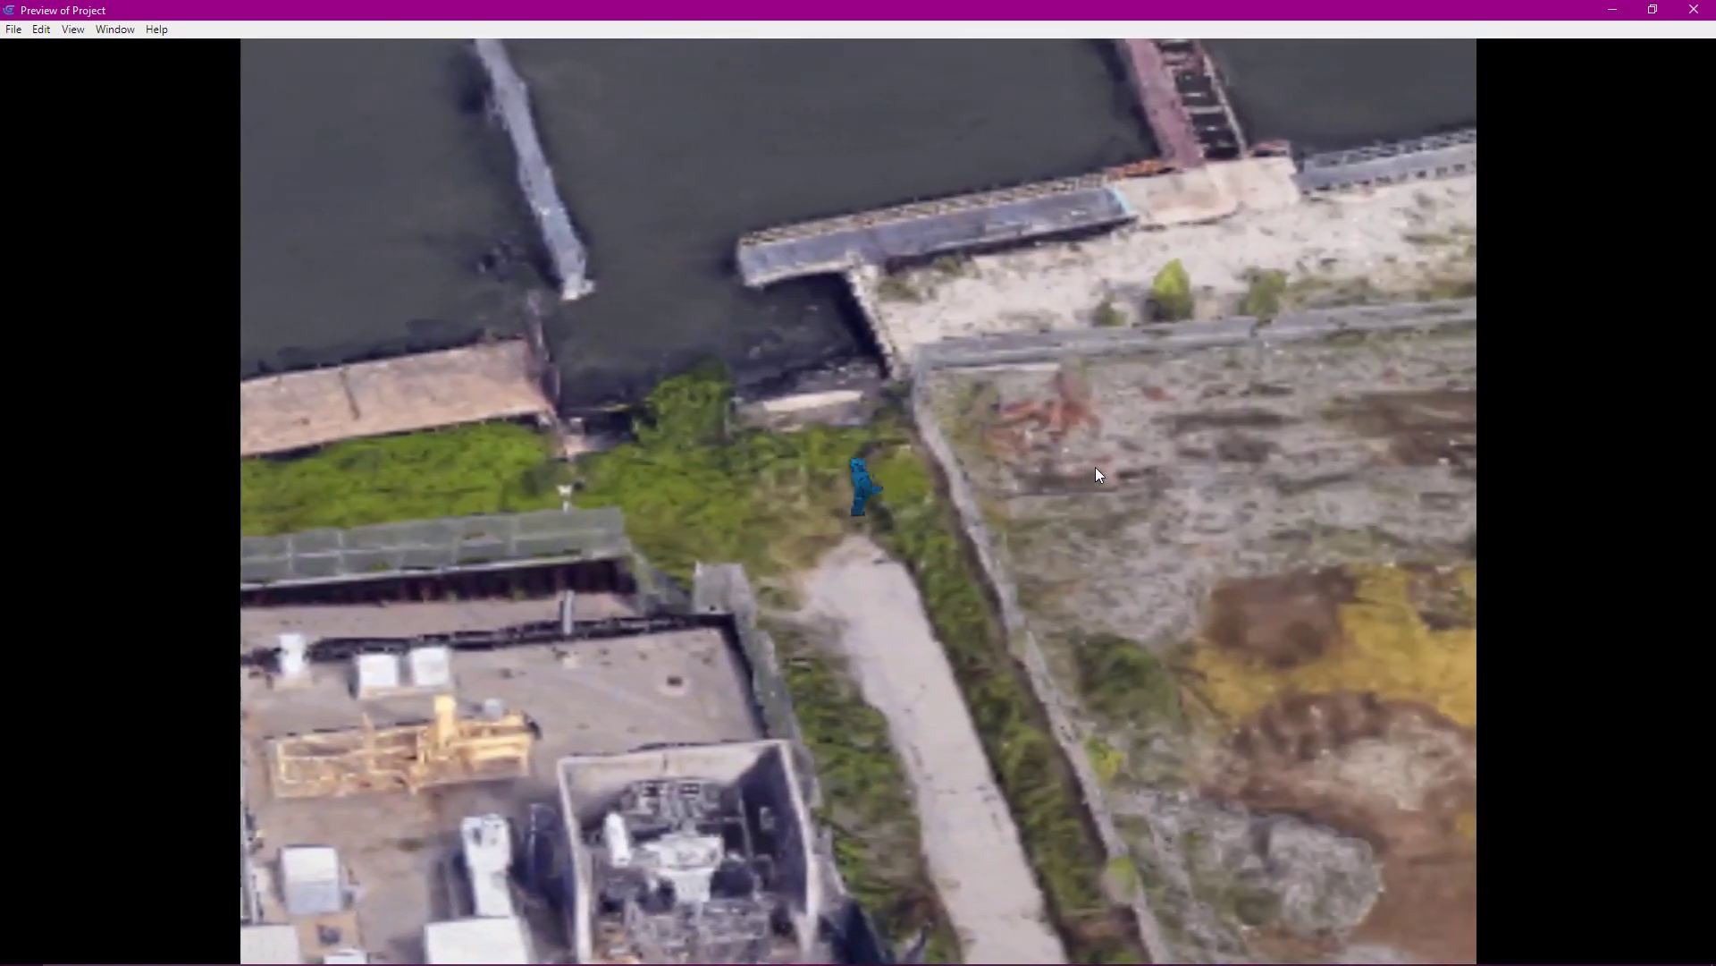
key("Right")
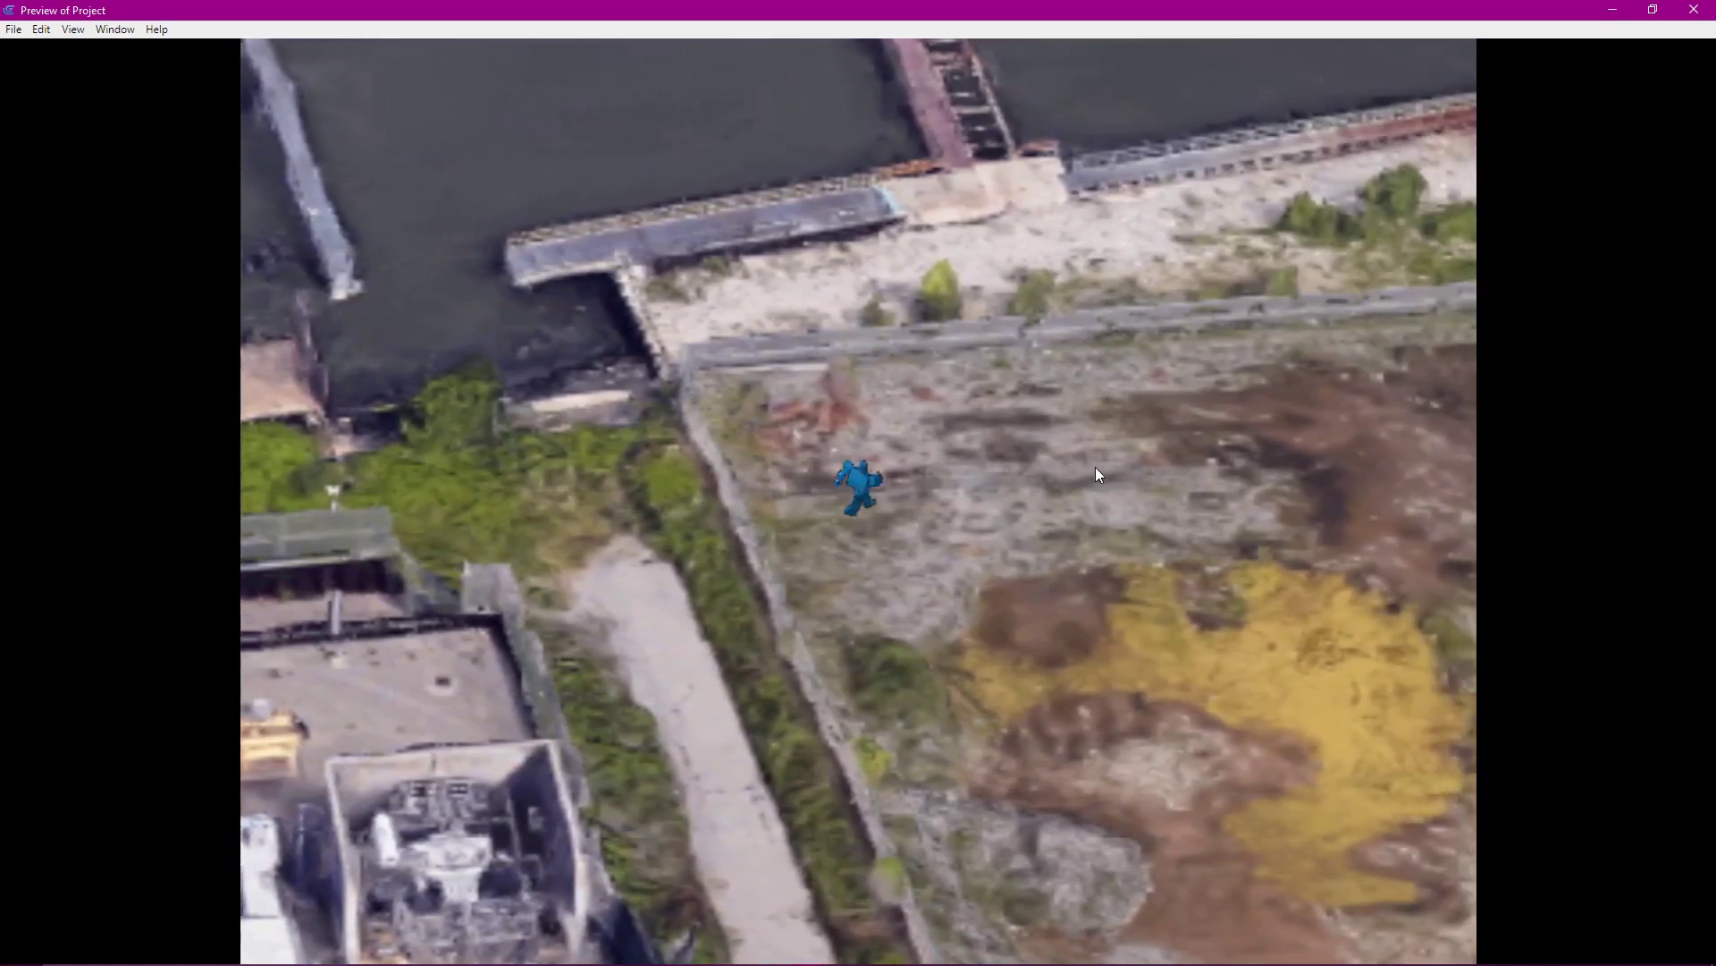
key("Right")
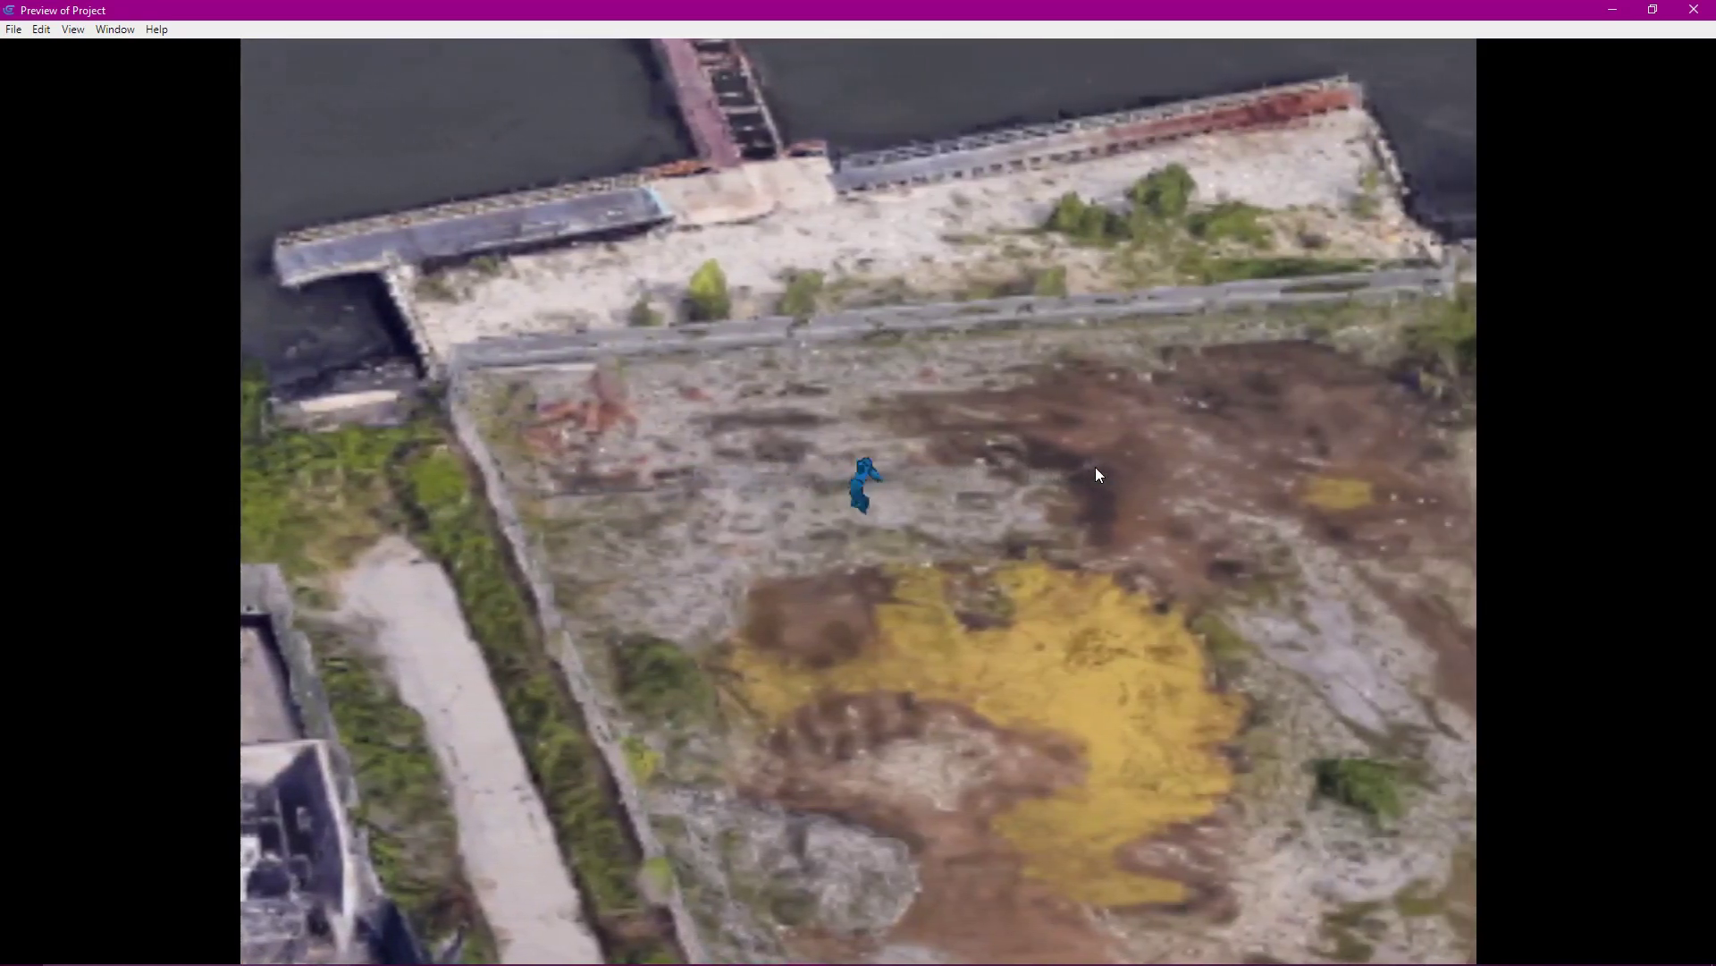
key("Right")
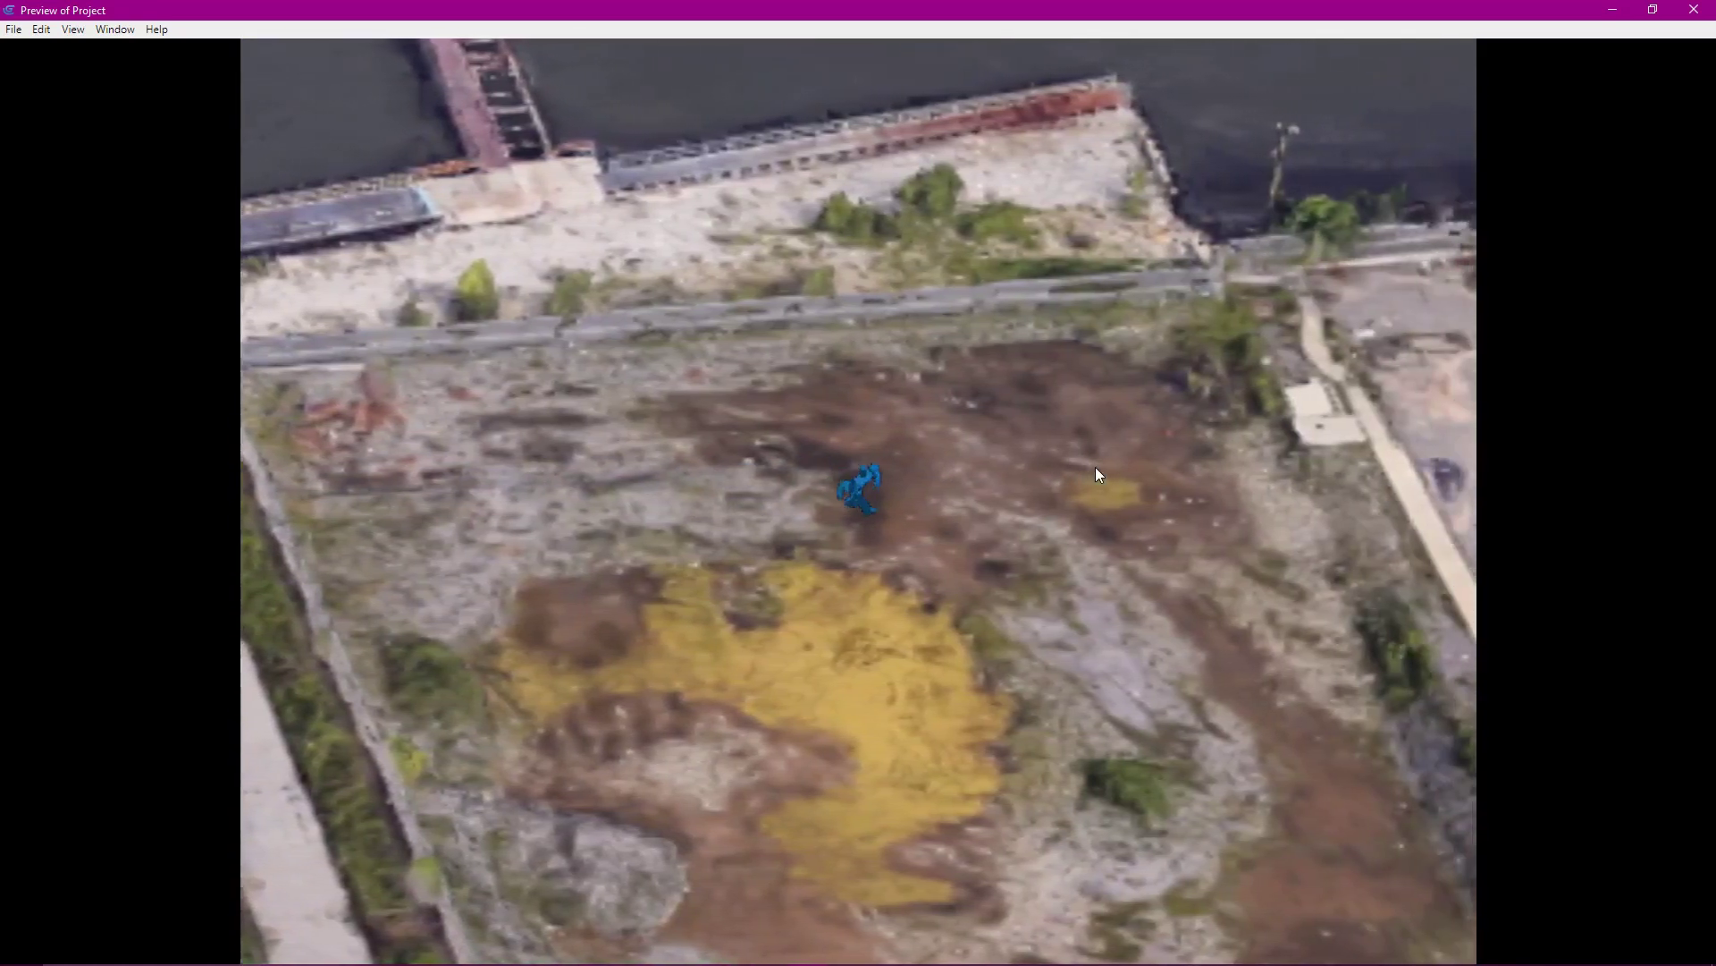
key("Right")
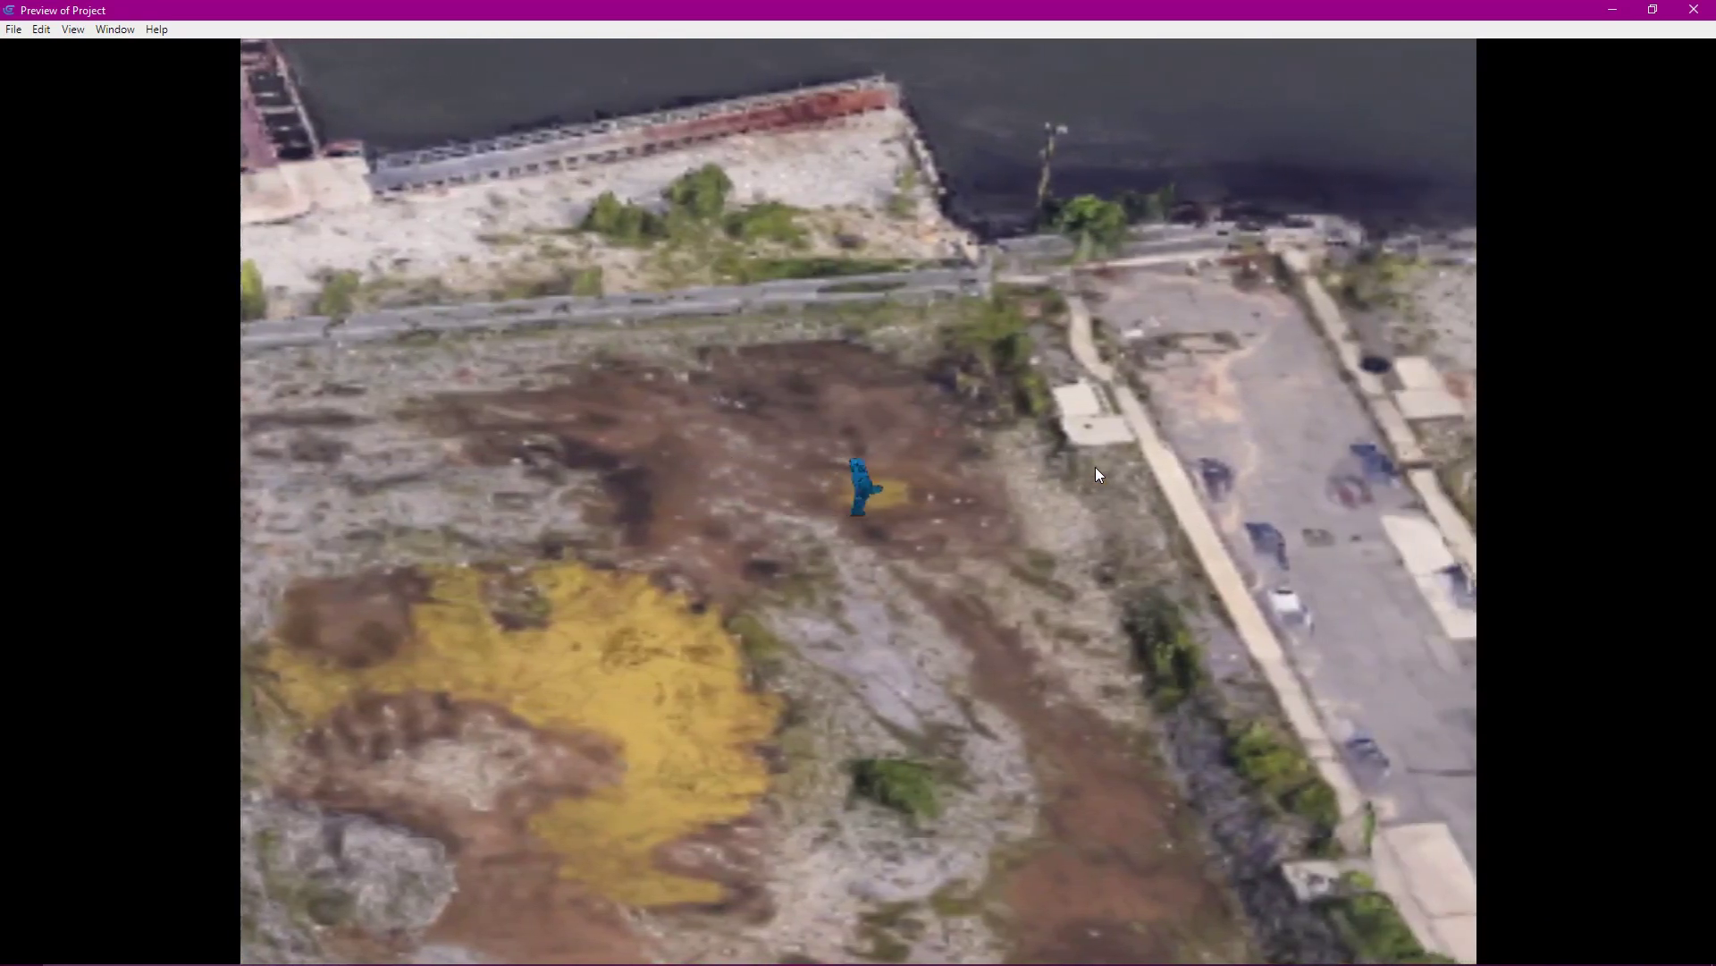
key("Right")
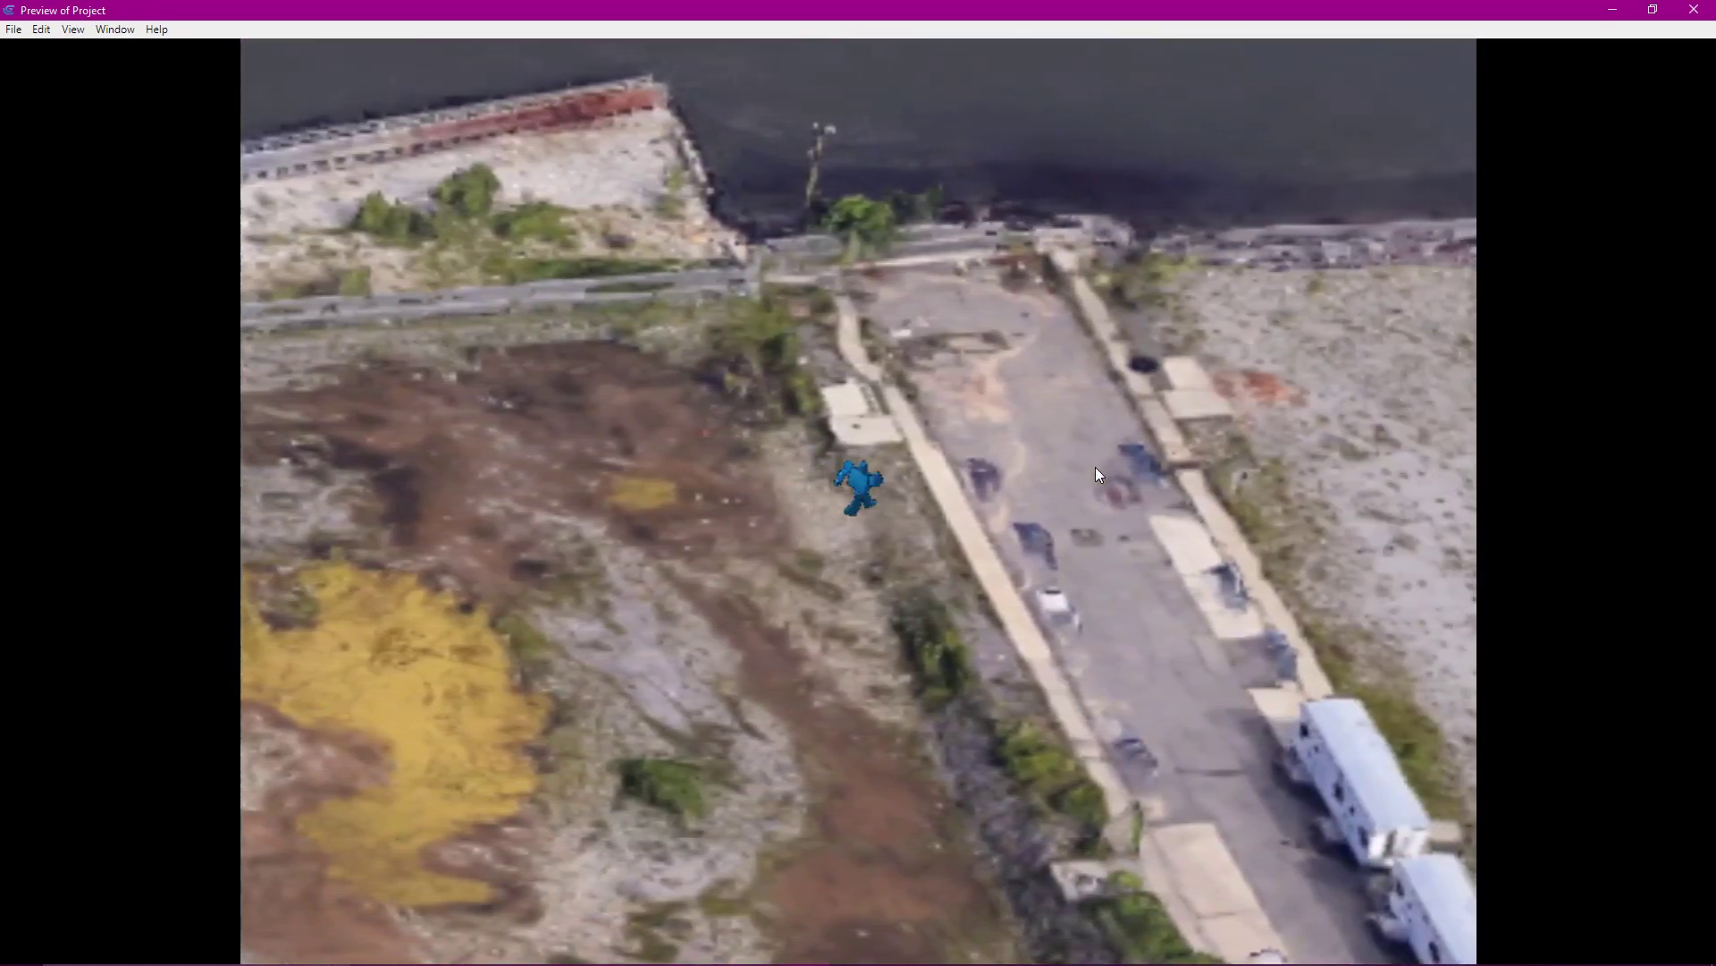
key("Right")
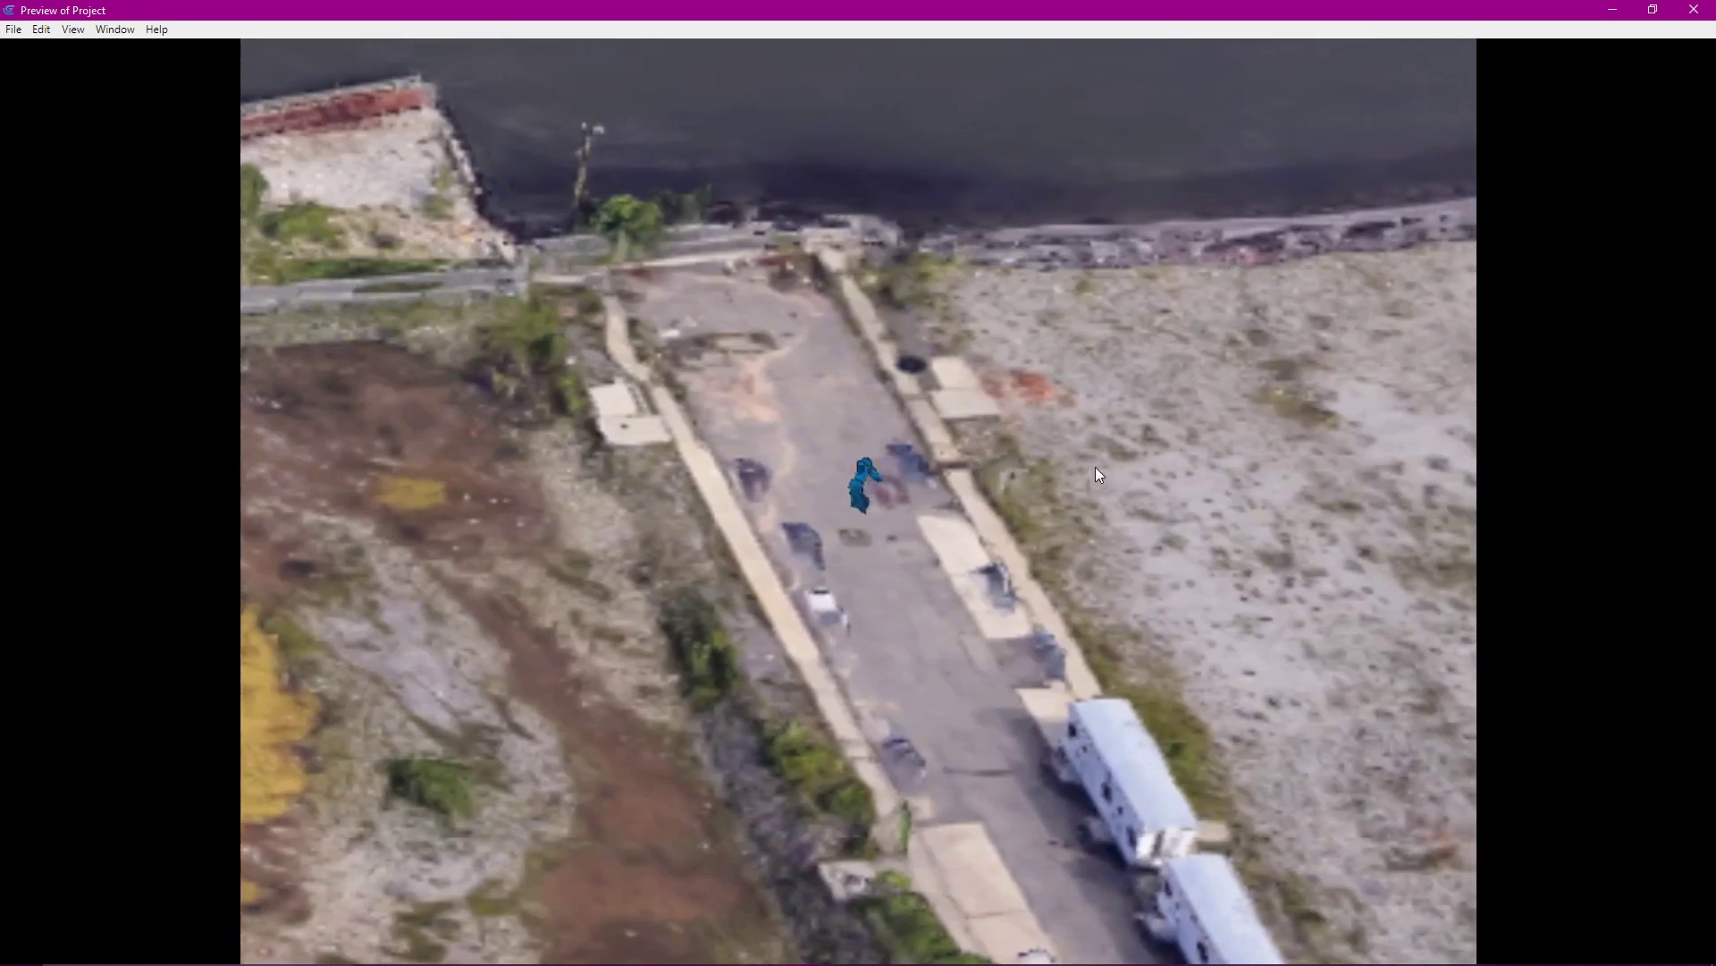
key("Right")
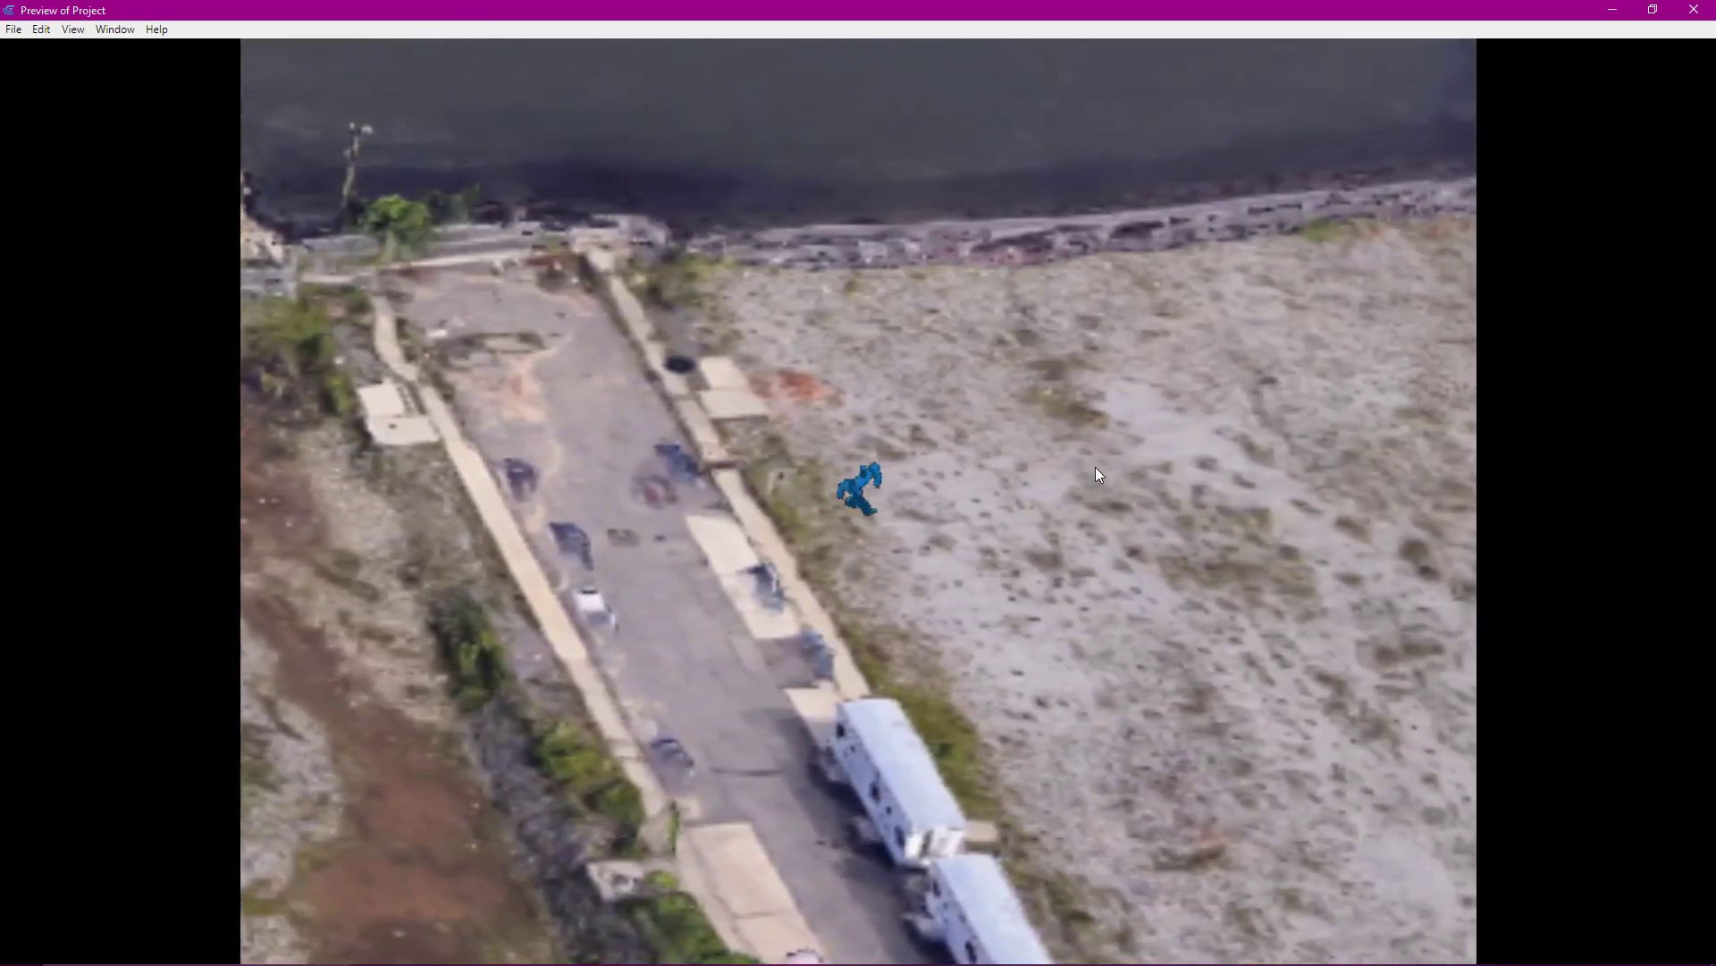
key("Right")
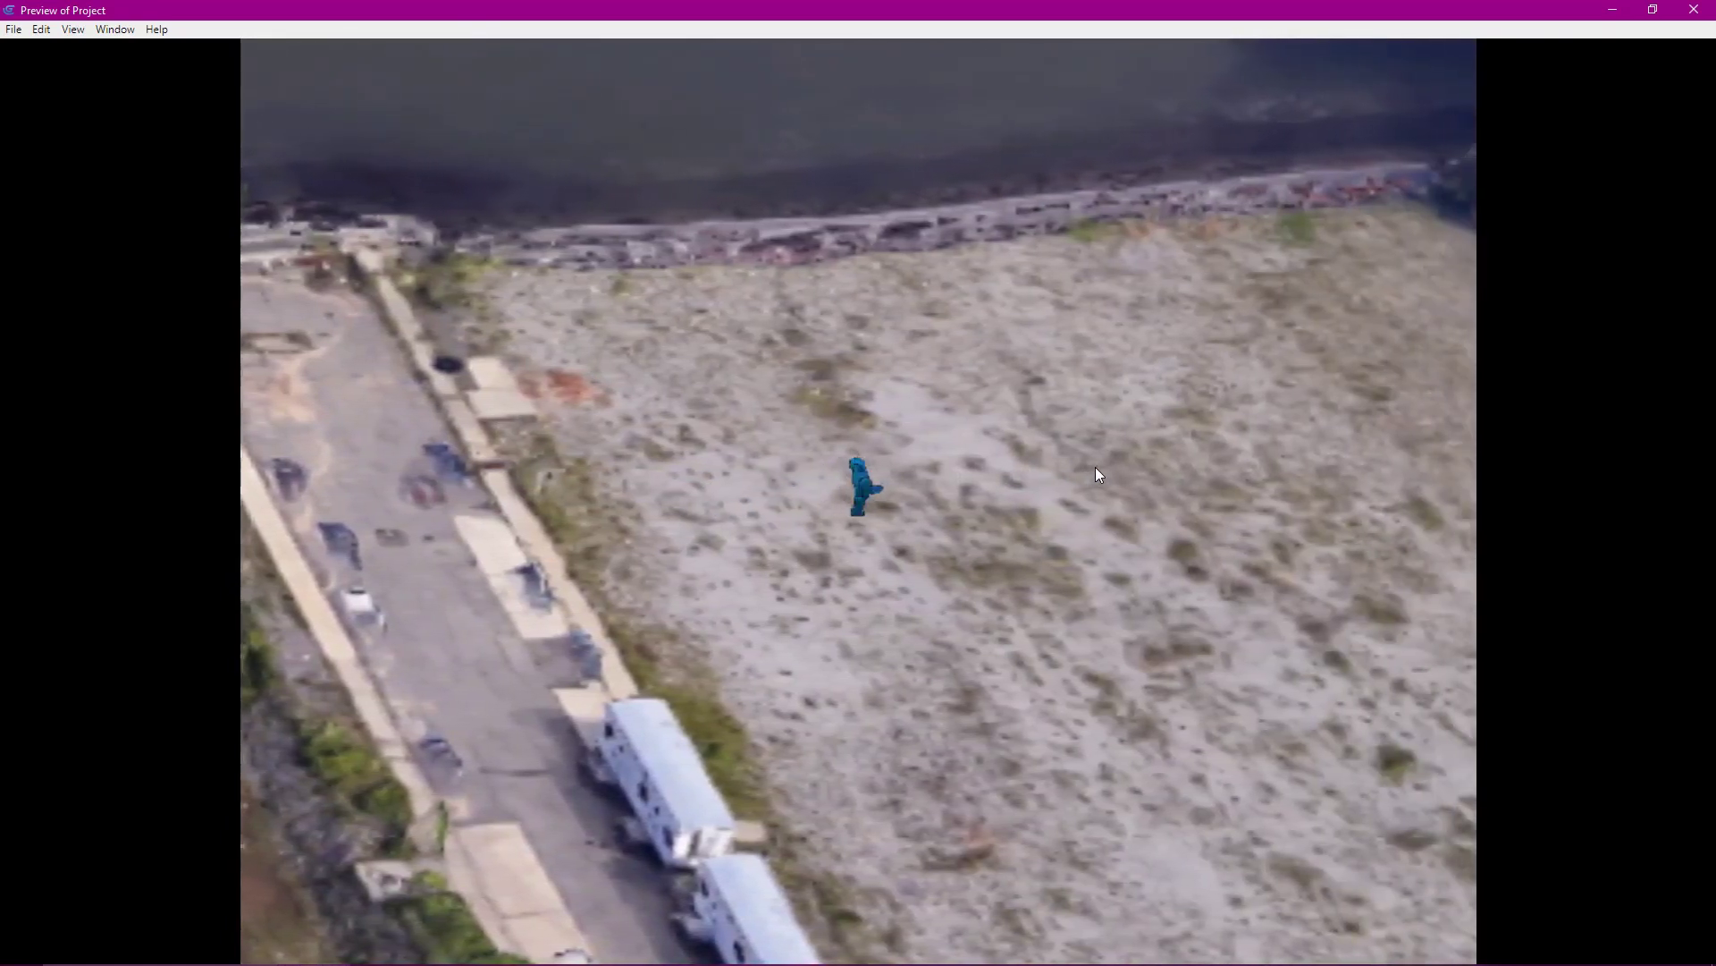
key("Right")
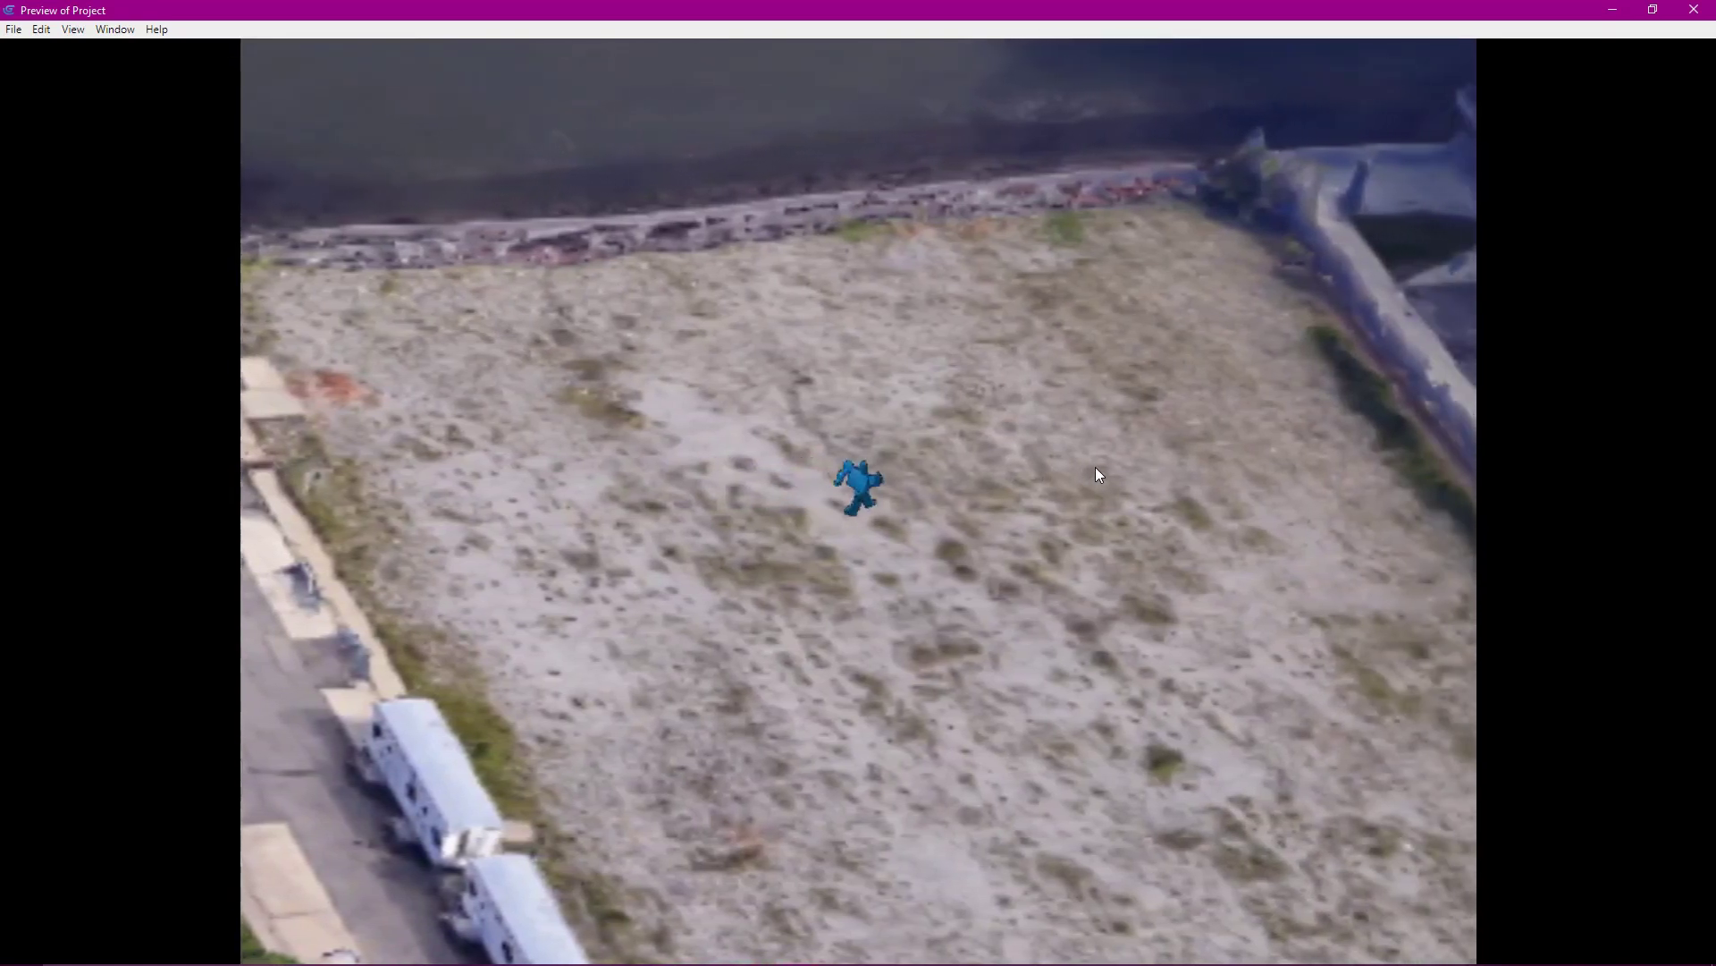
key("Right")
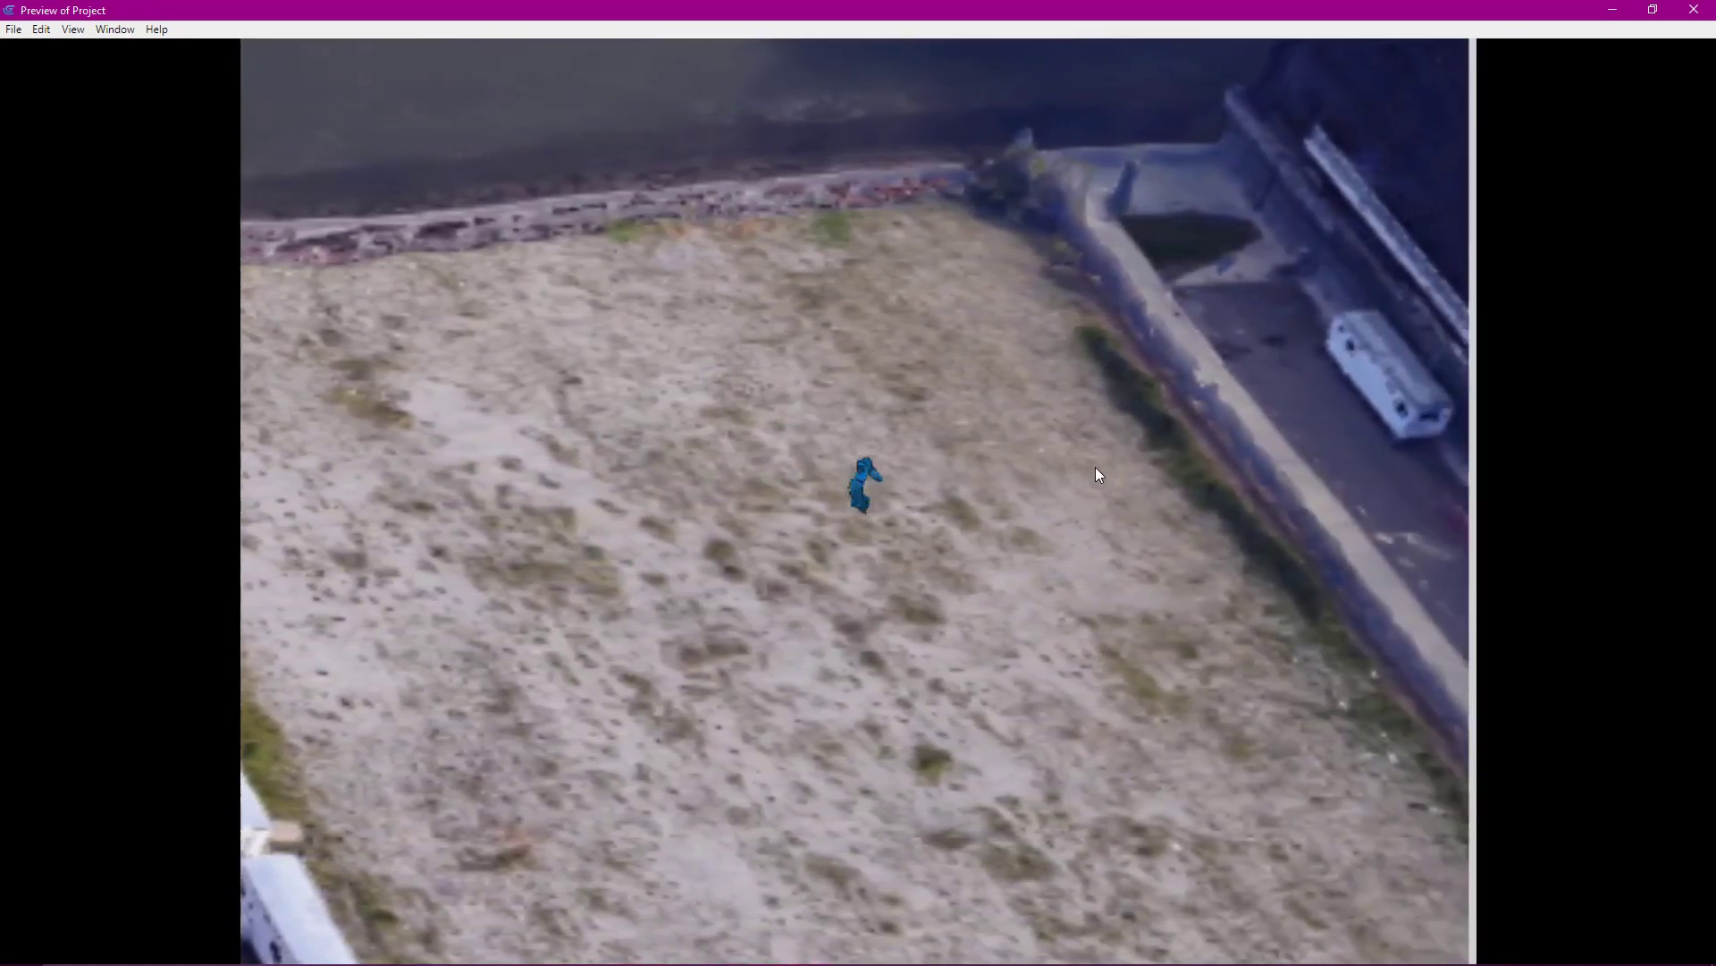
key("Right")
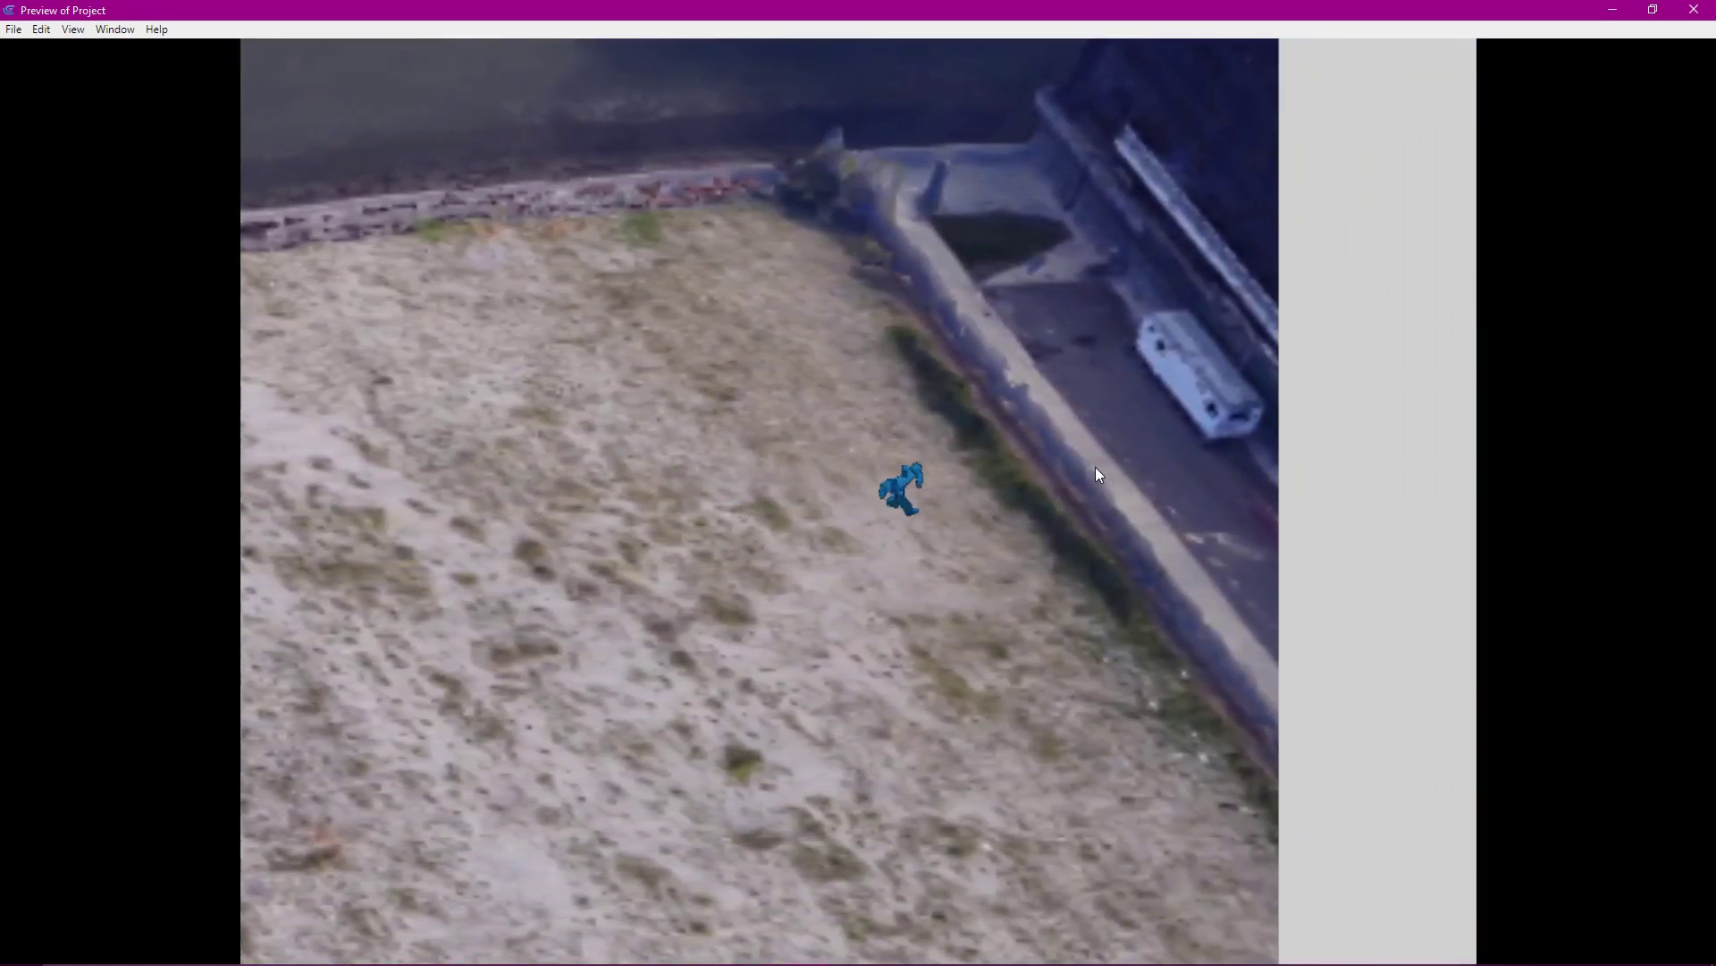
key("Right")
left_click(1694, 10)
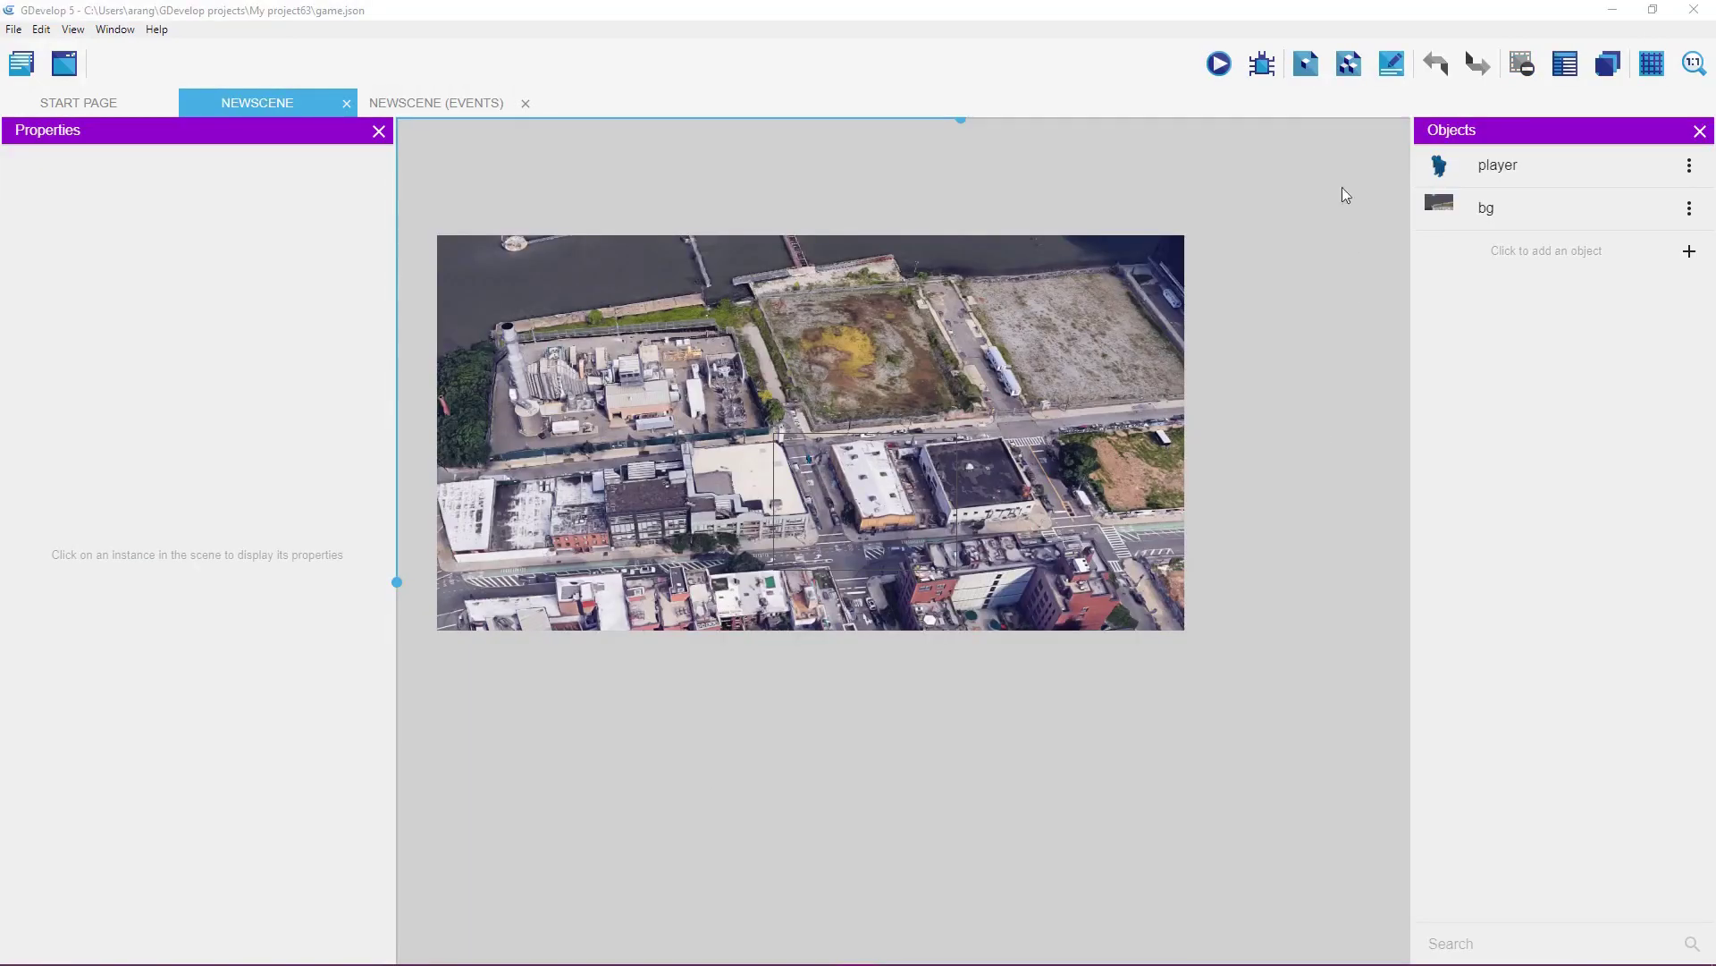
Step: In the NewScene events, set the camera-centering action's bottom-right boundary X position to 1720
left_click(1243, 16)
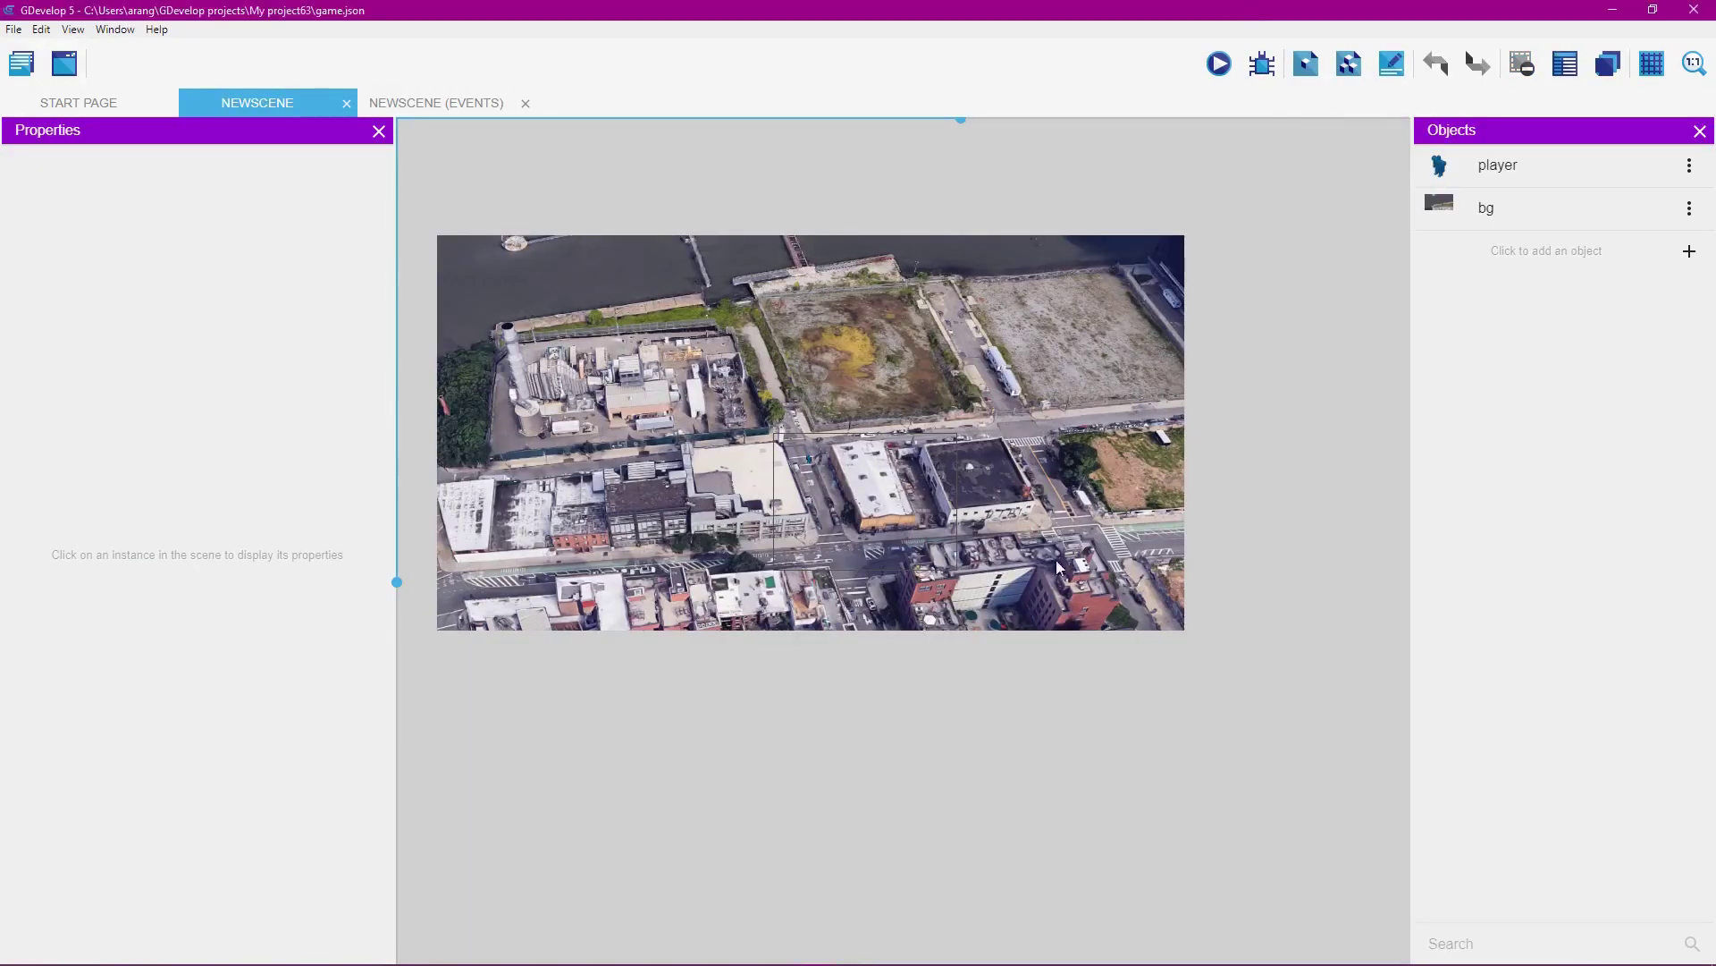
left_click(448, 104)
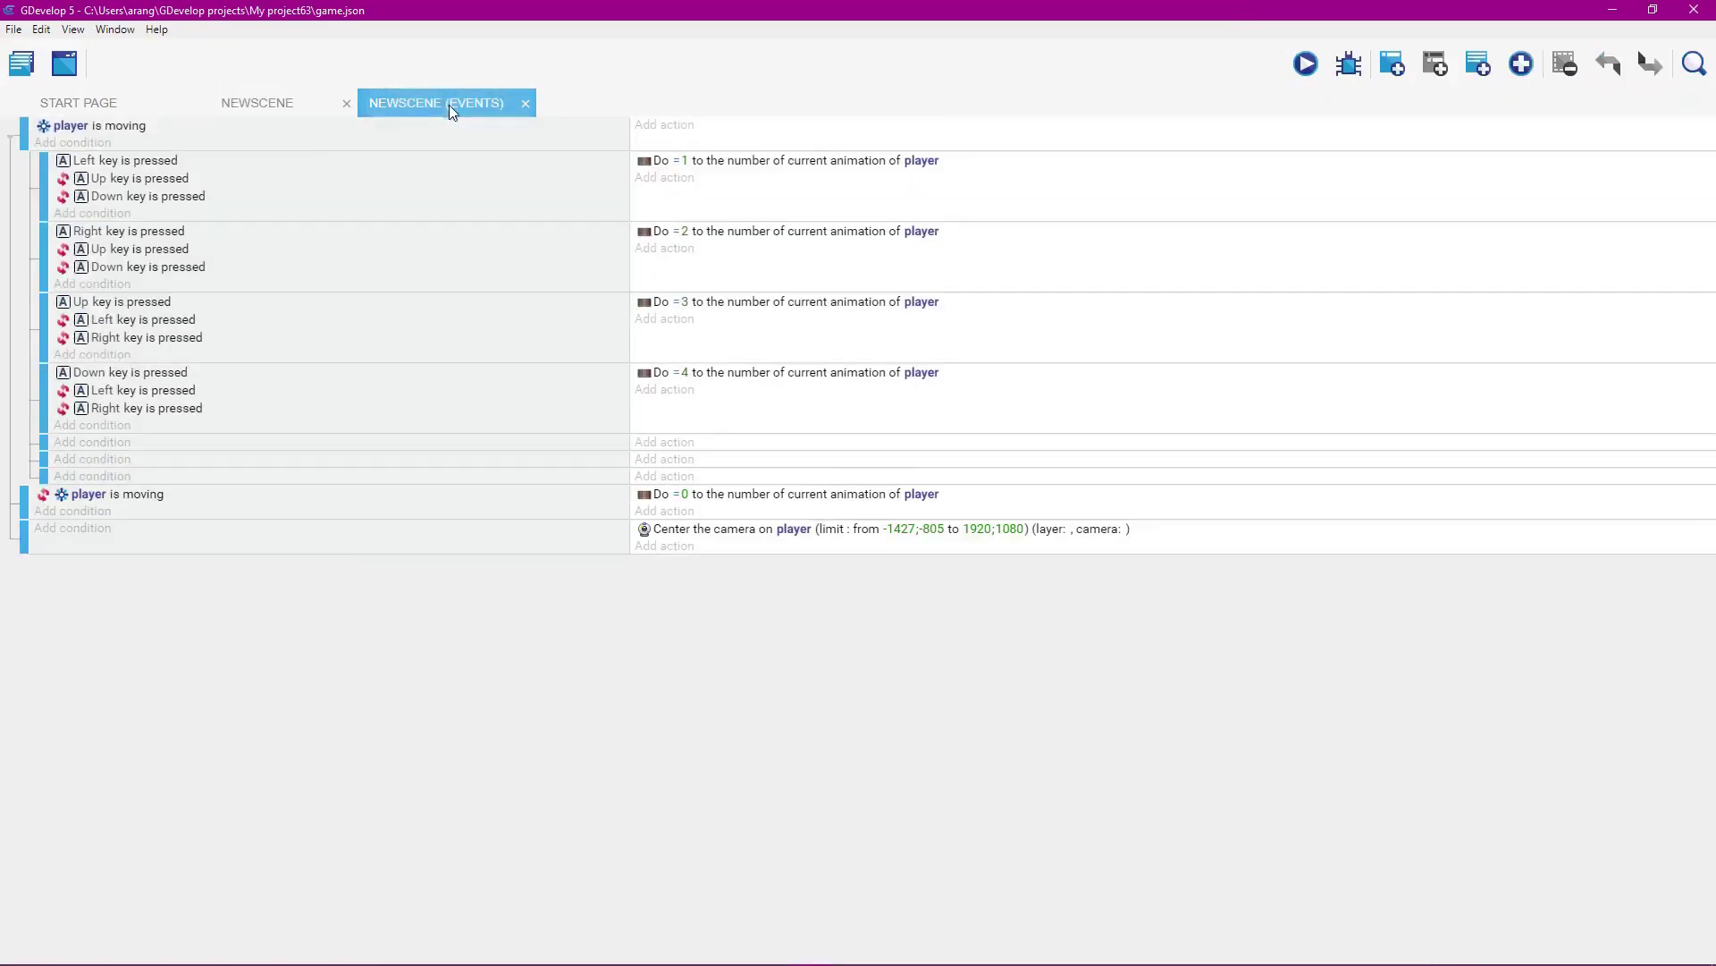
left_click(977, 529)
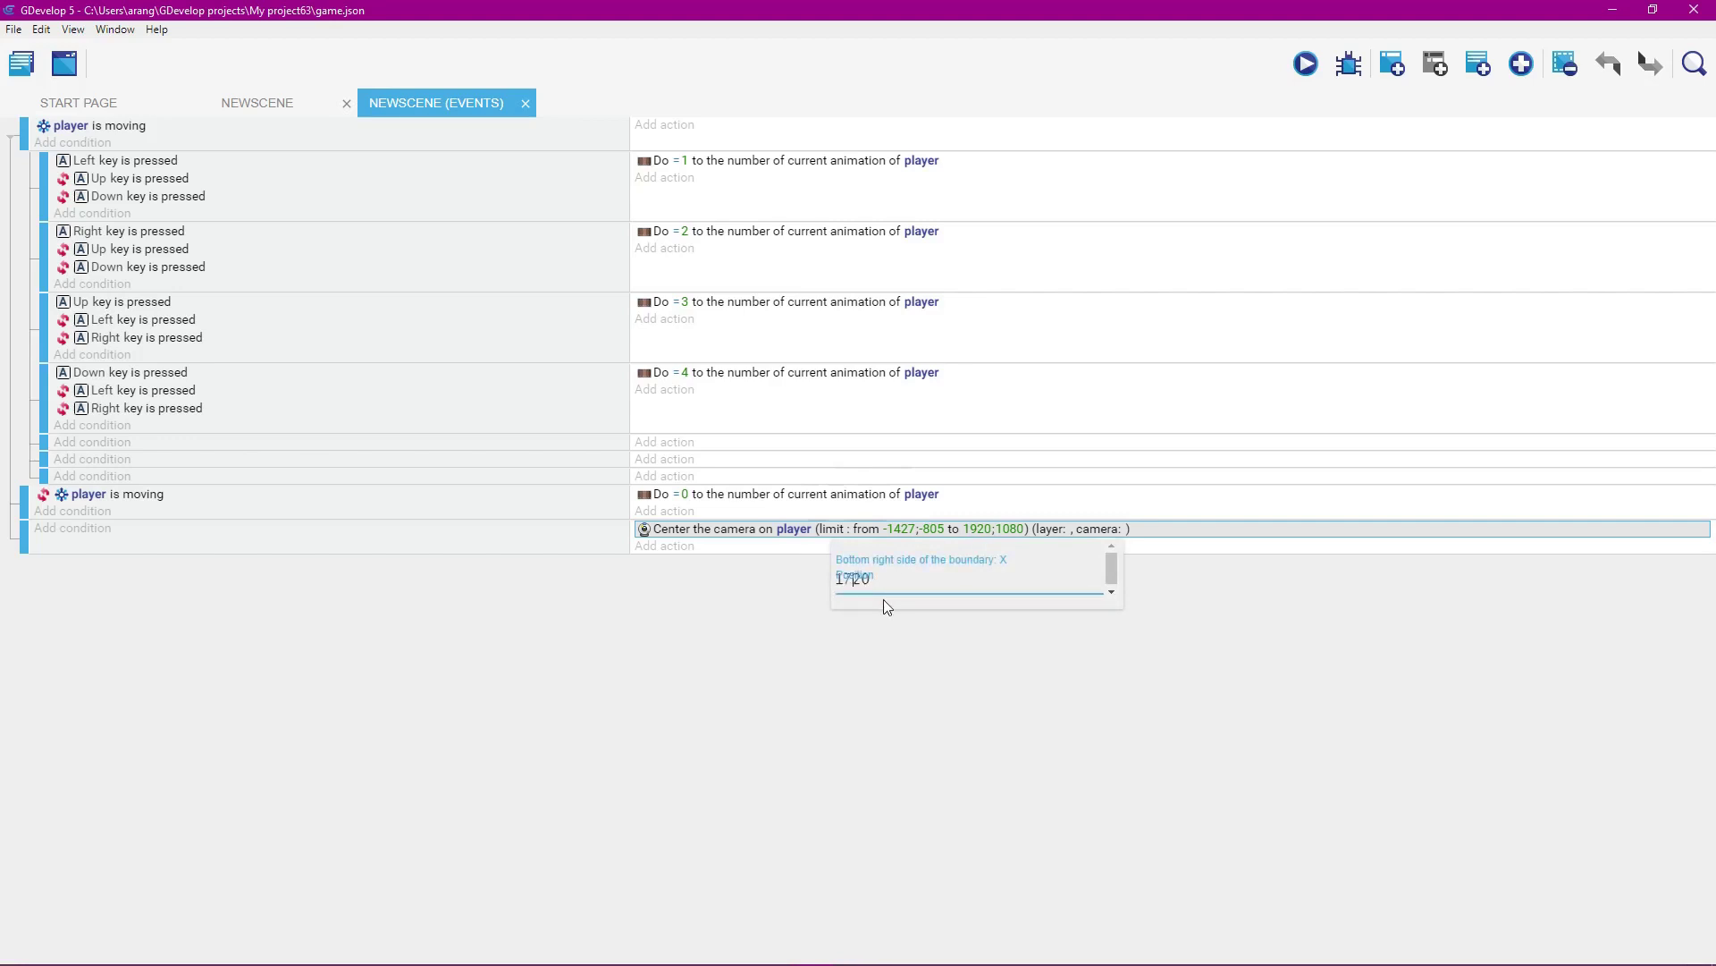
key("Return")
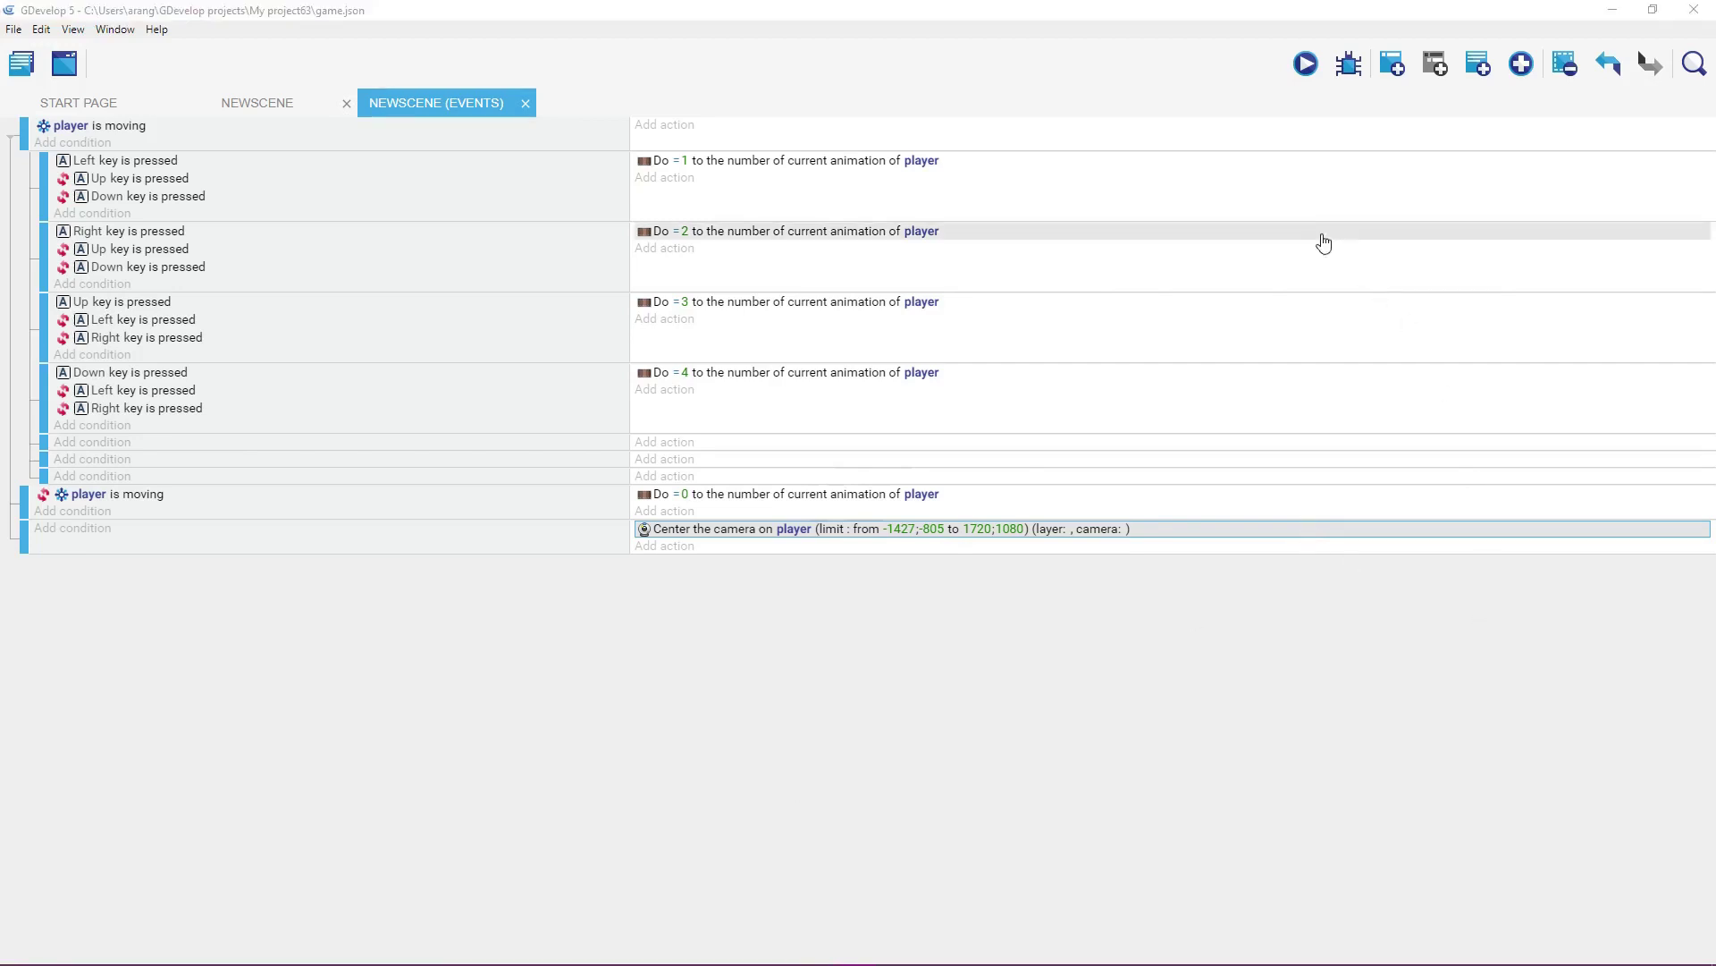
Step: Preview the game in a maximized window and walk the player right along the street past the crosswalk to test the camera's right boundary
left_click(1244, 10)
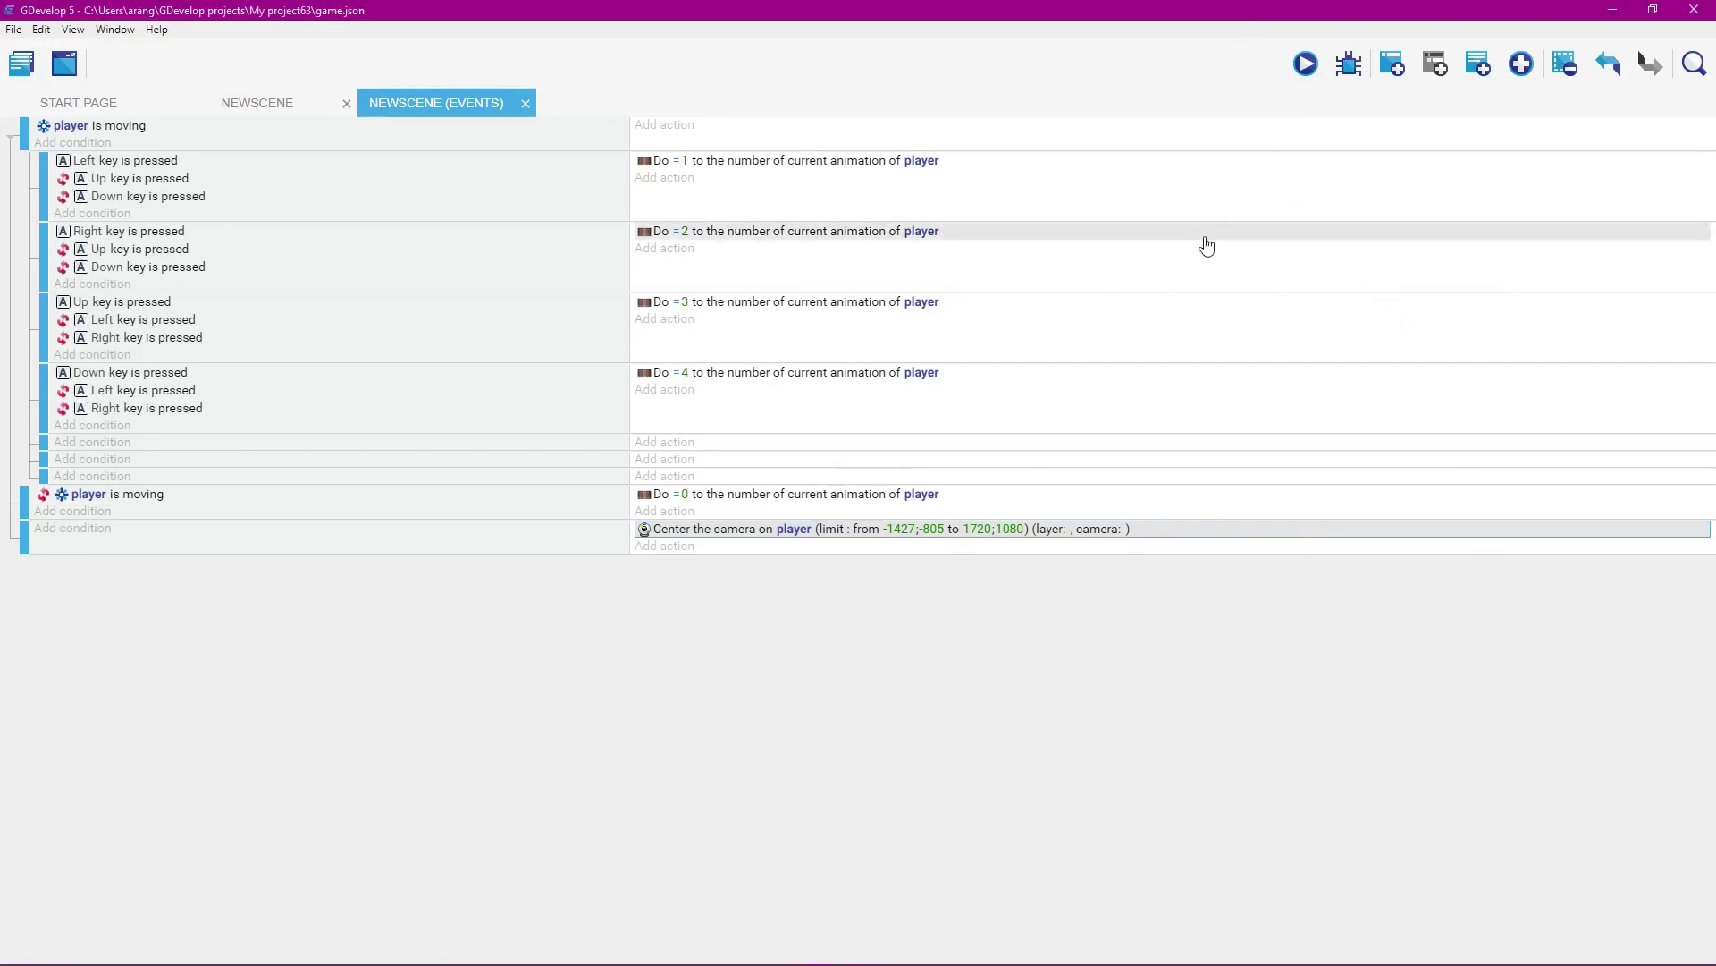
left_click(1306, 64)
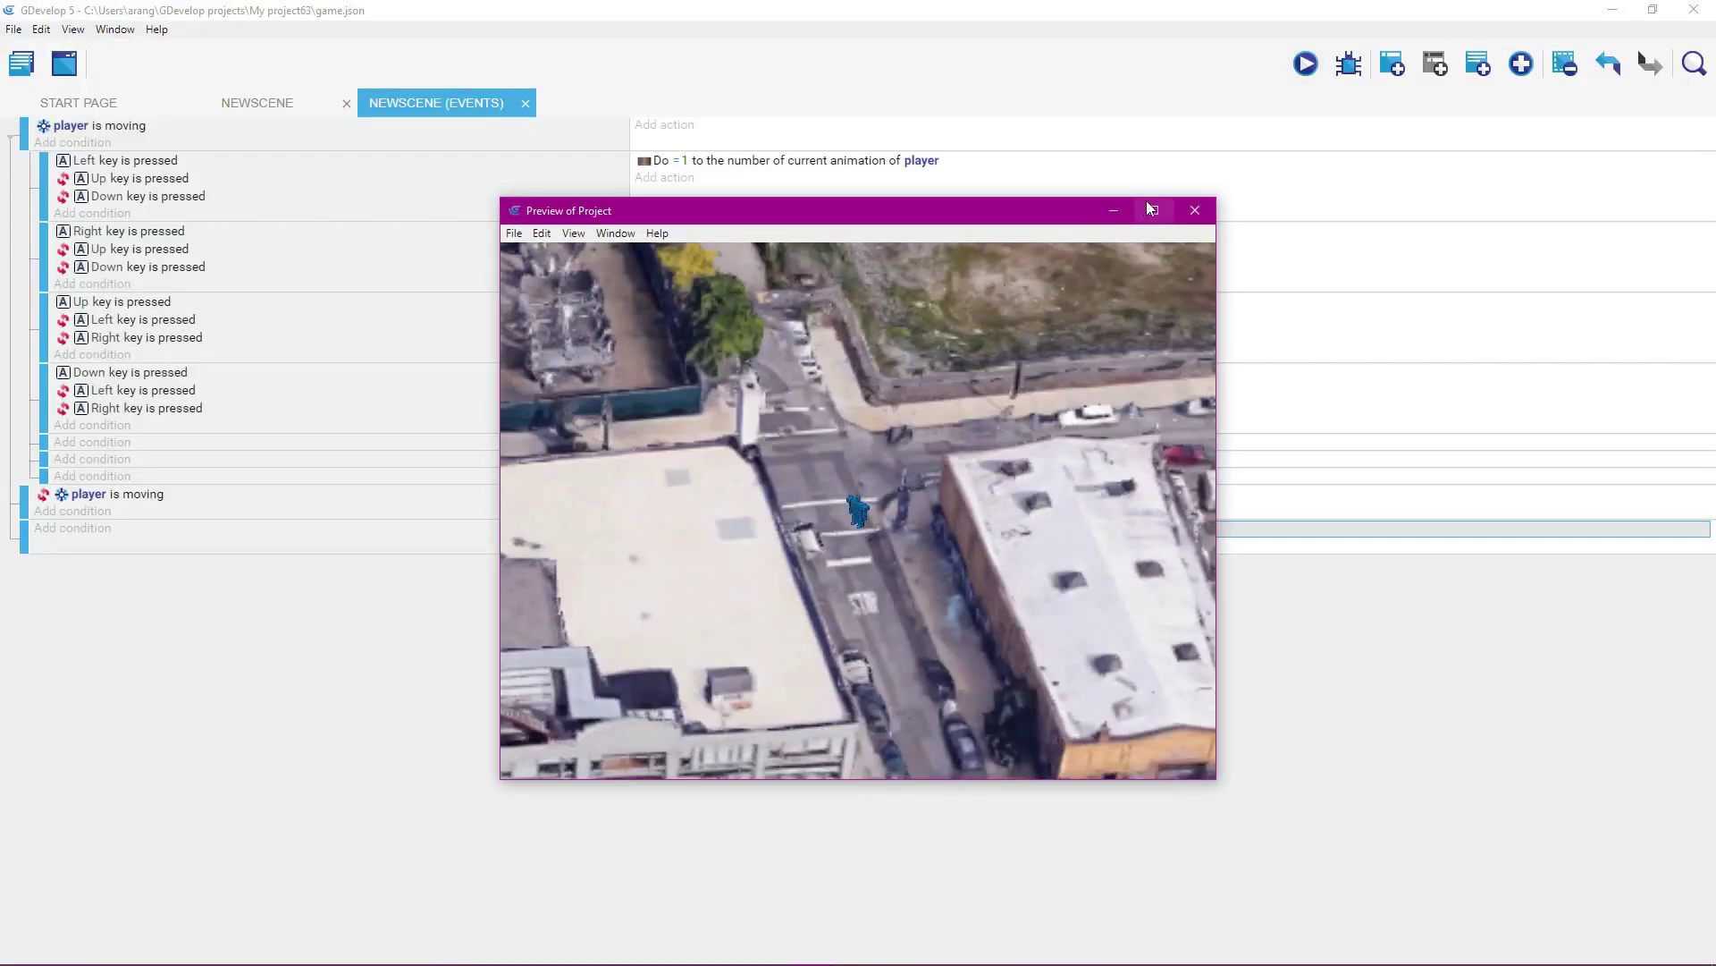
left_click(1153, 209)
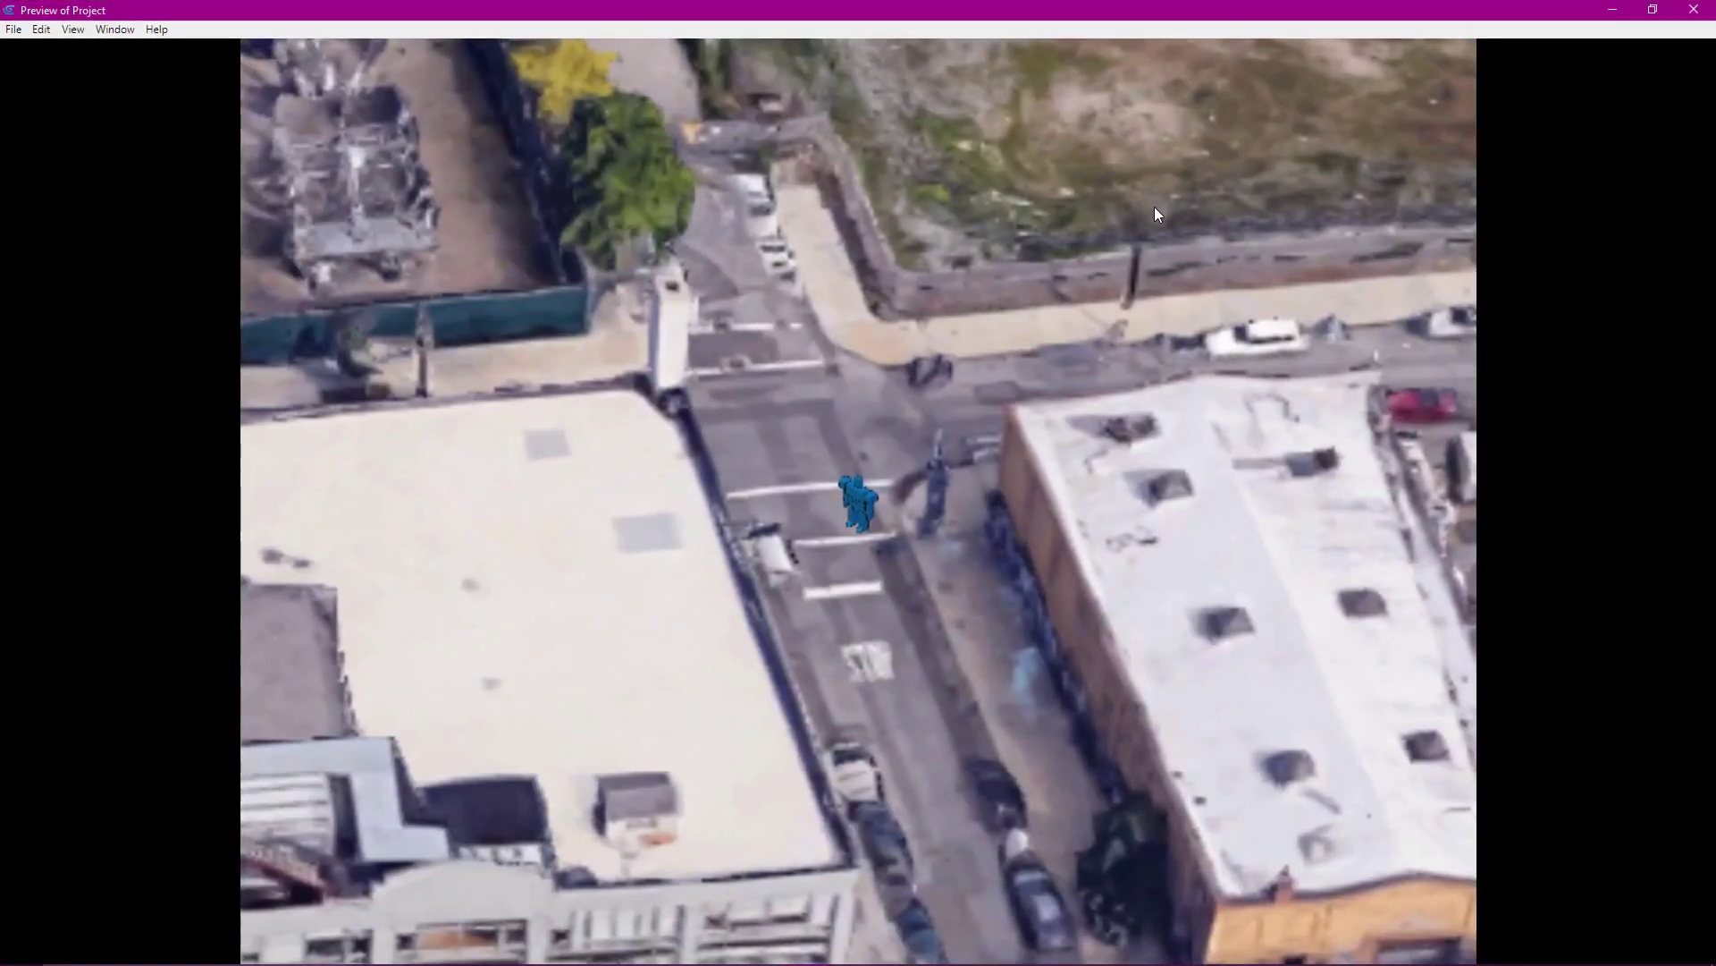
key("Up")
key("Right")
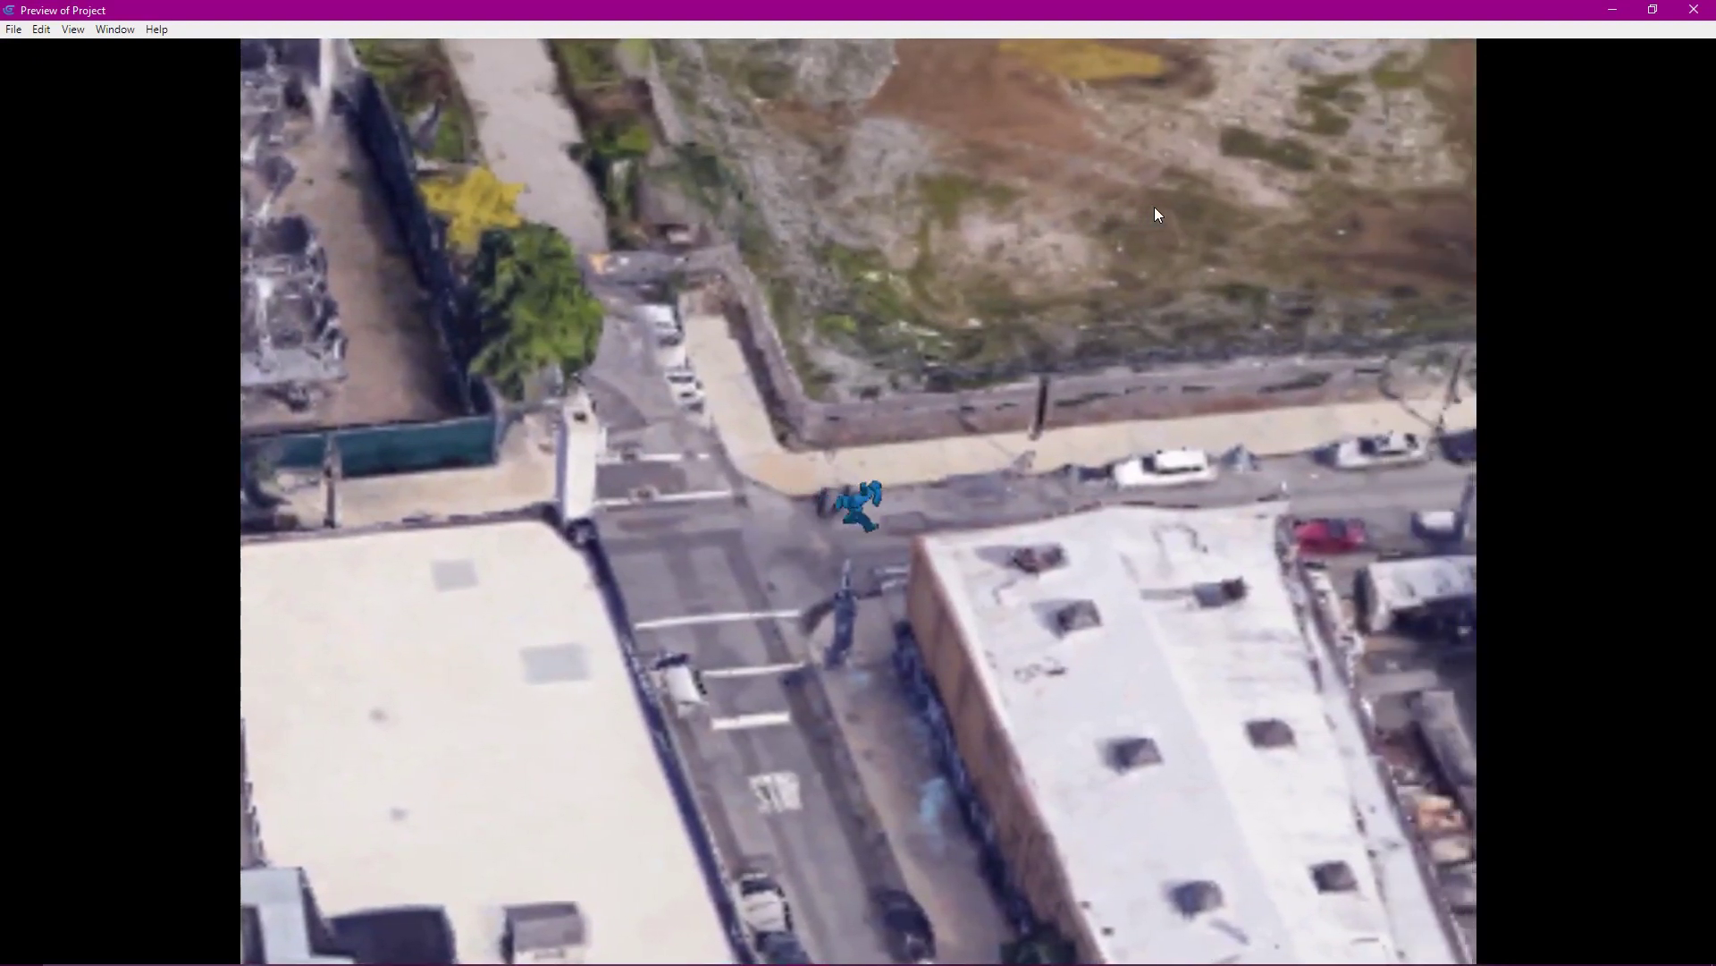
key("Right")
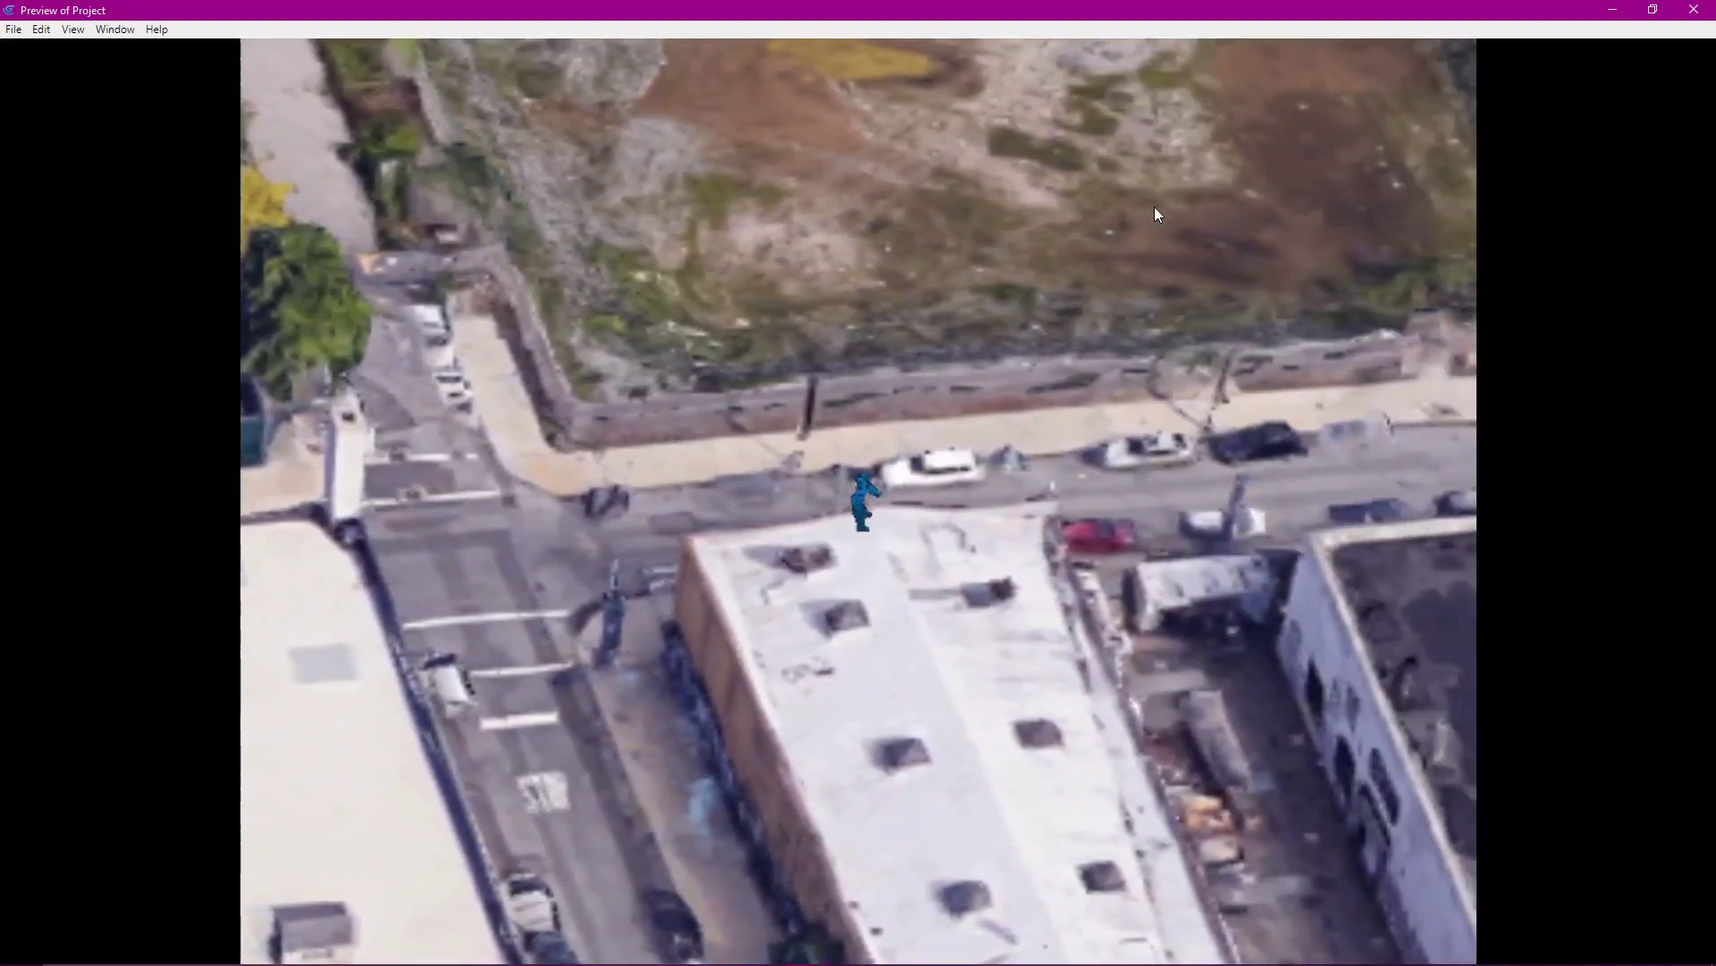
key("Right")
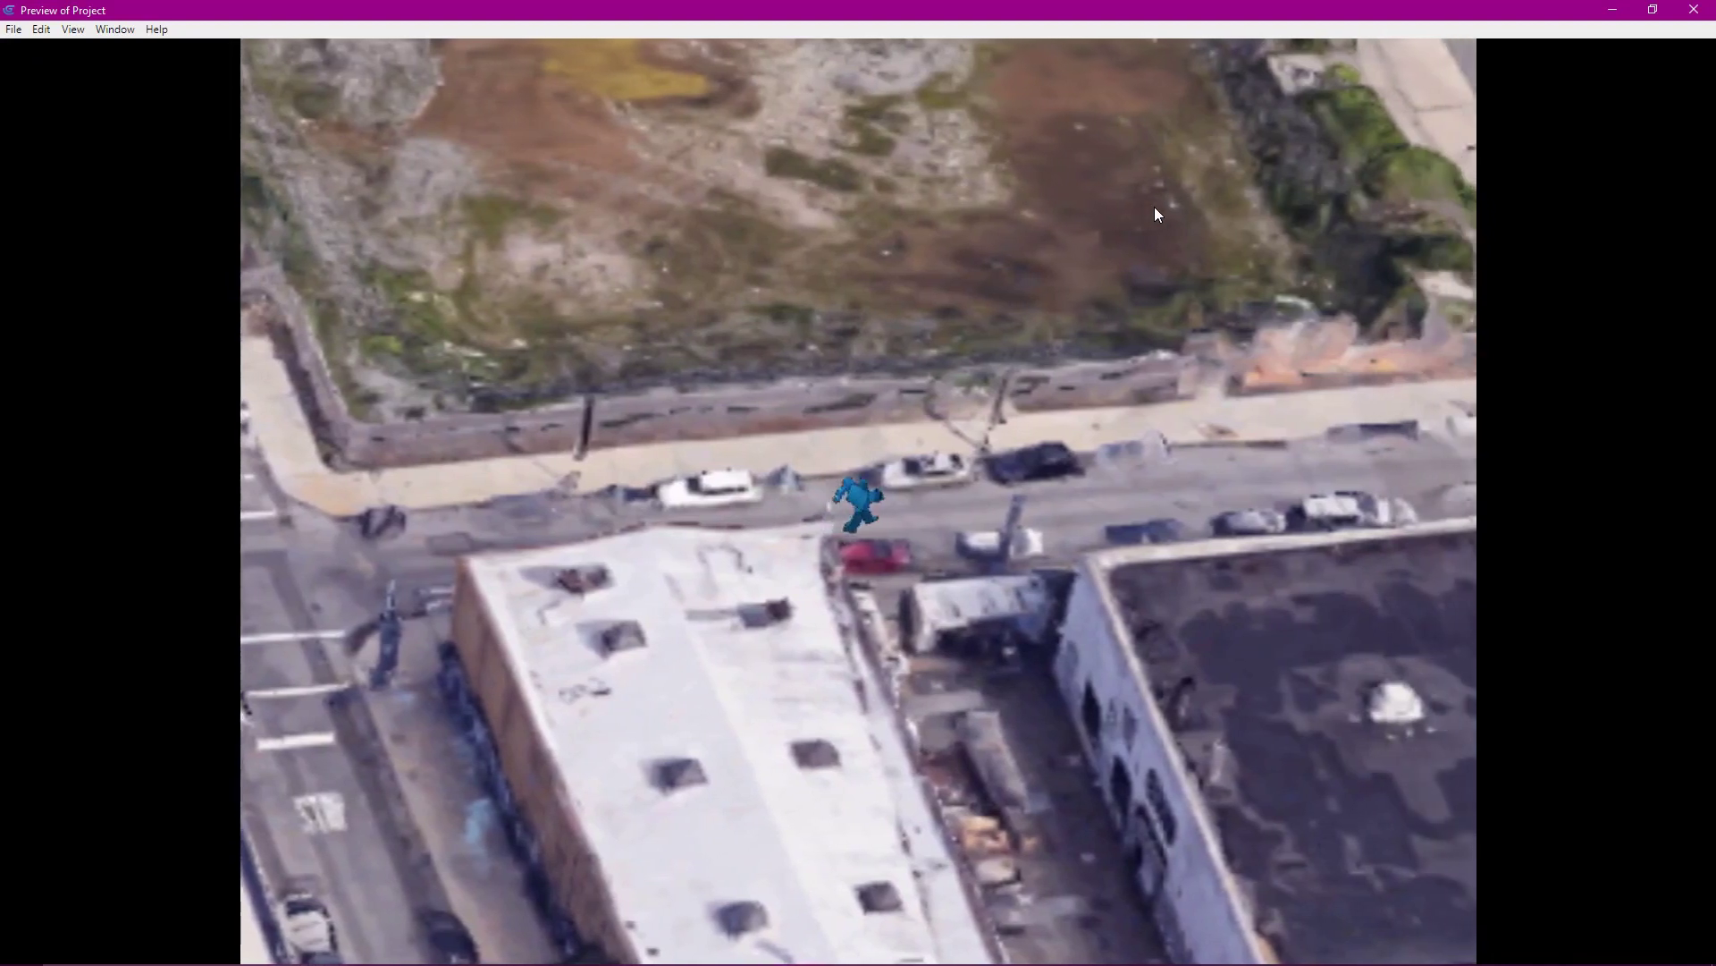
key("Right")
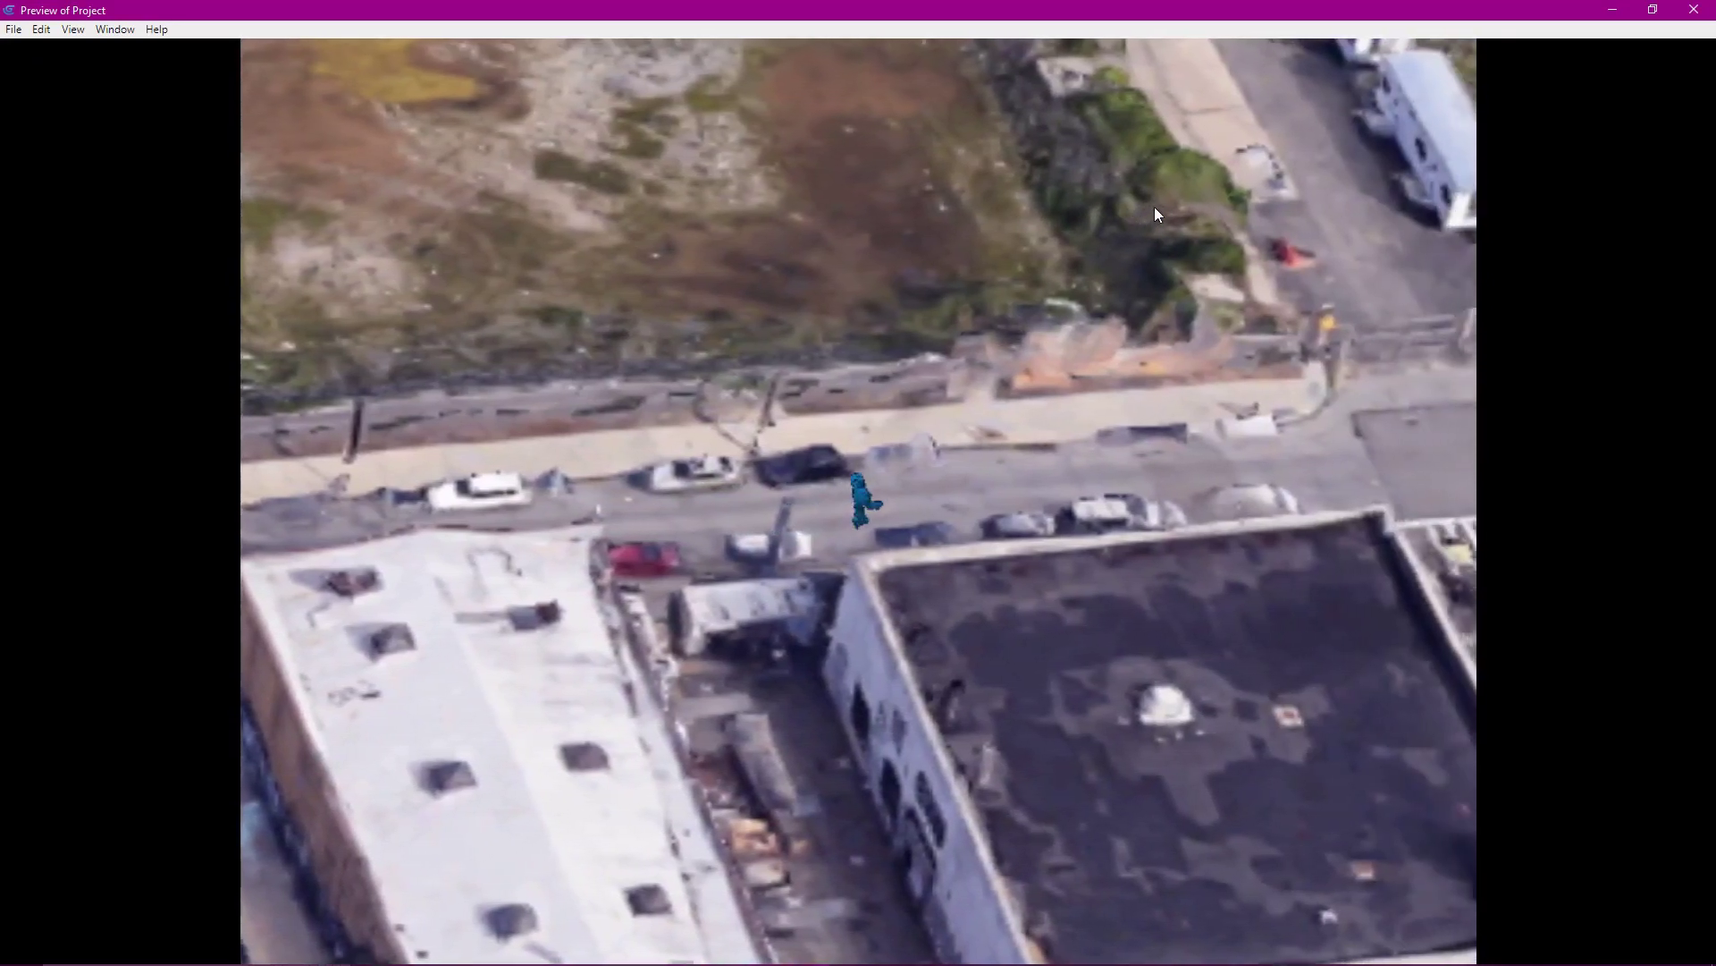
key("Right")
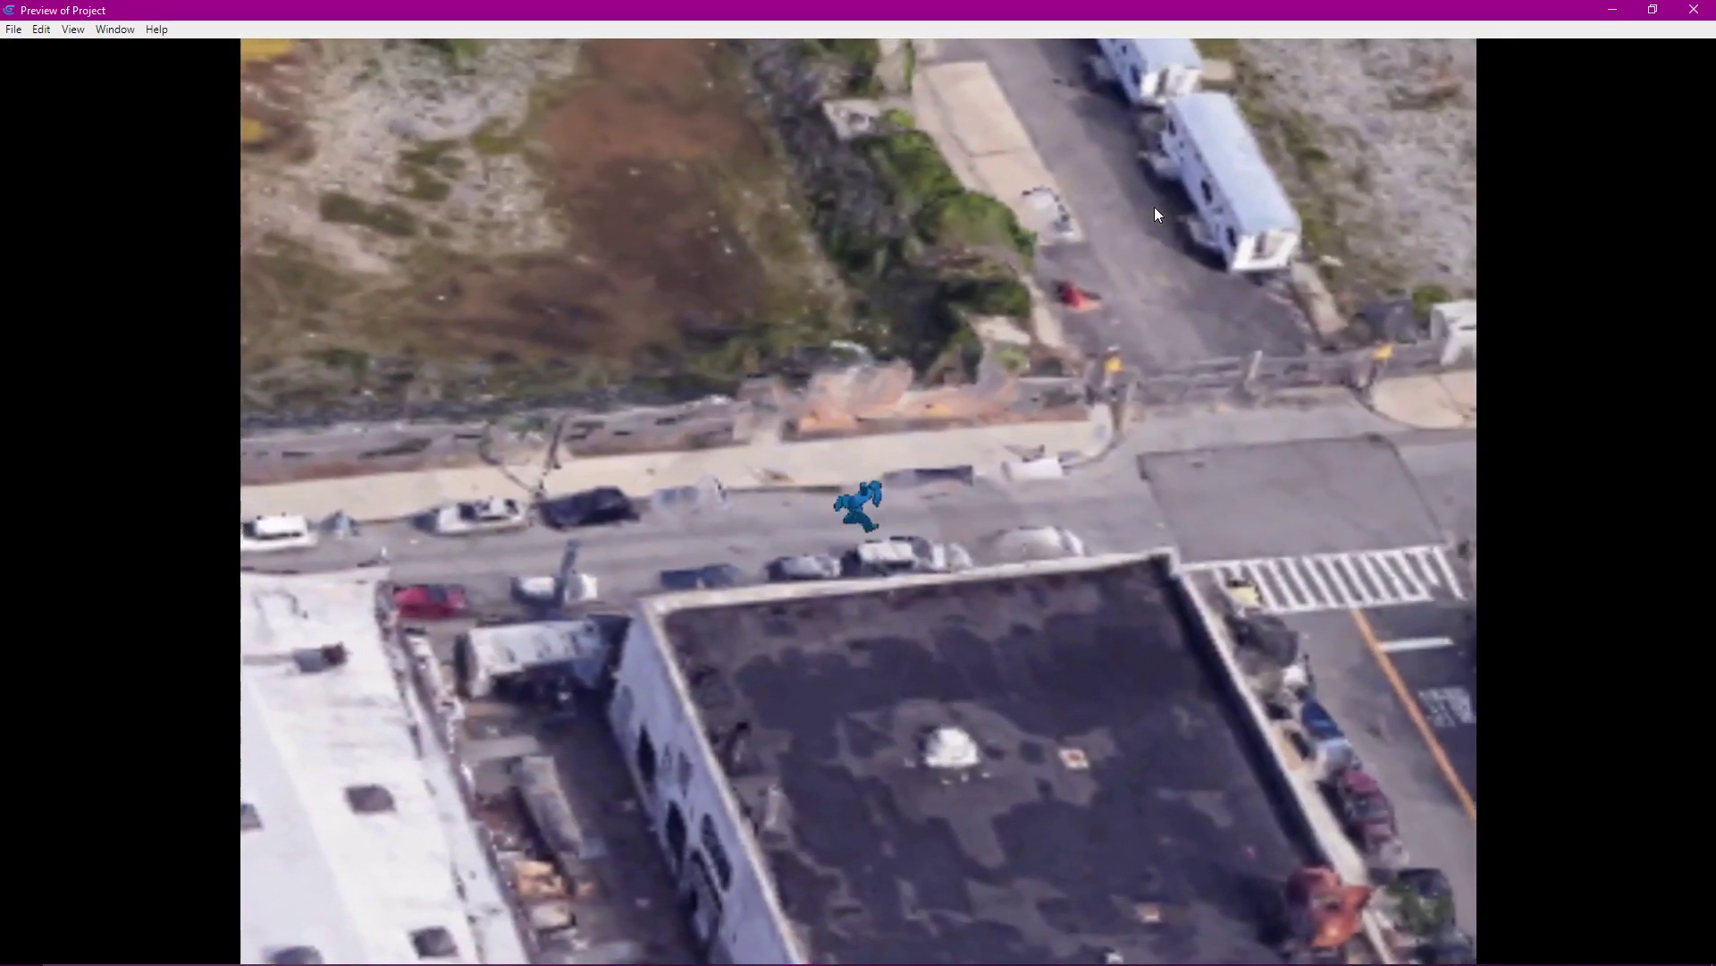
key("Right")
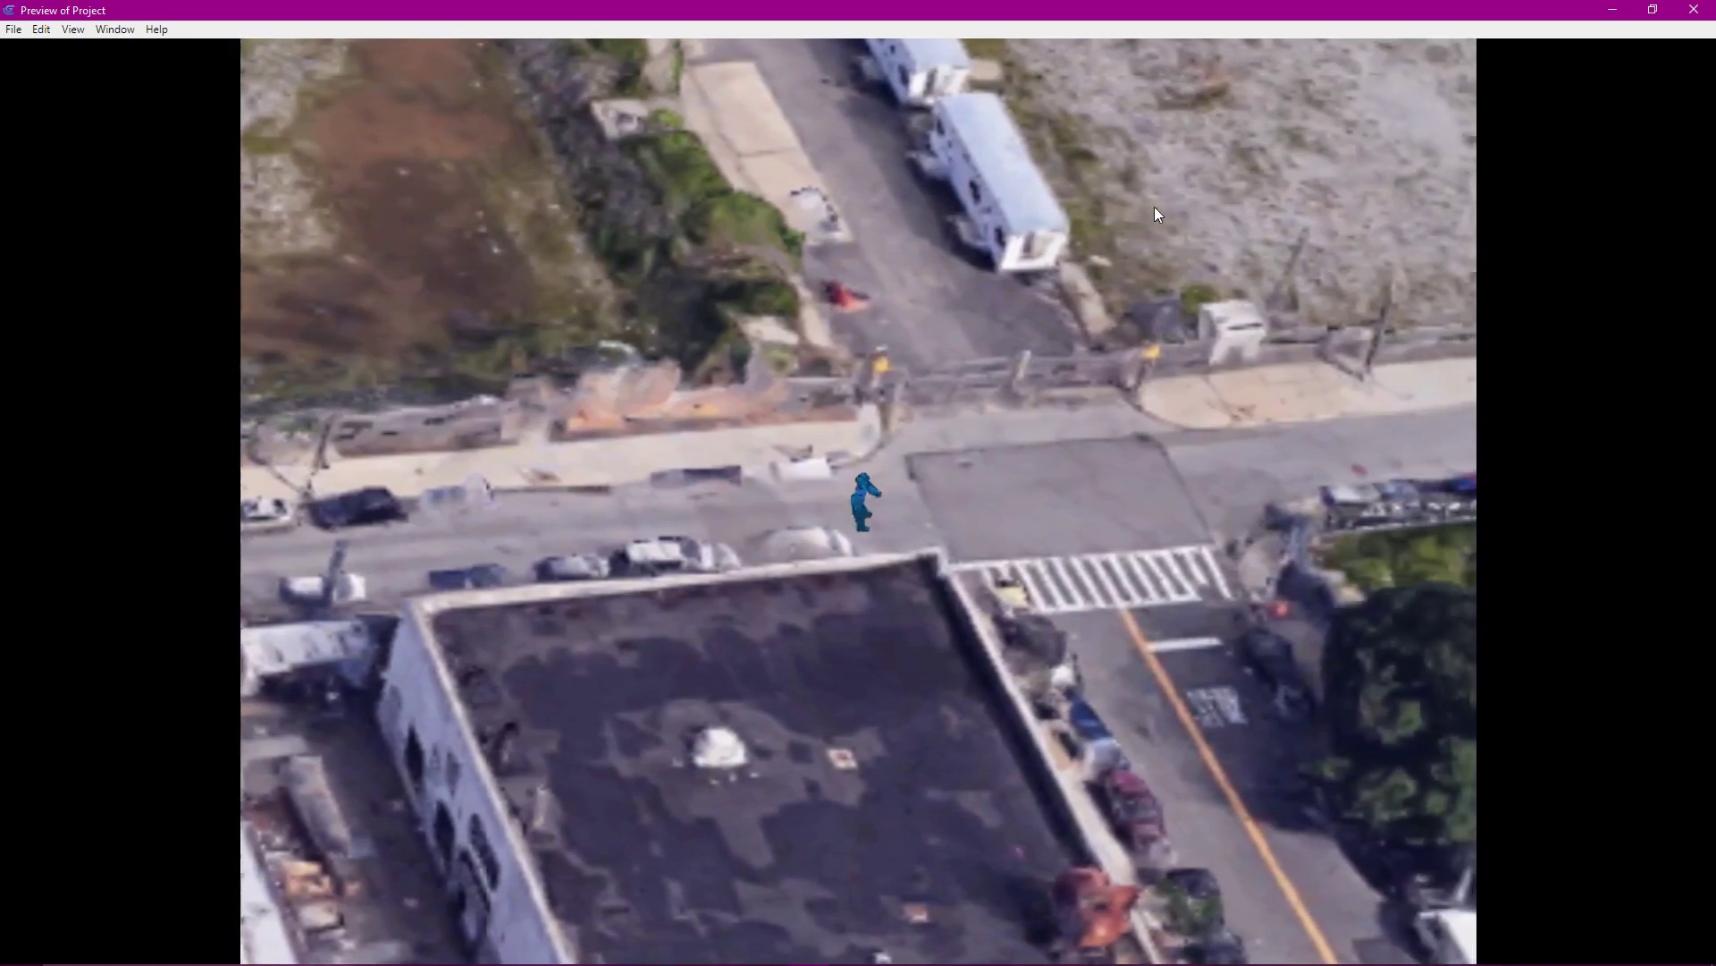
key("Right")
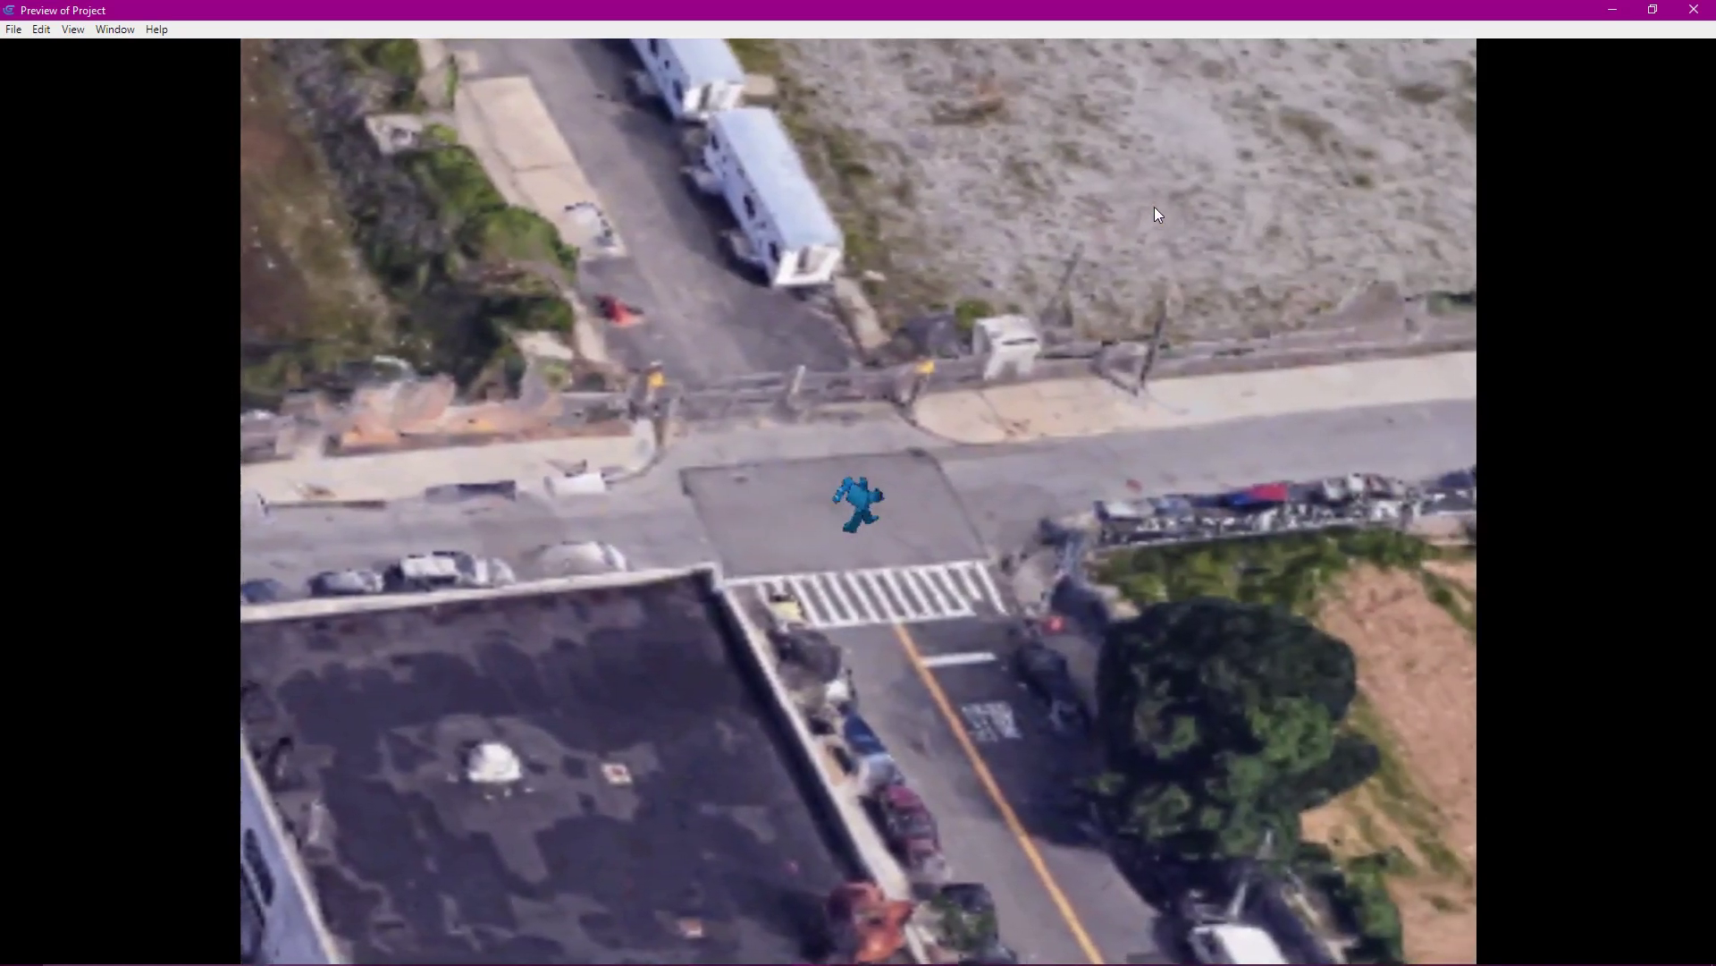
key("Right")
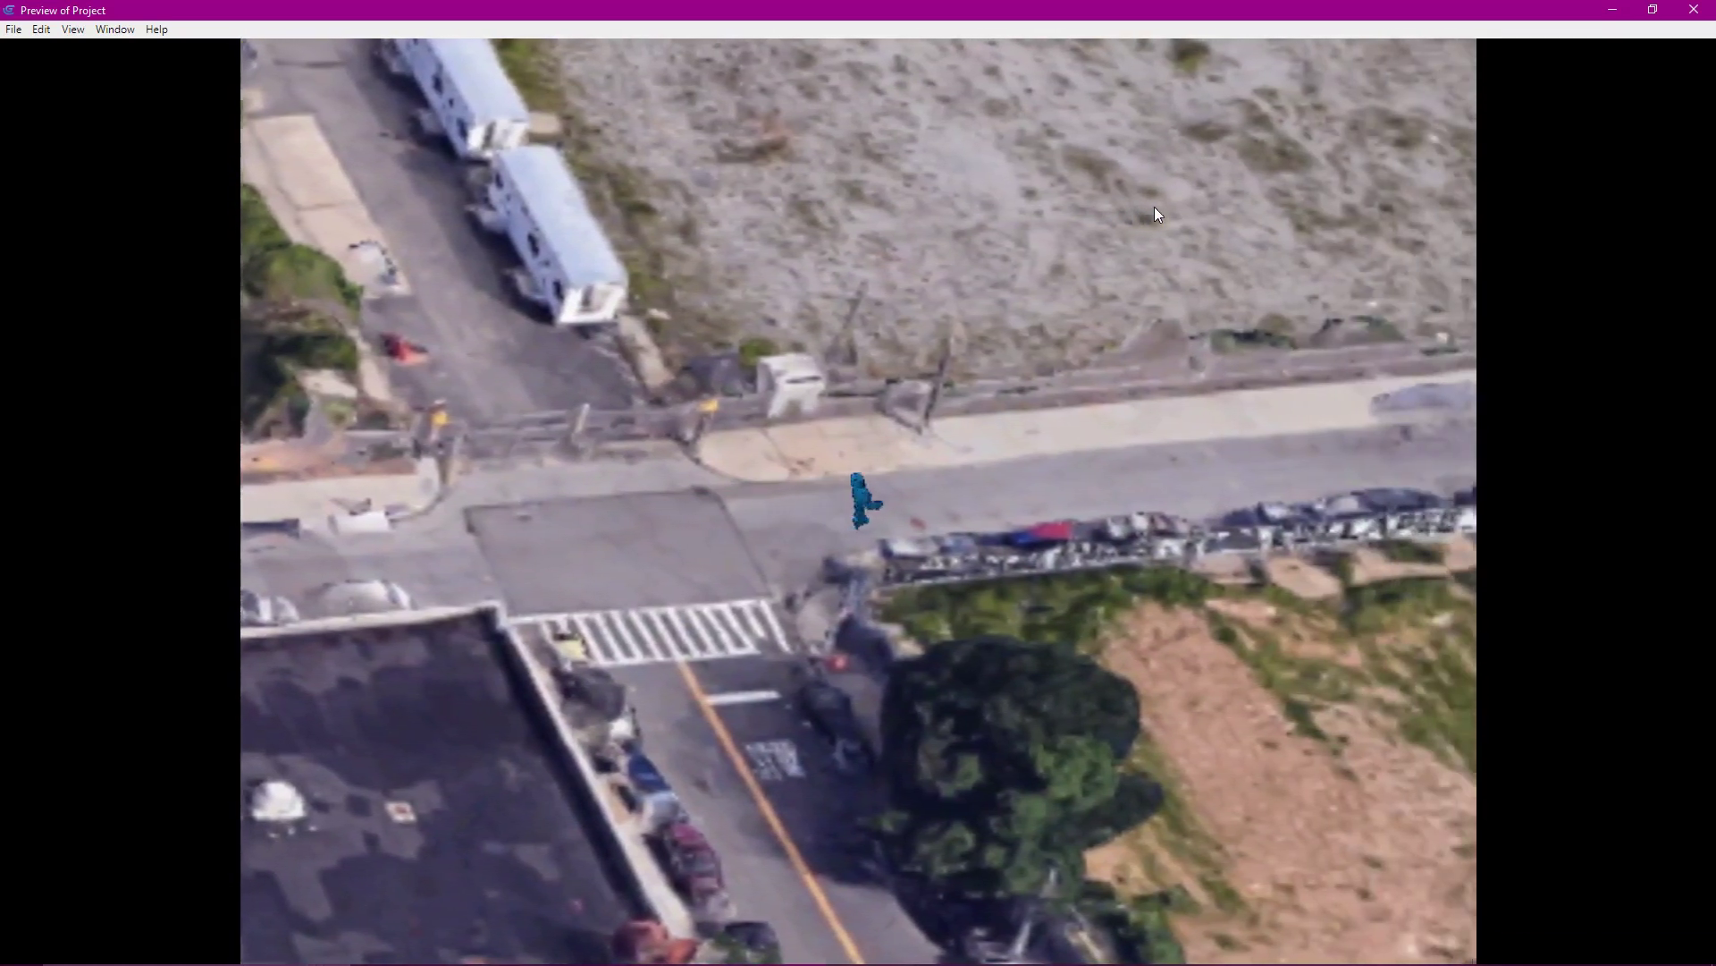
key("Right")
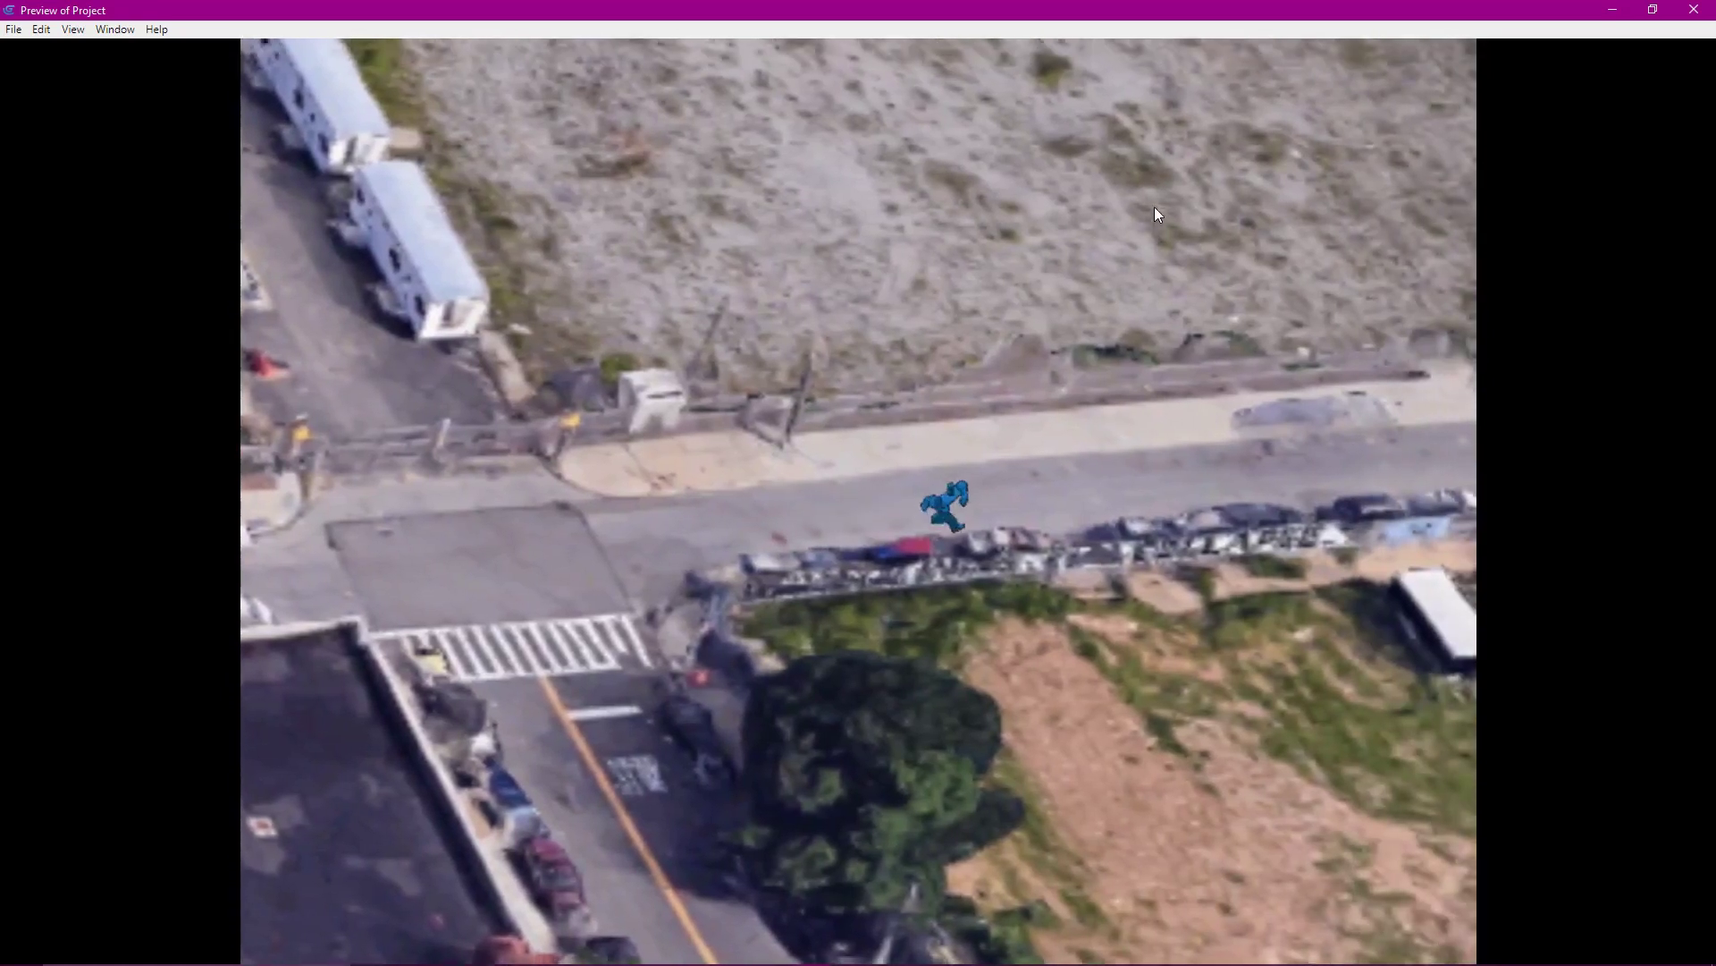
Step: Walk the player back left to the crosswalk intersection and down the side street toward the next junction to test camera following
key("Right")
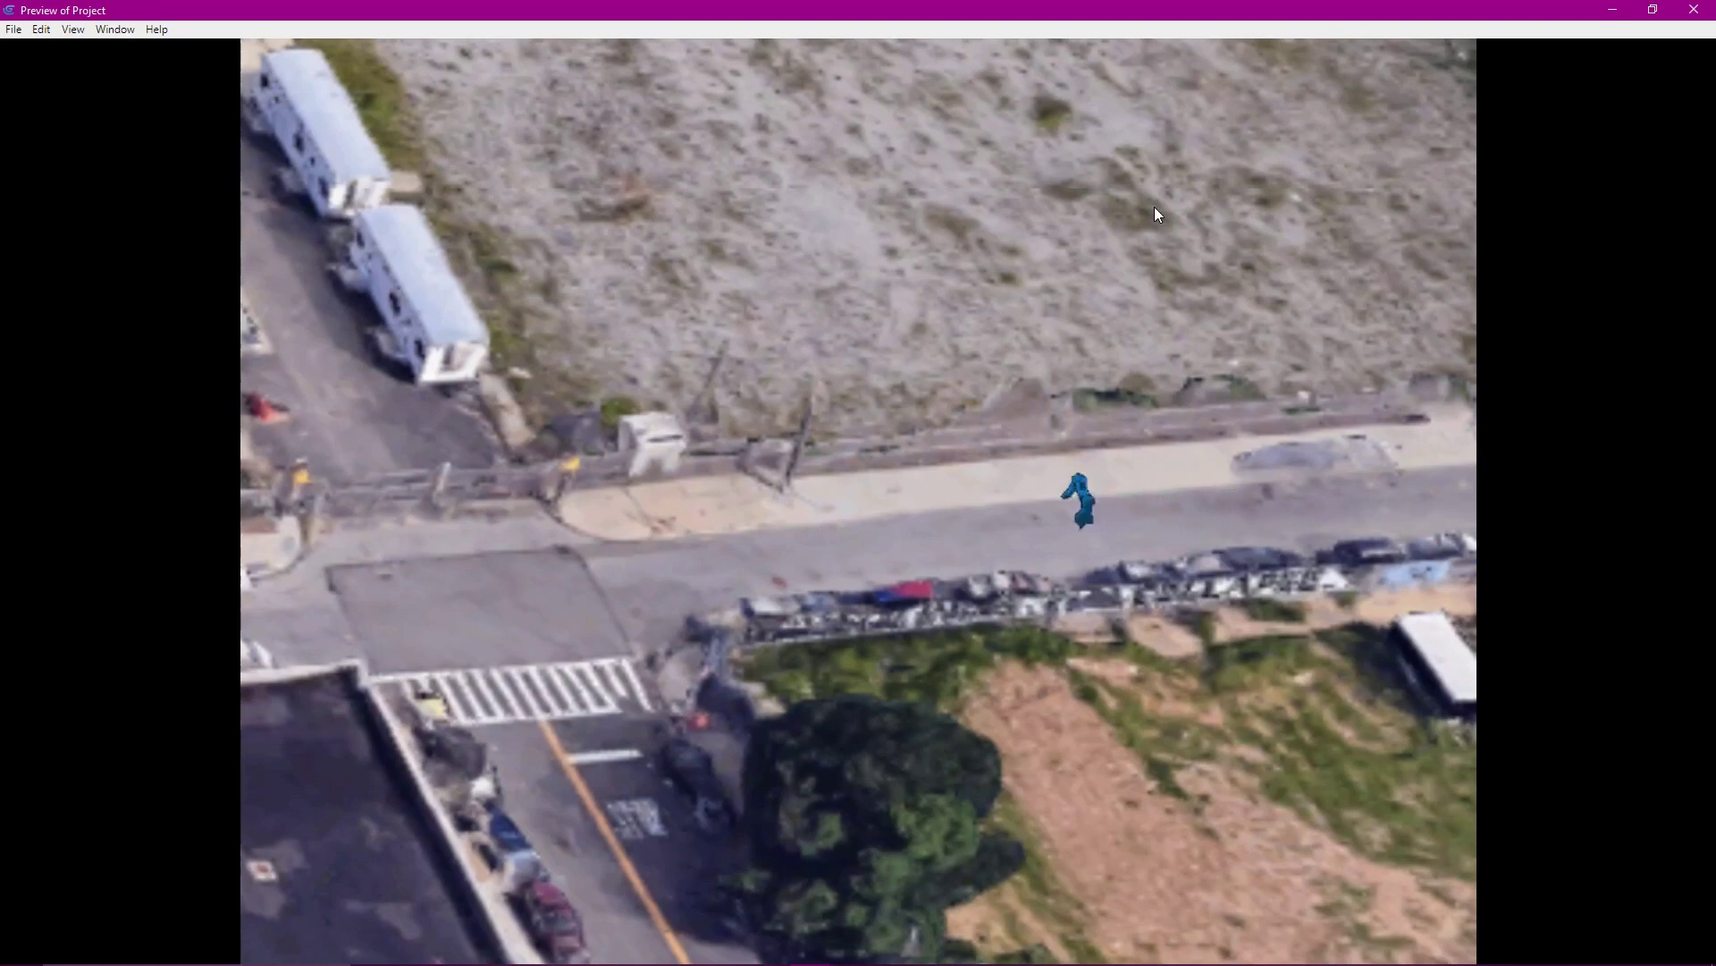
key("Left")
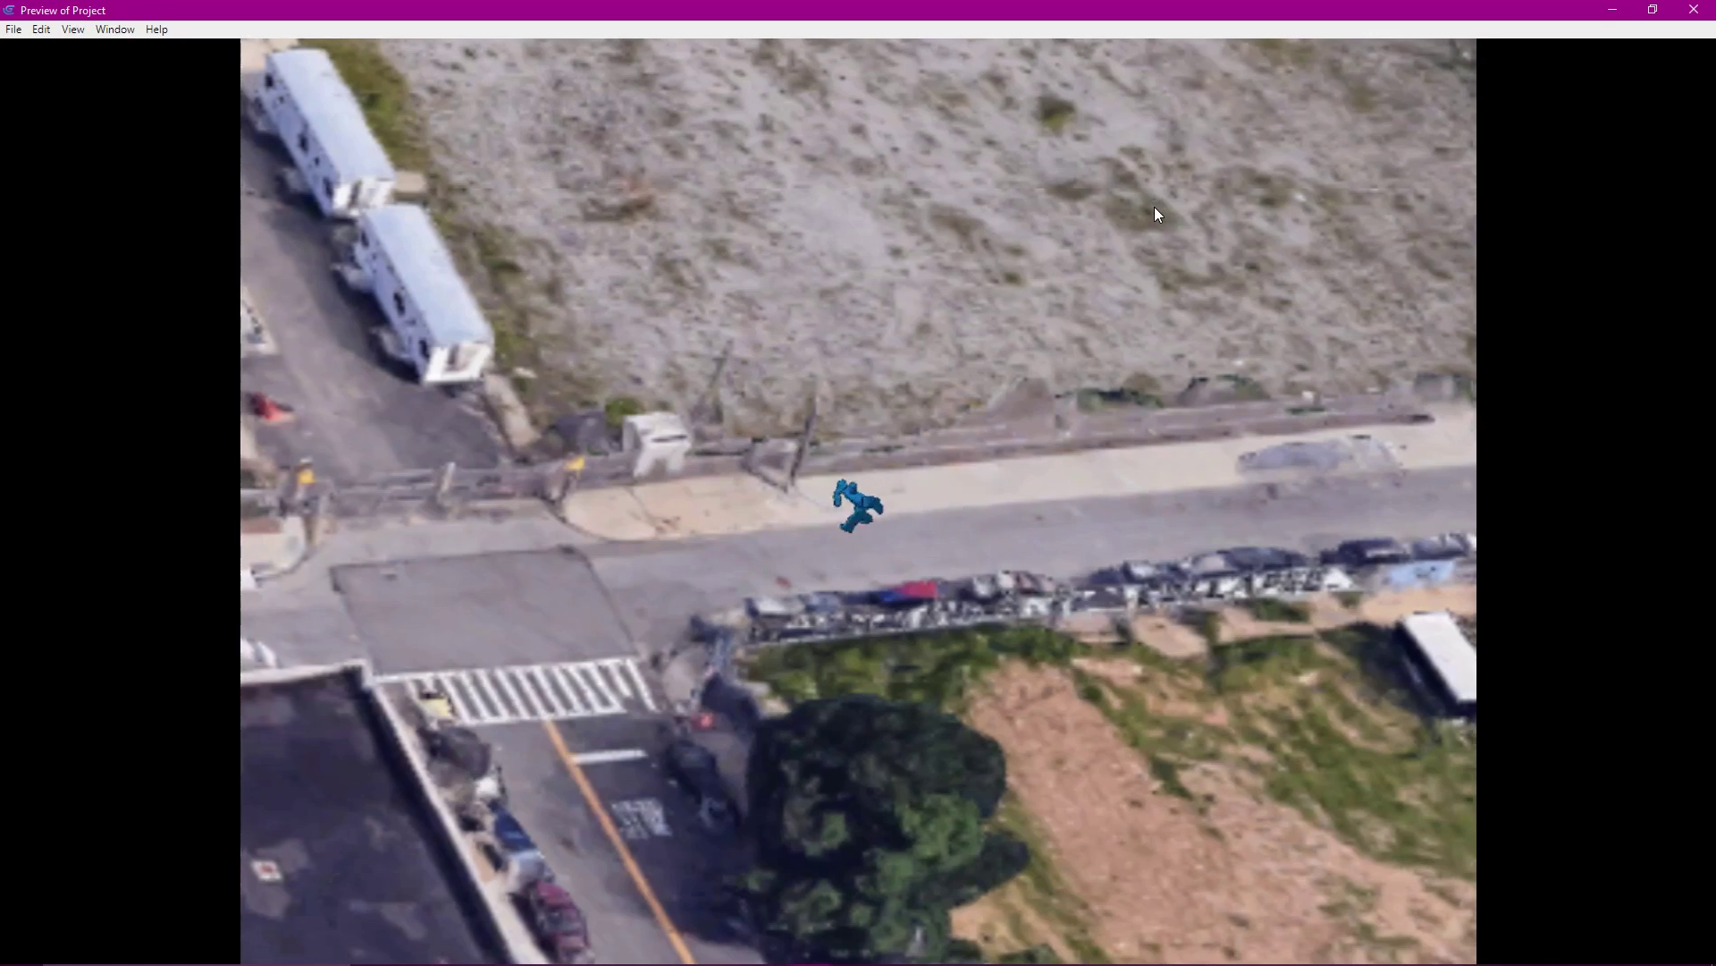
key("Left")
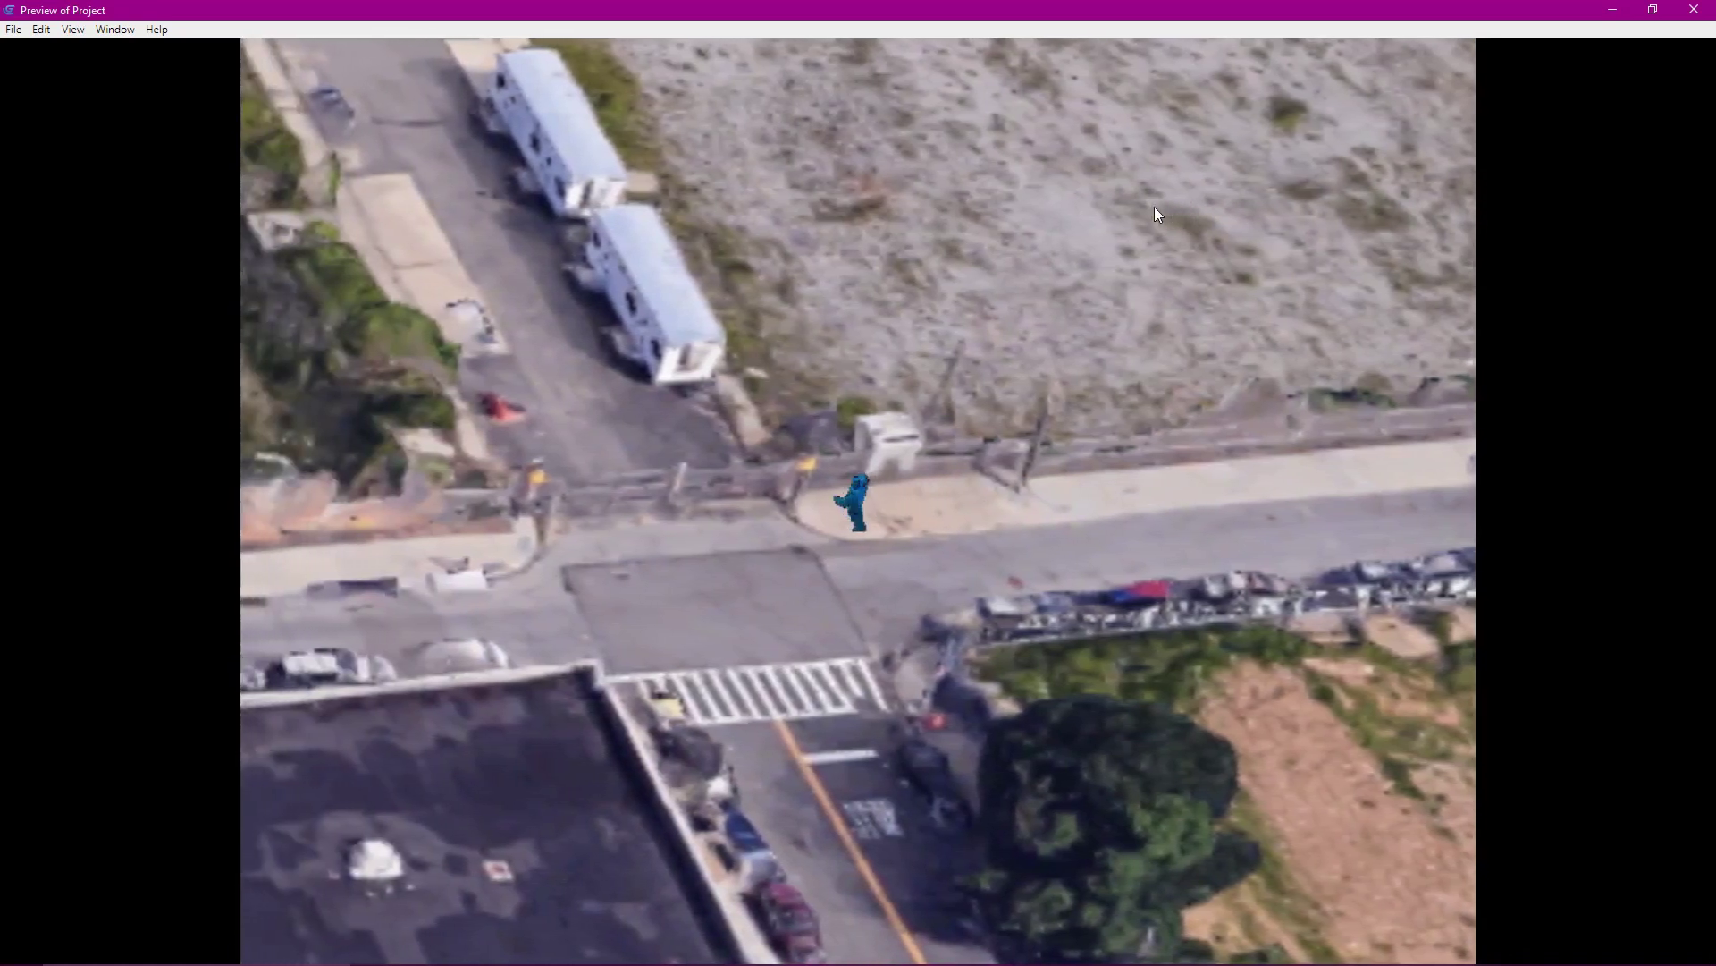
key("Down")
key("Down")
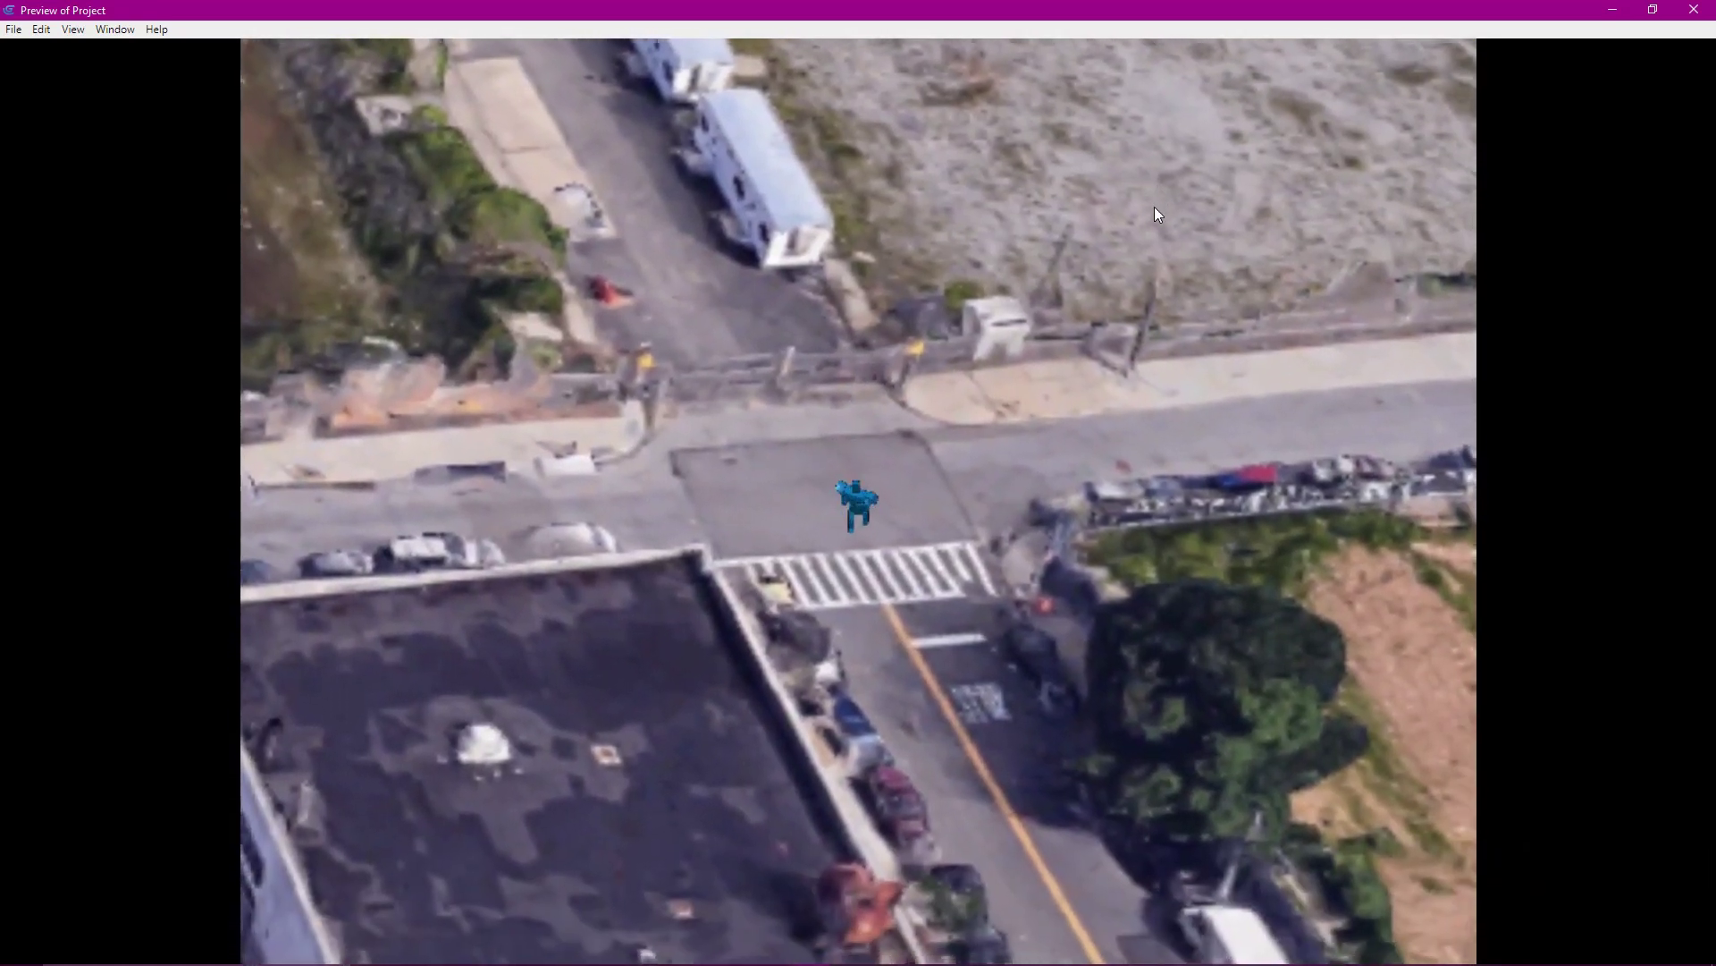
key("Down")
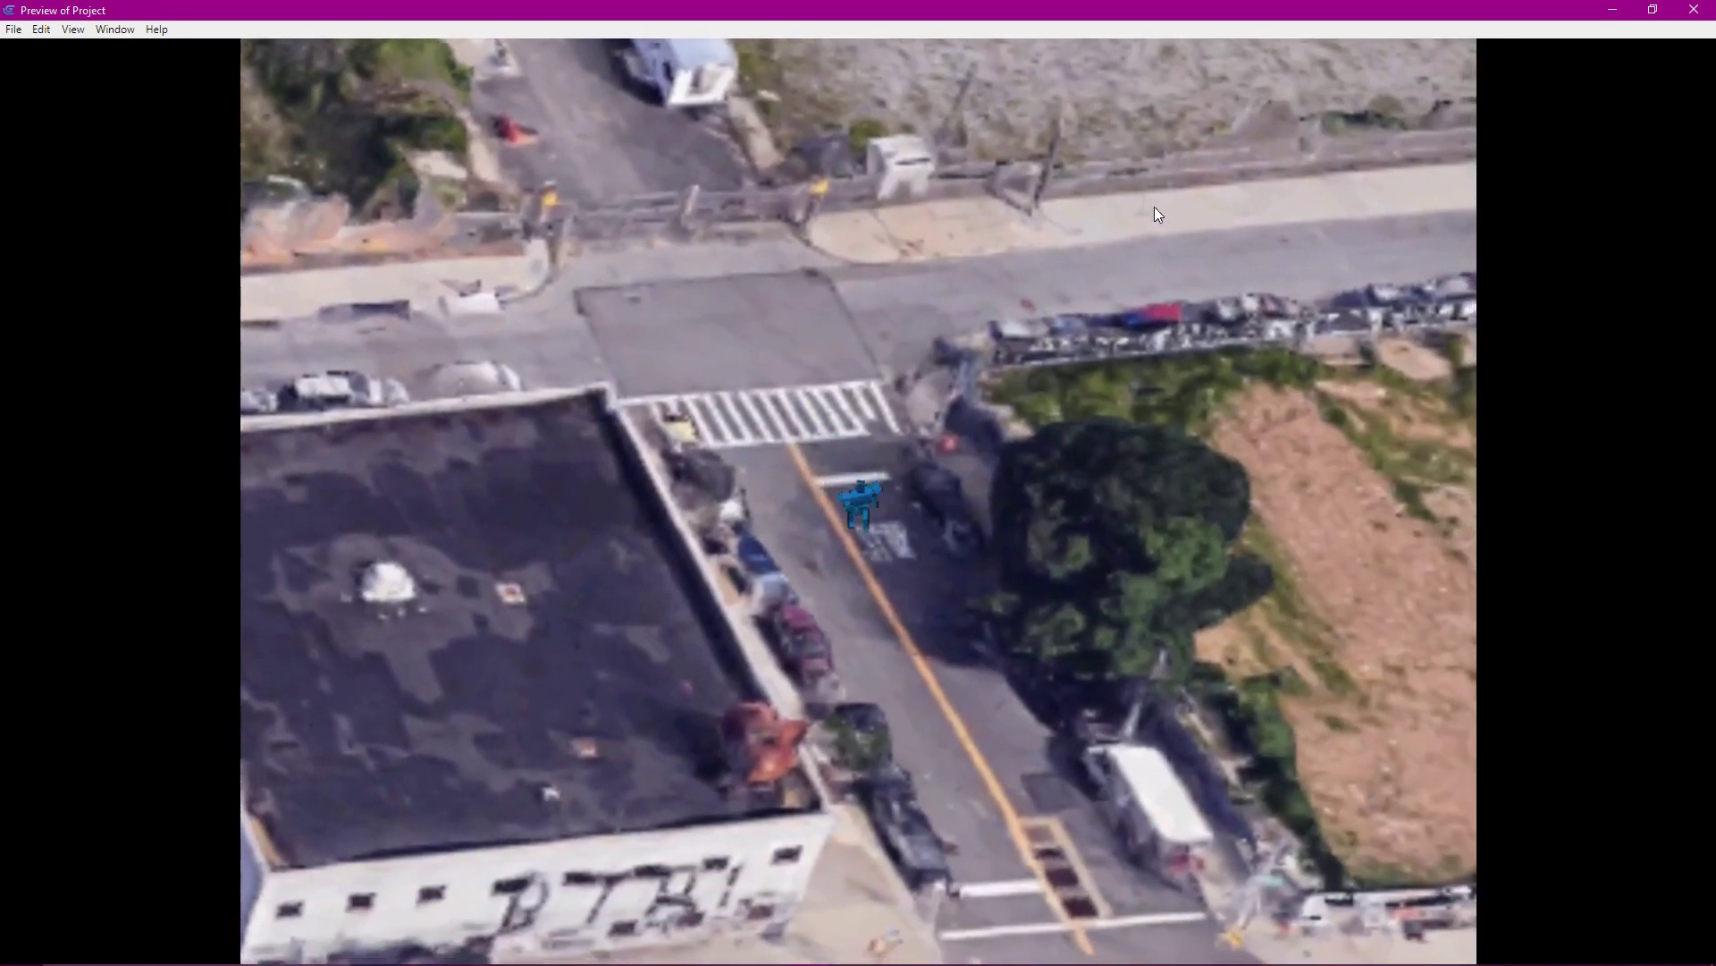
key("Down")
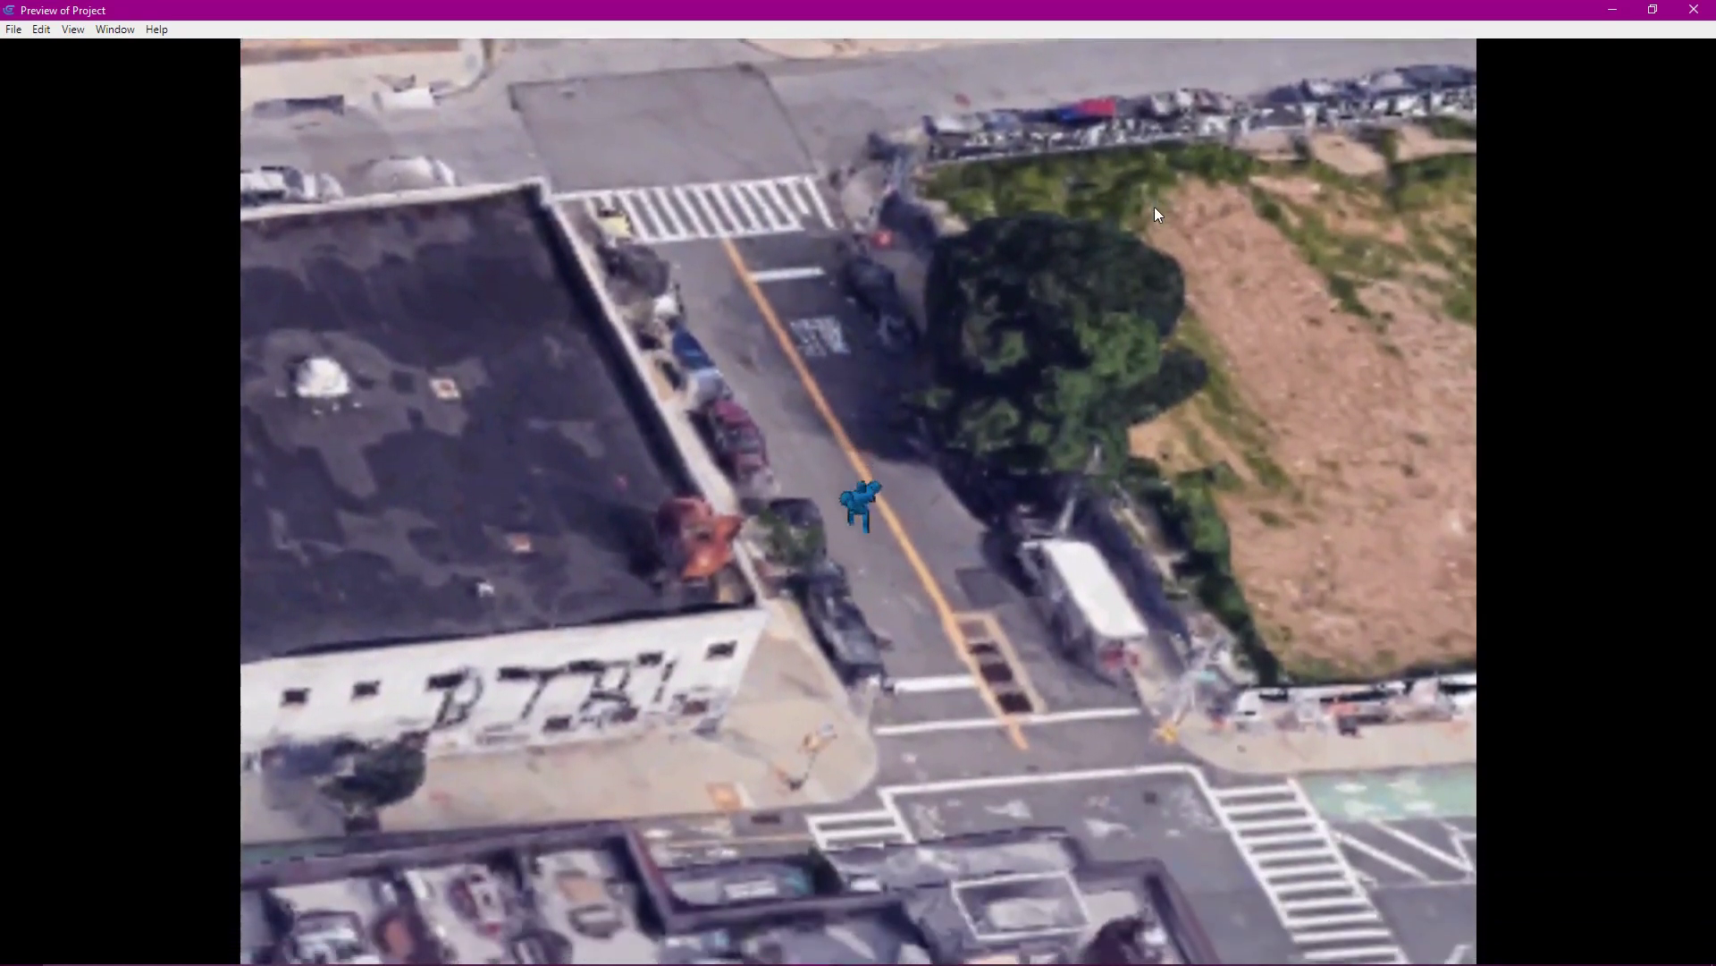
key("Down")
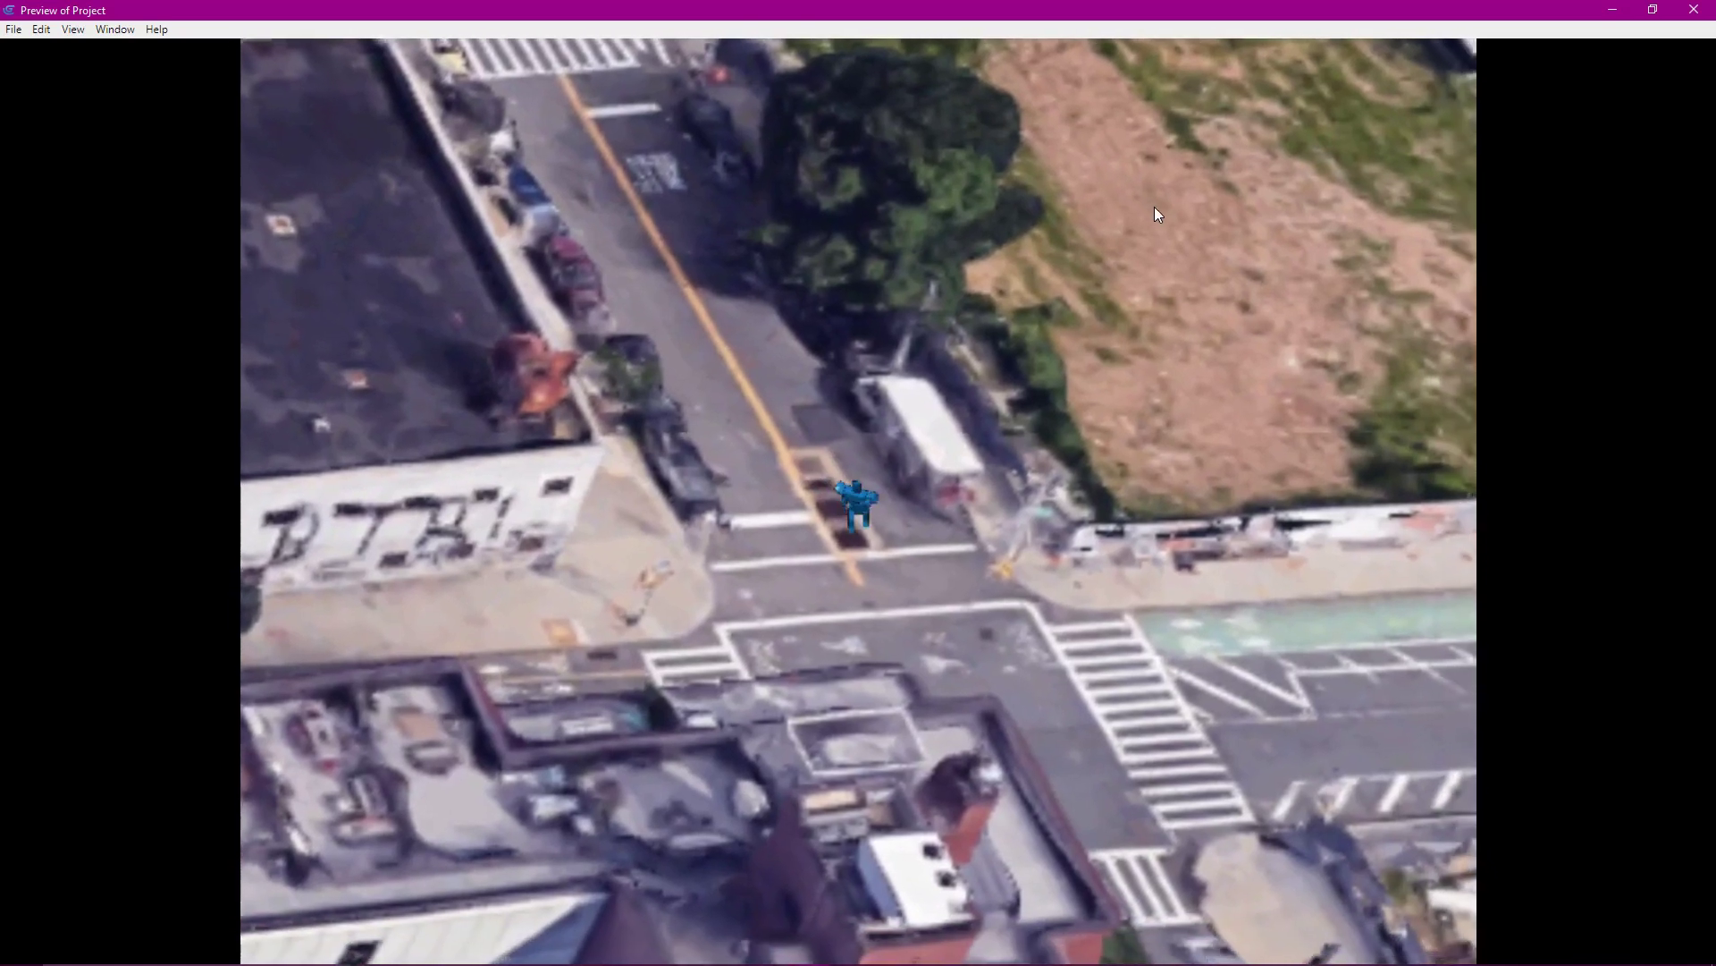
Step: Walk the player down past the junction and the red-brick building to test the camera's bottom boundary, closing the preview
key("Down")
key("Right")
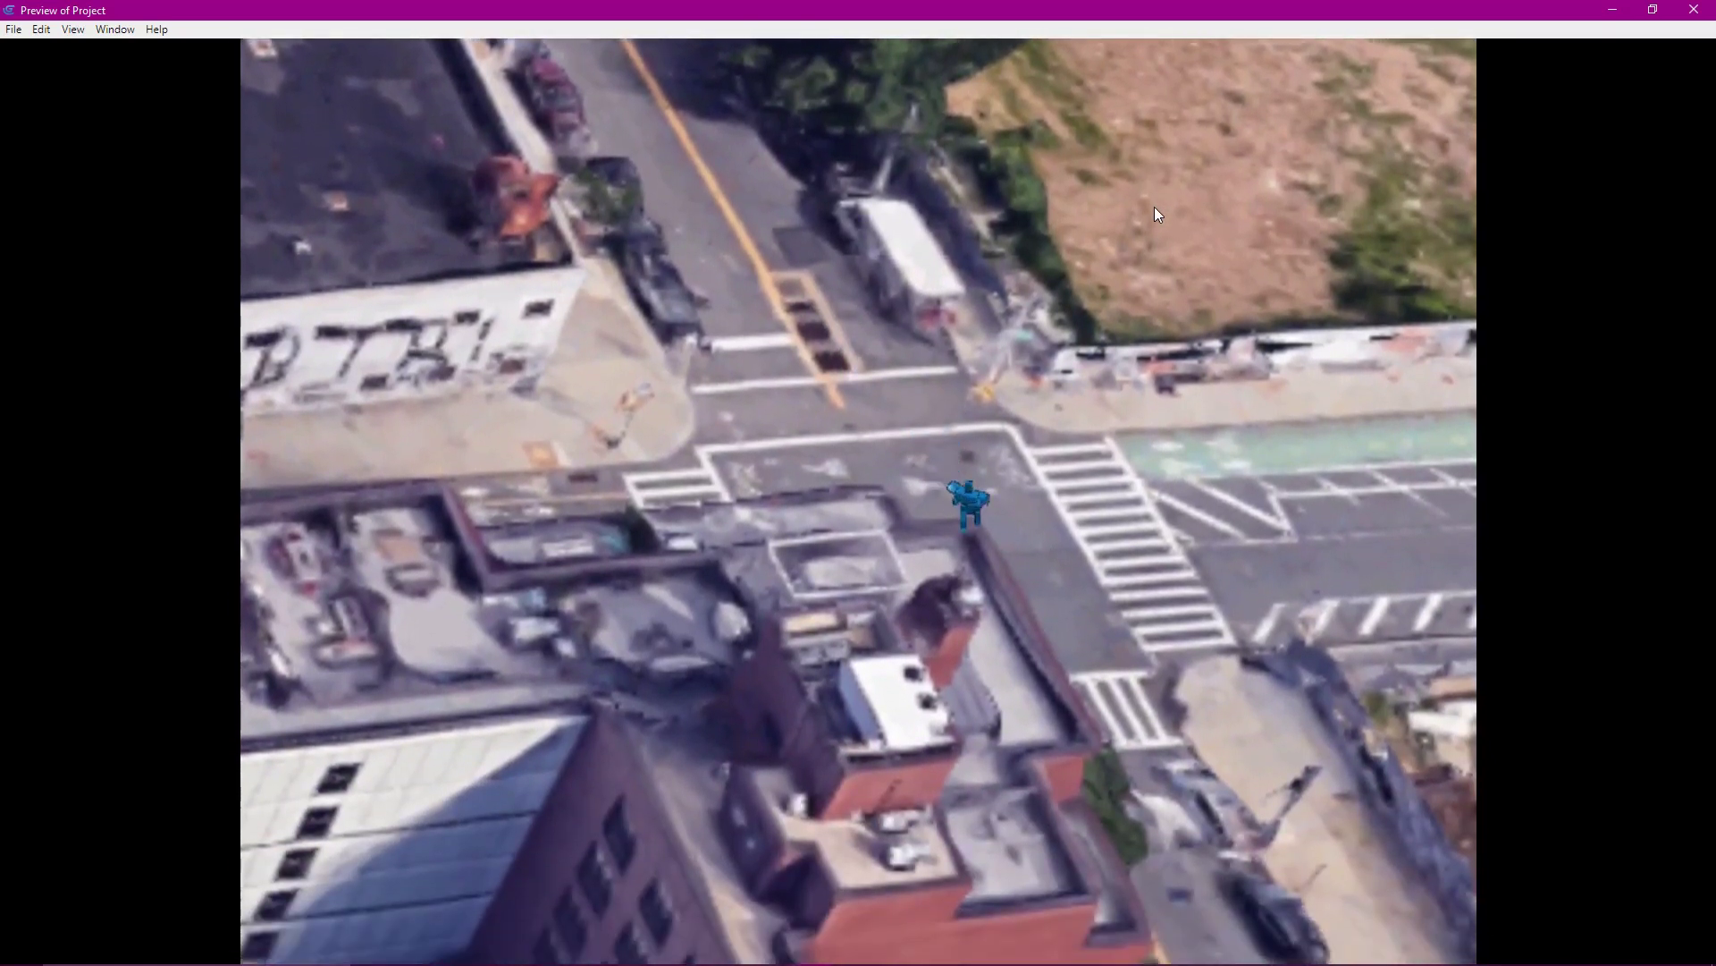
key("Down")
key("Right")
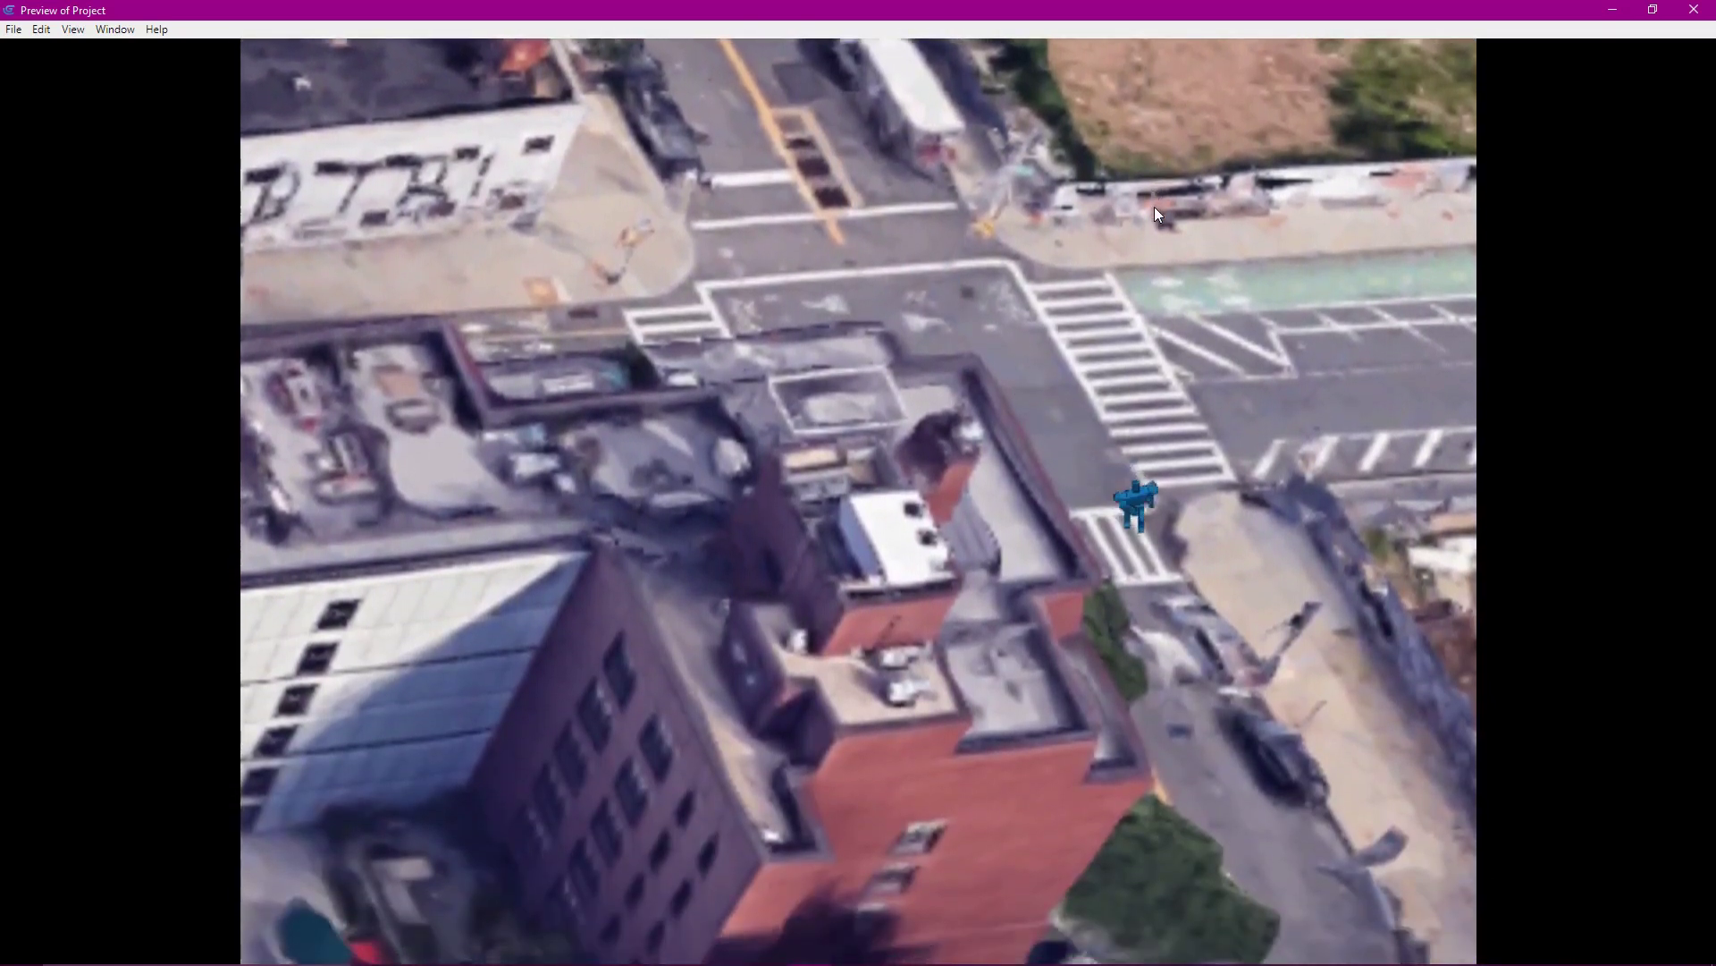
key("Down")
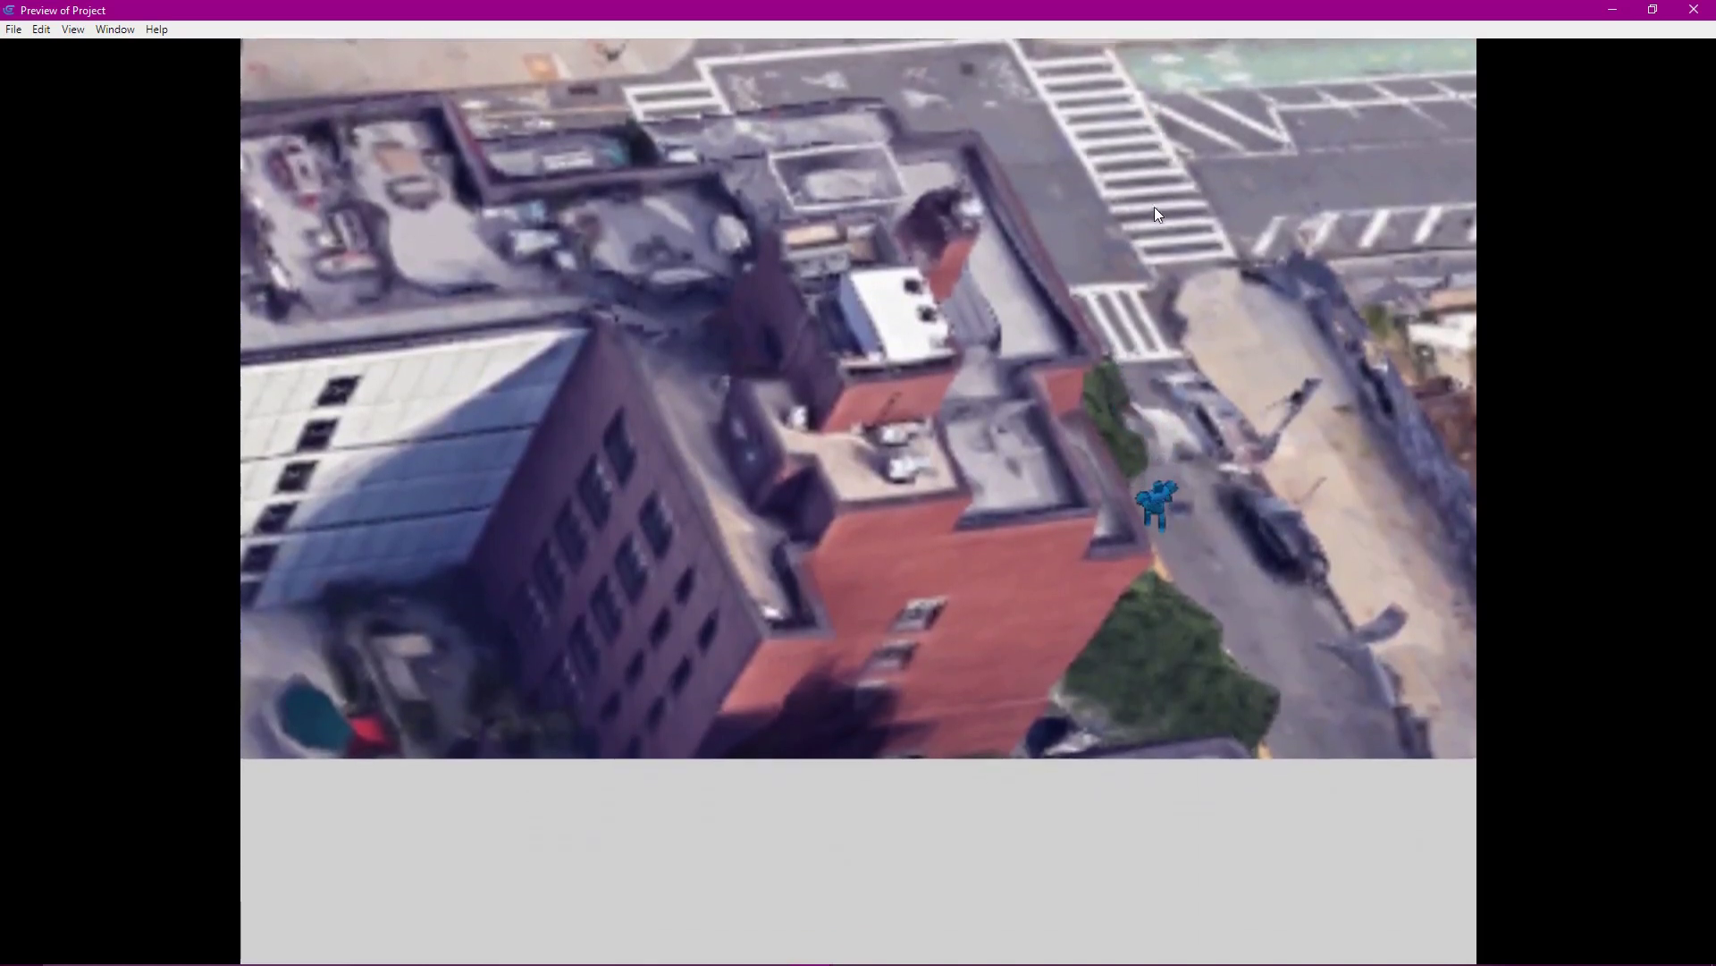
key("Right")
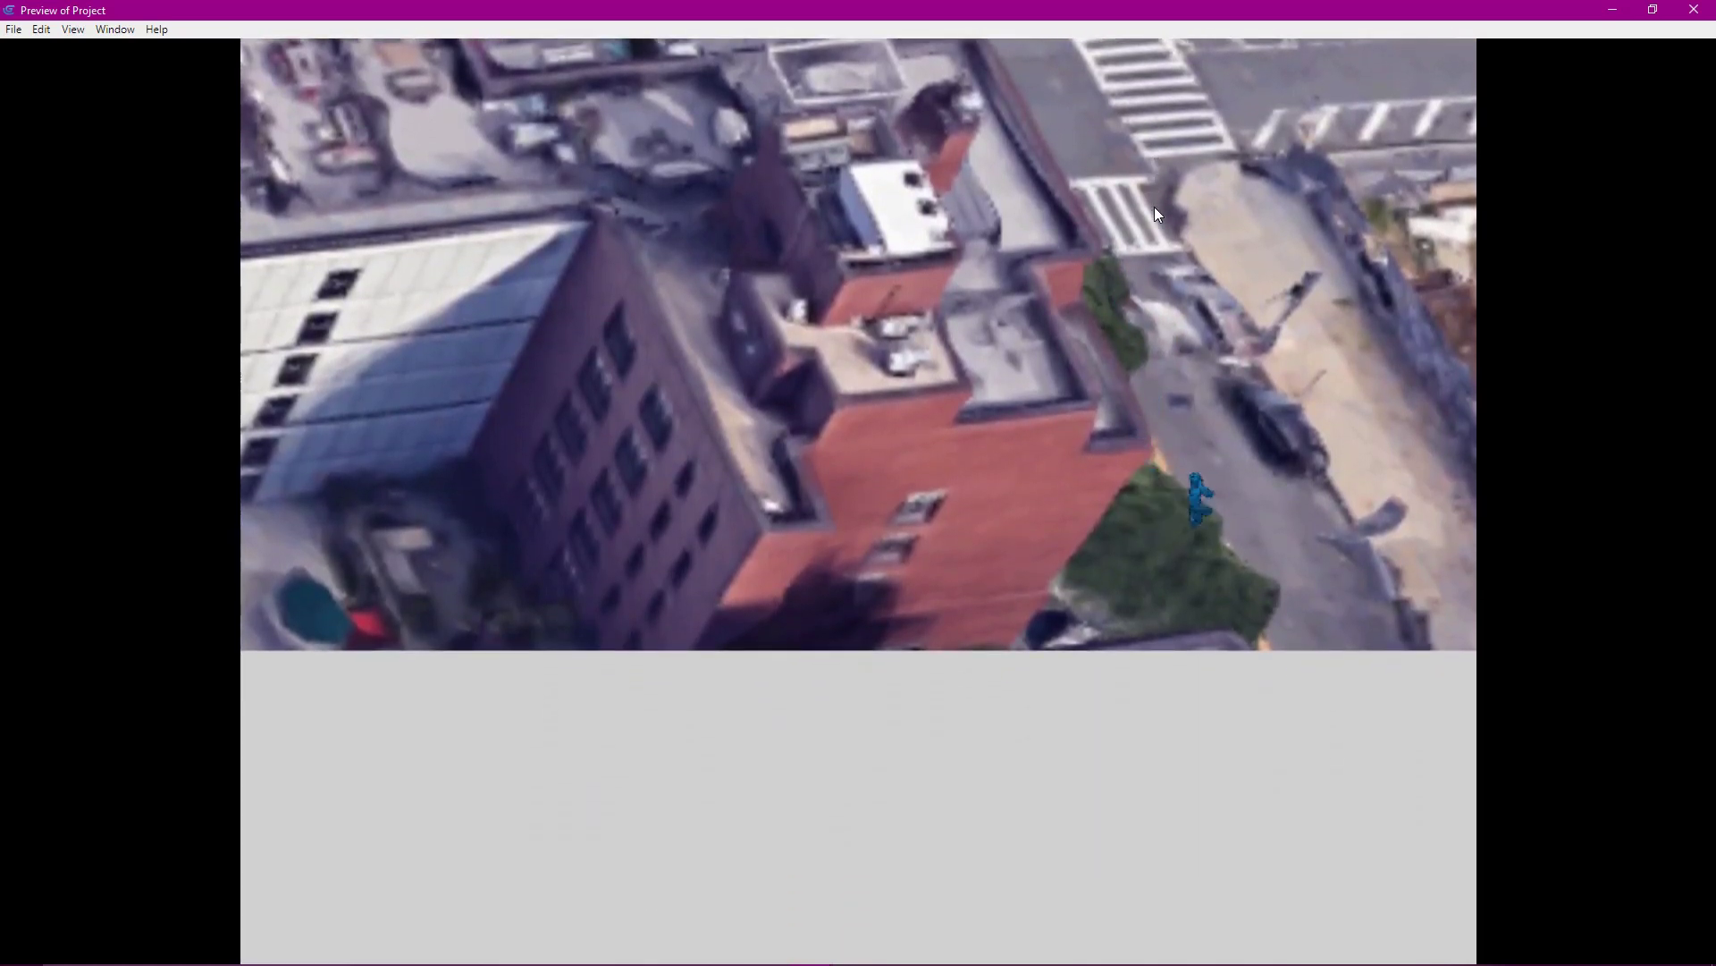
key("Down")
key("Right")
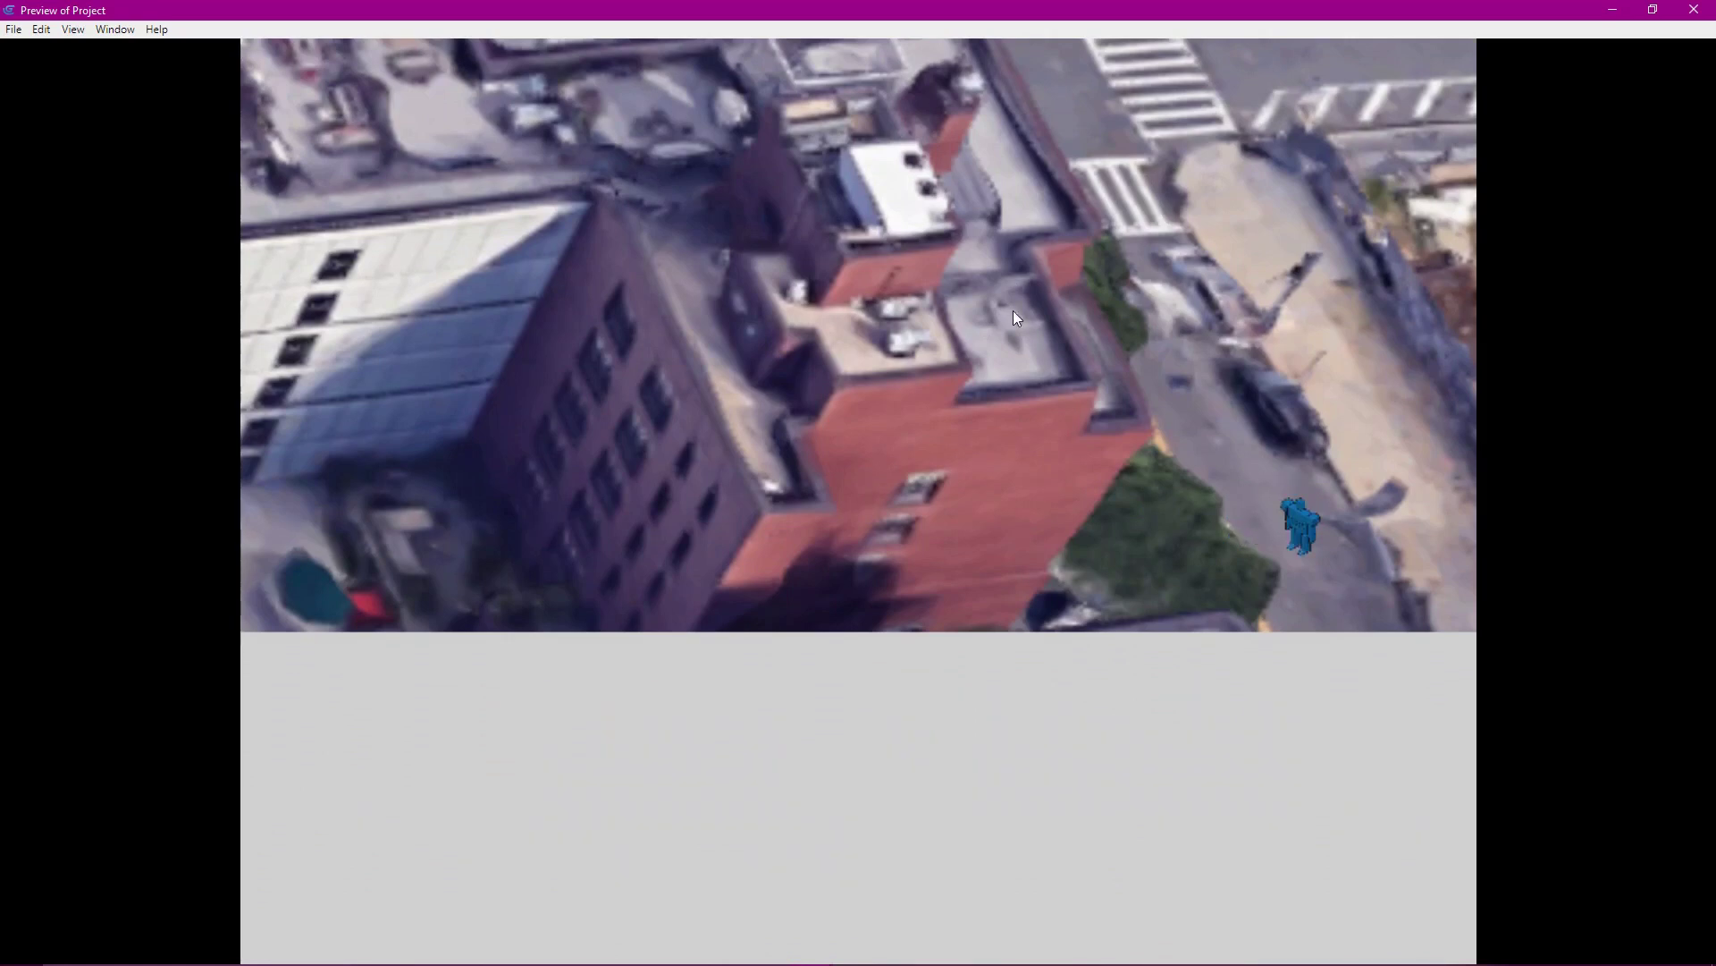
left_click(1700, 17)
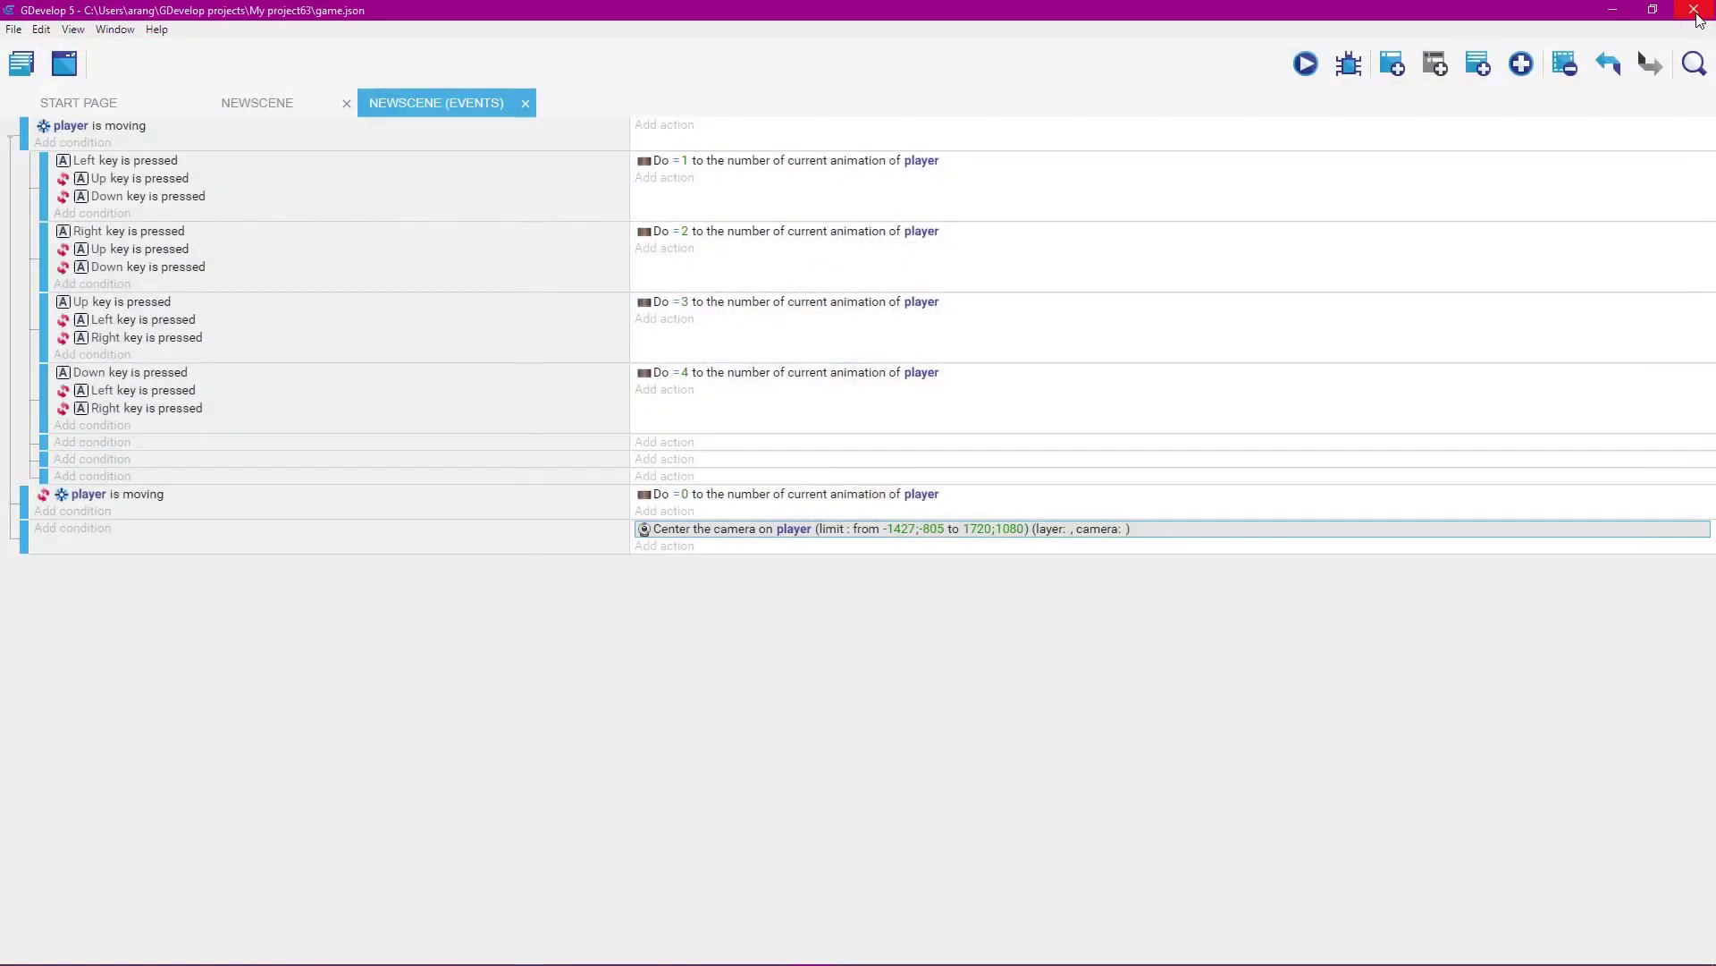
Step: Set the camera-centering action's bottom-right boundary Y position to 800
left_click(1221, 16)
left_click(1007, 528)
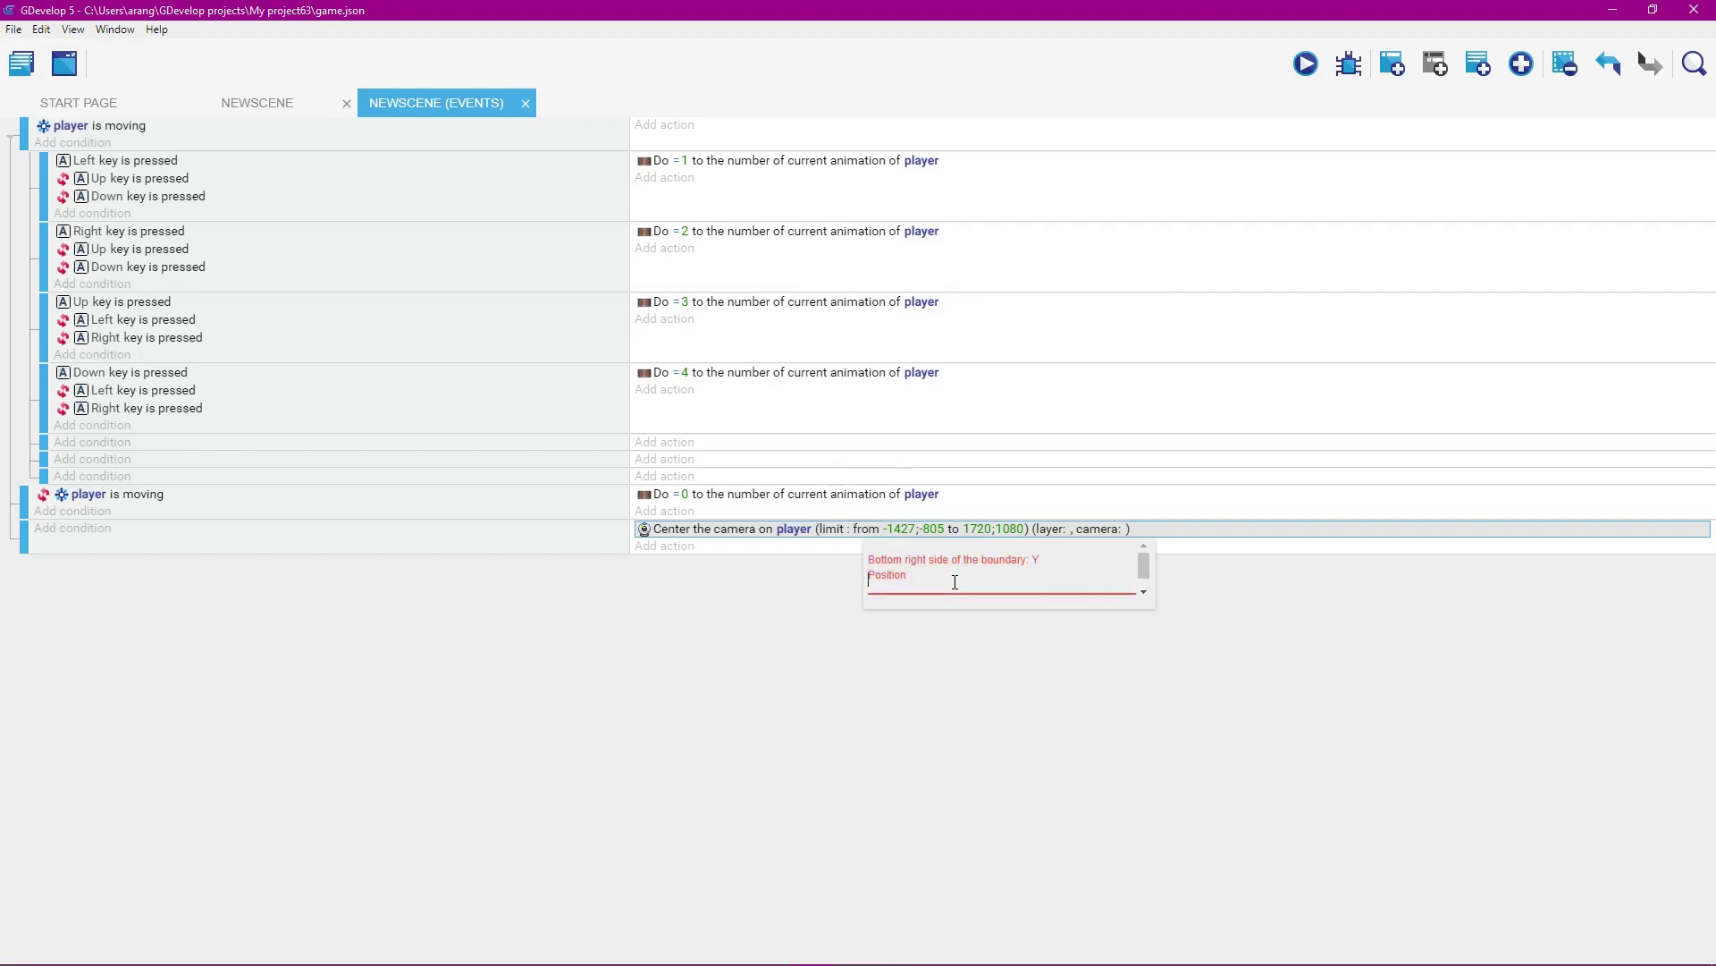
type("800")
left_click(1136, 679)
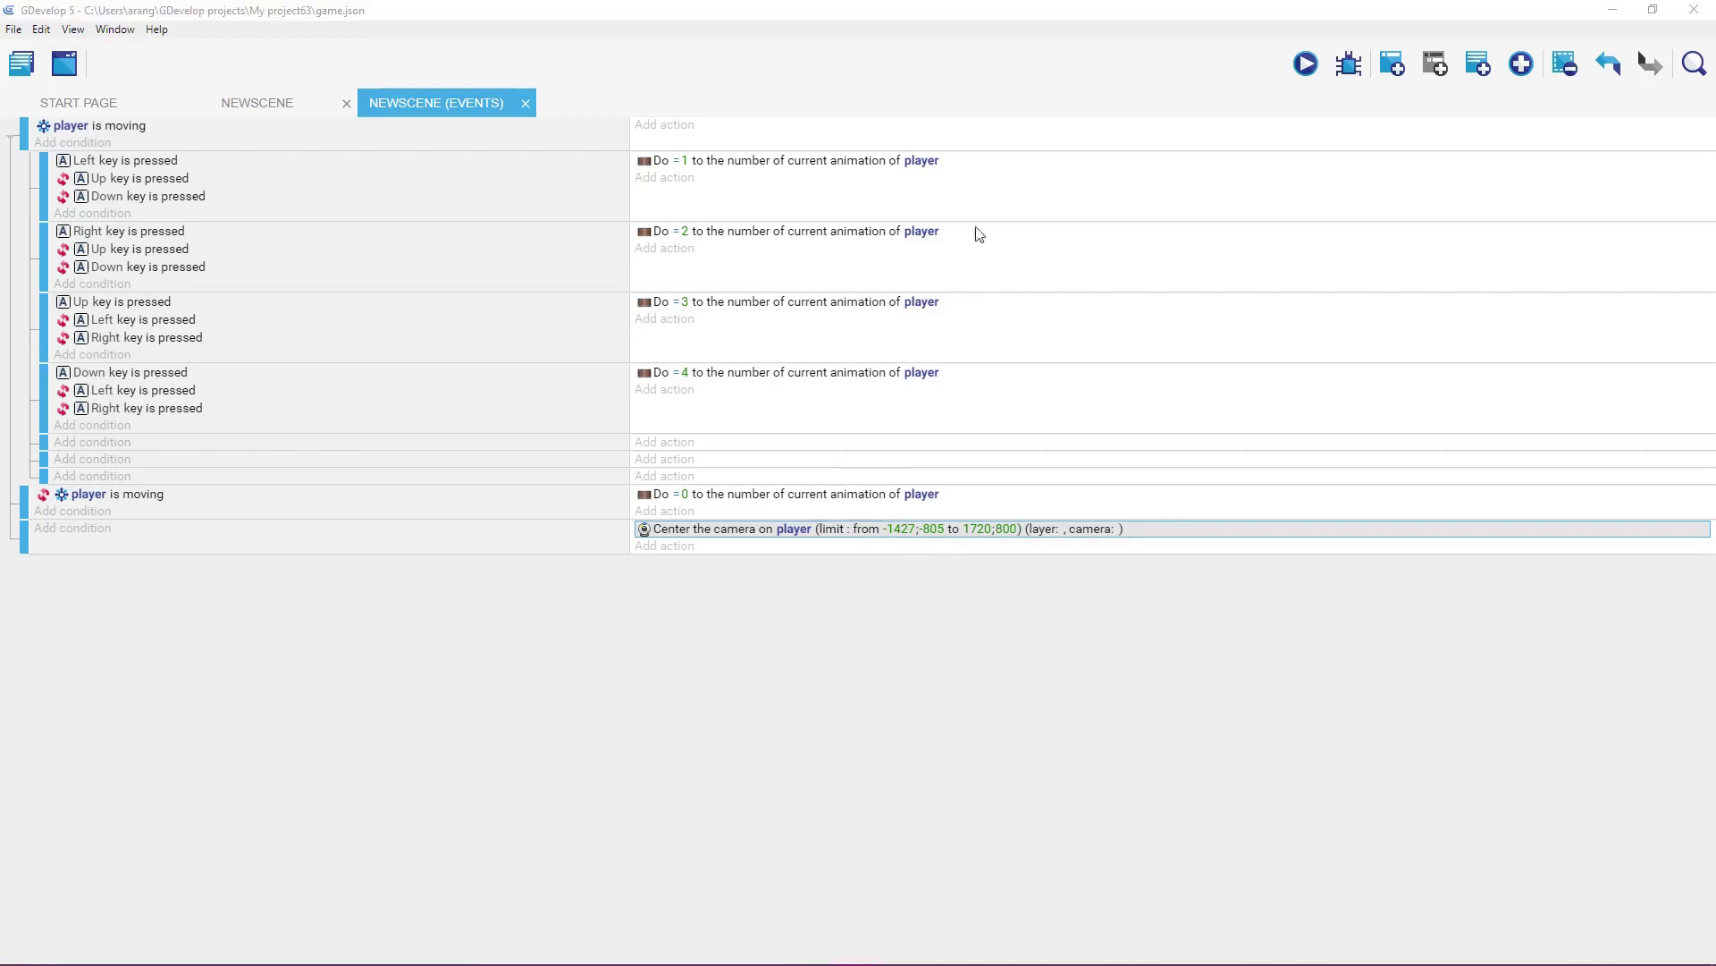
left_click(1117, 17)
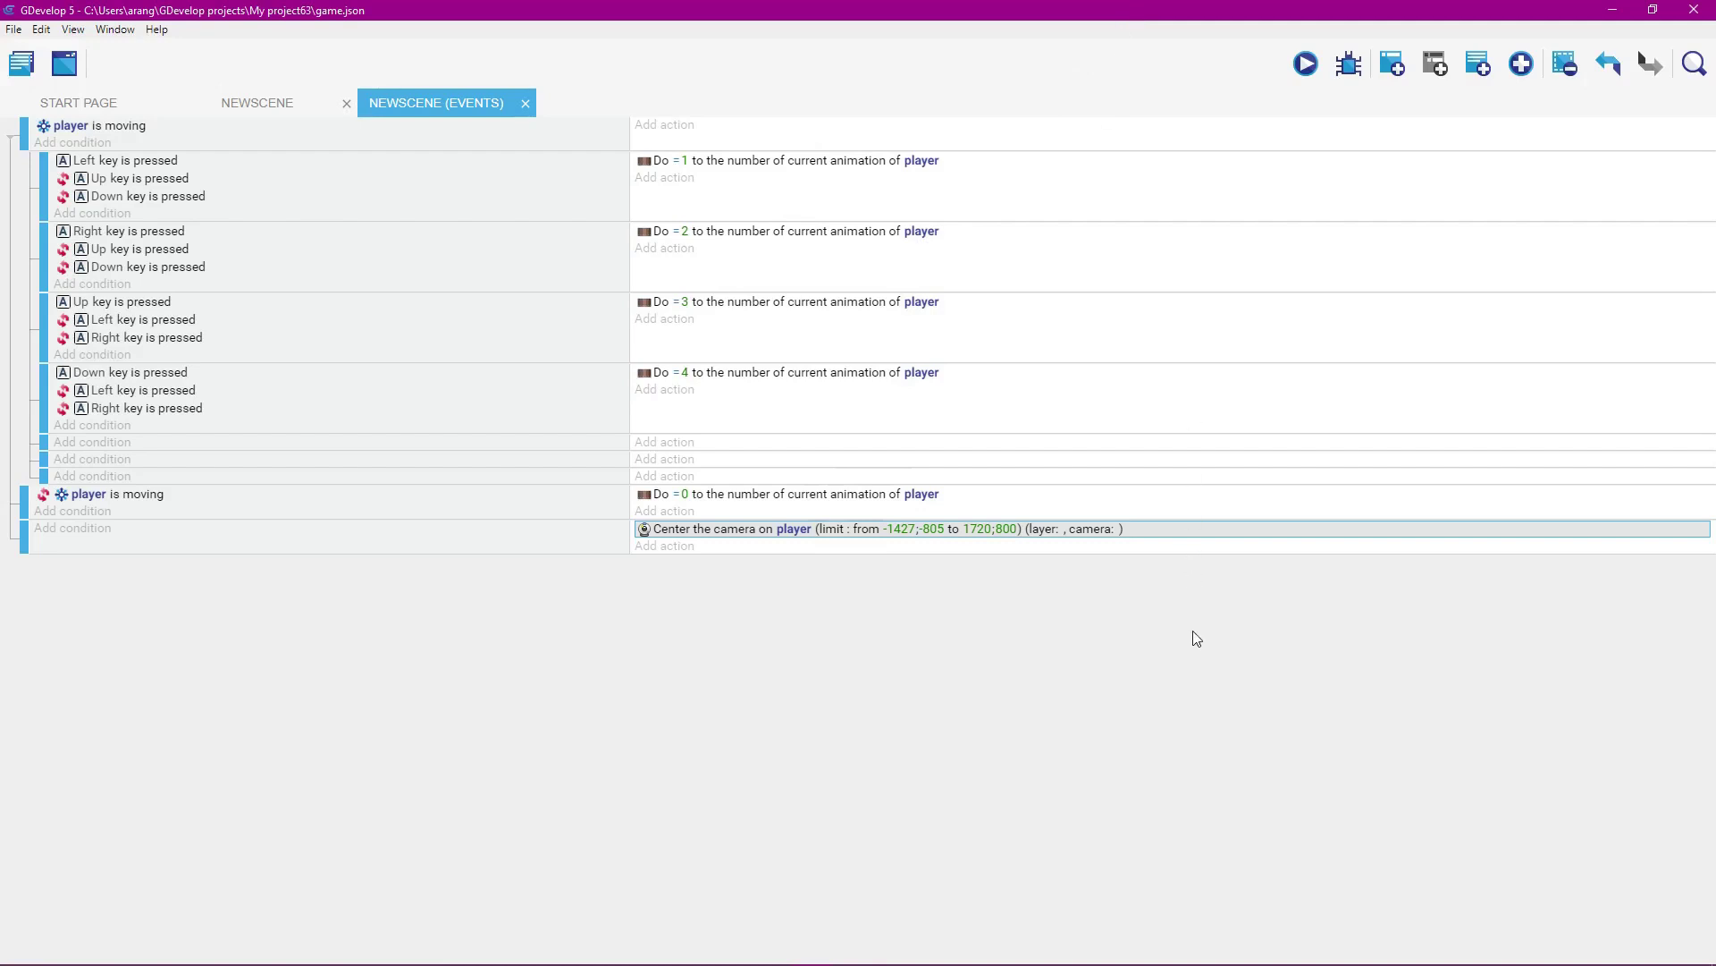
Step: Preview the game in a maximized window and walk the player down the street across the junction to test the camera's bottom boundary
left_click(1307, 66)
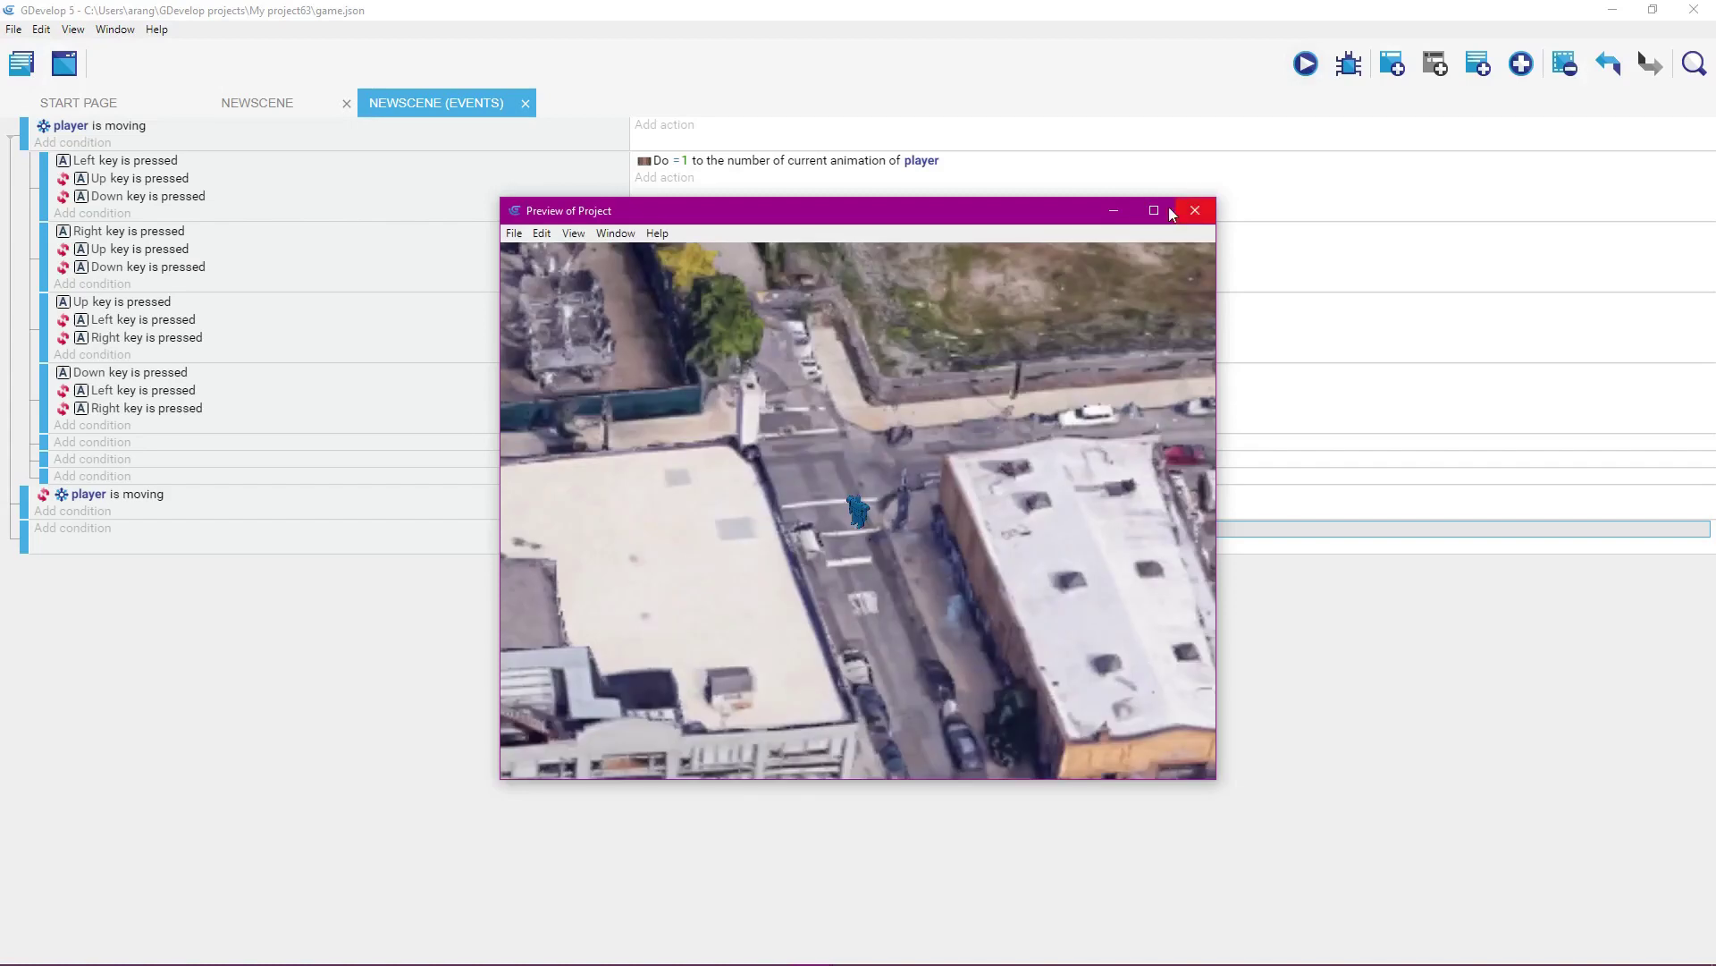
left_click(1153, 212)
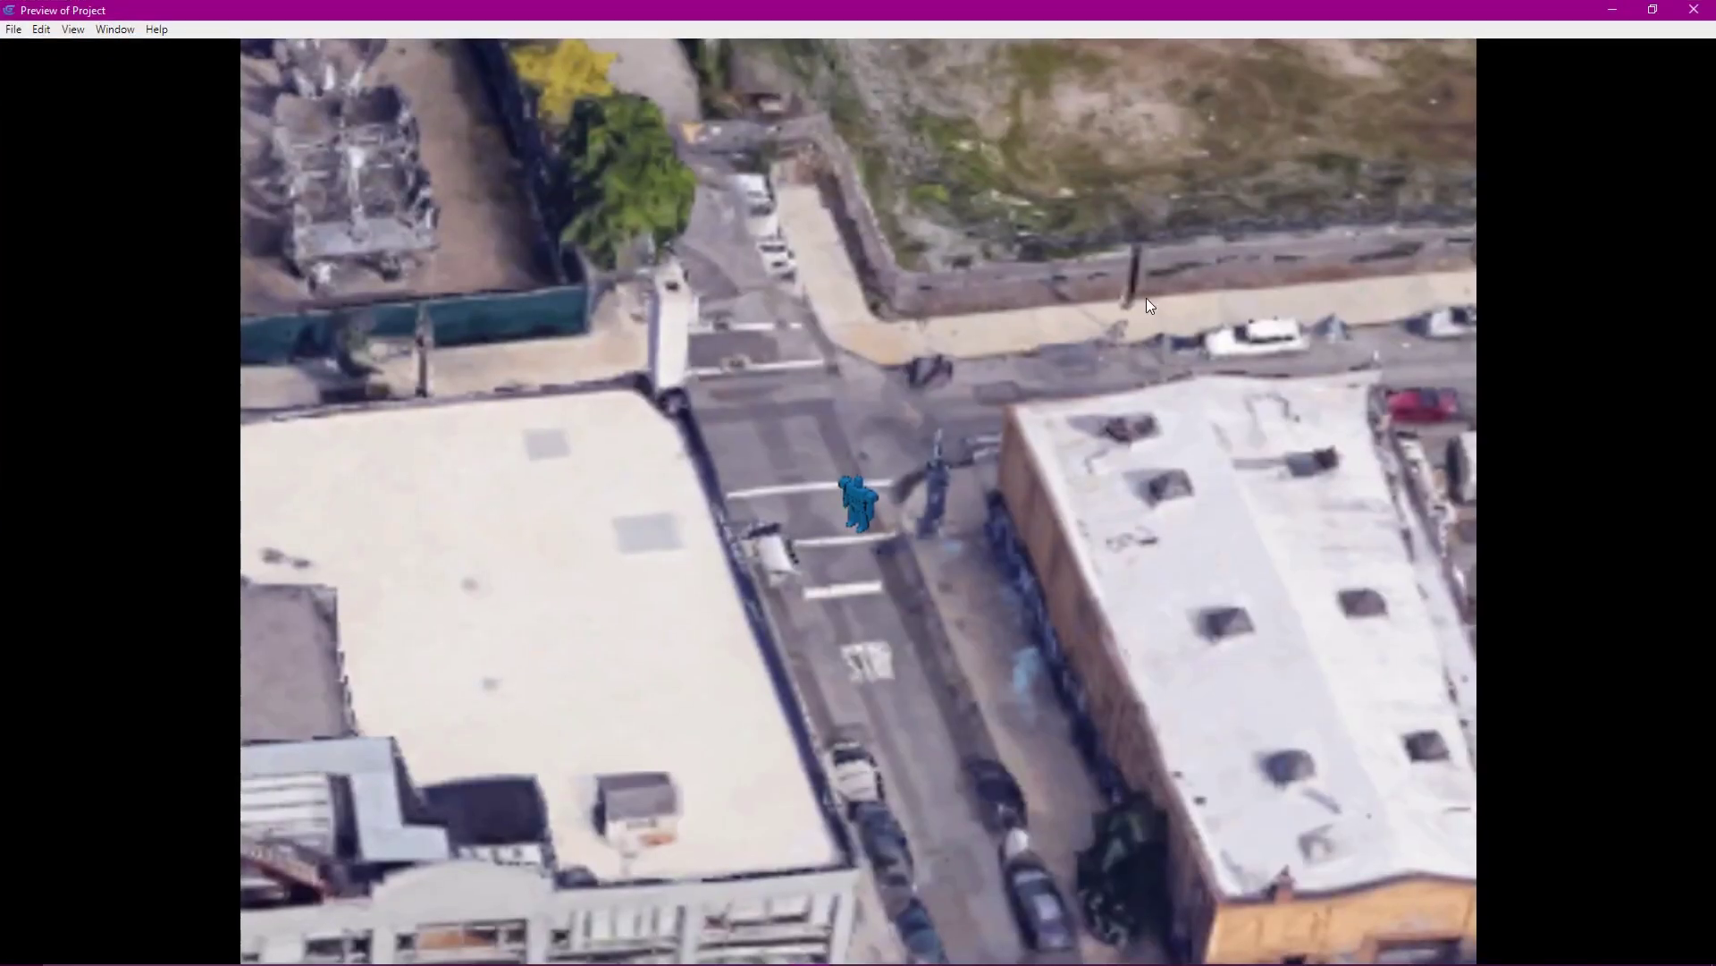
key("Down")
key("Right")
key("Down")
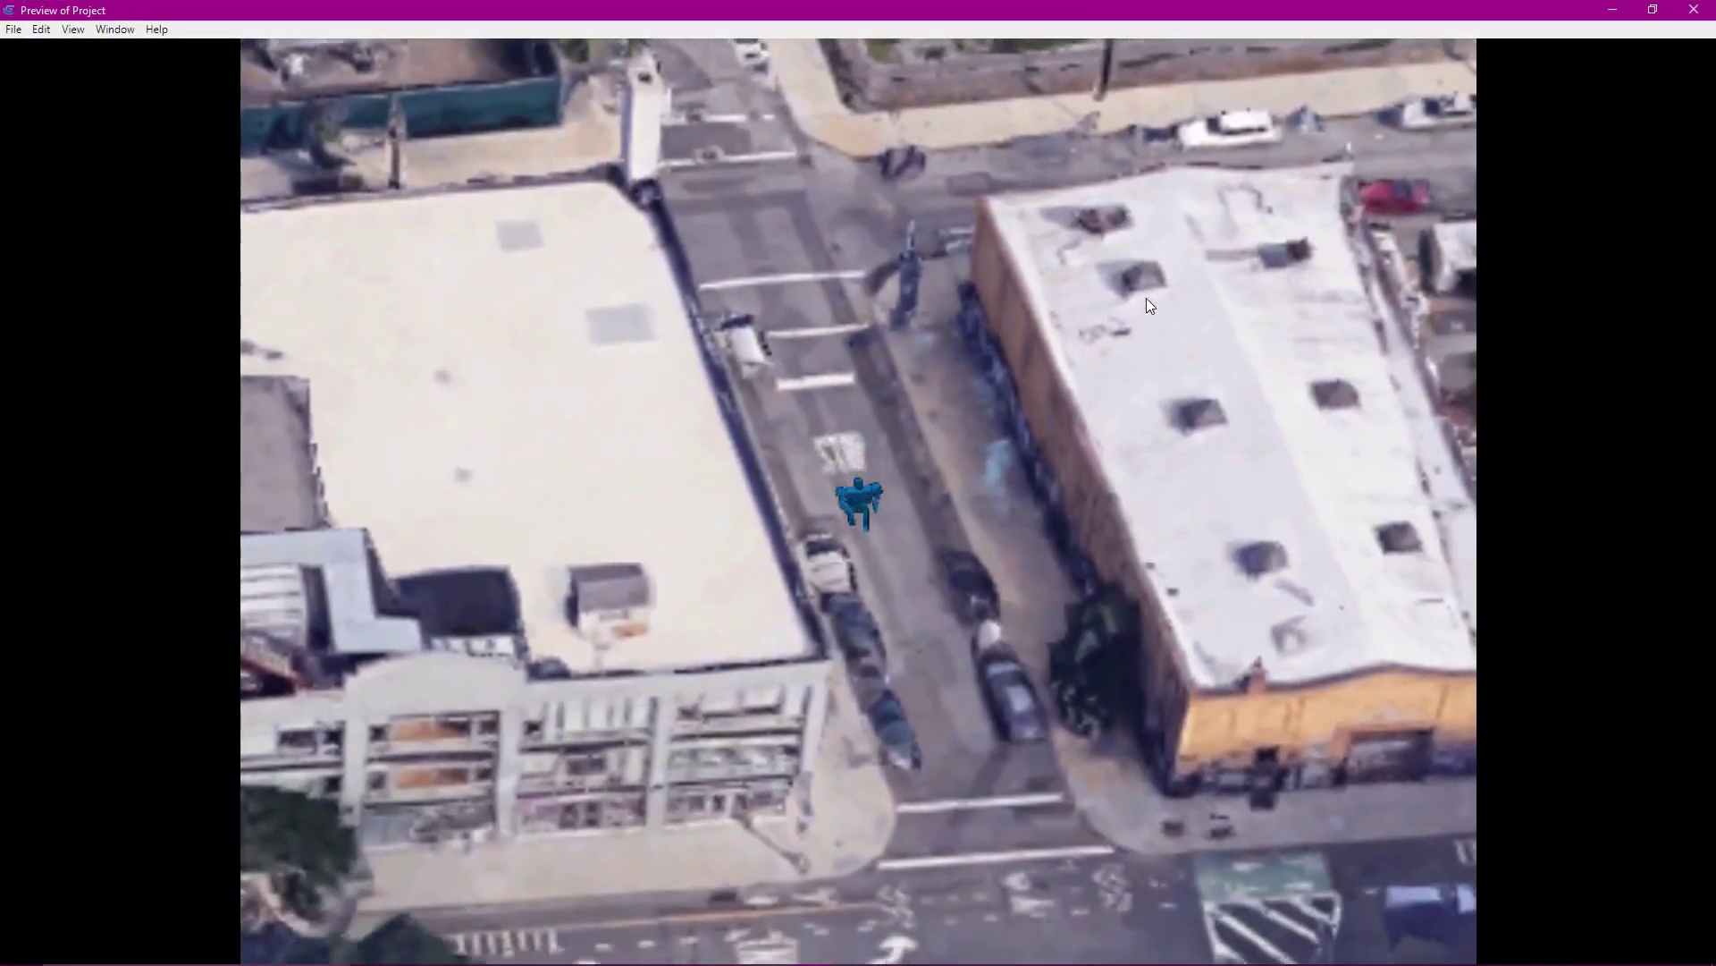
key("Right")
key("Down")
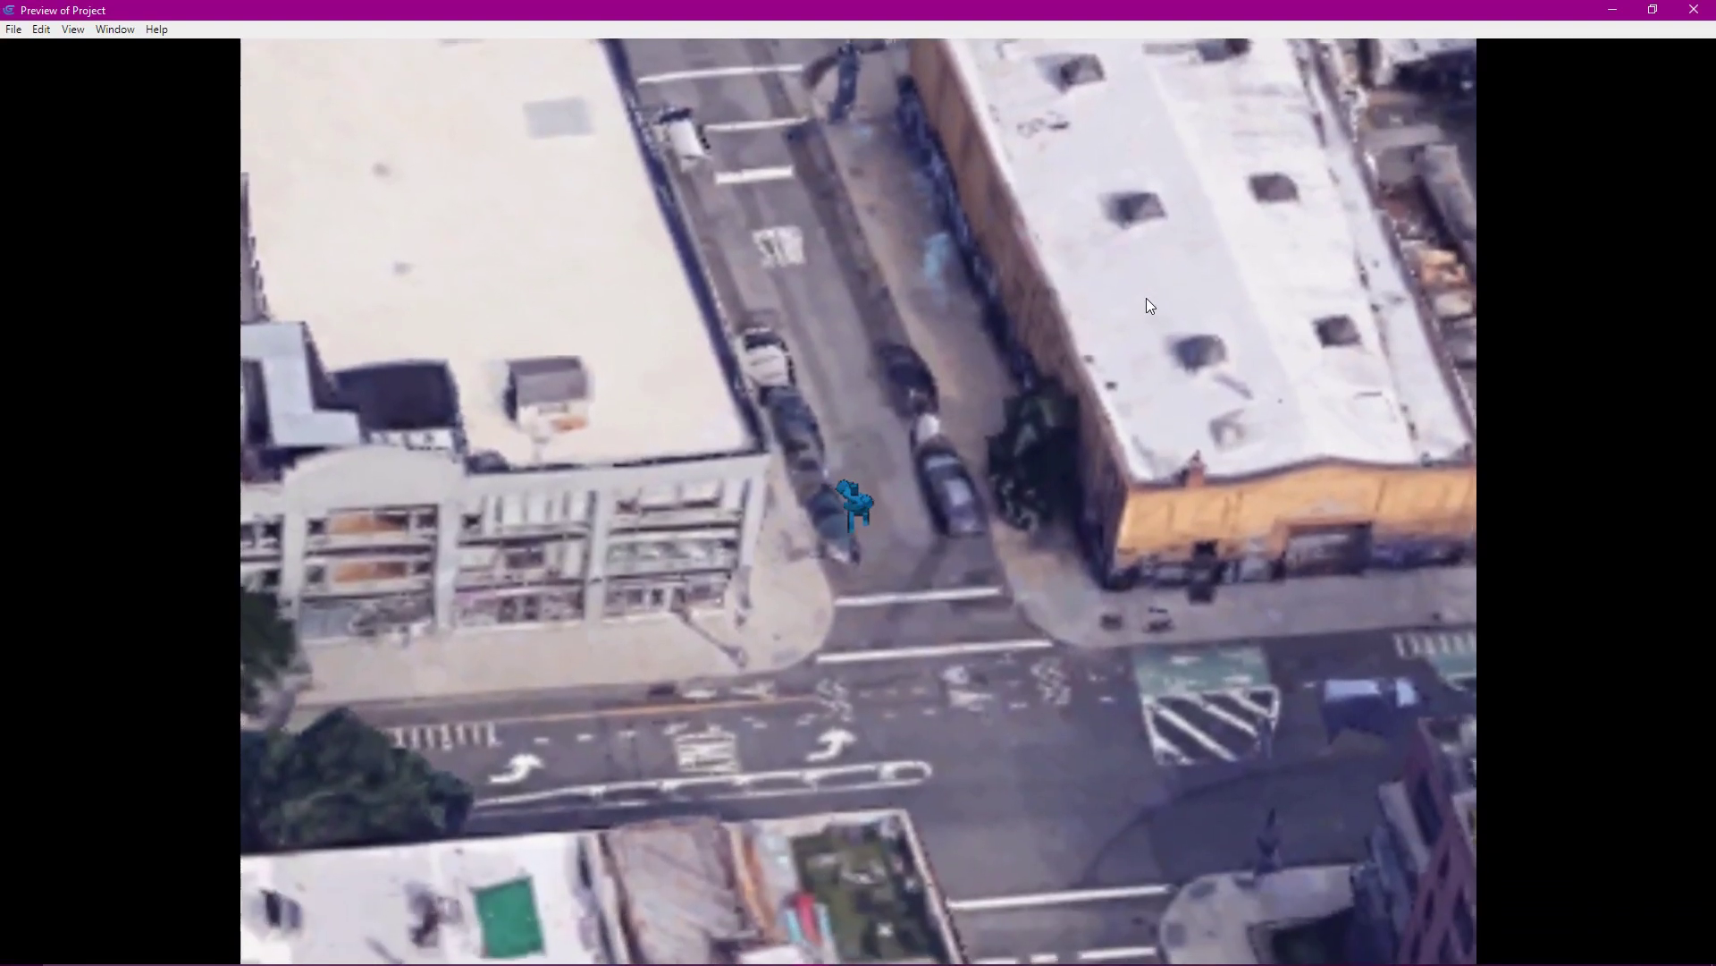
key("Down")
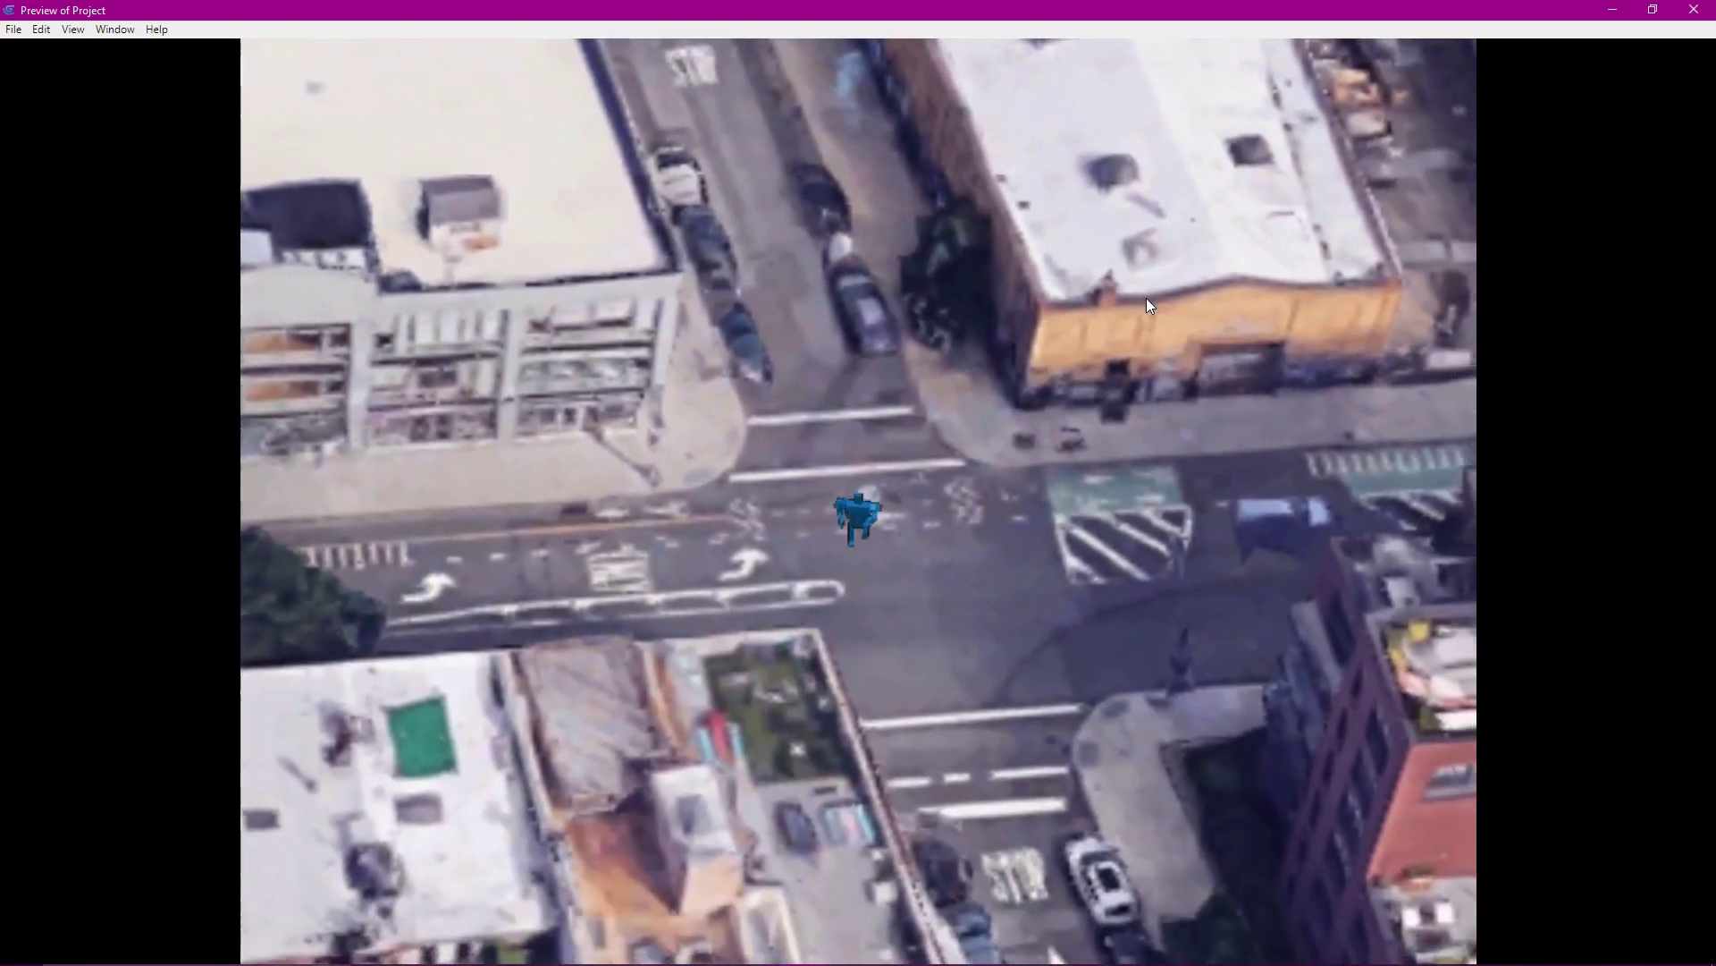
key("Down")
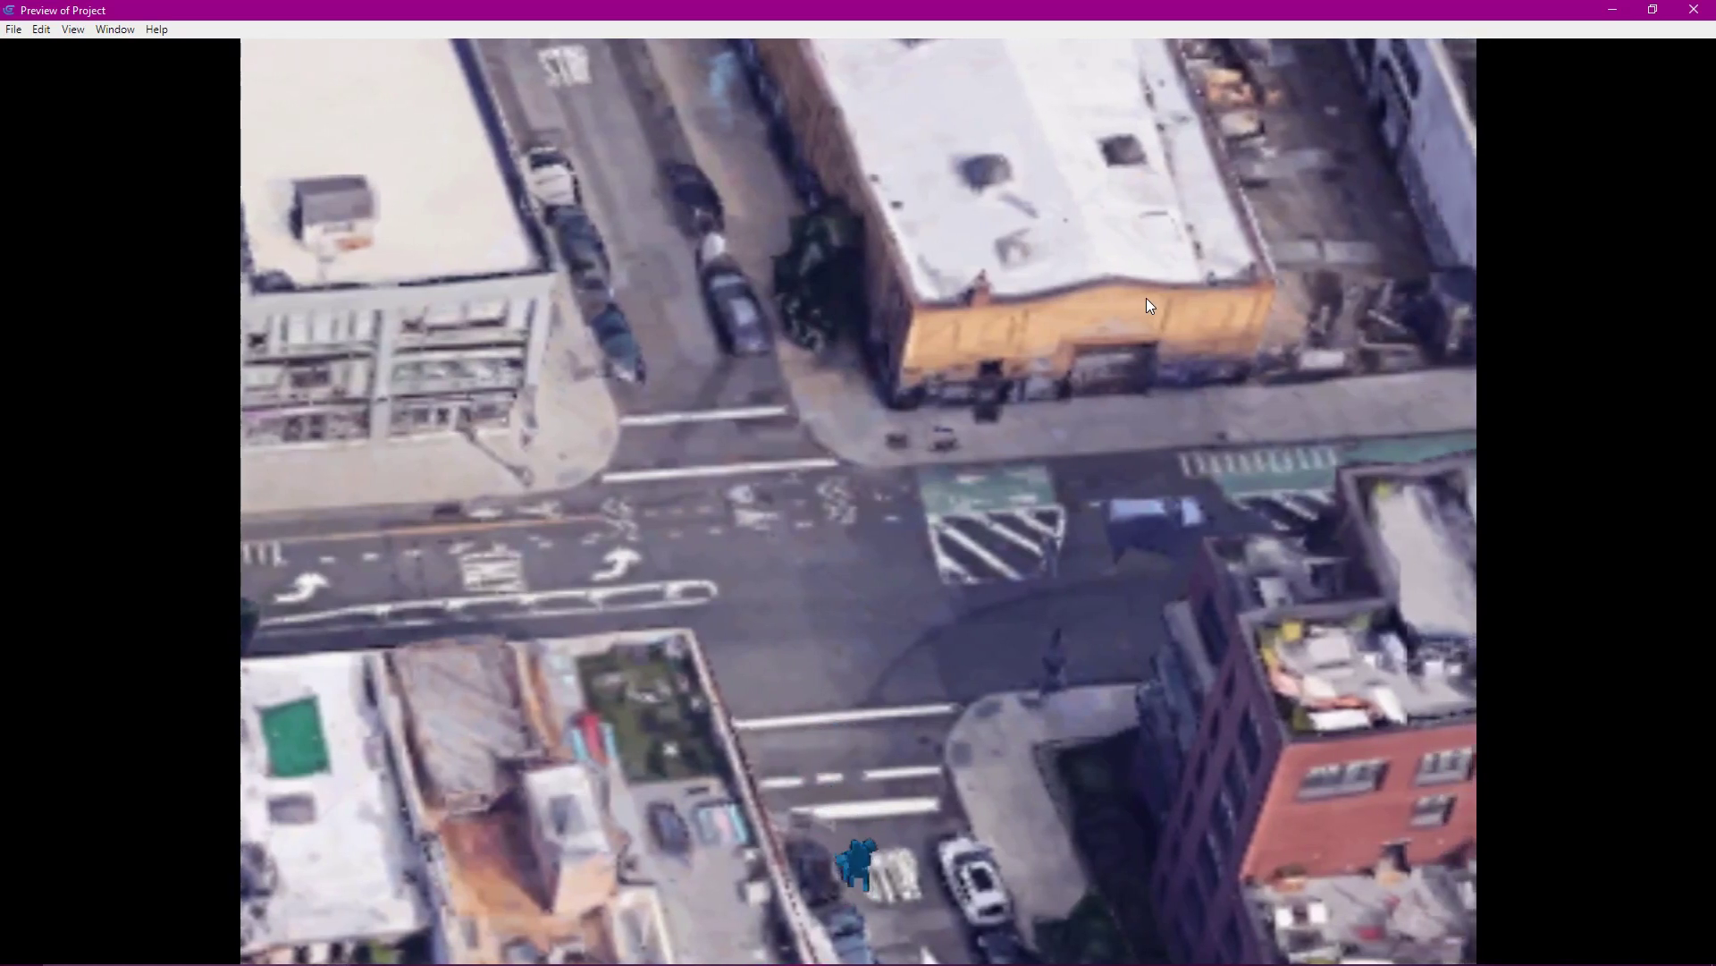
Step: Walk the player around the lower street, then back up between the white-roofed buildings to test camera following, closing the preview
key("Up")
key("Right")
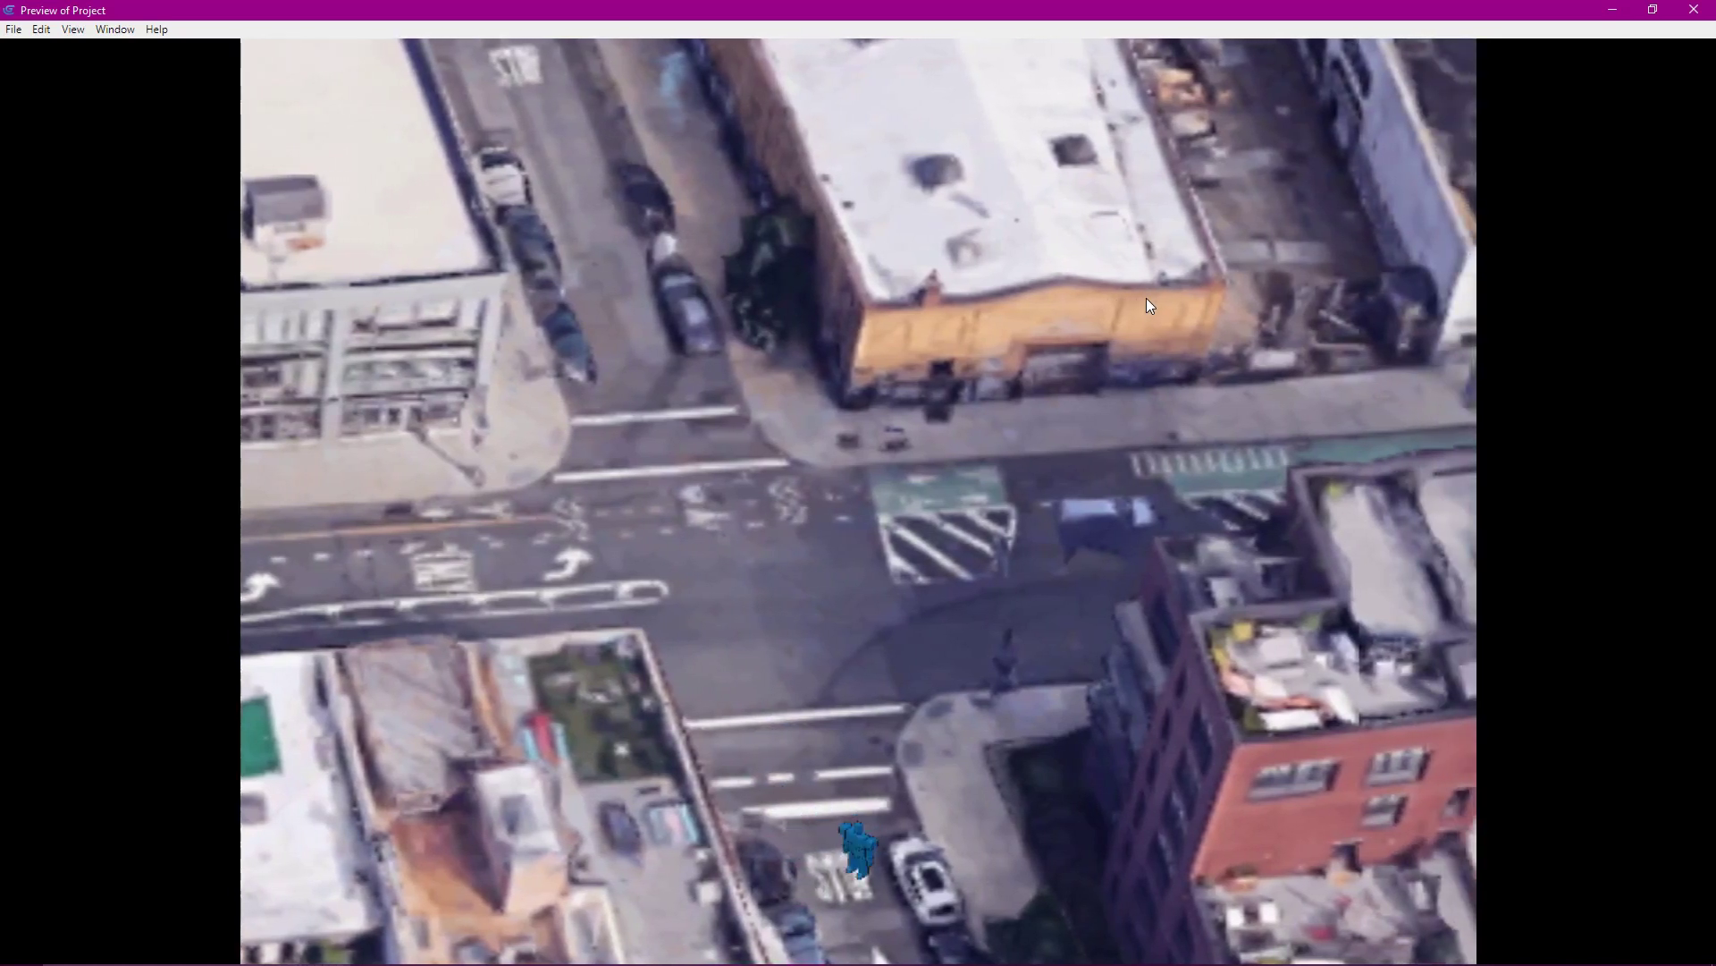
key("Left")
key("Right")
key("Up")
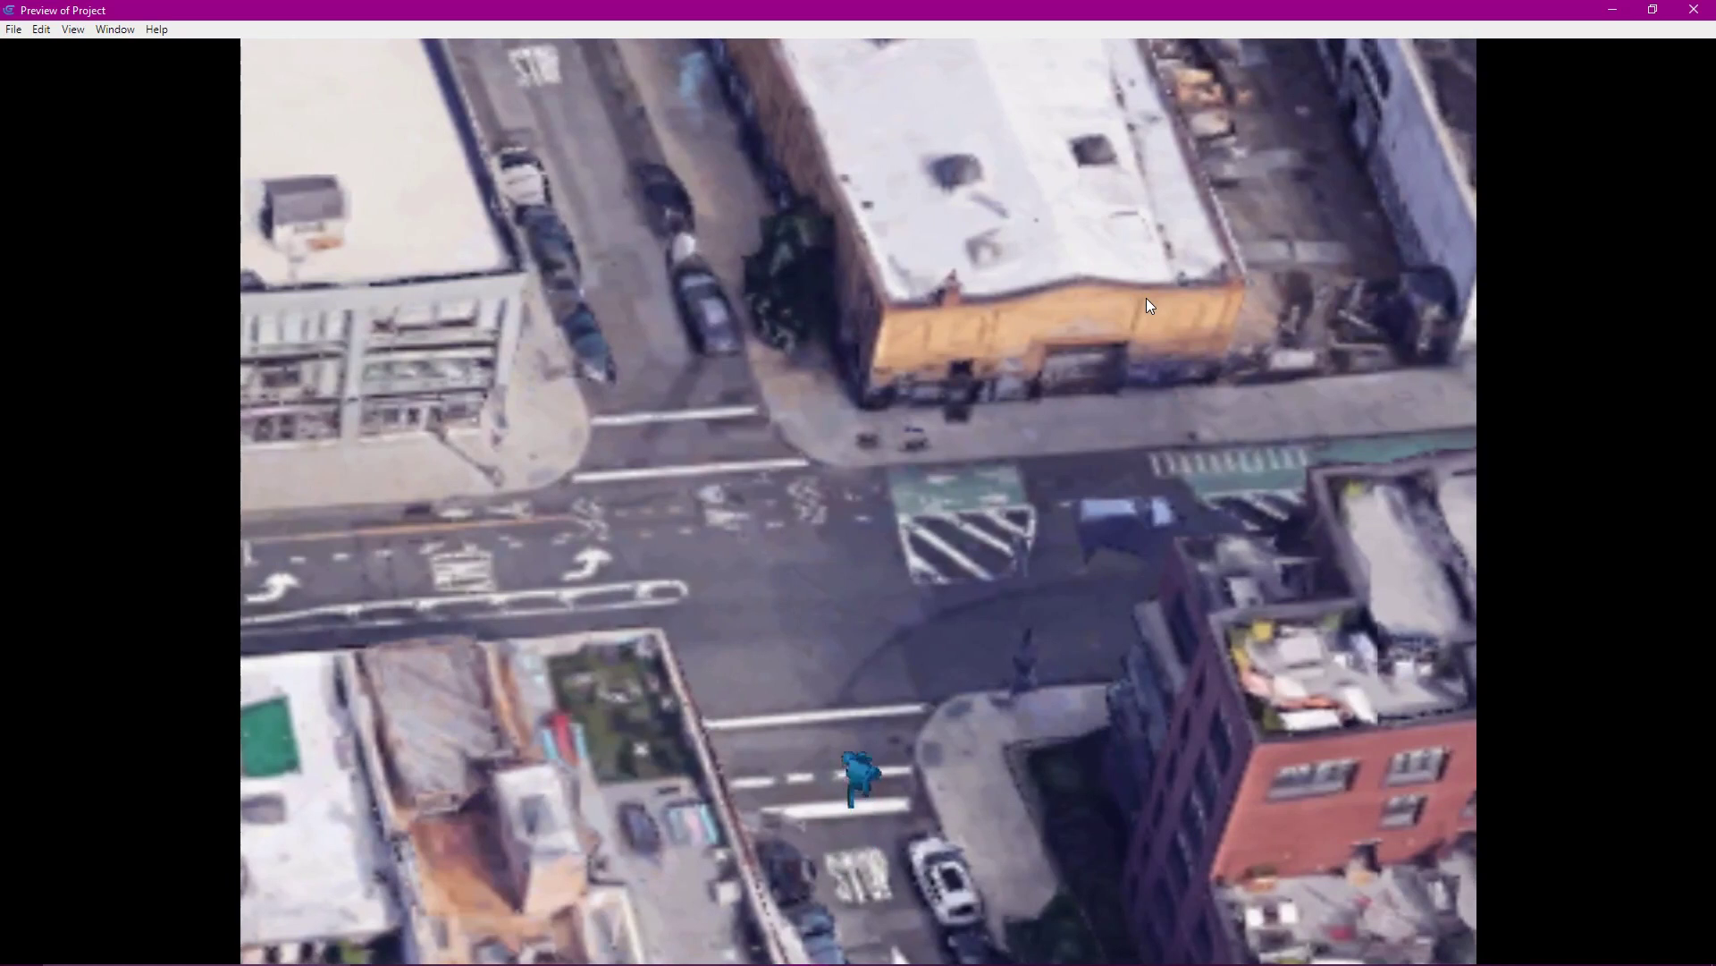
key("Up")
key("Left")
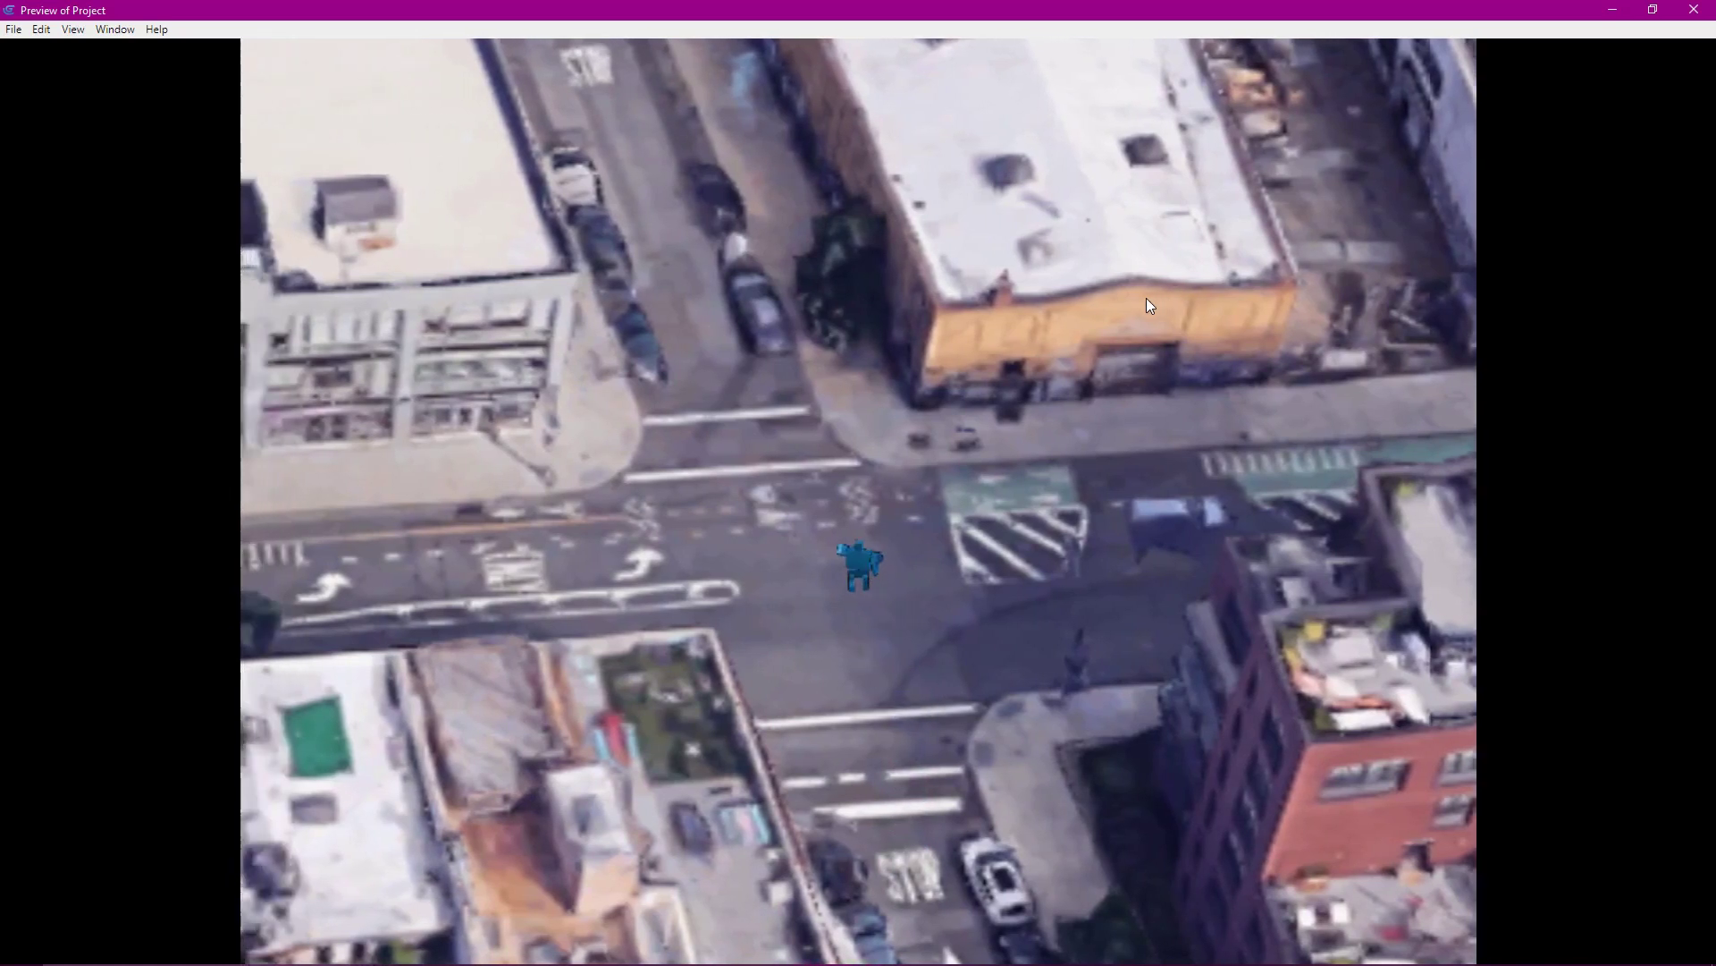
key("Up")
key("Left")
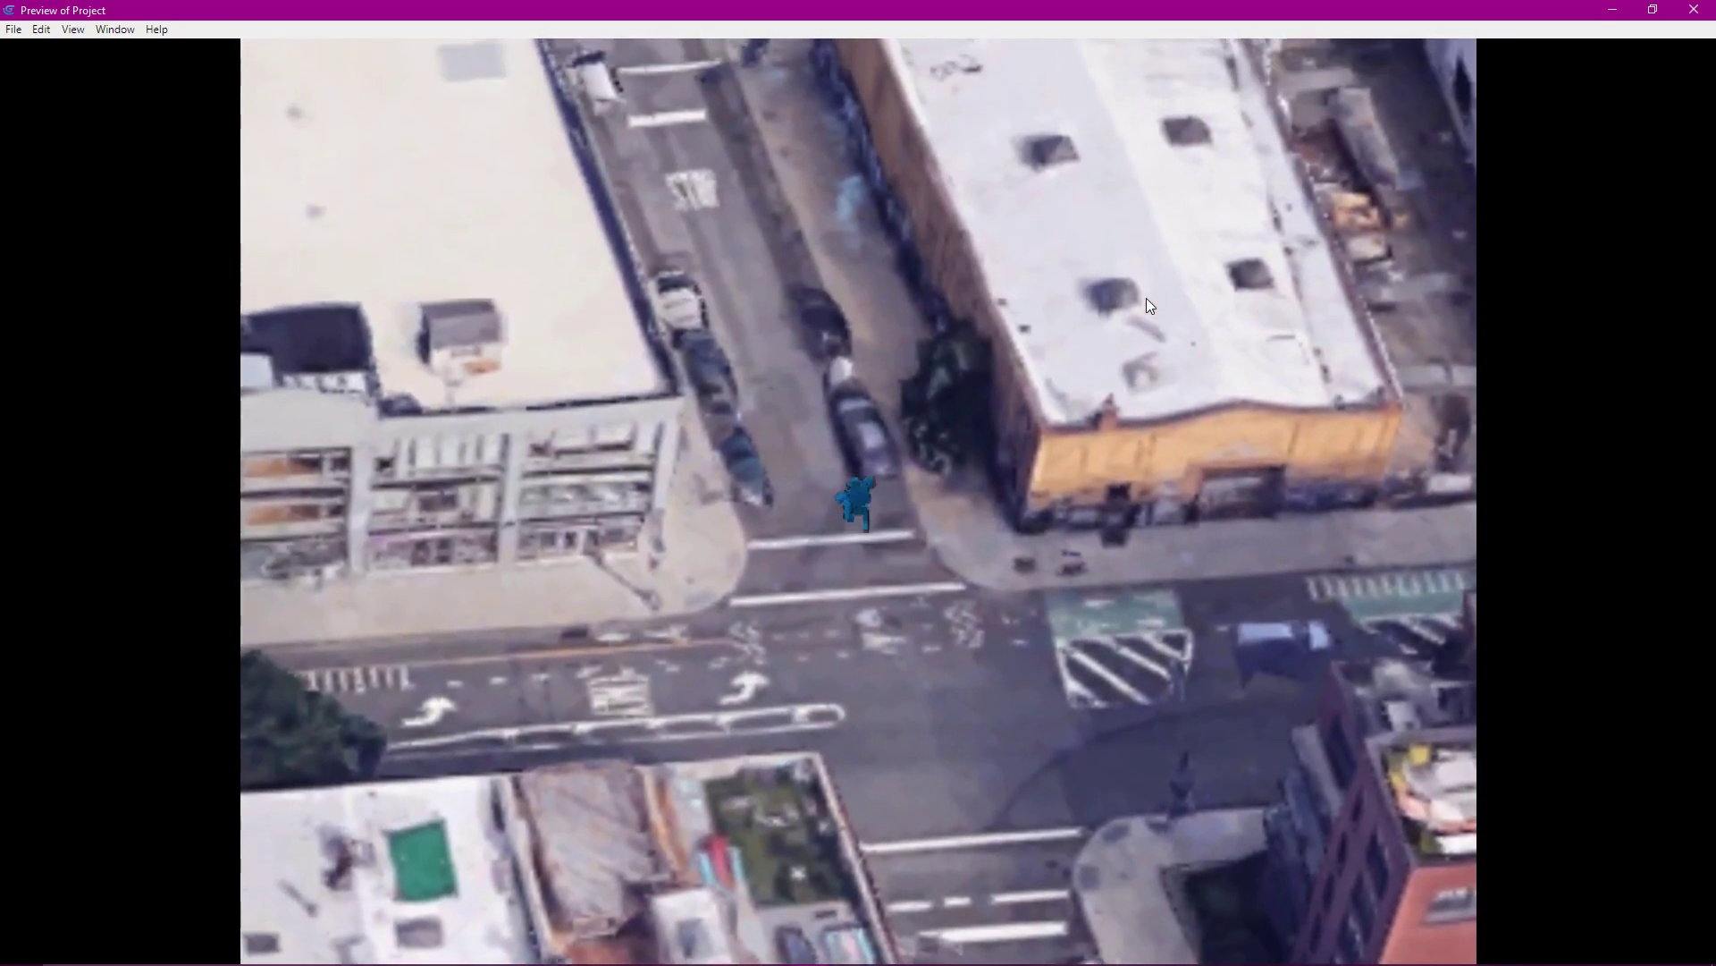
key("Up")
key("Left")
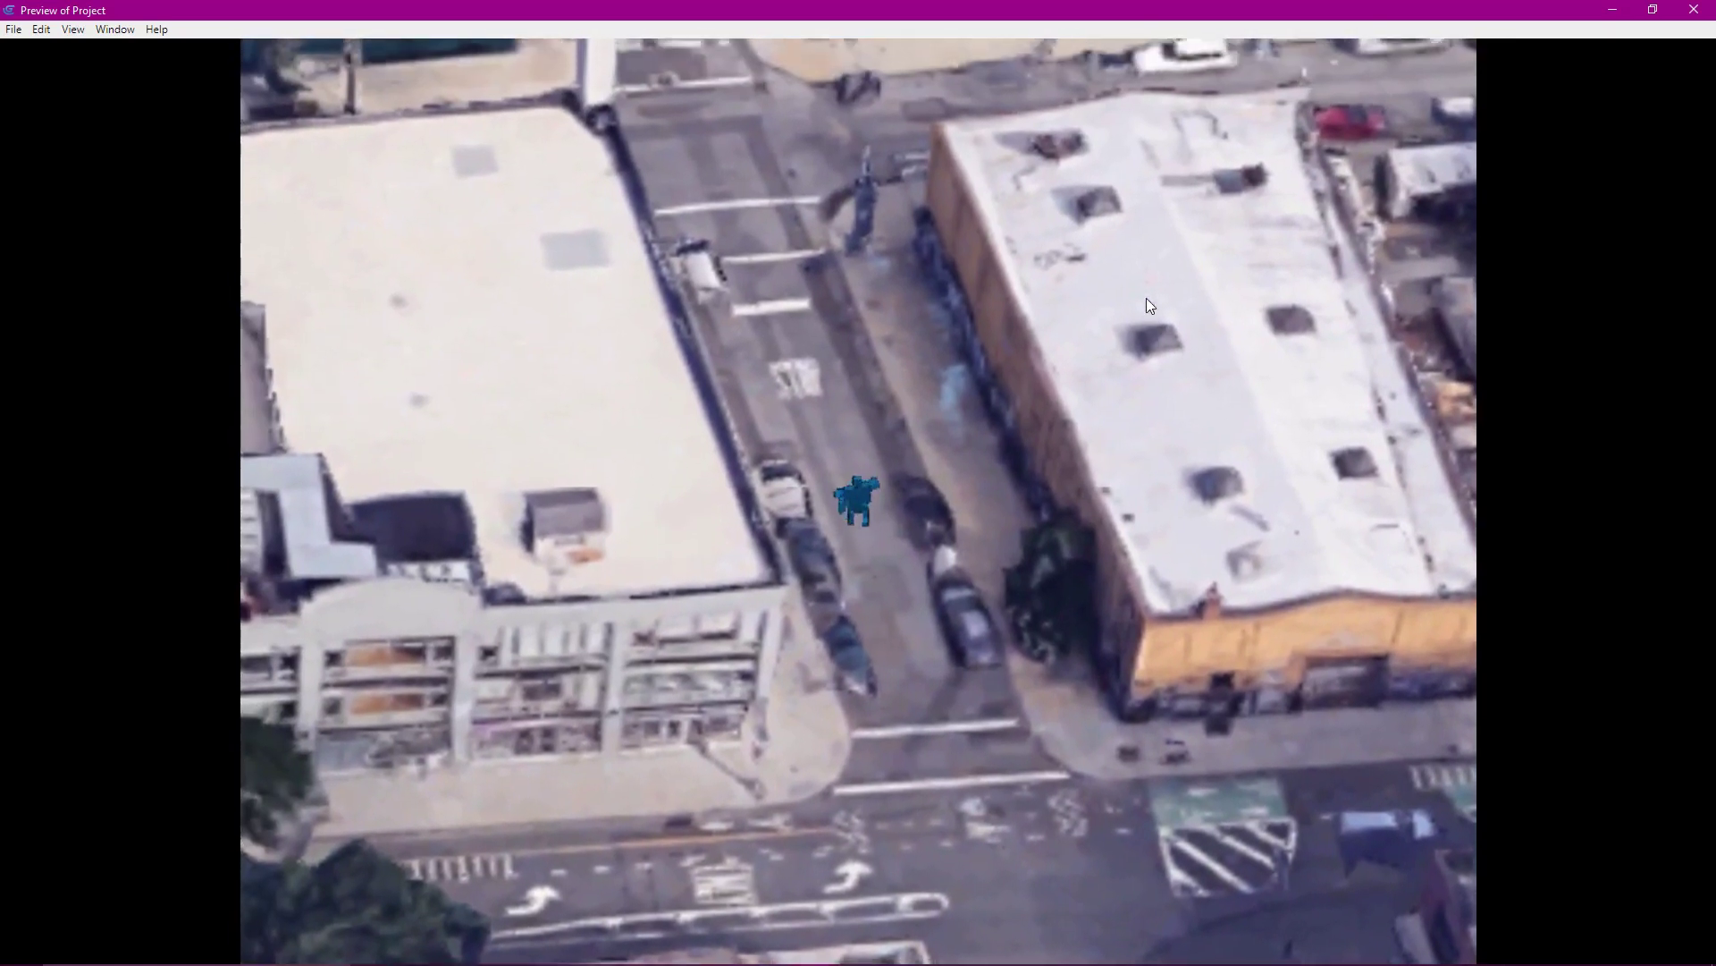
key("Up")
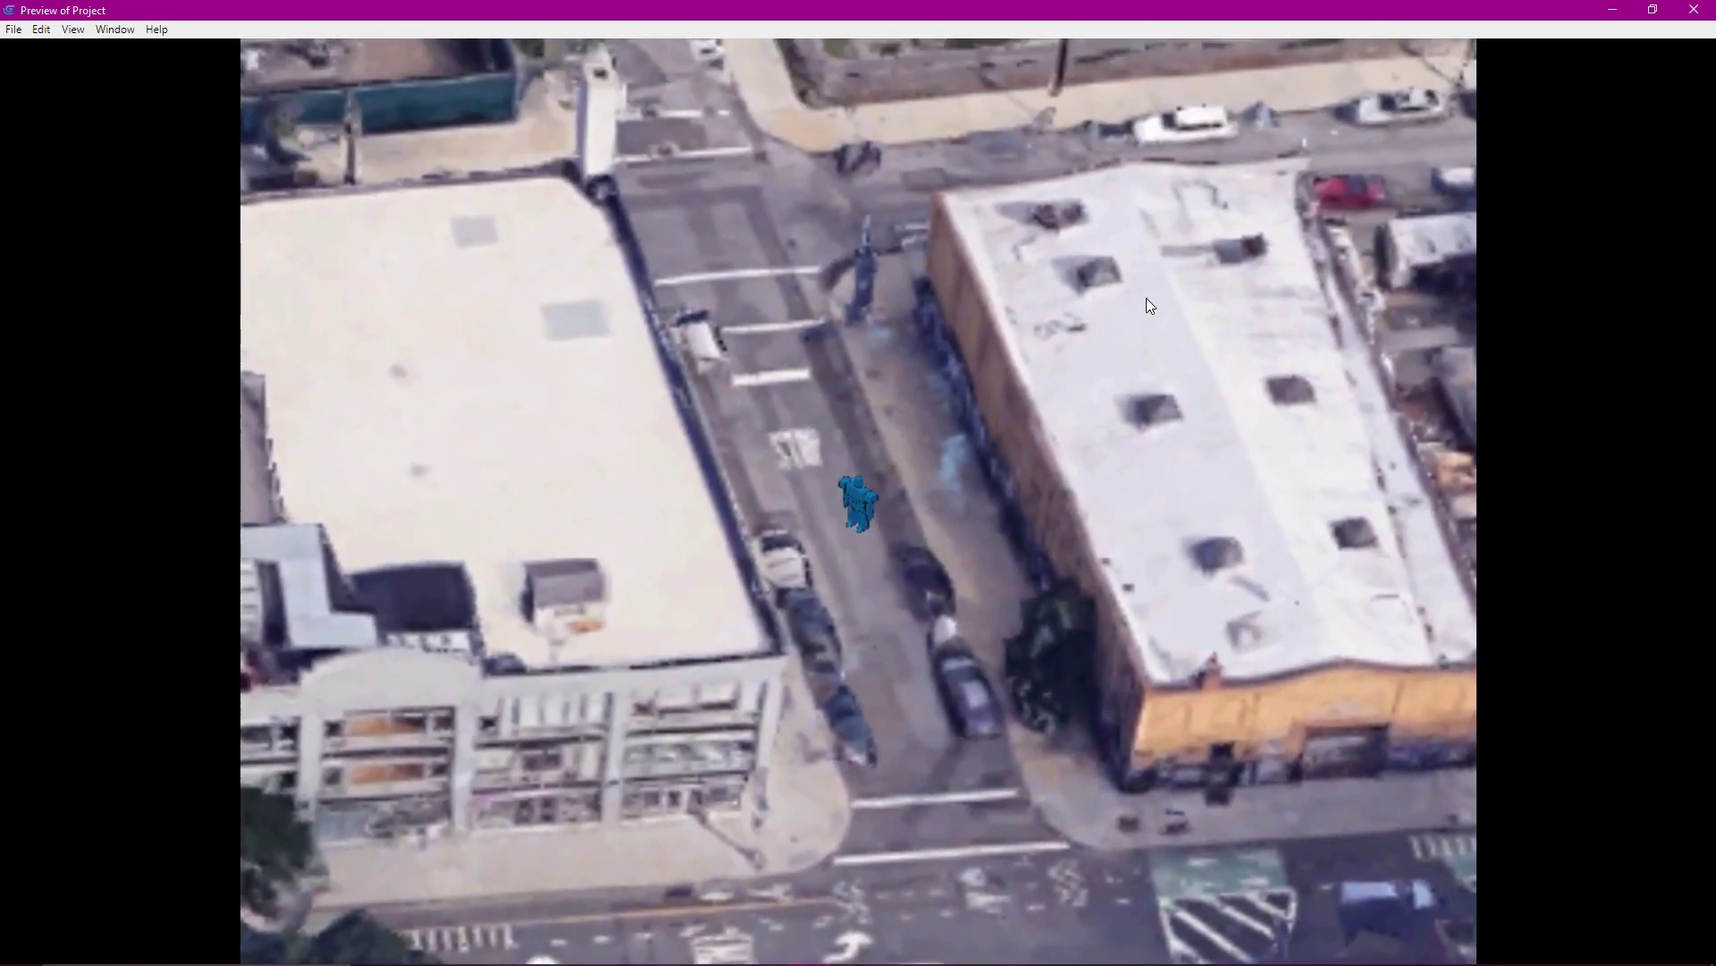
left_click(1693, 9)
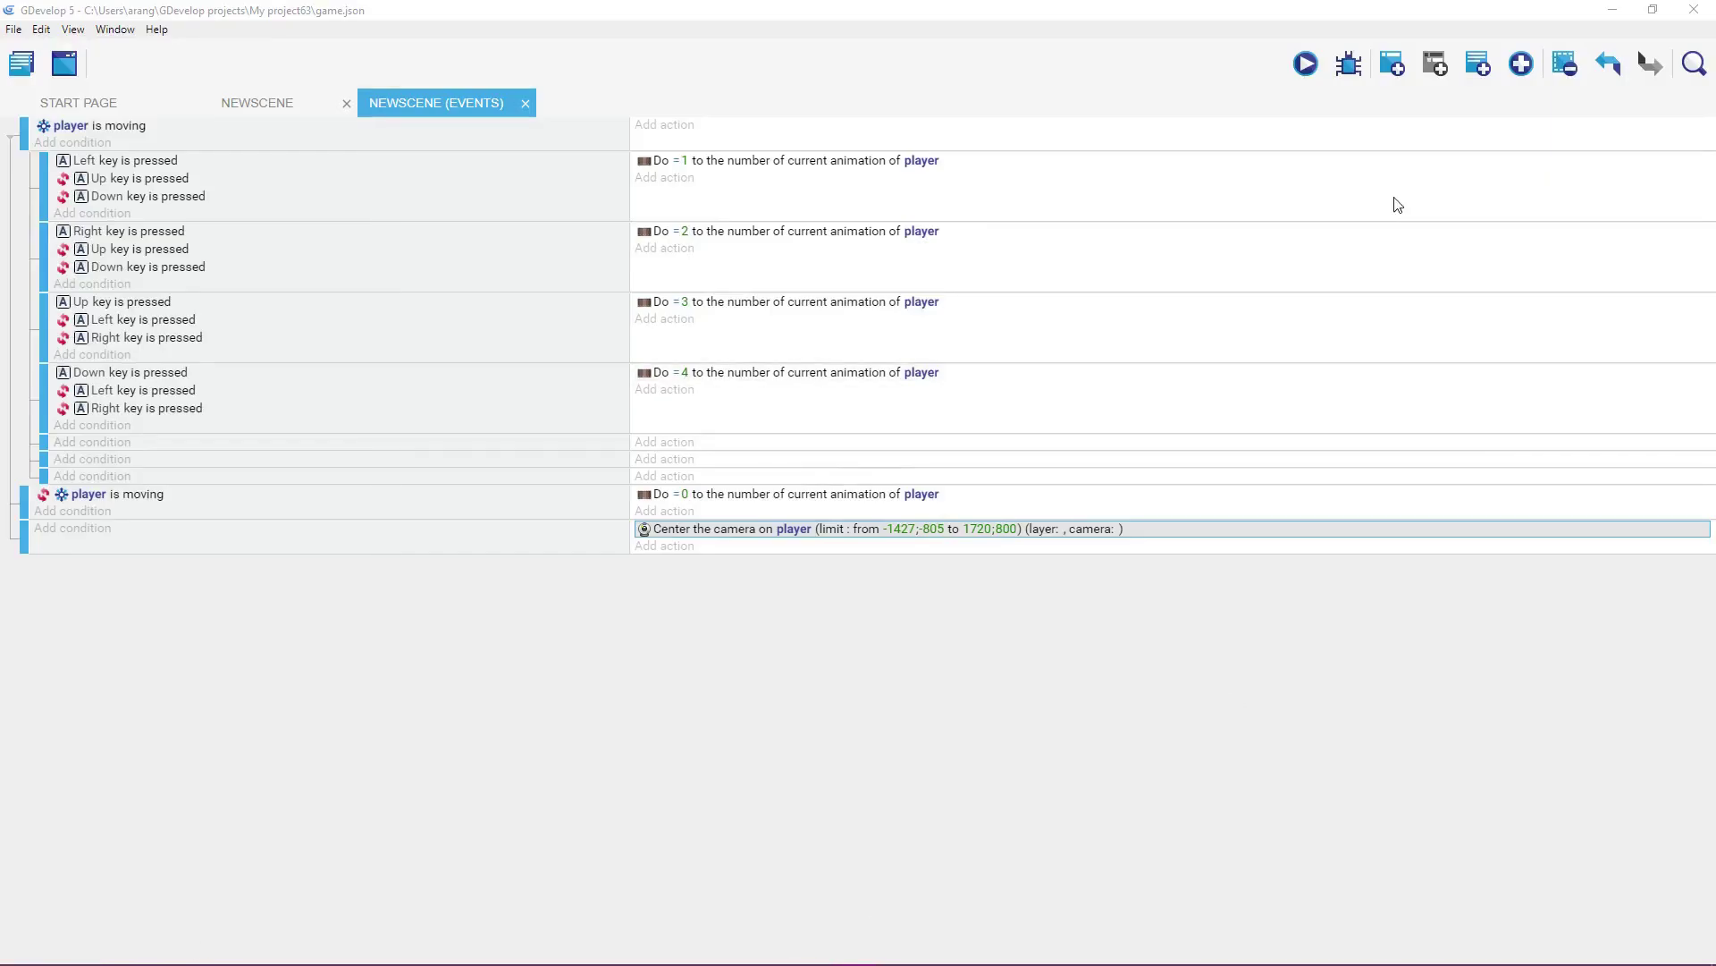
Step: Preview the game in a maximized window and walk the player off the street onto the white-roofed building to test for obstacles
left_click(1290, 14)
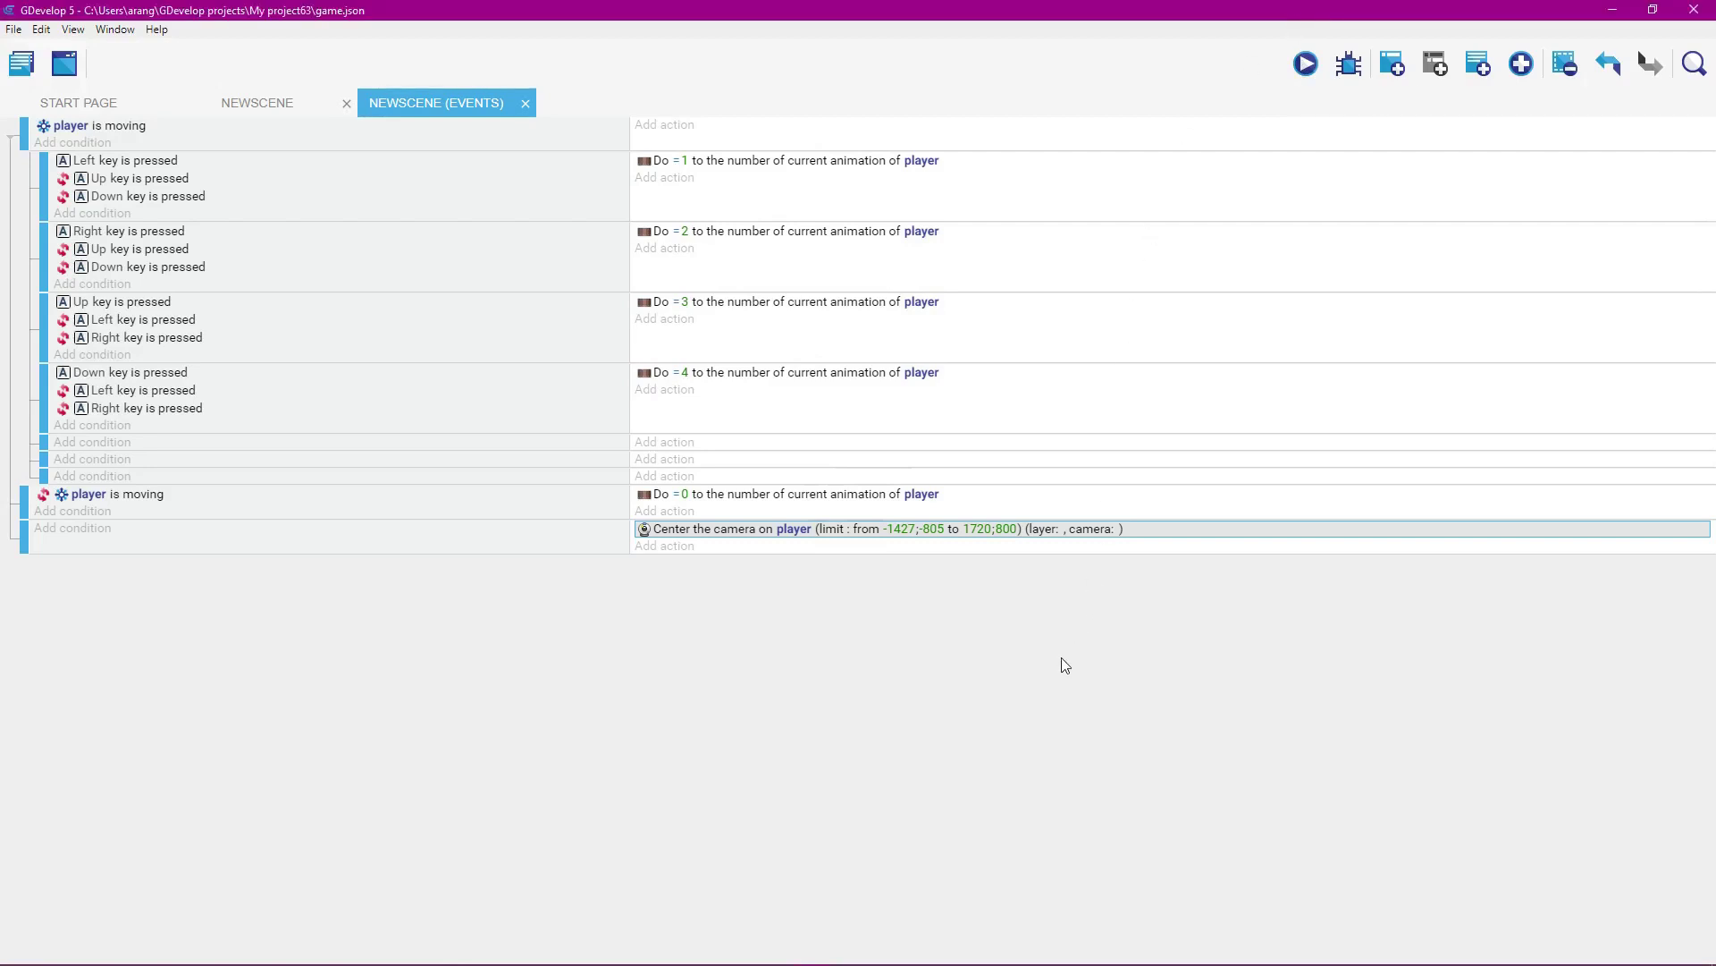
left_click(1305, 64)
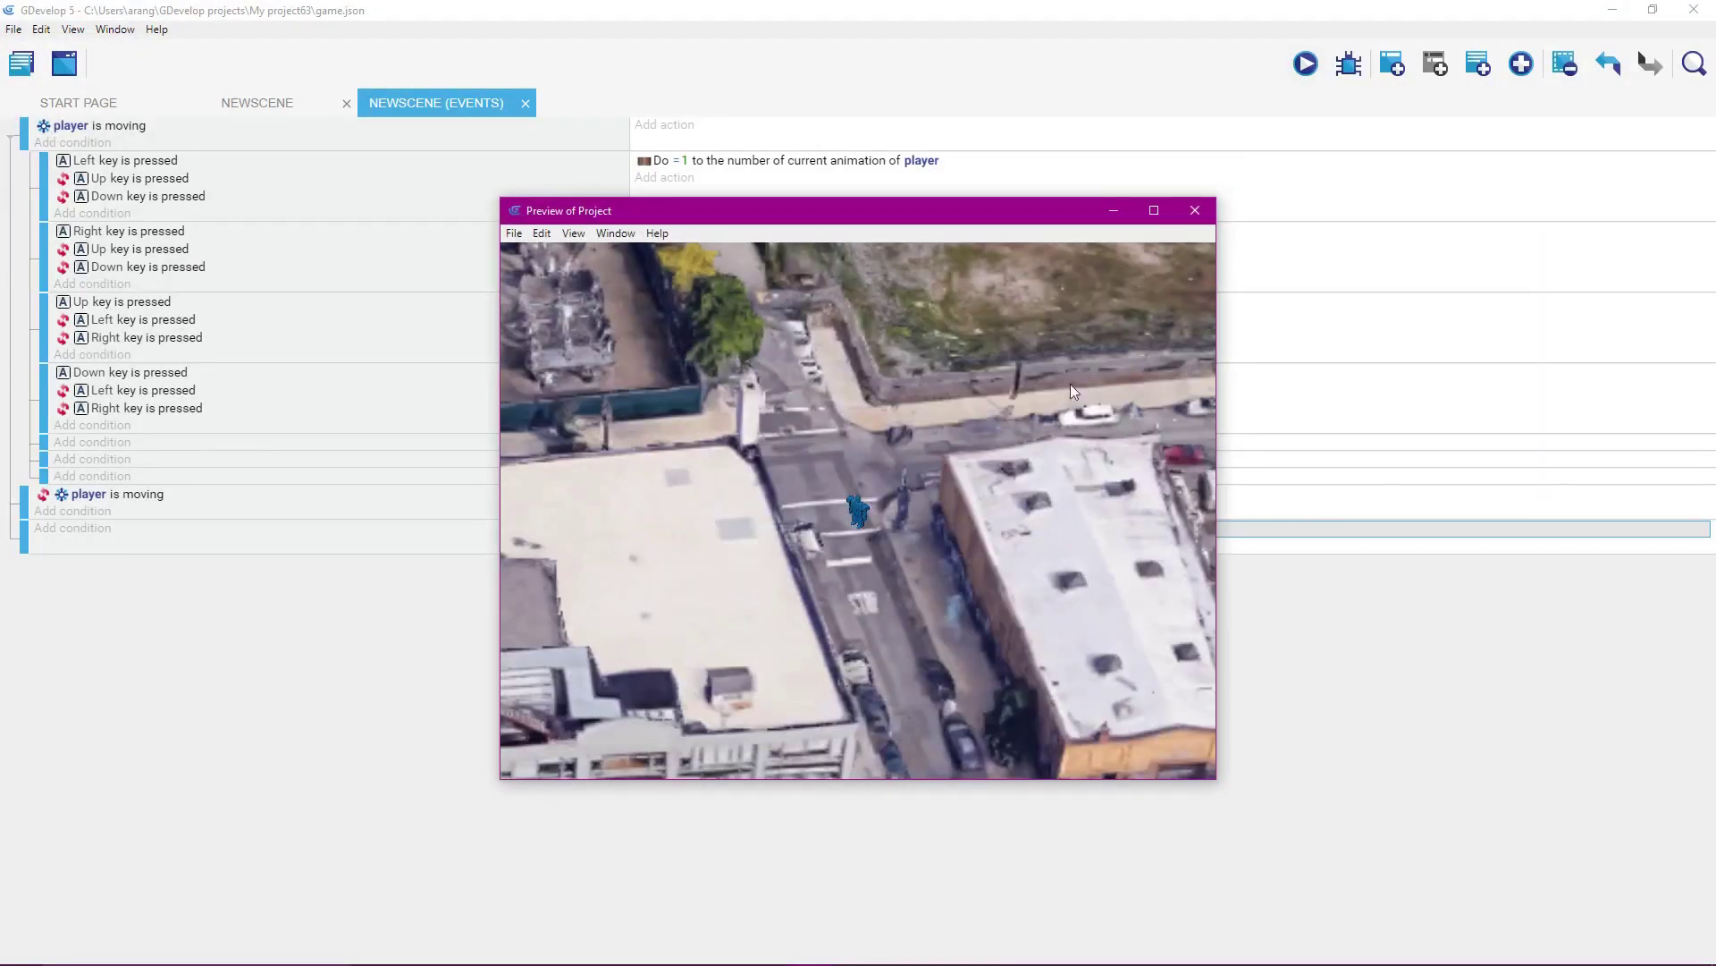
left_click(1153, 210)
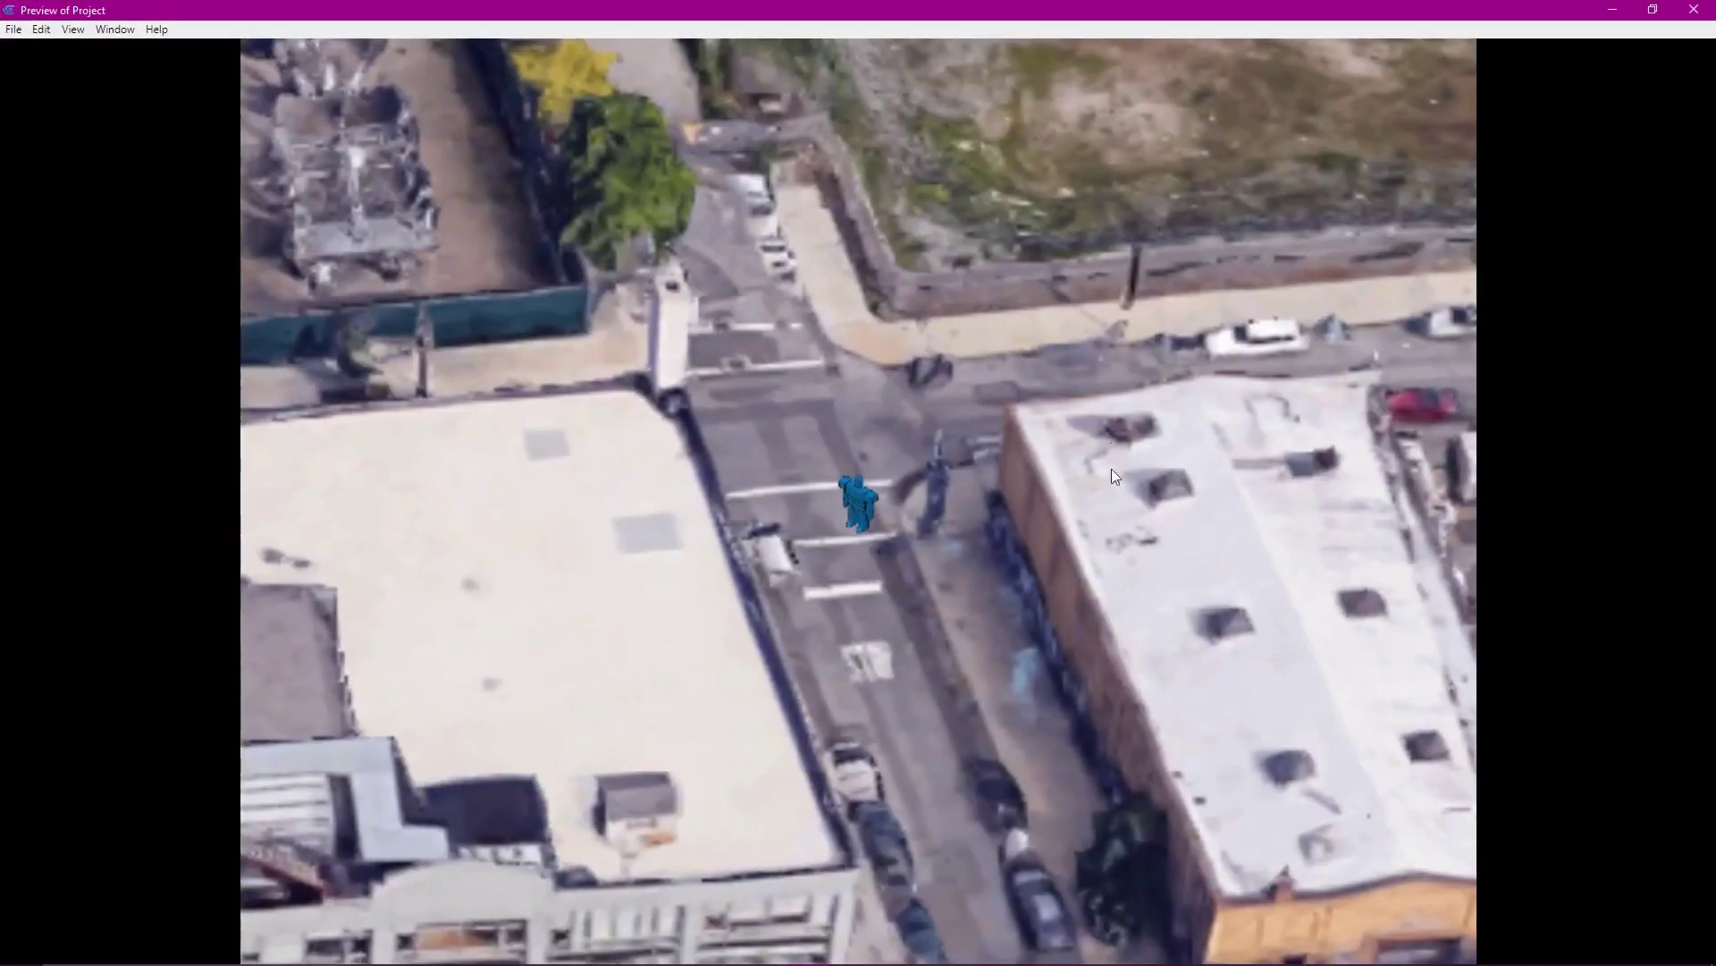
key("Right")
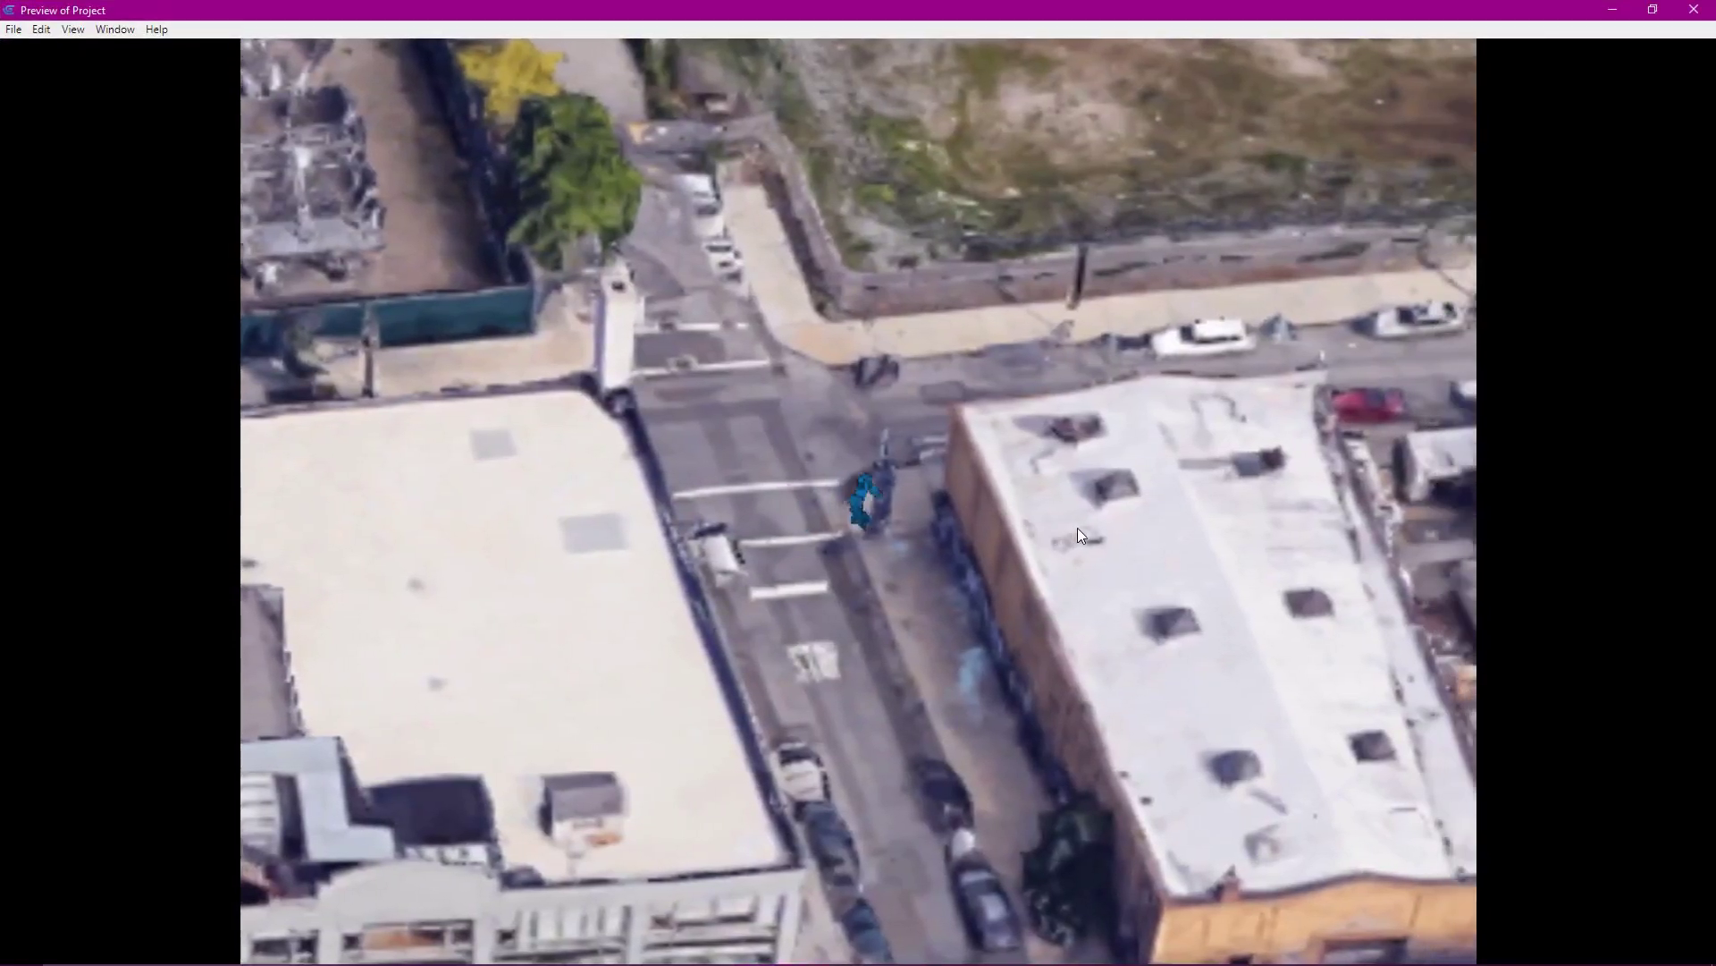
key("Down")
key("Right")
key("Down")
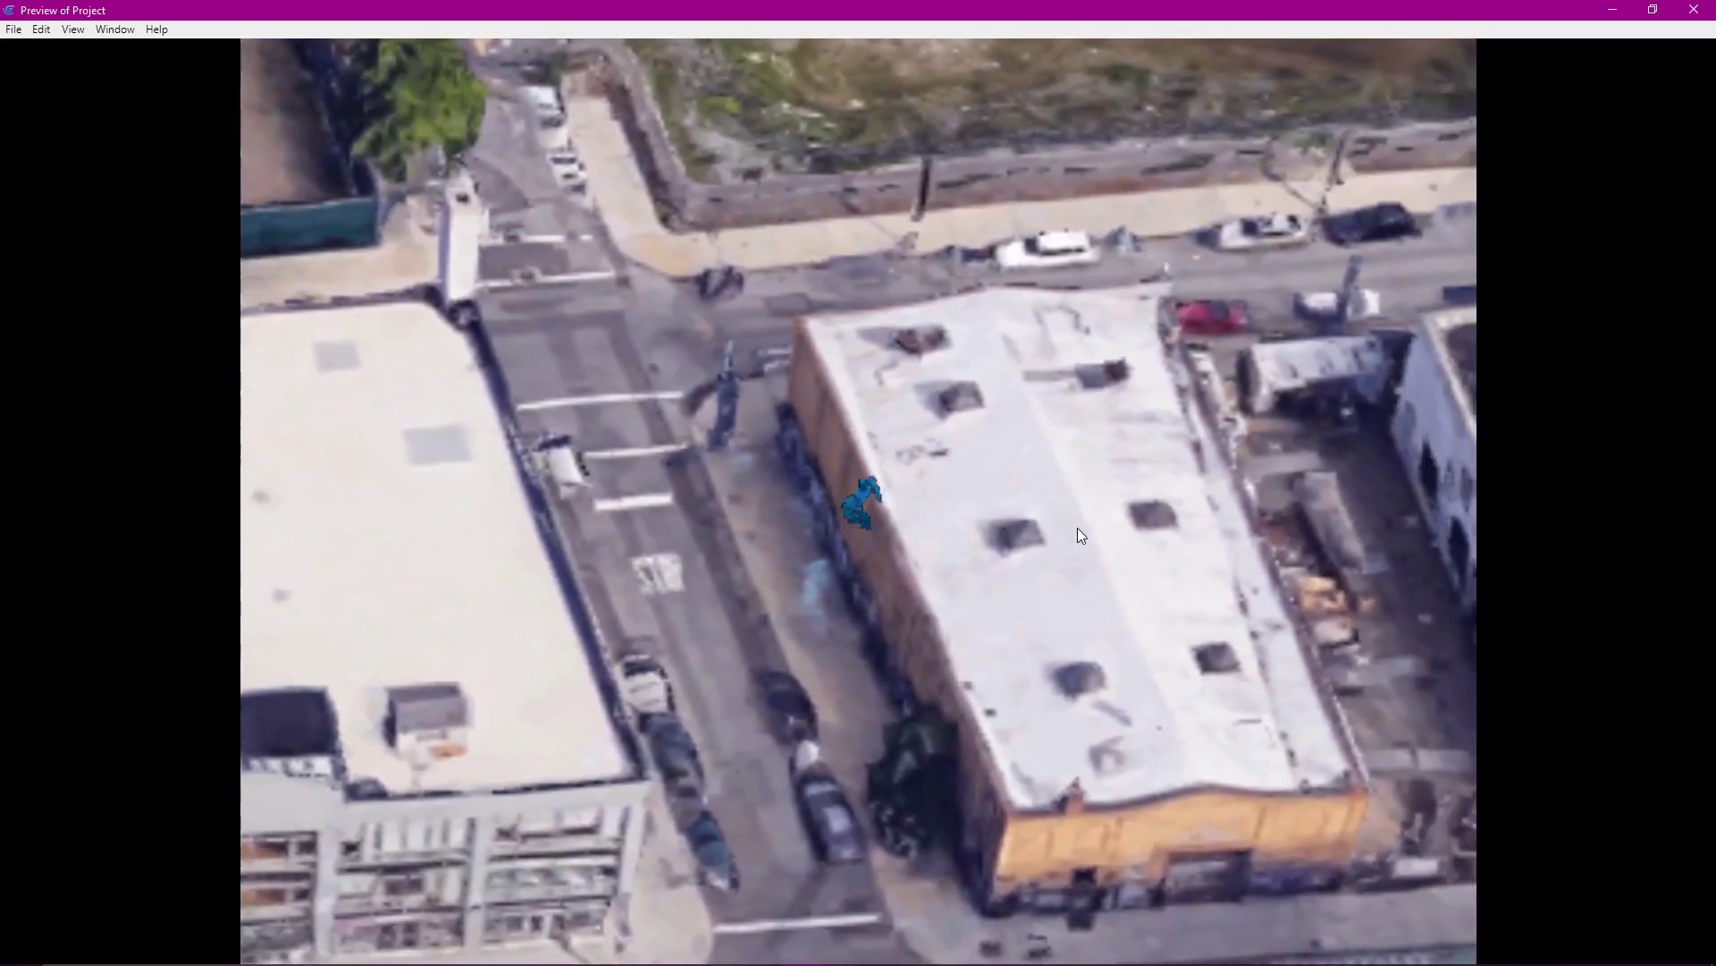
key("Right")
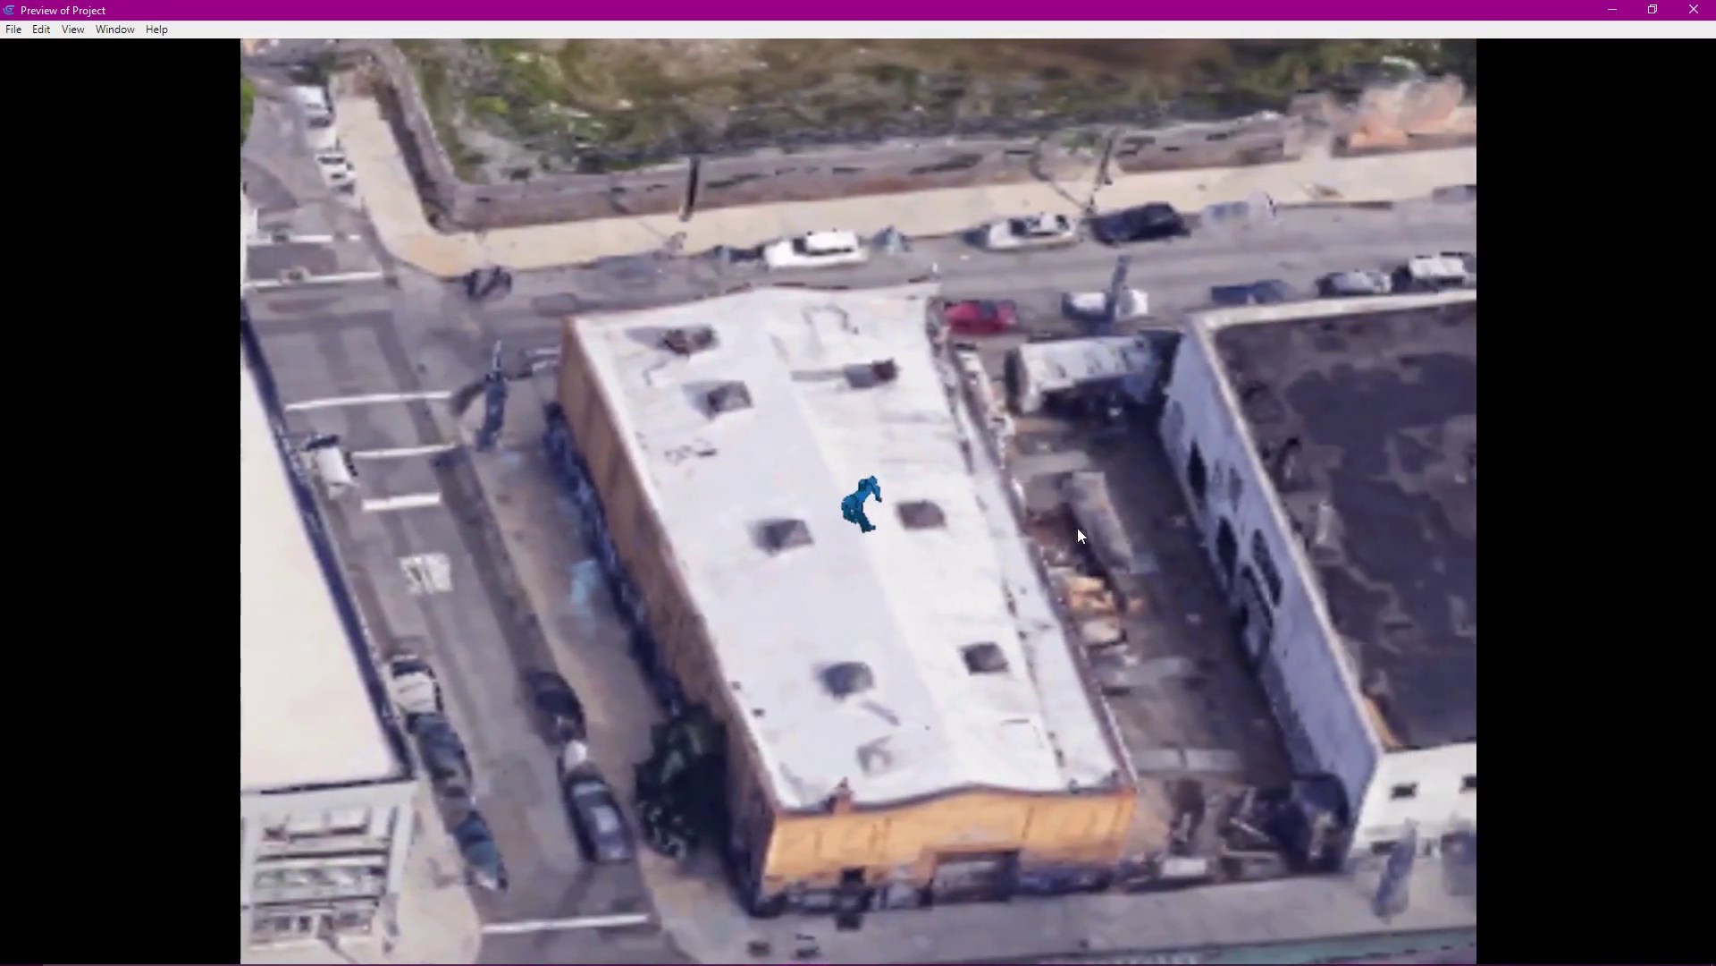
Step: Walk the player from the white roof back onto the street crossing, then close the preview
key("Left")
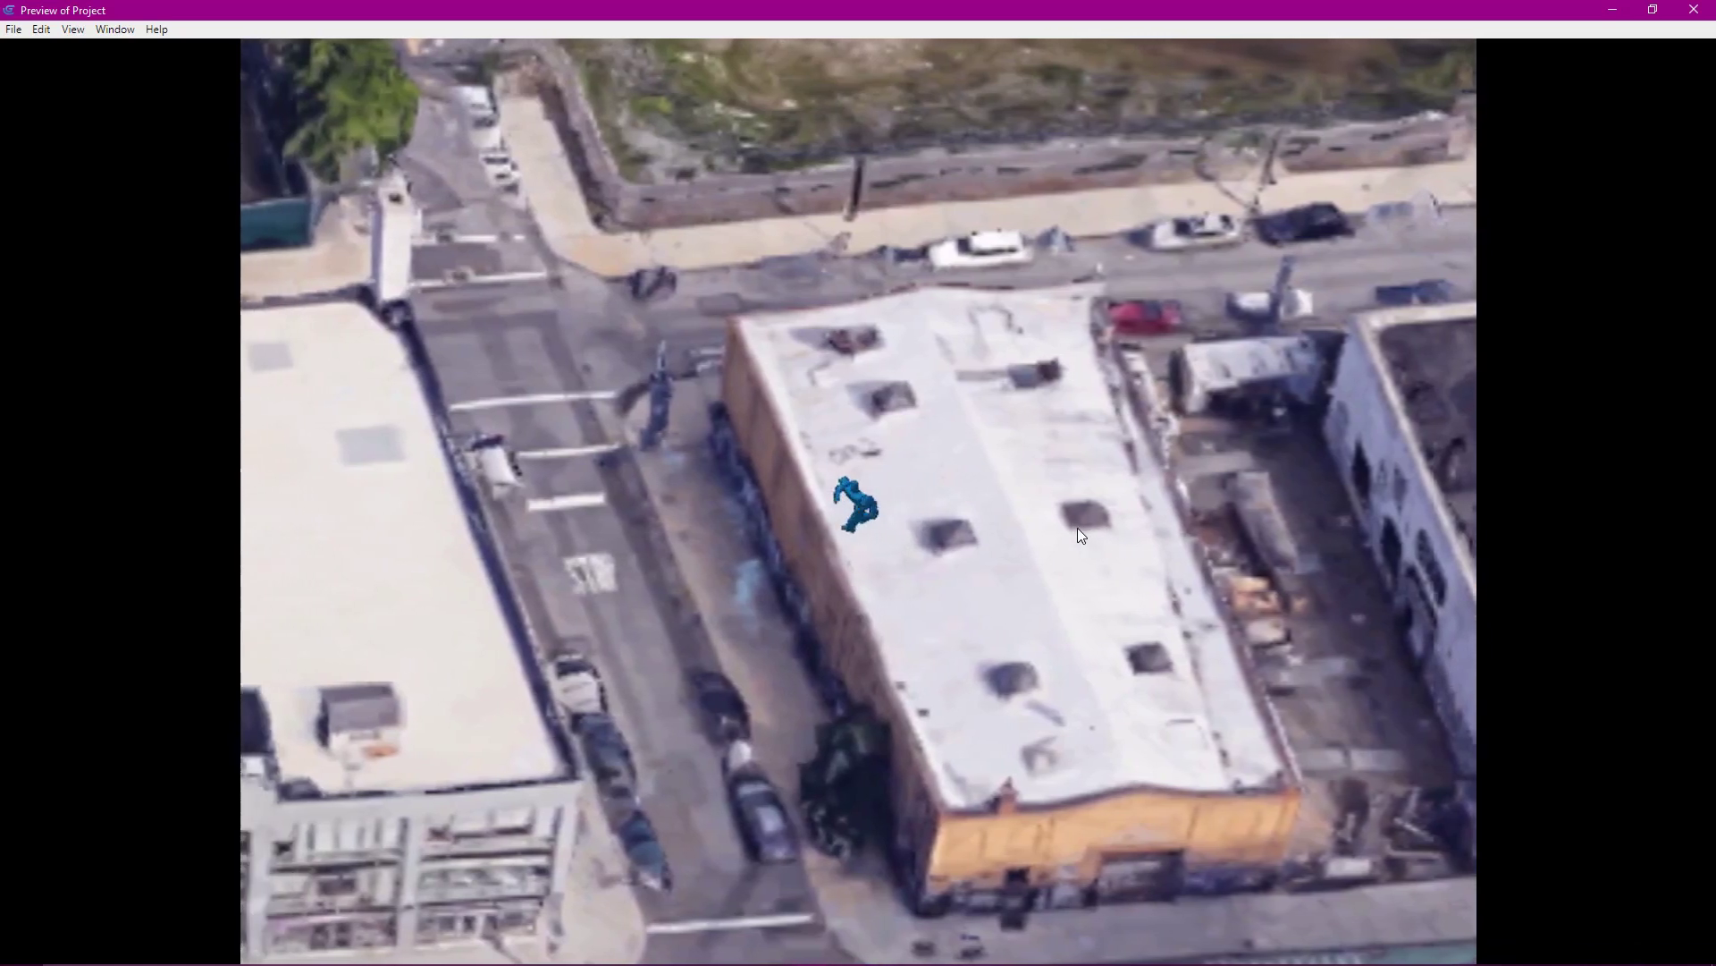
key("Up")
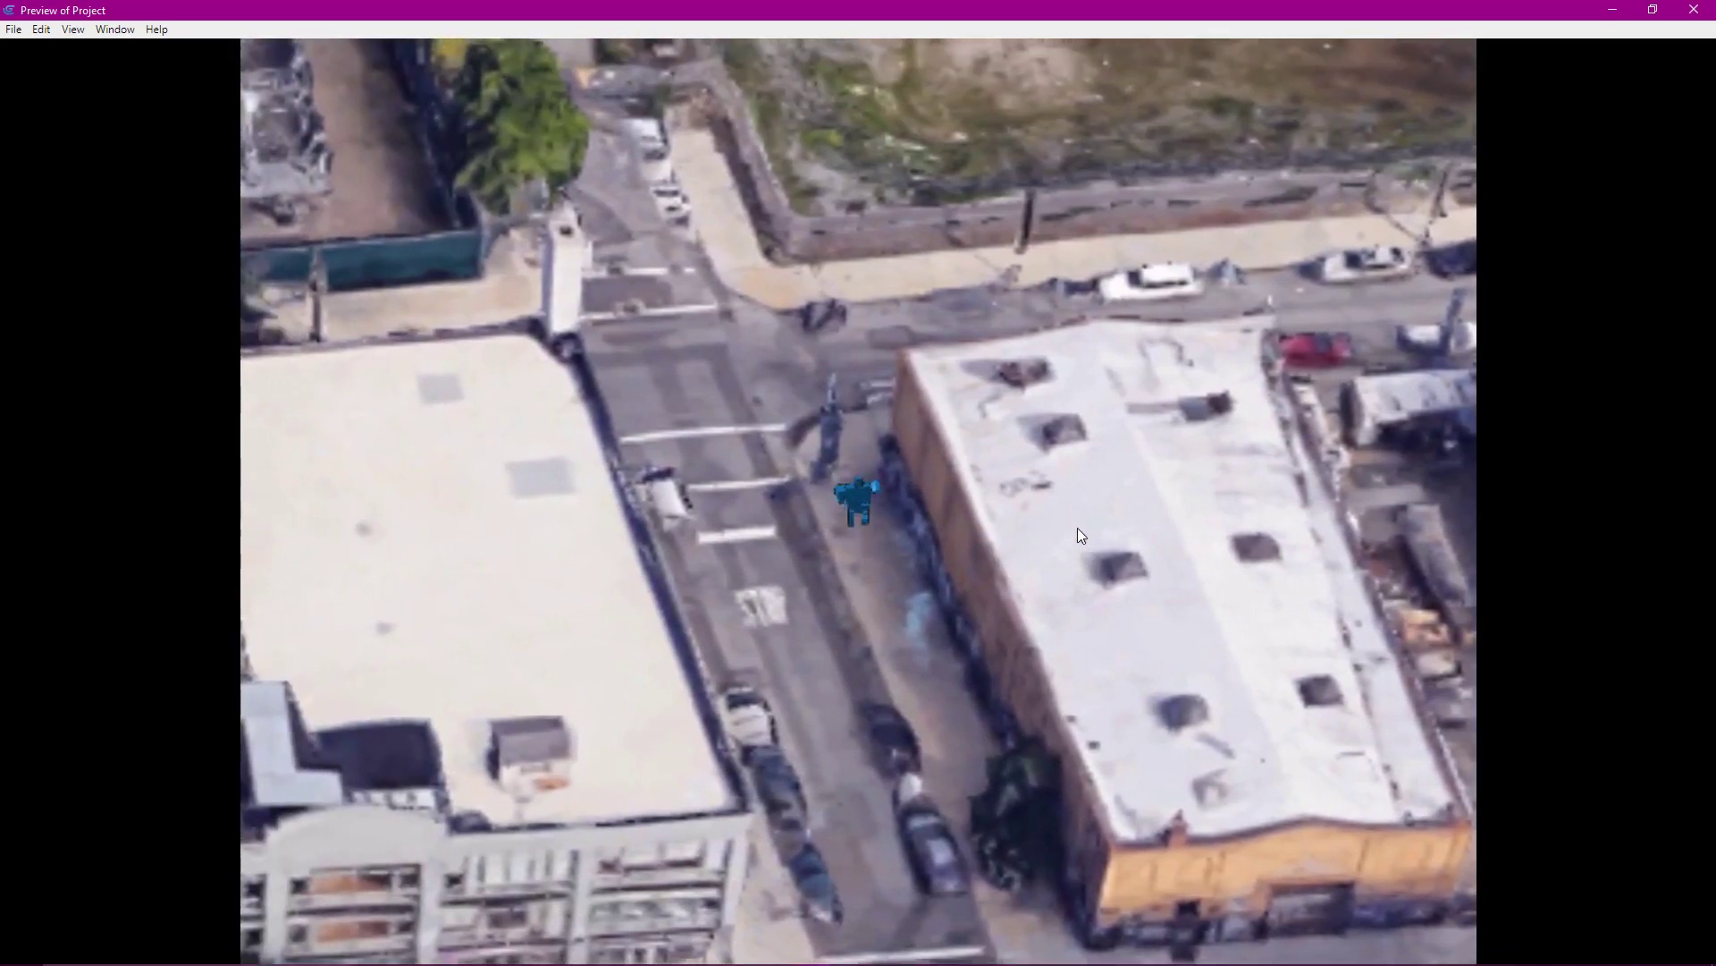
key("Left")
key("Up")
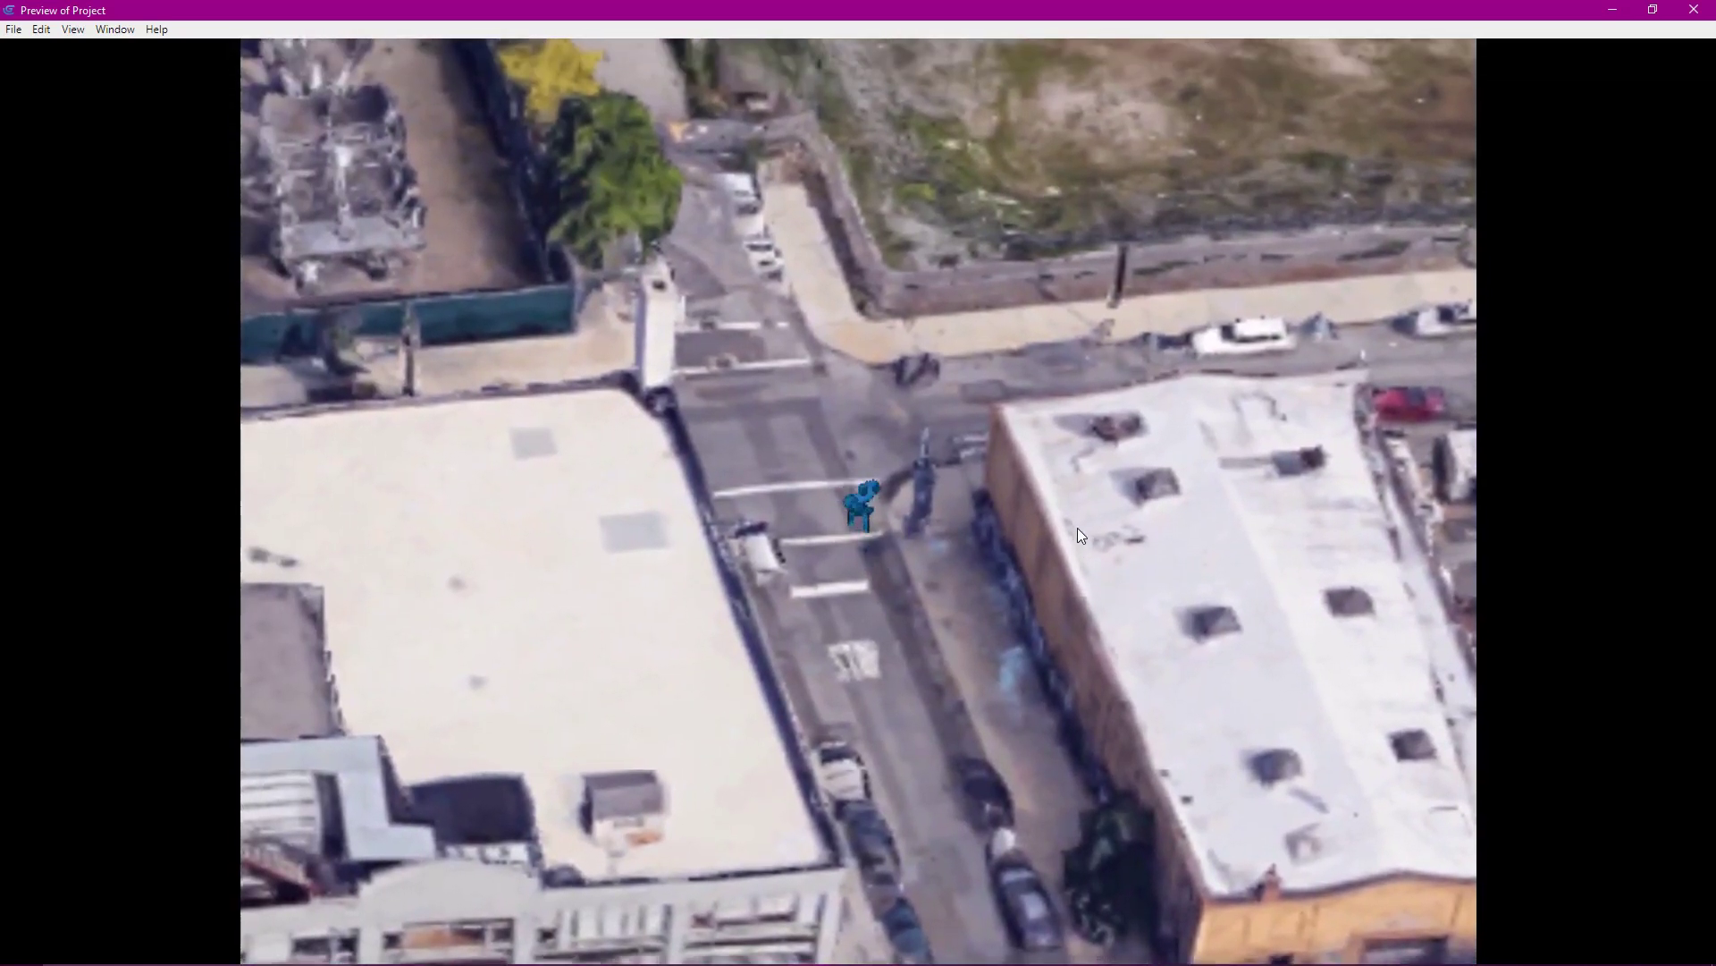
key("Down")
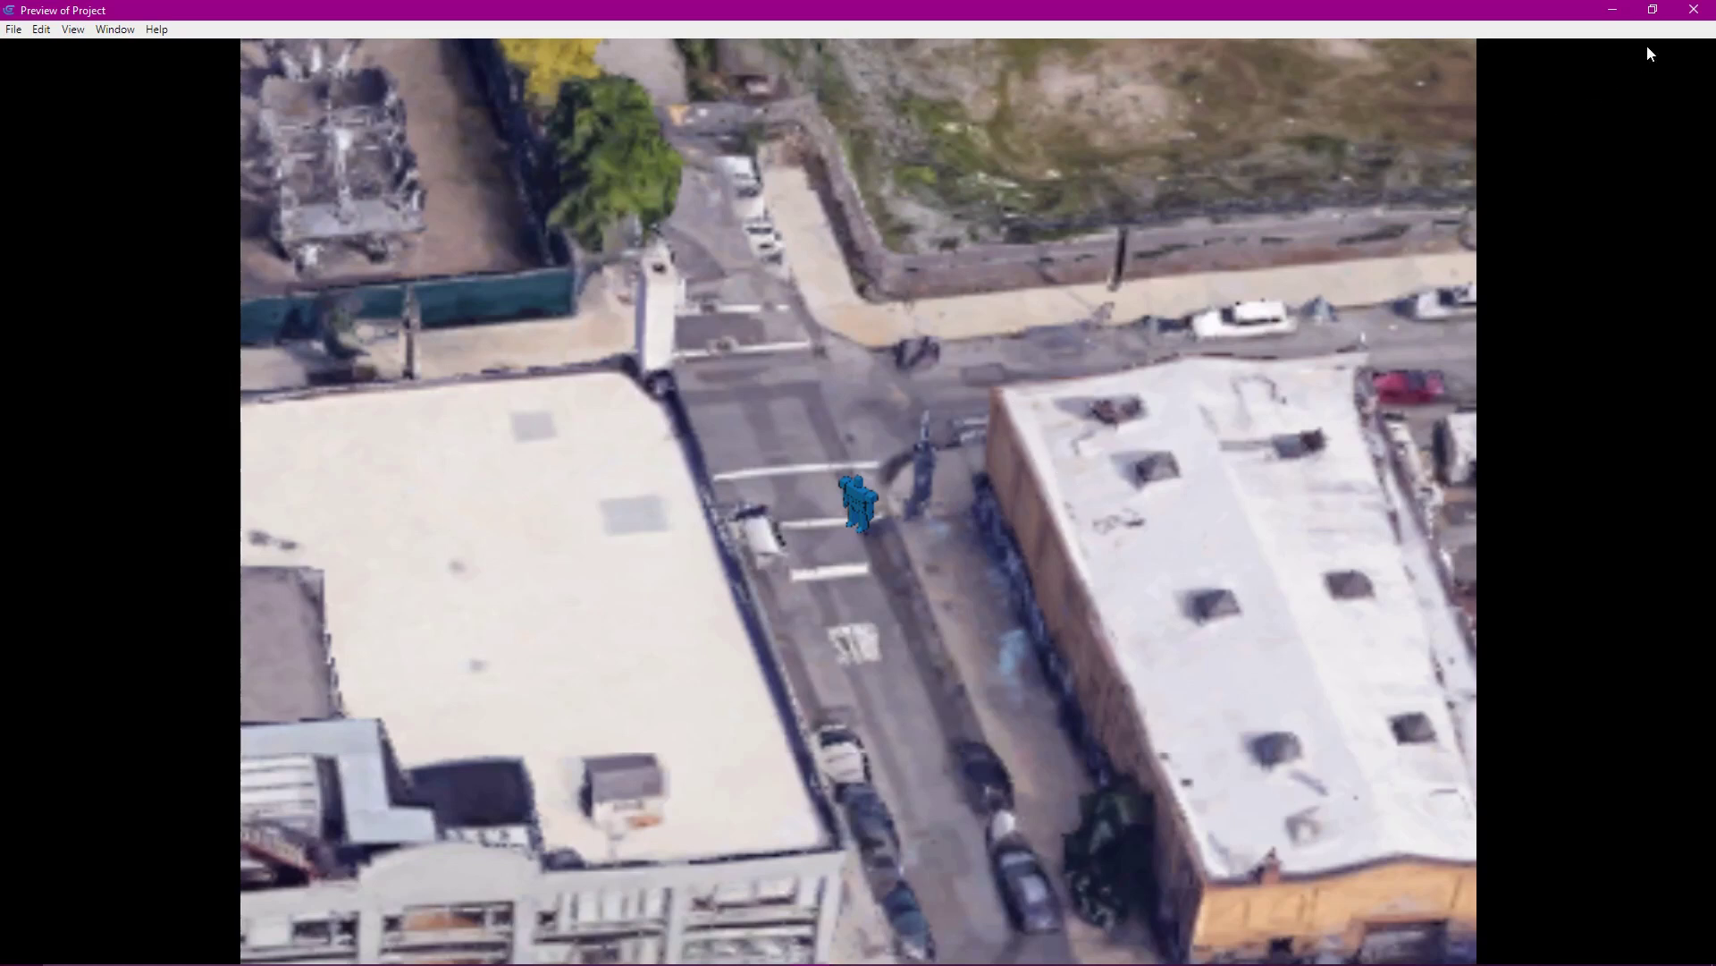
left_click(1694, 8)
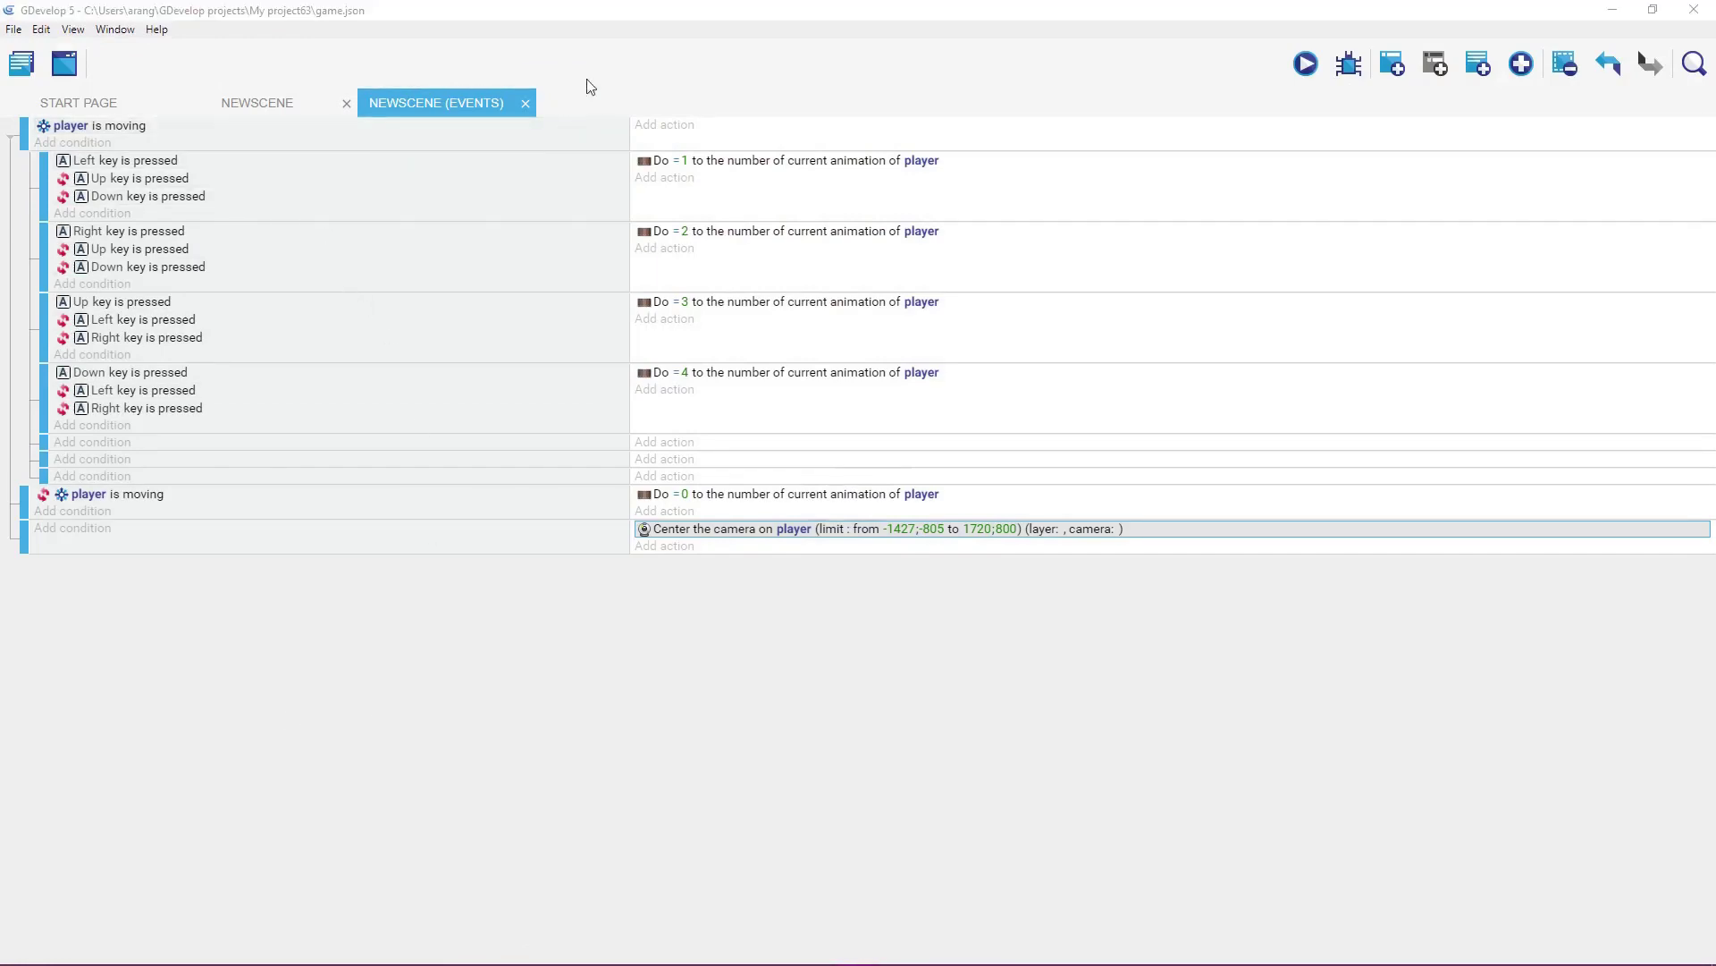
Step: Add a sprite object named block to NewScene and give it an empty animation
left_click(627, 21)
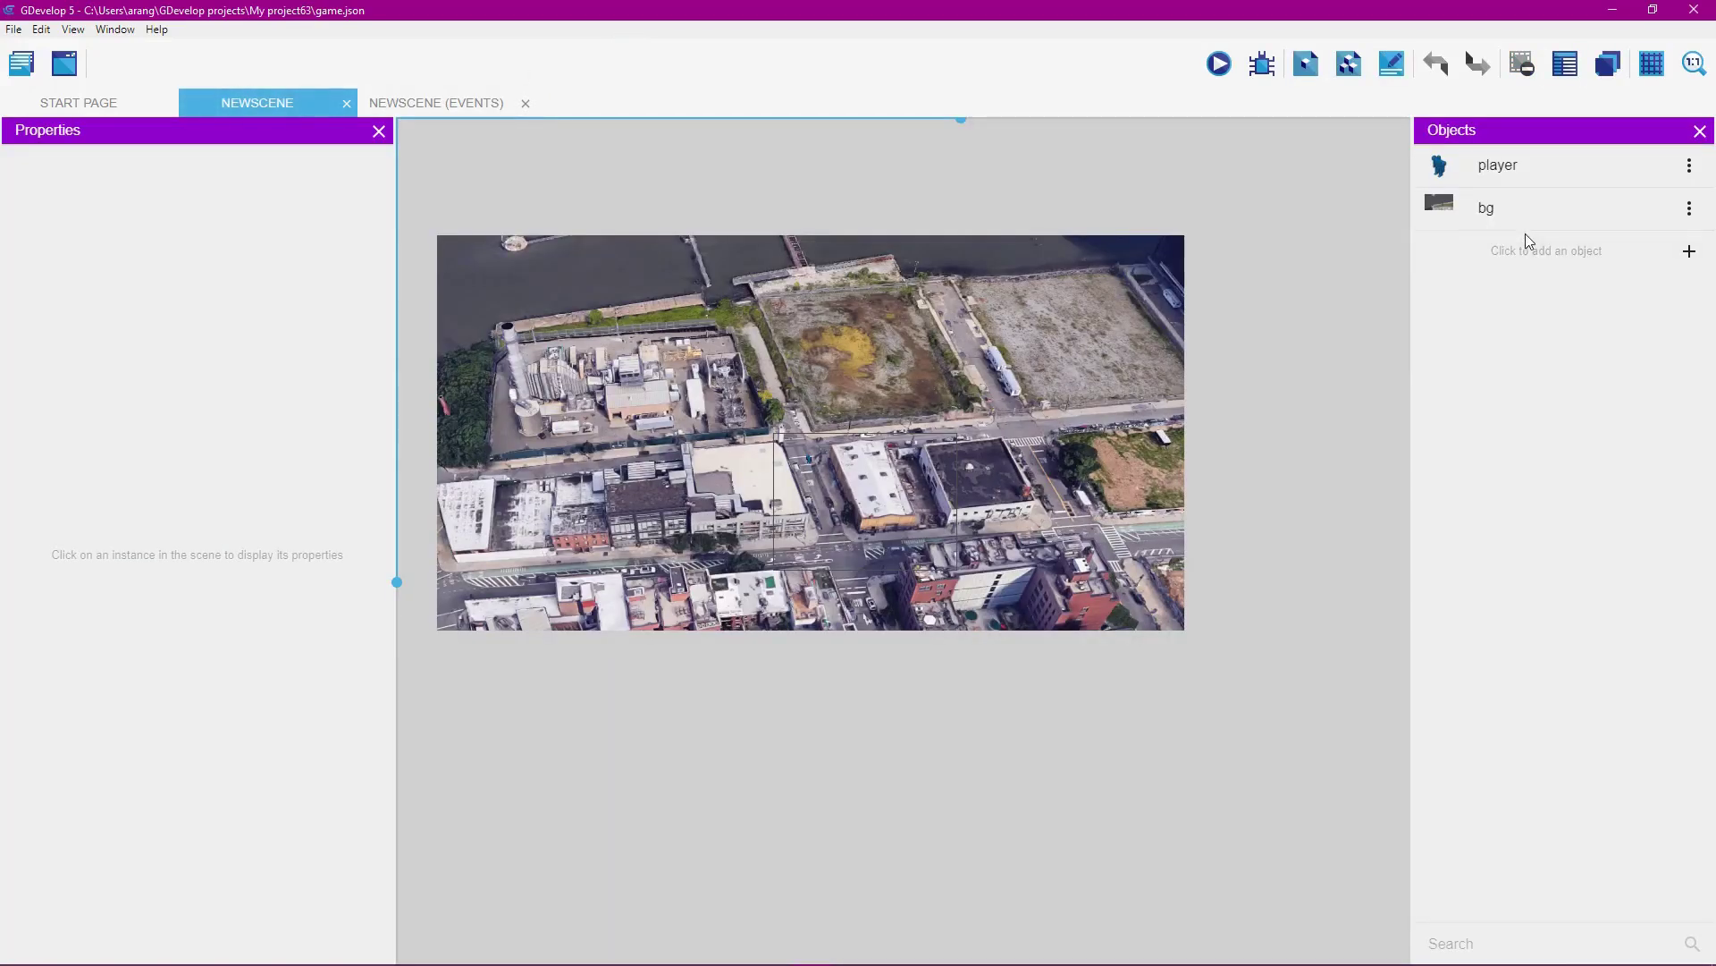
left_click(1690, 254)
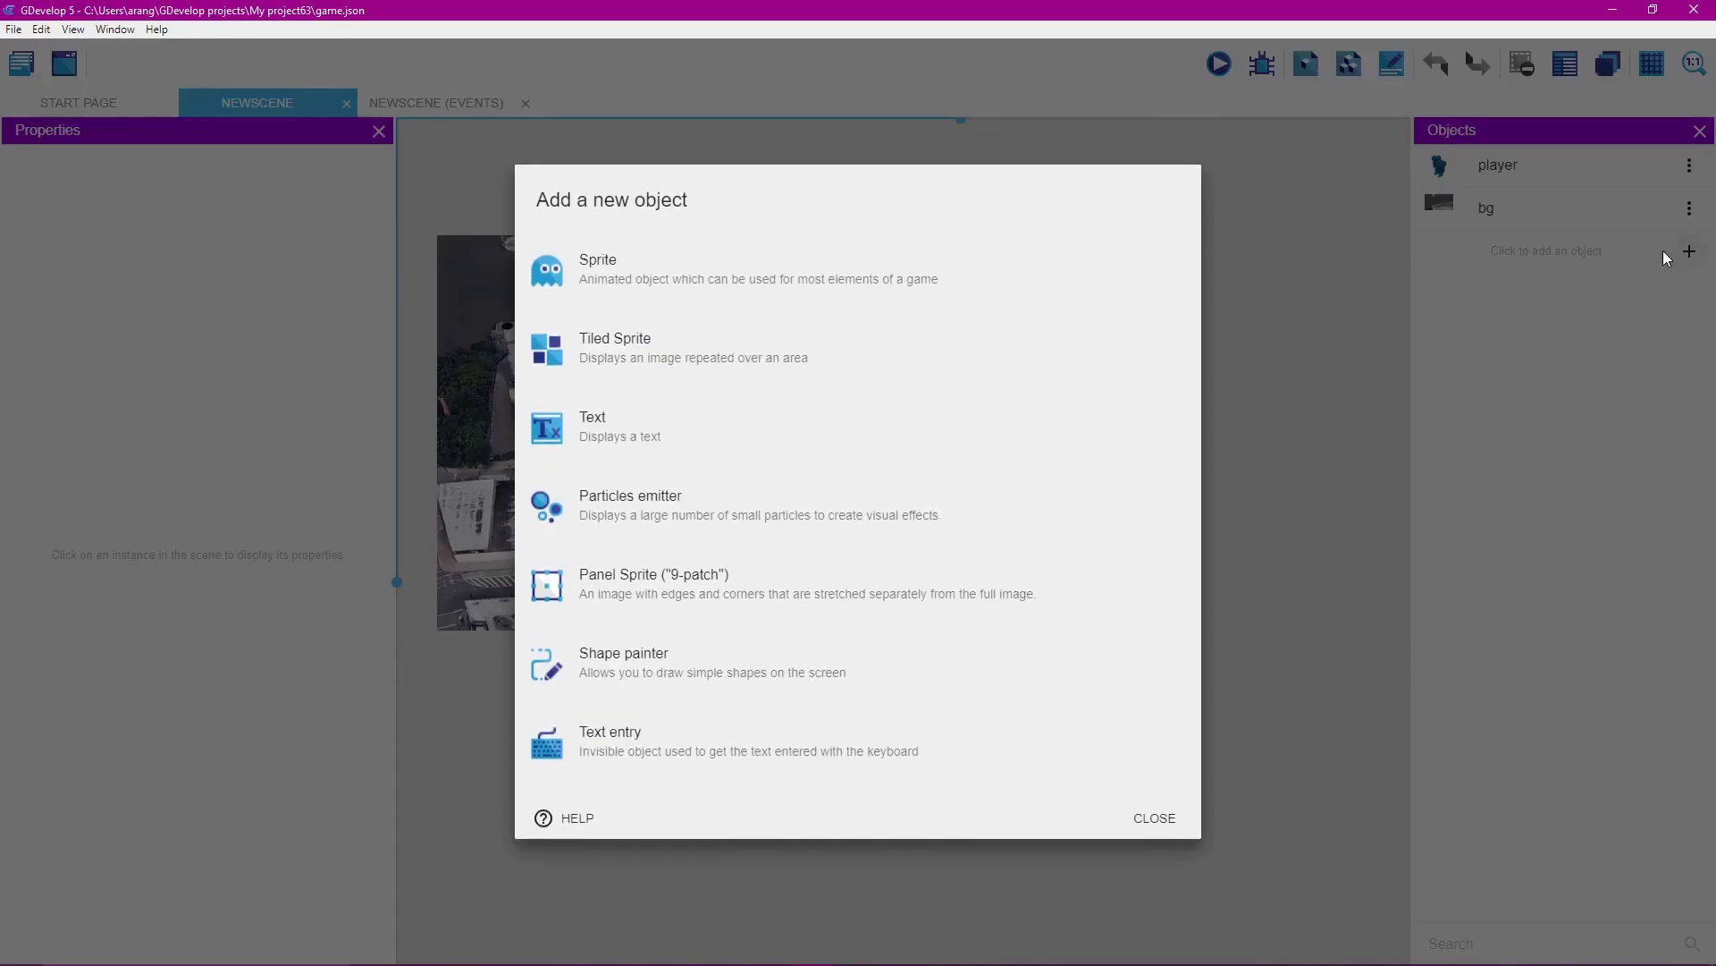
left_click(1048, 295)
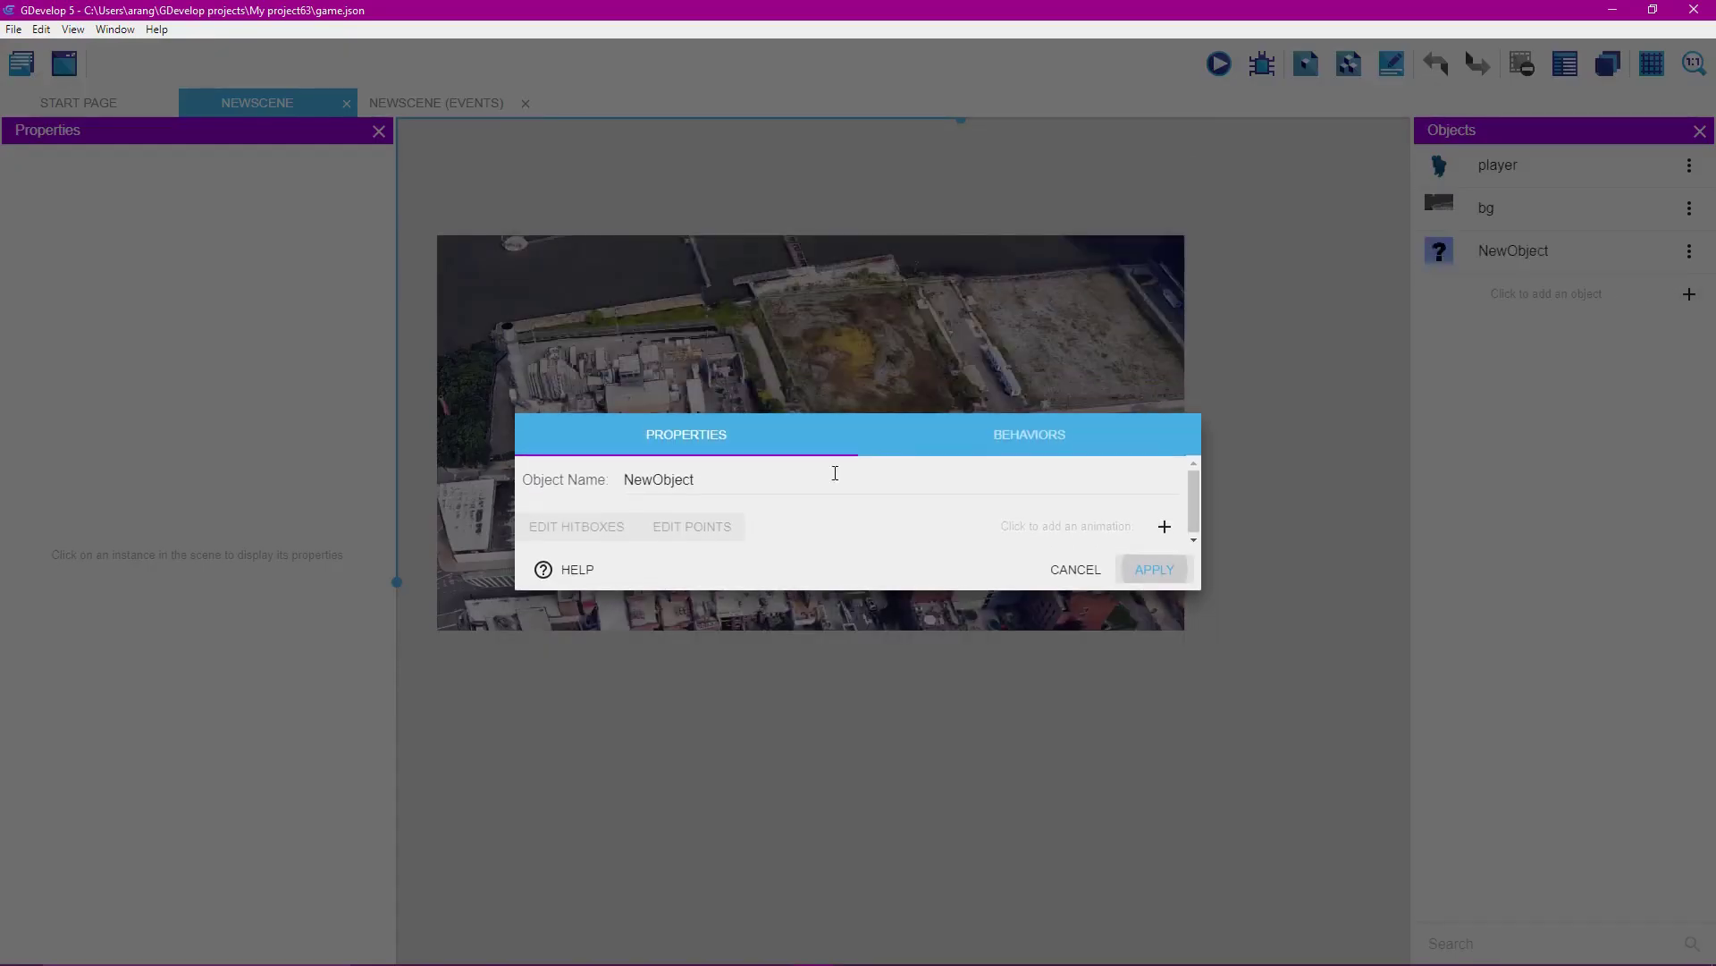
left_click_drag(813, 479, 533, 477)
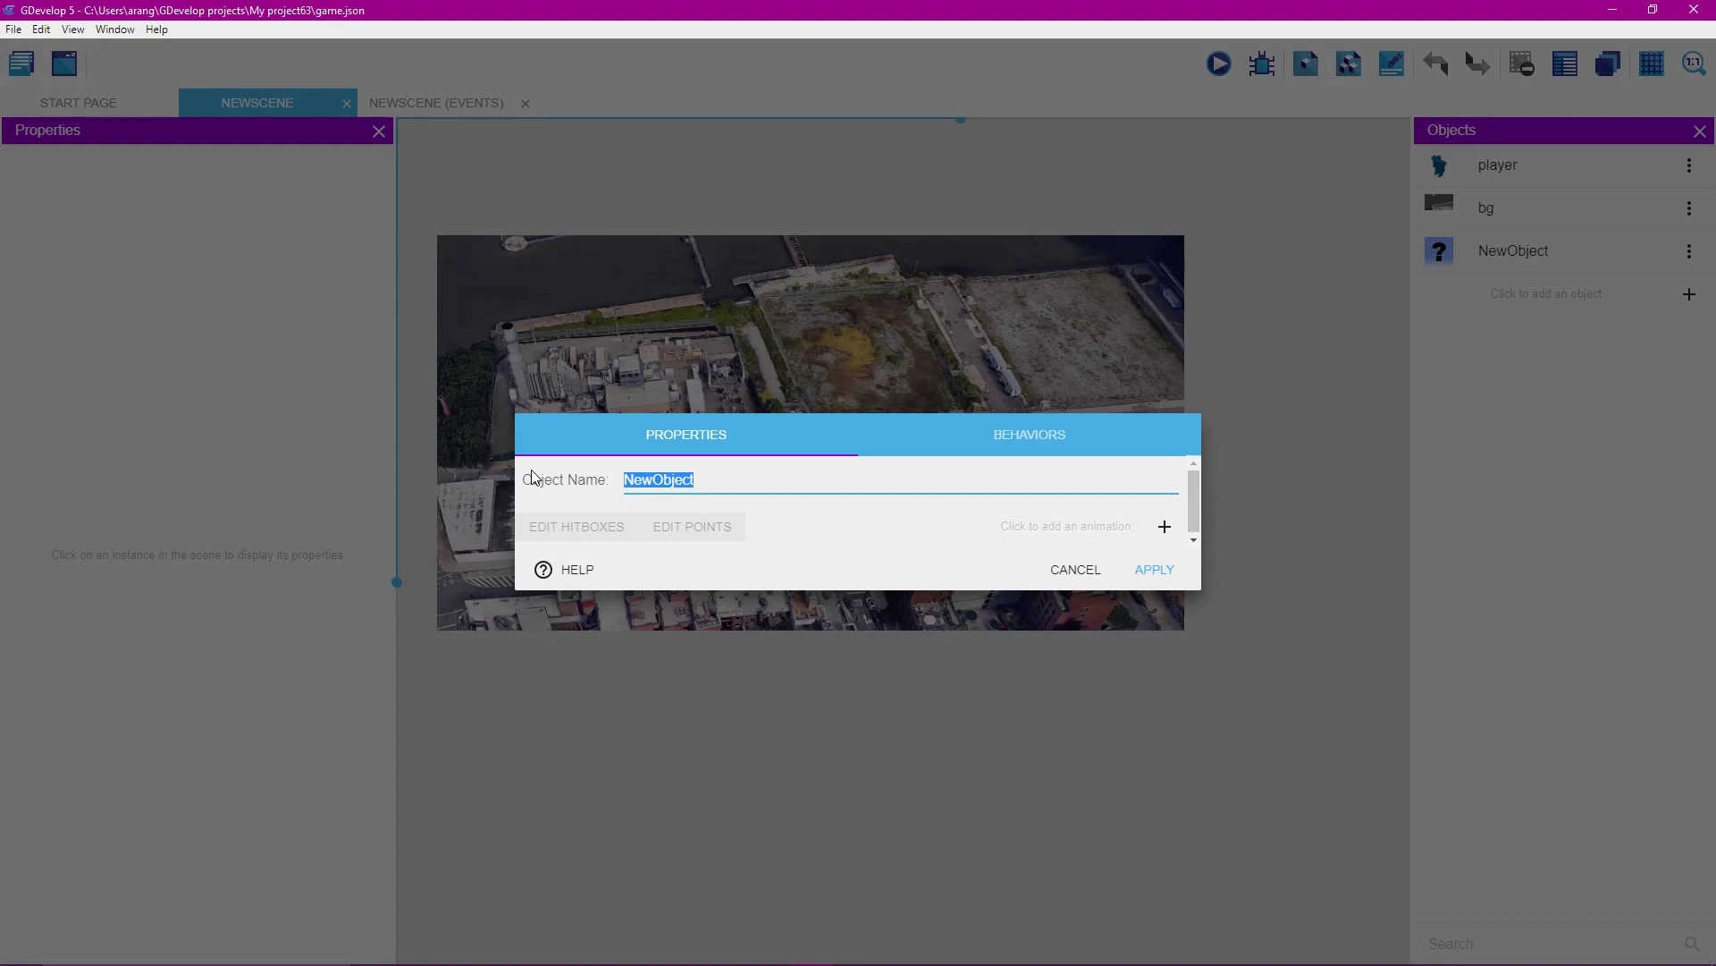
key("BackSpace")
type("block")
left_click(1164, 528)
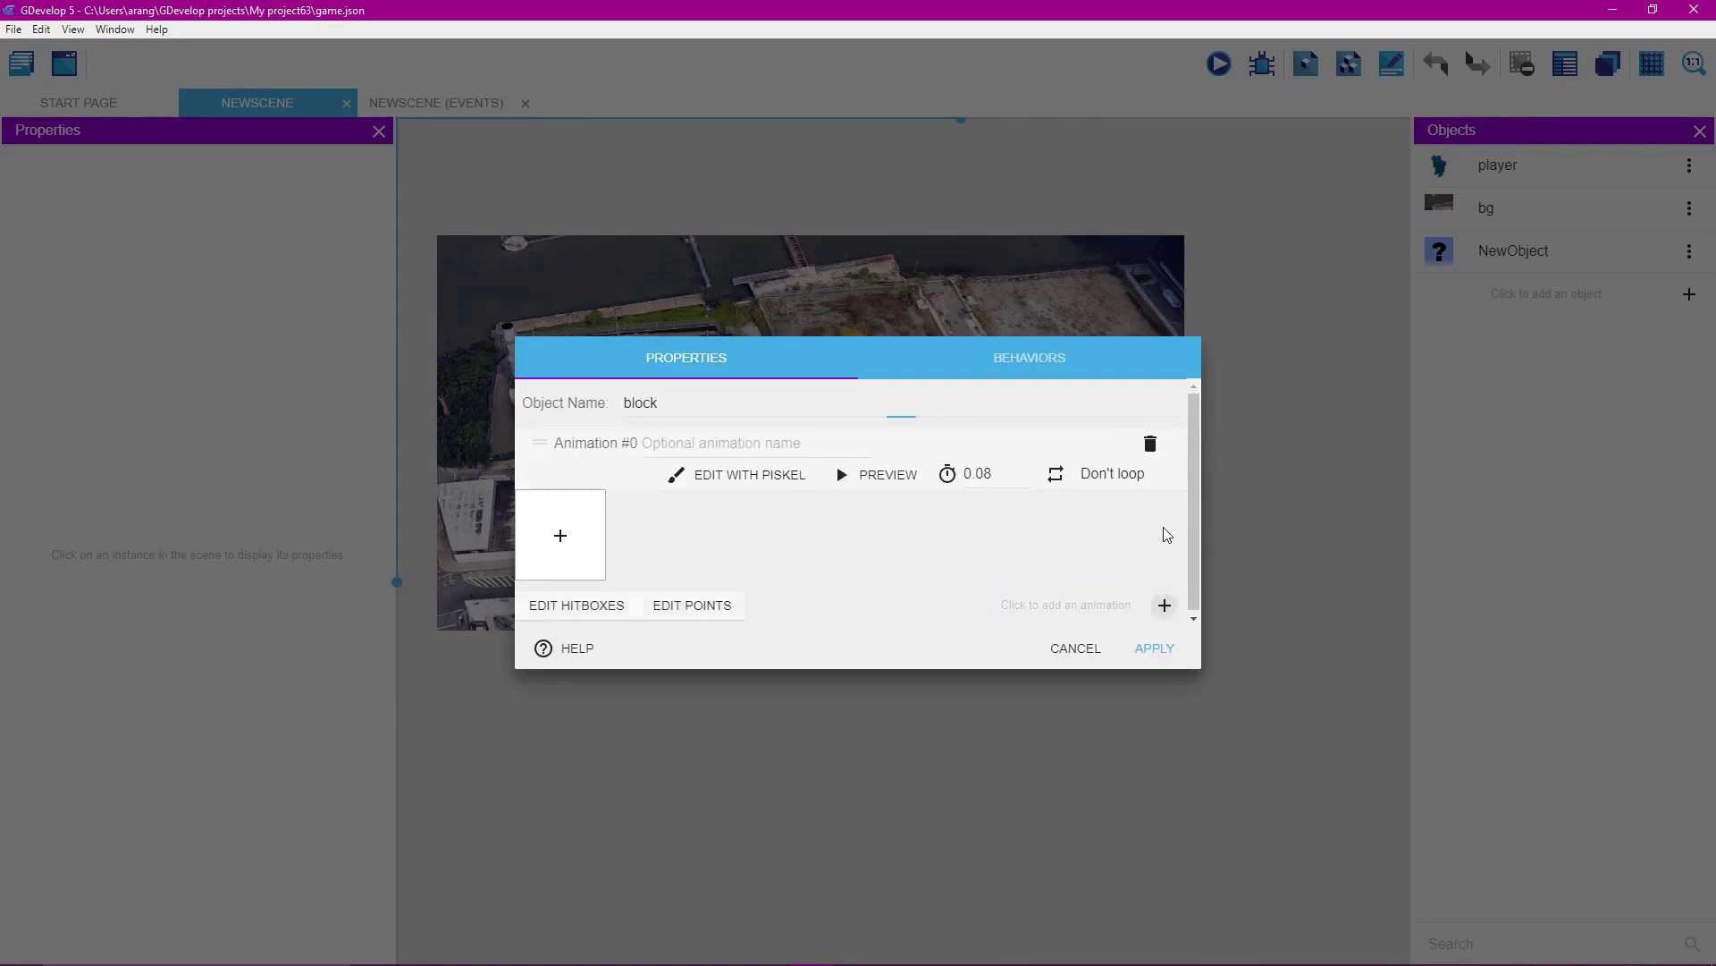
Step: Open the block animation in the Piskel editor and fill the 32 × 32 px canvas with green #14bd18
left_click(716, 476)
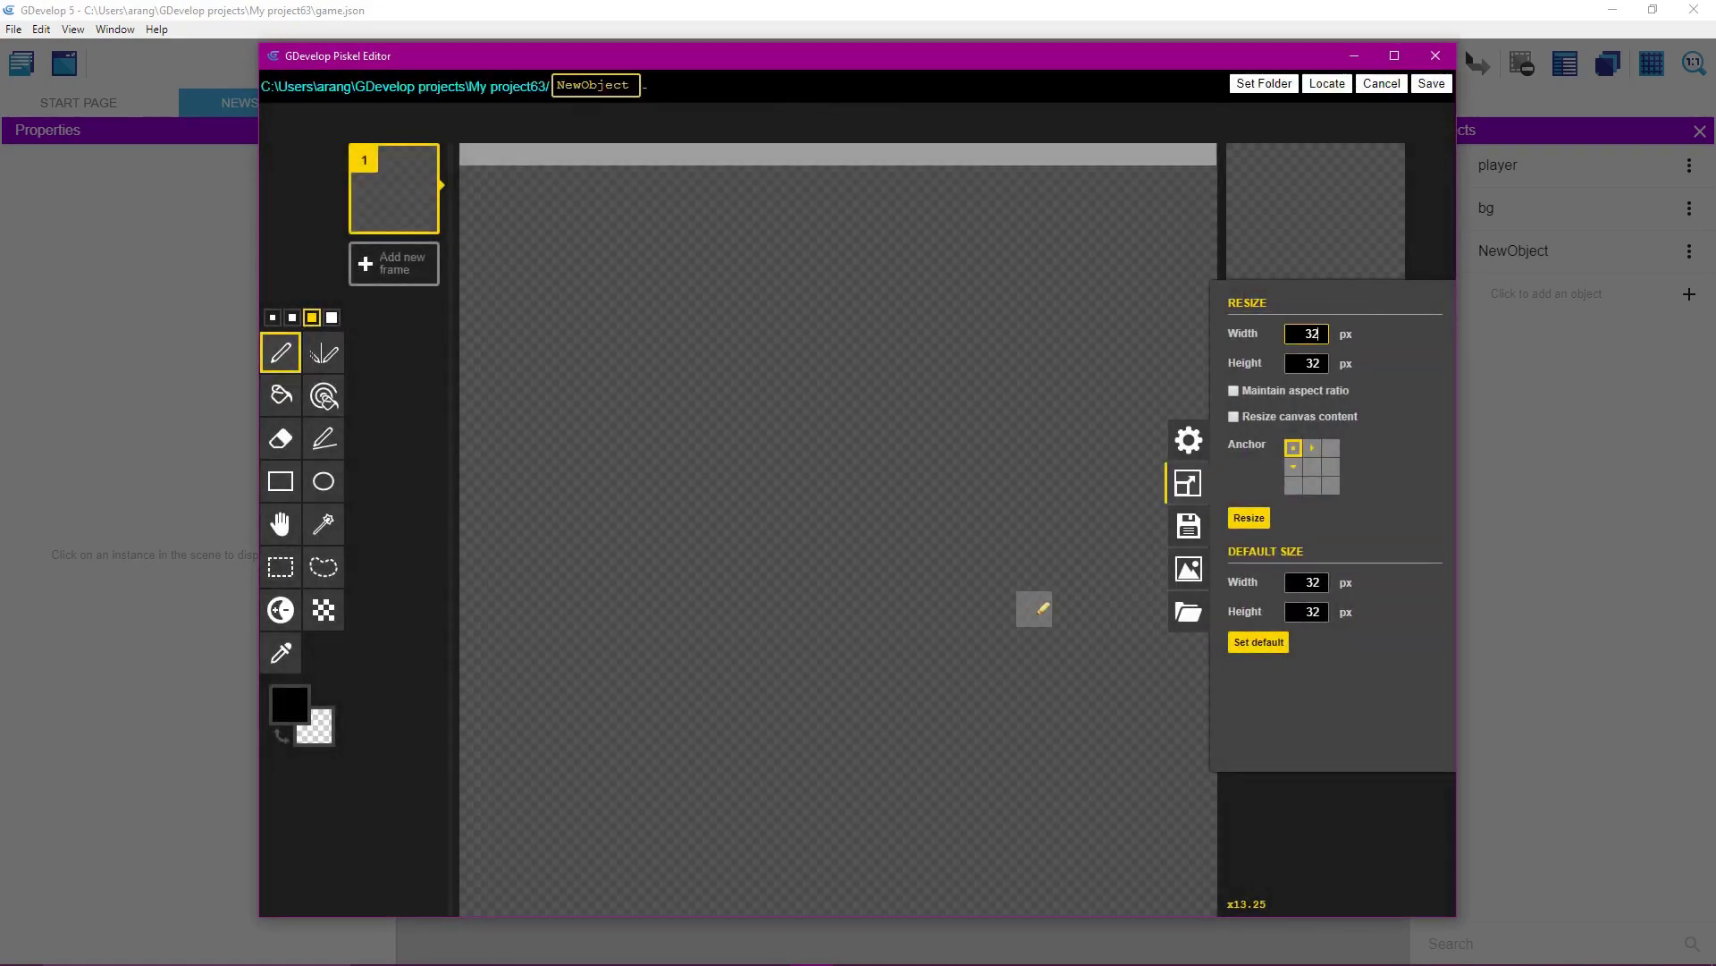
left_click(295, 711)
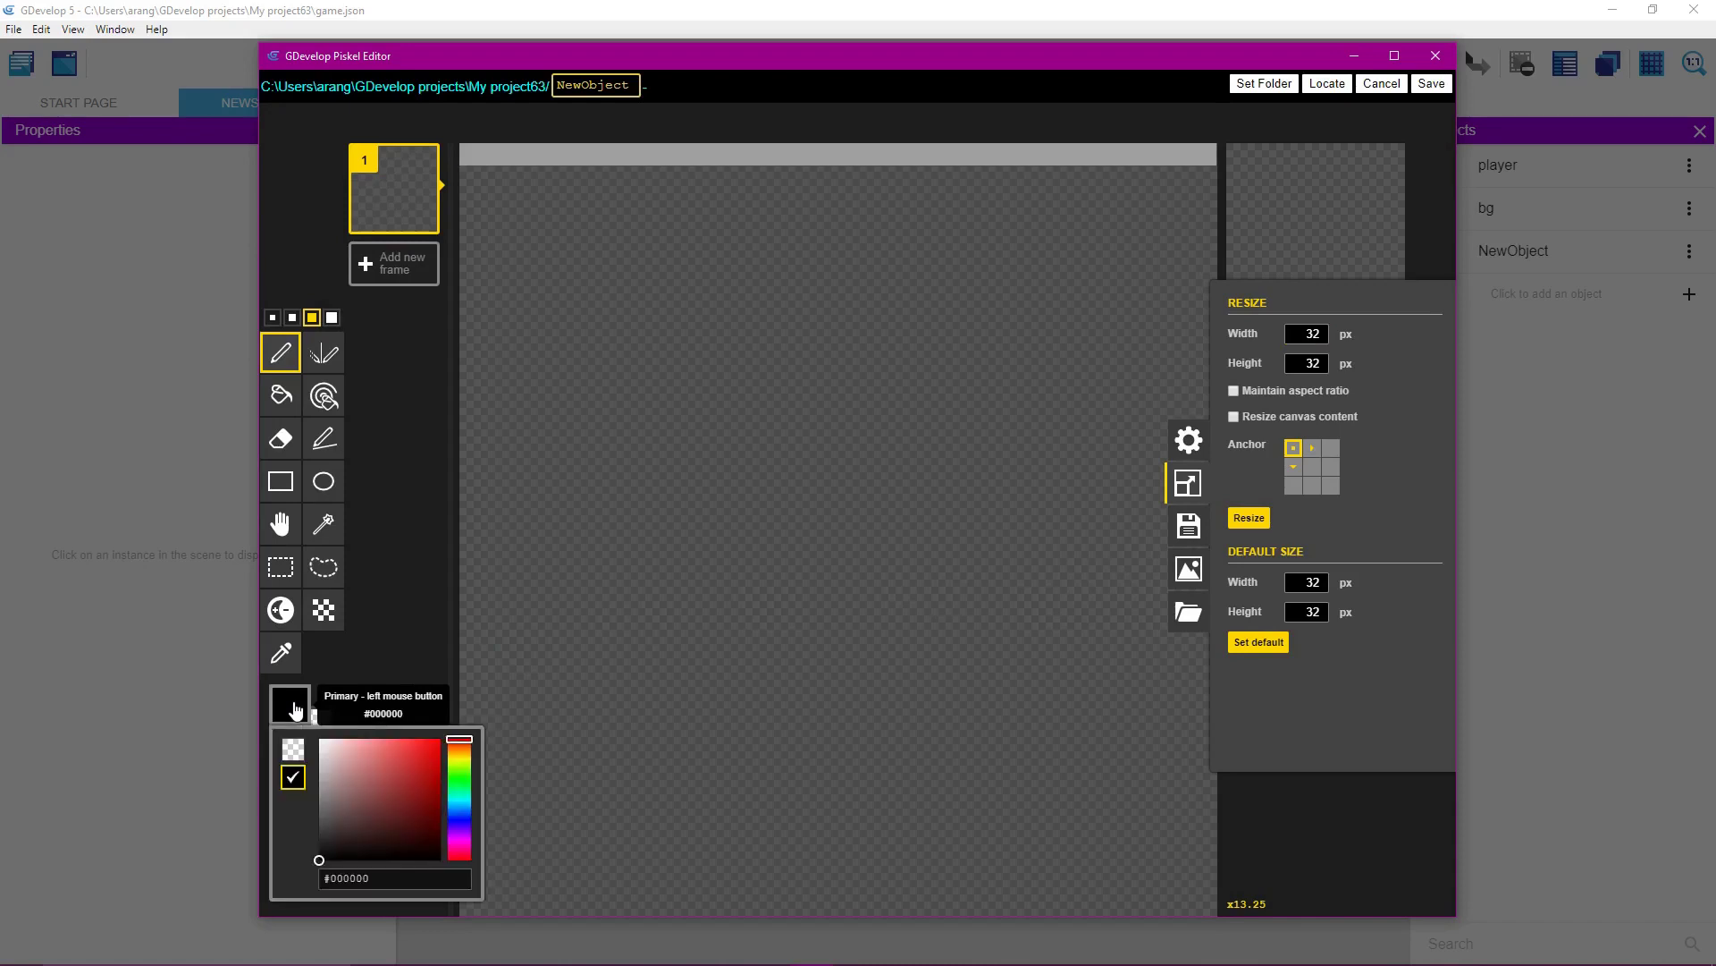
left_click(460, 779)
left_click(427, 770)
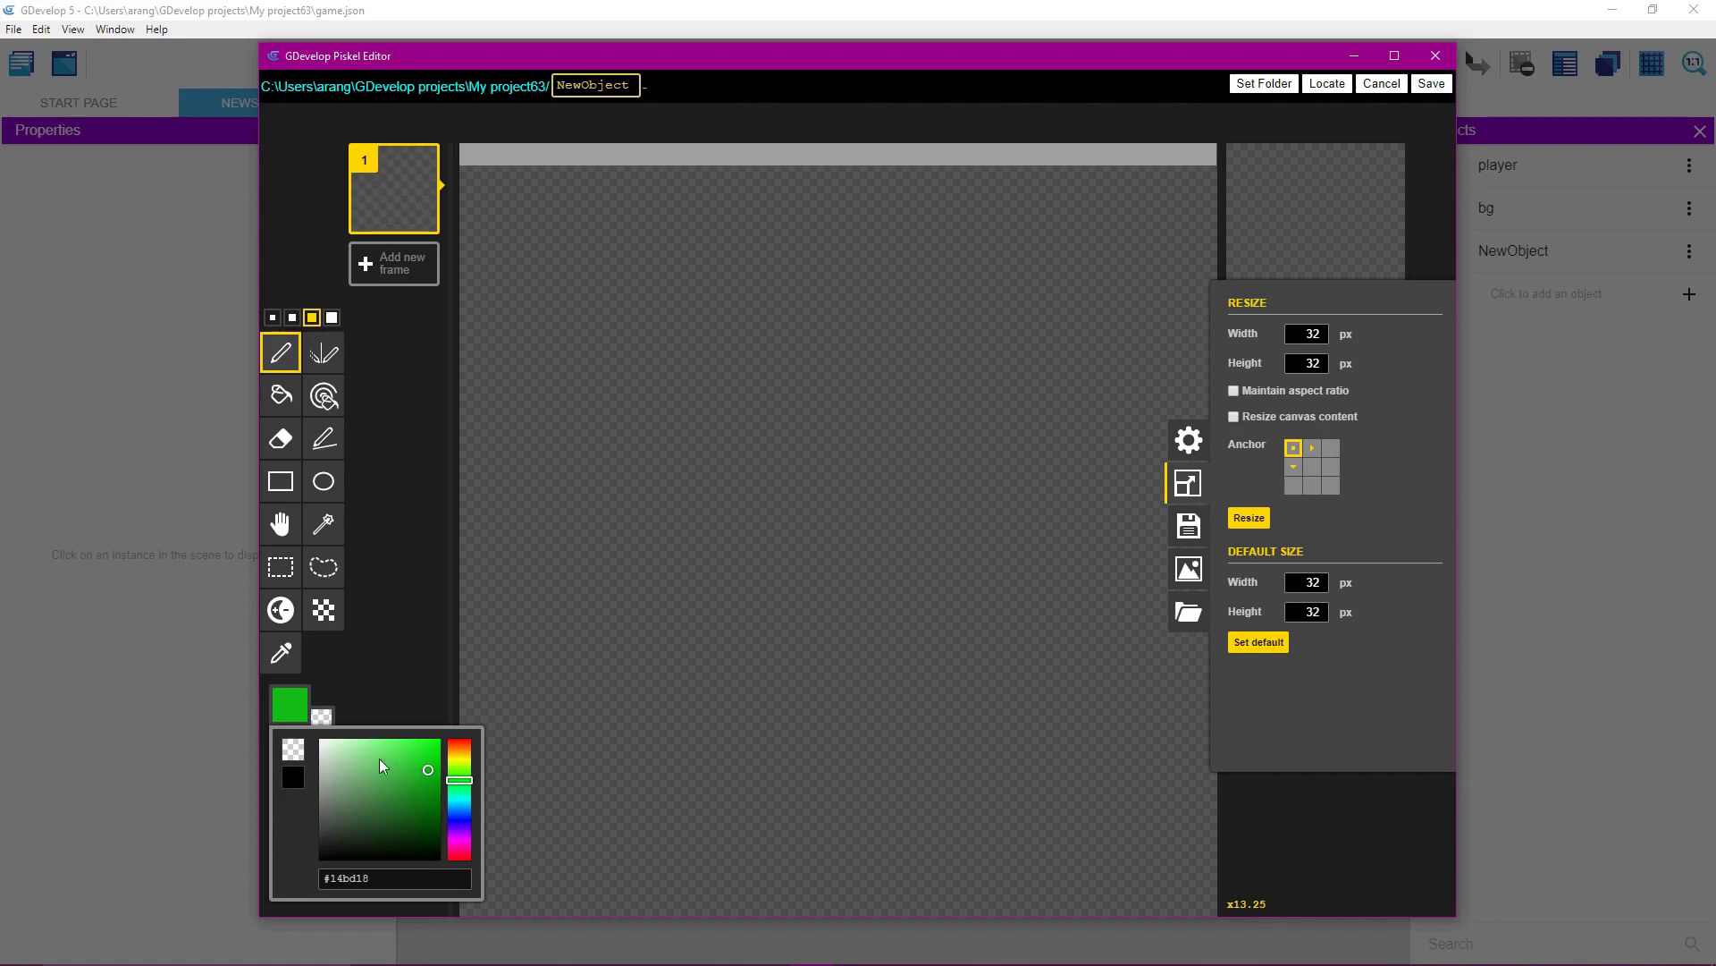
left_click(282, 397)
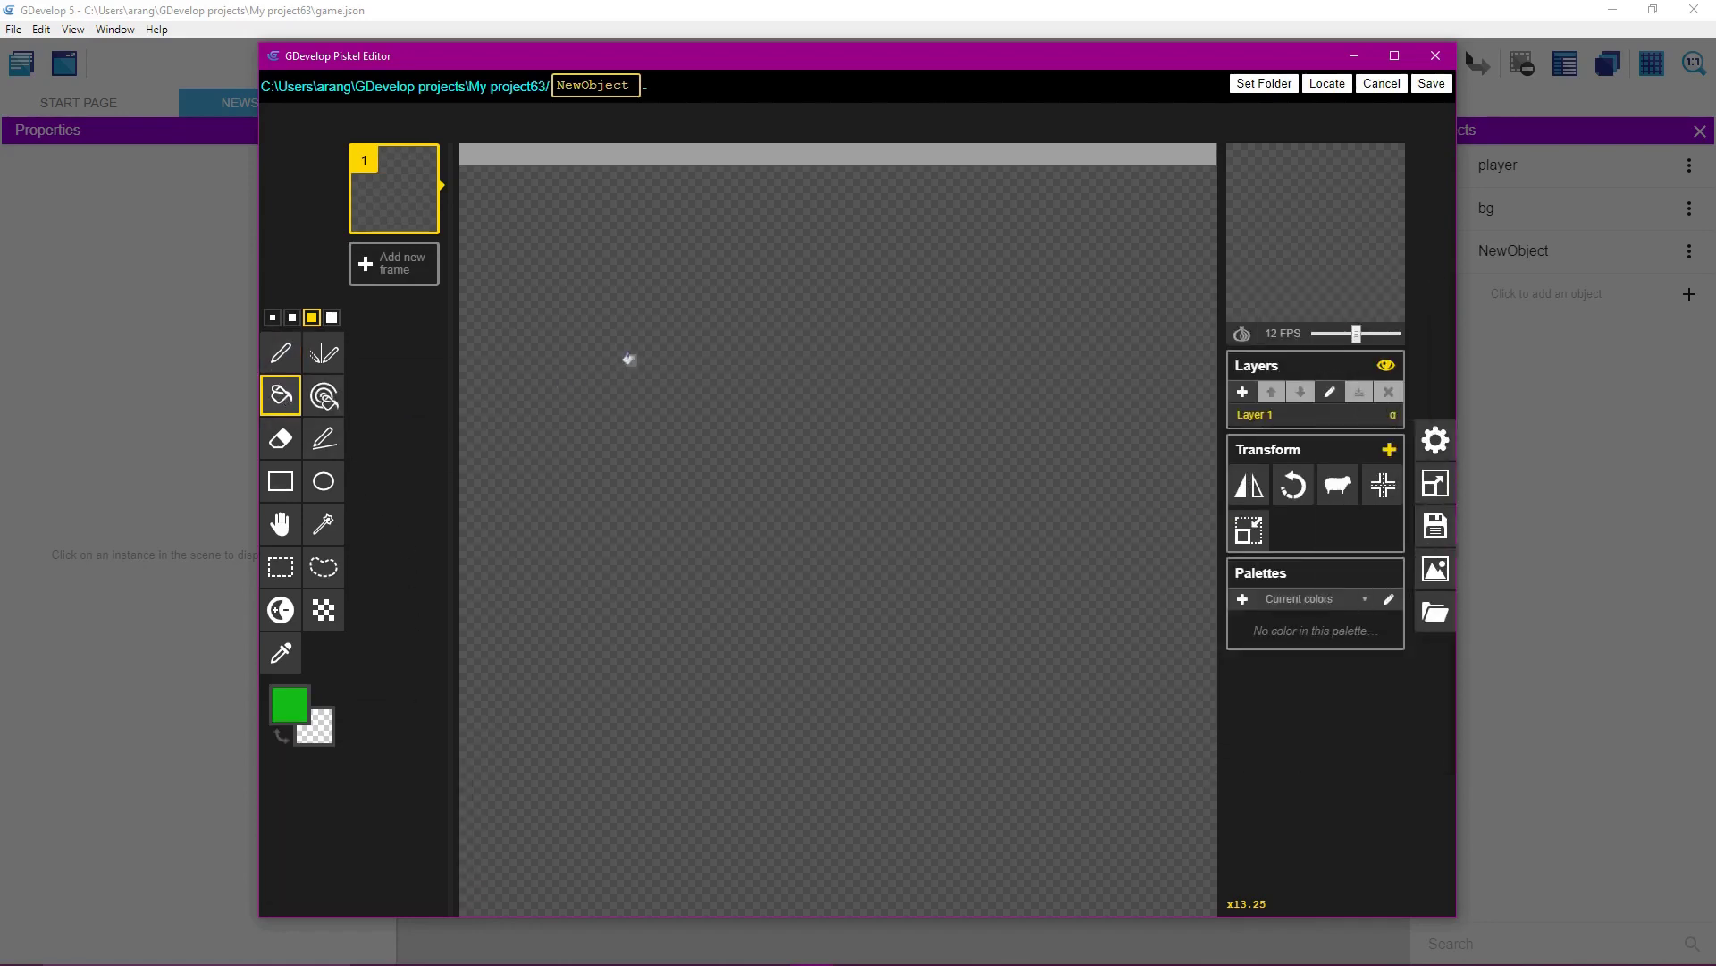
left_click(629, 345)
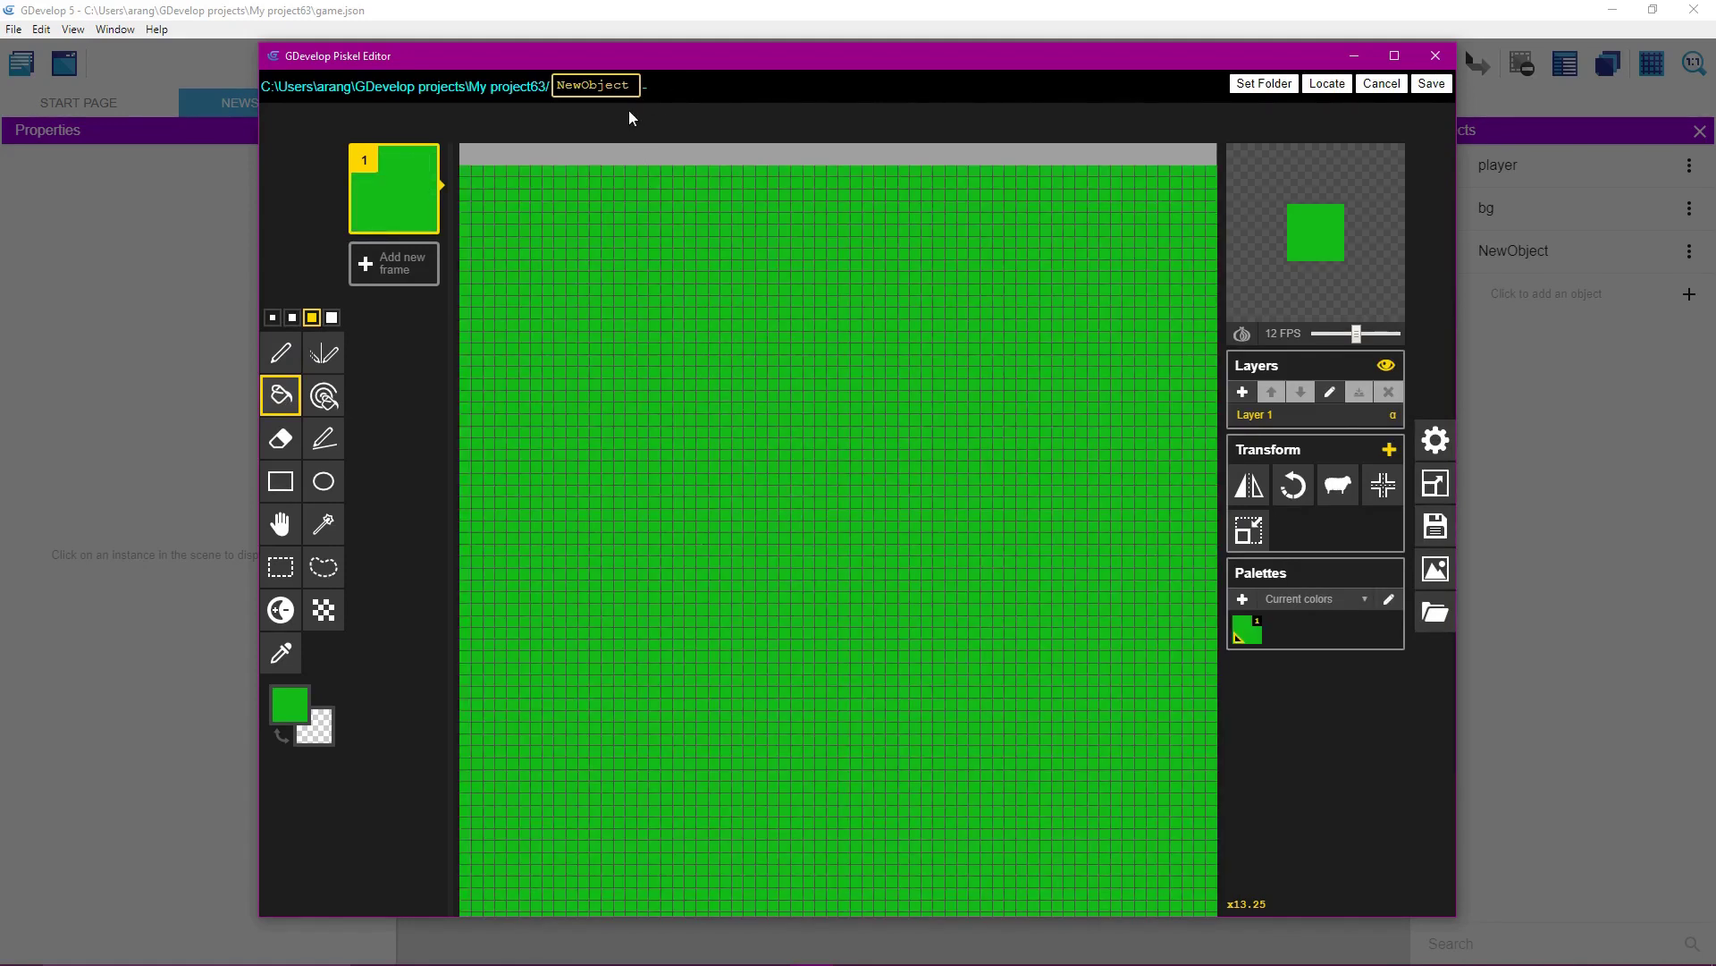
Step: Name the Piskel image block, save it into the animation and apply the new object's settings
left_click_drag(631, 85, 540, 79)
key("BackSpace")
type("block")
left_click(1423, 88)
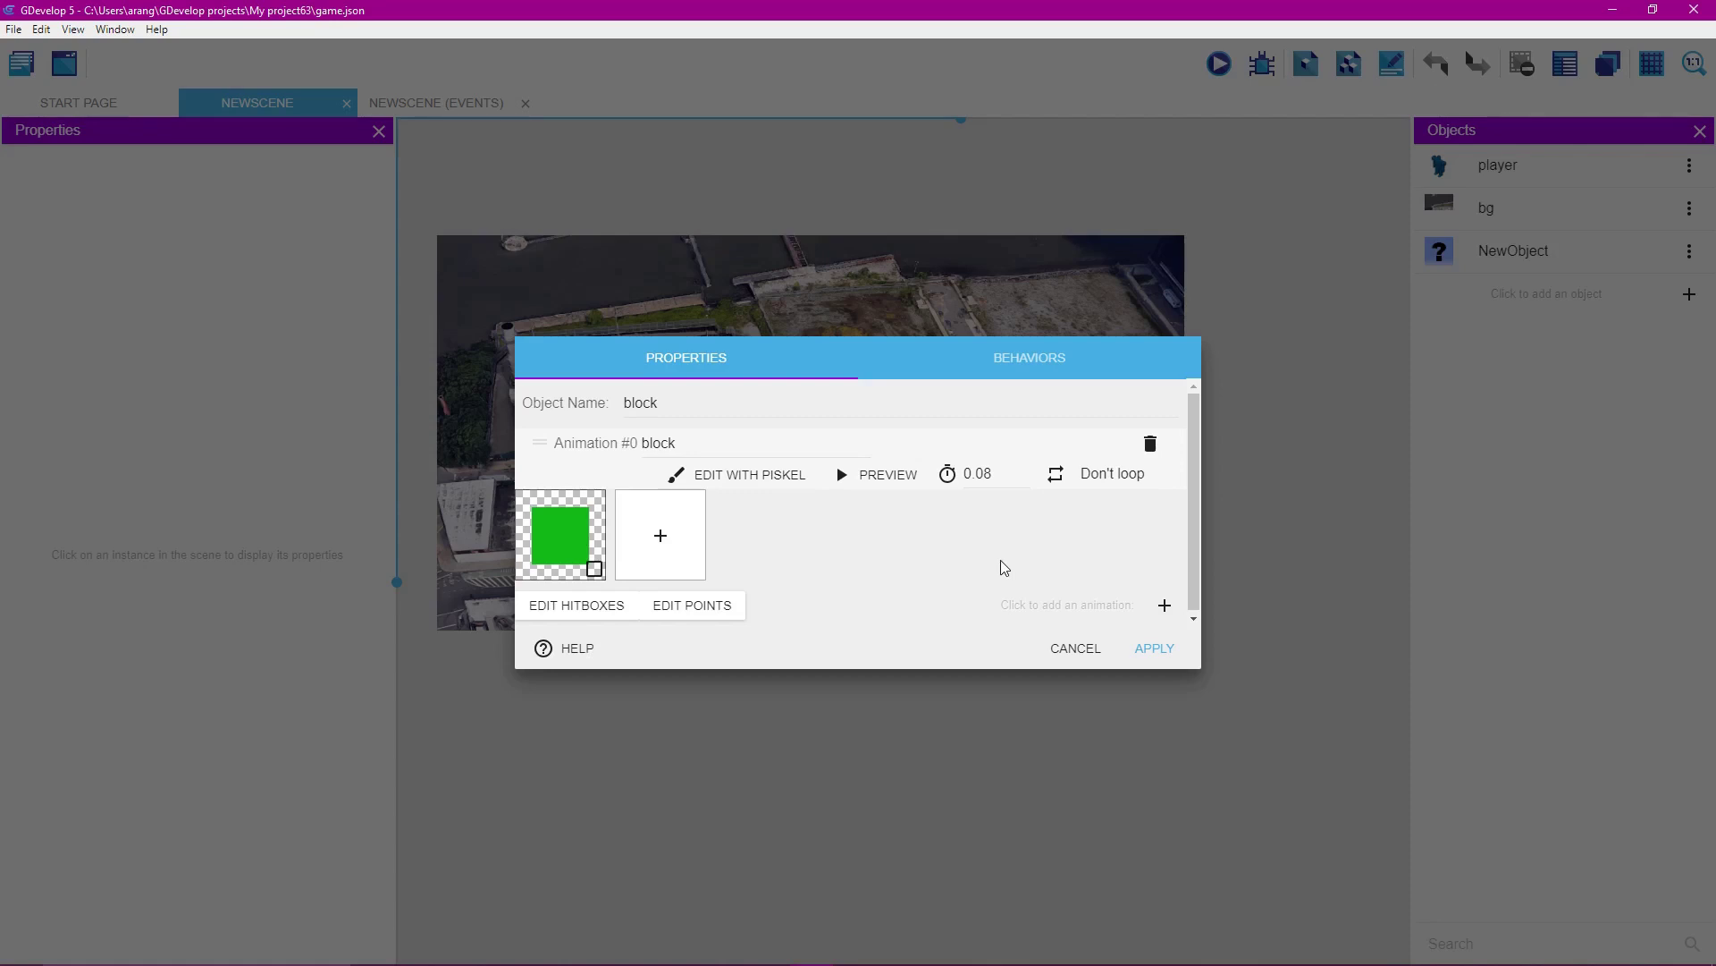
left_click(1148, 651)
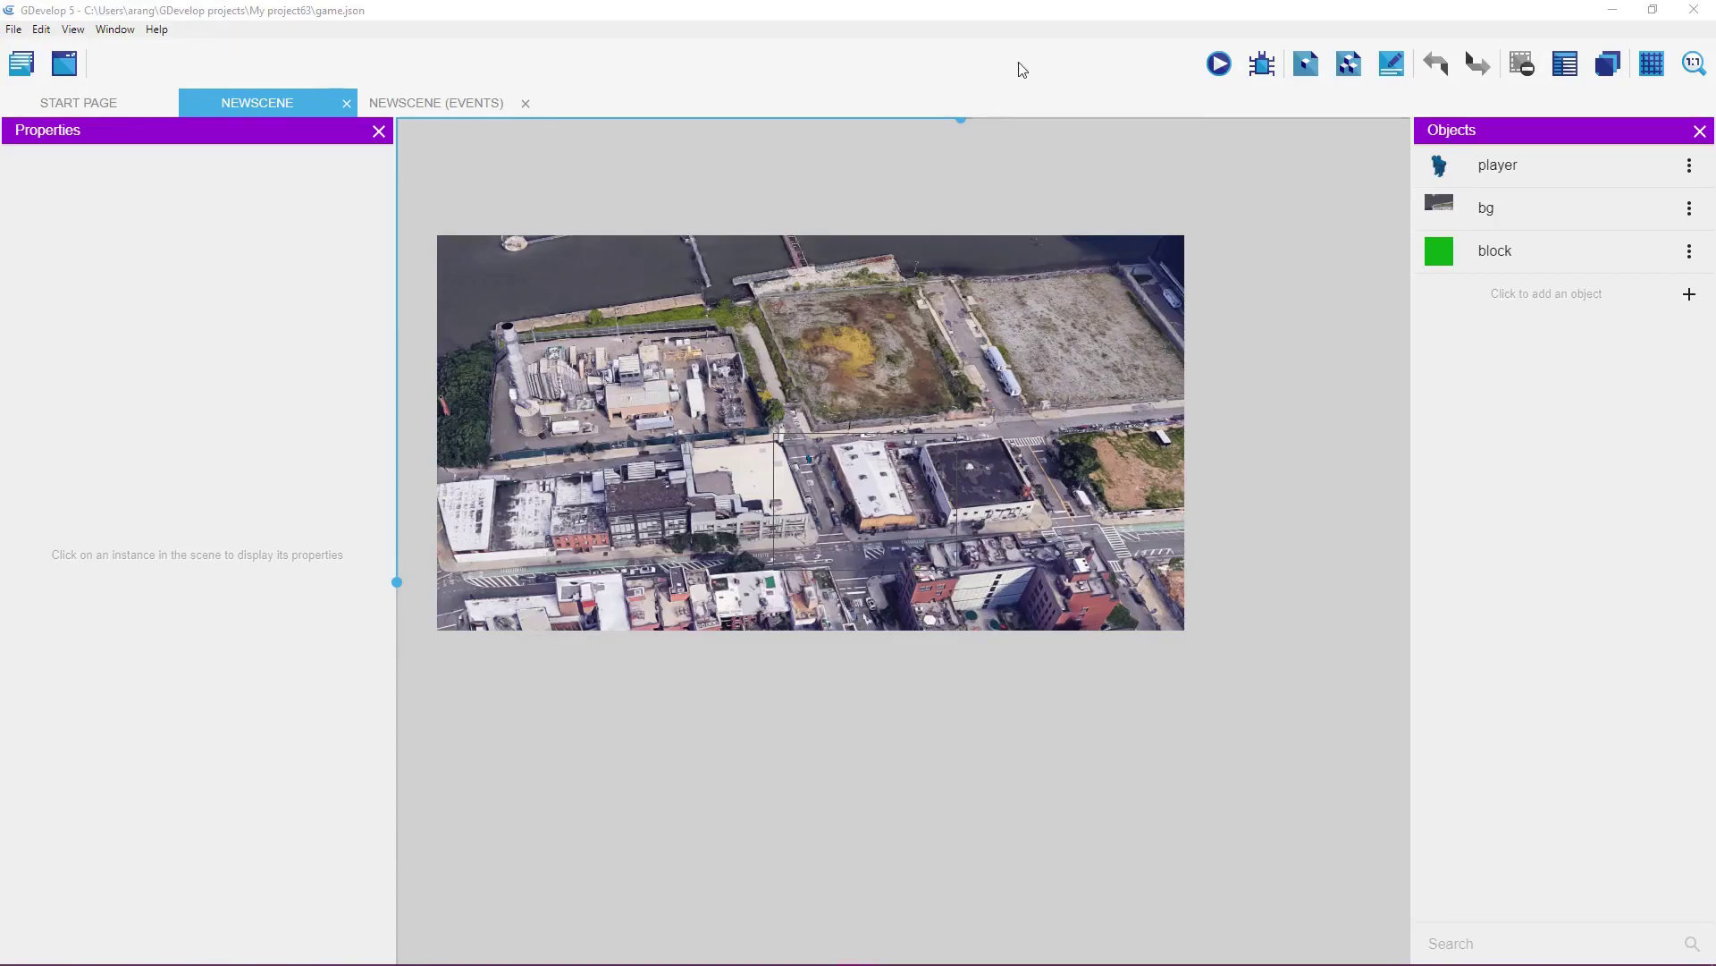
Step: Place block instances over the white-roofed building, about 236 × 310, and the dark-roofed building beside it, about 400 × 310
left_click(1039, 19)
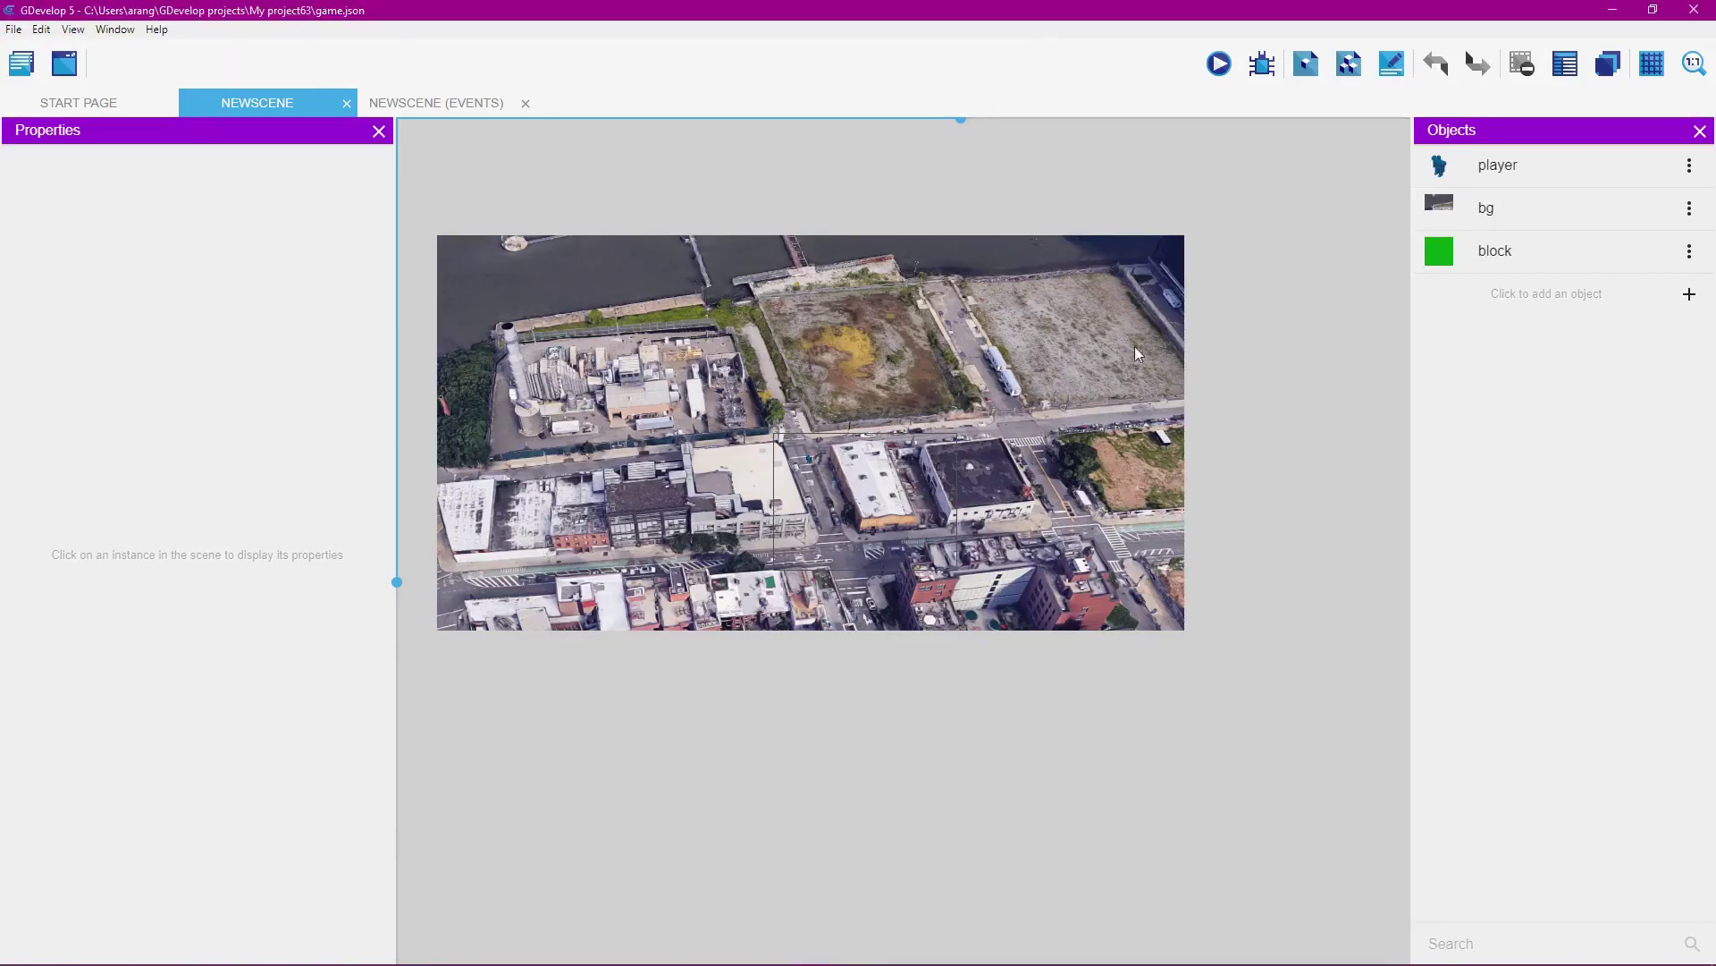
left_click(1531, 255)
left_click_drag(1447, 252, 1029, 483)
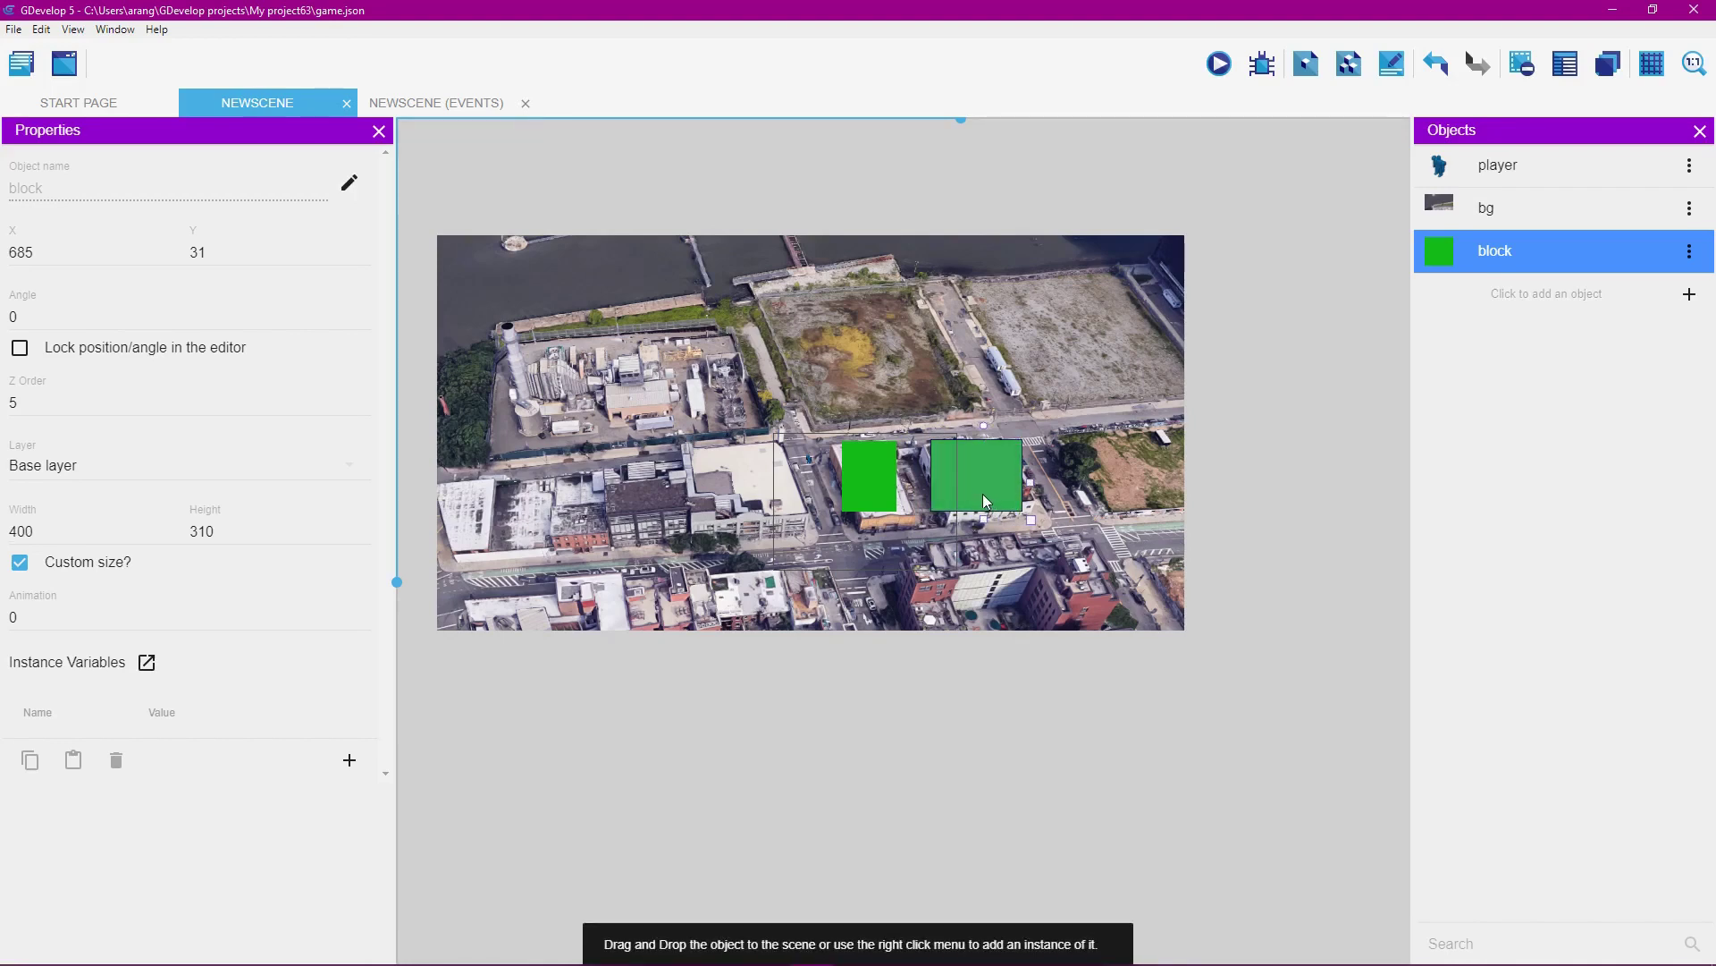
Step: Cover both building rows west of the junction with blocks about 1428 × 310, and the red-brick buildings to the southeast with another wide block
left_click_drag(951, 415, 795, 492)
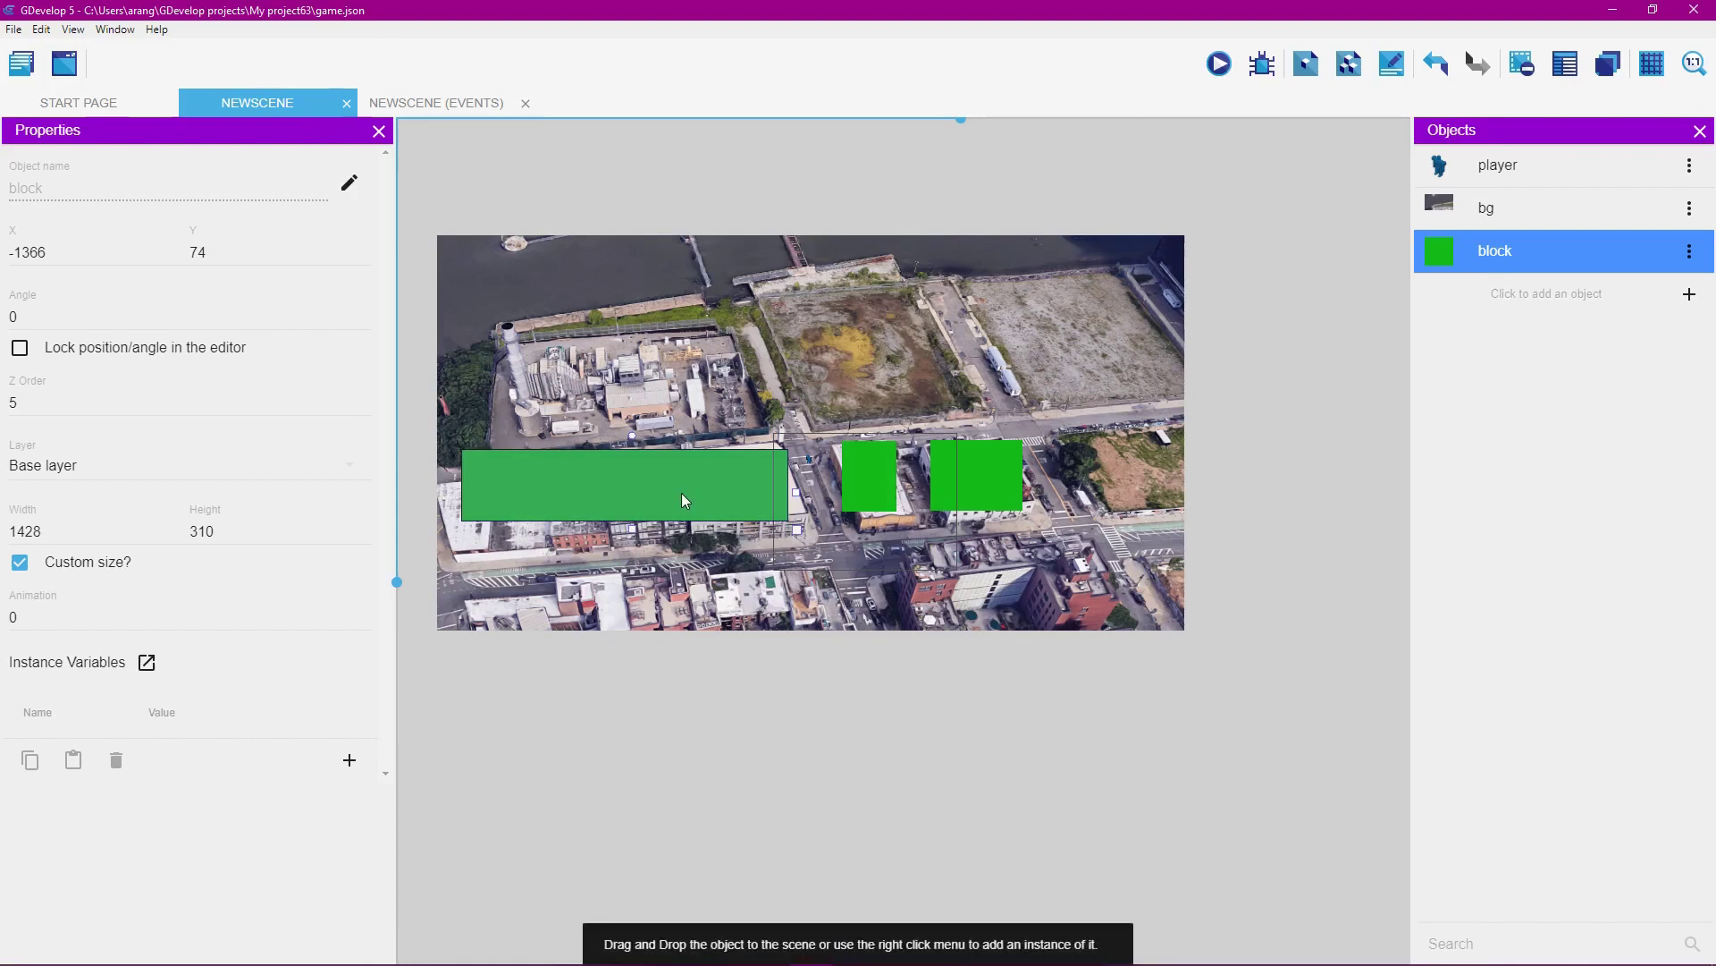
left_click_drag(682, 496, 700, 592, "ctrl")
left_click(862, 479)
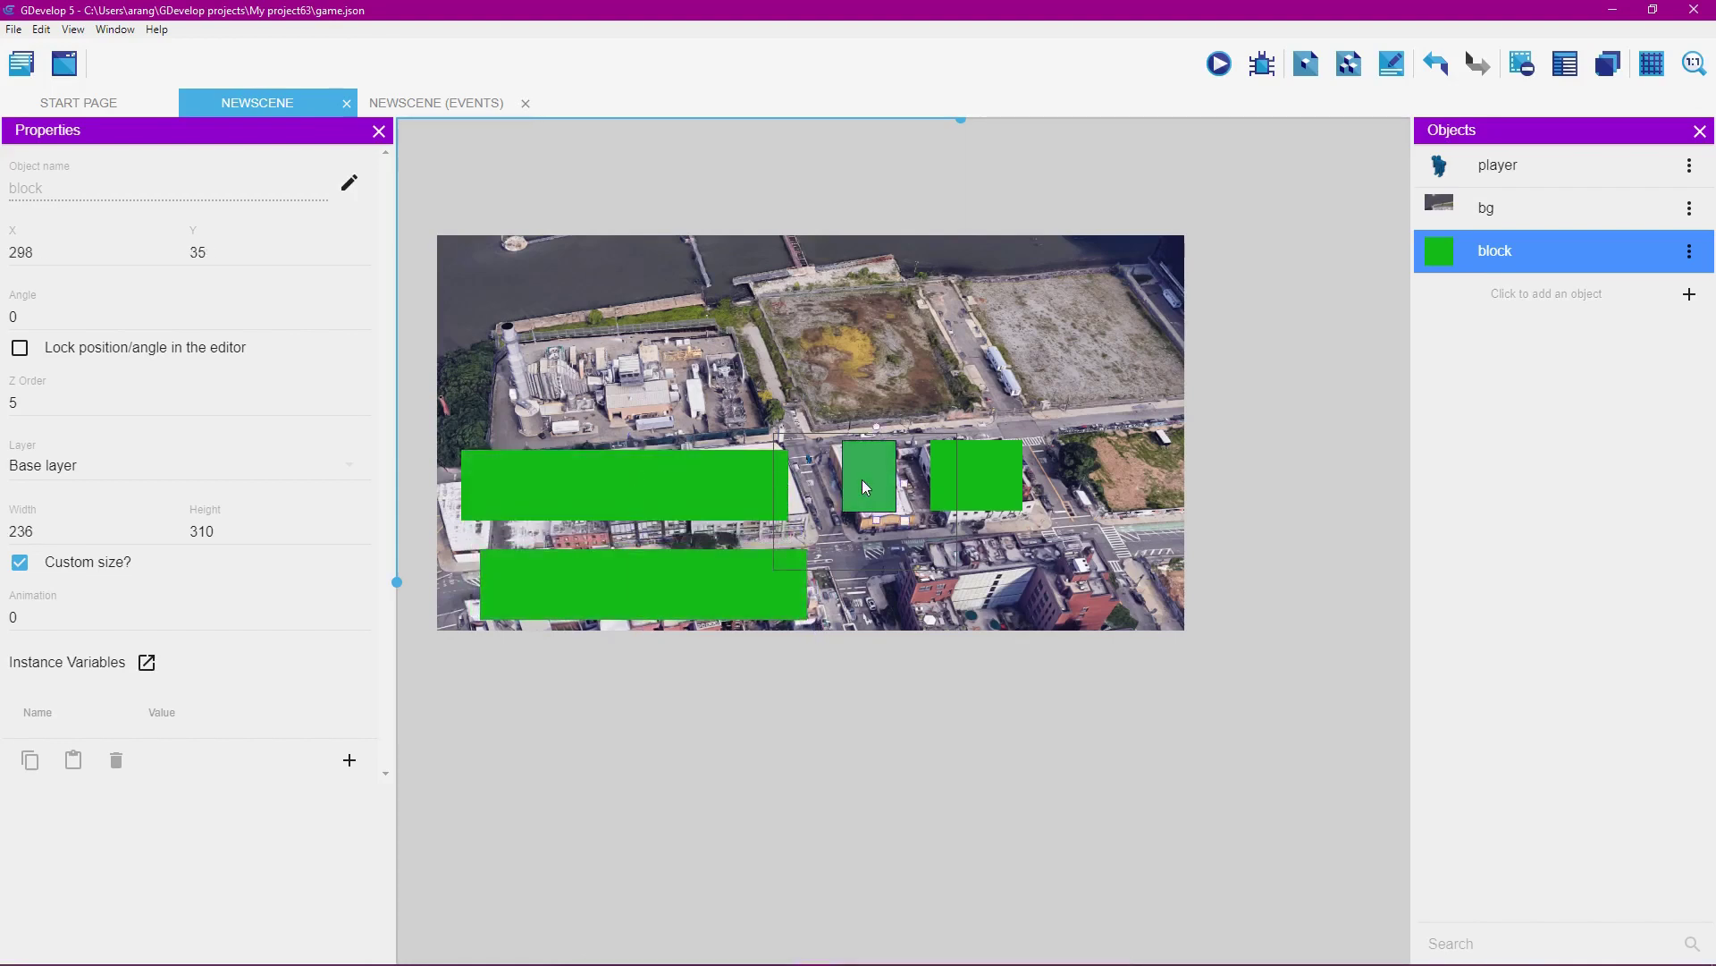
left_click_drag(864, 483, 1105, 600)
left_click(931, 587)
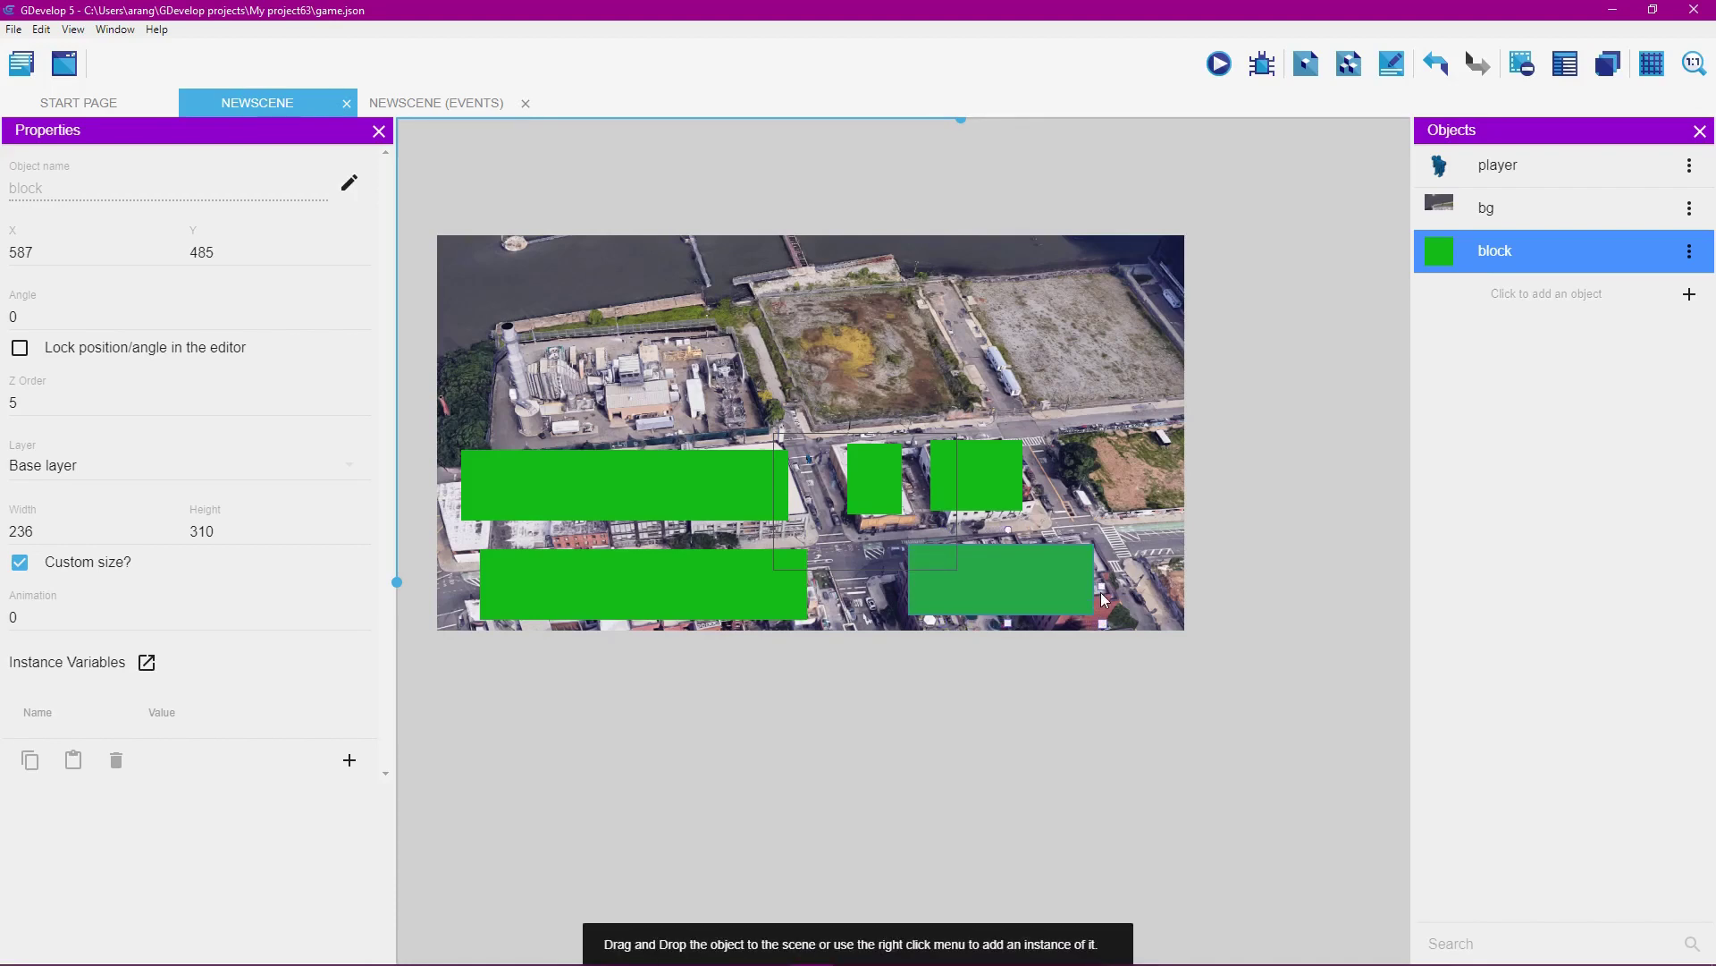
Step: Copy a block over the industrial lot northwest of the junction, sized about 810 × 310
left_click(866, 468)
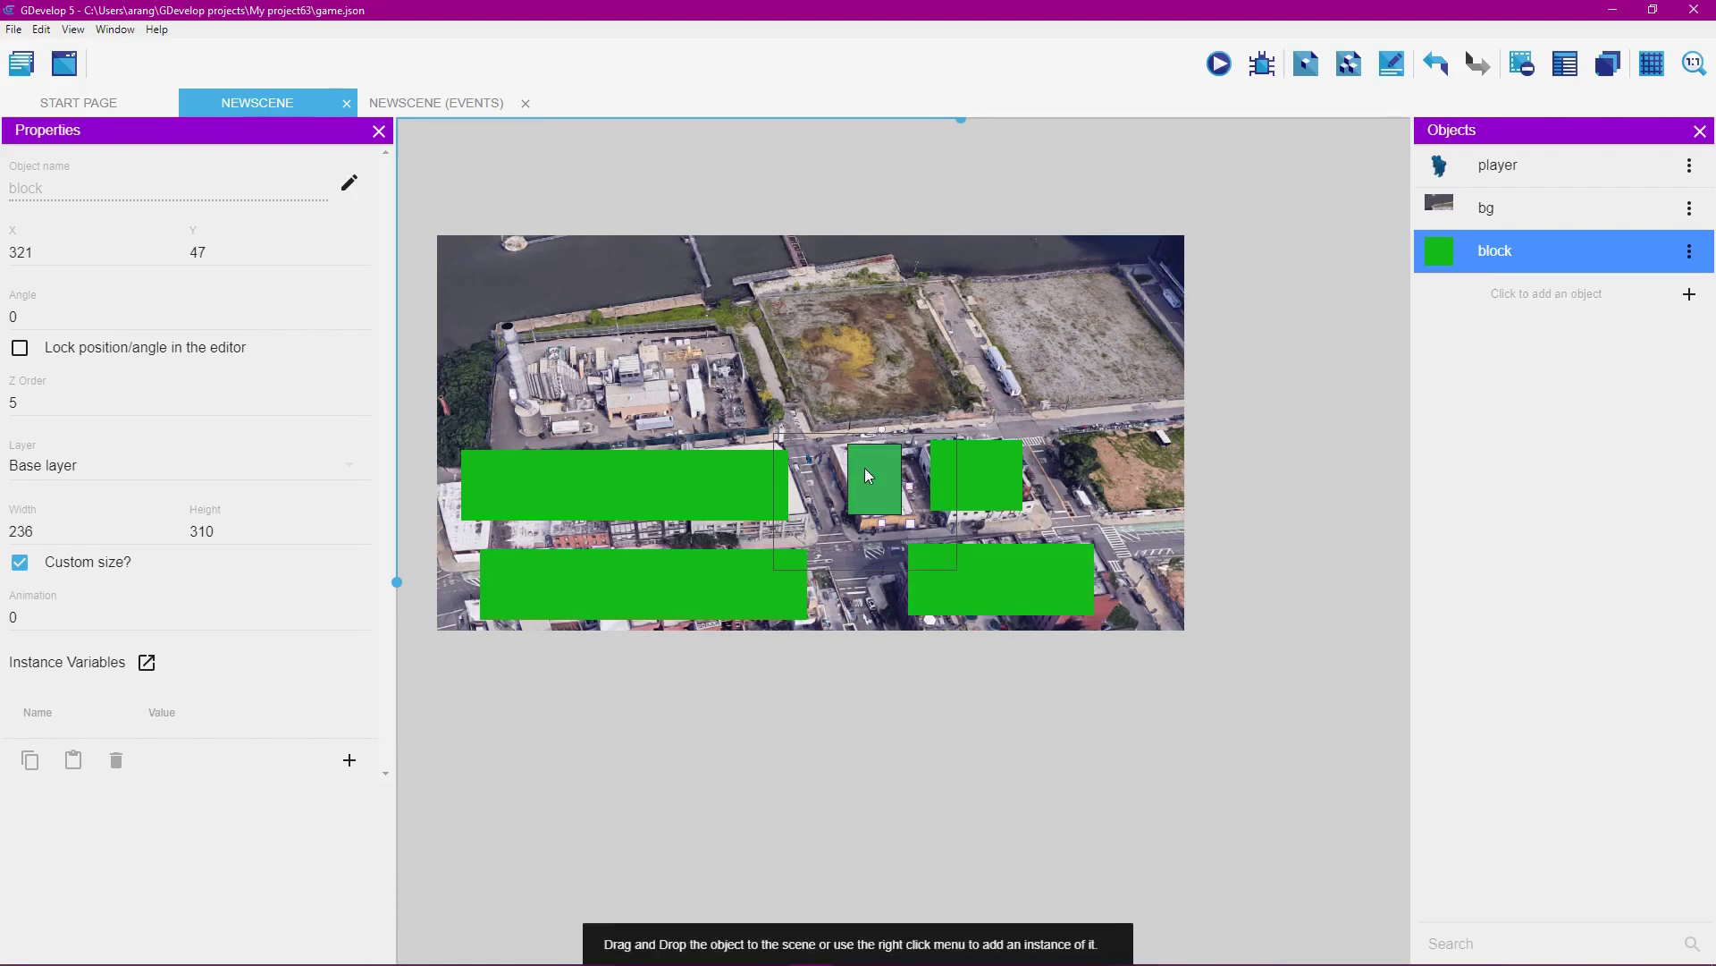
left_click_drag(866, 469, 709, 393, "ctrl")
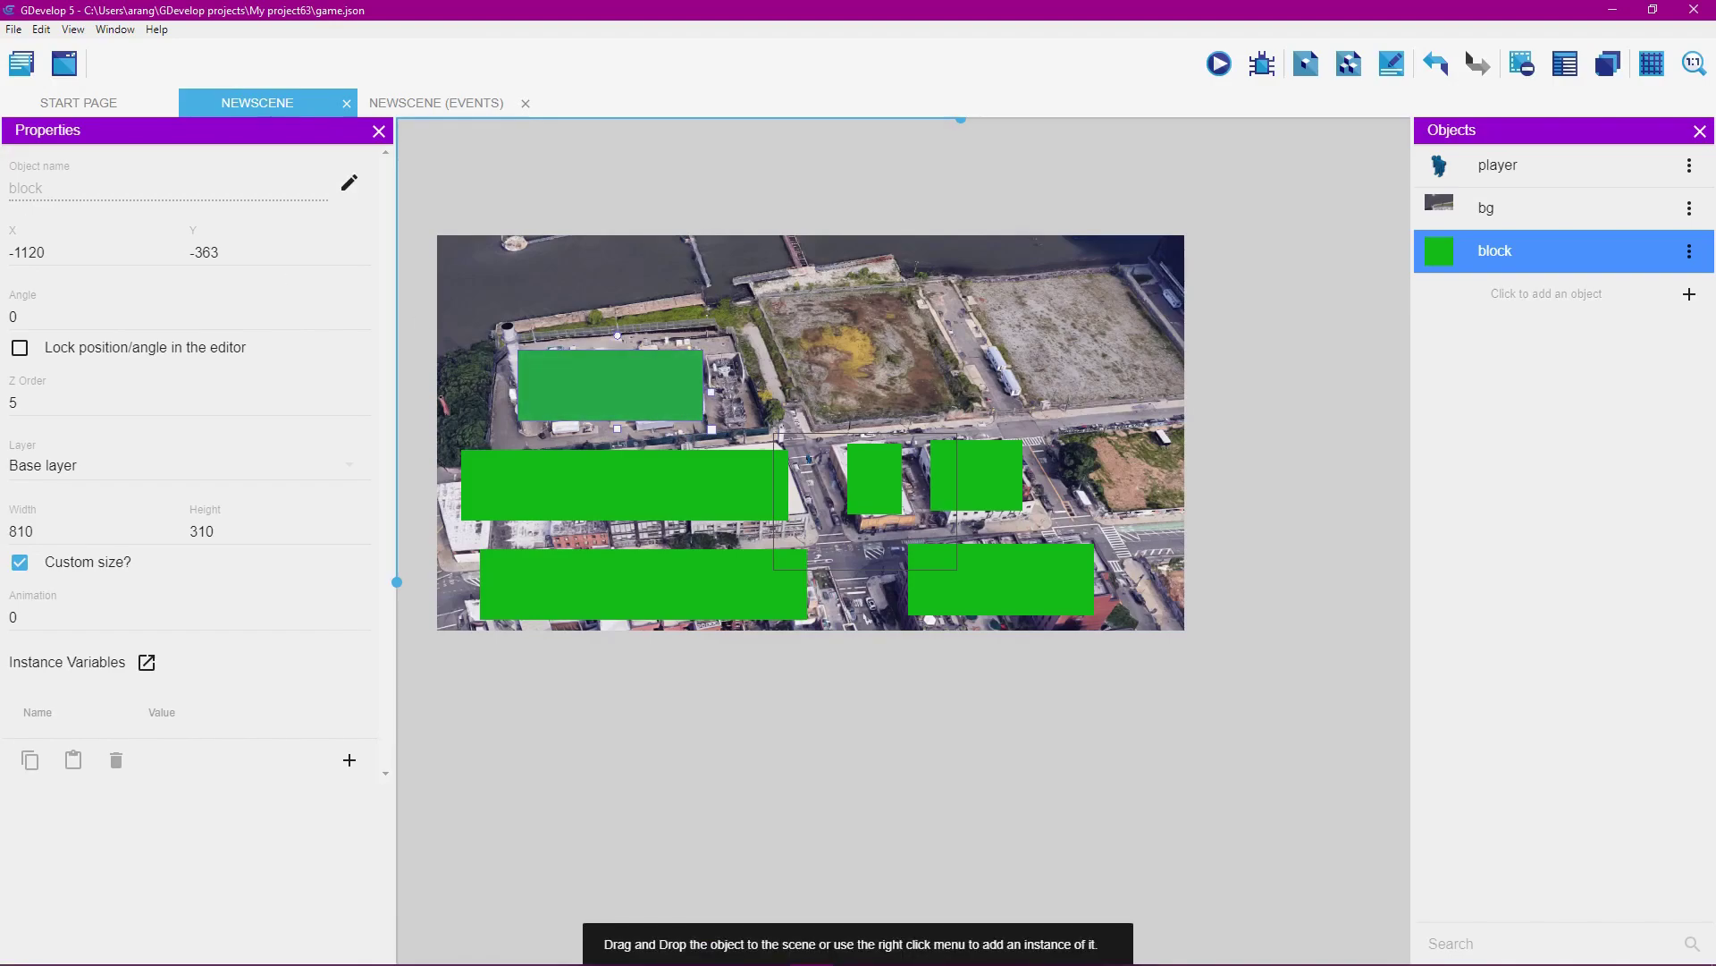
left_click(735, 663)
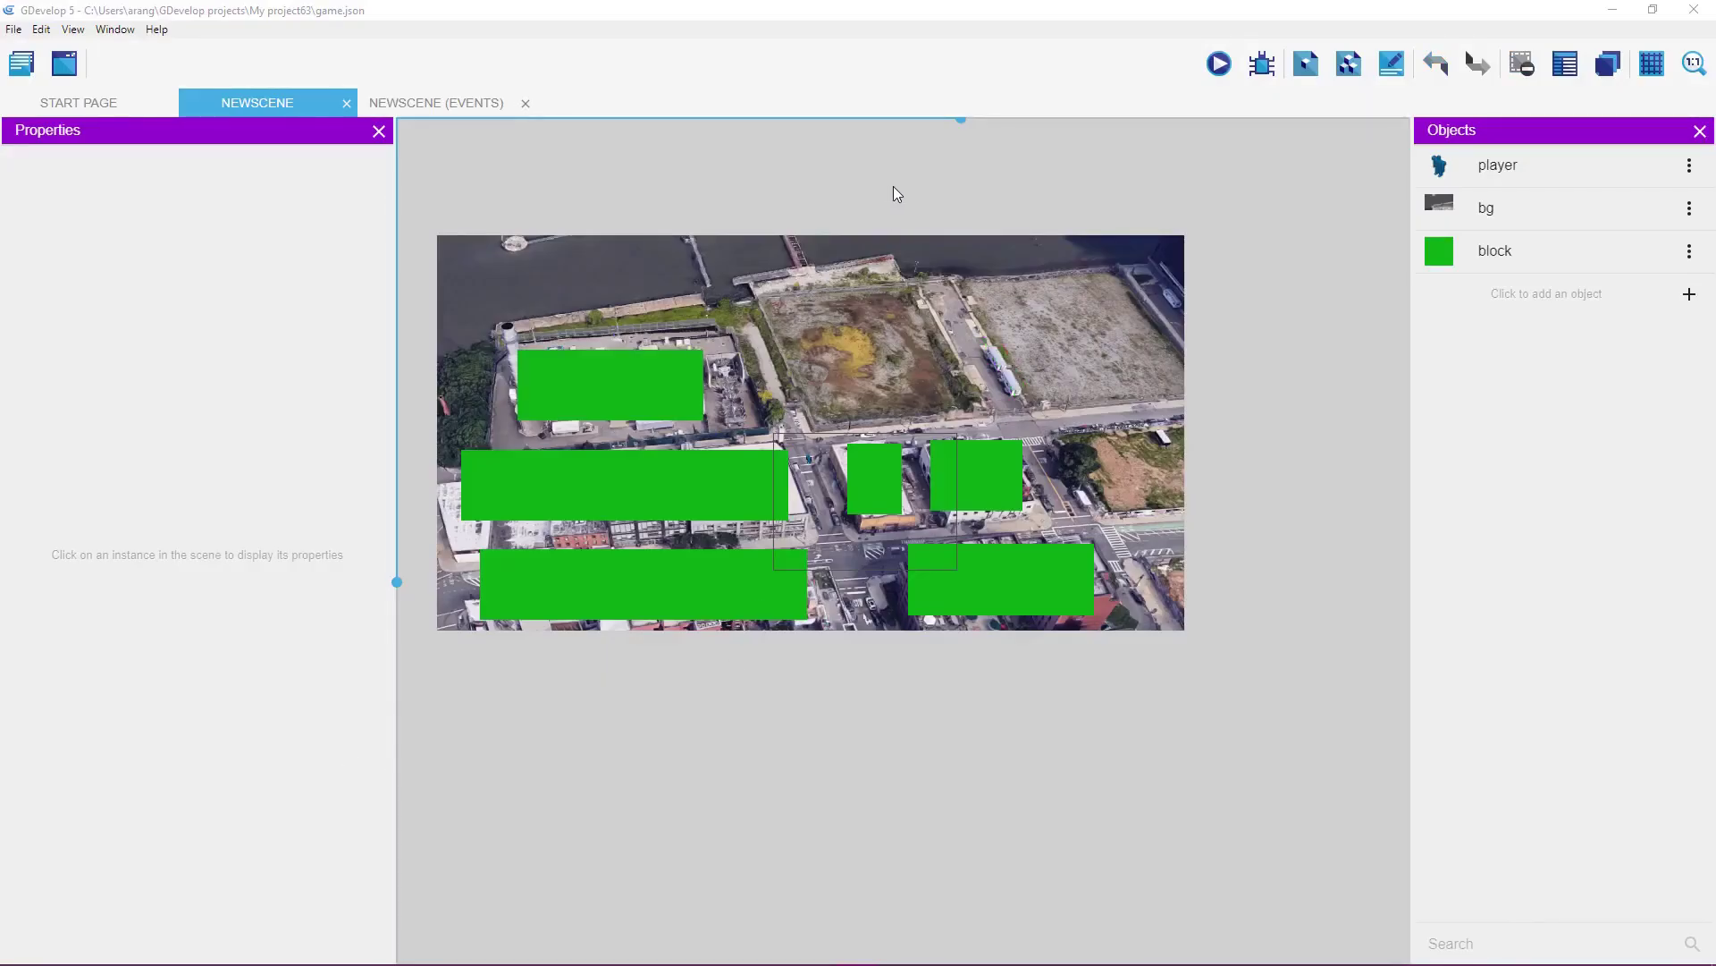
Step: Try covering the parked trucks on the road between the empty lots with a copied block, about 68 × 310, rotated about 154°
left_click(1091, 22)
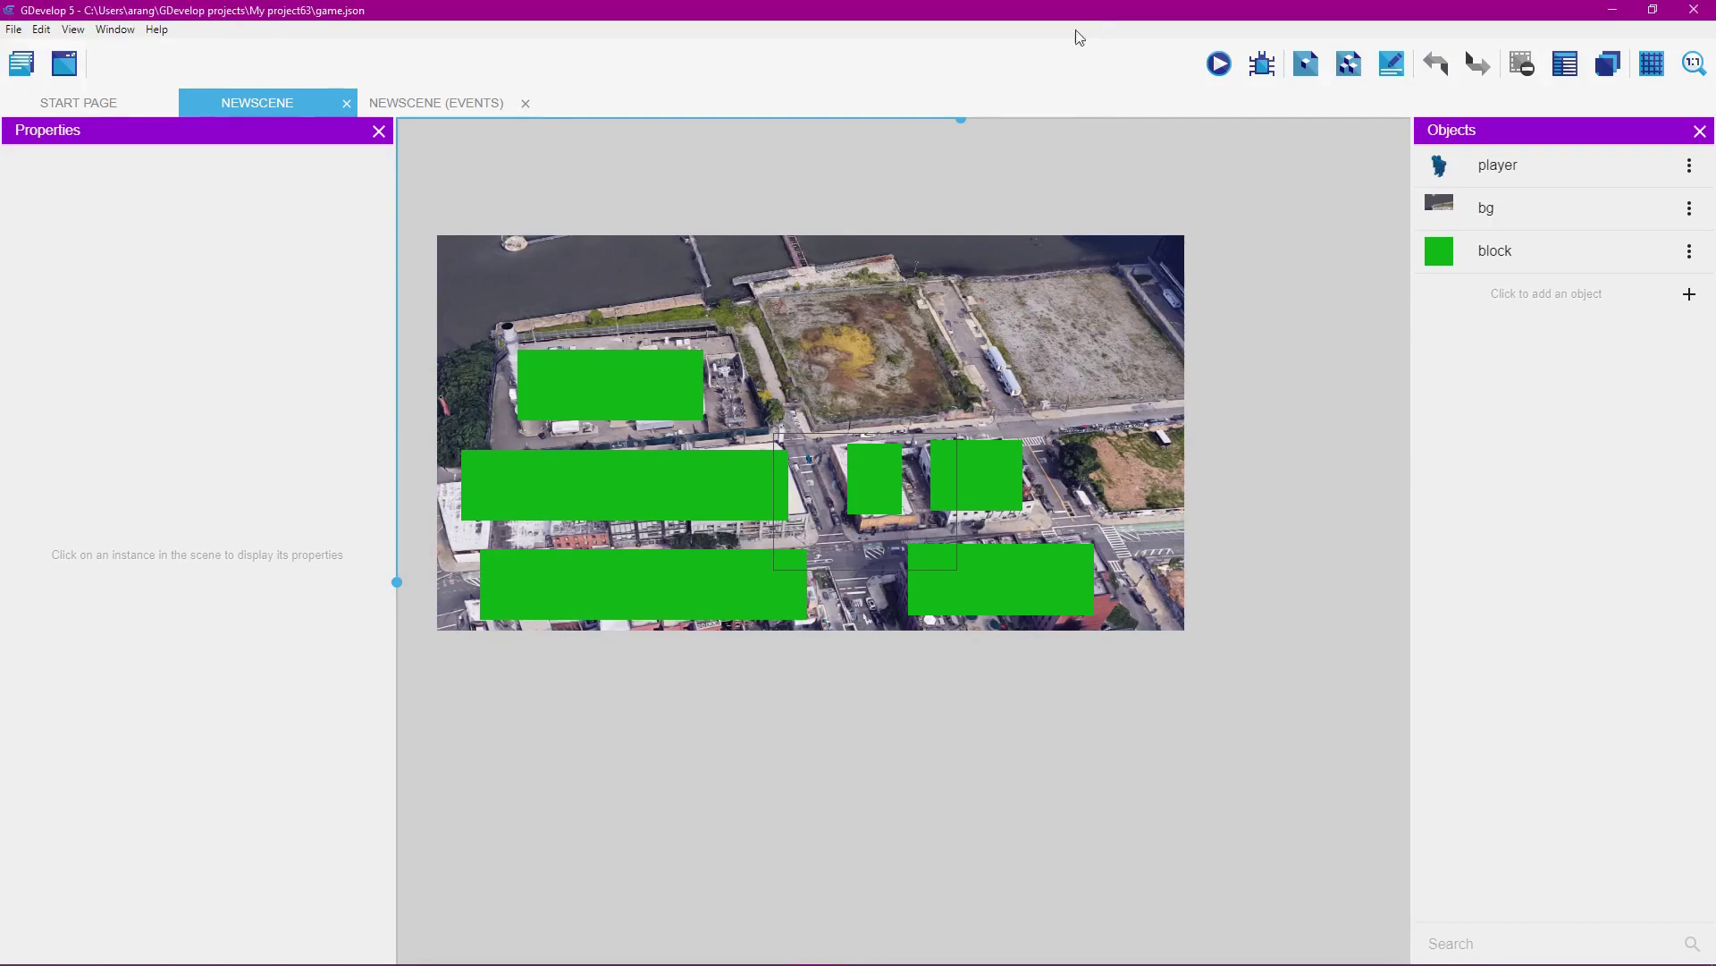
left_click(862, 480)
left_click_drag(863, 480, 996, 381, "ctrl")
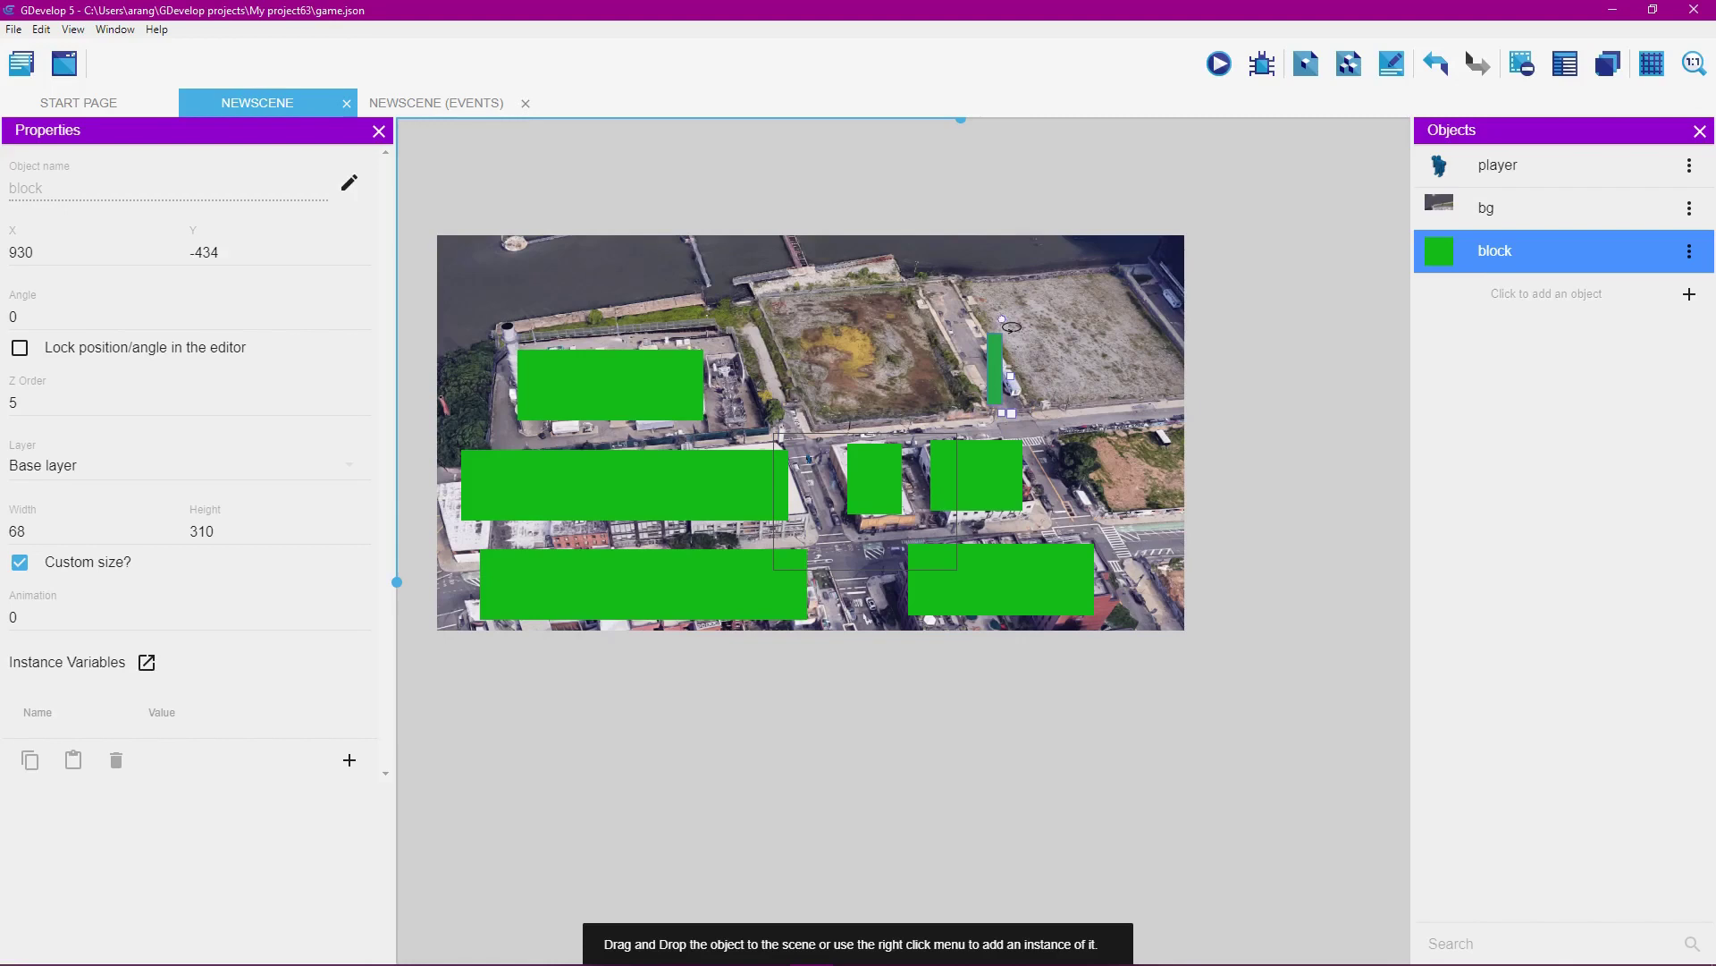
left_click_drag(1011, 326, 999, 323)
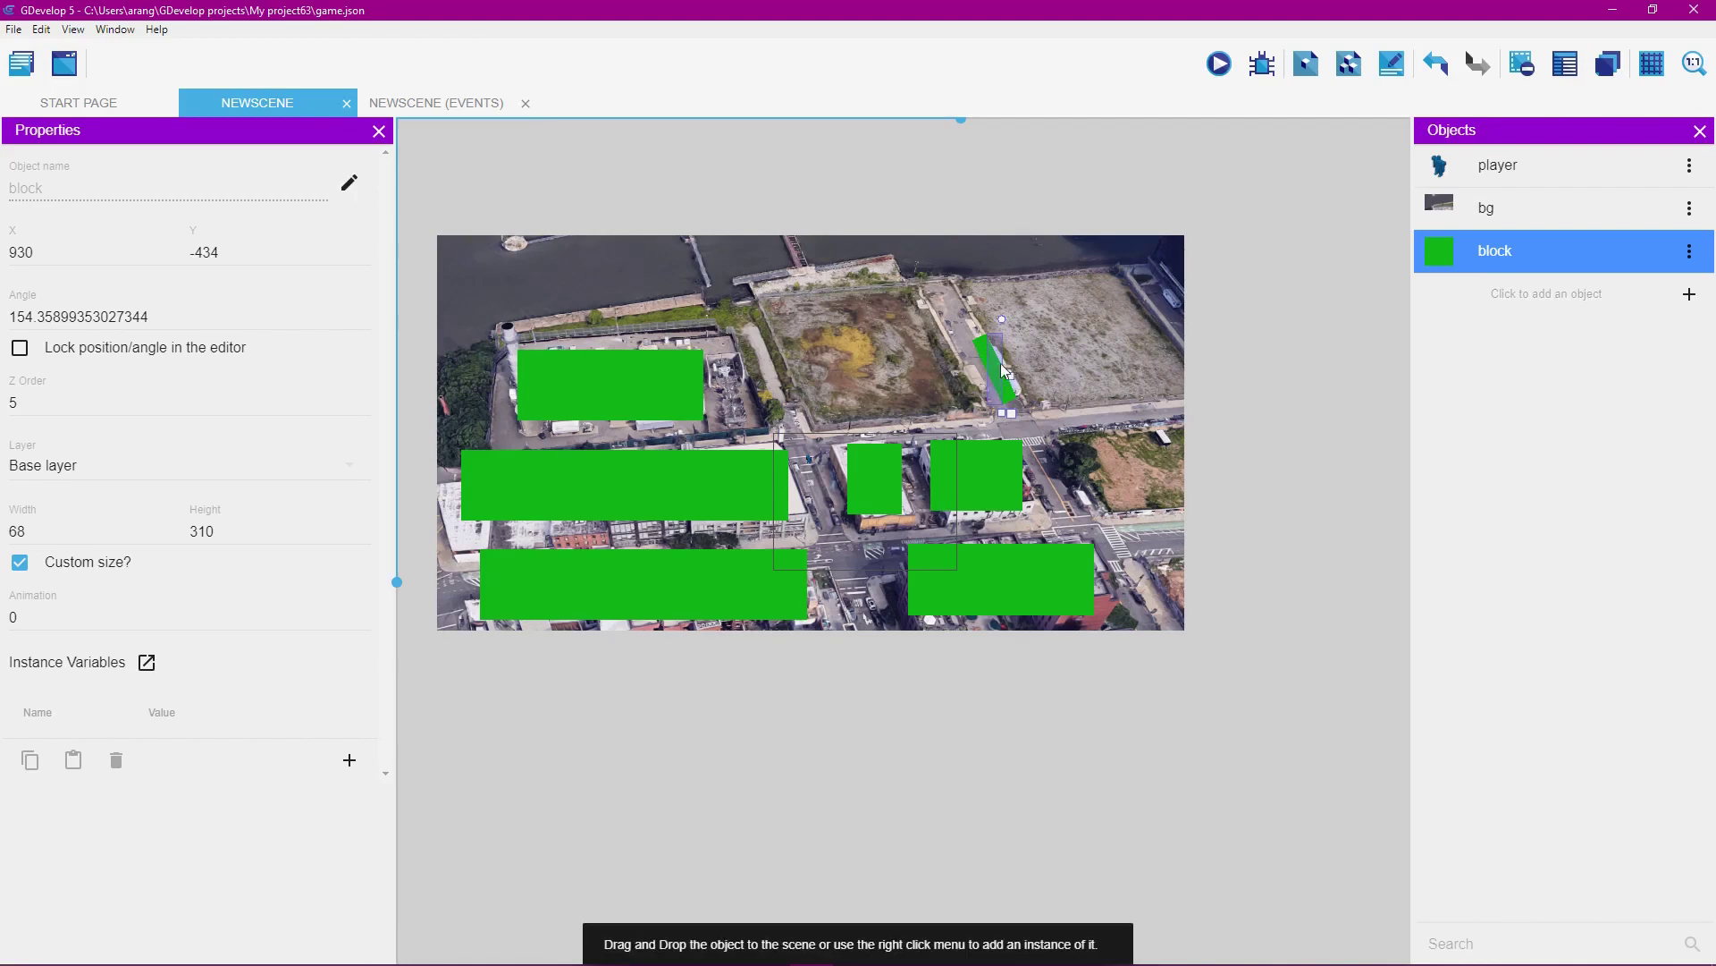
left_click_drag(1002, 370, 1034, 384)
left_click(1049, 376)
left_click(1015, 375)
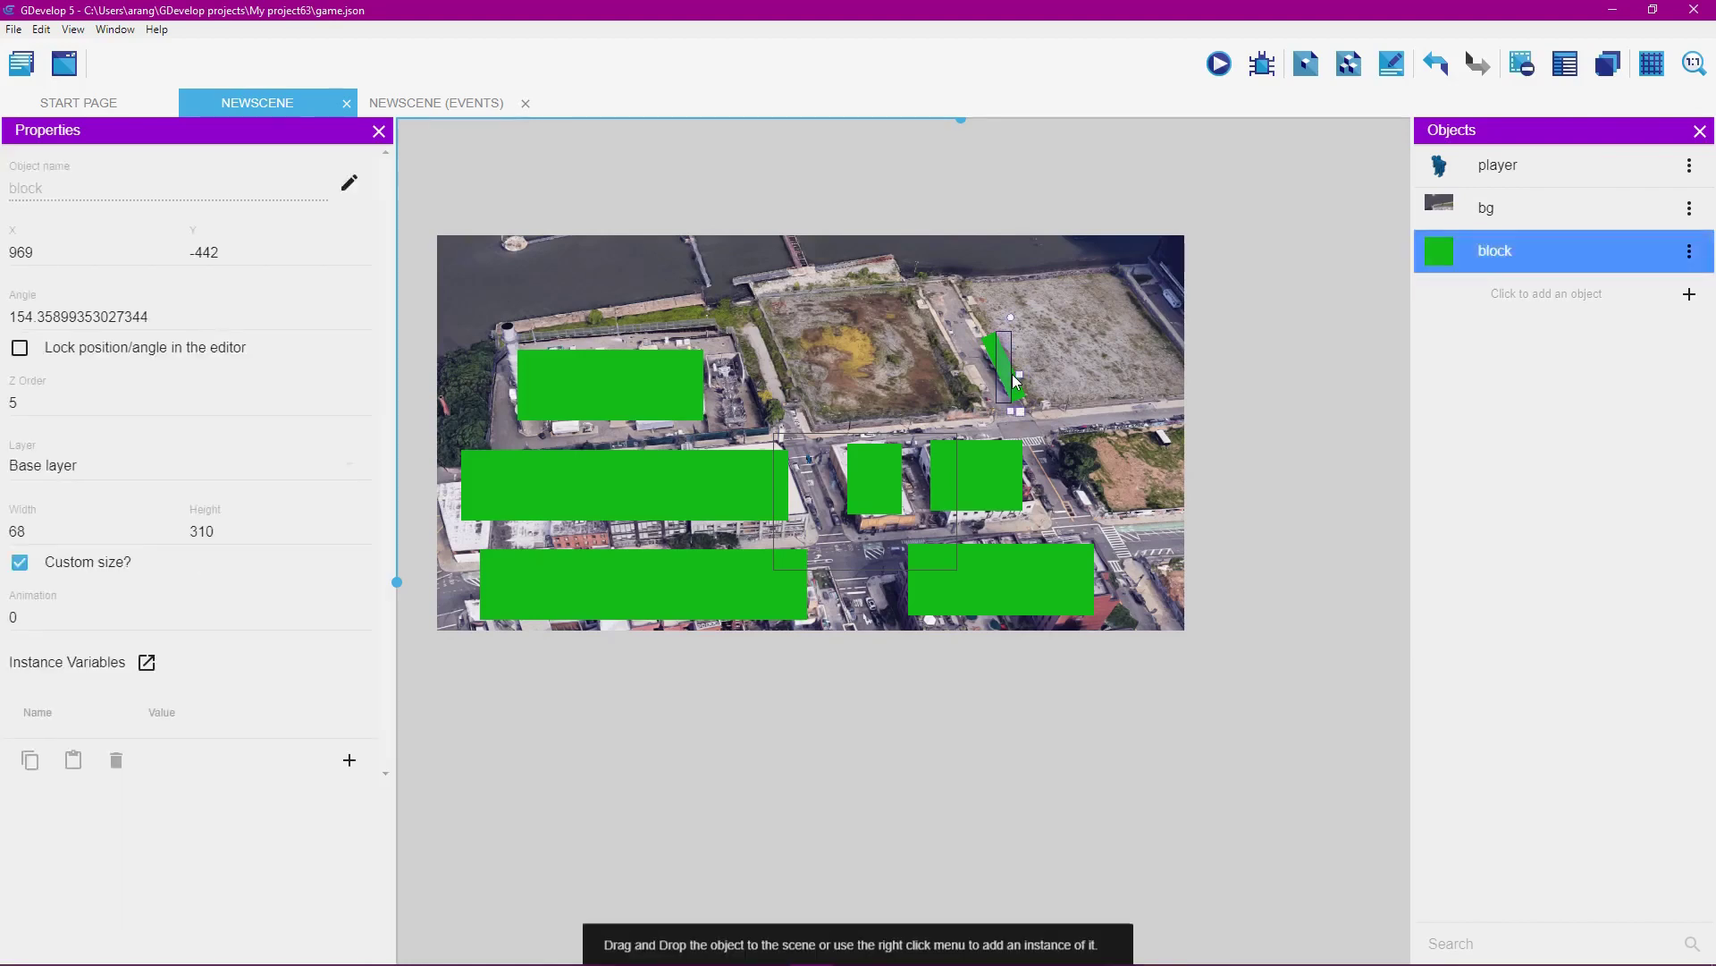
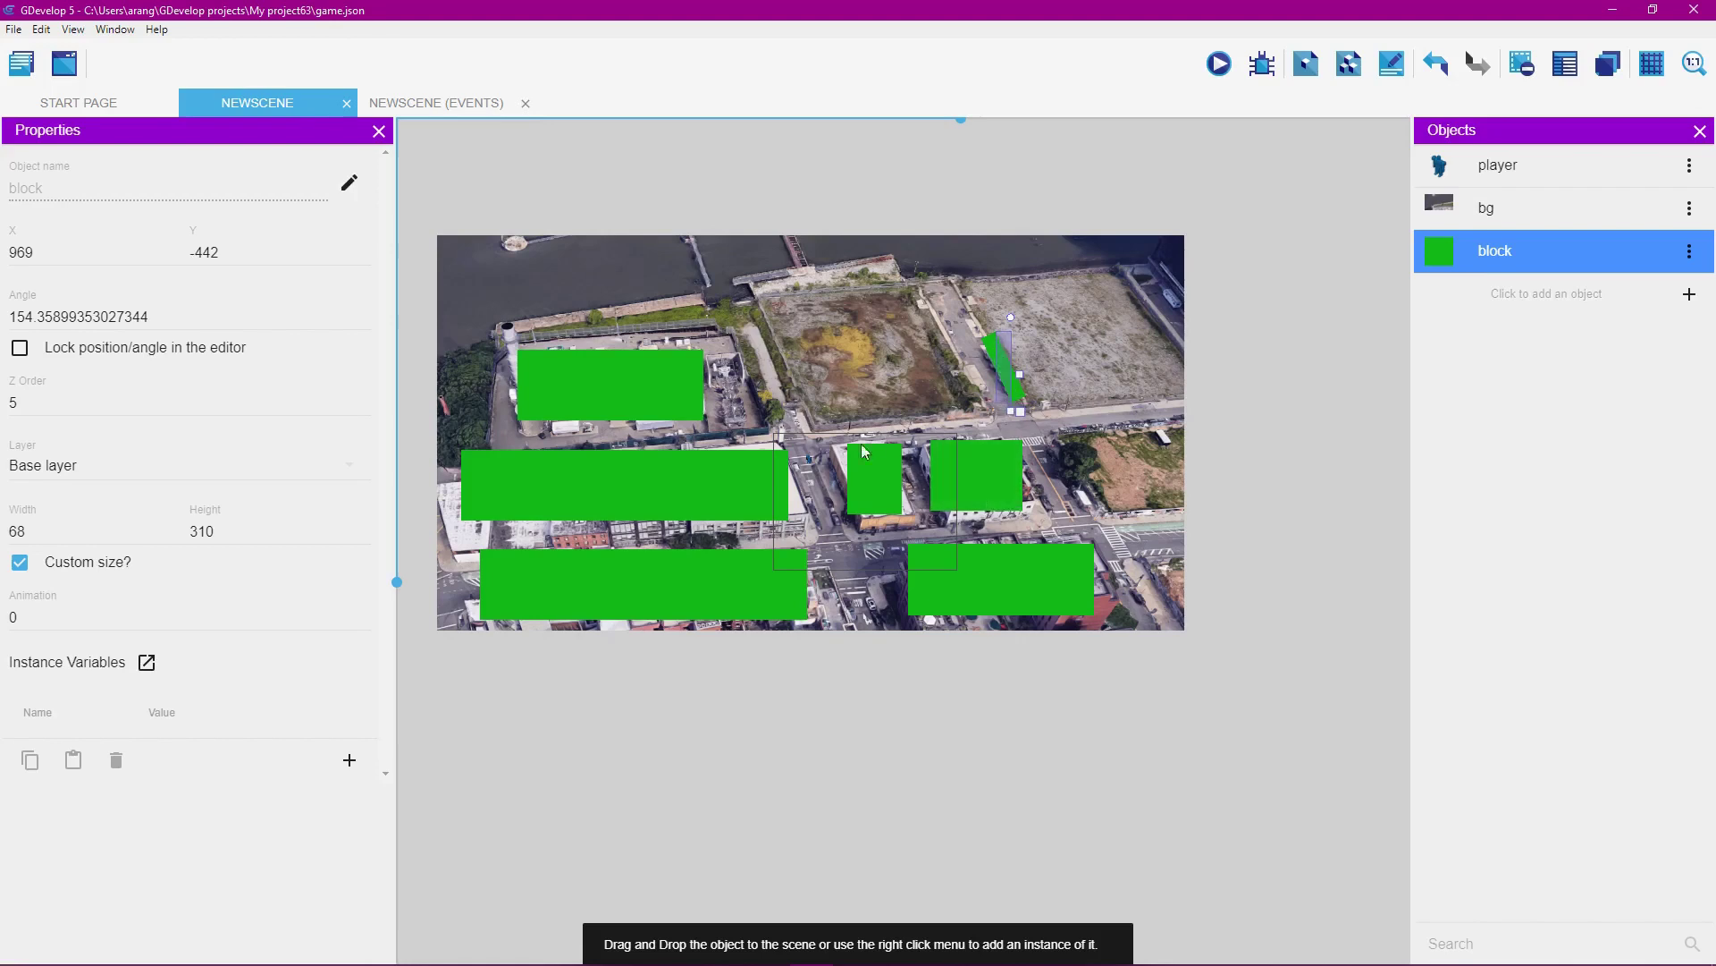
left_click(871, 471)
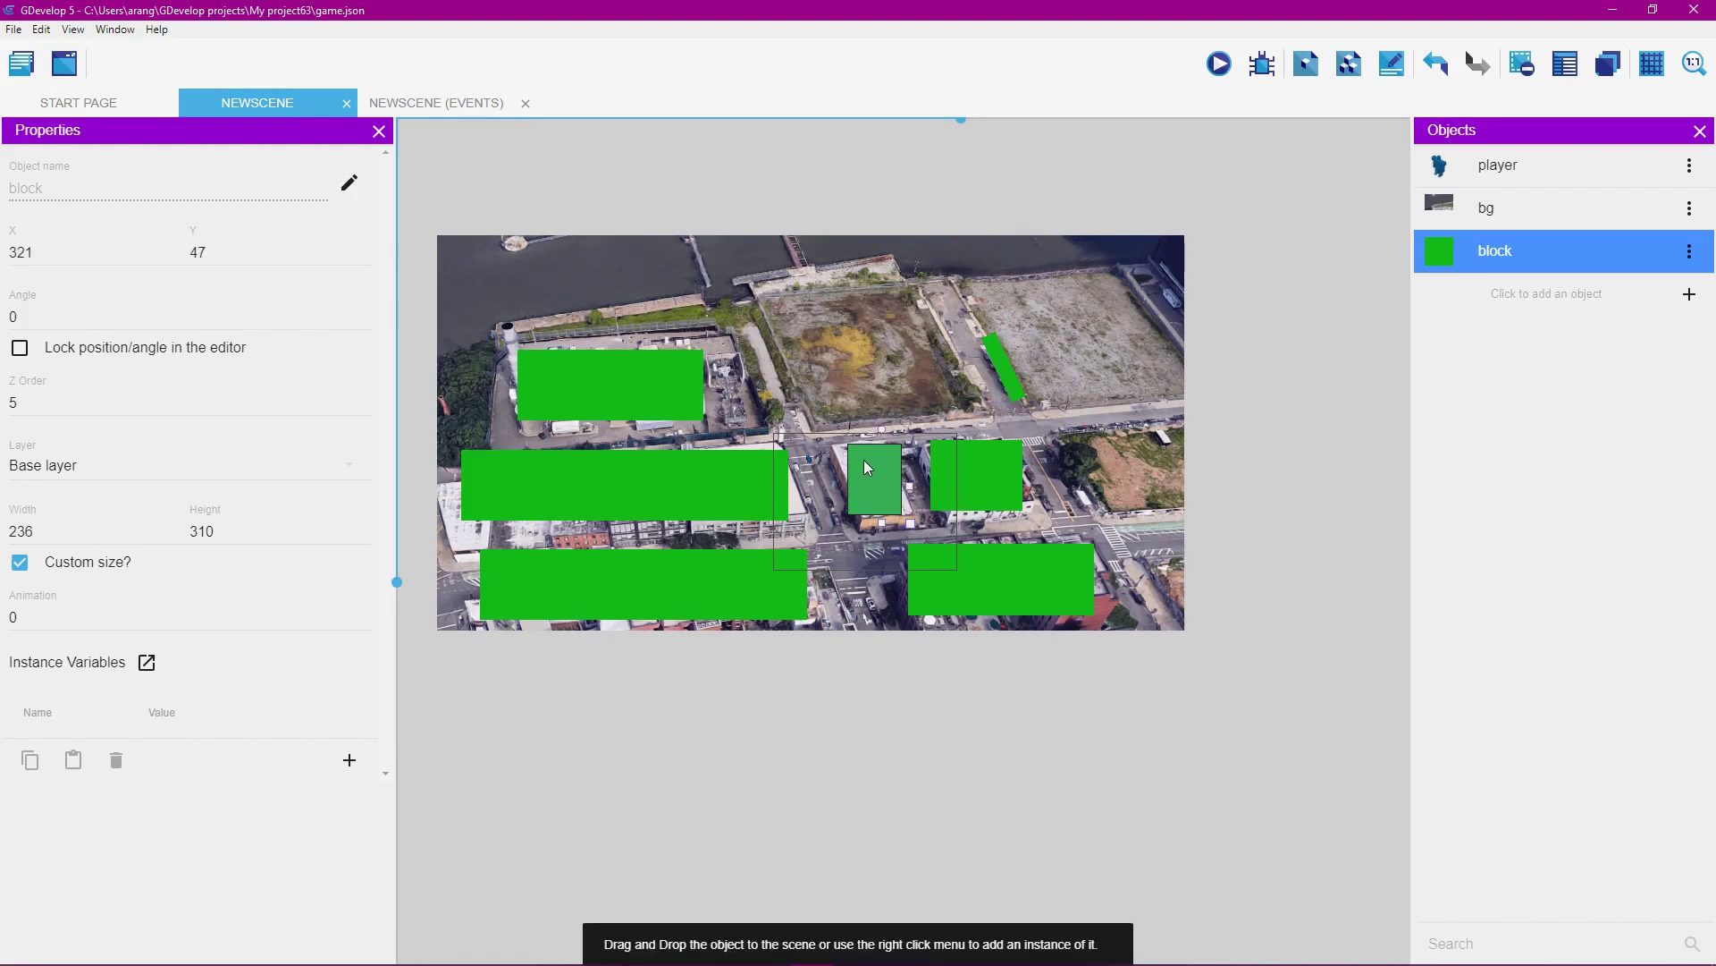
left_click(1009, 373)
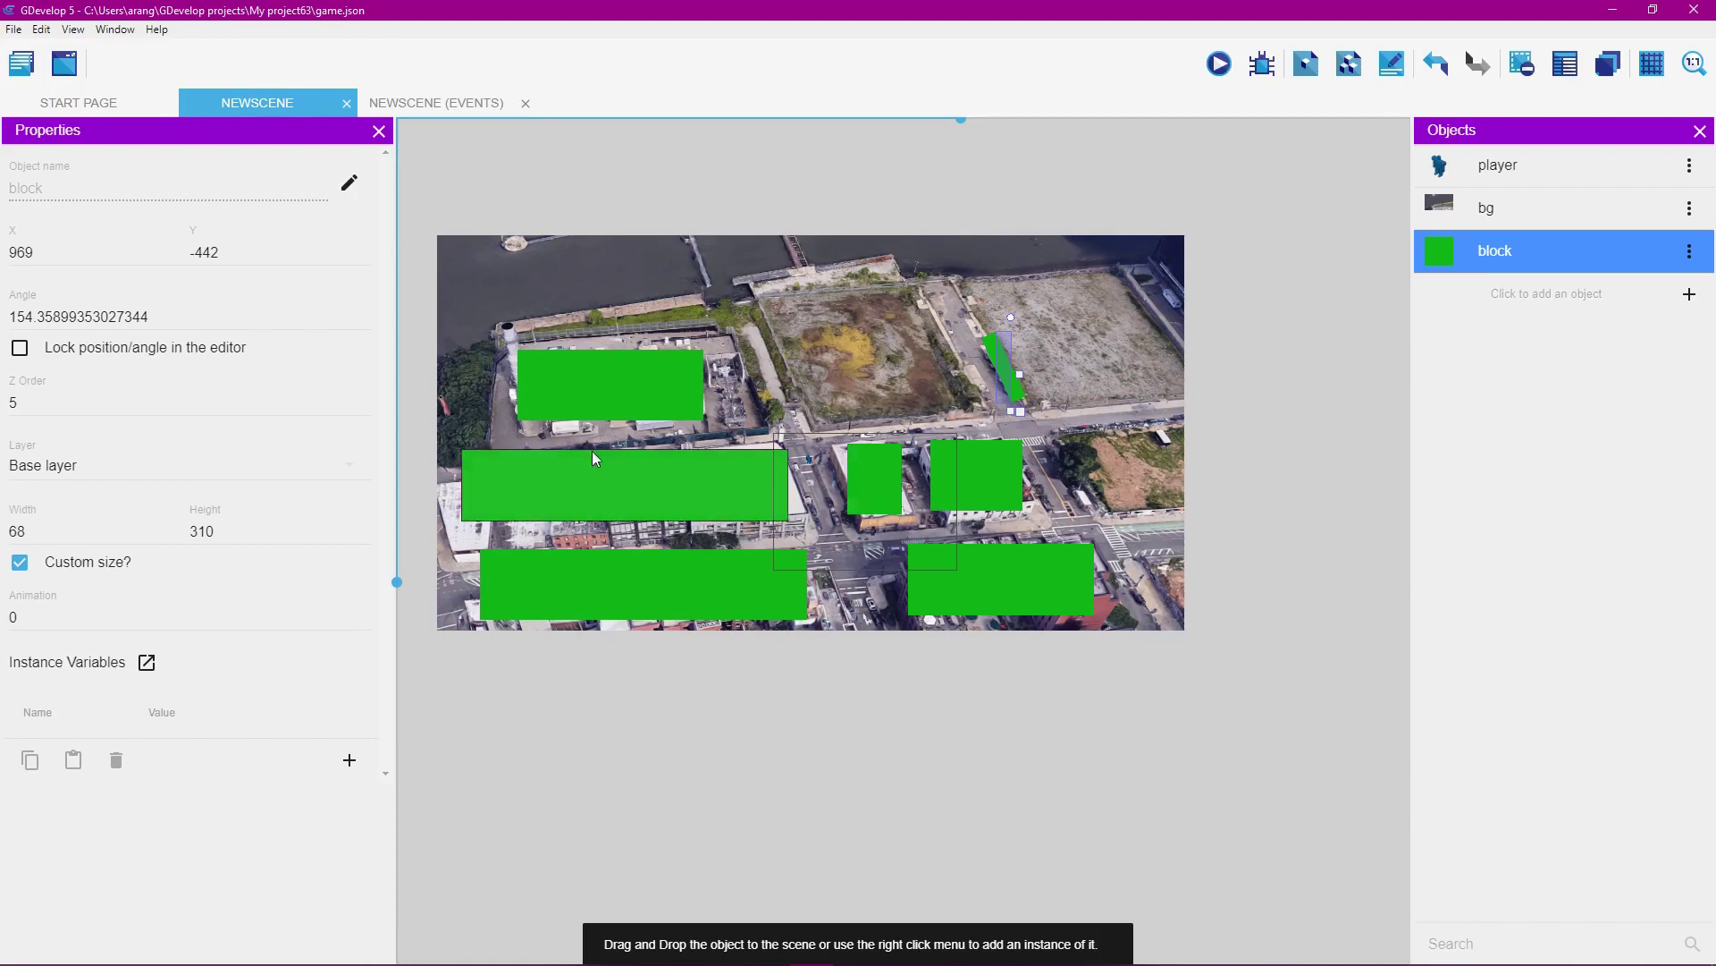
Step: Reposition the blocks west of the junction, moving the upper building row's block to about (-1401, 62) and the lower row's to about (-1268, 621)
mouse_move(613, 377)
left_mouse_down()
mouse_move(671, 361)
mouse_move(617, 383)
left_mouse_up()
left_click(624, 479)
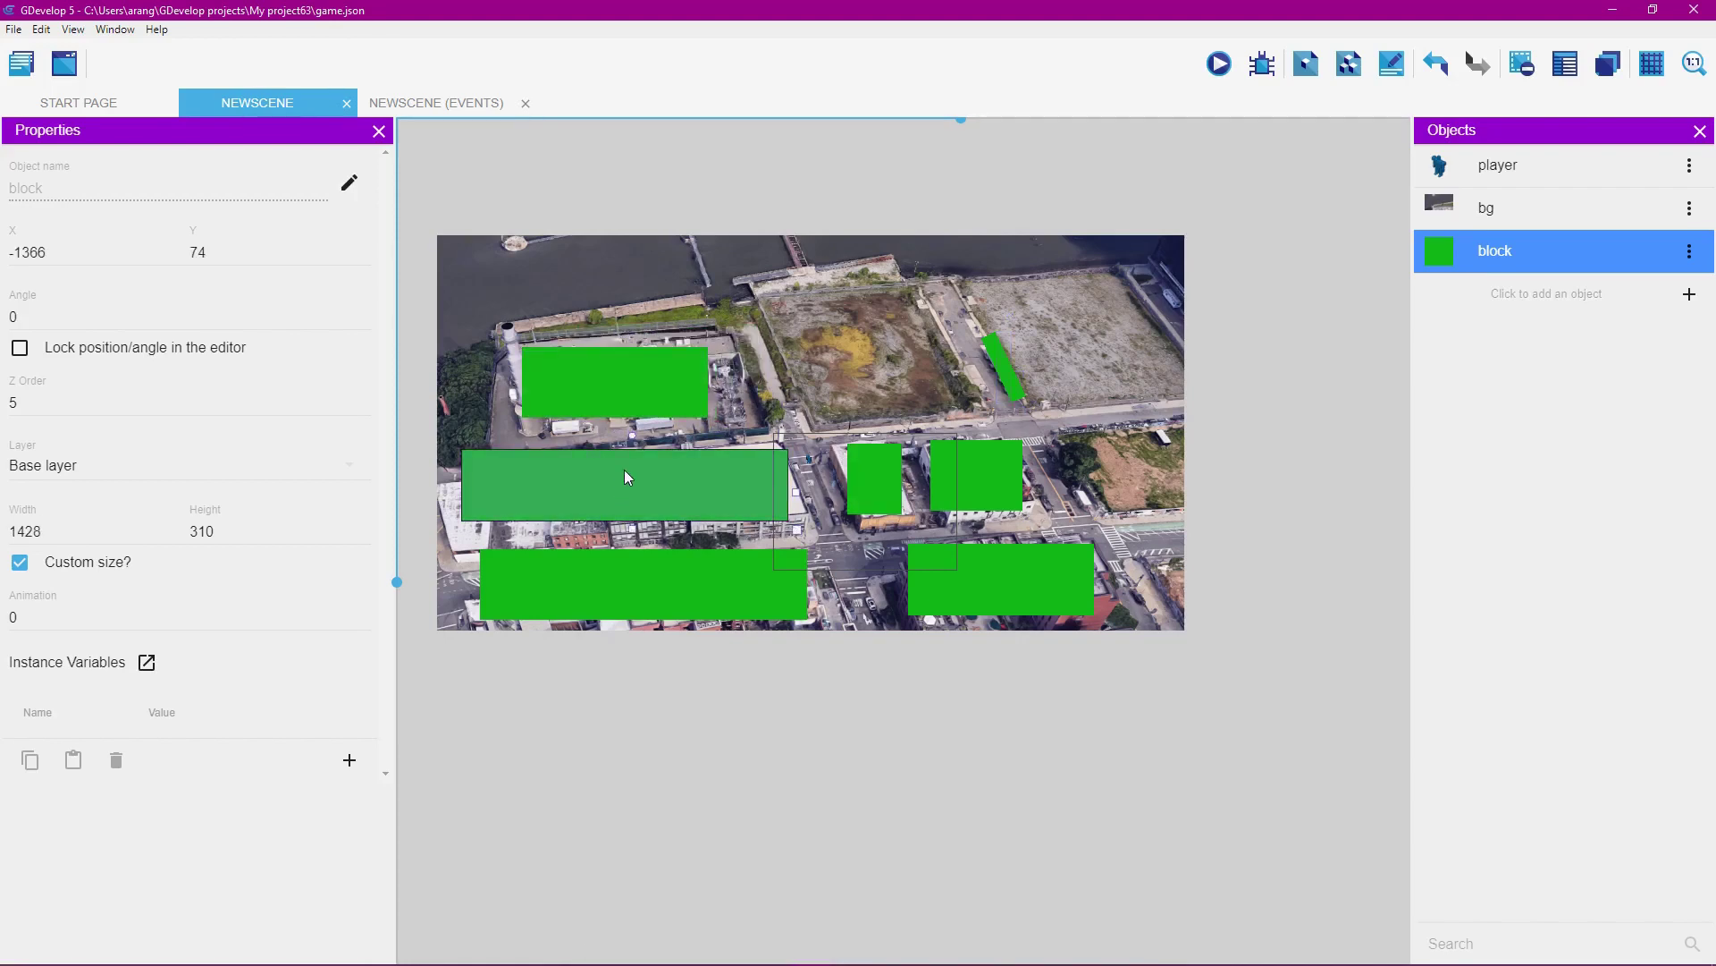
left_click_drag(630, 521, 538, 467)
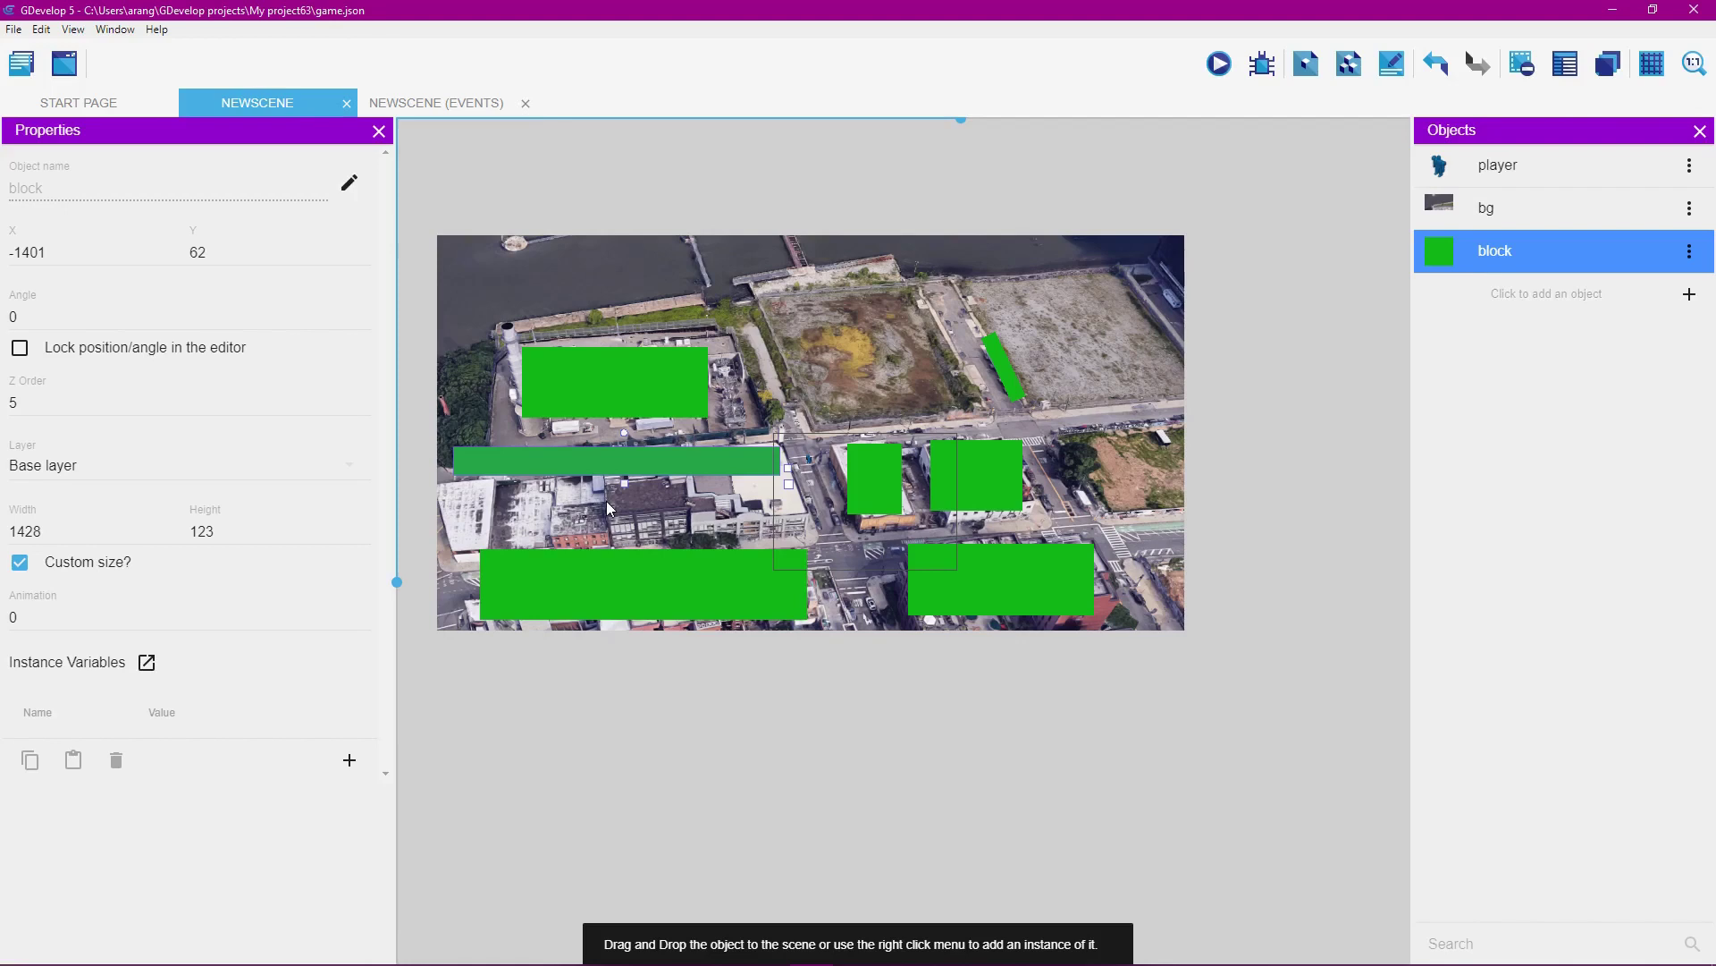
left_click_drag(625, 570, 626, 597)
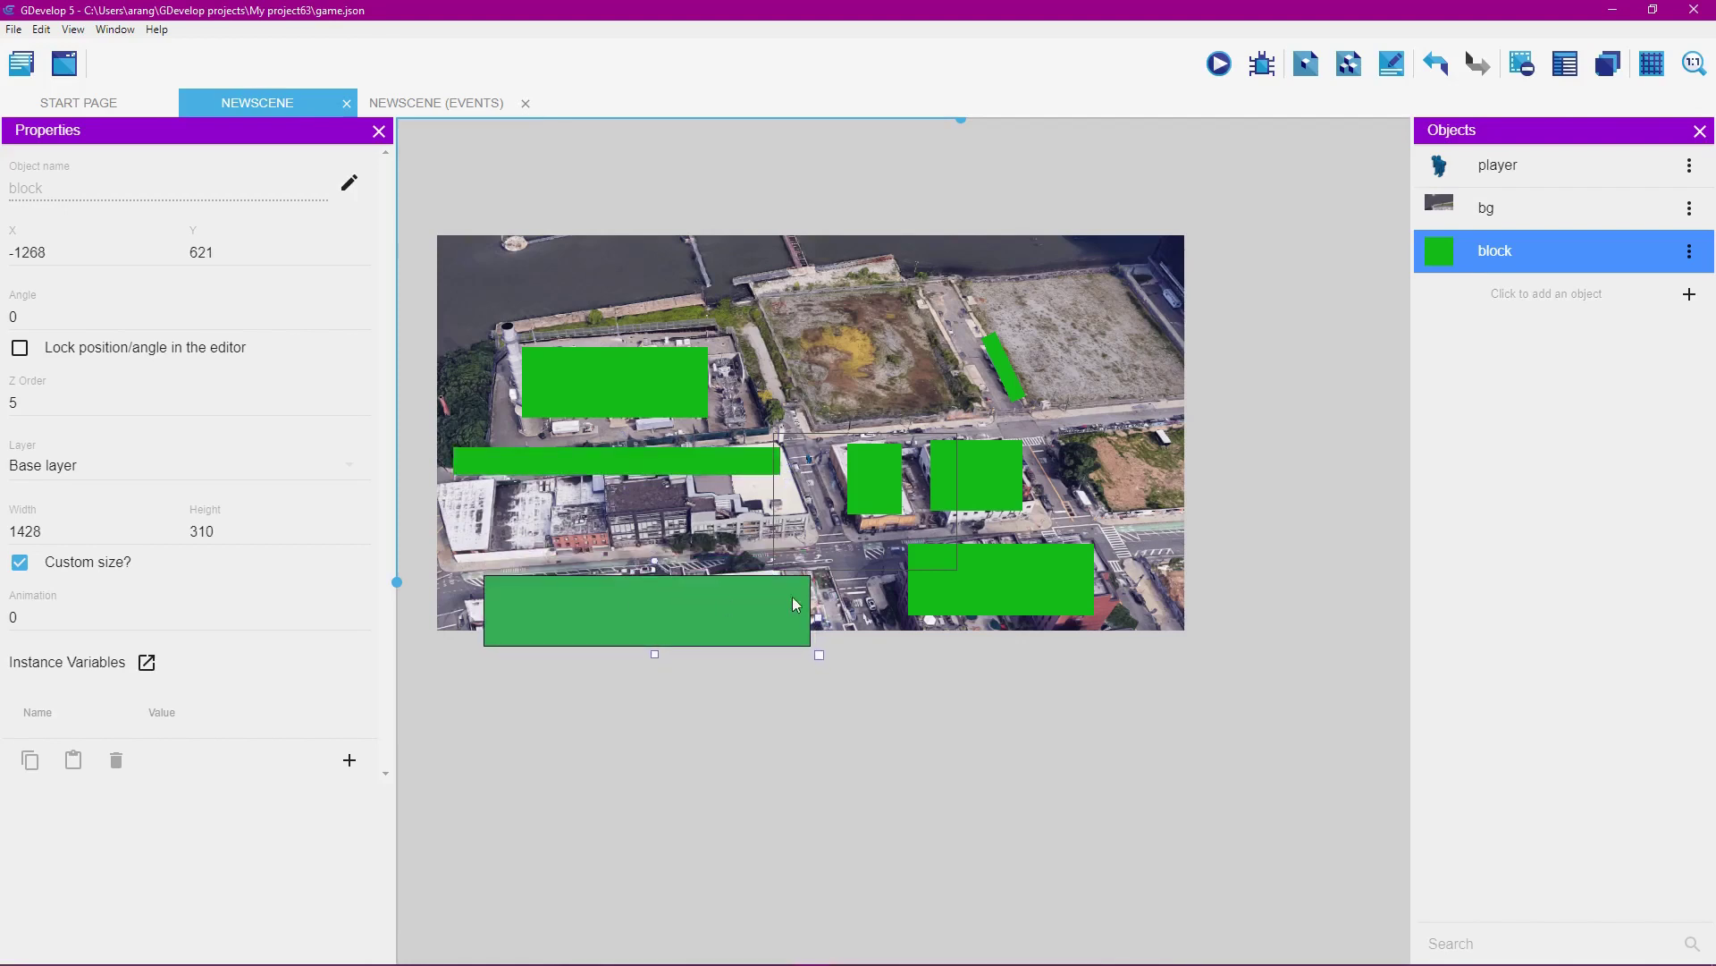
Step: Resize the block over the upper building row west of the junction to about 1366 × 361
left_click(631, 468)
left_click_drag(633, 478, 630, 538)
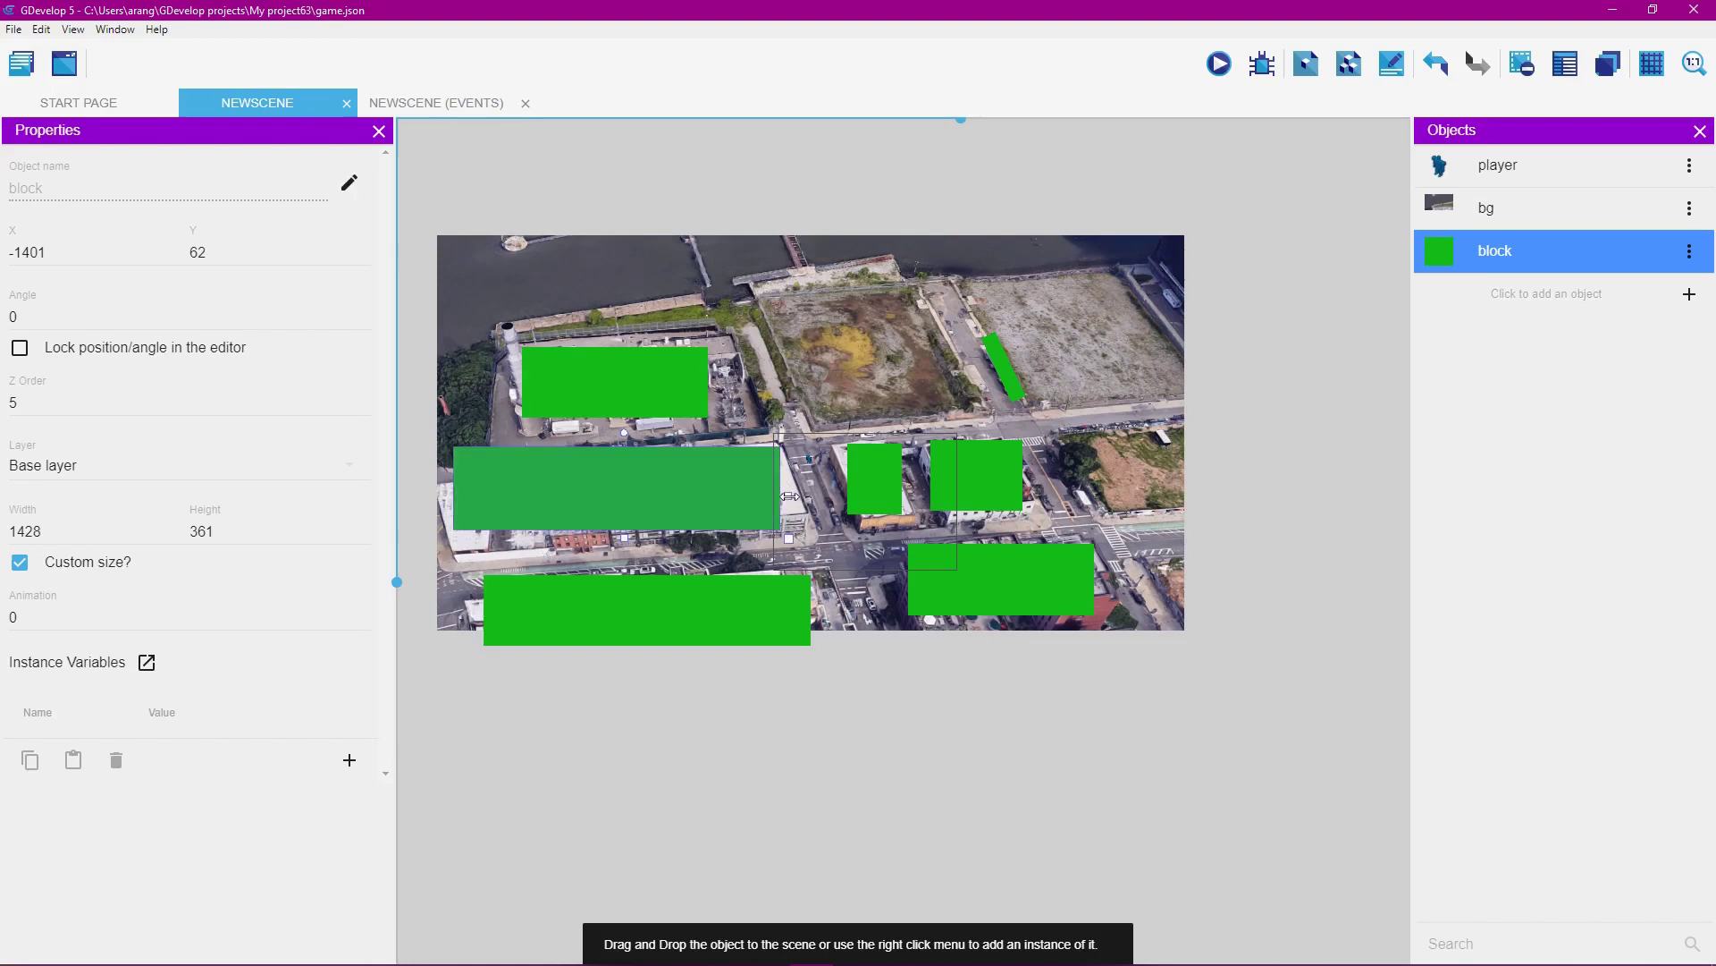
left_click_drag(789, 495, 774, 499)
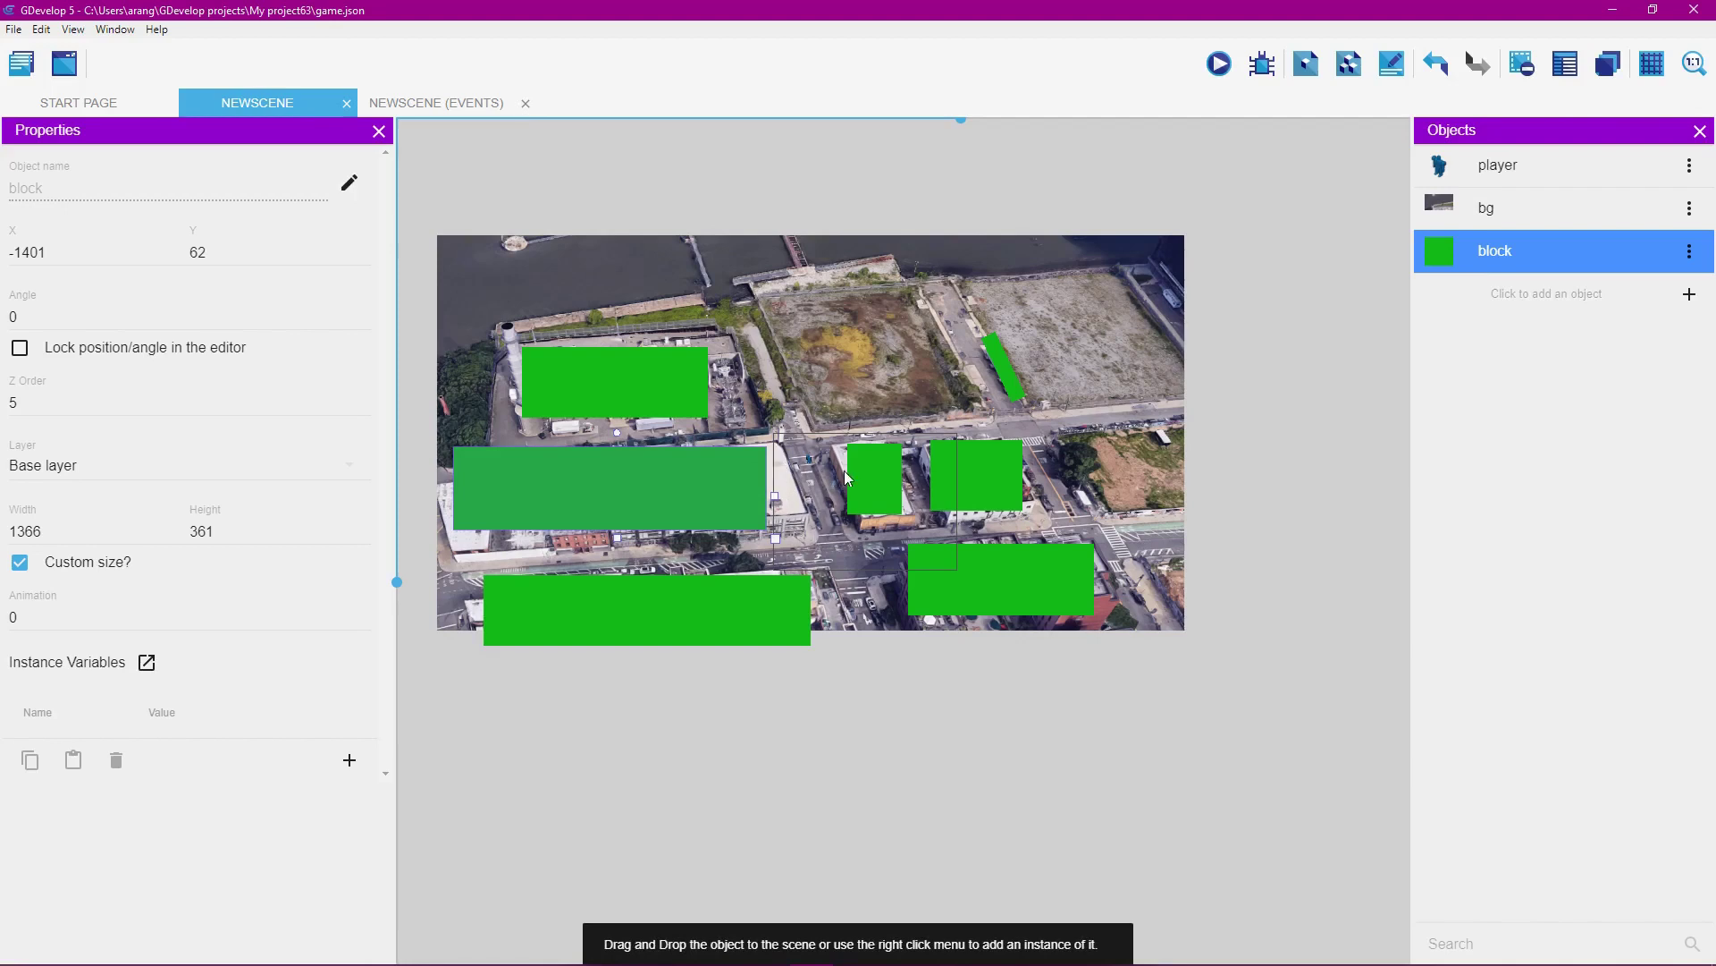
Step: Fill the slanted east end of the upper building row with smaller copied blocks, the lowest about 119 × 142
left_click(1008, 376)
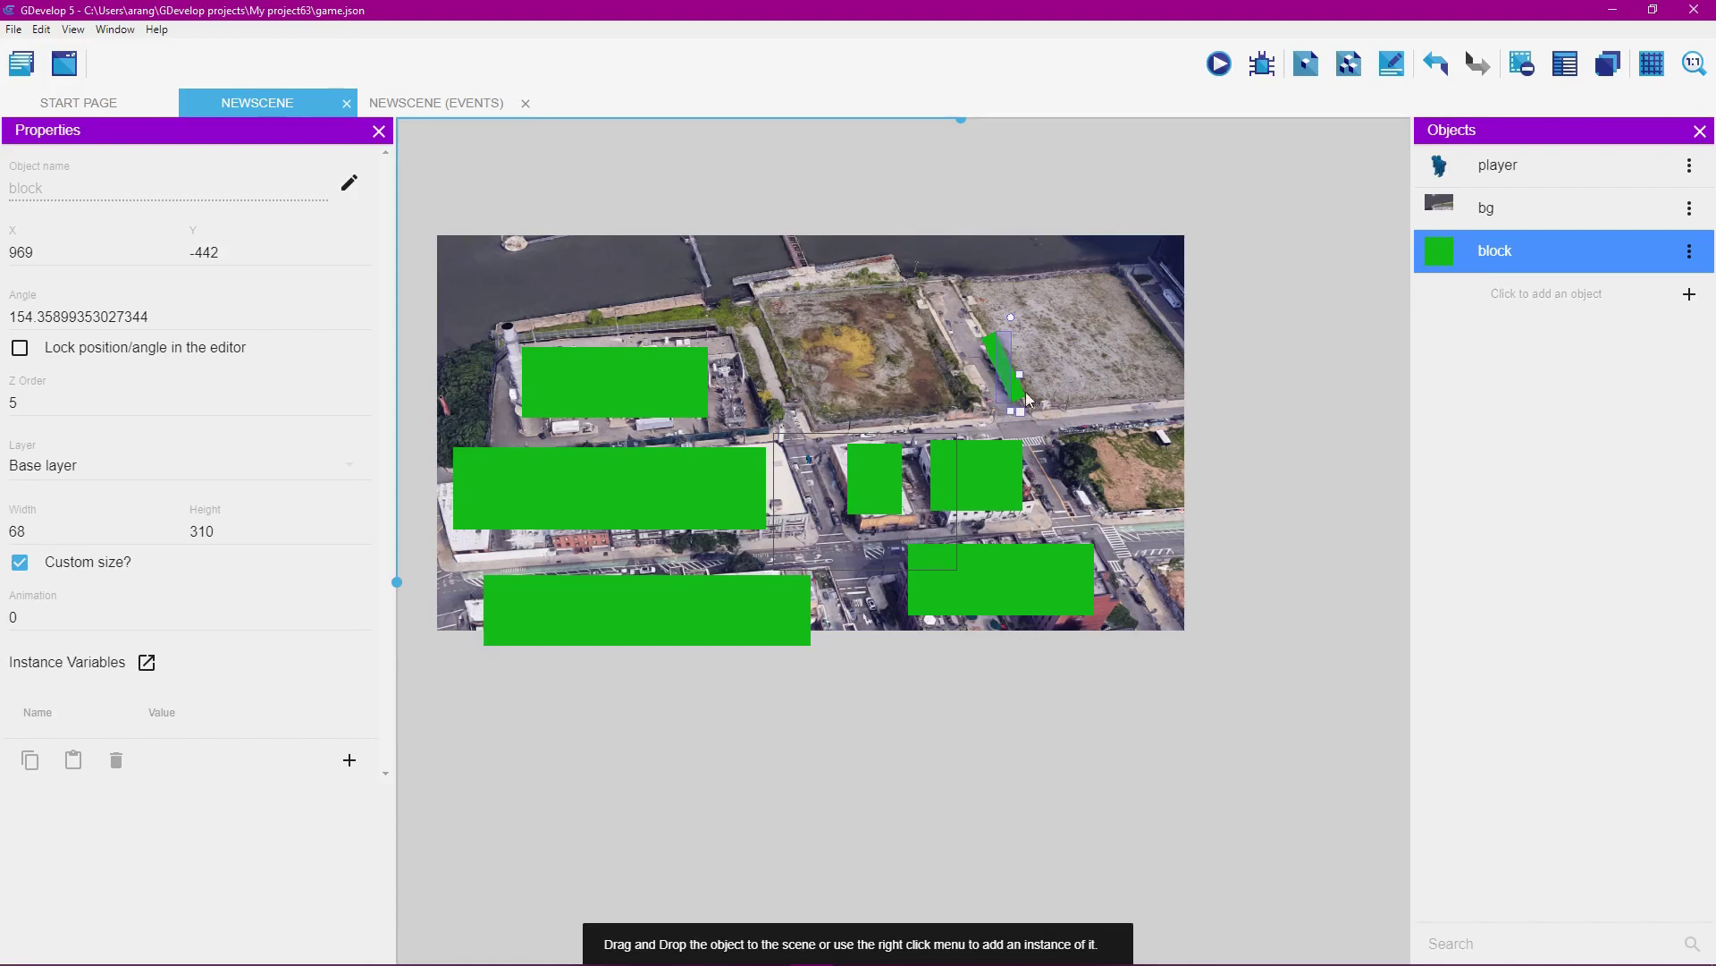
left_click(877, 472)
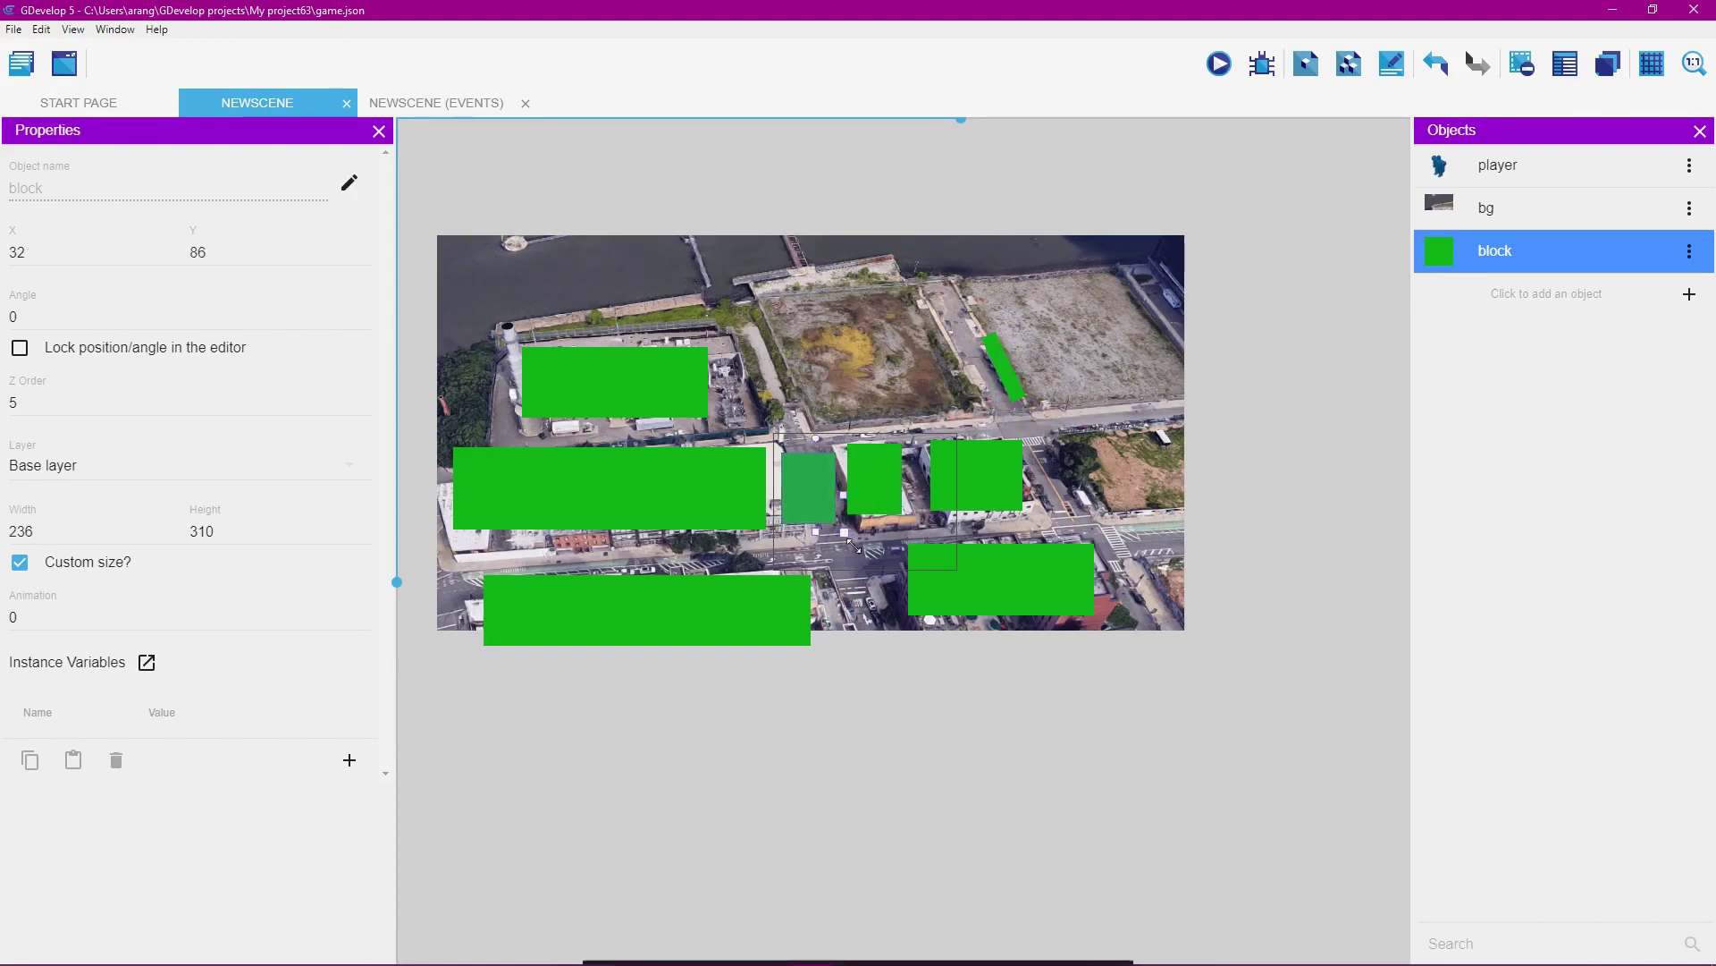
left_click_drag(854, 529, 797, 534)
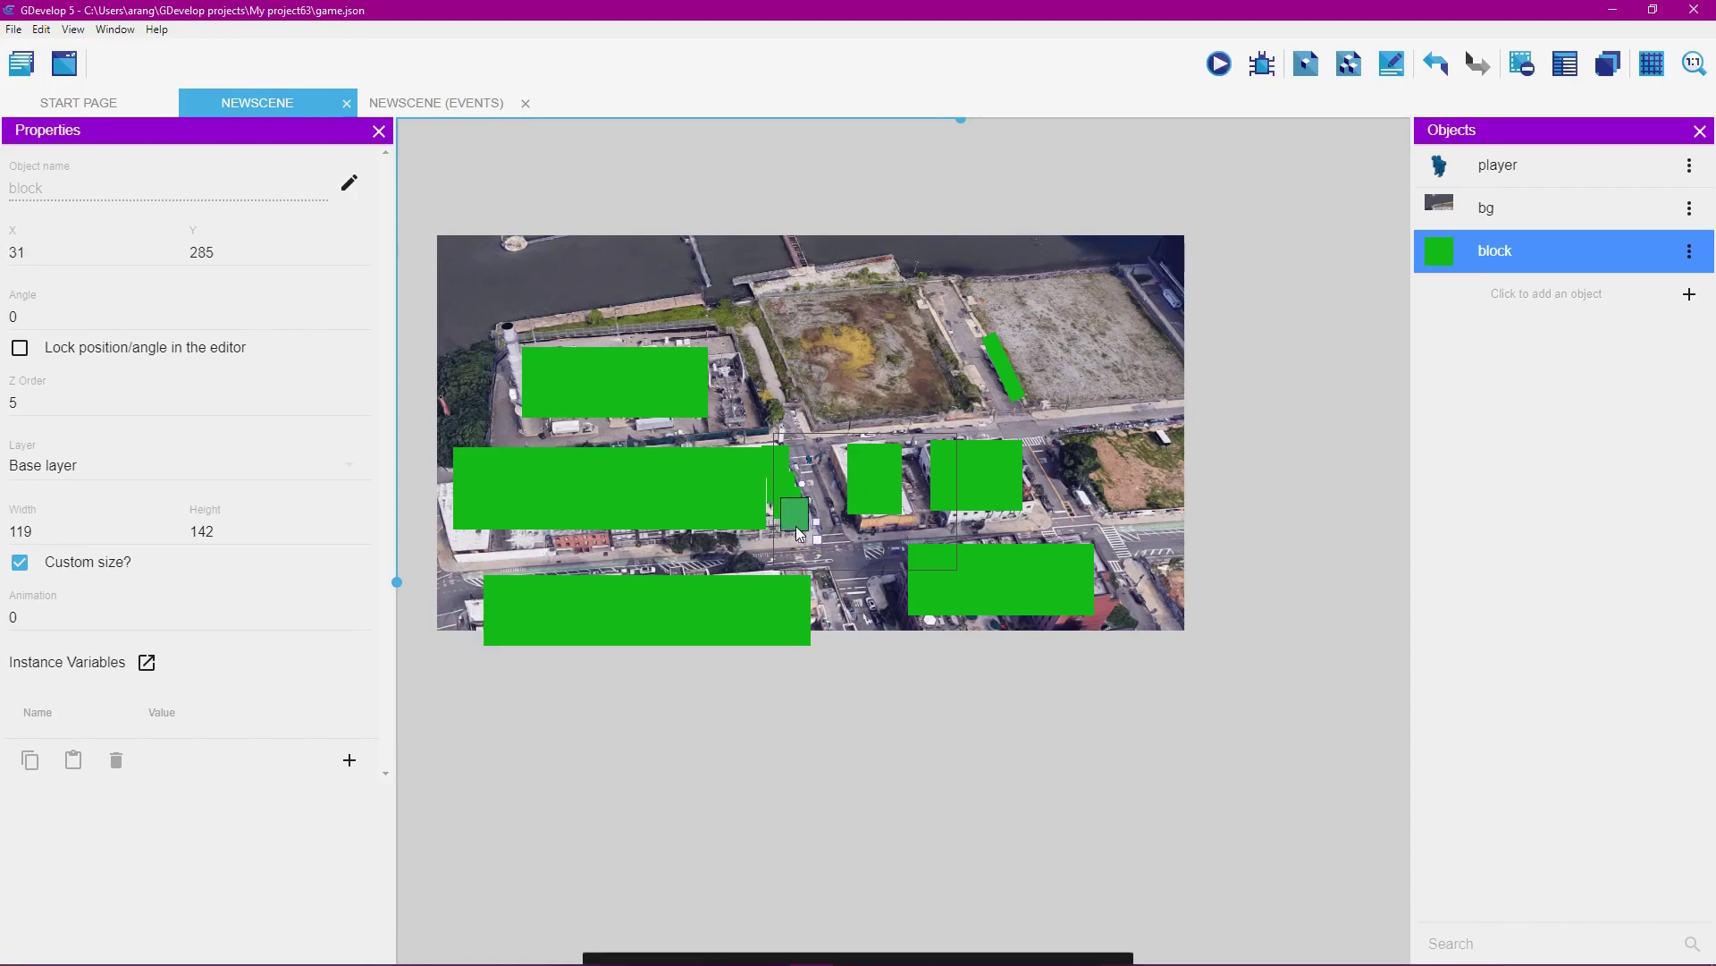
Step: Delete the rotated narrow block placed over the parked trucks
left_click(1009, 367)
left_click(1007, 368)
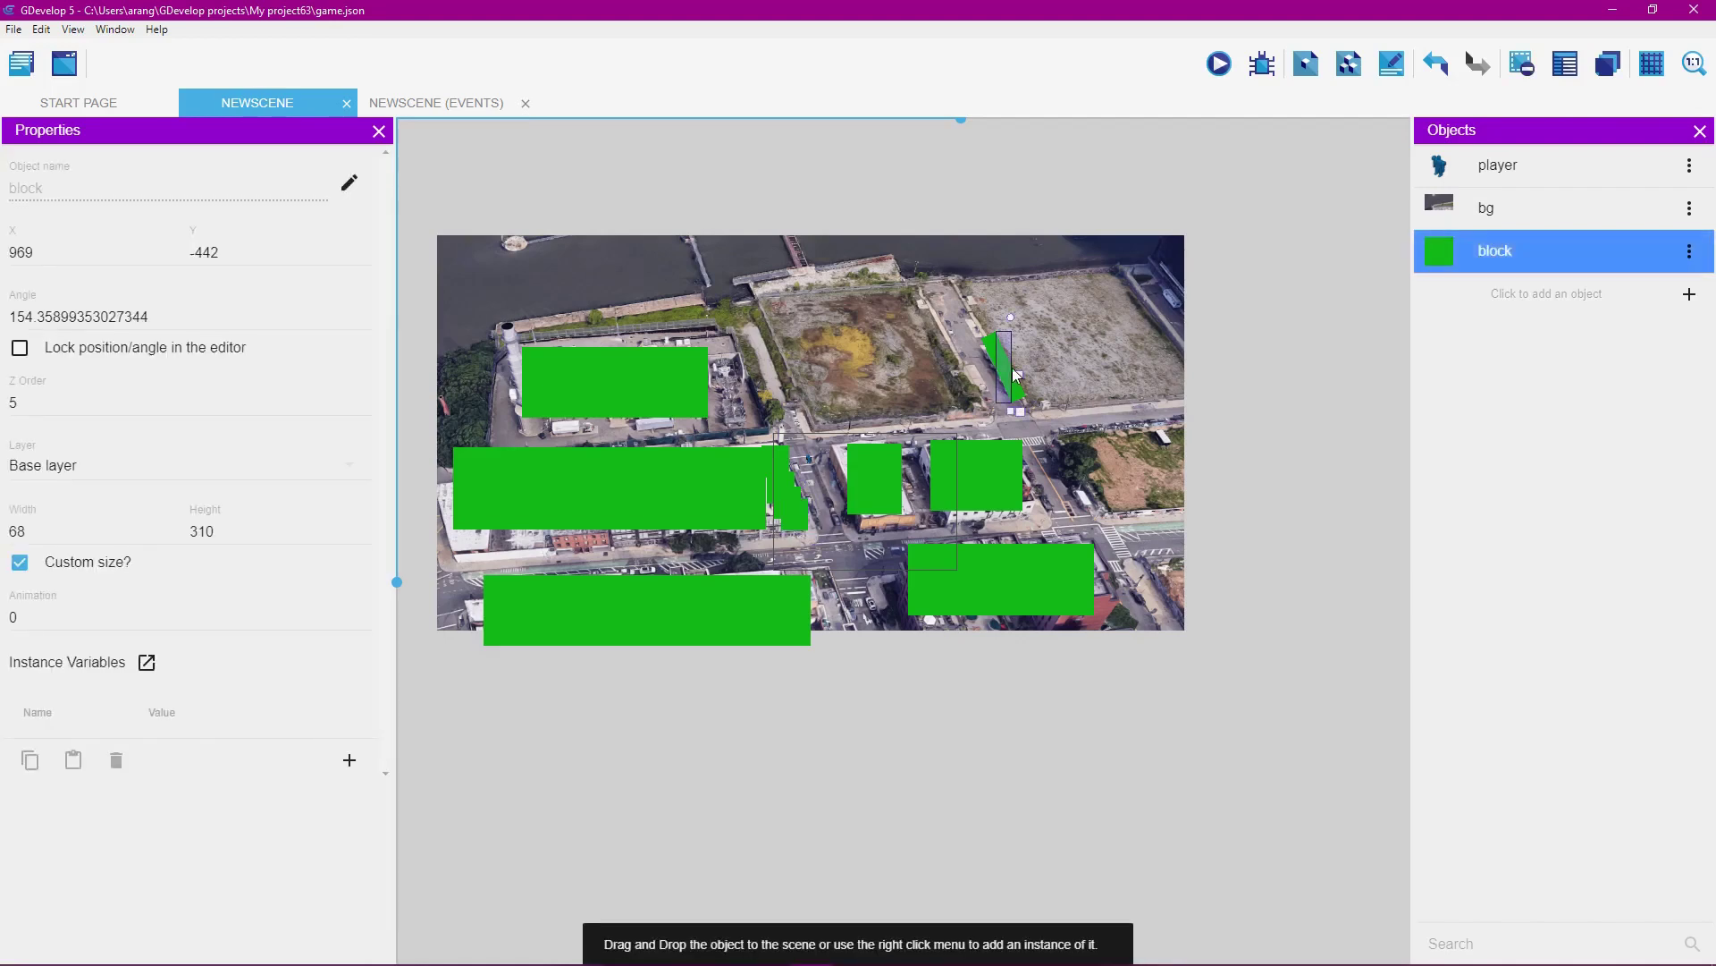
left_click_drag(974, 324, 972, 321)
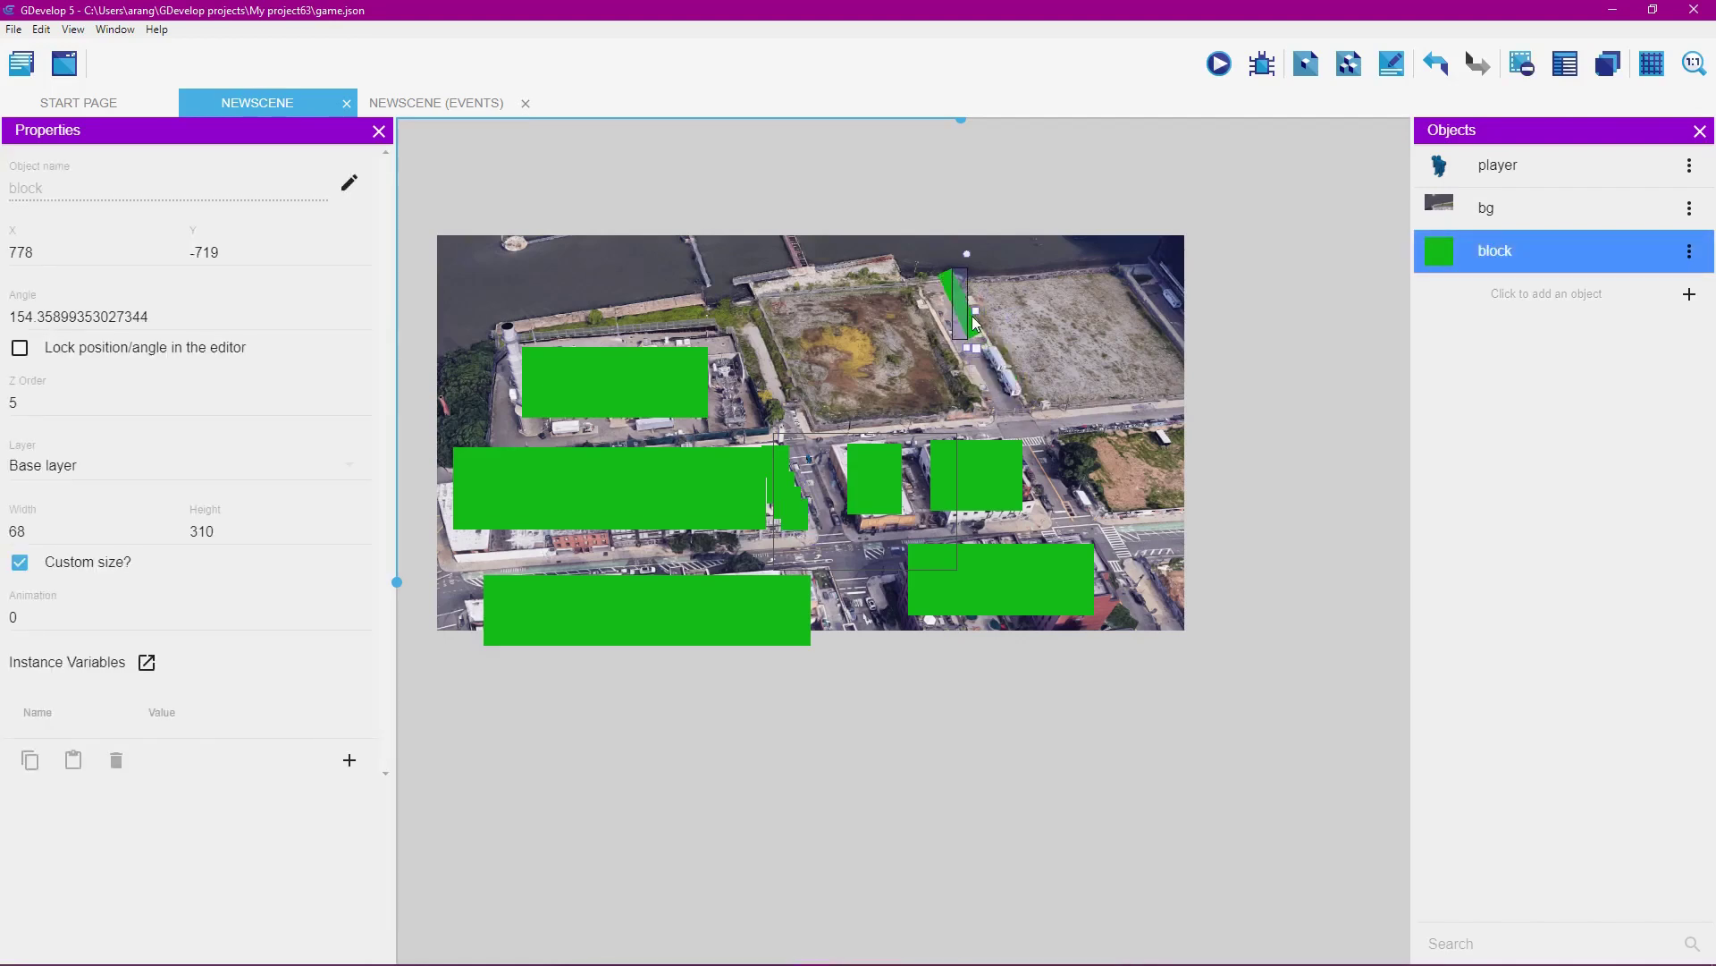
right_click(972, 314)
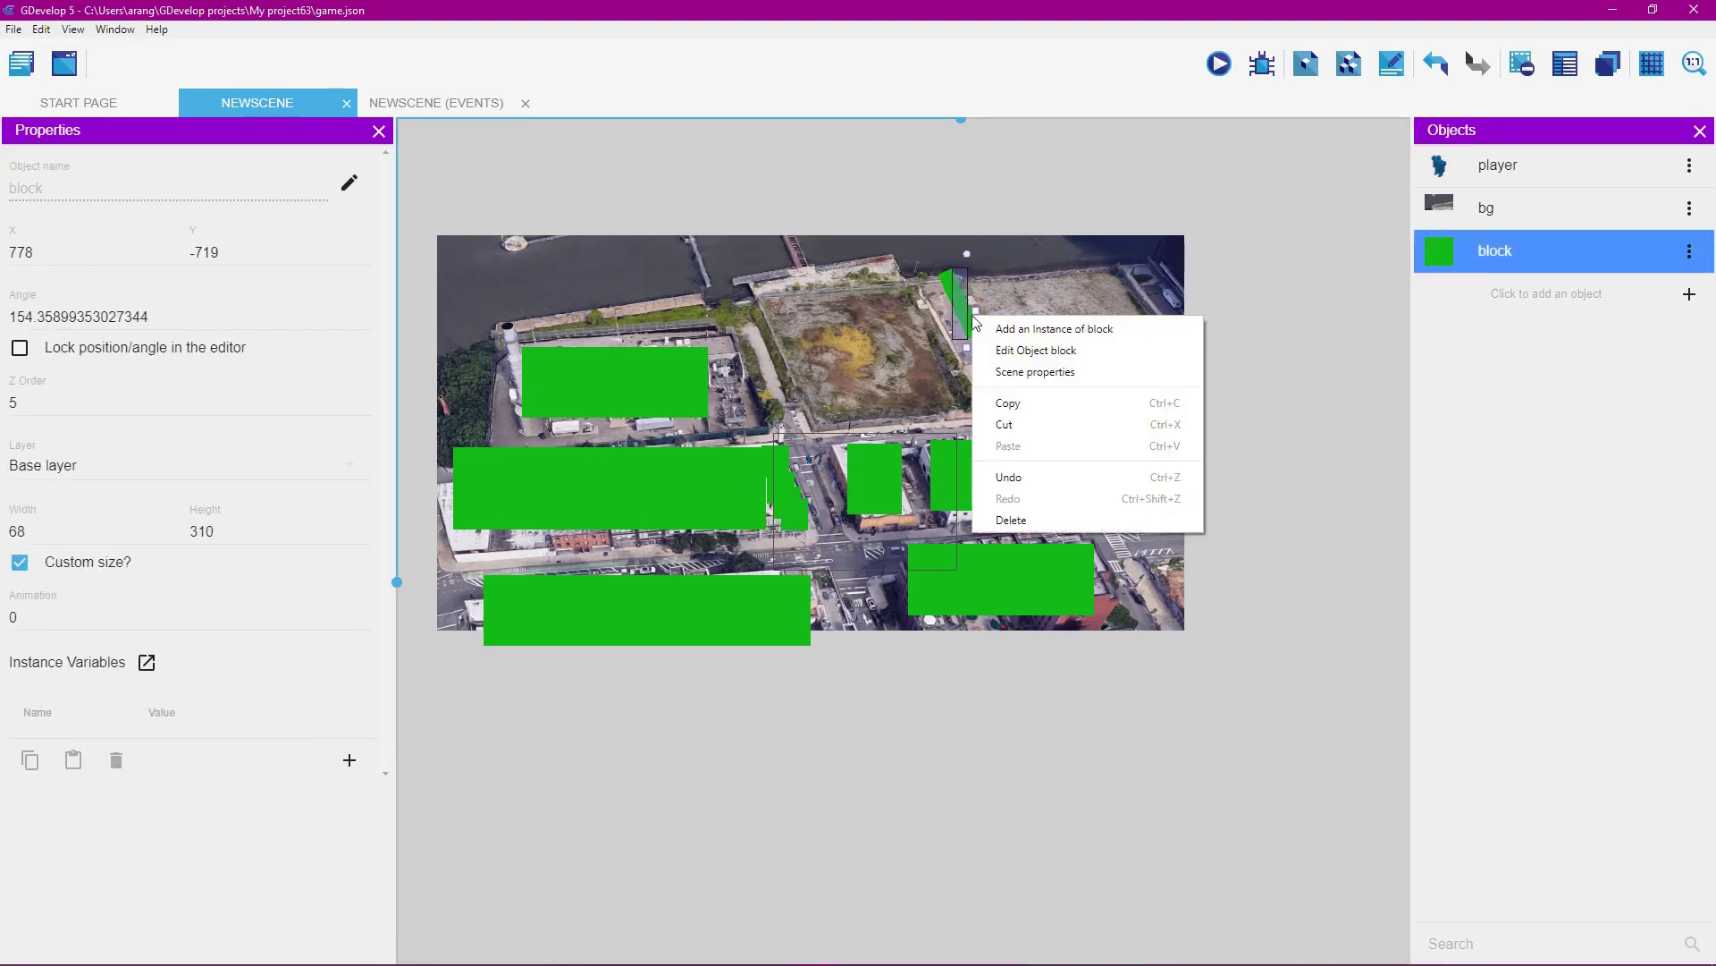
left_click(1016, 516)
Step: Cover the parked trucks between the empty lots with a diagonal chain of small block copies, each about 84 × 56
left_click(880, 470)
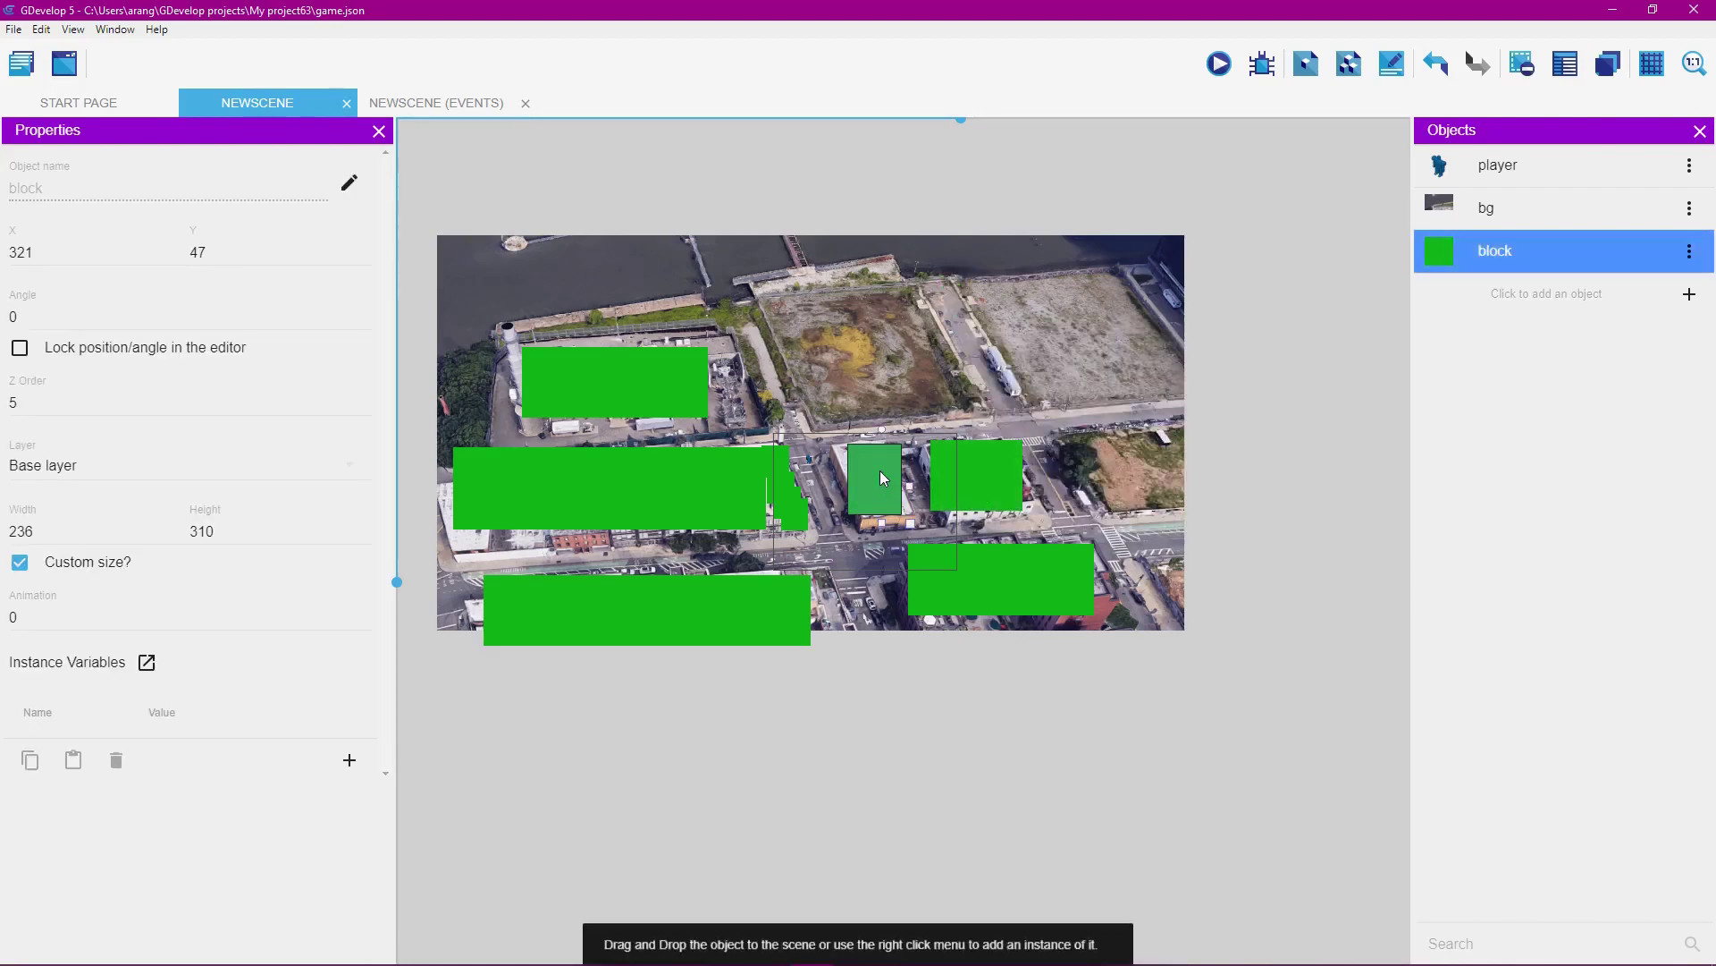
left_click_drag(876, 470, 973, 338)
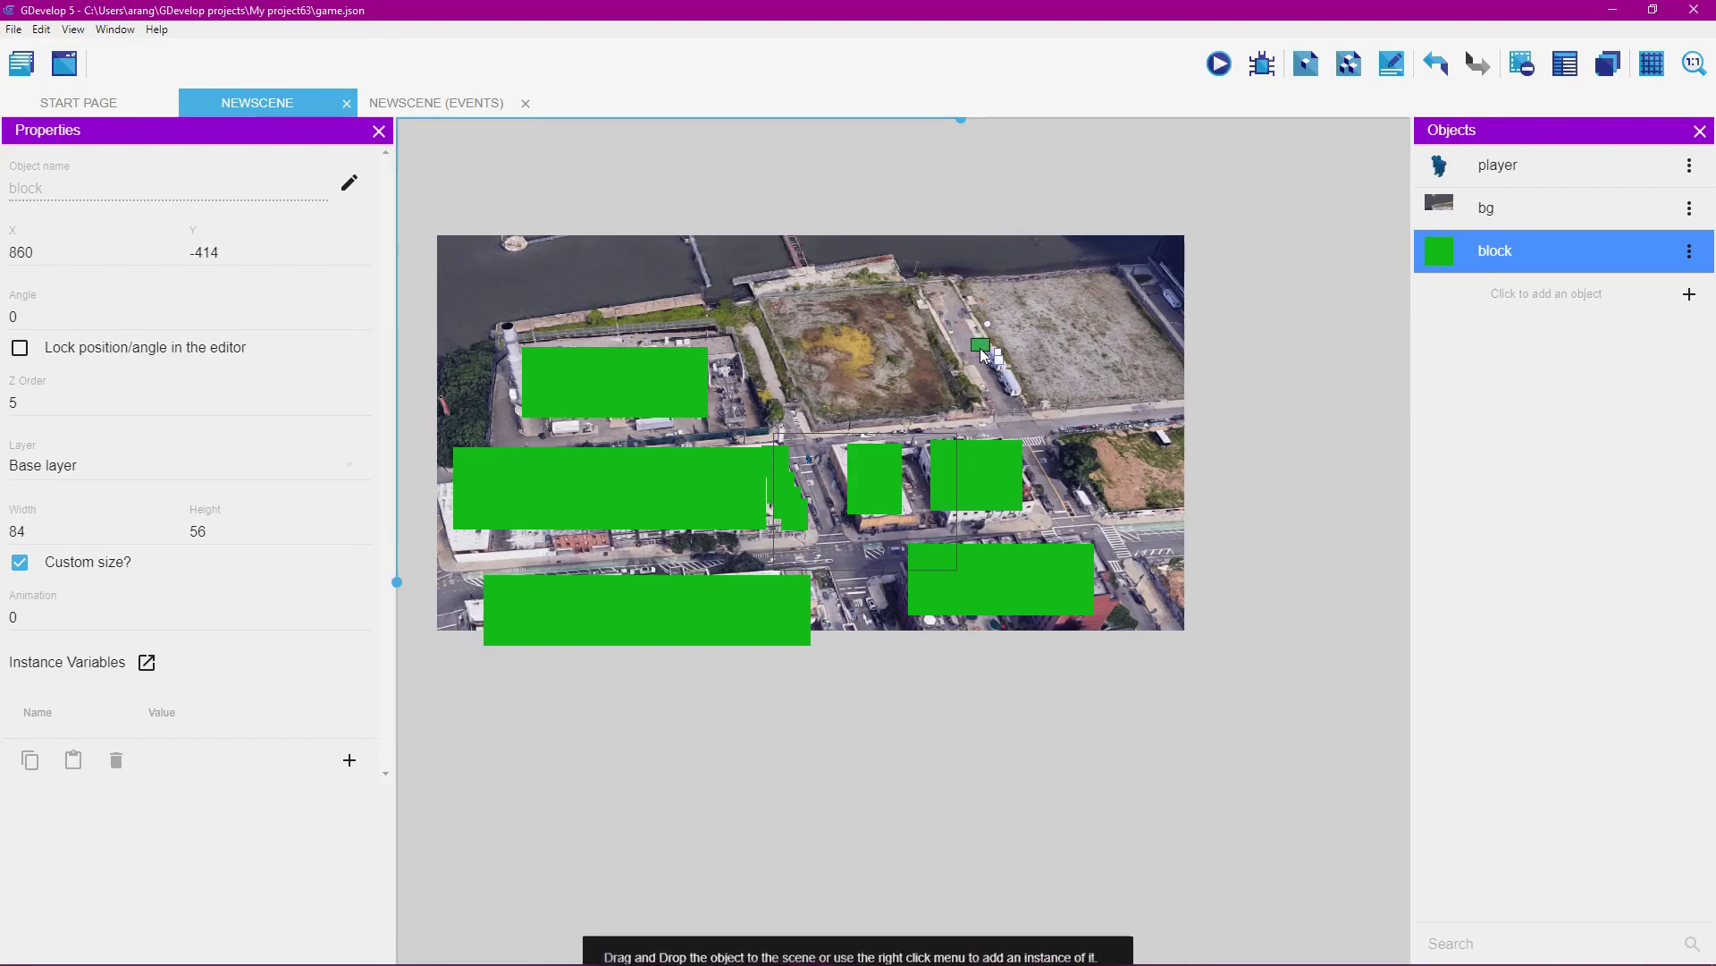
left_click_drag(980, 349, 1031, 412)
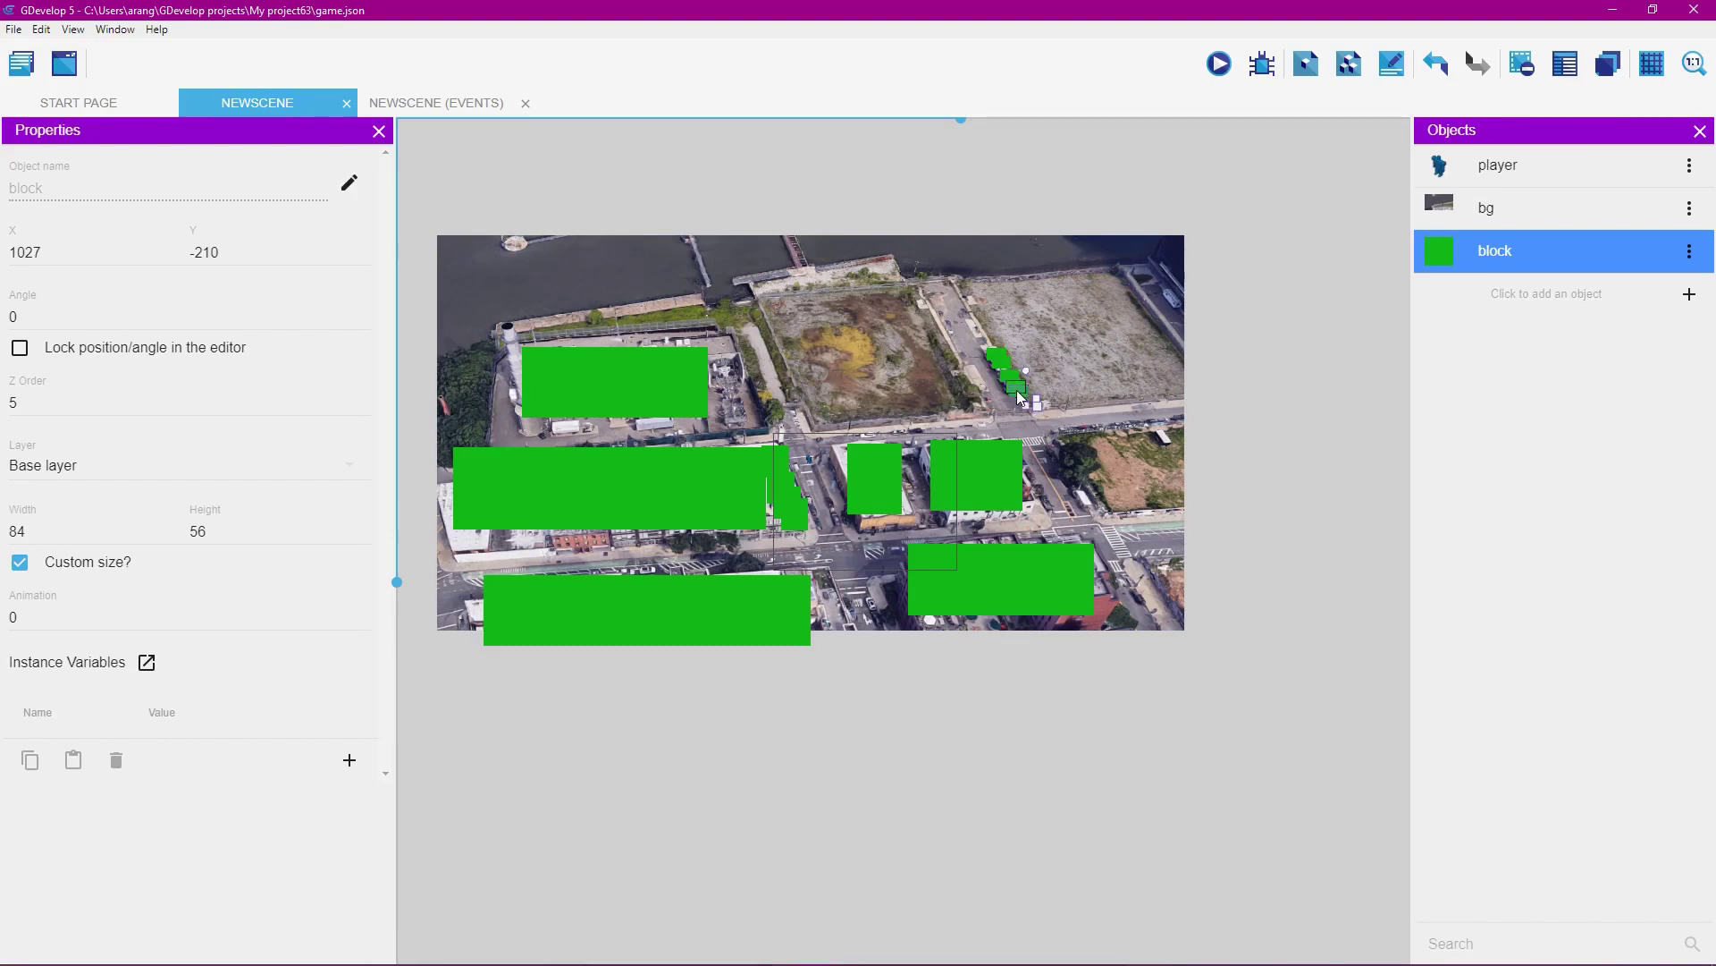
Step: Shrink the white-roofed building's block to about 142 × 91 and copy it down the roof, widening the southernmost copy to about 255 × 91
left_click(865, 483)
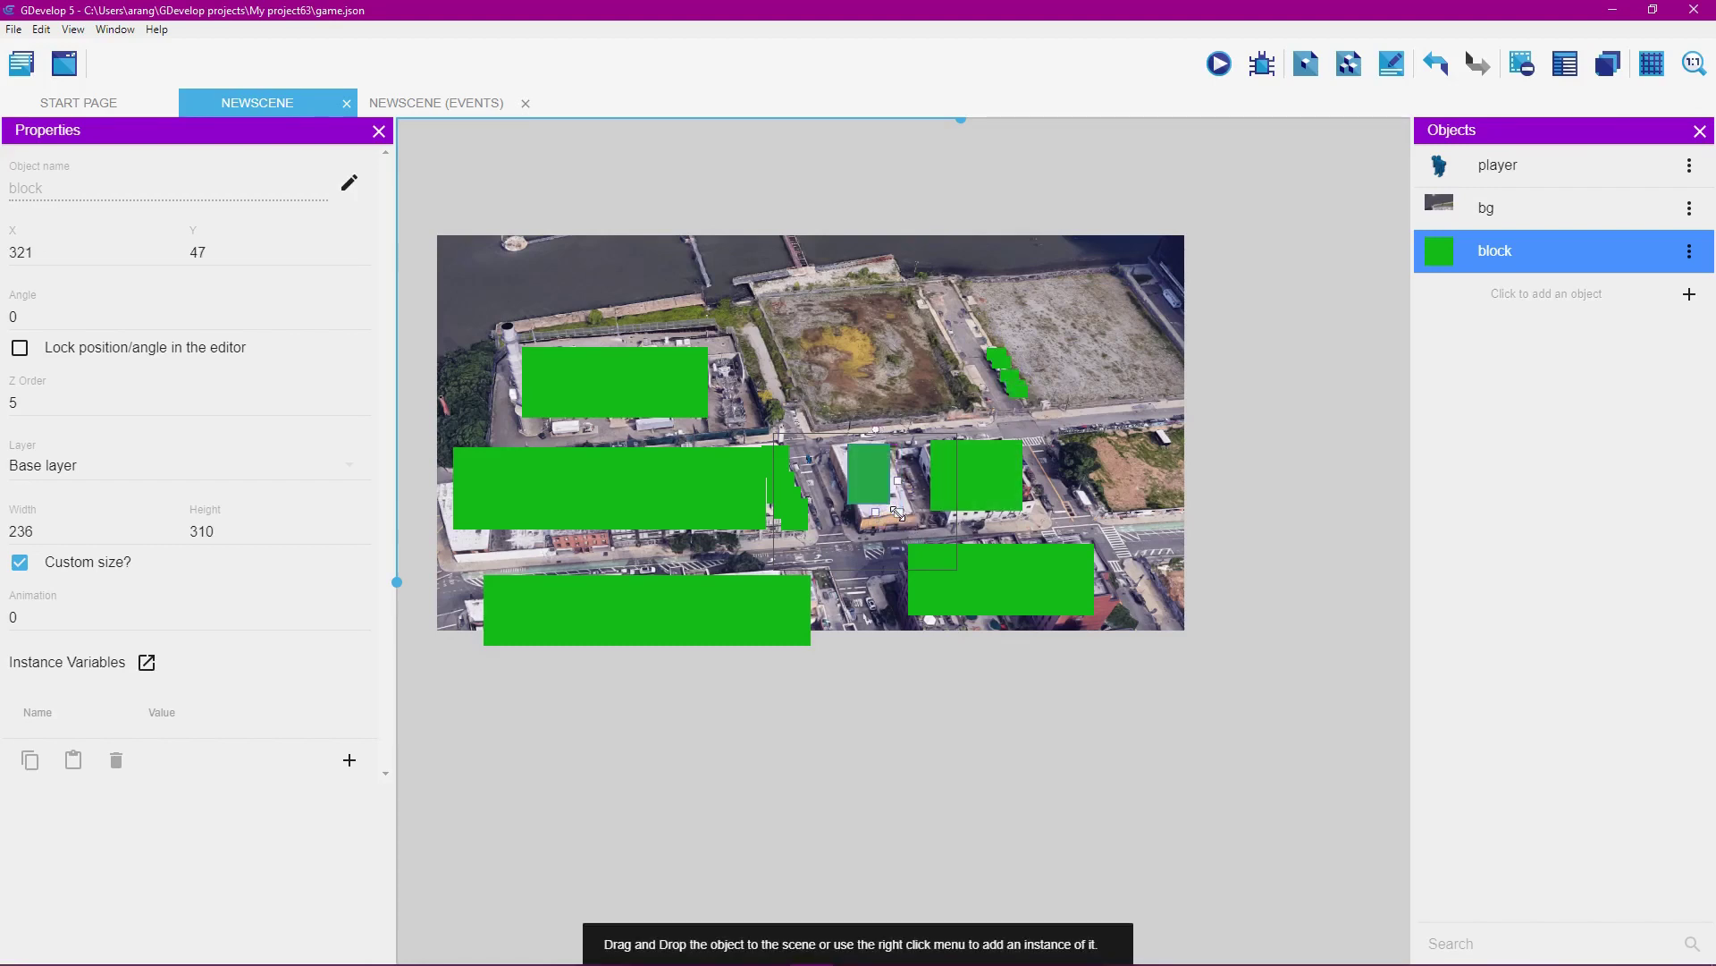
left_click_drag(898, 512, 867, 458)
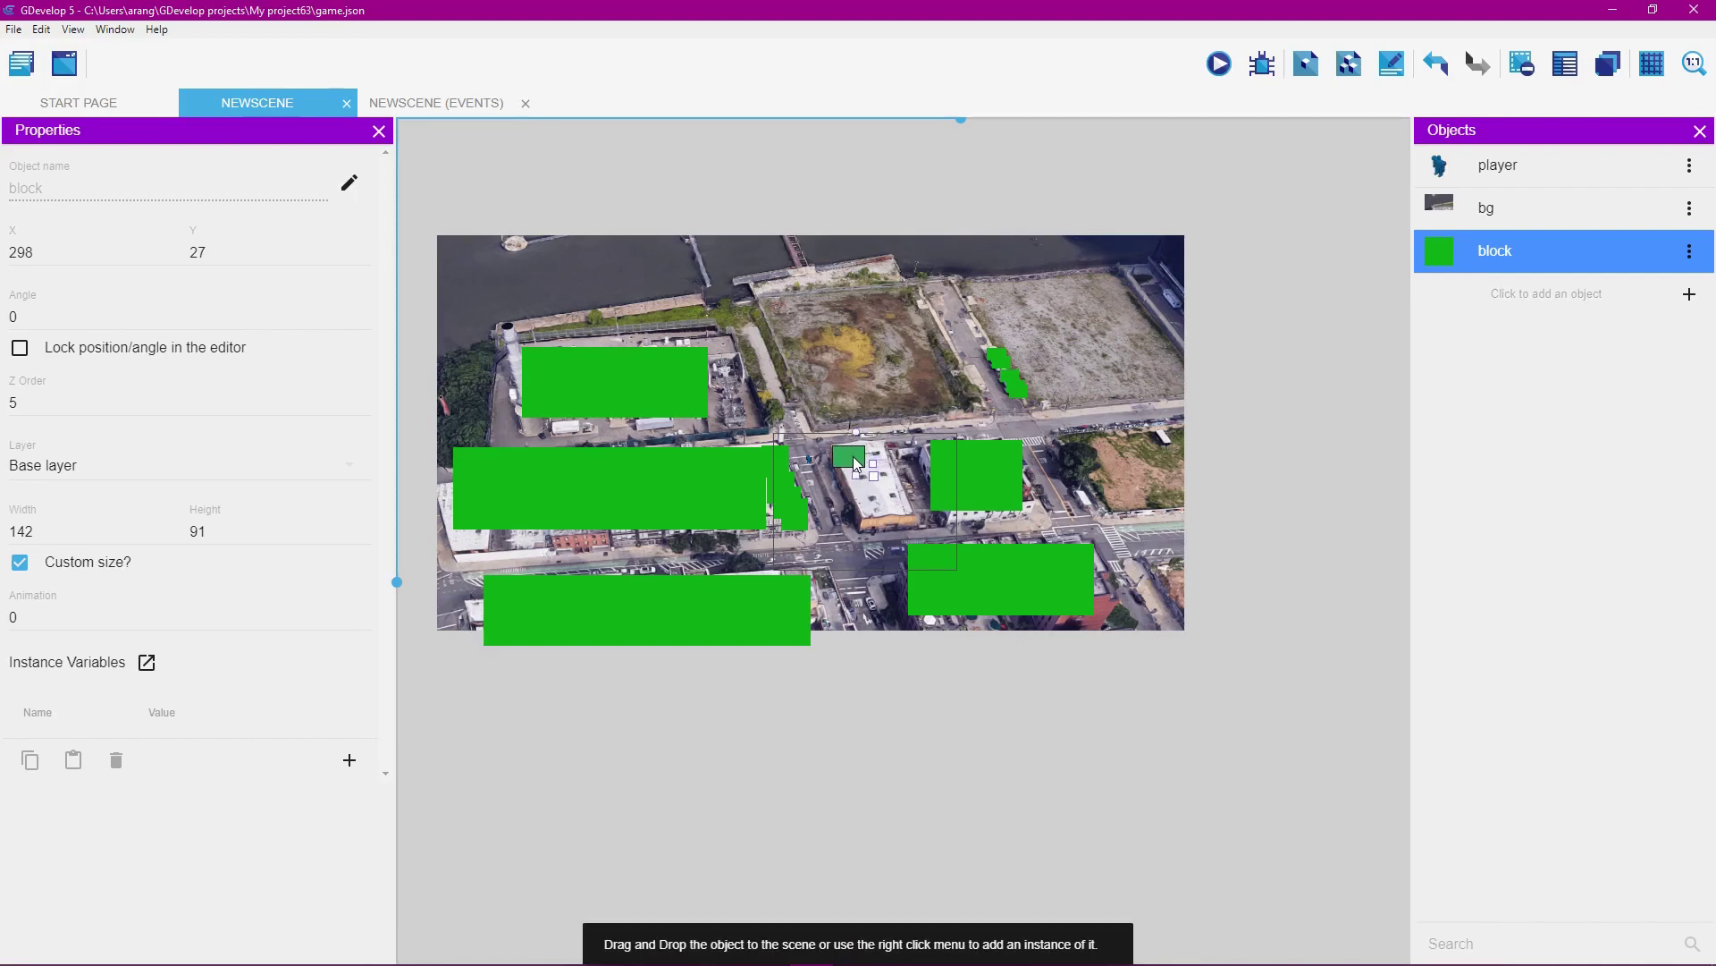
left_click_drag(853, 463, 904, 525)
key("ctrl+z")
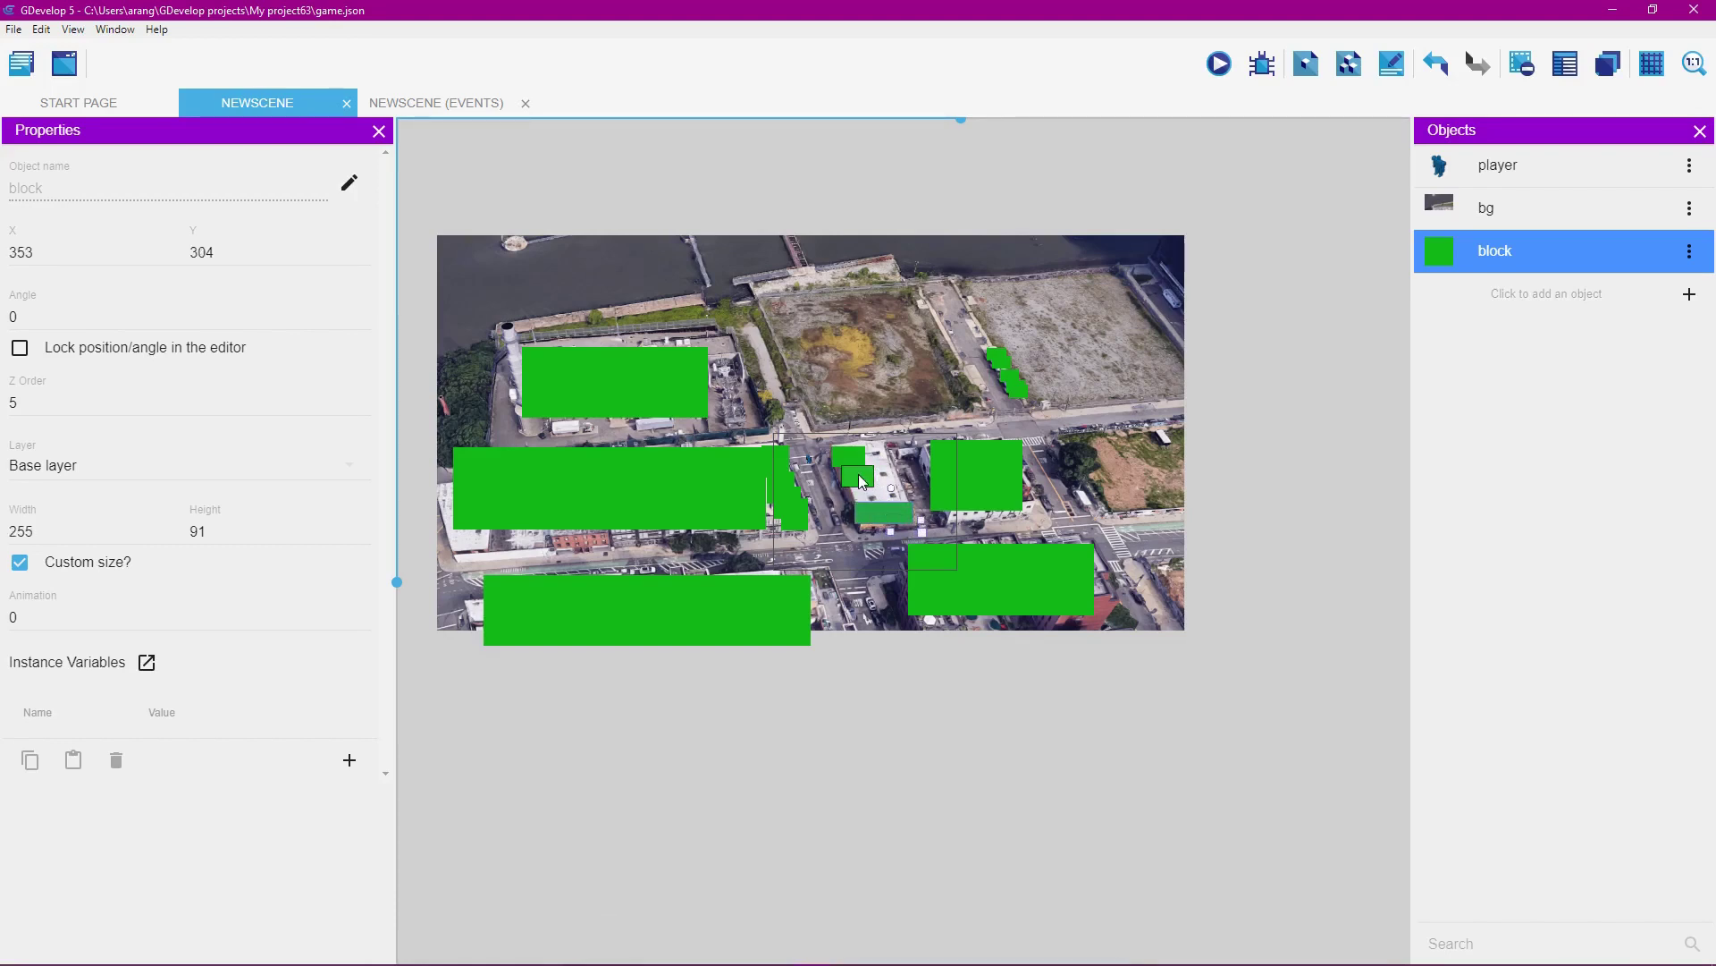
left_click(869, 475)
left_click(878, 488)
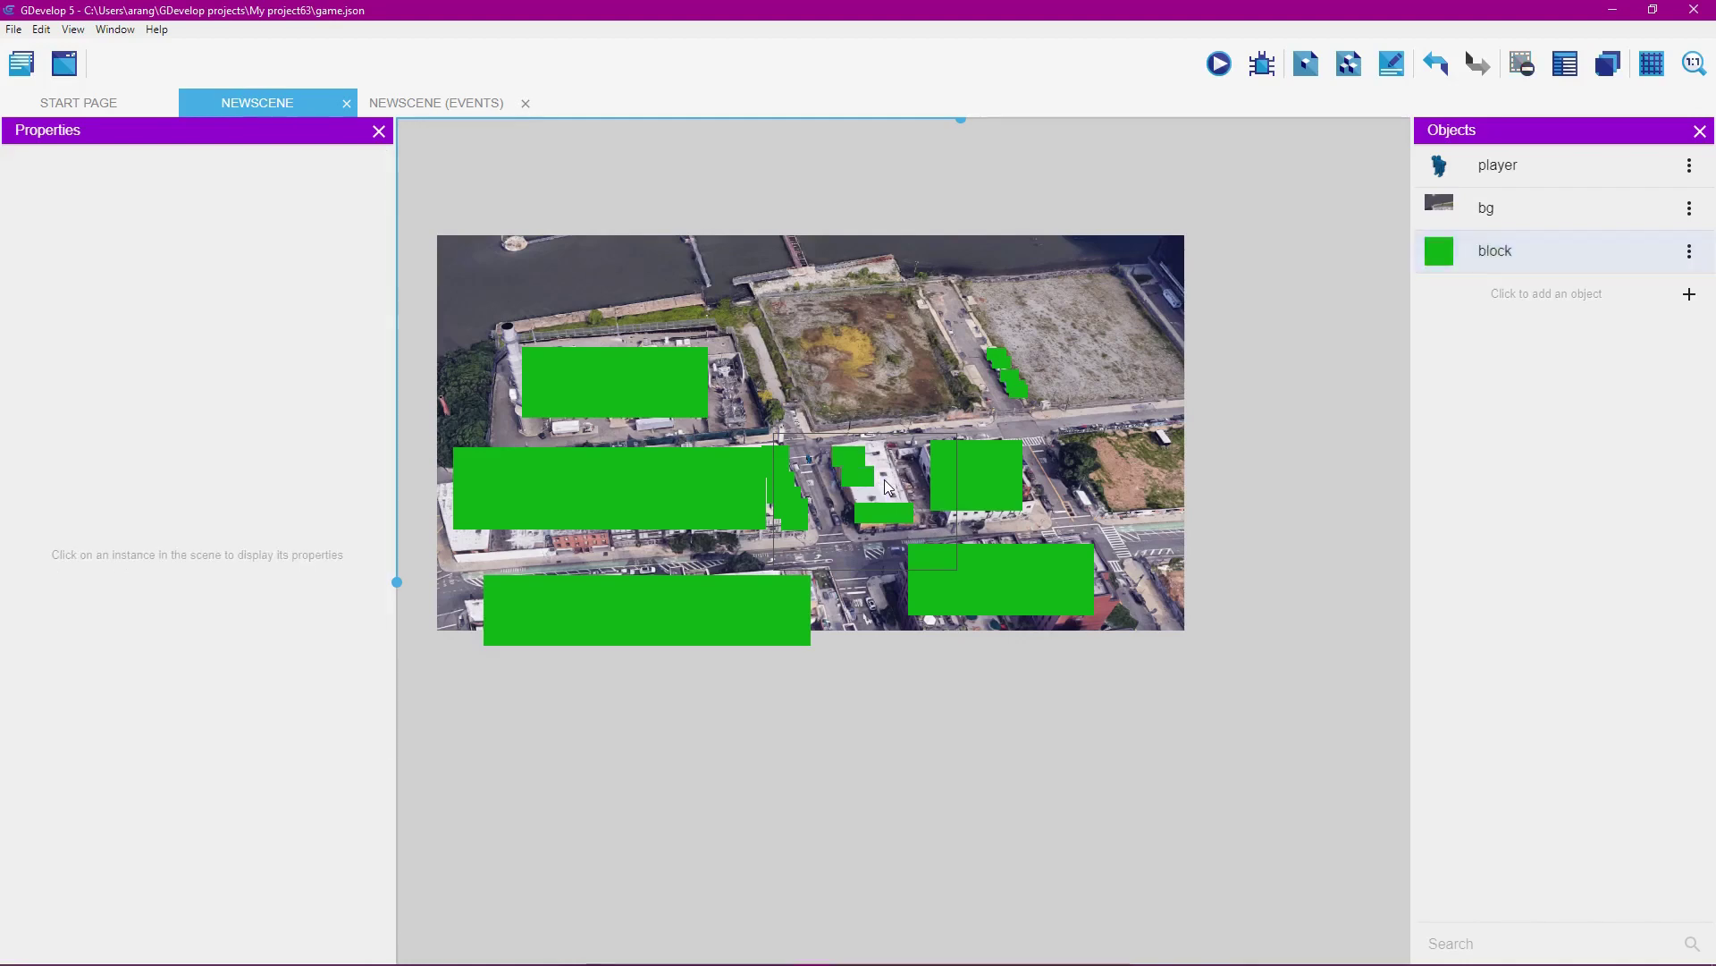
Step: Widen the middle blocks on the white-roofed building and fill the remaining roof with a copy about 244 × 91
left_click(867, 479)
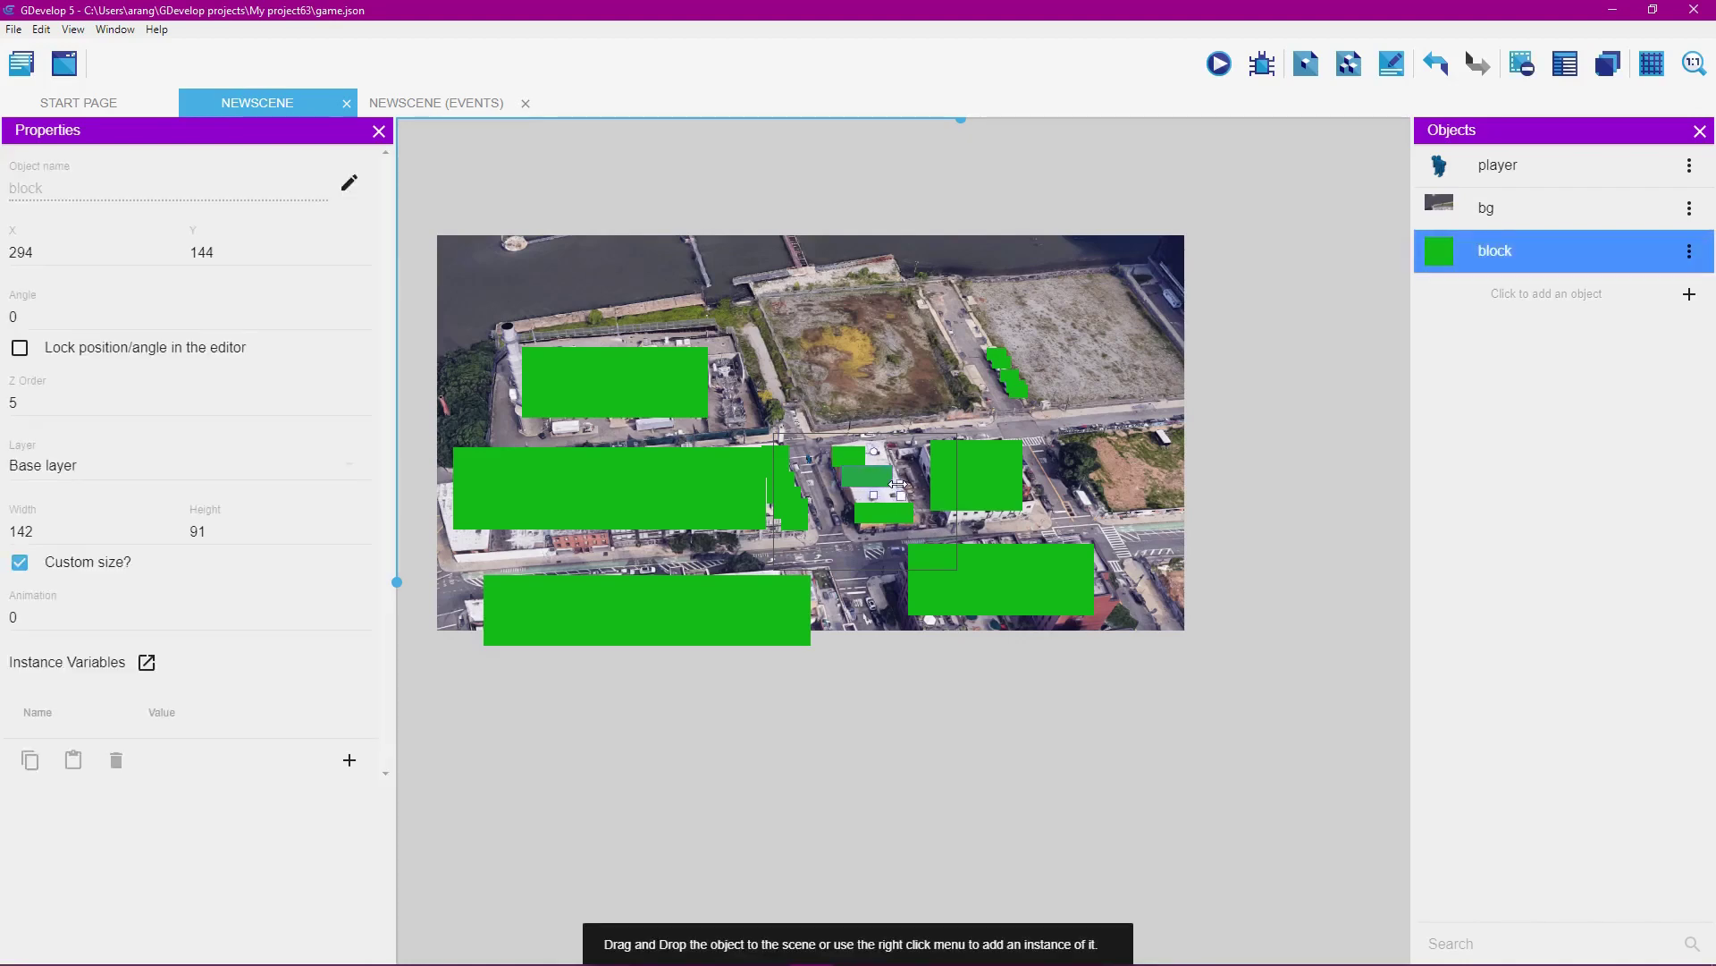
left_click_drag(860, 483, 871, 517)
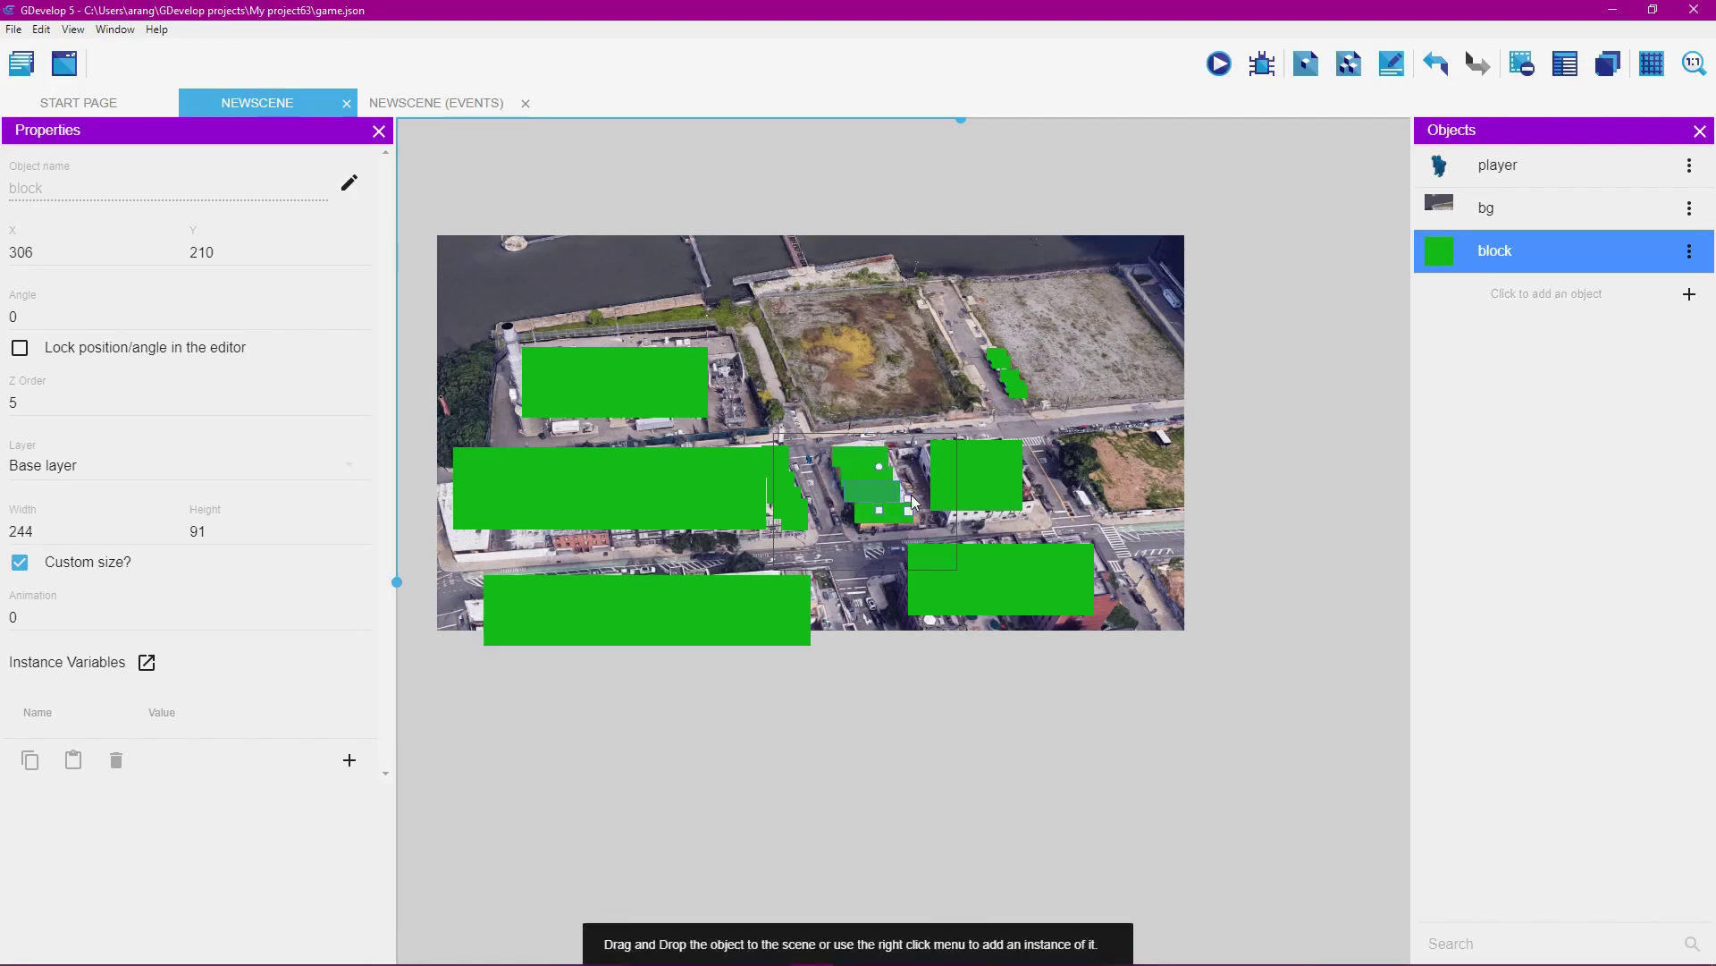
left_click(921, 501)
left_click(908, 503)
left_click_drag(906, 505, 918, 503)
Step: Add a new empty event below the camera-centering event in the NewScene events
left_click(1089, 22)
left_click(438, 103)
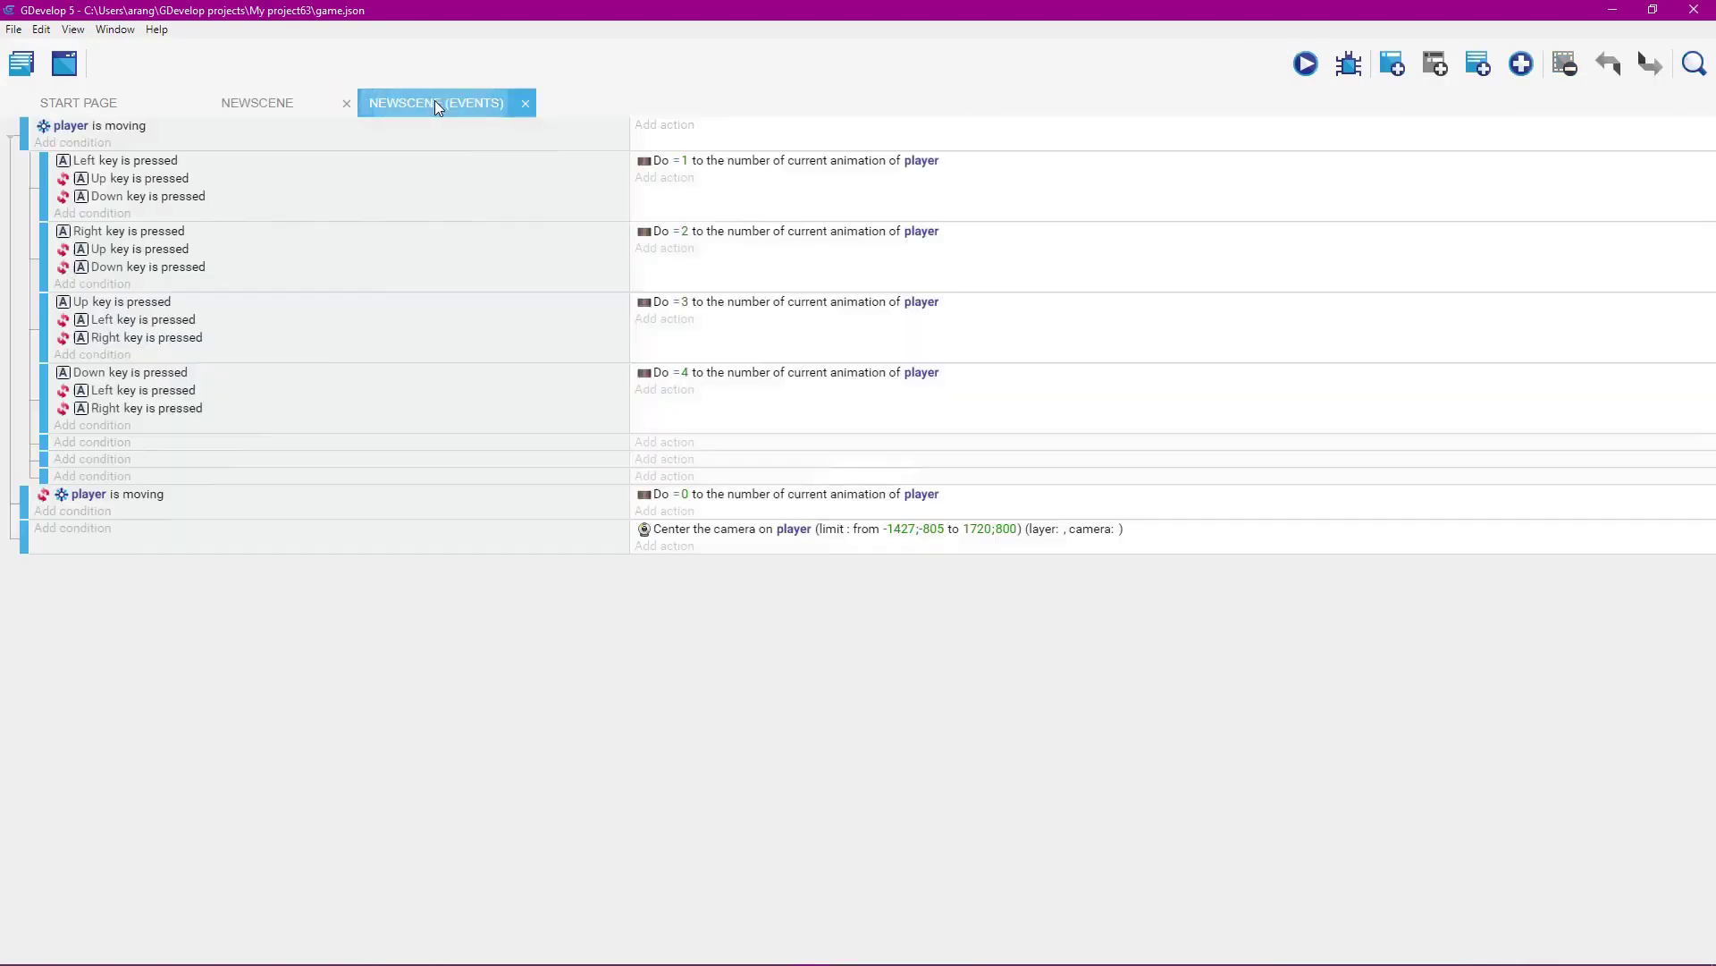
left_click(1169, 549)
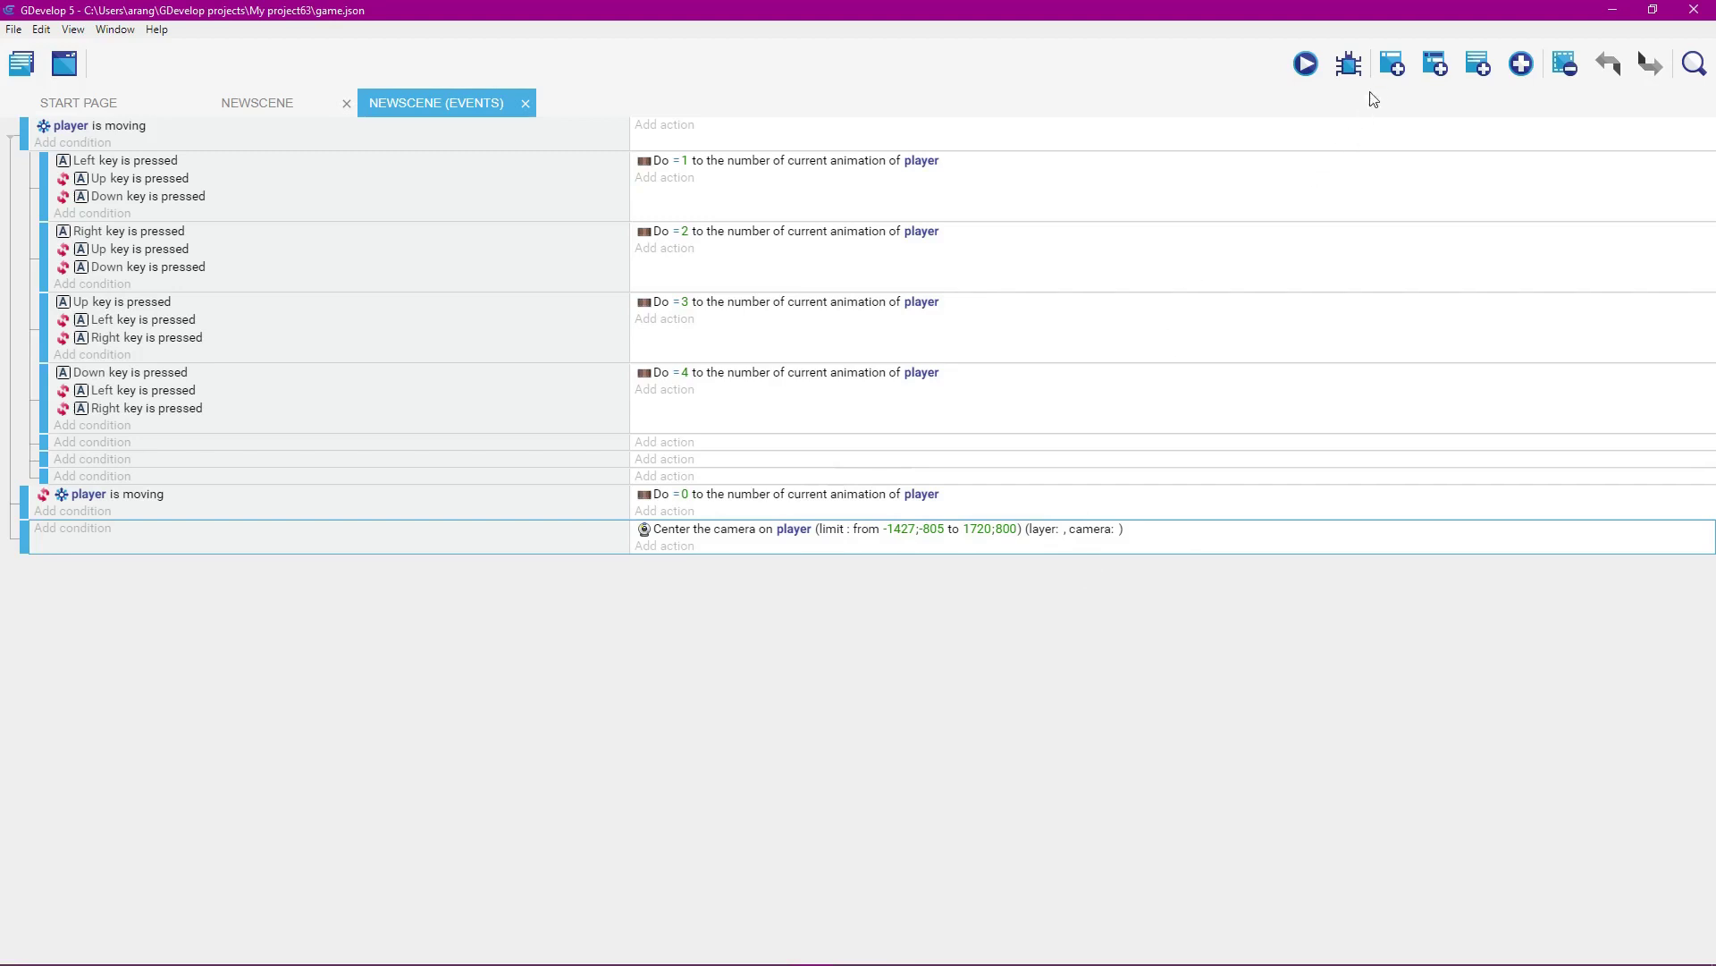
left_click(1392, 64)
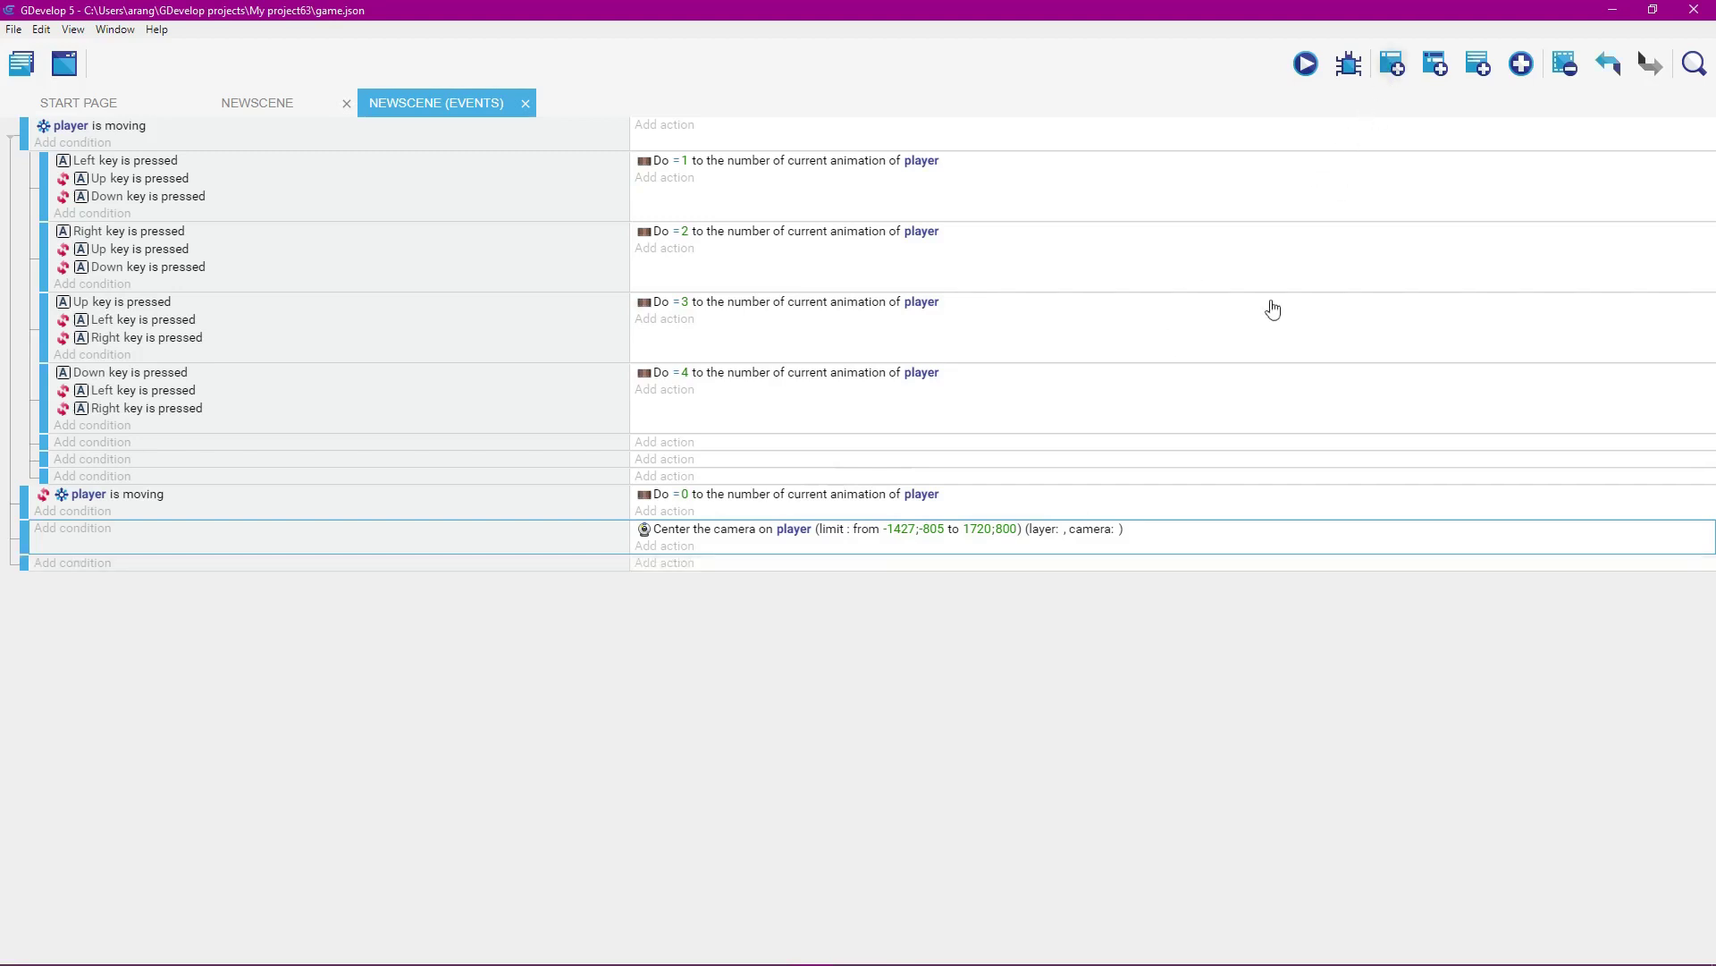
Step: Add a Collision condition between player and block to the empty event
left_click(57, 565)
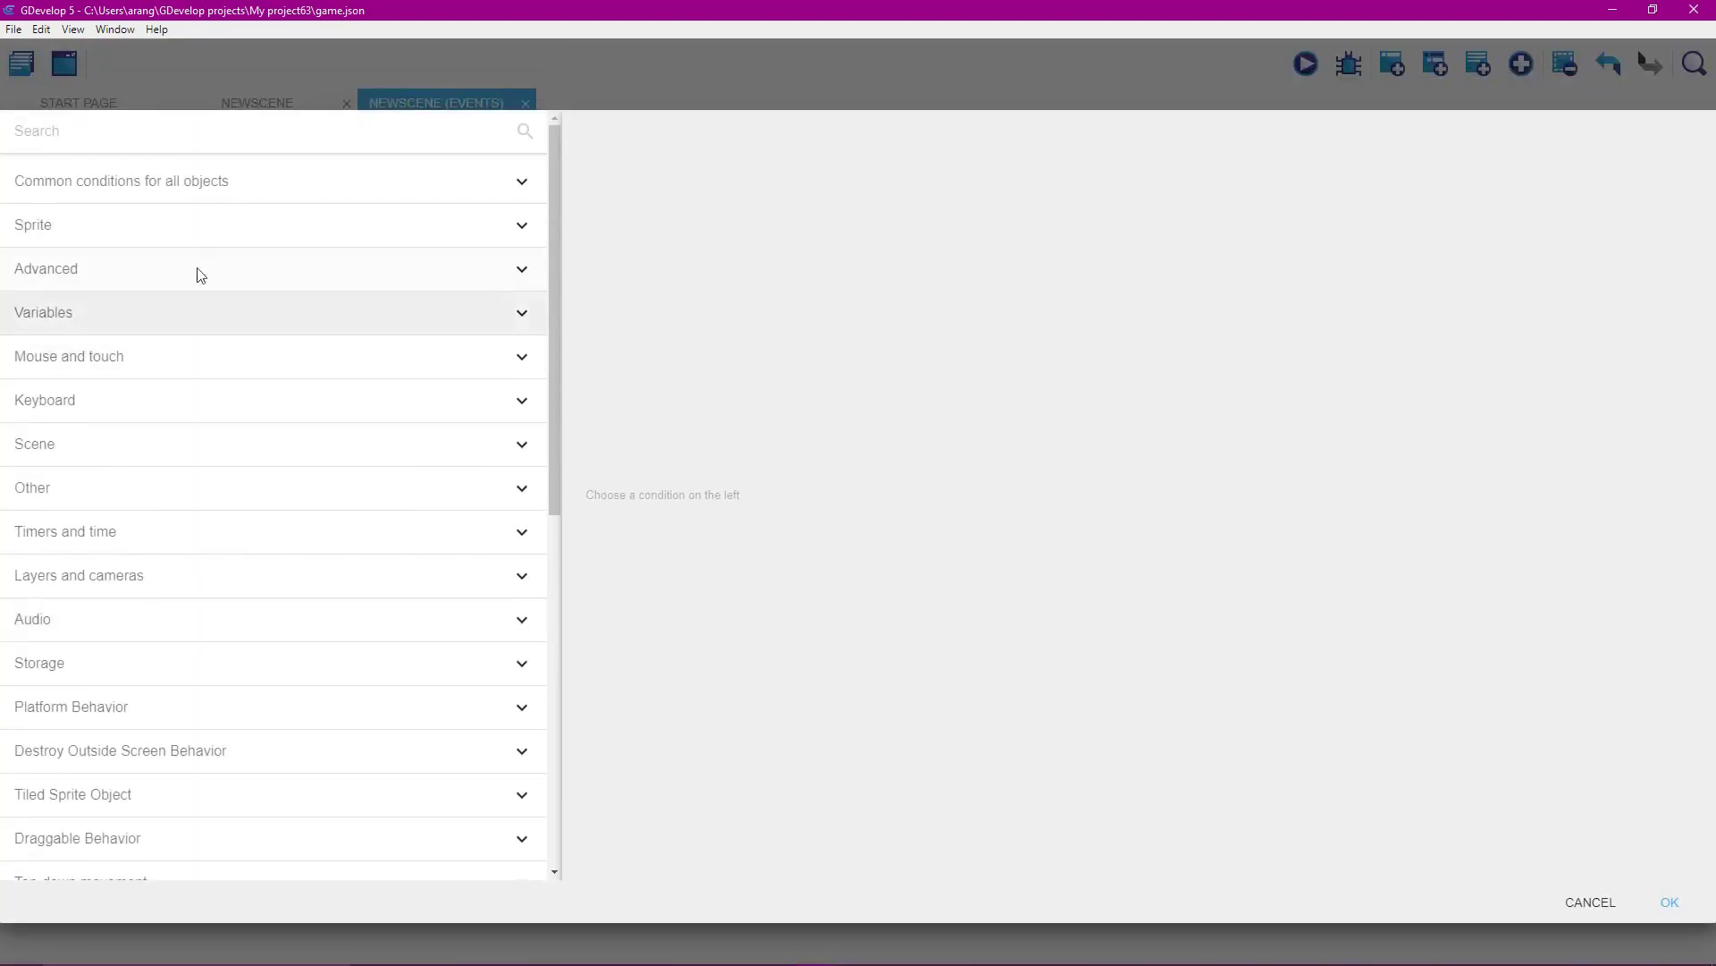
left_click(279, 184)
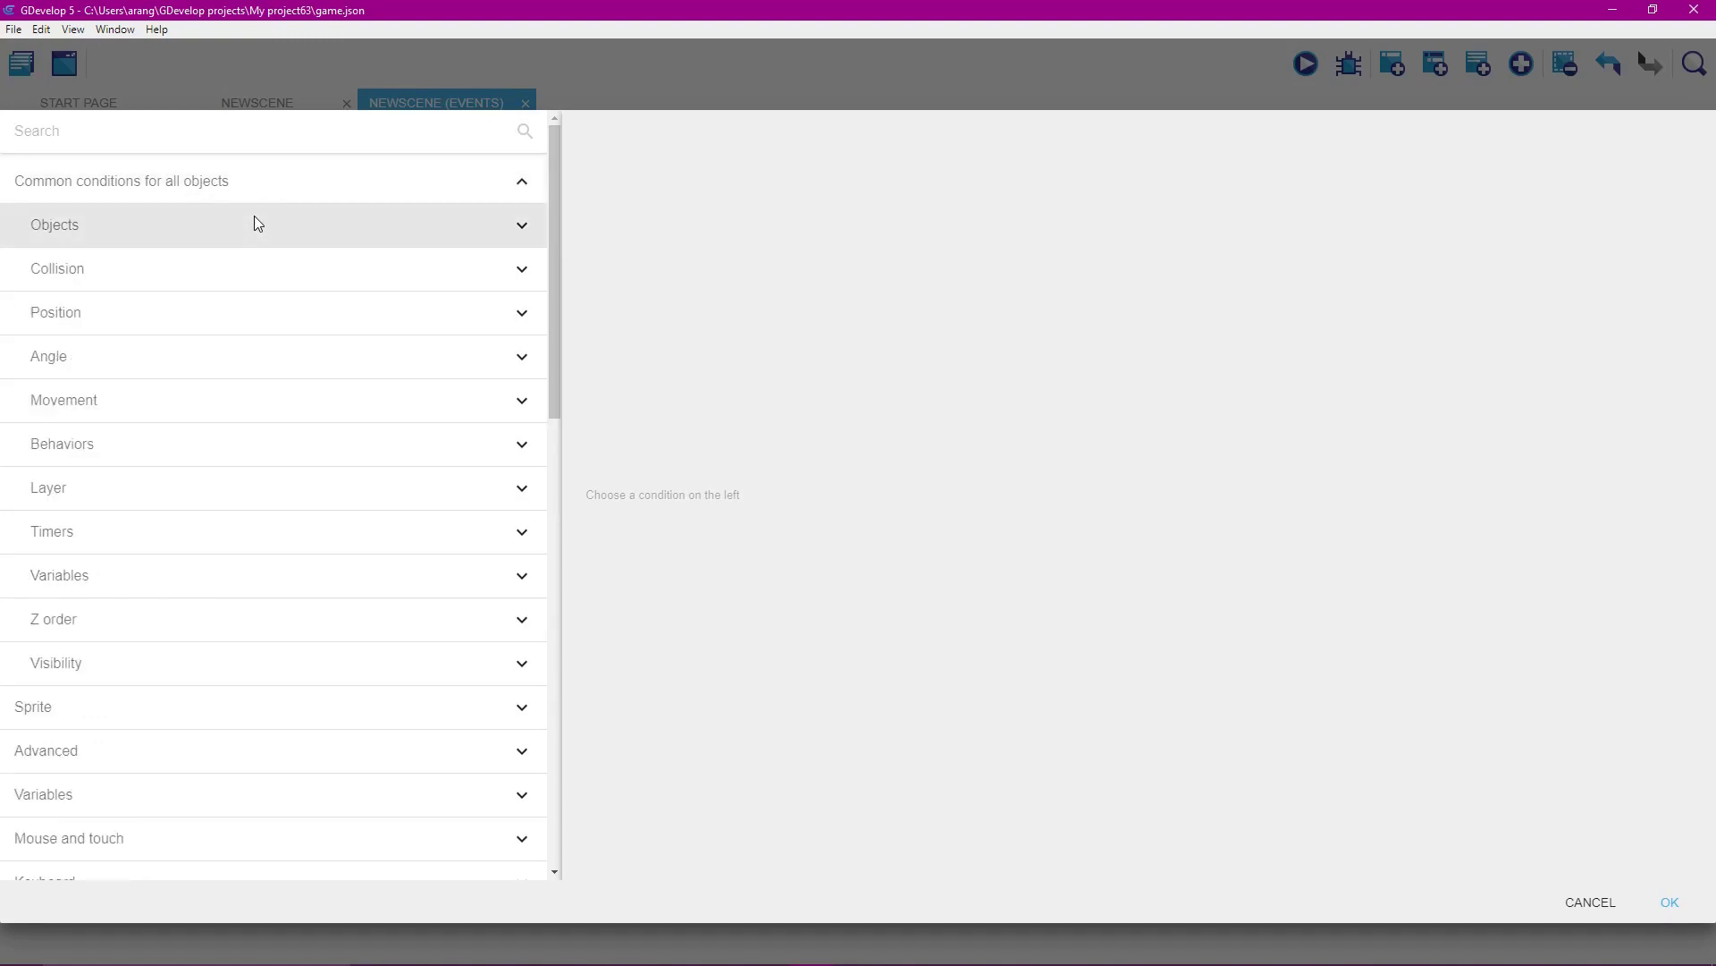
left_click(232, 268)
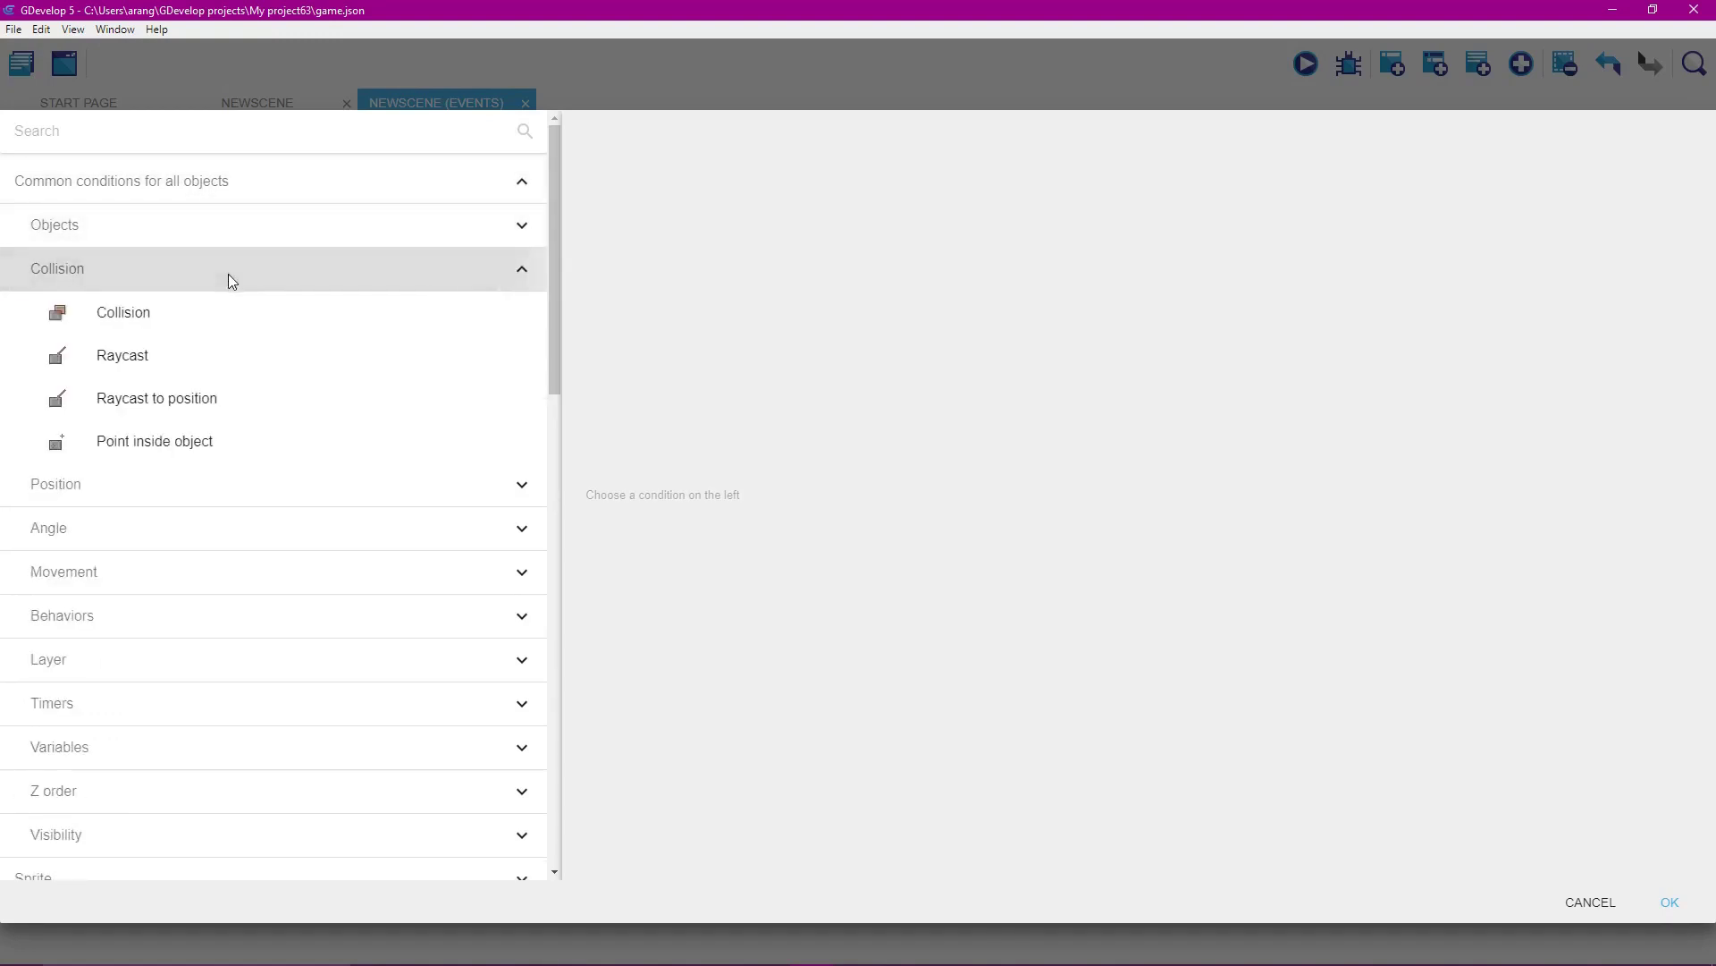
left_click(228, 310)
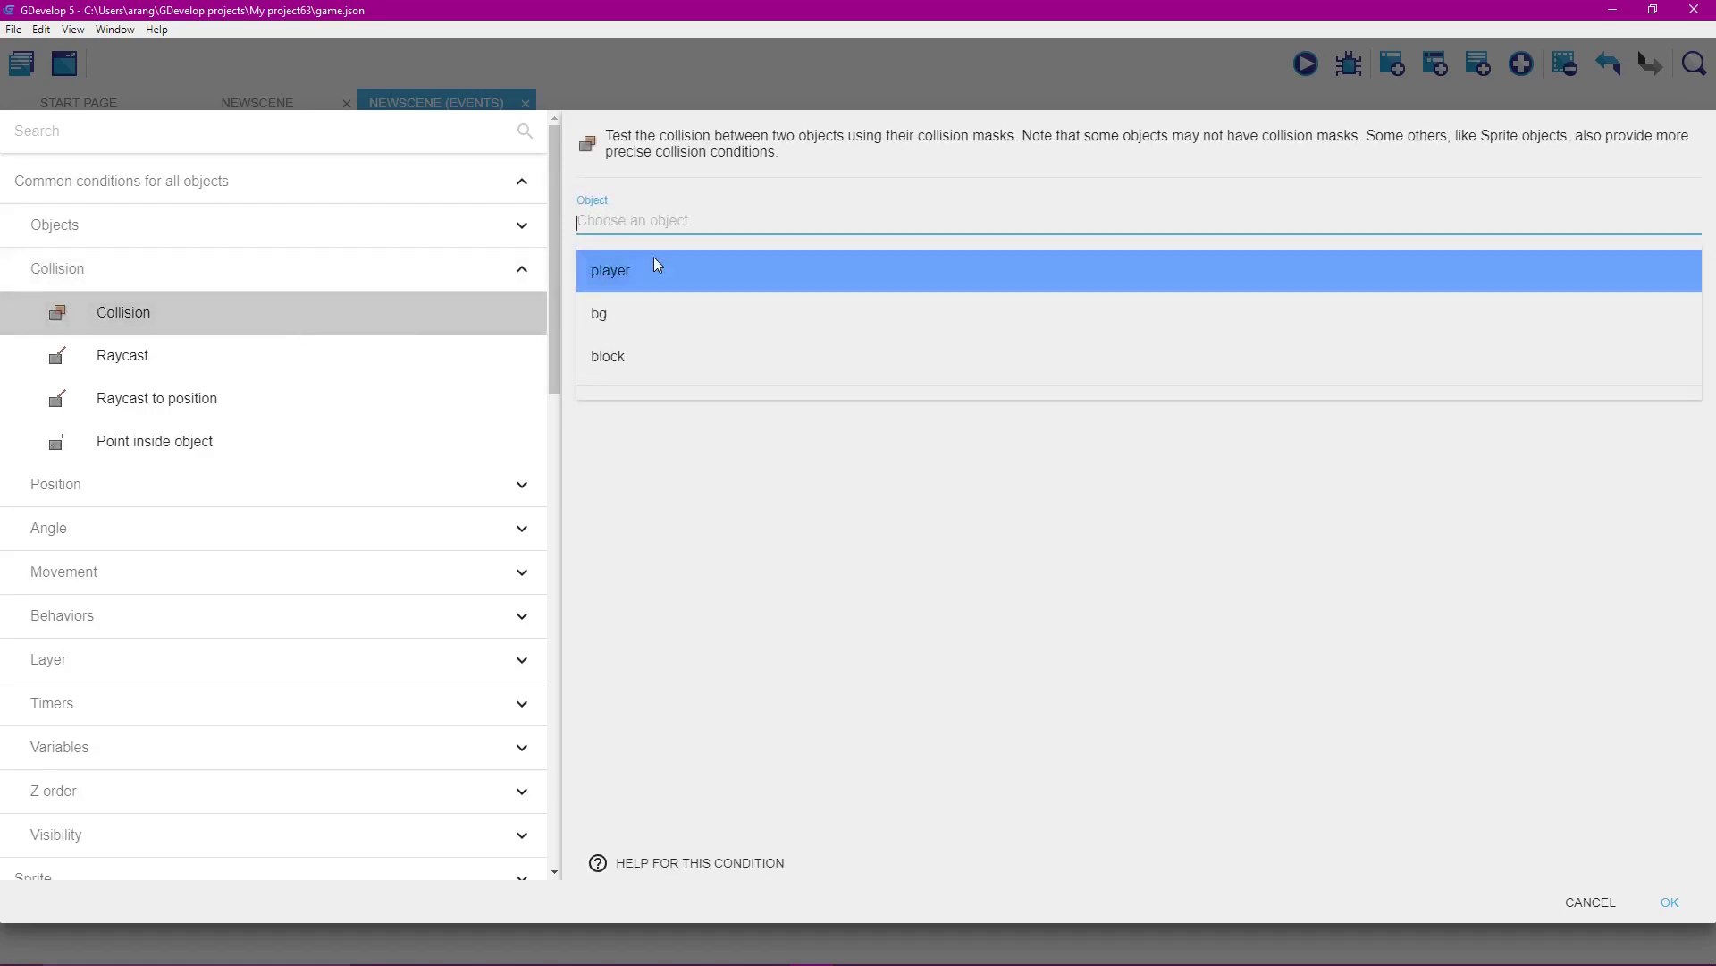
left_click(685, 272)
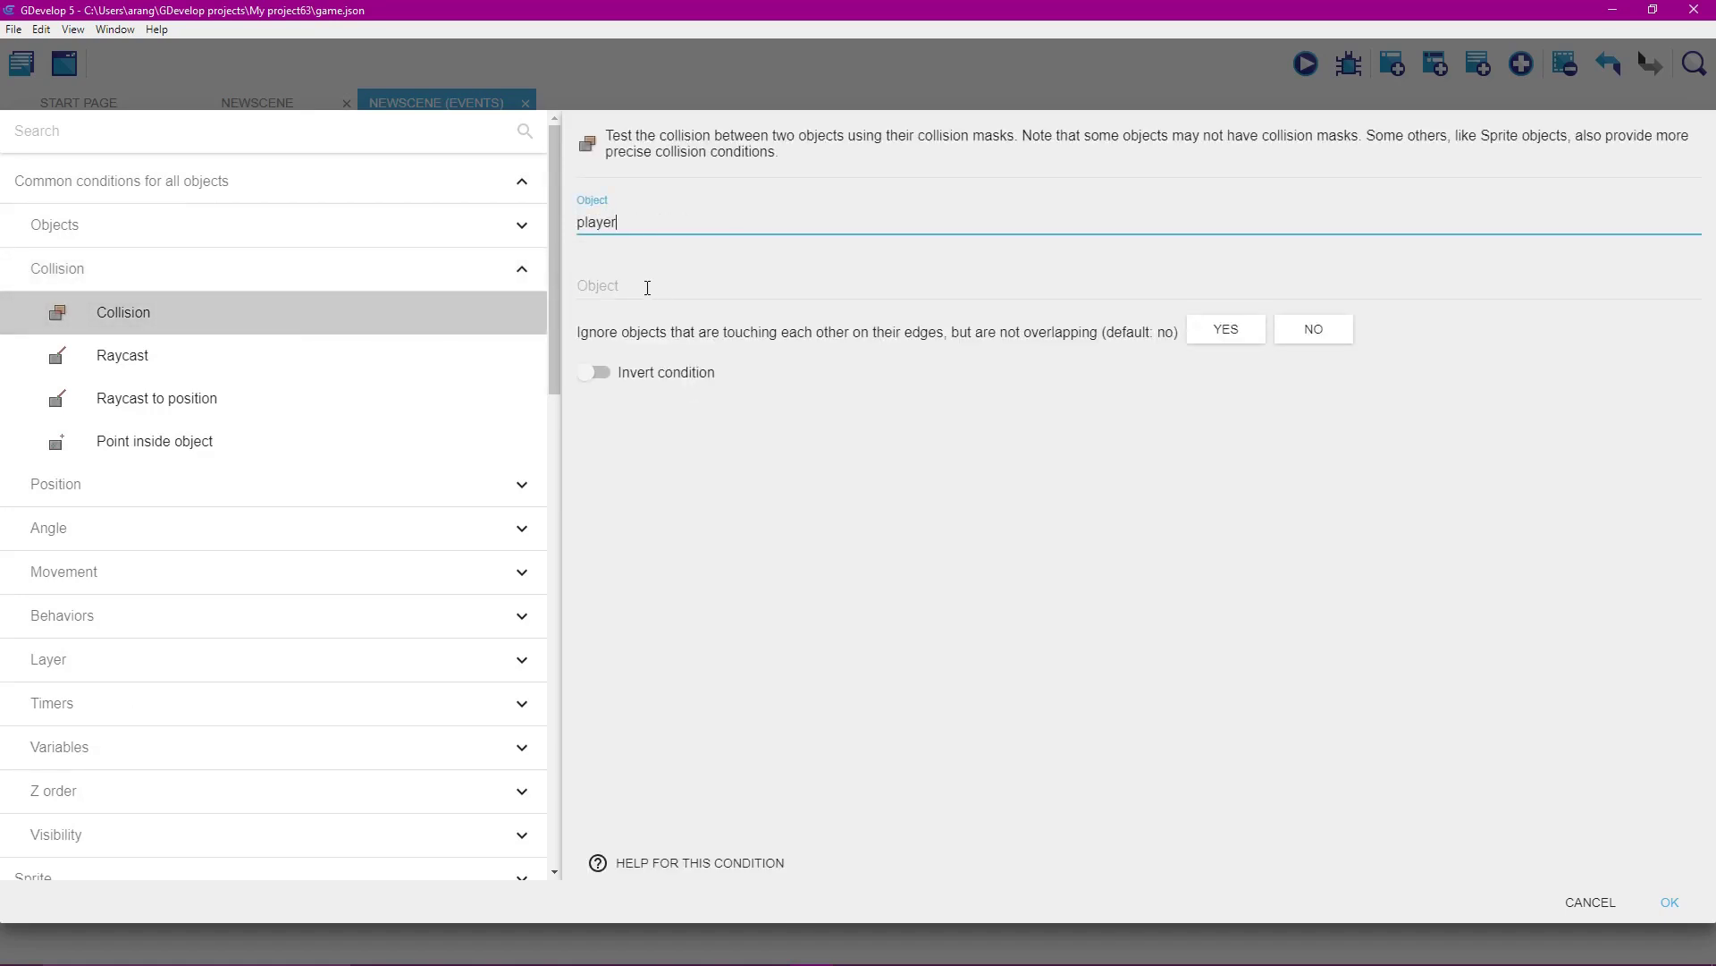
left_click(647, 286)
left_click(778, 420)
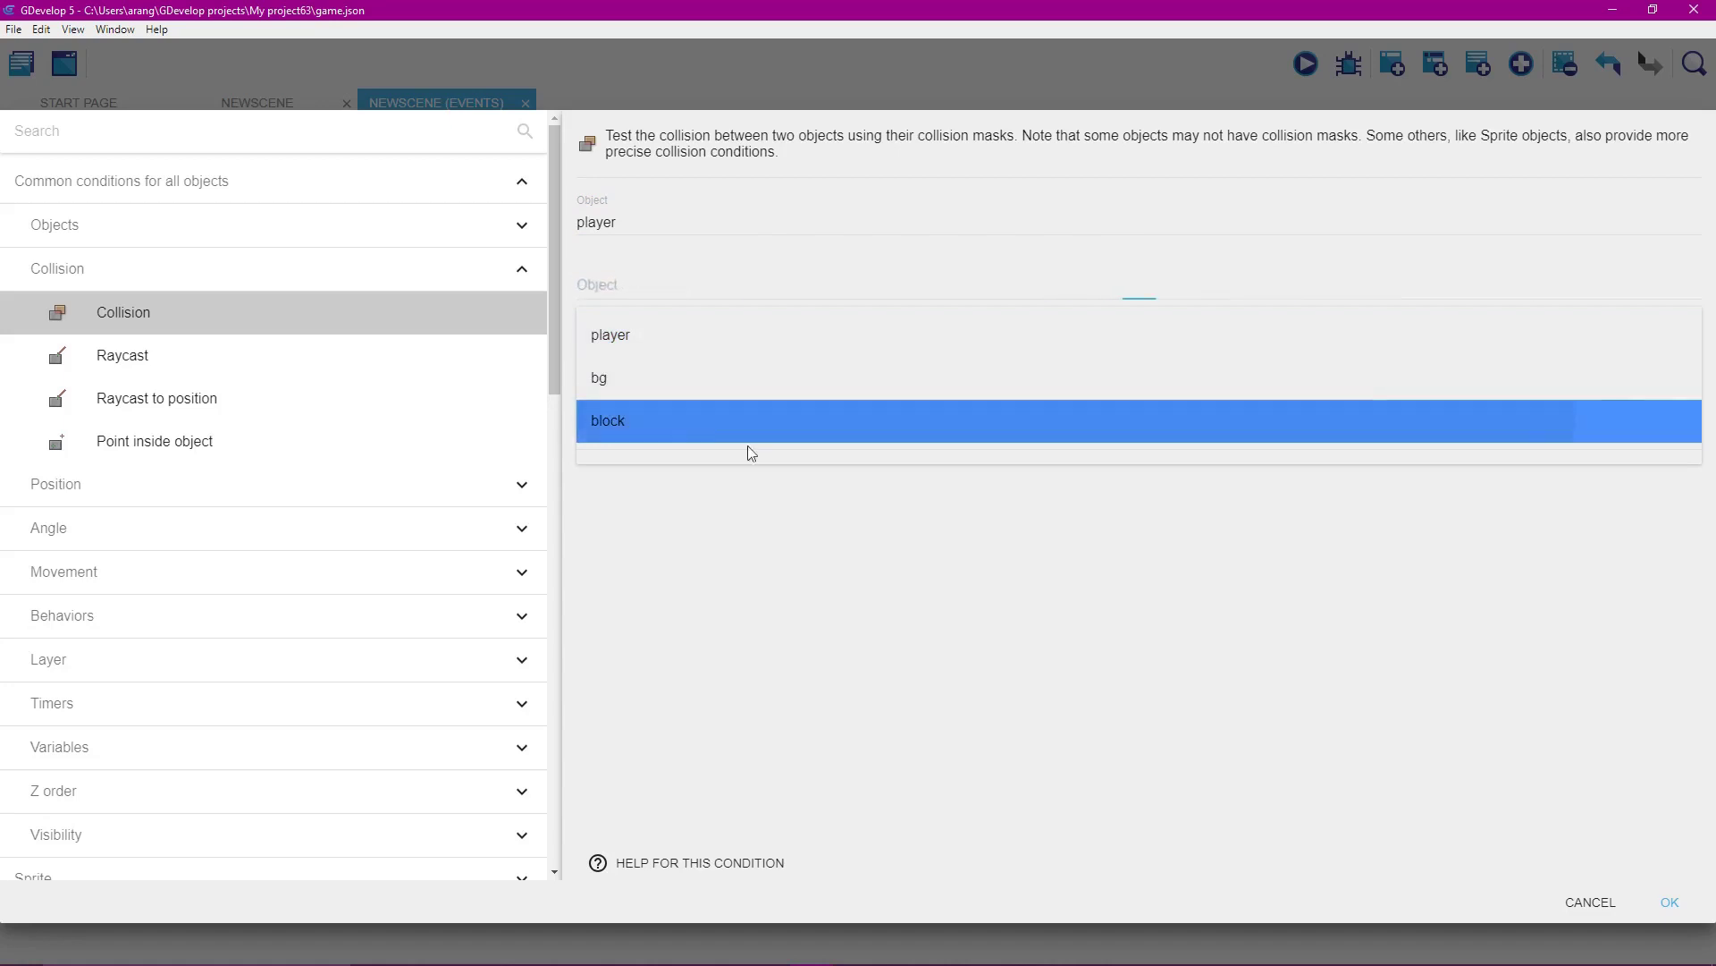
left_click(1667, 904)
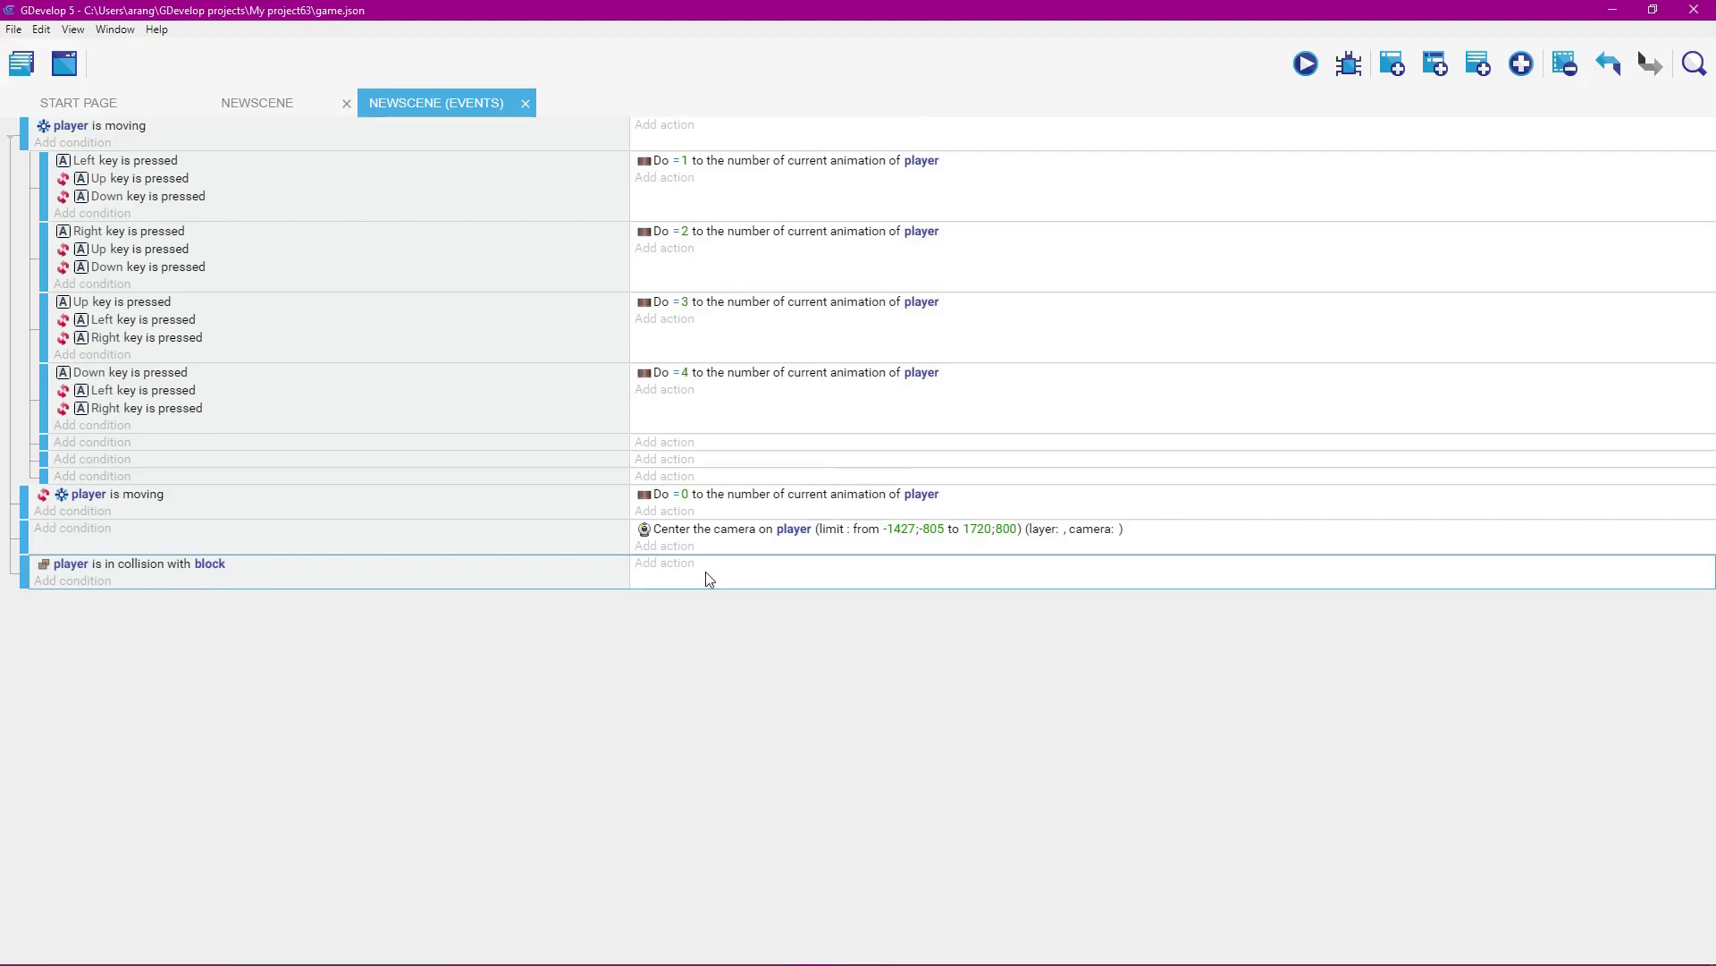
Step: Add a Separate two objects action to the collision event that moves player away from block
left_click(648, 566)
left_click(266, 182)
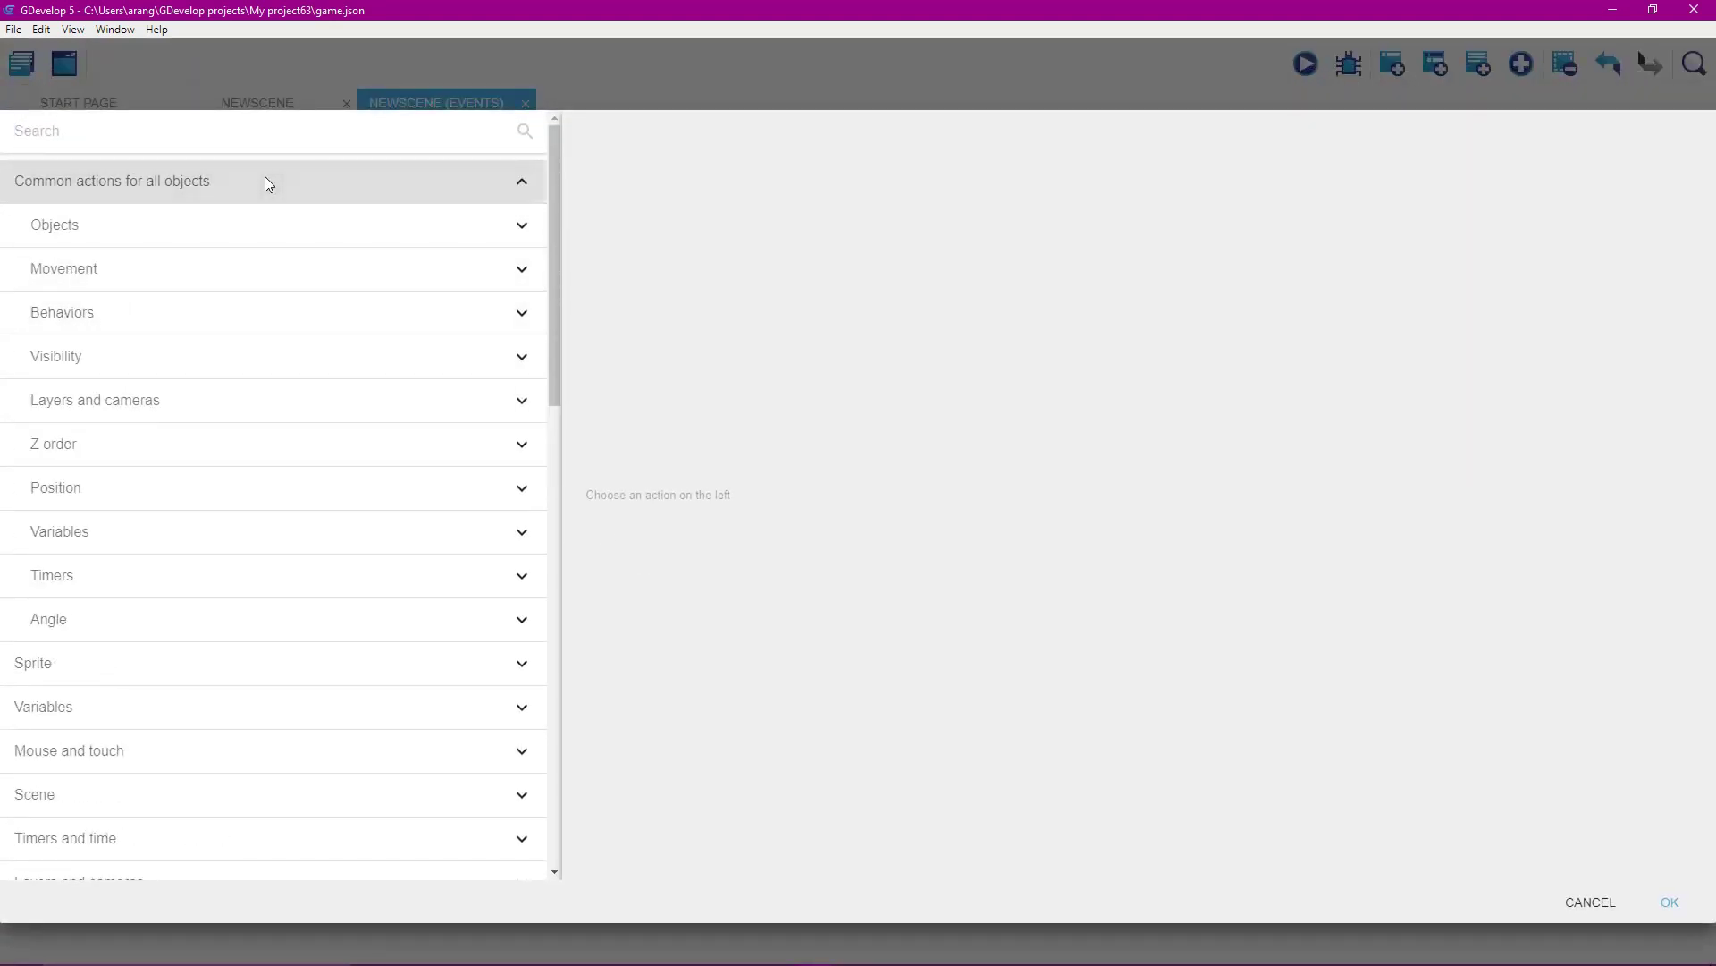
left_click(186, 489)
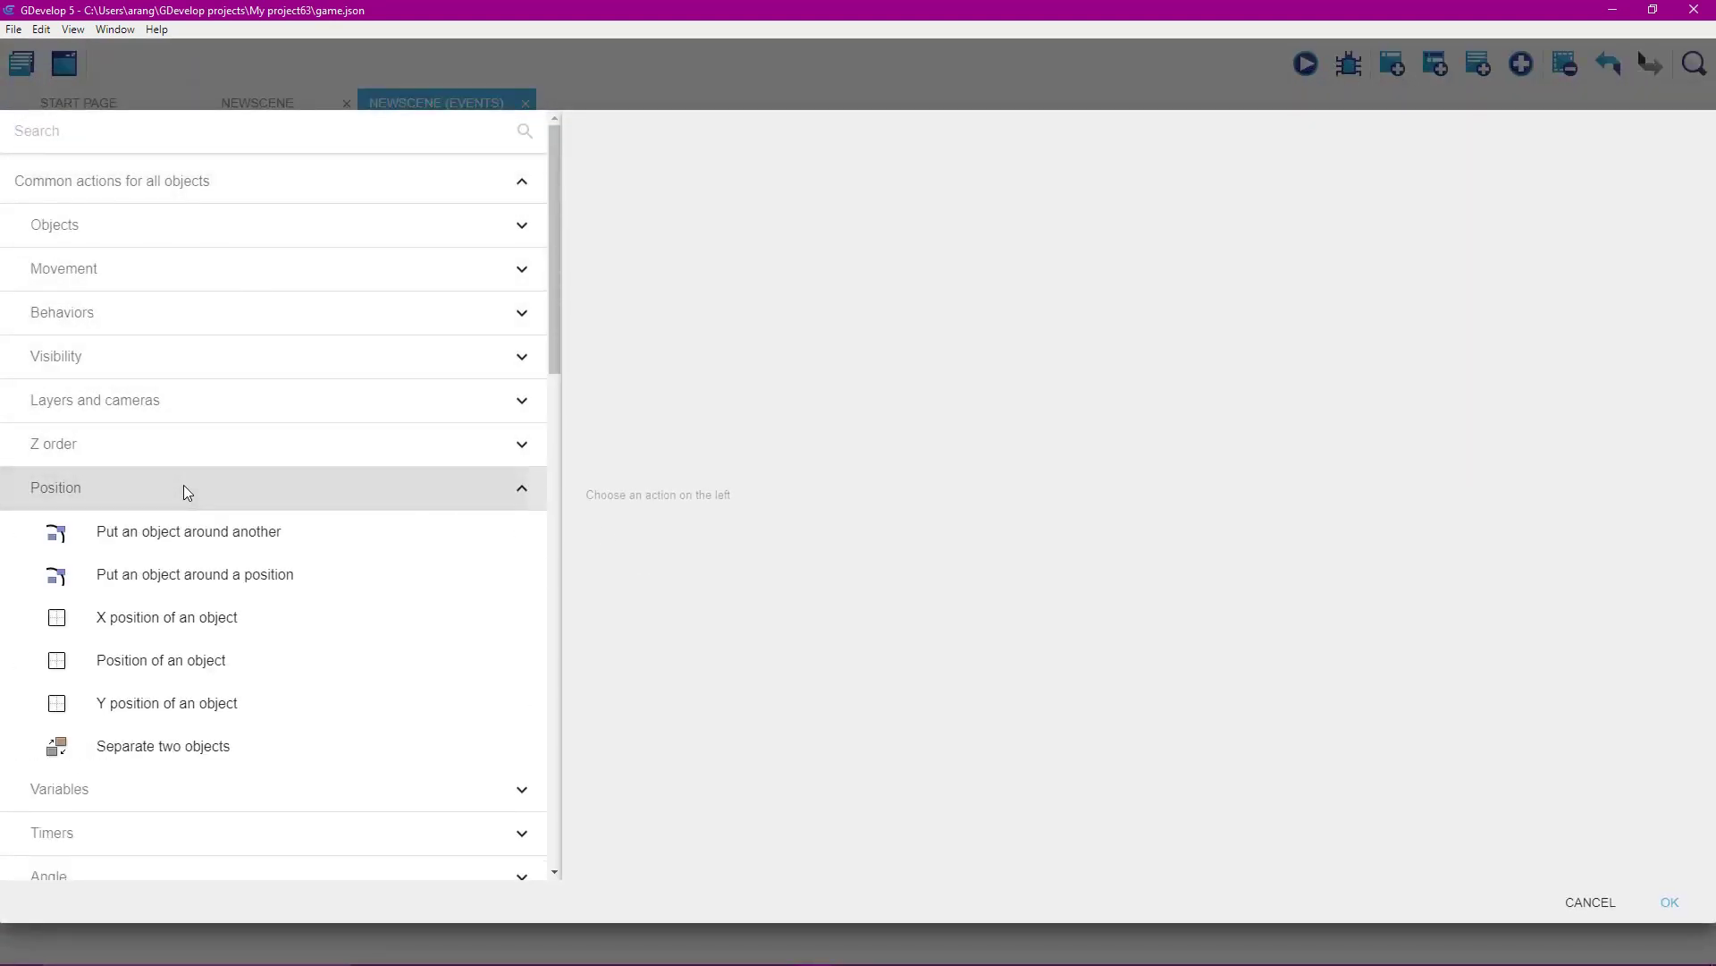
left_click(292, 741)
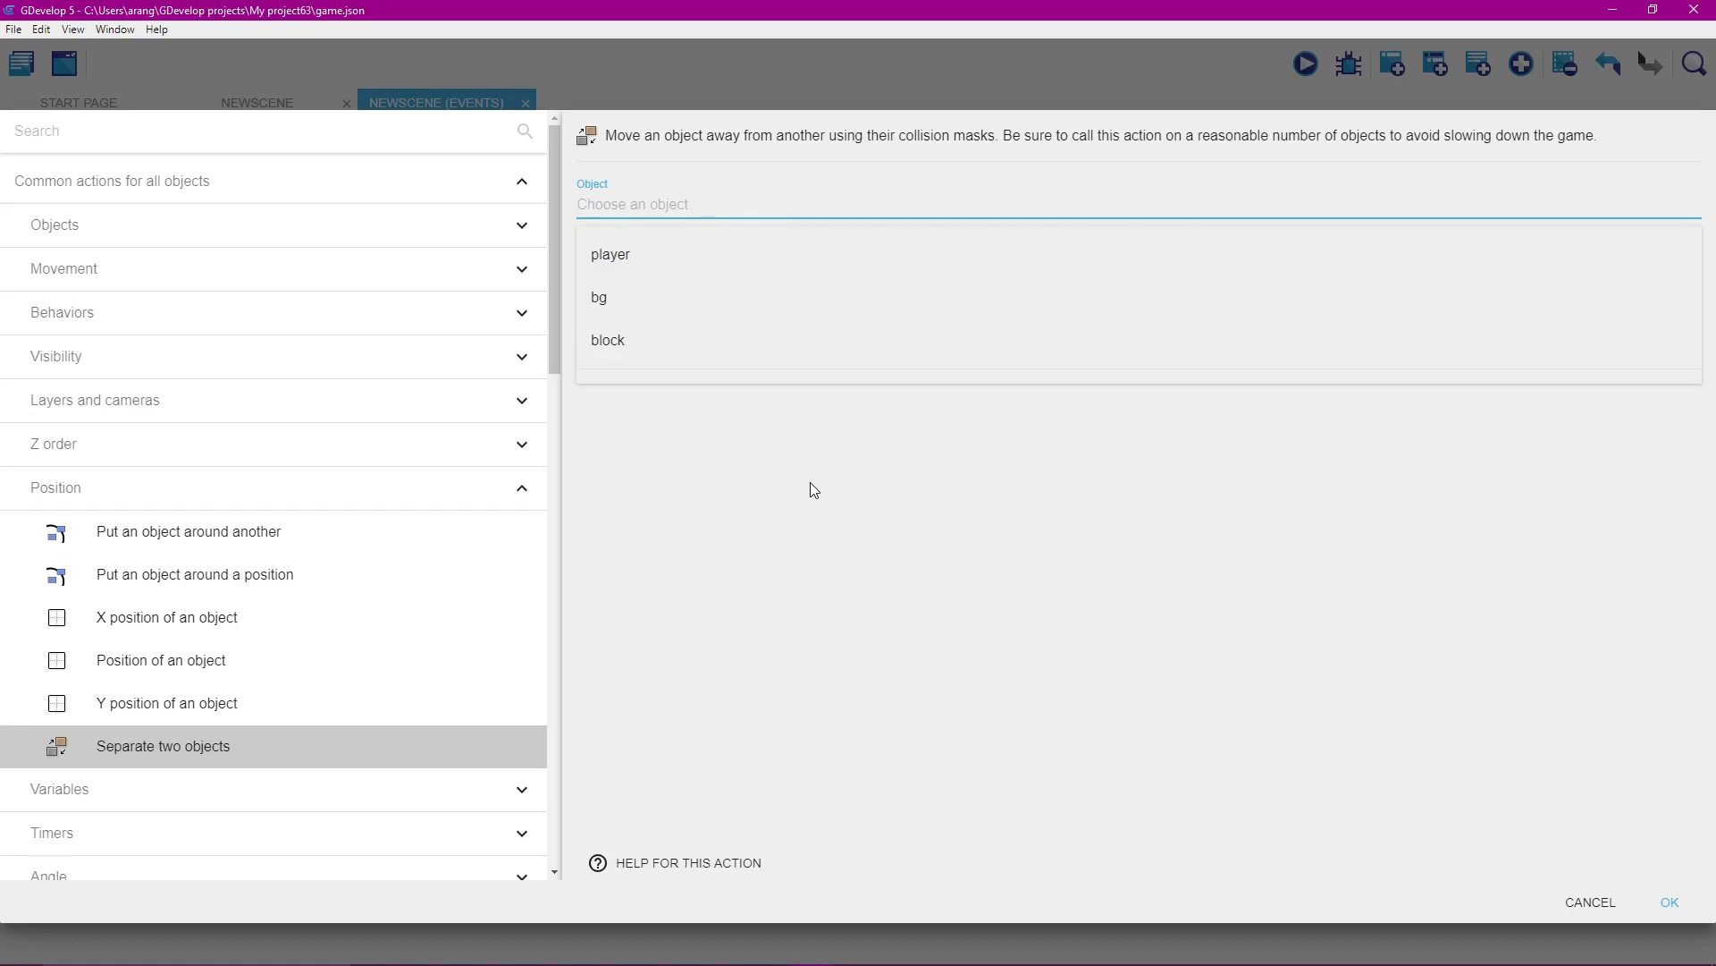
left_click(753, 258)
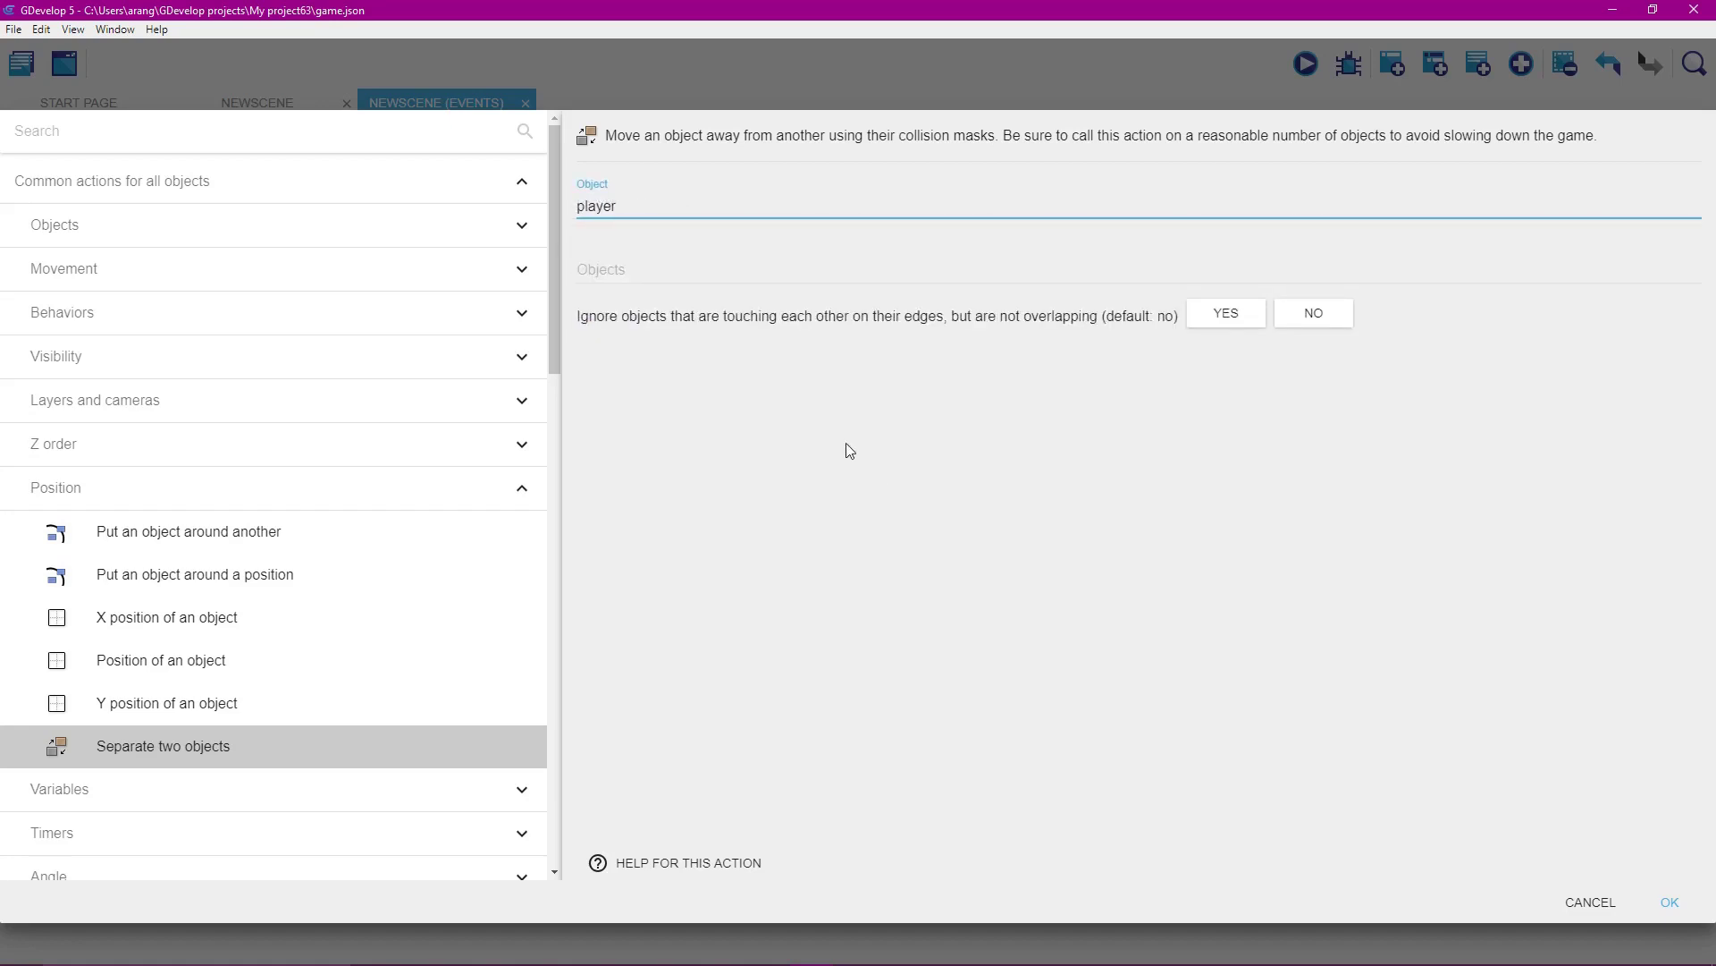
left_click(670, 266)
left_click(712, 398)
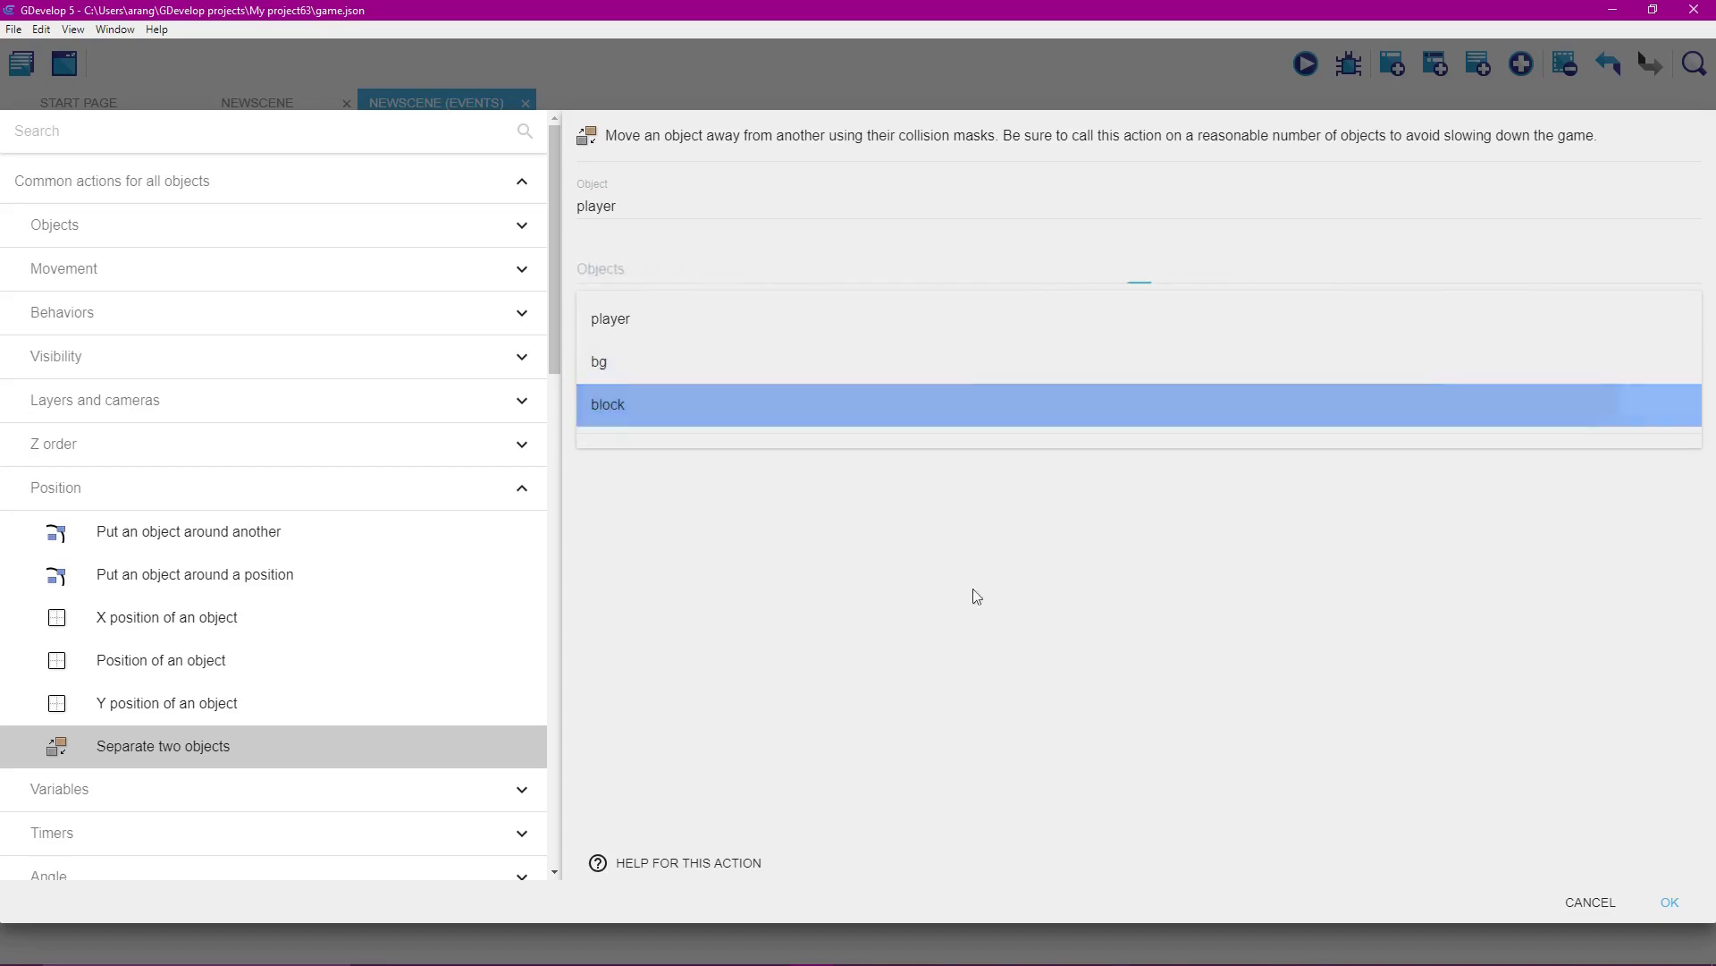
left_click(1666, 901)
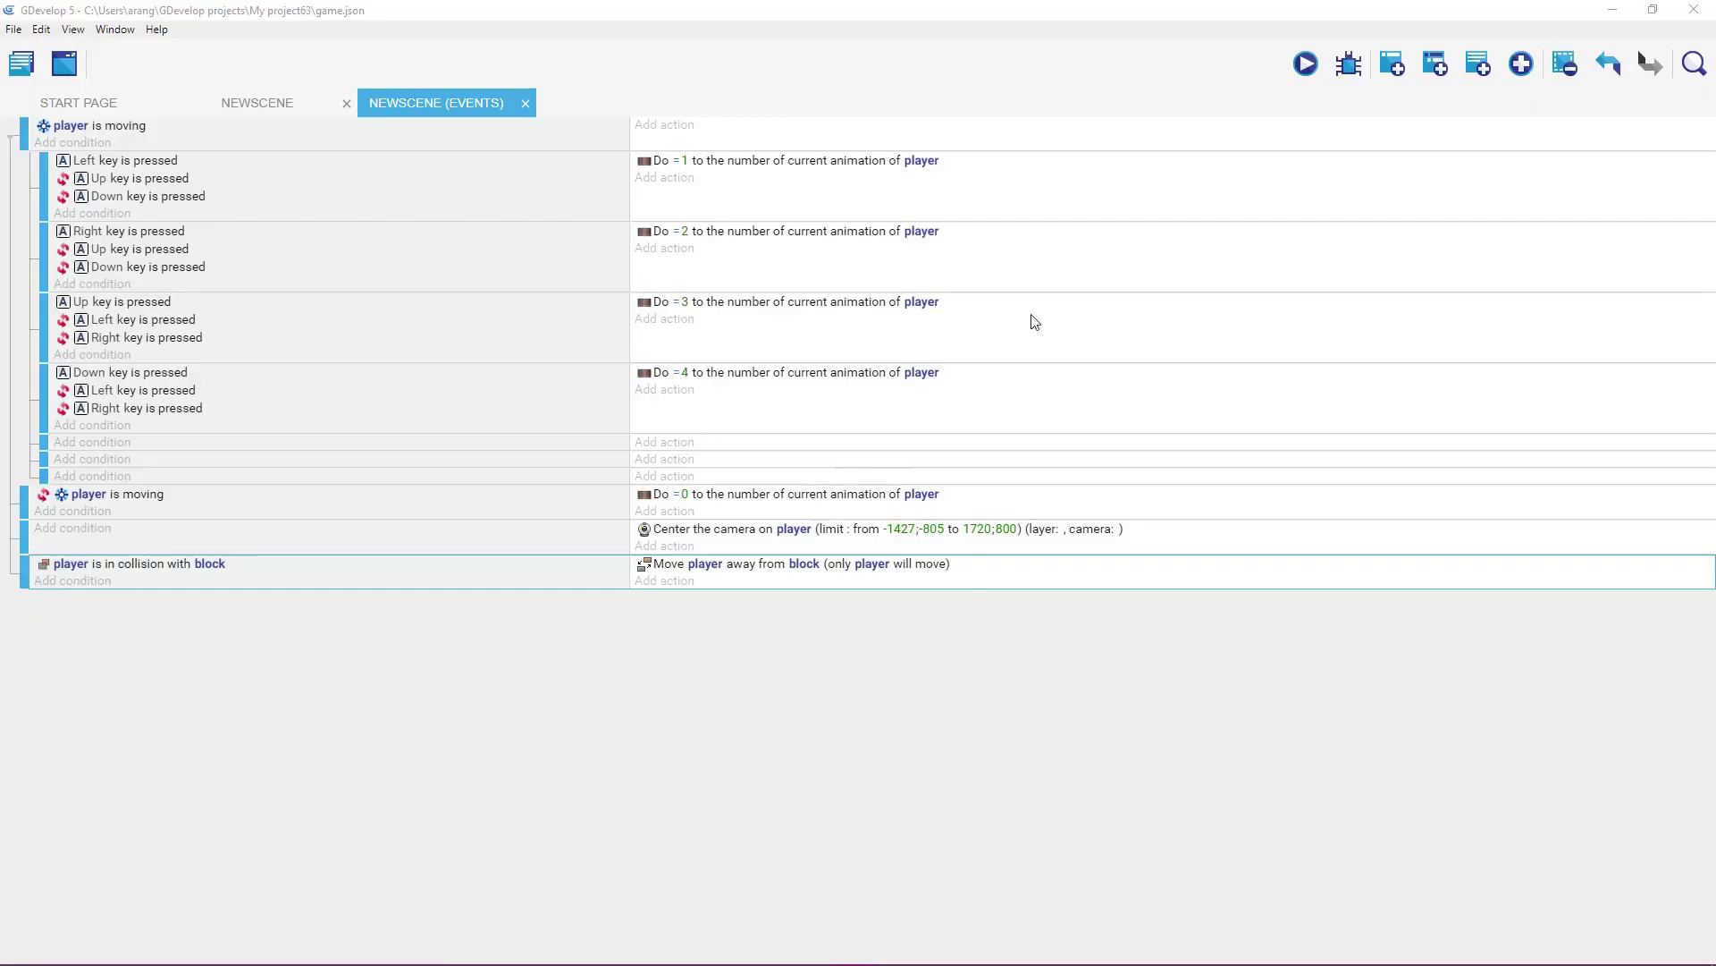
Step: Preview the game maximized and walk the player against the green blocks to test collisions, closing the preview when finished
left_click(1053, 18)
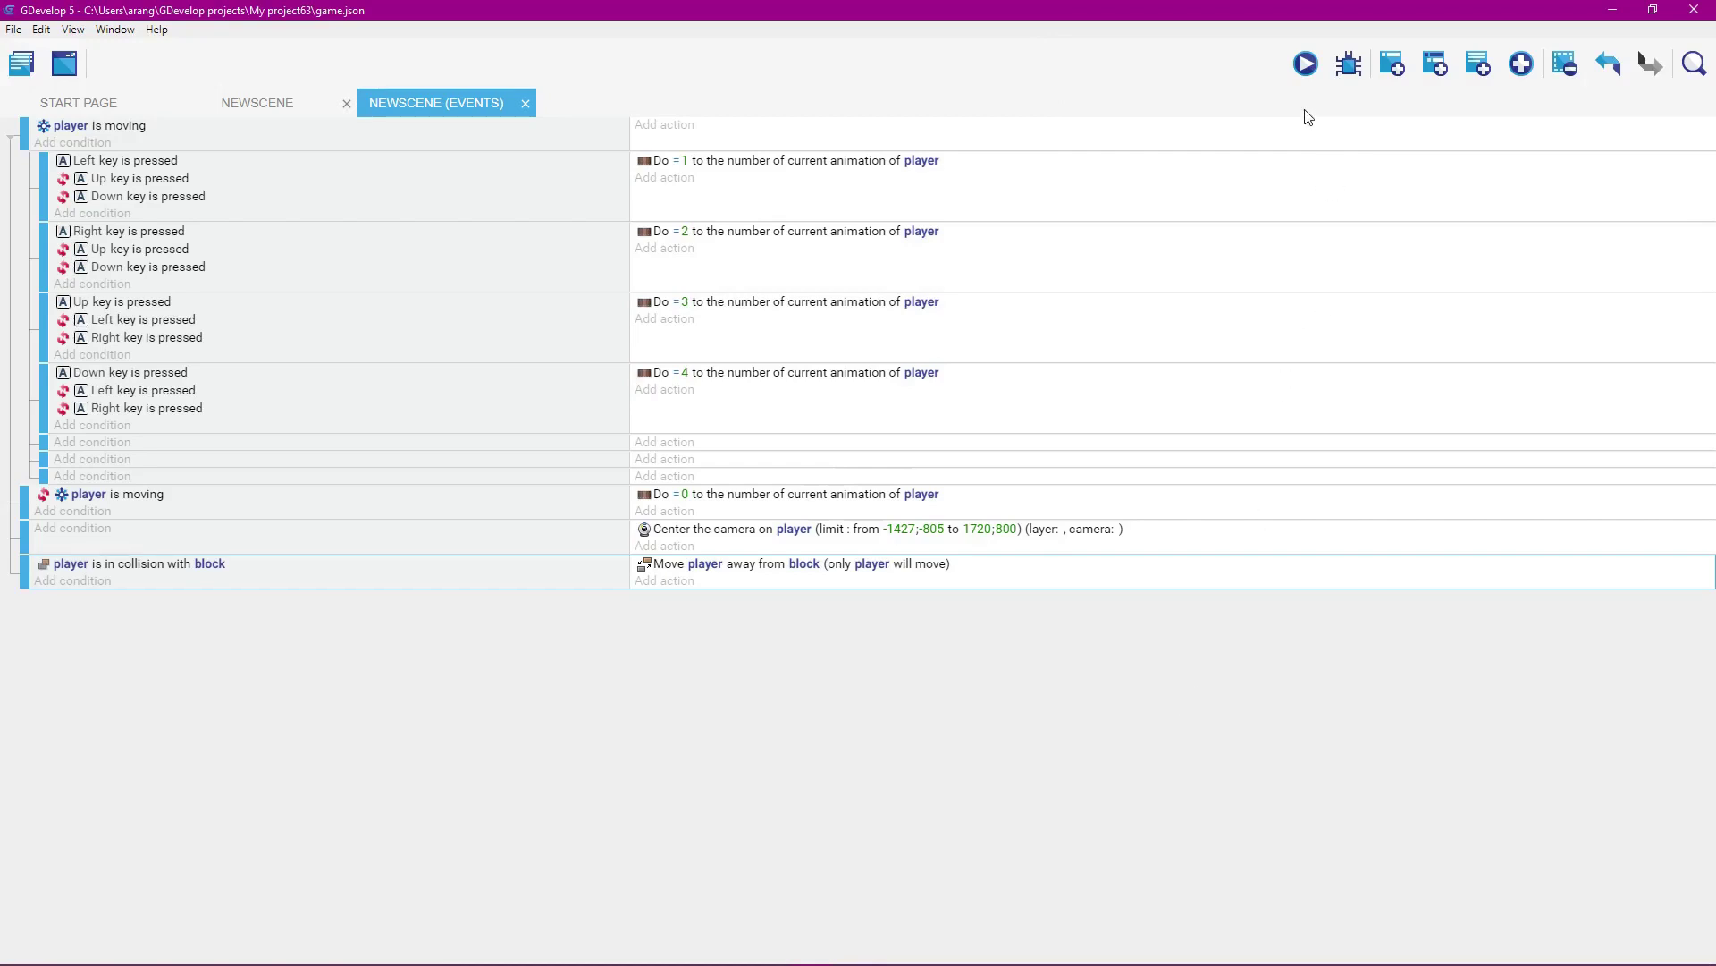
left_click(1306, 63)
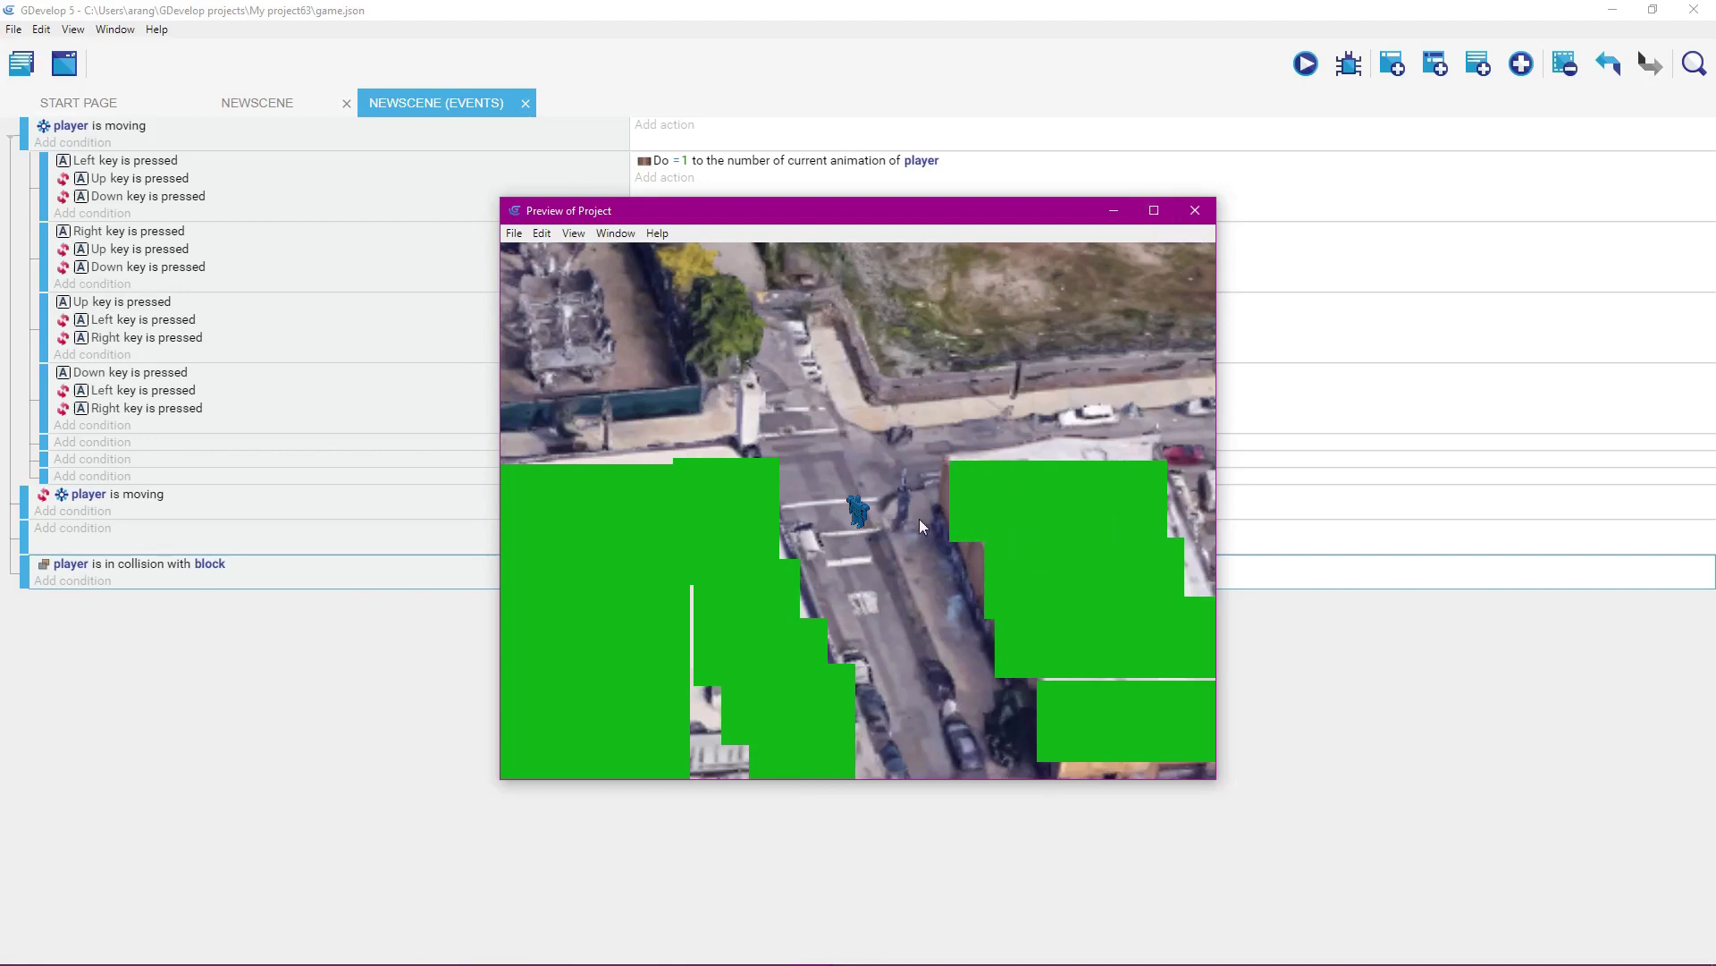
left_click(1154, 211)
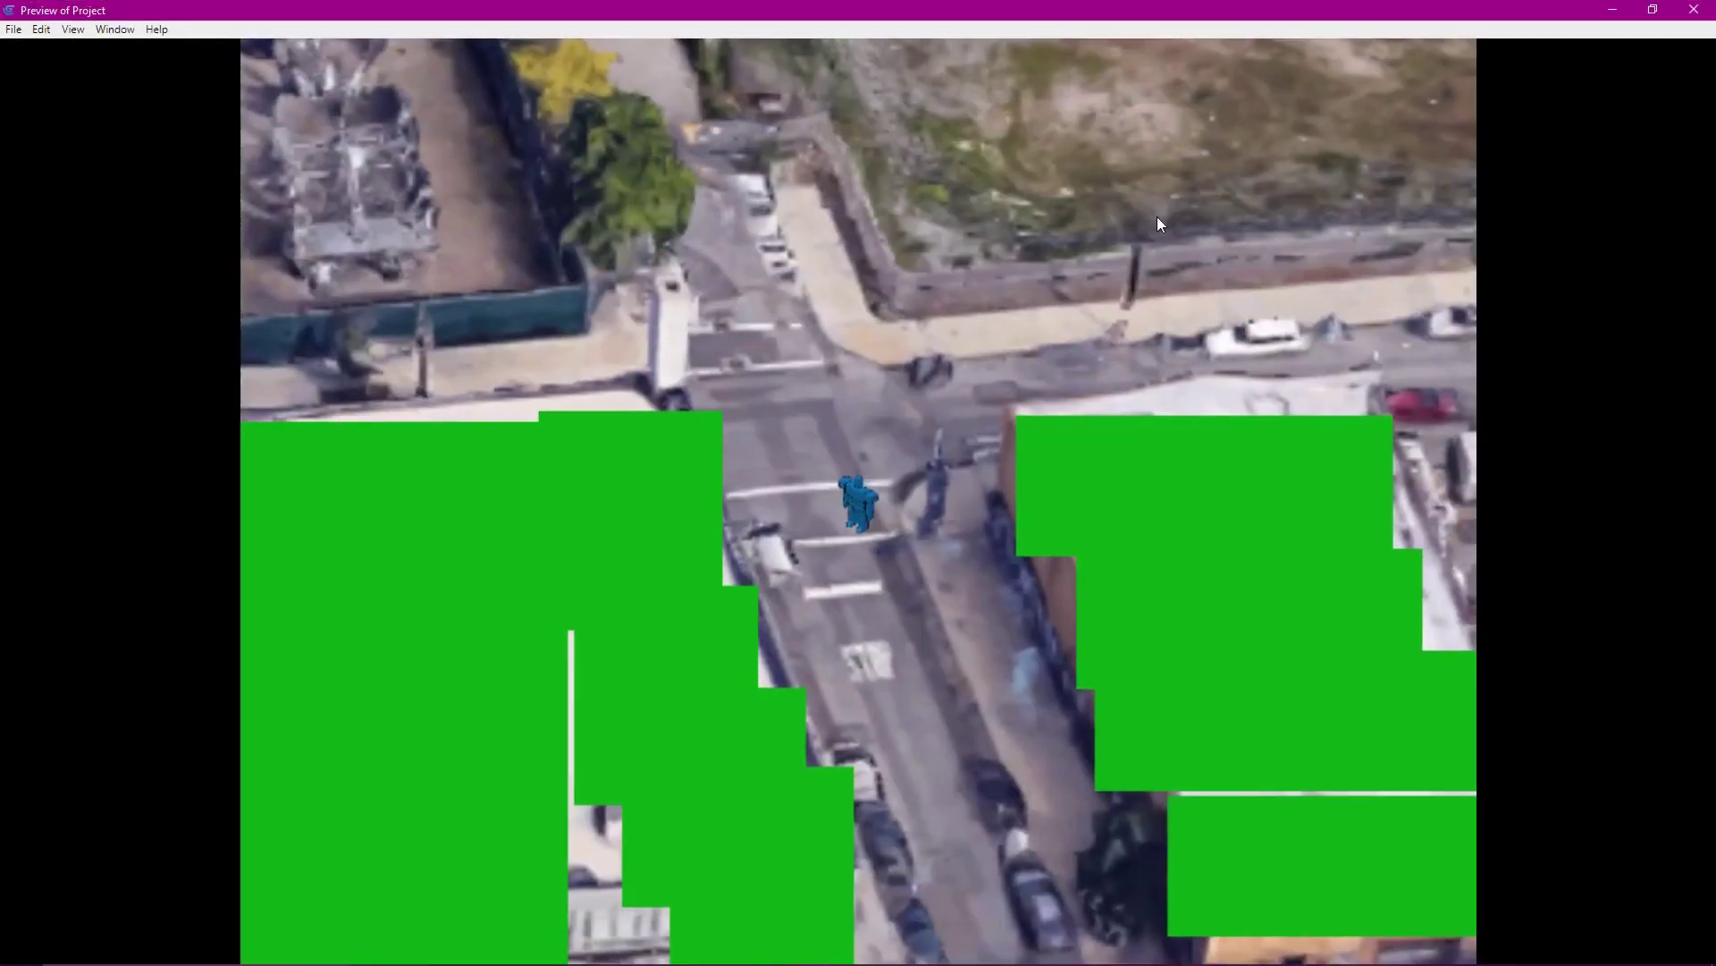
key("Right")
key("Up")
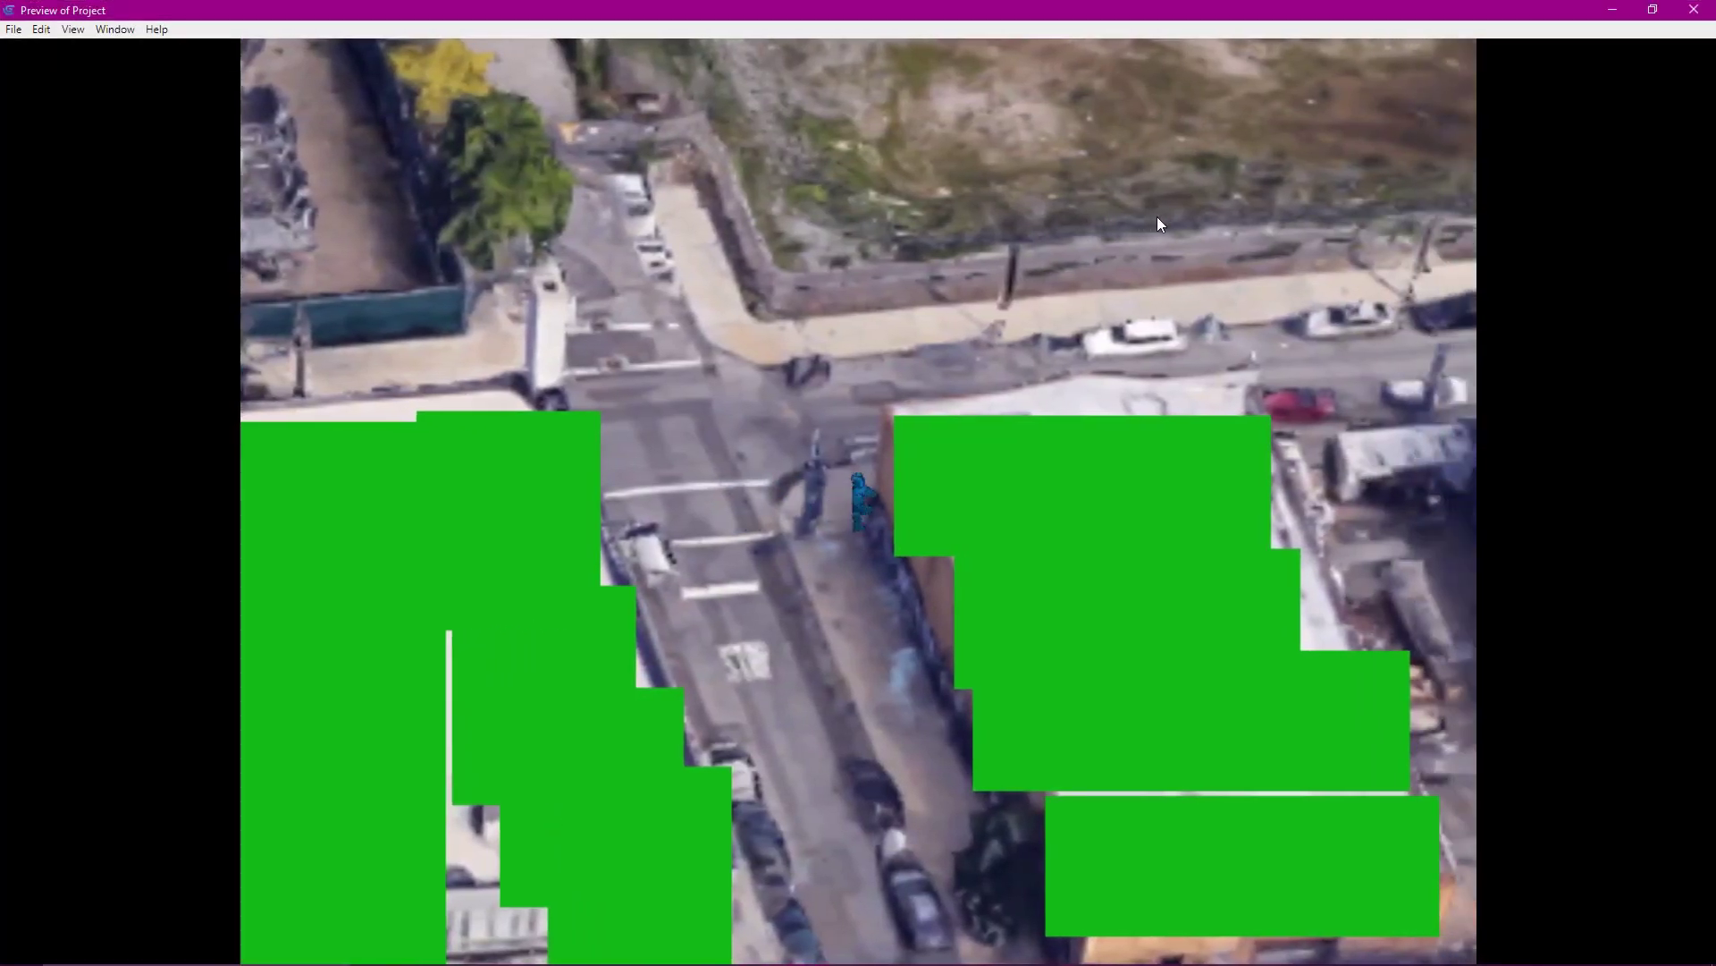
key("Left")
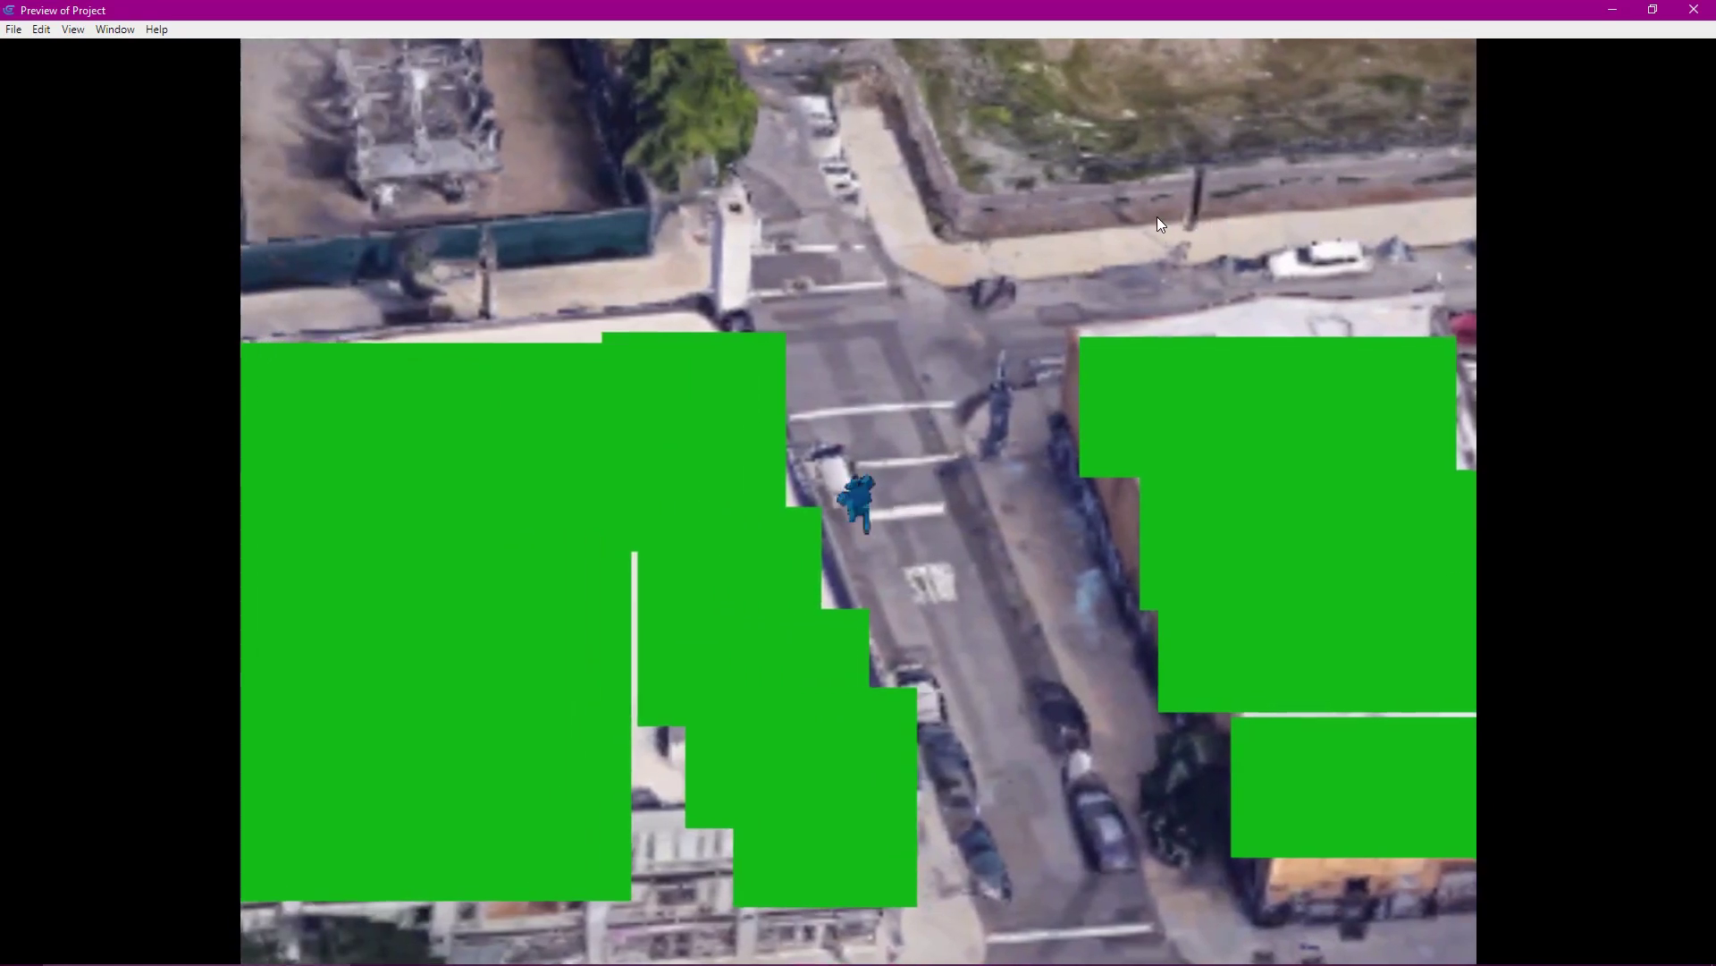
key("Up")
key("Right")
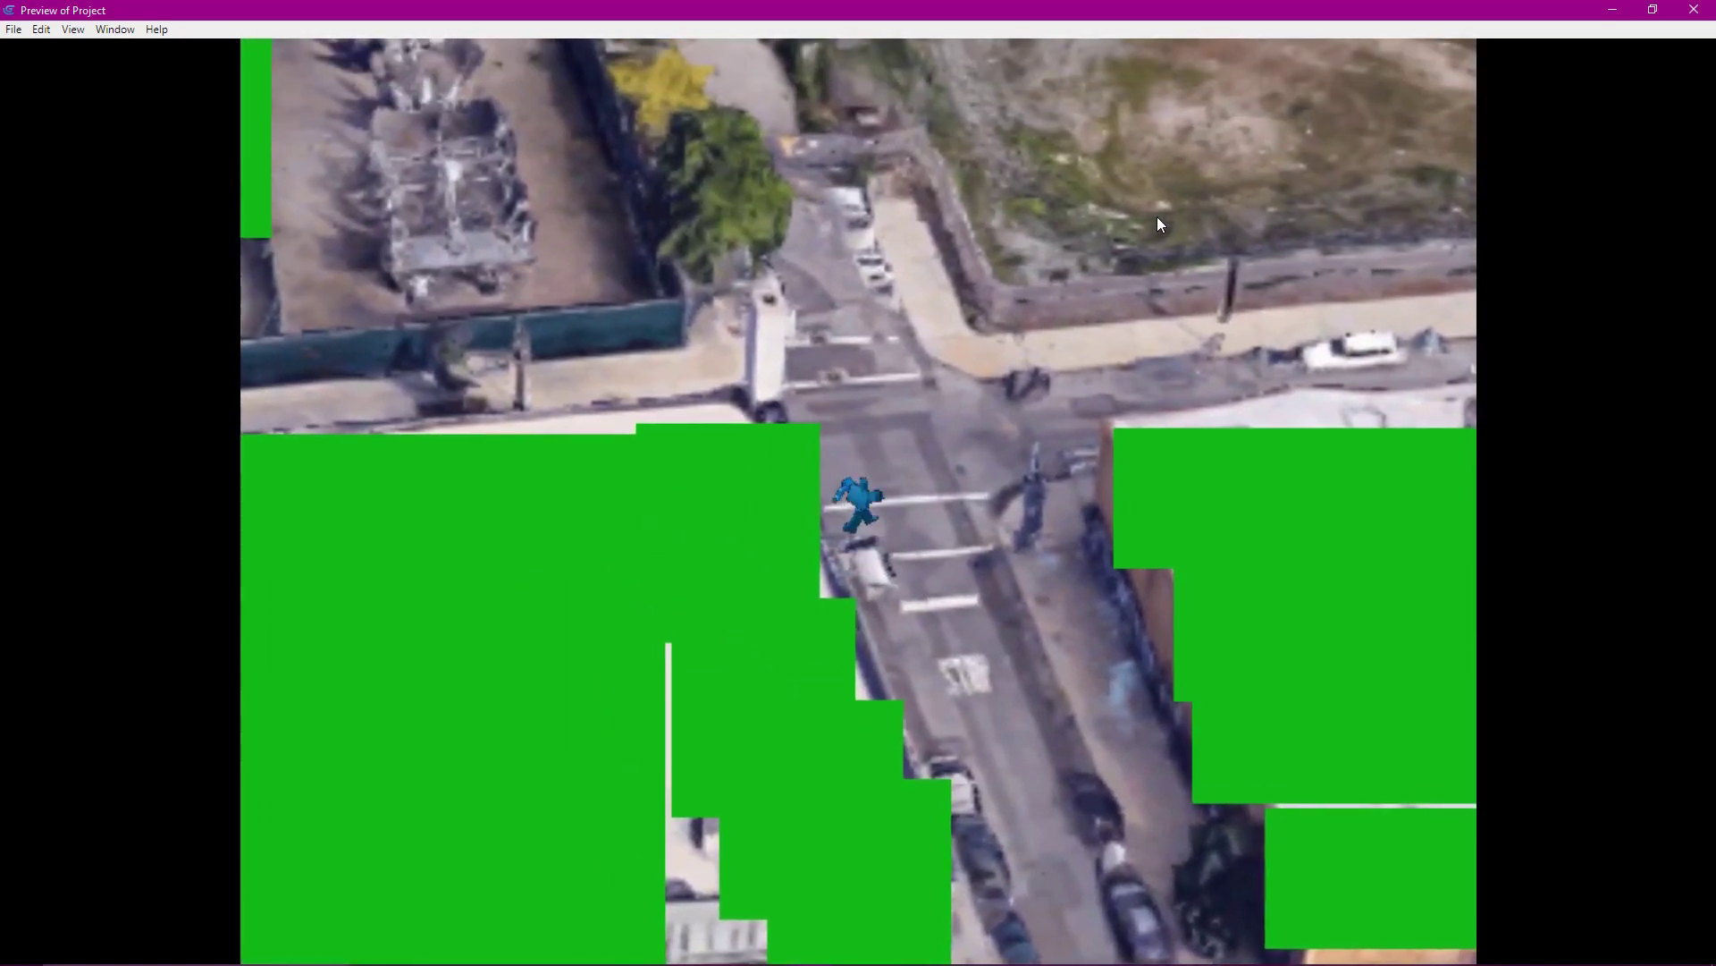
left_click(1693, 10)
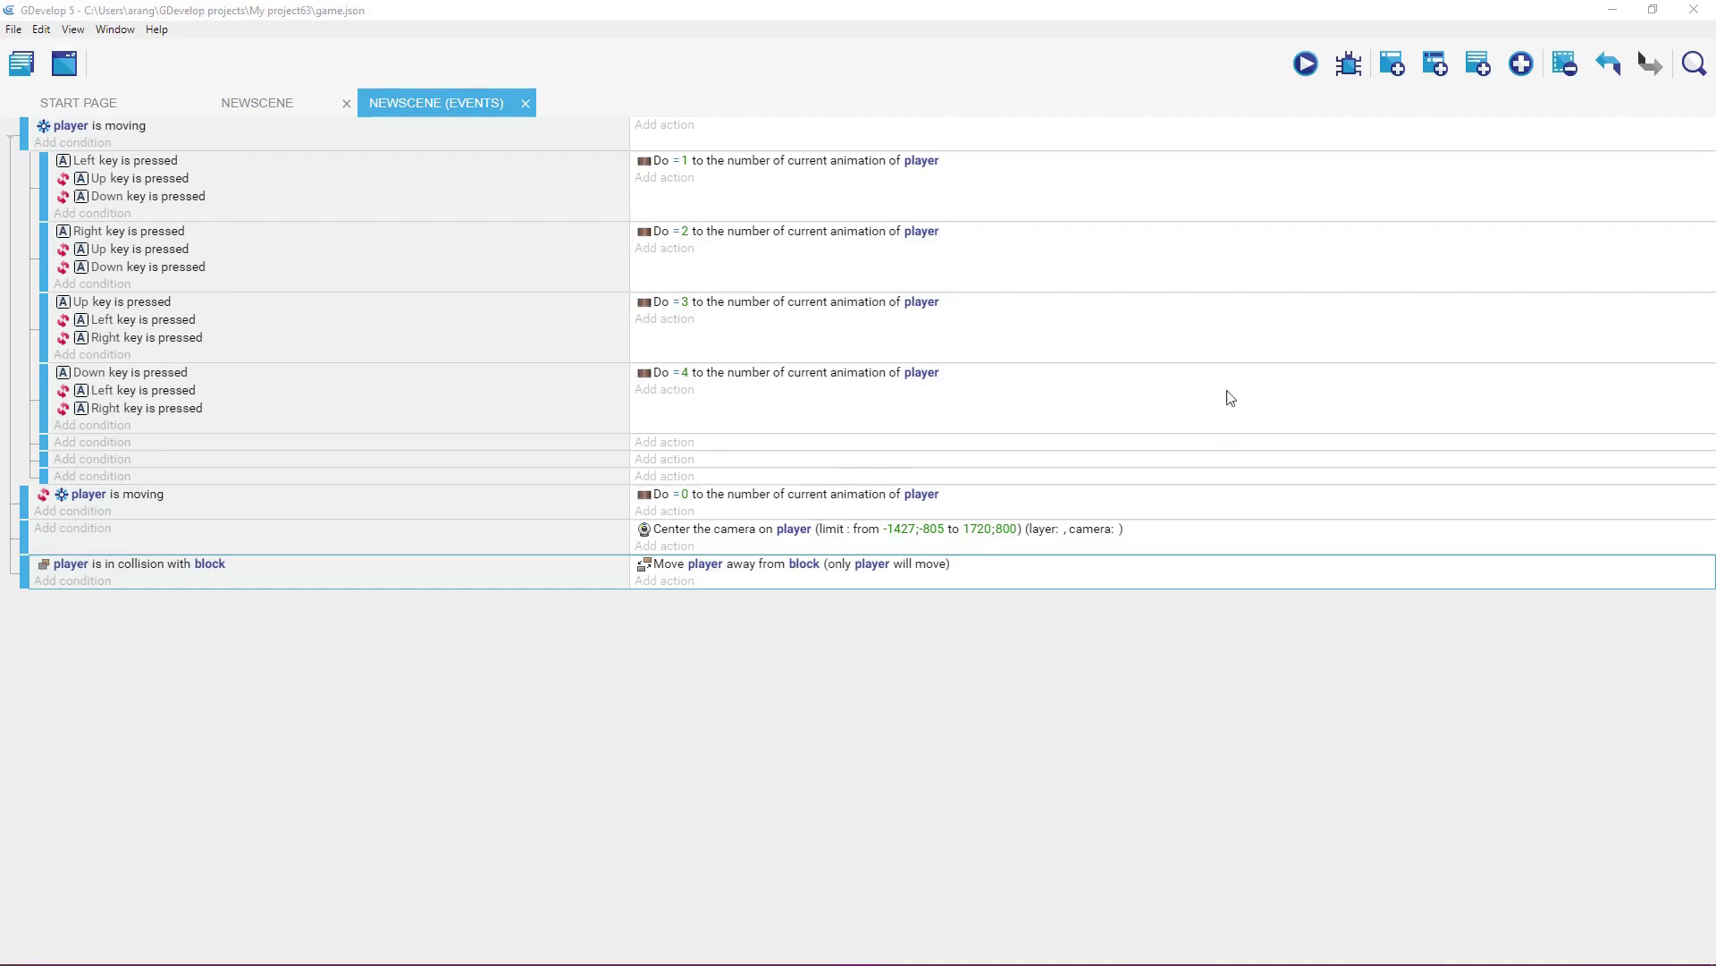
left_click(1172, 23)
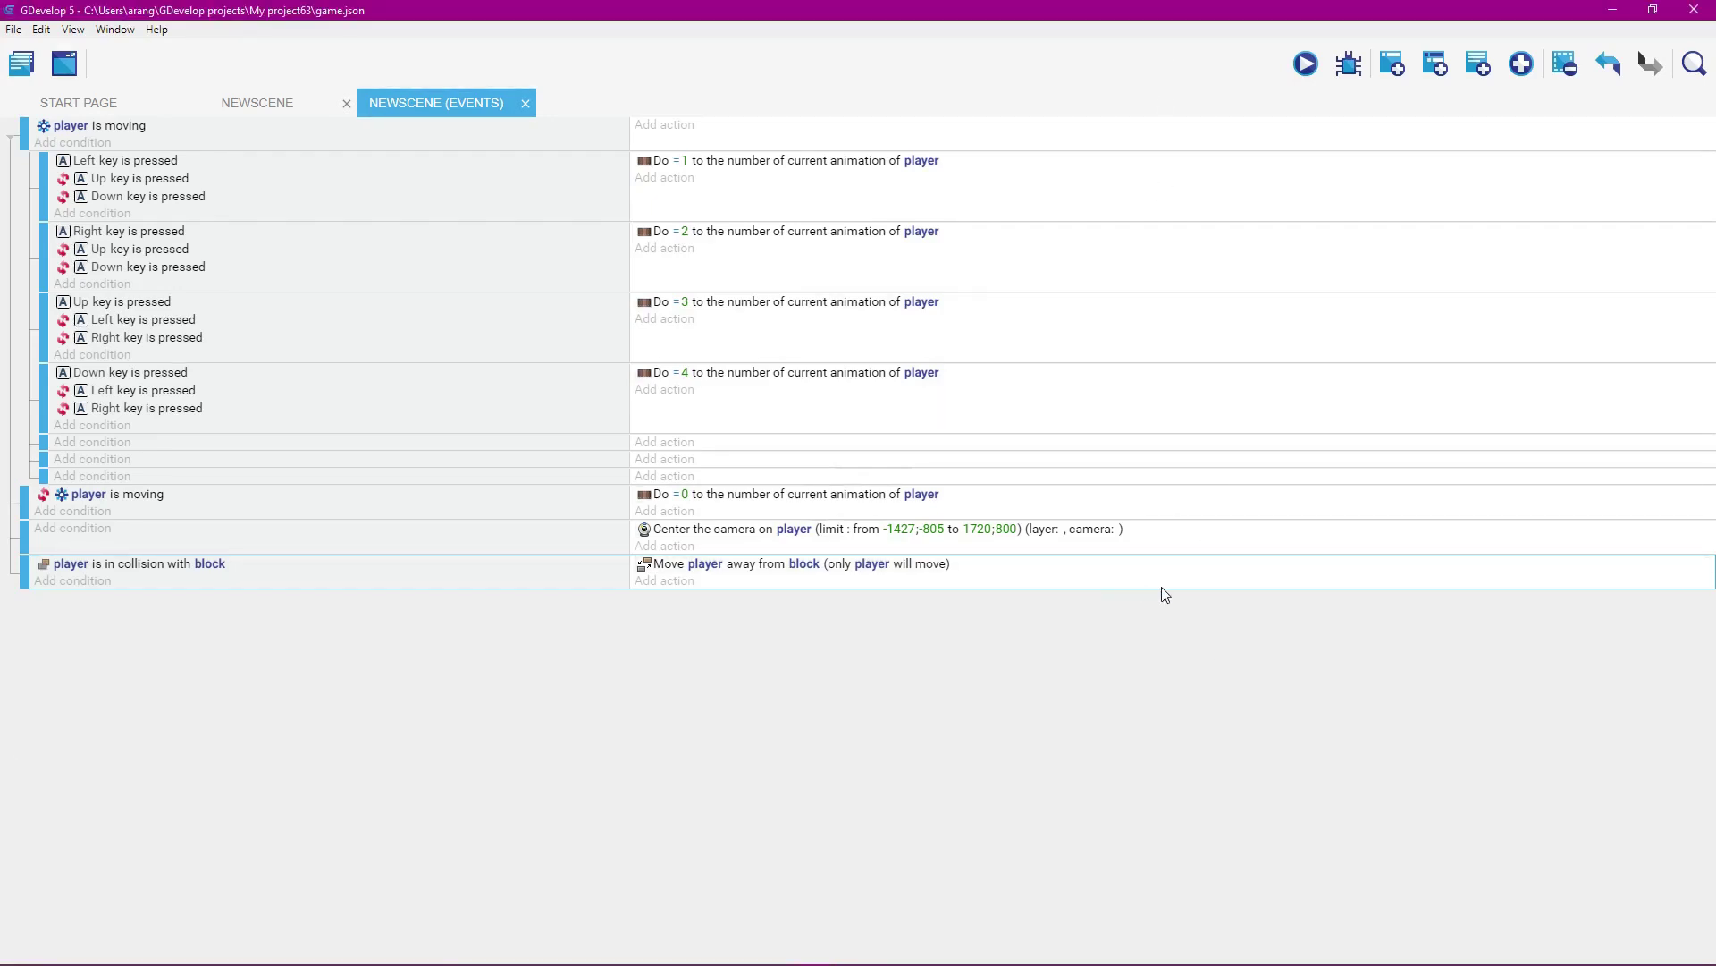
Step: Add a new event below the collision event with the condition At the beginning of the scene
left_click(1392, 64)
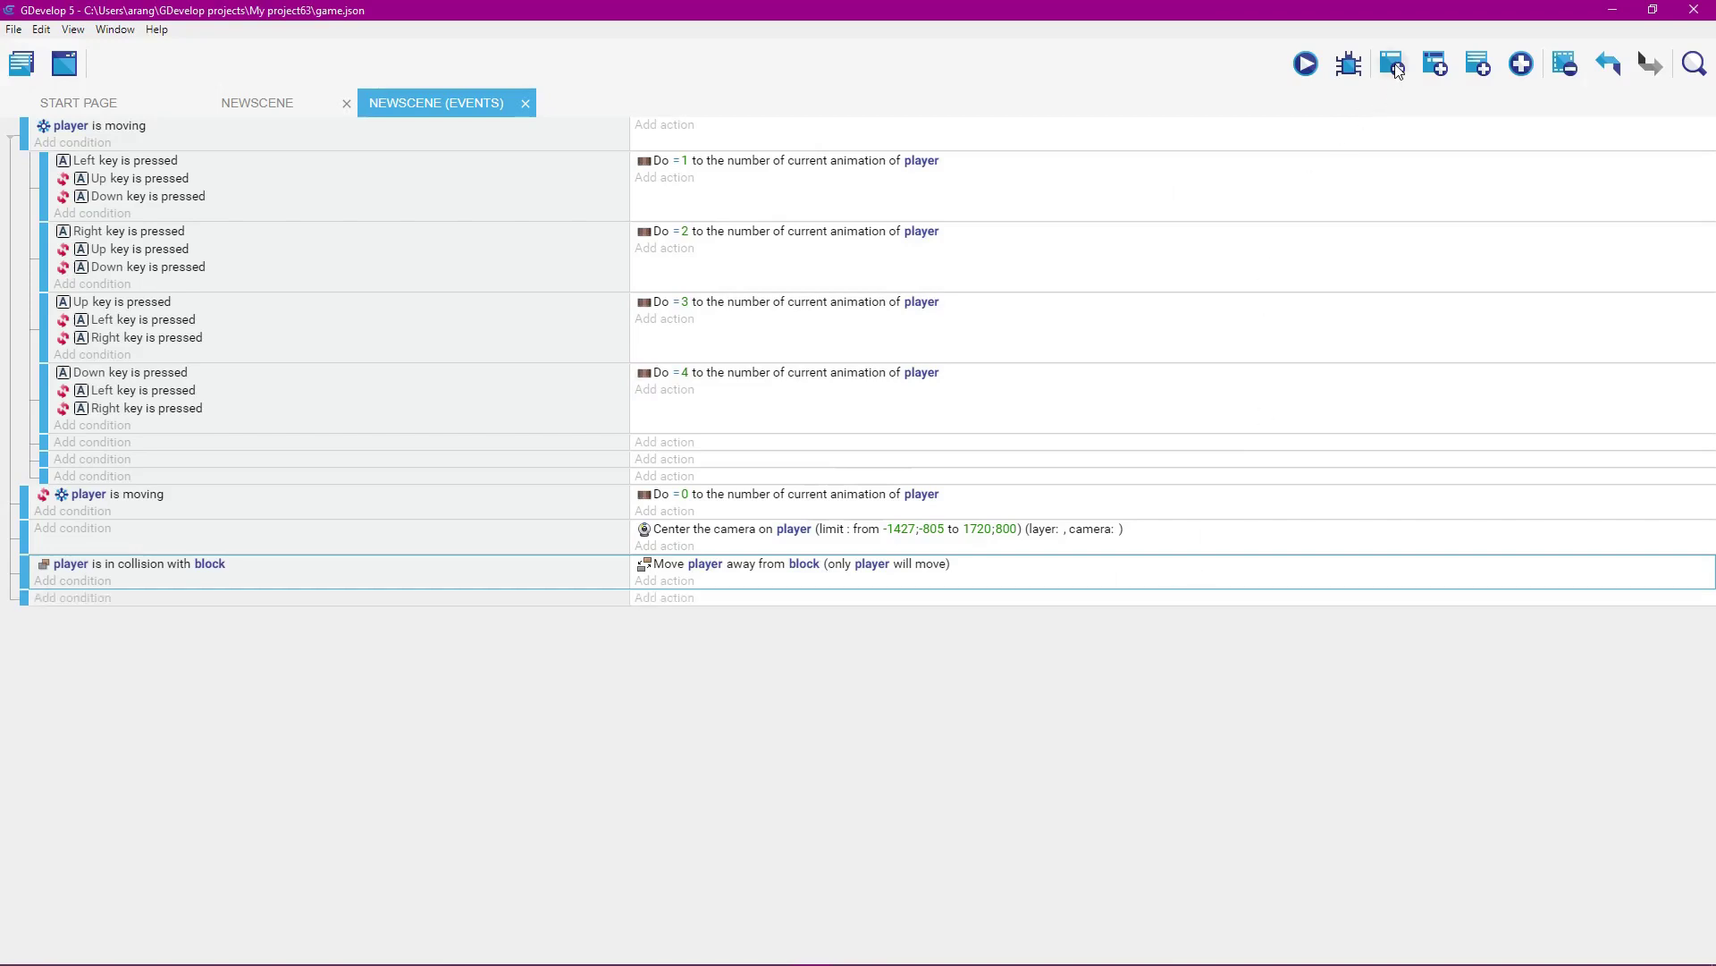
left_click(43, 601)
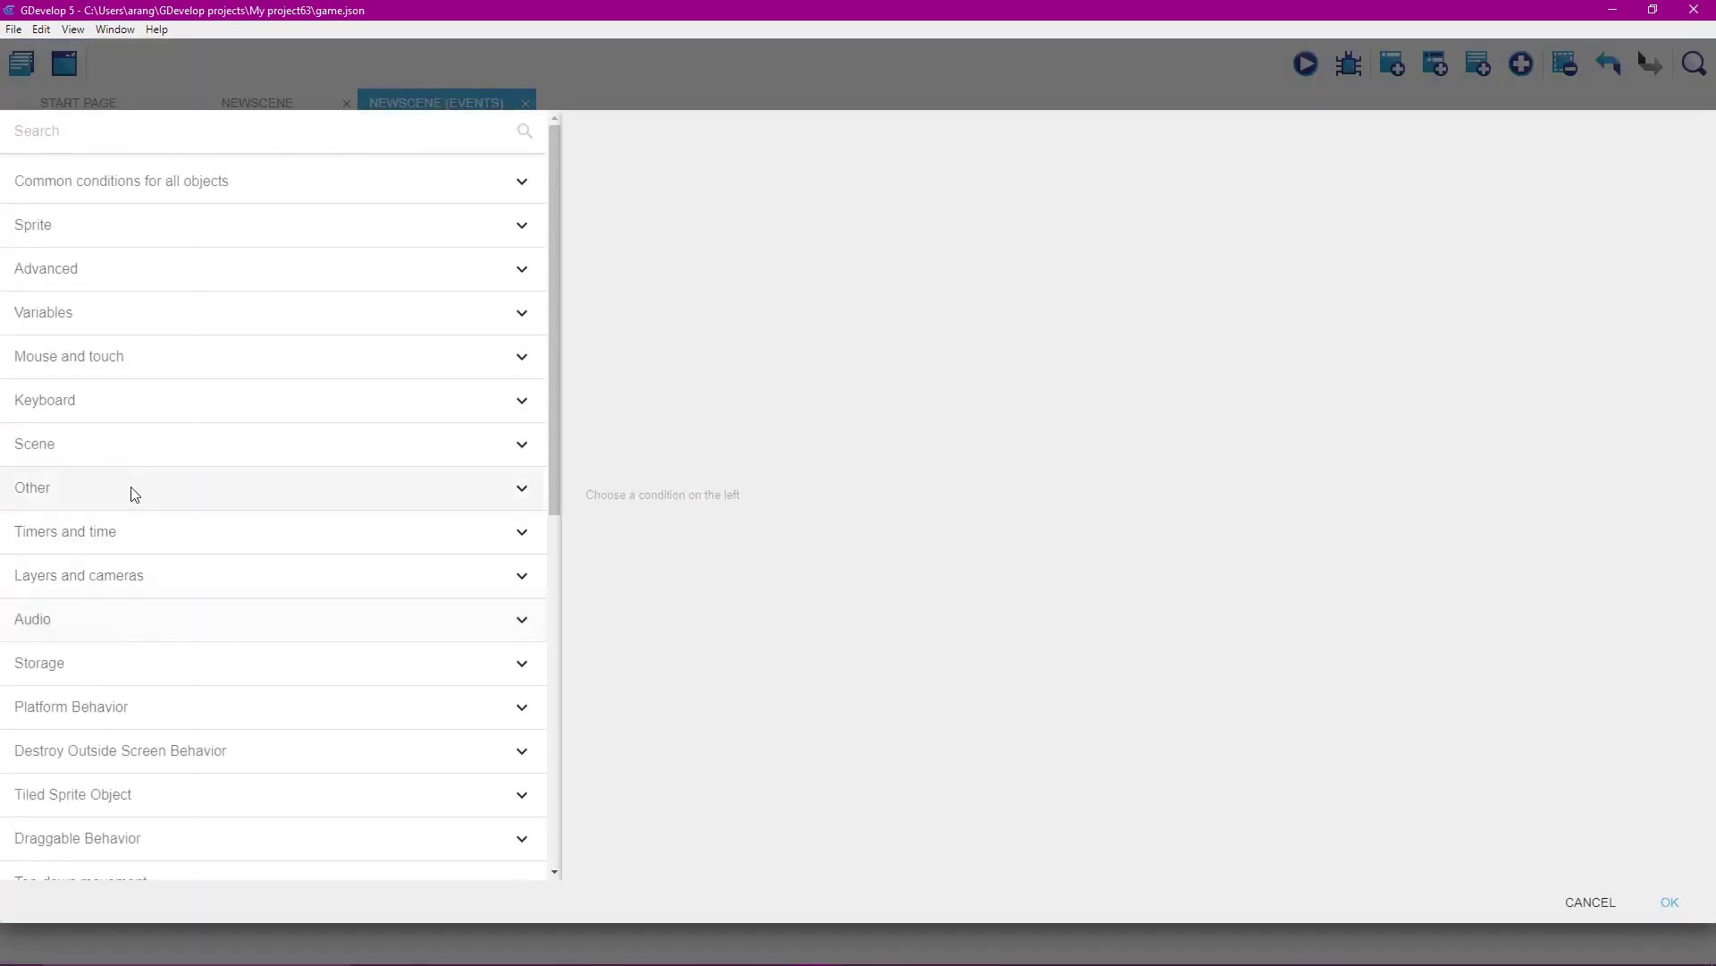
left_click(132, 443)
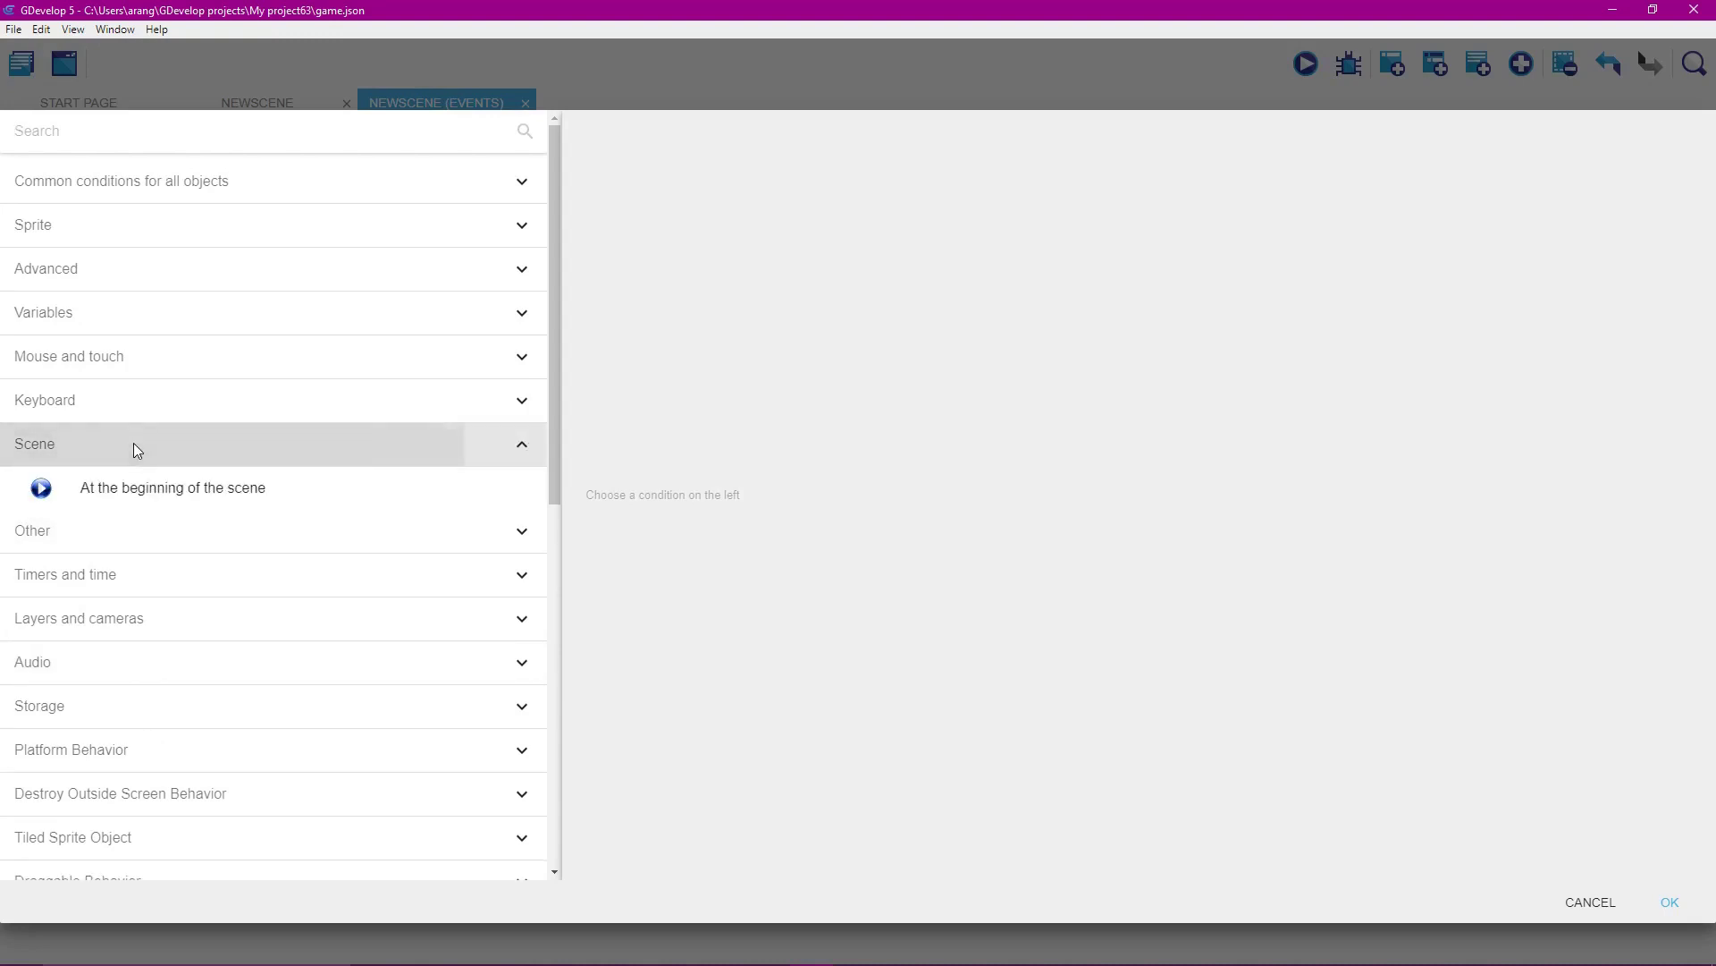
left_click(304, 486)
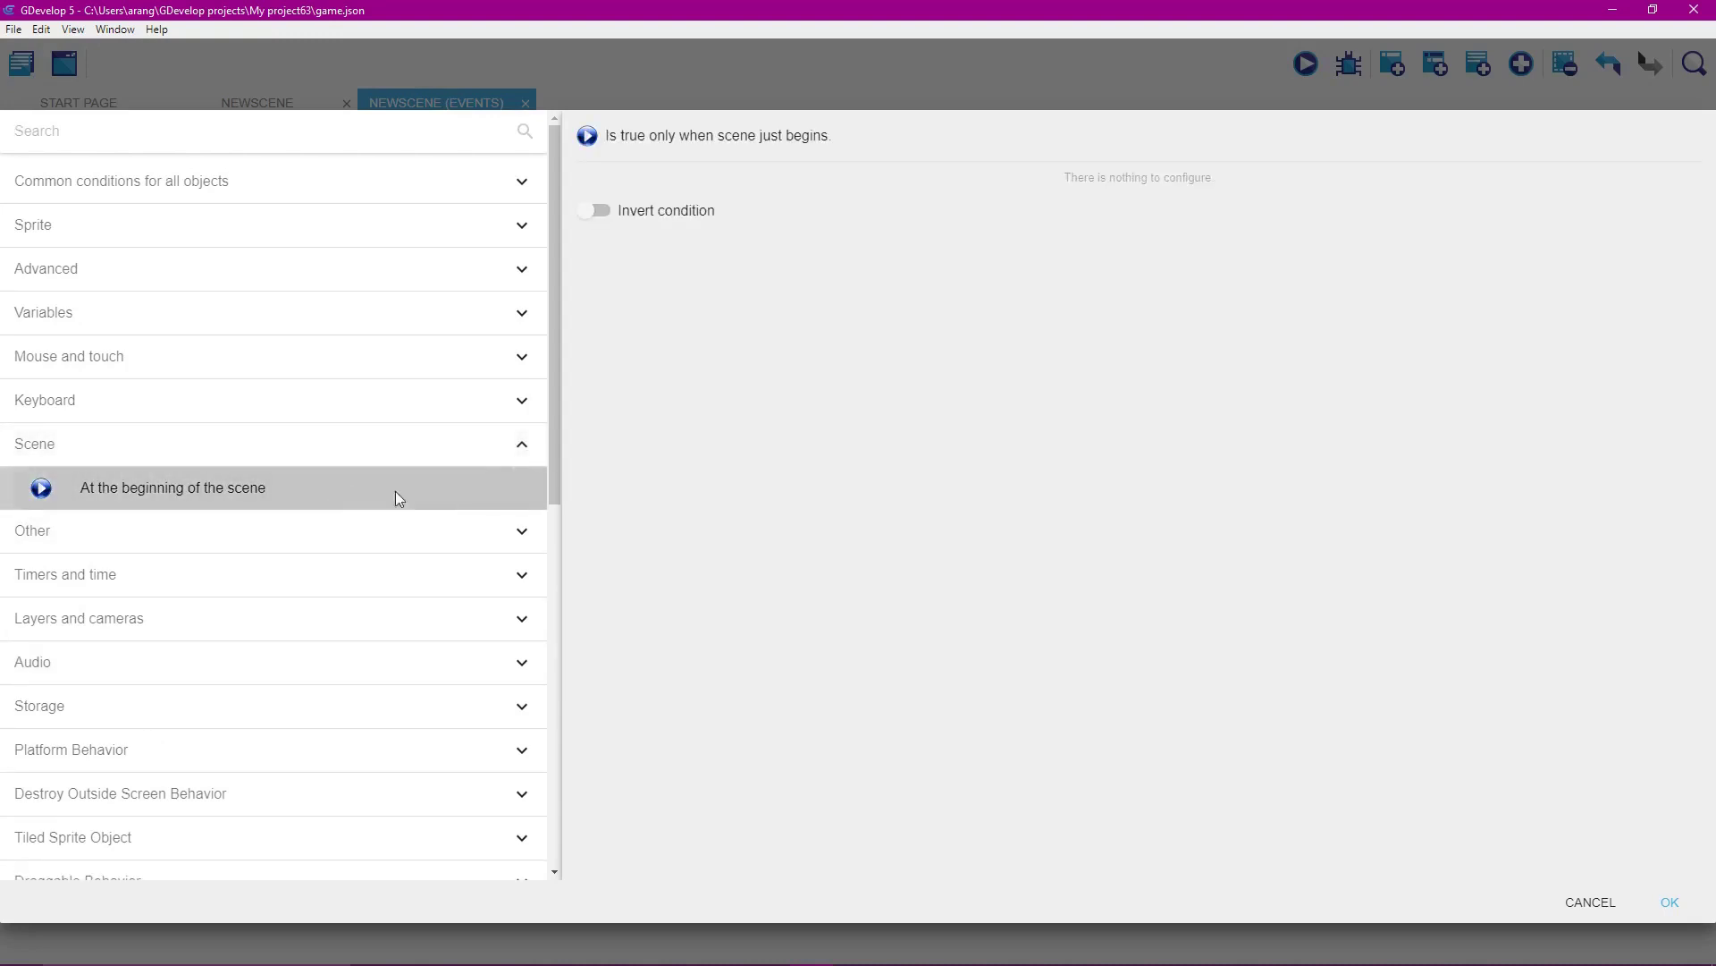
left_click(1665, 898)
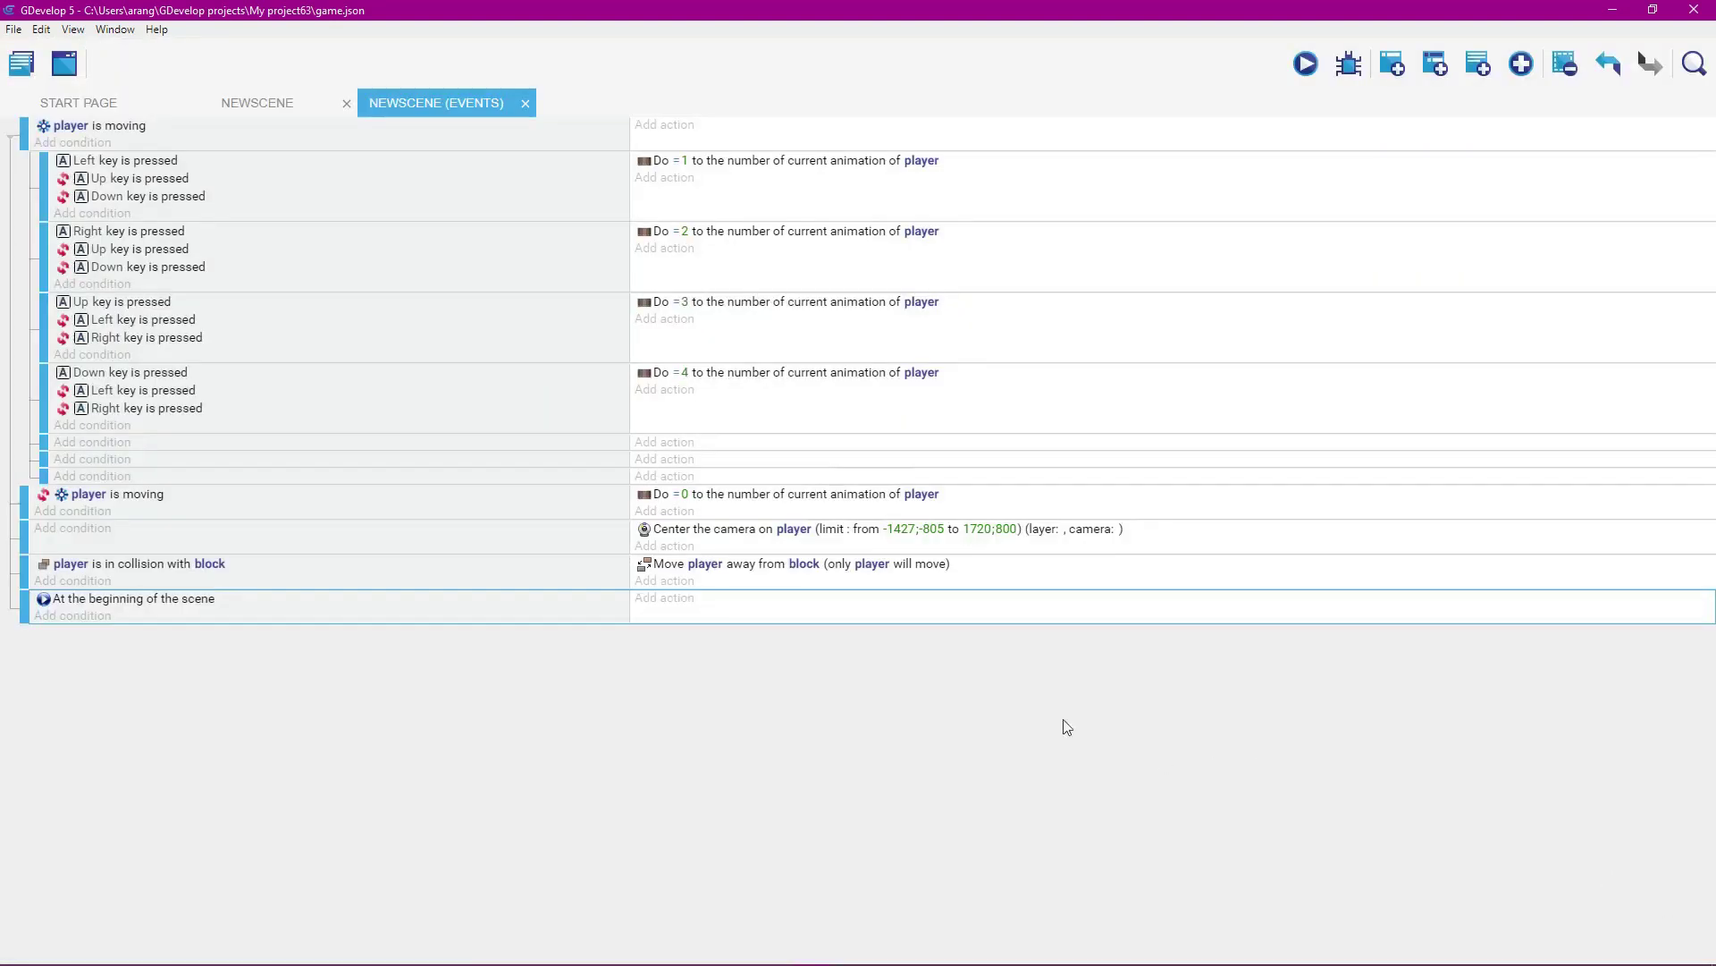
Step: Add a Hide action for the block object to the beginning-of-scene event
left_click(644, 599)
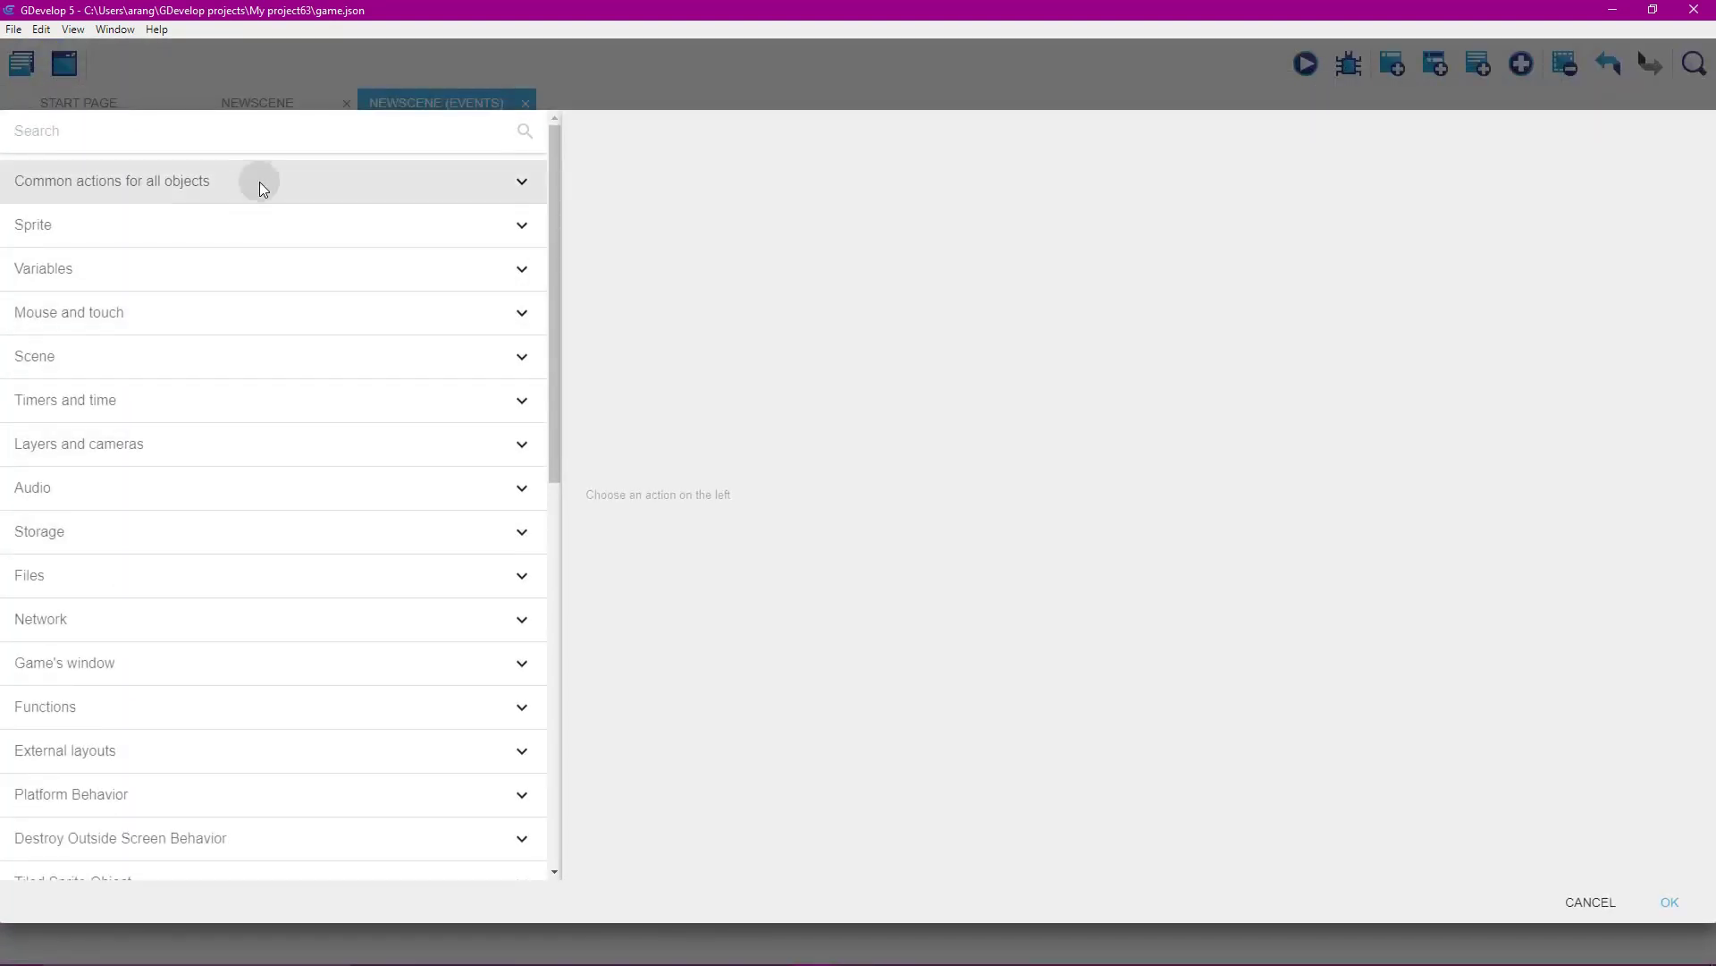
left_click(262, 184)
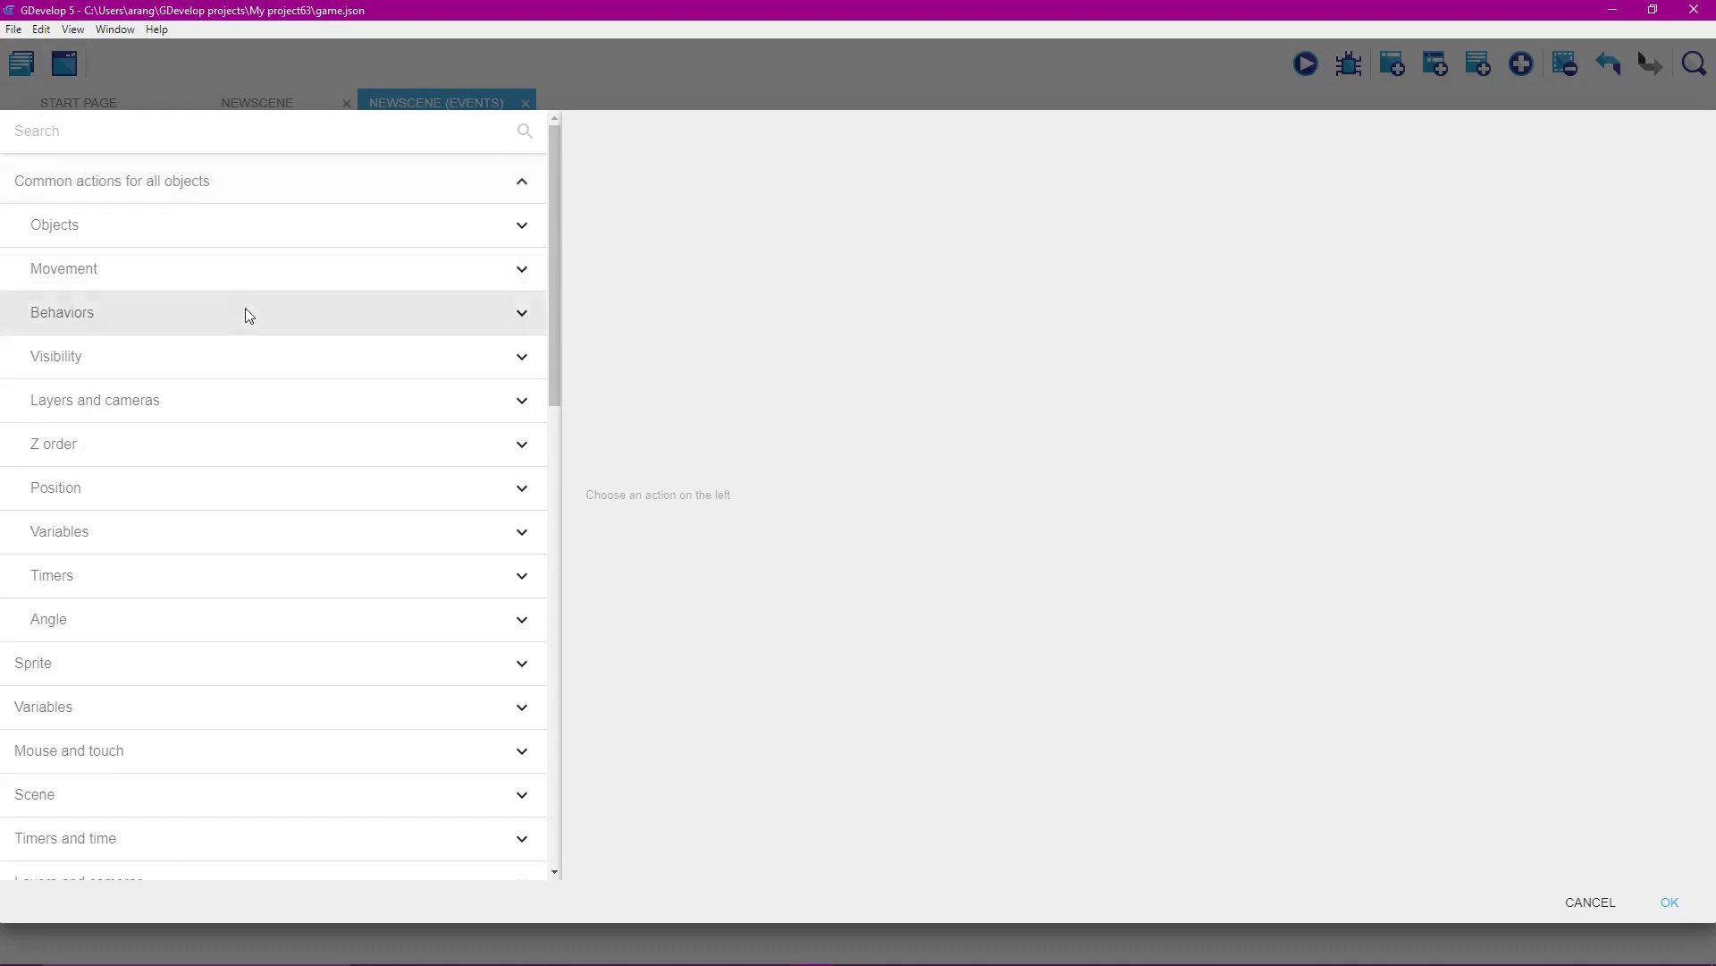
left_click(233, 354)
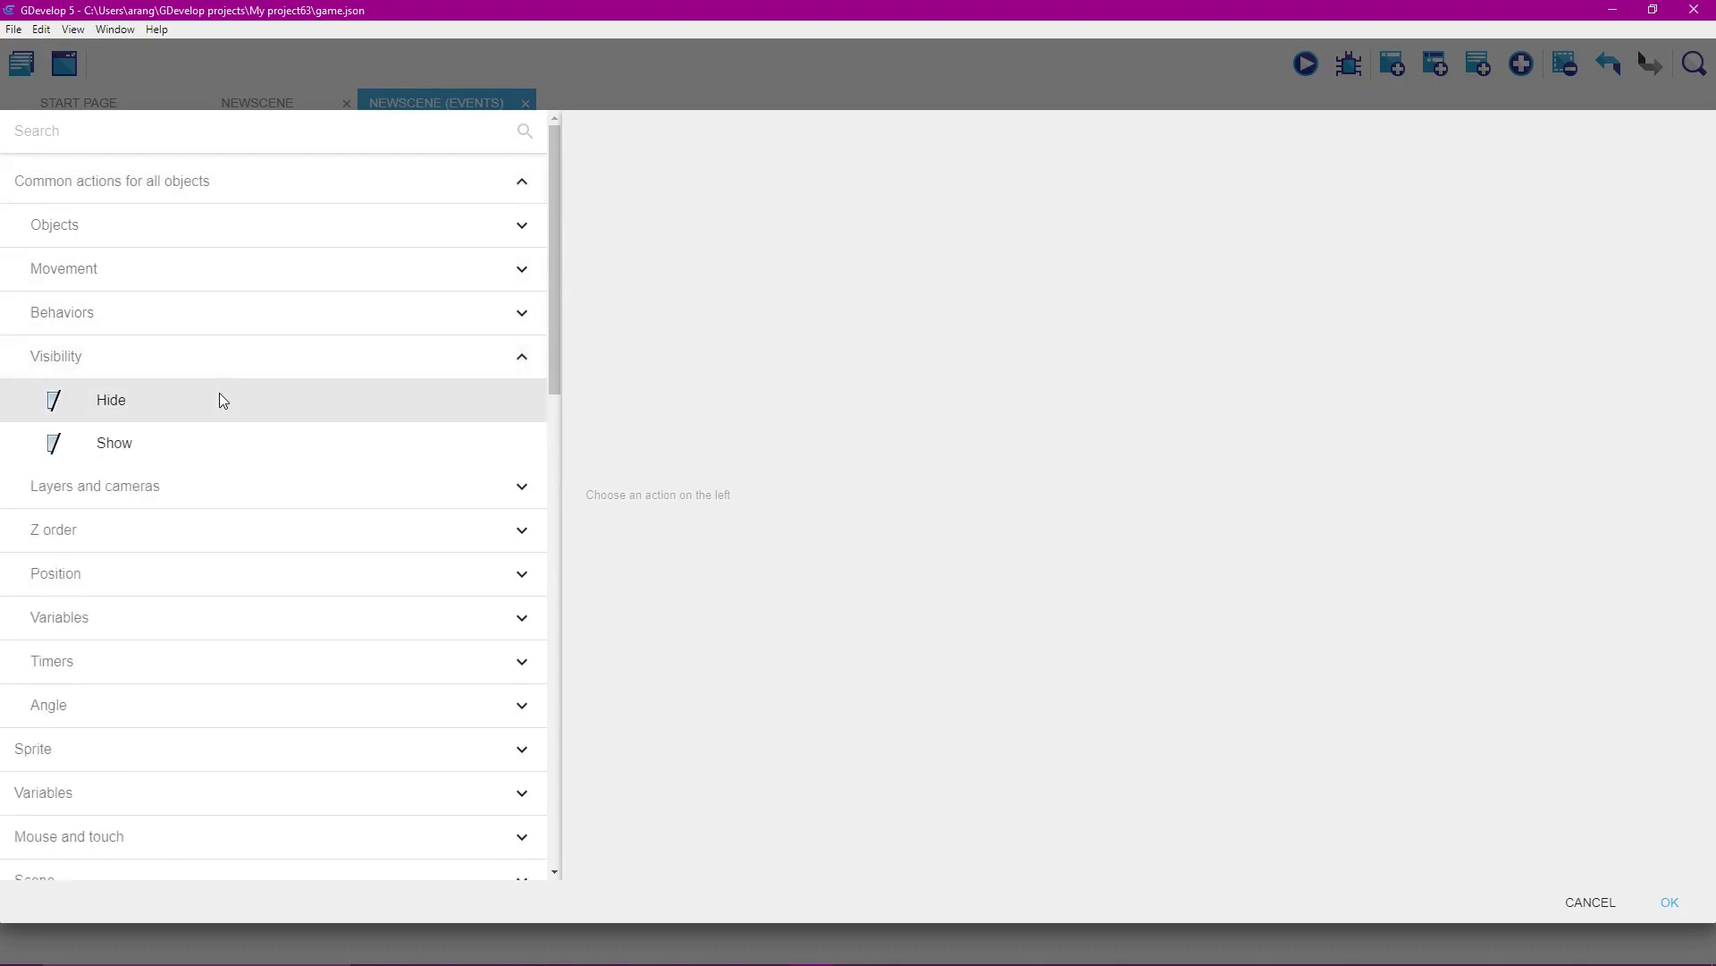
left_click(218, 394)
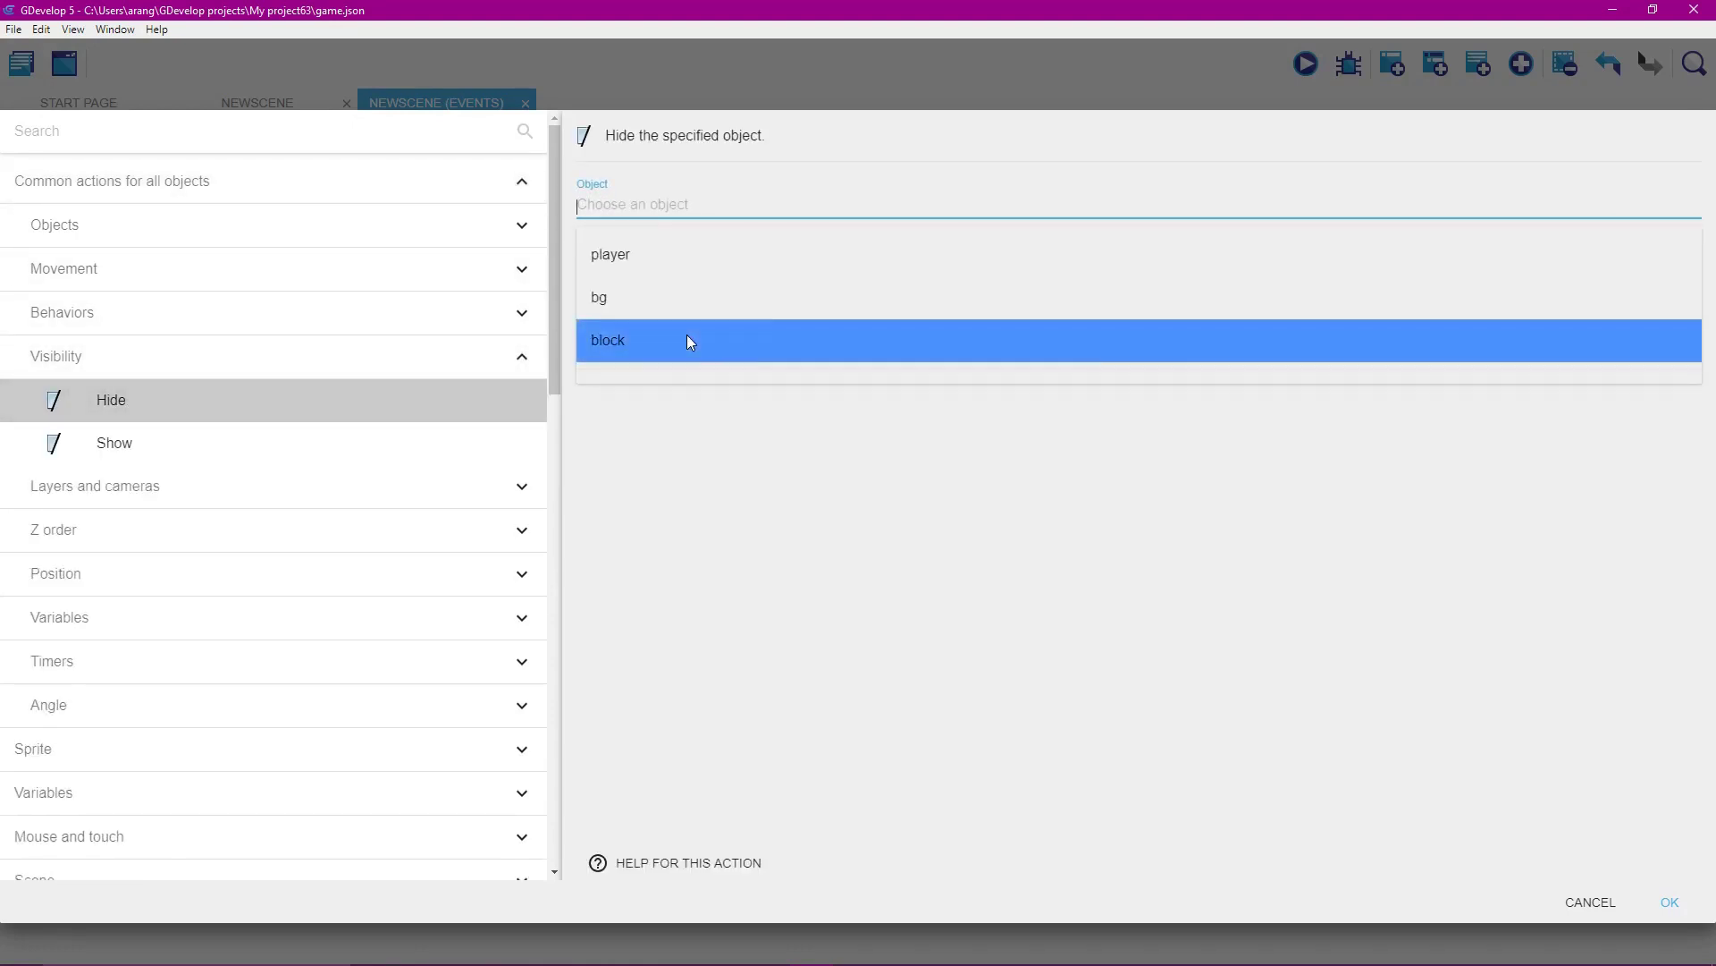
left_click(689, 341)
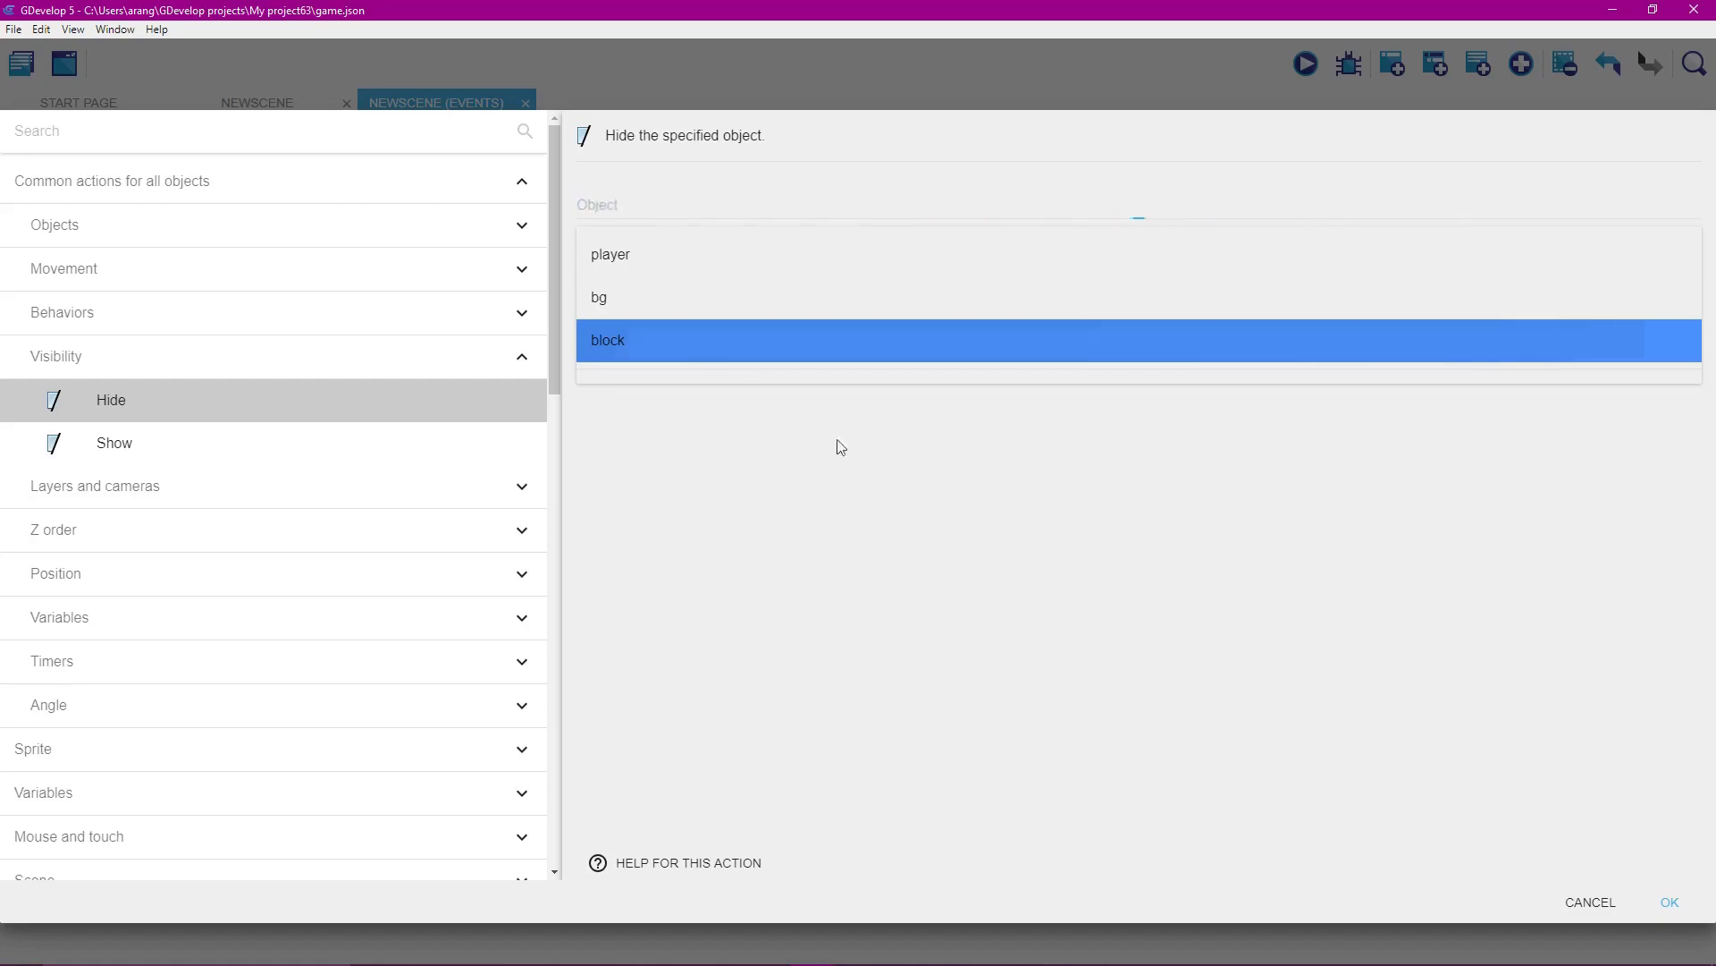
left_click(1668, 903)
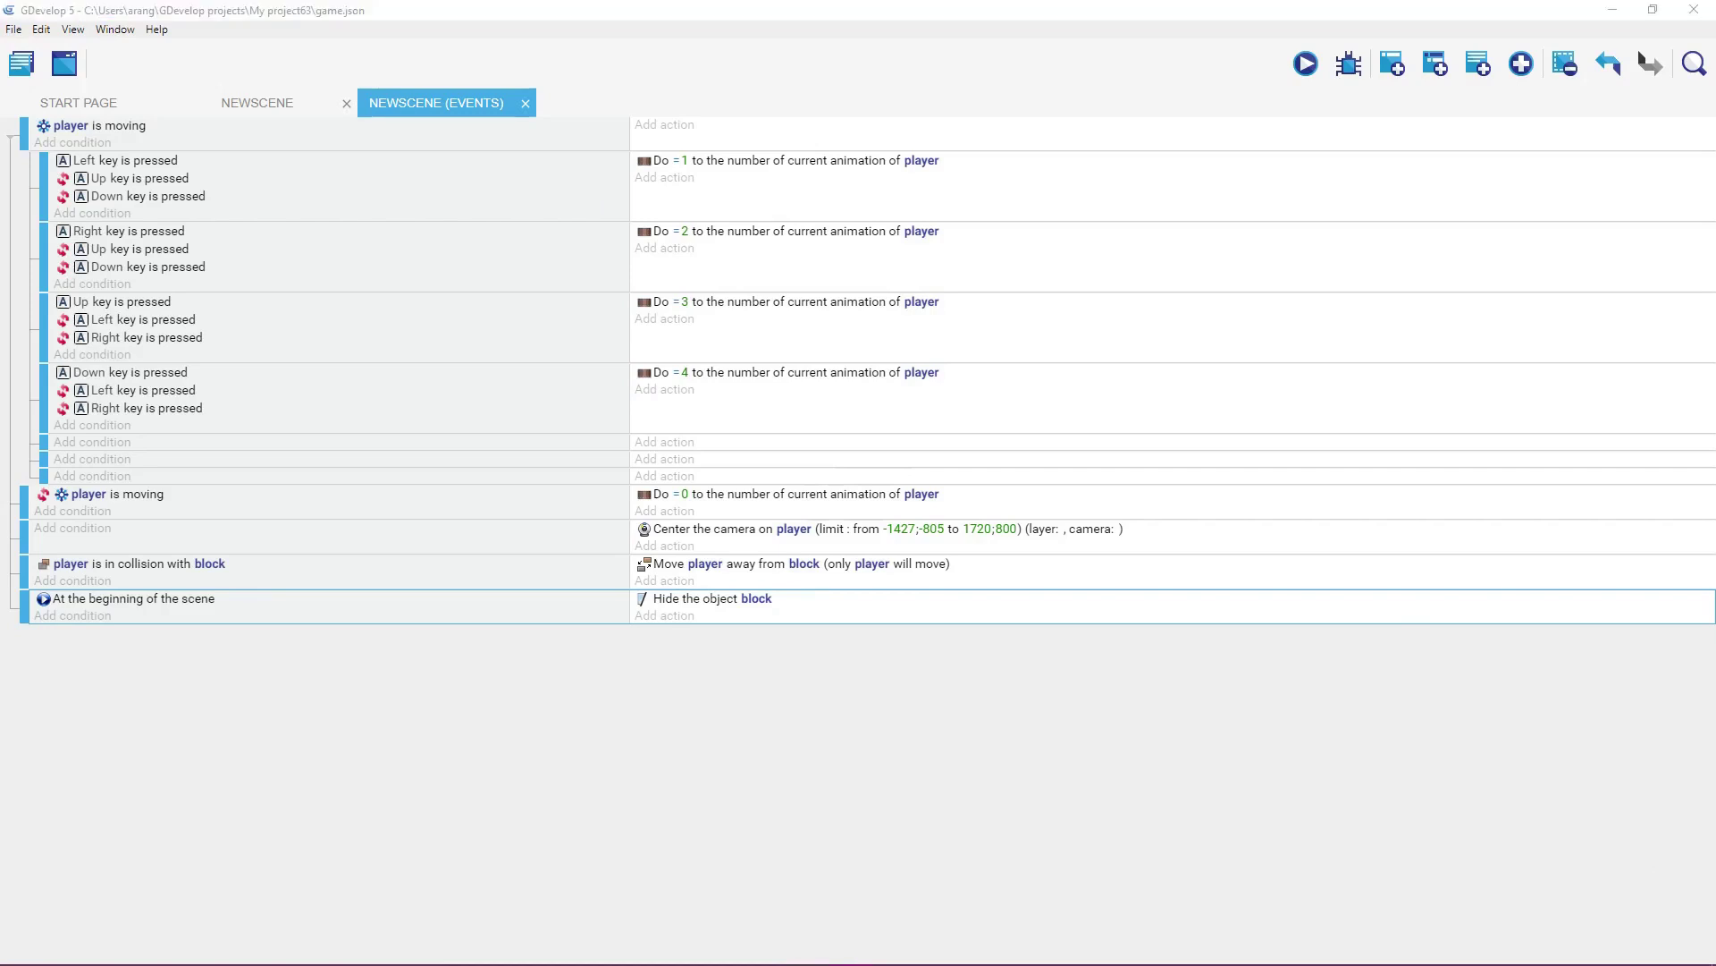
Step: Preview the game in a maximized window to check the scene with the blocks hidden
left_click(1316, 12)
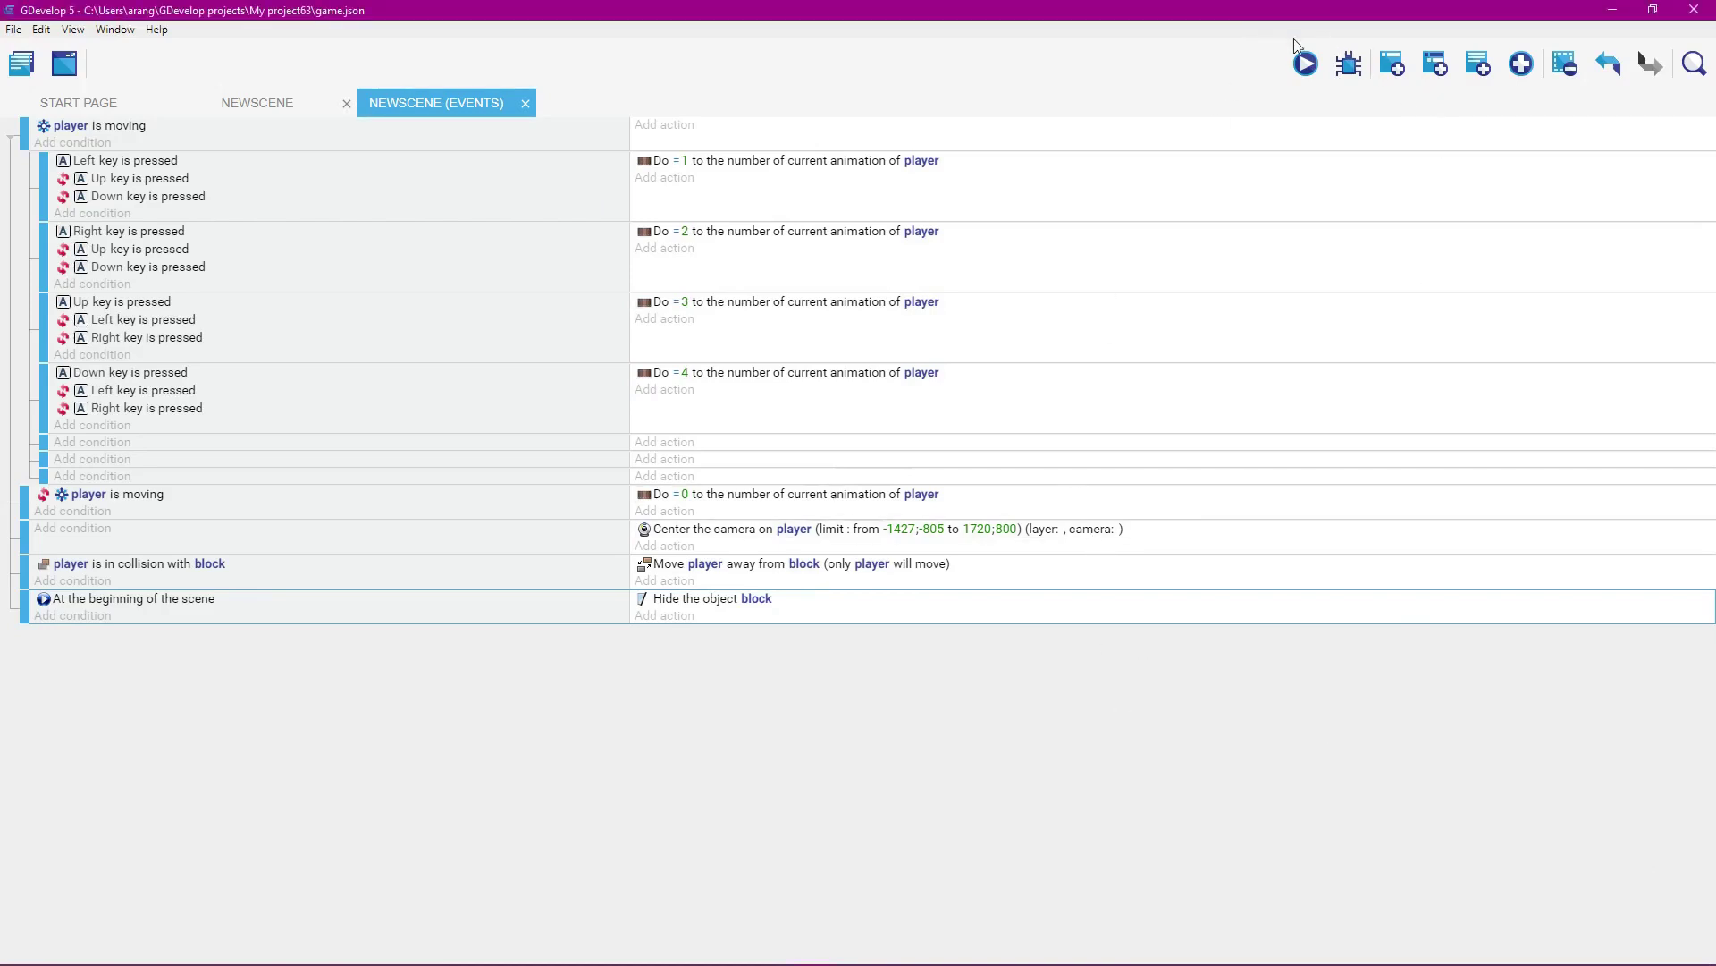
left_click(1306, 64)
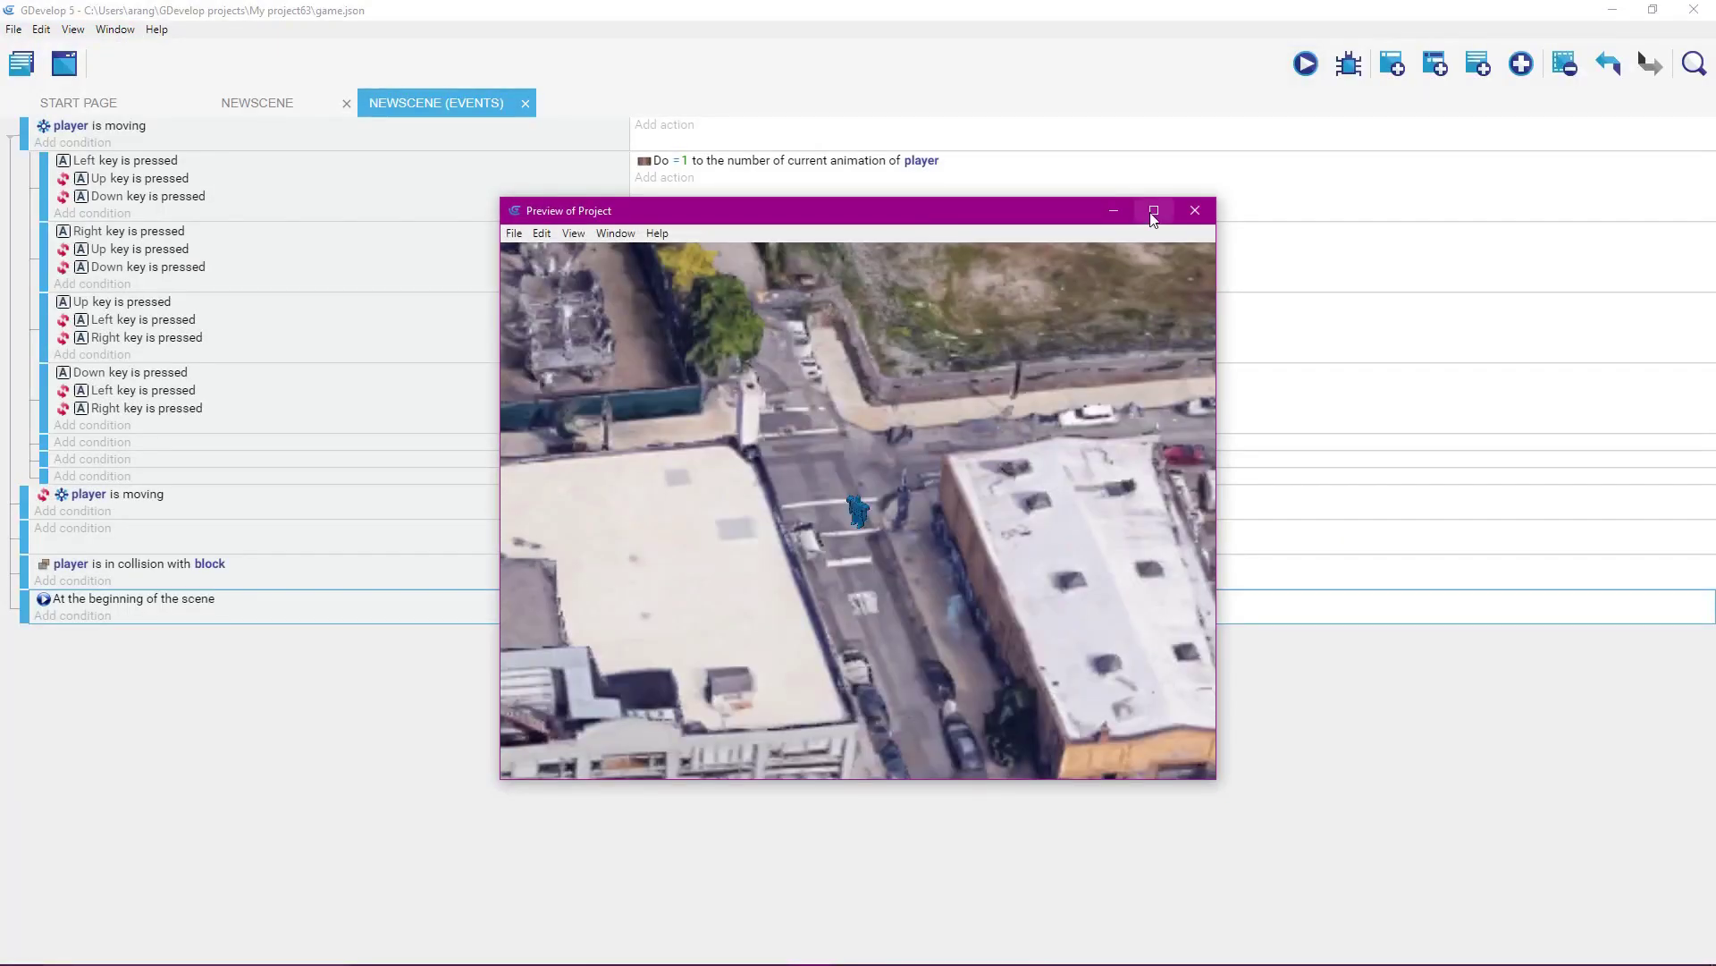
left_click(1154, 211)
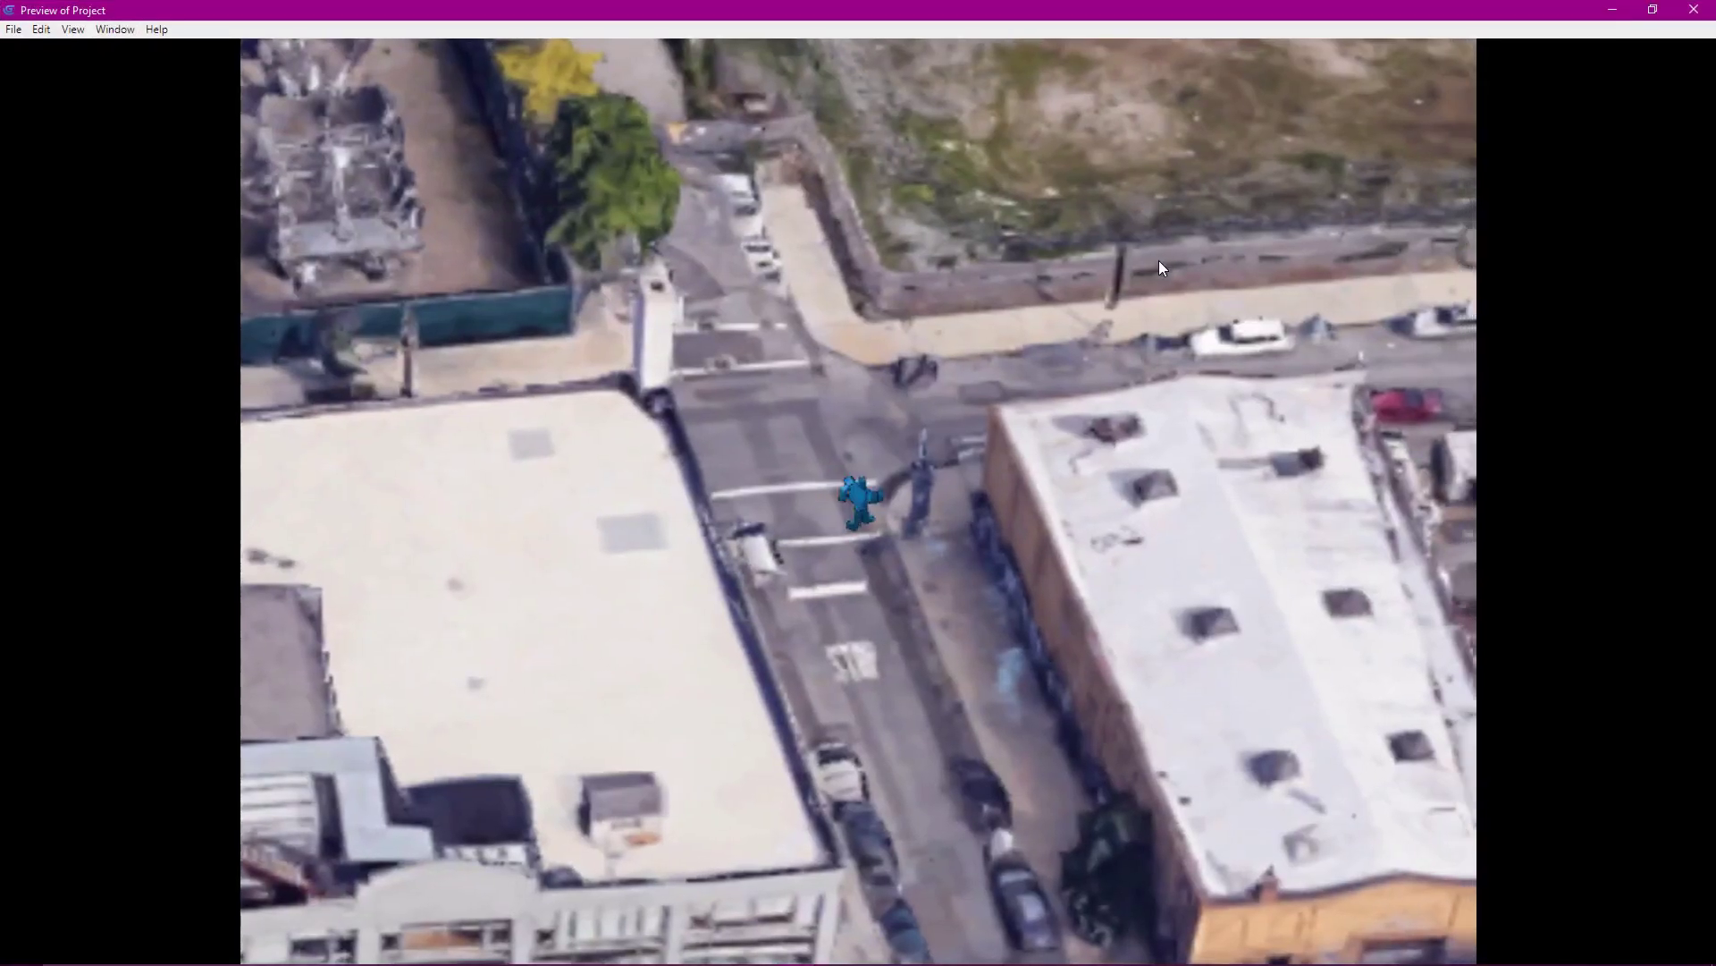
Step: Walk the player against the orange building's wall, across the street to the white-roofed building, and up to the intersection to test the hidden blocks
key("Right")
key("Down")
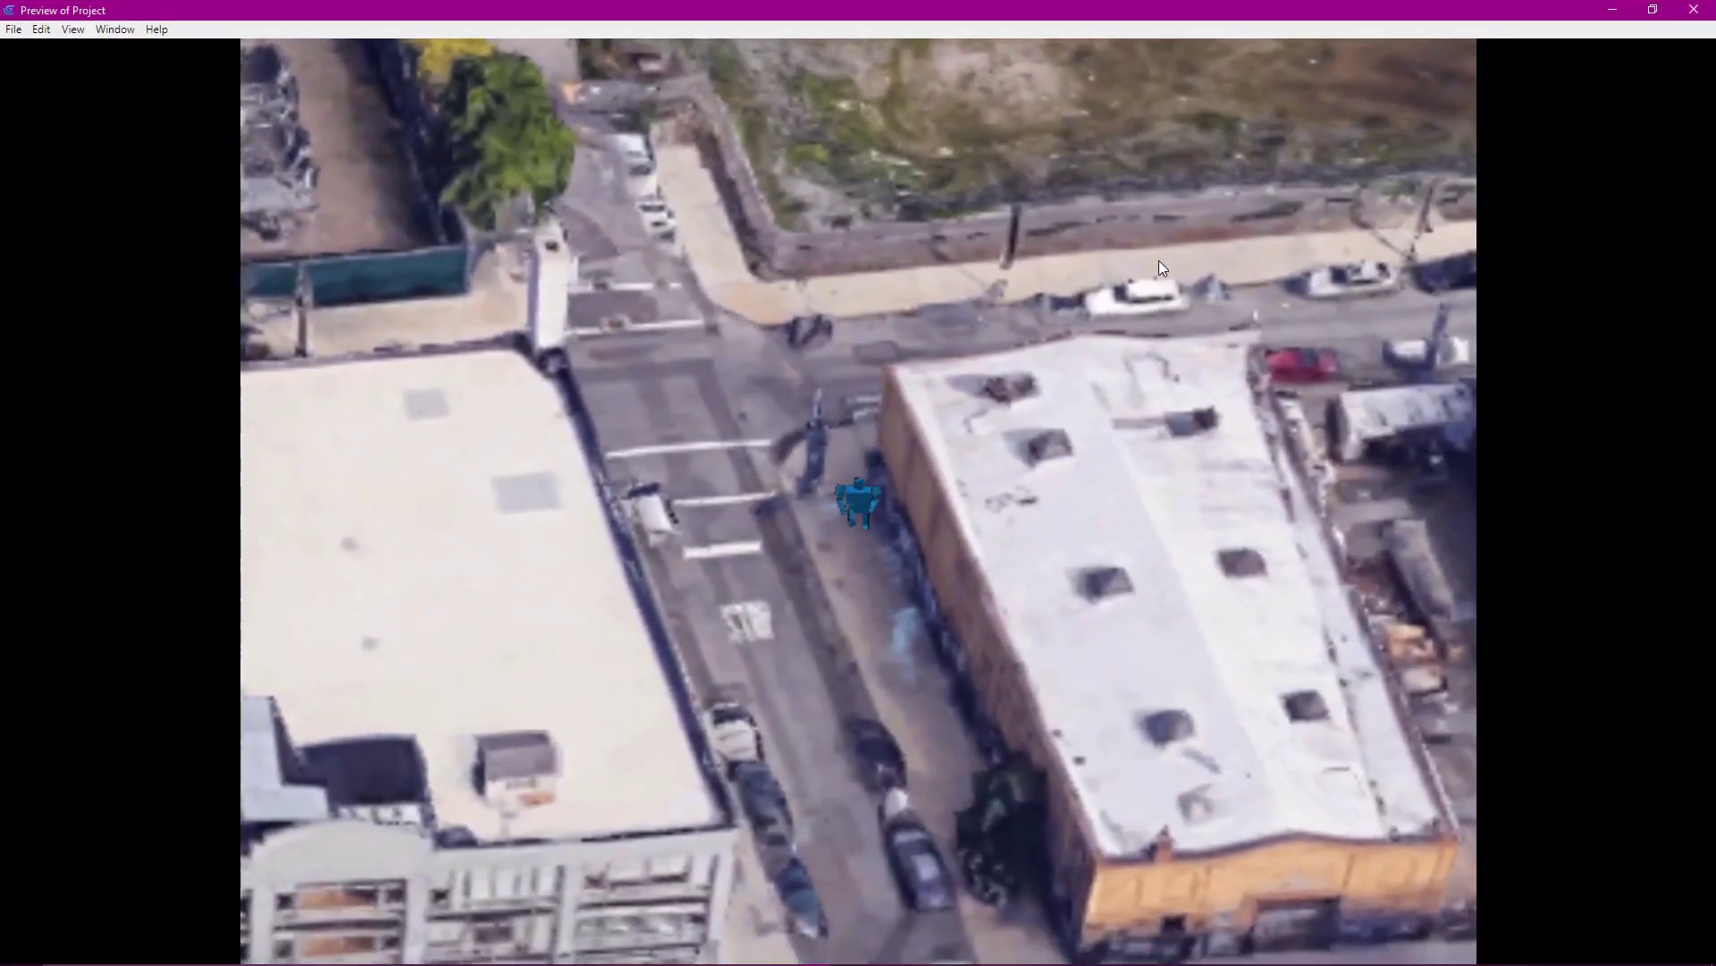
key("Down")
key("Right")
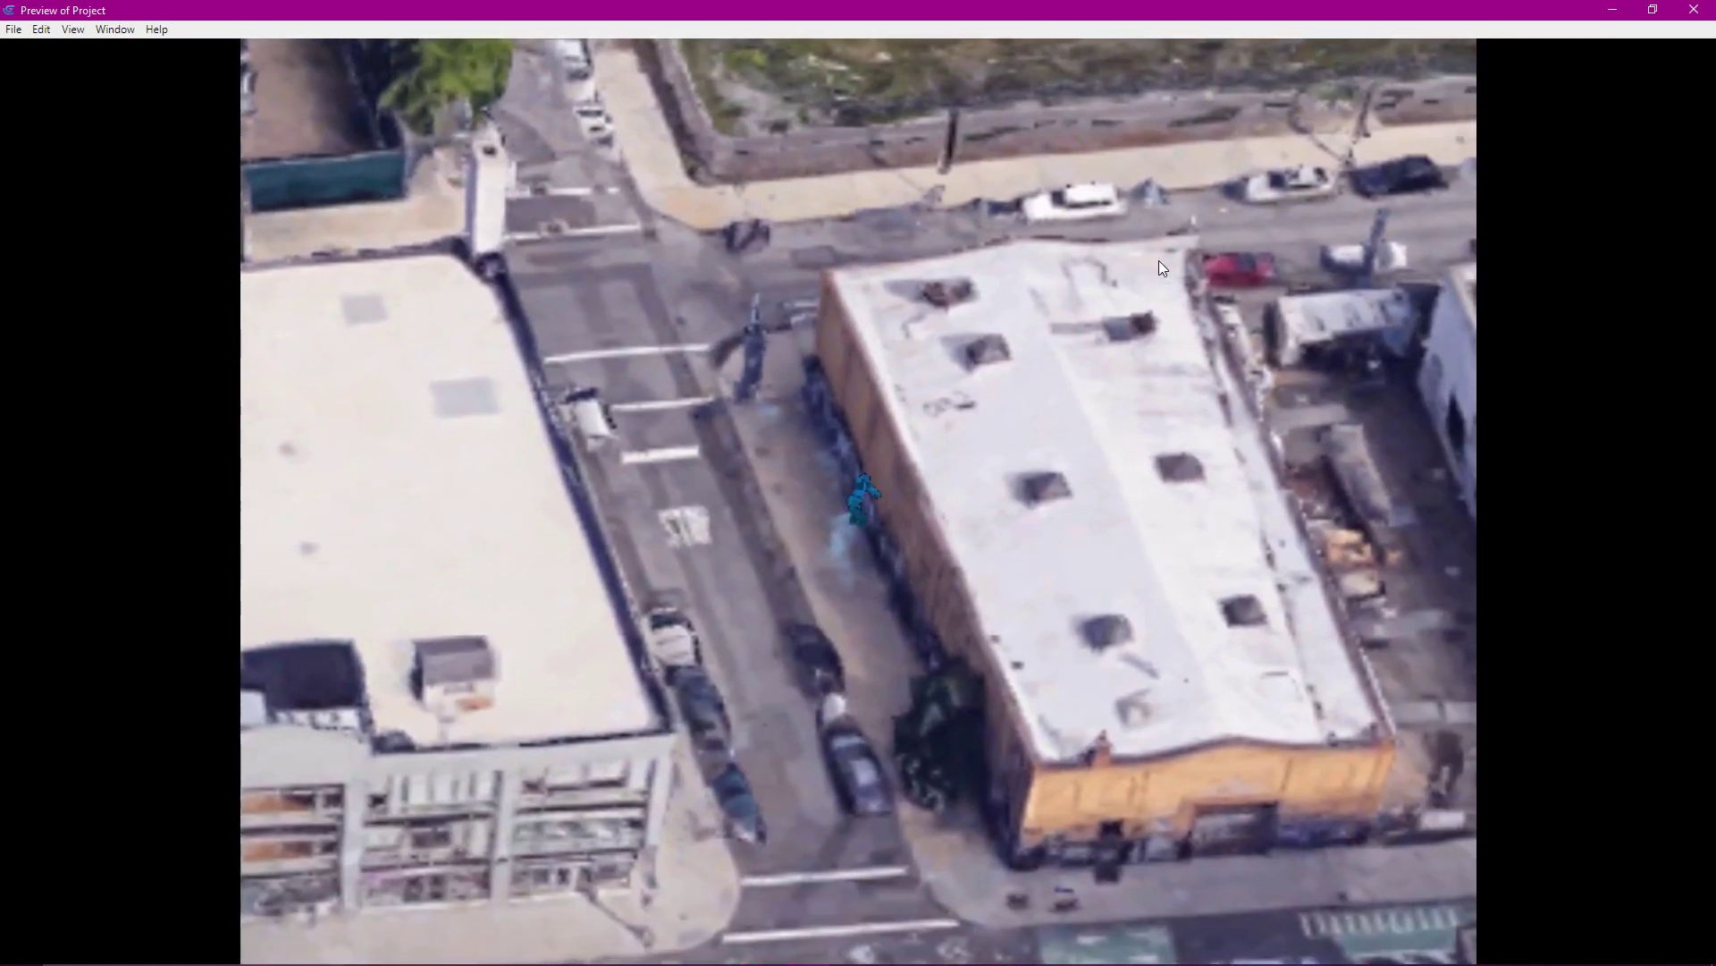
key("Left")
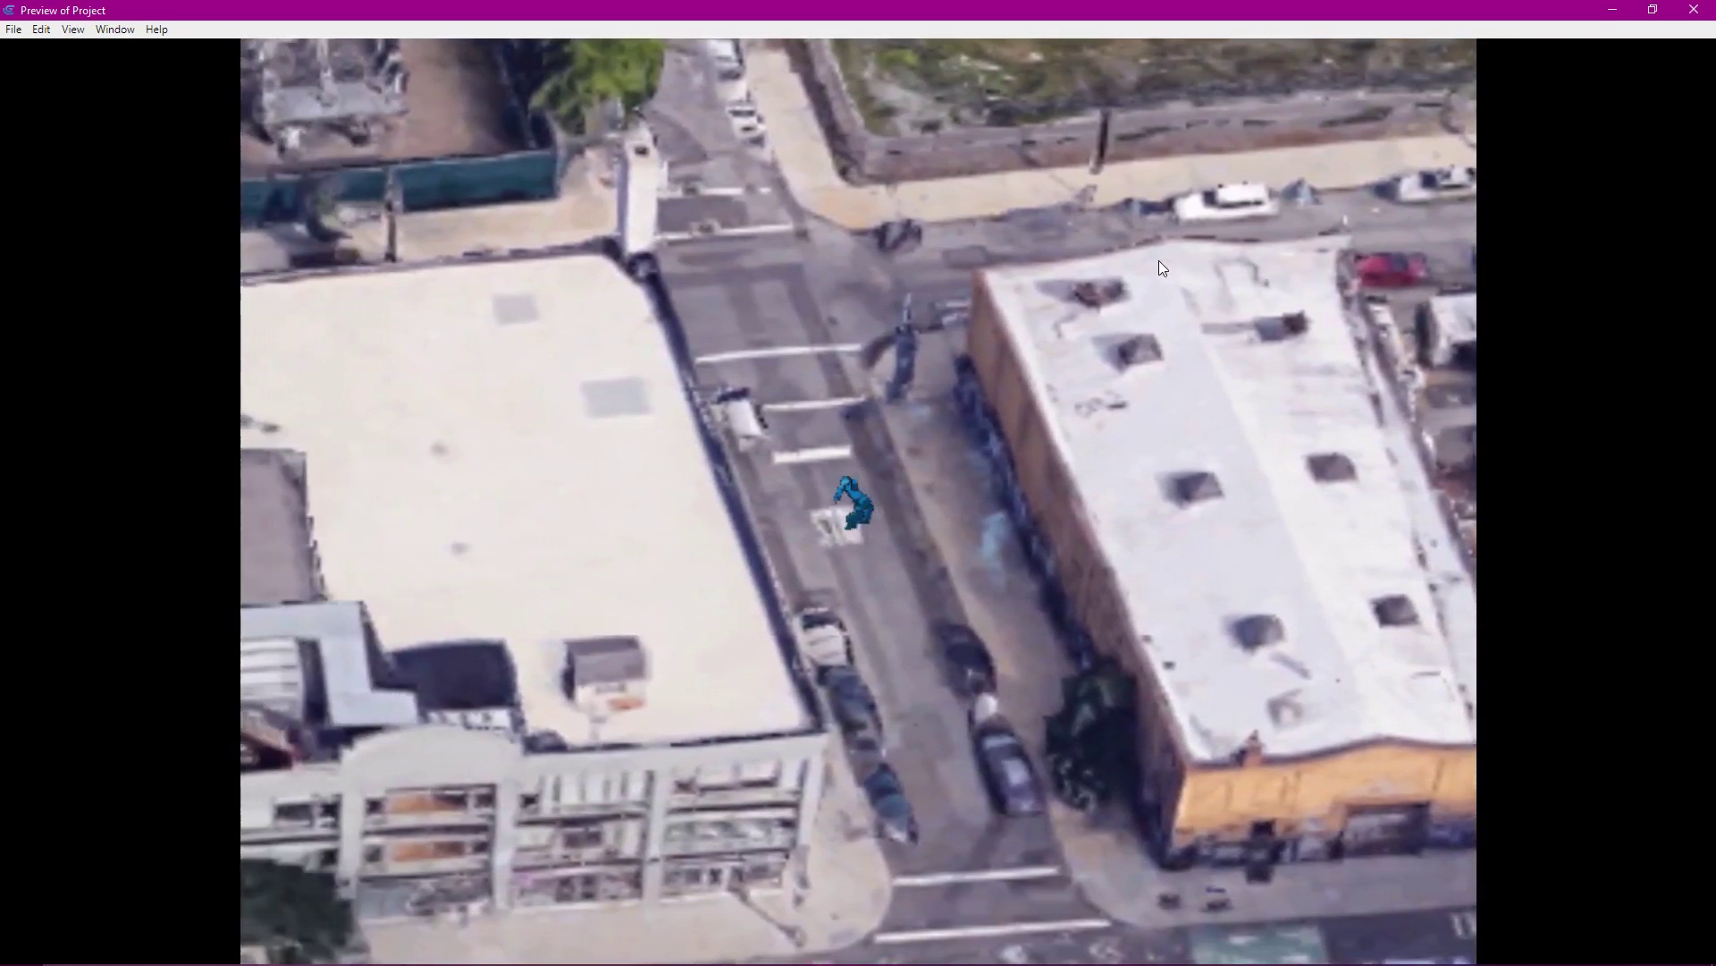
key("Up")
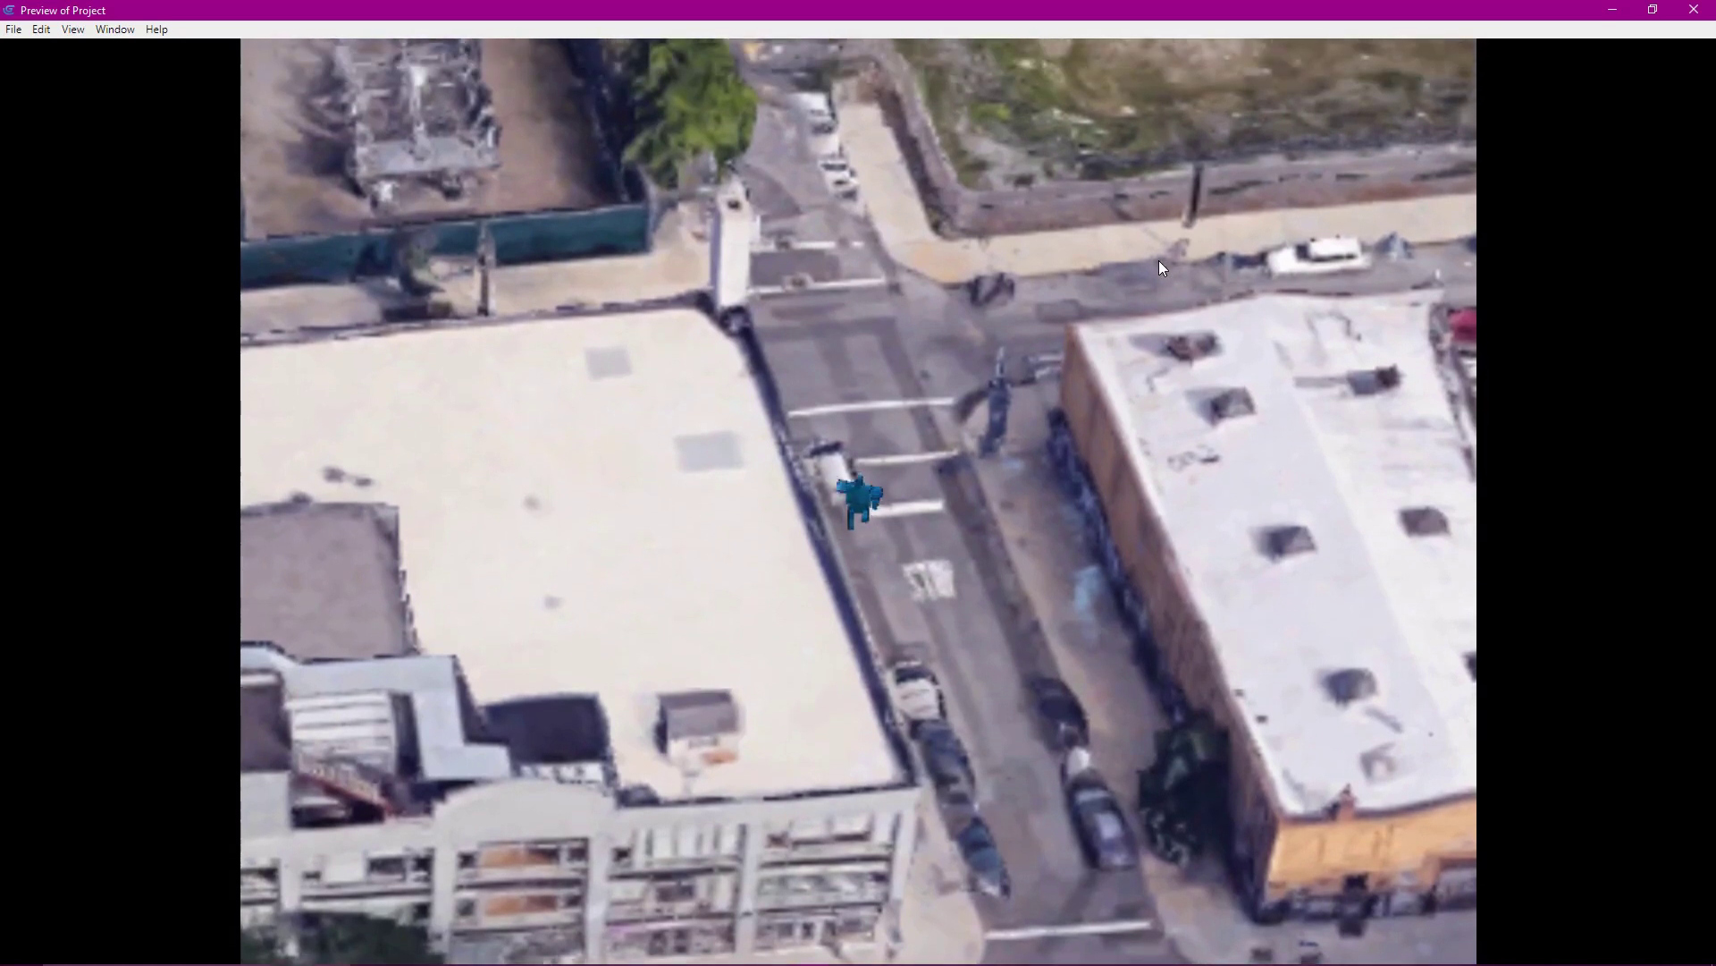
key("Up")
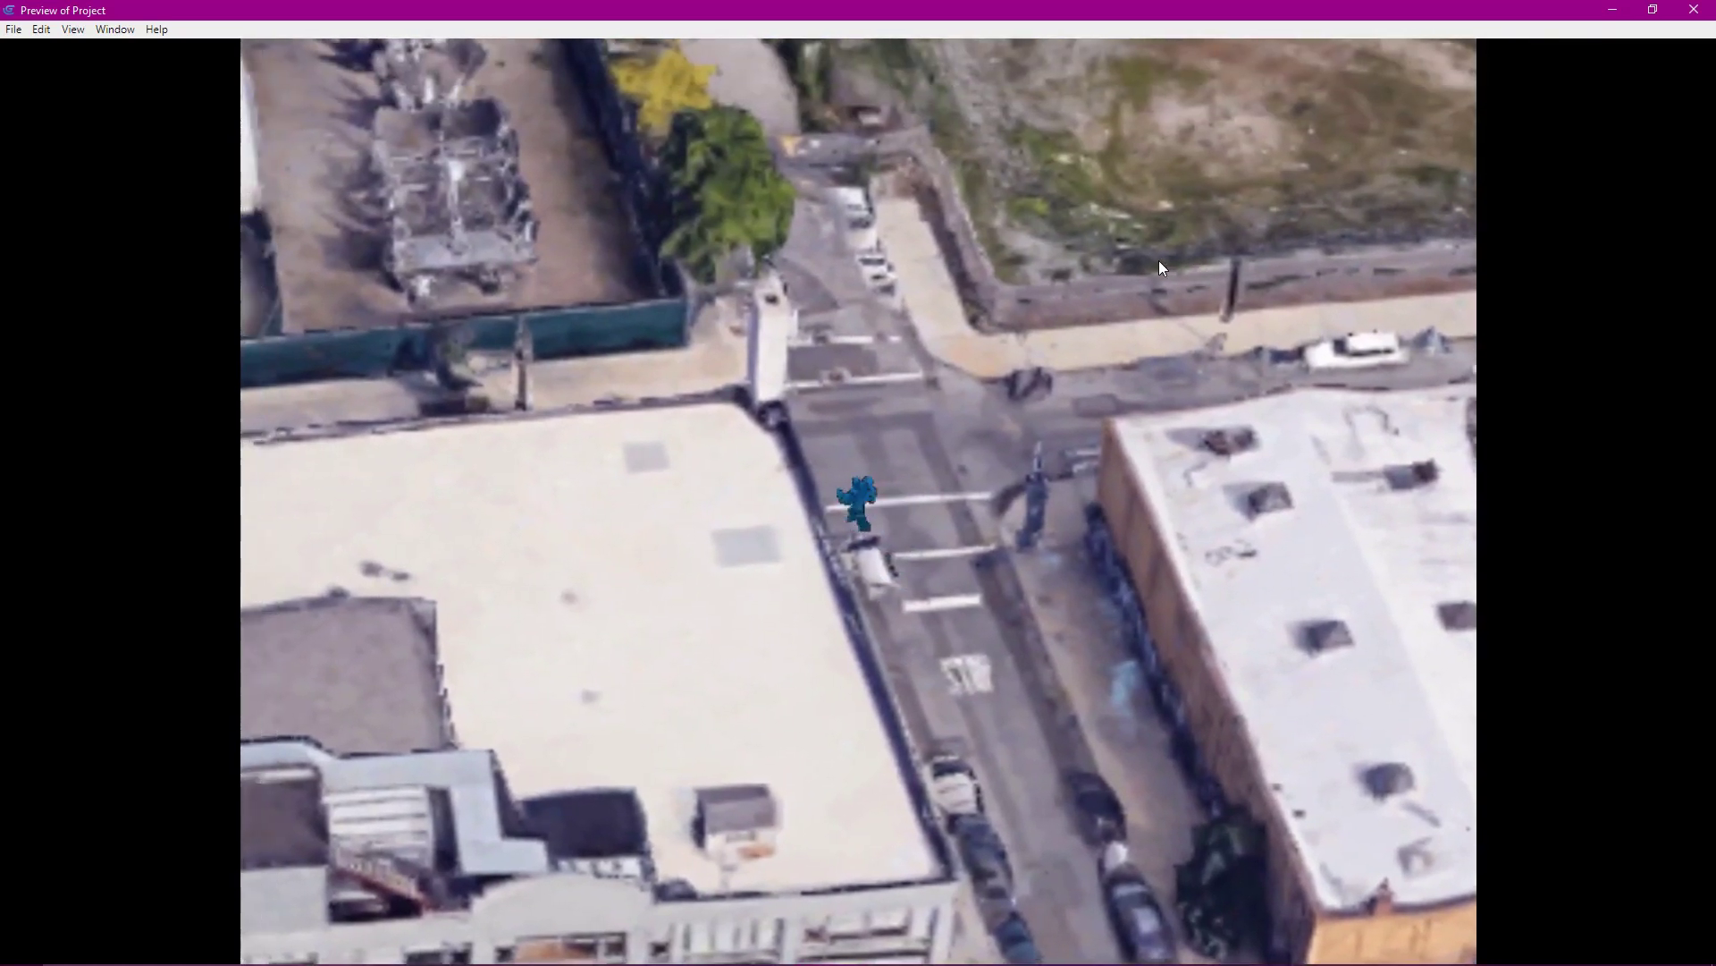
key("Up")
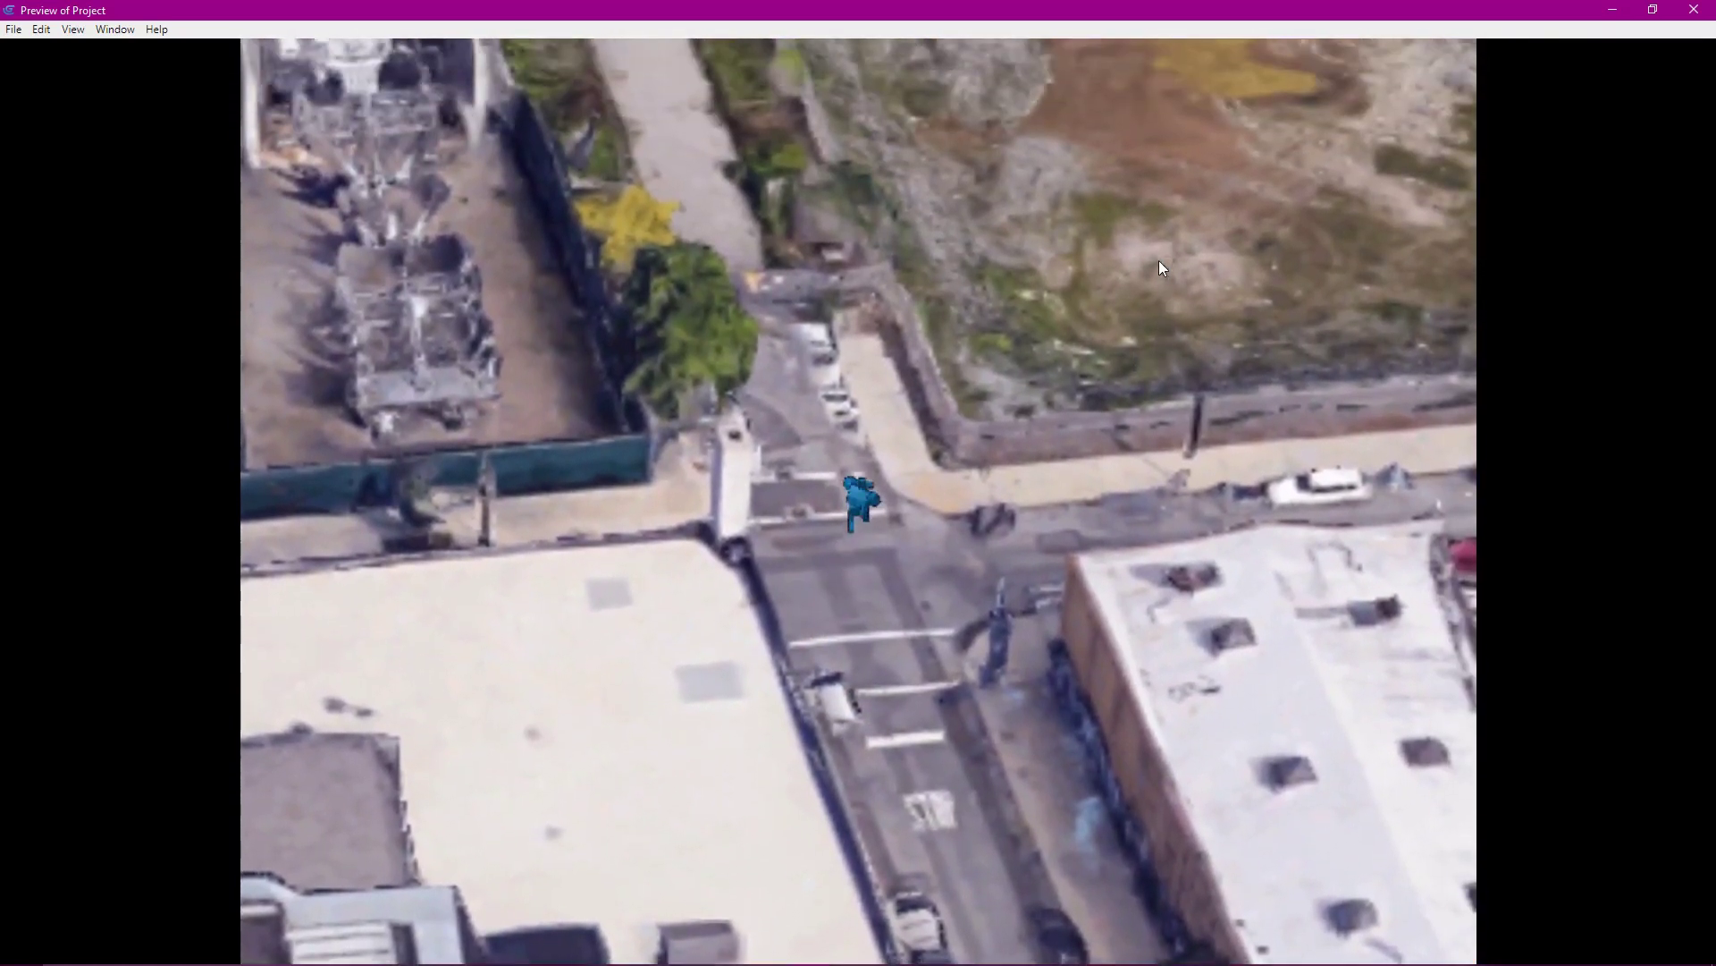
key("Up")
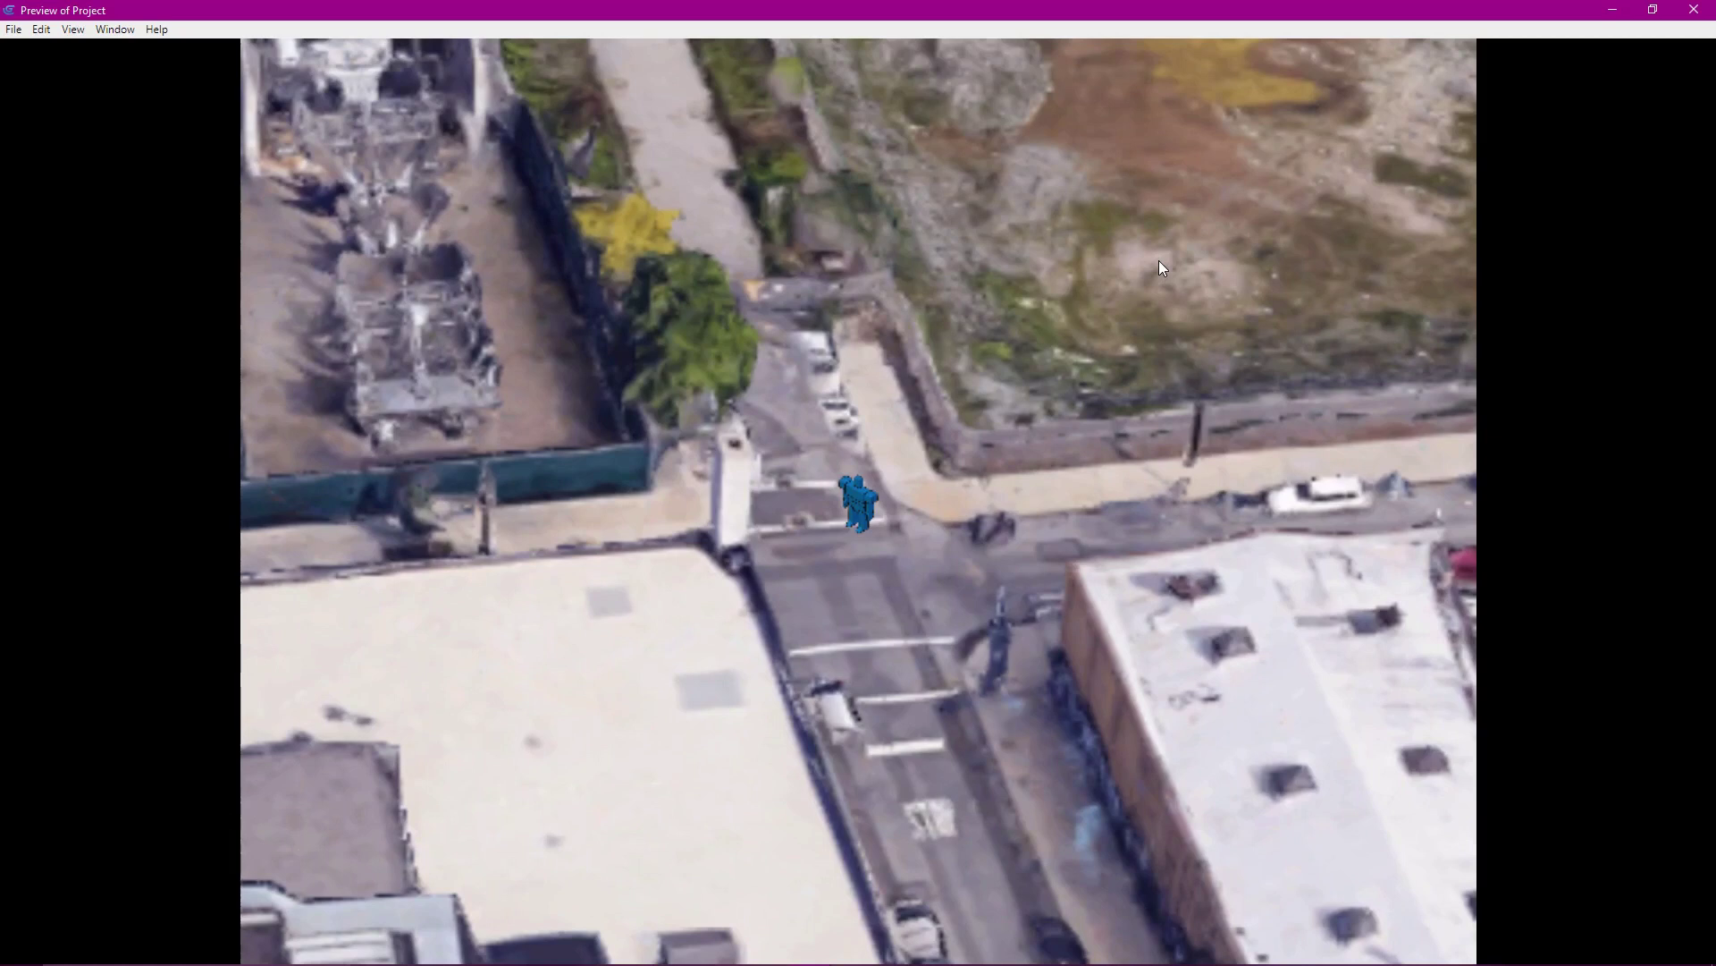
Step: Test the hidden blocks by walking the player along the cross street and back to the orange building's sidewalk, and close the preview
key("Right")
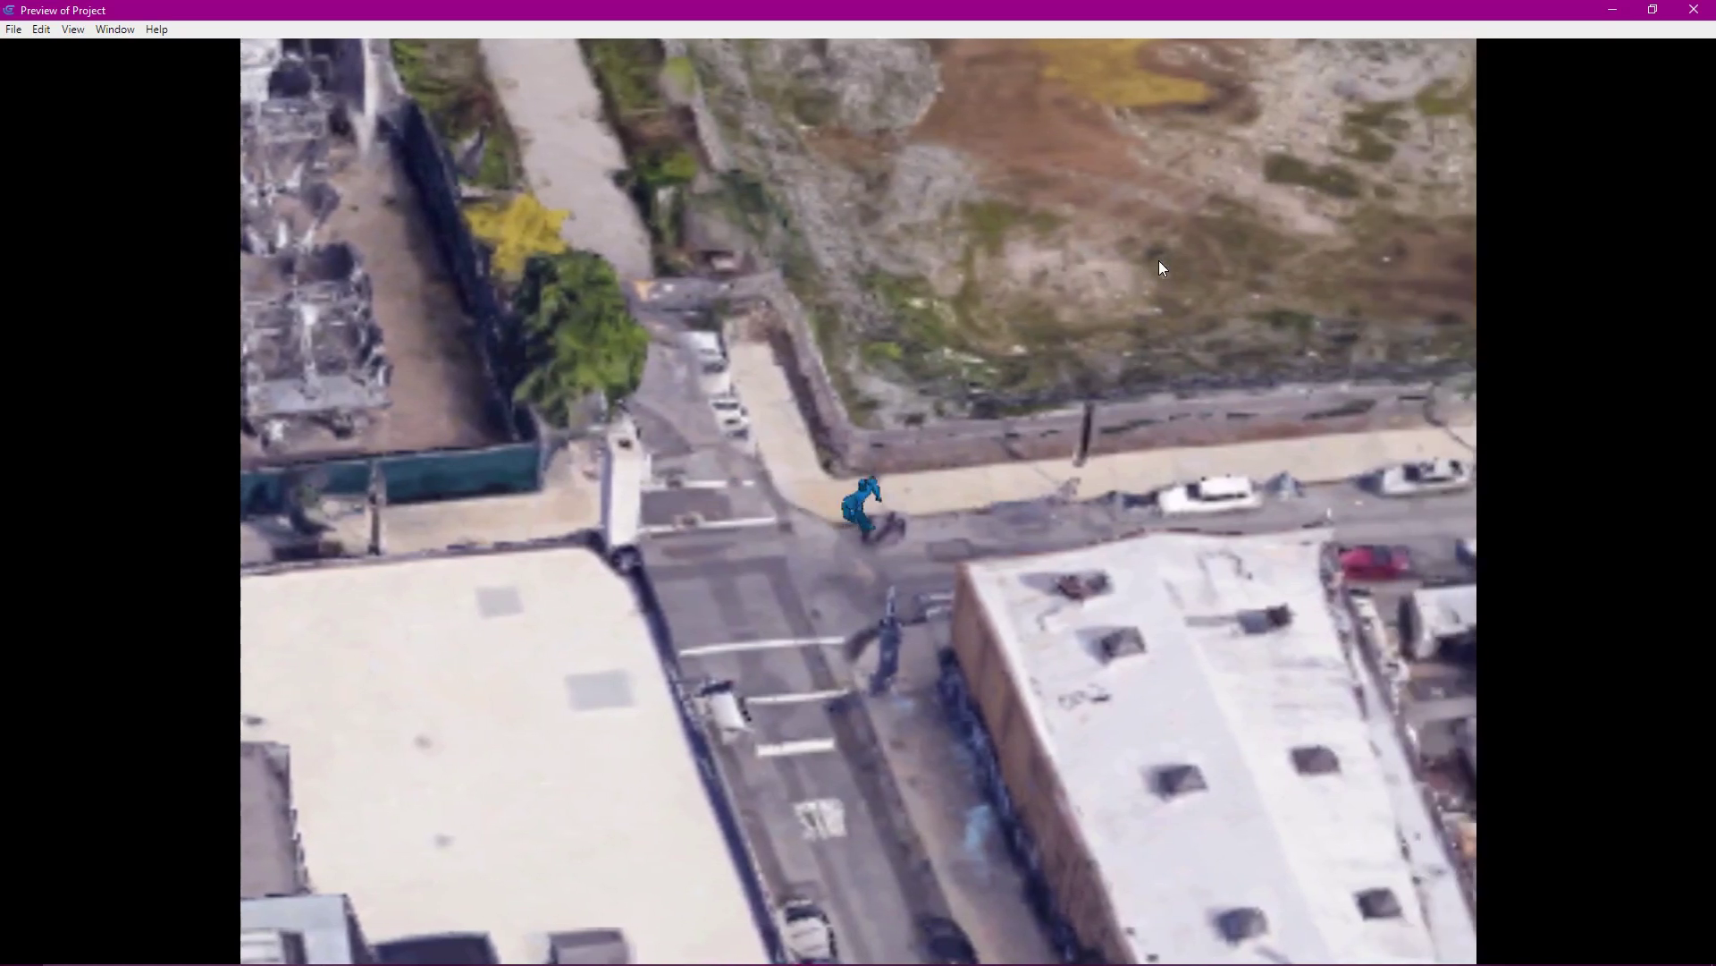
key("Right")
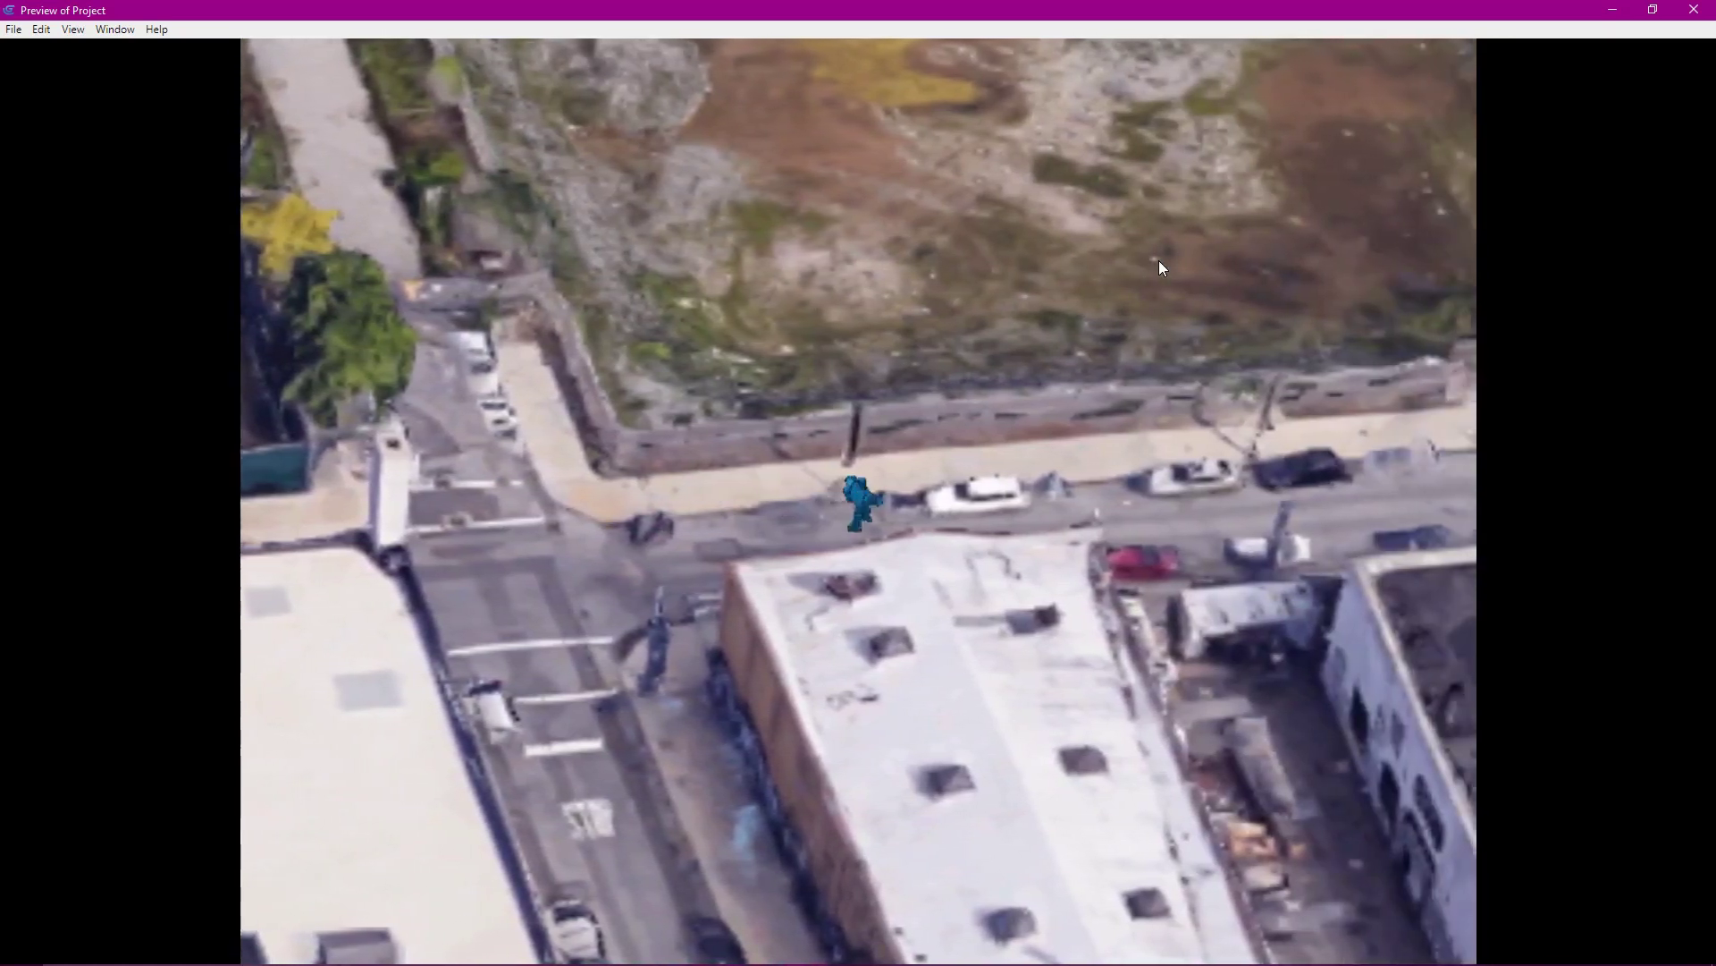
key("Left")
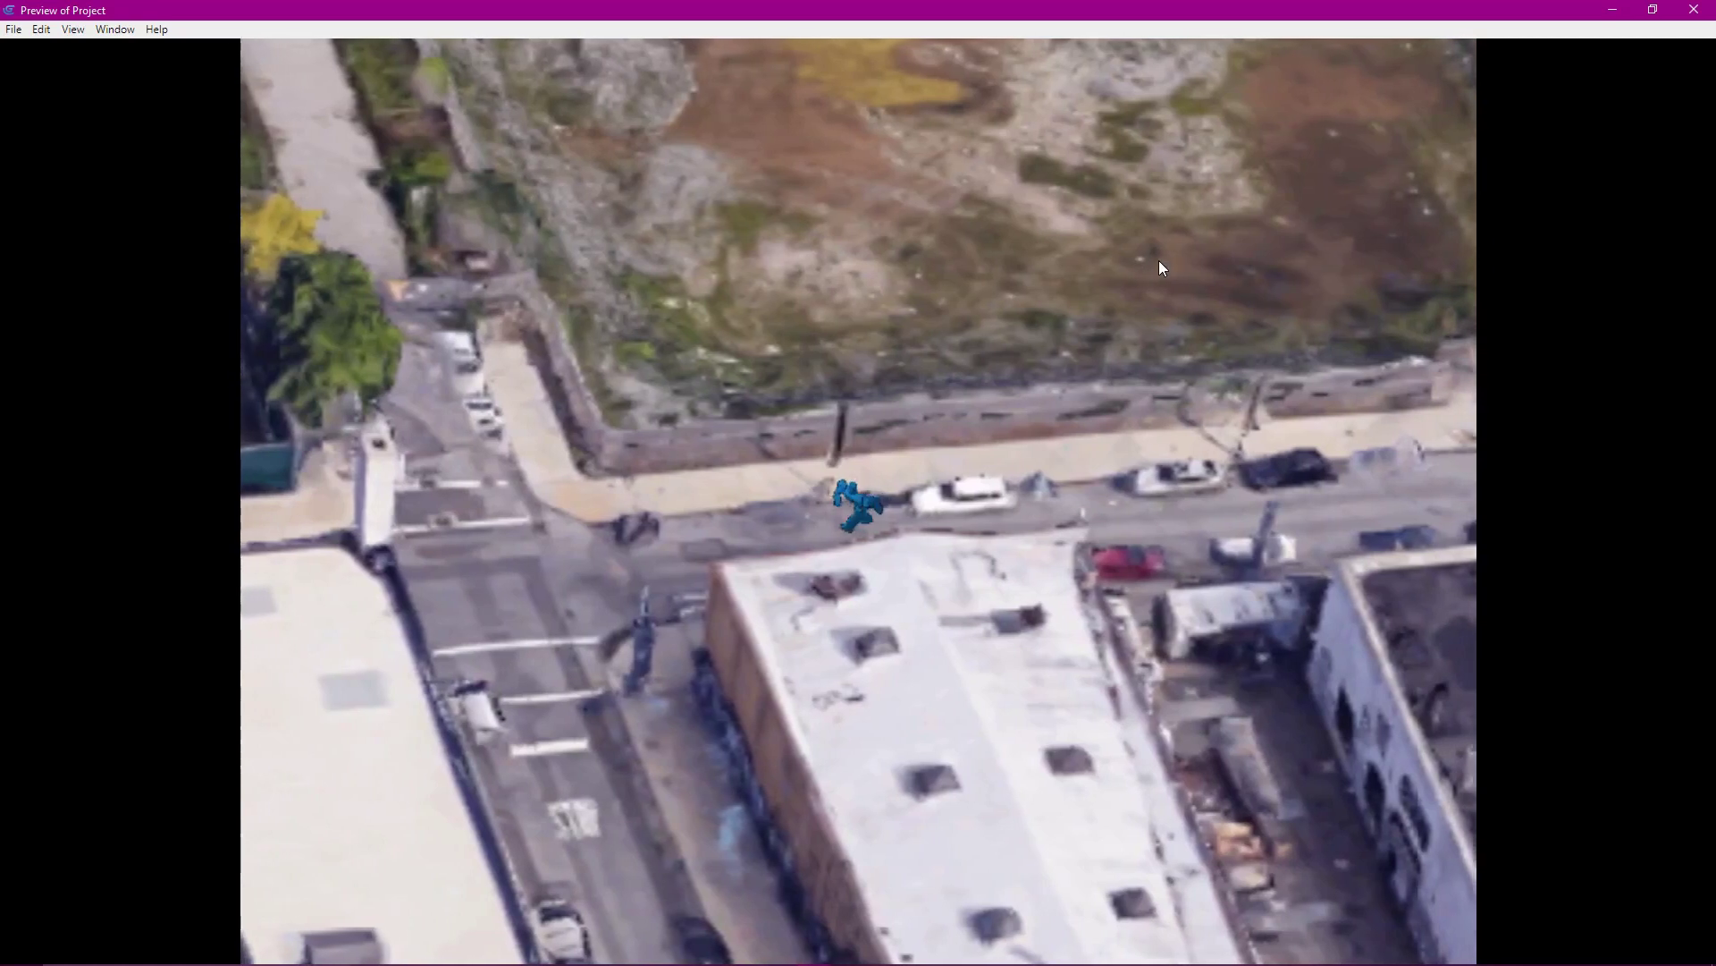
key("Left")
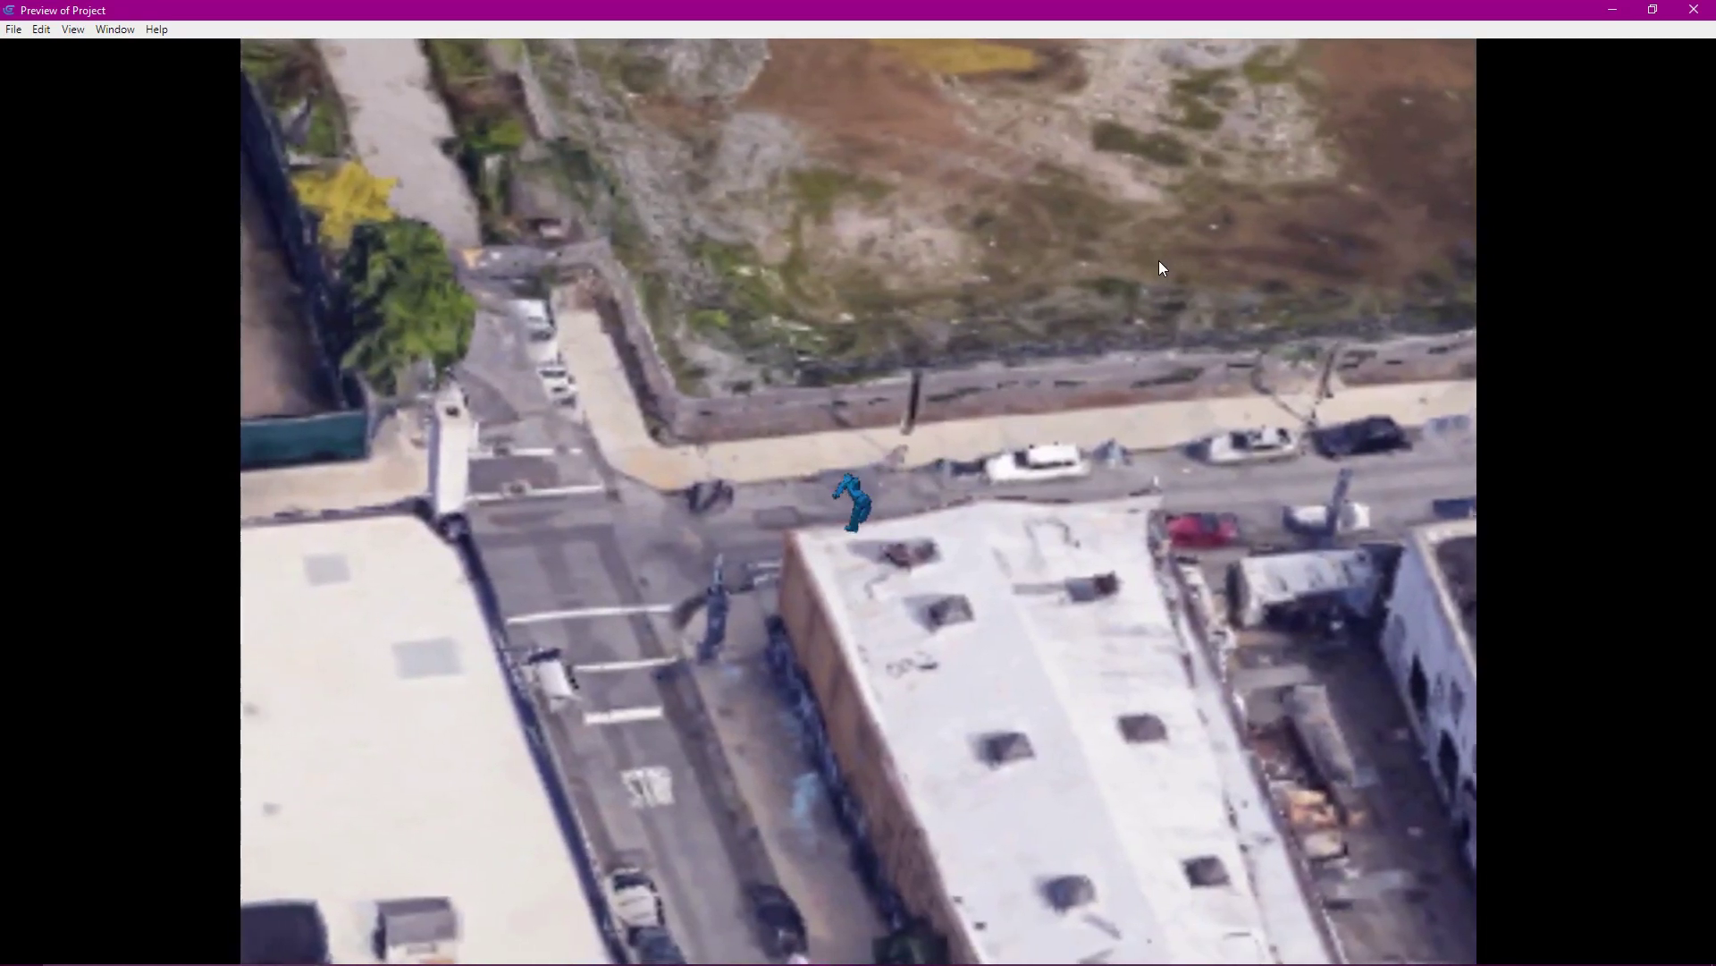
key("Down")
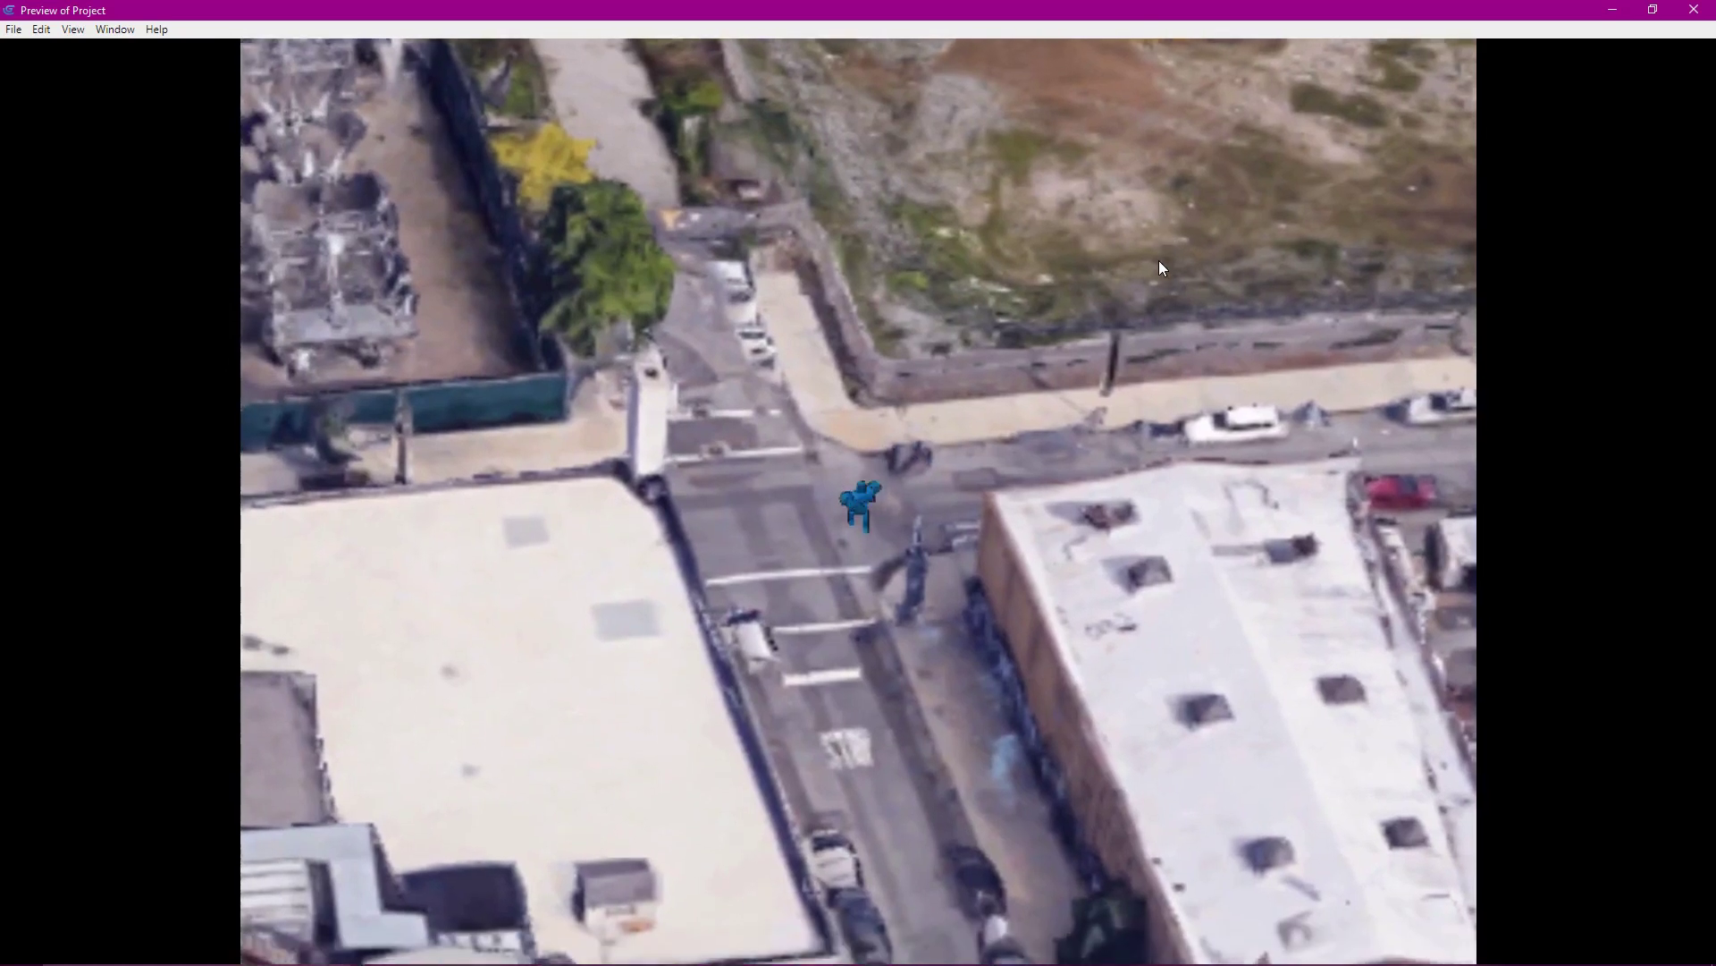
key("Left")
key("Down")
key("Down")
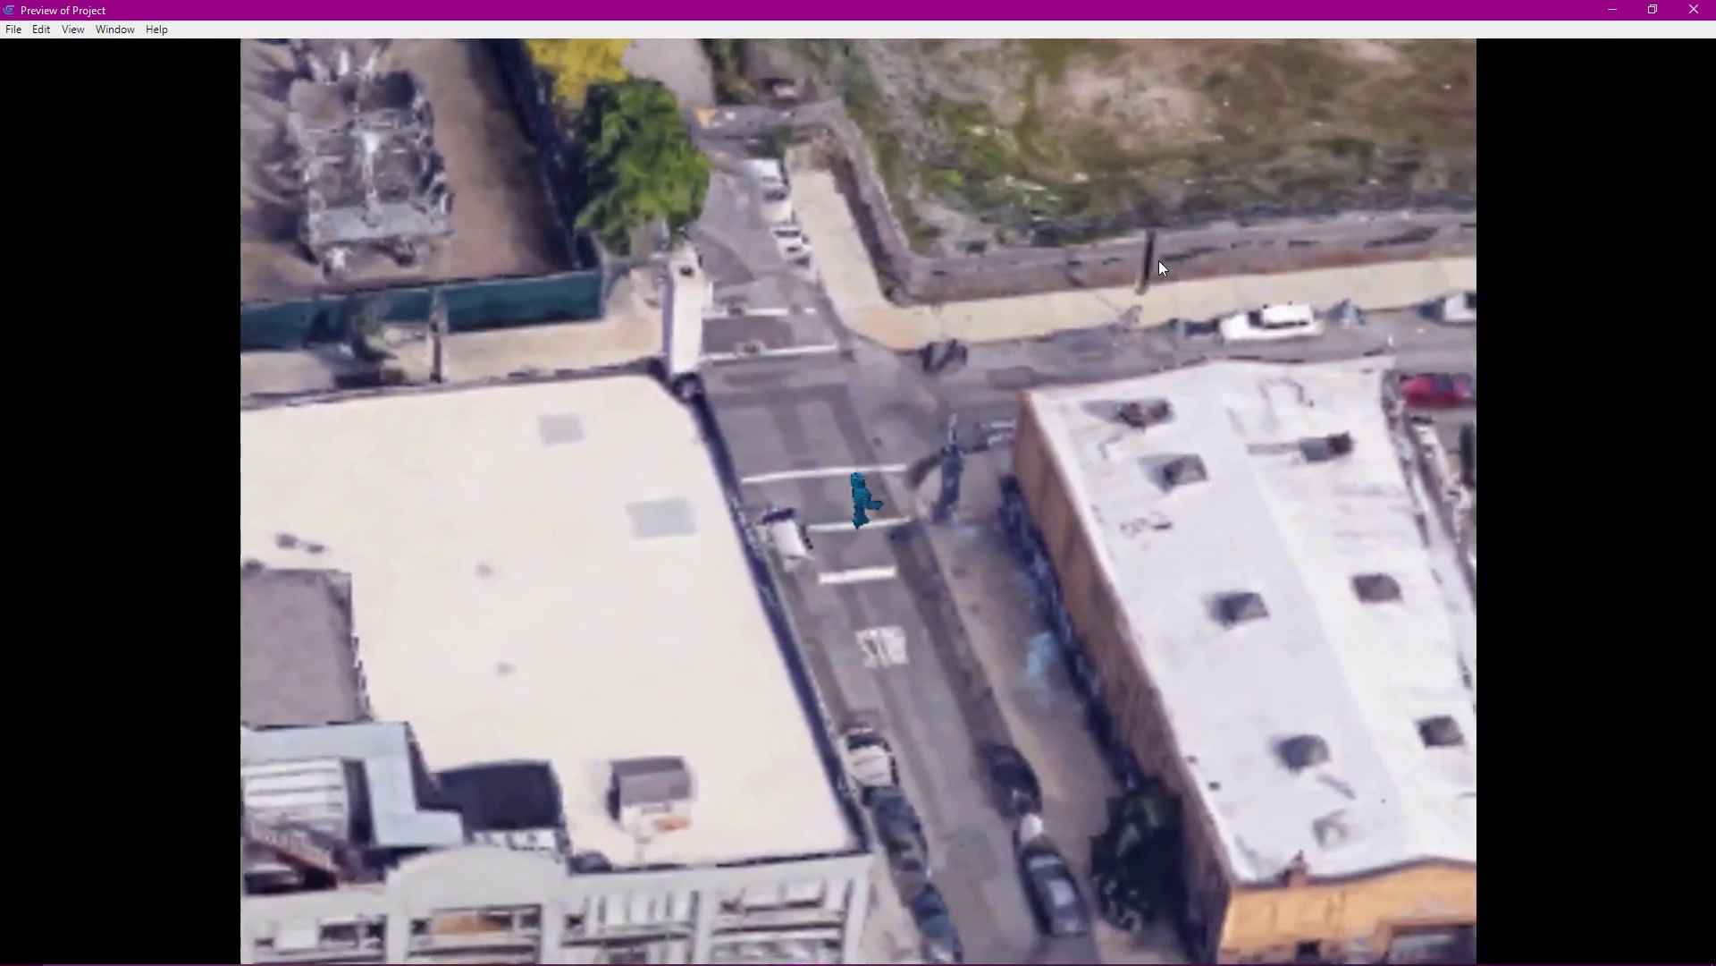
key("Right")
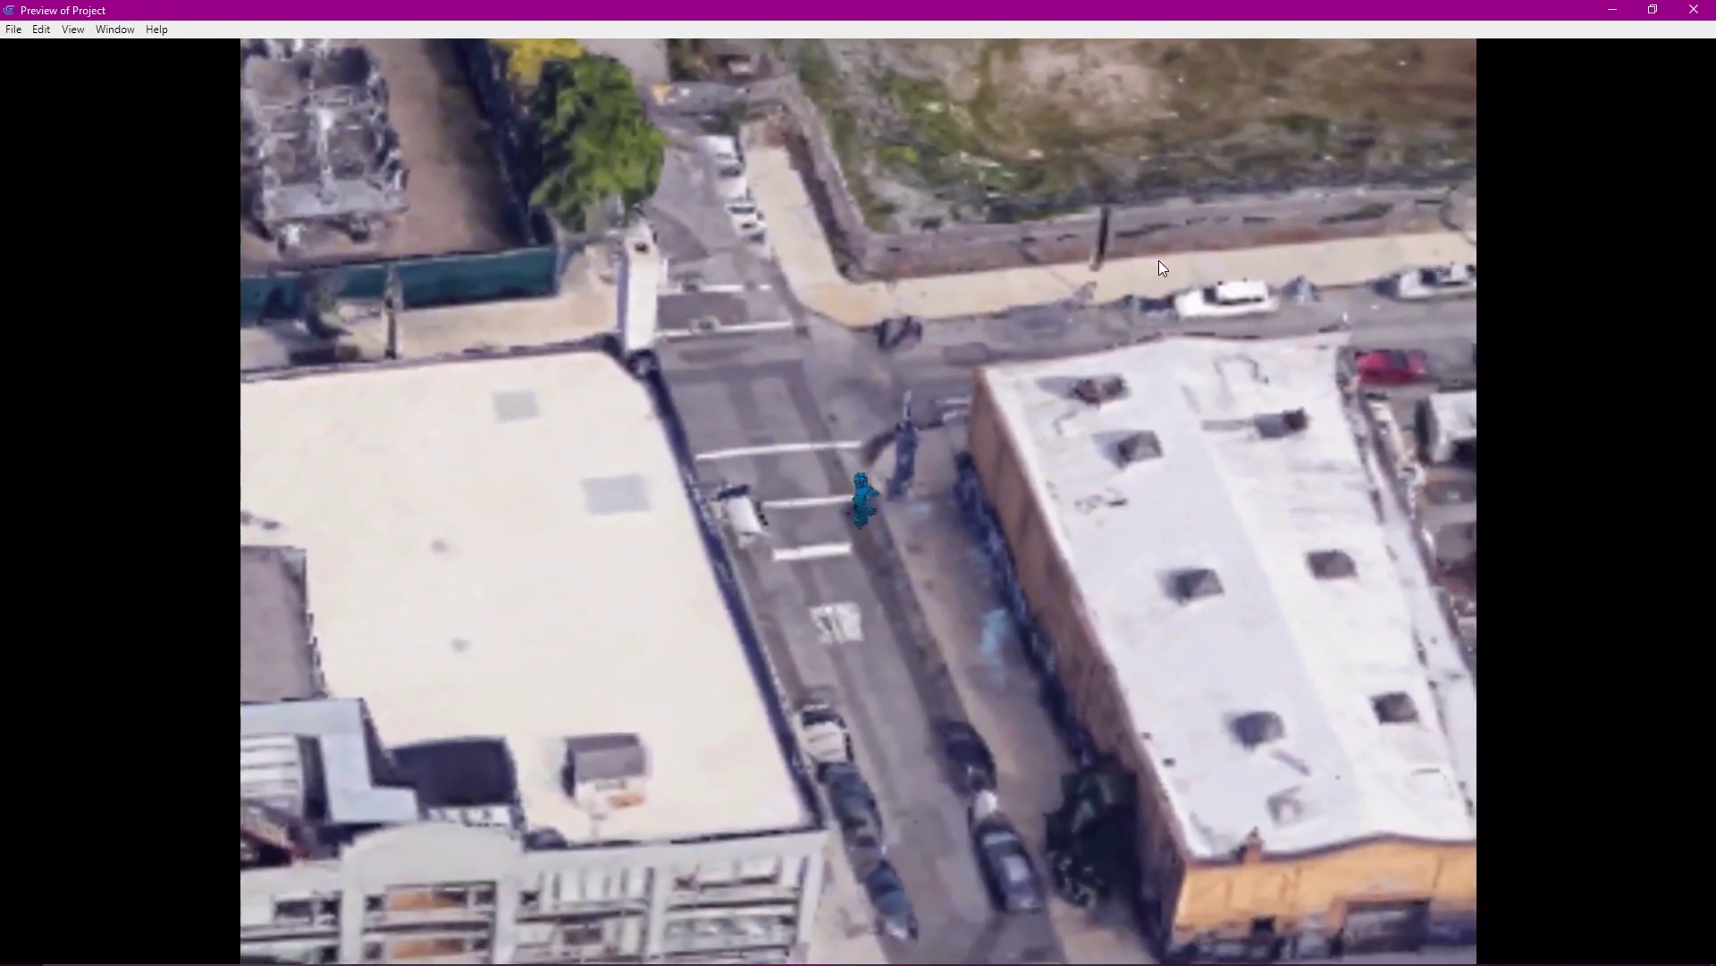
key("Left")
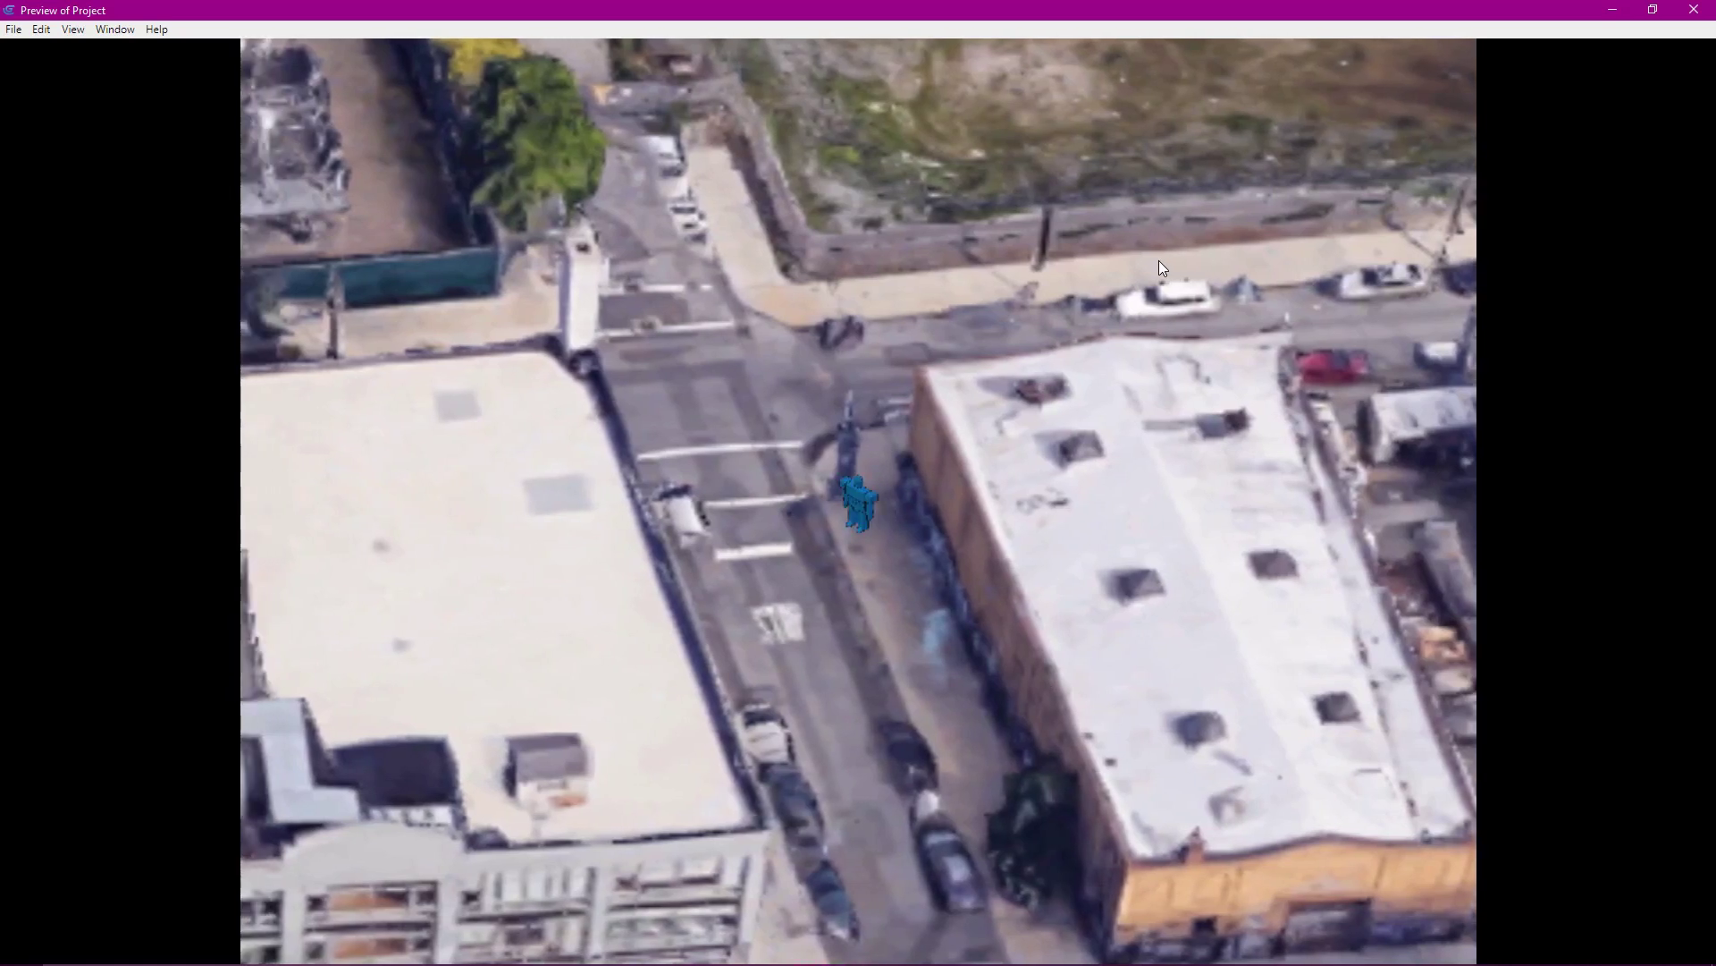
key("Down")
key("Right")
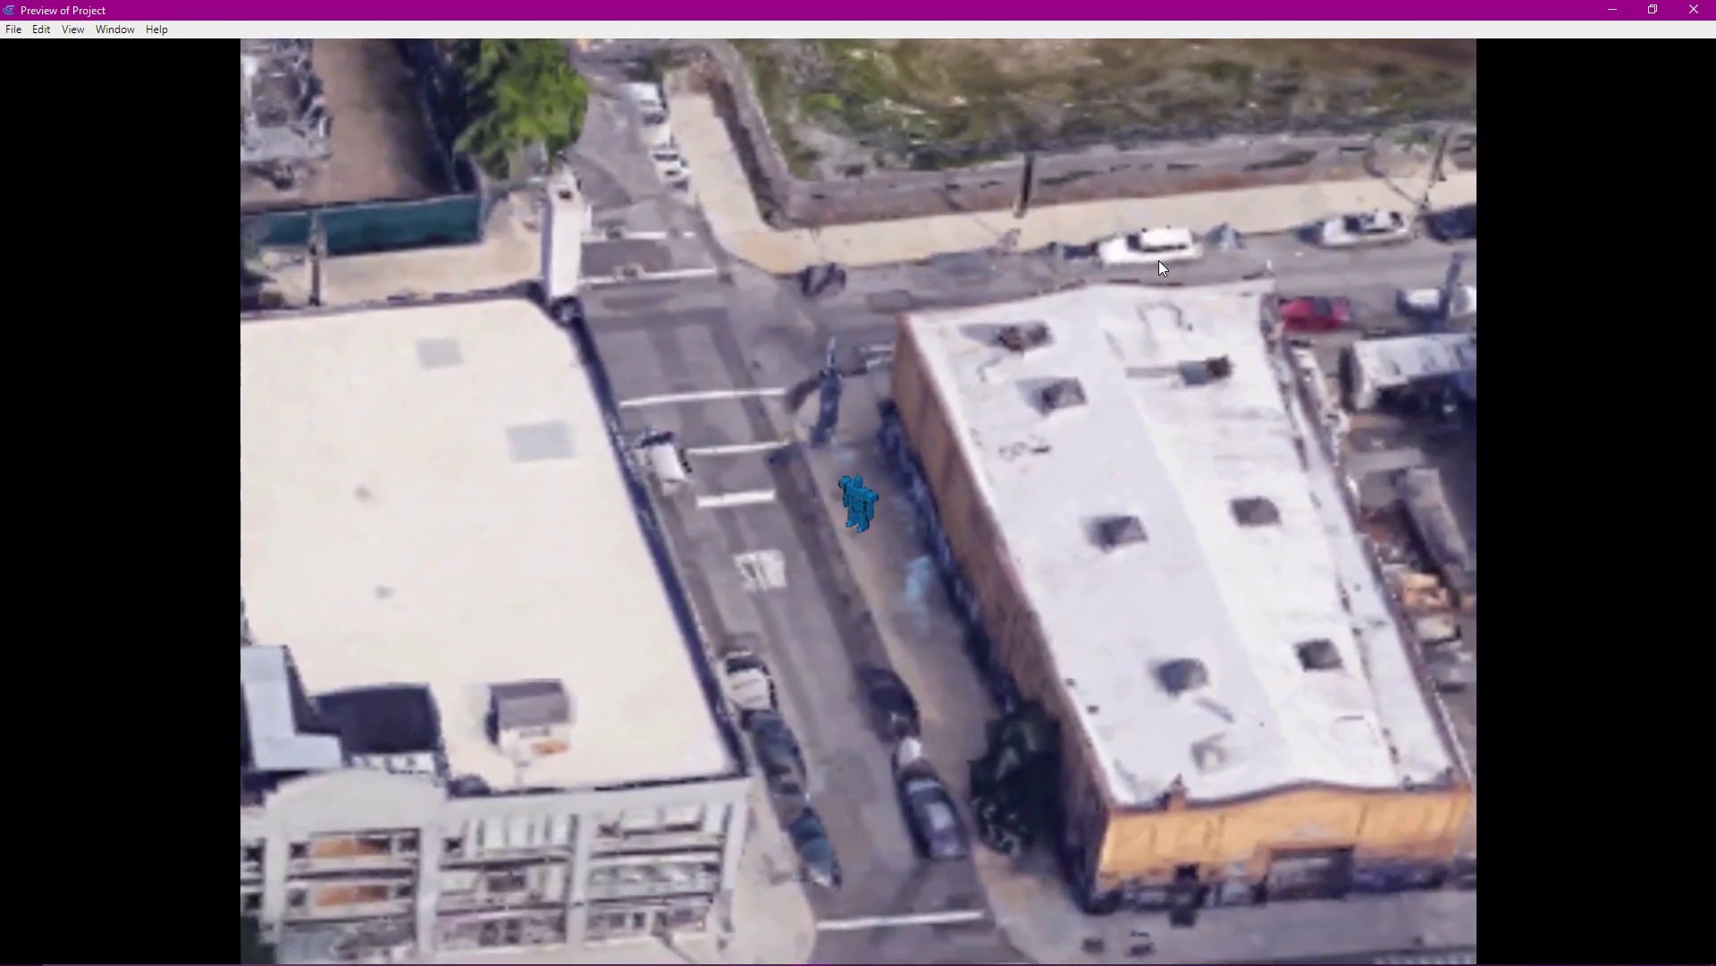
left_click(1694, 10)
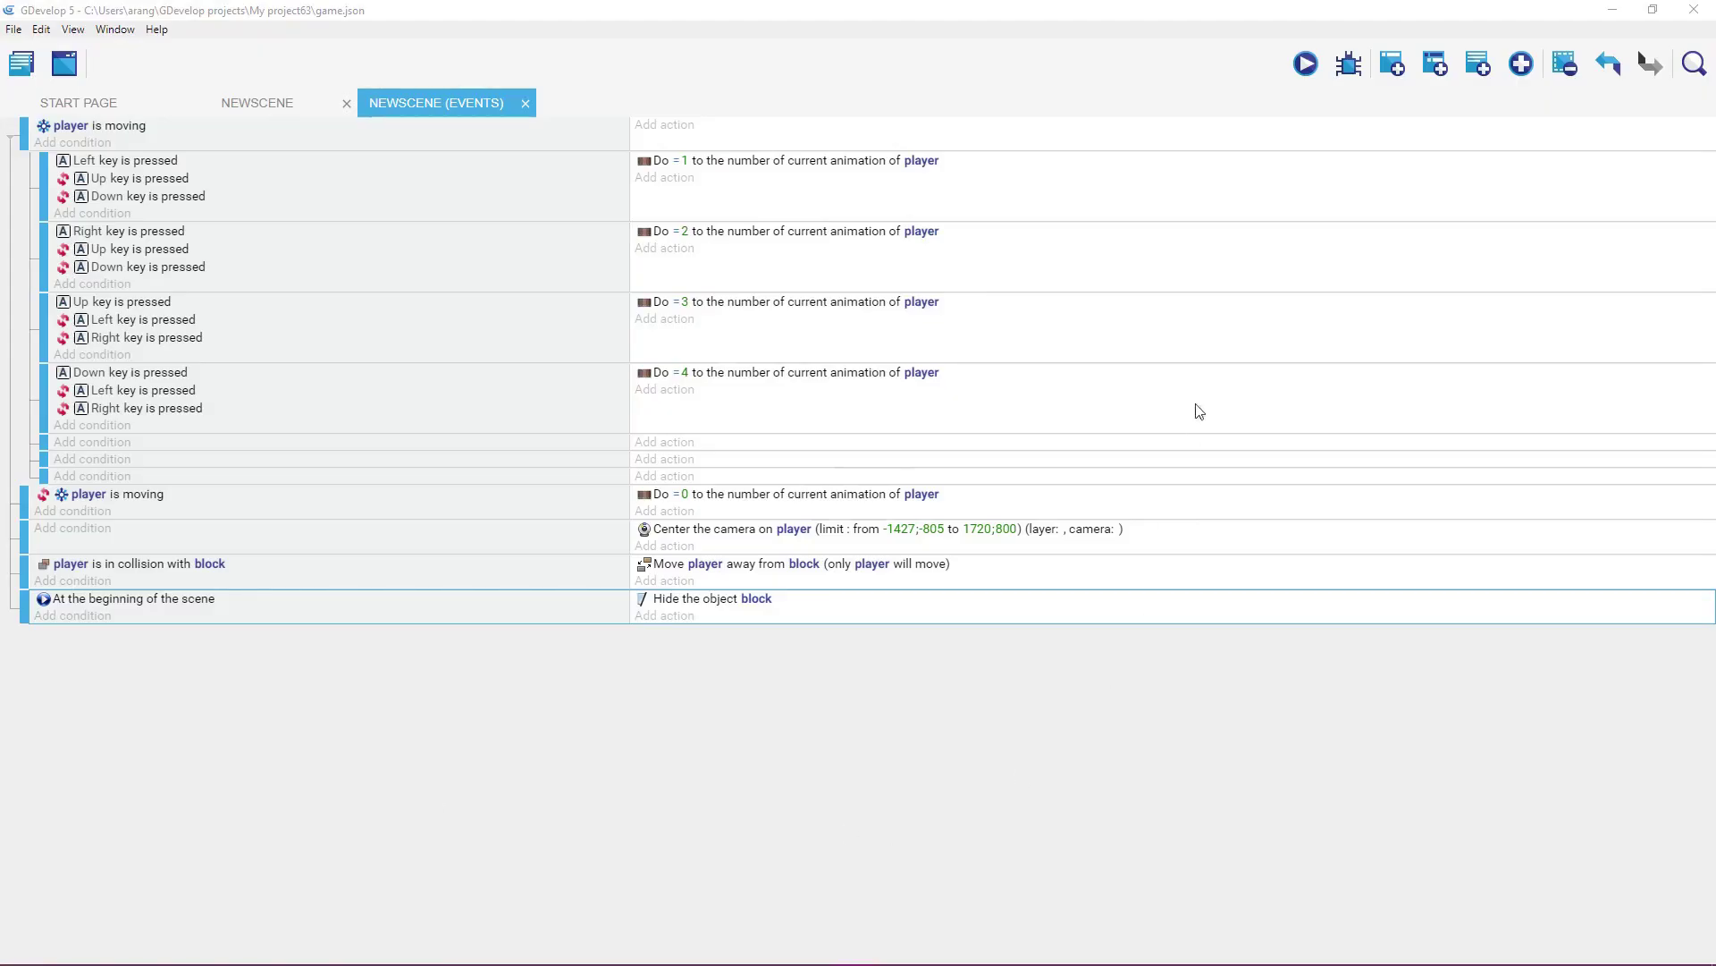
left_click(1191, 27)
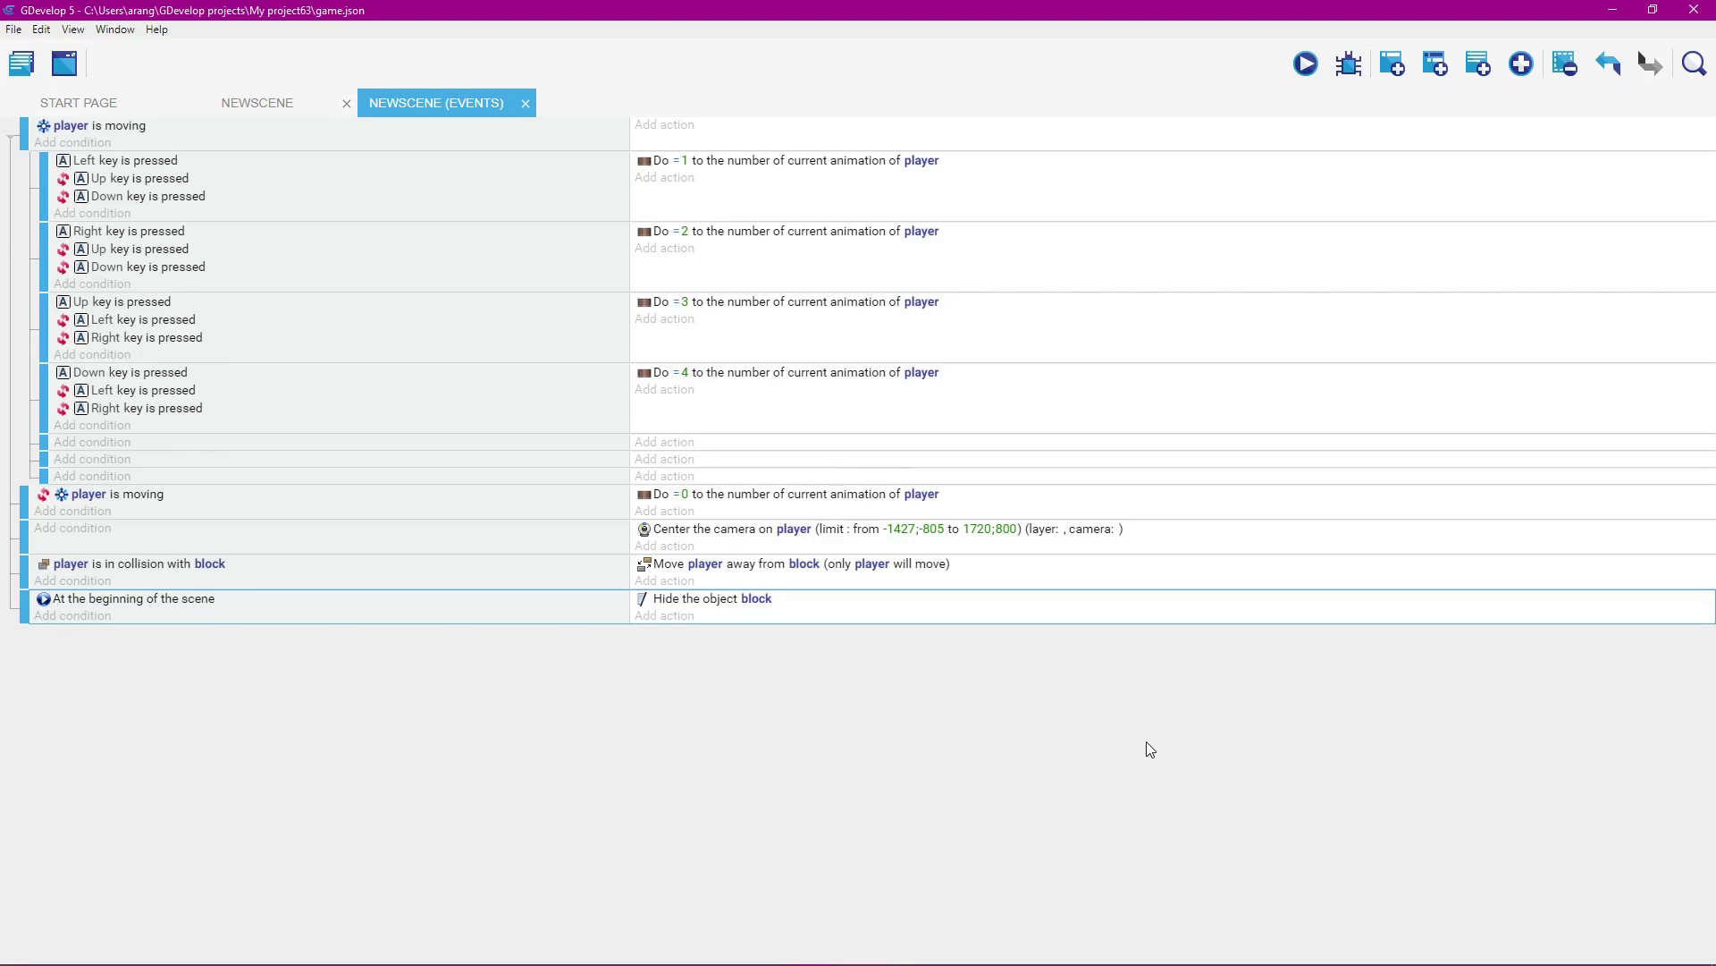
left_click(1044, 27)
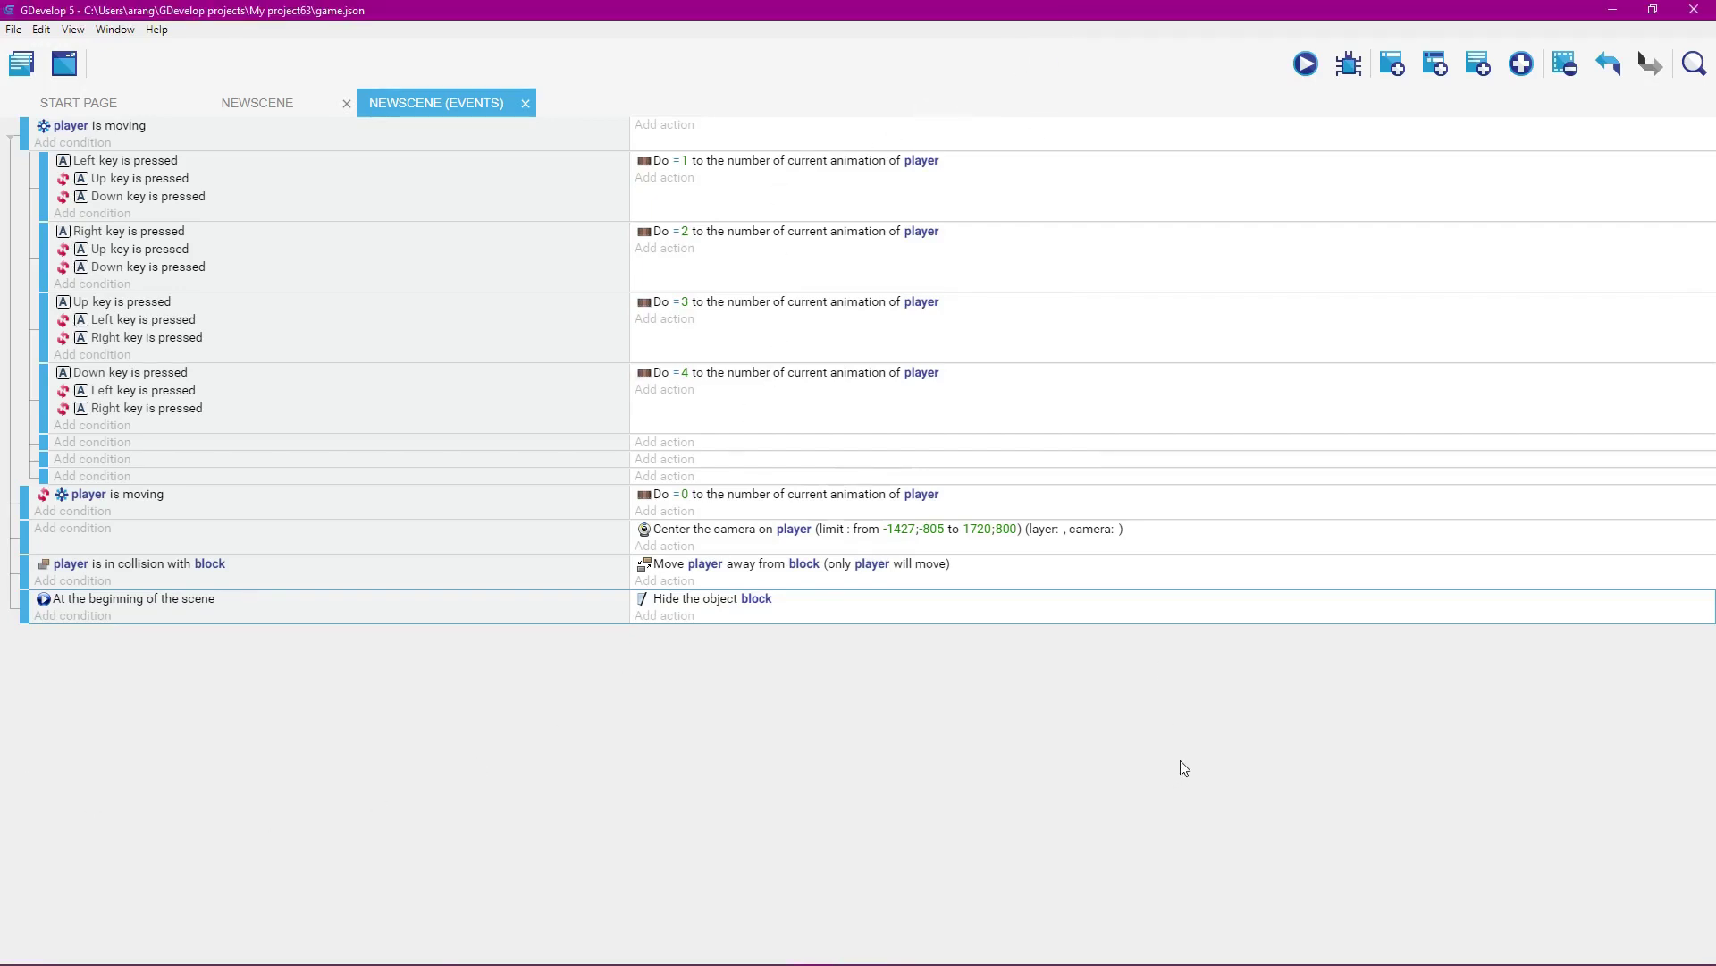